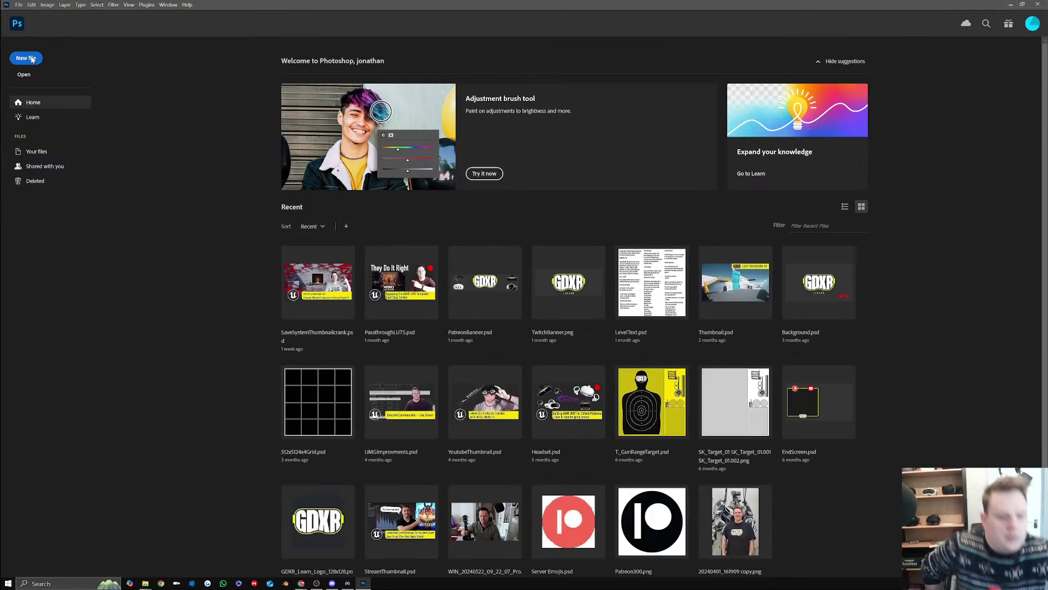
Dismiss the alert about the outdated Photoshop version and minimize Photoshop
click(31, 59)
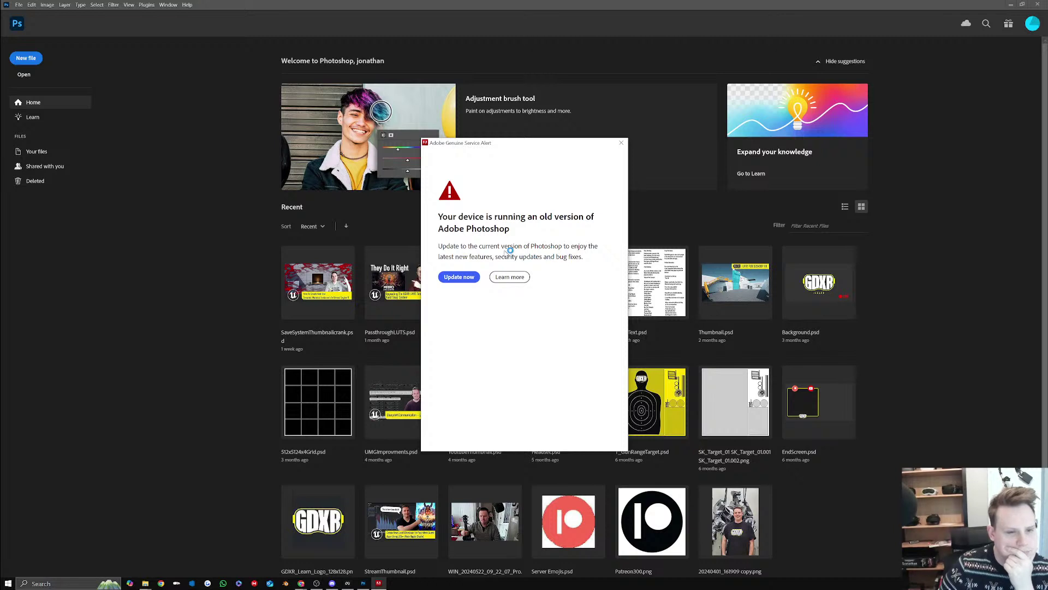
click(621, 143)
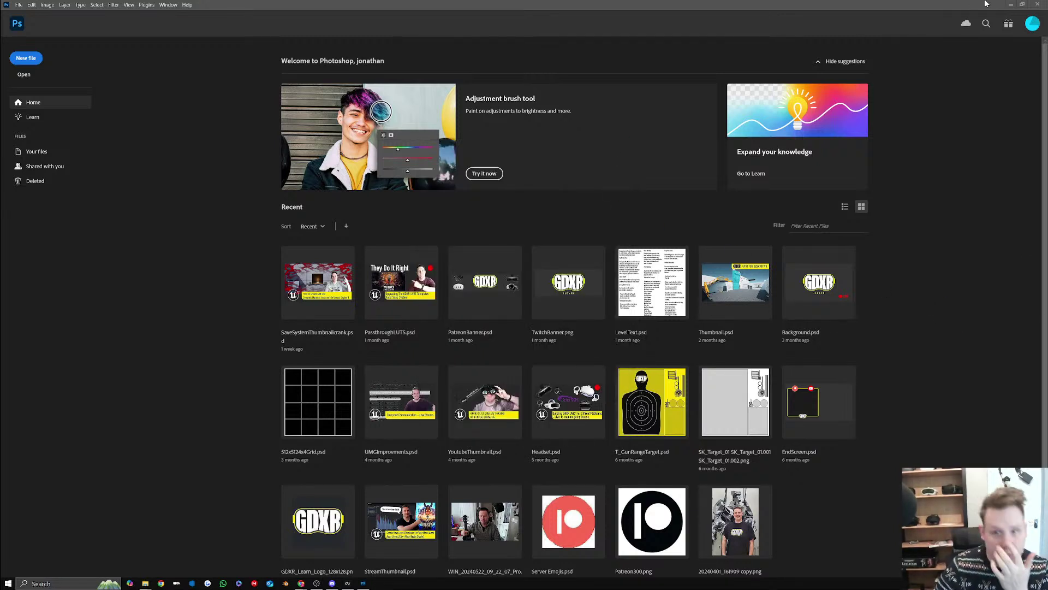
click(1011, 5)
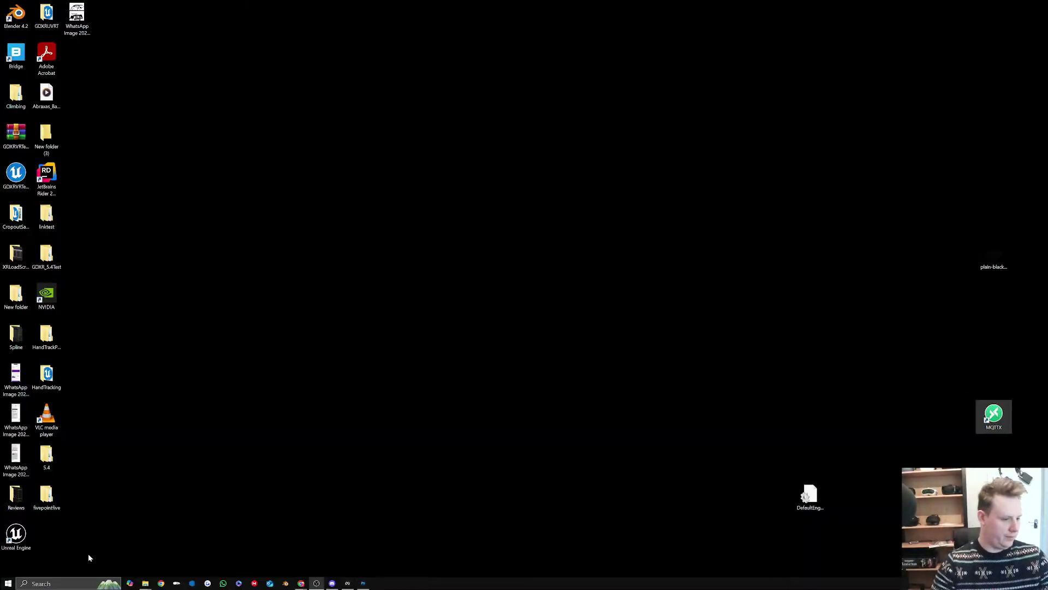
Find Blender through the Windows search and launch it, bringing its window onto the main screen
click(65, 581)
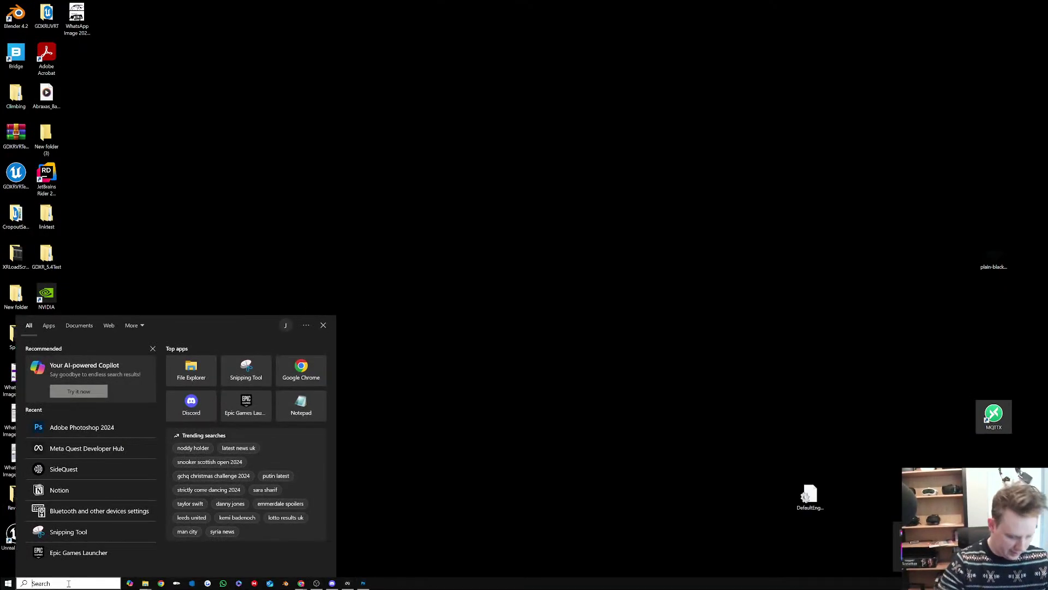
text(blender)
key(Return)
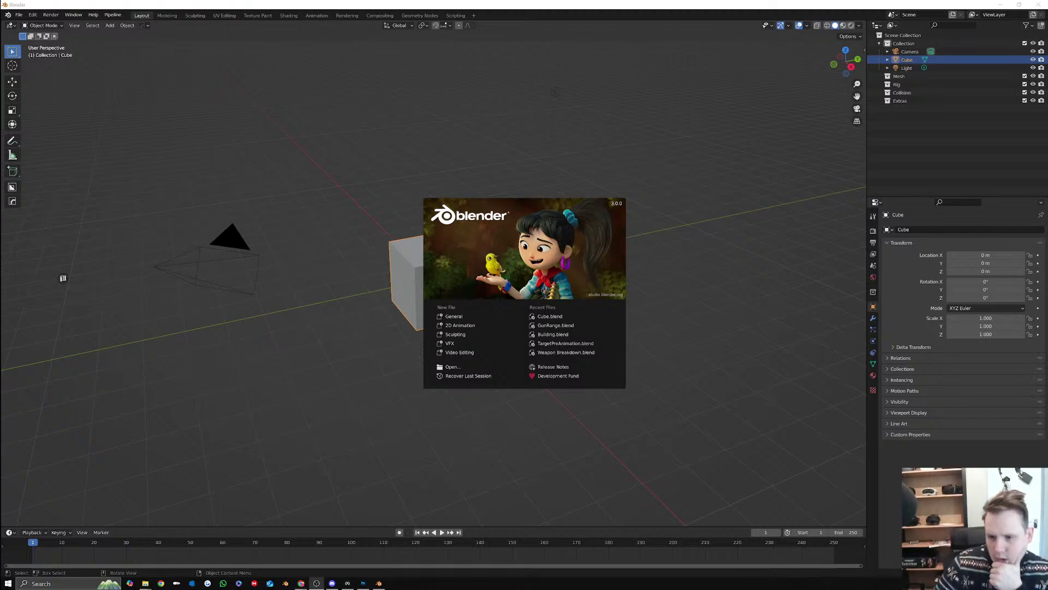
drag(467, 3, 537, 0)
Switch to Photoshop and create a new document 2048 pixels wide and 2048 pixels high
click(363, 583)
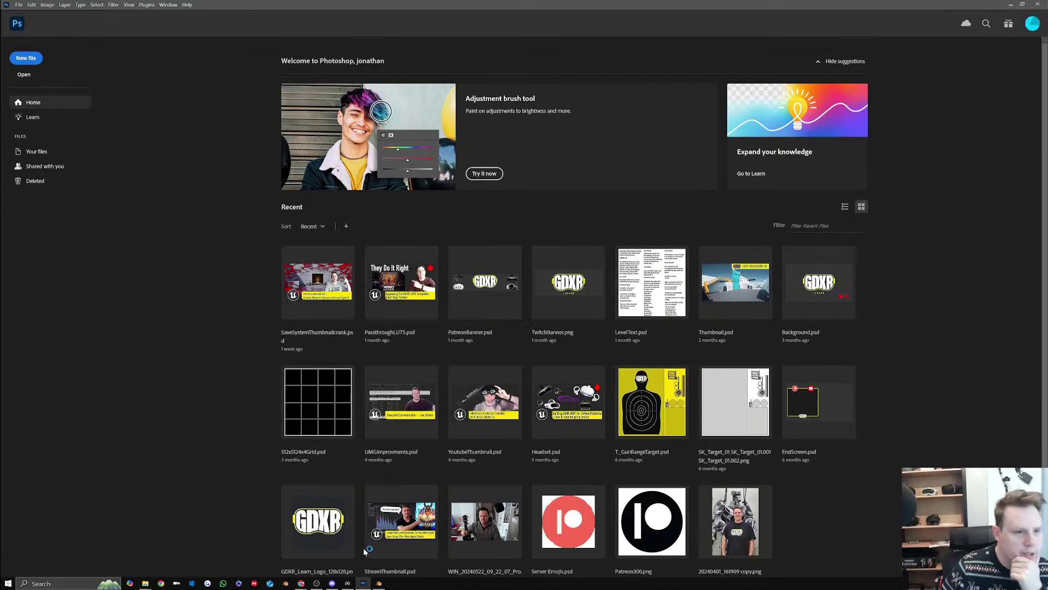
click(34, 60)
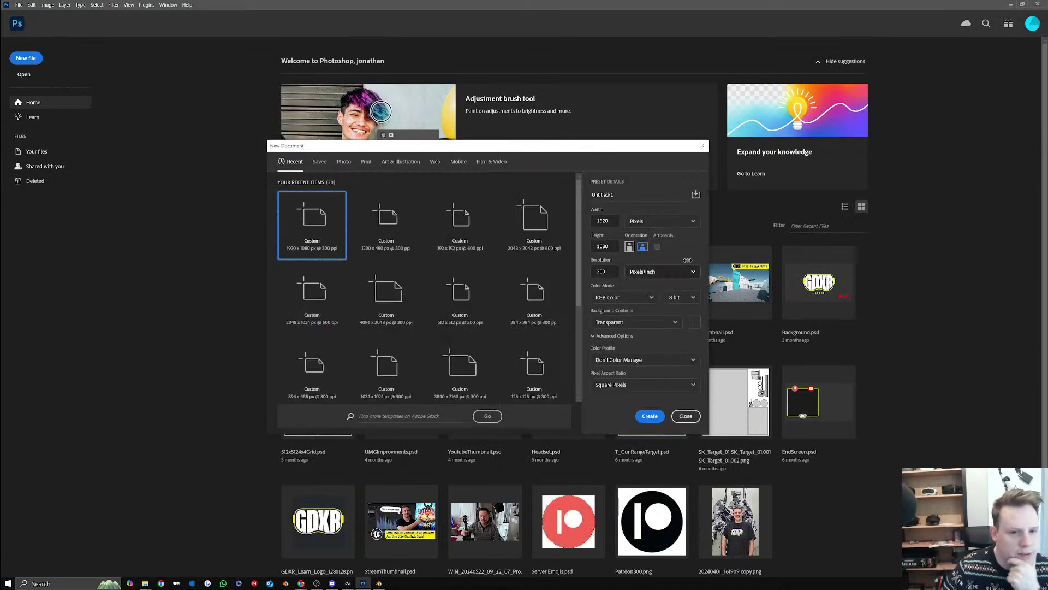
click(611, 220)
drag(612, 220, 573, 217)
text(2)
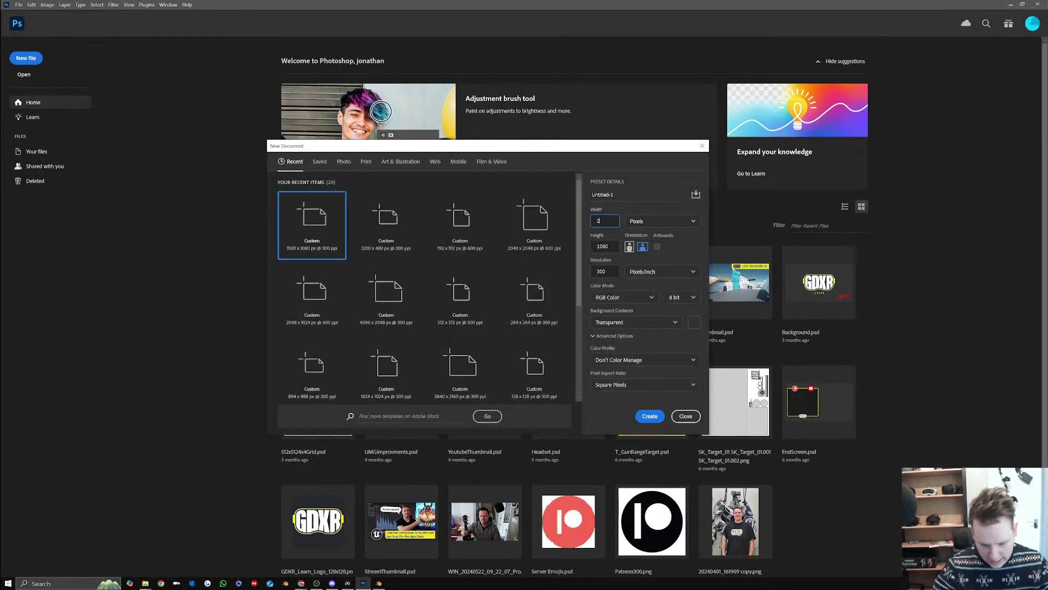
text(048)
key(Tab)
text(204)
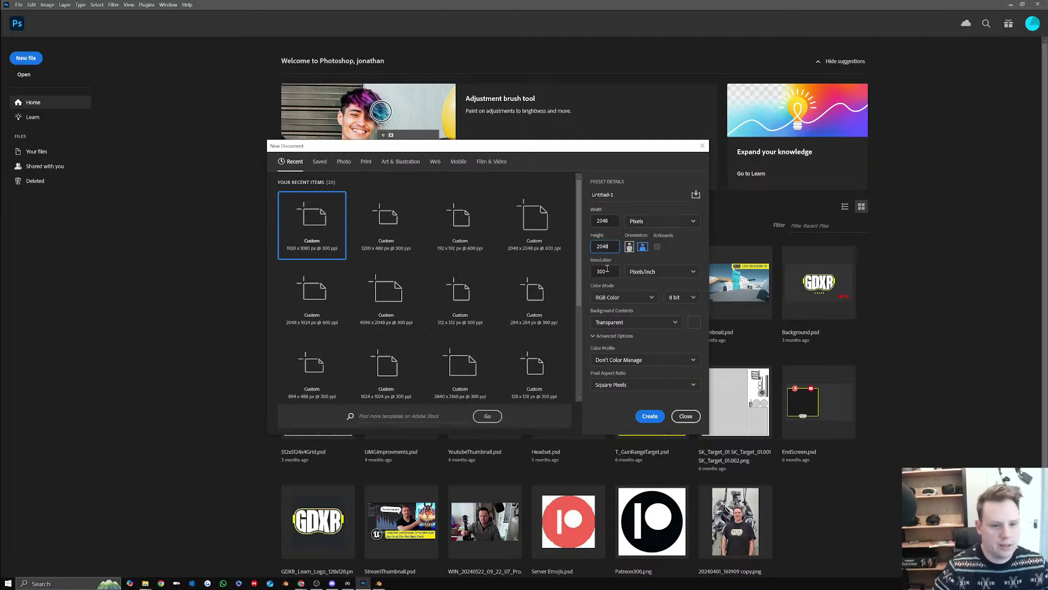
click(650, 417)
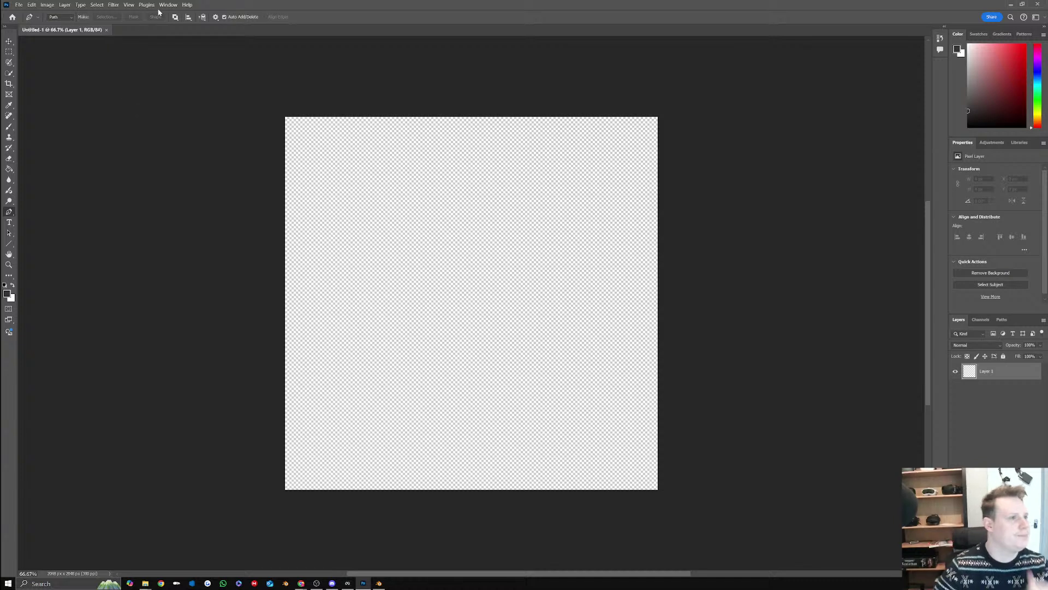
Turn on the rulers and the grid for the blank canvas
click(170, 4)
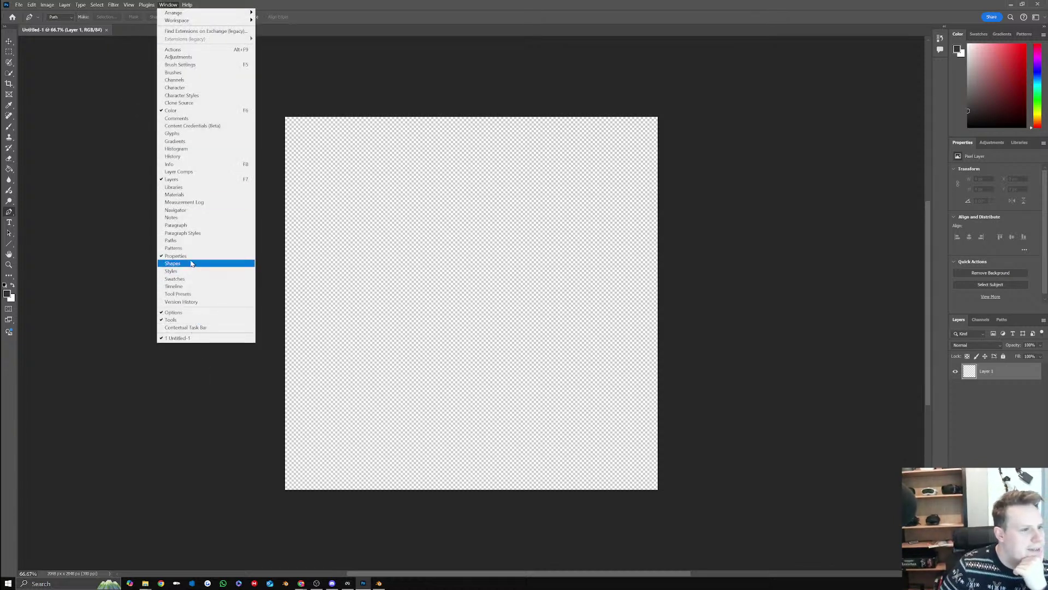
mouse_move(115, 10)
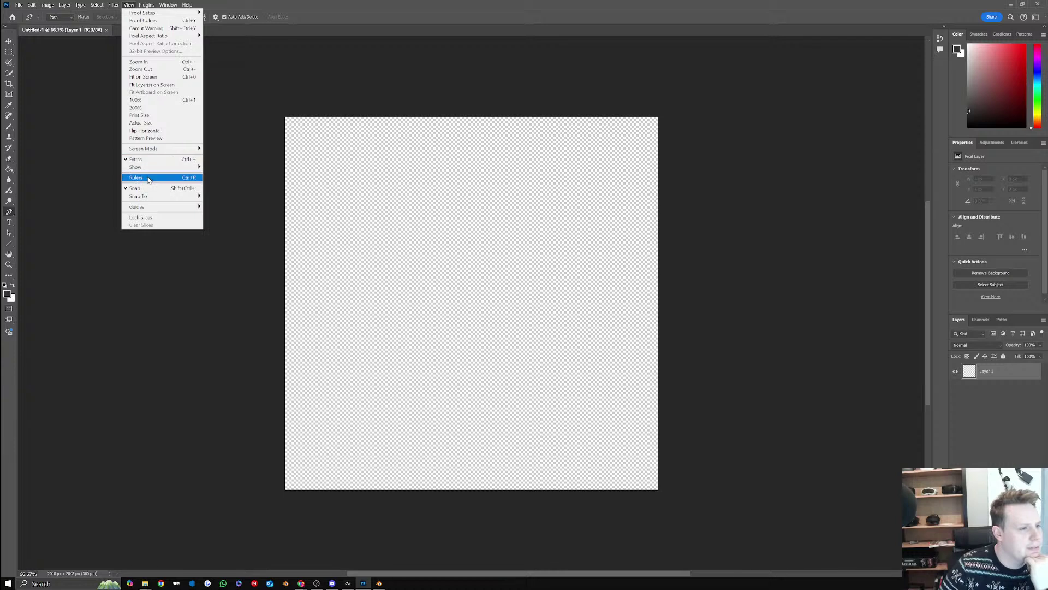
click(139, 177)
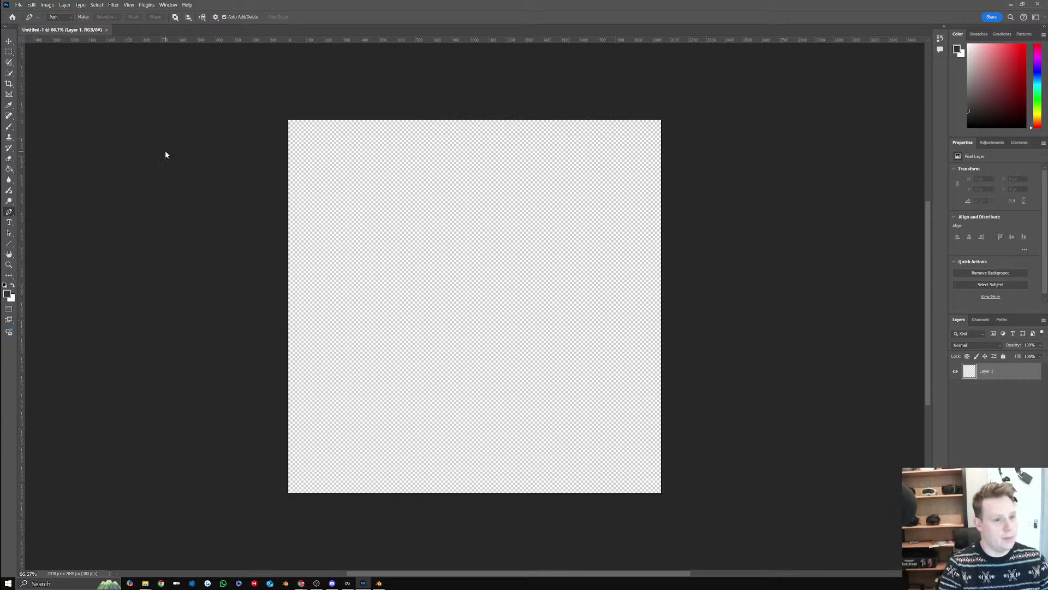
key(ctrl+shift+')
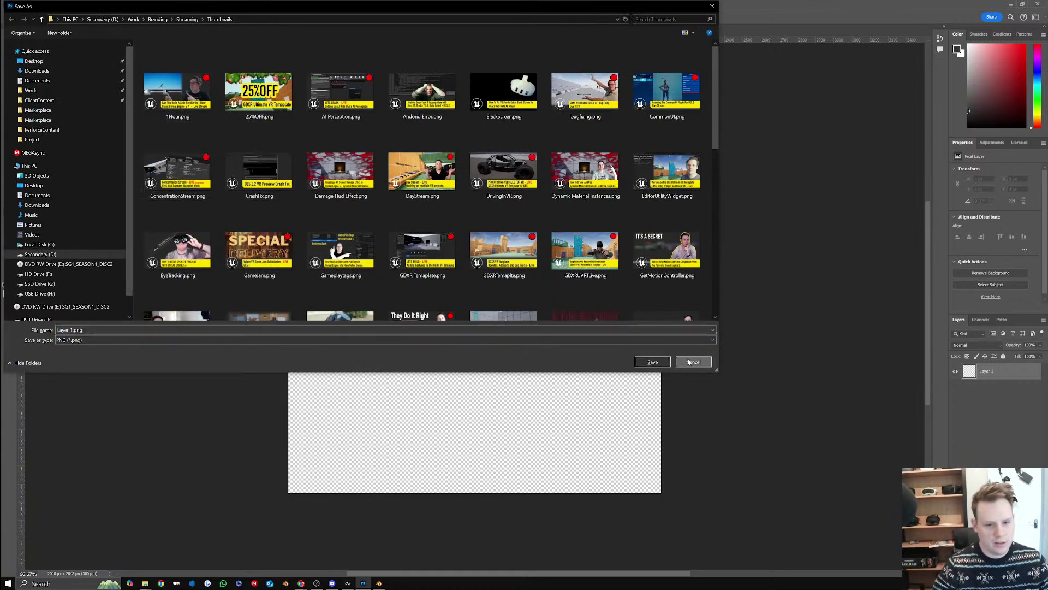
click(689, 365)
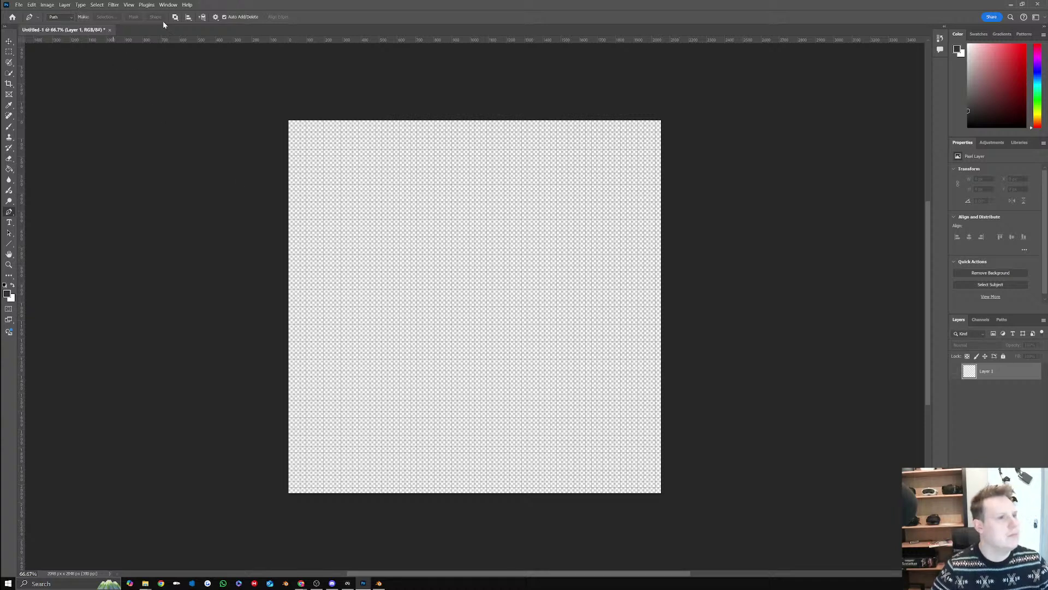
Open the Guides, Grid & Slices preferences and move the dialog clear of most of the canvas
click(113, 5)
mouse_move(96, 5)
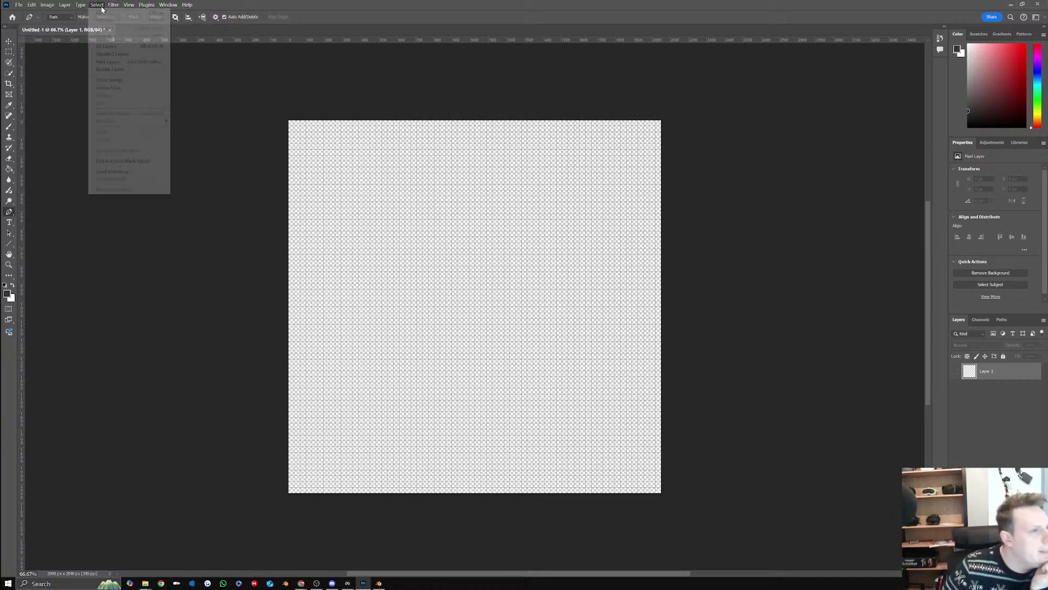
mouse_move(129, 8)
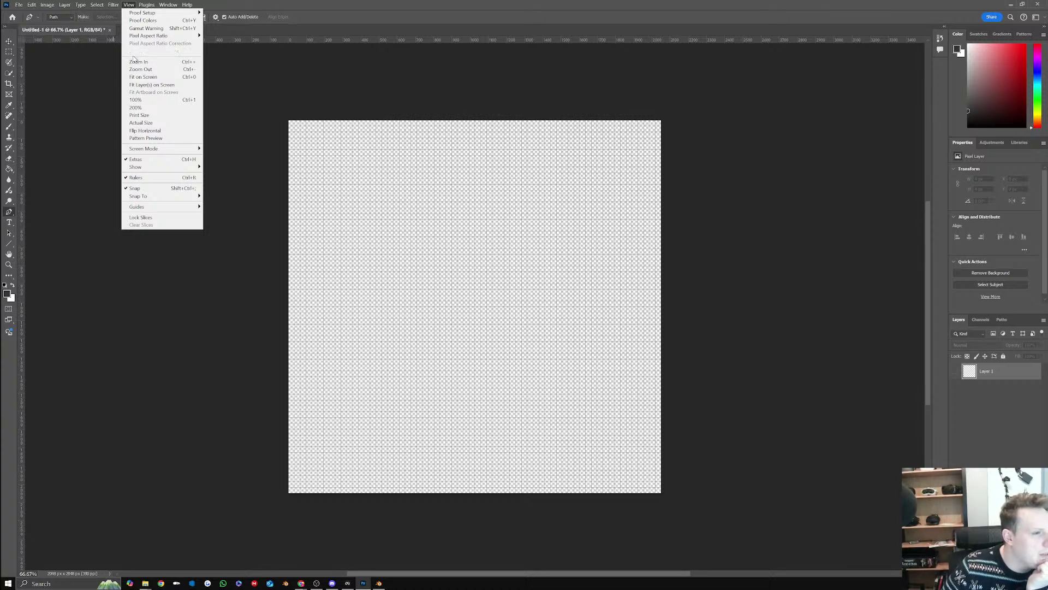
mouse_move(184, 208)
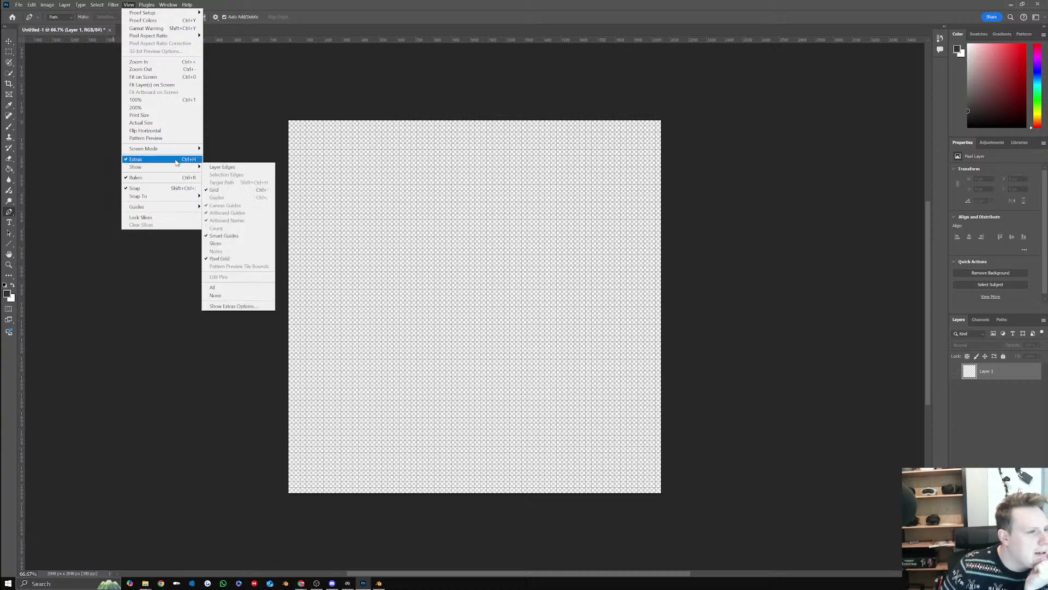
mouse_move(176, 148)
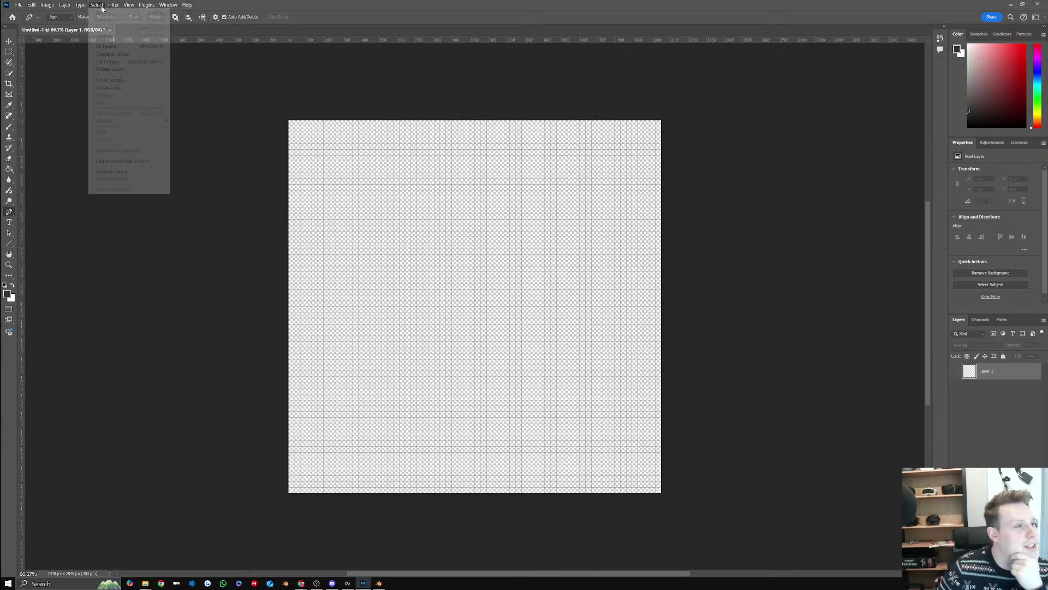
mouse_move(64, 6)
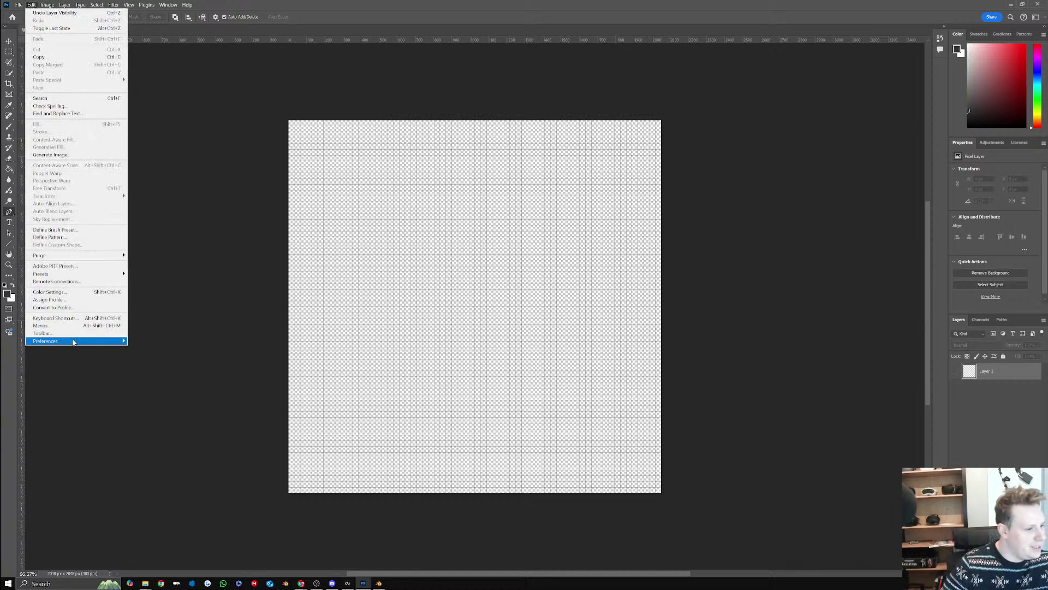
mouse_move(73, 342)
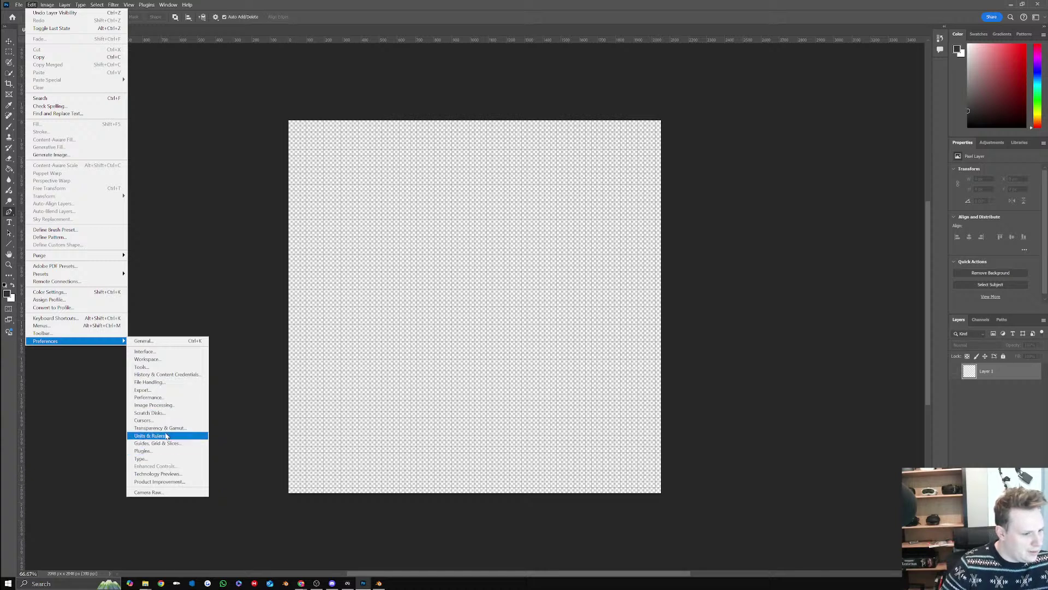
click(160, 443)
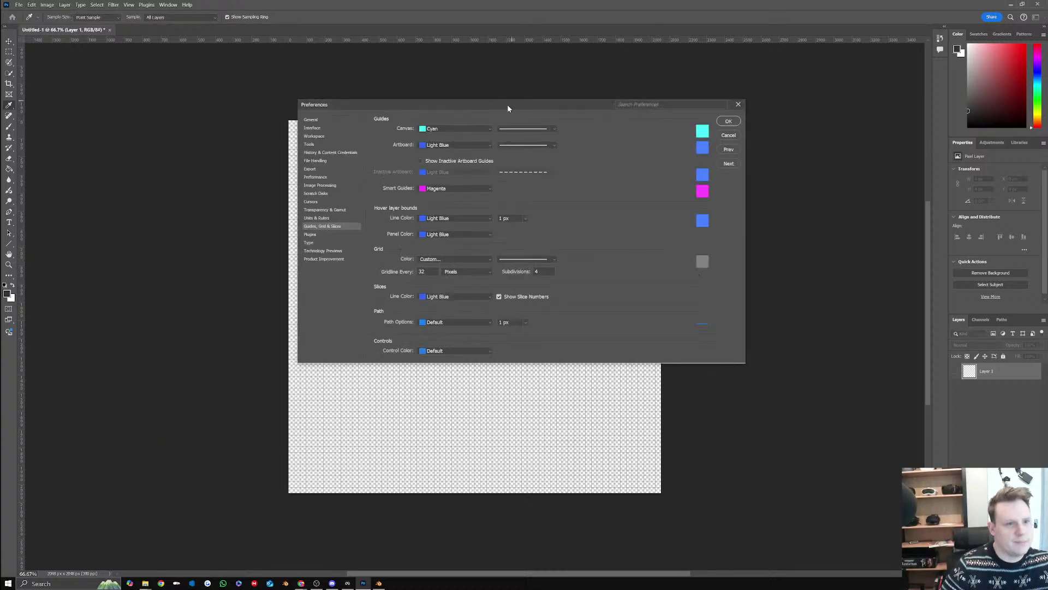
drag(506, 106, 816, 115)
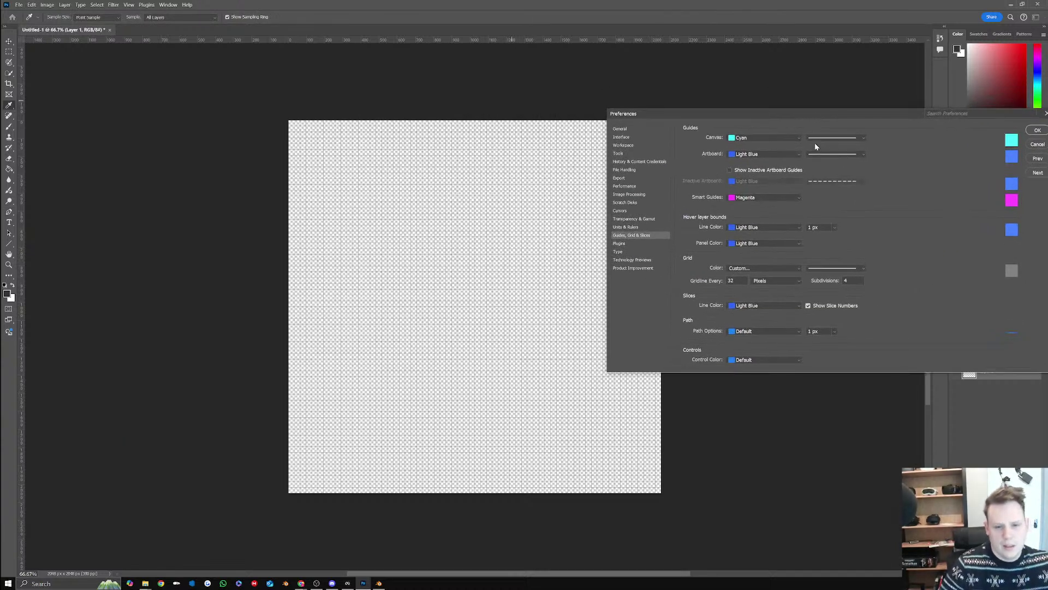
Try a gridline spacing of 128 pixels, set it to 256 pixels instead, and apply the preferences
double_click(732, 280)
text(128)
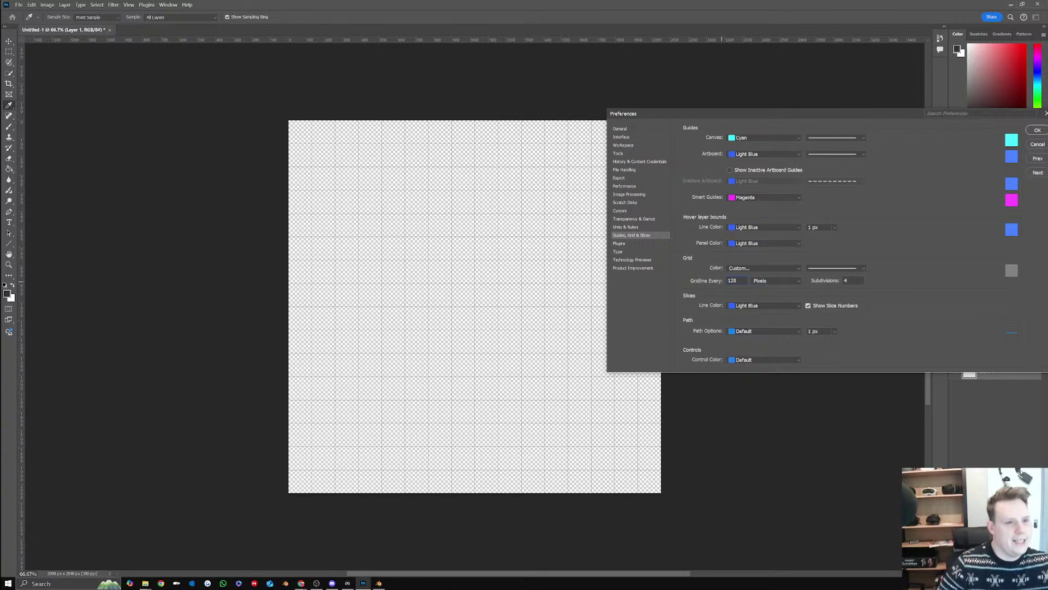
click(723, 282)
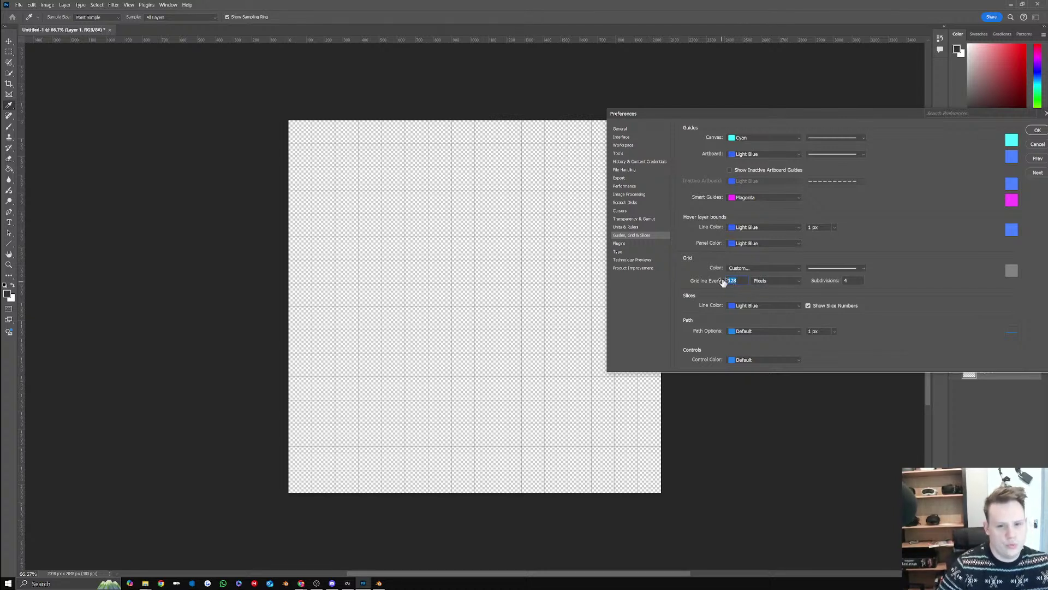
text(256)
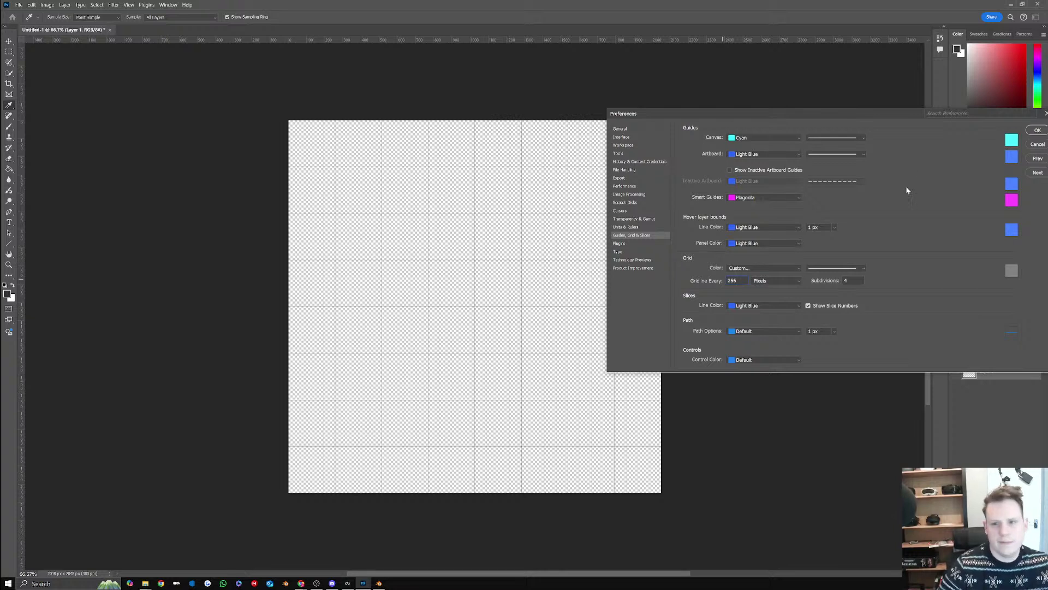
drag(905, 116, 808, 125)
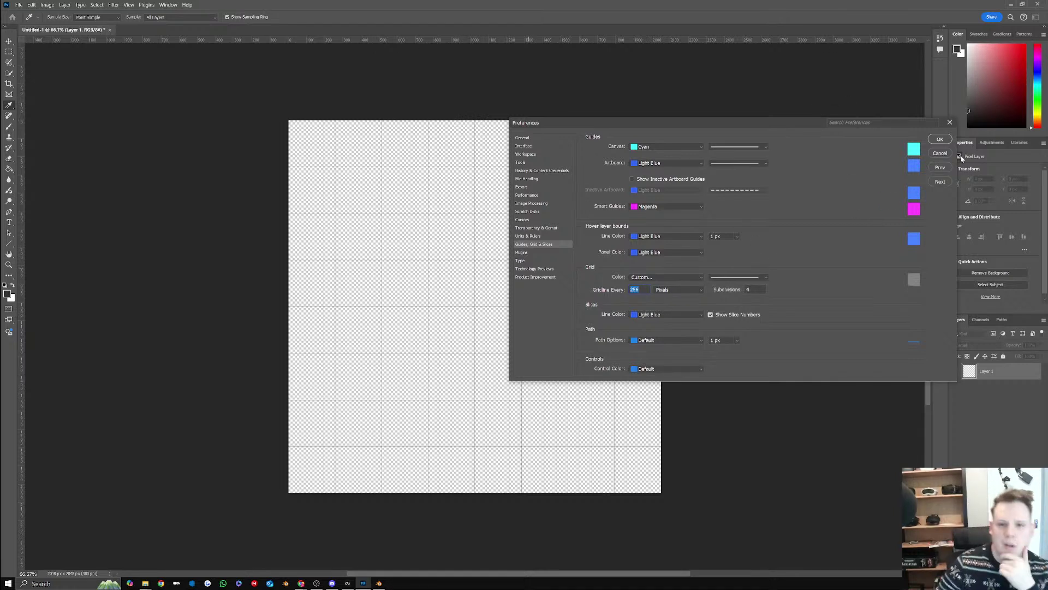
click(940, 140)
Tile Photoshop and Blender side by side, with Photoshop on the left half of the screen
key(p)
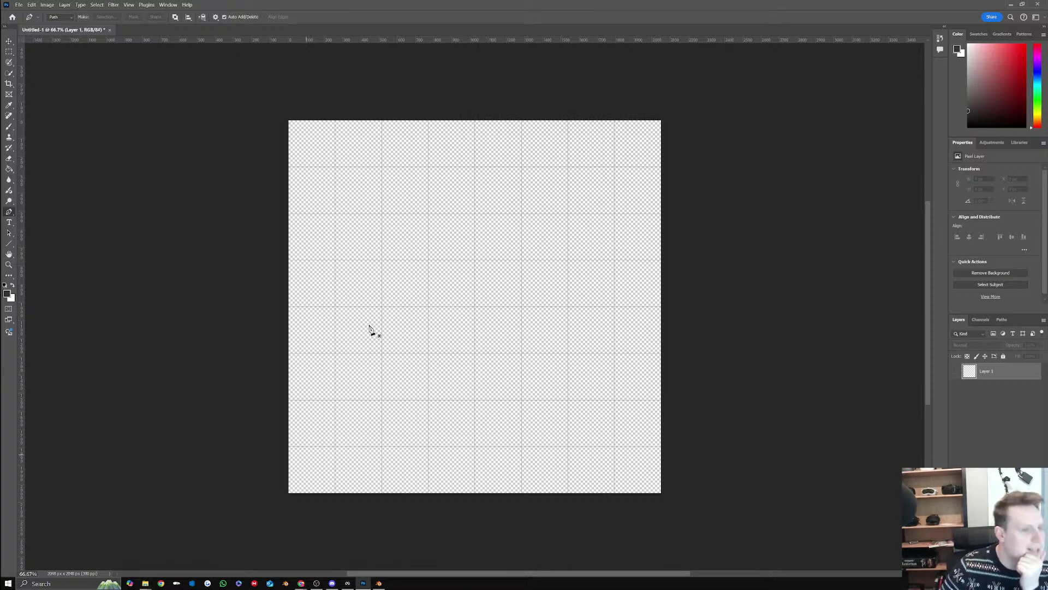
key(super+Left)
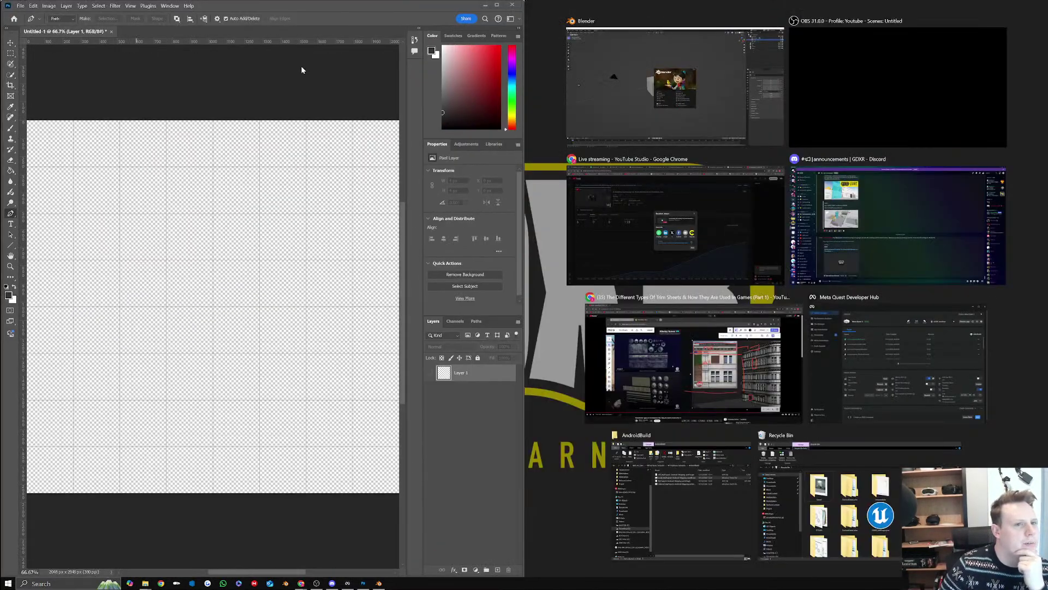
click(717, 143)
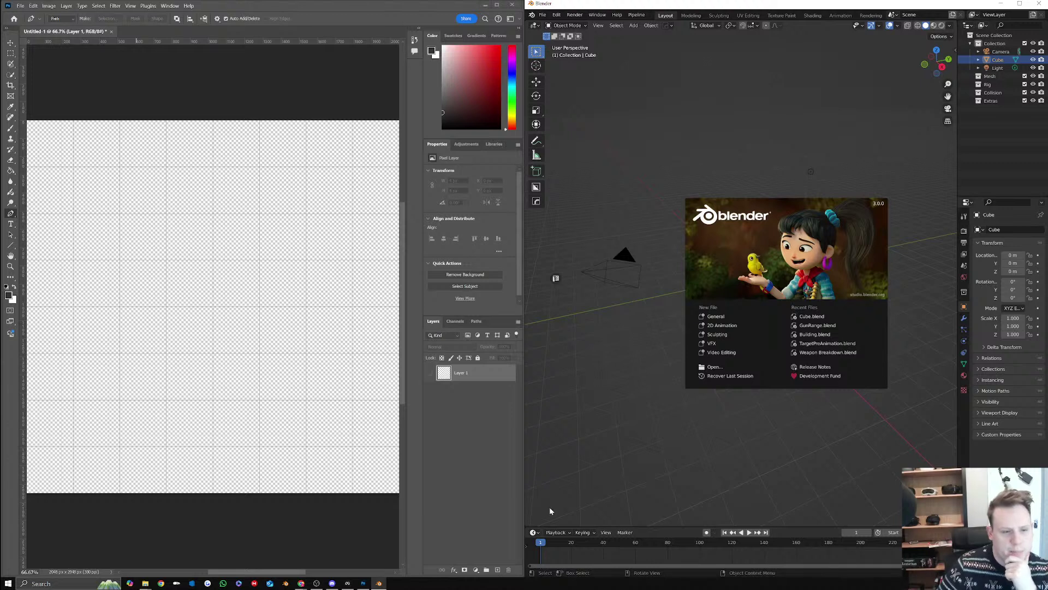
Launch PureRef, dismiss its update notice, and resize its empty board to fill the screen half beside Blender
click(87, 582)
text(pu)
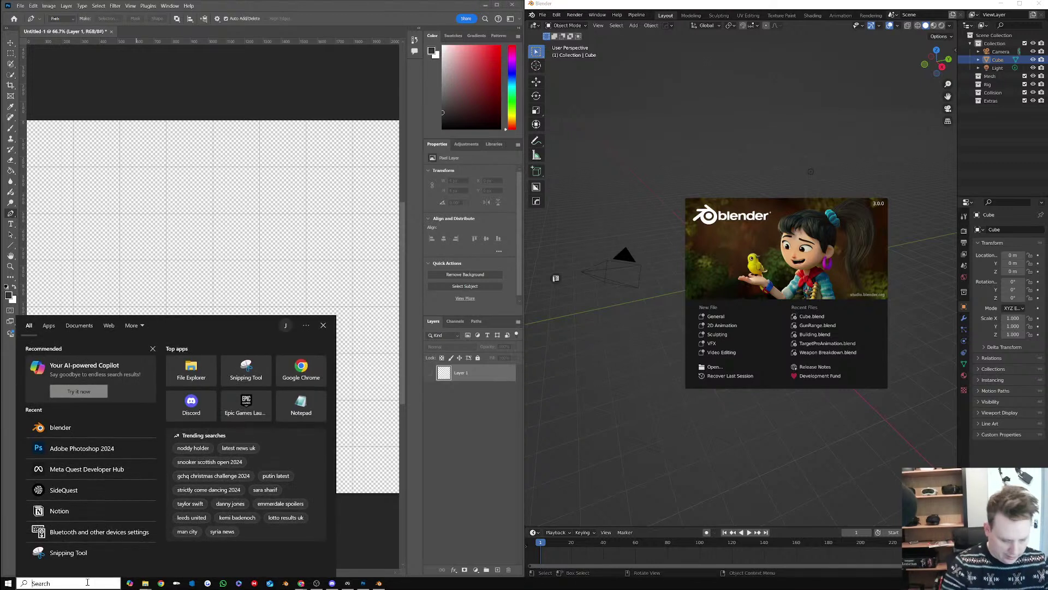
text(re)
key(Return)
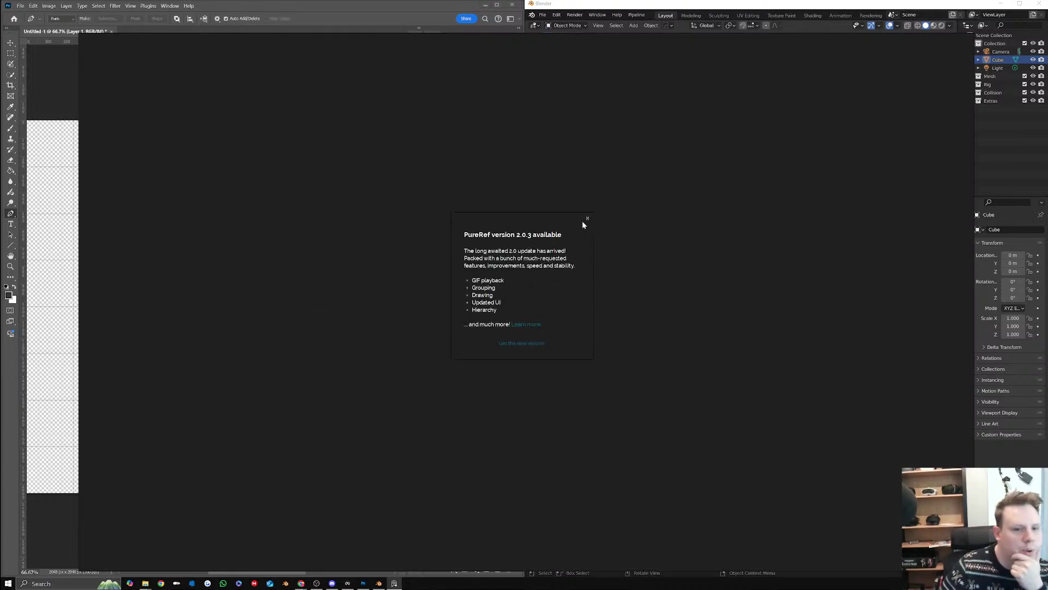
click(588, 219)
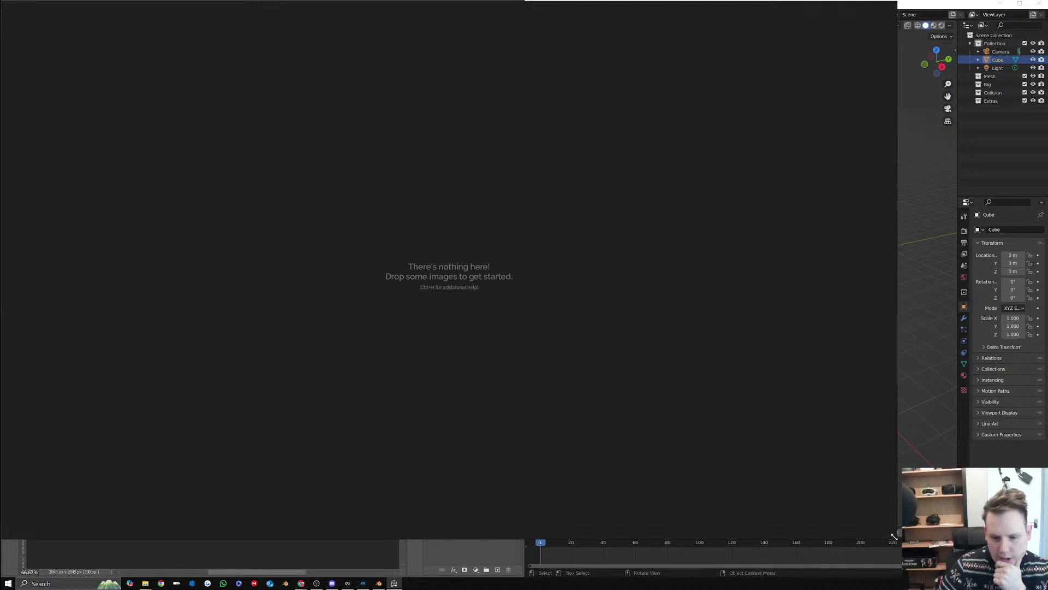
drag(898, 542, 523, 576)
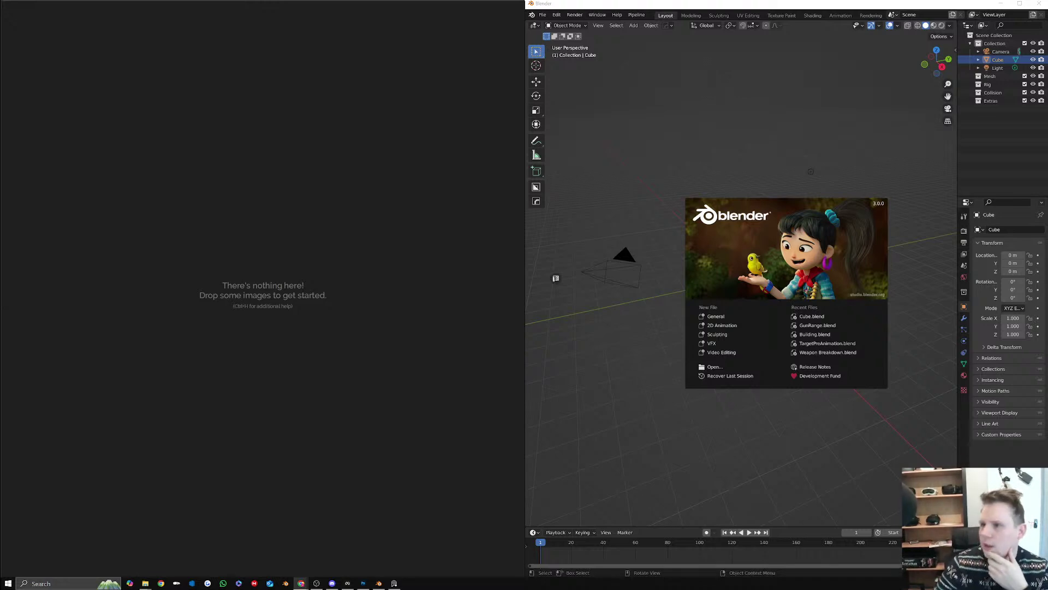
Bring up the ArtStation trim sheet search and examine the Bowery Building project's renders, modular set, trim sheet and reference photos
drag(1047, 164, 546, 2)
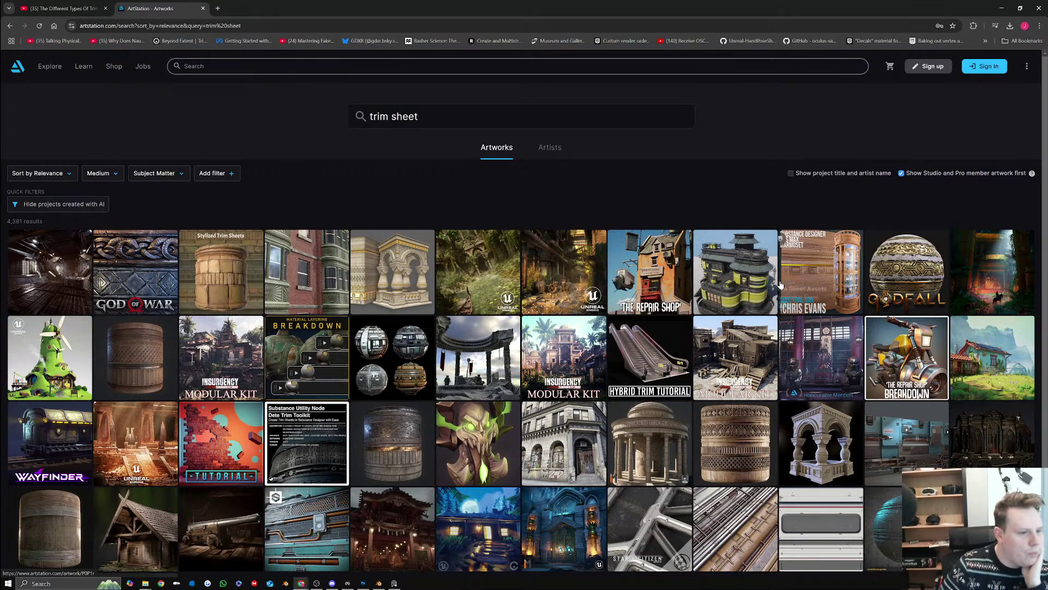
scroll(710, 317, down, 1)
click(583, 355)
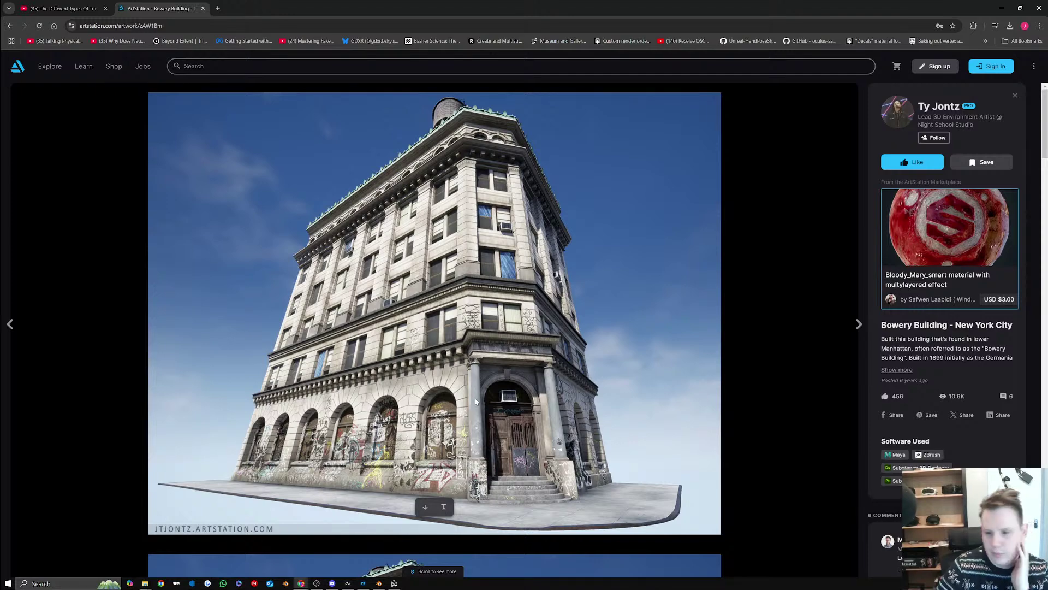
scroll(476, 401, down, 14)
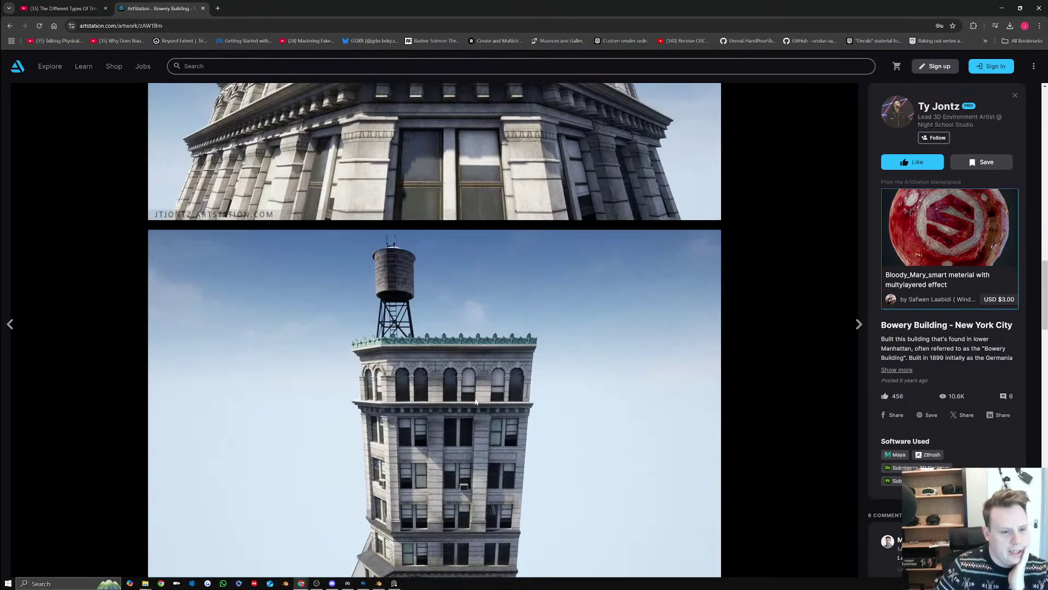
scroll(476, 402, down, 20)
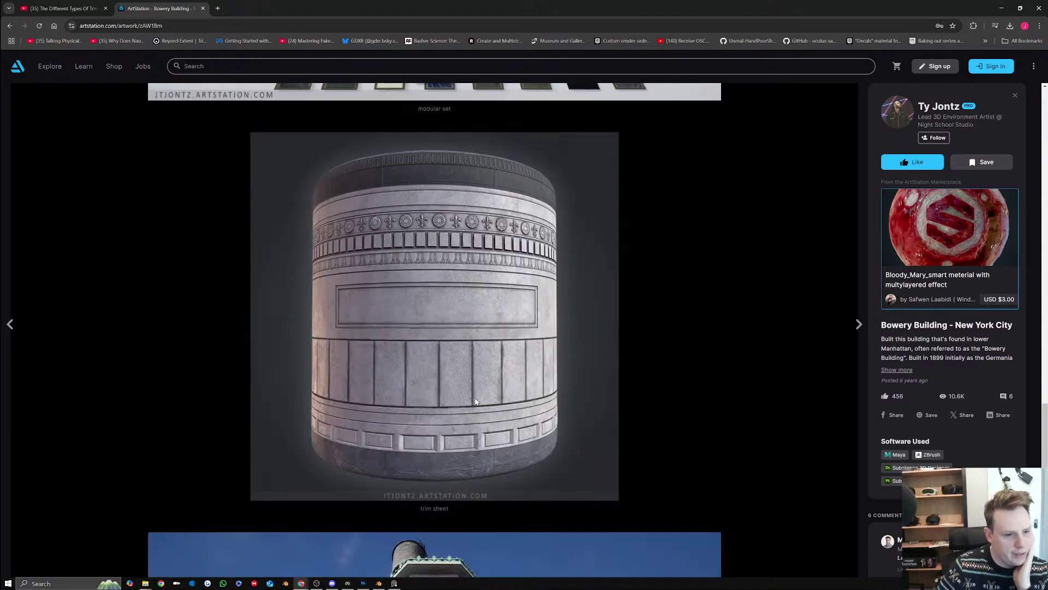
scroll(476, 401, down, 13)
scroll(479, 399, up, 7)
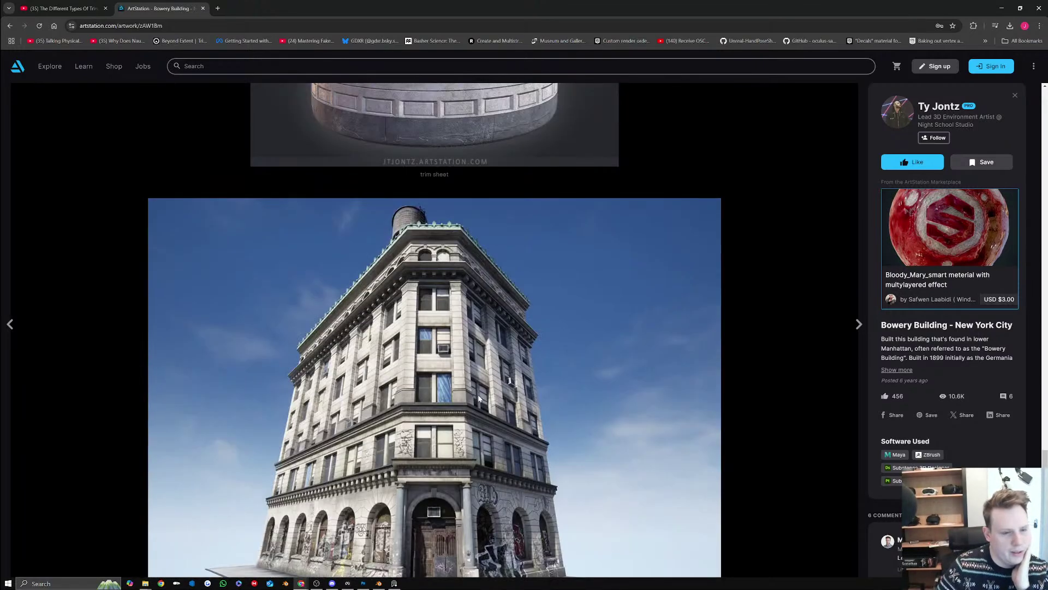
scroll(478, 399, up, 6)
scroll(566, 406, up, 7)
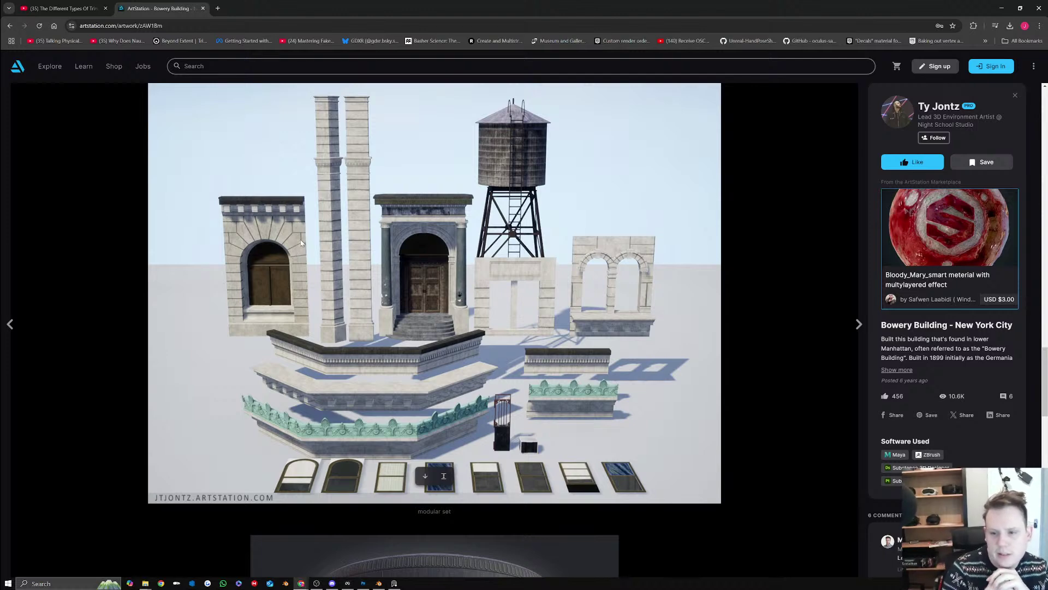
scroll(581, 391, down, 20)
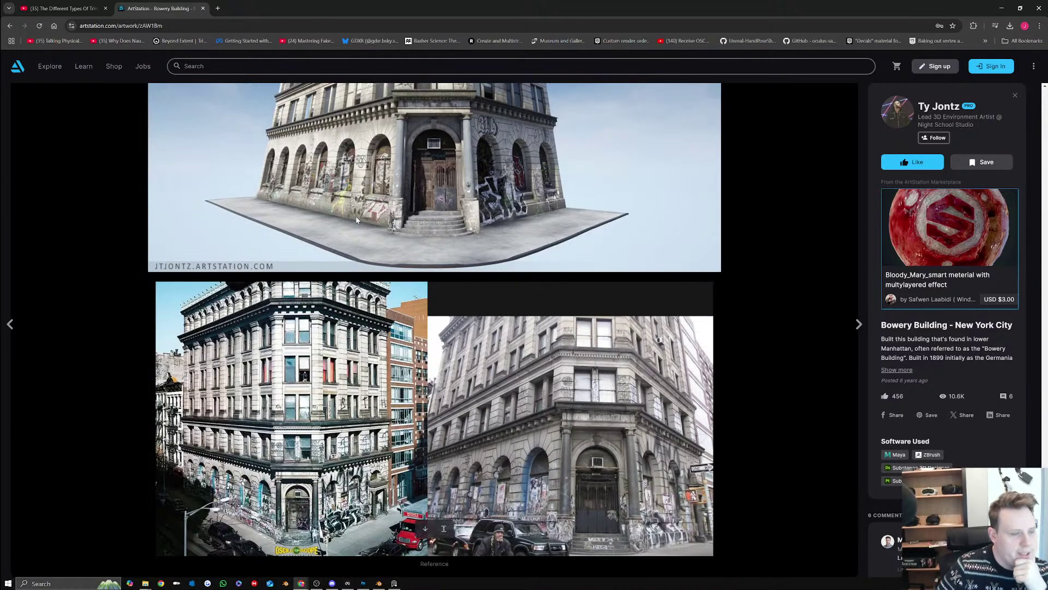
click(12, 28)
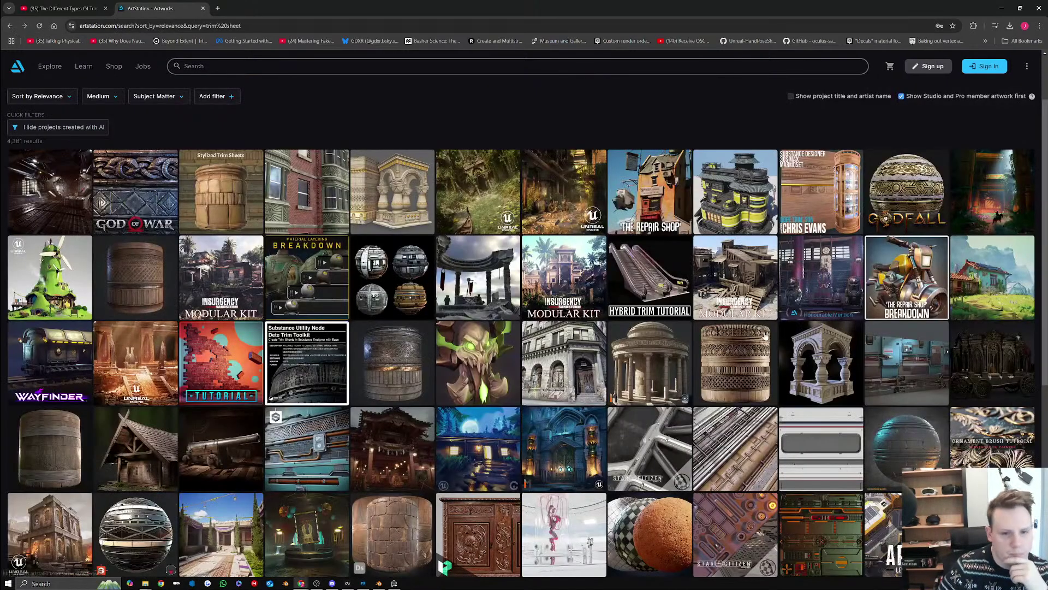
Open the Modular Wood-Shack Kit project and add its shack image with the wood and normal-map textures to the PureRef board
click(740, 271)
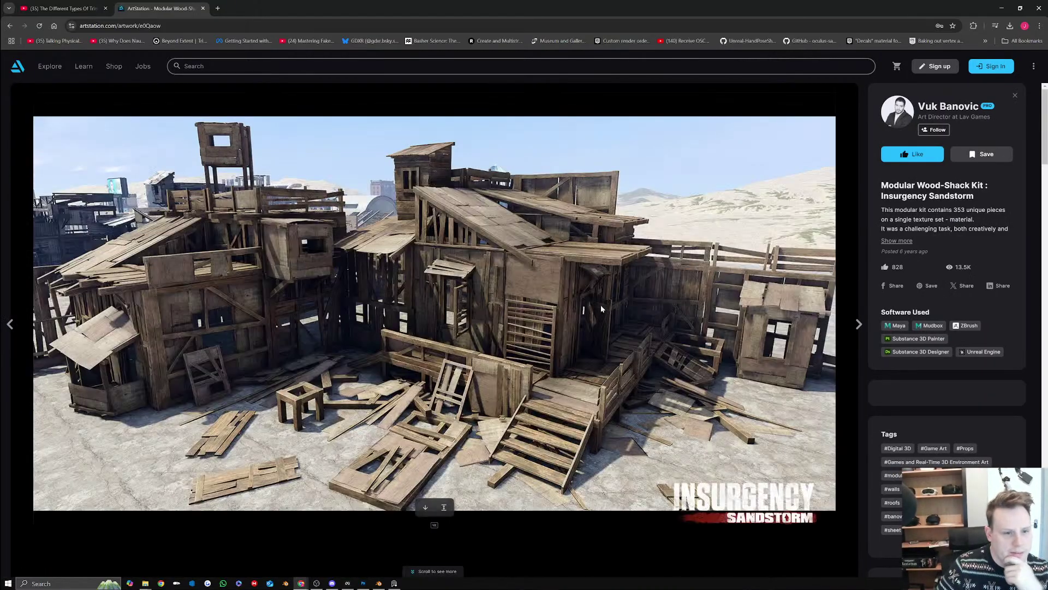
scroll(599, 305, down, 3)
scroll(598, 309, down, 20)
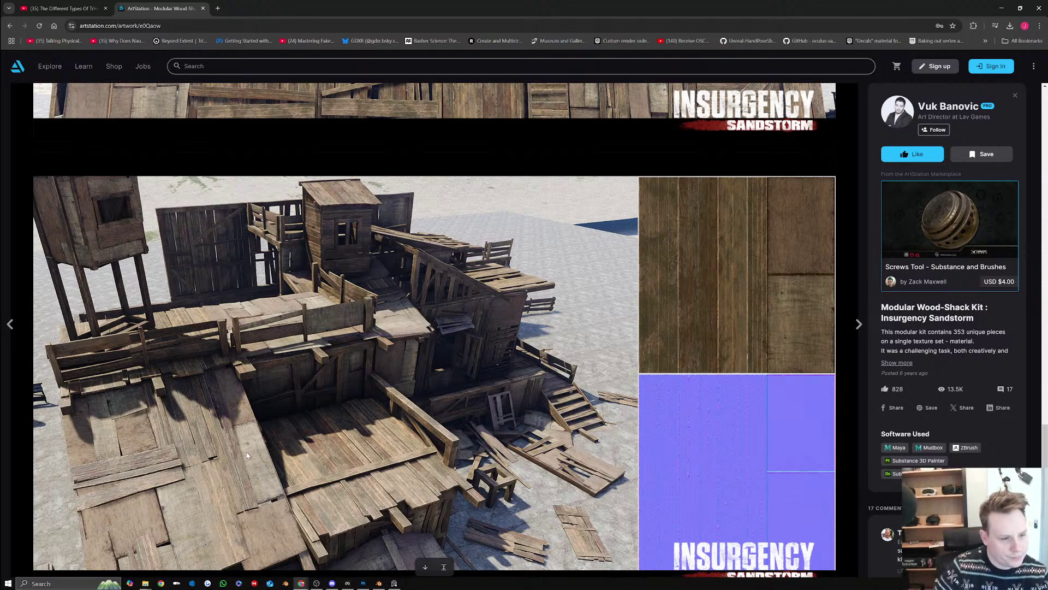
scroll(706, 332, down, 2)
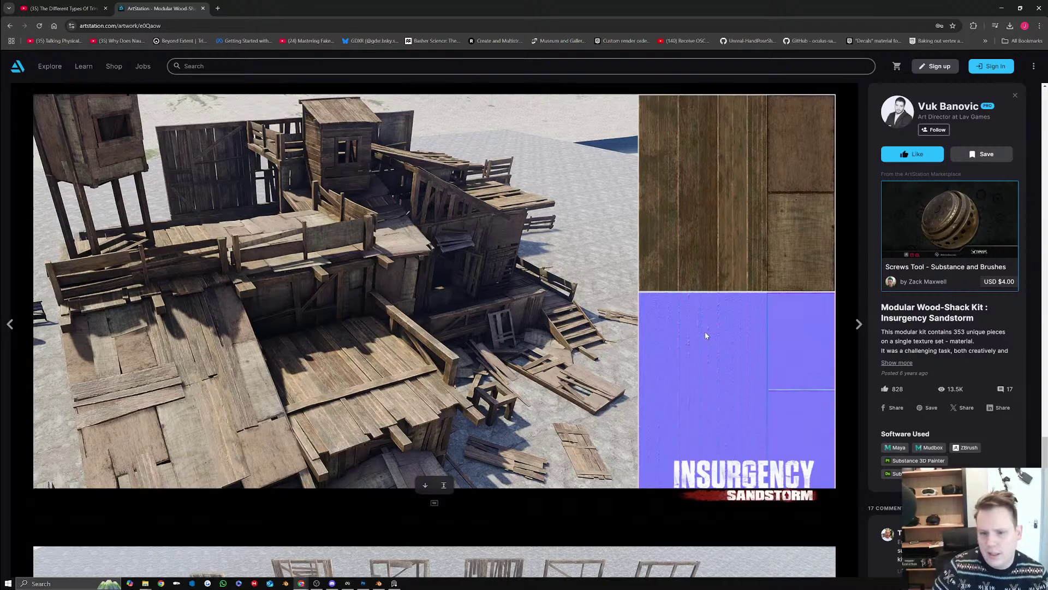
scroll(705, 334, up, 1)
scroll(706, 334, down, 1)
key(super+Down)
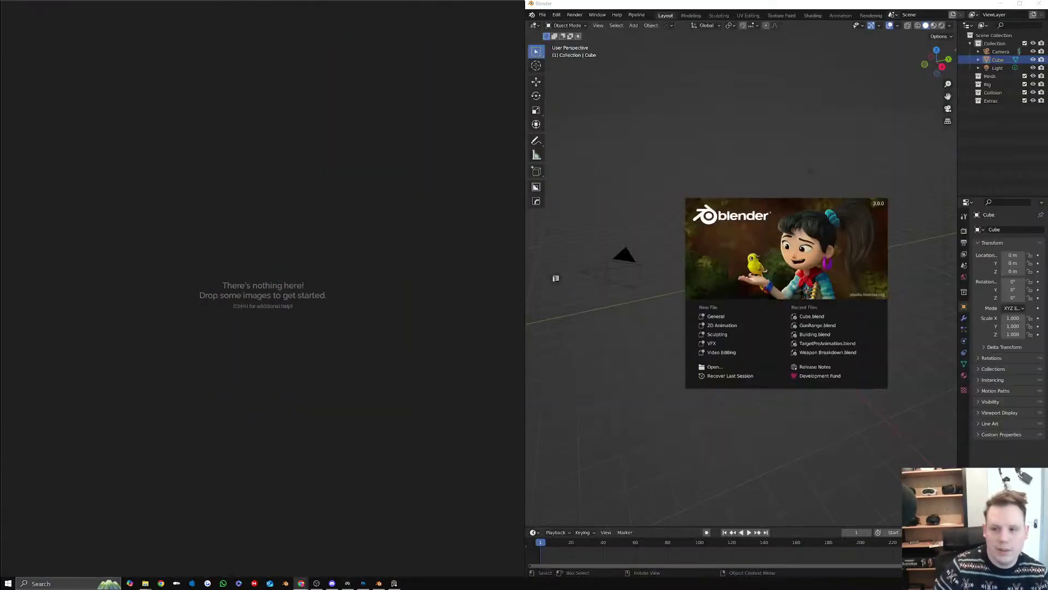
drag(1, 134, 109, 99)
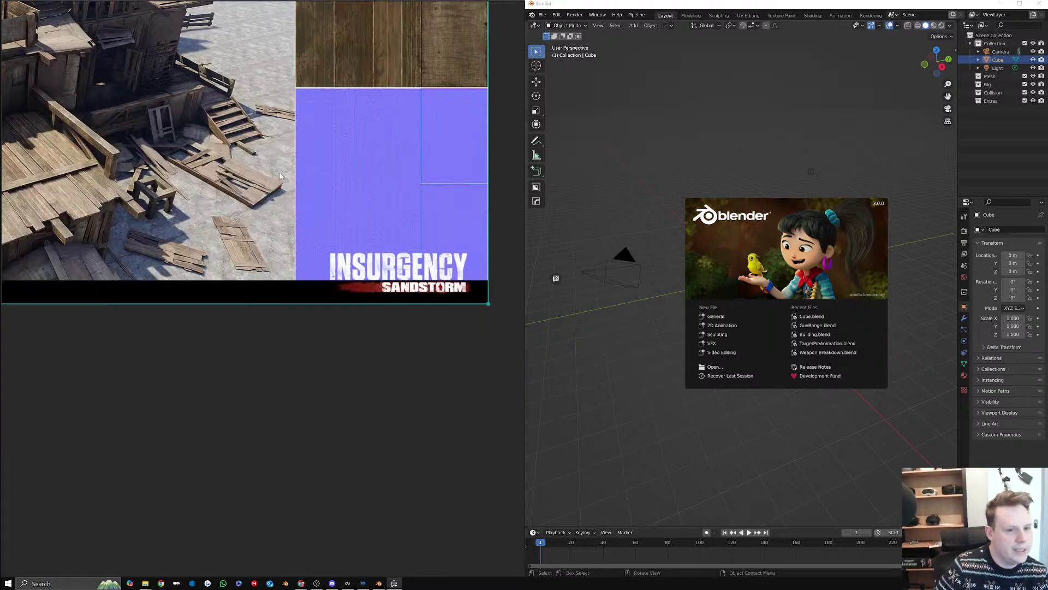
scroll(311, 186, down, 7)
middle_drag(325, 197, 185, 161)
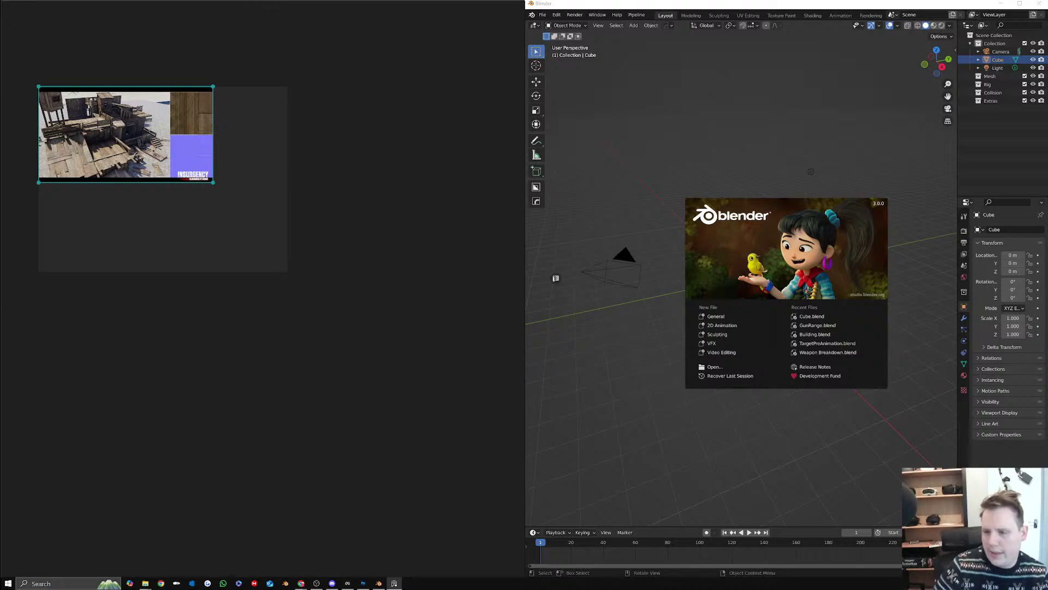
Return to the ArtStation trim sheet results and open the Old corridor project from further down the list
drag(555, 278, 555, 0)
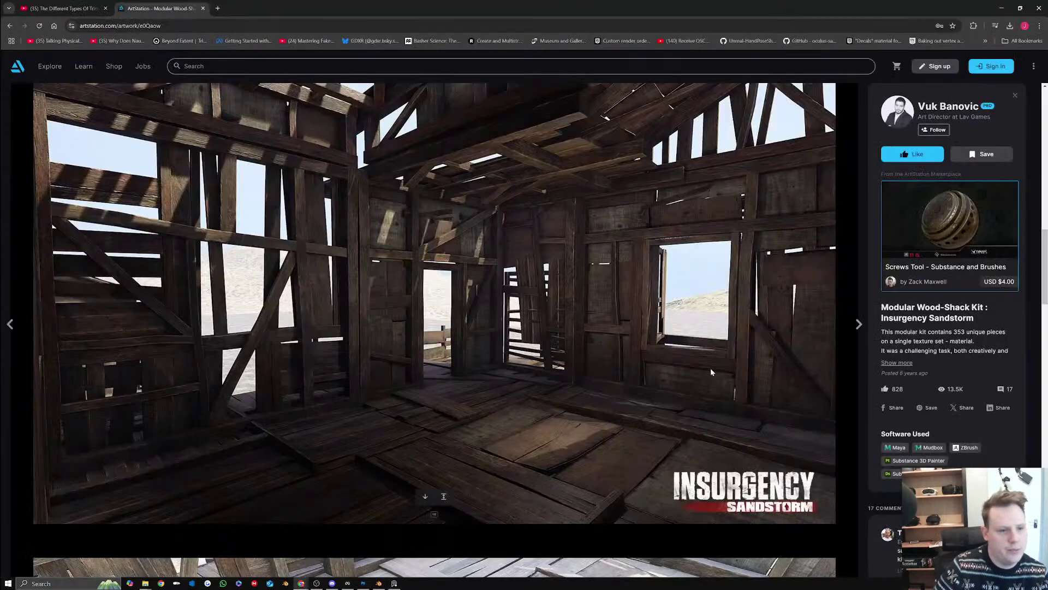
click(10, 26)
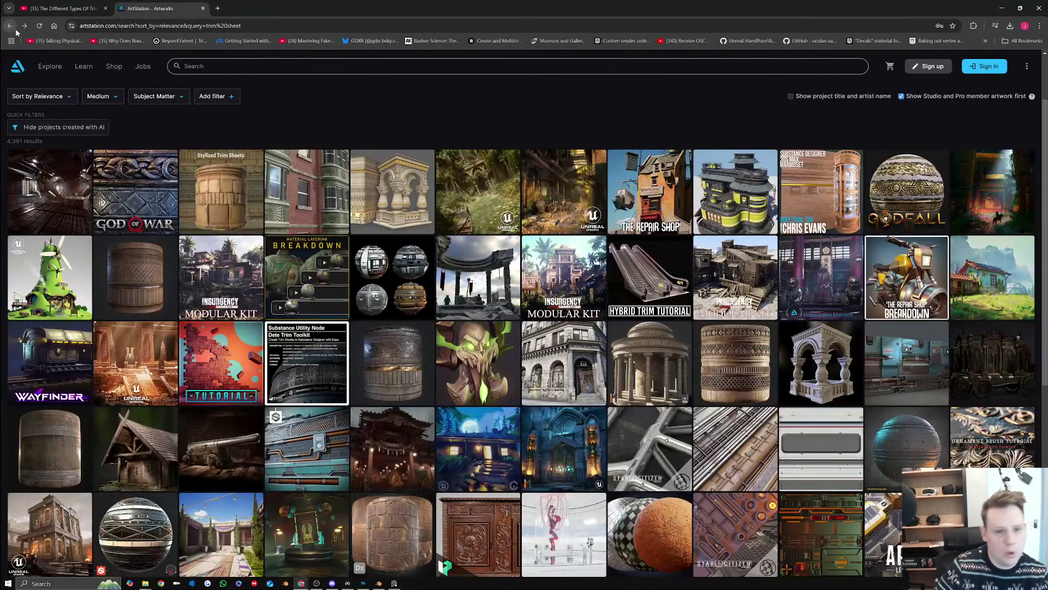
mouse_move(407, 308)
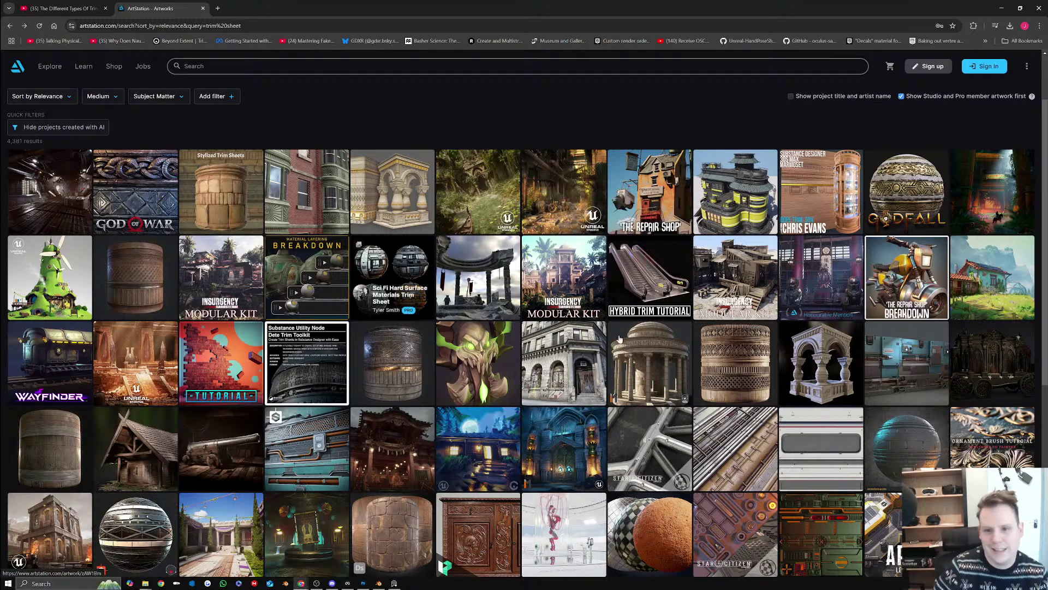
mouse_move(757, 388)
scroll(756, 389, down, 5)
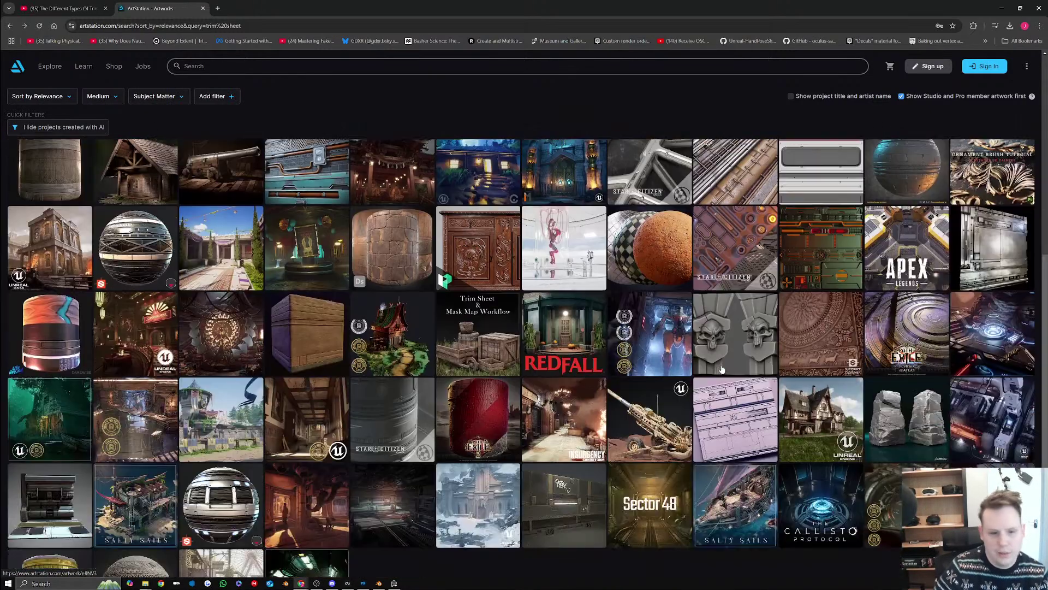
mouse_move(717, 369)
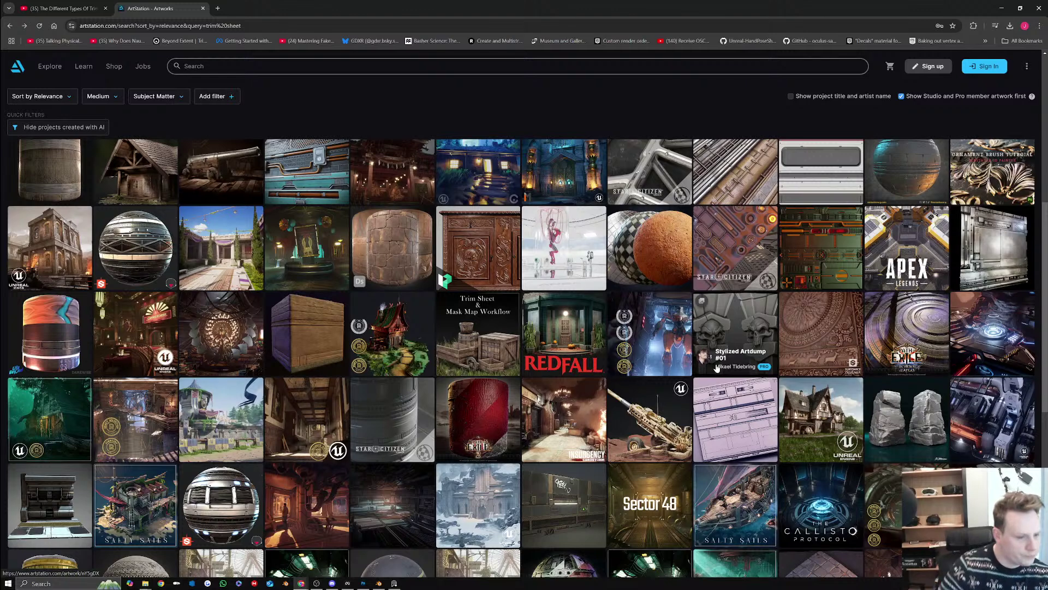
click(309, 408)
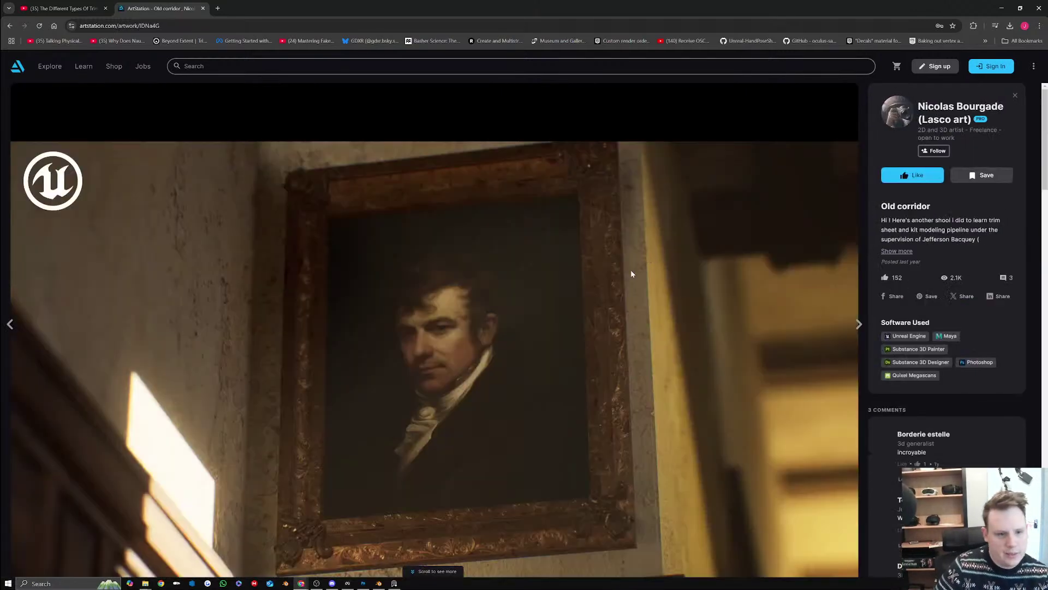
Examine the Old corridor project's trim sheet cylinder, modular wall pieces, buffer breakdown and untextured hallway renders
scroll(602, 329, down, 13)
scroll(614, 331, up, 4)
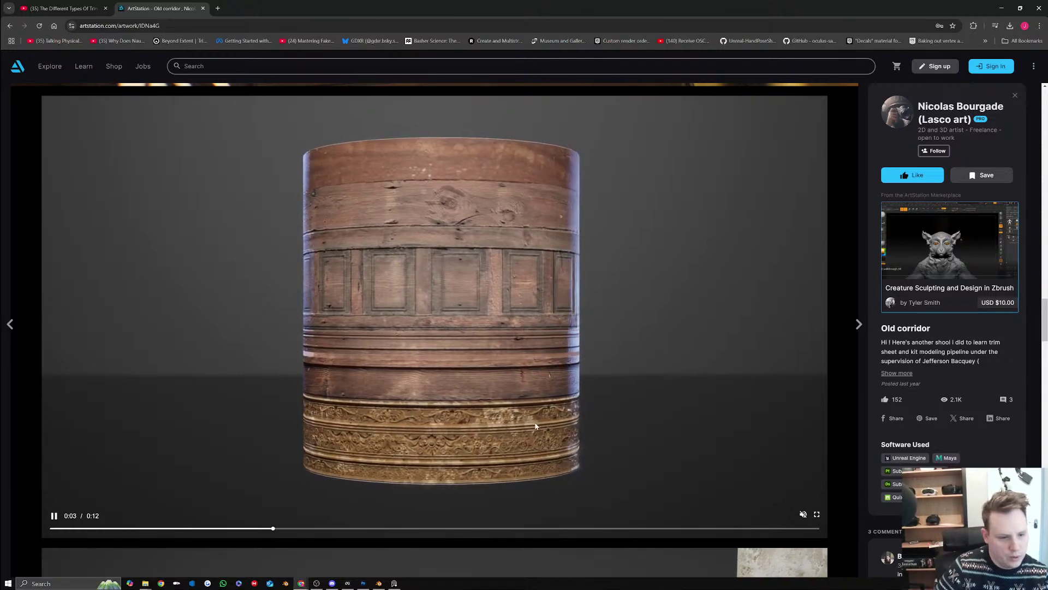
scroll(541, 418, down, 9)
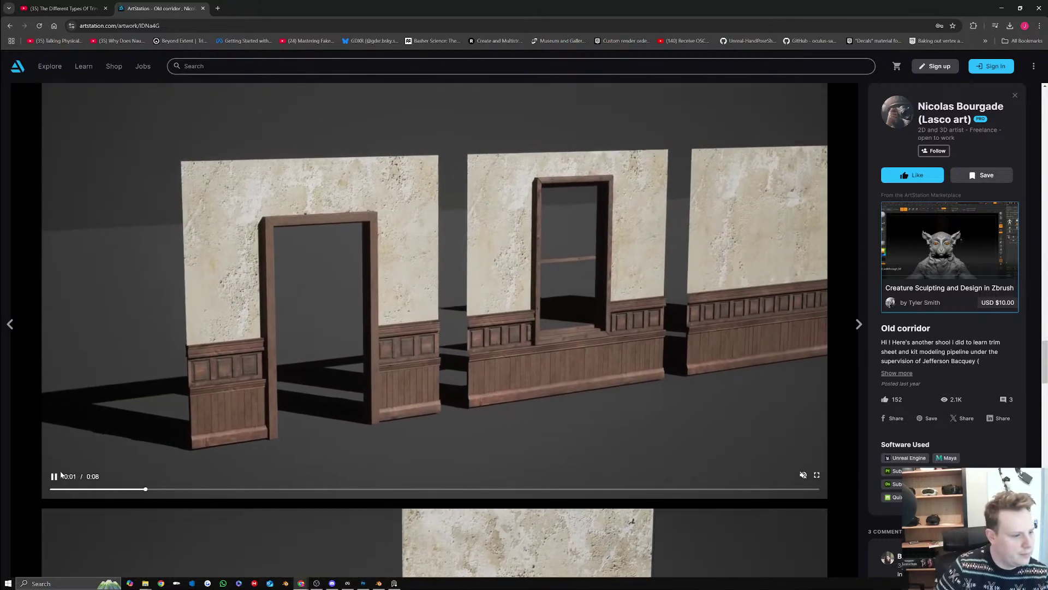
click(269, 366)
scroll(279, 355, up, 1)
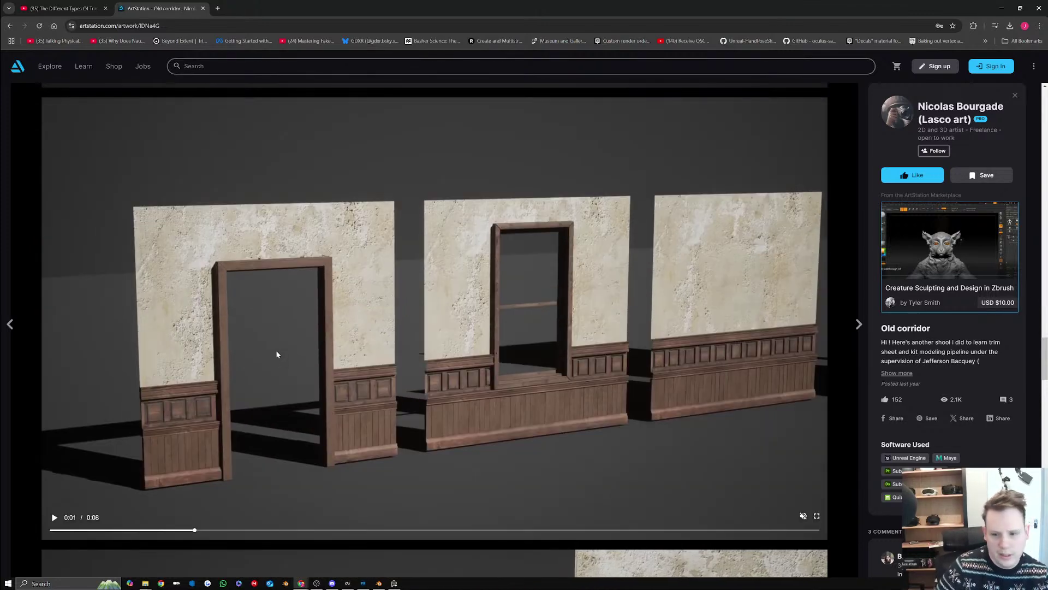
scroll(418, 330, down, 10)
scroll(418, 331, down, 6)
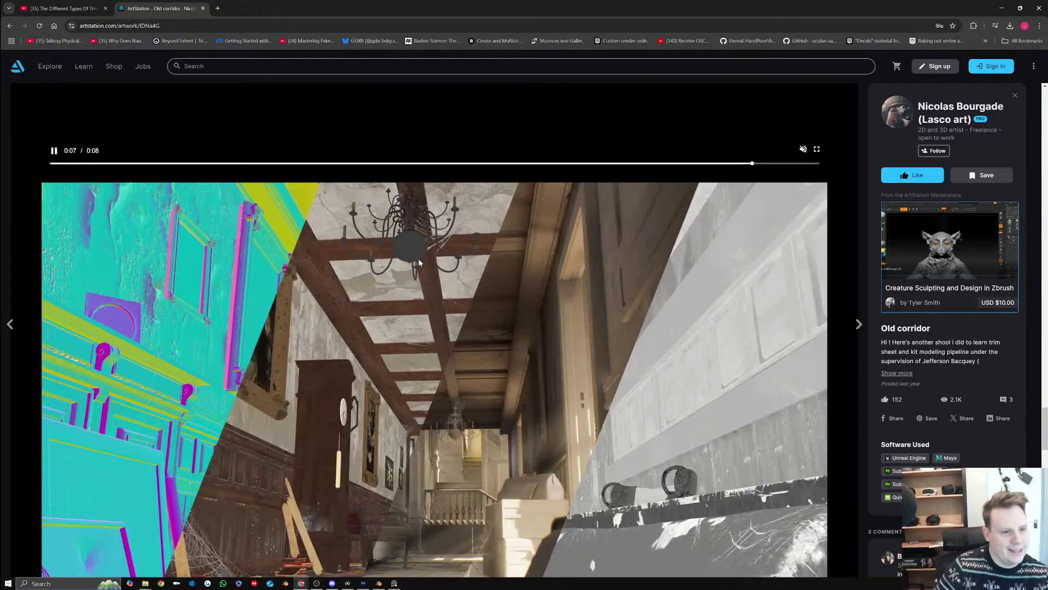
scroll(501, 301, down, 6)
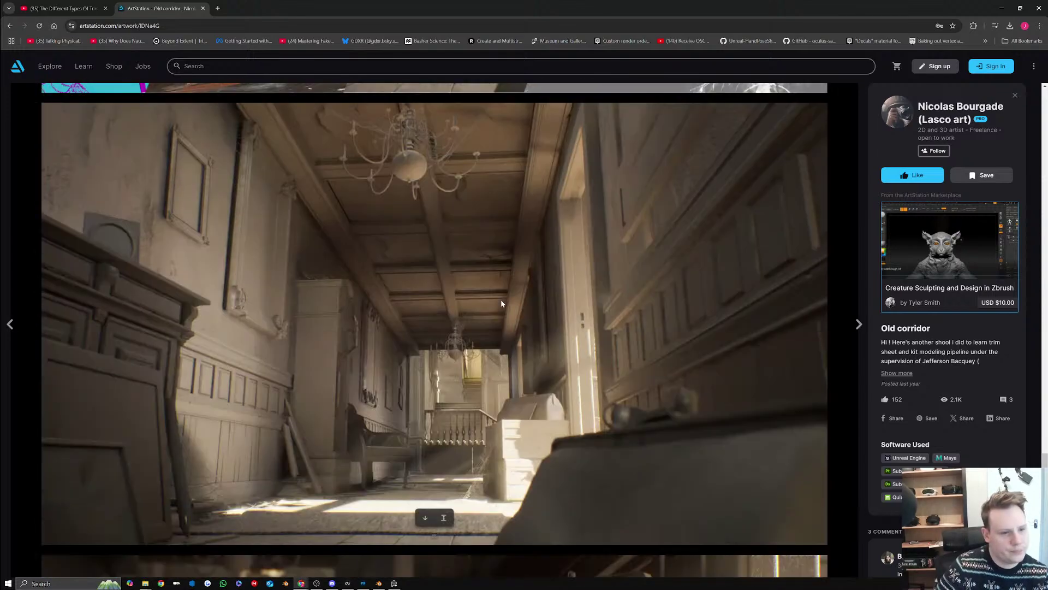
scroll(501, 301, down, 8)
scroll(501, 302, down, 7)
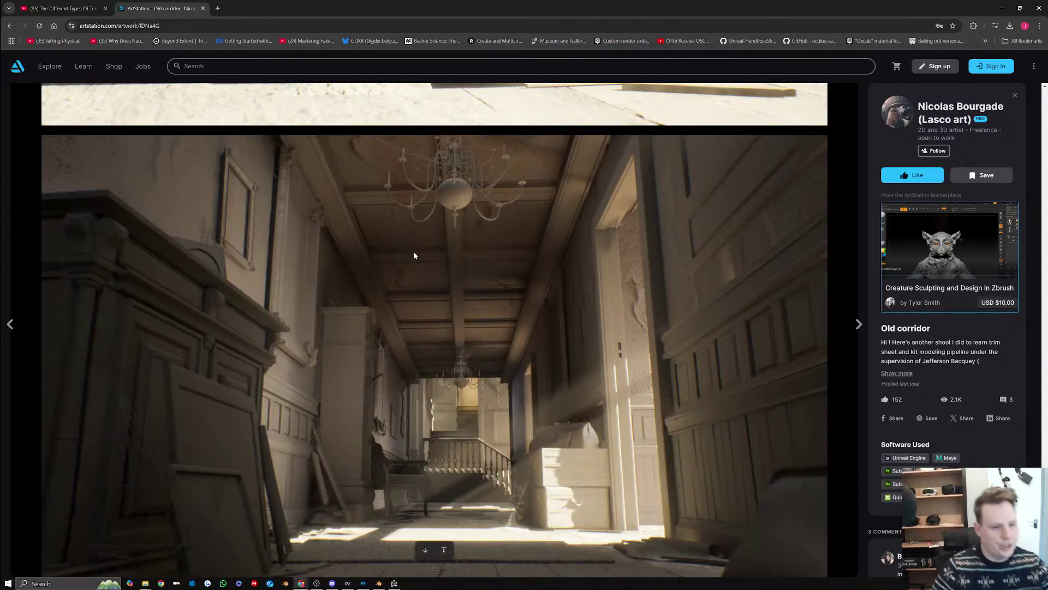
Reopen the Old corridor project and place its finished hallway render below the wood-shack image on the PureRef board
click(8, 26)
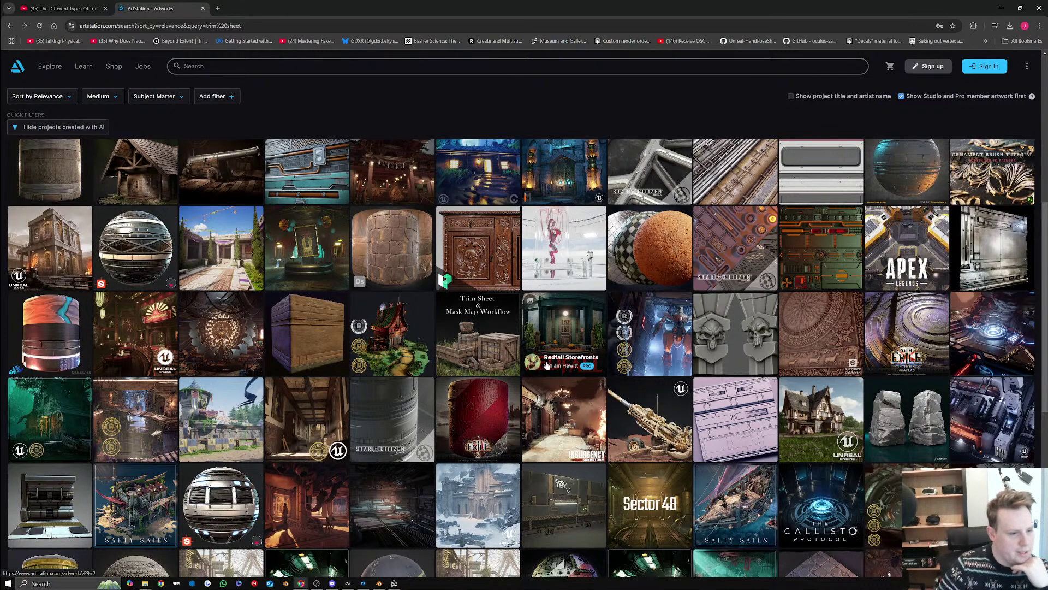
click(586, 364)
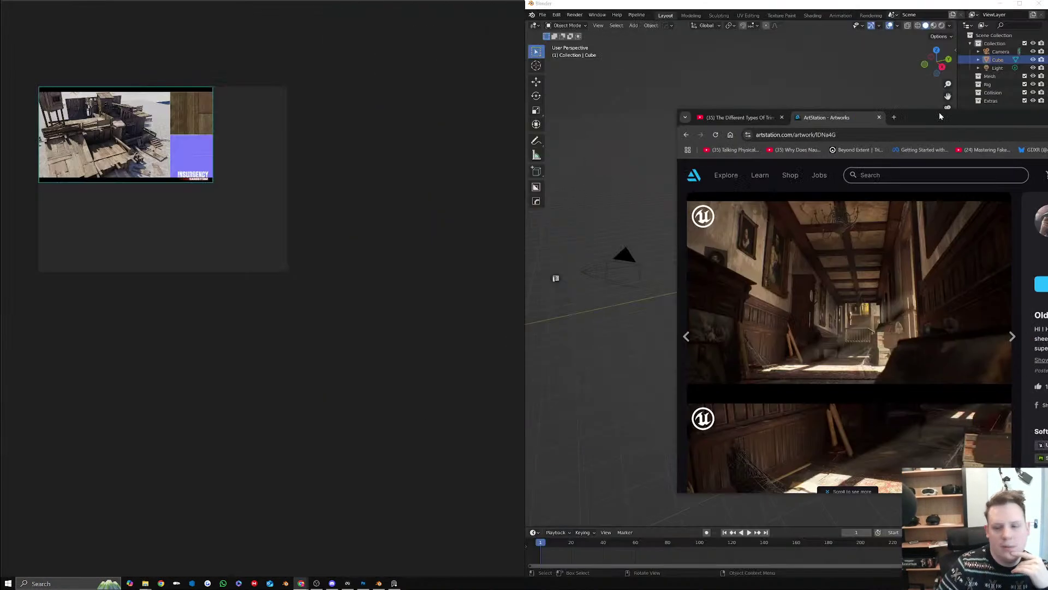
drag(940, 117, 1047, 116)
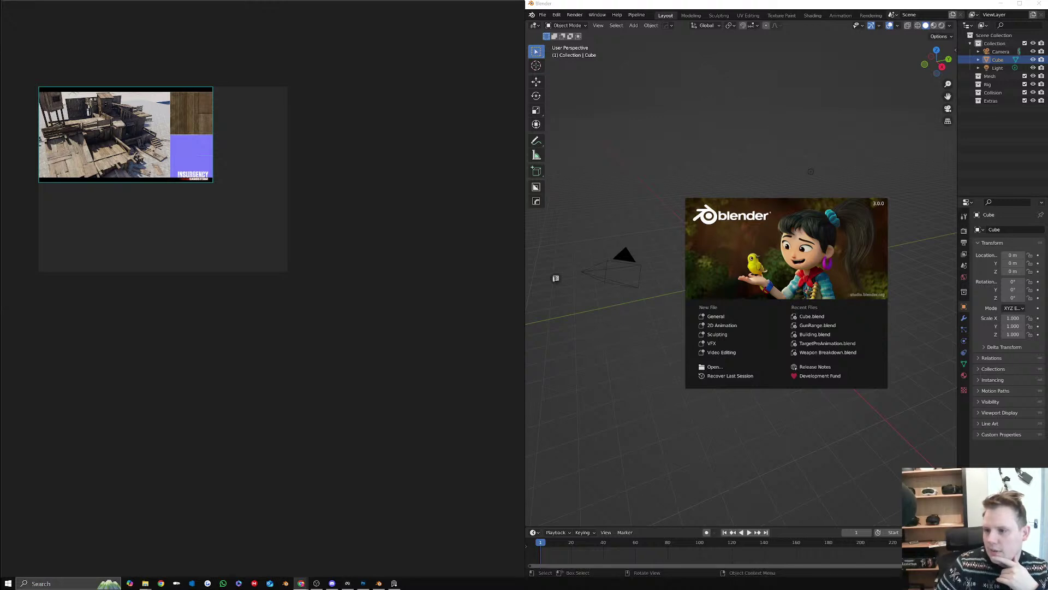
drag(293, 288, 105, 362)
middle_drag(237, 352, 349, 308)
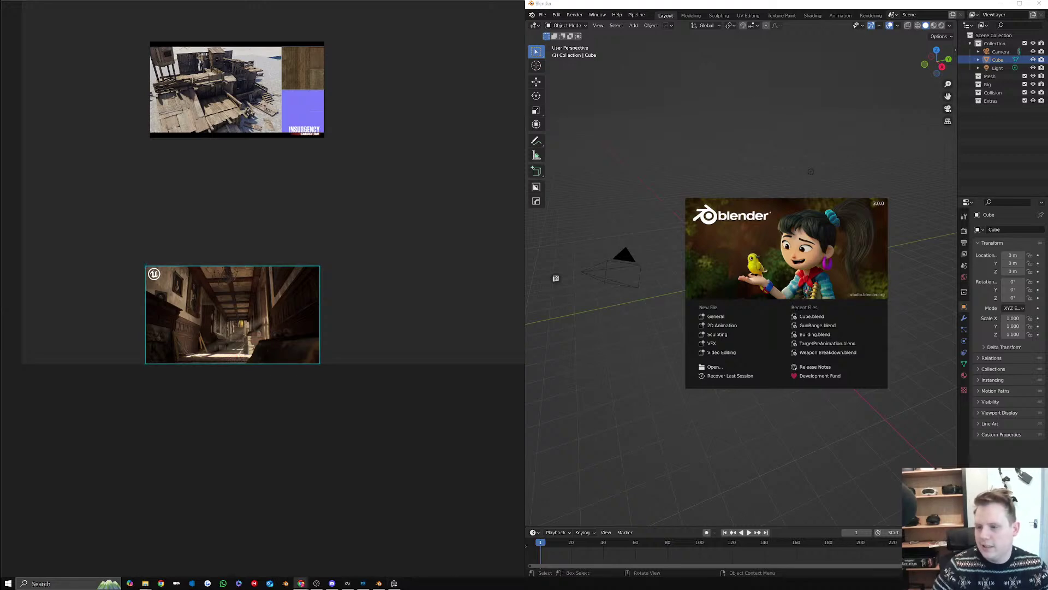
Position the browser beside the references, show Old corridor's trim sheet cylinder and modular walls, and make the window taller
drag(1047, 123, 780, 73)
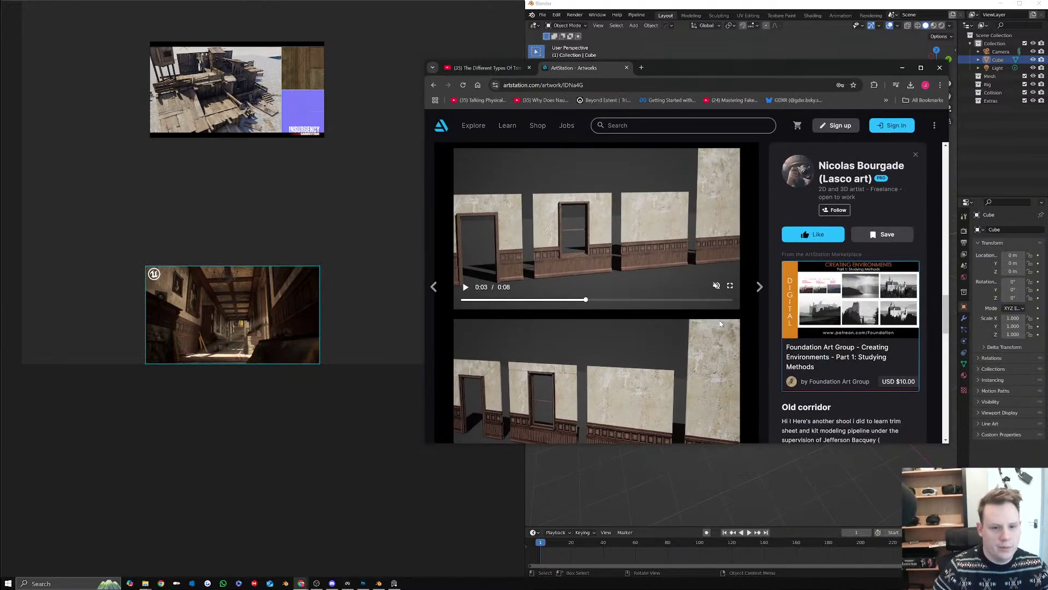
scroll(704, 338, down, 4)
scroll(662, 390, up, 6)
scroll(552, 344, up, 1)
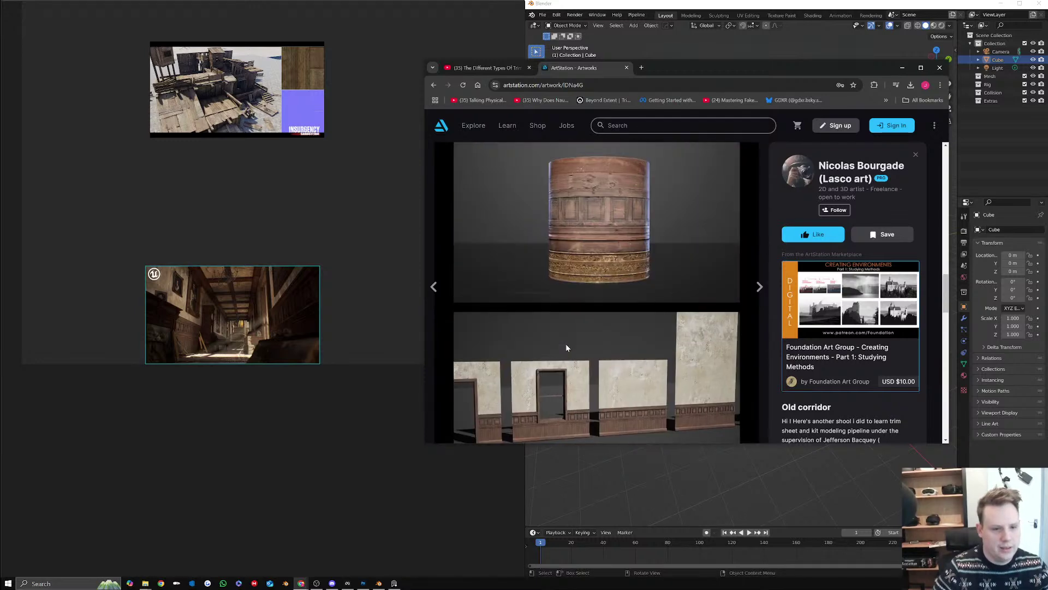
scroll(566, 343, down, 2)
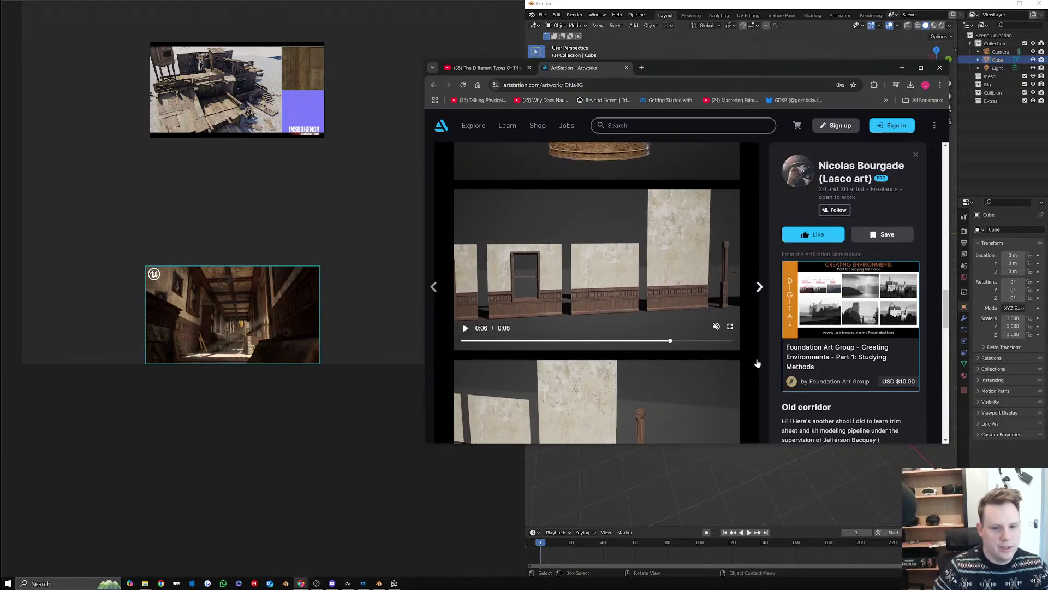
scroll(754, 367, up, 2)
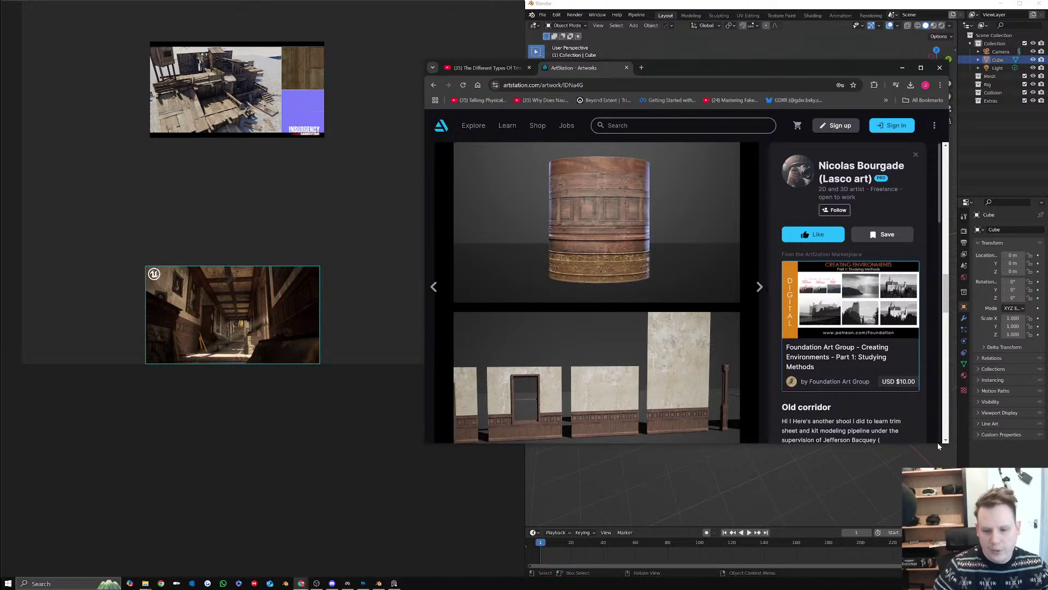
drag(938, 443, 938, 567)
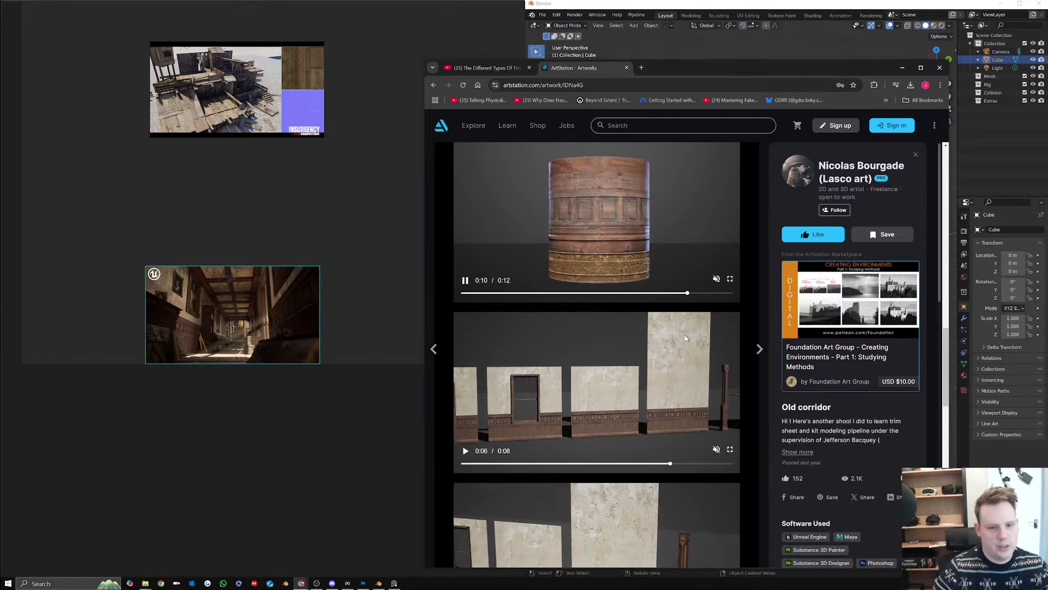
Pause the trim sheet cylinder video and capture it together with the modular wall pieces using a Snipping Tool rectangle
click(464, 284)
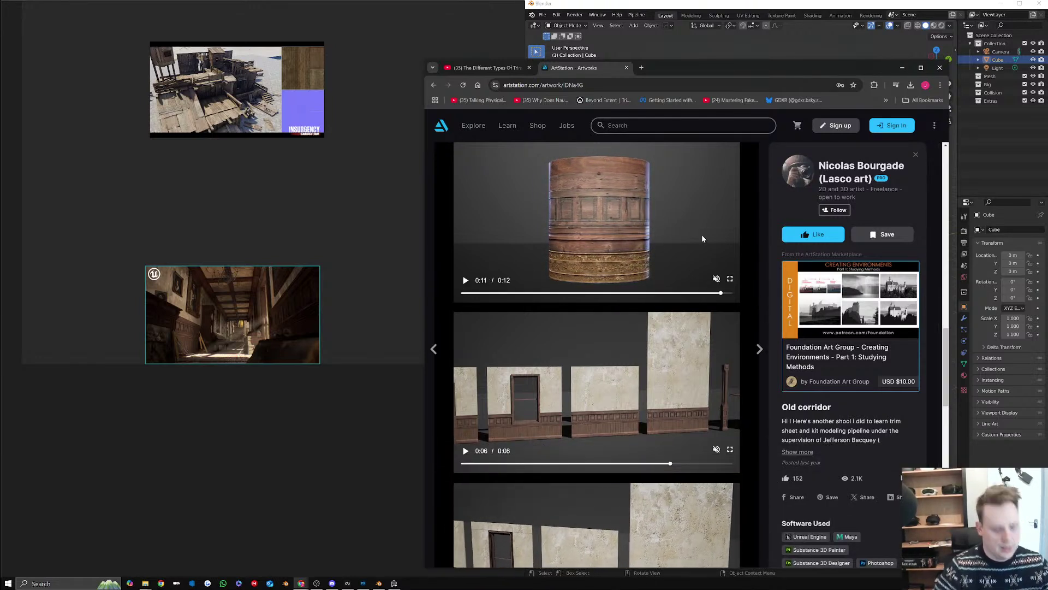
key(super)
text(snip)
key(Return)
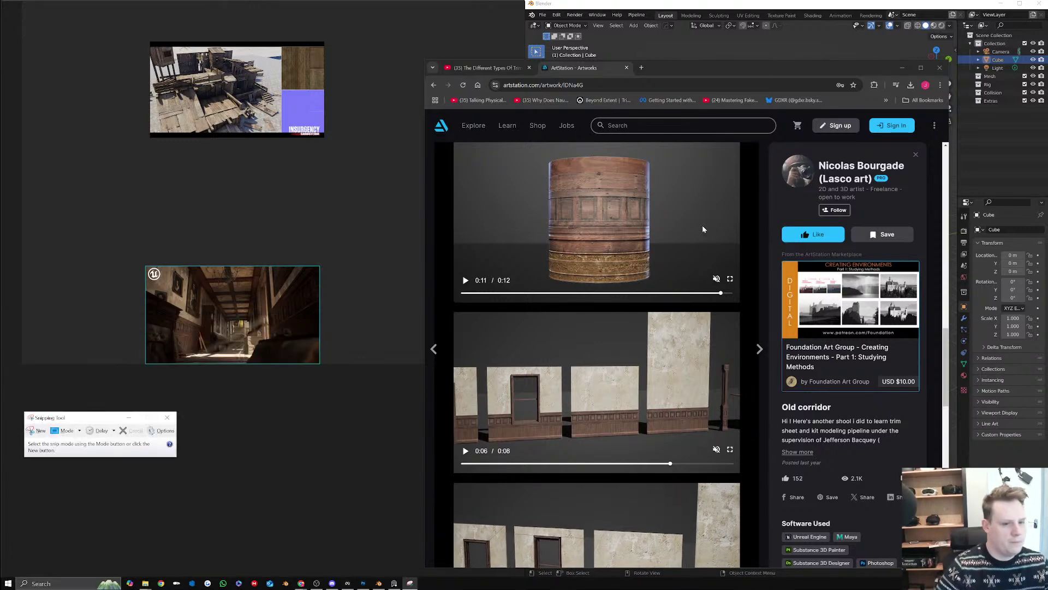
click(36, 431)
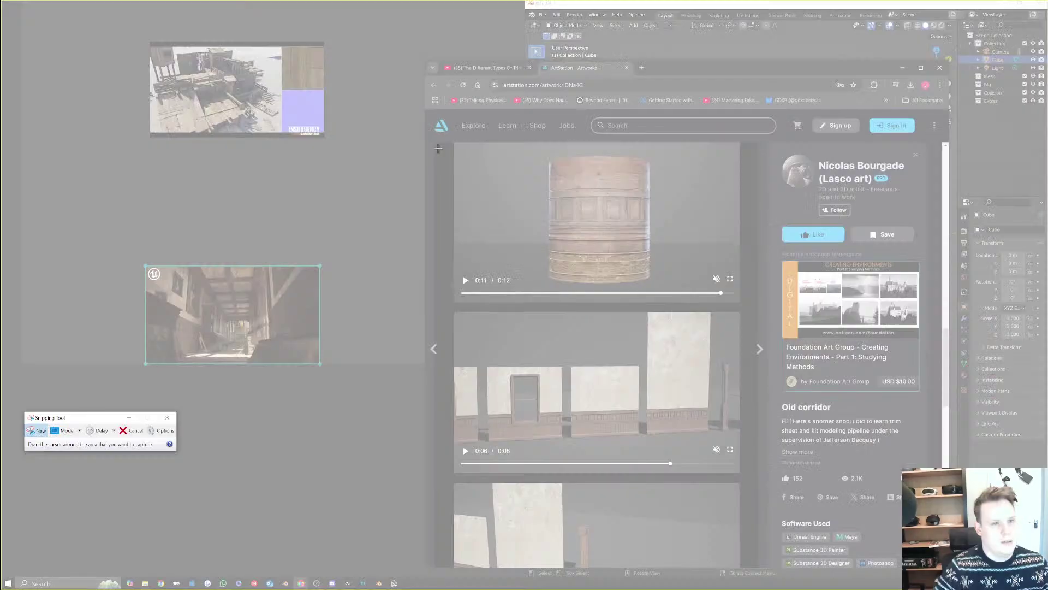
drag(445, 139, 742, 476)
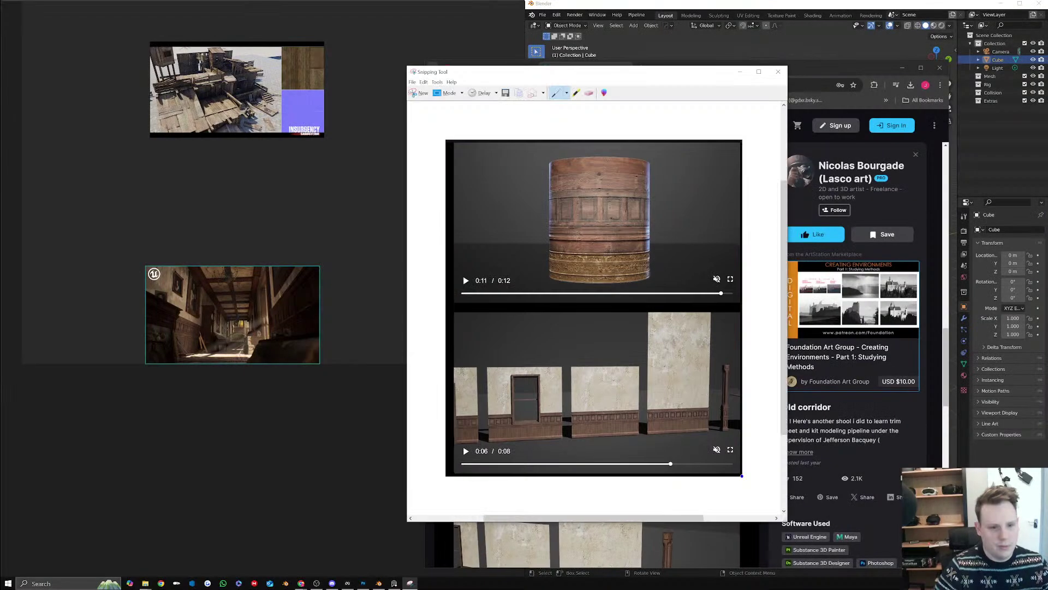
Paste the snip onto the PureRef board below the hallway render and enlarge it to match the render's width
click(235, 246)
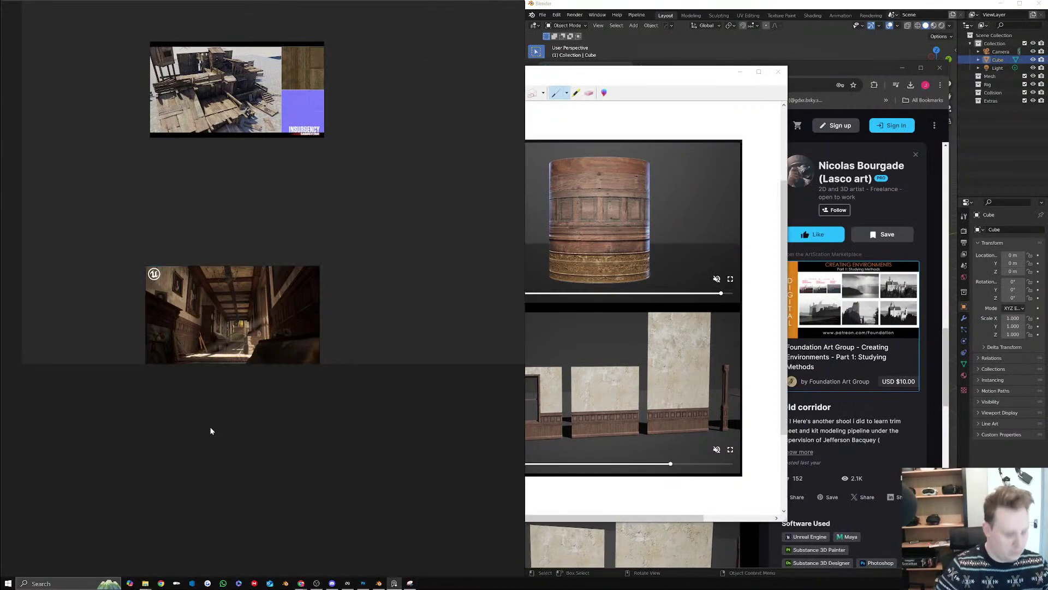
key(ctrl+v)
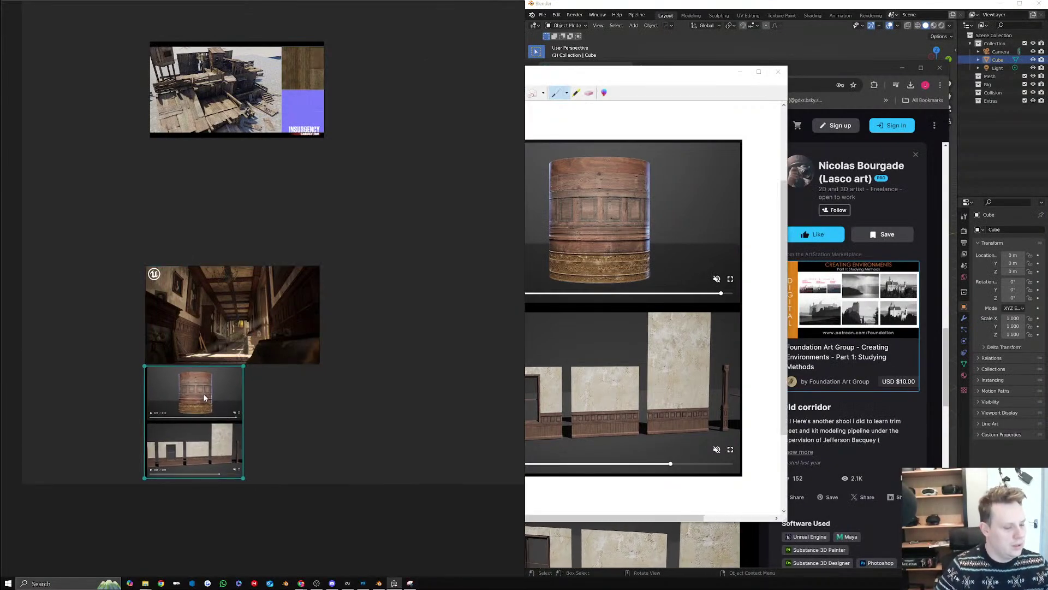
drag(243, 478, 318, 570)
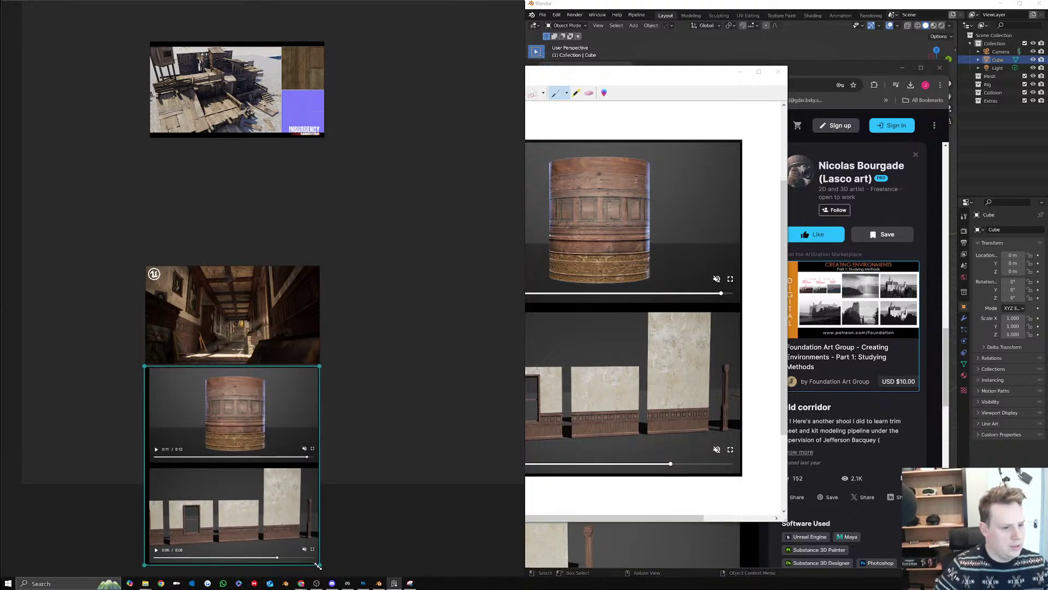
click(369, 472)
middle_drag(265, 391, 273, 294)
scroll(287, 365, up, 3)
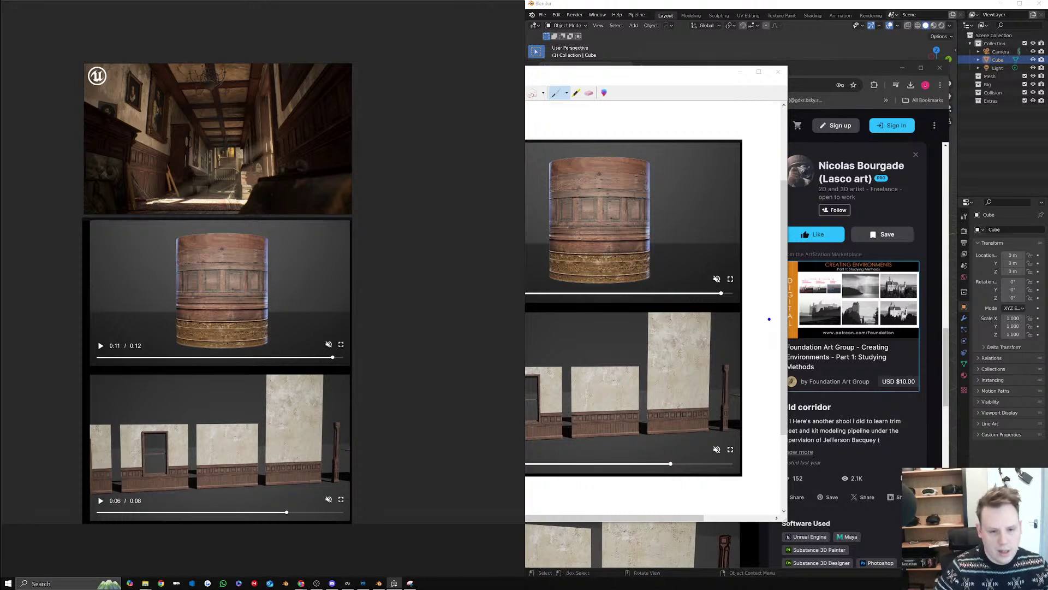
Minimize the Snipping Tool, then narrow the PureRef window and move the browser so both fit side by side
mouse_move(782, 305)
mouse_down()
mouse_move(782, 318)
mouse_move(782, 308)
mouse_up()
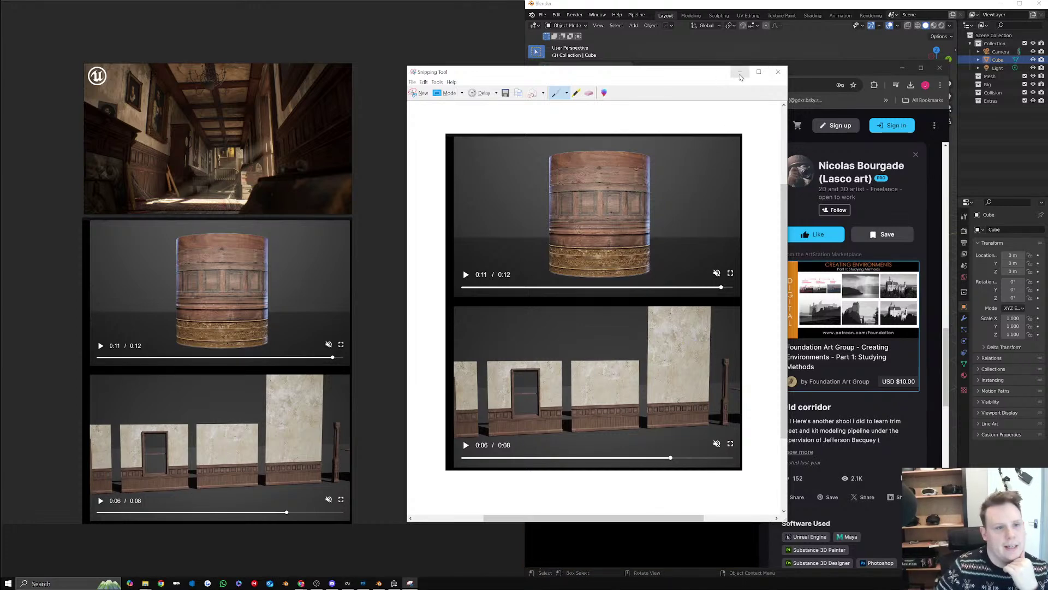
click(741, 72)
scroll(694, 419, down, 10)
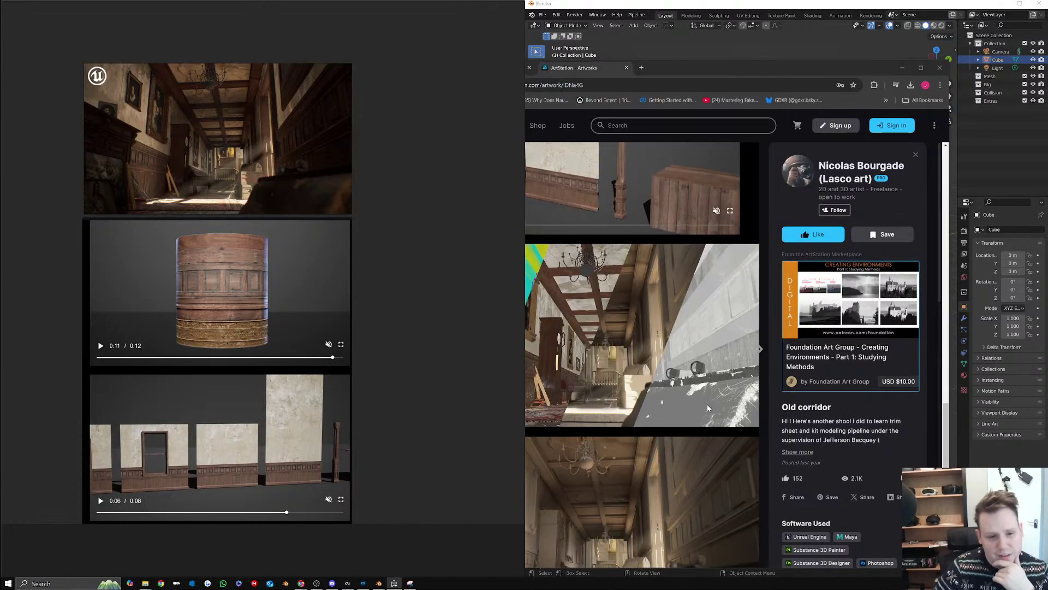
scroll(706, 404, up, 4)
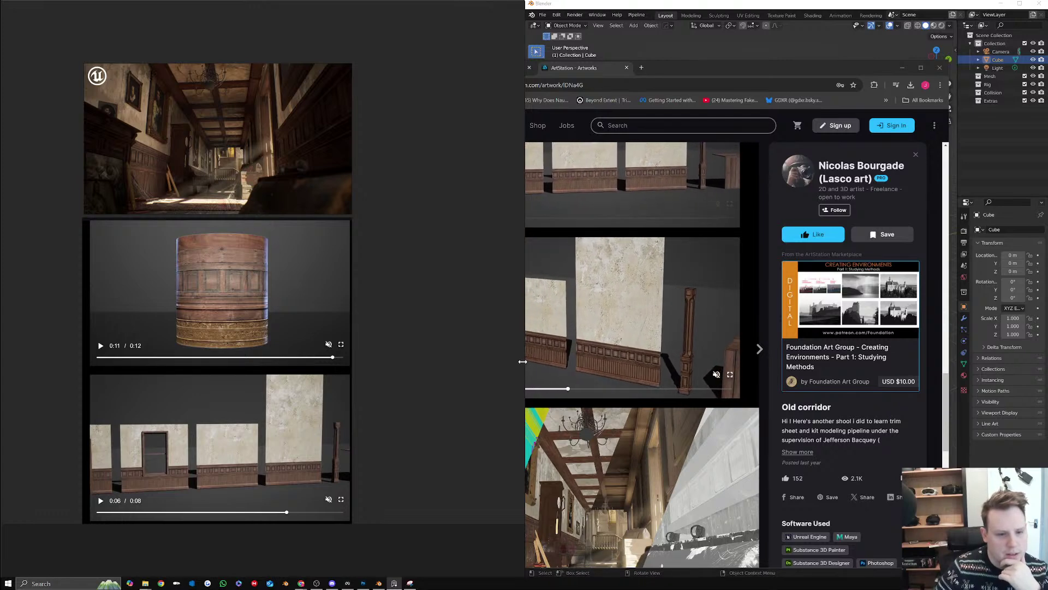
drag(523, 361, 434, 355)
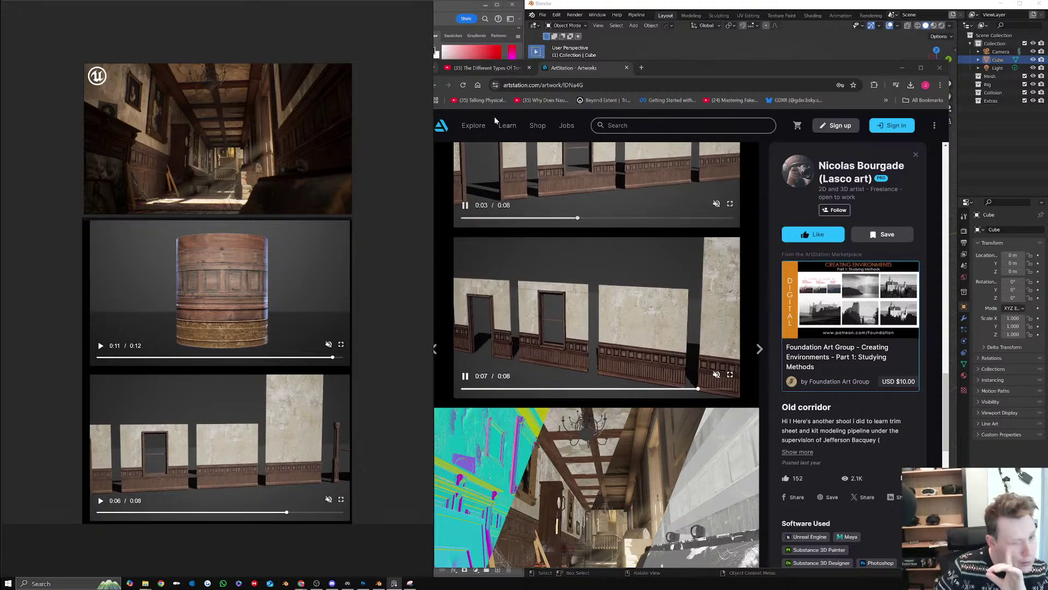
drag(716, 69, 750, 46)
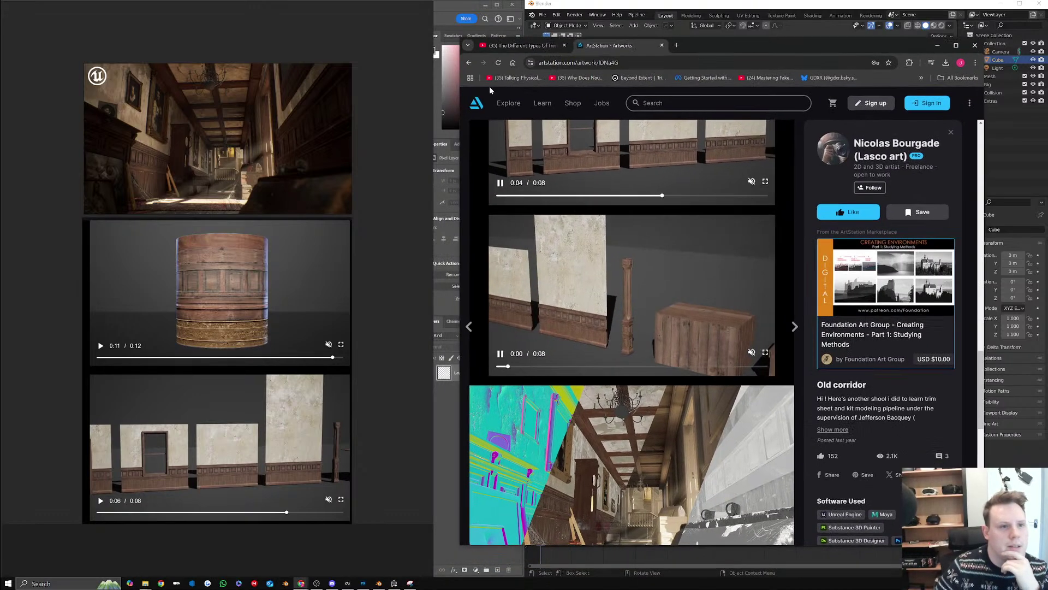
Check the Better Understanding UV Layout Techniques project from the trim sheet results and return to the results
click(469, 63)
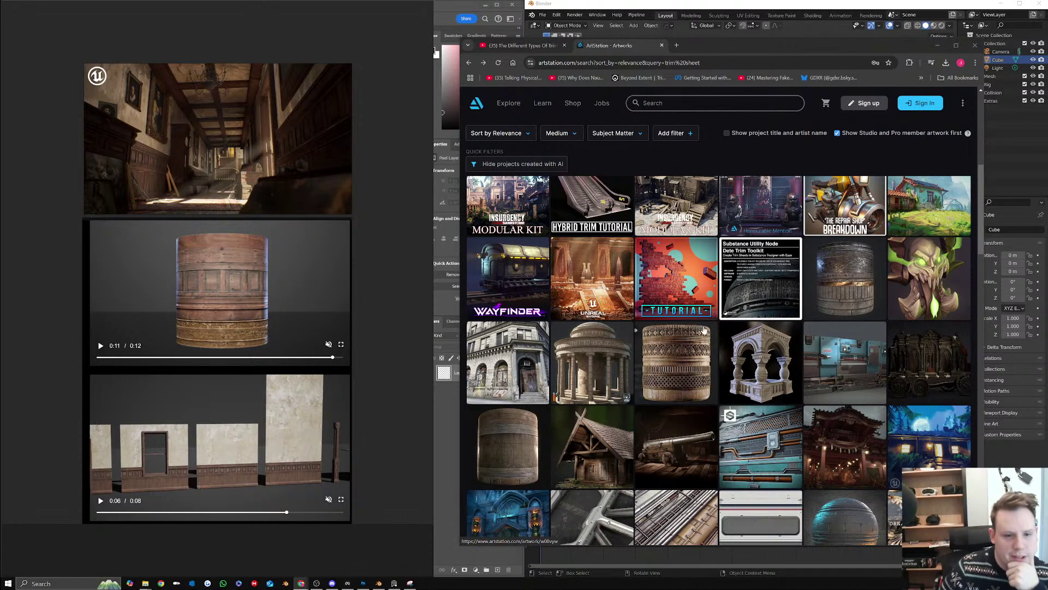
click(704, 308)
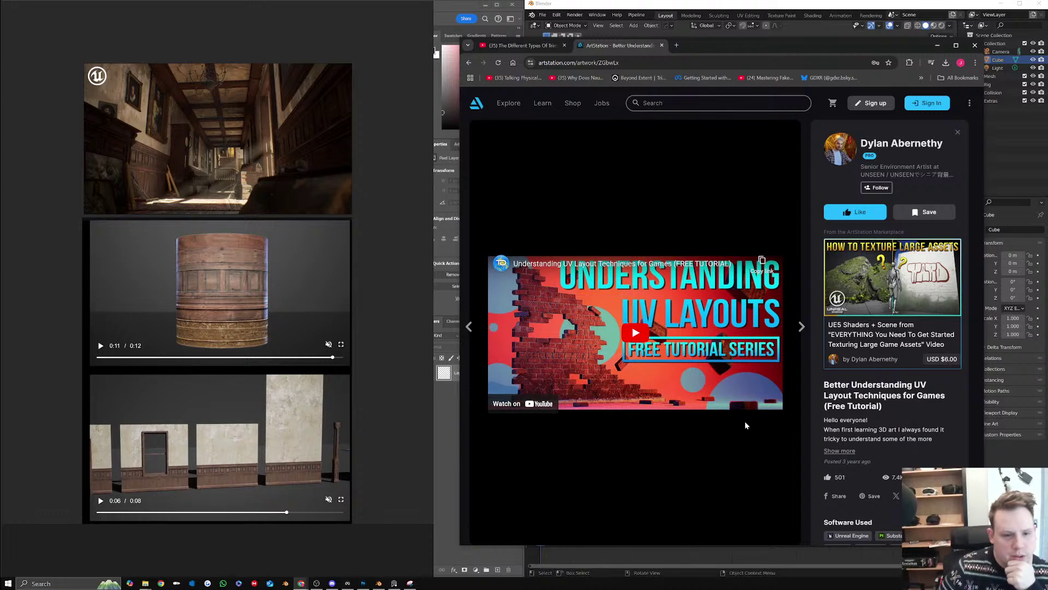
click(468, 63)
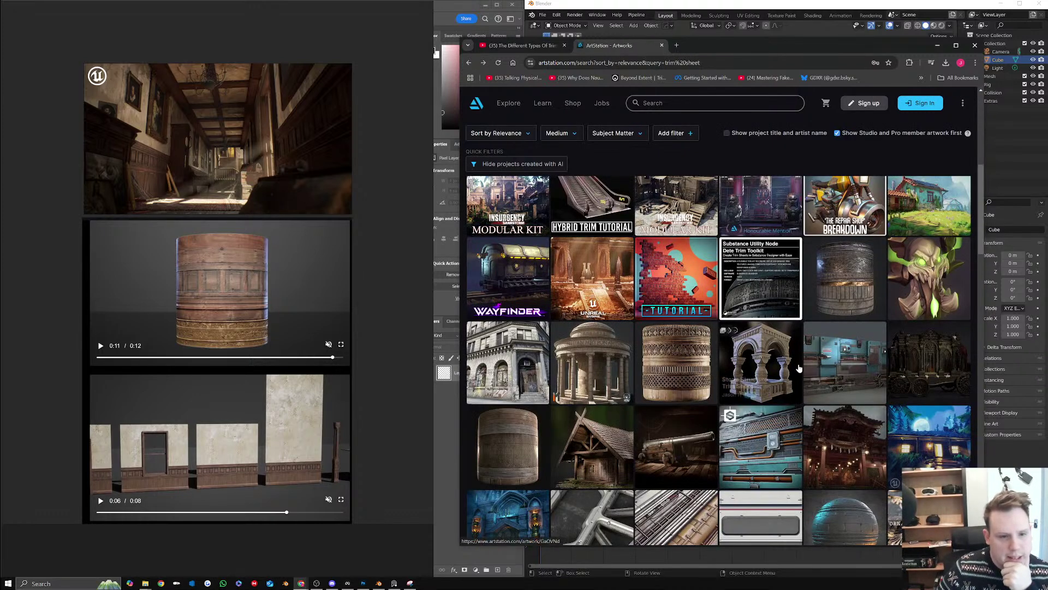
Open the Egyptian Throne Room project and examine its renders, modular kit, material cylinders, shader clips and reference board
click(587, 277)
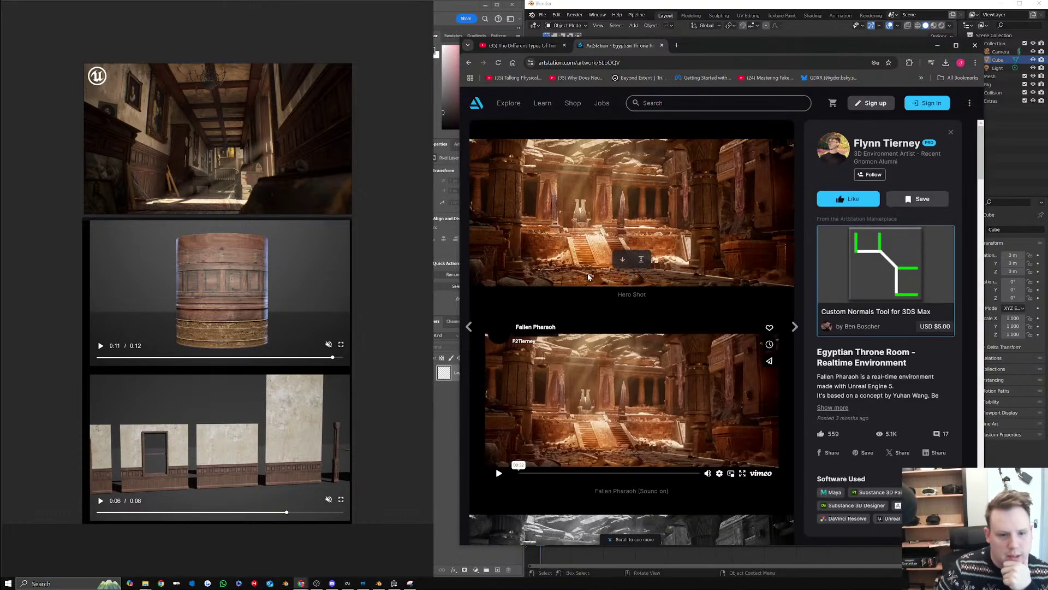
scroll(656, 327, down, 5)
scroll(657, 327, down, 10)
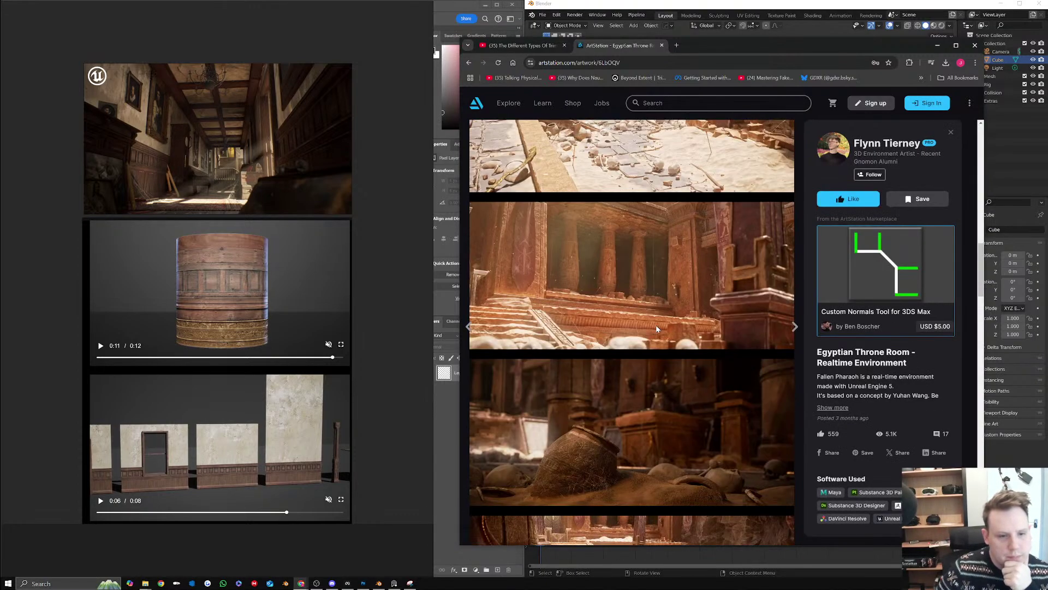
scroll(657, 327, down, 10)
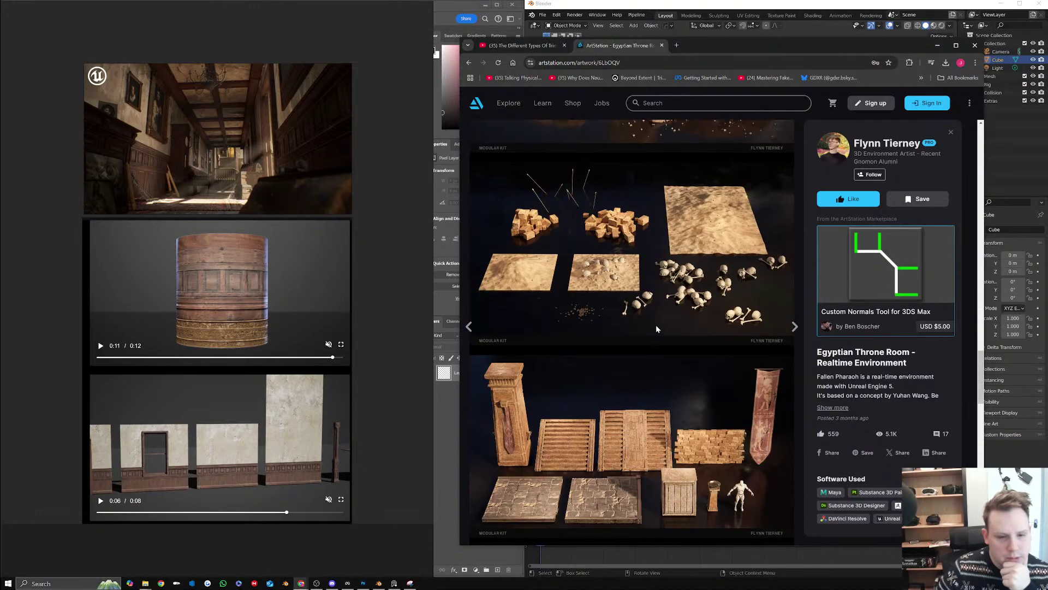
scroll(656, 328, down, 4)
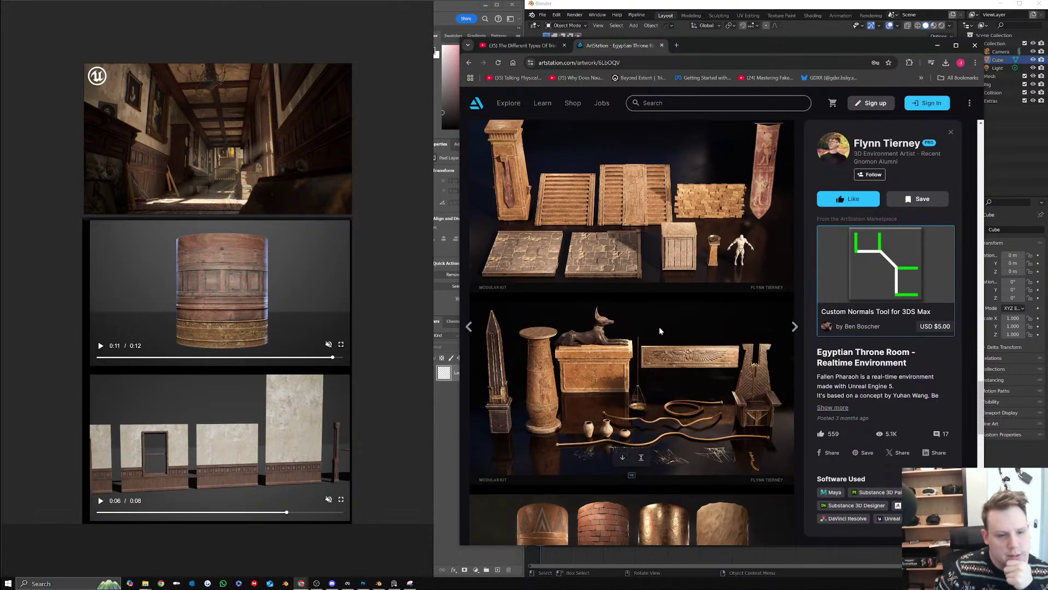
scroll(659, 331, down, 5)
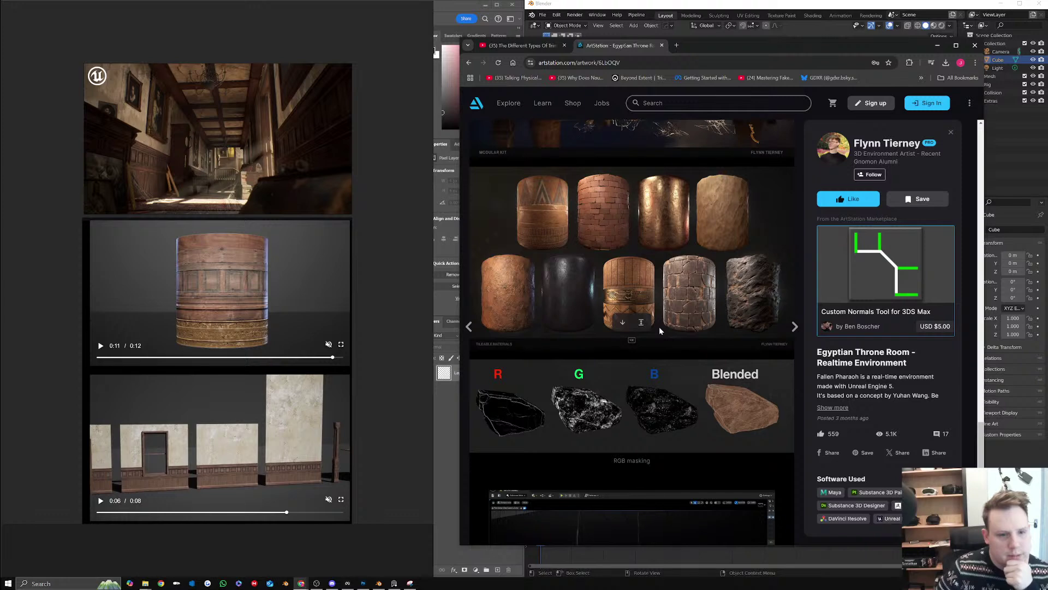
scroll(659, 331, down, 5)
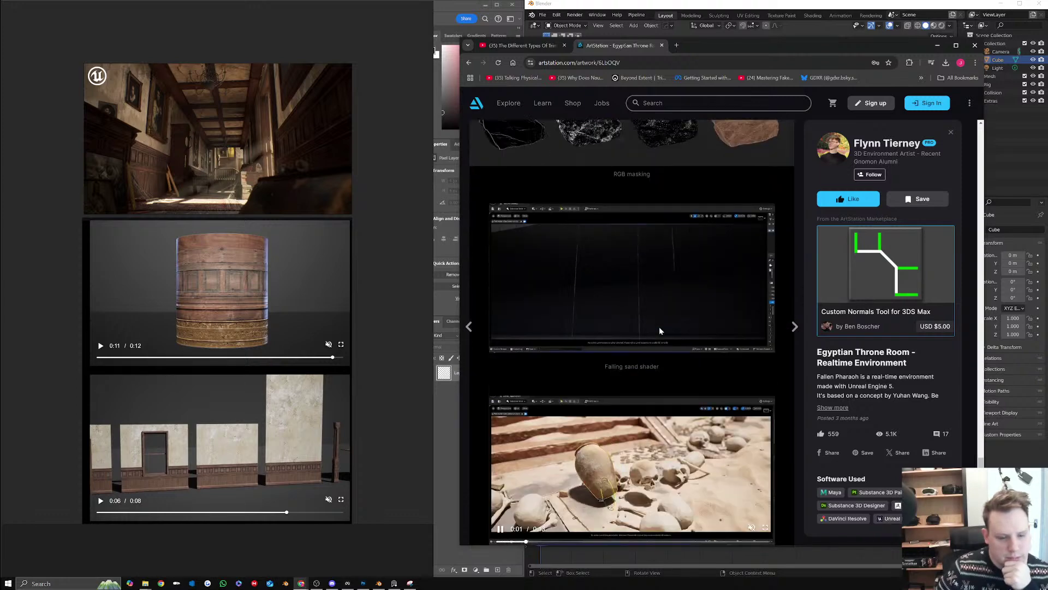
scroll(659, 331, down, 3)
scroll(660, 331, down, 1)
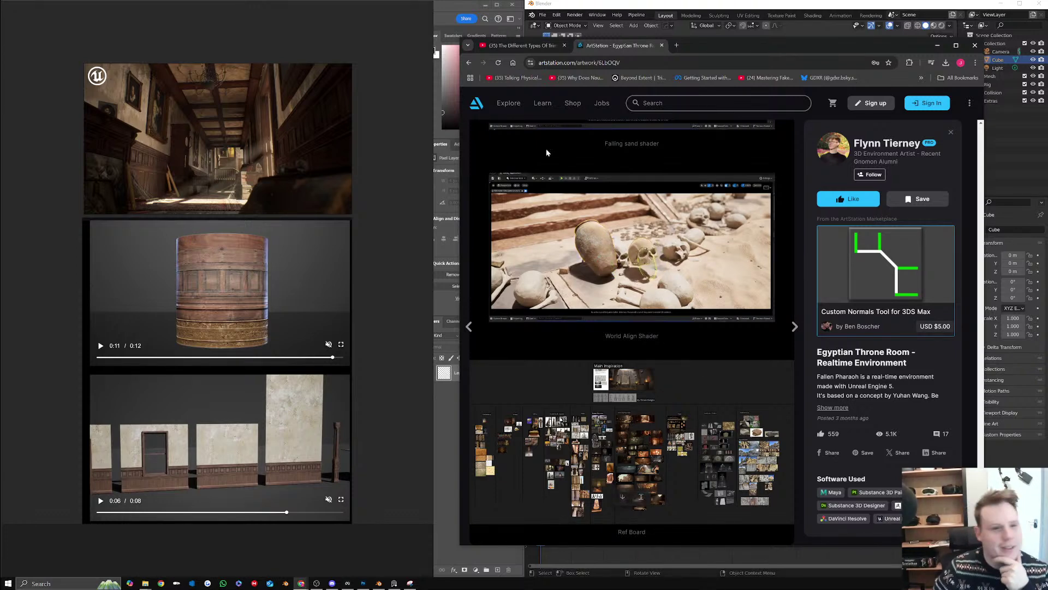
Return to the trim sheet results, open the Log cabins building set and examine its cabins and various trim sheets
click(475, 64)
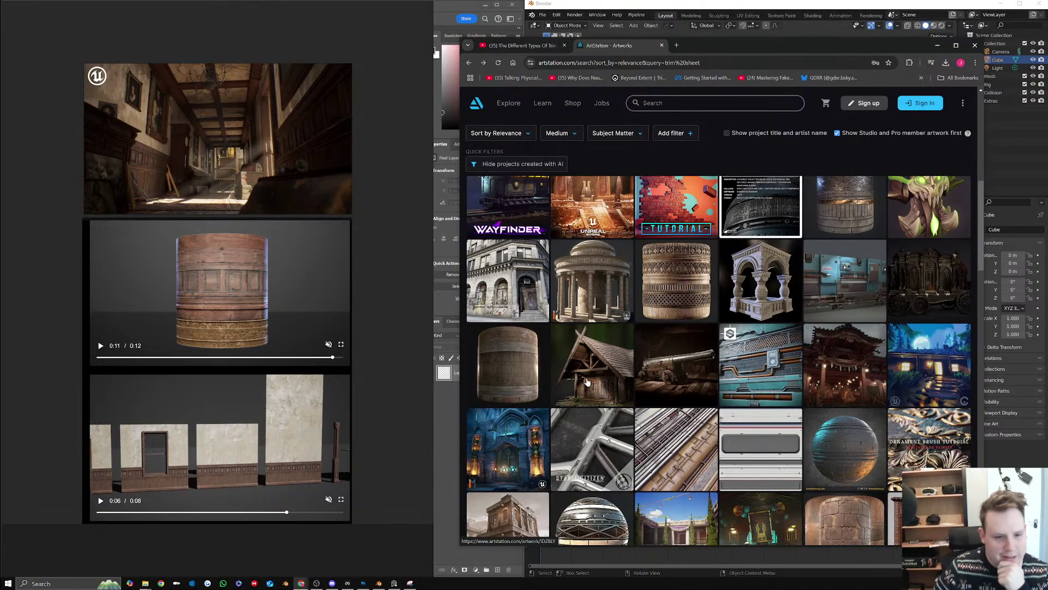
click(587, 381)
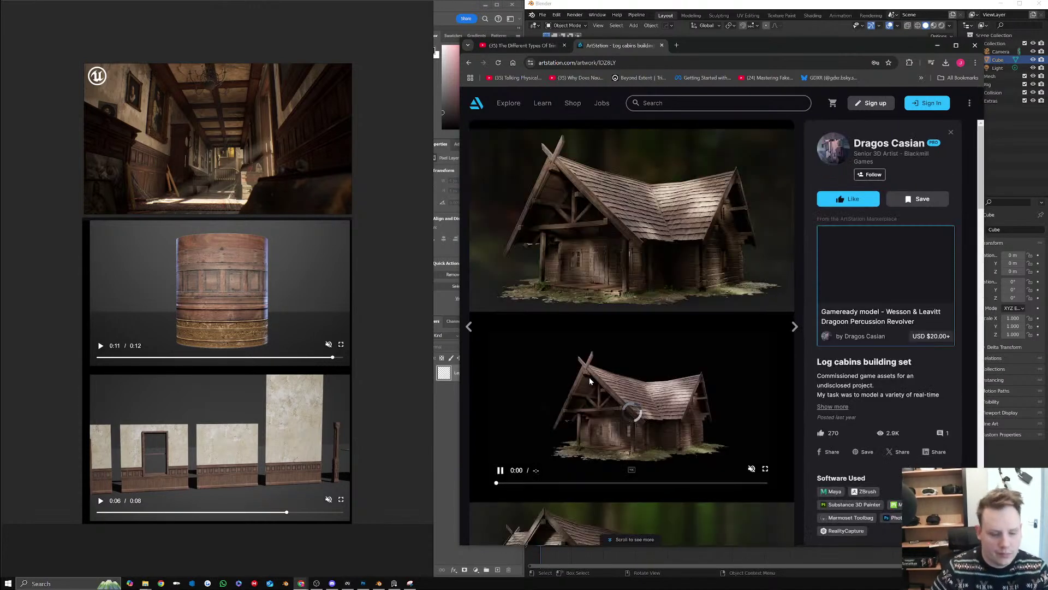
scroll(633, 366, down, 10)
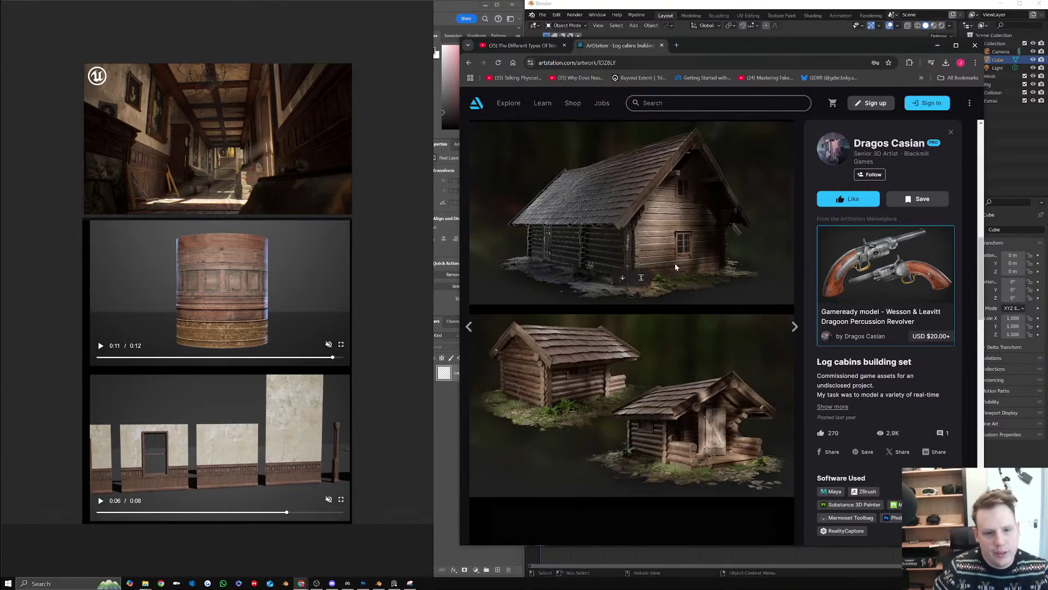
scroll(665, 212, down, 15)
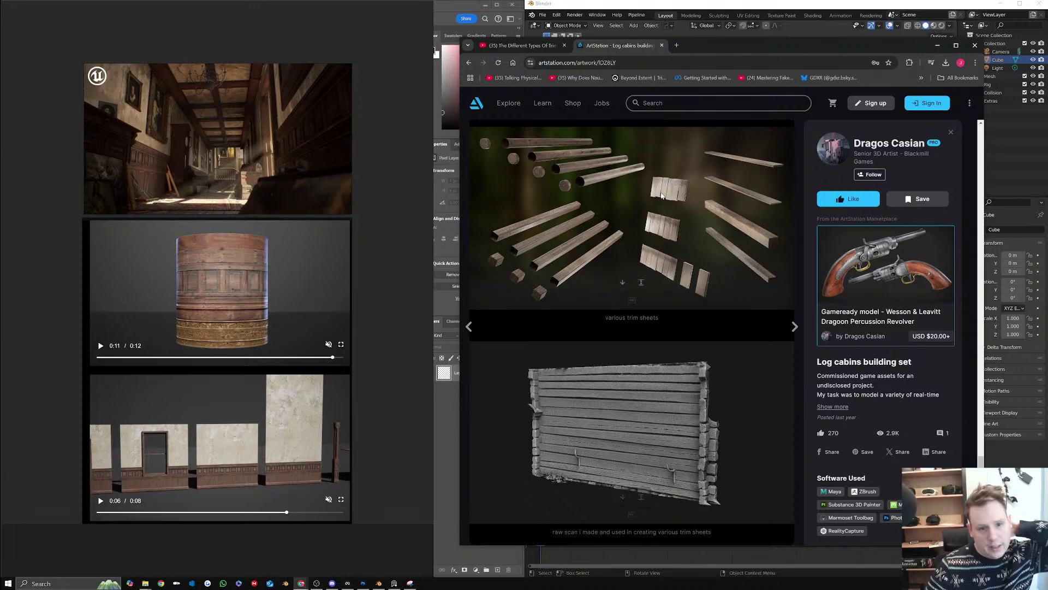
scroll(545, 204, up, 1)
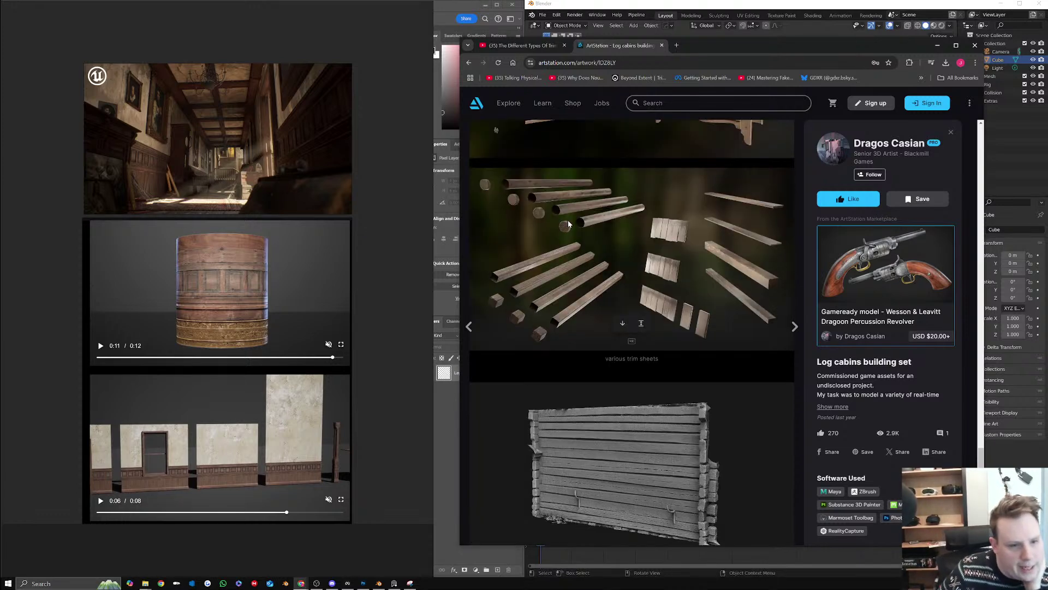
scroll(570, 234, up, 1)
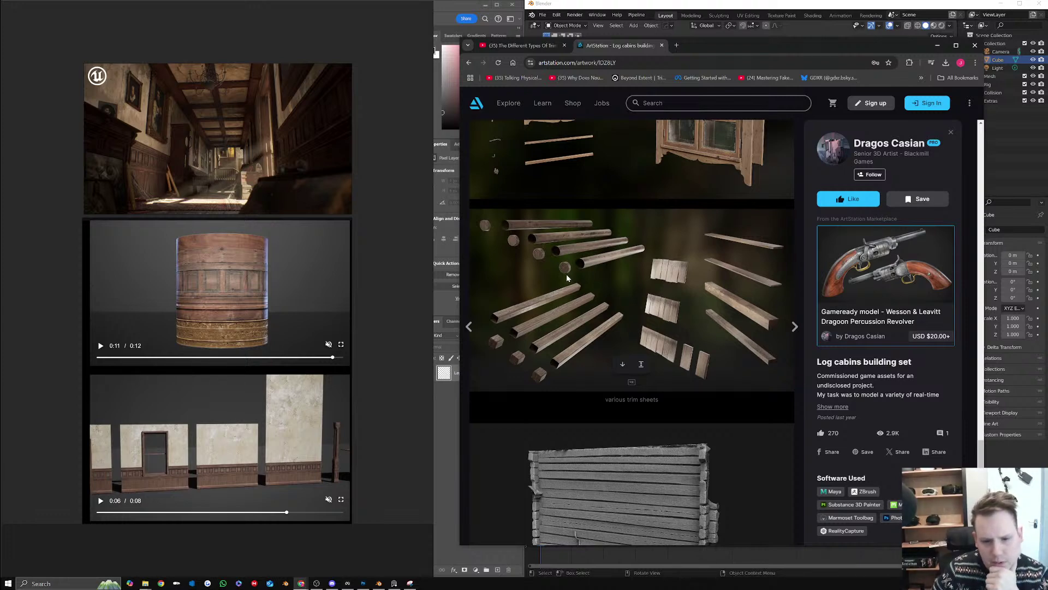
scroll(622, 325, up, 2)
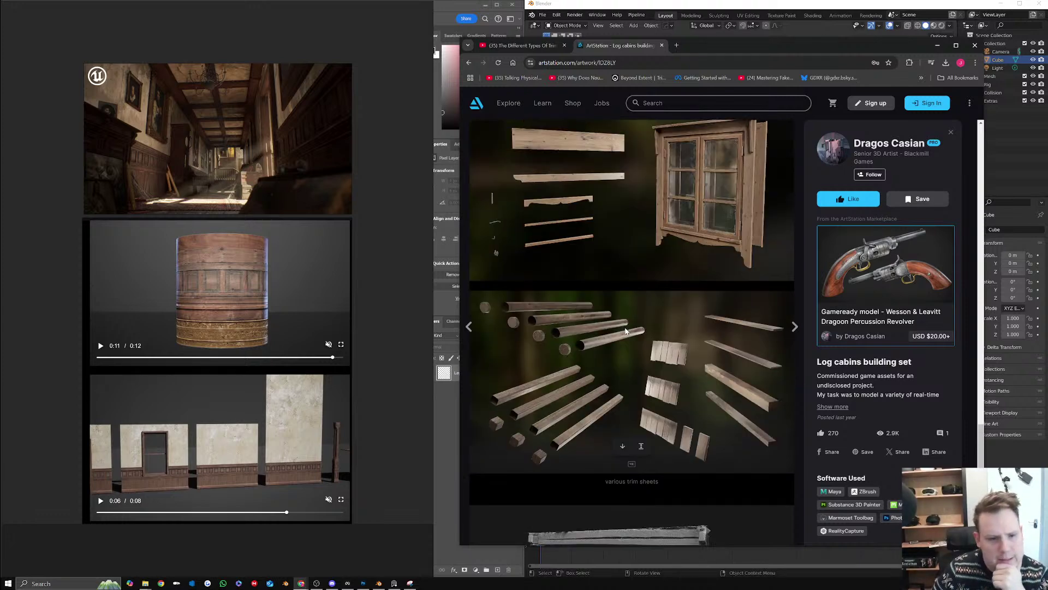
Add the log cabins' various trim sheets image to the PureRef board, set apart beside the Old corridor references
click(420, 376)
key(ctrl+v)
scroll(243, 422, down, 3)
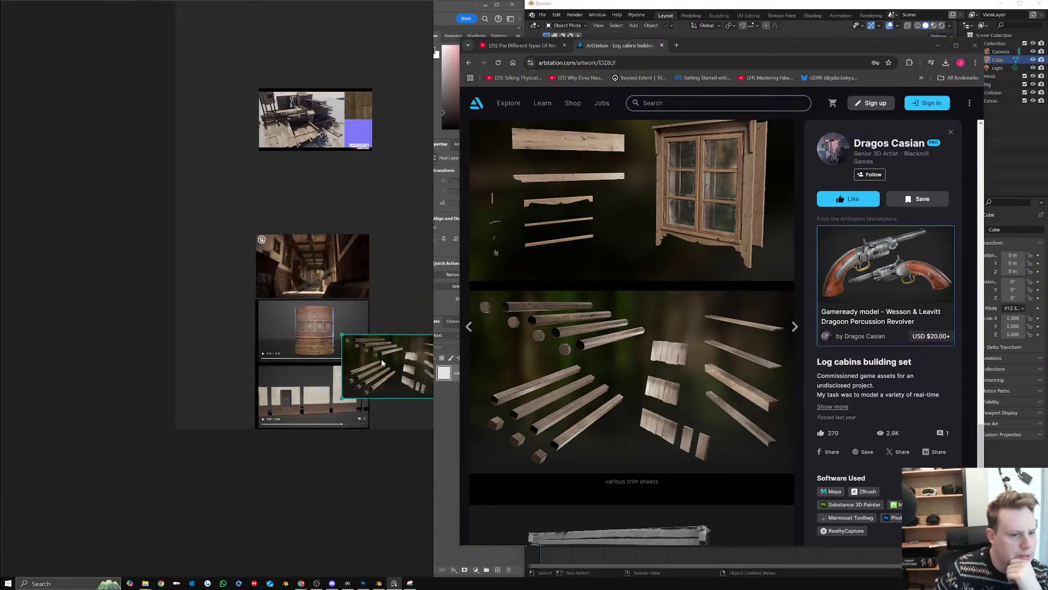
drag(243, 422, 375, 318)
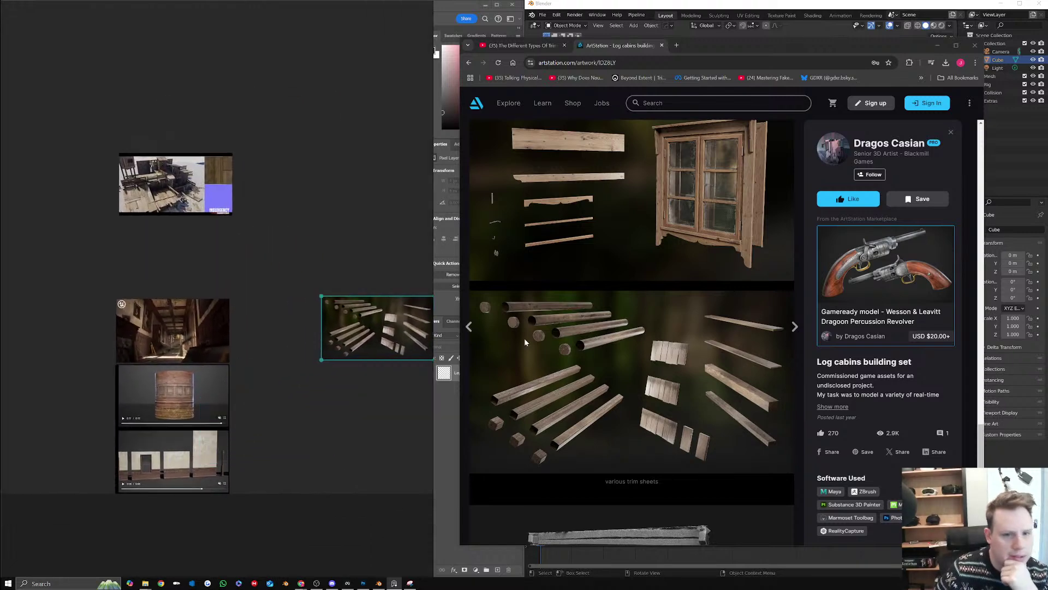
Place the wooden window and plank trim image from Log cabins directly below the trim sheets image on the board
scroll(624, 336, up, 2)
drag(624, 336, 390, 393)
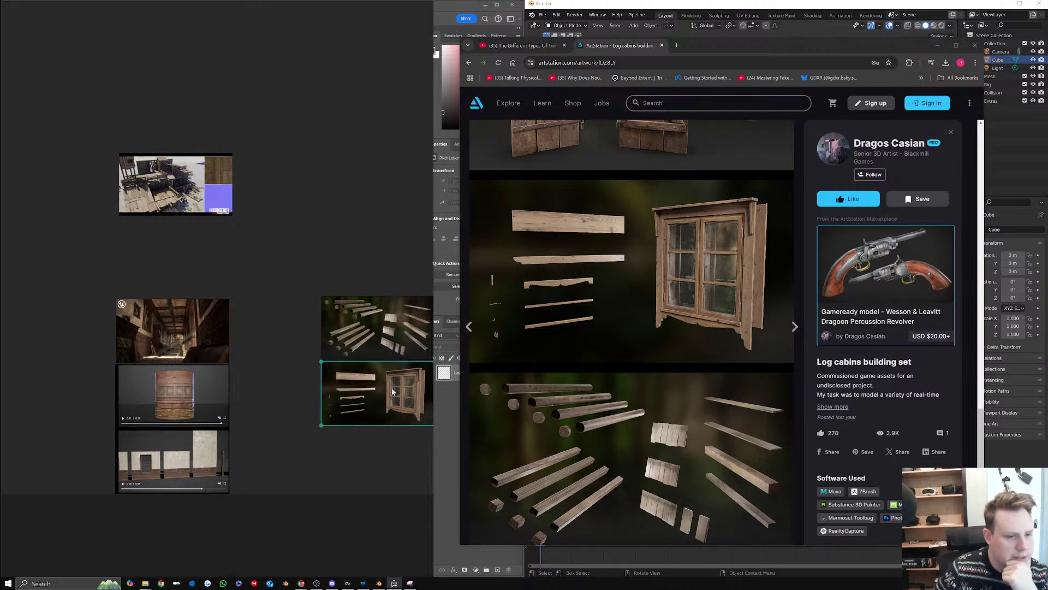
click(390, 442)
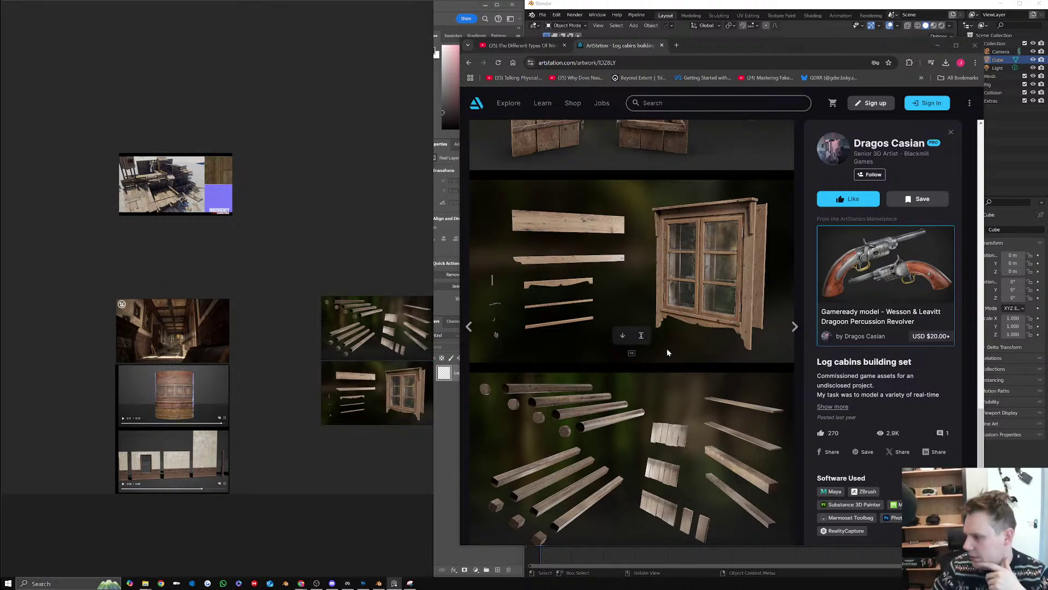
Return to the trim sheet results, open the Wood Trim Sheet project and look over its cube render and texture maps
scroll(660, 347, up, 10)
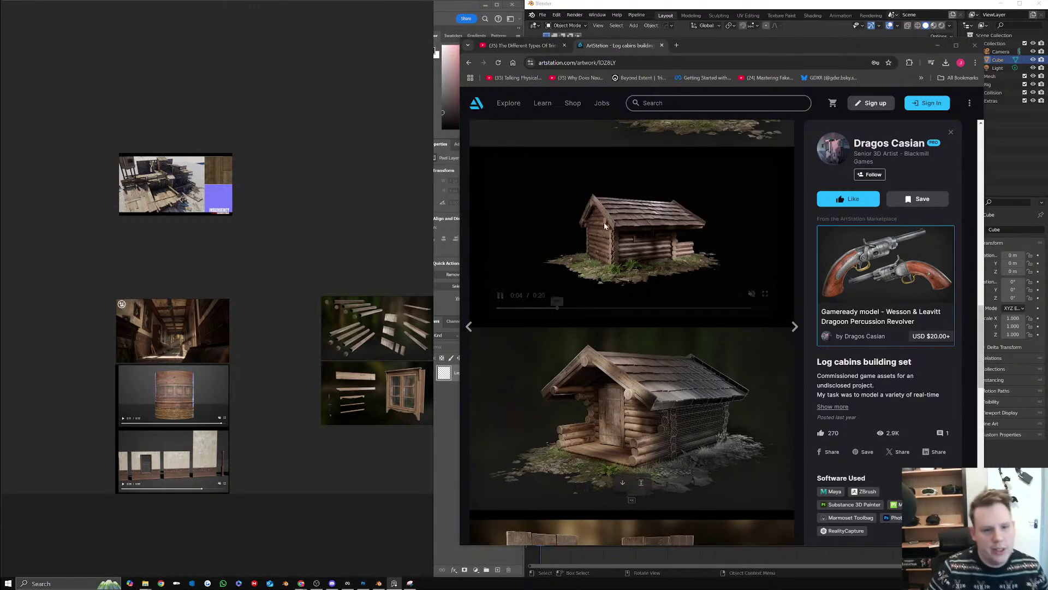
click(469, 63)
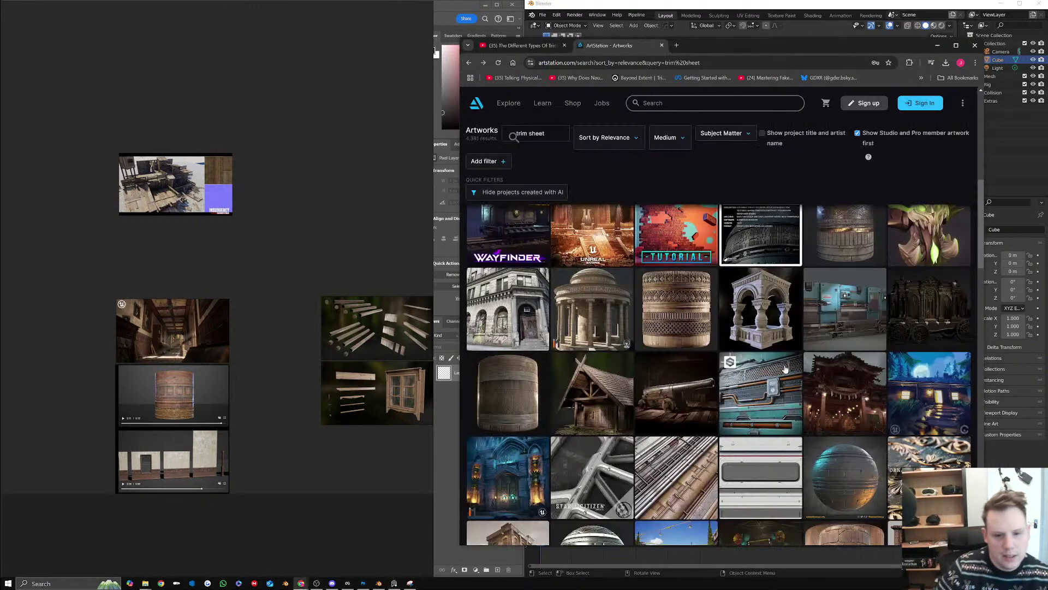
scroll(786, 365, down, 5)
scroll(788, 350, down, 3)
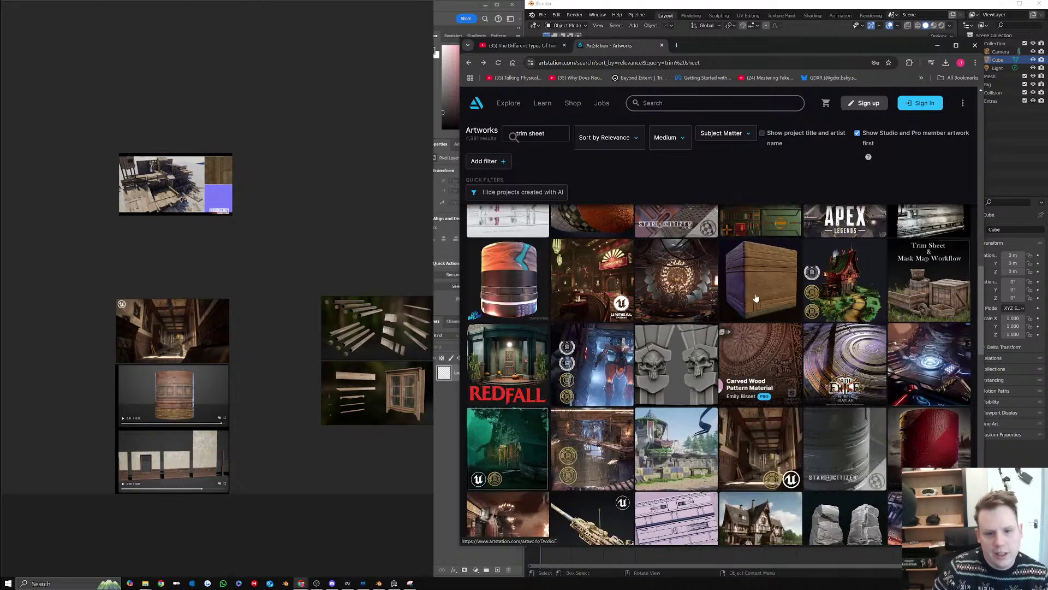
click(756, 273)
scroll(687, 301, down, 8)
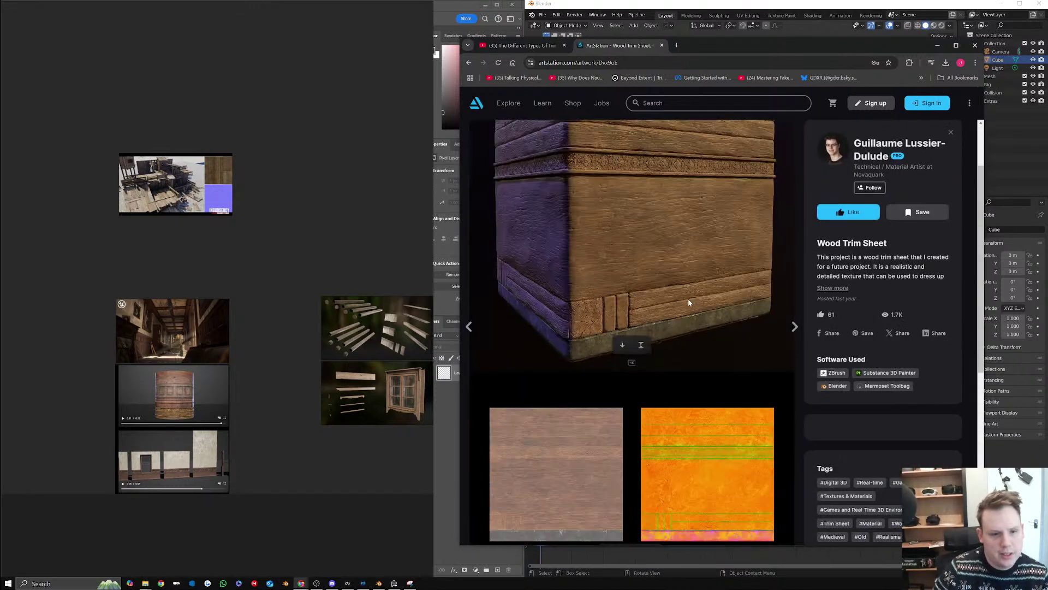
scroll(686, 303, up, 5)
scroll(685, 299, up, 3)
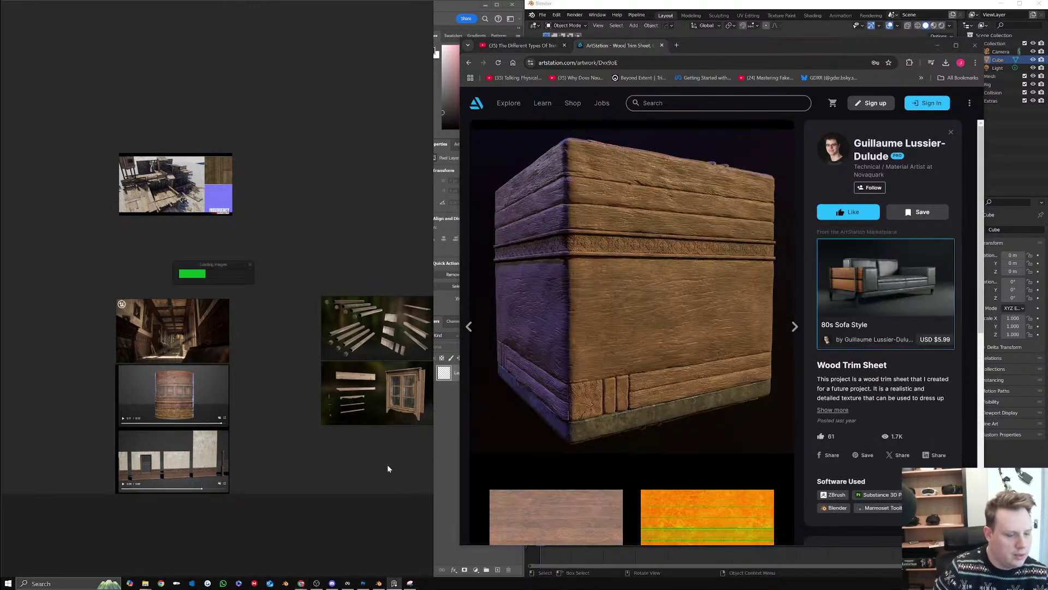
Place the Wood Trim Sheet cube render on the PureRef board directly below the wooden window and plank trim image
middle_drag(388, 460, 275, 401)
drag(275, 401, 283, 428)
click(397, 395)
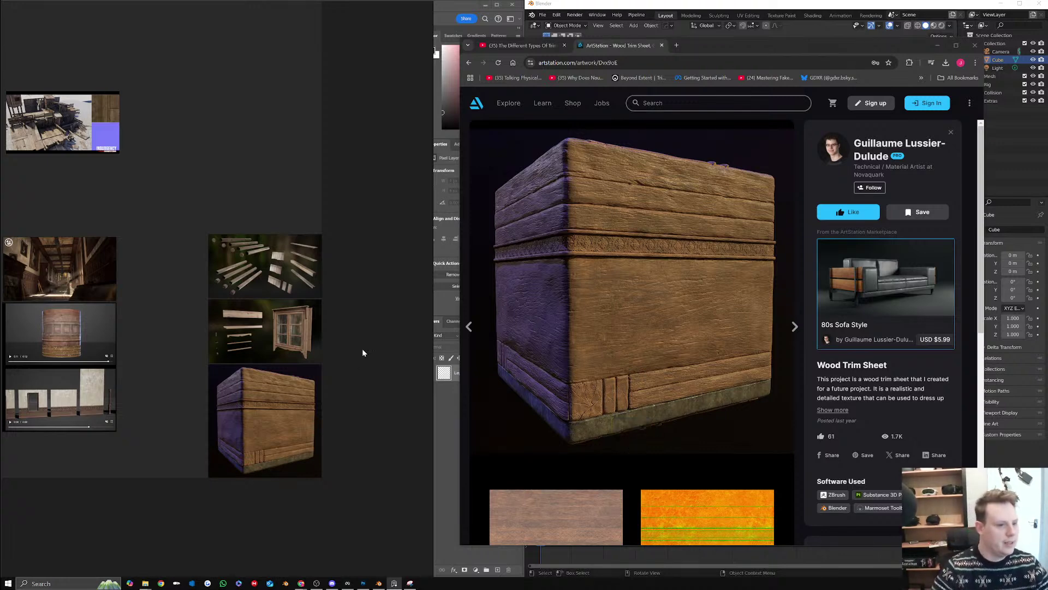
Open the Old Wooden Props project from the trim sheet results and add its Final Trim Textures image above the log cabin references
click(472, 65)
click(472, 65)
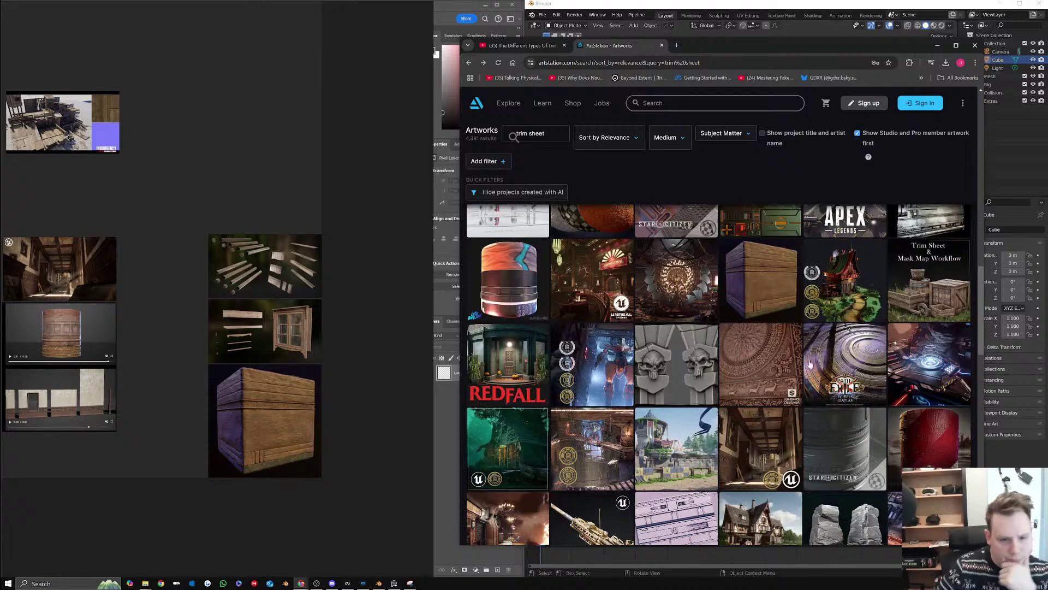
scroll(870, 398, down, 3)
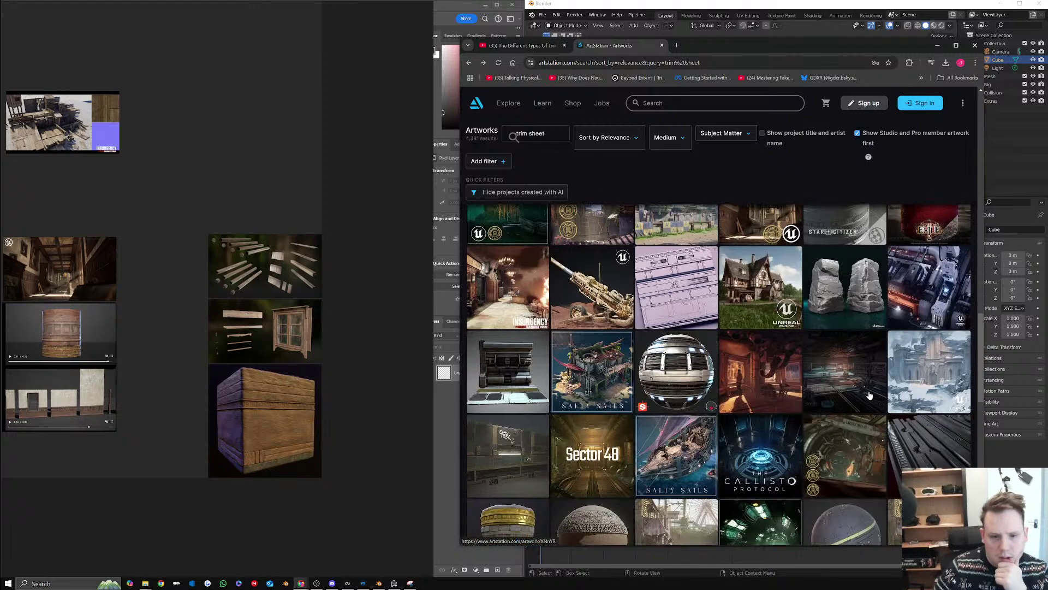
scroll(870, 398, up, 3)
click(938, 244)
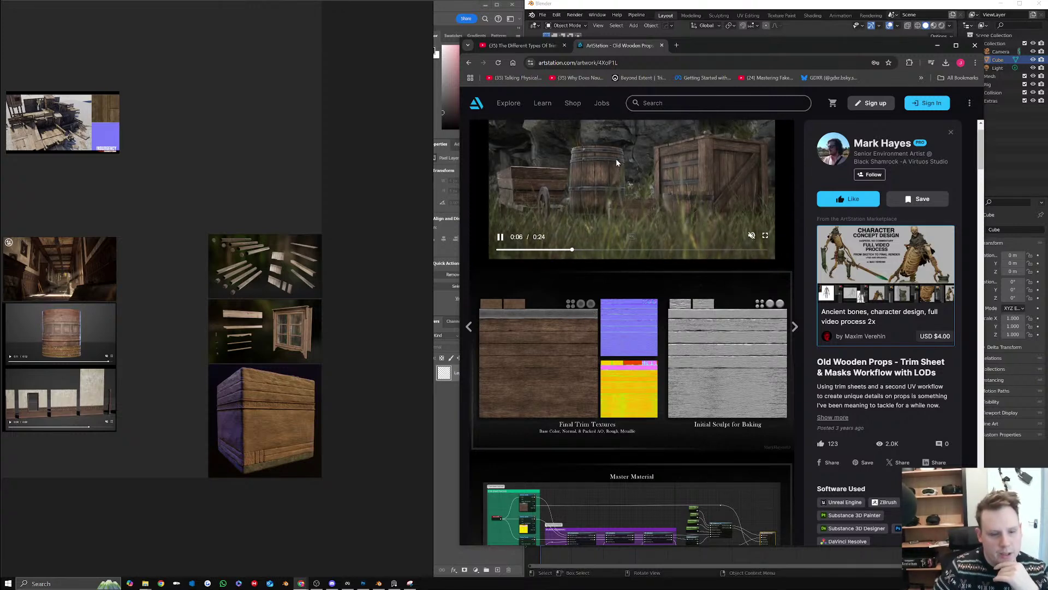
drag(558, 430, 280, 130)
click(357, 158)
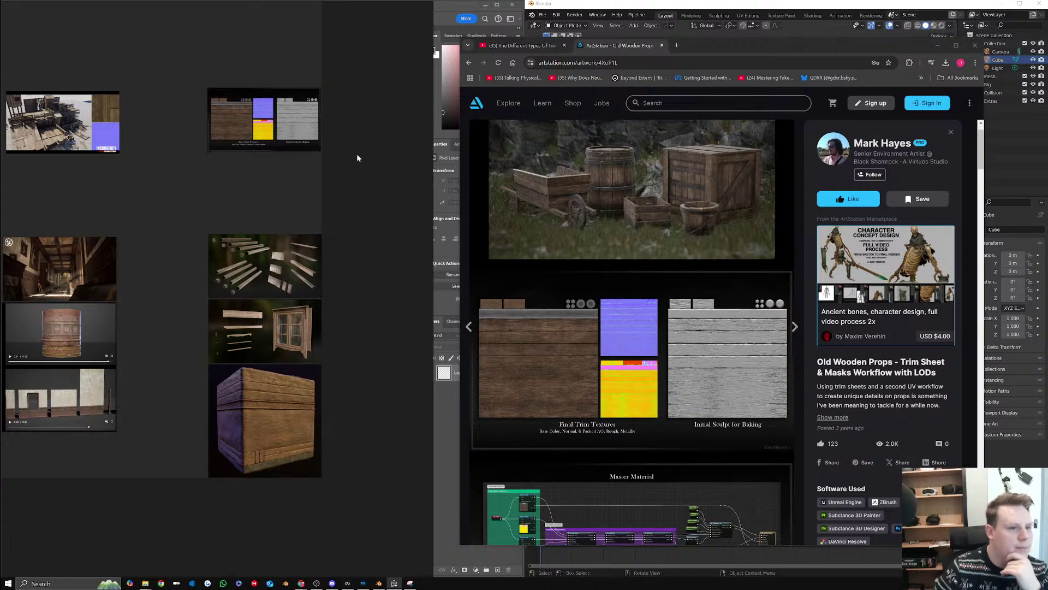
Return to the trim sheet results and browse further down the thumbnails for more wood and interior references
click(469, 63)
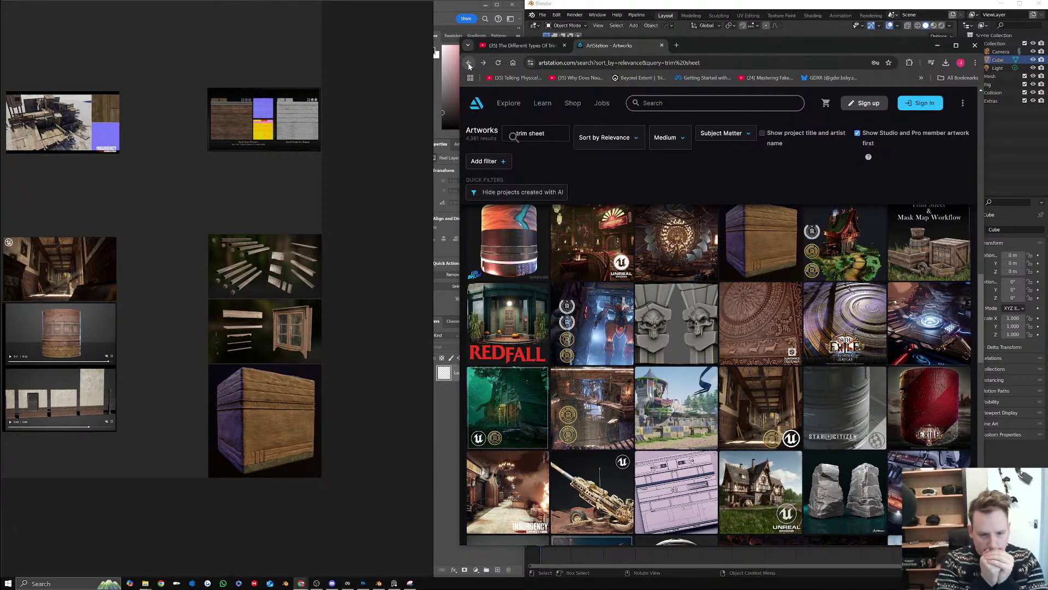
scroll(843, 442, down, 5)
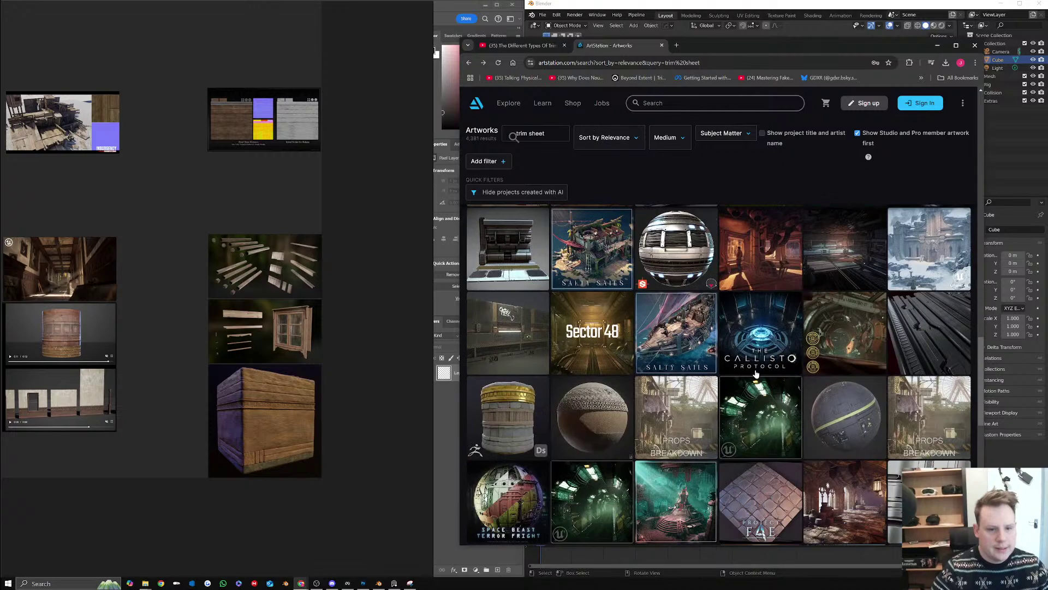
scroll(842, 442, down, 5)
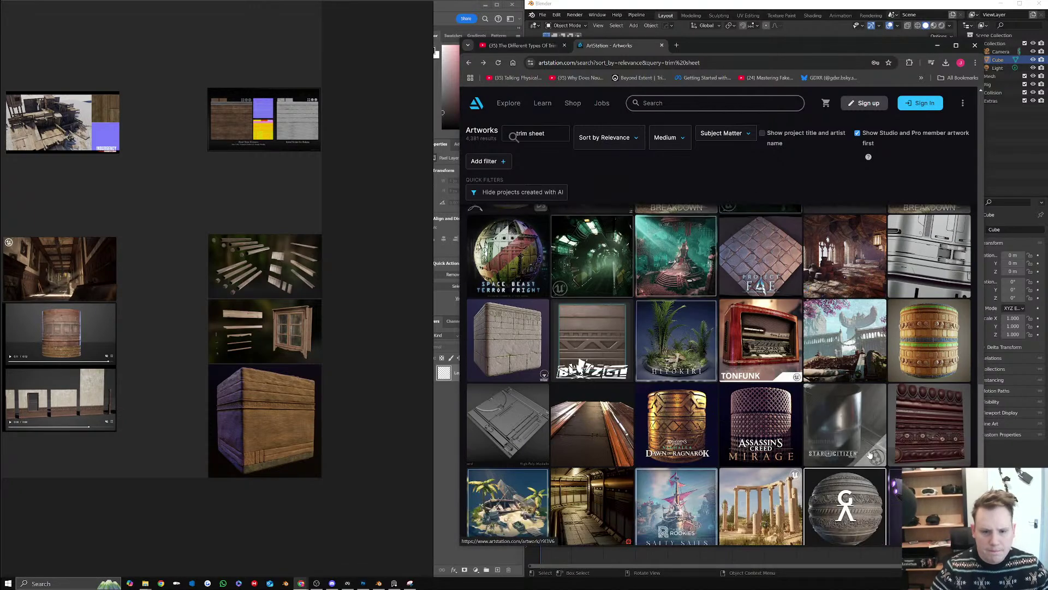
scroll(870, 455, down, 3)
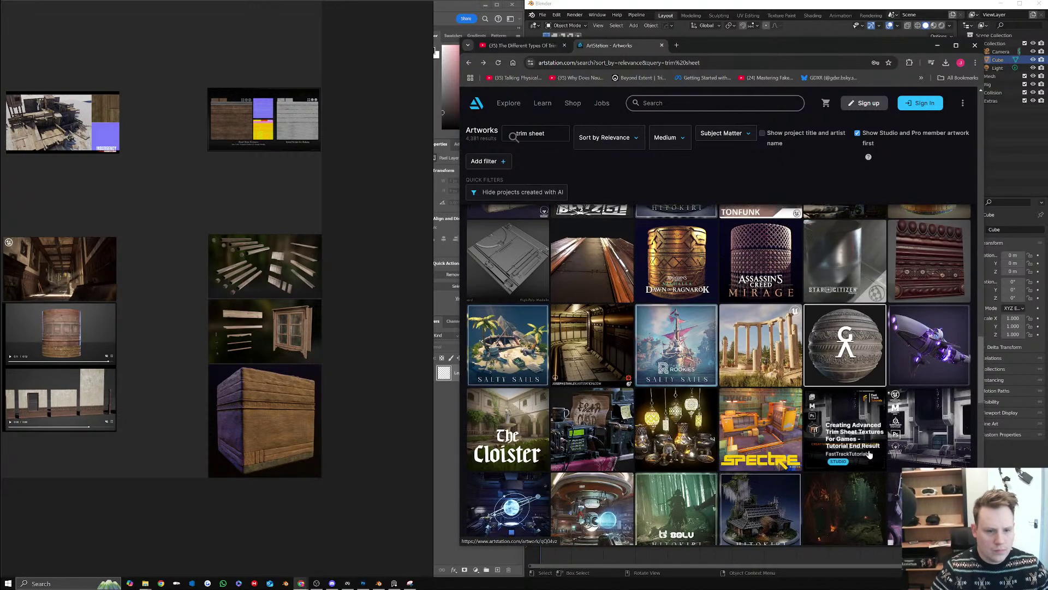
scroll(870, 455, down, 3)
scroll(870, 454, down, 3)
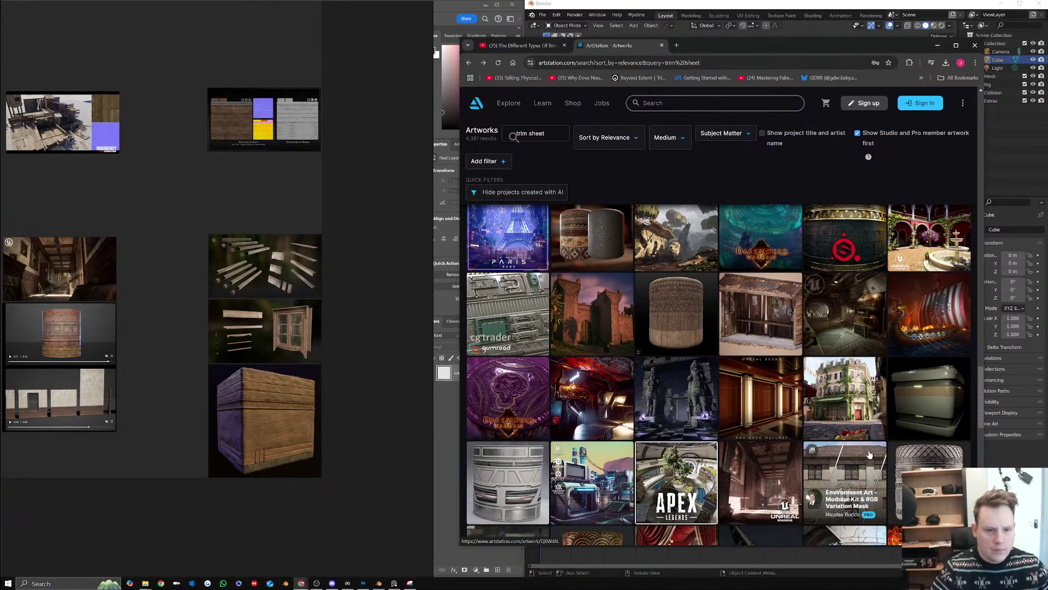
scroll(870, 455, down, 3)
scroll(869, 455, down, 3)
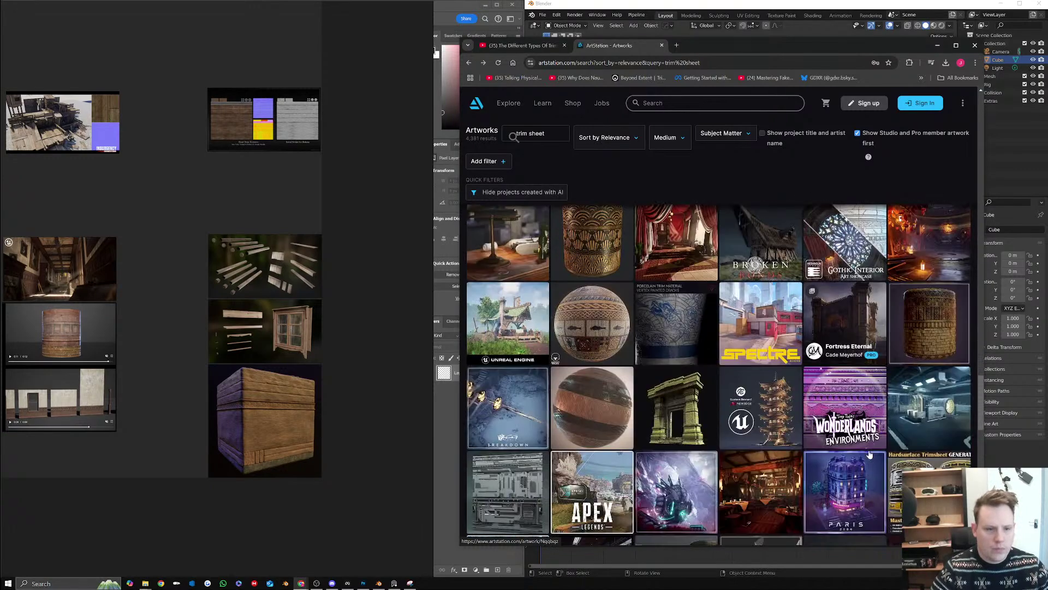
scroll(870, 455, down, 3)
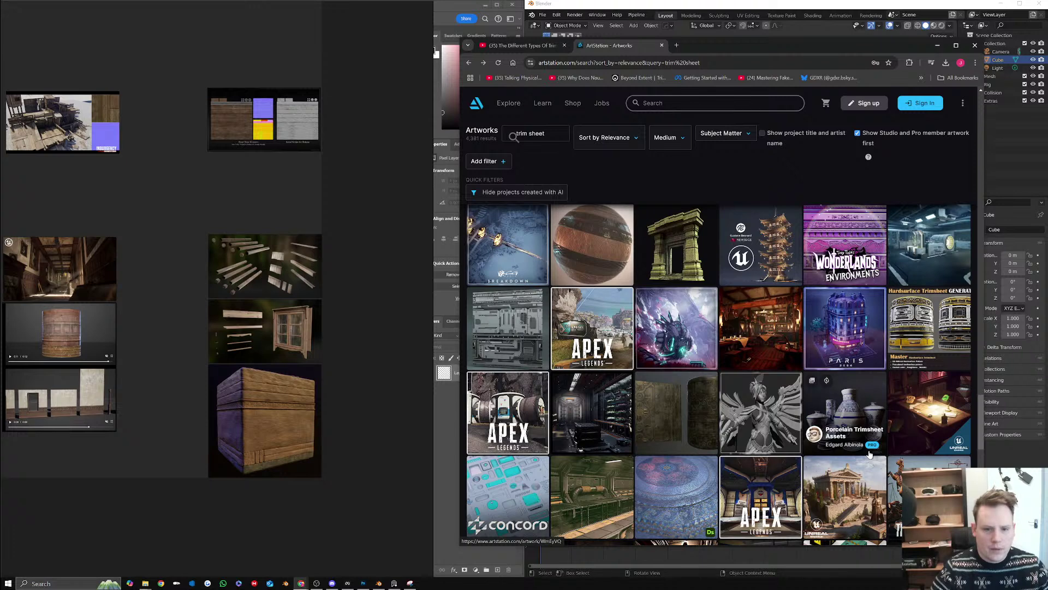
Open The Inn project and examine its tavern renders and its wood and metal trim sheets
click(764, 333)
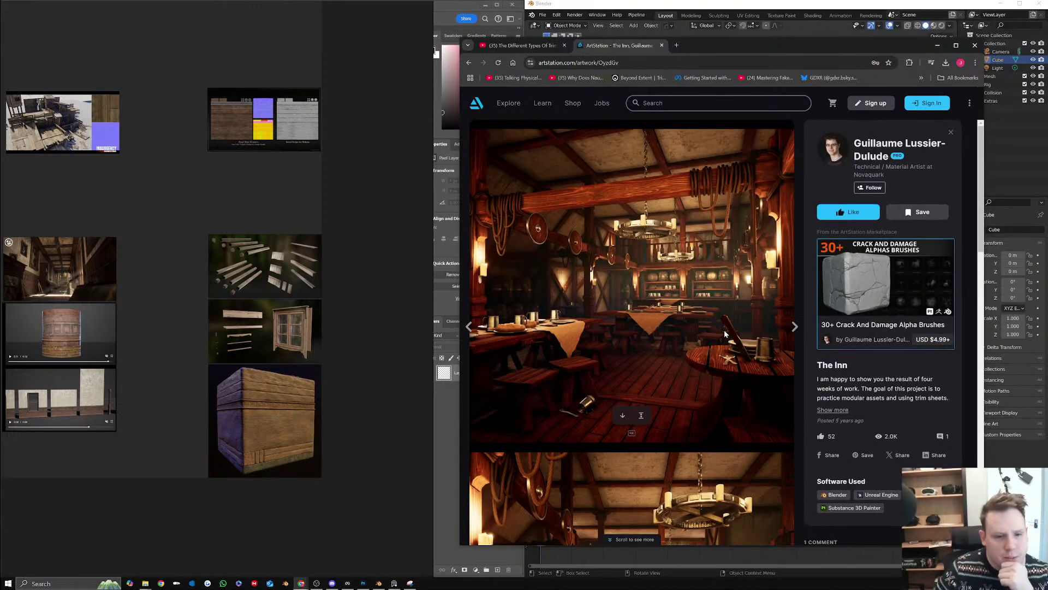
scroll(724, 338, down, 5)
scroll(725, 333, down, 6)
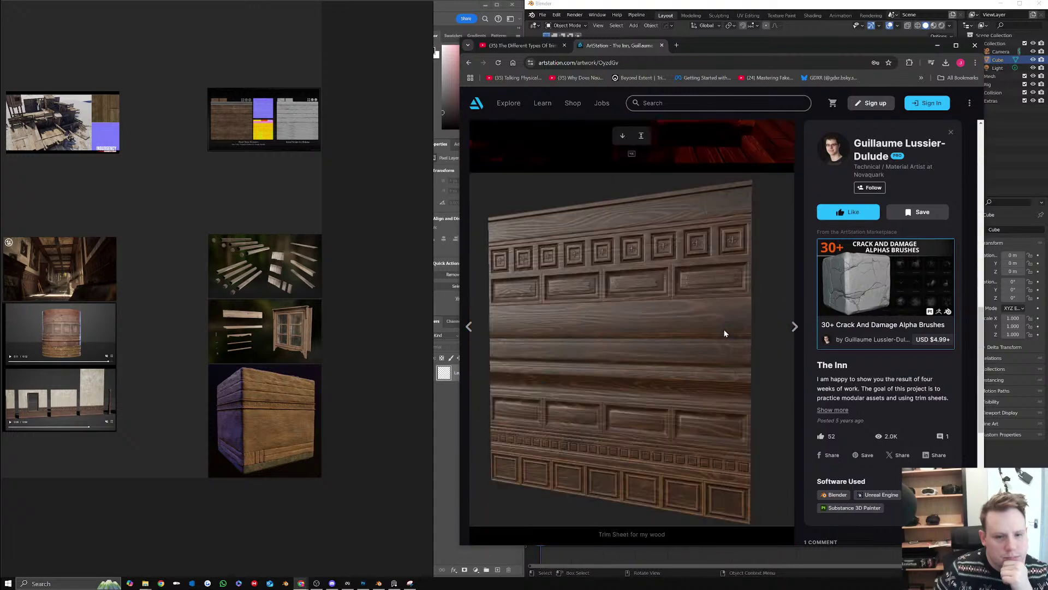
scroll(725, 333, down, 3)
scroll(725, 333, down, 3)
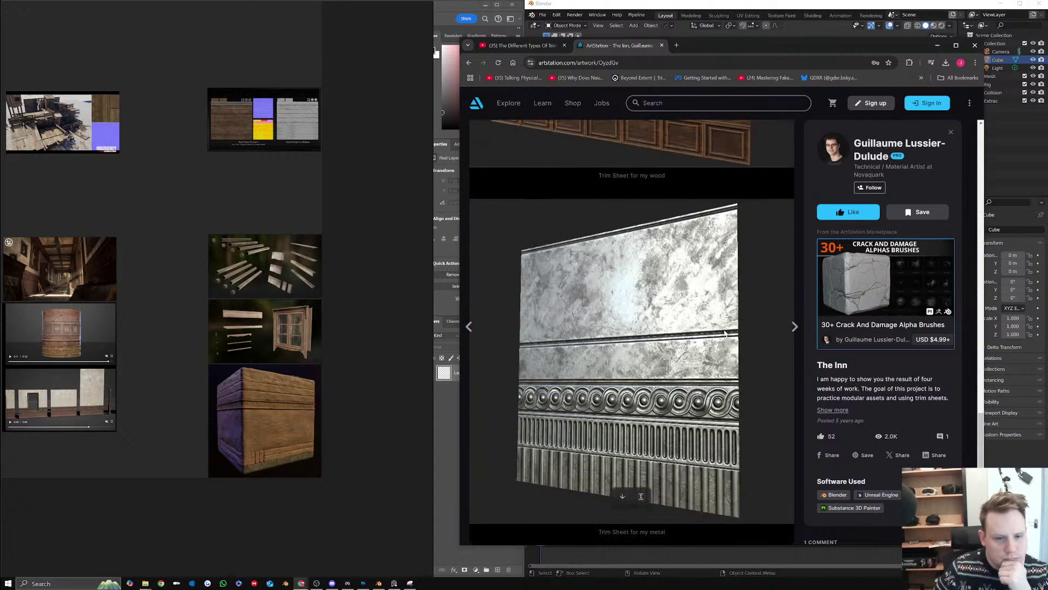
scroll(725, 333, up, 5)
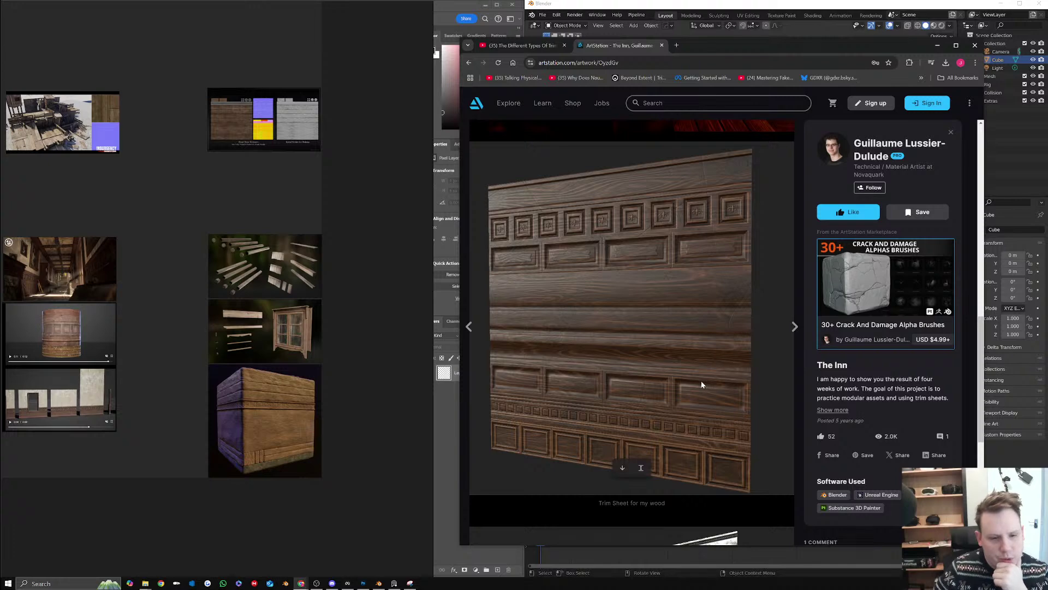
scroll(708, 383, up, 7)
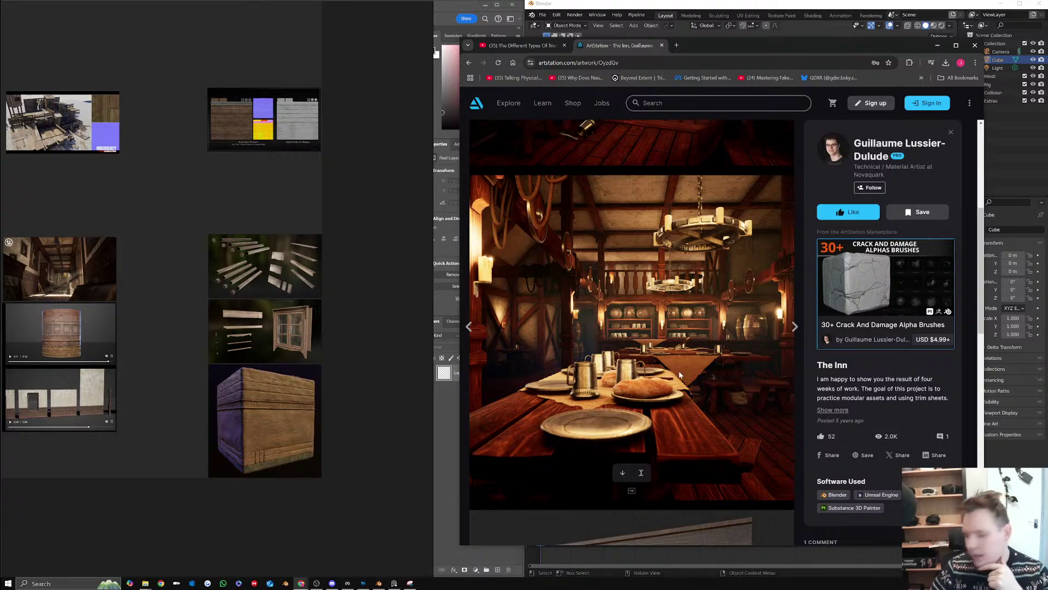
scroll(679, 375, up, 5)
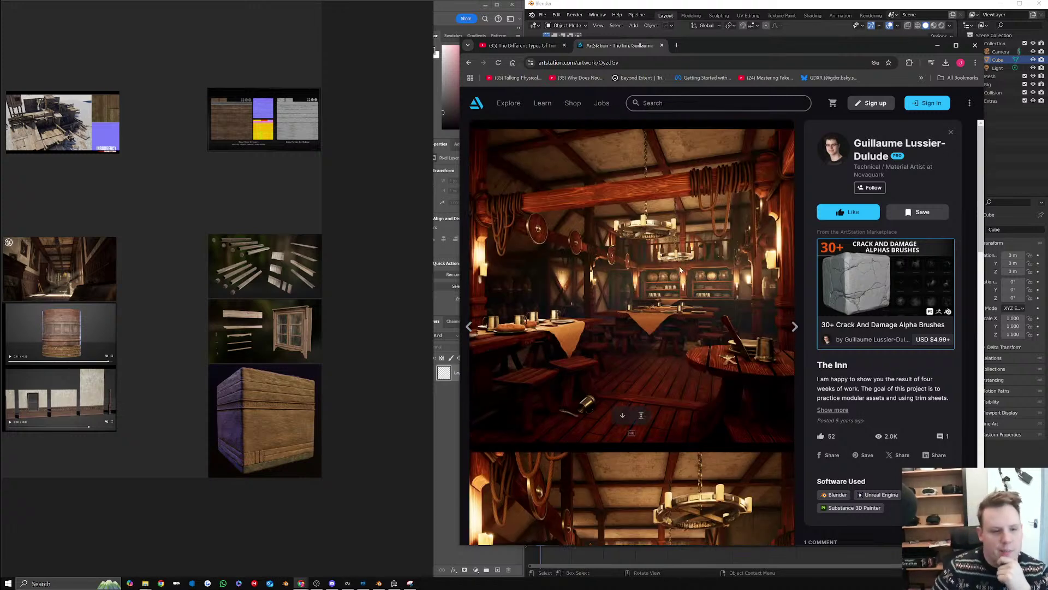
Open PARIS 2084 - Environment from the results, pause its video and examine the building kits, city renders and vehicles
click(468, 62)
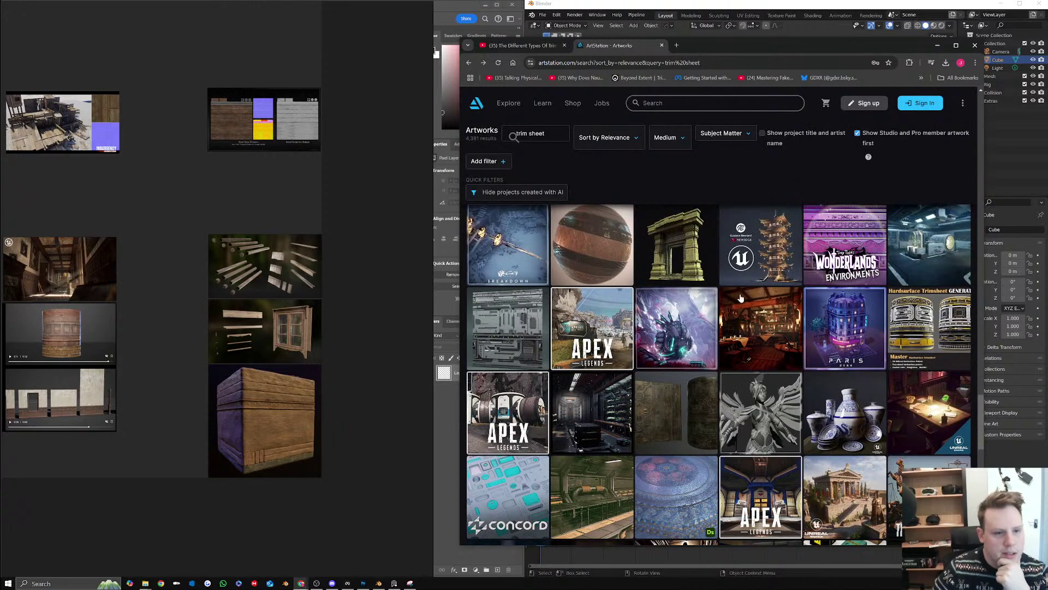
click(831, 328)
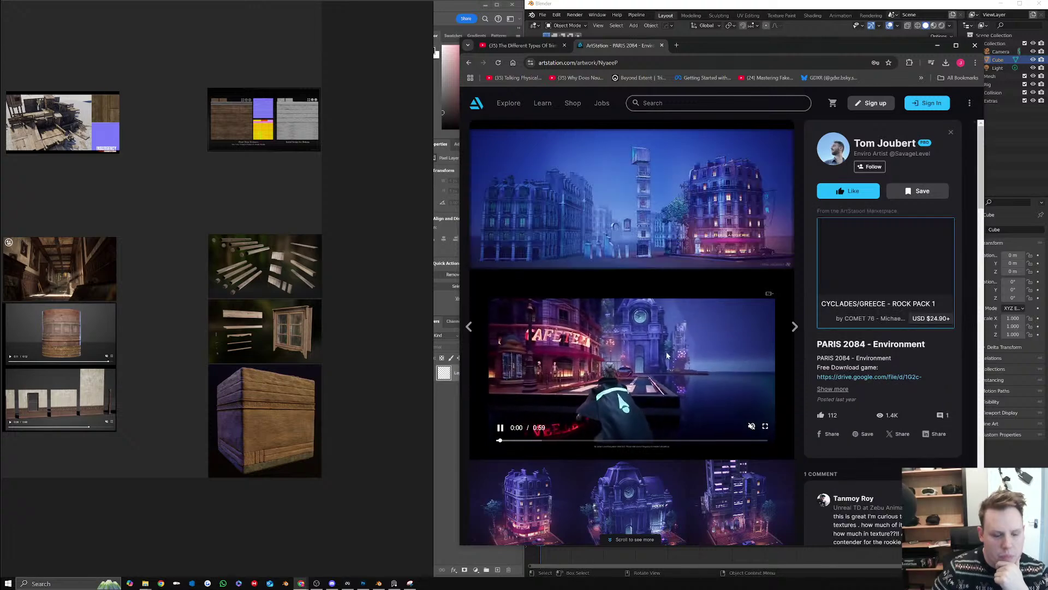
click(500, 430)
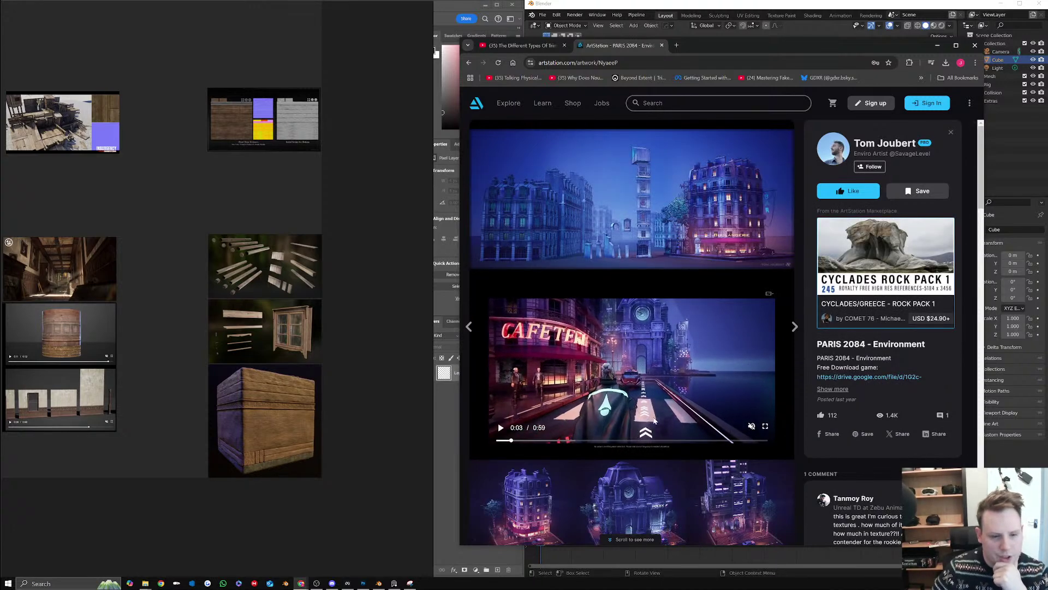
scroll(655, 420, down, 4)
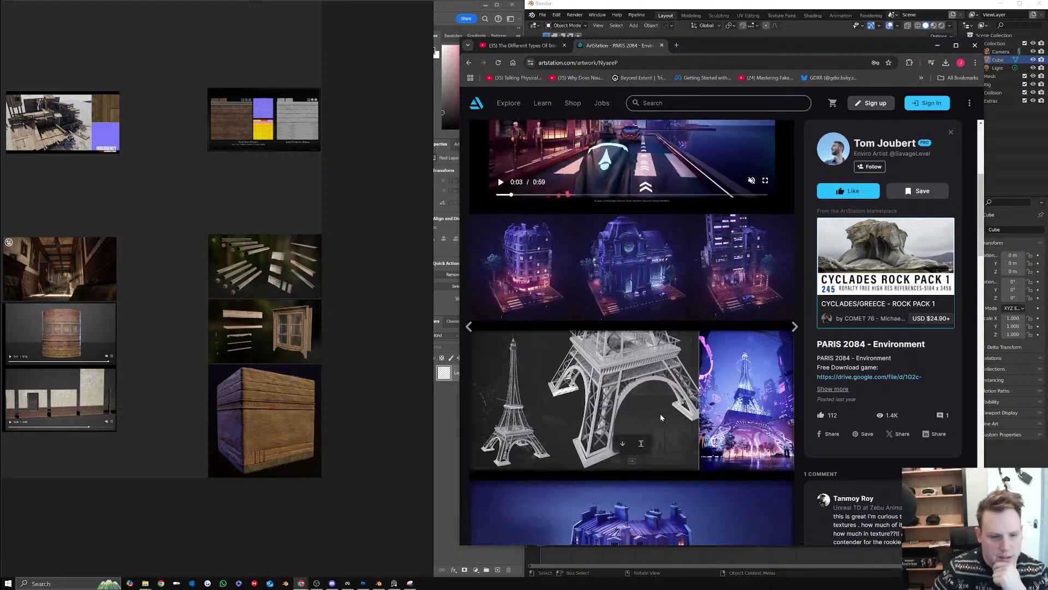
scroll(660, 413, down, 10)
scroll(660, 413, down, 6)
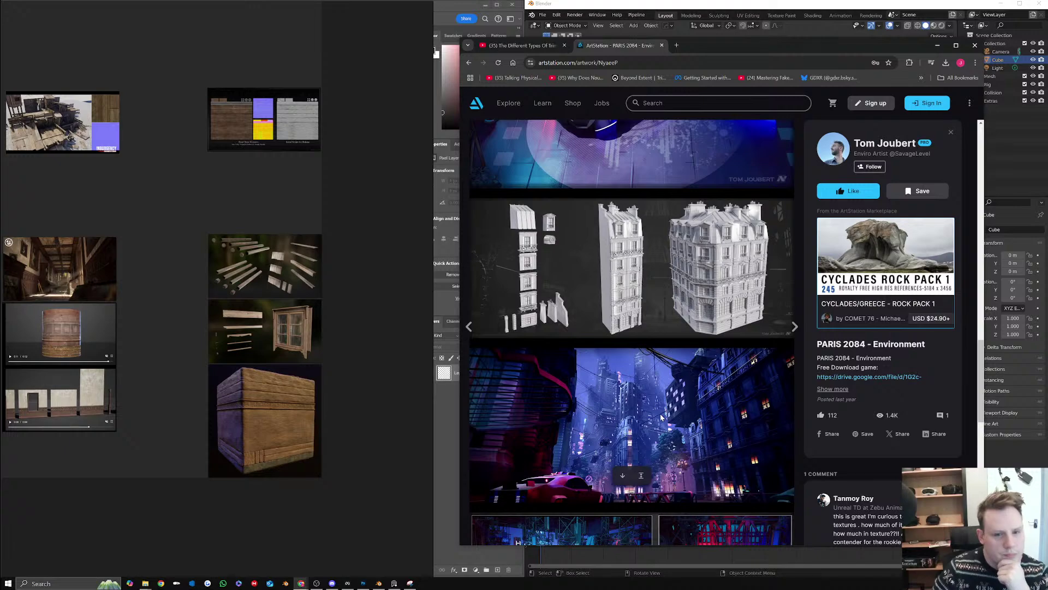
scroll(660, 417, down, 10)
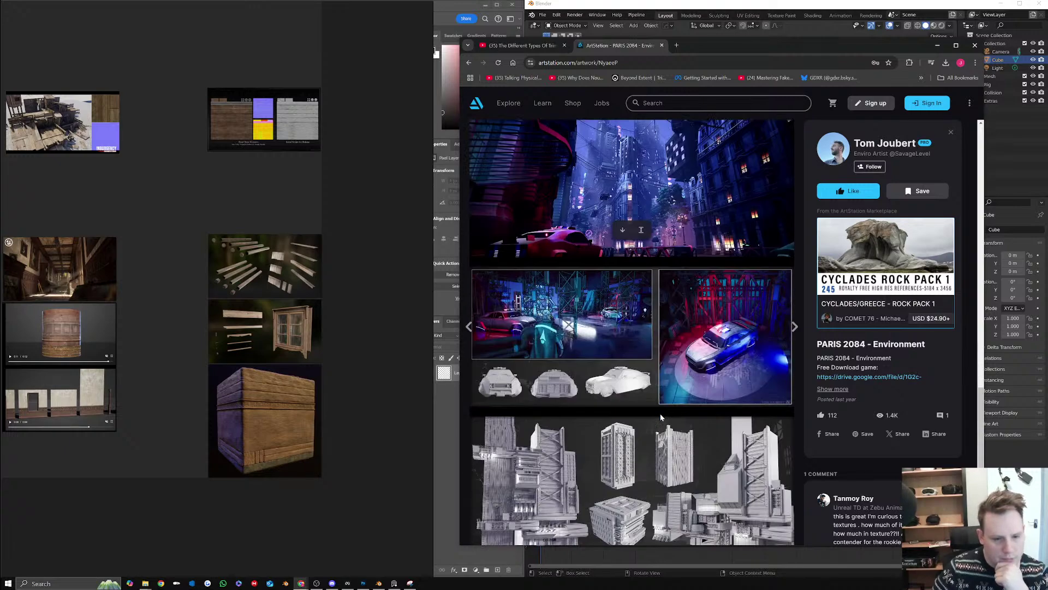
scroll(661, 416, down, 2)
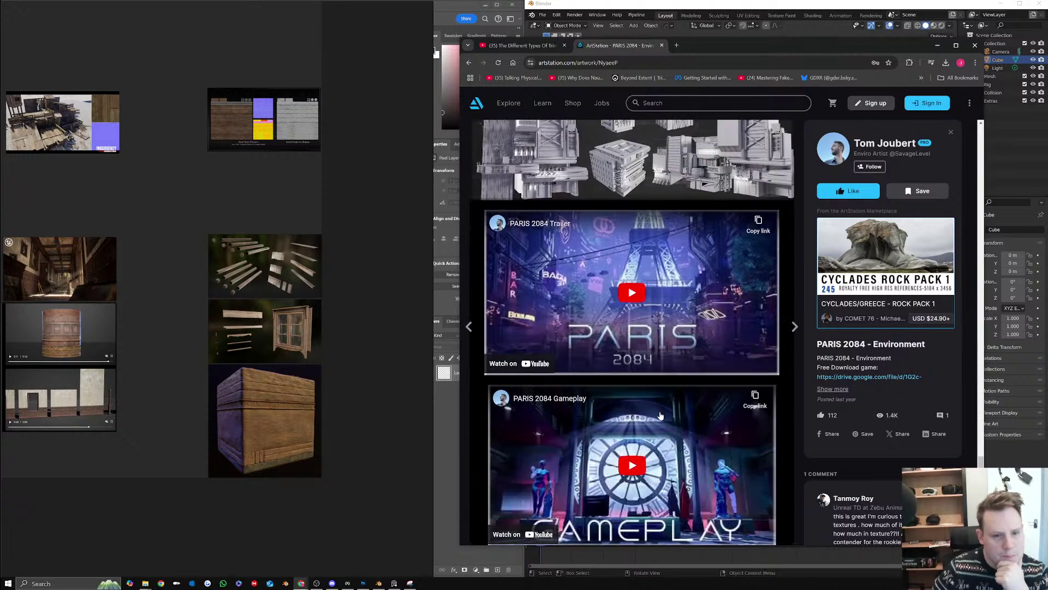
Return to the trim sheet results, browse further down the thumbnails and open the Oldtown Alley project
click(469, 63)
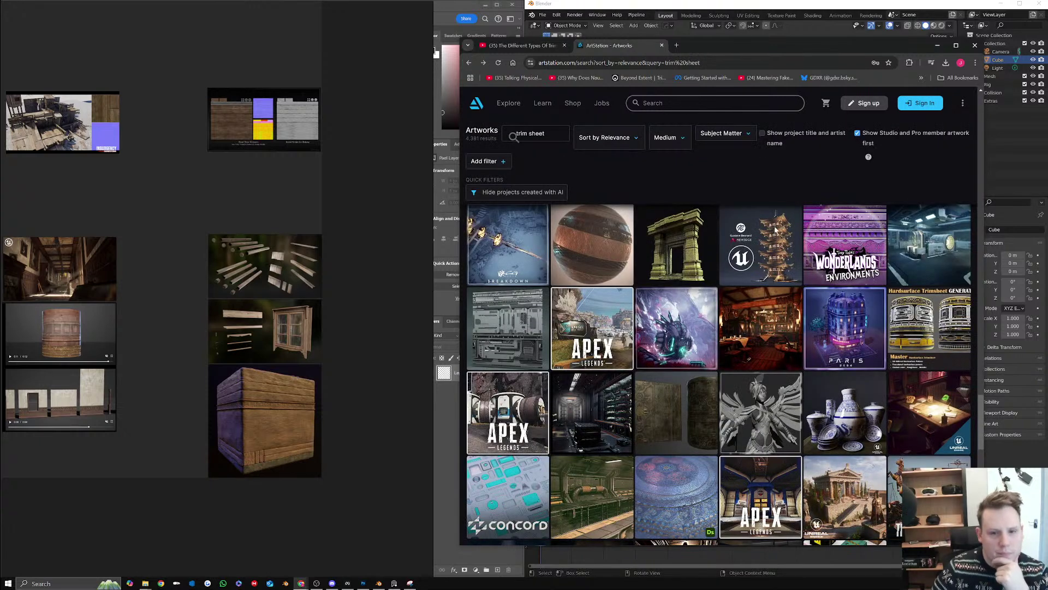
scroll(852, 356, down, 5)
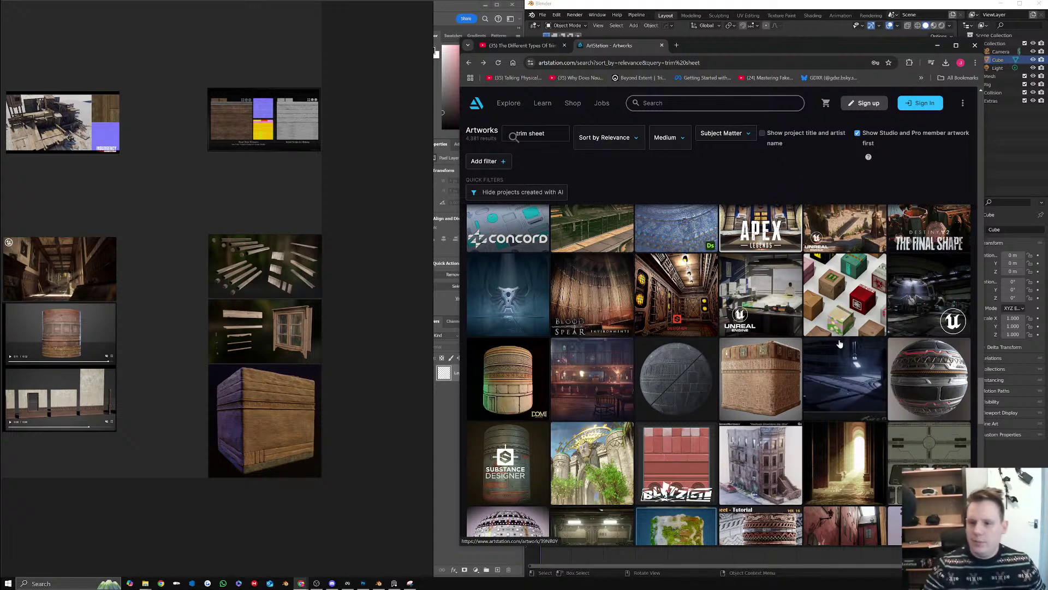
scroll(787, 310, down, 5)
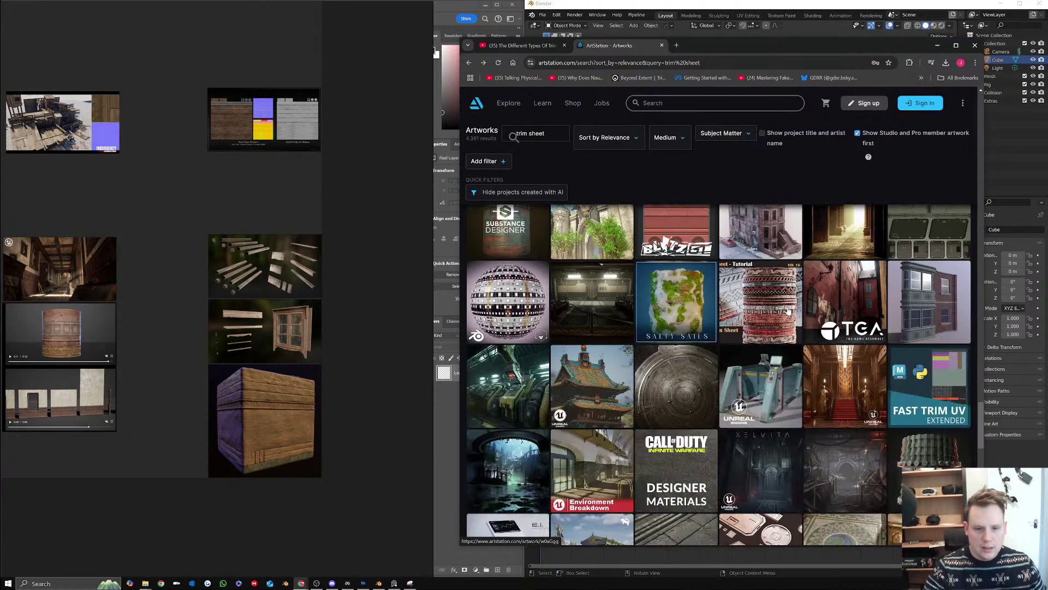
click(845, 251)
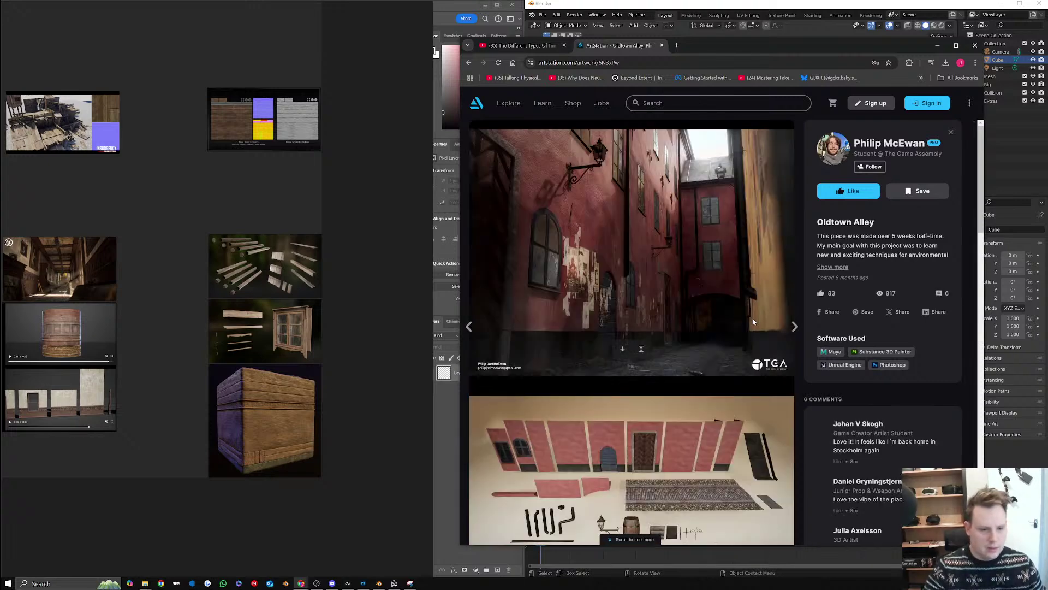
Examine Oldtown Alley's modular kit, its Building and Ground Trimsheets and the grunge texture video
scroll(752, 321, down, 3)
scroll(676, 342, down, 4)
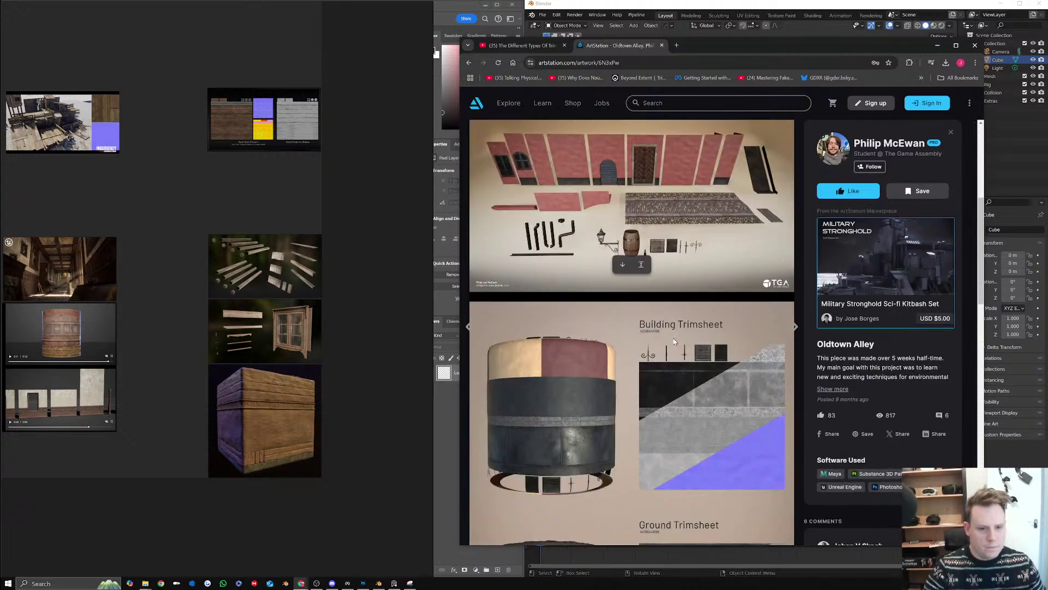
scroll(688, 341, up, 3)
scroll(691, 341, up, 1)
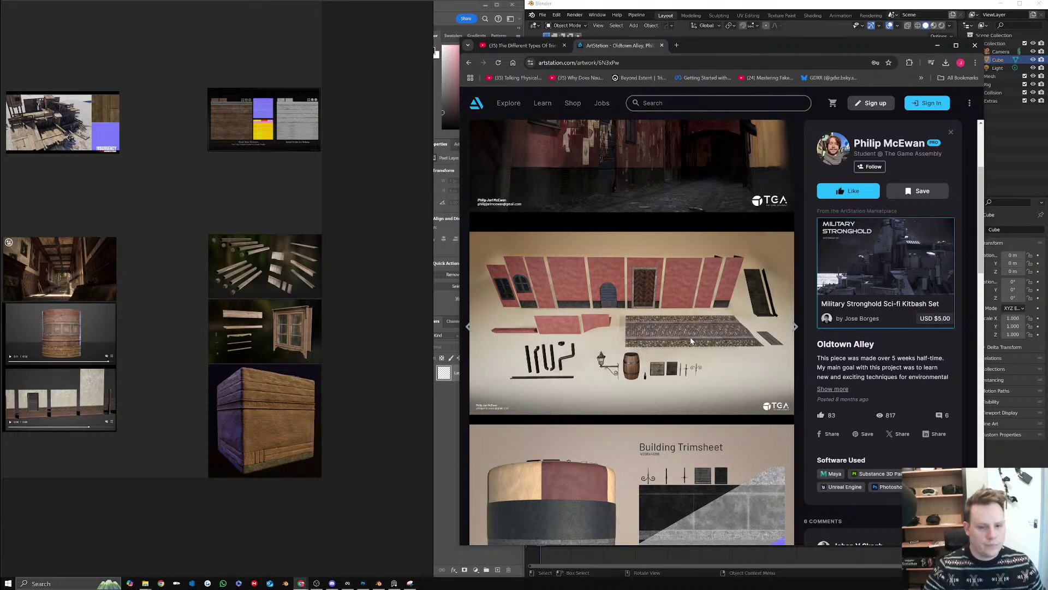
scroll(691, 341, down, 2)
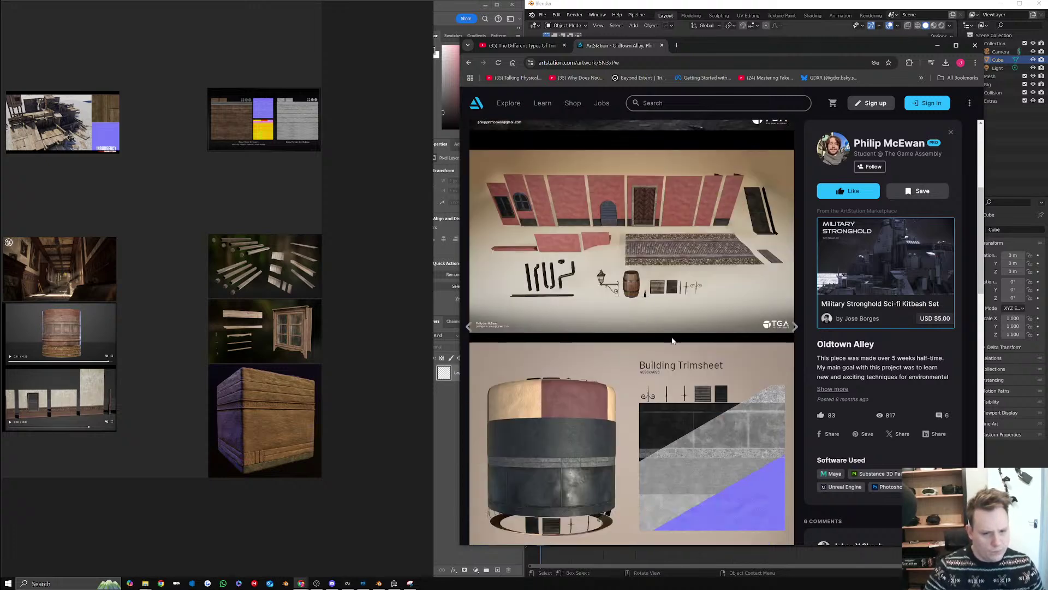
scroll(673, 341, down, 8)
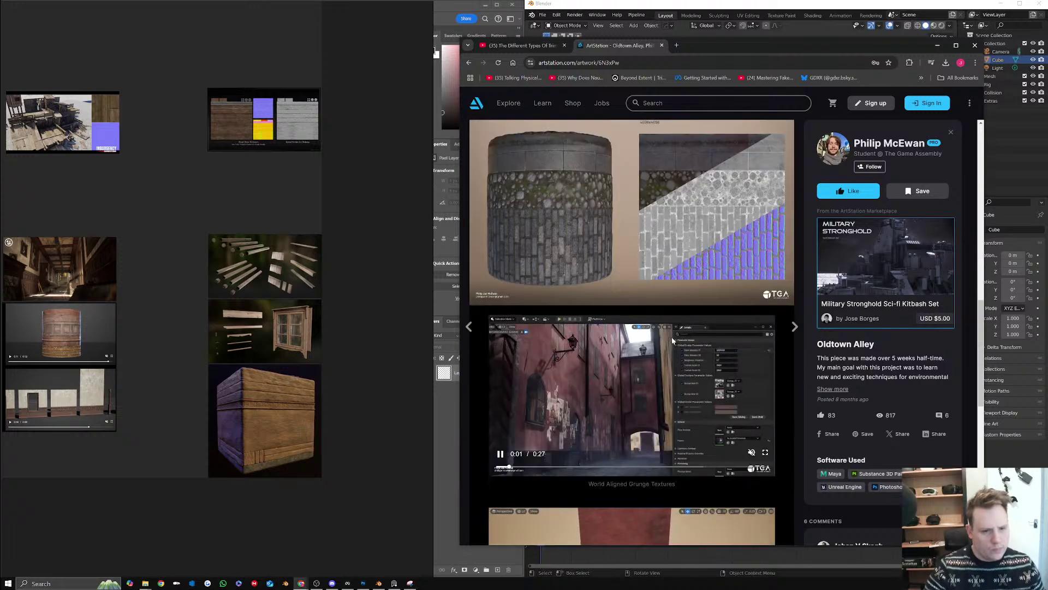
scroll(673, 341, up, 2)
Return to the trim sheet results, browse further down and open the BloodBorne Building Trim Sheet project
mouse_move(511, 107)
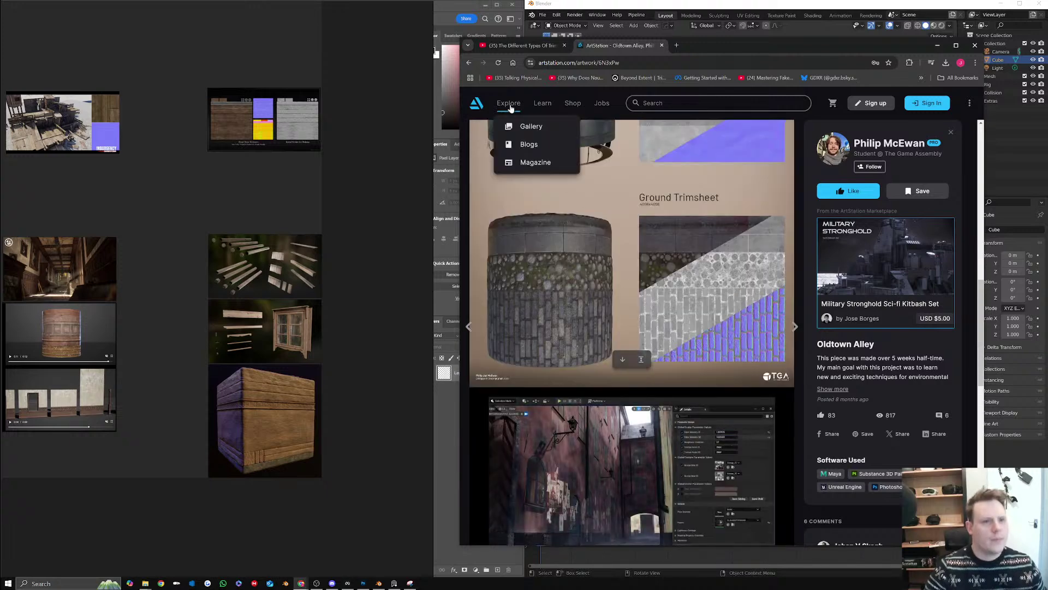
click(468, 62)
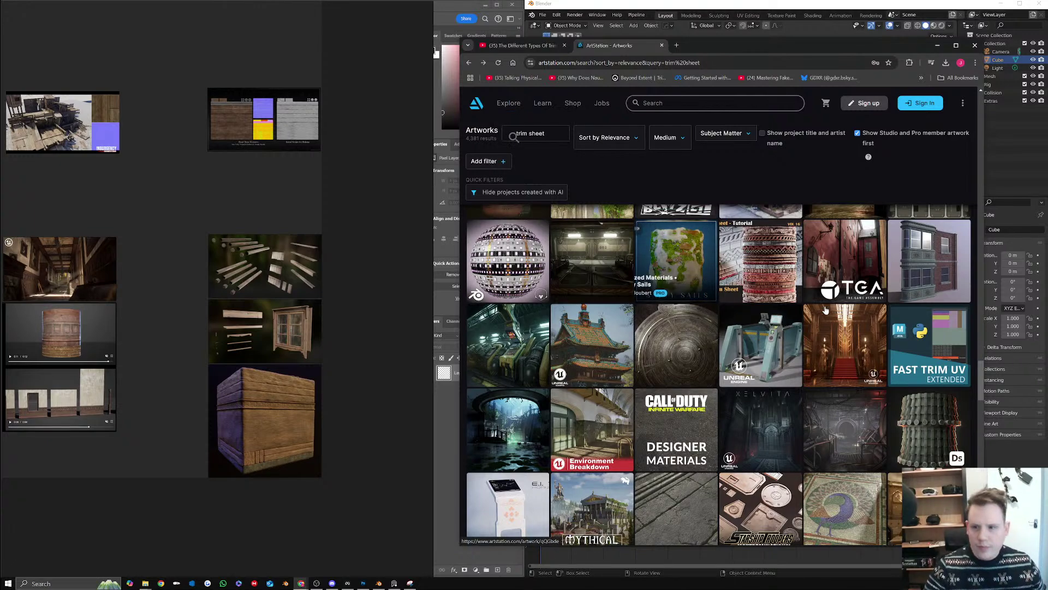
scroll(764, 284, down, 5)
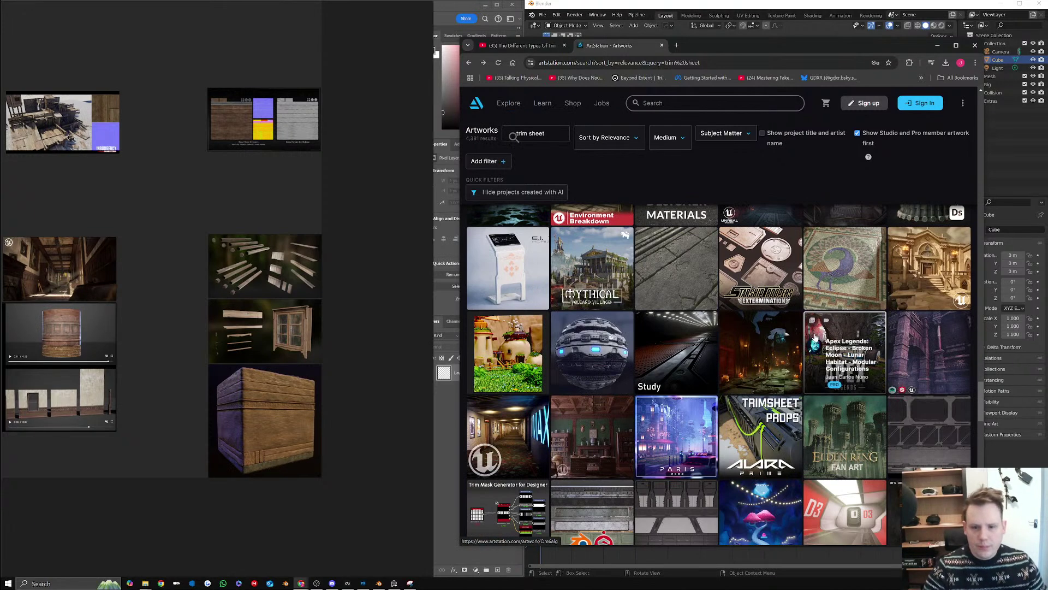
click(919, 339)
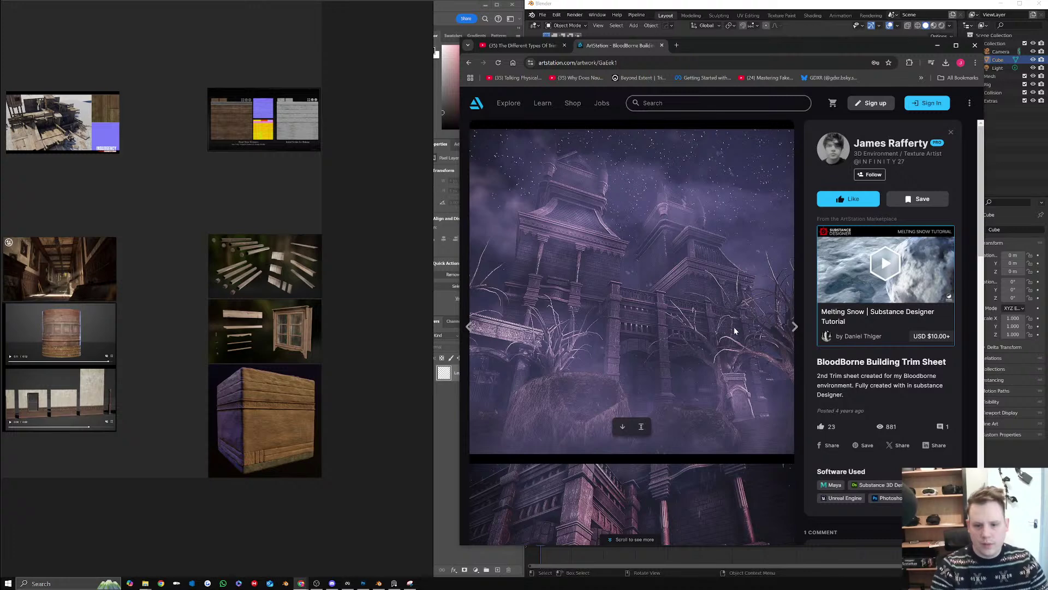
Examine the BloodBorne trim sheet's texture map strips and its Substance Designer graph
scroll(734, 326, down, 10)
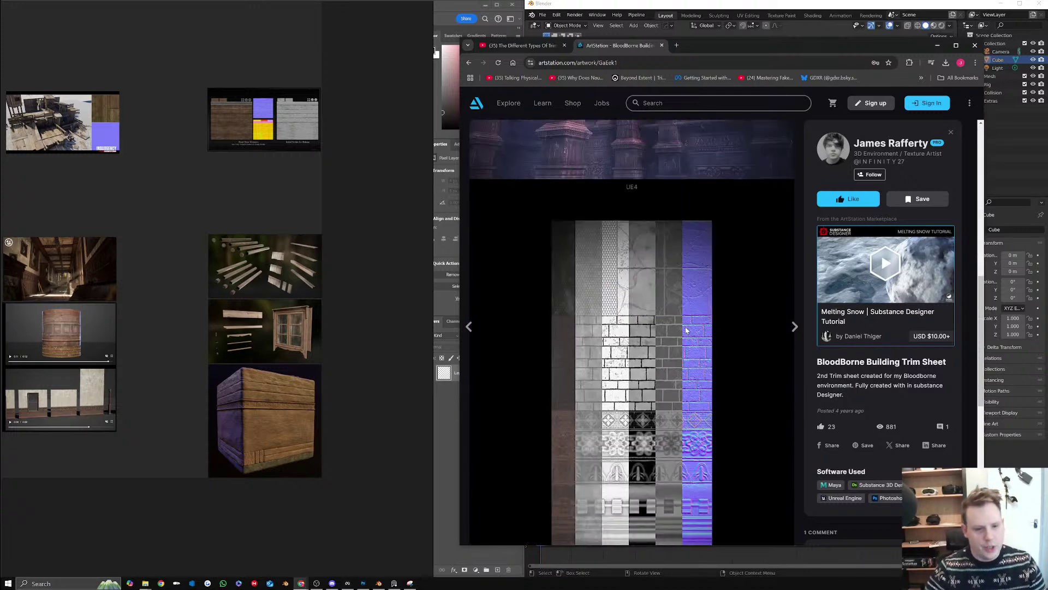
scroll(751, 319, down, 4)
scroll(751, 321, up, 2)
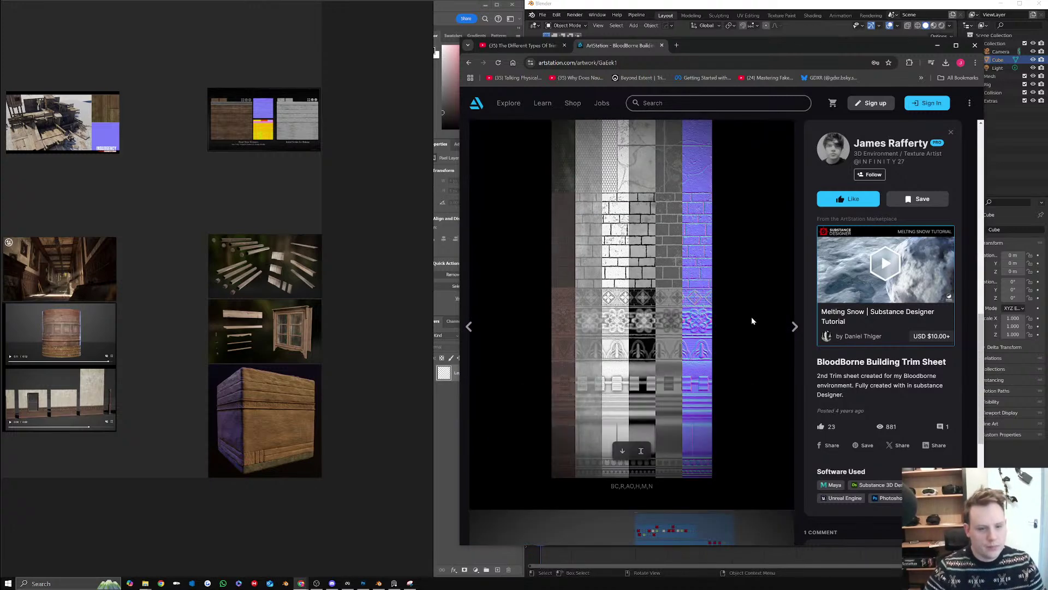
scroll(751, 321, up, 1)
scroll(751, 320, up, 1)
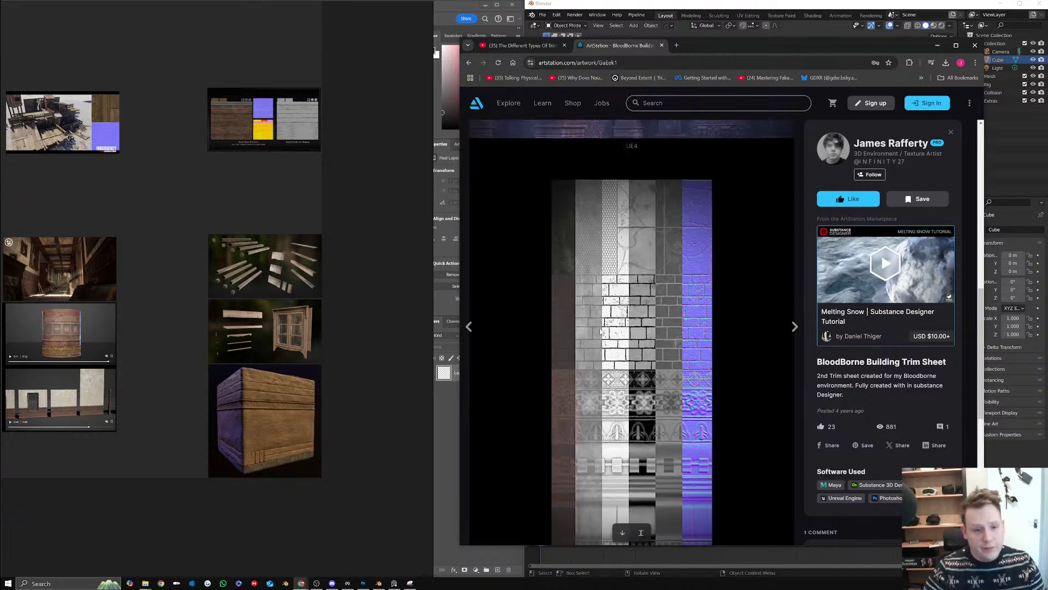
scroll(661, 262, down, 6)
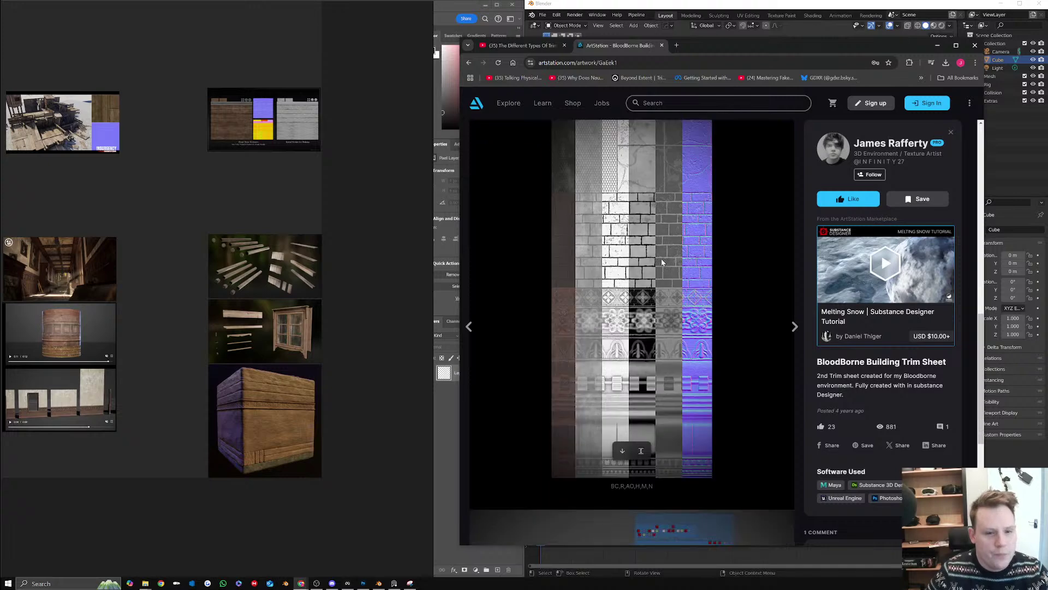
scroll(668, 270, down, 1)
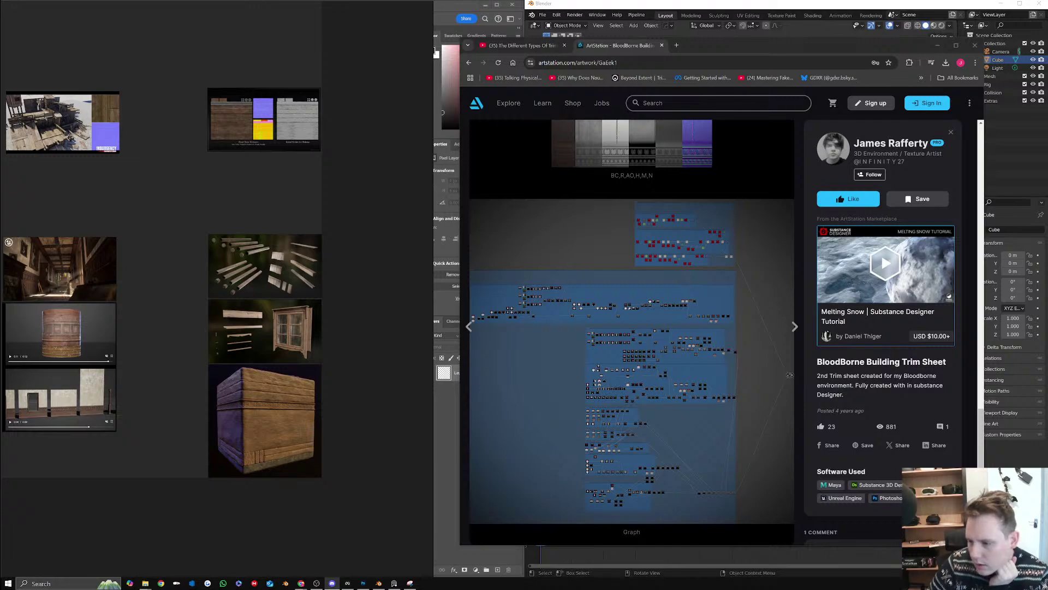
Switch to Discord and start replying to the shadow screenshot request in general: "I figured out the issue, its your masked input for the material."
drag(1047, 219, 475, 0)
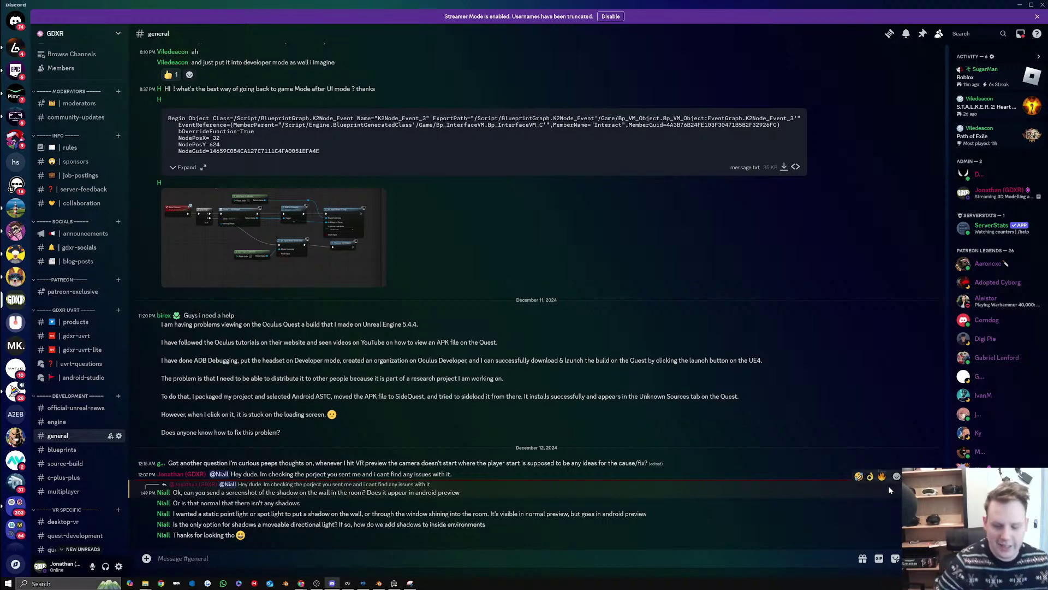
click(908, 476)
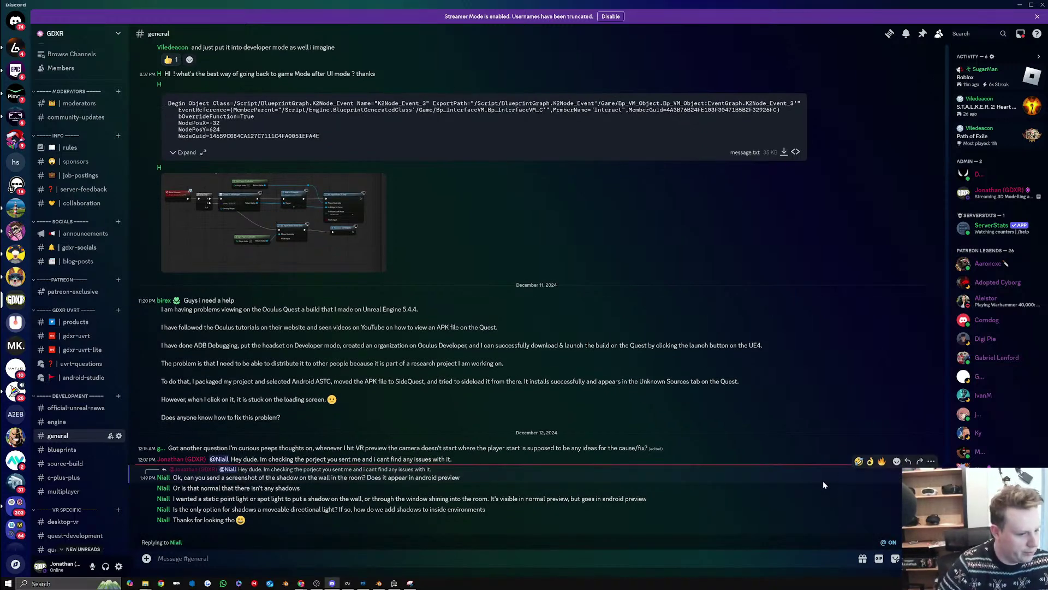
text(I)
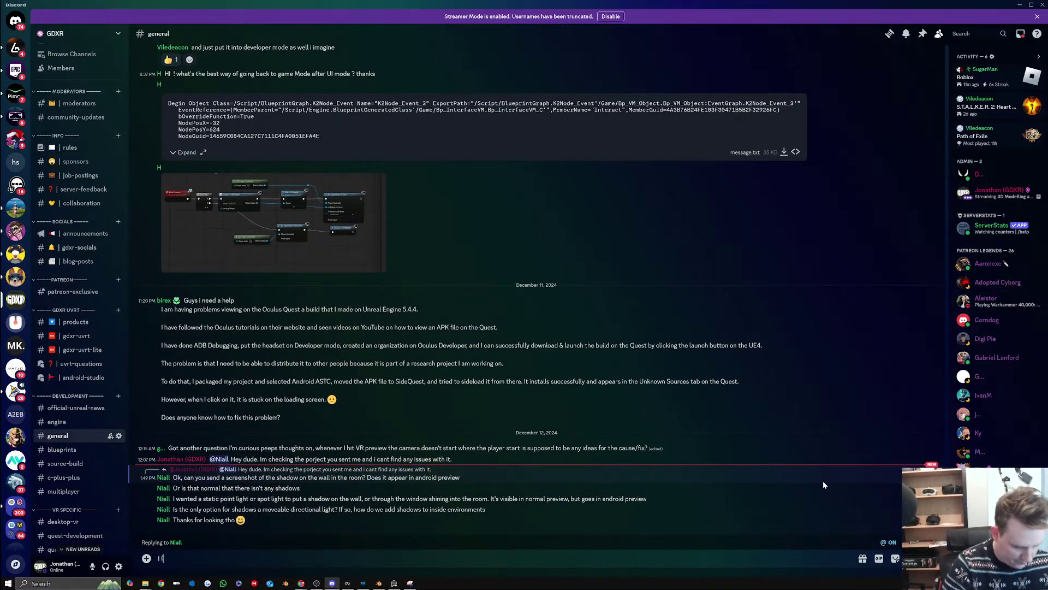
text( figured out th)
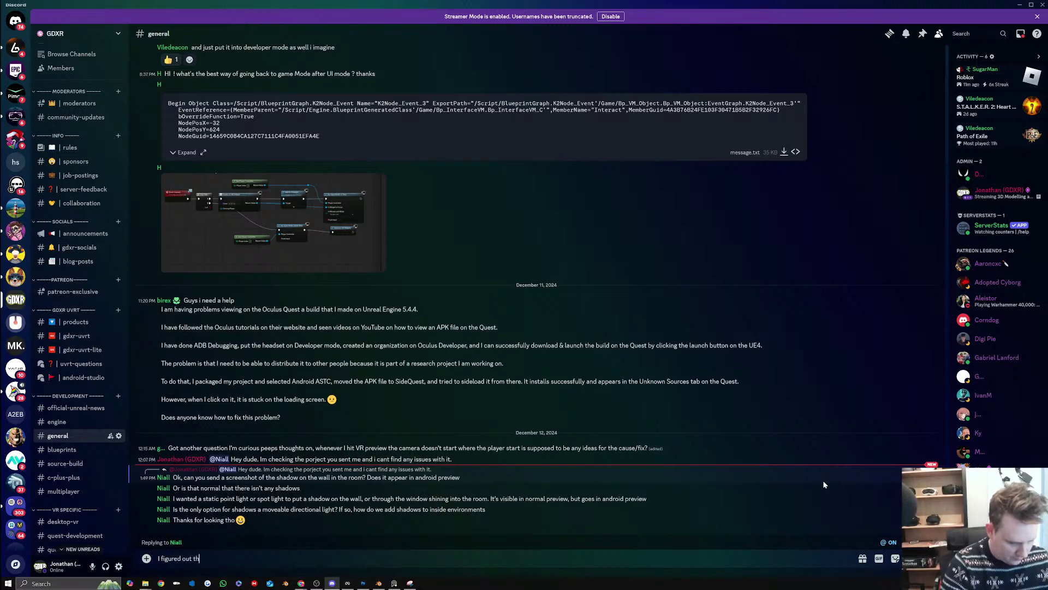
text(e issue, i)
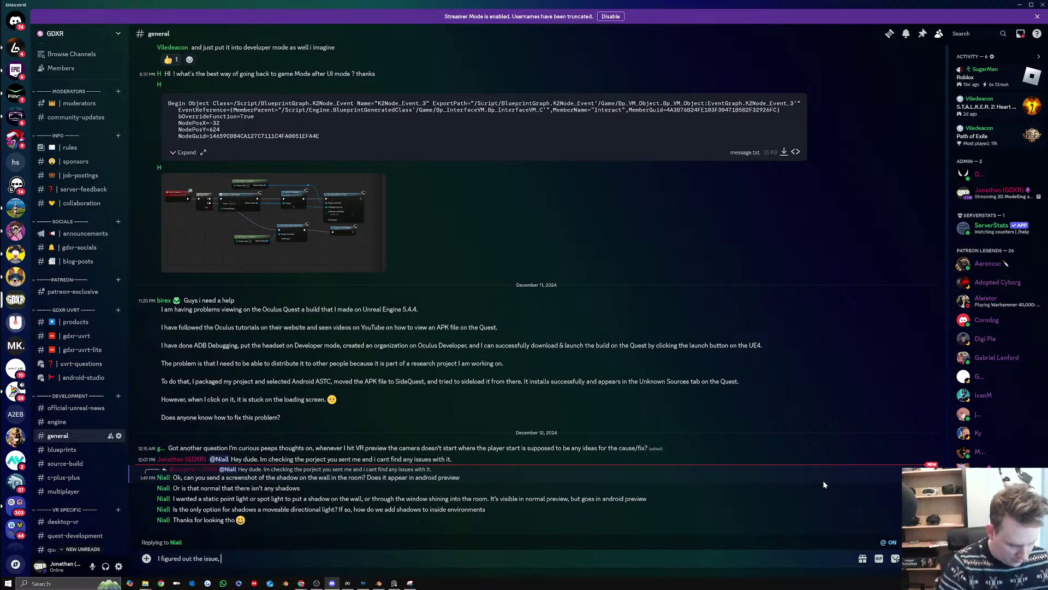
text(ts your m)
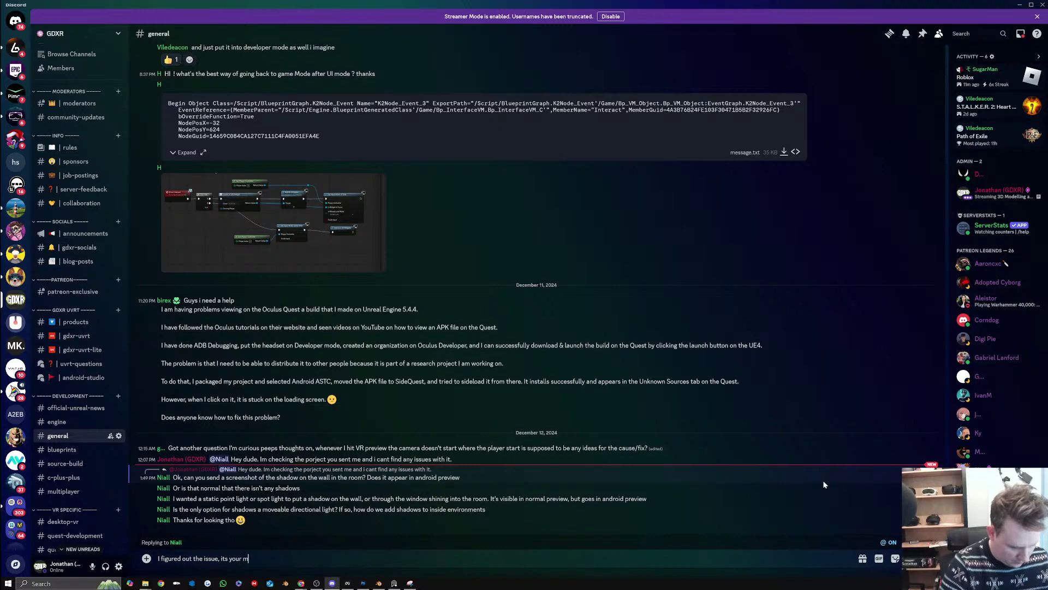
text(asked input for)
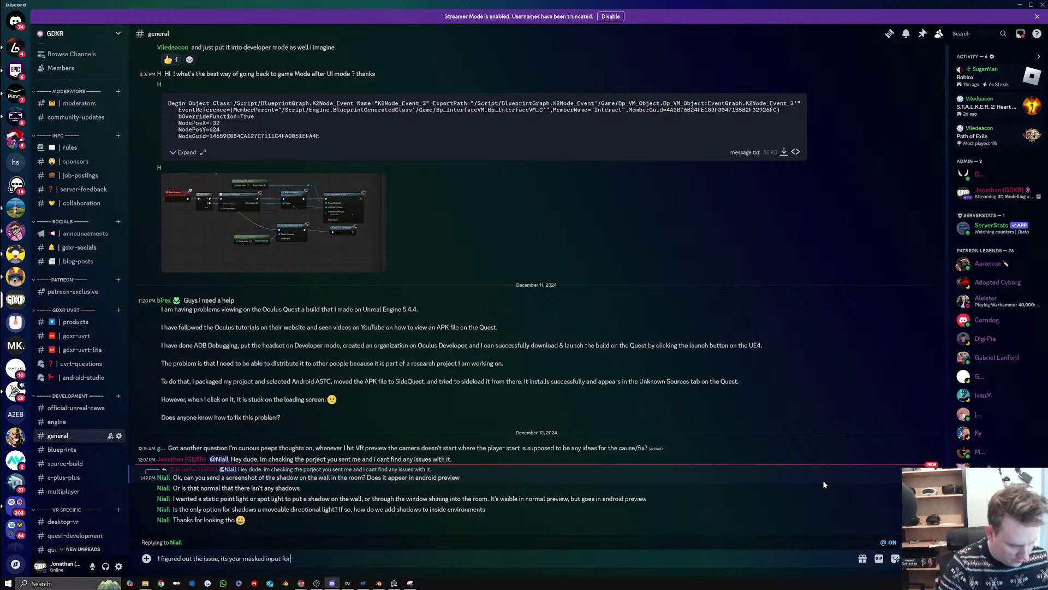
text( the materi)
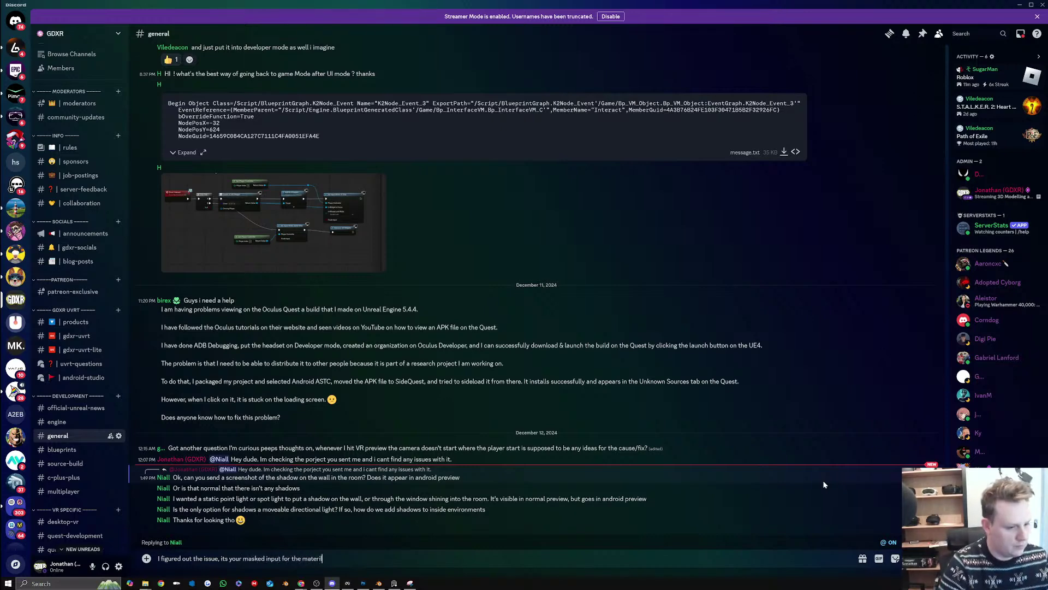
text(al.)
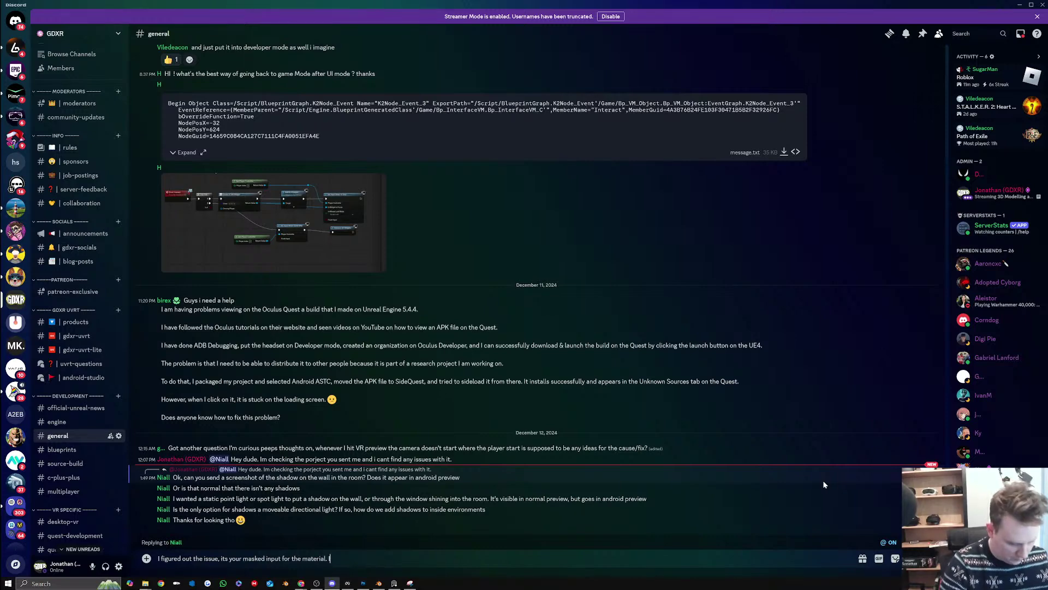
Finish and send the reply: "Ive done a recording but it's an hour long so i need to edit it tomorrow when i get the chance."
text( Ive done a recor)
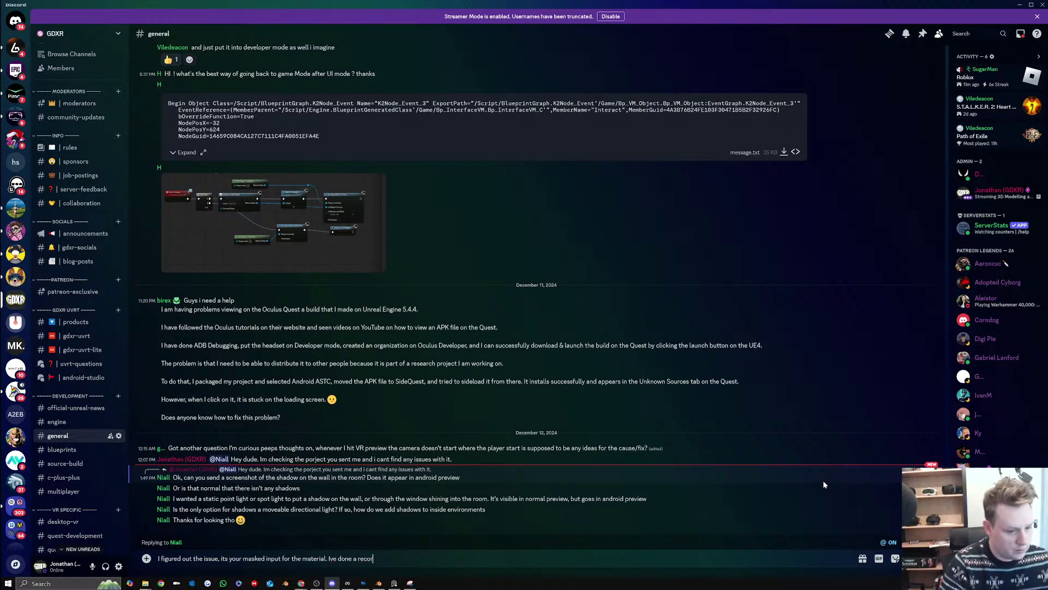
text(ding but i)
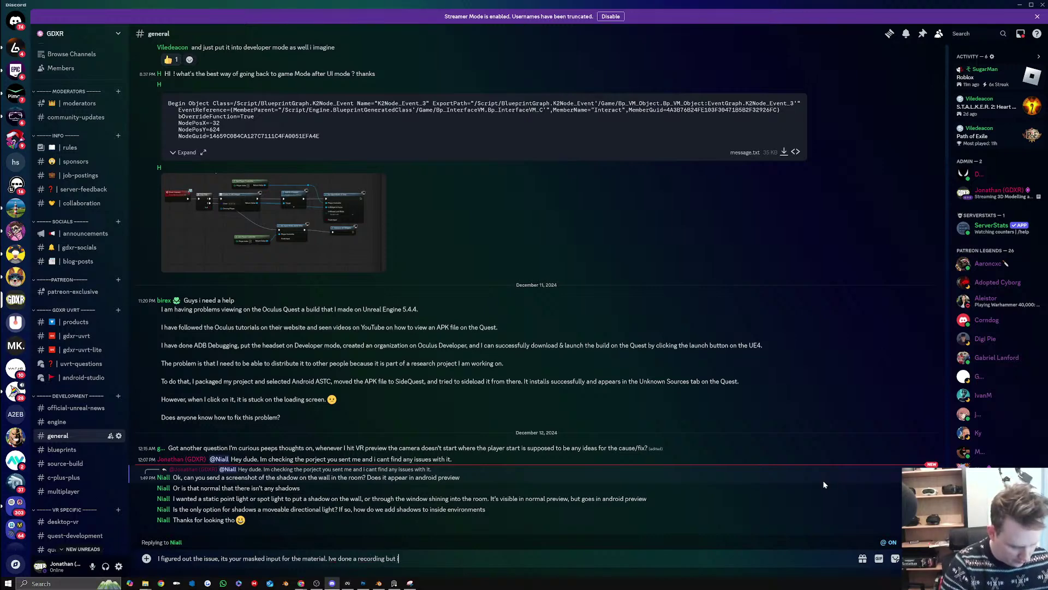
text(t's an hour)
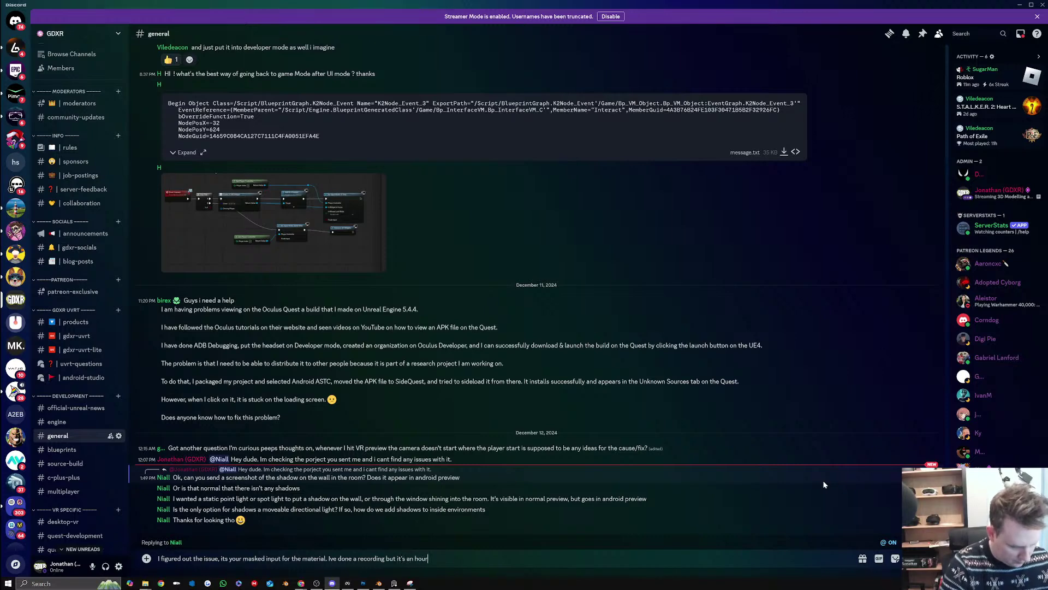
text( long)
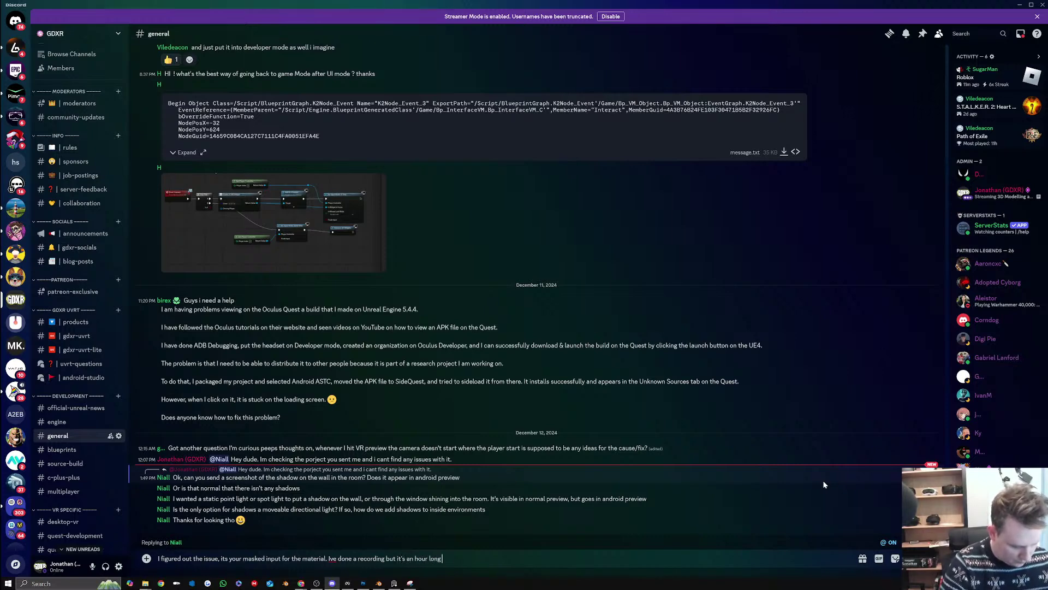
text( so i need to)
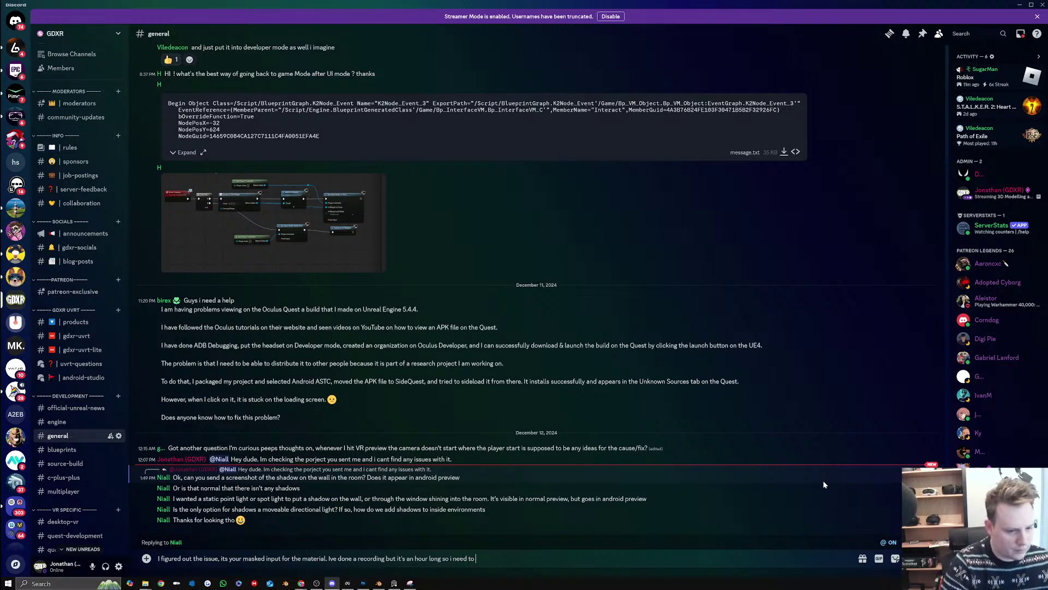
text( edit it tom)
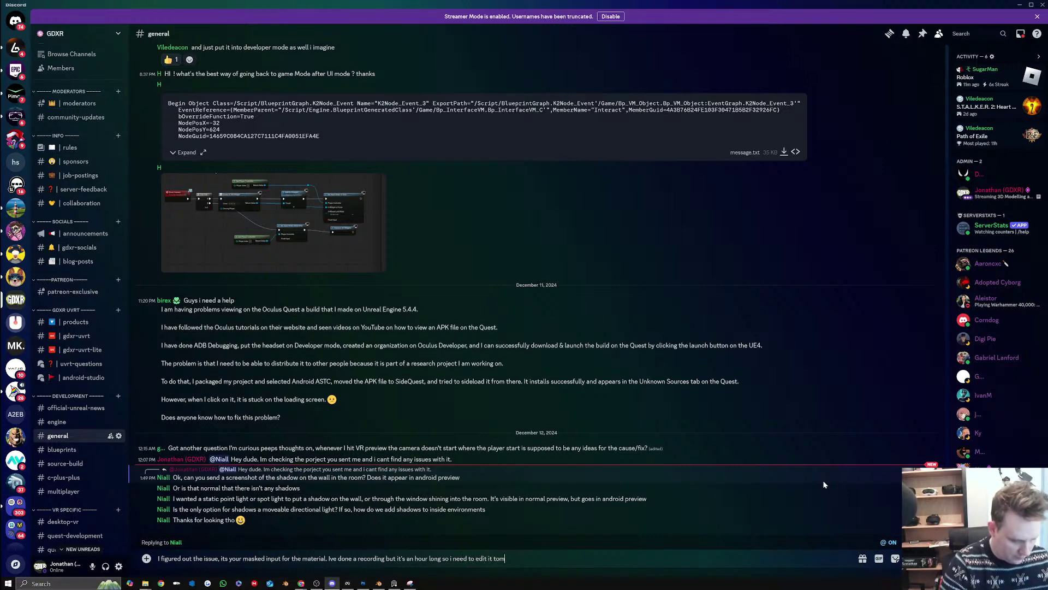
text(orrow when )
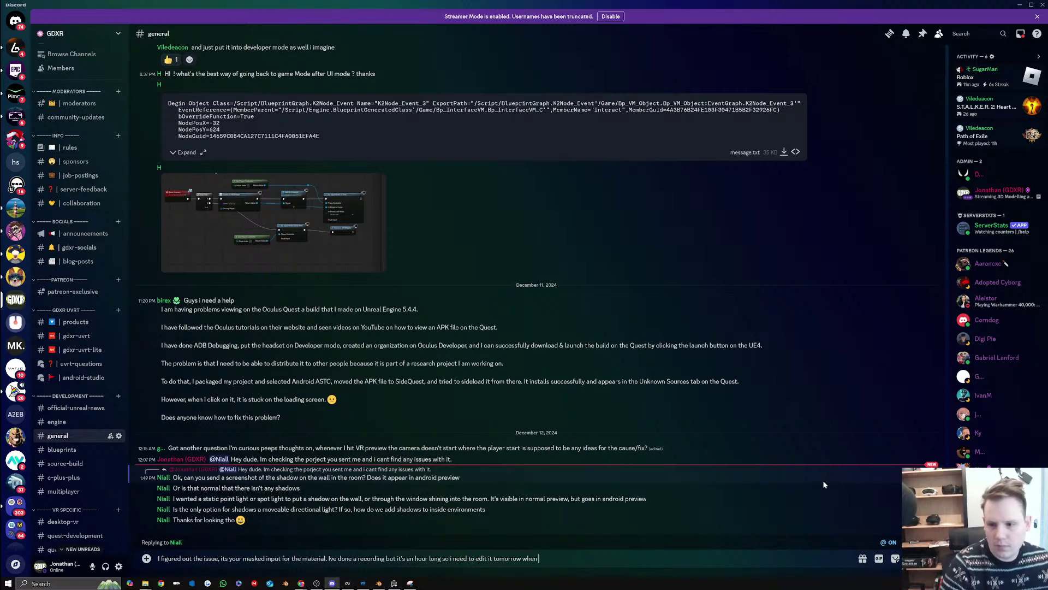
text(i)
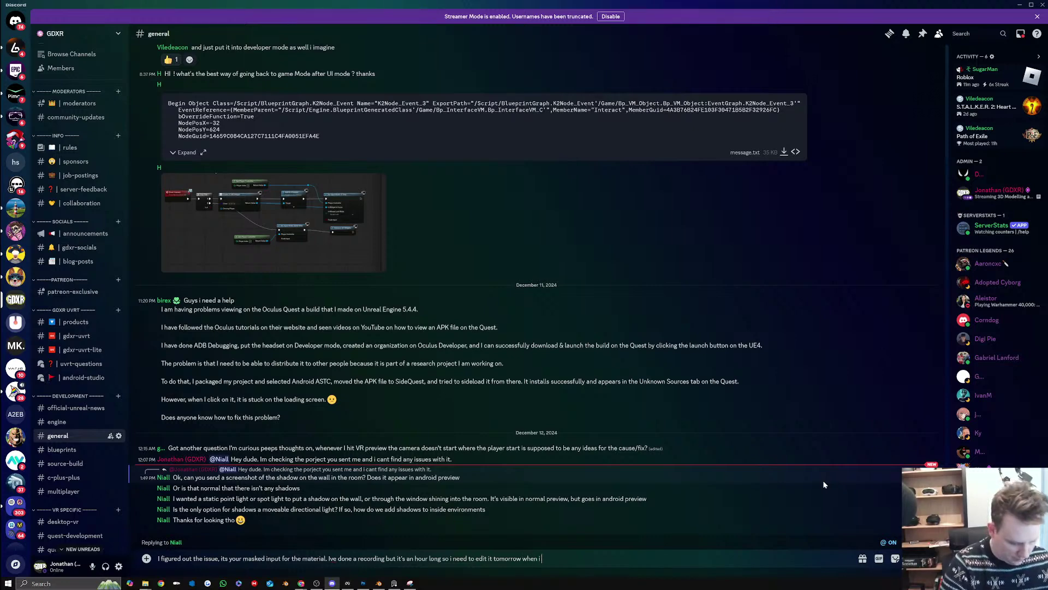
text( get the chance)
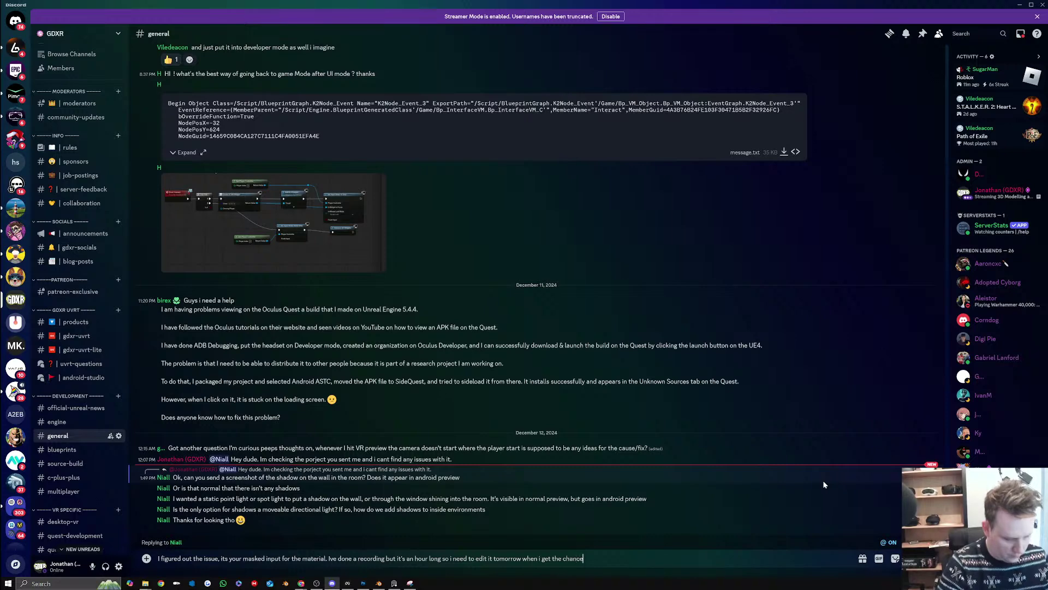
text(.)
key(Return)
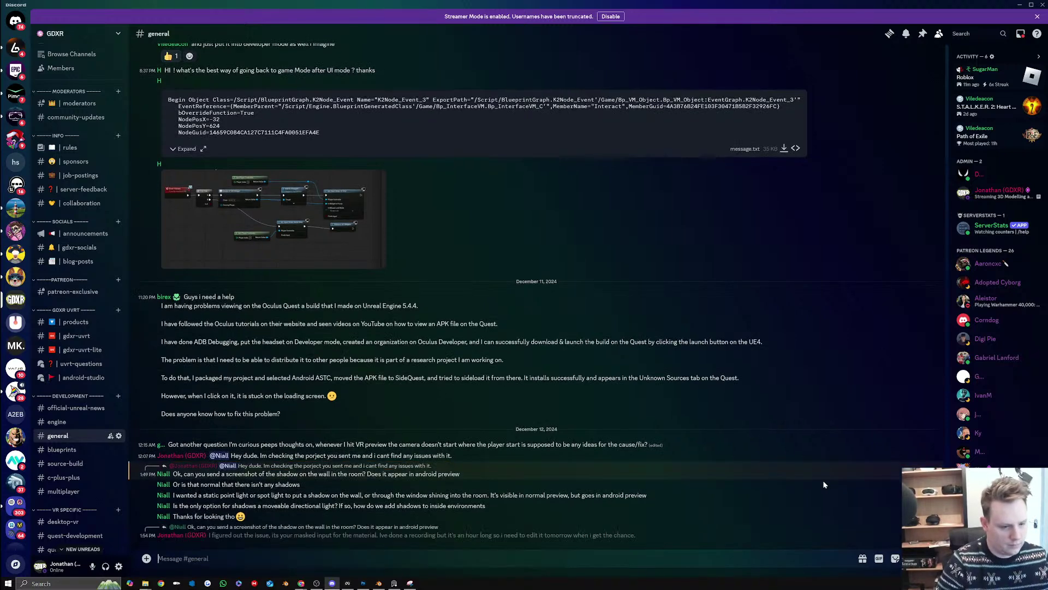
Send the follow-up message "in your master material disconnect the mask input and build your lighting then it will fix it."
text(un)
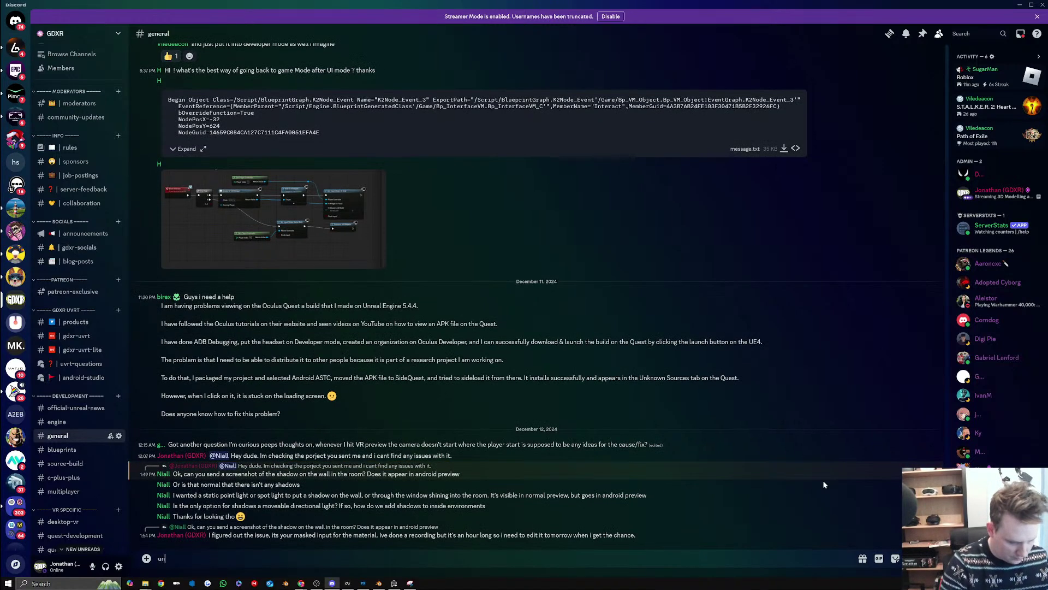
key(BackSpace)
key(BackSpace)
text(in)
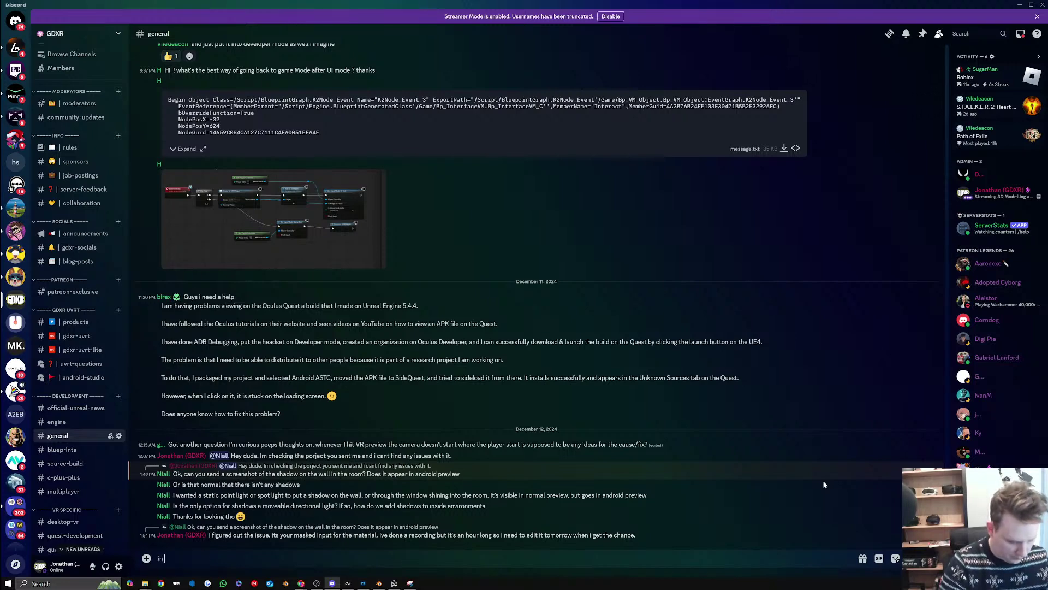
text( your master mat)
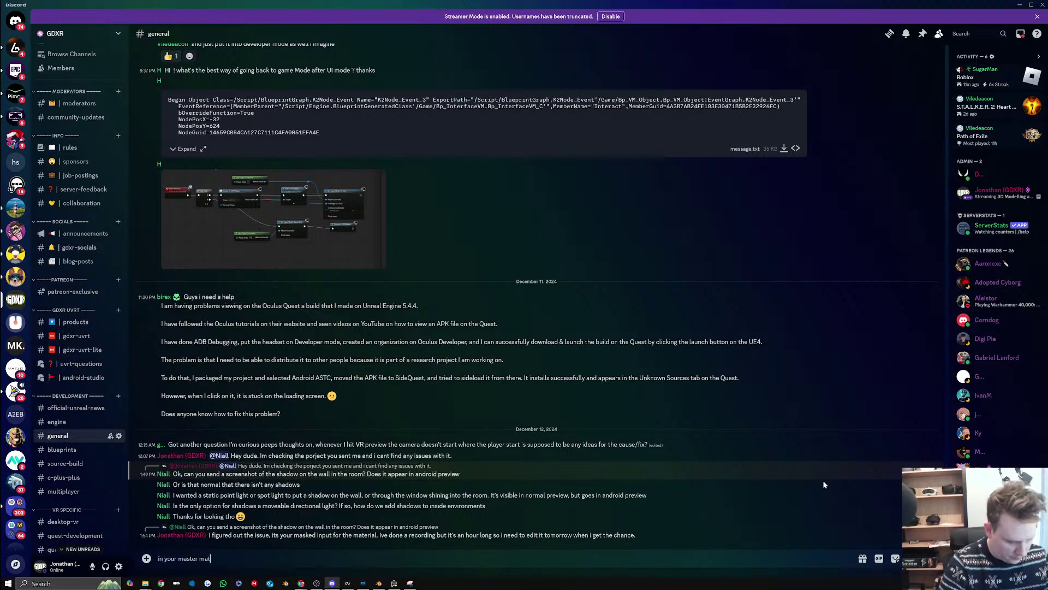
text(erial disc)
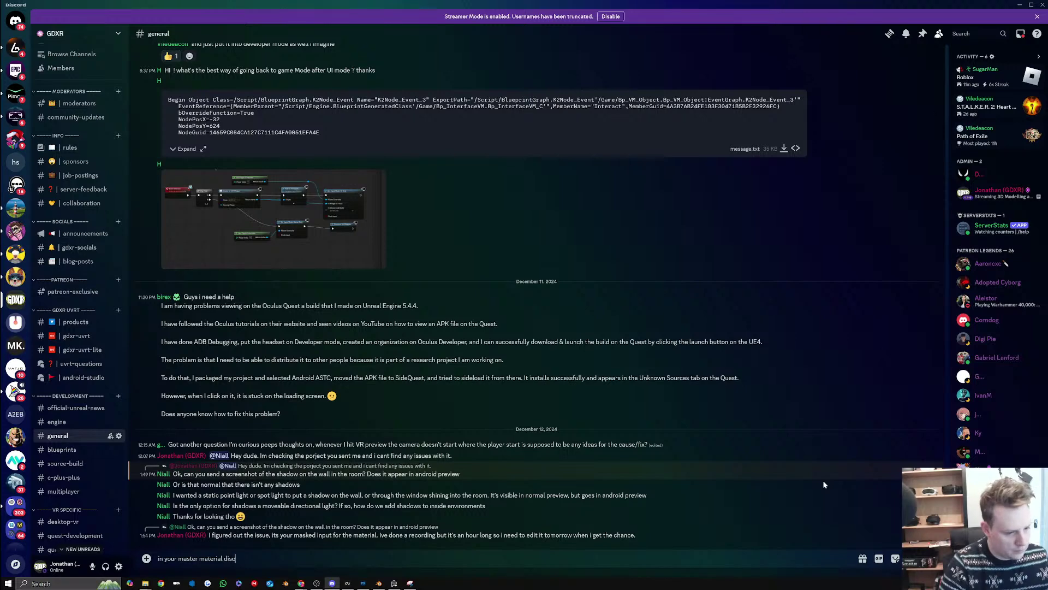
text(onnect th)
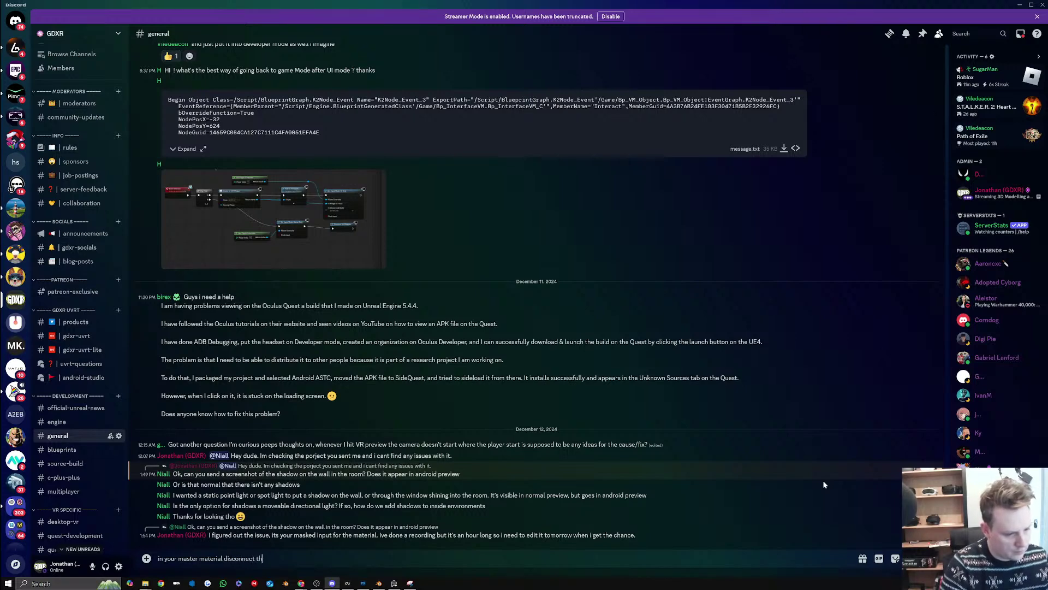
text(e mask)
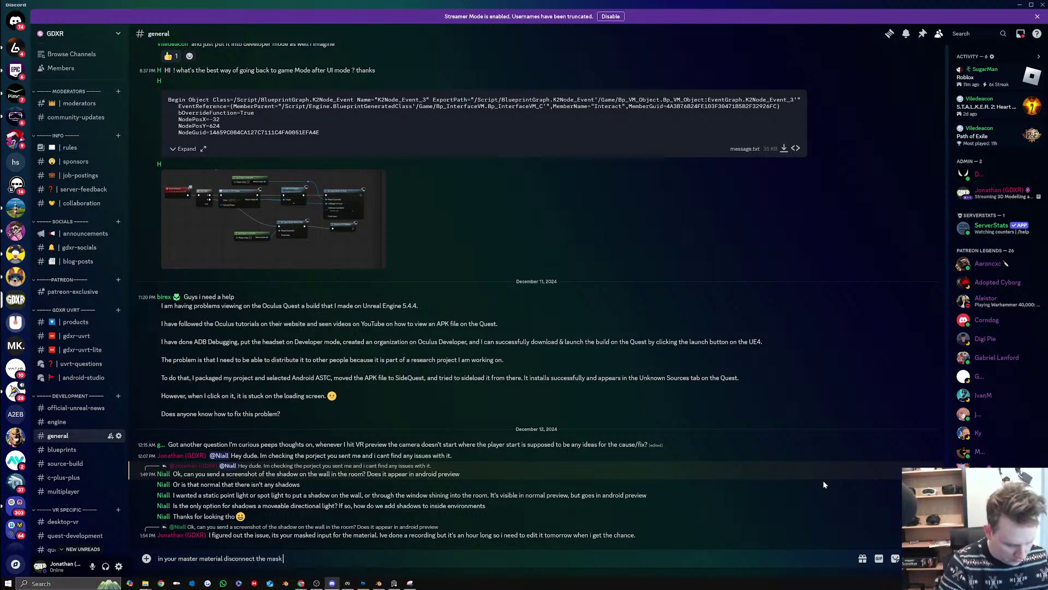
text( input and bui)
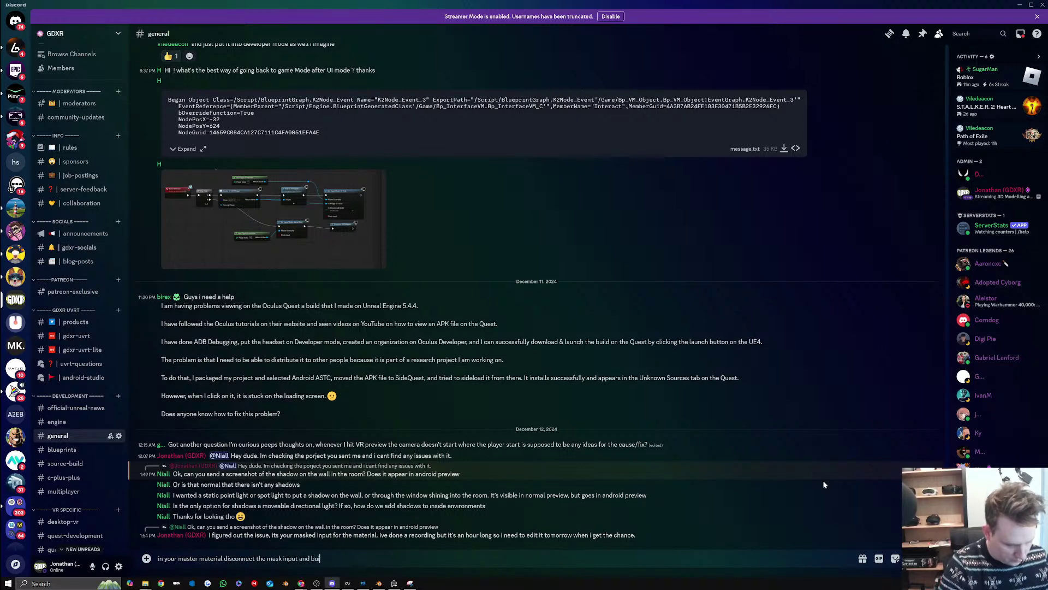
text(ld your ligh)
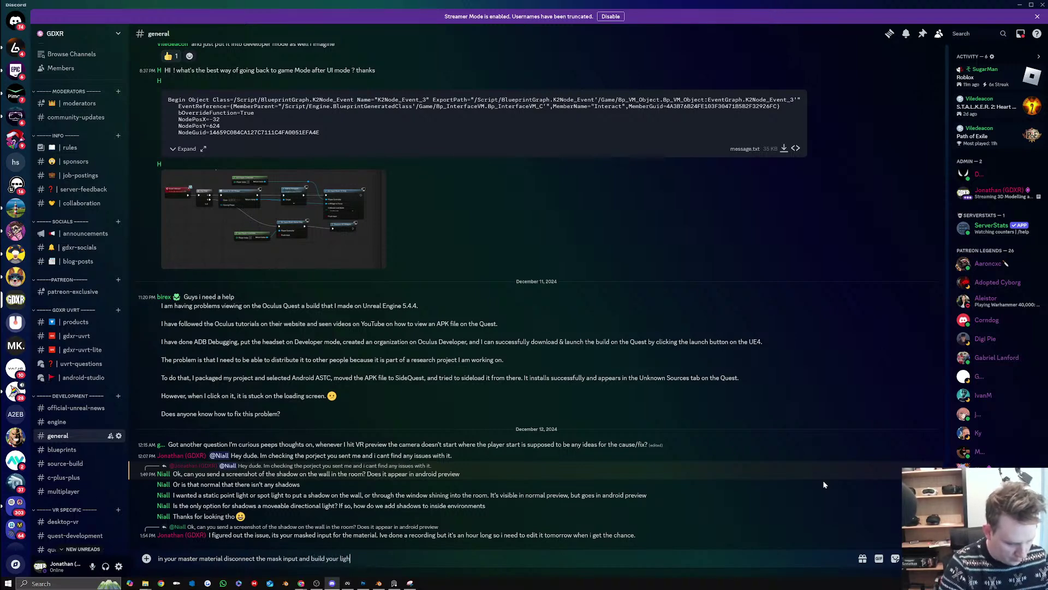
text(ting the)
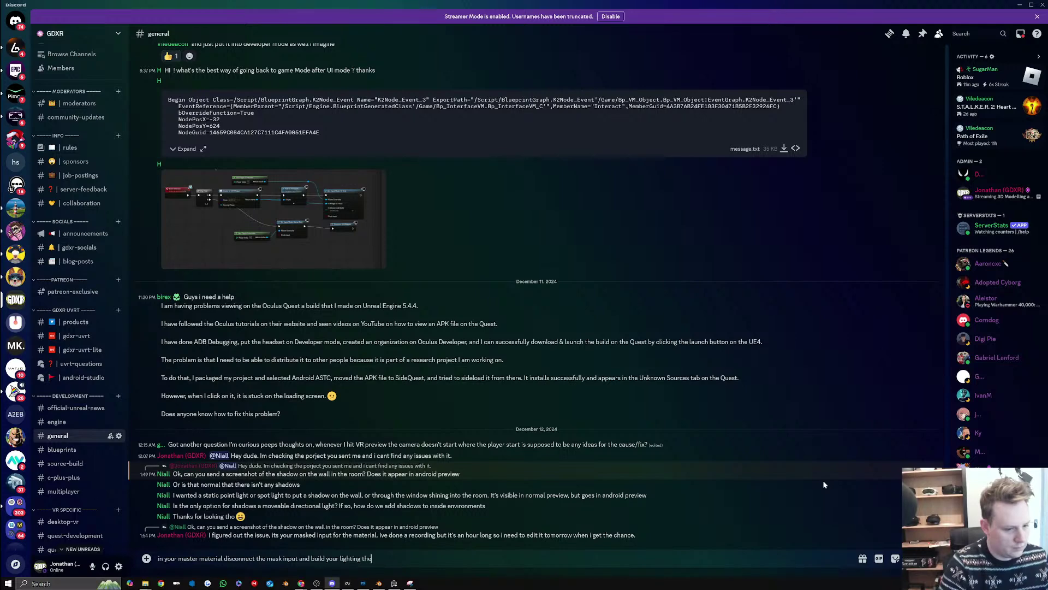
text(n is wi)
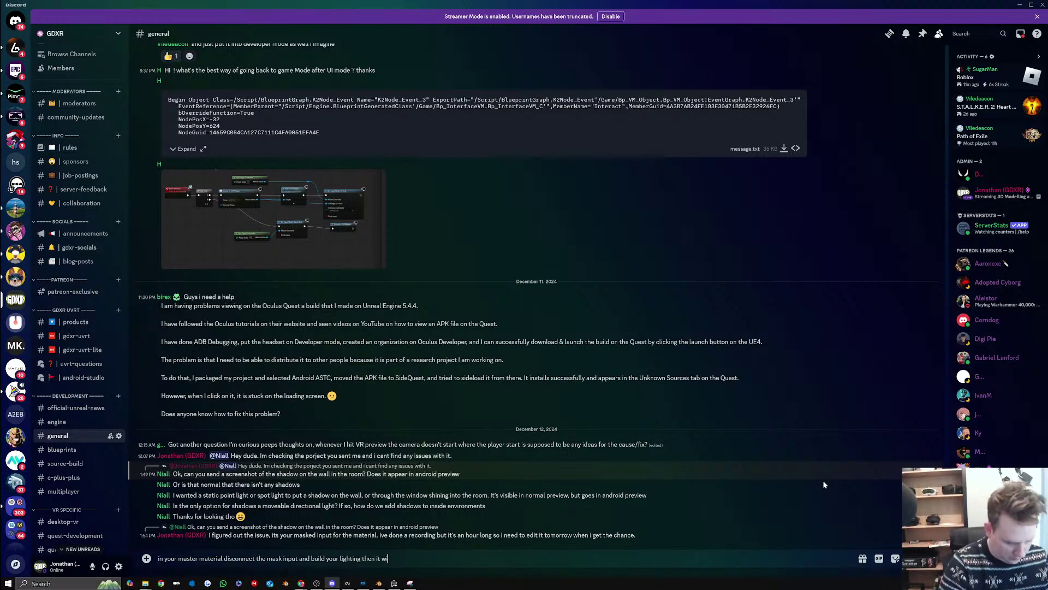
text(ll fix it.)
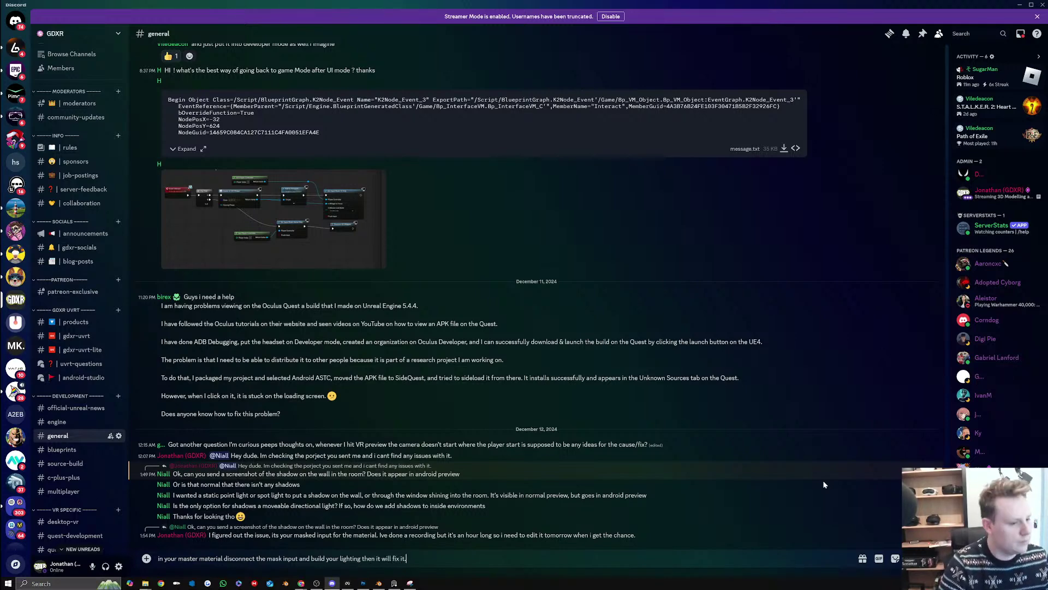
key(Return)
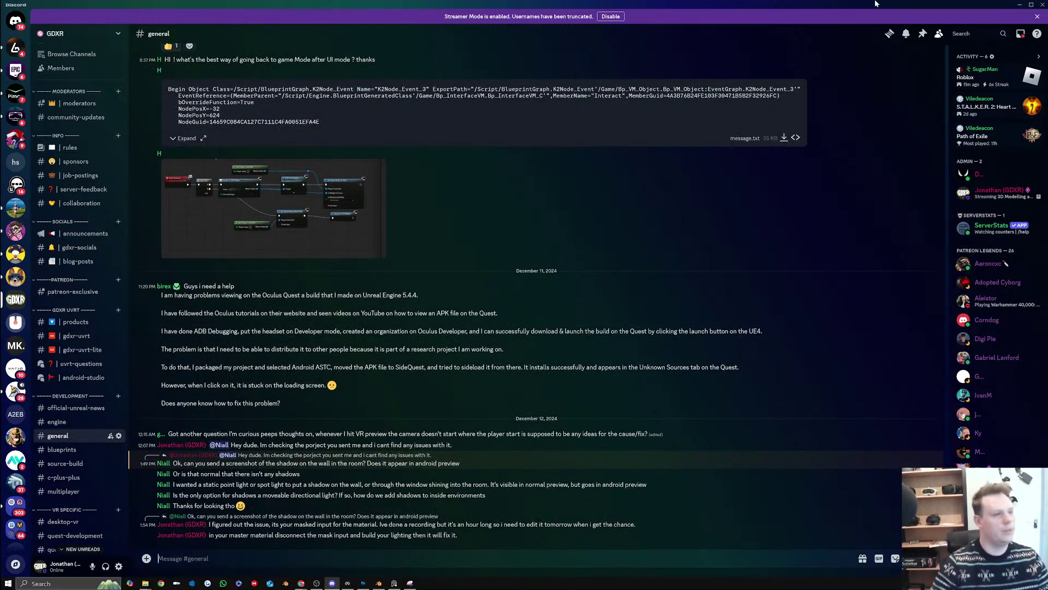
Return from Discord to the PureRef board and reposition the references and the browser window beside each other
click(1019, 5)
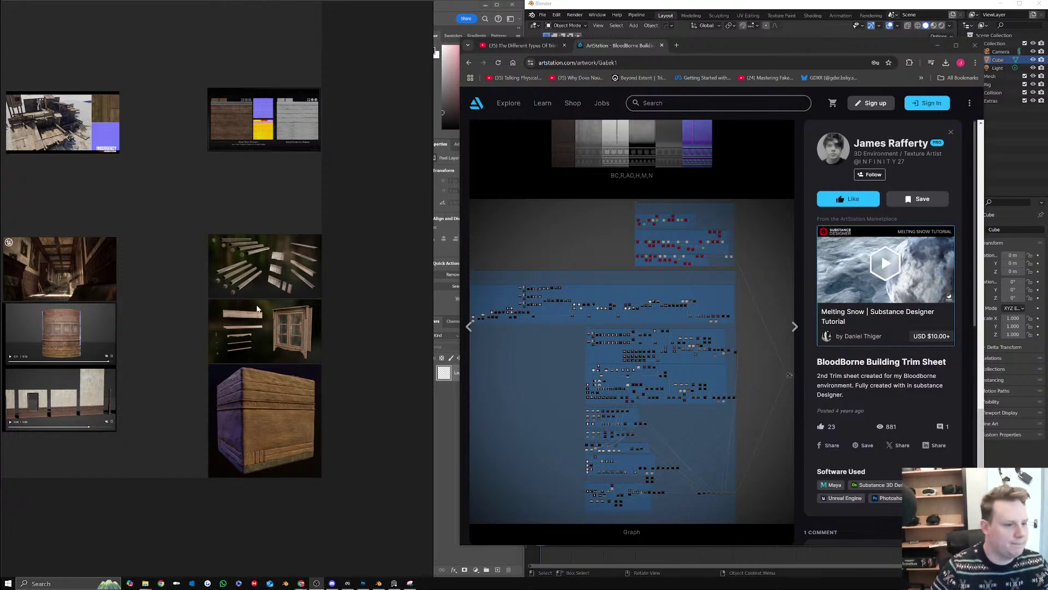
mouse_move(101, 327)
right_down()
mouse_move(181, 335)
mouse_move(130, 339)
mouse_move(115, 315)
right_up()
middle_drag(166, 321, 187, 331)
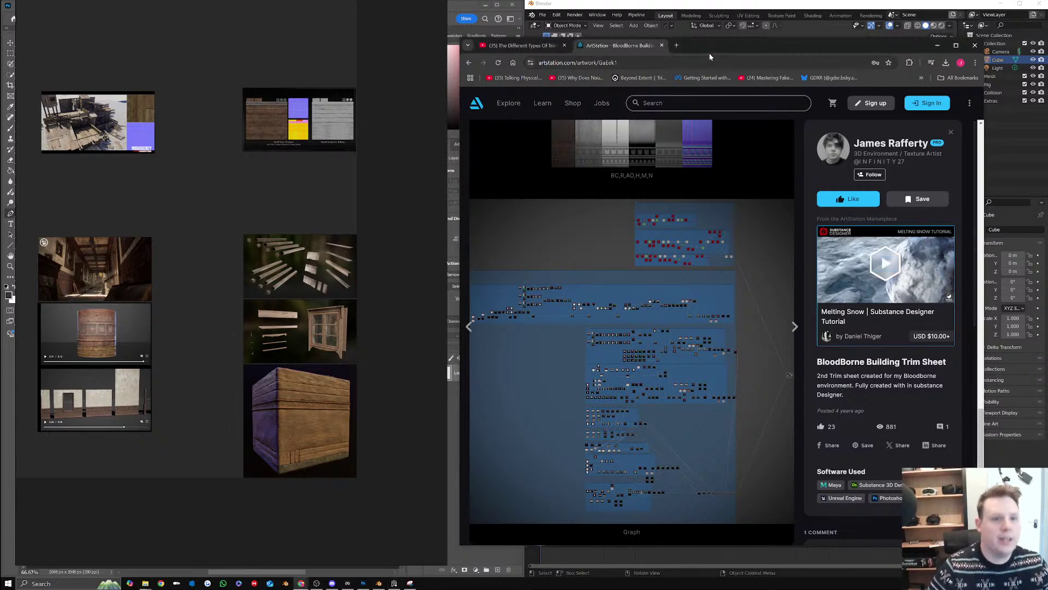
drag(697, 50, 666, 30)
Search Google for "instamat" in a new browser tab and open the official InstaMAT website
click(646, 27)
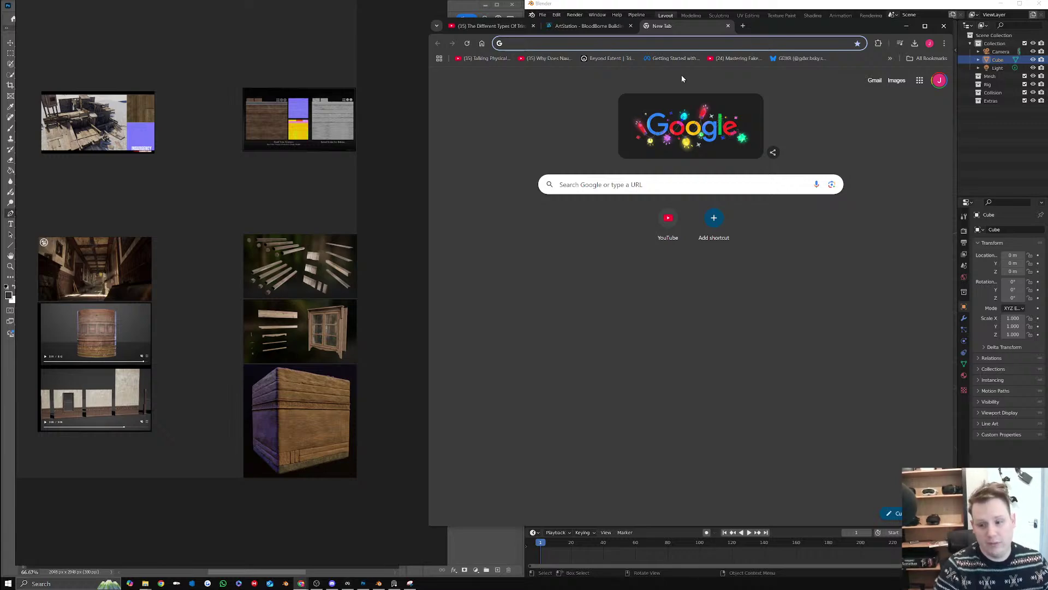
text(instamat)
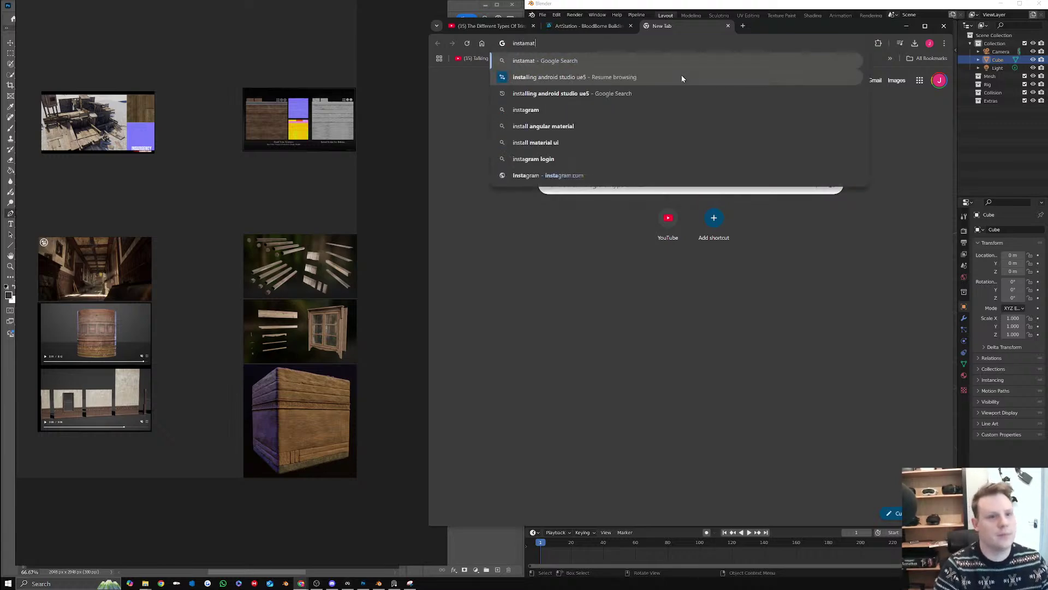
key(Return)
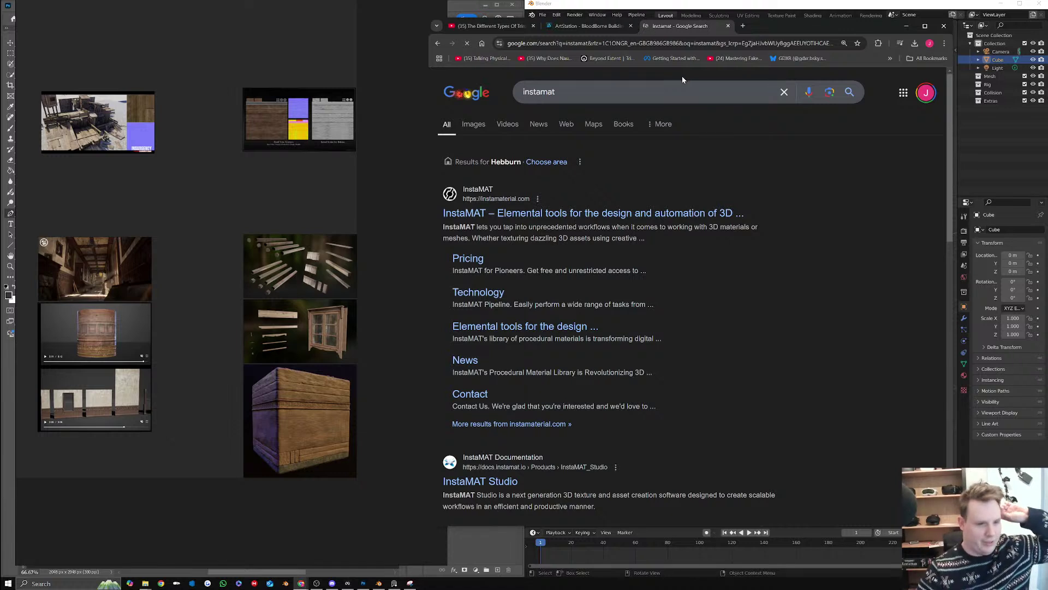
click(641, 213)
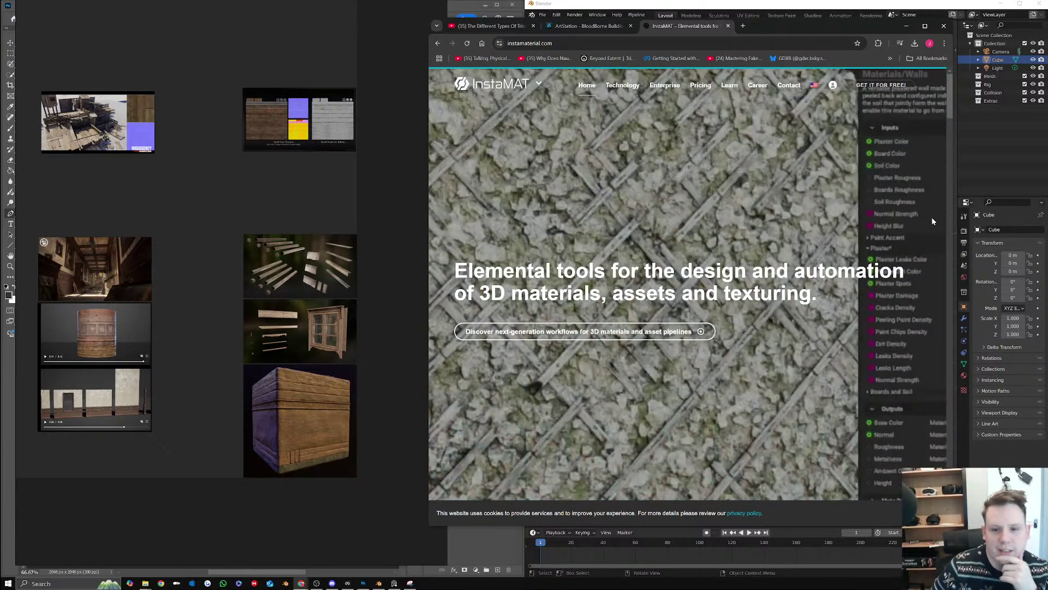
Read InstaMAT's home page introduction, then examine its Technology page down to the Procedural Materials and Assets section
scroll(952, 130, down, 2)
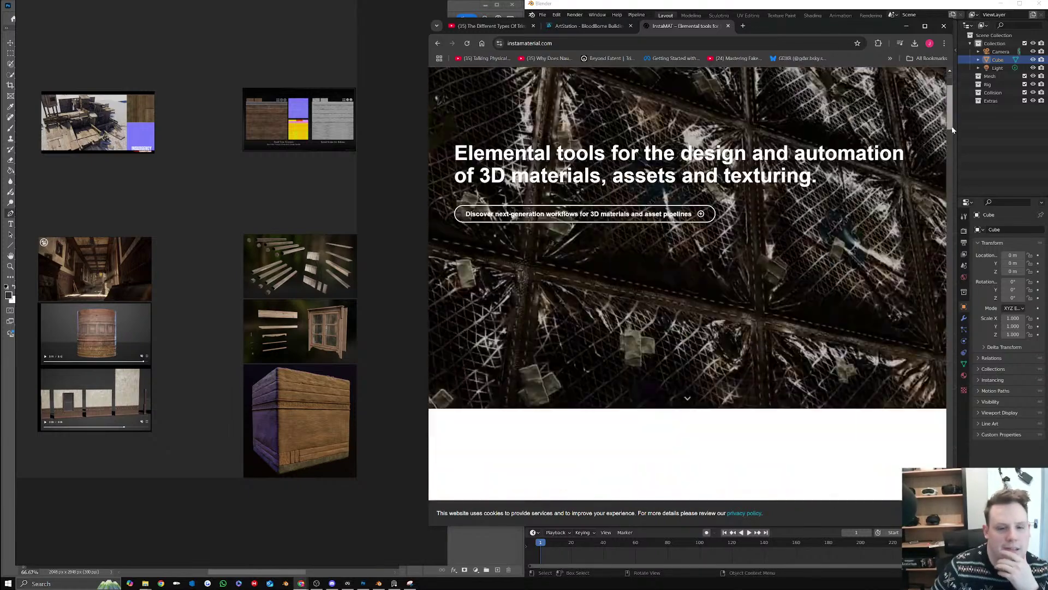
mouse_move(953, 130)
mouse_down()
mouse_move(952, 167)
mouse_move(951, 147)
mouse_up()
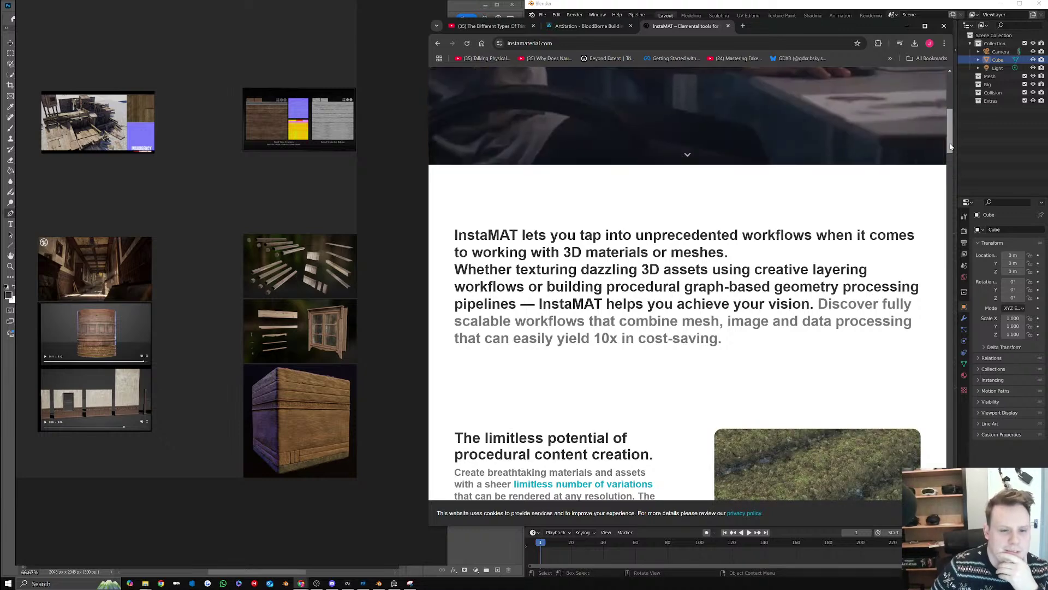
drag(950, 144, 950, 143)
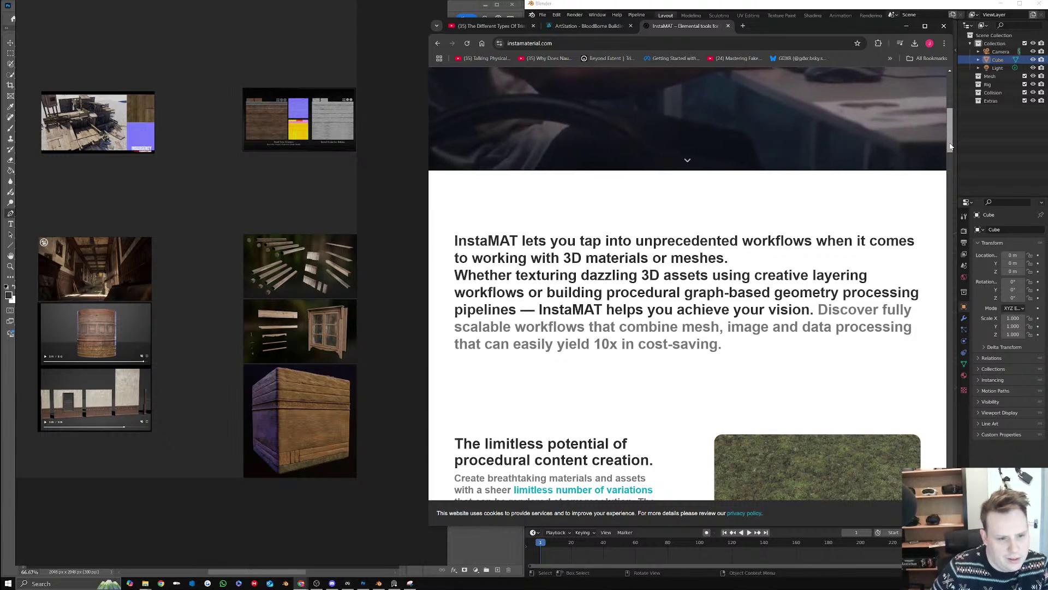
drag(950, 146, 938, 105)
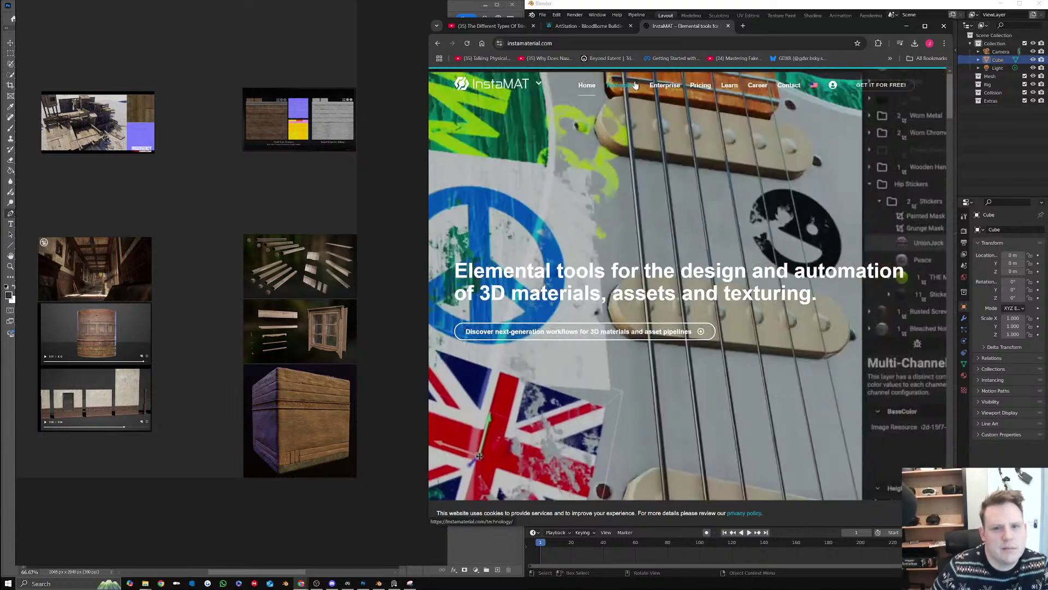
click(635, 86)
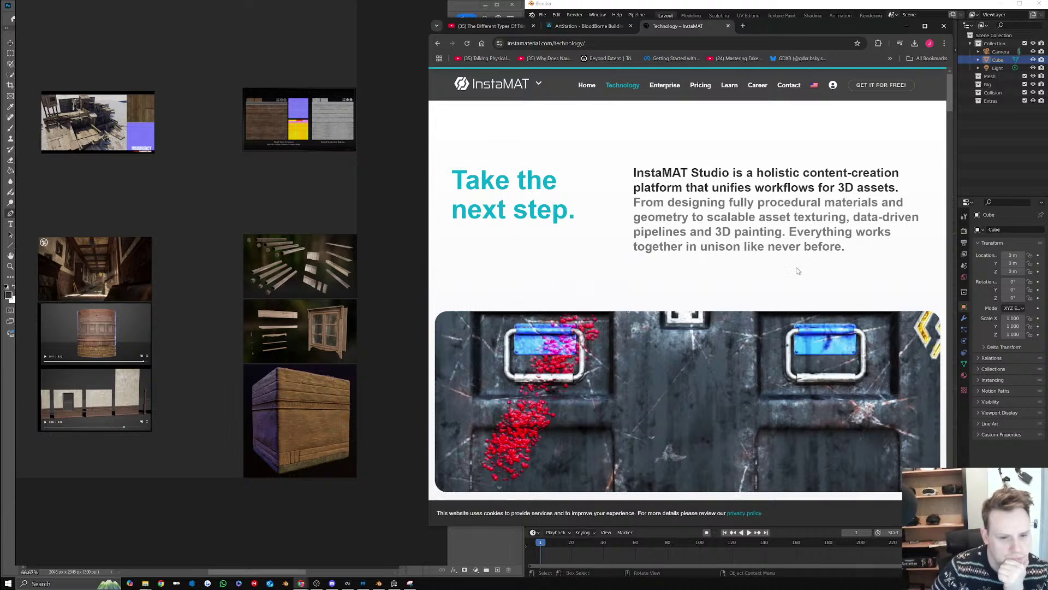
scroll(833, 357, down, 3)
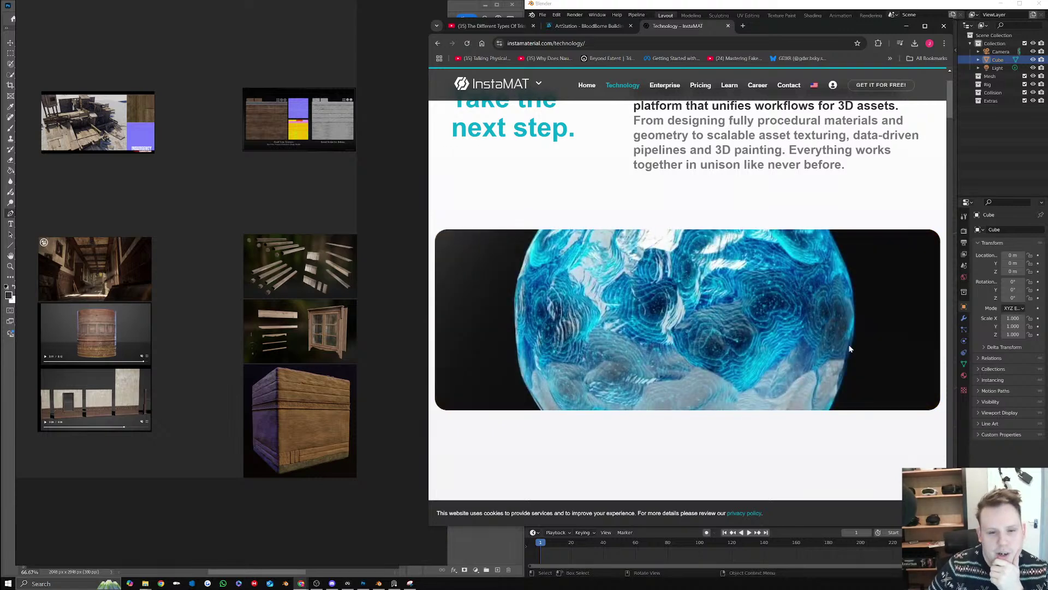
scroll(872, 365, down, 5)
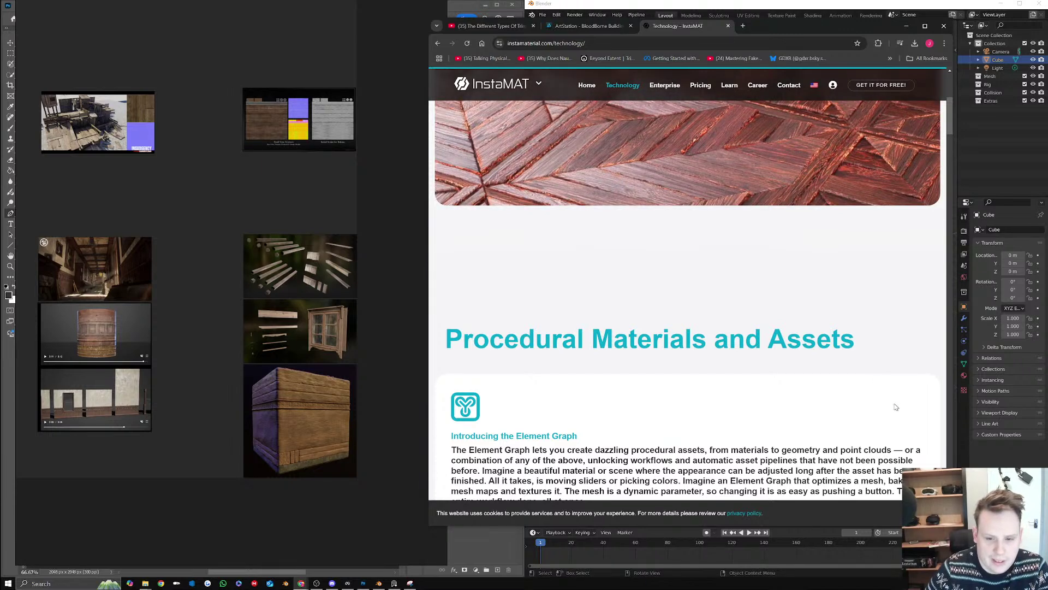
Read the Element Graph introduction in the Technology page's Procedural Materials and Assets section
scroll(895, 407, down, 2)
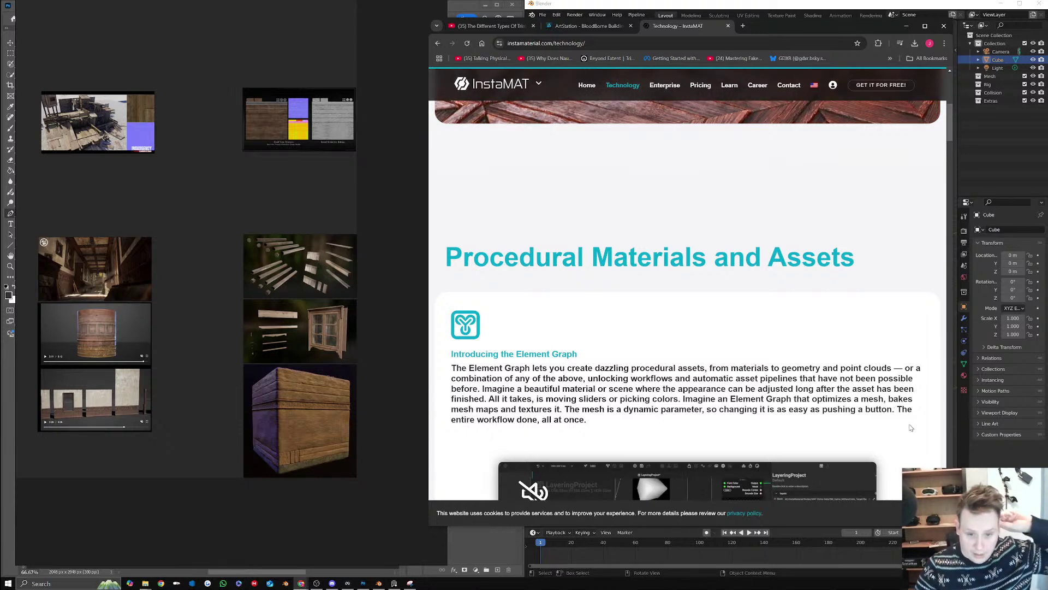
scroll(911, 428, down, 1)
scroll(911, 427, down, 5)
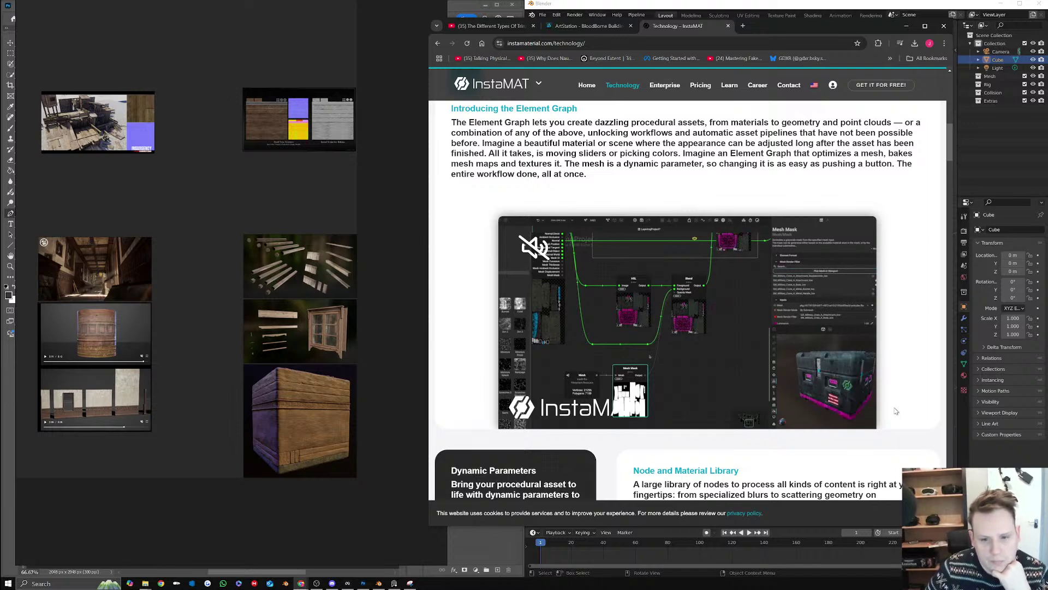
scroll(895, 411, up, 15)
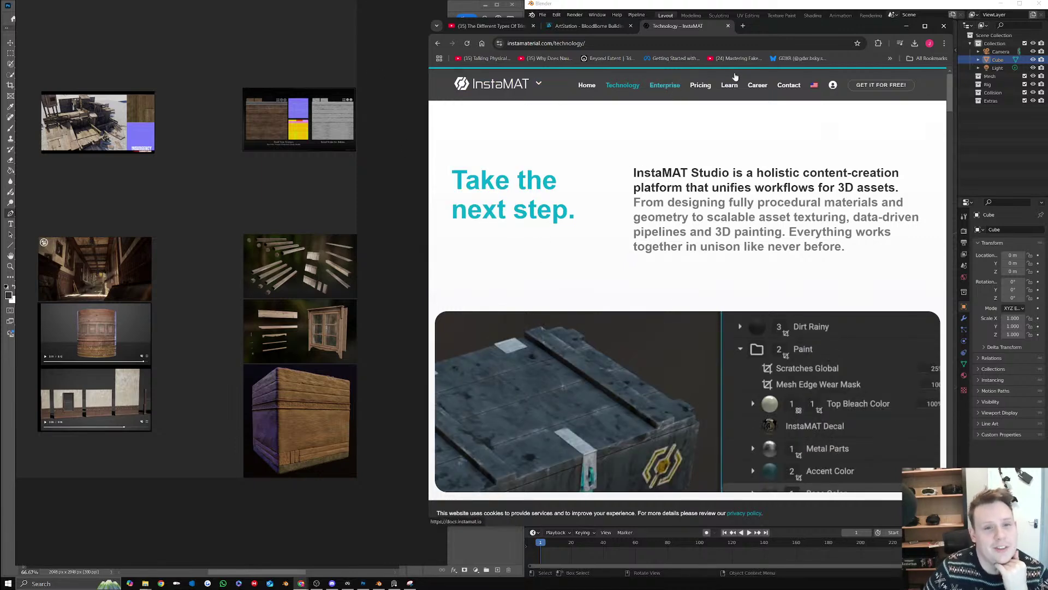
Open InstaMAT's Pricing page and compare the Seat Licenses, including the Individuals and Startups, Perpetual and Pro options
click(700, 94)
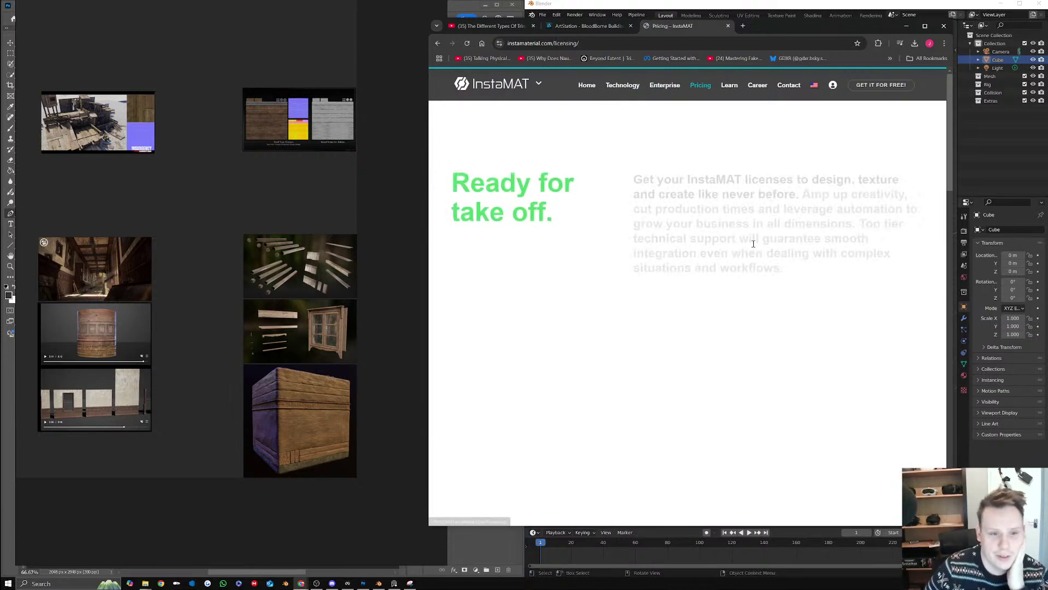
scroll(832, 262, down, 3)
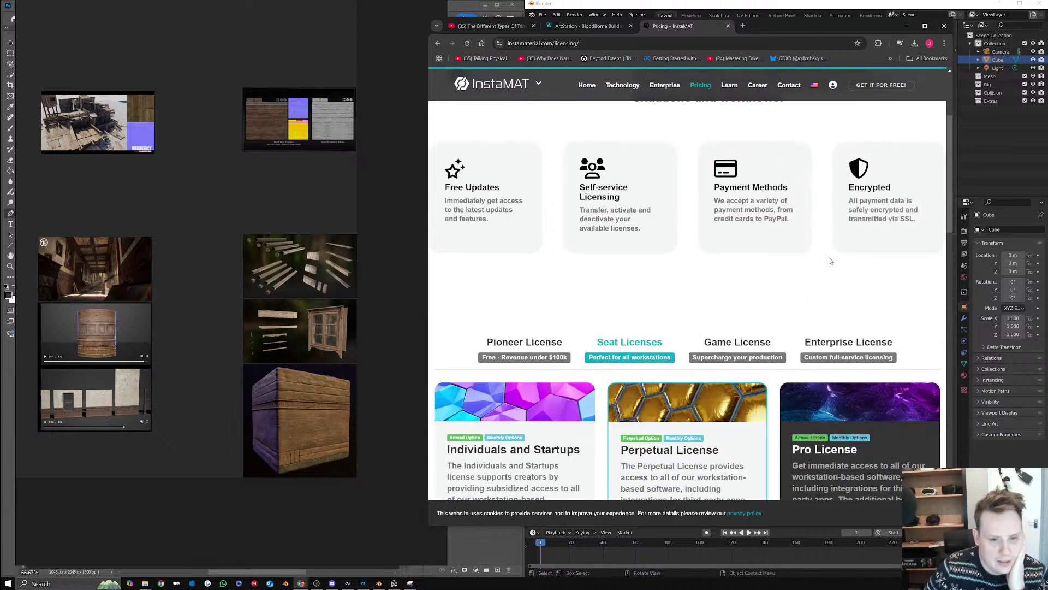
scroll(830, 262, down, 2)
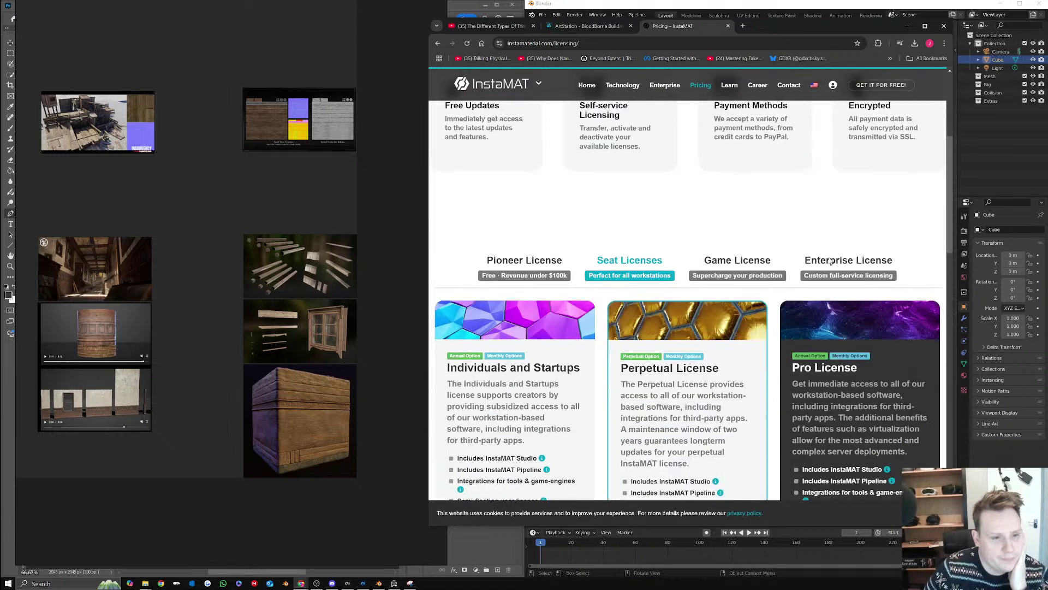
scroll(534, 277, down, 2)
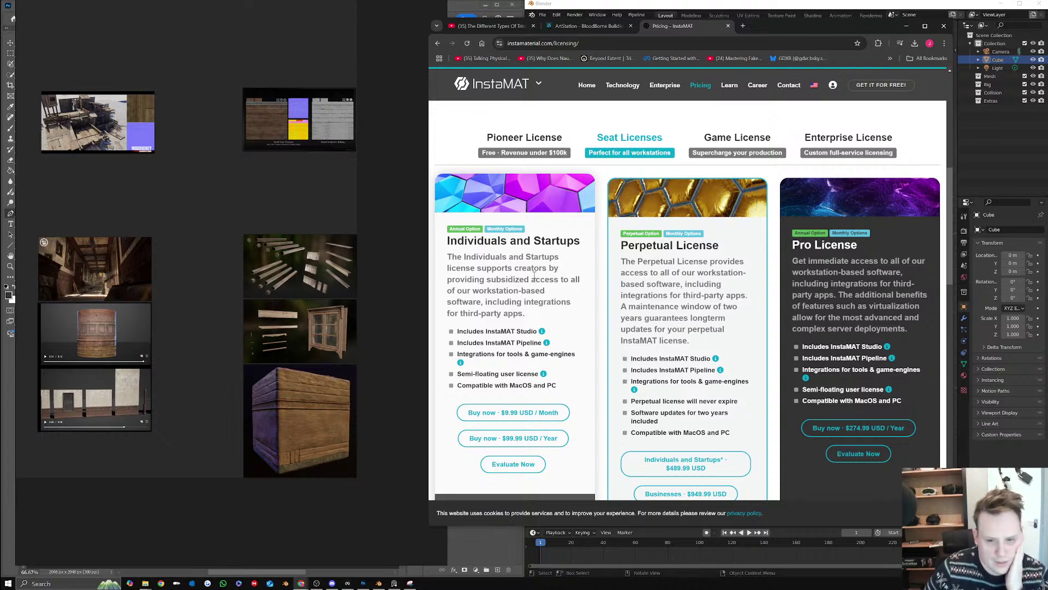
scroll(535, 278, down, 4)
scroll(542, 286, up, 4)
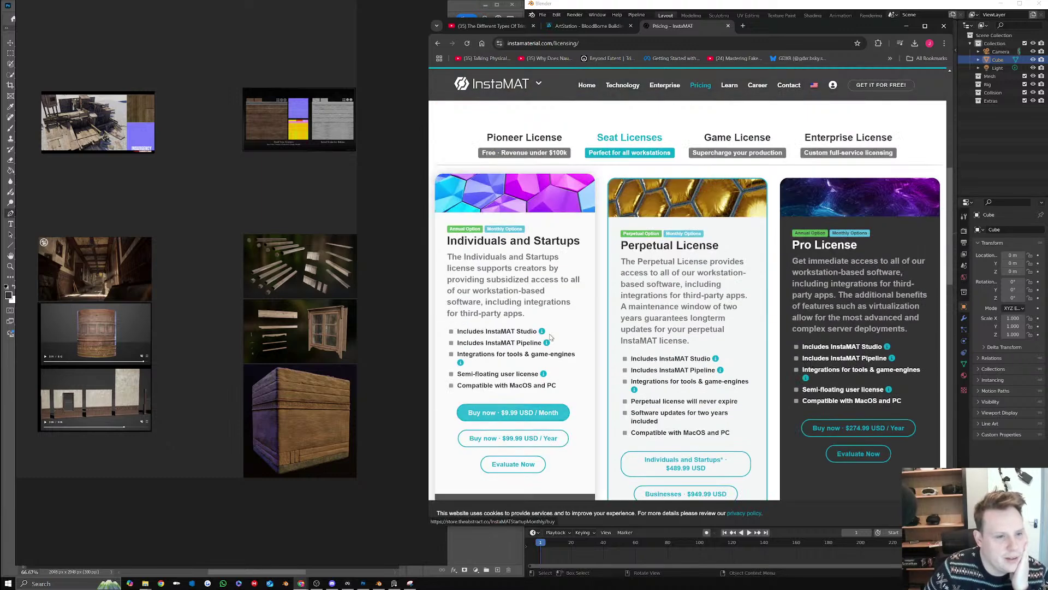
Review the Pioneer License terms and the licensing comparison table, and bookmark the InstaMAT pricing page
click(535, 155)
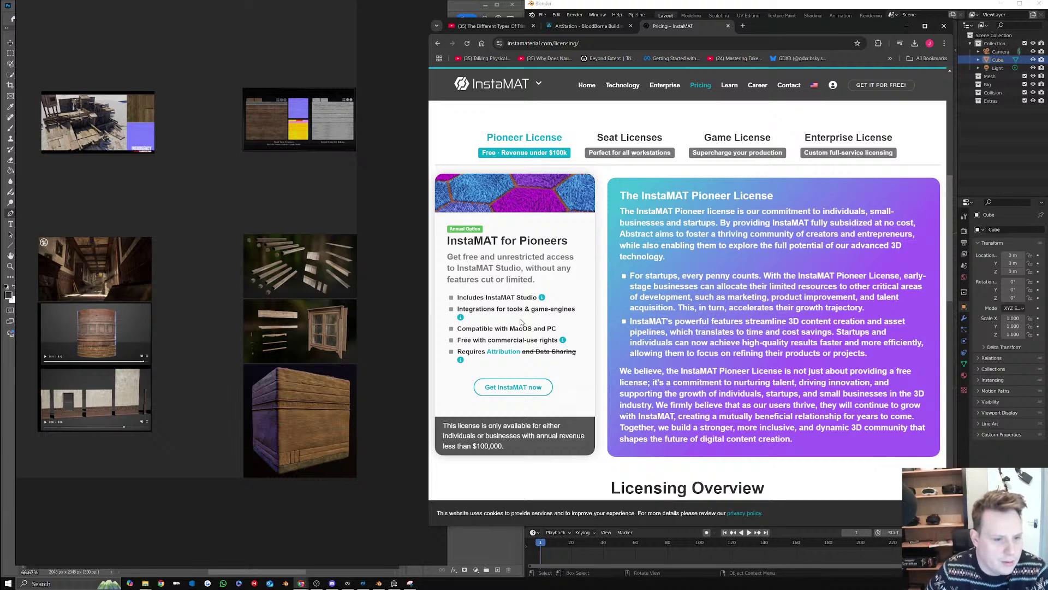
scroll(521, 323, down, 8)
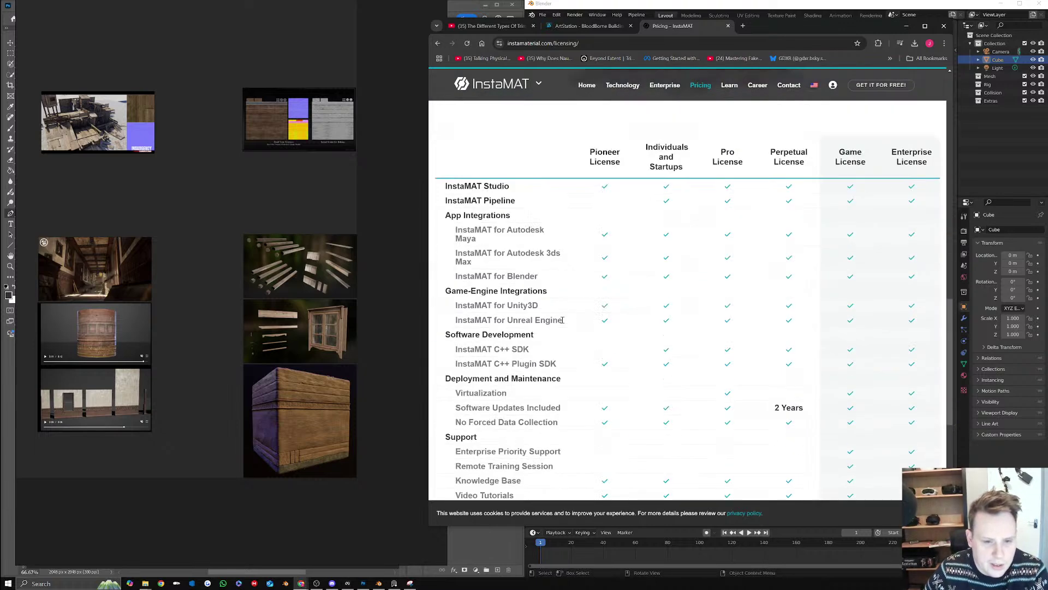
scroll(573, 318, down, 3)
scroll(615, 355, up, 2)
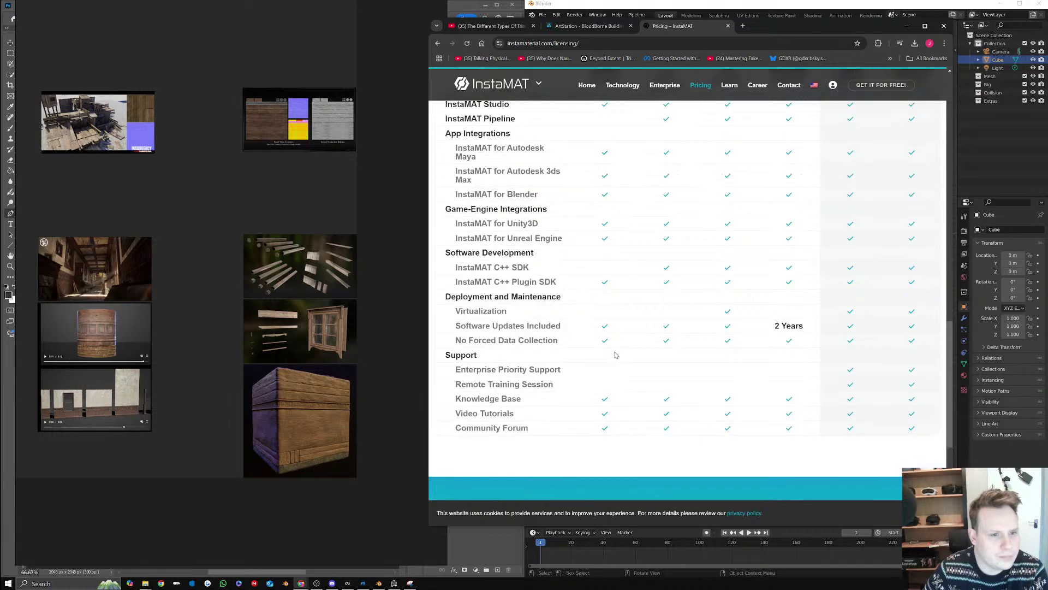
scroll(615, 354, up, 12)
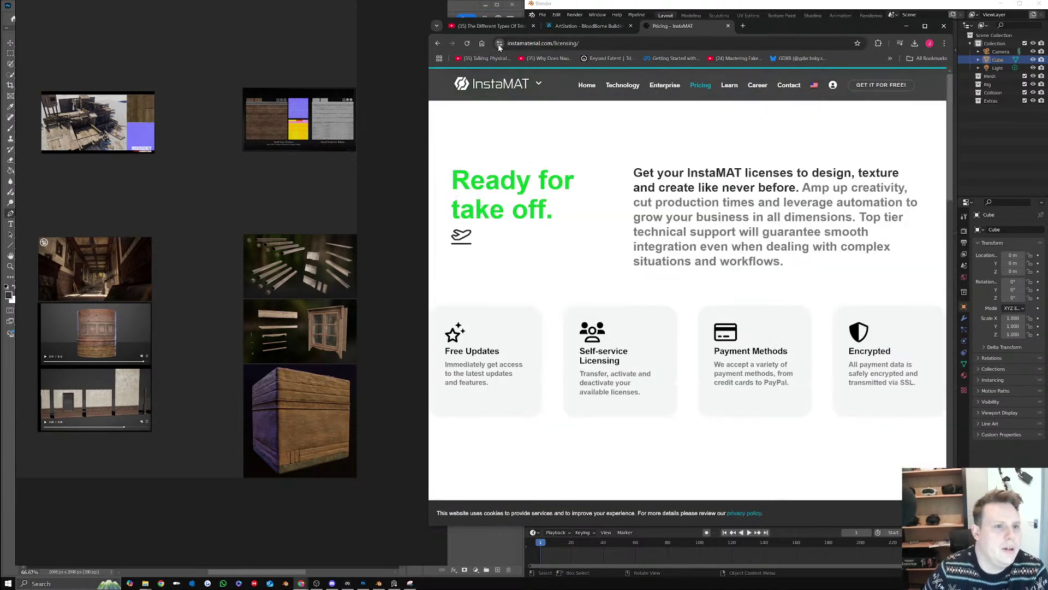
drag(499, 43, 460, 62)
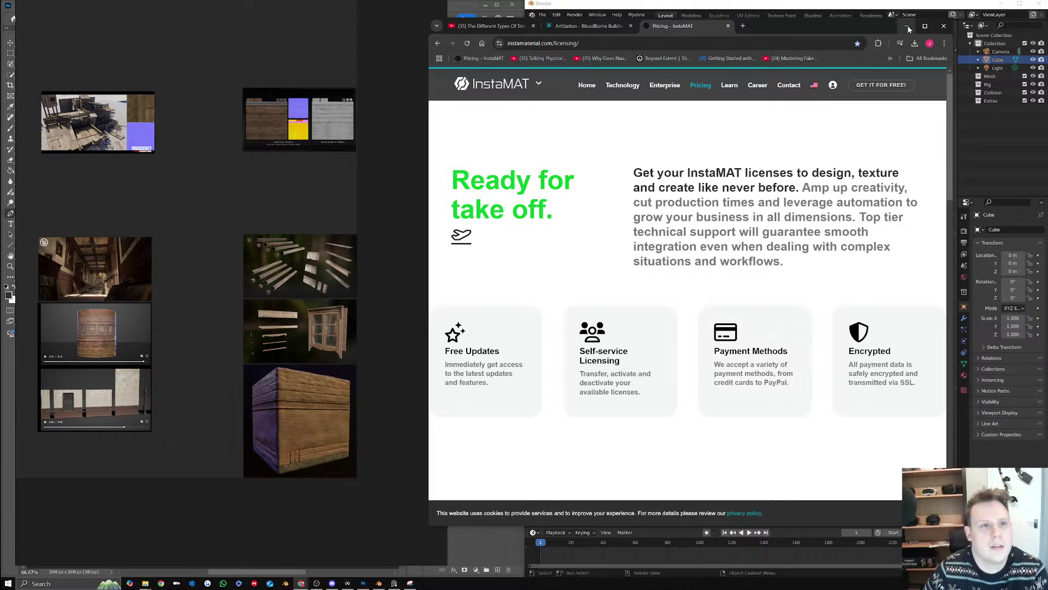
Return to ArtStation's trim sheet results and open the PBR Old Stone Trim Sheet artwork at its stone cylinder render
click(587, 26)
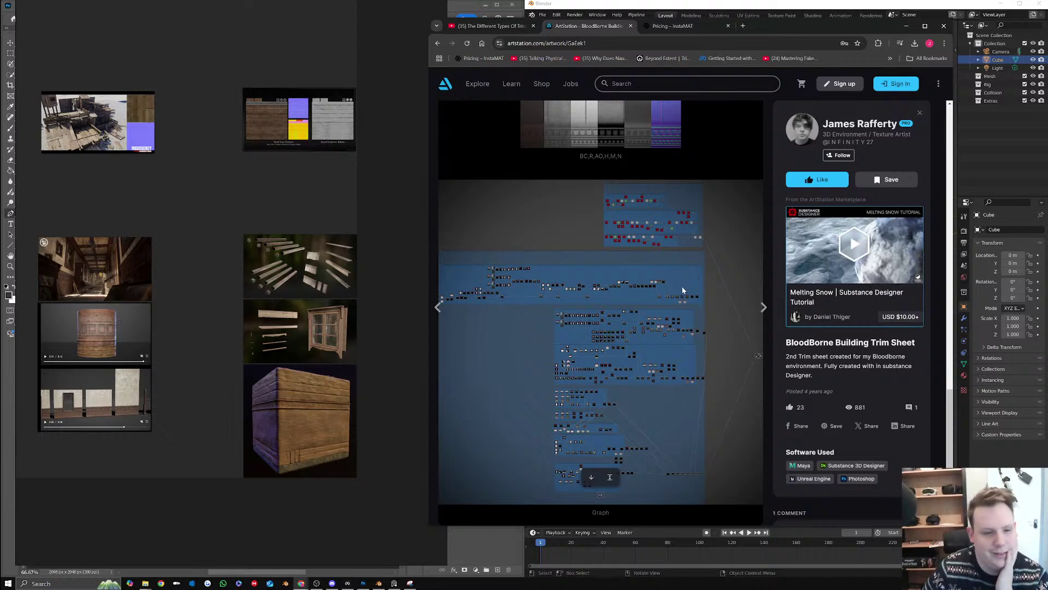
click(437, 43)
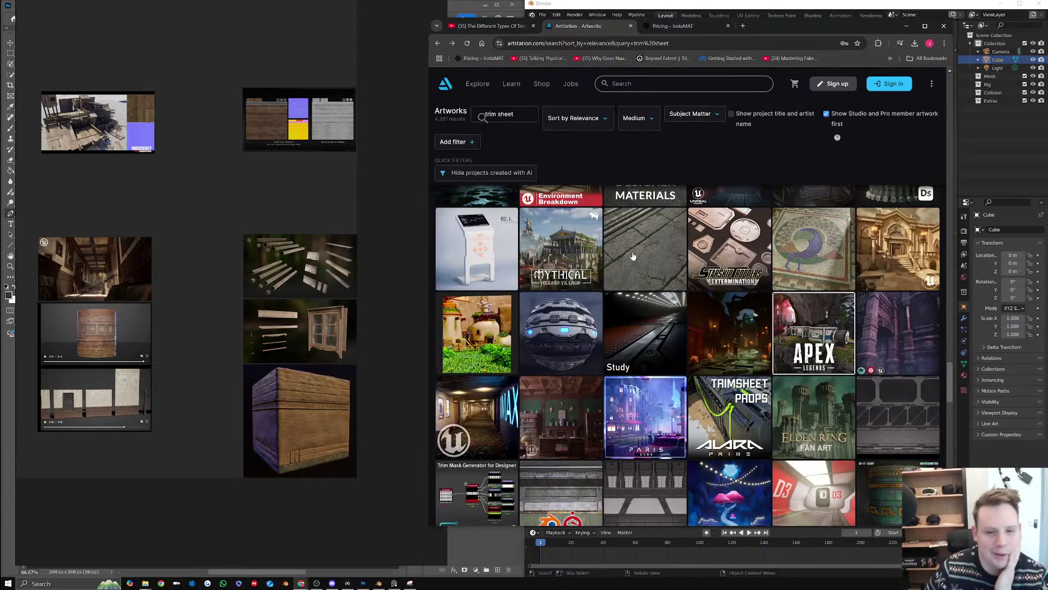
click(671, 241)
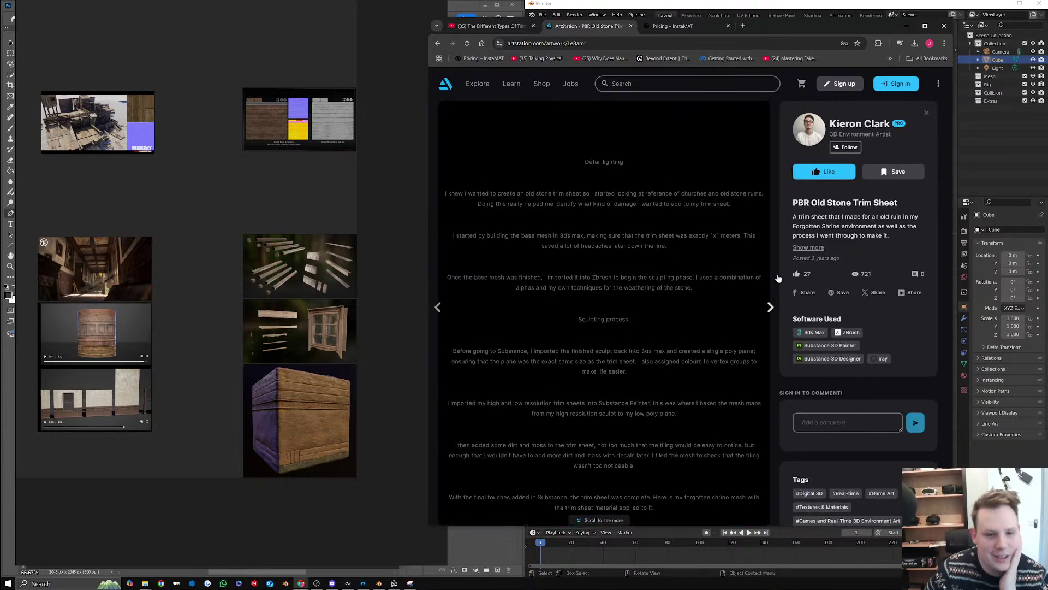
scroll(713, 262, down, 3)
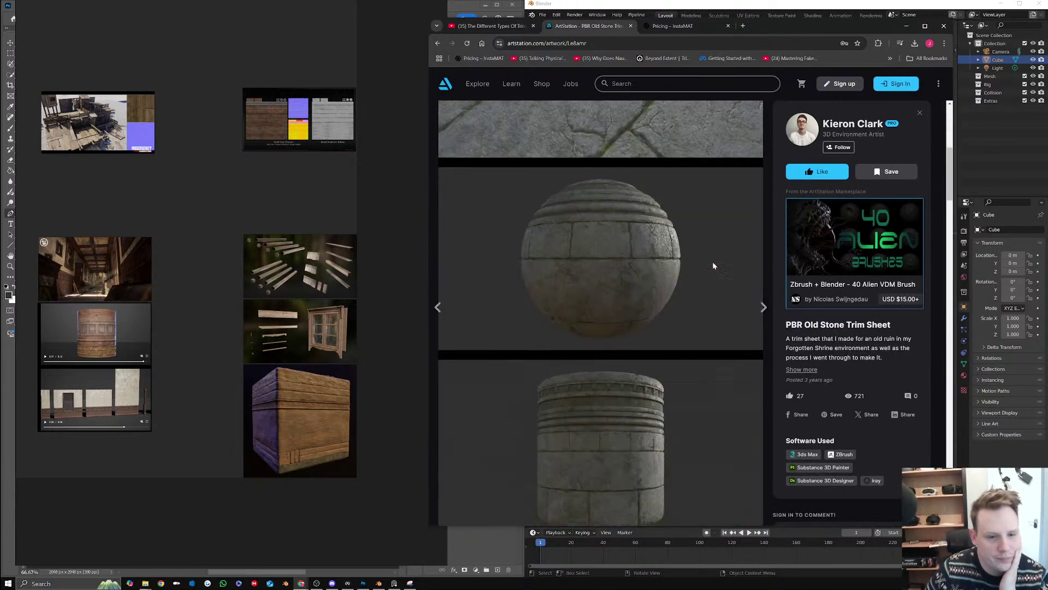
scroll(713, 266, down, 5)
scroll(713, 266, up, 3)
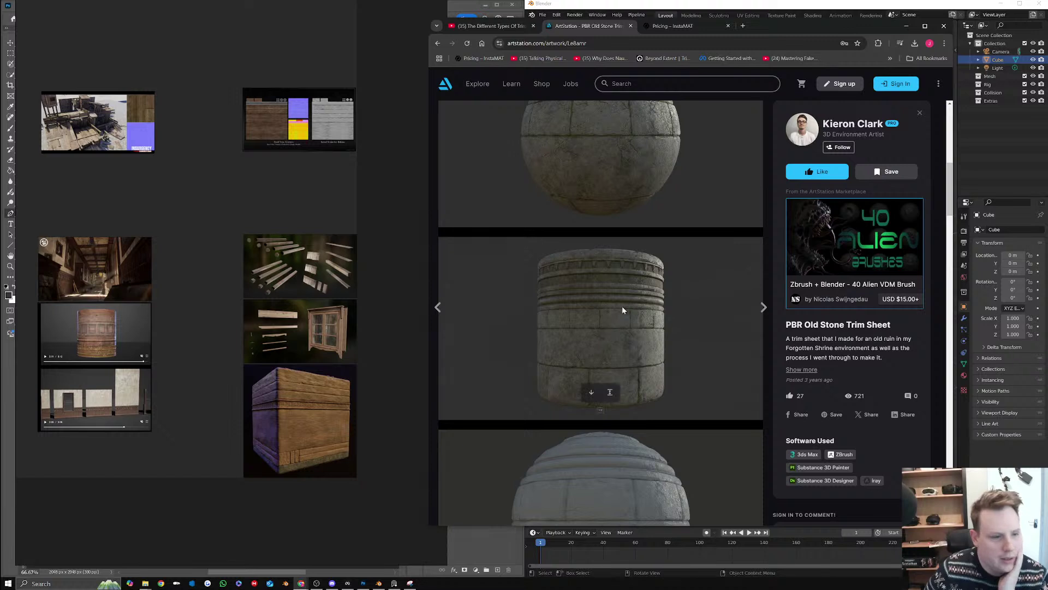
Add the stone cylinder render to the PureRef board in the empty space beside the wood references
drag(621, 306, 388, 172)
right_drag(402, 195, 254, 275)
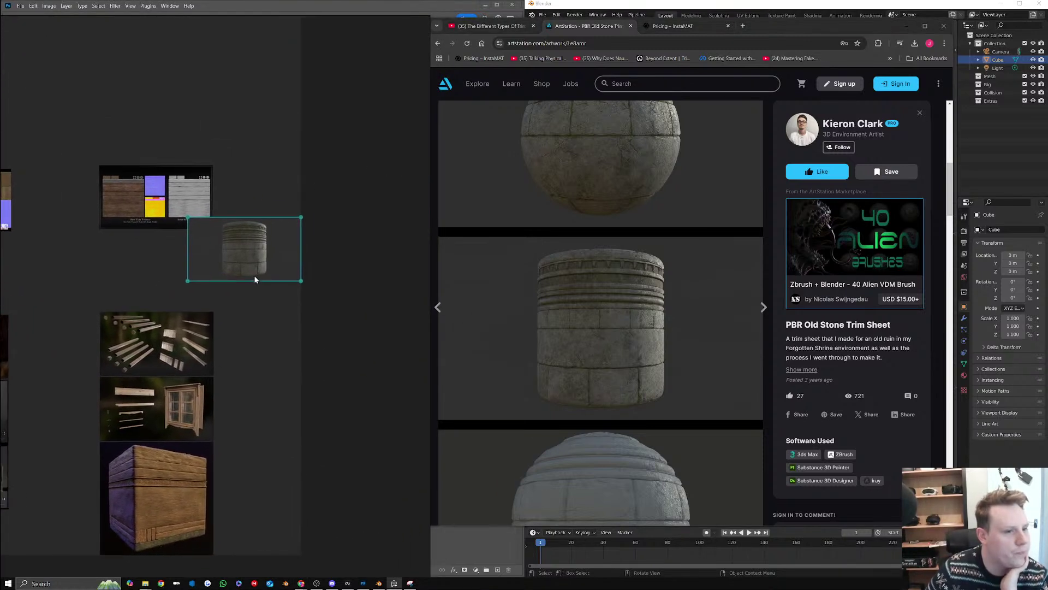
drag(254, 275, 375, 205)
Examine the stone trim sheet's weathering references, sculpt, baked maps and final shrine, and return to the search results
scroll(685, 278, down, 10)
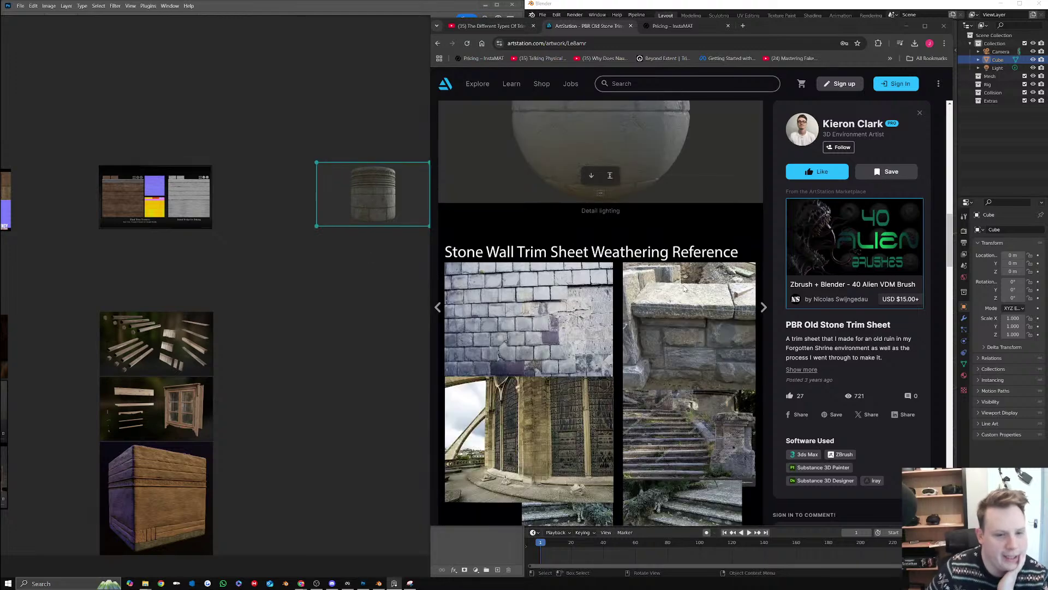
scroll(689, 274, down, 15)
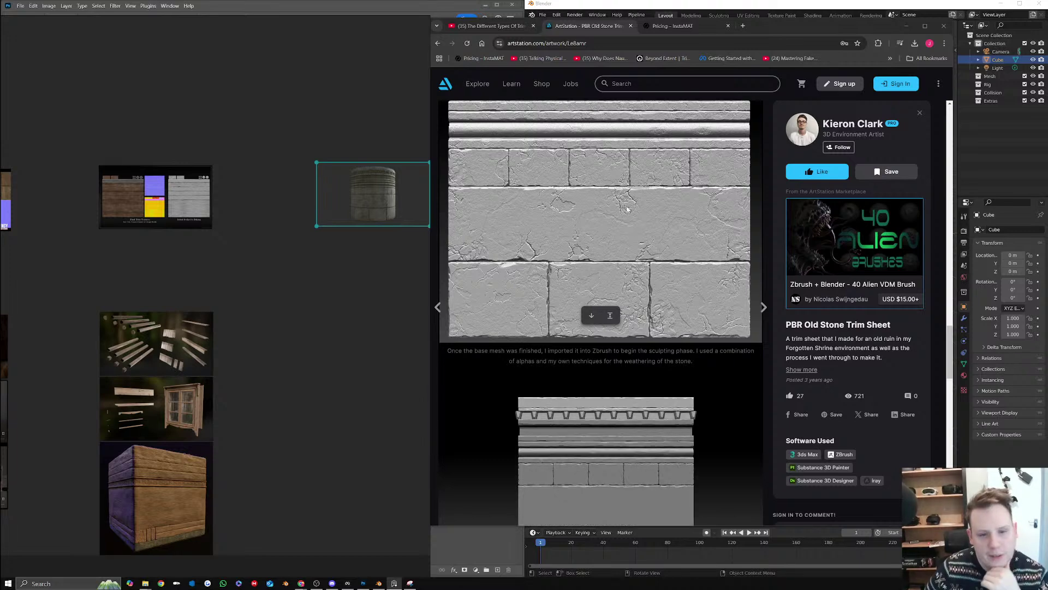
scroll(617, 219, down, 3)
scroll(617, 220, down, 7)
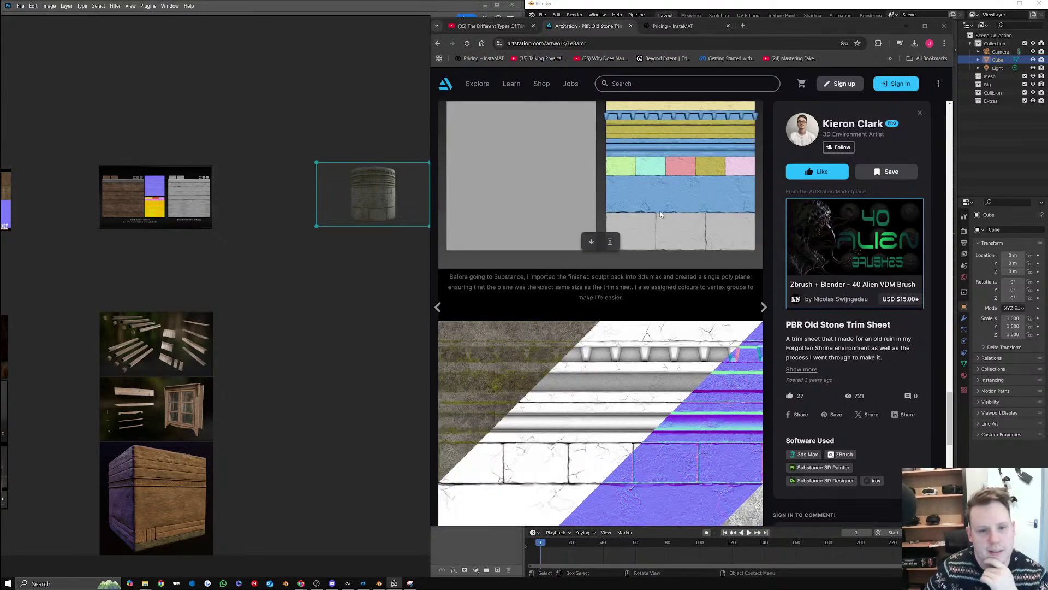
scroll(661, 214, down, 8)
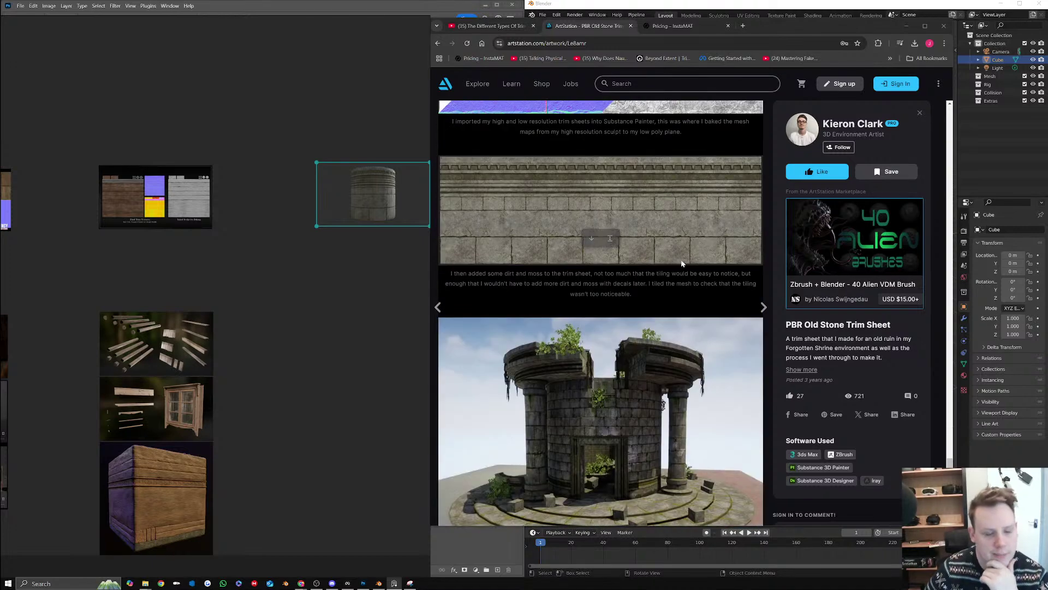
scroll(677, 241, down, 1)
click(438, 44)
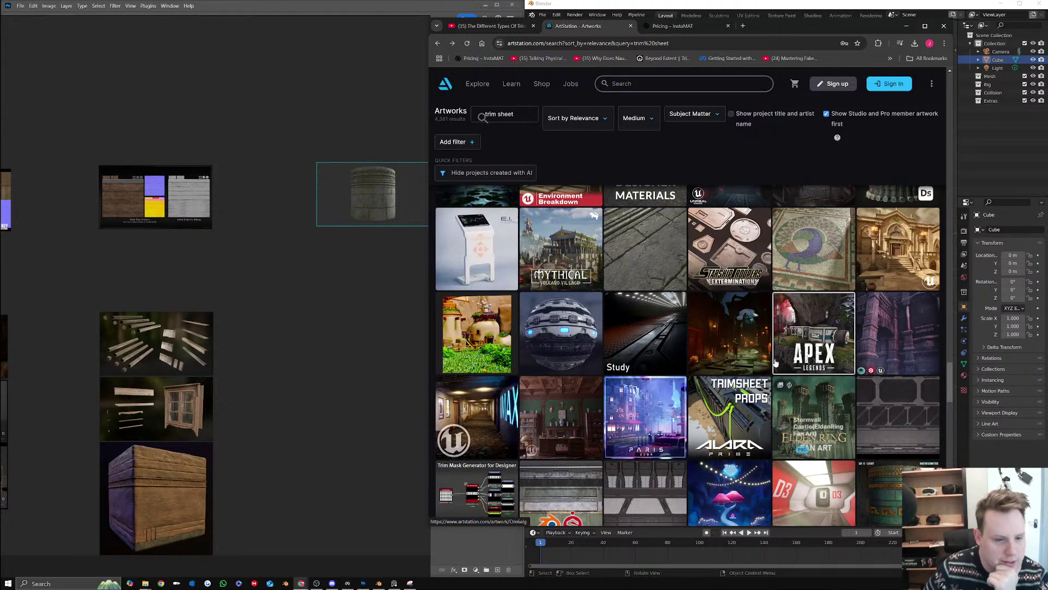
Browse the ArtStation trim sheet results for further reference artworks
scroll(776, 363, down, 2)
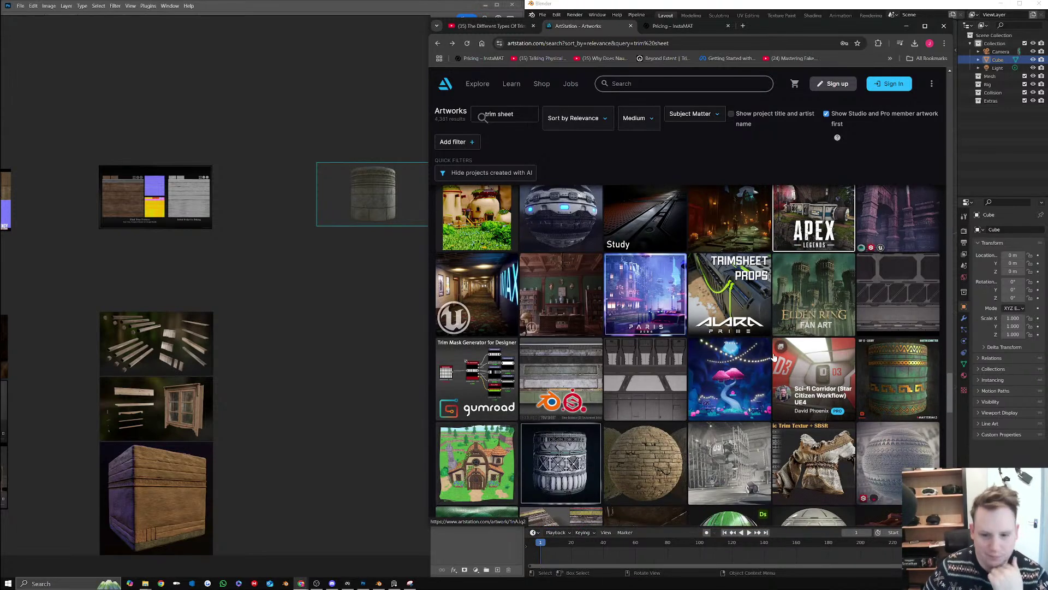
scroll(775, 357, down, 3)
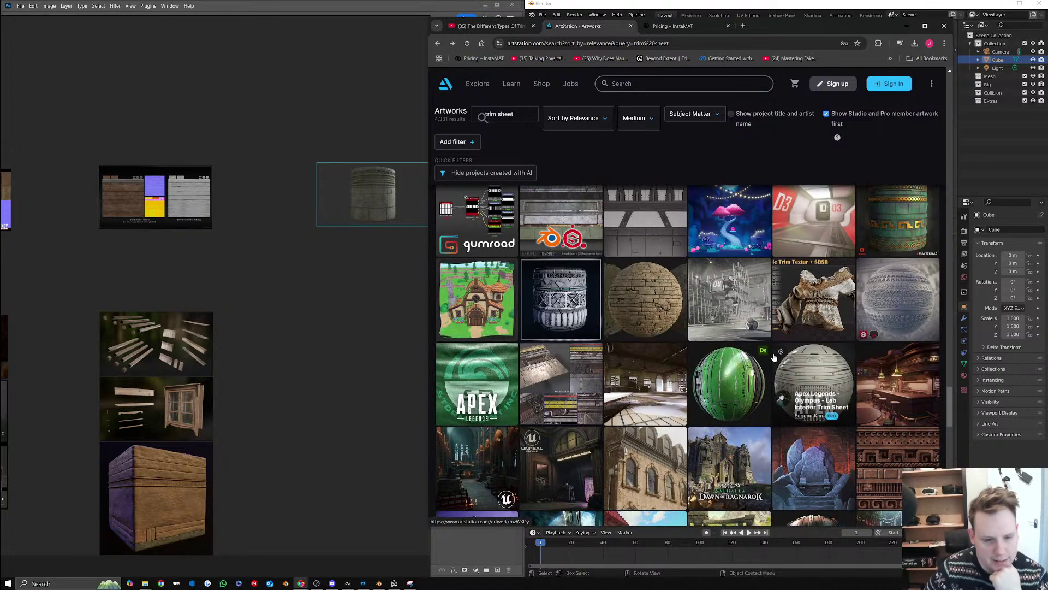
scroll(774, 357, up, 2)
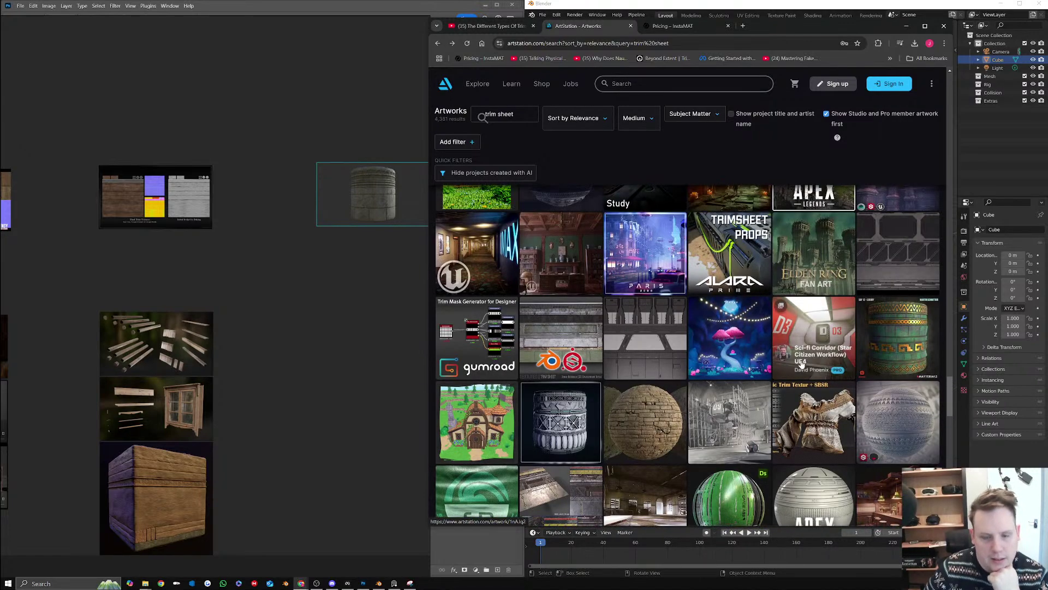
scroll(802, 365, down, 3)
scroll(801, 364, down, 3)
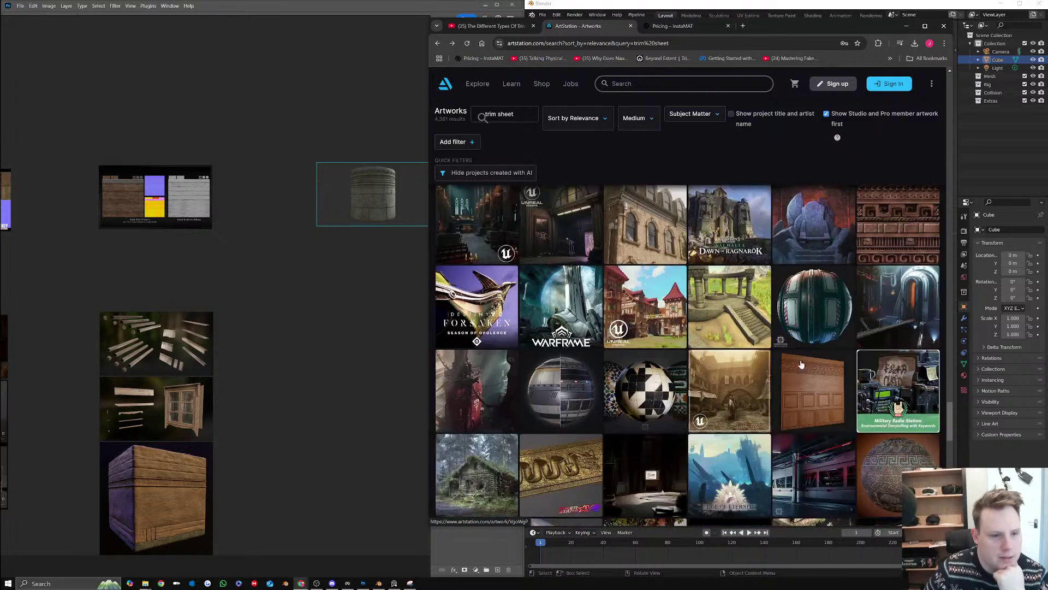
scroll(801, 365, down, 3)
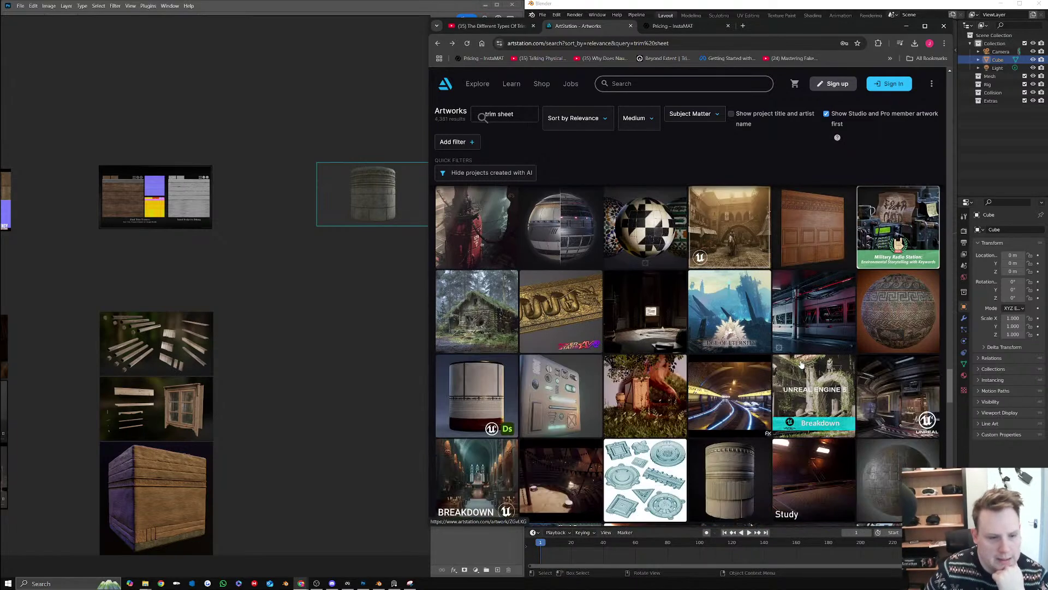
scroll(802, 365, down, 2)
scroll(802, 365, down, 2)
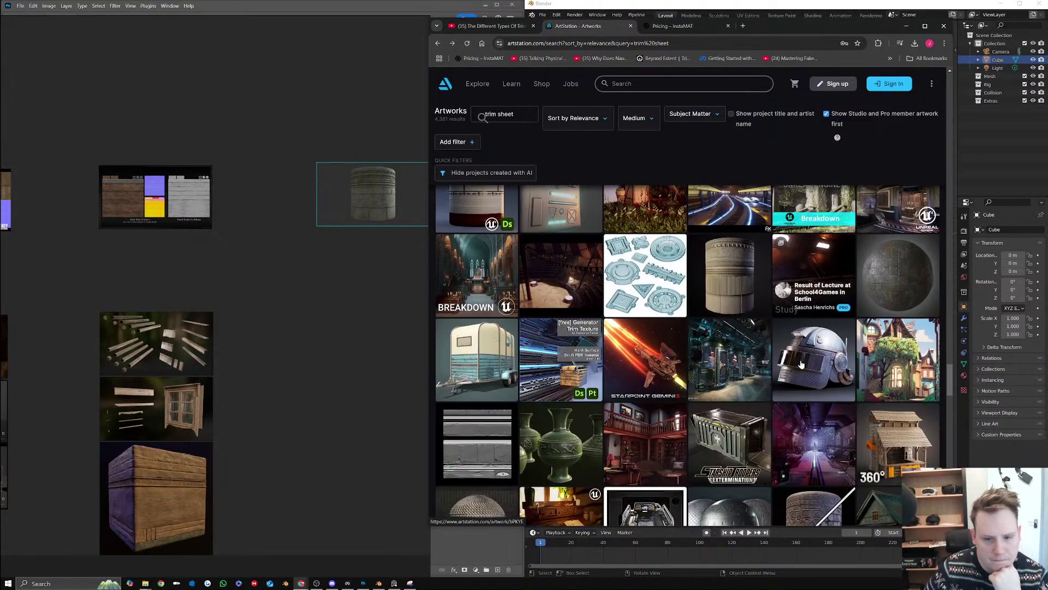
scroll(802, 364, down, 3)
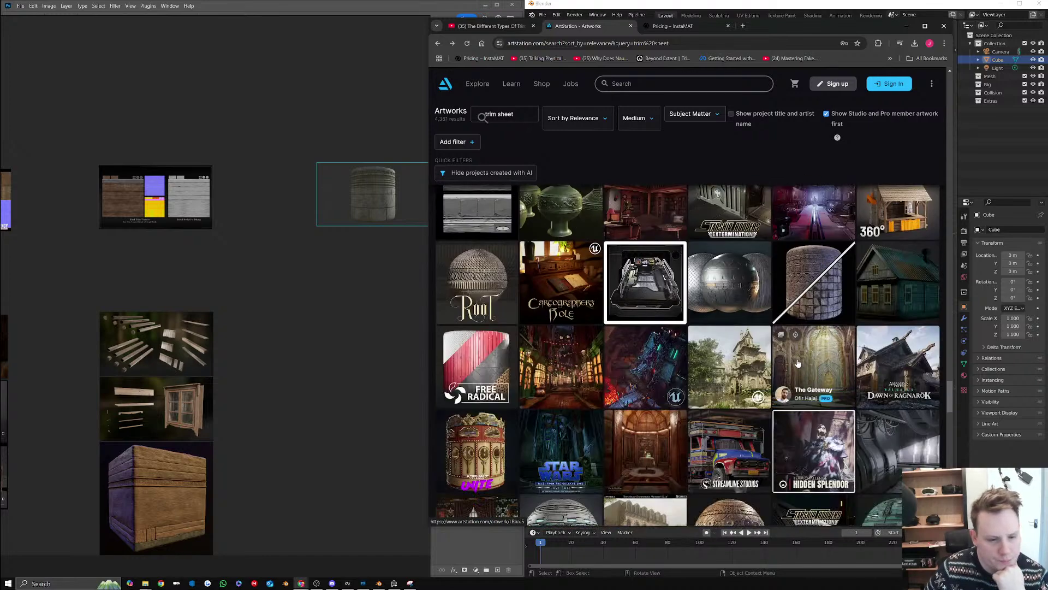
Open the Steampunk Hallway artwork from the trim sheet results, examine its corridor and altar room renders, and return to the results
scroll(798, 363, down, 2)
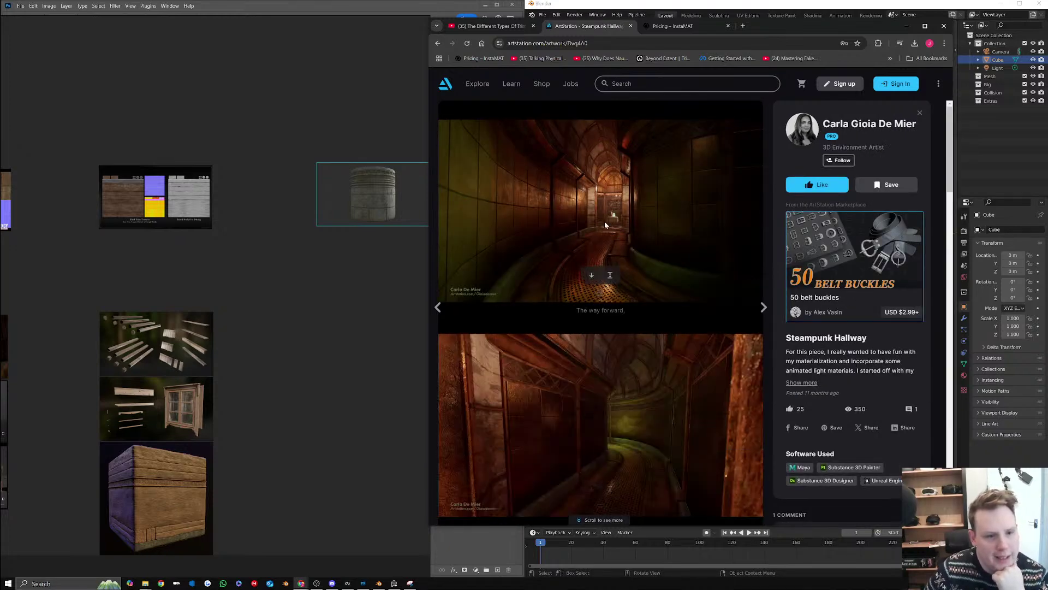
scroll(657, 391, down, 6)
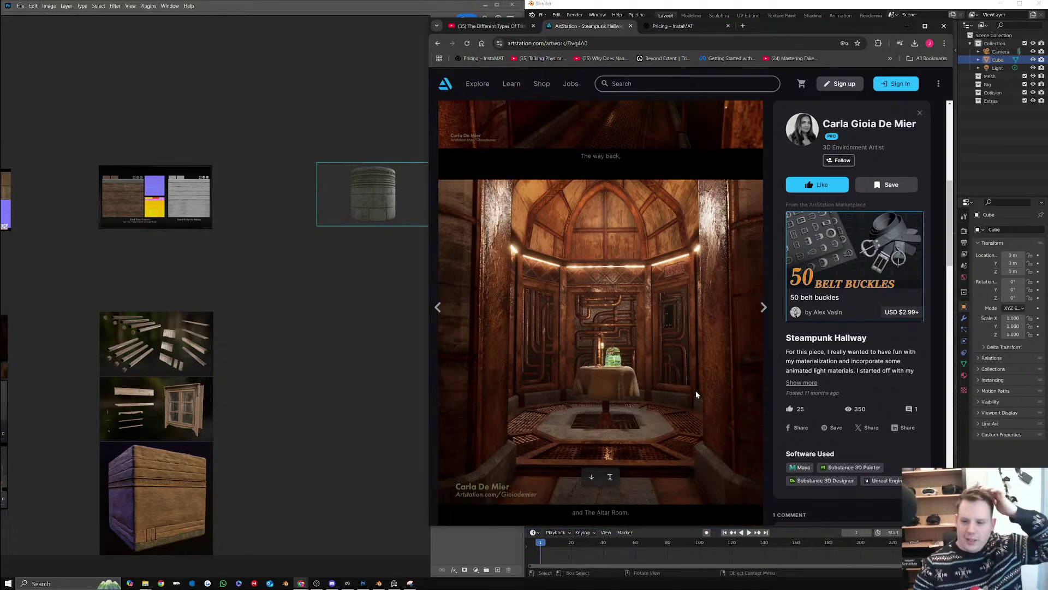
click(438, 43)
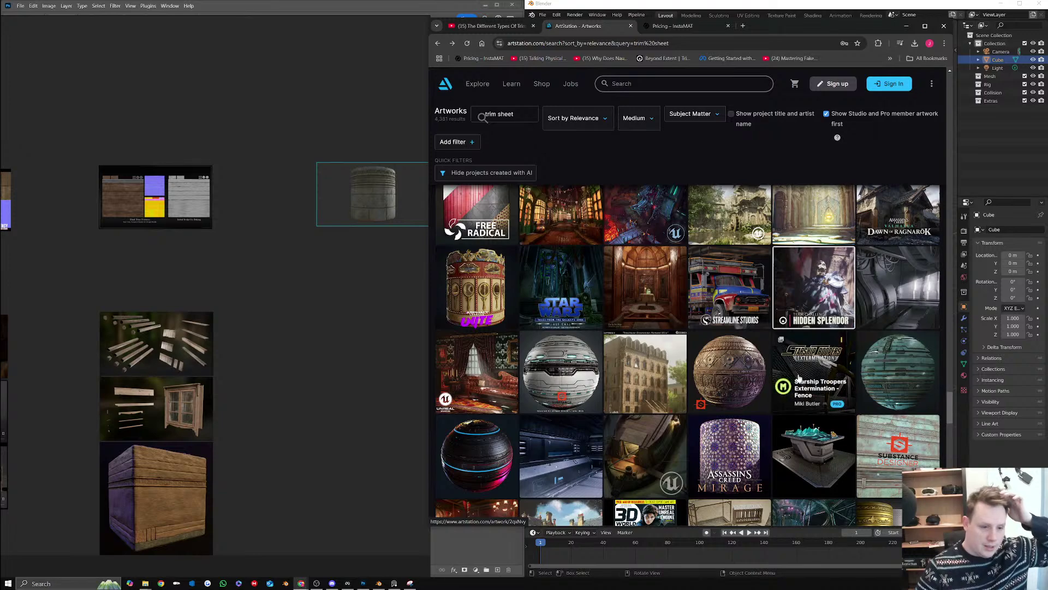
Examine the Assassin's Creed Valhalla: Dawn of Ragnarök - Industrial Kit artwork's building renders, brick materials and texture maps, and return to the search results
scroll(798, 377, down, 3)
scroll(797, 375, down, 3)
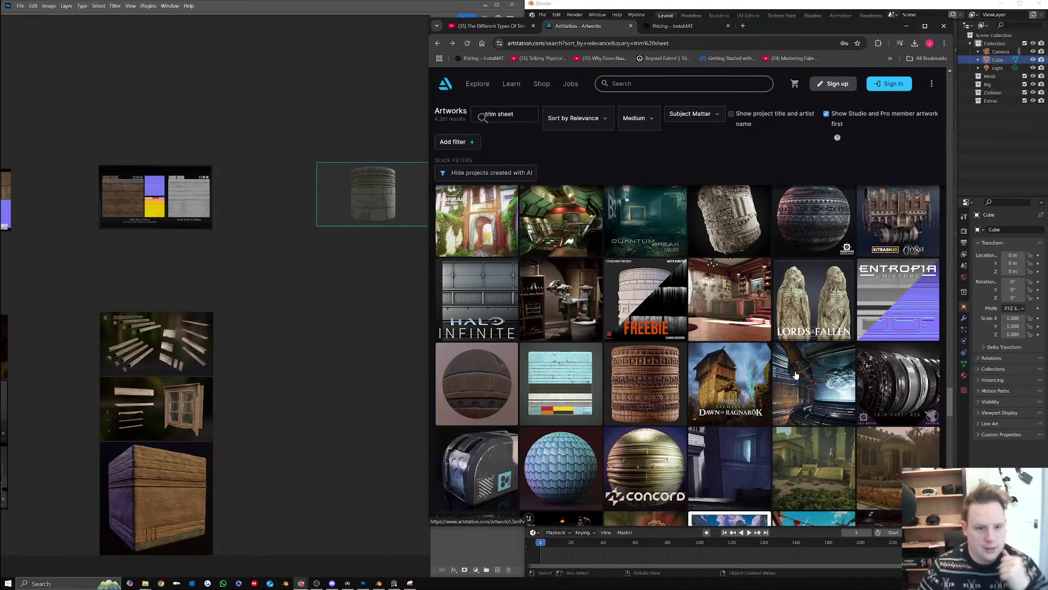
click(740, 378)
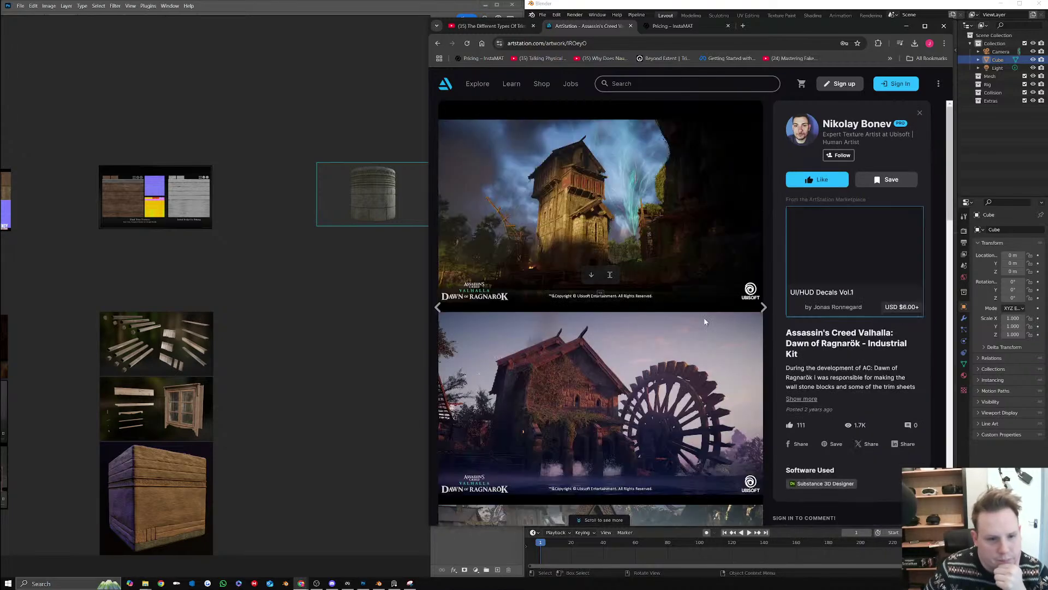
scroll(698, 321, down, 6)
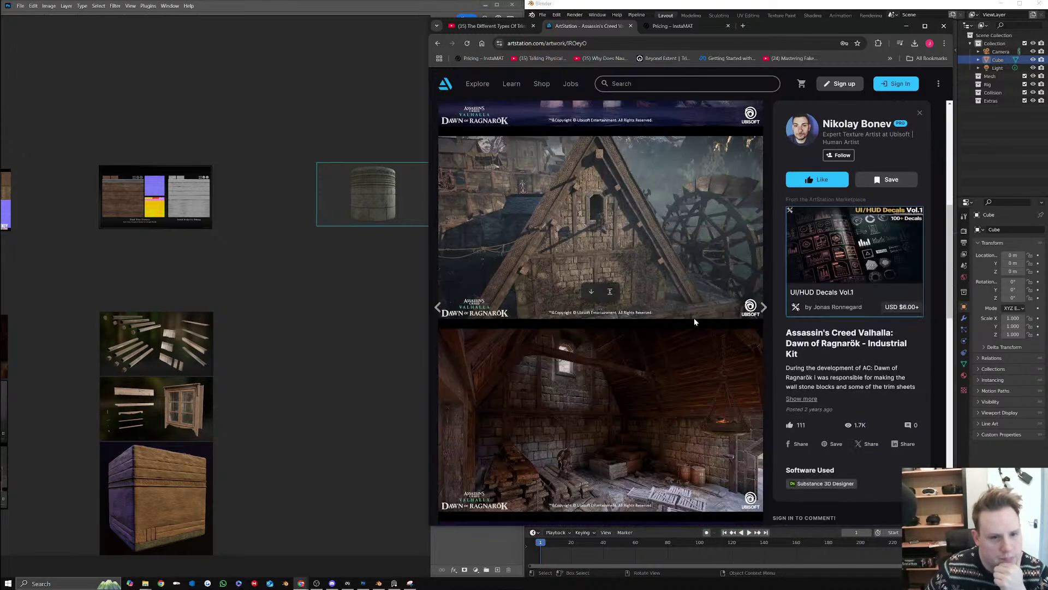
scroll(694, 320, down, 4)
scroll(694, 322, down, 5)
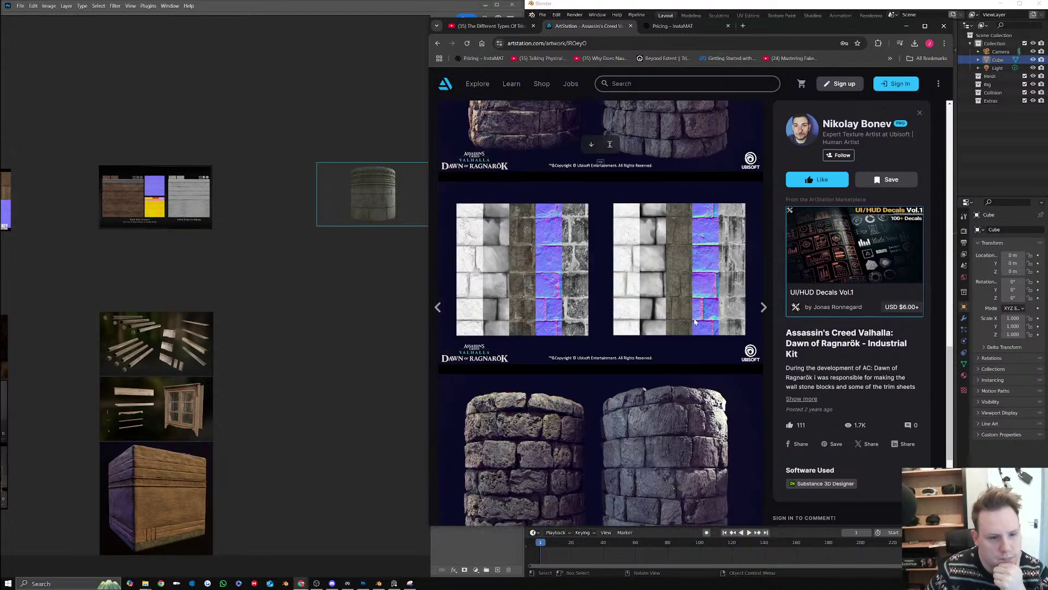
scroll(695, 322, down, 4)
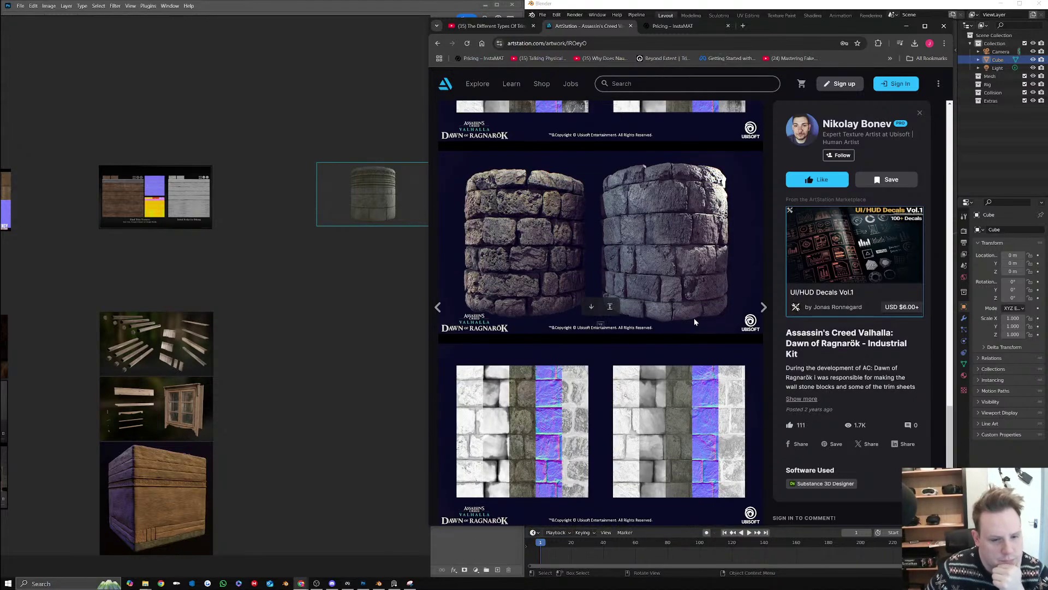
scroll(694, 322, up, 8)
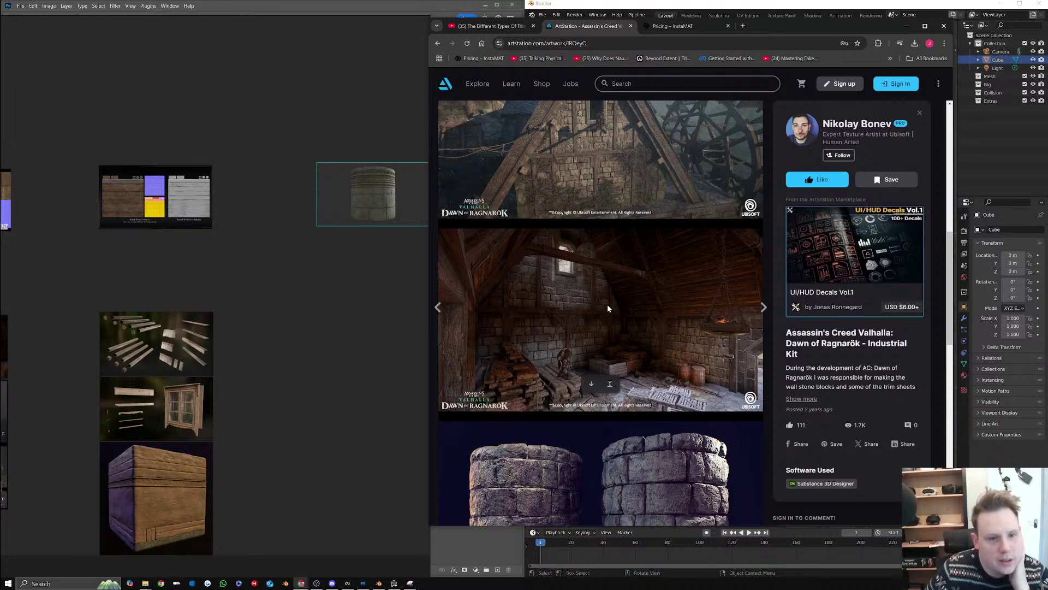
scroll(607, 306, up, 2)
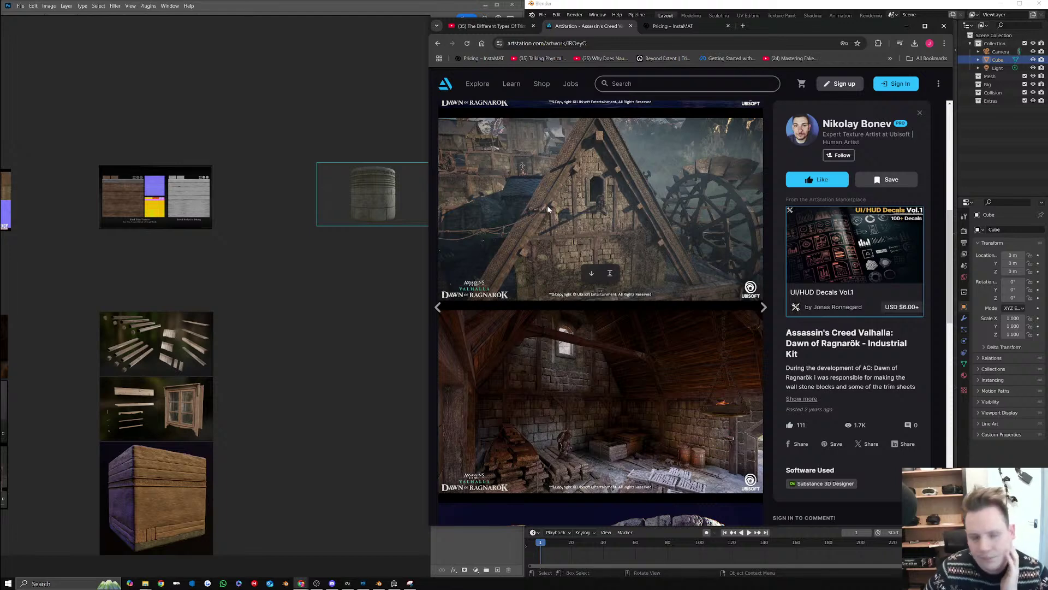
click(439, 44)
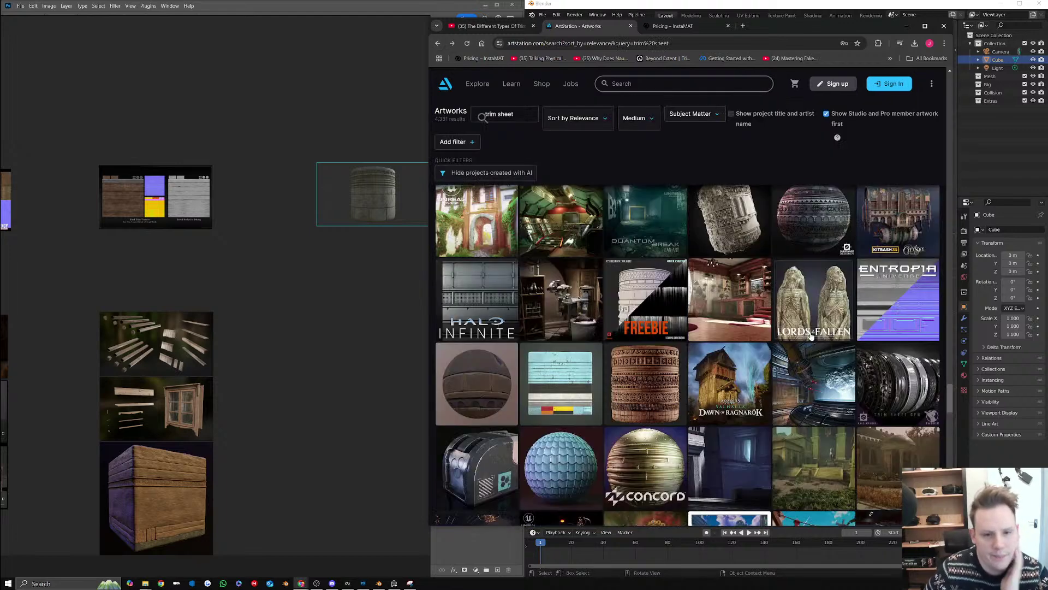
Find the Trim Sheet Practice artwork in the results, examine its metallic, normal and roughness maps, and return to the search results
scroll(822, 331, down, 5)
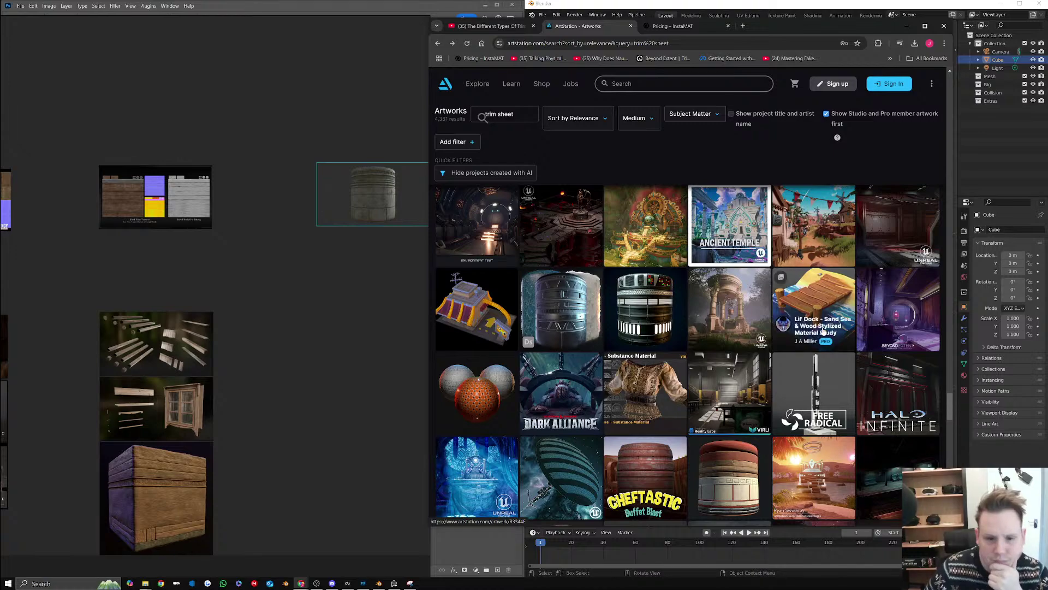
scroll(823, 331, down, 3)
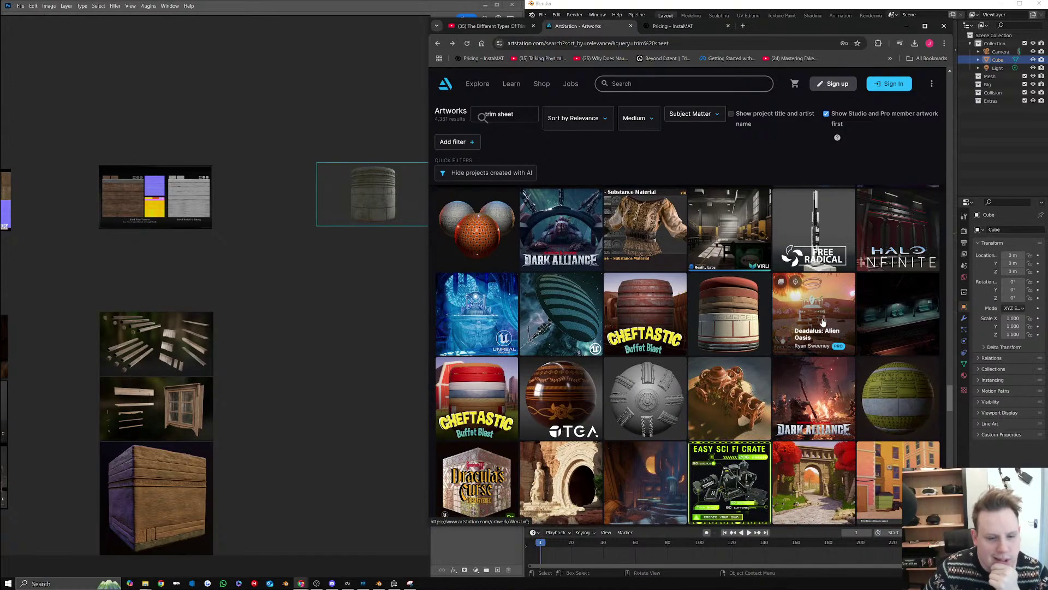
scroll(821, 328, down, 5)
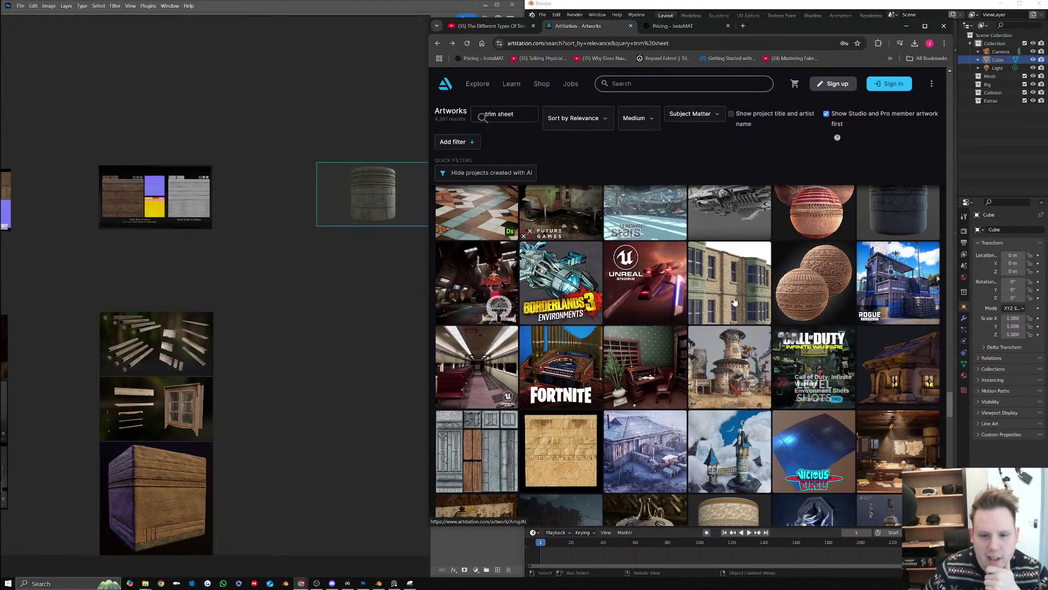
click(726, 279)
scroll(726, 279, down, 10)
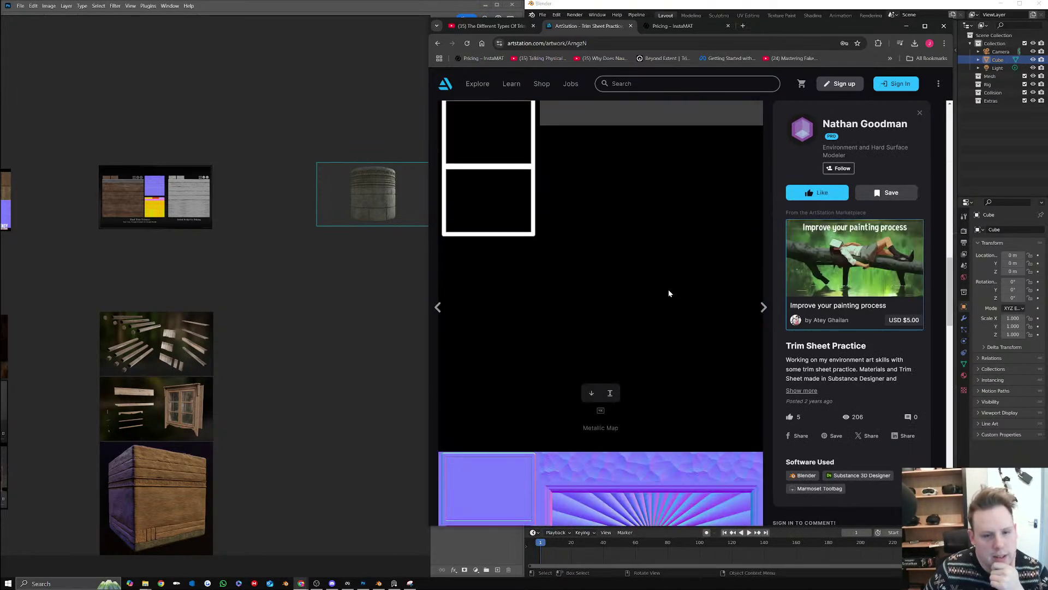
scroll(673, 295, down, 5)
scroll(670, 294, down, 4)
scroll(669, 292, down, 6)
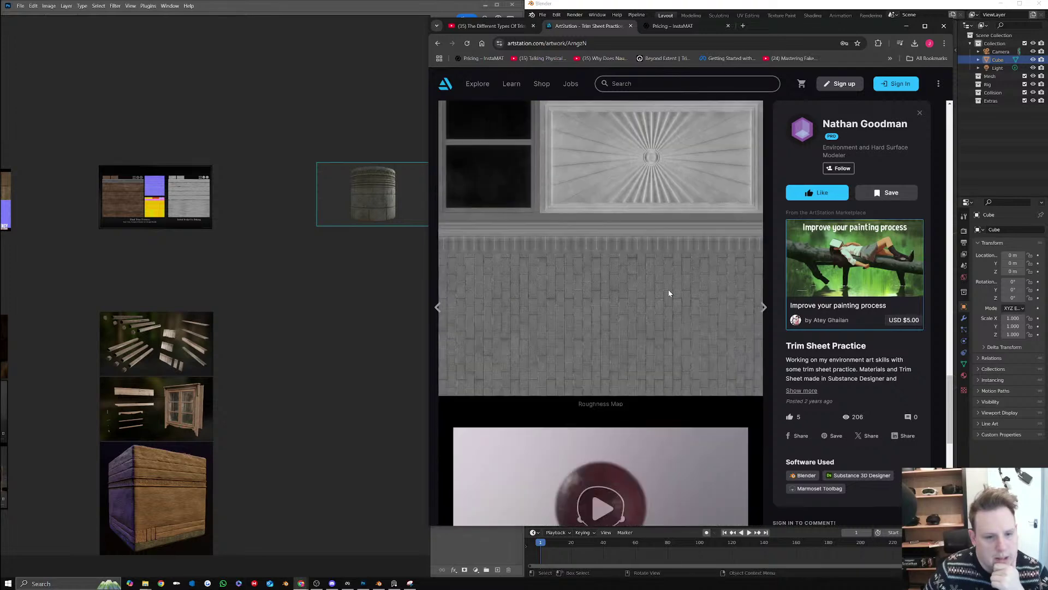
click(438, 43)
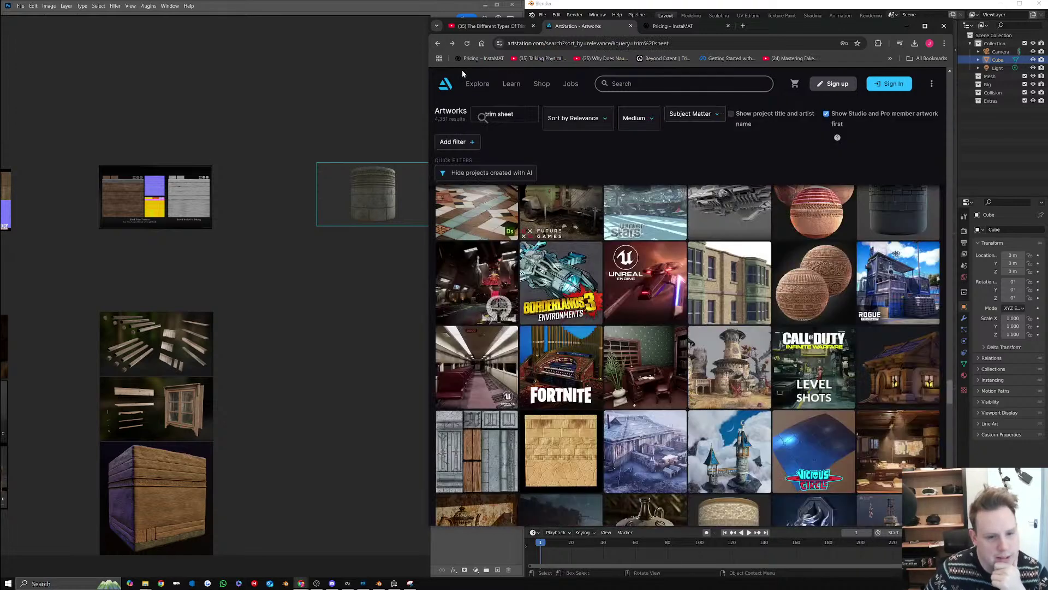
Look further through the trim sheet search results for wood, stone and building reference artworks
scroll(786, 388, down, 3)
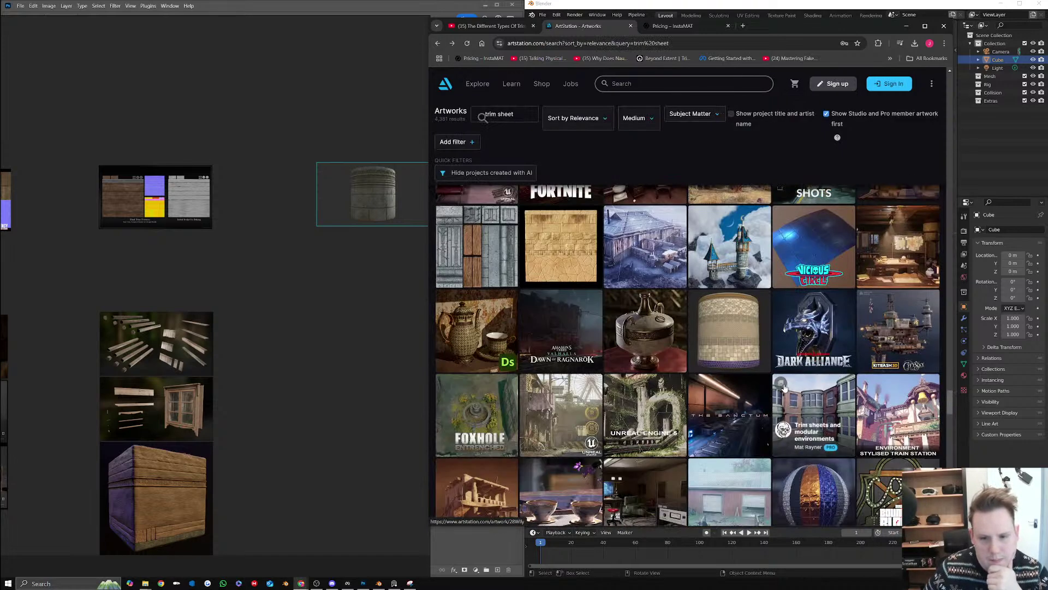
scroll(781, 384, down, 5)
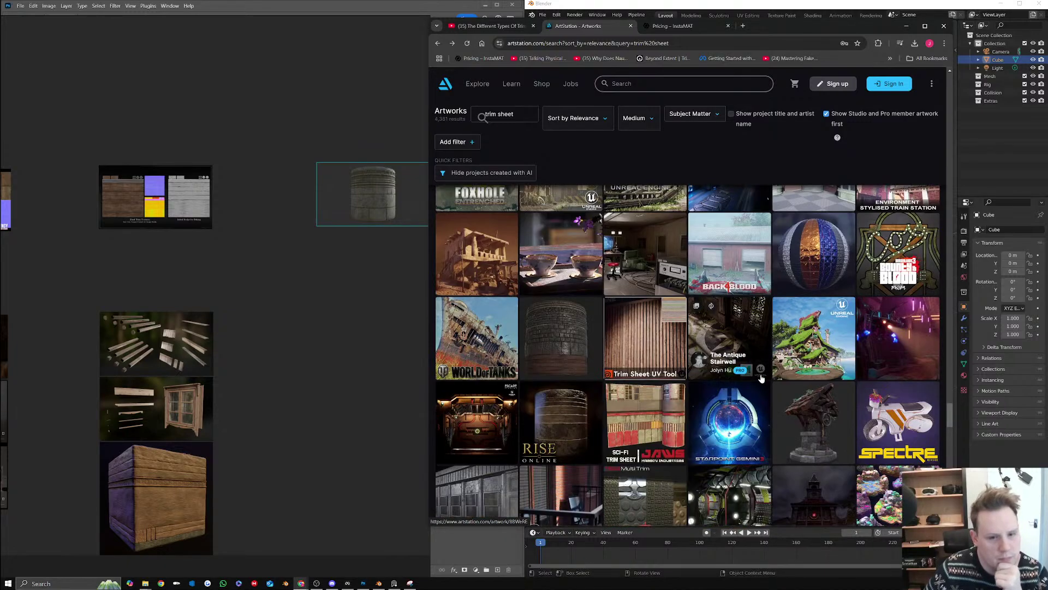
scroll(731, 338, down, 4)
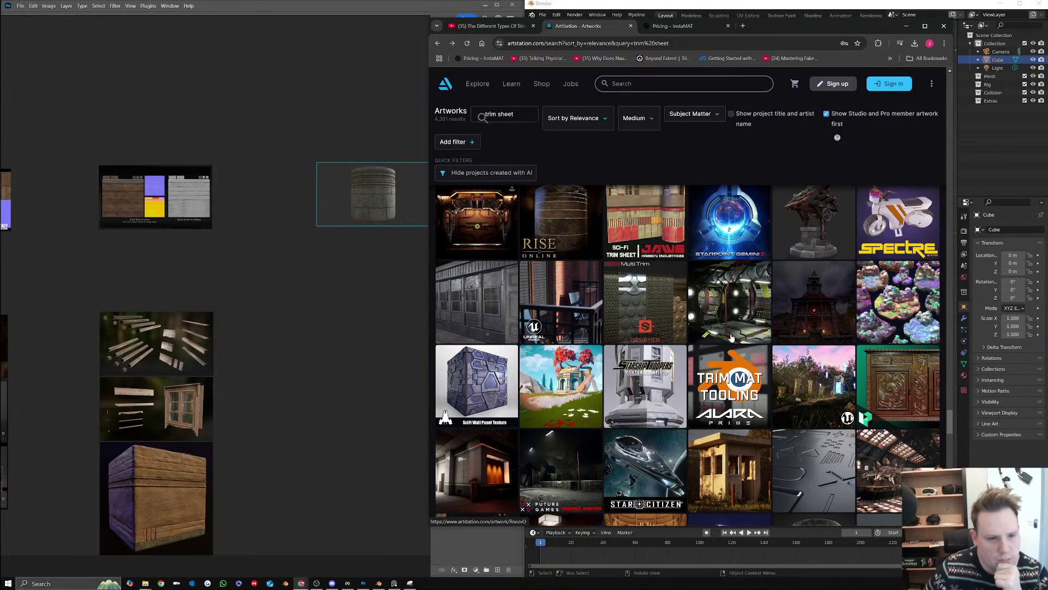
scroll(731, 338, down, 4)
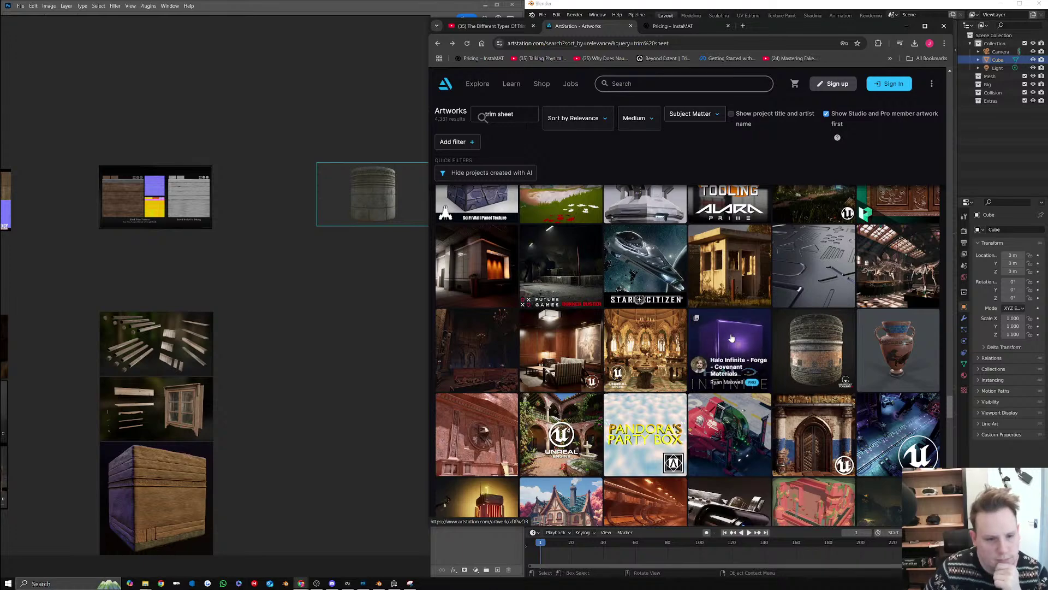
scroll(731, 338, down, 2)
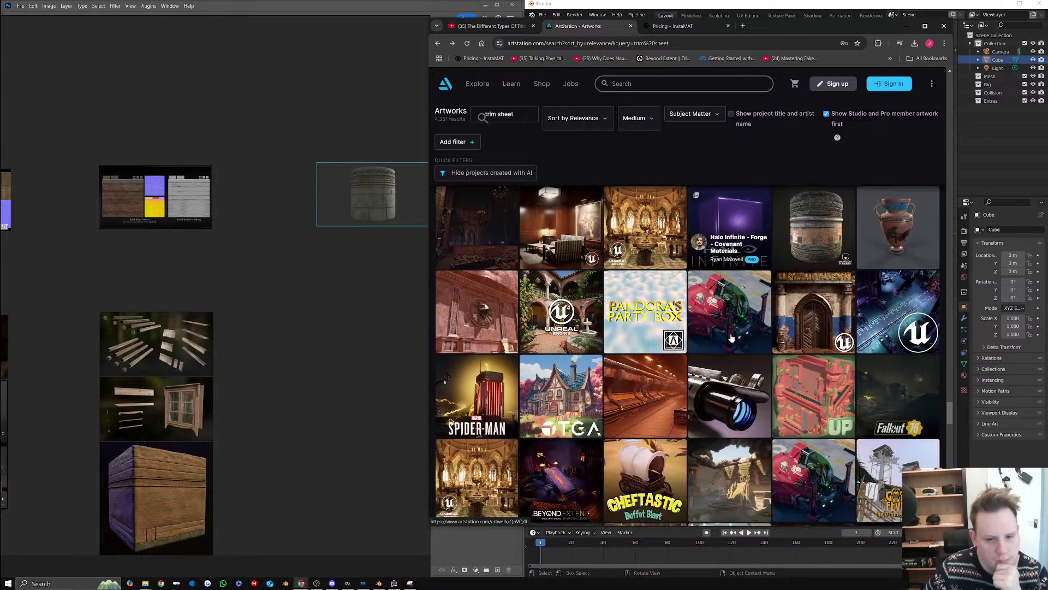
scroll(732, 339, down, 2)
scroll(731, 338, down, 2)
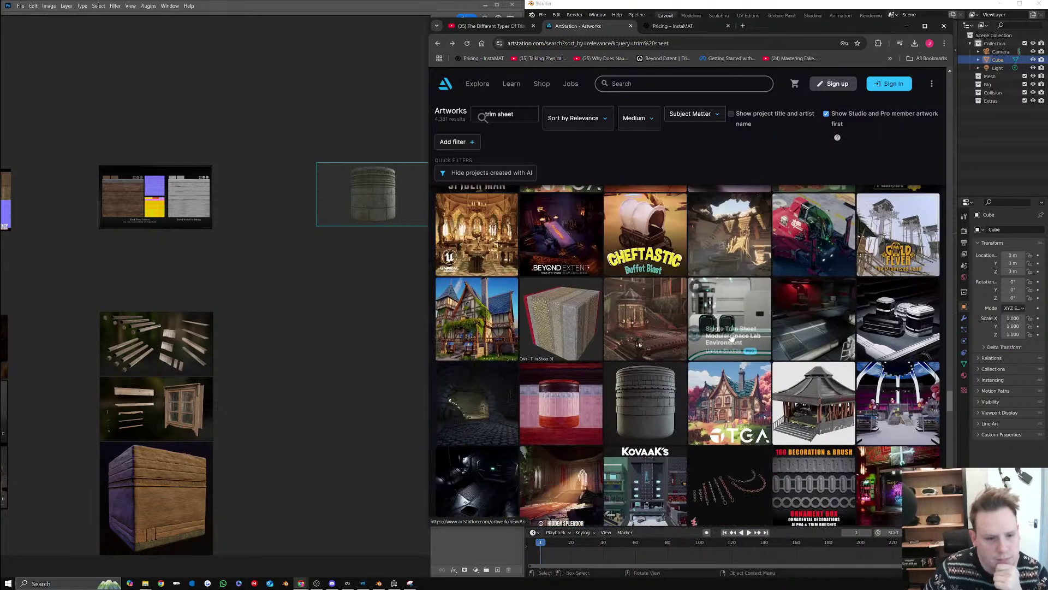
scroll(731, 338, down, 2)
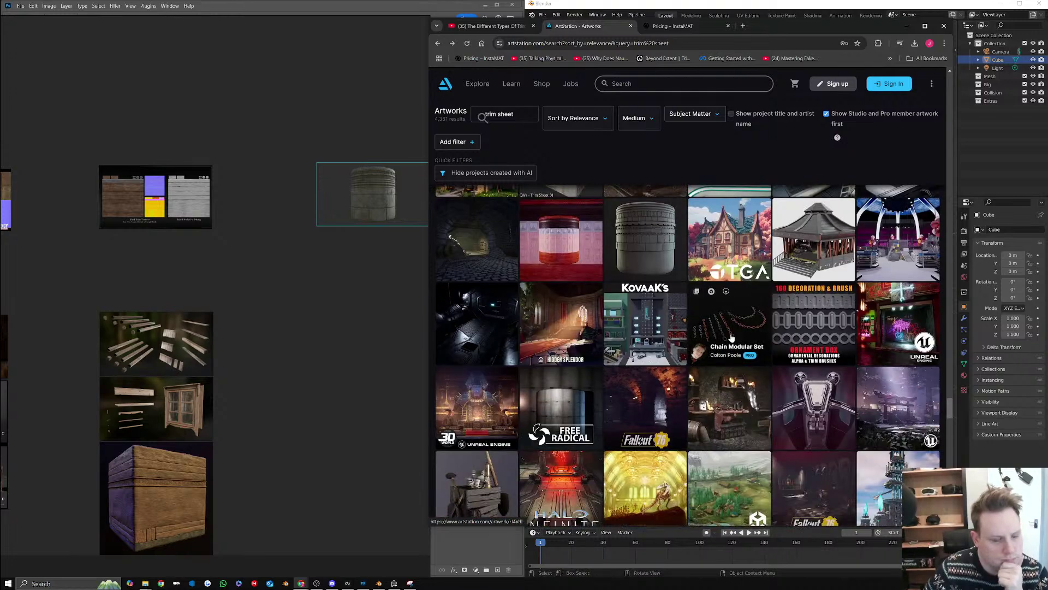
scroll(732, 339, down, 3)
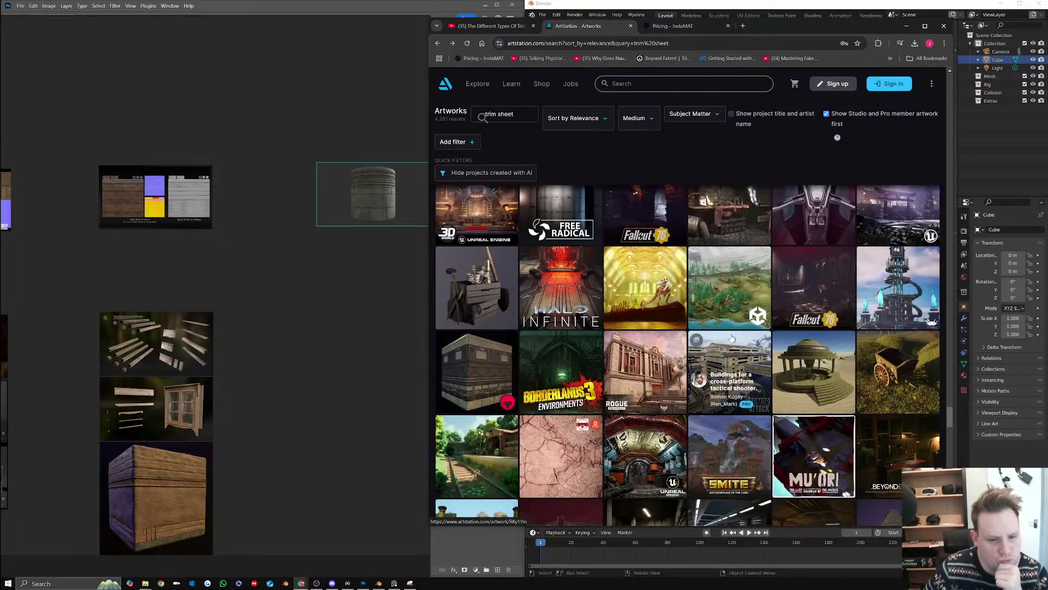
Open the Rogue Company | Wanted artwork, examine its exterior and interior environment renders, and return to the search results
click(634, 377)
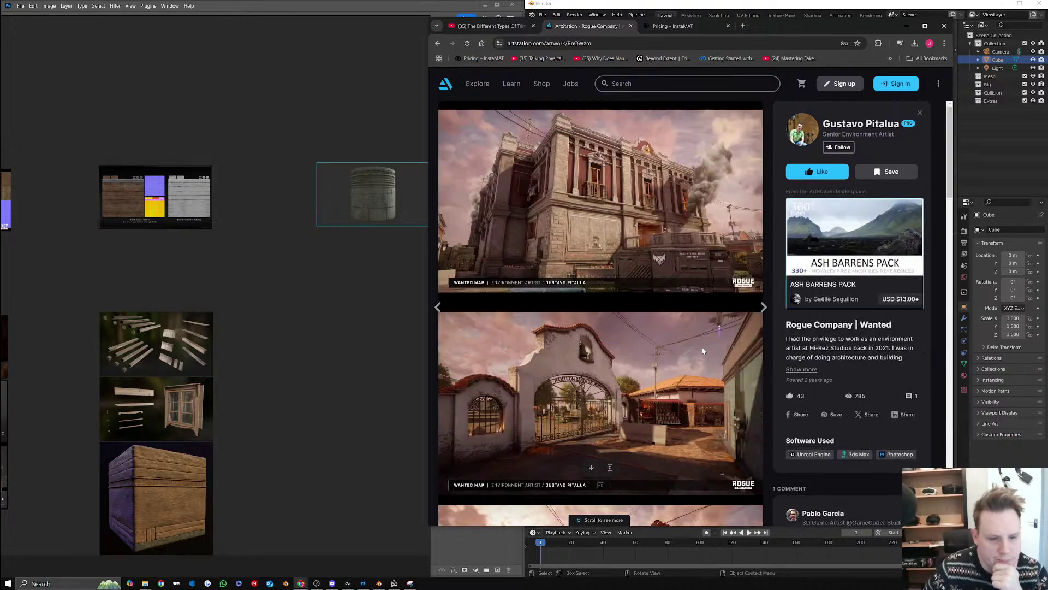
scroll(713, 371, down, 5)
scroll(711, 370, down, 12)
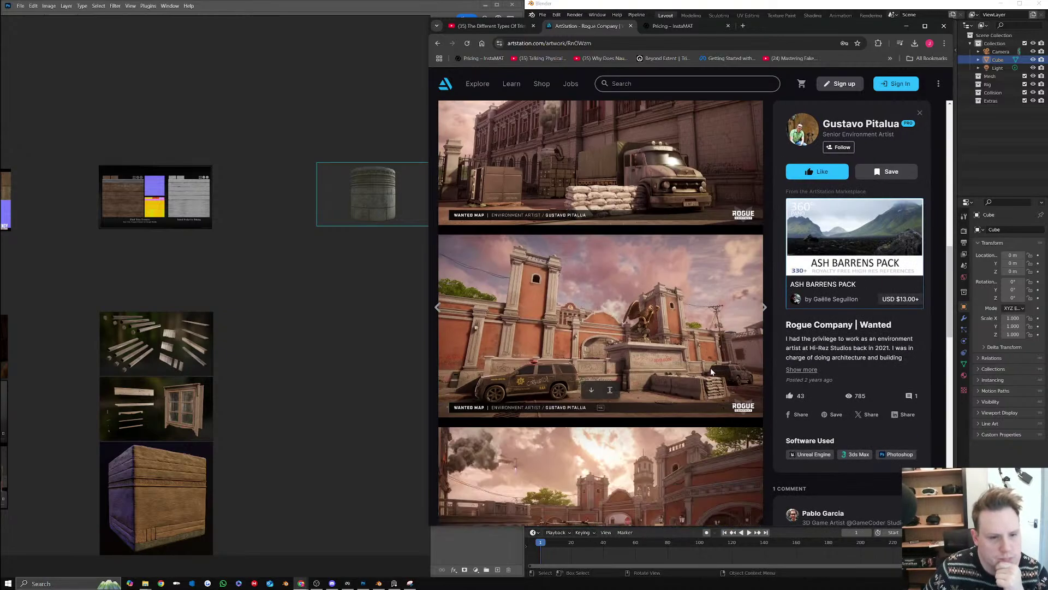
scroll(711, 371, down, 3)
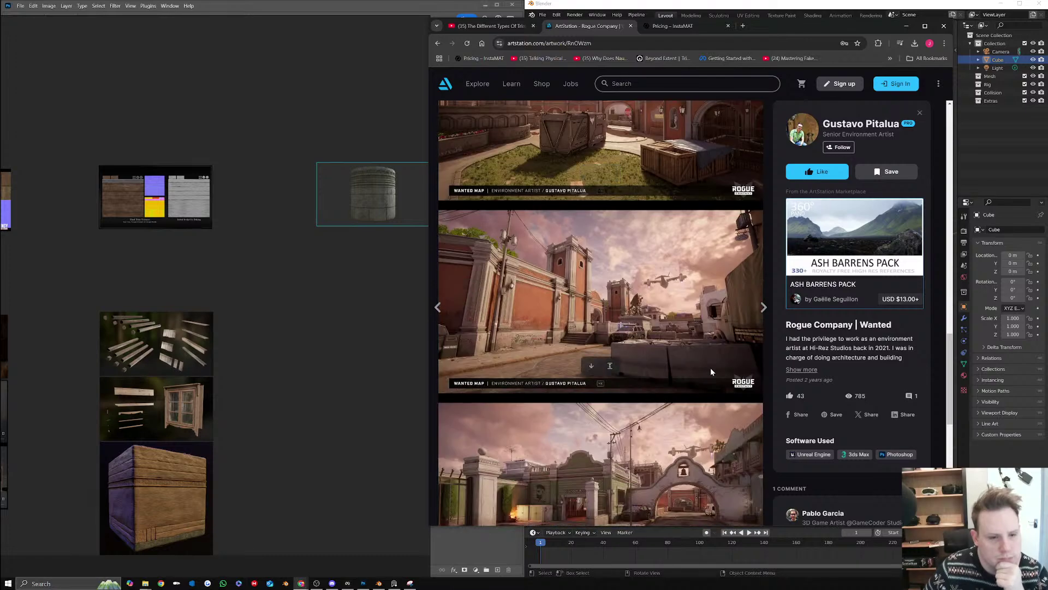
scroll(711, 371, down, 3)
scroll(712, 371, down, 3)
scroll(711, 371, down, 3)
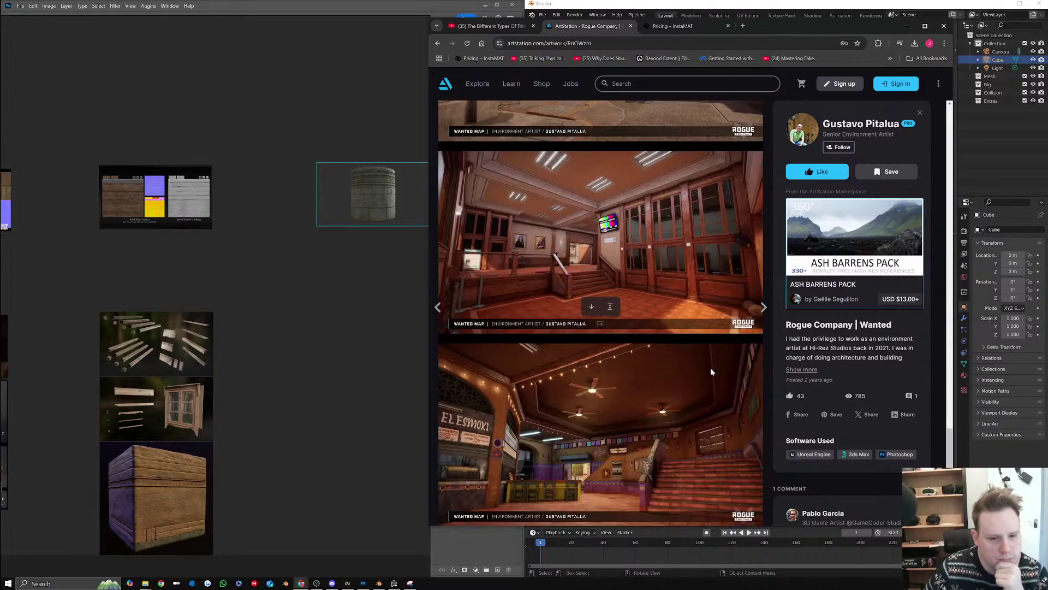
click(438, 43)
Switch to the PureRef board and examine the Insurgency Sandstorm wooden structure reference with its plank textures up close
mouse_move(216, 298)
right_down()
mouse_move(291, 286)
mouse_move(197, 296)
mouse_move(214, 281)
right_up()
scroll(162, 275, down, 2)
middle_drag(159, 275, 485, 278)
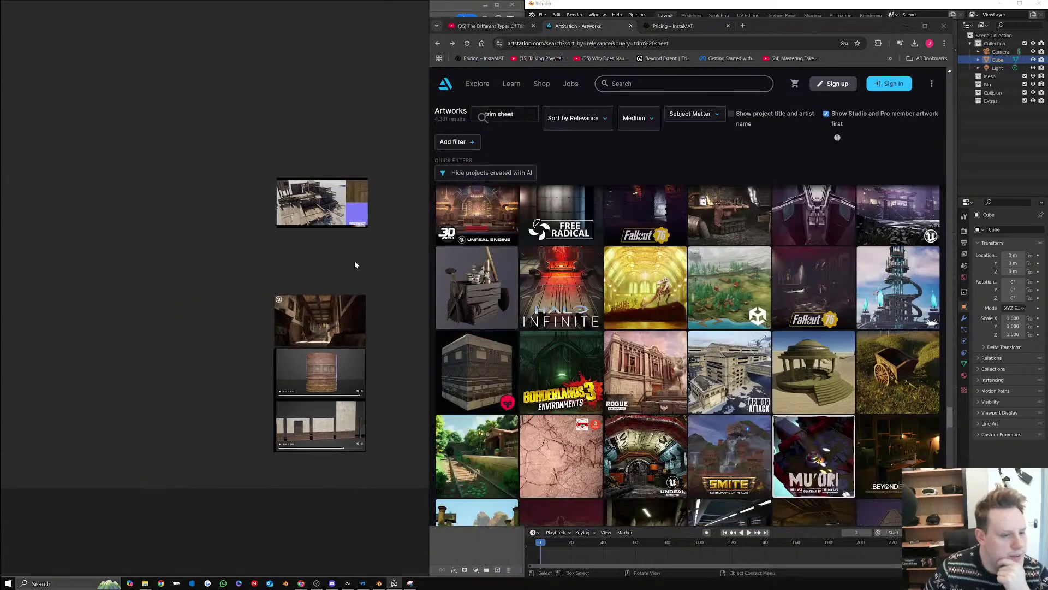
middle_drag(320, 210, 295, 253)
scroll(295, 252, up, 5)
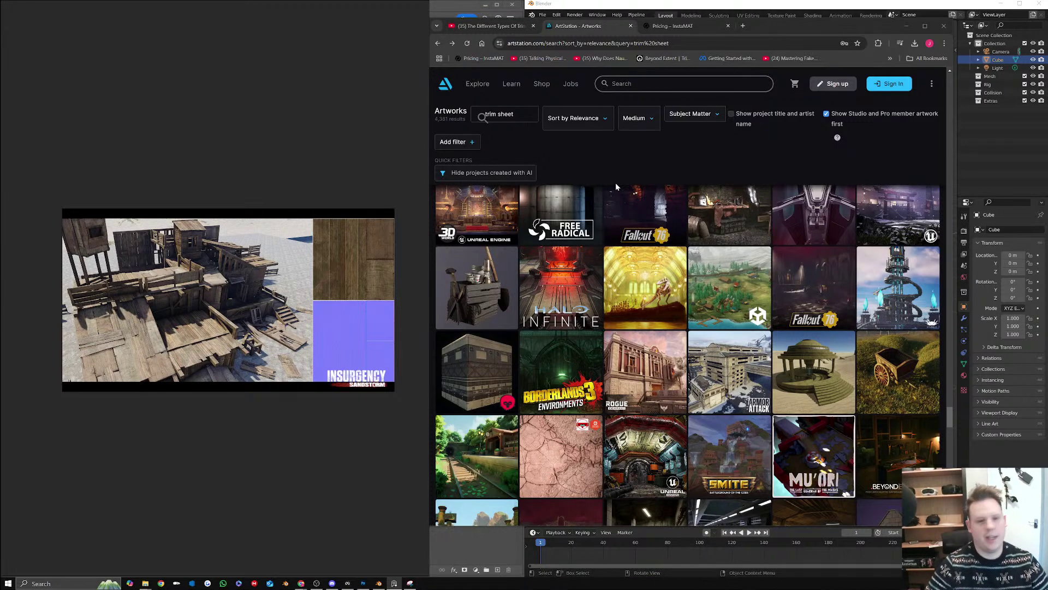
Search ArtStation for "kill house" and open the Pavlov VR - Killhouse artwork
click(670, 82)
text(kil)
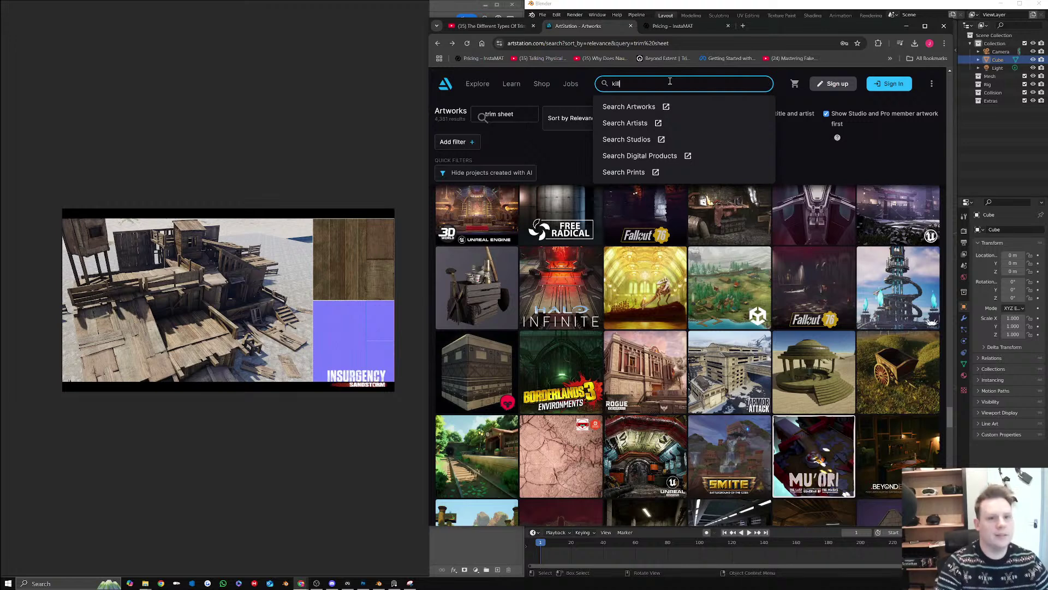
text(l h)
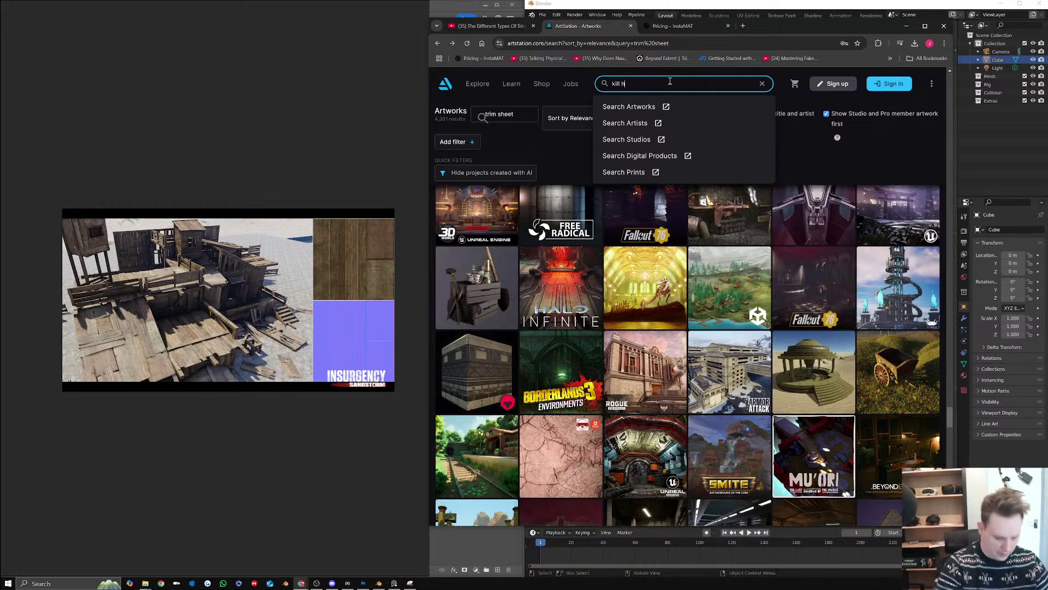
text(oud)
text(e)
key(Return)
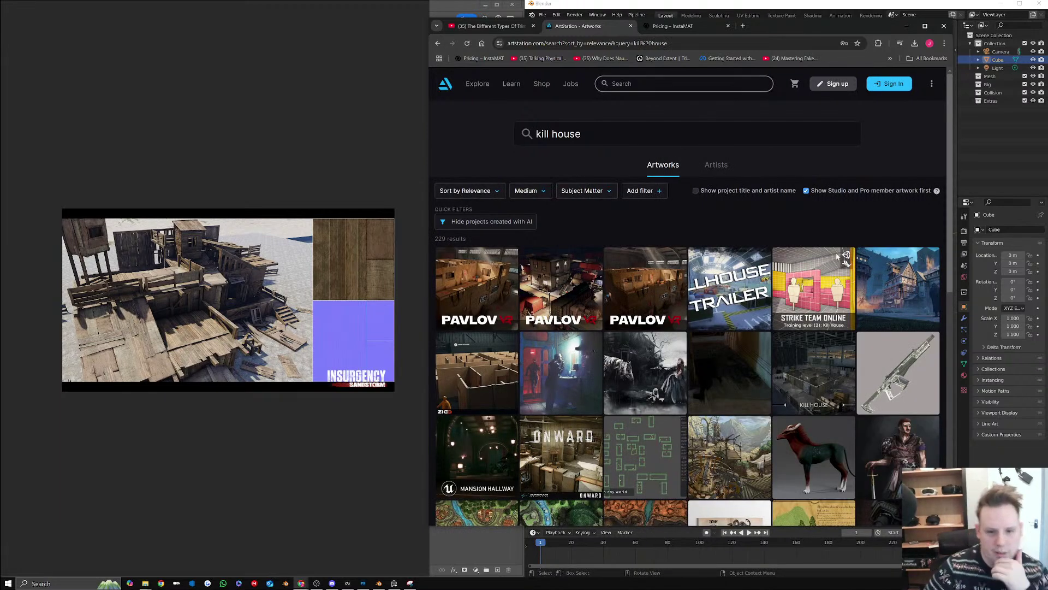
click(540, 279)
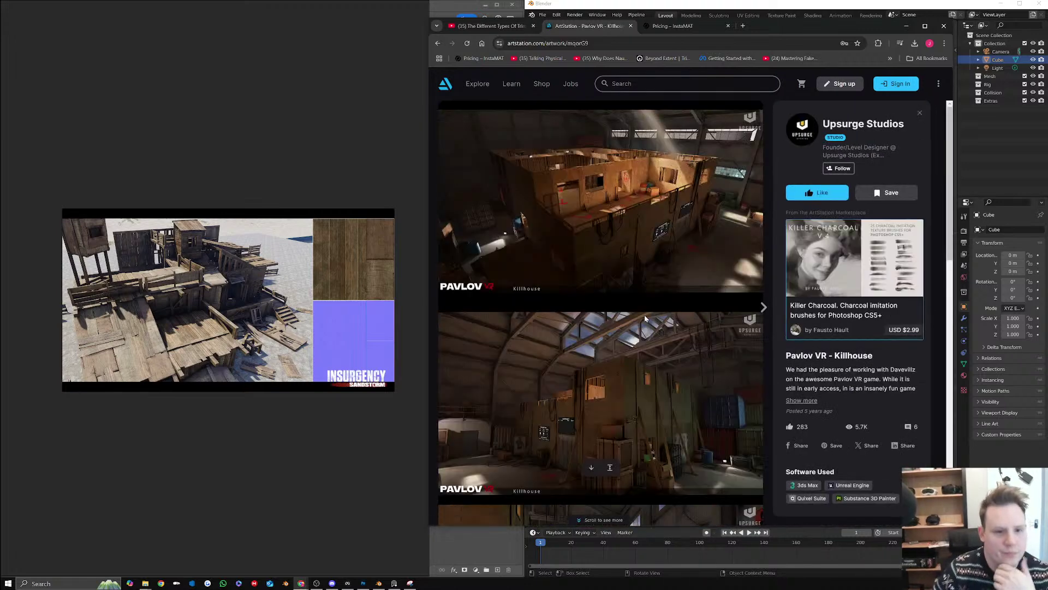
Examine the Pavlov VR - Killhouse exterior, warehouse and timber-framed interior renders alongside the wood references on the PureRef board
scroll(669, 317, down, 2)
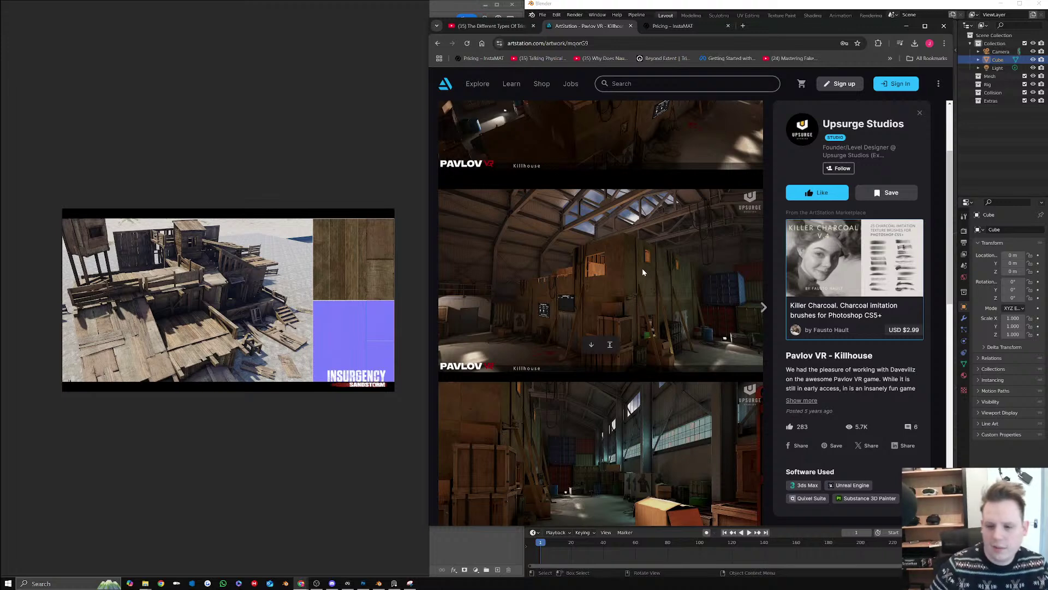
scroll(661, 289, down, 6)
scroll(665, 284, down, 4)
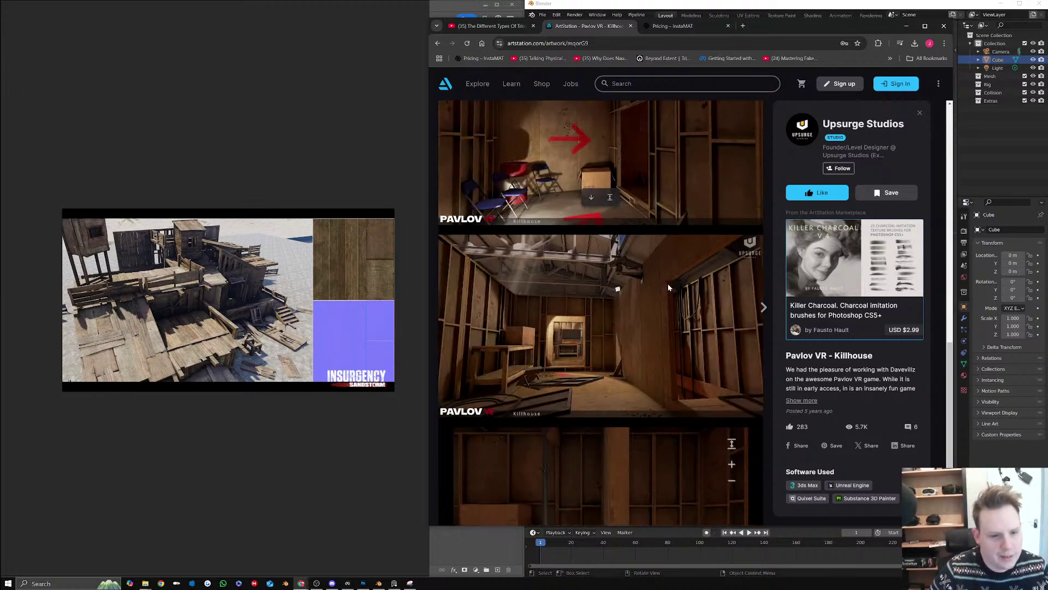
scroll(685, 346, up, 4)
scroll(688, 354, up, 4)
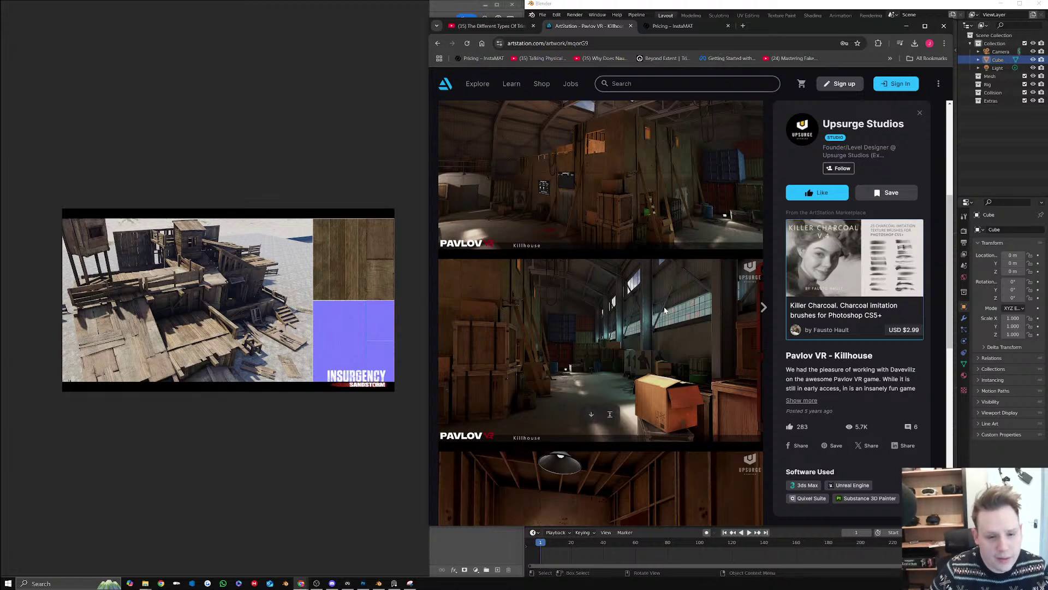
scroll(696, 321, up, 4)
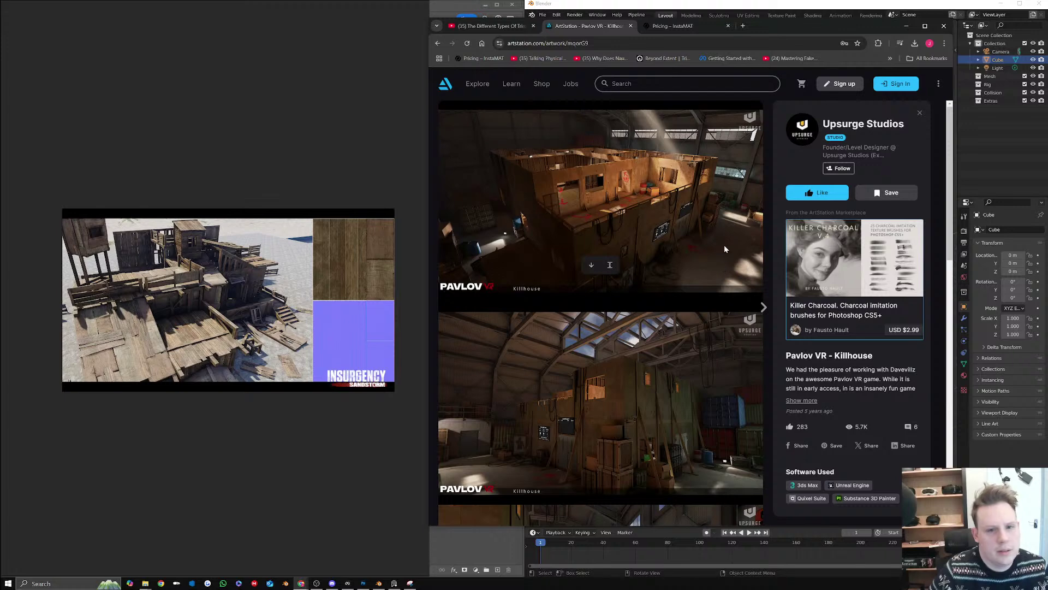
scroll(334, 305, down, 3)
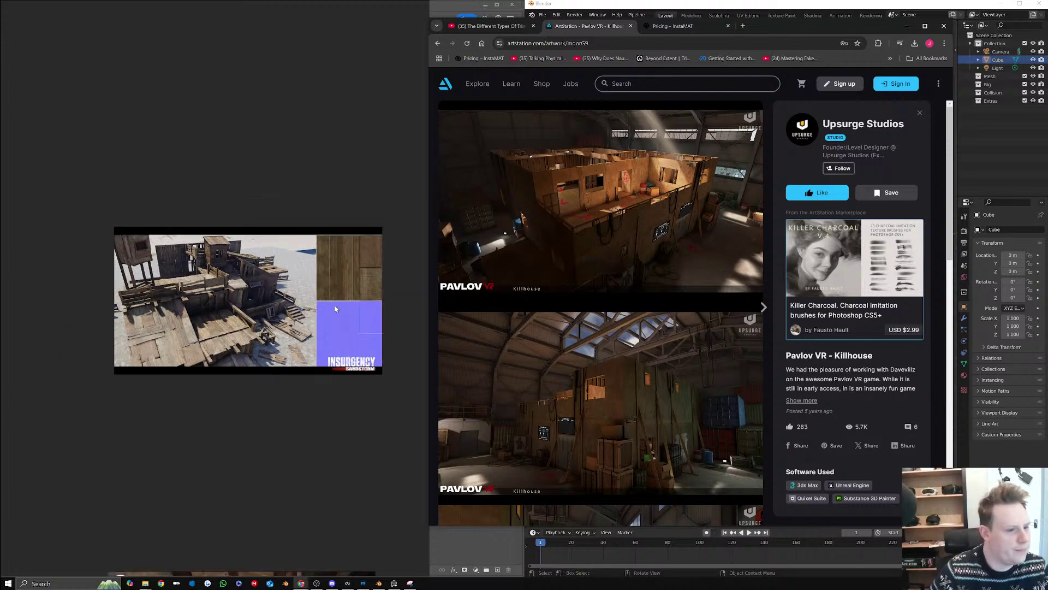
middle_drag(334, 305, 197, 251)
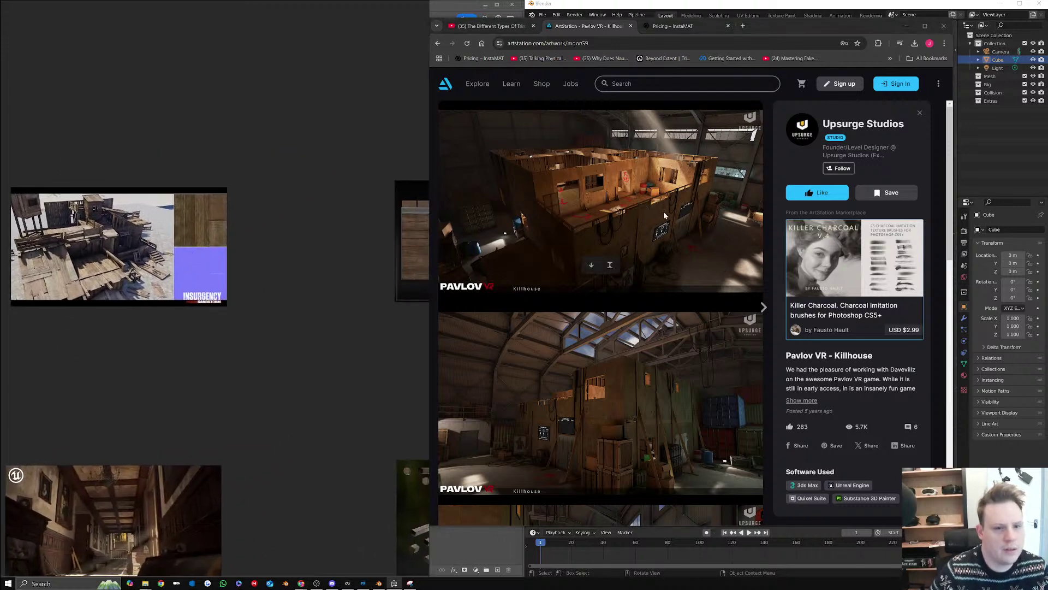
scroll(659, 391, down, 3)
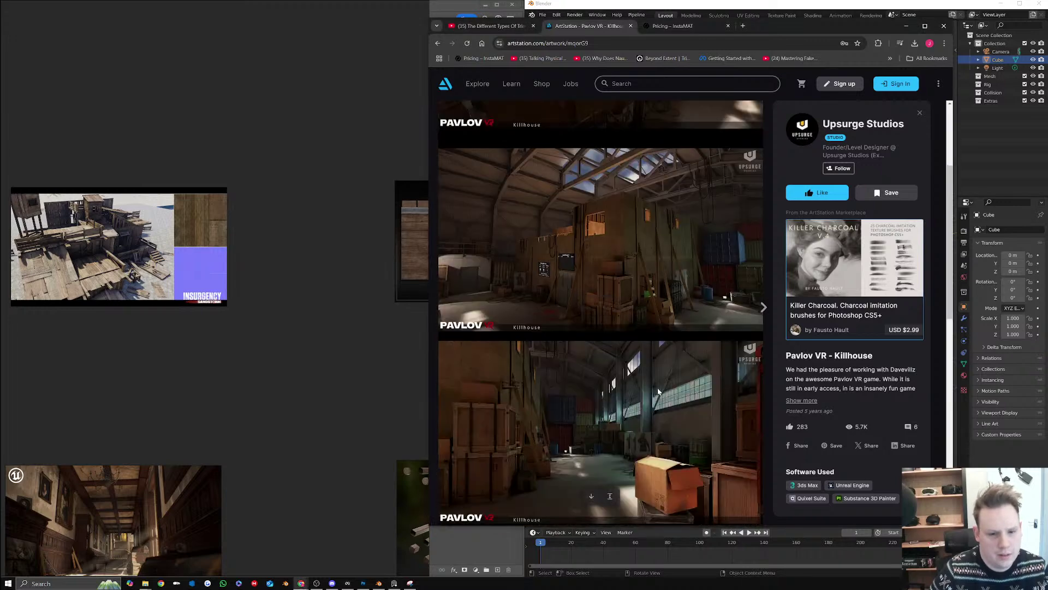
scroll(659, 392, down, 1)
scroll(653, 388, down, 4)
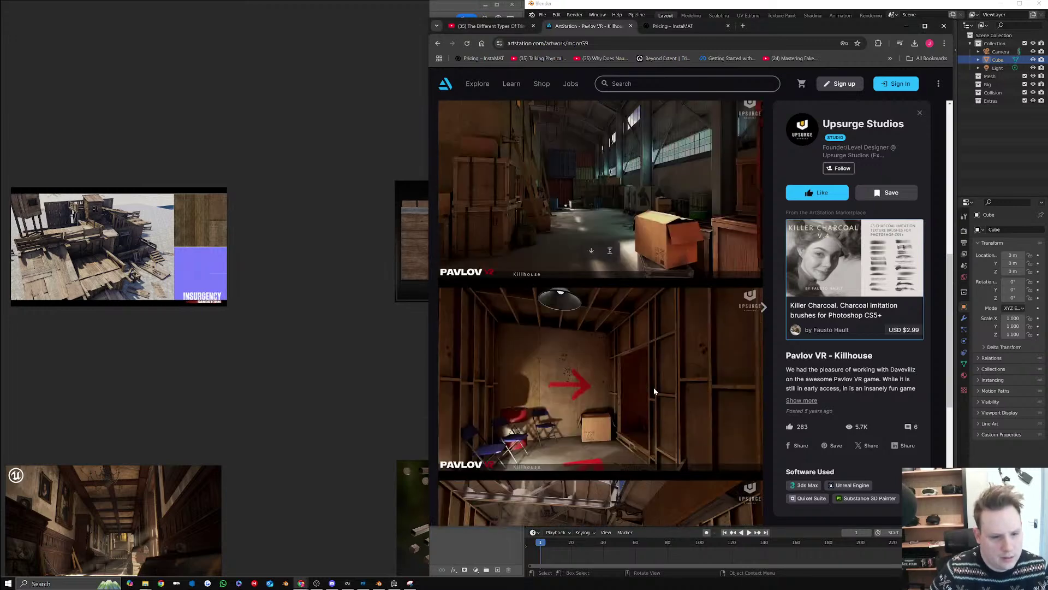
scroll(655, 387, down, 3)
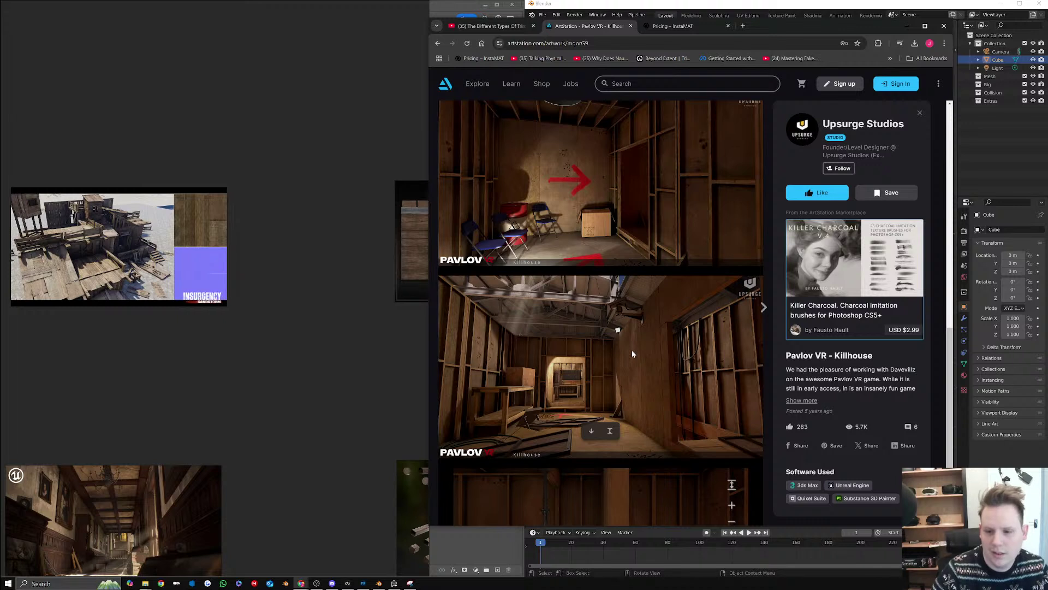
Search ArtStation for "castle" and open the Northwatch, Mountain Keep artwork from the results
click(620, 83)
text(castle)
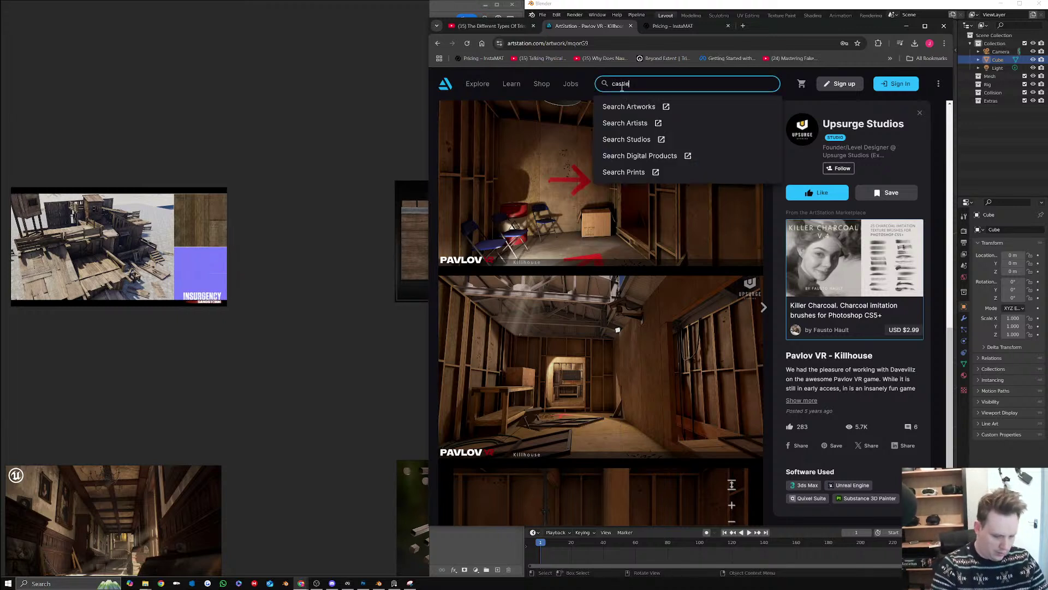
key(Return)
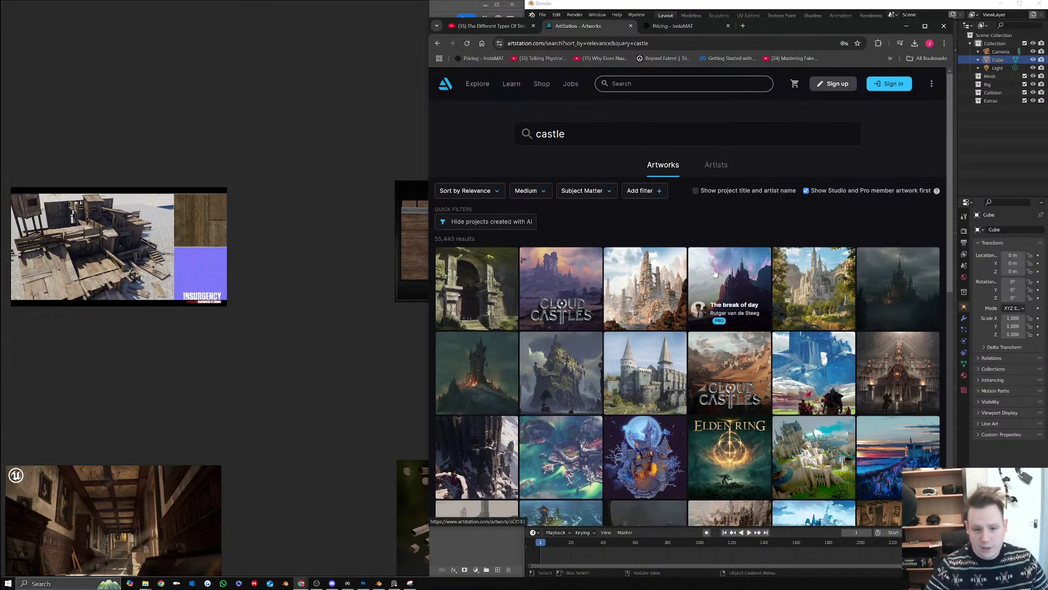
scroll(716, 273, down, 2)
scroll(710, 262, down, 1)
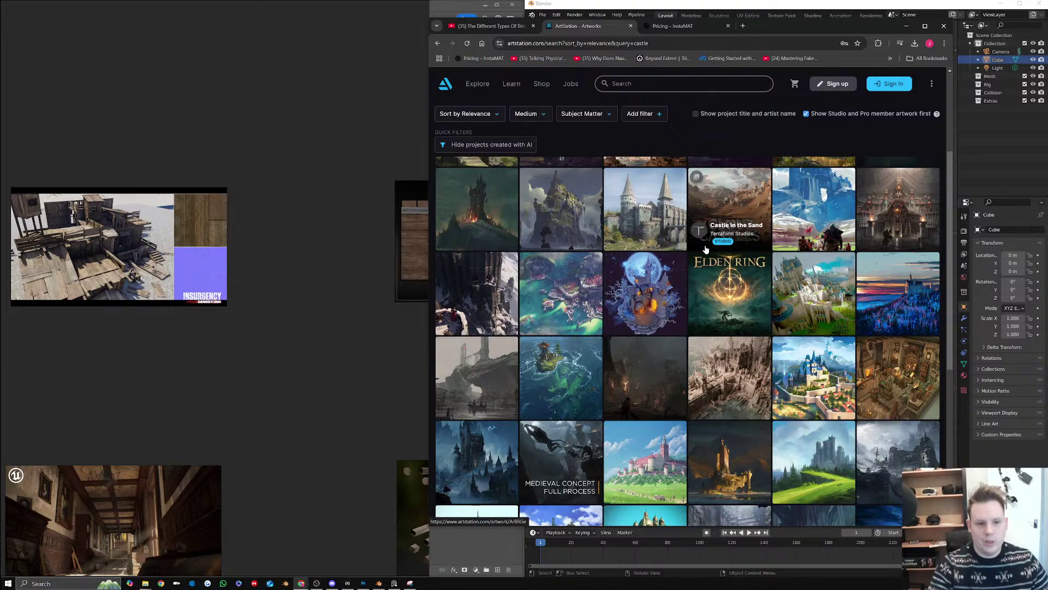
click(491, 291)
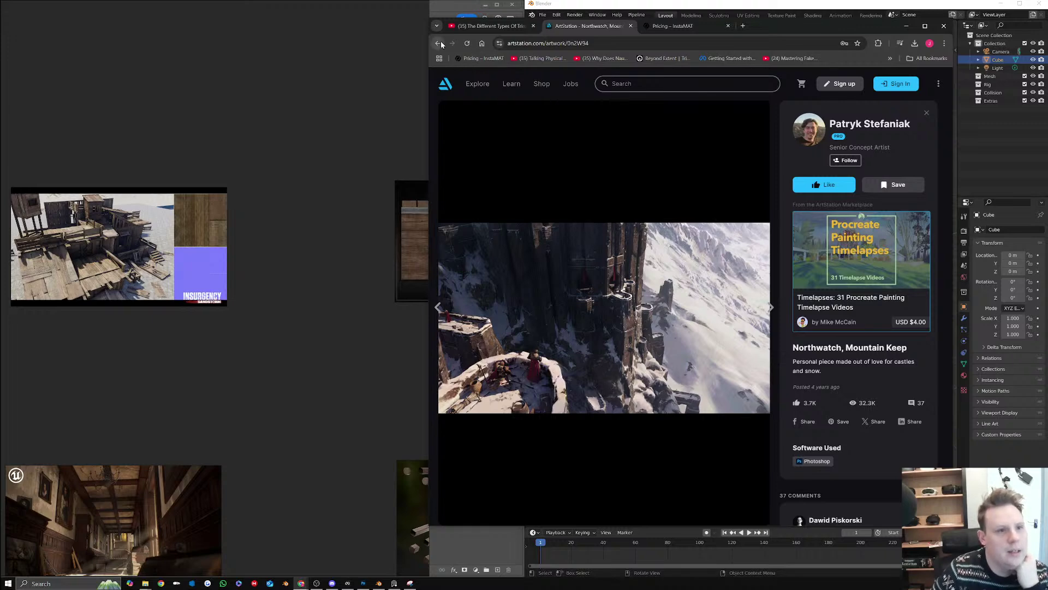
Add the Northwatch, Mountain Keep image to an empty area of the PureRef board, enlarge it, and return to the castle search results
scroll(337, 252, down, 4)
middle_drag(368, 279, 190, 238)
middle_drag(344, 249, 86, 227)
drag(534, 295, 169, 314)
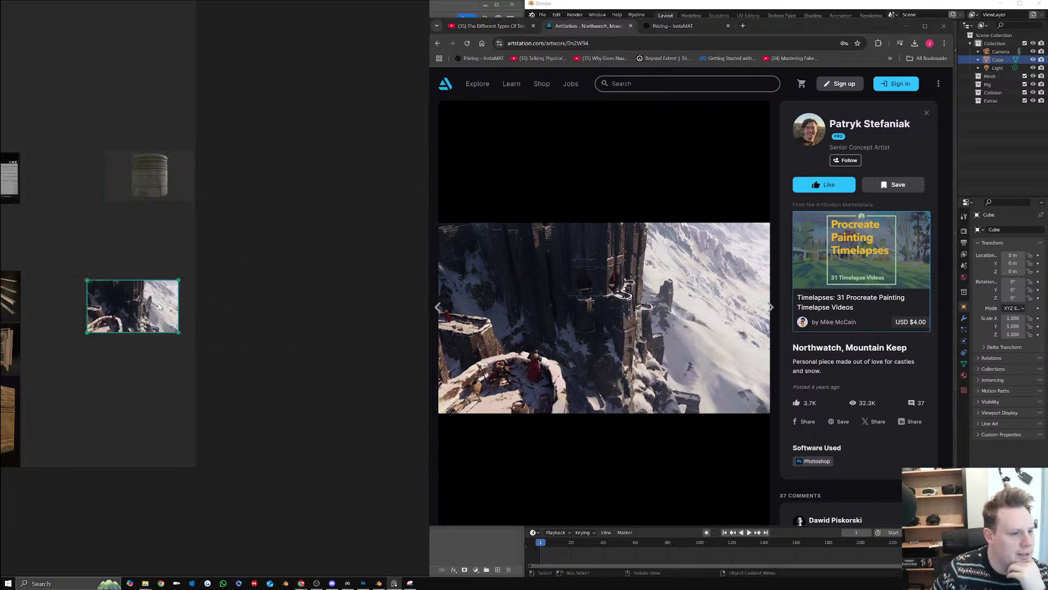
drag(217, 339, 248, 357)
drag(219, 328, 361, 331)
click(437, 43)
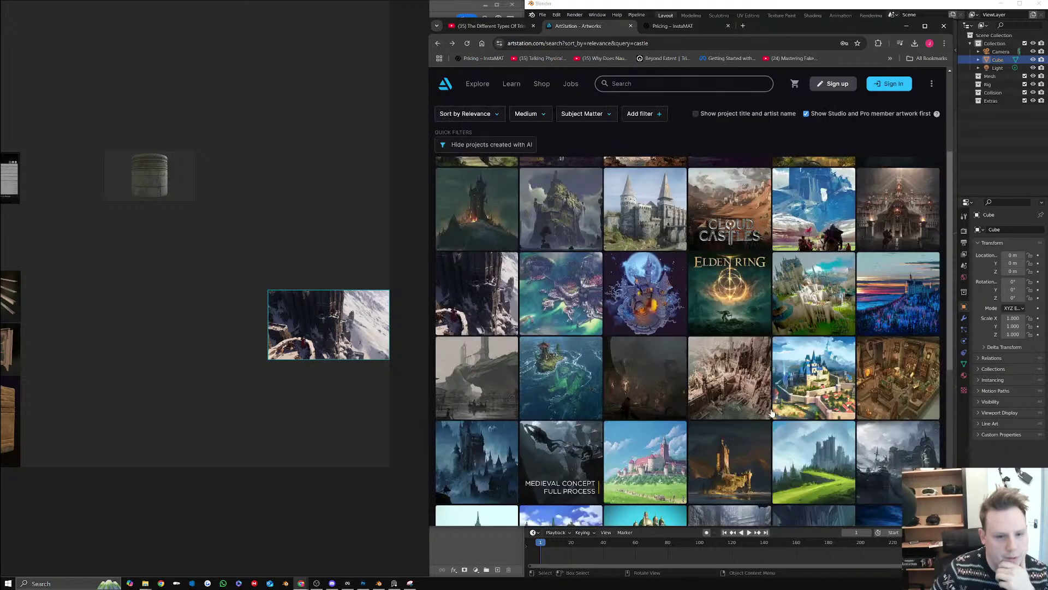
Add the Baj-Sheerh cliffside castle image to the board directly below the mountain keep, scaled to the same width, and return to the results
click(747, 376)
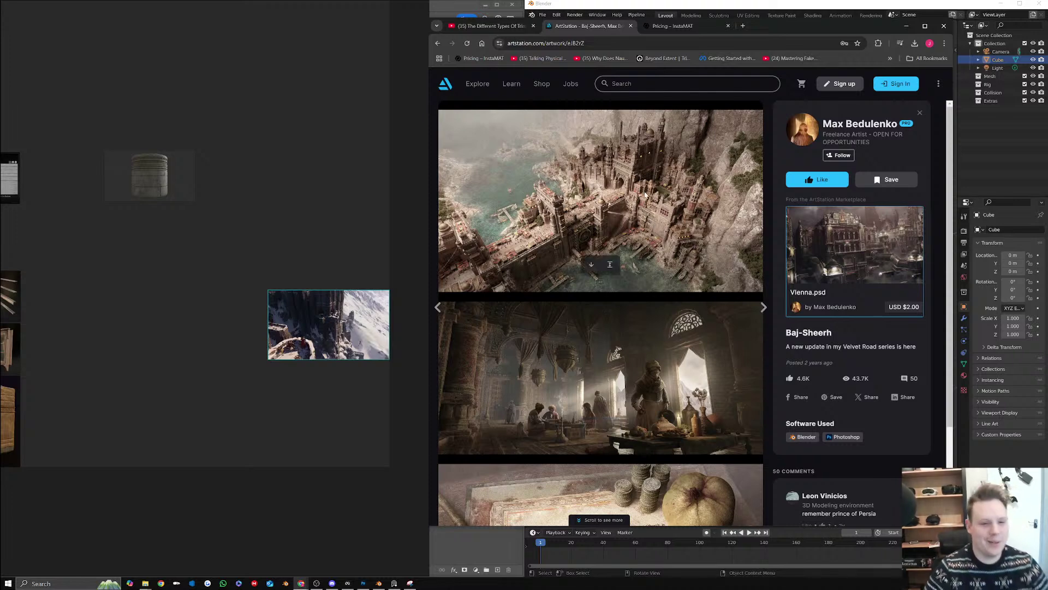
drag(647, 215, 329, 412)
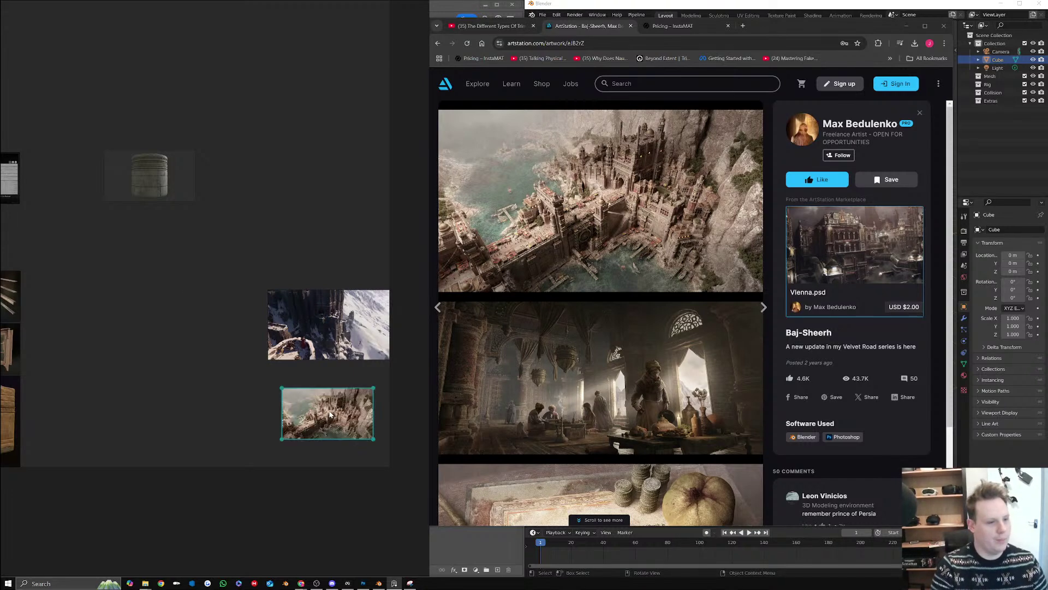
mouse_move(281, 388)
mouse_down()
mouse_move(267, 380)
mouse_move(281, 375)
mouse_up()
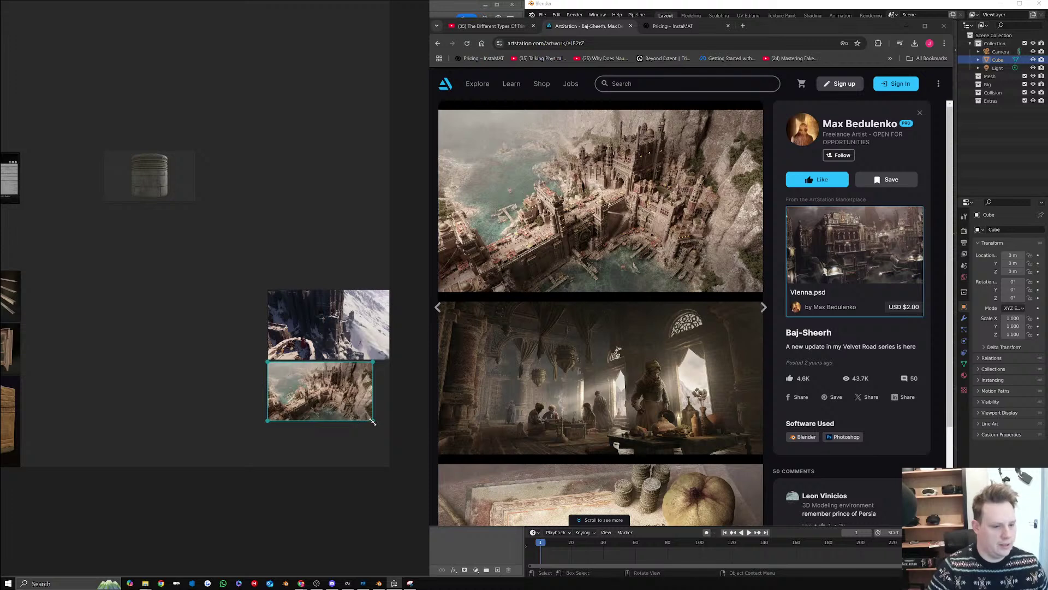
drag(373, 422, 388, 449)
scroll(718, 371, down, 4)
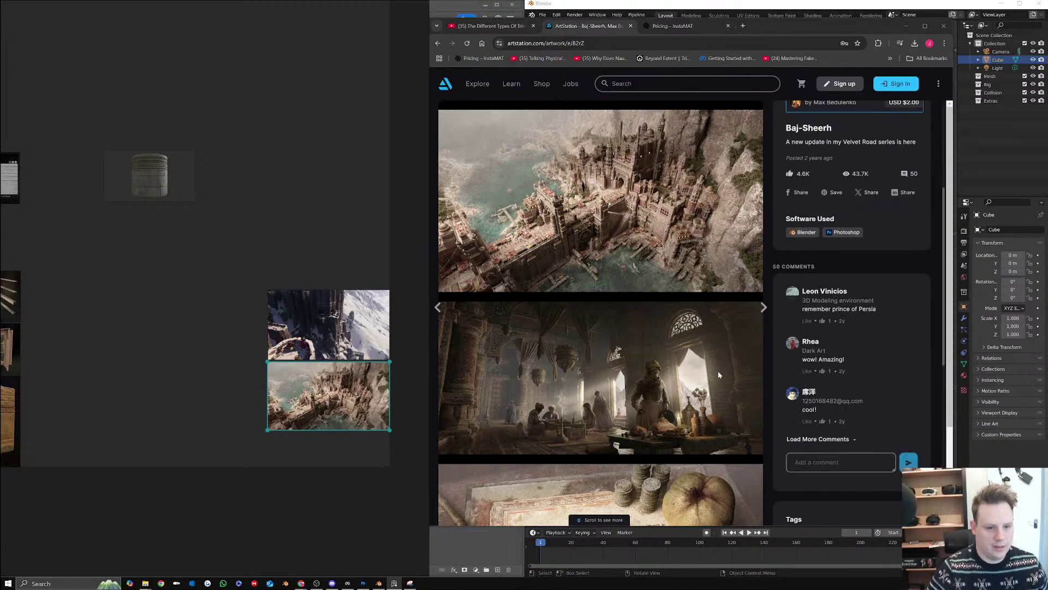
scroll(718, 372, down, 3)
scroll(682, 294, up, 3)
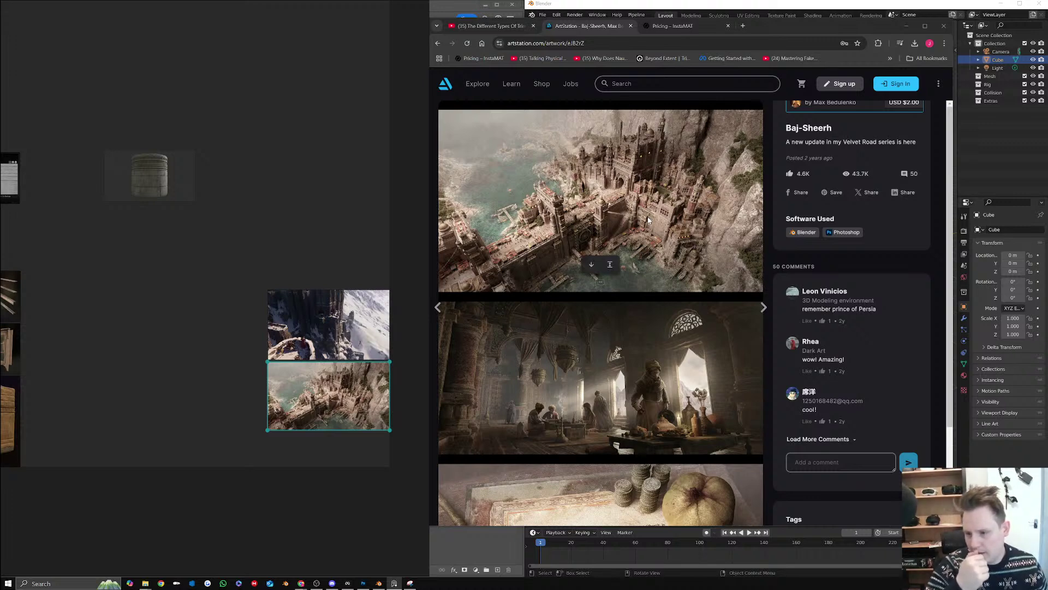
click(437, 43)
Move the browser clear of the reference board, browse the castle search results, and examine the Towers of Treason artwork
drag(790, 27, 830, 21)
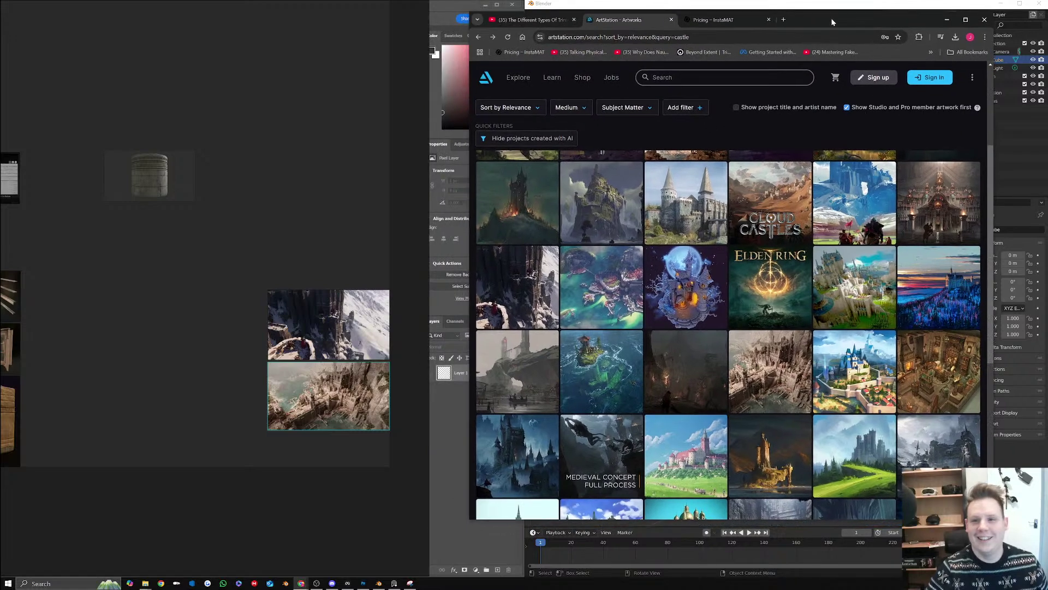
scroll(776, 374, down, 4)
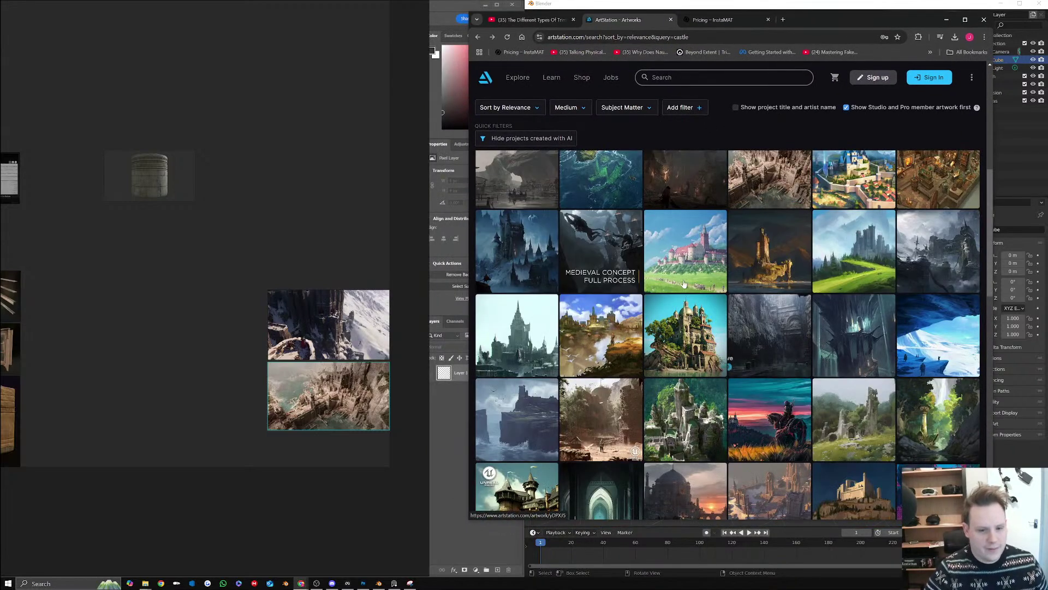
scroll(759, 355, down, 3)
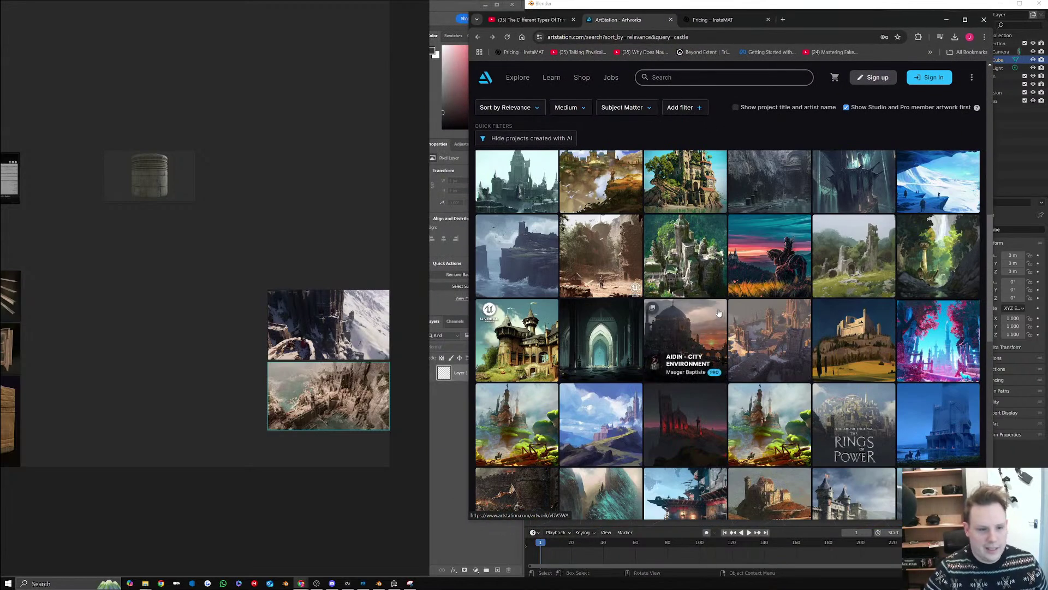
scroll(715, 312, down, 2)
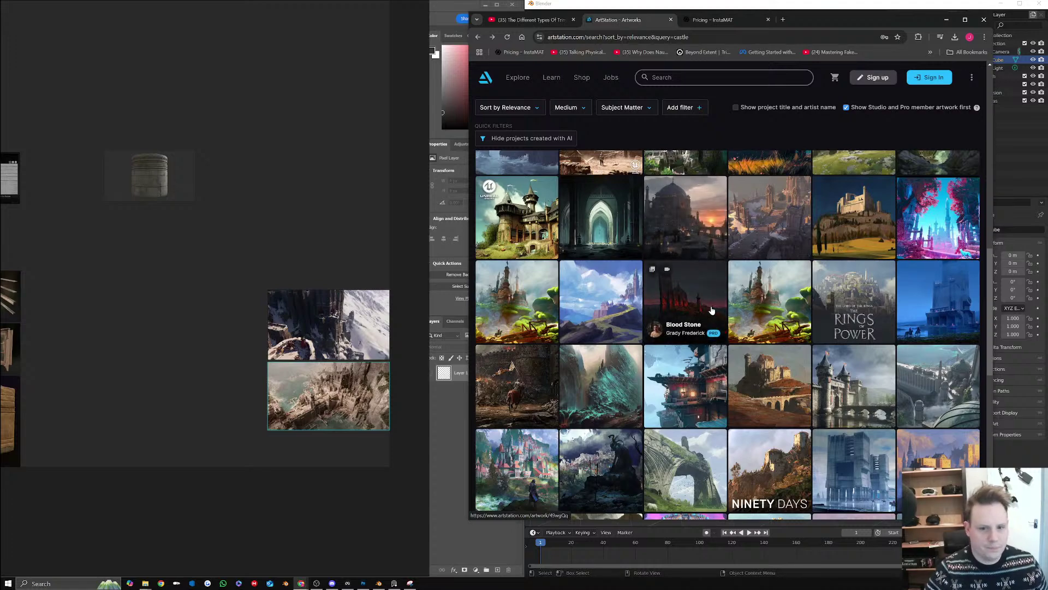
scroll(711, 310, down, 4)
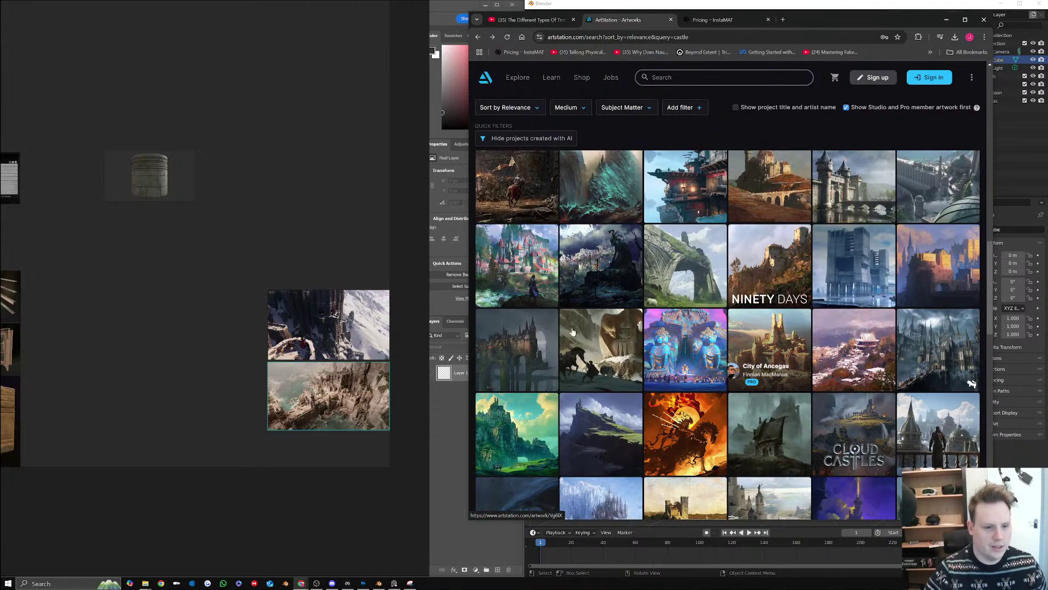
scroll(727, 328, down, 8)
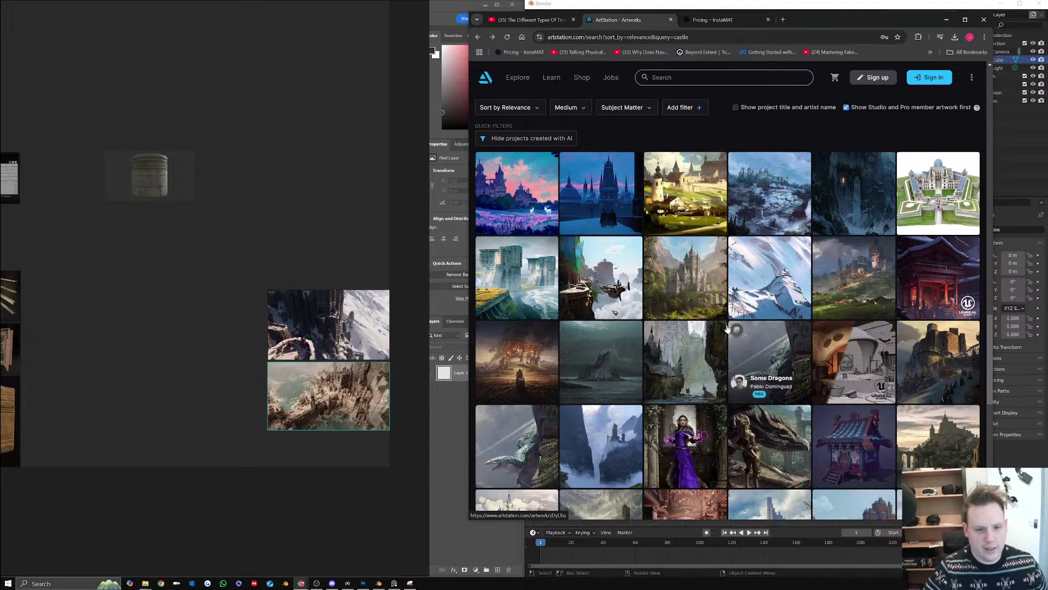
scroll(727, 328, down, 5)
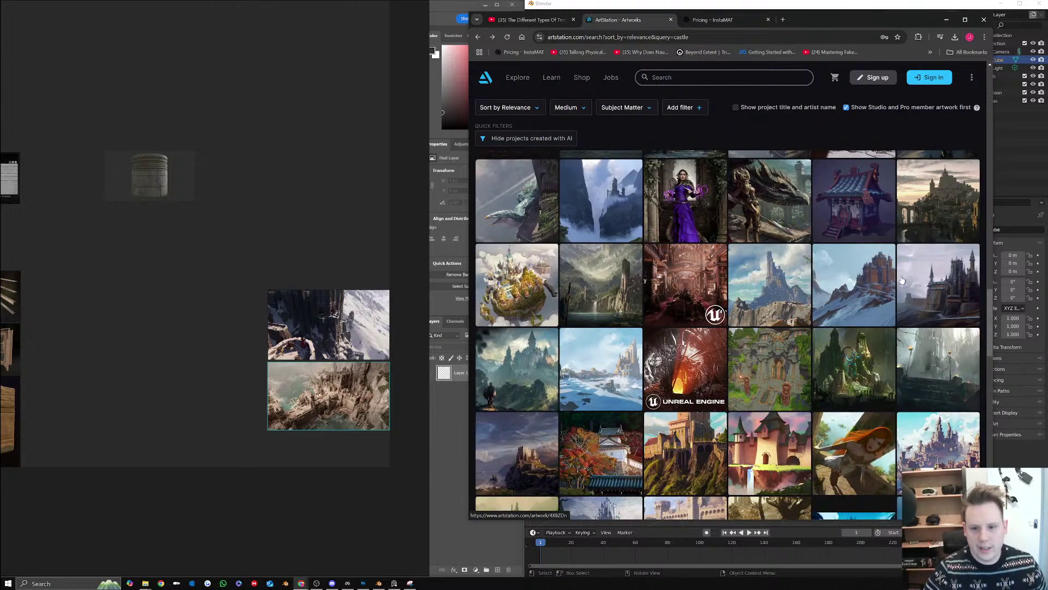
click(930, 281)
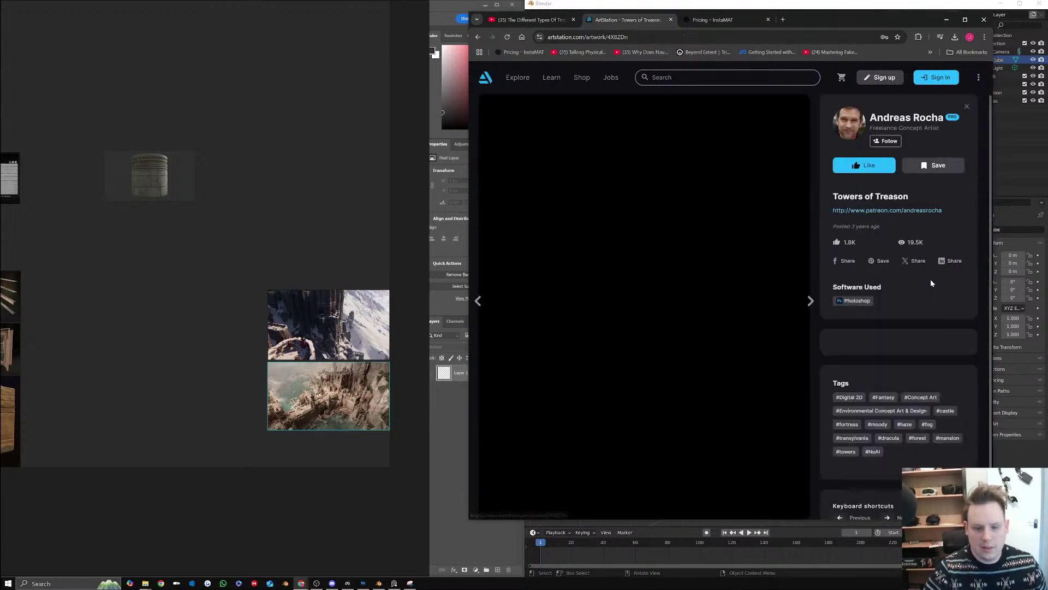
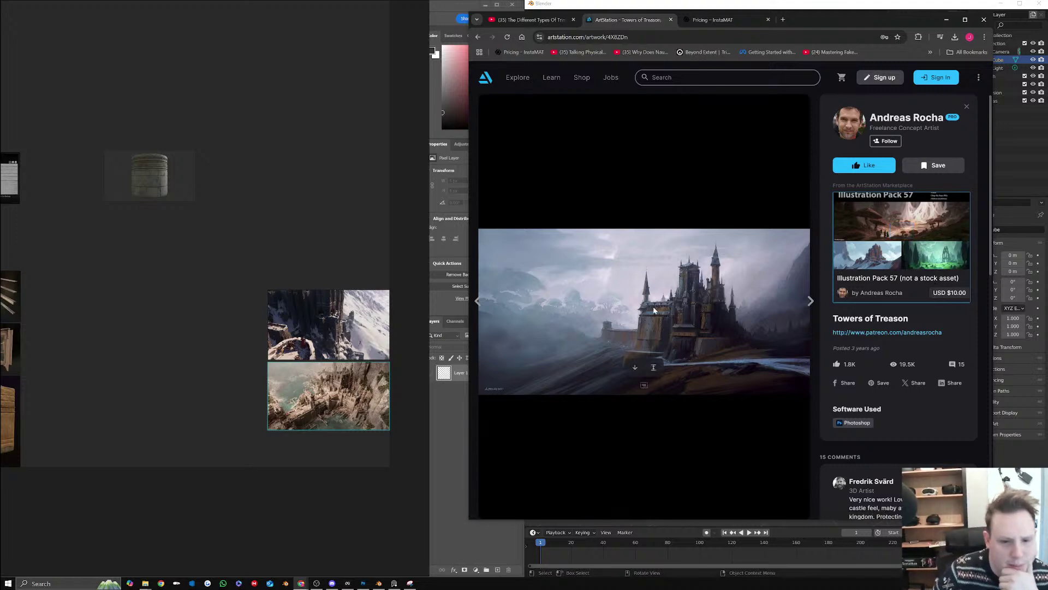
click(477, 37)
Open The Gnomon Workshop: Creating a Realistic Medieval Castle in UE5 and examine its castle and gatehouse renders
scroll(684, 273, down, 3)
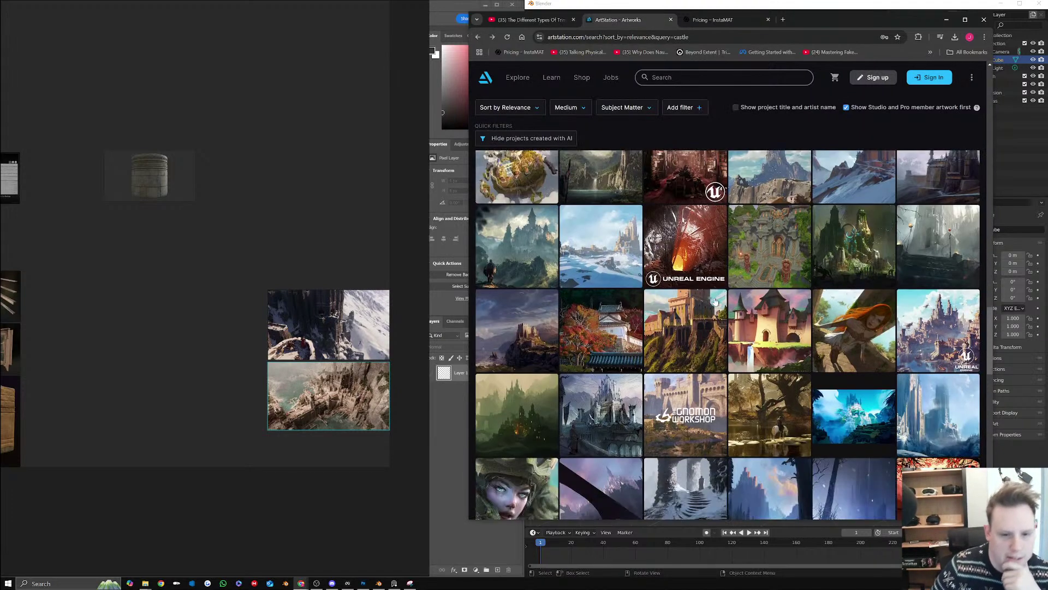
scroll(733, 286, down, 6)
scroll(775, 333, up, 4)
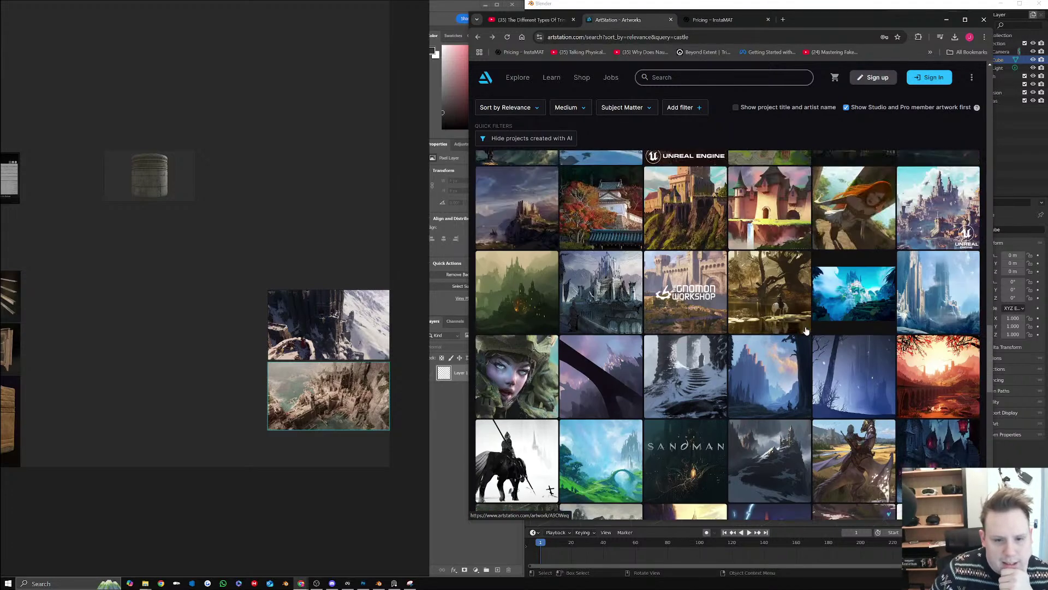
click(690, 279)
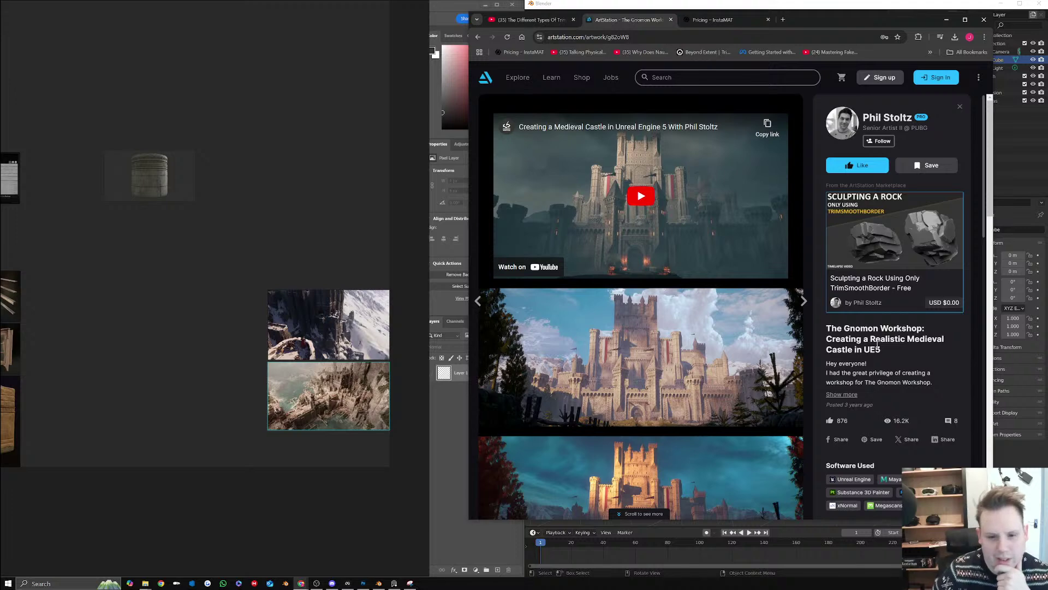
scroll(661, 362, down, 7)
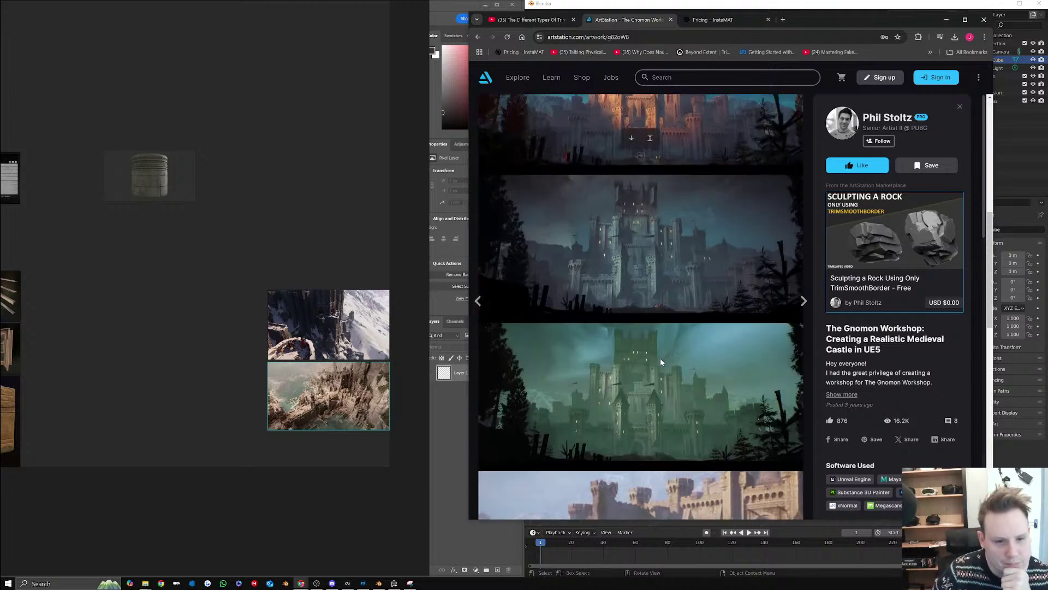
scroll(661, 362, down, 6)
scroll(661, 362, down, 2)
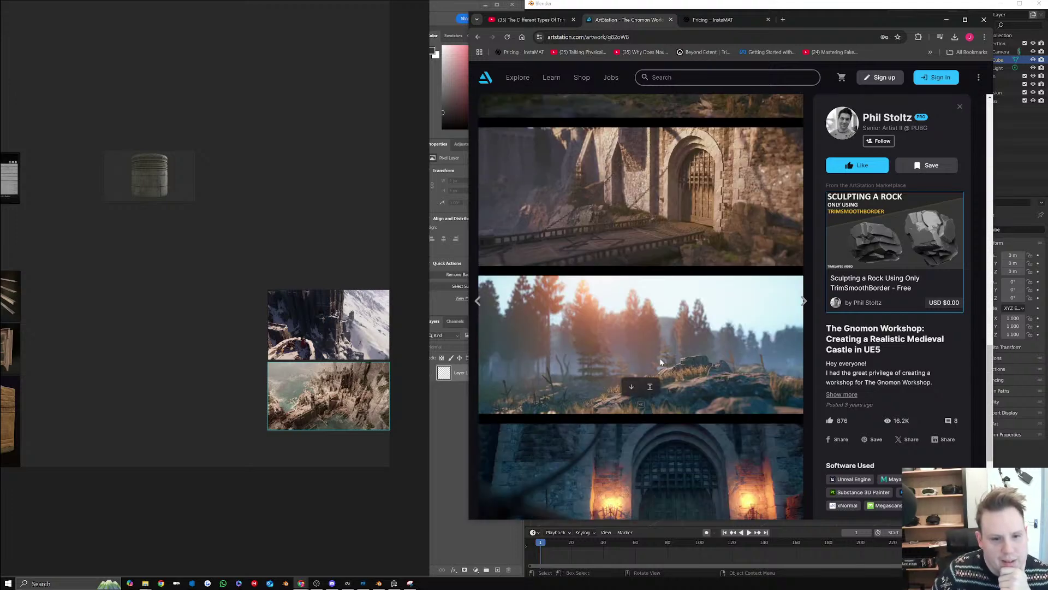
scroll(689, 297, down, 3)
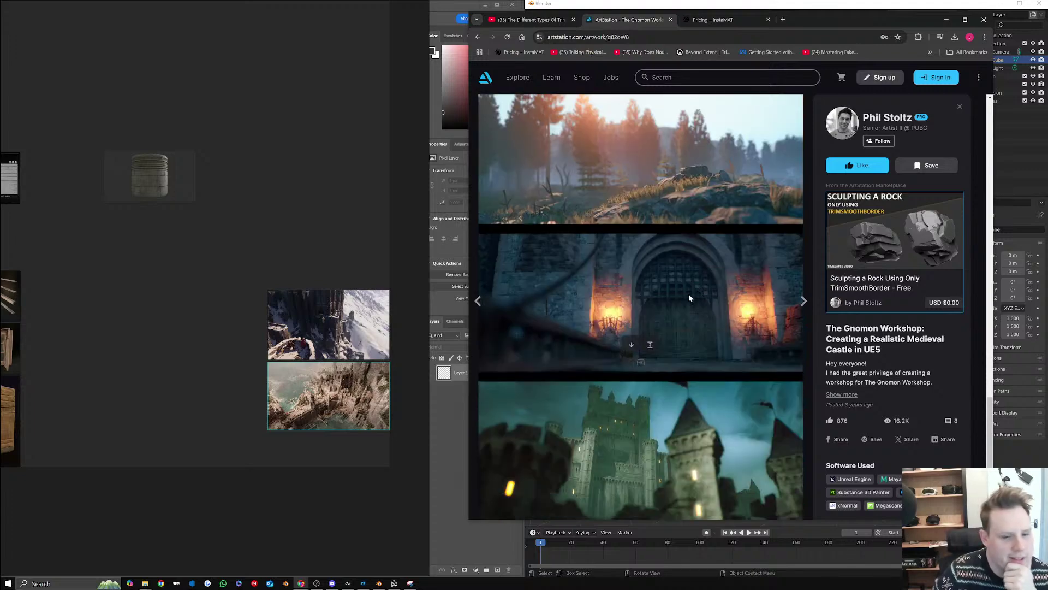
Return to the castle search results and browse the artworks for a further fortress reference
click(478, 36)
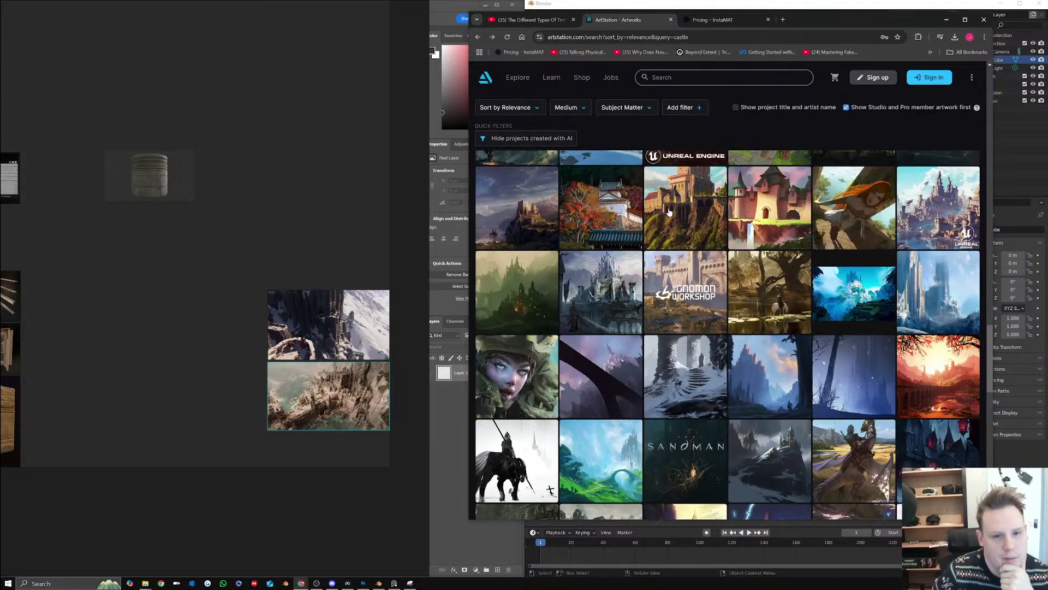
scroll(669, 211, down, 4)
scroll(775, 322, down, 4)
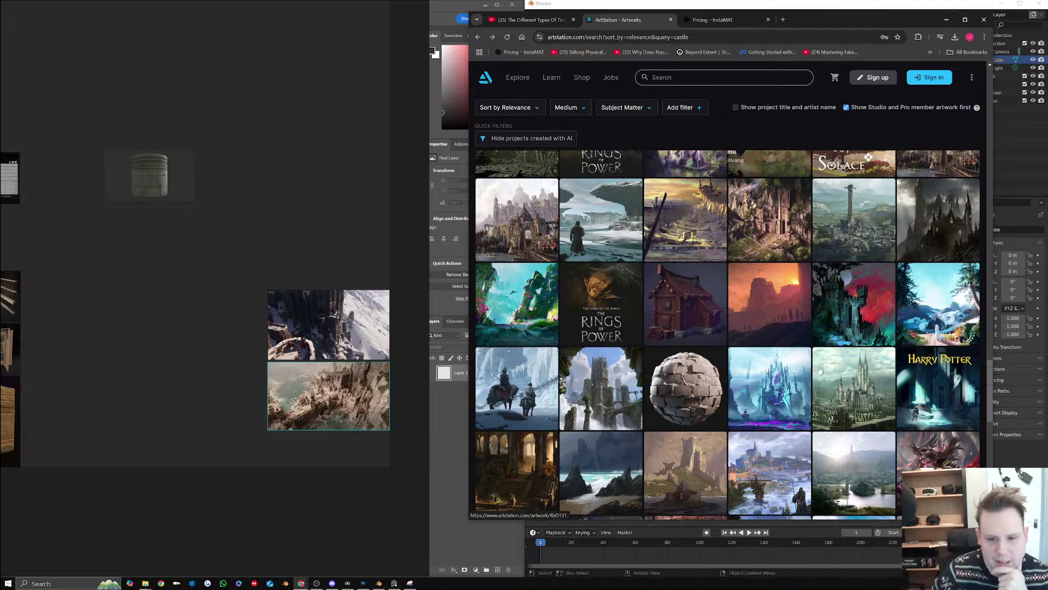
scroll(763, 328, down, 2)
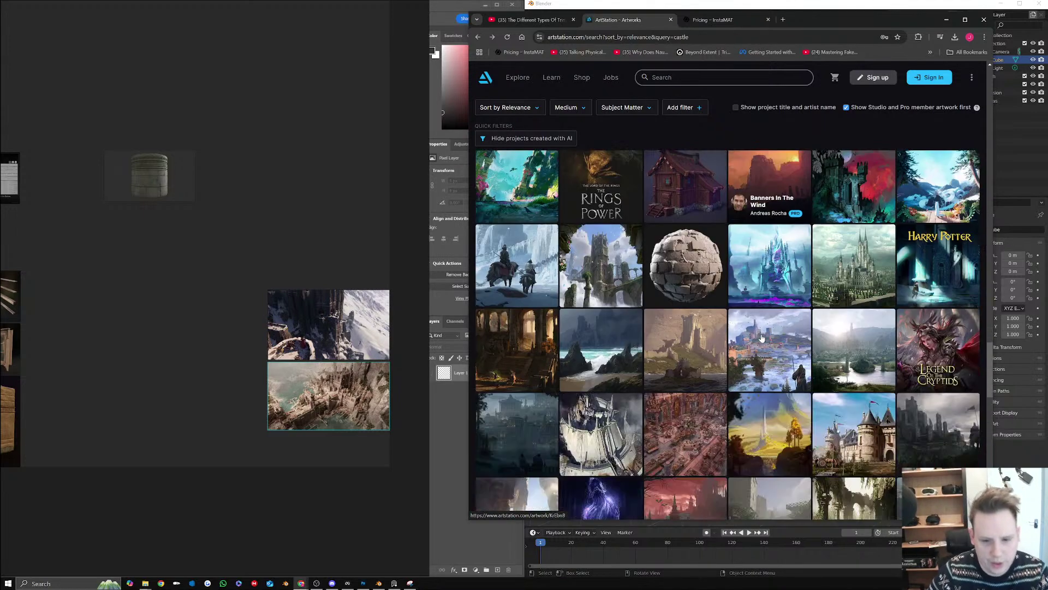
scroll(762, 338, down, 1)
scroll(763, 337, down, 4)
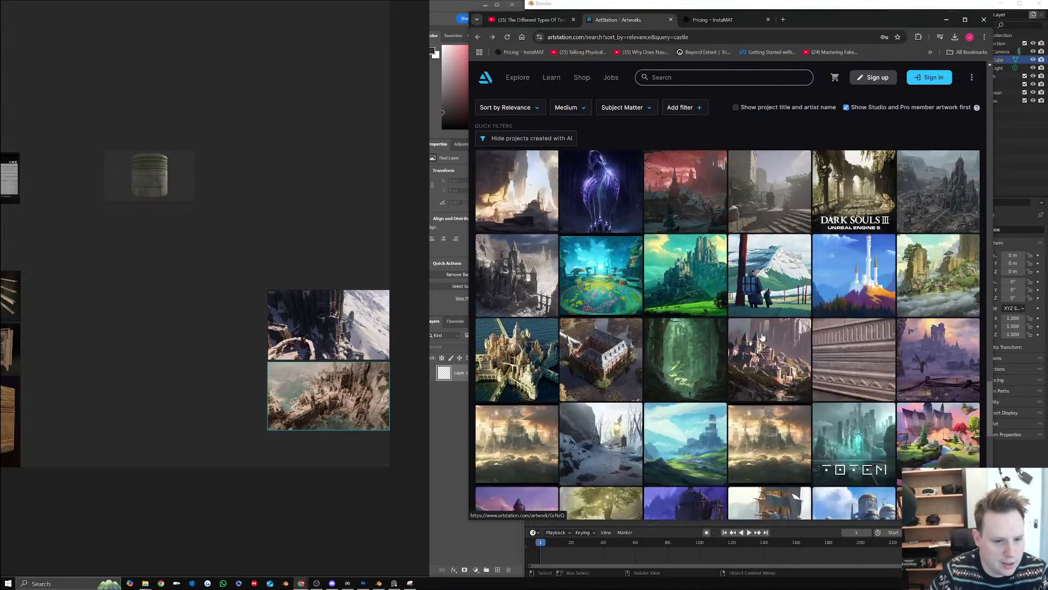
scroll(763, 337, down, 1)
scroll(758, 337, down, 1)
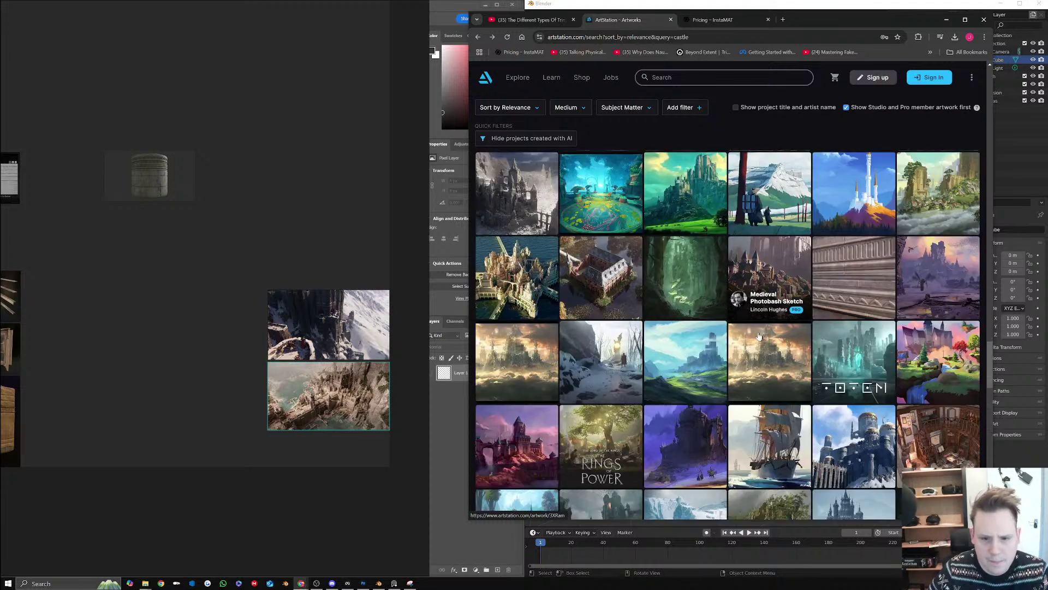
scroll(759, 337, down, 3)
scroll(759, 336, down, 1)
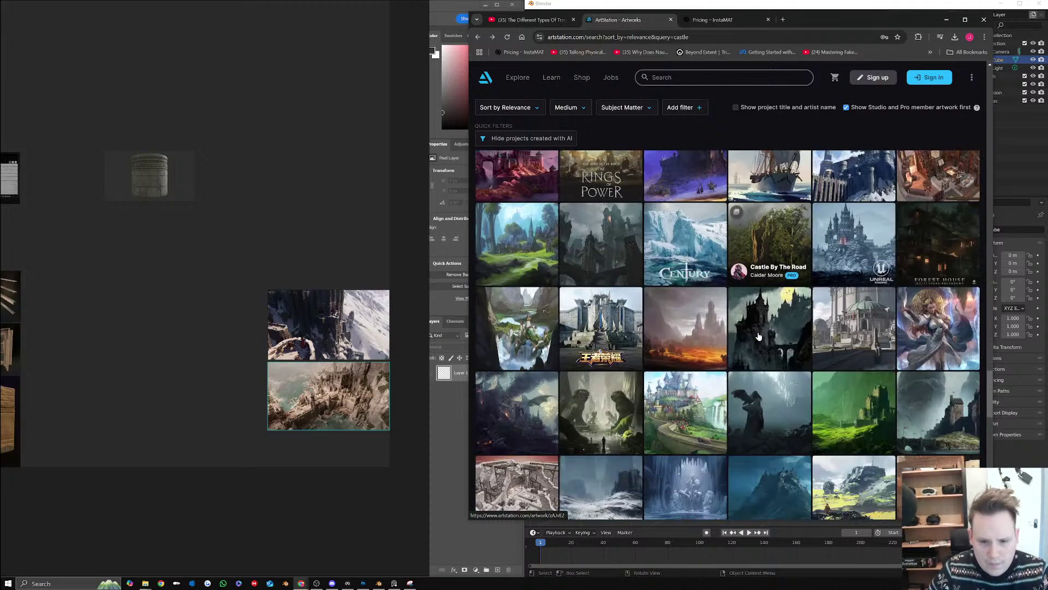
scroll(759, 336, down, 2)
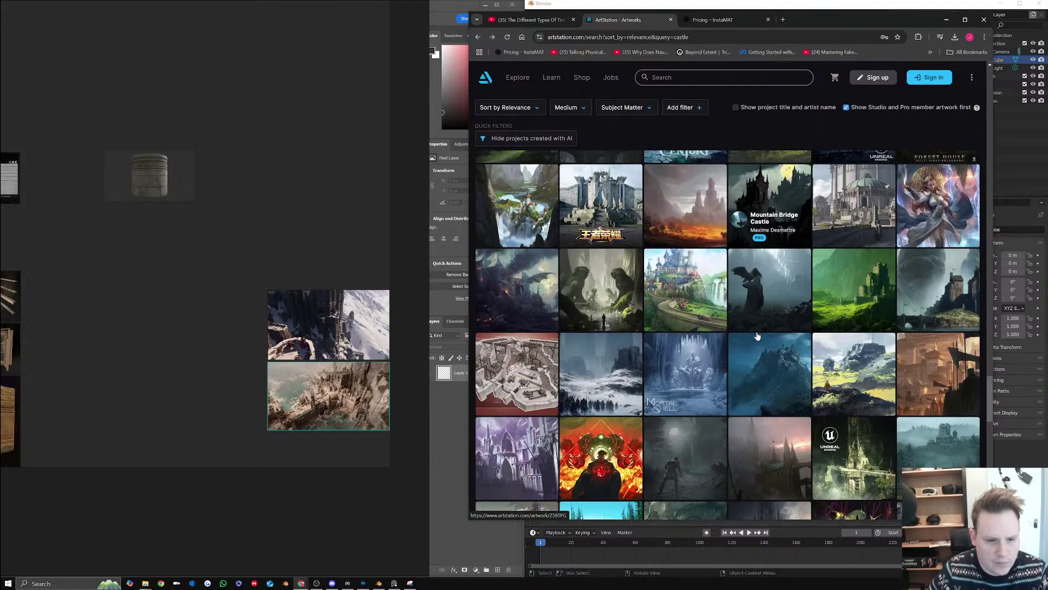
scroll(757, 336, down, 3)
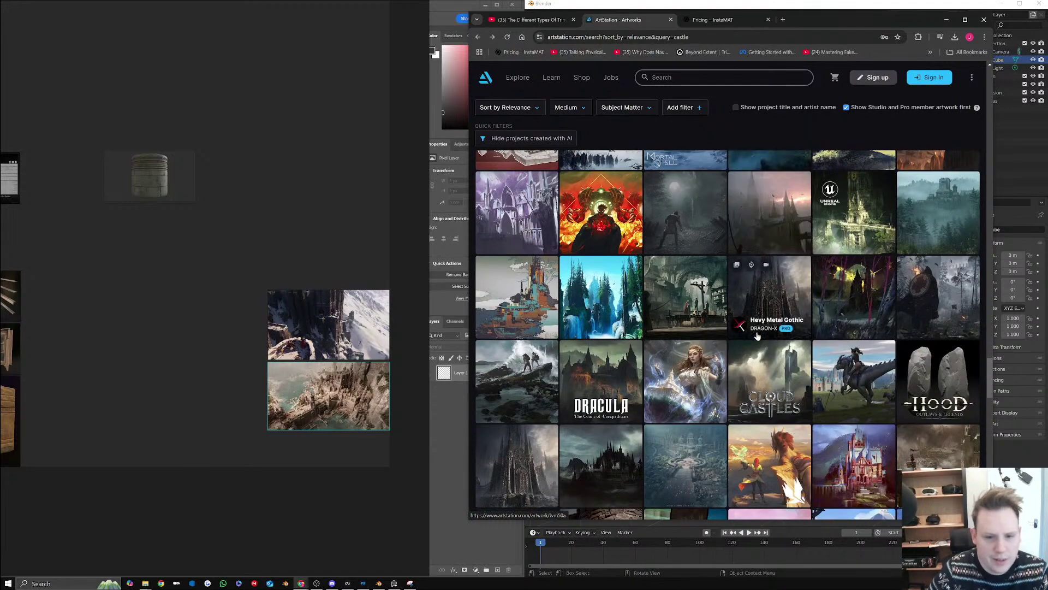
scroll(757, 336, down, 2)
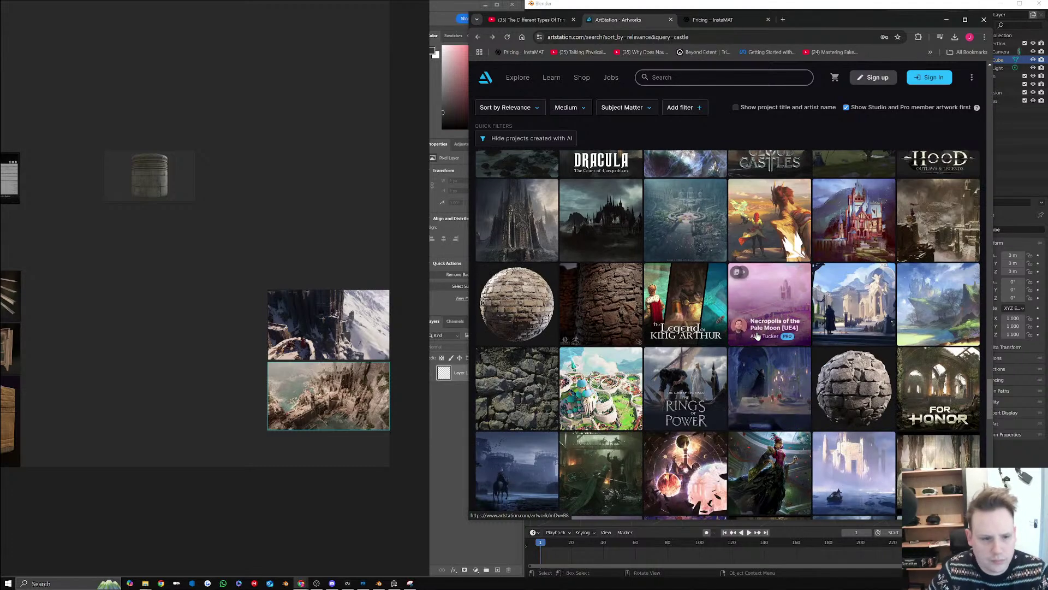
scroll(757, 336, down, 1)
scroll(757, 336, down, 2)
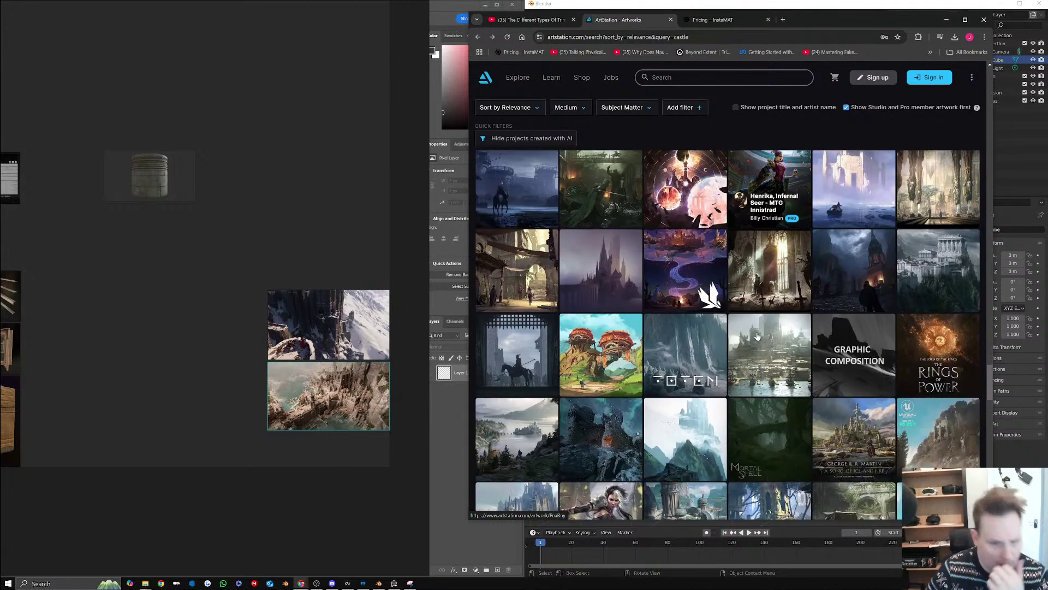
scroll(757, 336, down, 2)
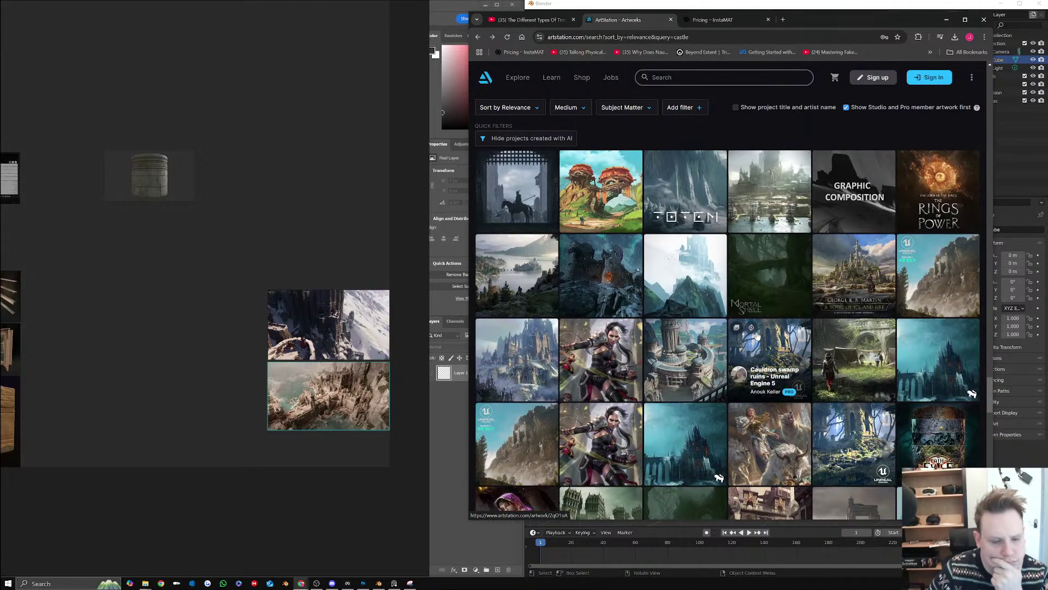
scroll(757, 336, down, 8)
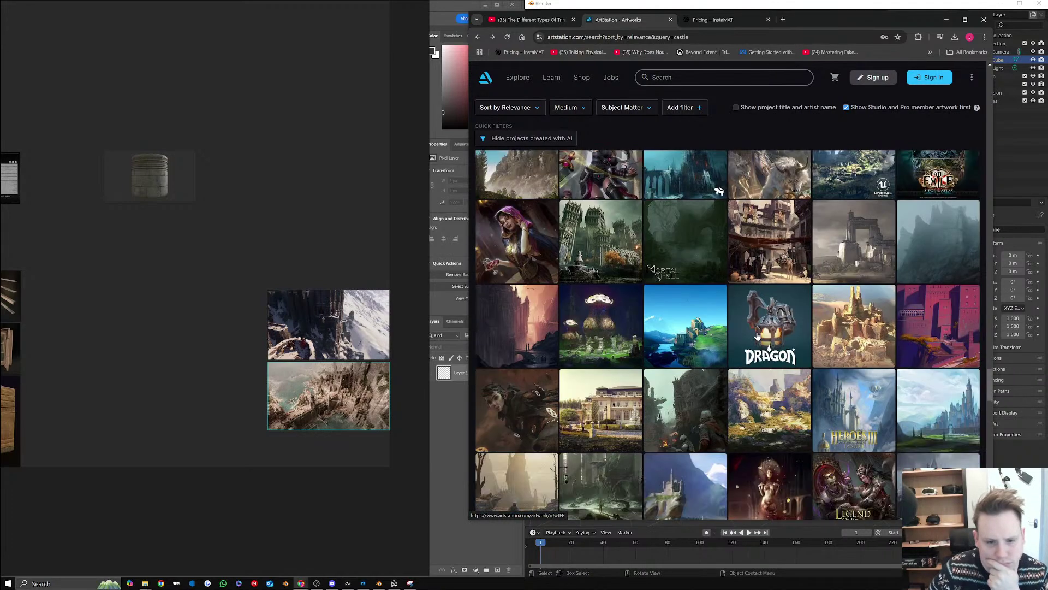
scroll(758, 336, down, 3)
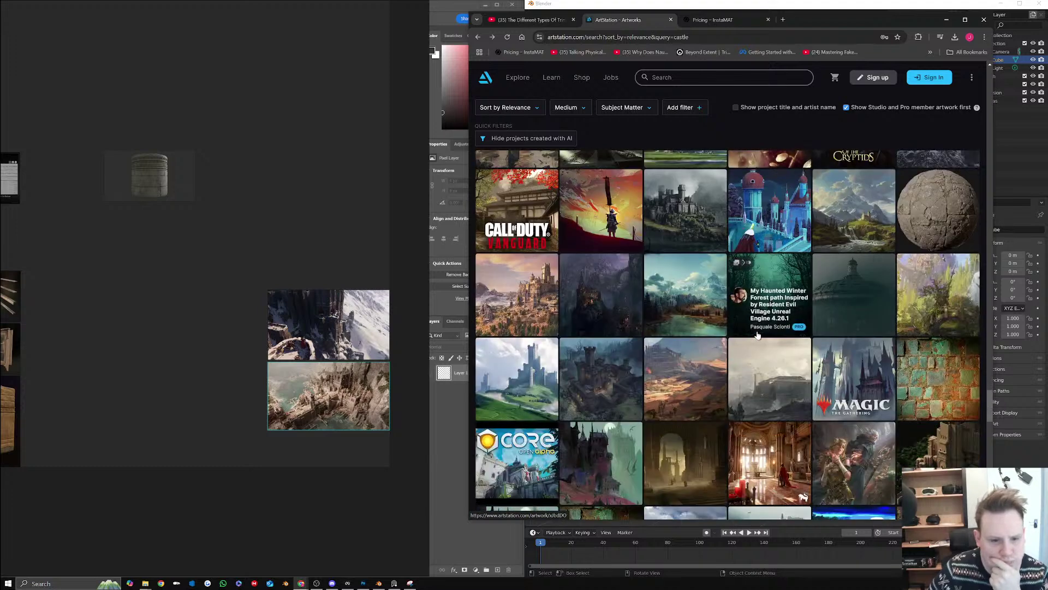
Open the Moonmoth Legion Fort artwork and examine its night view and aerial views of the fort
click(603, 374)
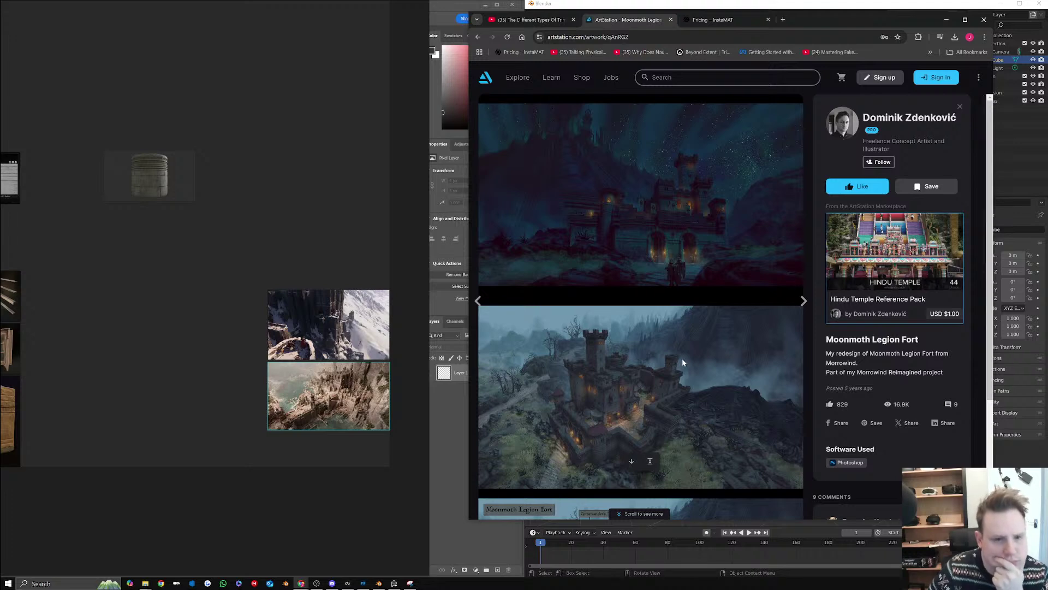
scroll(690, 355, down, 3)
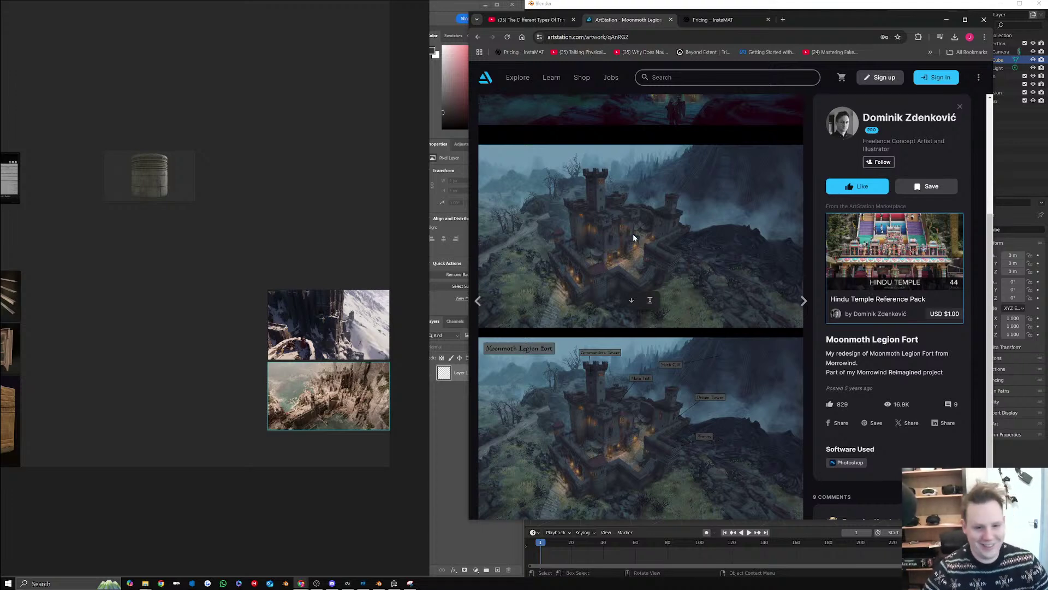
scroll(702, 275, up, 3)
scroll(703, 283, down, 1)
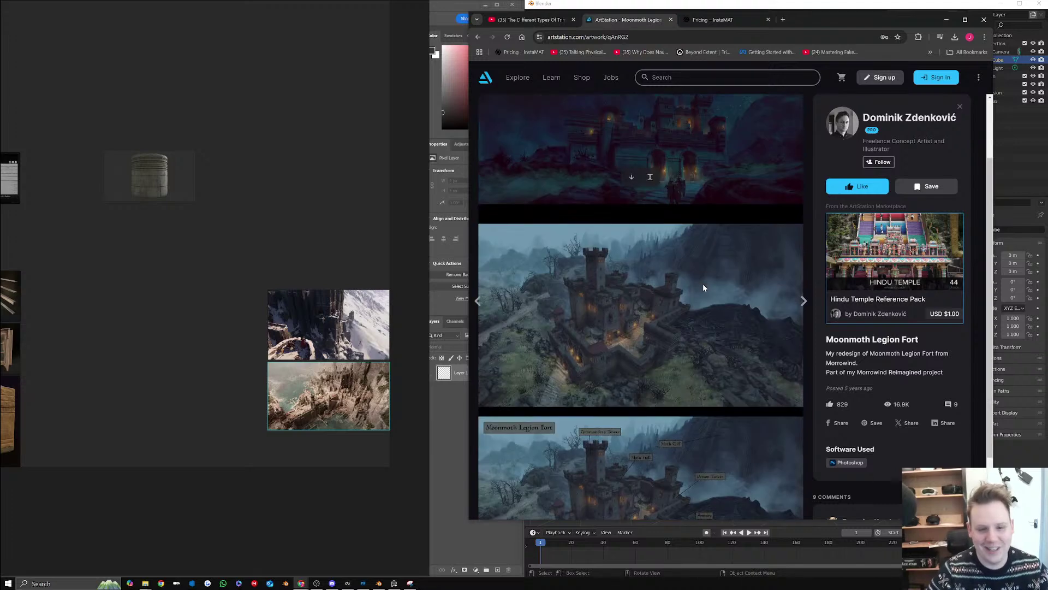
Add the unlabelled aerial Moonmoth Legion Fort image to the board below the cliffside castle, enlarge it, and inspect the fort's walls and towers
scroll(249, 310, down, 2)
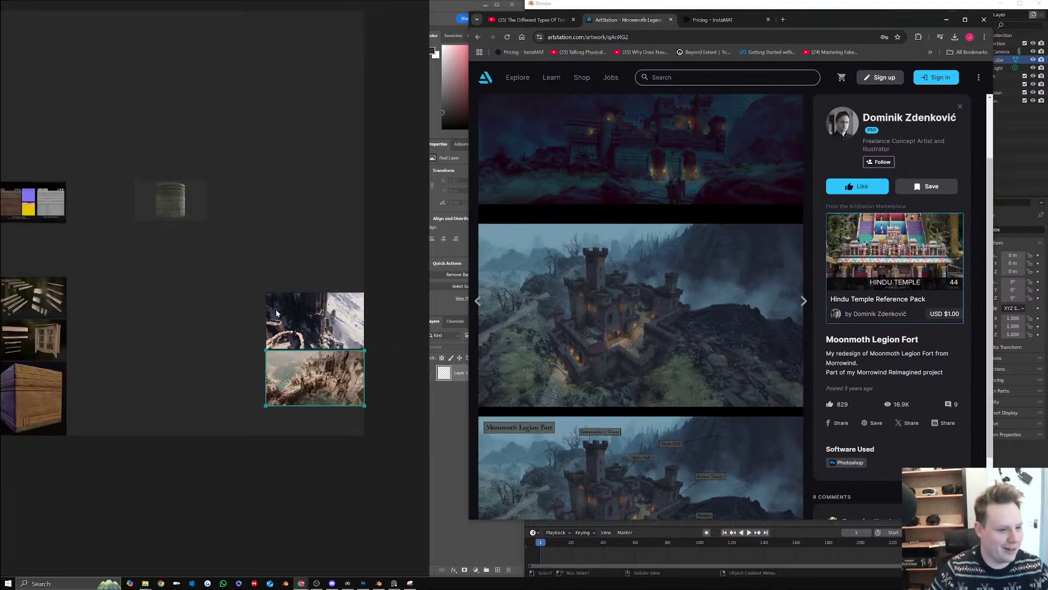
middle_drag(250, 310, 258, 201)
drag(671, 311, 328, 330)
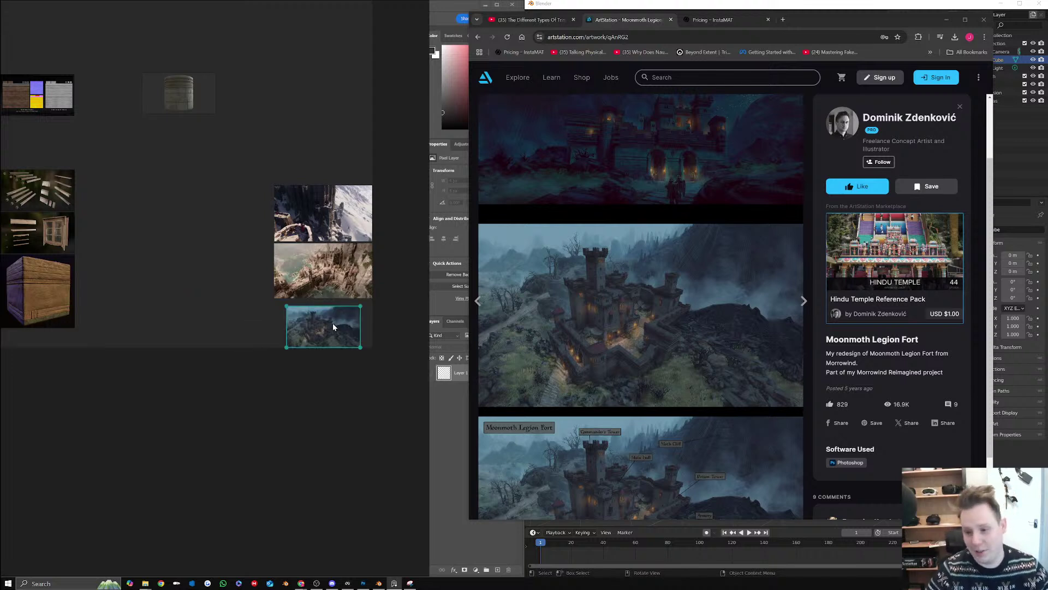
drag(360, 348, 321, 339)
scroll(320, 339, up, 5)
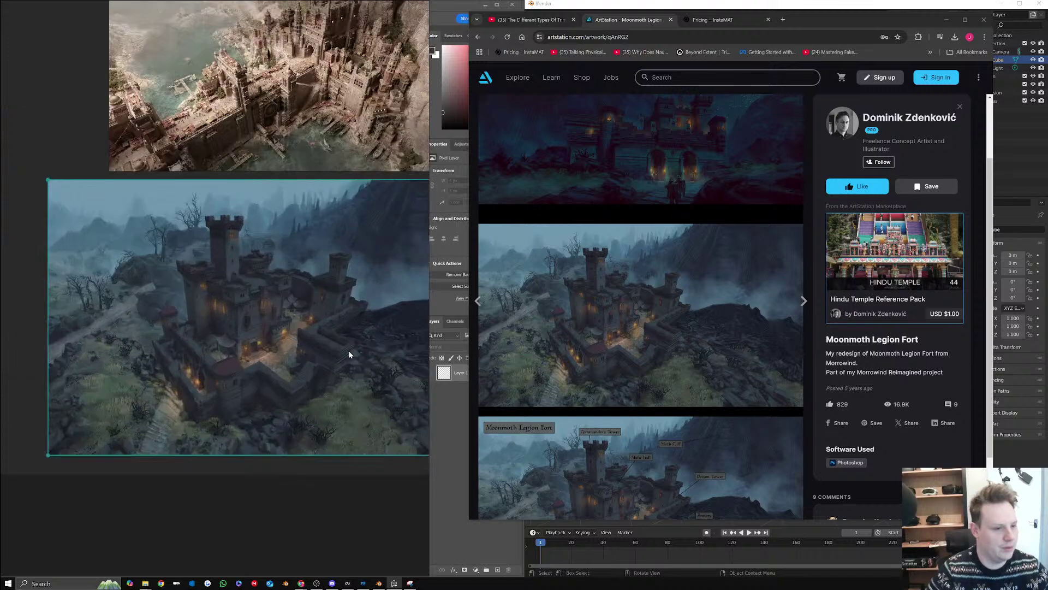
scroll(649, 376, down, 2)
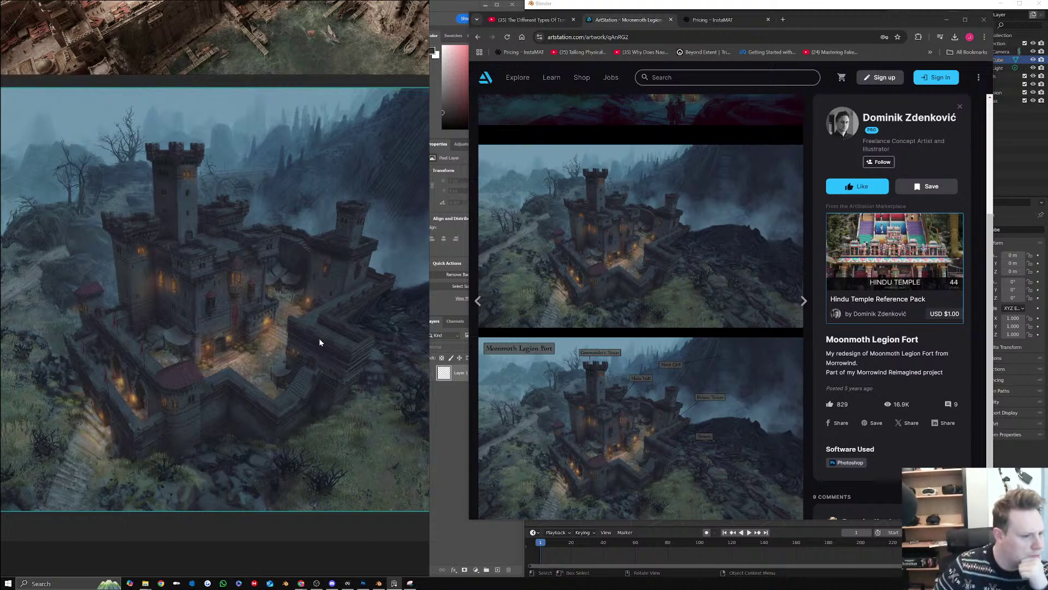
scroll(329, 360, up, 4)
scroll(186, 302, down, 5)
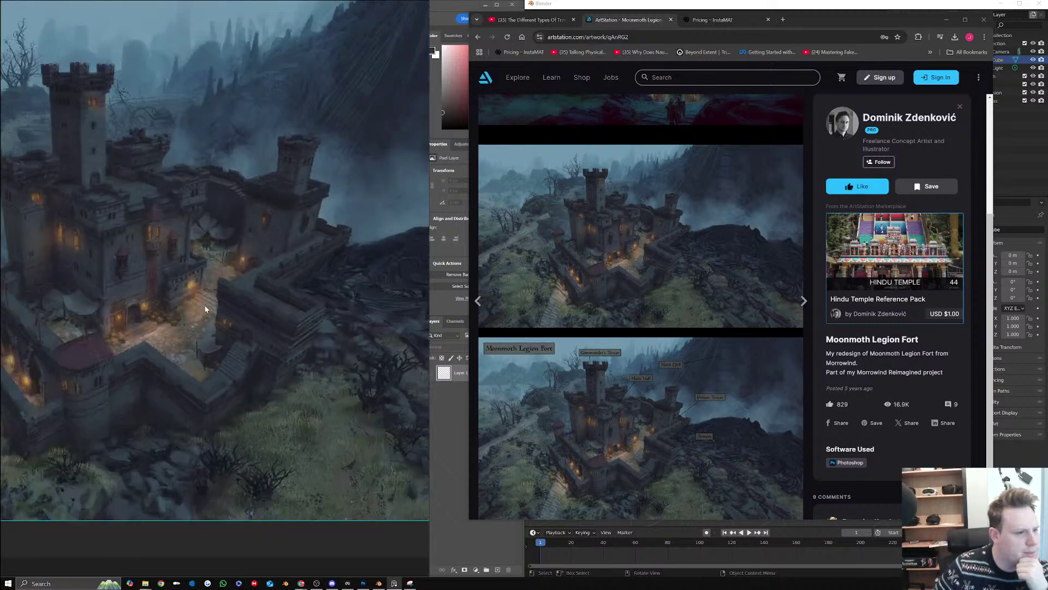
middle_drag(184, 302, 239, 330)
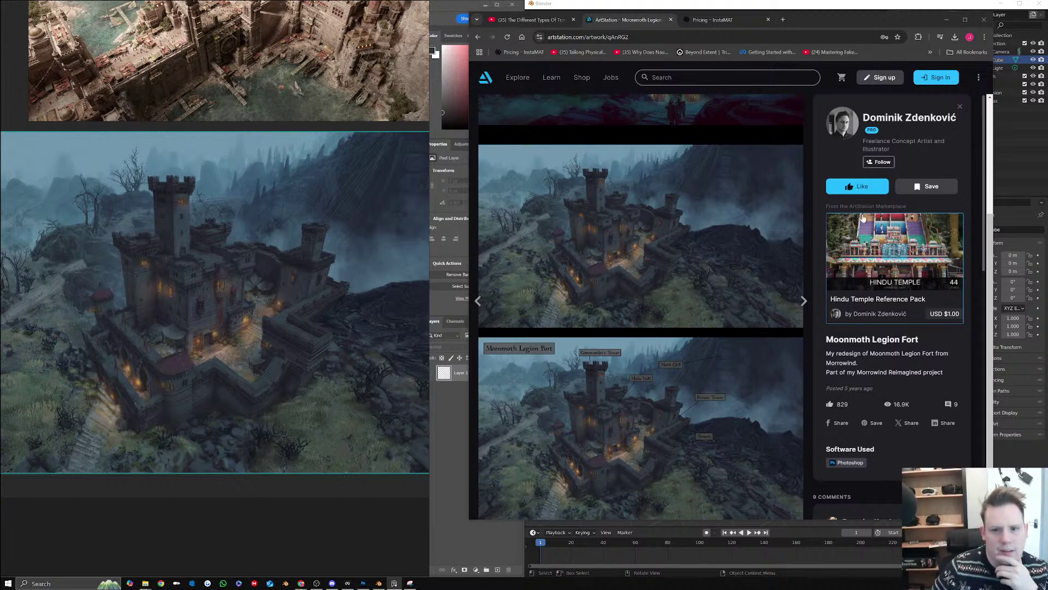
Copy the artist's name from the artwork page into a new board note and place it beside the fort image's upper-right corner
drag(862, 119, 960, 118)
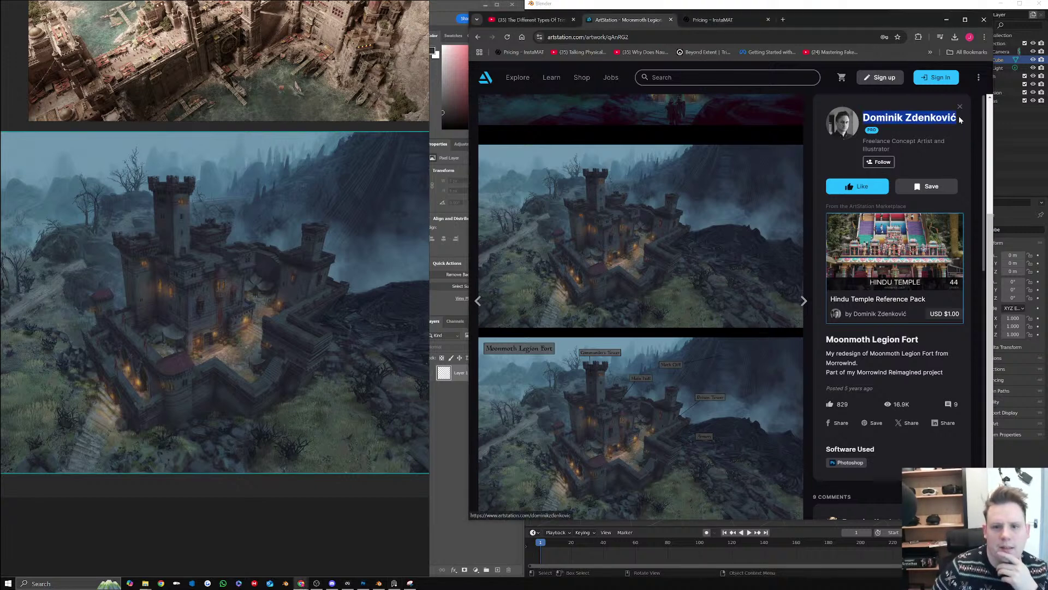
right_click(940, 118)
click(847, 211)
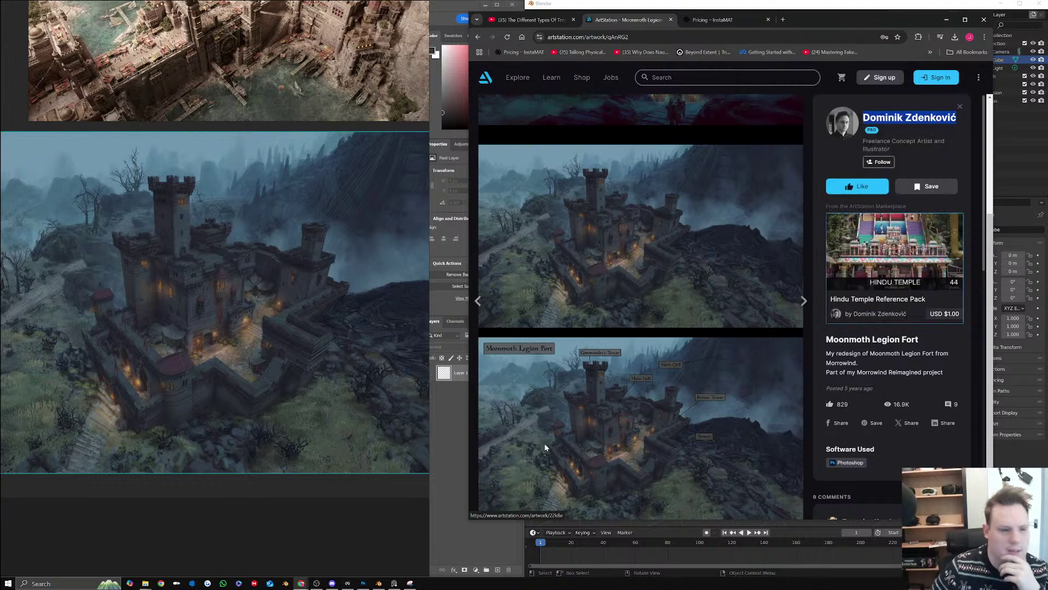
scroll(311, 486, down, 3)
right_click(359, 256)
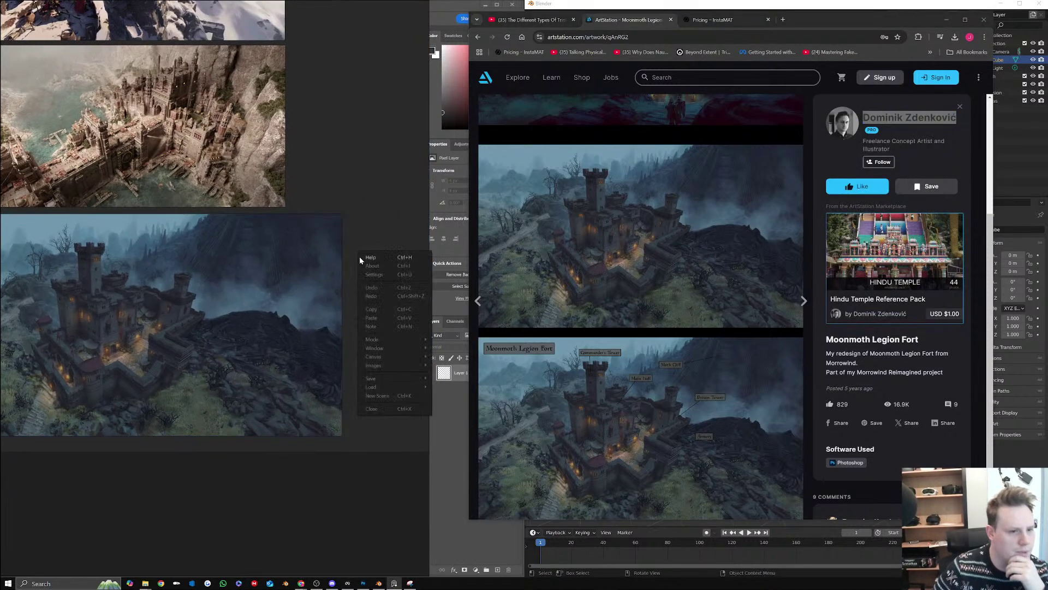
click(376, 326)
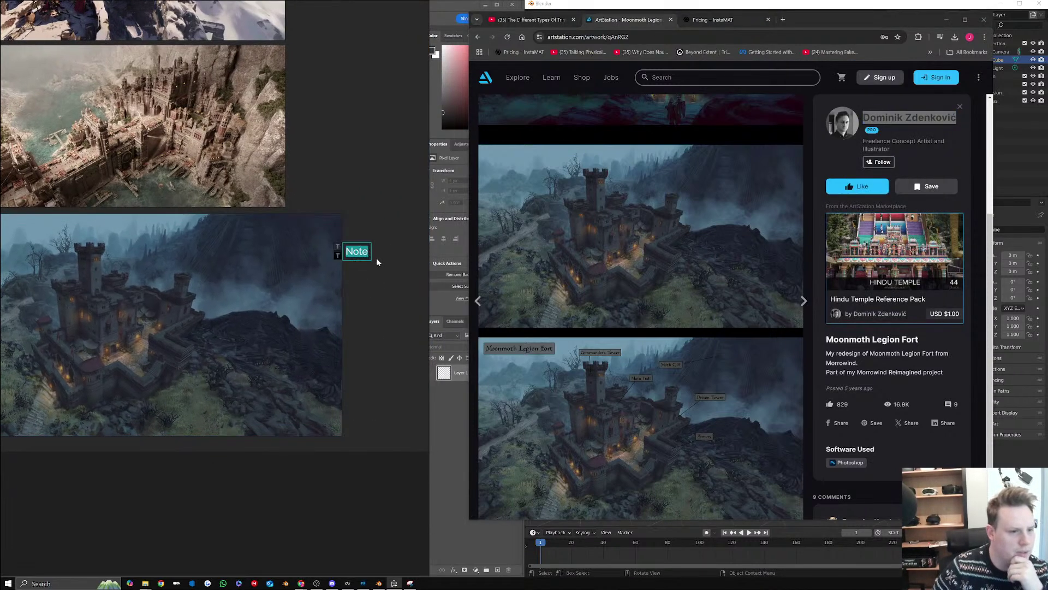
key(ctrl+v)
key(Escape)
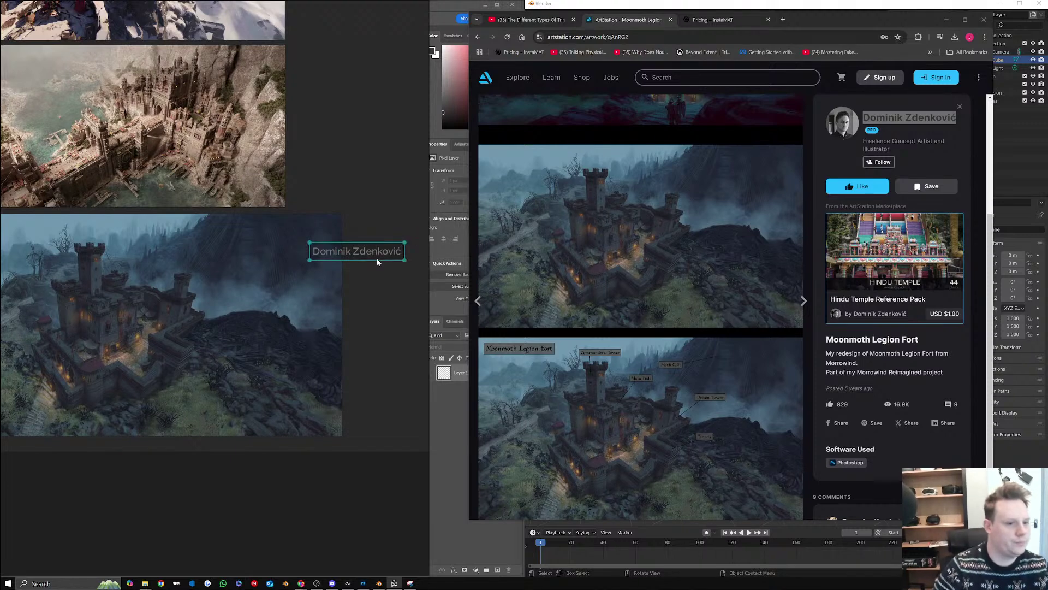
drag(377, 254, 411, 225)
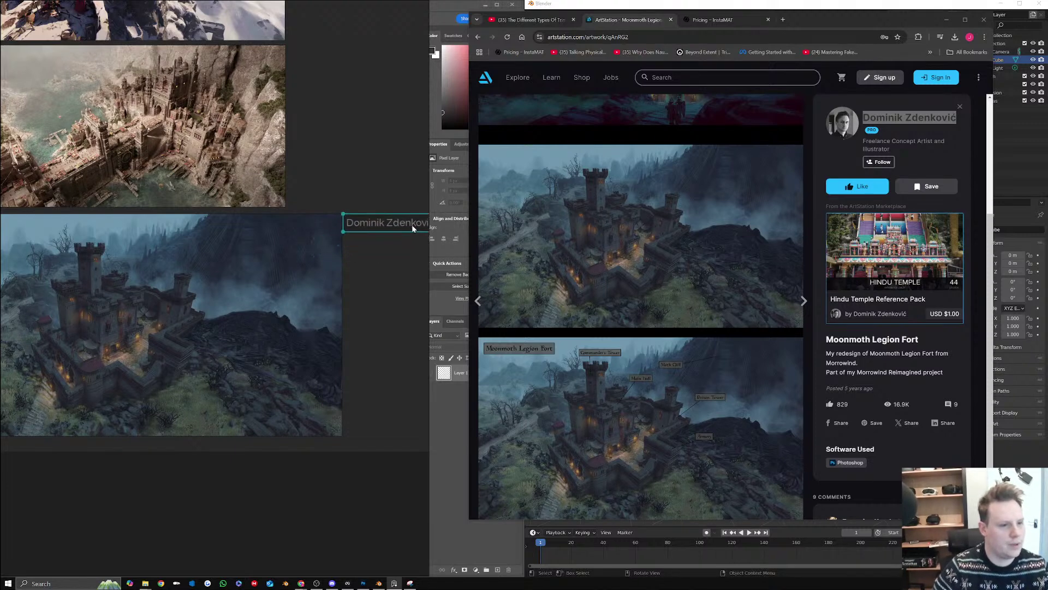
click(398, 258)
Widen the reference board window to fit the artist note, inspect the fort up close, and move the window clear of the Photoshop canvas
middle_drag(208, 307, 272, 307)
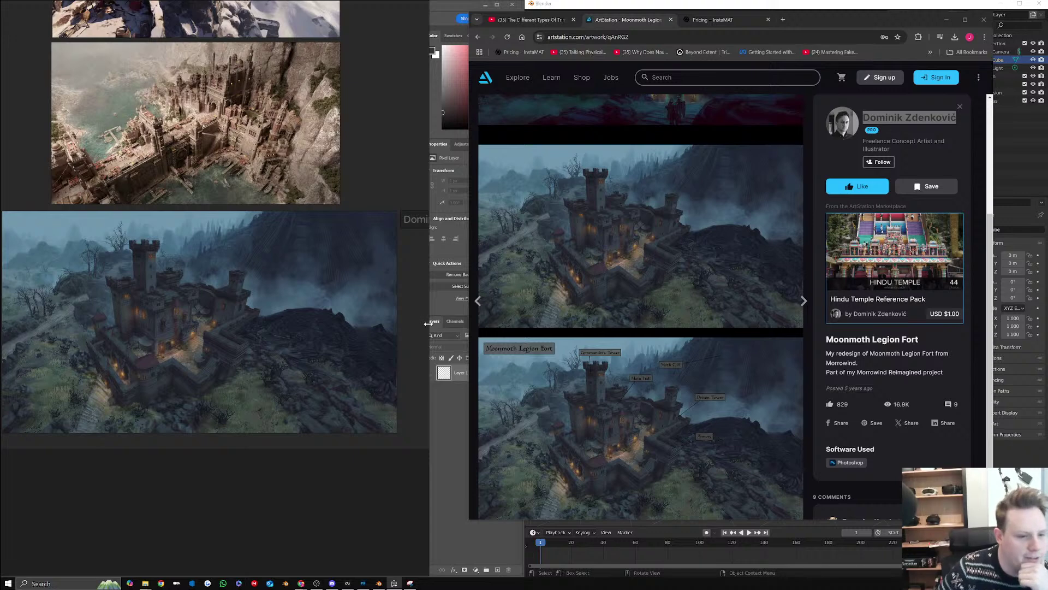
drag(428, 324, 508, 323)
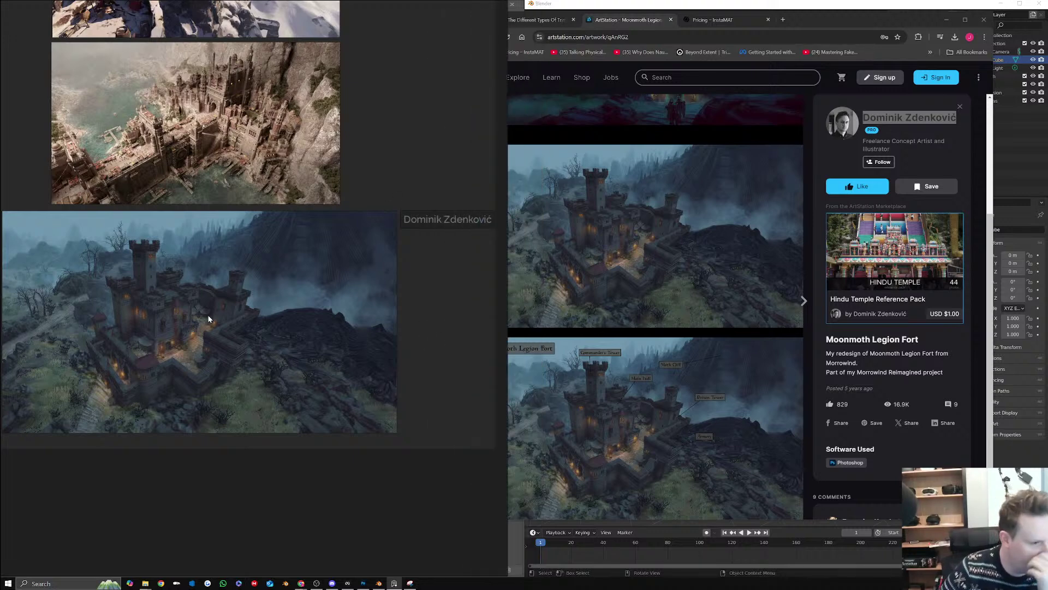
scroll(159, 308, up, 3)
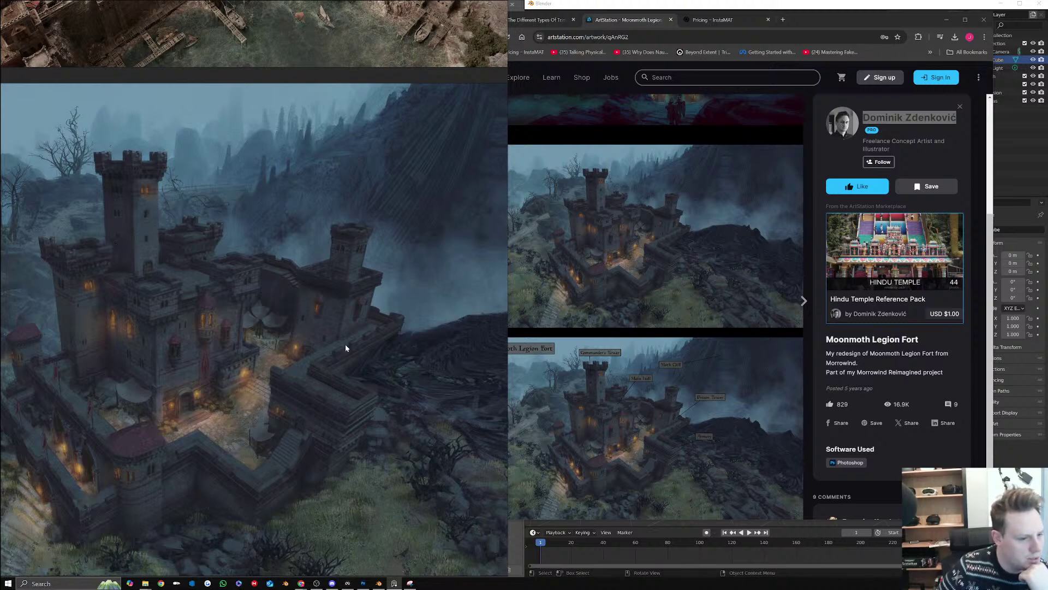
right_drag(271, 248, 1047, 218)
Start saving the unlabelled aerial Moonmoth Legion Fort image from the artwork page to disk
scroll(377, 220, down, 1)
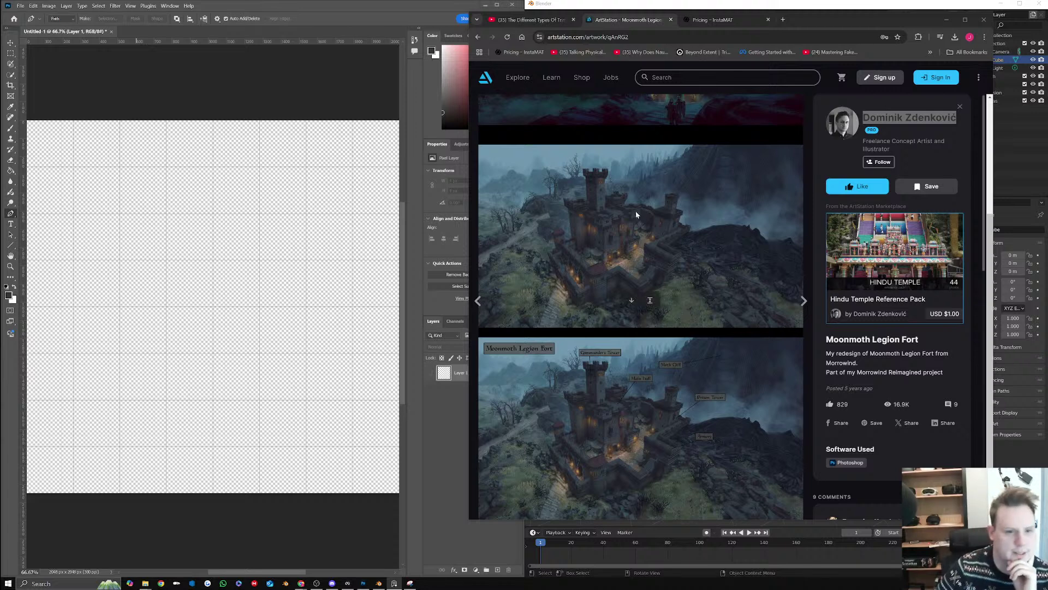
scroll(661, 417, up, 3)
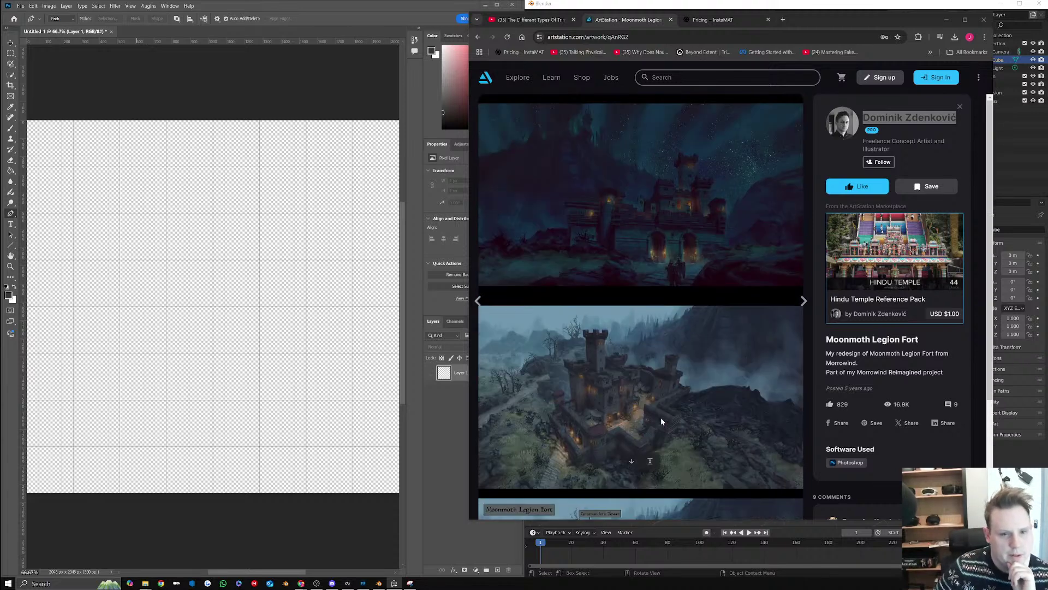
scroll(660, 417, down, 3)
right_click(619, 235)
scroll(704, 189, up, 2)
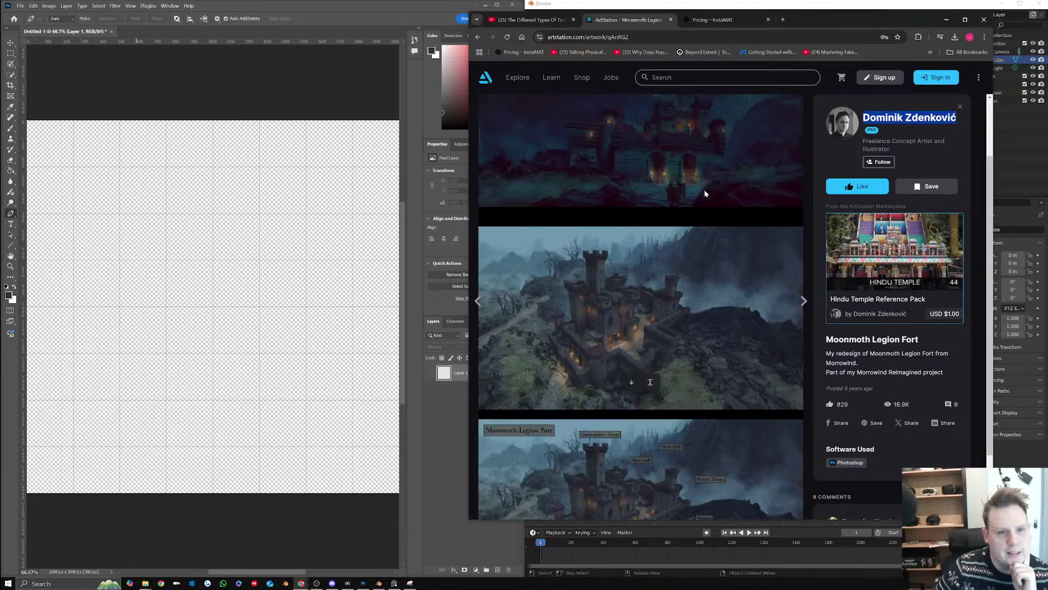
scroll(640, 224, down, 2)
right_click(623, 186)
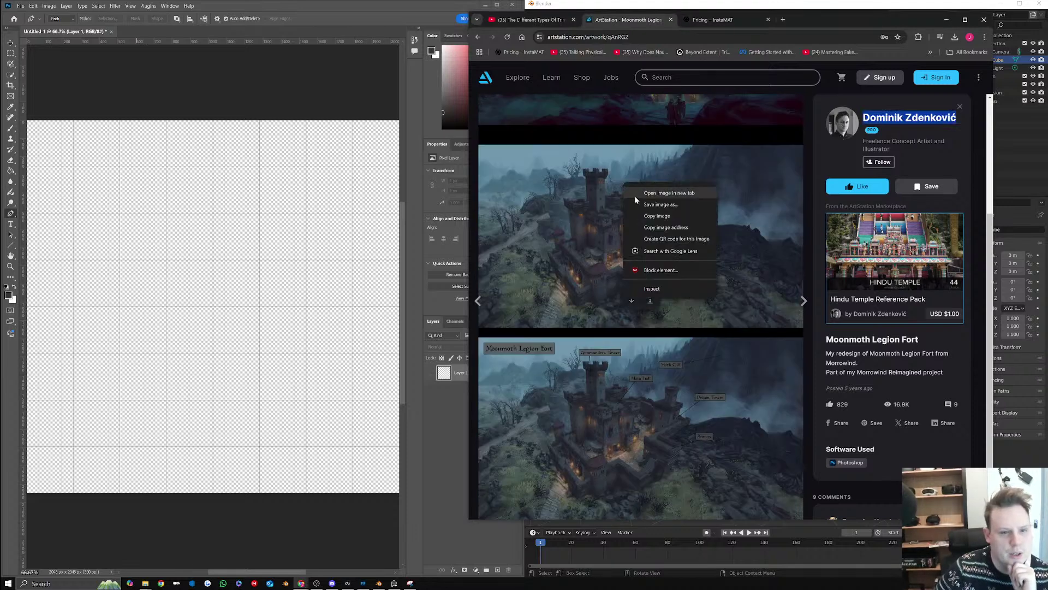
click(677, 203)
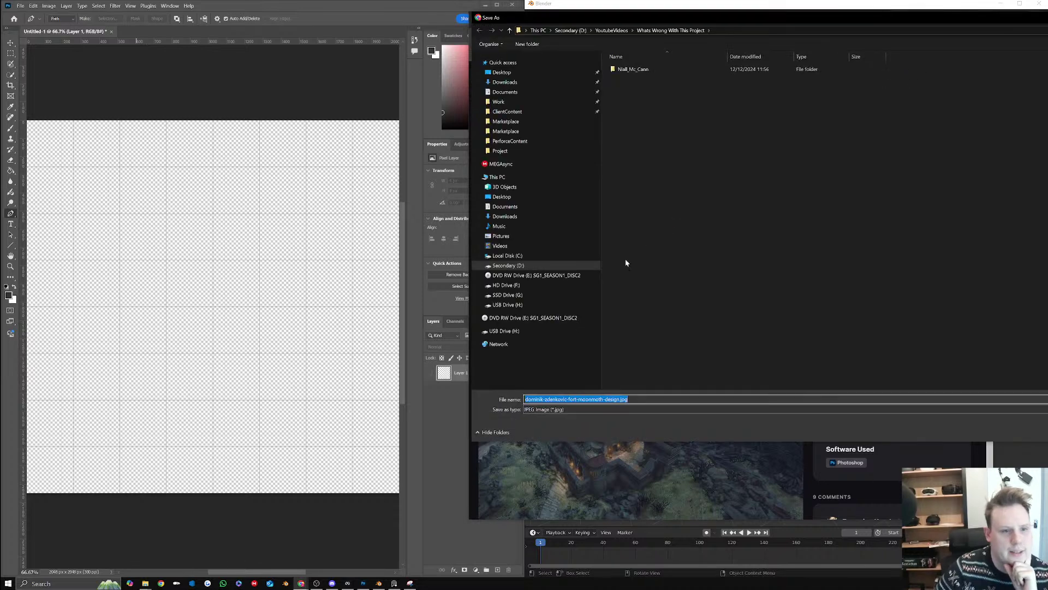
Create a folder named ModularCastle in the Work folder on the Secondary (D:) drive and open it
click(528, 265)
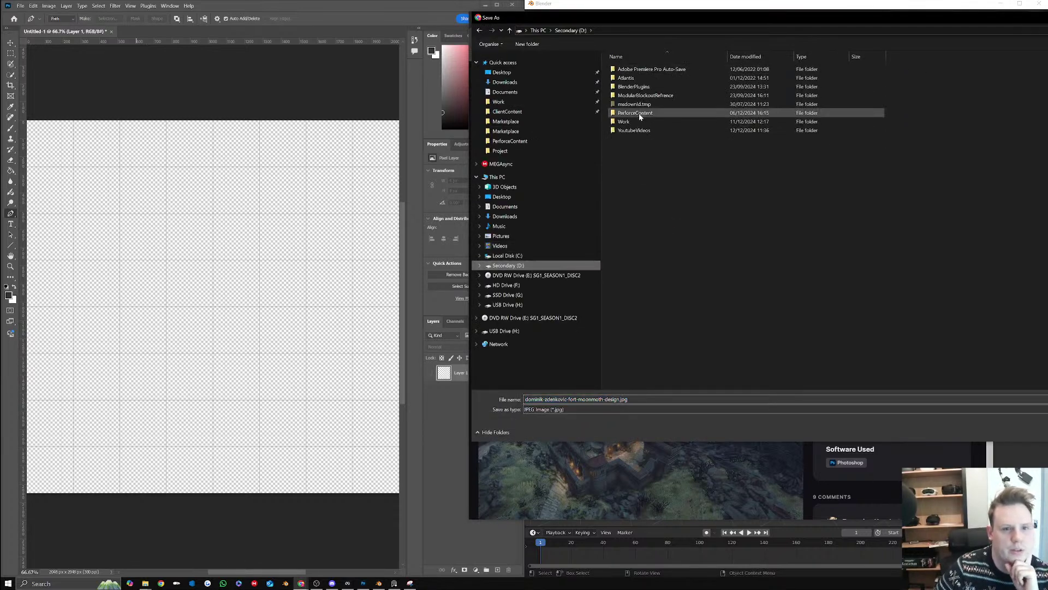
double_click(655, 121)
right_click(726, 256)
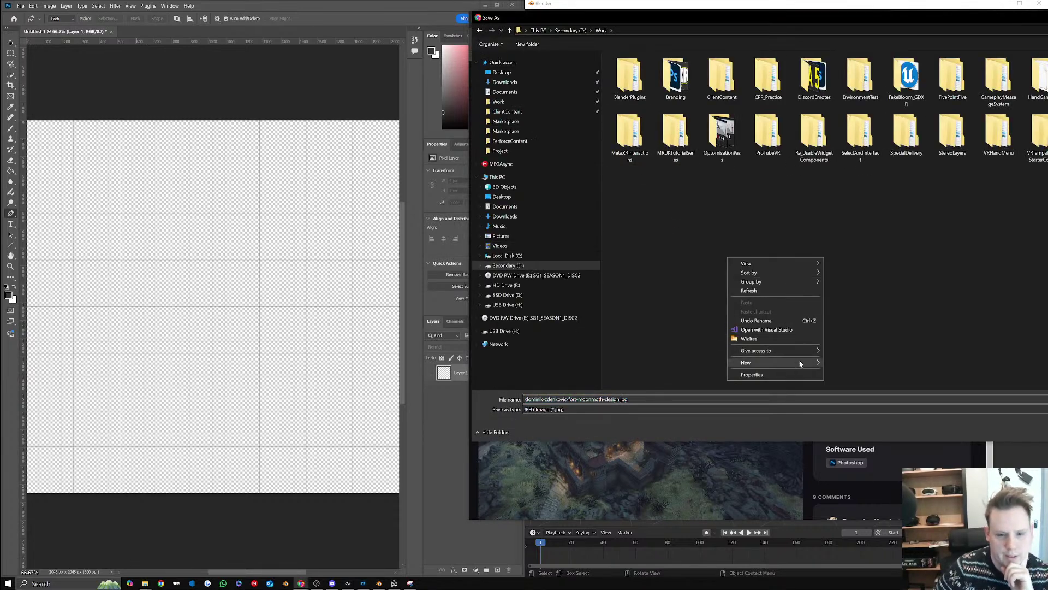
mouse_move(794, 363)
click(849, 361)
text(Mod)
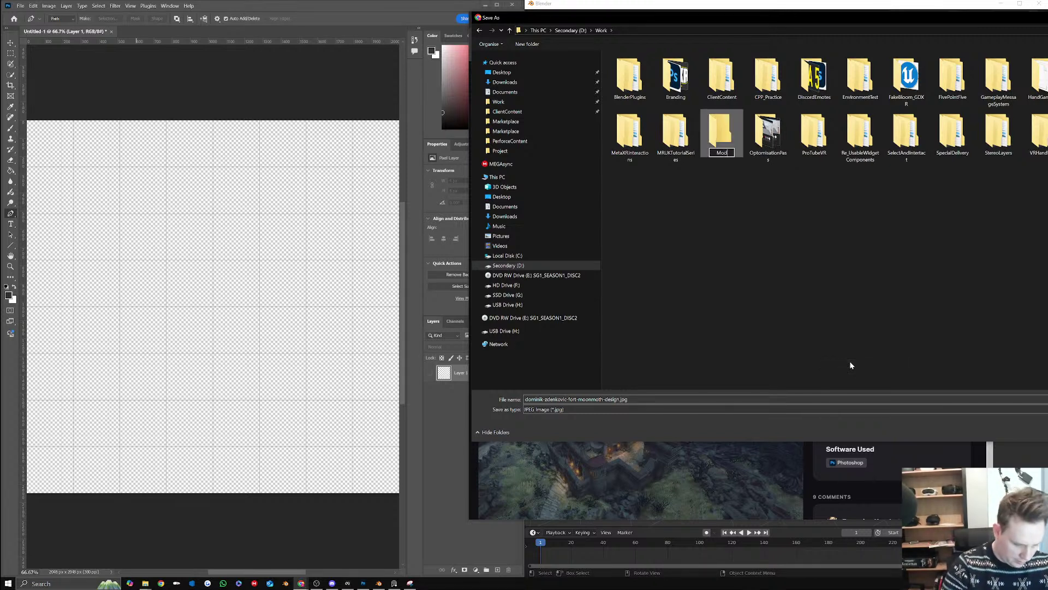
text(ularCastleBreakd)
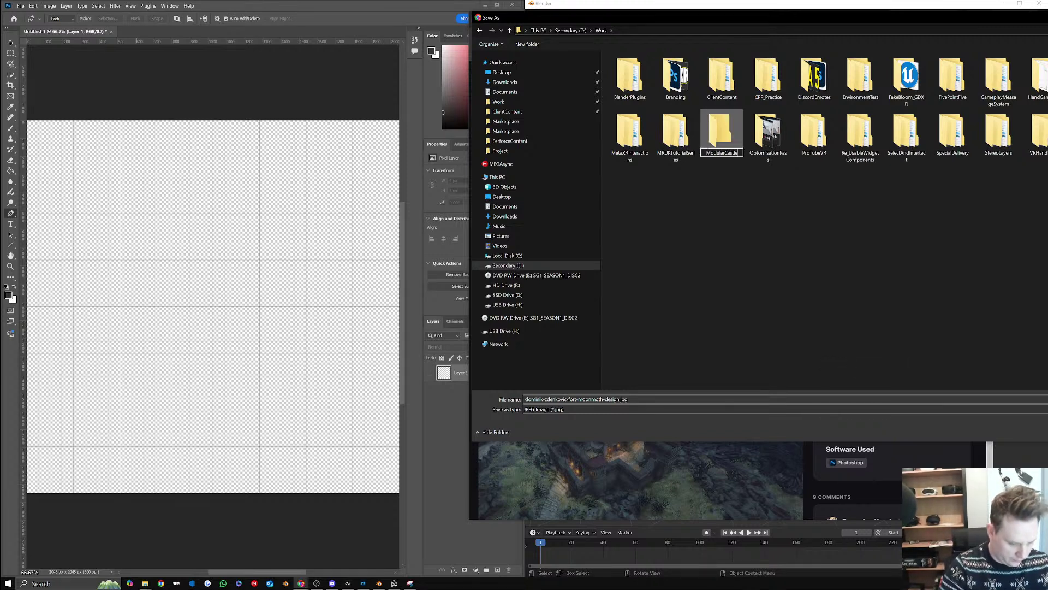
key(BackSpace)
key(BackSpace)
key(BackSpace)
key(BackSpace)
key(BackSpace)
key(BackSpace)
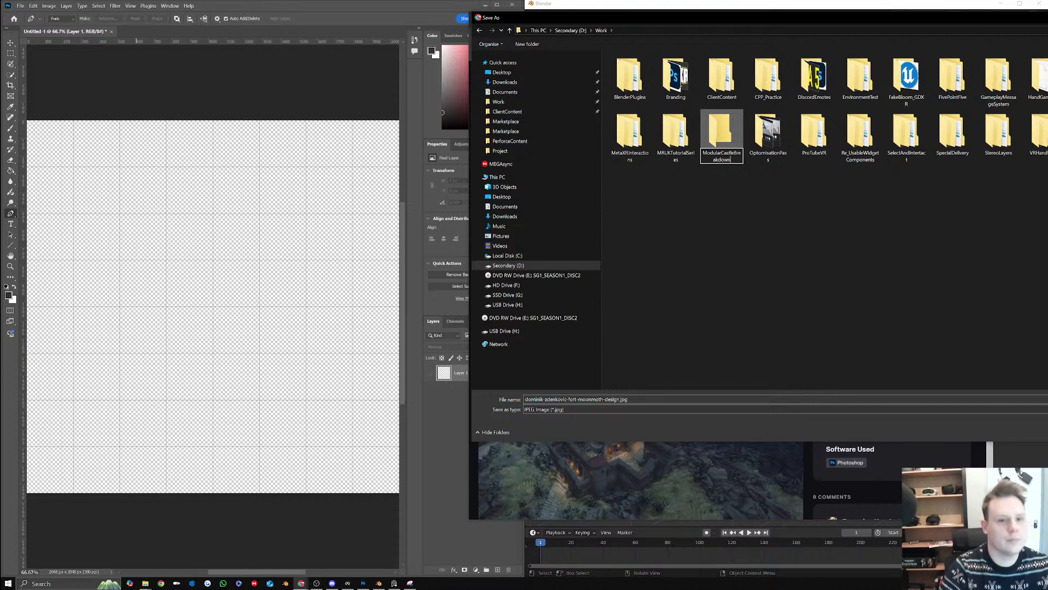
key(Return)
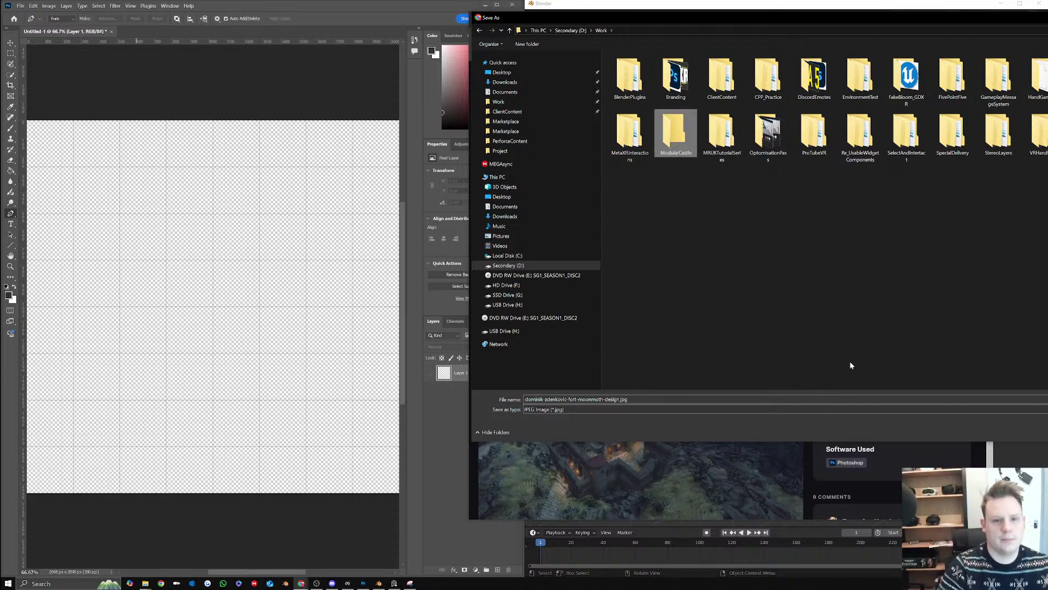
key(Return)
Create a RefrenceMaterial folder inside ModularCastle and save the fort image there as a JPEG under its suggested name
right_click(682, 86)
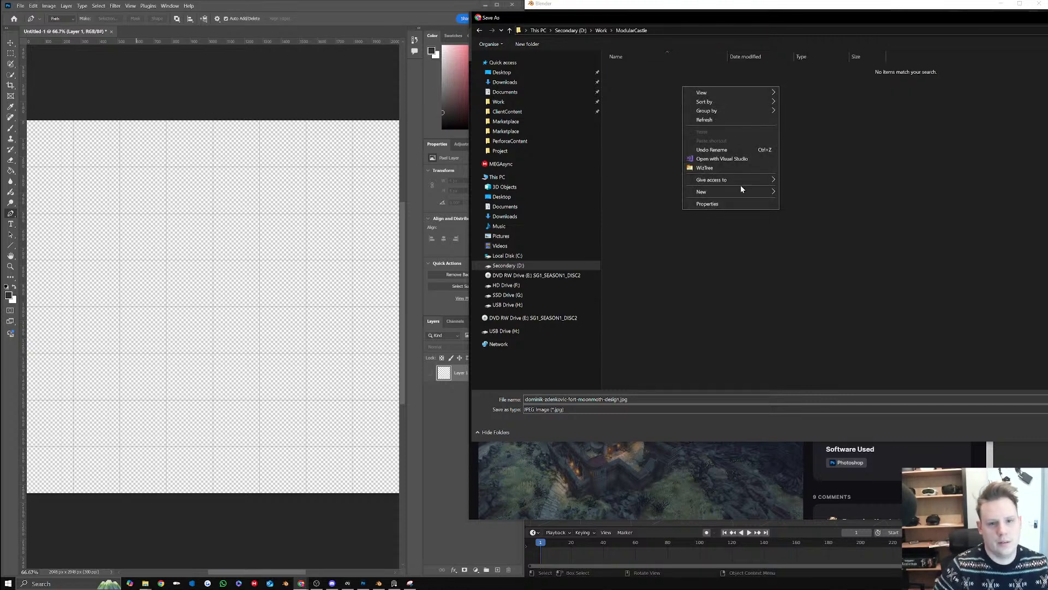
mouse_move(767, 192)
click(798, 192)
text(Ref)
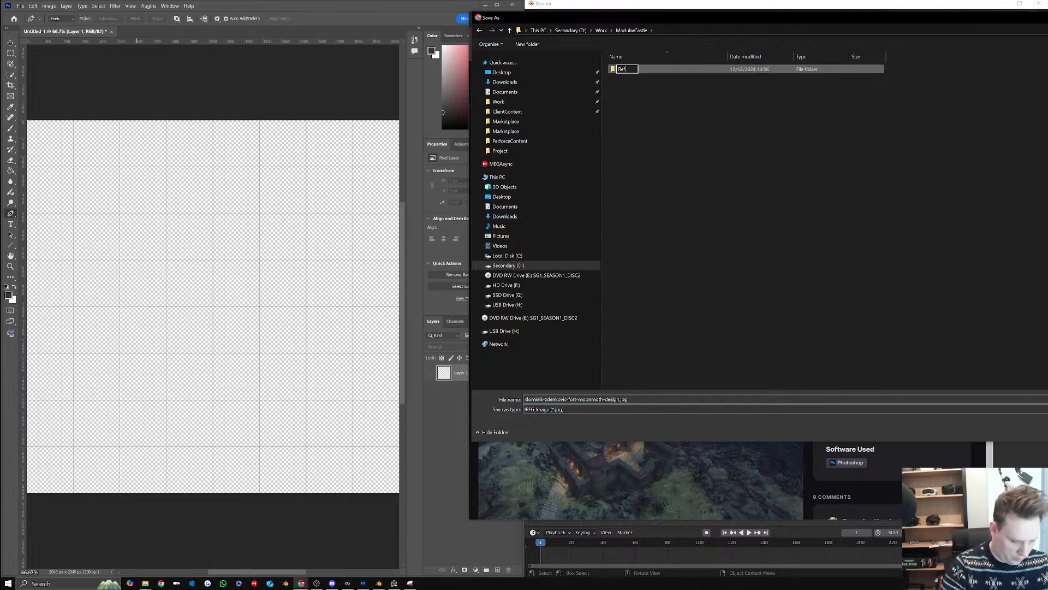
text(renceMaterial)
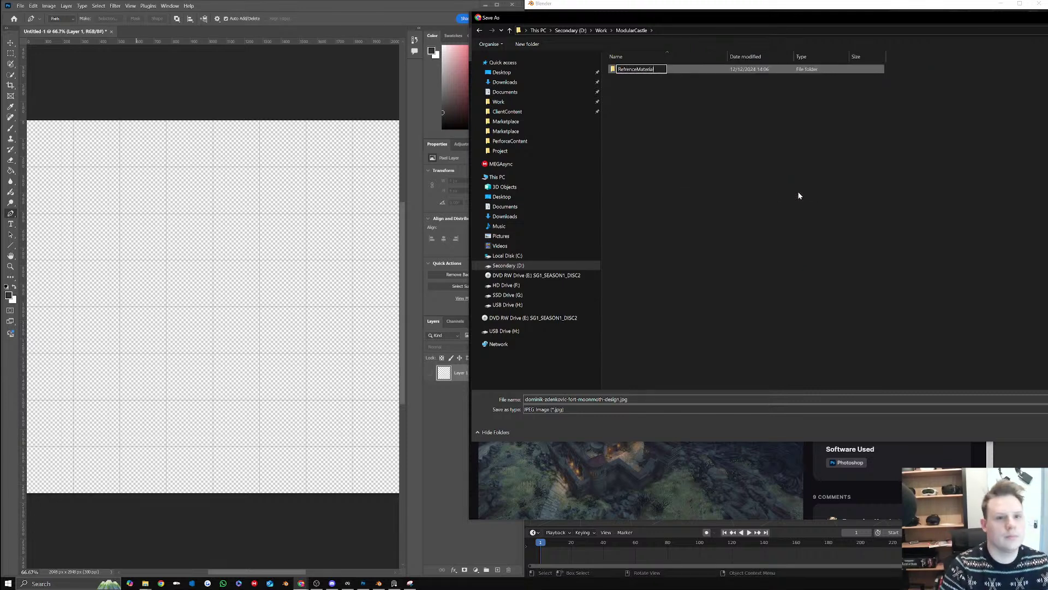
key(Return)
key(Return)
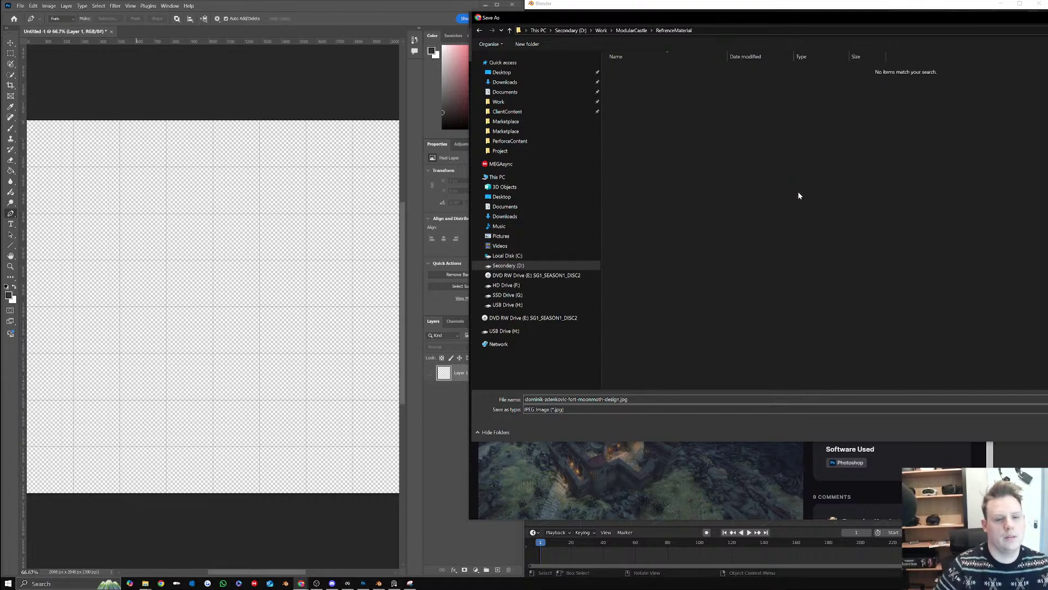
right_click(667, 125)
click(658, 401)
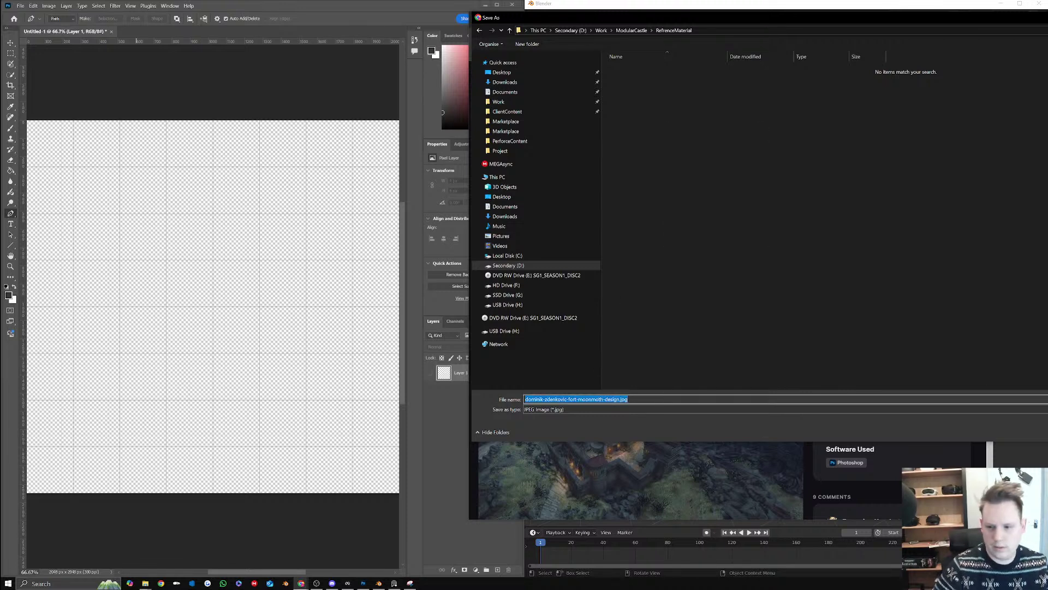
key(Return)
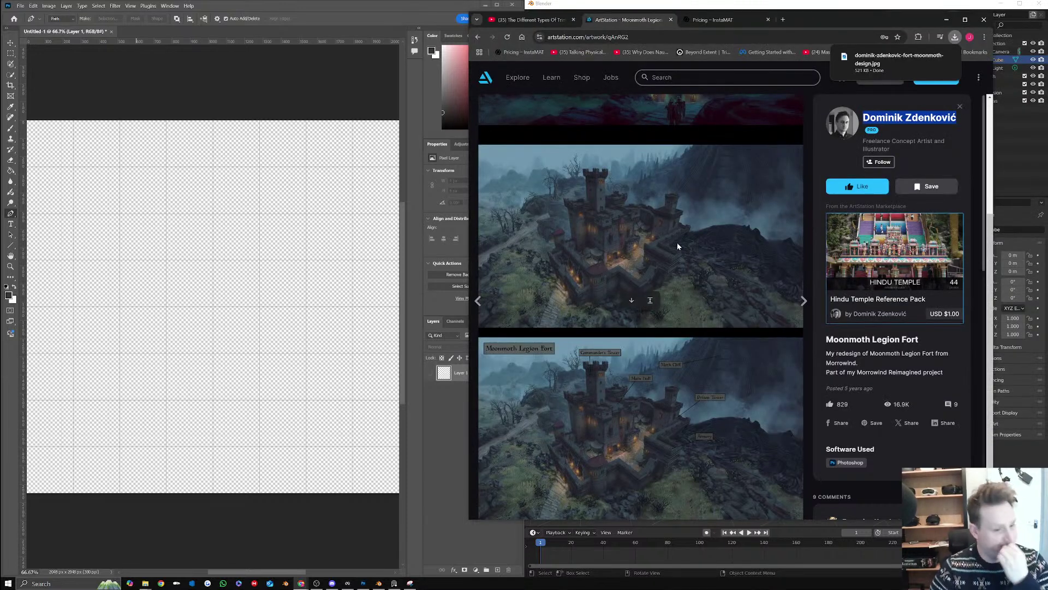
Switch to Photoshop and open the saved fort JPEG from Work > ModularCastle > RefrenceMaterial as a separate document
click(314, 11)
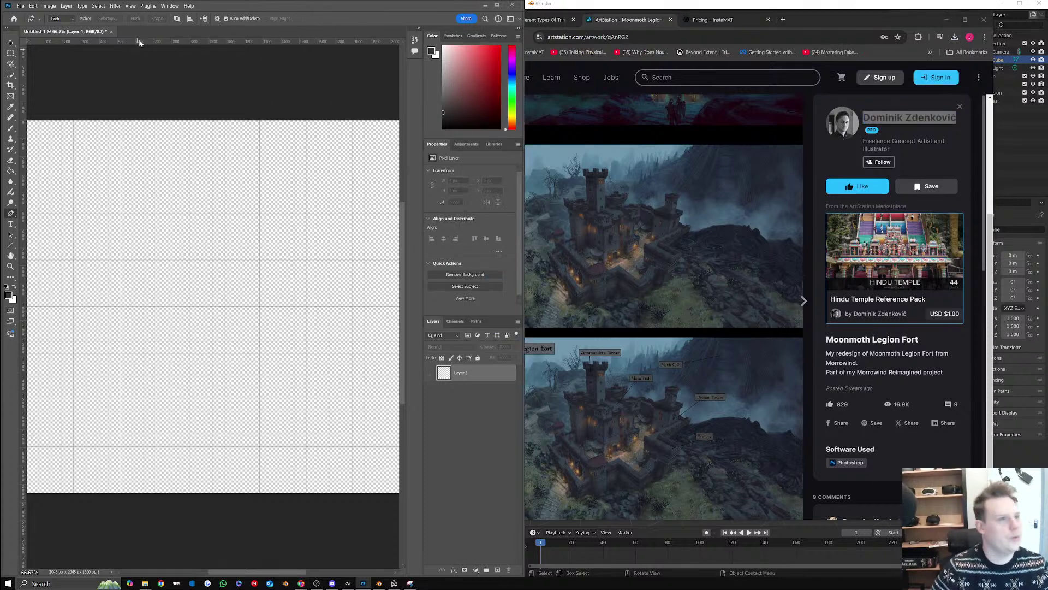
right_click(160, 31)
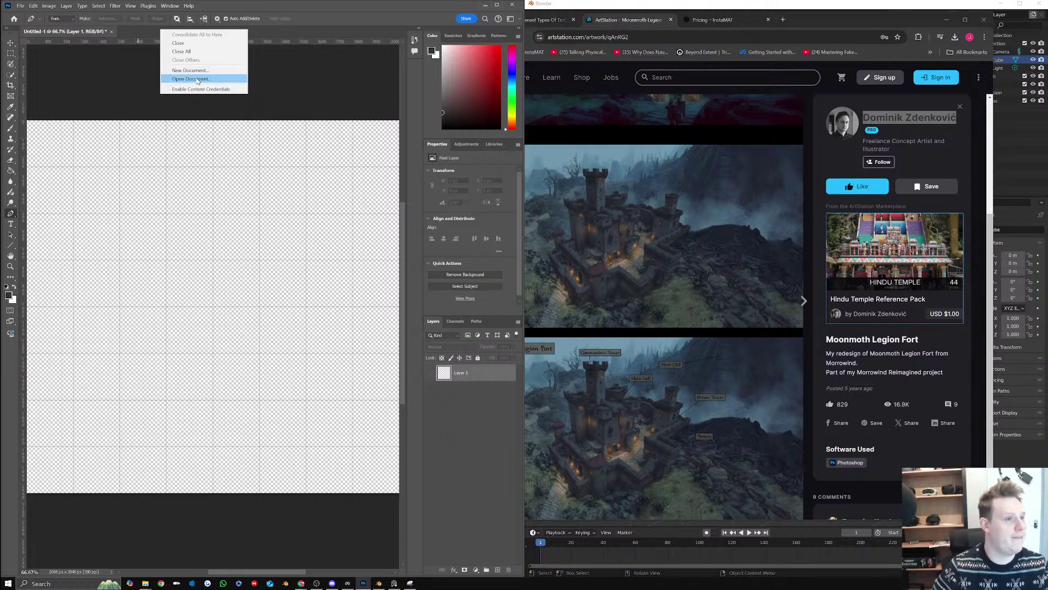
click(206, 79)
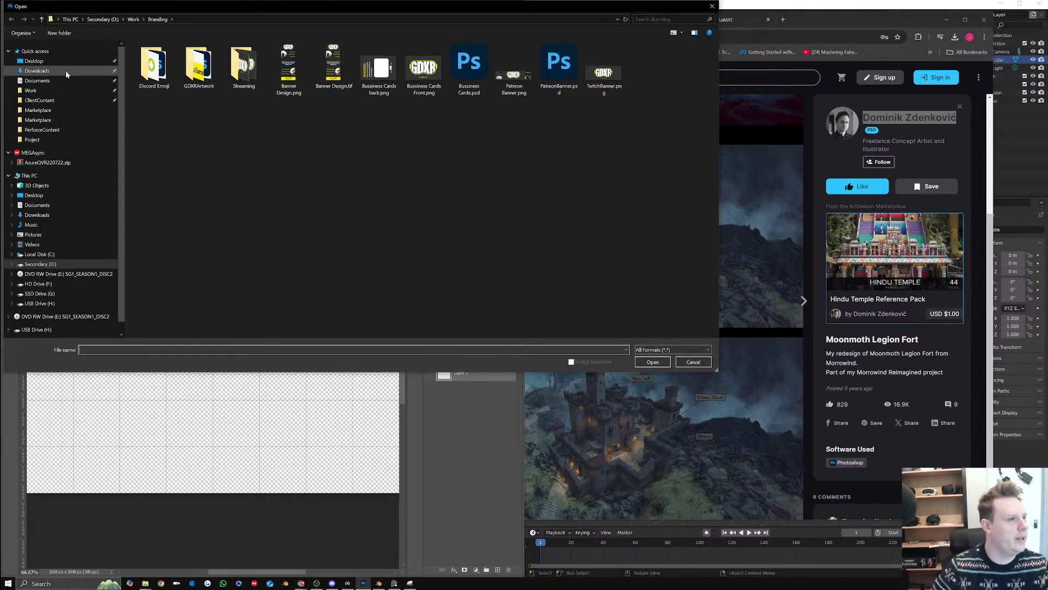
click(36, 71)
click(62, 91)
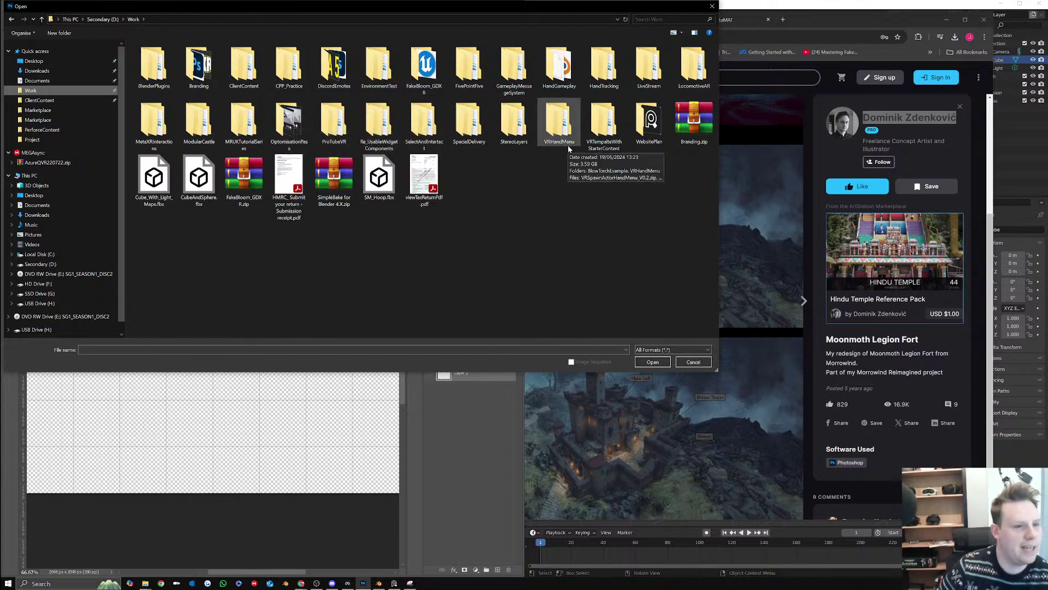
double_click(199, 131)
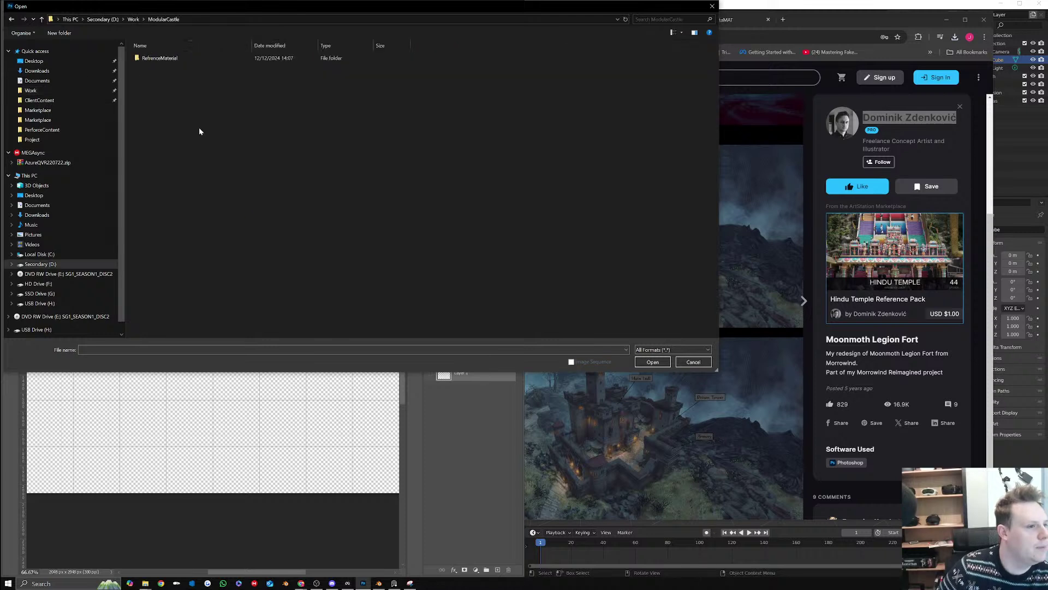
double_click(180, 58)
click(161, 71)
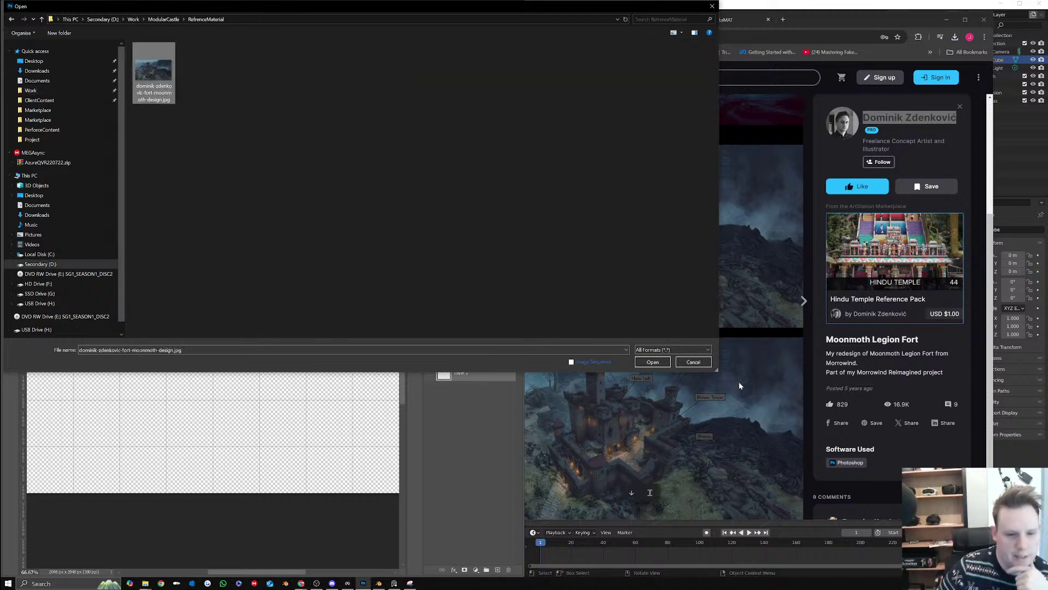
click(653, 362)
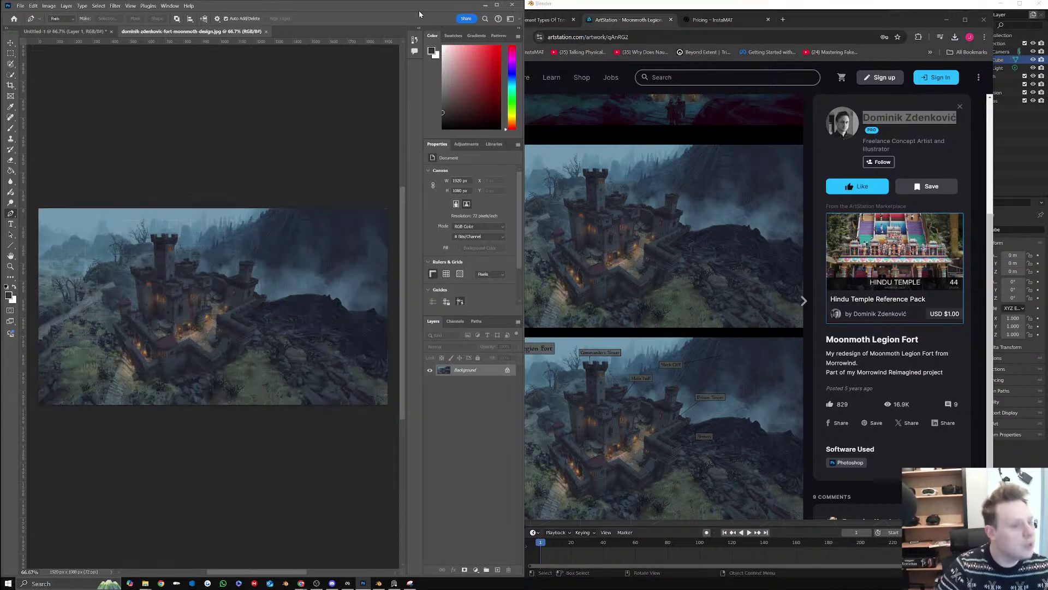
Maximize the Photoshop window, add an empty layer above the fort image, and set up a smaller brush for drawing
click(496, 5)
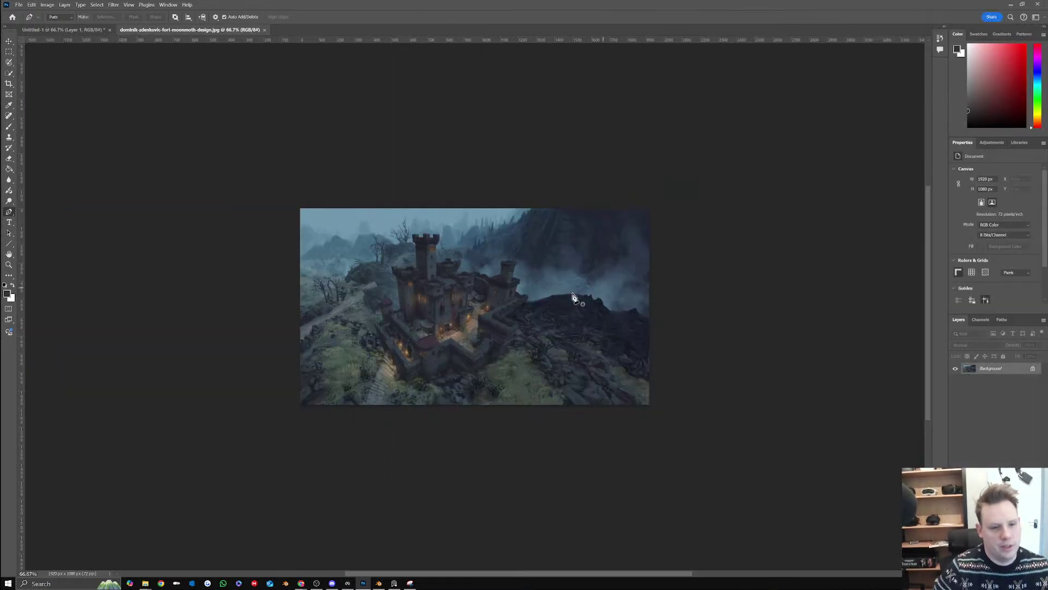
alt+scroll(460, 297, up, 9)
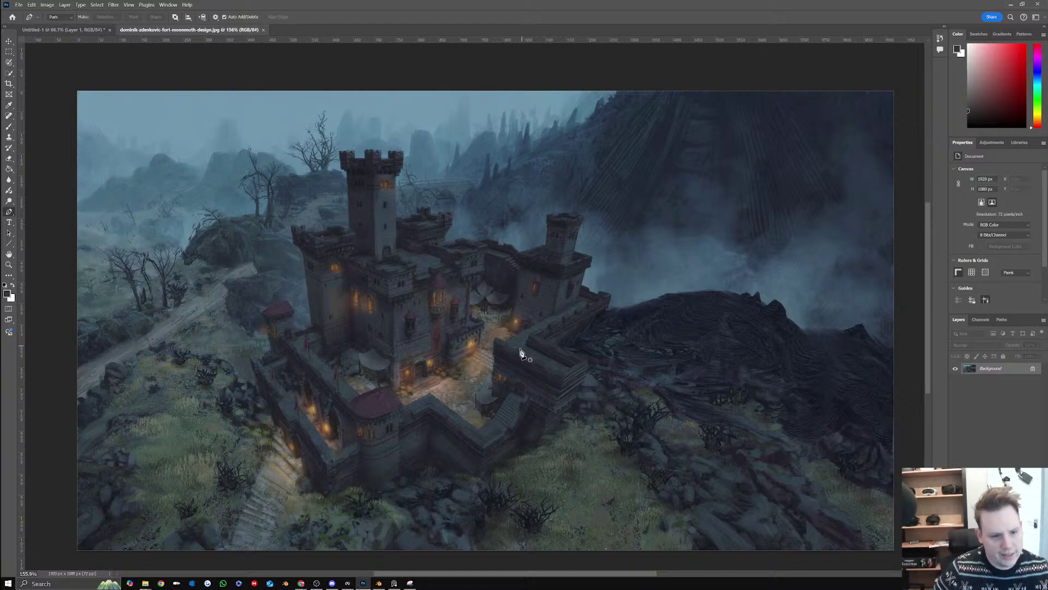
click(9, 126)
click(1024, 573)
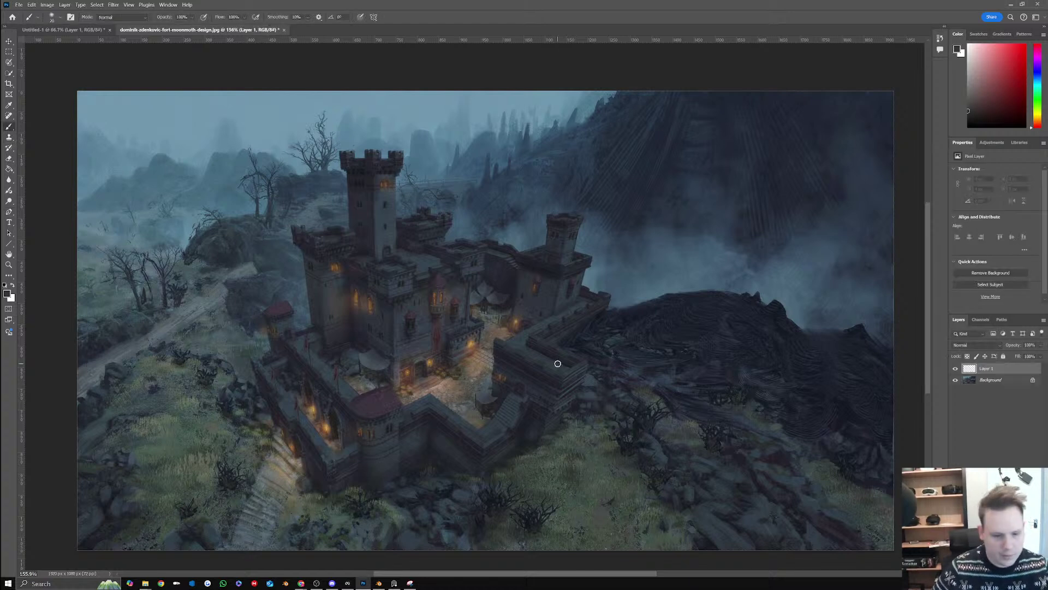
key(bracketleft)
key(bracketleft)
key(bracketleft)
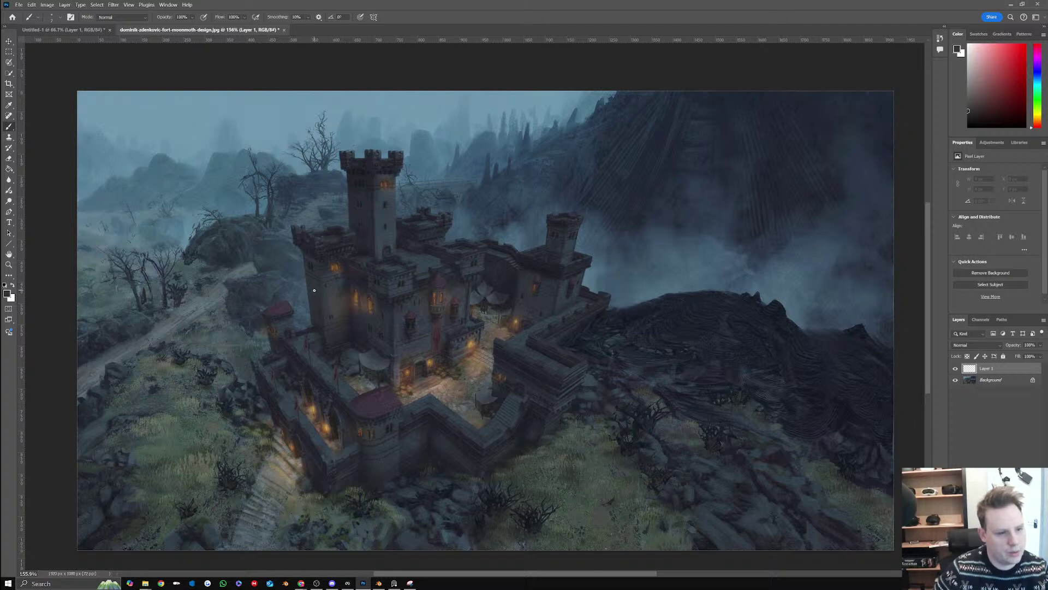
Set the foreground color to bright yellow for brushing over the fort's main keep
alt+scroll(304, 283, up, 3)
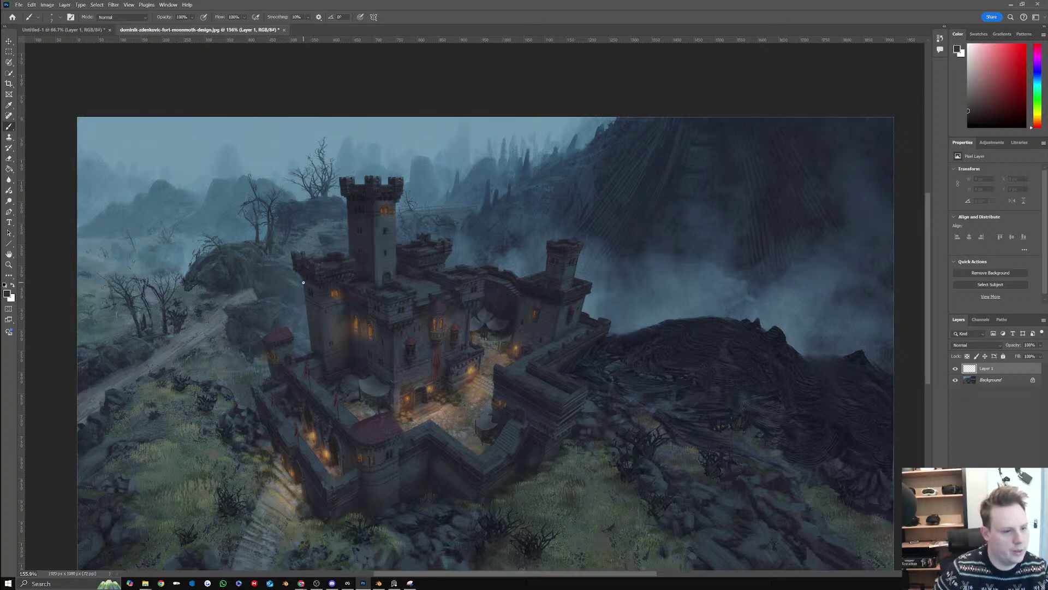
alt+scroll(342, 333, up, 2)
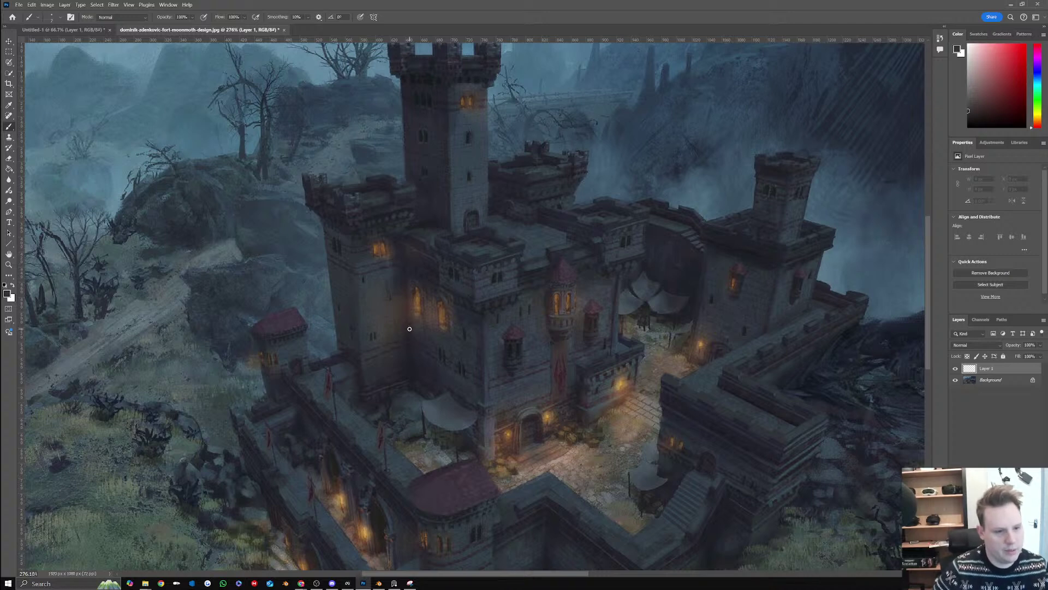
click(410, 328)
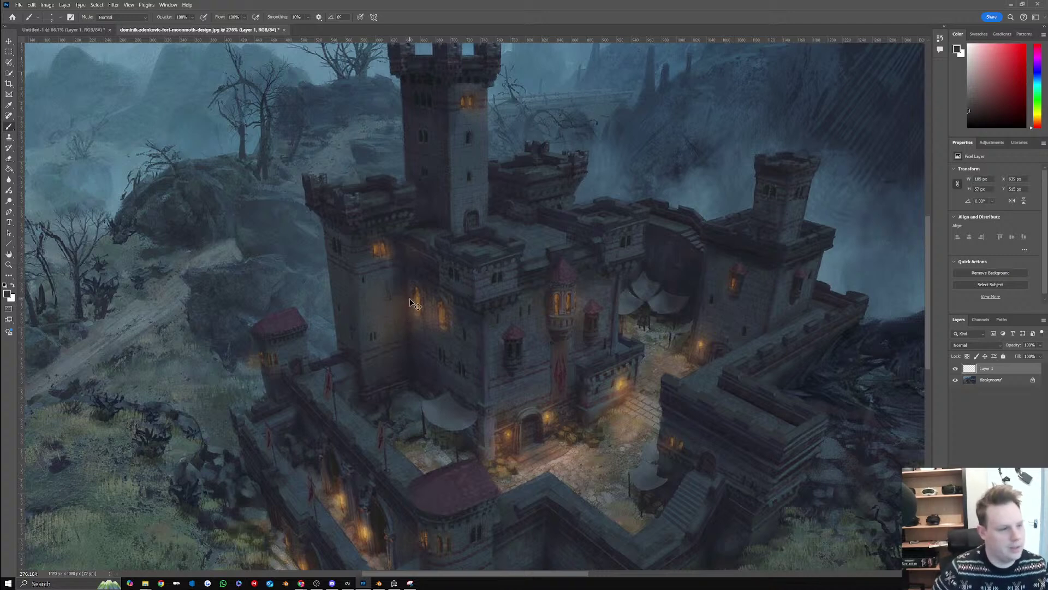
drag(480, 194, 520, 140)
drag(531, 222, 532, 239)
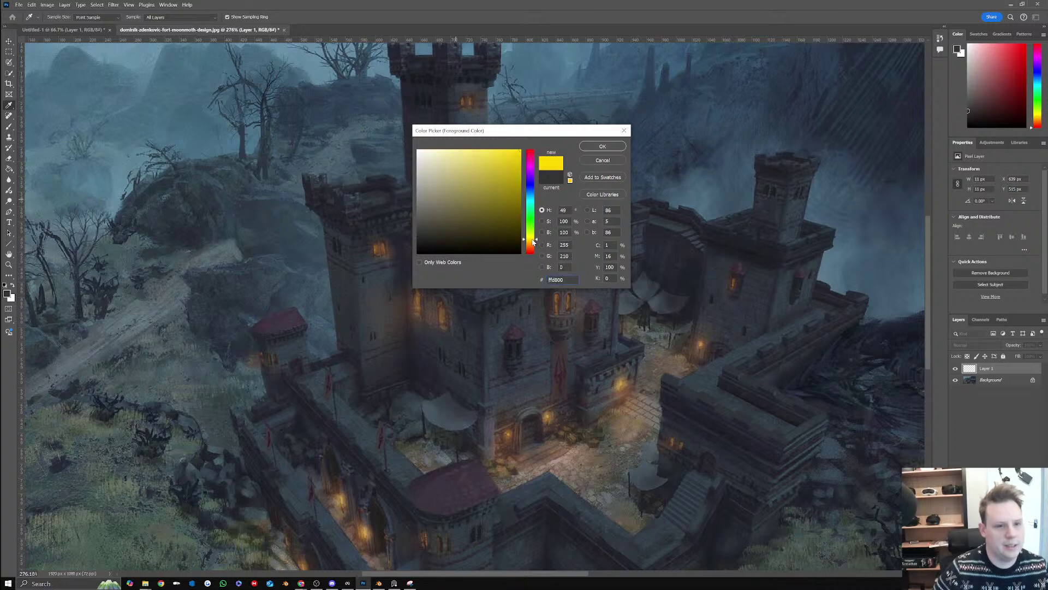
click(602, 146)
key(b)
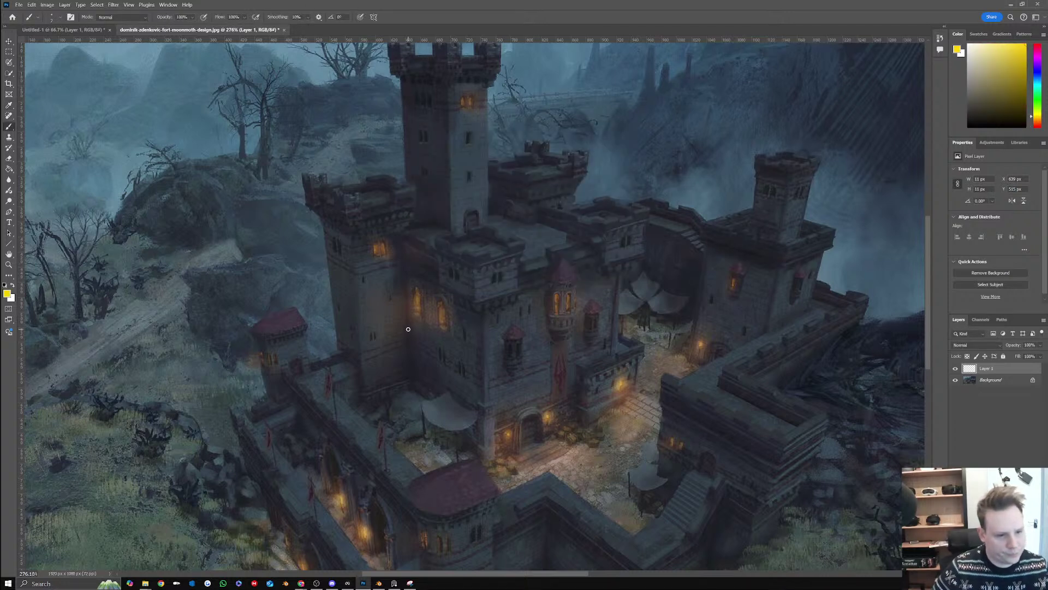
Outline the keep's side wall around the lit arched windows with straight yellow lines and divide it into three upright panels
shift+click(483, 362)
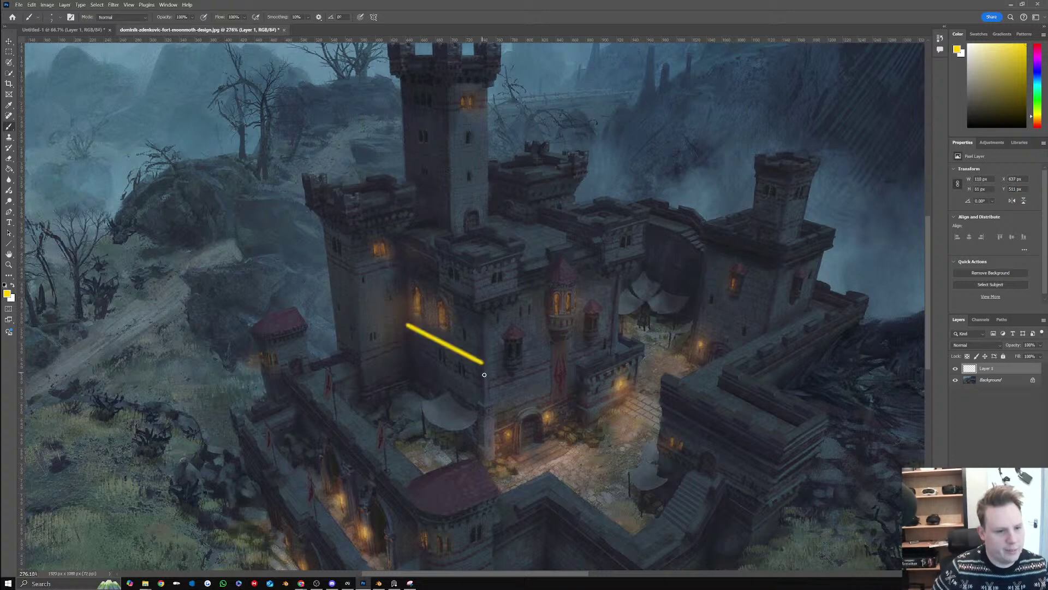
shift+click(481, 302)
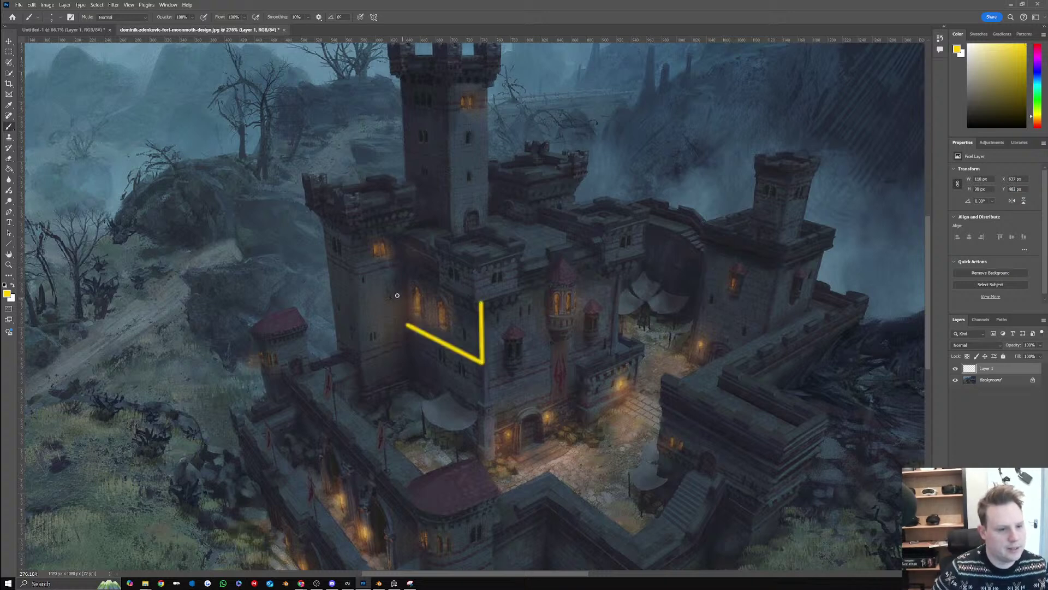
shift+click(404, 267)
shift+click(408, 324)
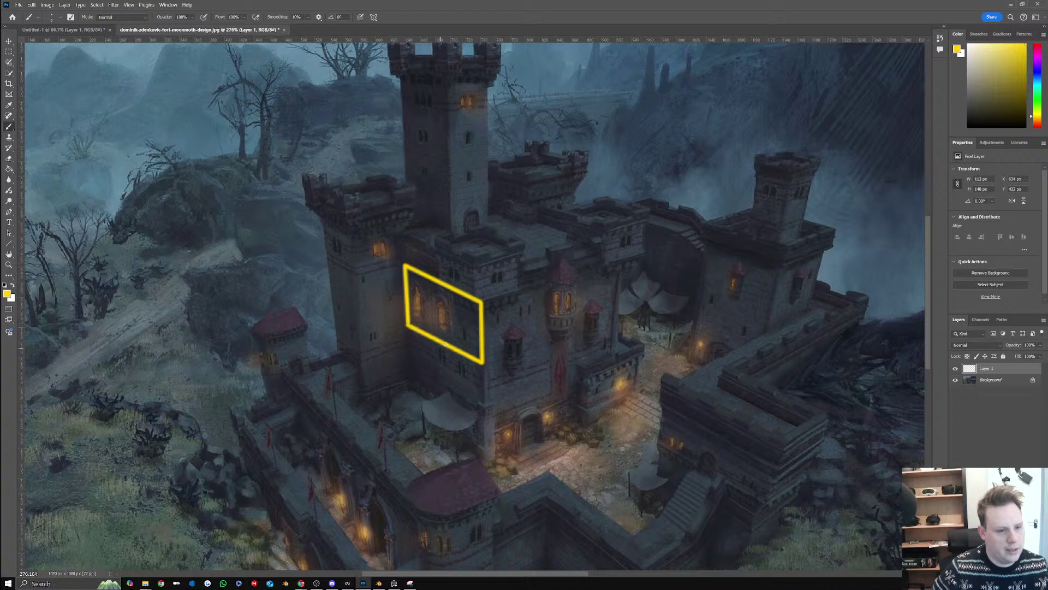
shift+click(429, 335)
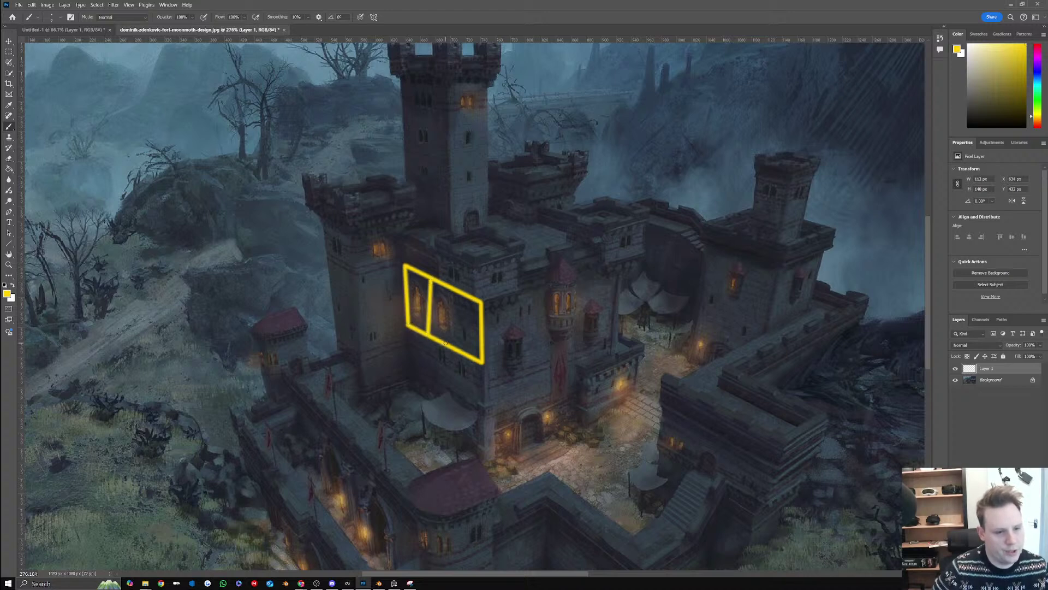
click(456, 289)
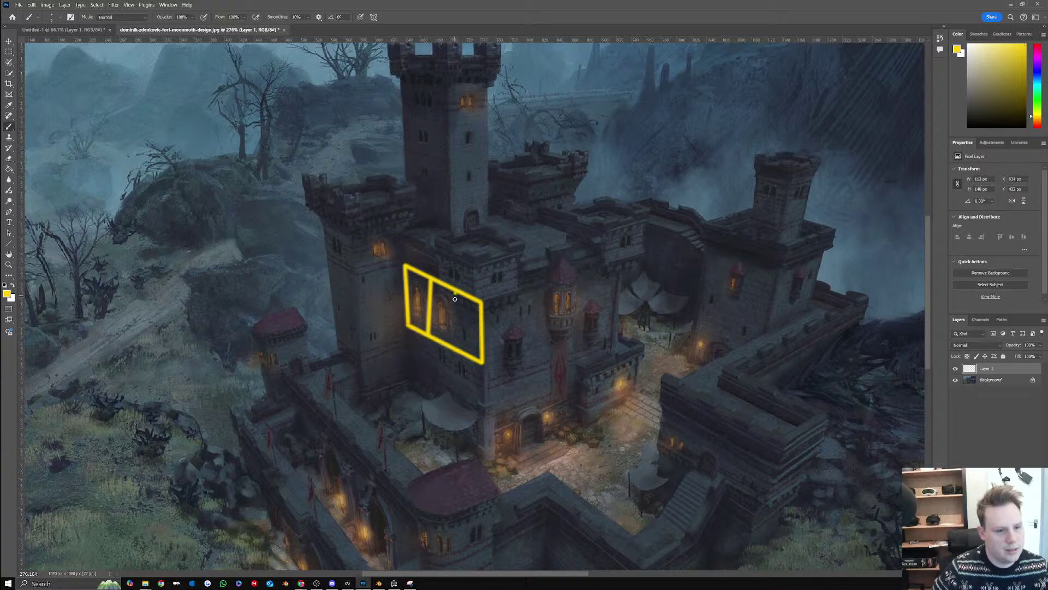
shift+click(454, 350)
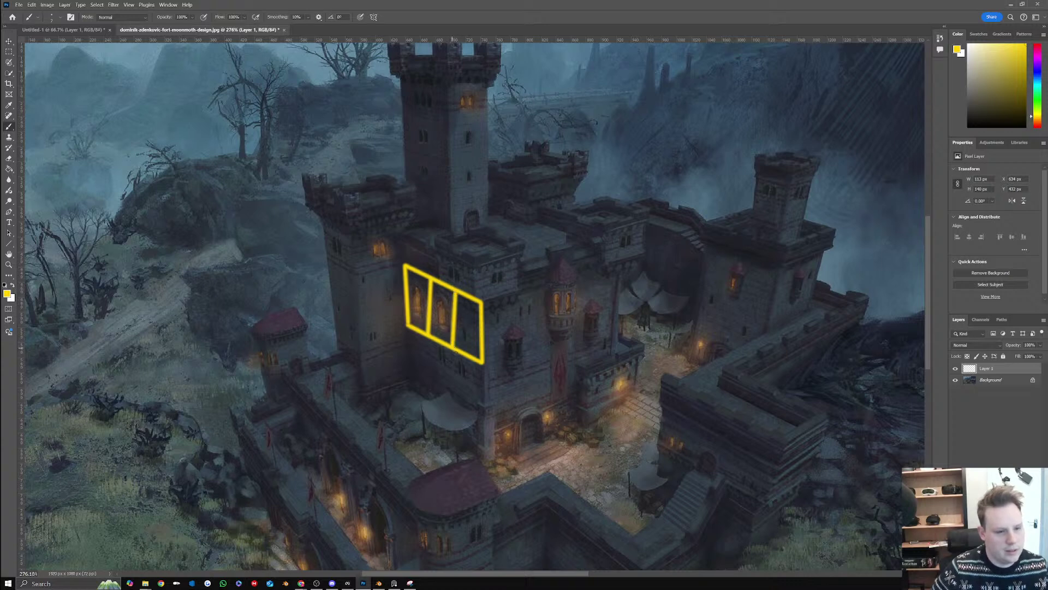
Draw a second row of three panels on the keep's side wall directly beneath the arched-window row
shift+click(452, 388)
shift+click(481, 405)
shift+click(480, 363)
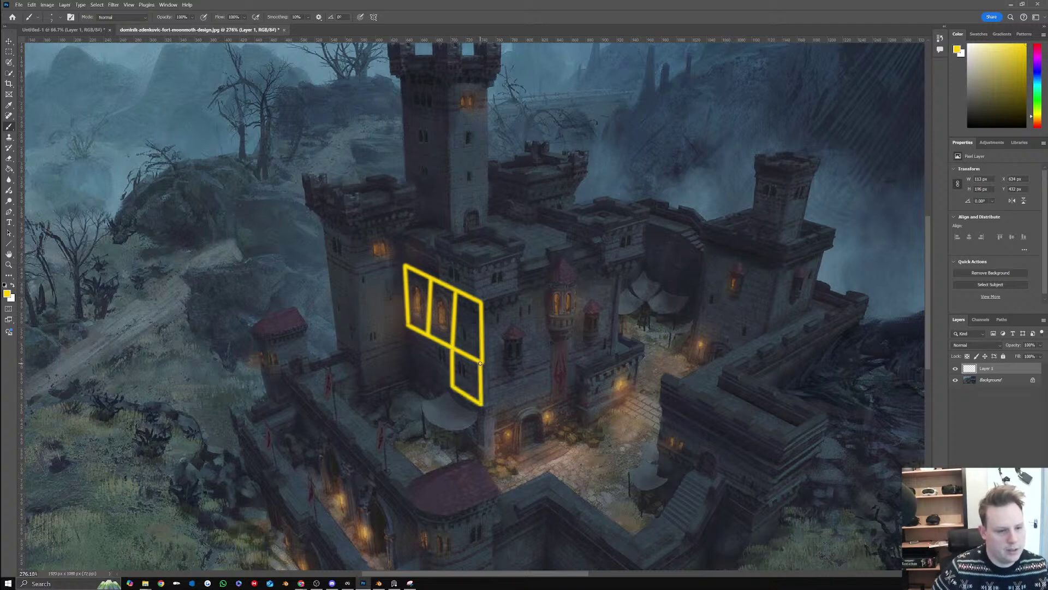
shift+click(426, 379)
shift+click(427, 337)
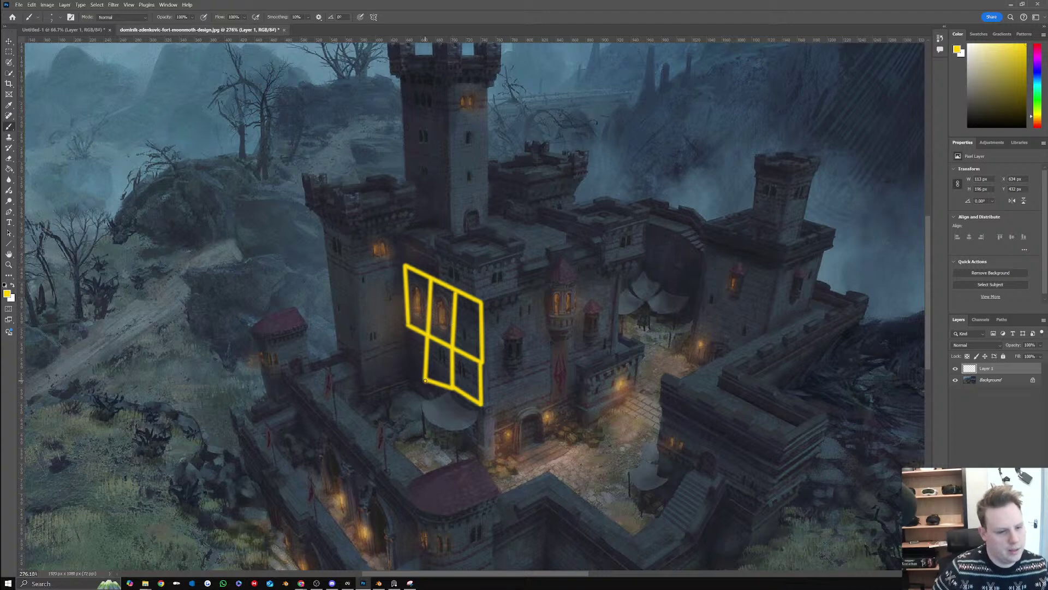
drag(410, 365, 425, 380)
drag(410, 328, 411, 366)
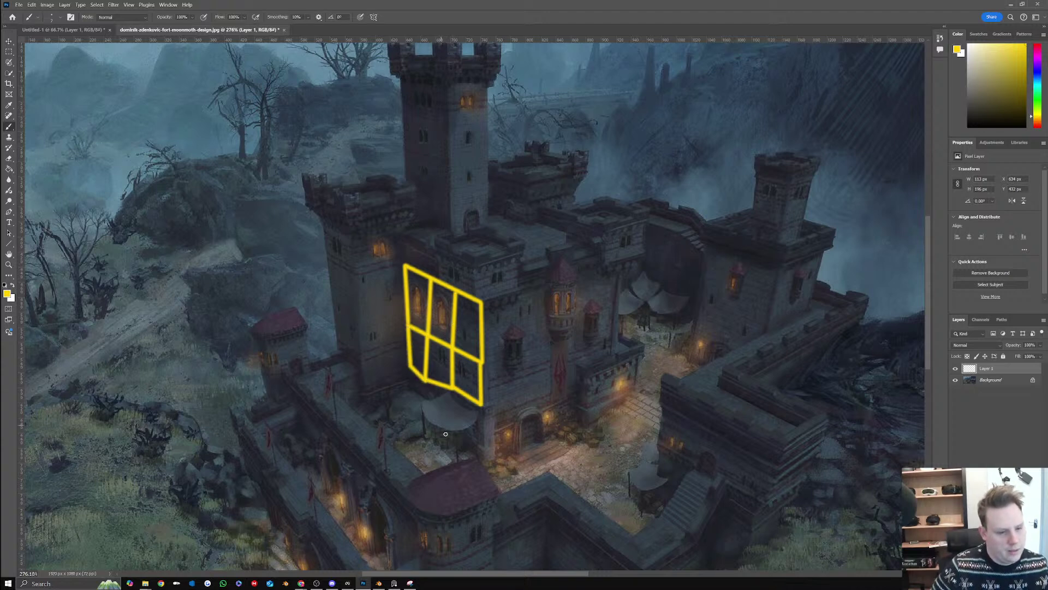
Add a third row of three panels at the base of the keep's side wall, over the white awning
drag(481, 405, 479, 451)
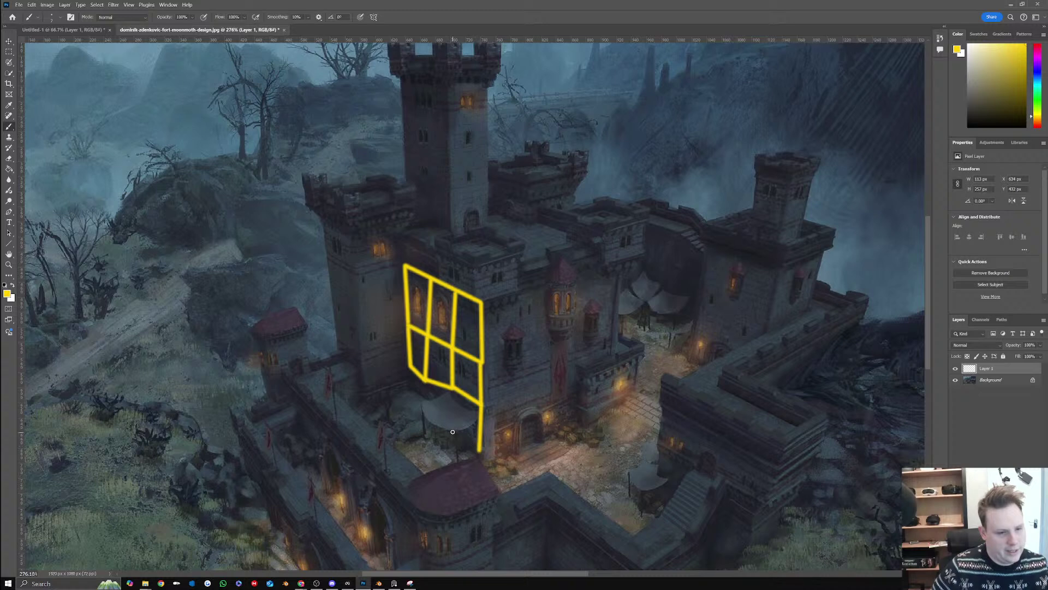
shift+click(409, 401)
shift+click(407, 372)
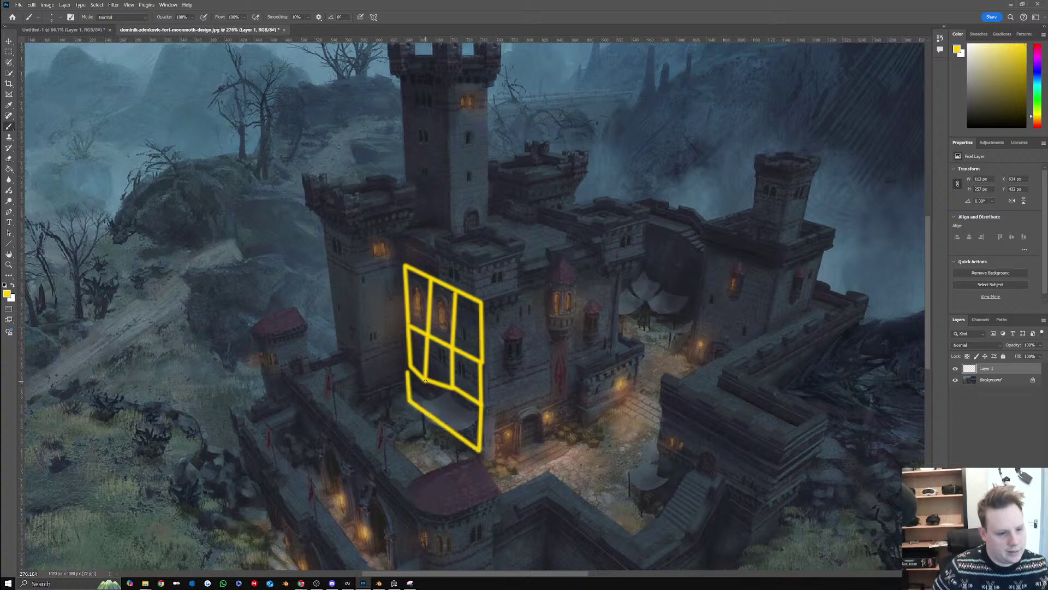
click(453, 389)
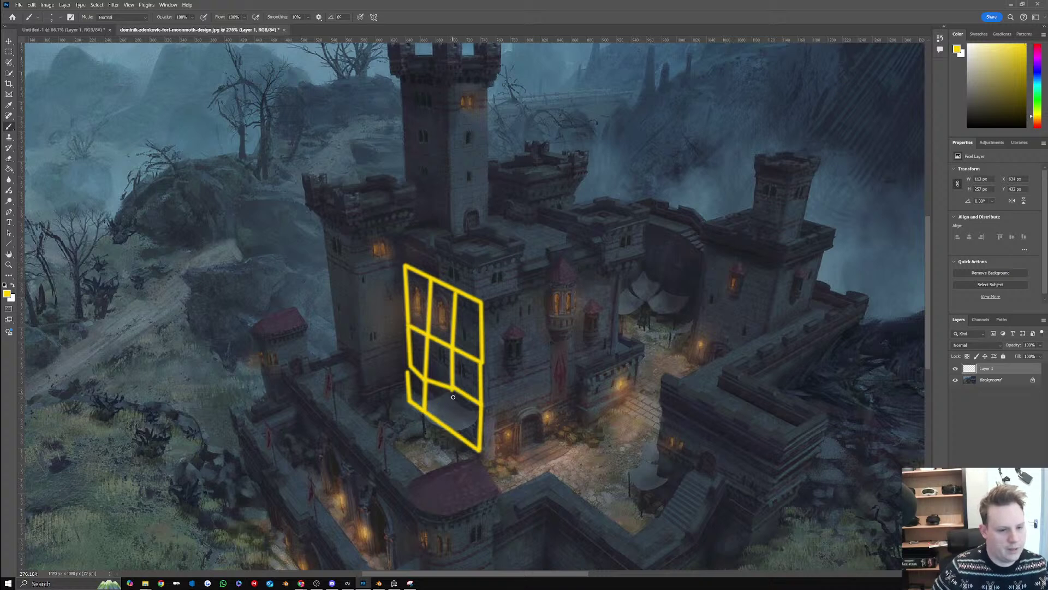
shift+click(453, 428)
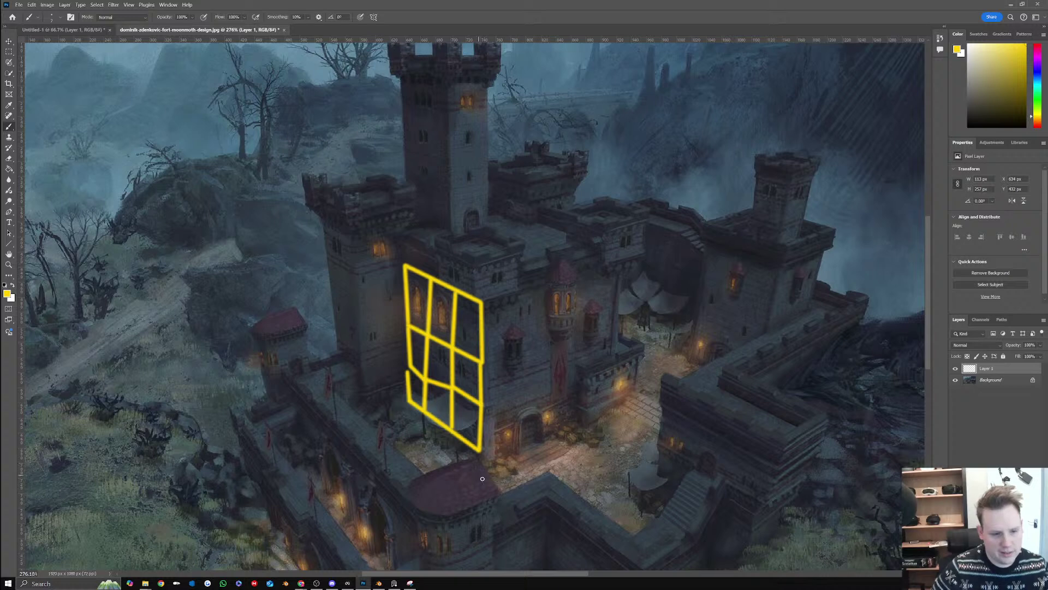
Outline two adjoining four-sided floor sections along the wall-top walkway between the small red-roofed tower and the keep
click(327, 384)
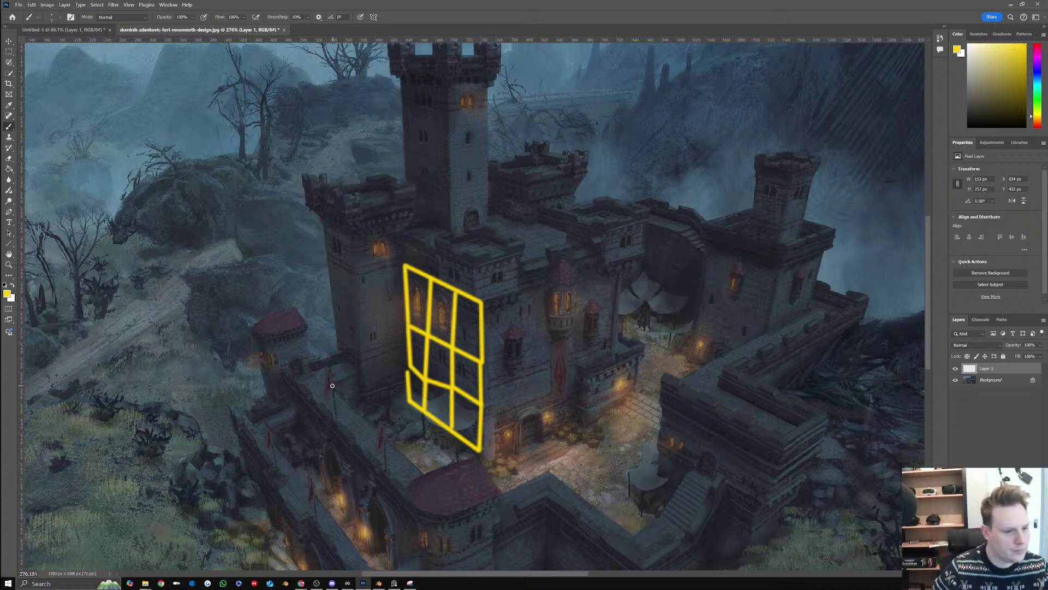
shift+click(316, 372)
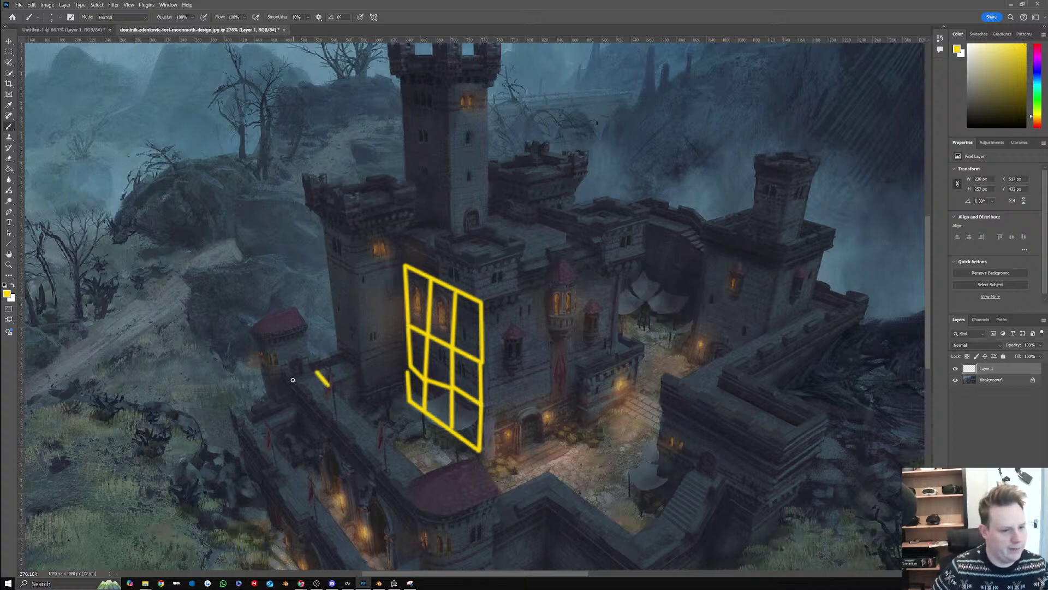
shift+click(290, 382)
shift+click(300, 399)
shift+click(328, 385)
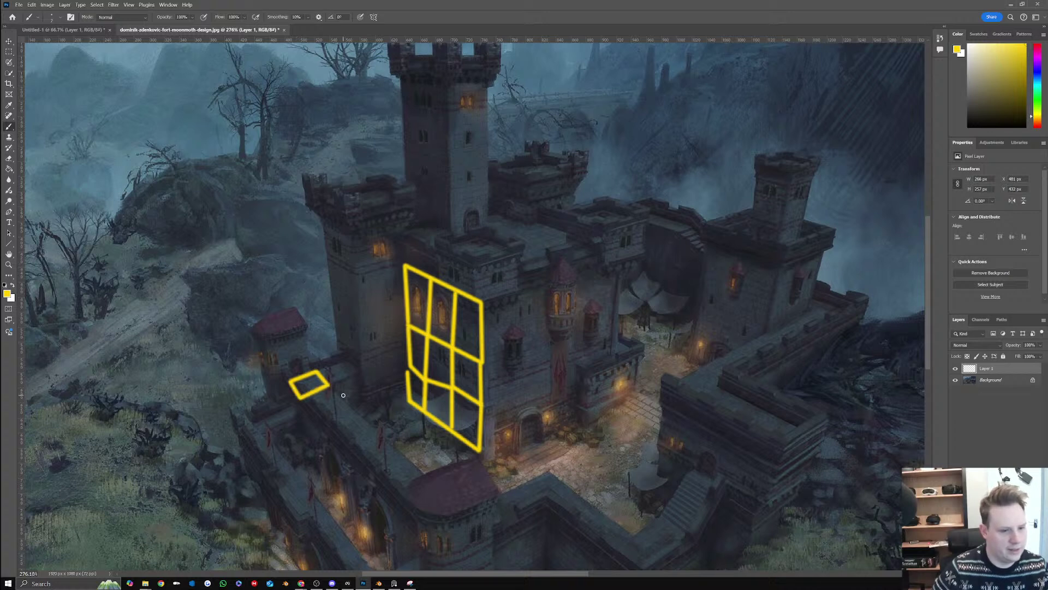
shift+click(358, 374)
shift+click(349, 361)
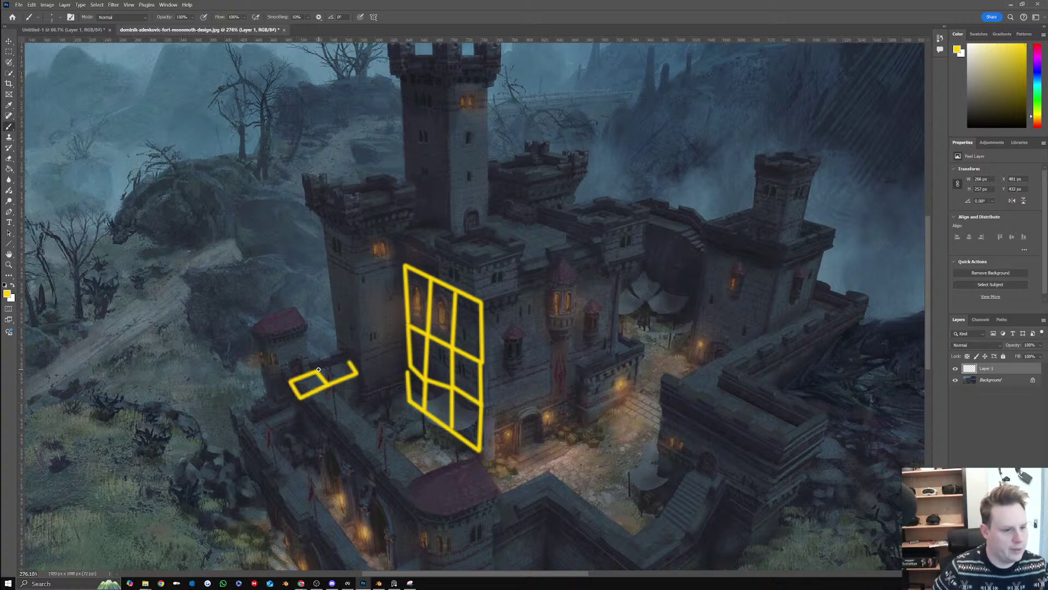
shift+click(316, 372)
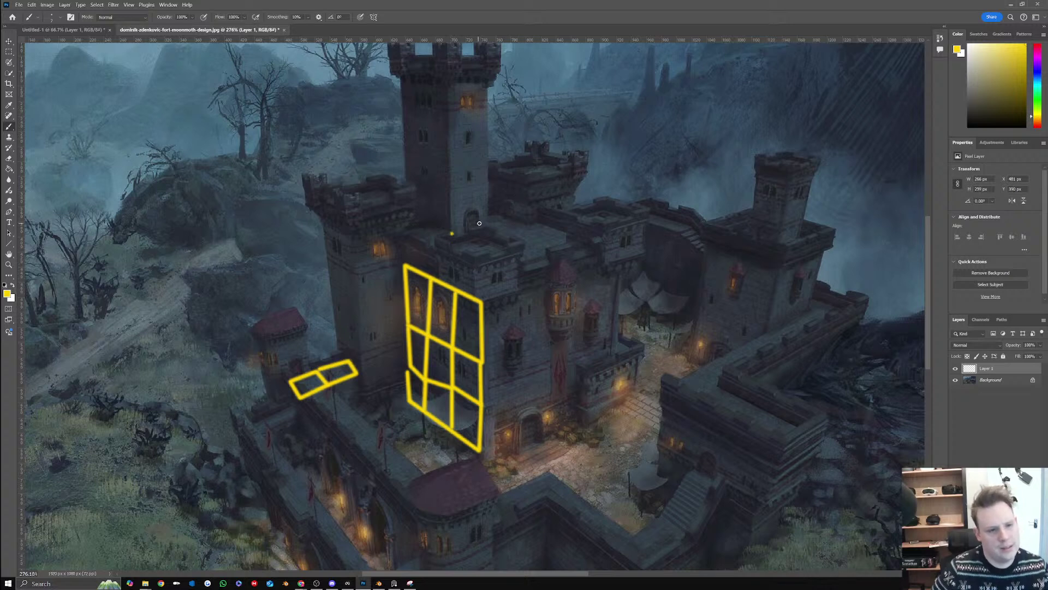
Try outlining a single square panel around the doorway at the base of the tall tower
drag(452, 233, 488, 223)
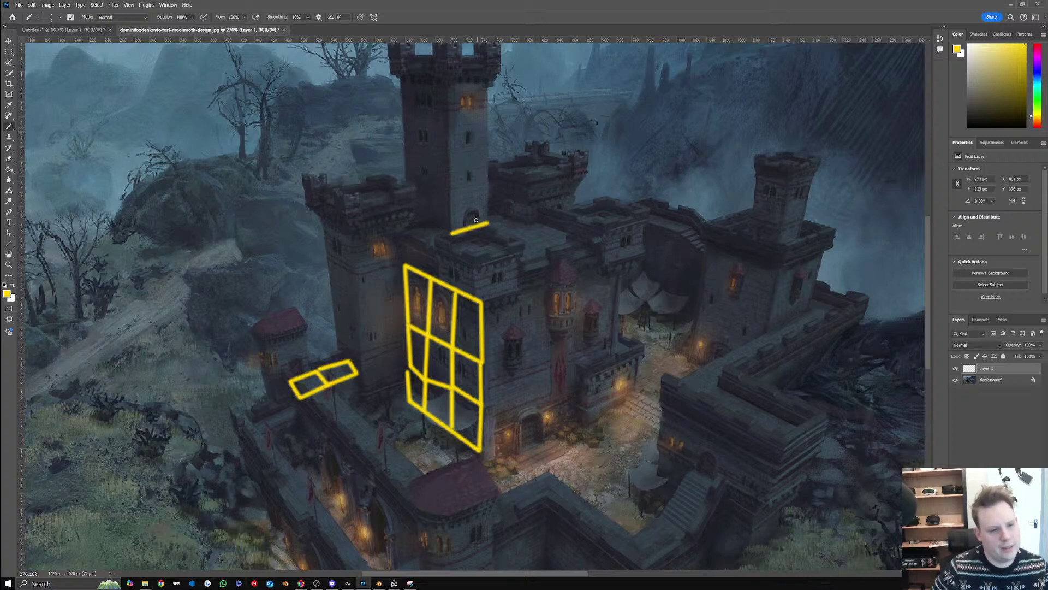
shift+click(488, 185)
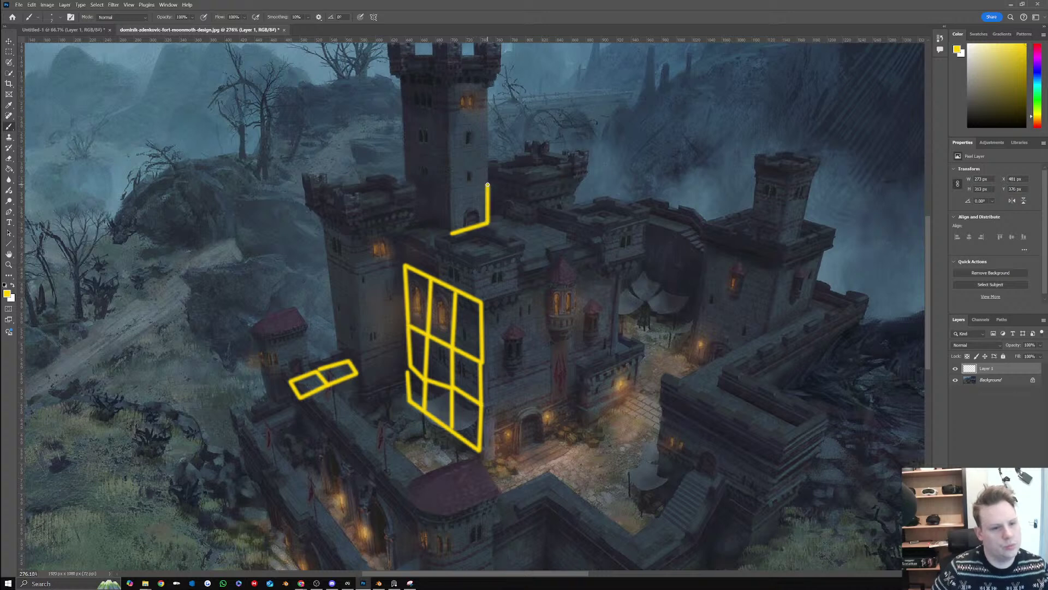
shift+click(451, 191)
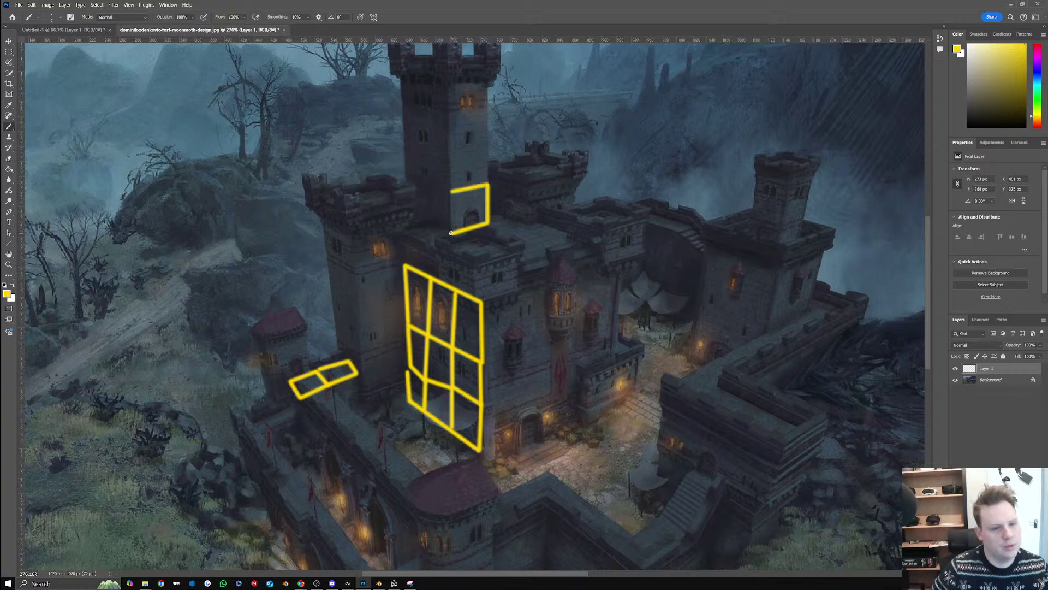
shift+click(452, 233)
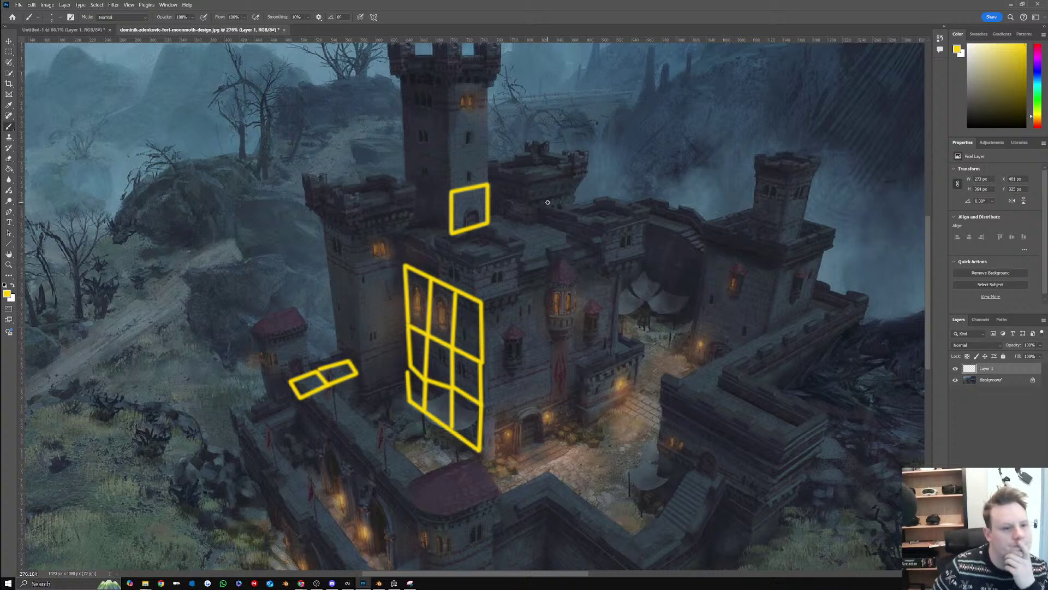
shift+click(487, 154)
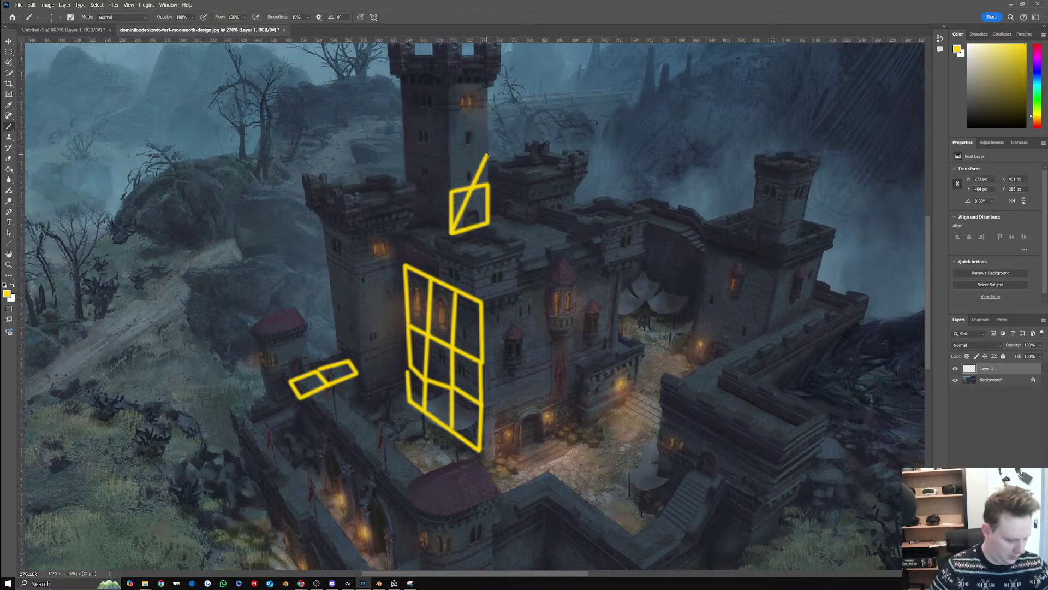
key(ctrl+z)
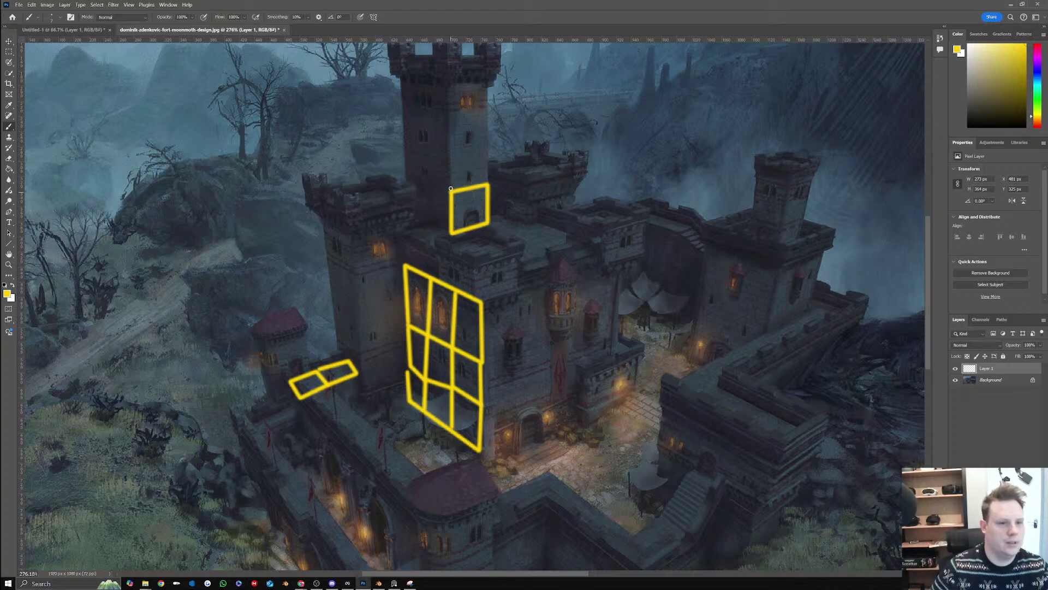
Try stacking two more square panels above the doorway panel on the tall tower's face
shift+click(450, 159)
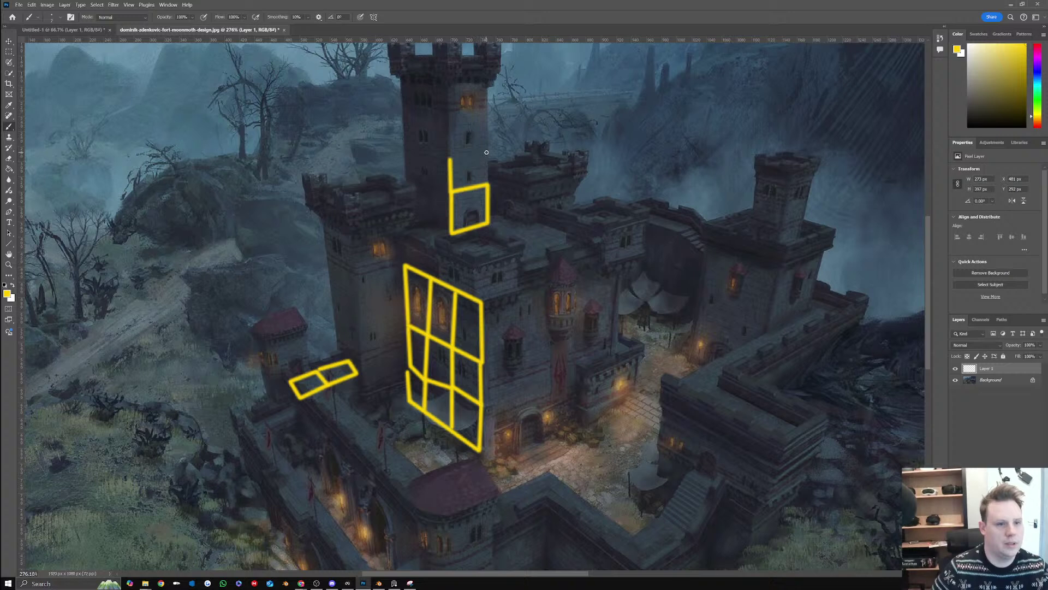
shift+click(488, 152)
shift+click(488, 187)
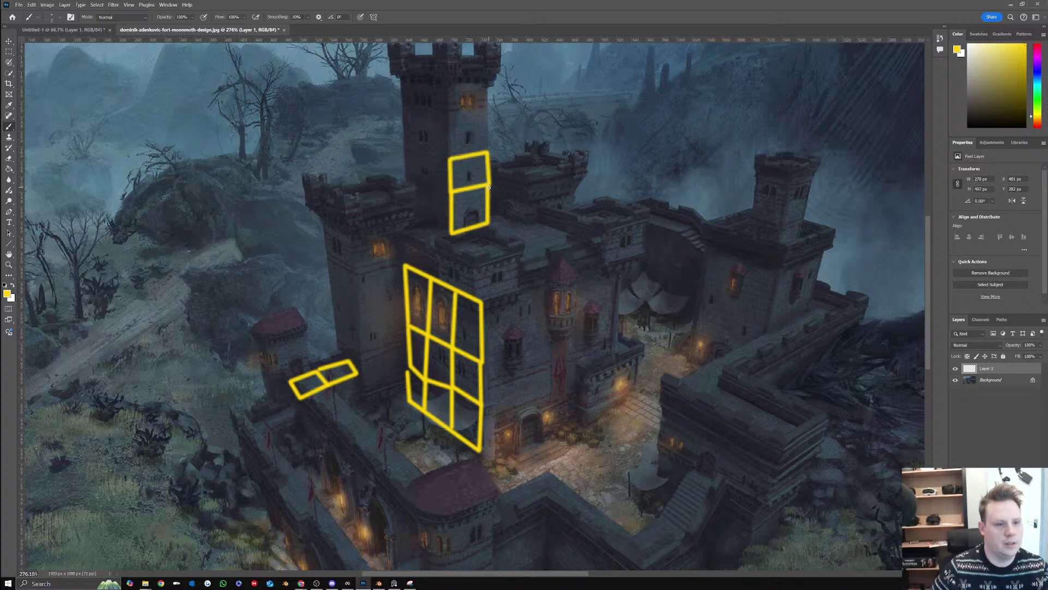
shift+click(487, 115)
shift+click(452, 119)
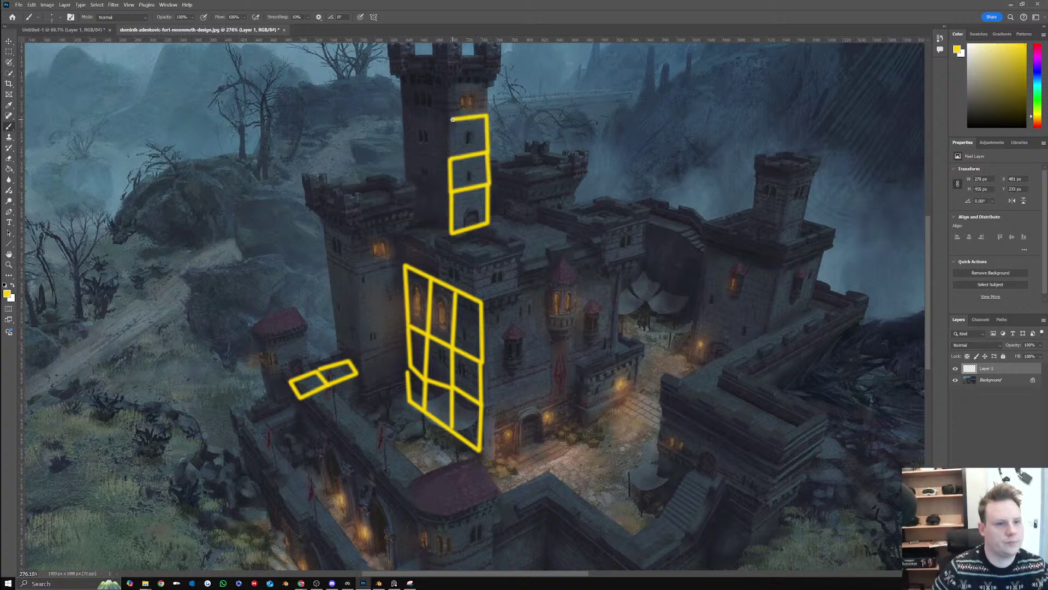
shift+click(449, 159)
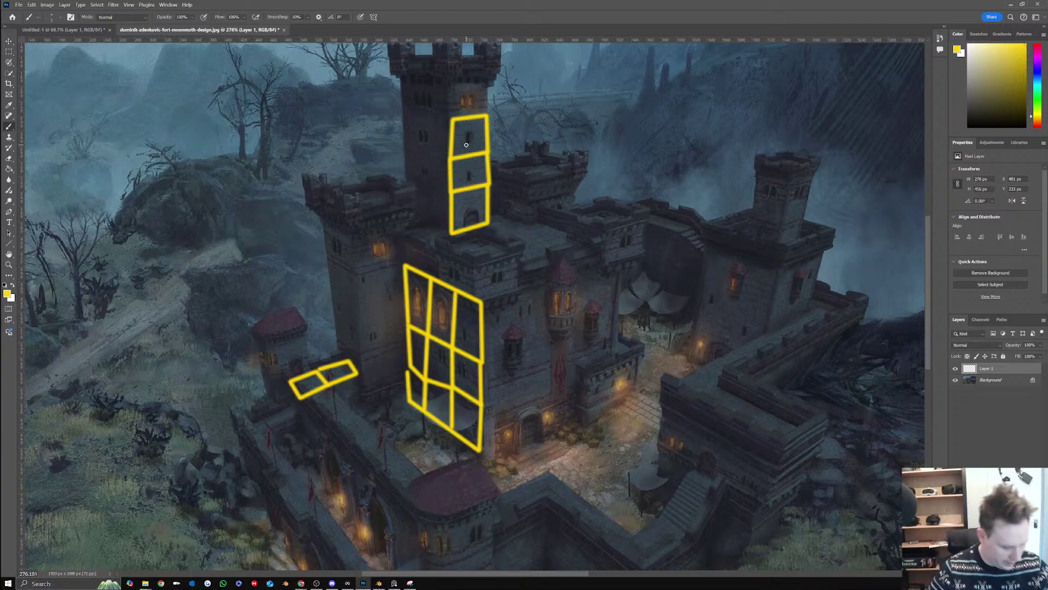
Undo all the panel lines drawn on the tall tower
key(ctrl+z)
key(ctrl+z)
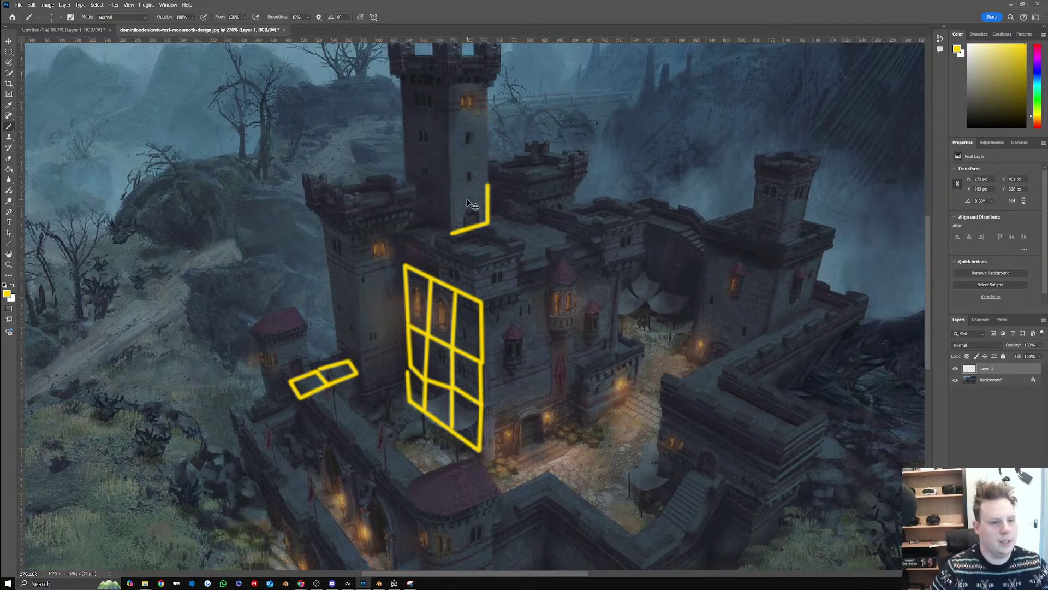
key(ctrl+z)
key(ctrl+z)
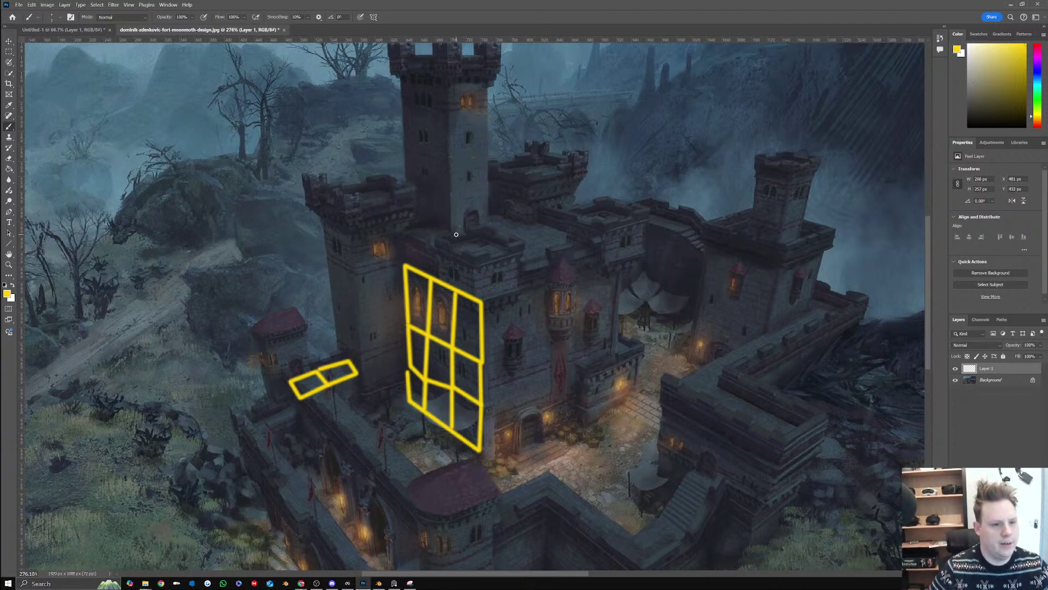
Outline a narrow corner strip at the tall tower's base and a wider wall panel around the doorway beside it
shift+click(456, 191)
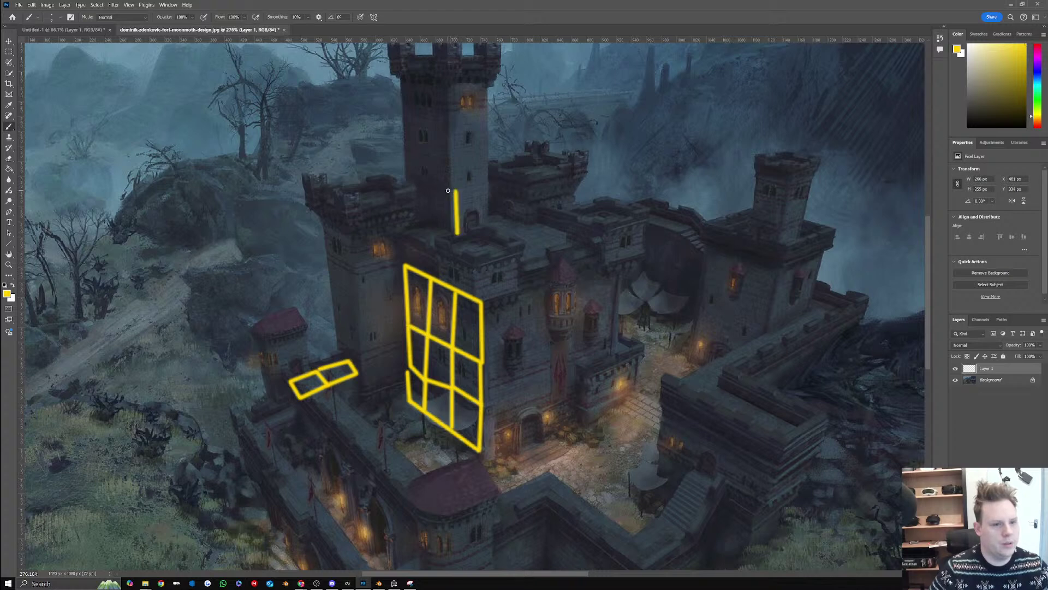
shift+click(447, 191)
shift+click(447, 231)
shift+click(456, 233)
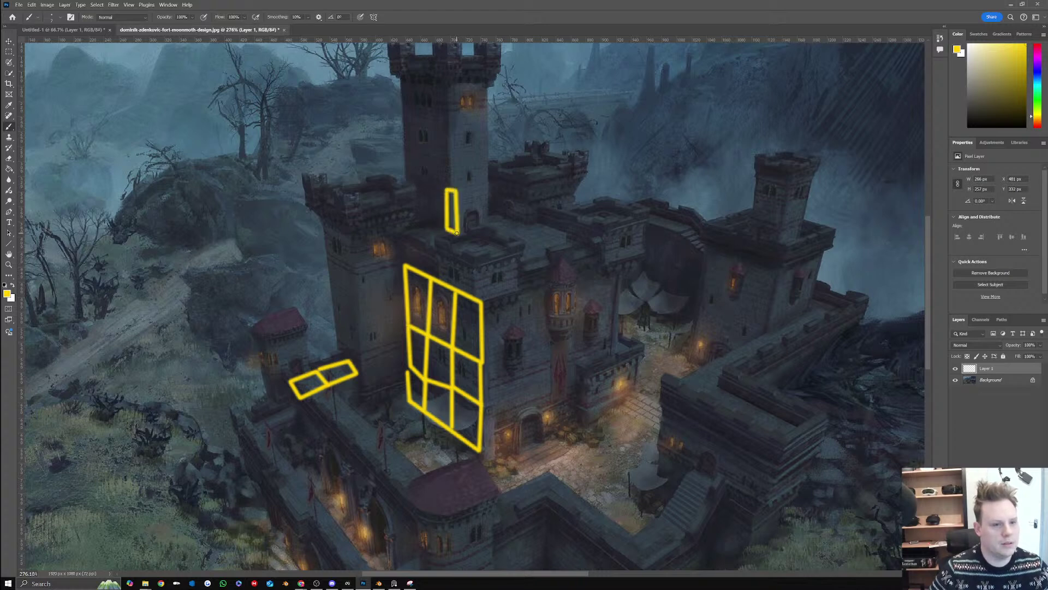
shift+click(487, 185)
shift+click(488, 225)
shift+click(458, 233)
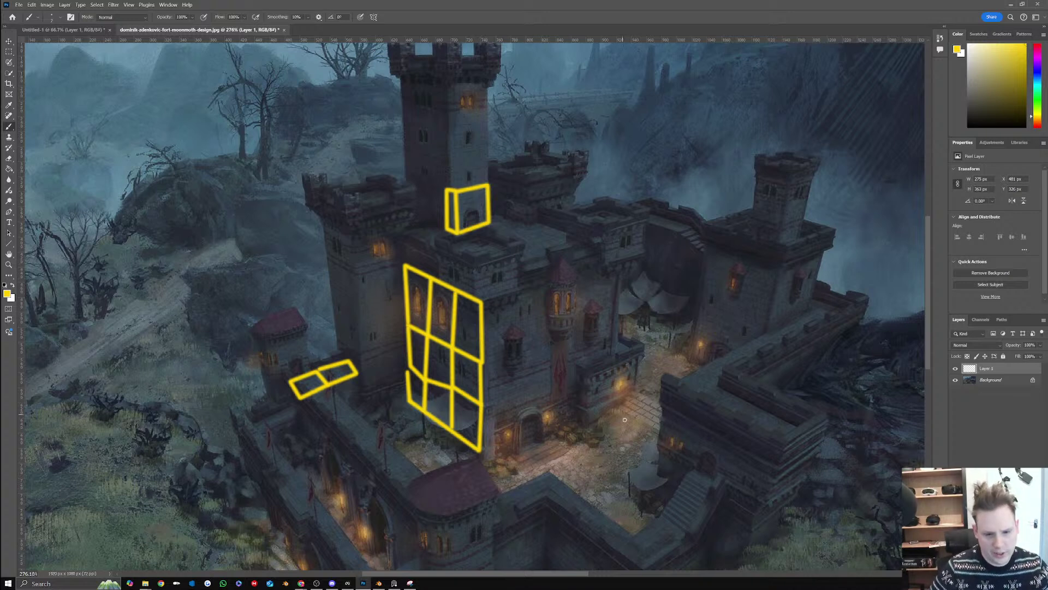
Start a yellow marking on the courtyard ground at the foot of the keep's front corner
scroll(625, 419, down, 5)
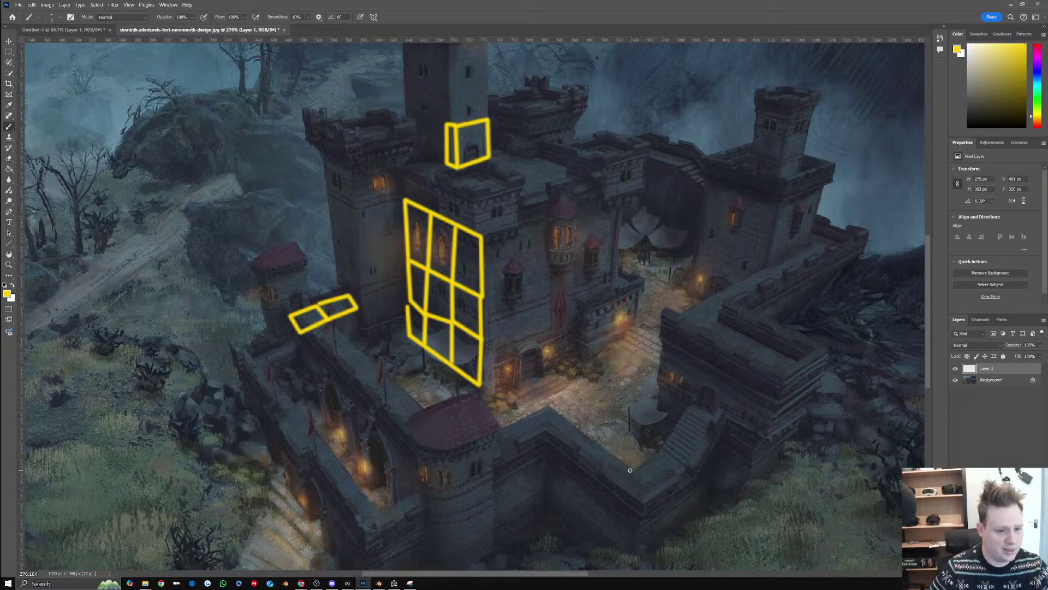
scroll(630, 470, down, 1)
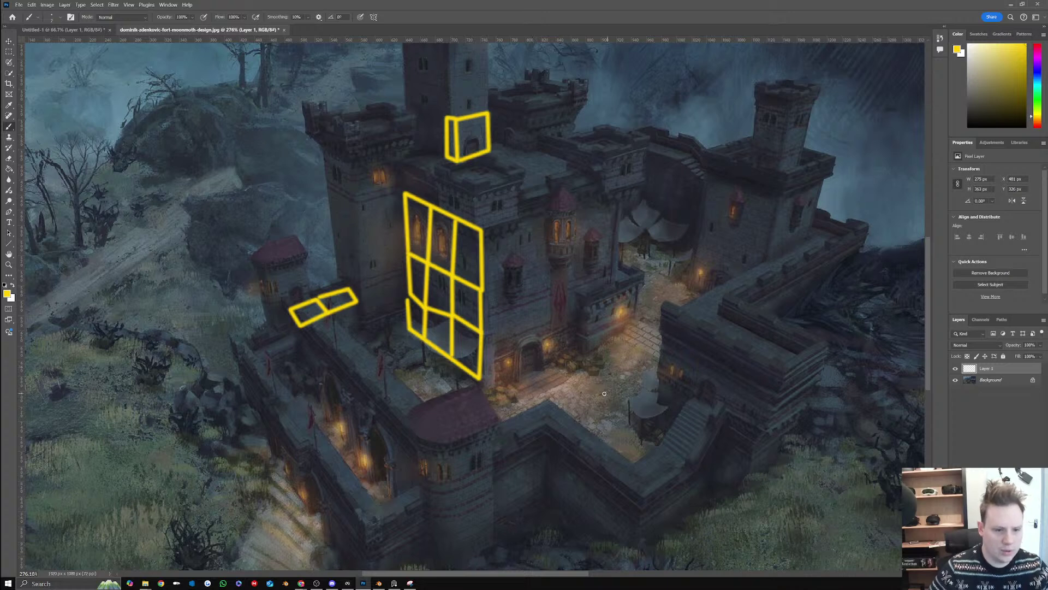
click(497, 383)
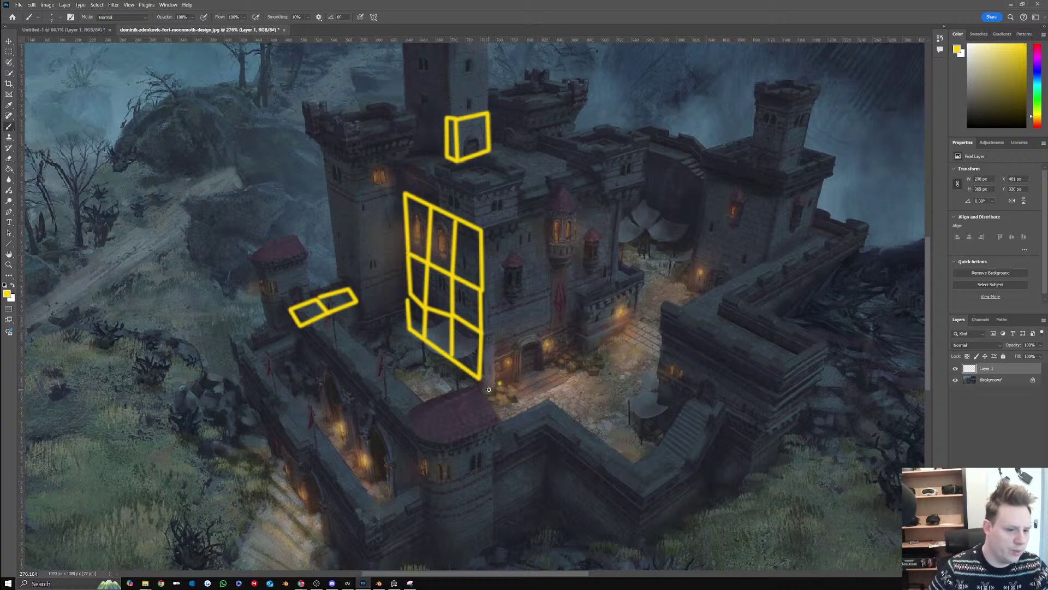
Outline a narrow yellow corner panel at the lower corner of the large wall grid and split it with a vertical line
shift+click(490, 389)
shift+click(480, 380)
shift+click(480, 332)
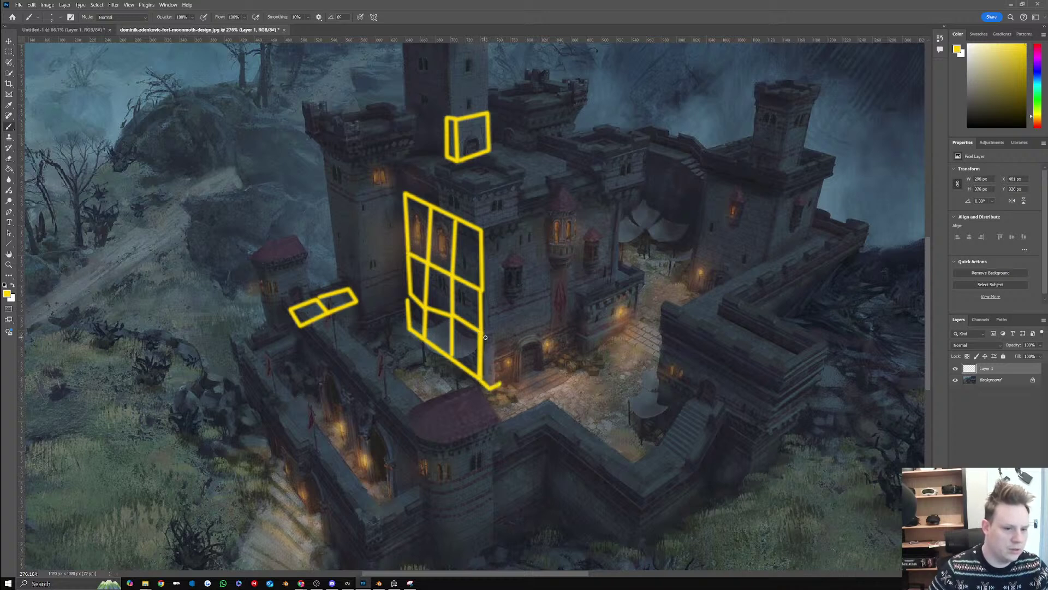
shift+click(487, 338)
shift+click(496, 333)
shift+click(500, 384)
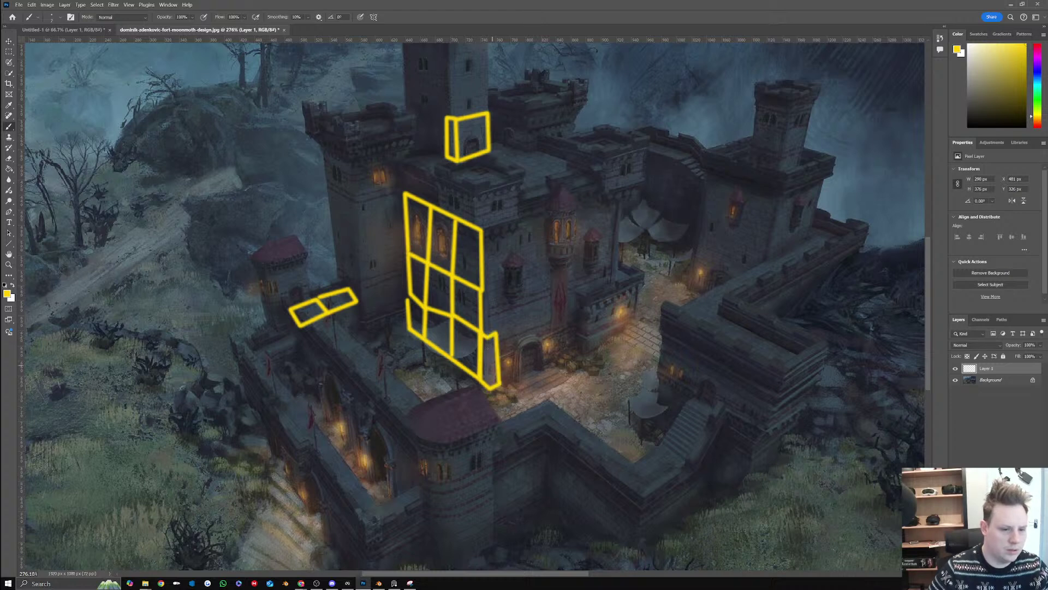
click(487, 337)
shift+click(491, 388)
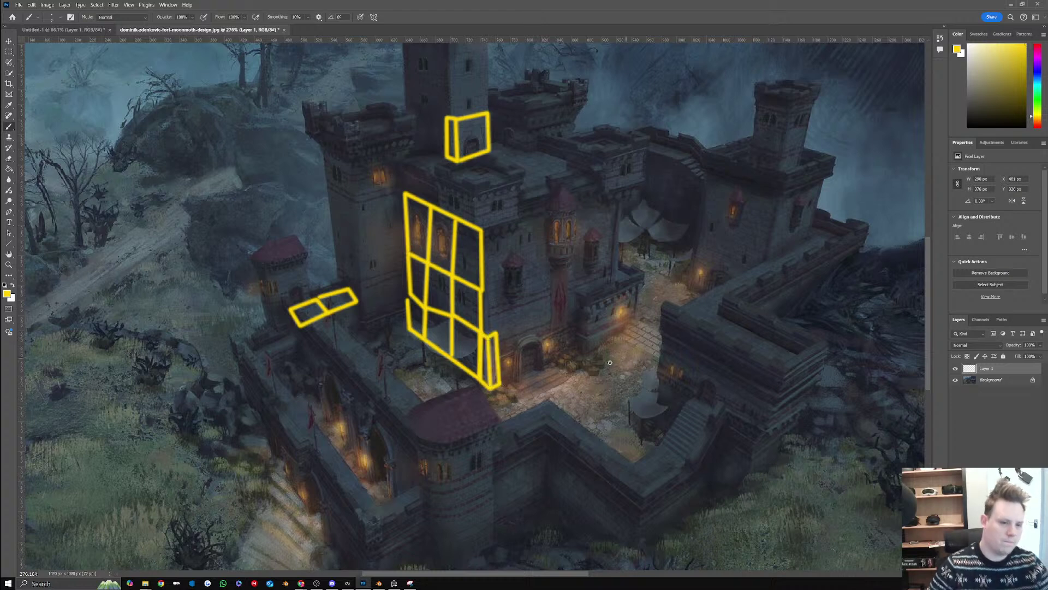
Draw two adjoining yellow panels from the corner along the doorway wall, the first around the arched door and a narrower one beyond it
click(497, 333)
shift+click(546, 316)
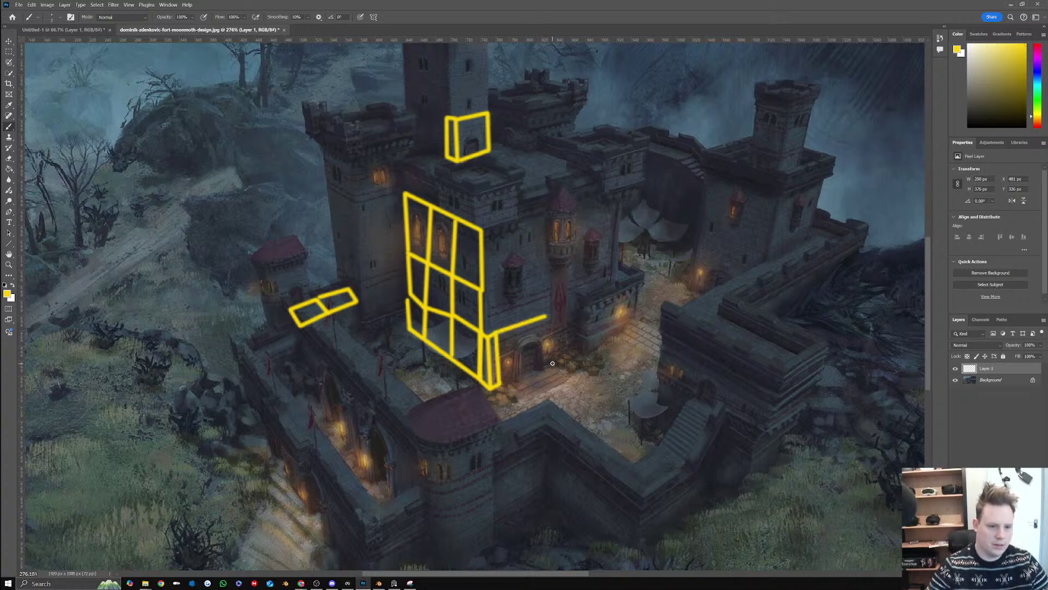
shift+click(553, 364)
shift+click(502, 386)
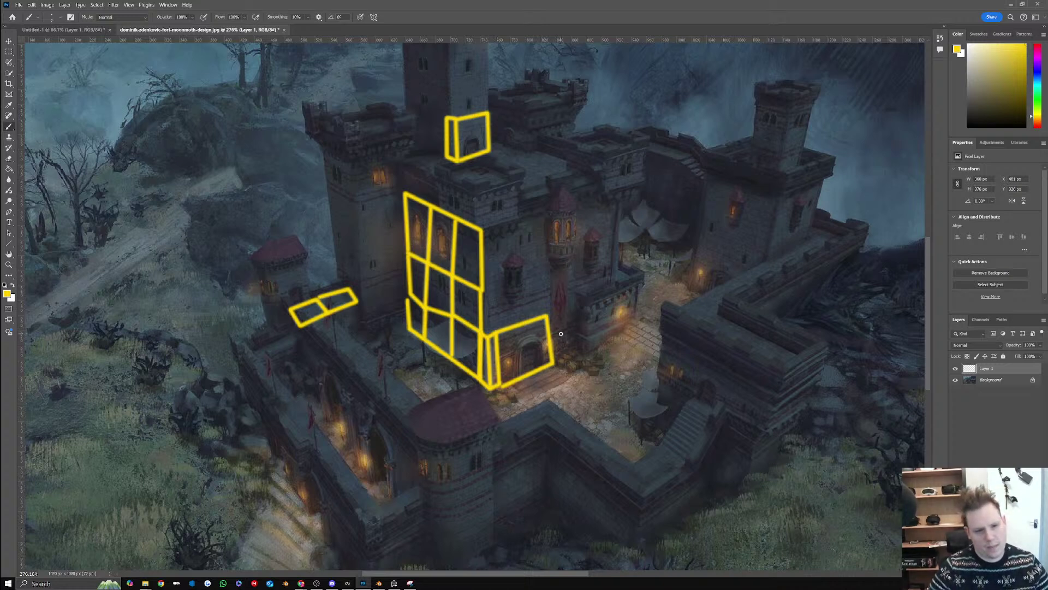
mouse_move(579, 303)
mouse_down()
mouse_move(547, 316)
mouse_move(578, 345)
mouse_move(554, 360)
mouse_up()
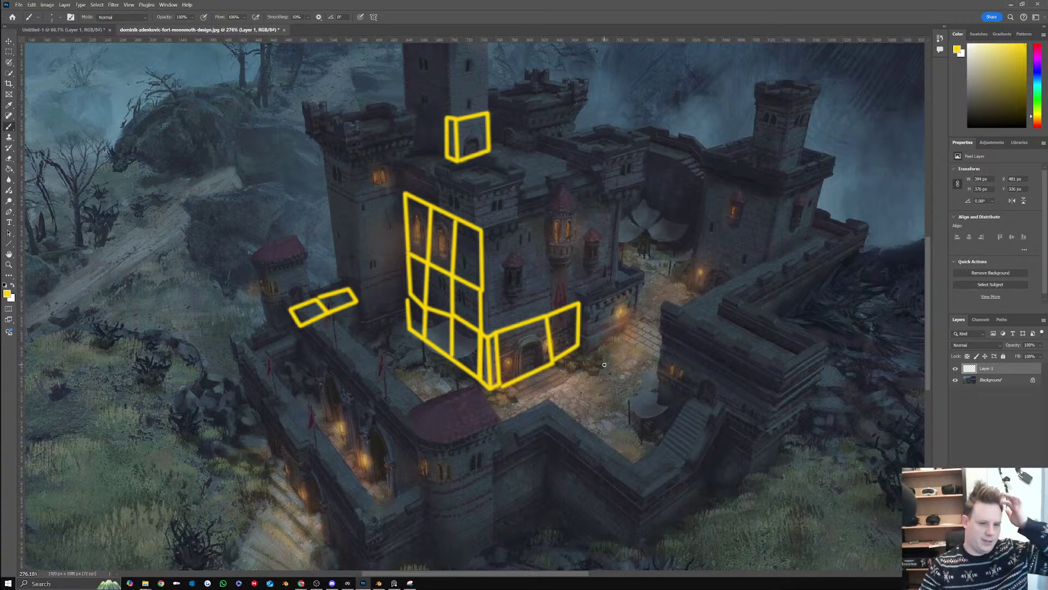
Switch to Blender, clearing Photoshop and the browser out of the way, enlarge its window and dismiss the splash screen
click(1010, 4)
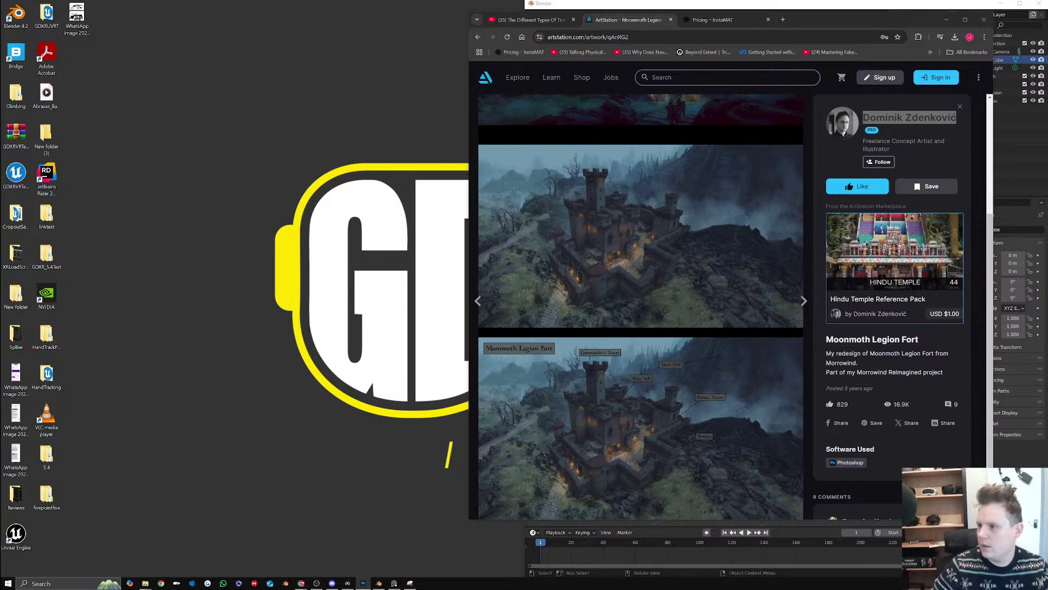
click(946, 20)
drag(801, 4, 730, 1)
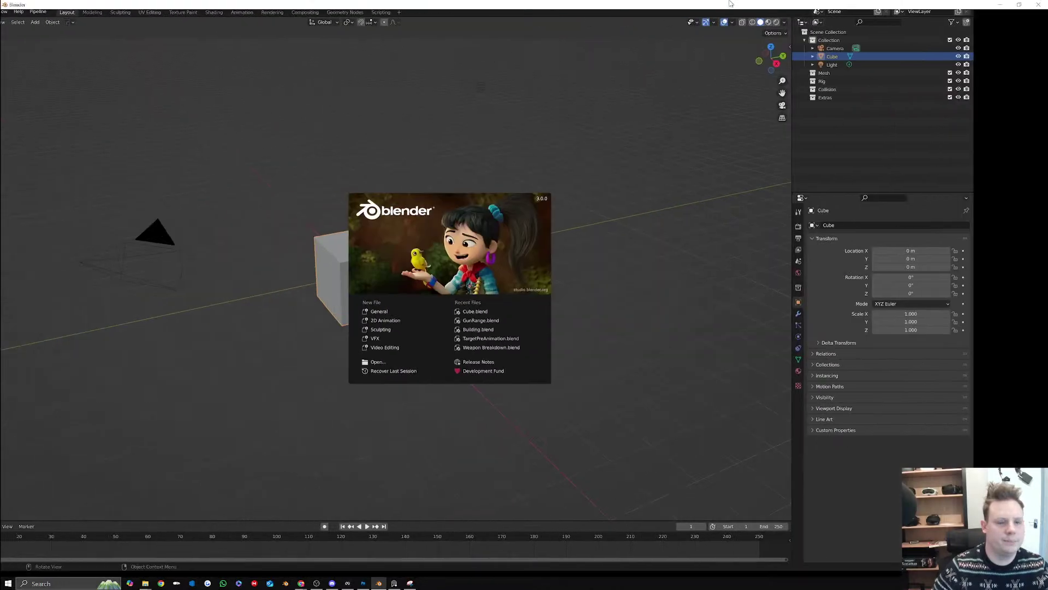
click(666, 268)
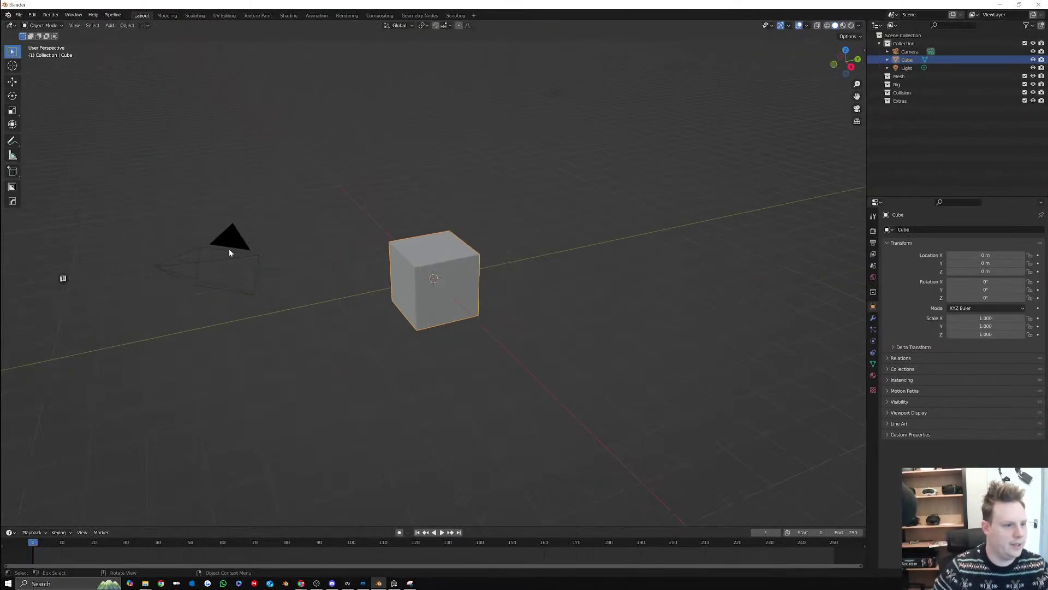
Delete the default camera and light from the scene
click(240, 242)
key(Delete)
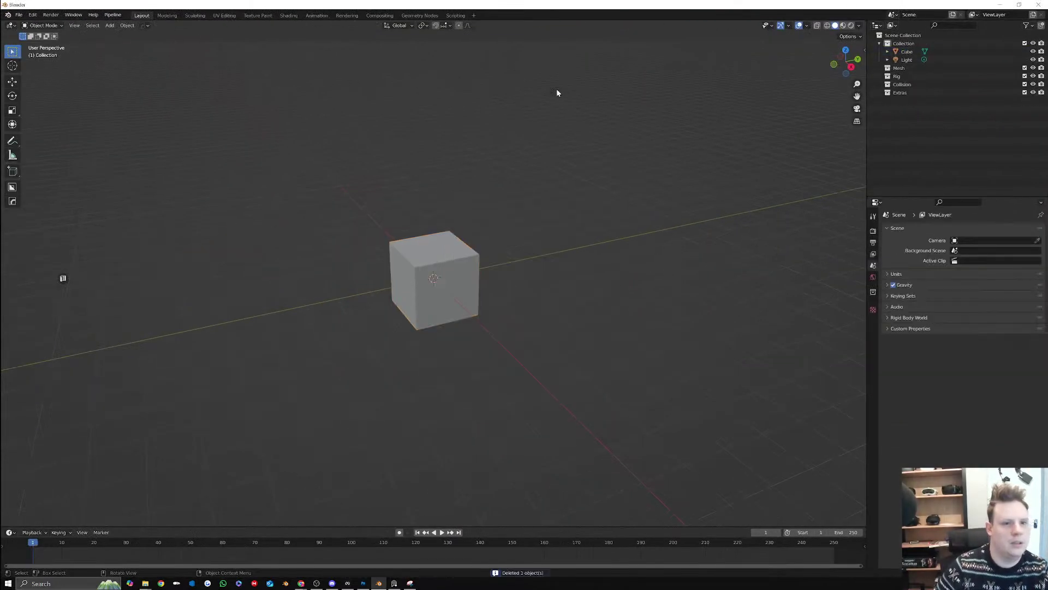
click(556, 90)
key(Delete)
Set the cube's X, Y and Z dimensions to 1.8 m each
click(450, 247)
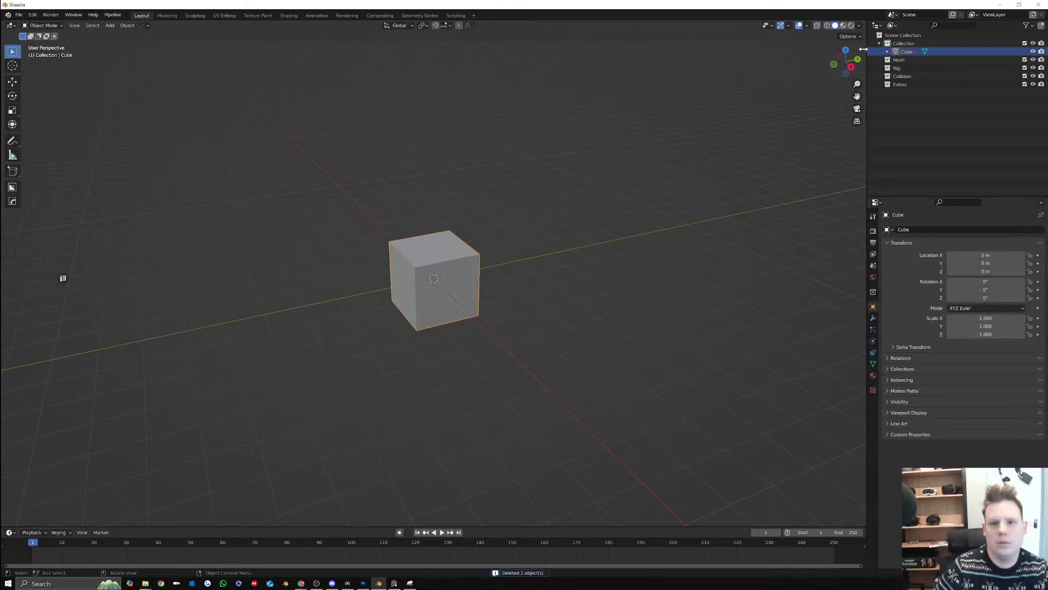
key(n)
click(833, 177)
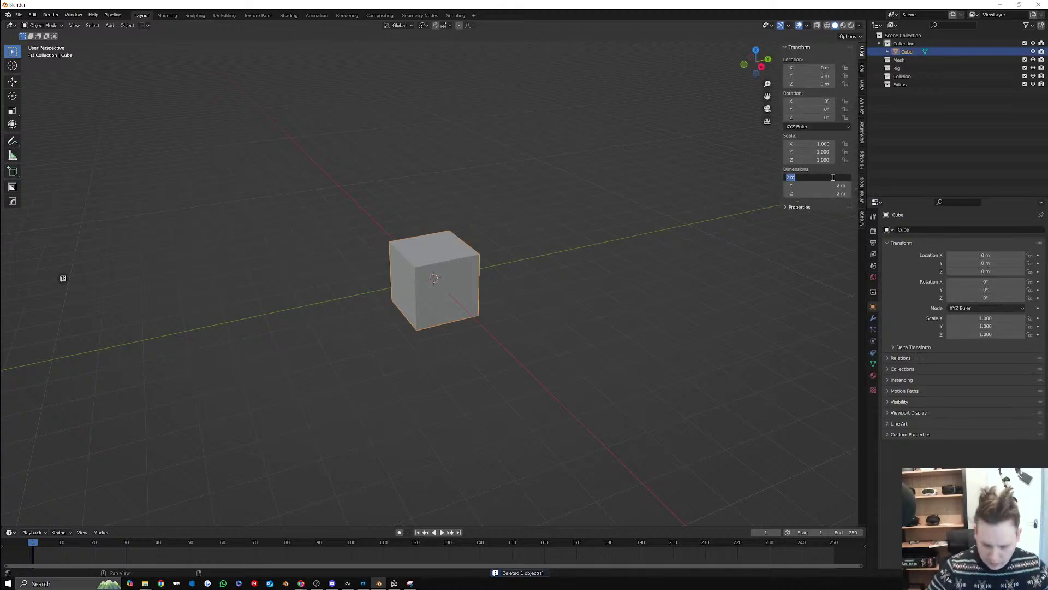
text(1.8)
key(Tab)
text(1.8)
key(Tab)
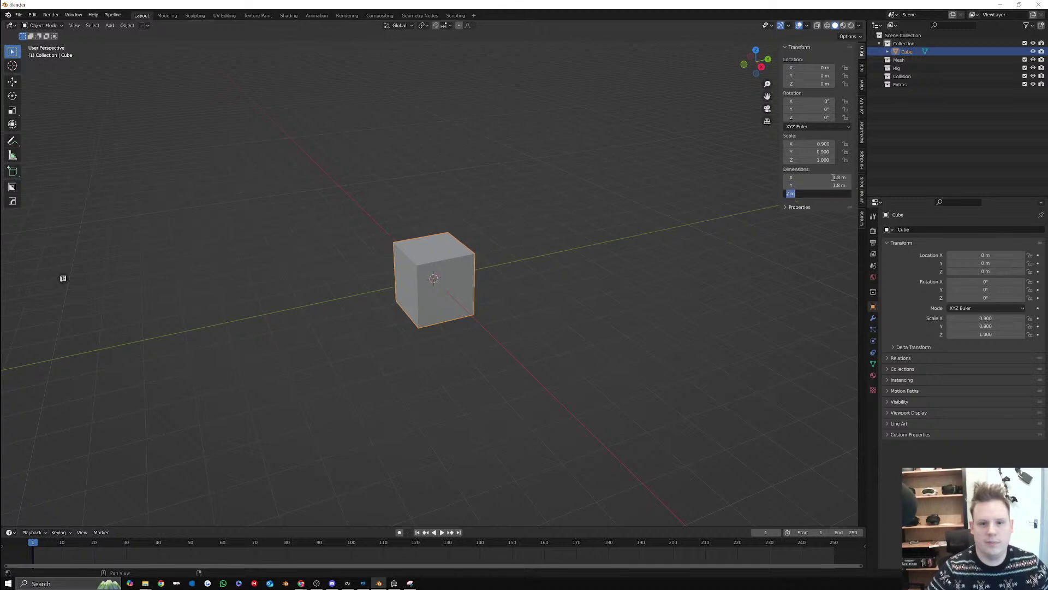
text(1)
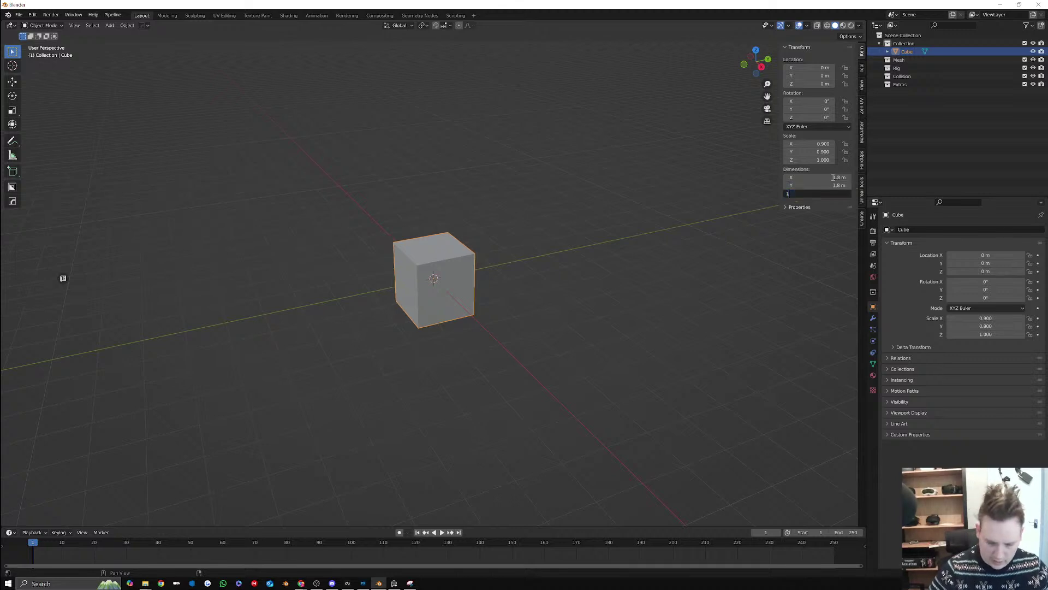
text(.8)
key(Return)
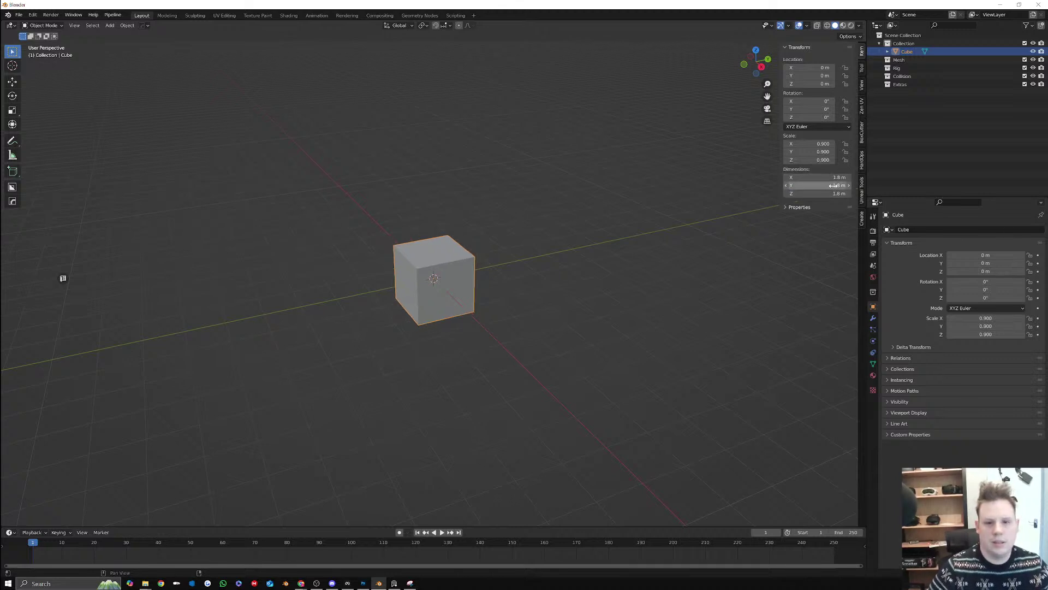
Slim the cube into a human-scale pillar by setting its X and Y dimensions to 0.4 m
mouse_move(834, 186)
mouse_down()
mouse_move(843, 185)
mouse_move(823, 186)
mouse_up()
click(834, 187)
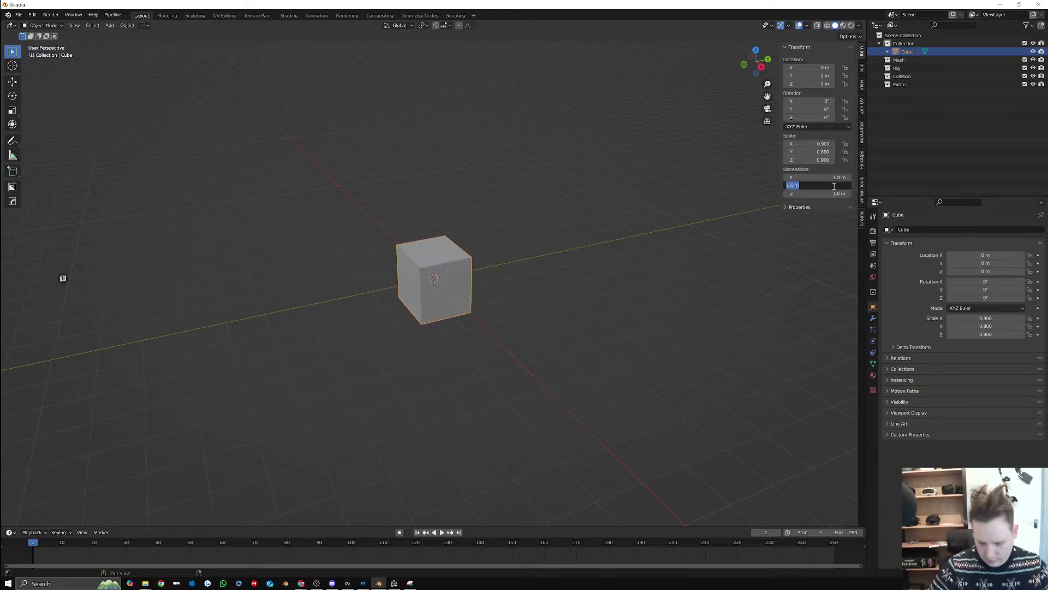
text(.4)
key(Tab)
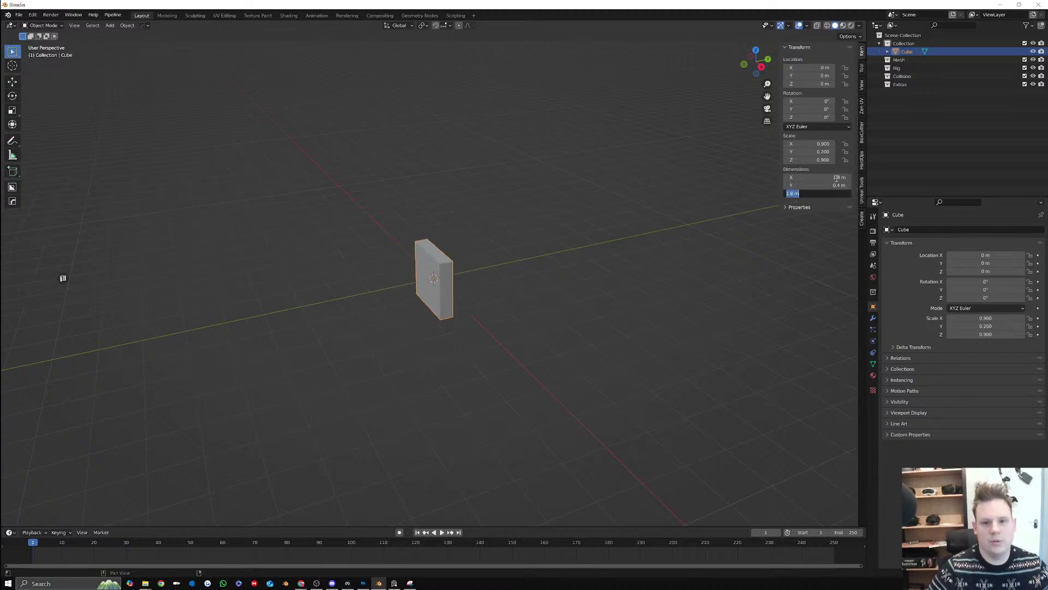
click(836, 177)
text(0.4)
key(Return)
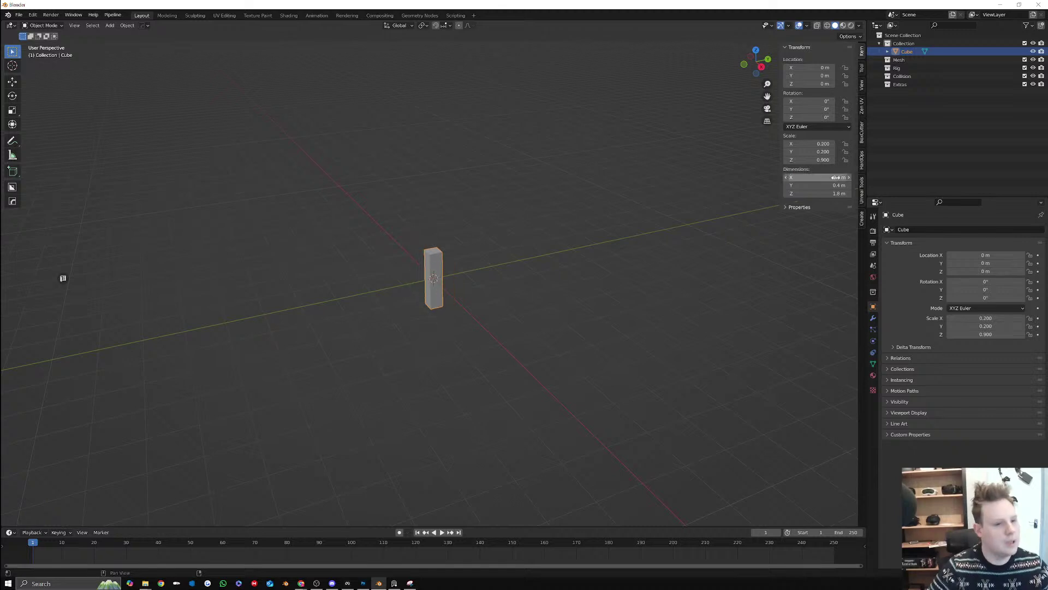
Raise the pillar along the Z axis and set its Z location to 1 m
click(763, 67)
click(13, 82)
drag(435, 251, 447, 220)
middle_drag(462, 208, 566, 261)
scroll(511, 247, up, 4)
click(546, 251)
scroll(546, 251, down, 2)
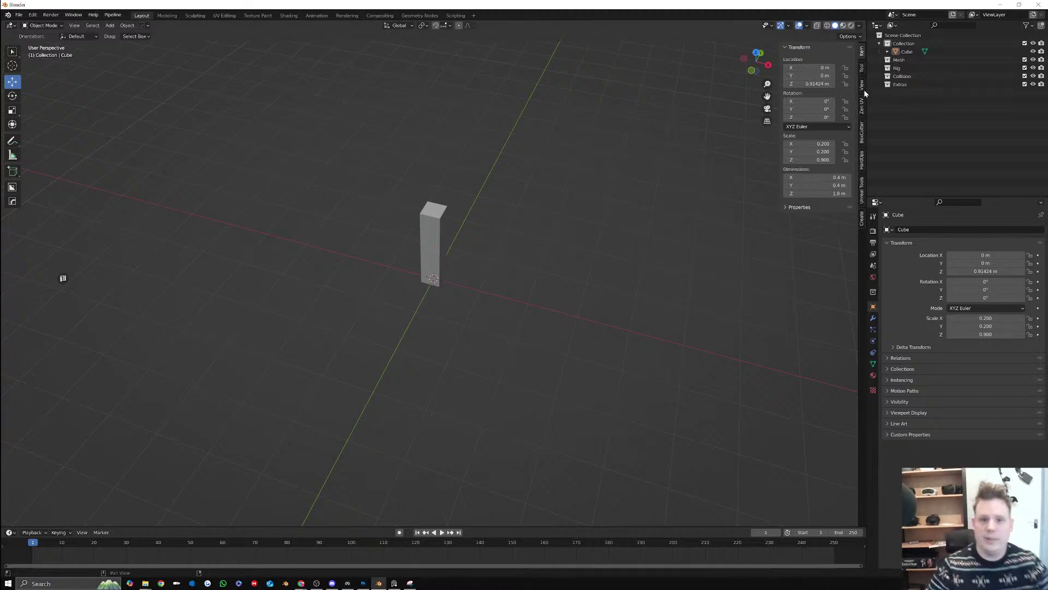
click(811, 84)
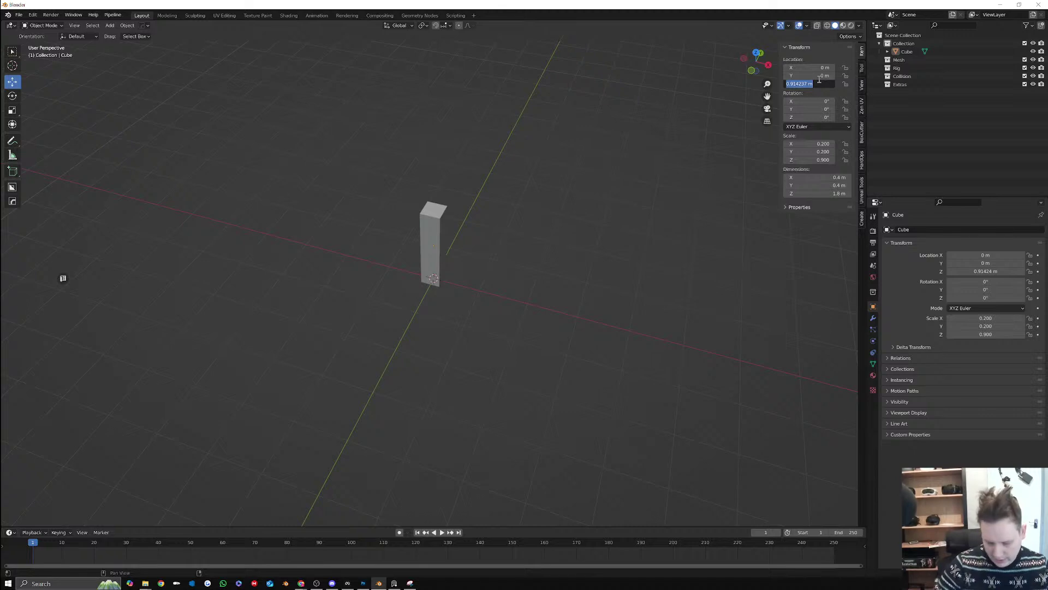
text(1)
key(Return)
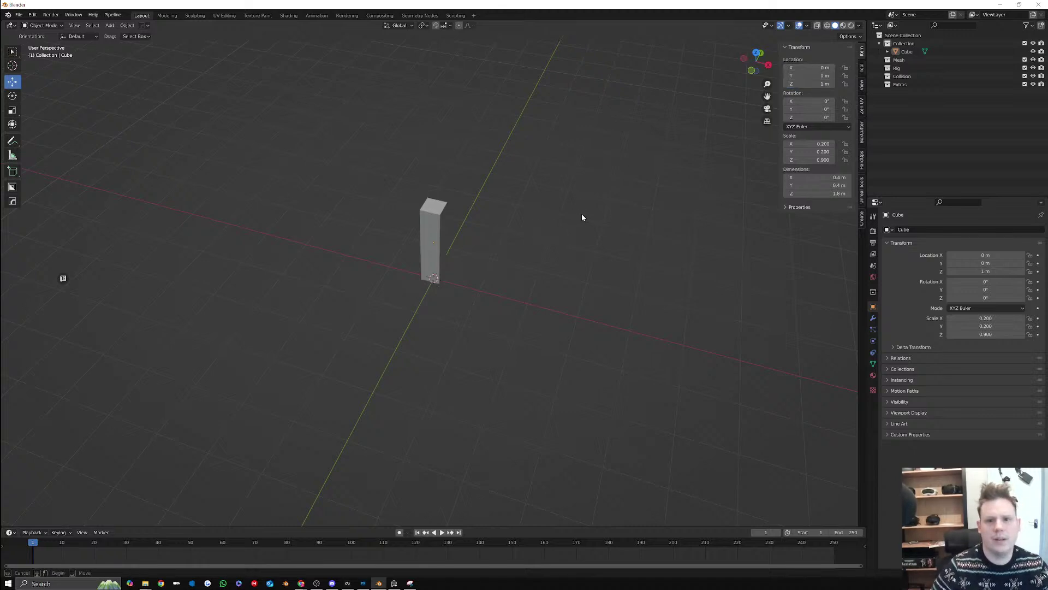
Make the Mesh collection the active collection for new objects
click(898, 61)
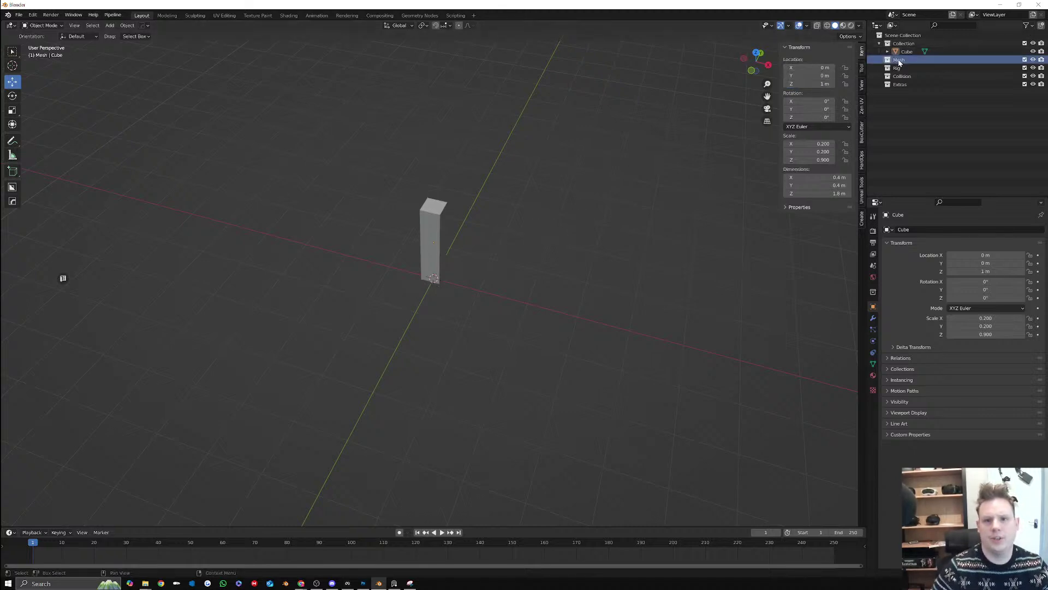
double_click(899, 61)
click(915, 68)
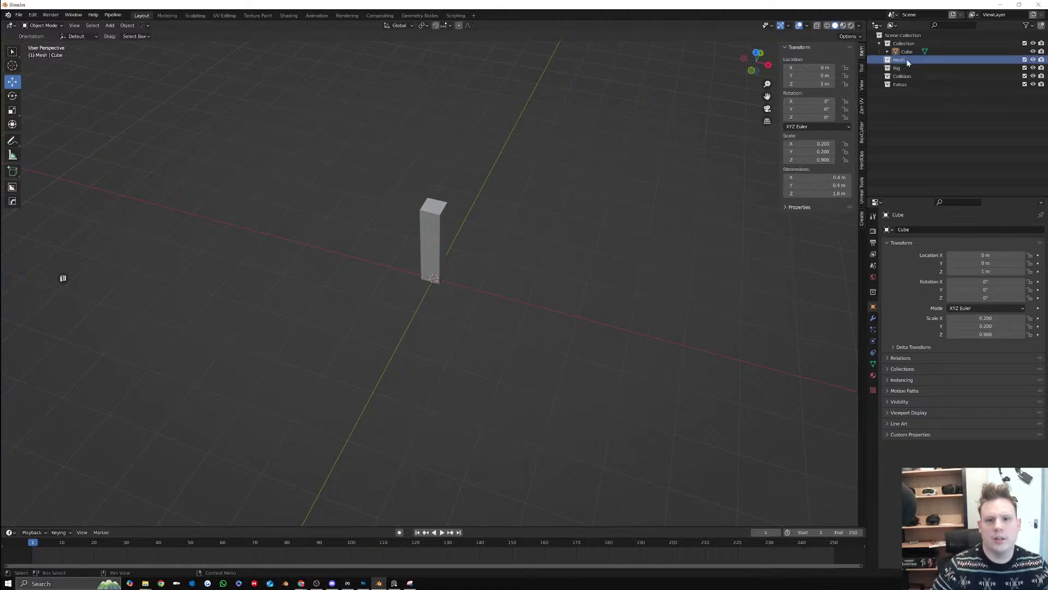
middle_drag(364, 283, 485, 304)
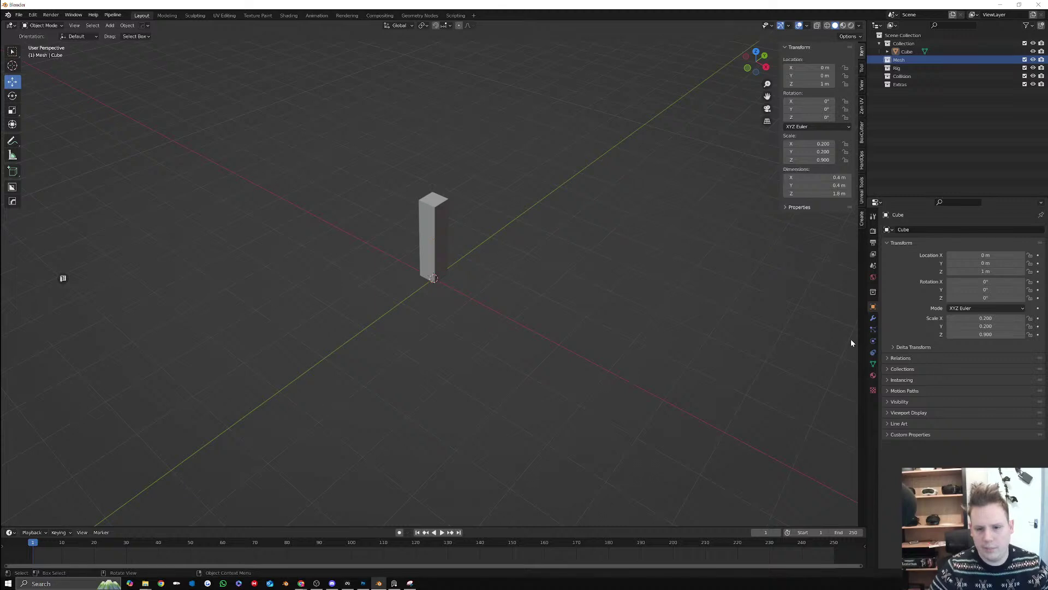
click(861, 26)
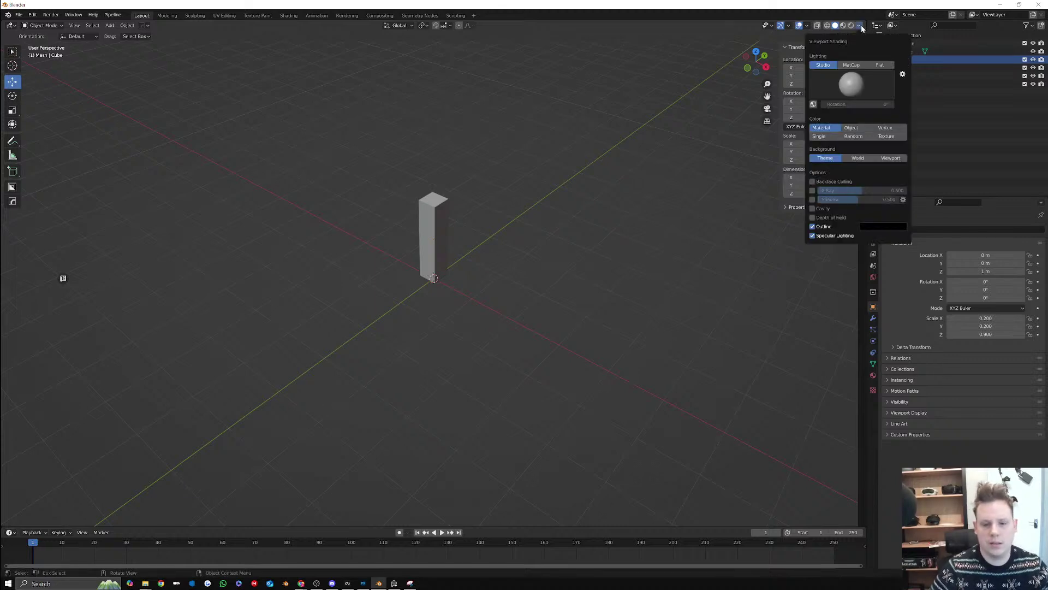
click(807, 26)
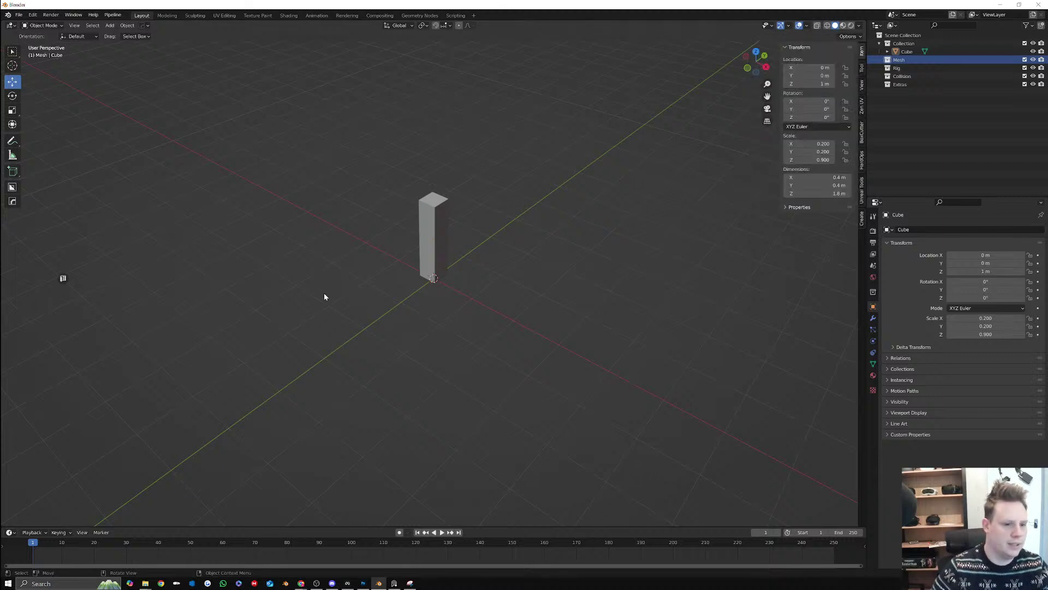
Search for "plane" and add a mesh plane at the base of the pillar
key(F3)
text(plane)
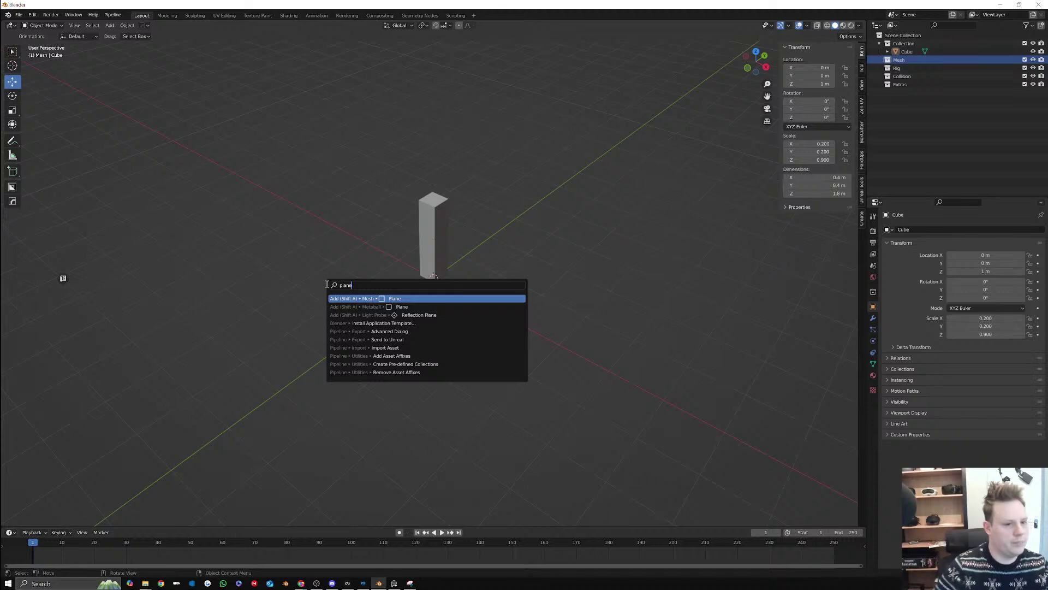
click(389, 299)
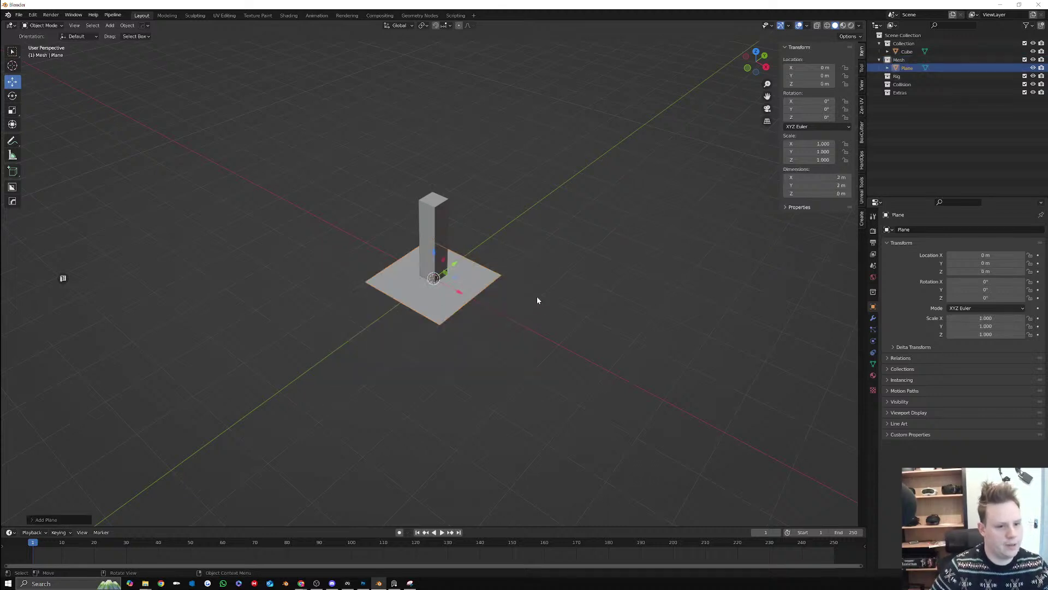
Set the plane's X and Y dimensions to 4 m each
click(832, 178)
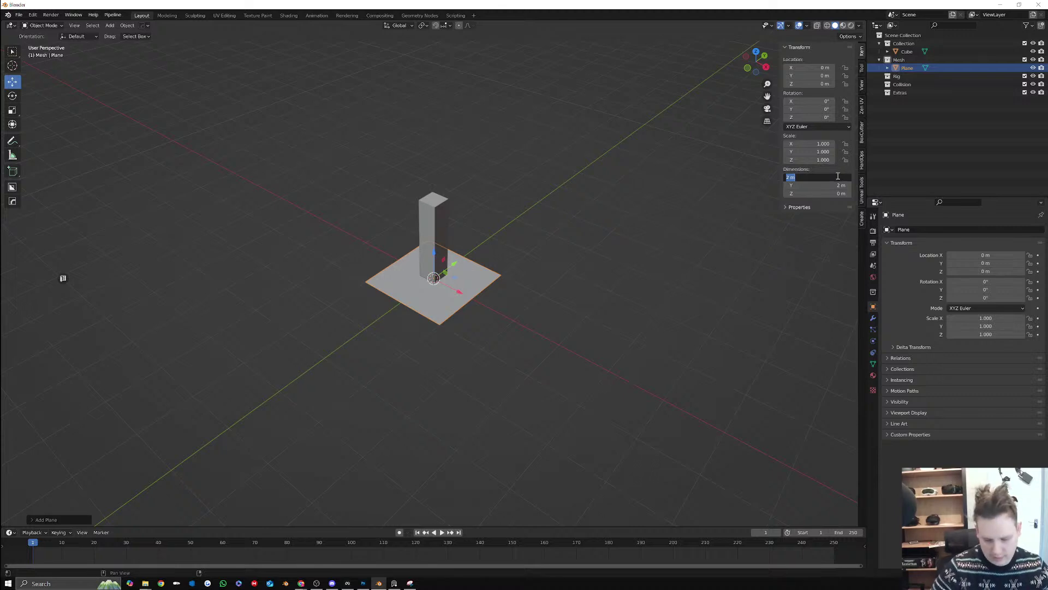
text(4)
key(Tab)
text(4)
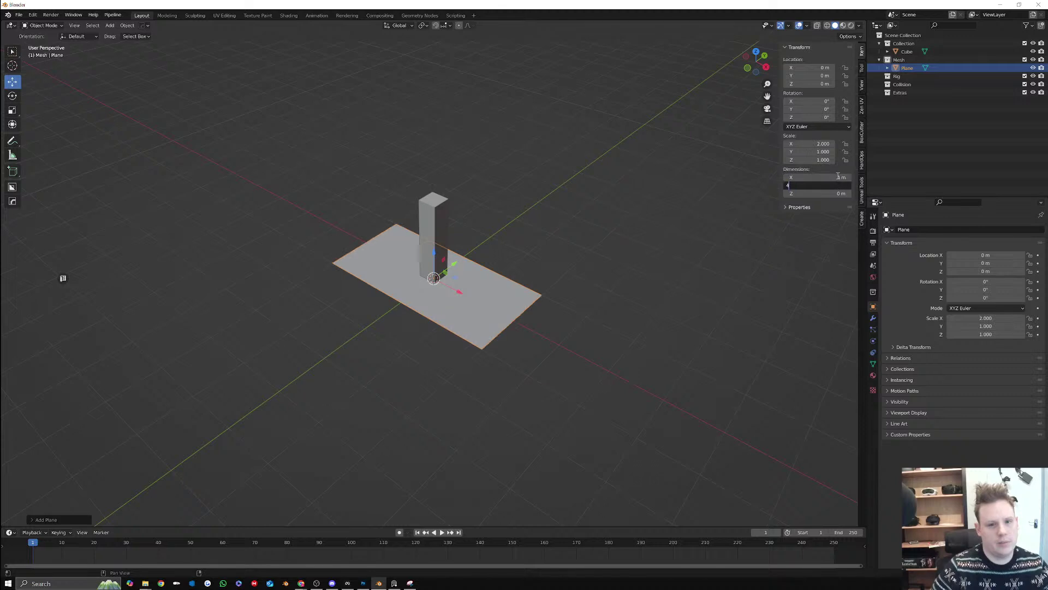
key(Tab)
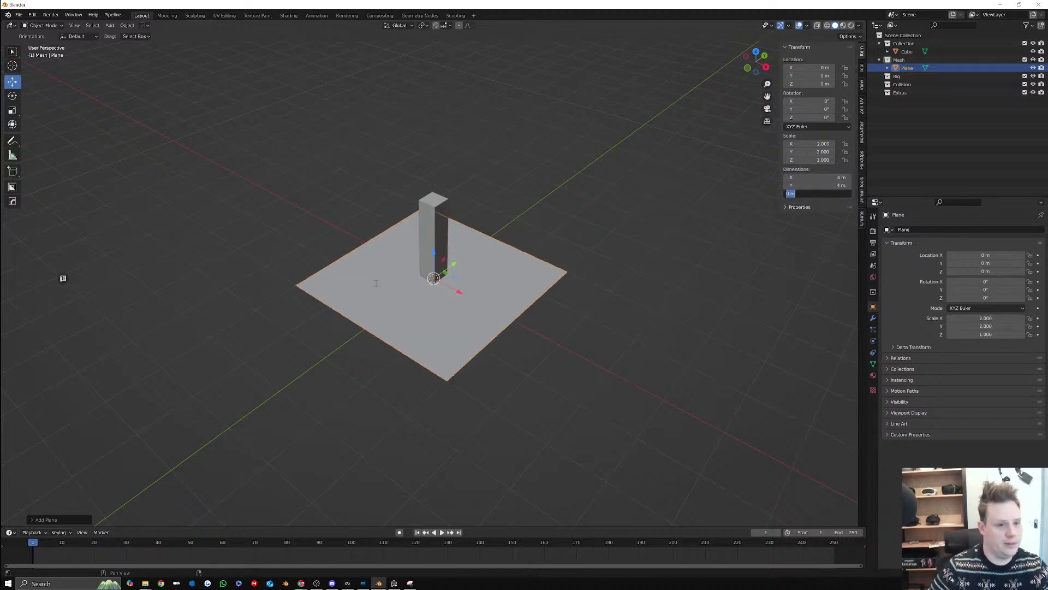
key(Return)
Rename the 4 m plane in the Mesh collection to SM_Floor_01
middle_drag(618, 216, 525, 212)
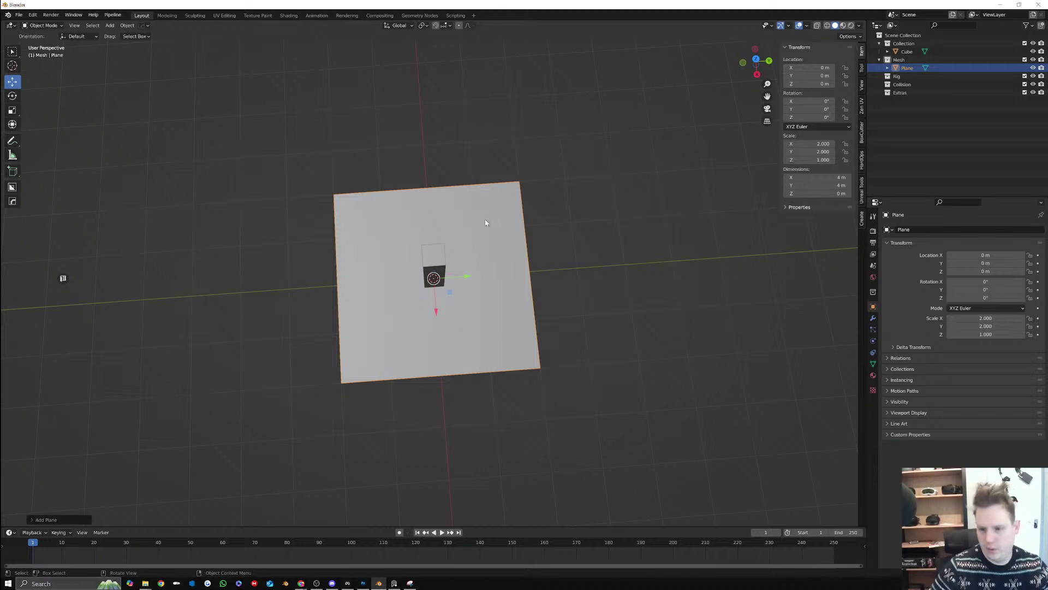
middle_drag(550, 248, 567, 219)
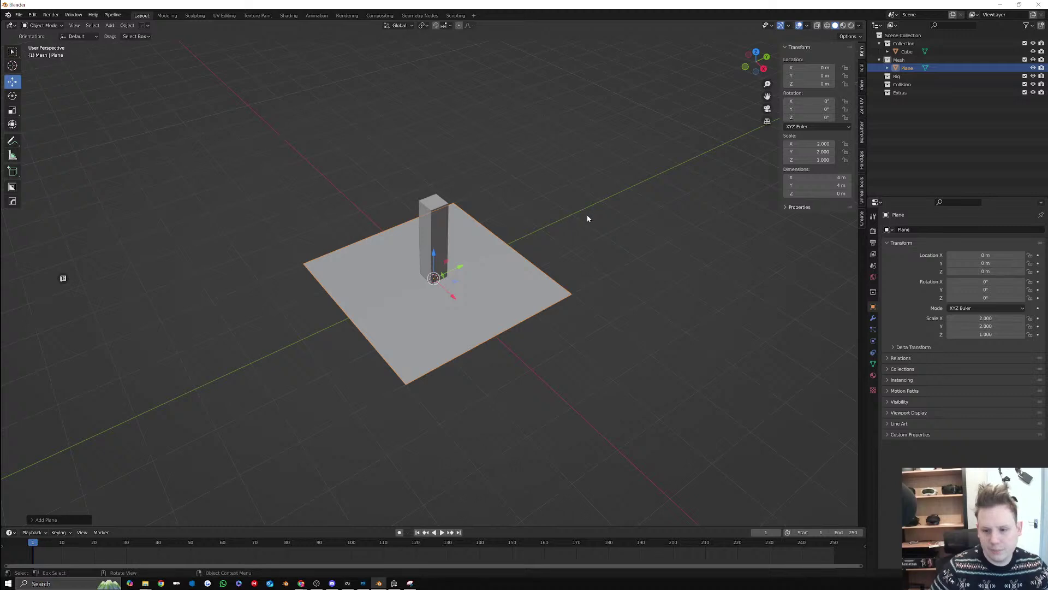
scroll(607, 303, down, 1)
scroll(549, 276, up, 2)
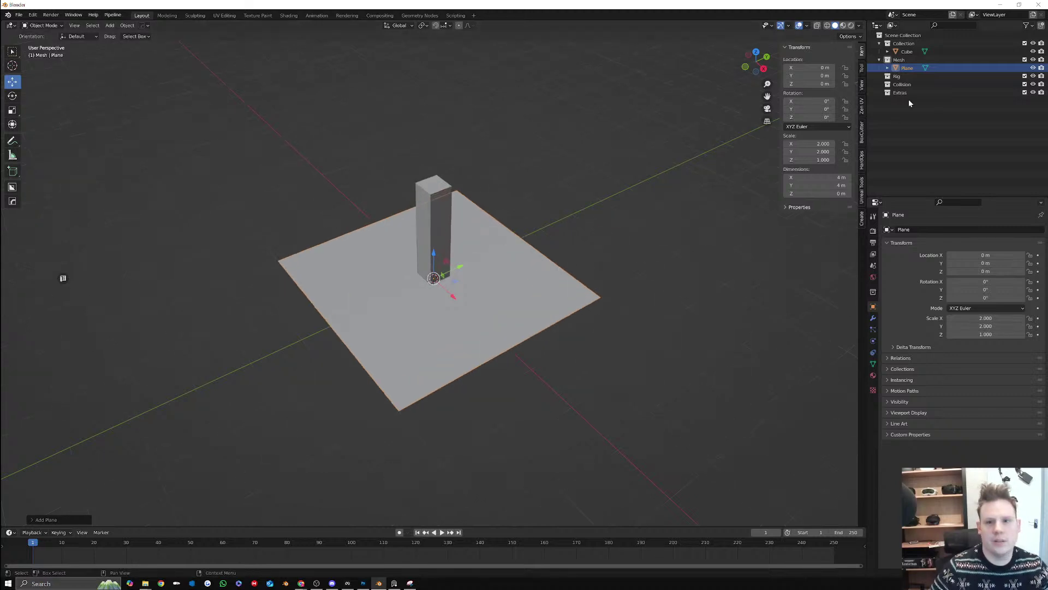
double_click(908, 68)
text(SM_)
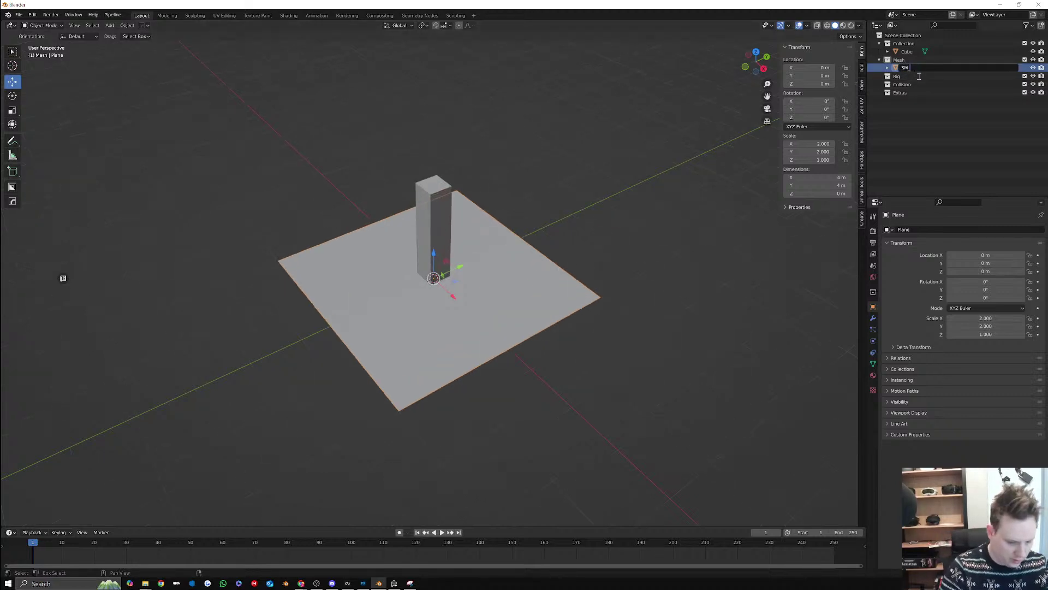
text(Floor)
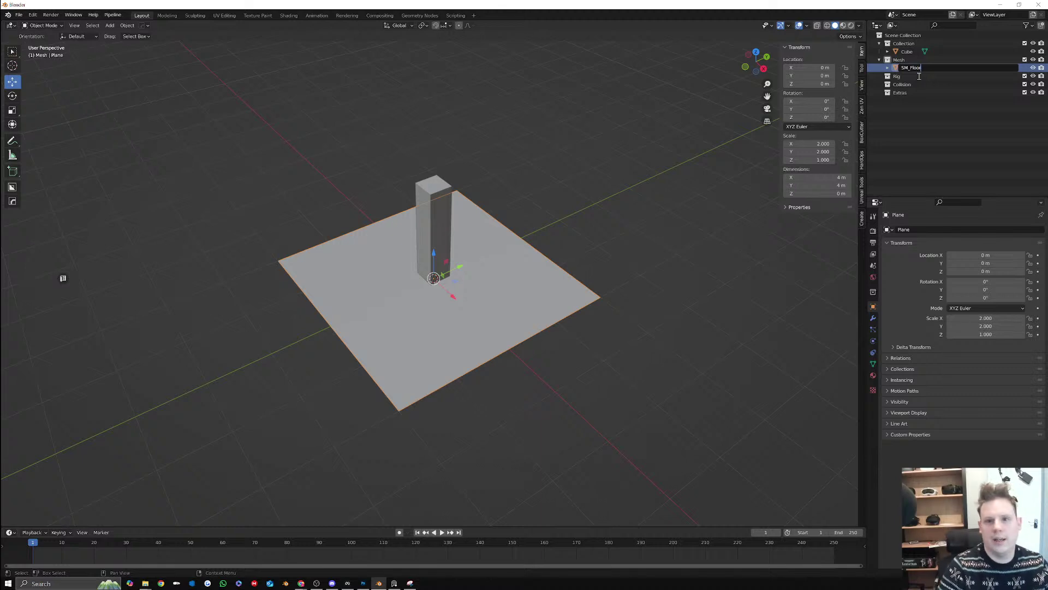
text(_01)
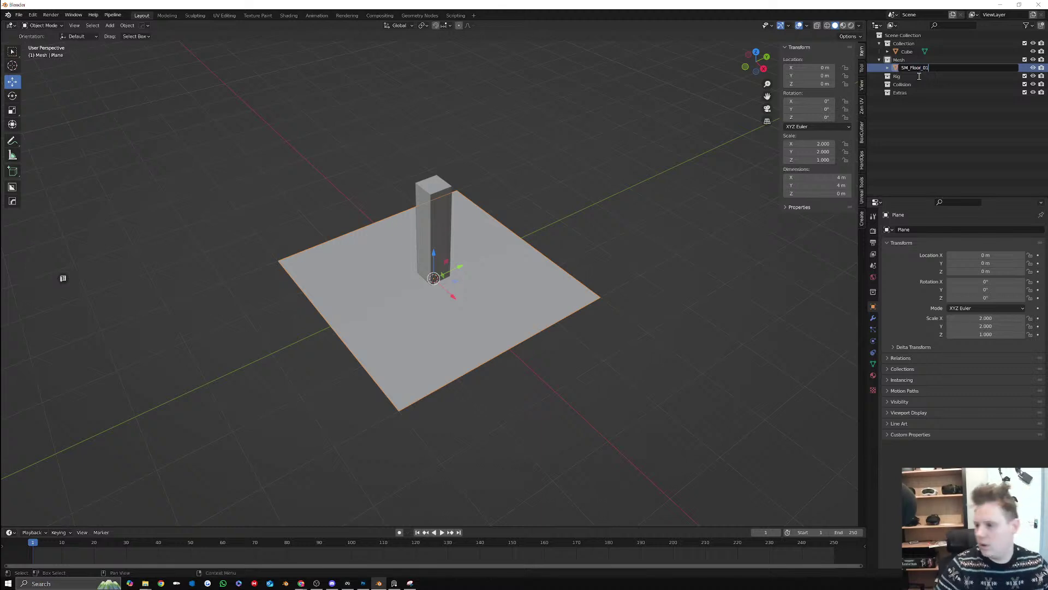
key(Return)
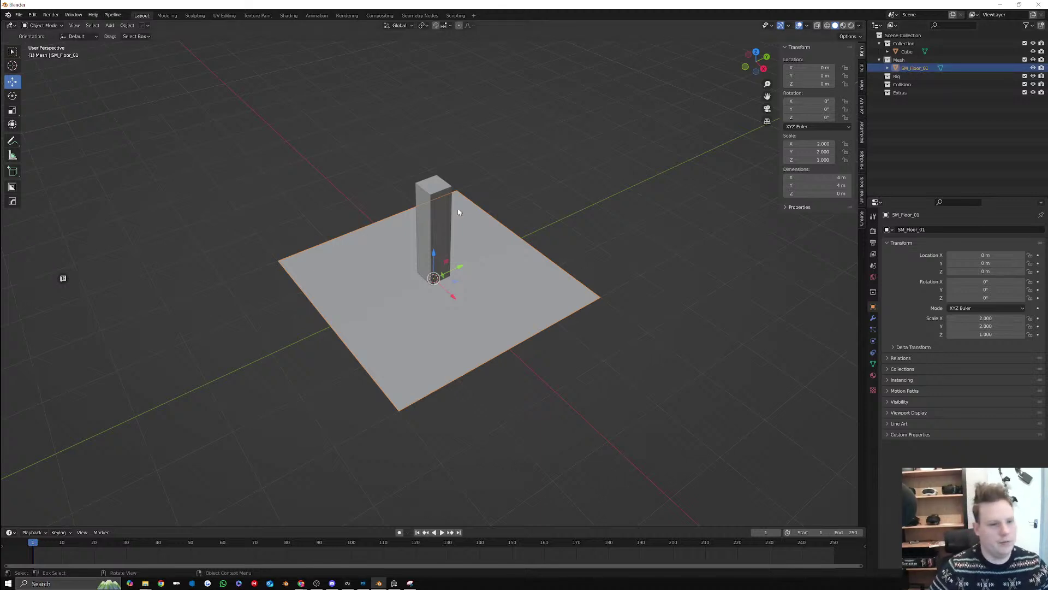
Add a second mesh plane at the origin, with the floor deselected
scroll(475, 262, down, 1)
click(580, 251)
scroll(431, 308, down, 1)
middle_drag(421, 313, 453, 287)
click(457, 290)
middle_drag(534, 265, 474, 302)
middle_drag(551, 231, 631, 239)
key(F3)
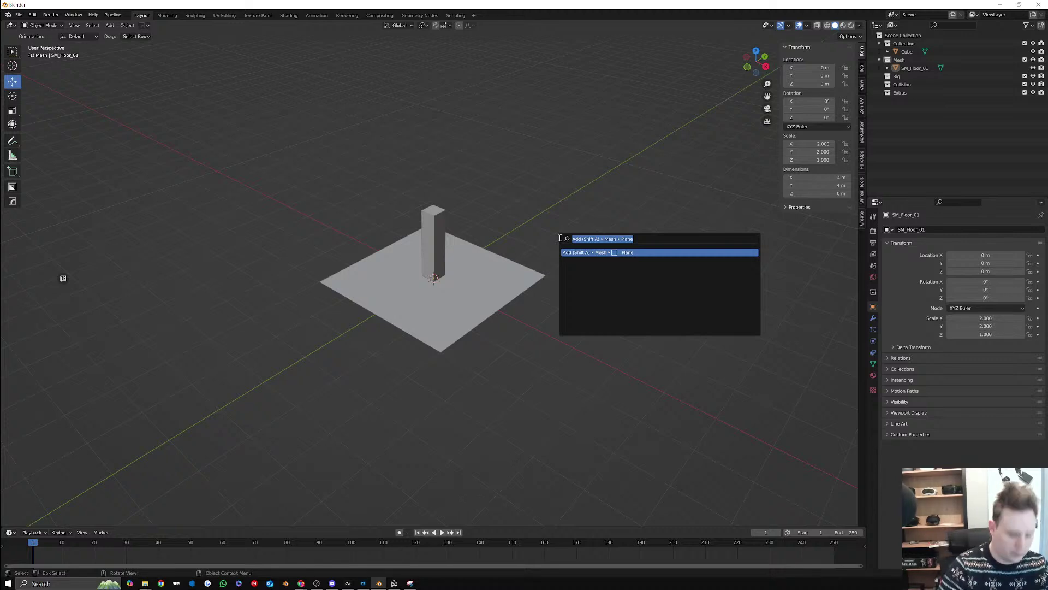
key(Return)
Rotate the new plane 90° about Y and move it upright near the floor's back edge, about X -1.8 m and Z 1.07 m
click(12, 96)
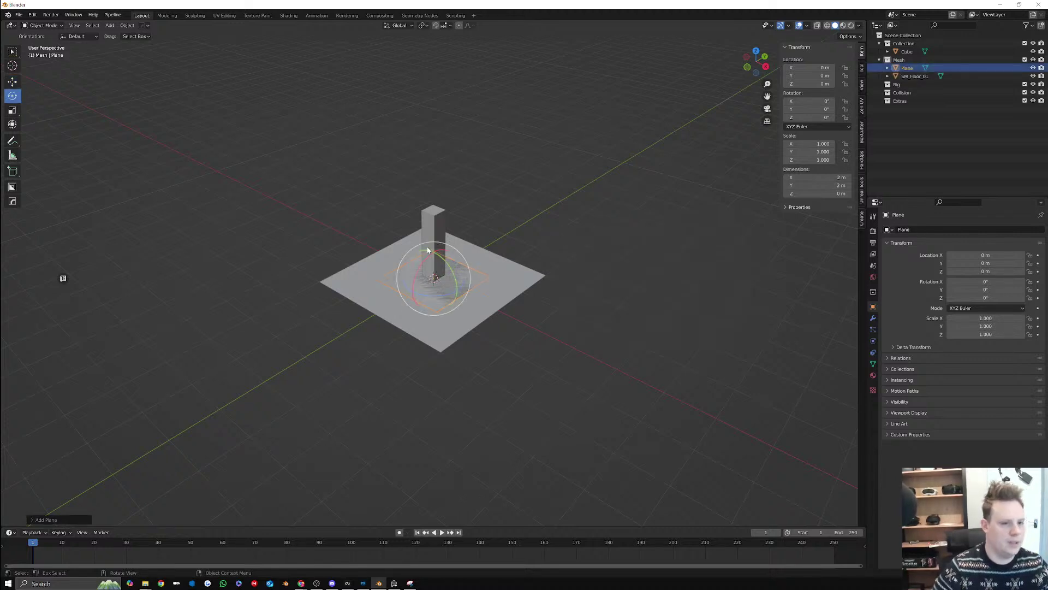
drag(441, 254, 380, 217)
click(12, 81)
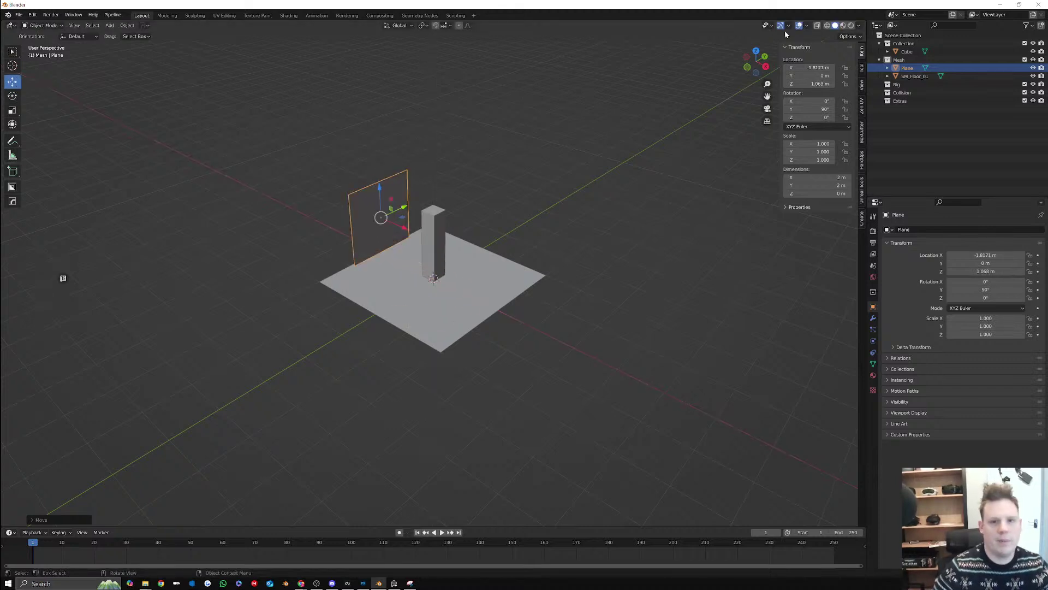
Turn on snapping and, in the front view, shift the upright plane along X to about -1.42 m
click(747, 68)
scroll(371, 181, up, 5)
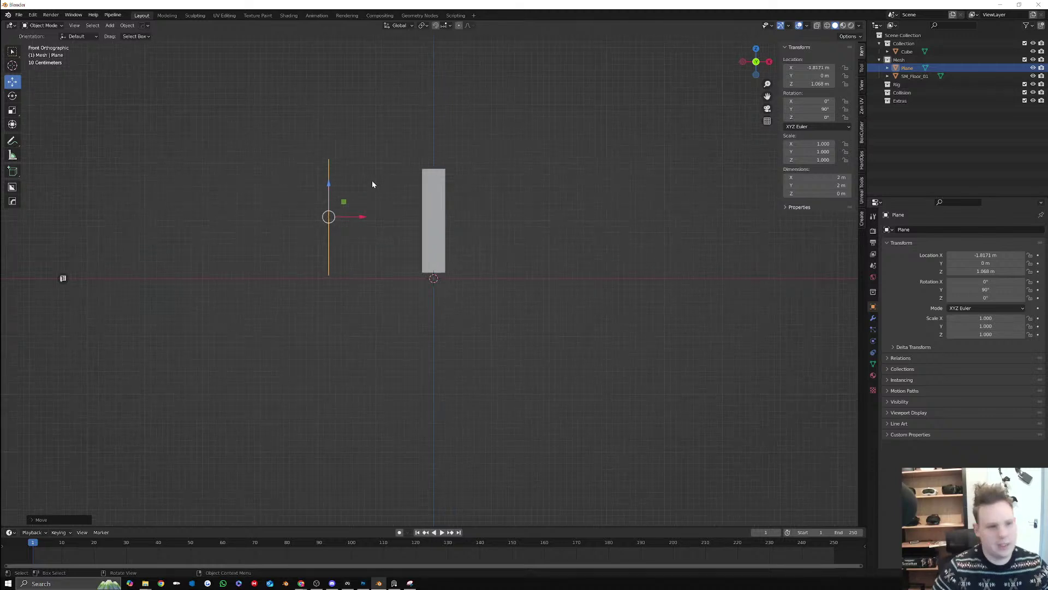
click(425, 26)
click(436, 26)
click(445, 26)
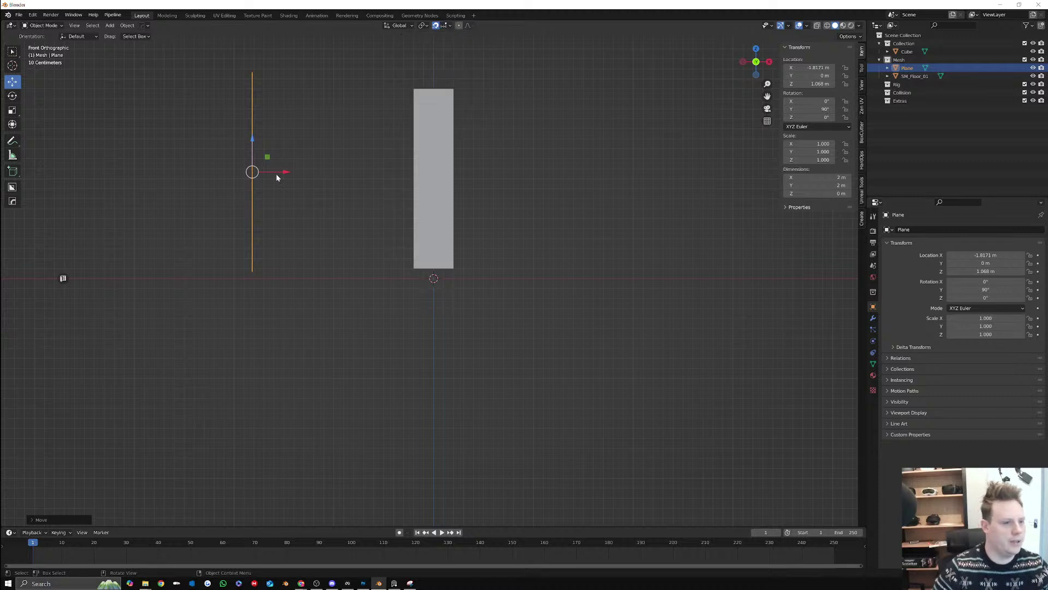
key(g)
drag(328, 165, 318, 165)
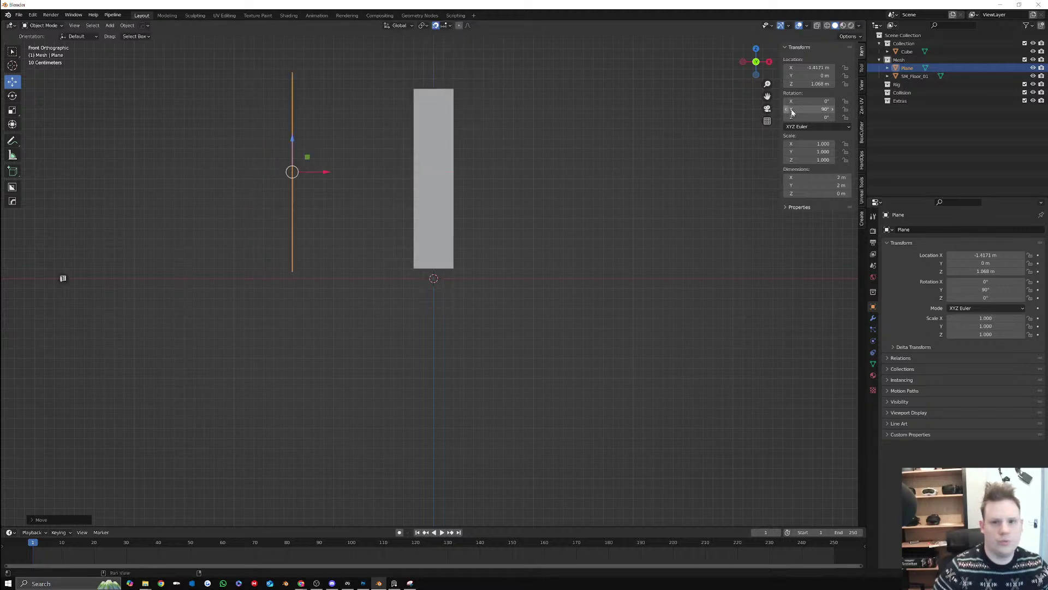
Set the upright plane's X, Y and Z location to 0 m
click(819, 68)
text(0)
key(Tab)
text(0)
key(Tab)
text(0)
key(Tab)
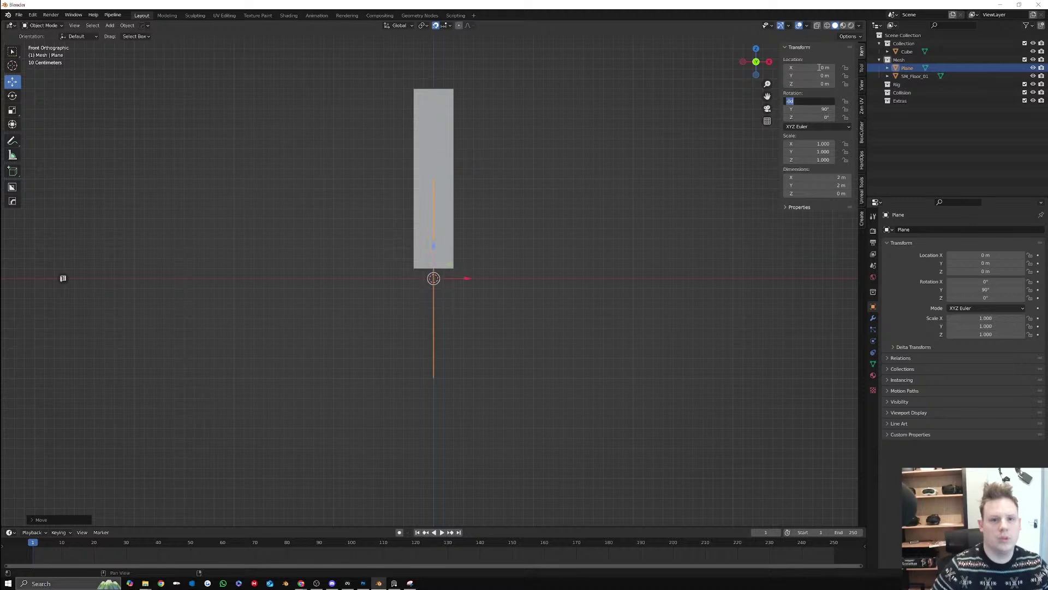
key(Return)
Set the upright plane's X and Y dimensions to 4 m each
middle_drag(594, 227, 557, 262)
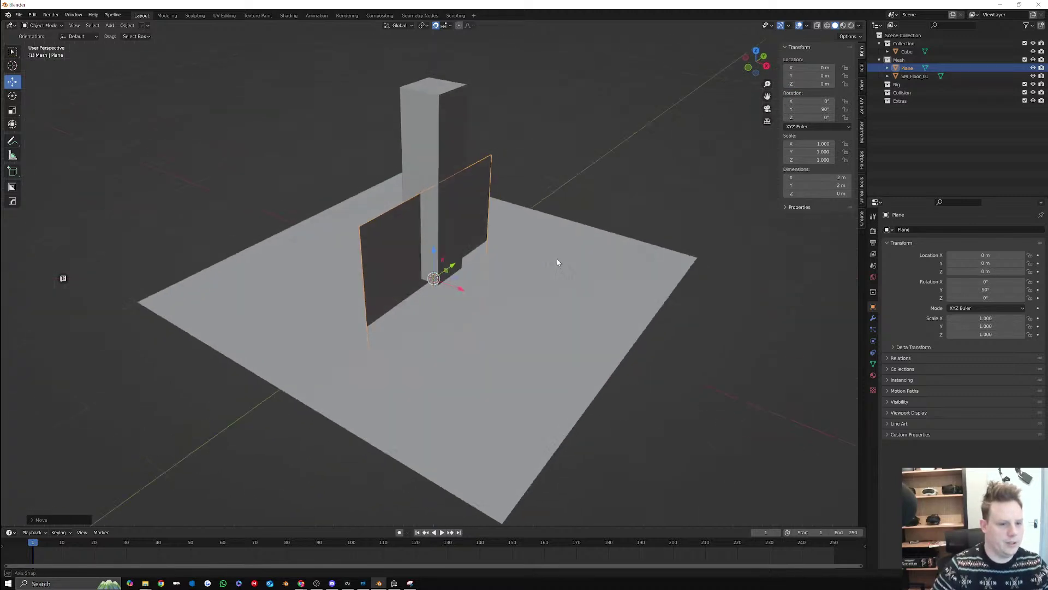
drag(795, 196, 797, 178)
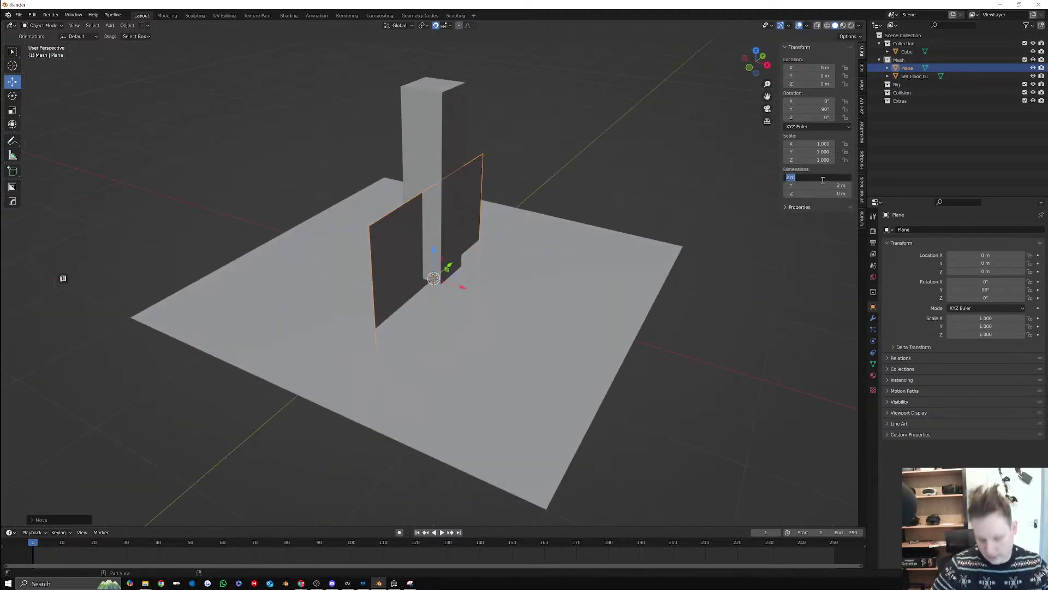
text(4)
key(Return)
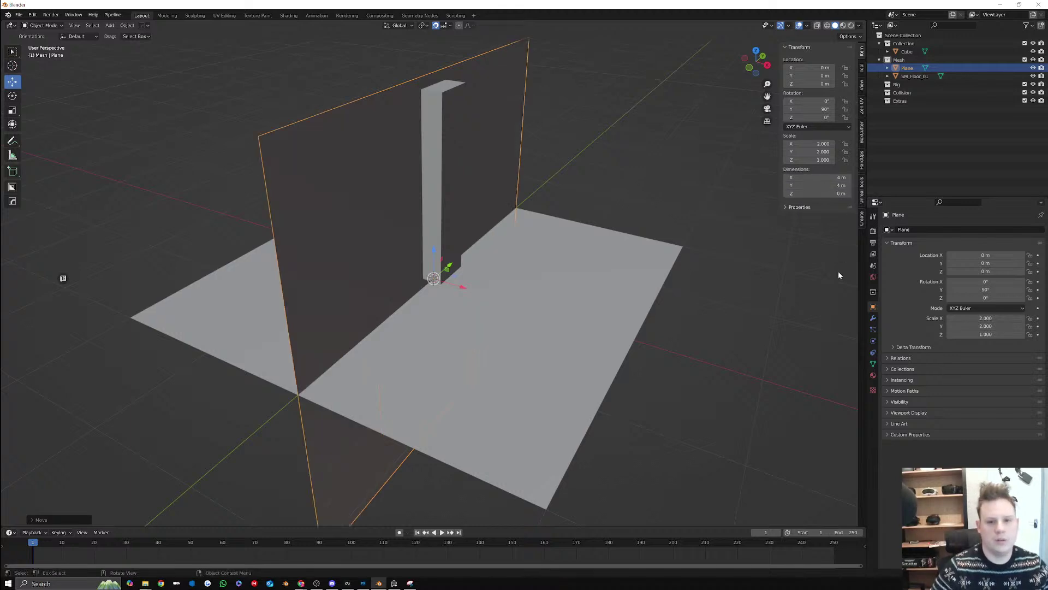
drag(447, 268, 324, 65)
key(s)
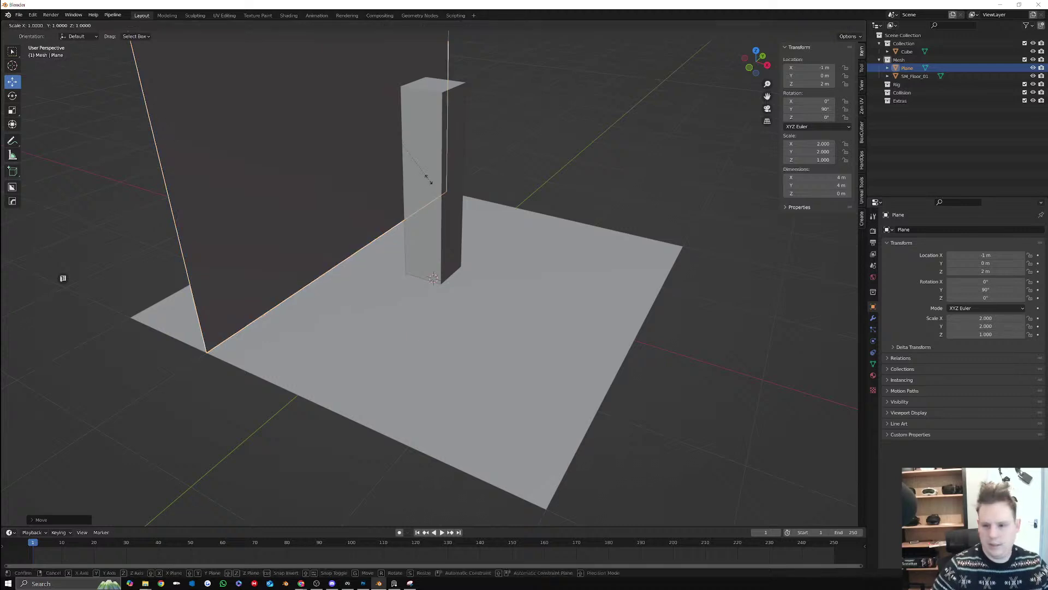
key(Escape)
middle_drag(546, 279, 515, 255)
key(alt+g)
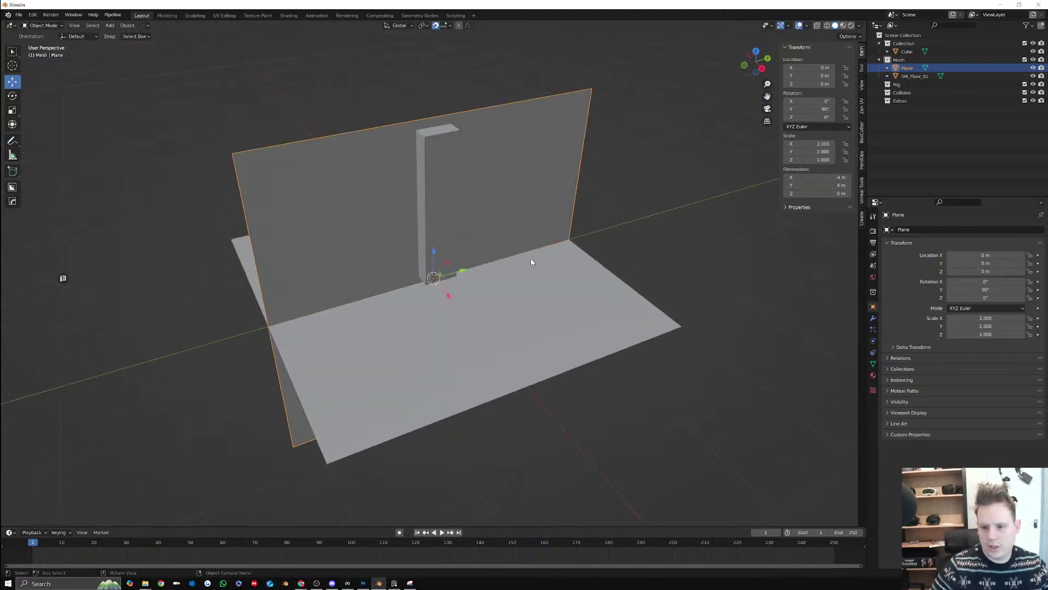
Move the upright plane with snapping to X -2 m and Z 2 m so it stands on the floor's edge, and deselect it
middle_drag(489, 214, 458, 297)
drag(467, 283, 302, 126)
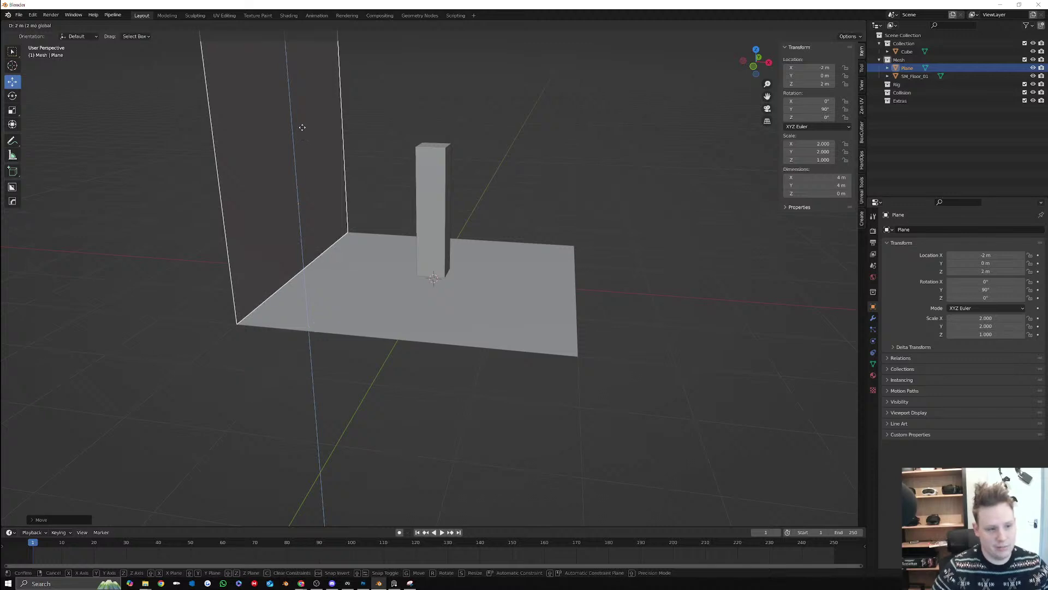
middle_drag(671, 213, 577, 271)
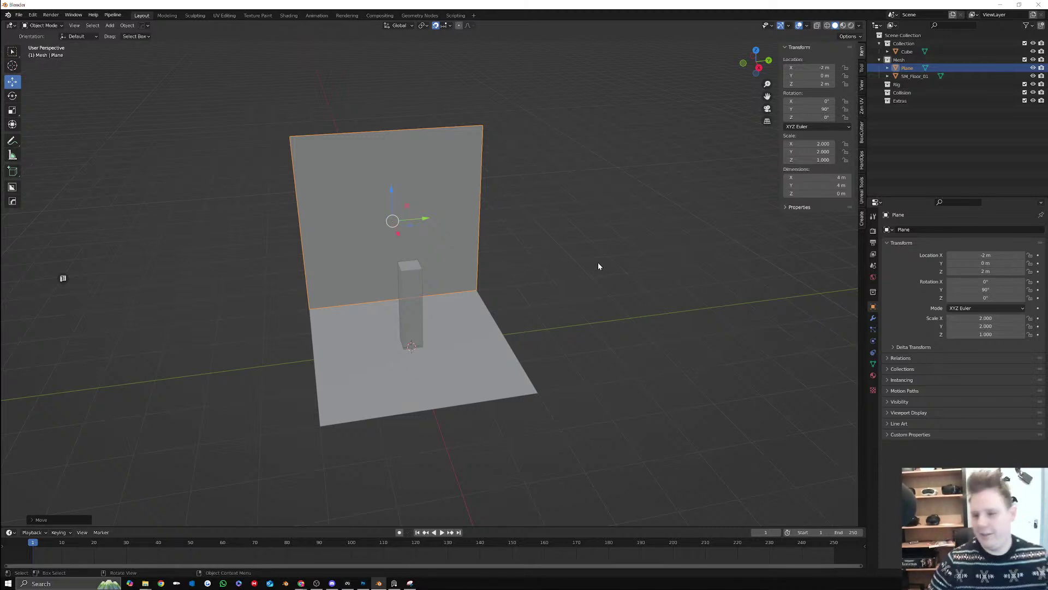
middle_drag(293, 379, 480, 323)
click(494, 296)
middle_drag(510, 284, 479, 286)
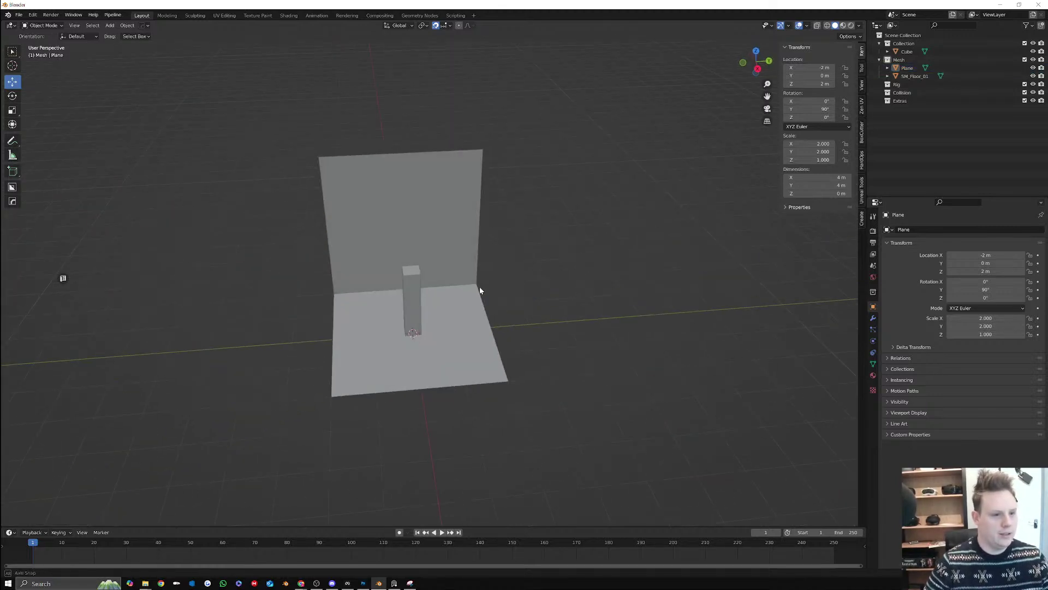
Switch to Photoshop, outline one more wall module in yellow above the grid's upper corner on the castle art, and move the window aside
click(452, 214)
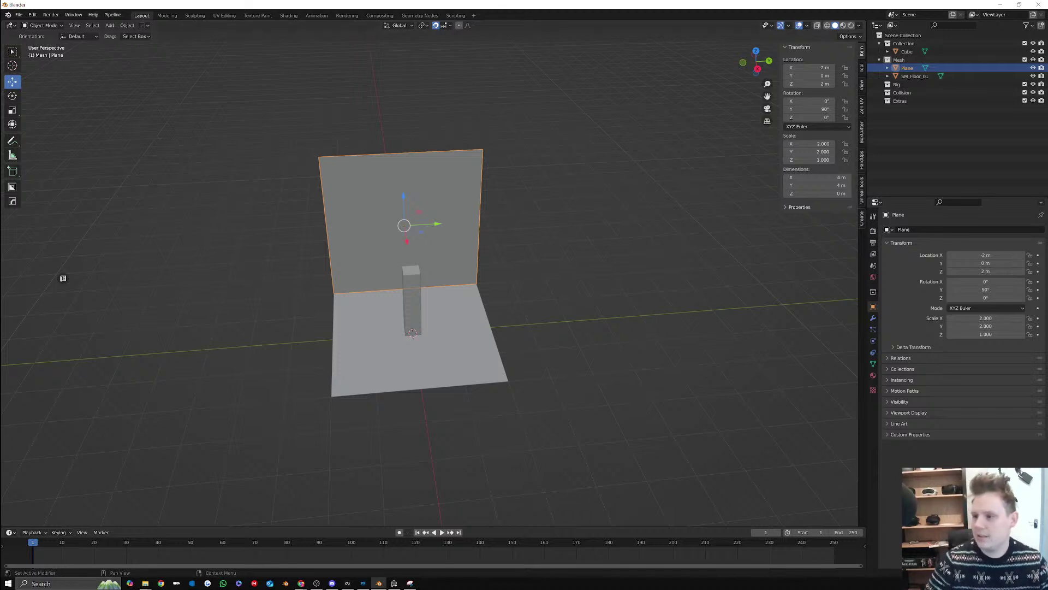
key(alt+Tab)
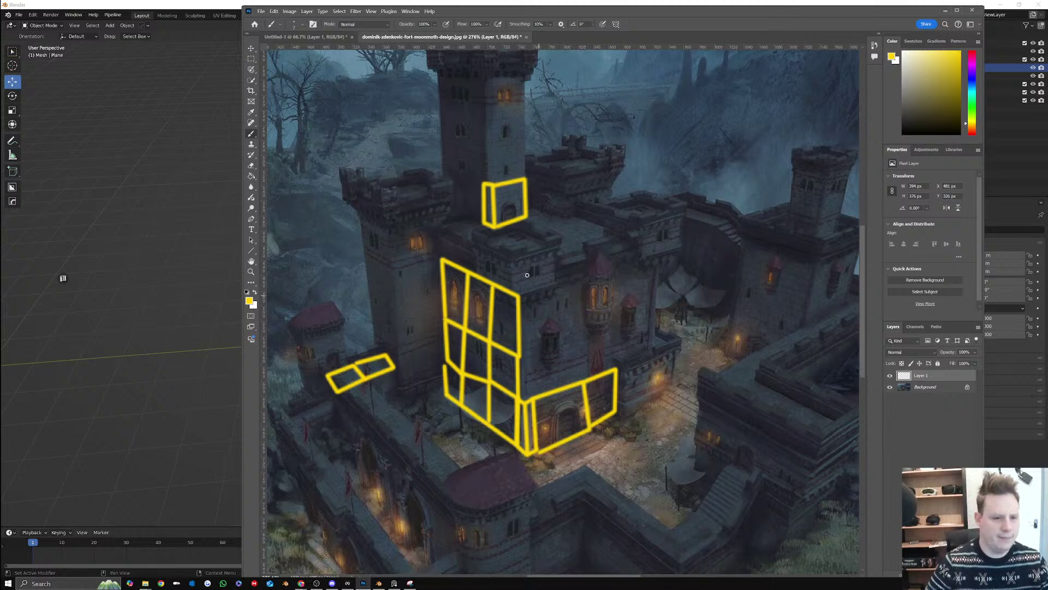
mouse_move(514, 264)
mouse_down()
mouse_move(519, 295)
mouse_move(556, 287)
mouse_move(554, 257)
mouse_move(519, 266)
mouse_up()
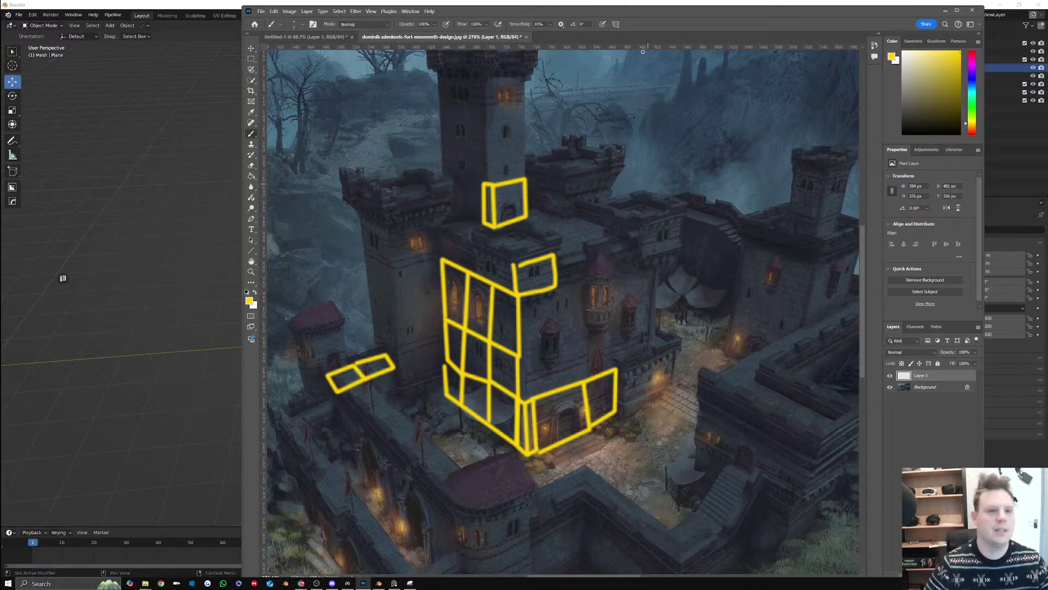
drag(663, 14, 1047, 104)
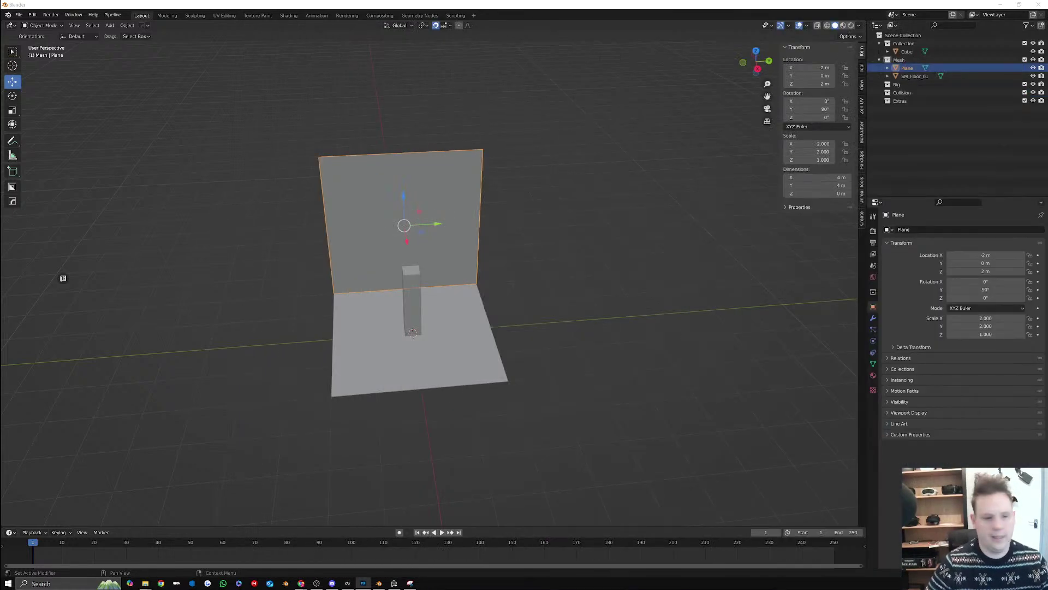
middle_drag(462, 268, 444, 227)
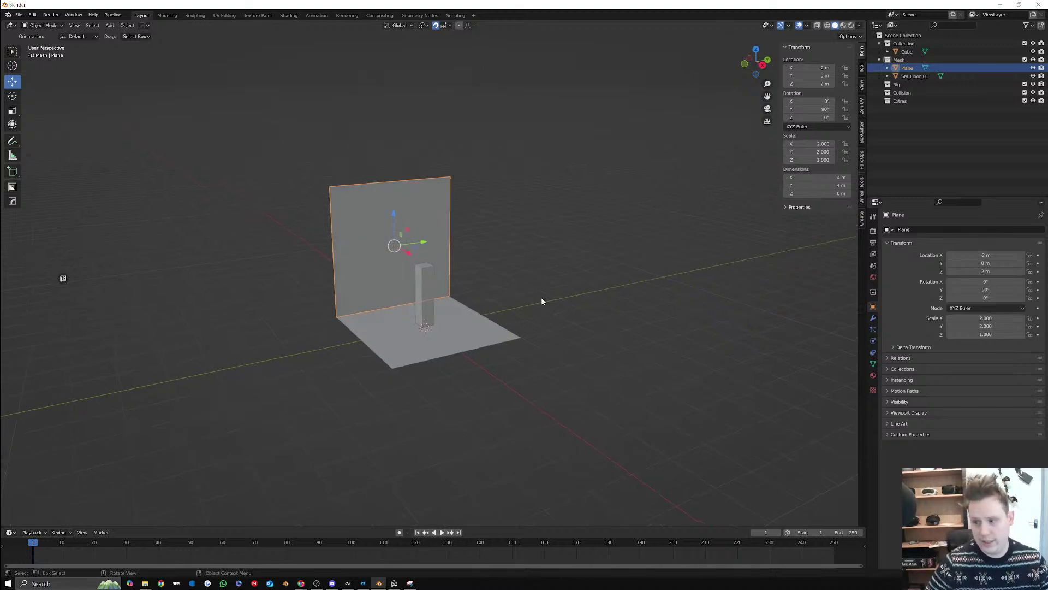
click(563, 294)
middle_drag(494, 295, 501, 313)
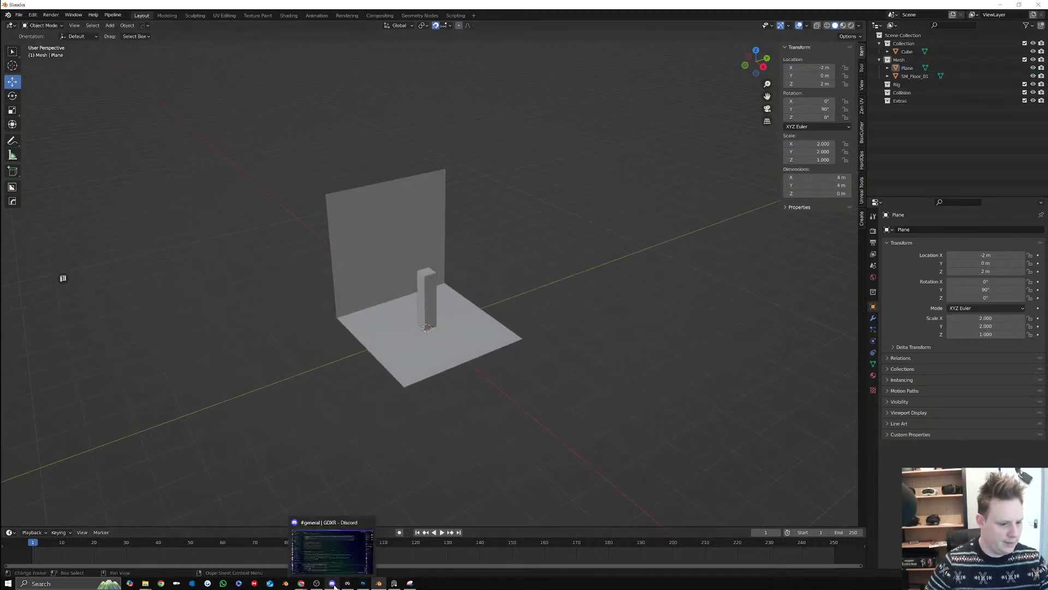
mouse_move(355, 586)
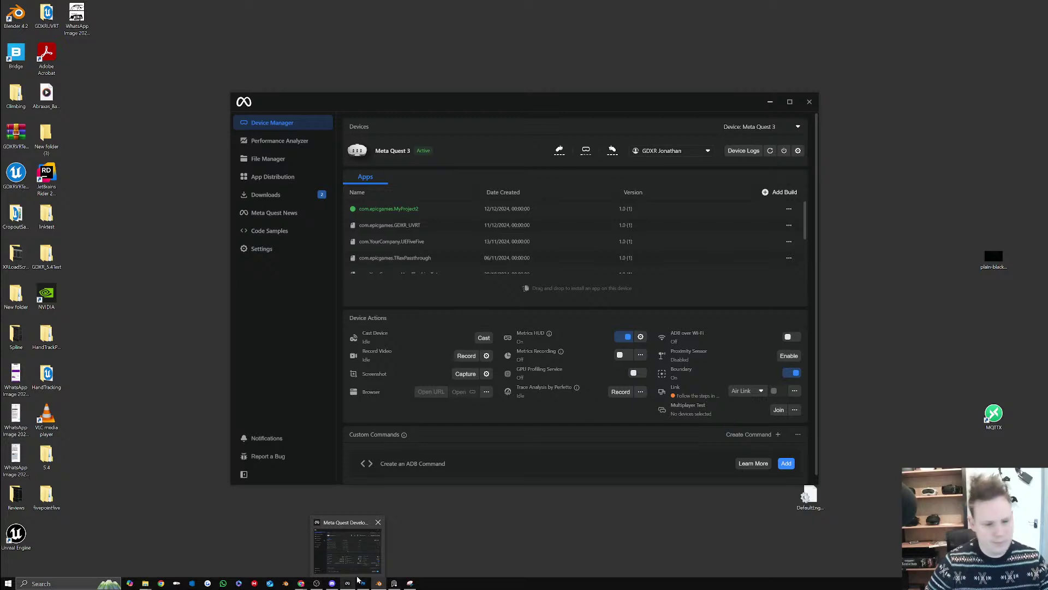
click(379, 583)
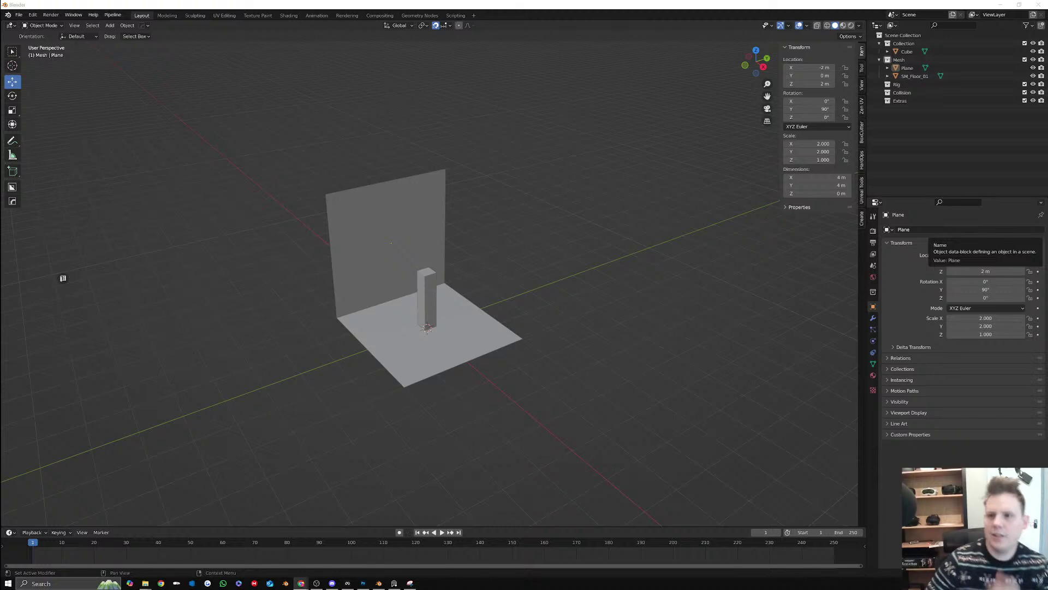
key(alt+Tab)
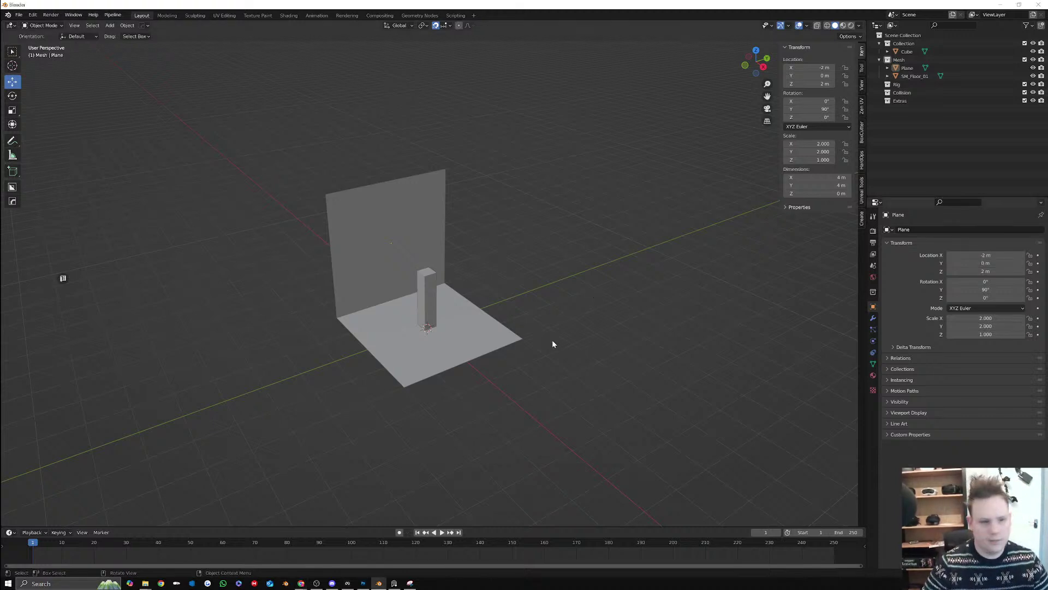
middle_drag(555, 344, 514, 280)
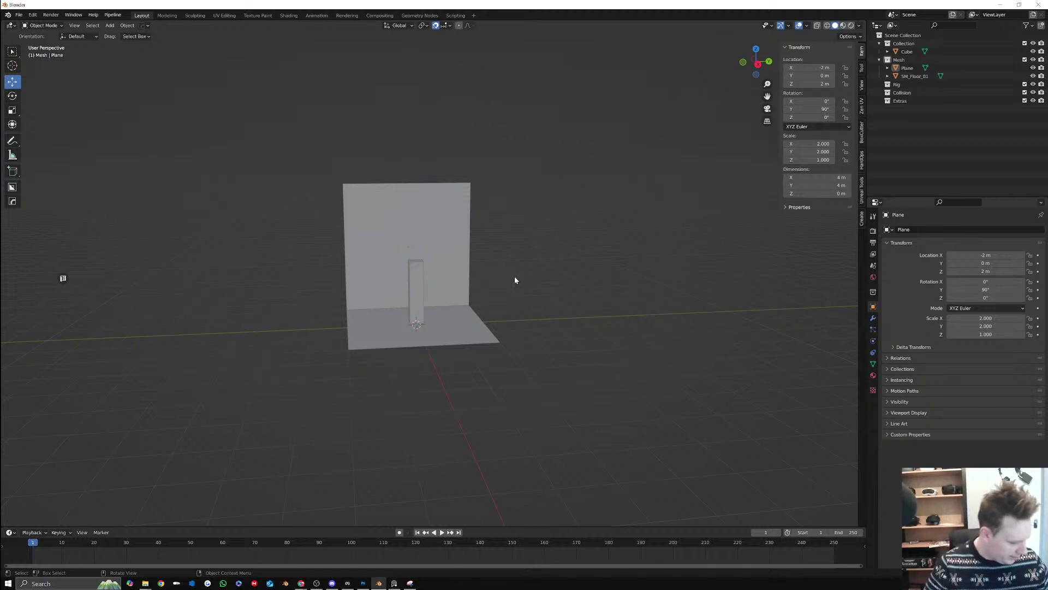
middle_drag(485, 332, 467, 318)
Rename the upright wall plane as SM_Wall_4x4
click(438, 266)
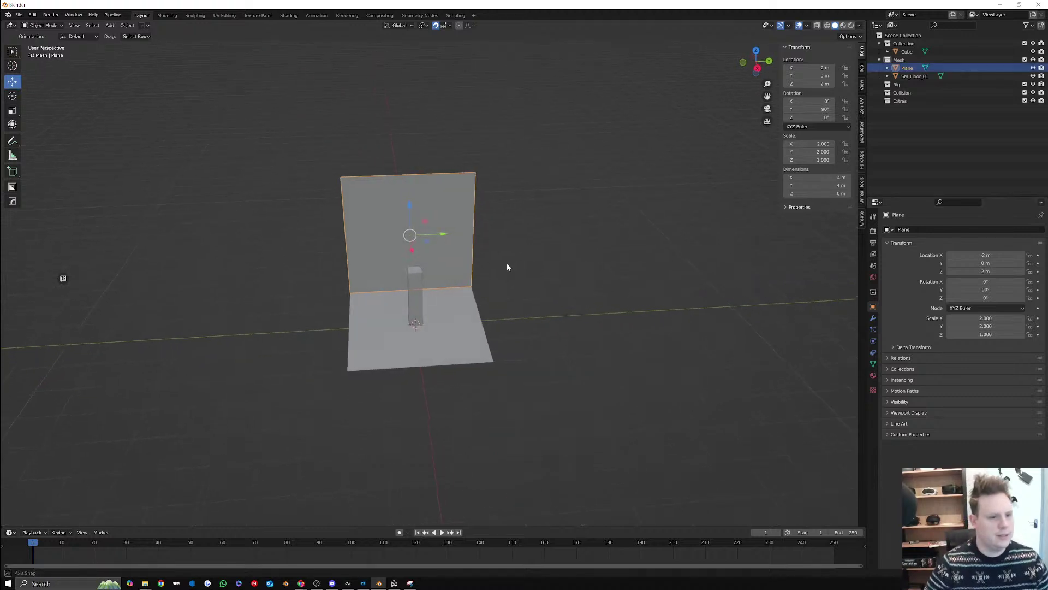
middle_drag(507, 263, 494, 259)
double_click(908, 67)
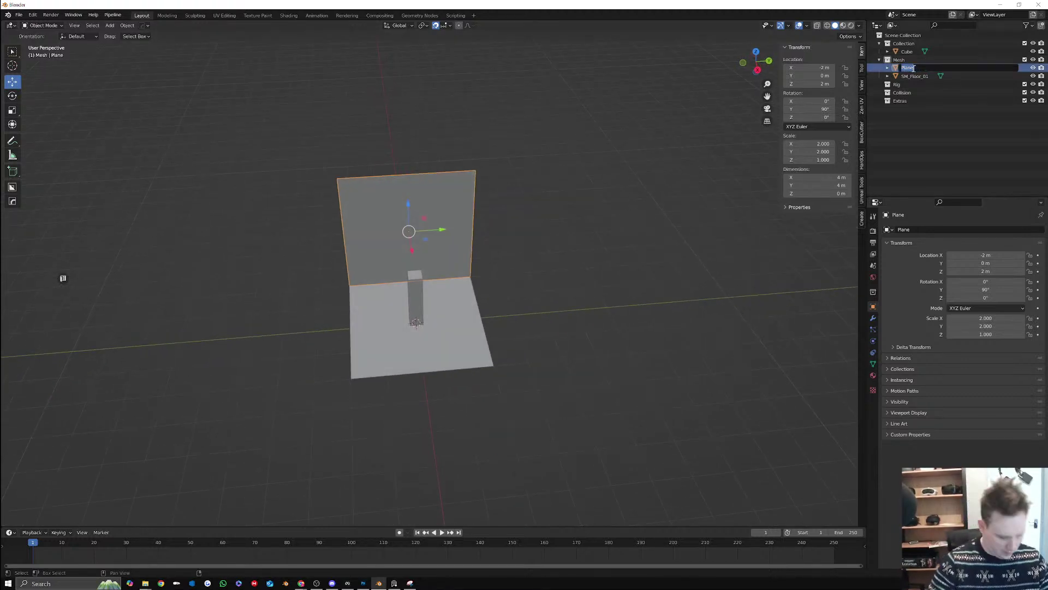
text(SM_Wall)
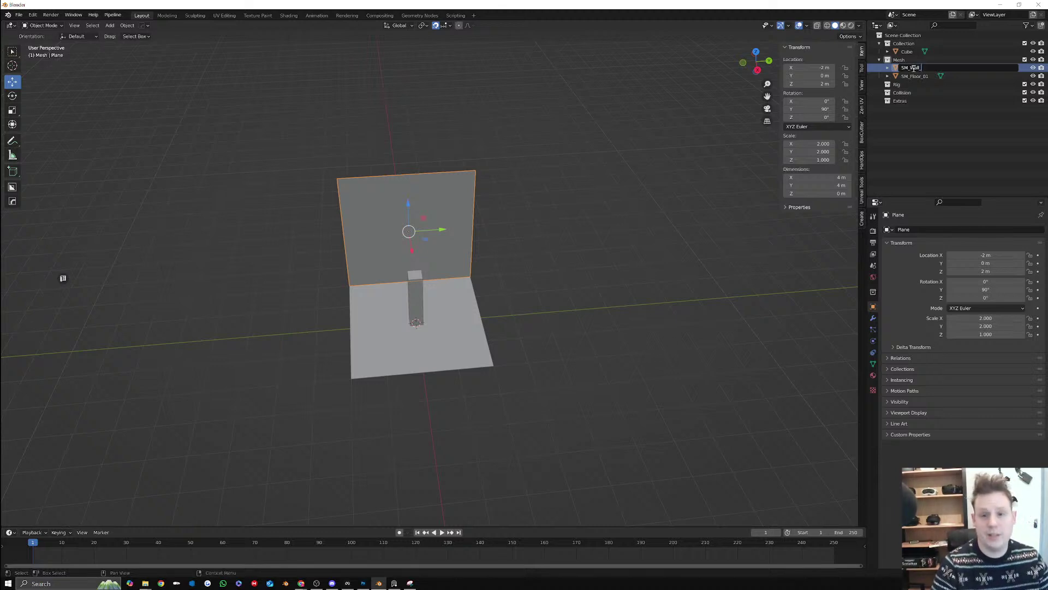
text(_0)
text(x)
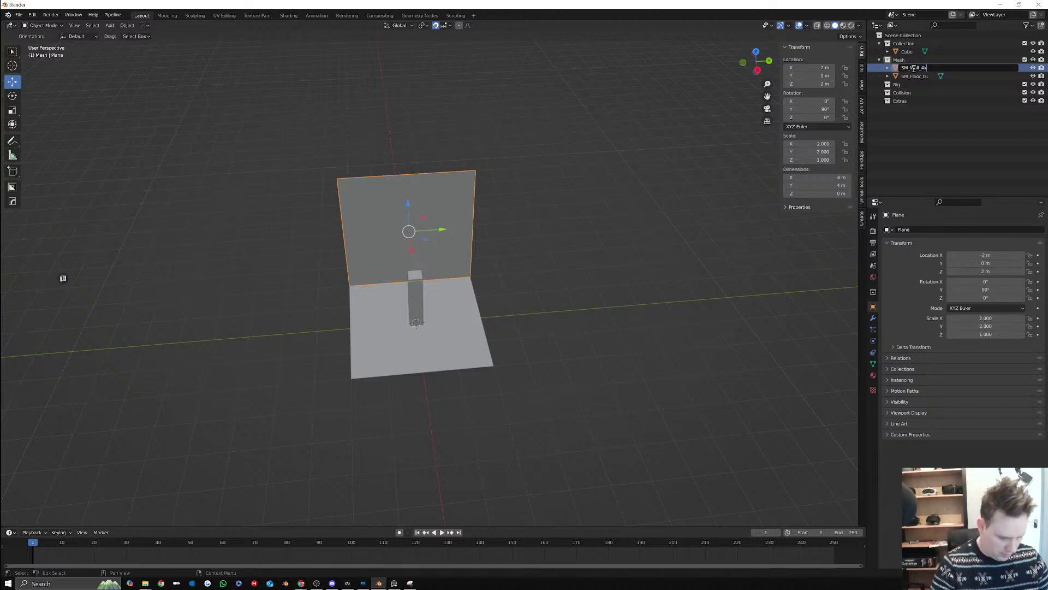
text(4)
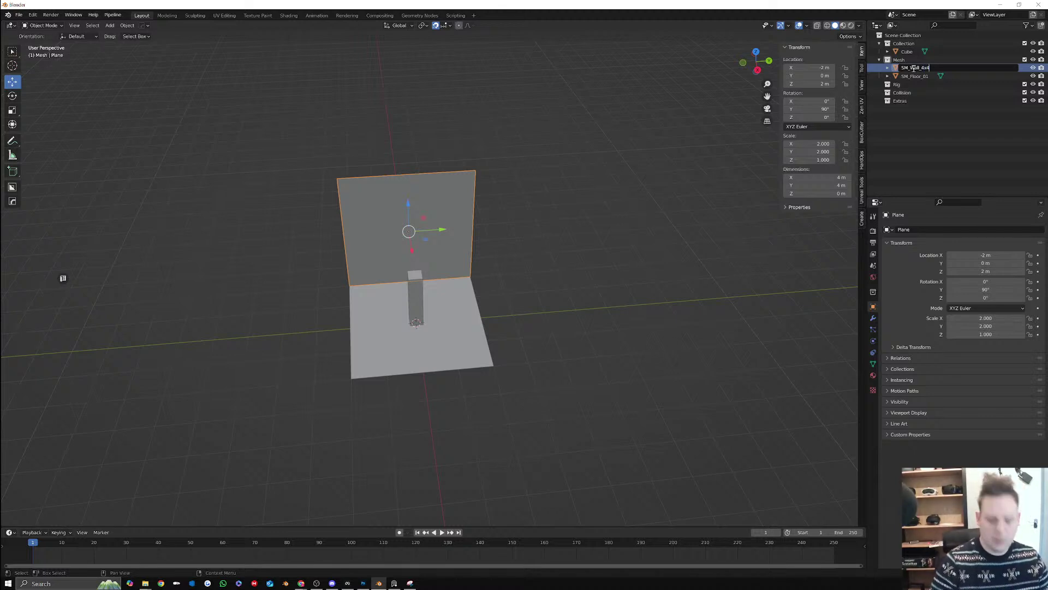
key(Return)
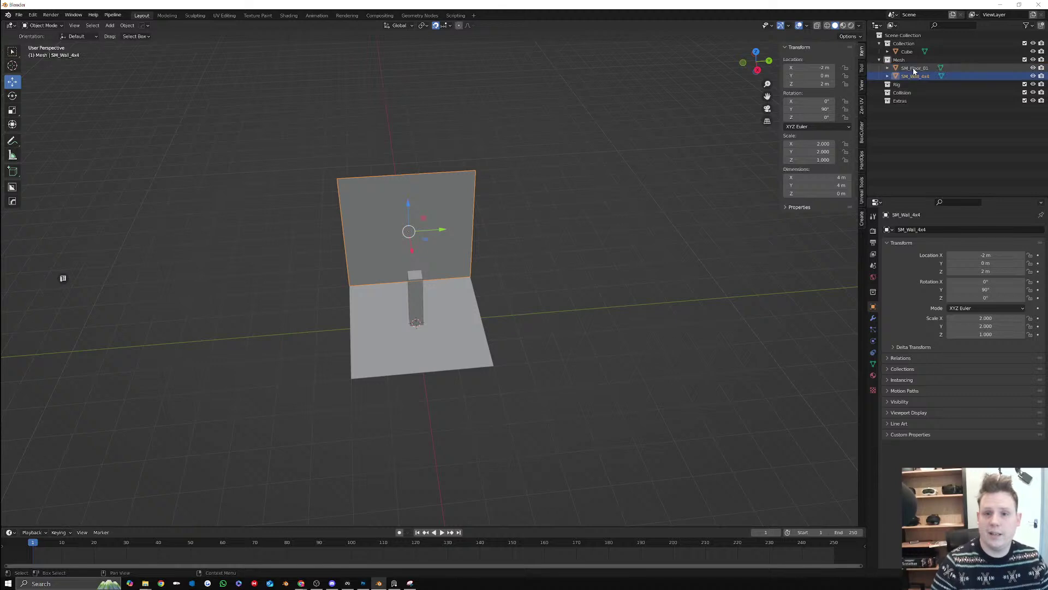
Rename the floor plane as SM_Floor_4x4
double_click(914, 68)
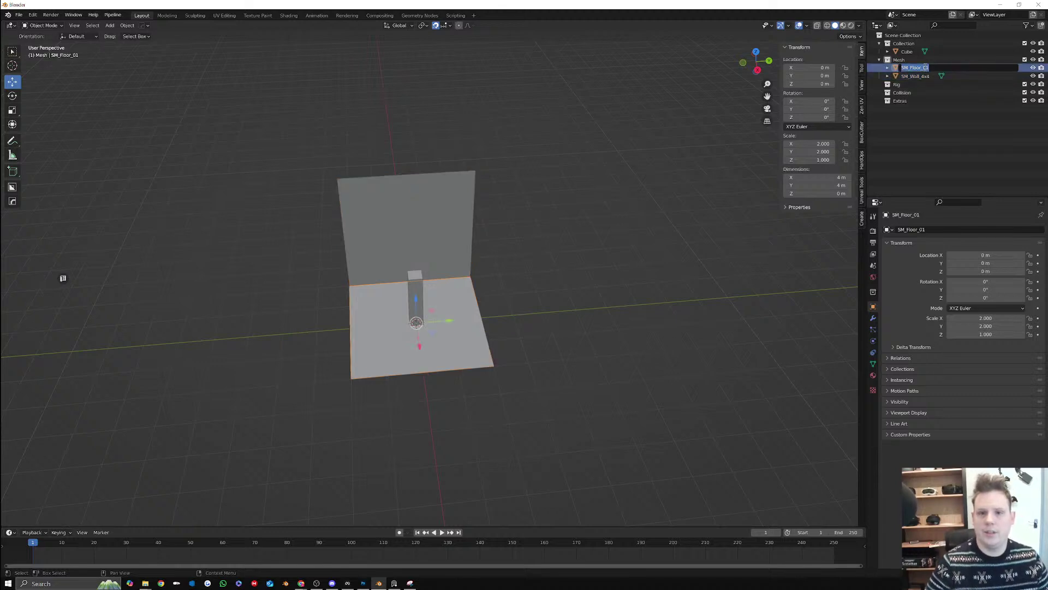
click(931, 66)
key(BackSpace)
key(BackSpace)
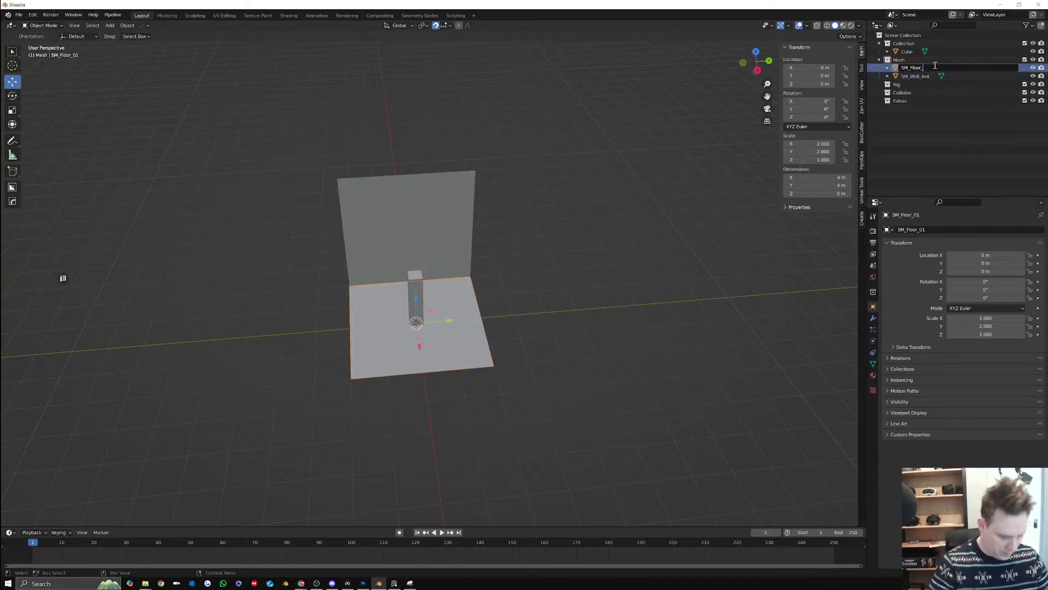
text(4x4)
key(Return)
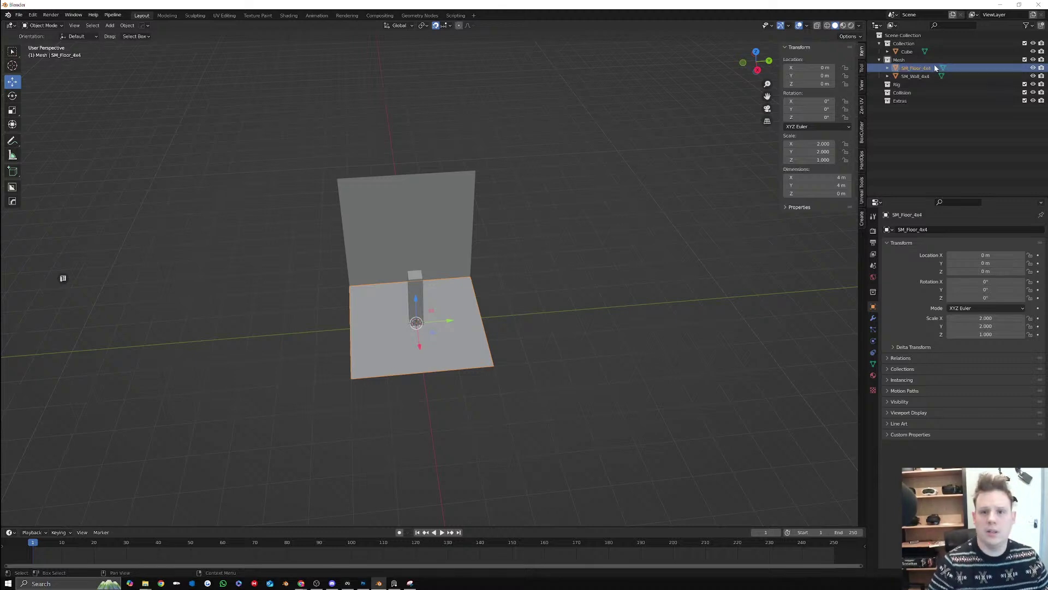
Duplicate the SM_Wall_4x4 wall and snap the copy beside it along Y, at Y 4 m
click(463, 242)
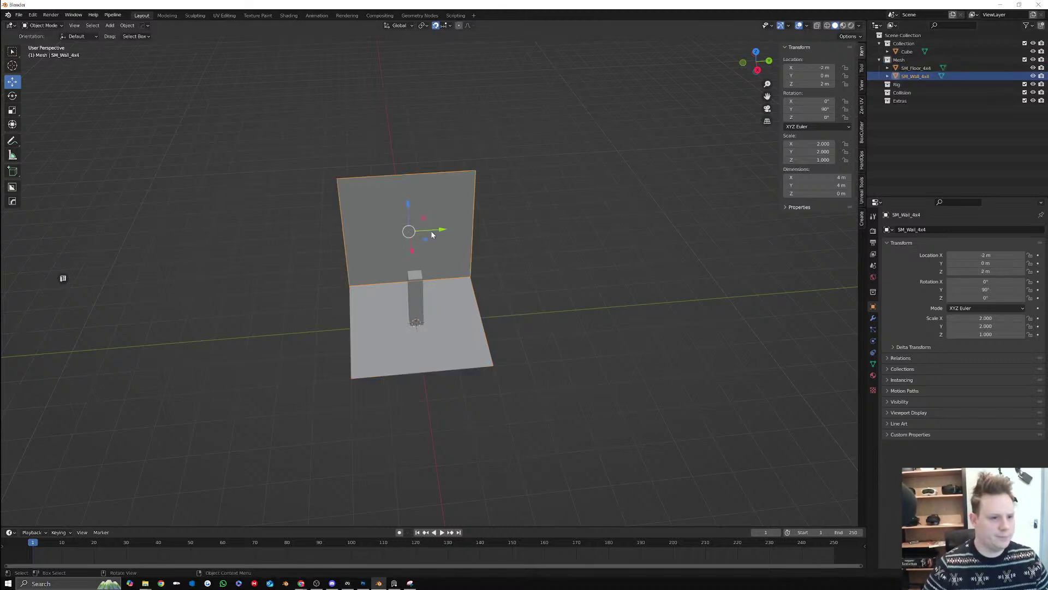
key(shift+d)
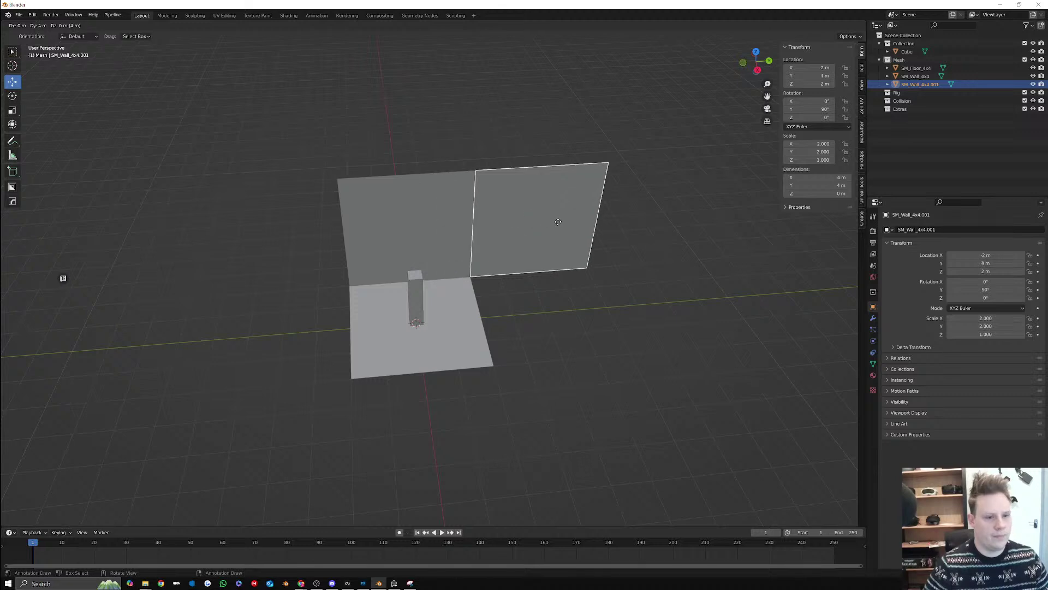
click(589, 242)
mouse_move(616, 243)
middle_down()
mouse_move(600, 231)
mouse_move(622, 230)
middle_up()
shift+middle_drag(622, 229, 569, 235)
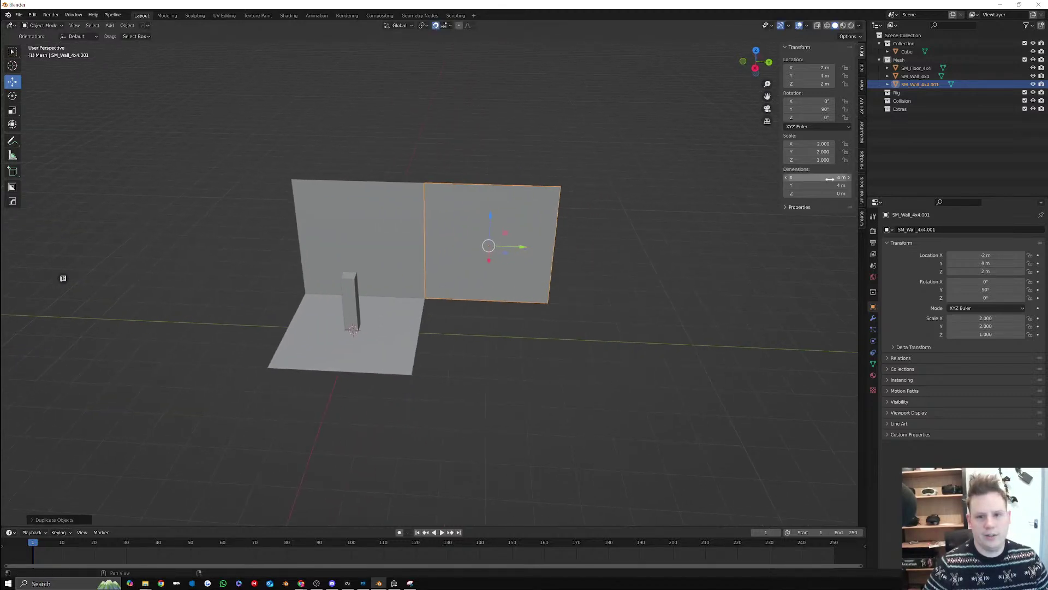
Set the copied wall's Y dimension to 2 m and slide it to Y 3 m, against the 4x4 wall
click(817, 185)
text(2)
key(Return)
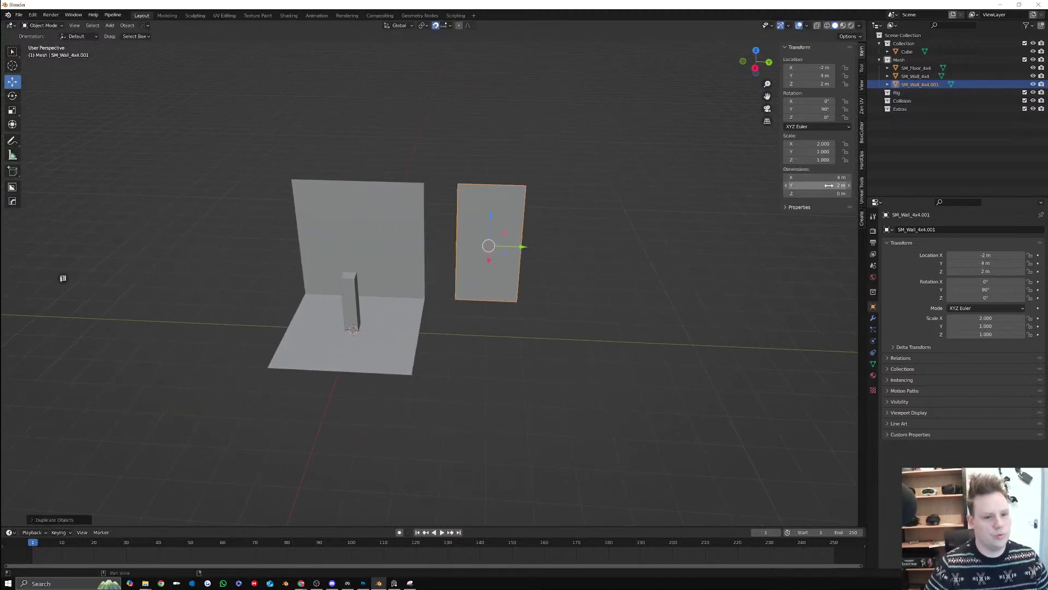
drag(523, 247, 490, 246)
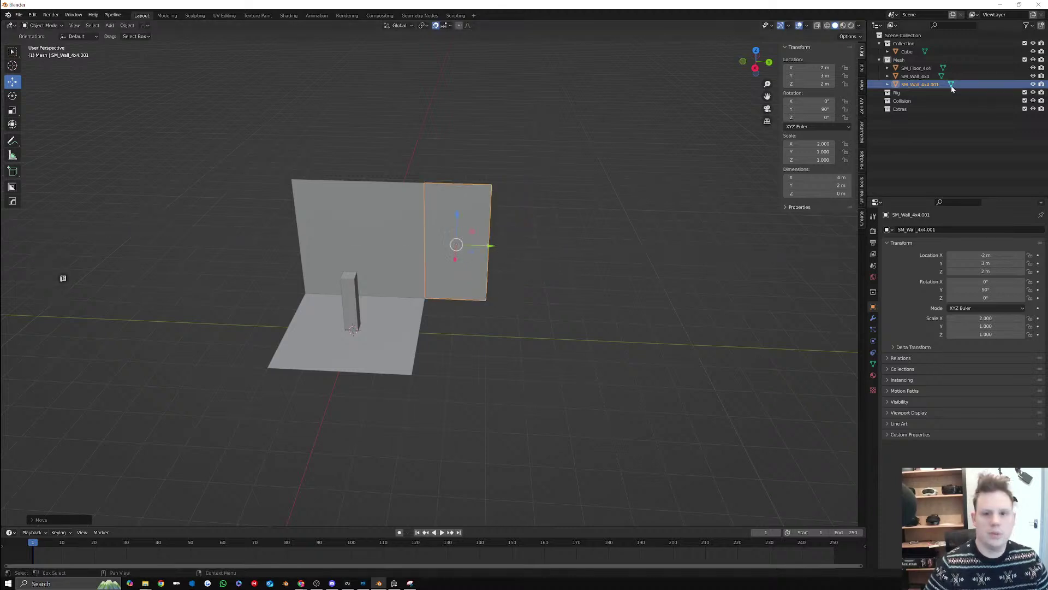
Rename the narrowed wall copy as SM_Wall_4x2
double_click(931, 85)
drag(925, 84, 929, 84)
text(2)
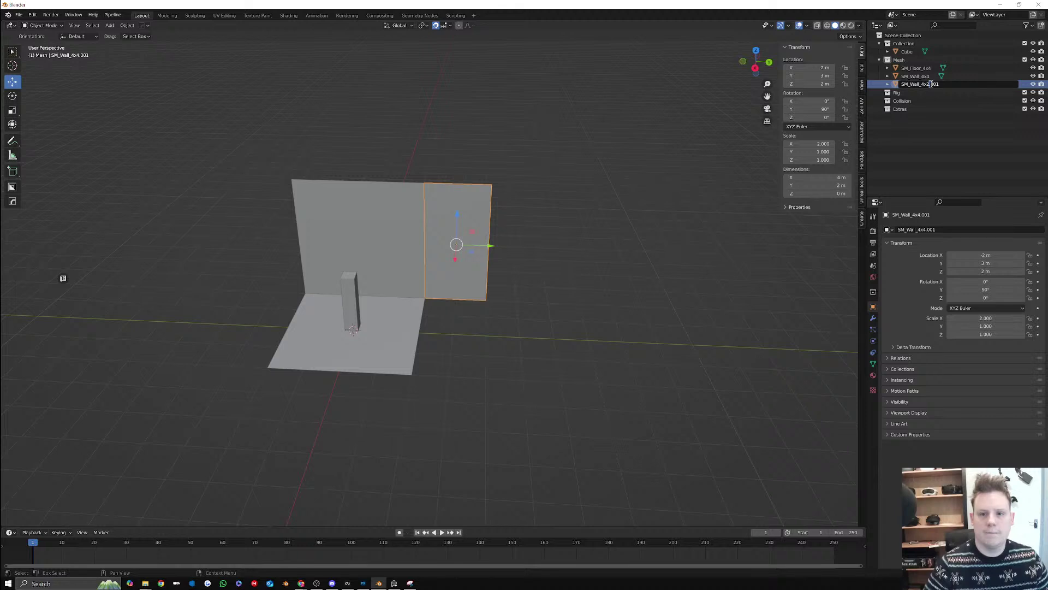
key(Delete)
key(Delete)
key(Delete)
key(Delete)
key(Return)
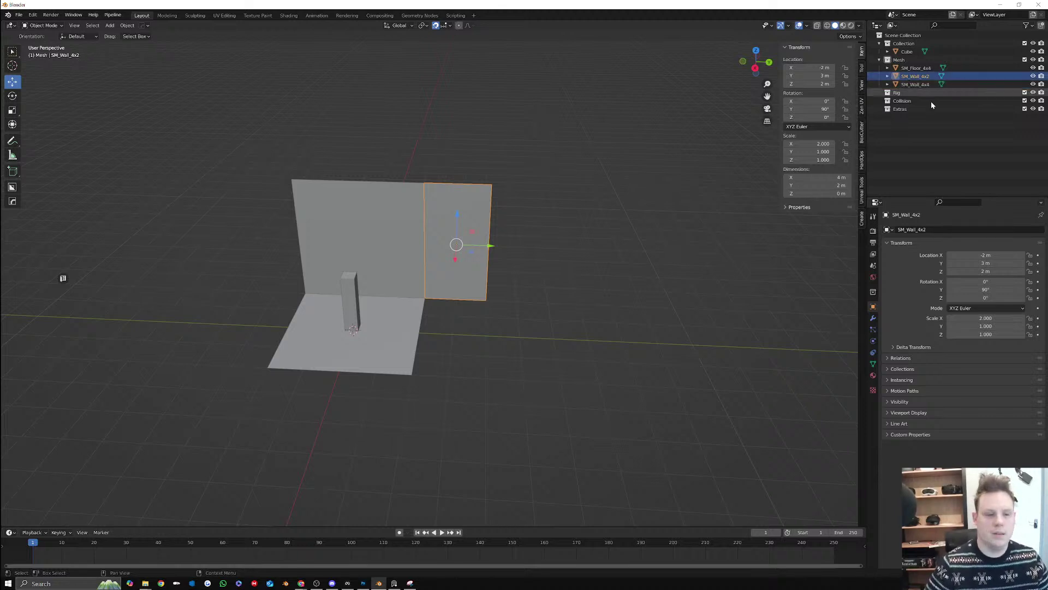
Duplicate the SM_Wall_4x2 wall and place the copy next to it at Y 5 m
middle_drag(512, 265, 463, 237)
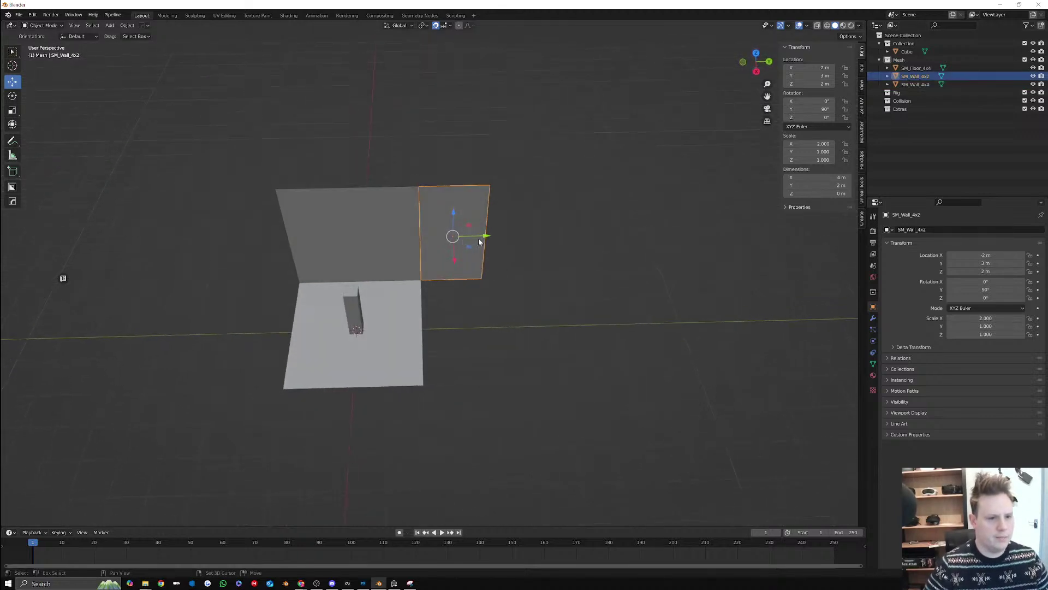
key(shift+d)
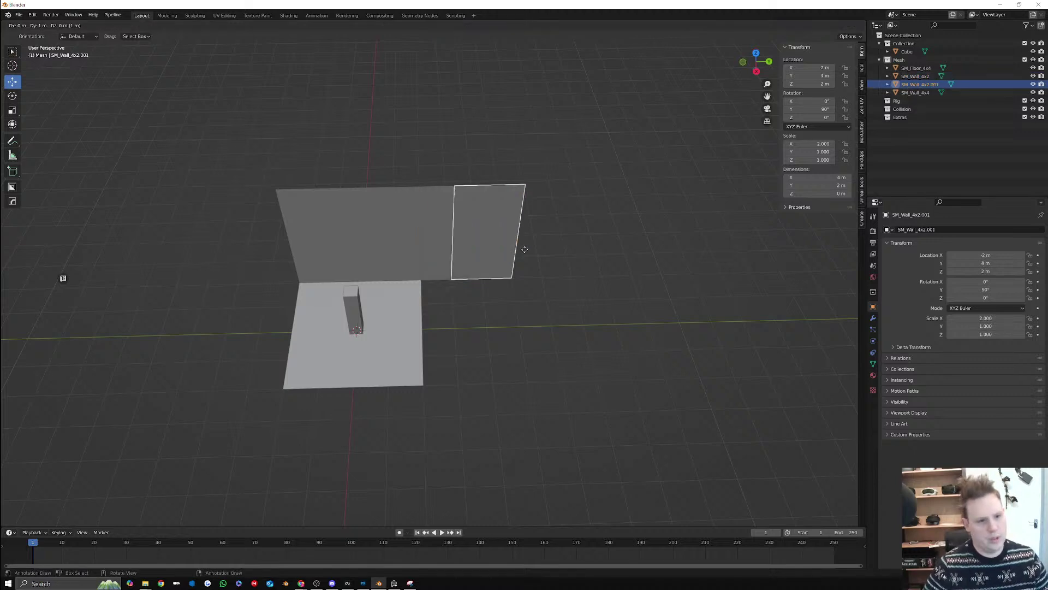
click(575, 249)
middle_drag(494, 188, 533, 176)
Set the new copy's X dimension to 2 m and lower it to Z 1 m so it lines up with the floor
click(835, 177)
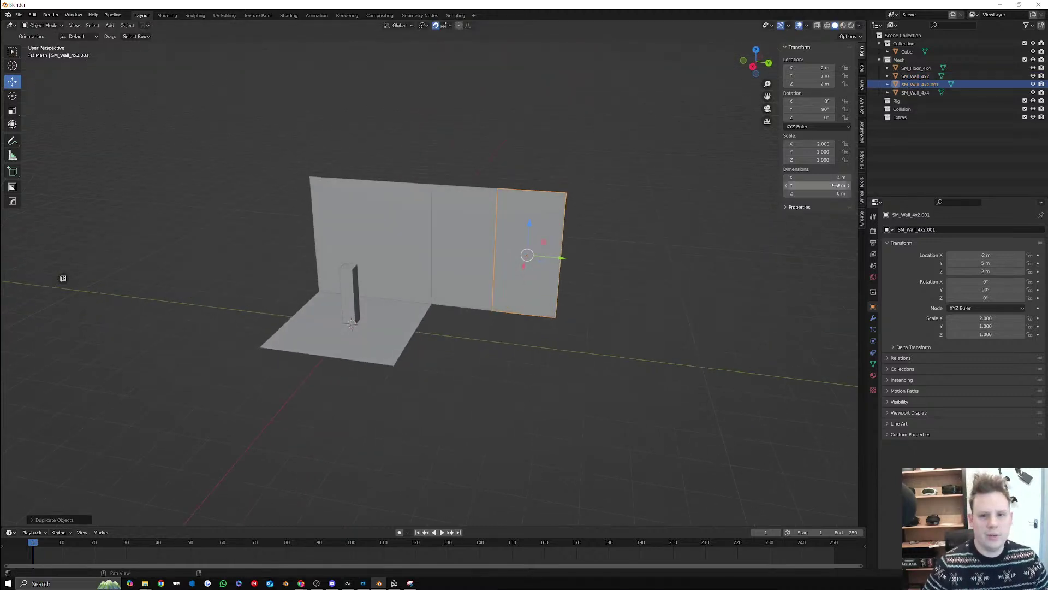
text(2)
key(Return)
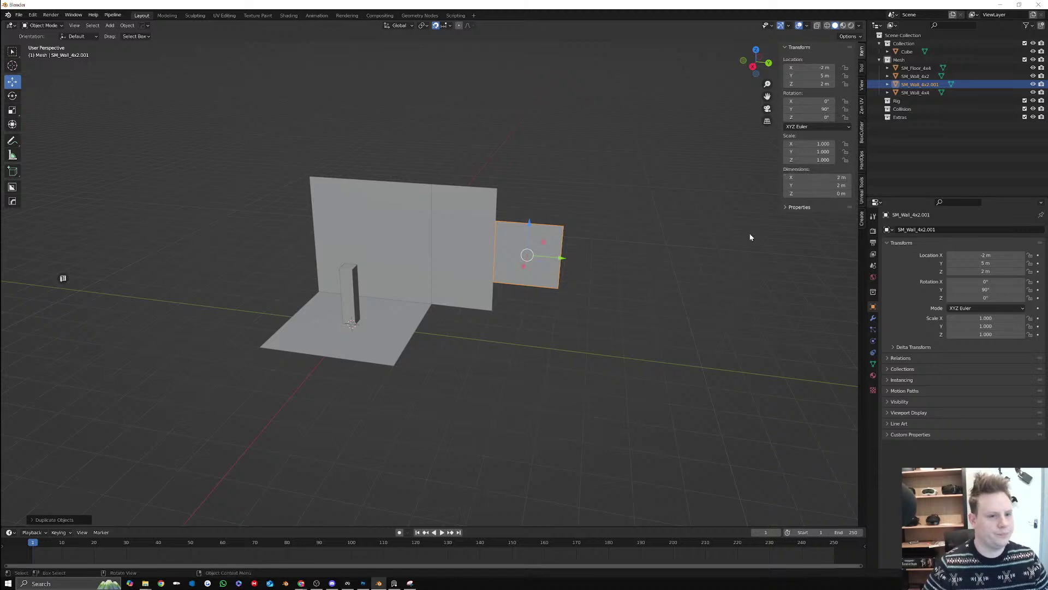
drag(531, 229, 527, 255)
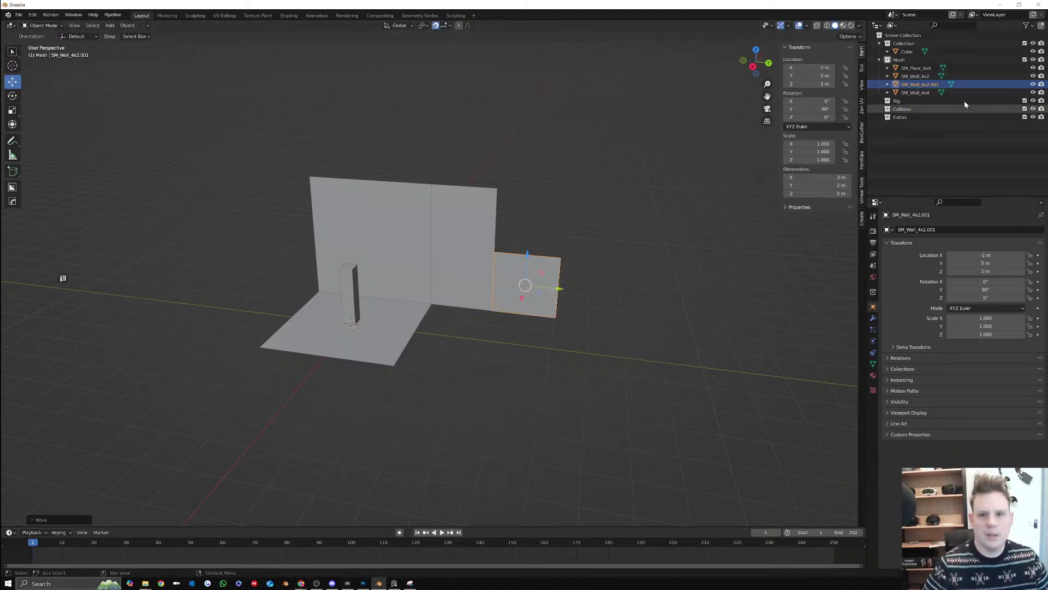
Rename the 2 m square wall as SM_Wall_2x2 and deselect it
double_click(920, 84)
click(925, 85)
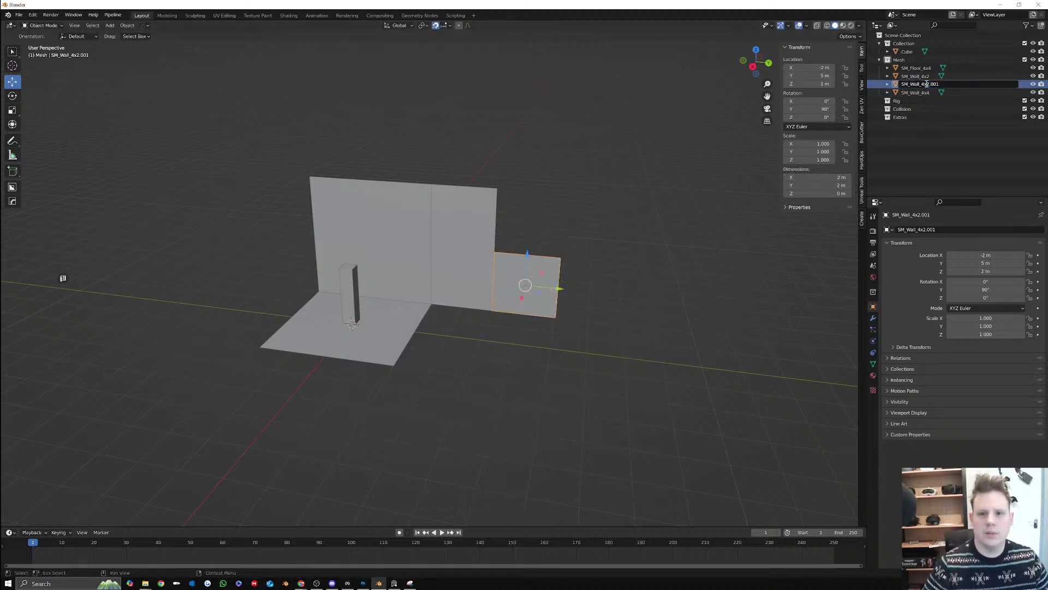
key(BackSpace)
text(2)
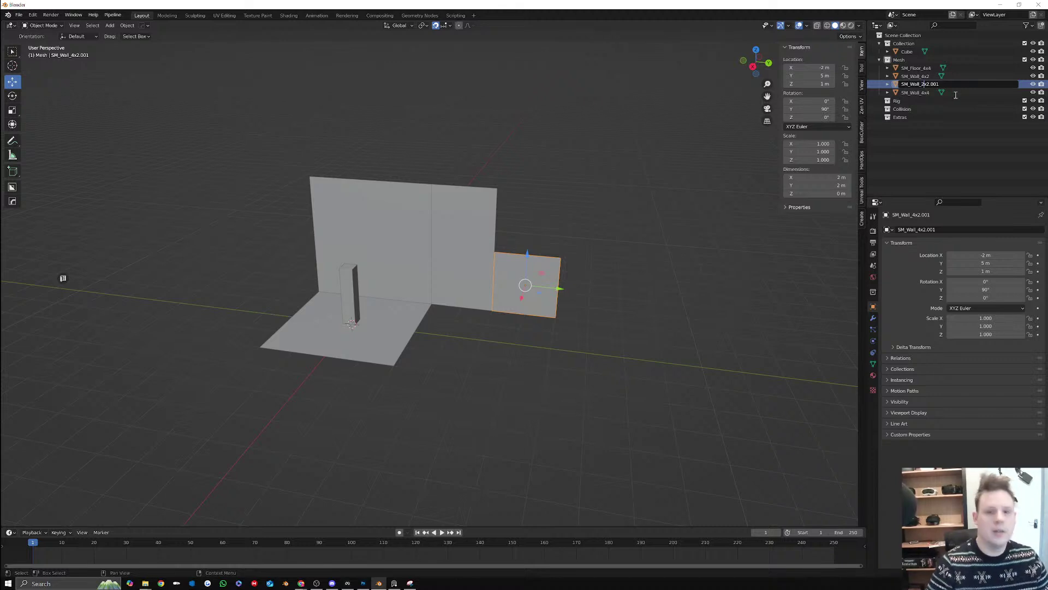
key(Return)
double_click(921, 76)
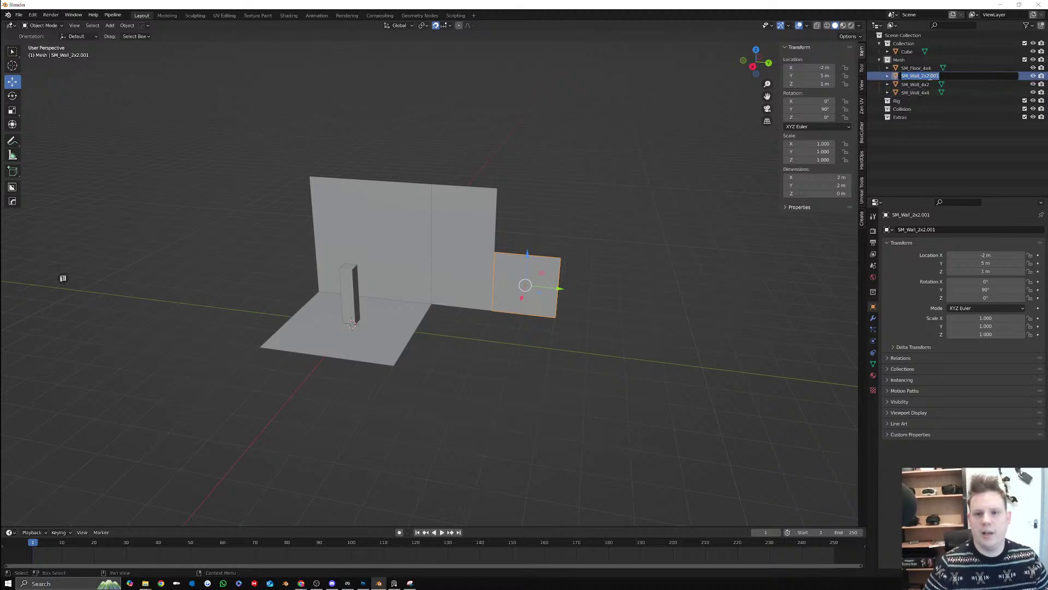
drag(931, 76, 944, 76)
key(BackSpace)
key(Return)
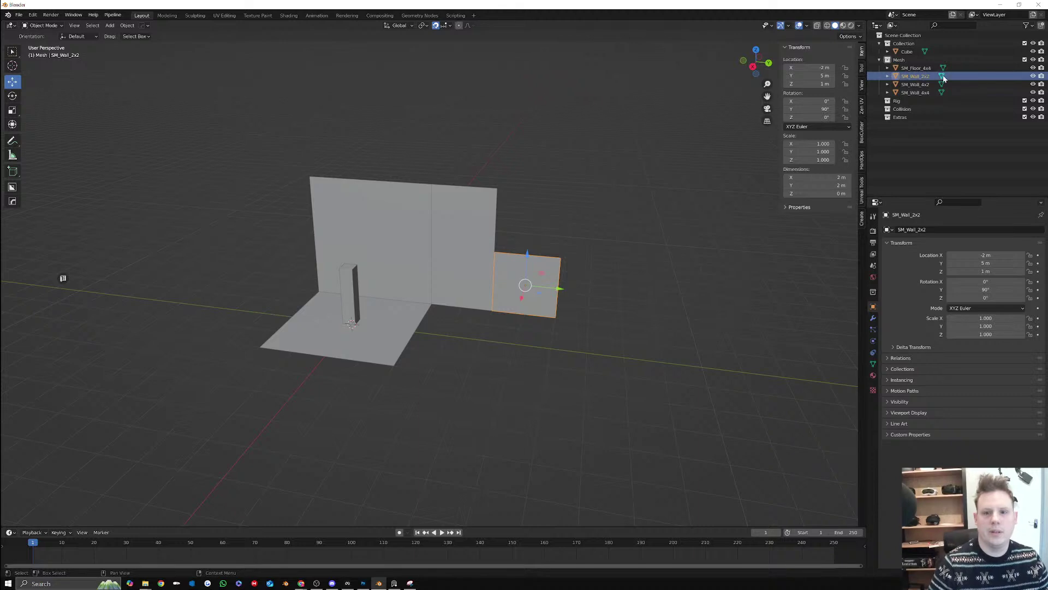
middle_drag(557, 327, 604, 319)
click(605, 319)
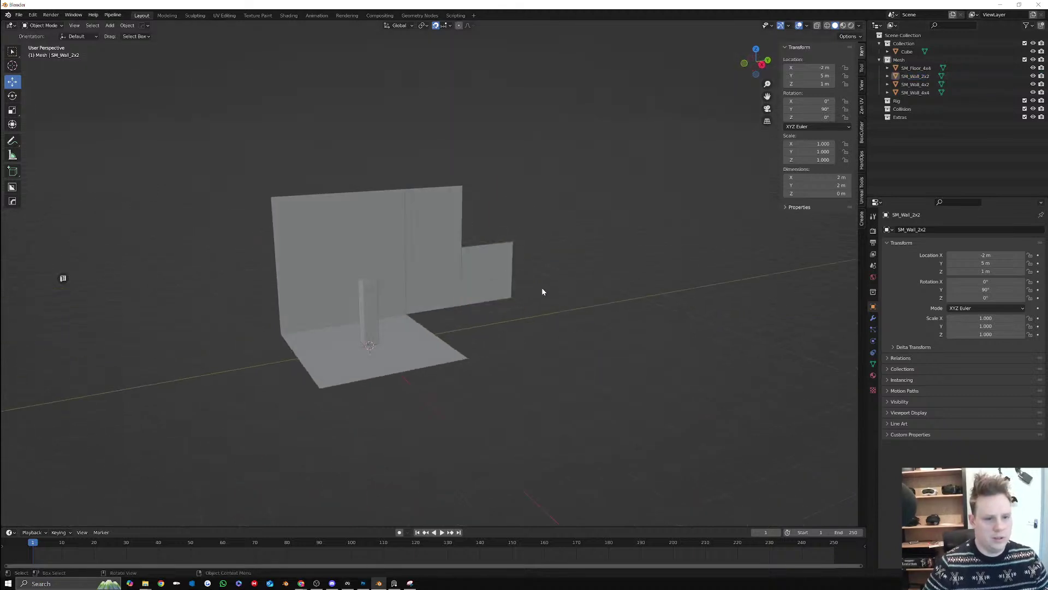
Duplicate the SM_Wall_2x2 wall and place the copy beside it at Y 7 m
middle_drag(541, 287, 542, 312)
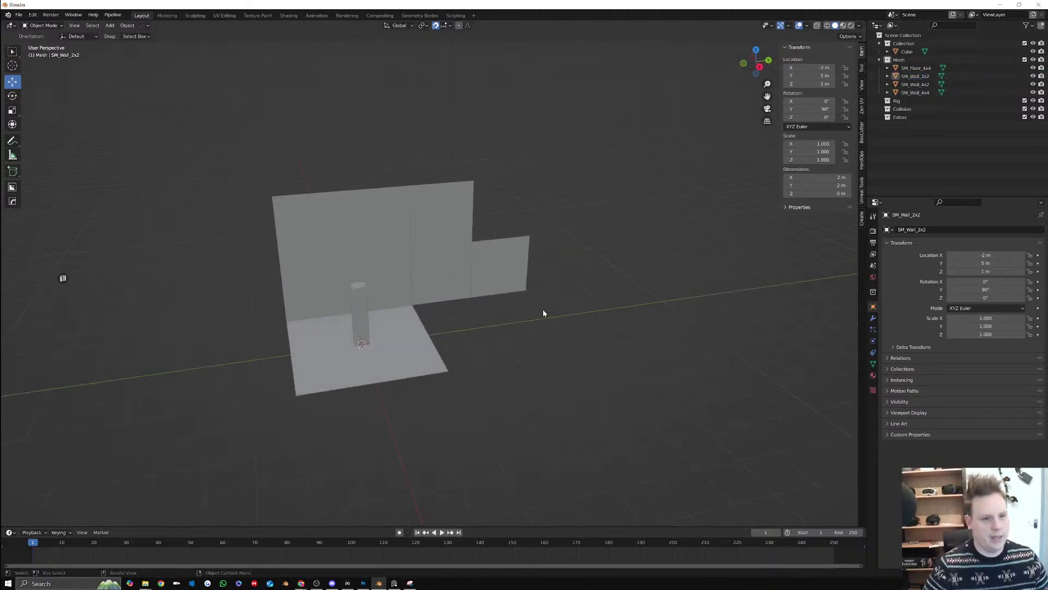
click(502, 265)
middle_drag(601, 277, 609, 286)
key(shift+d)
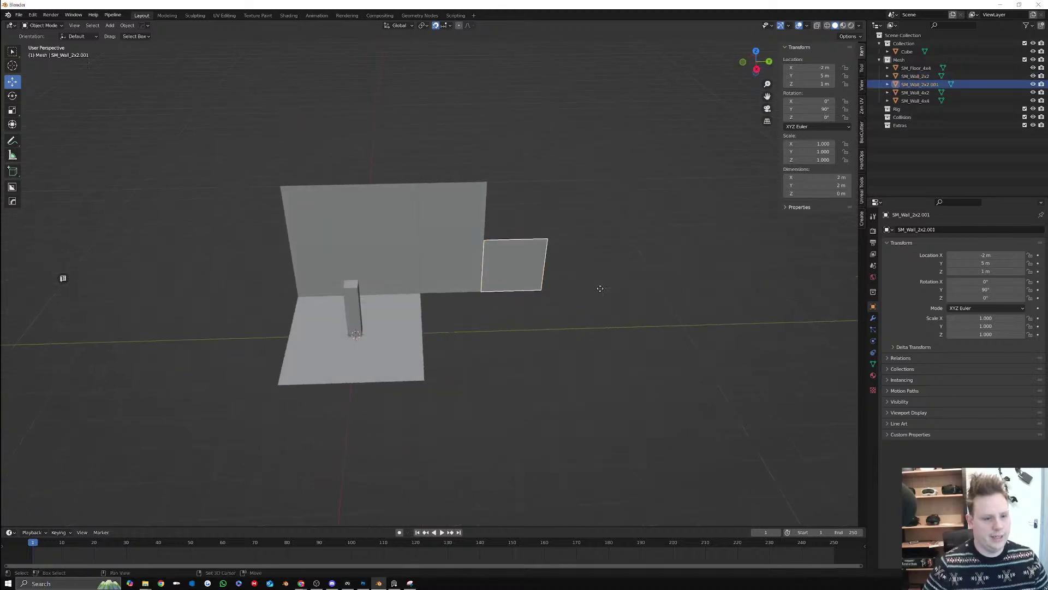
click(657, 256)
shift+middle_drag(656, 252, 607, 250)
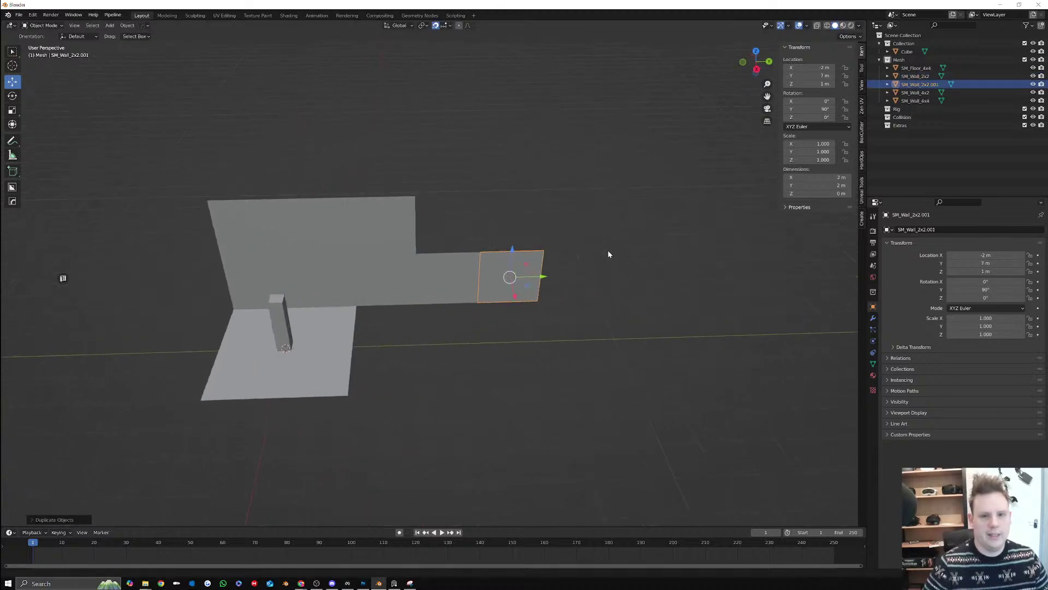
Set the new copy's Y dimension to 4 m, slide it to Y 8 m against the 2x2 wall, and deselect it
click(836, 184)
text(4)
key(Return)
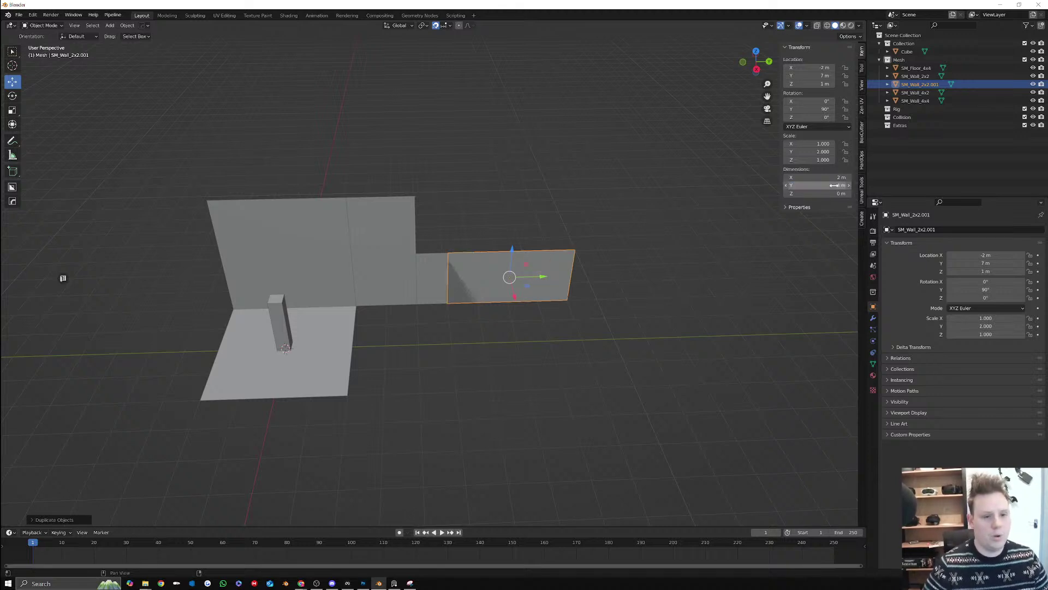
drag(544, 277, 574, 281)
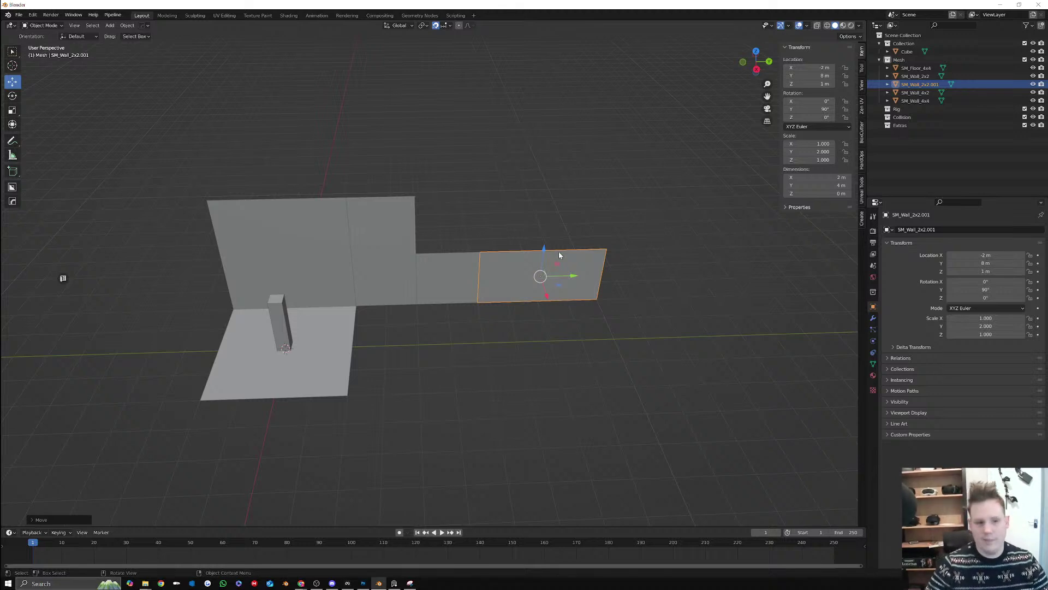
middle_drag(558, 254, 607, 333)
click(617, 310)
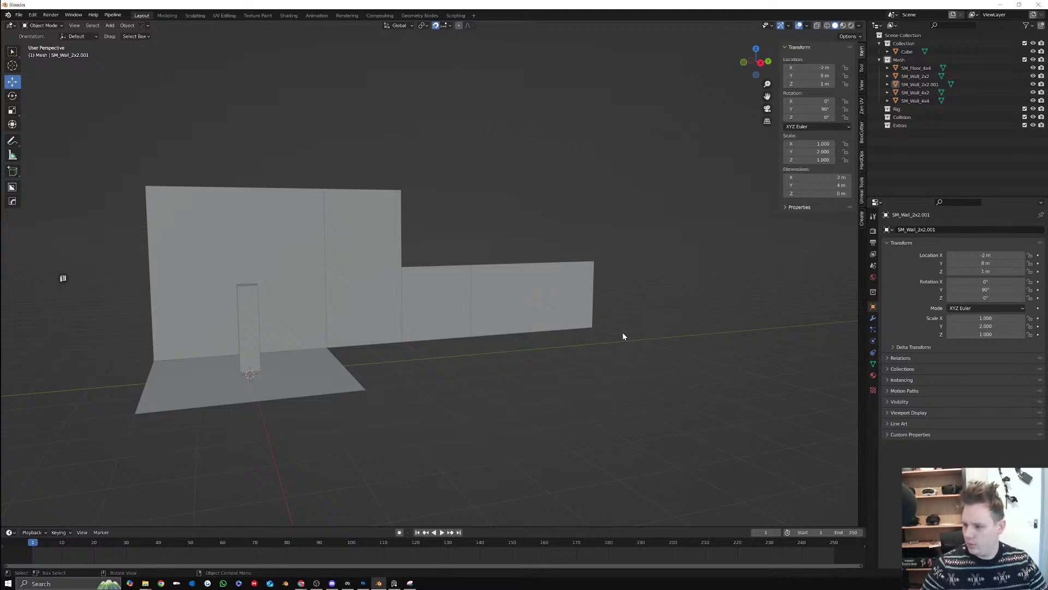
Move the 2 m high, 4 m wide wall on top of the tall walls, at Y 2 m and Z 5 m
middle_drag(167, 302, 460, 365)
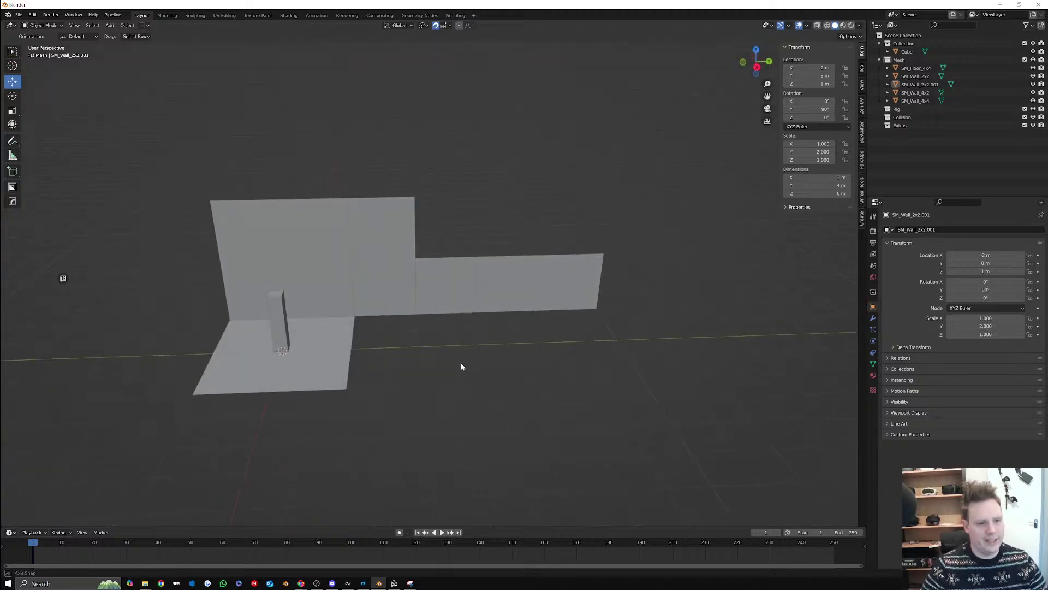
click(546, 281)
key(g)
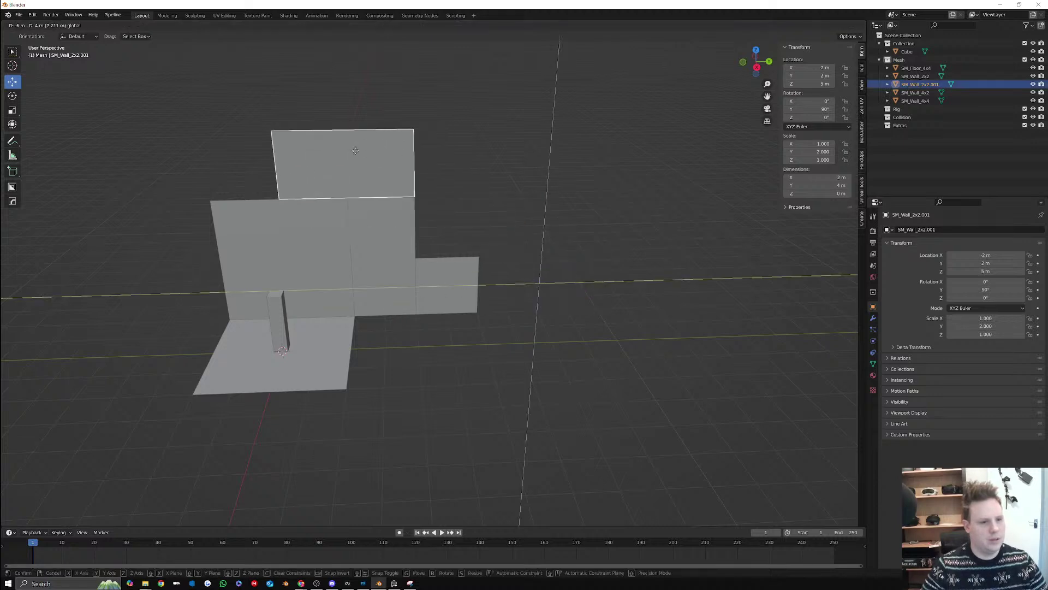
click(356, 150)
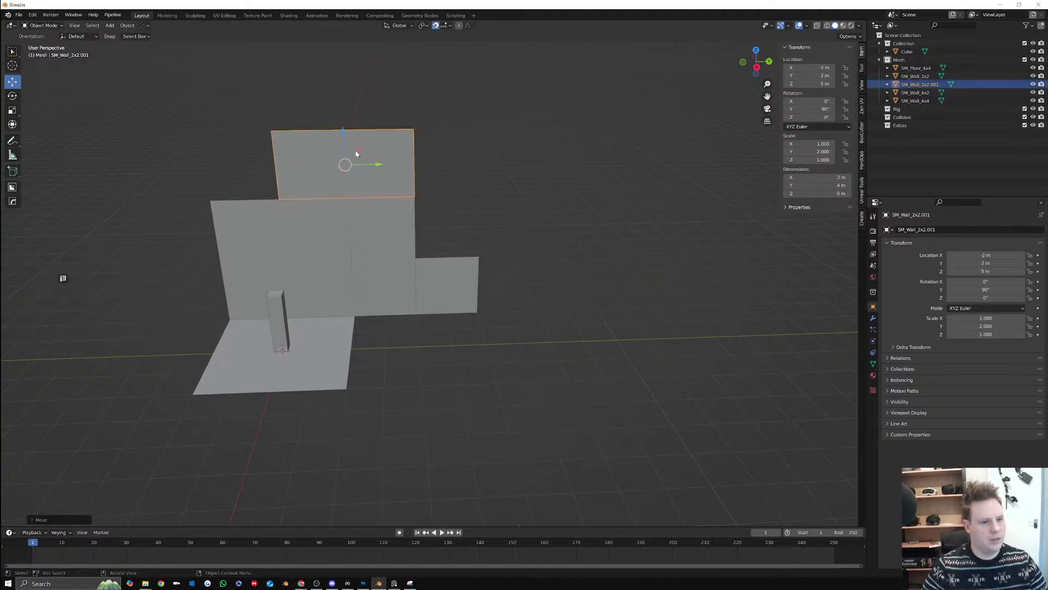
Duplicate the 4 m high, 2 m wide wall and slide the copy to the opposite side of the 4x4 wall
click(398, 244)
key(shift+d)
right_click(401, 263)
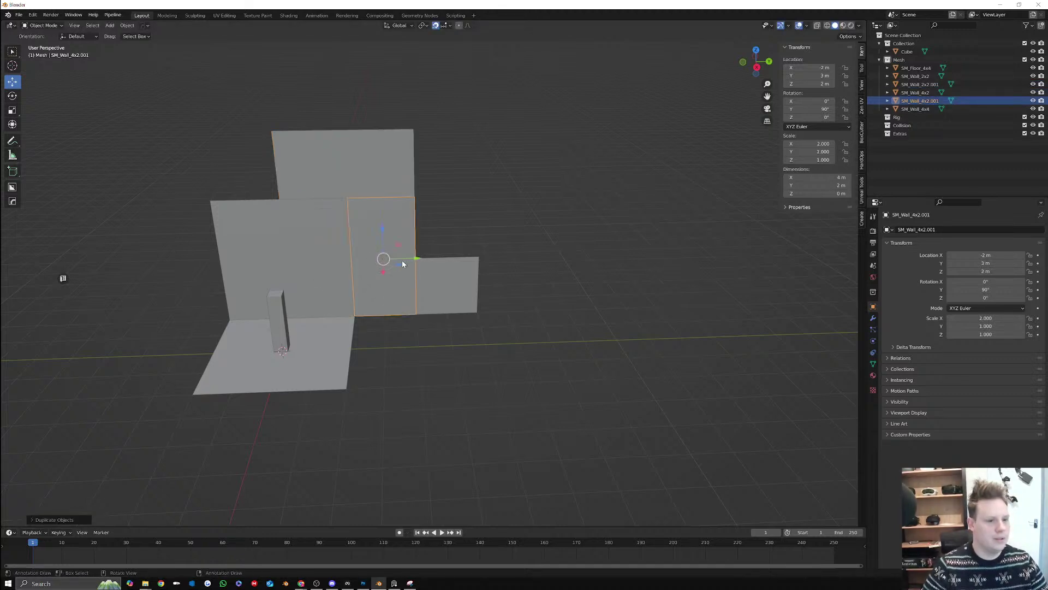
drag(409, 259, 211, 263)
Duplicate the 2 m high, 4 m wide wall on the upper row and place the copy beside it at Y -2 m
click(355, 171)
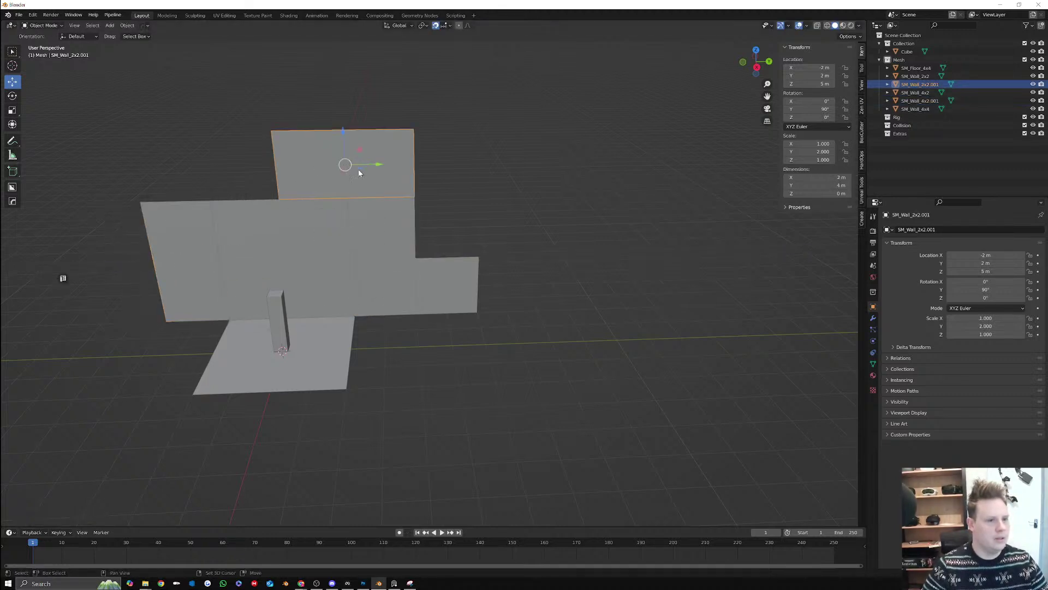
key(shift+d)
right_click(278, 174)
drag(377, 165, 238, 168)
middle_drag(380, 214, 412, 203)
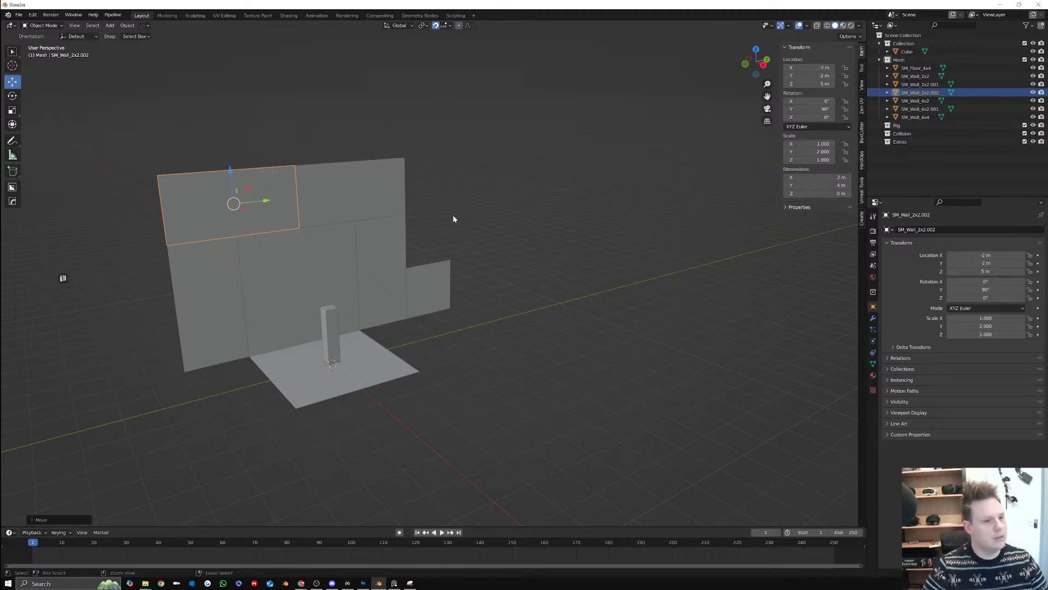
Undo the upper wall's duplication and the moves of both wall copies, and deselect everything
key(ctrl+z)
key(ctrl+z)
key(ctrl+z)
key(ctrl+z)
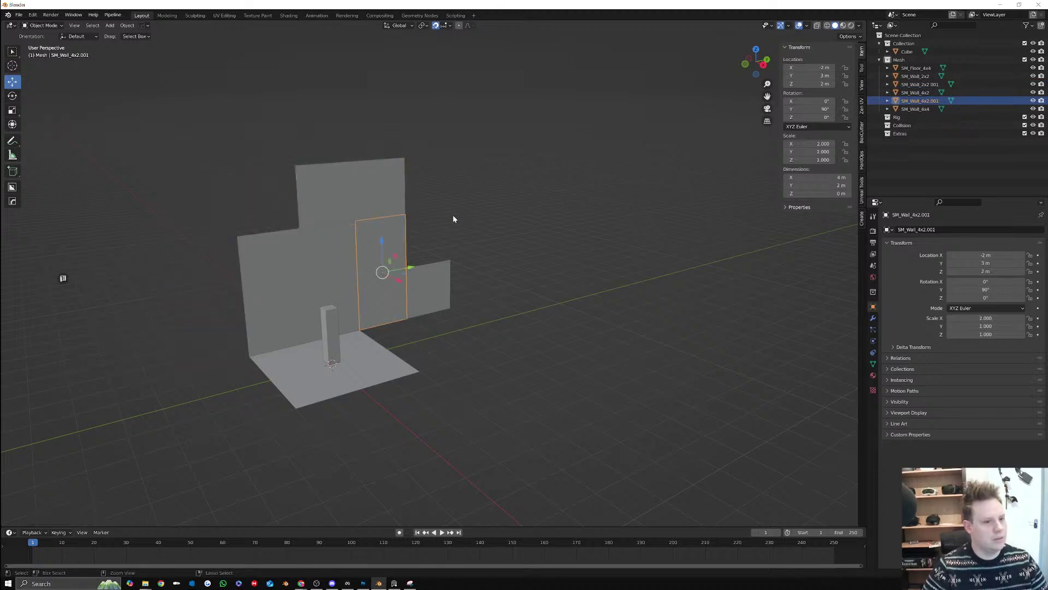
middle_drag(483, 234, 475, 240)
click(475, 239)
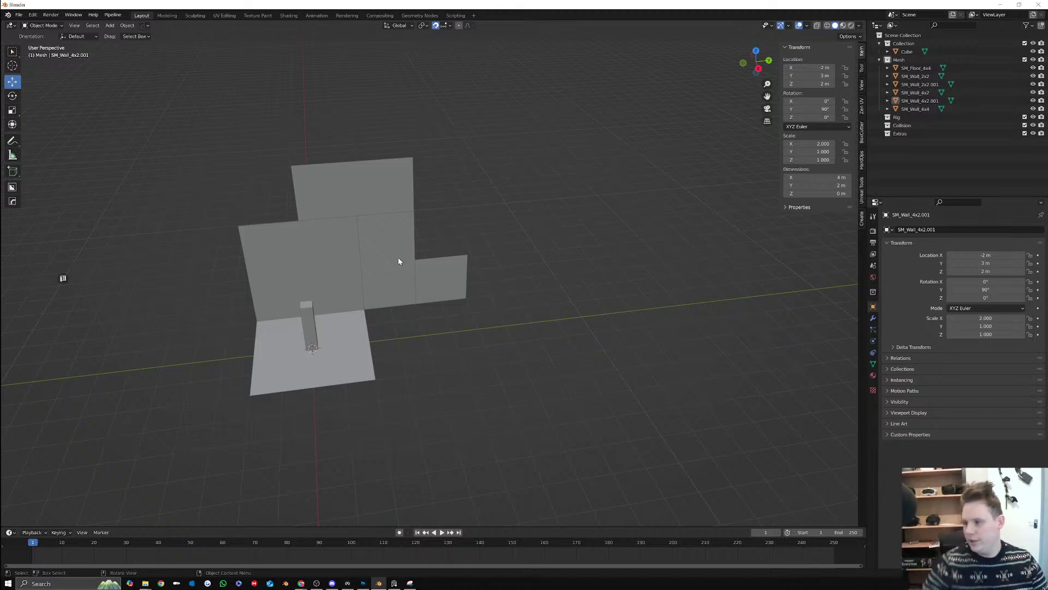
Duplicate the SM_Wall_4x4 wall and move the copy along the Y axis to Y -7 m
click(358, 284)
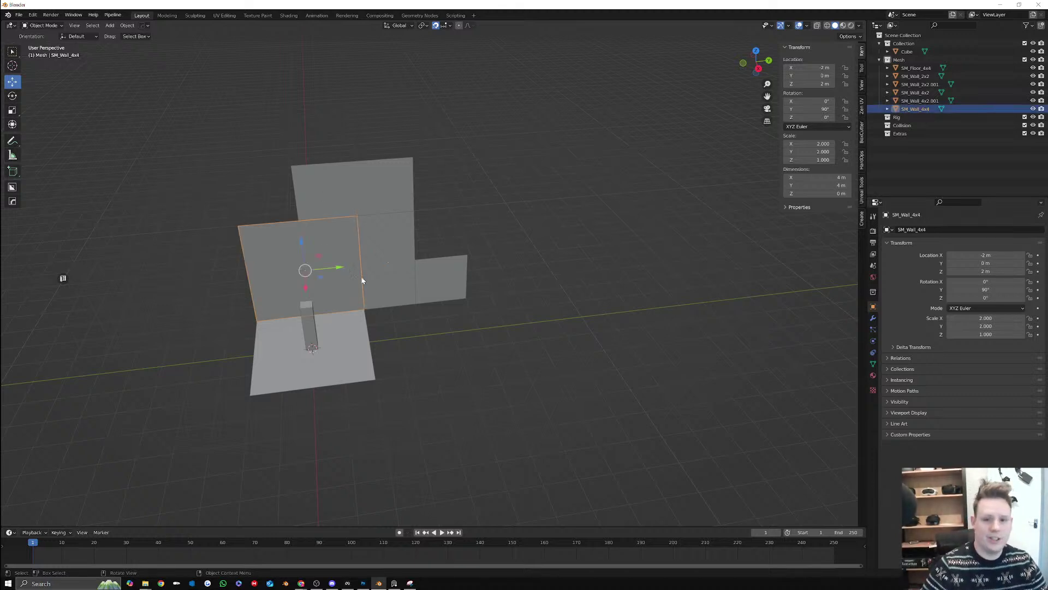
key(shift+d)
key(y)
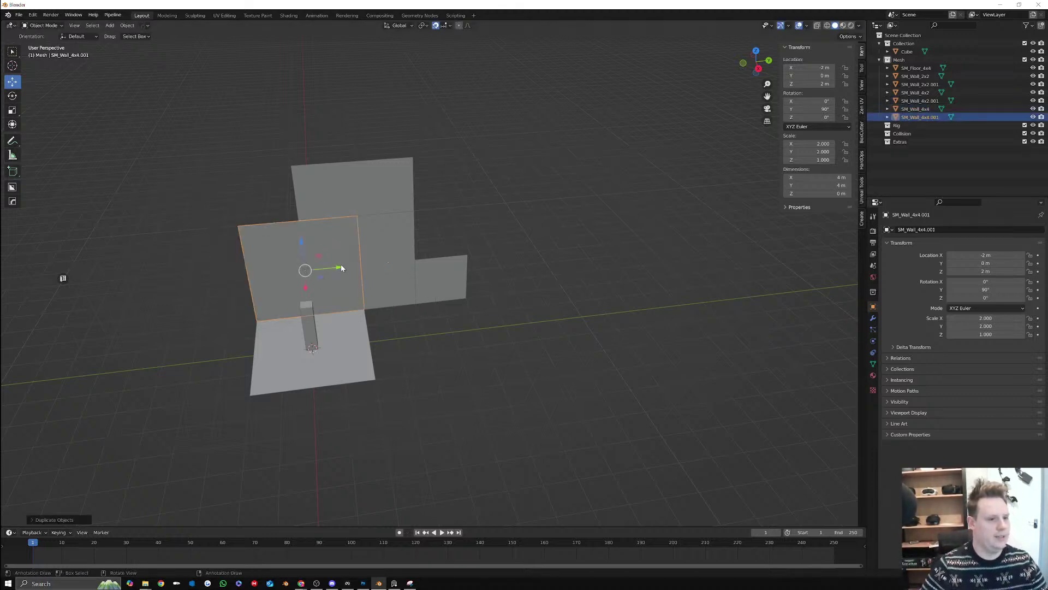
click(126, 295)
shift+middle_drag(202, 297, 350, 275)
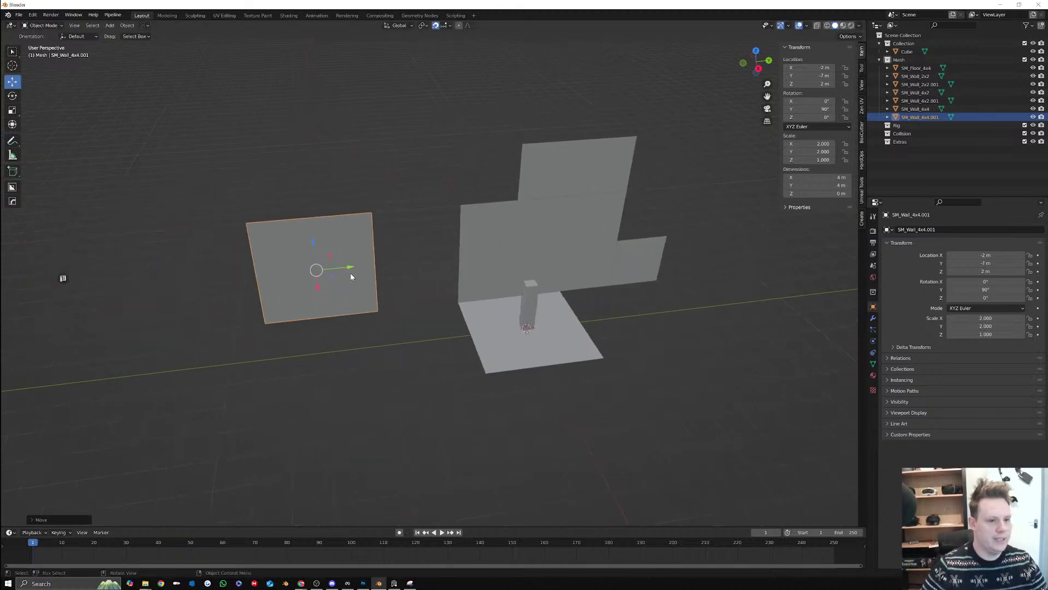
Set the copied wall's X and Y dimensions to 8 m and move it against the 4x4 wall at Y -6 m and Z 4 m
click(835, 177)
text(8)
key(Tab)
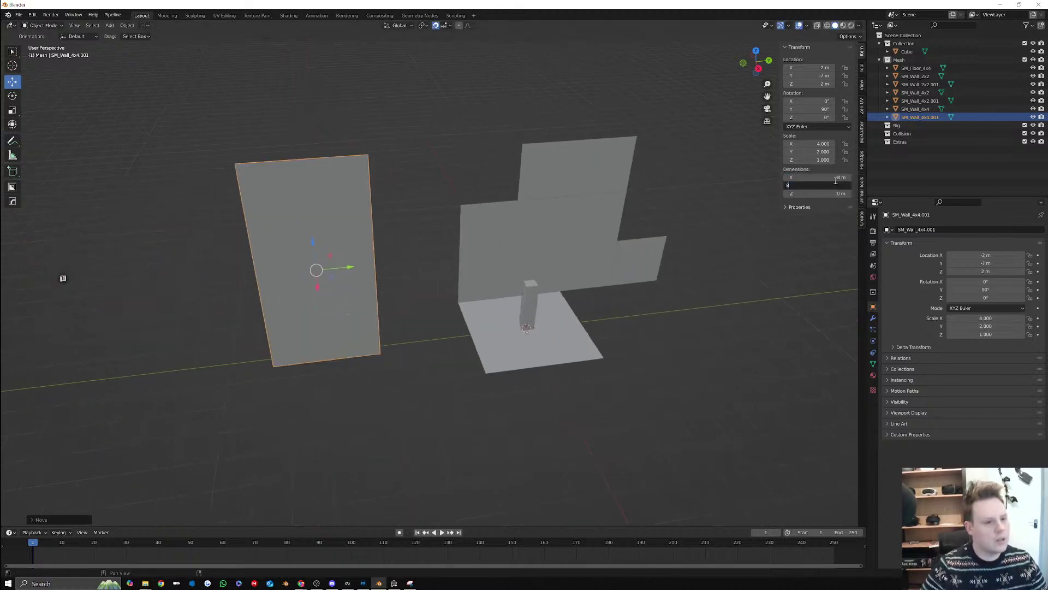
text(8)
key(Tab)
click(331, 257)
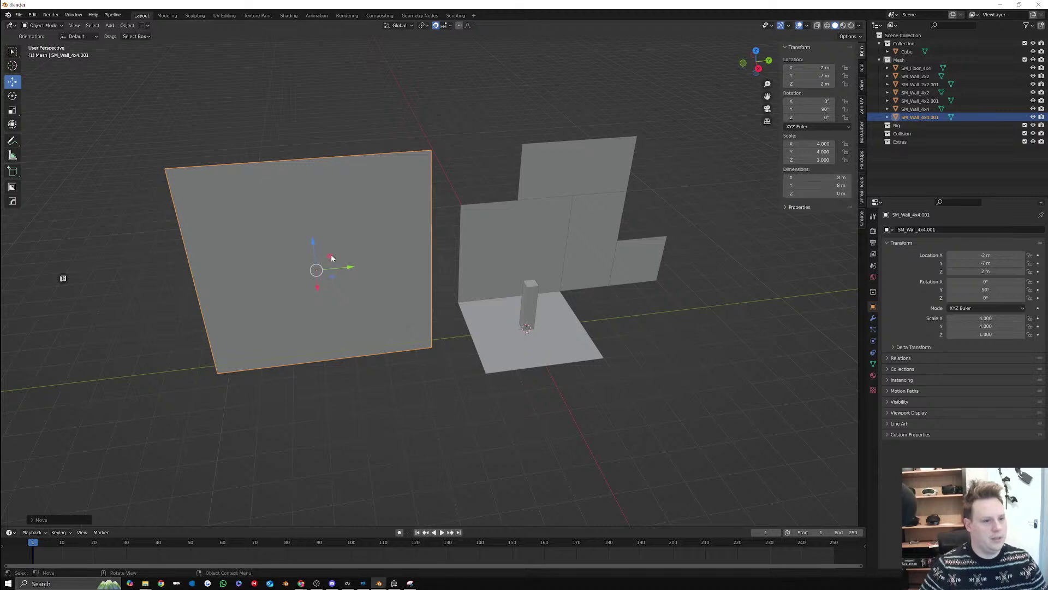
drag(331, 256, 360, 200)
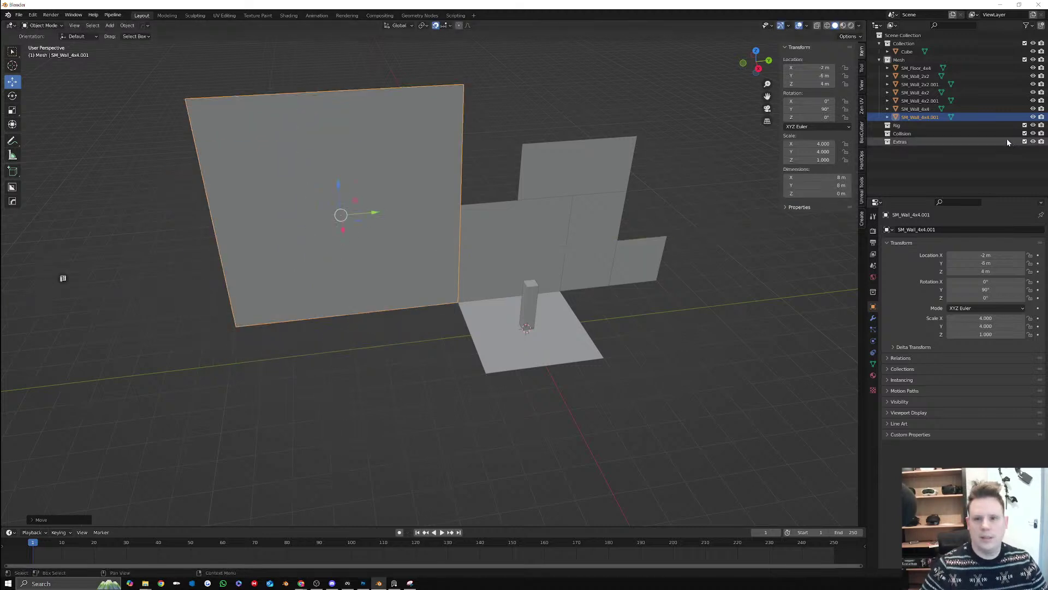
Rename the 8 m square wall as SM_Wall_8x8
double_click(928, 118)
drag(922, 117, 941, 116)
text(8)
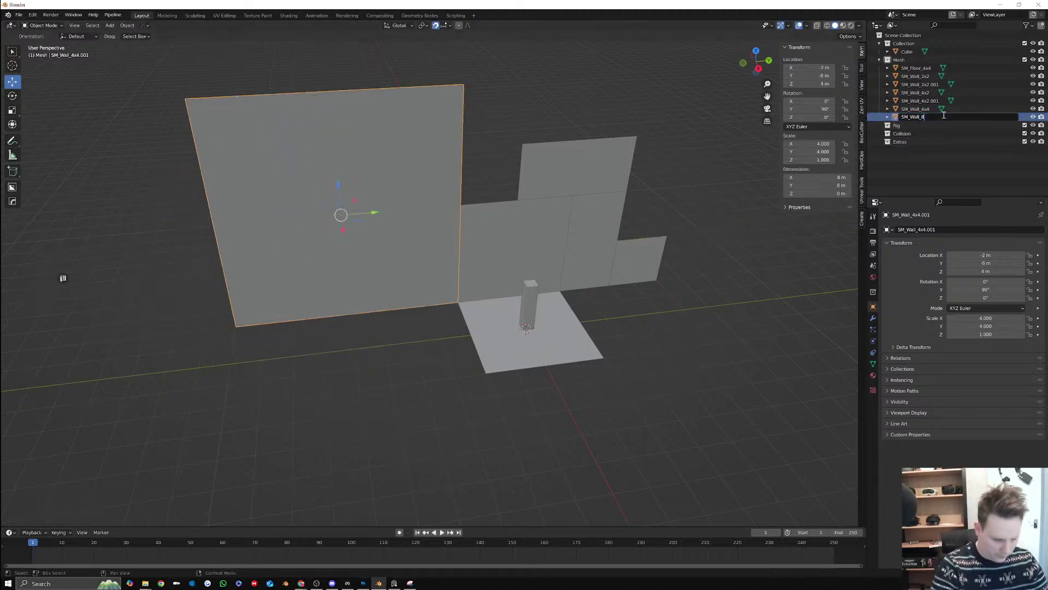
text(x8)
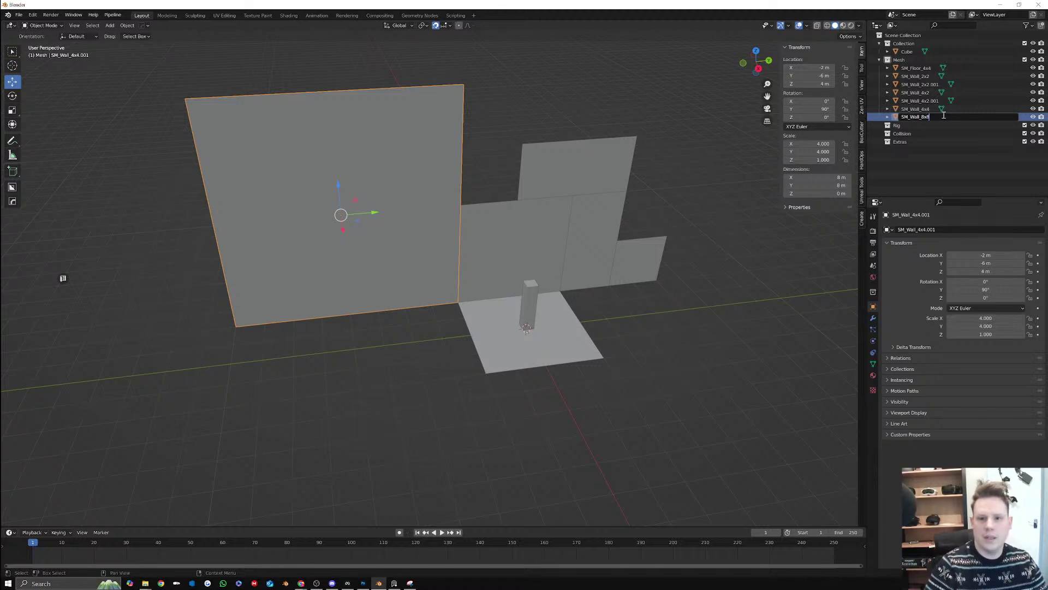
key(Return)
Rename SM_Wall_4x2.001 as SM_Wall_4x2
double_click(931, 99)
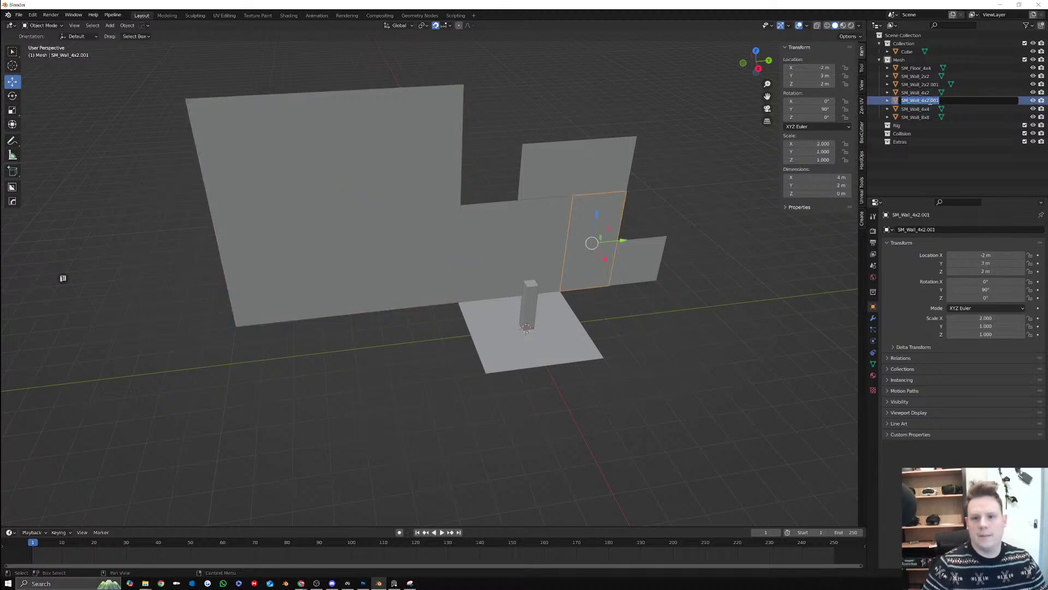
drag(929, 101, 940, 101)
key(BackSpace)
key(Return)
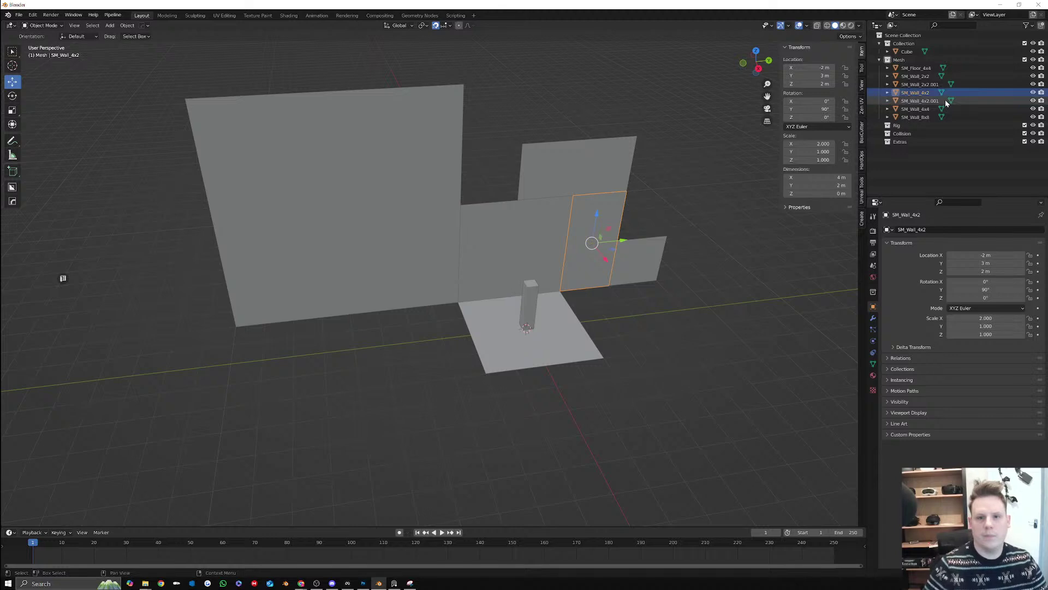
Rename the 2 m high, 4 m wide wall as SM_Wall_2x4
double_click(924, 85)
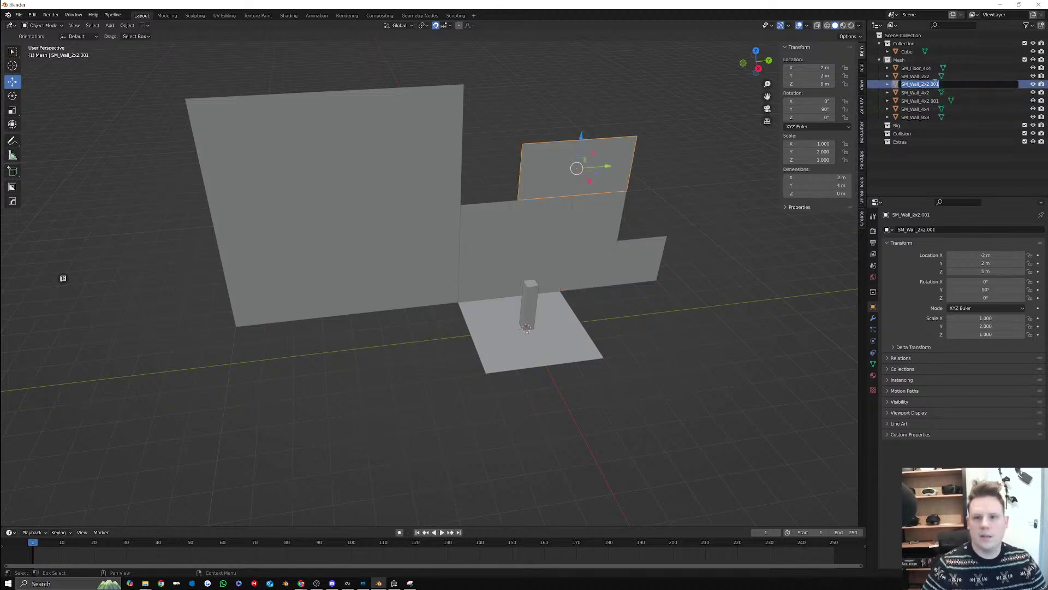
drag(932, 84, 945, 83)
key(BackSpace)
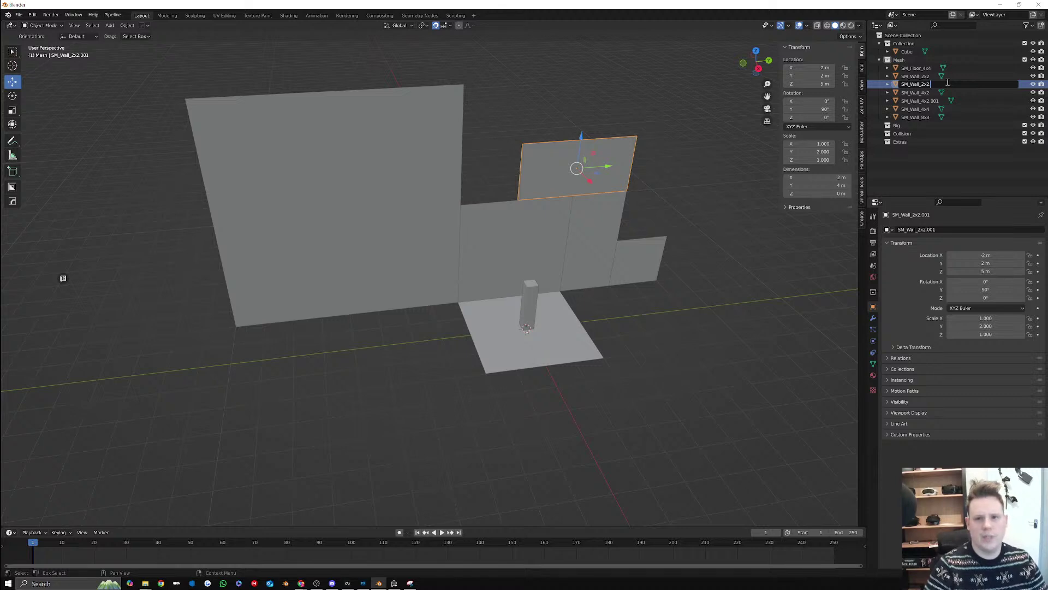
key(BackSpace)
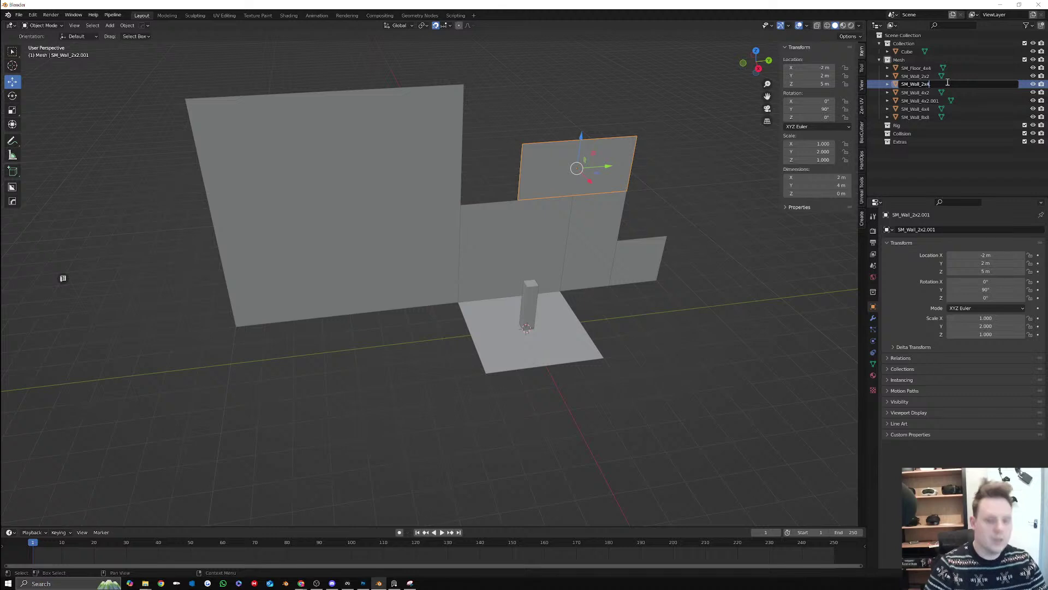
key(Return)
Delete the overlapping duplicate of the 4x2 wall, and check the remaining SM_Wall_4x2 and SM_Wall_2x4 walls
click(924, 103)
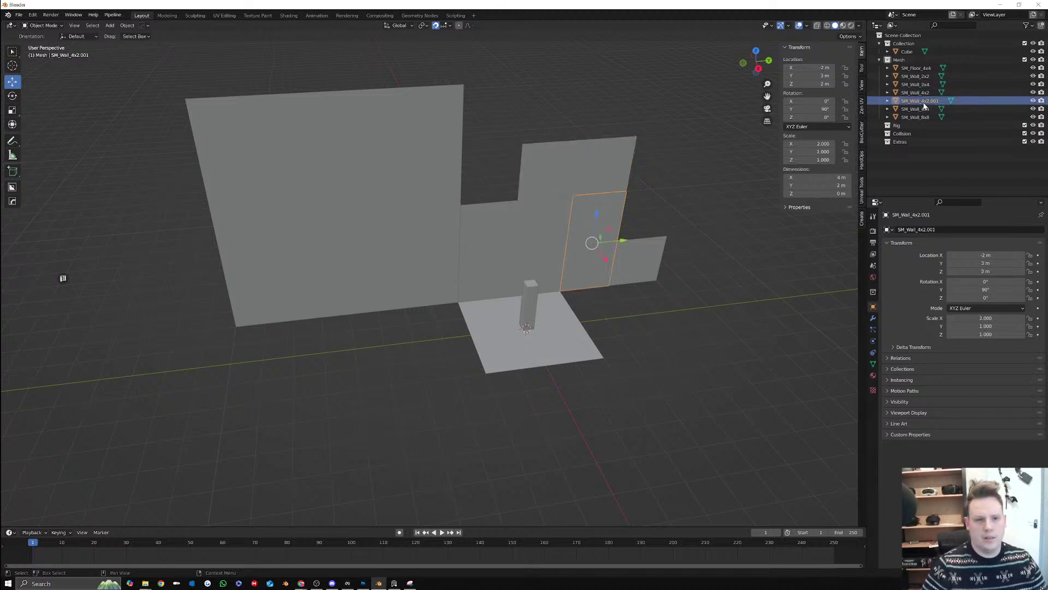
double_click(922, 102)
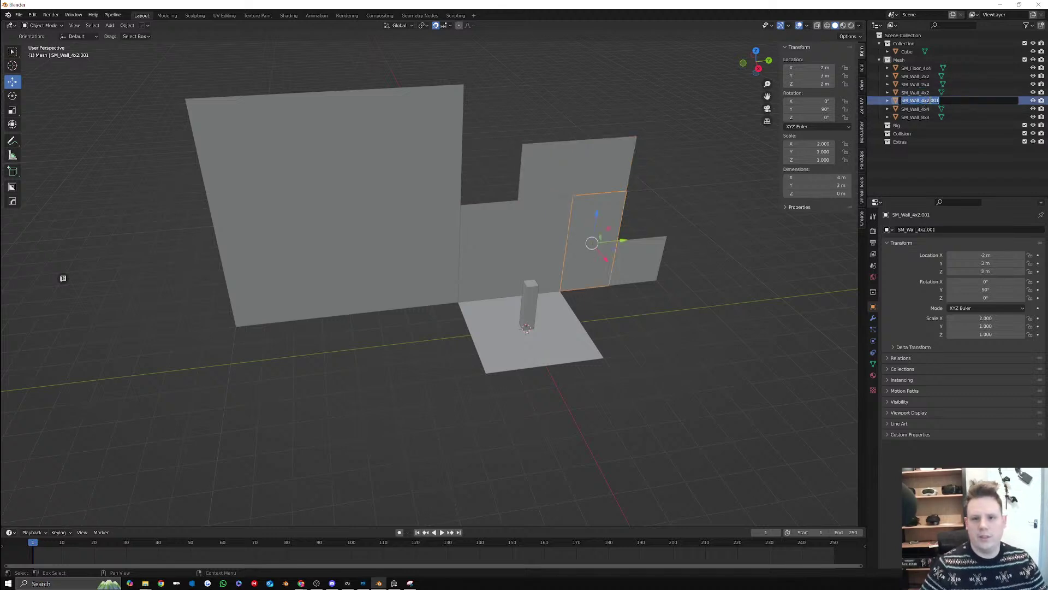
drag(929, 100, 943, 101)
click(930, 93)
click(929, 93)
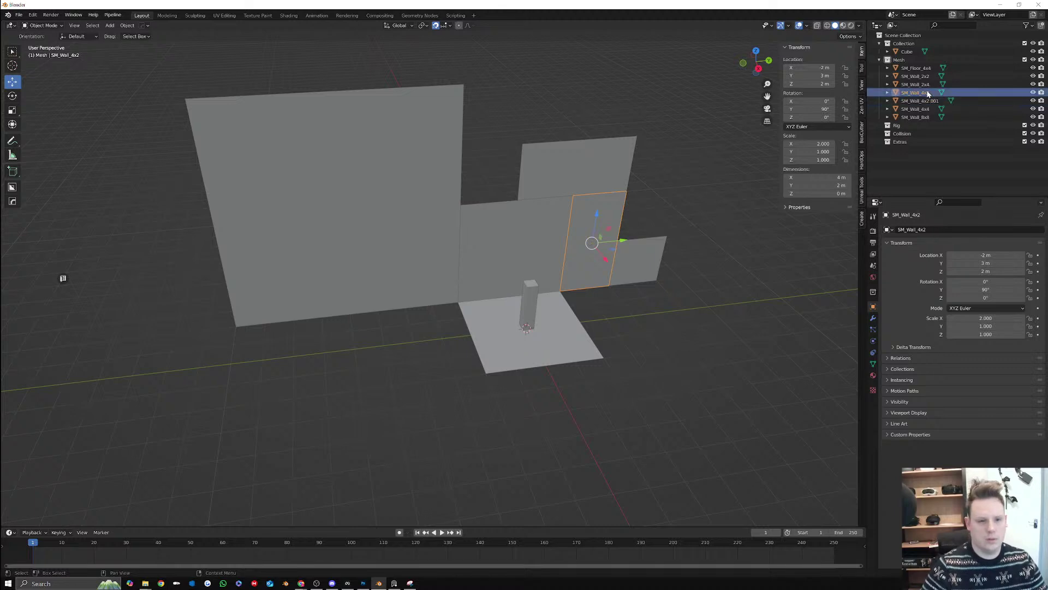
key(Delete)
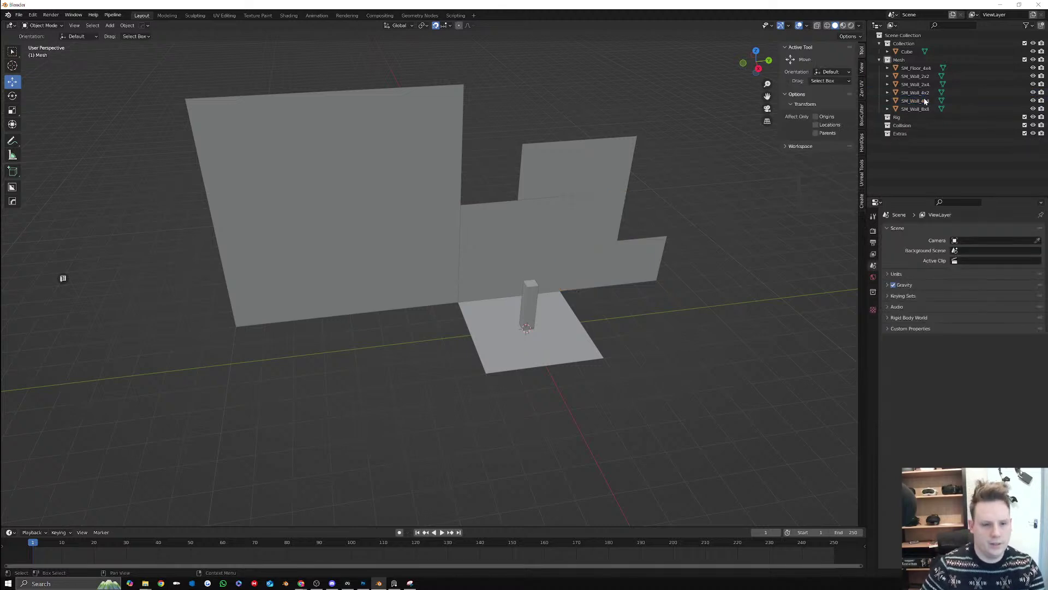
click(923, 94)
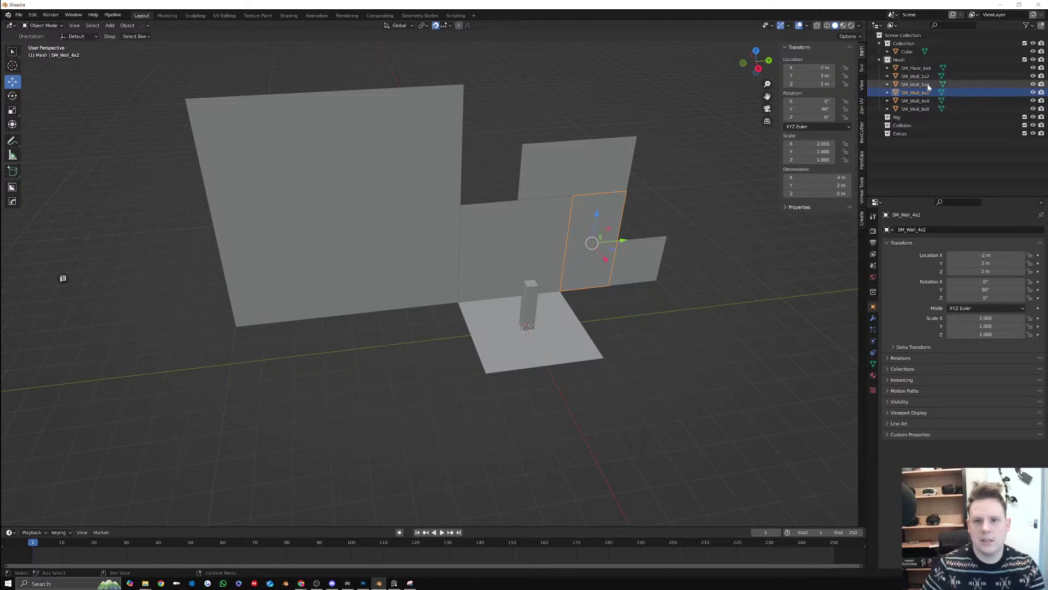
double_click(930, 86)
key(Return)
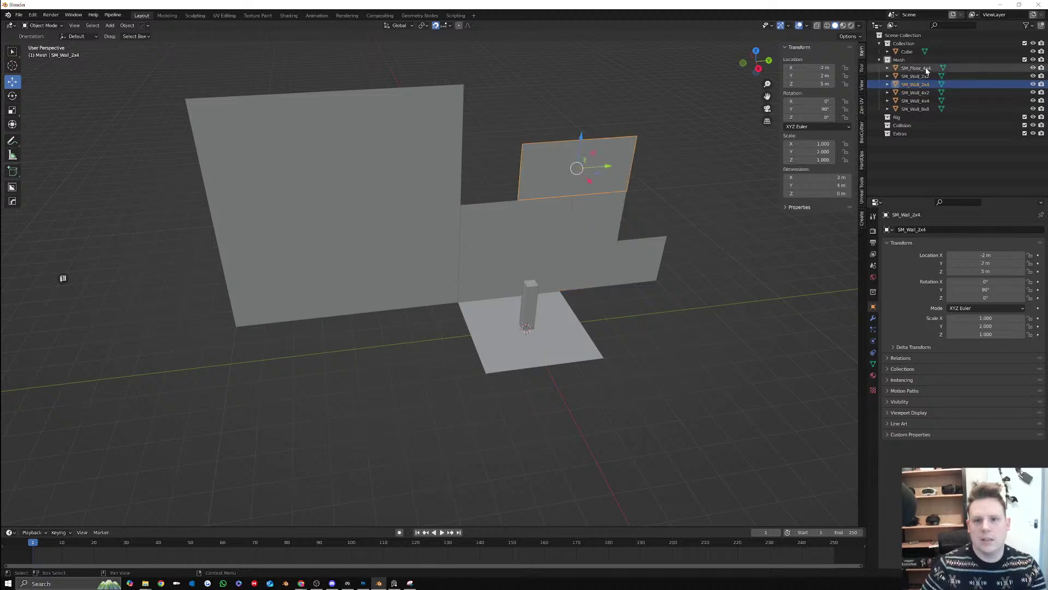
Duplicate the SM_Floor_4x4 floor and place the copy beside it at X 0 m and Y -4 m
click(927, 68)
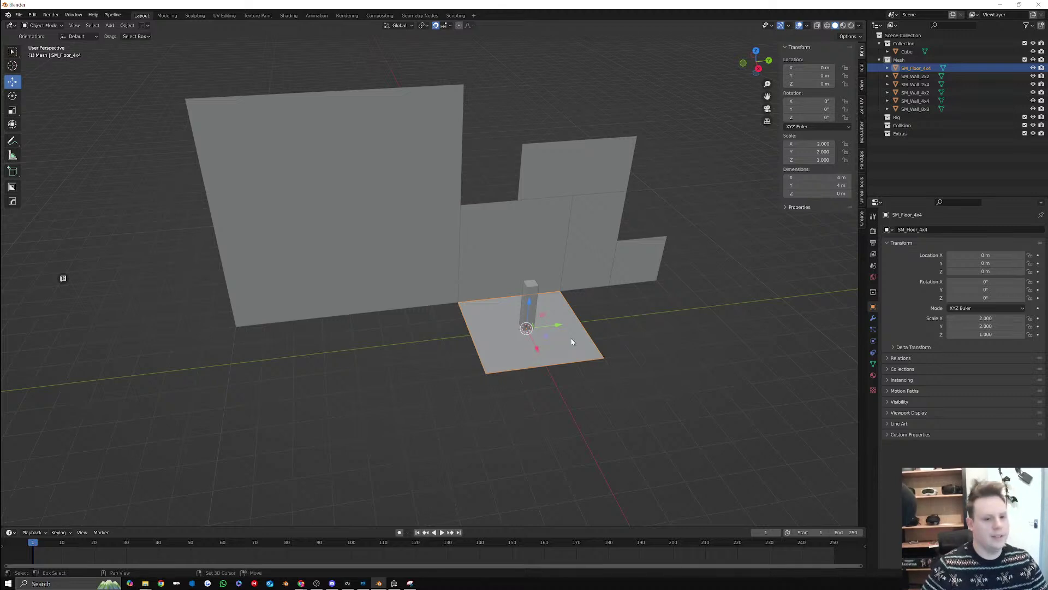
key(shift+d)
click(458, 354)
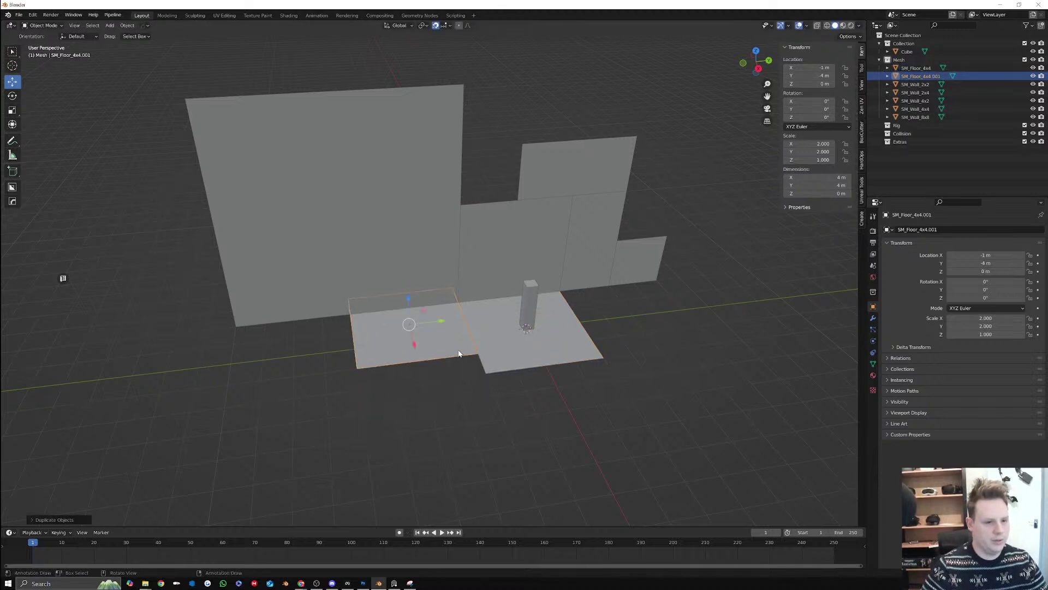
drag(415, 343, 418, 358)
Set the copied floor's X and Y dimensions to 8 m and move it against the 8x8 wall at X 2 m and Y -6 m
click(836, 178)
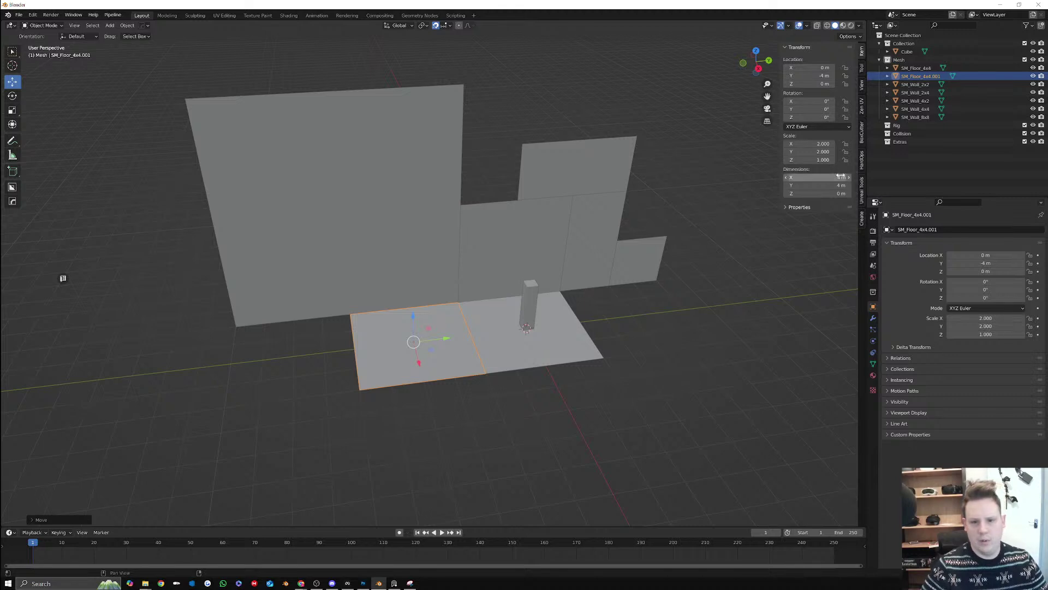
text(8)
key(Tab)
text(8)
key(Tab)
text(8)
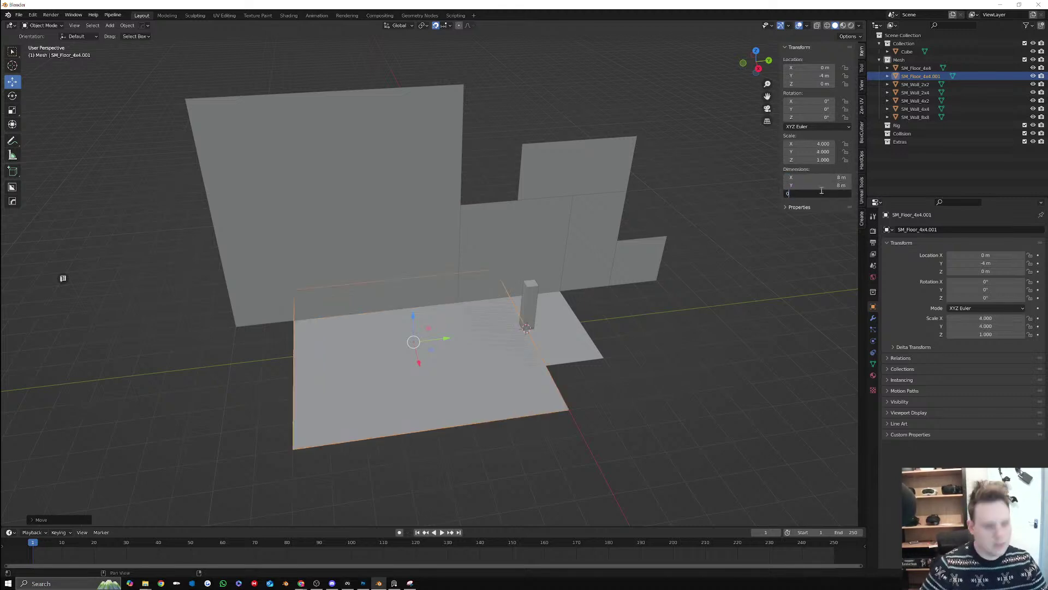
key(Return)
drag(432, 353, 377, 411)
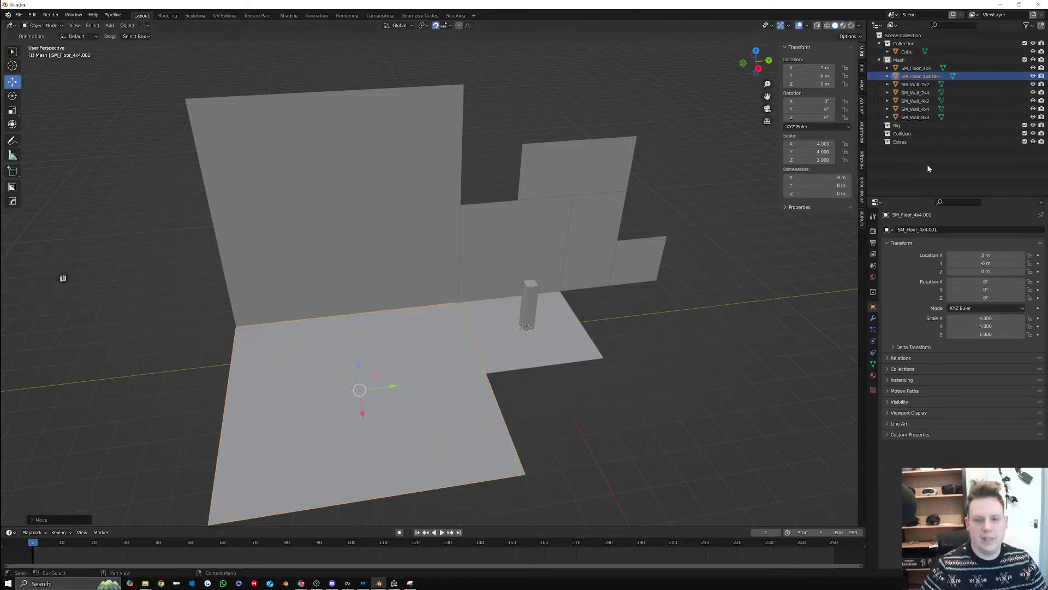
click(595, 388)
click(400, 383)
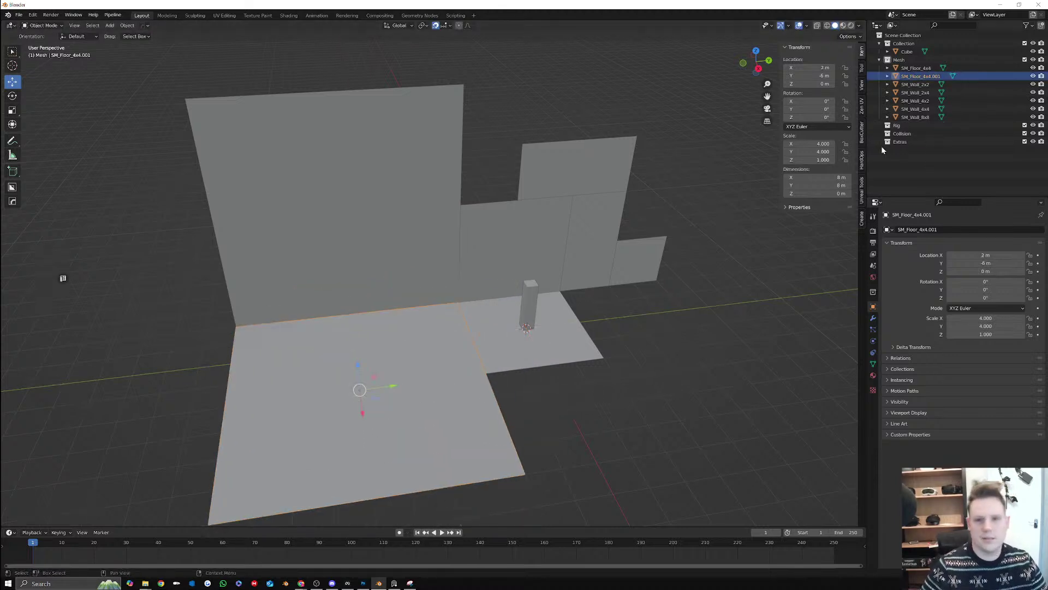
Rename the 8 m square floor as SM_Floor_8x8
double_click(921, 76)
drag(922, 76, 941, 76)
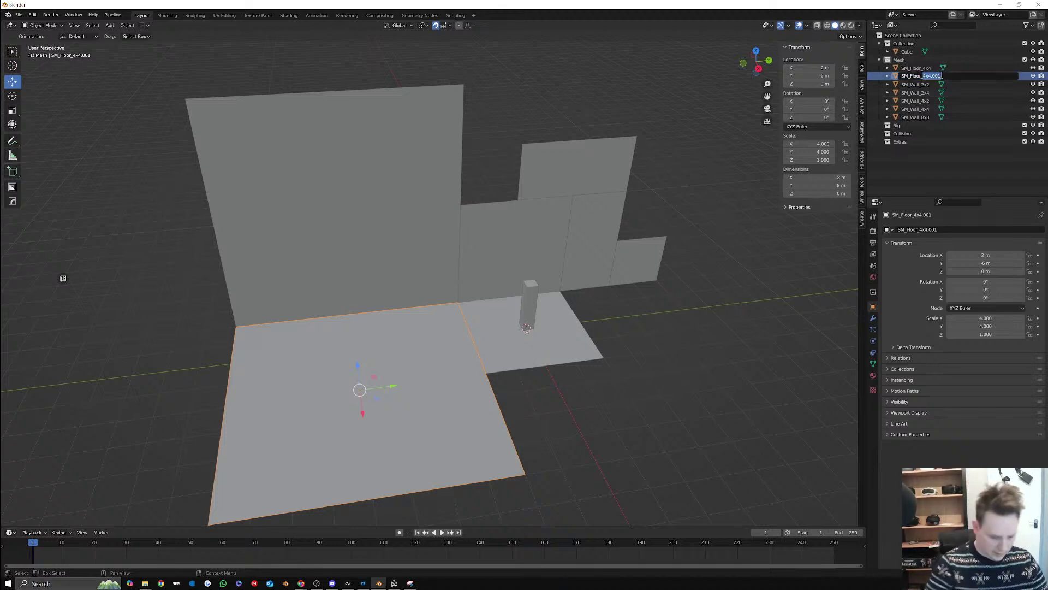
text(8x8)
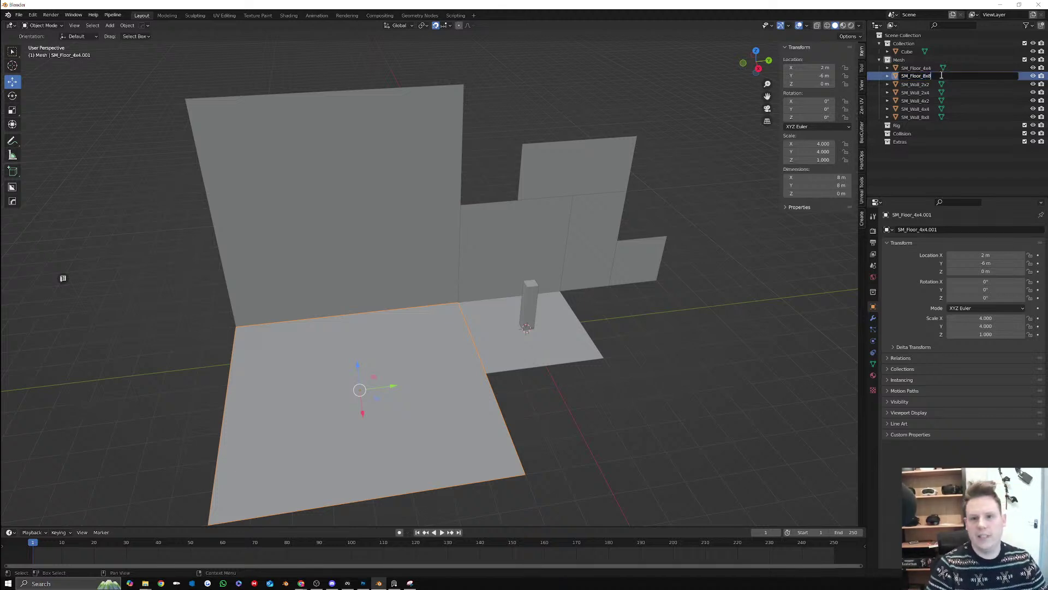
key(Return)
Switch to Photoshop to review the castle concept art, move its window aside, and return to Blender with all modules deselected
click(363, 583)
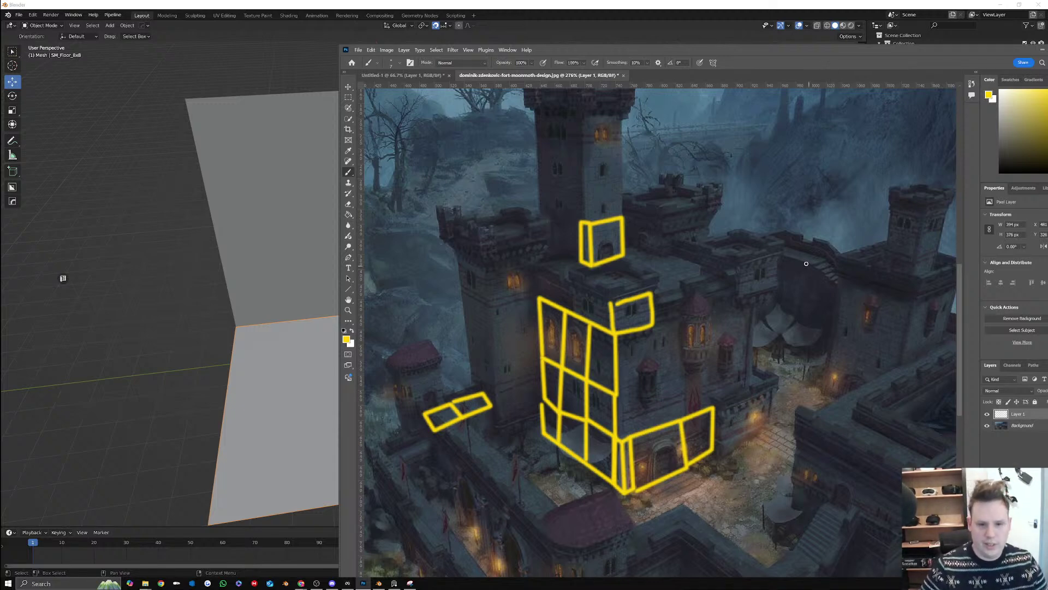
drag(783, 55, 1047, 73)
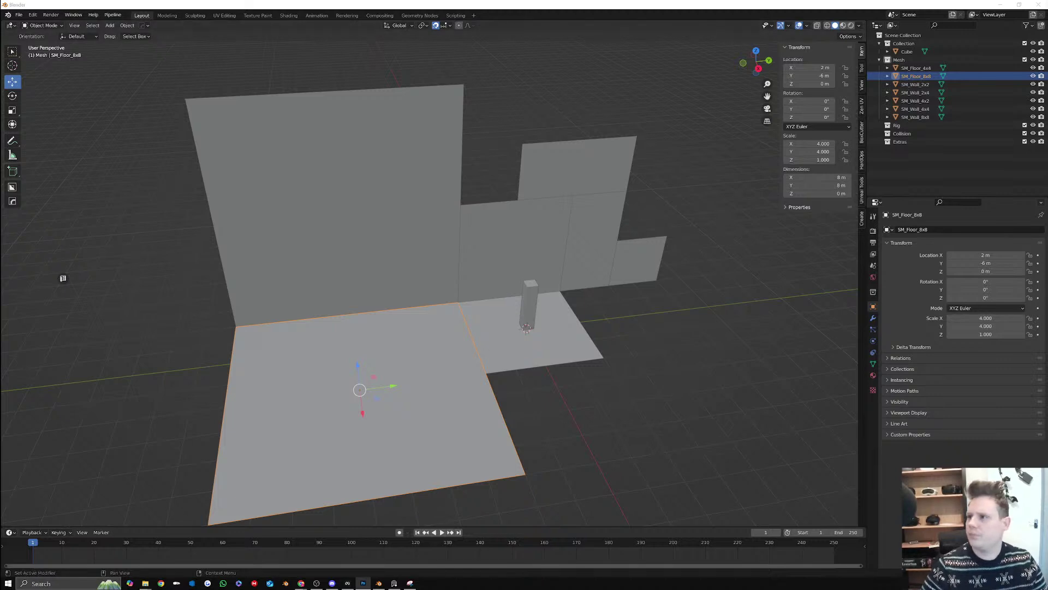
scroll(554, 313, down, 5)
click(554, 305)
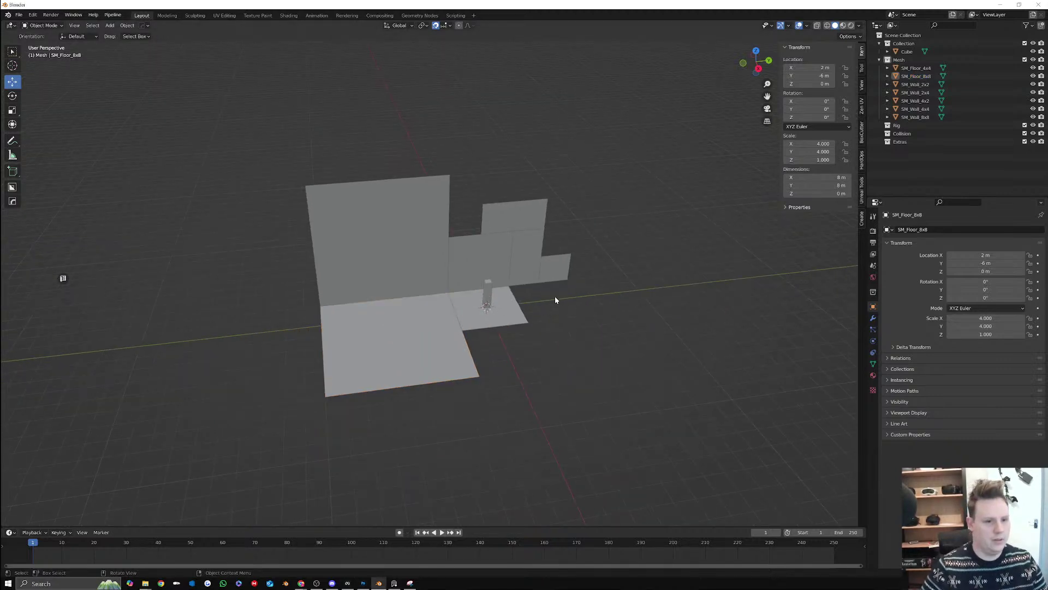
Add a cube shaped as a 0.5 × 0.5 × 4 m column at the 4x4 floor's corner, at X 2 m, Y 2 m, Z 2 m
middle_drag(555, 296, 530, 307)
click(338, 313)
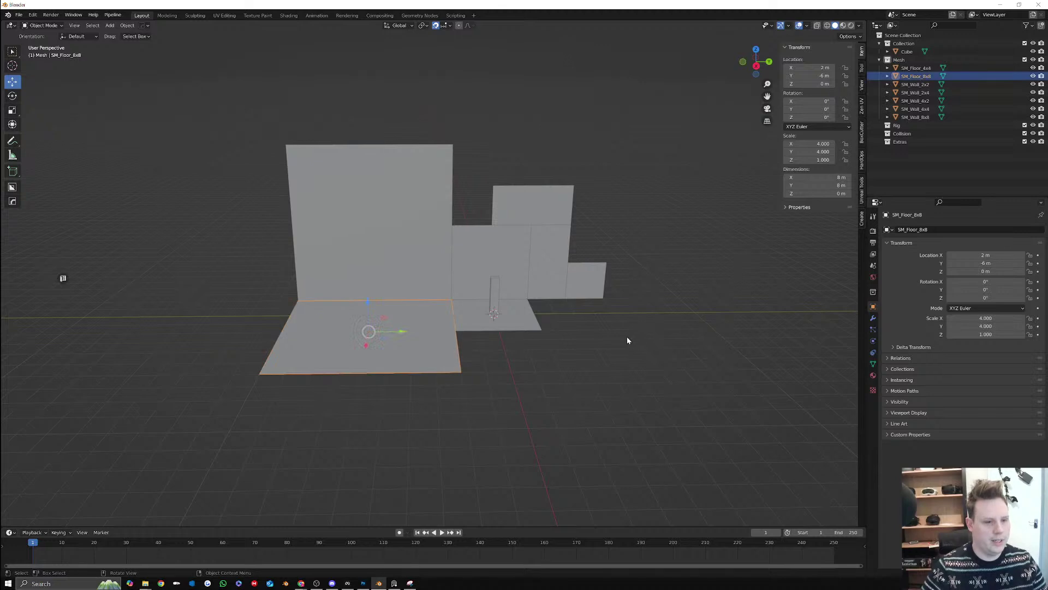
click(627, 336)
middle_drag(600, 306, 607, 332)
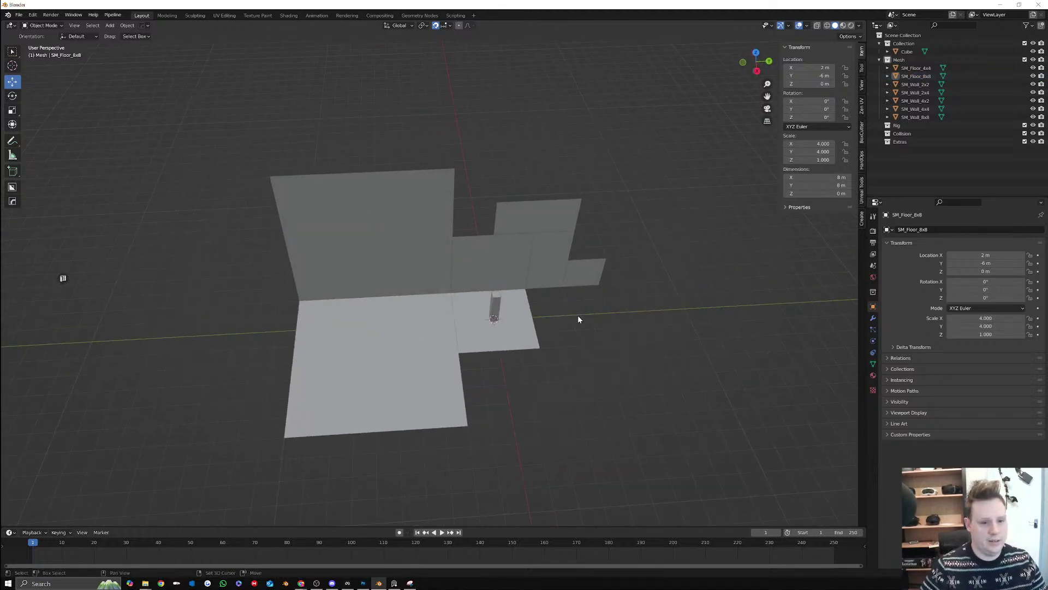
key(F3)
text(cube)
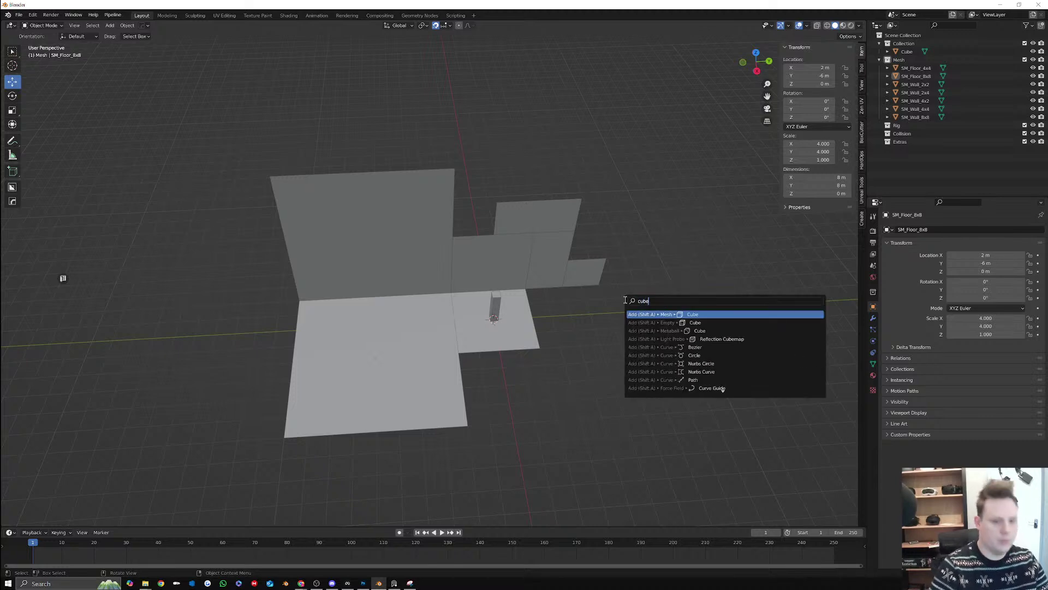
key(Return)
scroll(602, 311, up, 2)
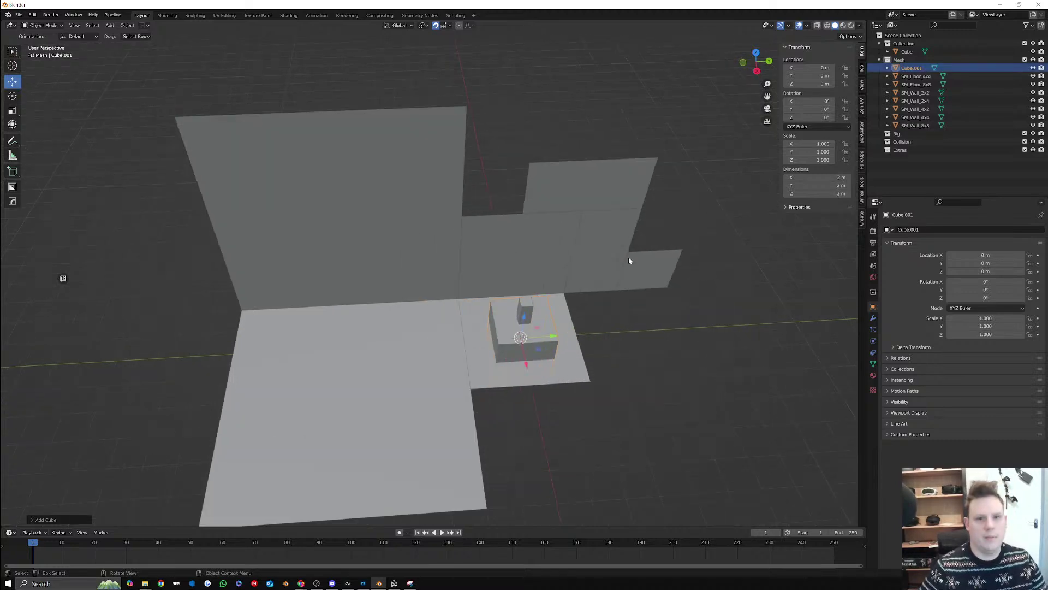
click(756, 52)
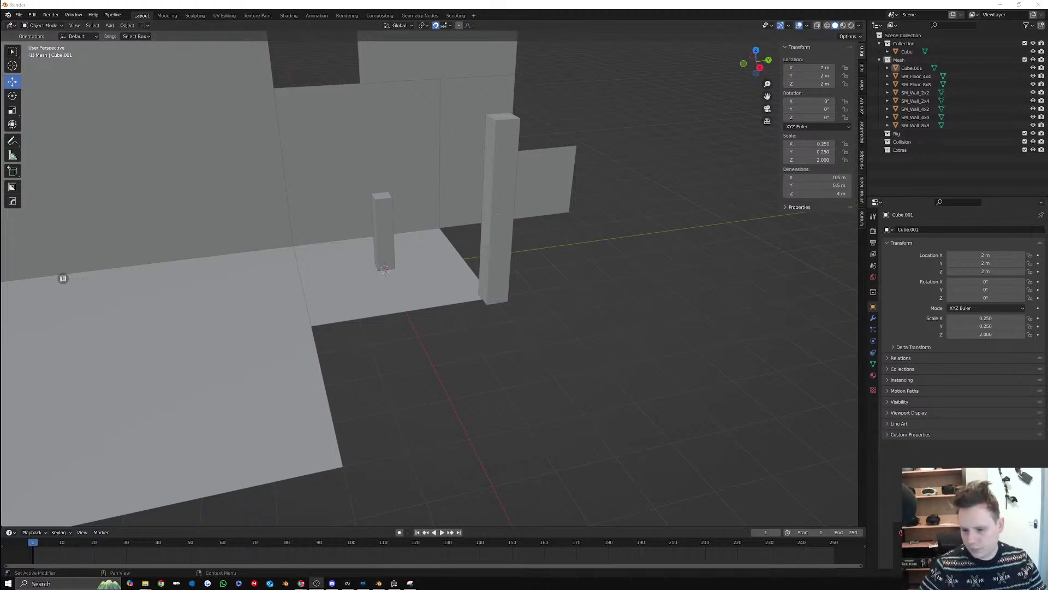
middle_drag(466, 273, 528, 280)
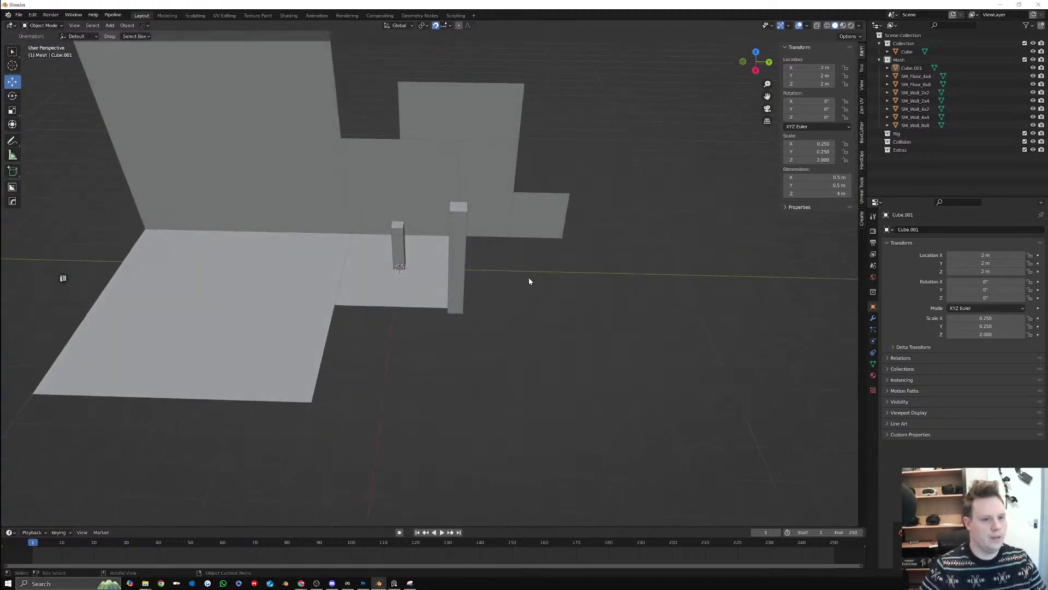
click(458, 254)
middle_drag(458, 254, 559, 332)
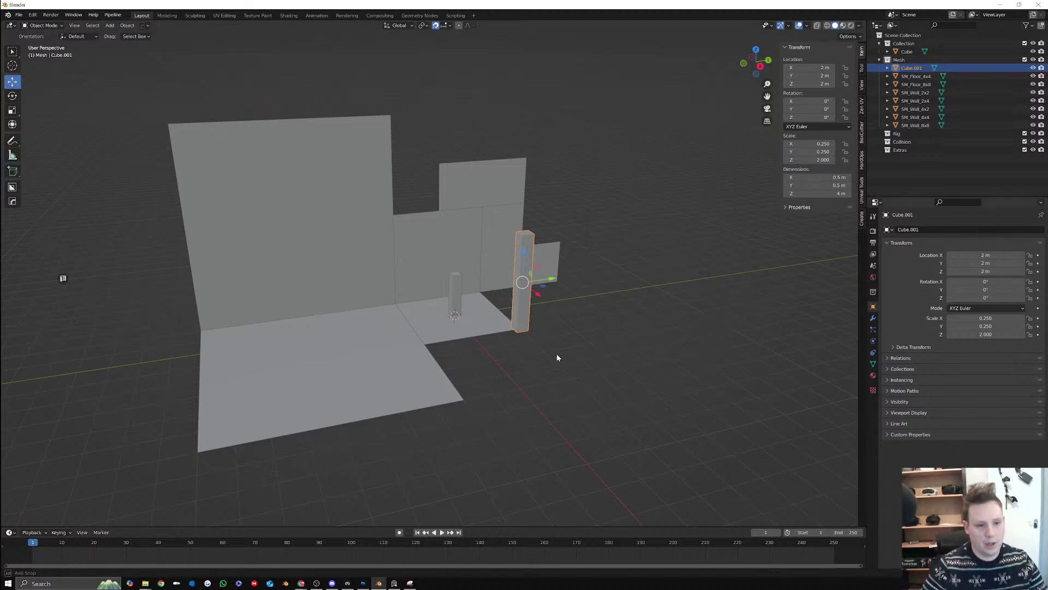
middle_drag(557, 356, 535, 380)
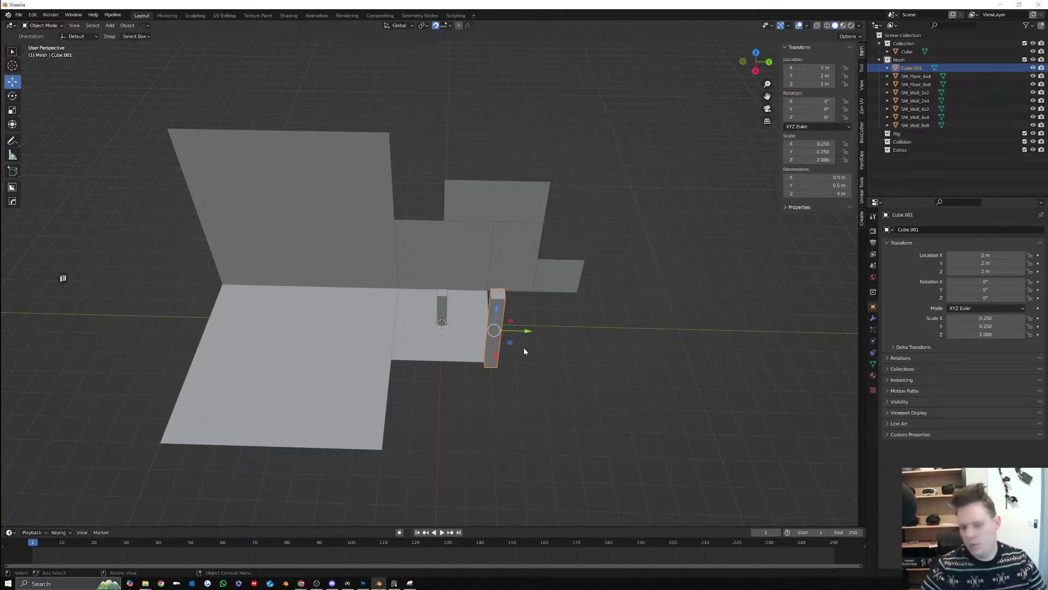
click(546, 392)
middle_drag(546, 392, 515, 363)
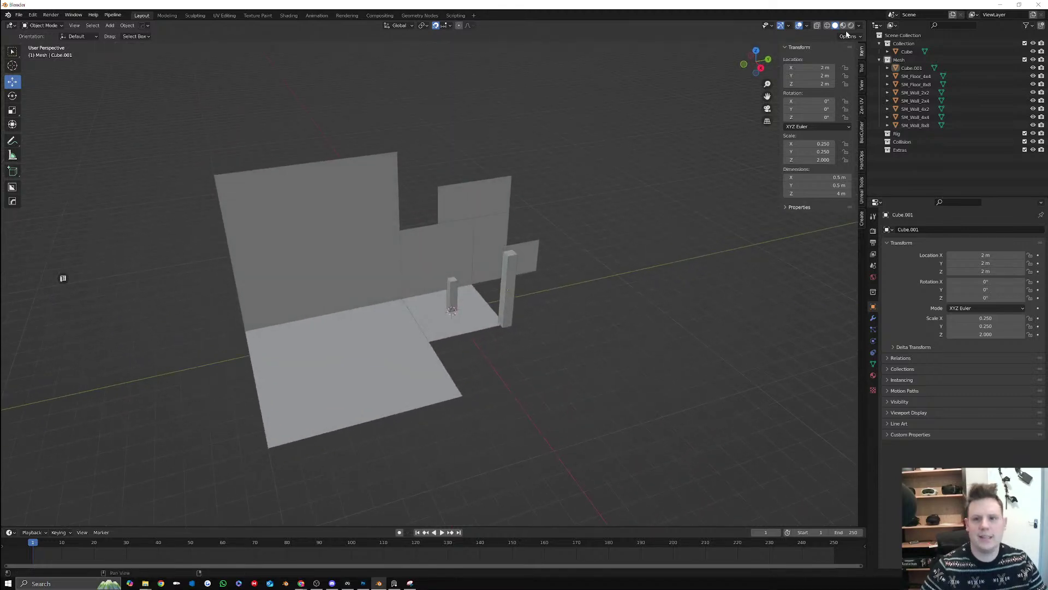
Rename the column cube as SM_Columb_0.5x4
click(912, 68)
double_click(913, 70)
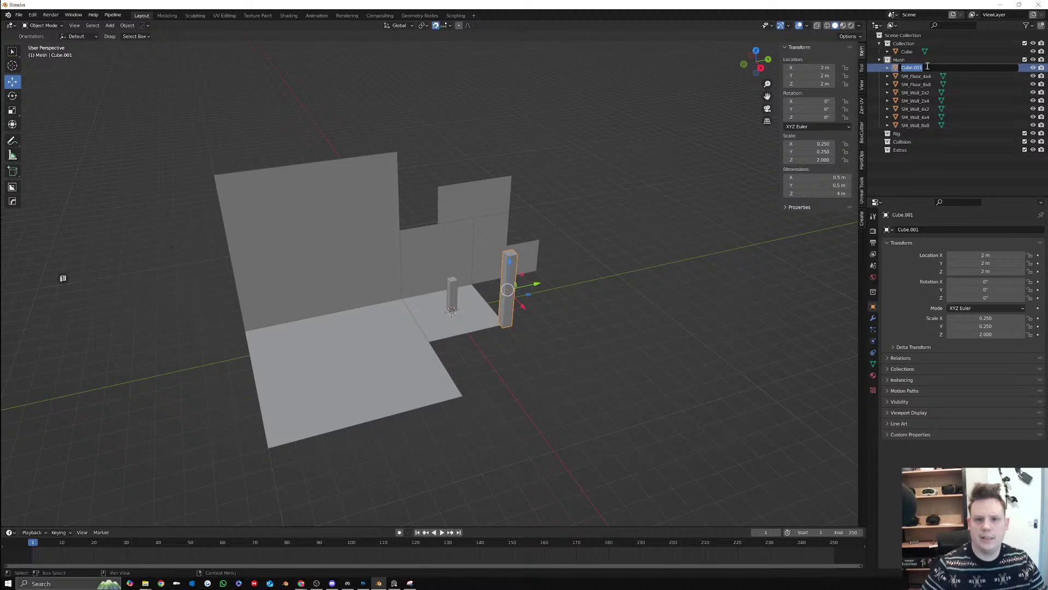
text(SM_C)
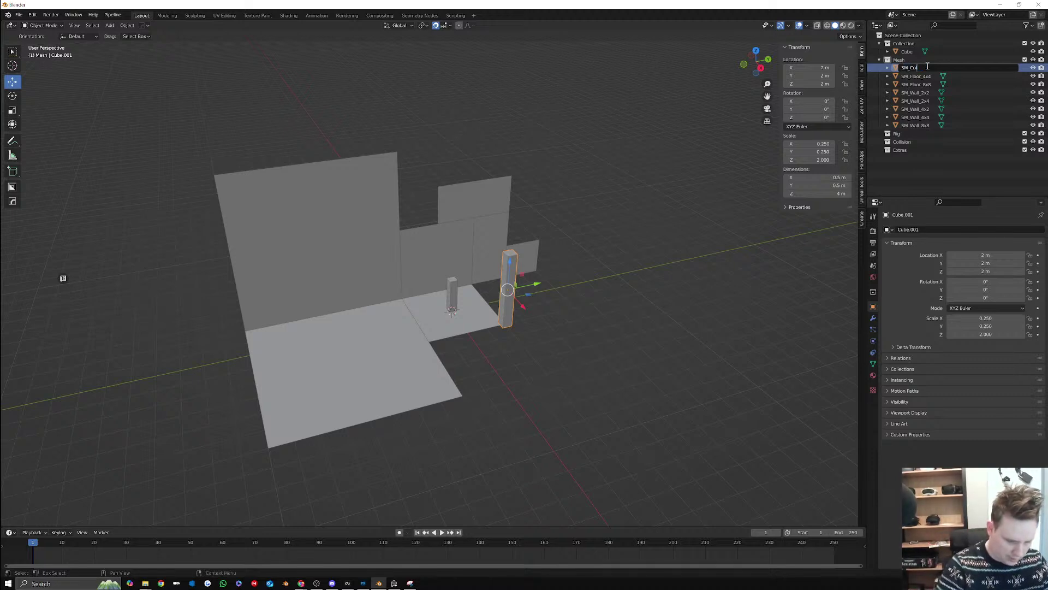
text(olumn)
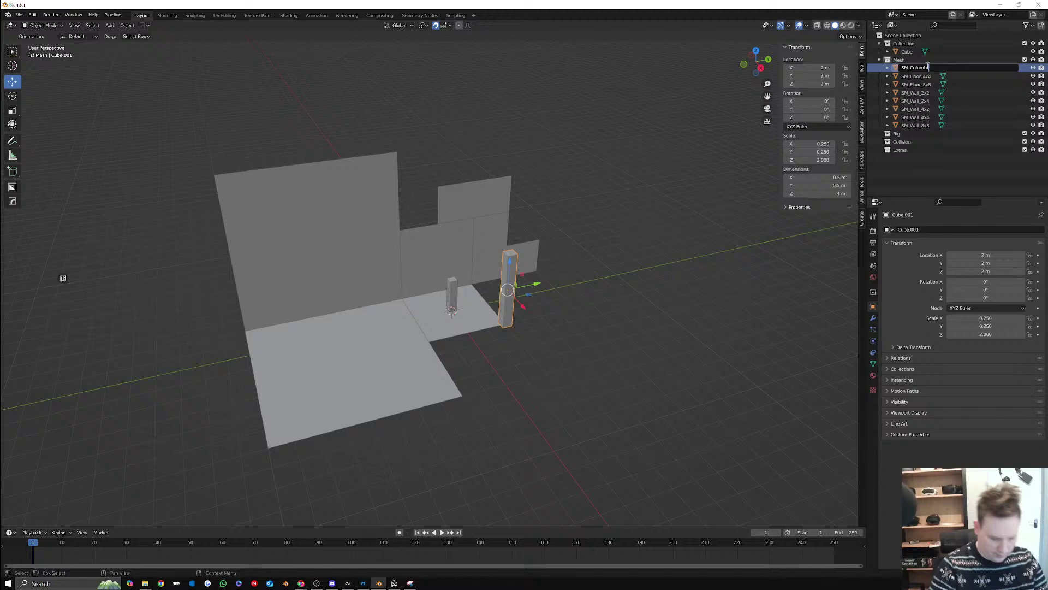
text(_0.5x)
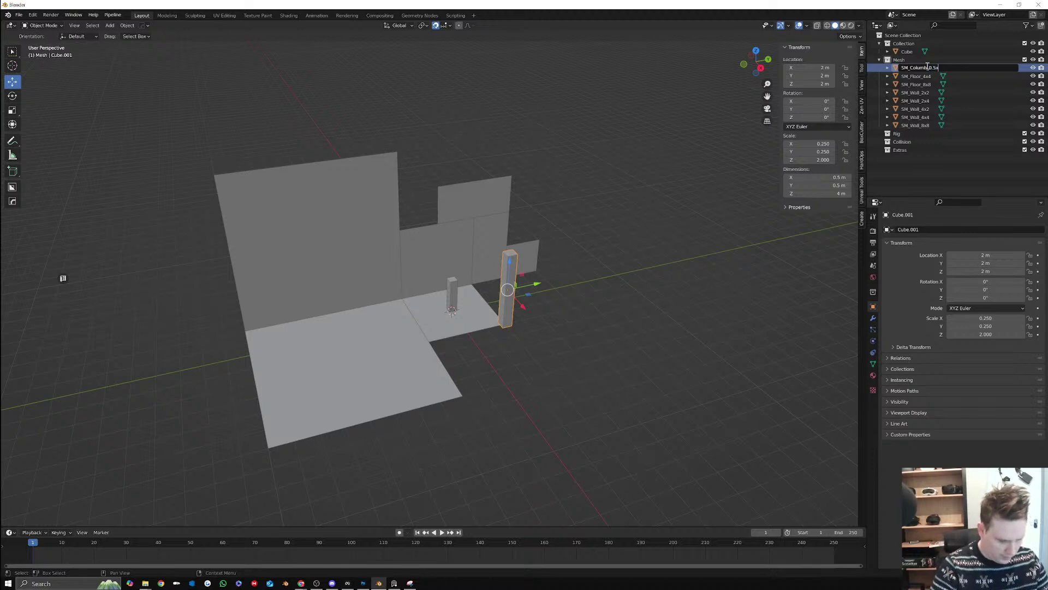
text(4)
key(Return)
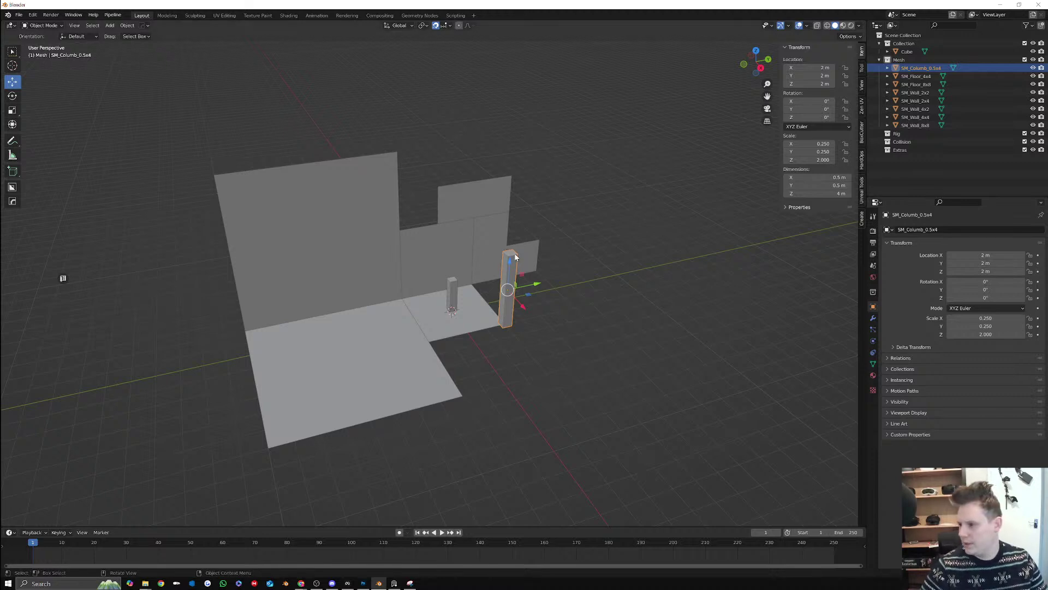
Move the small human-scale cube along the Y axis to Y 8 m, clear of the modules
scroll(524, 256, down, 3)
scroll(531, 260, up, 3)
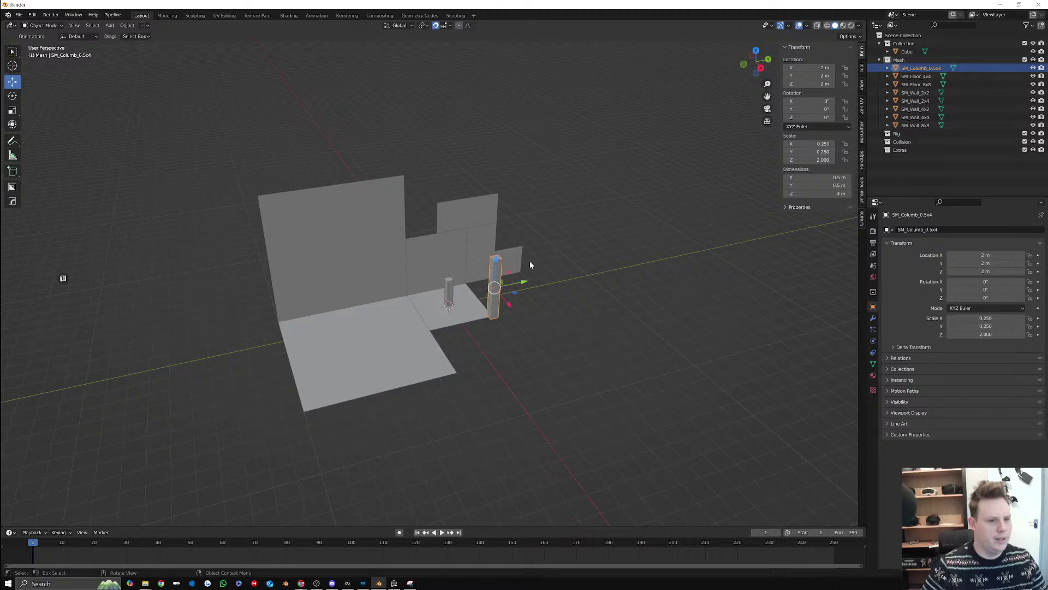
click(621, 398)
click(455, 294)
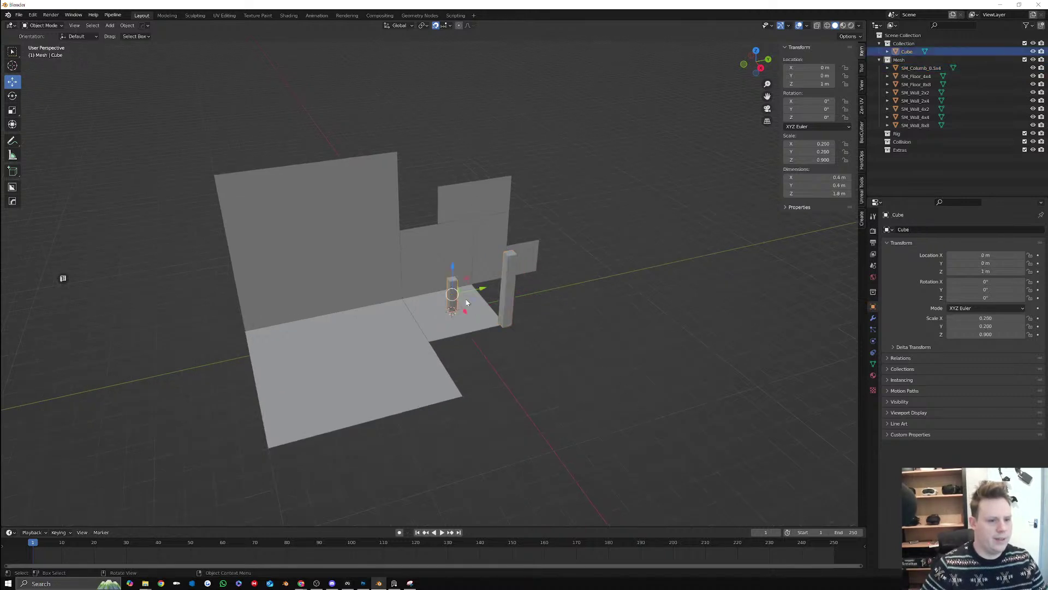
key(g)
key(y)
click(621, 260)
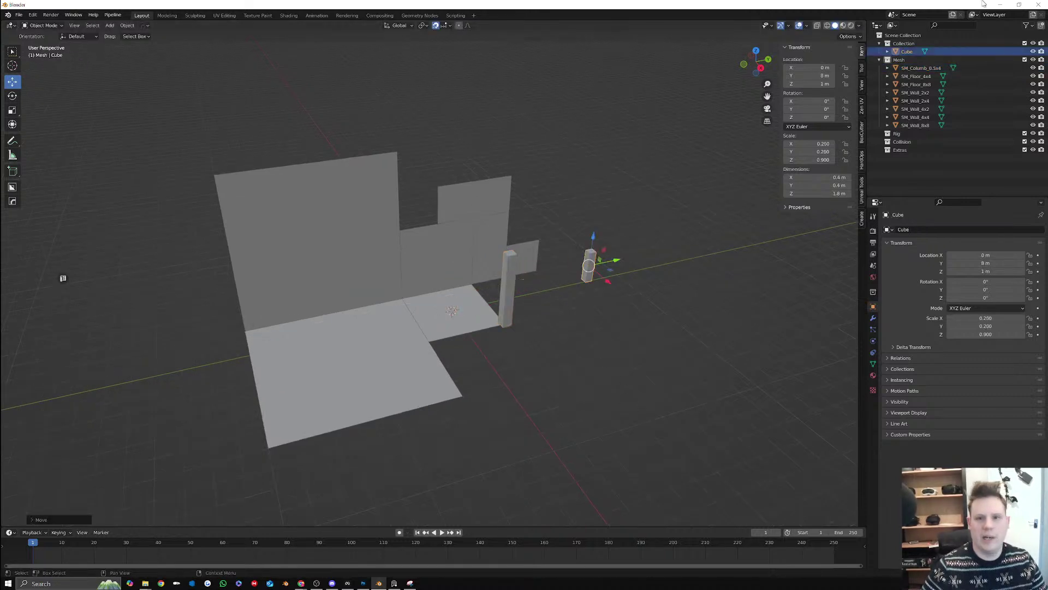
Rename the human-scale cube as SM_HumanRefrence and select the Mesh collection
double_click(921, 53)
text(SM_Human)
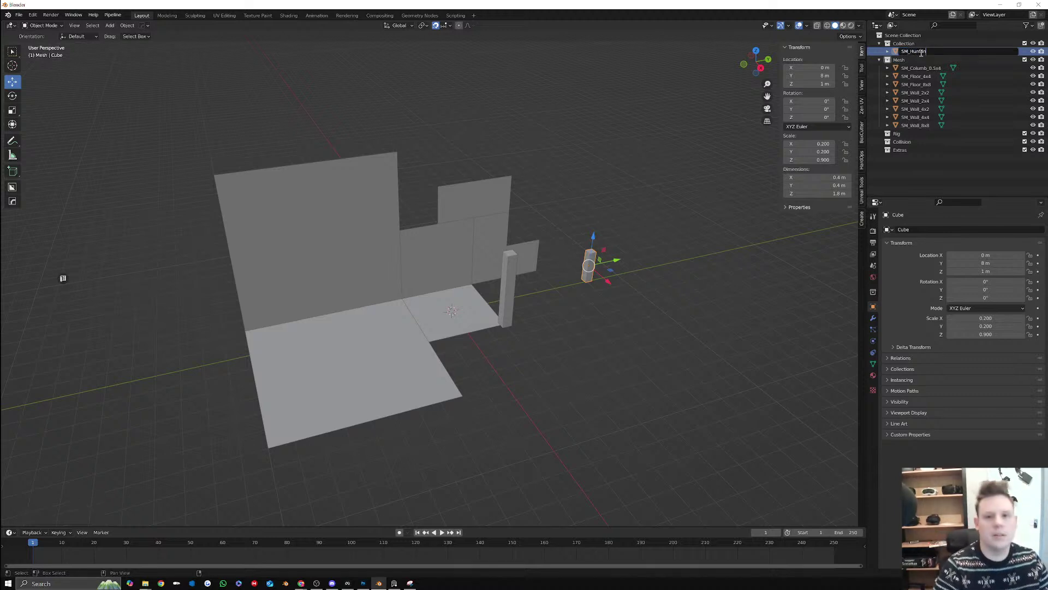
text(Refrence)
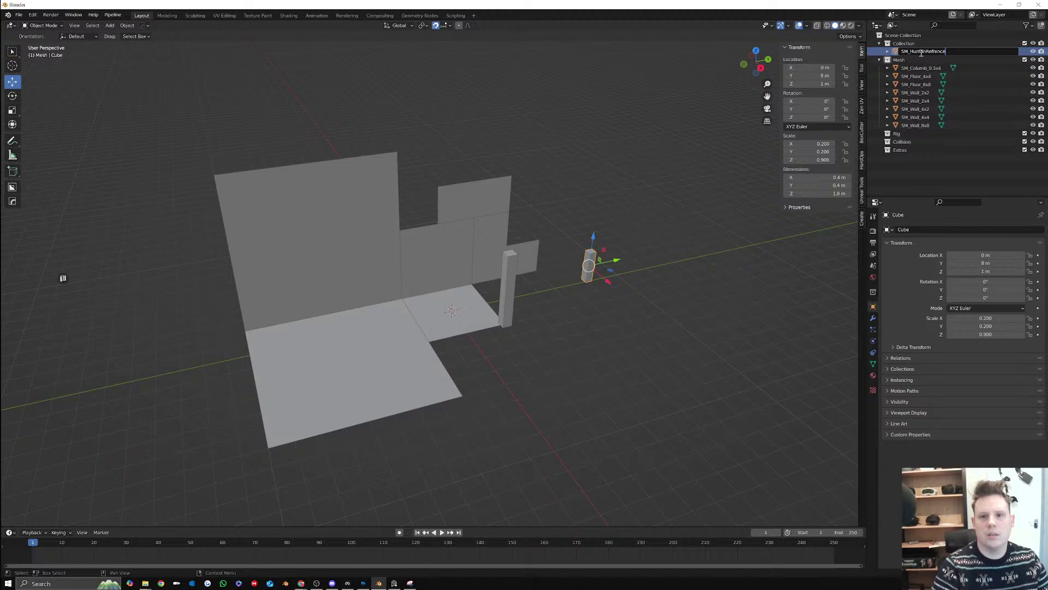
key(Return)
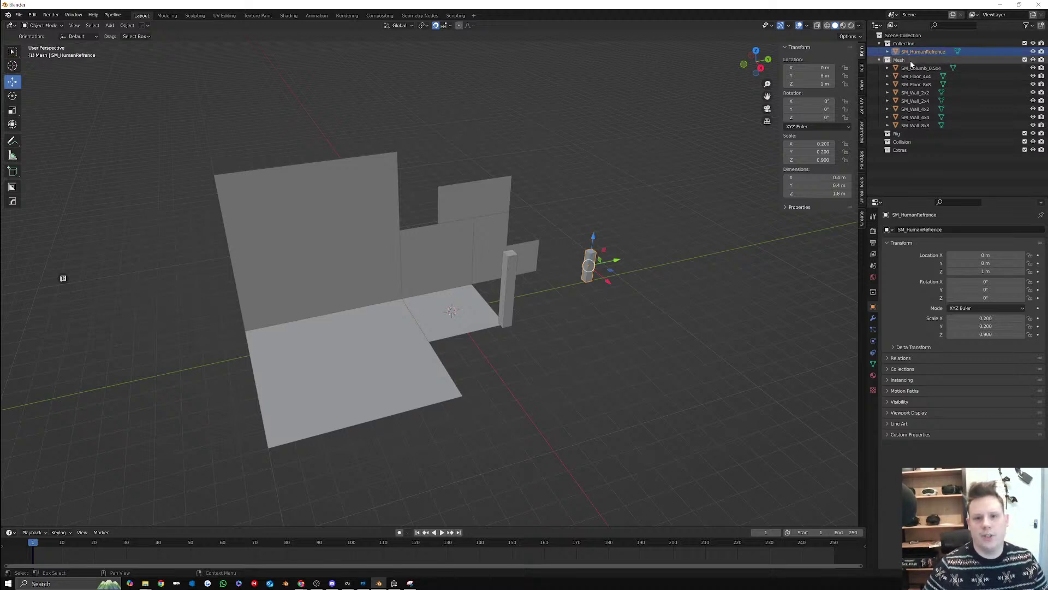
click(909, 60)
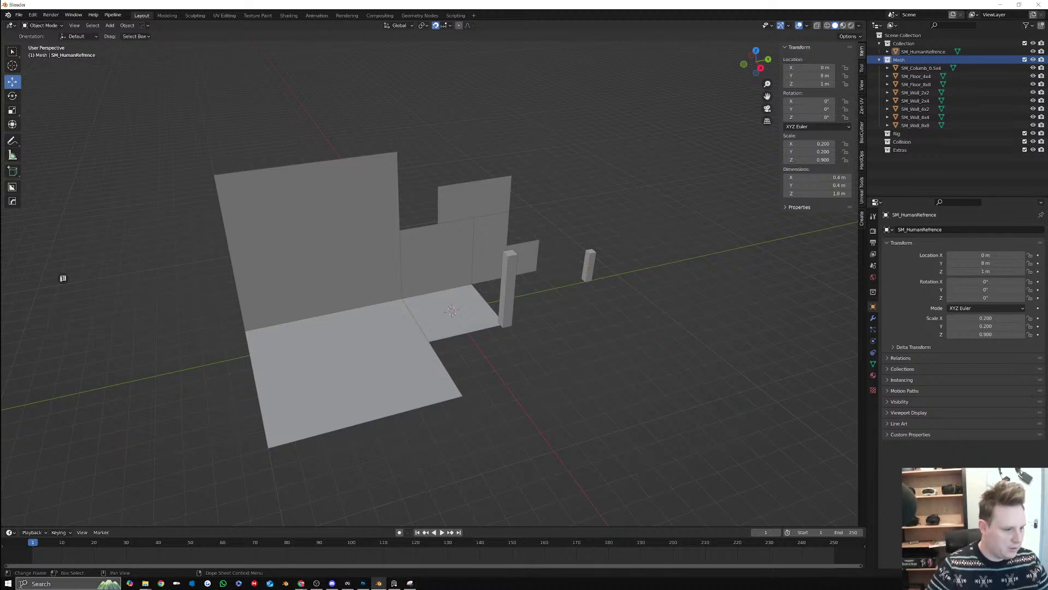
click(43, 582)
text(epic)
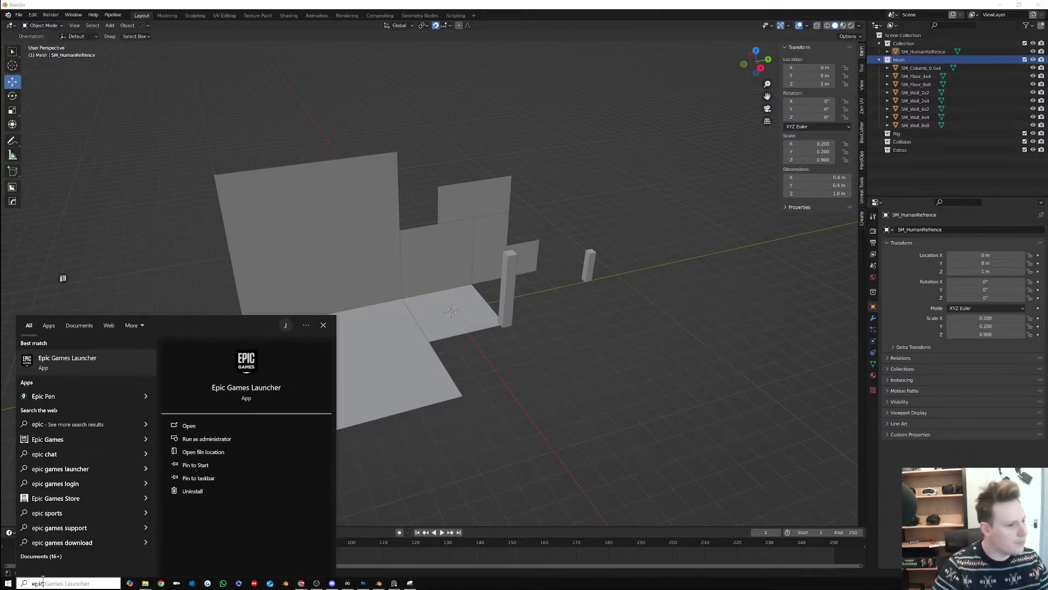
key(Return)
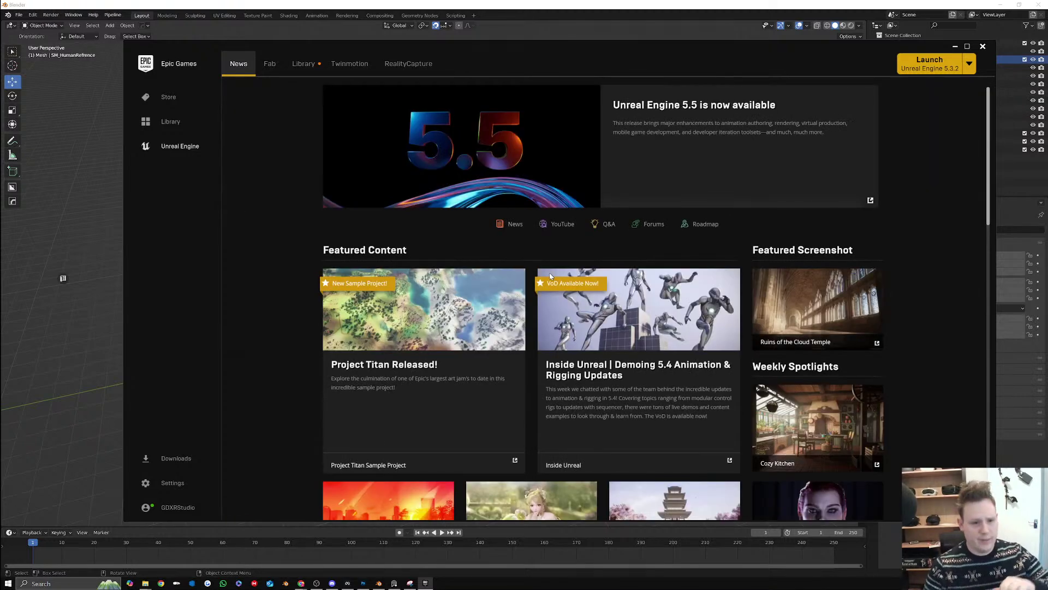
click(301, 64)
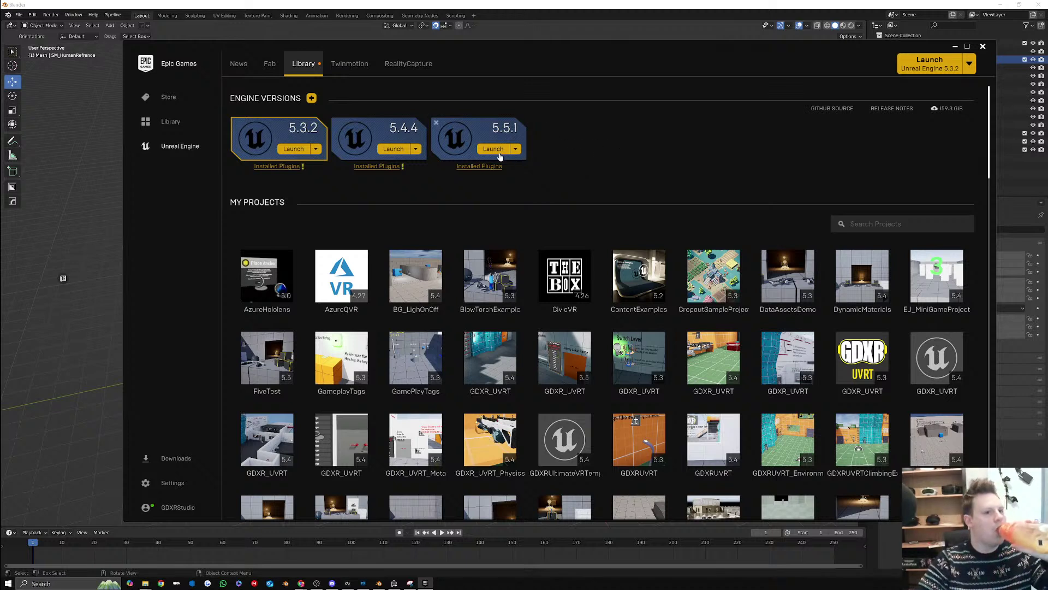
click(498, 150)
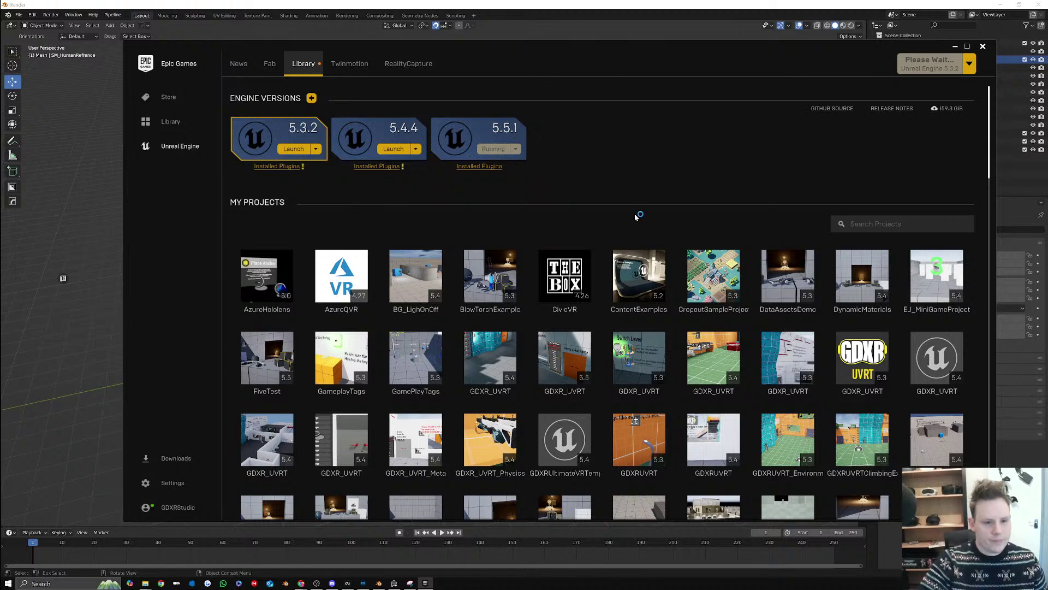
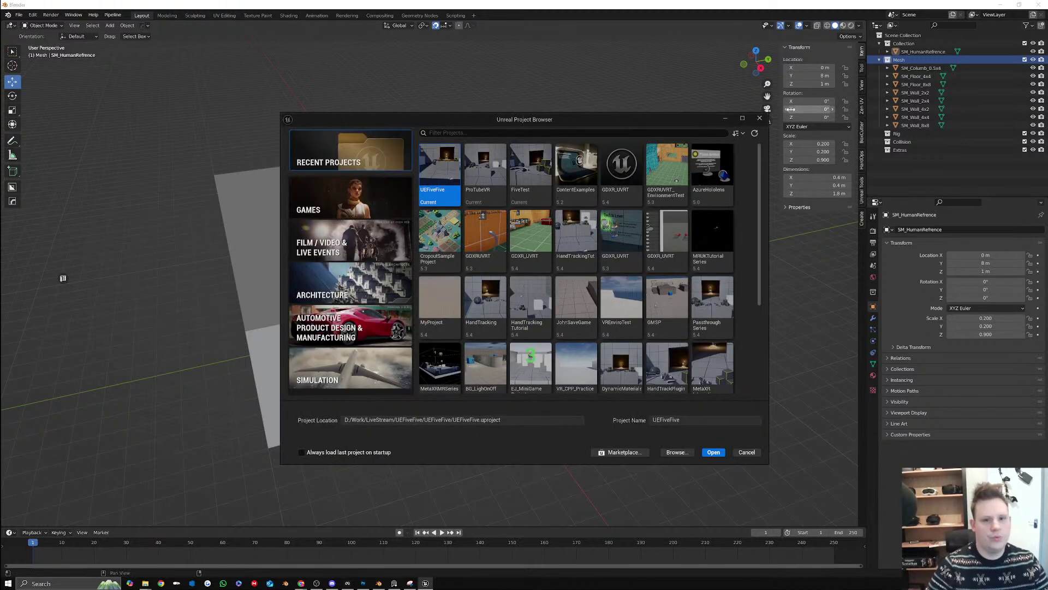
click(765, 120)
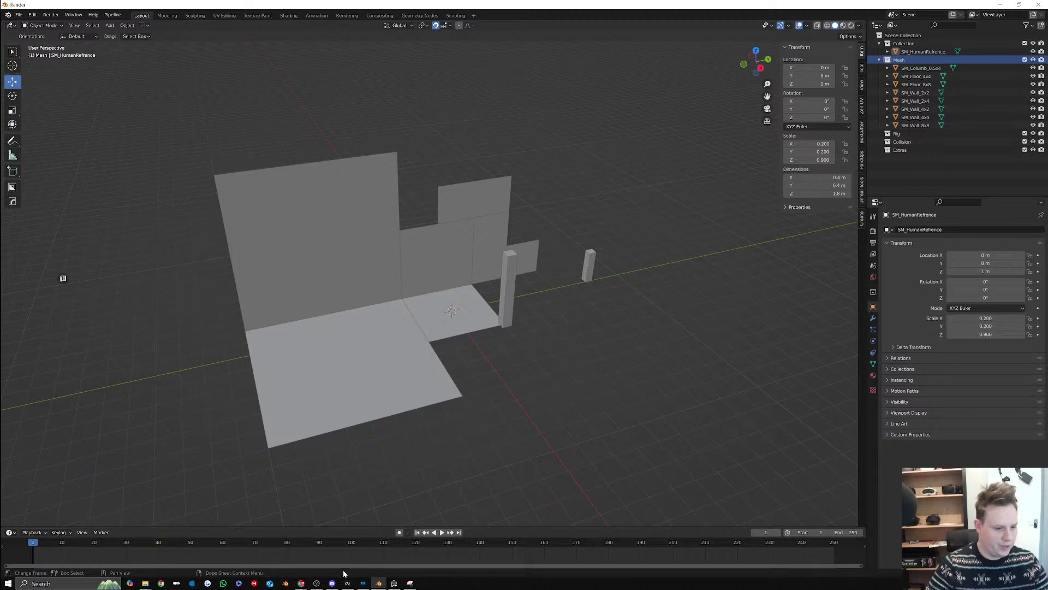
Switch to the Epic Games Launcher and show the Unreal Engine library
click(43, 583)
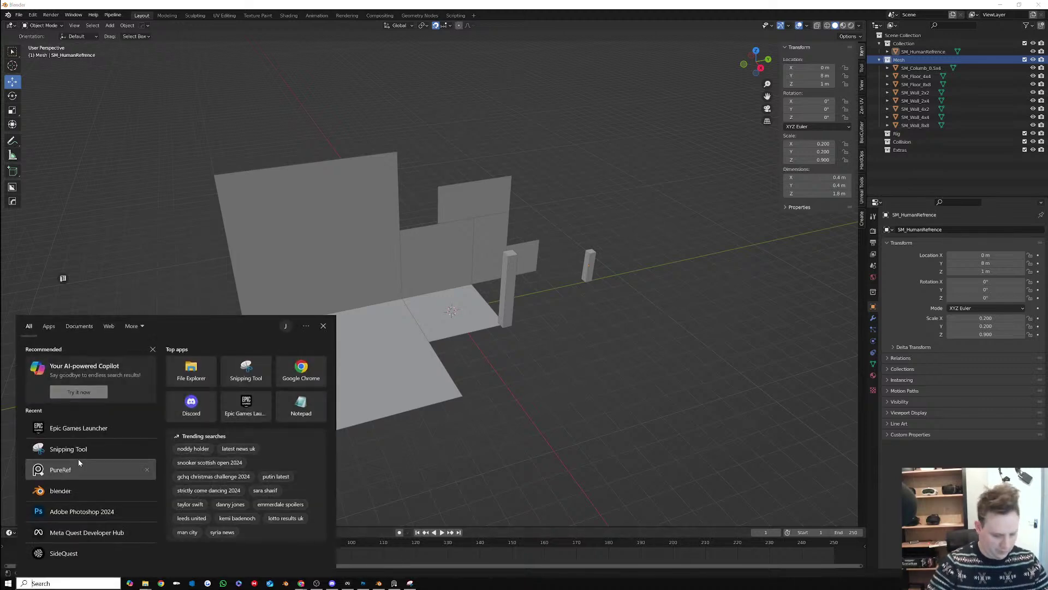
text(epi)
key(Return)
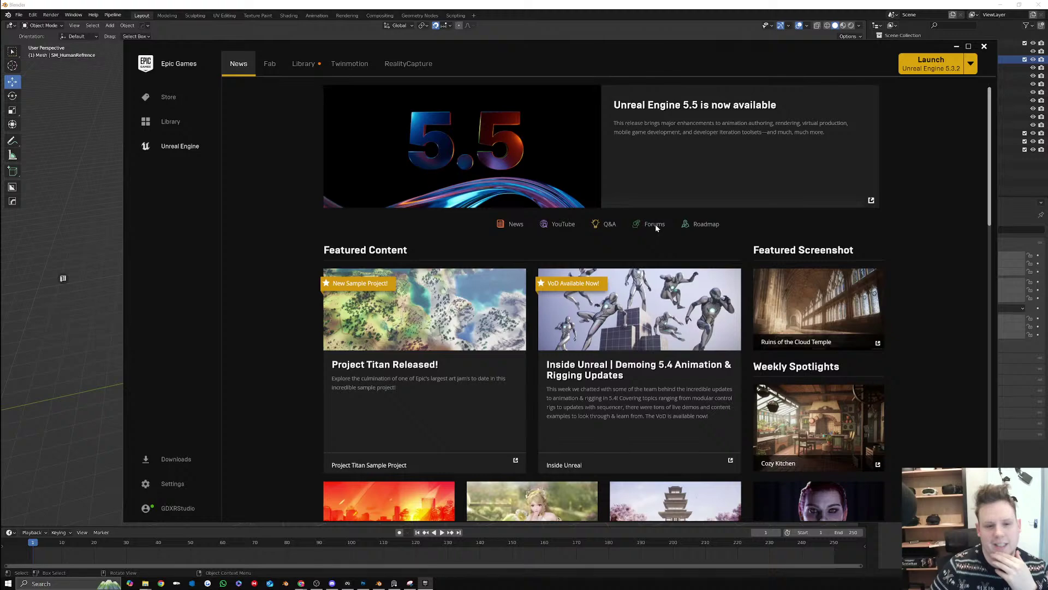
click(313, 71)
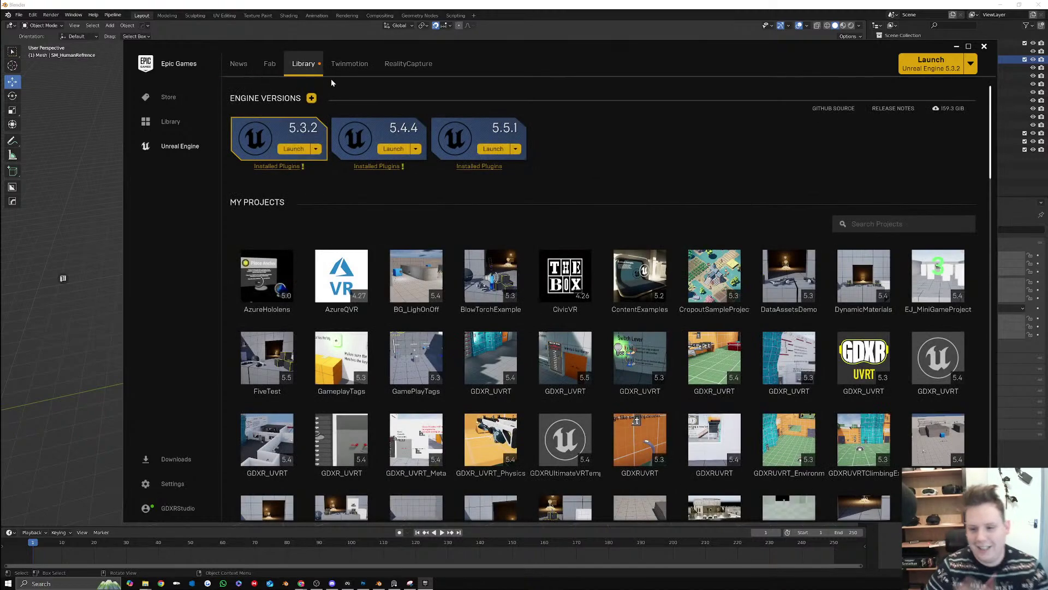
Search the Fab Library for gdx and update the first GDXR Ultimate VR Template
scroll(902, 216, down, 2)
scroll(902, 211, down, 15)
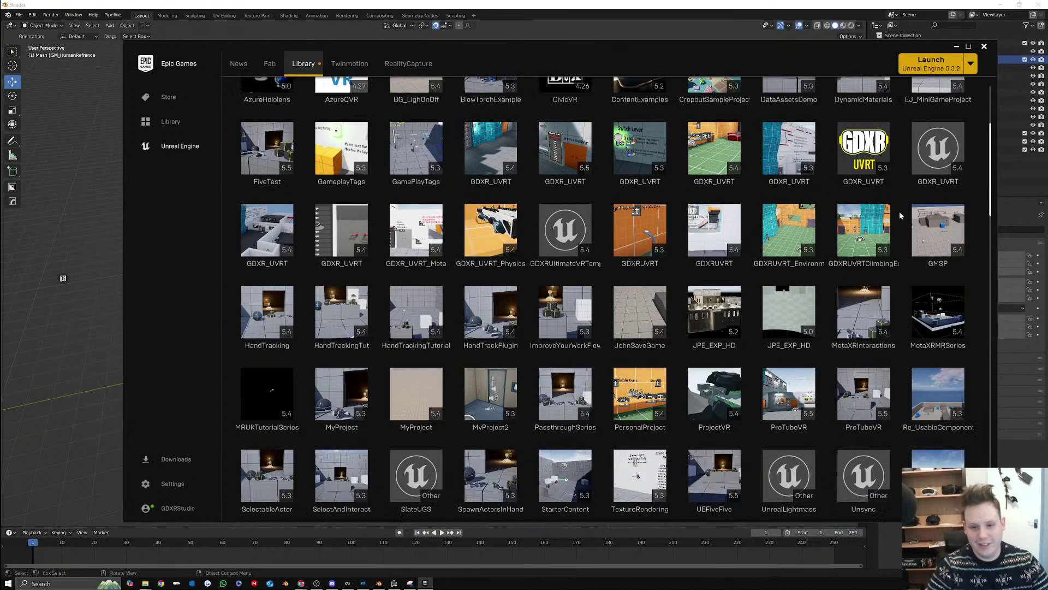
scroll(899, 227, down, 3)
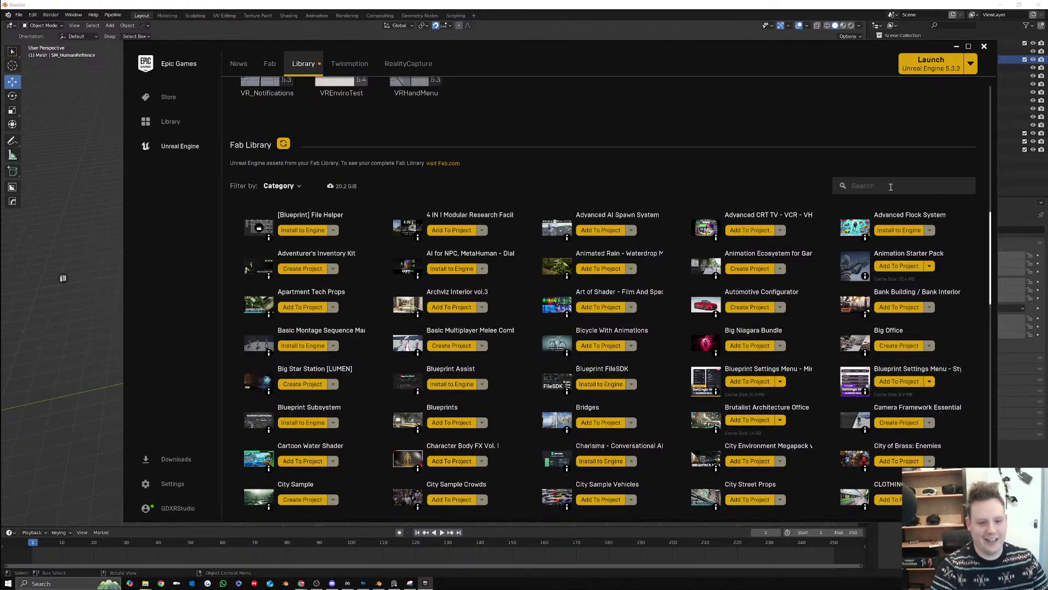
text(gdx)
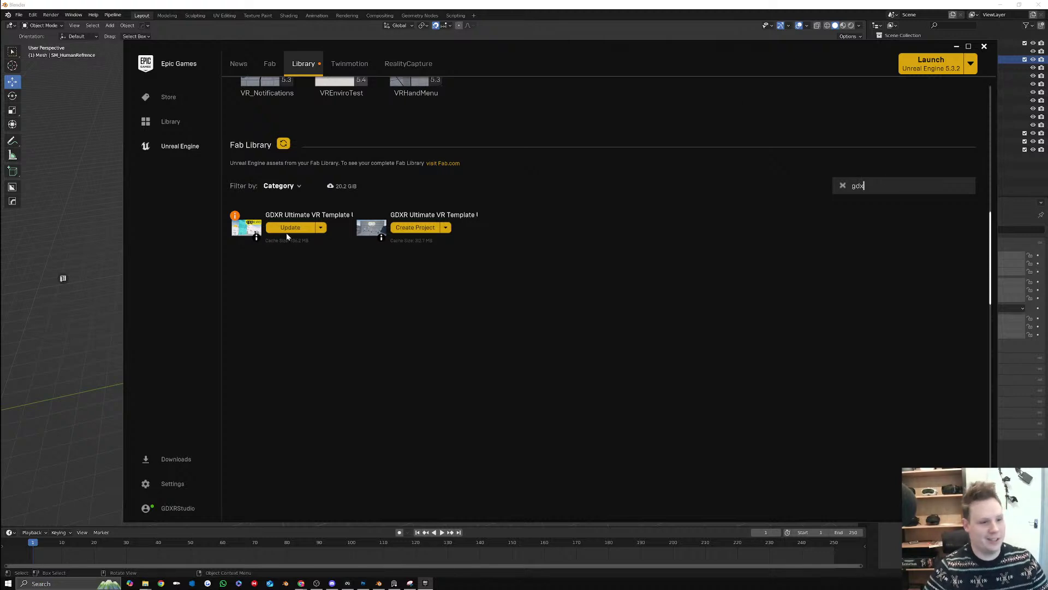
click(287, 228)
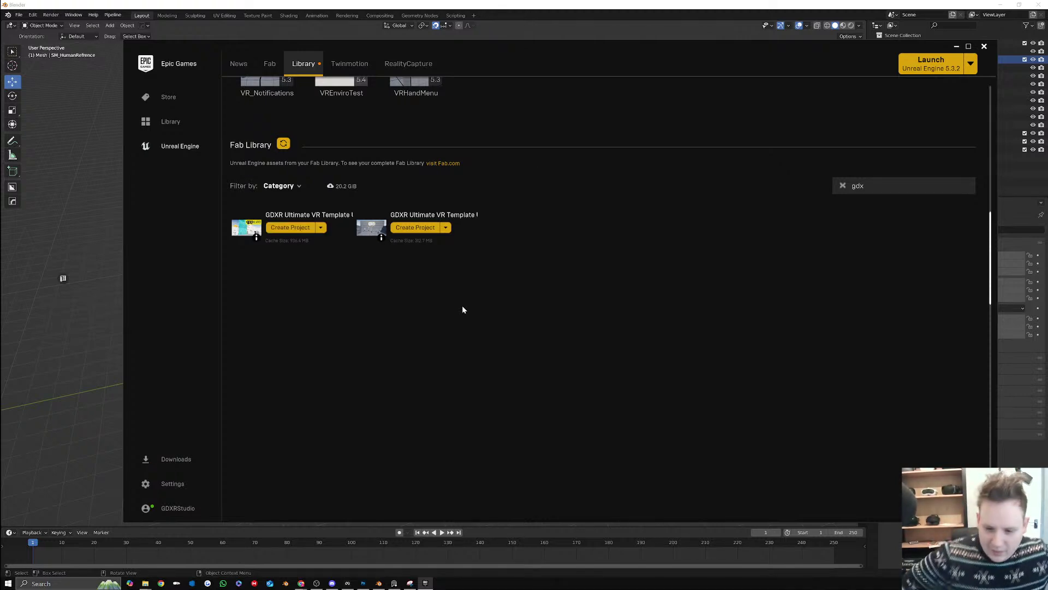
Start a project from the first GDXR Ultimate VR Template and set its engine version to 5.5
click(278, 229)
click(589, 292)
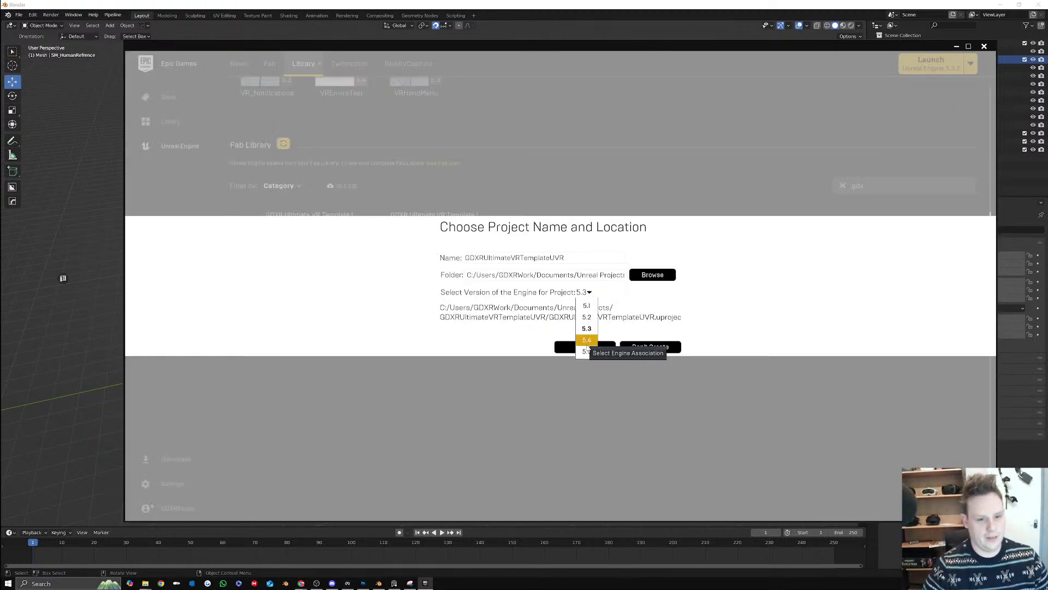
click(587, 351)
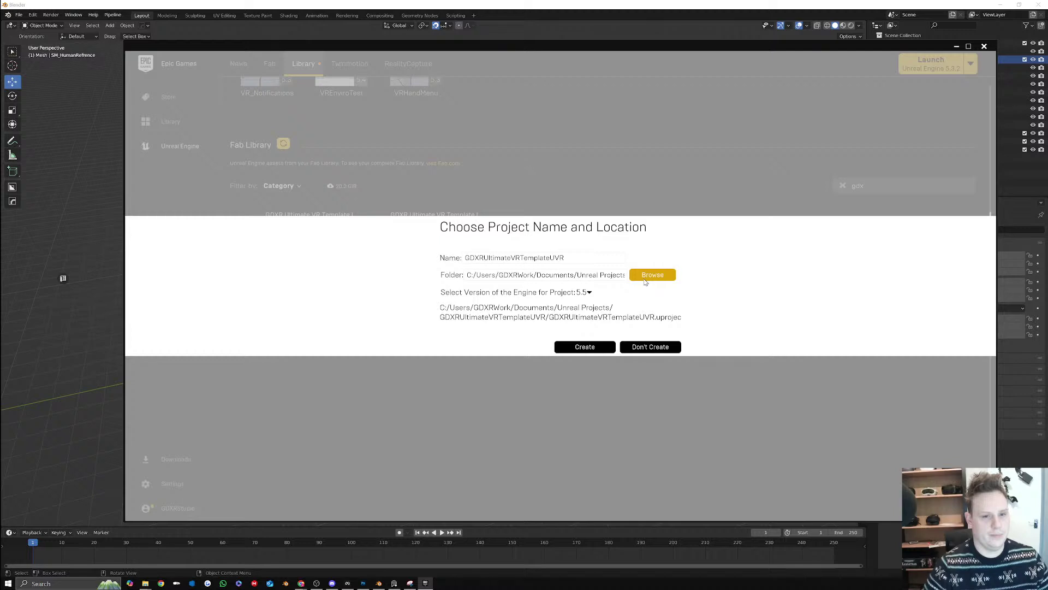
Browse for the project location and open the ModularCastle folder inside Work on the D drive
click(667, 275)
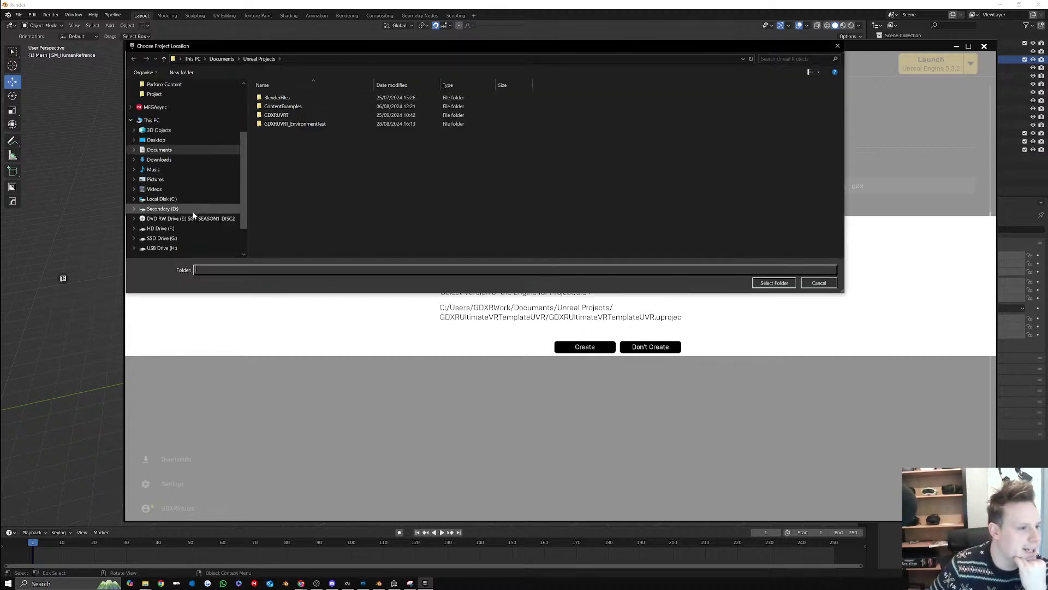
scroll(175, 104, up, 2)
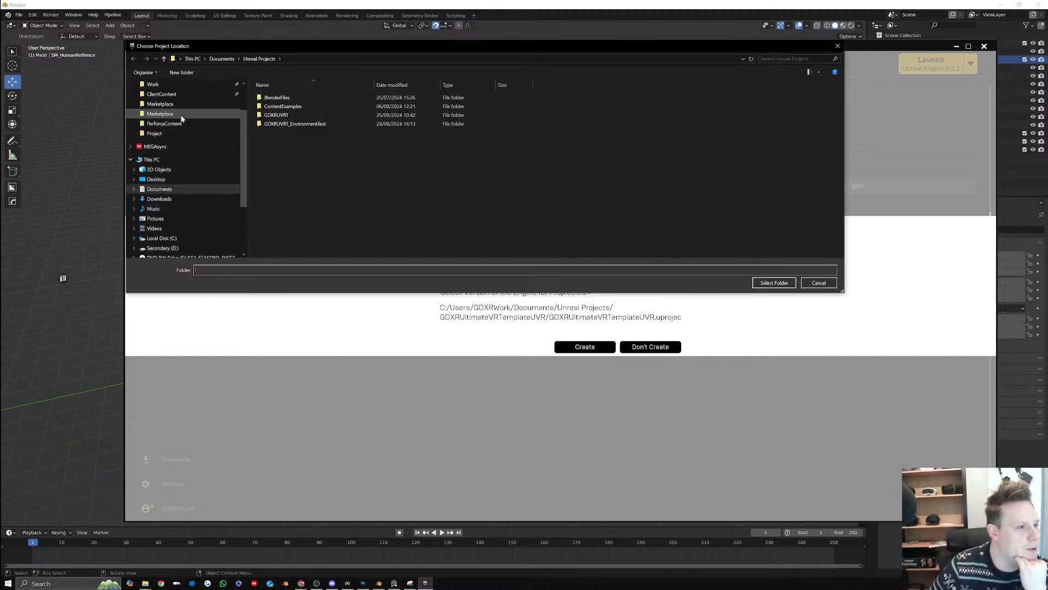
click(156, 94)
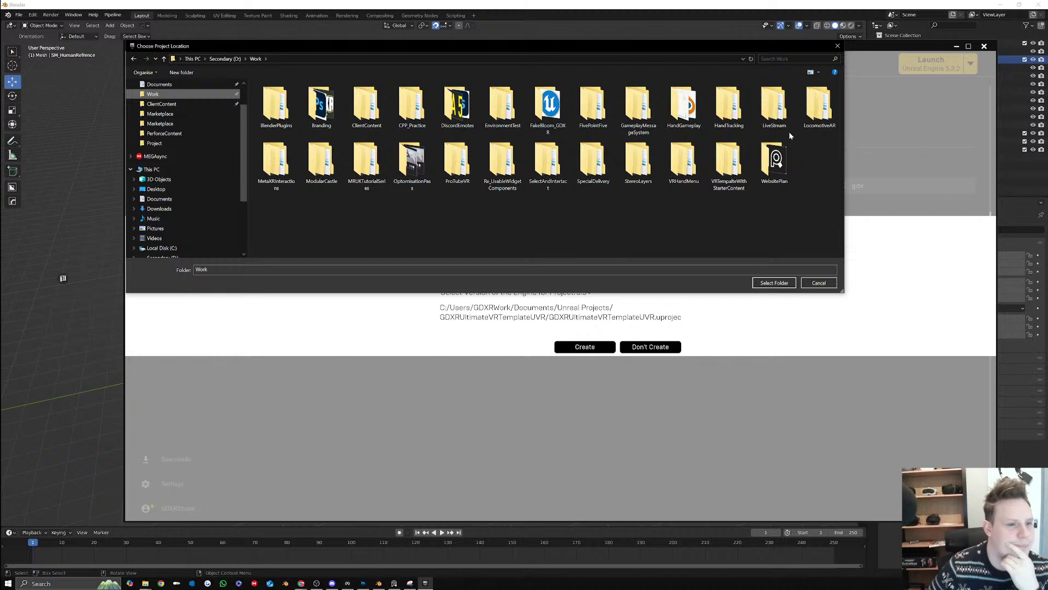
click(320, 168)
double_click(321, 168)
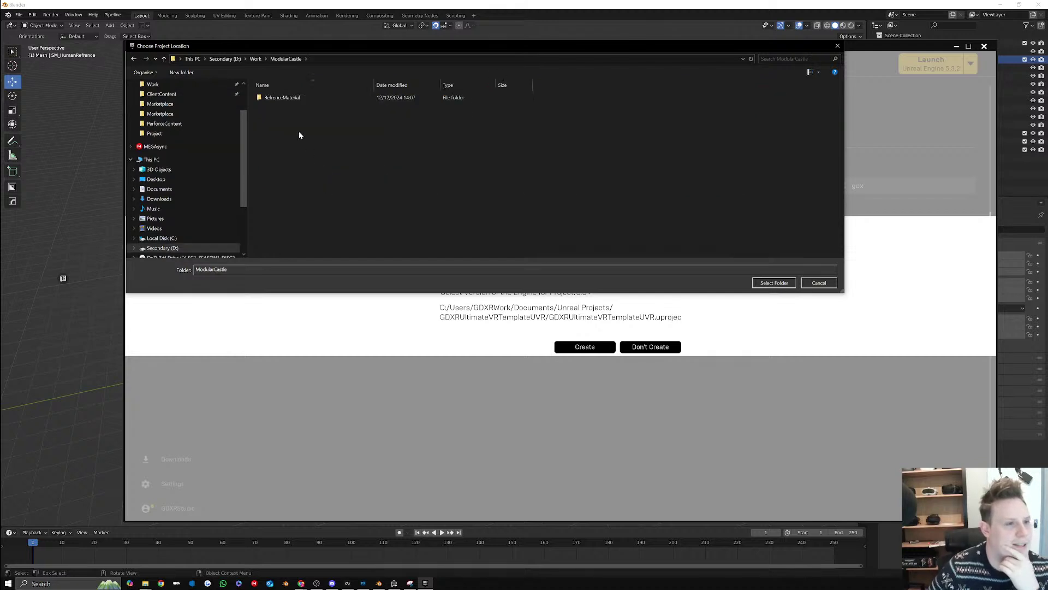
Create a folder named UnrealFiles inside ModularCastle and choose it as the project location
right_click(294, 113)
mouse_move(371, 218)
click(407, 219)
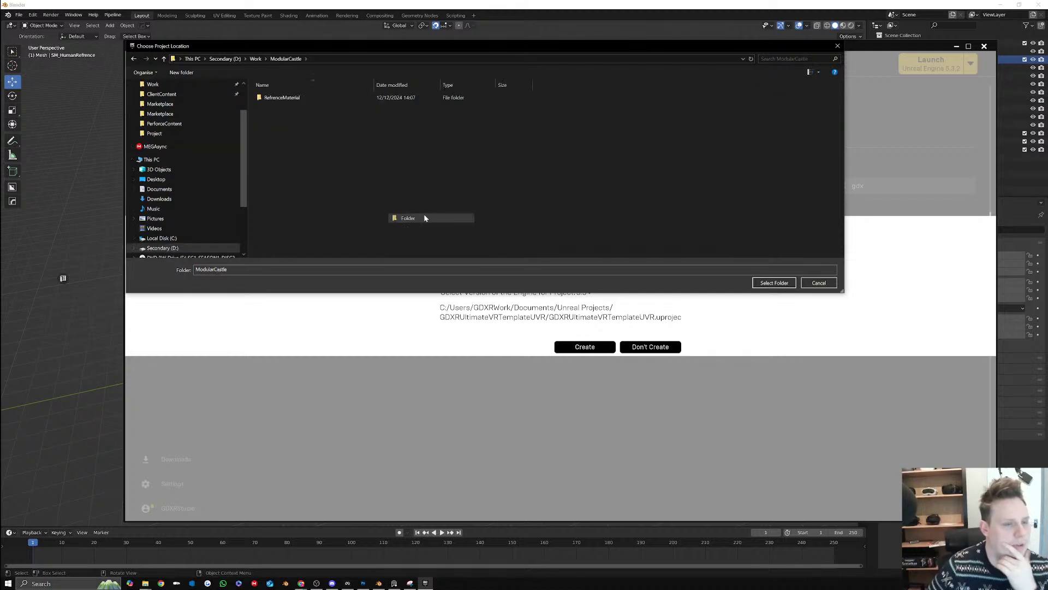
text(UnrealFiles)
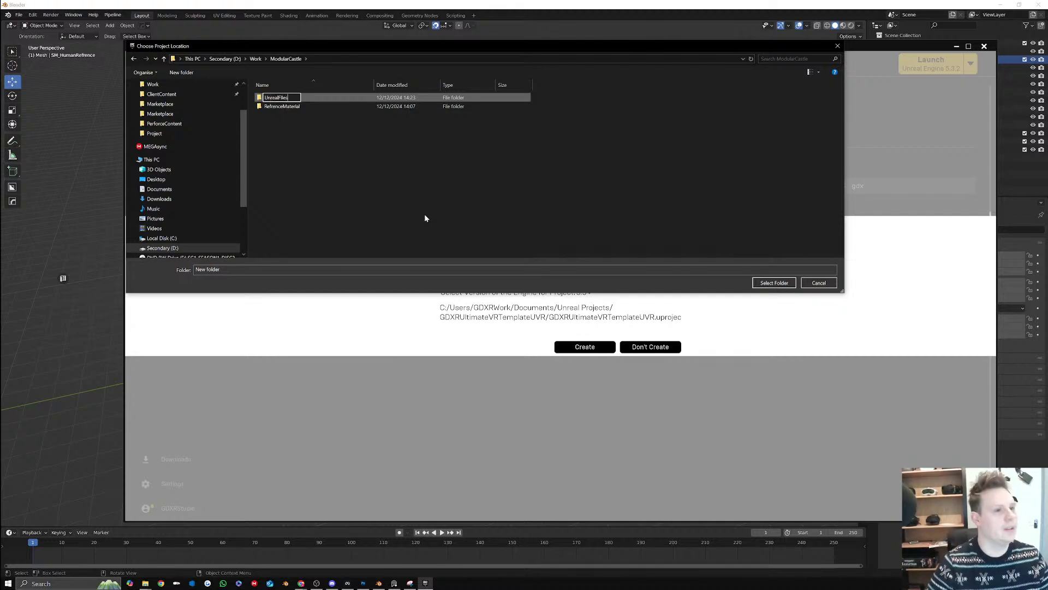
key(Return)
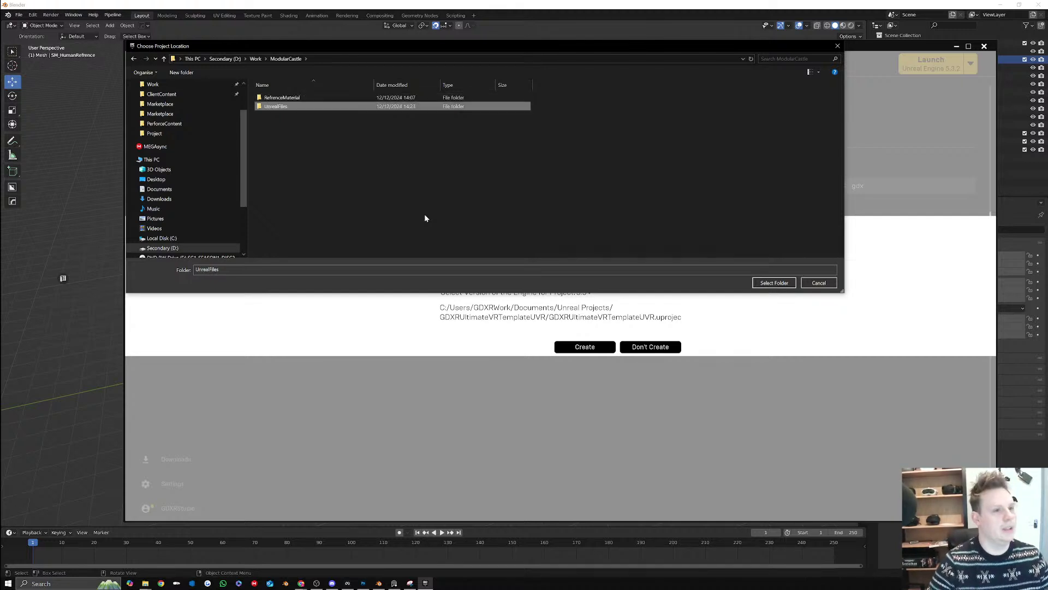
key(Return)
click(773, 283)
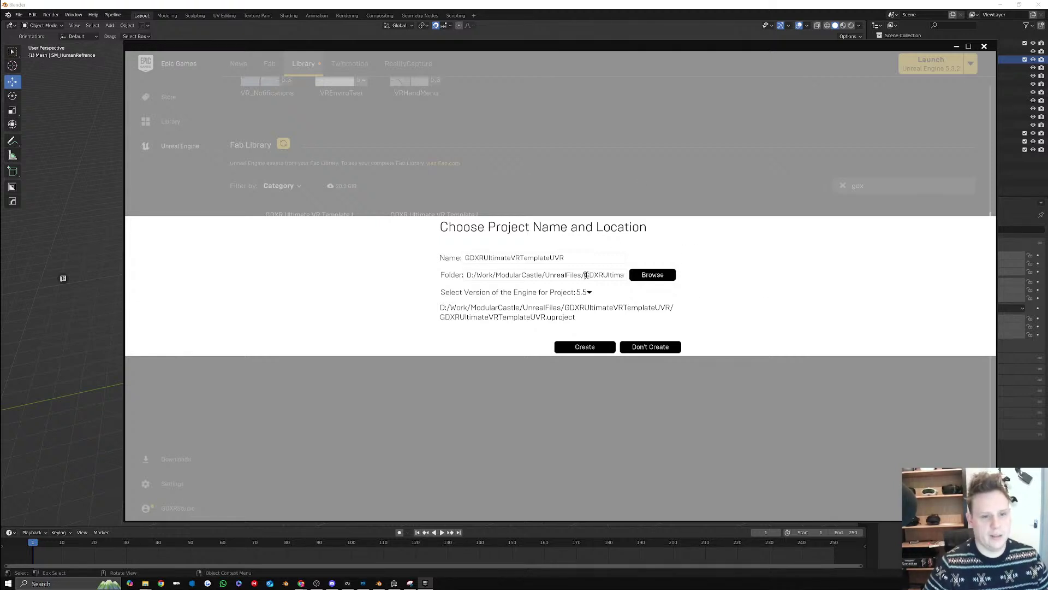
Replace the last part of the project's folder path with ModulaCastleEnvironment and create the project
drag(586, 275, 671, 274)
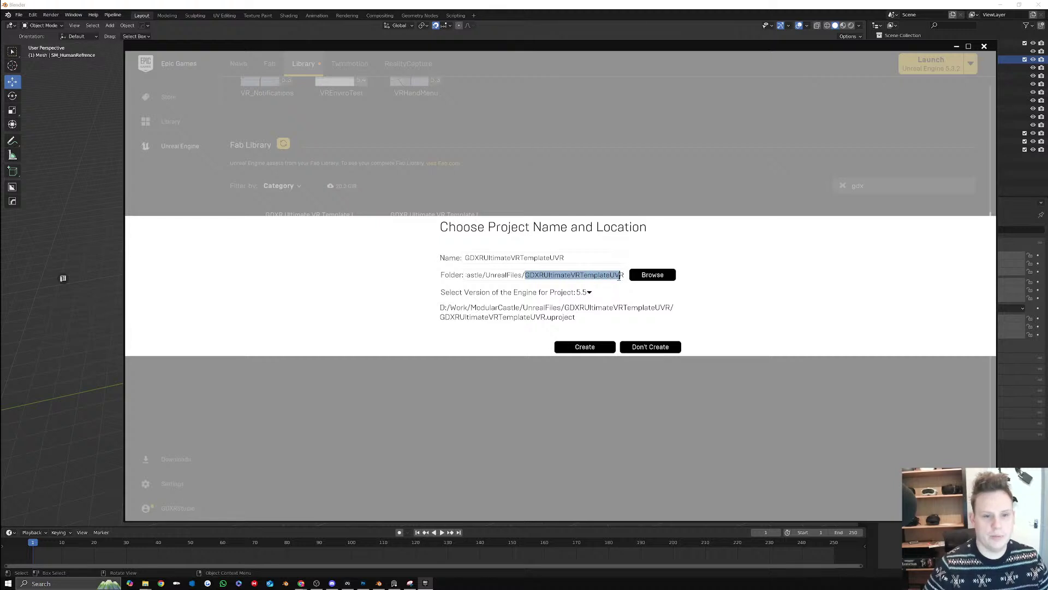
click(623, 275)
drag(623, 276, 525, 275)
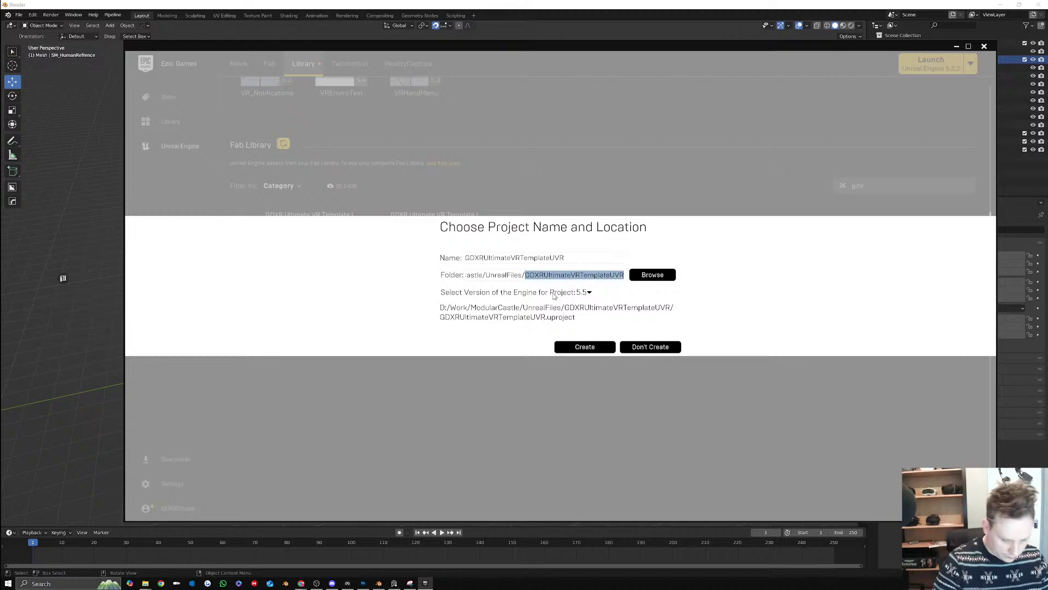
text(ModulaCastle)
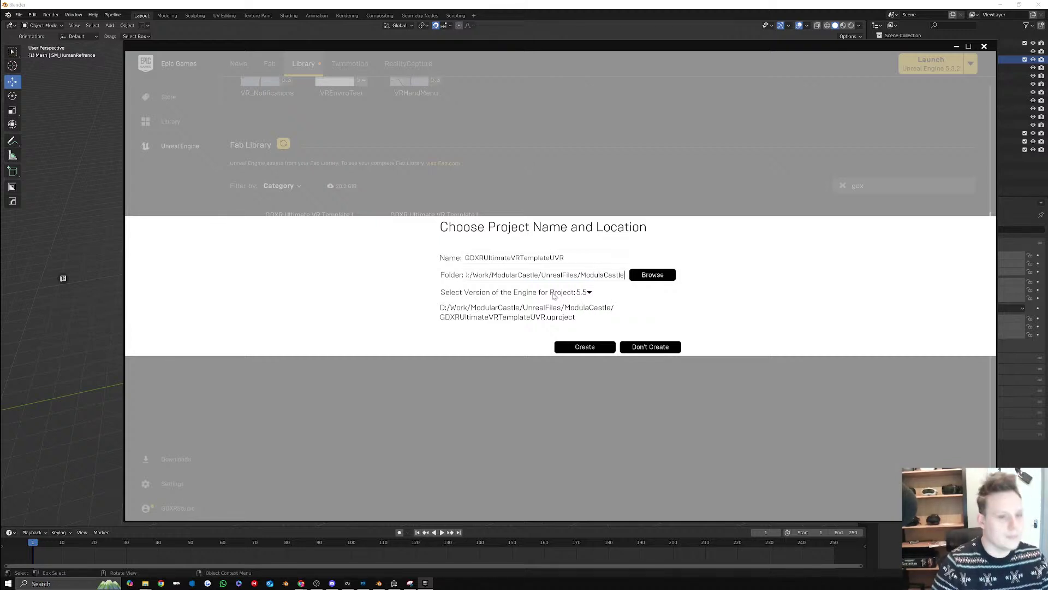
text(E)
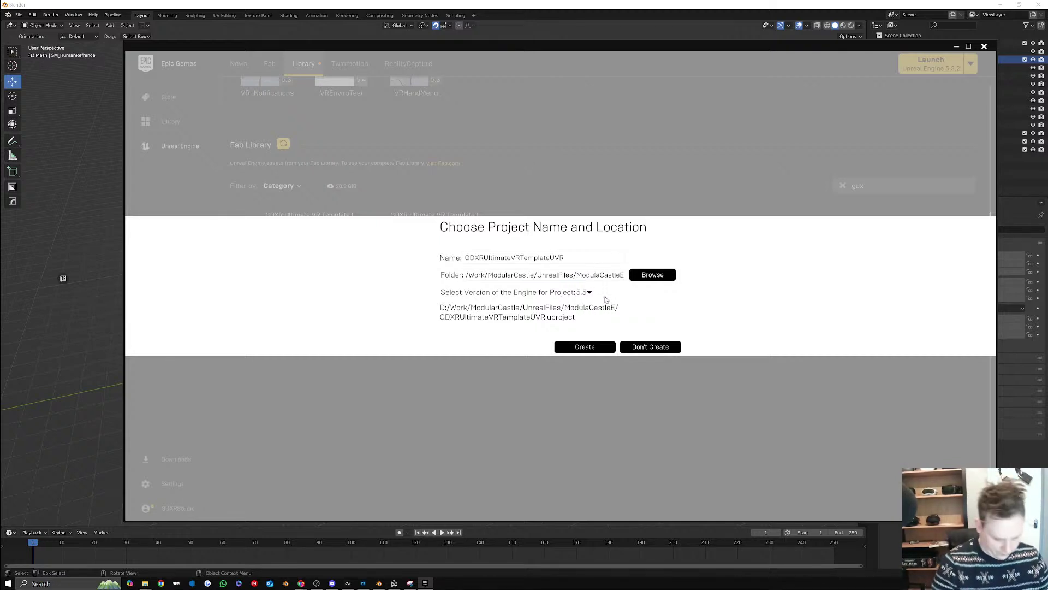
text(nvironment)
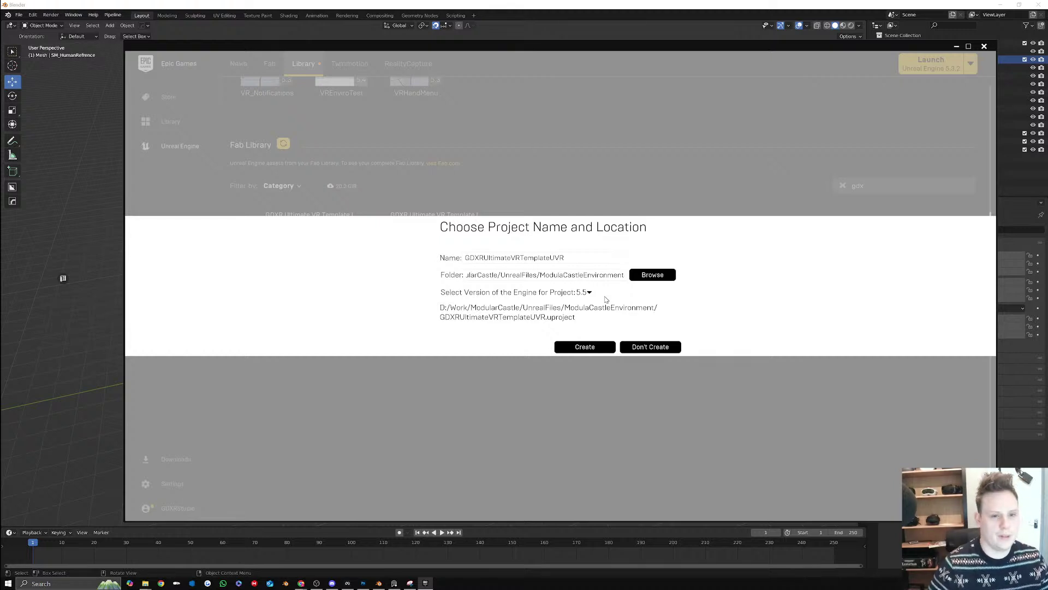
click(585, 347)
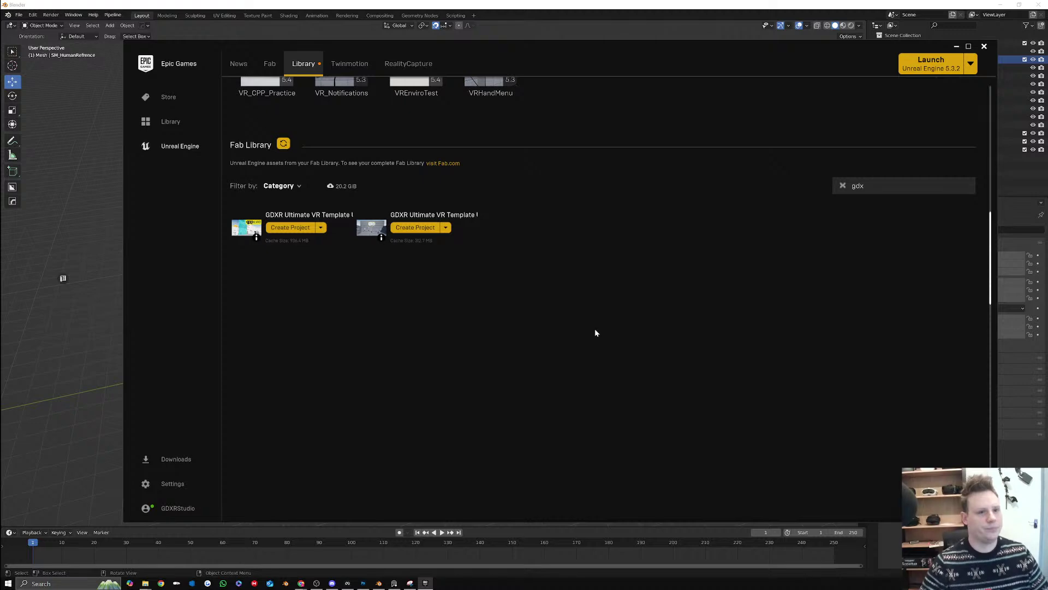
Search My Projects for modula and for castle to find the newly created project
scroll(602, 261, up, 5)
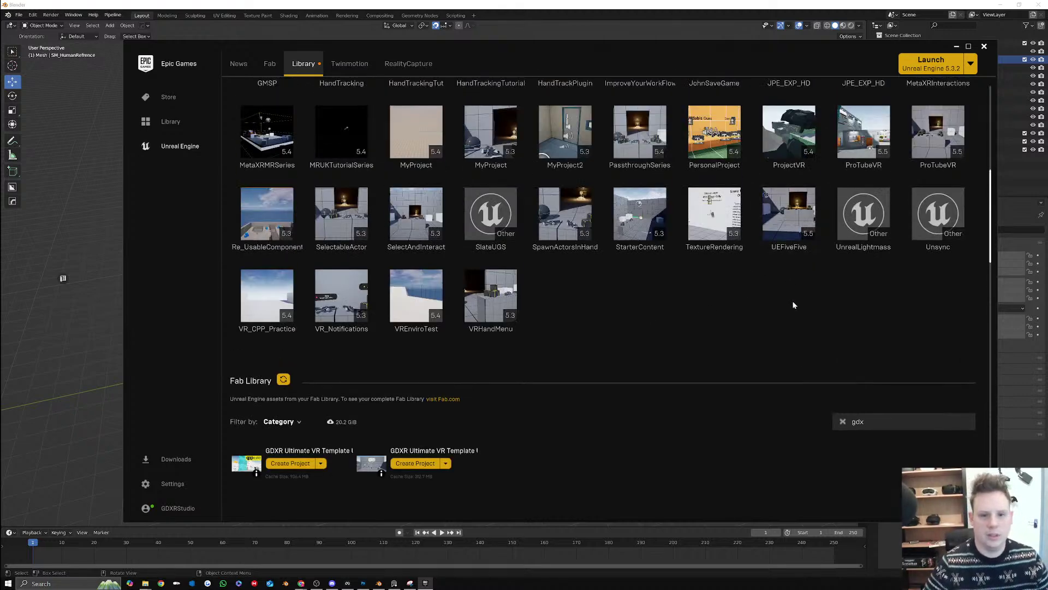
scroll(793, 304, up, 7)
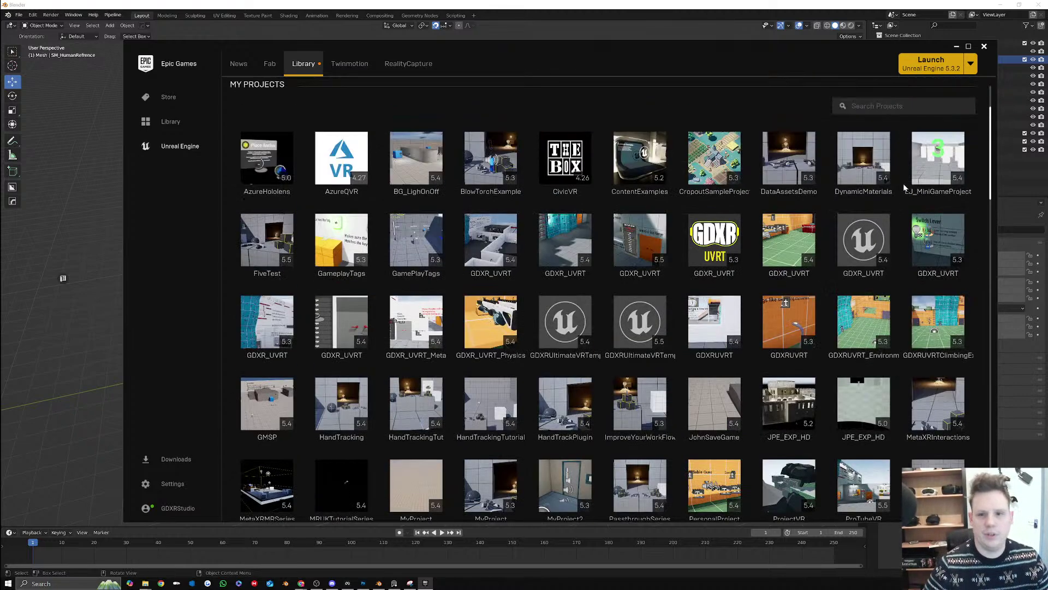
click(917, 105)
text(modula)
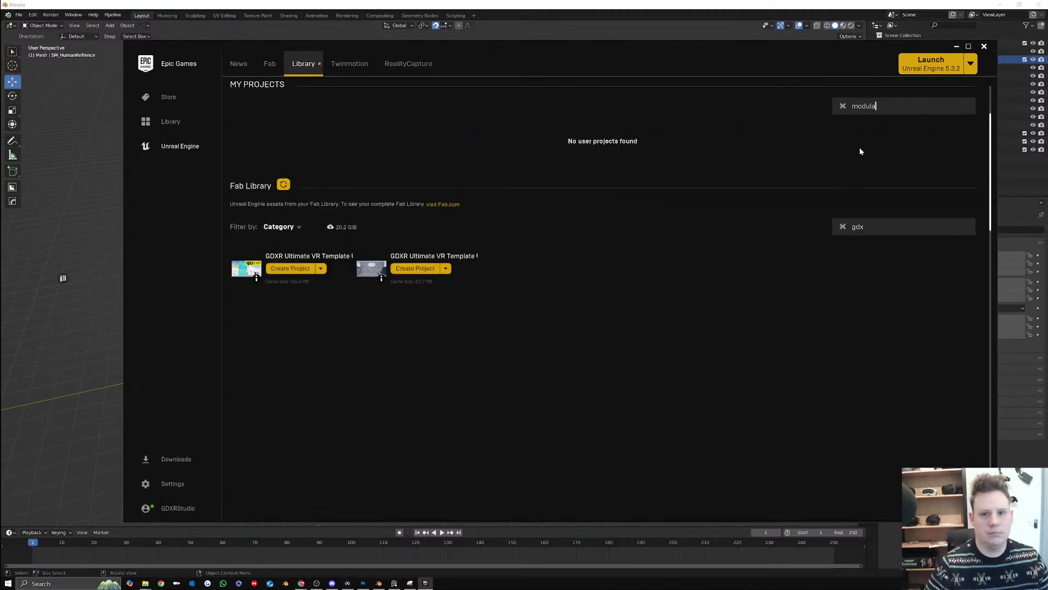
key(BackSpace)
key(BackSpace)
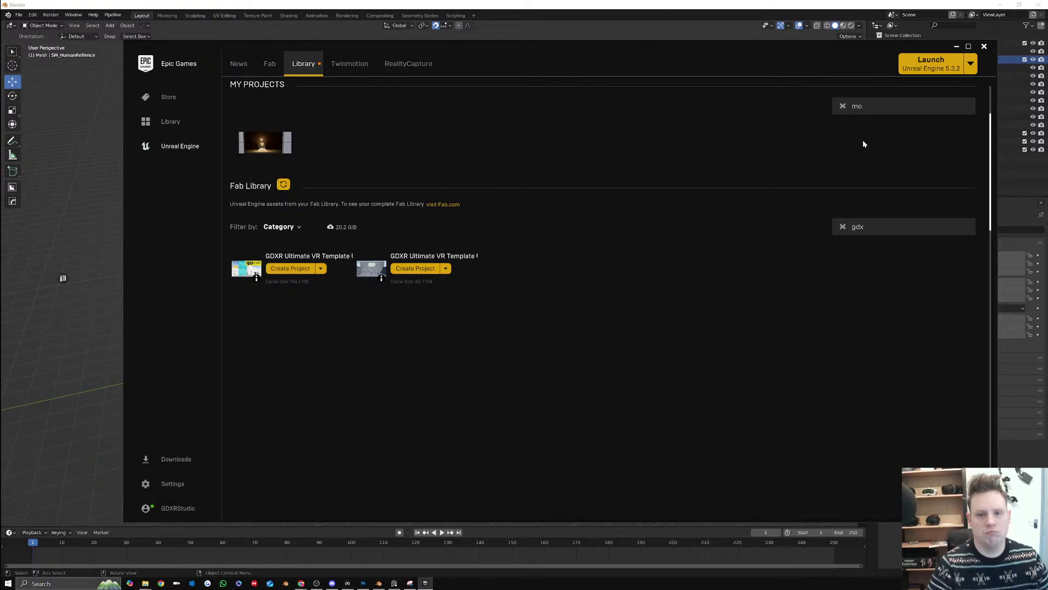
key(BackSpace)
key(BackSpace)
text(castle)
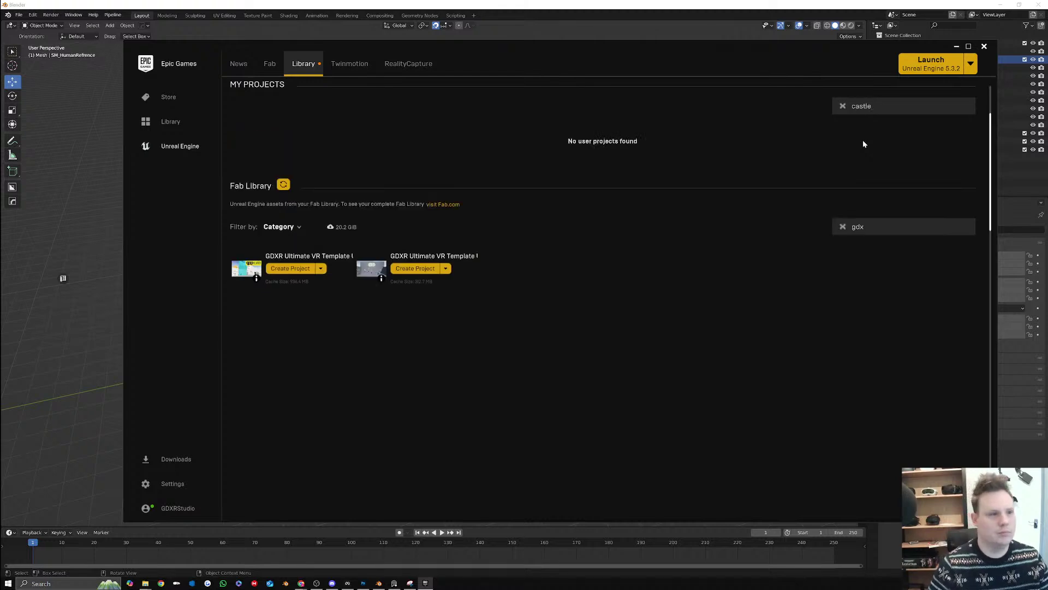
scroll(488, 157, up, 2)
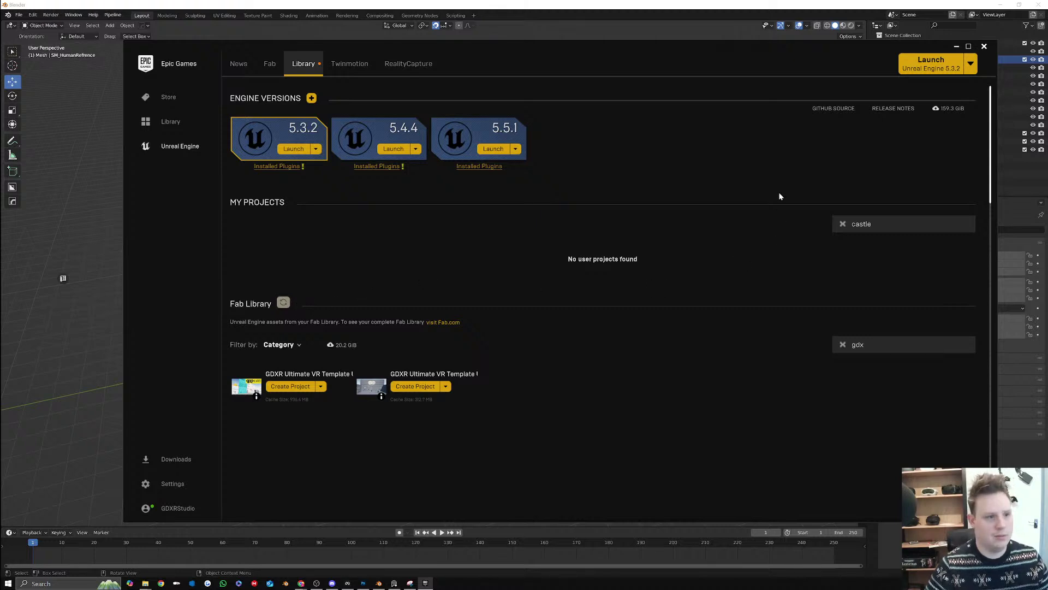
Minimize the launcher and switch to File Explorer, opening D:/Work/ModularCastle/UnrealFiles/ModulaCastleEnvironment
click(956, 47)
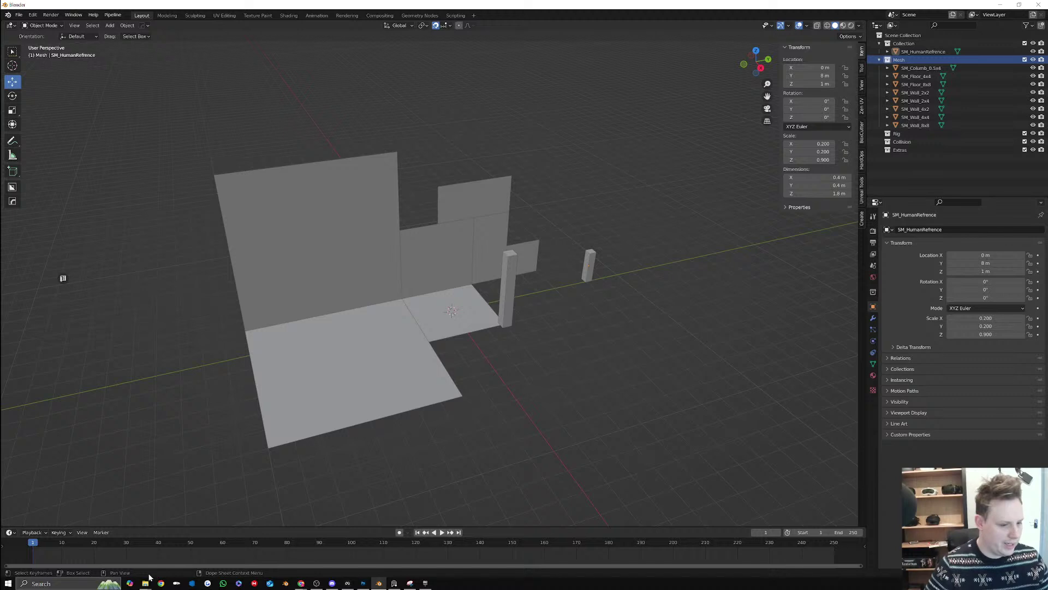
mouse_move(145, 583)
click(172, 550)
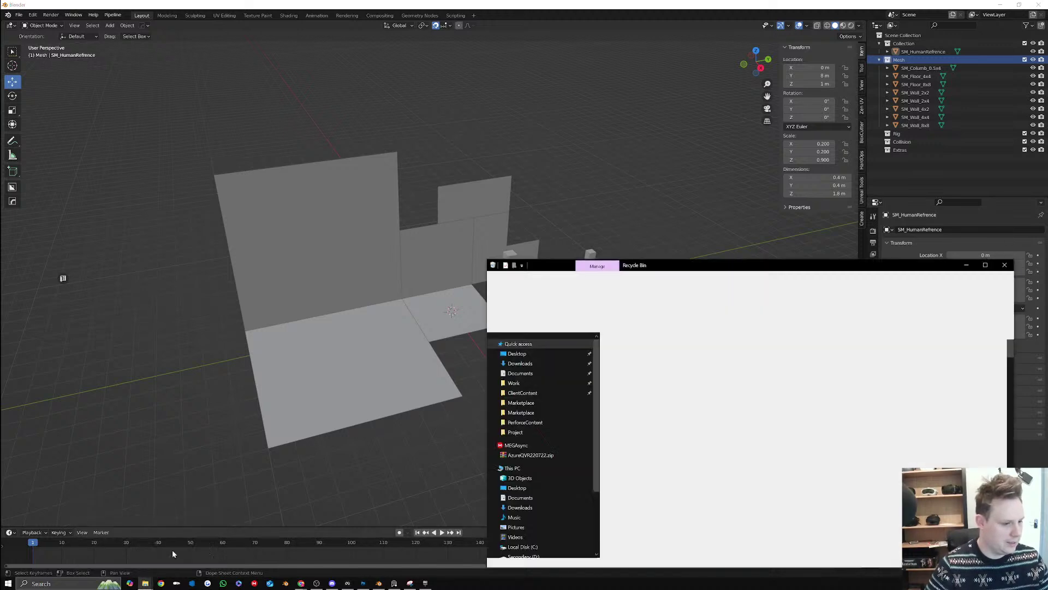
click(1005, 264)
click(145, 583)
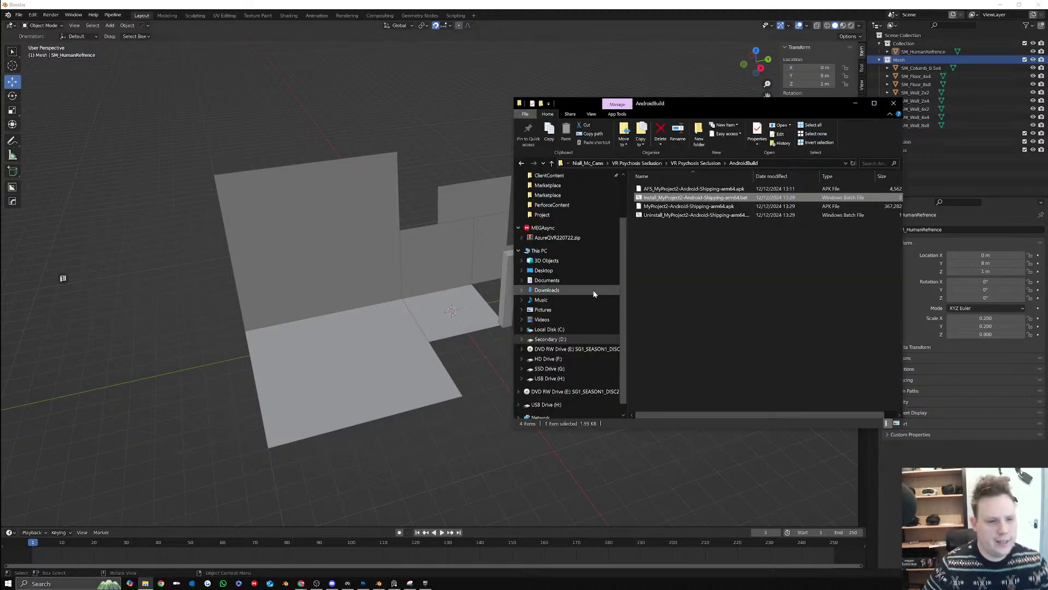
scroll(562, 300, up, 2)
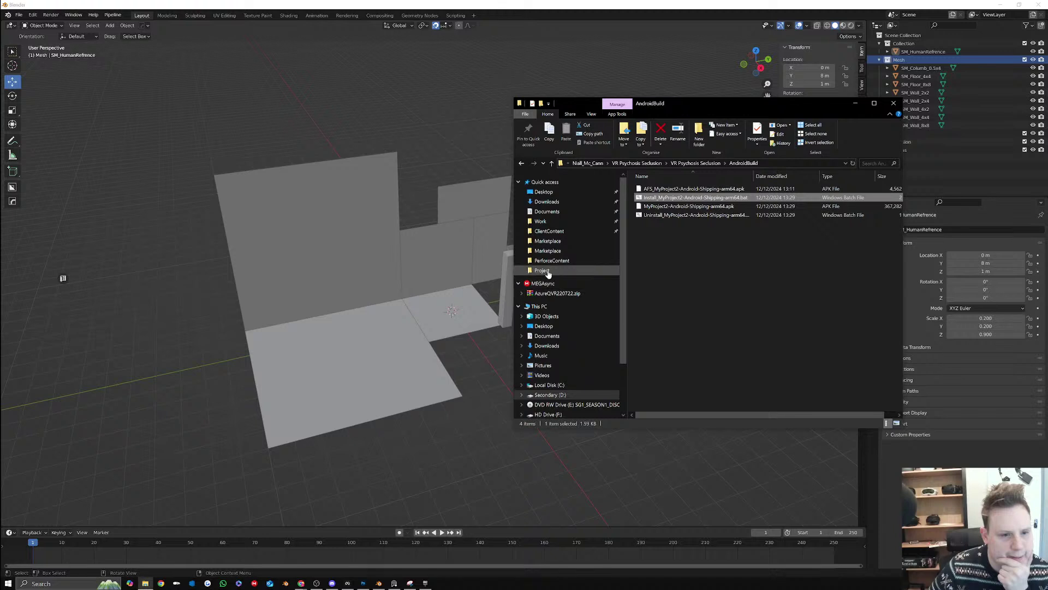
click(546, 224)
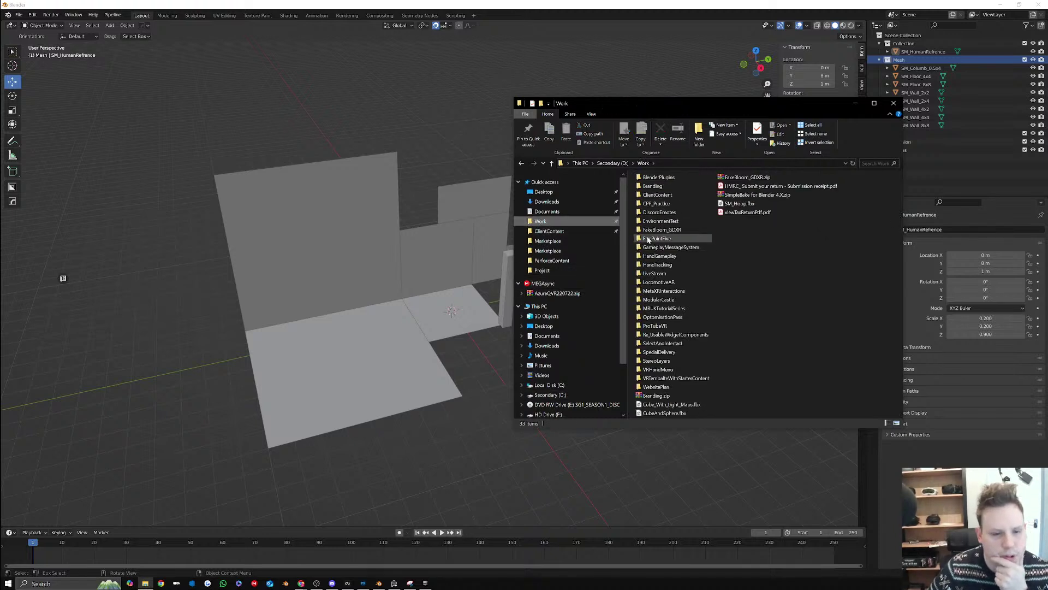
double_click(658, 300)
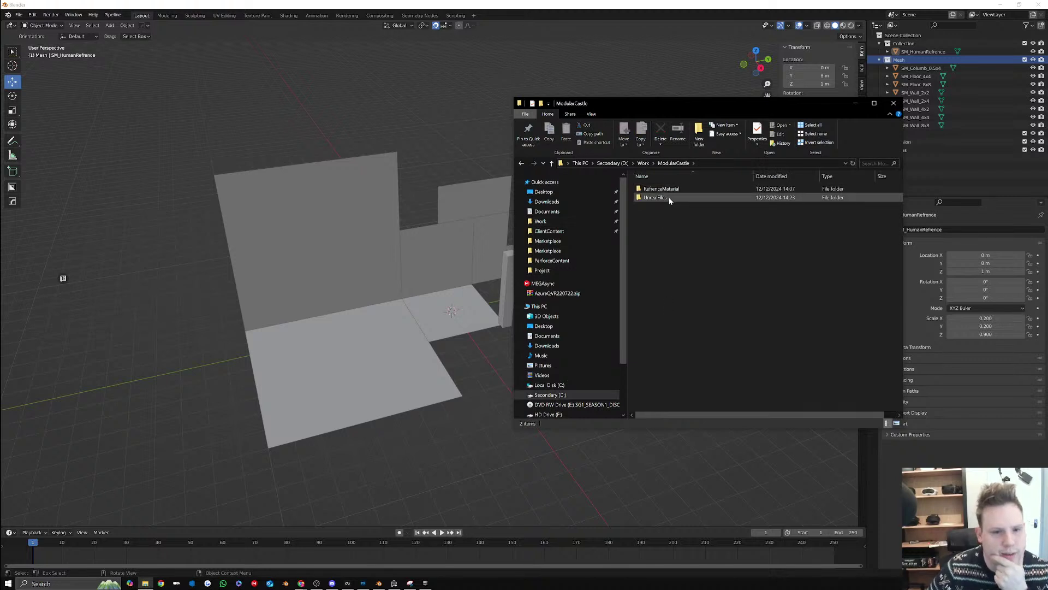
double_click(669, 196)
double_click(669, 188)
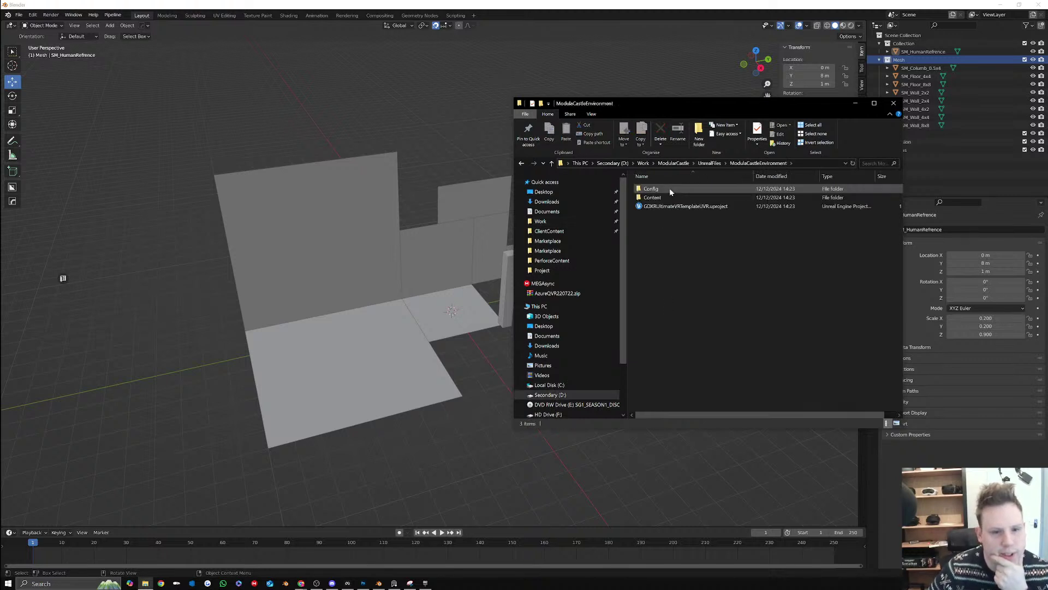
Rename the GDXRUltimateVRTemplateUVR.uproject file as ModularCastle.uproject
right_click(677, 207)
click(713, 401)
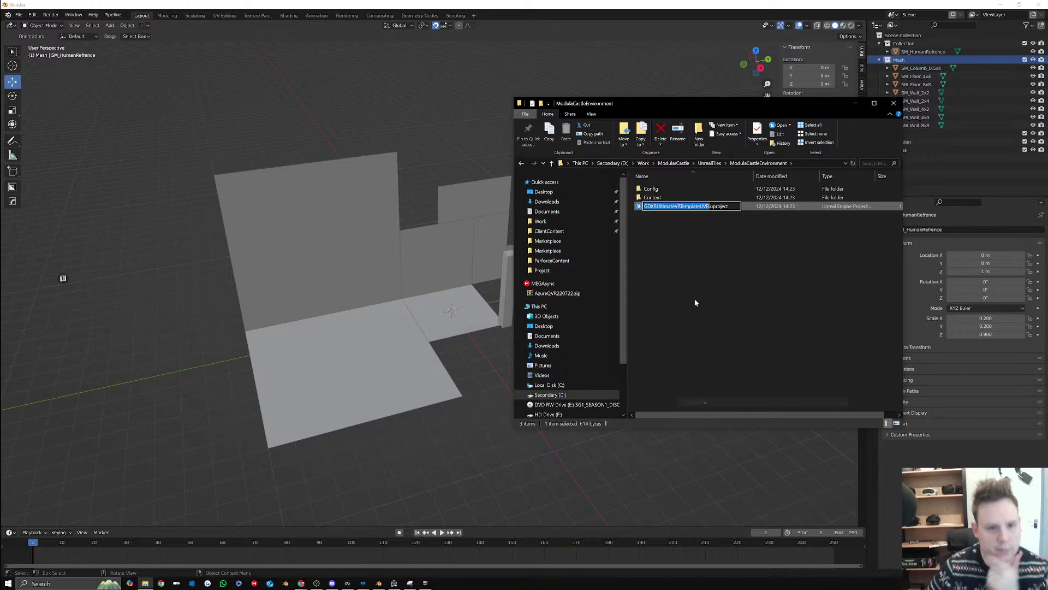
text(Modular)
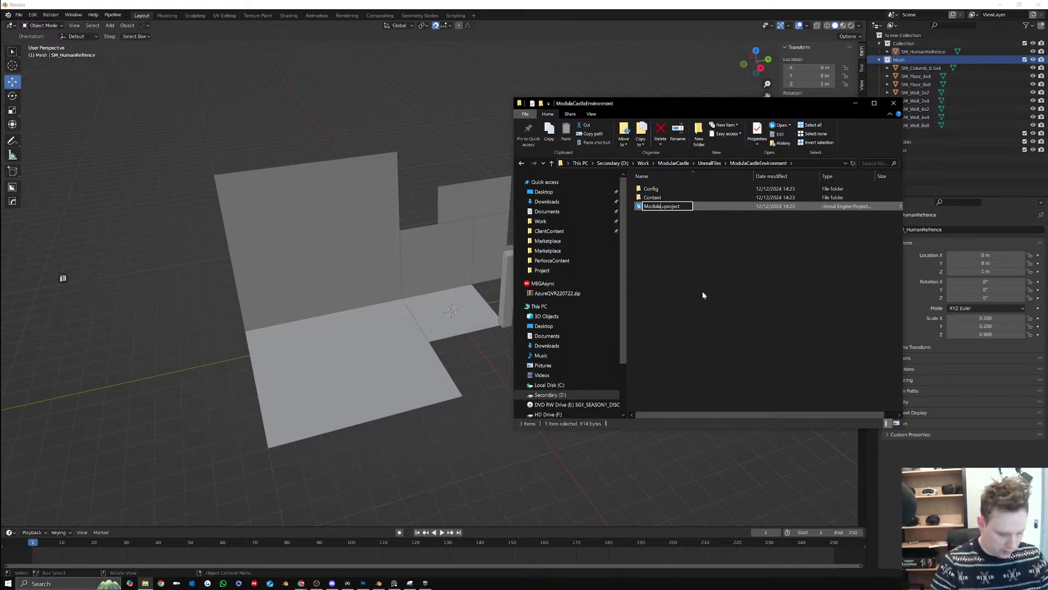
text(Castle)
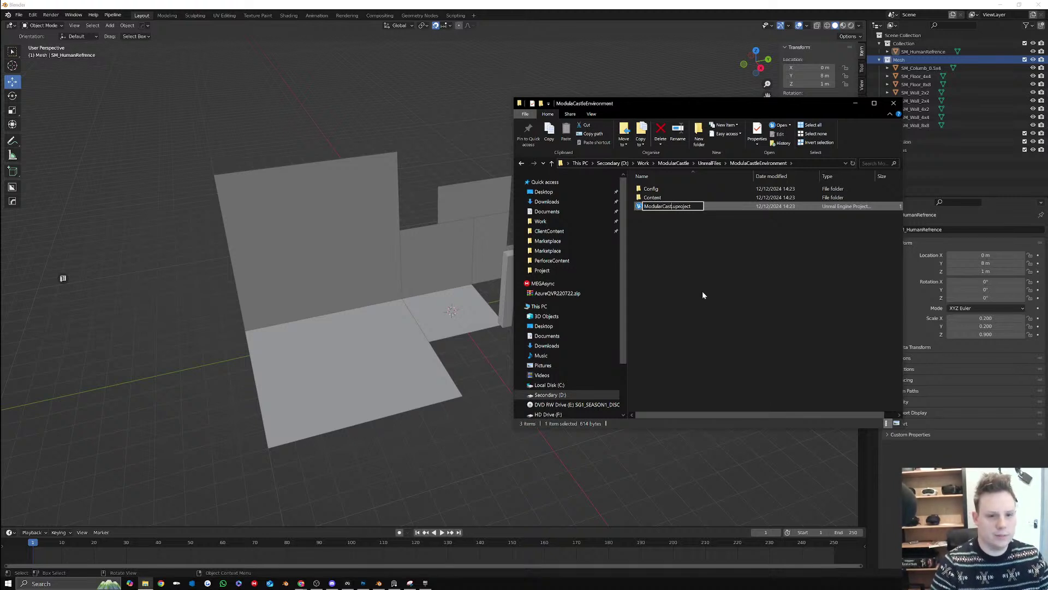
key(Return)
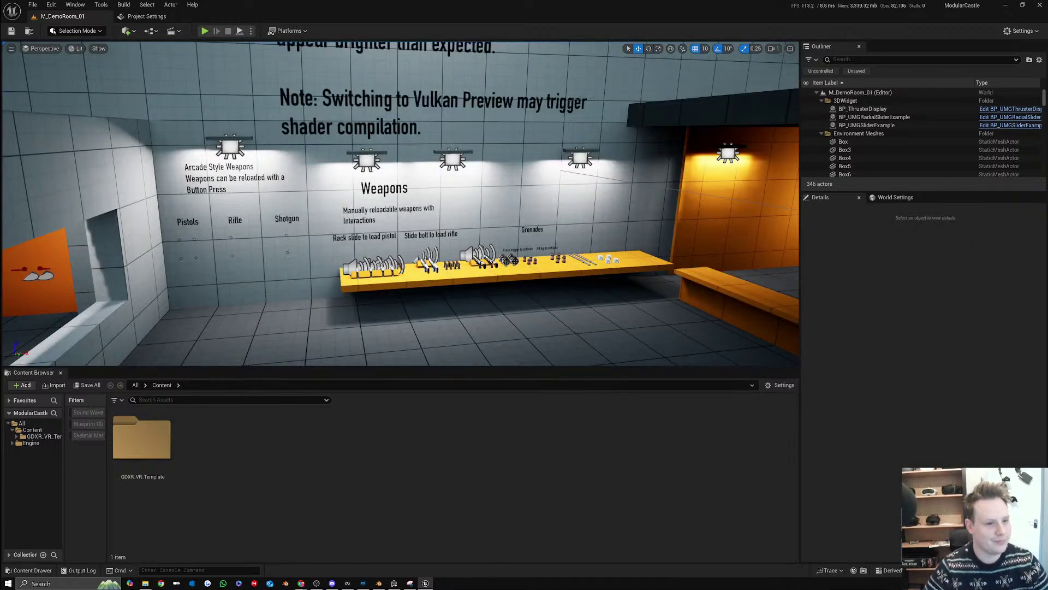
Open the GDXR_VR_Template content folder and create a new level from the Empty Level template
right_drag(402, 203, 570, 205)
double_click(142, 436)
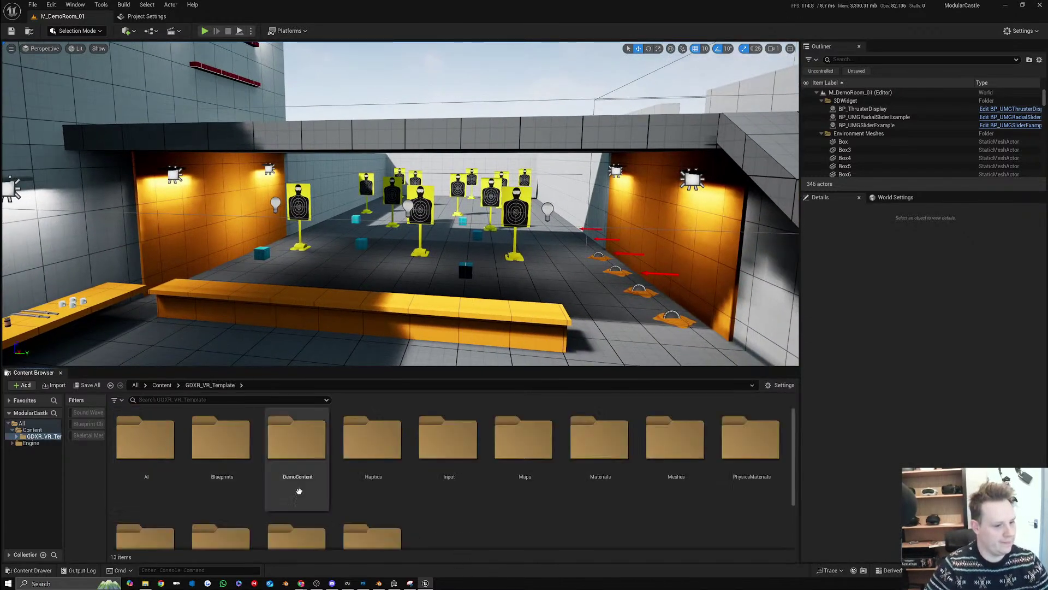
click(33, 5)
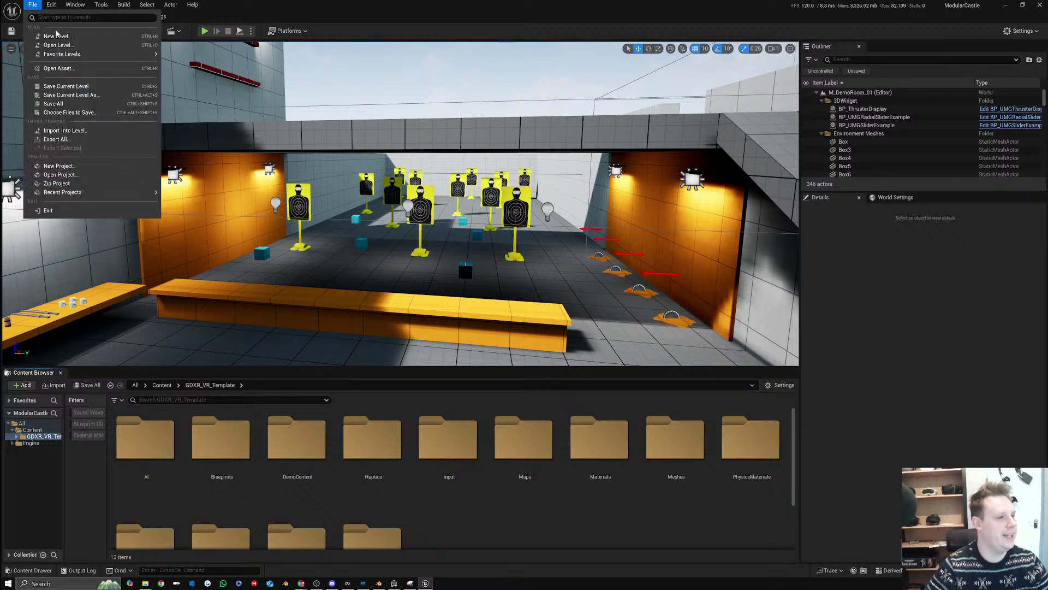
mouse_move(71, 55)
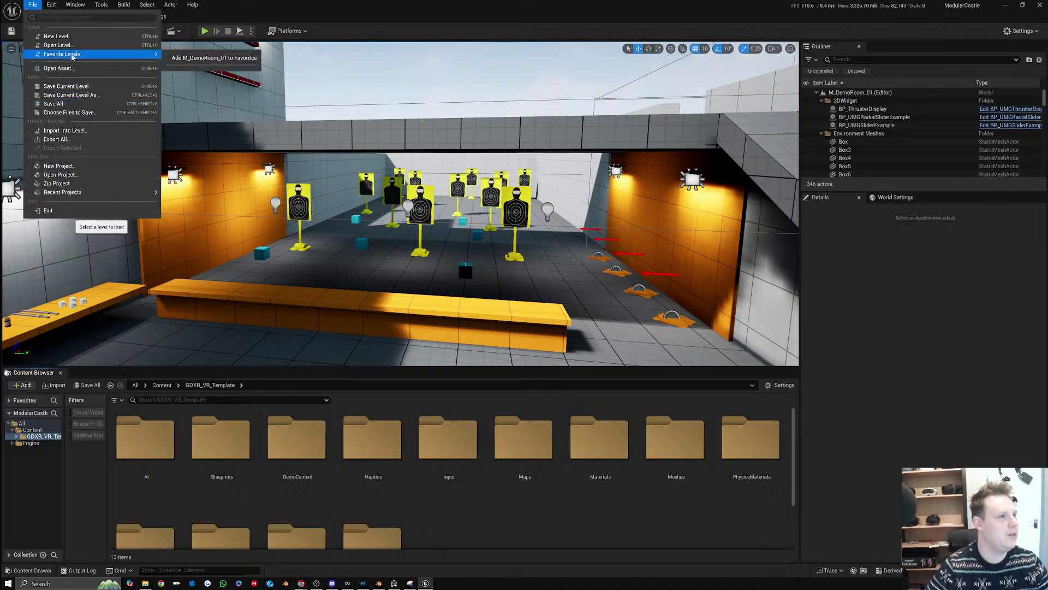
click(57, 36)
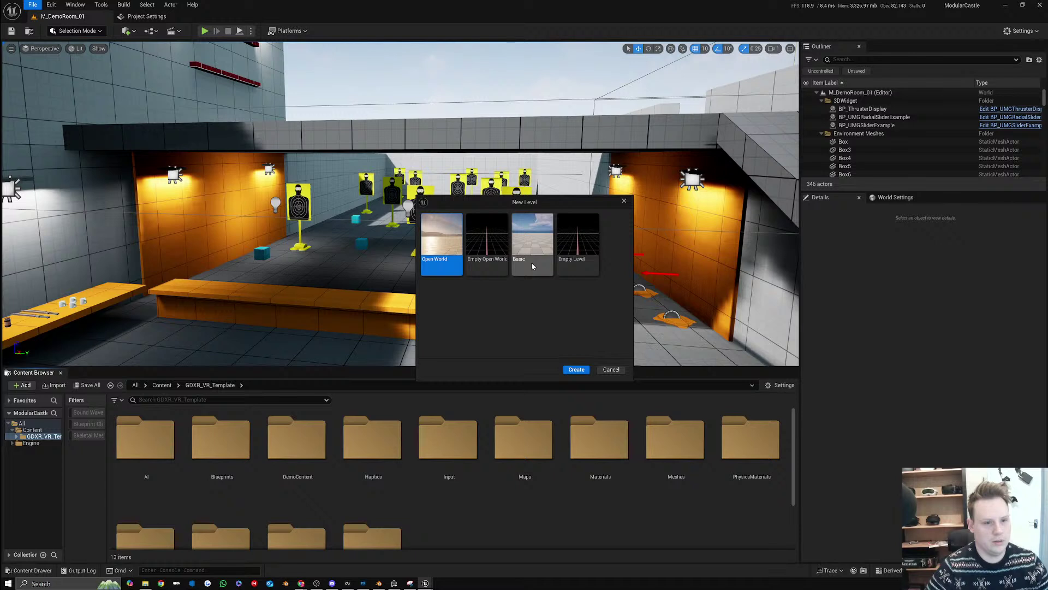
click(578, 264)
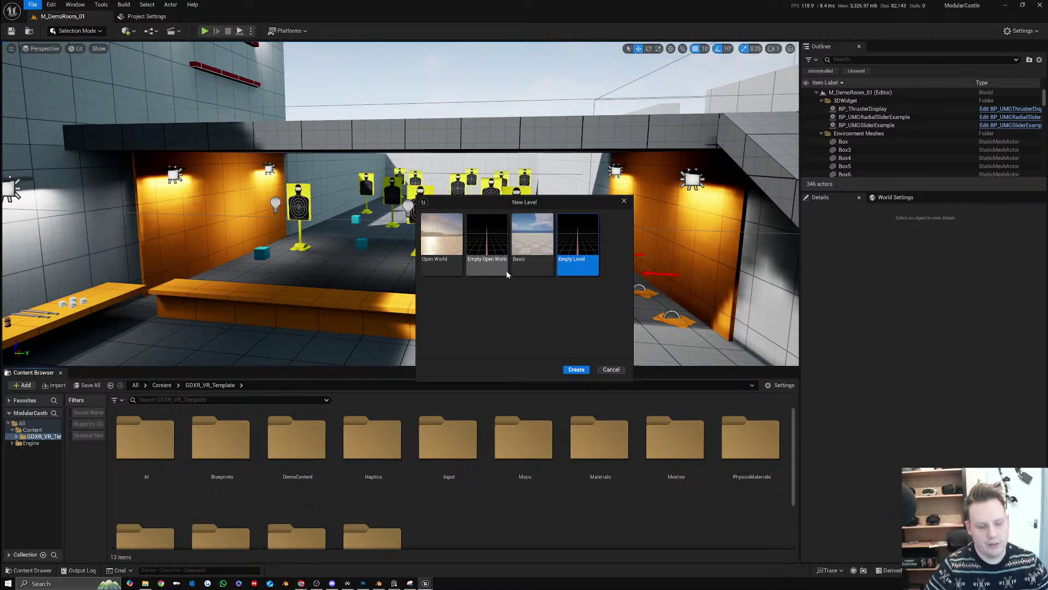
click(577, 370)
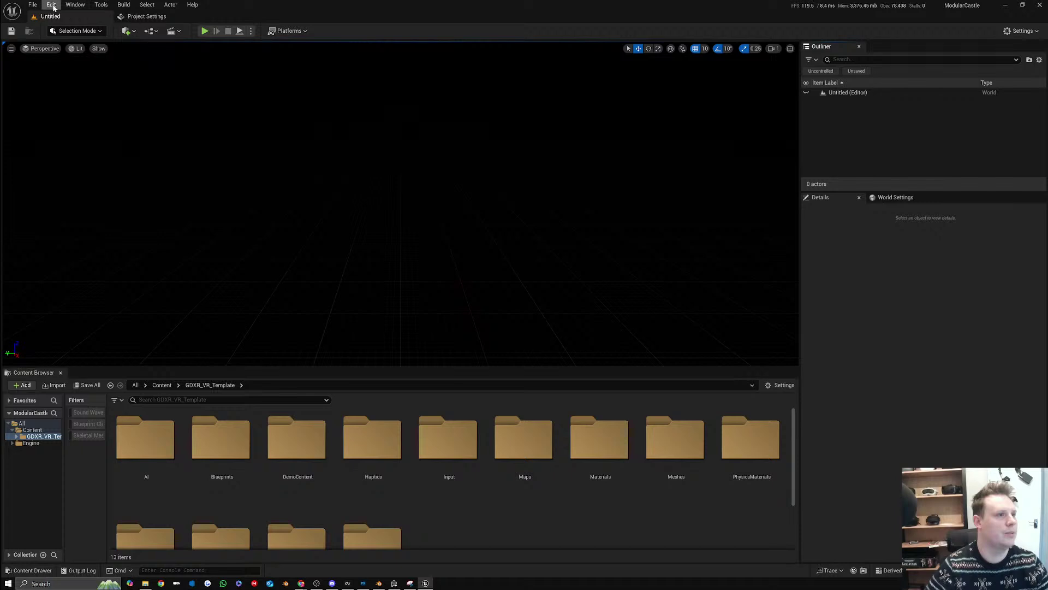
click(33, 5)
click(59, 98)
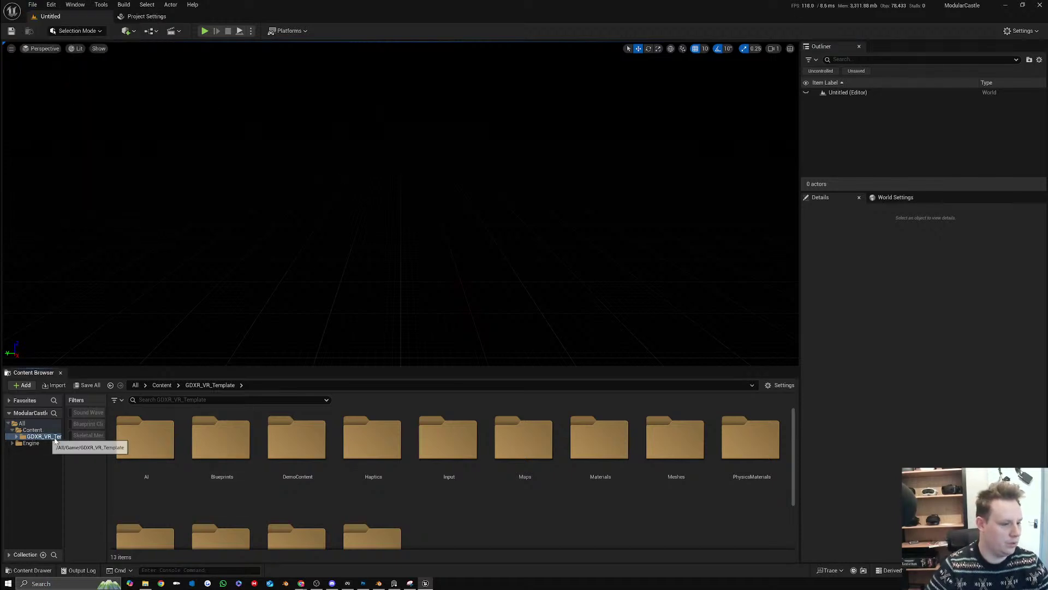
drag(323, 367, 360, 279)
right_drag(674, 107, 595, 117)
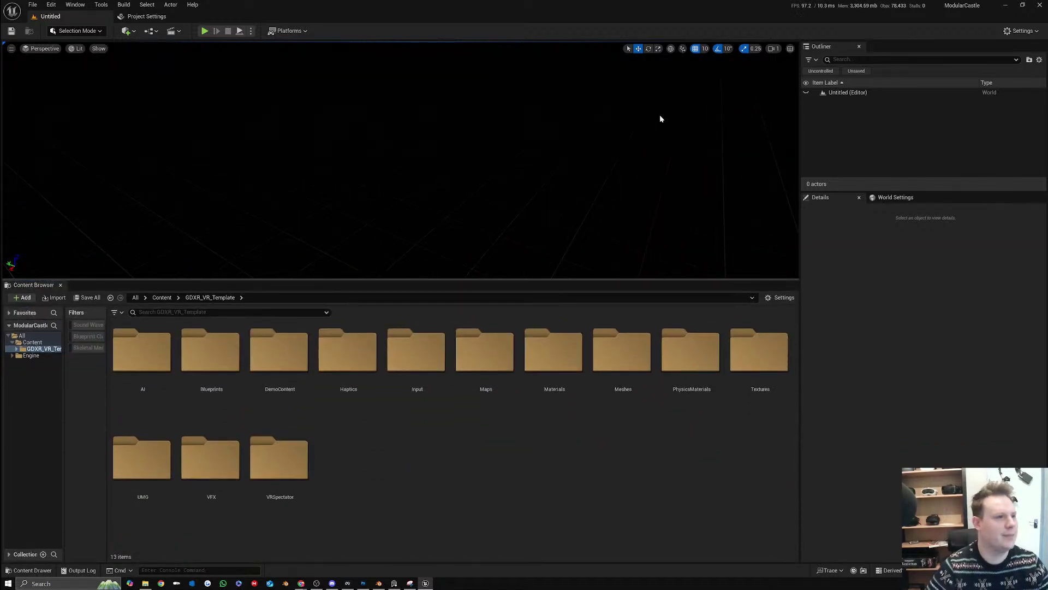
Try adding a BP_Sky_Sphere actor to the empty level, and delete it again
click(133, 32)
click(156, 45)
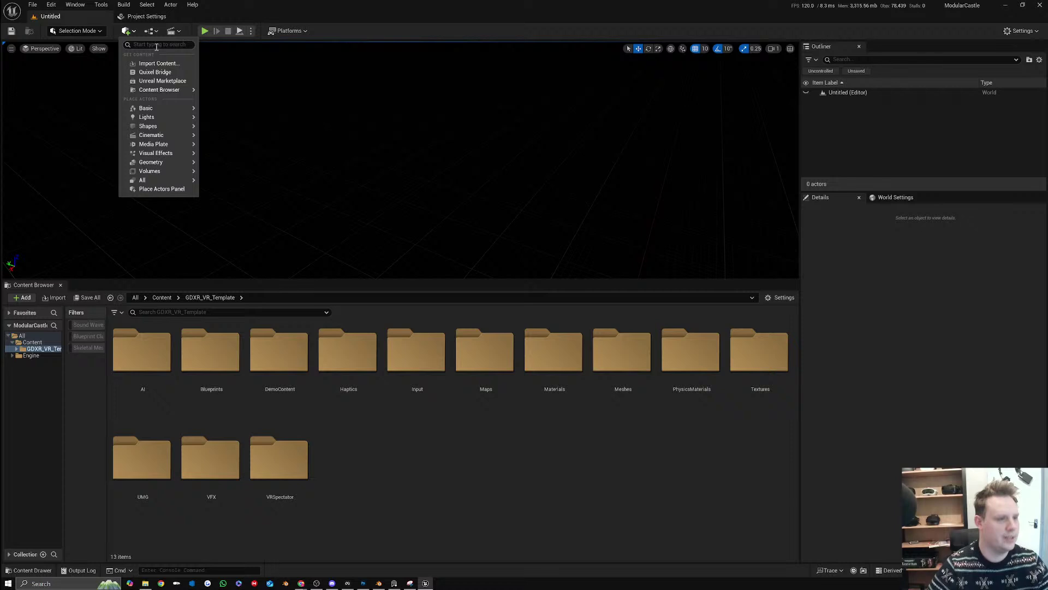
text(sky)
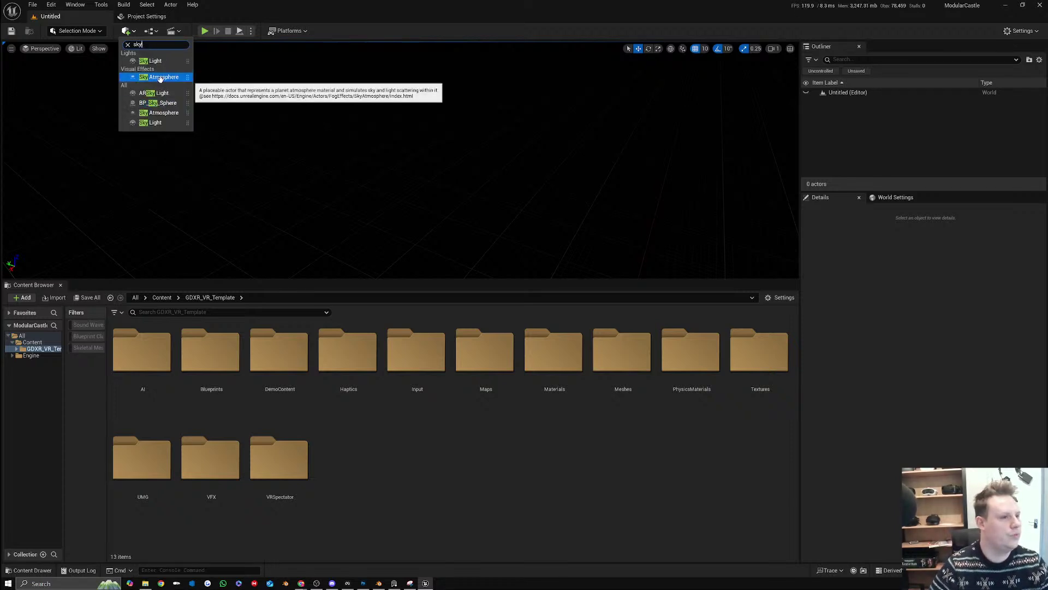
click(158, 102)
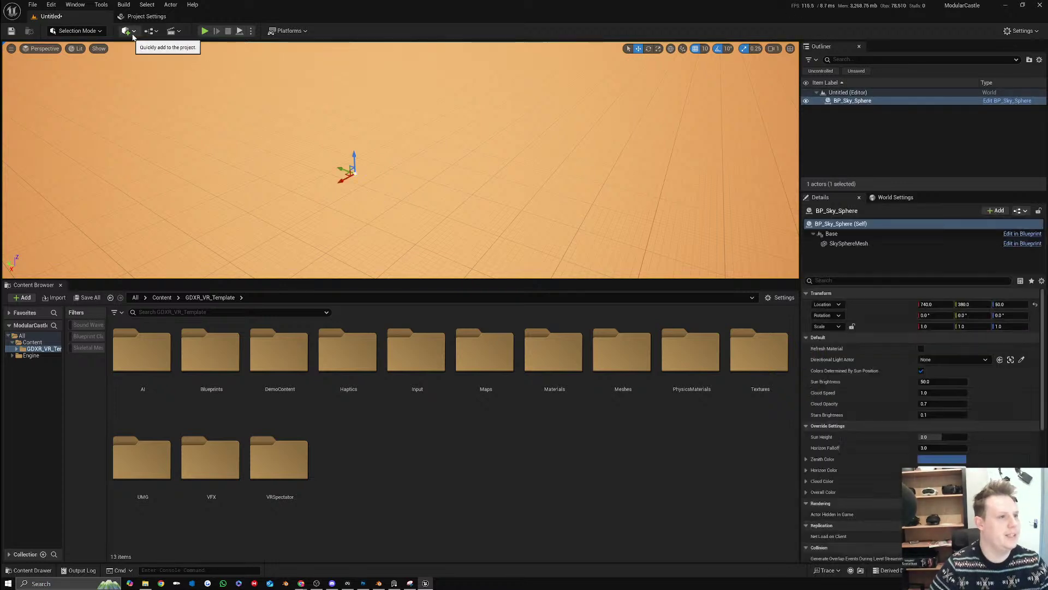
click(133, 34)
mouse_move(164, 112)
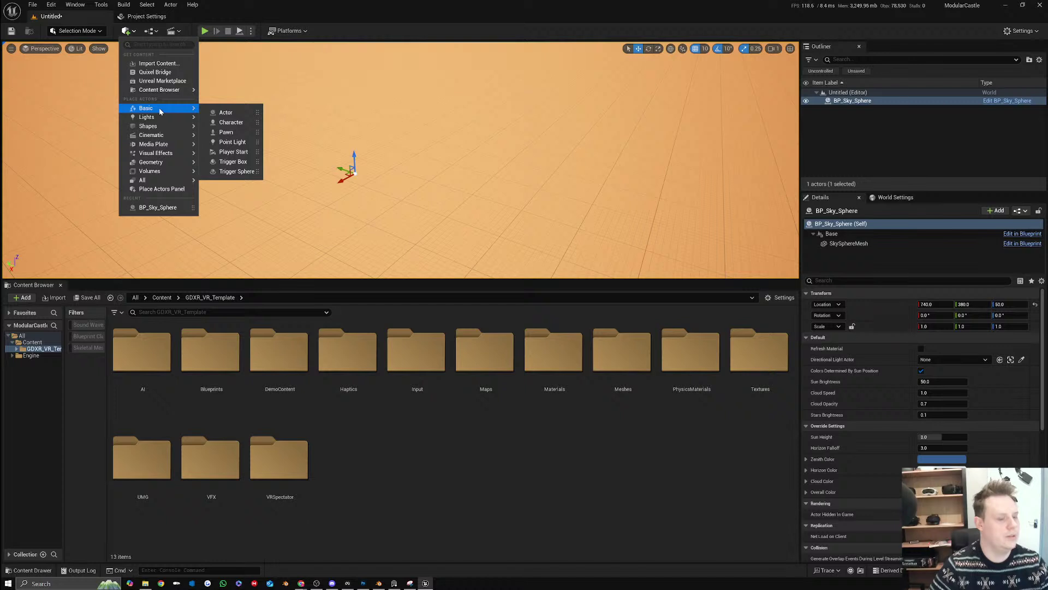
click(380, 149)
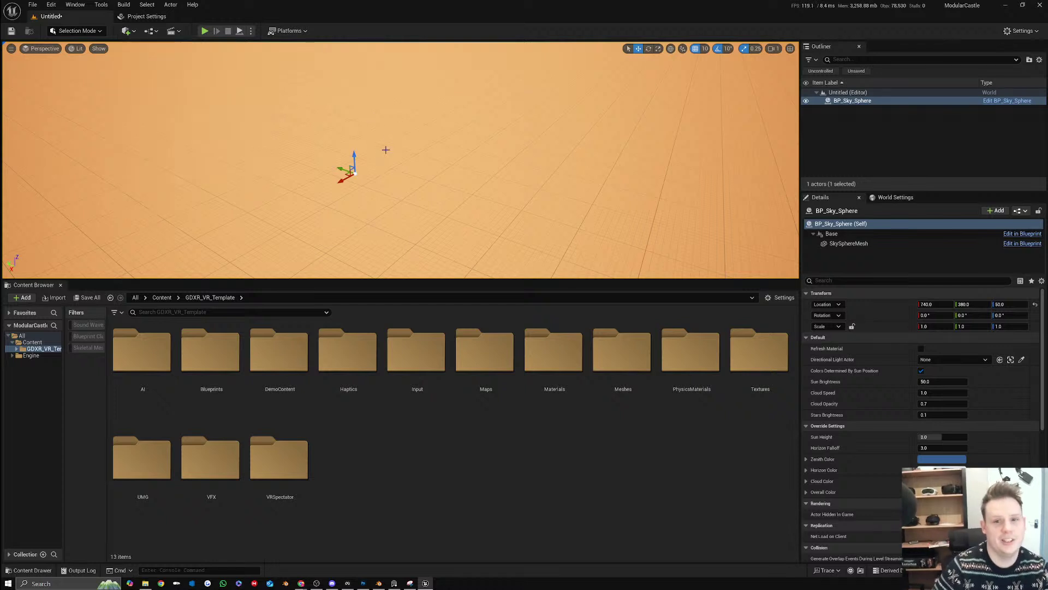
key(Delete)
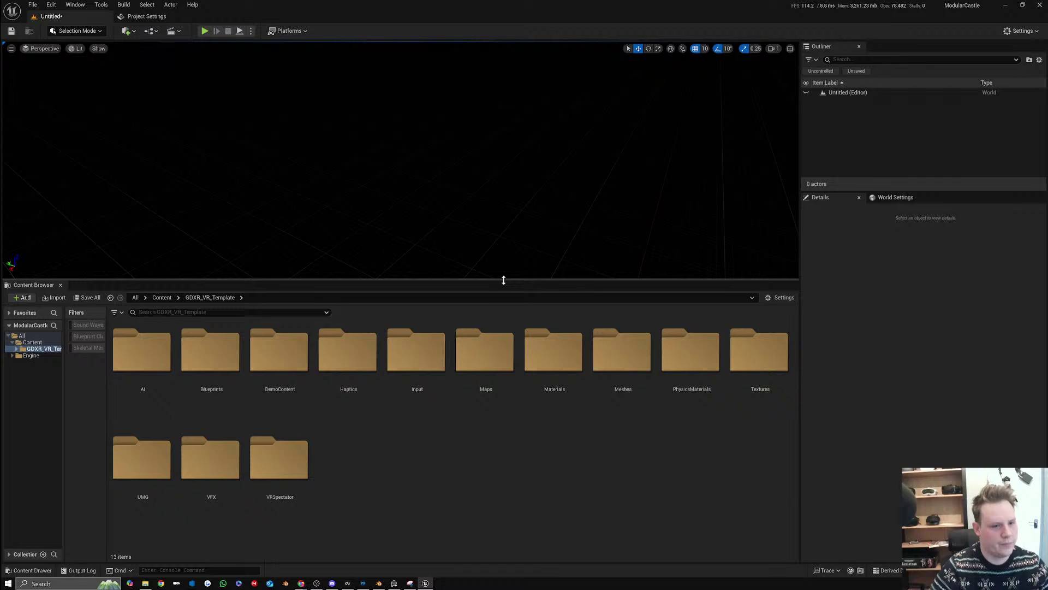
Enlarge the level viewport slightly and add a BP_Sky_Sphere actor to the empty level
drag(505, 284, 508, 326)
click(134, 30)
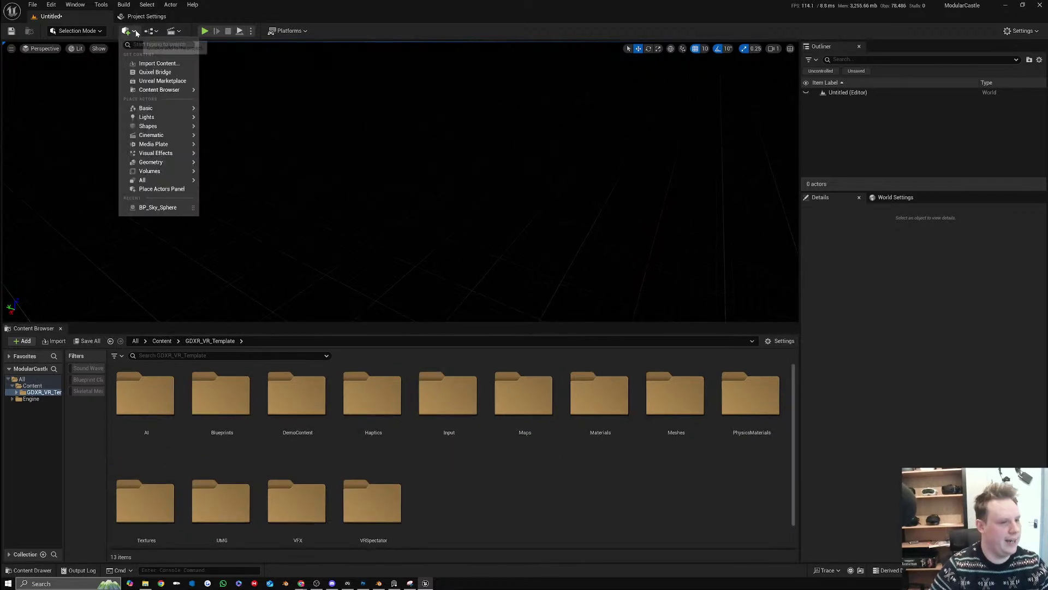
text(sky)
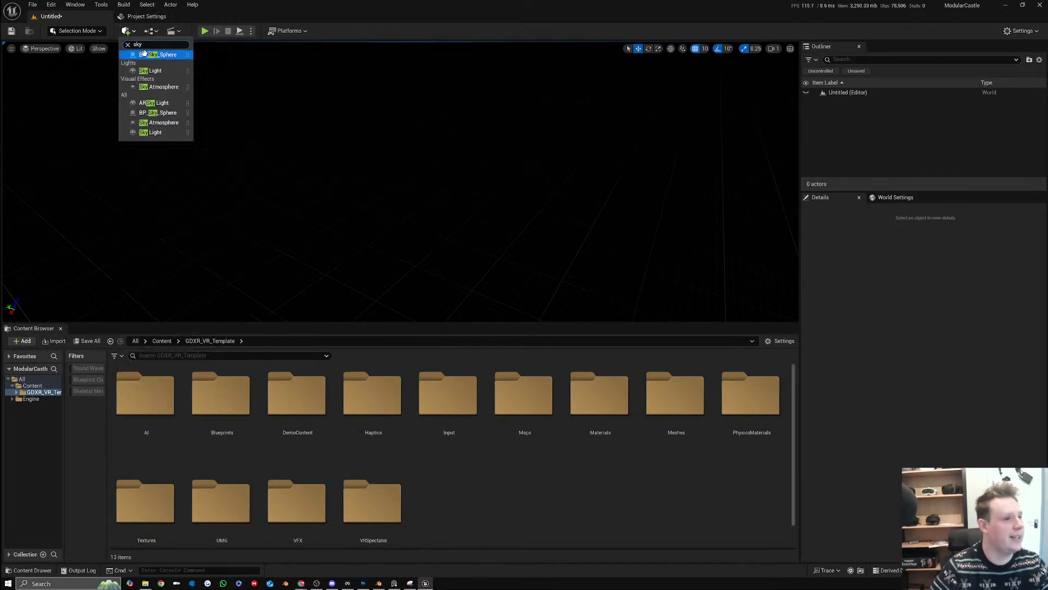
click(158, 113)
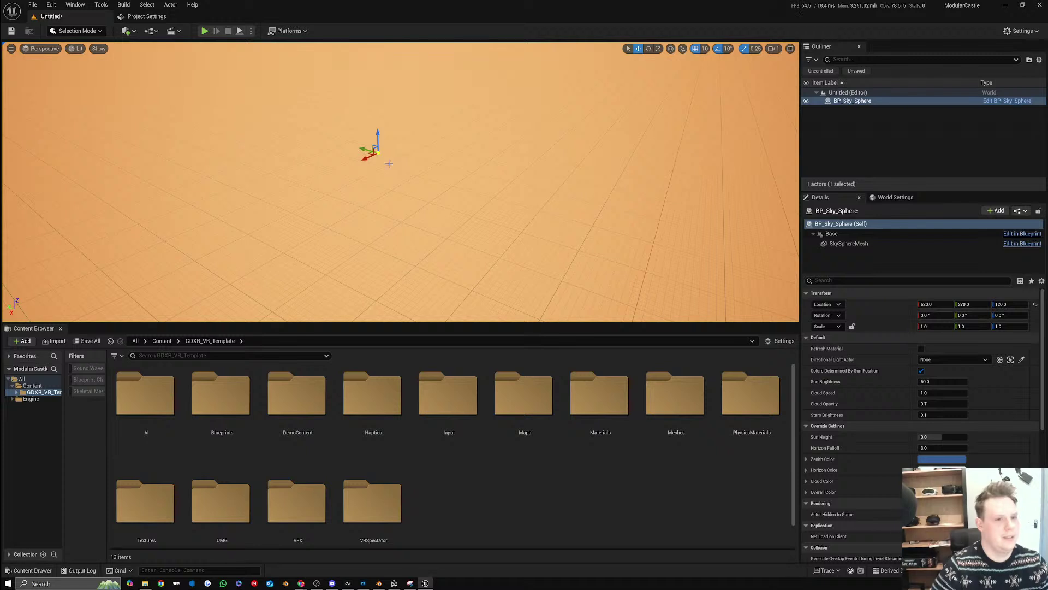
Add a Directional Light and a Sky Light to the level
click(126, 31)
mouse_move(163, 117)
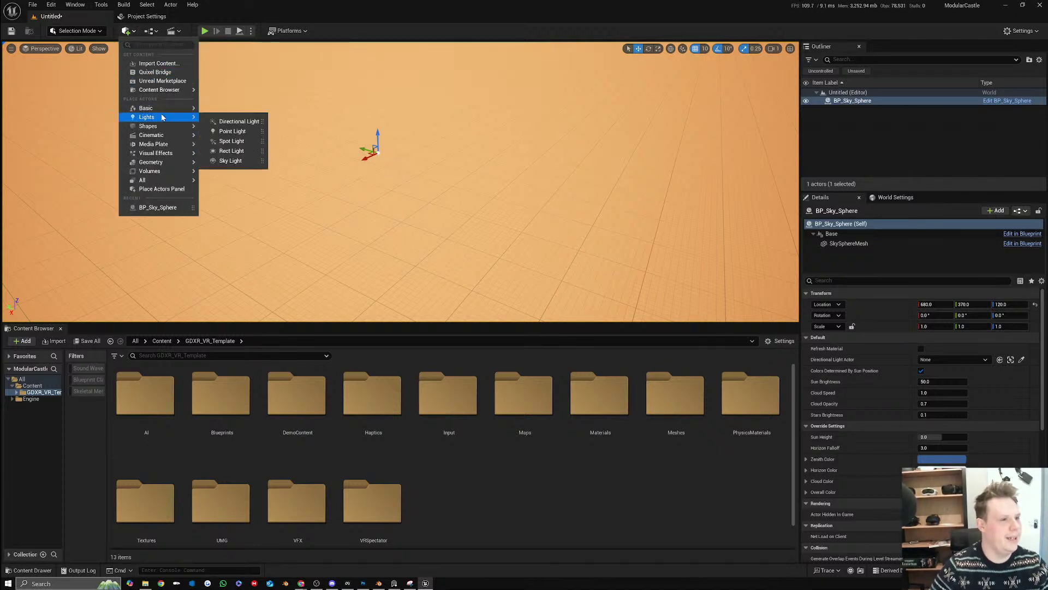
click(234, 121)
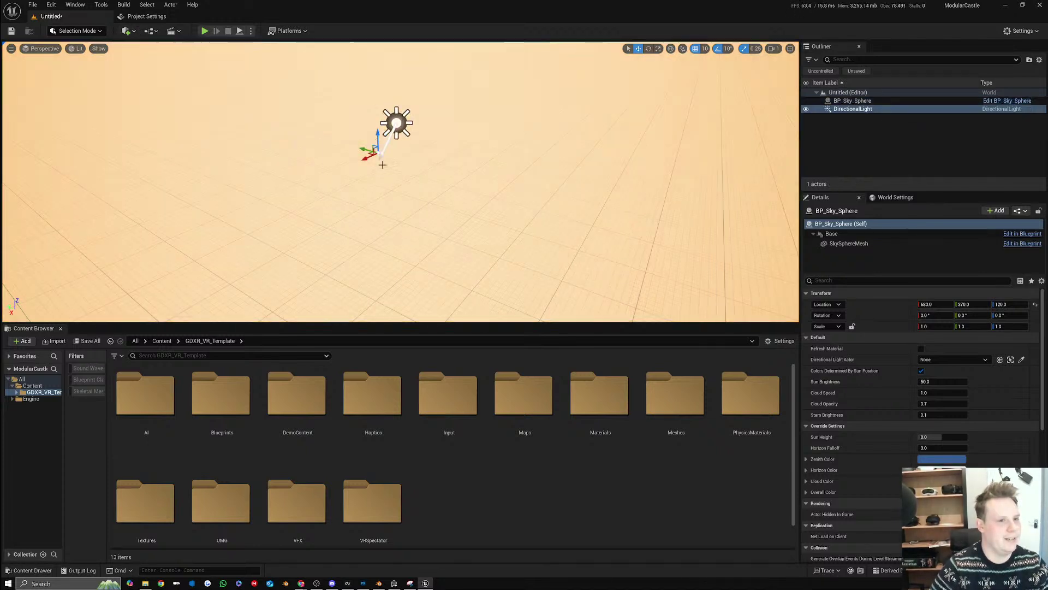
click(127, 30)
mouse_move(164, 117)
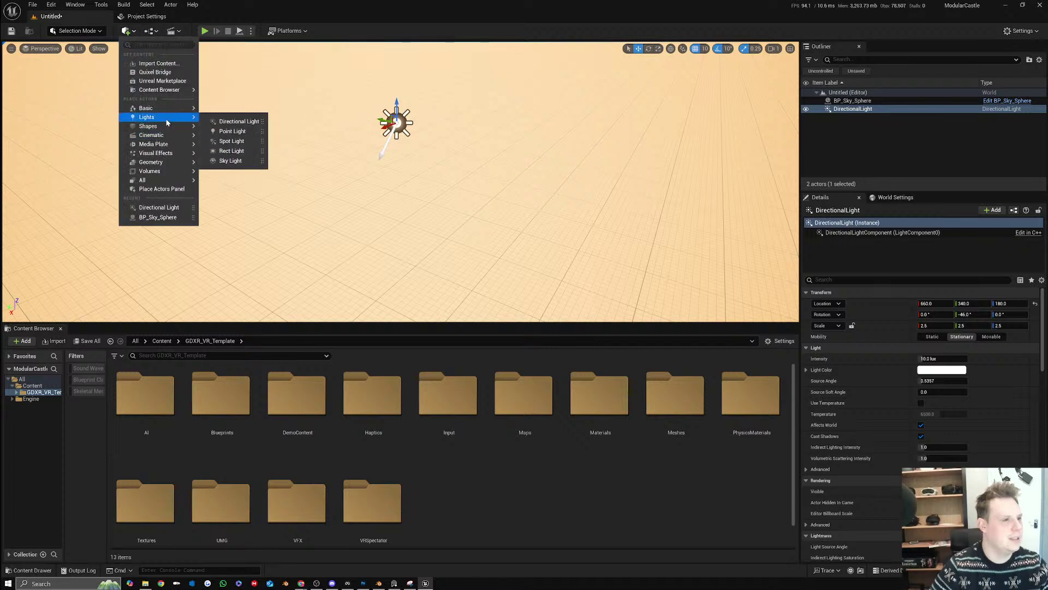
click(231, 160)
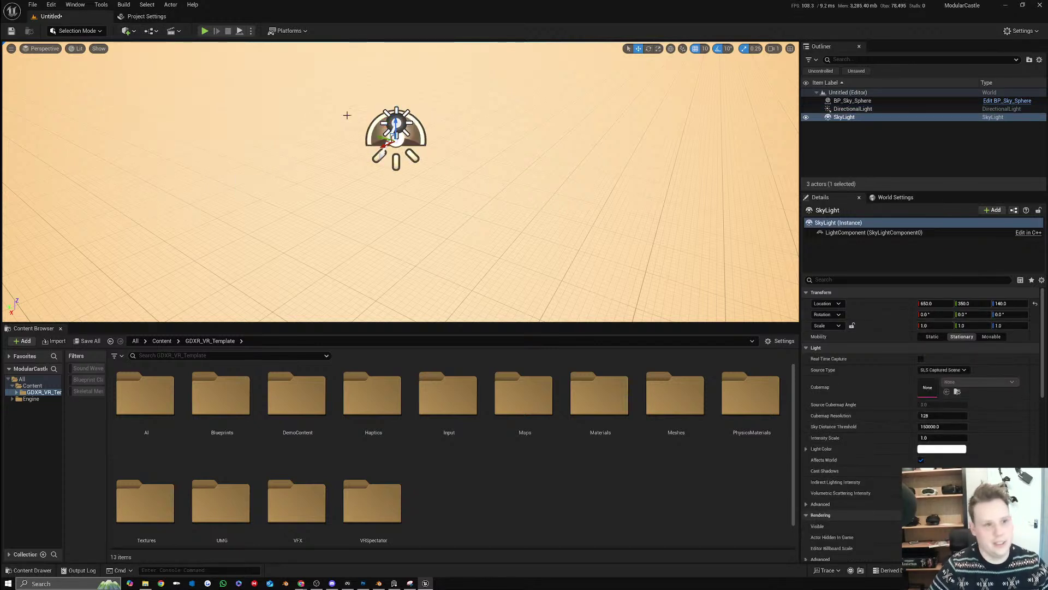
click(403, 122)
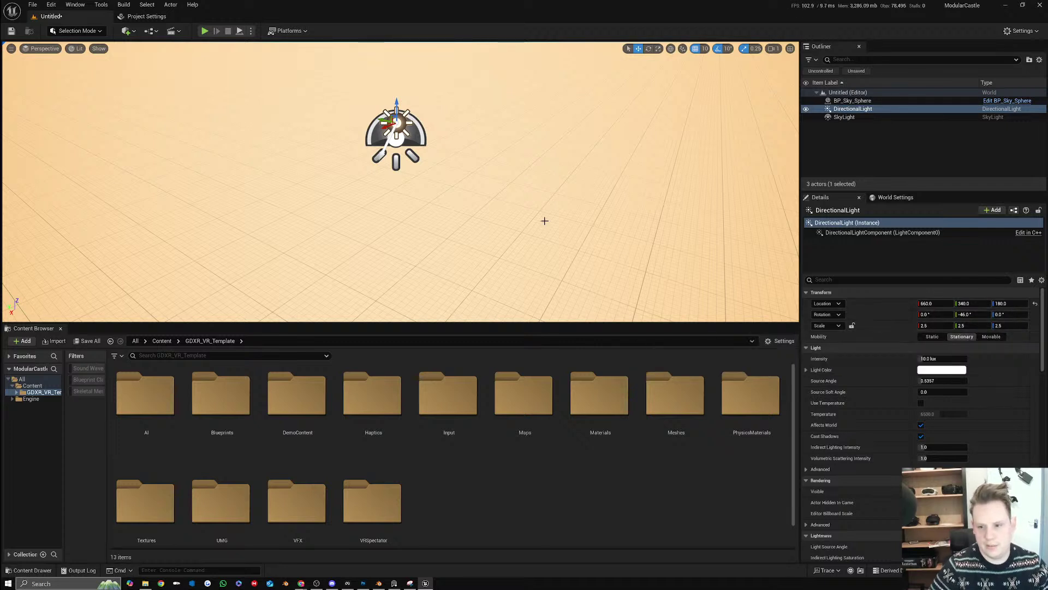
scroll(552, 220, down, 2)
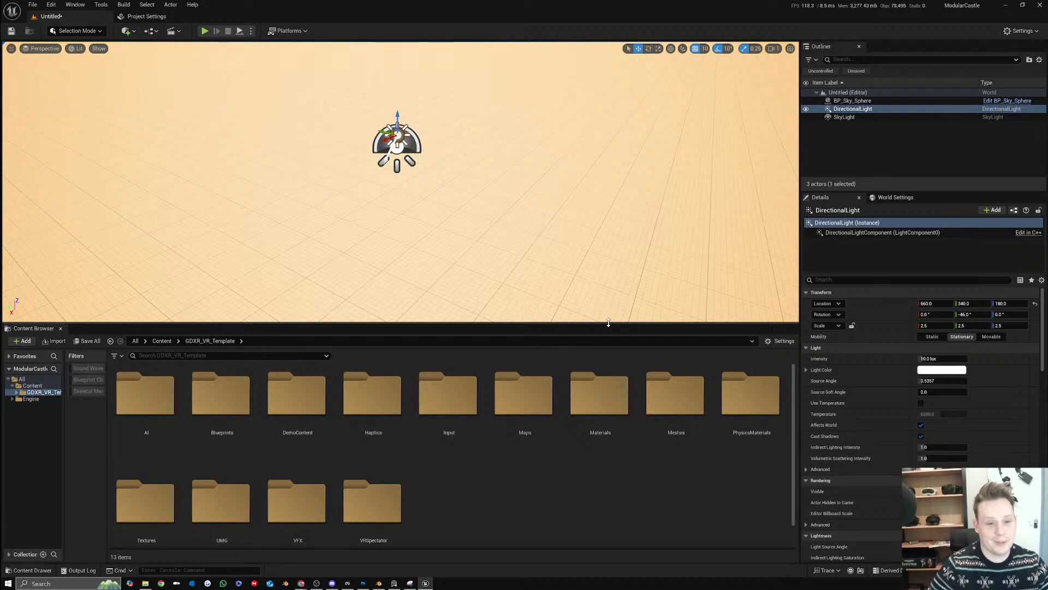
drag(608, 324, 617, 300)
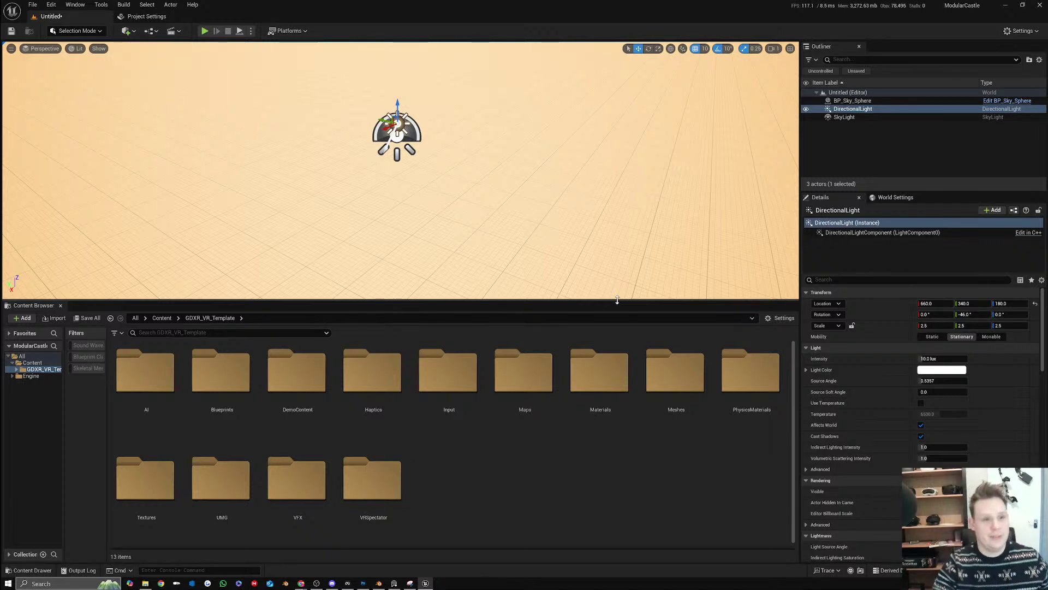
click(834, 149)
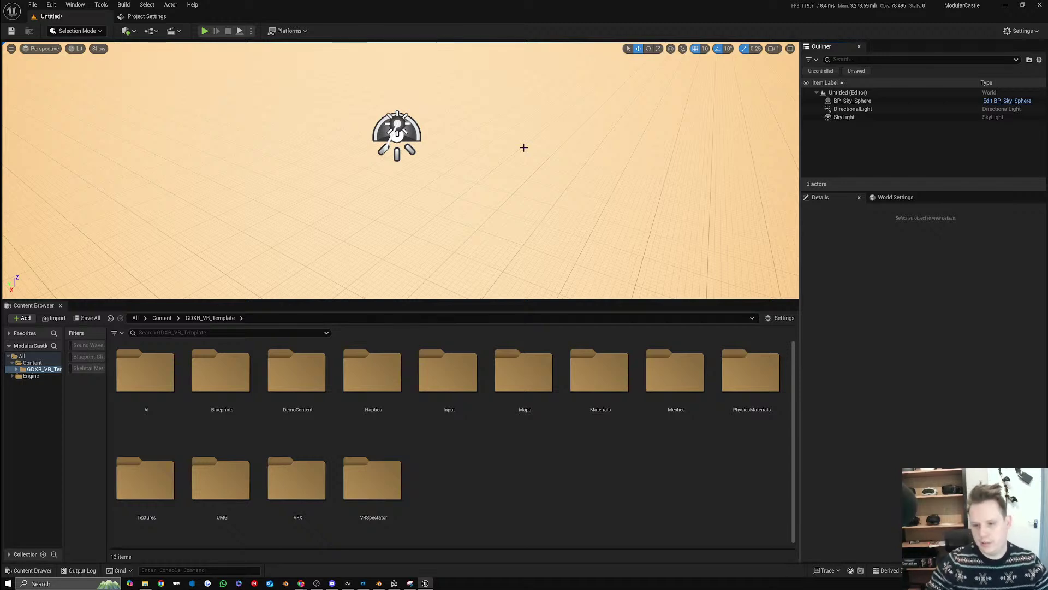
Assign DirectionalLight as the Directional Light Actor of the BP_Sky_Sphere and clear the selection
right_drag(435, 144, 433, 109)
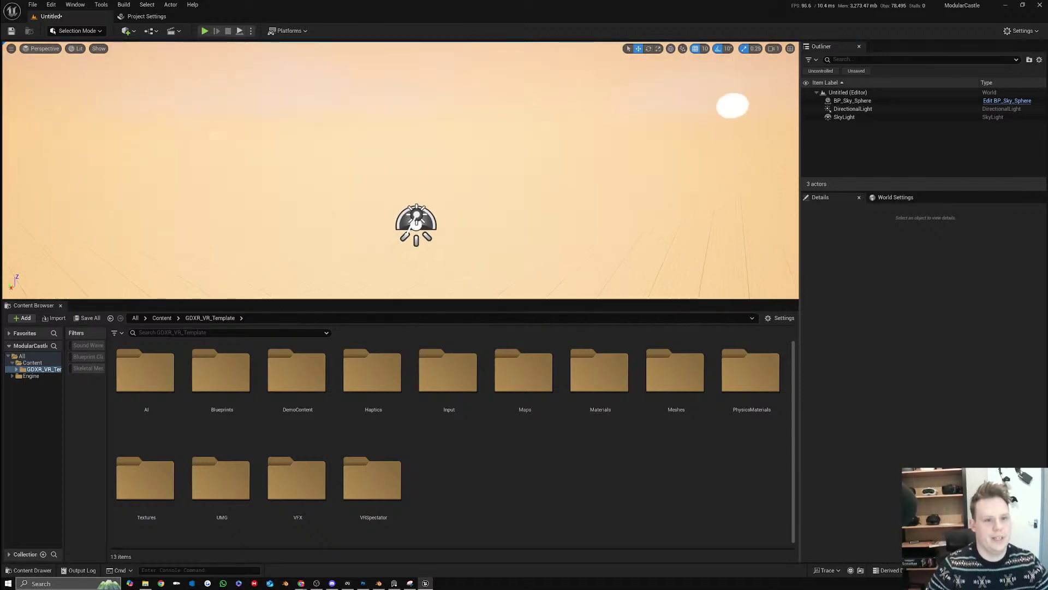
click(435, 144)
click(954, 359)
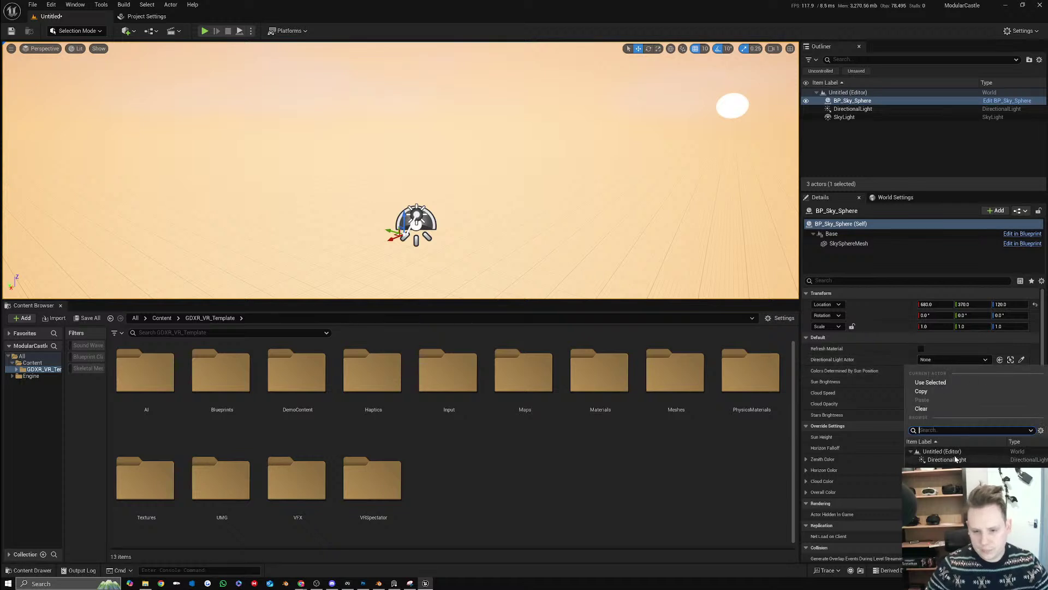
click(934, 457)
click(888, 151)
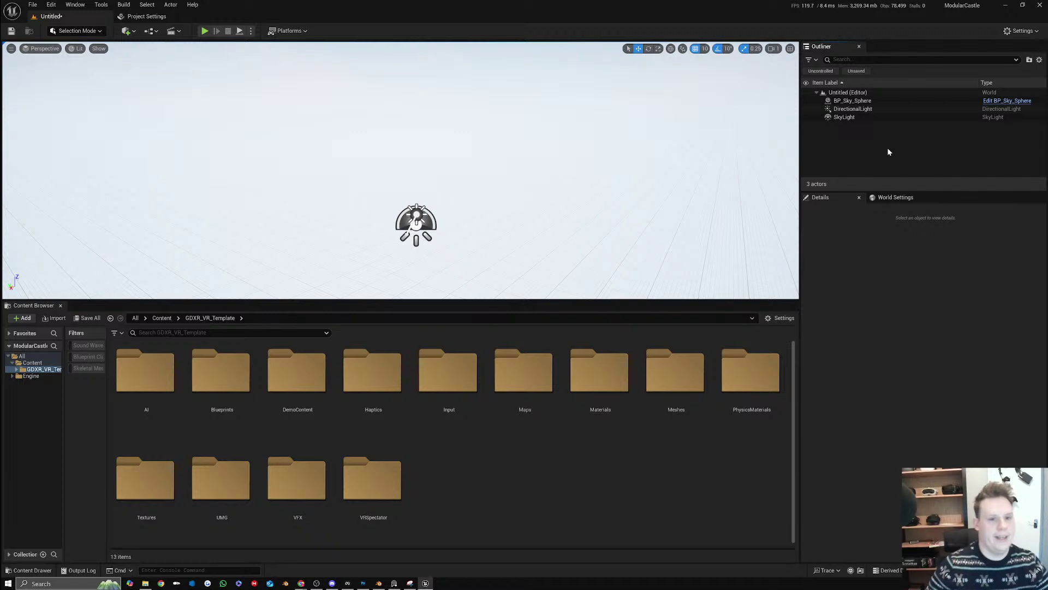
Enlarge the level viewport in width and height, and select the SkyLight actor
drag(805, 189, 912, 188)
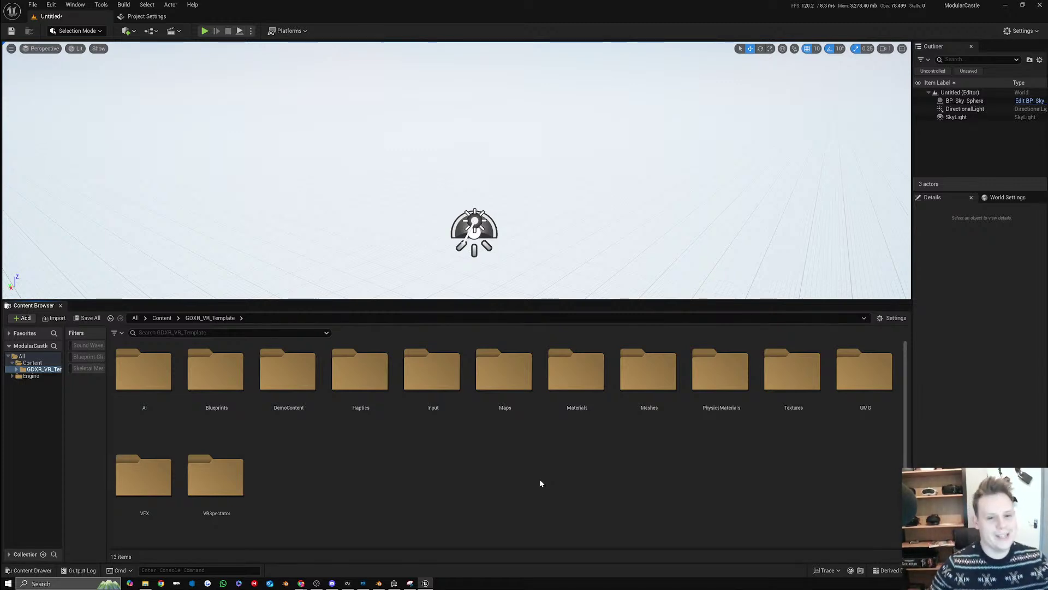
drag(710, 299, 707, 362)
click(959, 117)
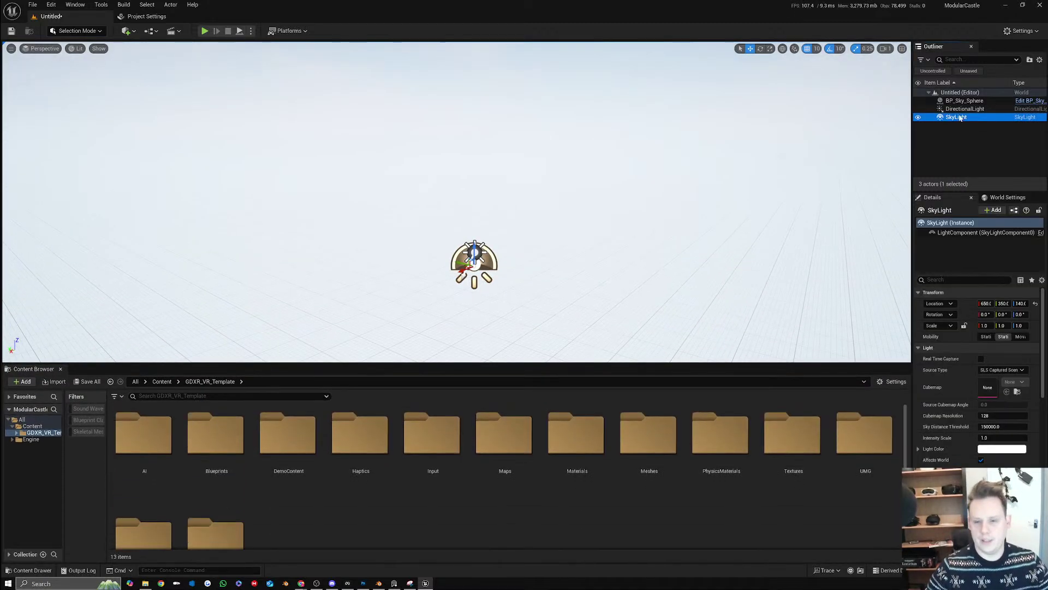
mouse_move(603, 276)
right_down()
mouse_move(623, 305)
mouse_move(598, 274)
right_up()
key(s)
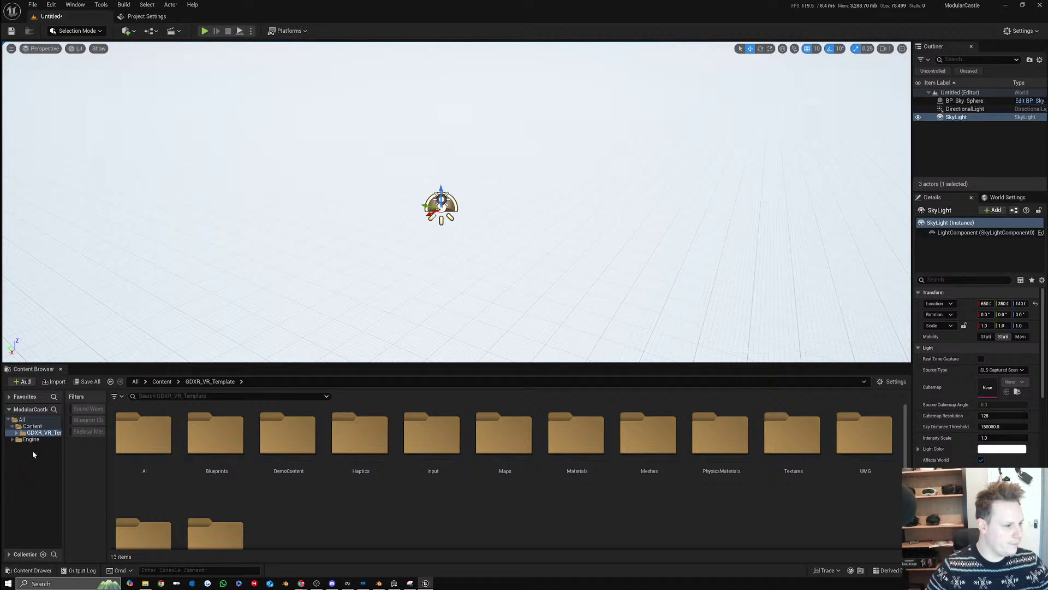
Widen the Content Browser's folder tree, create a folder named ModularCastle directly under Content, and open it
drag(64, 433, 125, 433)
click(33, 426)
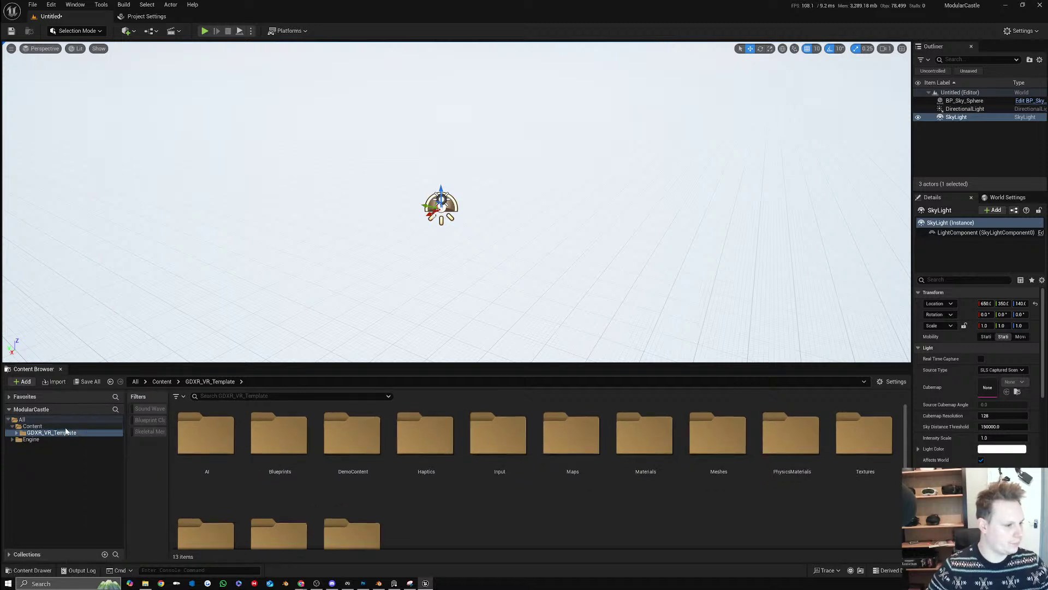
right_click(337, 448)
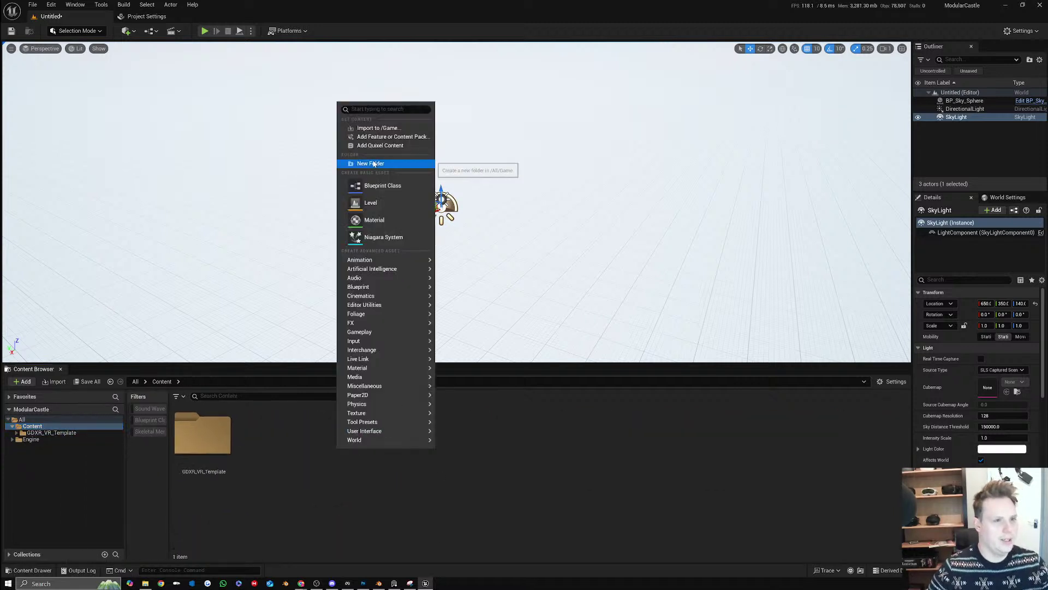
click(373, 164)
text(Modula)
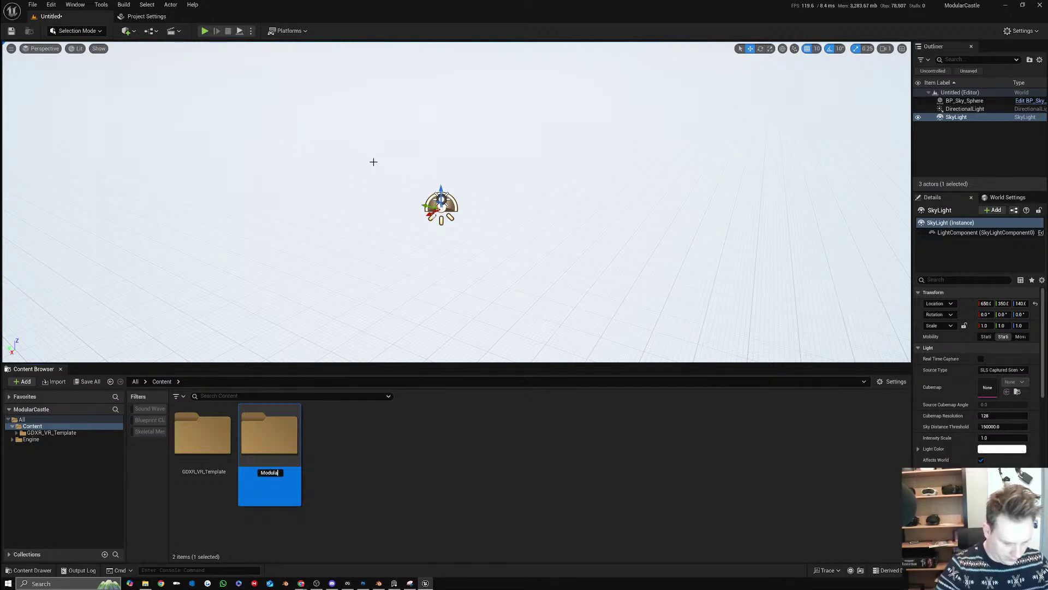
text(rCastle)
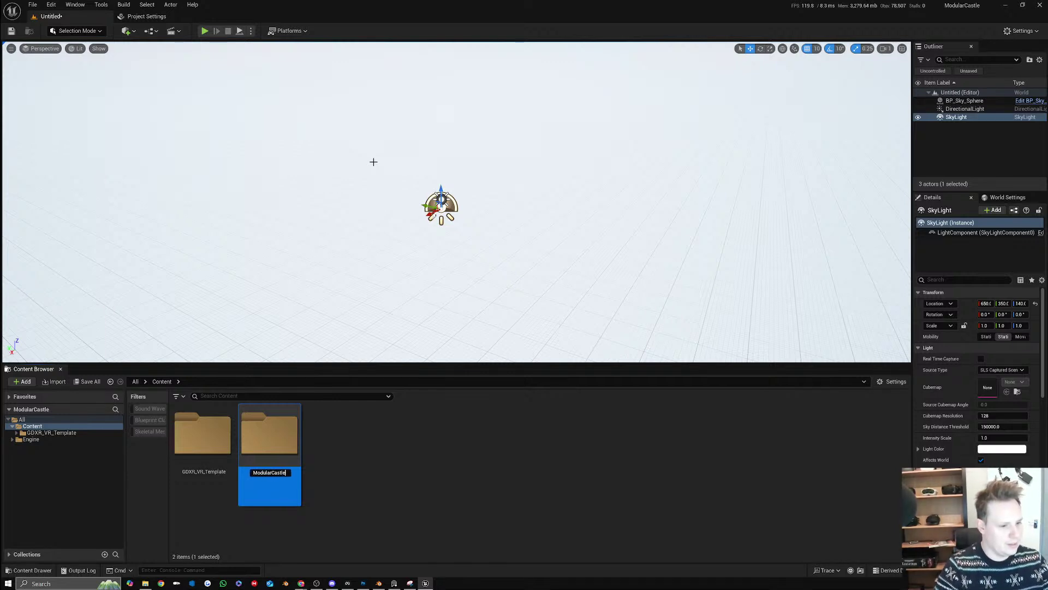
key(Return)
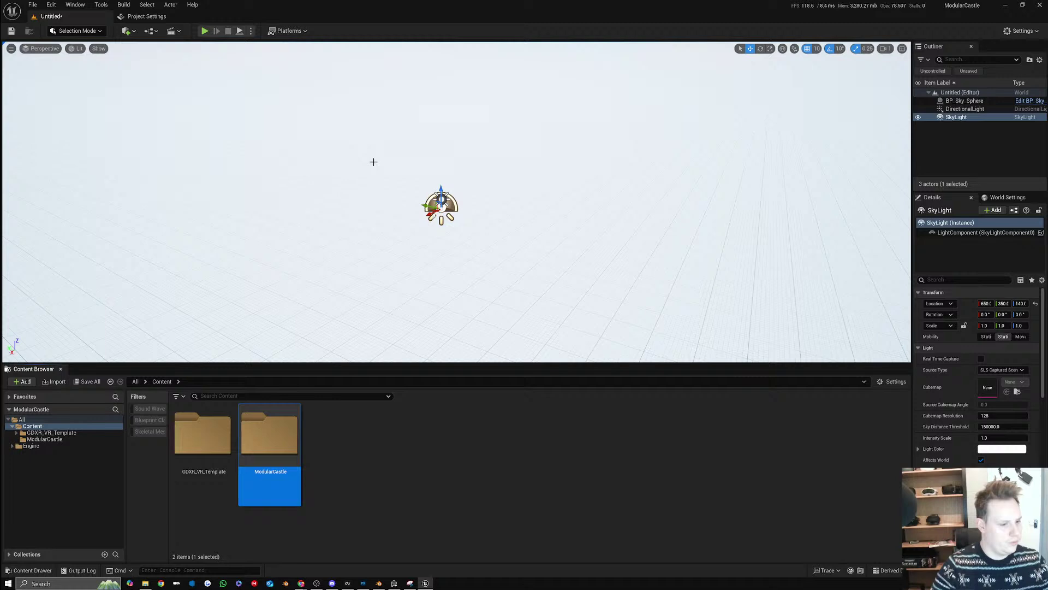
key(Return)
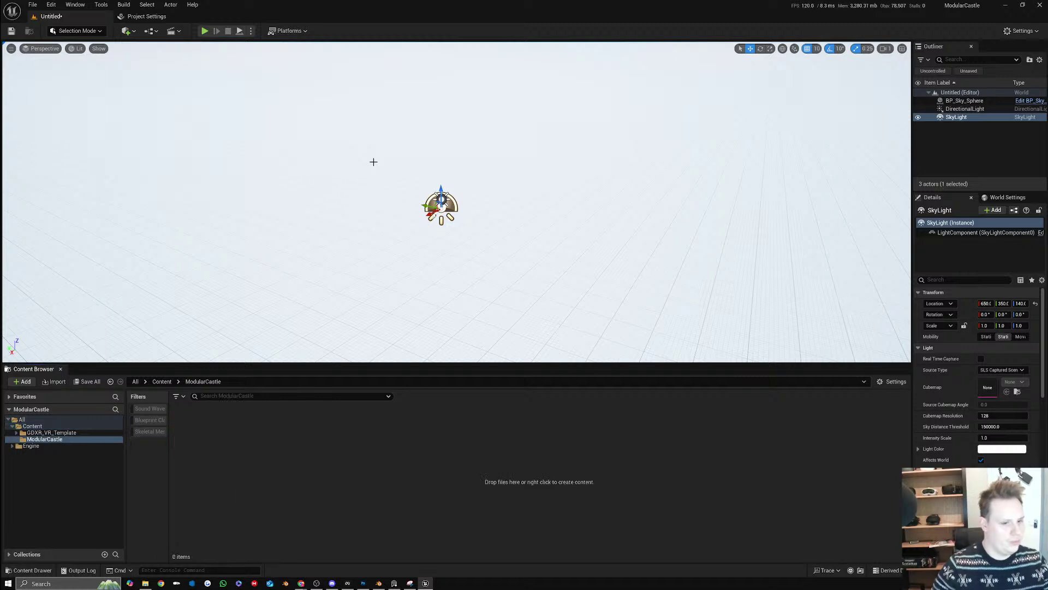
Enable Remote Execution for the Python plugin in the project settings
click(51, 6)
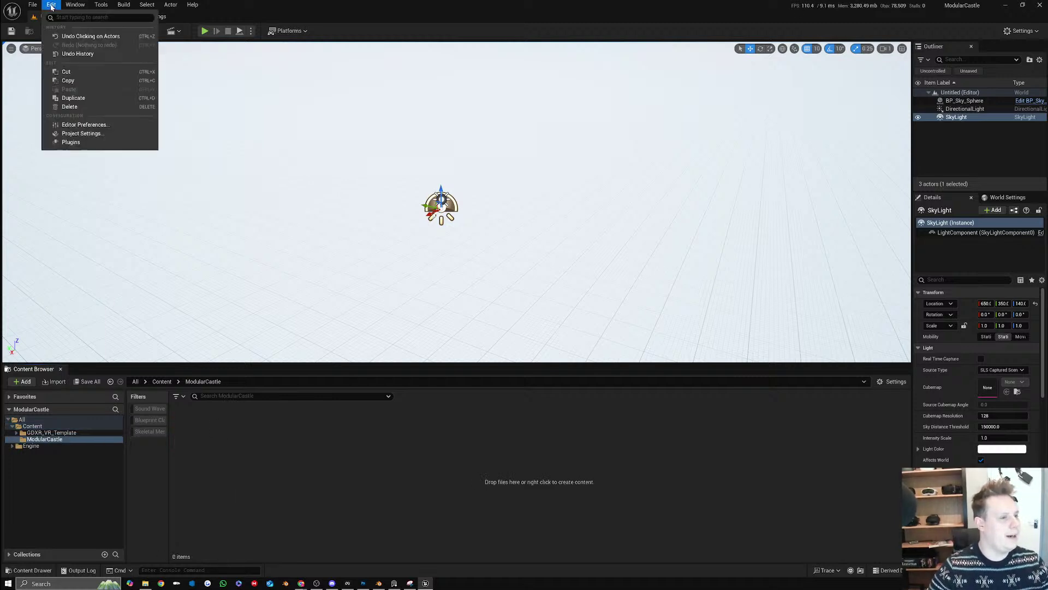
click(81, 134)
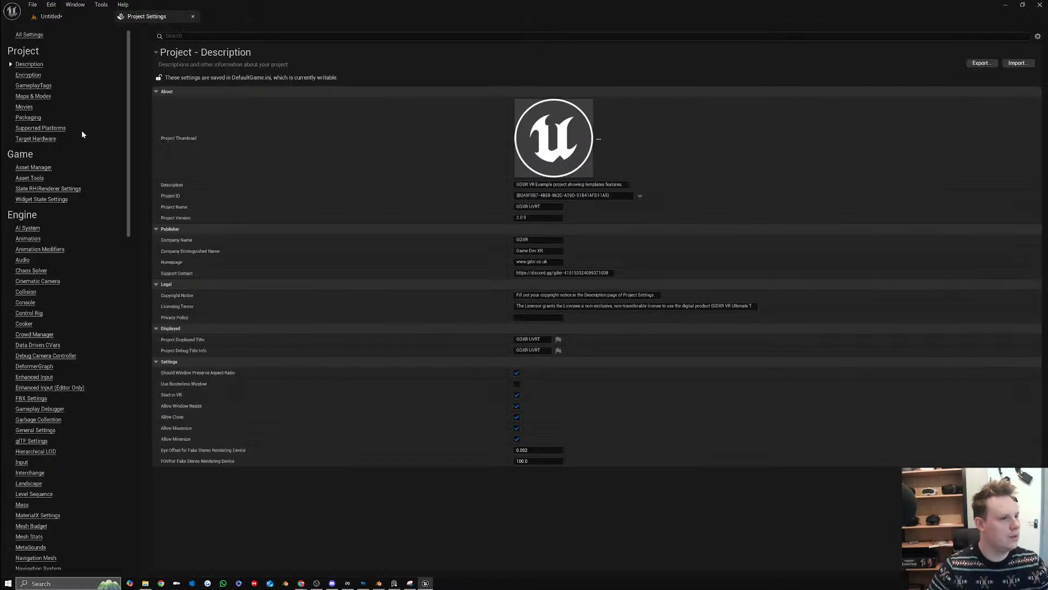
scroll(82, 238, down, 15)
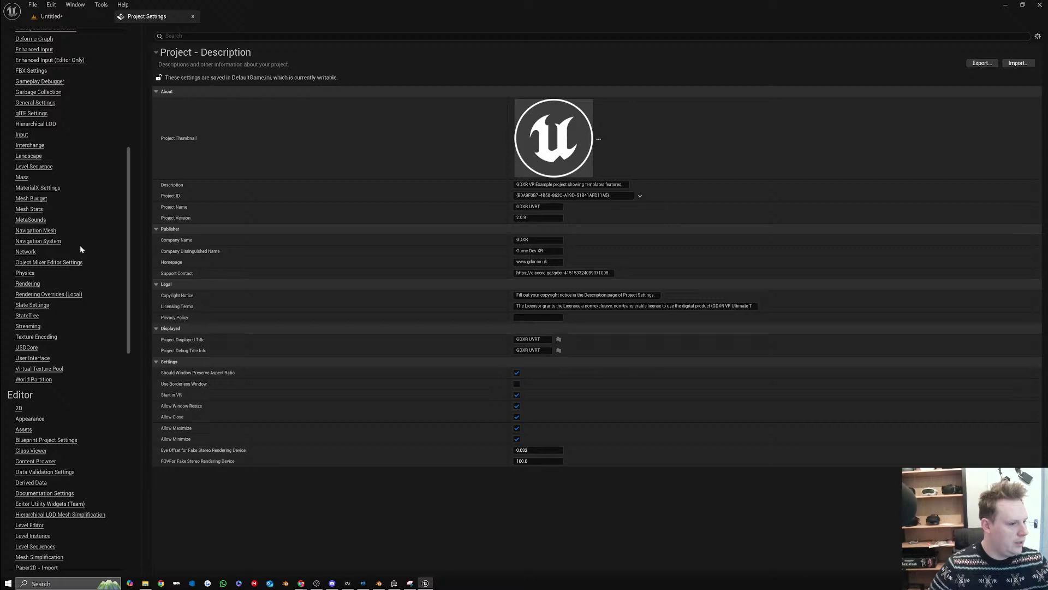
scroll(97, 324, down, 6)
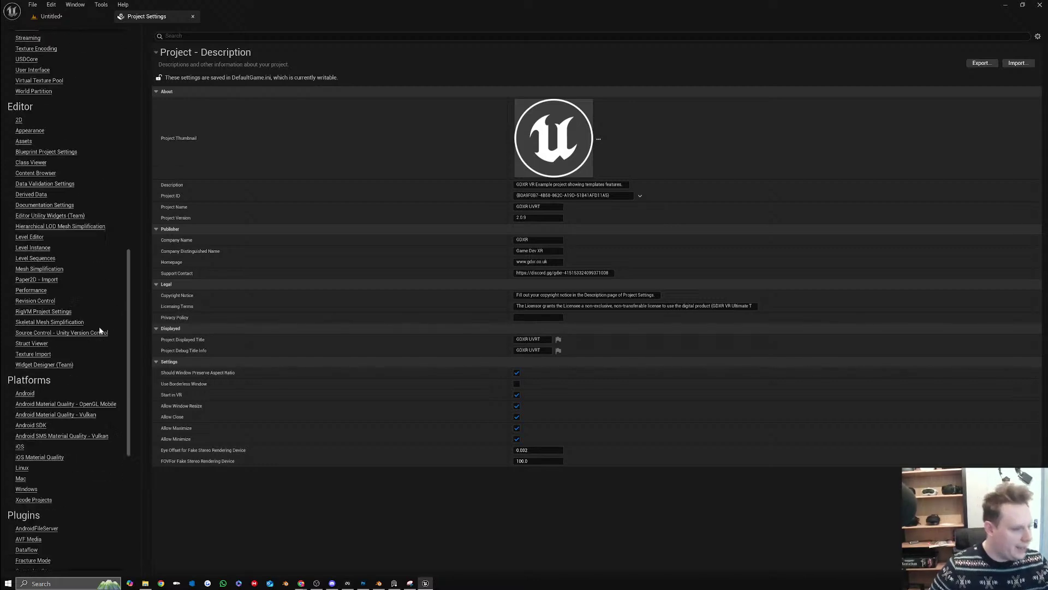
scroll(88, 319, down, 5)
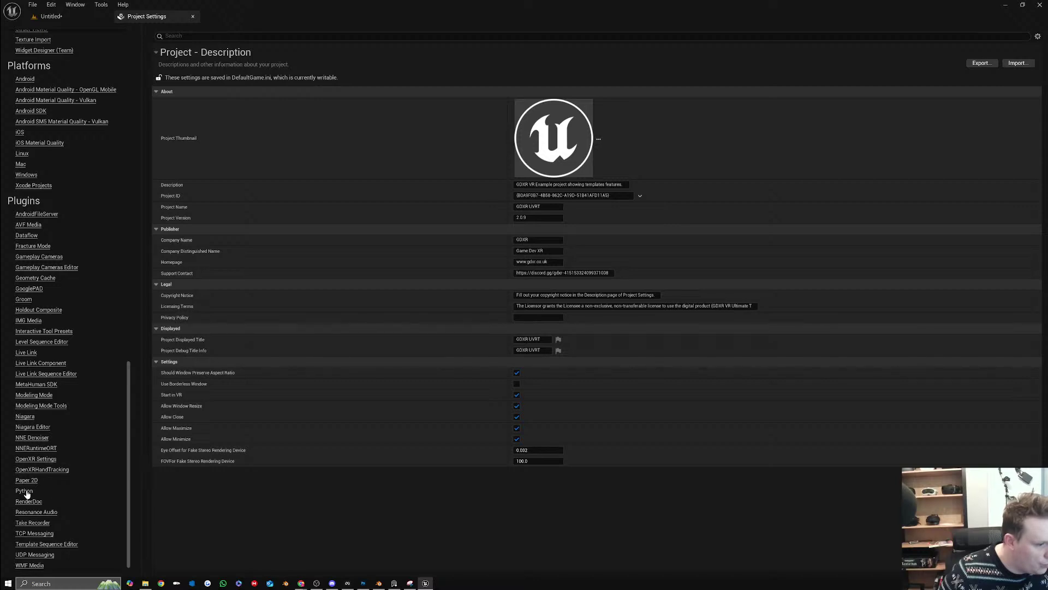
click(24, 490)
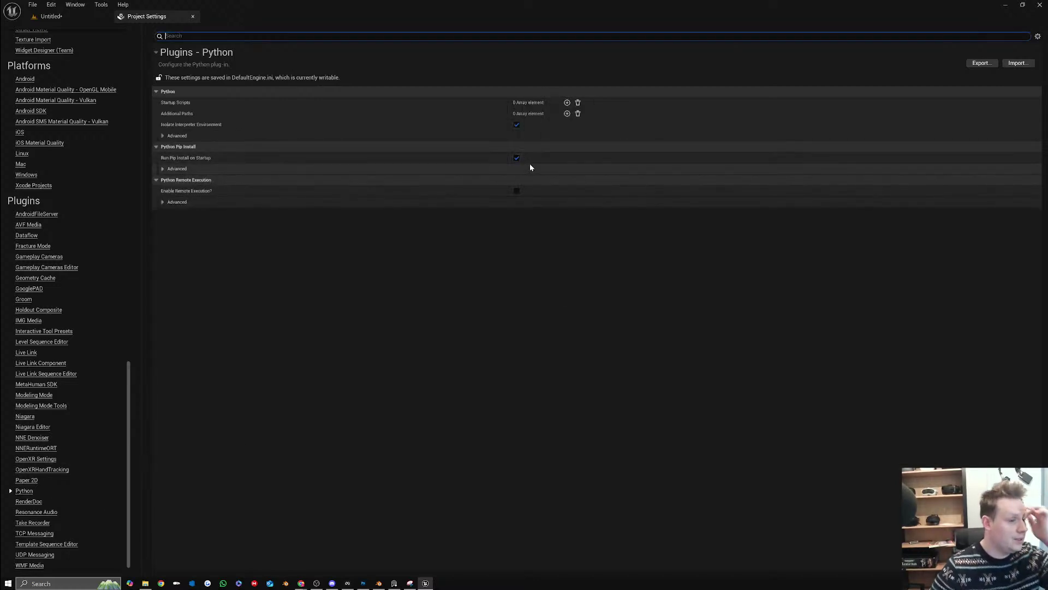
click(517, 191)
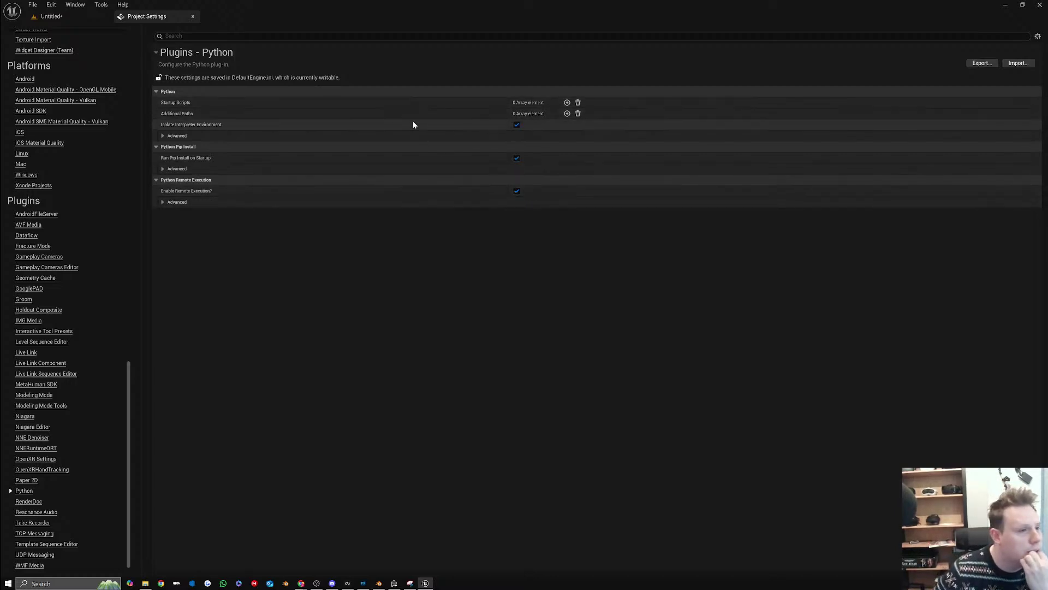
Return to the level, start saving it, and create a folder named Maps inside ModularCastle from the save dialog
click(57, 17)
click(32, 5)
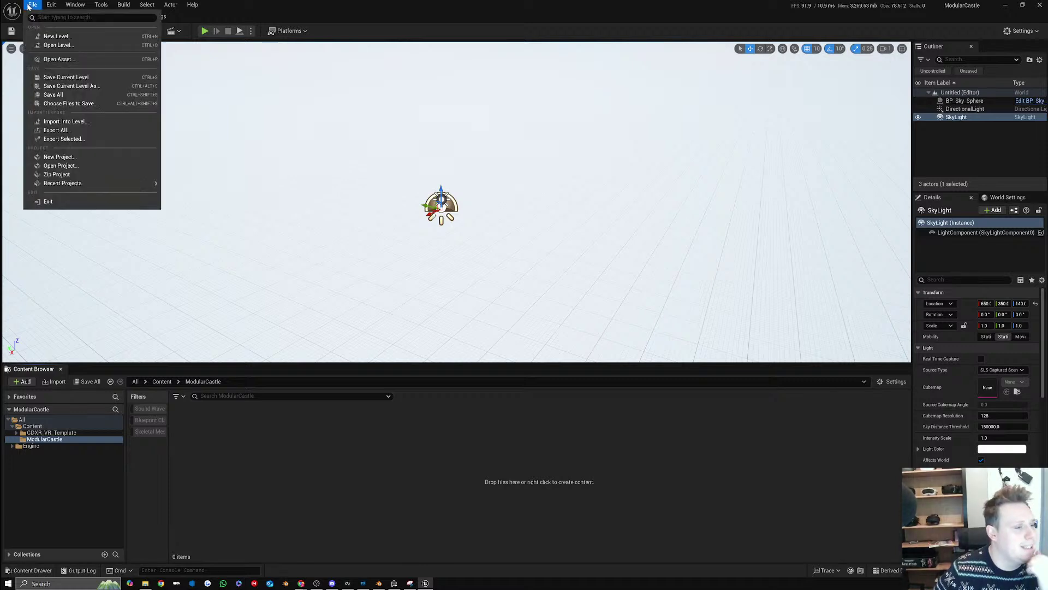
click(60, 103)
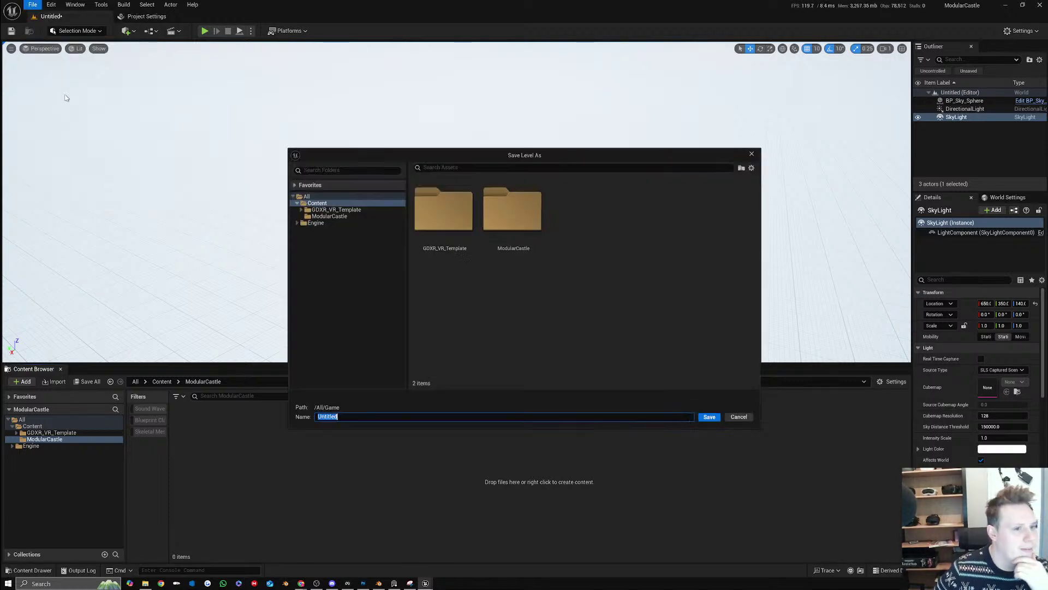
double_click(511, 203)
right_click(481, 250)
click(526, 264)
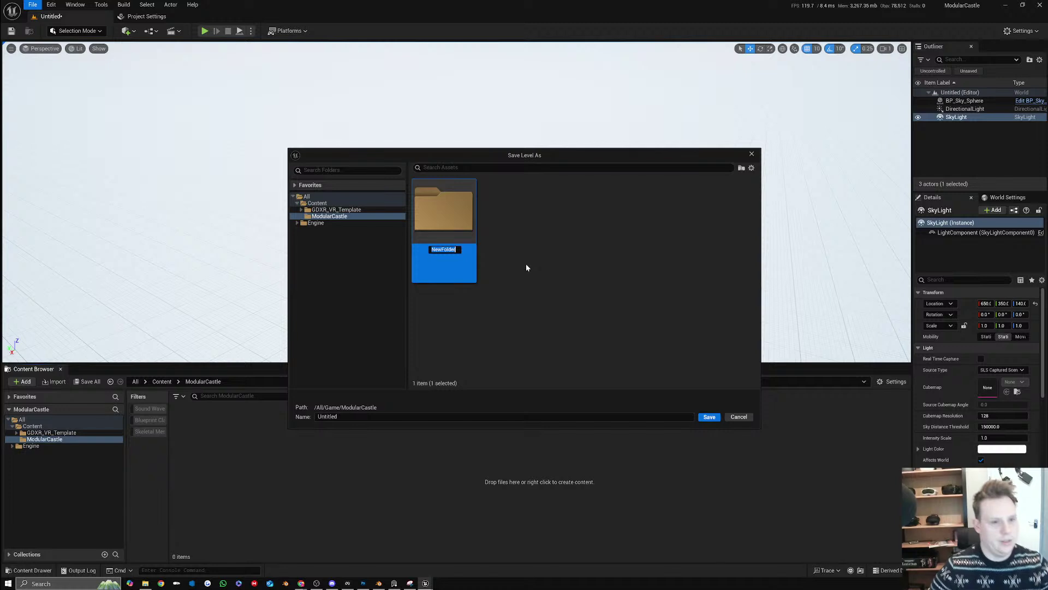
text(Mpas)
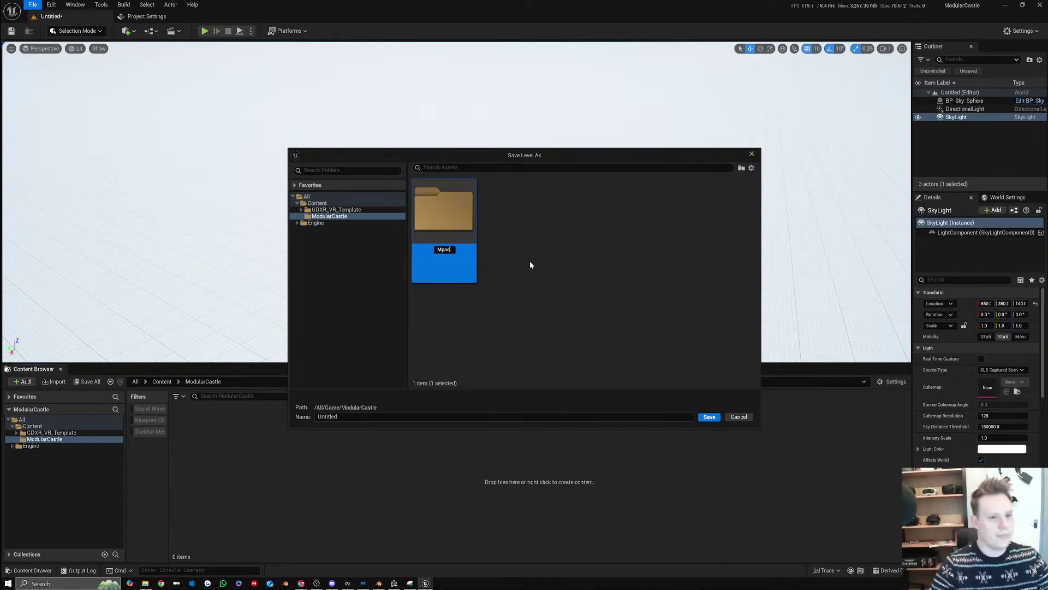
key(Return)
right_click(428, 247)
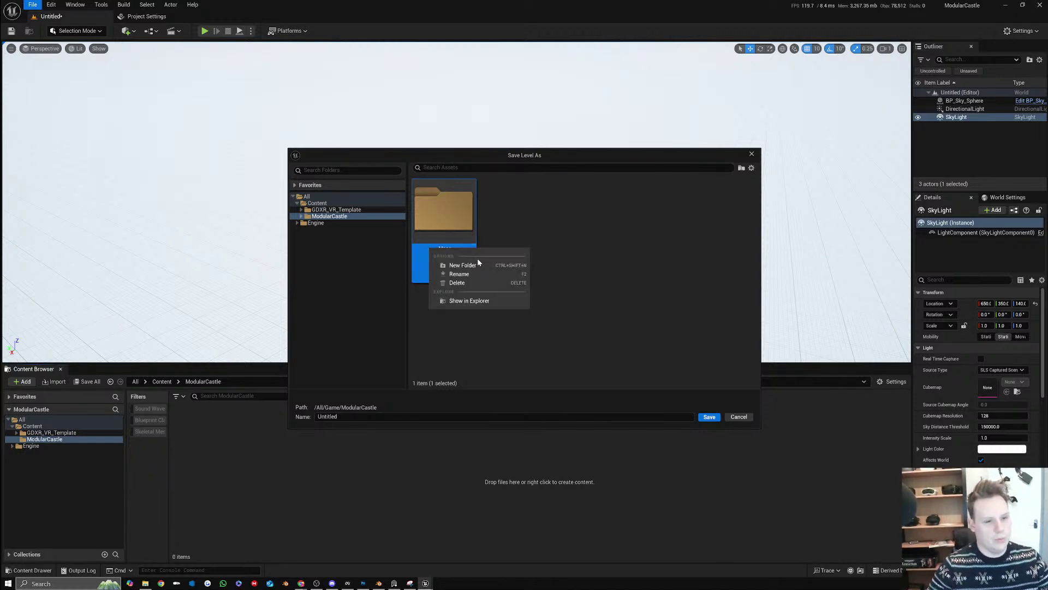
click(476, 274)
text(Maps)
key(Return)
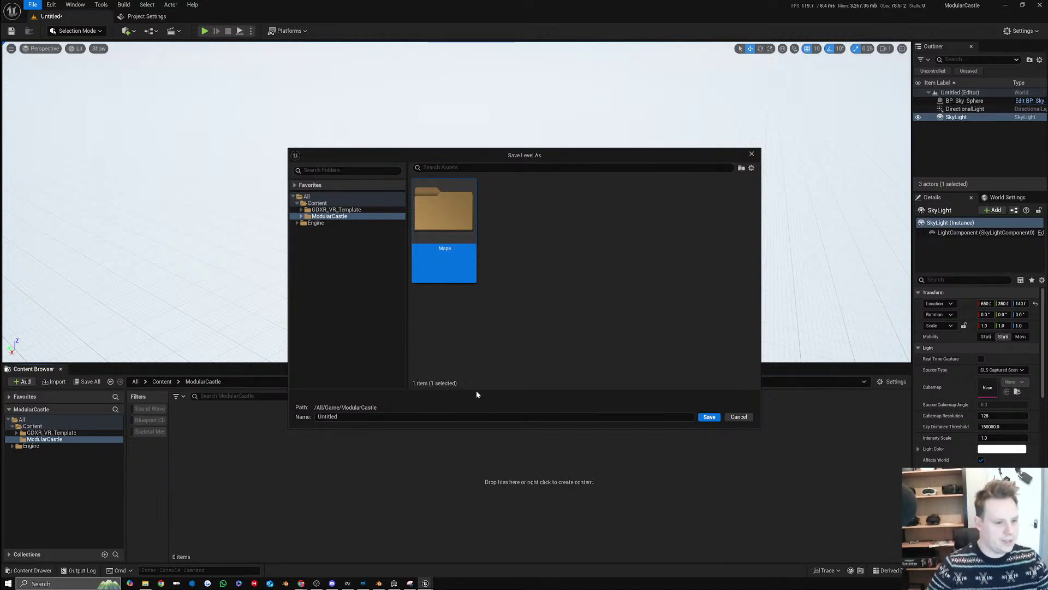
Save the level as M_ModularCastle in the ModularCastle/Maps folder
click(469, 409)
text(M_)
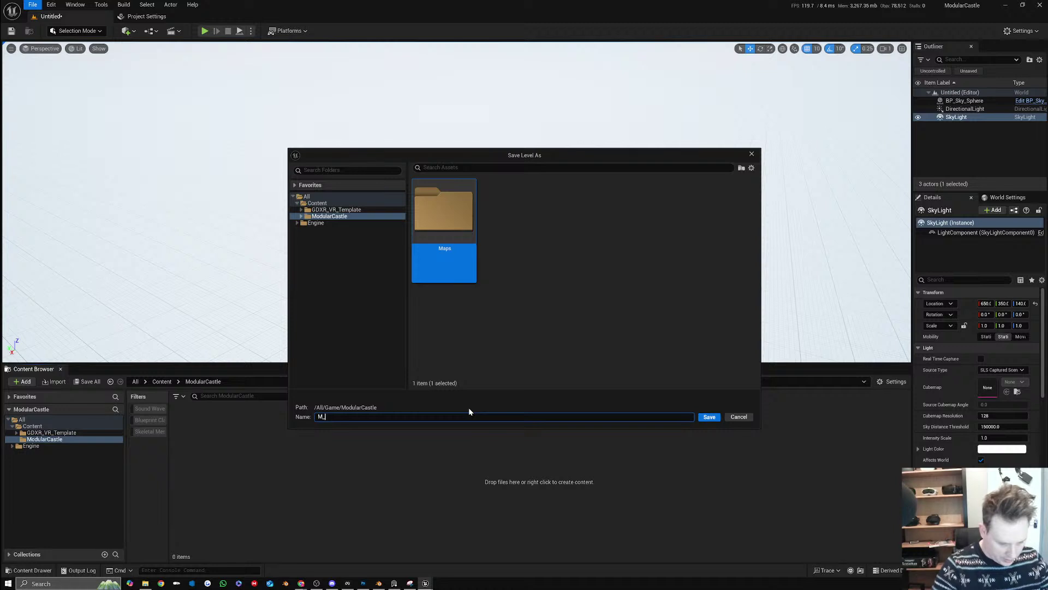
text(ModularCast)
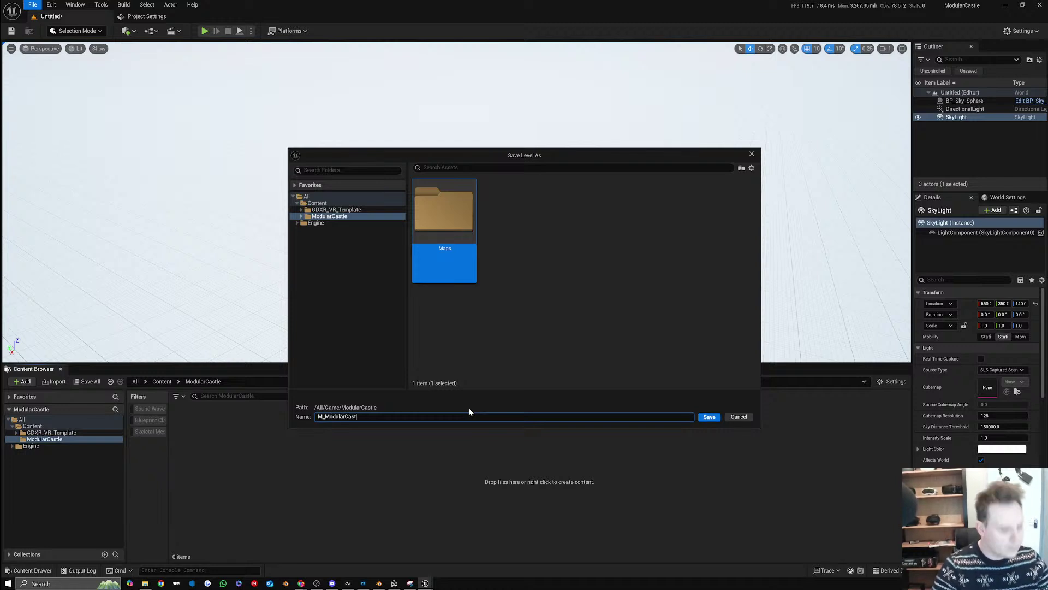
text(le)
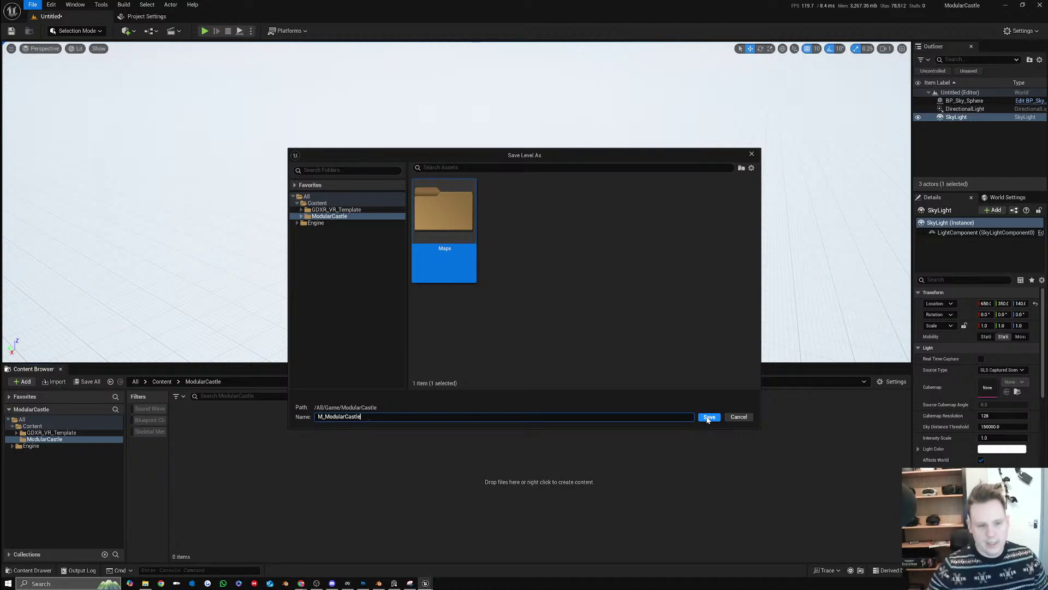
click(506, 265)
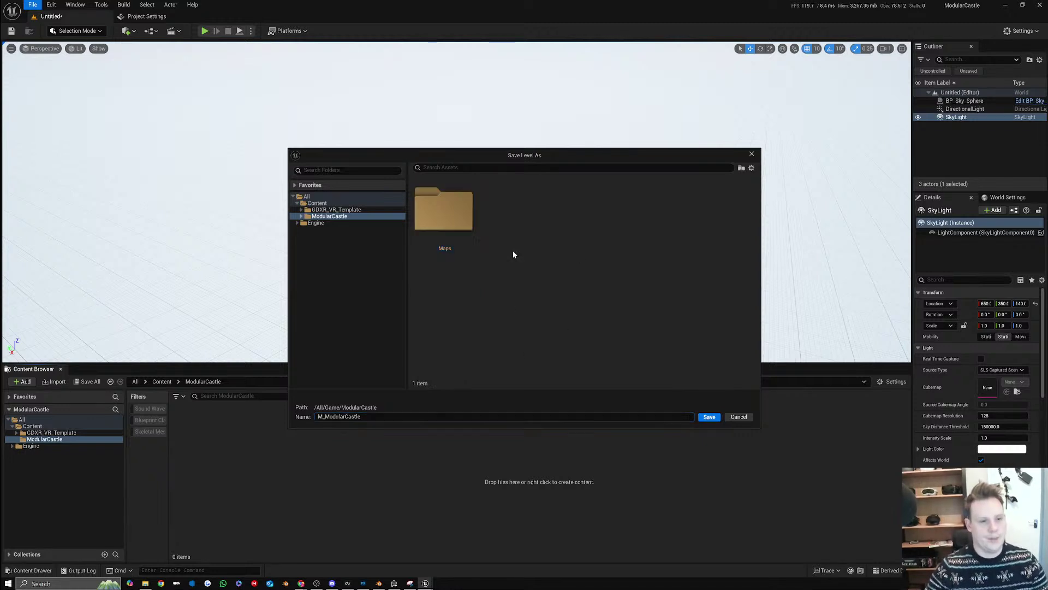
double_click(427, 221)
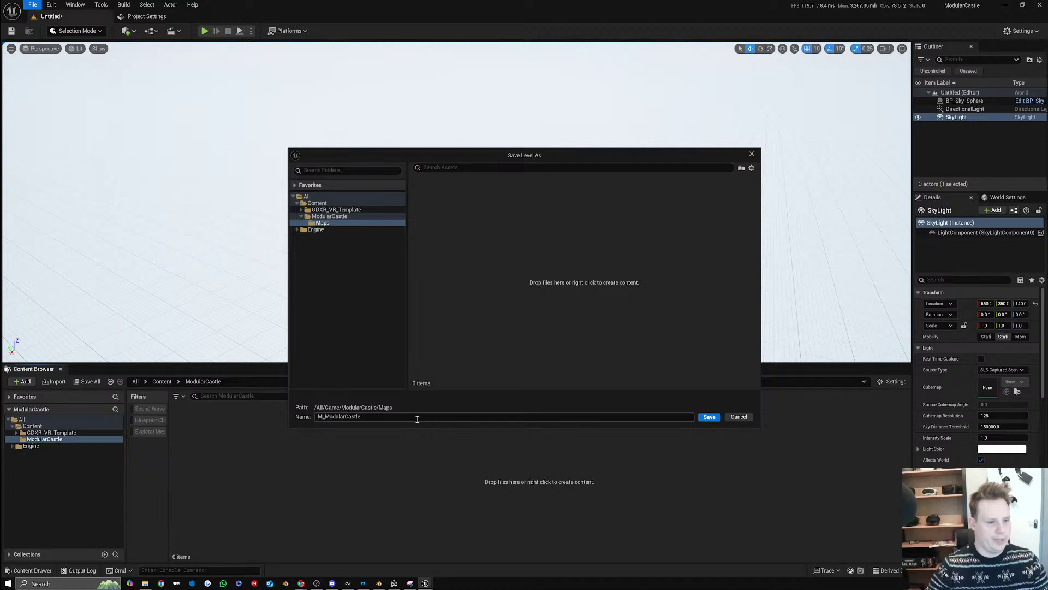
click(708, 417)
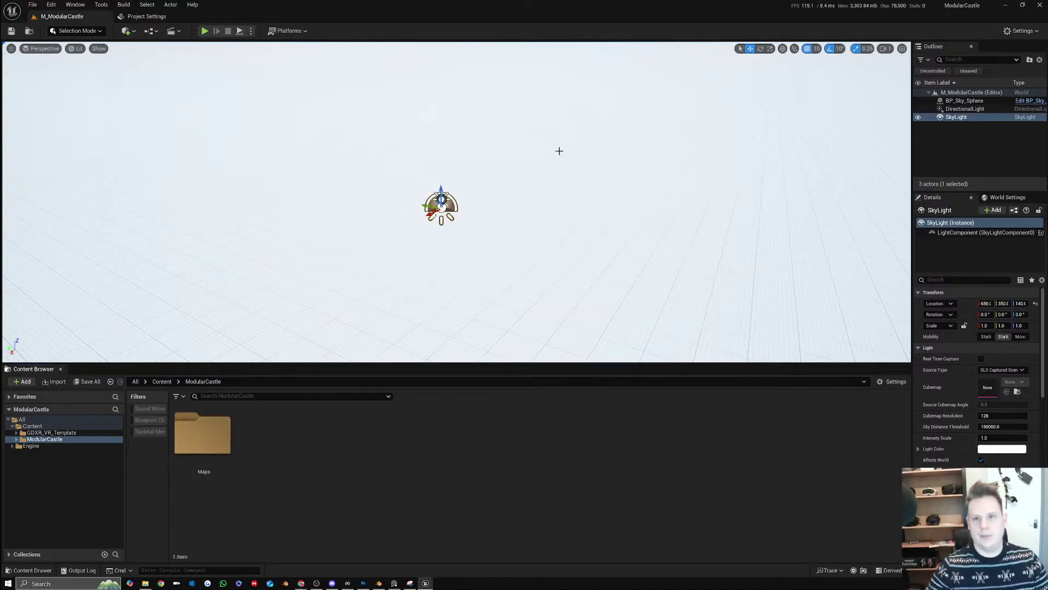
Switch to Blender and check the Unreal mesh folder path in the export pipeline's Advanced Dialog
click(379, 583)
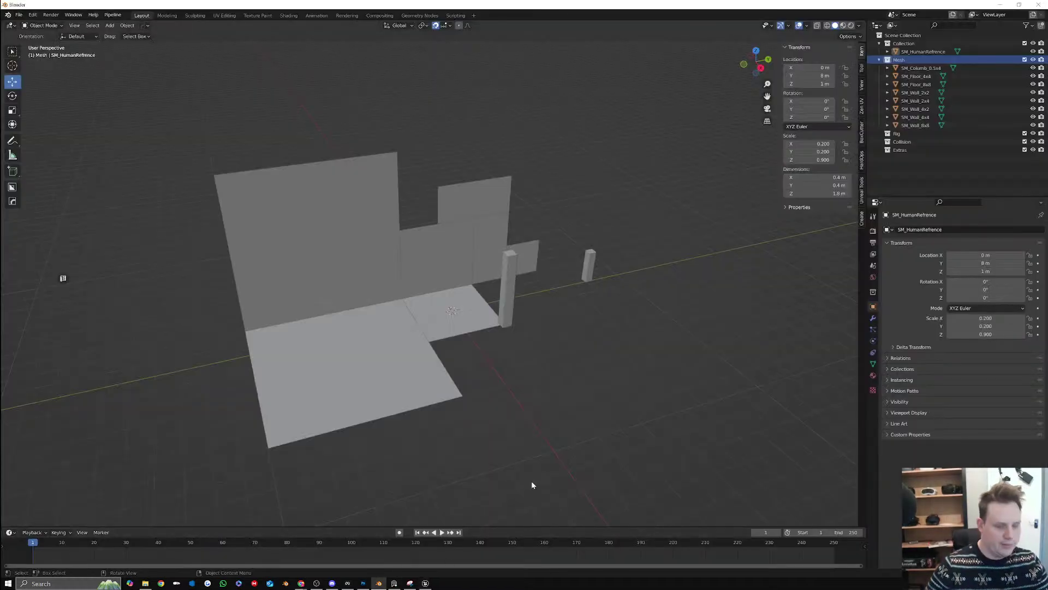
click(112, 14)
mouse_move(122, 34)
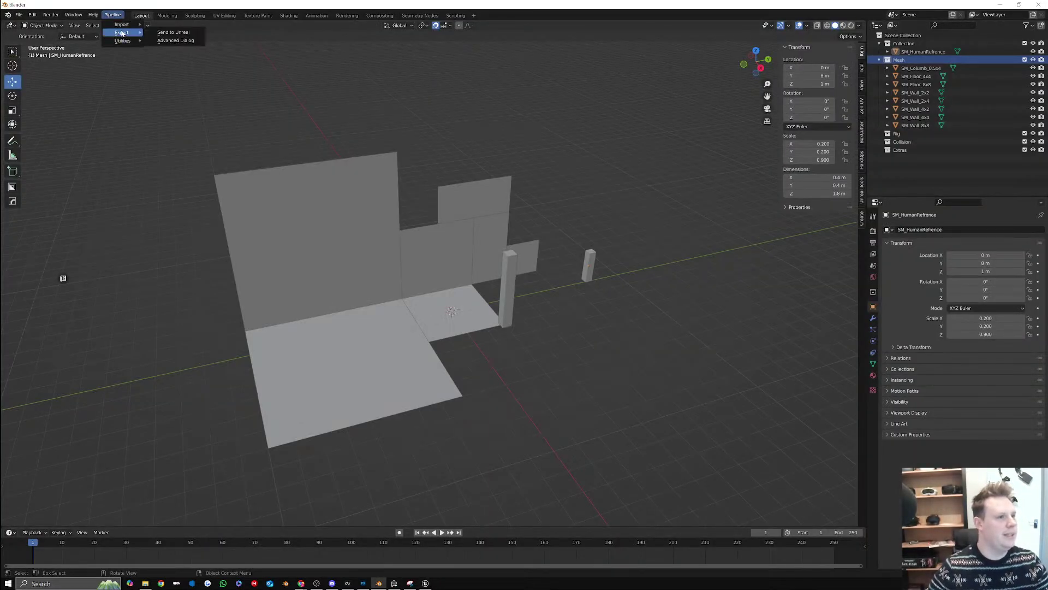
click(171, 40)
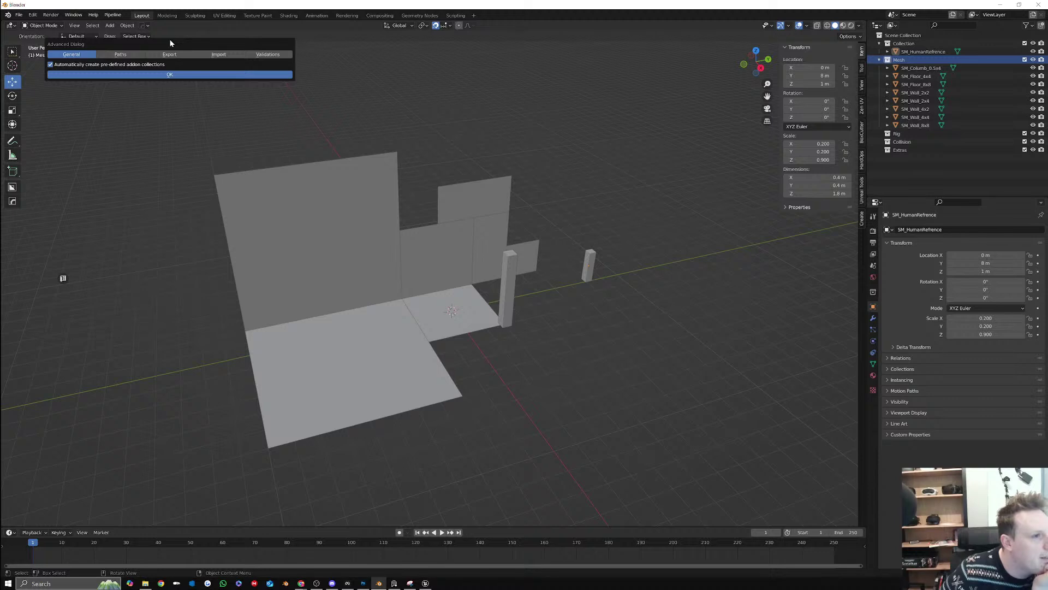
click(121, 55)
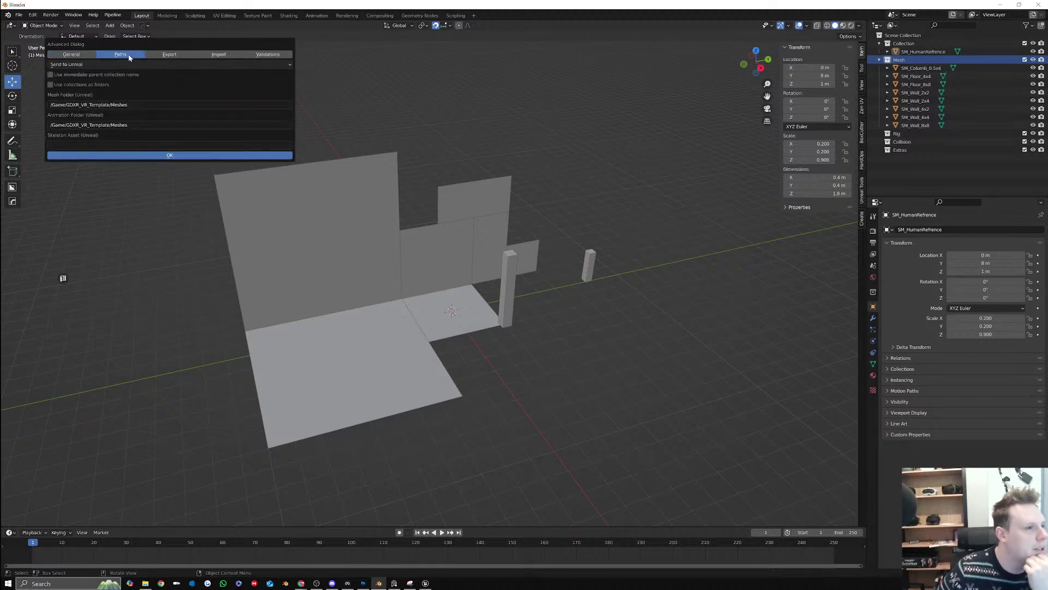
click(145, 105)
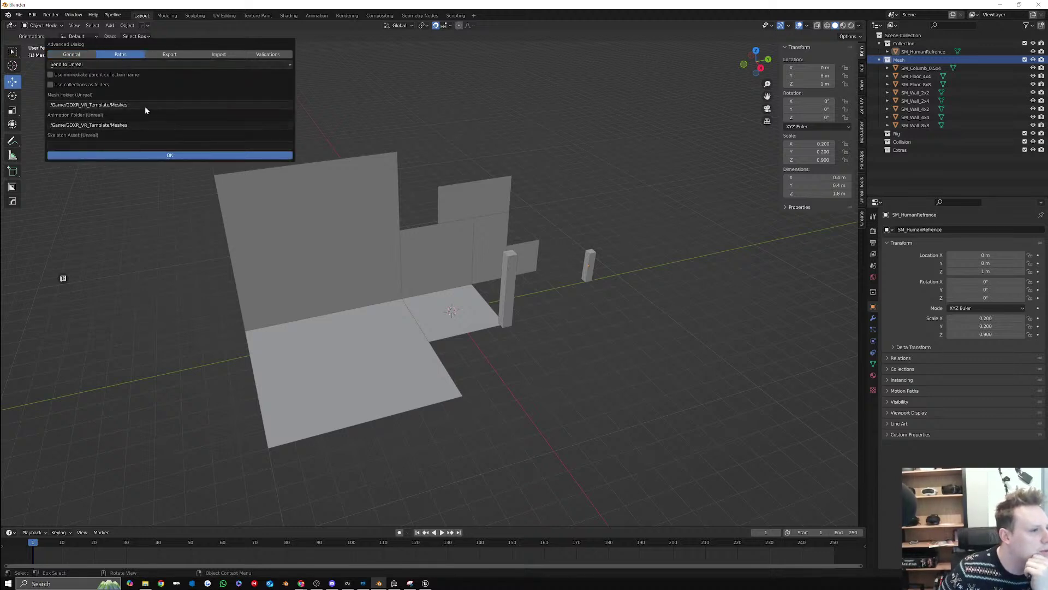
Switch back to Unreal Engine, create a folder named Meshes inside ModularCastle, and open it
click(426, 583)
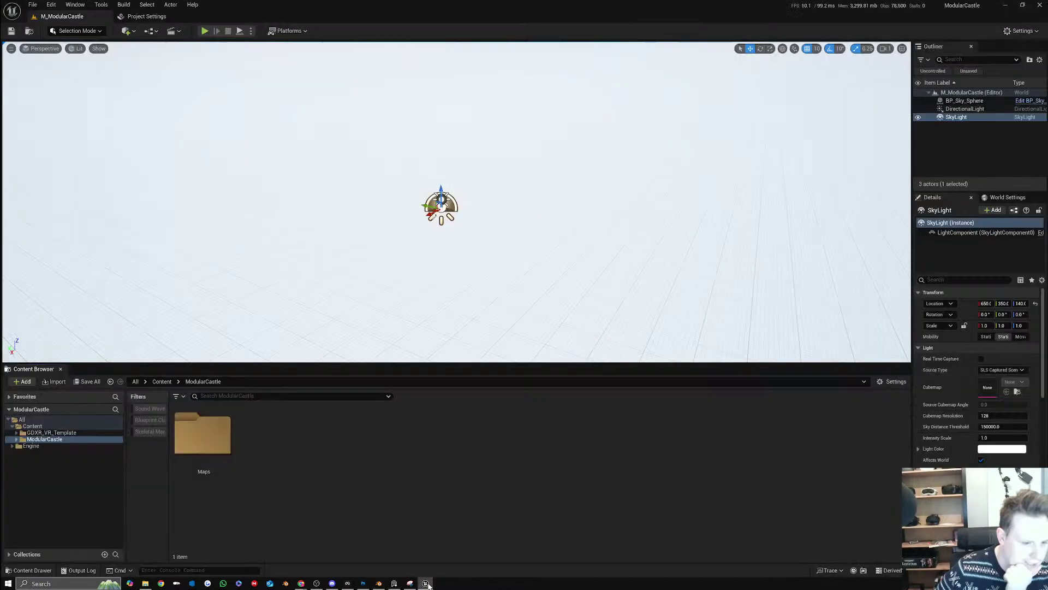
right_click(213, 438)
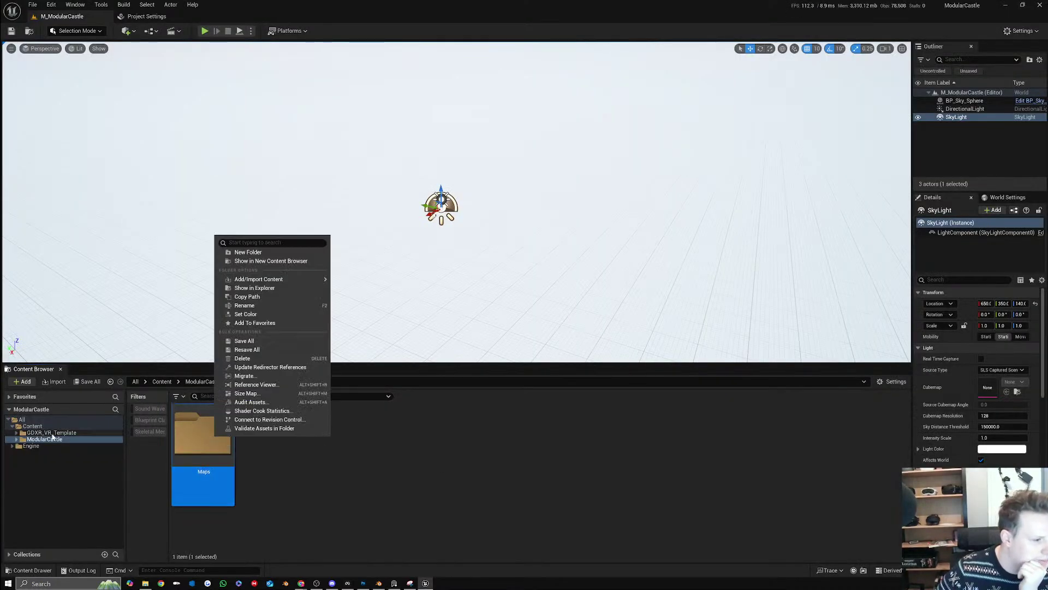
click(275, 452)
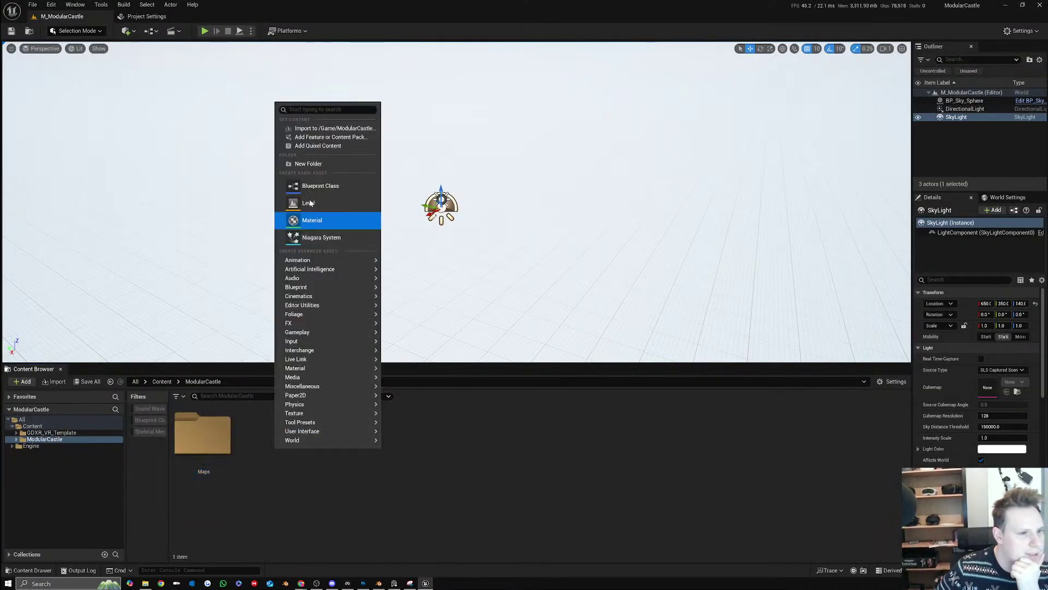
click(324, 164)
text(Meshes)
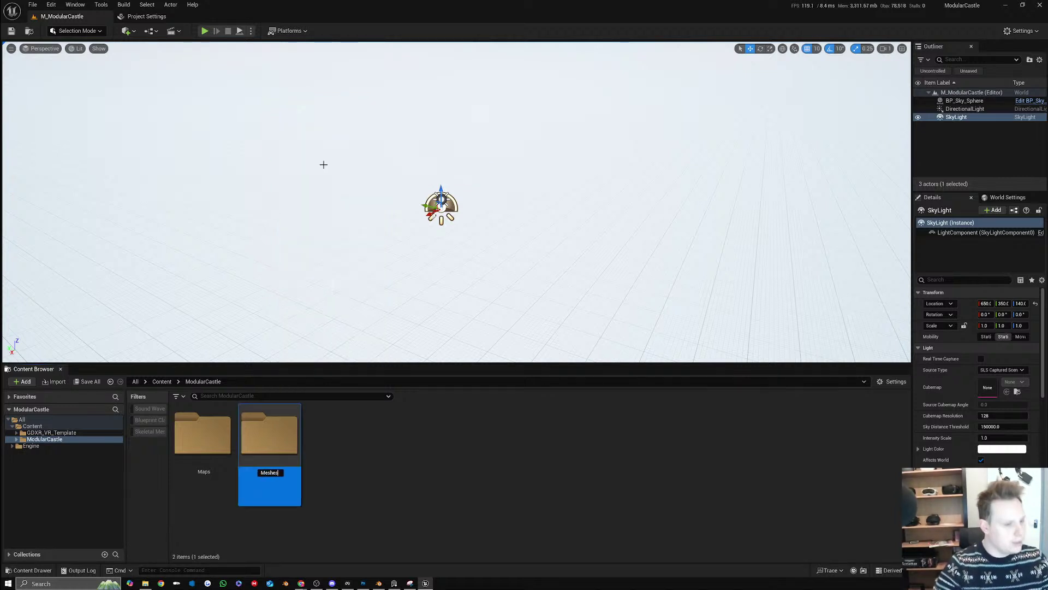
key(Return)
key(Return)
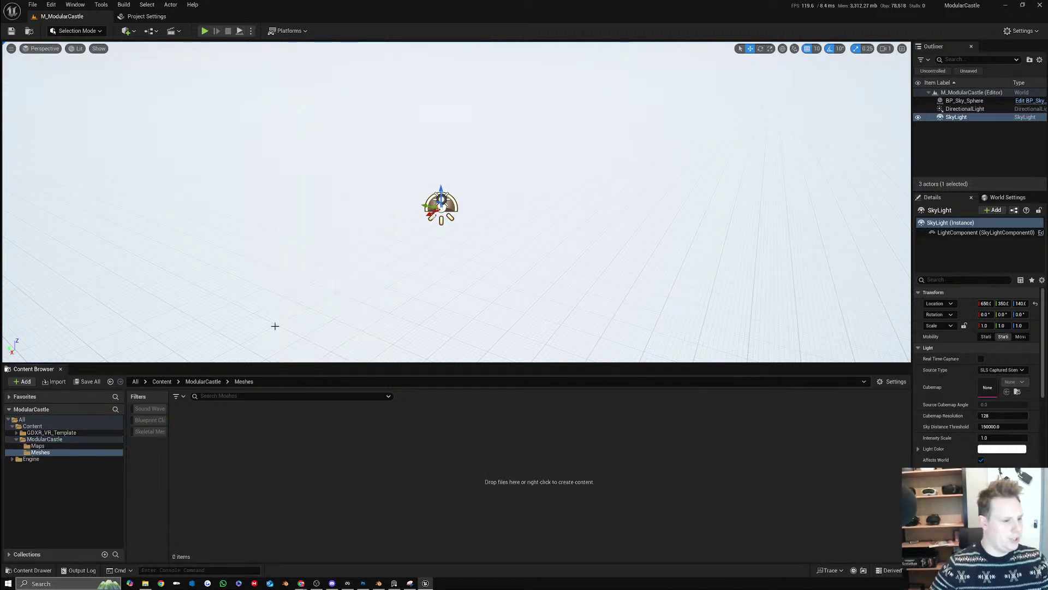
Copy the Content Browser path of the ModularCastle/Meshes folder and switch to Blender
click(290, 378)
right_click(288, 381)
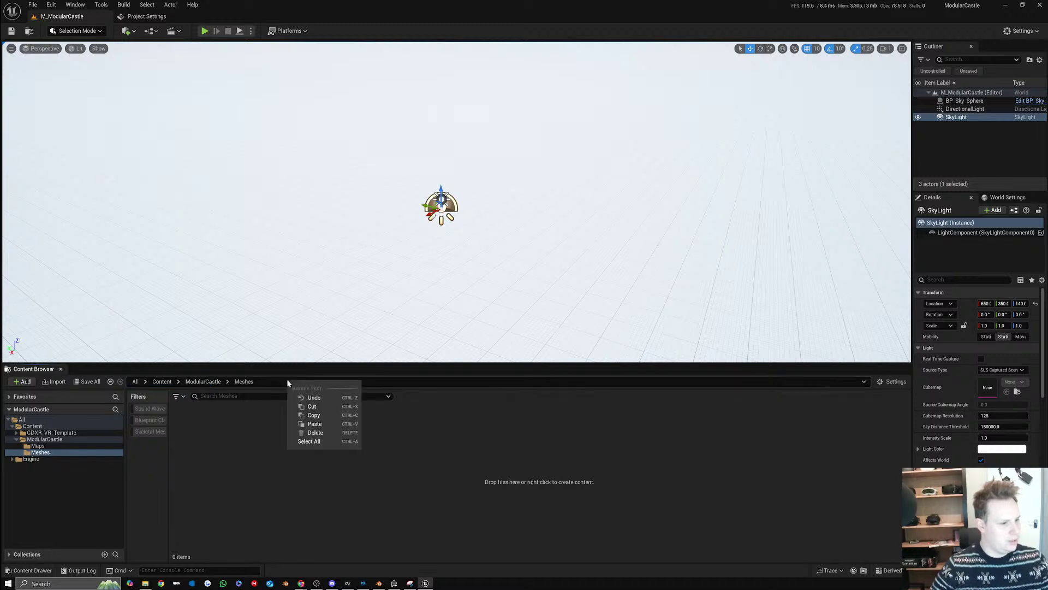
click(284, 382)
right_click(284, 382)
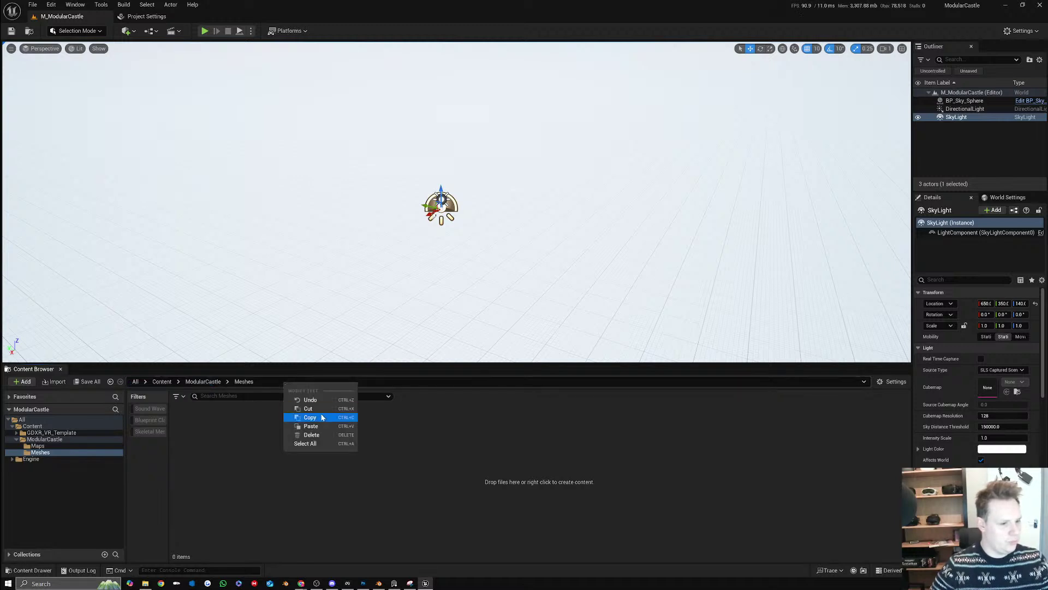
click(321, 418)
click(379, 582)
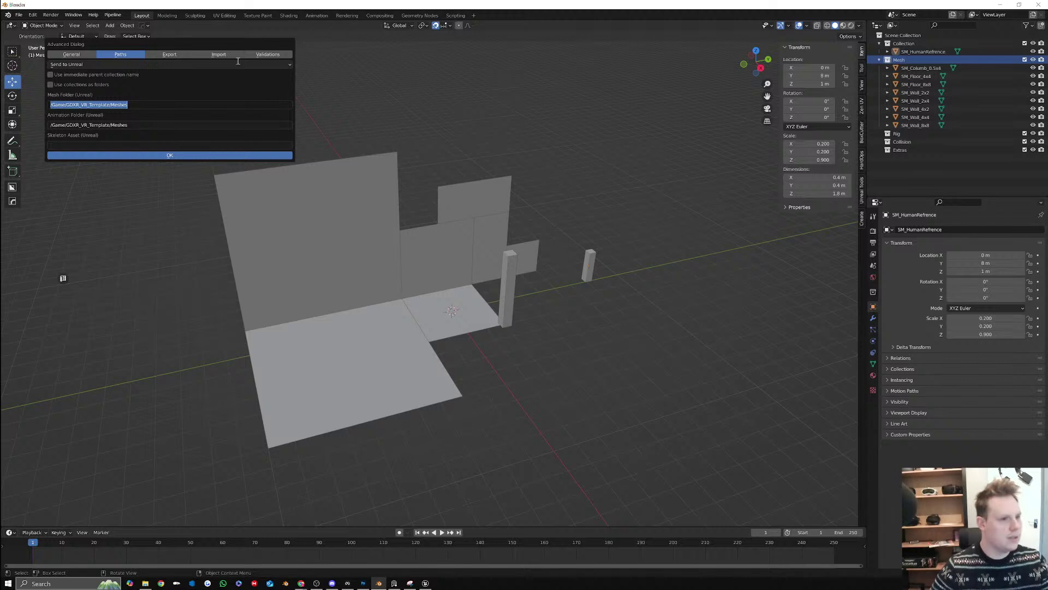
Replace the Unreal mesh folder path in the Advanced Dialog with /Game/ModularCastle/Meshes
drag(137, 106, 41, 113)
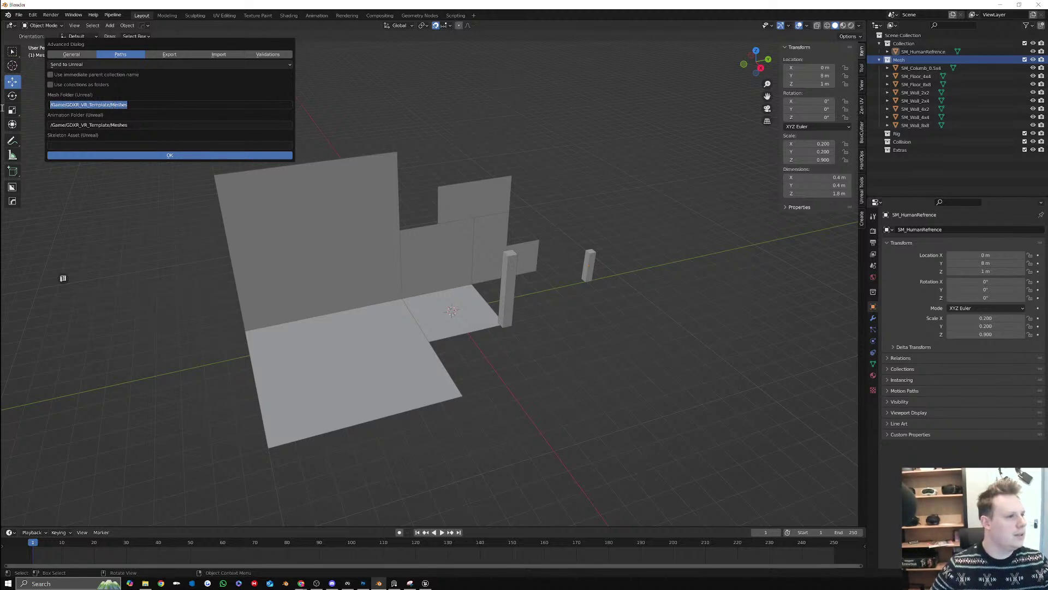
key(ctrl+v)
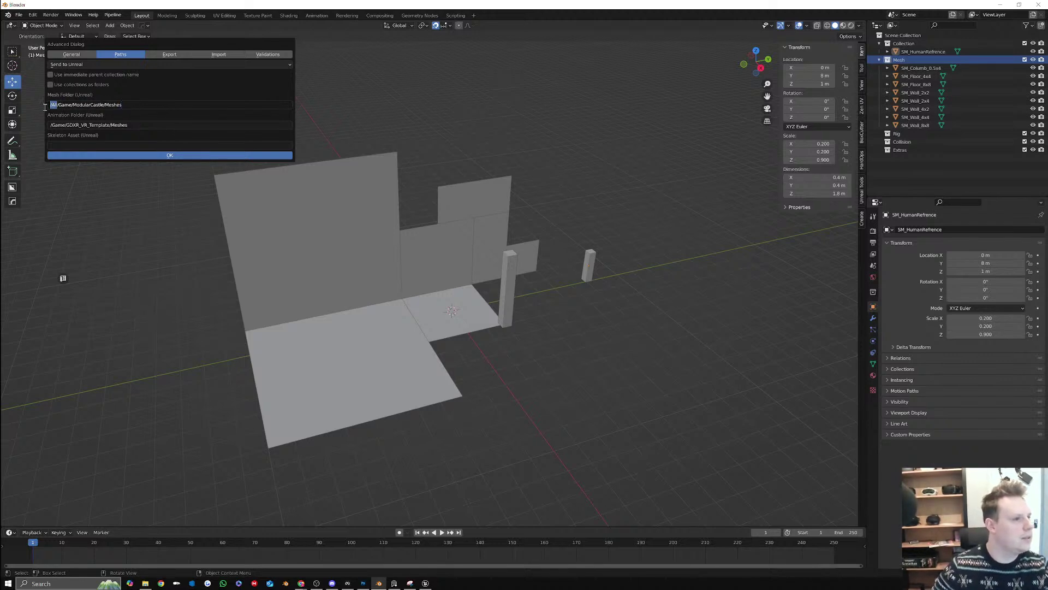
key(BackSpace)
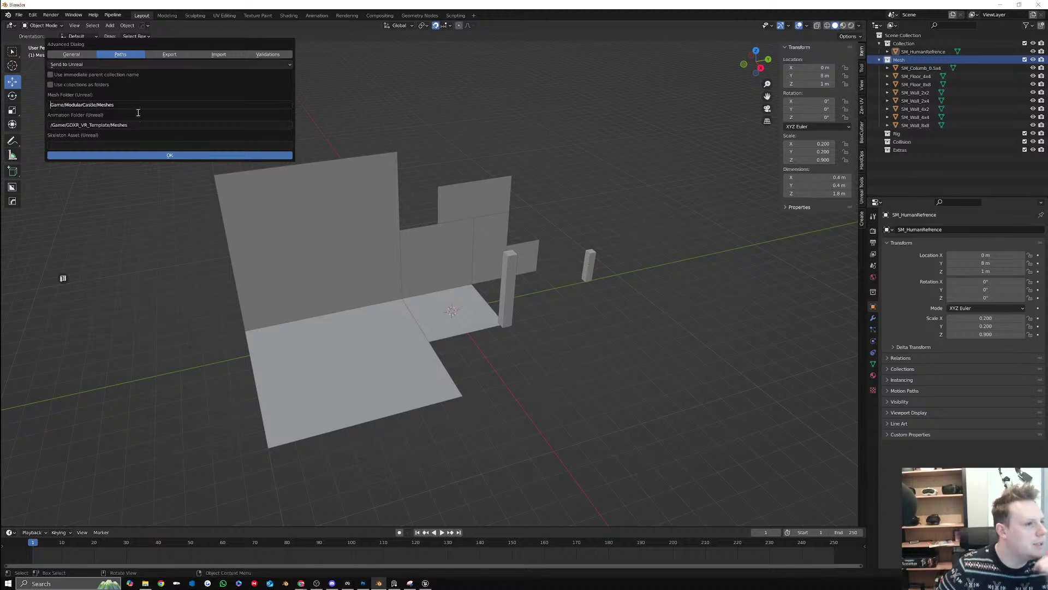
key(Return)
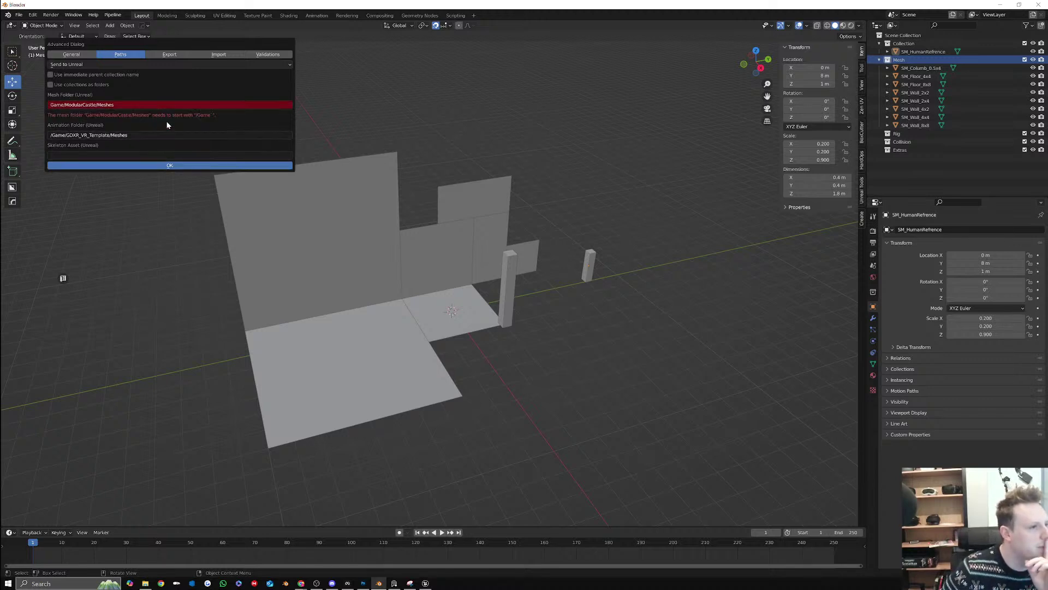
click(51, 105)
click(52, 106)
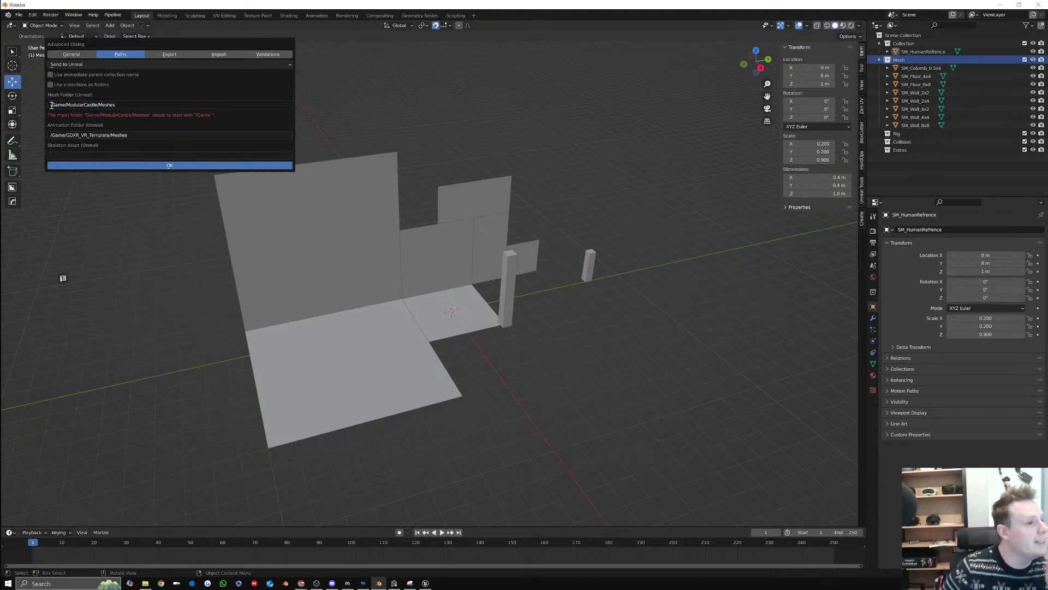
text(/)
key(Return)
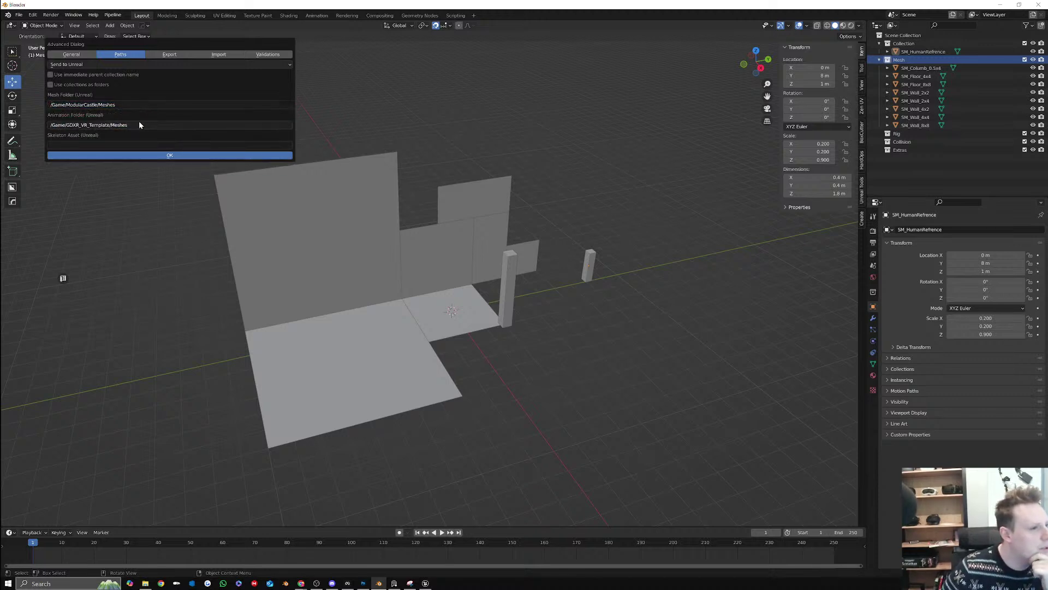
Clear the animation folder path, send the meshes to Unreal with firewall access allowed for Blender, and switch to Unreal Engine
click(140, 124)
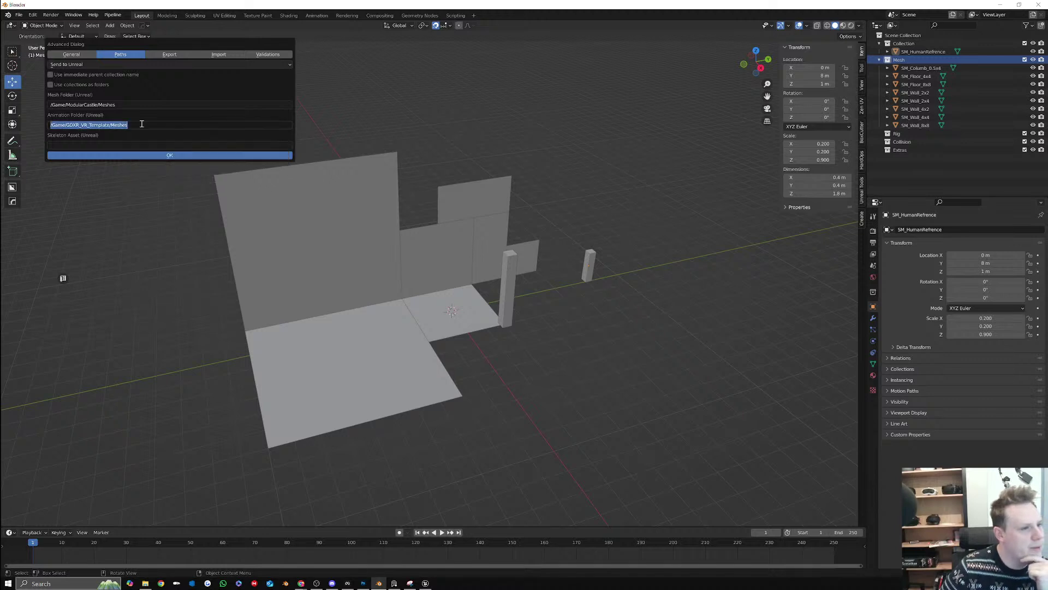
key(BackSpace)
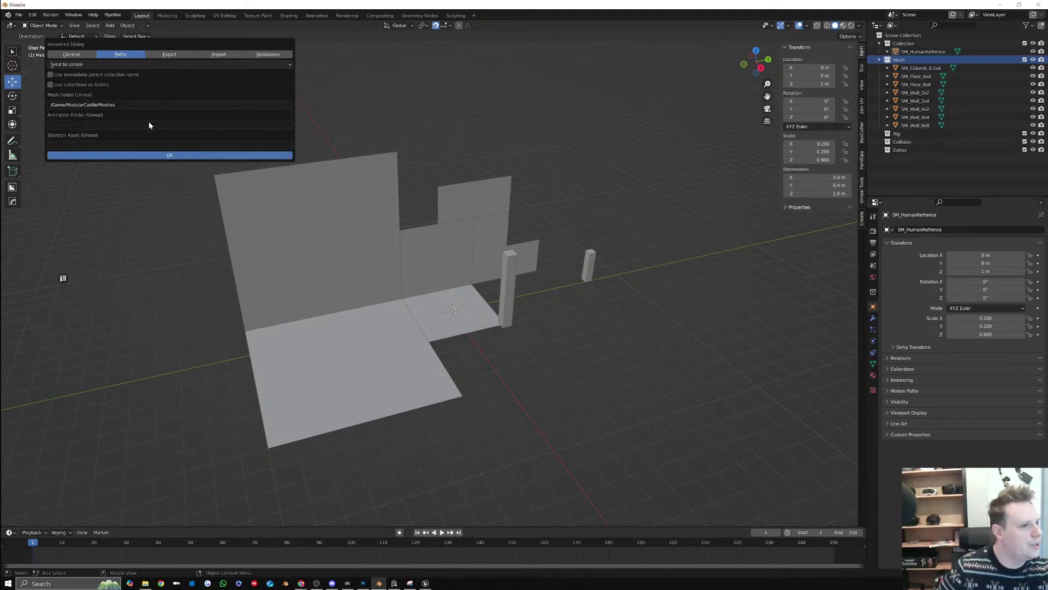
click(159, 156)
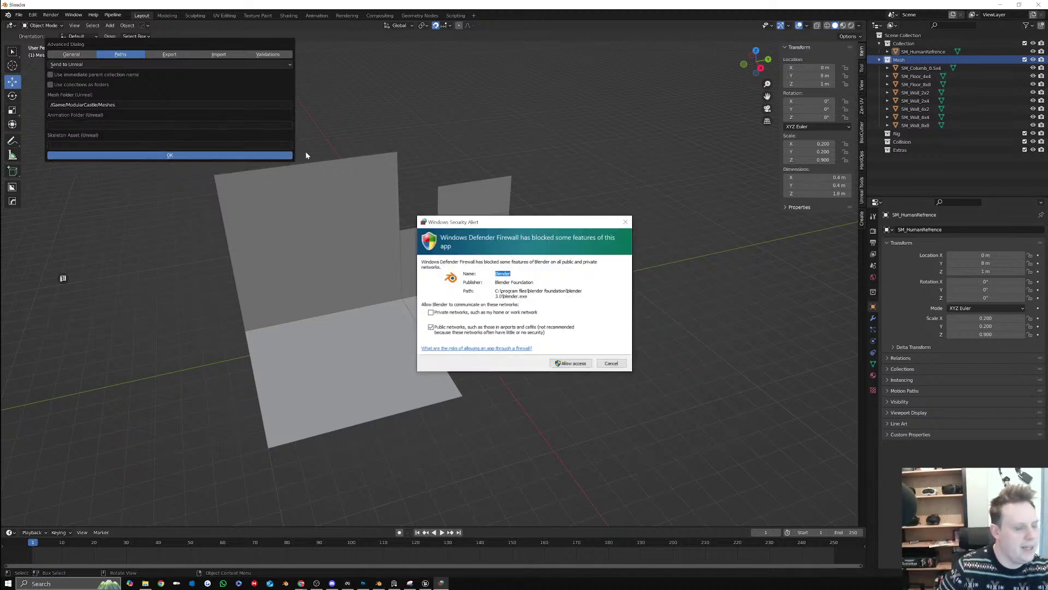
click(566, 365)
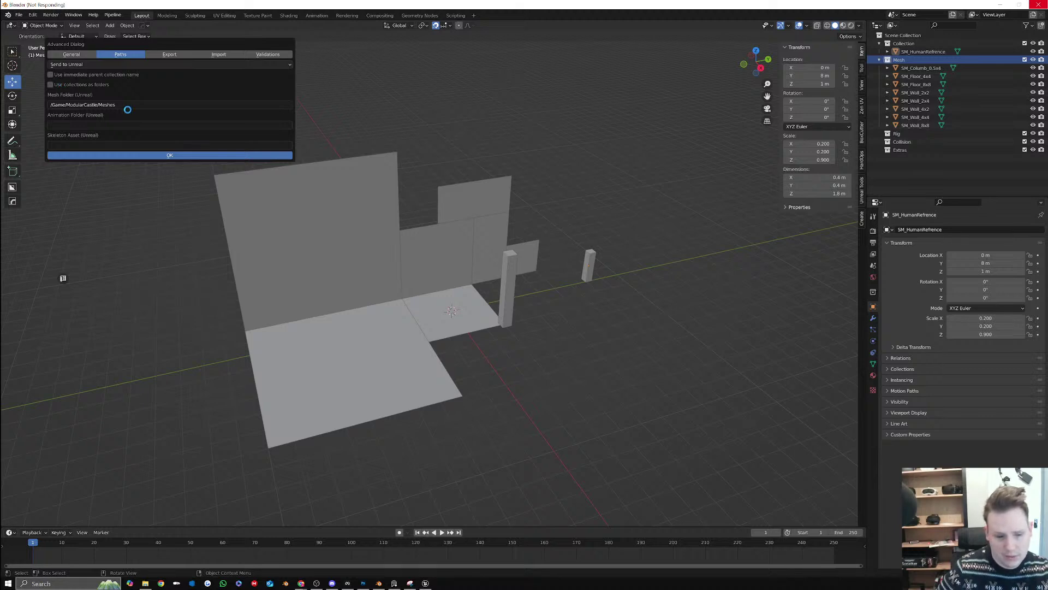
click(426, 583)
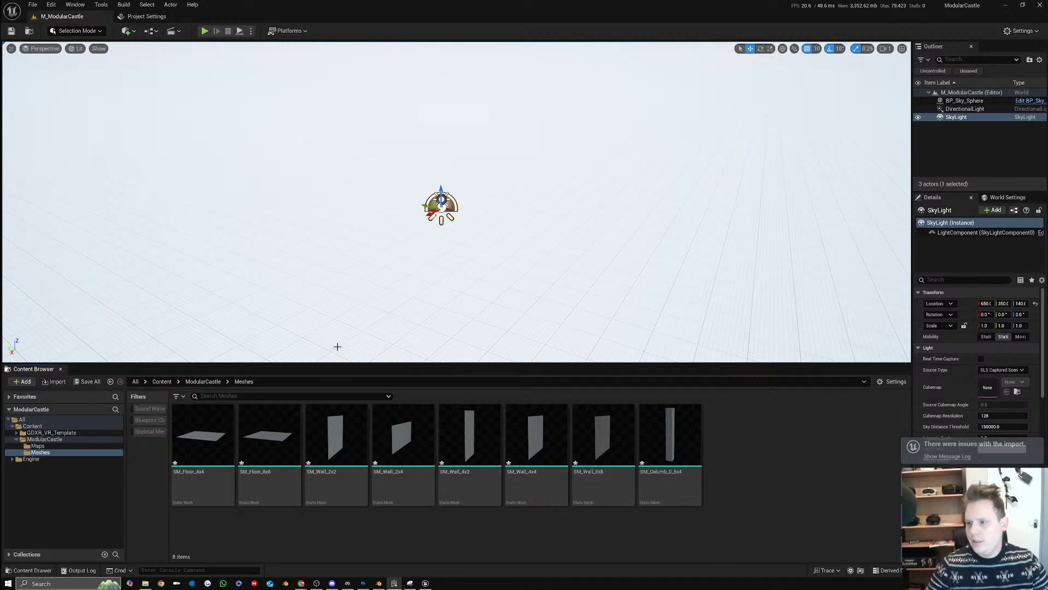
Place the imported SM_Floor_8x8 mesh in the level and reset its location to the origin
right_drag(482, 259, 505, 260)
drag(272, 431, 473, 246)
click(1035, 304)
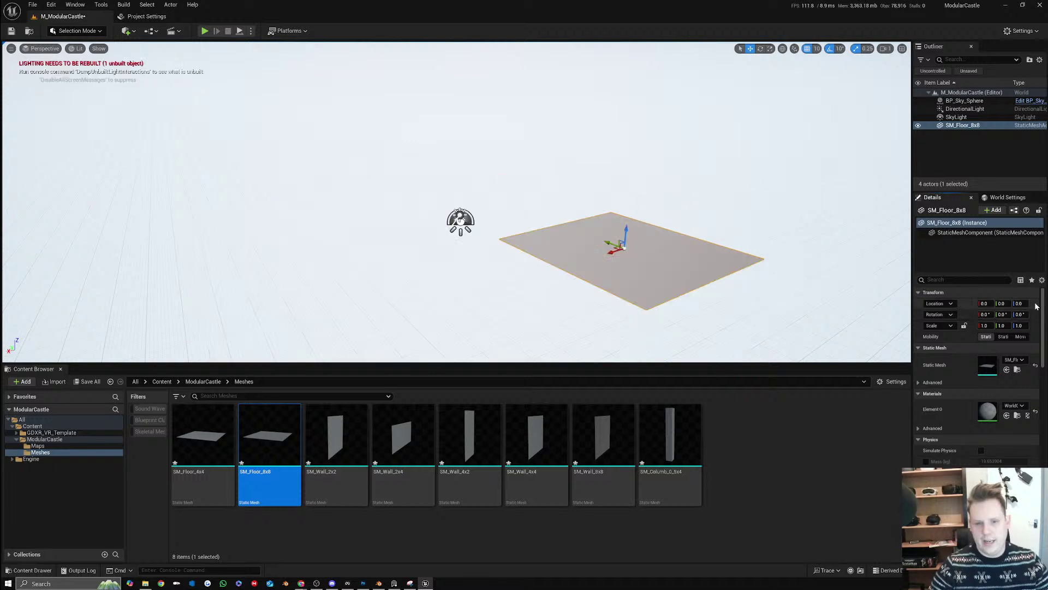
right_drag(663, 215, 696, 240)
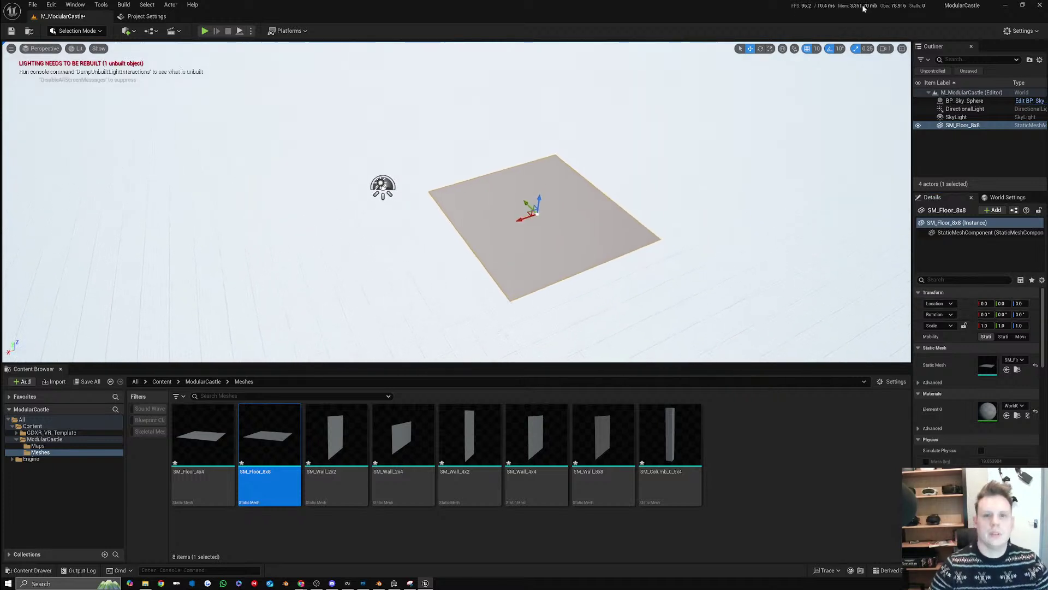
Set the position snap size to 100 and duplicate the 8x8 floor tile along X to 800
click(817, 49)
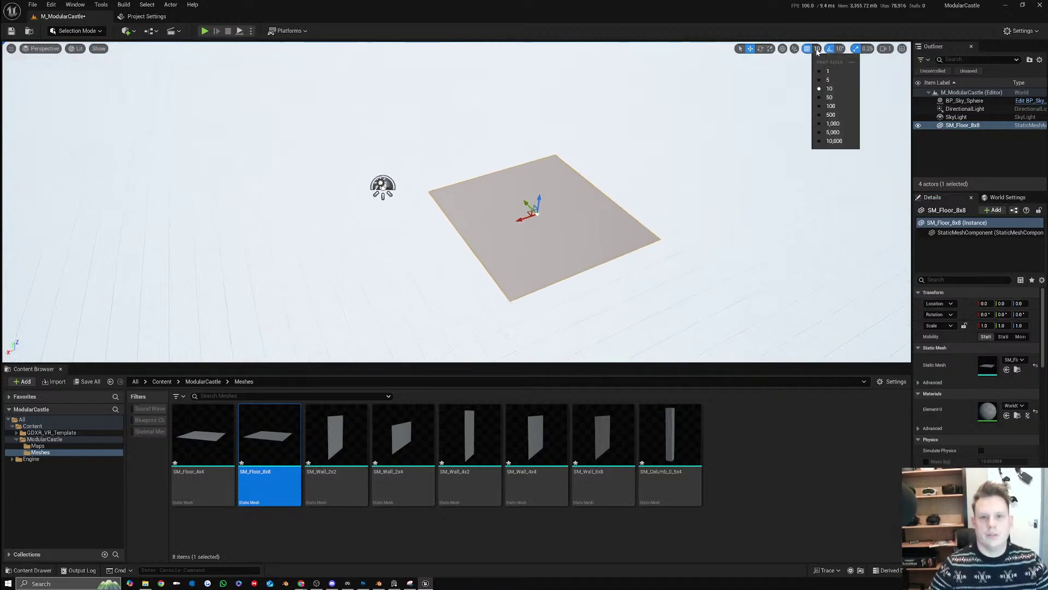
click(830, 106)
mouse_move(522, 218)
mouse_down()
mouse_move(459, 236)
mouse_move(527, 234)
mouse_up()
right_drag(527, 235, 558, 221)
key(s)
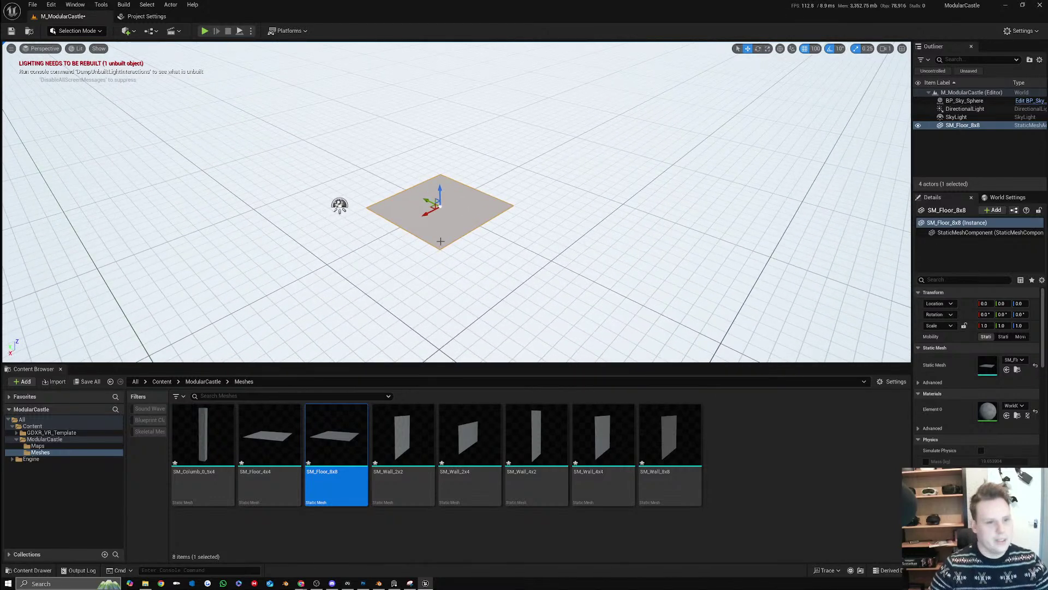
alt+drag(425, 213, 340, 260)
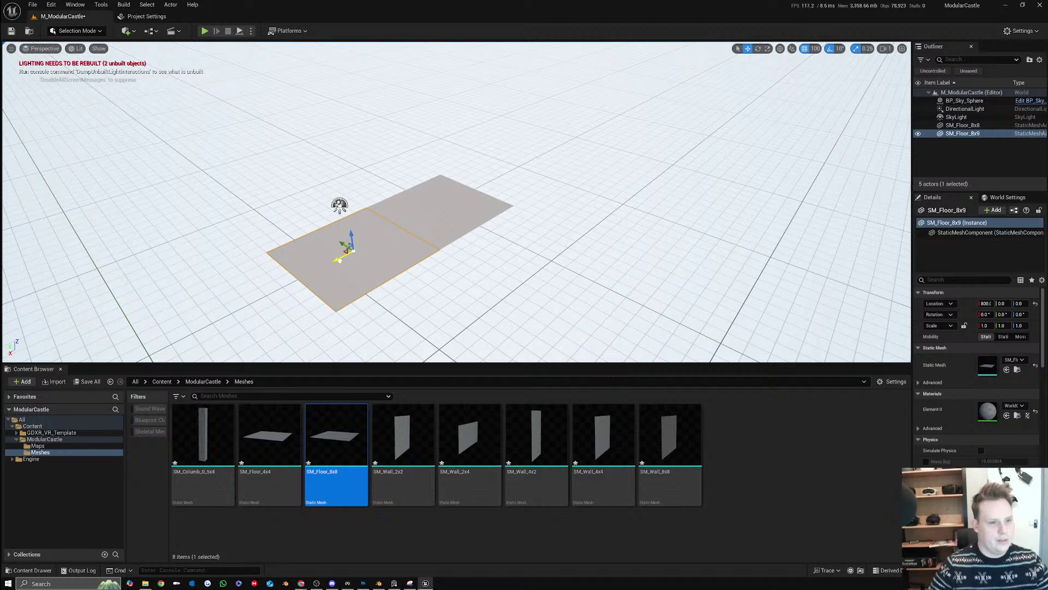
Try placing an SM_Floor_4x4 tile beside the 8x8 floor at Y -600, and delete it
drag(269, 437, 550, 300)
click(1035, 303)
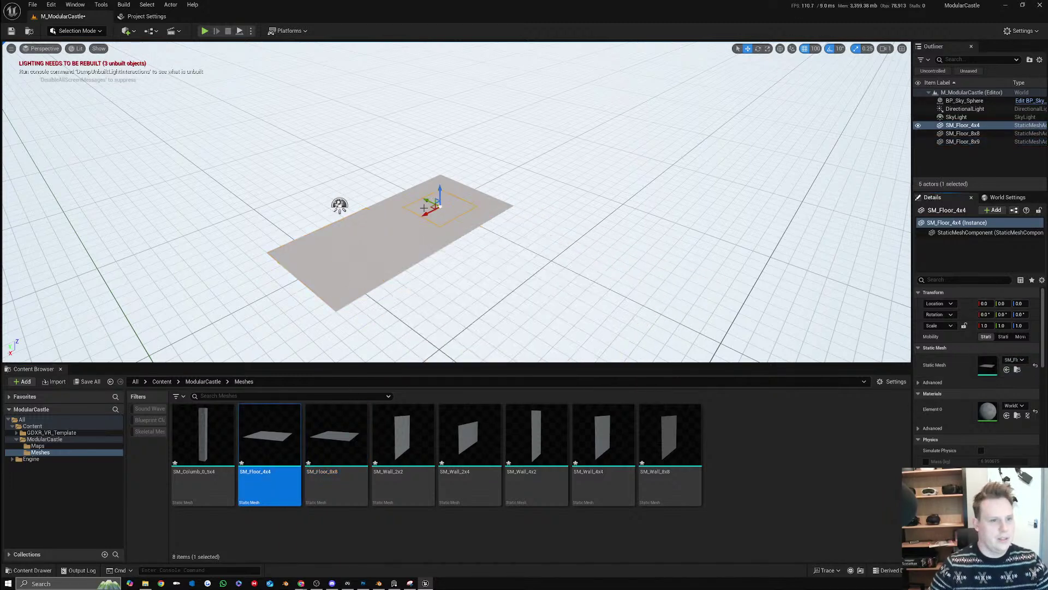
alt+drag(424, 208, 485, 234)
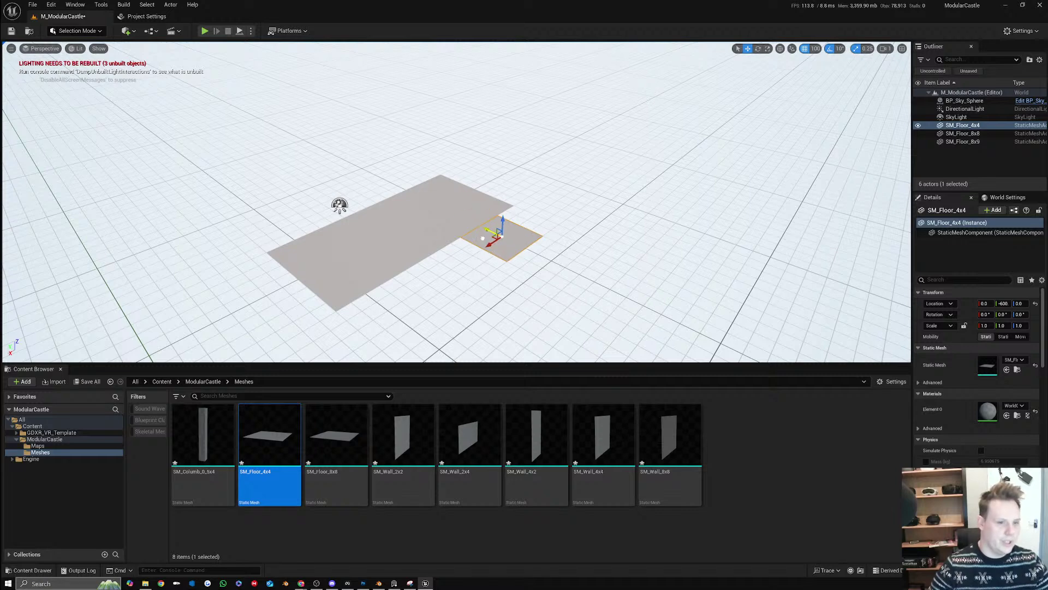
key(Delete)
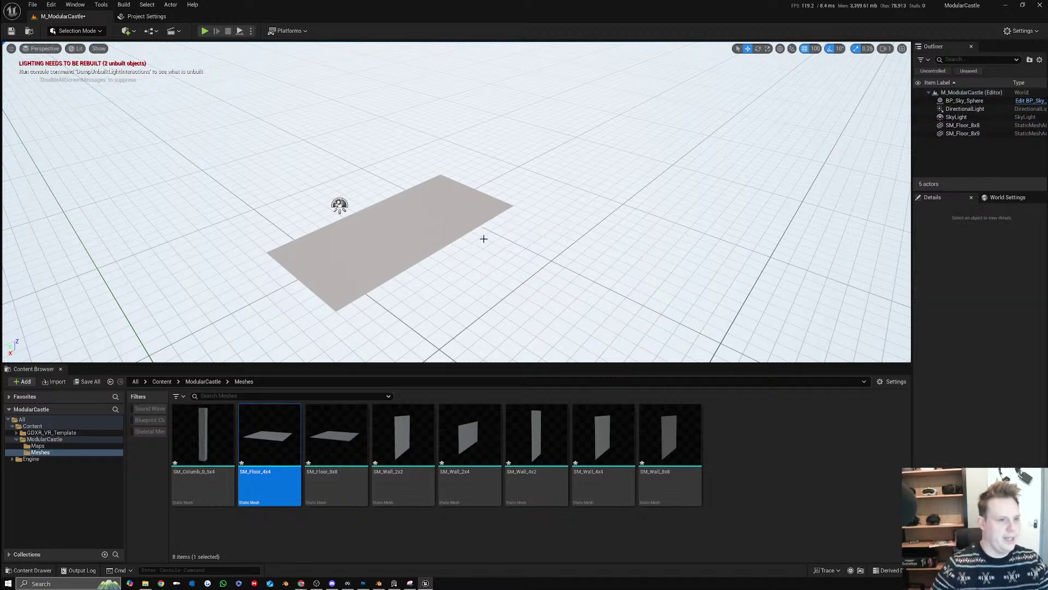
Search the actors for player and place a Player Start on the floor where the two tiles meet, at X 400
click(144, 31)
click(127, 31)
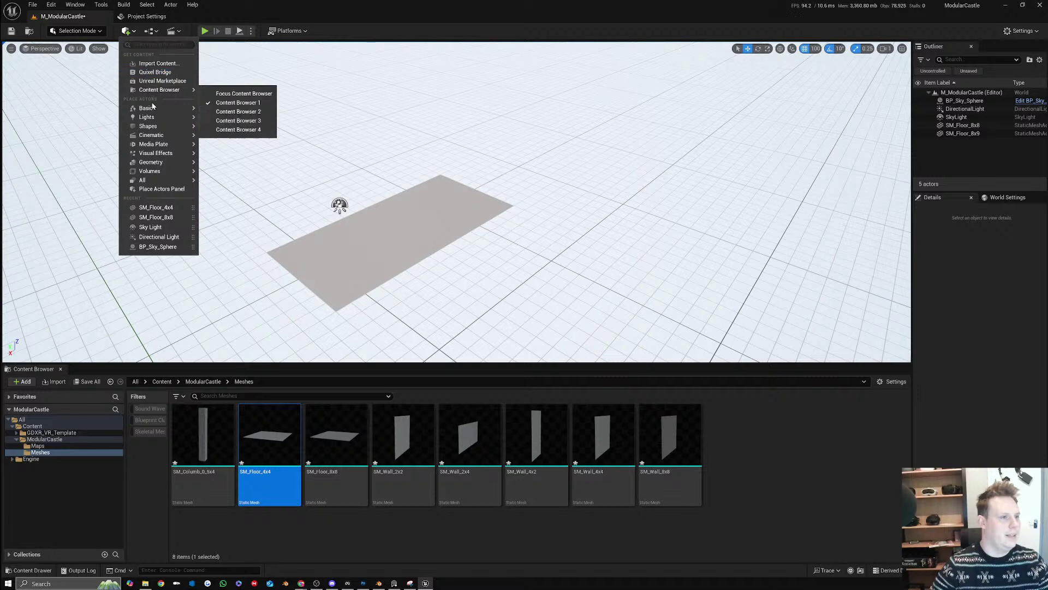
mouse_move(173, 121)
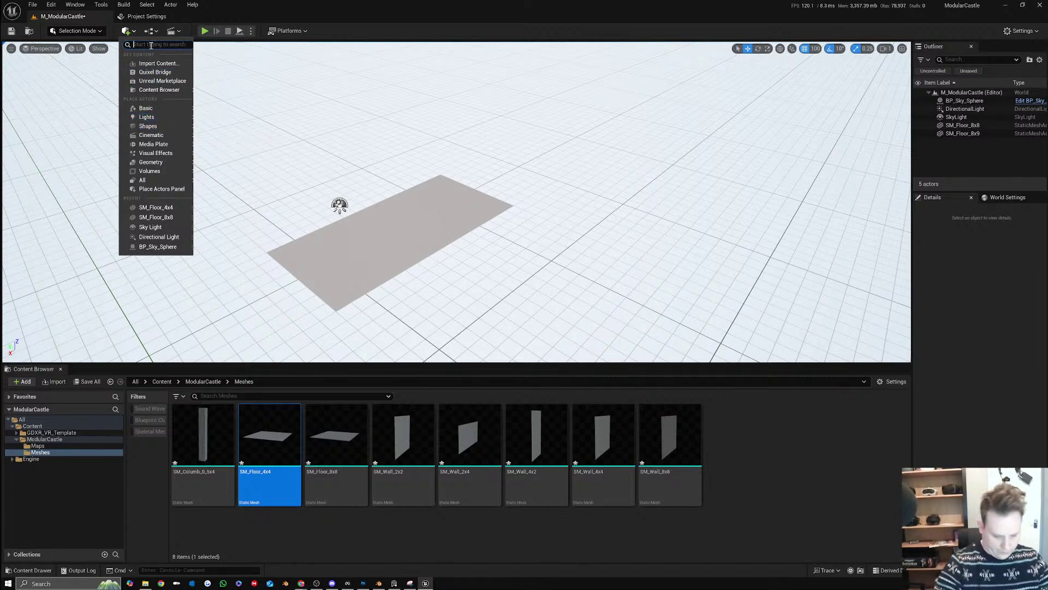
text(player)
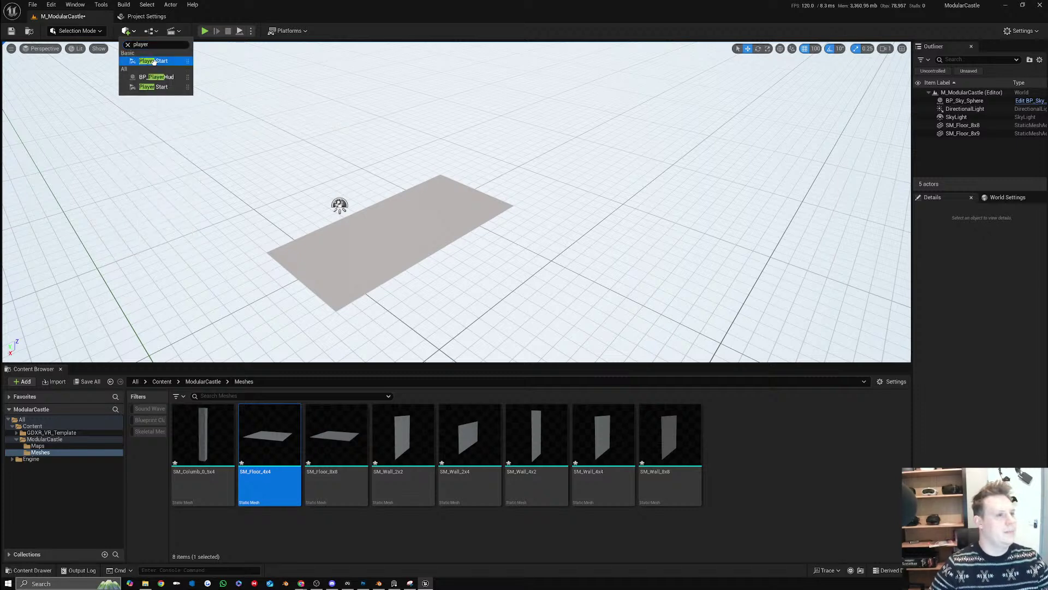
drag(154, 62, 405, 219)
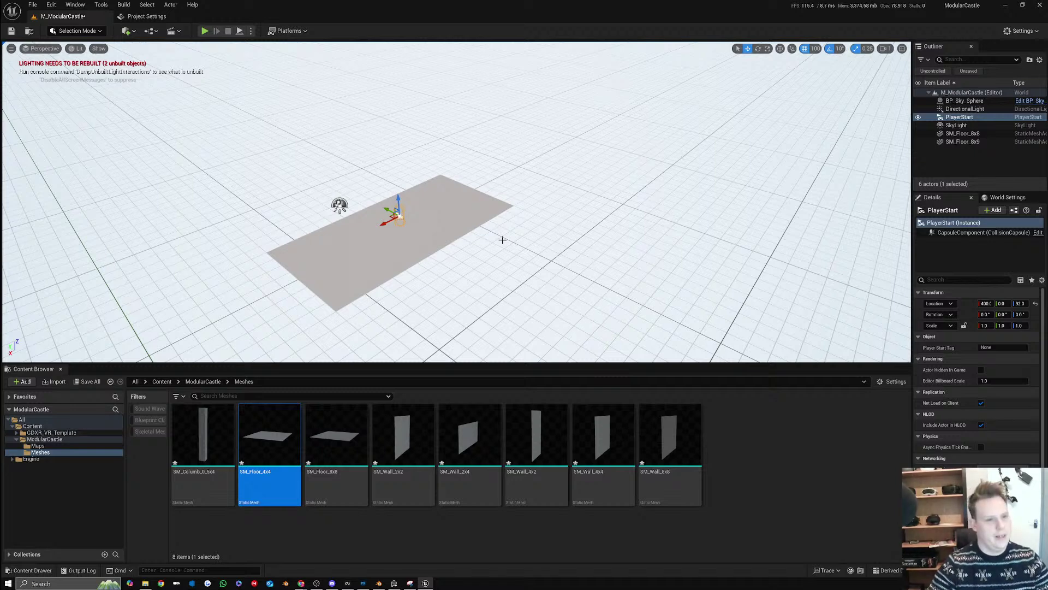
Duplicate an 8x8 floor tile to X 800, Y -800 to form an L-shaped floor
click(421, 252)
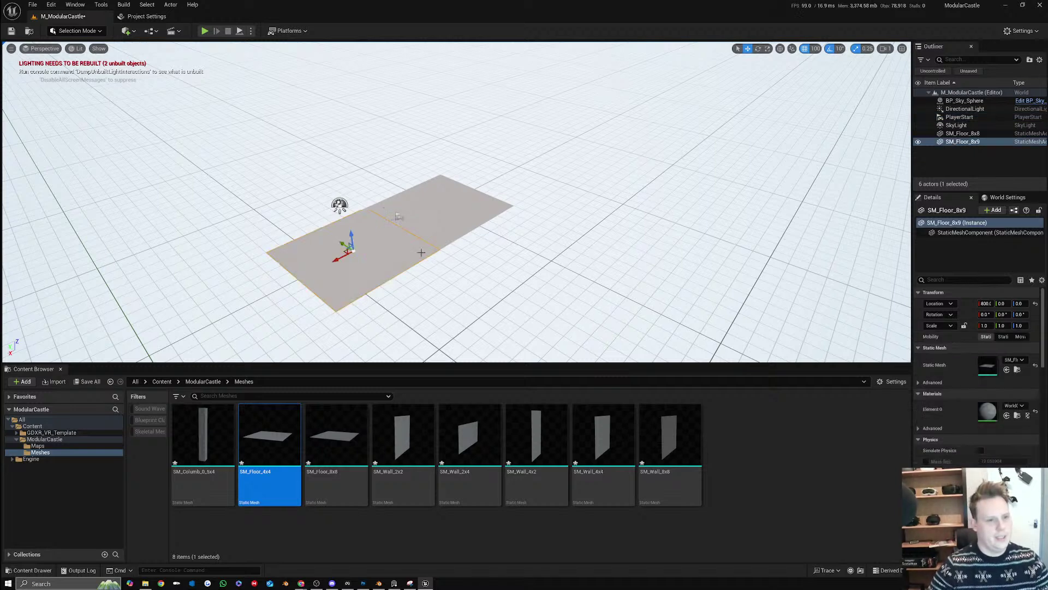
click(439, 223)
alt+drag(431, 207, 429, 309)
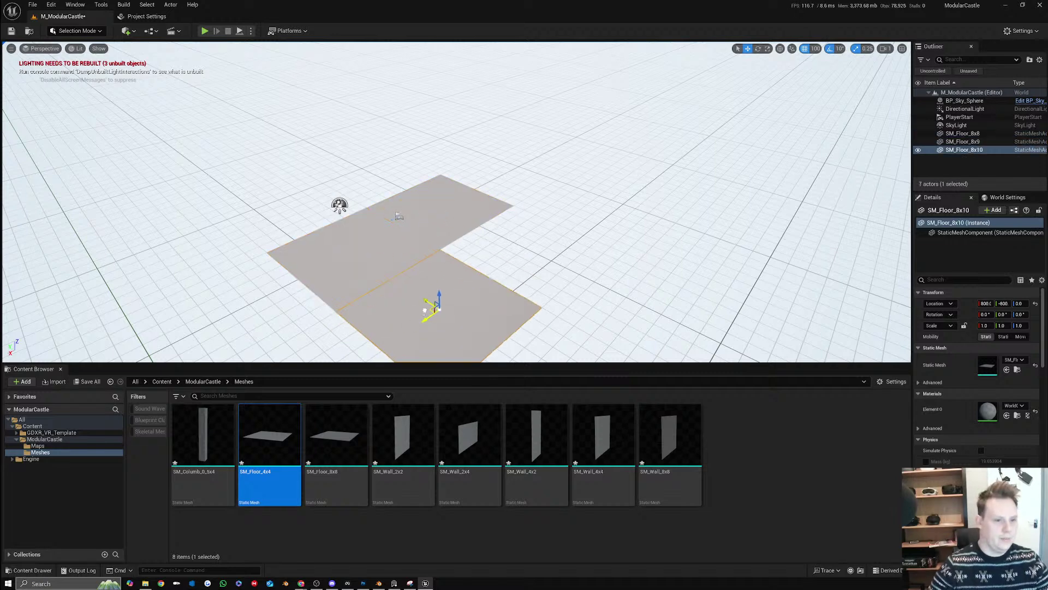
right_drag(429, 308, 376, 329)
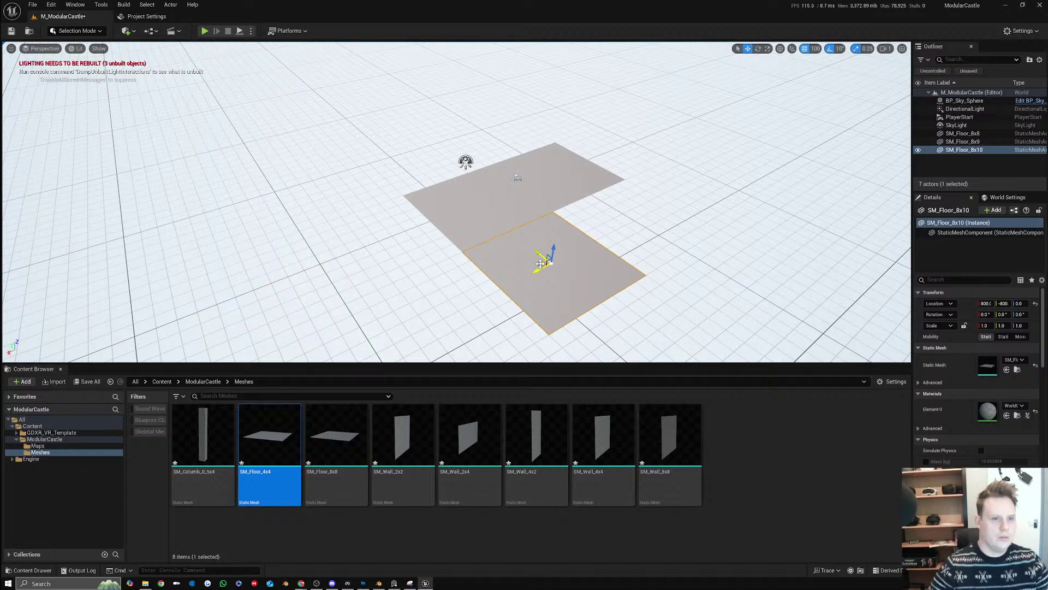
Place an SM_Wall_4x4 upright along the middle of the outer edge of the floor tile at X 800
key(w)
right_drag(495, 239, 437, 188)
key(s)
key(d)
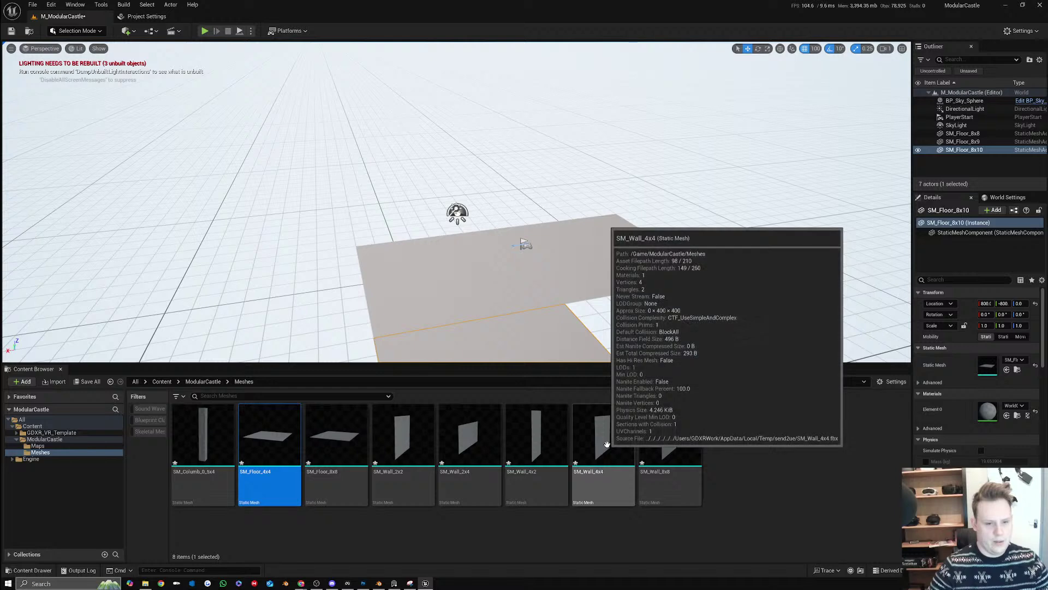
drag(603, 475, 430, 190)
key(e)
key(w)
mouse_move(430, 193)
right_down()
mouse_move(406, 177)
mouse_move(434, 202)
right_up()
click(454, 248)
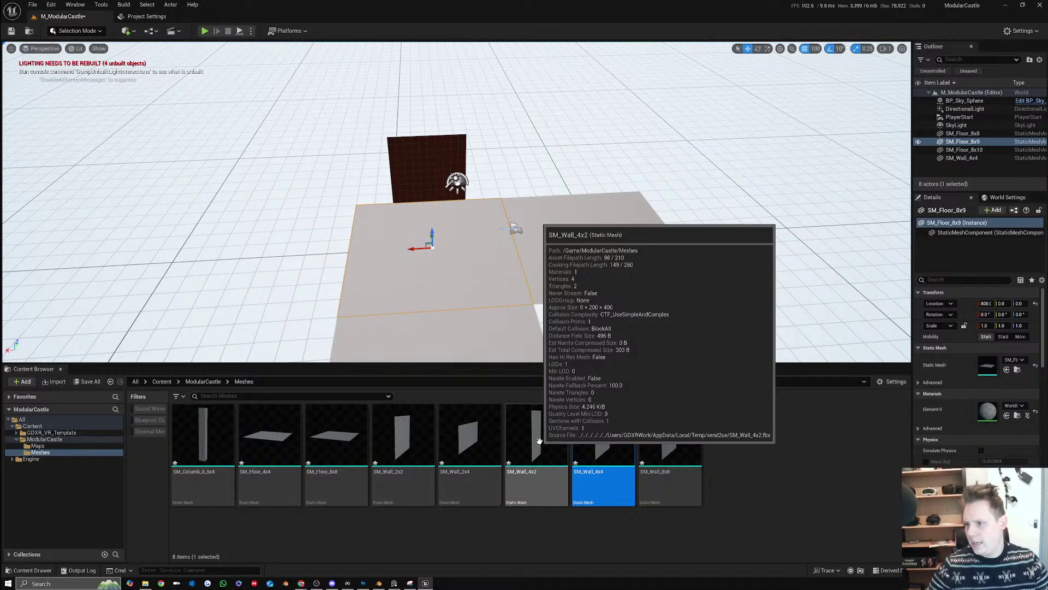
Place an SM_Wall_4x2 flush beside the 4x4 wall at X 500, Y 400, Z 200, turned to align with it
drag(538, 440, 462, 174)
key(e)
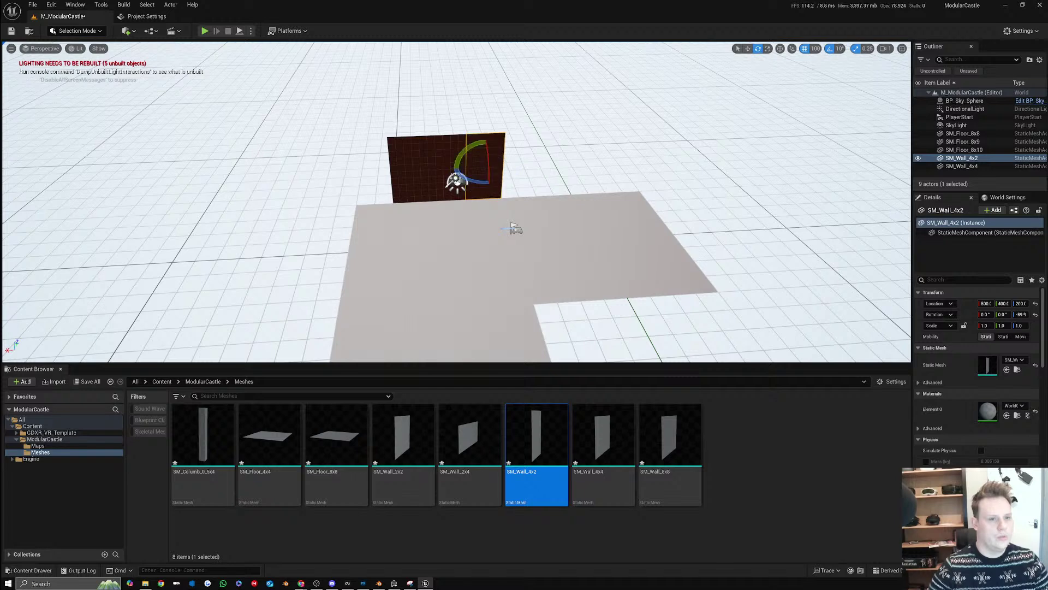
right_drag(462, 174, 462, 163)
key(w)
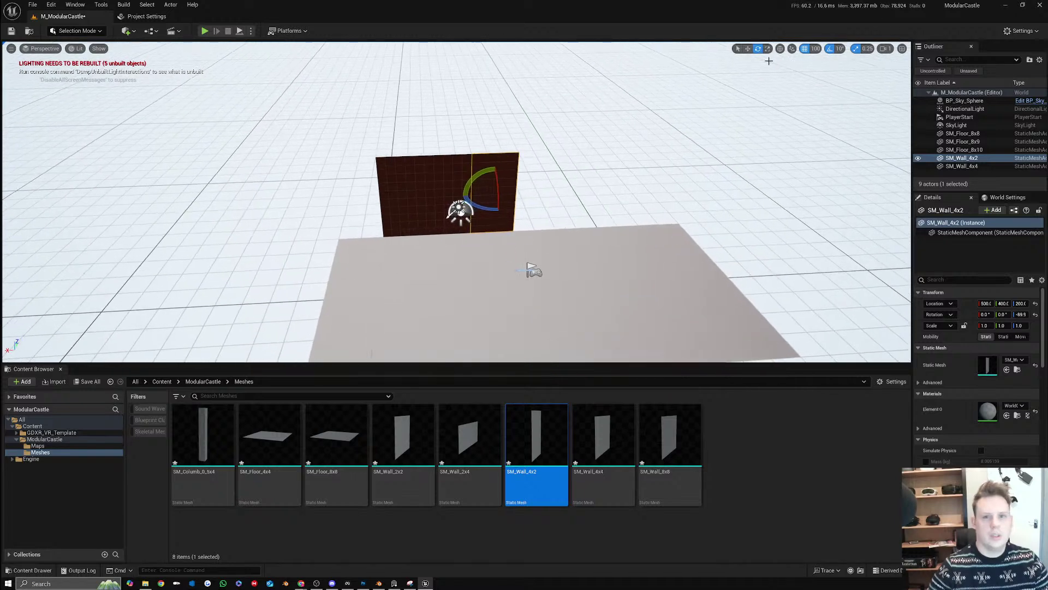
Set the rotation snap to 45° and duplicate the 4x2 wall to the opposite side of the 4x4 wall
click(838, 49)
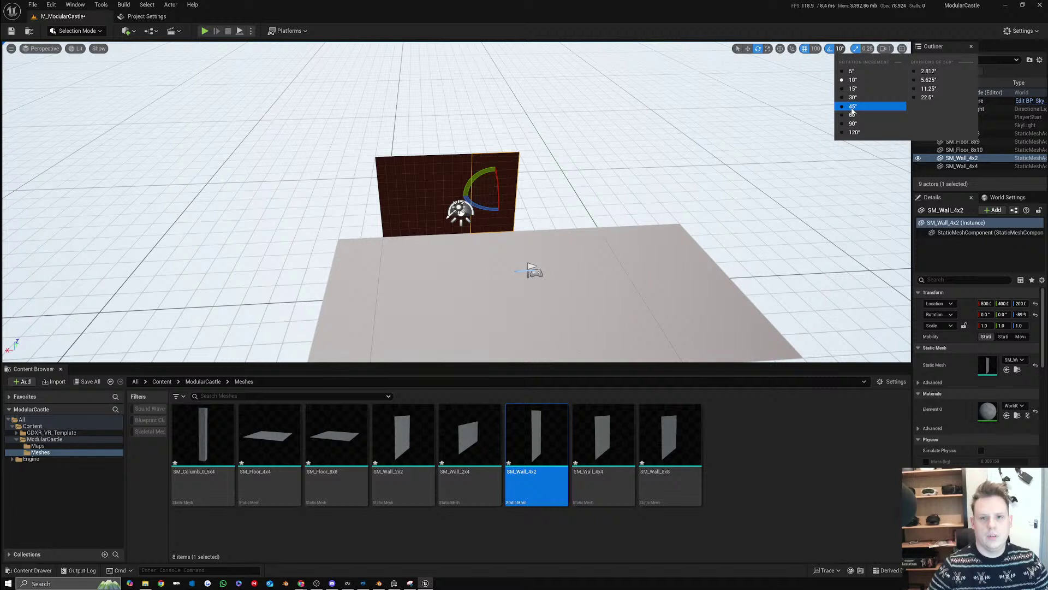
click(853, 107)
key(w)
alt+drag(483, 195, 352, 205)
click(506, 210)
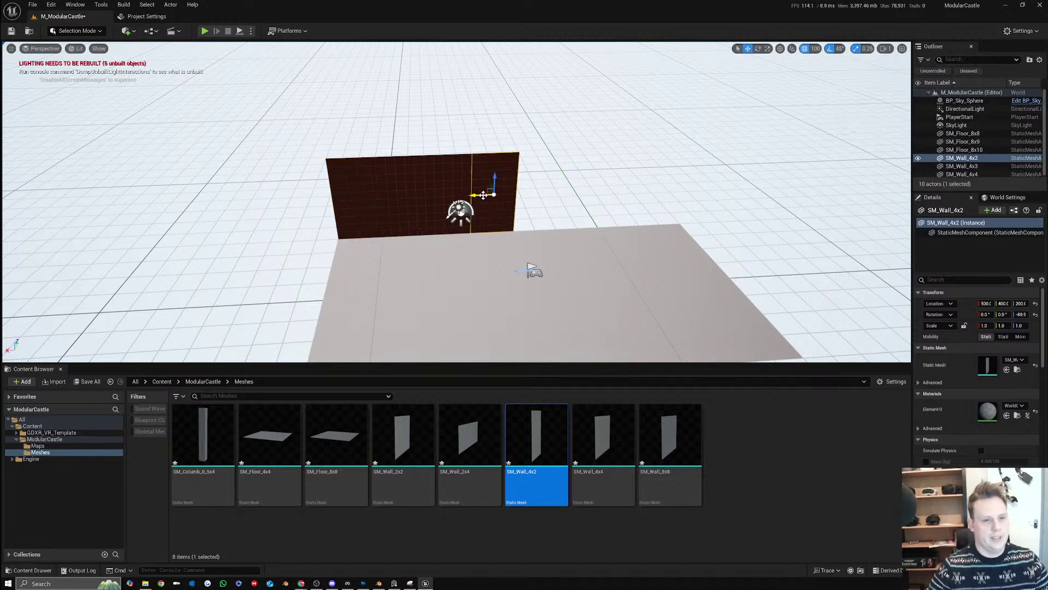
Switch to Blender, duplicate SM_Wall_4x4 and move the copy along the Y axis to Y 8 m at the end of the wall row
click(378, 583)
click(437, 249)
middle_drag(520, 257, 411, 299)
key(shift+d)
right_click(600, 276)
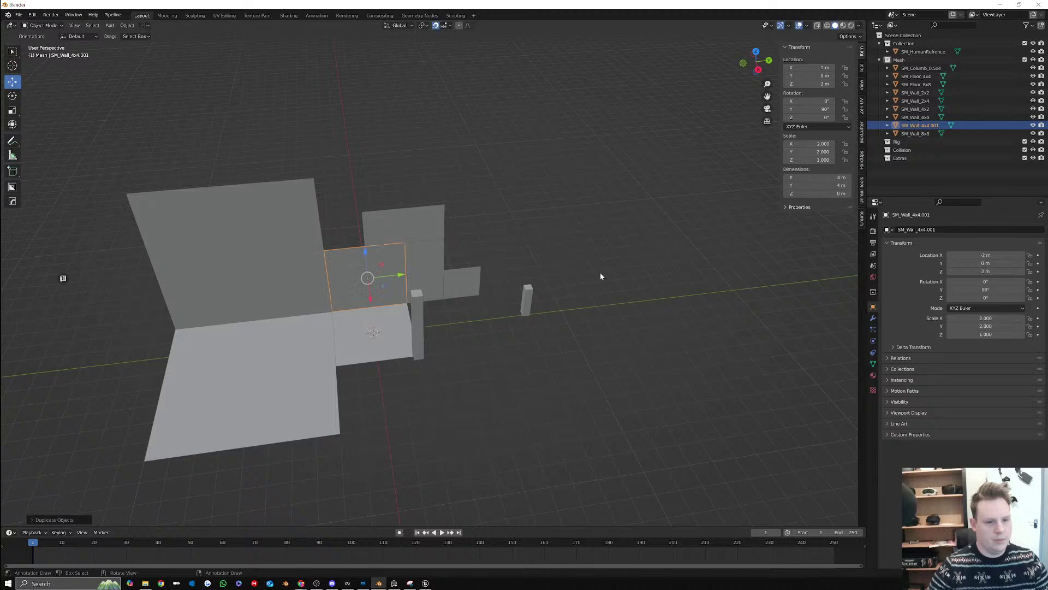
drag(400, 276, 572, 263)
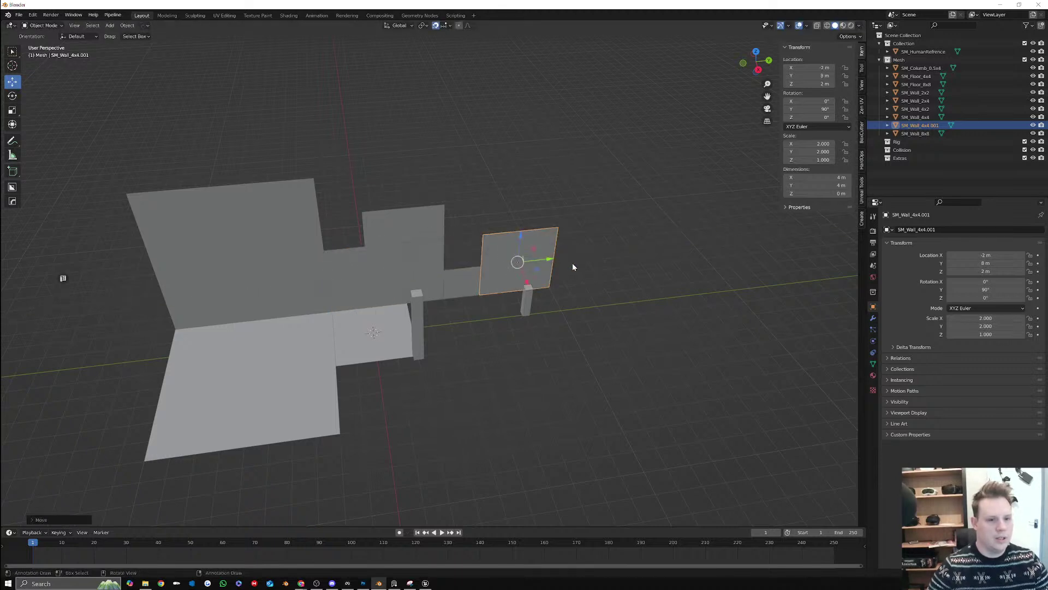
scroll(575, 262, up, 3)
shift+middle_drag(588, 265, 443, 306)
scroll(464, 295, up, 1)
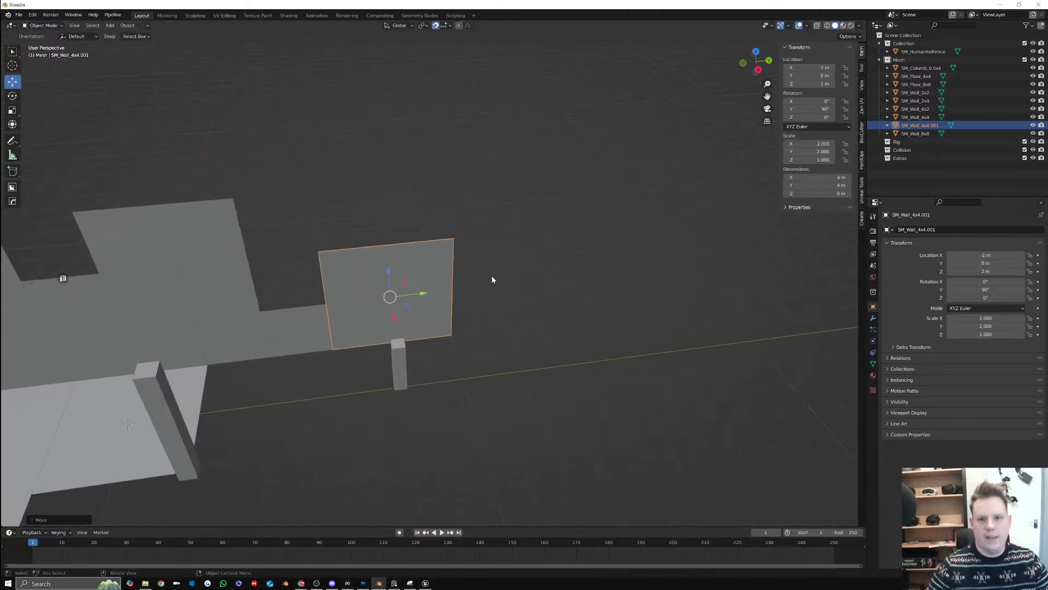
Rename the duplicated 4x4 wall as SM_Door_4x4
click(926, 127)
double_click(926, 127)
drag(910, 125, 920, 125)
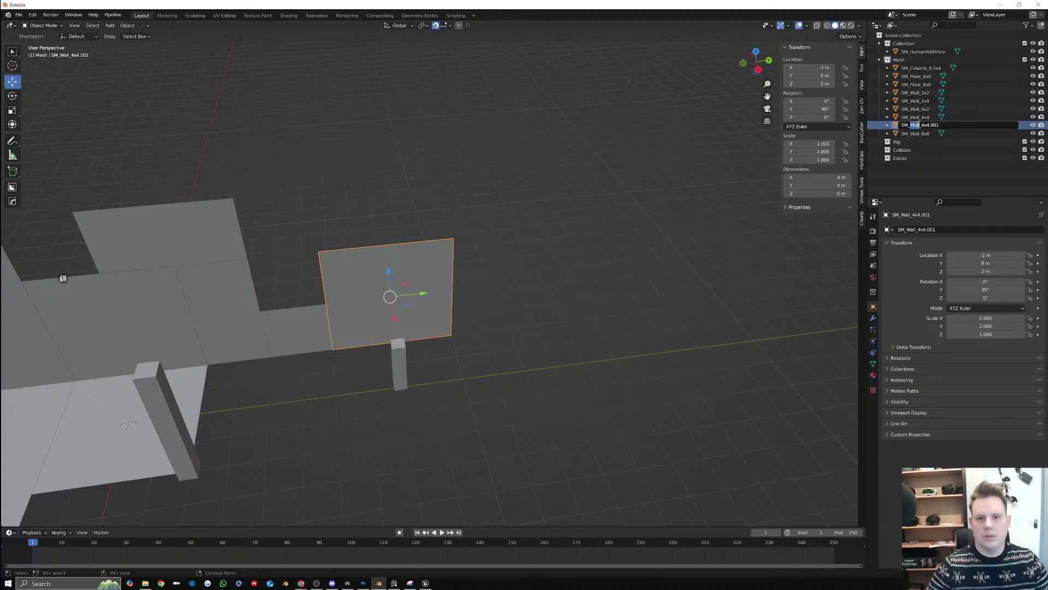
text(Door_4x4)
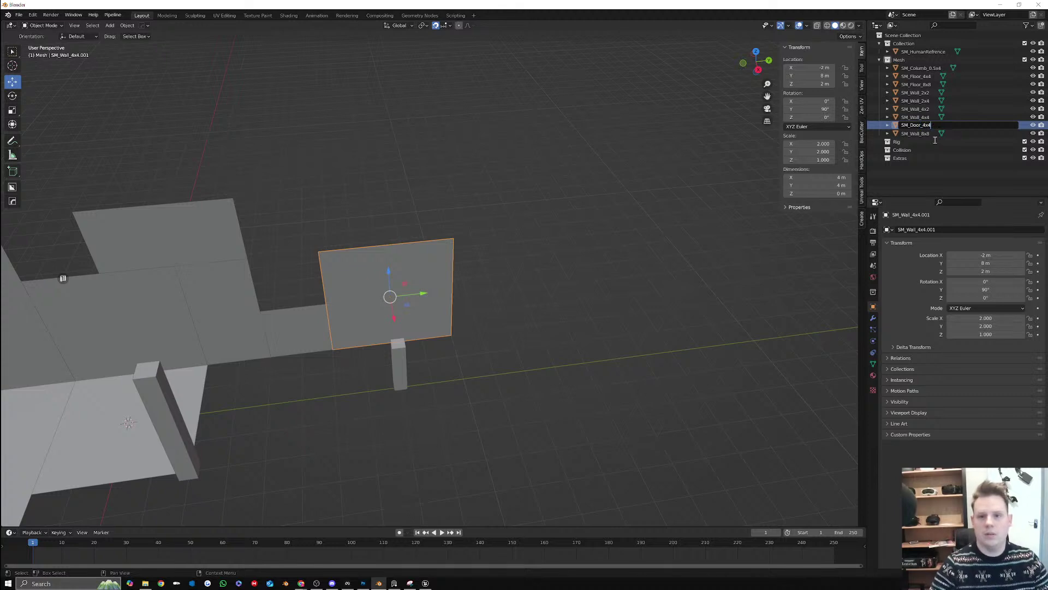
key(Return)
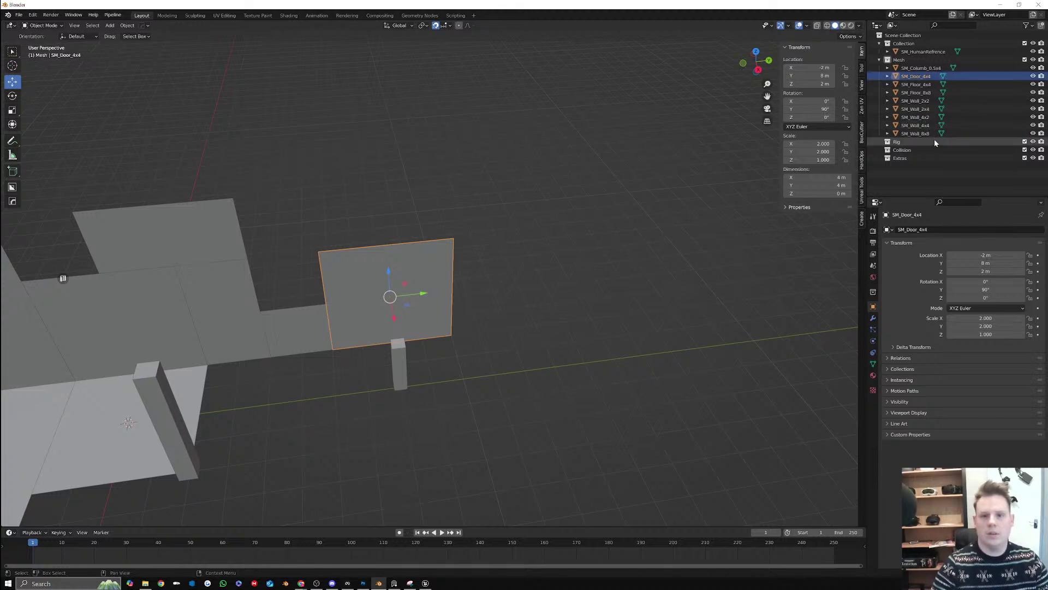
Send SM_Door_4x4 to Unreal, switch to the Unreal Editor and select the 4x4 wall in the level
click(112, 15)
mouse_move(124, 33)
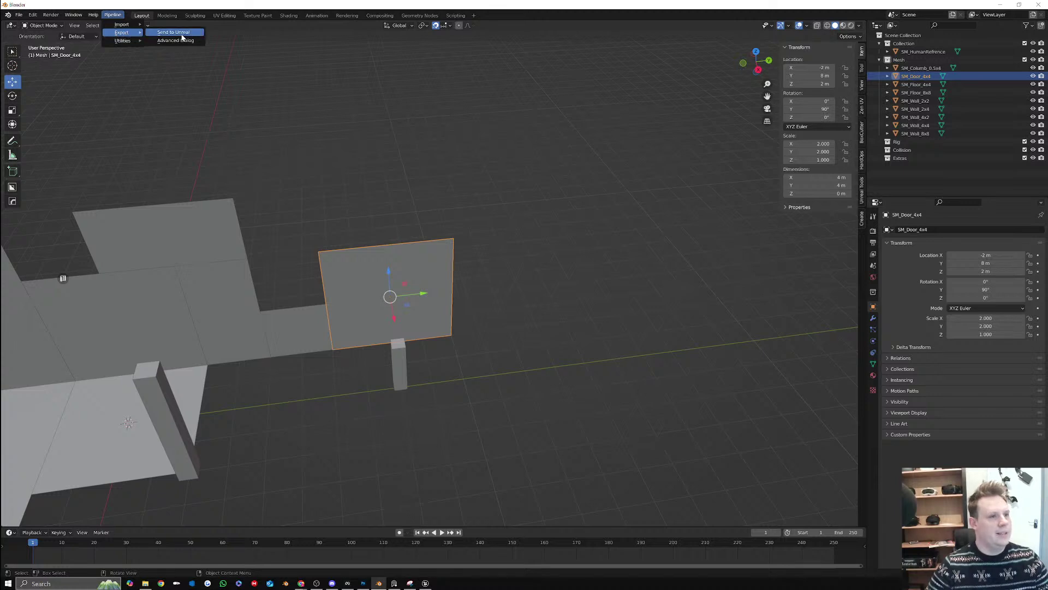
click(426, 583)
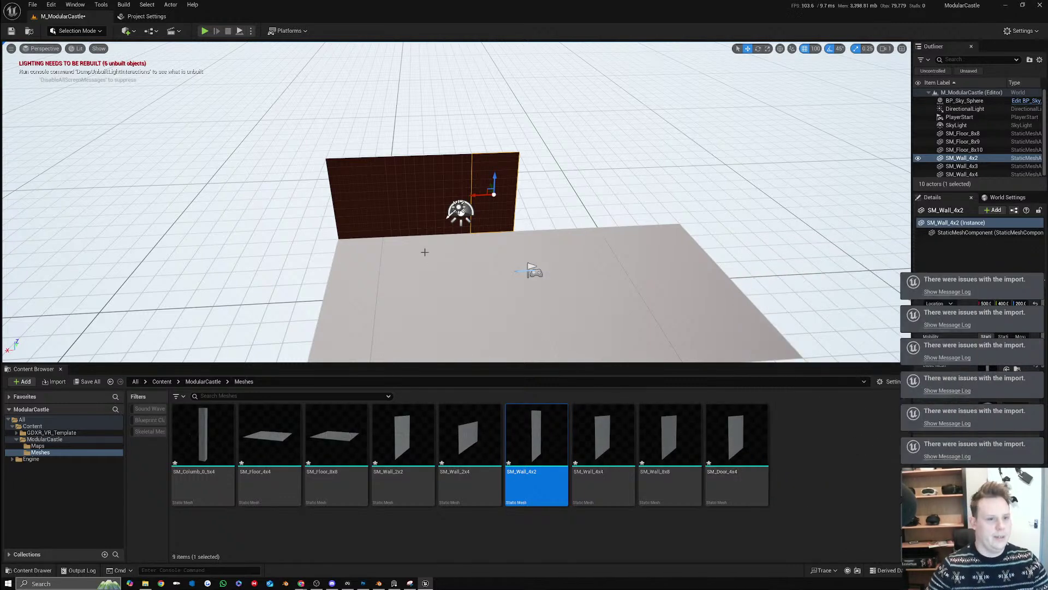
click(420, 218)
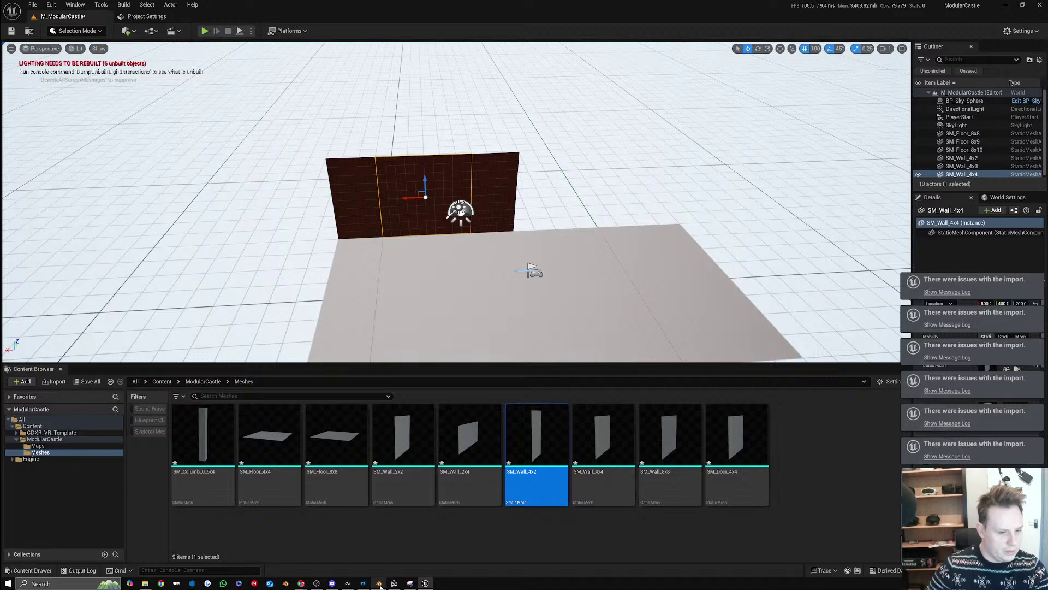
Back in Blender, divide SM_Door_4x4 into an even four-by-four grid of faces with loop cuts
click(379, 583)
key(Tab)
scroll(384, 328, up, 3)
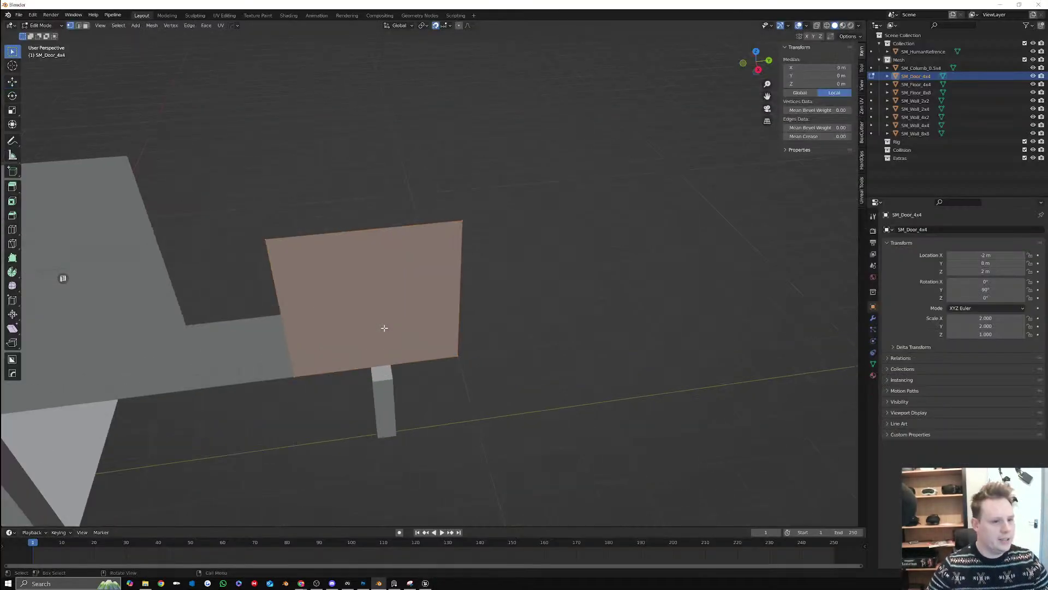
middle_drag(384, 327, 405, 277)
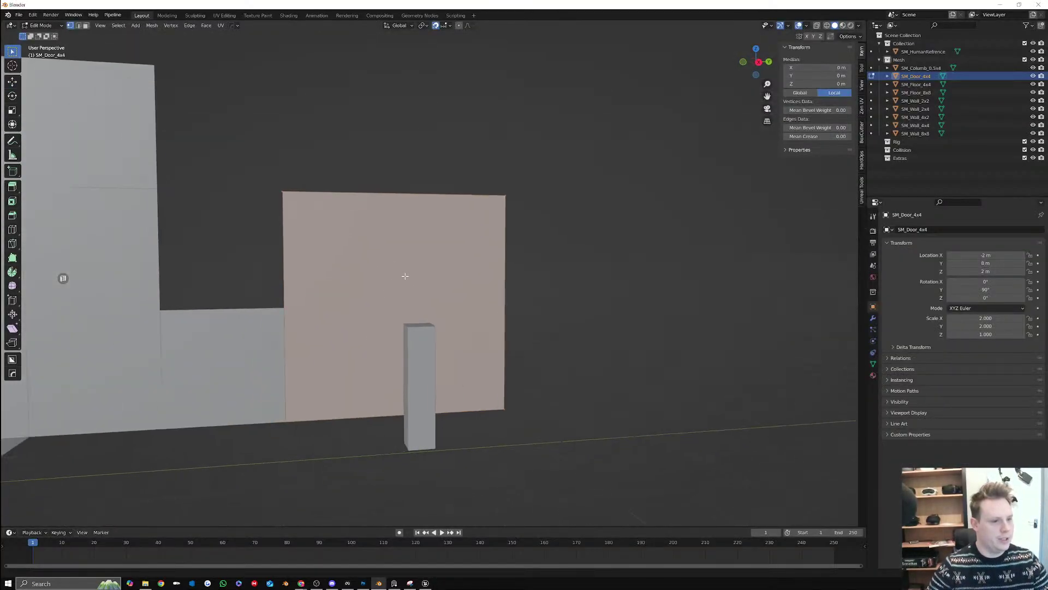
click(12, 229)
click(404, 196)
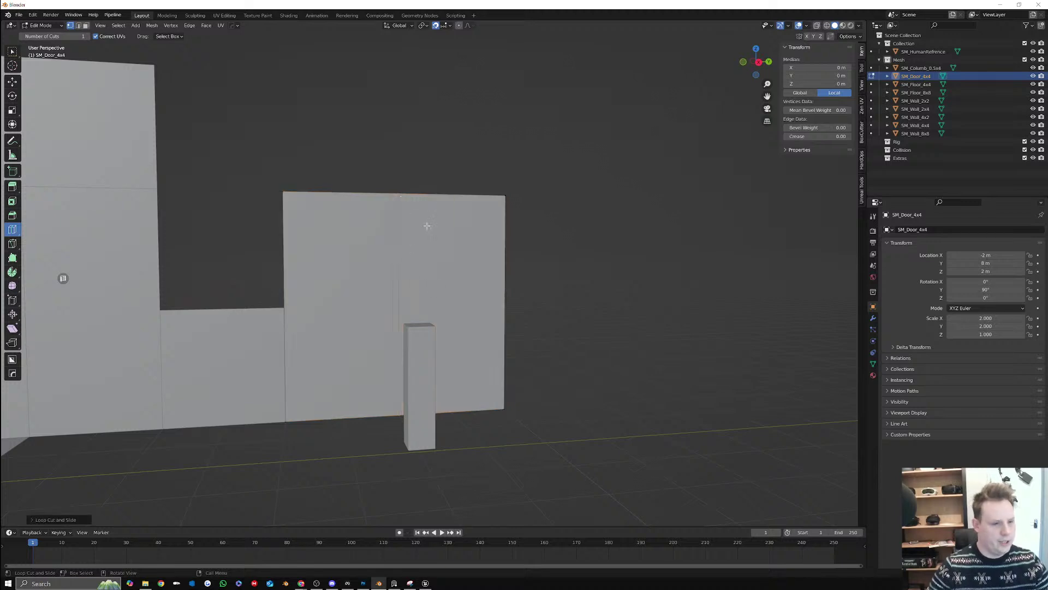
click(356, 198)
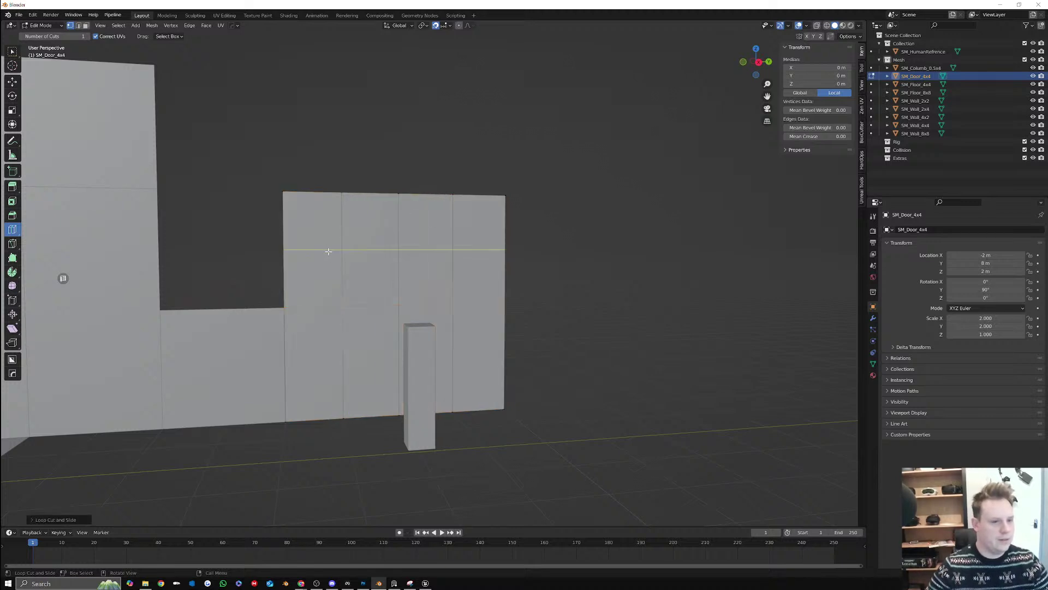
click(338, 250)
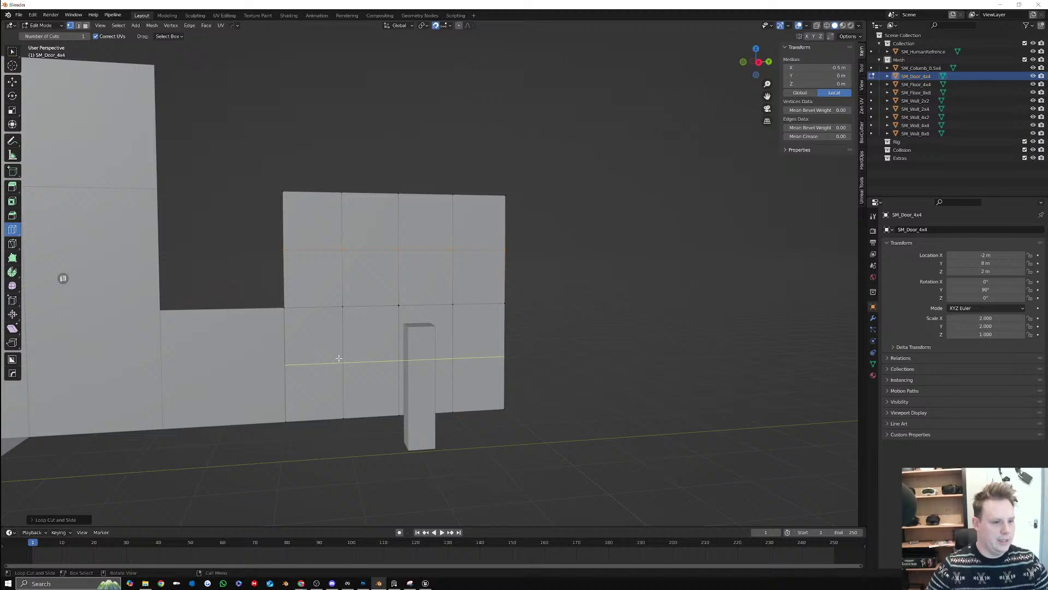
click(379, 355)
Delete the six faces in the middle two columns and lower three rows of SM_Door_4x4 to open a doorway
click(86, 26)
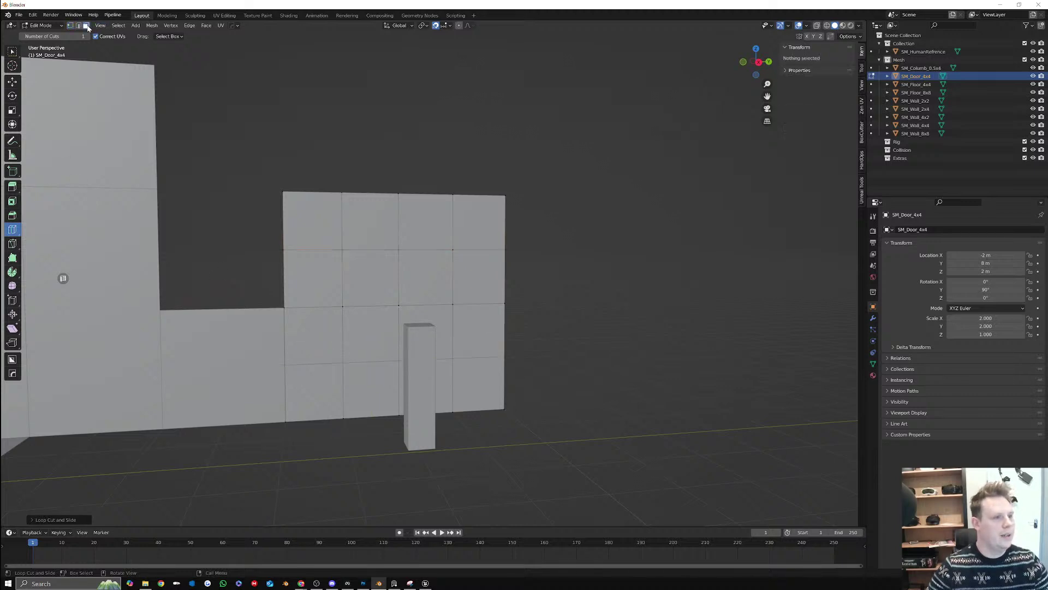
scroll(374, 295, down, 2)
middle_drag(376, 295, 355, 304)
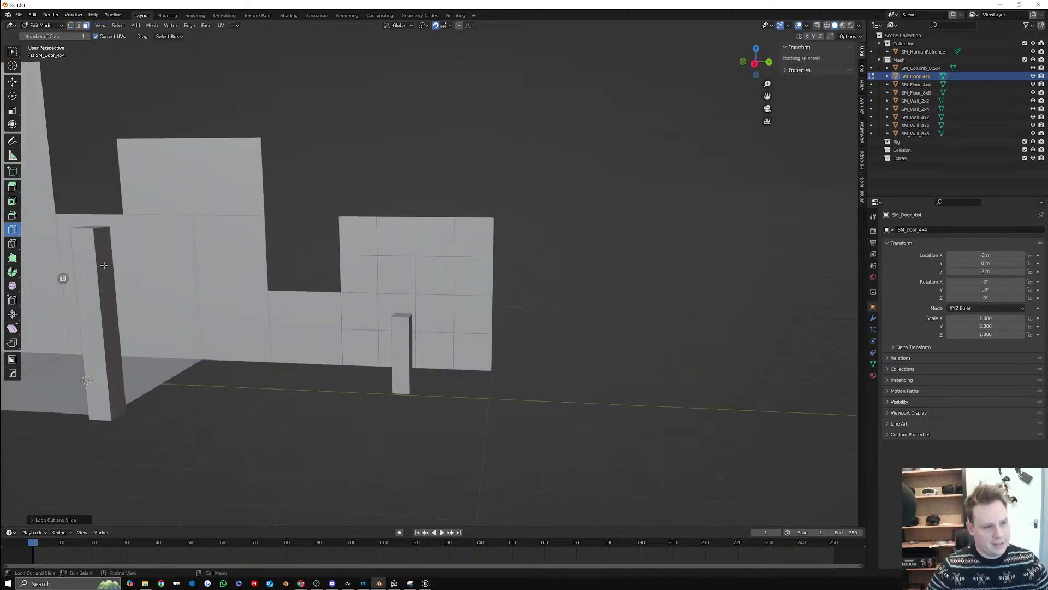
click(12, 81)
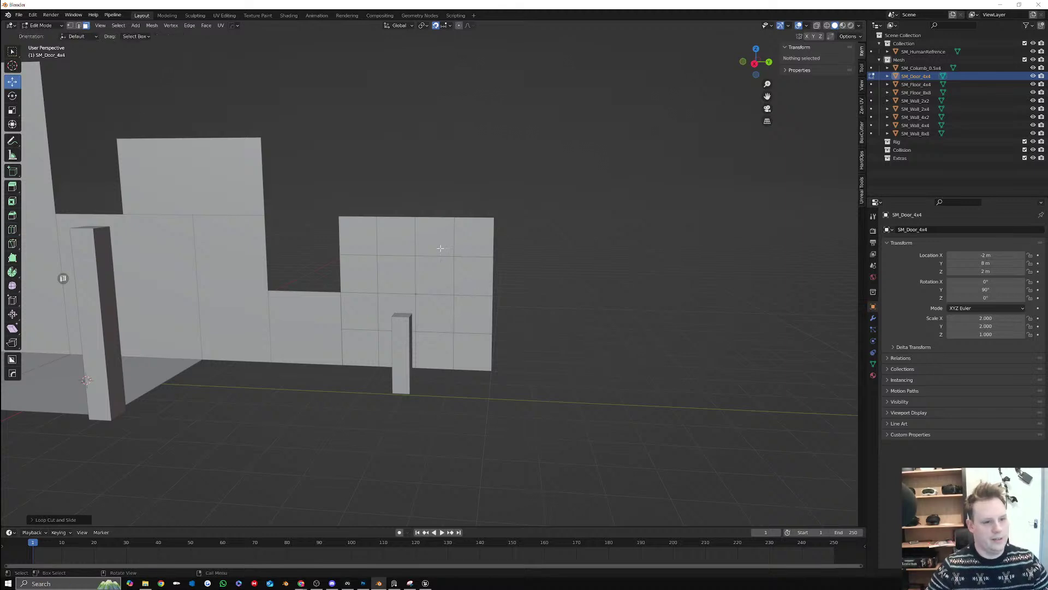
click(399, 275)
shift+click(398, 306)
shift+click(400, 344)
shift+click(431, 346)
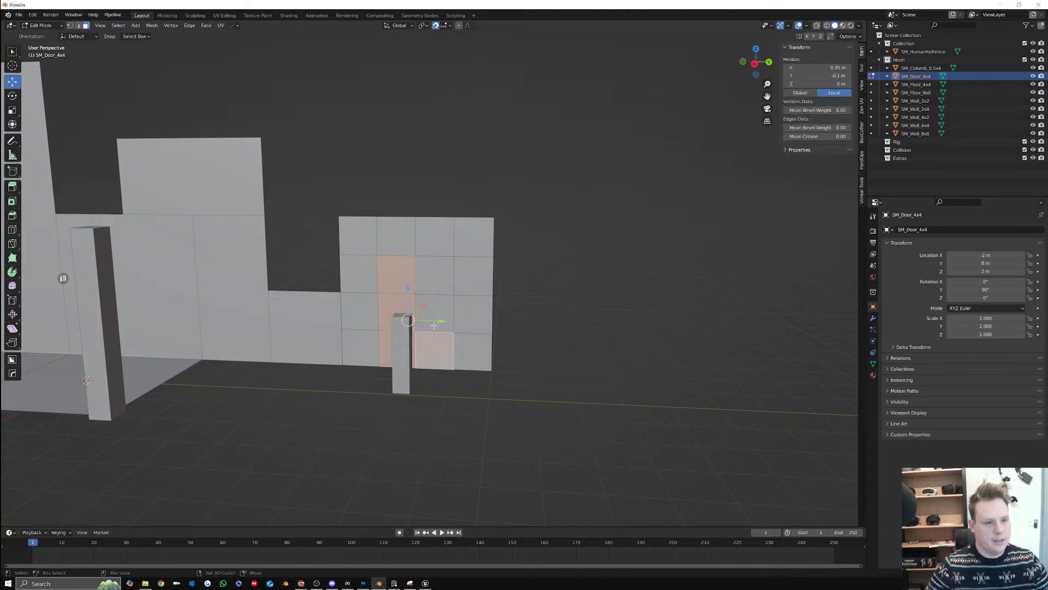
shift+click(433, 314)
shift+click(434, 276)
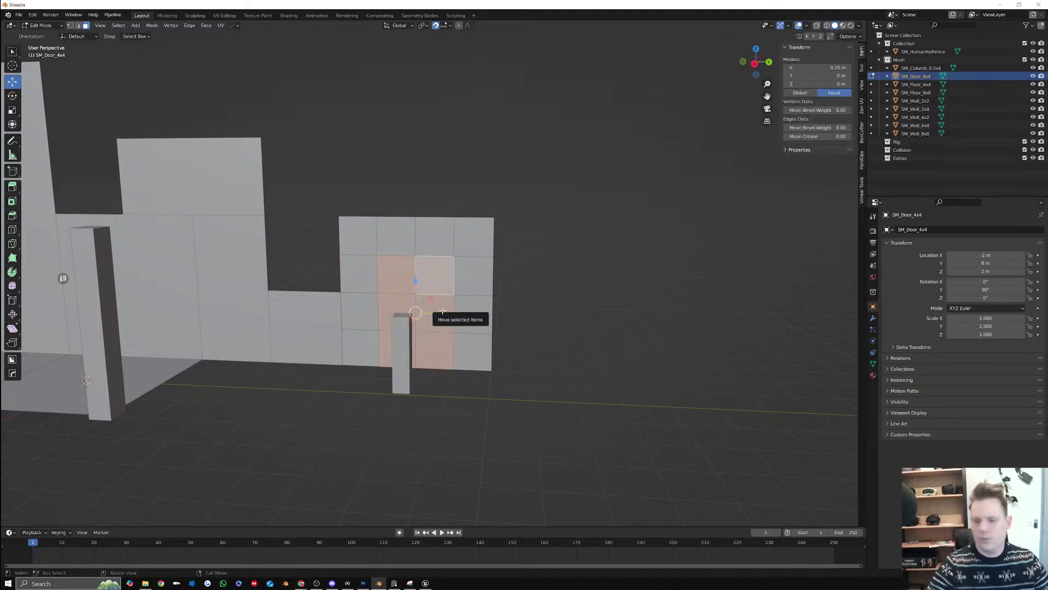
key(x)
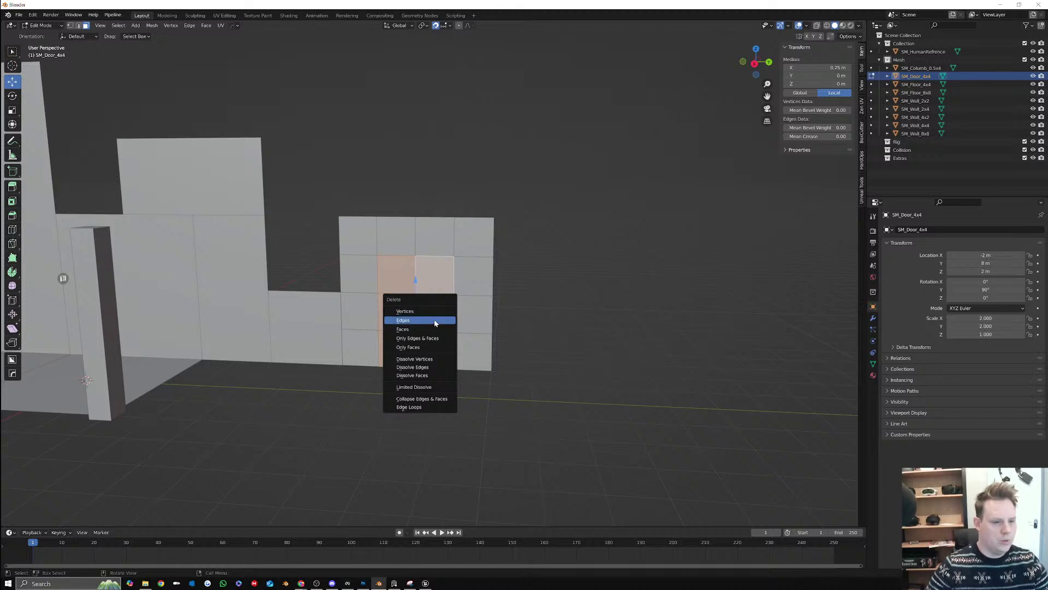
click(437, 329)
middle_drag(443, 339, 428, 284)
key(Tab)
scroll(517, 296, down, 2)
middle_drag(518, 297, 522, 320)
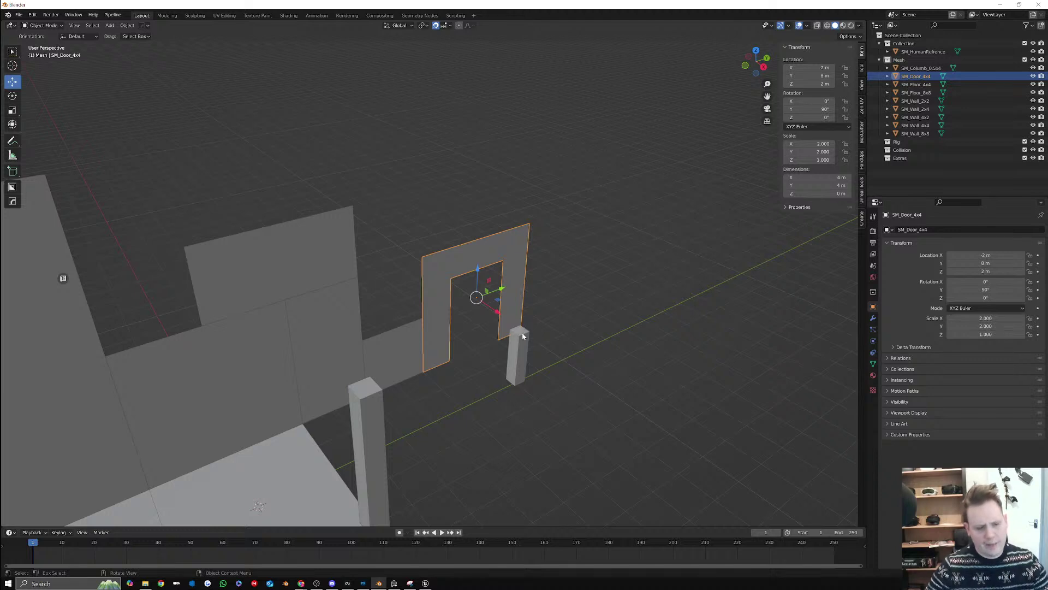
Send the SM_Door_4x4 mesh with its doorway opening to Unreal again and switch to the Unreal Editor
middle_drag(493, 344, 517, 327)
mouse_move(485, 289)
mouse_down()
mouse_move(513, 294)
mouse_move(488, 292)
mouse_up()
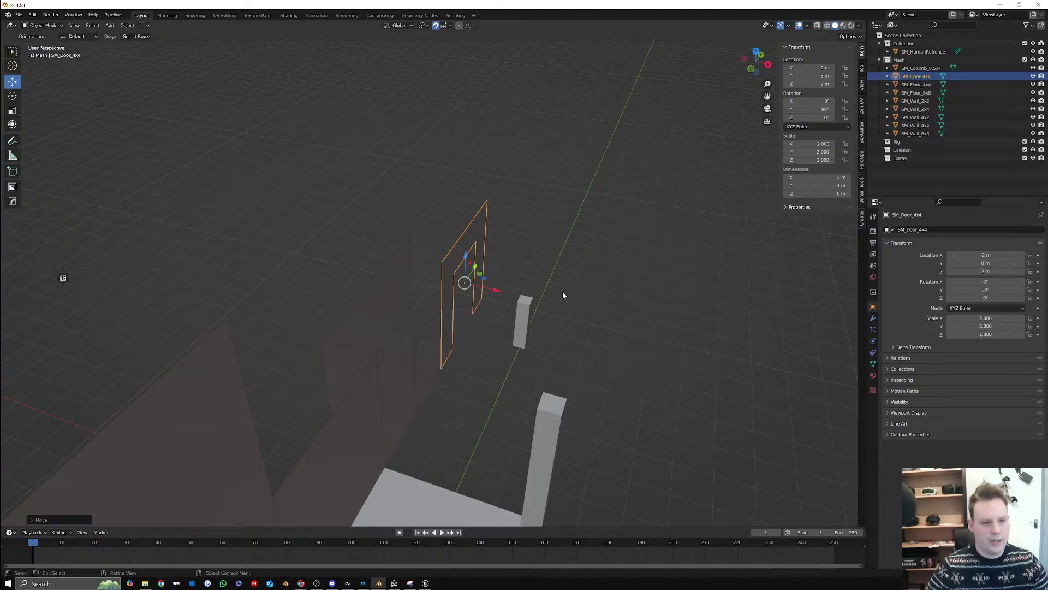
middle_drag(512, 326, 478, 316)
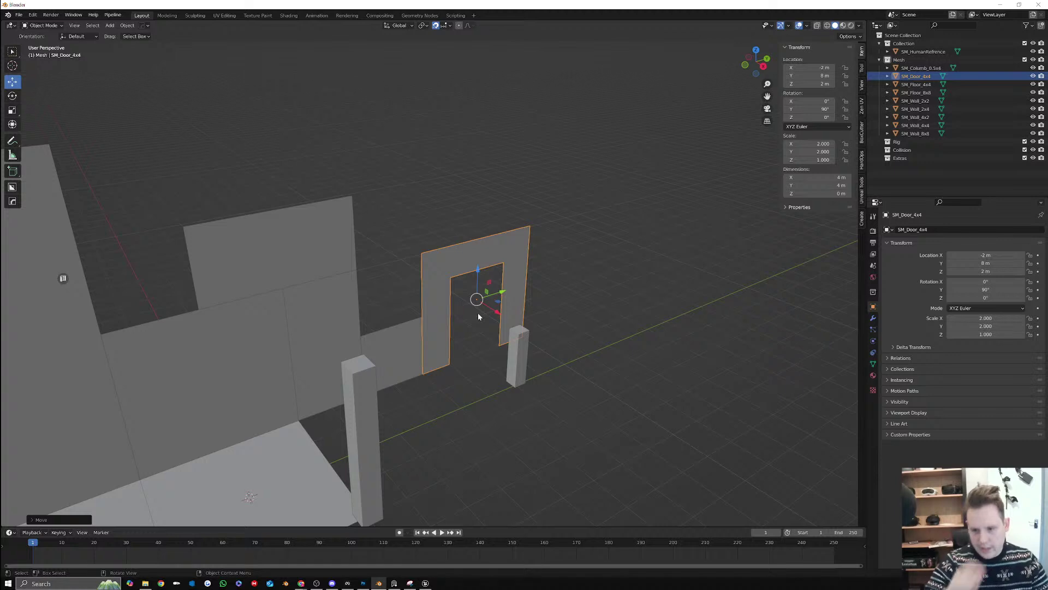
scroll(477, 313, down, 3)
middle_drag(484, 319, 449, 305)
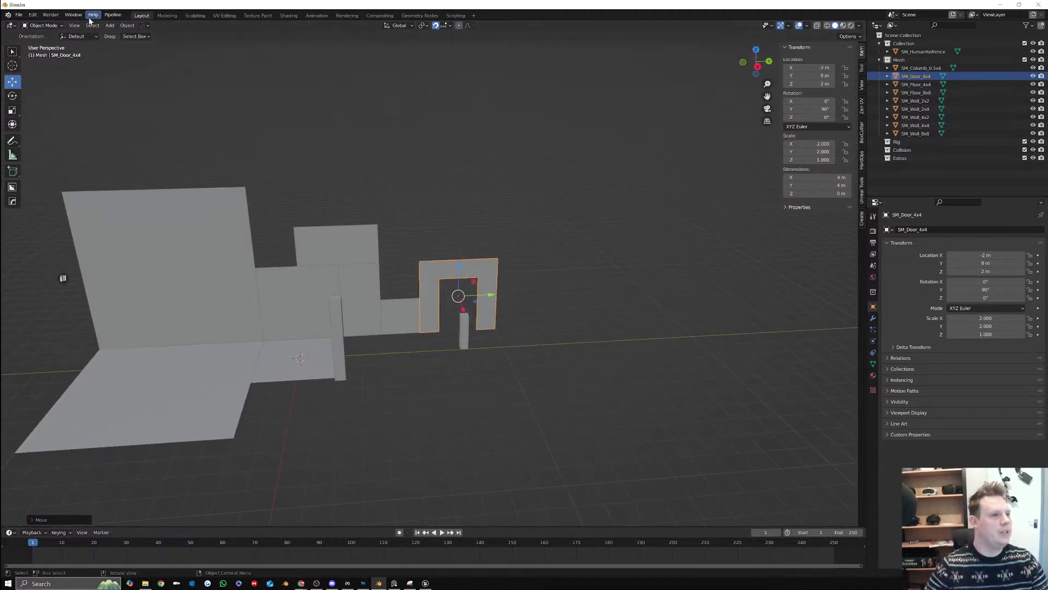
click(113, 15)
mouse_move(136, 33)
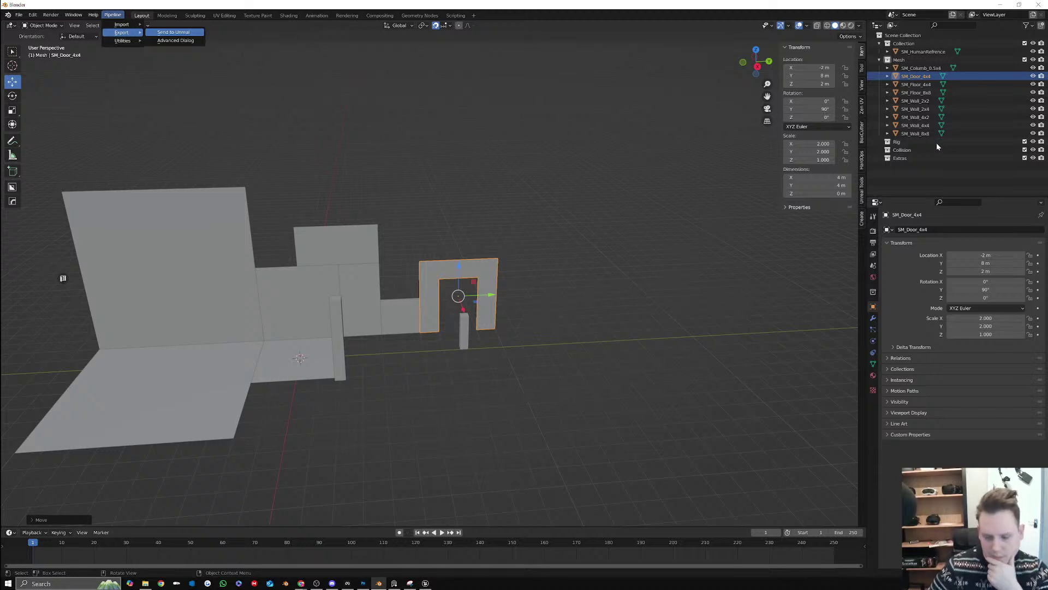
click(425, 583)
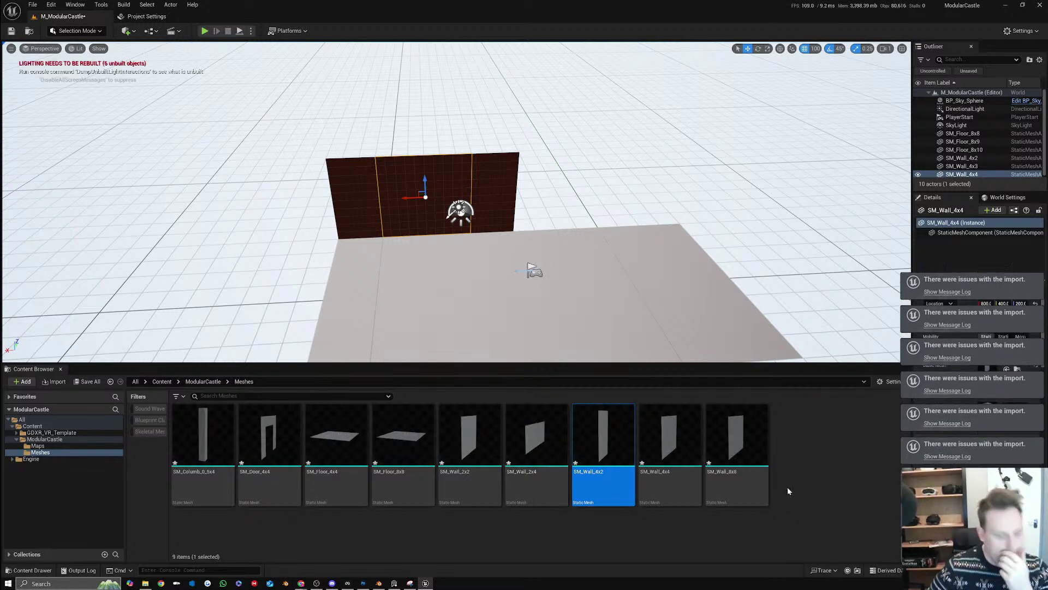
Delete the 4x4 wall and place an SM_Door_4x4 at X 800, Y 400, Z 0 between the two 4x2 walls
key(Delete)
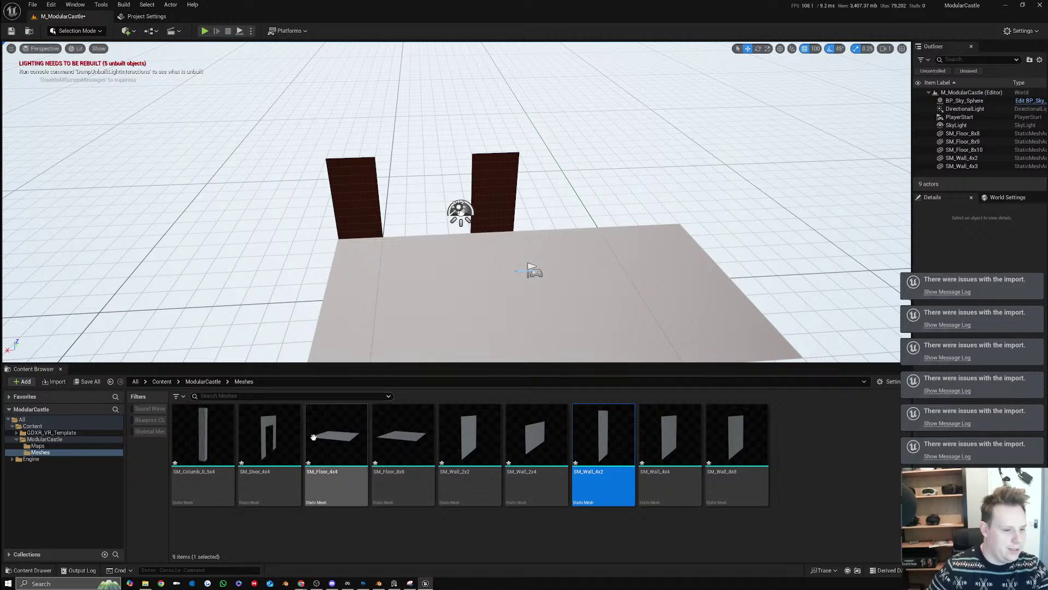
drag(275, 441, 426, 235)
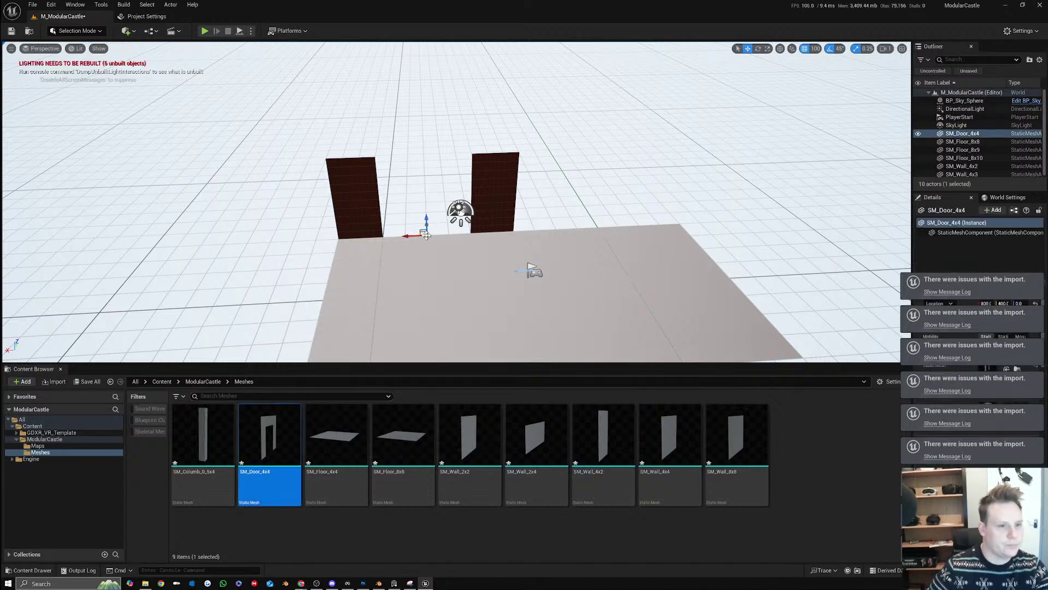
key(e)
mouse_move(417, 264)
right_down()
mouse_move(450, 262)
mouse_move(428, 262)
mouse_move(439, 250)
mouse_move(429, 251)
right_up()
key(a)
key(d)
right_drag(508, 248, 523, 259)
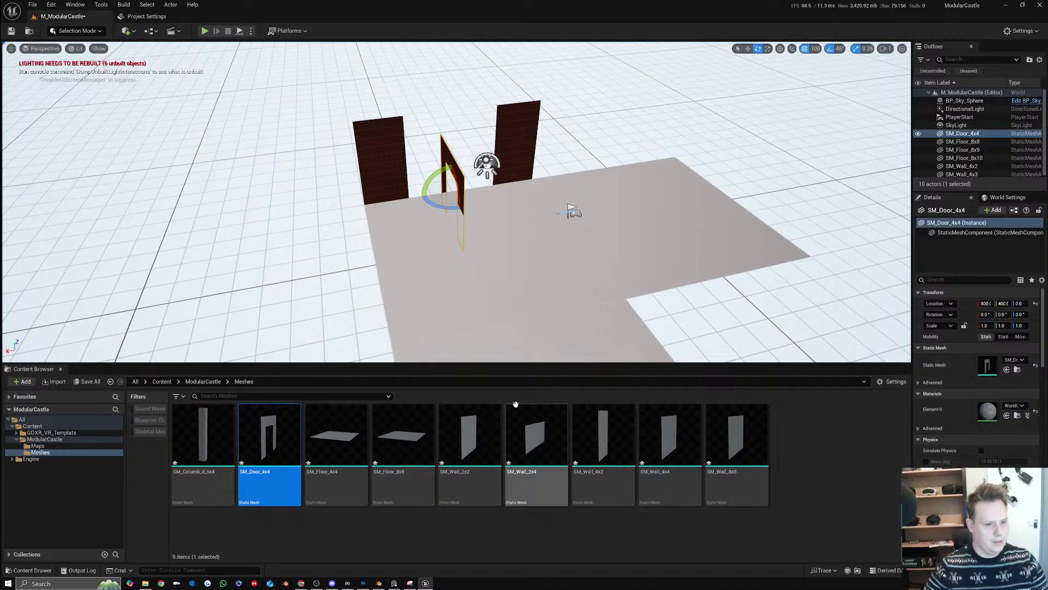
Try an SM_Wall_2x2 and an SM_Wall_2x4 on the floor tiles and delete both again
drag(469, 437, 509, 265)
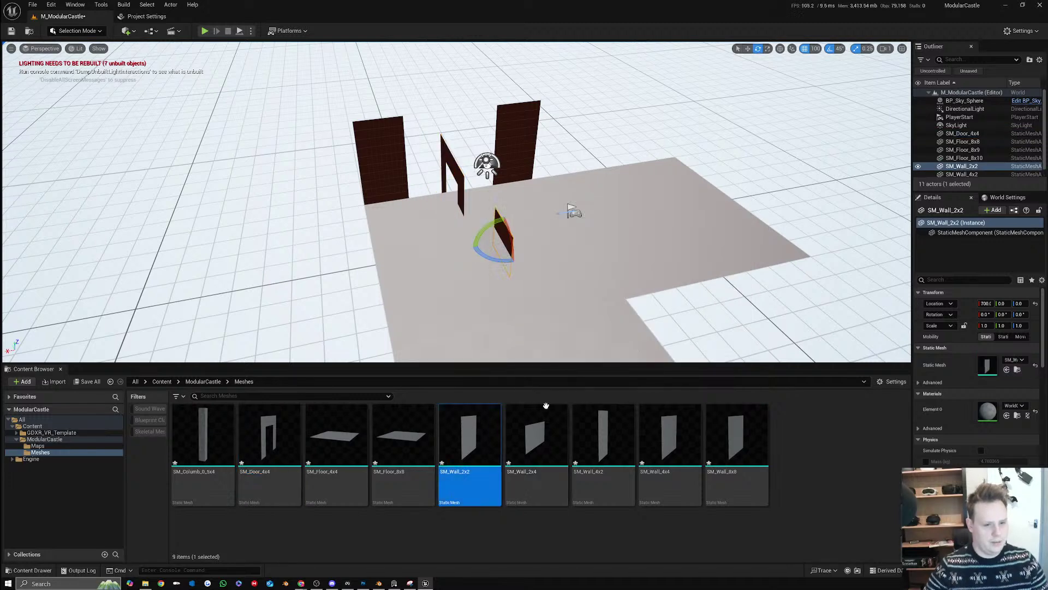
drag(546, 405, 608, 307)
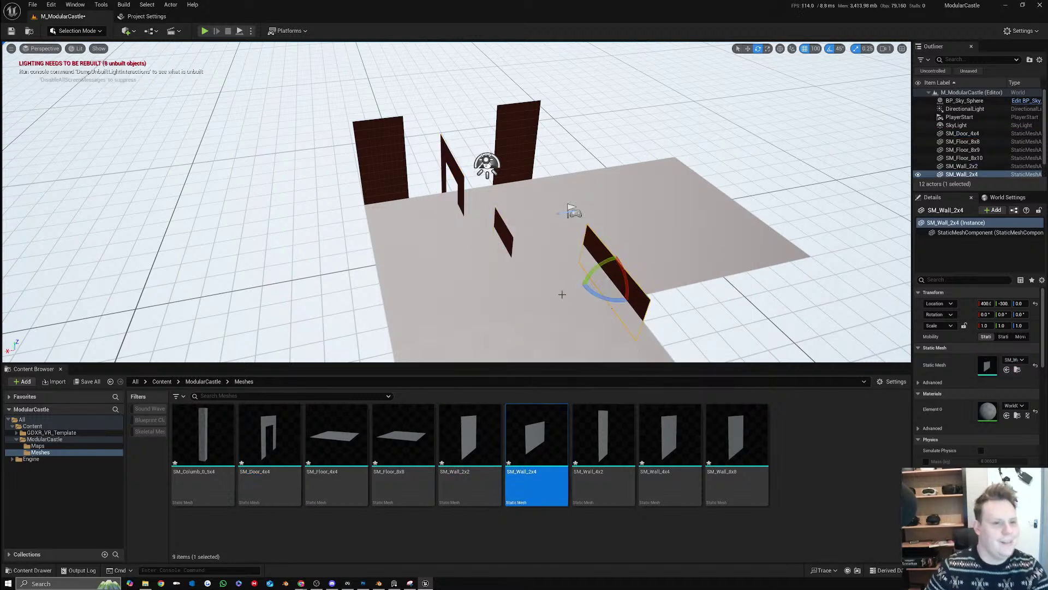
key(Delete)
click(505, 236)
key(Delete)
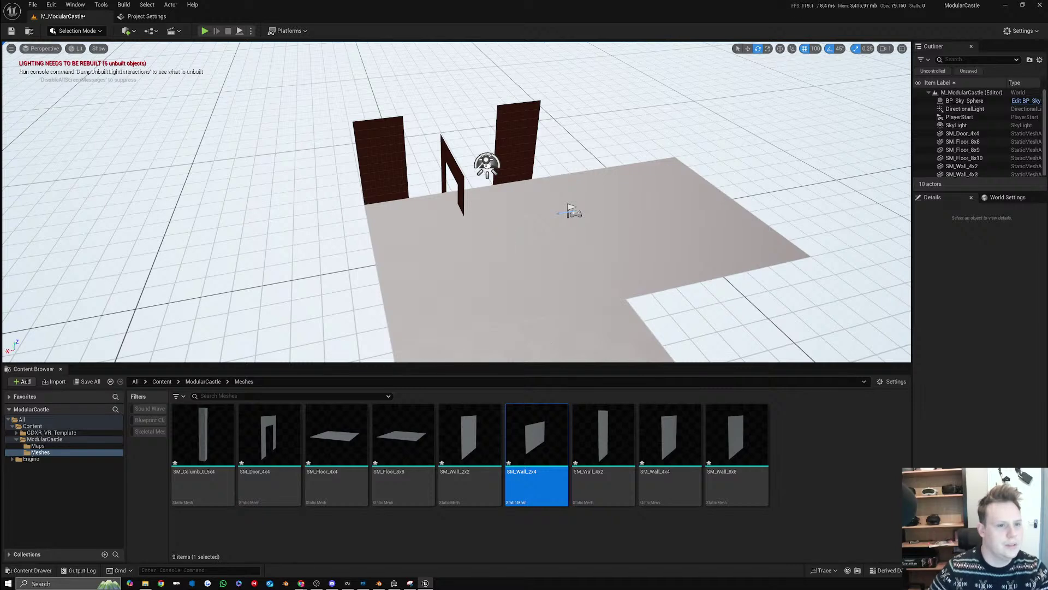
Delete the SM_Door_4x4 from the level and switch to Blender to inspect the 4x2 and 4x4 wall meshes
click(461, 180)
key(Delete)
click(376, 584)
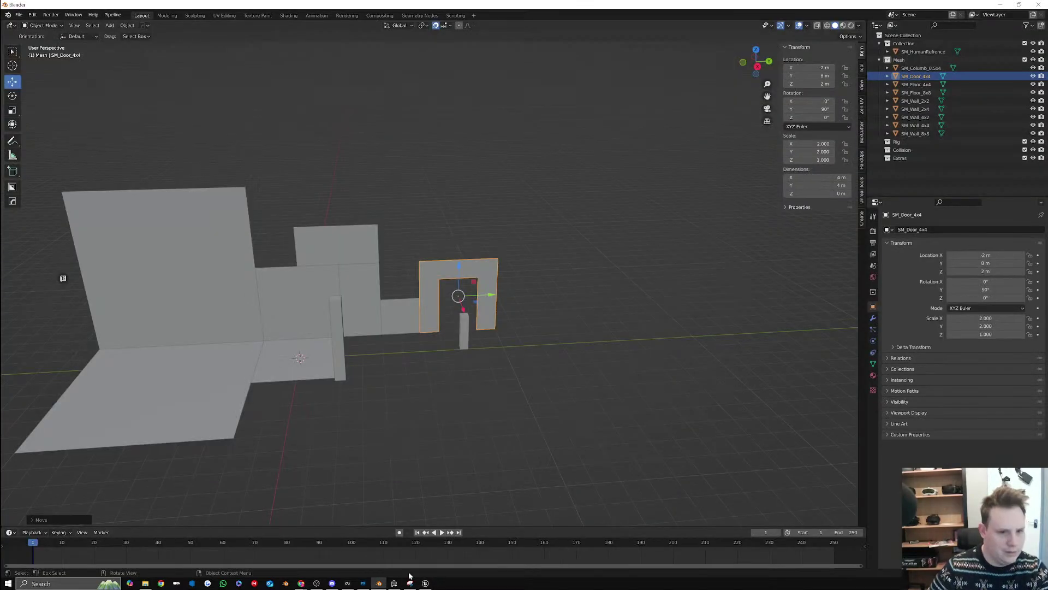
middle_drag(461, 306, 505, 298)
click(377, 312)
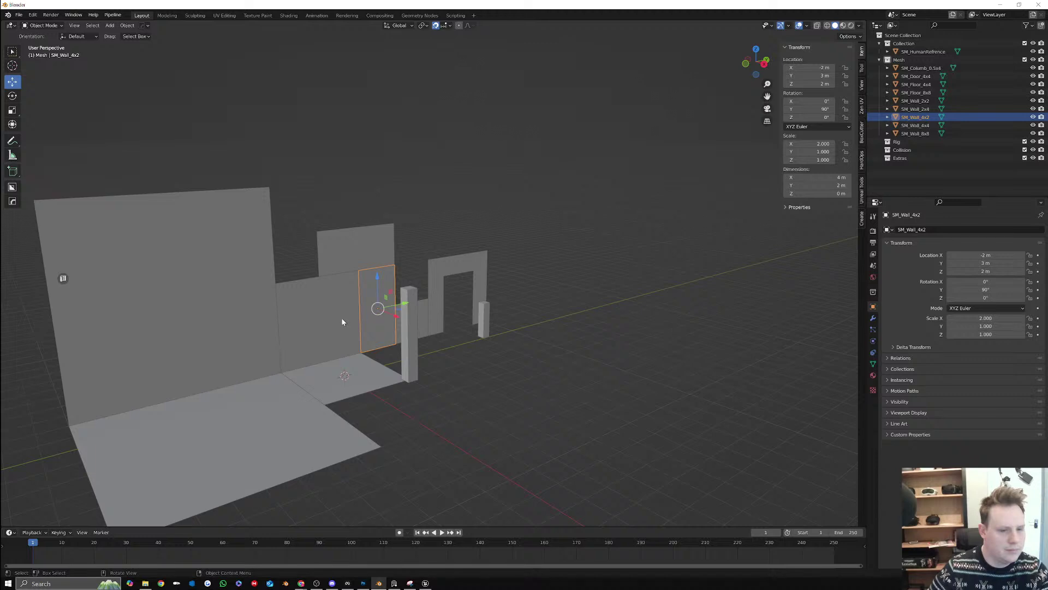
click(342, 317)
click(548, 330)
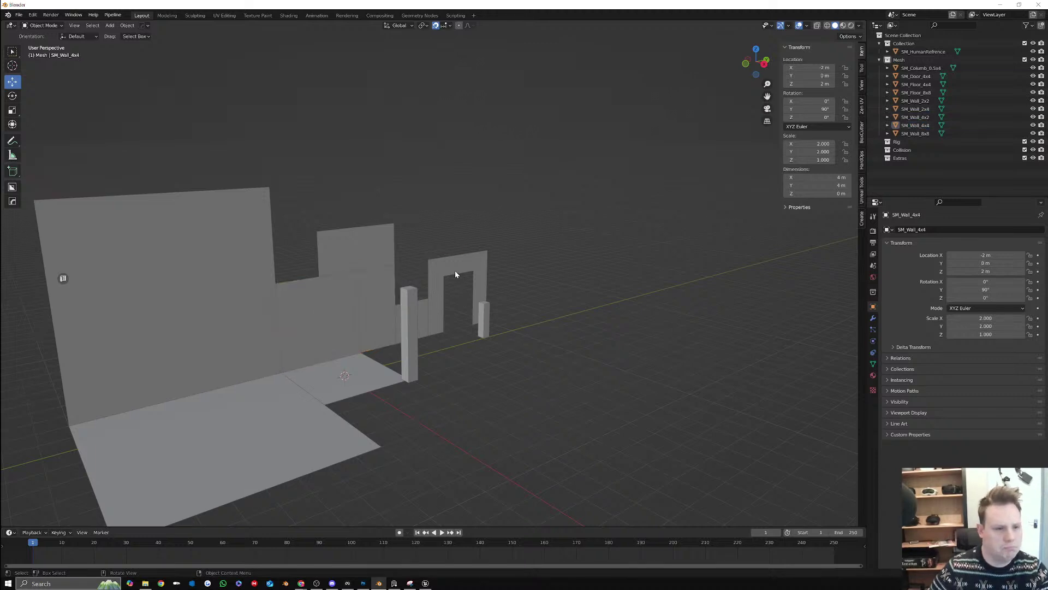
Select the SM_Door_4x4 mesh, send it to Unreal again, and switch to the Unreal Editor
click(454, 270)
middle_drag(568, 307, 571, 320)
click(570, 325)
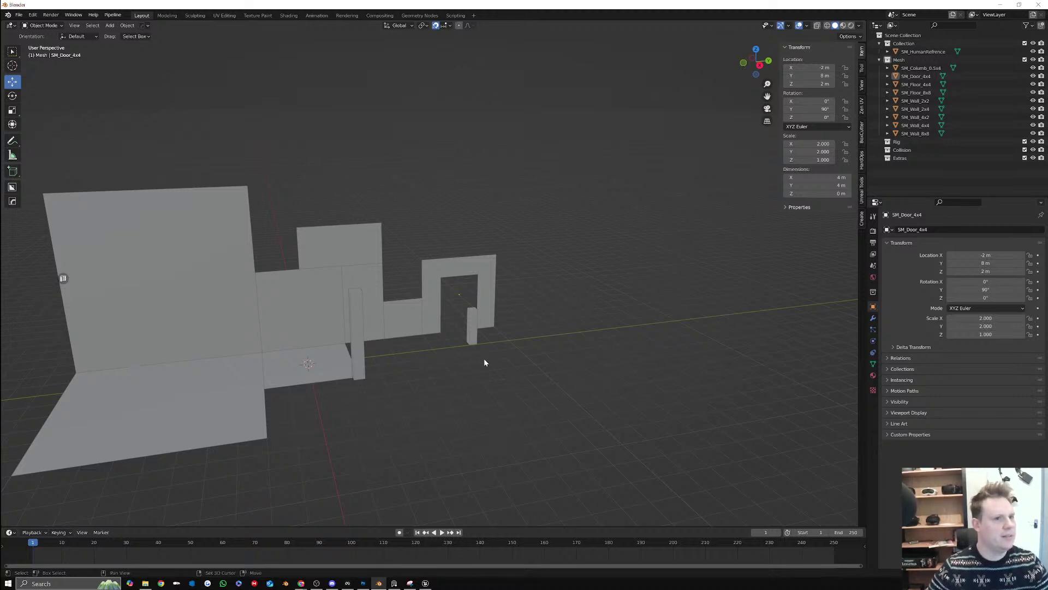
middle_drag(484, 358, 628, 328)
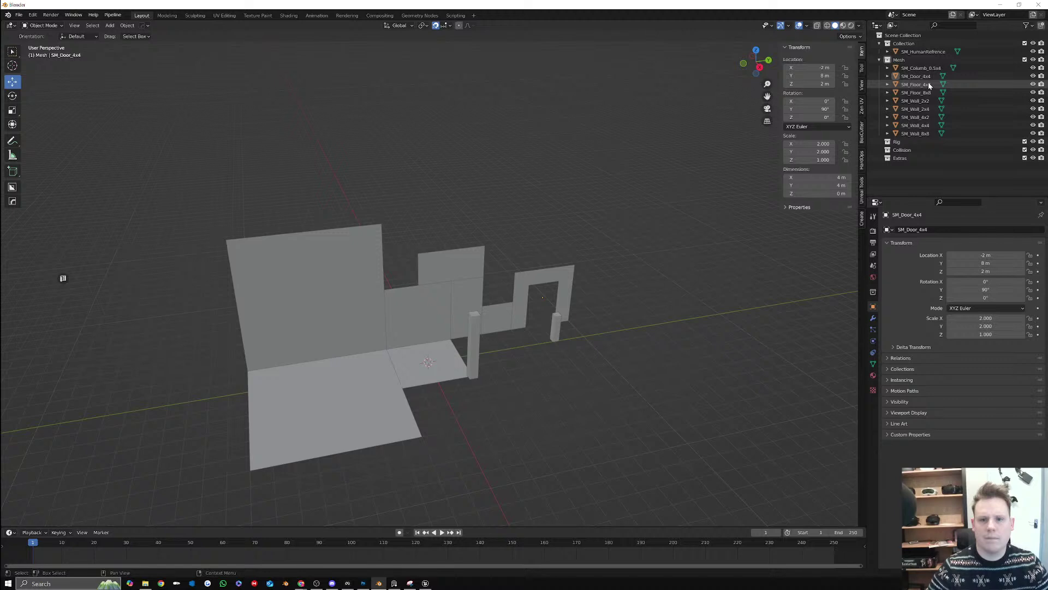
click(113, 15)
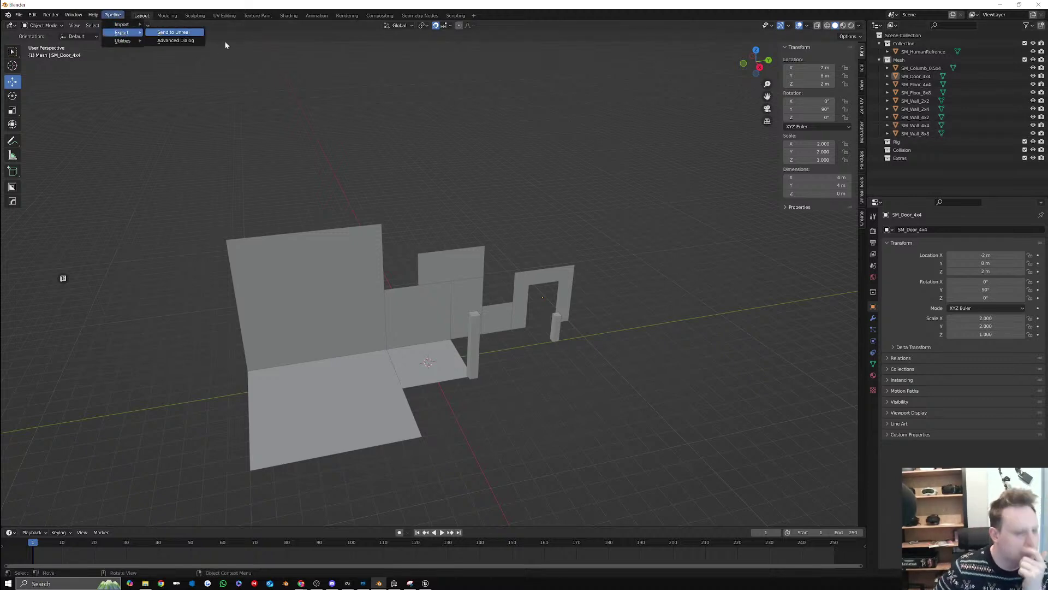
click(426, 581)
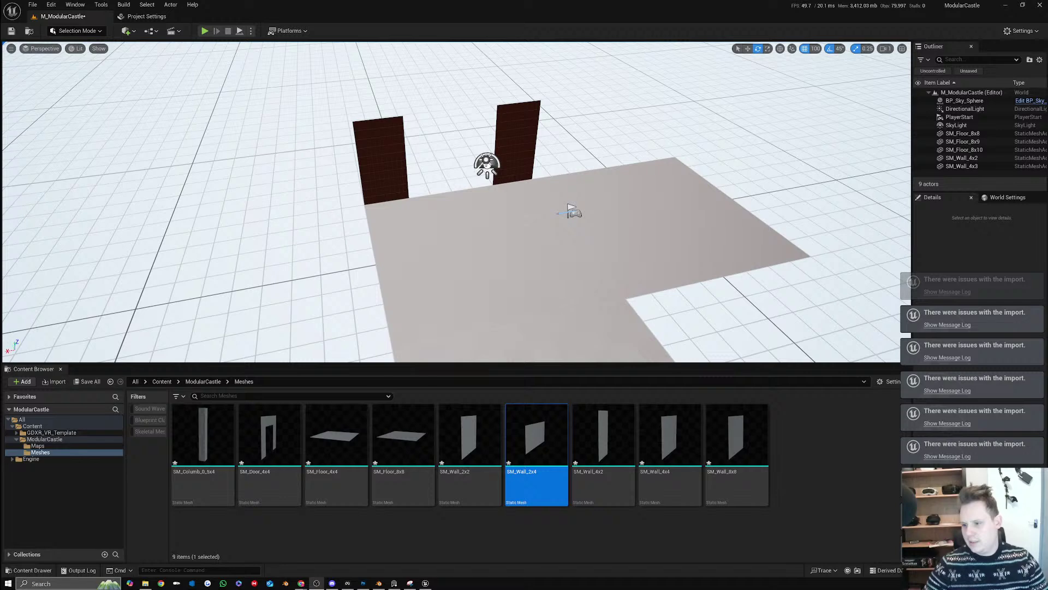
Place an SM_Door_4x4 rotated about -90° at X 800, Y 400, Z 200 between the two 4x2 walls
drag(269, 437, 464, 211)
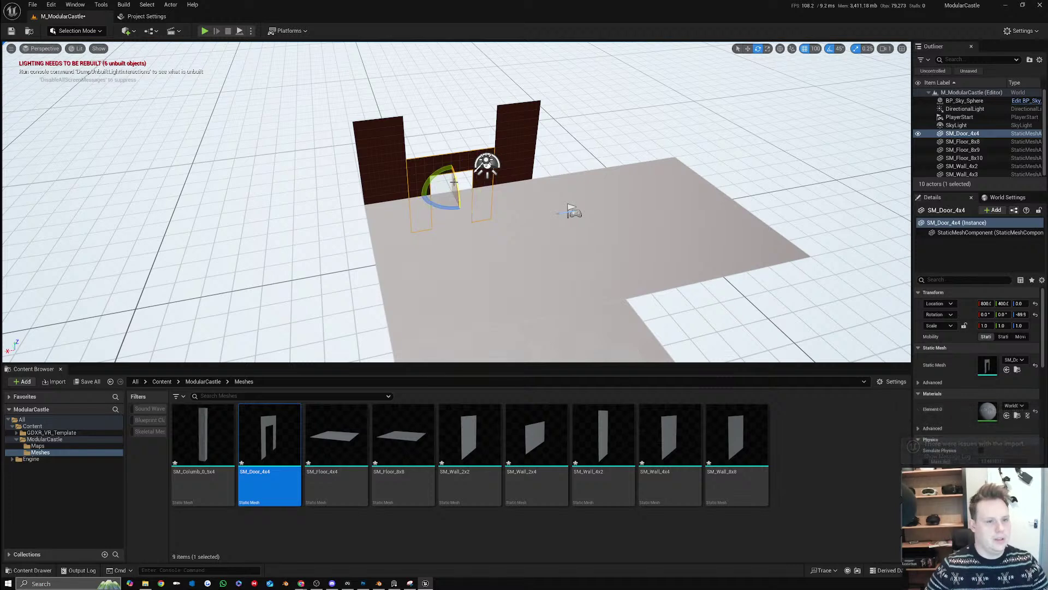
key(w)
drag(452, 175, 451, 137)
right_drag(588, 149, 566, 133)
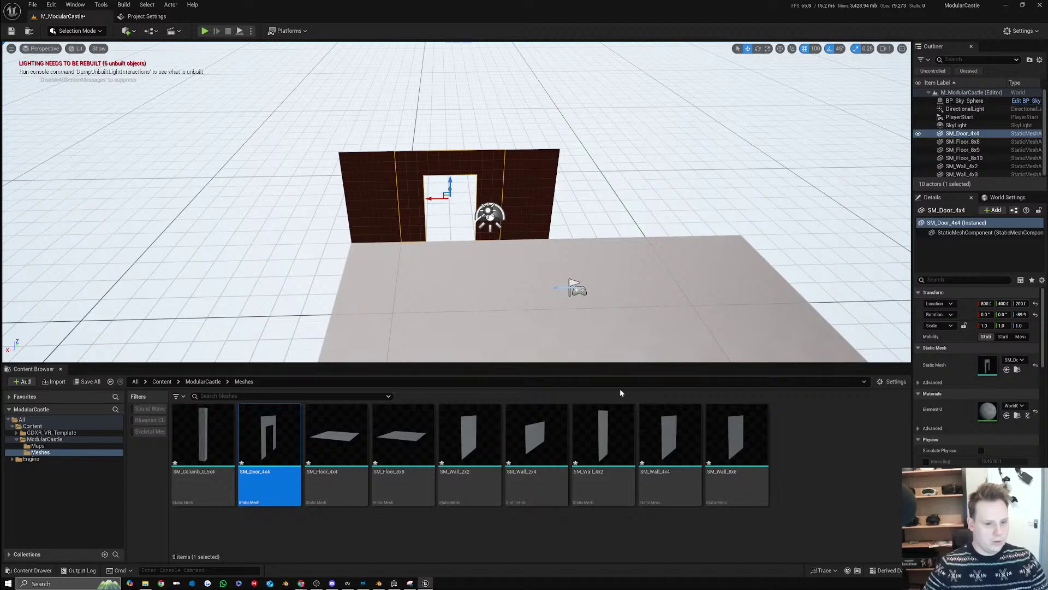
Place two rotated SM_Wall_2x4 pieces side by side on top of the door wall, one at X 1000, Y 400, Z 500
drag(536, 437, 364, 138)
key(e)
key(w)
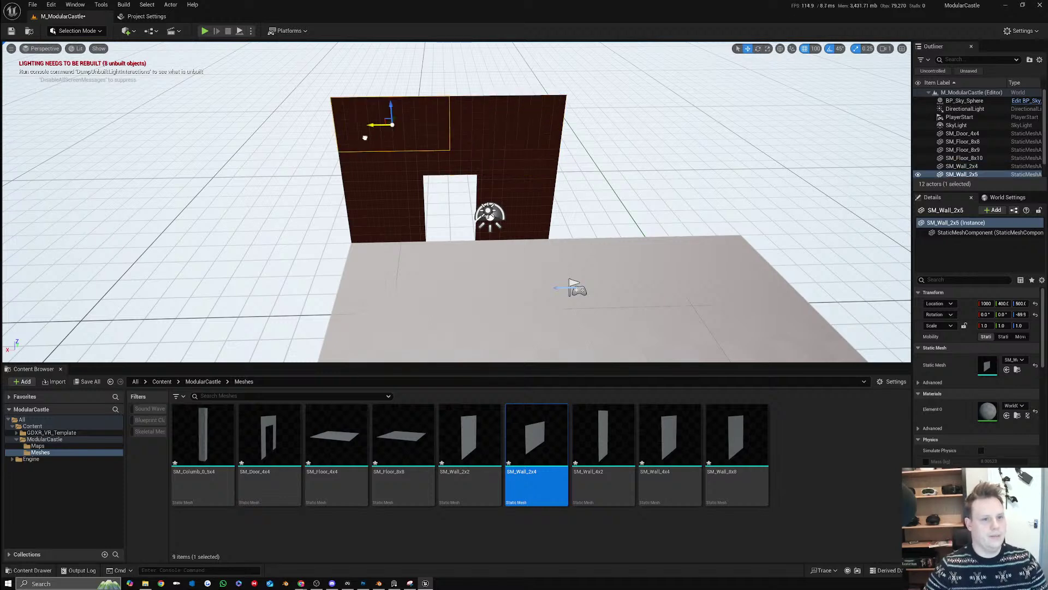
right_drag(625, 197, 573, 201)
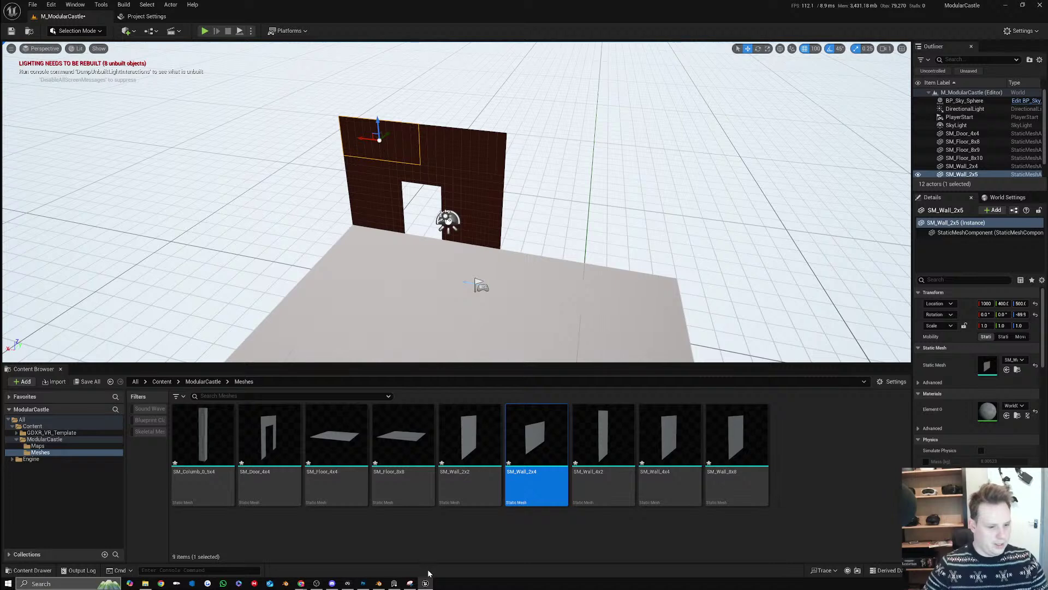
click(363, 583)
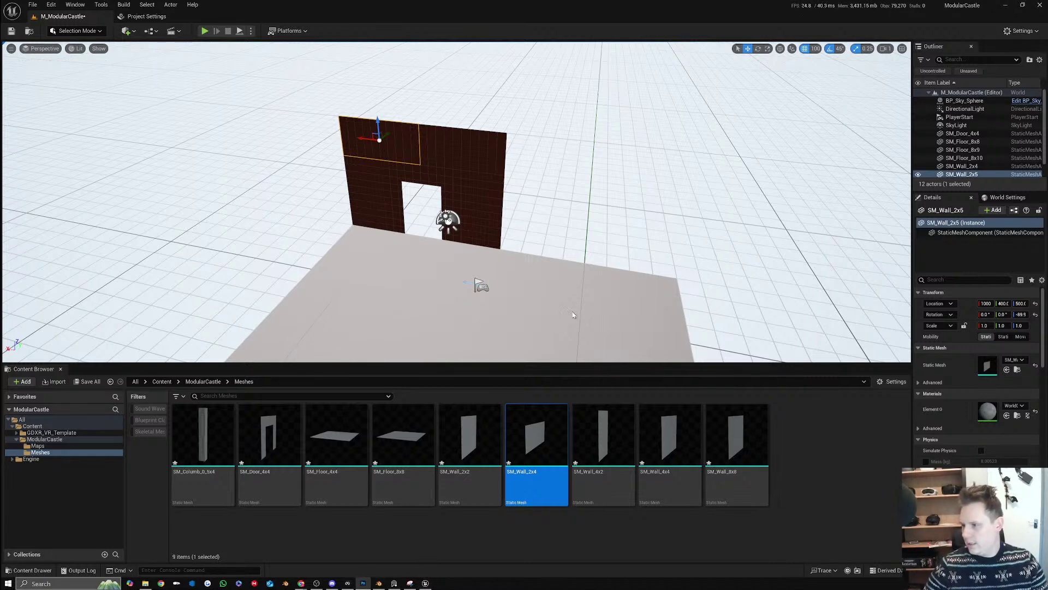
Place an SM_Wall_8x8 at X 0, Y 400, Z 400 beside the door section and delete the two 2x4 walls above the door
mouse_move(563, 220)
right_down()
mouse_move(612, 196)
mouse_move(579, 216)
right_up()
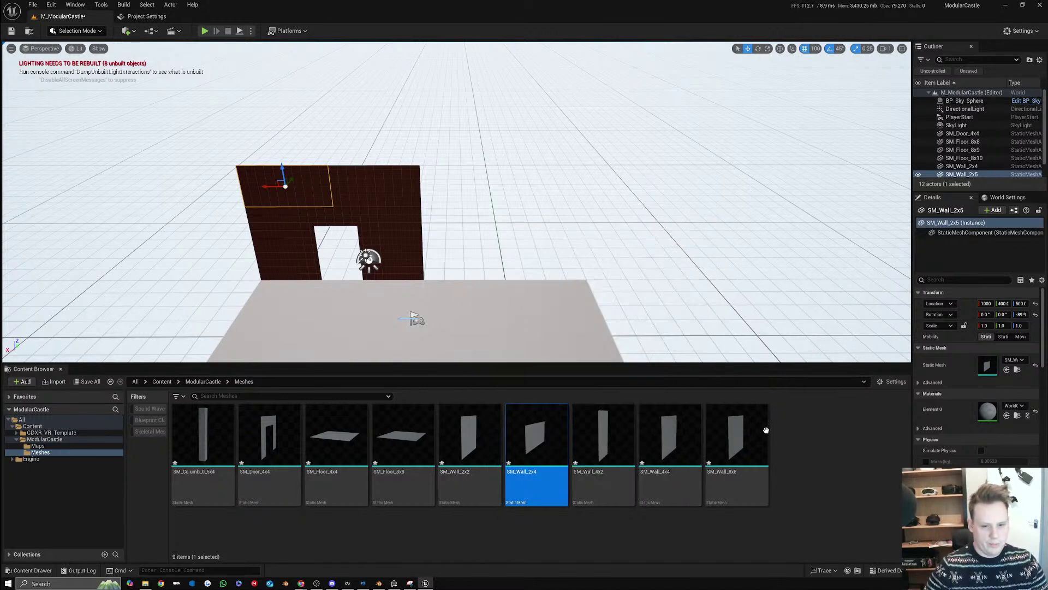
drag(766, 430, 507, 200)
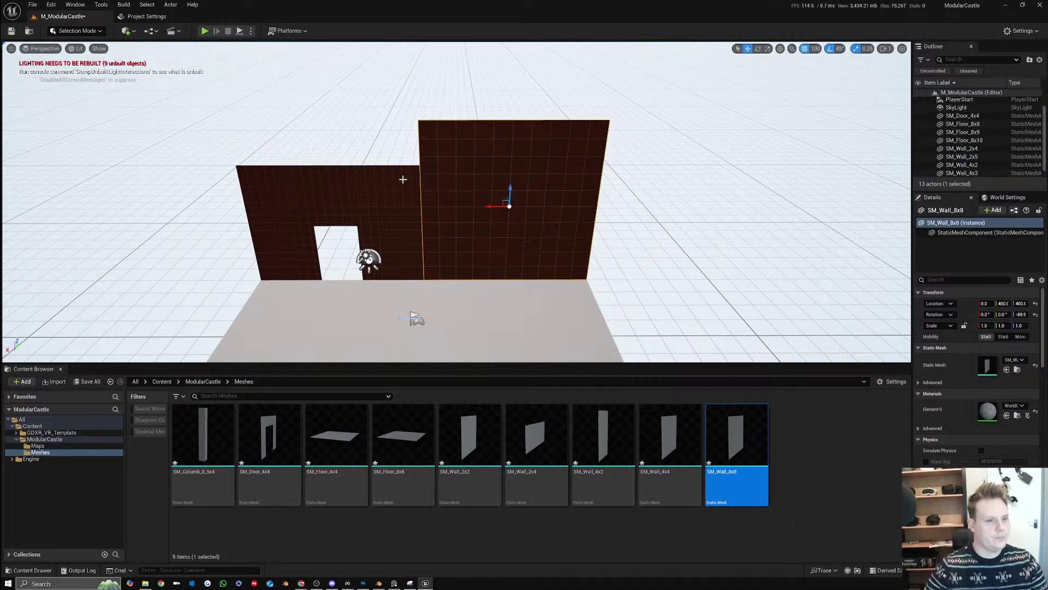
click(382, 184)
ctrl+click(317, 185)
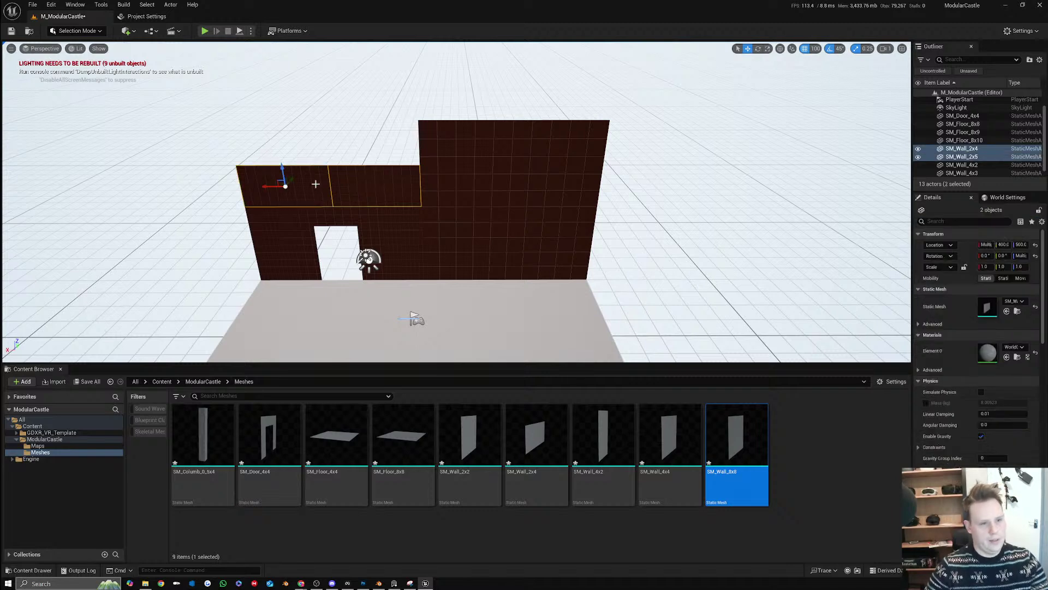
key(Delete)
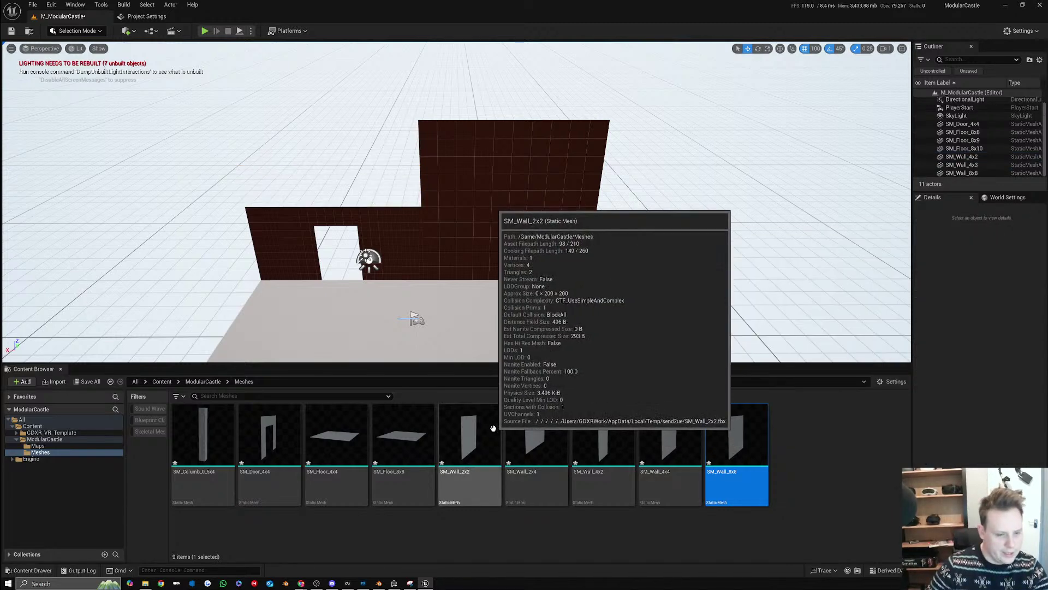
Place two rotated SM_Wall_4x4 pieces side by side above the door section at Z 600, one at X 1000, Y 400
drag(670, 440, 270, 167)
key(e)
key(w)
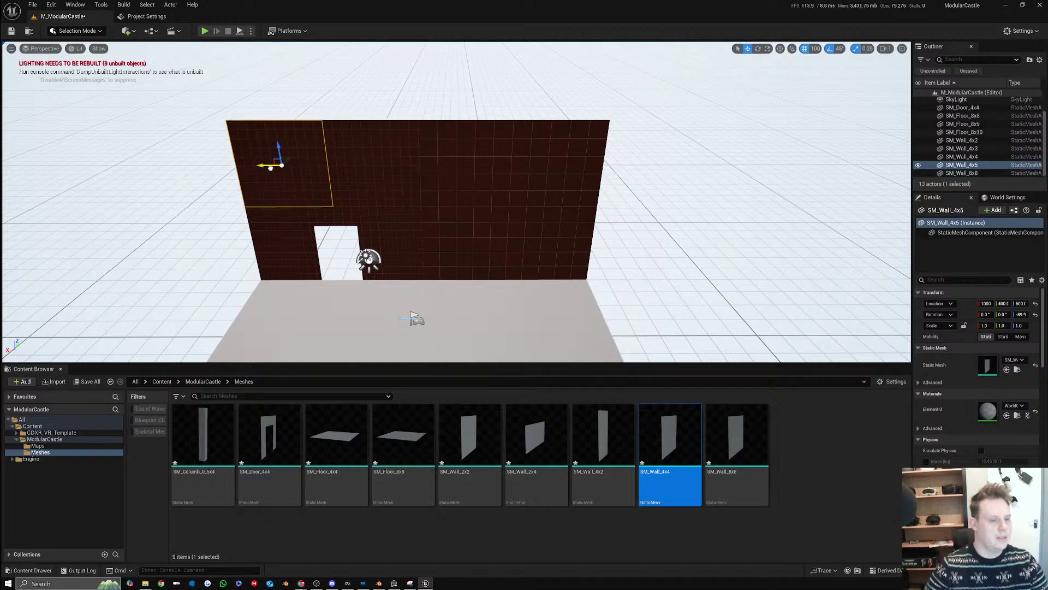
Stack two SM_Columb_0_5x4 columns at X 1200, Y 400 on the door end of the wall and select both
key(s)
right_drag(461, 165, 428, 286)
key(a)
drag(203, 437, 383, 133)
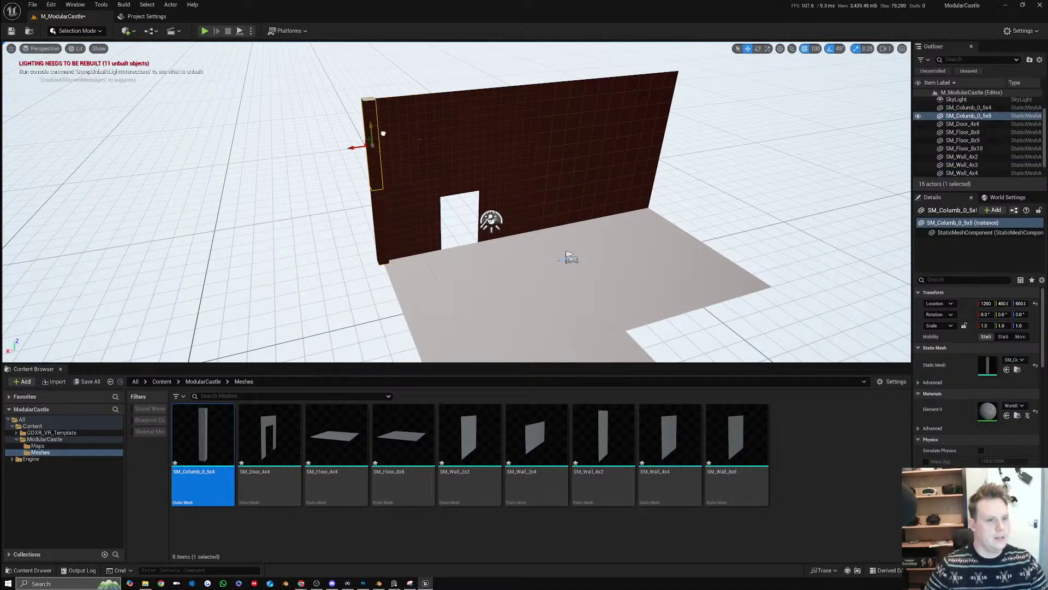
shift+click(379, 210)
Duplicate the 8x8 wall to X -800 and copy both stacked columns to the wall's far end at X -1200
right_drag(379, 209, 328, 191)
key(d)
right_drag(426, 197, 417, 199)
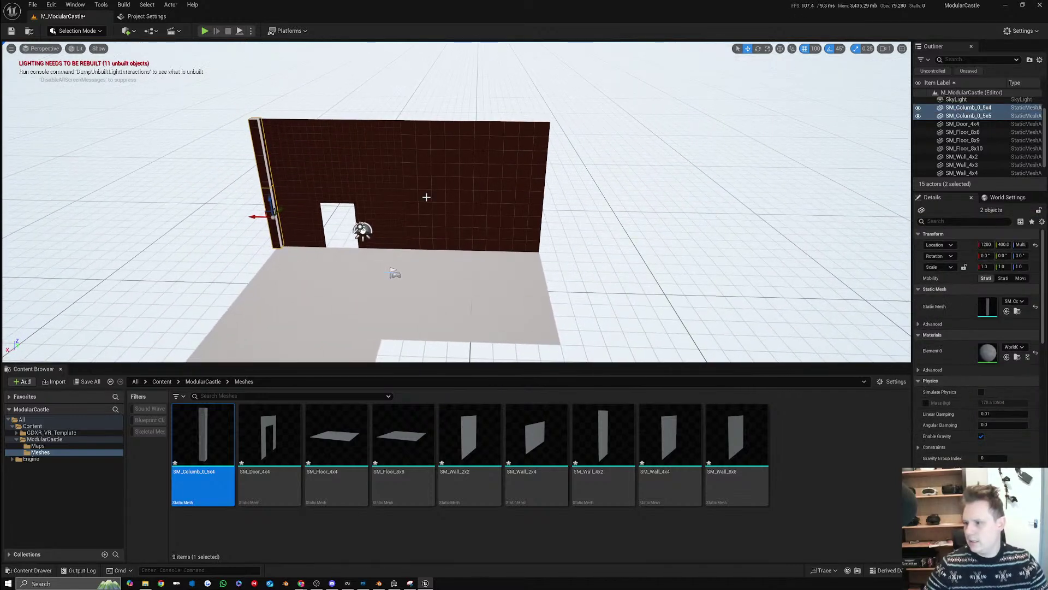
click(494, 224)
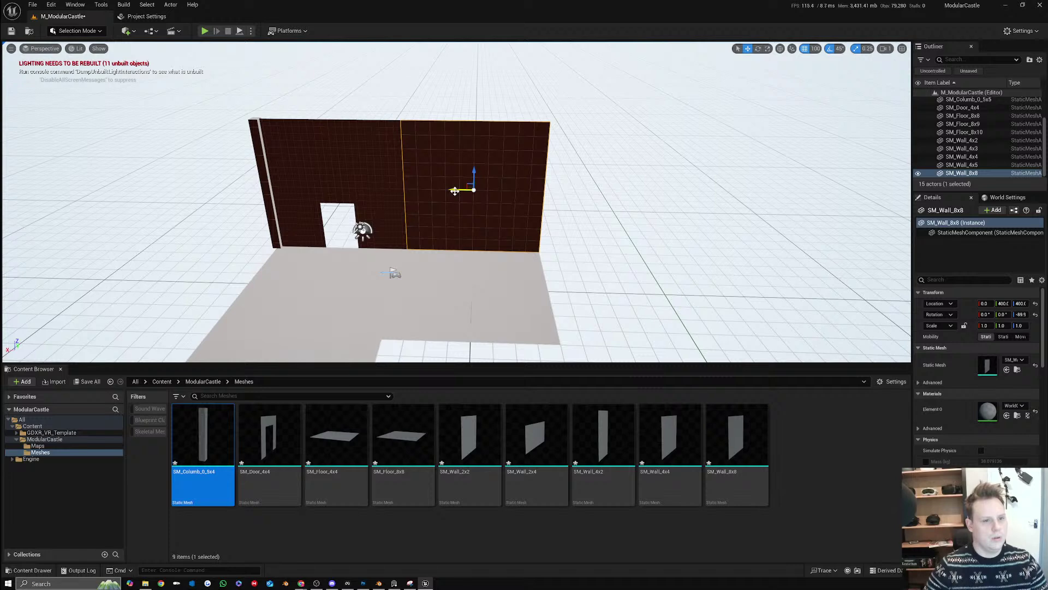
alt+drag(454, 191, 589, 184)
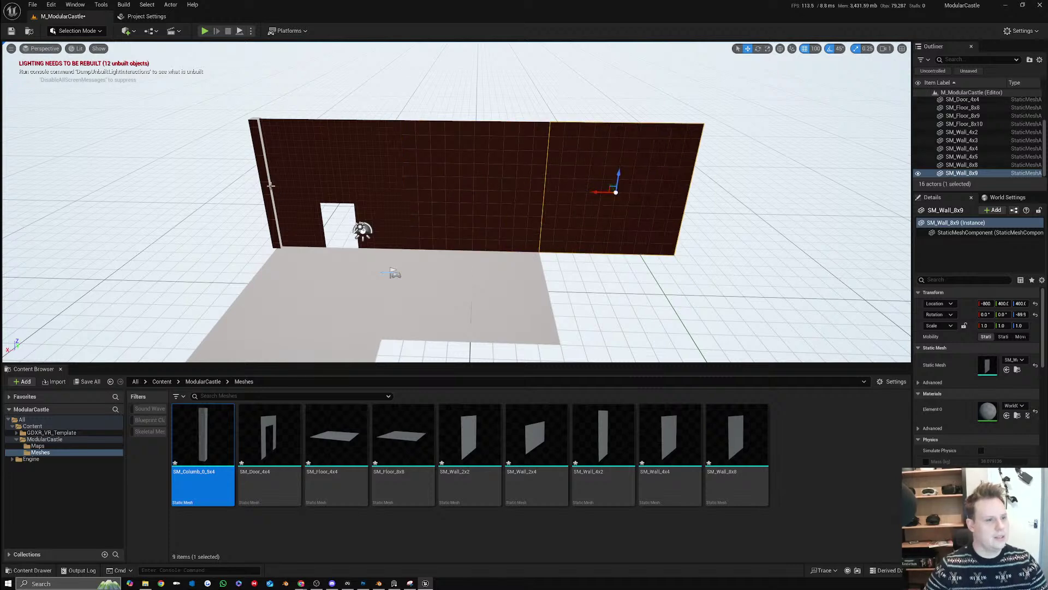
click(261, 170)
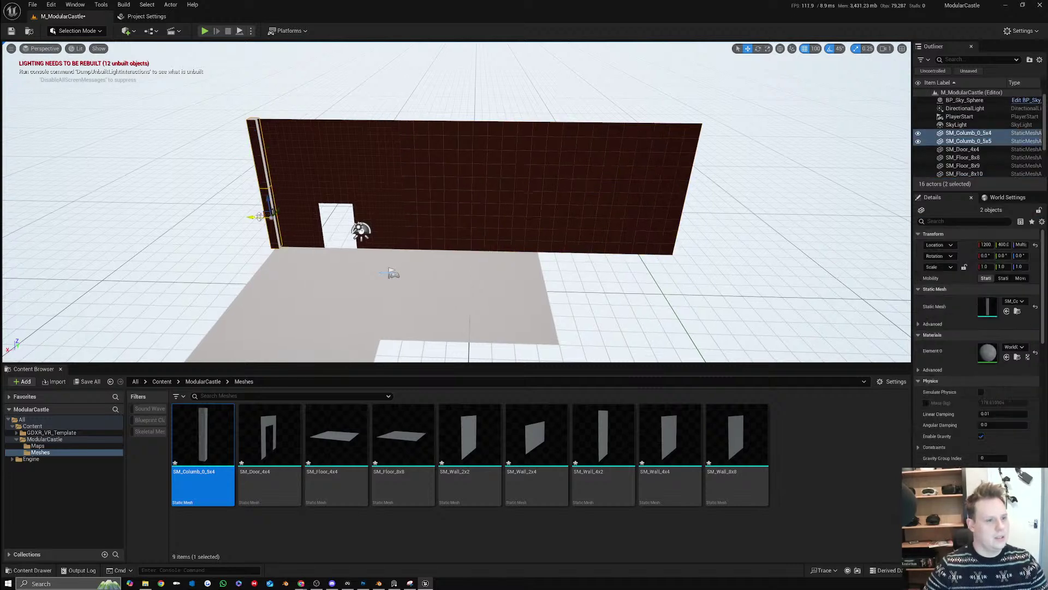
alt+drag(259, 216, 669, 202)
Rotate the directional light about its vertical axis to about 90° to light the wall's floor side
right_drag(571, 193, 672, 197)
scroll(571, 193, up, 1)
key(s)
key(a)
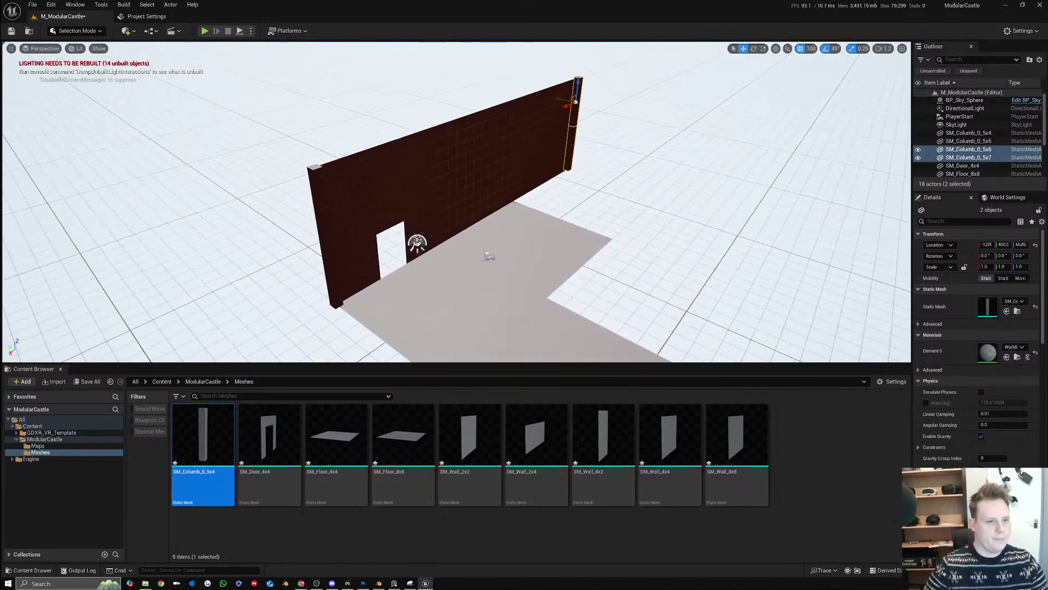
click(416, 242)
key(e)
mouse_move(394, 241)
mouse_down()
mouse_move(392, 261)
mouse_move(392, 251)
mouse_move(434, 257)
mouse_up()
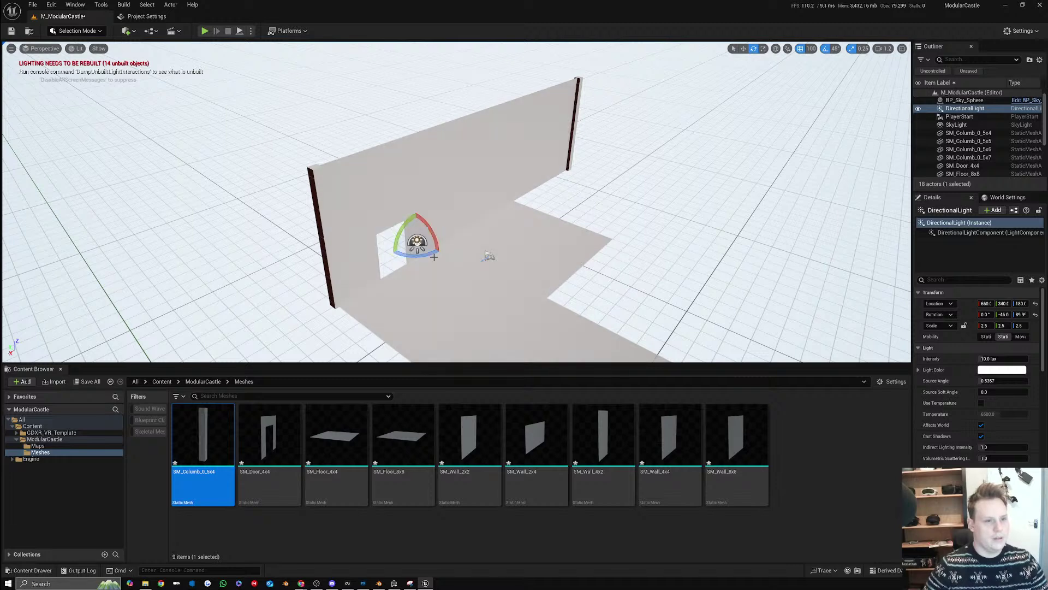
Duplicate the 8x8 floor tile by the door end of the wall to X 1600, Y 0
click(366, 195)
mouse_move(427, 187)
right_down()
mouse_move(410, 202)
mouse_move(427, 187)
right_up()
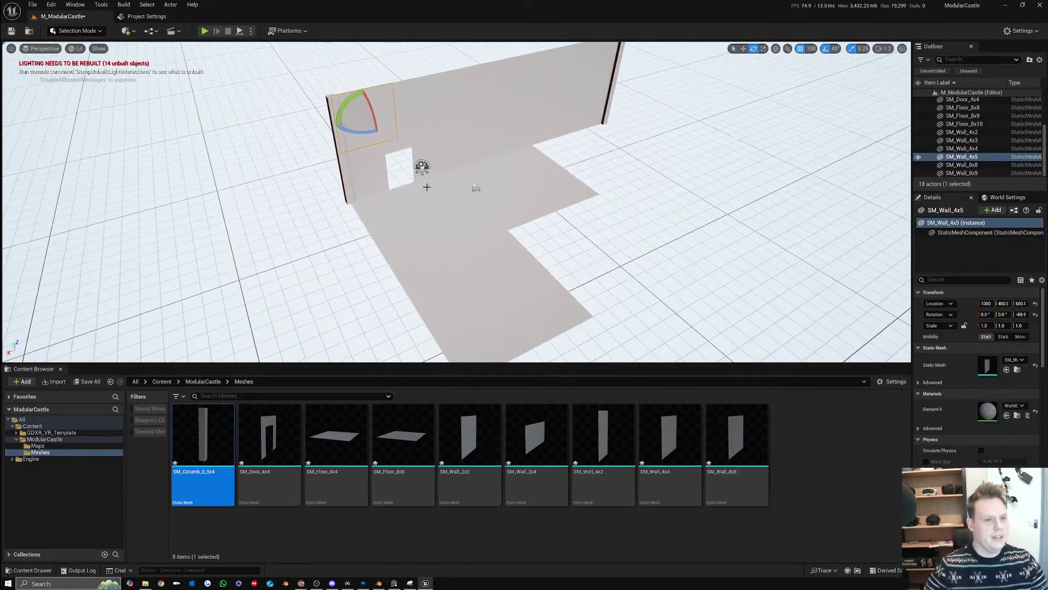
click(369, 205)
key(w)
alt+drag(408, 223, 289, 258)
Duplicate the new floor tile along Y to 800 and 1600, and continue the floor outward in X with more copies
right_drag(293, 239, 349, 240)
key(a)
scroll(293, 239, up, 3)
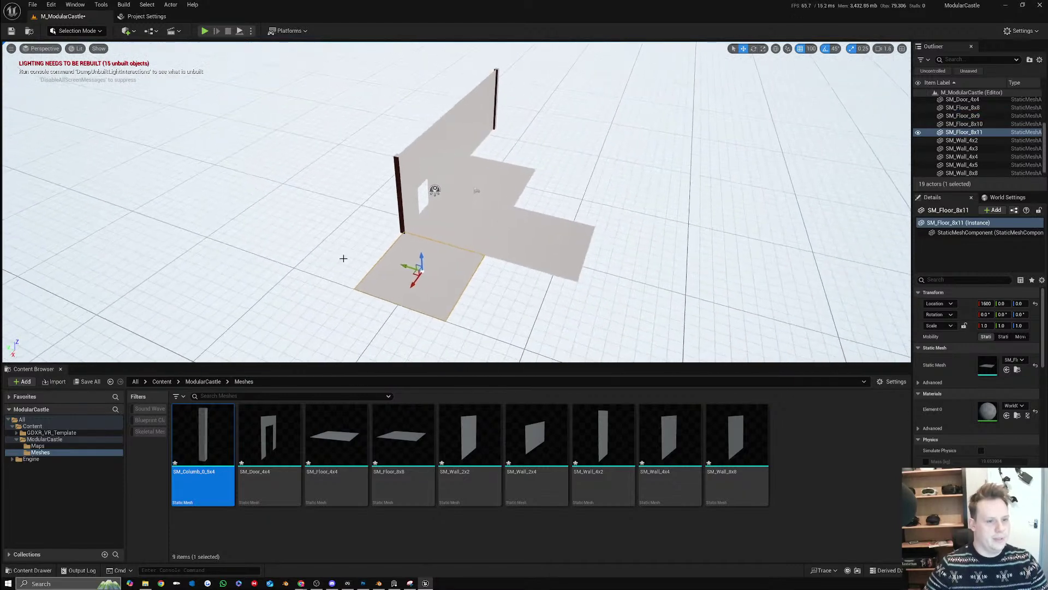
alt+drag(410, 266, 264, 237)
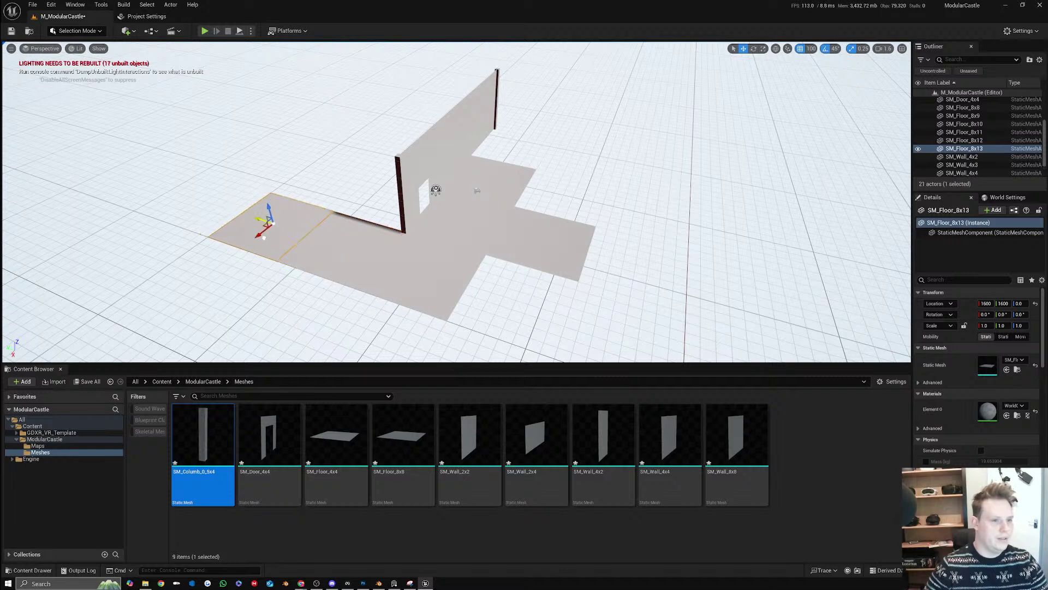
alt+drag(258, 218, 196, 276)
Copy the two 8x8 walls rotated 90° along the floor edge at the door-end corner and add a third at X 1200, Y 2400
key(d)
right_drag(388, 246, 322, 245)
click(449, 182)
click(514, 174)
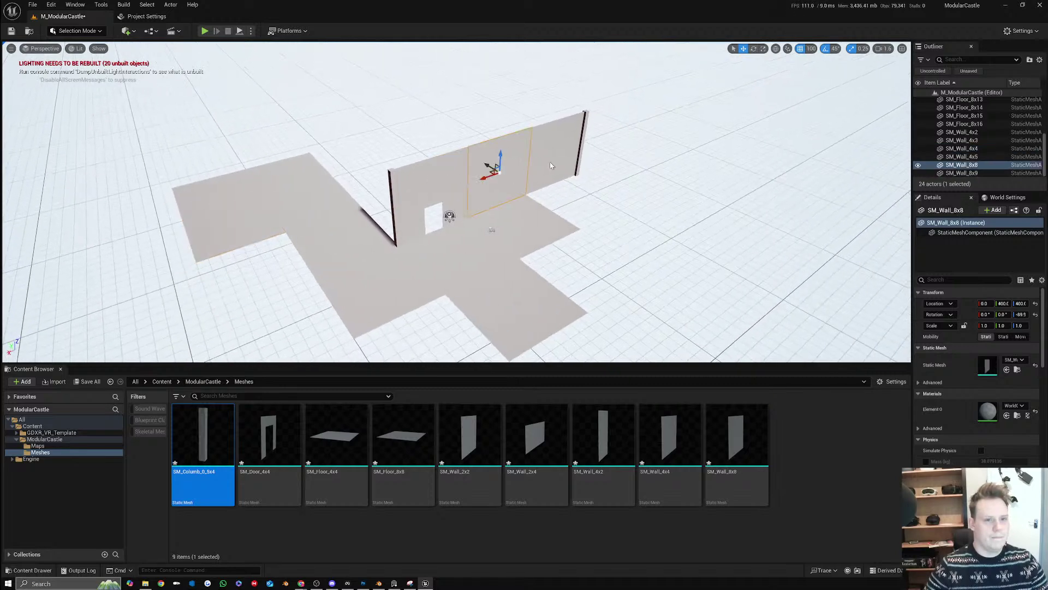
shift+click(551, 167)
key(a)
right_drag(537, 174, 611, 180)
key(e)
alt+drag(537, 174, 409, 258)
key(w)
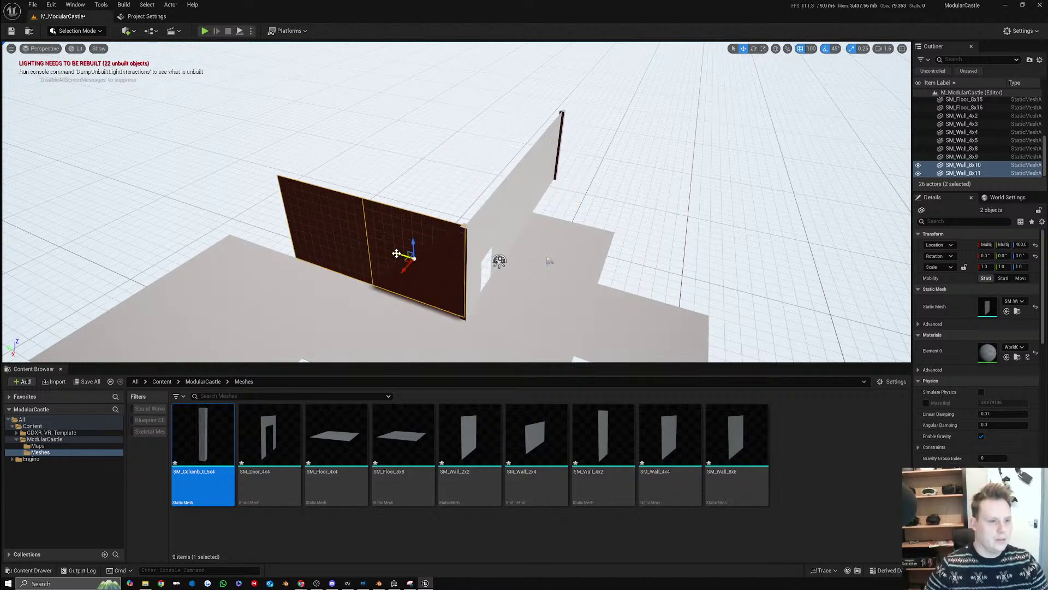
click(312, 231)
alt+drag(311, 227, 239, 216)
Examine up close the checker pattern where the door section's walls meet the 8x8 wall
key(d)
right_drag(473, 252, 497, 263)
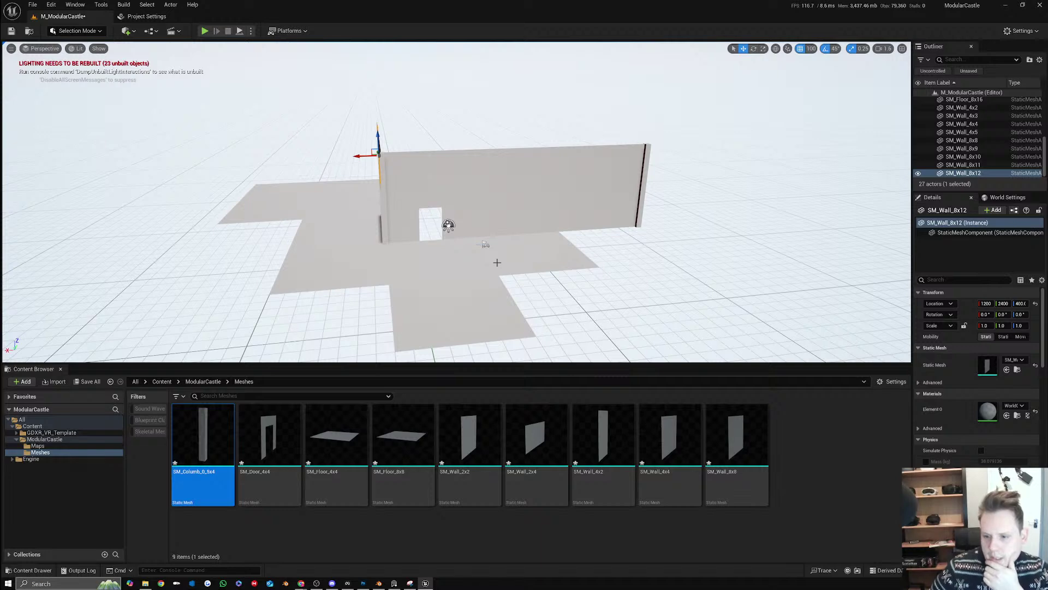
scroll(528, 293, up, 5)
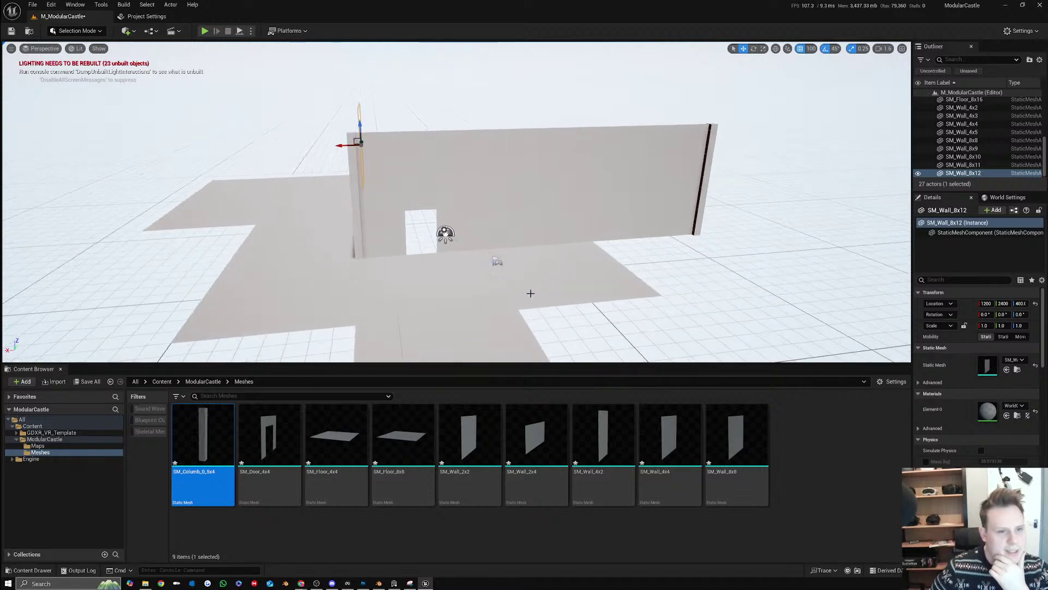
key(w)
mouse_move(579, 201)
right_down()
mouse_move(579, 181)
mouse_move(579, 201)
right_up()
click(661, 221)
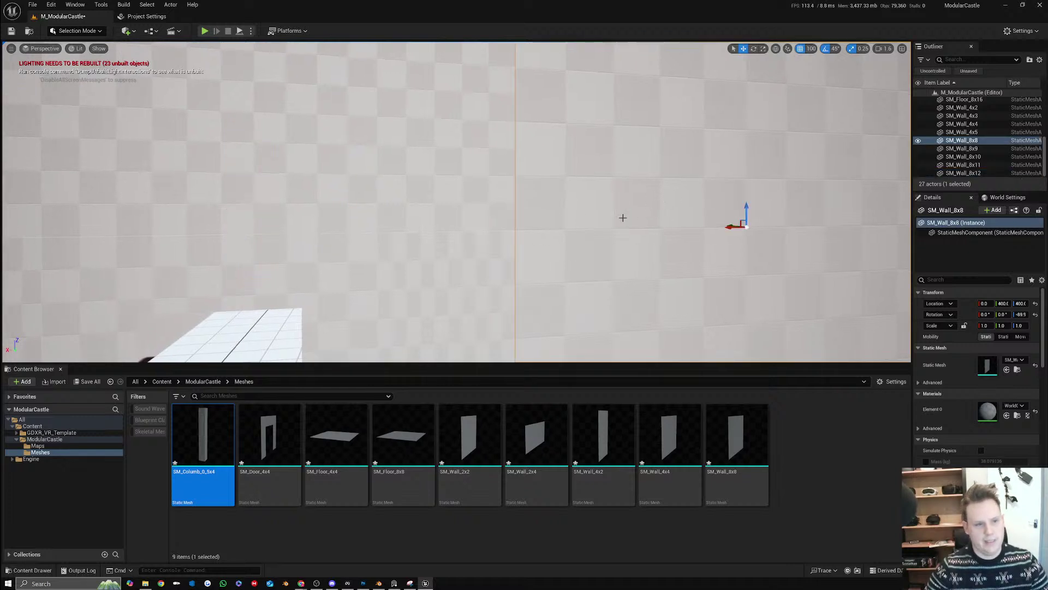
right_drag(545, 278, 512, 291)
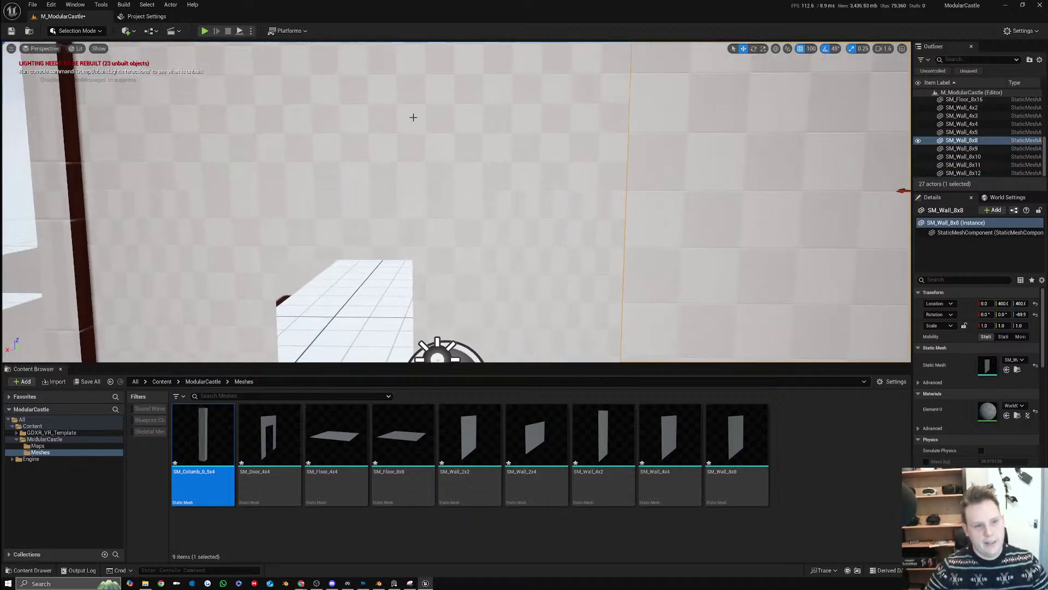
Duplicate the 8x8 floor tile at the origin to X -800, Y 0 below the long wall's far end
key(s)
right_drag(569, 206, 501, 235)
click(483, 248)
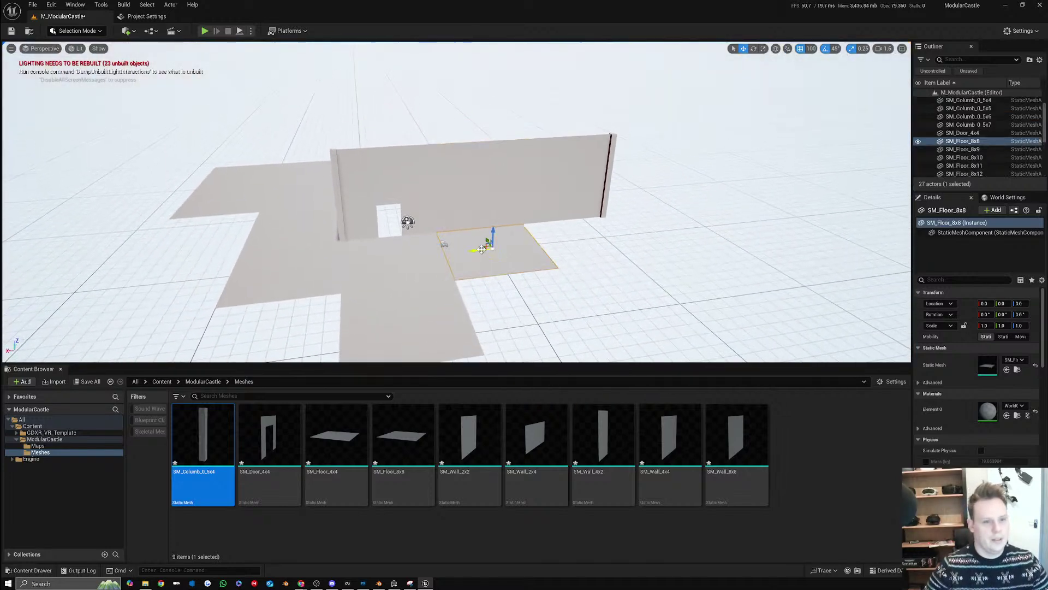
alt+drag(480, 250, 575, 239)
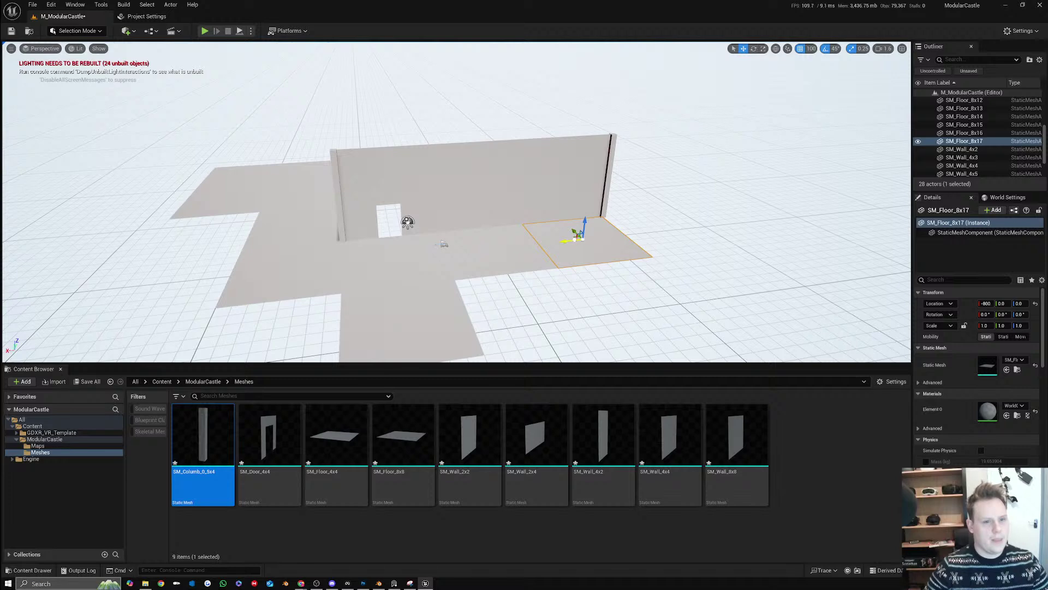
Place an SM_Wall_4x2 at X -300, Y 300, Z 200, perpendicular to the long wall
click(612, 435)
drag(612, 435, 517, 192)
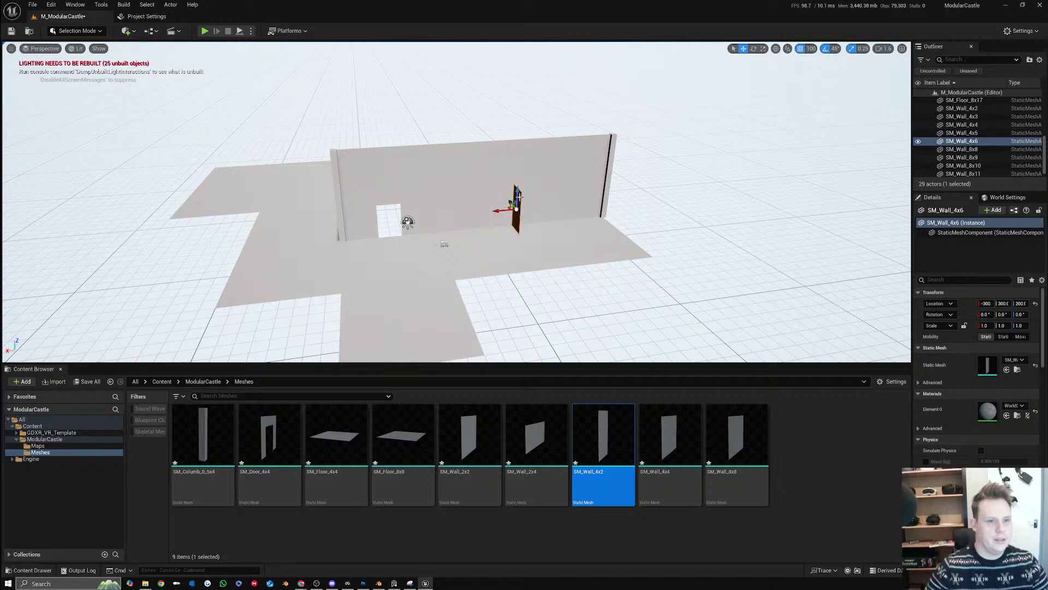
key(e)
right_drag(515, 220, 584, 241)
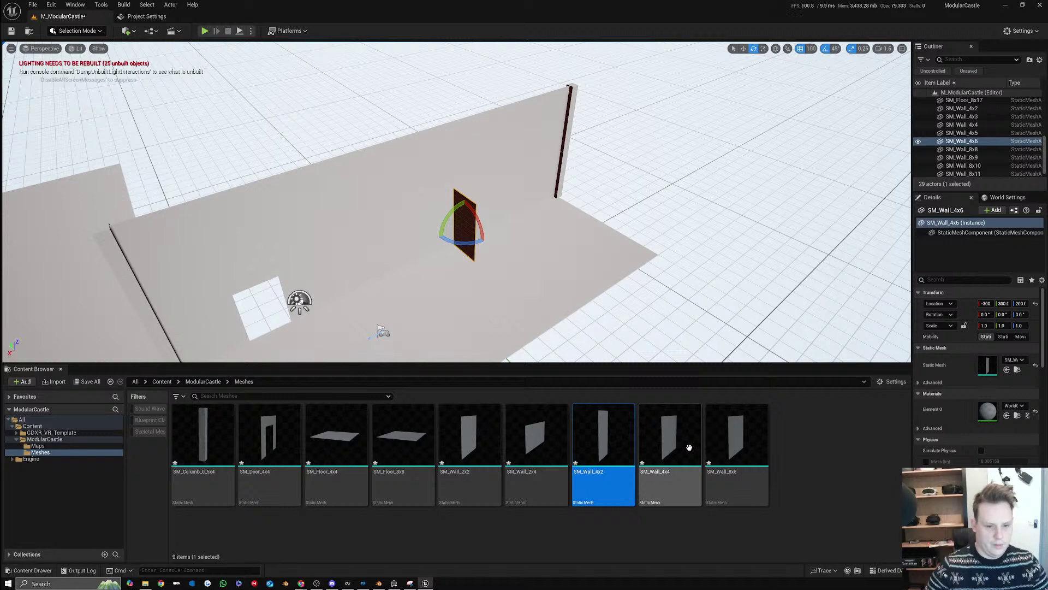
Place an SM_Wall_4x4 rotated about -90° at X -500, Y 200, Z 200, meeting the small 4x2 wall at a corner
drag(689, 443, 500, 209)
key(w)
right_drag(501, 209, 512, 217)
mouse_move(578, 255)
right_down()
mouse_move(671, 248)
mouse_move(595, 267)
mouse_move(577, 255)
right_up()
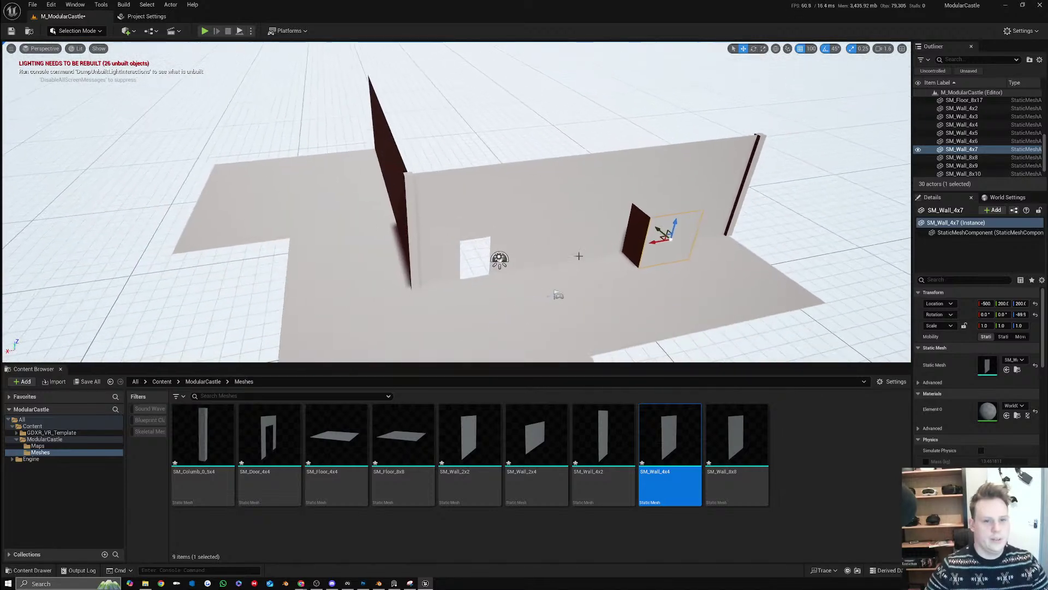
Make the SkyLight movable and try its Real Time Capture option
click(501, 259)
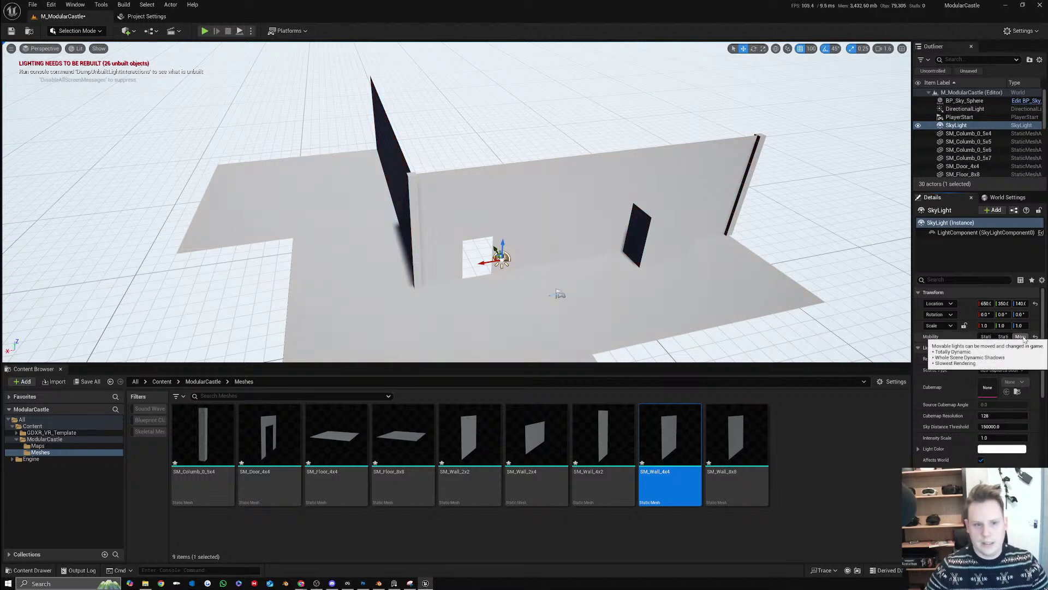
right_drag(716, 273, 786, 300)
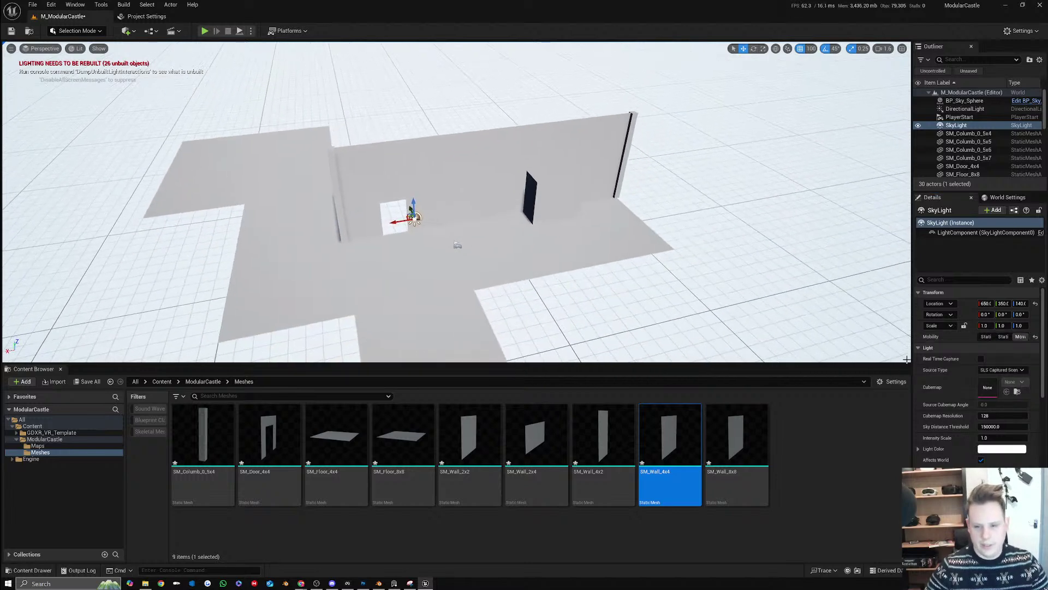
click(982, 359)
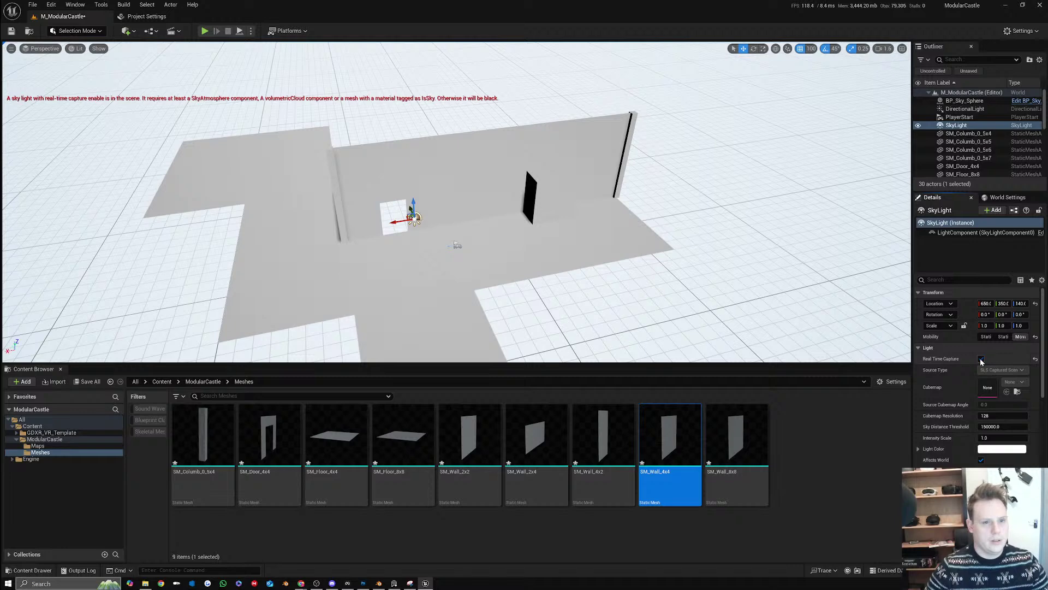
click(982, 359)
Move the SkyLight to Y -50 and set its Sky Distance Threshold to 100
drag(419, 233, 427, 258)
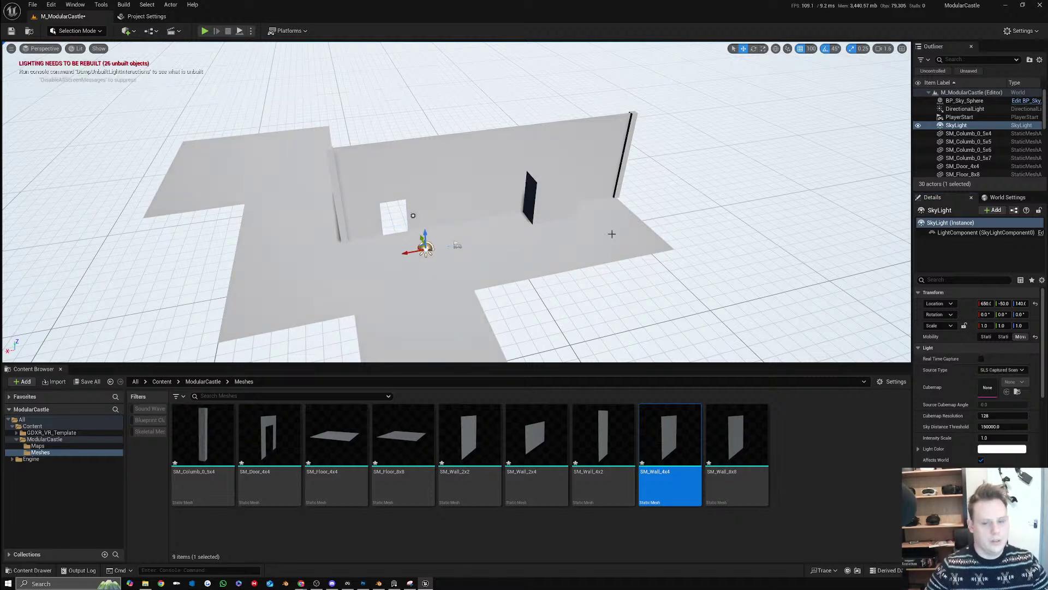
click(1002, 426)
text(100)
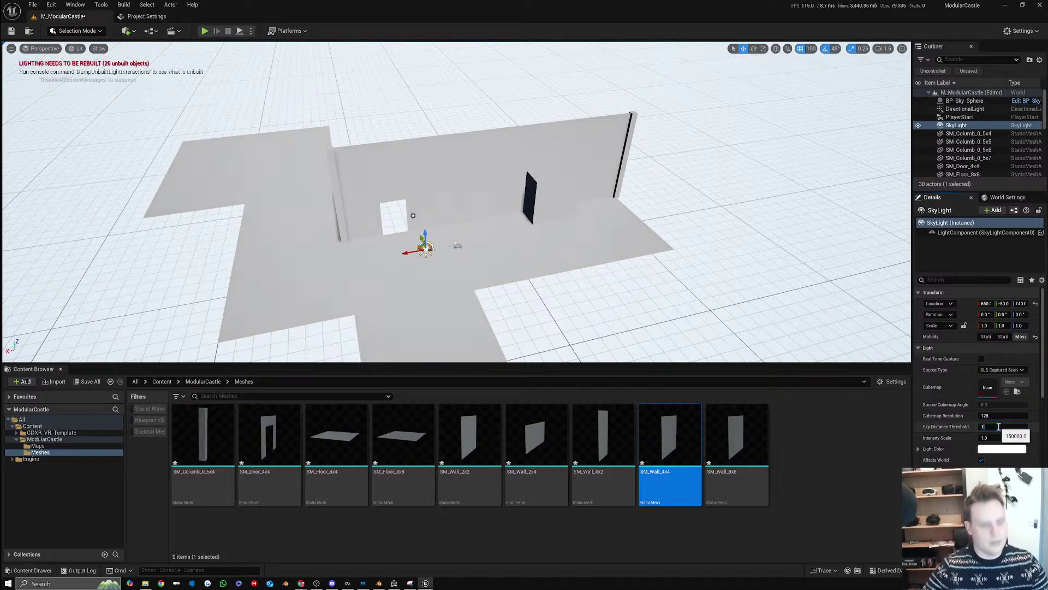
key(Return)
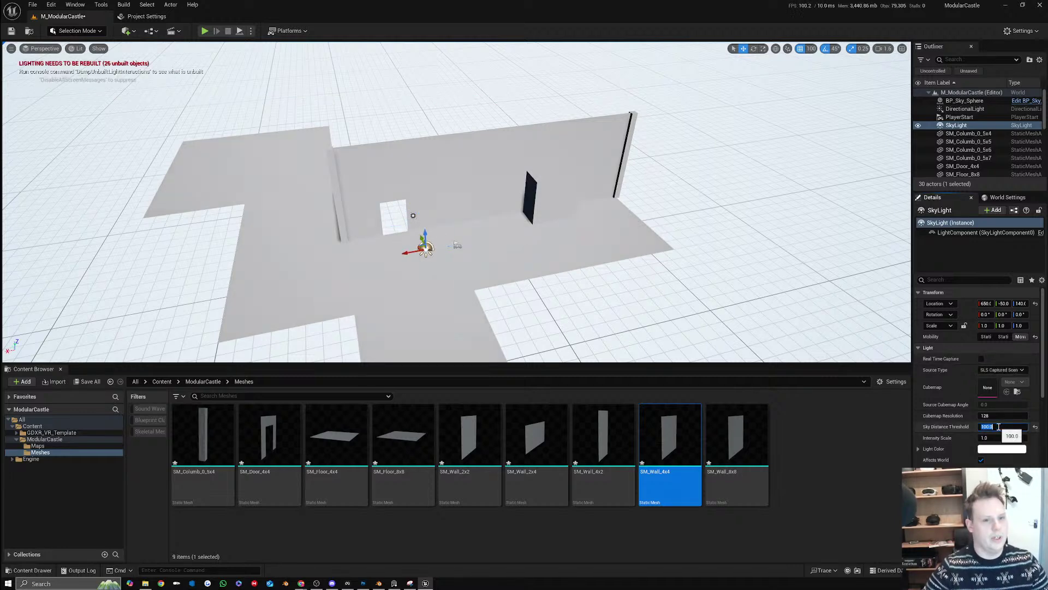
Set the DirectionalLight's intensity to 5 lux
click(412, 215)
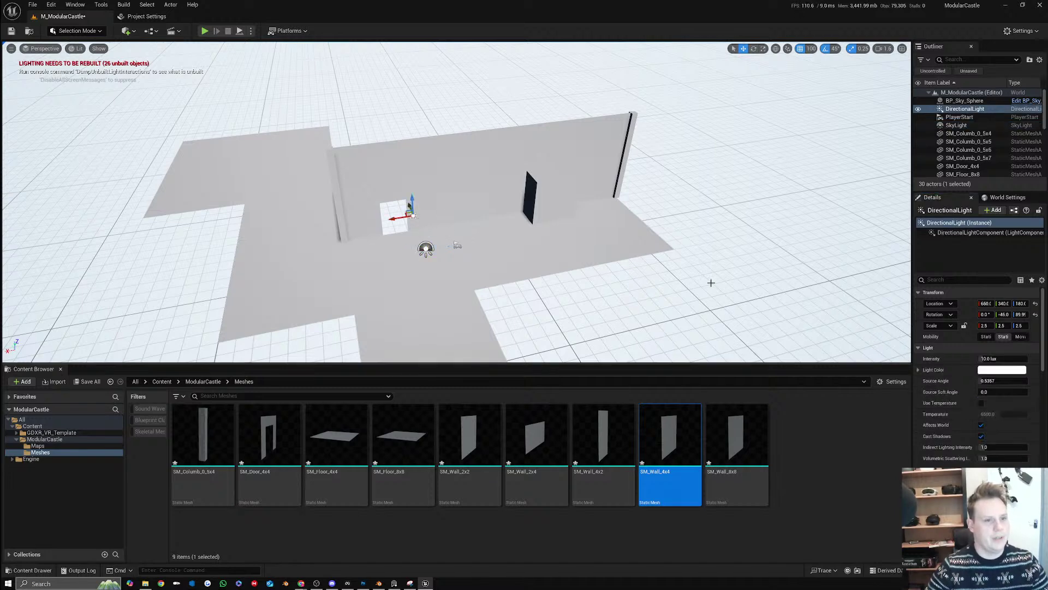
click(996, 358)
text(5)
key(Return)
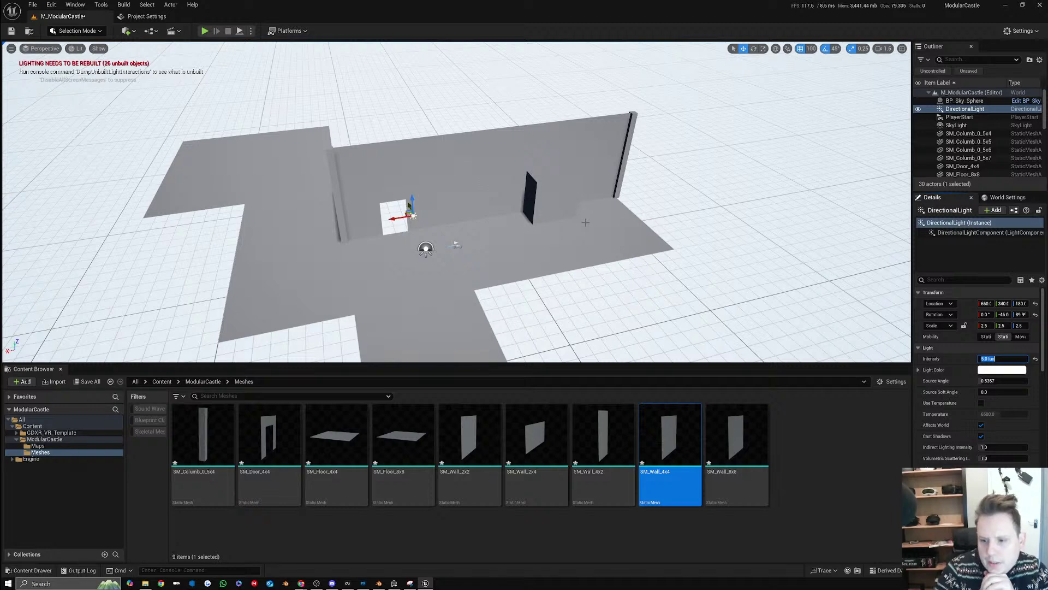
Try the MI_Grid_Accent material from the VR template's GridMaterials folder on the floor in front of the doorway
click(71, 433)
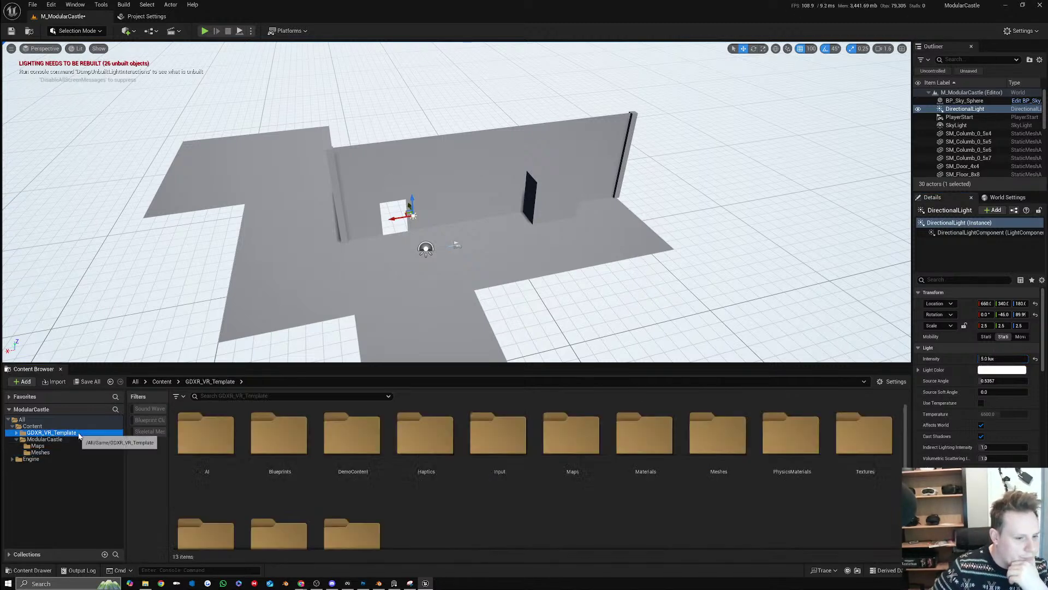
double_click(644, 437)
double_click(571, 434)
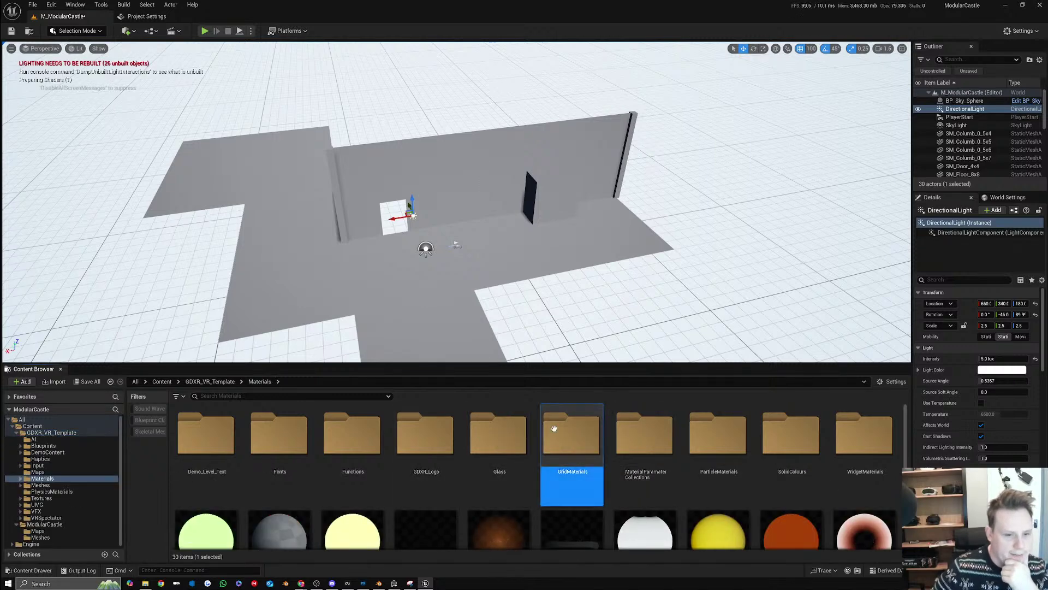
click(357, 442)
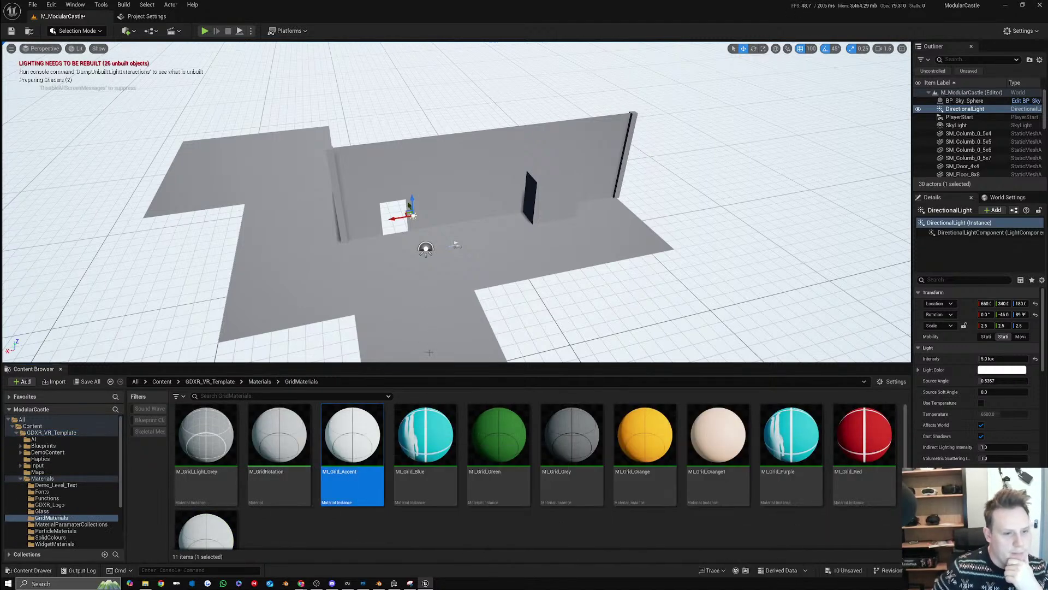
drag(357, 442, 409, 296)
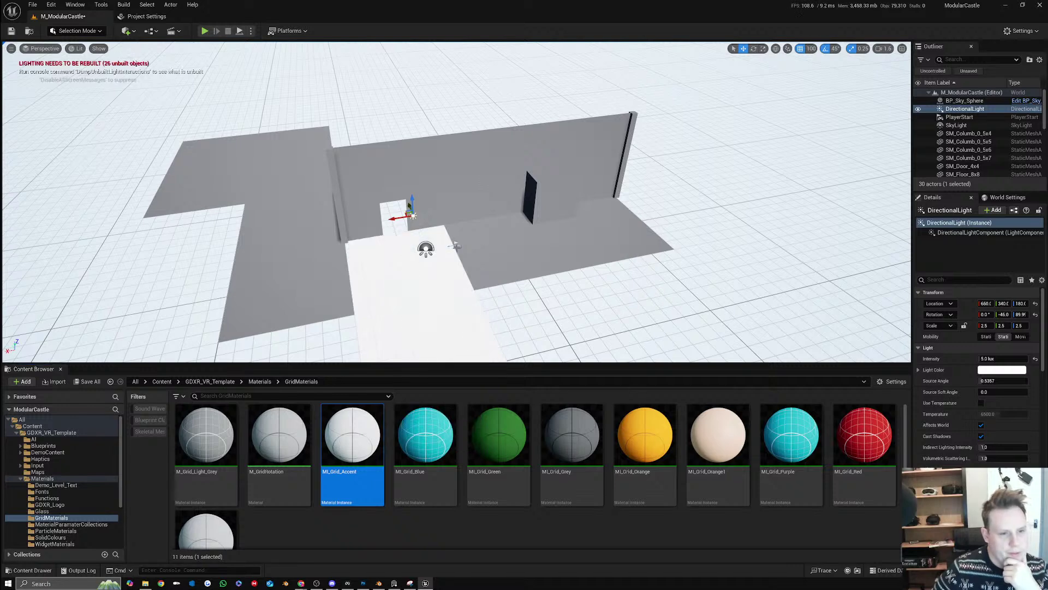
Try the MI_Grid_Grey material on the floor, the long wall, the small walls and the door section
drag(572, 437, 430, 276)
drag(575, 412, 587, 135)
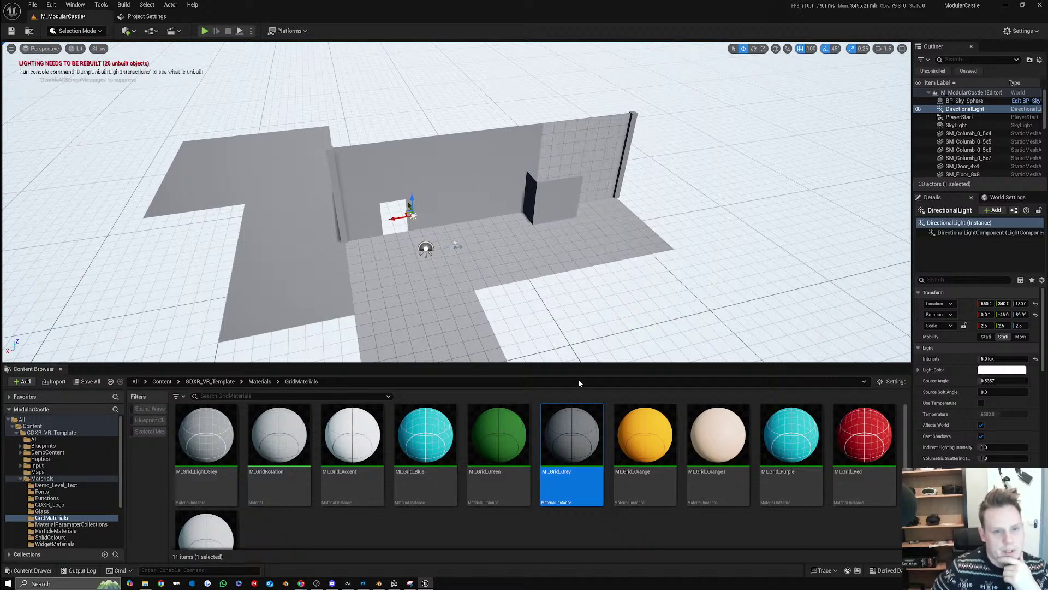
drag(564, 433, 535, 187)
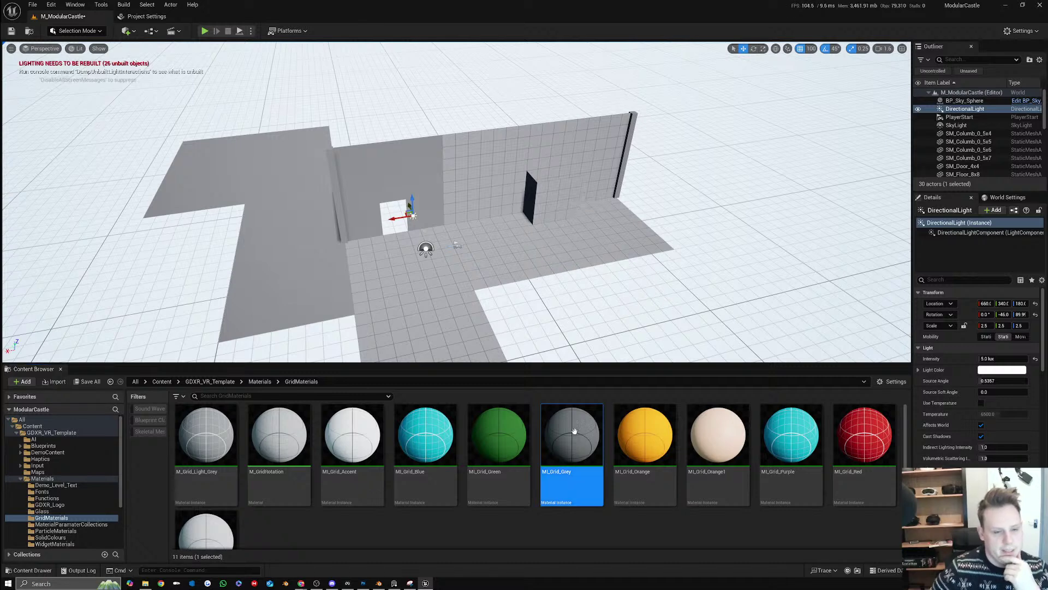
drag(574, 432, 526, 195)
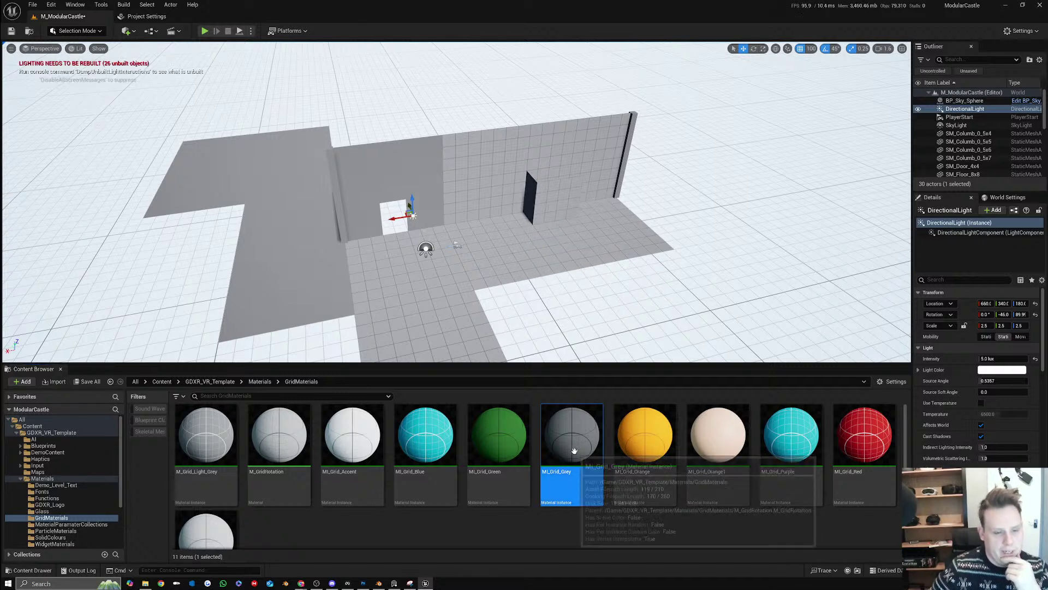
drag(574, 450, 420, 210)
drag(599, 438, 429, 195)
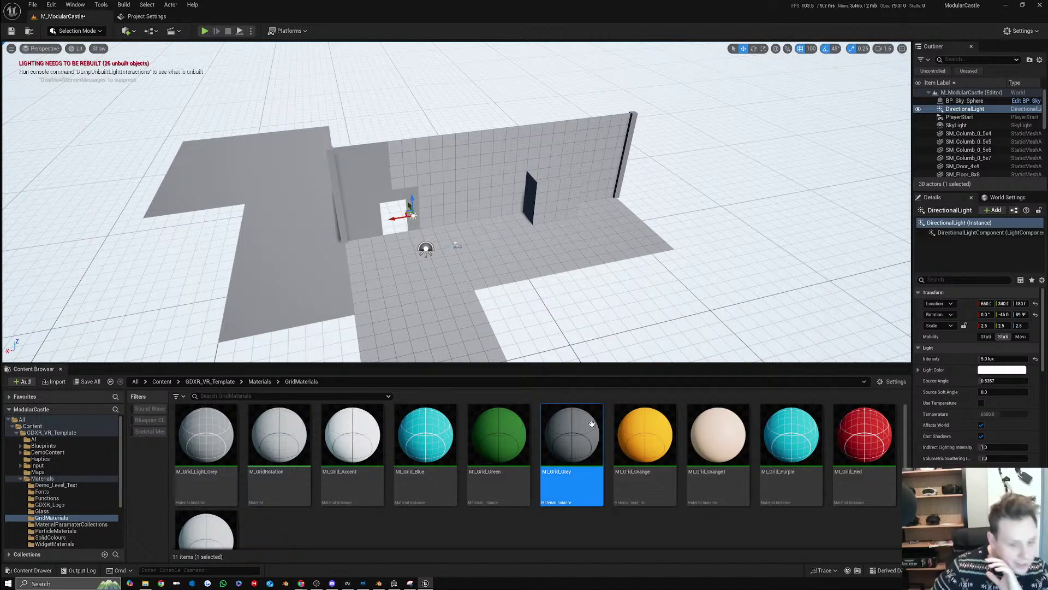
drag(571, 437, 407, 197)
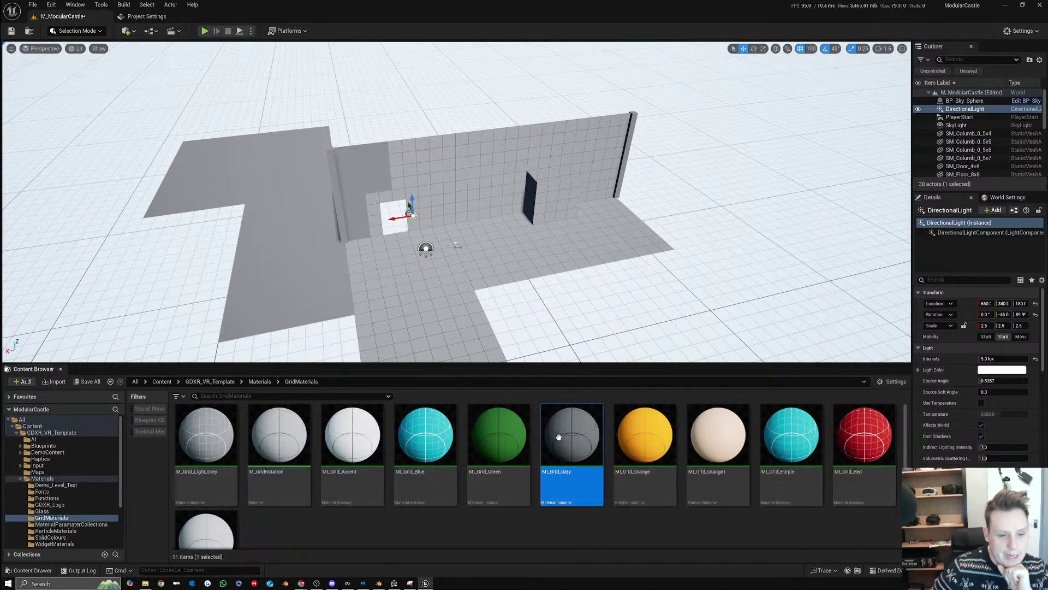
drag(572, 437, 365, 218)
drag(529, 394, 337, 186)
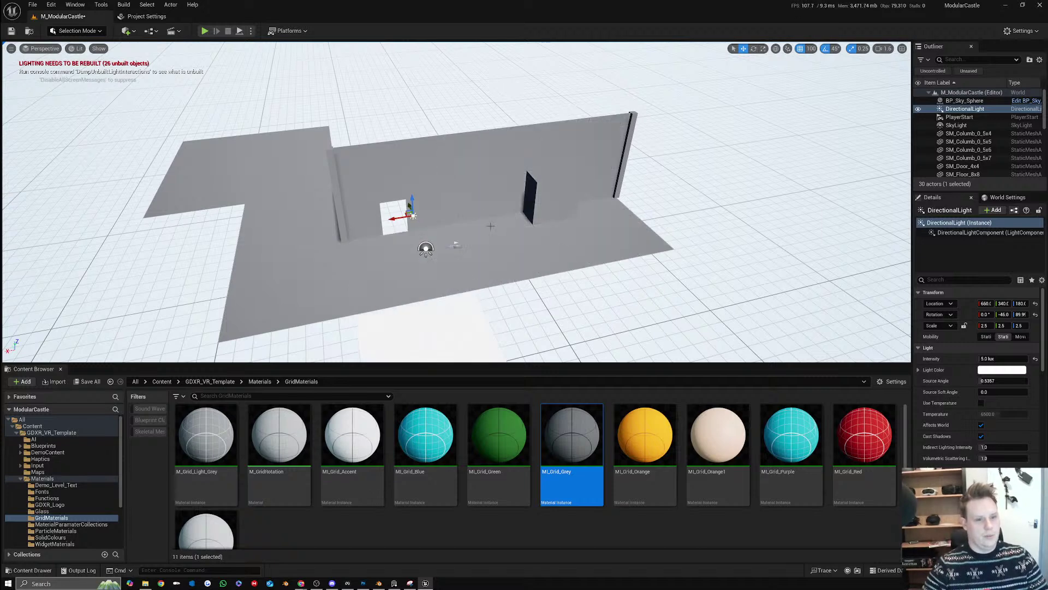
Duplicate the SM_Wall_4x4 of the small corner along the long wall to X -900, Y 200, Z 200
click(573, 199)
right_drag(573, 199, 475, 202)
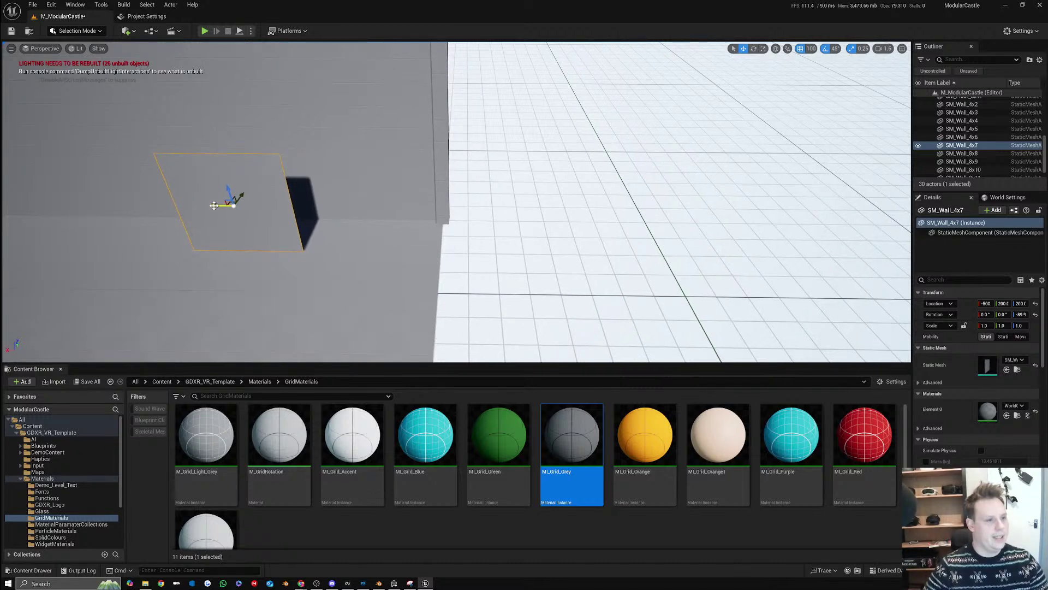
alt+drag(214, 205, 318, 221)
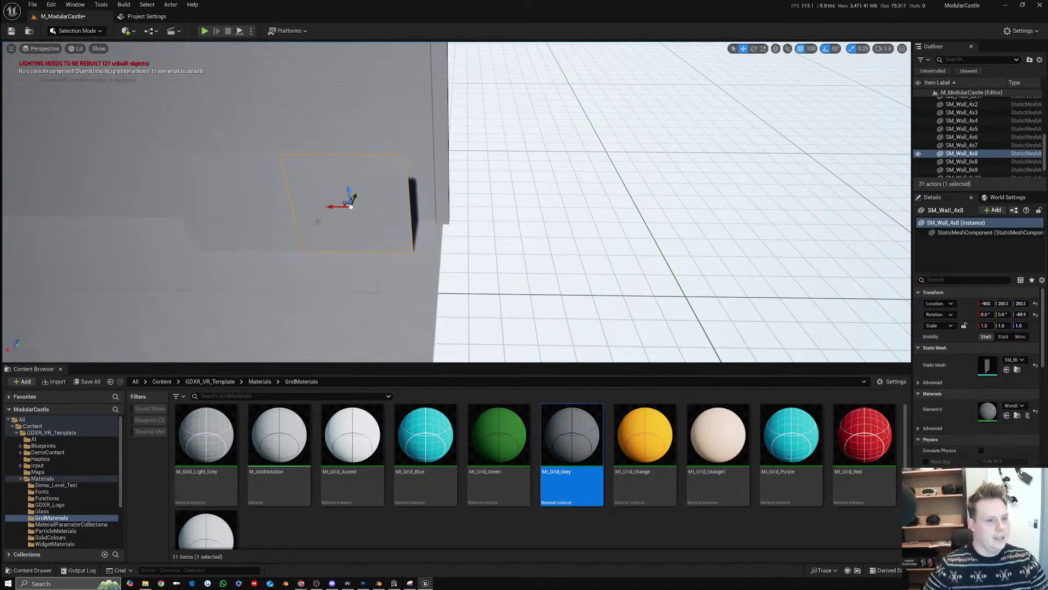
Move the perpendicular 4x2 wall and both 4x4 walls together 400 units along X toward the doorway
right_drag(318, 221, 212, 218)
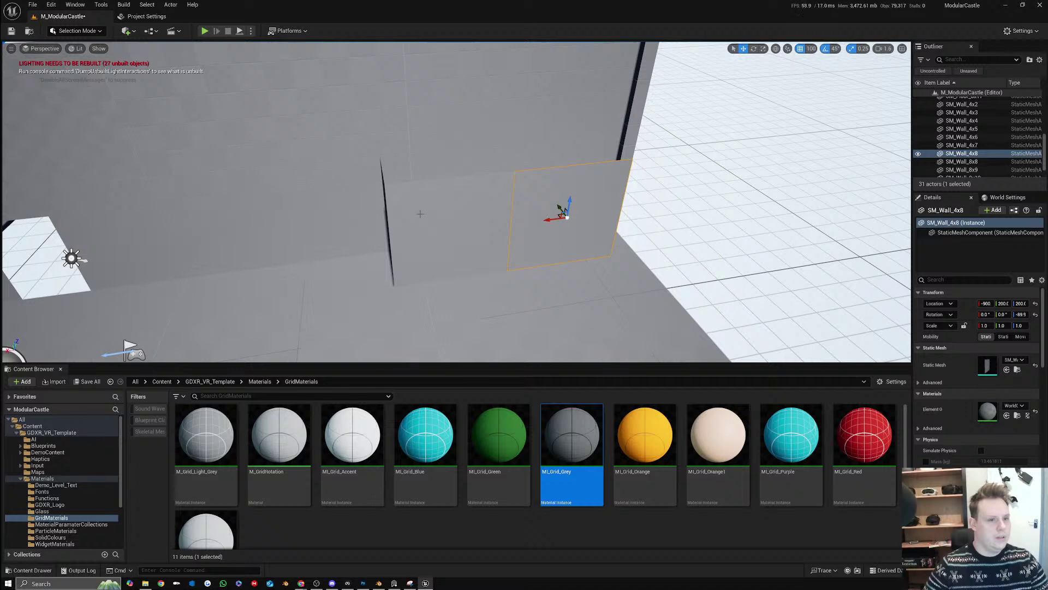
click(420, 214)
shift+click(520, 205)
right_drag(520, 205, 391, 218)
shift+click(437, 217)
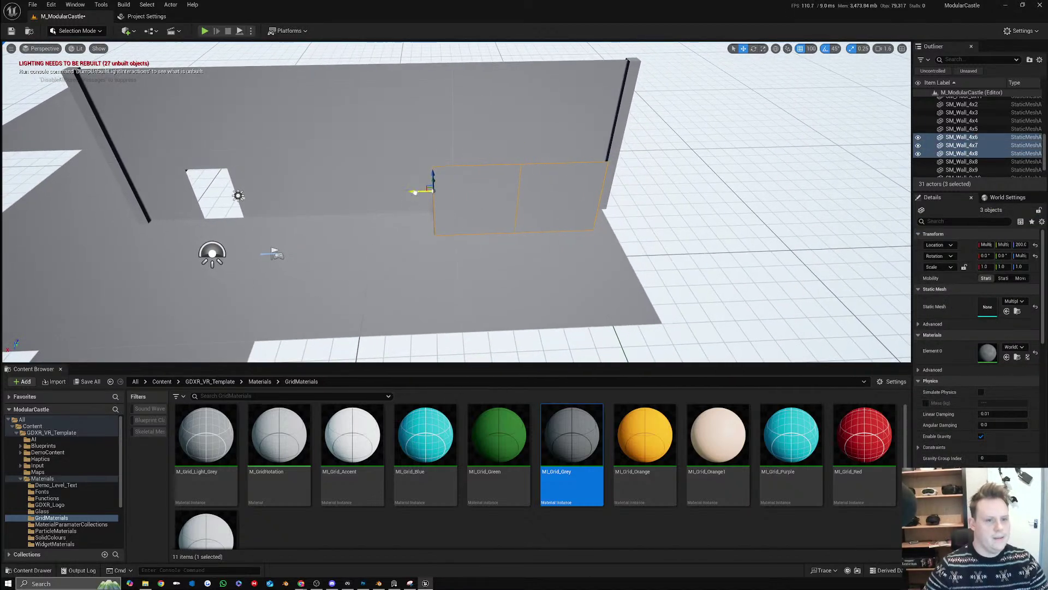
drag(414, 193, 332, 194)
Duplicate the end 4x4 wall of the low partition to X -900, extending the row away from the doorway
right_drag(489, 197, 495, 197)
click(464, 210)
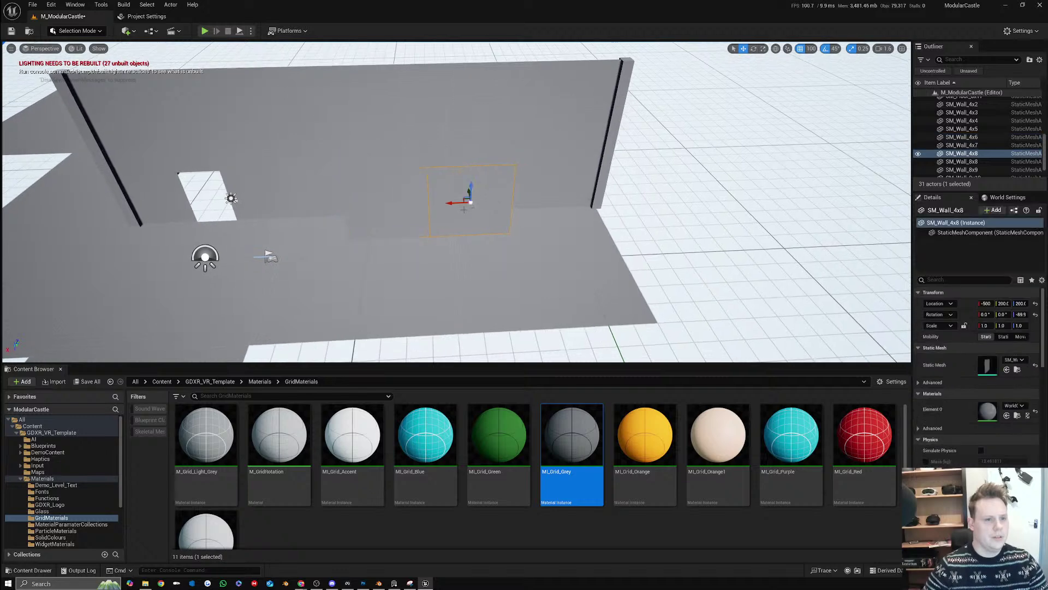
alt+drag(457, 203, 537, 200)
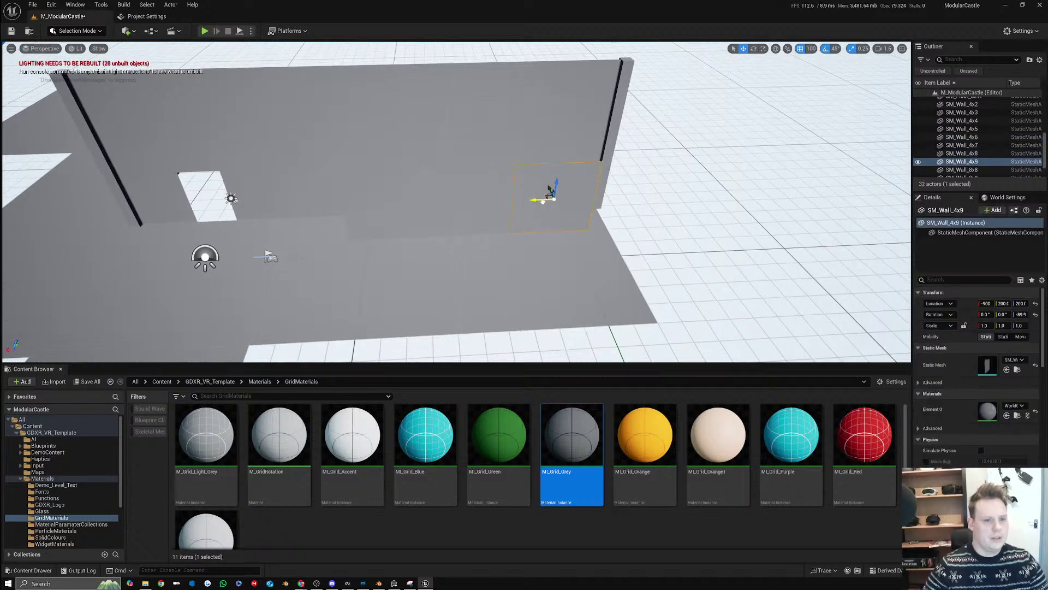
Select the perpendicular 4x2 wall and all three 4x4 walls of the low partition together
shift+click(468, 208)
shift+click(400, 202)
right_drag(400, 202, 480, 210)
shift+click(424, 179)
right_drag(424, 178, 485, 206)
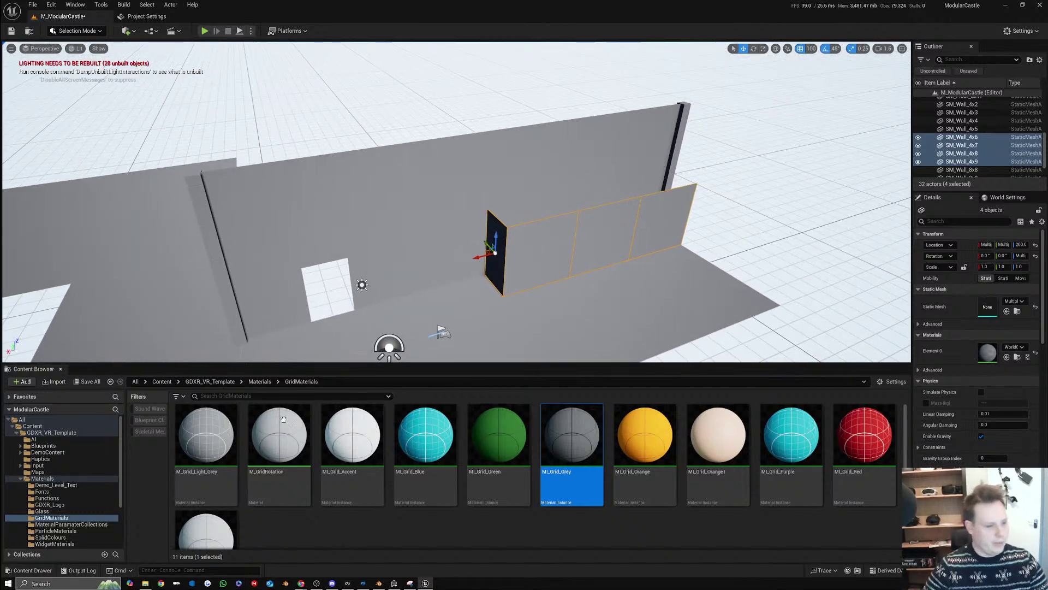
Open the ModularCastle Meshes folder, then switch to Blender with the modular kit scene
double_click(41, 478)
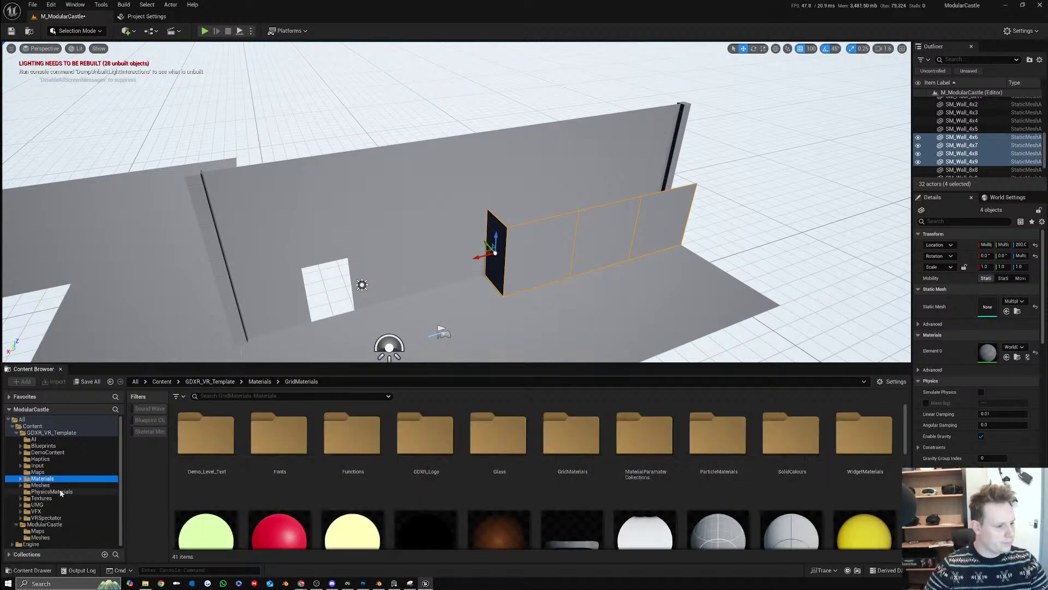
click(40, 537)
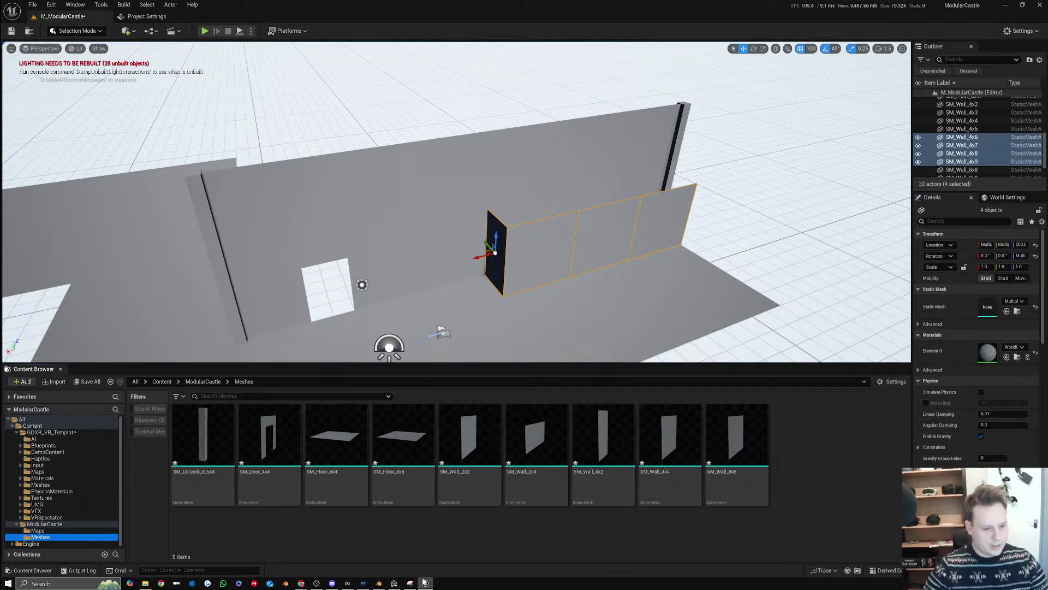
click(379, 583)
click(434, 371)
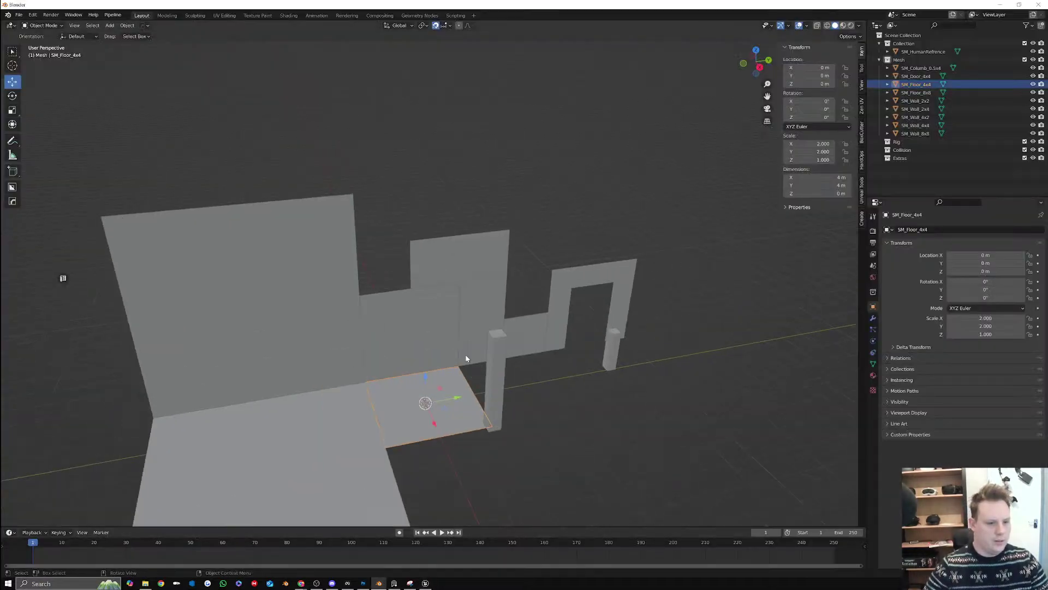
Duplicate the SM_Floor_4x4 mesh and place the copy beside the original at Y 4 m
key(shift+d)
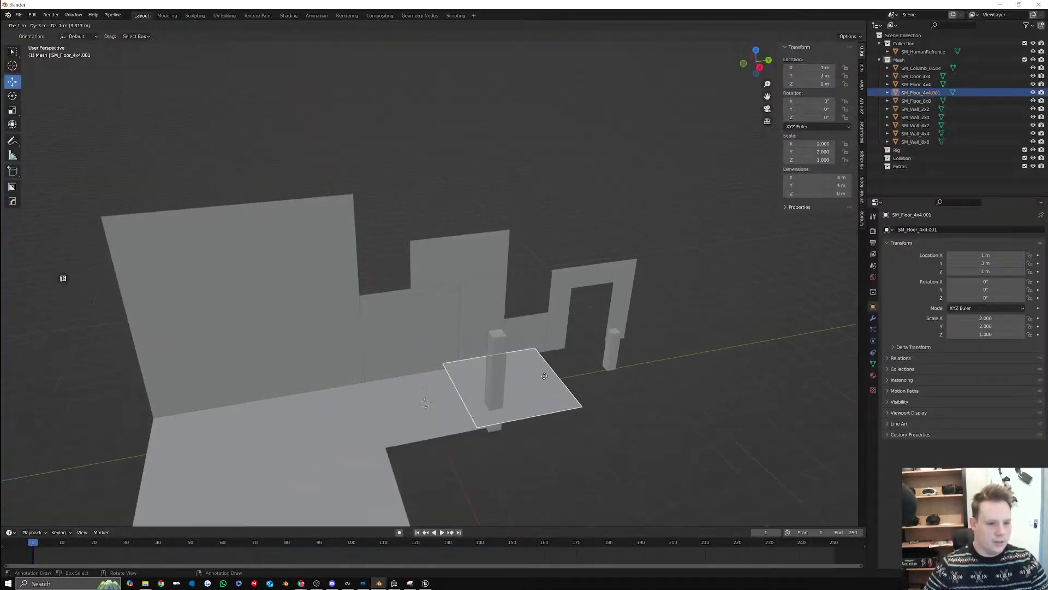
key(Escape)
drag(457, 400, 551, 382)
Set the copied floor's dimensions to X 2 m and Y 4 m, and shift it to X -1 m
click(837, 185)
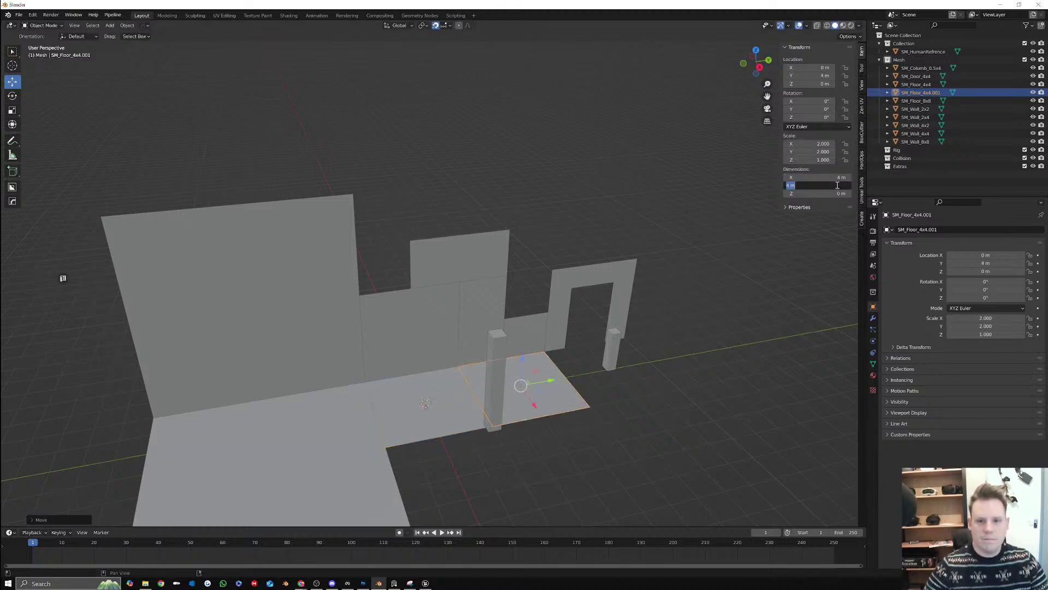
text(2)
key(Return)
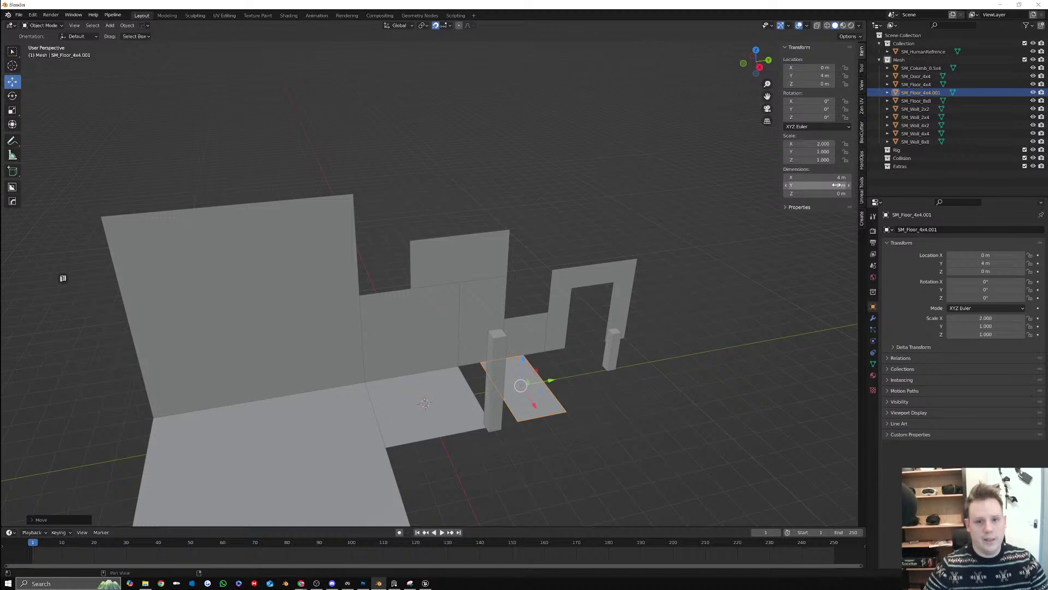
click(834, 179)
text(2)
key(Tab)
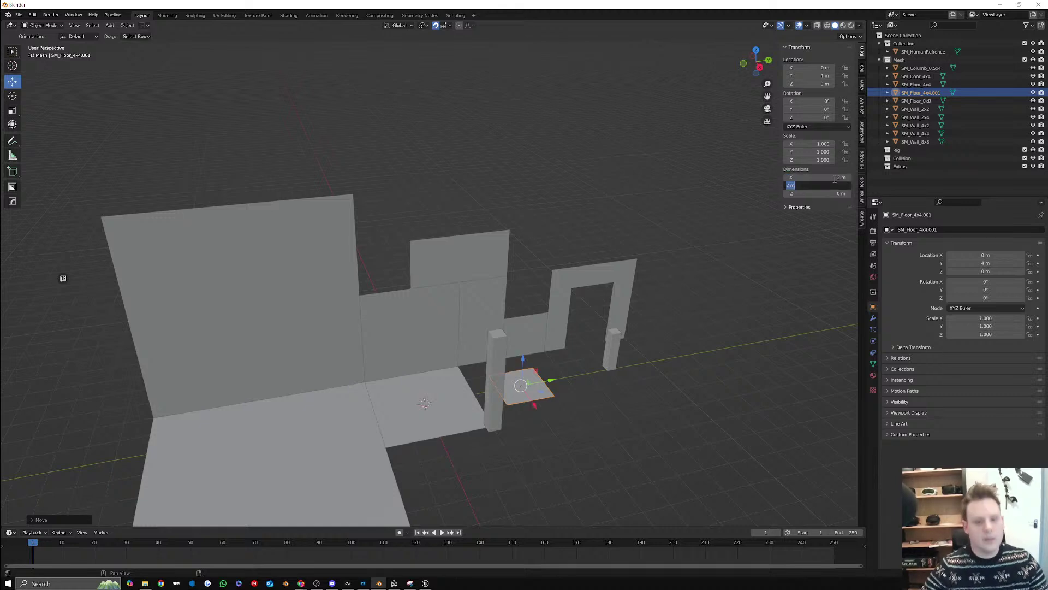
text(4)
key(Tab)
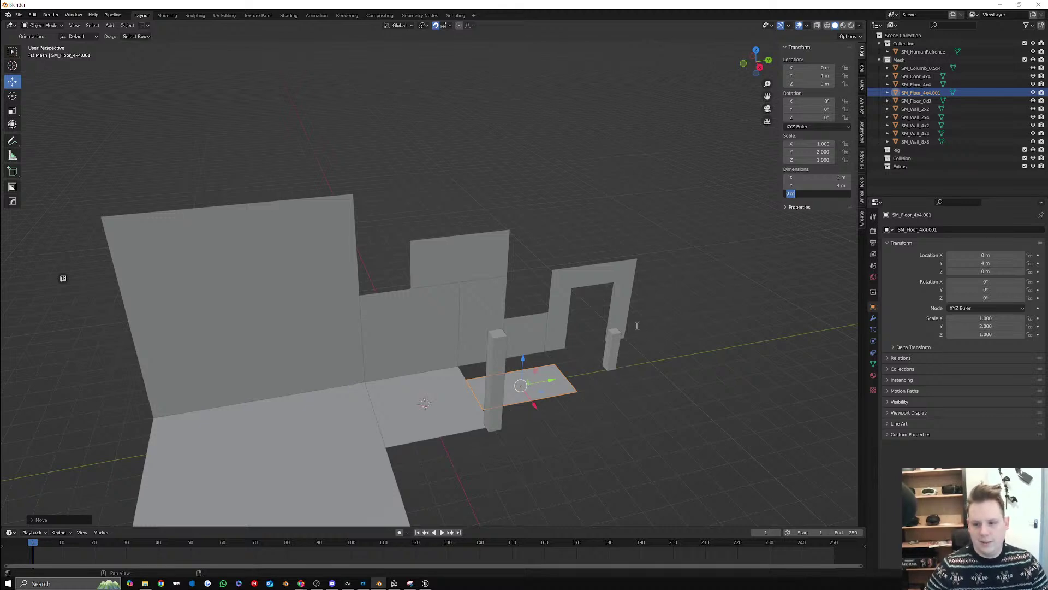
drag(535, 407, 528, 391)
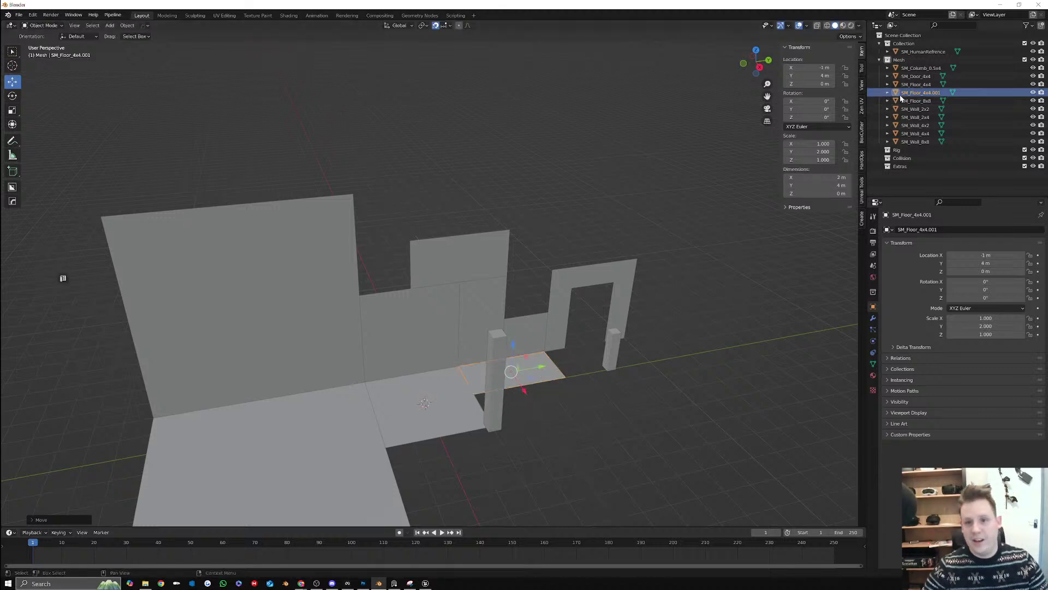
Rename the copied floor object as SM_Floor_2x4, without the numeric suffix or trailing dot
double_click(925, 92)
click(924, 92)
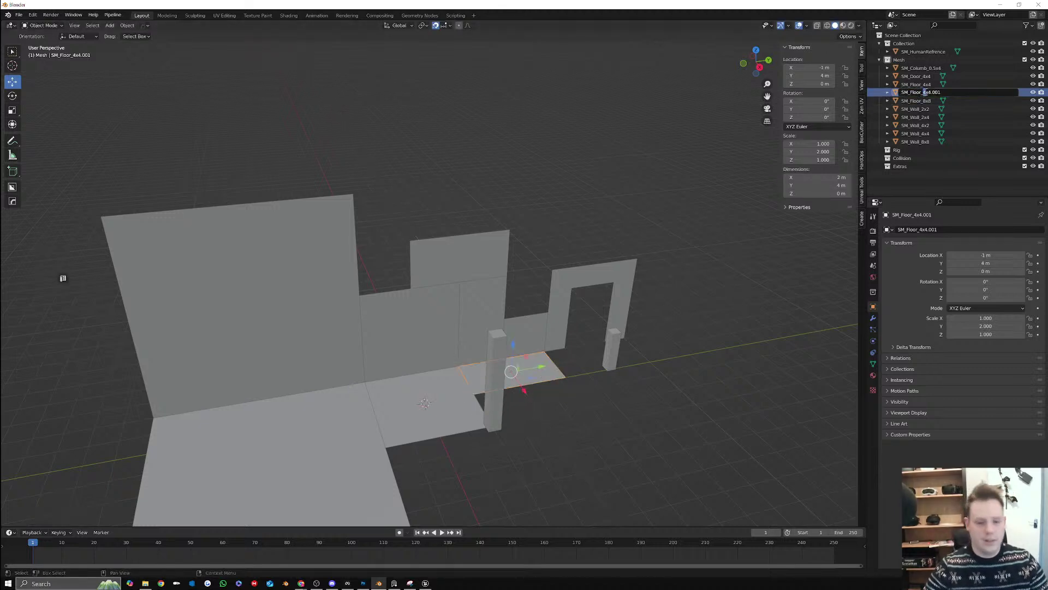
key(BackSpace)
text(2)
key(Return)
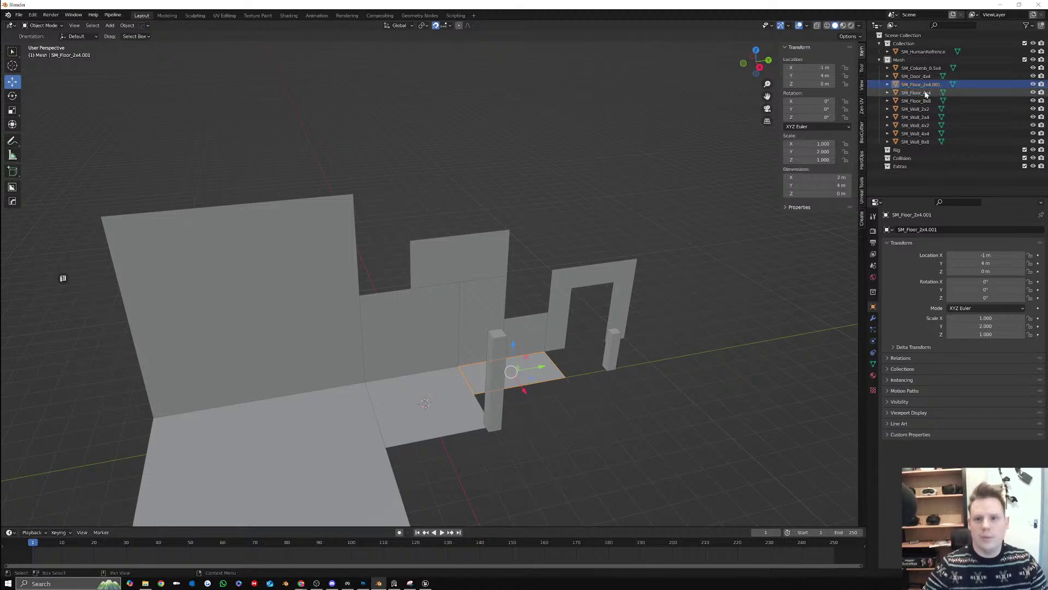
double_click(930, 86)
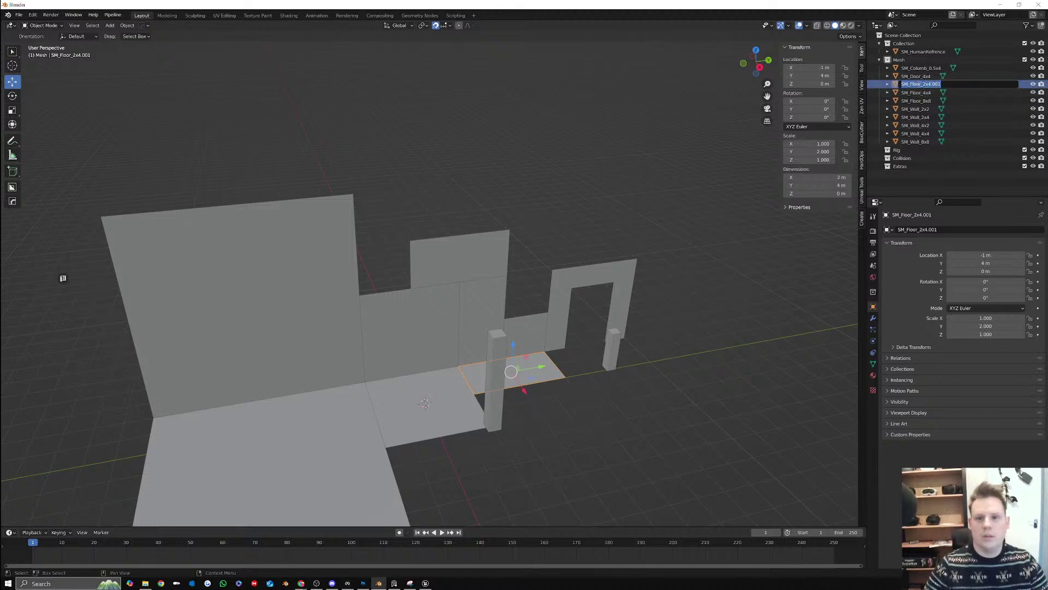
drag(932, 84, 944, 84)
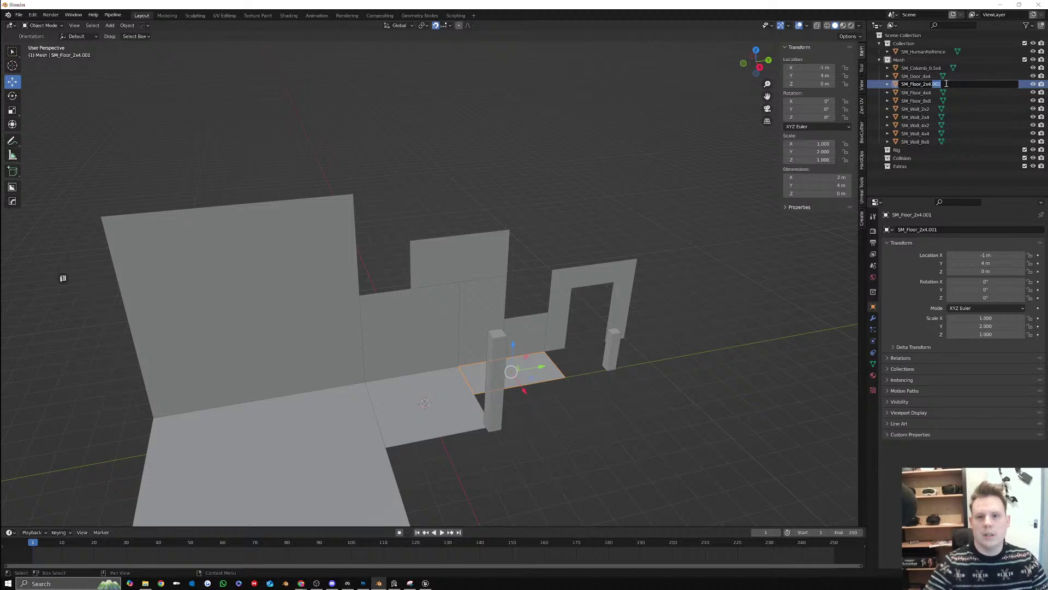
key(BackSpace)
key(Return)
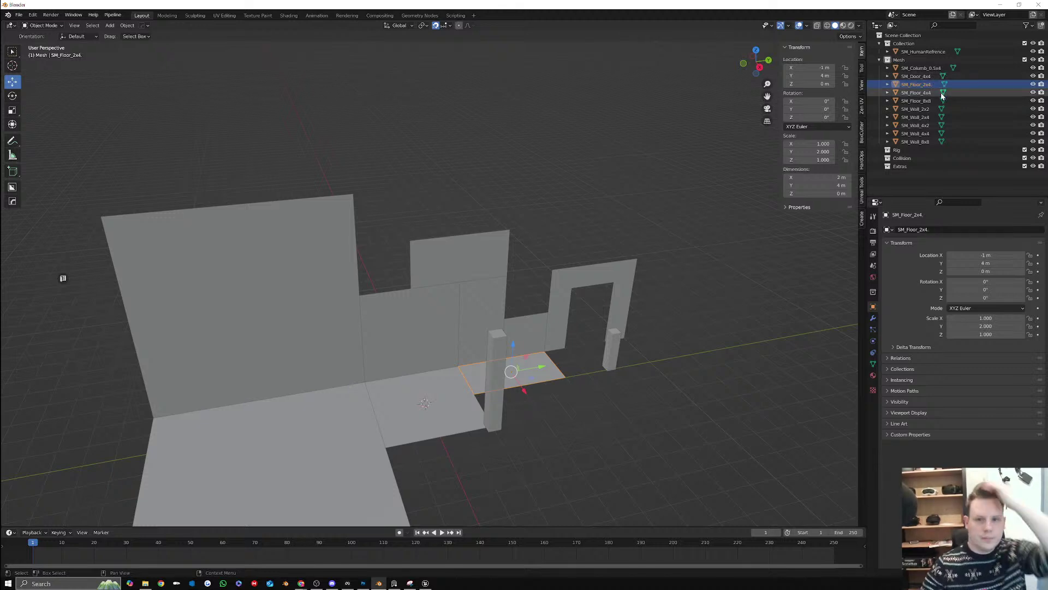
double_click(938, 84)
click(938, 84)
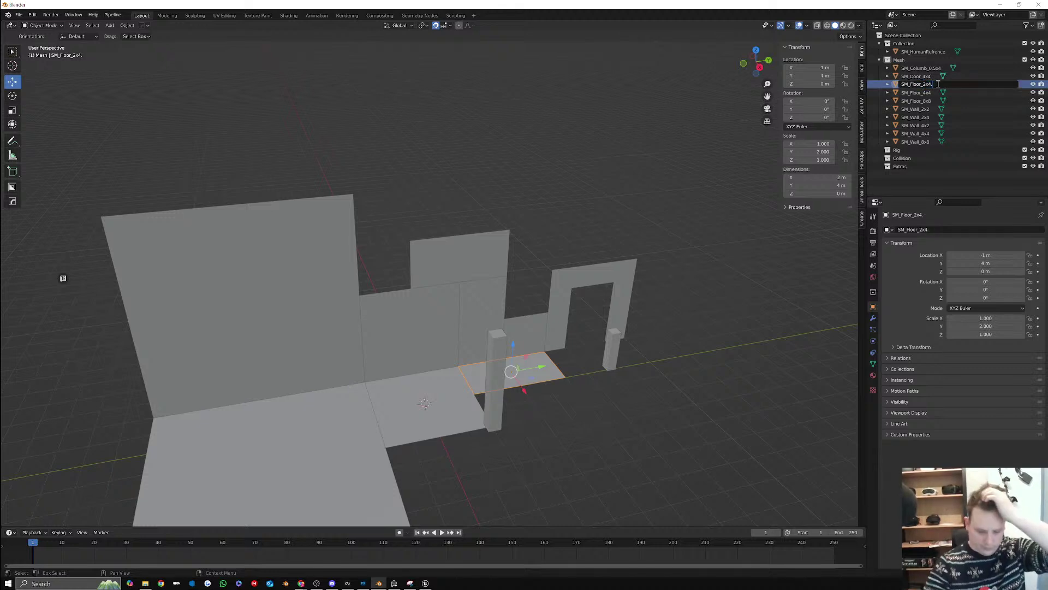
key(BackSpace)
key(Return)
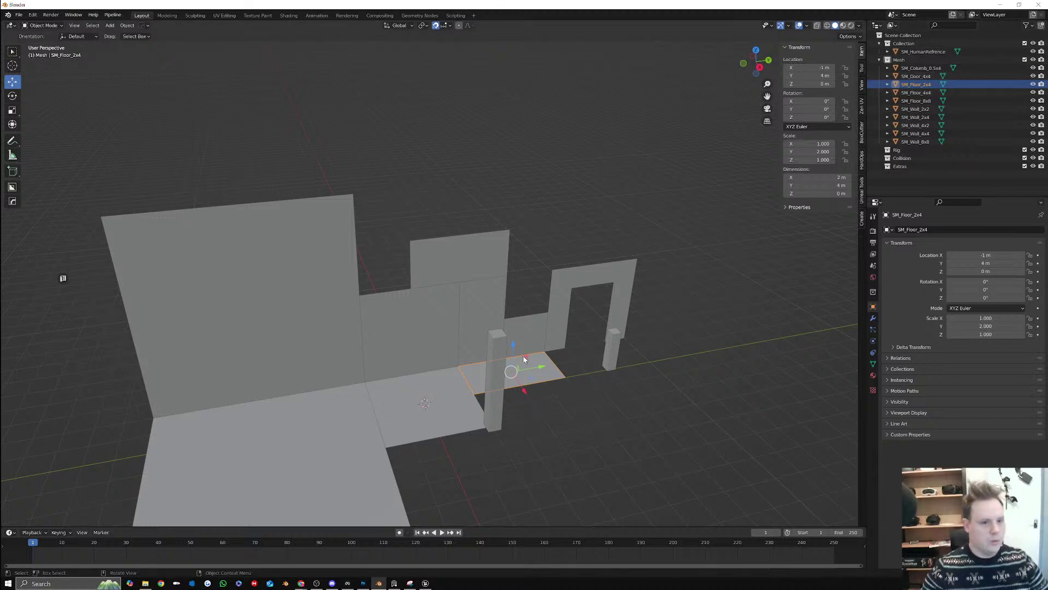
Export SM_Floor_2x4 with Send to Unreal and switch back to the castle level in Unreal Engine
click(18, 15)
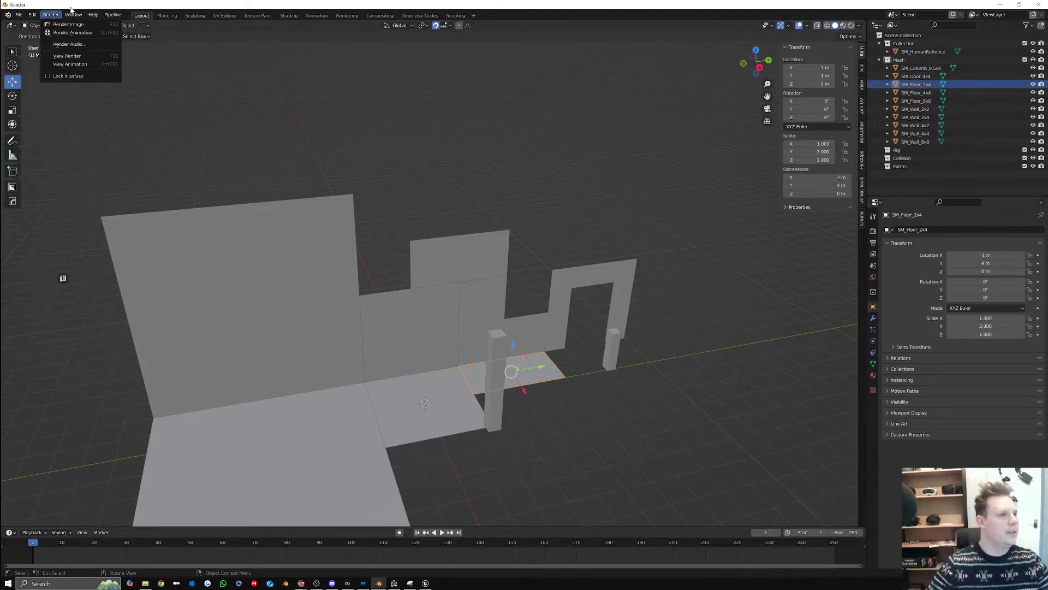
mouse_move(122, 33)
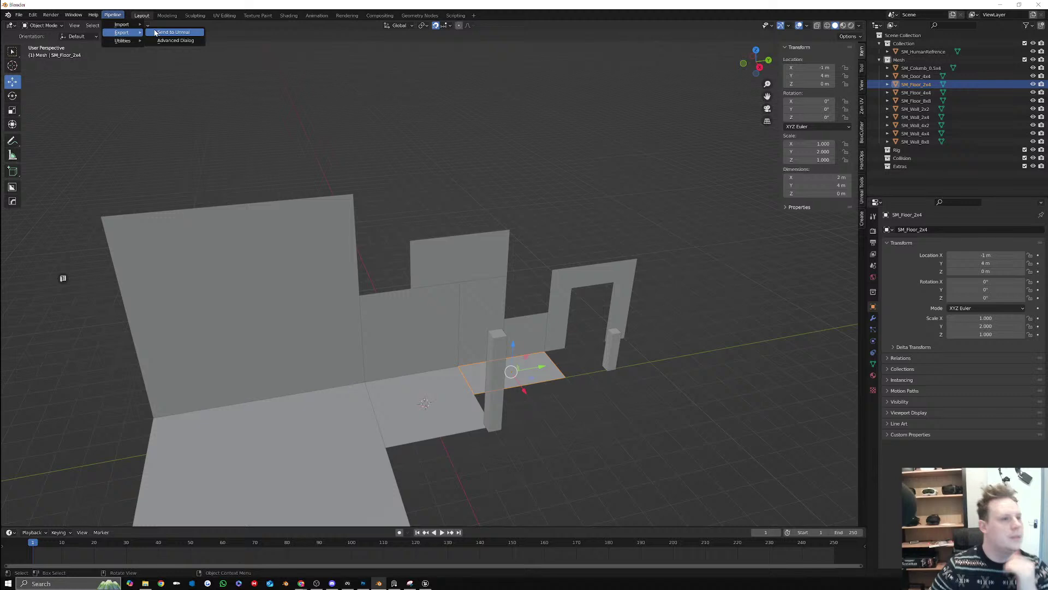
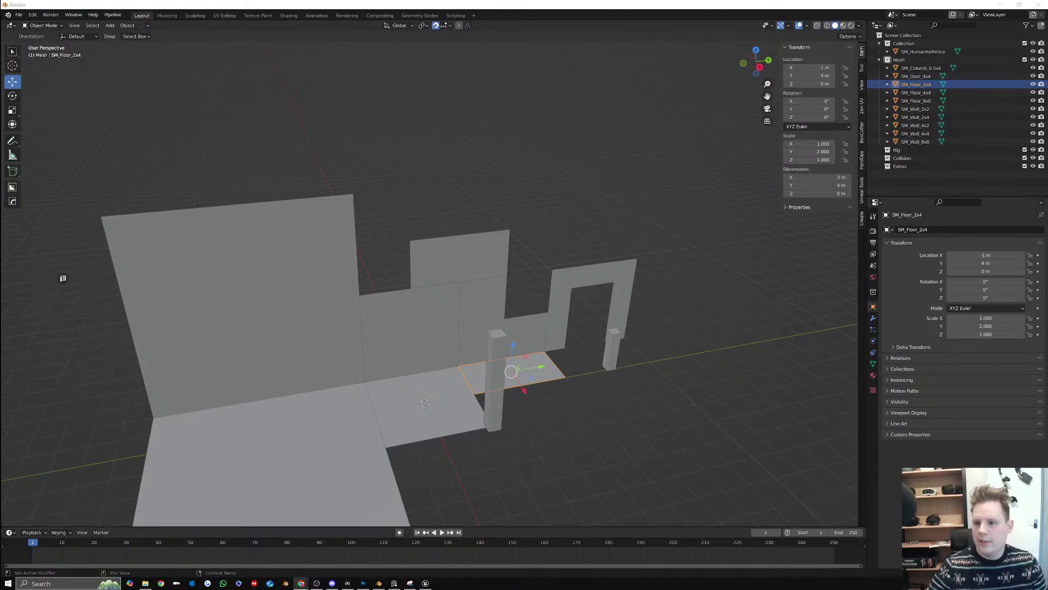
key(alt+Tab)
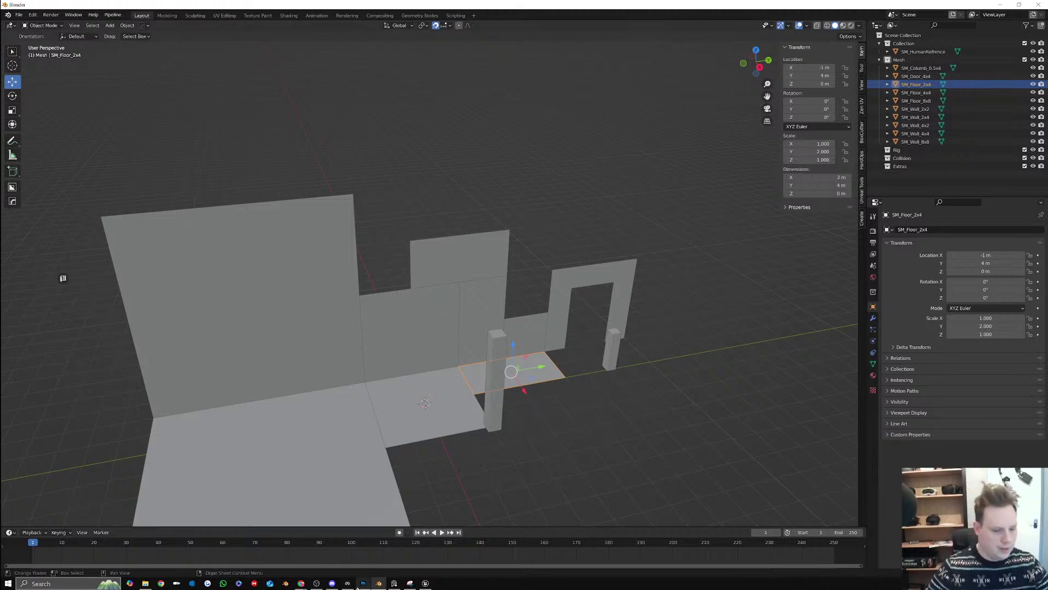
click(425, 582)
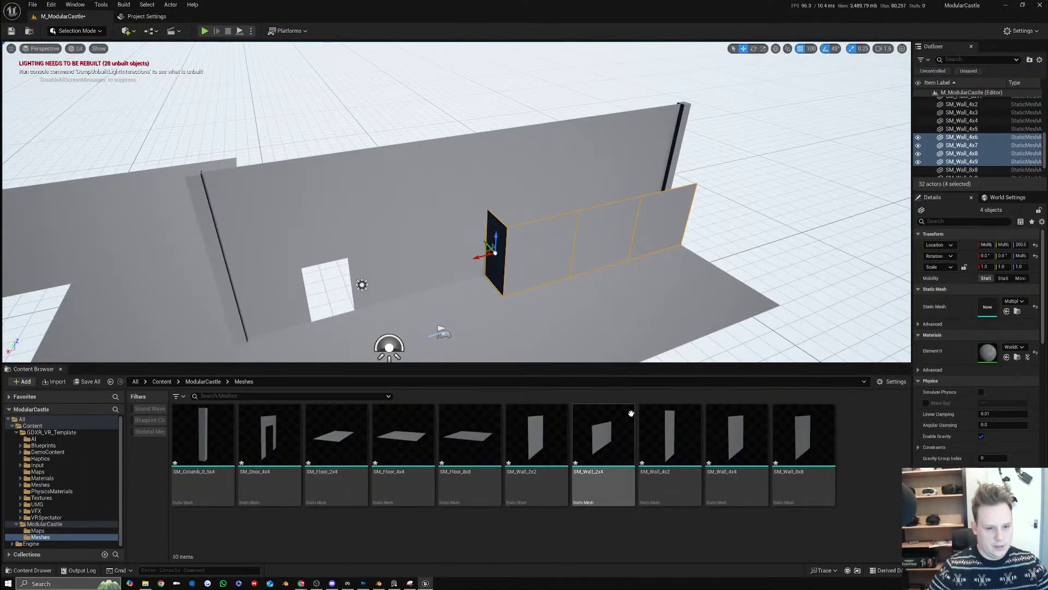
Place SM_Floor_2x4 on top of the low wall at Y 300, Z 400 and duplicate it twice along the wall
drag(324, 441, 541, 219)
key(w)
drag(532, 210, 523, 205)
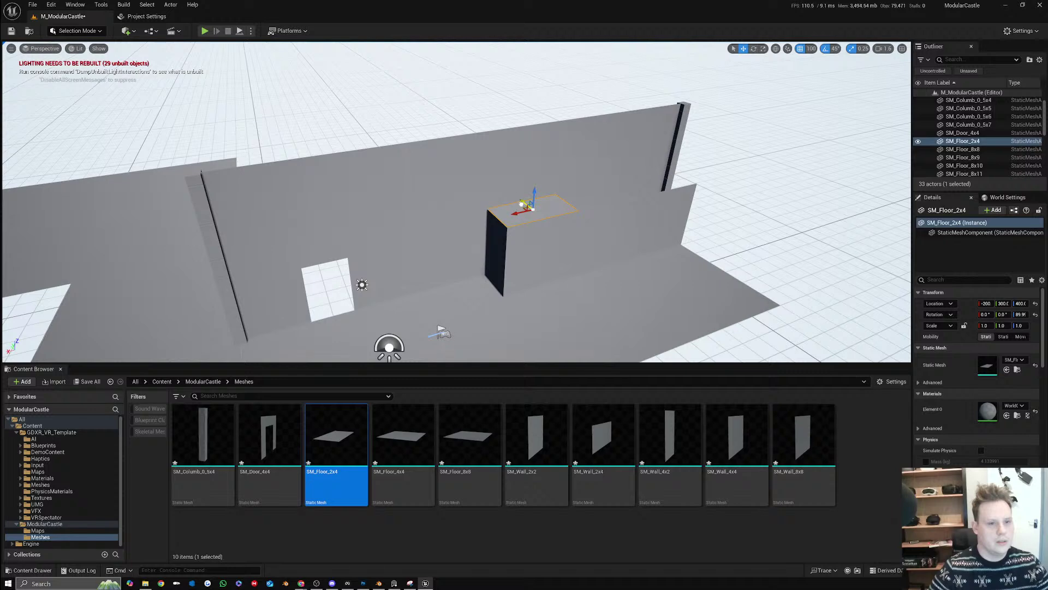
key(d)
right_drag(553, 201, 486, 200)
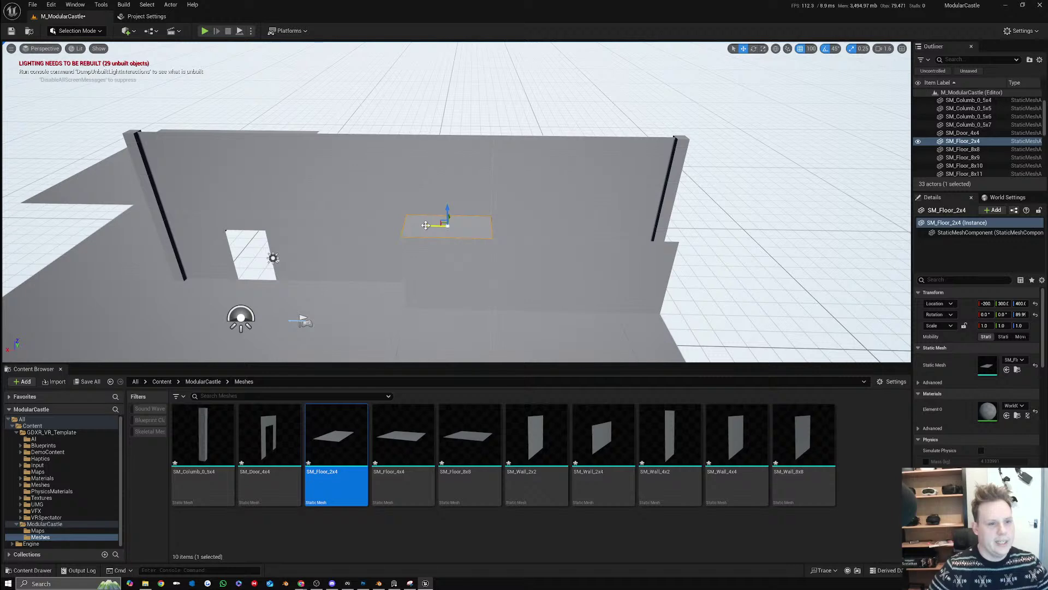
alt+drag(426, 225, 612, 227)
right_drag(612, 232, 731, 234)
Duplicate the lower corner column to both ends of the low wall, at Y 200 with X -1200 and X 0
click(608, 183)
mouse_move(616, 206)
right_down()
mouse_move(568, 206)
mouse_move(612, 221)
right_up()
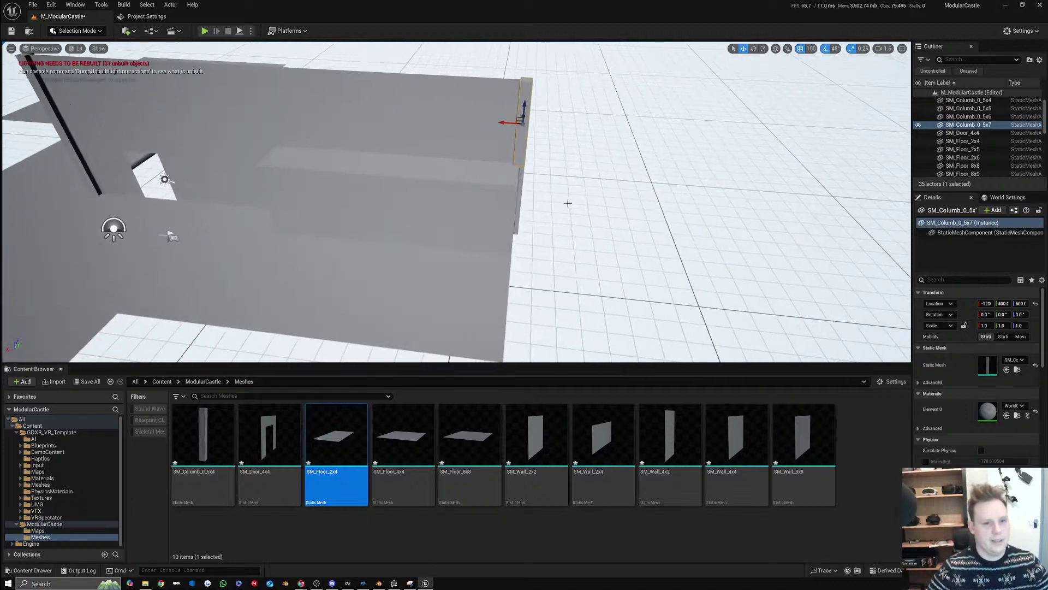
click(506, 196)
right_drag(512, 215, 434, 205)
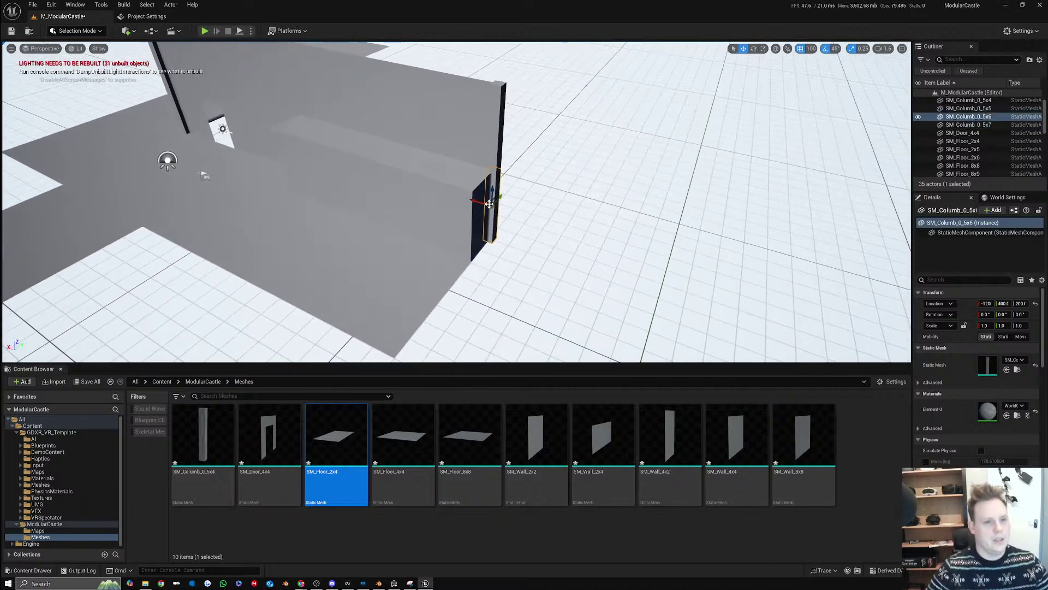
alt+drag(494, 201, 263, 157)
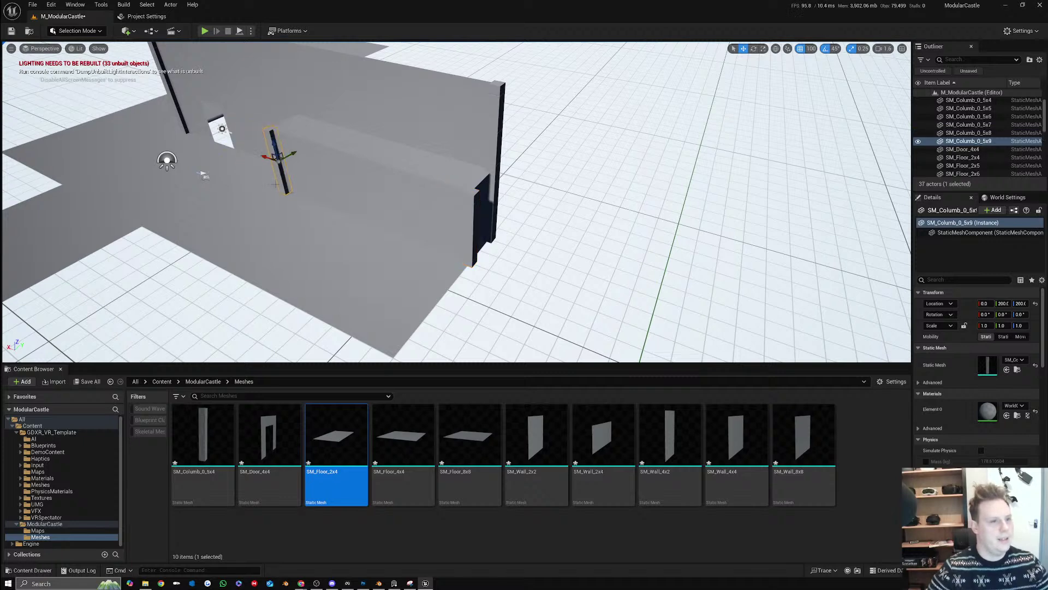
right_drag(265, 160, 371, 174)
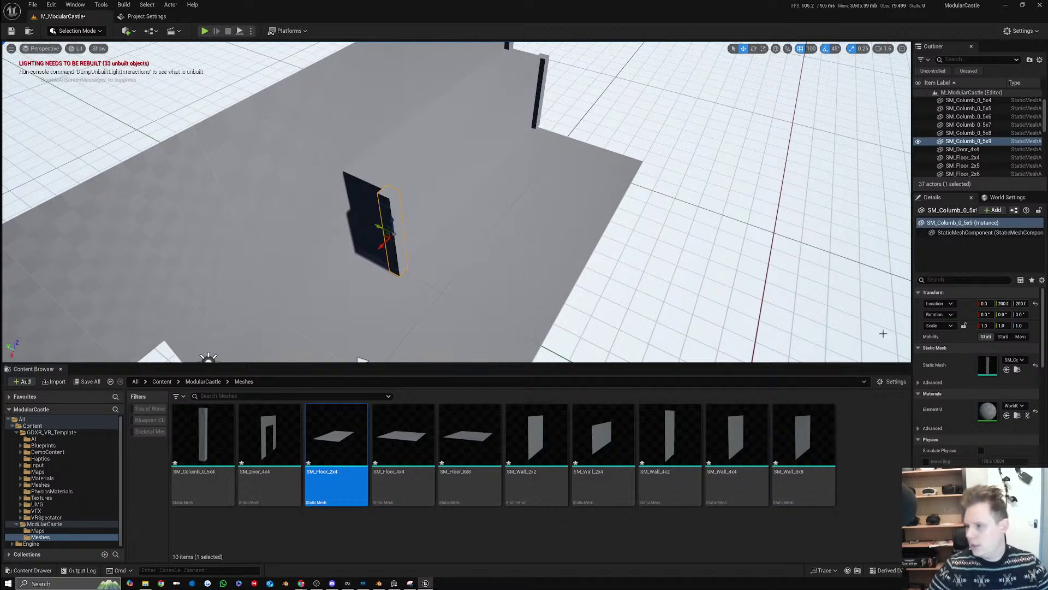
Make a rotated copy of the end walkway floor and move it outside the corner to Y 600, Z 400
right_drag(623, 142, 464, 170)
click(568, 179)
right_drag(603, 185, 512, 175)
key(e)
alt+drag(389, 189, 506, 171)
key(w)
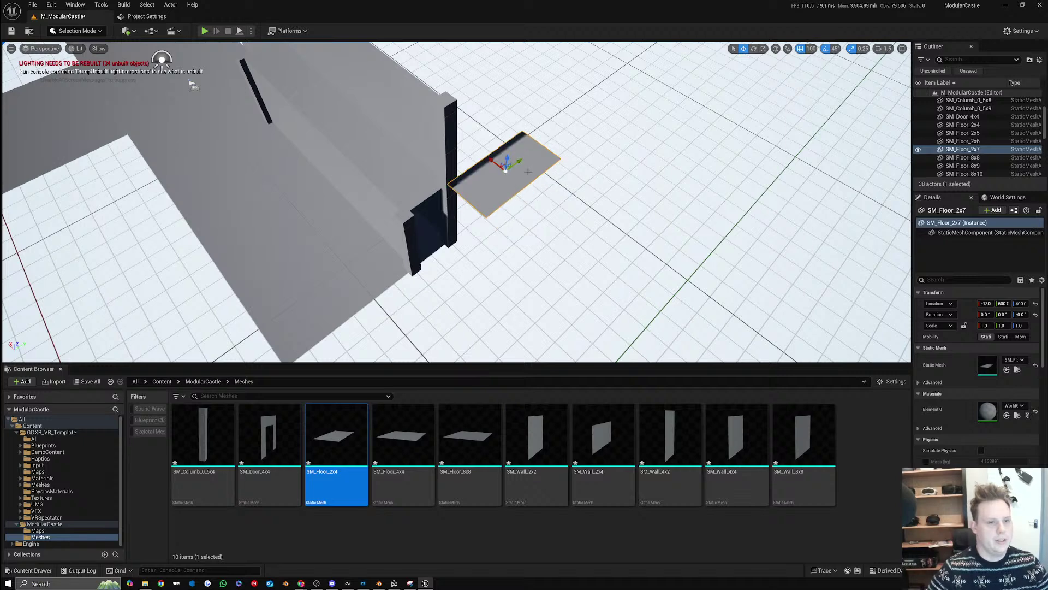
Delete the lower corner column that blocks the turn between the two walkway sections
right_drag(528, 171, 530, 169)
right_drag(388, 208, 411, 198)
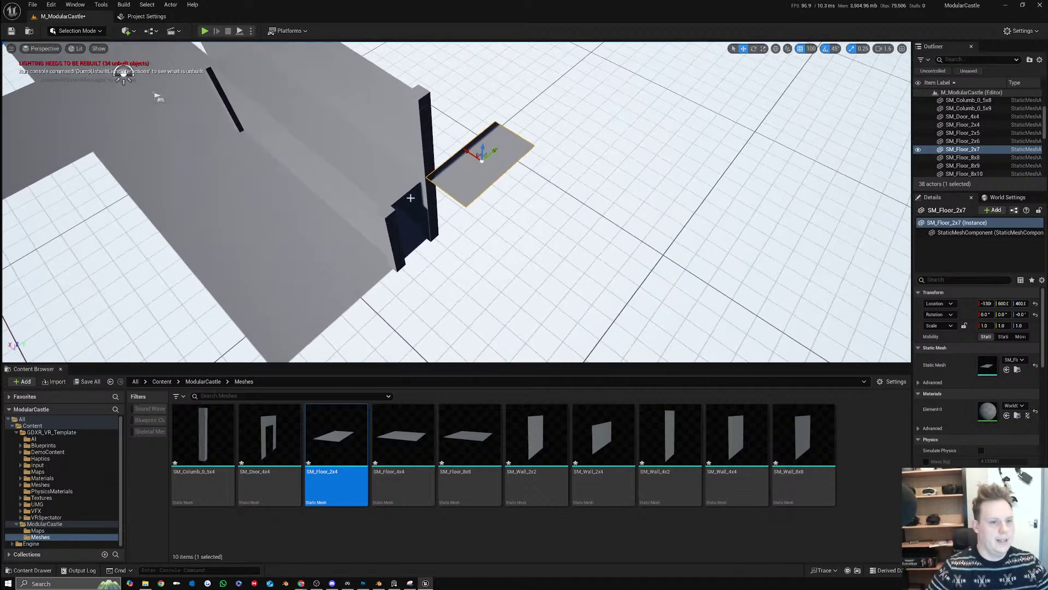
key(Delete)
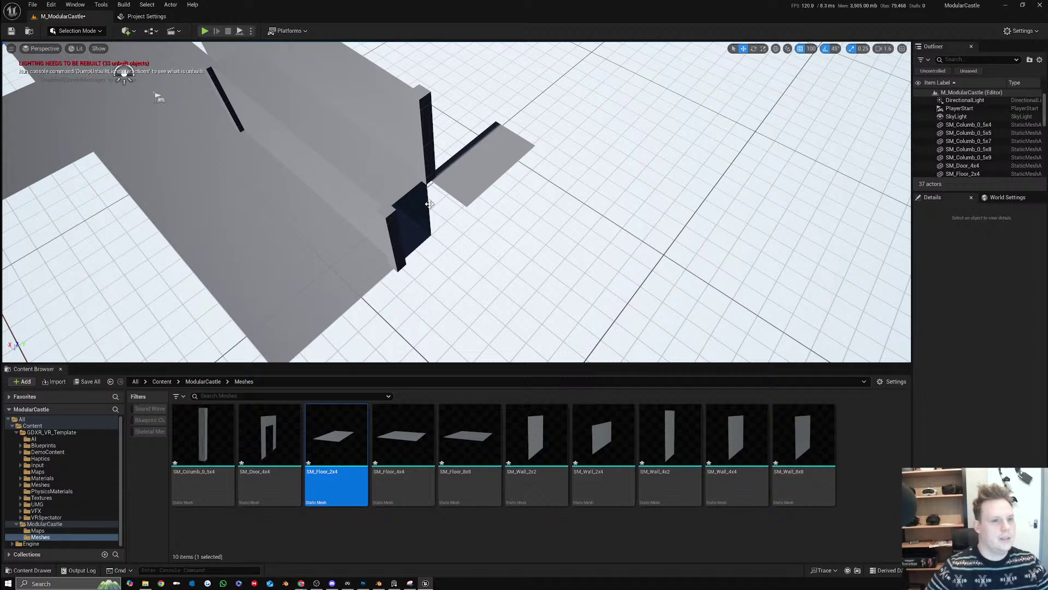
Duplicate the rotated floor outward along Y to extend the walkway beyond the corner
click(483, 172)
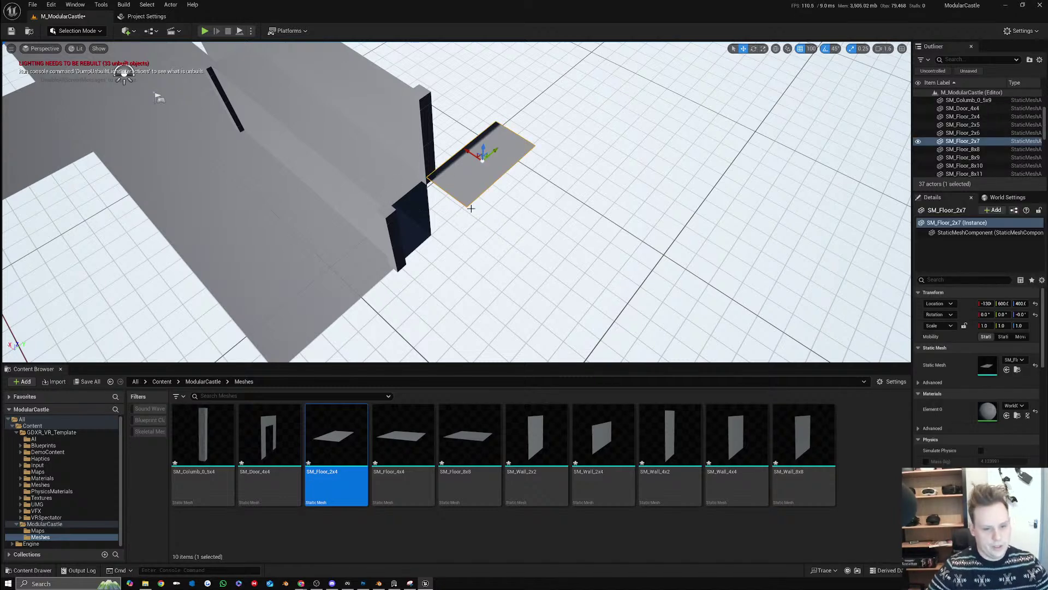
right_drag(534, 158, 534, 158)
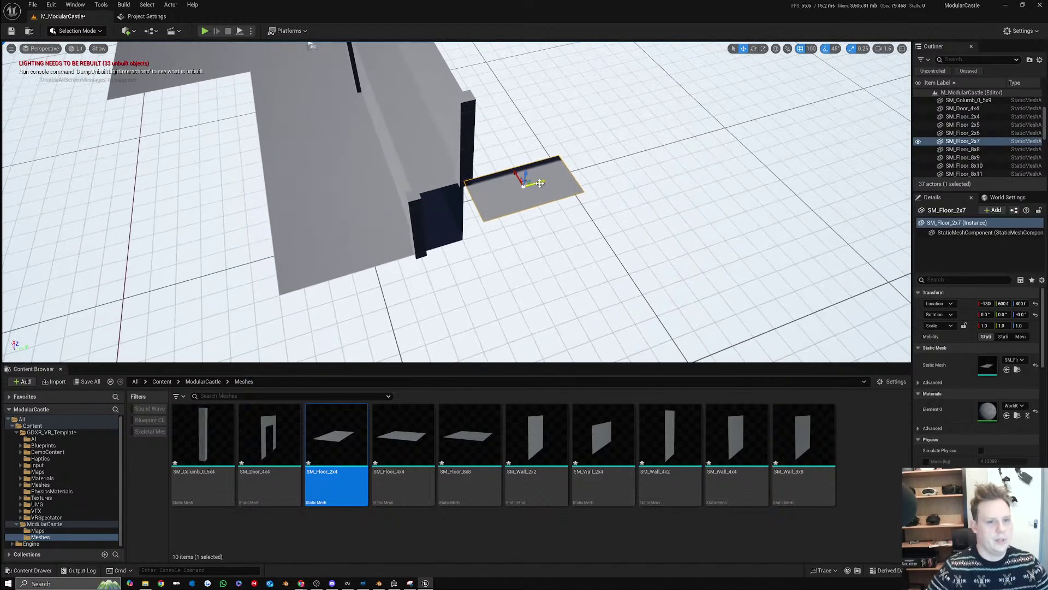
alt+drag(541, 185, 635, 162)
Make a rotated copy of the end 8x8 wall and move it alongside the new walkway beyond the corner
right_drag(444, 126, 448, 116)
click(444, 229)
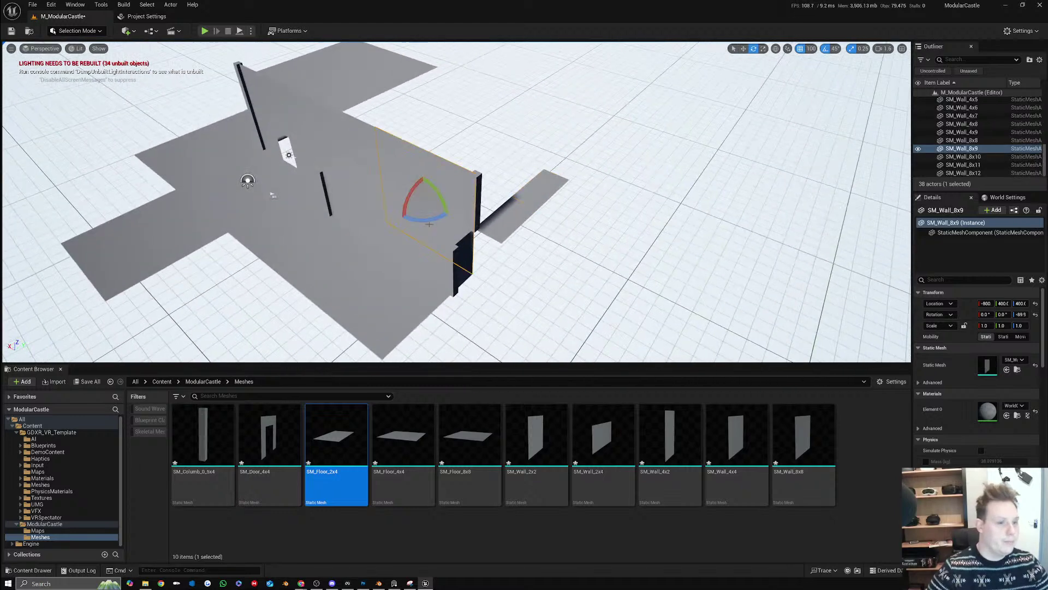
alt+drag(425, 220, 512, 195)
key(w)
right_drag(575, 200, 575, 201)
Move the lower corner column outward along X to the outer edge of the raised walkway
click(518, 230)
right_drag(517, 230, 517, 230)
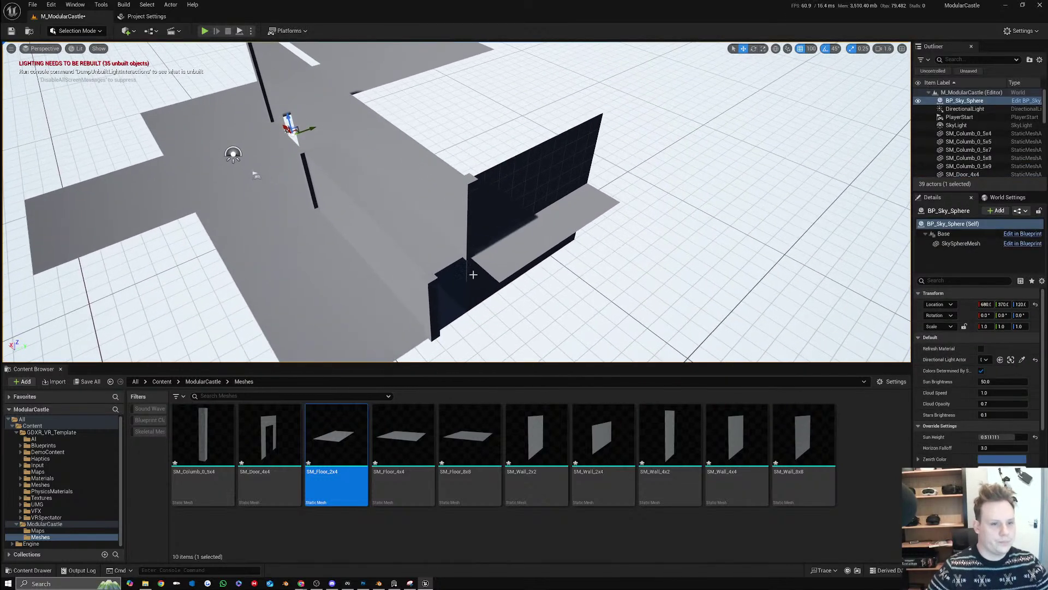
right_drag(473, 274, 486, 262)
click(430, 194)
right_drag(436, 230, 437, 231)
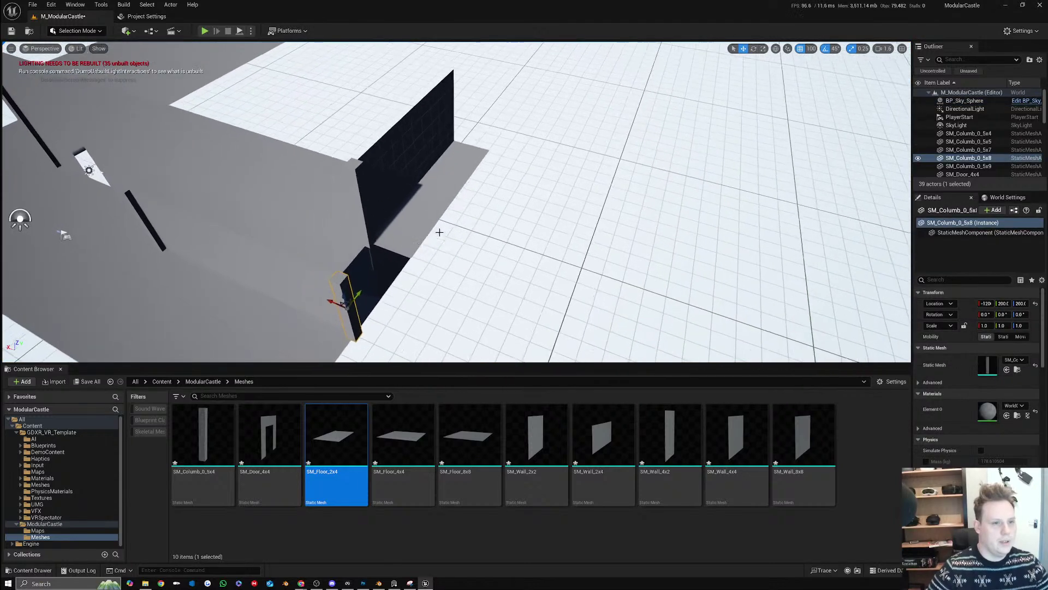
drag(348, 306, 390, 316)
right_drag(391, 316, 391, 316)
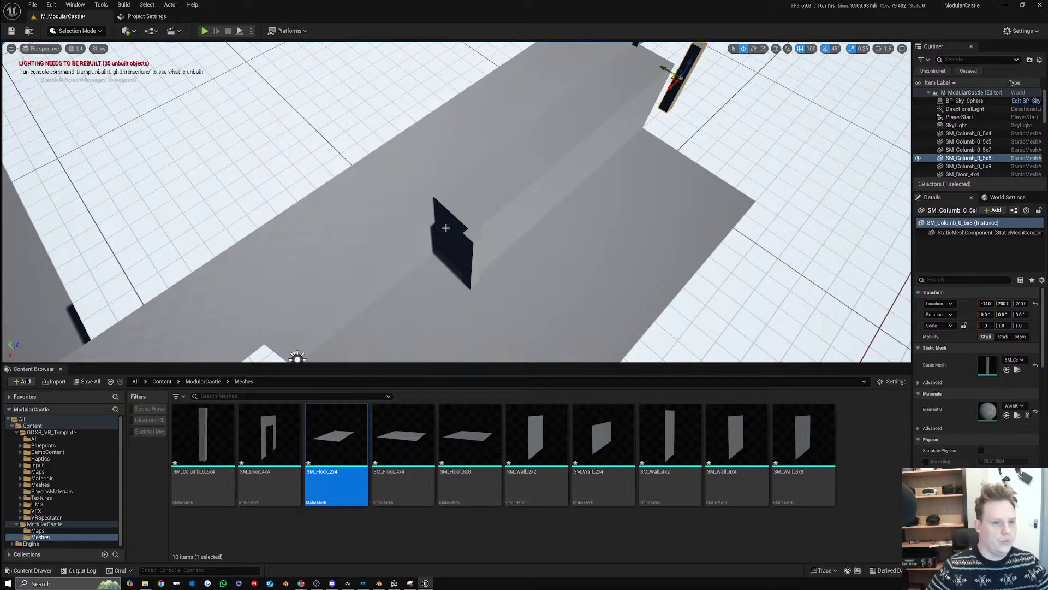
Duplicate a 4x4 wall and move the copy between the lower wall run and the relocated column
click(449, 227)
right_drag(463, 221, 464, 221)
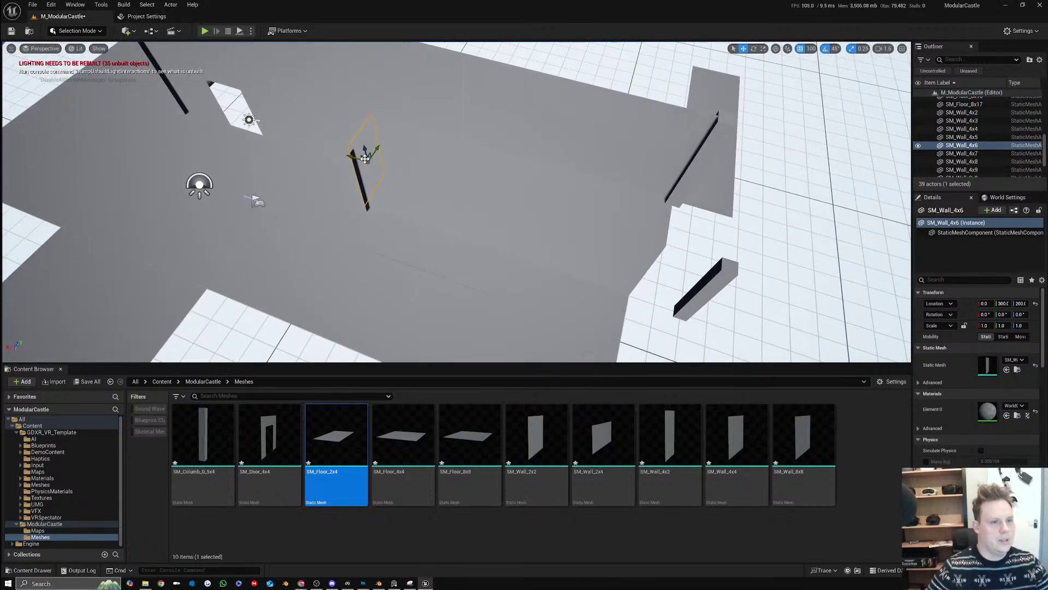
alt+drag(366, 156, 670, 319)
Make a copy of that 4x4 wall rotated by 90 degrees and place it beside the column on the walkway's outer side
key(e)
right_drag(636, 252, 636, 252)
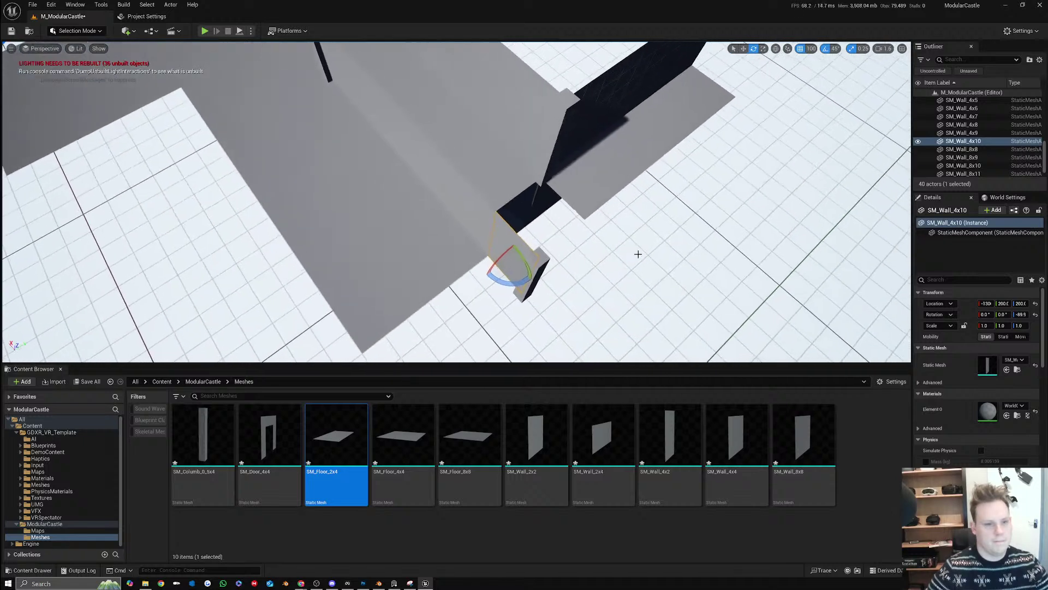
mouse_move(508, 282)
alt+mouse_down()
mouse_move(502, 269)
mouse_move(497, 282)
alt+mouse_up()
key(w)
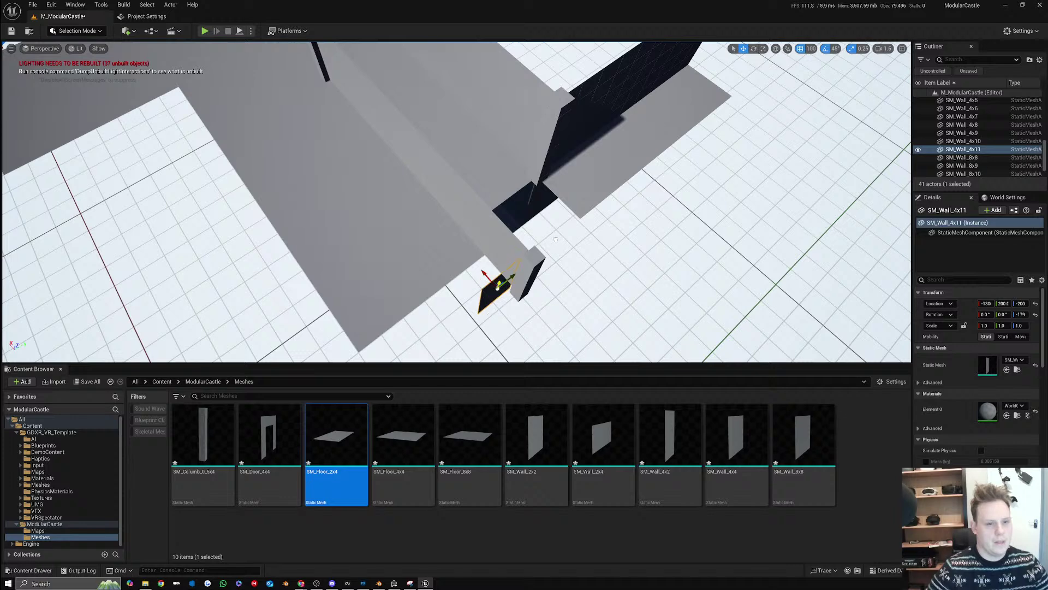
key(ctrl+z)
right_drag(599, 260, 599, 260)
right_drag(550, 223, 550, 222)
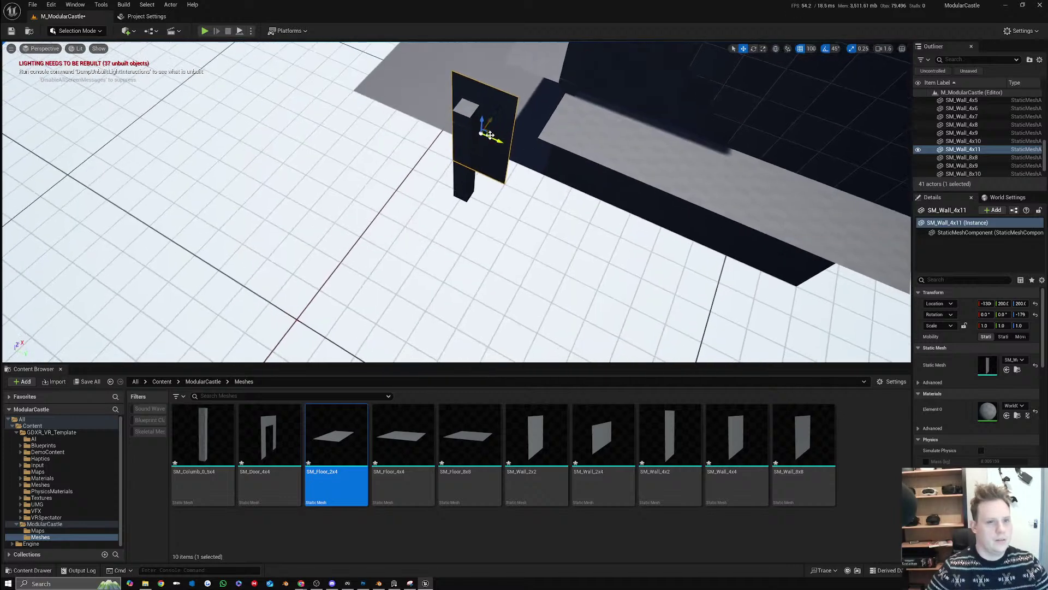
drag(492, 134, 516, 173)
right_drag(512, 176, 512, 176)
Make rotated copies of two adjacent lower 4x4 walls and move them under the outer edge of the walkway beyond the corner
click(382, 247)
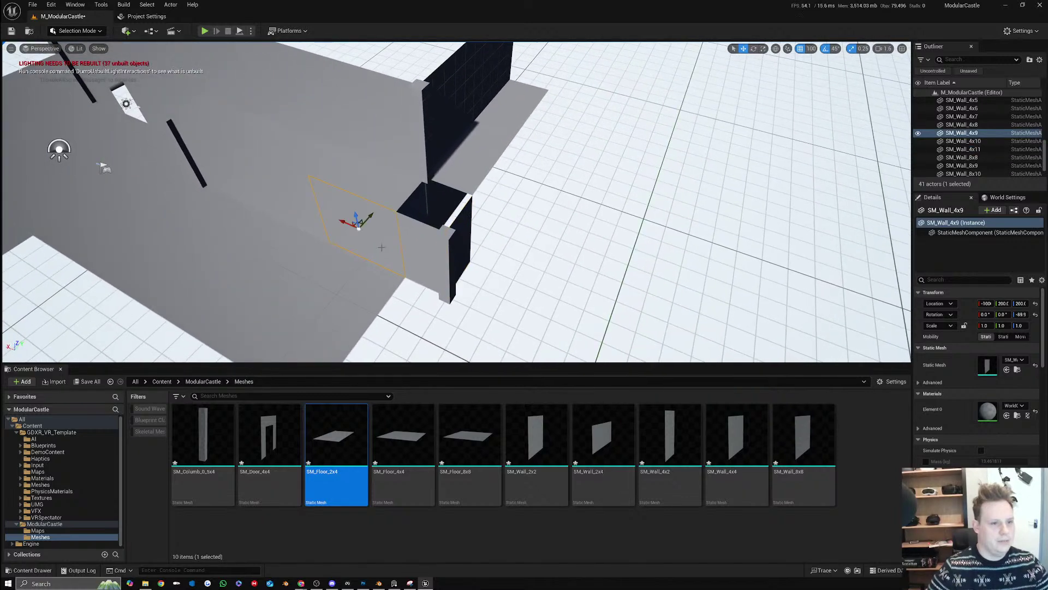
ctrl+click(287, 213)
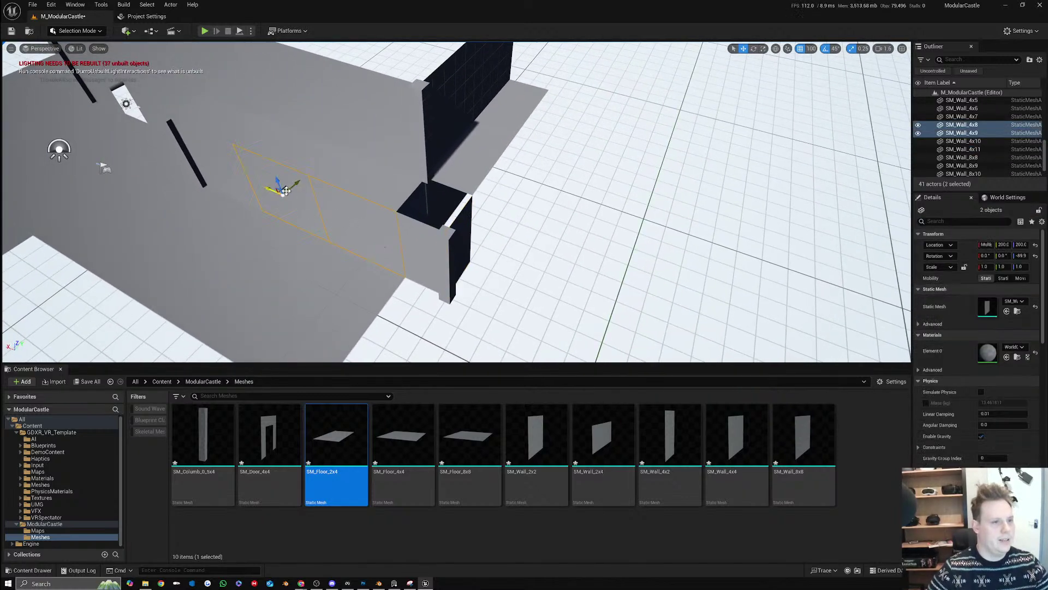
alt+drag(286, 191, 552, 183)
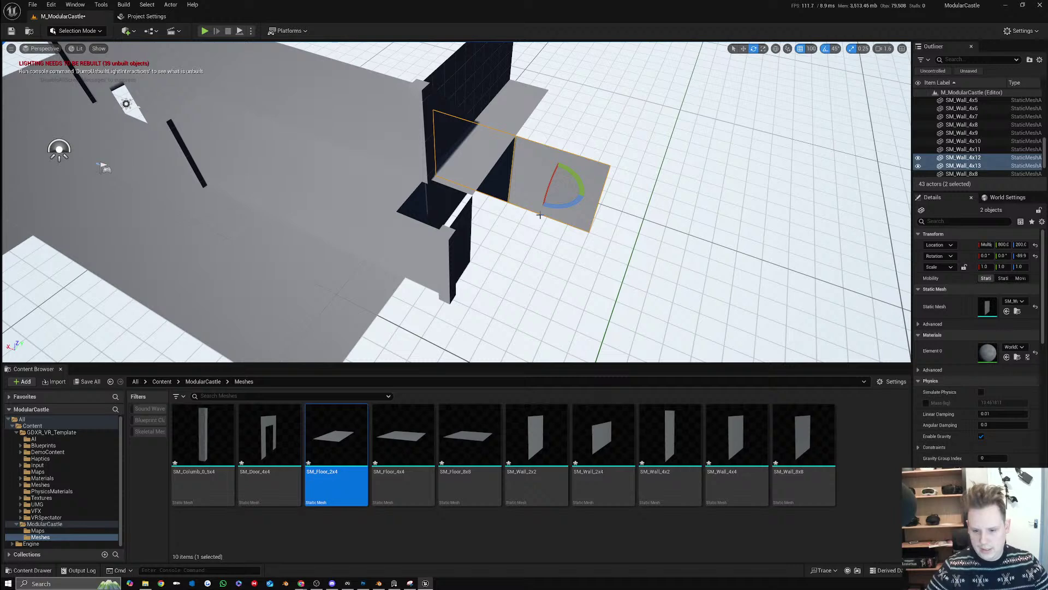
right_drag(540, 214, 540, 214)
drag(434, 278, 491, 227)
key(w)
right_drag(487, 222, 432, 244)
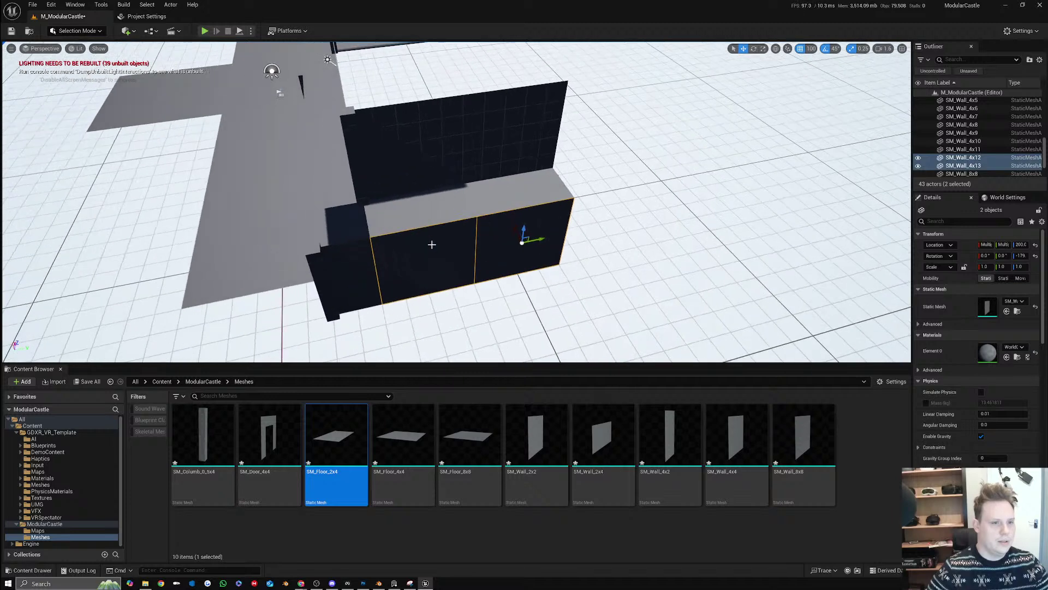
Duplicate the lower corner column to the far end of the new outer wall, at Y 1200
click(329, 281)
alt+drag(337, 282, 569, 249)
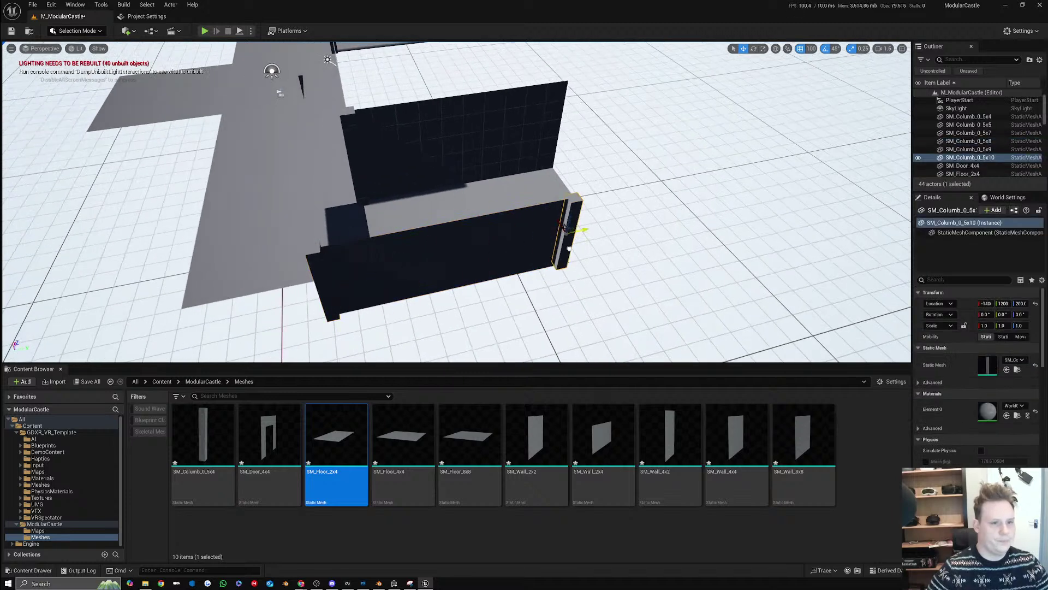
right_drag(582, 246, 473, 208)
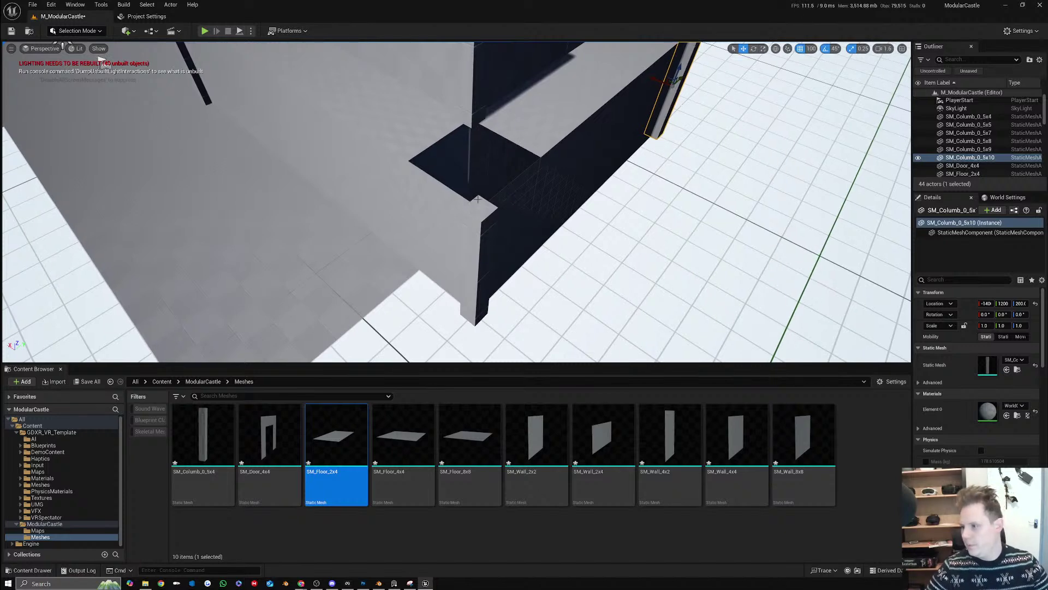
right_drag(553, 191, 527, 176)
click(518, 170)
right_drag(406, 211, 405, 232)
Switch to Blender and duplicate the 2x4 floor 4 m along Y
click(384, 584)
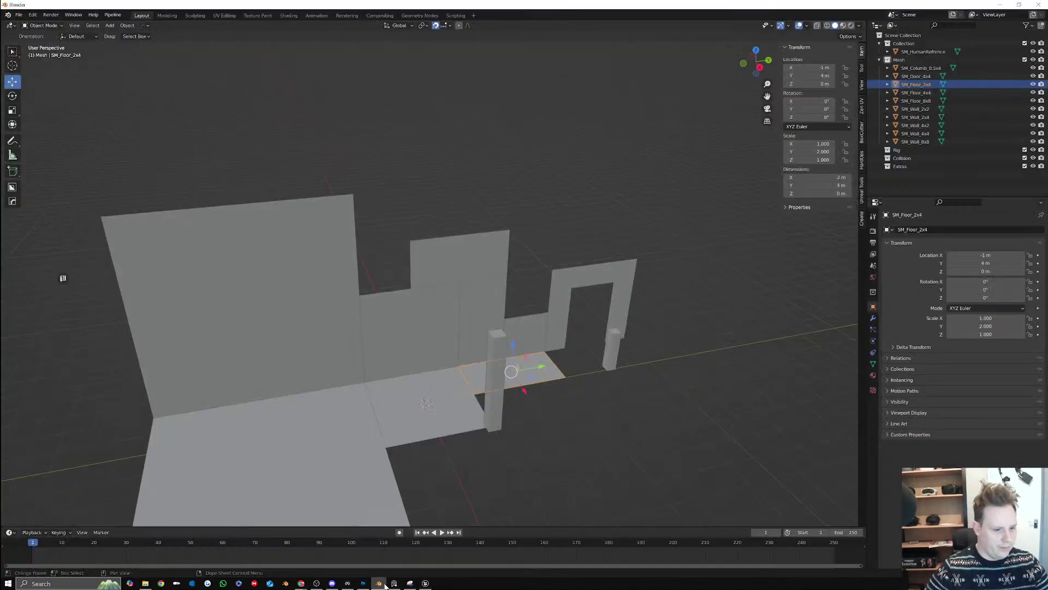
middle_drag(649, 263, 578, 383)
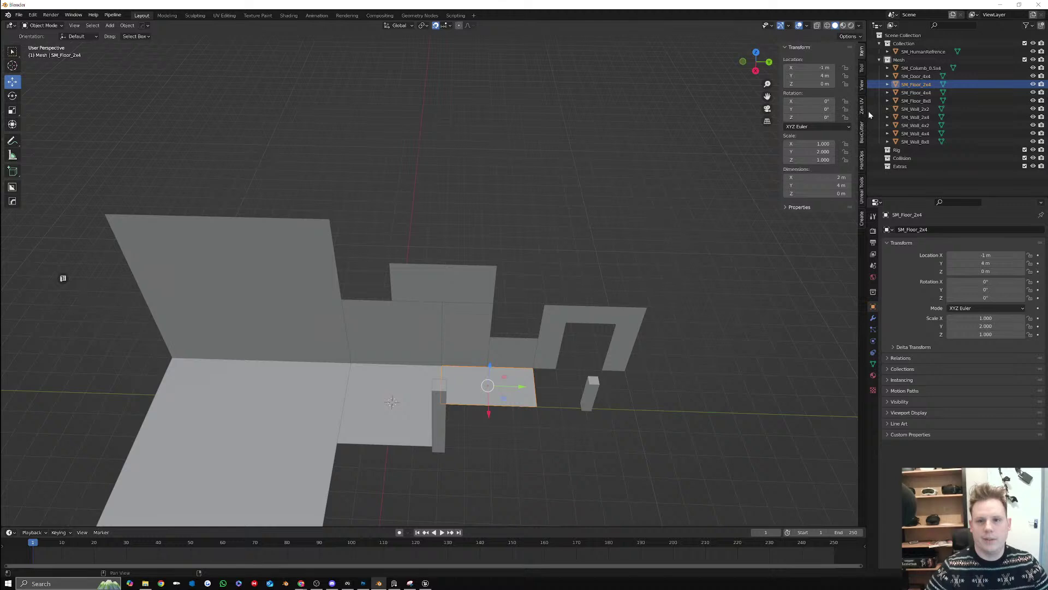
key(shift+d)
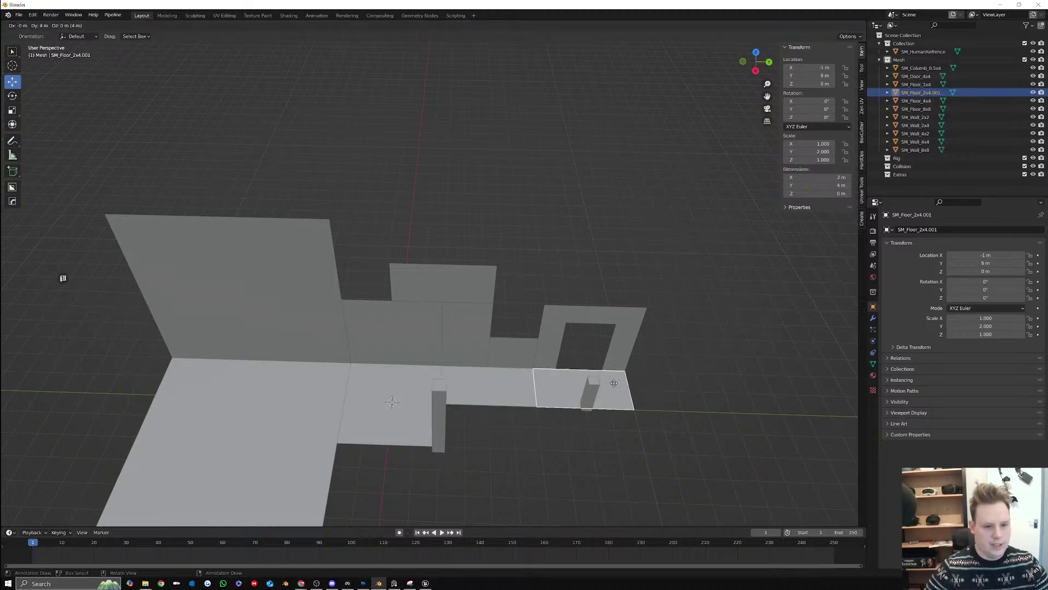
click(612, 390)
Rename the duplicated floor object as SM_Floor_2x2
double_click(941, 92)
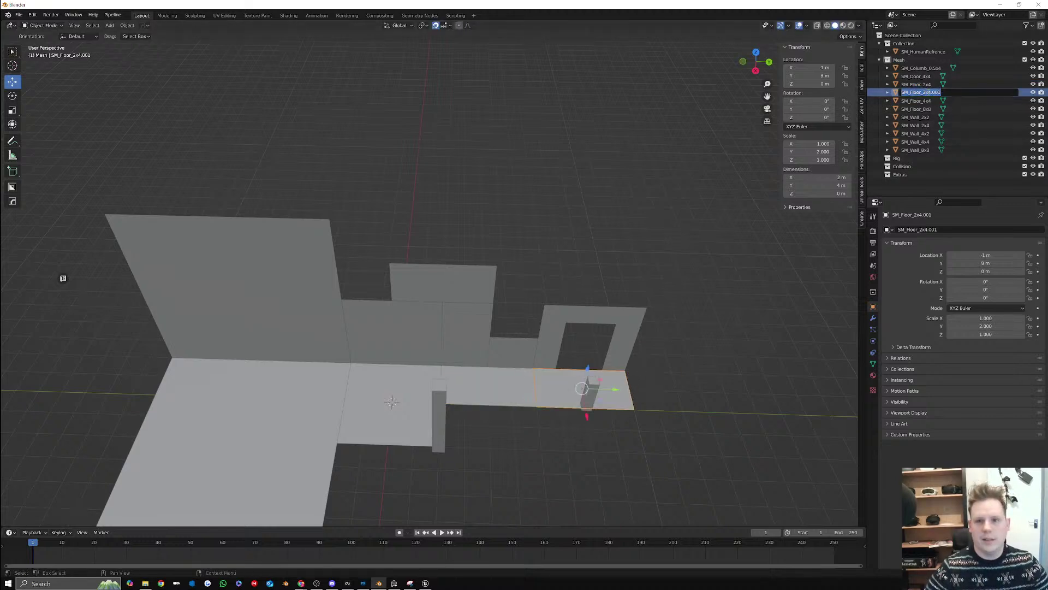
text(2)
key(Return)
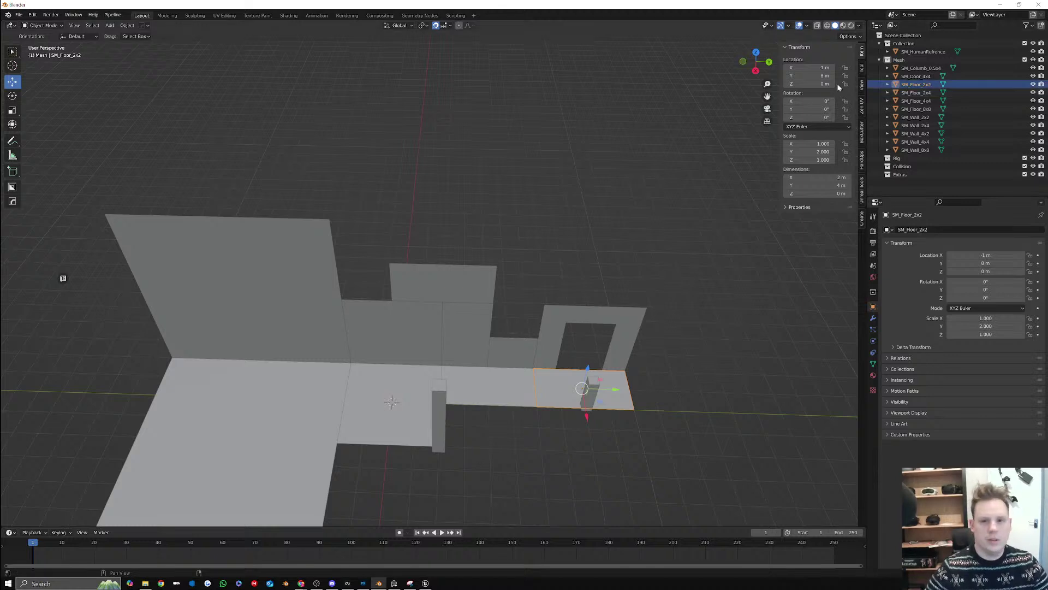
Set the new floor's Y dimension to 2 m and move it to Y 7 m against the 2x4 floor
text(2)
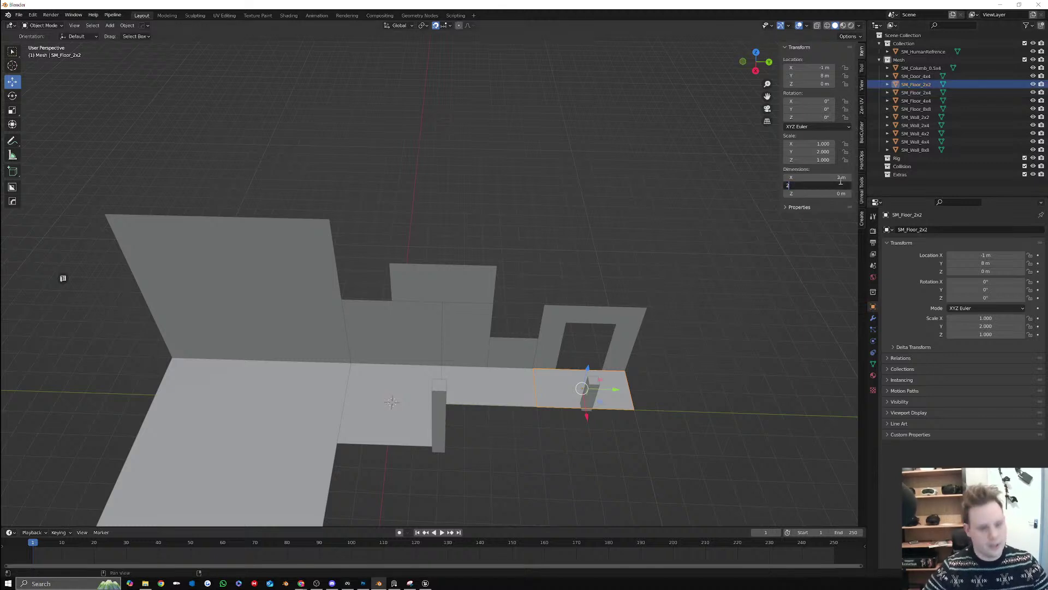
key(Return)
drag(615, 389, 593, 389)
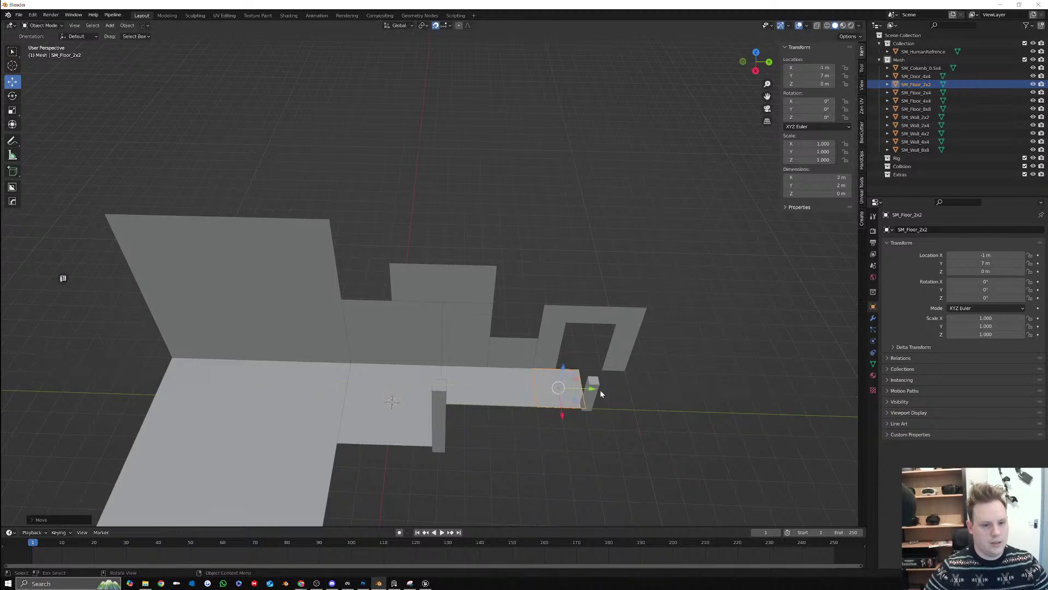
Export the meshes with Send to Unreal and switch back to Unreal Engine
click(18, 16)
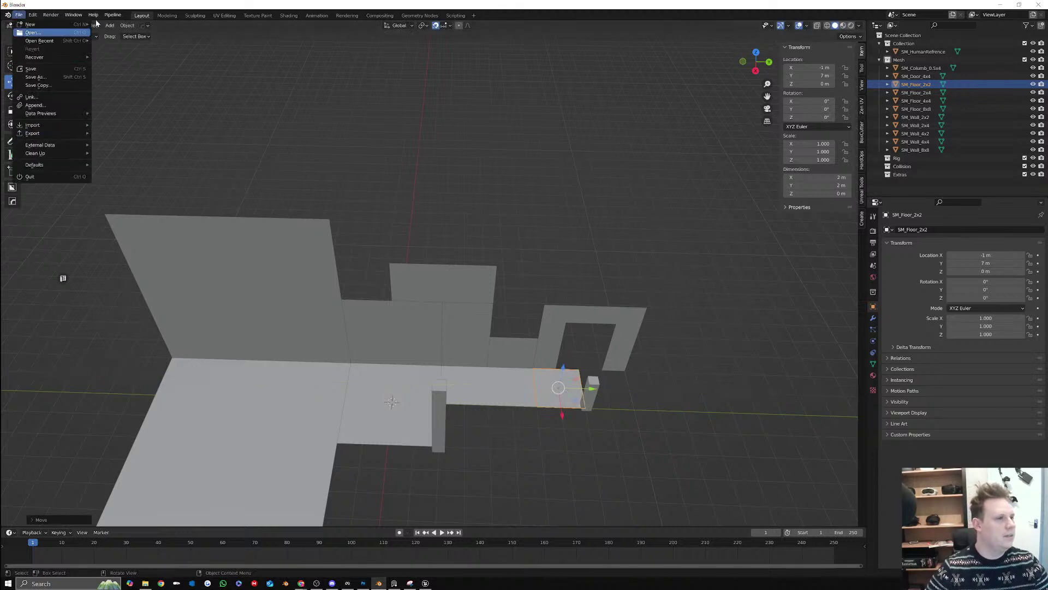
click(114, 18)
mouse_move(142, 34)
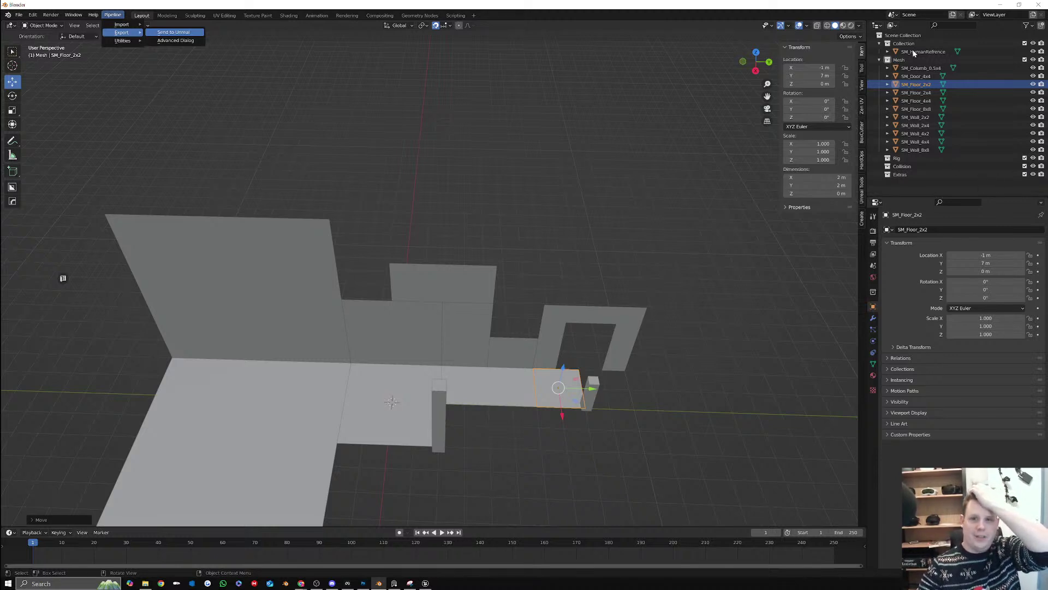
click(427, 583)
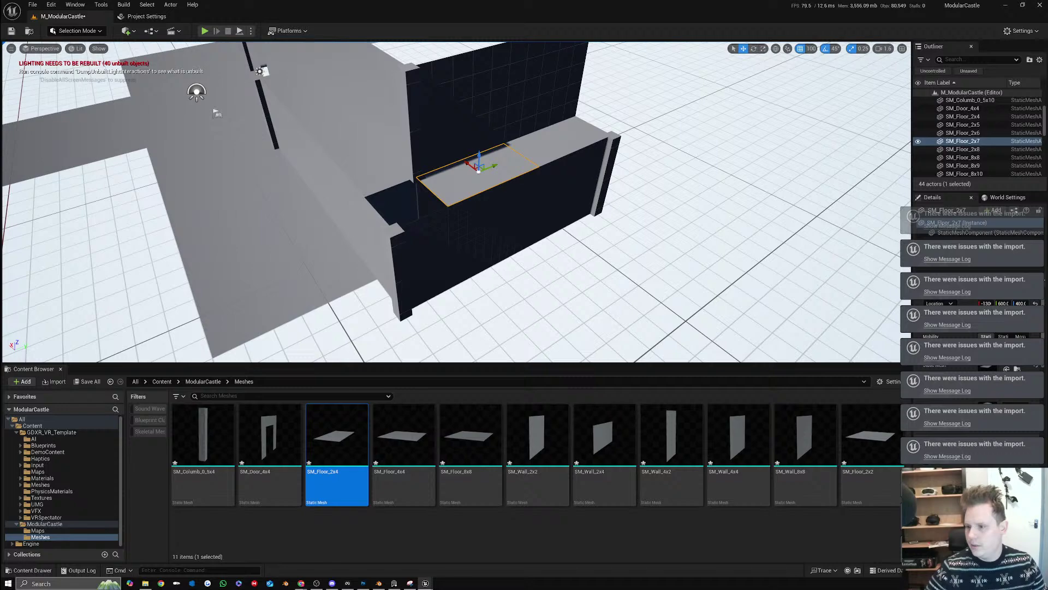
Review the import issues in the Message Log and close it
click(947, 258)
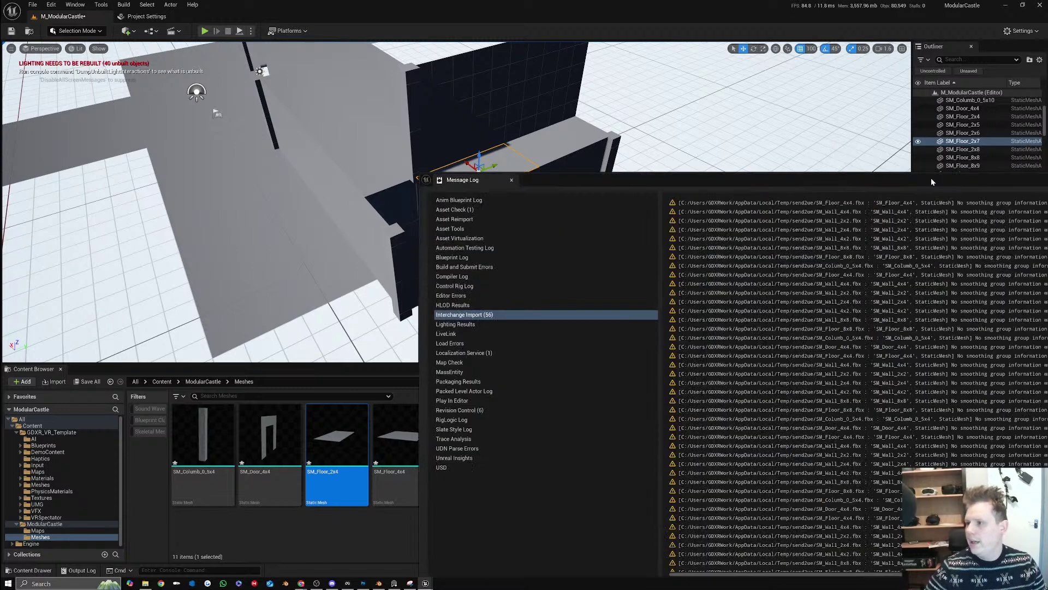
drag(932, 178, 516, 65)
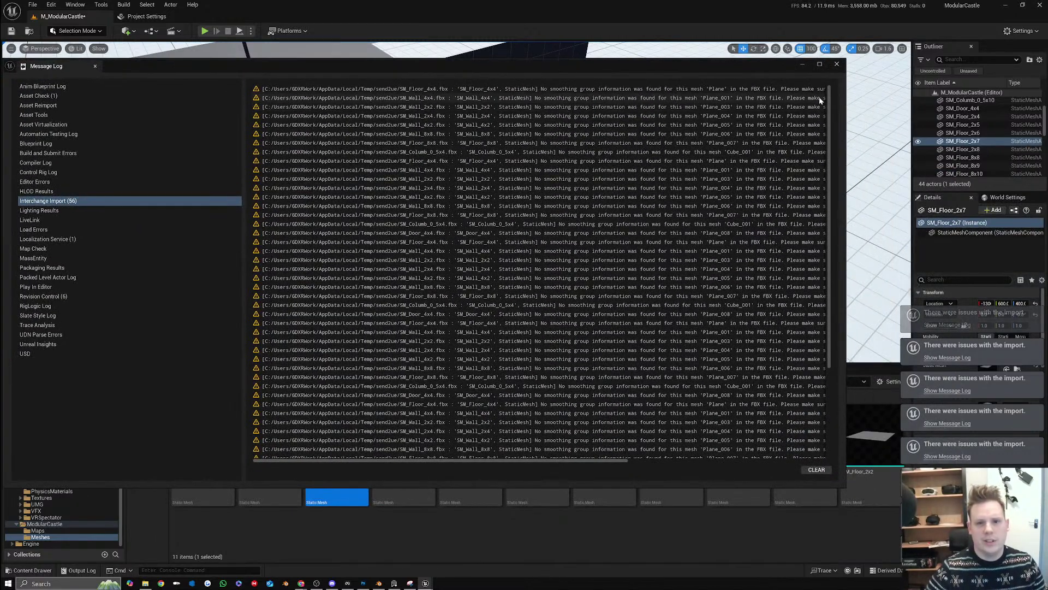
click(836, 64)
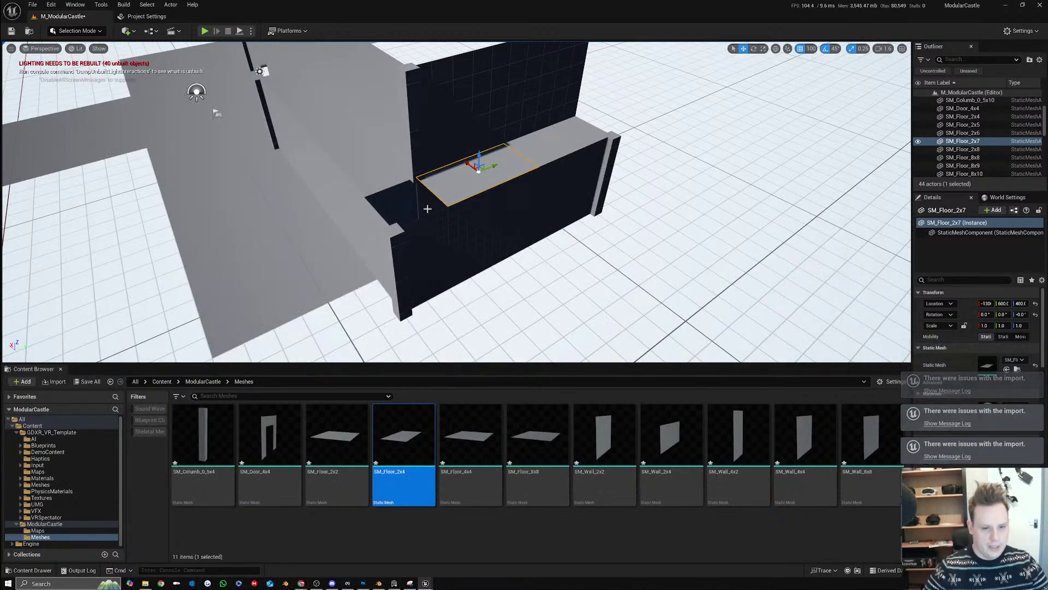
Place the SM_Floor_2x2 mesh in the gap at the walkway corner, at Y 300 and Z 400
click(331, 444)
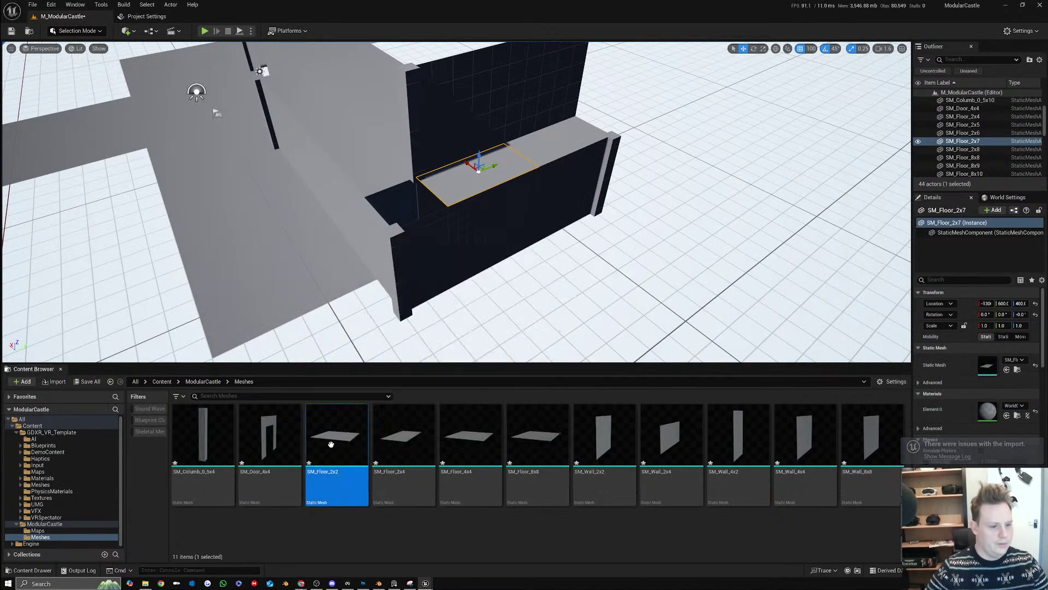
drag(331, 444, 420, 195)
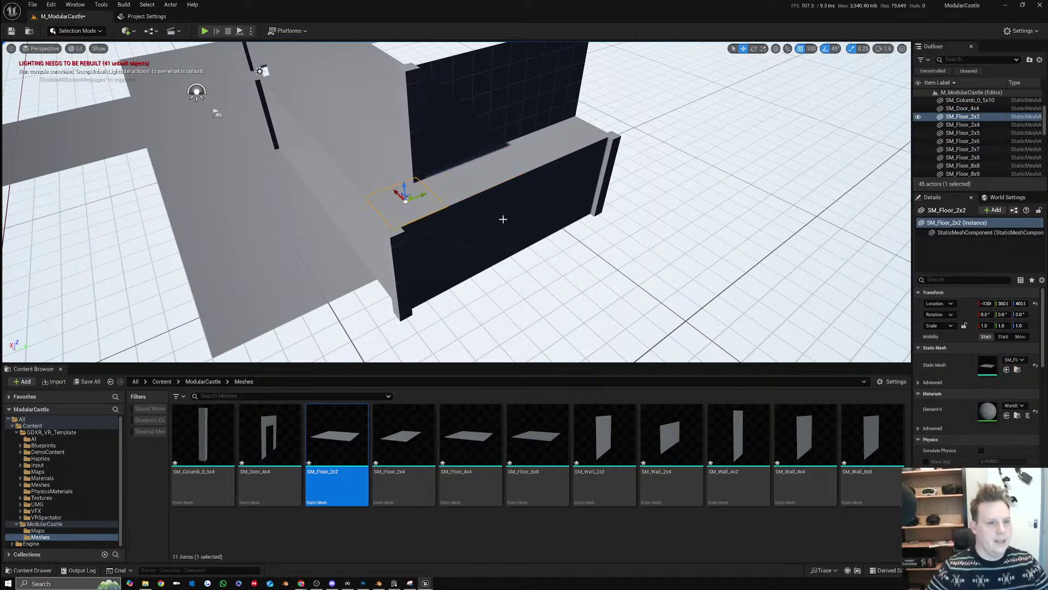
right_drag(502, 219, 501, 219)
Make a rotated copy of the 8x8 wall beside the walkway and move it to close off the far end at Y 1200
click(453, 236)
key(e)
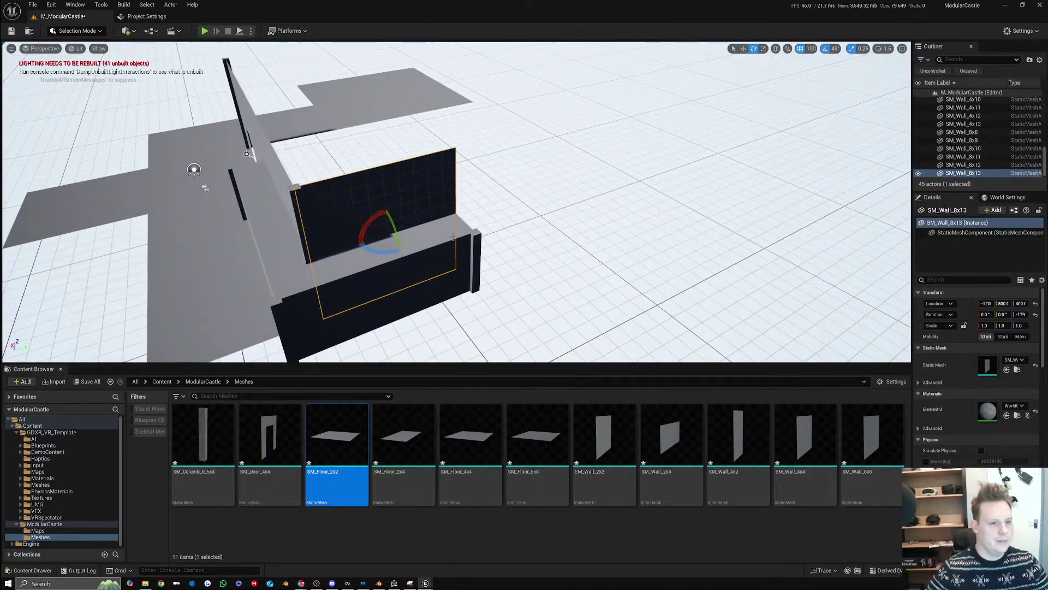
alt+drag(407, 250, 499, 244)
key(w)
right_drag(499, 244, 499, 244)
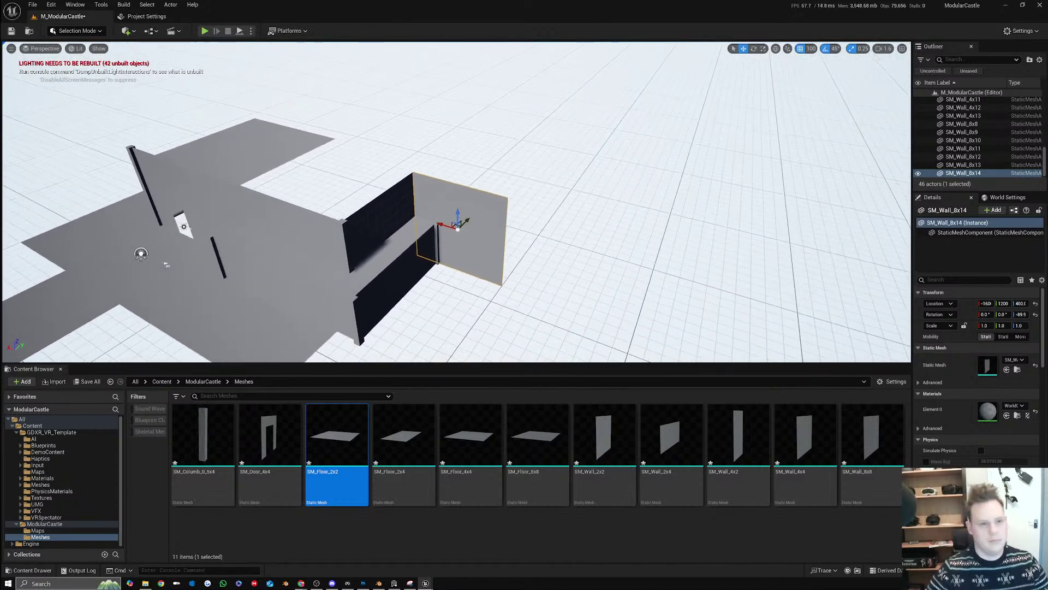
Select the four 8x8 walls along the walkway and duplicate them upward to Z 1200
right_drag(488, 203, 488, 202)
ctrl+click(374, 202)
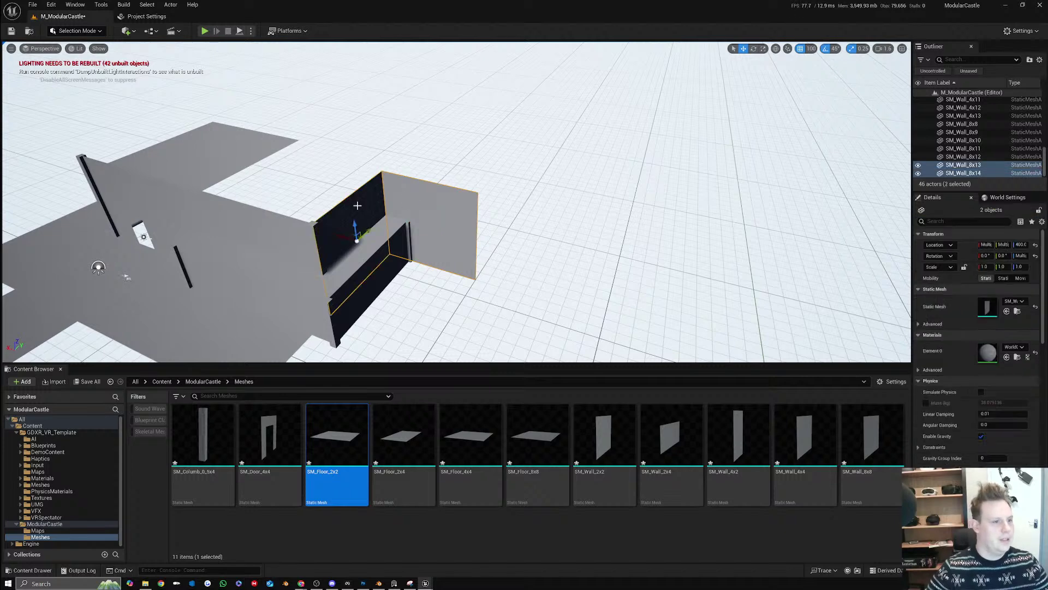
right_drag(374, 202, 374, 202)
ctrl+click(394, 235)
ctrl+click(293, 213)
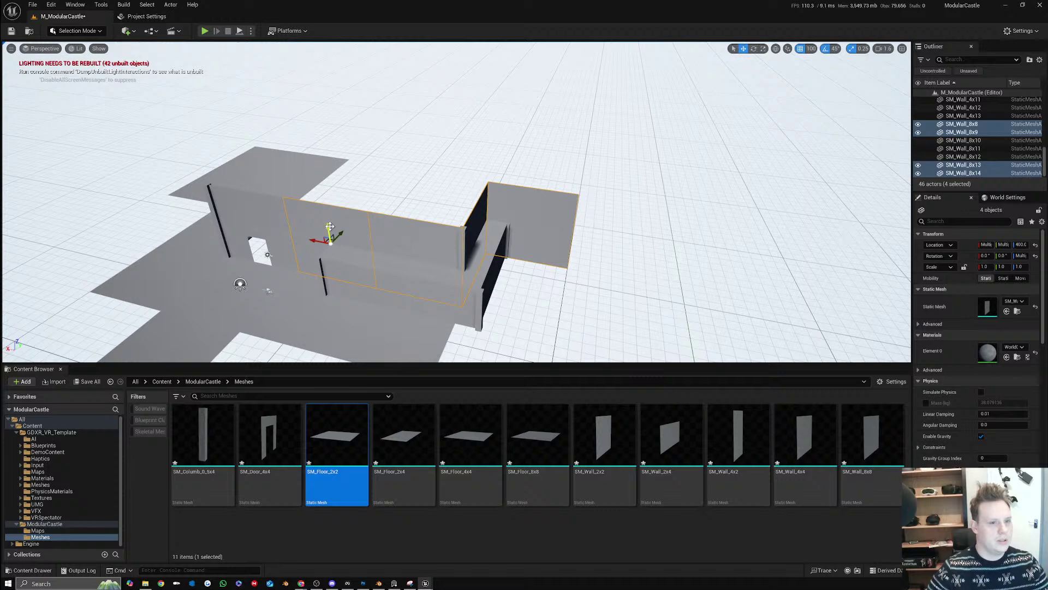
alt+drag(330, 226, 330, 101)
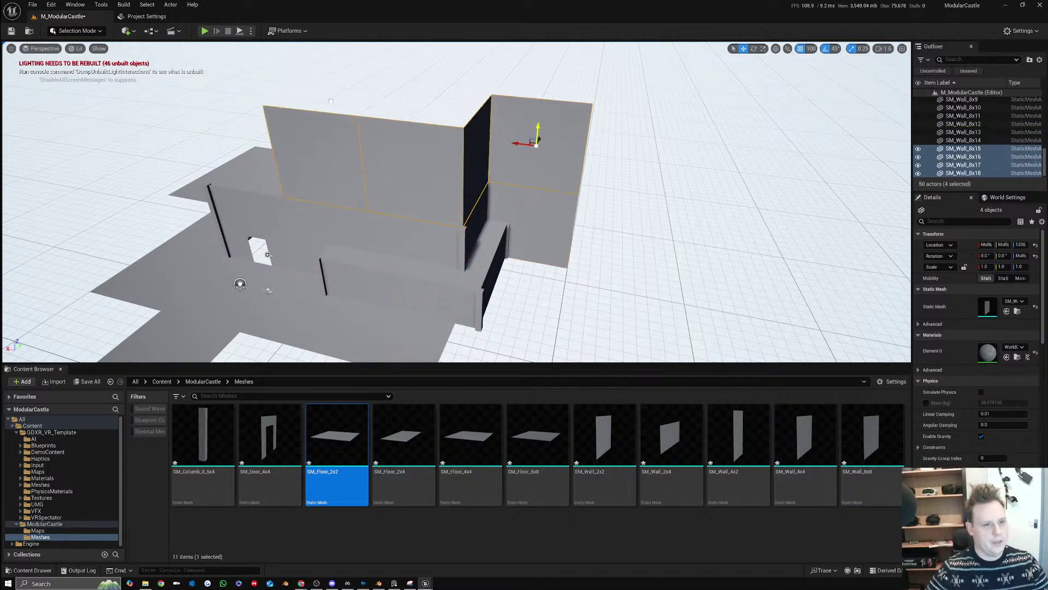
Duplicate the four stacked 8x8 walls again and raise the copies to Z 2000 as a further wall tier
alt+drag(536, 128, 544, 55)
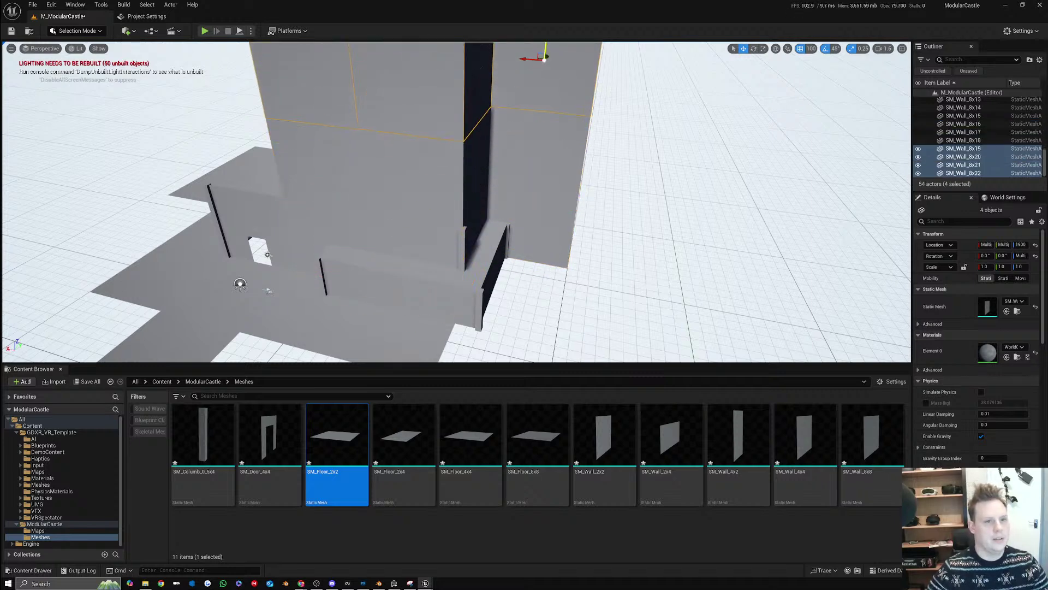
right_drag(527, 91, 526, 53)
right_drag(523, 155, 529, 152)
drag(517, 156, 516, 143)
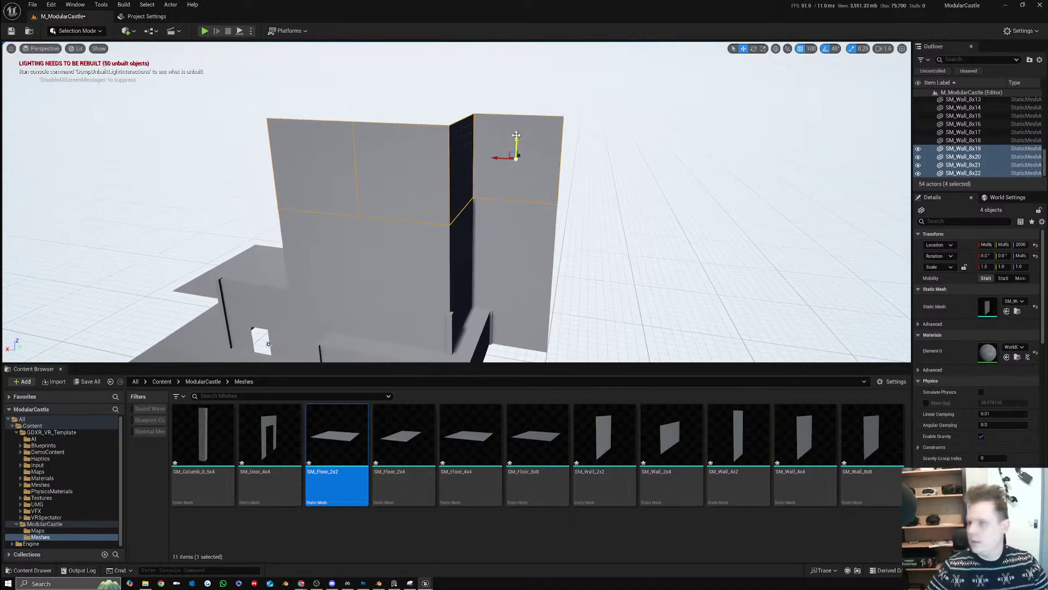
Duplicate the two upper 8x8 walls at the edge of the front facade sideways to X 800, above the doorway wall
right_drag(393, 200, 383, 198)
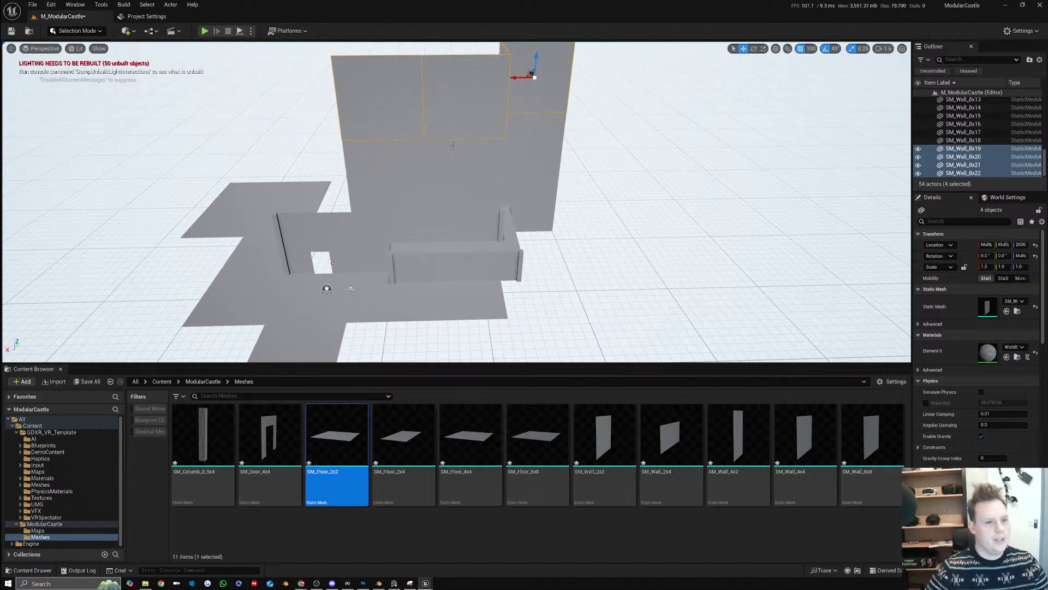
key(a)
right_drag(443, 208, 448, 208)
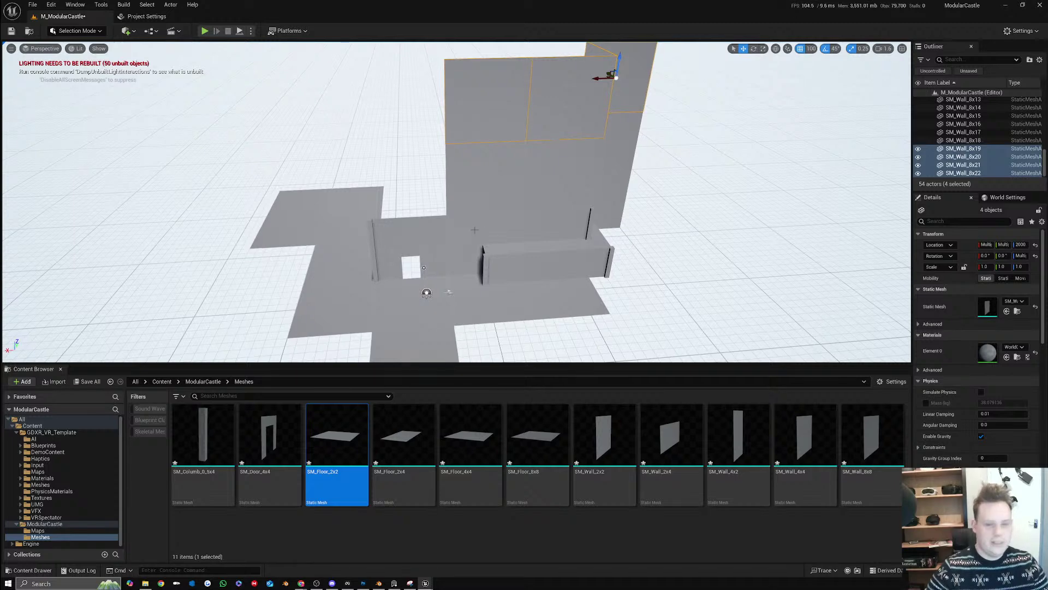
click(486, 177)
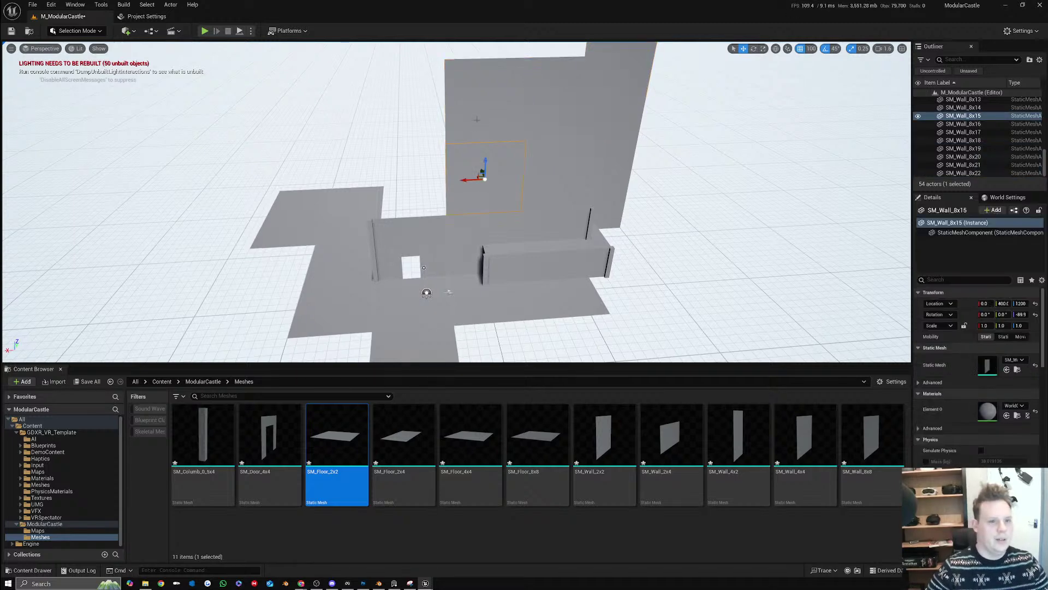
ctrl+click(485, 118)
alt+drag(469, 104, 384, 109)
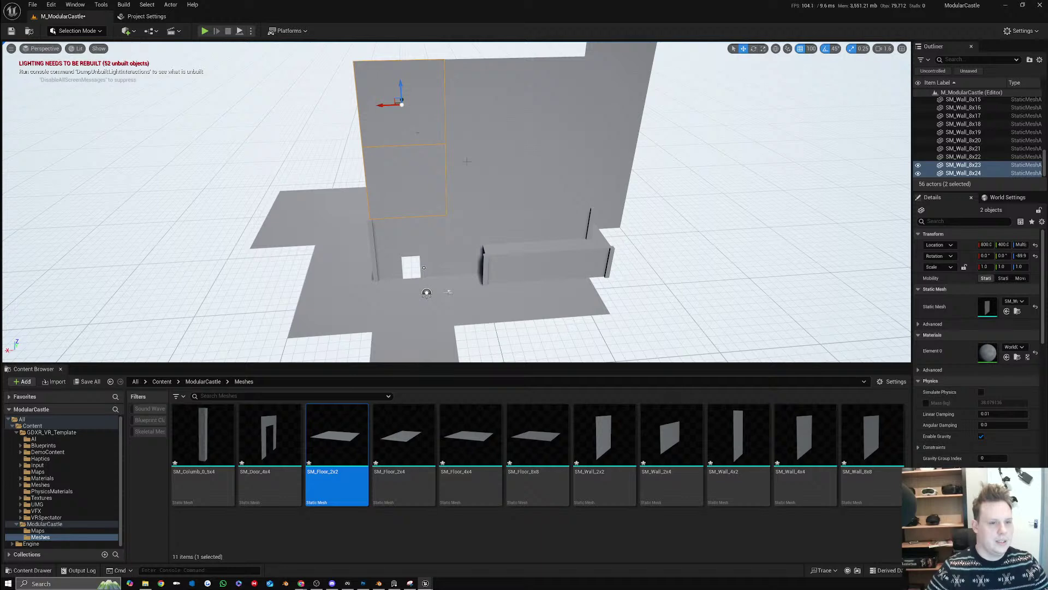
Make a rotated copy of the two upper 8x8 walls and place it around the corner at X 1200, Y 800
key(a)
right_drag(466, 162, 459, 268)
key(s)
key(a)
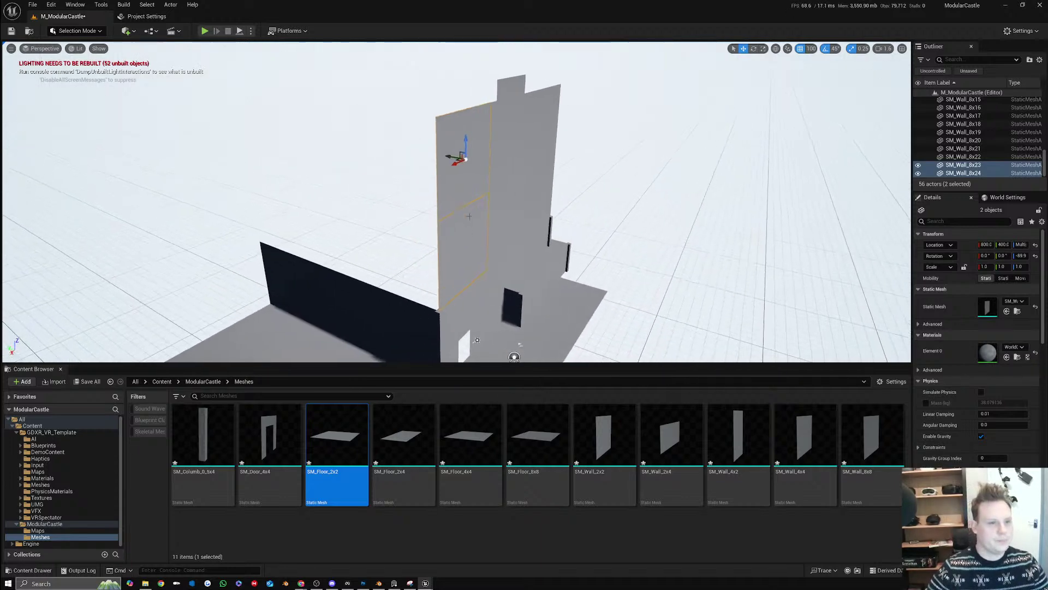
key(e)
alt+drag(469, 164, 388, 164)
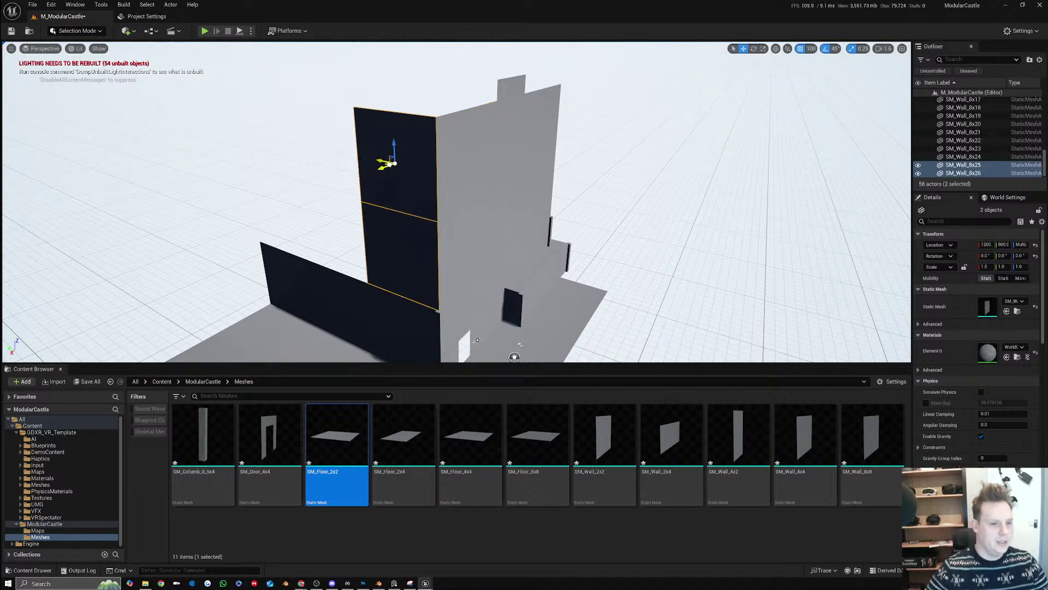
Duplicate the stacked wall pair along the side of the building until the row reaches Y 2400
right_drag(420, 171, 435, 172)
key(a)
alt+drag(468, 163, 304, 154)
key(d)
right_drag(457, 218, 374, 218)
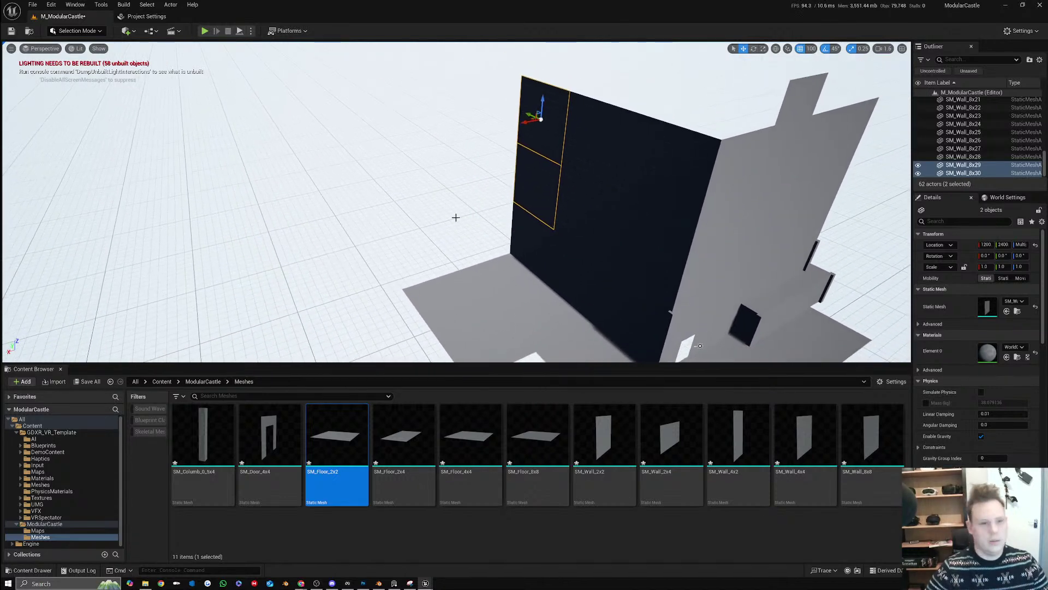
Make a rotated copy of the three stacked 8x8 walls at the side wall's end and move it to X 1600, Y 2800
ctrl+click(521, 241)
key(e)
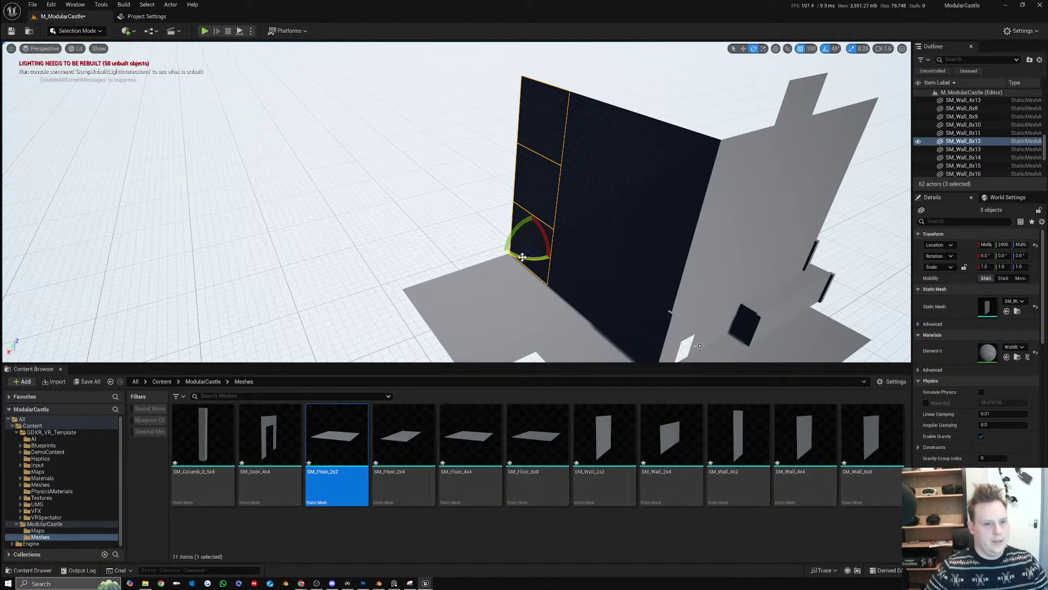
alt+drag(522, 257, 522, 258)
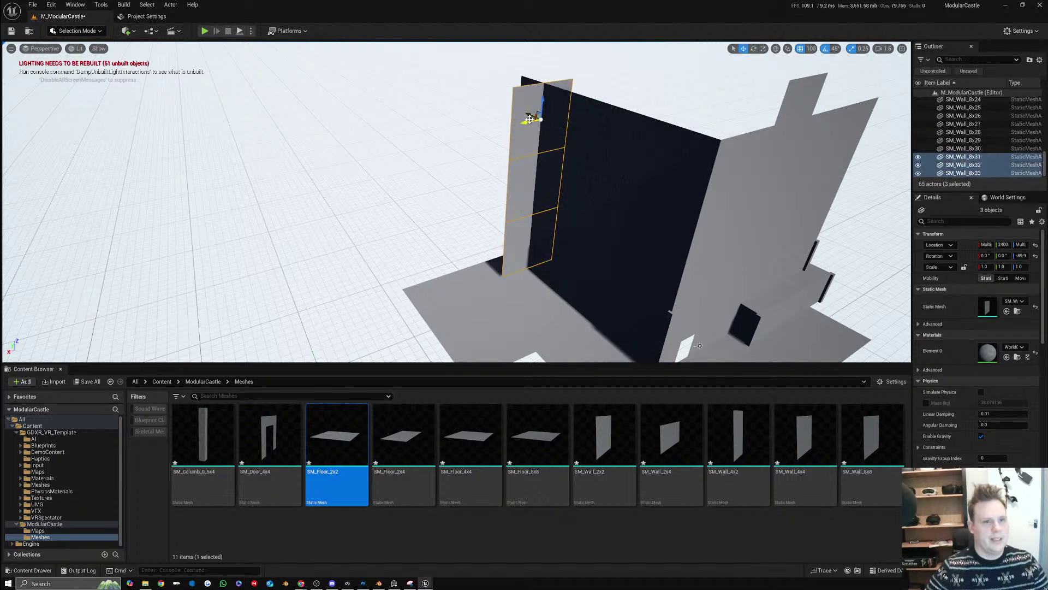
drag(528, 118, 479, 114)
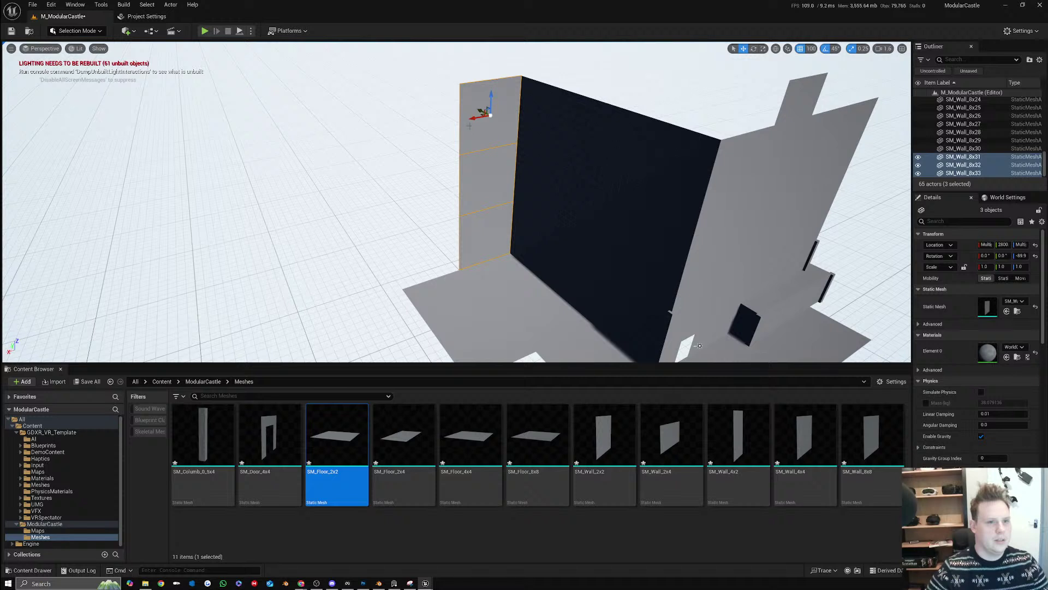
Duplicate the three-wall column and turn the copy perpendicular to form the outer side of the corner tower
alt+drag(469, 125, 407, 148)
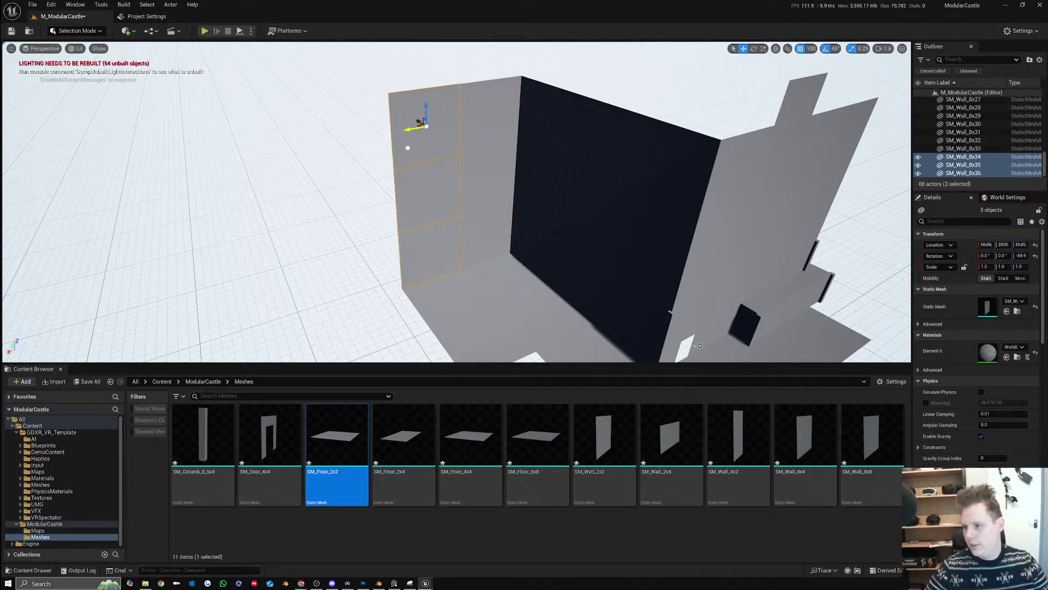
drag(435, 139, 440, 134)
right_drag(431, 126, 522, 155)
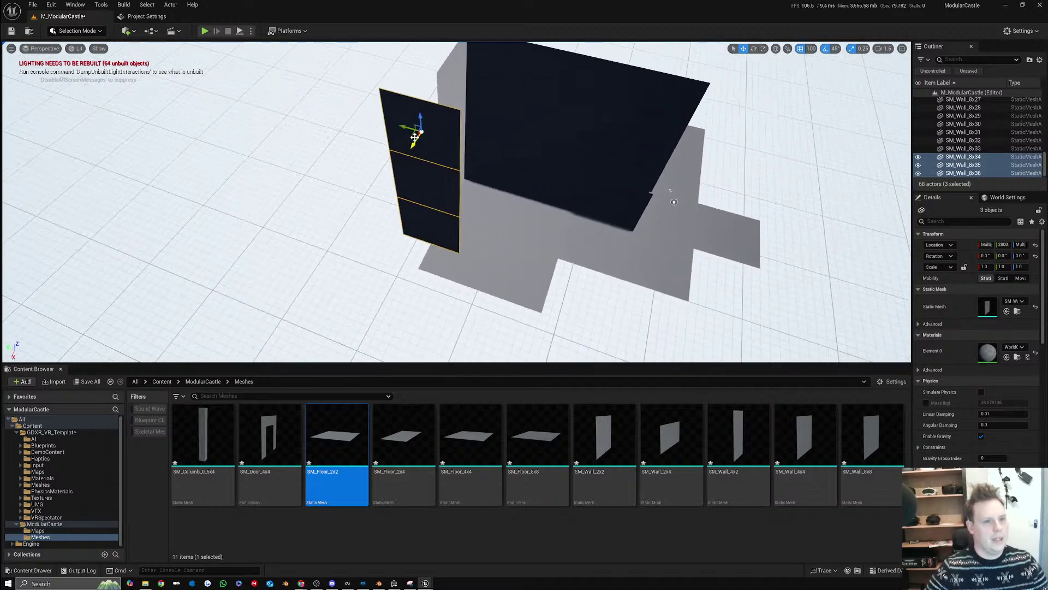
drag(414, 131, 395, 98)
Make a rotated copy of the outer three-wall column and place it at Y 3600 as the tower's back side
right_drag(478, 136, 482, 89)
key(e)
alt+drag(398, 244, 377, 220)
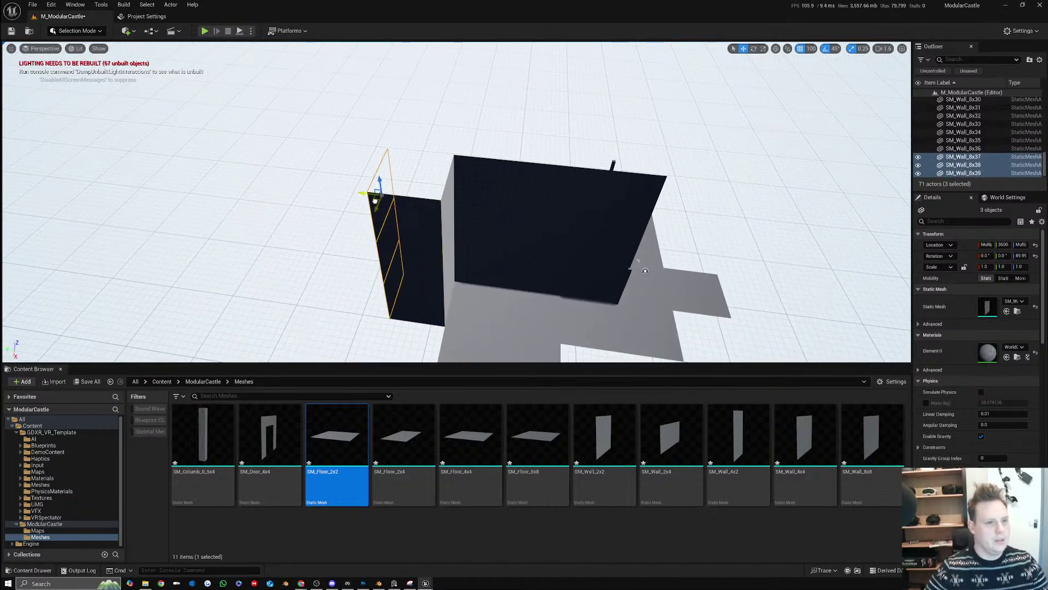
right_drag(375, 201, 298, 212)
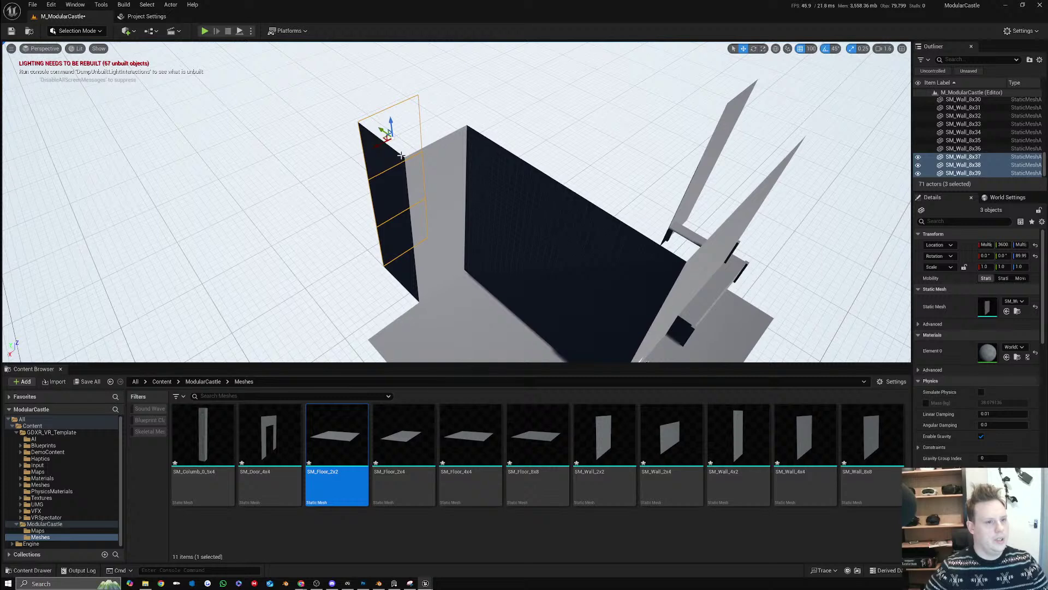
Select the top 8x8 wall on each of the tower's three sides and duplicate them upward to Z 2800
shift+click(399, 163)
shift+click(437, 157)
click(443, 181)
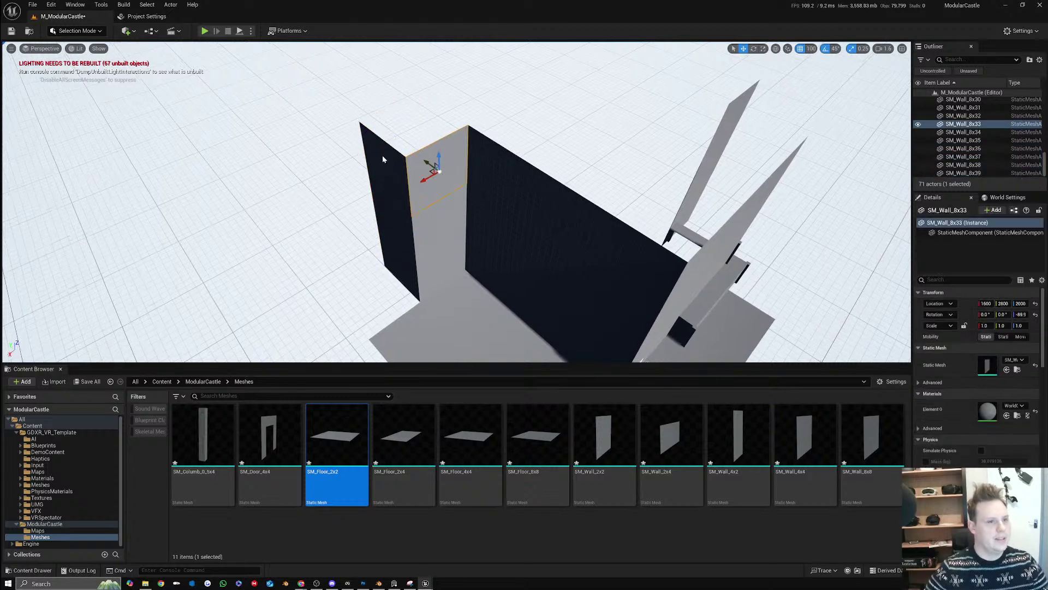
shift+click(388, 161)
right_drag(390, 163, 535, 164)
scroll(391, 163, up, 1)
shift+click(390, 163)
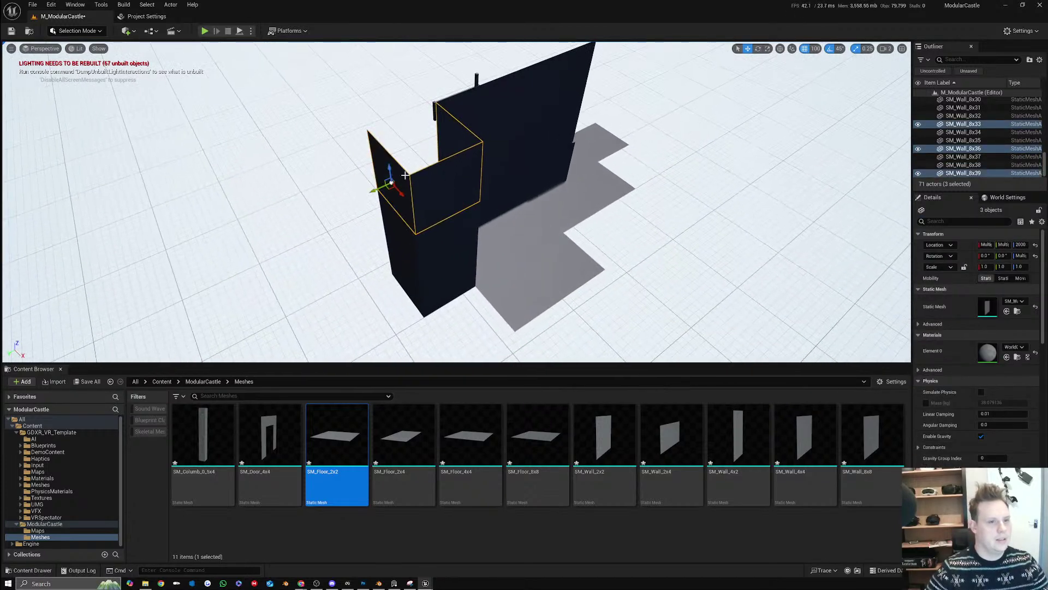
alt+drag(387, 169, 381, 104)
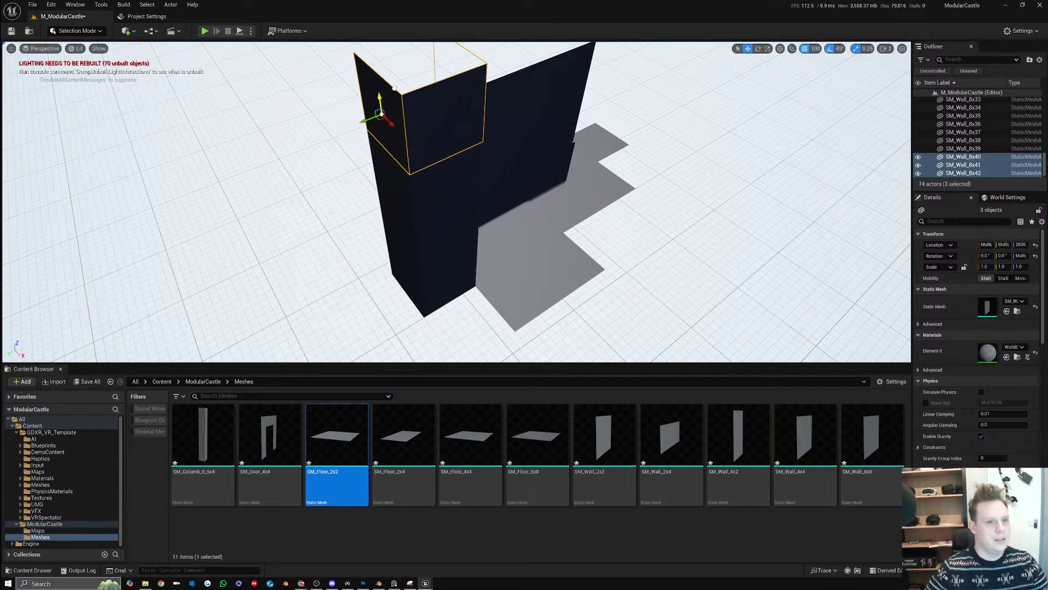
Duplicate the top 8x8 wall at the walkway's far end upward to Z 2800
right_drag(381, 105, 389, 68)
key(d)
scroll(568, 148, up, 1)
right_drag(677, 143, 568, 149)
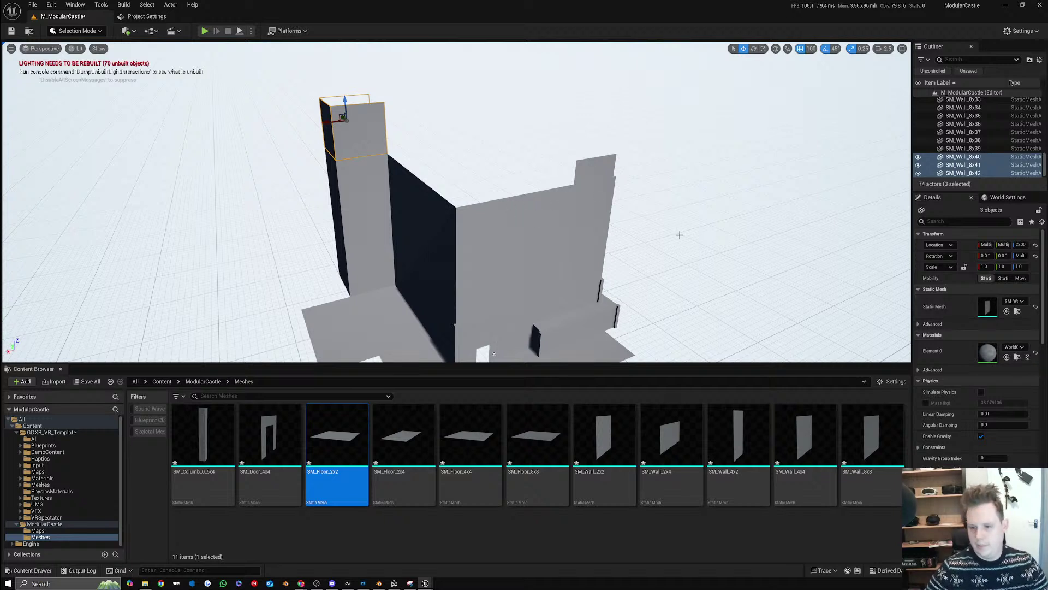
click(606, 178)
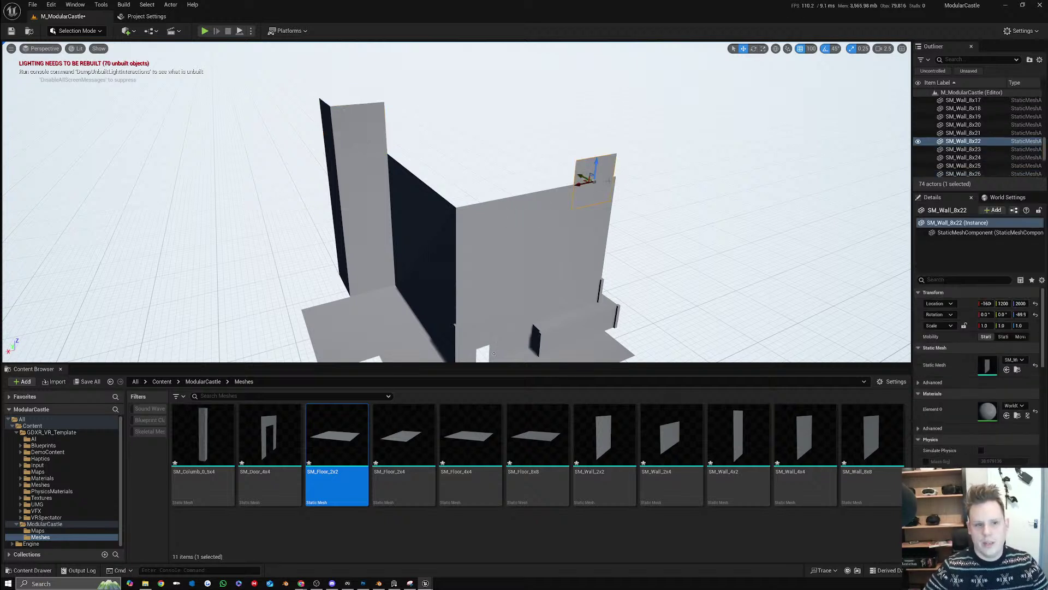
key(d)
right_drag(631, 170, 543, 154)
key(s)
key(d)
key(a)
right_drag(470, 176, 485, 148)
key(q)
key(e)
alt+drag(482, 205, 482, 141)
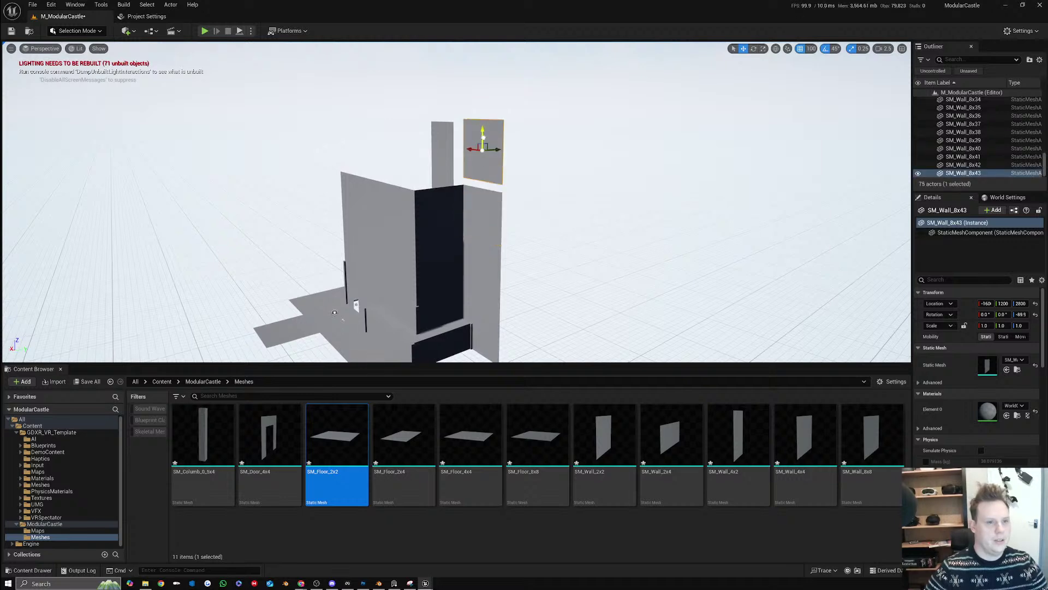
Select the four stacked 8x8 walls at the walkway's end and place a rotated copy as the second tower's outer side
ctrl+click(493, 214)
ctrl+click(487, 264)
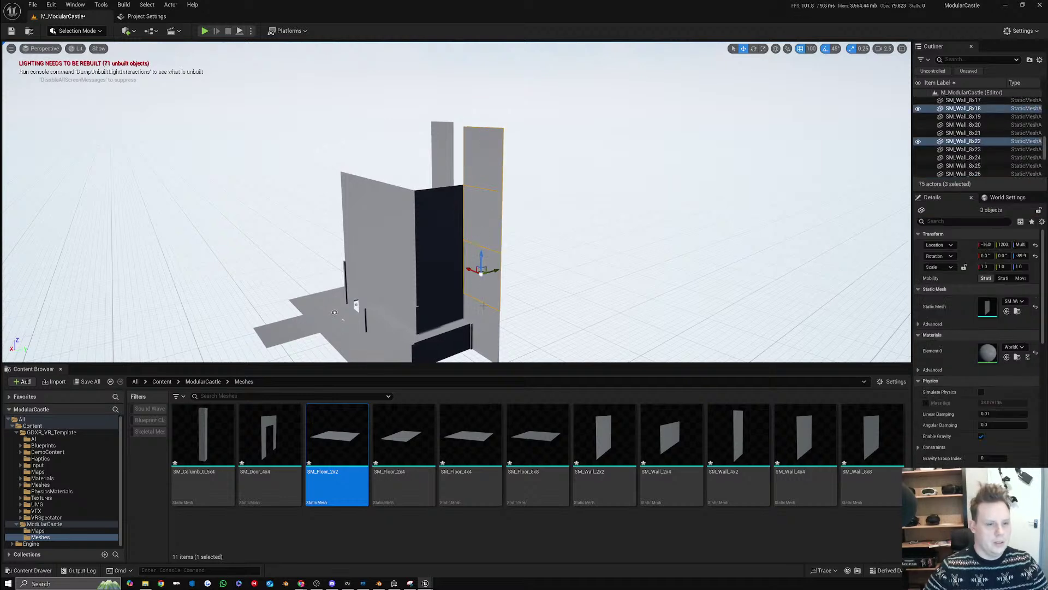
ctrl+click(485, 308)
right_drag(496, 282, 519, 322)
key(e)
key(e)
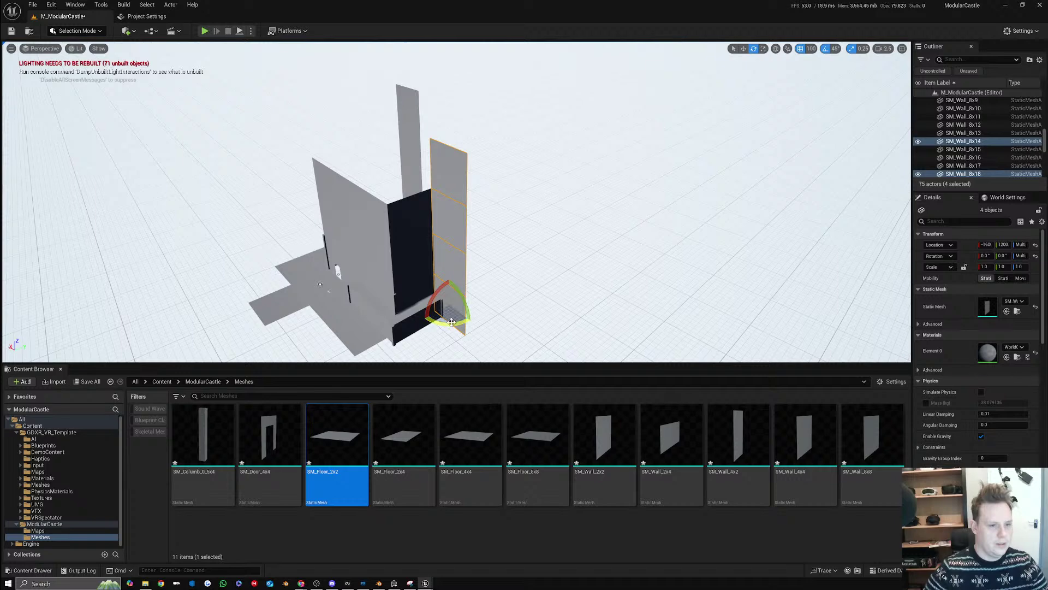
alt+drag(452, 322, 401, 319)
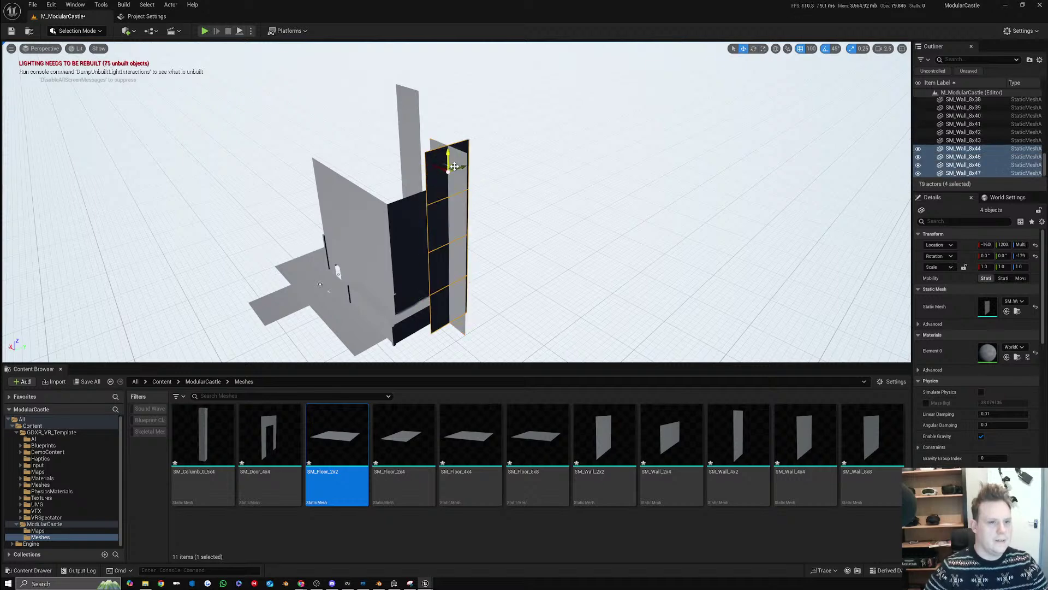
drag(456, 168, 495, 170)
Make another rotated copy of the four-wall column and align it at X -1600, Y 2000 as the second tower's back side
key(d)
right_drag(494, 172, 415, 189)
key(e)
alt+drag(399, 173, 432, 135)
key(w)
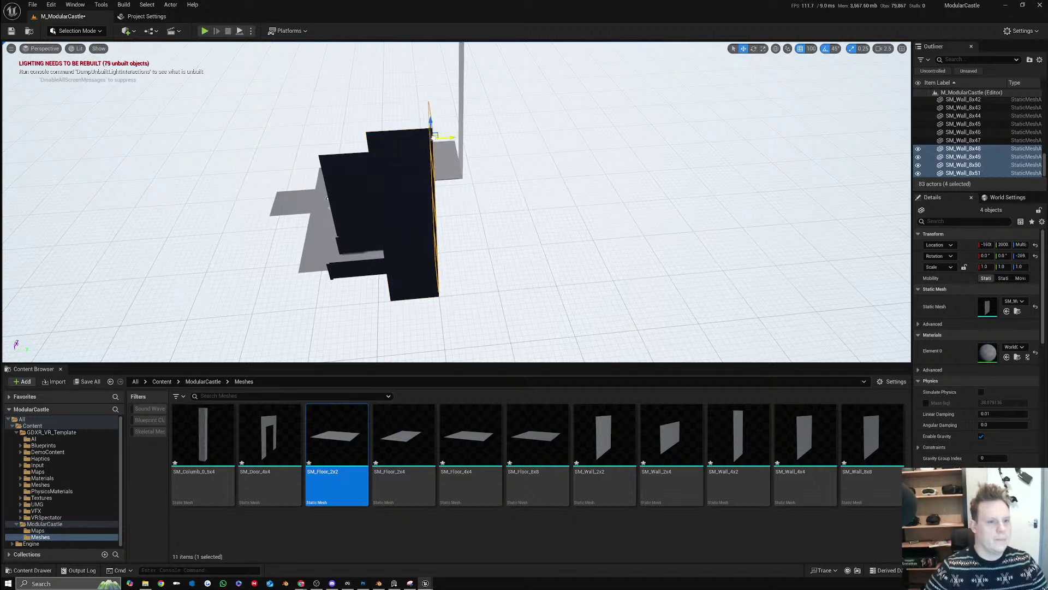
right_drag(450, 144, 377, 123)
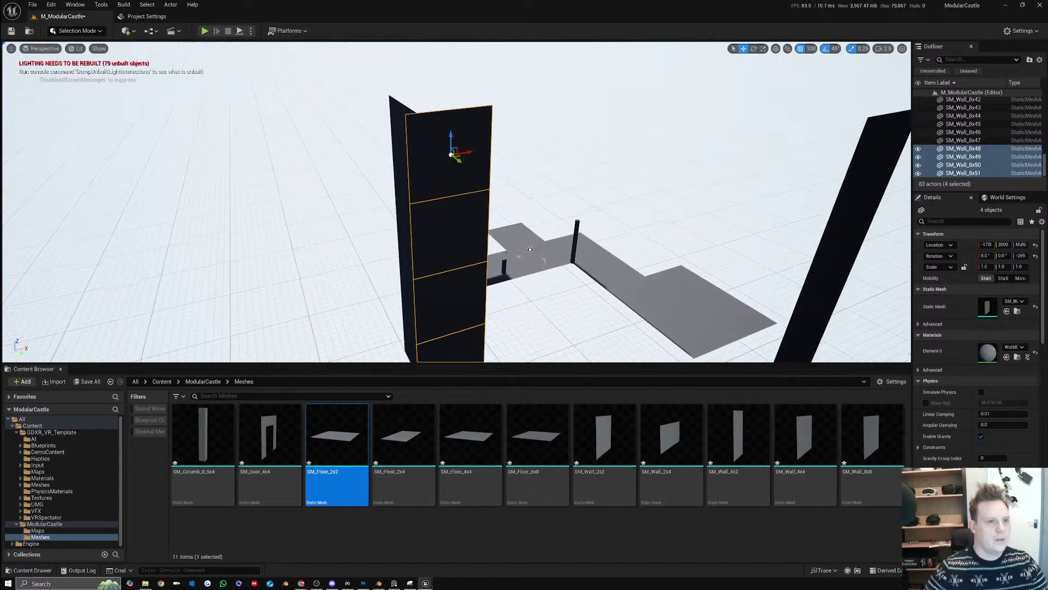
mouse_move(473, 153)
mouse_down()
mouse_move(481, 146)
mouse_move(469, 153)
mouse_up()
right_drag(469, 152, 535, 202)
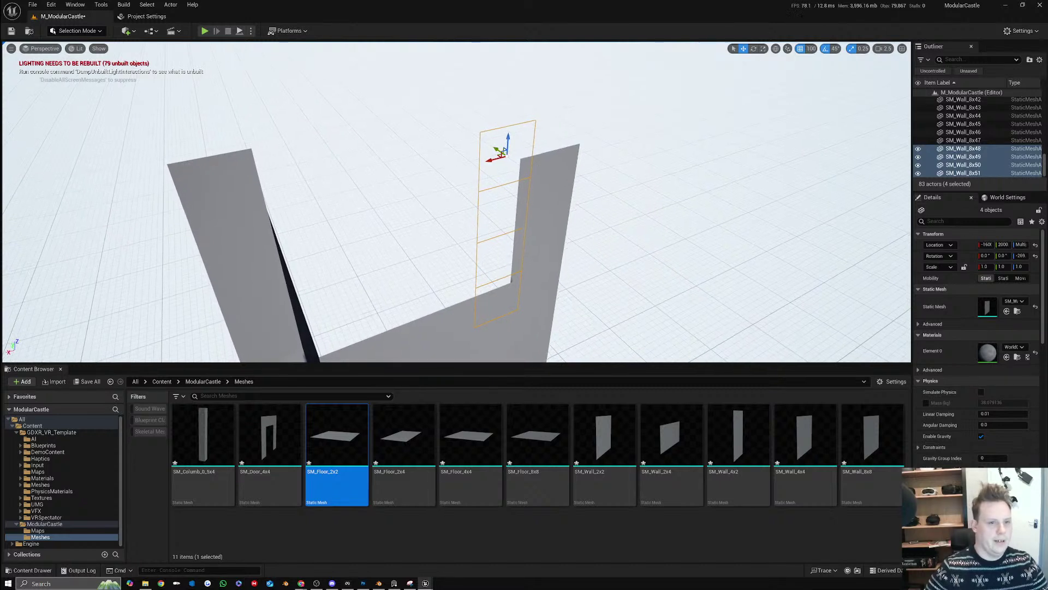
Make a rotated copy of the second tower's top front wall and place it on the inner side at Y 1600, Z 2800
click(548, 214)
key(e)
alt+drag(543, 198, 486, 177)
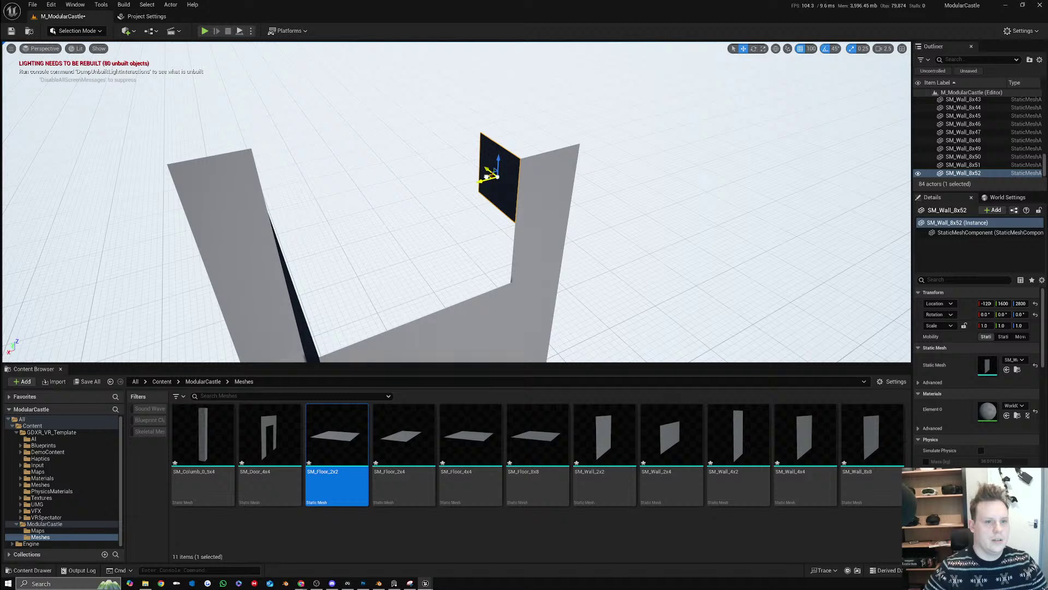
right_drag(486, 176, 423, 191)
Select the four 8x8 floor tiles beside the first tower and duplicate them up onto the building as a roof at Z 2400
right_drag(407, 337, 568, 333)
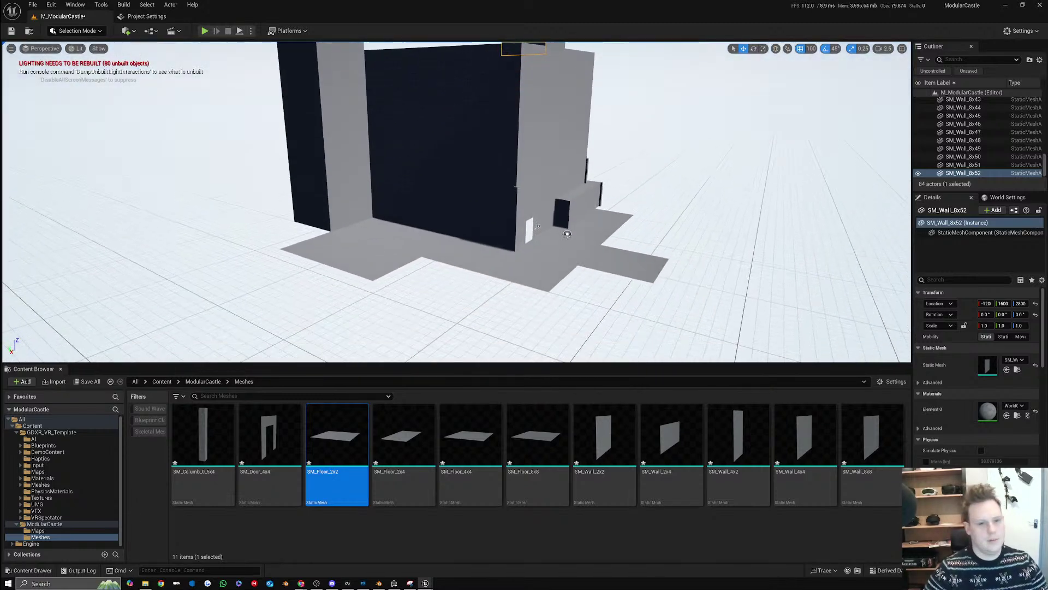
click(432, 247)
shift+click(385, 229)
shift+click(347, 247)
shift+click(358, 262)
right_drag(358, 261, 310, 321)
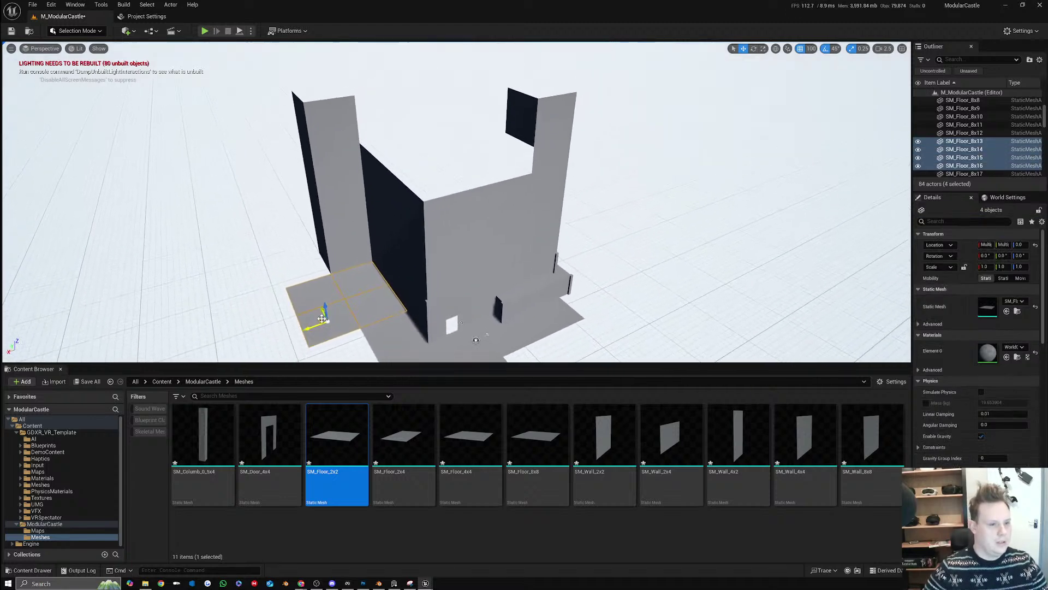
alt+drag(324, 320, 408, 157)
Duplicate the two roof tiles at Y 1600 toward the front facade, placing the copies at Y 800
right_drag(408, 157, 491, 161)
click(459, 165)
shift+click(454, 140)
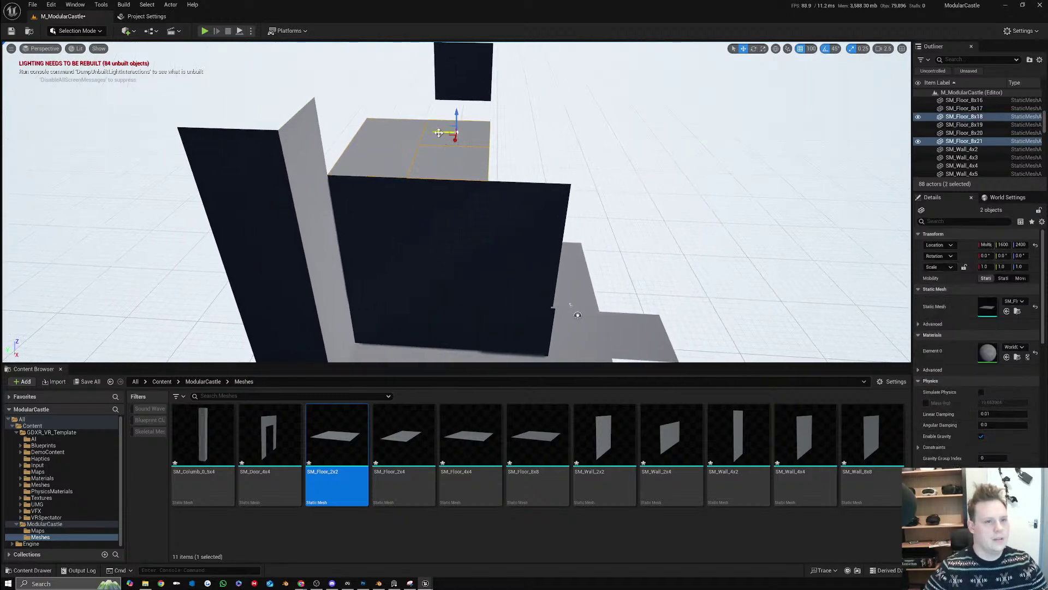
alt+drag(438, 133, 509, 170)
right_drag(509, 171, 573, 177)
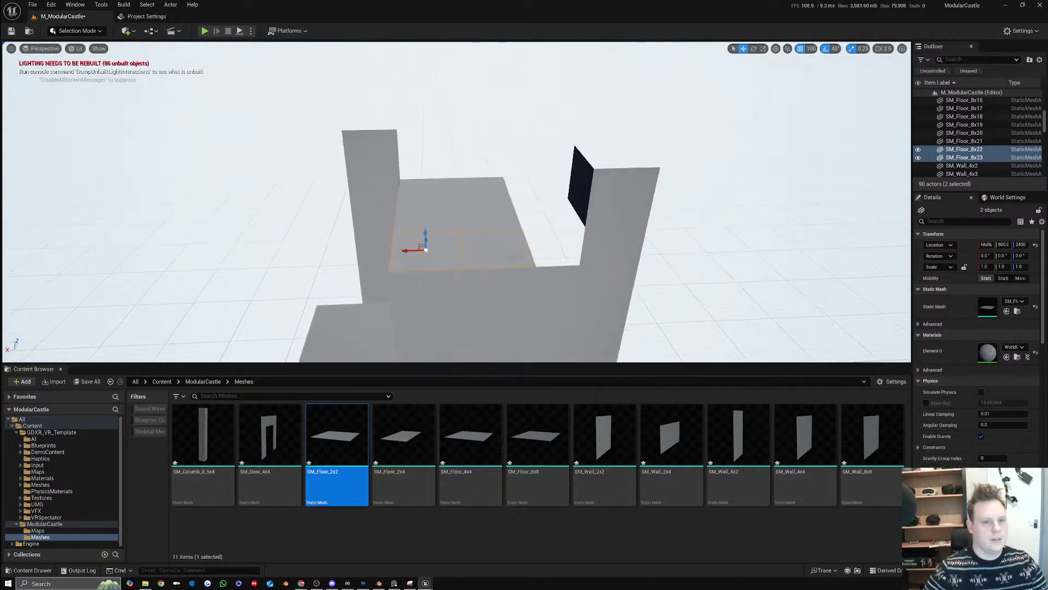
Select the row of three roof tiles at X 0 and duplicate it sideways to X -800
right_drag(498, 189, 499, 206)
click(499, 207)
shift+click(500, 228)
shift+click(500, 180)
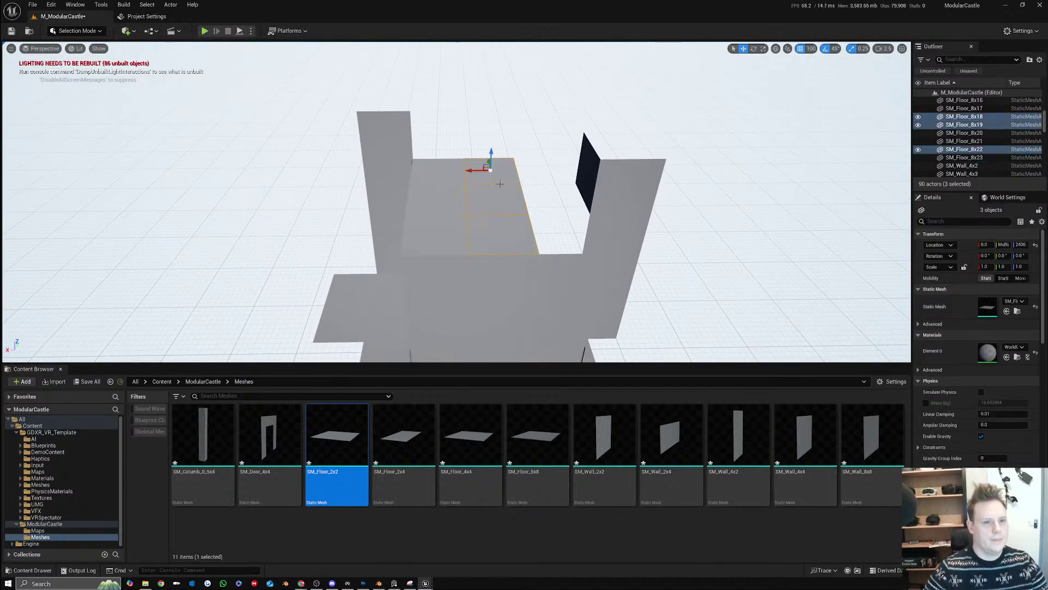
alt+drag(476, 170, 560, 169)
Delete the front and outer-side walls from the top level of the first tower
right_drag(560, 169, 518, 150)
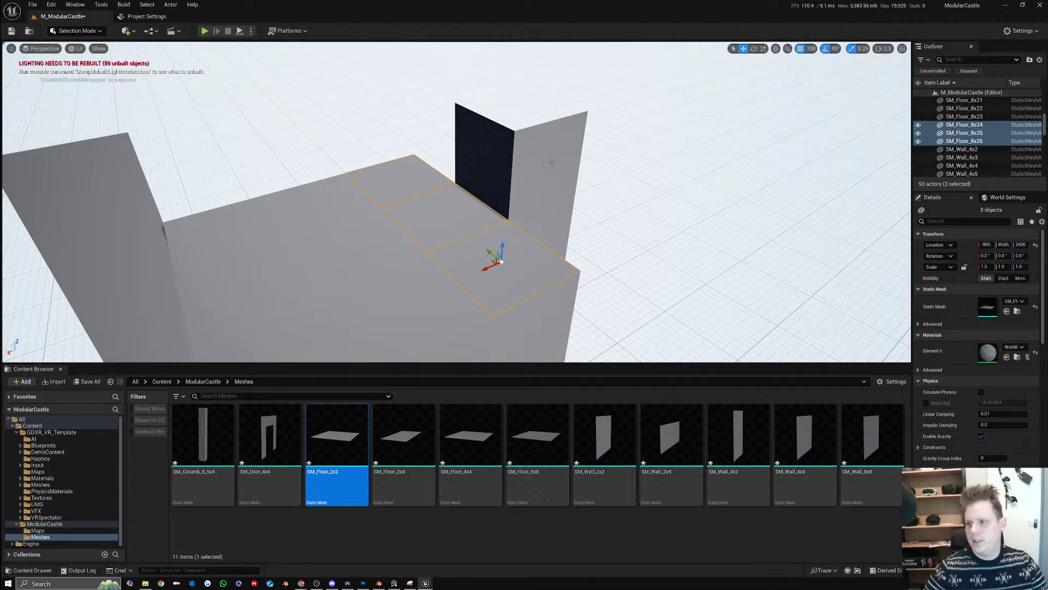
right_drag(551, 162, 535, 158)
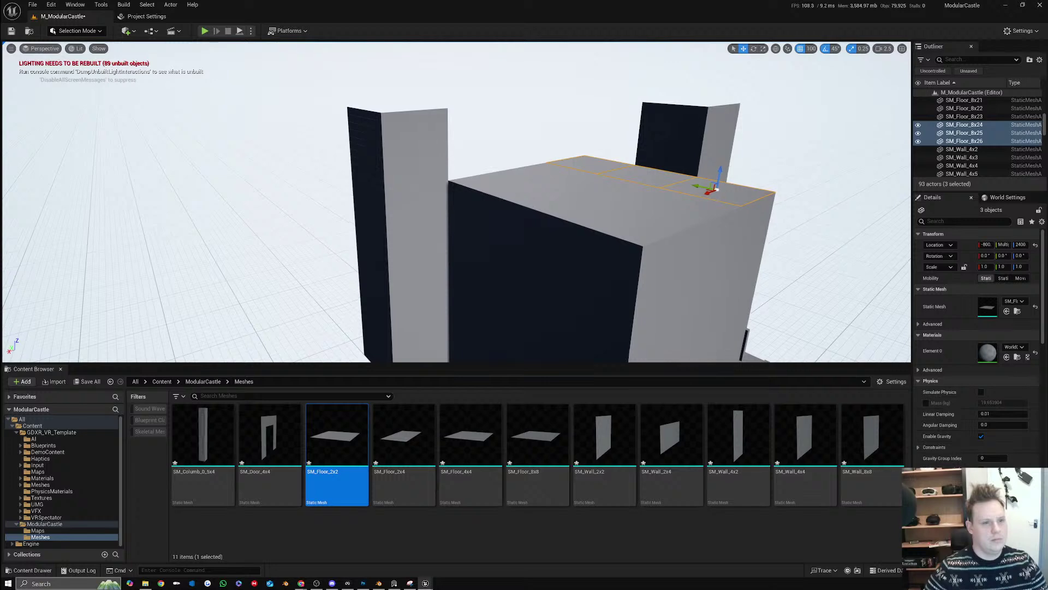
click(422, 165)
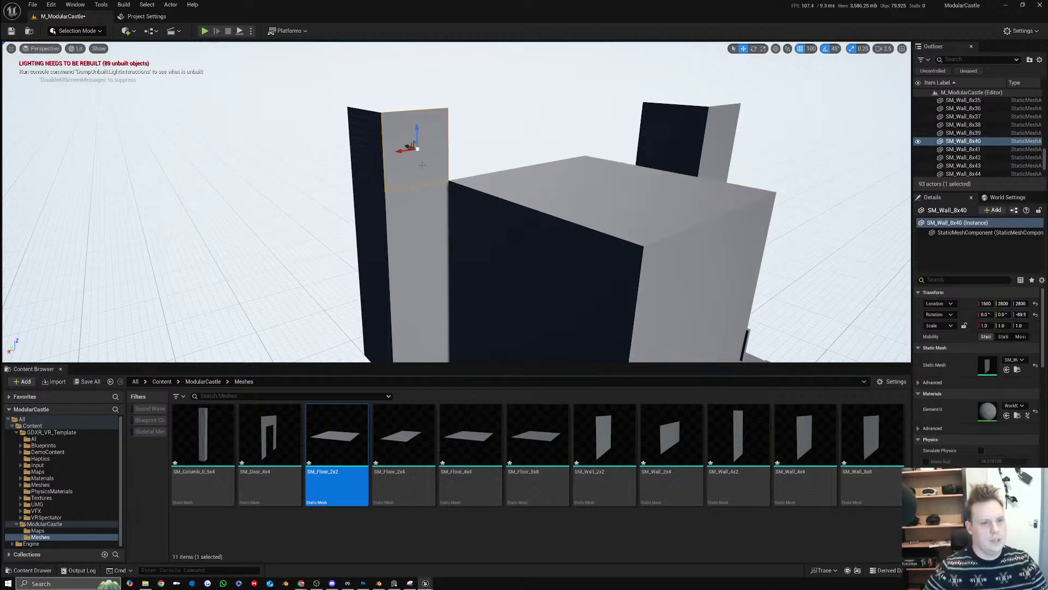
key(Delete)
click(367, 158)
key(Delete)
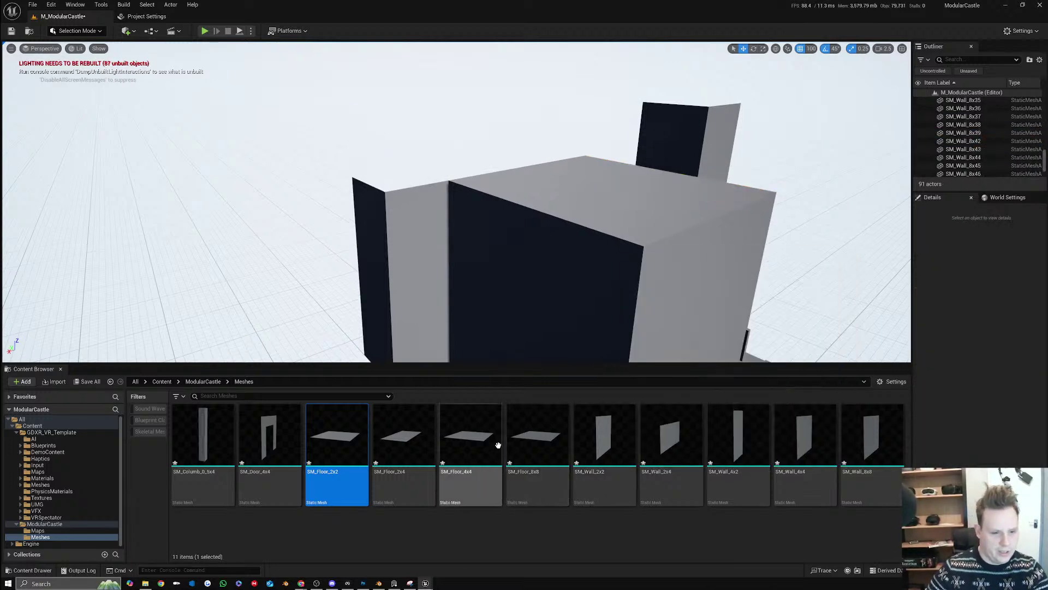
mouse_move(687, 438)
mouse_down()
mouse_move(545, 346)
mouse_move(419, 187)
mouse_move(685, 439)
mouse_up()
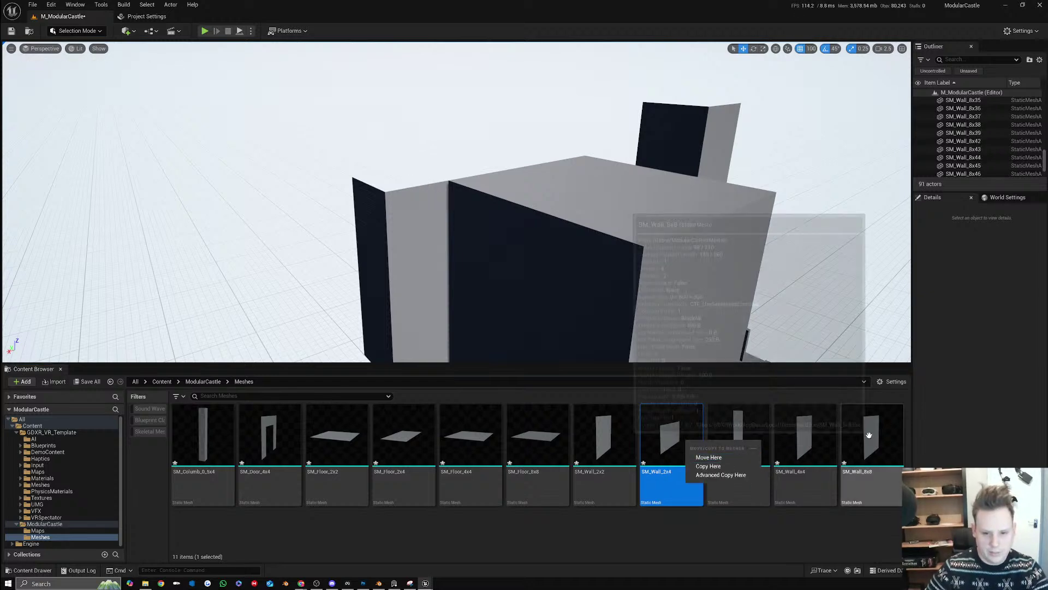
click(835, 534)
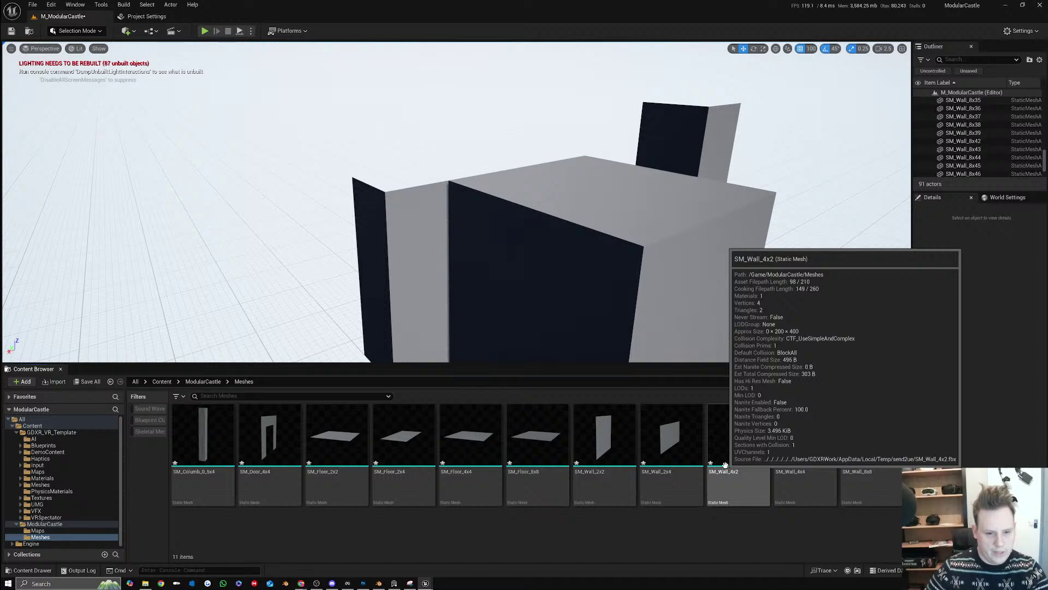
click(471, 211)
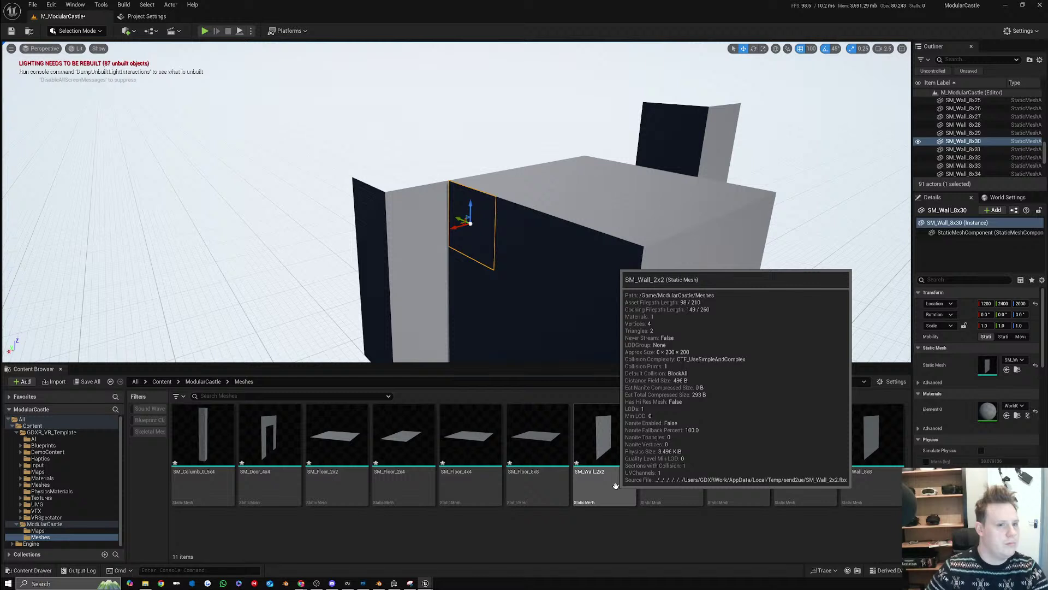
drag(616, 485, 408, 187)
key(Delete)
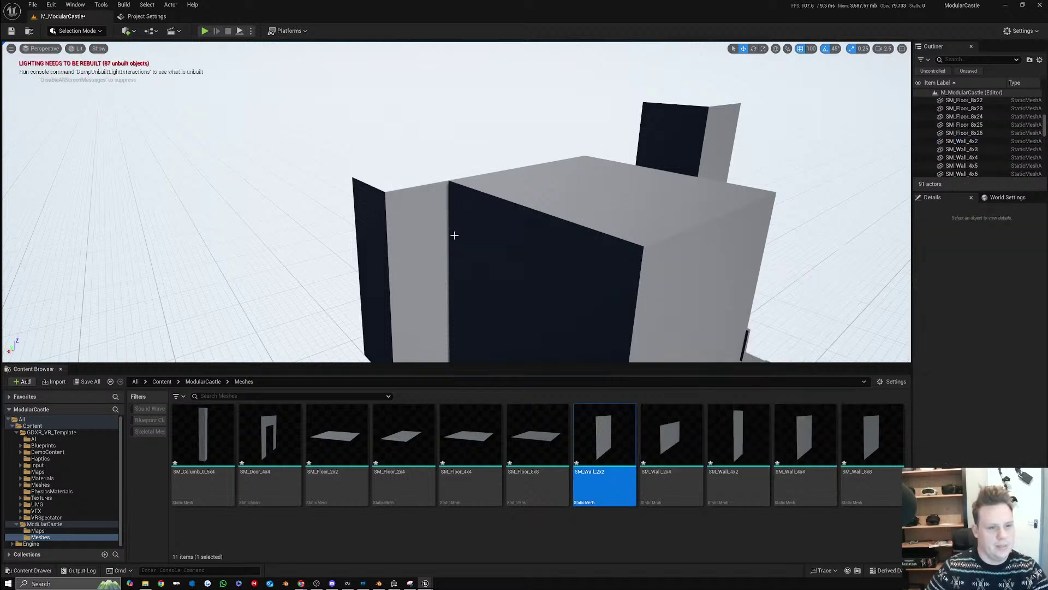
Switch to Blender and duplicate the SM_Wall_8x8 mesh sideways to Y -14 m, directly beside the original
click(381, 583)
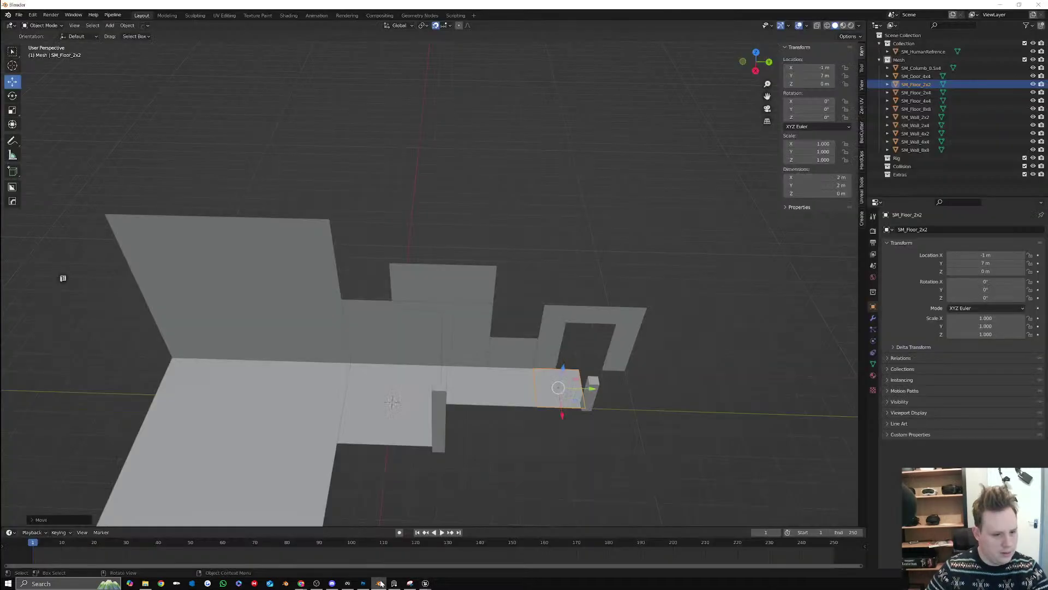
click(342, 323)
key(KP_Decimal)
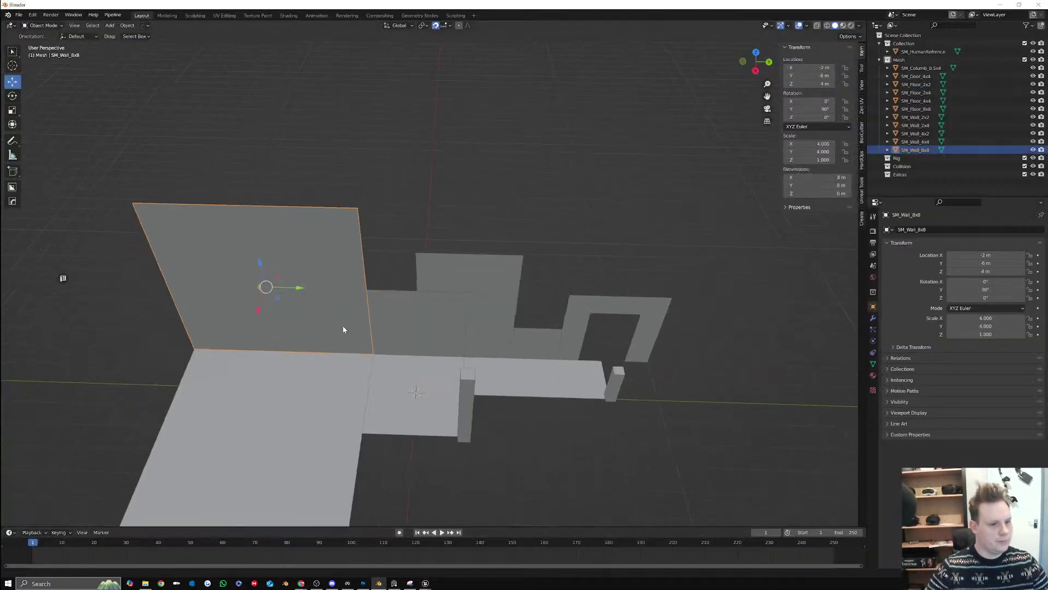
key(shift+d)
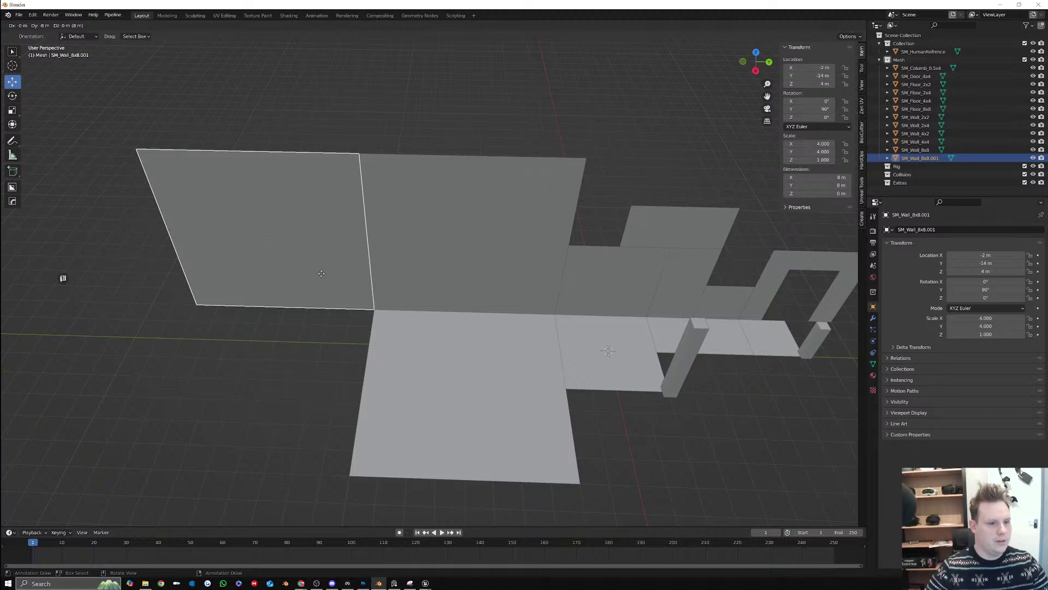
click(500, 233)
Set the duplicated wall's dimensions to 4 m in X and 8 m in Y
drag(811, 189, 811, 189)
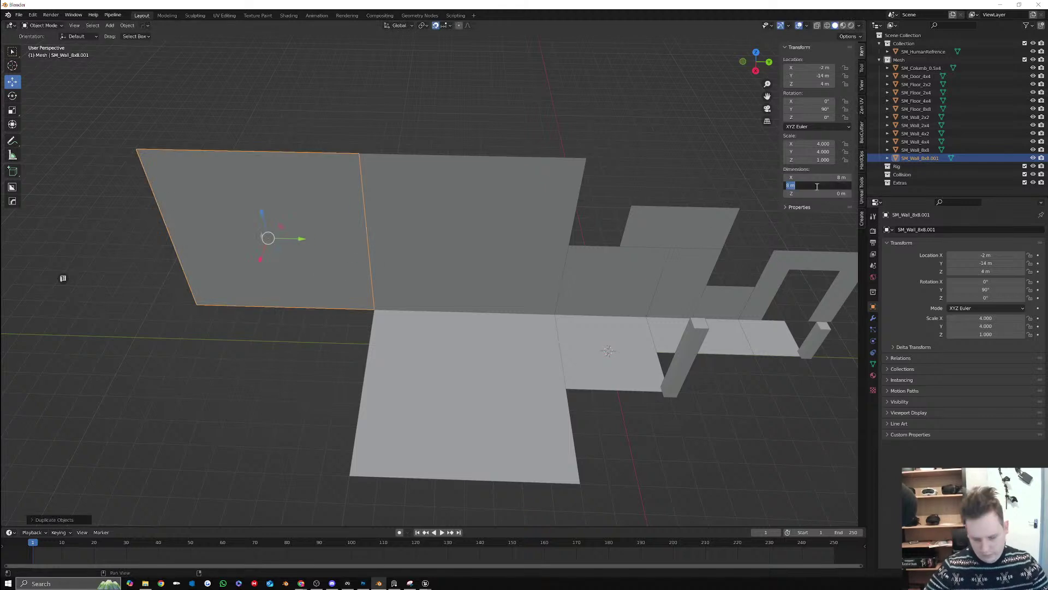
text(4)
key(Return)
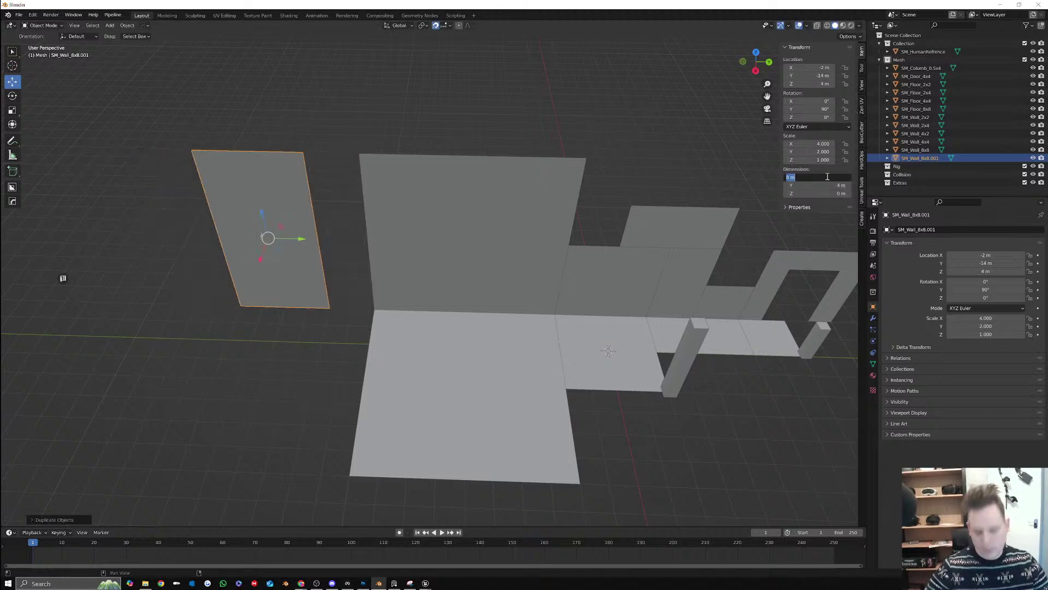
text(4)
key(Tab)
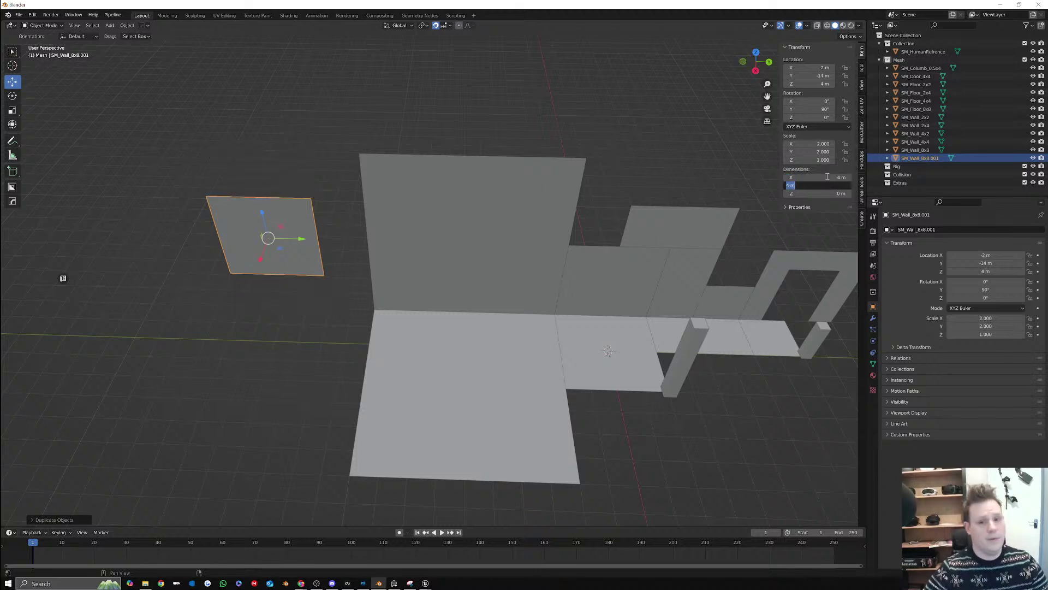
text(8)
key(Return)
Lower the duplicated wall to Z 2 m so it stands at floor level, and rename it SM_Wall_4x8
middle_drag(339, 261, 369, 218)
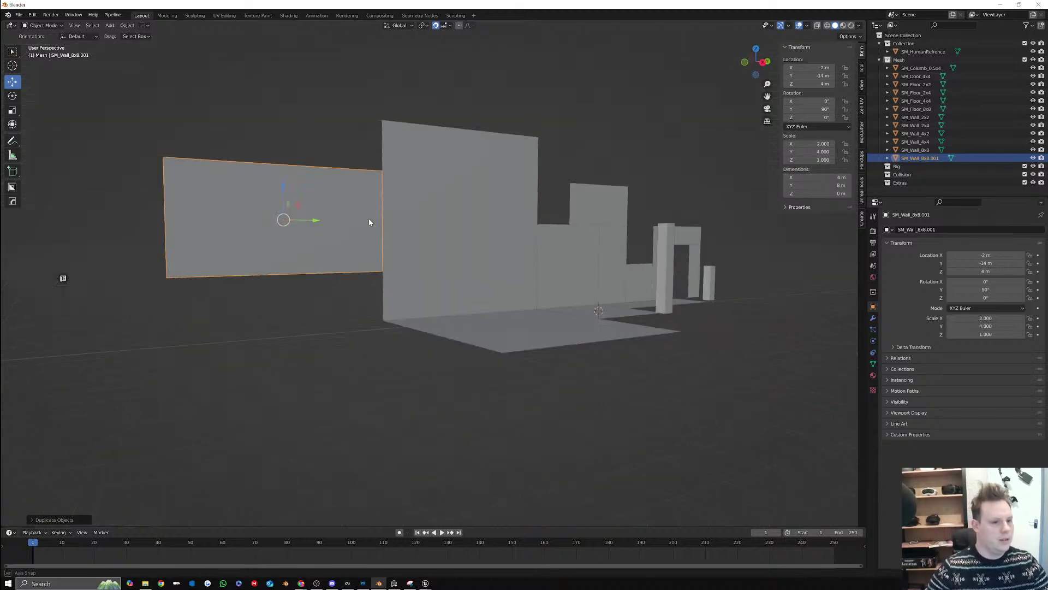
drag(287, 190, 300, 234)
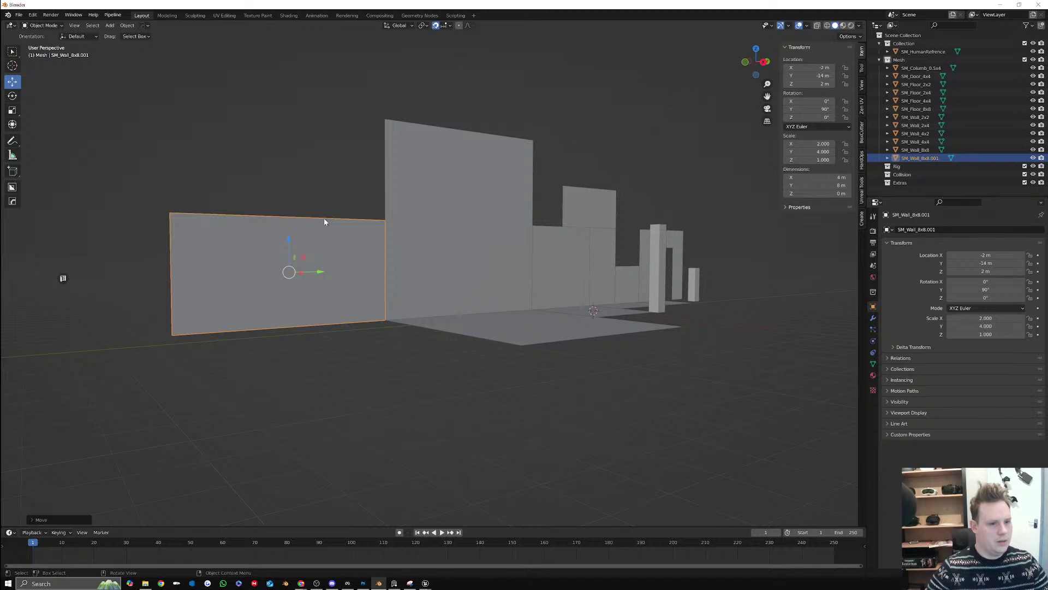
middle_drag(325, 221, 319, 236)
double_click(906, 158)
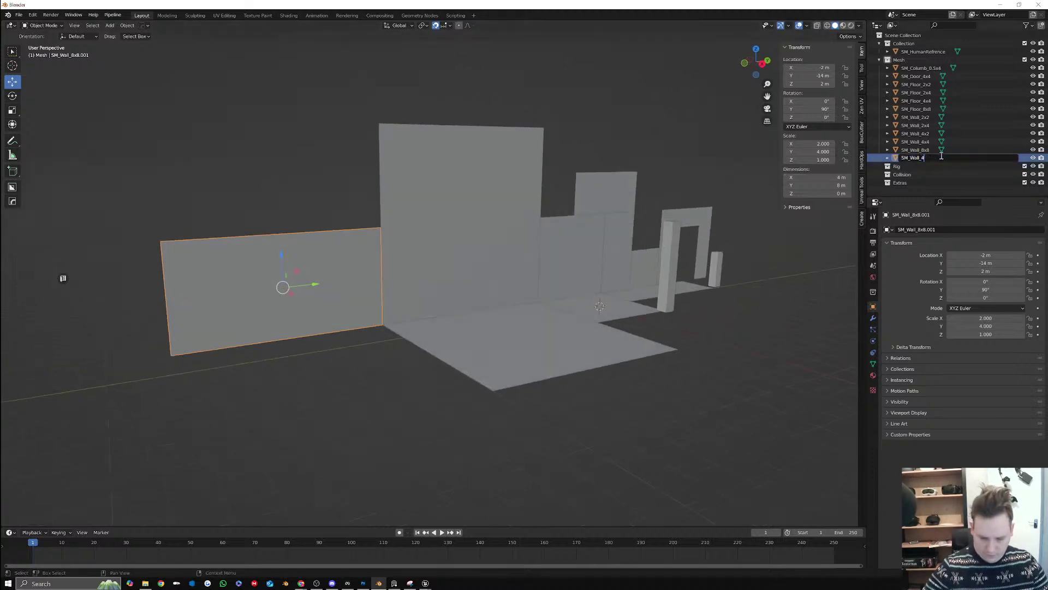
text(SM_Wall_4x8)
key(Return)
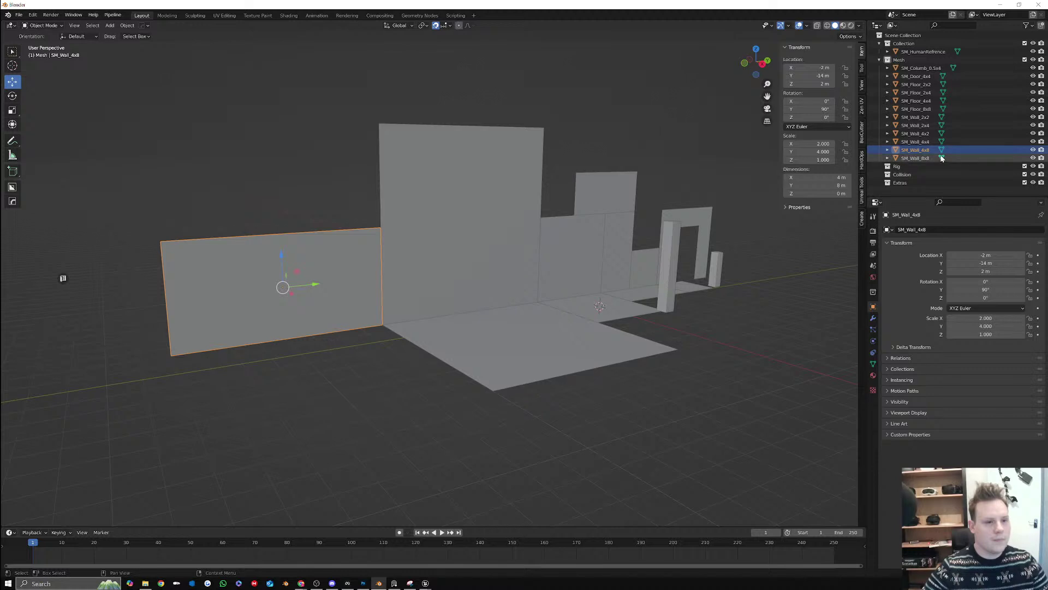
Export the meshes with Send to Unreal and switch back to the Unreal Editor
click(120, 16)
mouse_move(123, 32)
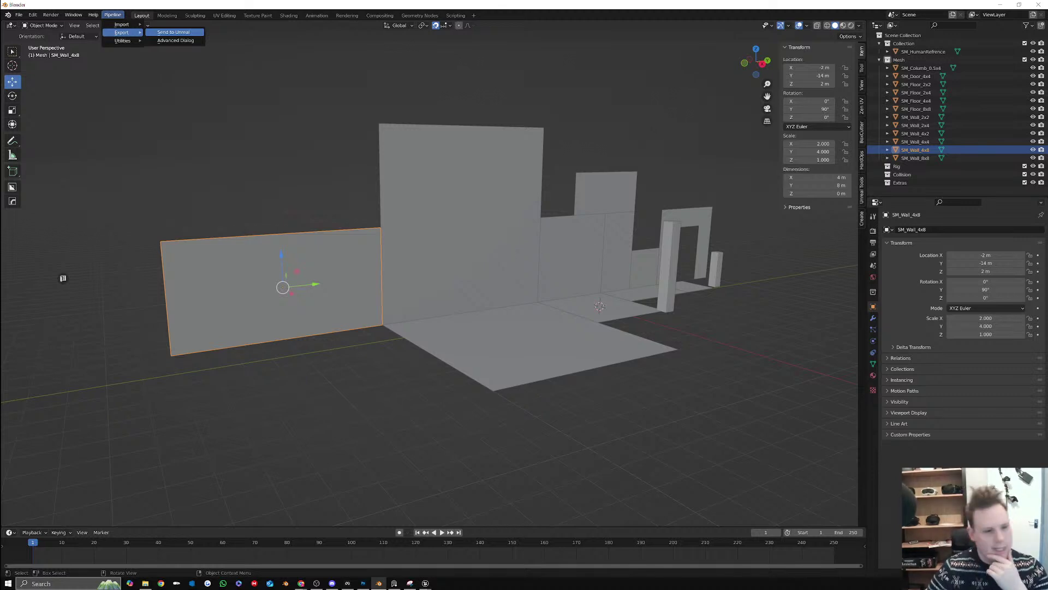
mouse_move(422, 583)
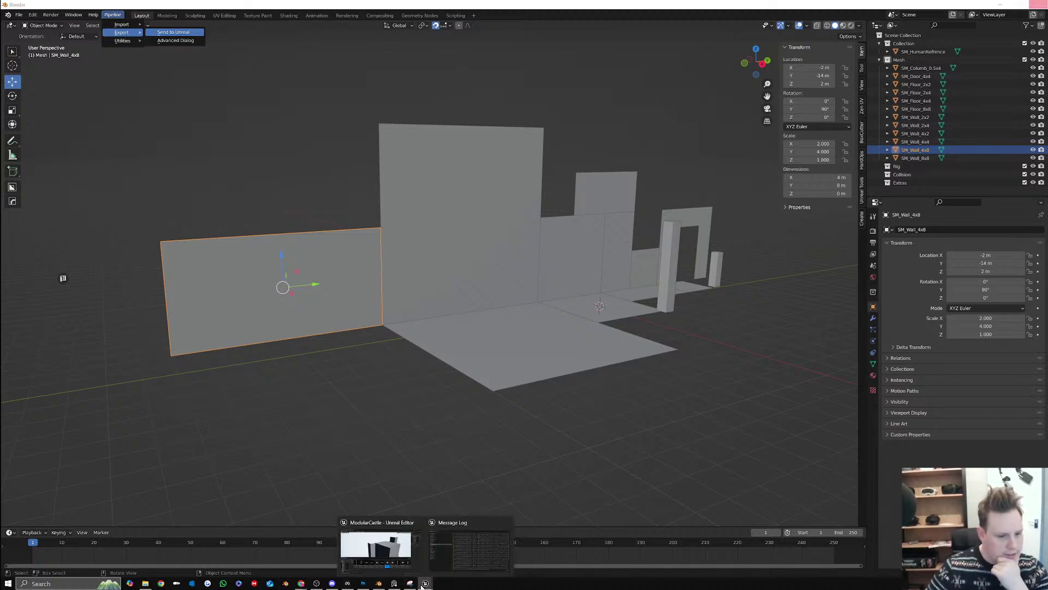
click(383, 549)
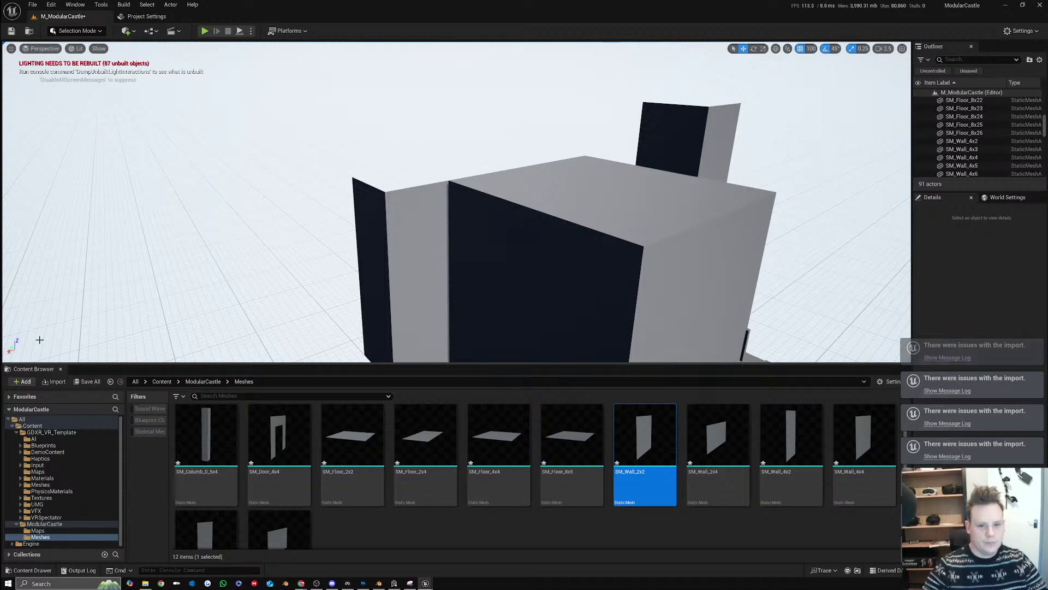
Select the two columns at the building's front corner at X 1200 and duplicate them upward along the facade edge
scroll(486, 286, down, 1)
right_drag(486, 286, 496, 298)
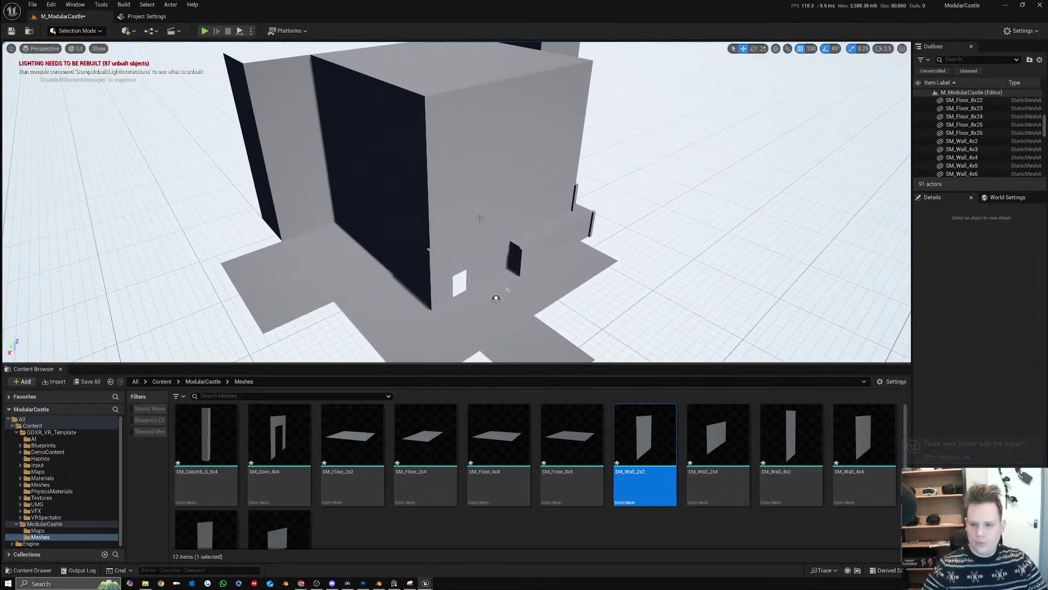
click(429, 261)
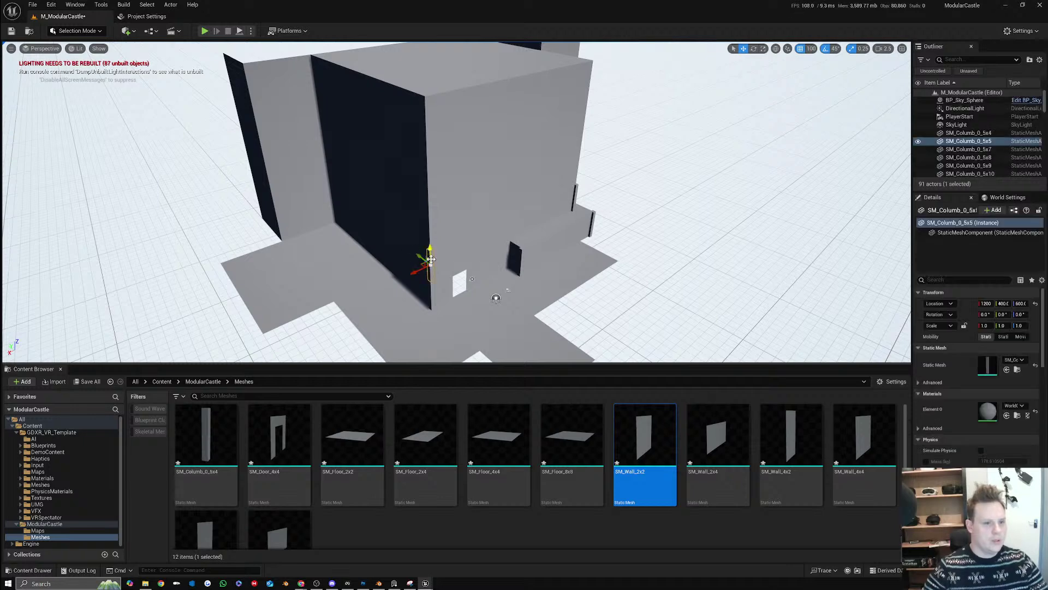
ctrl+click(432, 288)
right_drag(432, 288, 451, 259)
alt+drag(453, 264, 464, 85)
right_drag(464, 96, 436, 212)
Duplicate the column at the opposite front corner upward repeatedly, stacking copies up to Z 2200
click(445, 225)
alt+drag(483, 277, 483, 269)
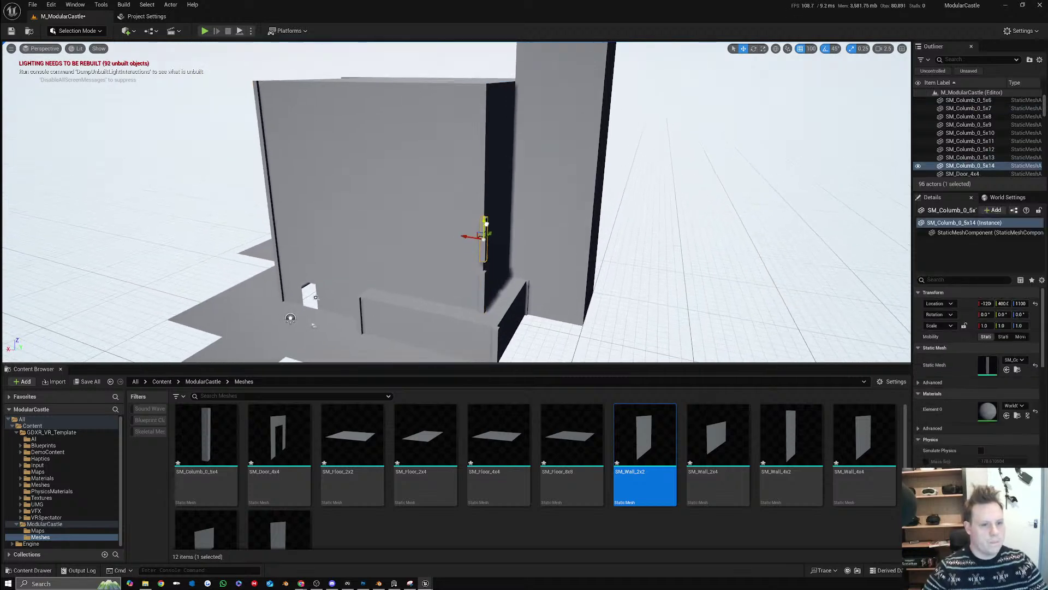
alt+drag(484, 231, 488, 184)
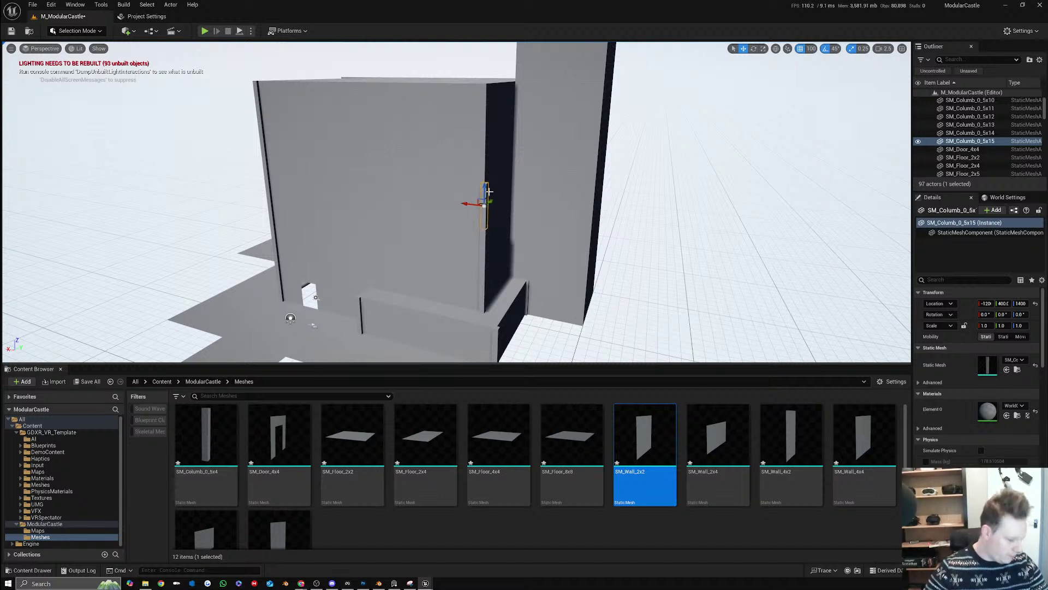
alt+drag(484, 193, 492, 102)
Make a rotated copy of the first tower's top back wall and place it on the outer side at X 2000, Y 3200, Z 2800
right_drag(491, 92, 525, 148)
right_drag(497, 217, 542, 253)
key(s)
right_drag(360, 194, 491, 200)
key(a)
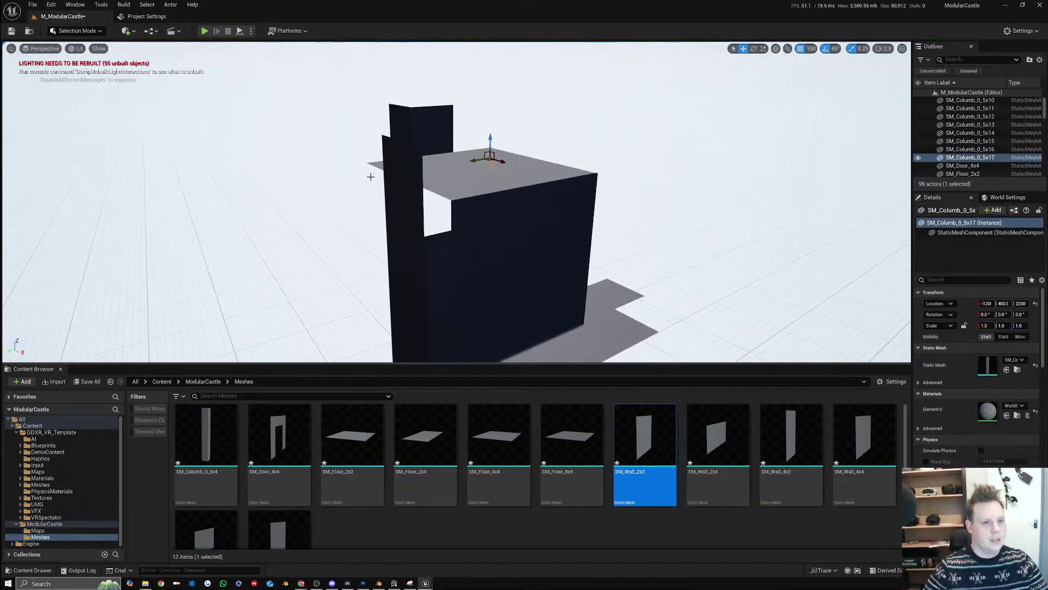
click(410, 213)
key(e)
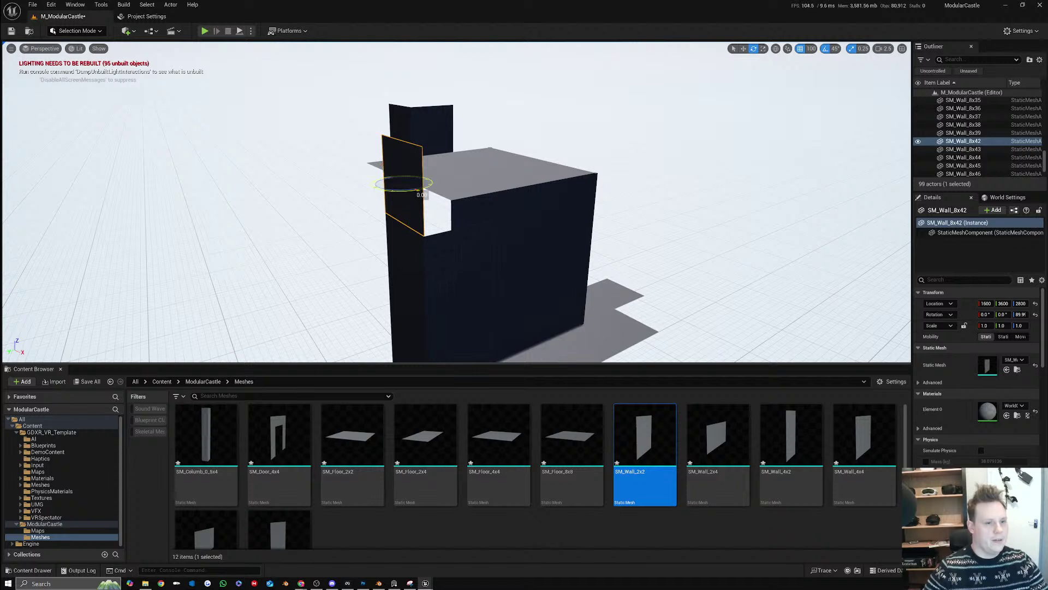
alt+drag(419, 190, 384, 188)
key(w)
right_drag(384, 189, 385, 188)
drag(401, 185, 462, 188)
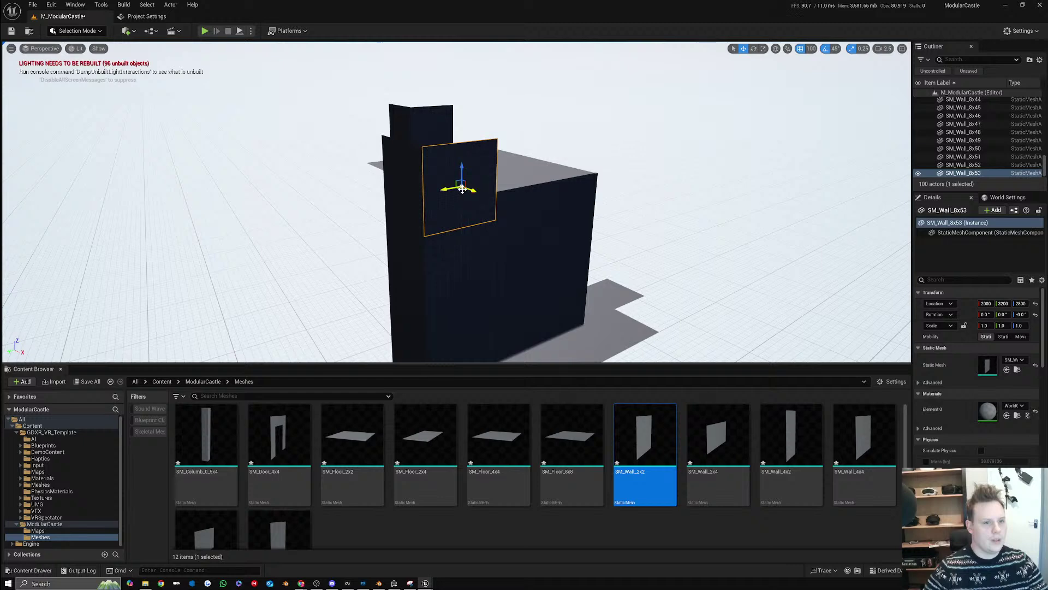
Duplicate the first tower's upper front wall one level up to Z 2800
right_drag(461, 189, 470, 189)
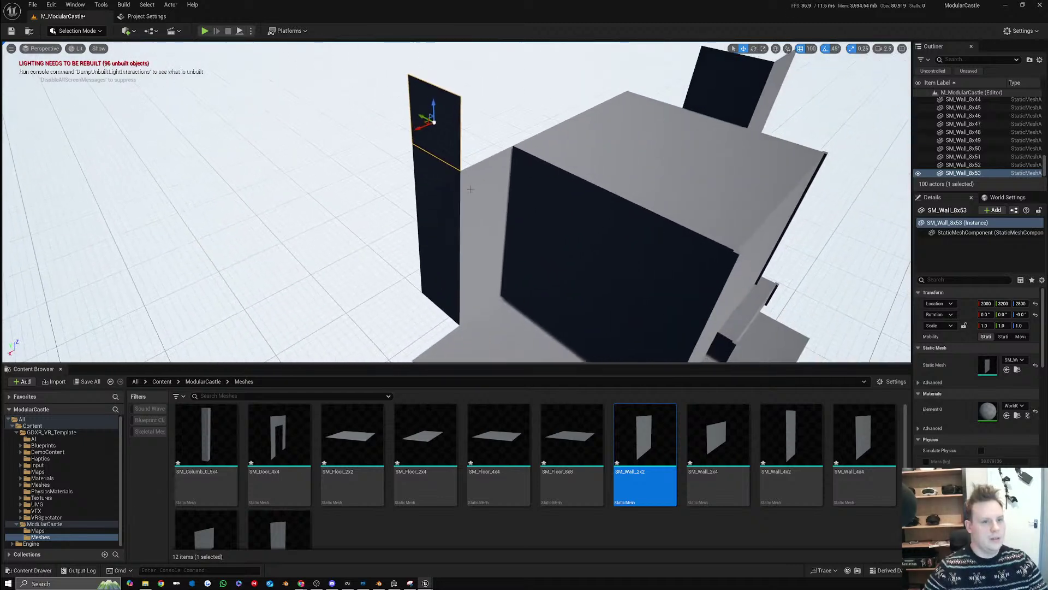
click(474, 190)
alt+drag(490, 176, 490, 108)
right_drag(490, 108, 478, 109)
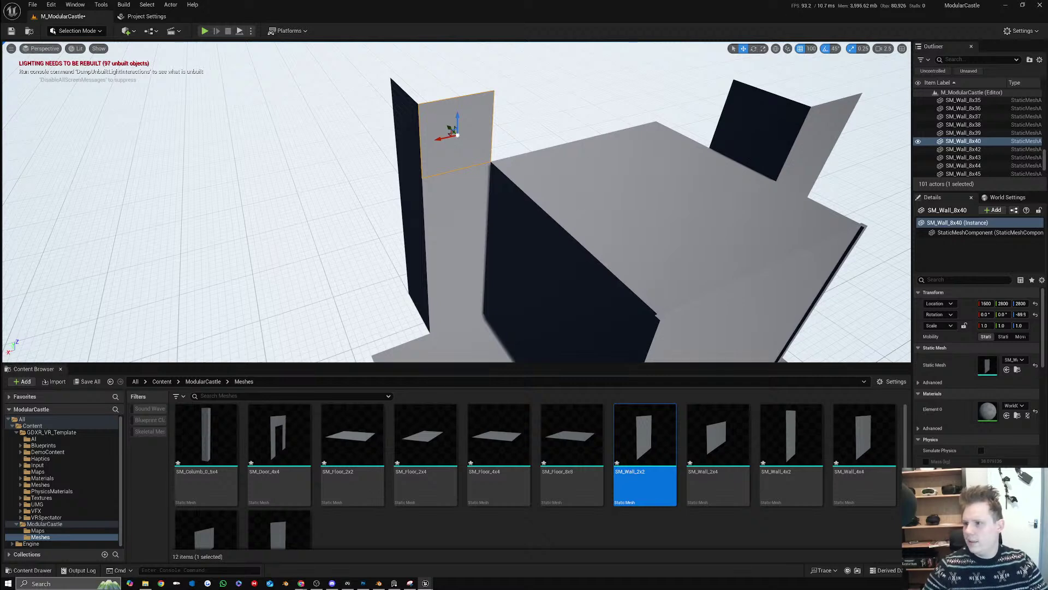
Make a rotated copy of the first tower's top front wall for the open side facing the roof
right_drag(612, 172, 551, 161)
mouse_move(429, 185)
right_down()
mouse_move(441, 185)
mouse_move(410, 187)
right_up()
key(e)
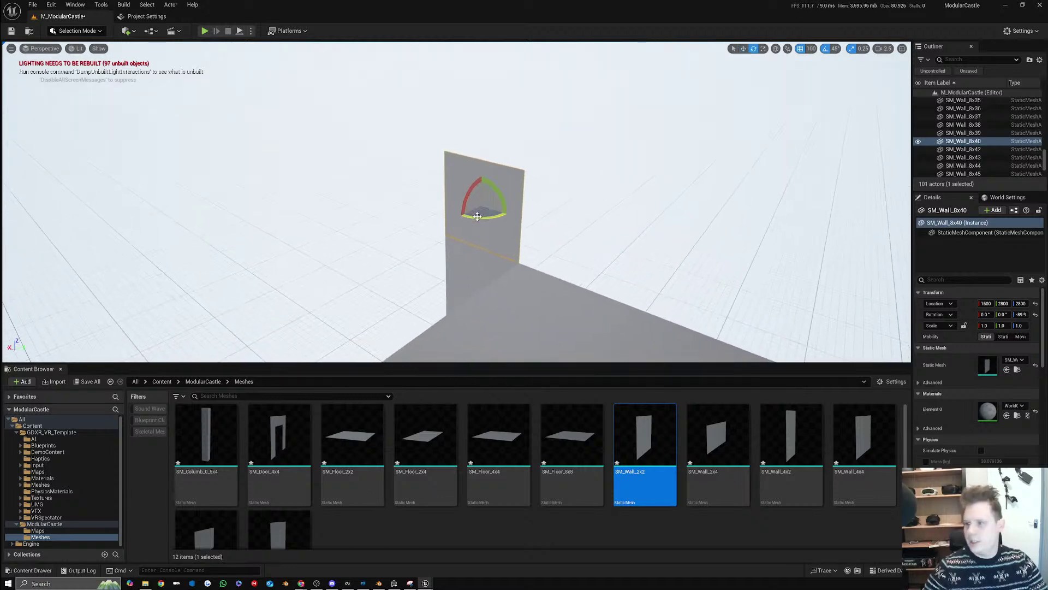
alt+drag(477, 216, 553, 195)
key(w)
Select the rear row of three roof tiles and duplicate it backward to Y 3200 at Z 2400
right_drag(511, 205, 604, 215)
click(498, 220)
ctrl+click(522, 261)
right_drag(522, 261, 552, 240)
ctrl+click(552, 204)
right_drag(551, 204, 573, 210)
alt+drag(429, 199, 375, 196)
Select the first tower's four front walls and four outer side walls and shift them outward, the front walls to X 2400
right_drag(375, 196, 478, 159)
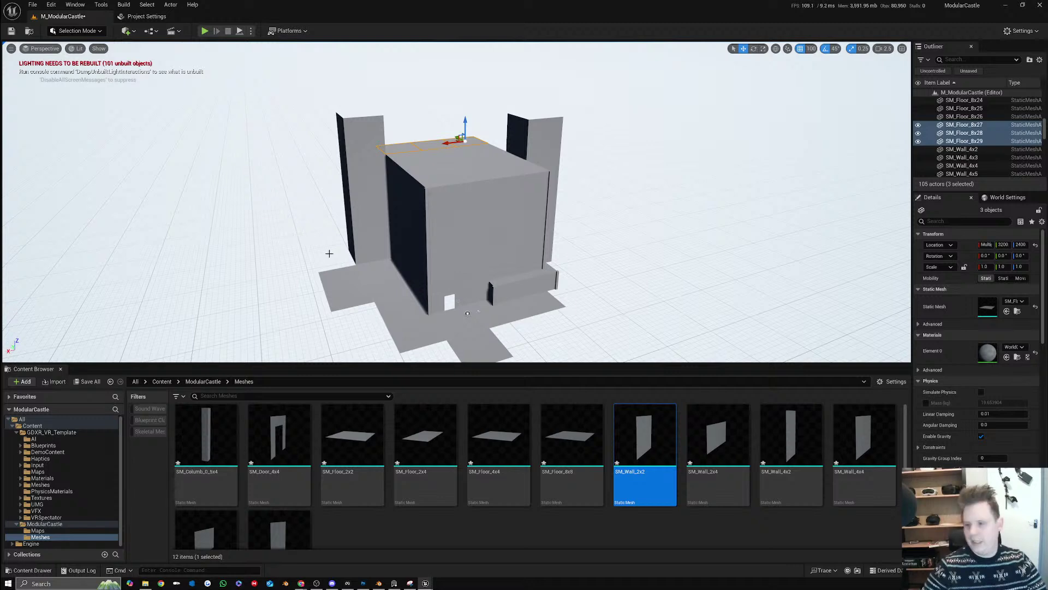
key(a)
key(w)
right_drag(391, 238, 391, 238)
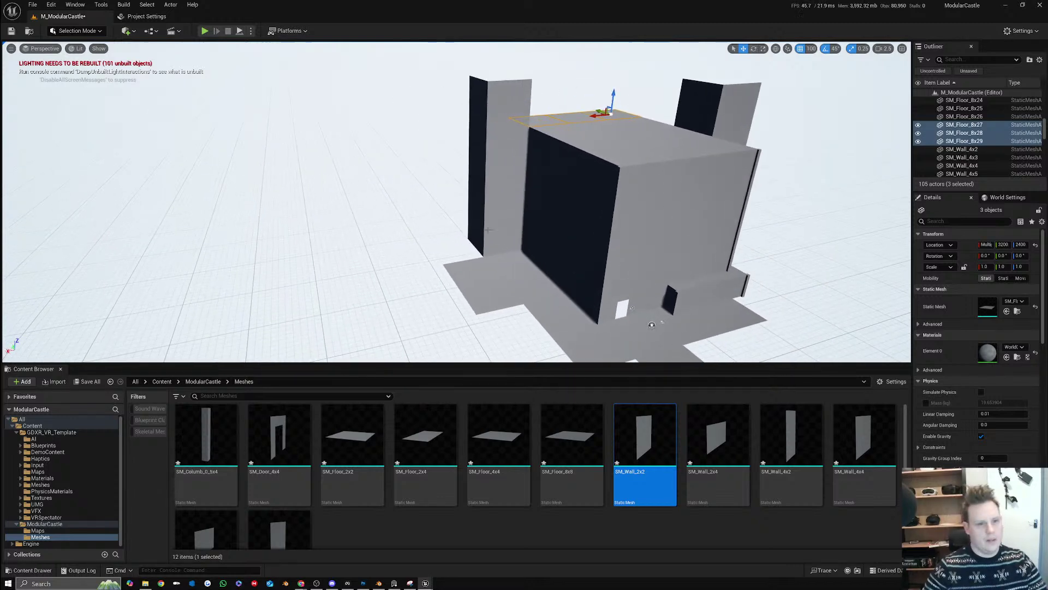
click(503, 231)
ctrl+click(477, 225)
ctrl+click(478, 188)
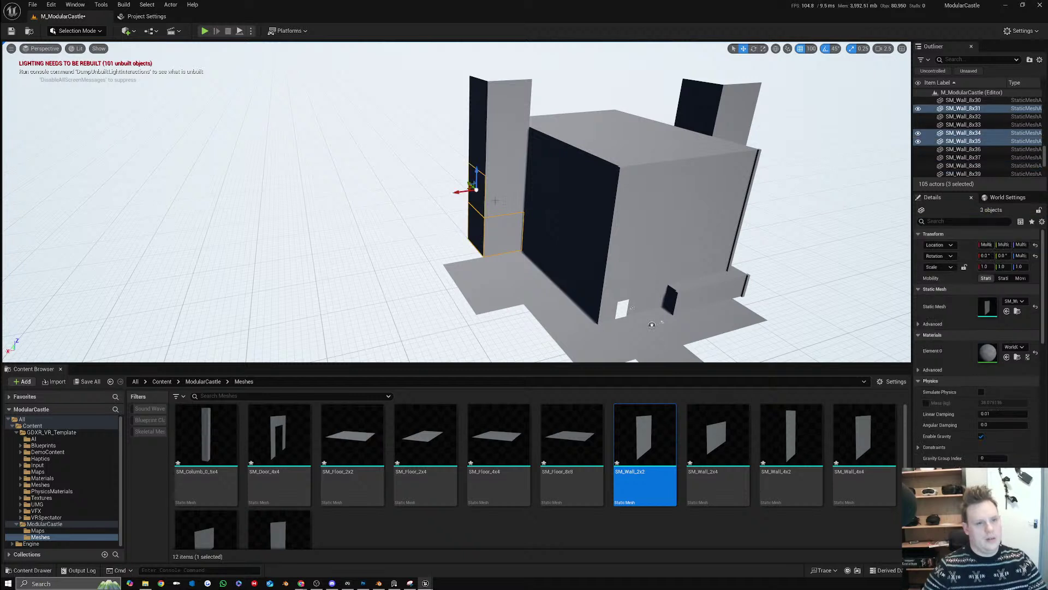
ctrl+click(495, 201)
ctrl+click(480, 163)
ctrl+click(497, 146)
ctrl+click(485, 107)
ctrl+click(489, 106)
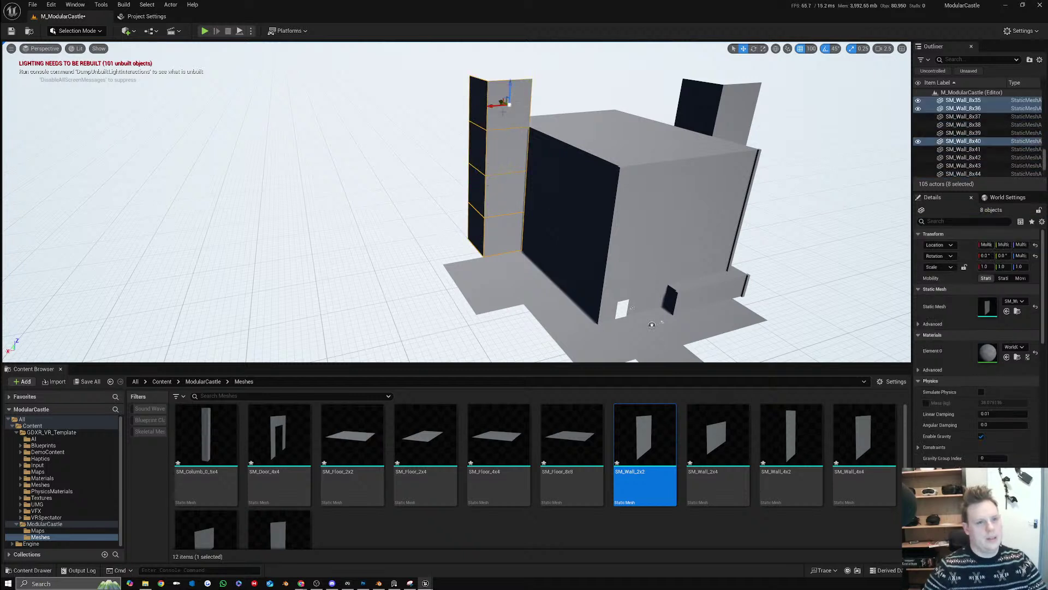
drag(494, 107, 452, 111)
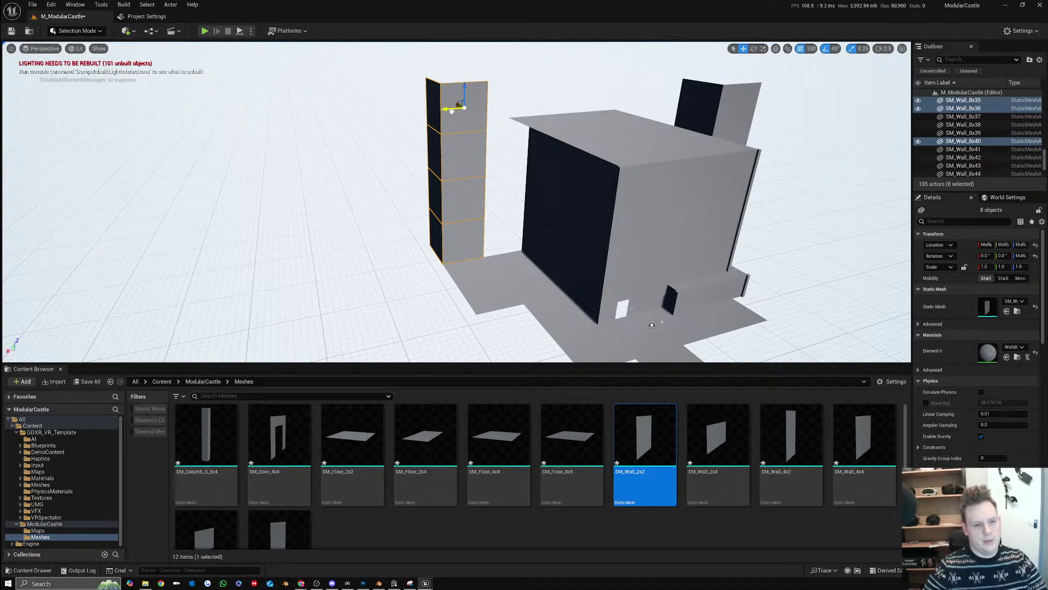
Duplicate the first tower's four stacked front walls one wall width inward to fill the gap beside the main building
mouse_move(528, 123)
right_down()
mouse_move(510, 123)
mouse_move(528, 124)
right_up()
click(422, 118)
click(401, 109)
ctrl+click(405, 164)
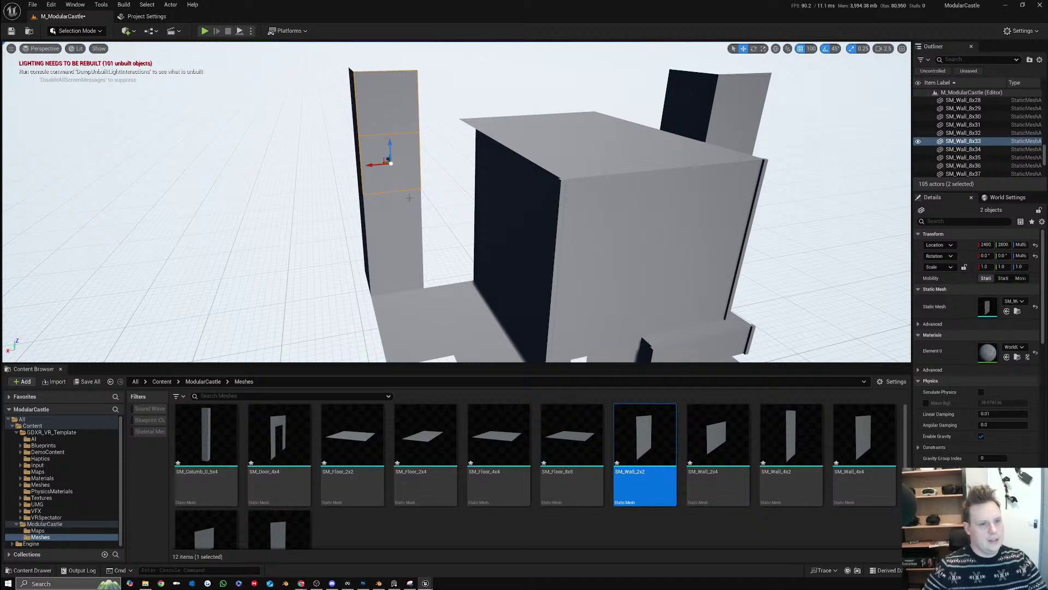
ctrl+click(405, 212)
ctrl+click(397, 262)
alt+drag(383, 271, 438, 257)
Duplicate the first tower's four stacked back walls at Y 3600 one wall width outward to meet the outer side walls
right_drag(437, 256, 478, 156)
click(481, 150)
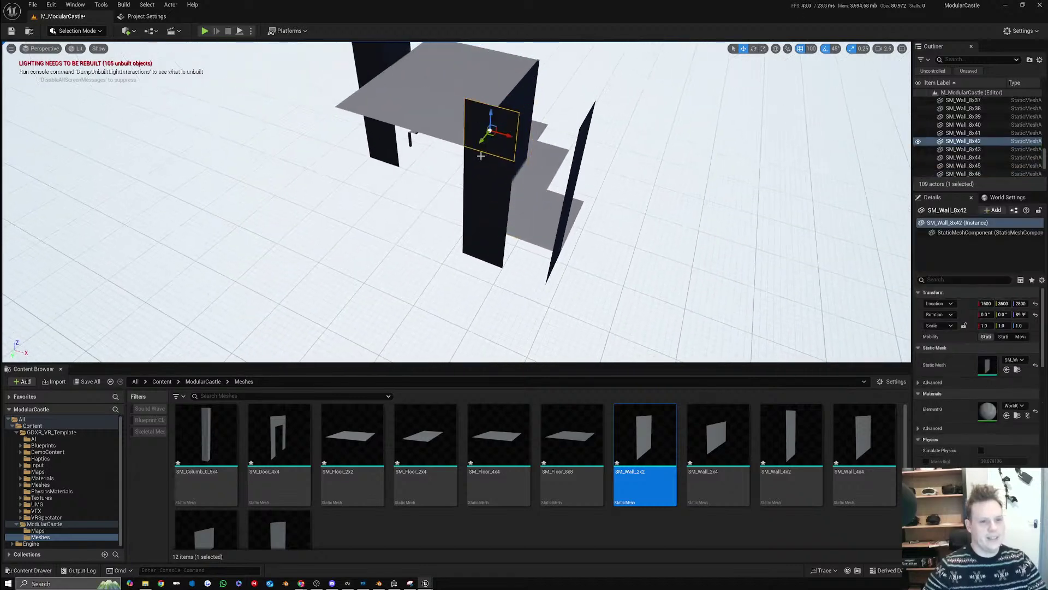
ctrl+click(481, 176)
ctrl+click(483, 218)
ctrl+click(487, 250)
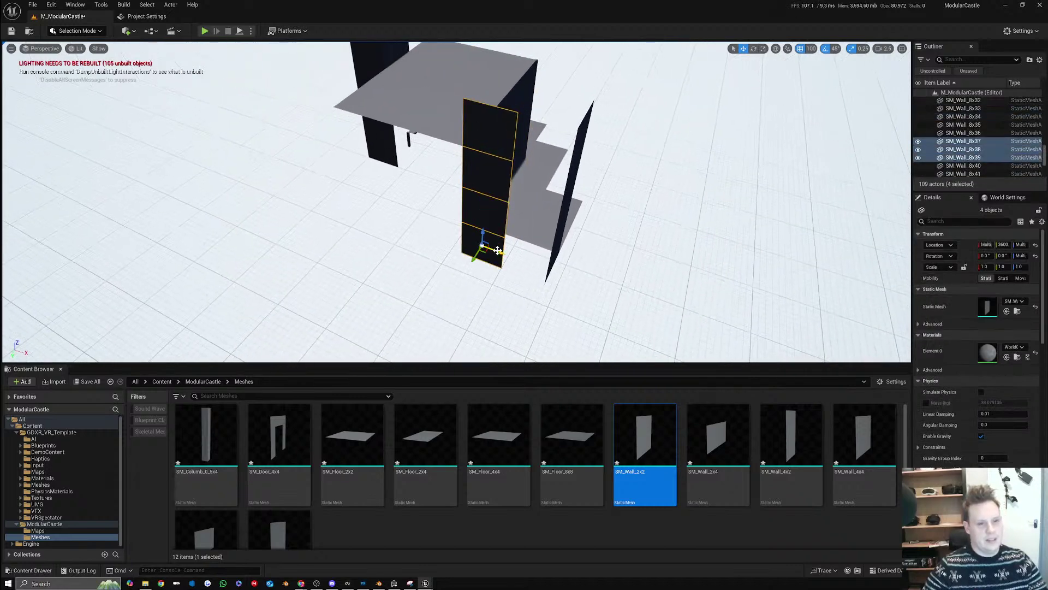
mouse_move(498, 250)
alt+mouse_down()
mouse_move(543, 255)
mouse_move(508, 246)
alt+mouse_up()
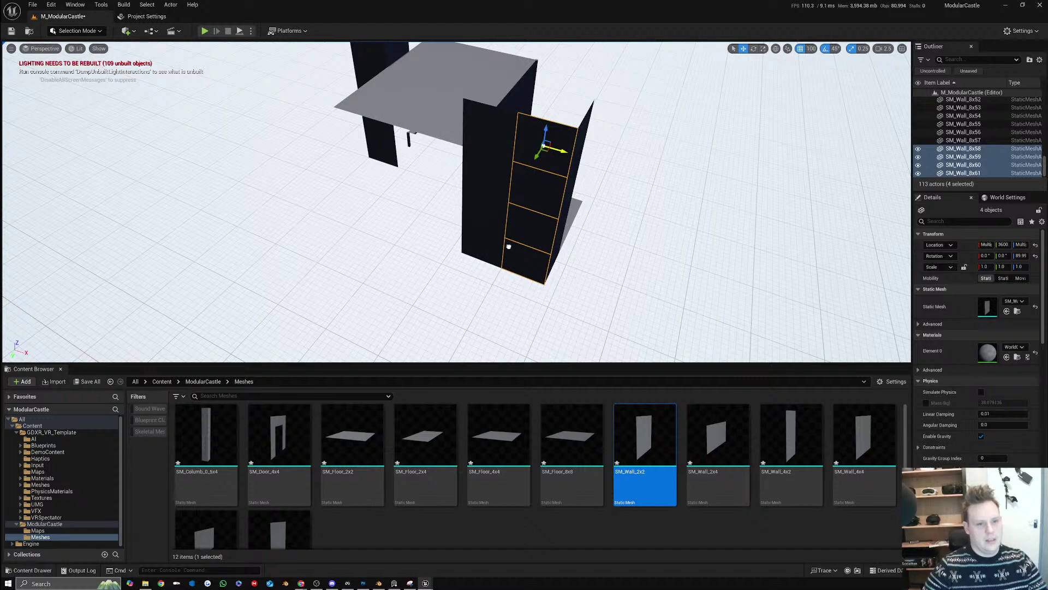
Select all eight back walls of the first tower and move them backward to Y 4400
right_drag(508, 246, 475, 116)
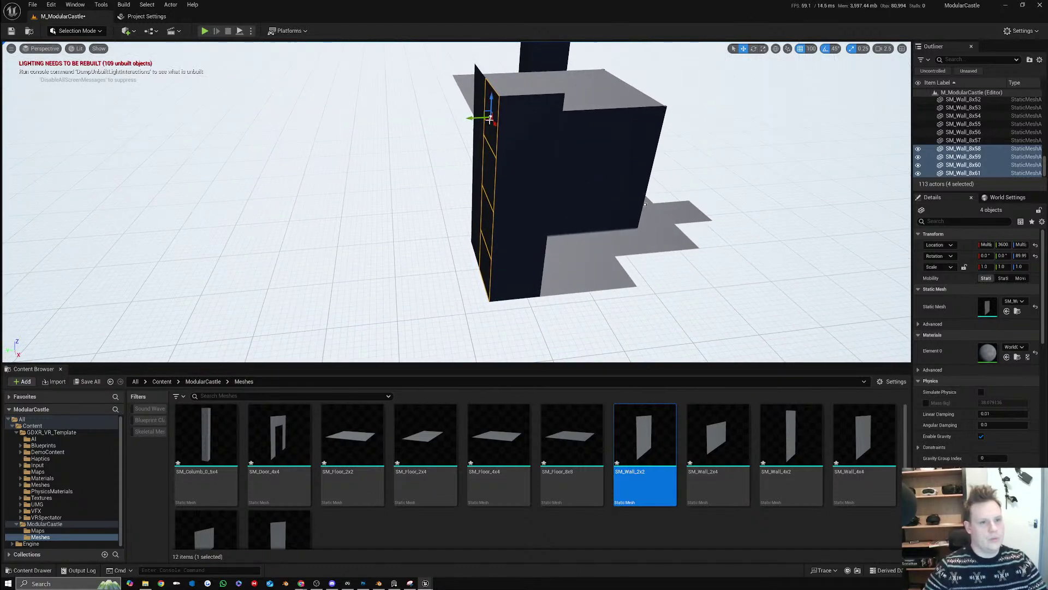
shift+click(483, 99)
shift+click(482, 144)
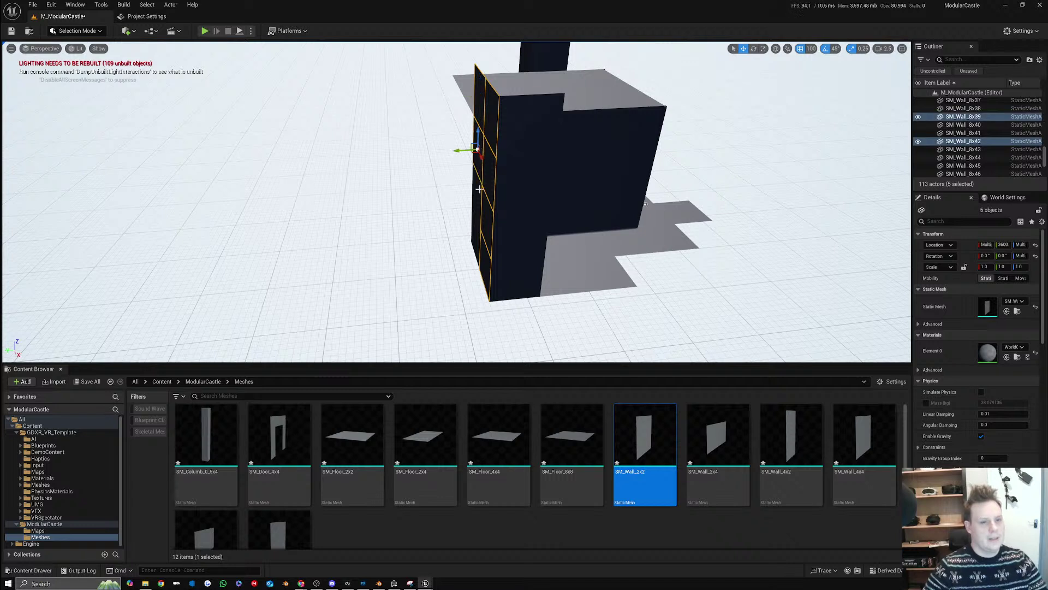
shift+click(476, 205)
shift+click(476, 230)
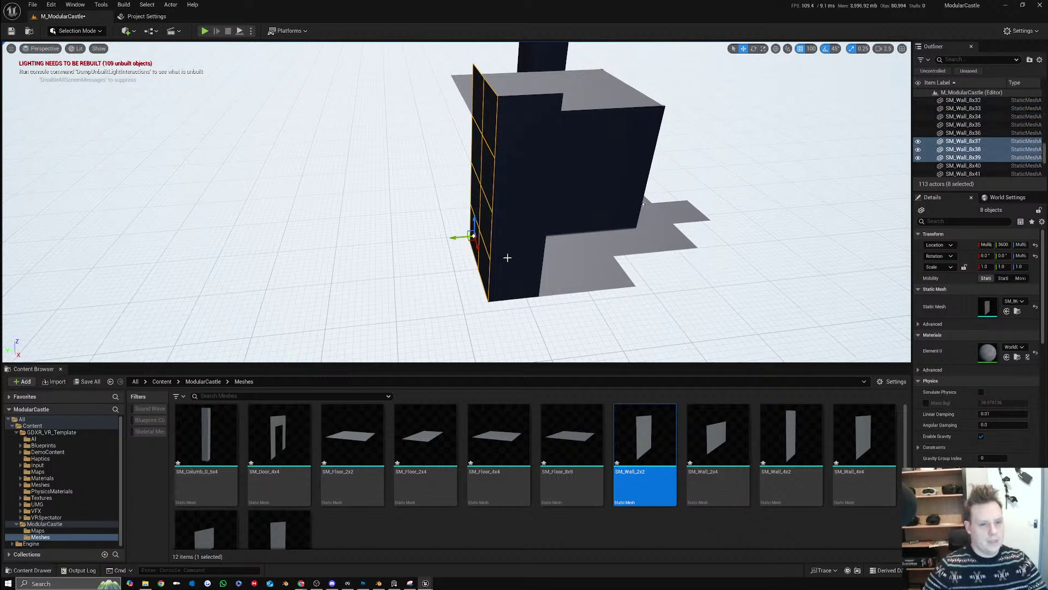
drag(462, 236, 403, 242)
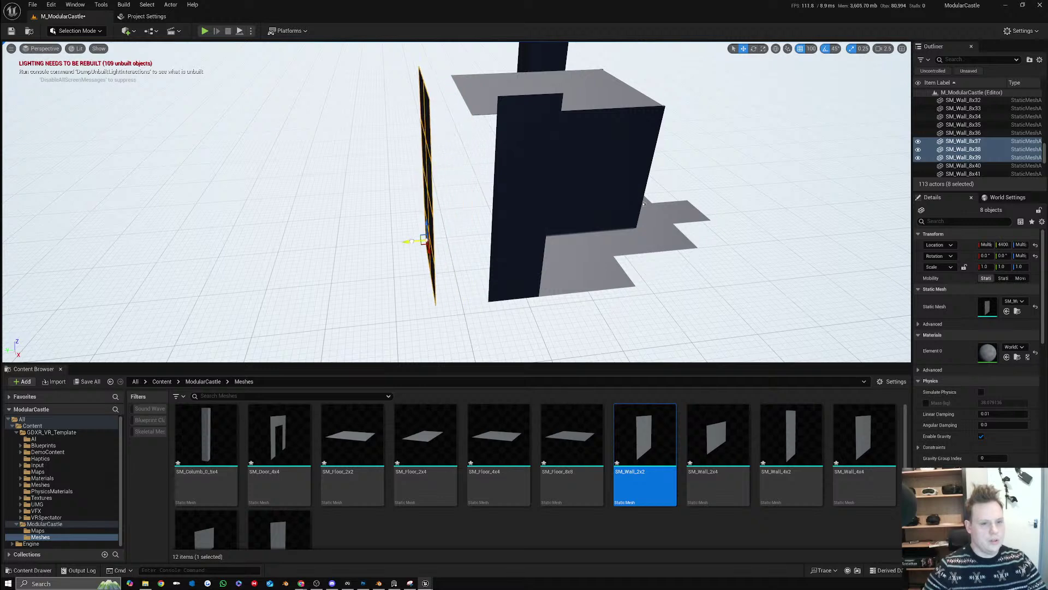
Duplicate the first tower's four stacked outer side walls backward to close the gap up to the back walls
click(503, 273)
shift+click(508, 232)
shift+click(505, 192)
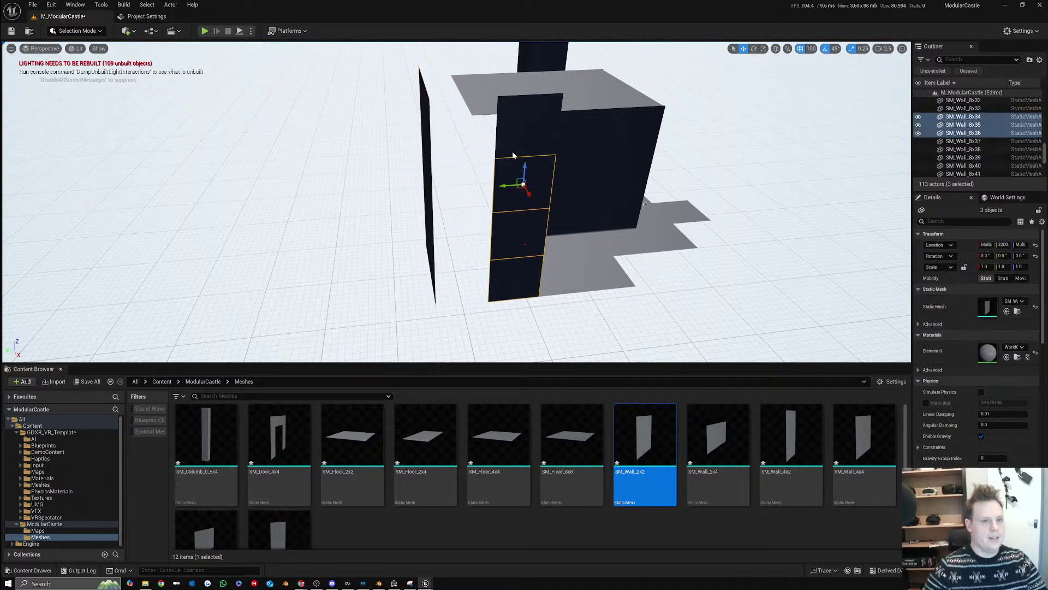
shift+click(512, 148)
alt+drag(517, 129, 452, 133)
Duplicate the first tower's top roof-facing wall backward to X 1200, Y 4000, Z 2800
key(a)
right_drag(452, 133, 396, 139)
key(d)
click(456, 139)
alt+drag(459, 156, 527, 168)
key(a)
right_drag(527, 168, 780, 180)
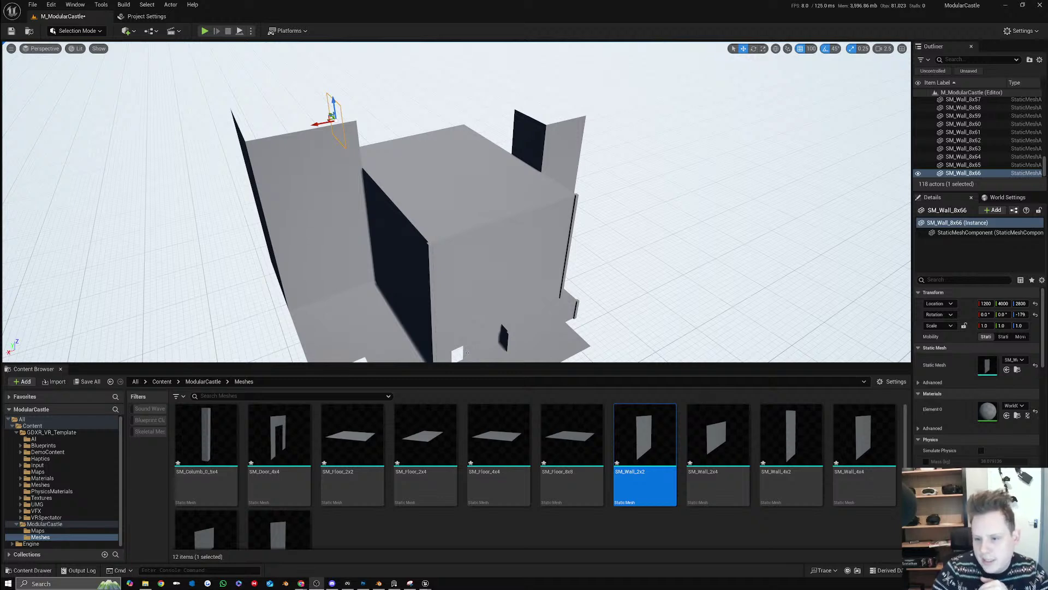
Close the message log listing the mesh import warnings
scroll(466, 352, down, 3)
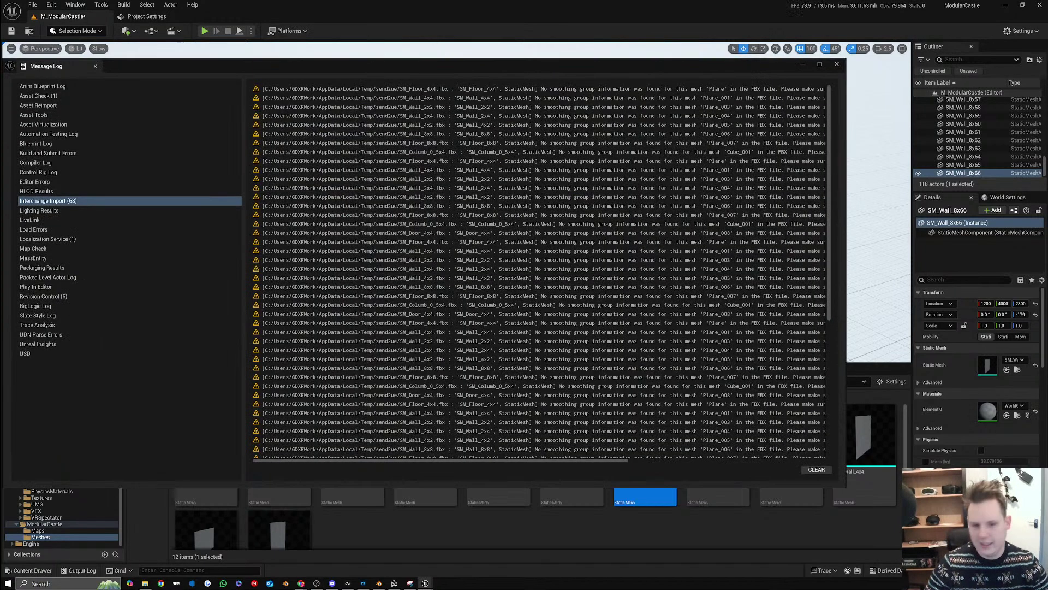
click(837, 65)
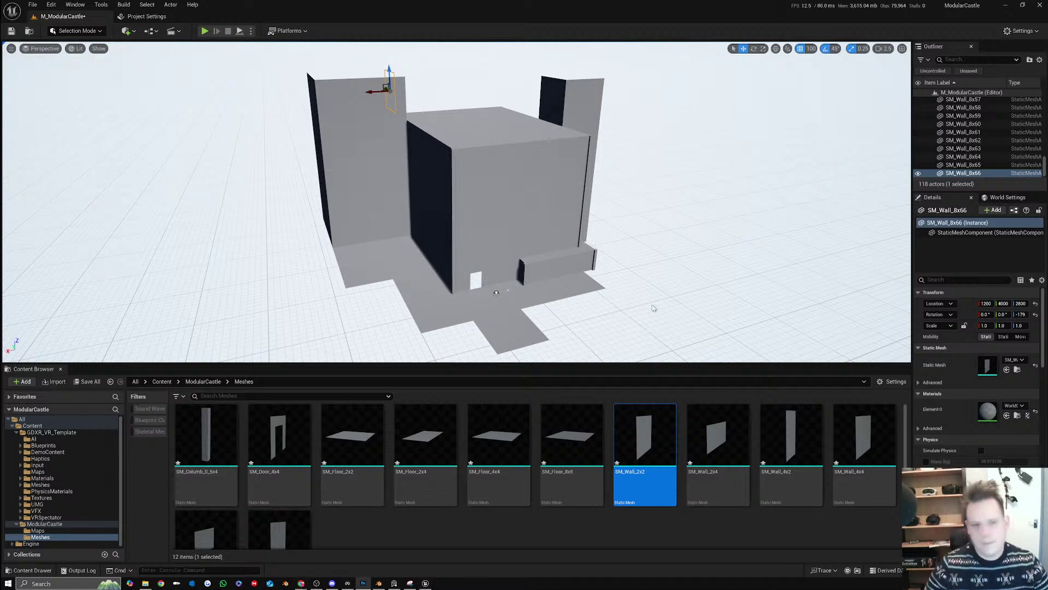
right_drag(416, 159, 422, 156)
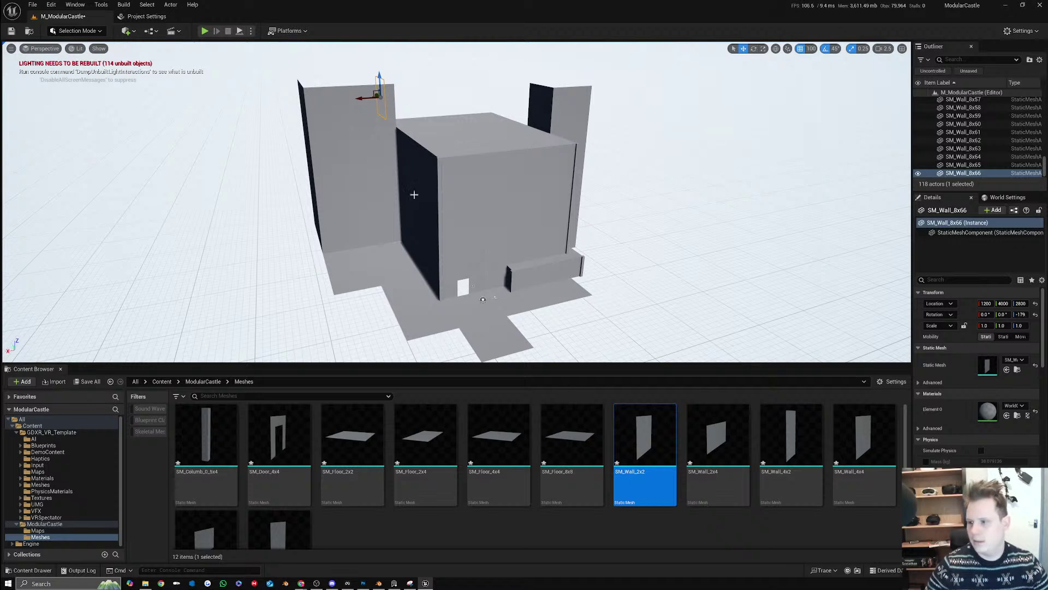
Select the second tower's four stacked front walls and duplicate them outward to X -2400
right_drag(415, 194, 391, 164)
key(d)
right_drag(476, 230, 448, 254)
click(508, 205)
shift+click(512, 163)
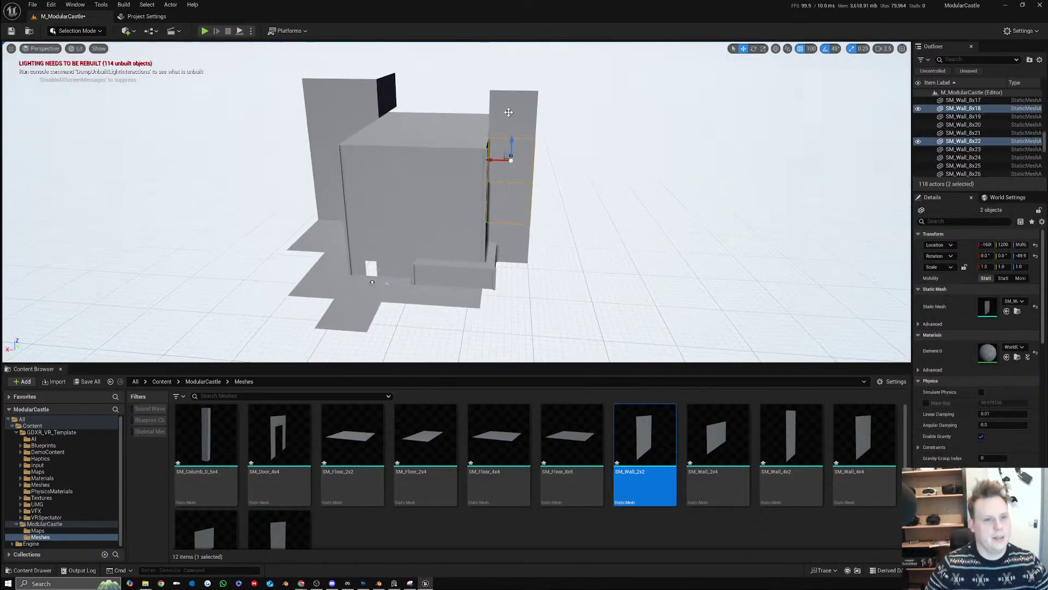
shift+click(514, 121)
shift+click(520, 247)
alt+drag(492, 241, 533, 241)
Select the second tower's four stacked outer side walls and move them outward to X -2800
key(d)
right_drag(588, 220, 604, 238)
key(a)
key(d)
right_drag(457, 202, 415, 201)
key(d)
right_drag(585, 220, 535, 202)
key(e)
key(d)
right_drag(555, 143, 404, 163)
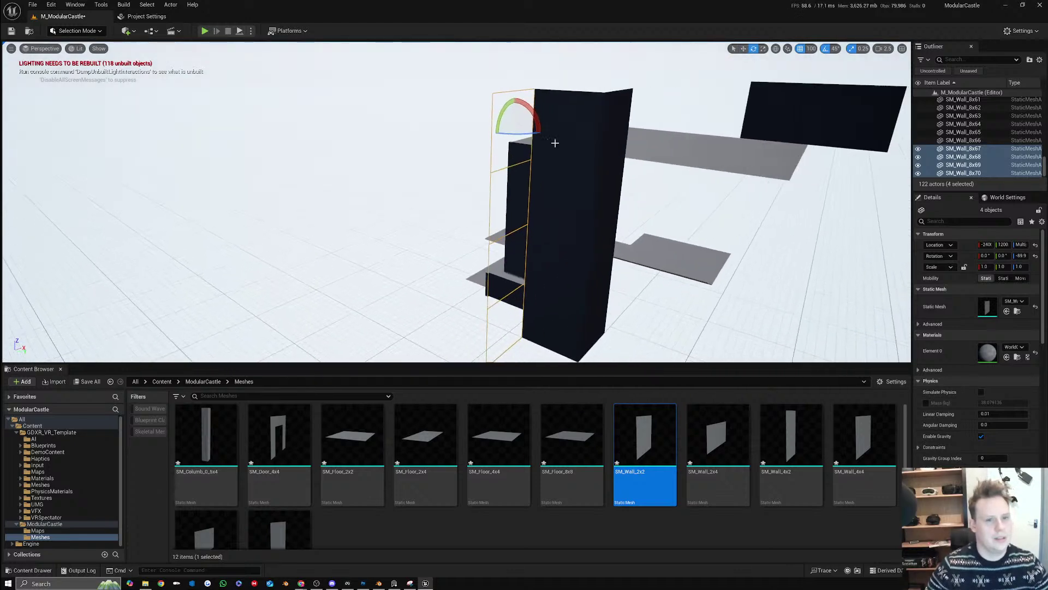
click(556, 143)
shift+click(575, 185)
shift+click(566, 257)
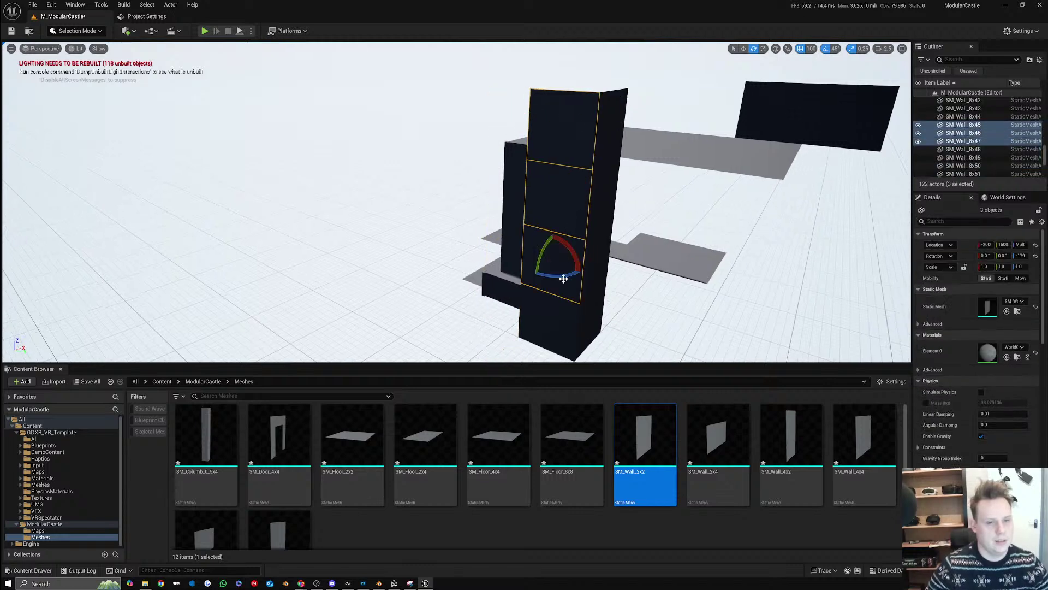
shift+click(554, 302)
key(w)
key(a)
right_drag(563, 314, 704, 341)
drag(478, 248, 530, 267)
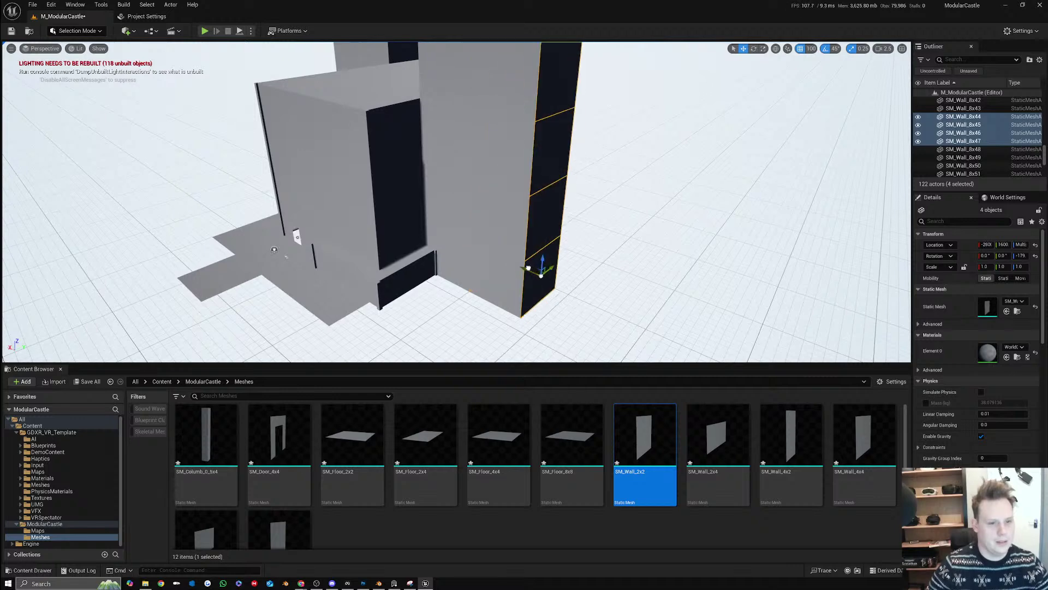
Duplicate the second tower's four outer side walls backward to Y 2400
key(d)
right_drag(531, 267, 453, 277)
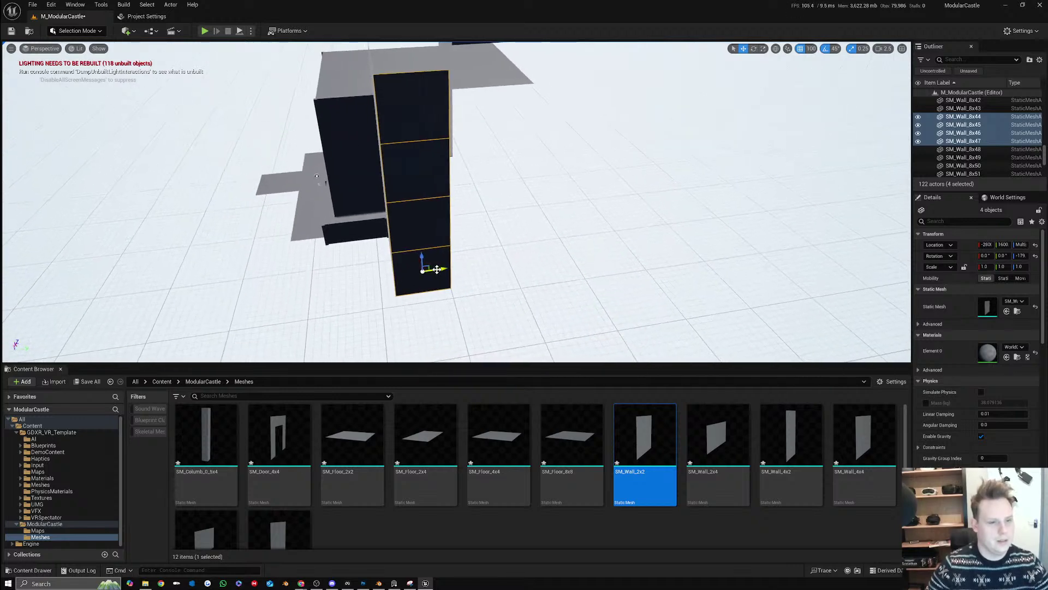
alt+drag(444, 269, 496, 255)
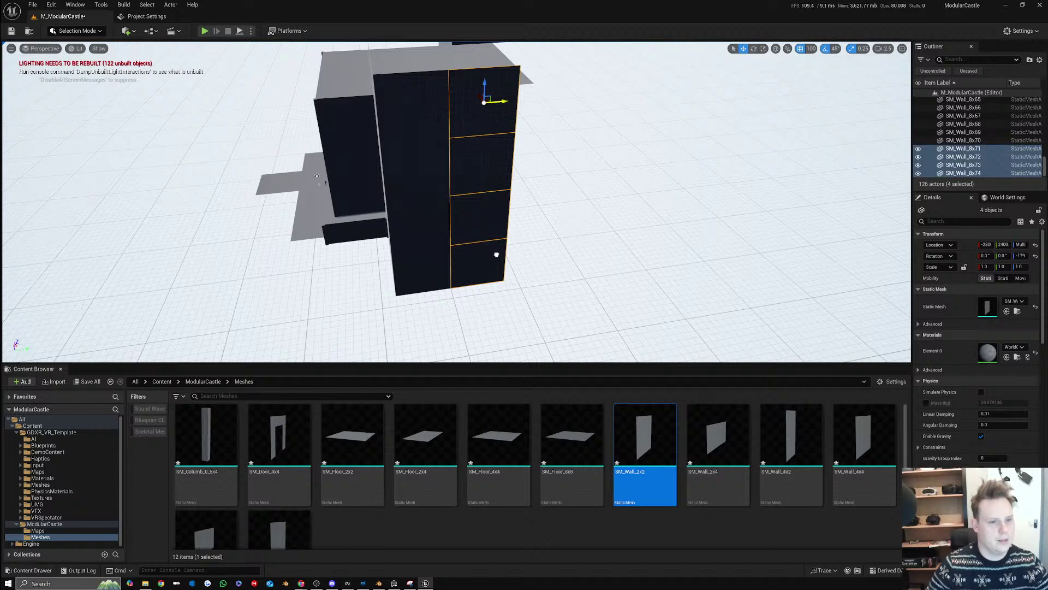
Move the second tower's four back walls to X -2400 at the rear end of the side walls and duplicate them inward to X -1600
key(d)
right_drag(528, 246, 518, 218)
click(519, 217)
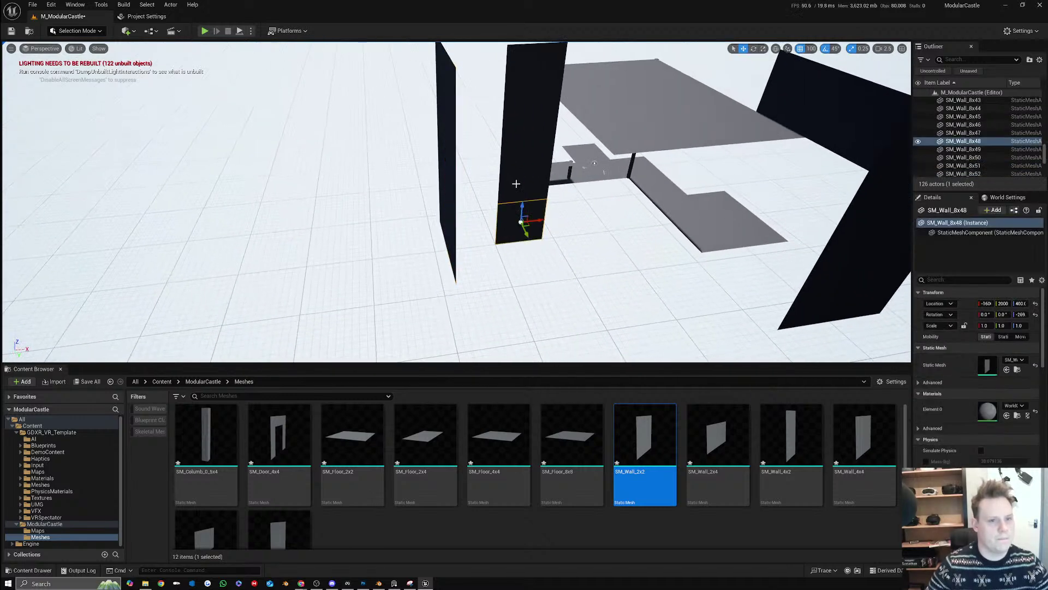
shift+click(515, 181)
shift+click(519, 134)
shift+click(527, 97)
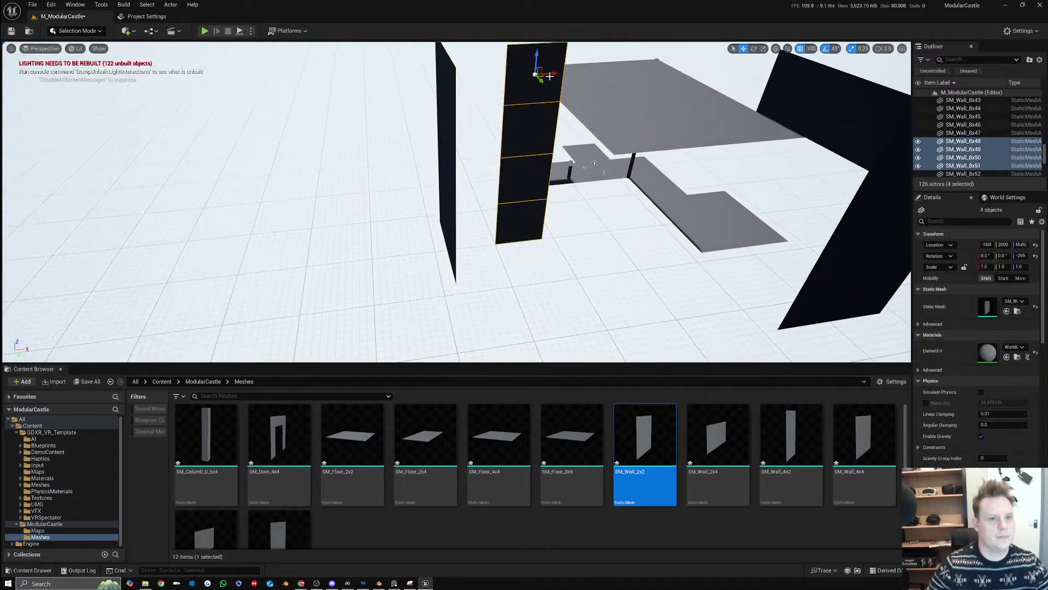
drag(550, 76, 504, 109)
right_drag(504, 110, 576, 153)
right_drag(466, 103, 468, 65)
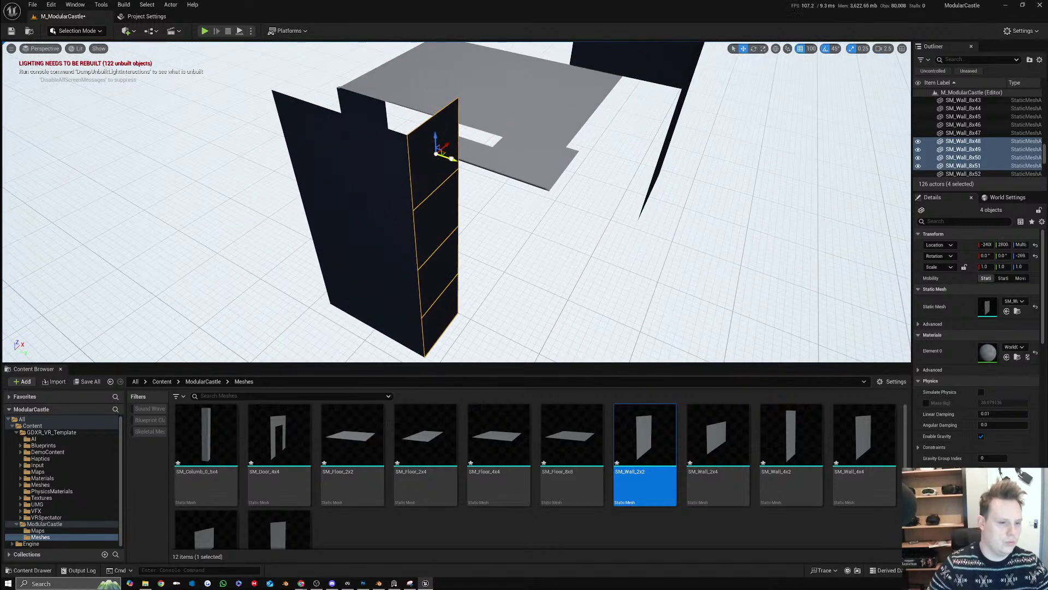
alt+drag(444, 147, 483, 110)
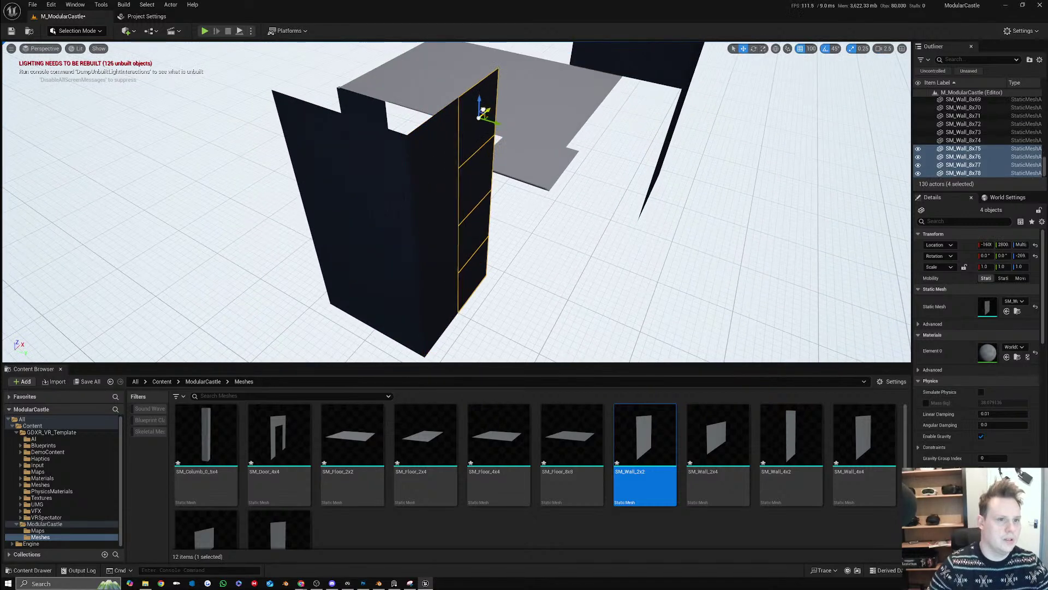
Duplicate the second tower's top roof-facing wall backward to X -1200, Y 2400, Z 2800
right_drag(483, 109, 322, 94)
click(579, 202)
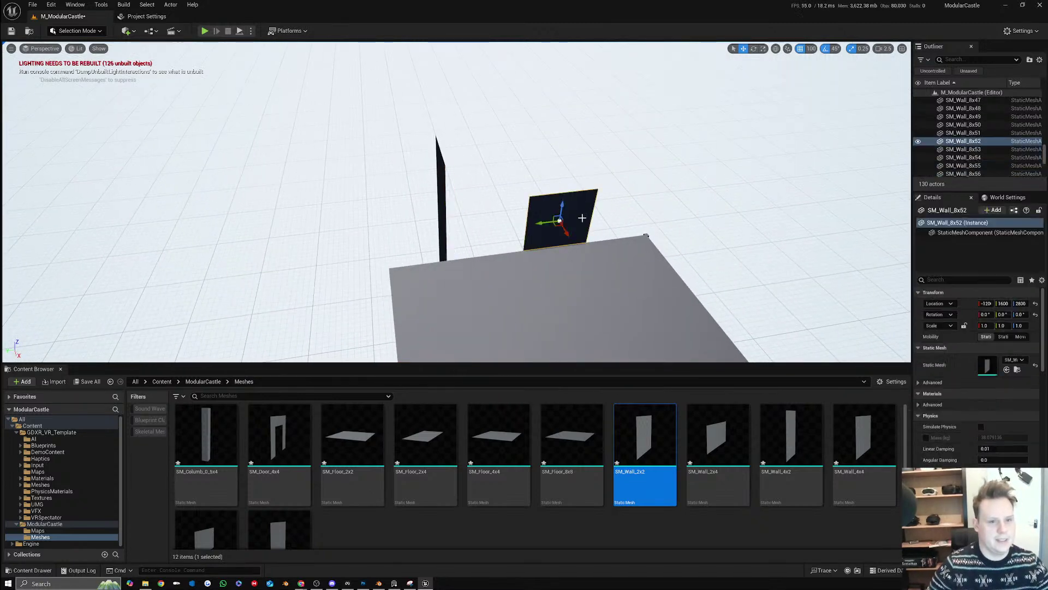
alt+drag(548, 223, 479, 231)
right_drag(479, 231, 338, 222)
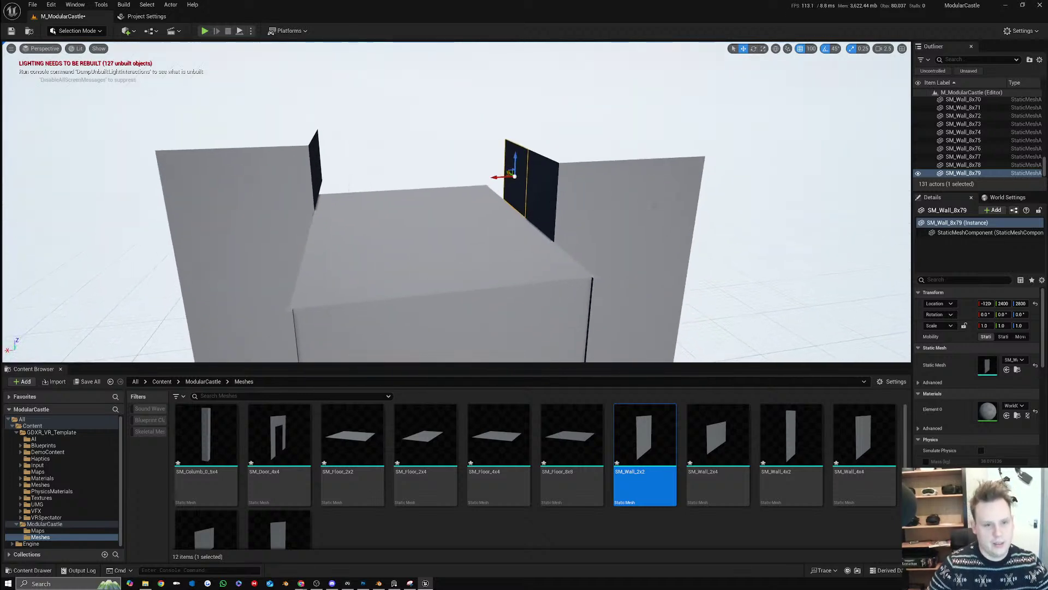
Place an SM_Wall_4x8 piece on the second tower's roof-facing side at X -1200, Y 1600, Z 2600
click(657, 192)
scroll(582, 480, down, 1)
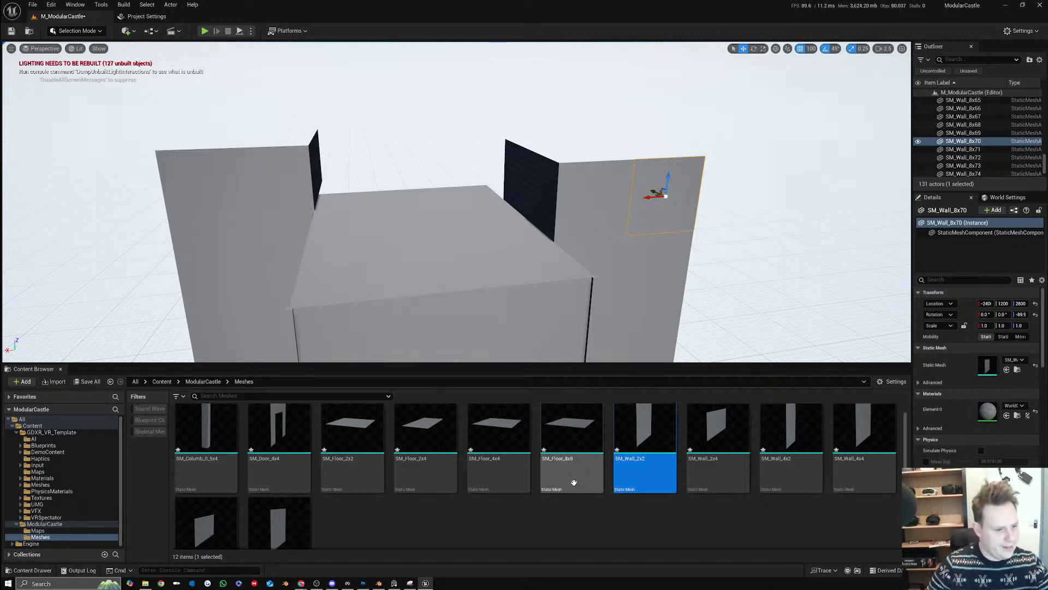
drag(206, 491, 541, 210)
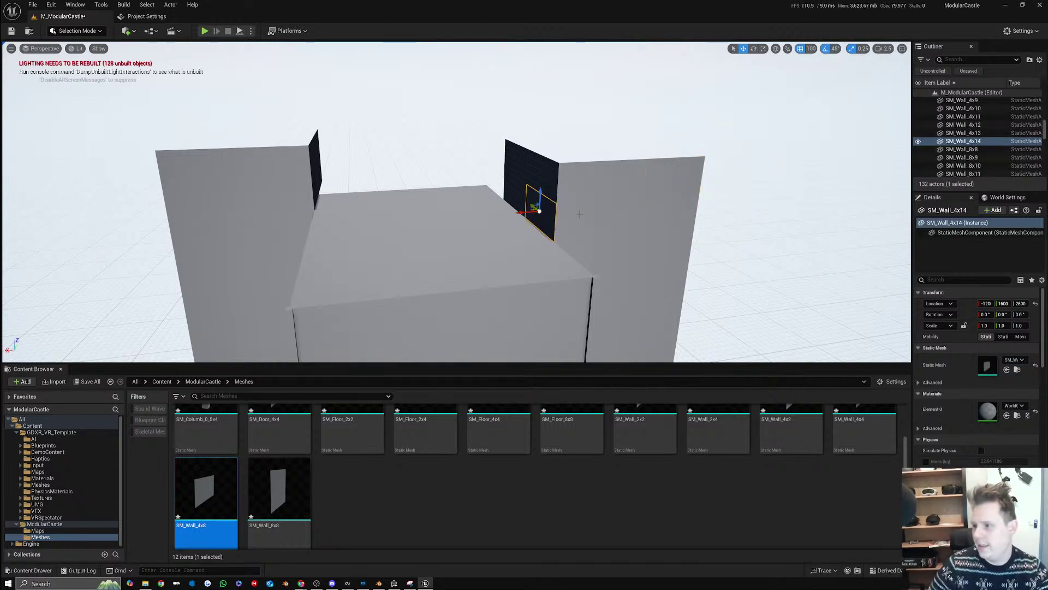
Delete the second tower's two top front walls and two tall roof-facing walls, and select the new SM_Wall_4x8 piece
key(ctrl+z)
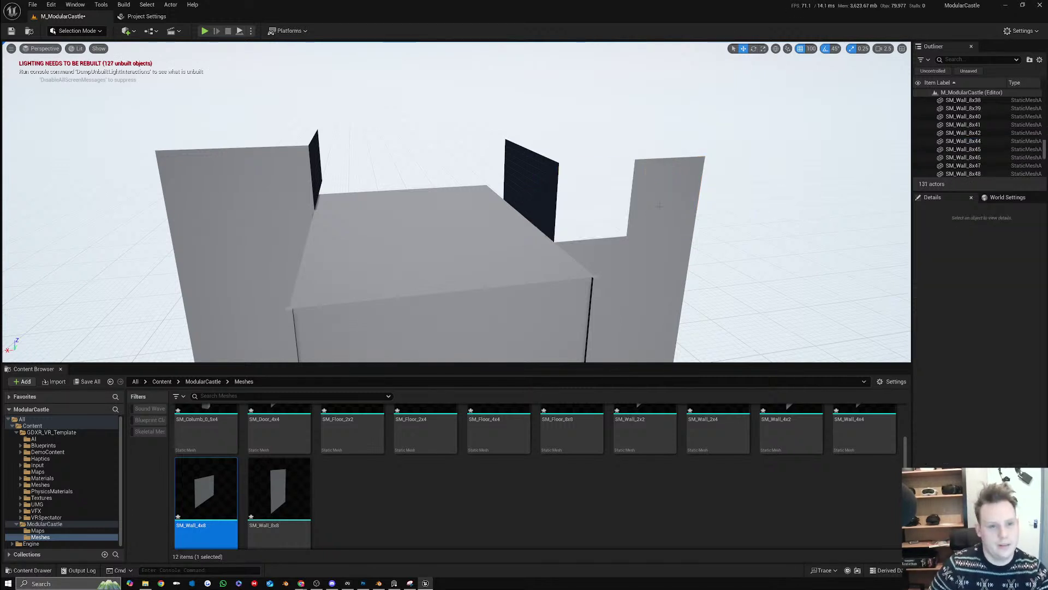
key(ctrl+z)
key(ctrl+z)
key(ctrl+z)
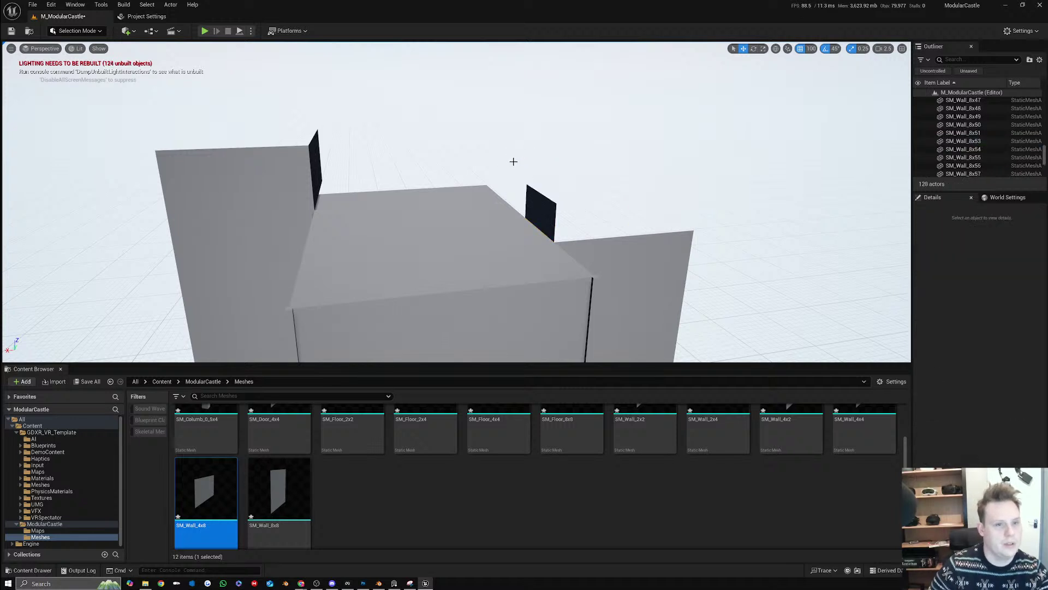
click(547, 217)
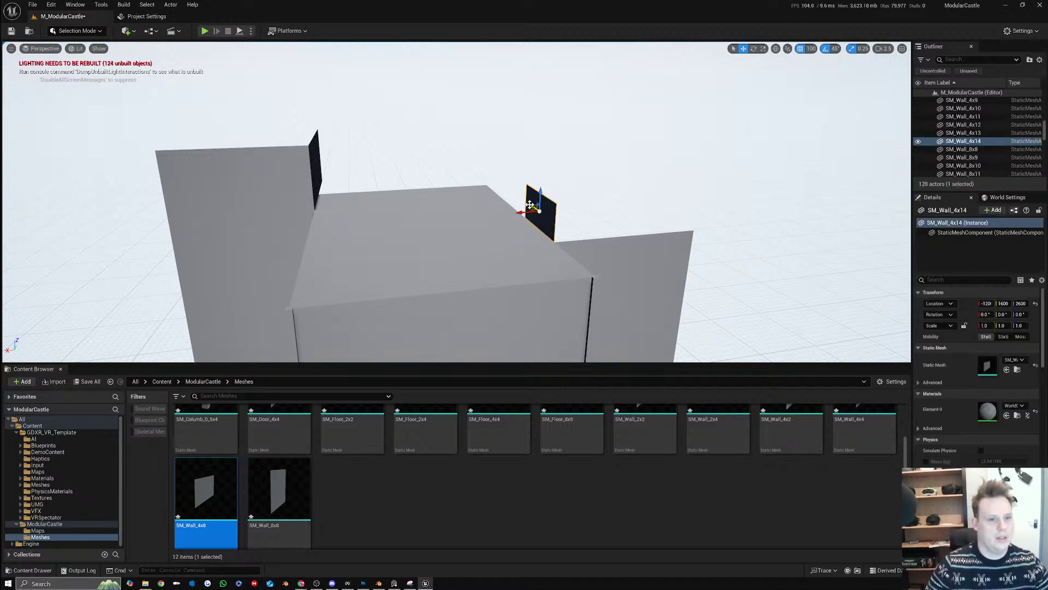
Duplicate the second tower's short roof-facing wall to X -1200, Y 2400, Z 2600 and select both short walls
alt+drag(529, 205, 509, 190)
key(a)
right_drag(508, 190, 489, 198)
key(d)
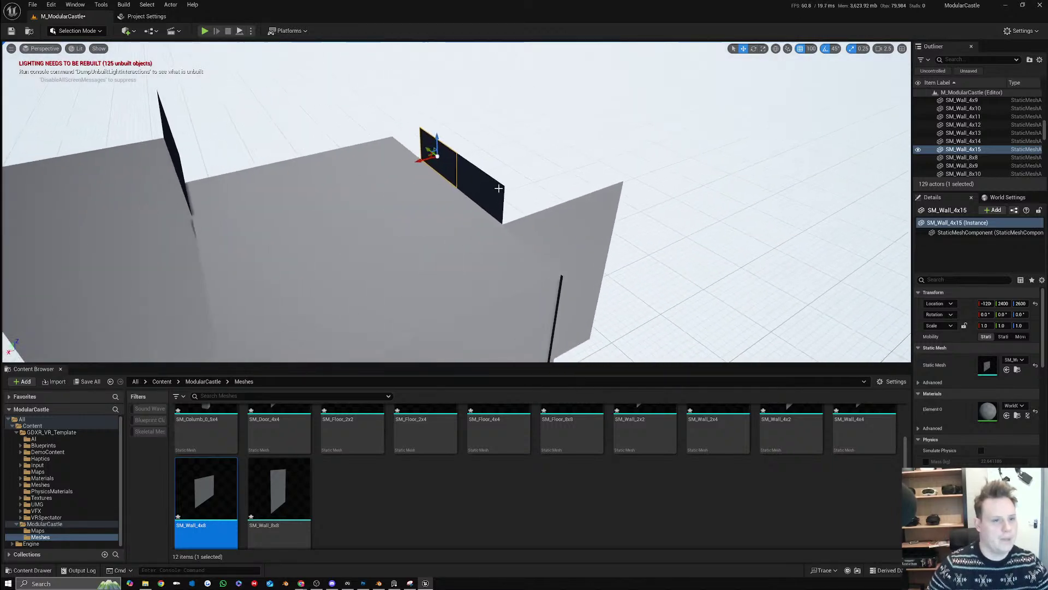
ctrl+click(488, 197)
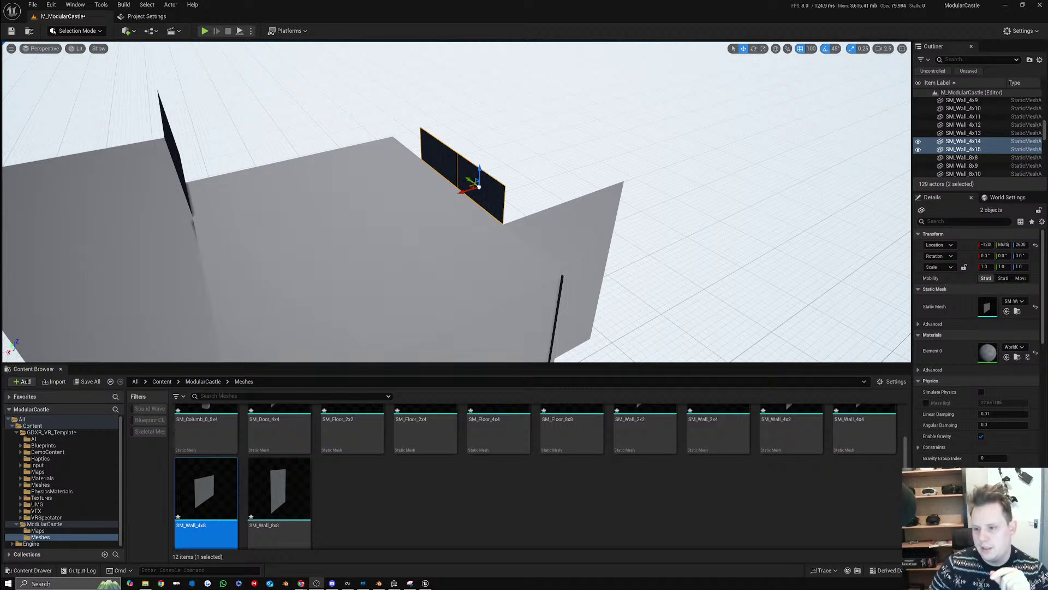
Browse the VR template's Blueprints folder, checking the contents of its Actors and Misc subfolders
click(74, 443)
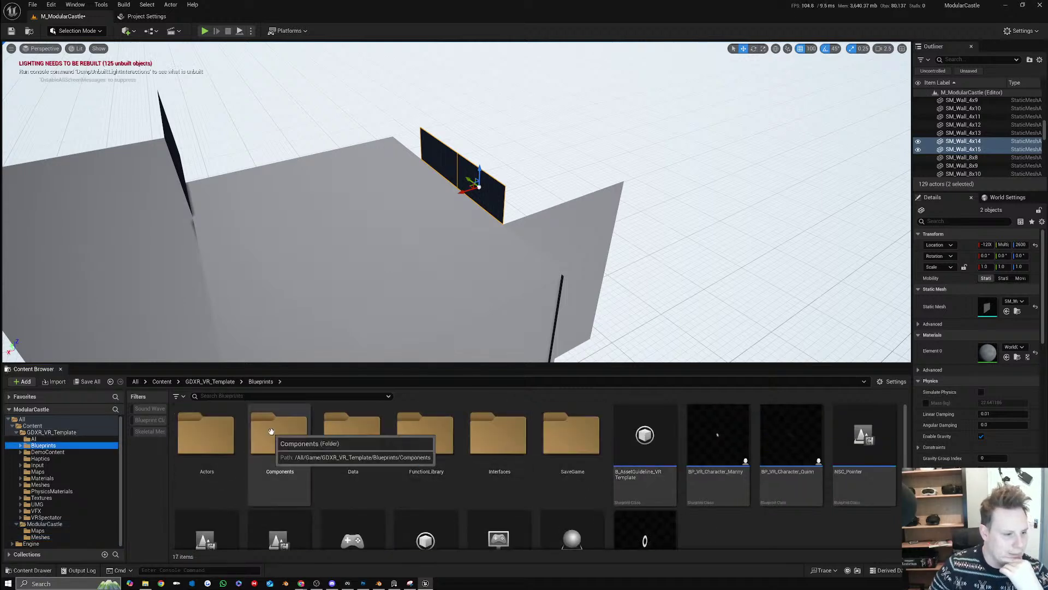
click(235, 438)
double_click(235, 438)
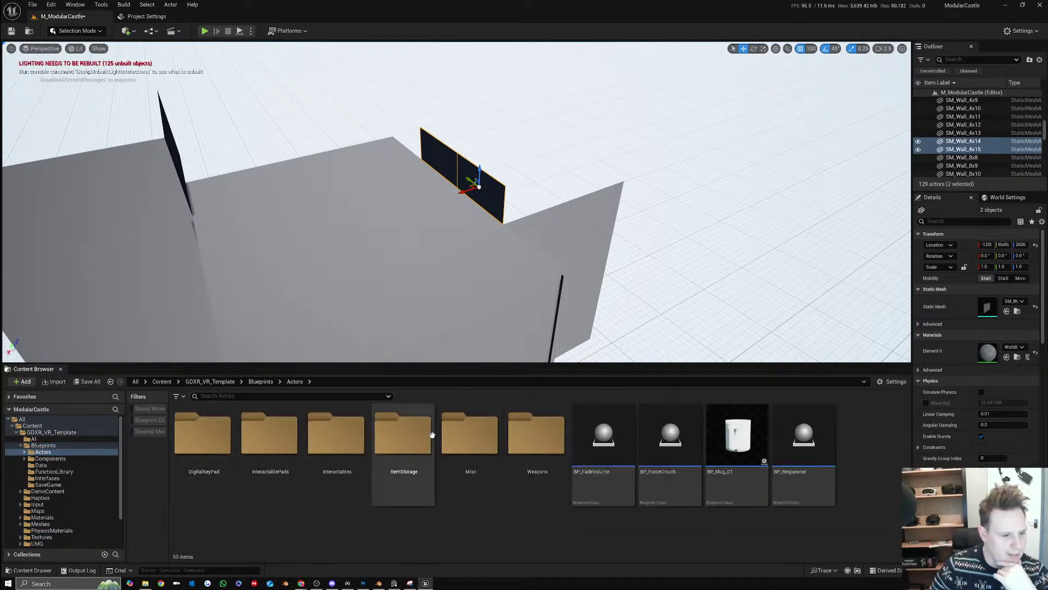
click(470, 429)
double_click(470, 428)
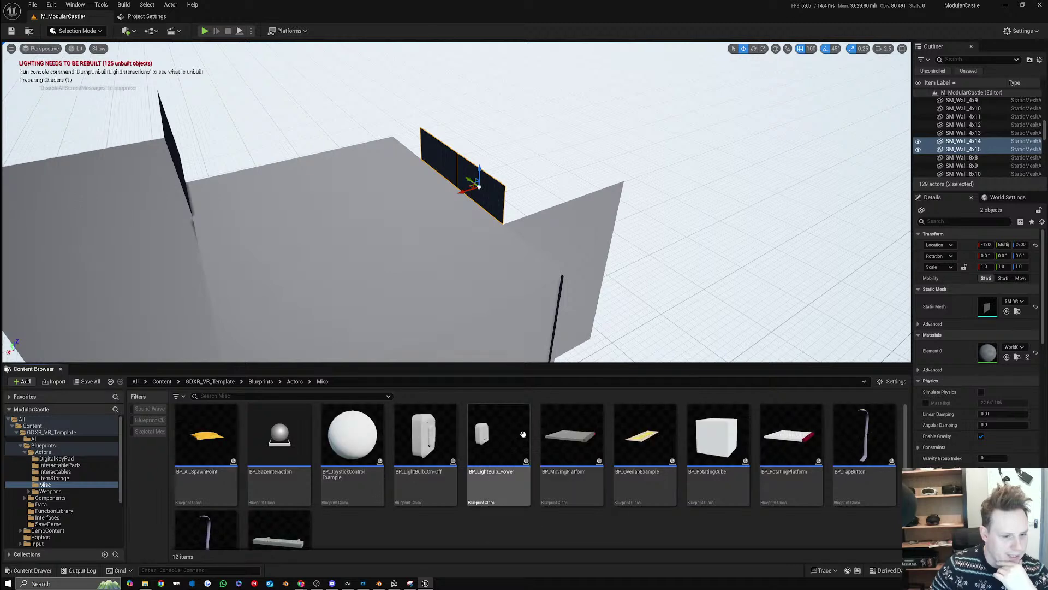
click(294, 381)
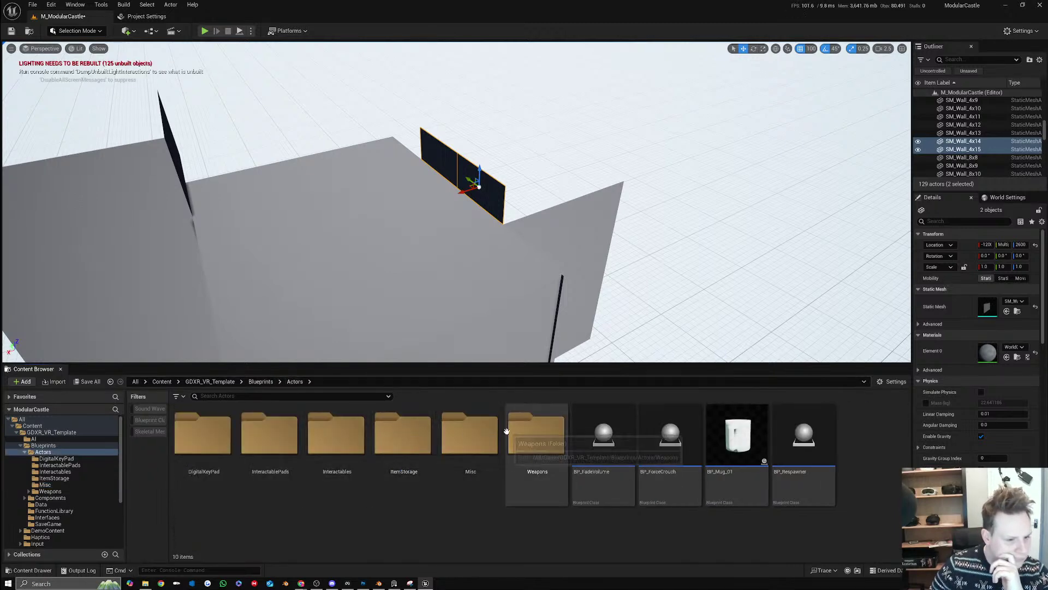
Search all project content for "manny" and open the AI_Manny blueprint
click(22, 418)
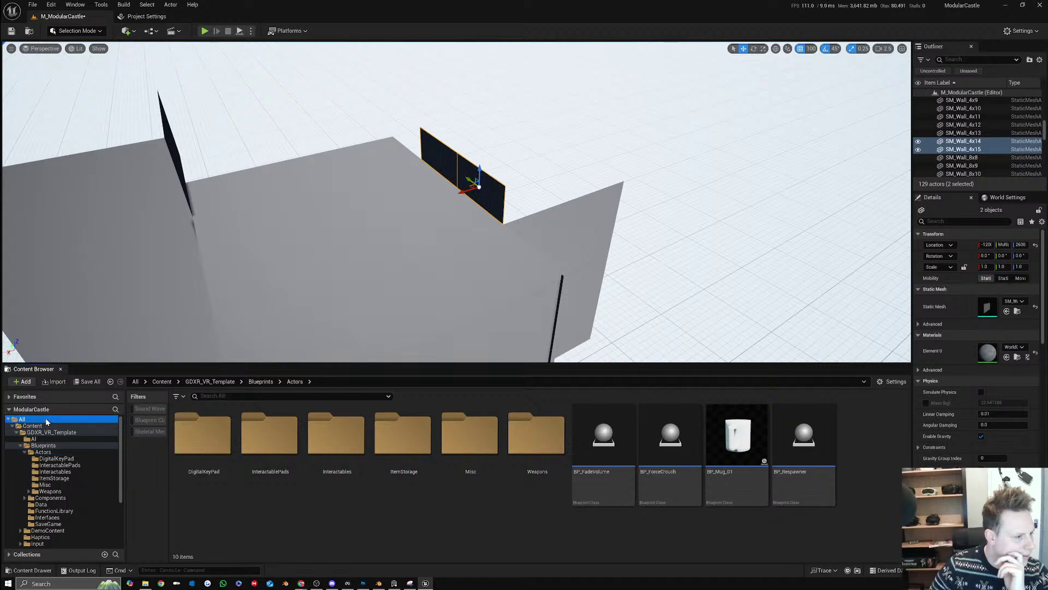
click(326, 395)
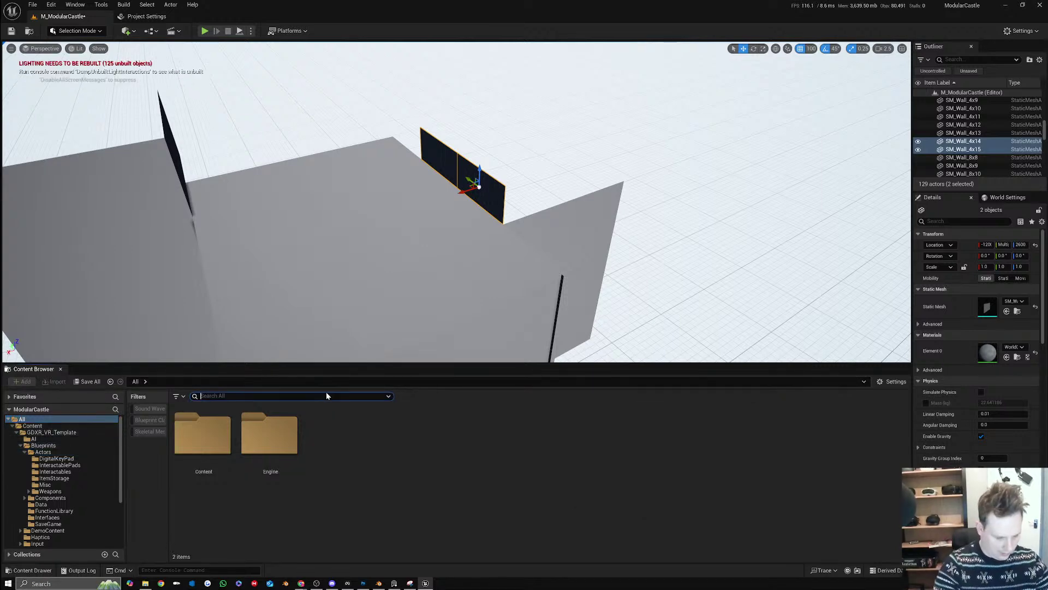
text(manny)
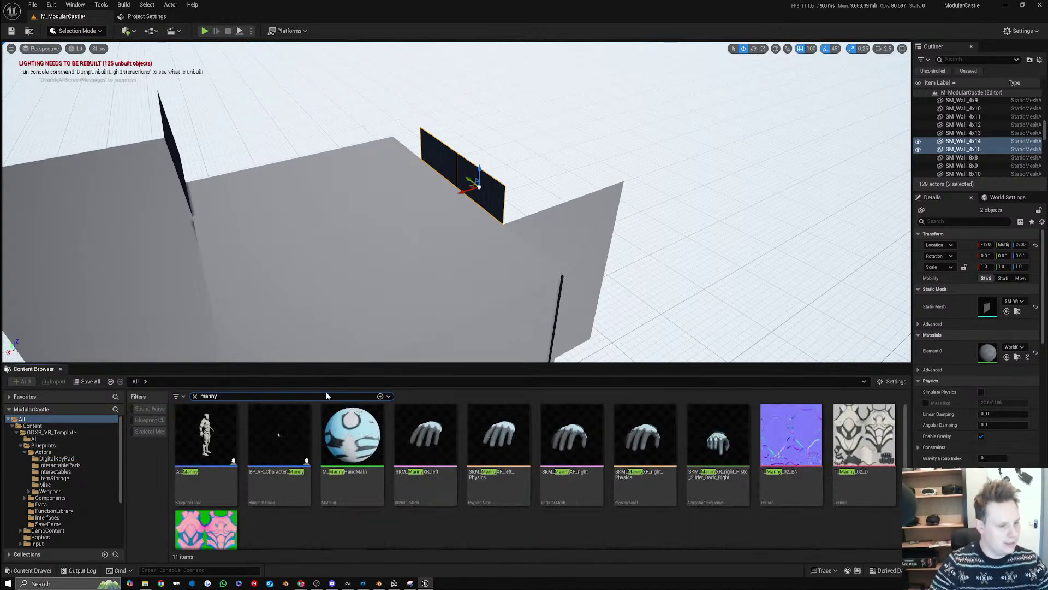
click(198, 429)
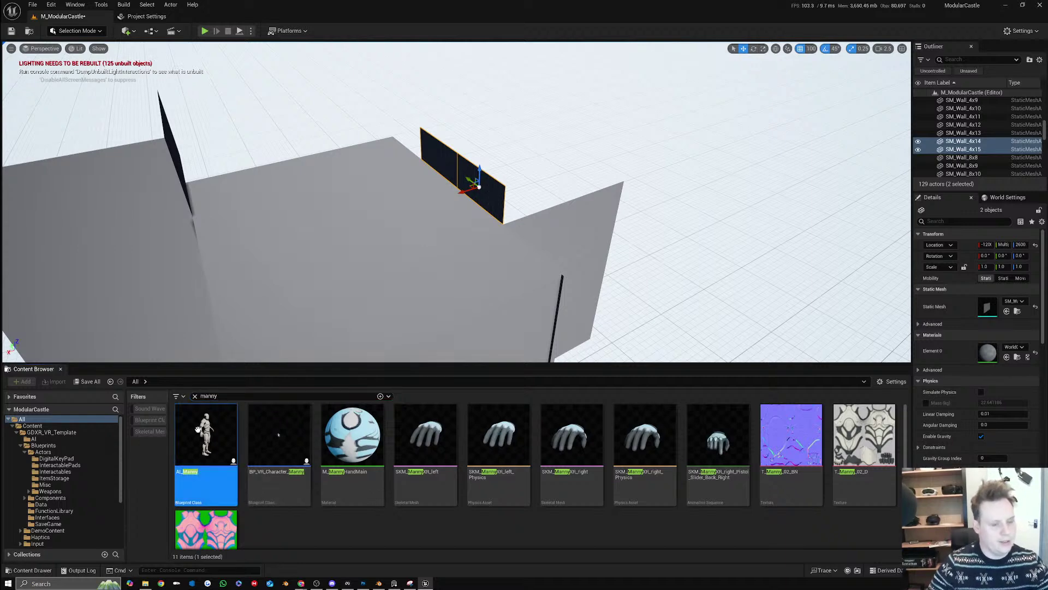
double_click(198, 429)
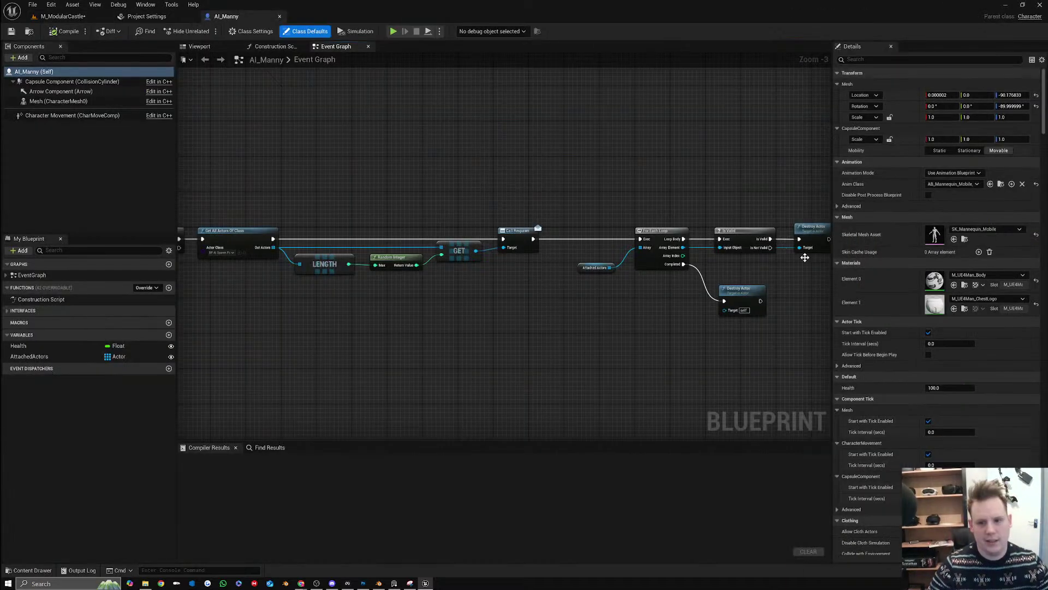
Examine AI_Manny's class defaults down to the Auto Possess AI options, and return to the castle level
scroll(933, 265, down, 15)
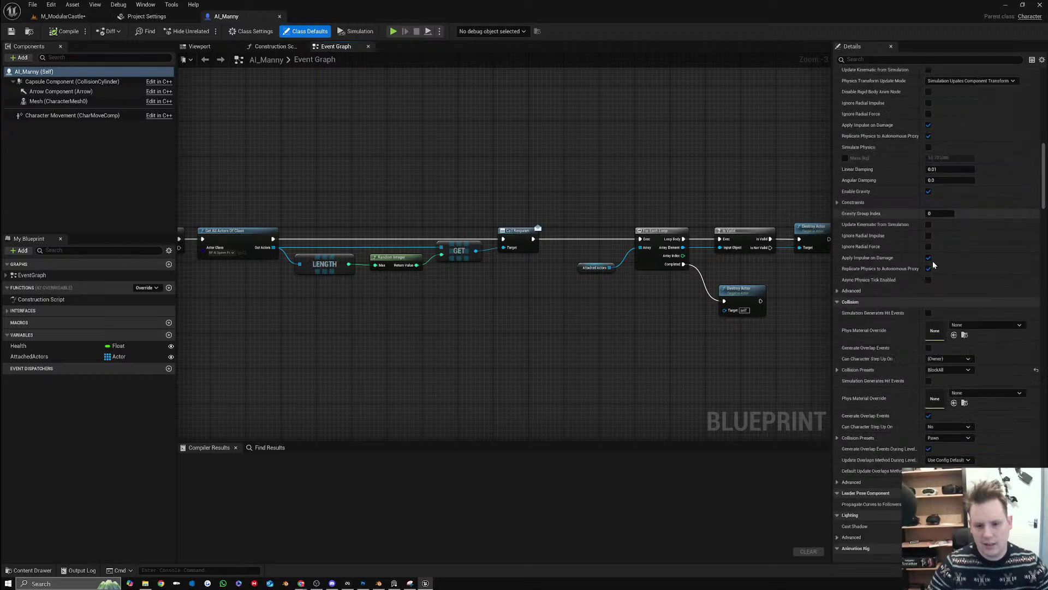
scroll(933, 265, down, 12)
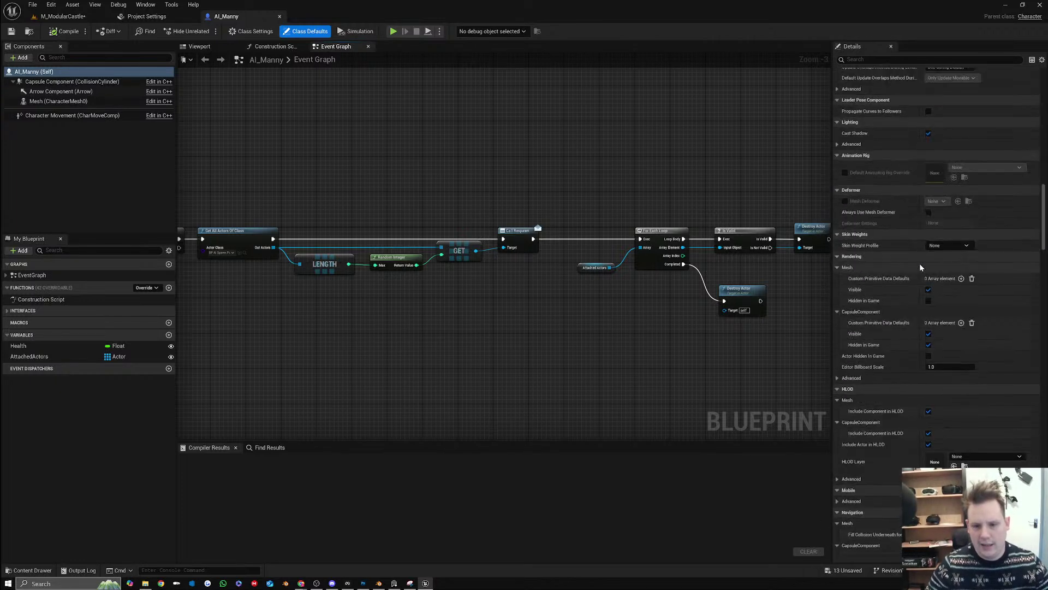
scroll(920, 267, down, 12)
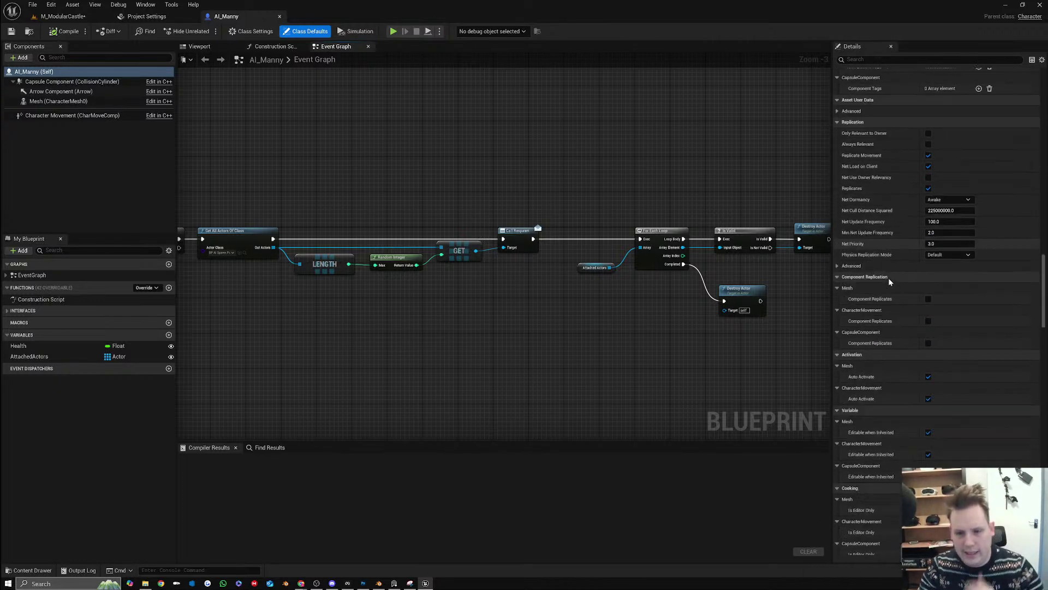
scroll(892, 276, down, 15)
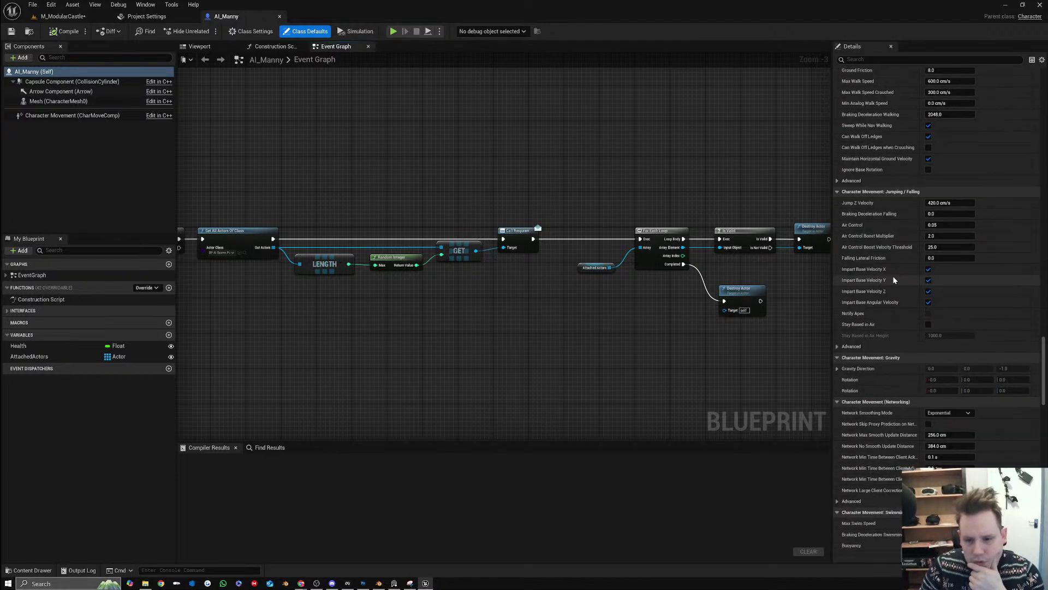
scroll(893, 280, down, 15)
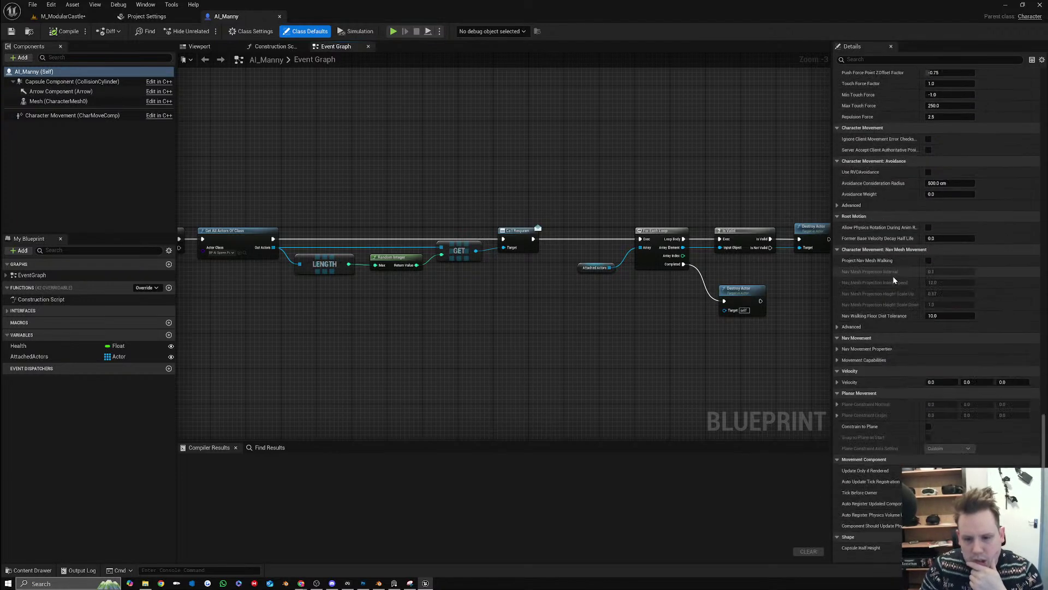
scroll(893, 280, down, 12)
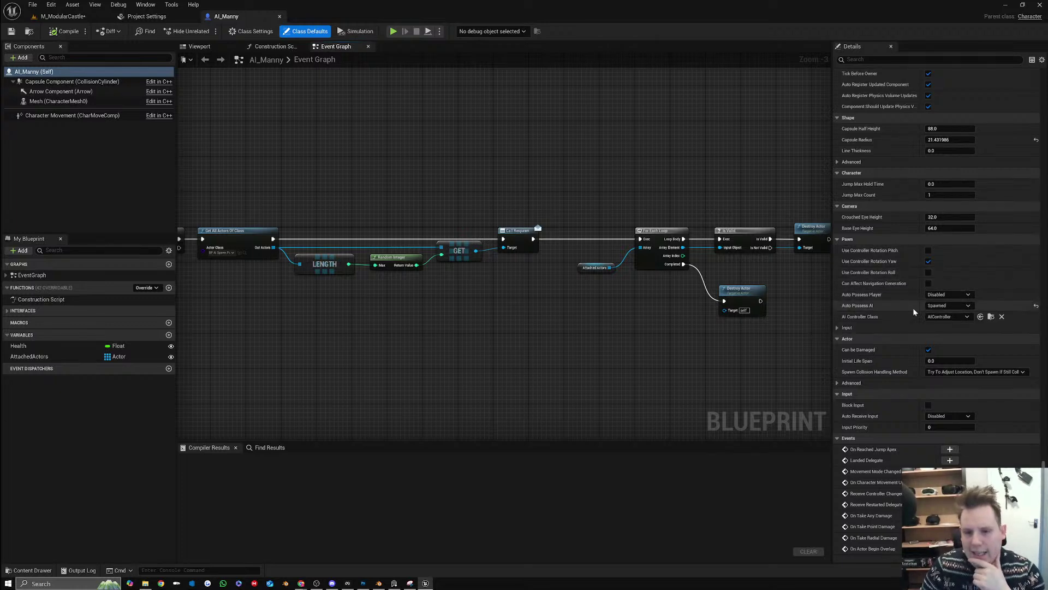
click(939, 306)
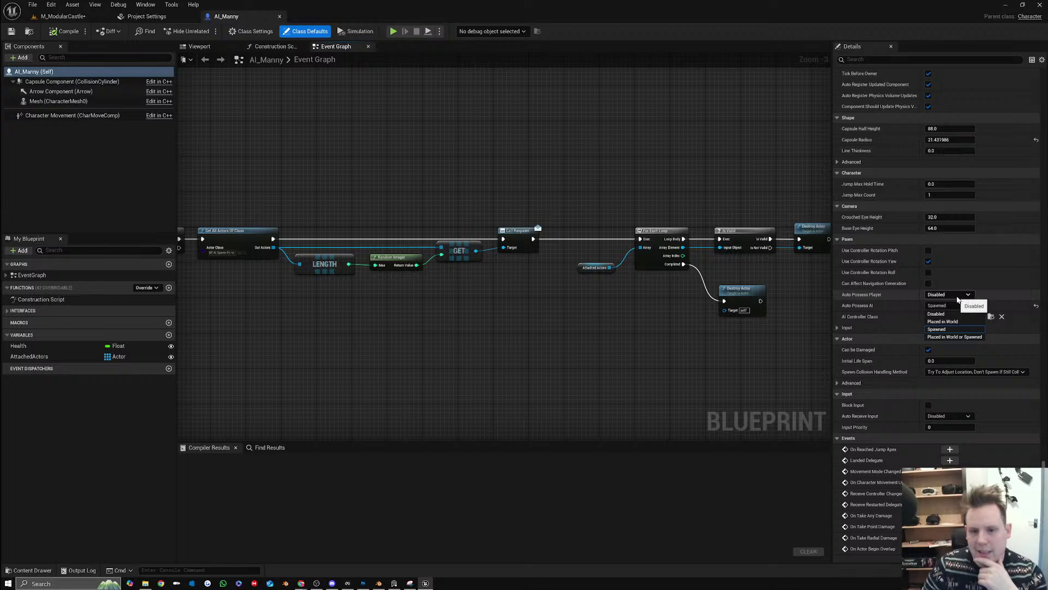
click(812, 304)
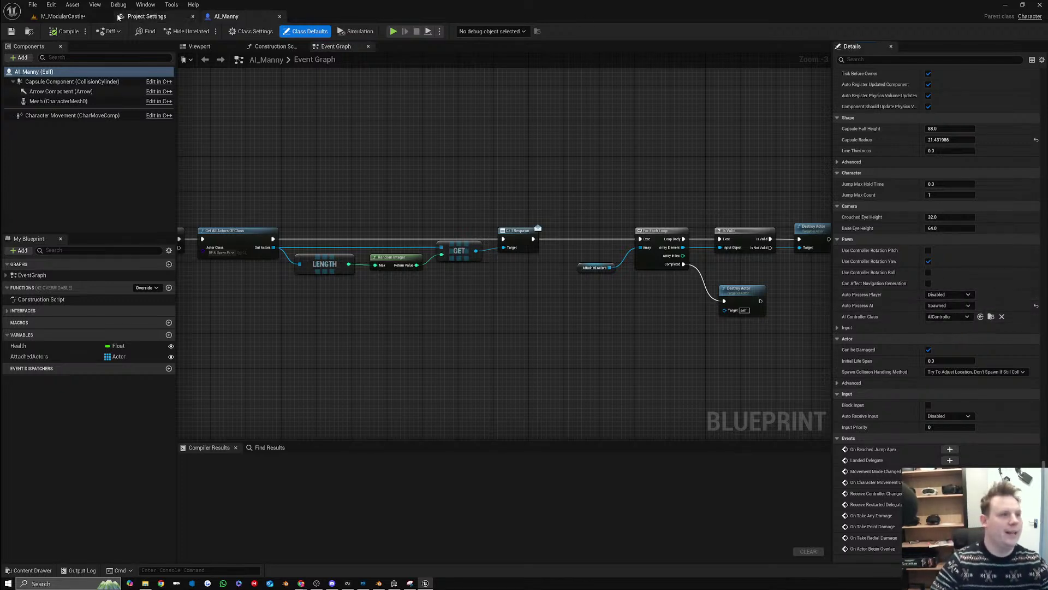
click(62, 17)
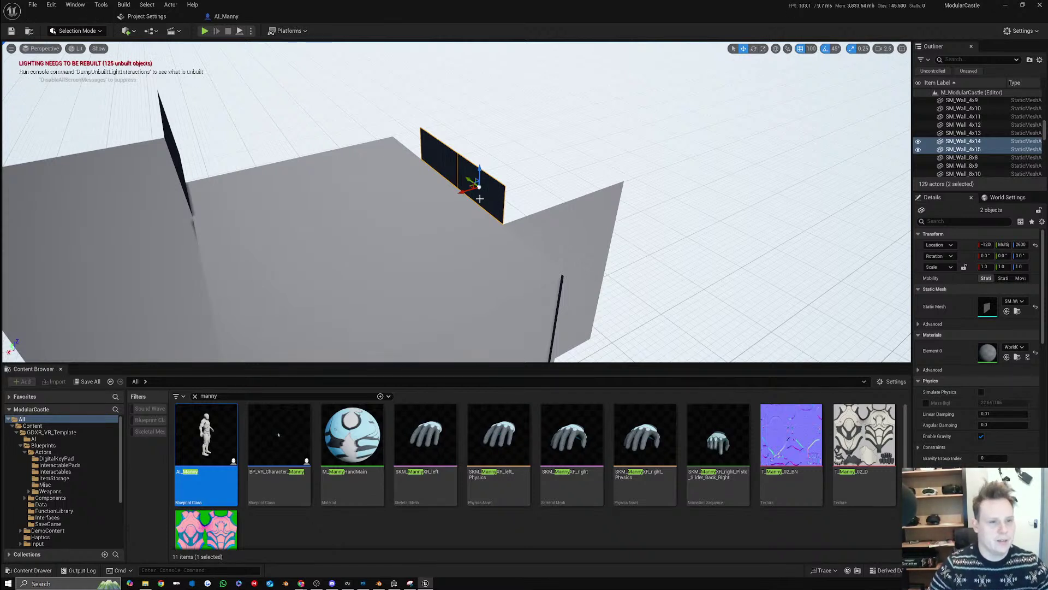
Duplicate the two short roof-facing walls with a 90-degree rotation onto the second tower's front side at Z 2600
alt+drag(473, 186, 527, 186)
key(e)
key(w)
key(d)
right_drag(606, 178, 518, 175)
Replace the second tower's two tall outer top walls with copies of the short front pair rotated by 90 degrees
click(508, 175)
key(Delete)
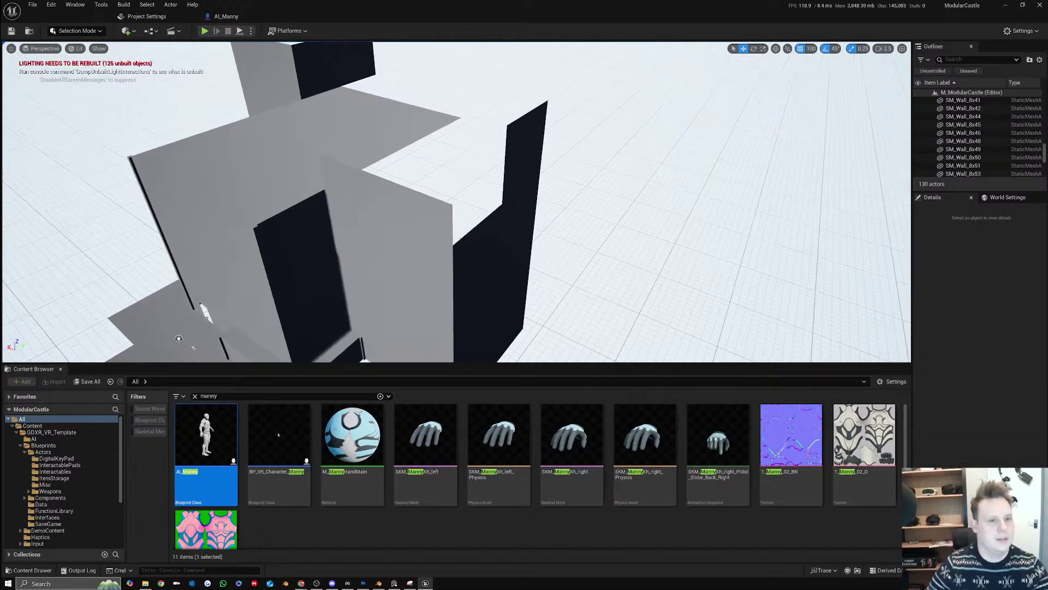
click(523, 159)
key(Delete)
click(414, 199)
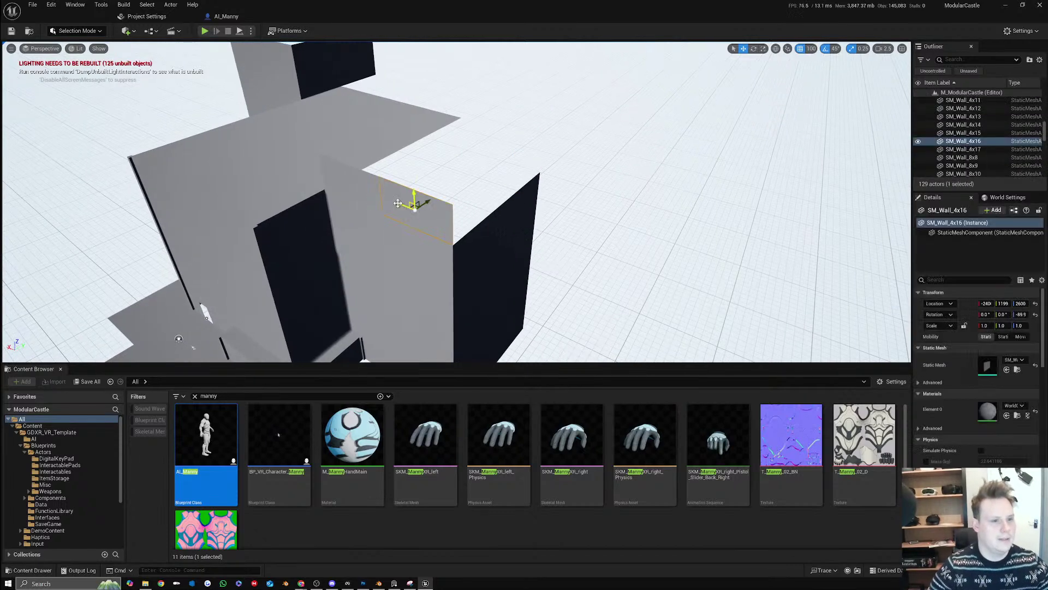
ctrl+click(354, 195)
key(e)
alt+drag(355, 198, 484, 199)
key(w)
right_drag(485, 199, 443, 186)
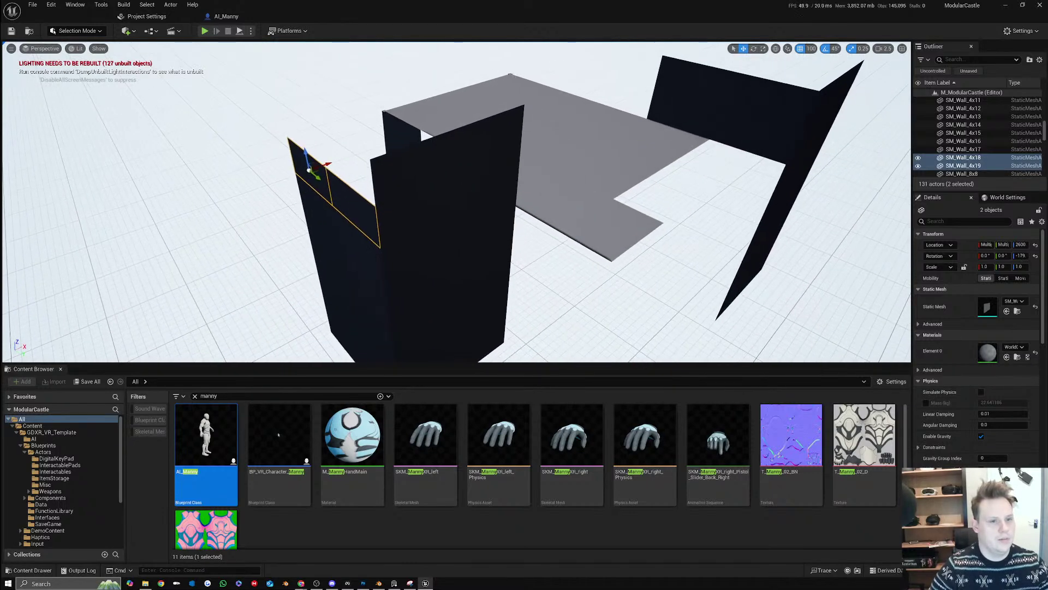
Replace the second tower's two tall back top walls with copies of the short outer pair rotated by 90 degrees
click(443, 185)
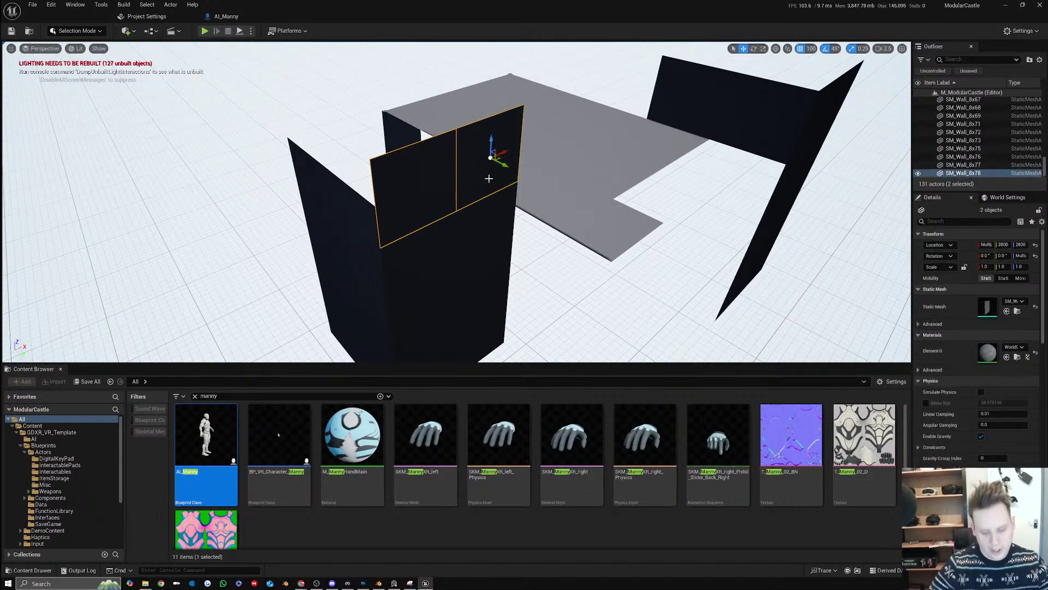
key(Delete)
click(348, 212)
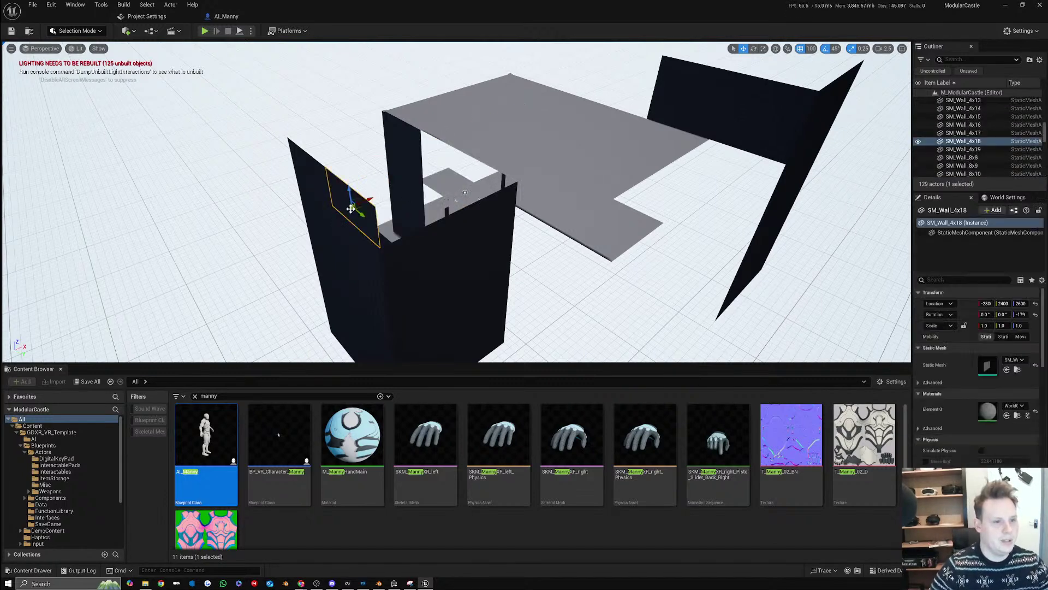
ctrl+click(316, 185)
key(e)
alt+drag(315, 186, 431, 212)
key(w)
mouse_move(431, 211)
right_down()
mouse_move(494, 214)
mouse_move(328, 200)
mouse_move(441, 209)
mouse_move(415, 208)
right_up()
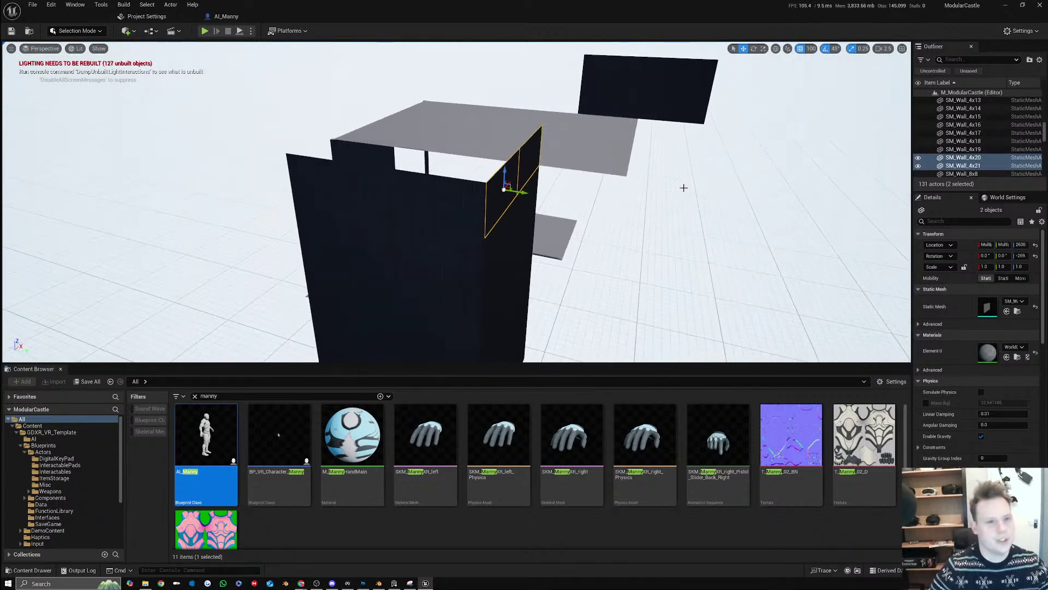
Delete four of the tall top walls on the first tower, one at a time
right_drag(683, 187, 520, 131)
click(493, 133)
key(Delete)
click(444, 144)
key(Delete)
click(520, 131)
key(Delete)
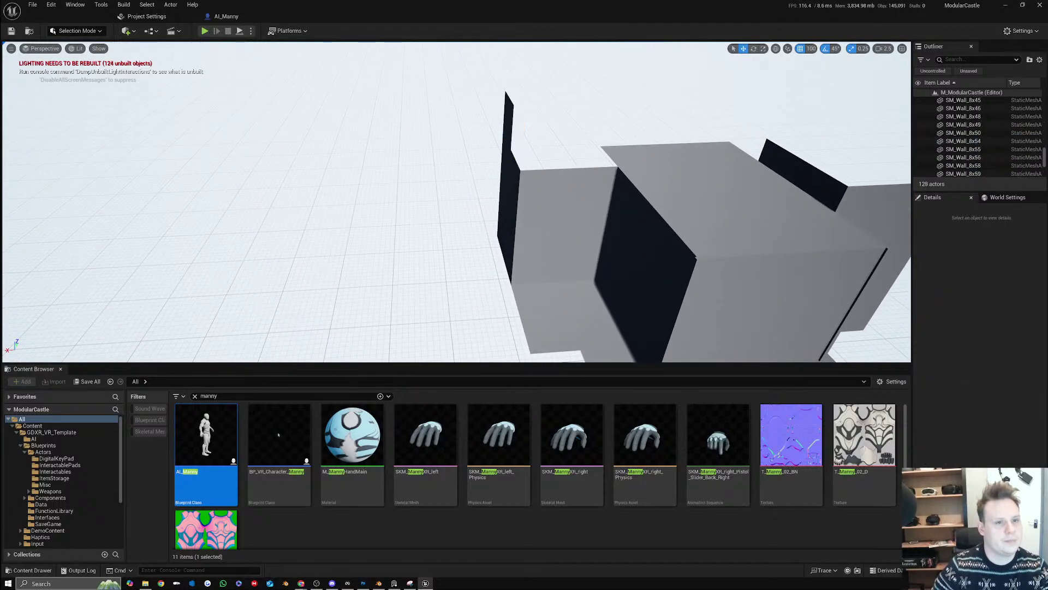
click(514, 134)
key(Delete)
Delete the first tower's remaining four tall top walls in two pairs
right_drag(556, 141, 691, 214)
click(679, 213)
ctrl+click(683, 215)
key(Delete)
click(697, 194)
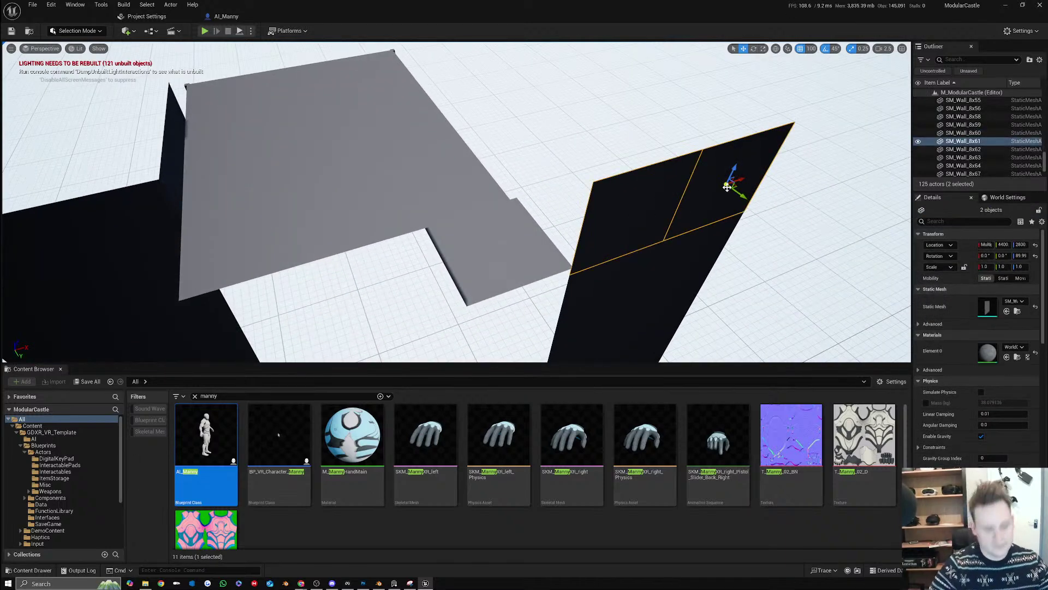
key(Delete)
Select the first tower's upper wall at X 2400, Y 2800, Z 2000 and locate its mesh in the Content Browser
right_drag(712, 189, 907, 172)
click(514, 249)
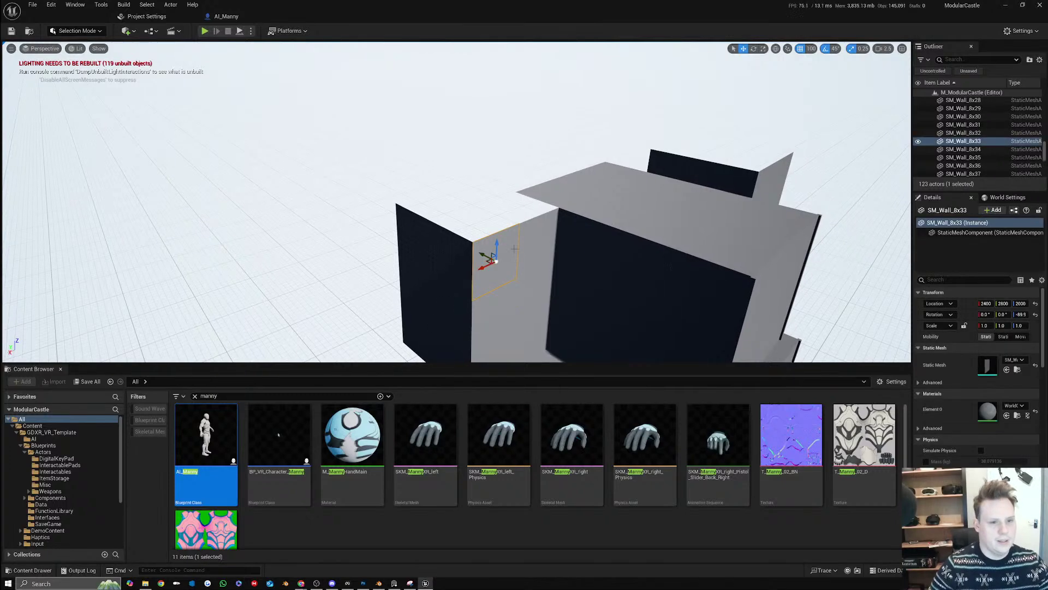
right_click(513, 249)
click(543, 273)
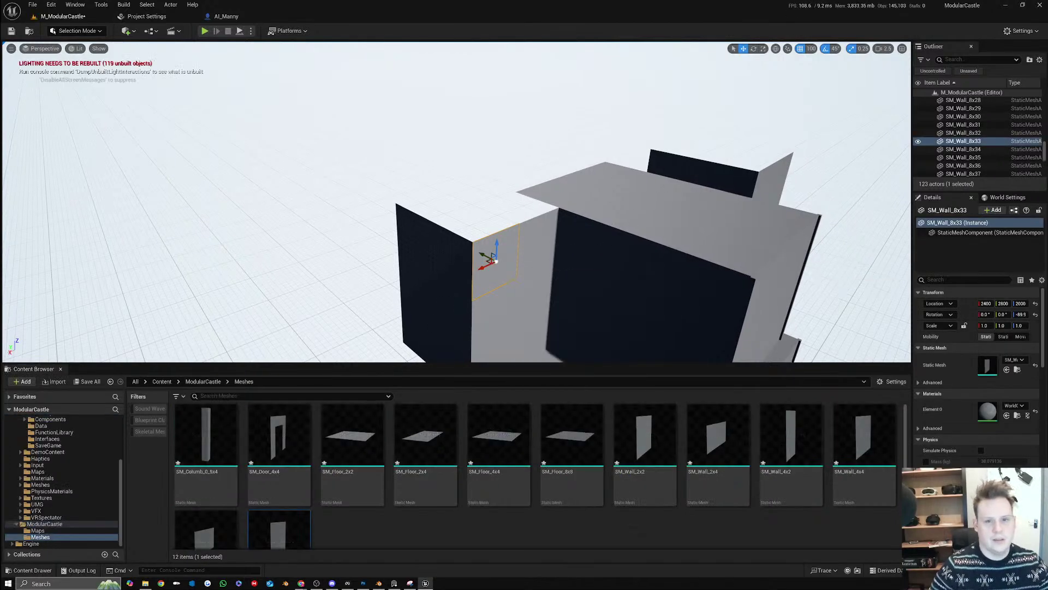
Duplicate the second tower's complete ring of eight short top walls along X onto the first tower
click(784, 168)
ctrl+click(764, 179)
ctrl+click(728, 176)
ctrl+click(676, 163)
right_drag(676, 162, 546, 183)
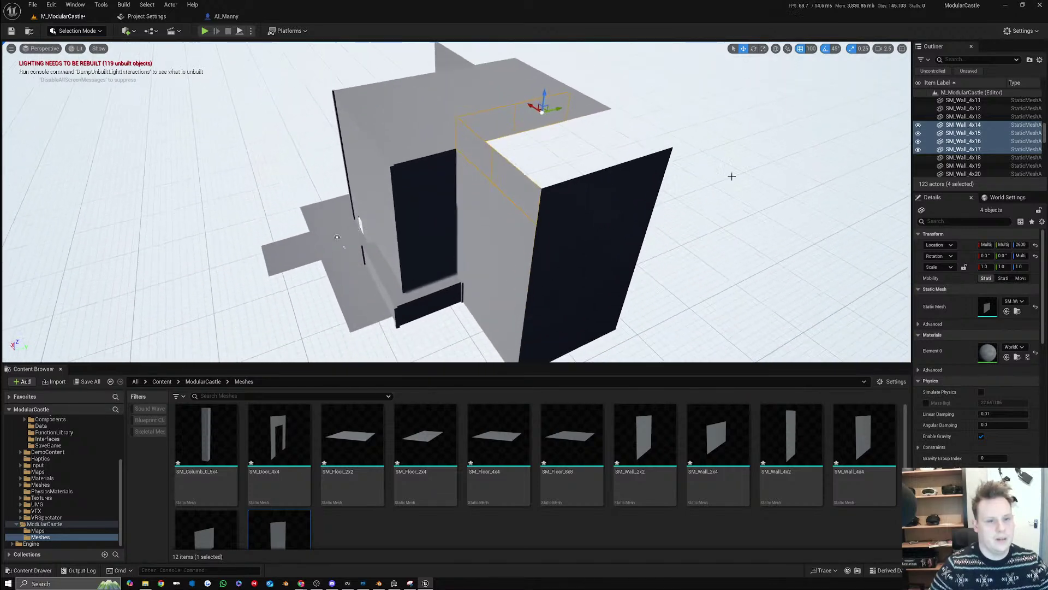
ctrl+click(575, 182)
ctrl+click(632, 169)
right_drag(633, 169, 535, 172)
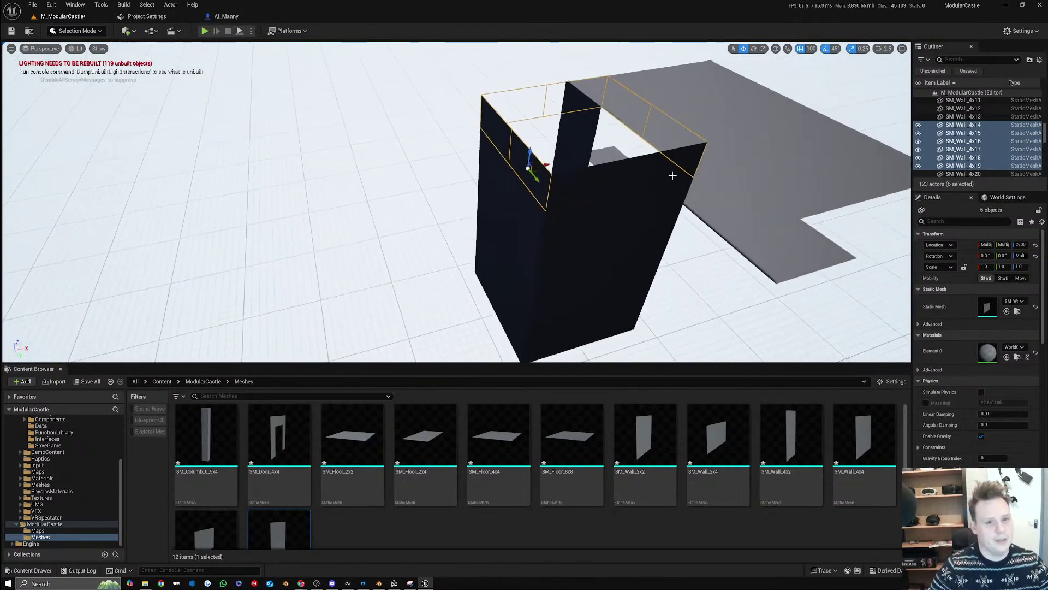
ctrl+click(605, 181)
ctrl+click(652, 175)
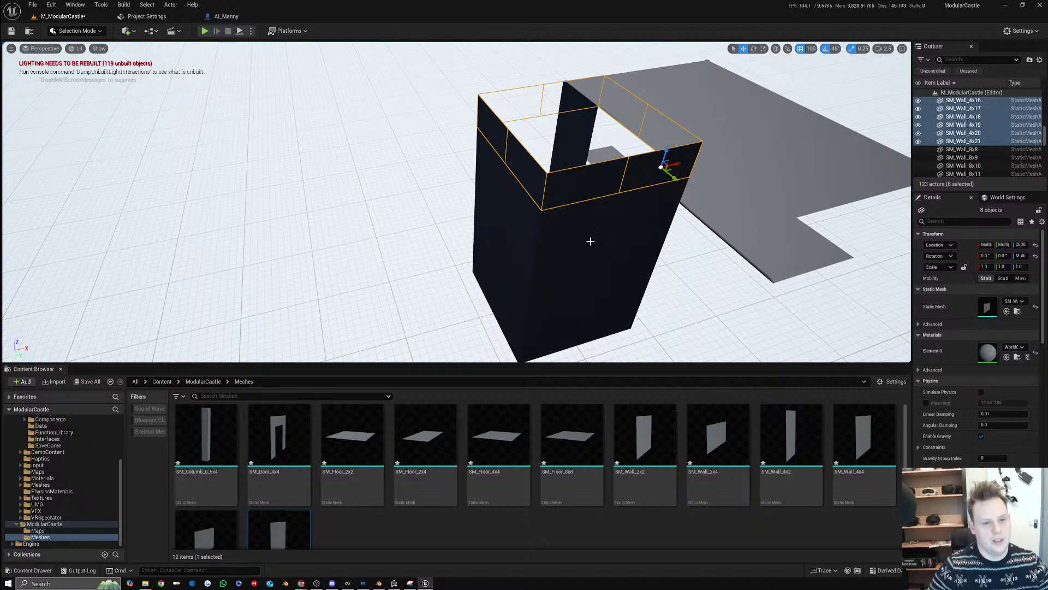
right_drag(590, 241, 636, 222)
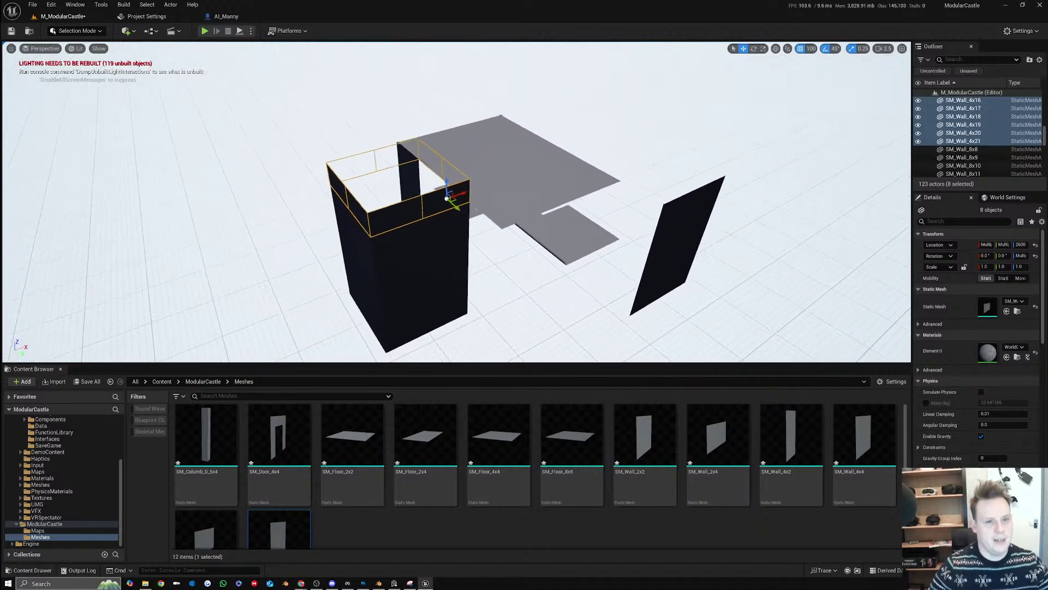
right_drag(476, 209, 474, 200)
alt+drag(464, 190, 764, 191)
right_drag(766, 192, 784, 206)
click(784, 207)
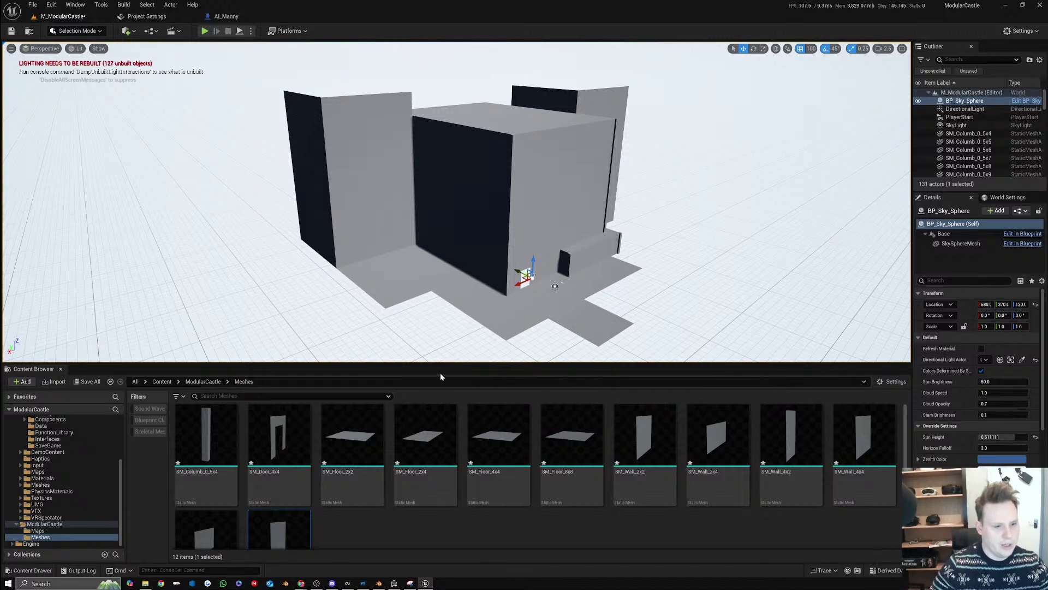
Duplicate the two floor tiles in front of the first tower along X to X 3200
mouse_move(435, 363)
mouse_down()
mouse_move(435, 301)
mouse_move(428, 370)
mouse_move(445, 378)
mouse_up()
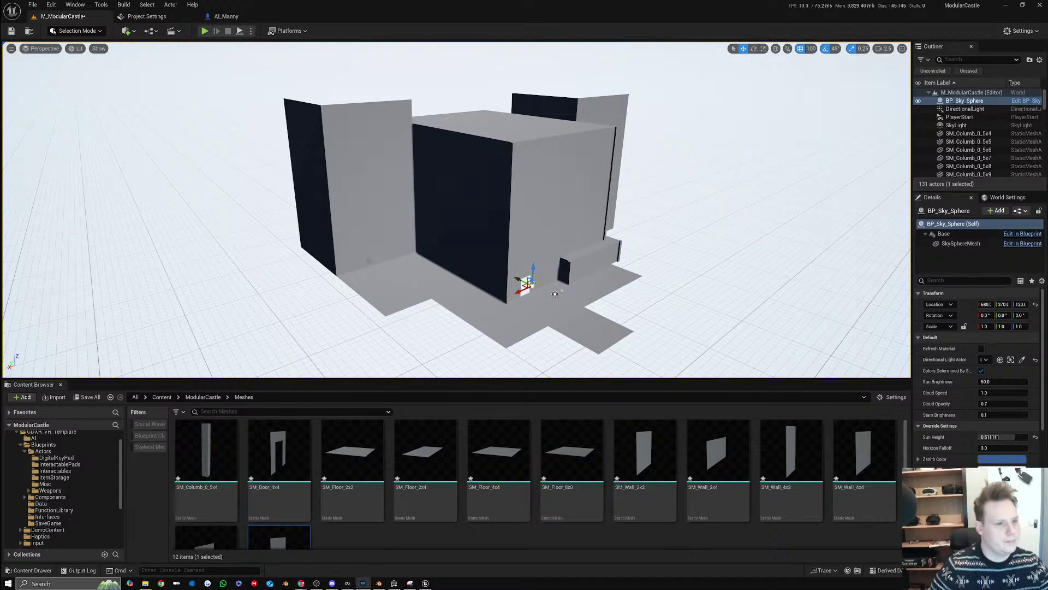
key(w)
right_drag(396, 256, 328, 254)
click(396, 257)
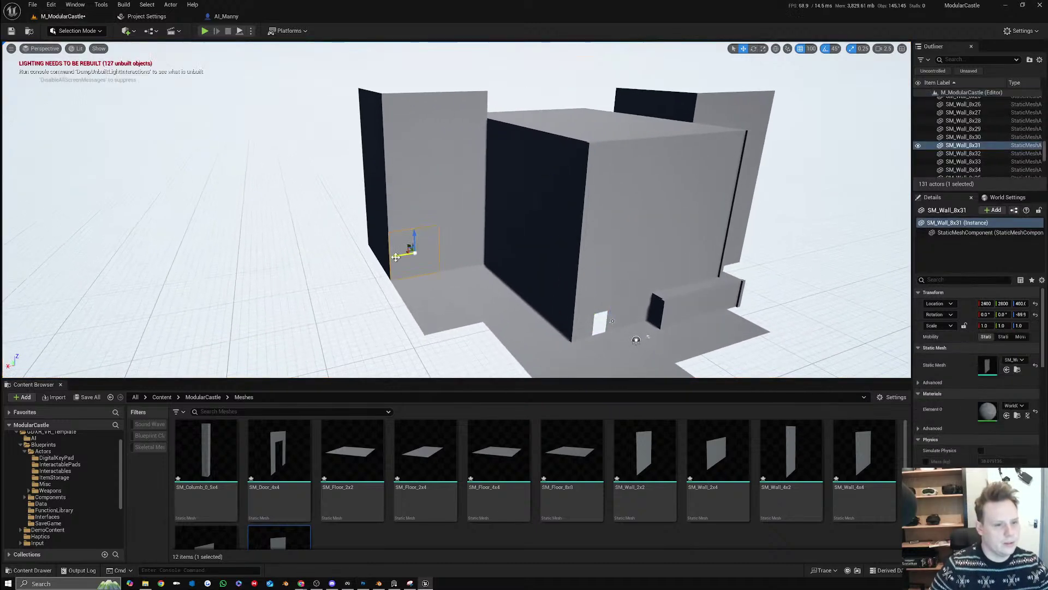
right_drag(432, 263, 407, 284)
key(d)
click(432, 263)
shift+click(433, 284)
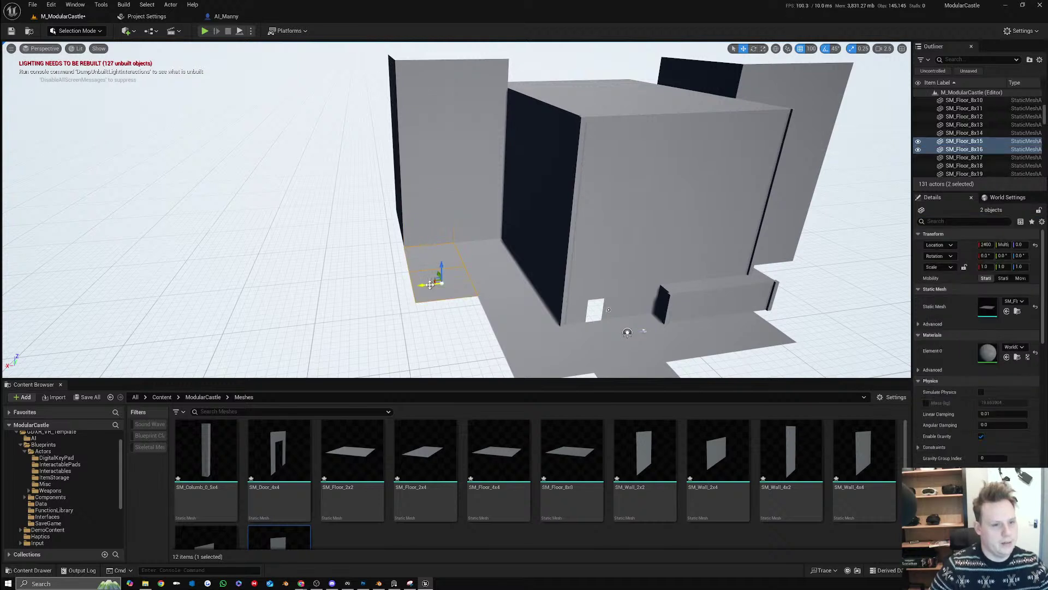
alt+drag(430, 283, 370, 291)
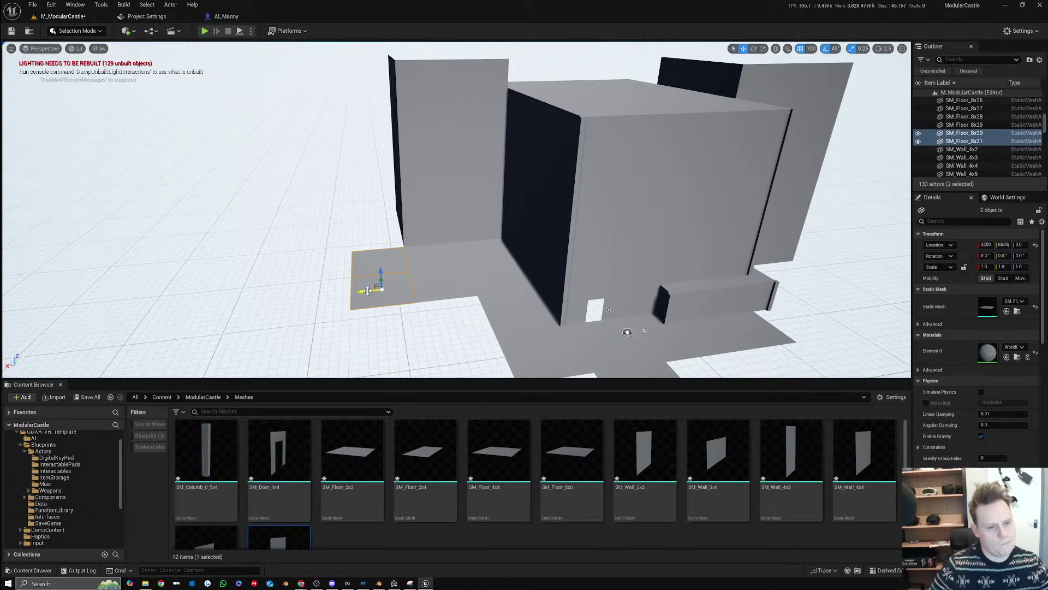
Duplicate the original pair of floor tiles at X 2400 along Y to extend the courtyard floor beside the main building
click(446, 278)
shift+click(445, 259)
key(a)
right_drag(444, 259, 537, 290)
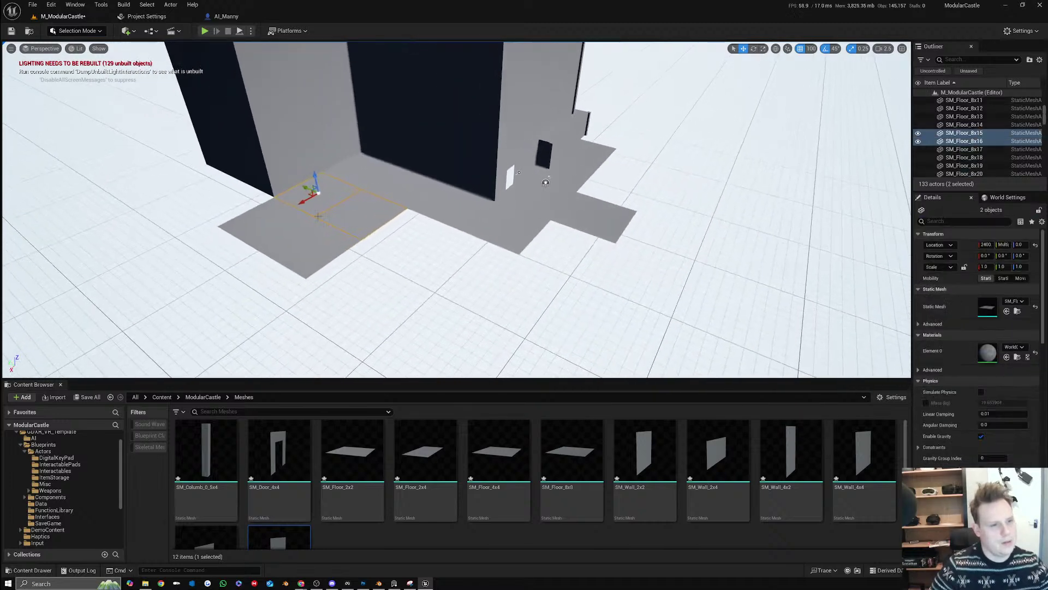
alt+drag(307, 189, 448, 253)
key(d)
right_drag(505, 236, 461, 240)
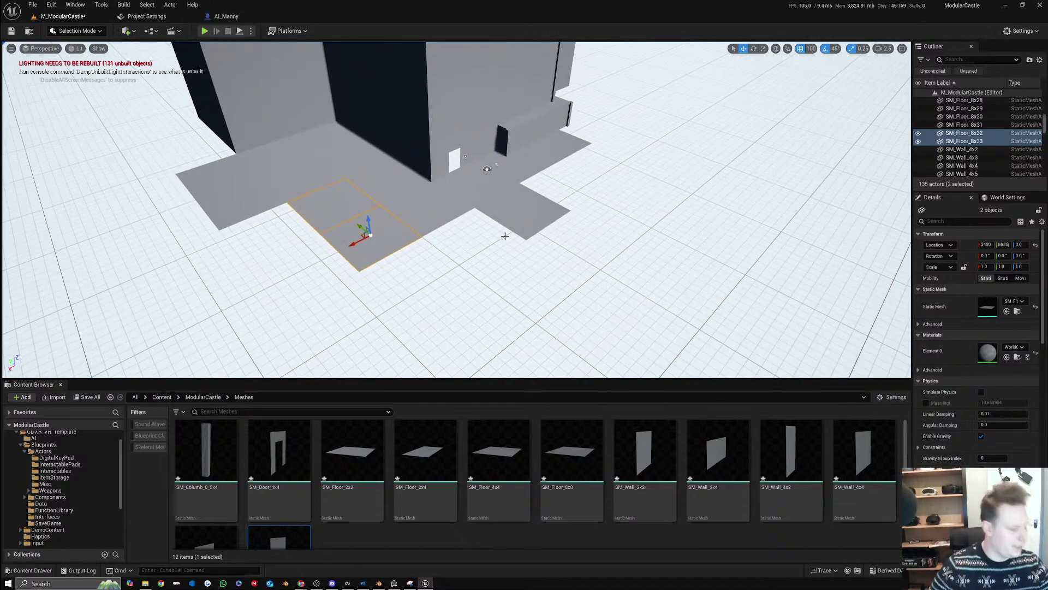
Try a copy of the first tower's lowest wall at X 3200, Y 2800, then delete it
right_drag(511, 216, 459, 175)
key(d)
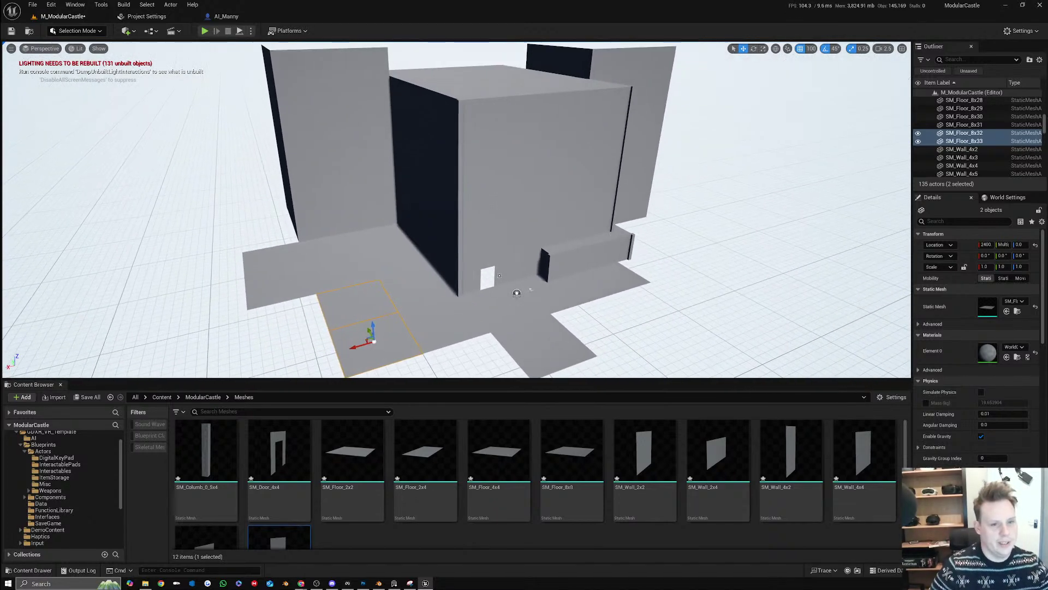
right_drag(225, 150, 245, 175)
key(a)
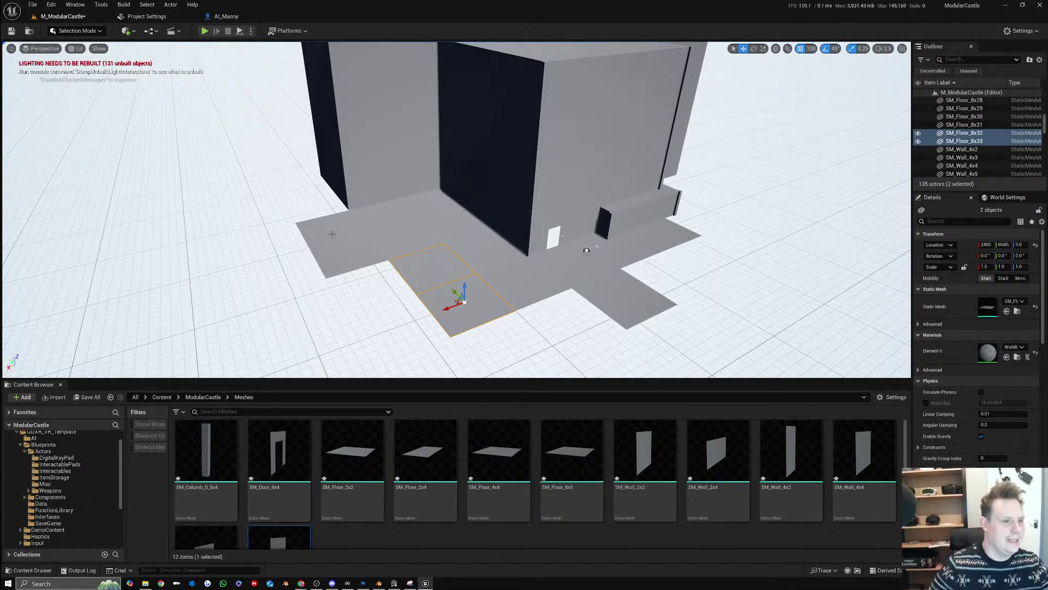
click(376, 177)
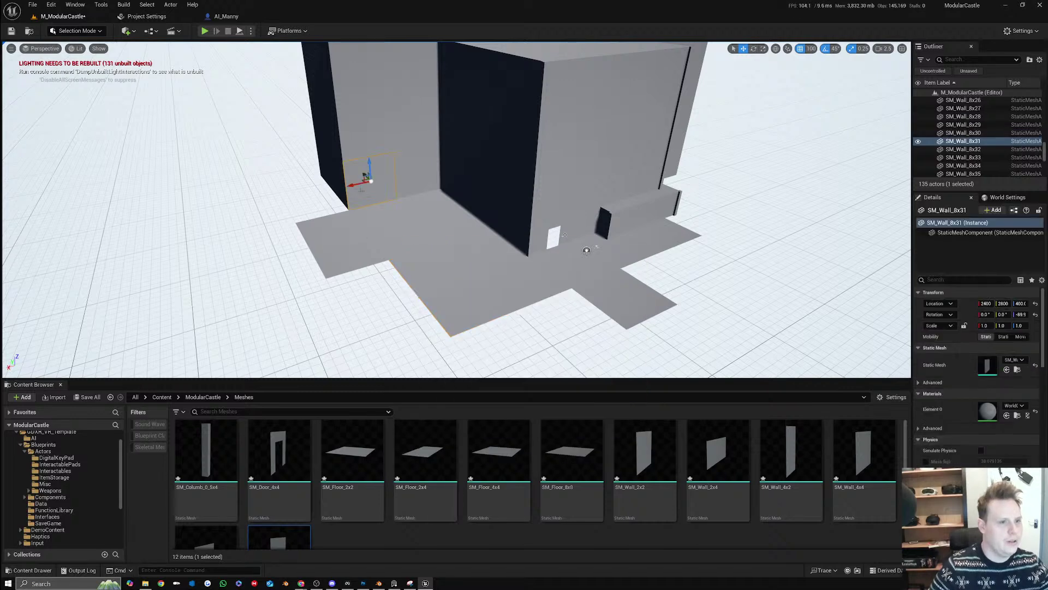
alt+drag(354, 186, 301, 196)
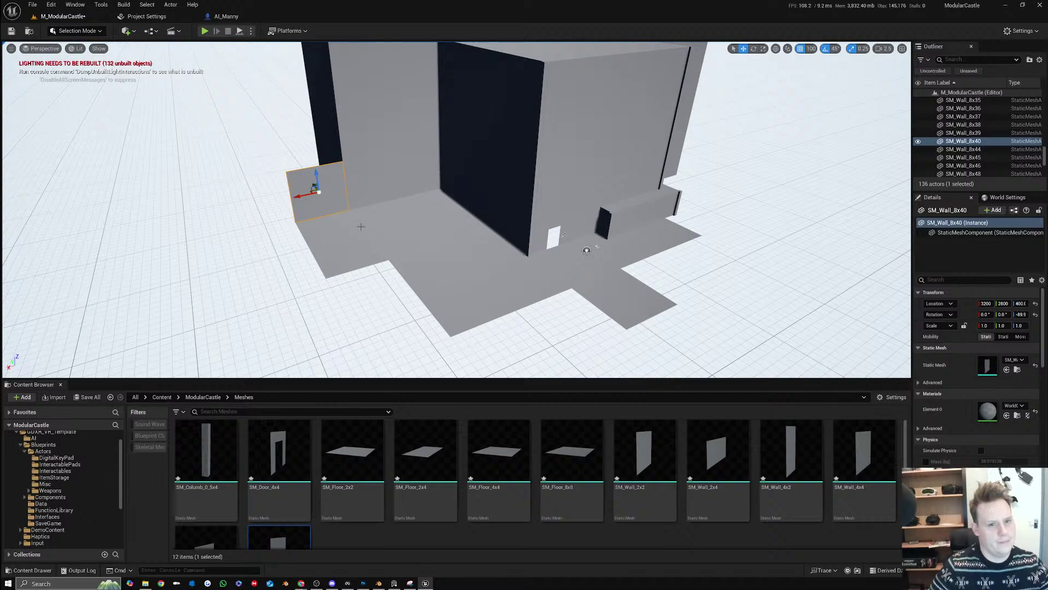
key(w)
right_drag(361, 227, 317, 161)
scroll(360, 227, down, 1)
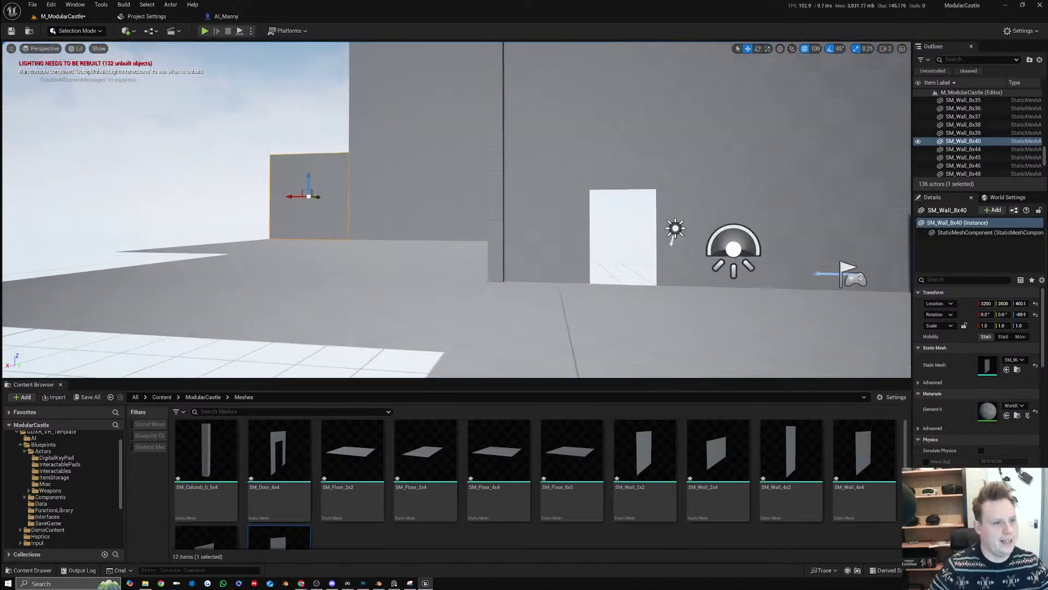
key(w)
right_drag(516, 256, 498, 258)
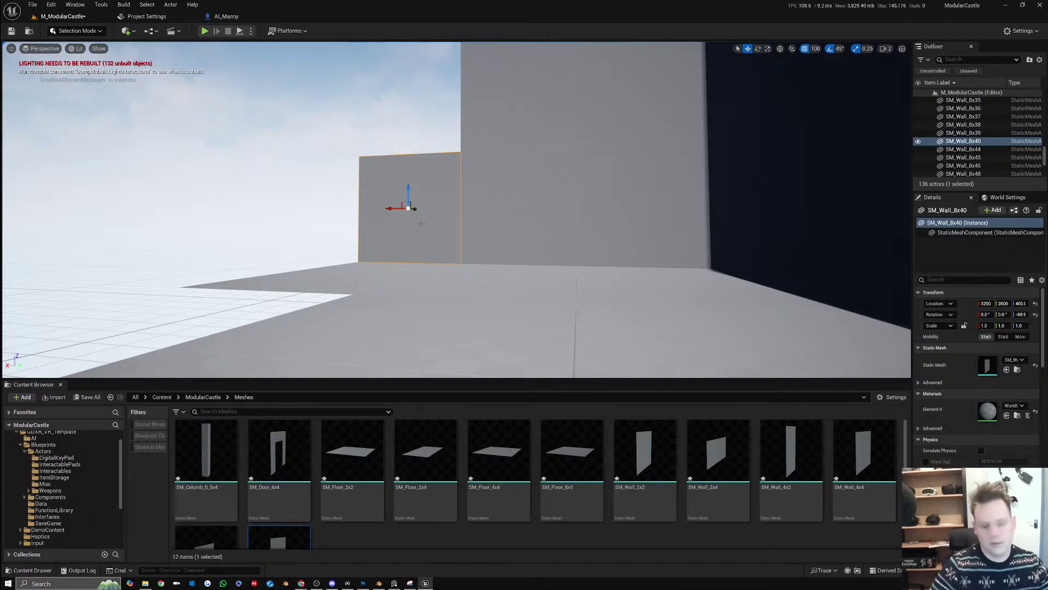
key(Delete)
Try an SM_Wall_2x4 piece on the floor beside the first tower at X 3000, Y 2700
drag(717, 453, 430, 238)
key(e)
key(w)
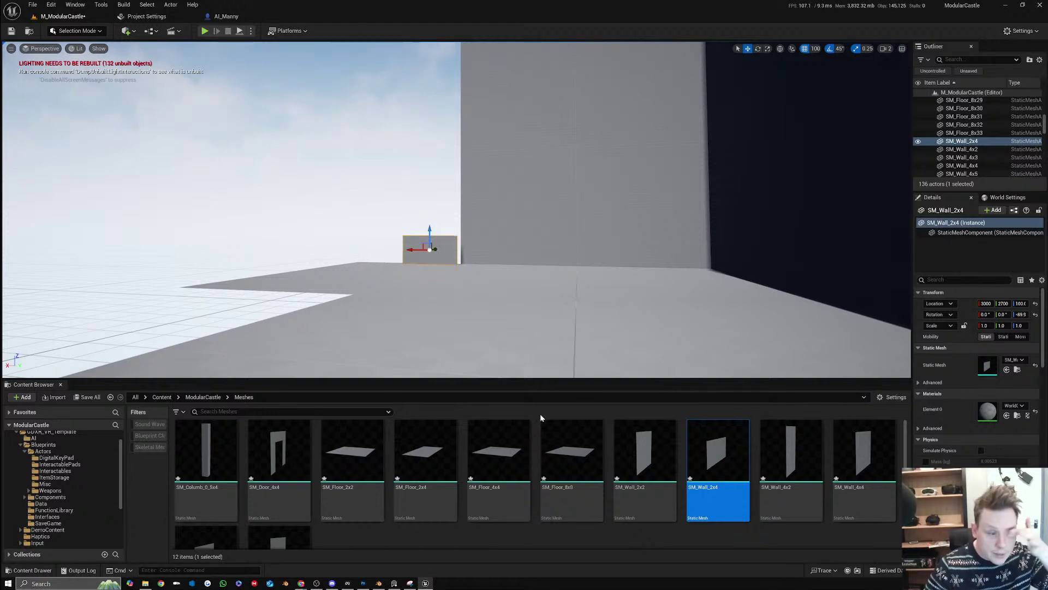
Place an SM_Wall_4x8 piece beside the first tower and delete the smaller SM_Wall_2x4 piece
scroll(540, 431, down, 2)
drag(206, 505, 448, 266)
ctrl+click(416, 251)
key(Delete)
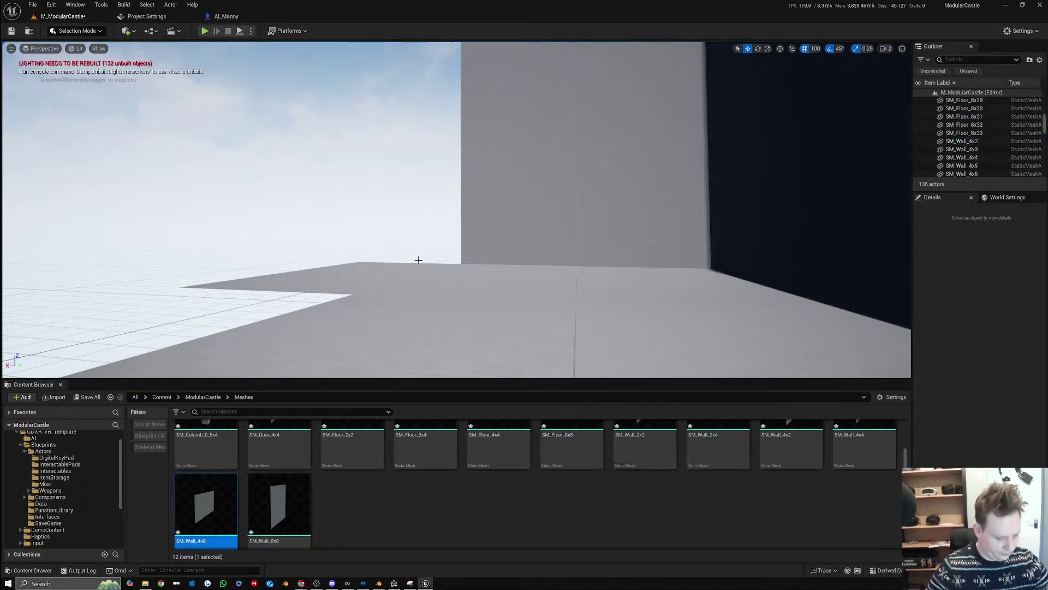
Rotate the SM_Wall_4x8 piece 90 degrees and align it with the floor edge at X 3200, Y 2800, Z 200
right_drag(418, 260, 480, 290)
click(420, 225)
key(e)
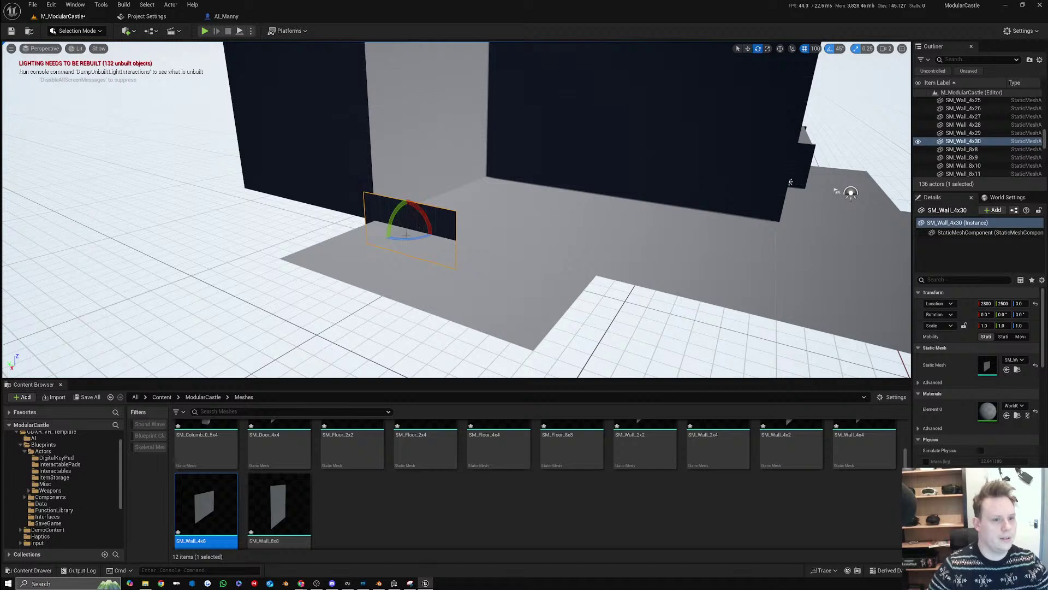
drag(406, 238, 329, 192)
key(w)
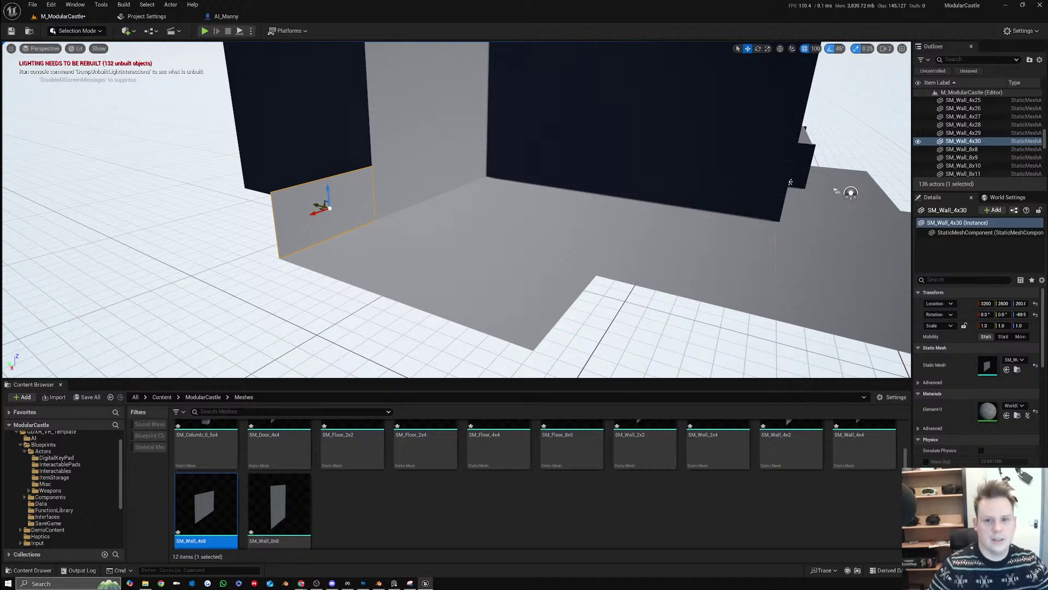
Move the PlayerStart onto the new floor beside the low wall, at X 3000, Y 2700
click(837, 192)
drag(841, 192, 382, 210)
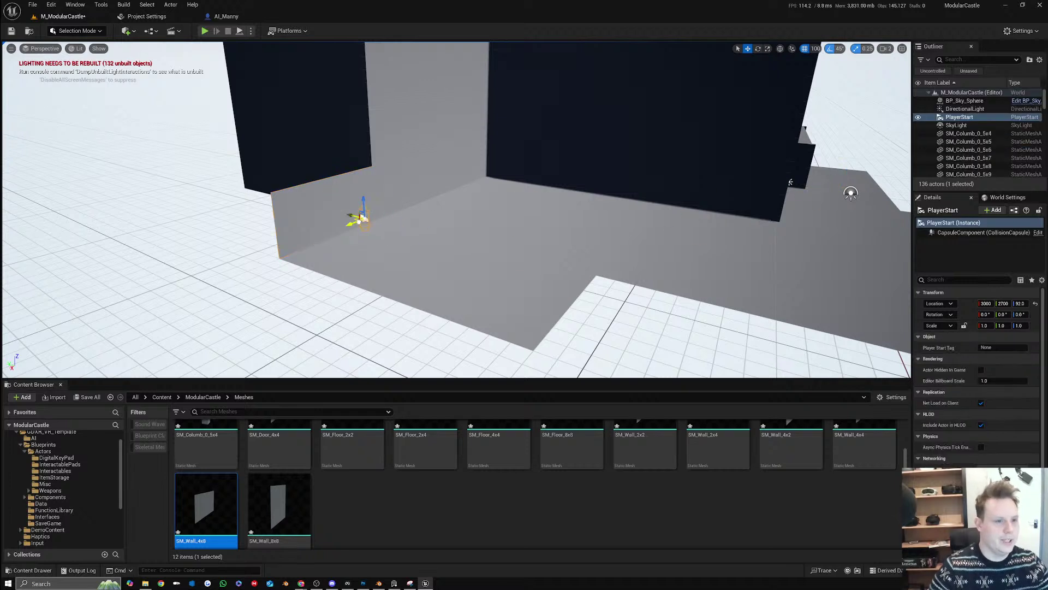
Line the outer floor edge at X 3600 with two rotated copies of the low wall, the second at Y 1600
click(333, 208)
right_drag(333, 208, 229, 251)
key(e)
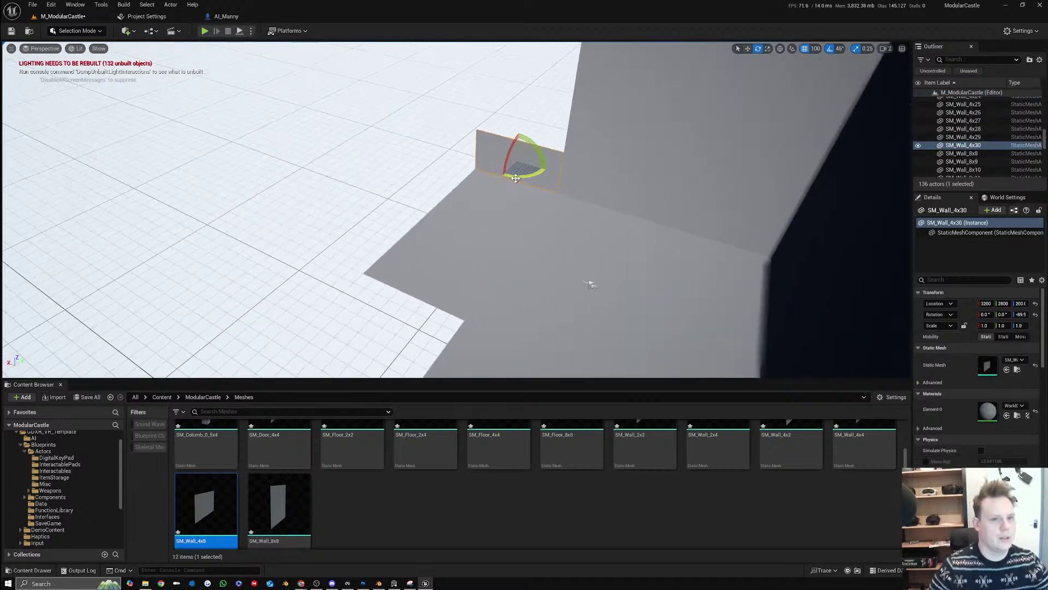
drag(515, 178, 409, 204)
key(w)
key(e)
key(w)
key(e)
right_drag(457, 219, 377, 222)
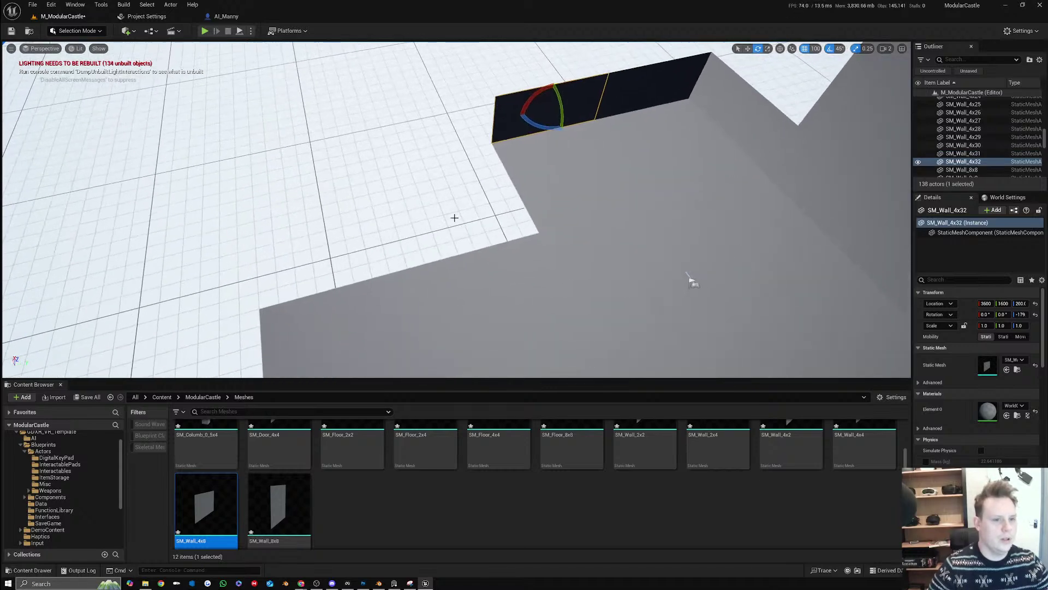
Duplicate the low wall to X 3200, Y 1200 and rotate it 90 degrees to close the floor's short side
key(w)
alt+drag(548, 107, 515, 159)
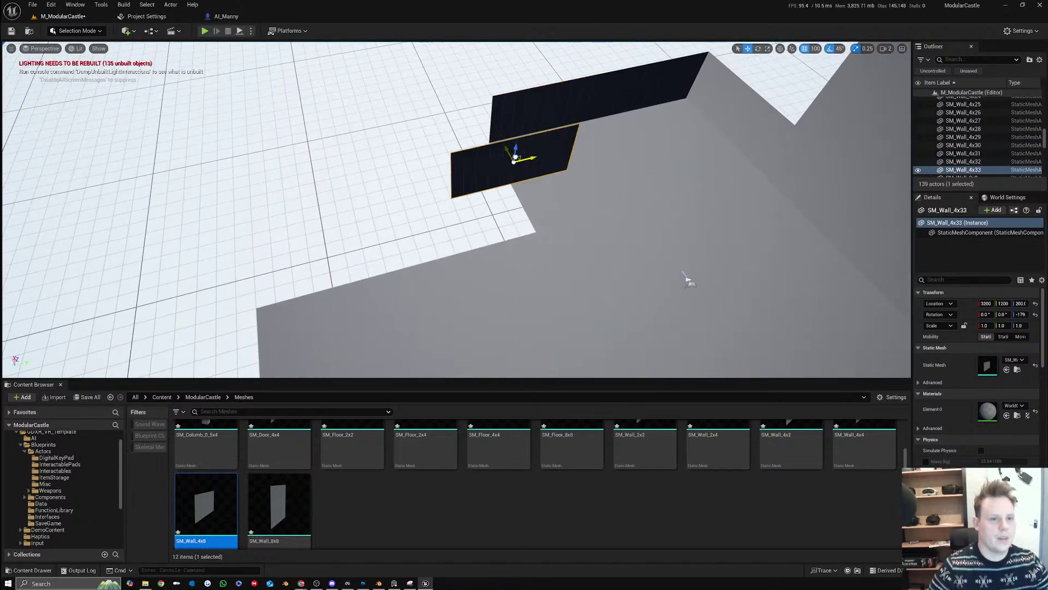
key(e)
right_drag(498, 169, 491, 181)
drag(490, 181, 491, 182)
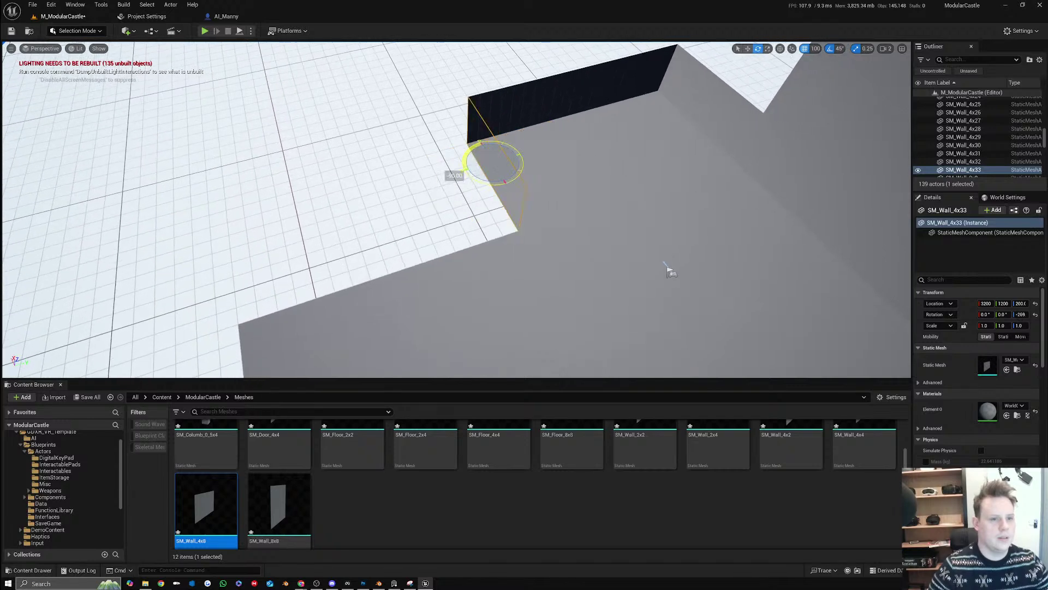
key(w)
key(e)
key(w)
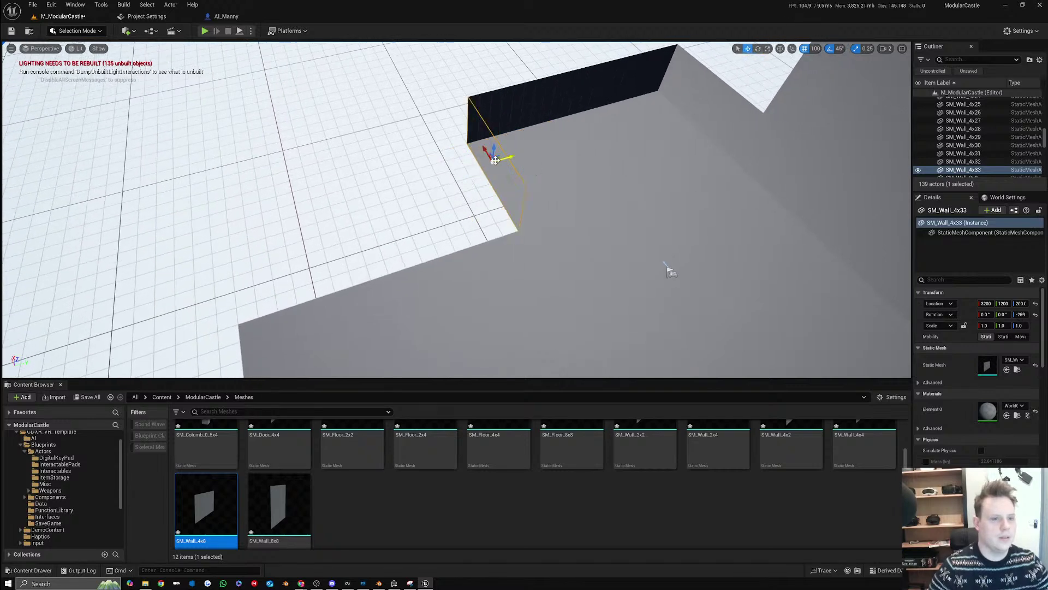
Line the next floor edge at X 2800 with two rotated copies of the low wall, the second at Y 0
alt+drag(494, 157, 448, 241)
key(e)
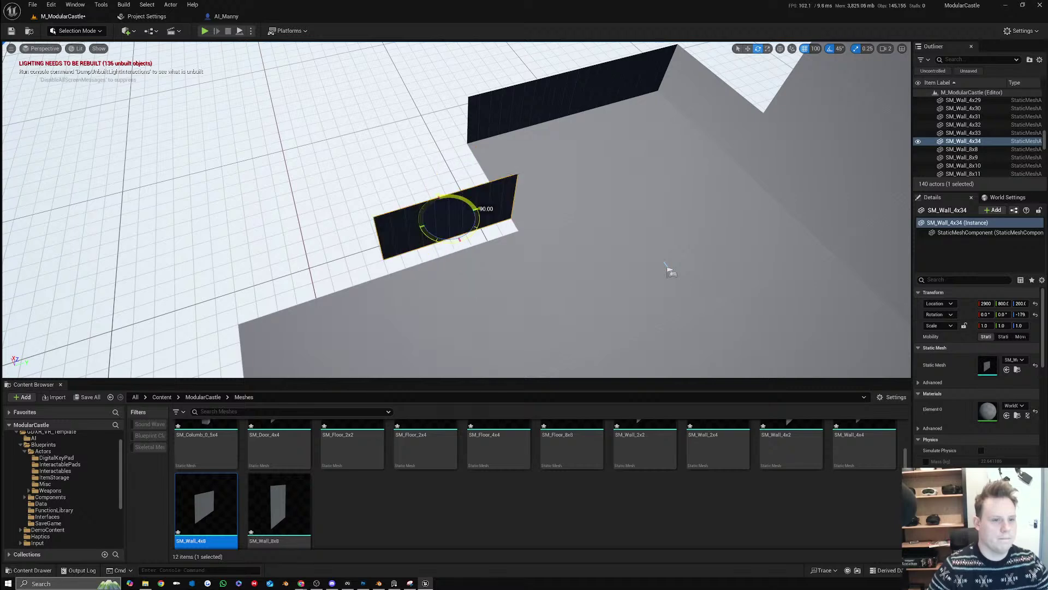
key(w)
drag(441, 204, 322, 278)
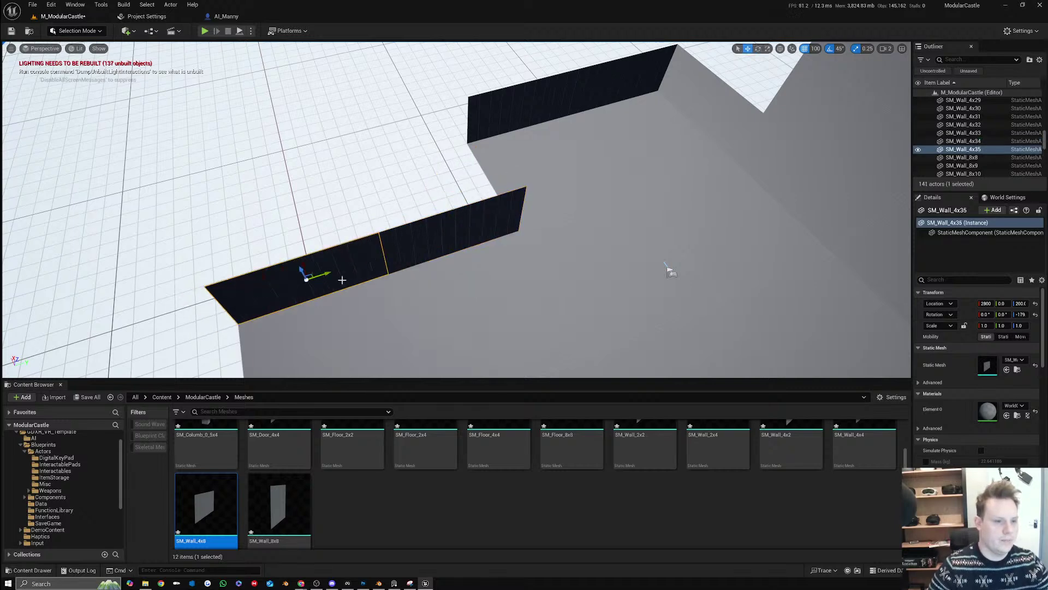
Add a low wall copy around the corner, rotated 90 degrees, at X 2400, Y -400
right_drag(322, 278, 576, 224)
key(e)
alt+drag(575, 224, 452, 225)
key(w)
right_drag(452, 225, 306, 218)
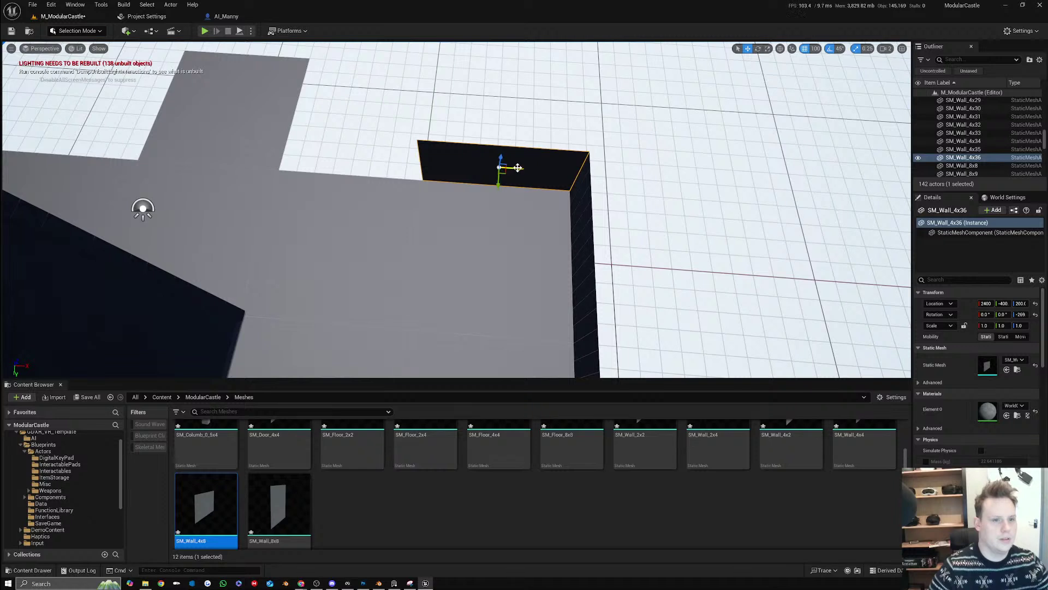
Continue the low wall with one more copy along X and a rotated copy beside the entrance floor tile at X 1200
alt+drag(519, 179, 293, 110)
key(e)
key(w)
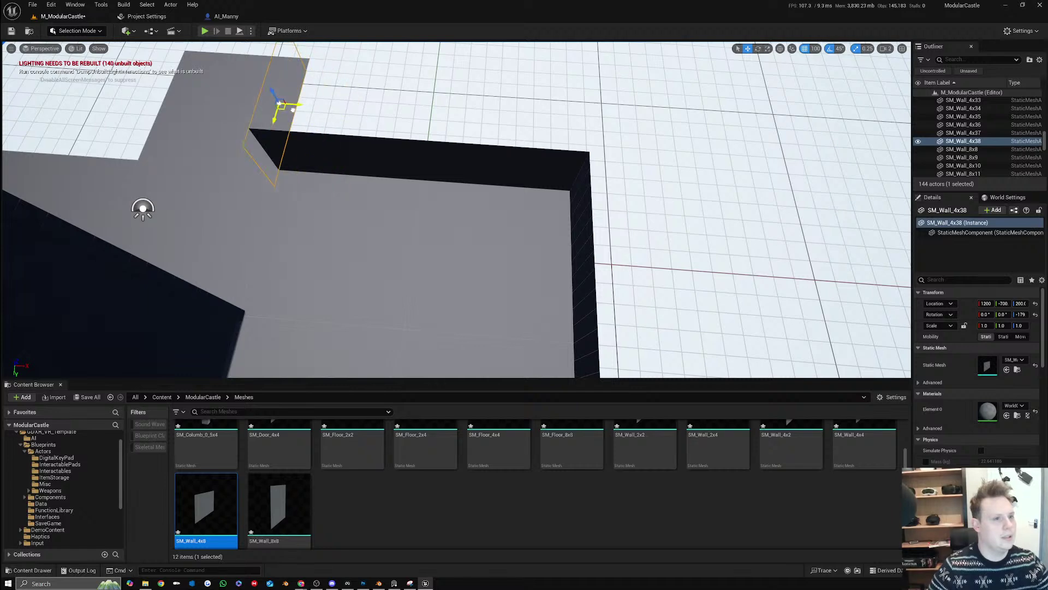
right_drag(295, 99, 142, 93)
click(323, 170)
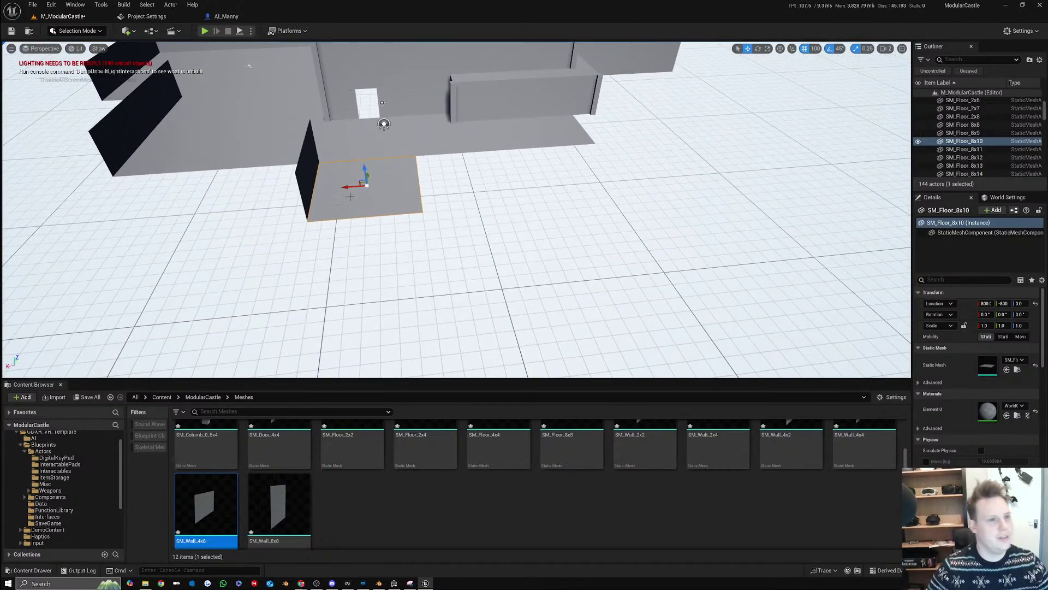
right_drag(306, 157, 202, 155)
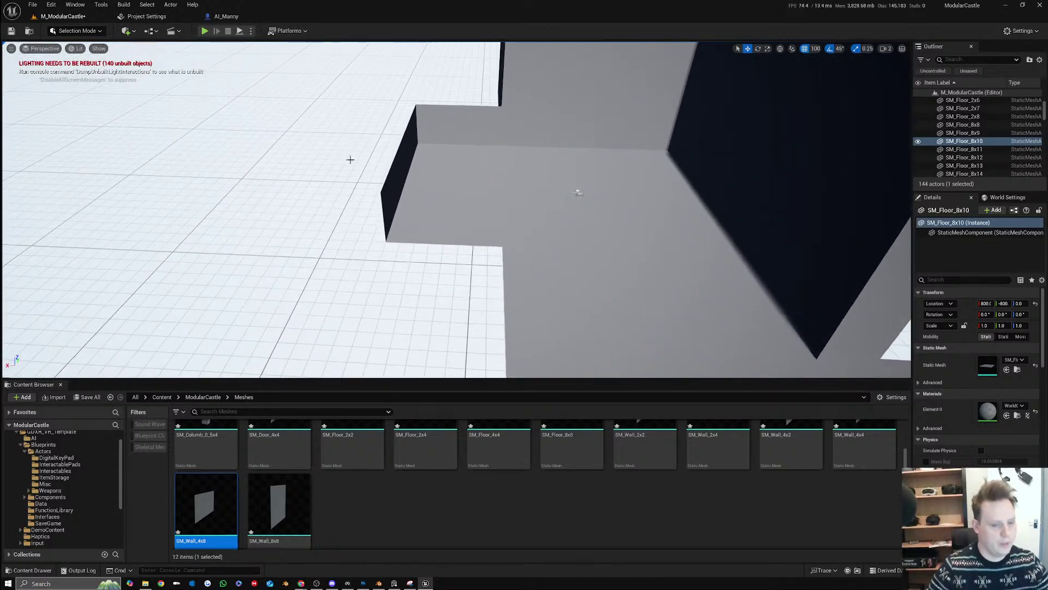
Place an SM_Floor_2x4 piece at the low wall's top outer edge at X 3700, Y 1400, Z 400
scroll(409, 471, up, 3)
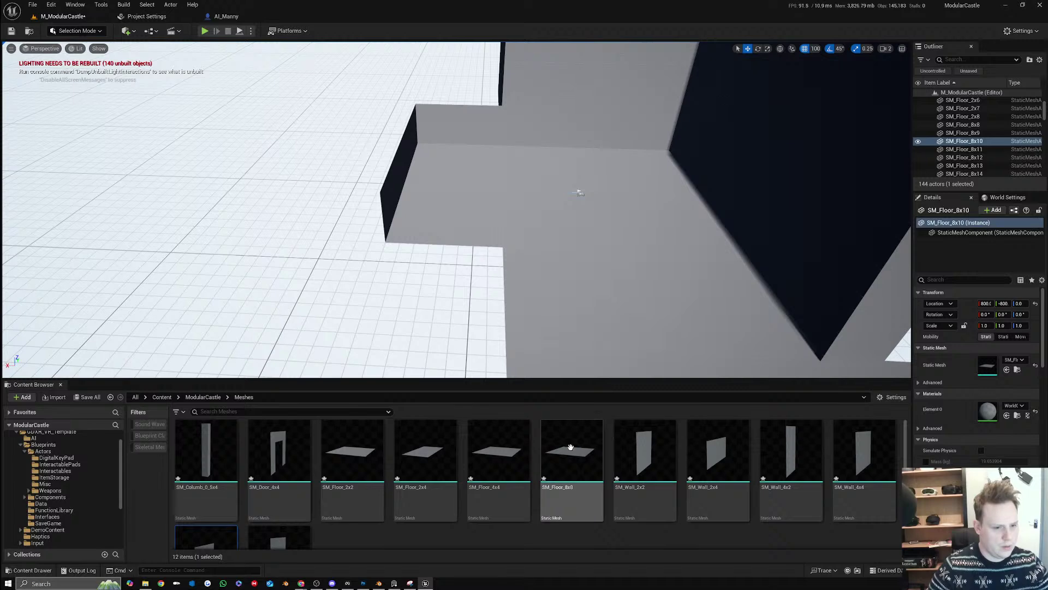
drag(444, 461, 387, 175)
right_drag(387, 175, 437, 178)
drag(377, 166, 332, 162)
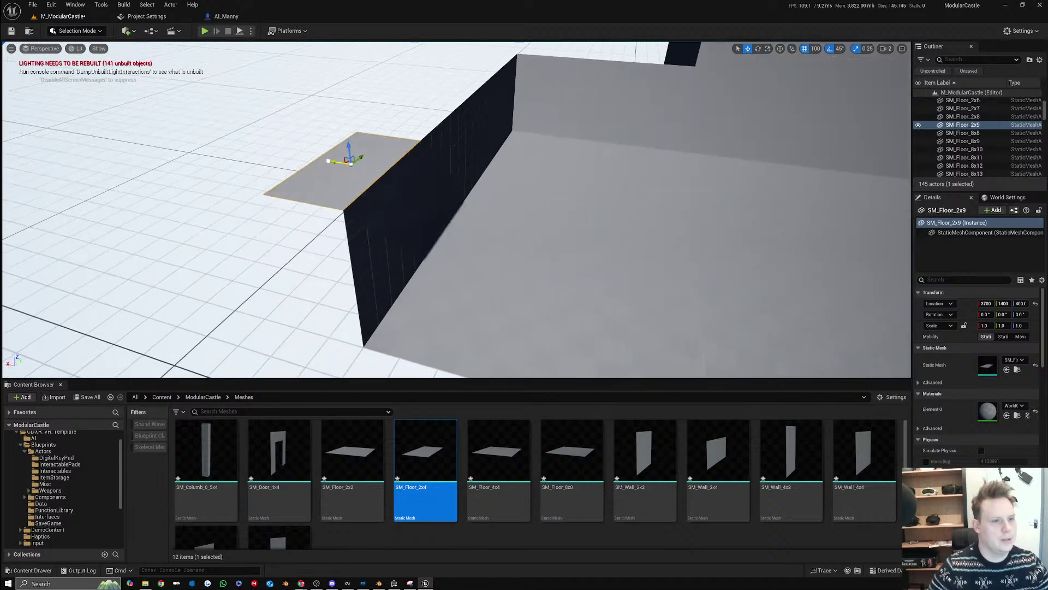
Duplicate the SM_Floor_2x4 piece along Y to Y 1800, then duplicate both pieces onward to the wall's far end
right_drag(332, 162, 298, 179)
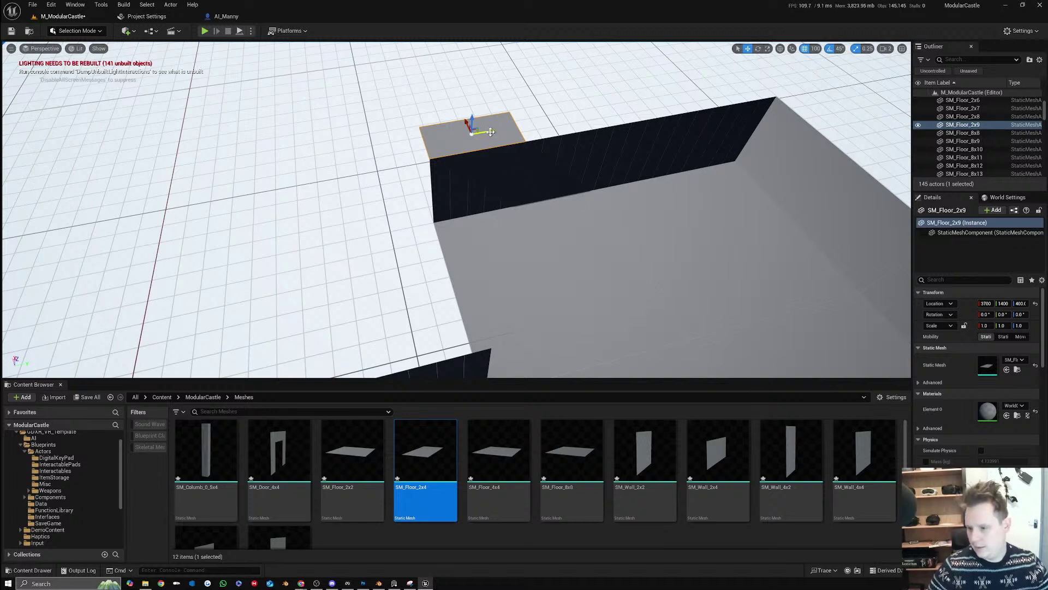
alt+drag(490, 132, 579, 116)
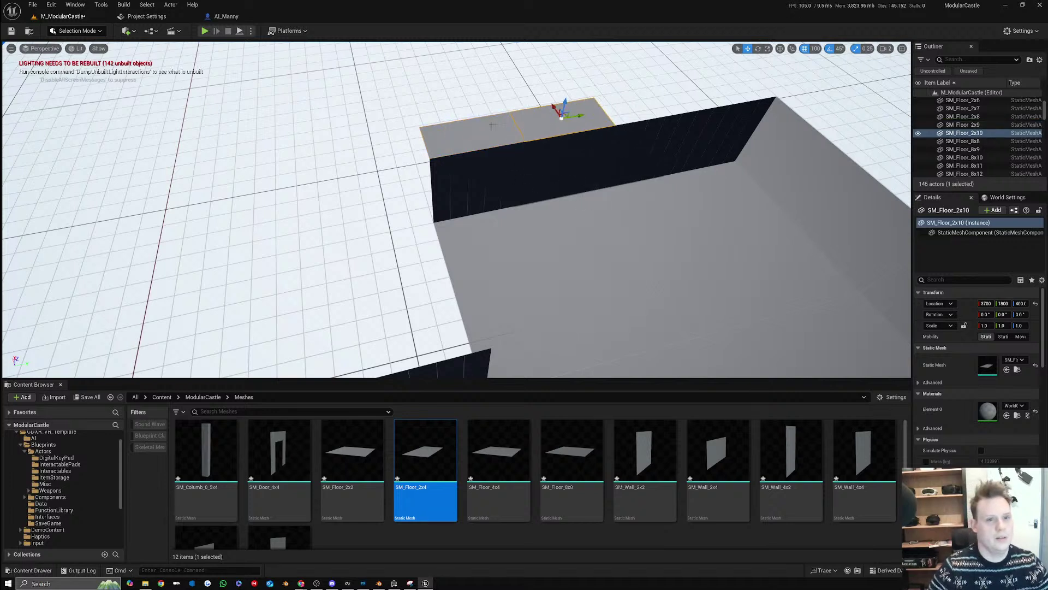
ctrl+click(491, 128)
alt+drag(493, 131, 732, 85)
right_drag(732, 85, 648, 147)
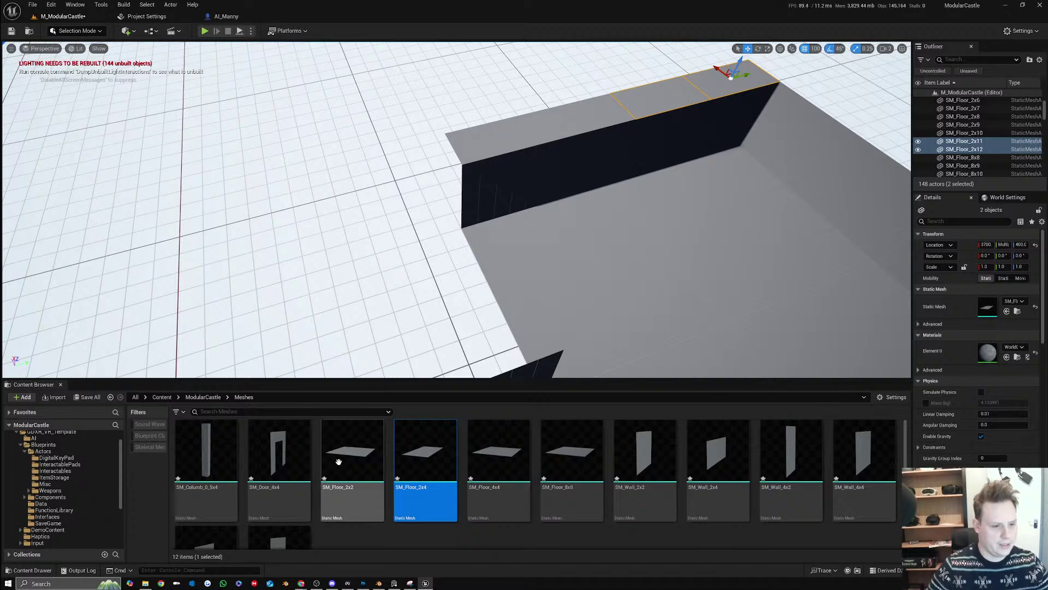
Extend both ends of the wall-top walkway with SM_Floor_2x2 pieces, one at X 3700, Y 2900, Z 400
drag(349, 461, 814, 64)
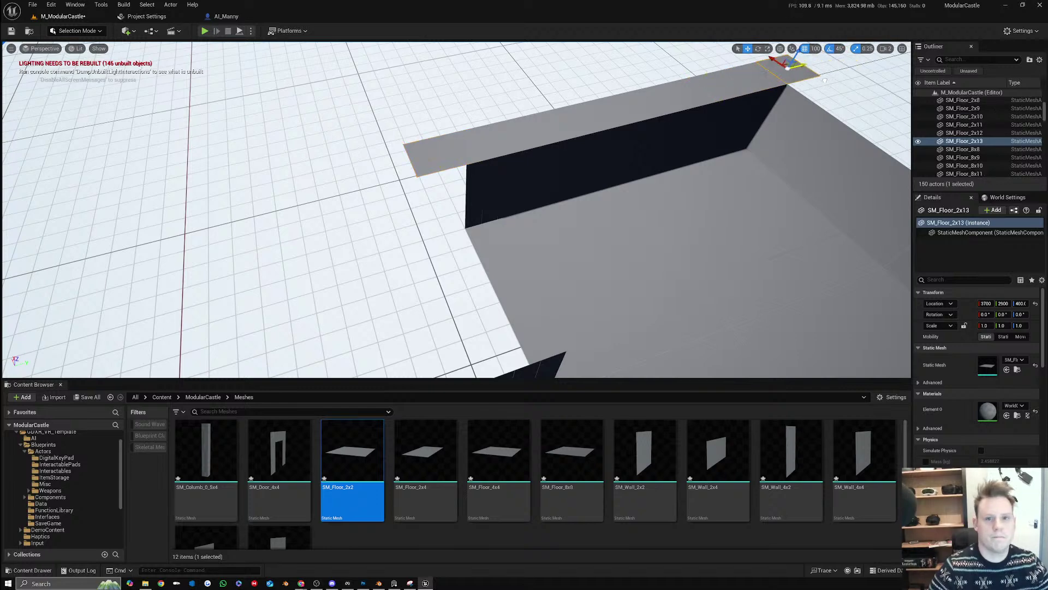
right_drag(815, 64, 732, 281)
click(733, 281)
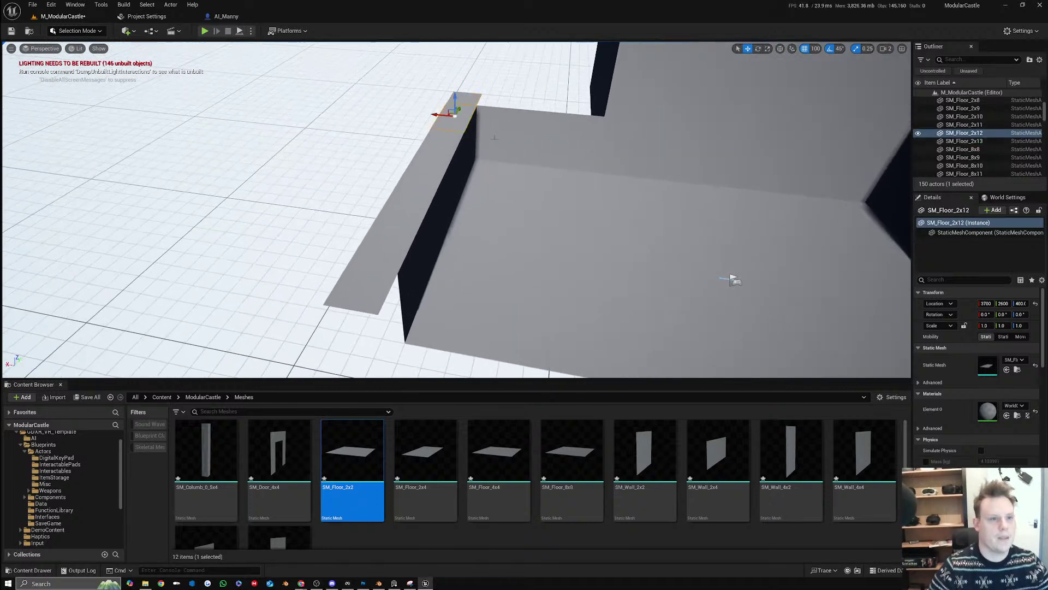
Duplicate the end walkway piece with a 90-degree rotation and extend it along the adjoining wall's top to X 3000, Y 2900, Z 400
key(e)
alt+drag(467, 128, 570, 104)
key(w)
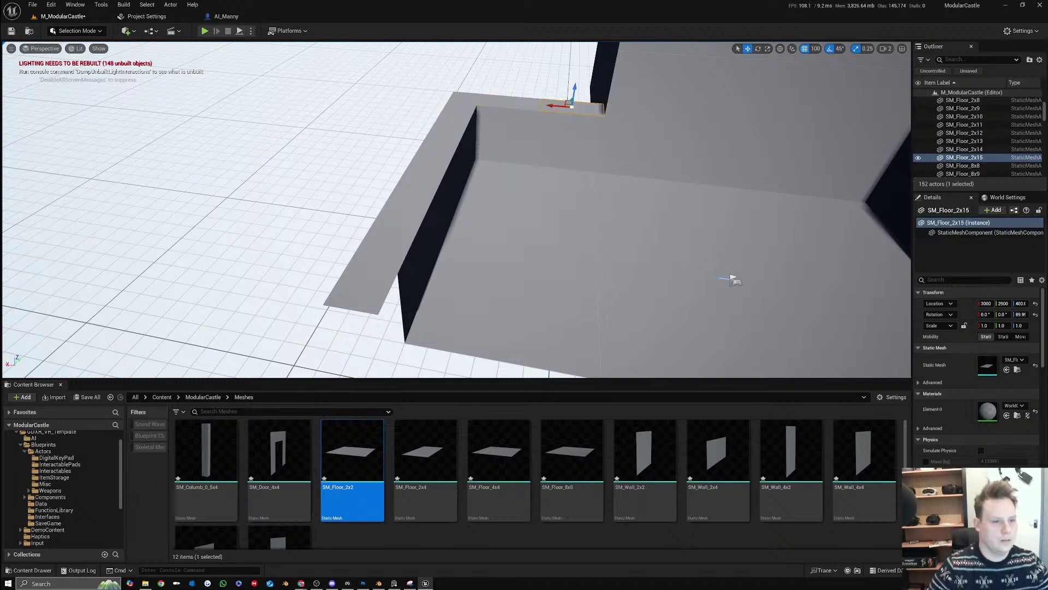
Duplicate the two rotated walkway pieces onto the parallel wall top at Y 1100, Z 400
click(390, 238)
right_drag(390, 237, 445, 240)
click(436, 130)
ctrl+click(480, 130)
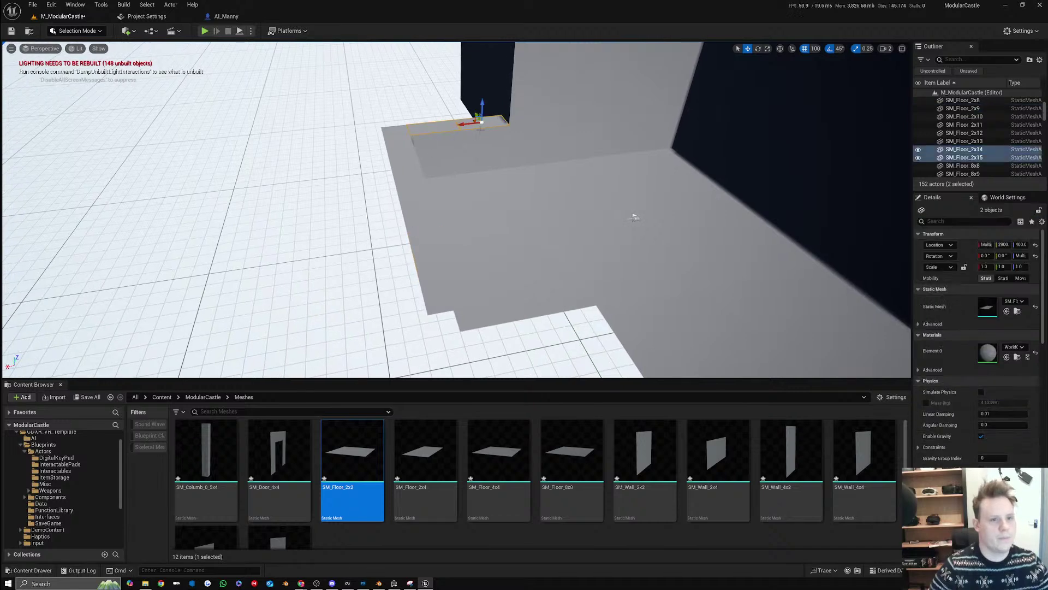
alt+drag(475, 116, 555, 247)
right_drag(556, 246, 423, 256)
key(d)
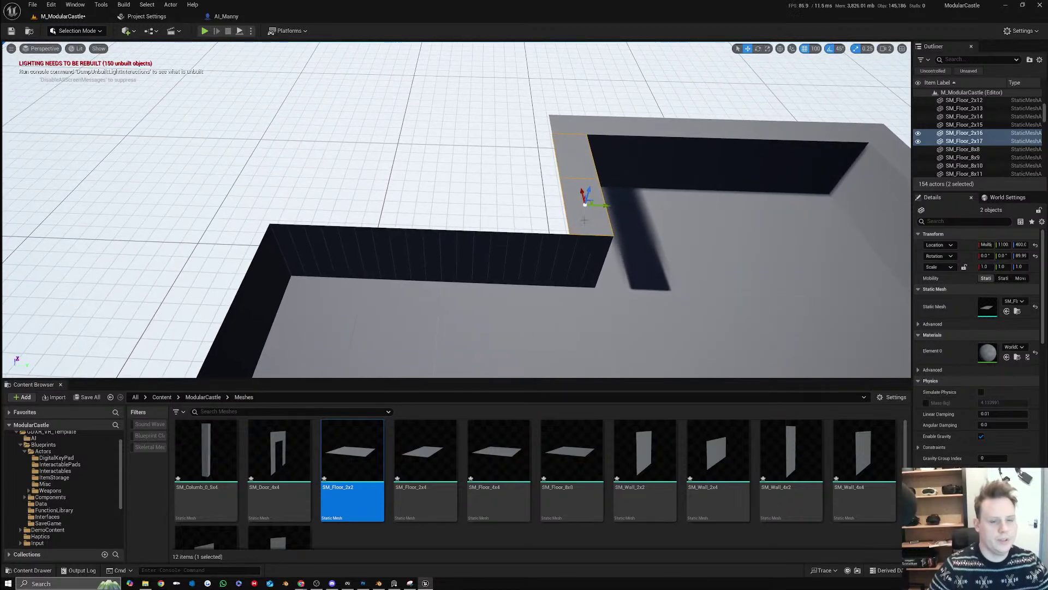
Make rotated duplicates of the two walkway pieces and continue them along the next wall's top to its far end
key(e)
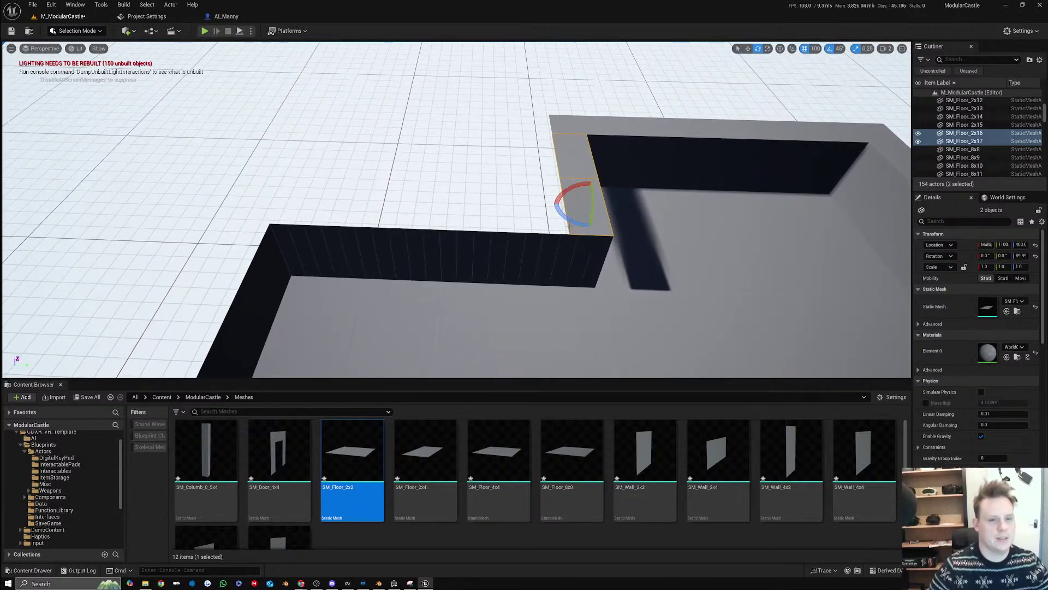
alt+drag(565, 220, 377, 218)
key(w)
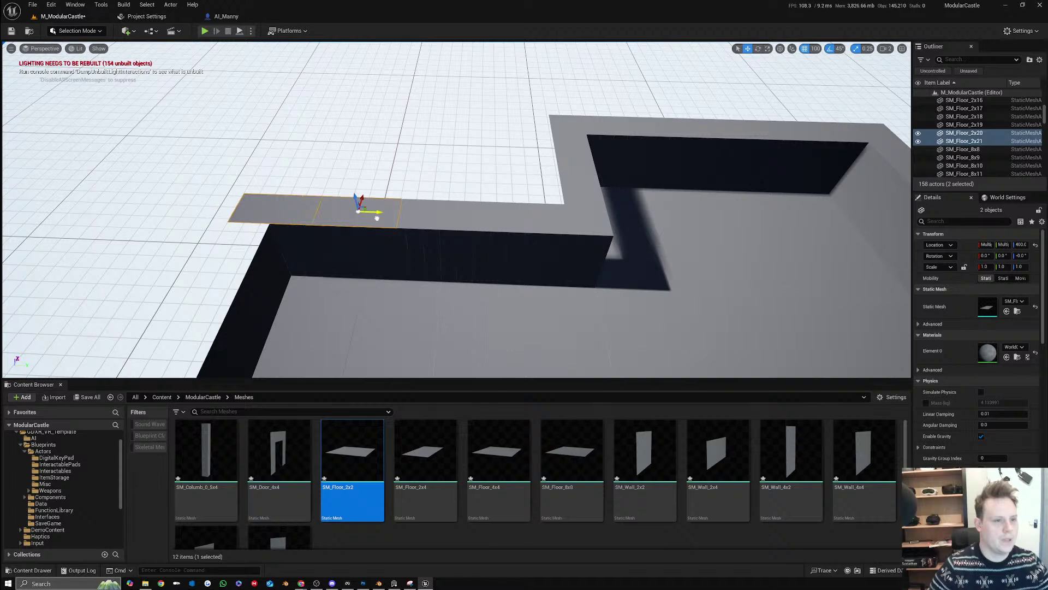
Duplicate the two walkway pieces at Y 1100 onto the wall at Y -500, then duplicate them onward along X
right_drag(376, 218, 341, 219)
right_drag(459, 176, 393, 183)
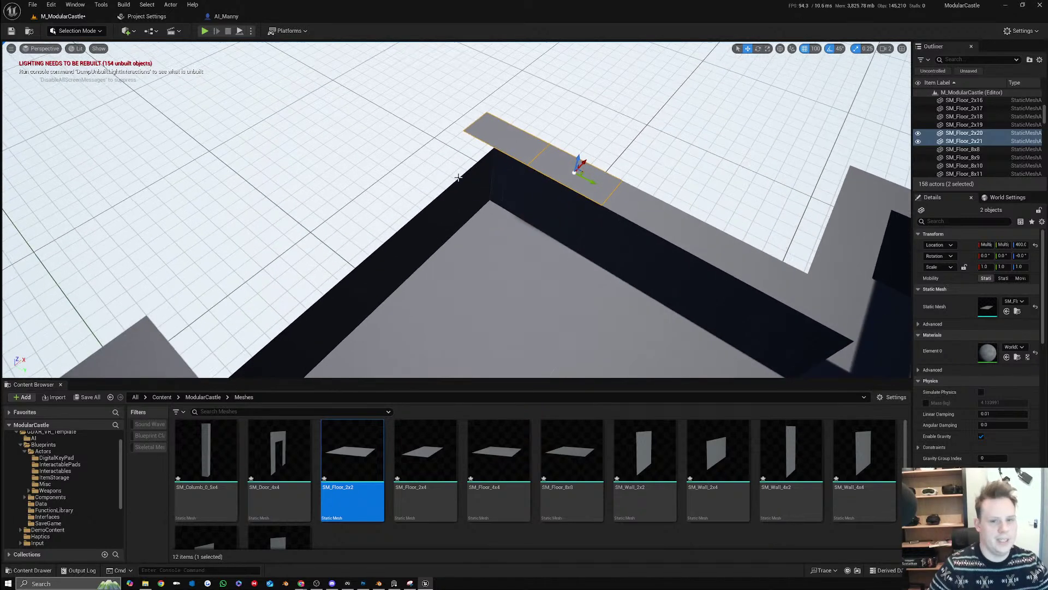
click(855, 230)
shift+click(841, 265)
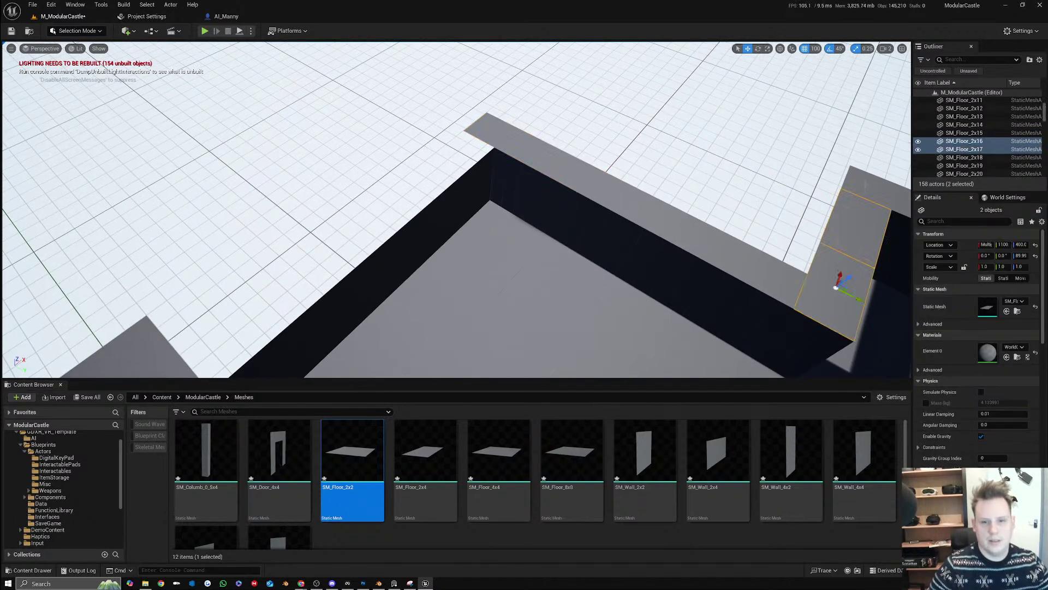
right_drag(841, 268, 746, 307)
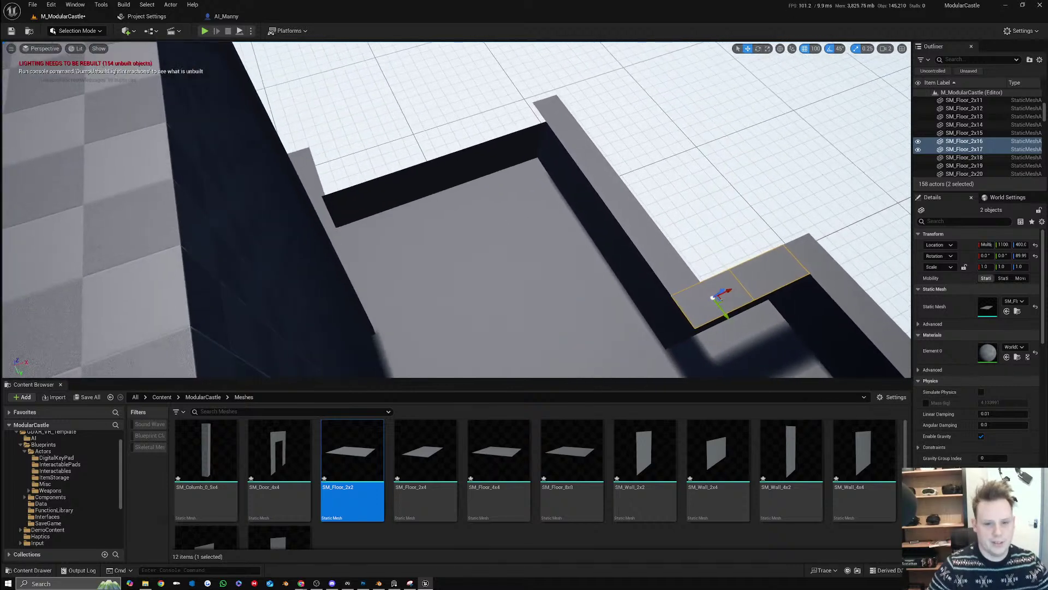
alt+drag(723, 299, 473, 141)
right_drag(473, 141, 448, 168)
alt+drag(448, 169, 291, 165)
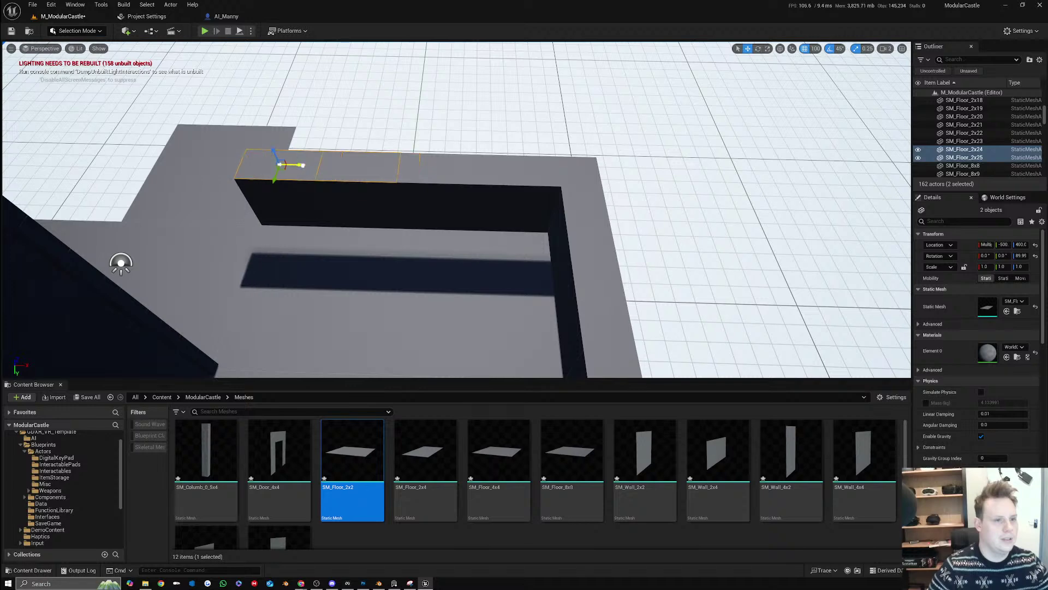
Duplicate the walkway pair with a 90-degree rotation onto the short wall beside the entrance
right_drag(293, 167, 424, 208)
key(e)
alt+drag(439, 207, 399, 193)
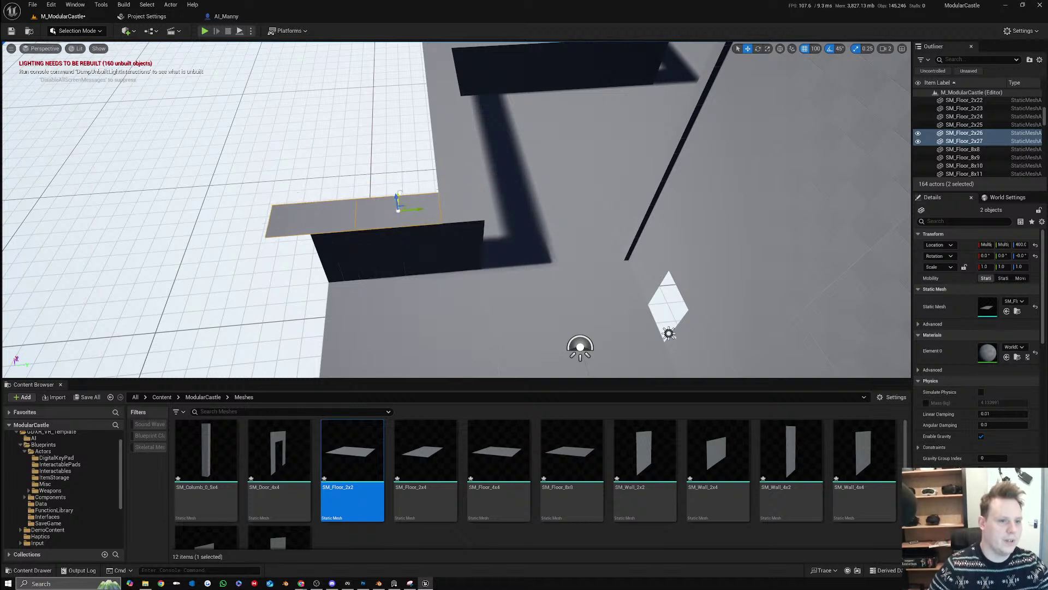
Replace the overhanging end piece on the short entrance wall with an SM_Floor_2x2 at X 1300, Y -1100, Z 400
click(336, 206)
key(Delete)
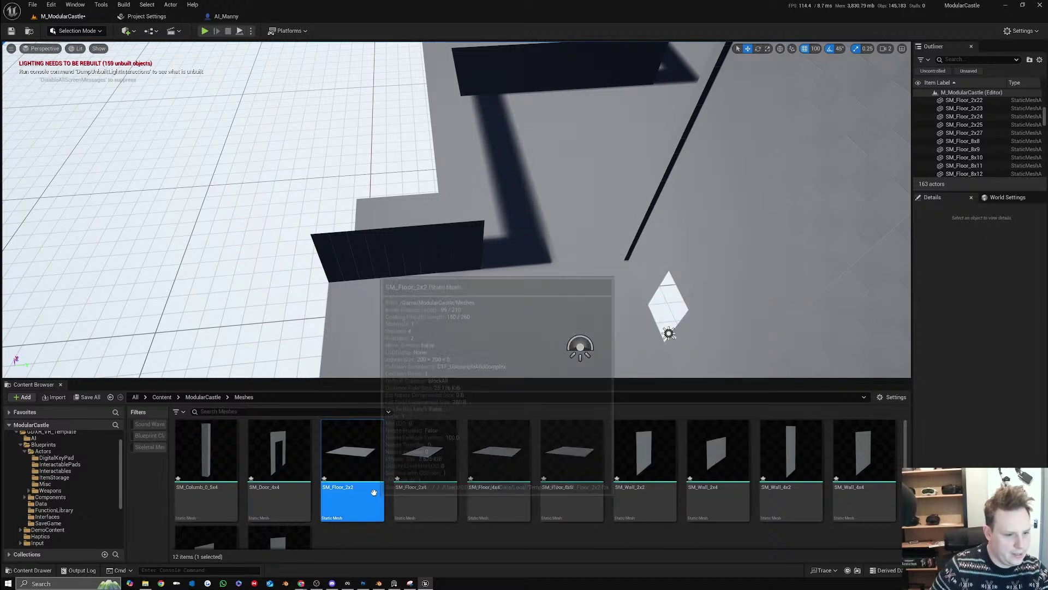
drag(374, 491, 358, 213)
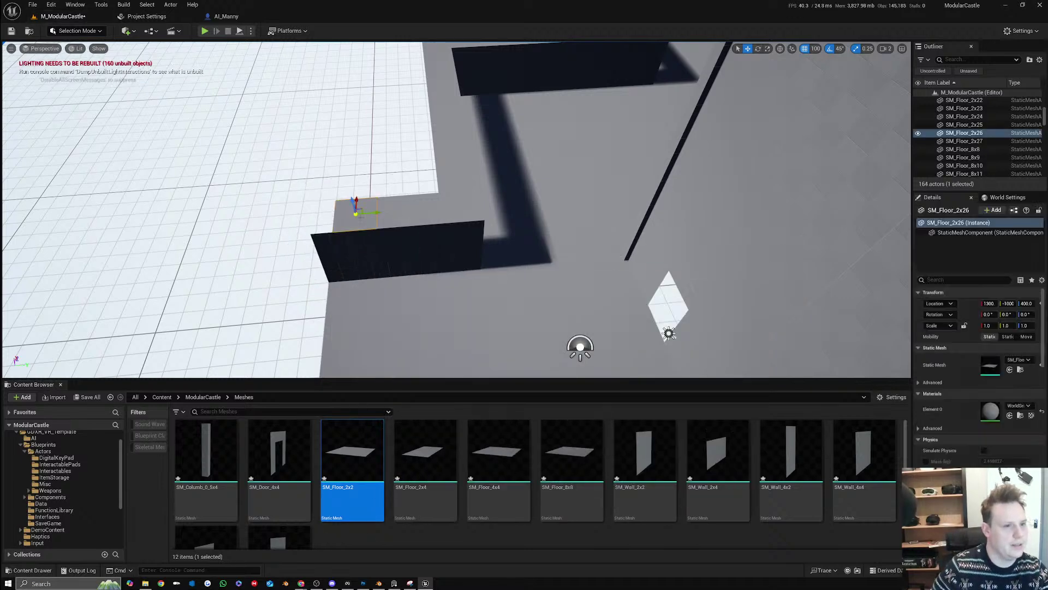
right_drag(441, 271, 257, 243)
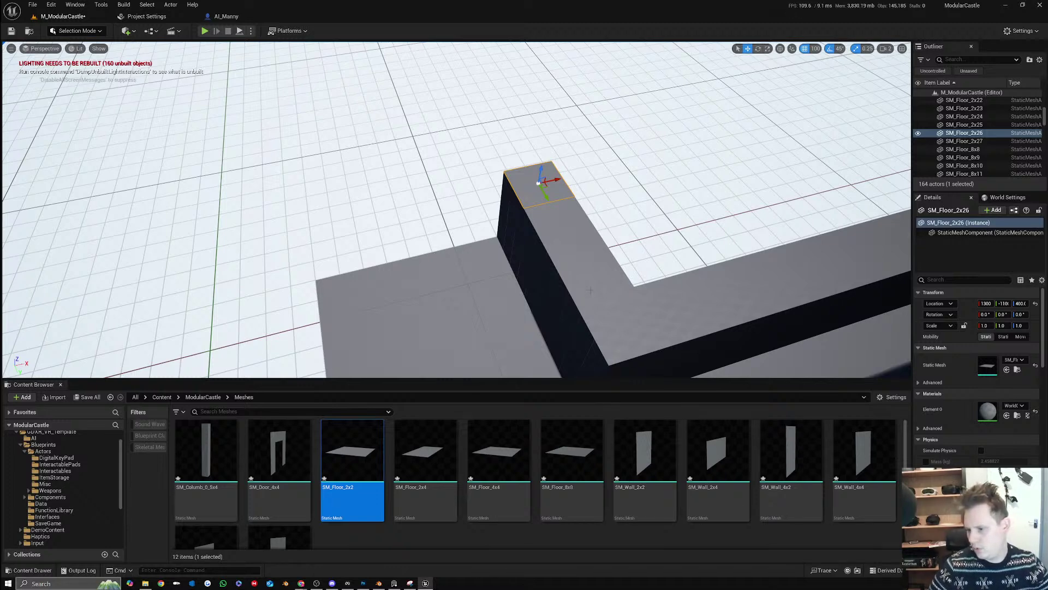
Duplicate the entrance wall section, three walls and six walkway pieces, along X to the opposite side of the entrance
right_drag(549, 195, 777, 158)
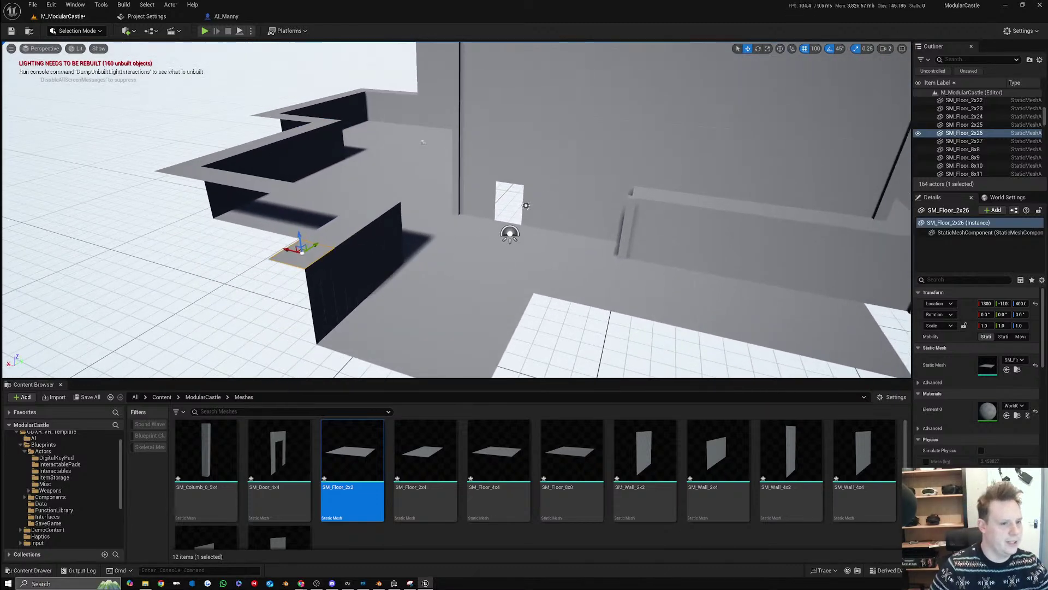
click(349, 304)
shift+click(325, 249)
shift+click(345, 221)
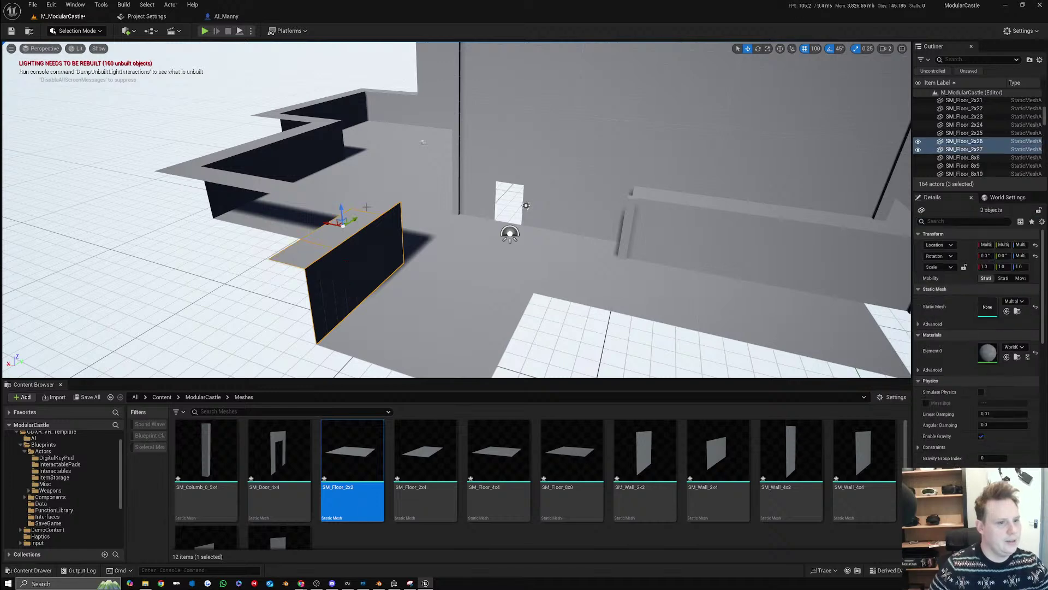
shift+click(361, 206)
right_drag(364, 206, 405, 238)
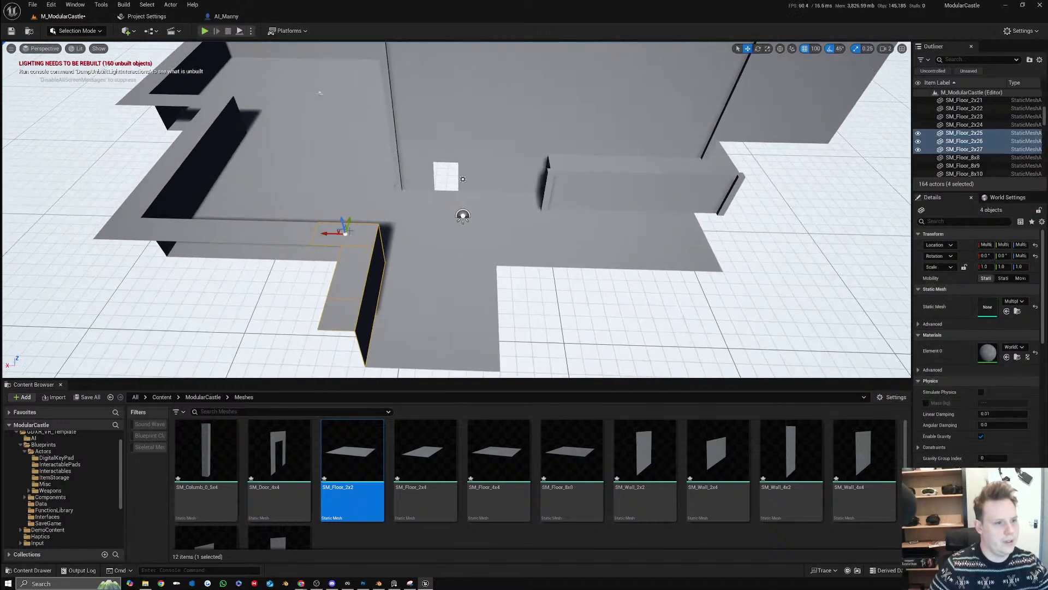
shift+click(290, 235)
shift+click(214, 232)
shift+click(166, 231)
right_drag(167, 231, 452, 202)
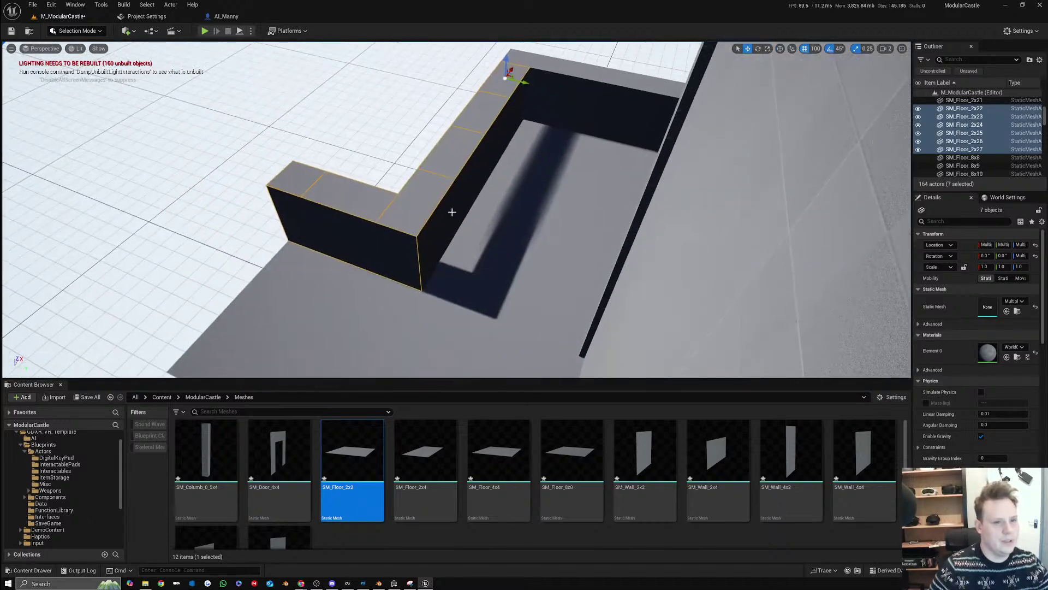
shift+click(452, 211)
shift+click(501, 133)
right_drag(497, 134, 675, 117)
alt+drag(317, 172, 682, 146)
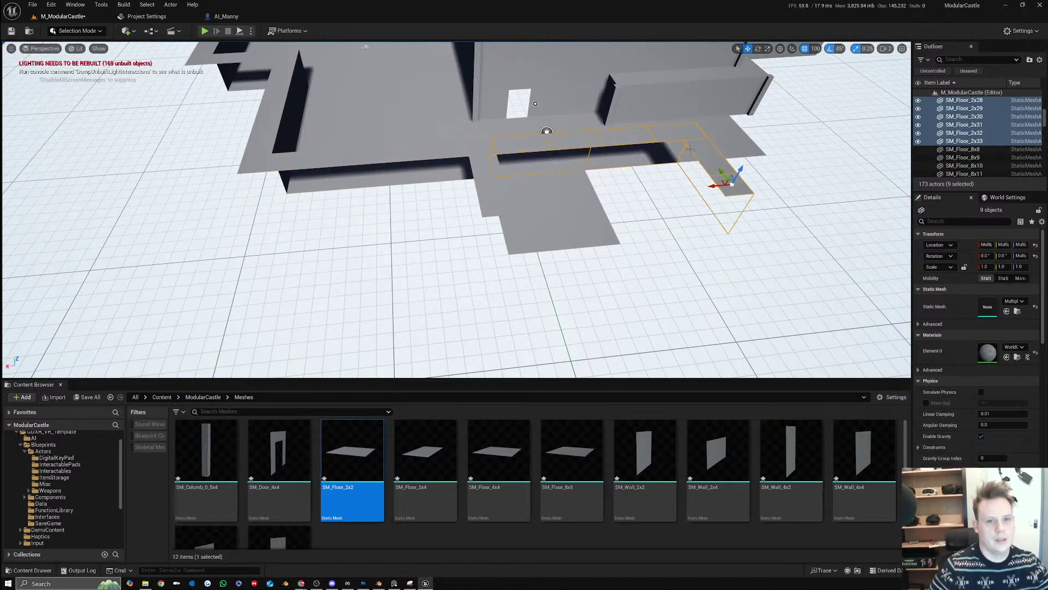
Mirror the duplicated wall section along X and move it along X against the other edge of the entrance floor
right_click(693, 148)
mouse_move(730, 326)
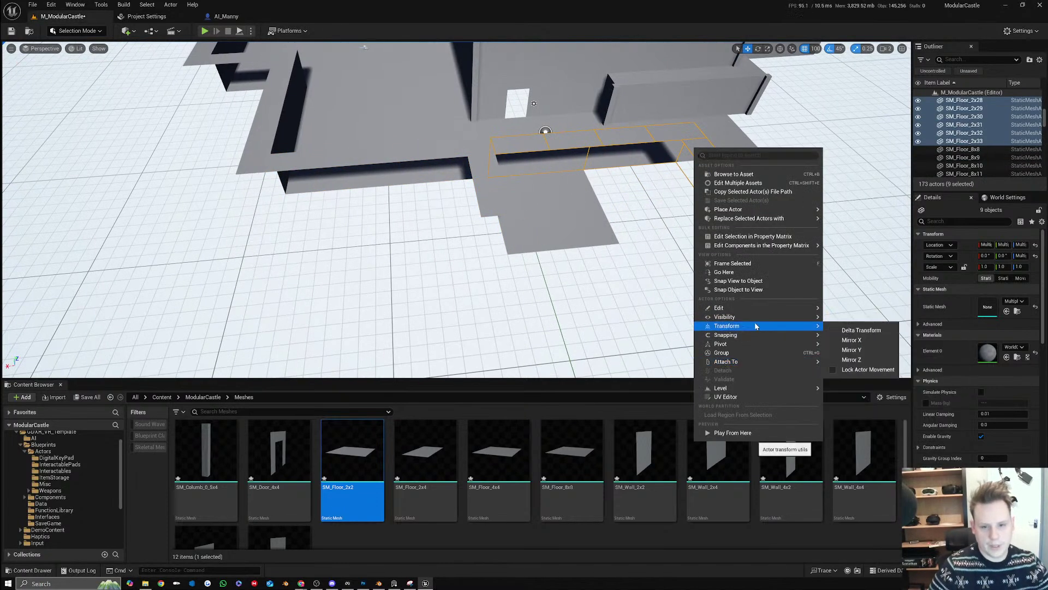
click(862, 350)
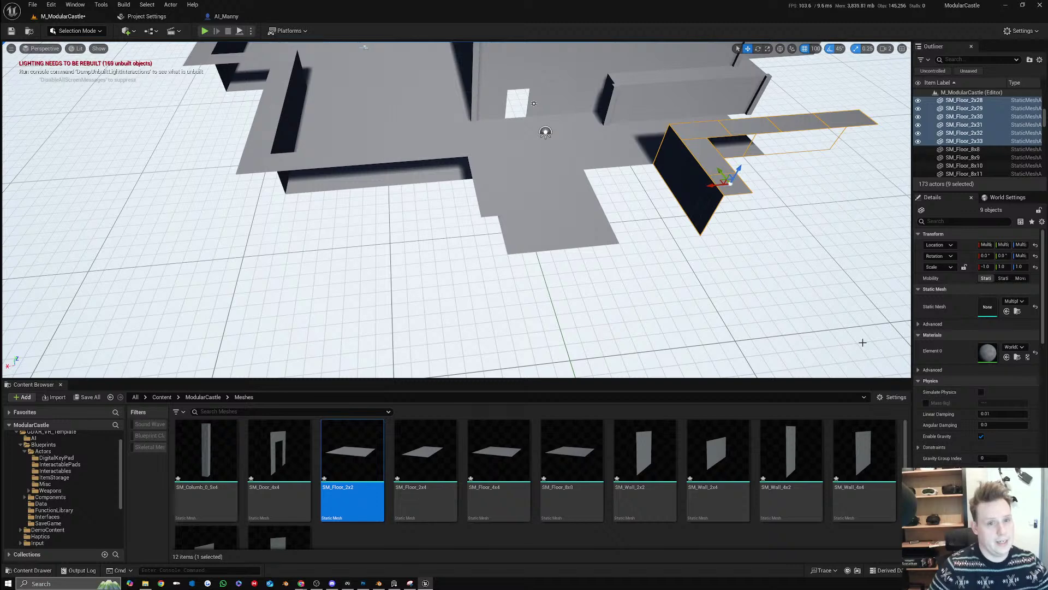
drag(715, 184, 633, 195)
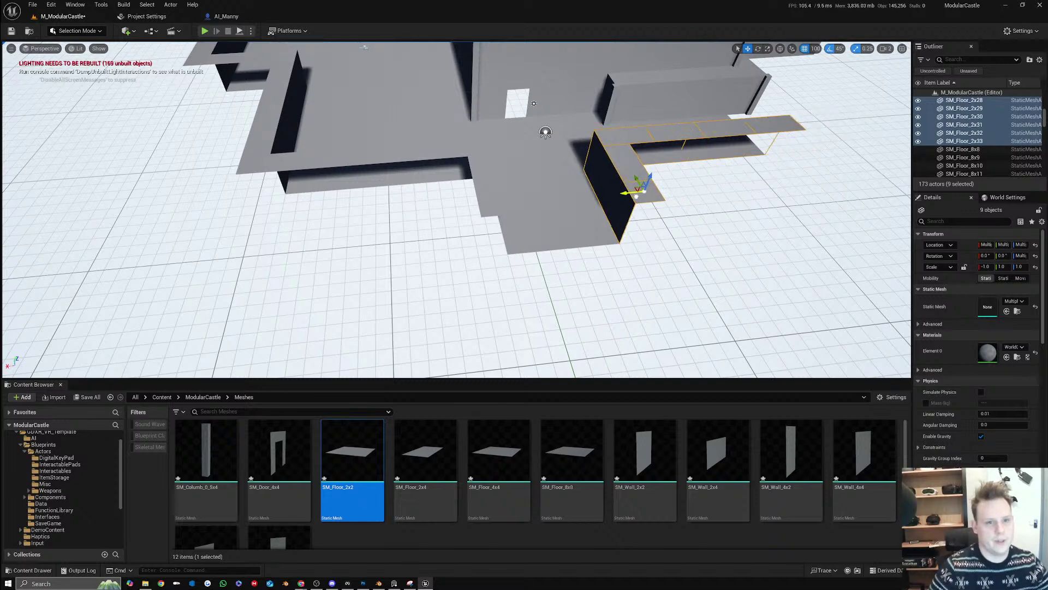
Extend the mirrored wall by duplicating its end wall segment and two walkway pieces along X to X -1600
right_drag(635, 212, 732, 170)
right_drag(576, 245, 620, 227)
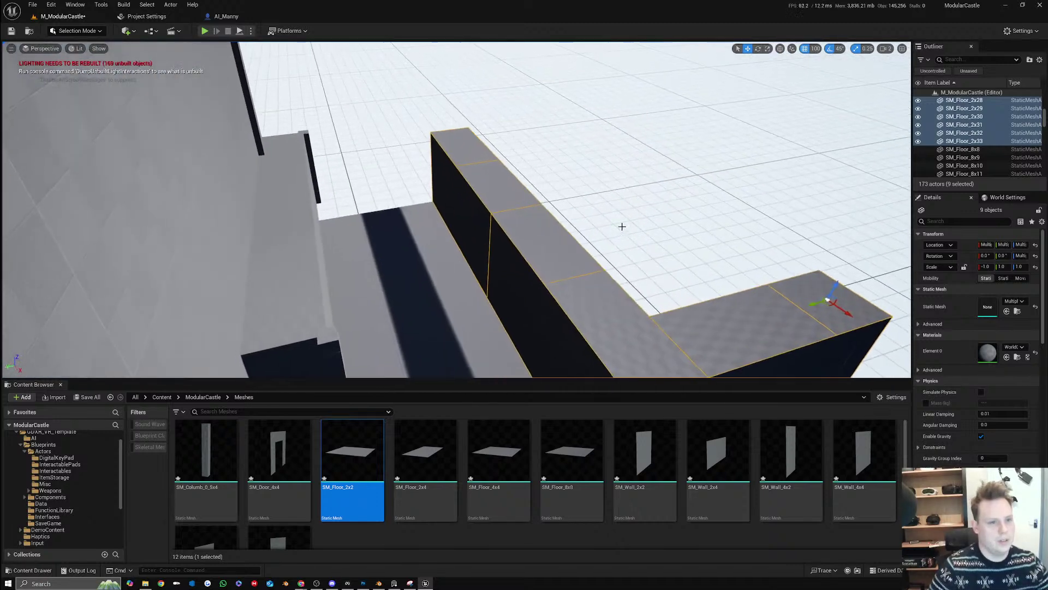
click(469, 182)
ctrl+click(489, 178)
ctrl+click(462, 147)
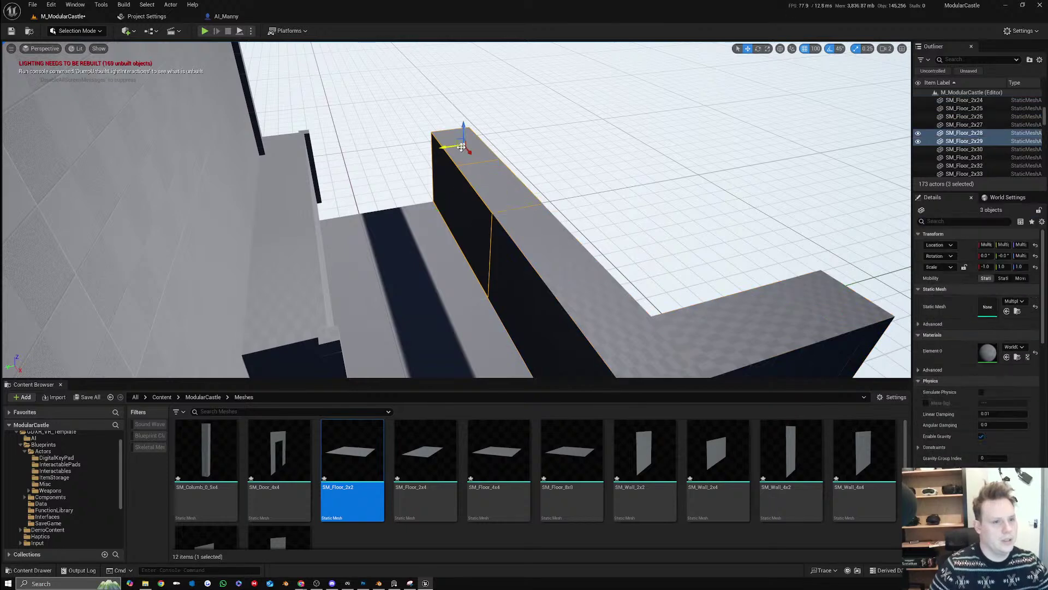
alt+drag(471, 151, 443, 116)
Duplicate the 8x8 floor tile at X -800, Y 0 to X -1600, then duplicate it again to Y 800
right_drag(443, 116, 404, 126)
click(477, 232)
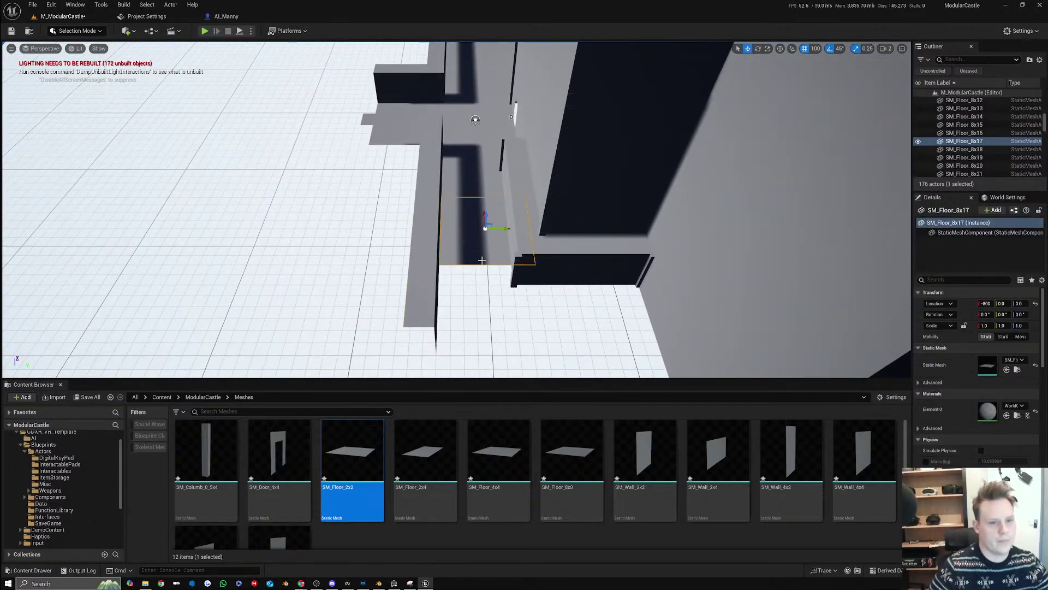
right_drag(477, 232, 406, 202)
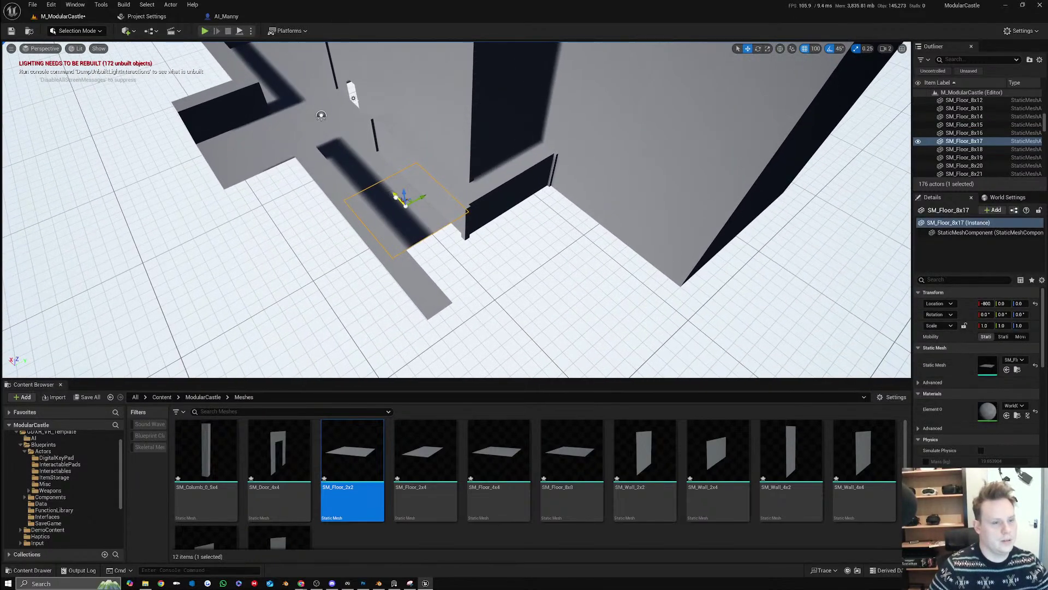
alt+drag(396, 195, 547, 213)
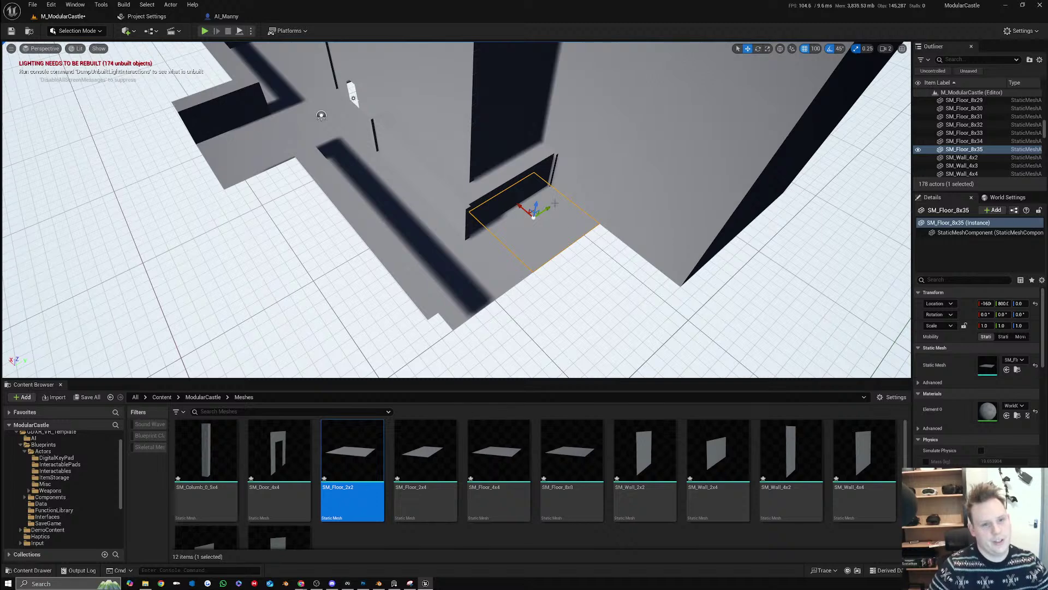
Duplicate the two wall segments and three walkway pieces at X 2800 along X to the opposite outer end of the courtyard
right_drag(439, 256, 328, 246)
click(403, 192)
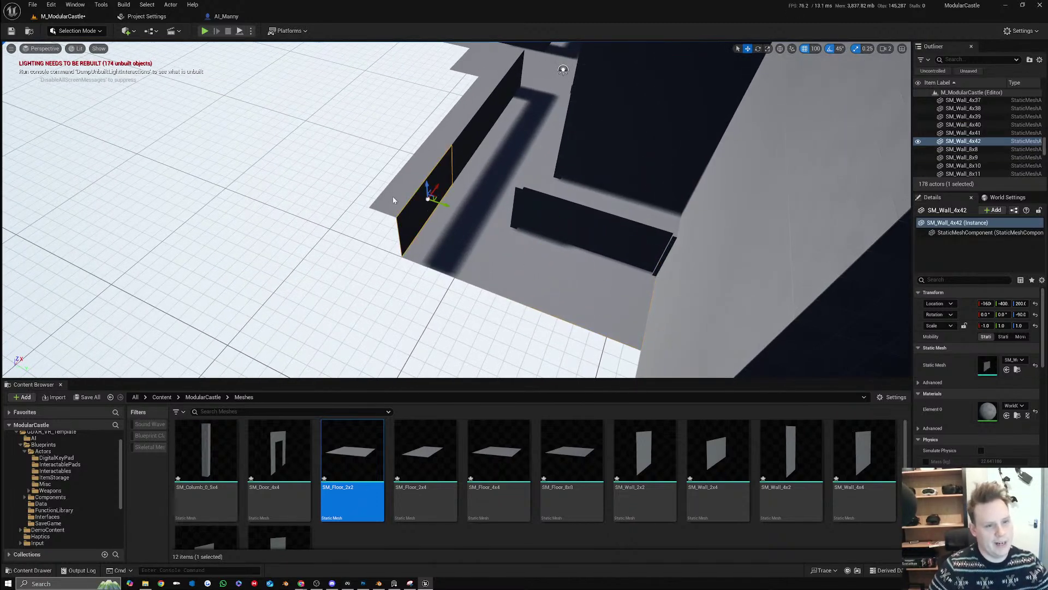
right_drag(503, 214, 695, 192)
click(250, 172)
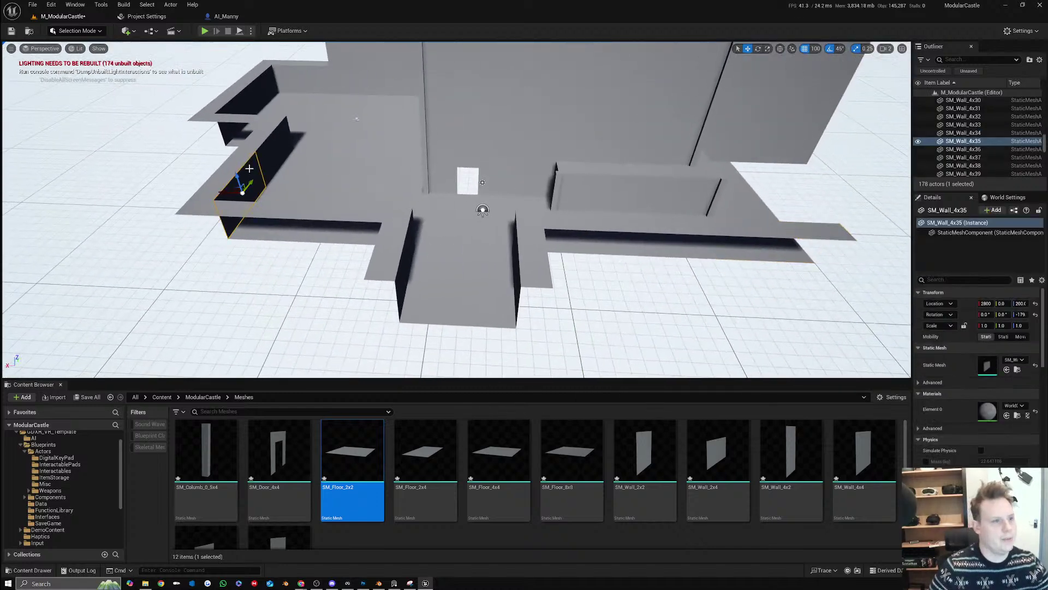
ctrl+click(233, 171)
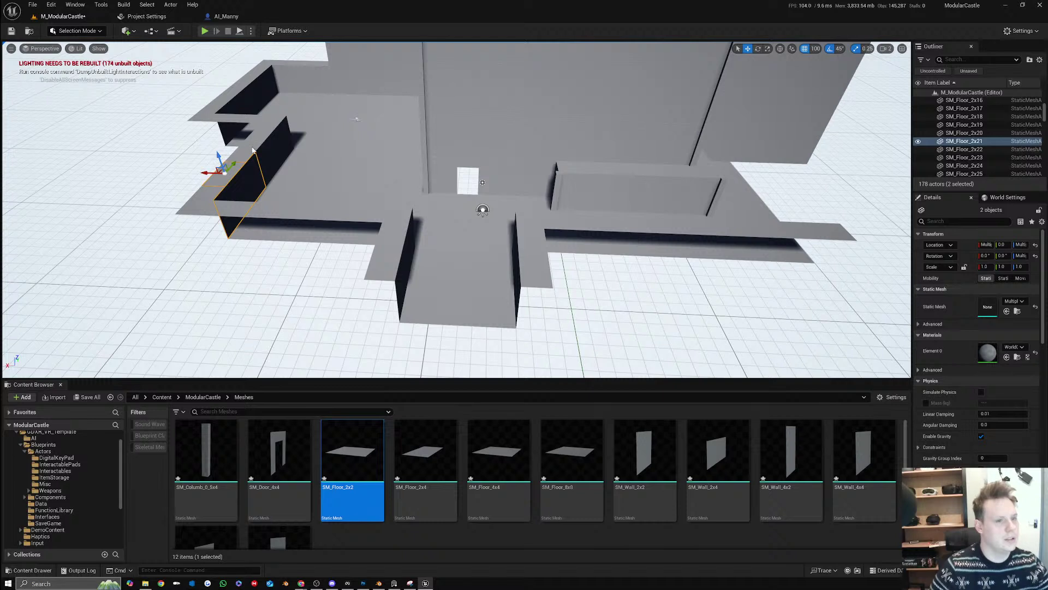
ctrl+click(253, 147)
ctrl+click(275, 151)
ctrl+click(273, 147)
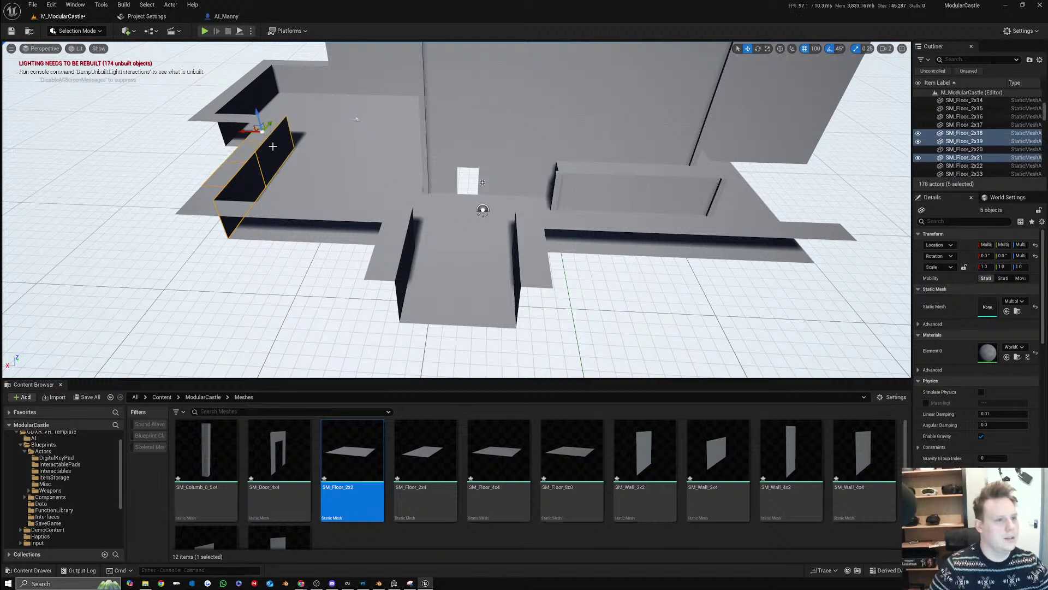
alt+drag(252, 132, 791, 161)
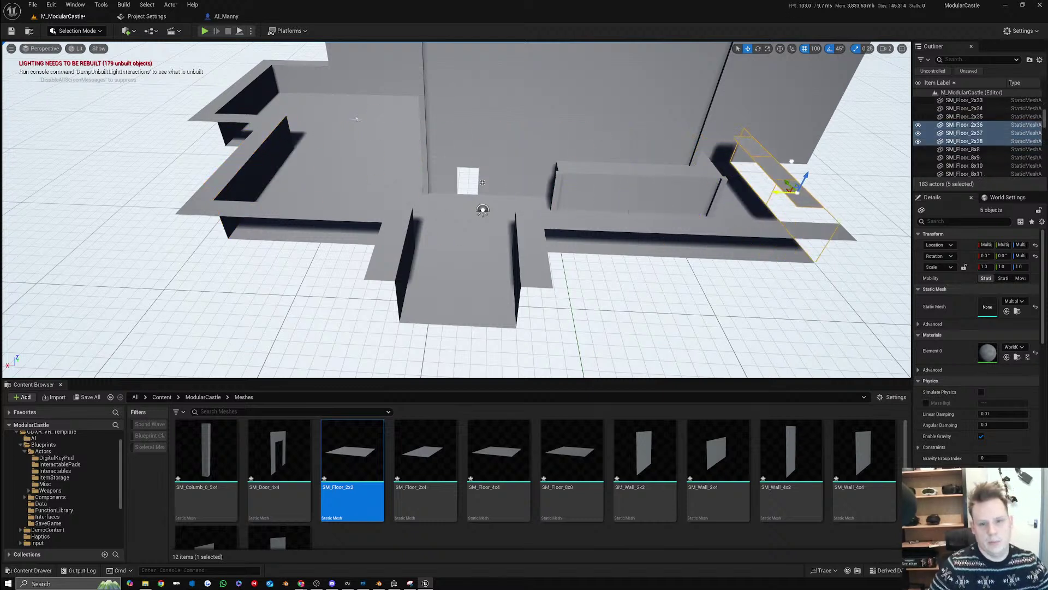
Mirror the duplicated side wall and walkway along X, then move them along X to the courtyard floor's outer edge
right_drag(786, 170, 806, 172)
right_click(490, 174)
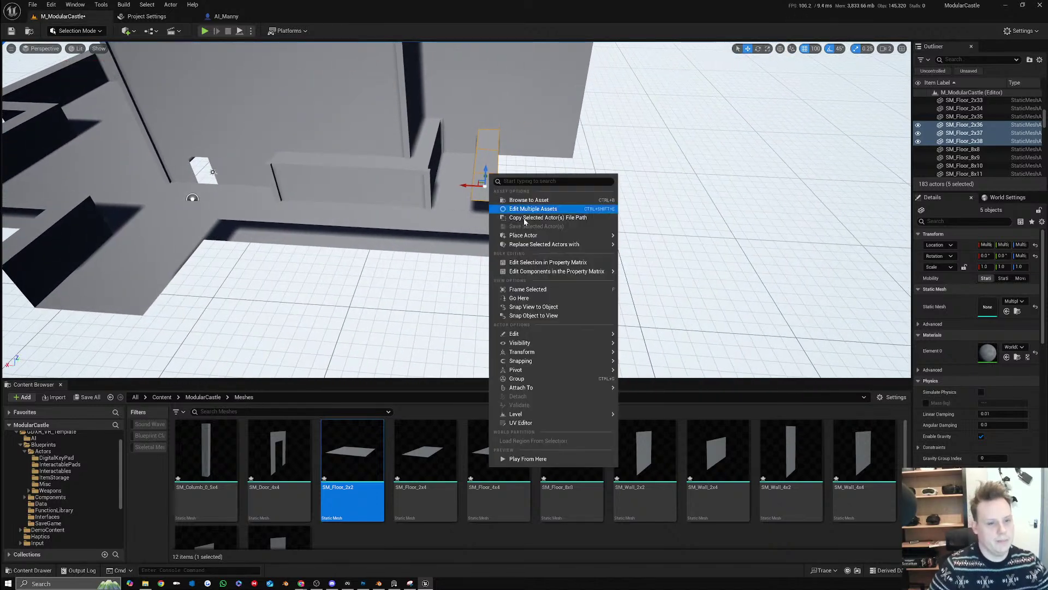
mouse_move(562, 353)
click(647, 365)
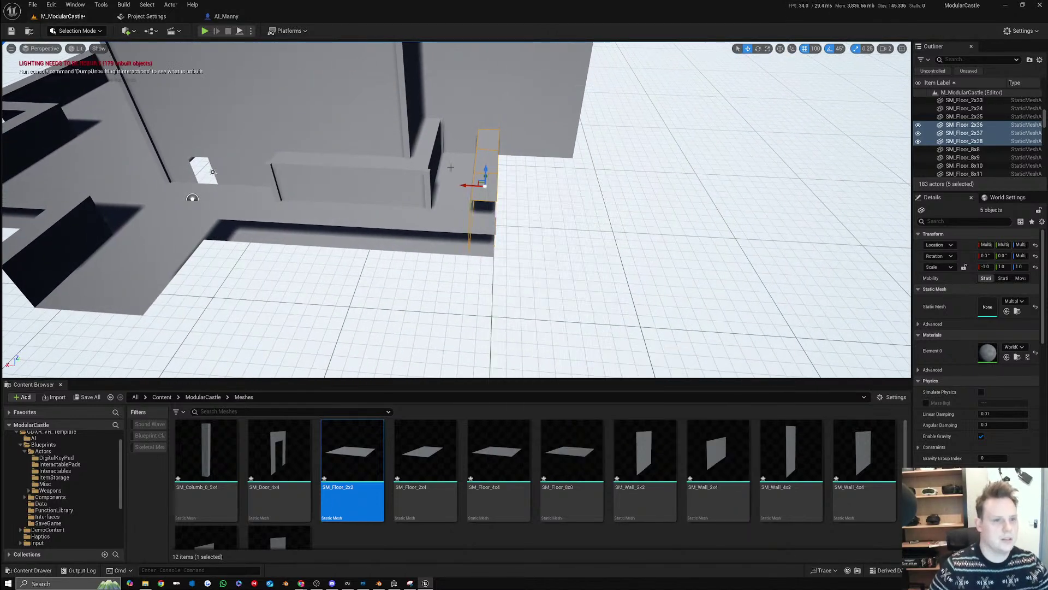
drag(467, 186, 491, 187)
Move the mirrored side wall's three walkway pieces along Y to line up with the wall's inner end
right_drag(360, 205, 379, 206)
click(342, 212)
shift+click(274, 202)
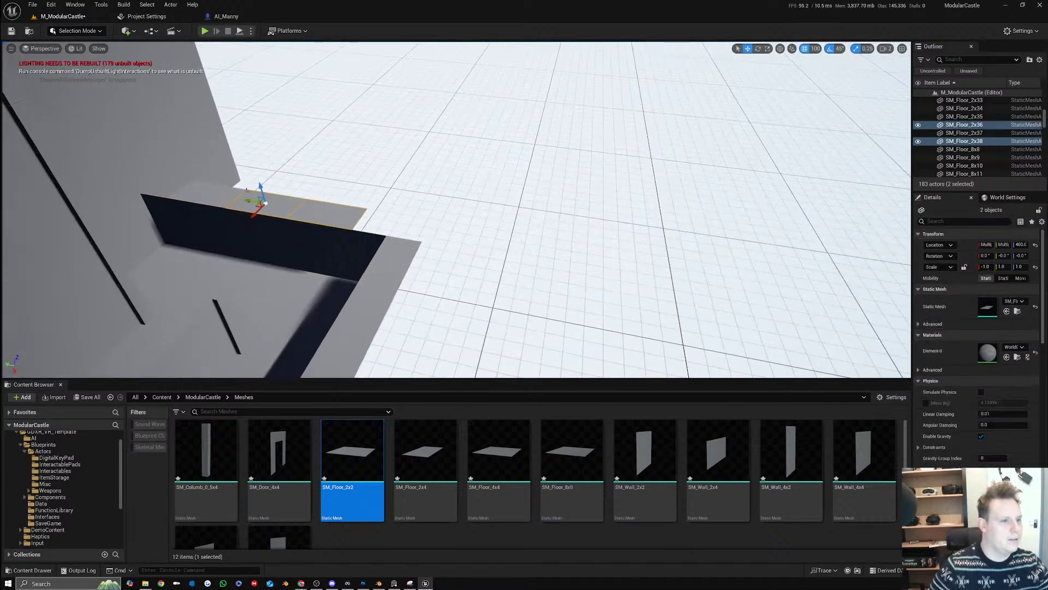
shift+click(231, 192)
drag(186, 191, 169, 188)
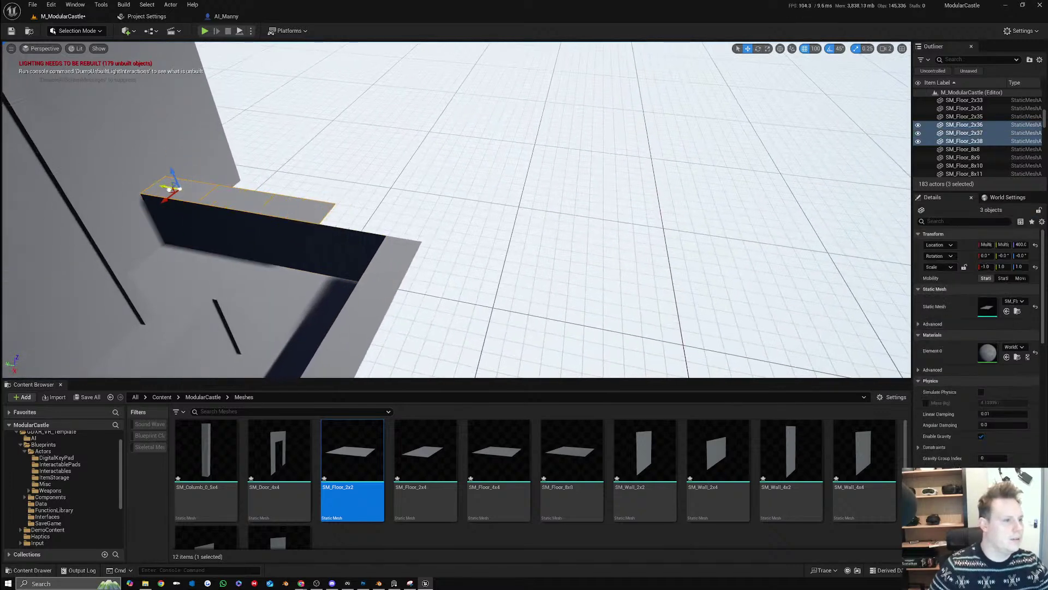
Duplicate the end 2x2 walkway tile along Y to extend the mirrored side walkway towards the courtyard's front corner
right_drag(299, 221, 302, 221)
click(299, 214)
alt+drag(279, 207, 345, 220)
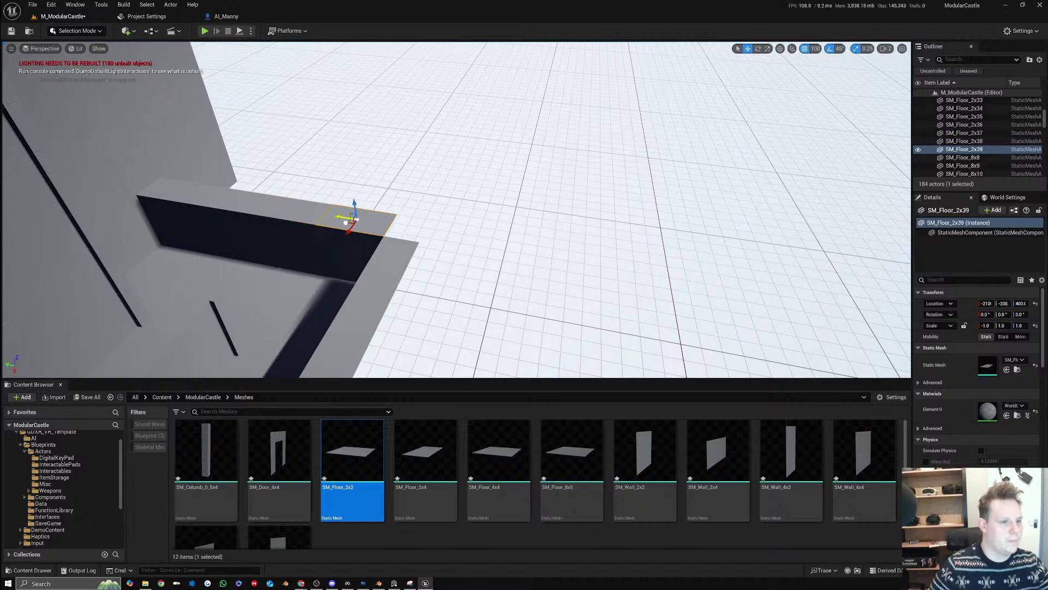
Duplicate one more 2x2 floor tile at X -2100, Y -500 to fill the outer corner where the side and front walkways meet
right_drag(345, 221, 240, 214)
click(127, 225)
right_drag(126, 225, 37, 218)
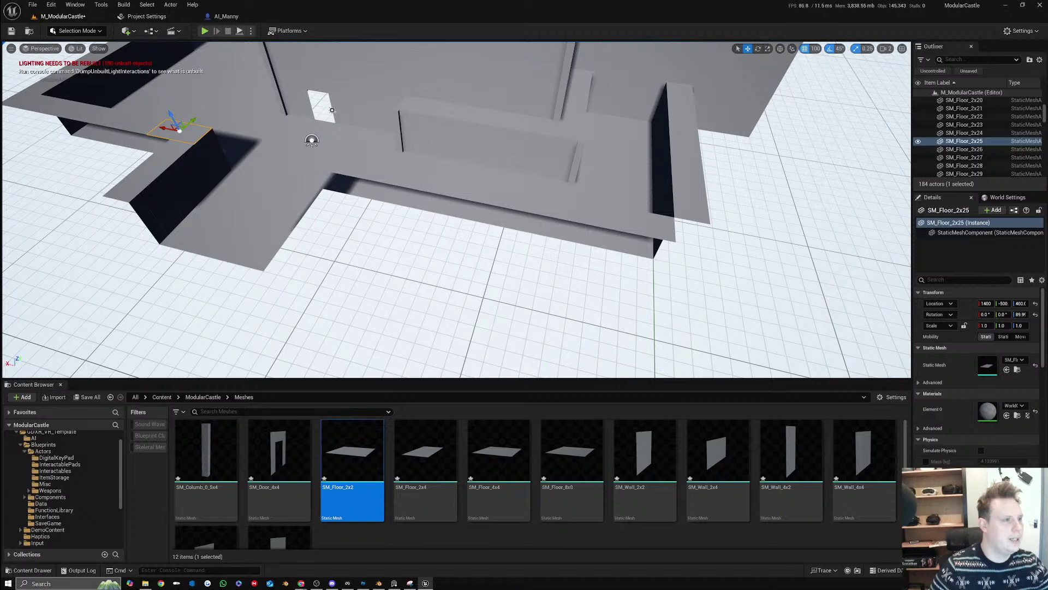
right_drag(349, 218, 334, 159)
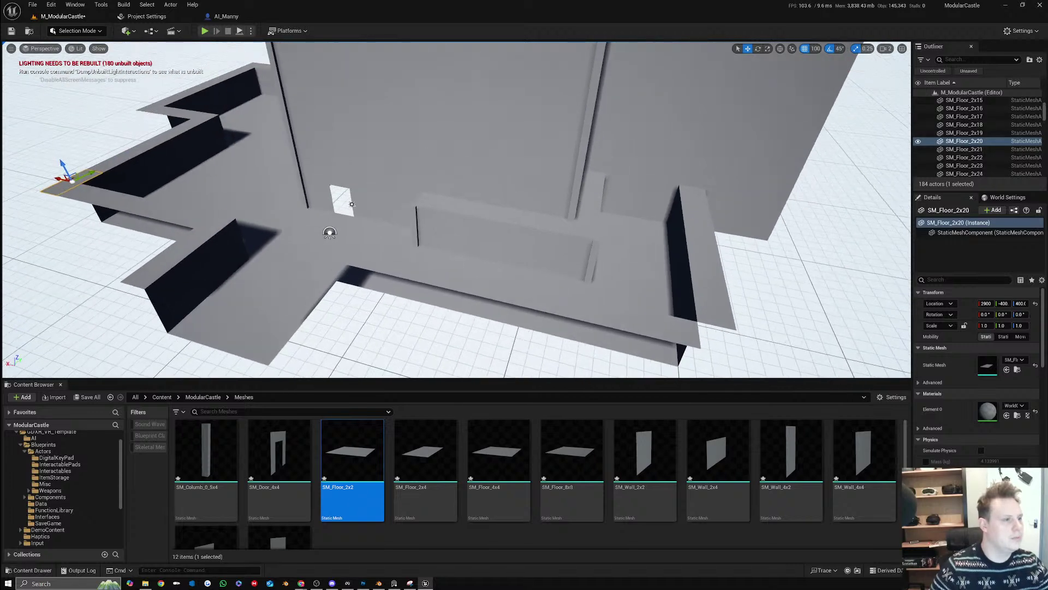
click(212, 121)
click(165, 121)
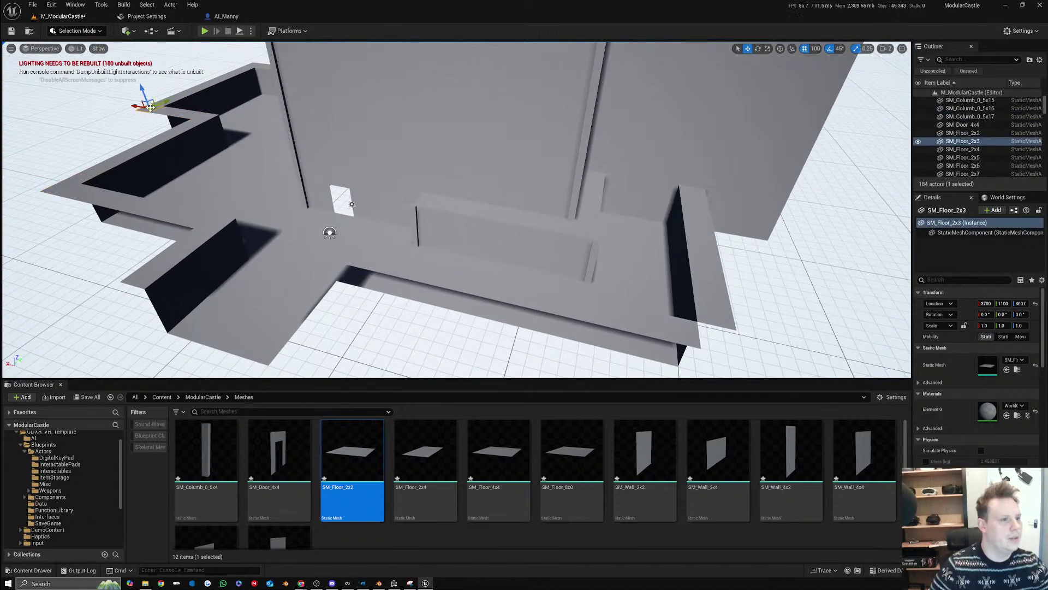
alt+drag(151, 105, 710, 335)
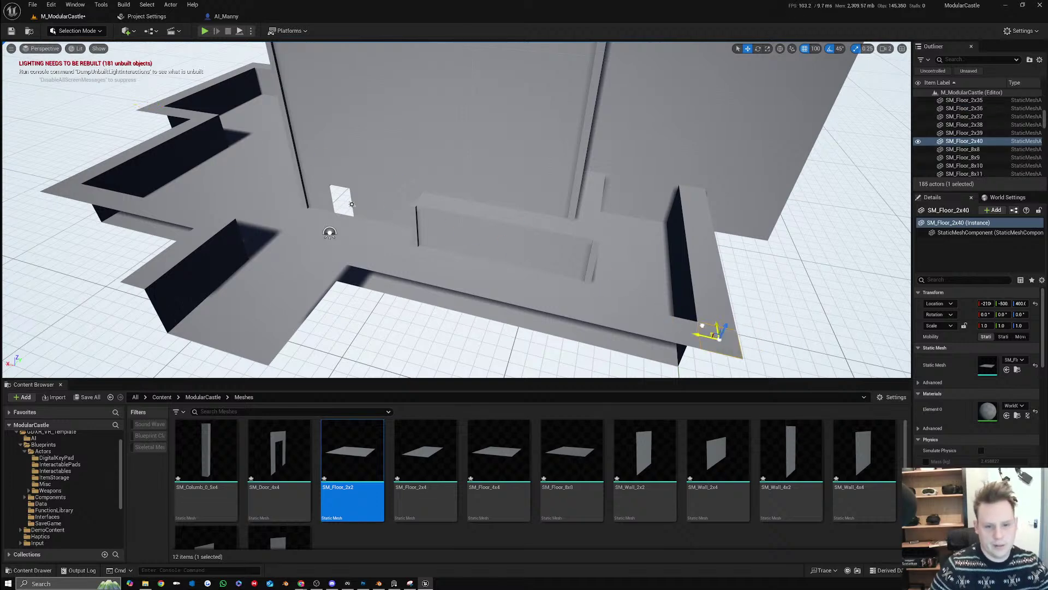
right_drag(704, 322, 796, 333)
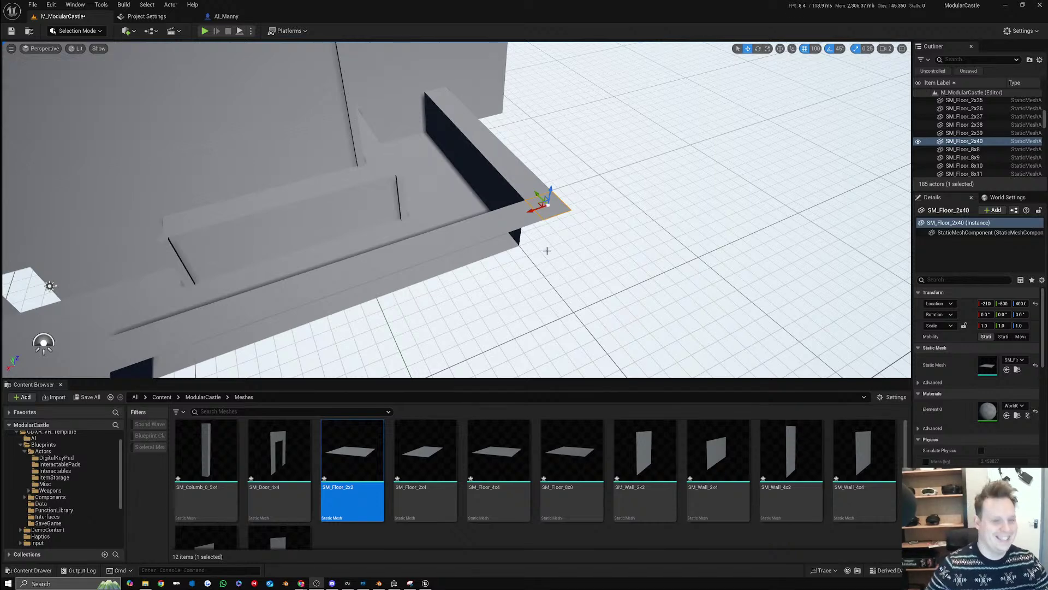
Duplicate the 8x8 wall beside the mirrored side walkway and rotate the copy 90° to run parallel to that walkway
mouse_move(538, 239)
right_down()
mouse_move(536, 191)
mouse_move(538, 231)
right_up()
click(505, 163)
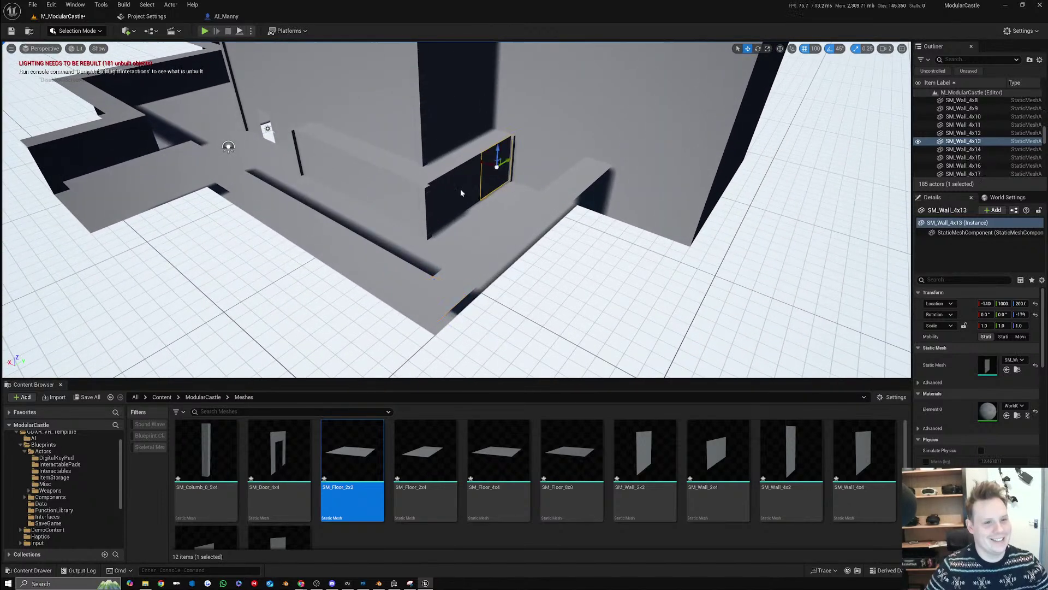
shift+click(458, 195)
right_drag(521, 258, 613, 163)
click(581, 193)
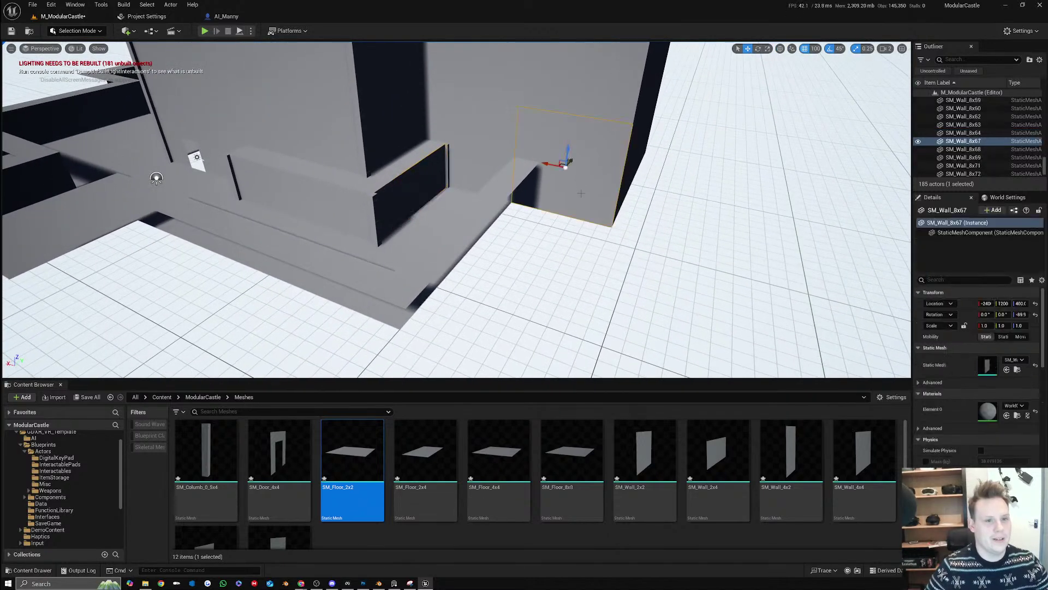
alt+drag(563, 181, 539, 162)
key(w)
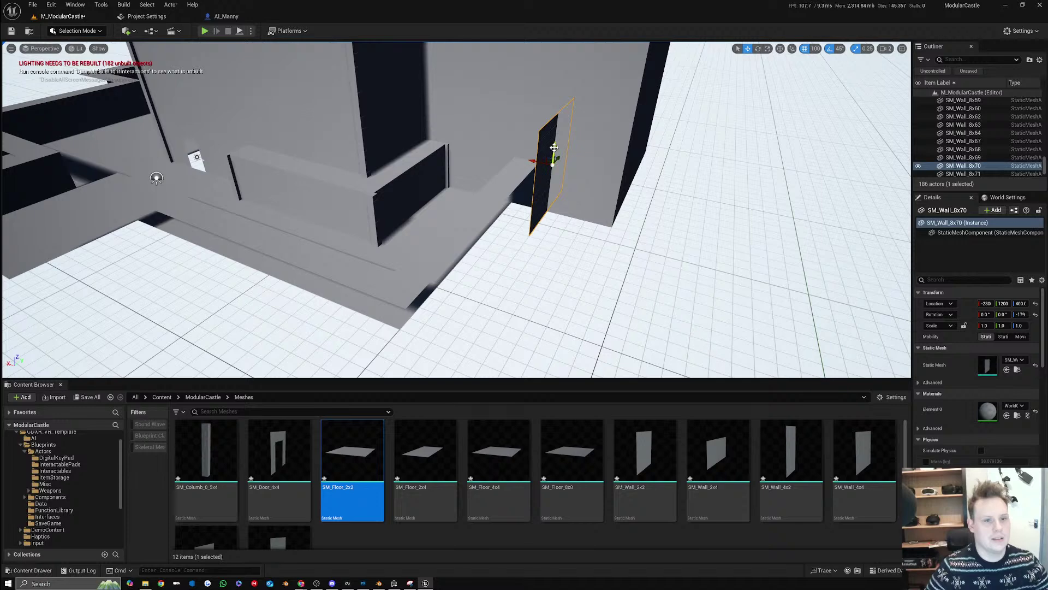
Lower the rotated 8x8 wall to Z 0 at X -2200, align it under the side walkway's outer edge, and add a copy at Y 0
right_drag(569, 177, 537, 199)
drag(537, 214, 538, 233)
mouse_move(538, 233)
right_down()
mouse_move(407, 246)
mouse_move(400, 235)
mouse_move(435, 208)
mouse_move(457, 247)
mouse_move(565, 225)
mouse_move(543, 220)
right_up()
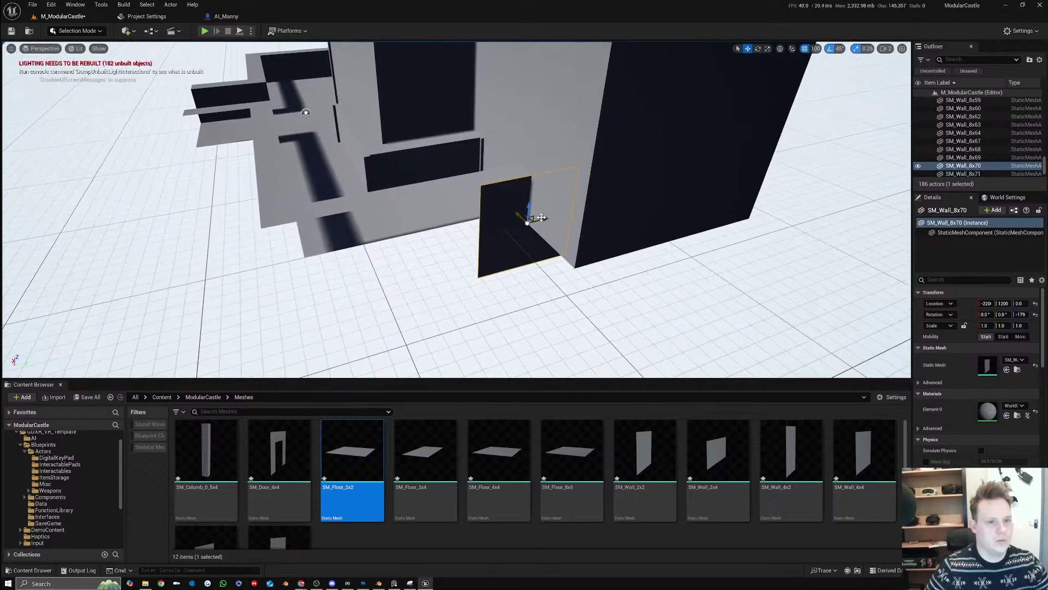
drag(543, 219, 399, 254)
right_drag(398, 254, 393, 253)
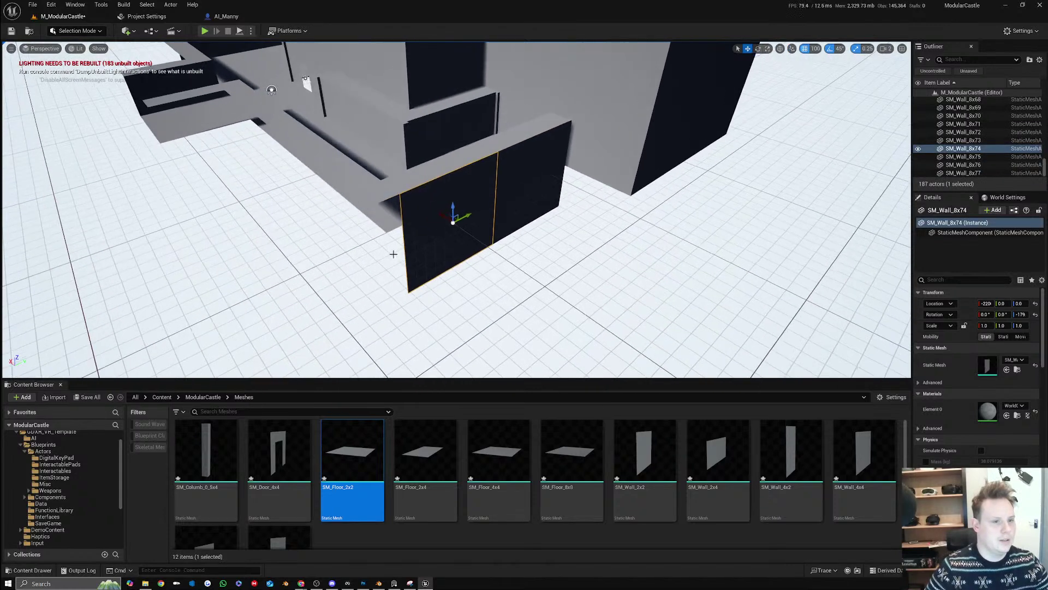
Duplicate the outer wall turned 90° to X -1800, Y -600 and repeat it along X to X -400 to close the front side
key(e)
alt+drag(480, 214, 356, 225)
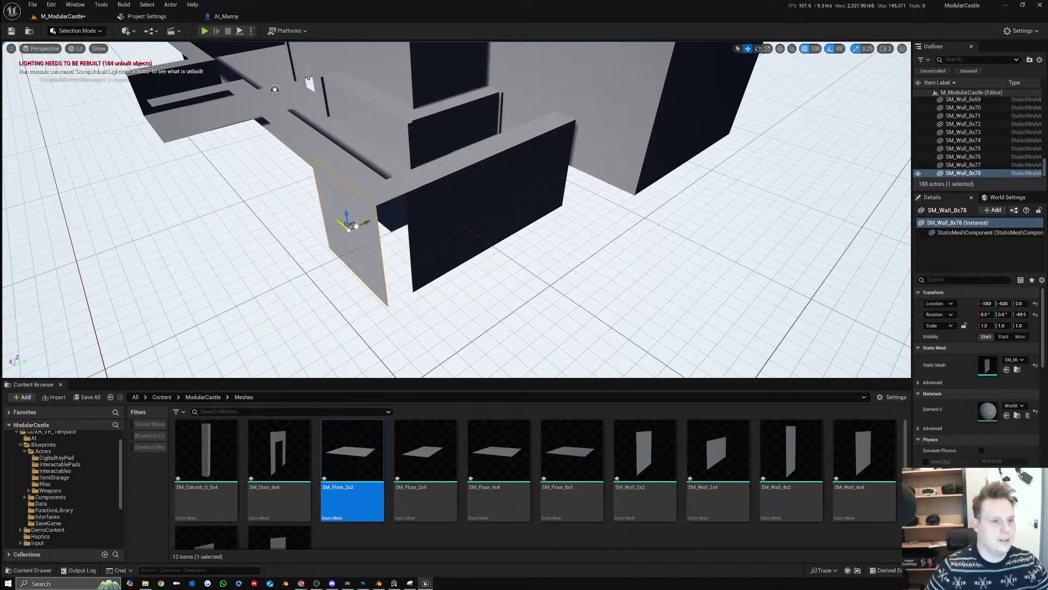
right_drag(357, 225, 513, 218)
alt+drag(516, 217, 304, 206)
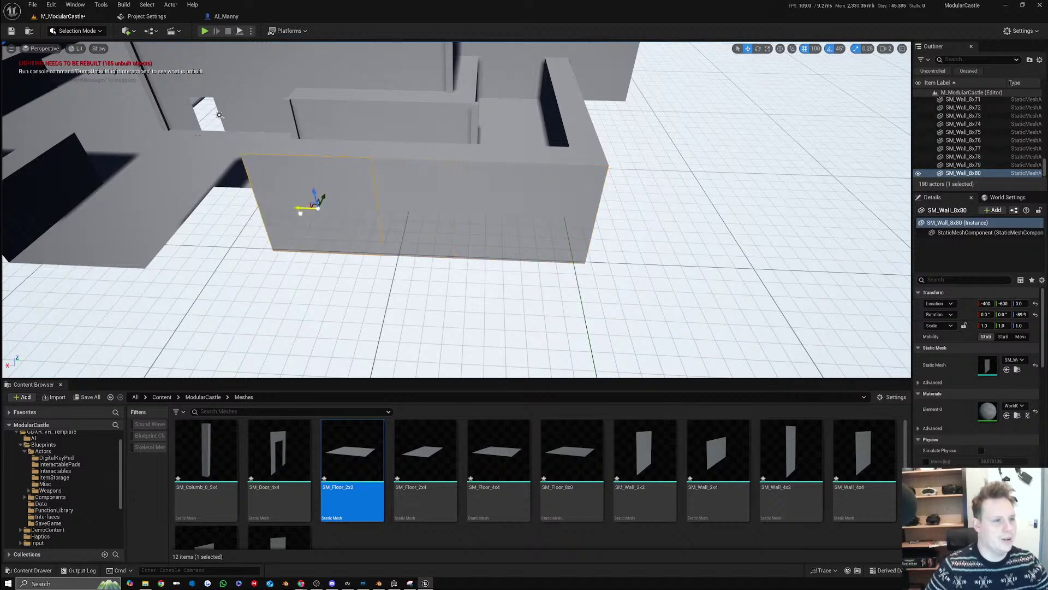
Inspect the gap at the outer wall corner and check the available wall meshes for a corner piece
right_drag(304, 208, 356, 189)
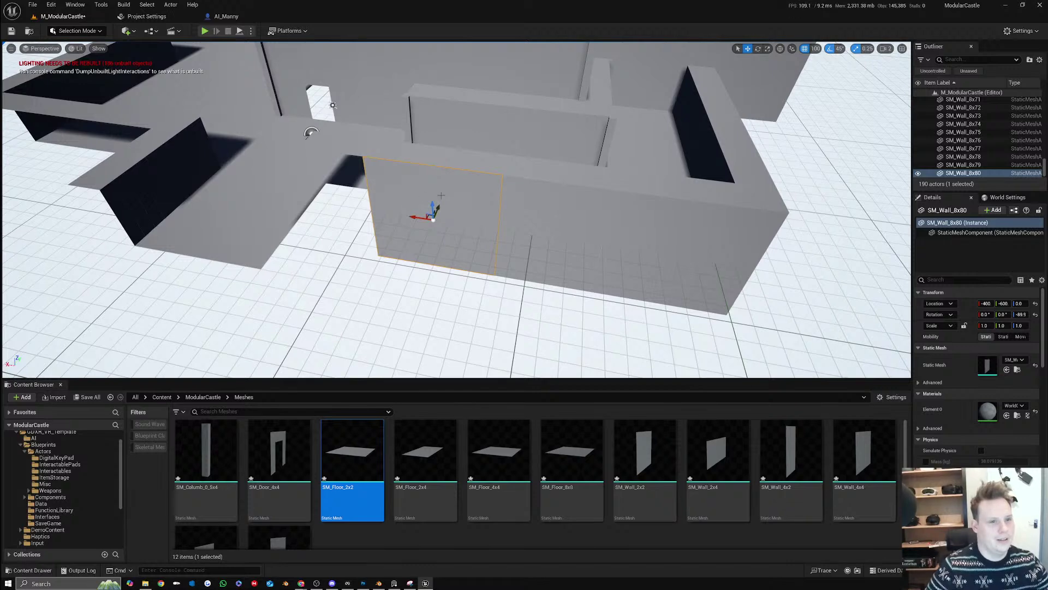
right_drag(311, 132, 549, 246)
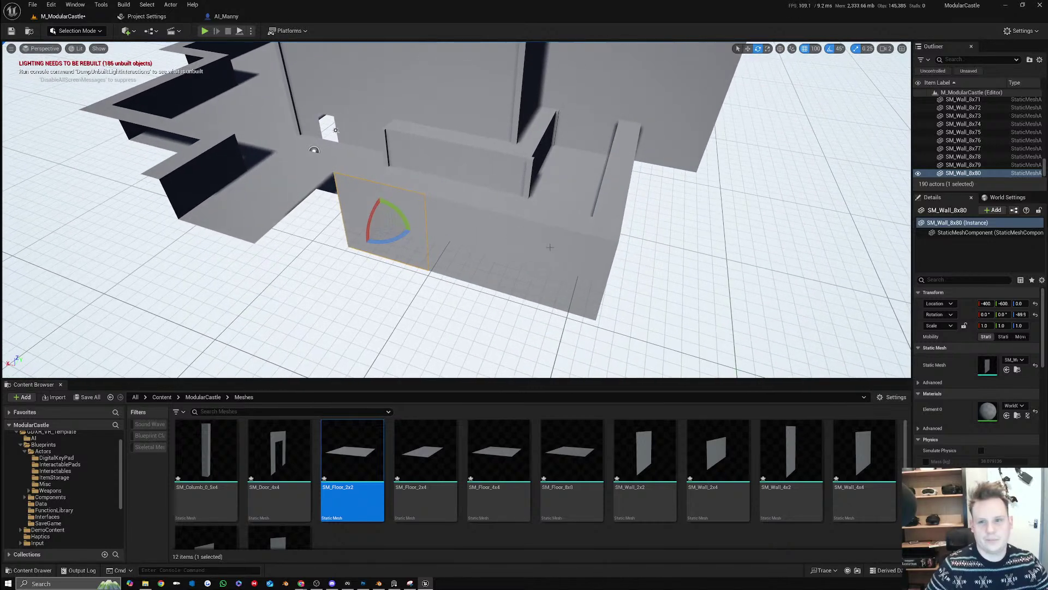
right_drag(628, 243, 615, 262)
click(615, 263)
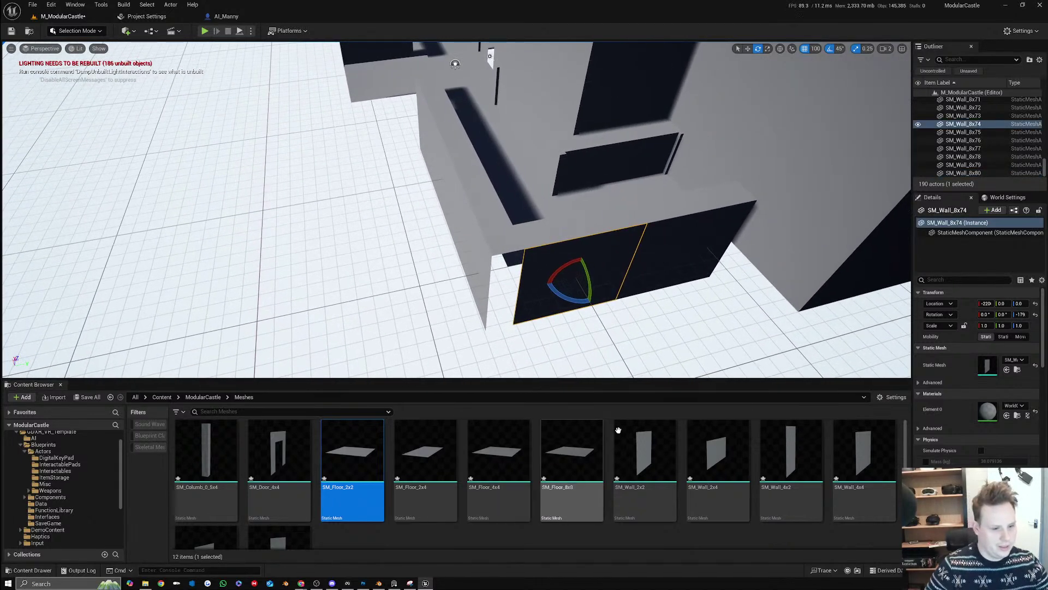
scroll(830, 480, down, 2)
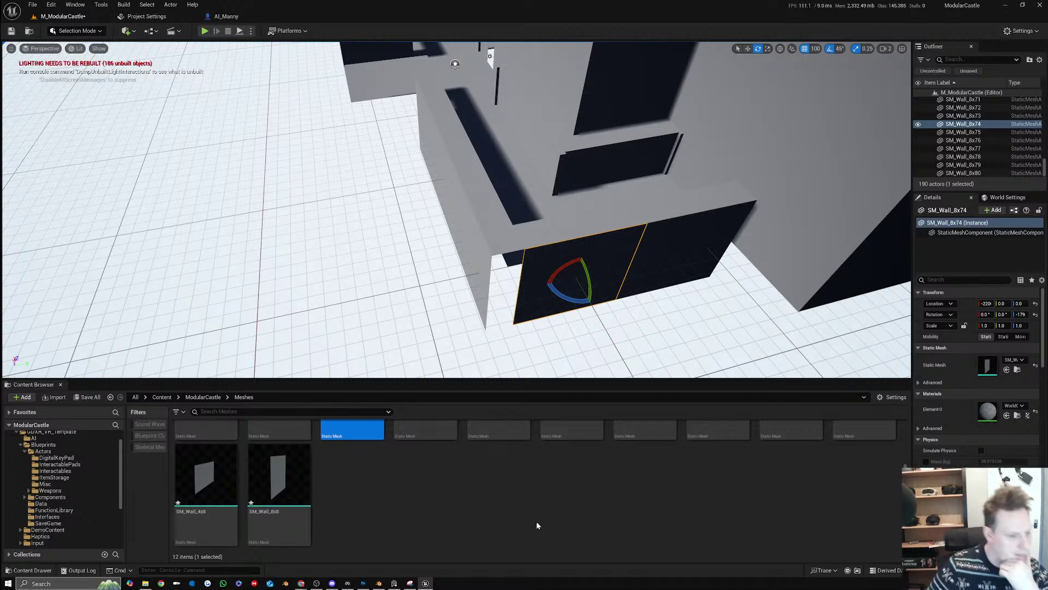
scroll(437, 516, up, 2)
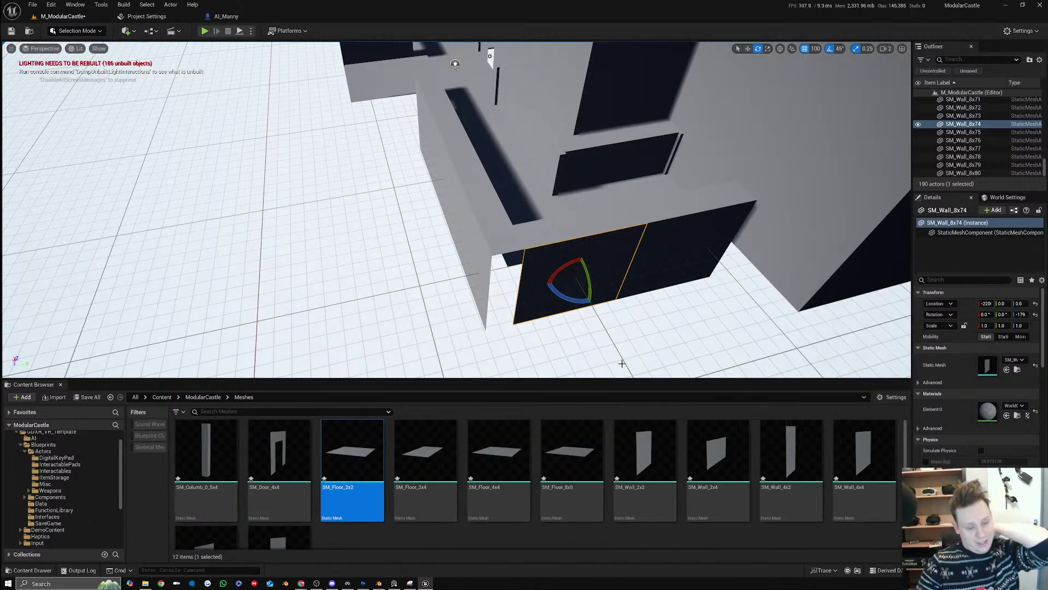
Switch to Blender, duplicate SM_Wall_8x8 and move the copy along Y to -24 m, clear of the other modules
click(381, 583)
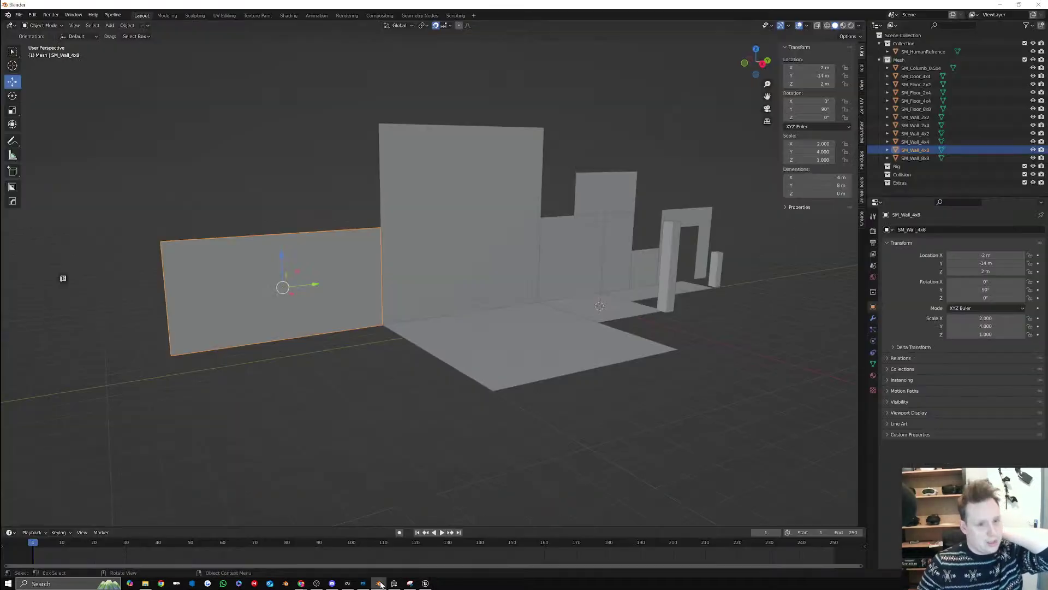
click(390, 204)
scroll(390, 203, down, 3)
middle_drag(390, 204, 501, 276)
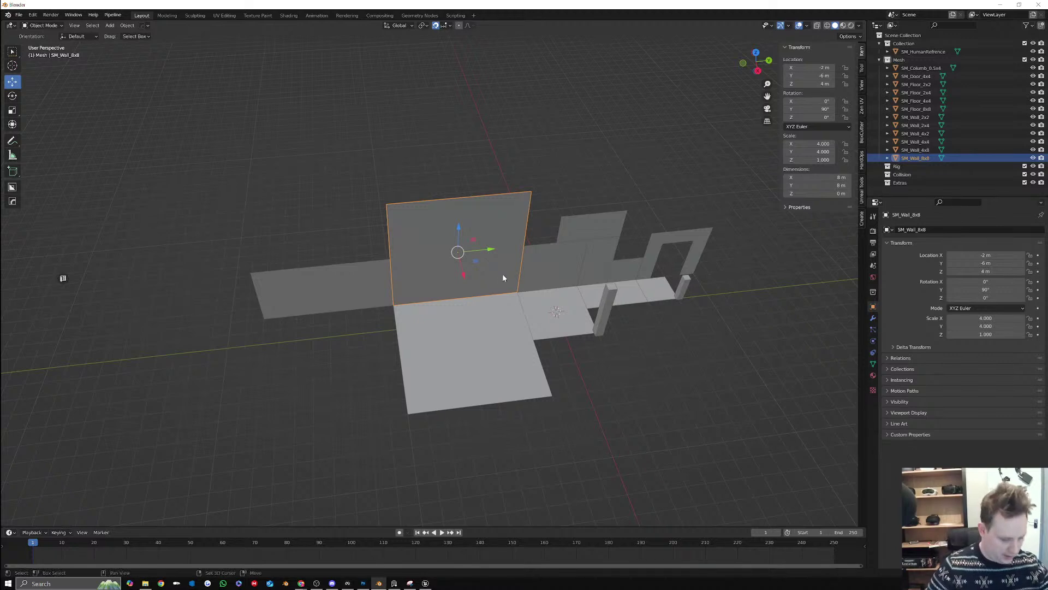
key(shift+d)
right_click(439, 279)
drag(483, 250, 188, 292)
shift+middle_drag(188, 293, 447, 307)
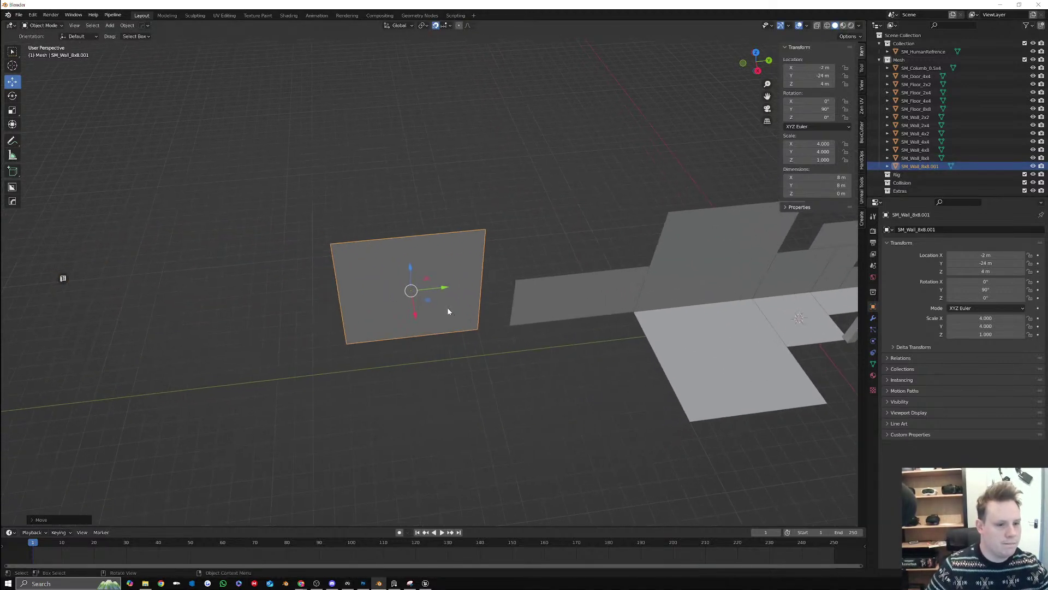
Duplicate the separate 8x8 wall copy and move the new one along X to -6 m
key(shift+d)
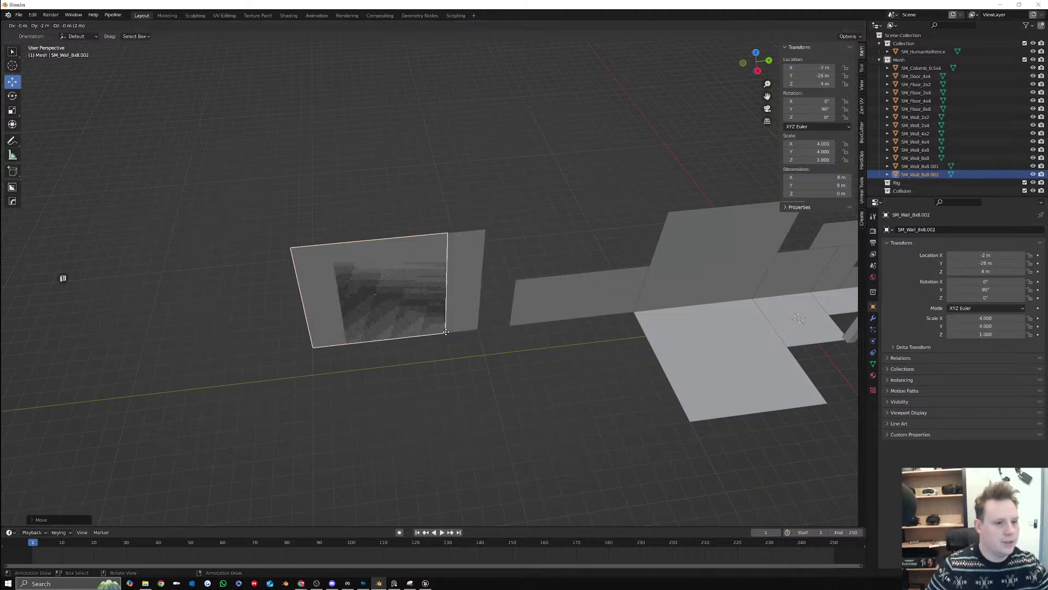
right_click(427, 310)
drag(417, 313, 191, 234)
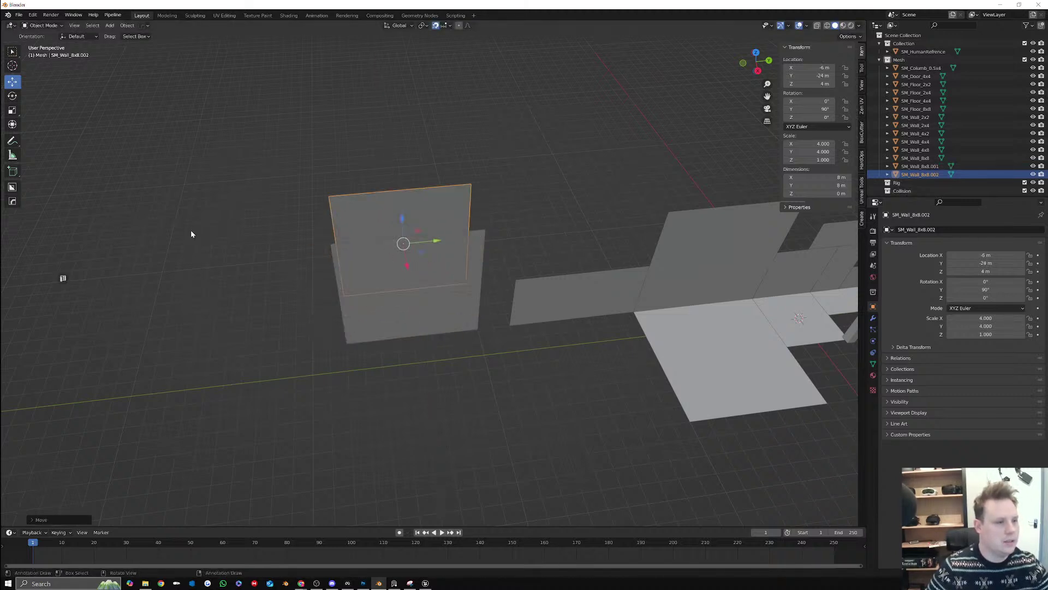
Rotate the second wall copy 90° about the vertical axis and move it along Y to meet the first copy's end edge
click(12, 109)
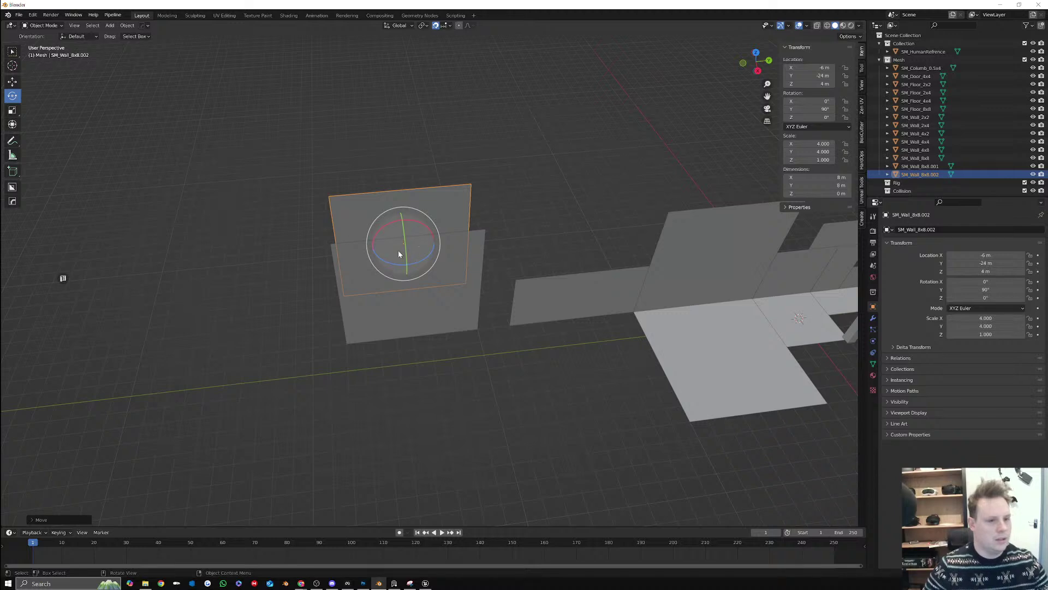
drag(420, 260, 346, 276)
key(ctrl+z)
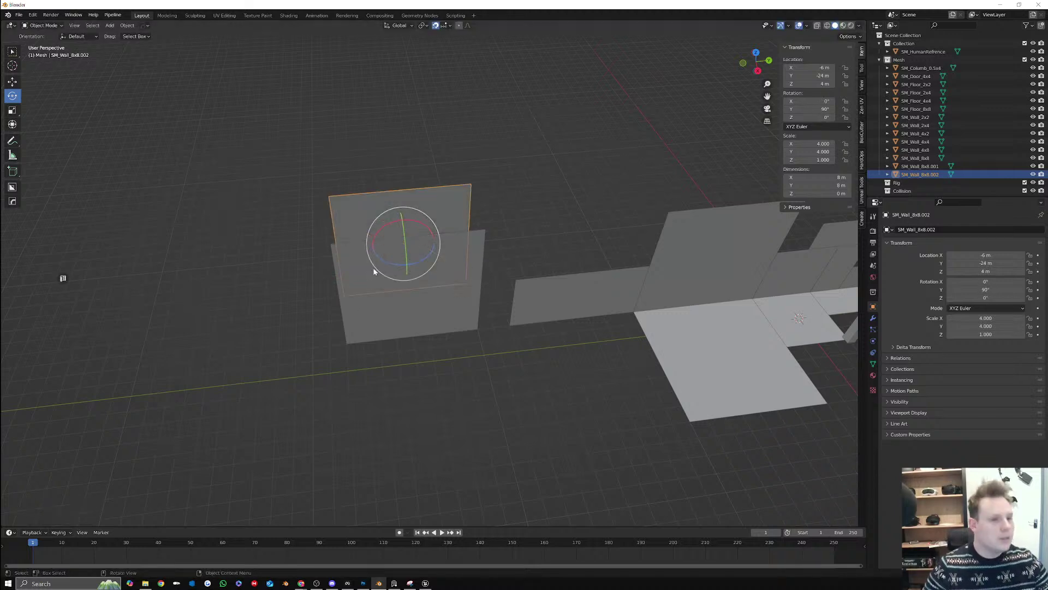
drag(418, 257, 376, 281)
middle_drag(377, 281, 408, 274)
click(12, 83)
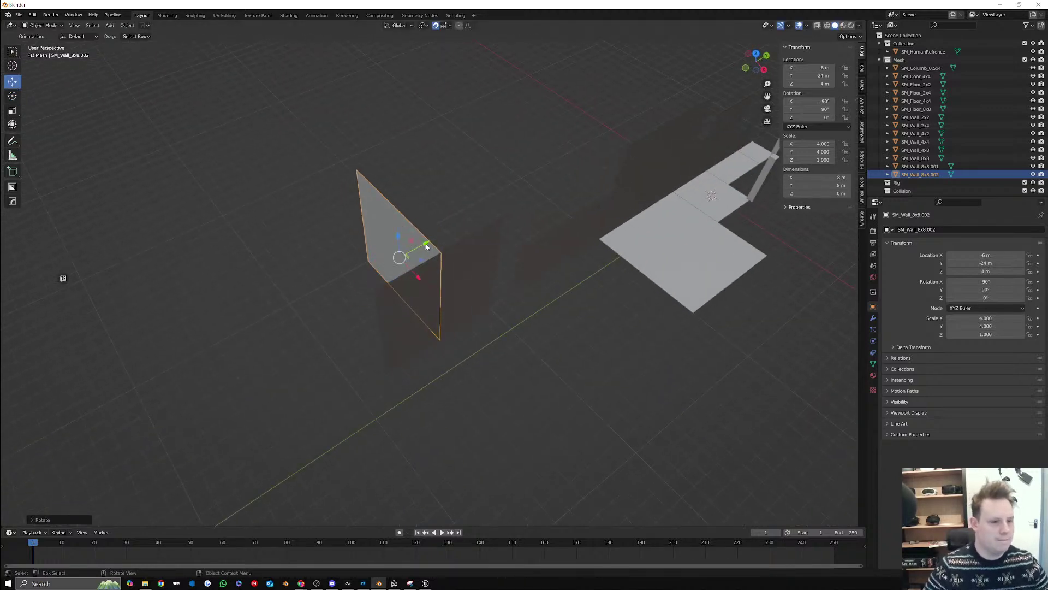
drag(426, 244, 369, 276)
Join the two perpendicular wall copies into one object and rename it SM_Wall_Corner_8x8
shift+click(437, 284)
right_click(438, 286)
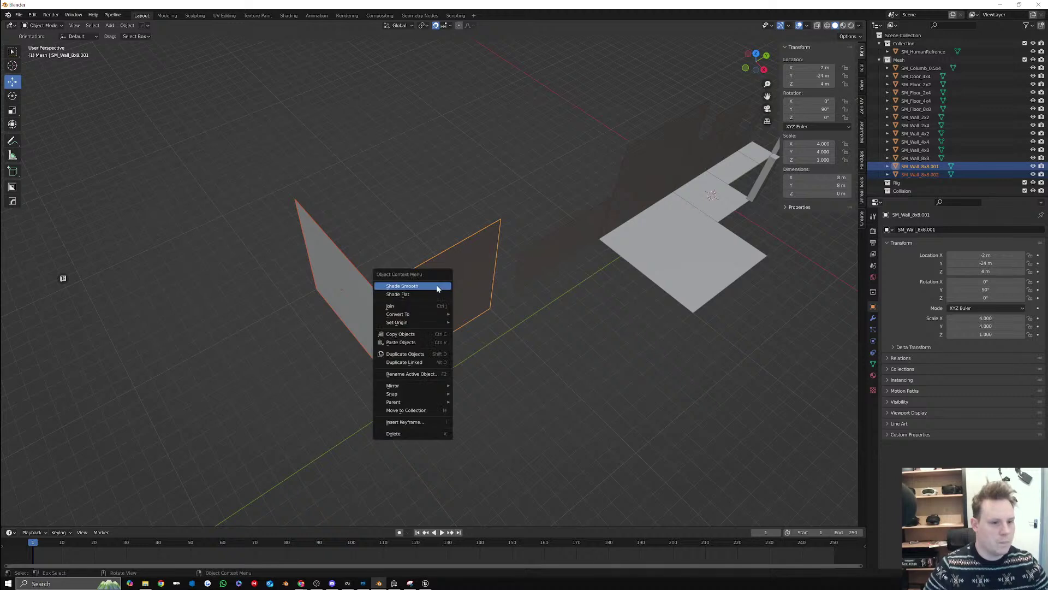
click(429, 306)
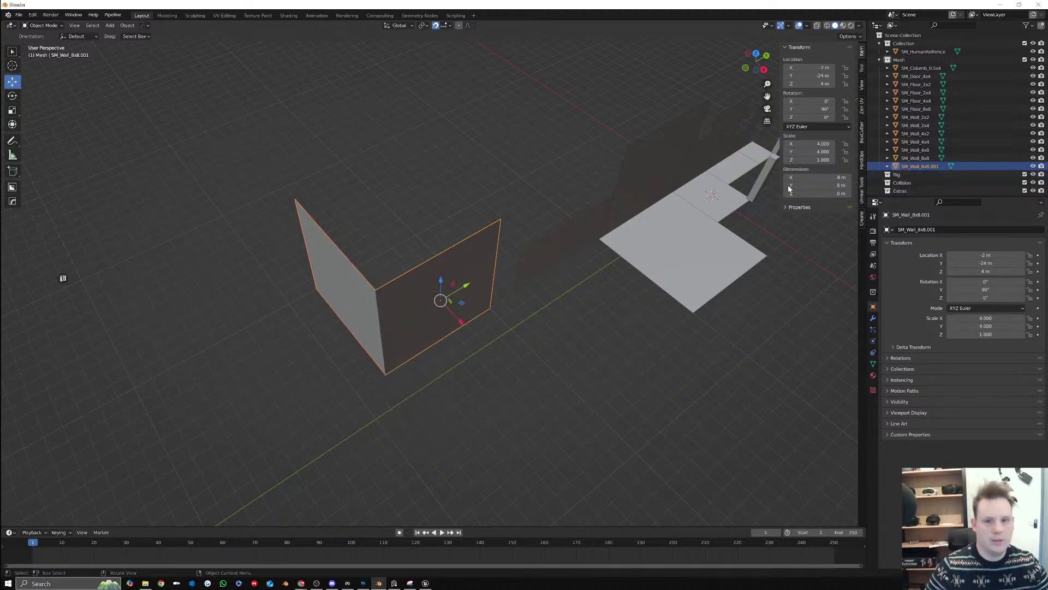
double_click(923, 166)
click(922, 167)
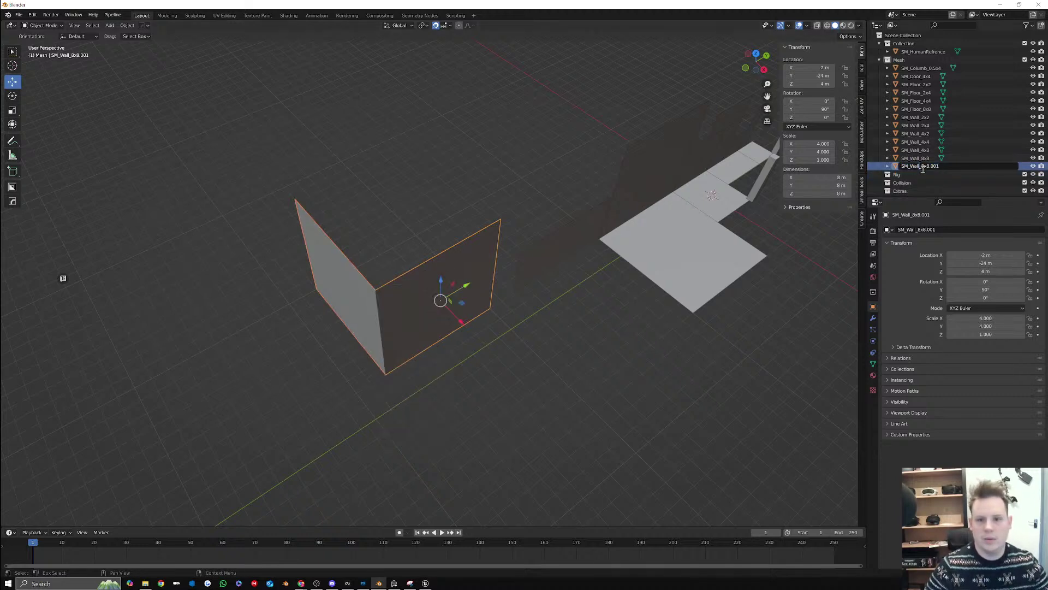
text(Corner_)
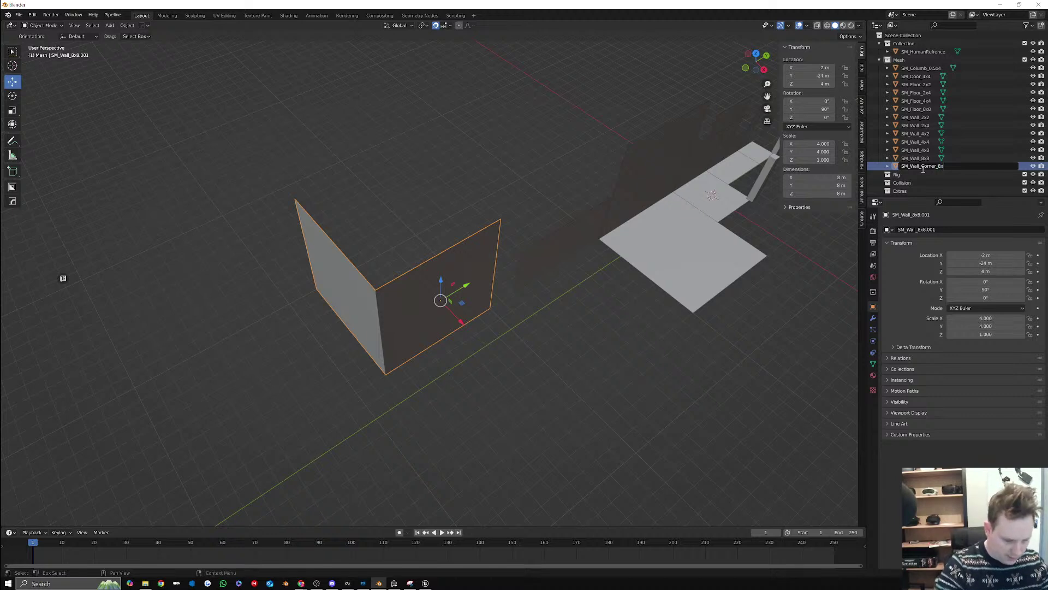
key(Return)
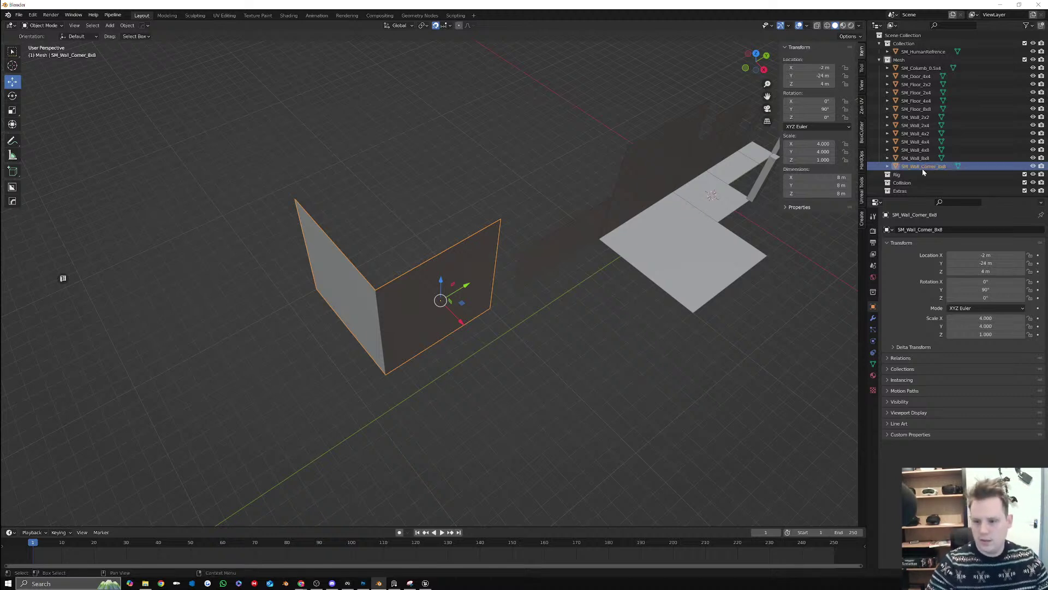
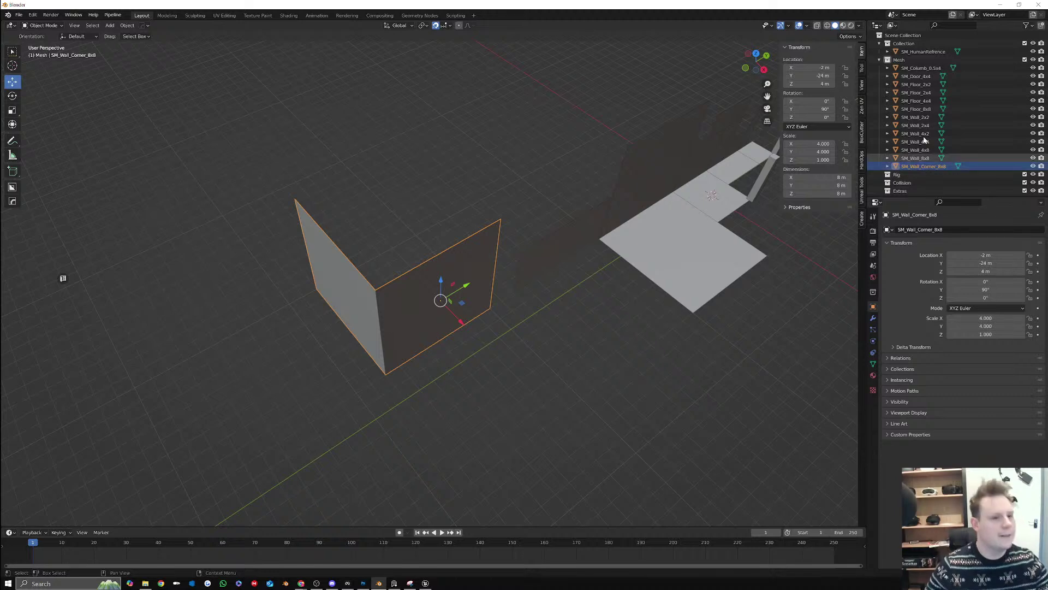
Merge all vertices of SM_Wall_Corner_8x8 by distance to weld the two walls along their shared edge
middle_drag(459, 298, 549, 264)
key(Tab)
middle_drag(422, 282, 410, 266)
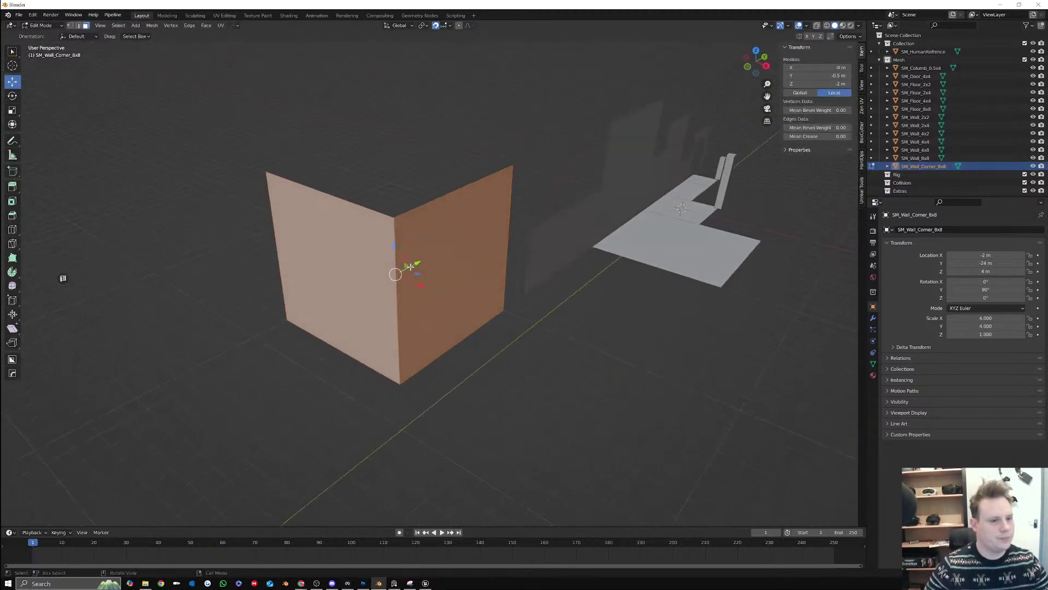
click(79, 26)
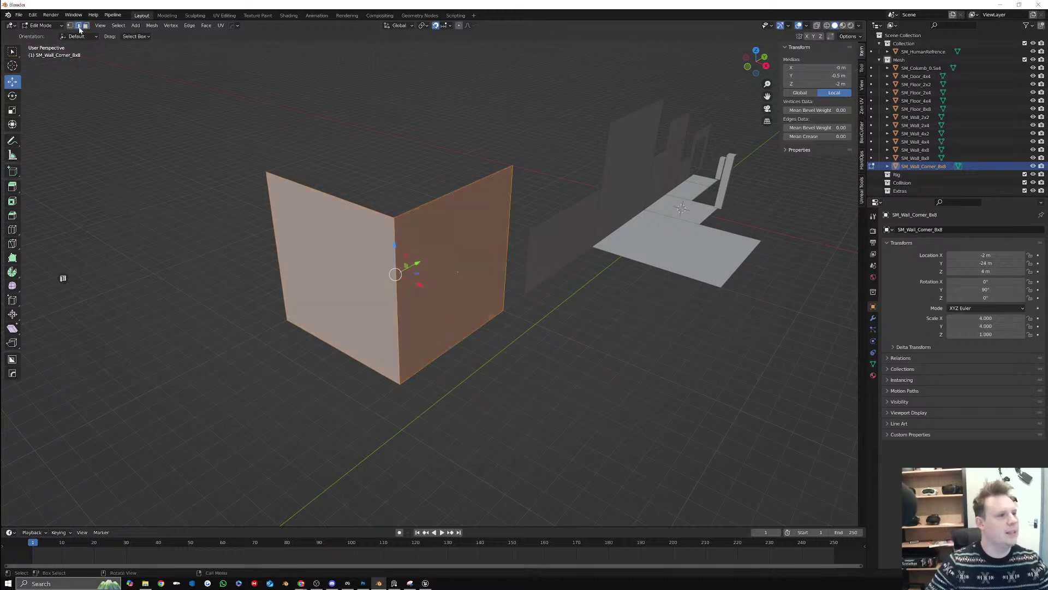
click(388, 270)
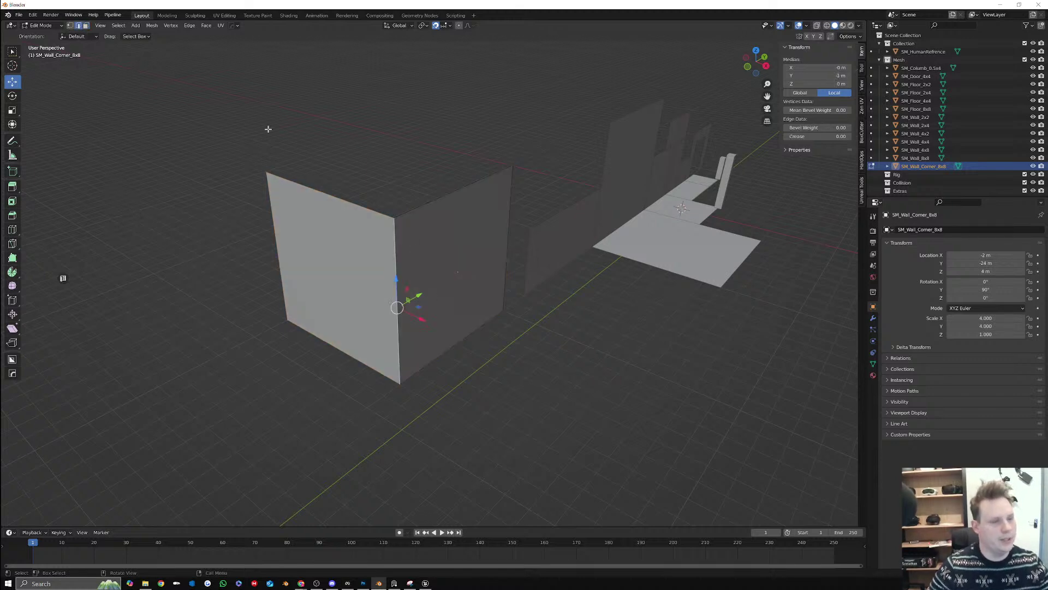
key(a)
click(71, 26)
right_click(363, 239)
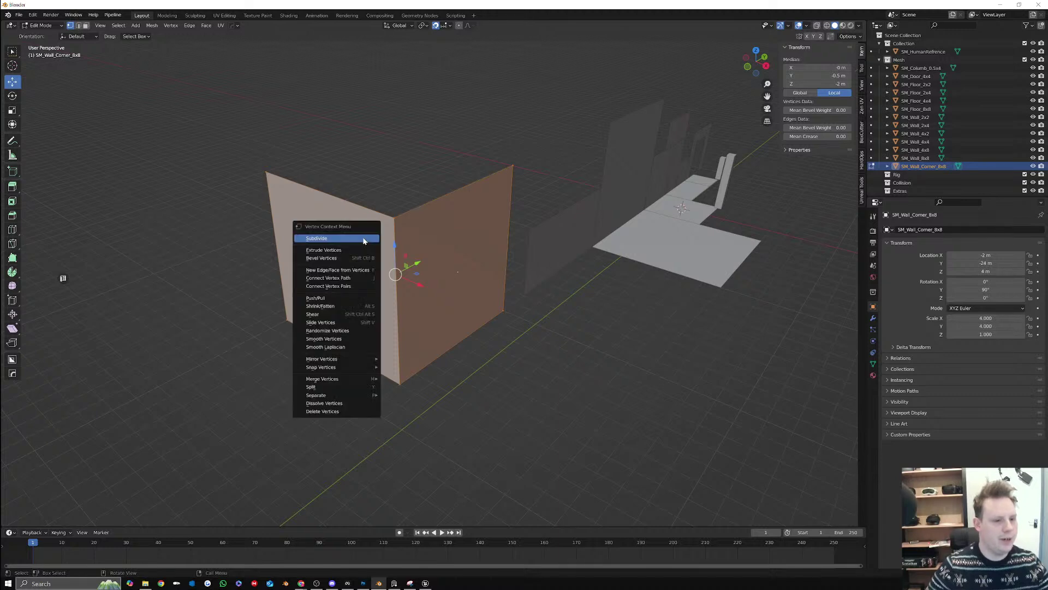
mouse_move(352, 379)
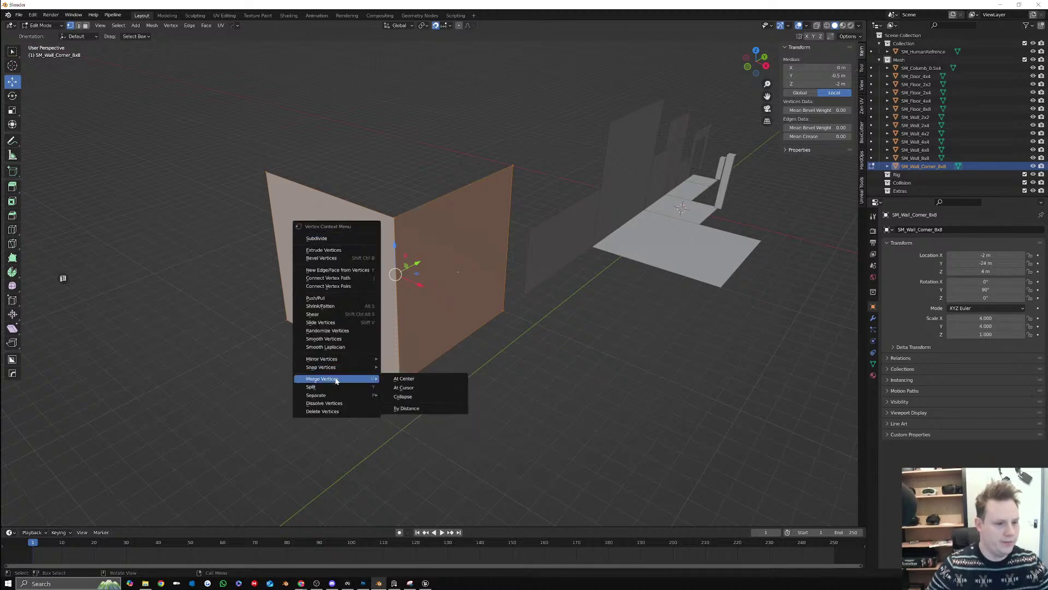
click(413, 408)
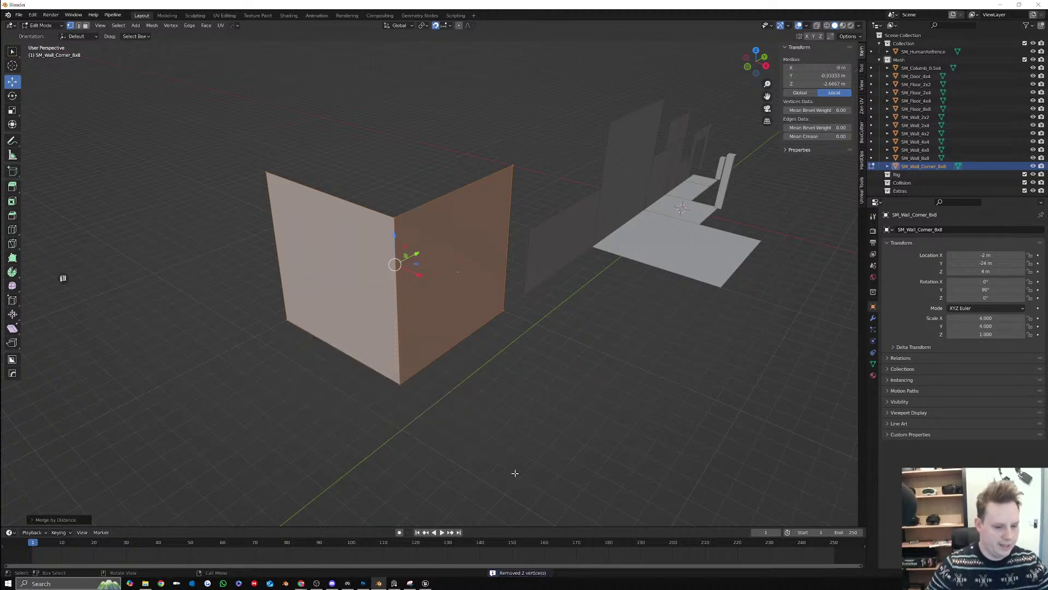
key(Tab)
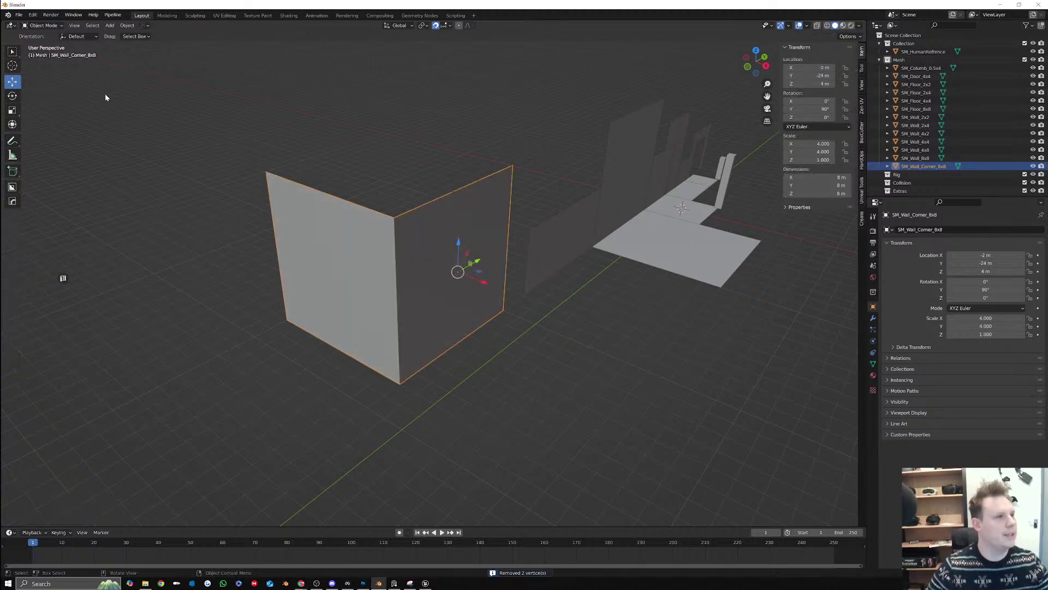
Try to bevel the vertical edge shared by the two walls of the corner module
key(Tab)
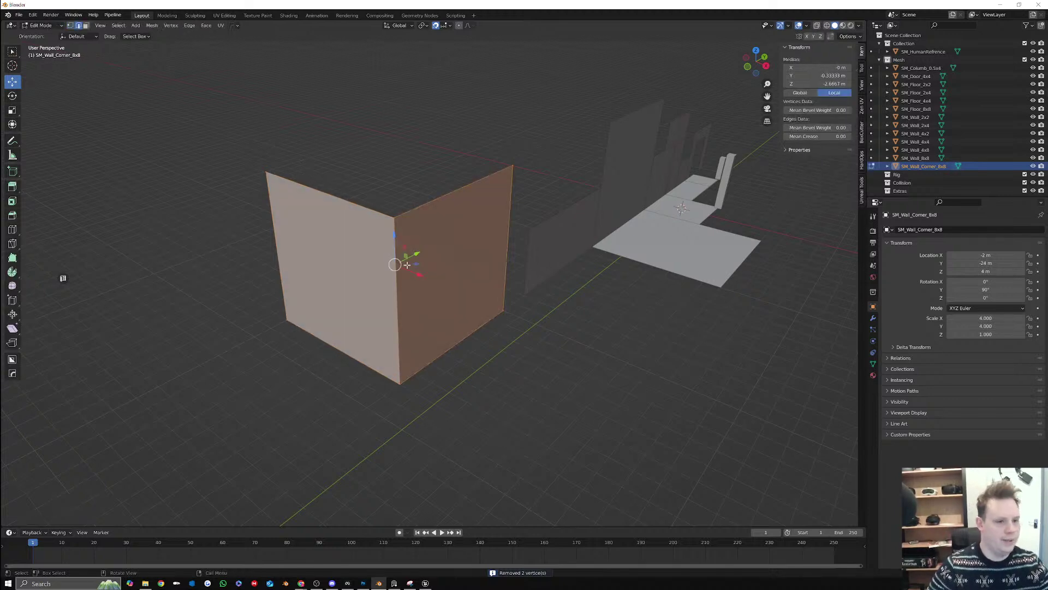
click(403, 265)
key(ctrl+b)
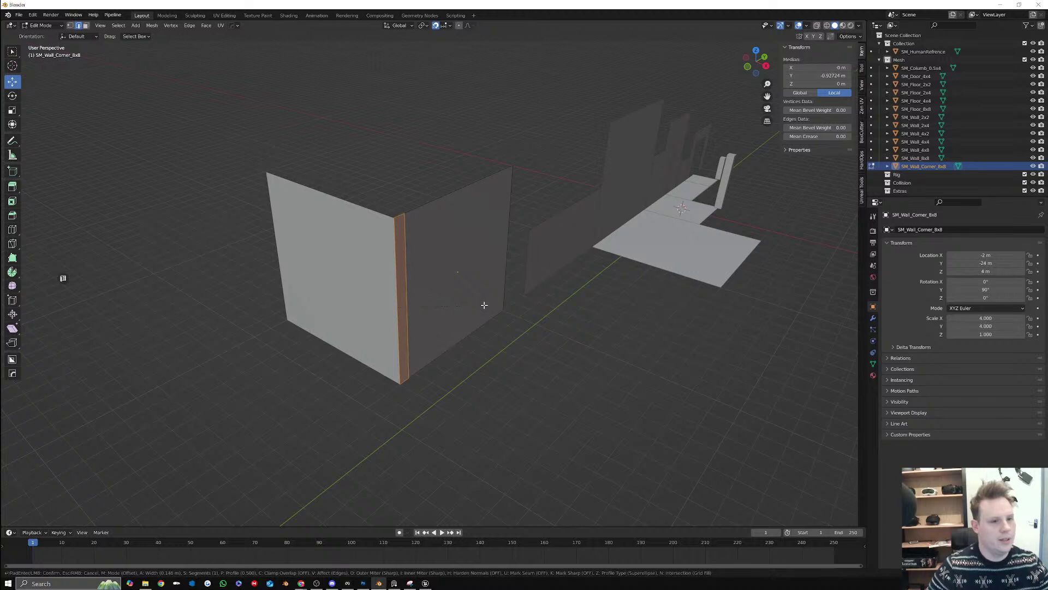
right_click(484, 305)
mouse_move(502, 305)
middle_down()
mouse_move(496, 314)
mouse_move(504, 307)
middle_up()
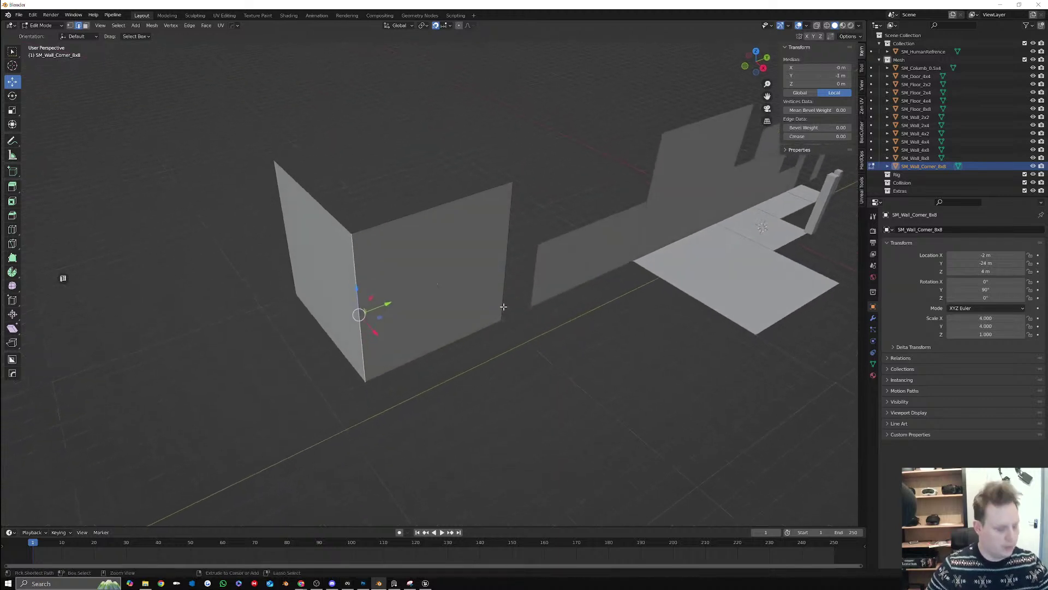
key(Tab)
key(Tab)
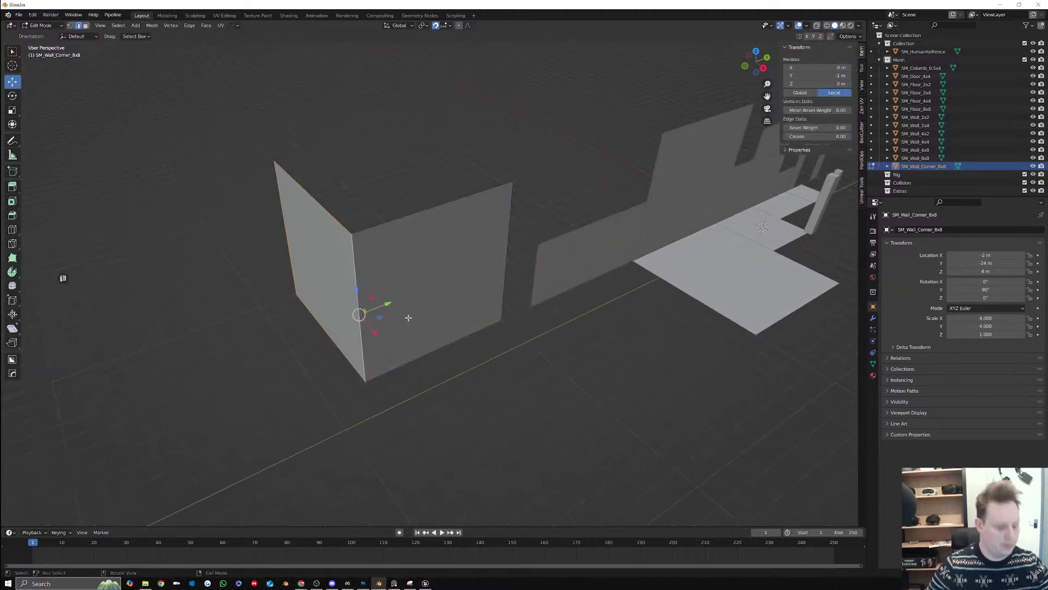
Try applying all transforms to SM_Wall_Corner_8x8, and undo it
key(shift+a)
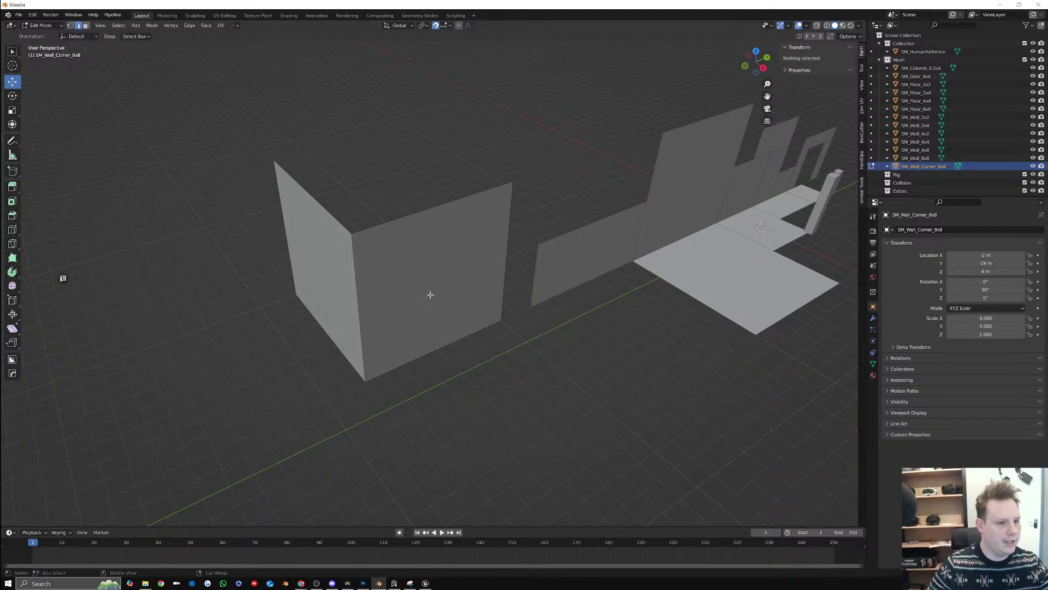
middle_drag(436, 291, 427, 301)
key(Tab)
key(shift+a)
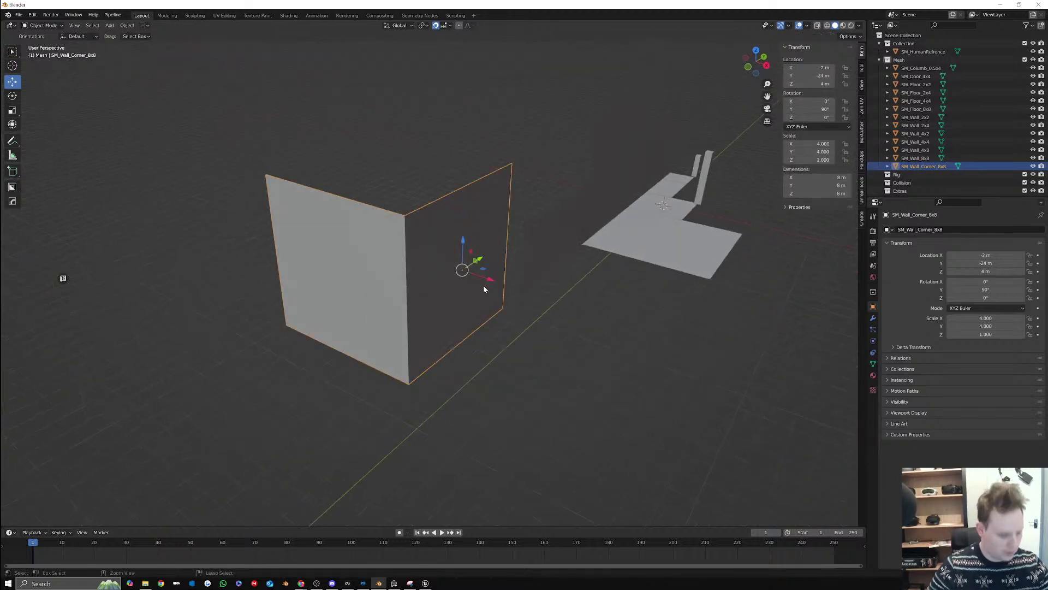
key(ctrl+a)
click(487, 311)
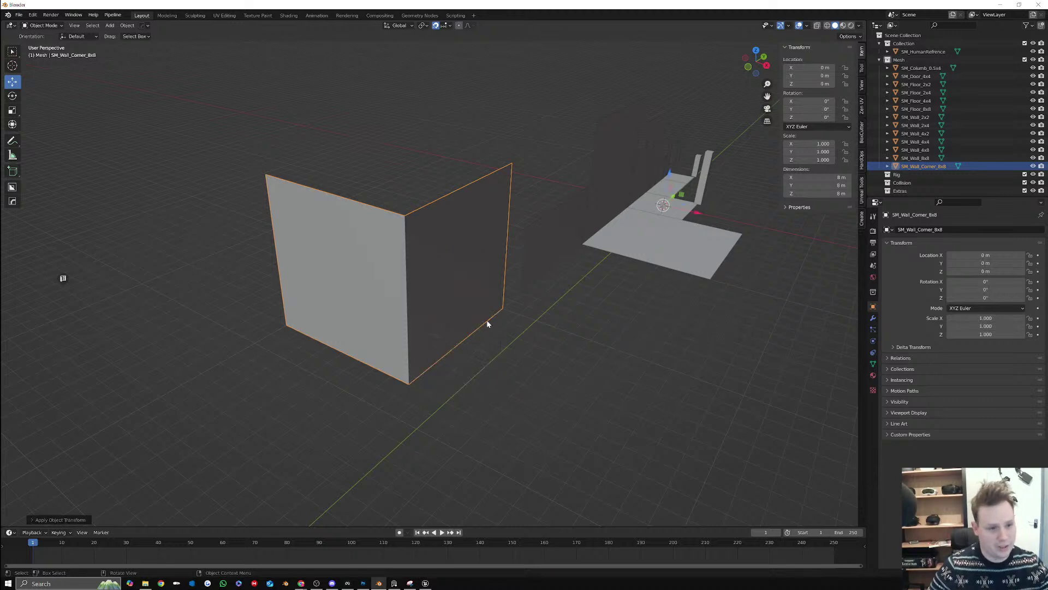
key(ctrl+z)
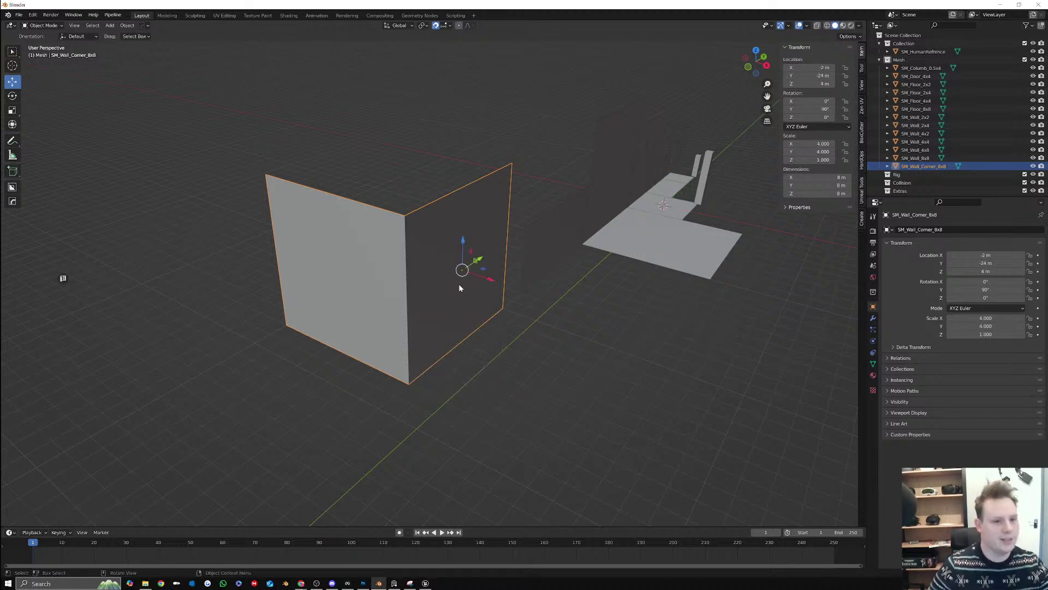
Apply only the scale of SM_Wall_Corner_8x8 to its mesh
middle_drag(473, 288, 441, 300)
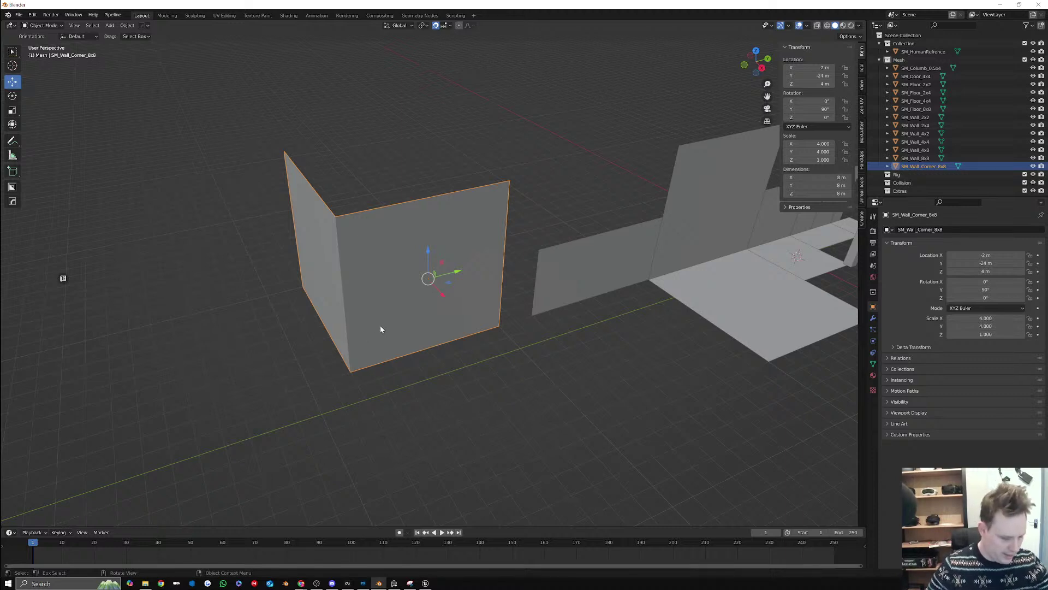
key(shift+a)
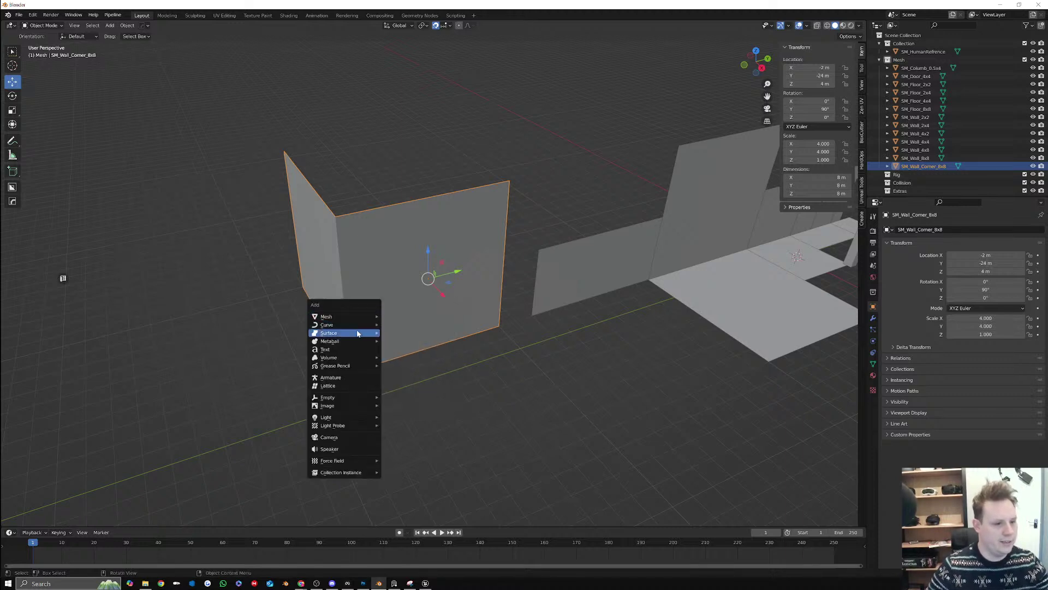
key(ctrl+a)
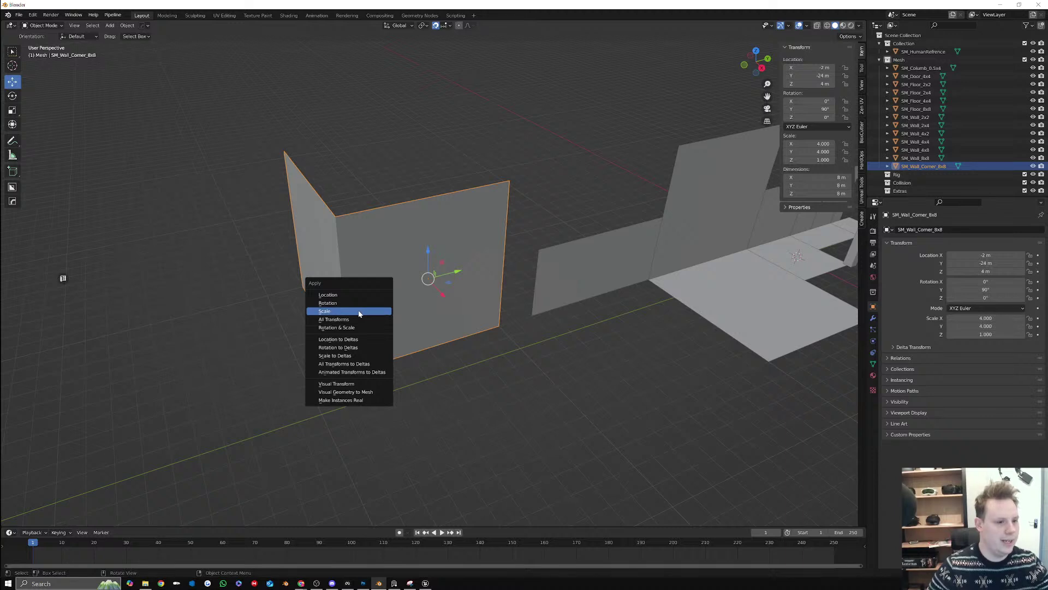
click(358, 314)
Try to bevel the corner module's shared vertical edge with the scale applied
middle_drag(342, 282, 374, 280)
key(Tab)
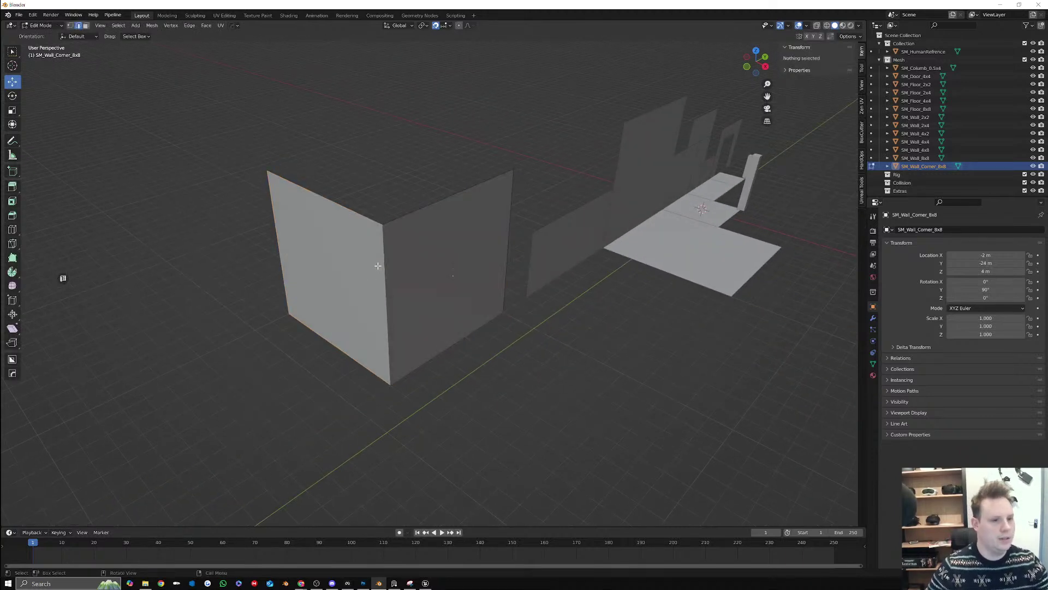
click(384, 264)
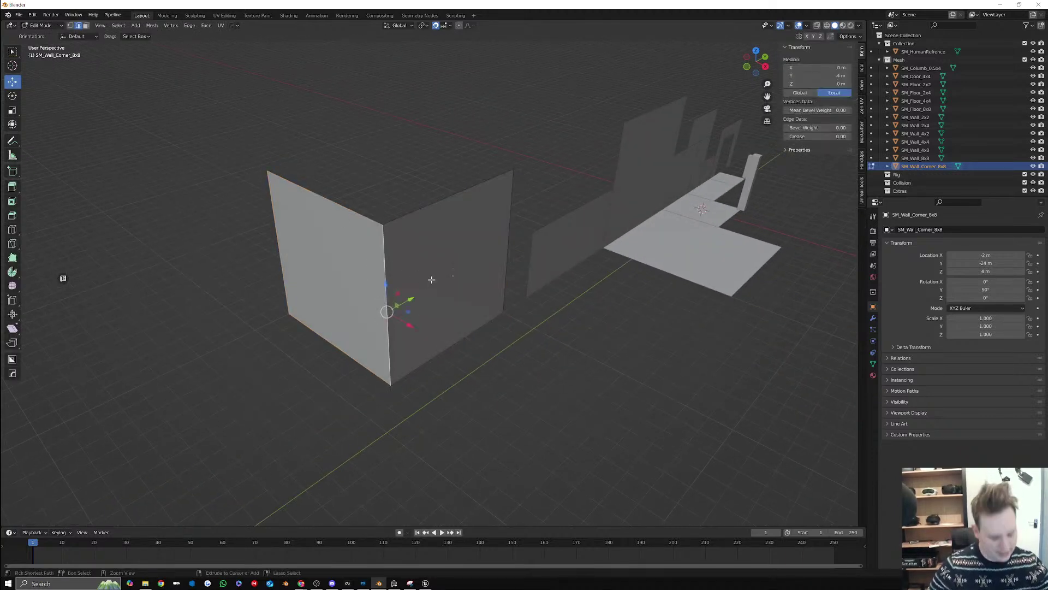
key(ctrl+b)
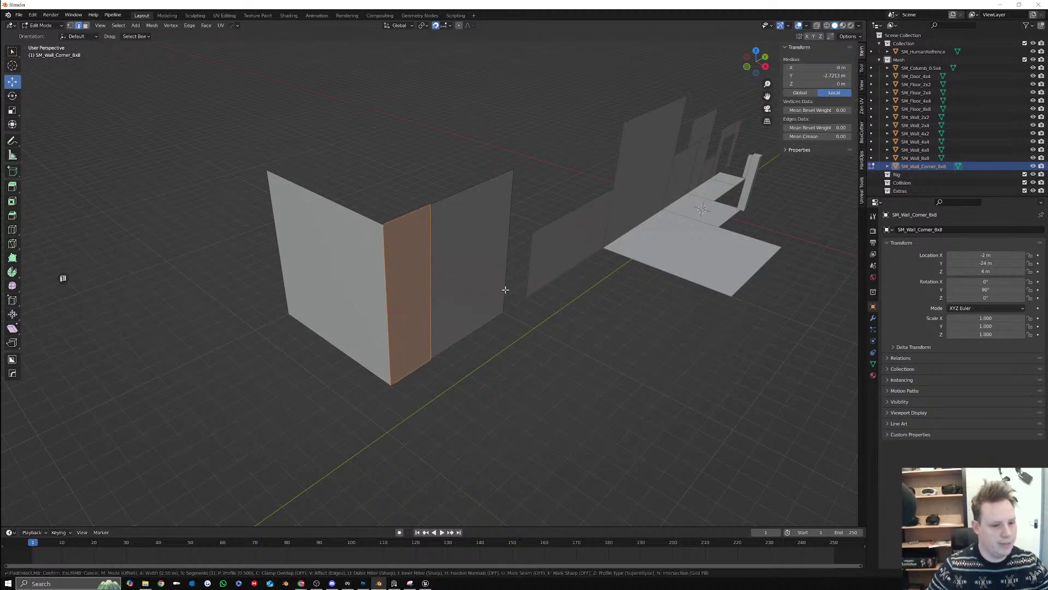
key(Escape)
mouse_move(411, 298)
mouse_down()
mouse_move(371, 310)
mouse_move(415, 293)
mouse_up()
key(ctrl+z)
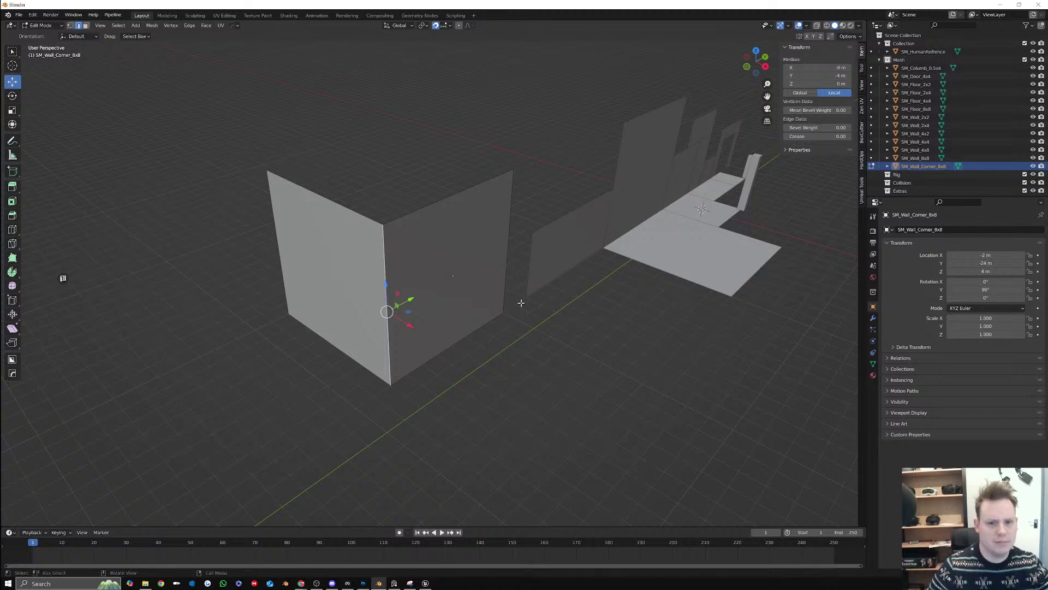
key(ctrl+b)
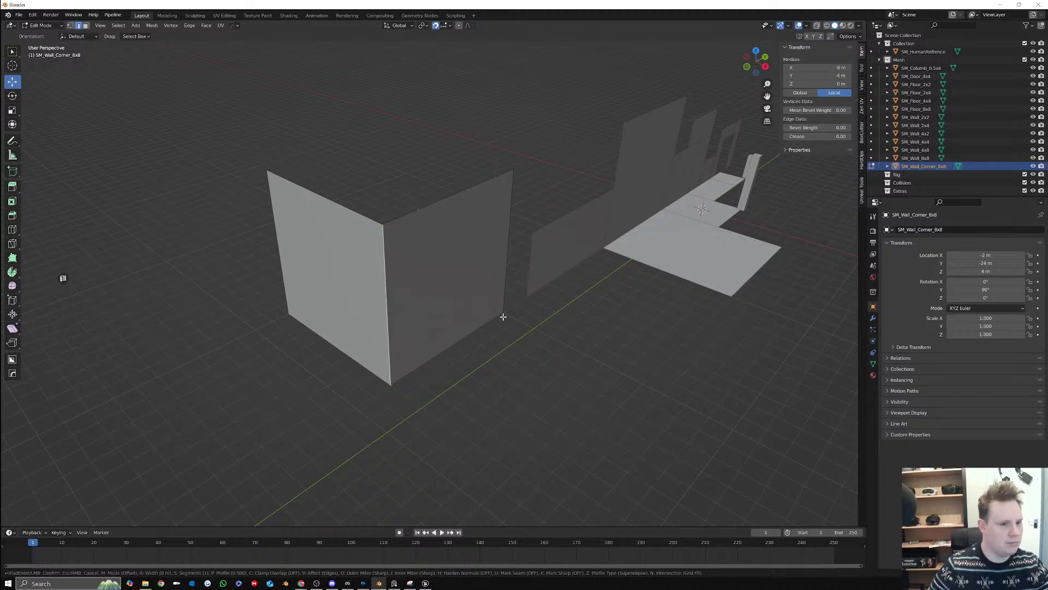
key(Escape)
Examine the corner module's wall face and the upper and lower vertices of the shared edge for merging problems
scroll(136, 104, up, 2)
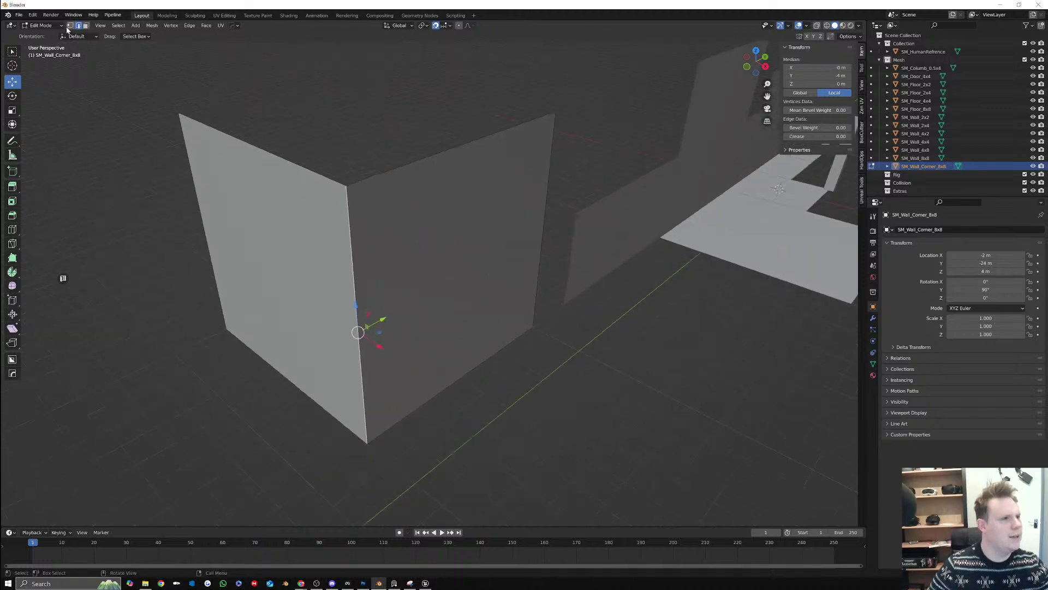
click(86, 26)
click(420, 243)
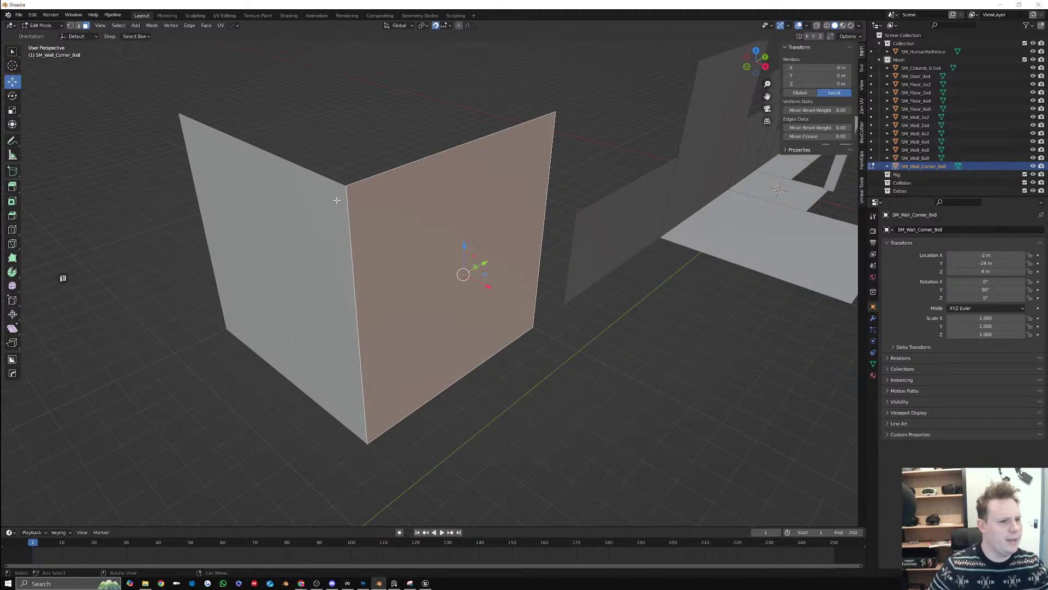
click(69, 26)
click(364, 180)
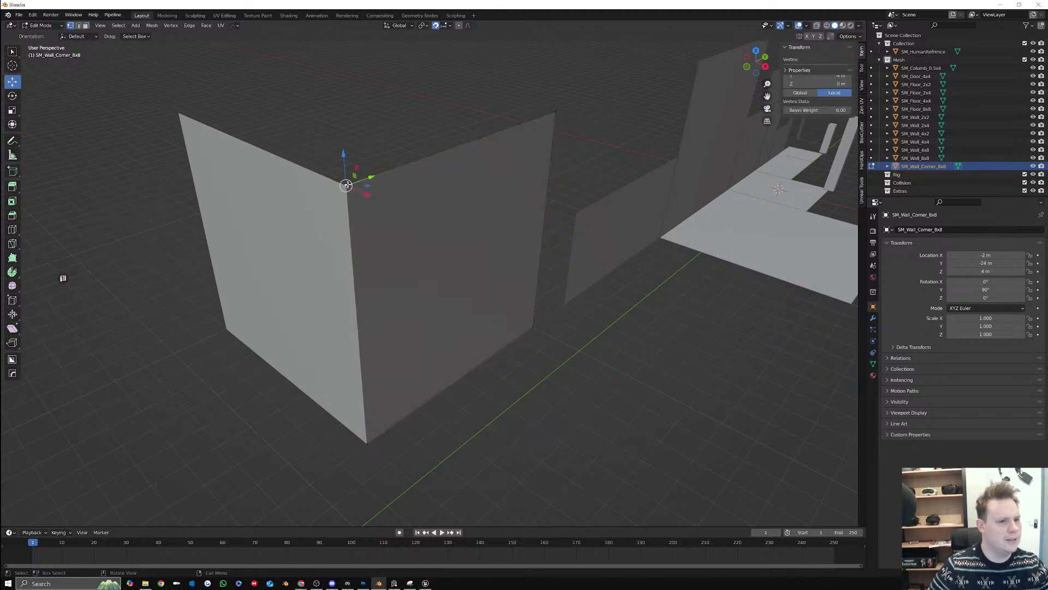
key(Tab)
key(Tab)
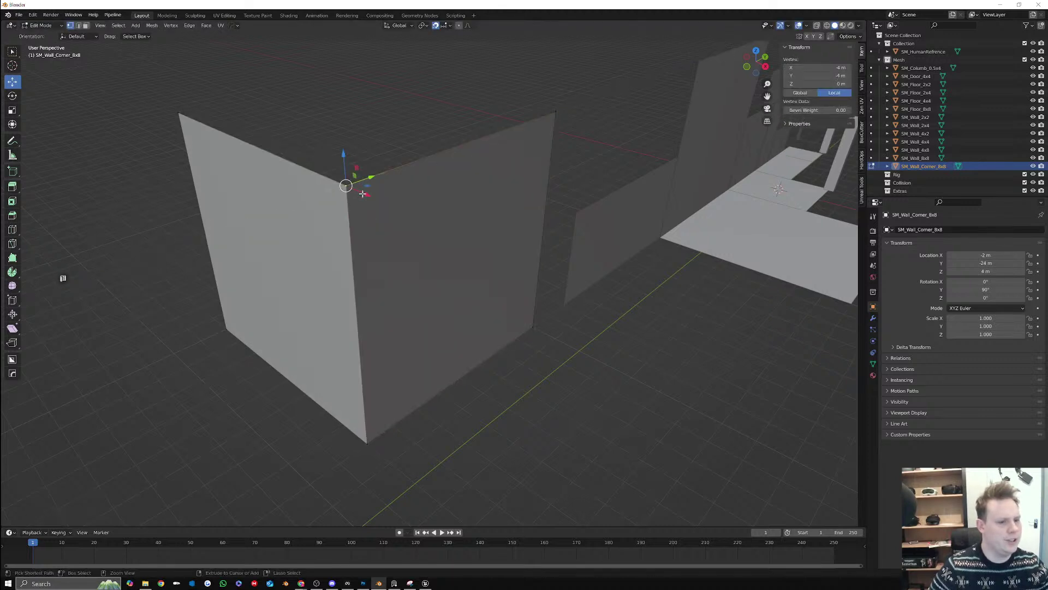
click(370, 440)
mouse_move(386, 433)
mouse_down()
mouse_move(359, 446)
mouse_move(386, 433)
mouse_up()
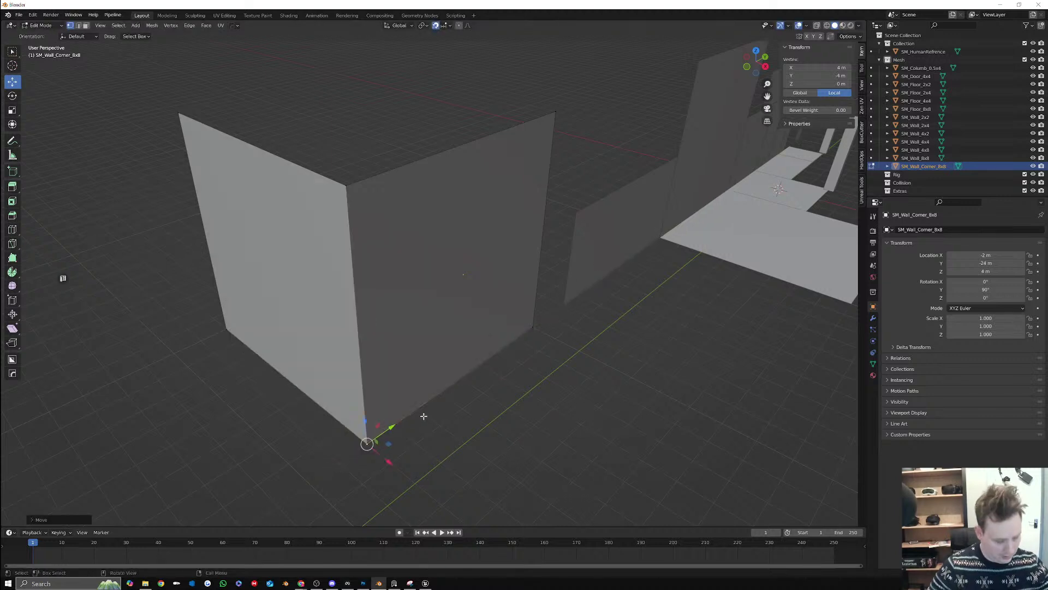
key(Tab)
Apply the rotation of SM_Wall_Corner_8x8 to its mesh
middle_drag(403, 386, 424, 361)
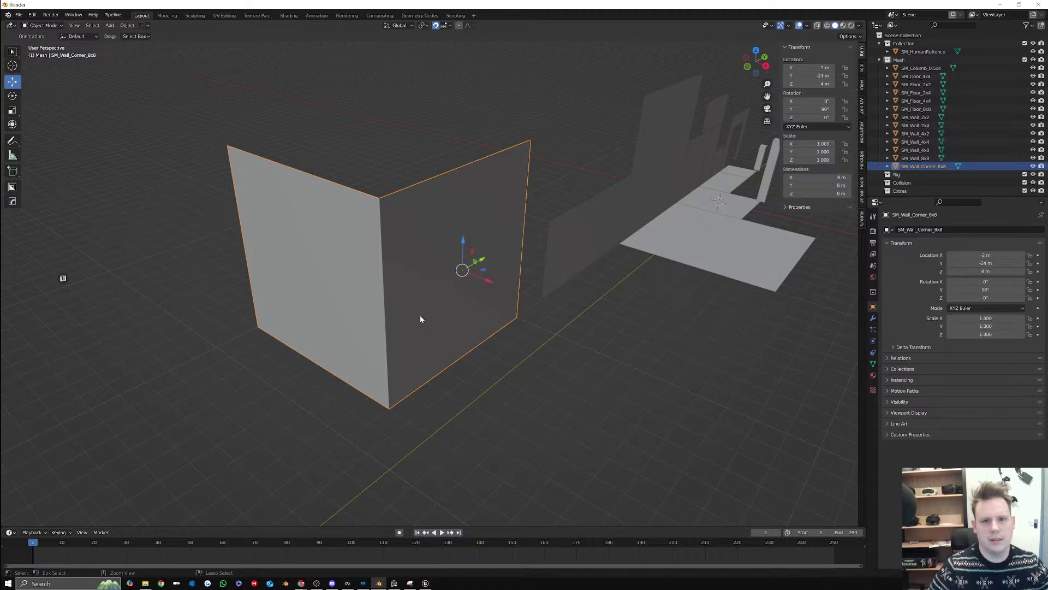
key(ctrl+a)
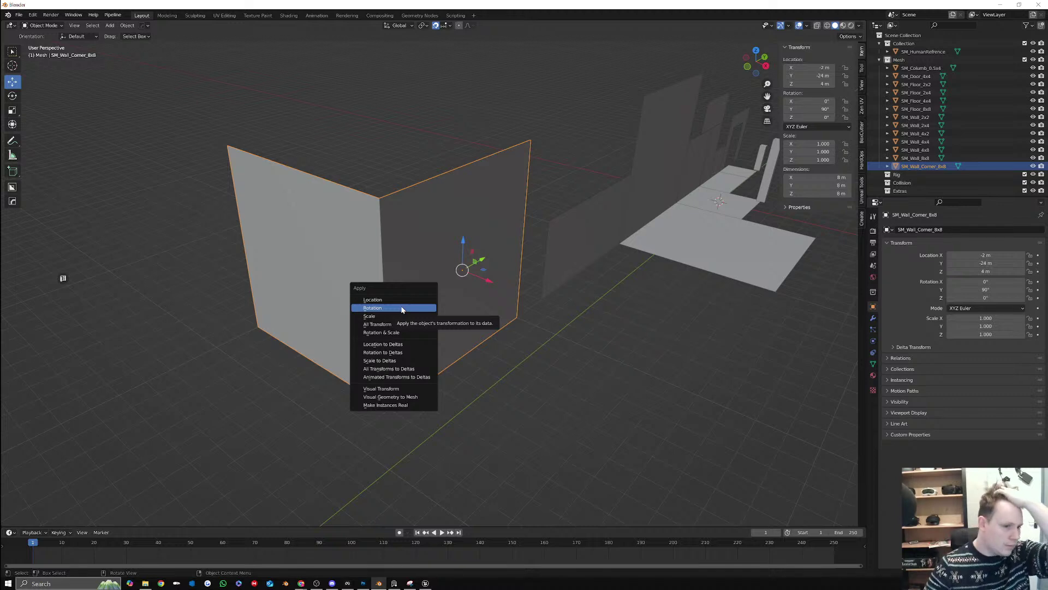
click(402, 308)
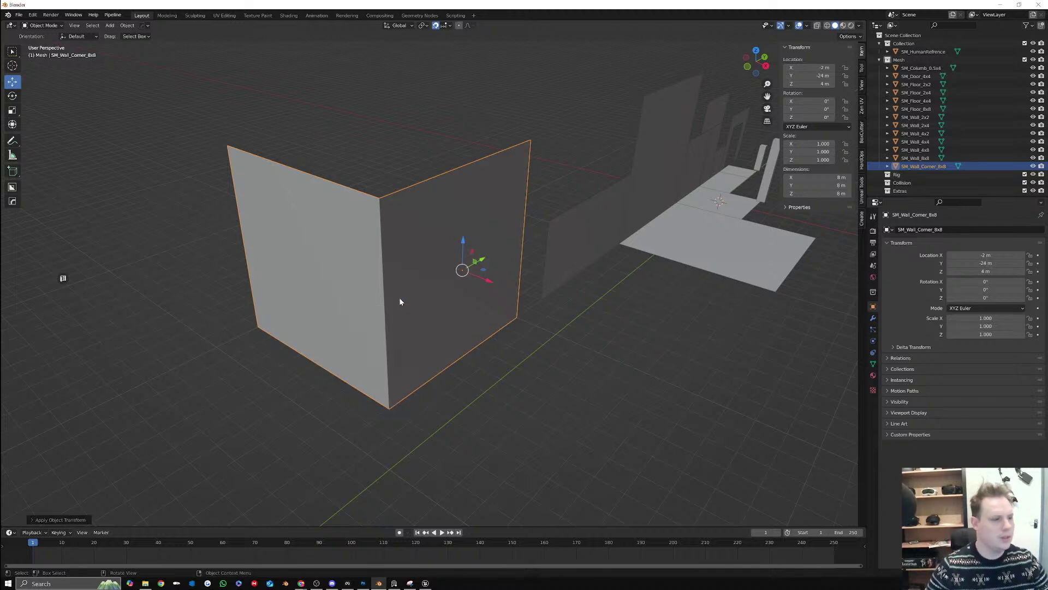
Try to bevel the shared vertical edge of the corner walls with the rotation applied
key(Tab)
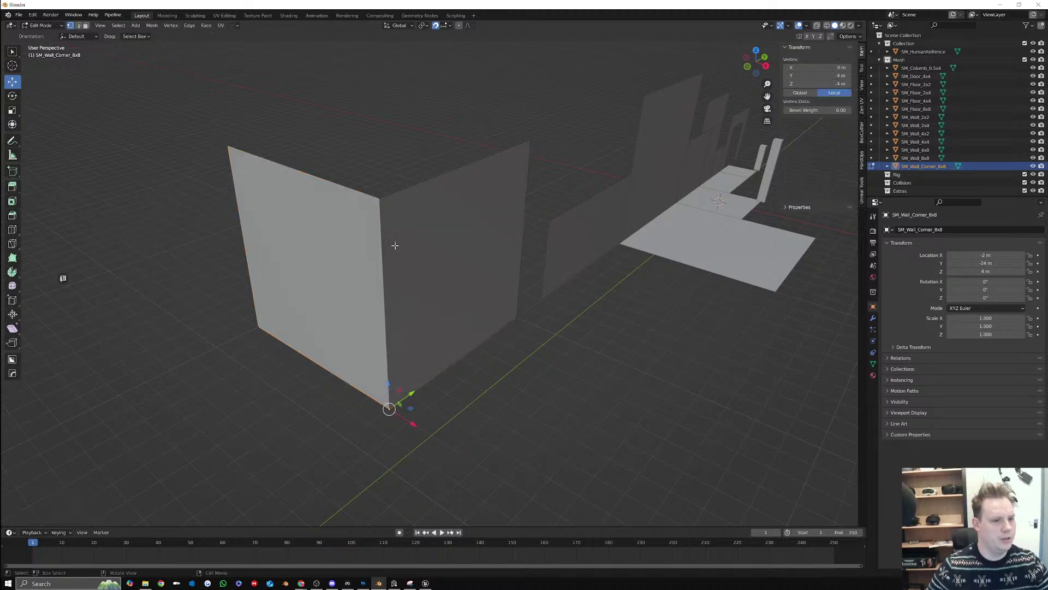
key(3)
click(381, 234)
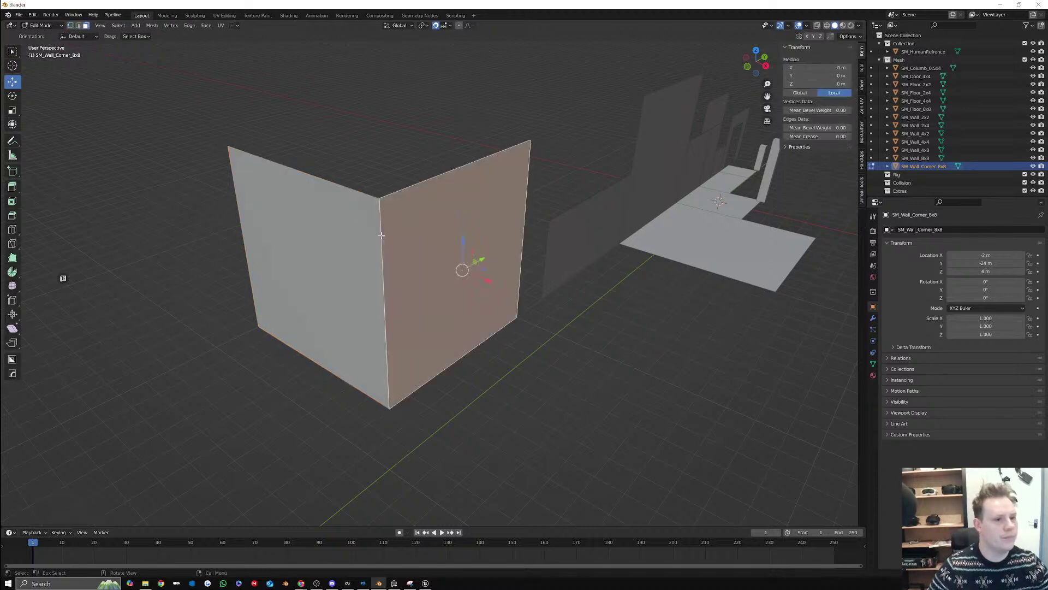
key(2)
click(381, 232)
key(ctrl+b)
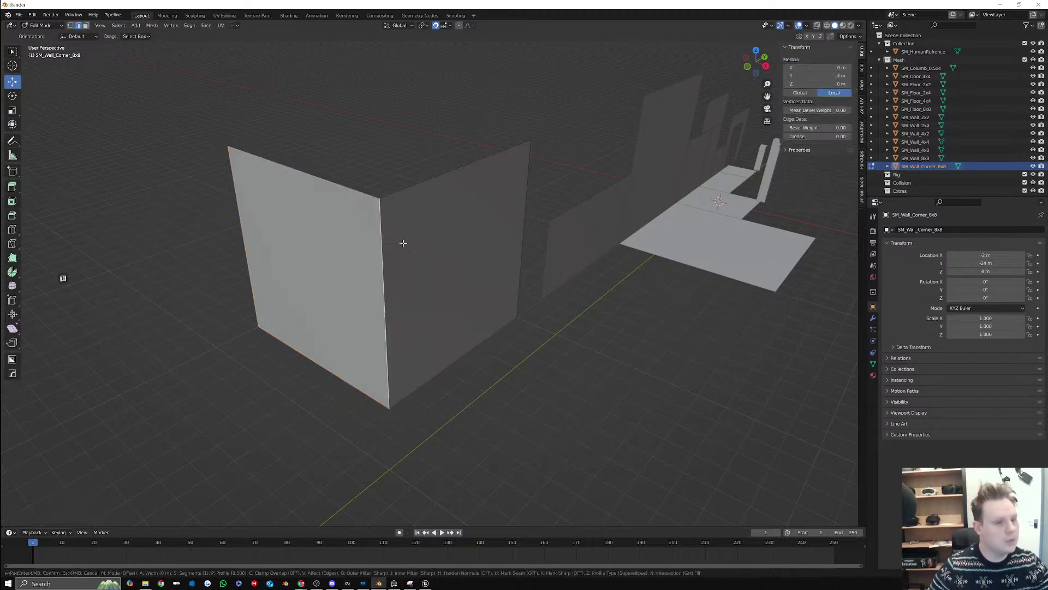
right_click(506, 247)
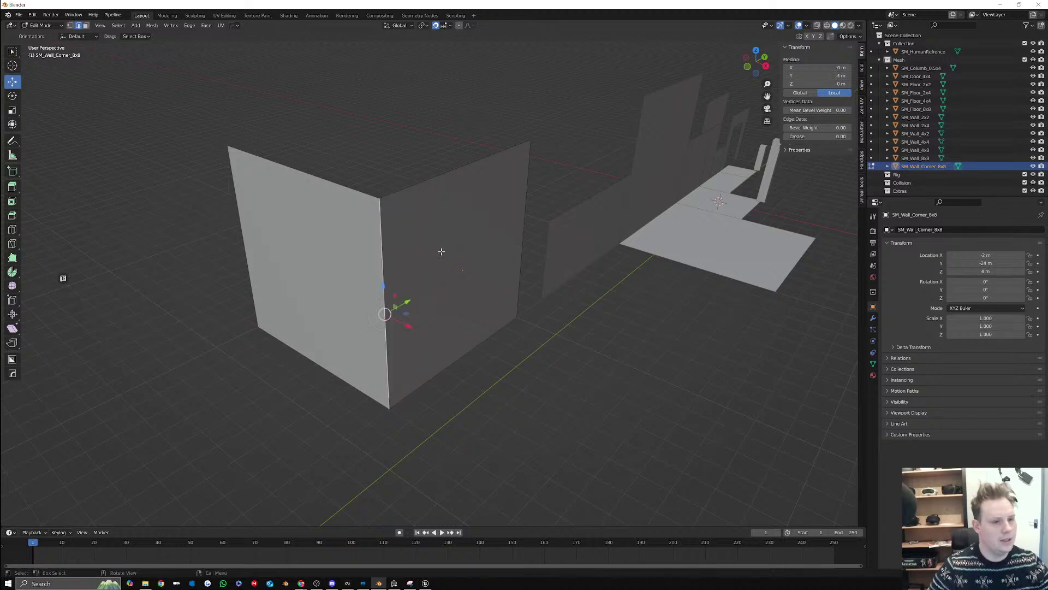
Try to bevel the shared vertical edge after applying all transforms to SM_Wall_Corner_8x8, and undo both operations
key(Tab)
key(ctrl+a)
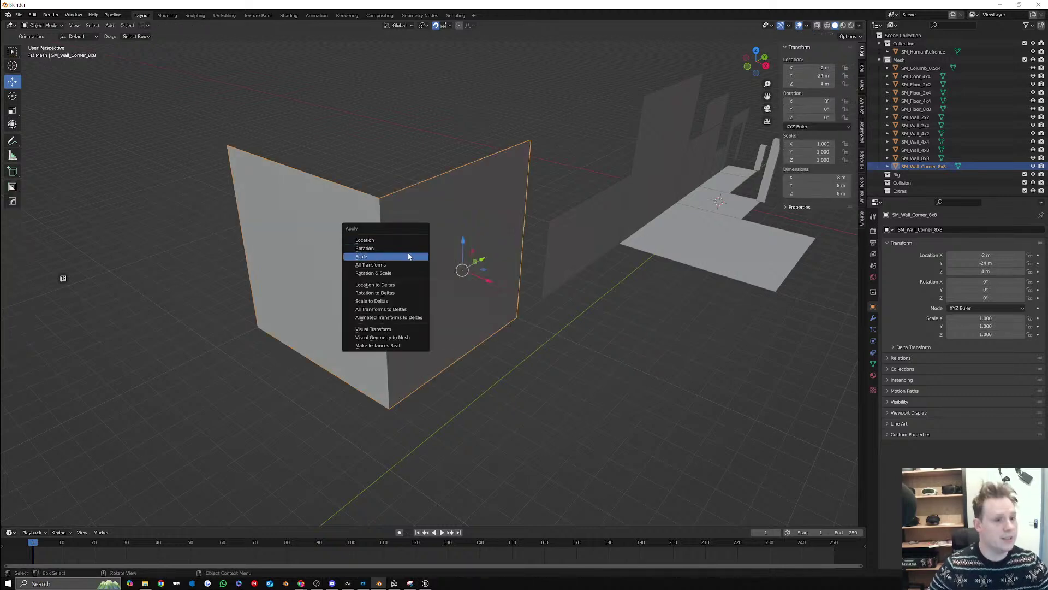
click(382, 265)
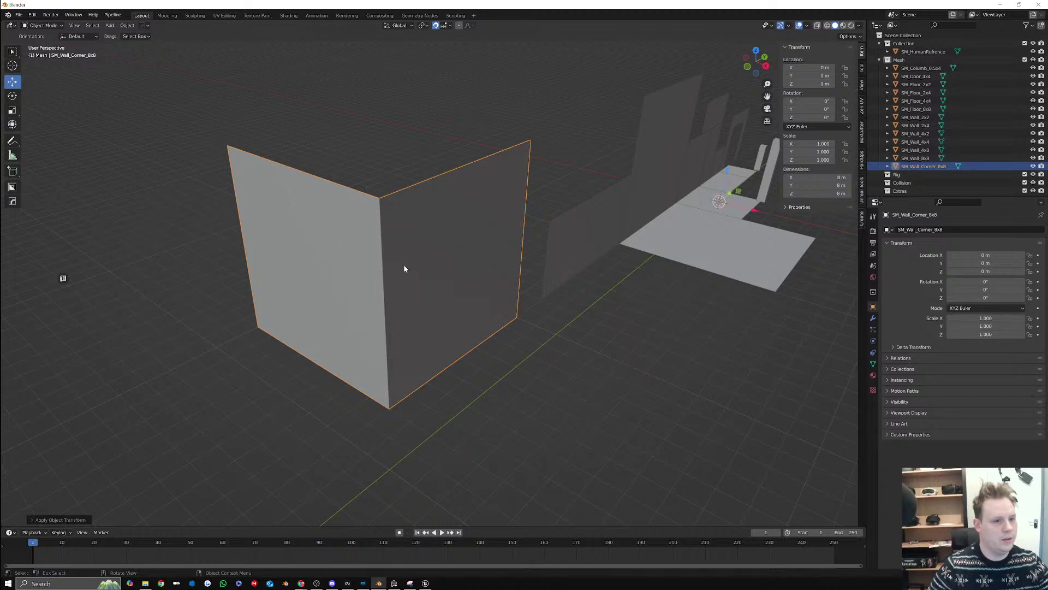
key(Tab)
key(e)
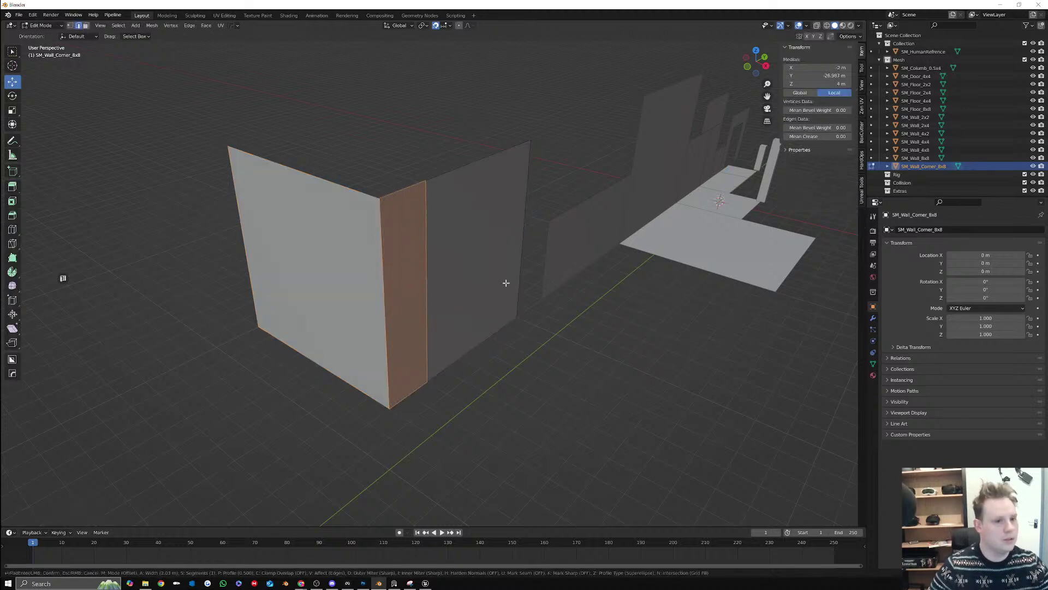
right_click(506, 283)
middle_drag(502, 256, 412, 248)
key(ctrl+z)
key(ctrl+z)
key(Tab)
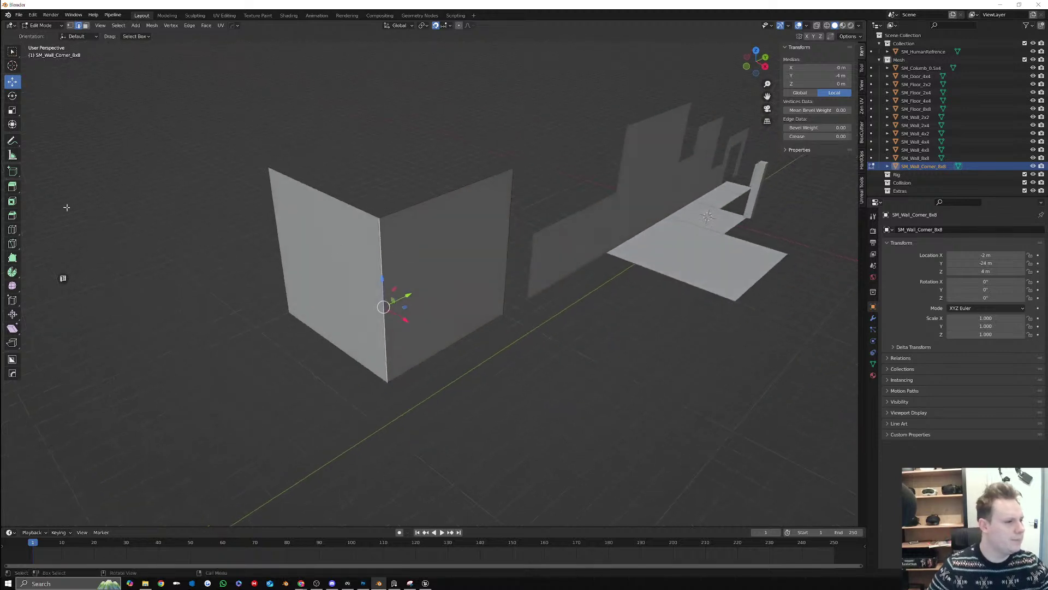
Try to bevel the shared vertical edge of the corner walls with the Bevel tool and undo it
click(14, 217)
drag(425, 307, 475, 311)
mouse_move(475, 311)
middle_down()
mouse_move(480, 320)
mouse_move(468, 322)
mouse_move(484, 320)
middle_up()
key(ctrl+z)
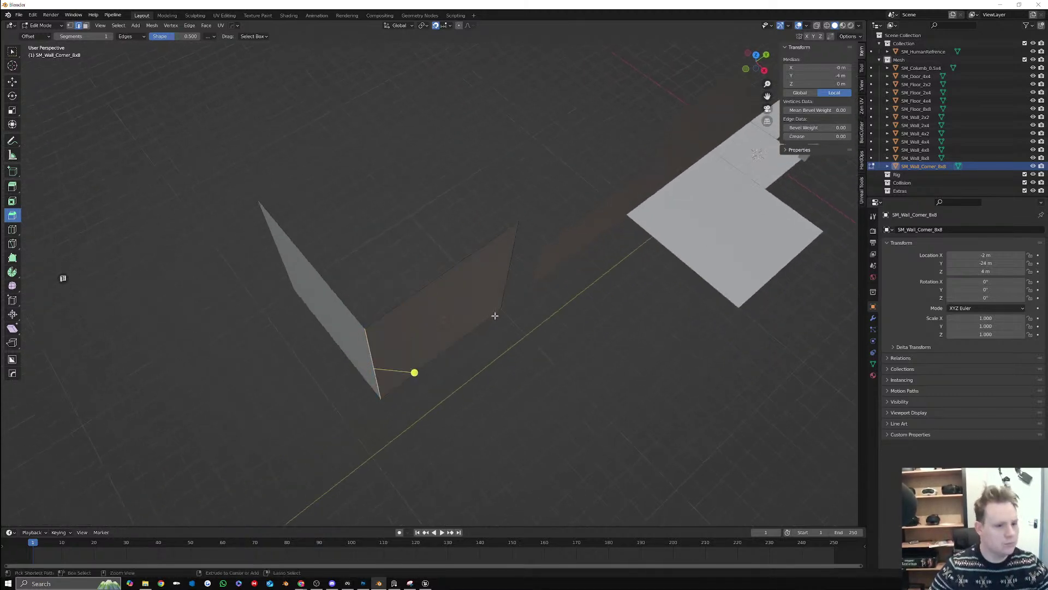
key(ctrl+z)
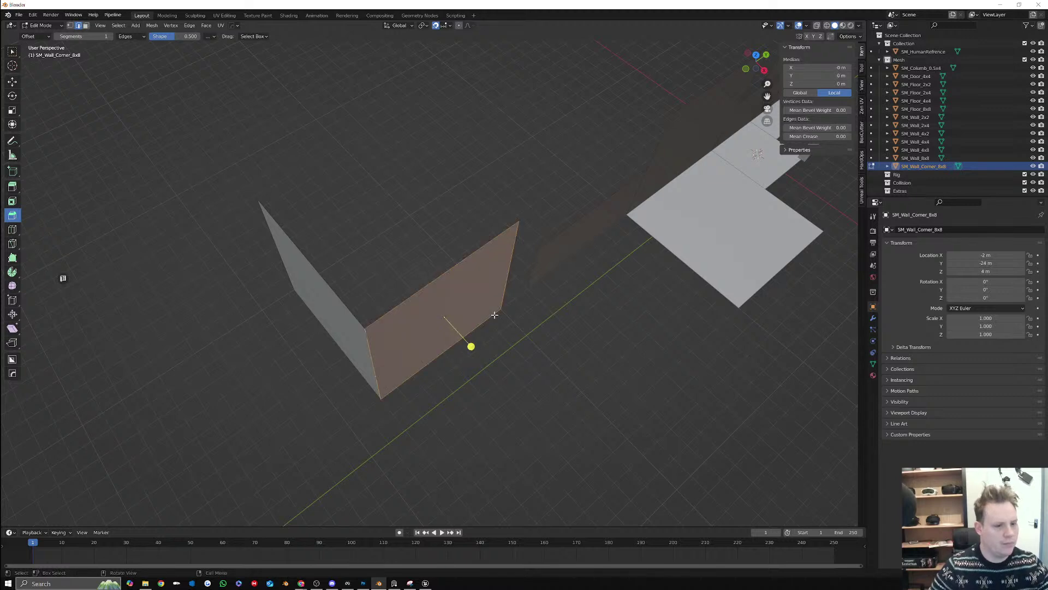
Set the transform orientation to Normal and return to editing the corner module's mesh
key(Tab)
middle_drag(493, 313, 467, 287)
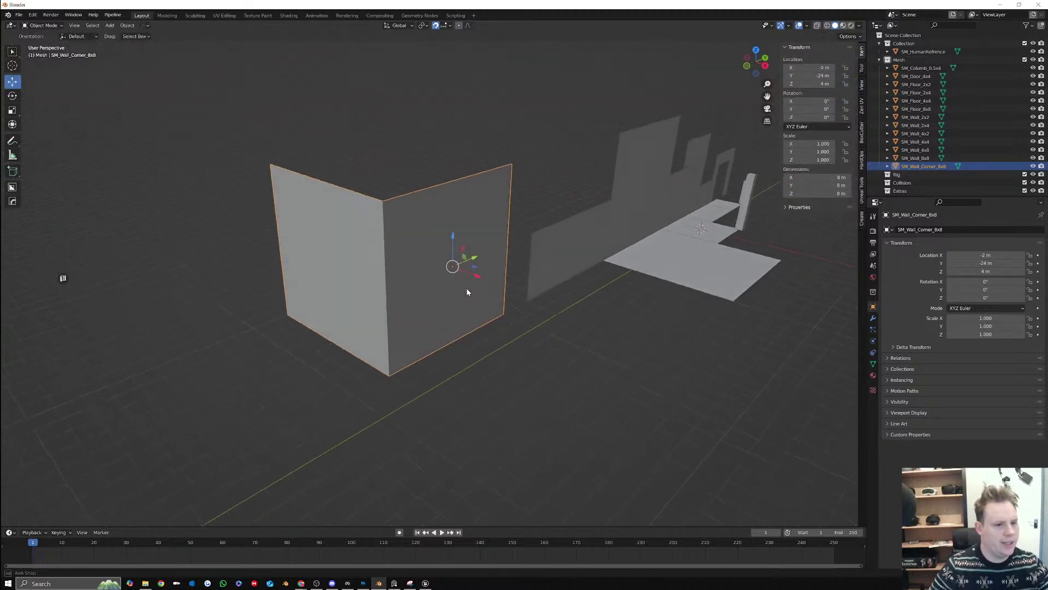
key(F3)
text(normal)
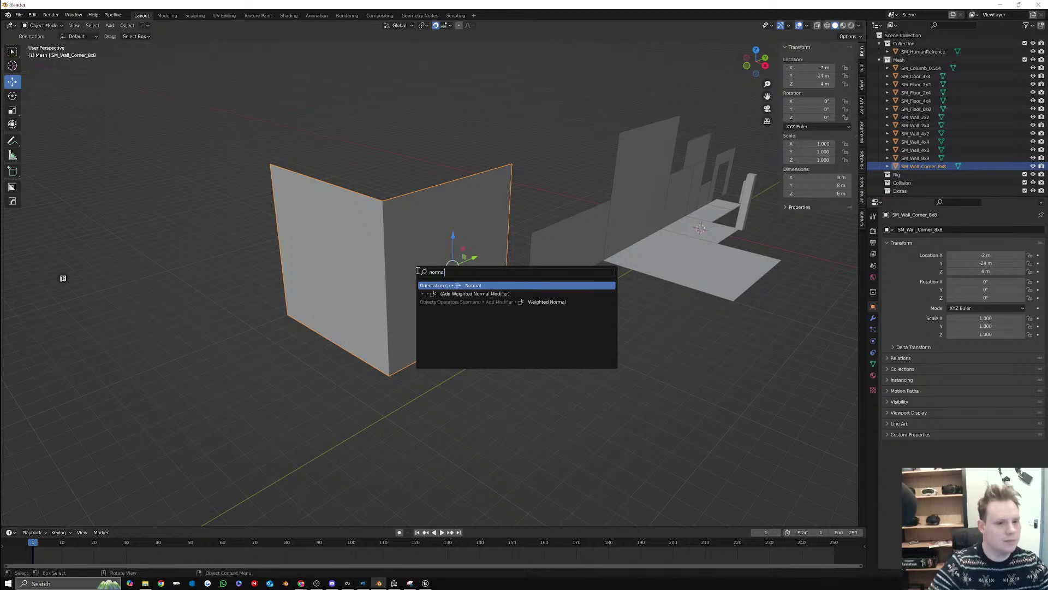
key(Return)
key(Tab)
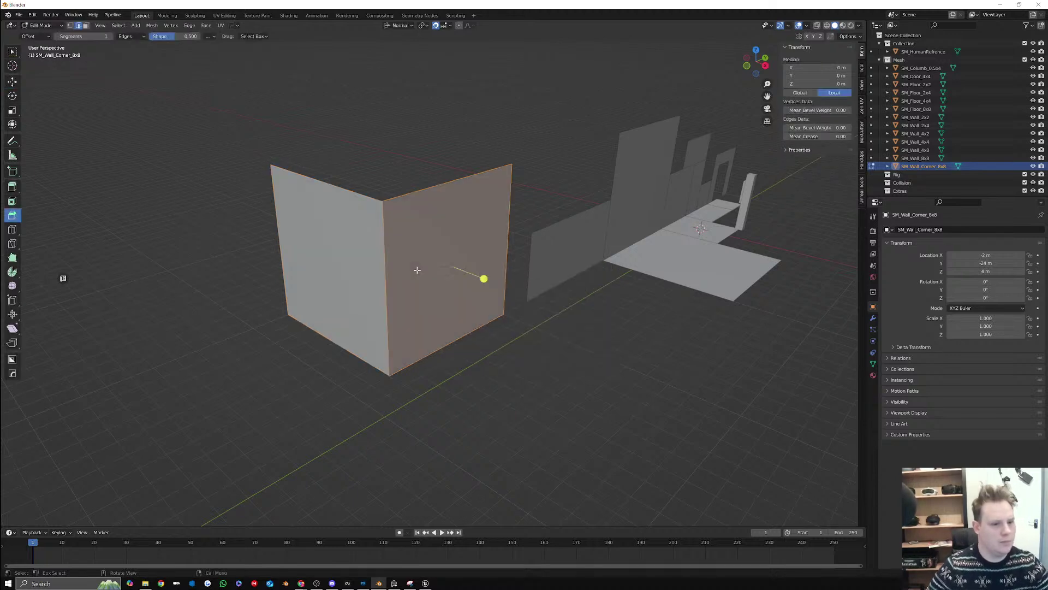
Try to bevel the corner walls' shared vertical edge with the Bevel tool under Normal orientation, and undo it
click(394, 276)
middle_drag(389, 280, 427, 274)
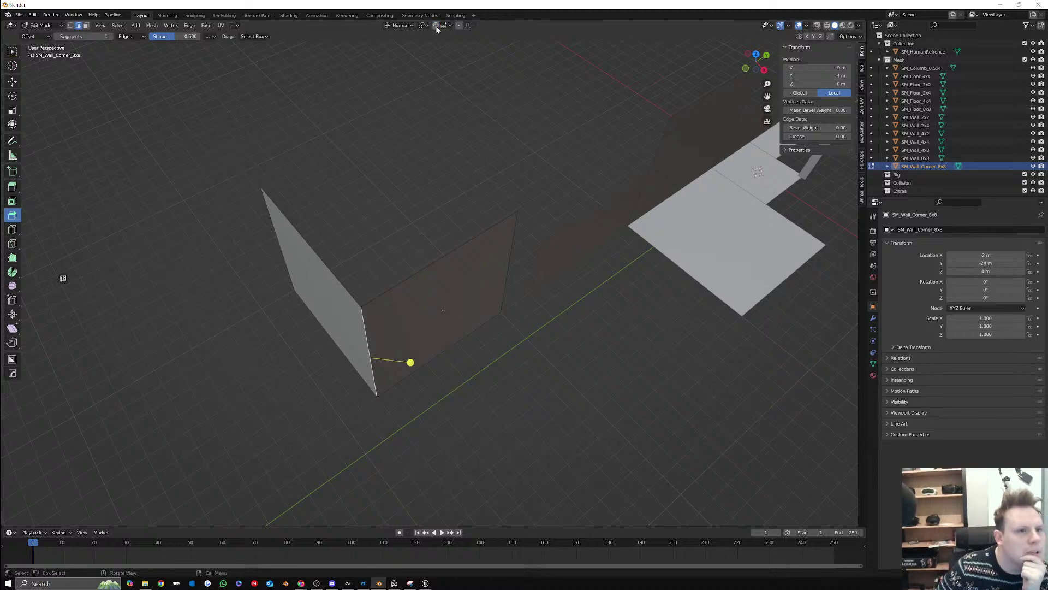
click(399, 25)
click(393, 52)
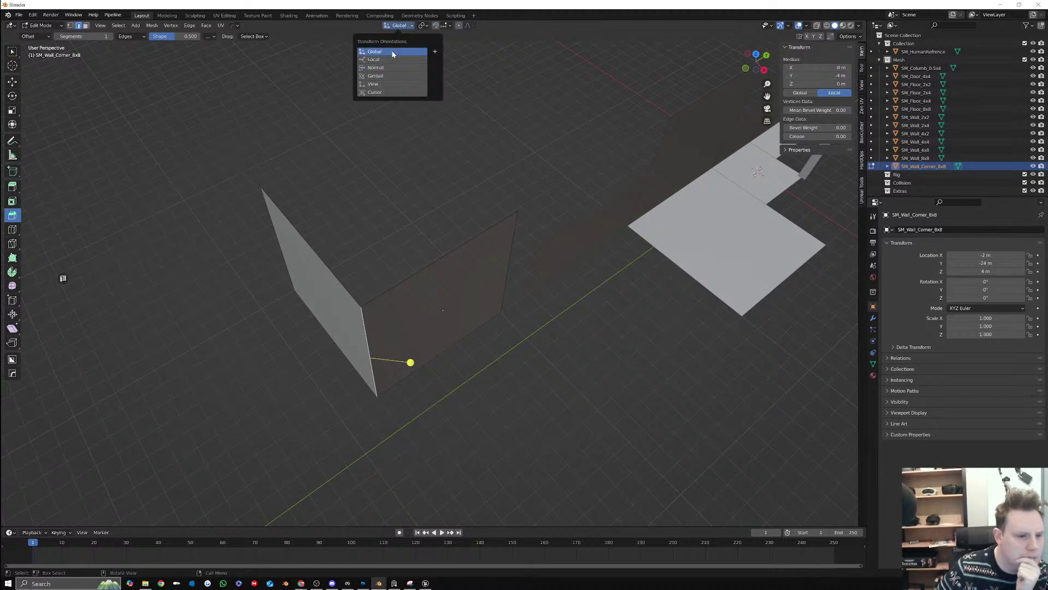
click(387, 66)
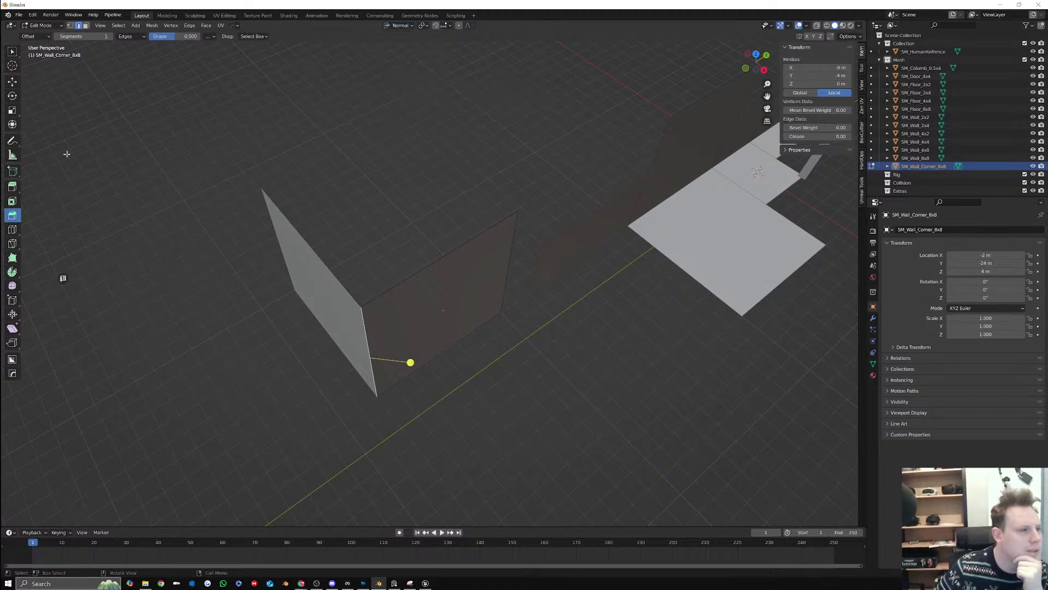
drag(410, 362, 435, 374)
key(ctrl+z)
key(Tab)
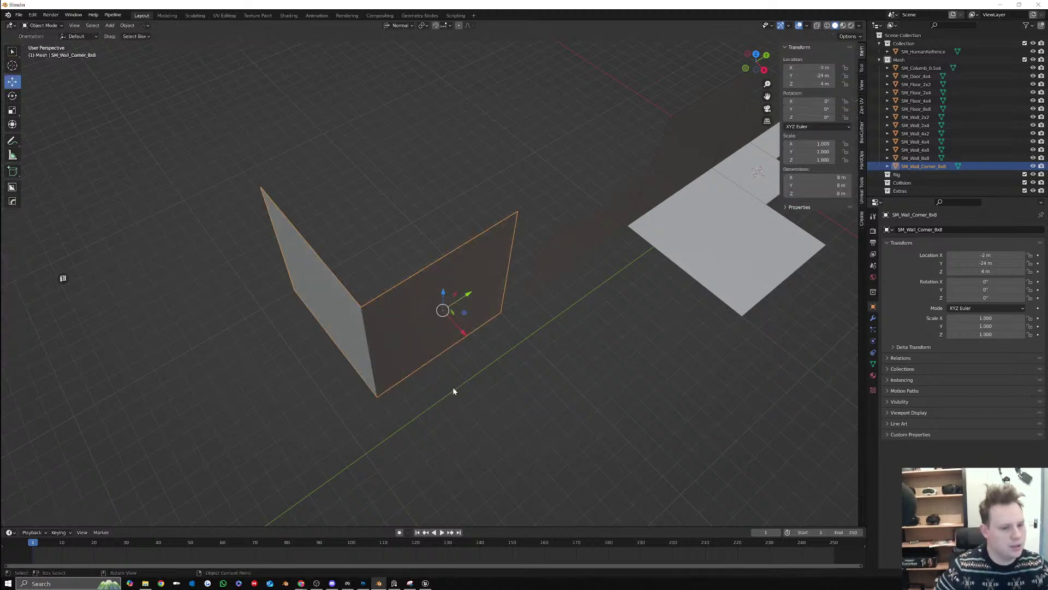
Add a test cube inside the corner module's mesh and try to bevel one of its edges
key(Tab)
middle_drag(453, 387, 472, 347)
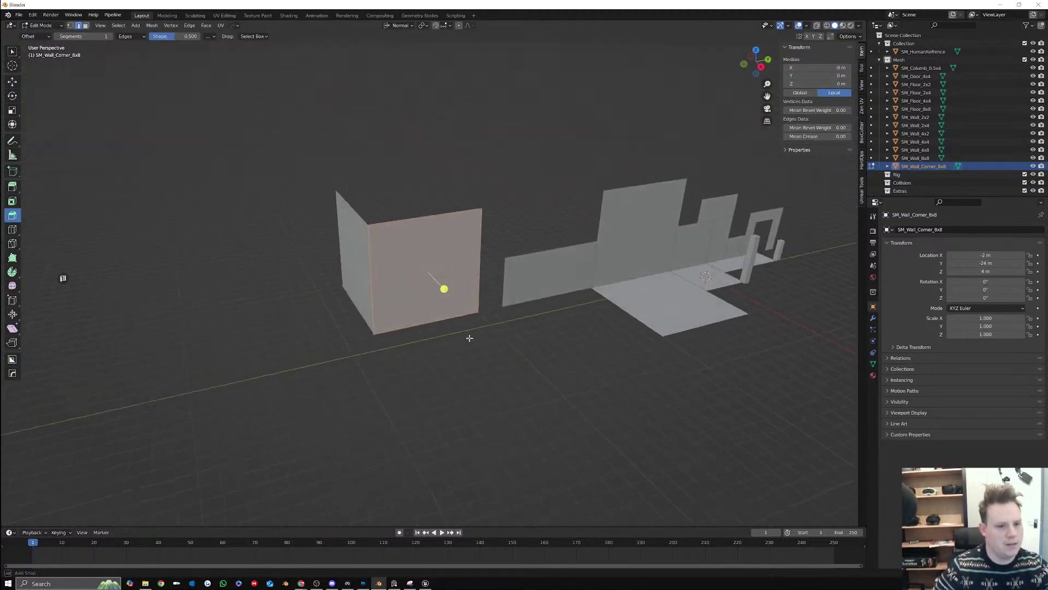
click(518, 357)
key(F3)
text(cube)
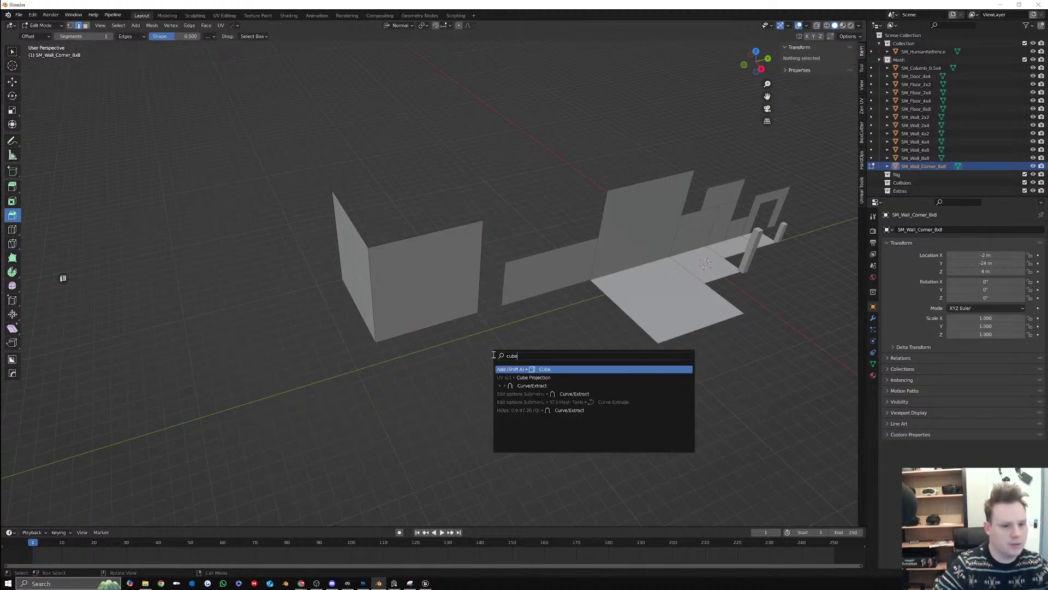
key(Return)
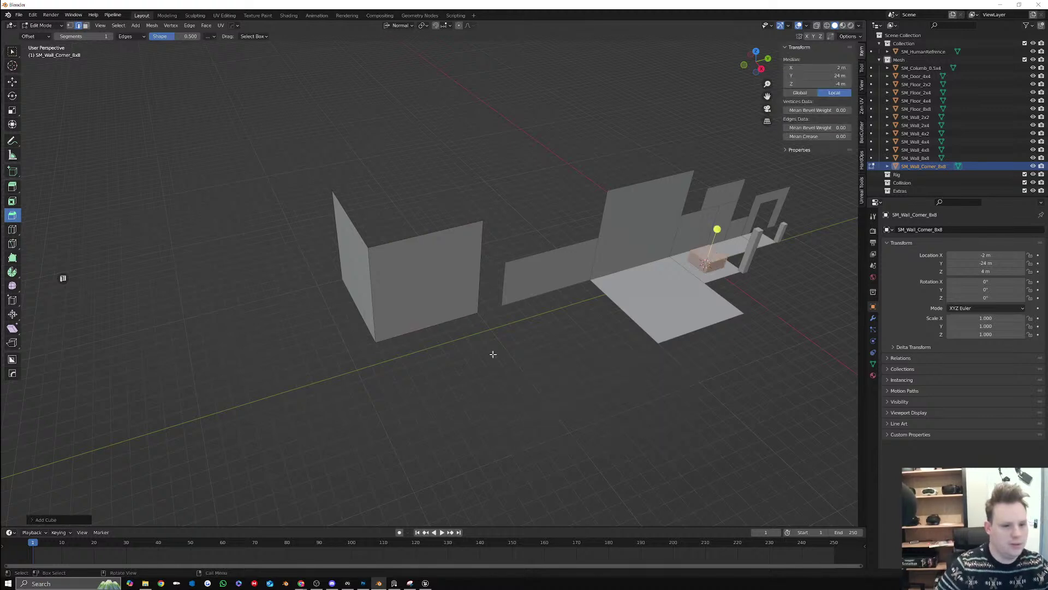
click(705, 268)
mouse_move(700, 303)
mouse_down()
mouse_move(708, 334)
mouse_move(708, 309)
mouse_up()
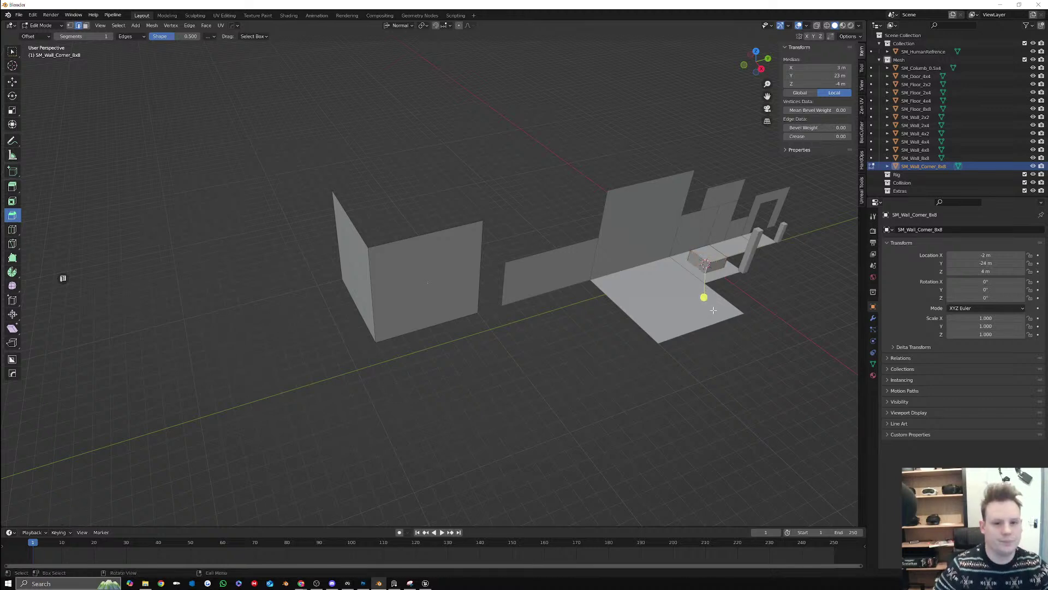
Undo the test edits so the added cube is removed from the corner module's mesh
key(Tab)
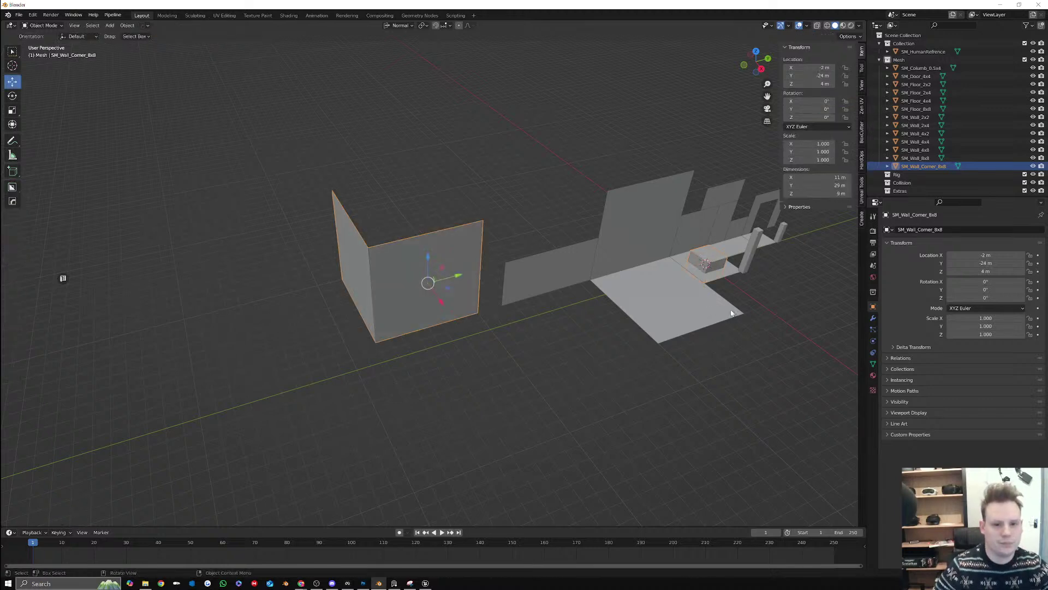
click(719, 265)
click(712, 267)
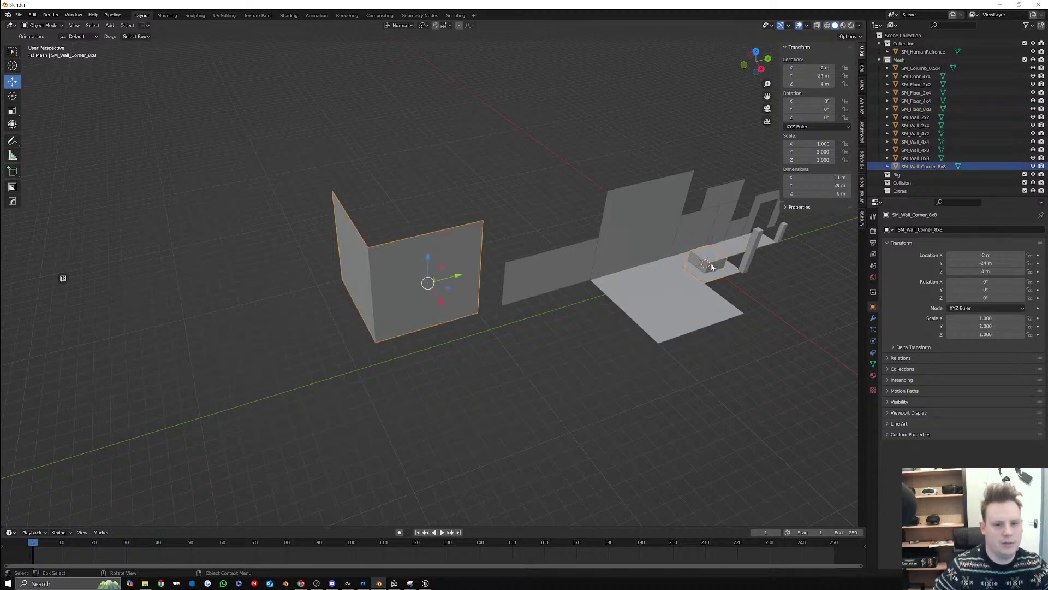
key(ctrl+z)
key(ctrl+z)
key(ctrl+z)
key(ctrl+z)
key(ctrl+z)
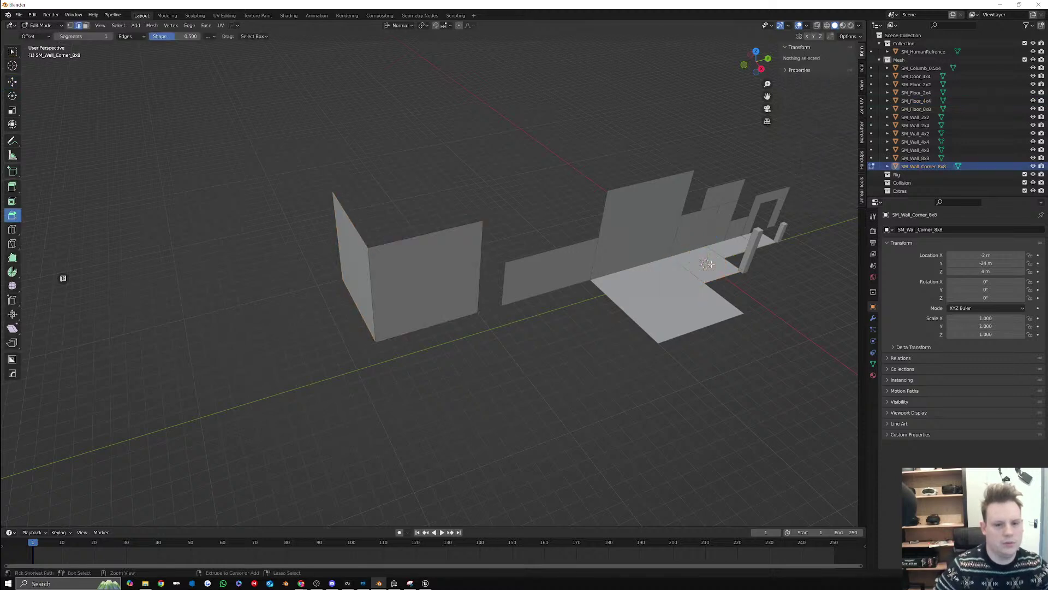
Add a cube inside the corner module's mesh and move it in front of the corner walls
key(ctrl+space)
key(ctrl+space)
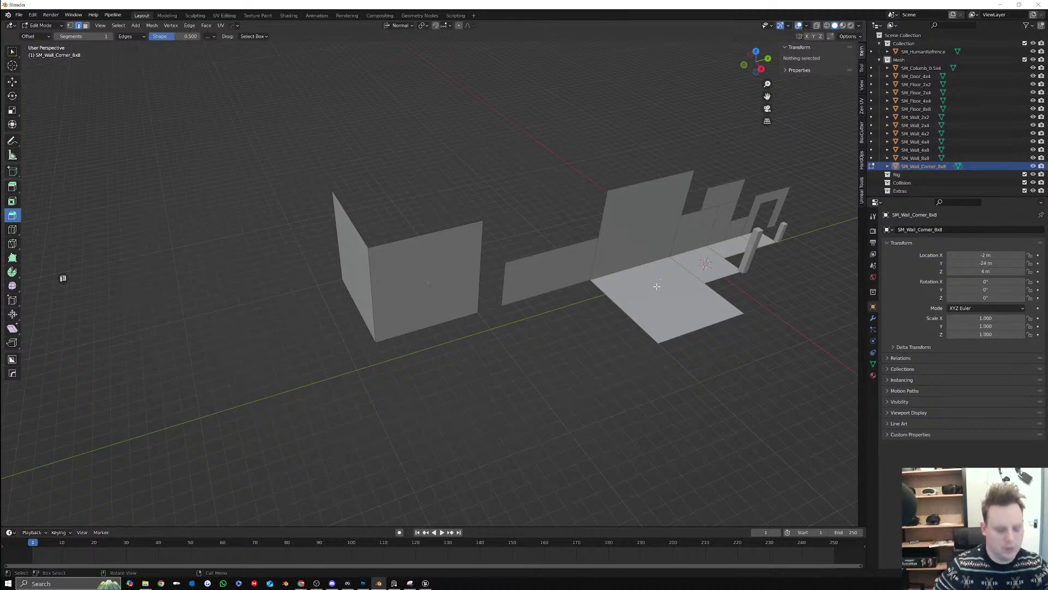
middle_drag(656, 286, 607, 308)
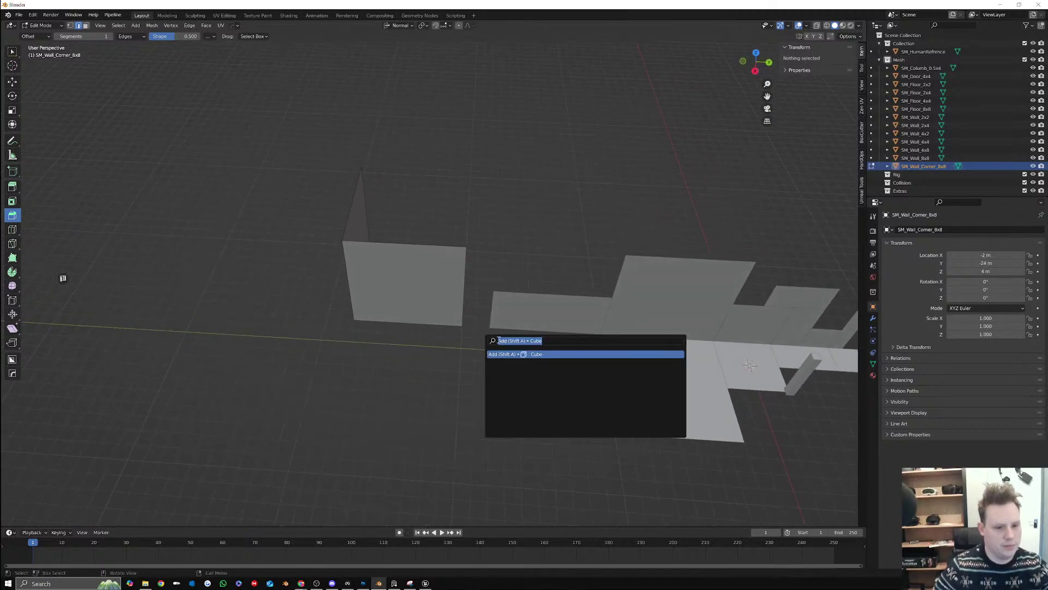
key(Return)
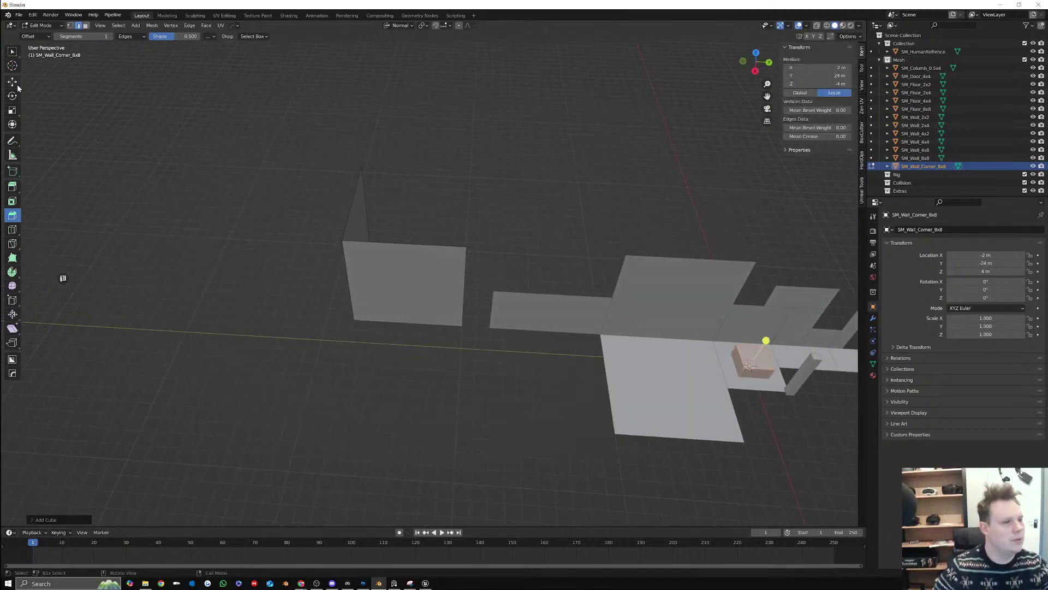
click(16, 83)
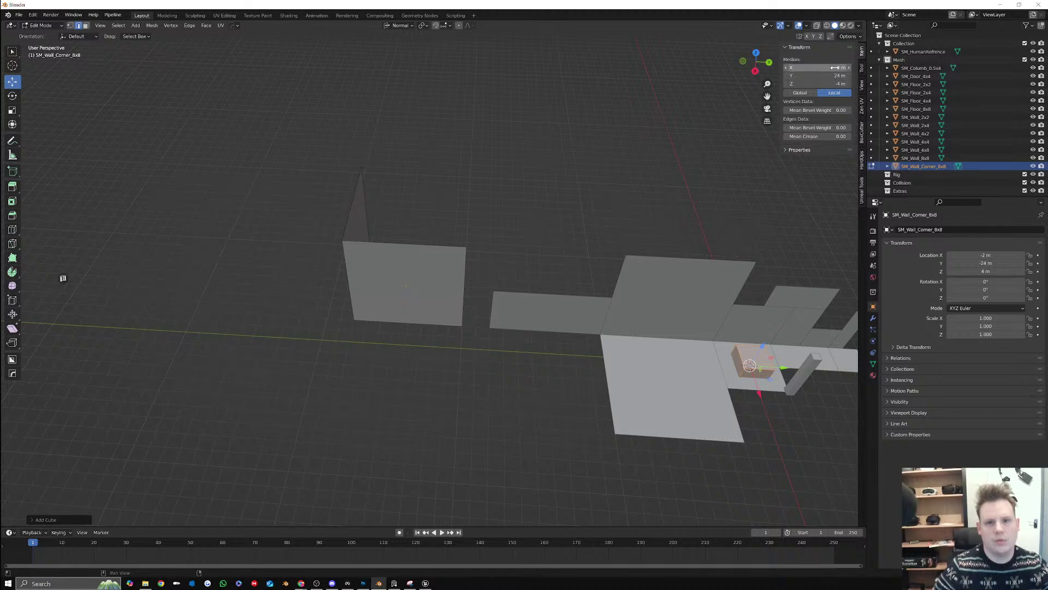
drag(745, 367, 427, 369)
middle_drag(426, 369, 455, 331)
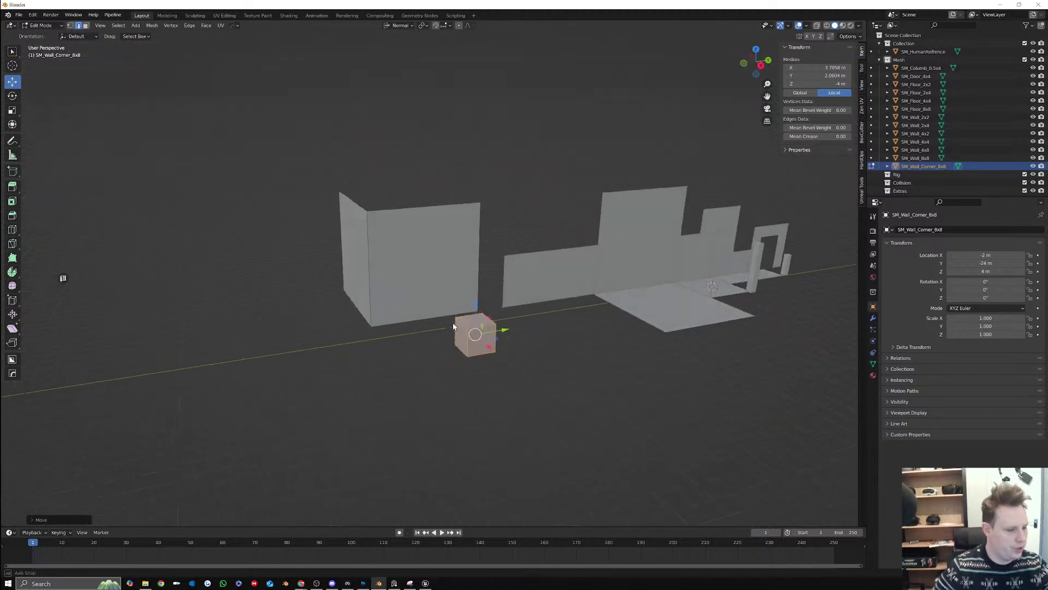
click(34, 519)
click(34, 518)
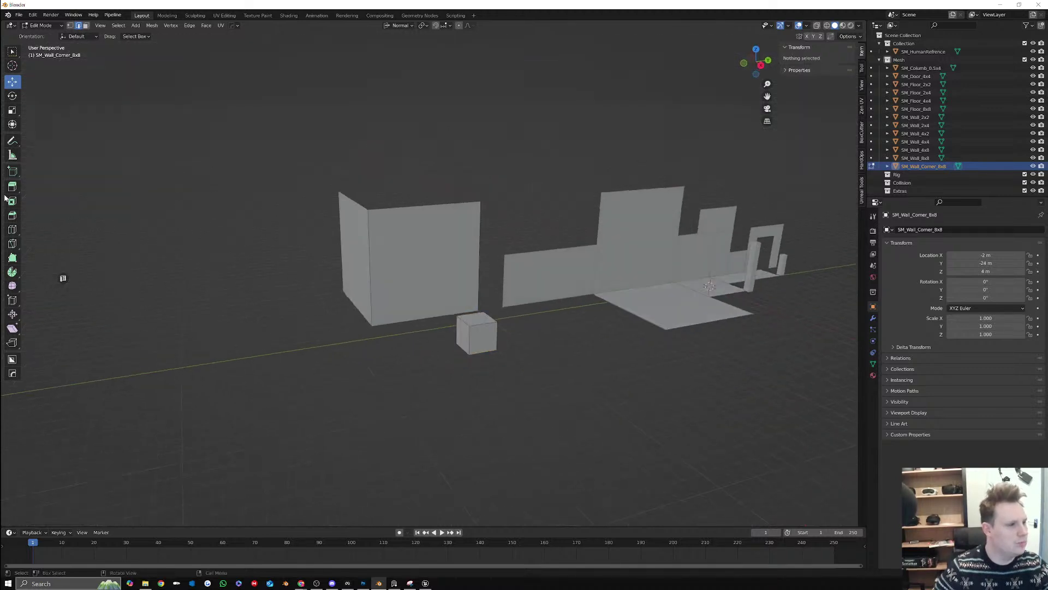
Compare the scale axes of an upper cube edge with those of the corner walls' shared vertical edge
click(13, 111)
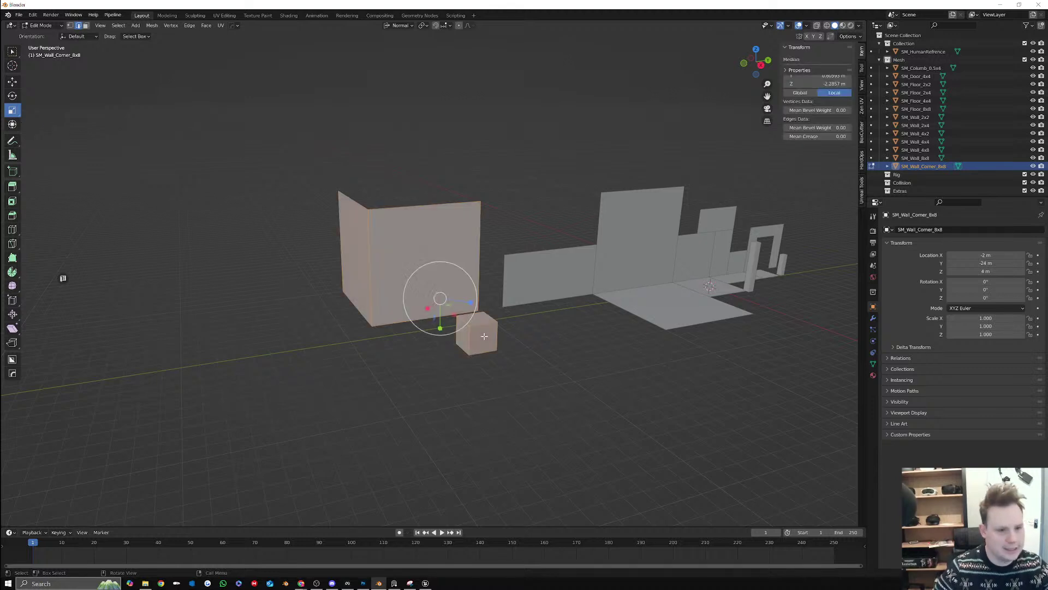
key(a)
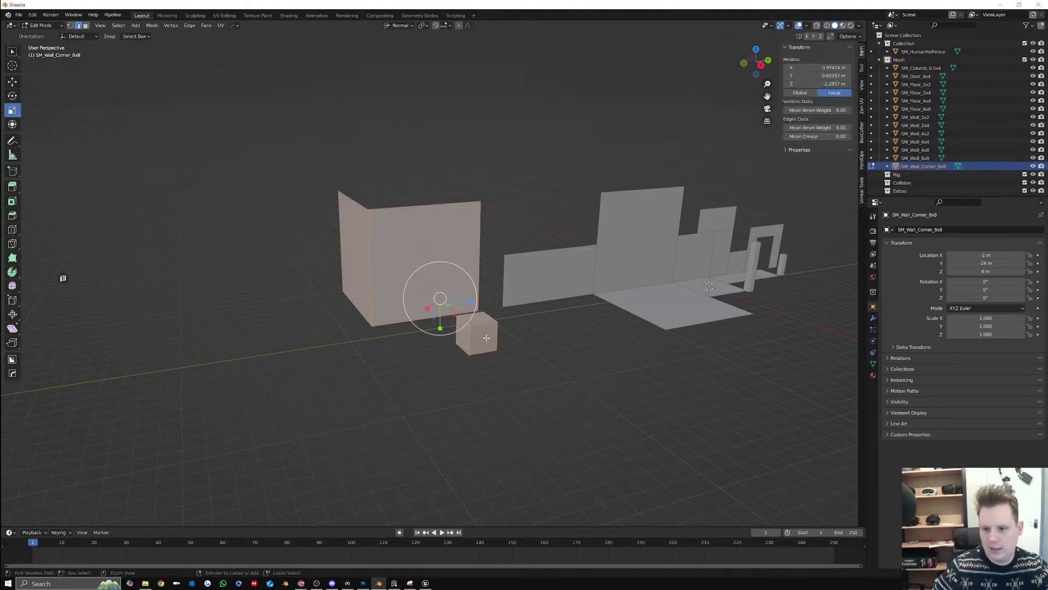
key(ctrl+z)
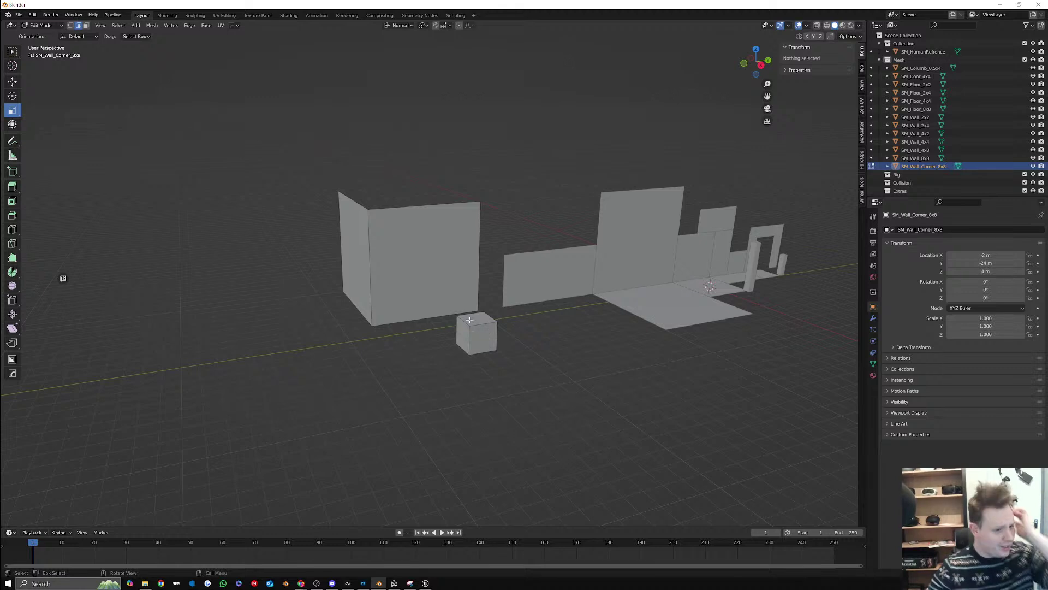
click(469, 319)
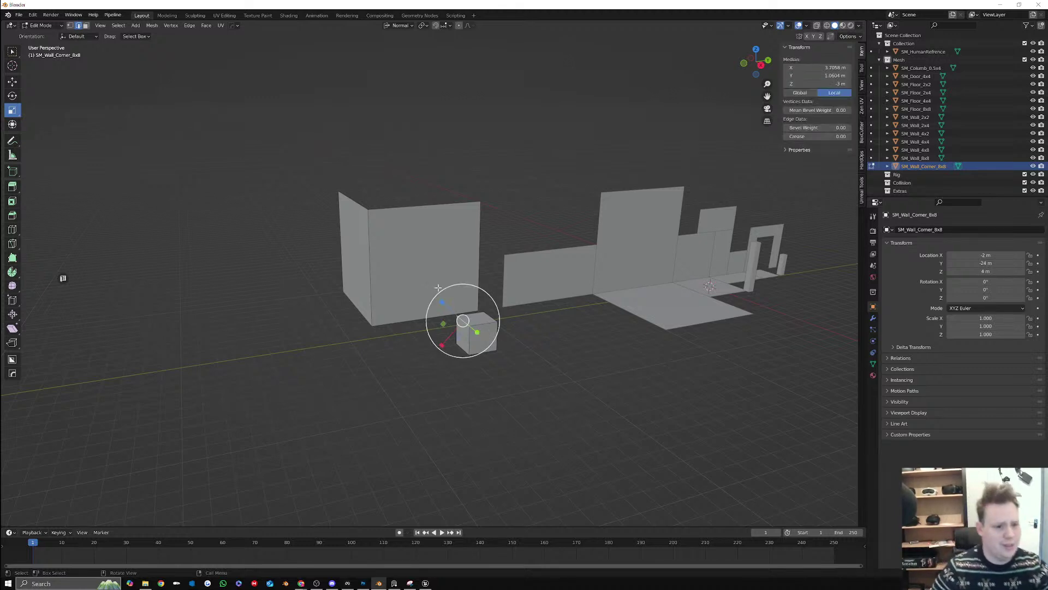
click(374, 249)
middle_drag(376, 246, 408, 289)
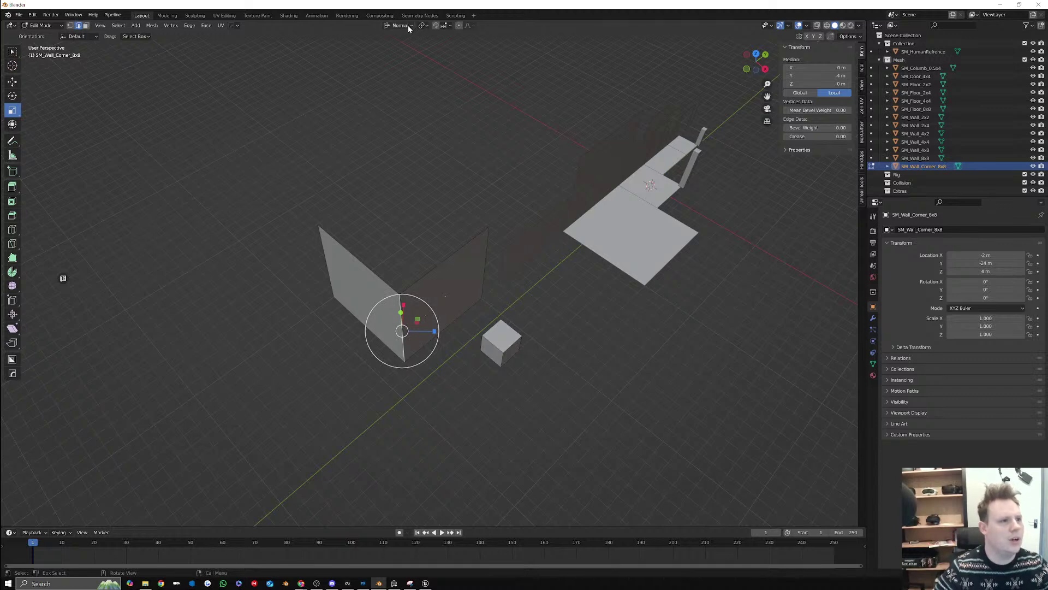
Select the corner module's entire mesh in vertex mode, search the commands for "normal" and choose the Normal orientation
key(a)
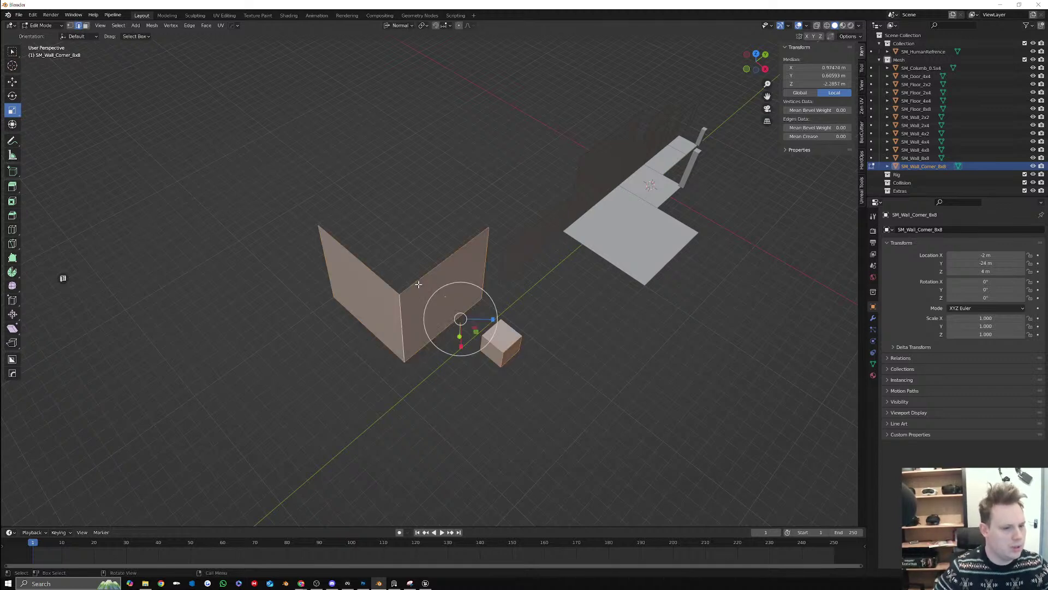
click(70, 25)
click(417, 264)
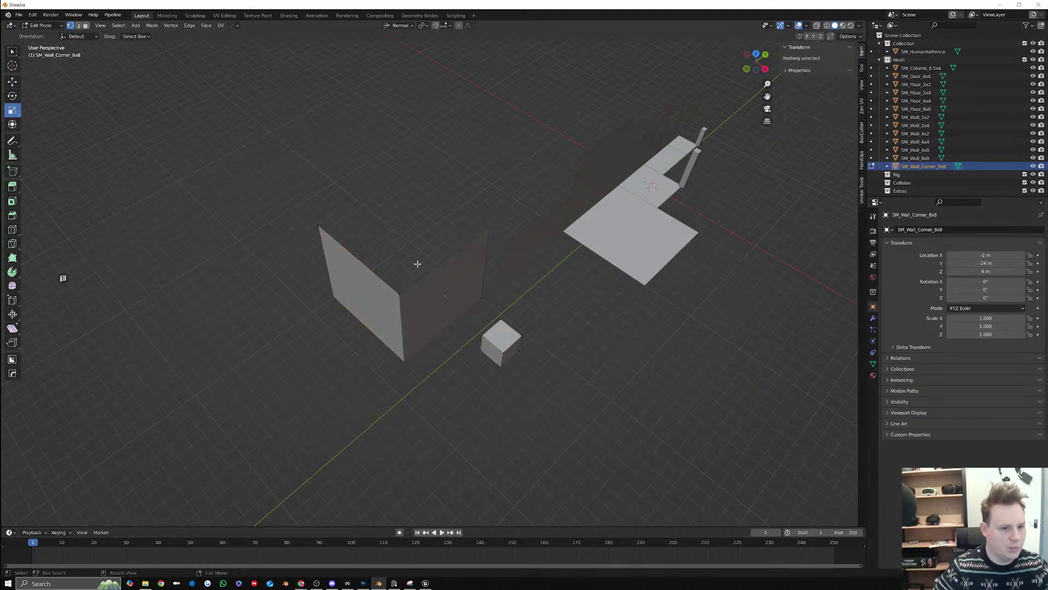
key(a)
key(ctrl+space)
key(ctrl+space)
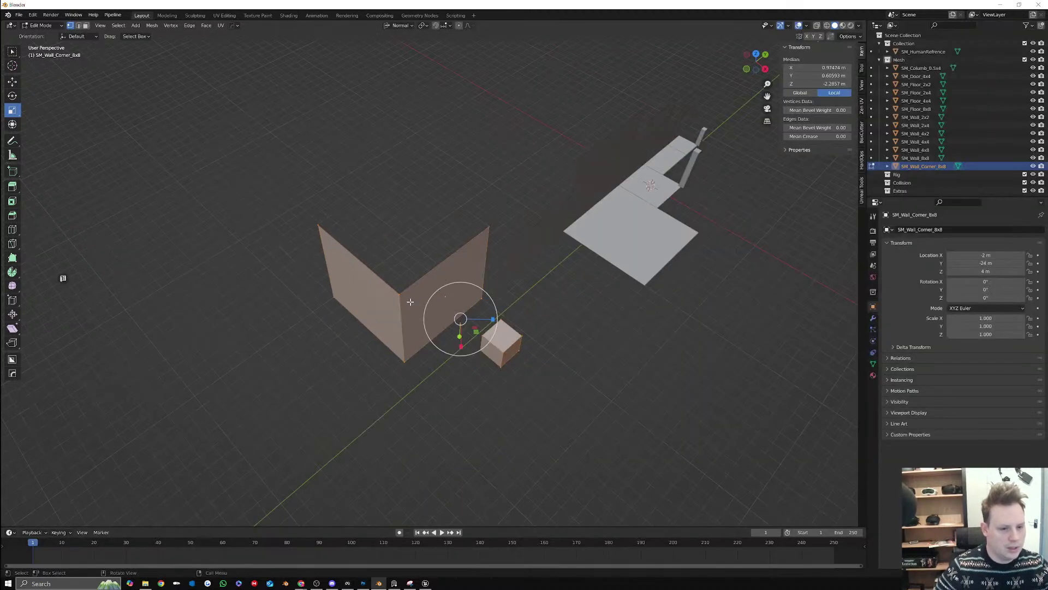
key(F3)
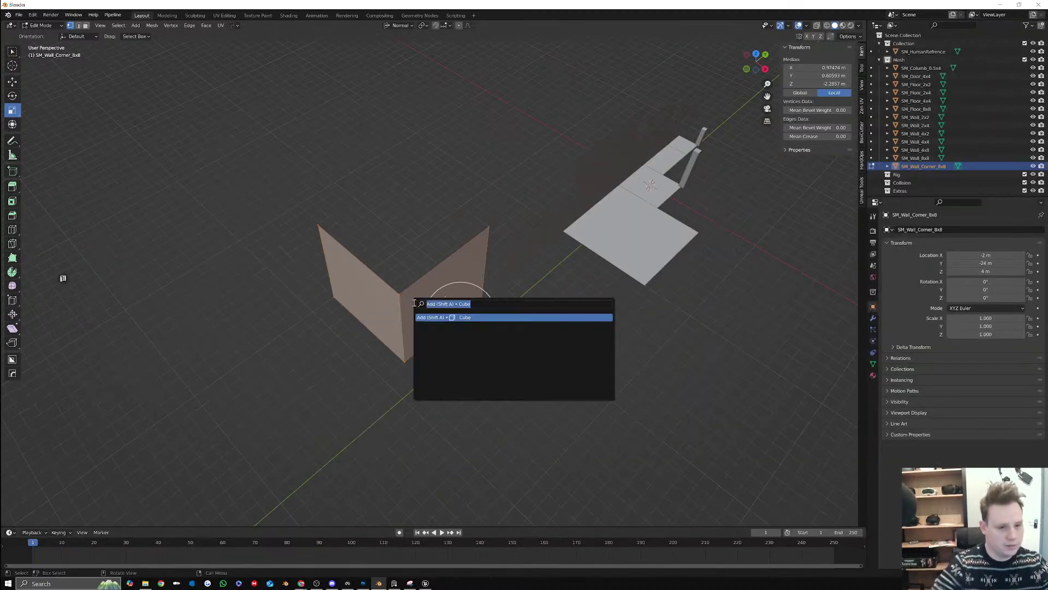
text(normal)
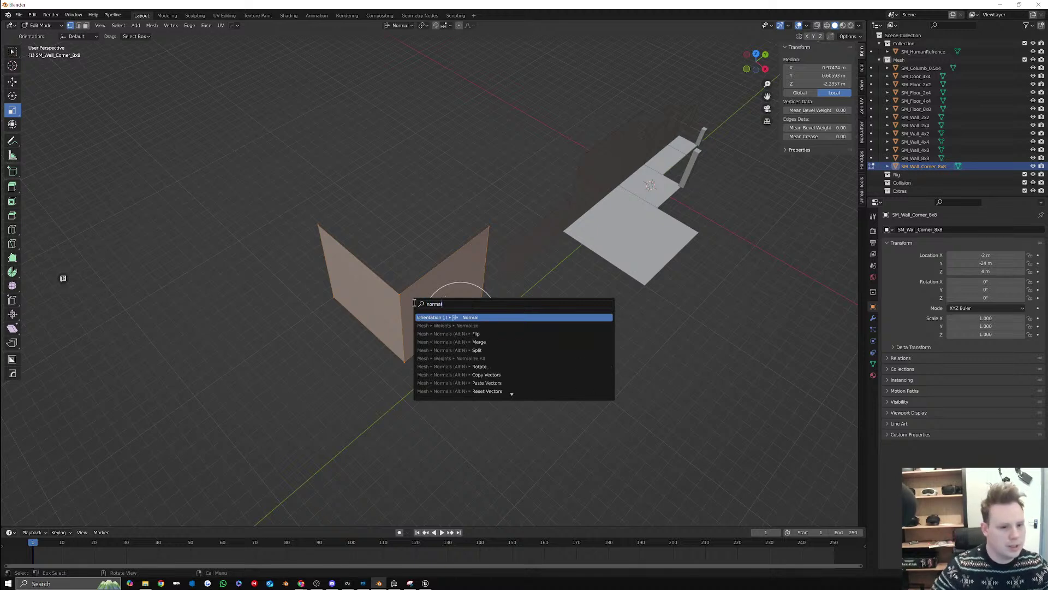
click(472, 319)
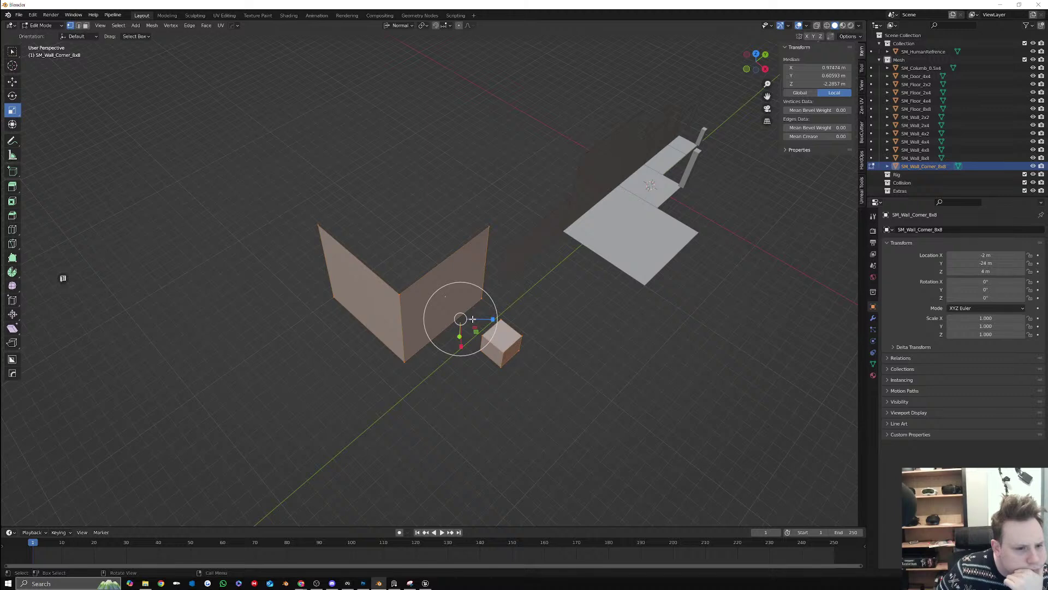
Try to bevel the shared vertical edge of the corner walls
click(395, 329)
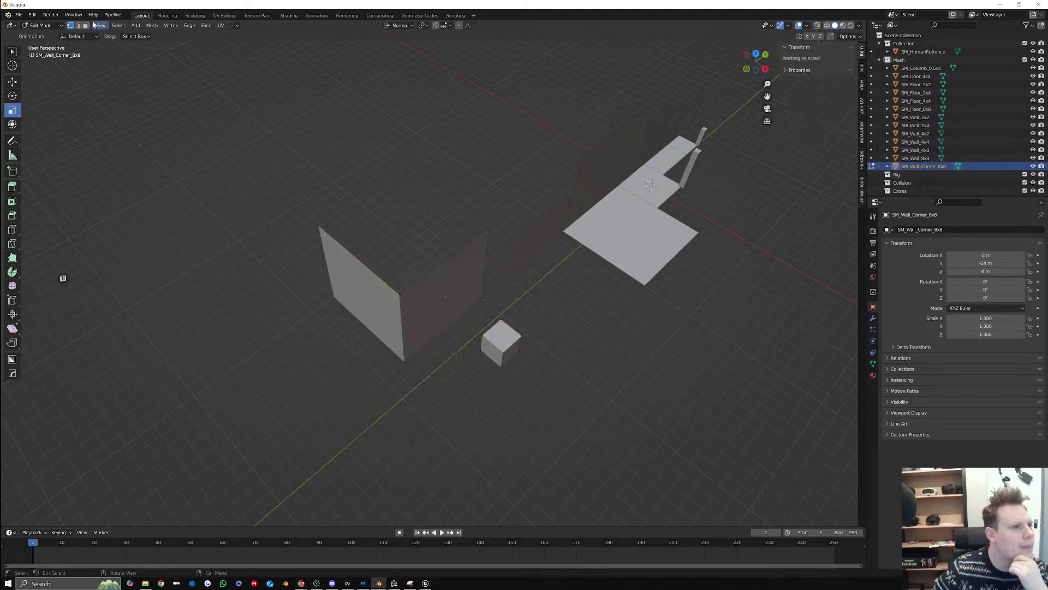
click(78, 26)
click(401, 323)
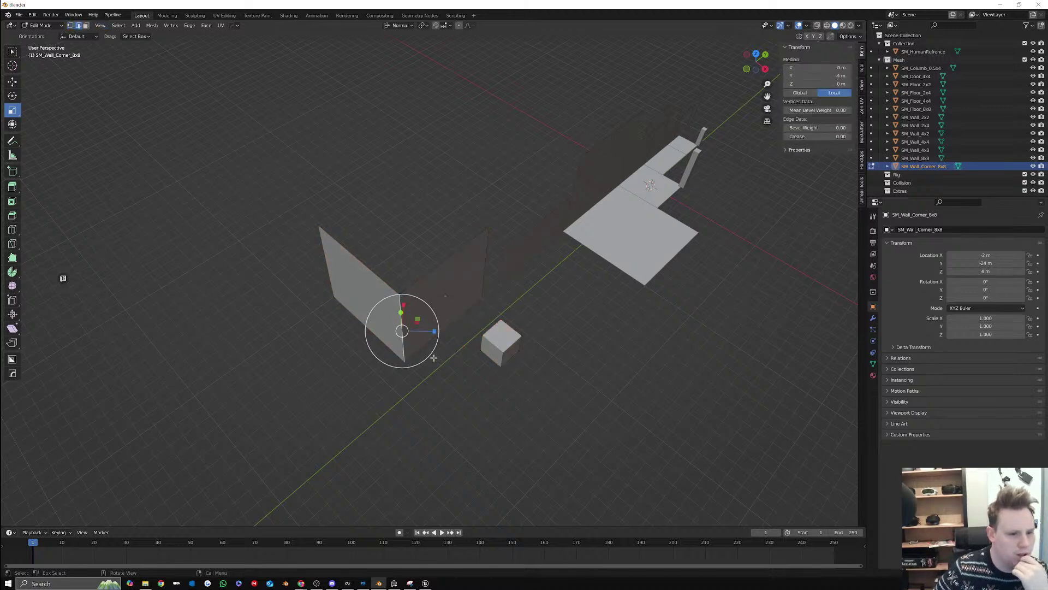
middle_drag(471, 336, 435, 317)
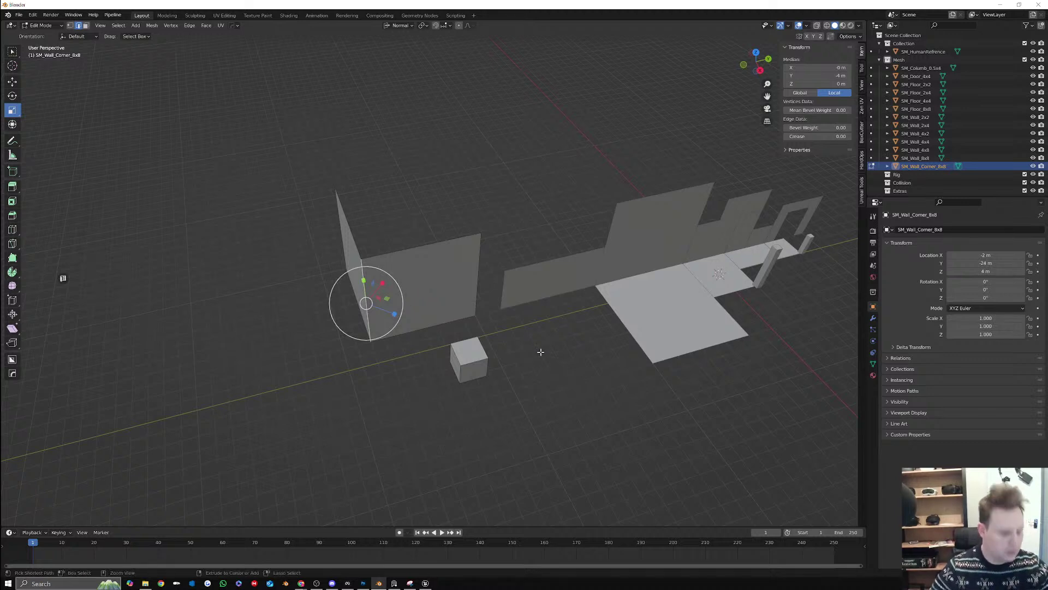
key(ctrl+b)
right_click(572, 364)
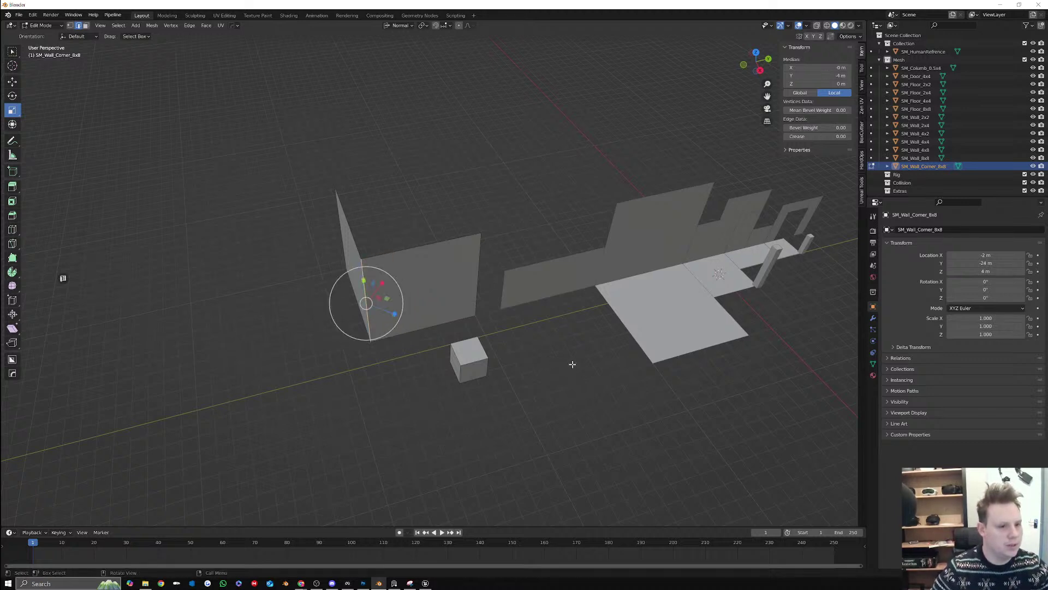
Switch the transform values of the selected corner edge to global coordinates
middle_drag(452, 298, 468, 307)
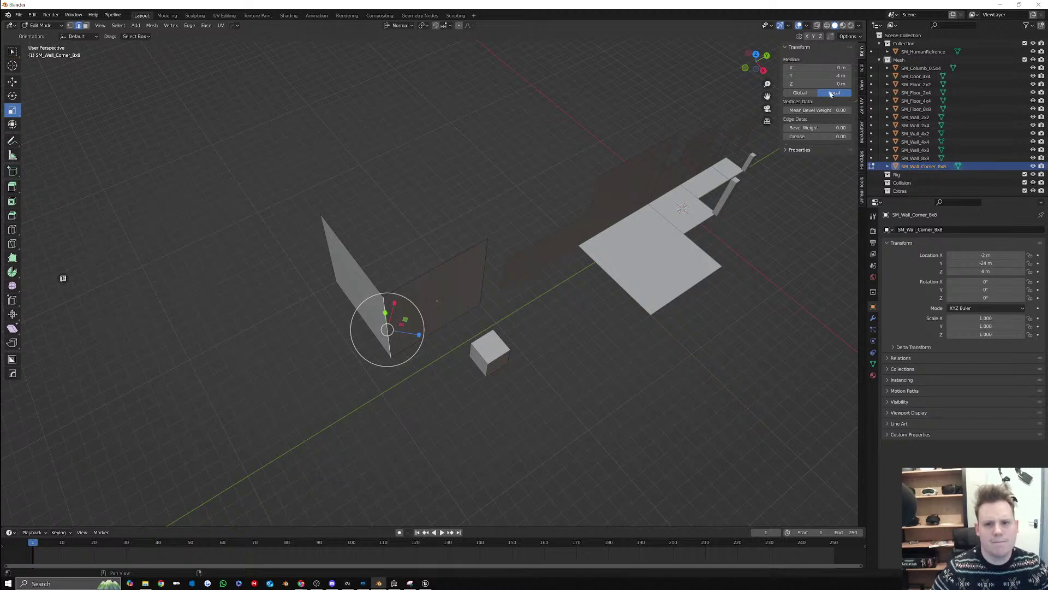
click(799, 93)
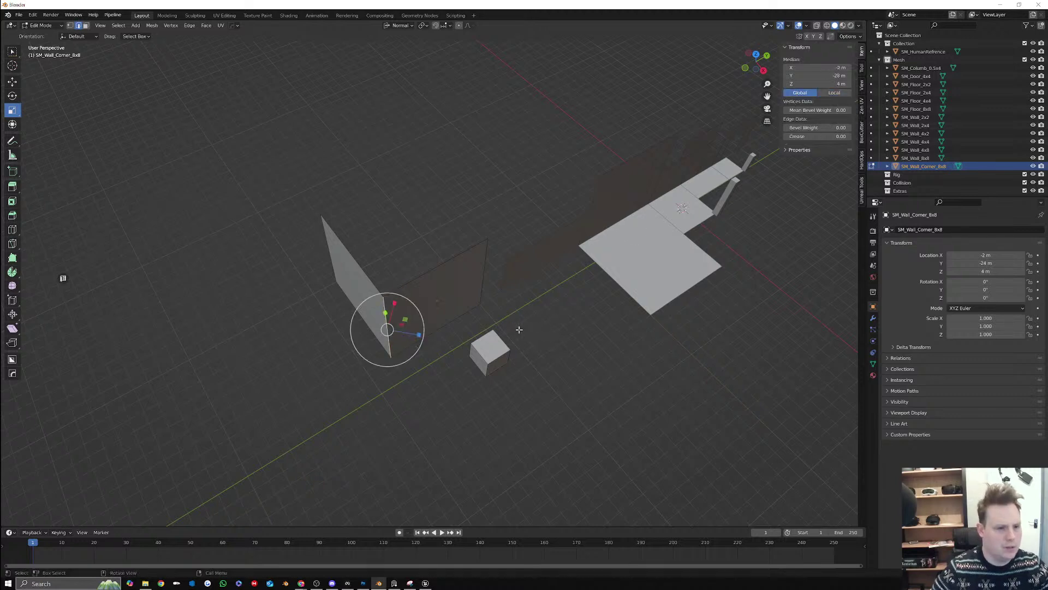
key(Tab)
middle_drag(517, 309, 512, 347)
key(Tab)
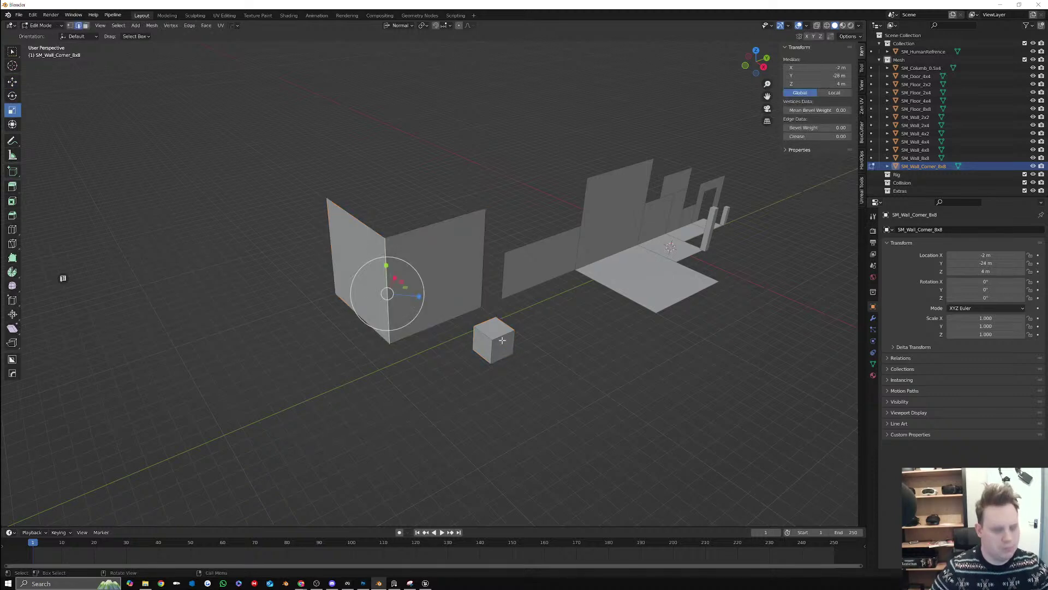
Delete the small test cube in front of the walls from the corner module's mesh
key(l)
key(x)
click(496, 344)
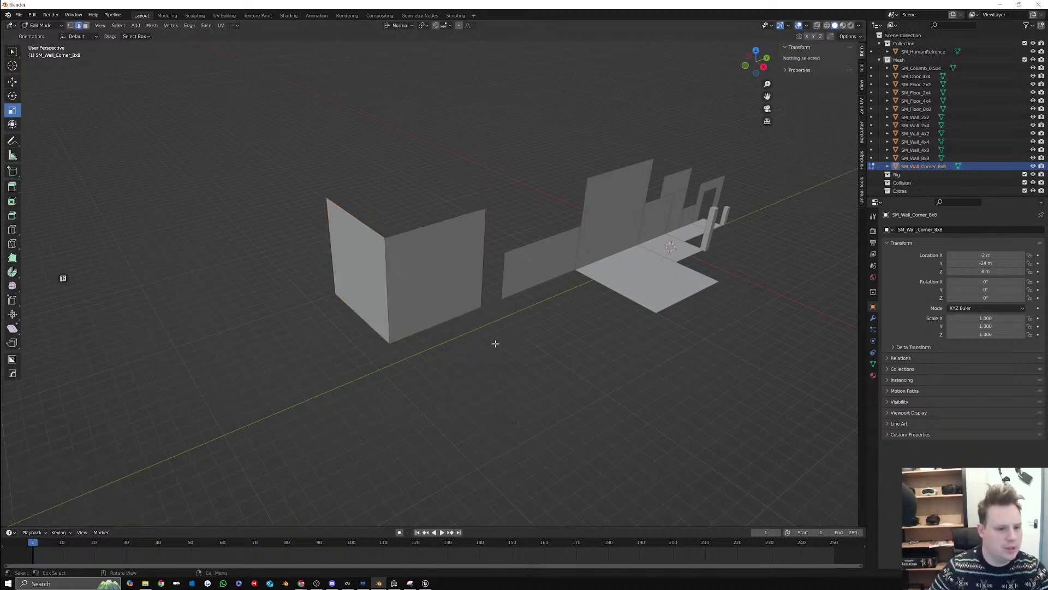
key(Tab)
key(Tab)
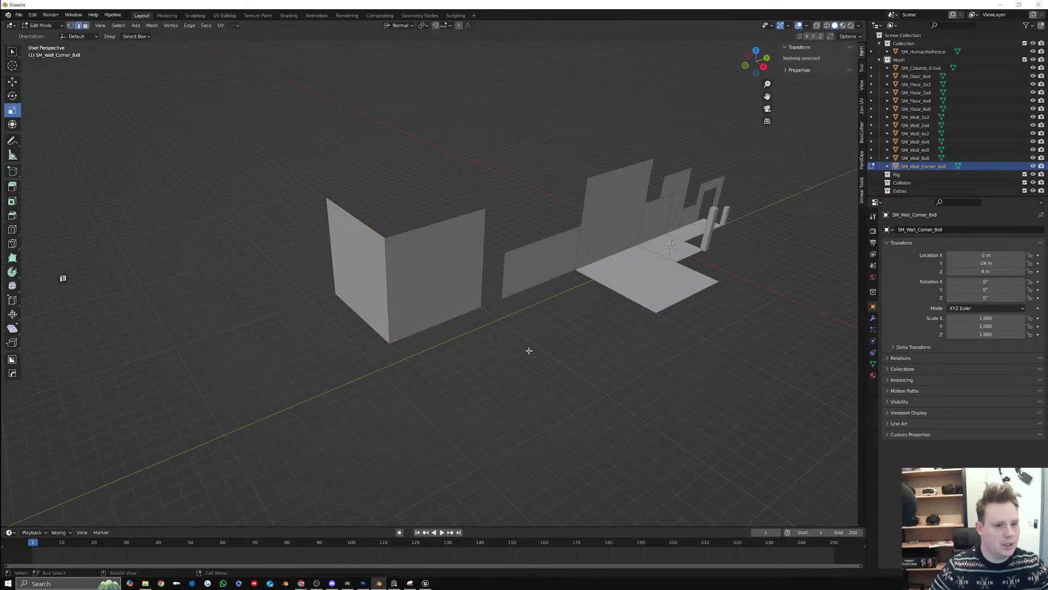
Add a cube to the corner module's mesh and set its size to 8 m
key(F3)
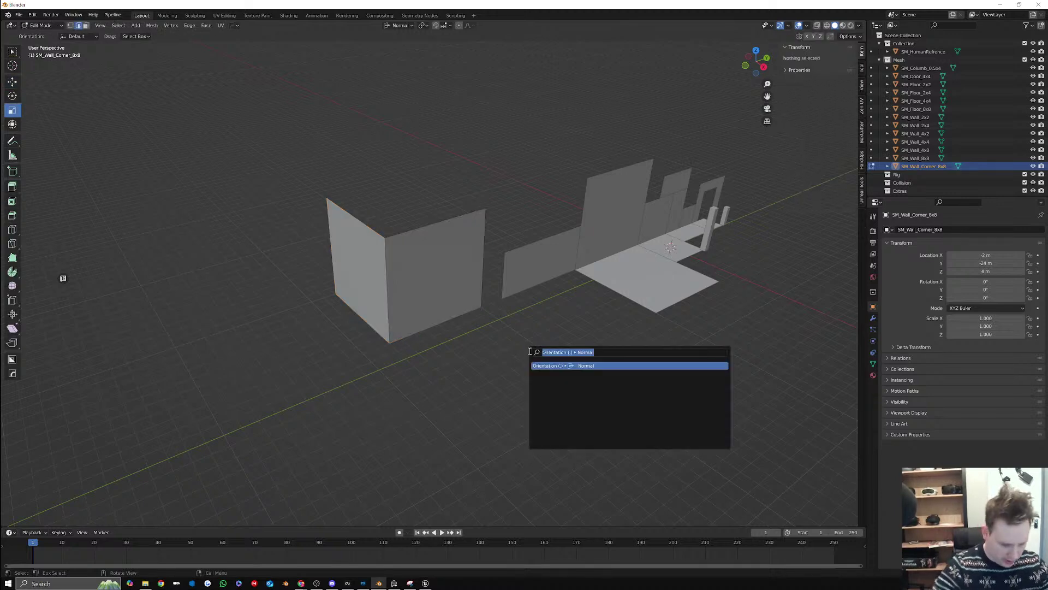
text(cube)
key(Return)
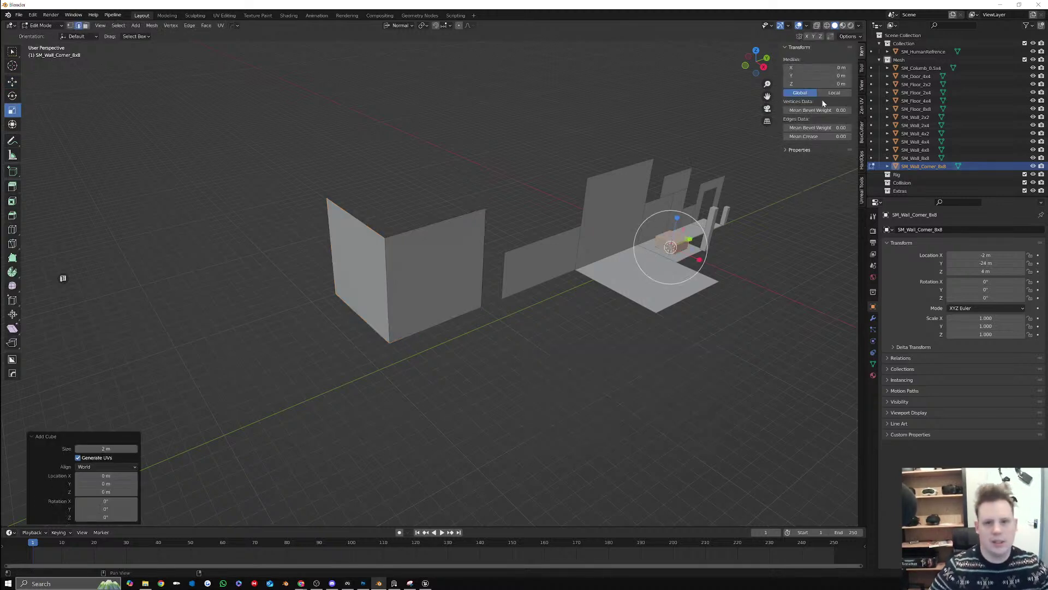
click(863, 71)
click(862, 84)
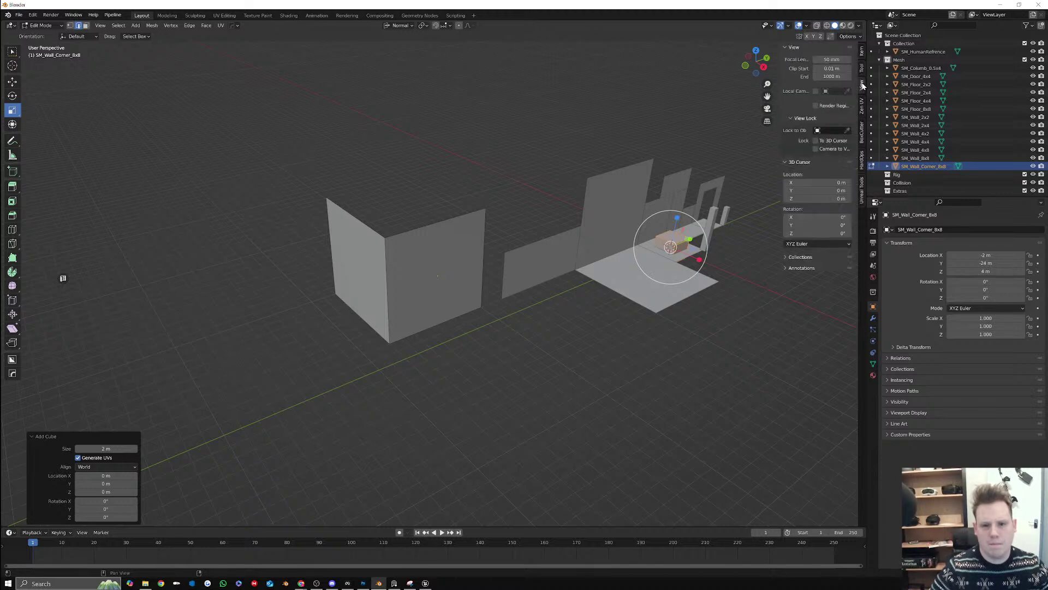
click(862, 52)
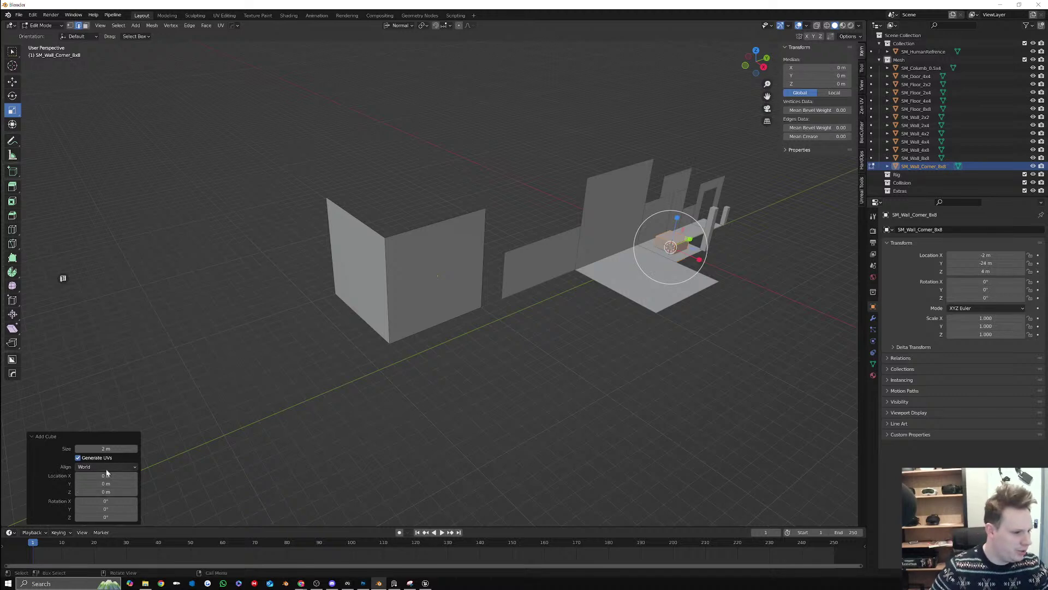
click(108, 448)
text(8)
key(Return)
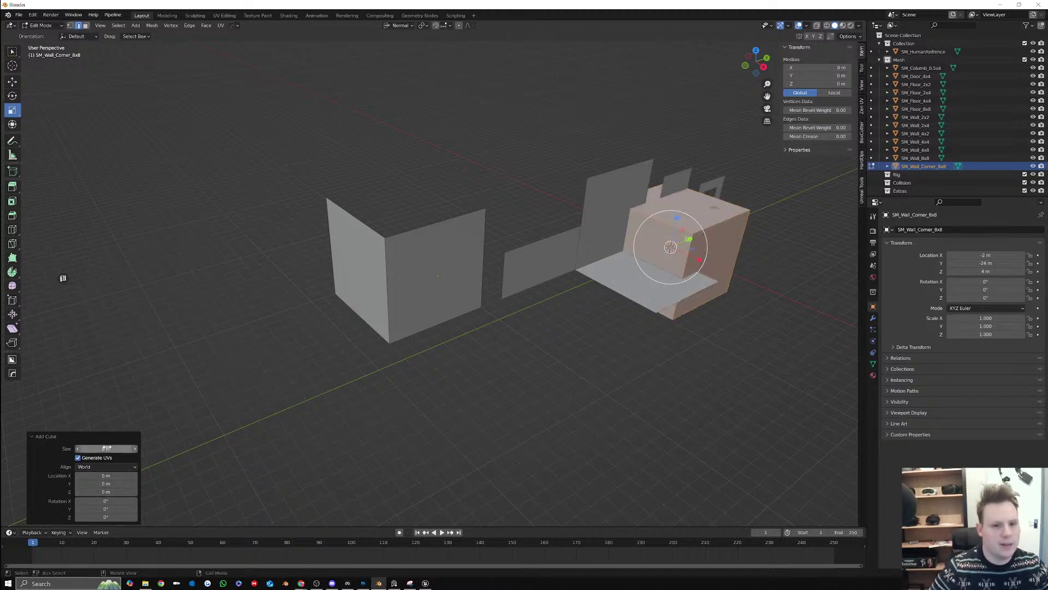
Move the new cube over to the corner walls and set its global median to X -5 m and Y 20 m
click(12, 82)
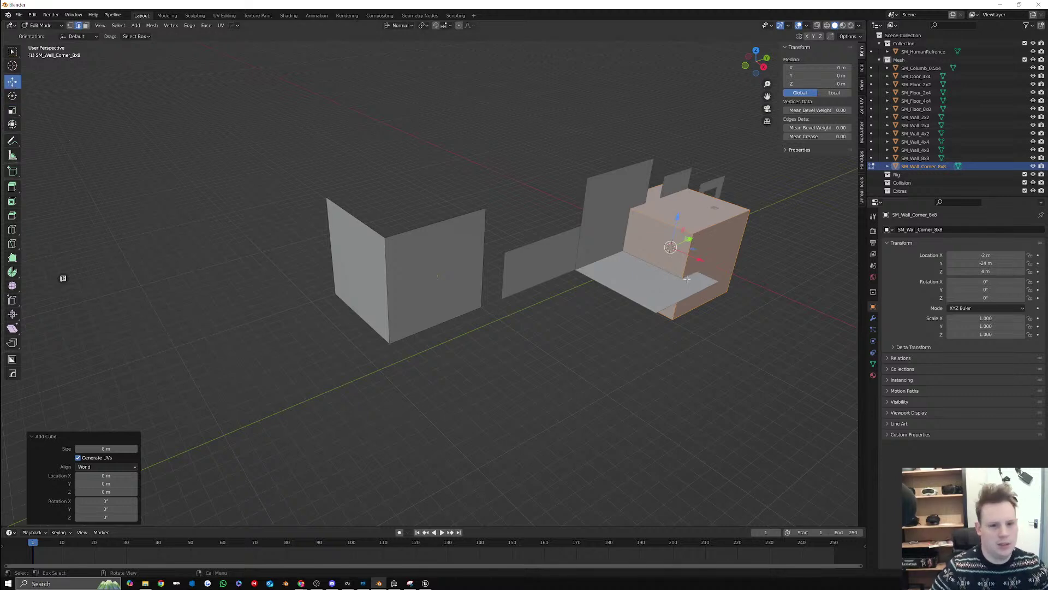
drag(695, 251, 422, 299)
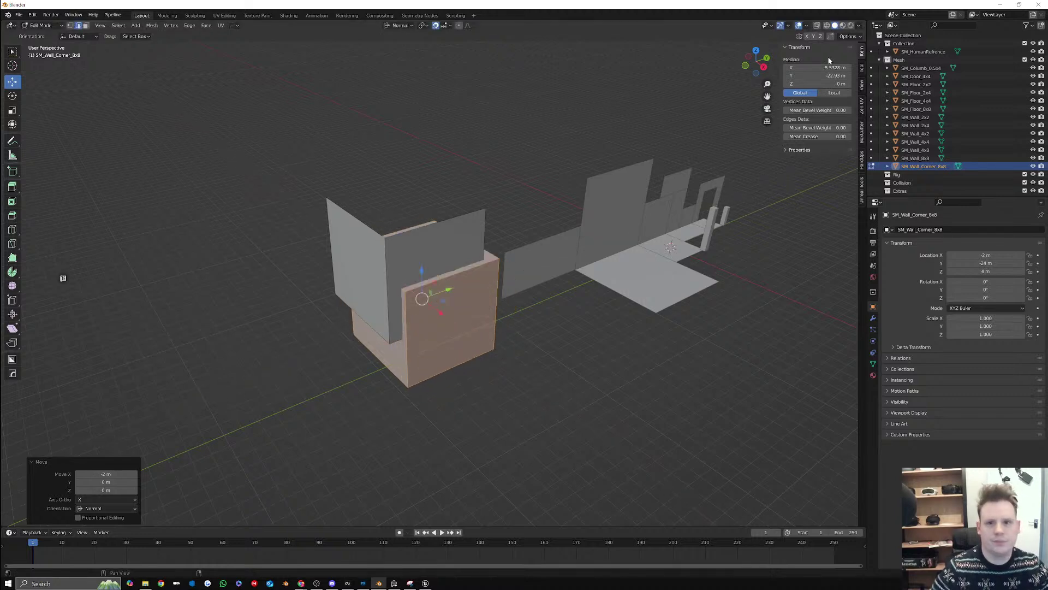
click(834, 67)
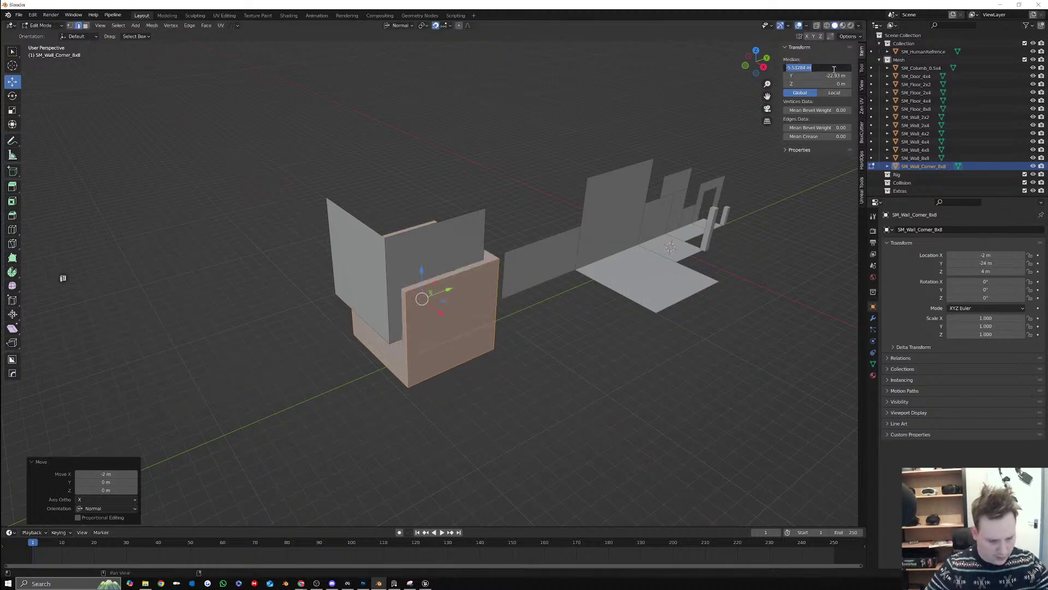
key(BackSpace)
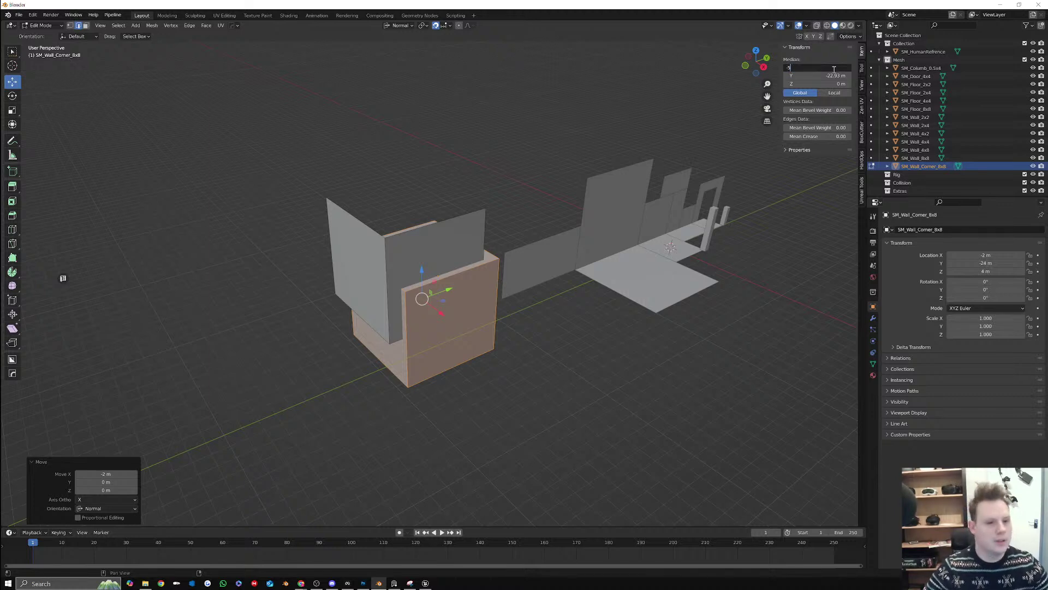
text(-5)
key(Tab)
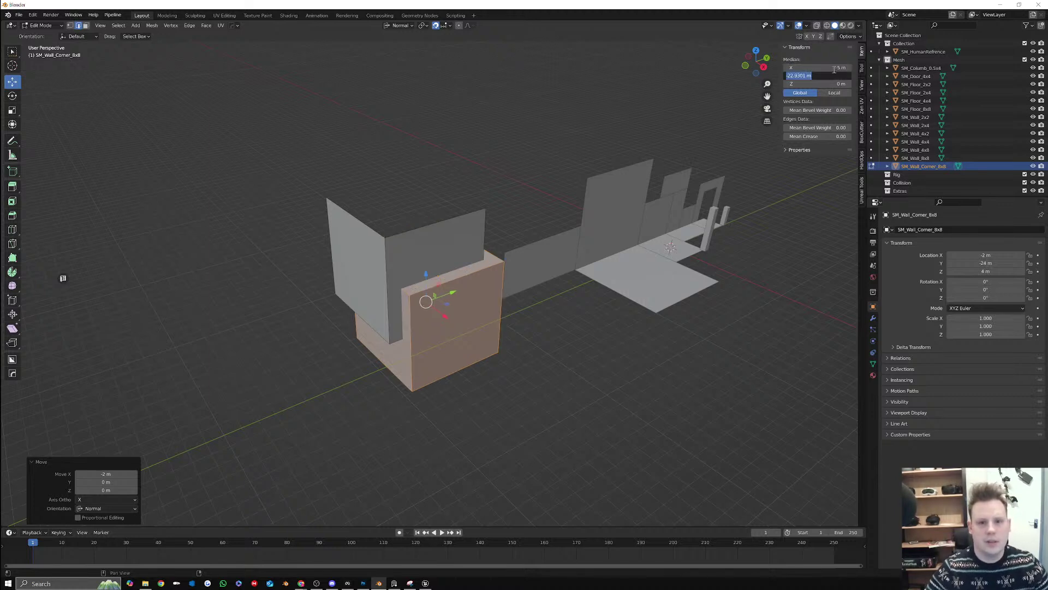
text(20)
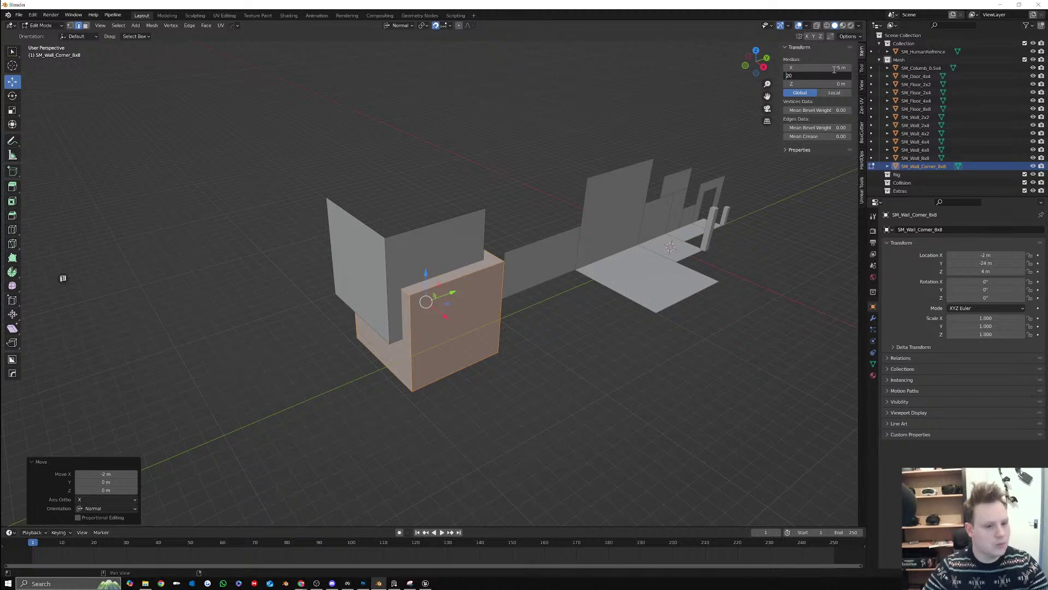
Set the selected box's median Y to -20 m and move the box up in line with the corner wall planes
key(Return)
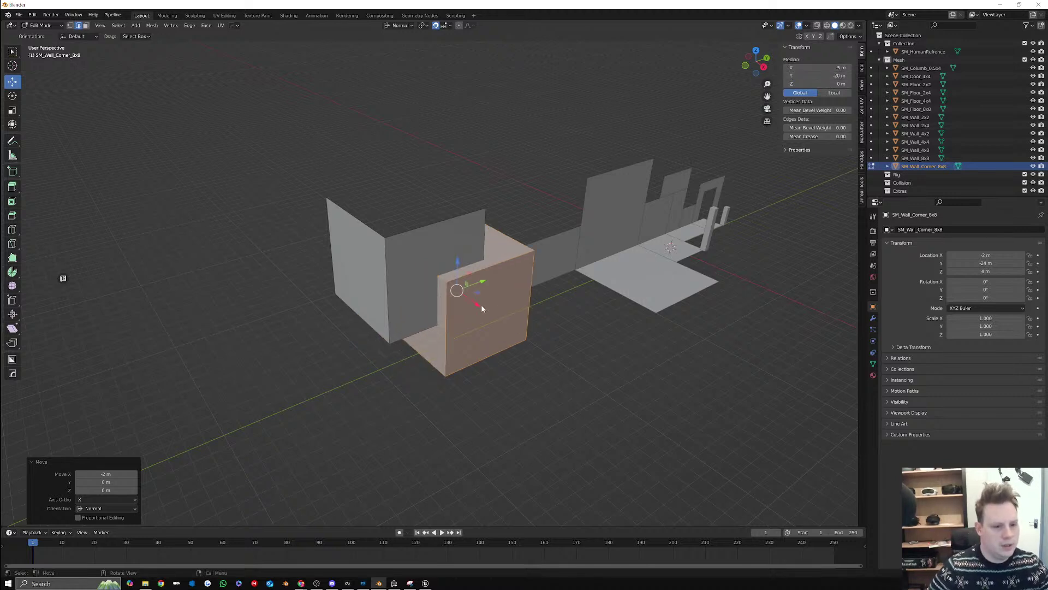
drag(481, 308, 448, 242)
Select all connected faces of the old corner wall planes in face selection mode
click(389, 261)
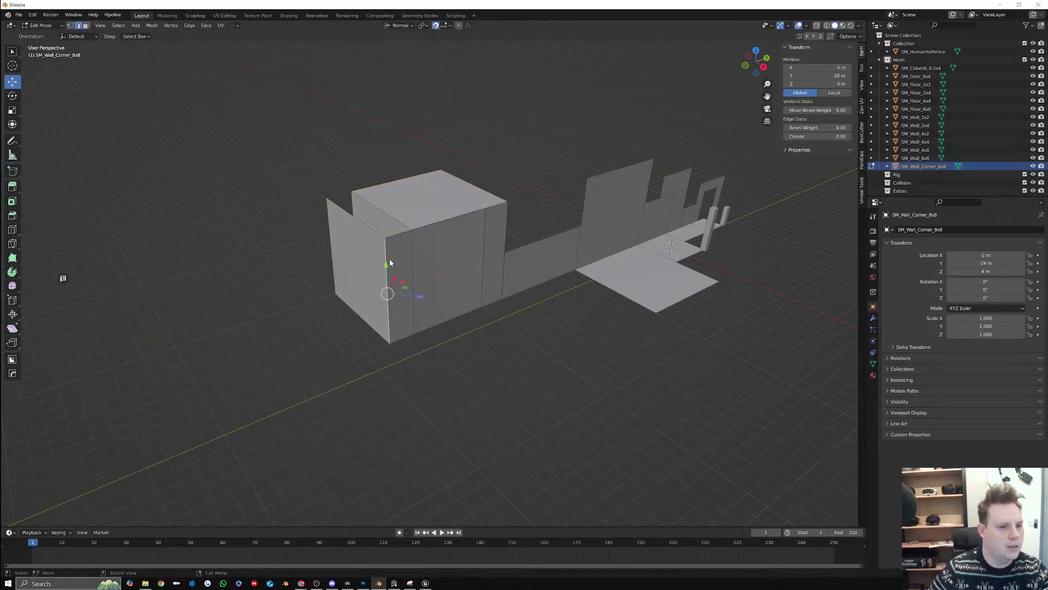
click(85, 26)
click(358, 271)
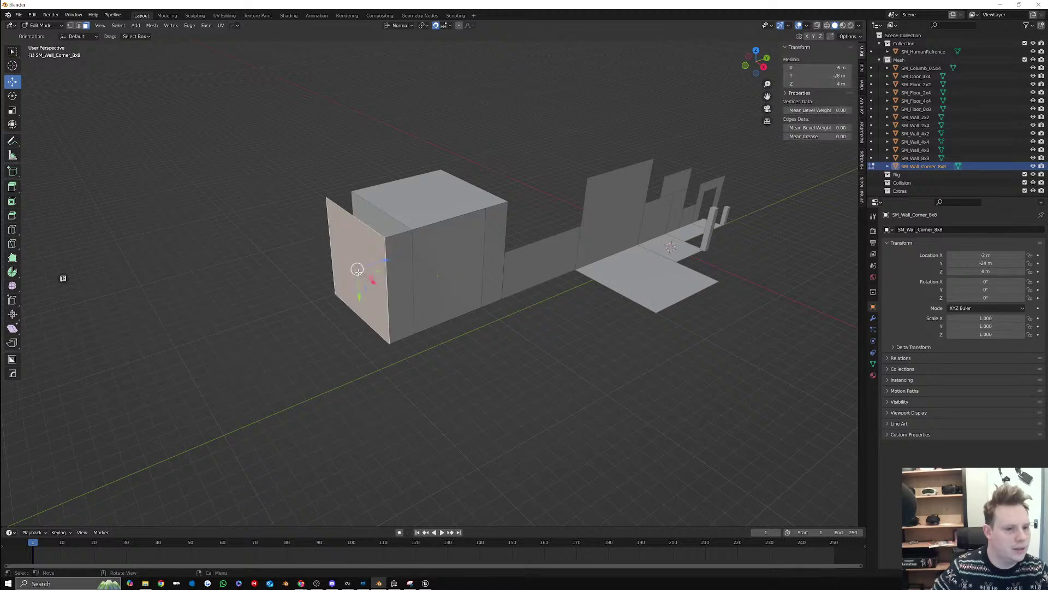
right_click(350, 280)
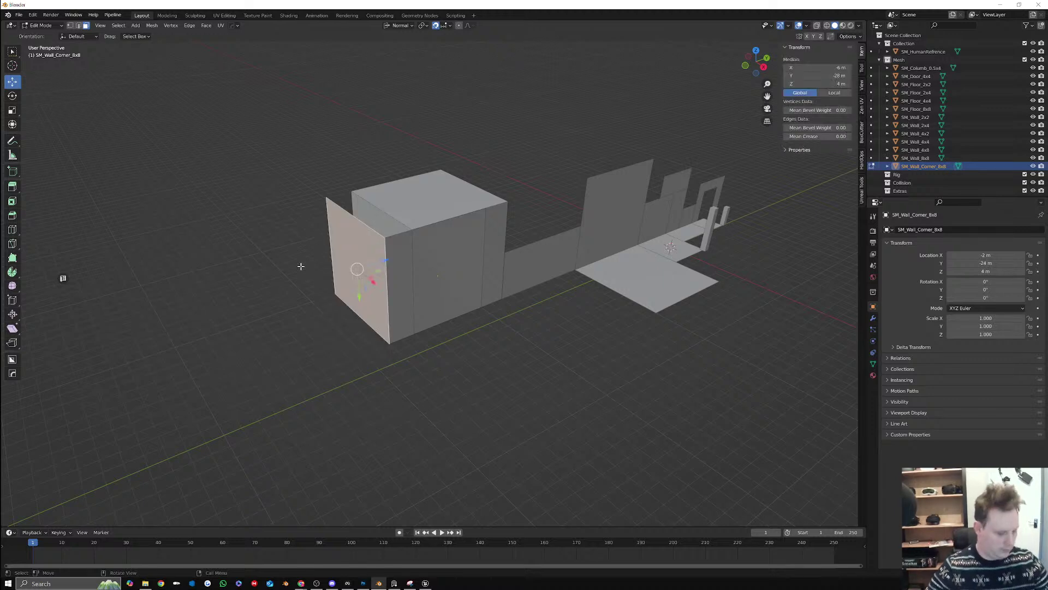
key(Tab)
key(Tab)
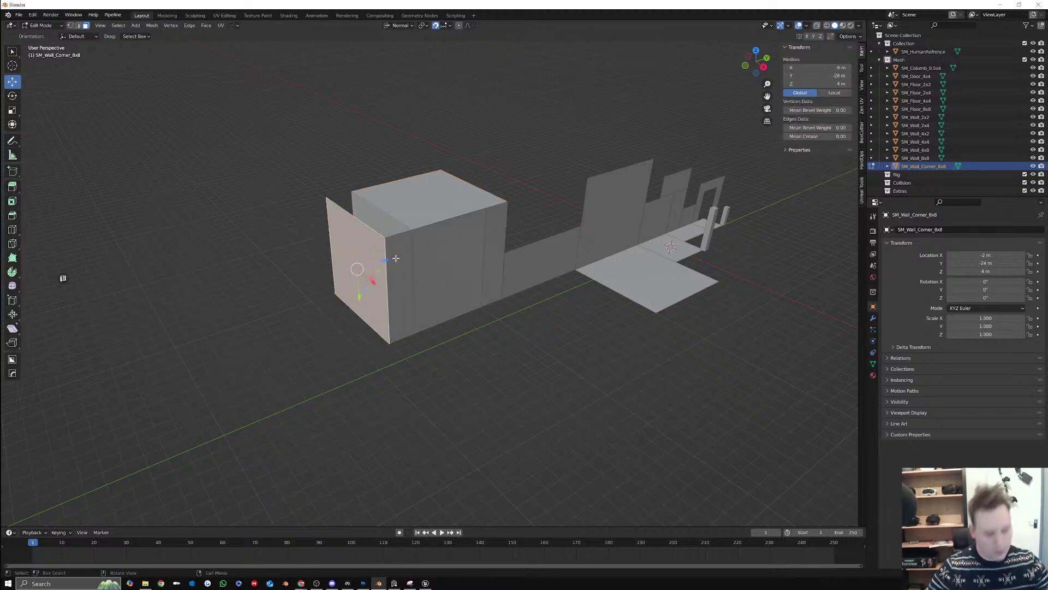
key(ctrl+l)
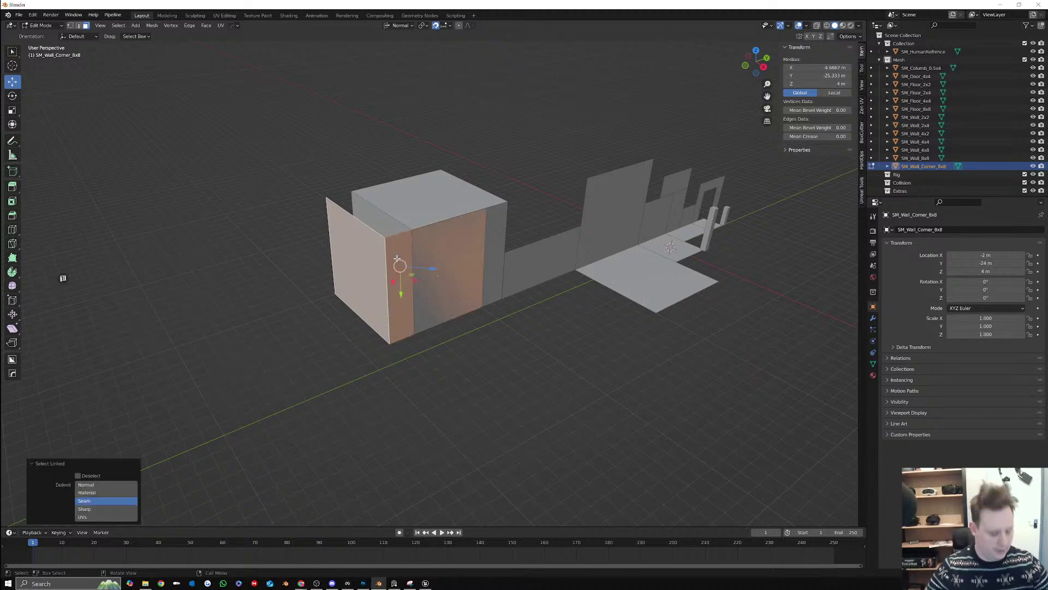
Try to dissolve the selected wall faces
right_click(396, 258)
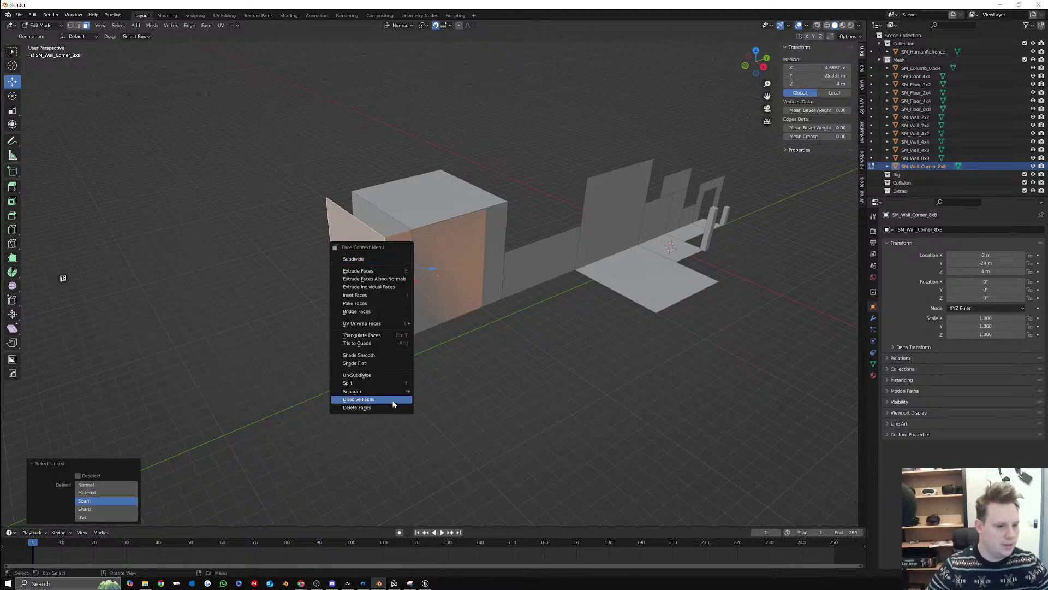
click(393, 404)
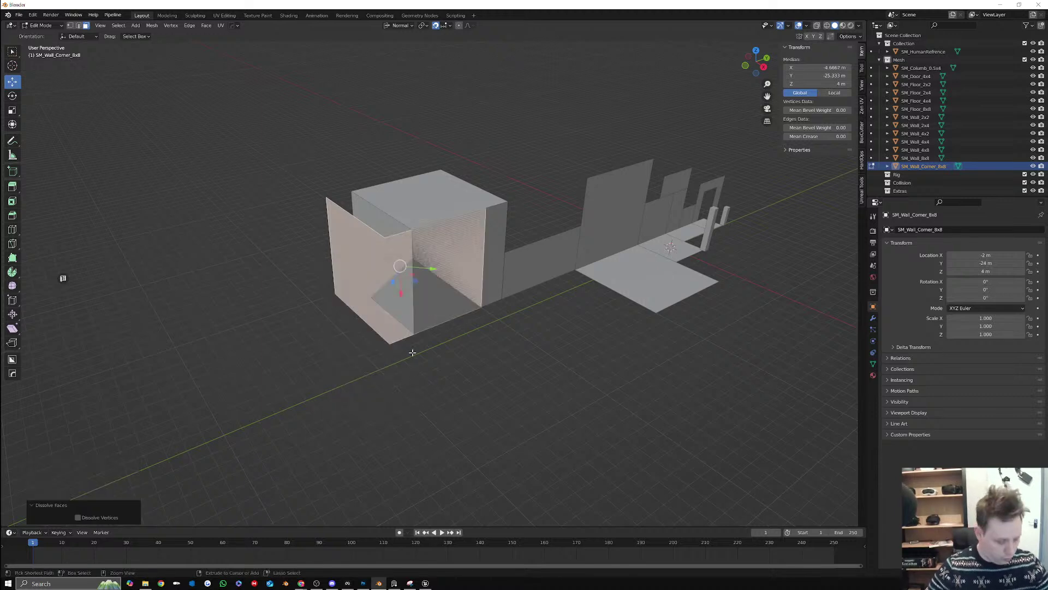
key(ctrl+z)
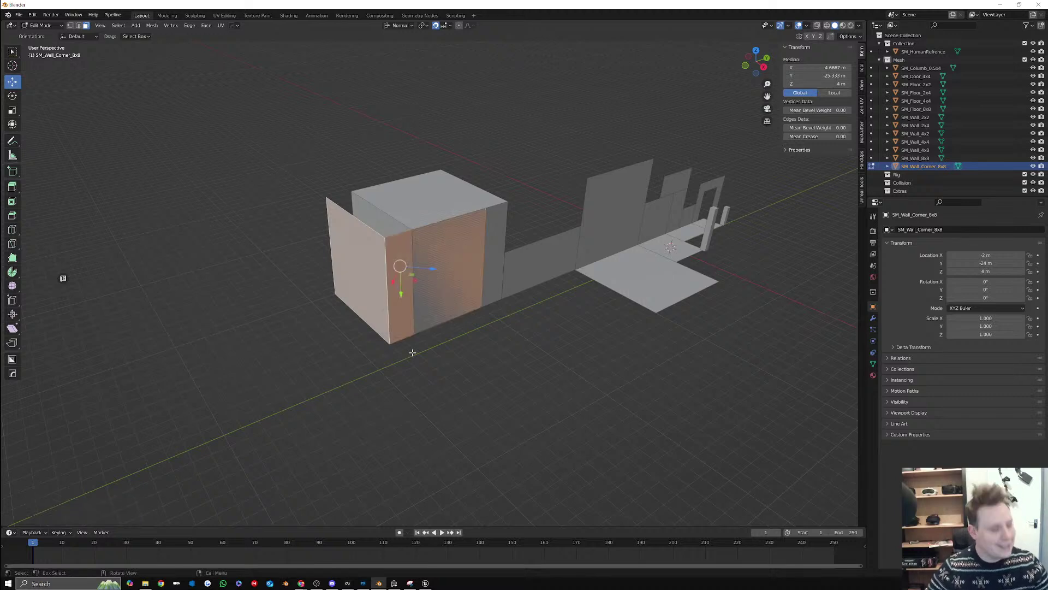
Delete the selected old wall faces and move the remaining box object to Y -27 m
right_click(413, 352)
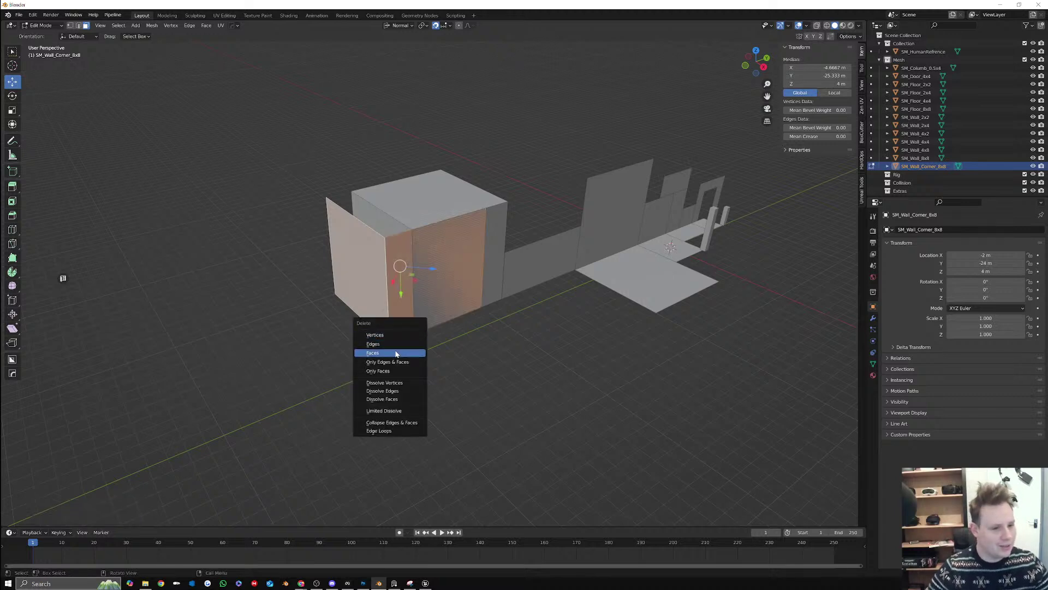
click(396, 351)
key(Tab)
drag(462, 267, 420, 272)
key(Tab)
Delete the box's top, bottom and two unneeded side faces, leaving only two adjoining walls
click(408, 232)
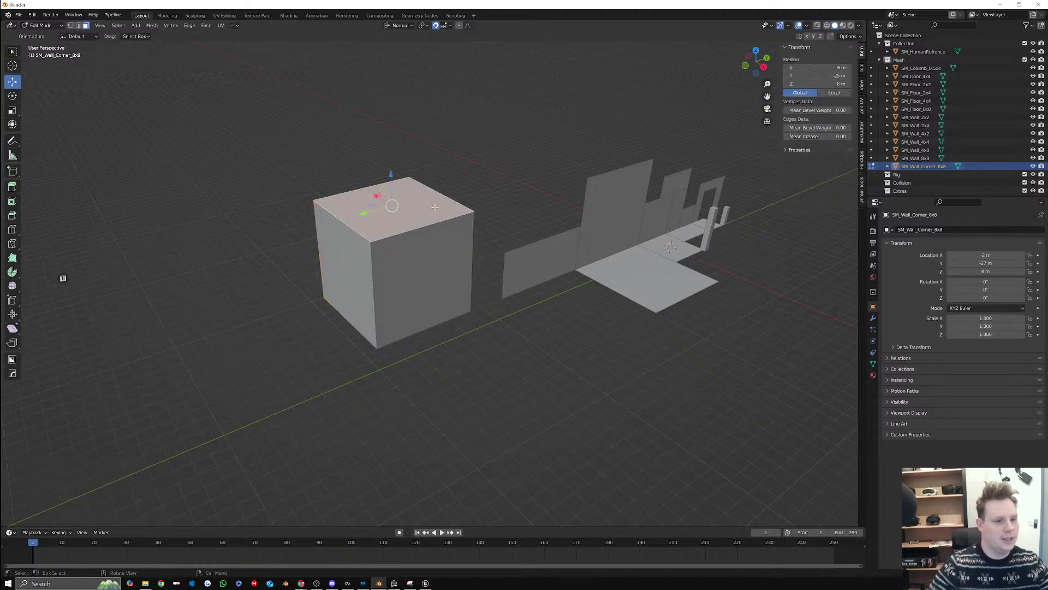
middle_drag(409, 233, 474, 248)
shift+click(474, 248)
middle_drag(568, 247, 491, 244)
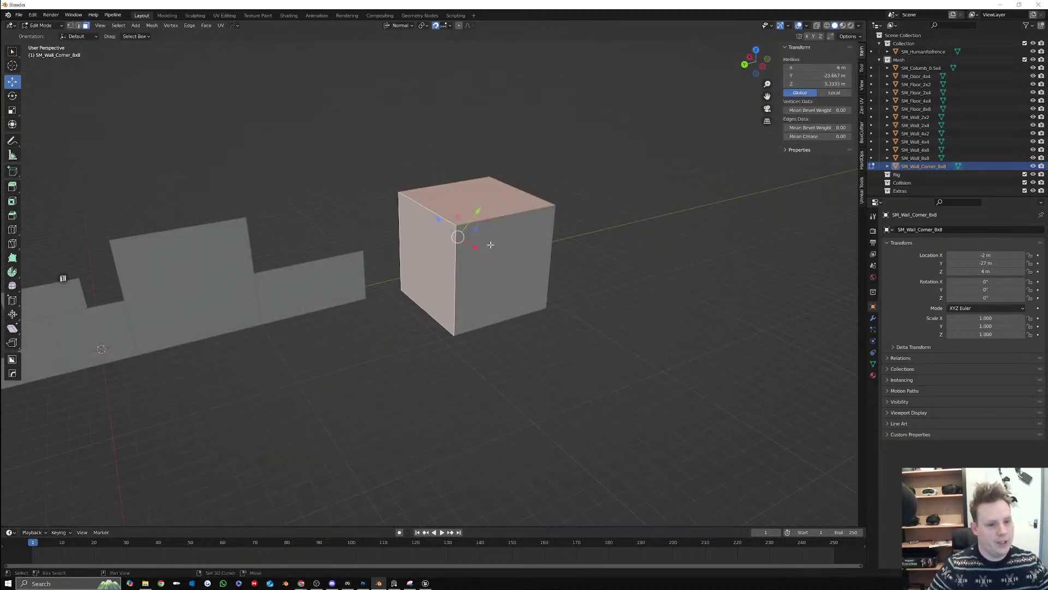
shift+click(491, 244)
middle_drag(485, 311, 473, 266)
shift+click(478, 275)
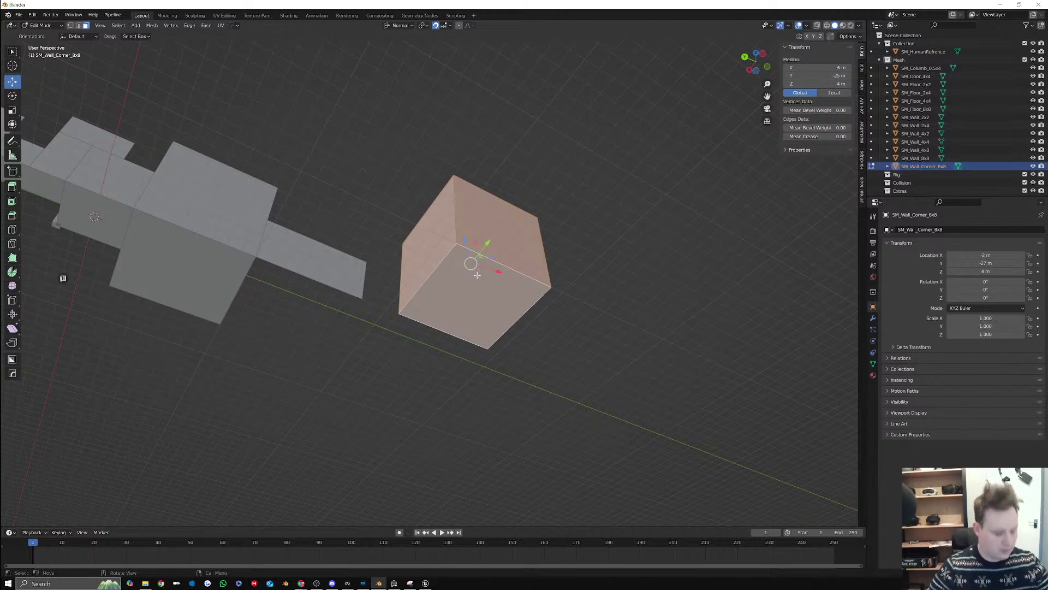
key(x)
click(478, 276)
Bevel the vertical edge where the two walls meet with one segment about 1.1 m wide
middle_drag(478, 276, 604, 309)
click(431, 285)
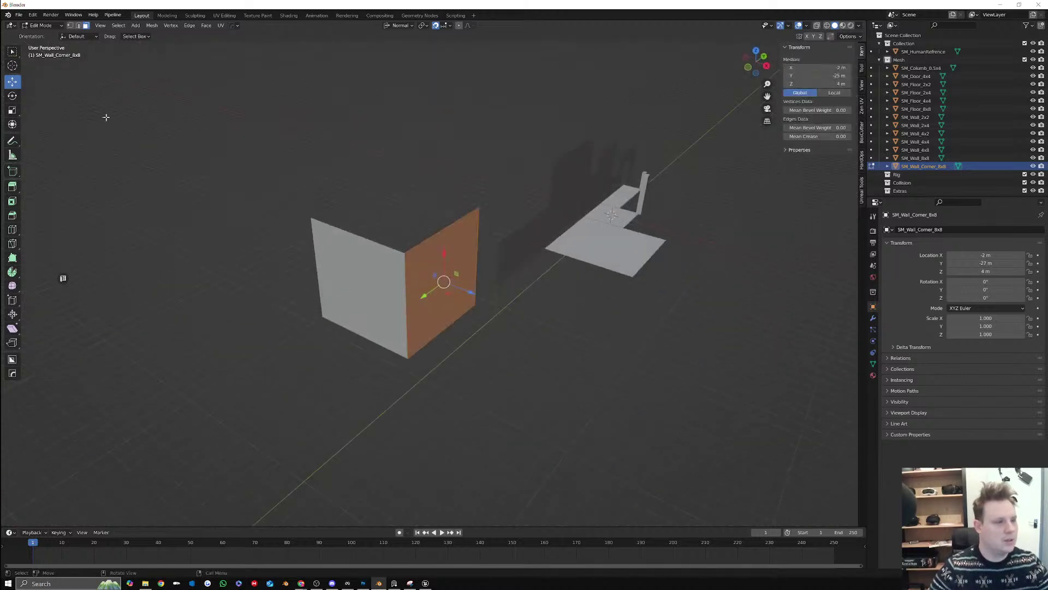
click(78, 25)
click(406, 306)
key(ctrl+b)
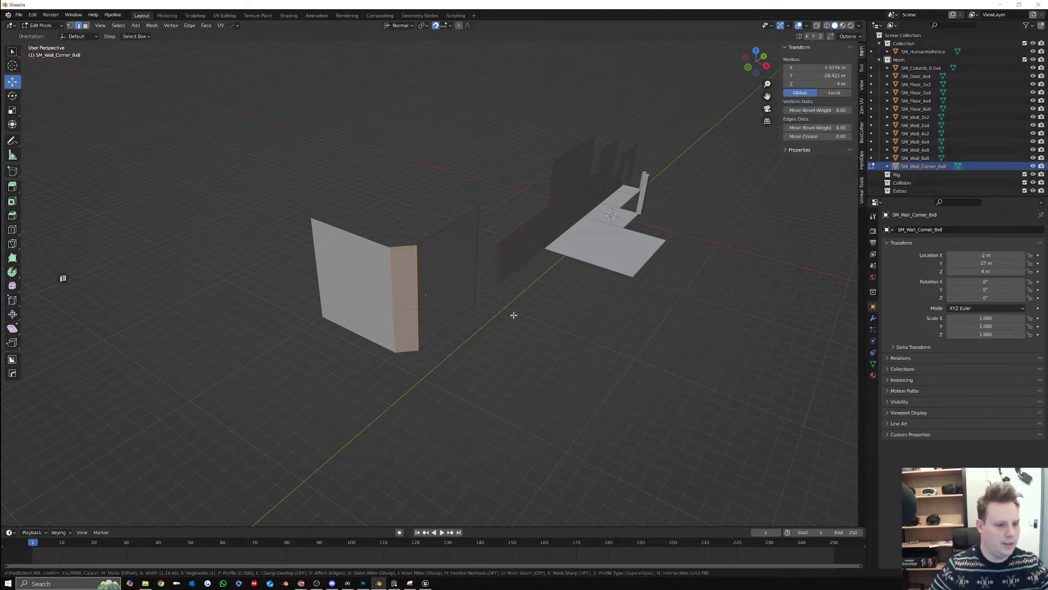
click(513, 314)
Examine the bevelled corner wall from several angles in both Object and Edit Mode
scroll(446, 298, up, 4)
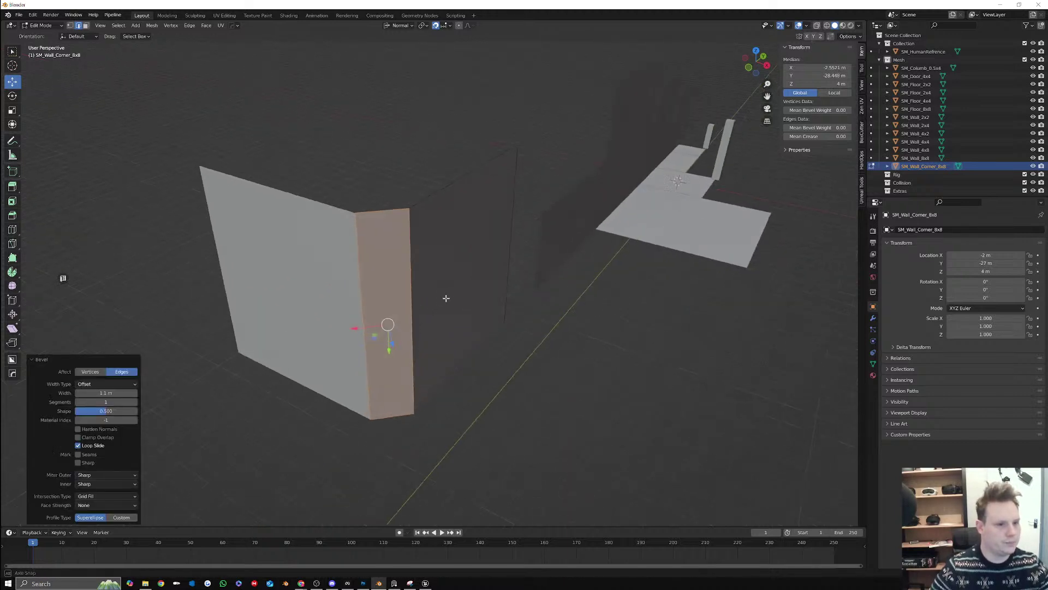
middle_drag(446, 298, 458, 289)
key(Tab)
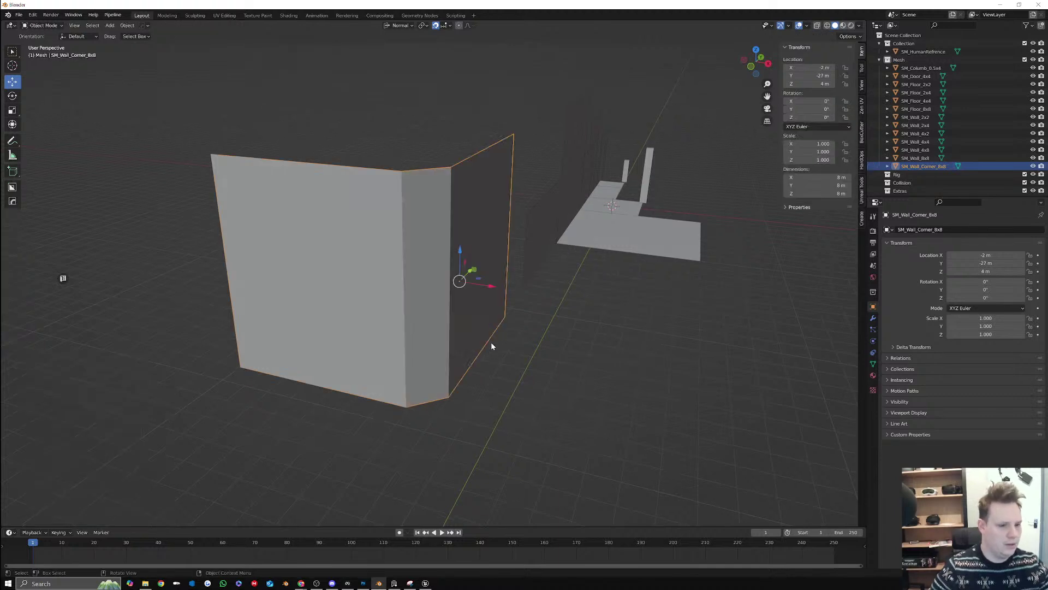
mouse_move(492, 347)
middle_down()
mouse_move(470, 355)
mouse_move(456, 327)
mouse_move(476, 343)
middle_up()
key(Tab)
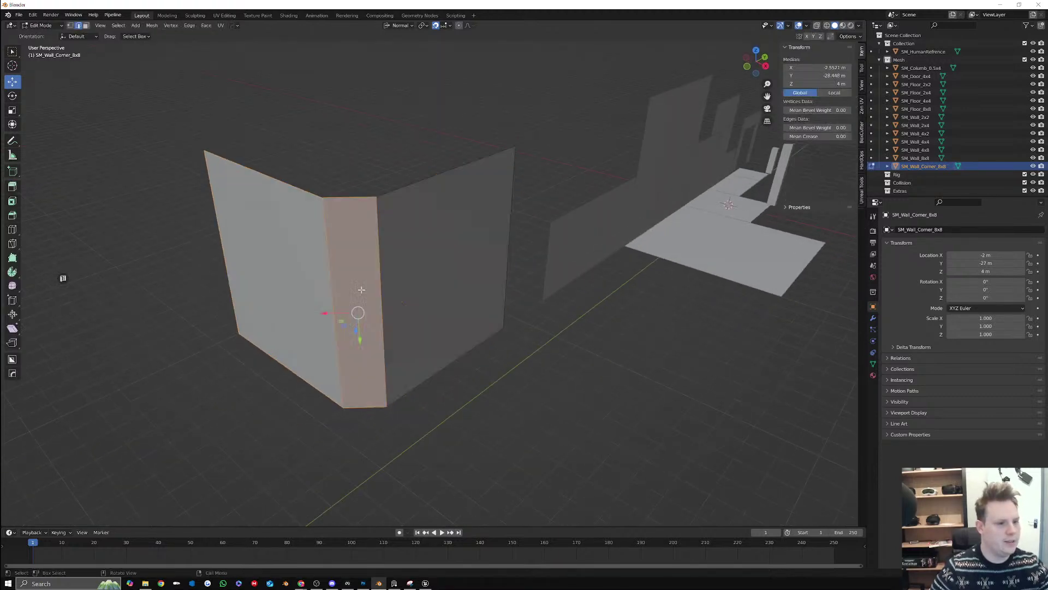
middle_drag(361, 289, 333, 284)
click(12, 229)
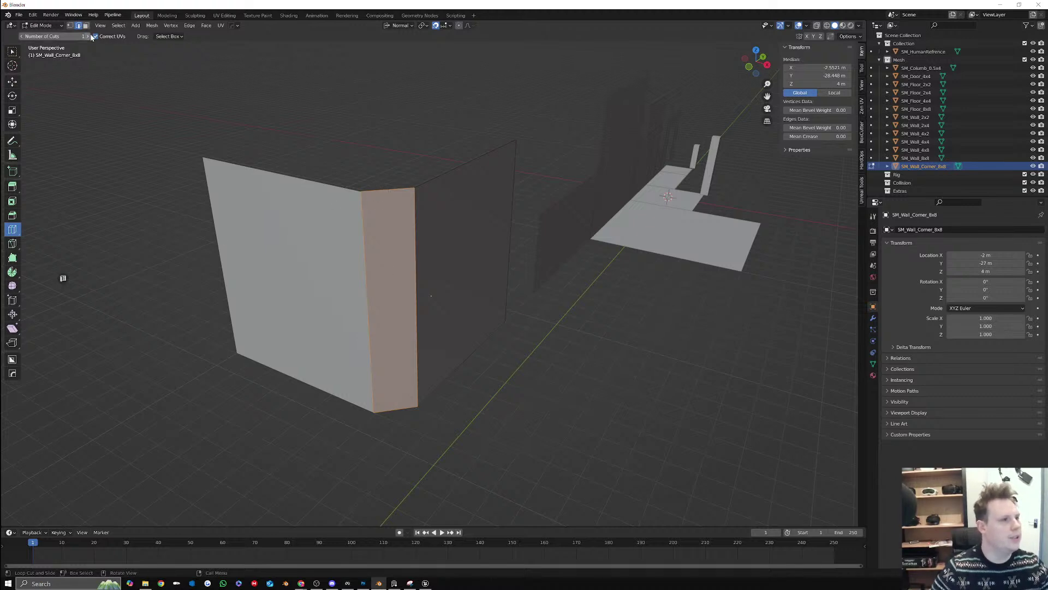
click(12, 81)
Select the whole corner wall mesh and add a Weighted Normal modifier
key(a)
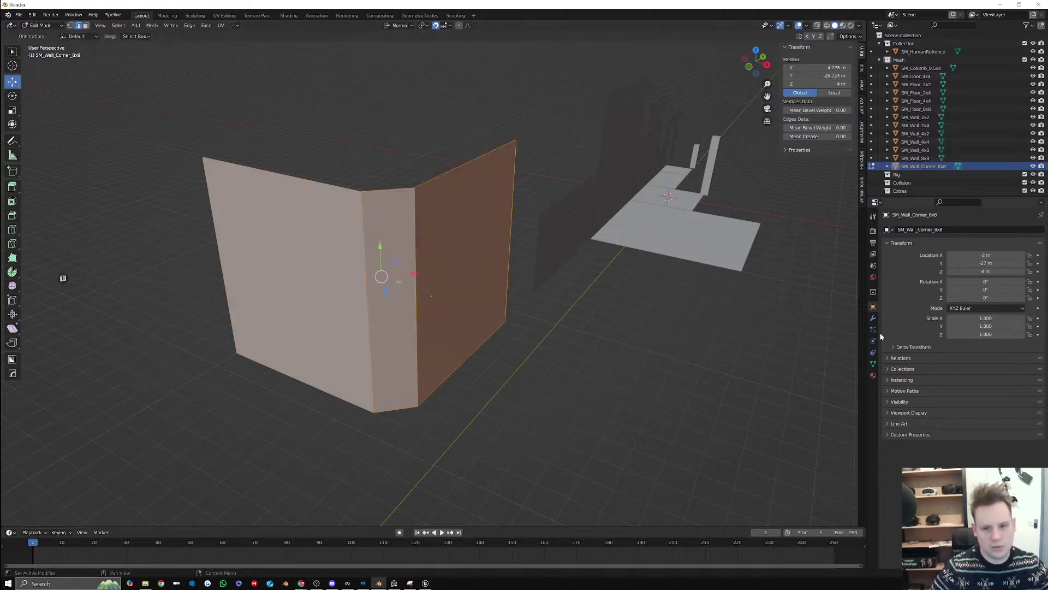
click(872, 318)
click(905, 231)
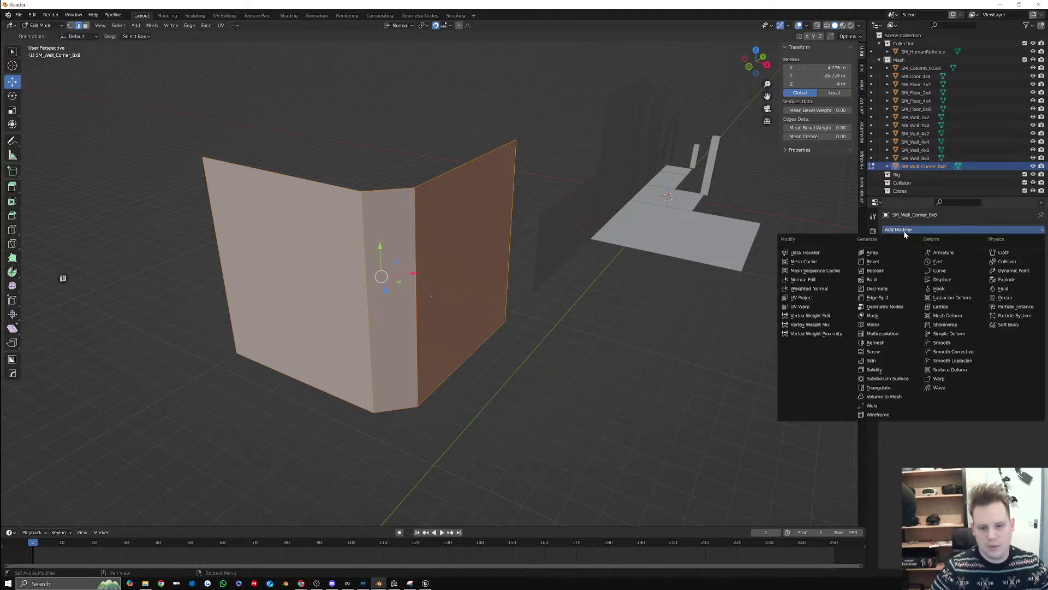
click(817, 289)
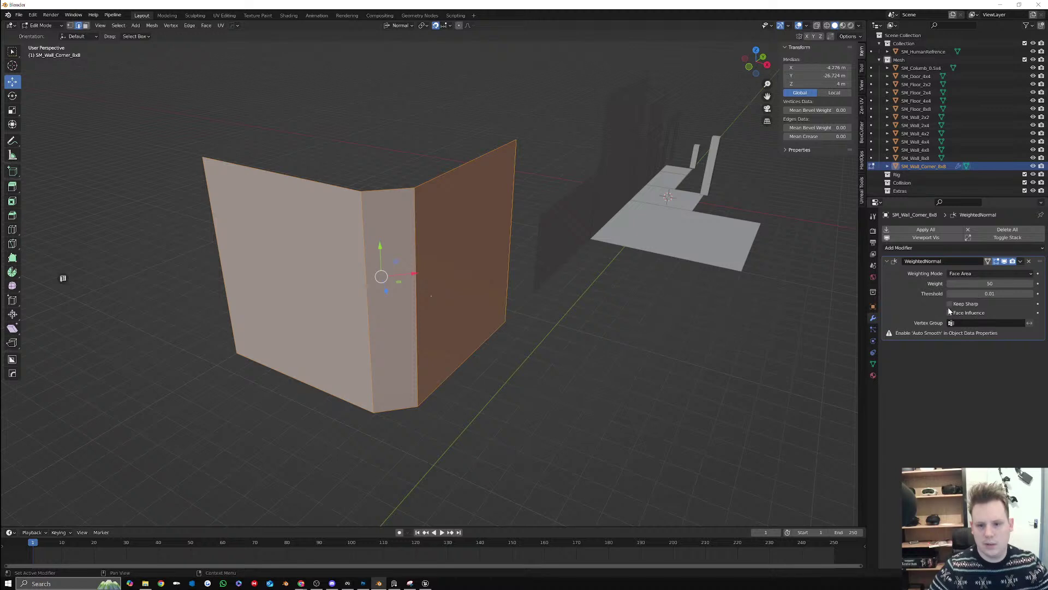
Enable Auto Smooth in the corner wall's normals settings
middle_drag(548, 284, 529, 289)
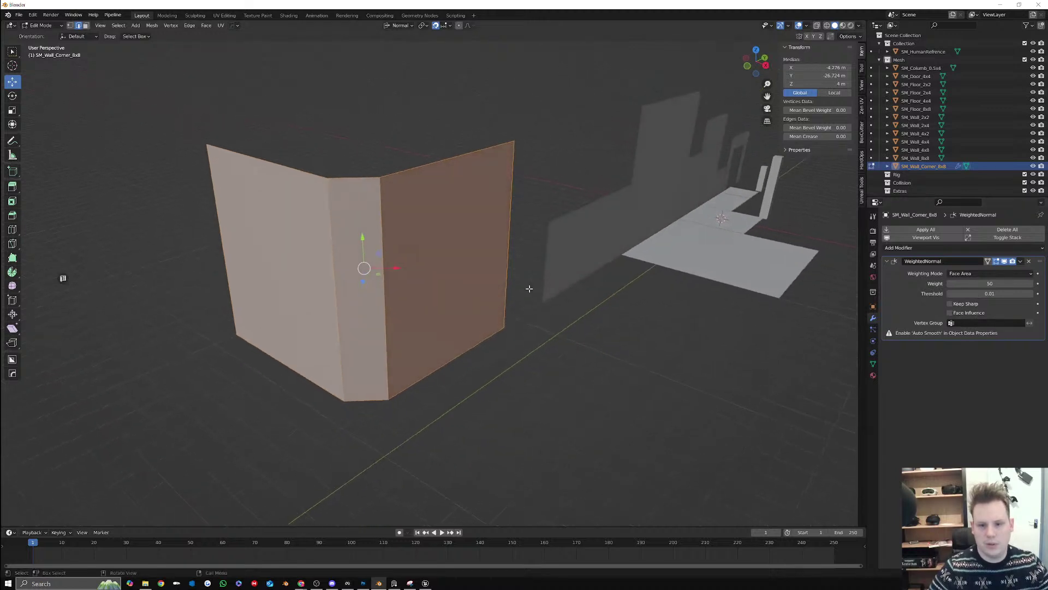
right_click(422, 267)
click(873, 363)
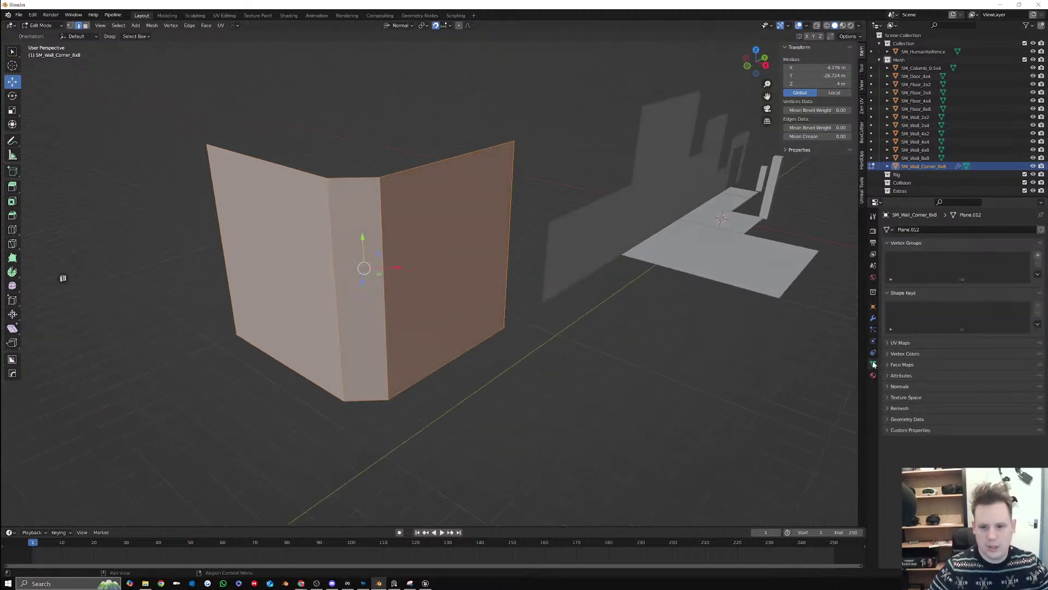
click(888, 386)
click(949, 398)
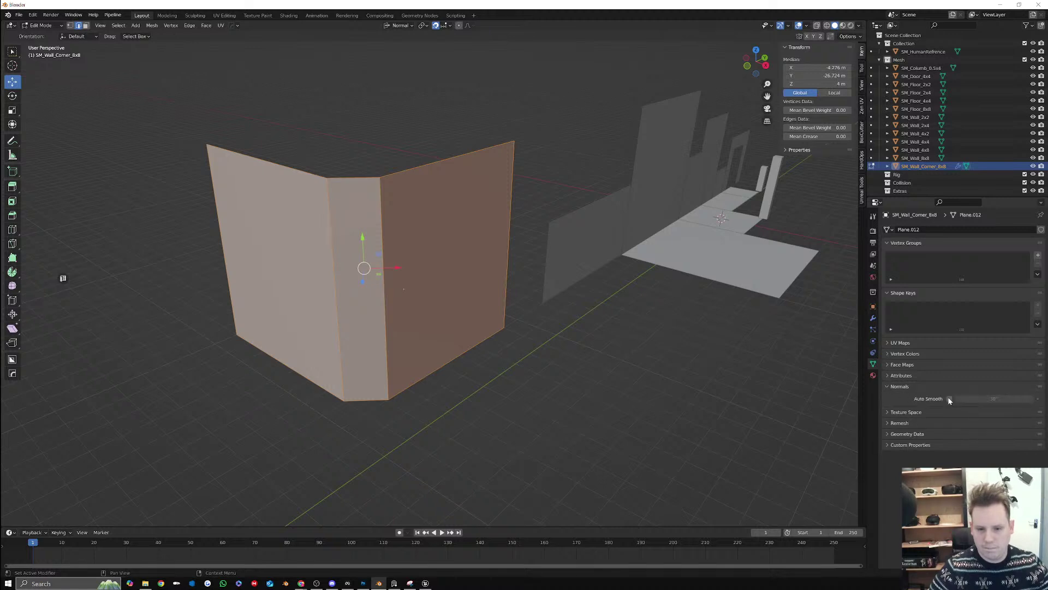
Bevel the two vertical edges bordering the chamfered corner with a narrow width and check the shading in Object Mode
middle_drag(400, 250, 432, 225)
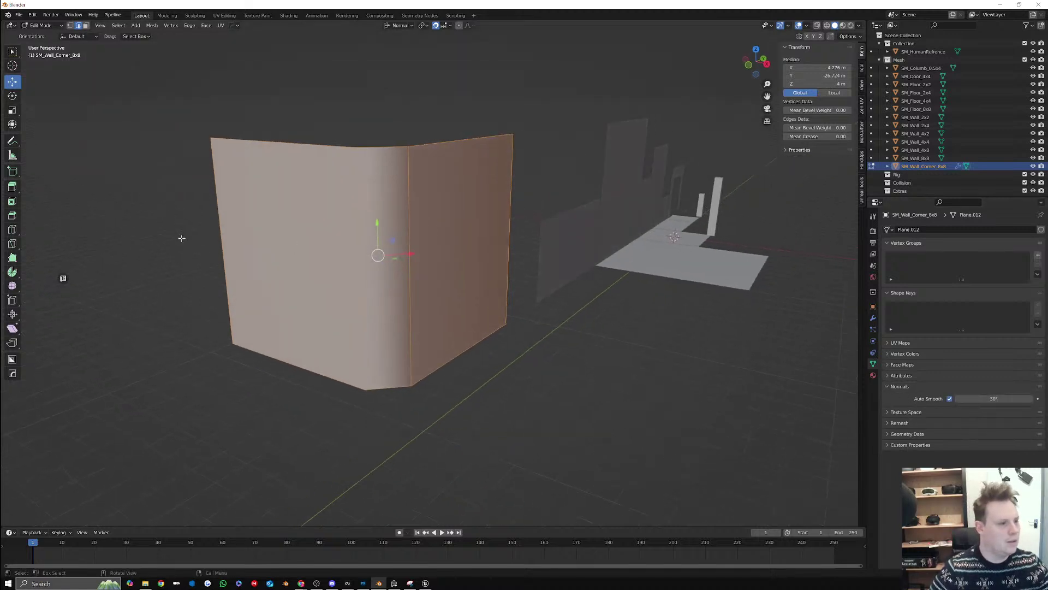
click(12, 230)
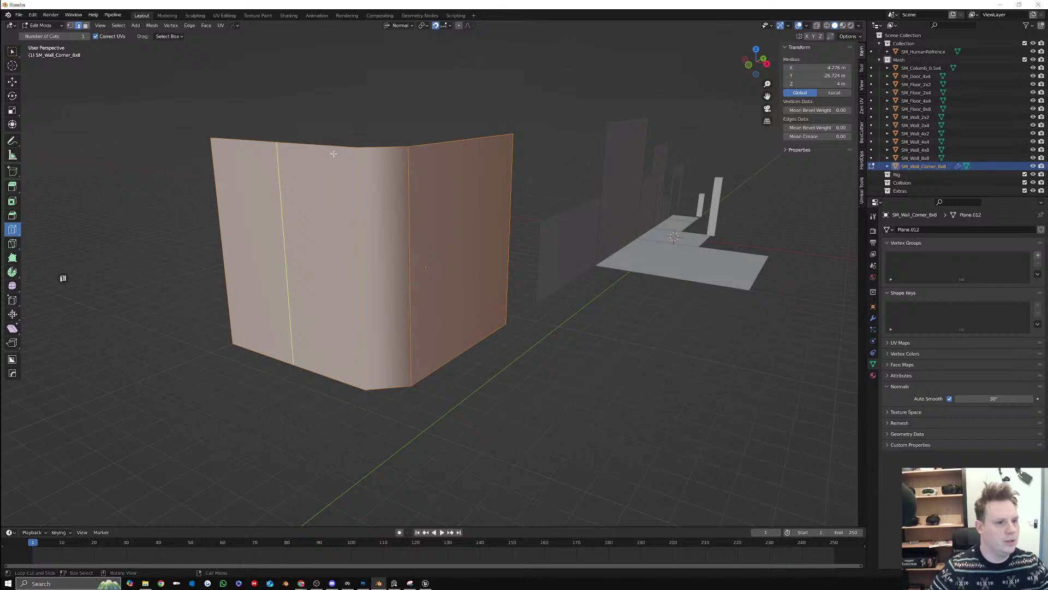
click(12, 82)
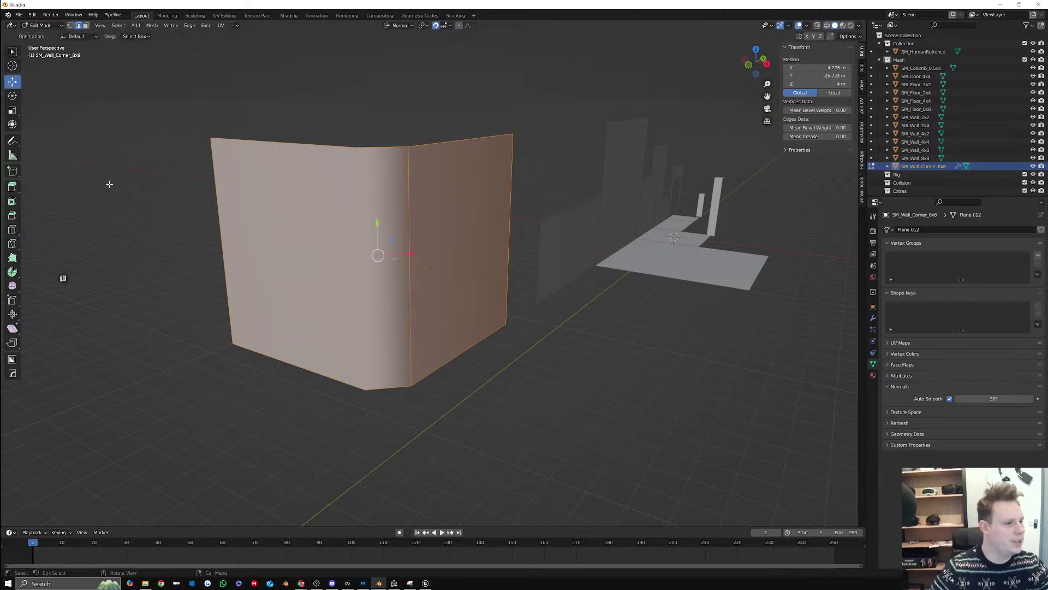
click(358, 205)
shift+click(409, 210)
key(ctrl+b)
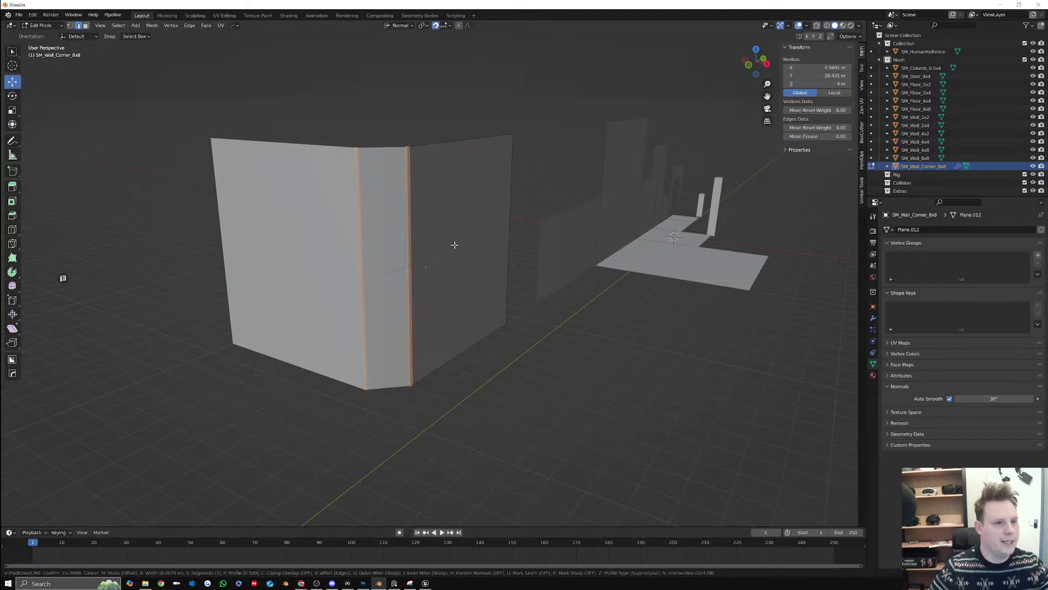
click(454, 245)
key(Tab)
mouse_move(440, 195)
middle_down()
mouse_move(469, 193)
mouse_move(429, 167)
mouse_move(421, 177)
mouse_move(443, 193)
middle_up()
scroll(414, 251, up, 1)
mouse_move(425, 243)
middle_down()
mouse_move(440, 231)
mouse_move(431, 231)
middle_up()
Set the Weighted Normal modifier's weight to 50
click(873, 318)
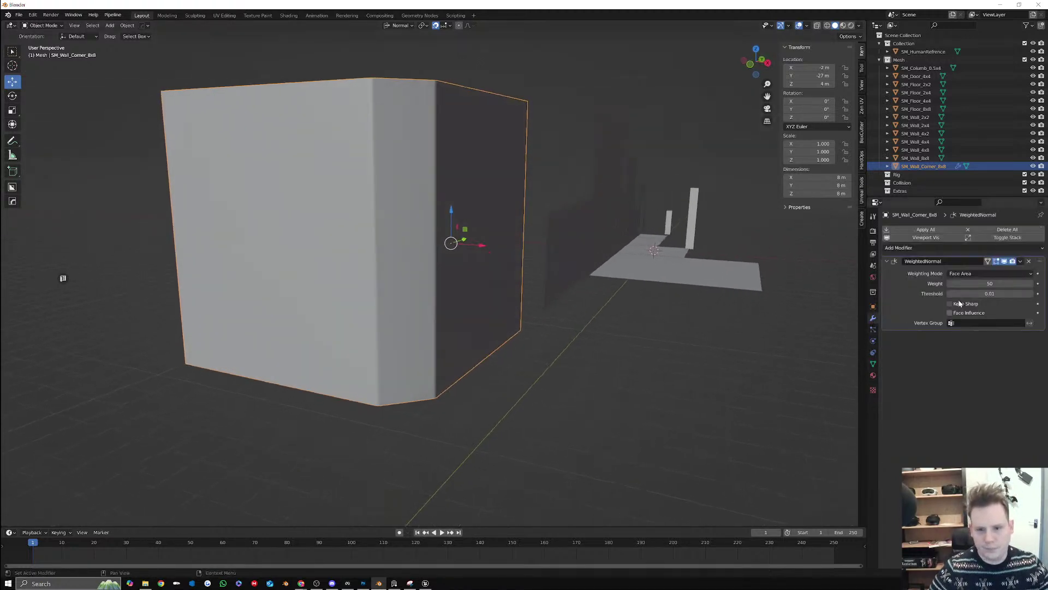
mouse_move(989, 283)
mouse_down()
mouse_move(1006, 283)
mouse_move(997, 283)
mouse_up()
click(997, 283)
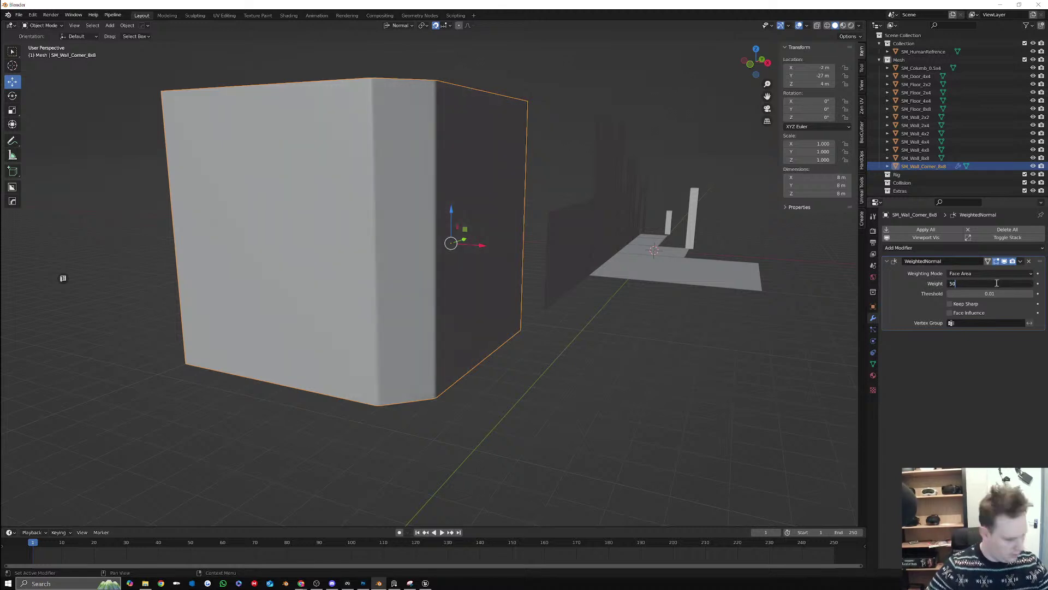
text(50)
key(Return)
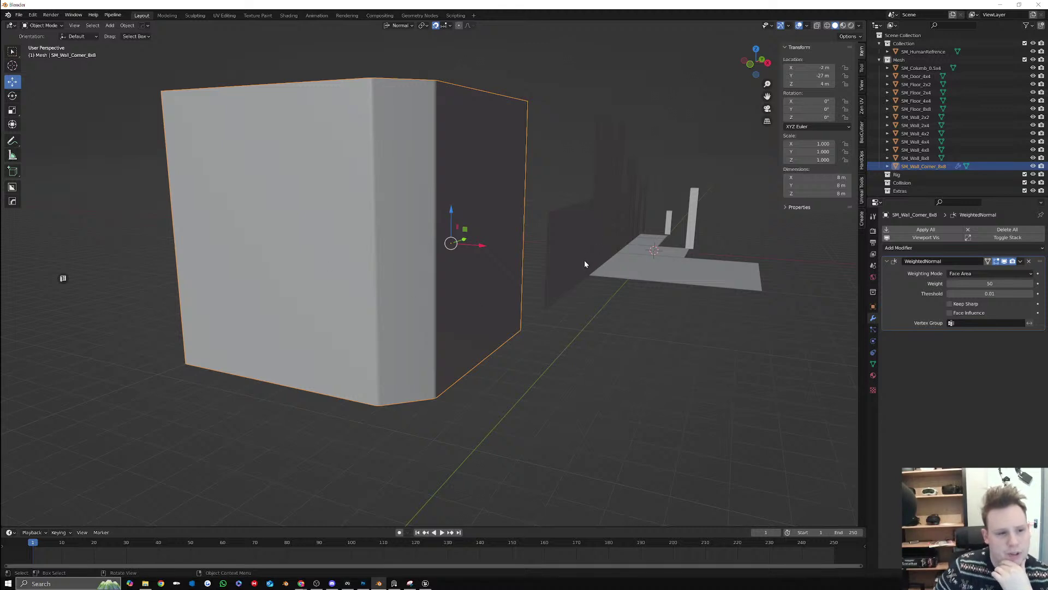
Move the corner wall beside the kit so the bottom outer end of one side sits on the 3D cursor at the world origin
middle_drag(493, 228, 640, 278)
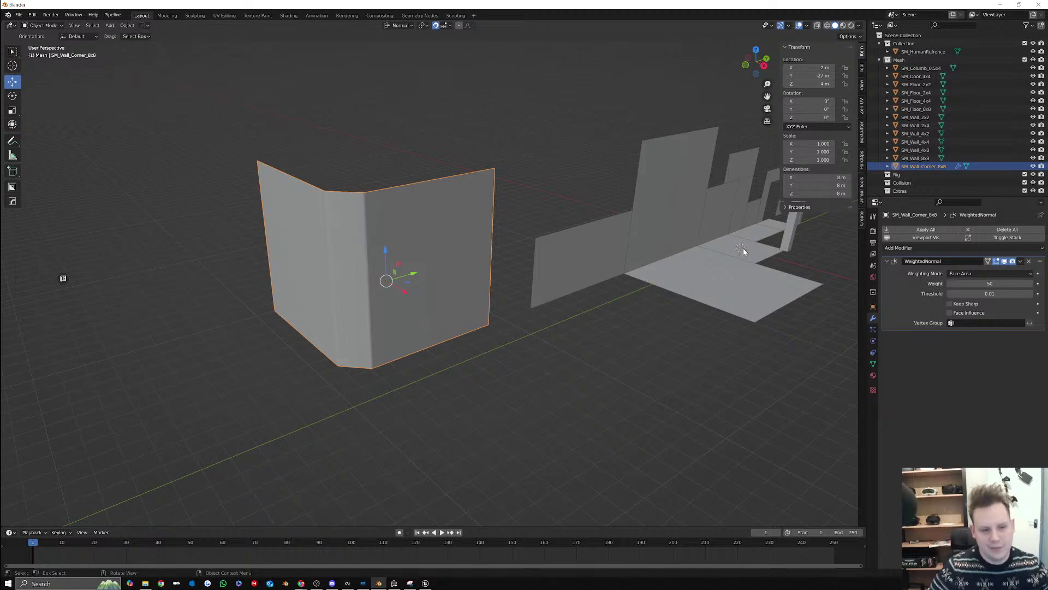
click(127, 26)
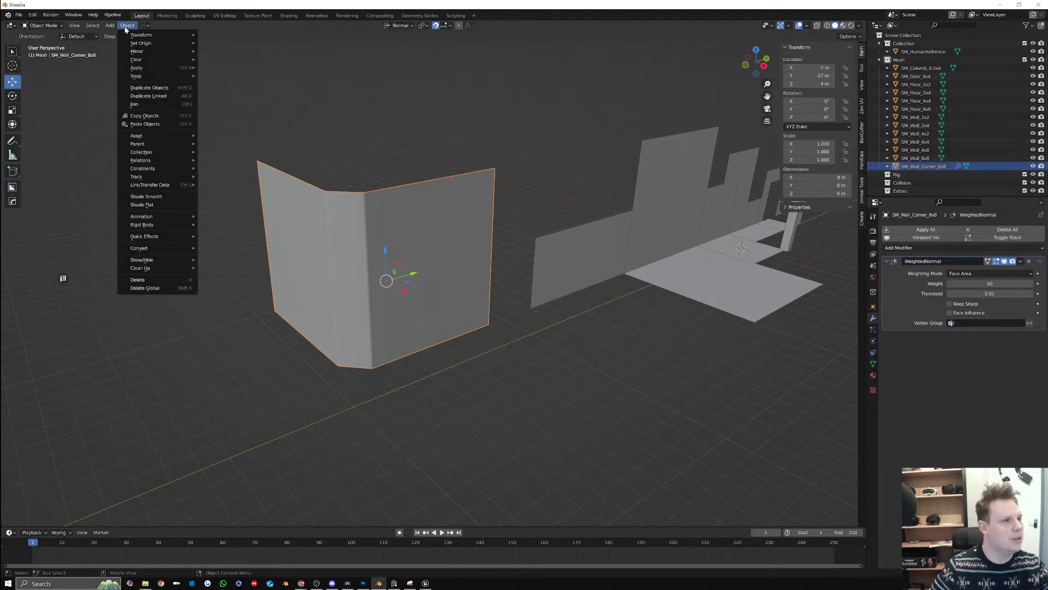
mouse_move(136, 43)
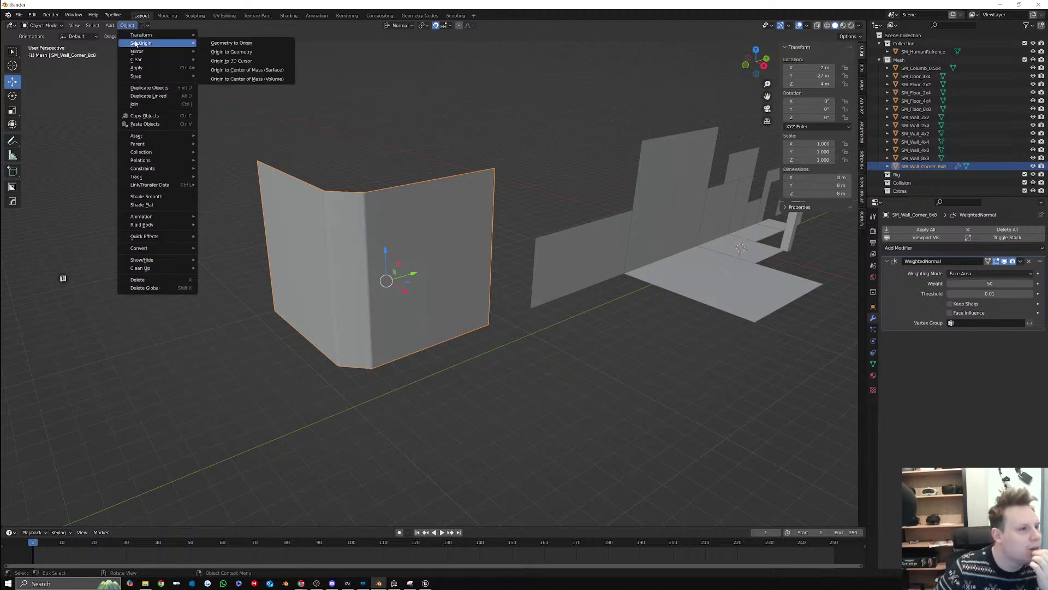
middle_drag(644, 250, 607, 271)
scroll(566, 321, down, 1)
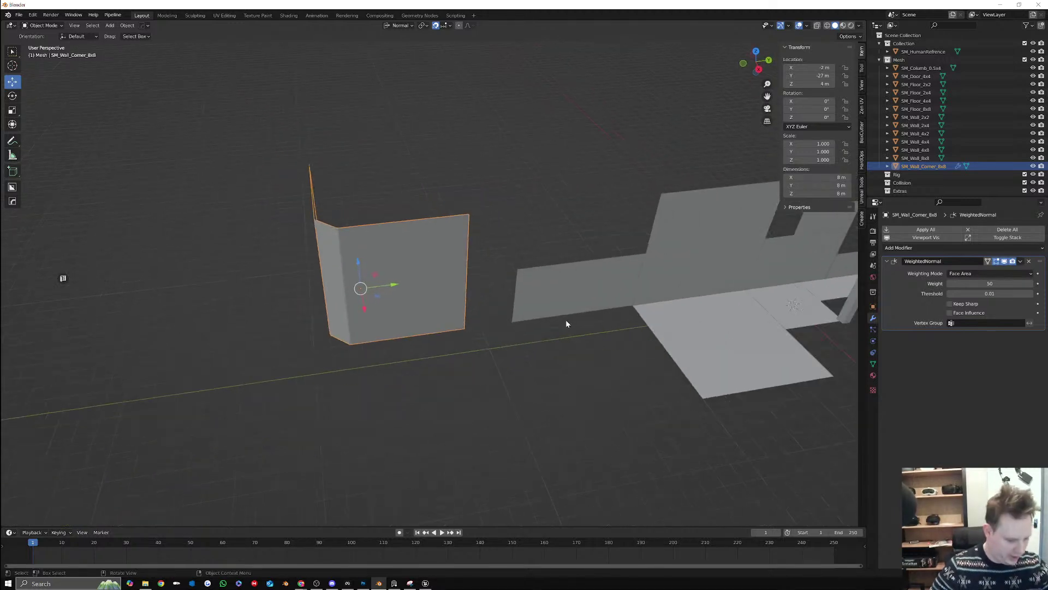
shift+middle_drag(566, 322, 387, 294)
drag(187, 255, 552, 251)
middle_drag(625, 247, 556, 250)
scroll(484, 268, up, 3)
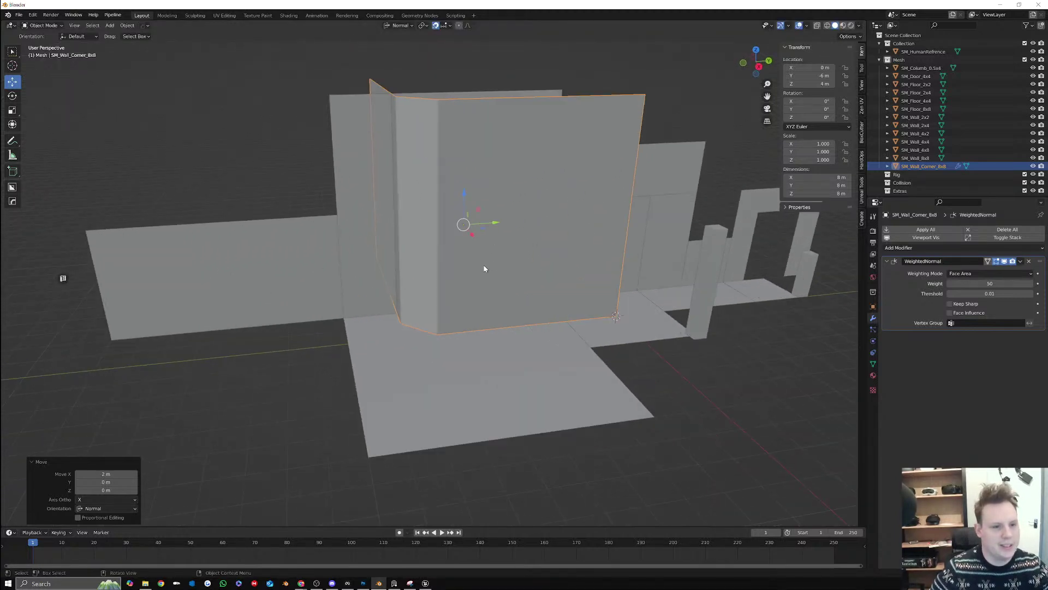
Set the corner wall's origin to the 3D cursor
click(126, 25)
mouse_move(140, 43)
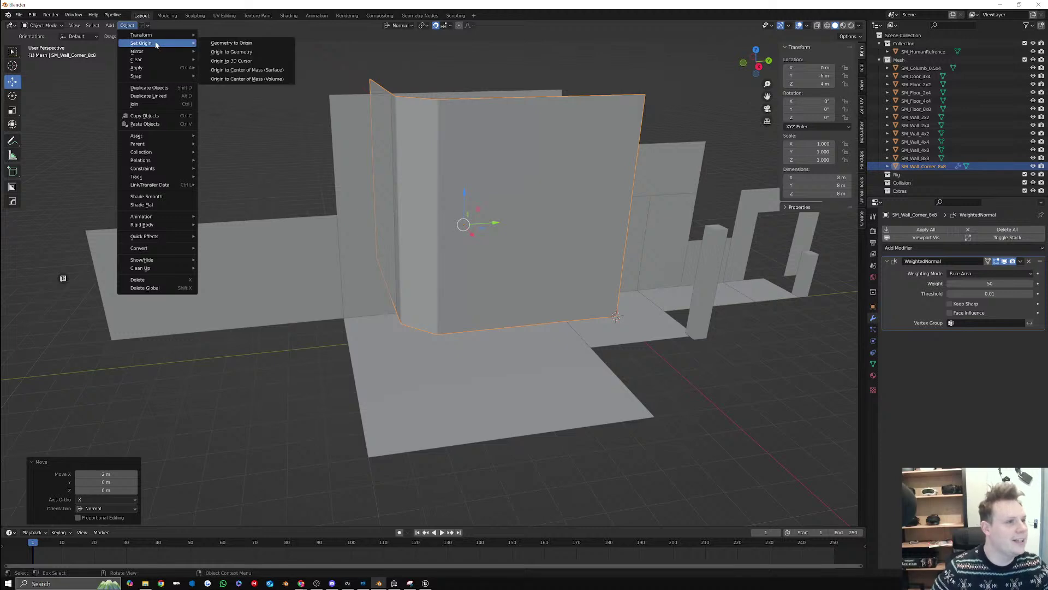
click(239, 61)
scroll(512, 272, down, 2)
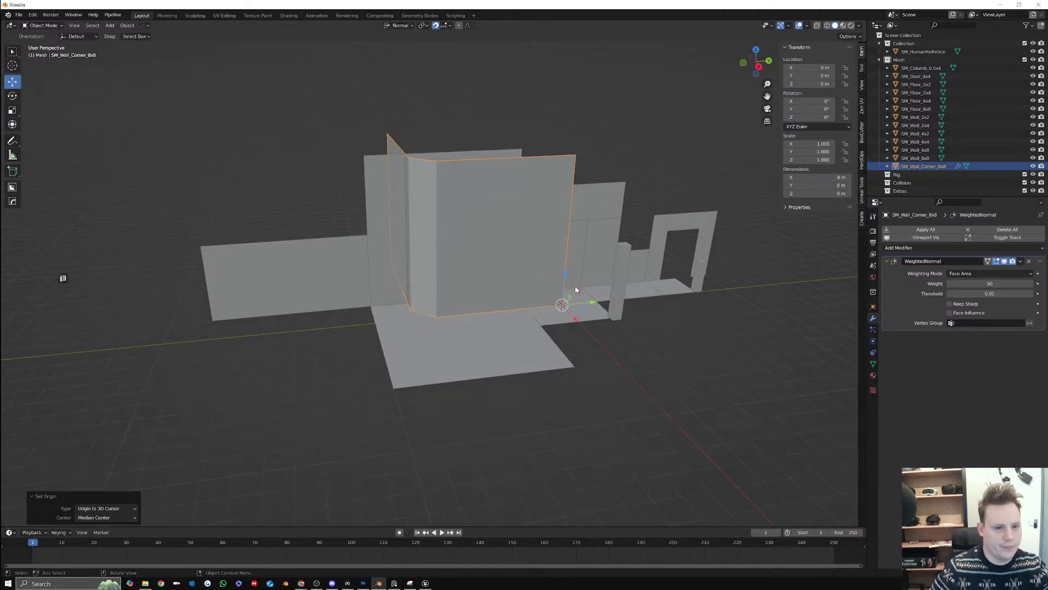
Move the corner wall back clear of the other kit pieces, to X -2 m and Y -20 m
middle_drag(576, 290, 581, 313)
drag(593, 302, 169, 306)
shift+middle_drag(191, 302, 498, 273)
drag(470, 330, 489, 295)
middle_drag(489, 295, 466, 275)
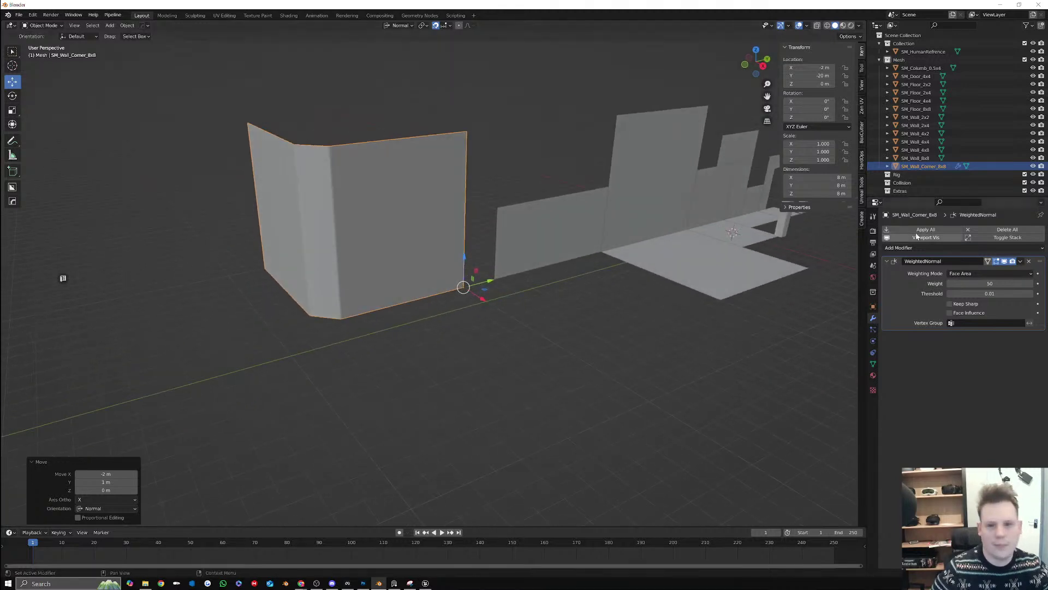
Try applying location, rotation and scale to the corner wall, and undo the applied transforms
double_click(932, 168)
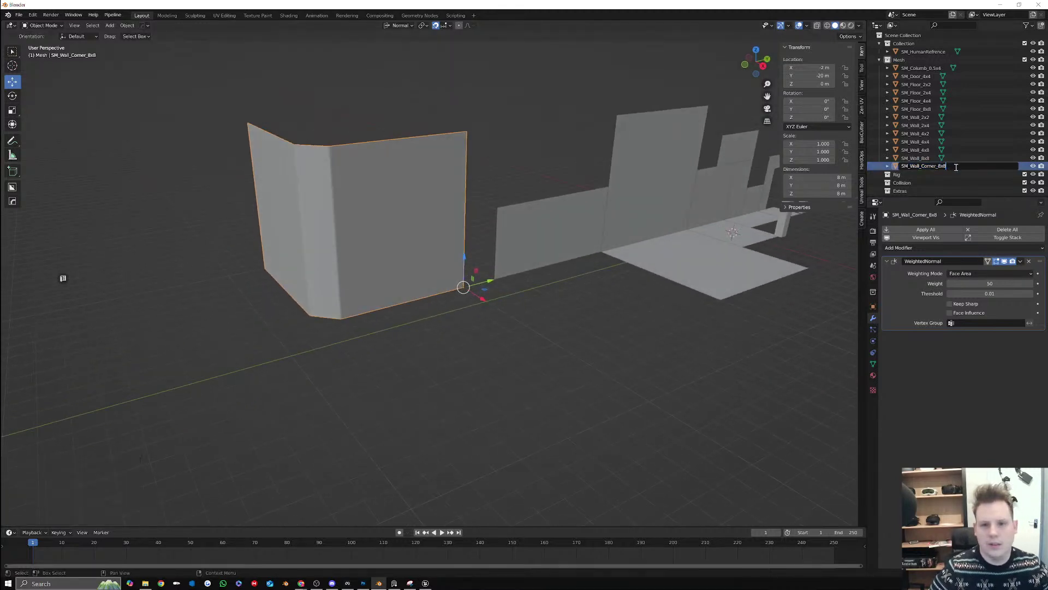
key(Return)
mouse_move(413, 237)
middle_down()
mouse_move(453, 235)
mouse_move(416, 240)
mouse_move(428, 234)
mouse_move(412, 206)
mouse_move(400, 229)
mouse_move(416, 238)
middle_up()
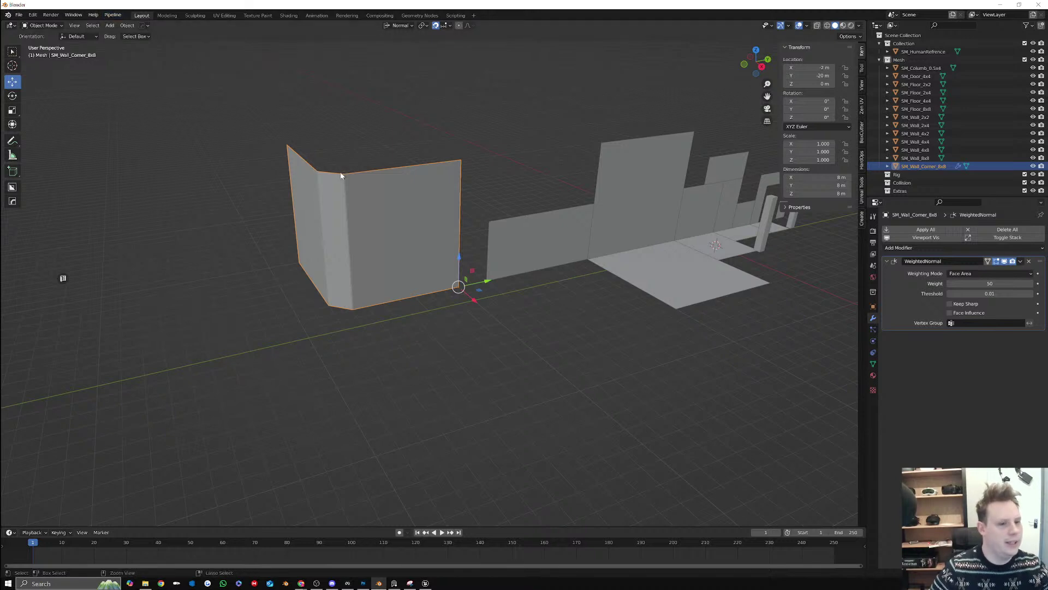
key(ctrl+a)
click(310, 172)
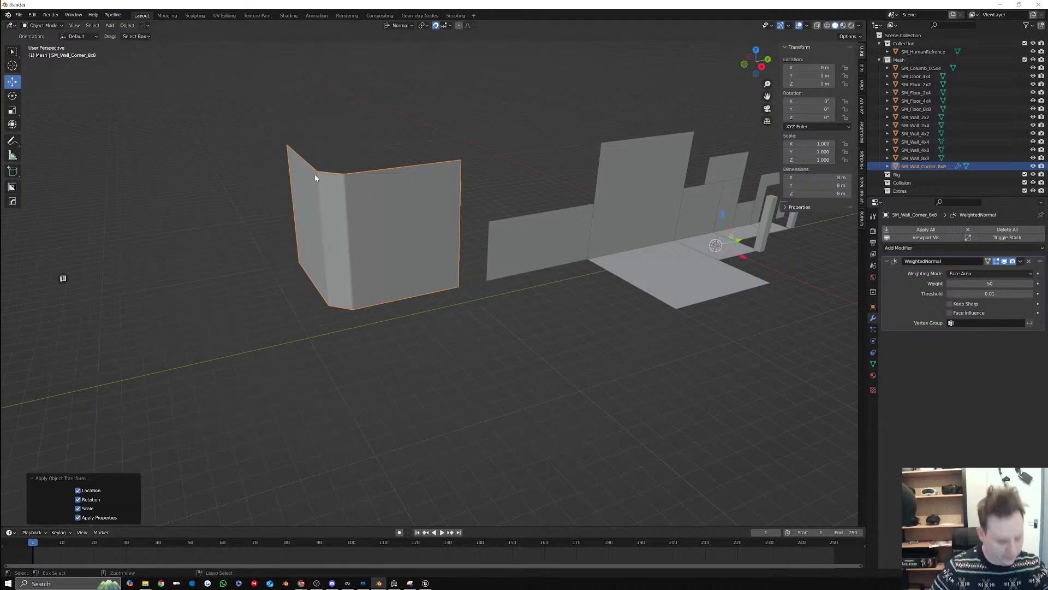
key(ctrl+z)
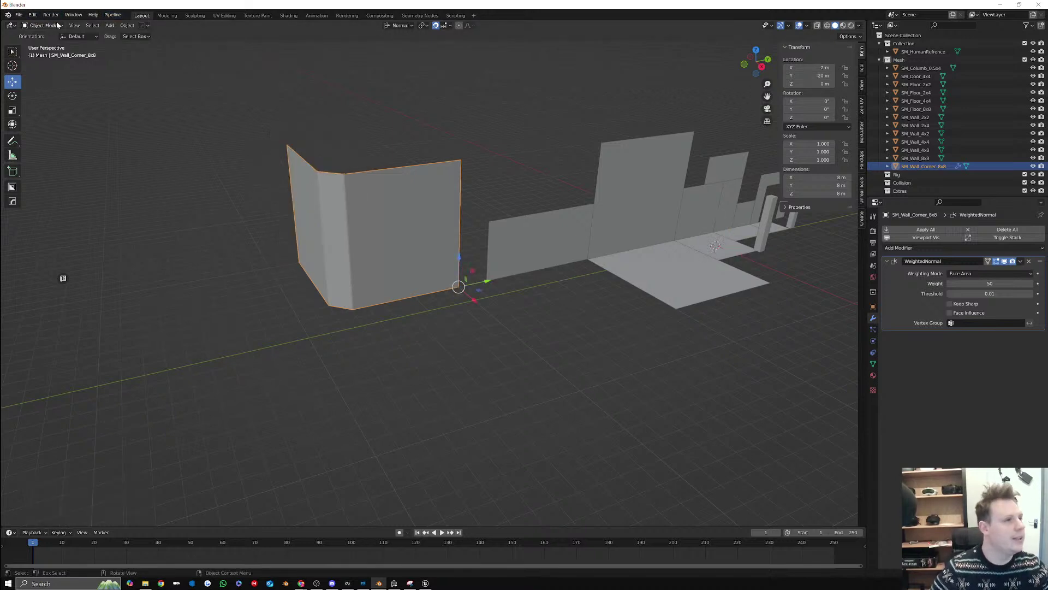
Export SM_Wall_Corner_8x8 with Send to Unreal and switch to the Unreal Editor
click(113, 15)
mouse_move(131, 32)
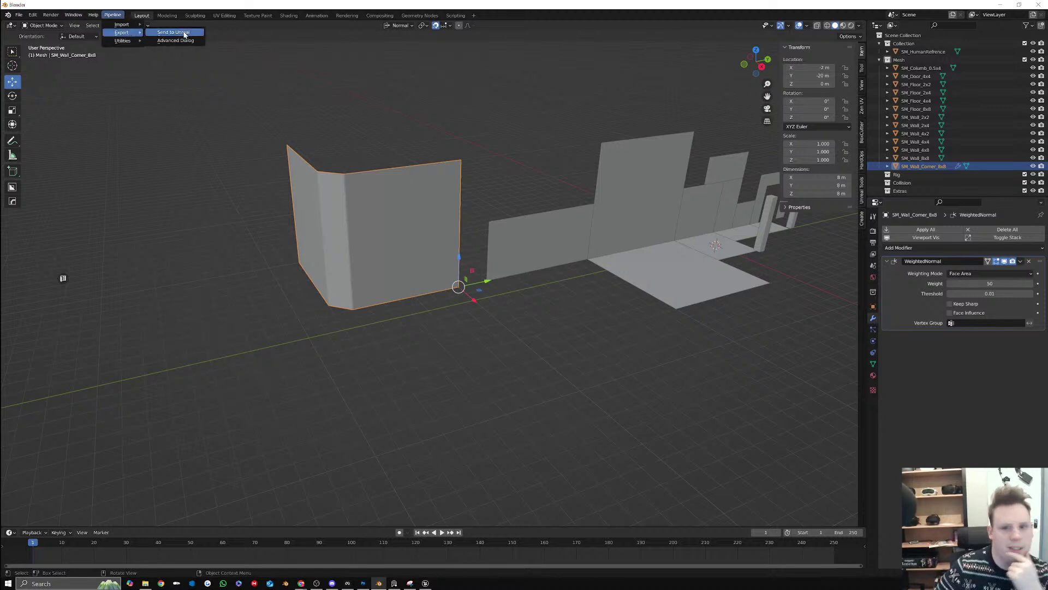
click(425, 583)
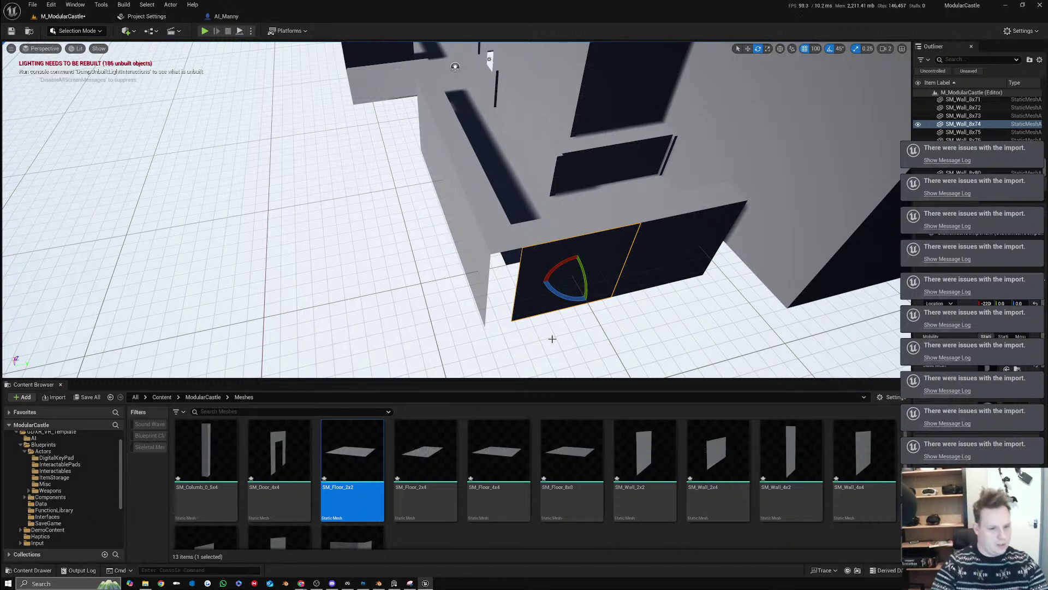
Place SM_Wall_Corner_8x8 in the level, rotate it about 180° and move it to the large tower's outer corner
scroll(470, 322, down, 2)
right_drag(507, 334, 570, 334)
scroll(352, 491, down, 1)
click(353, 494)
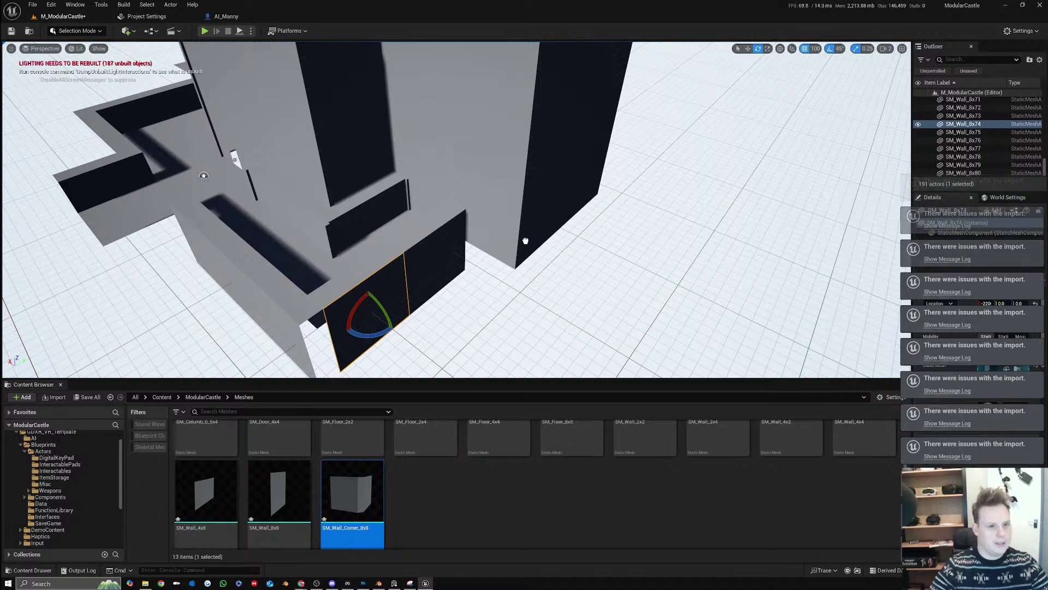
drag(520, 231, 522, 234)
mouse_move(522, 238)
right_down()
mouse_move(584, 238)
mouse_move(513, 239)
right_up()
drag(525, 249, 614, 249)
key(w)
drag(541, 219, 593, 186)
Delete the two ground-level straight walls at the tower's corner and lower the corner wall to ground level in their place
click(518, 231)
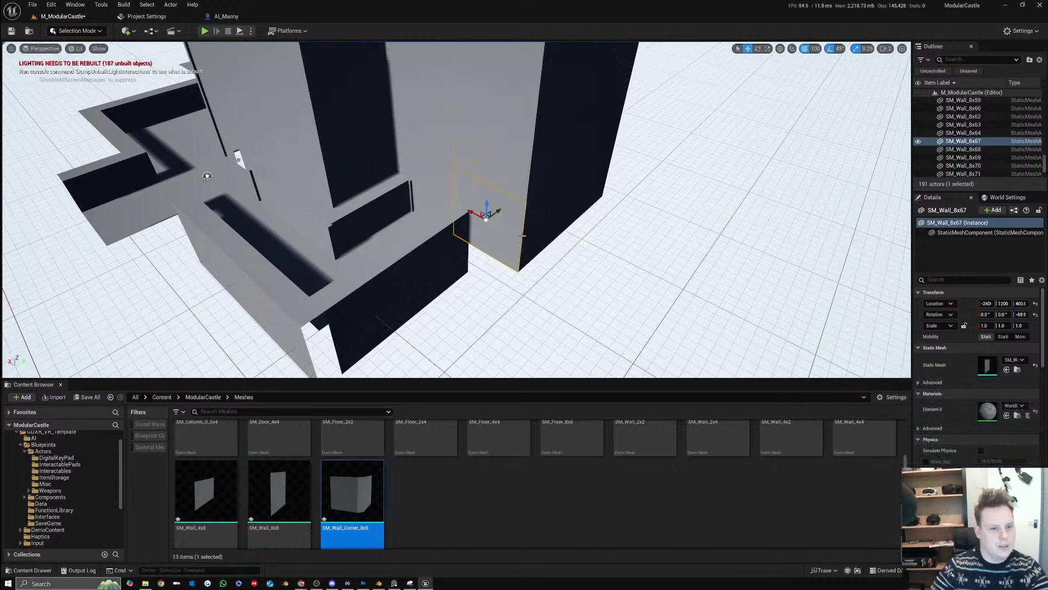
key(Delete)
click(531, 227)
key(Delete)
click(566, 216)
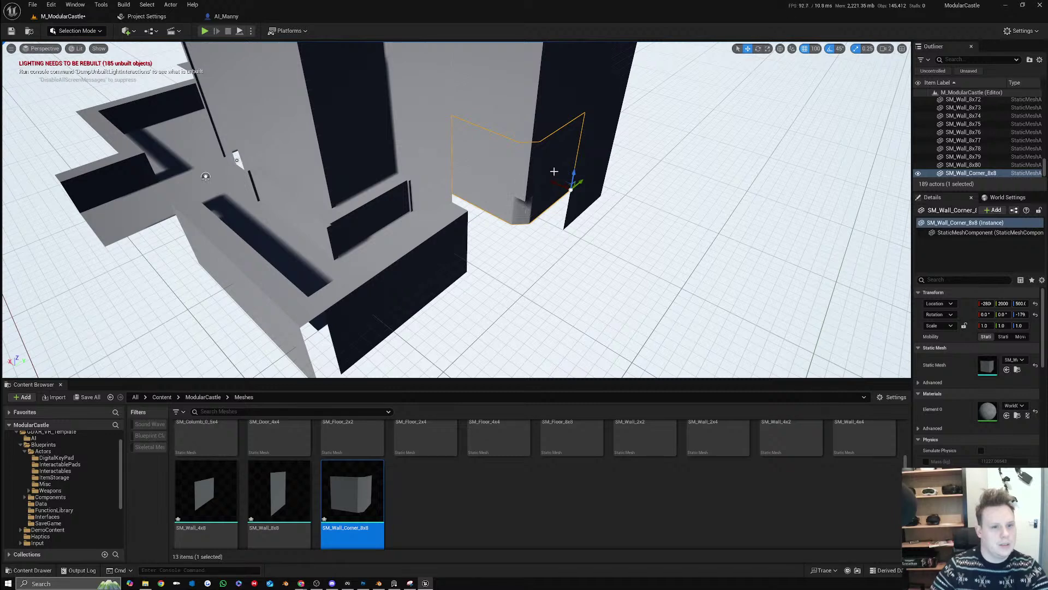
right_drag(537, 158, 534, 164)
Delete the straight wall panels above the new corner wall on both faces of the tower
key(Delete)
click(541, 100)
key(Delete)
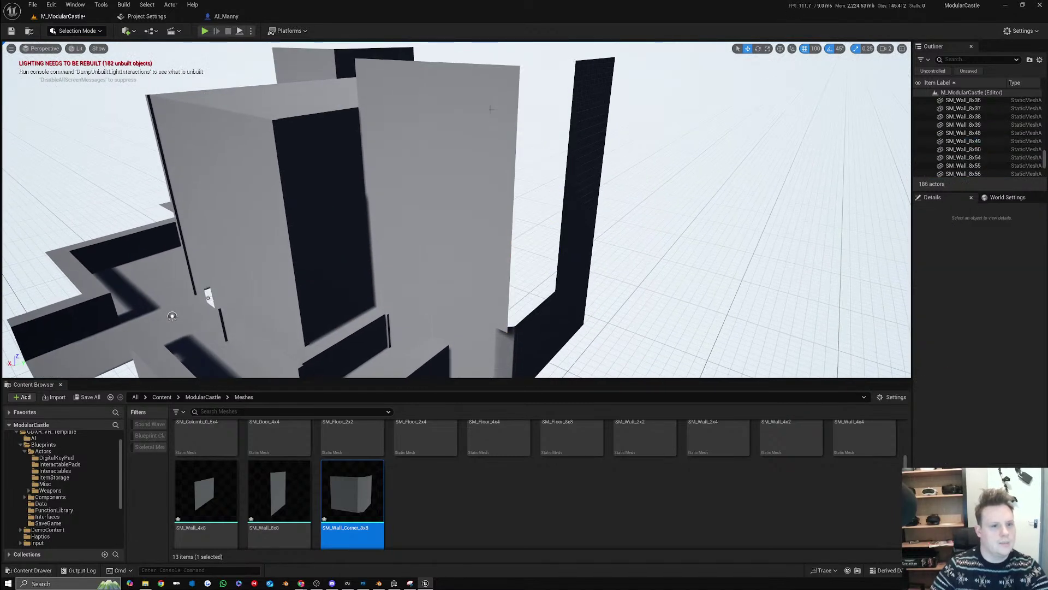
click(484, 104)
key(Delete)
click(484, 218)
key(Delete)
click(478, 291)
key(Delete)
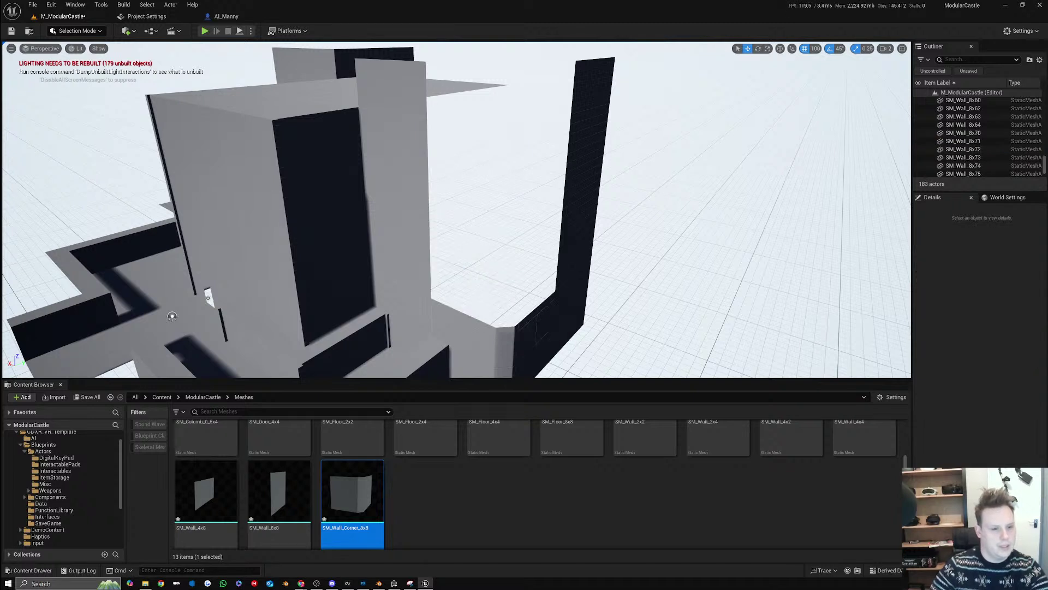
Duplicate the corner wall upward twice to stack three corner pieces, with the top copy at a height of 1600
click(504, 335)
alt+drag(544, 342, 562, 186)
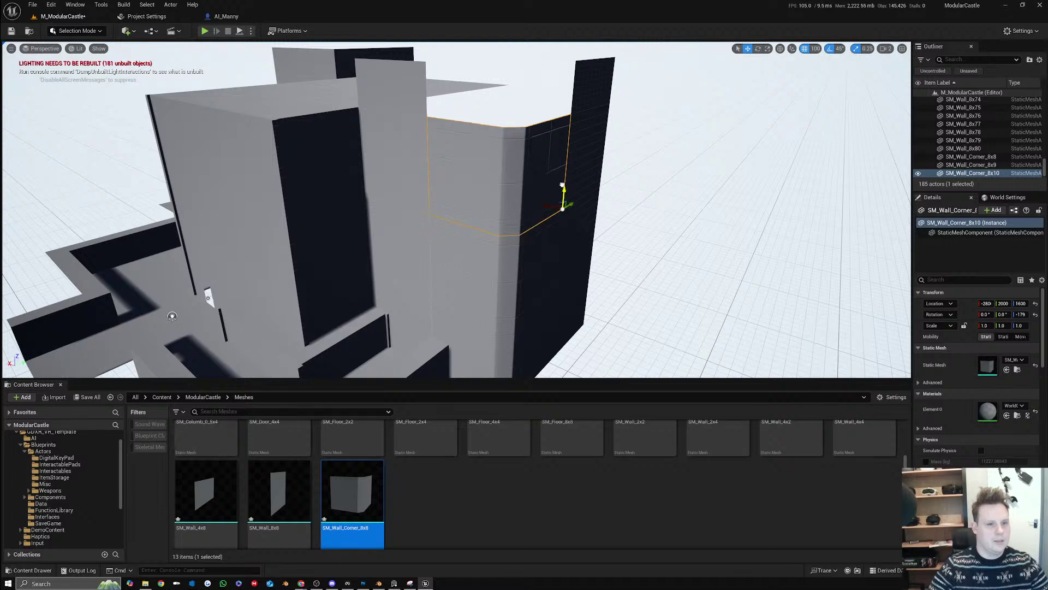
Delete the column of three straight walls, SM_Wall_8x71 to SM_Wall_8x73, beside the corner stack
key(d)
right_drag(529, 138, 426, 138)
click(528, 140)
ctrl+click(513, 224)
ctrl+click(519, 290)
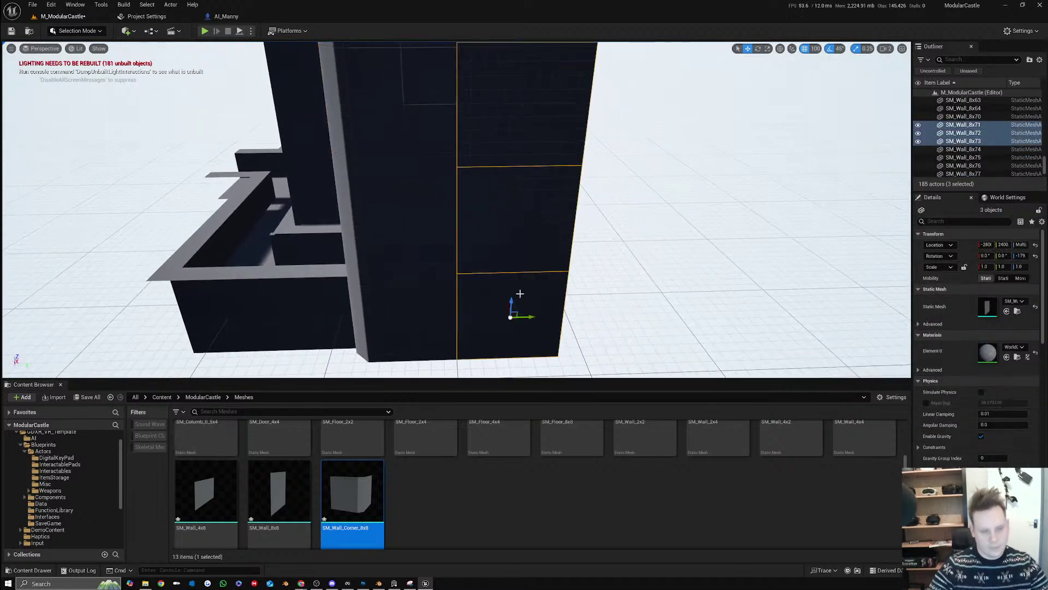
key(Delete)
Delete the three stacked straight walls SM_Wall_8x48 to SM_Wall_8x50 on the tower's adjoining rear face
right_drag(517, 290, 546, 232)
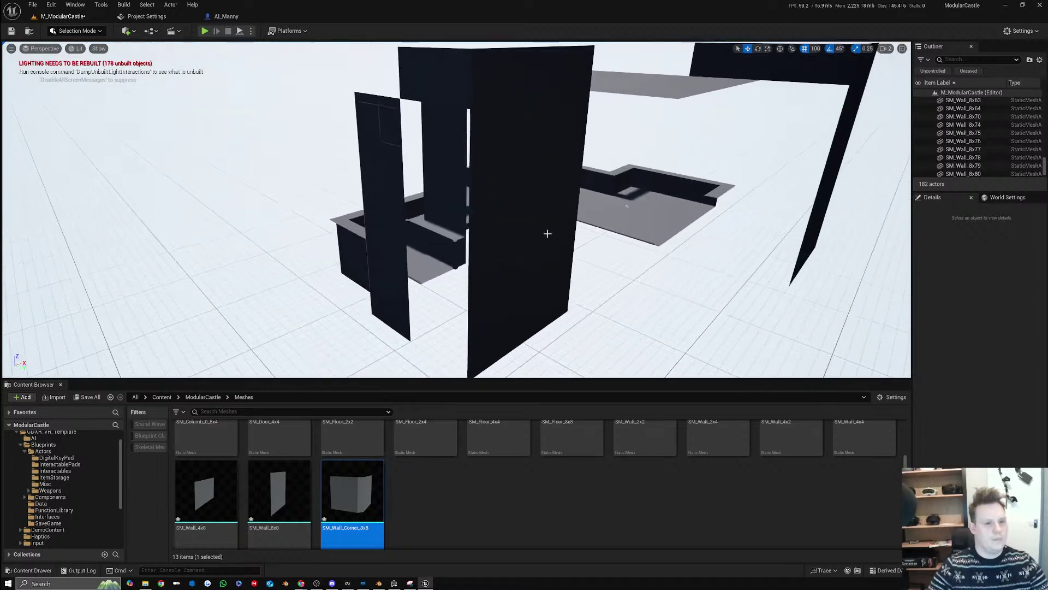
click(500, 153)
ctrl+click(503, 279)
ctrl+click(514, 301)
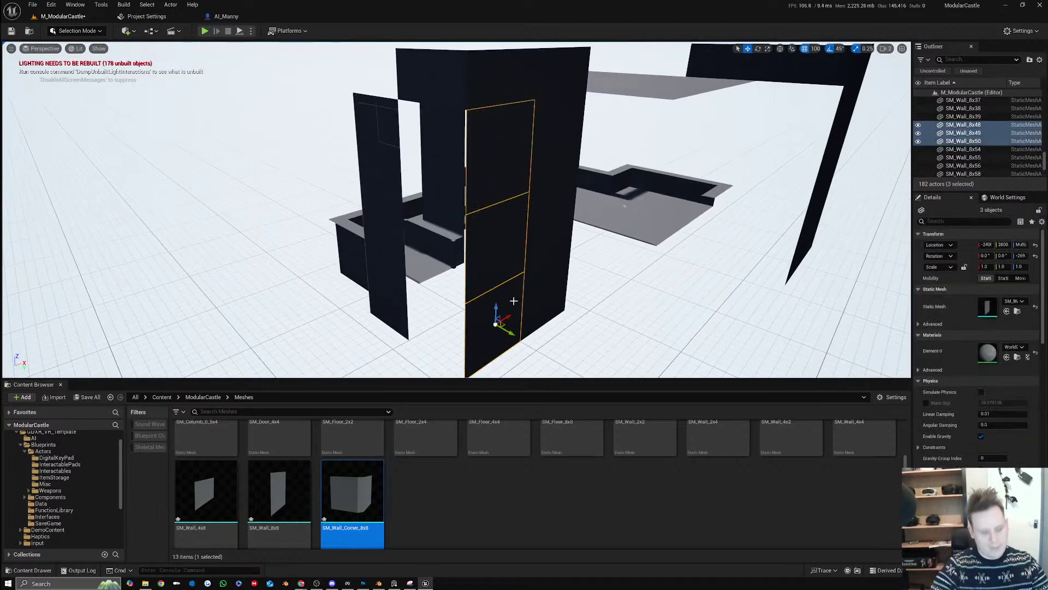
key(Delete)
Duplicate the three stacked corner walls, rotating and moving the copies to fill the tower's open rear corner
right_drag(537, 291, 541, 291)
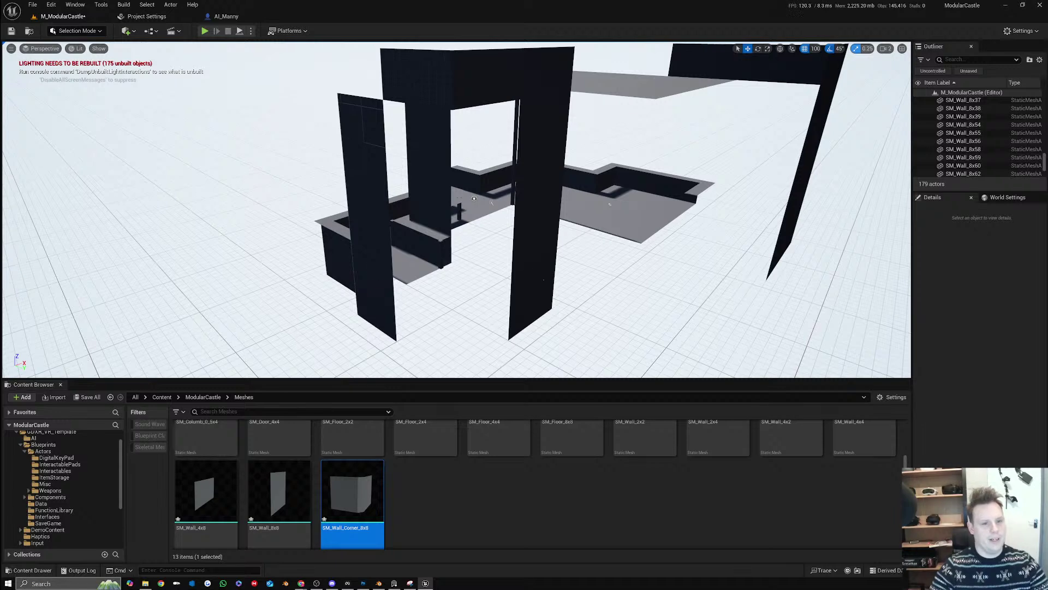
click(377, 295)
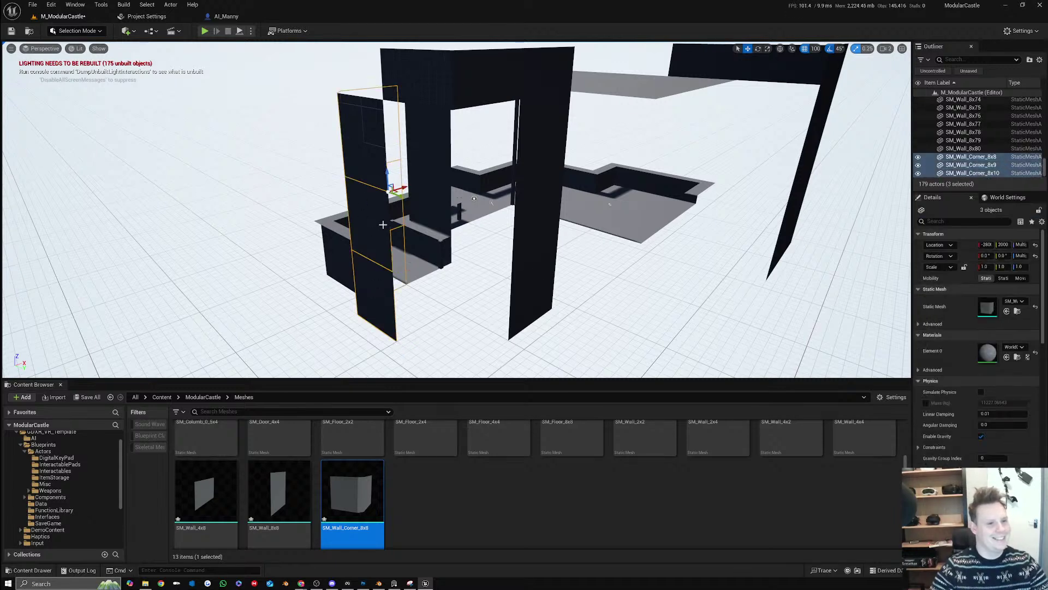
key(e)
alt+drag(389, 200, 529, 192)
key(w)
Delete the six SM_Wall_4x parapet panels standing around the top of the tower
key(a)
mouse_move(527, 193)
right_down()
mouse_move(666, 191)
mouse_move(508, 188)
right_up()
key(a)
click(354, 132)
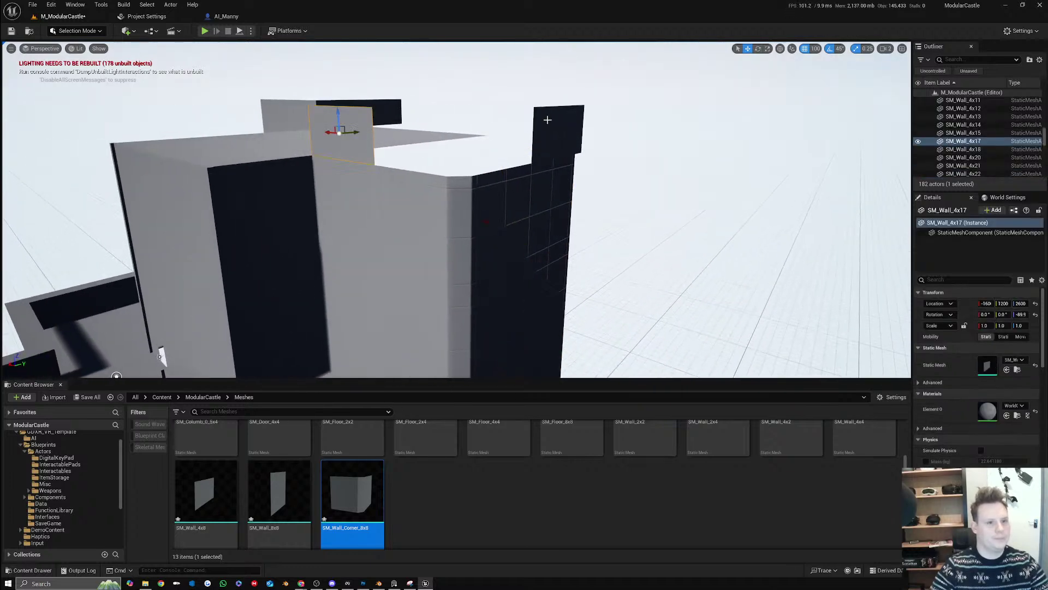
ctrl+click(548, 119)
key(d)
right_drag(552, 121, 393, 127)
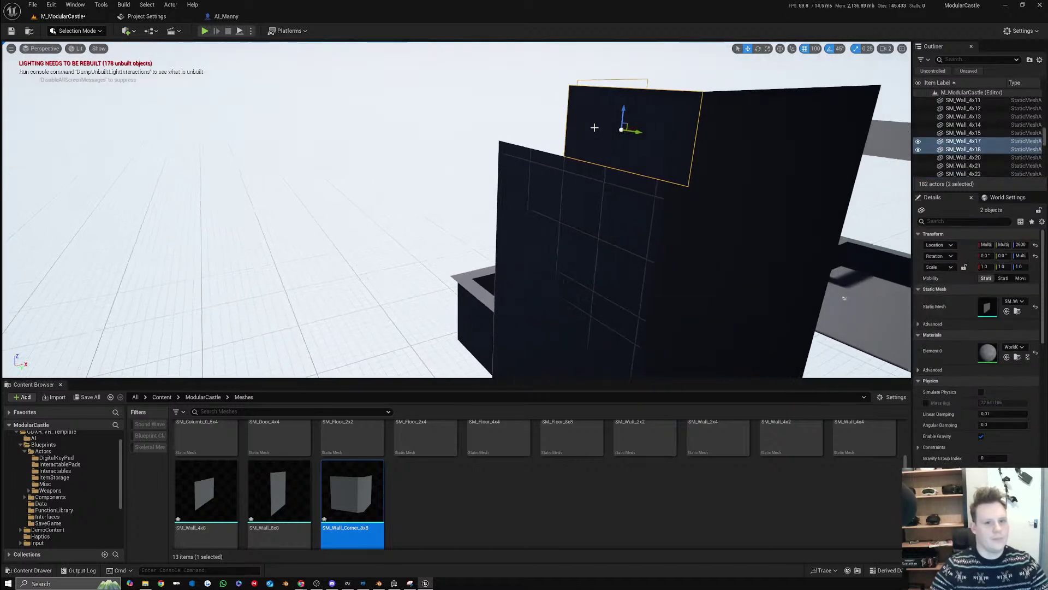
ctrl+click(699, 138)
ctrl+click(823, 116)
key(d)
right_drag(823, 117, 637, 217)
ctrl+click(637, 218)
ctrl+click(710, 193)
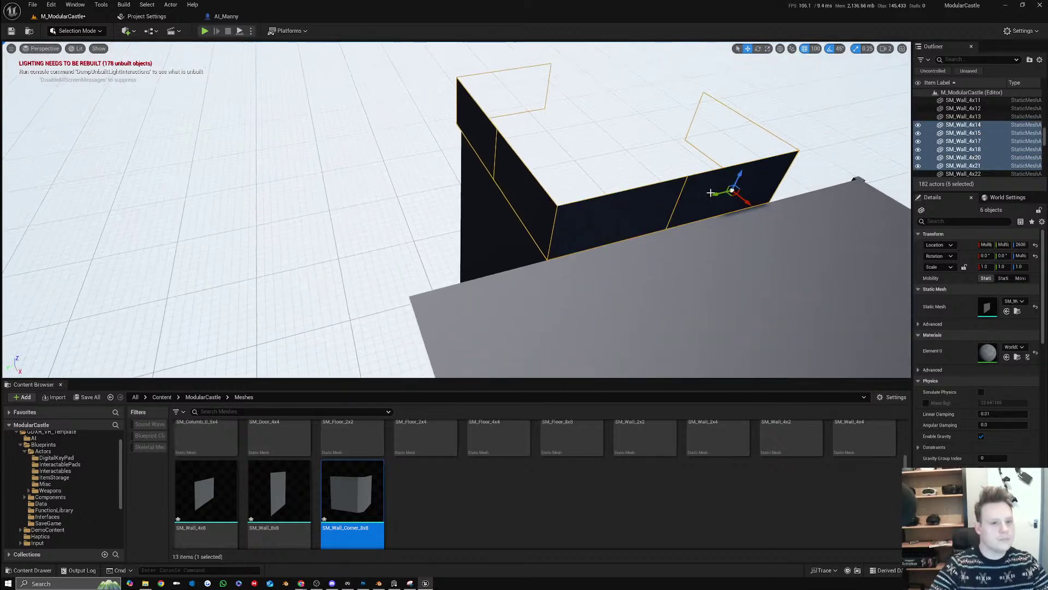
key(Delete)
Delete the straight walls SM_Wall_8x74 and SM_Wall_8x78 that meet at the low front section's outer corner
right_drag(710, 193, 250, 246)
right_drag(443, 191, 443, 172)
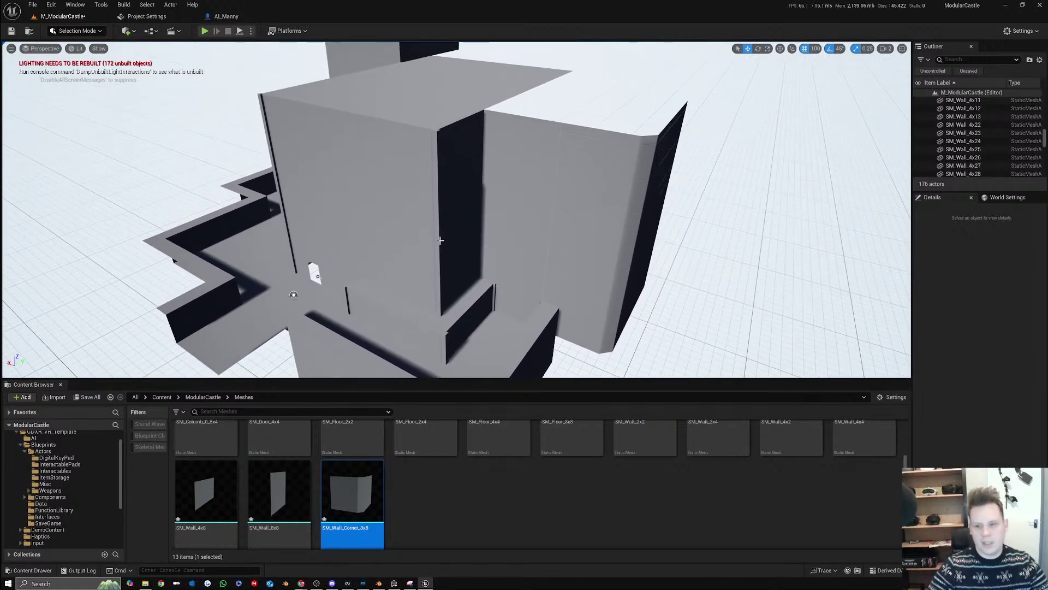
mouse_move(470, 206)
right_down()
mouse_move(470, 218)
mouse_move(470, 206)
right_up()
right_drag(528, 285, 503, 250)
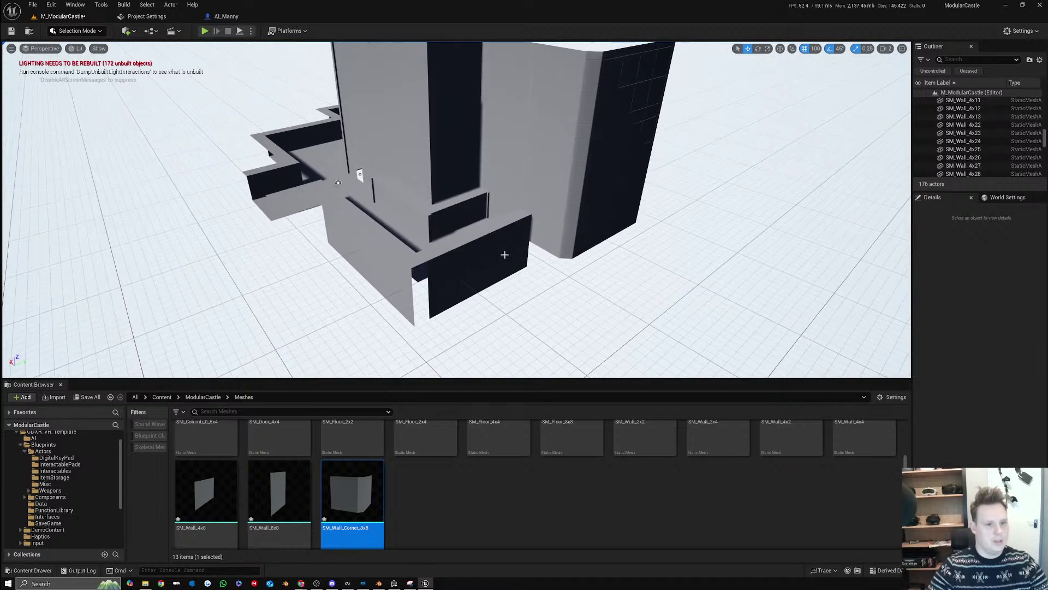
click(458, 282)
ctrl+click(391, 293)
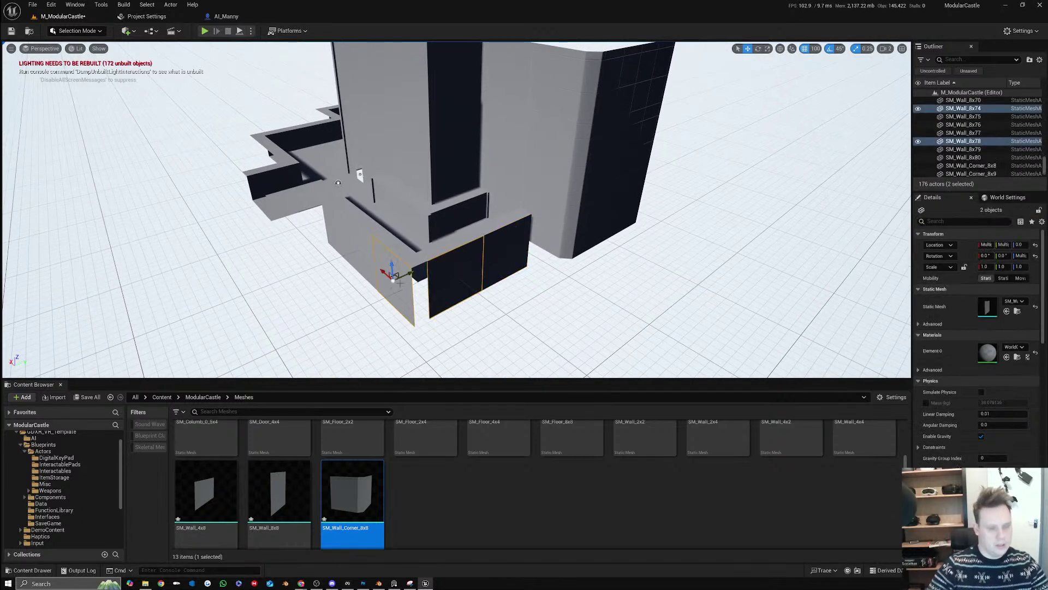
key(Delete)
Duplicate SM_Wall_Corner_8x8 into the open corner of the low front section and slide straight wall SM_Wall_8x70 up against it
click(548, 221)
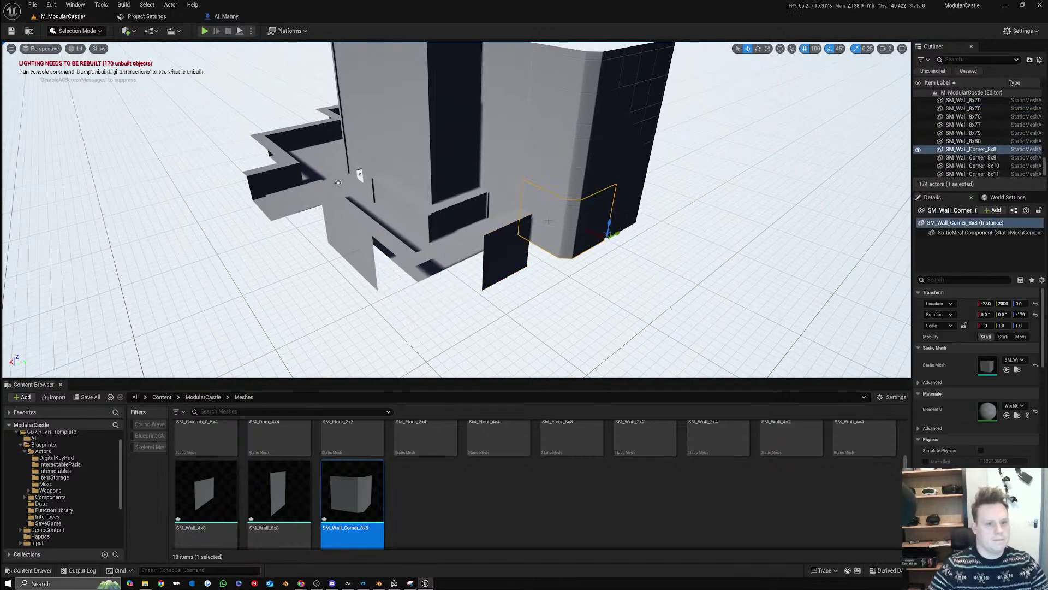
alt+drag(611, 232, 523, 316)
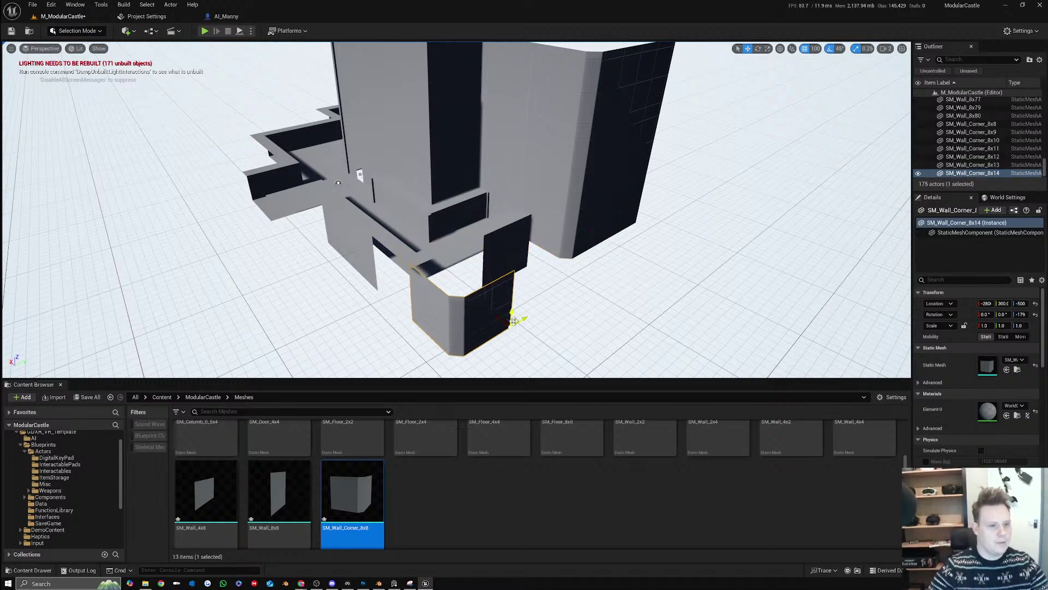
mouse_move(478, 292)
right_down()
mouse_move(507, 295)
mouse_move(478, 293)
right_up()
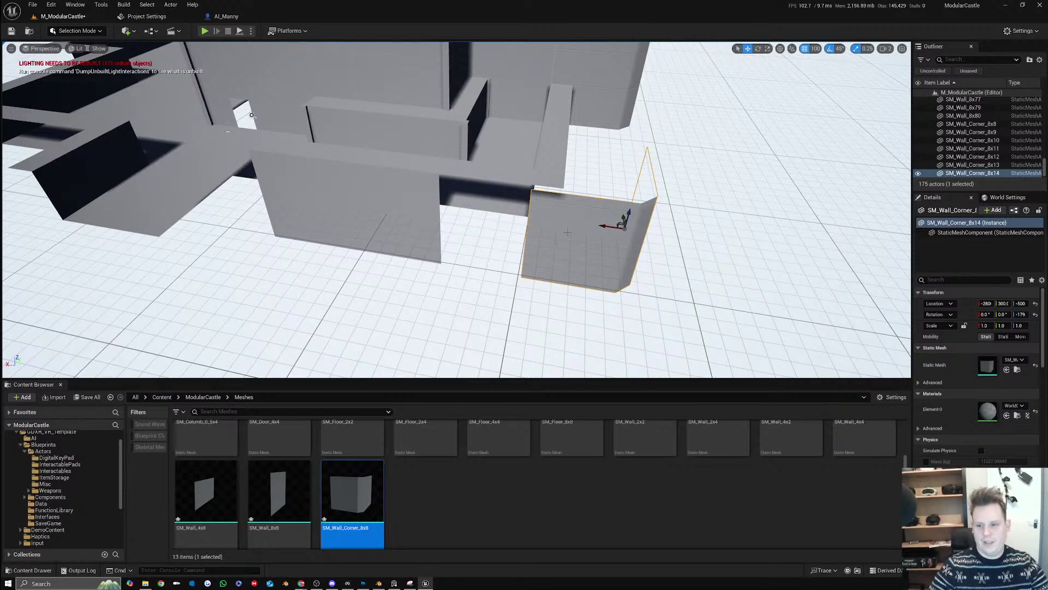
drag(607, 226, 524, 221)
key(f)
right_drag(524, 221, 494, 208)
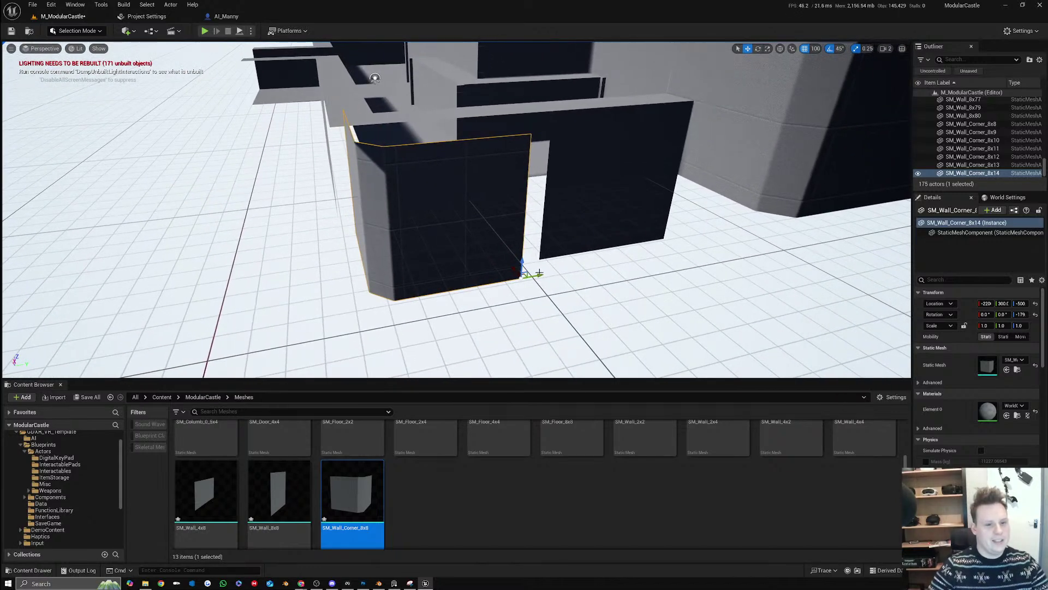
drag(541, 275, 529, 276)
right_drag(477, 246, 522, 248)
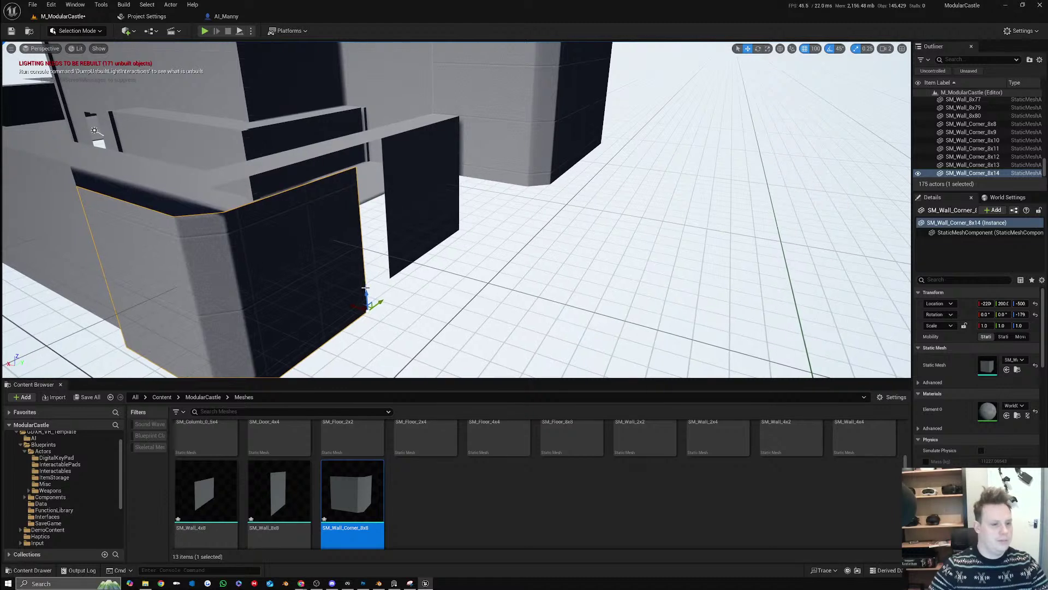
drag(368, 292, 368, 268)
right_drag(369, 243, 314, 275)
click(399, 214)
drag(391, 210, 352, 211)
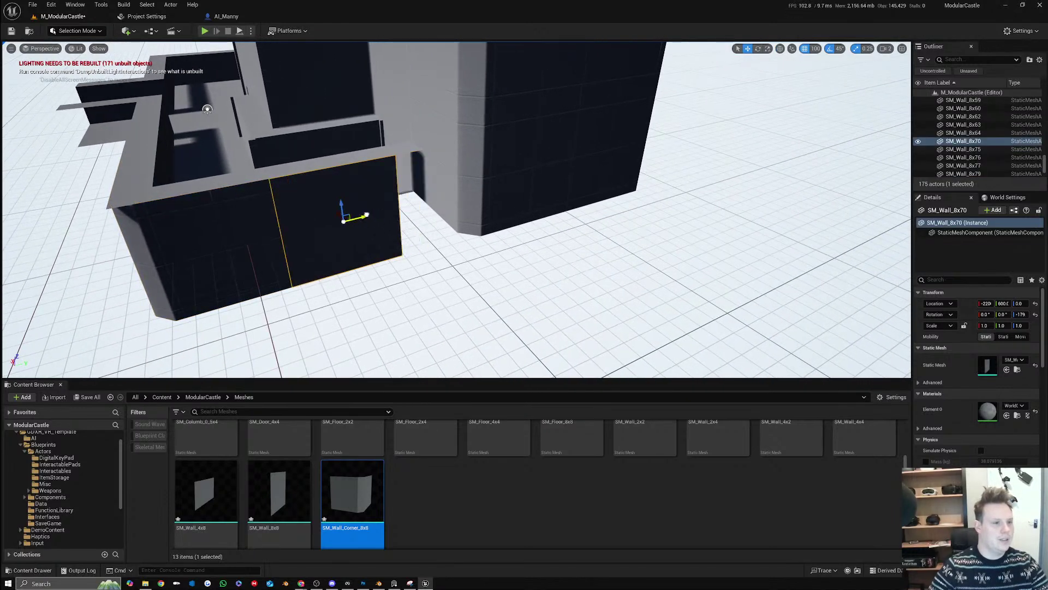
Select the two inner parapet walls SM_Wall_4x42 and SM_Wall_4x44 behind the low section's new bevelled corner
right_drag(352, 211, 443, 197)
click(377, 206)
click(469, 205)
click(495, 206)
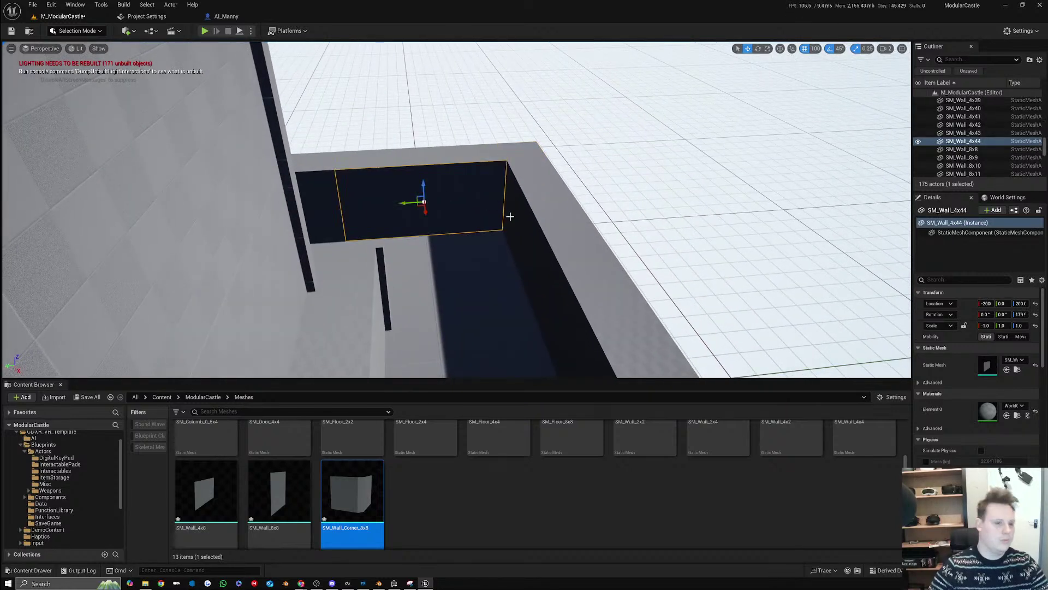
ctrl+click(510, 216)
mouse_move(594, 198)
right_down()
mouse_move(462, 186)
mouse_move(580, 210)
right_up()
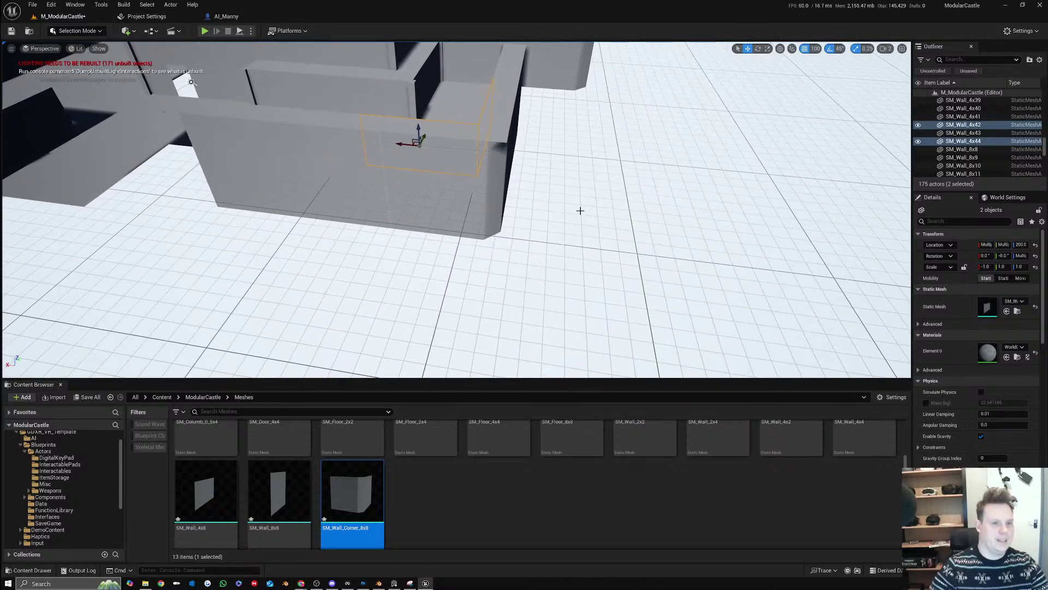
Switch to Blender, delete the SM_Wall_Corner_8x8 object and undo that deletion
click(379, 583)
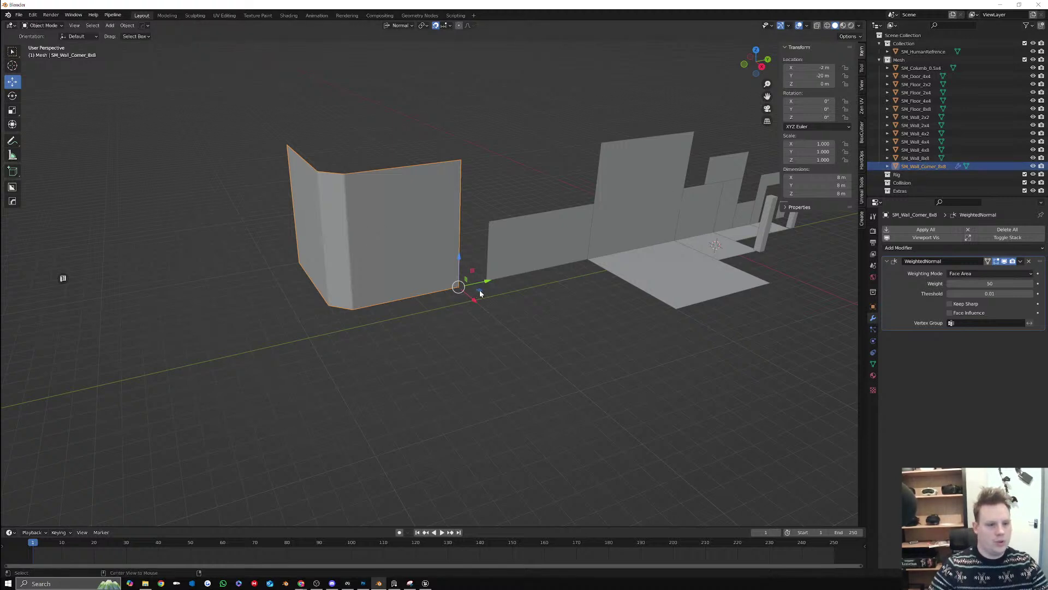
right_click(483, 265)
click(477, 401)
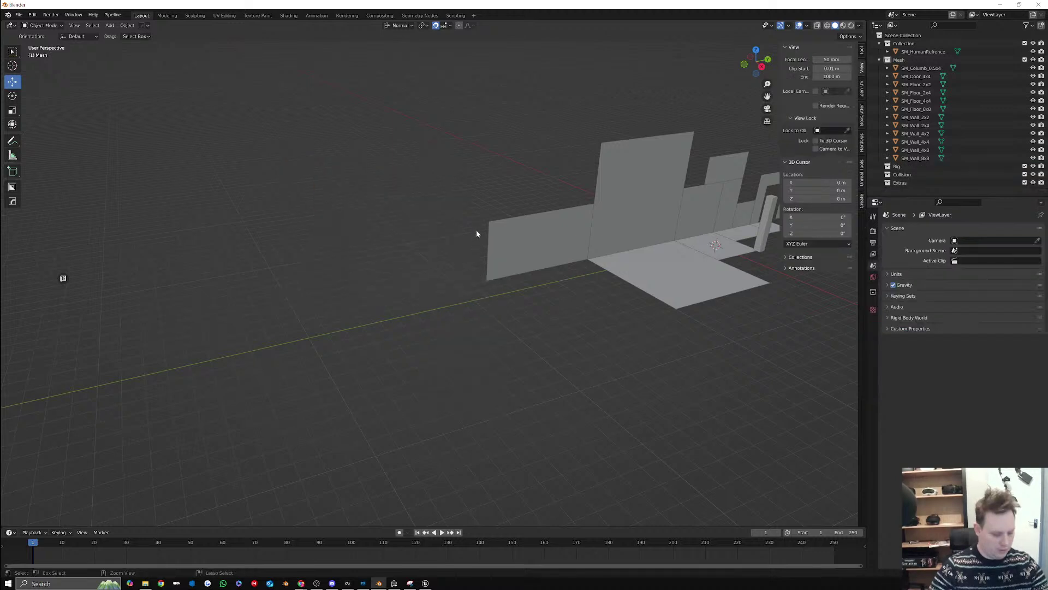
key(ctrl+z)
middle_drag(477, 227, 375, 262)
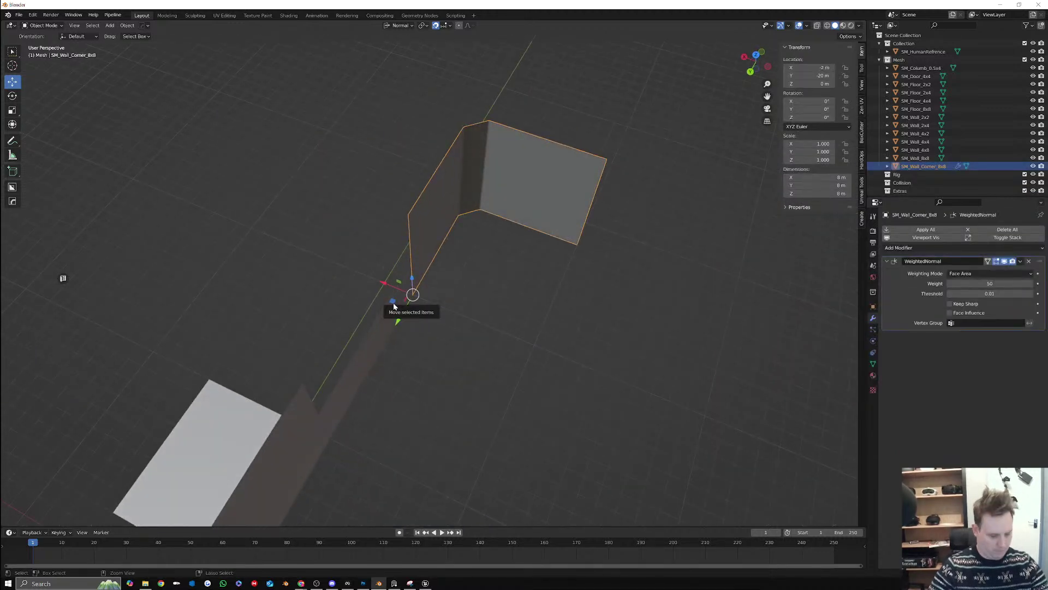
mouse_move(390, 286)
mouse_down()
mouse_move(424, 293)
mouse_move(381, 285)
mouse_up()
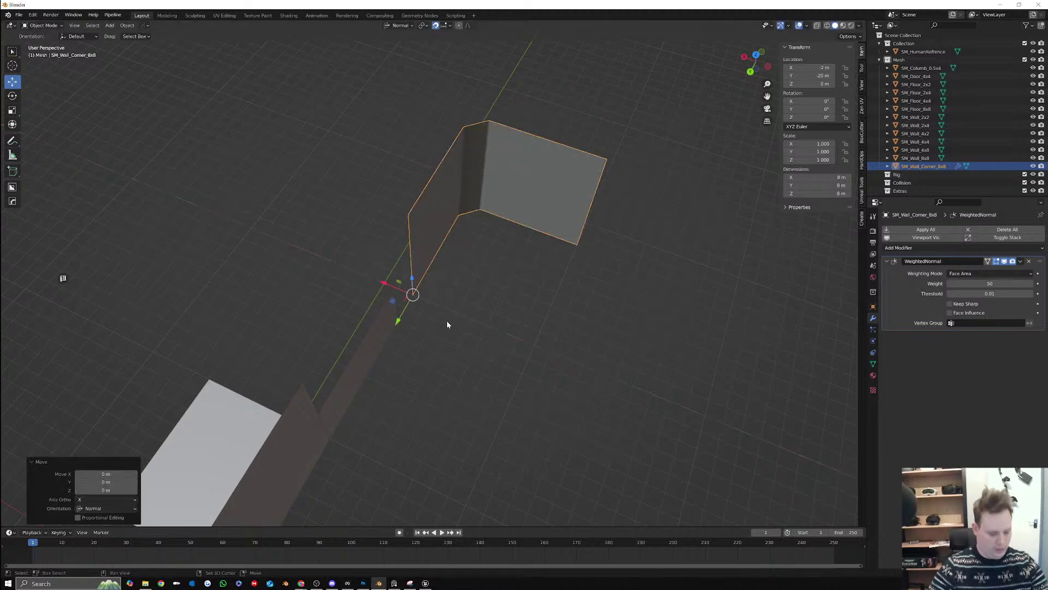
Try an offset duplicate of SM_Wall_Corner_8x8, discarding the copy before returning to Unreal
key(shift+d)
right_click(433, 303)
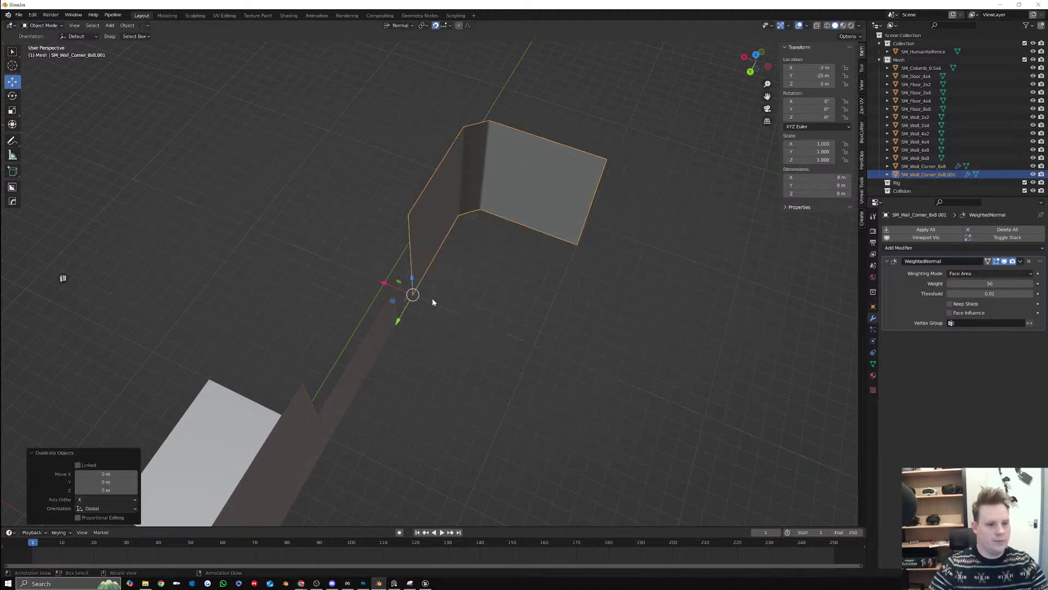
drag(389, 288, 420, 349)
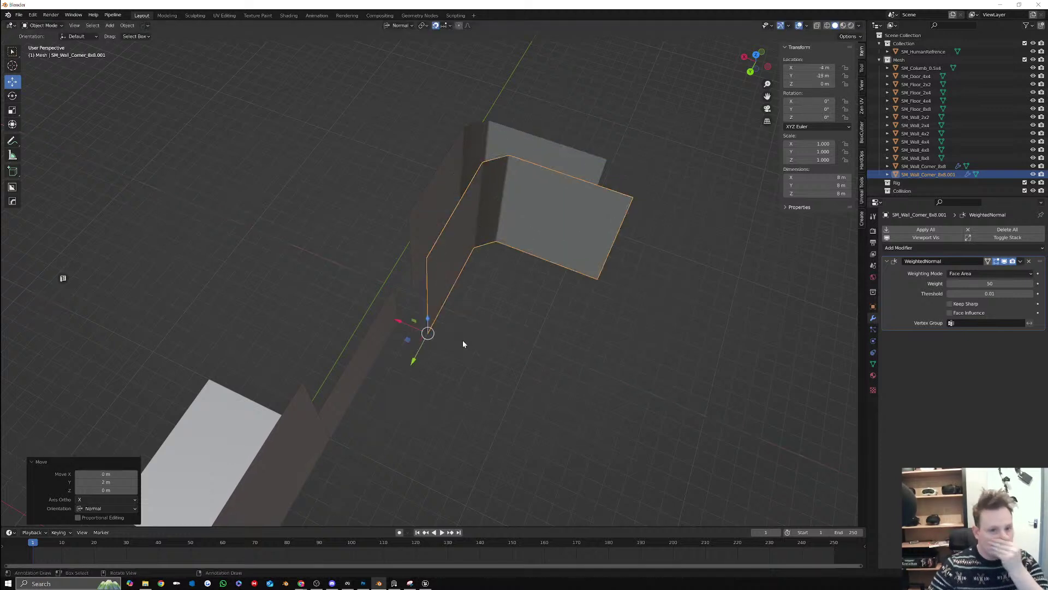
middle_drag(589, 246, 536, 238)
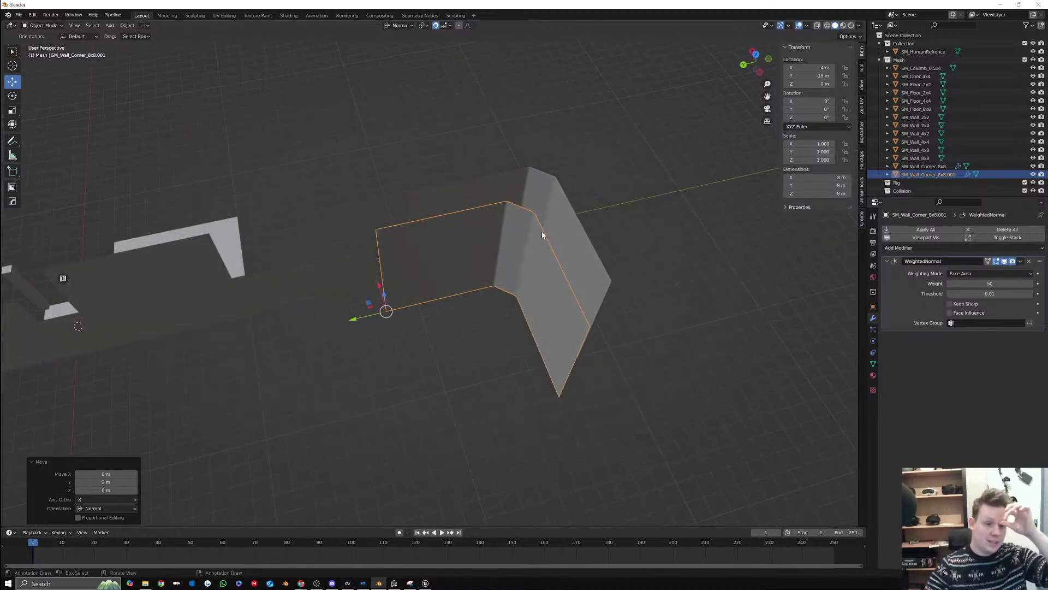
middle_drag(541, 231, 574, 233)
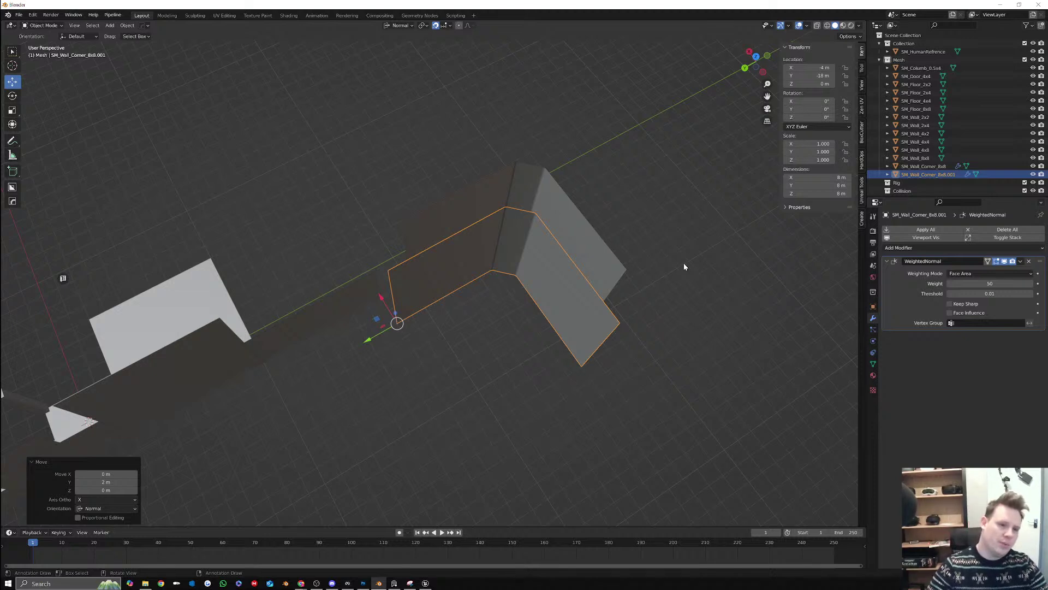
key(Delete)
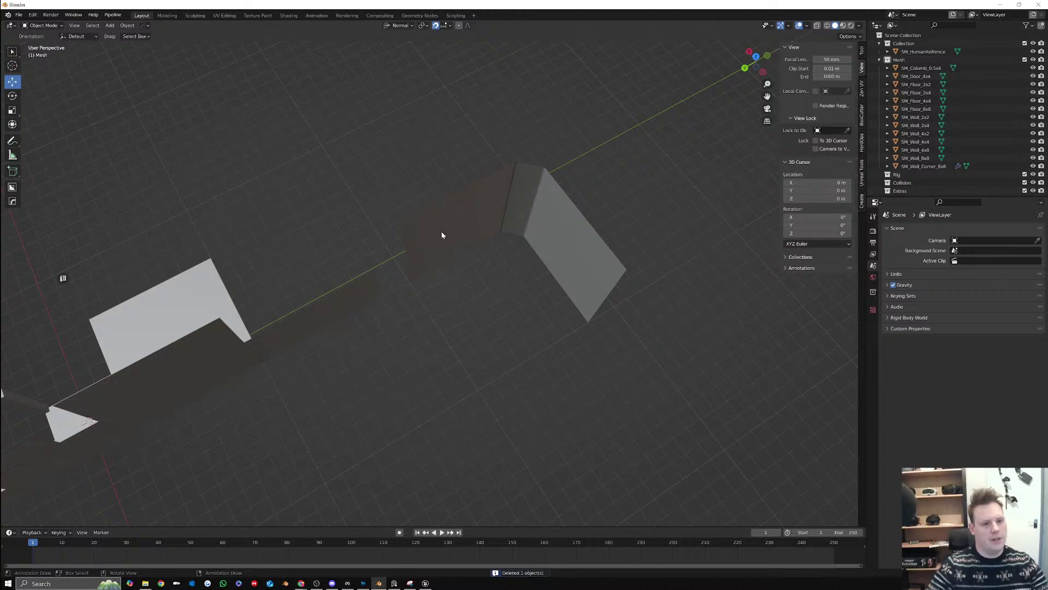
click(426, 583)
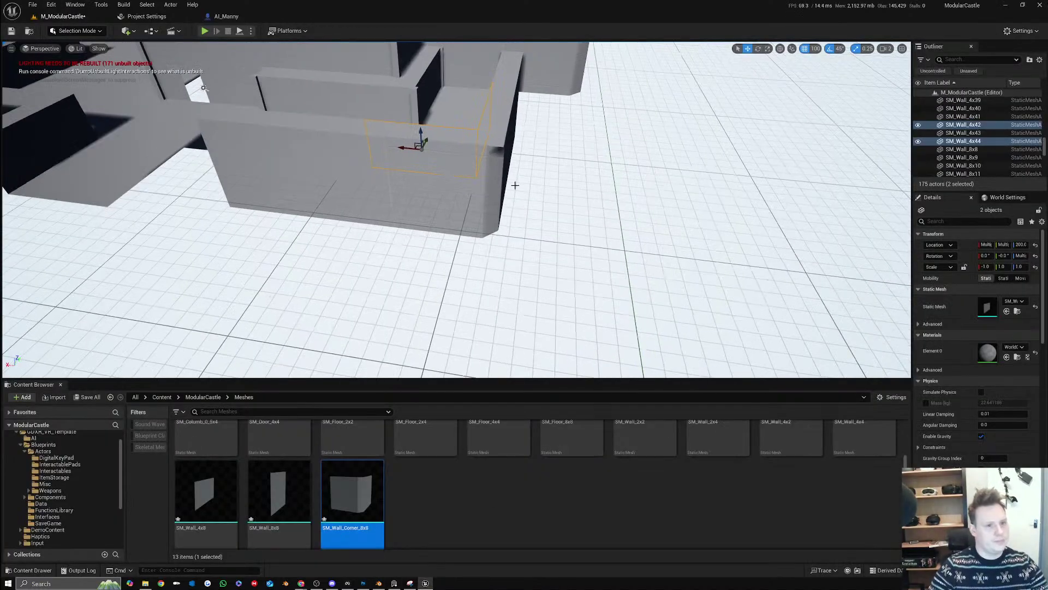
Delete walls SM_Wall_8x31 to SM_Wall_8x36 and parapet panels SM_Wall_4x22 and SM_Wall_4x25 from the square corner of the opposite tower
key(a)
right_drag(456, 210, 488, 212)
key(s)
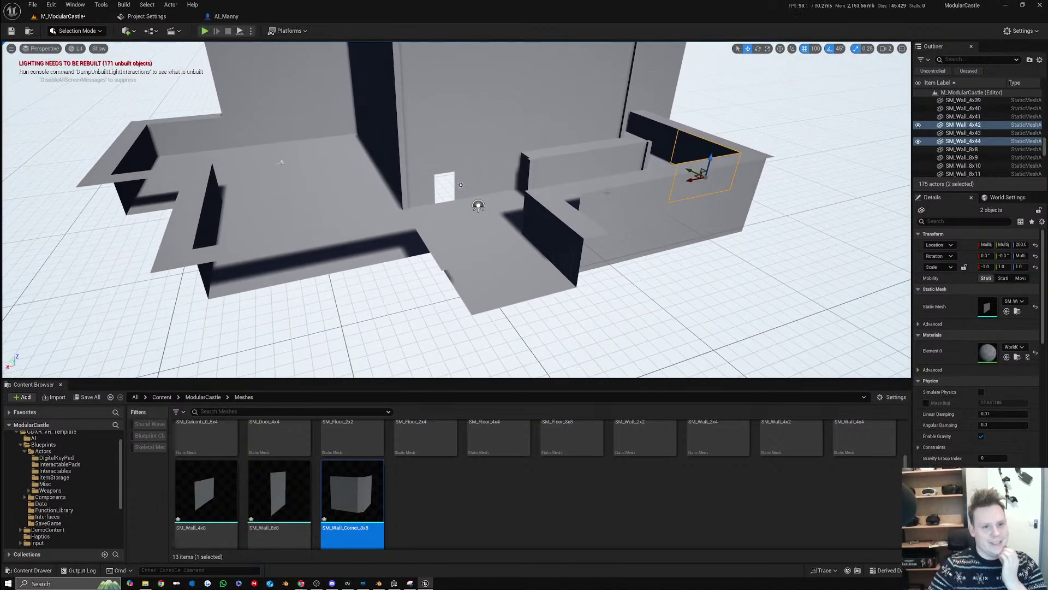
right_drag(590, 230, 611, 201)
key(a)
click(443, 221)
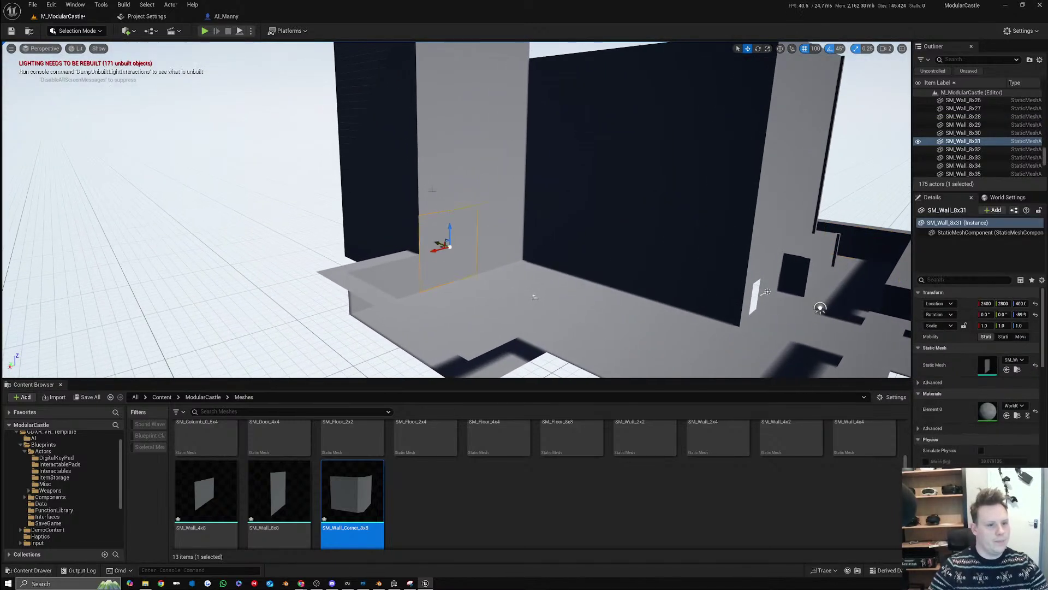
shift+click(404, 225)
shift+click(413, 182)
shift+click(389, 95)
right_drag(417, 123, 410, 82)
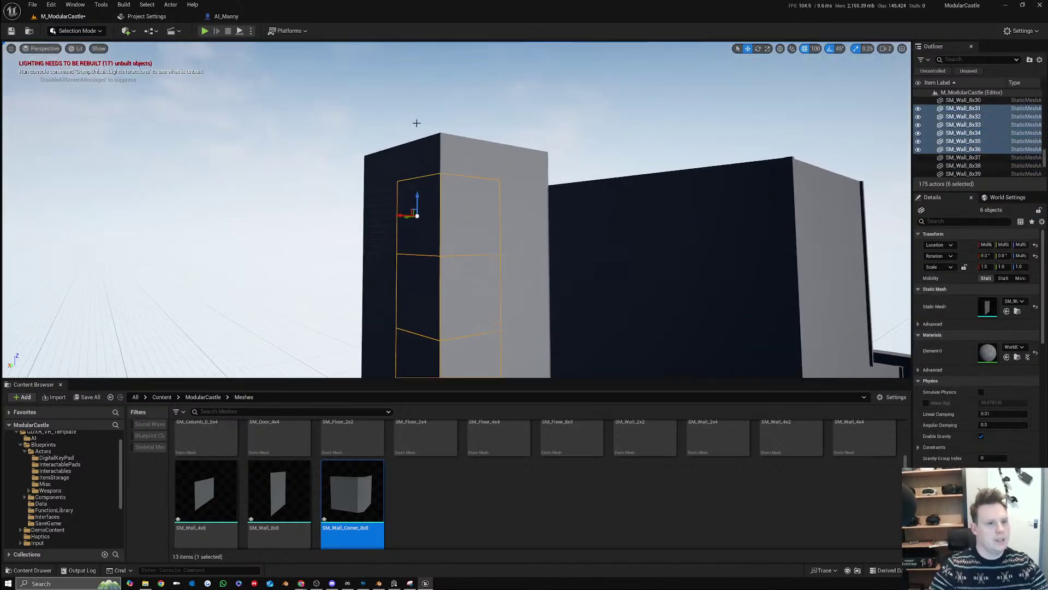
shift+click(424, 155)
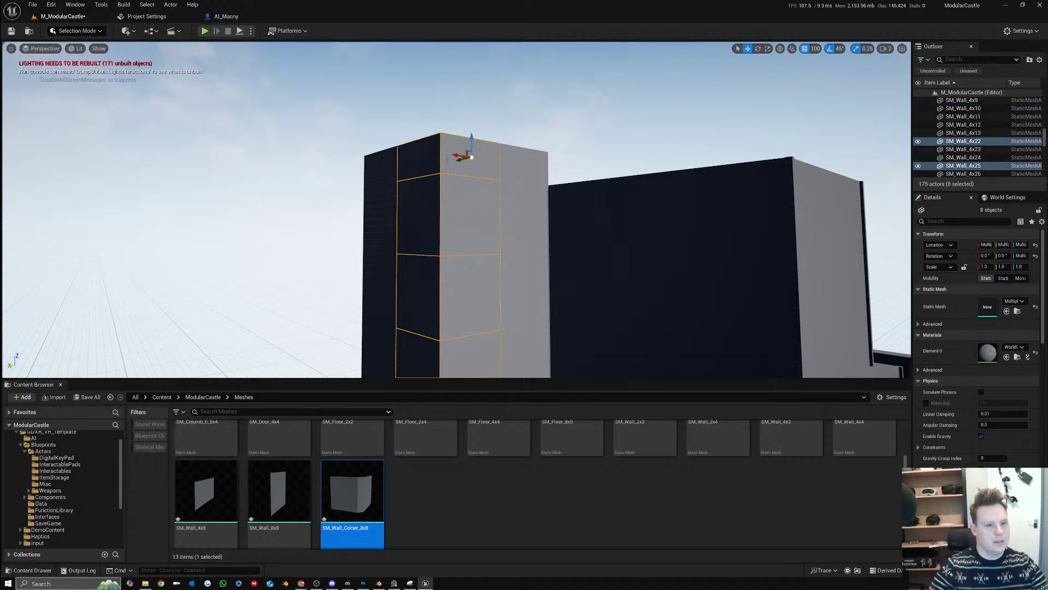
right_drag(413, 159, 416, 158)
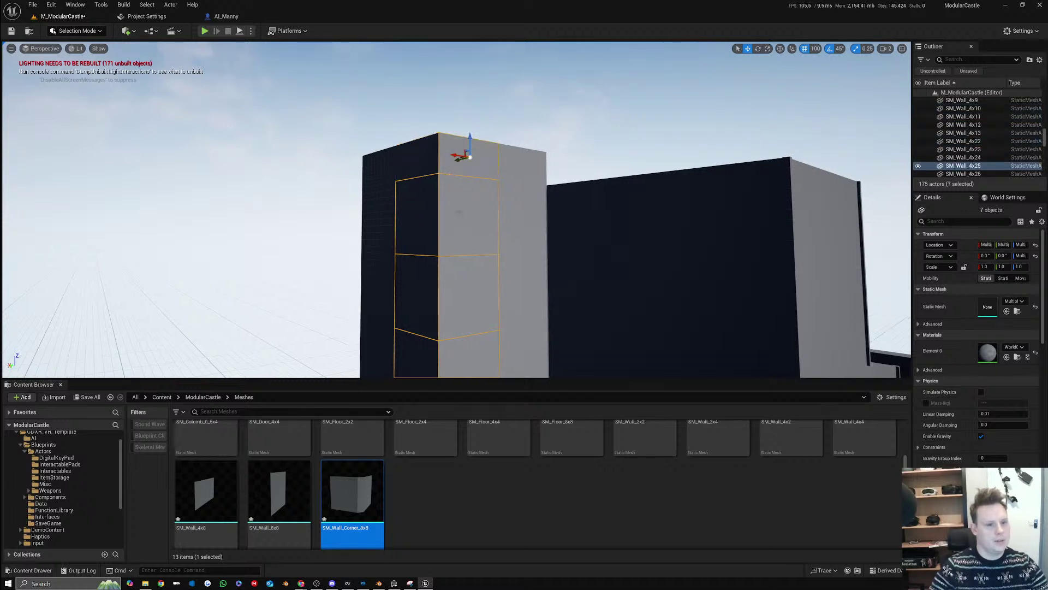
key(Delete)
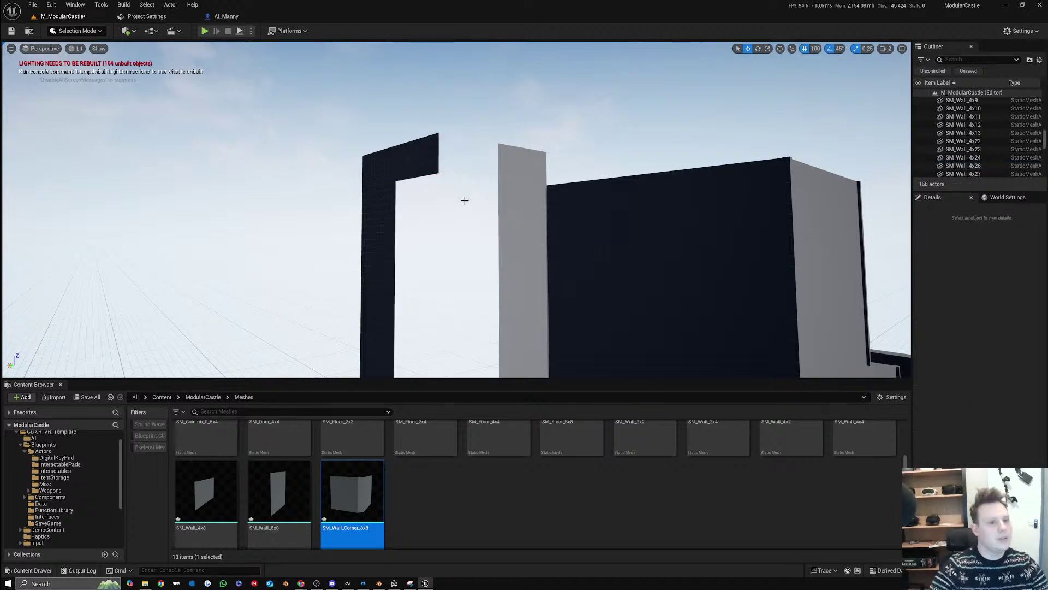
click(409, 165)
key(Delete)
Duplicate the stacked corner walls SM_Wall_Corner_8x8 to 8x10, turning and moving the copies into the opposite tower's open corner
right_drag(409, 164, 517, 264)
click(523, 260)
ctrl+click(541, 292)
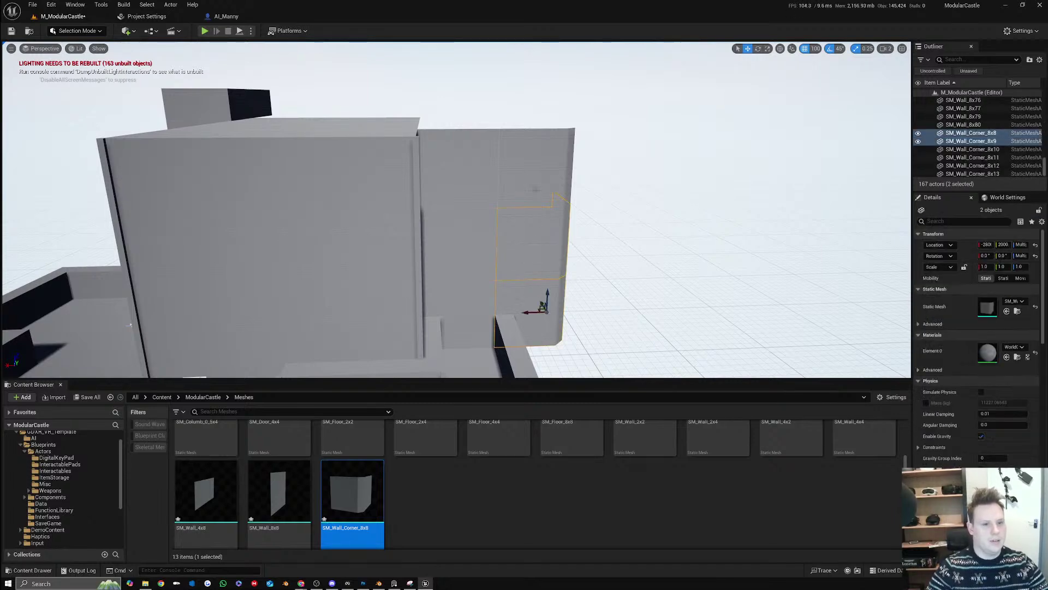
right_drag(537, 204, 581, 213)
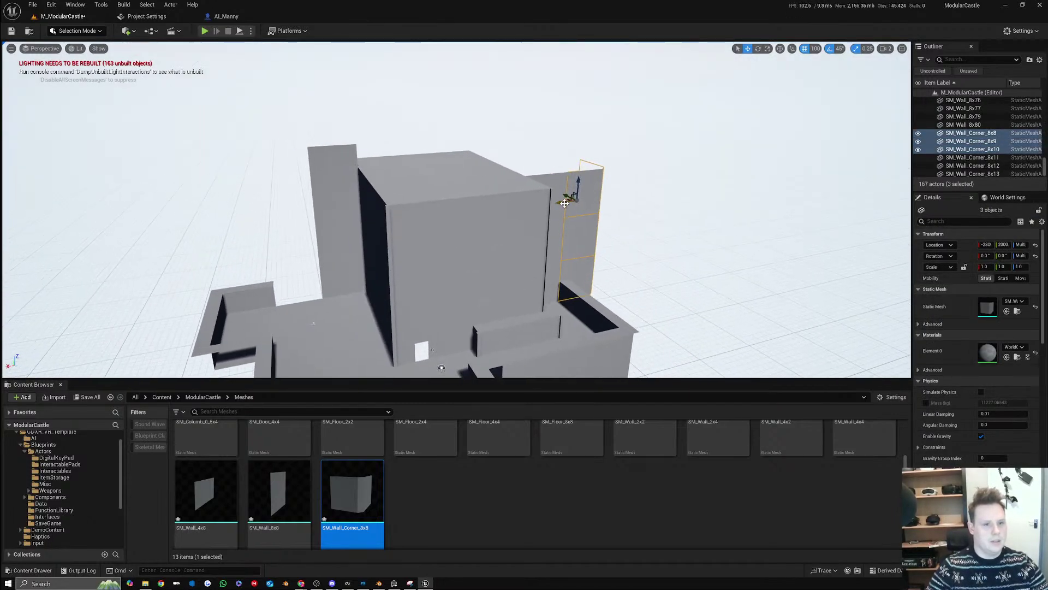
alt+drag(564, 203, 278, 238)
right_drag(278, 238, 382, 236)
key(w)
drag(499, 202, 418, 192)
right_drag(429, 197, 467, 200)
Delete the six stacked straight walls around SM_Wall_8x62 and the two parapet panels above them at the opposite tower's next corner
click(393, 255)
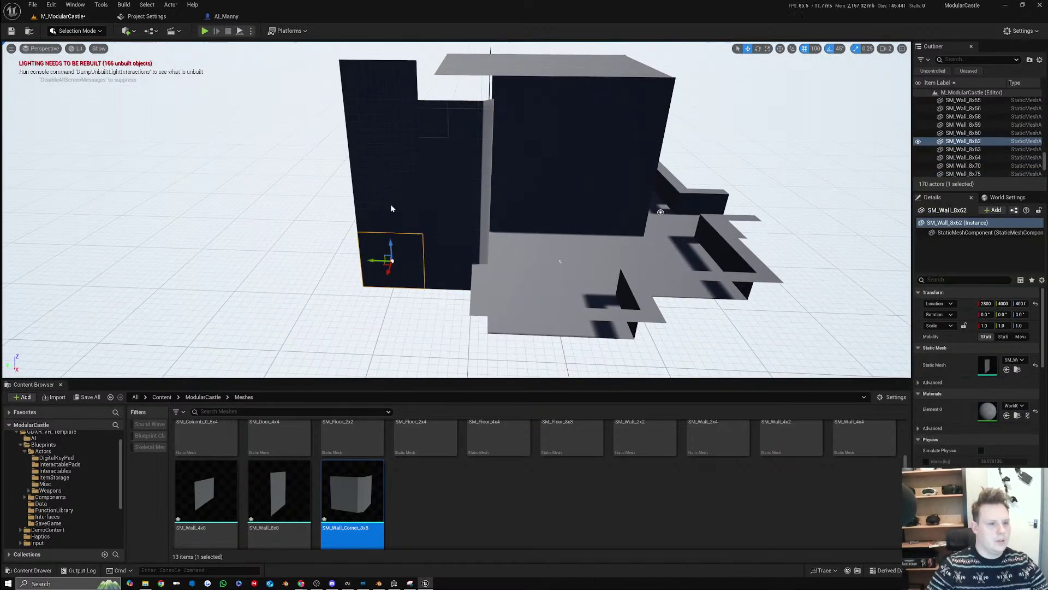
shift+click(390, 205)
shift+click(377, 89)
right_drag(376, 89, 367, 127)
shift+click(385, 194)
shift+click(386, 123)
shift+click(380, 76)
right_drag(411, 262, 401, 259)
shift+click(399, 256)
key(Delete)
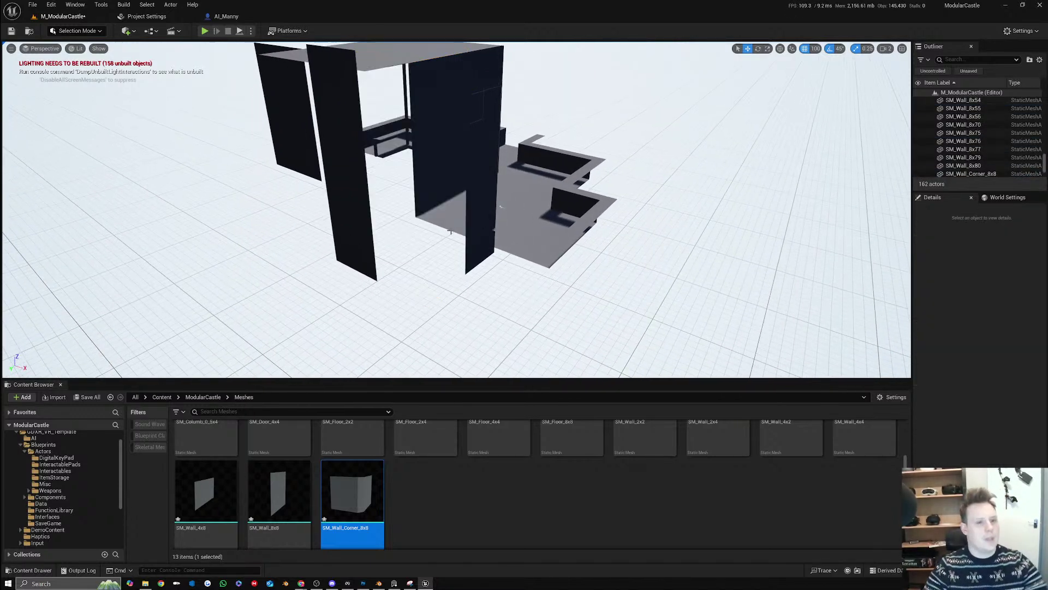
Duplicate the stacked corner walls SM_Wall_Corner_8x15 to 8x17, turning and aligning the copies in the opposite tower's second open corner
click(482, 234)
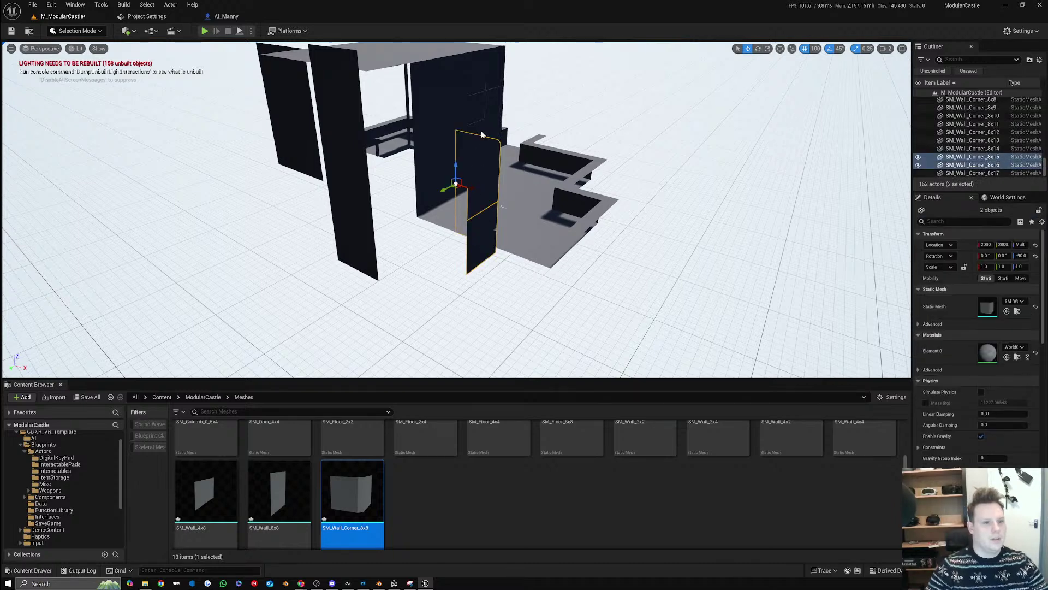
shift+click(487, 65)
key(d)
right_drag(497, 93, 366, 94)
ctrl+click(680, 149)
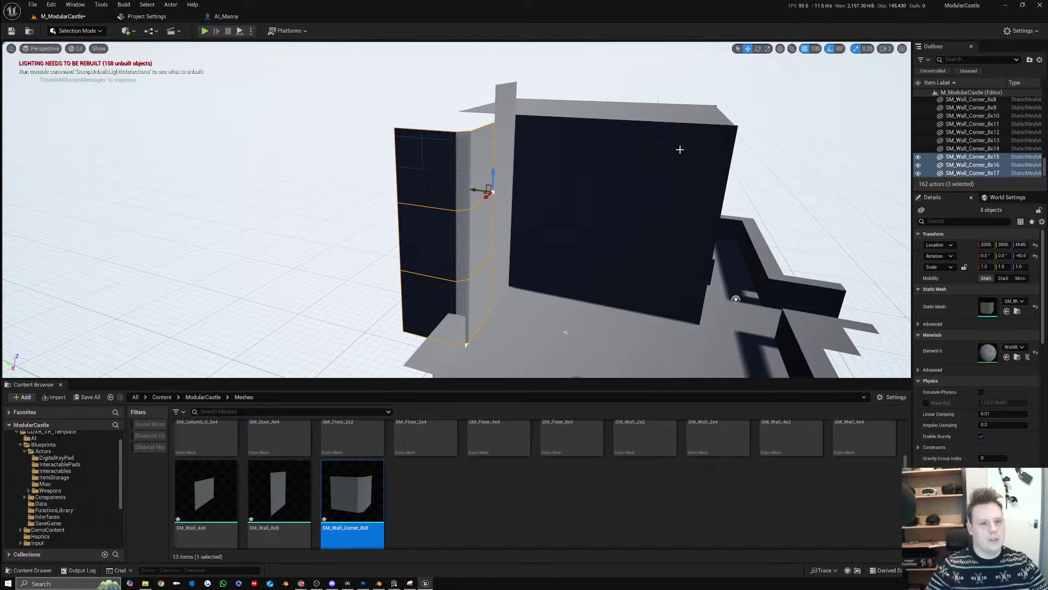
alt+drag(476, 188, 417, 206)
key(a)
right_drag(417, 206, 562, 290)
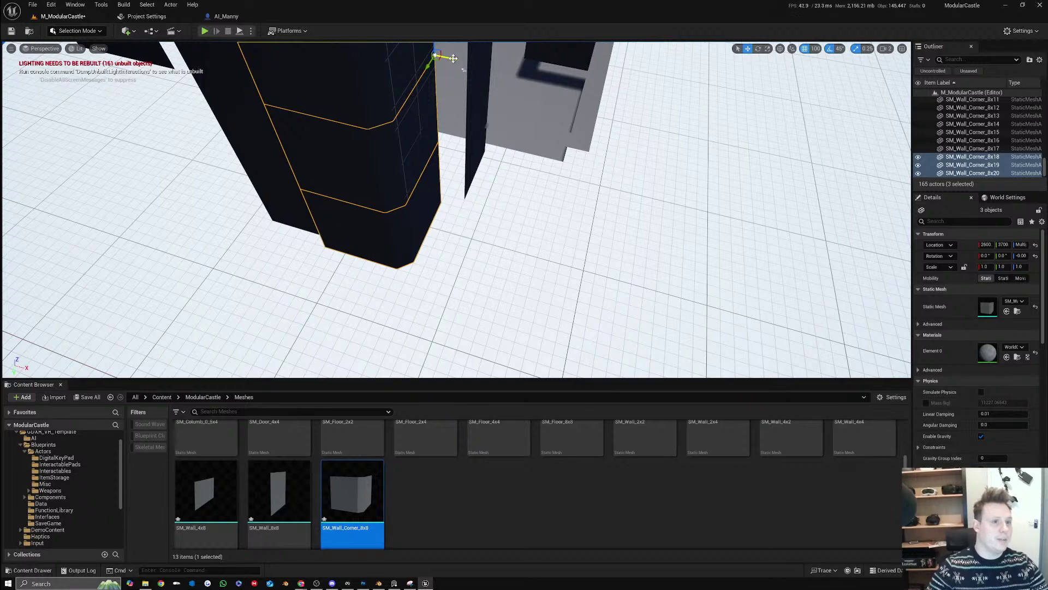
drag(453, 58, 483, 65)
key(d)
right_drag(483, 65, 399, 48)
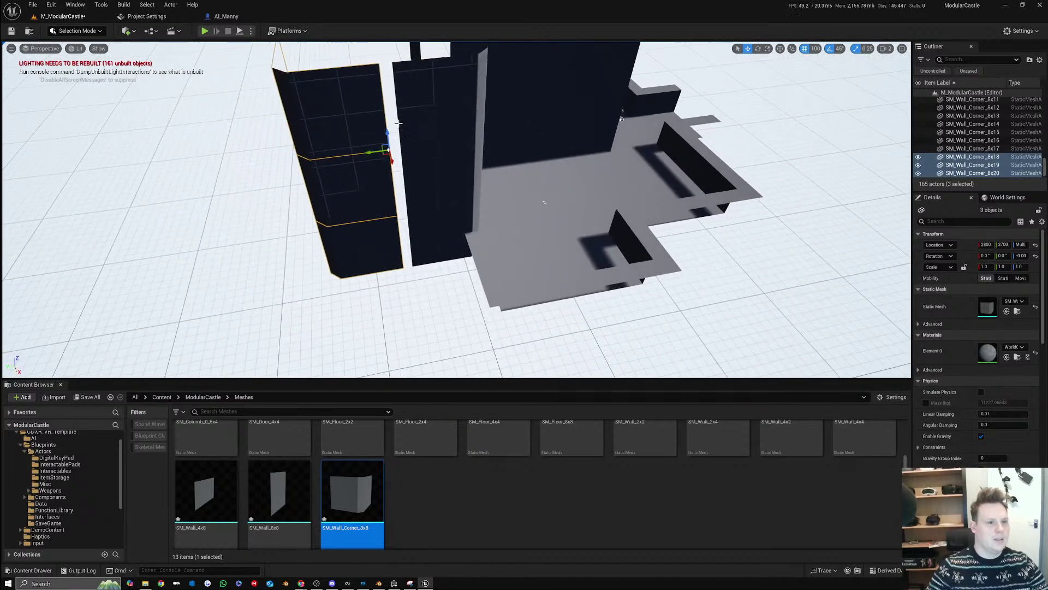
drag(375, 152, 389, 150)
Delete walls SM_Wall_8x37 to SM_Wall_8x39 and parapet panels SM_Wall_4x26, SM_Wall_4x27 and SM_Wall_4x29 from the opposite tower's remaining square corner
key(a)
right_drag(389, 150, 291, 171)
key(s)
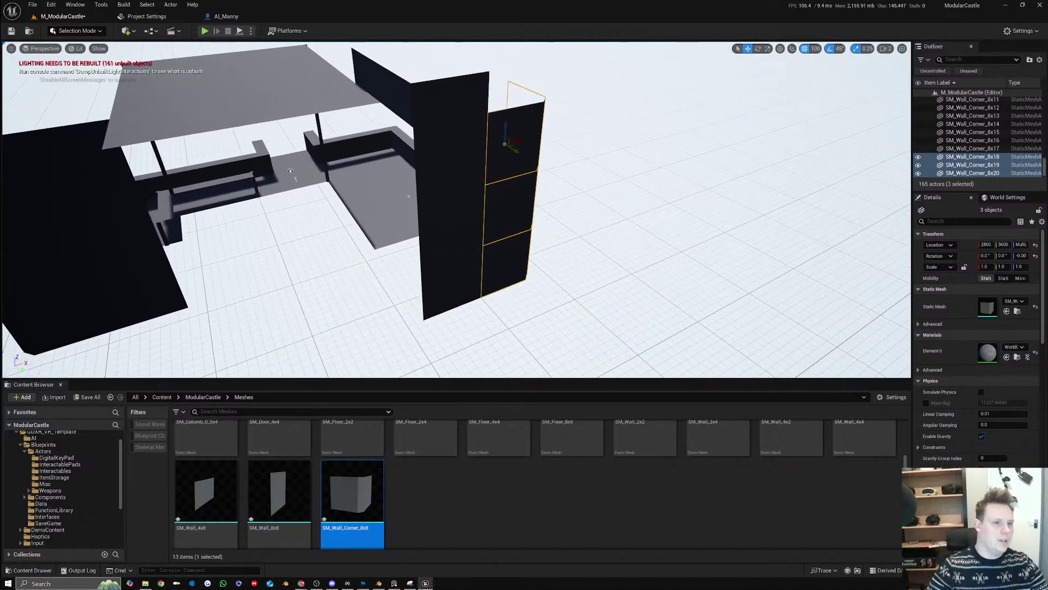
click(455, 257)
ctrl+click(448, 195)
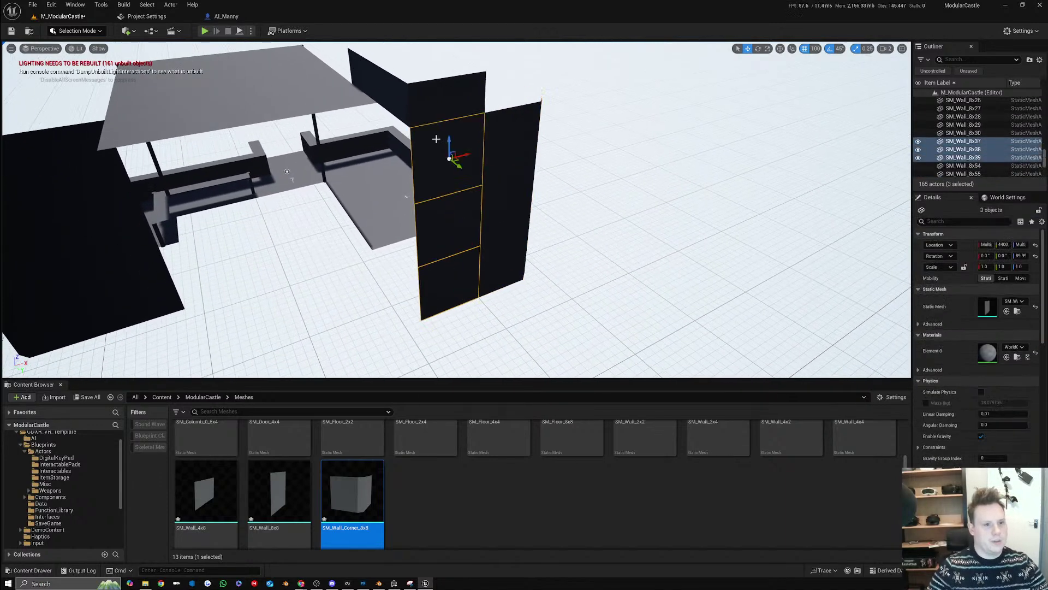
ctrl+click(439, 111)
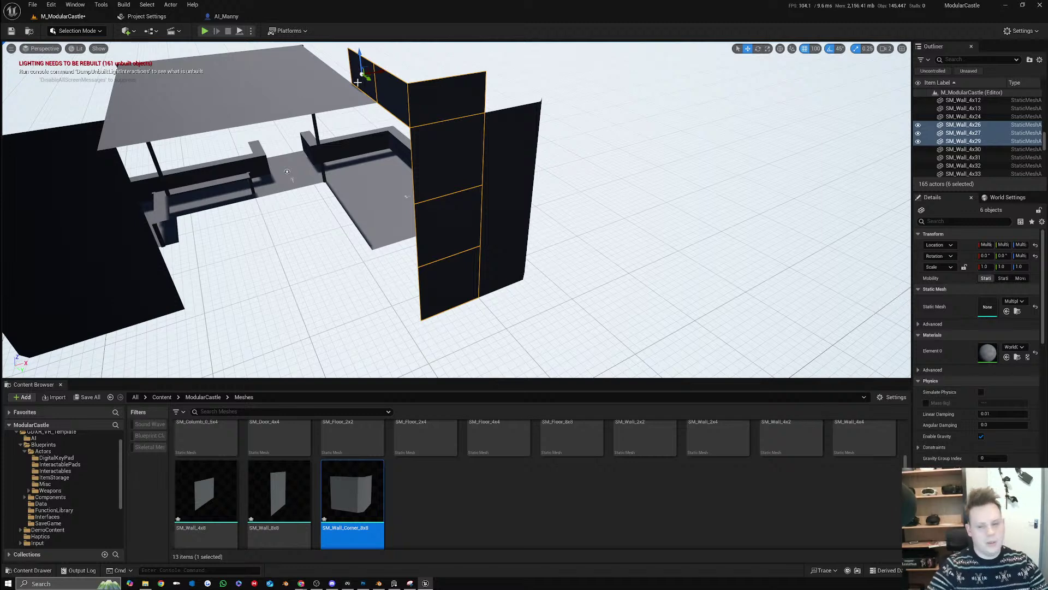
key(Delete)
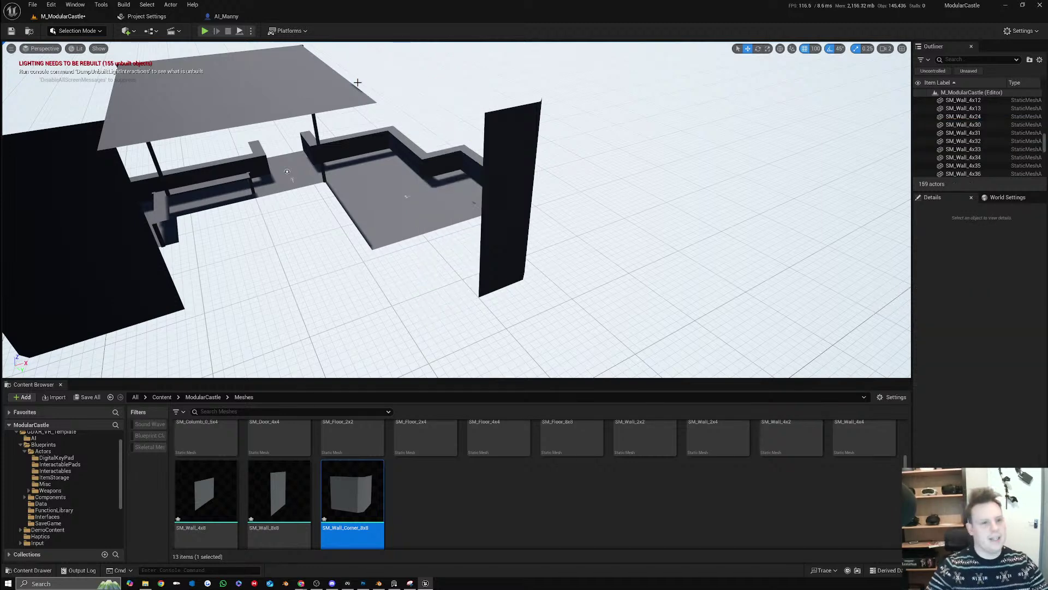
Duplicate the stacked corner walls SM_Wall_Corner_8x18 to 8x20, turning the copies 90 degrees and moving them to X 2000, Y 4400 in the open corner
click(513, 149)
ctrl+click(511, 210)
ctrl+click(508, 251)
key(e)
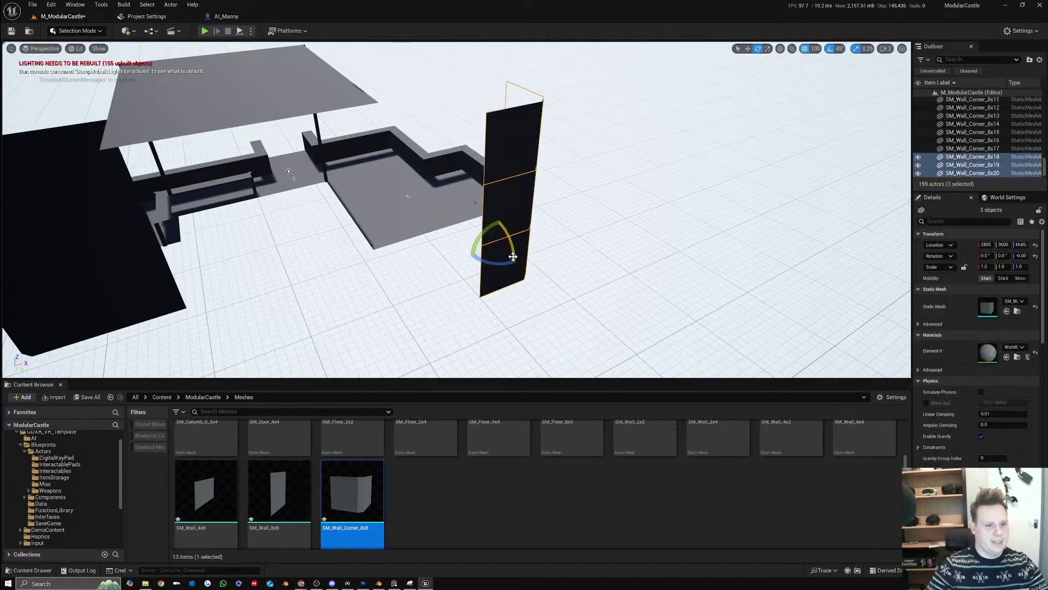
alt+drag(507, 266, 546, 265)
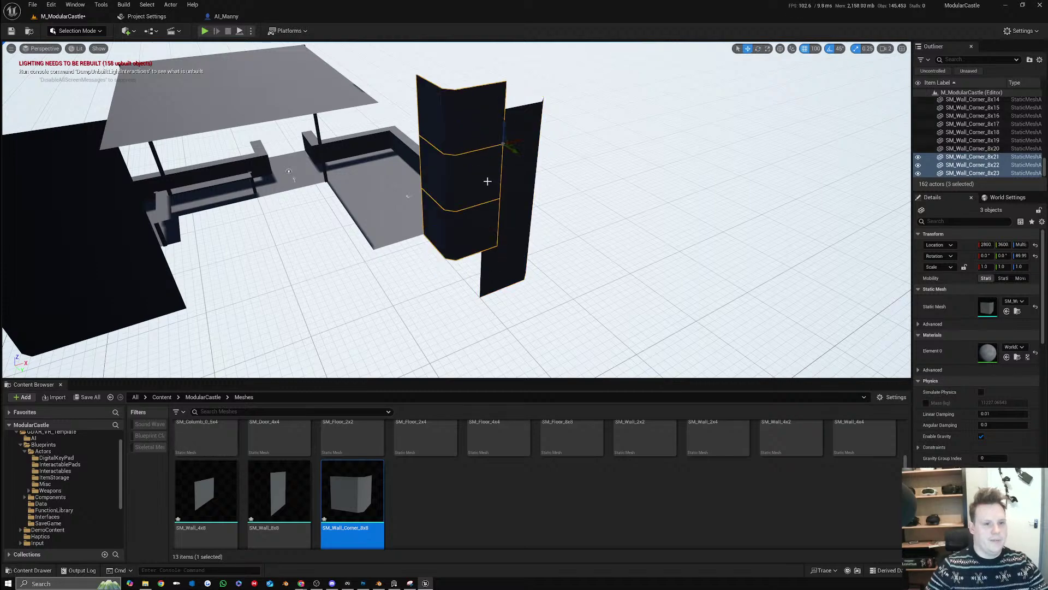
right_drag(487, 181, 579, 172)
drag(576, 173, 546, 216)
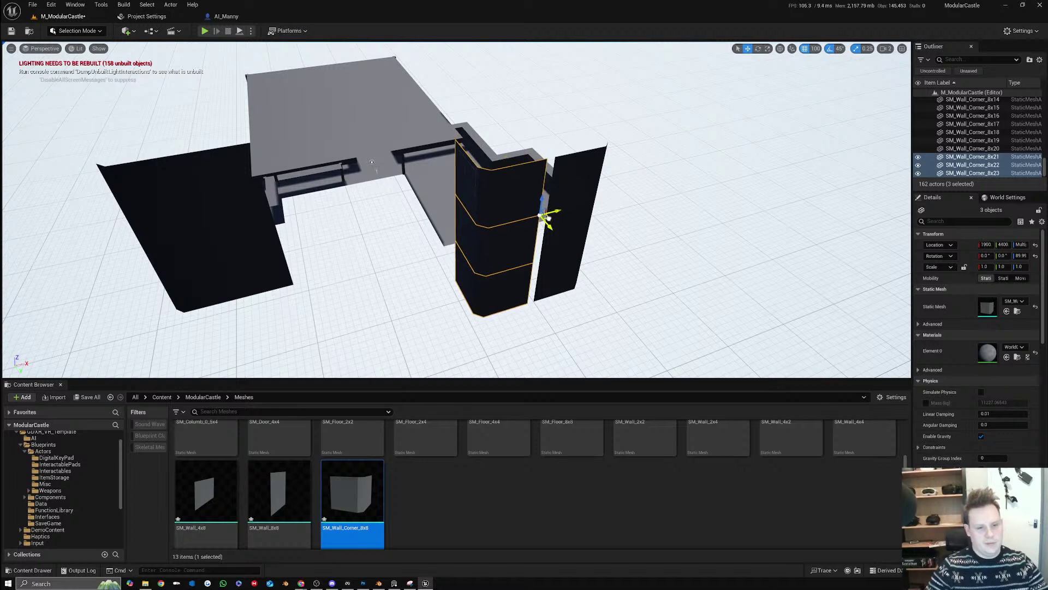
right_drag(554, 217, 502, 146)
right_drag(570, 210, 588, 275)
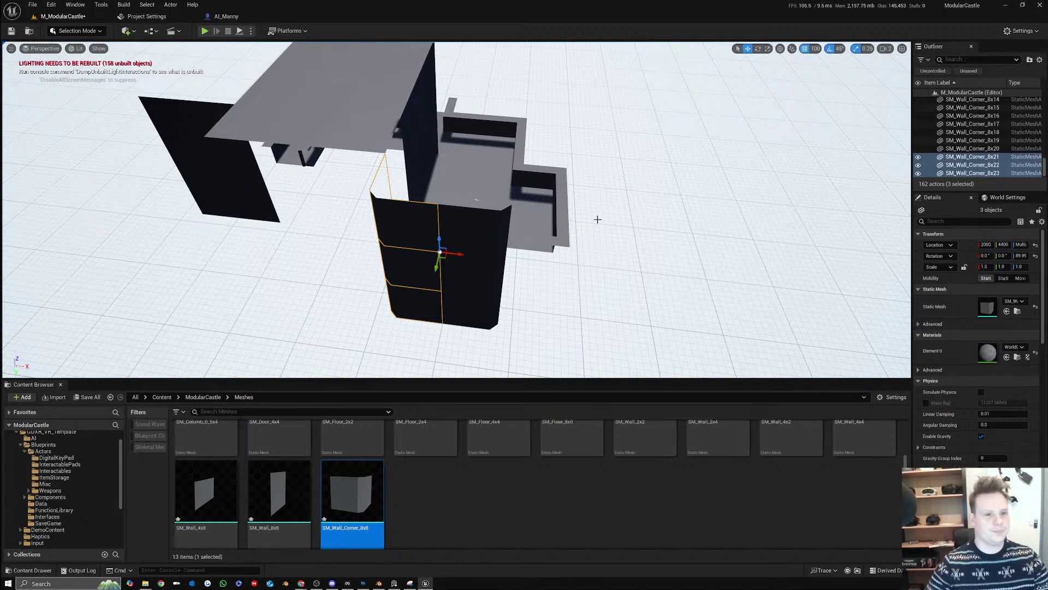
Duplicate low corner wall SM_Wall_Corner_8x14, turn the copy 90 degrees and place it under the opposite low section's corner at 2200, -600, -400
key(d)
right_drag(597, 219, 235, 220)
click(625, 303)
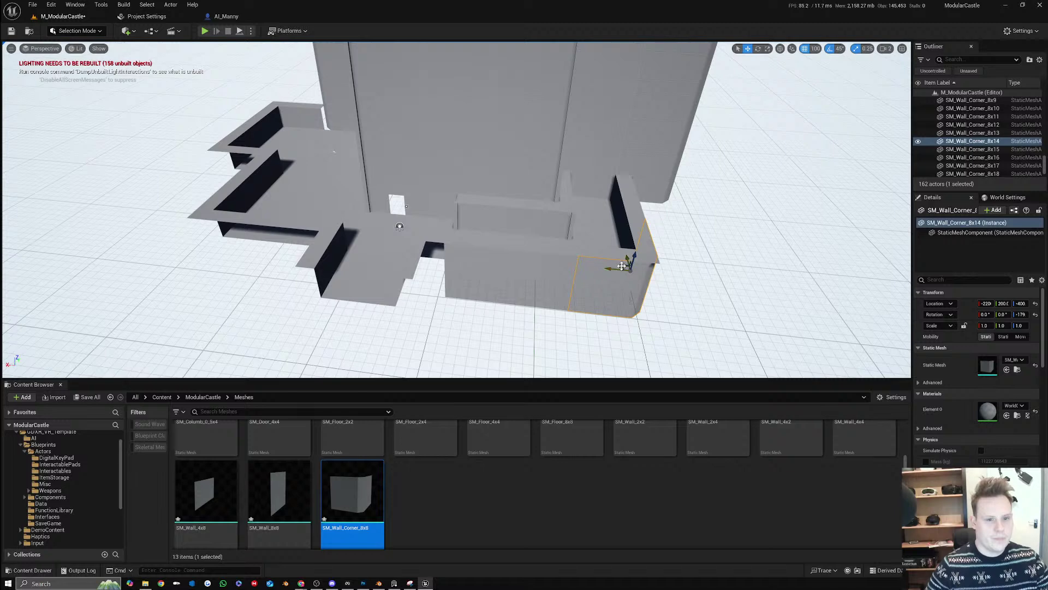
alt+drag(619, 268, 423, 284)
right_drag(455, 286, 486, 287)
key(d)
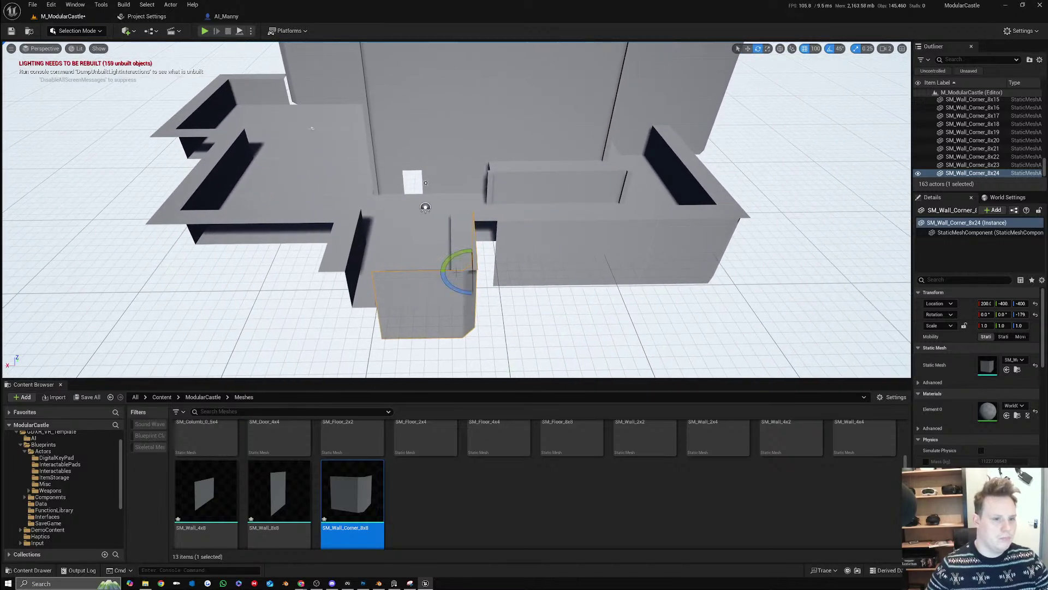
drag(465, 291, 440, 288)
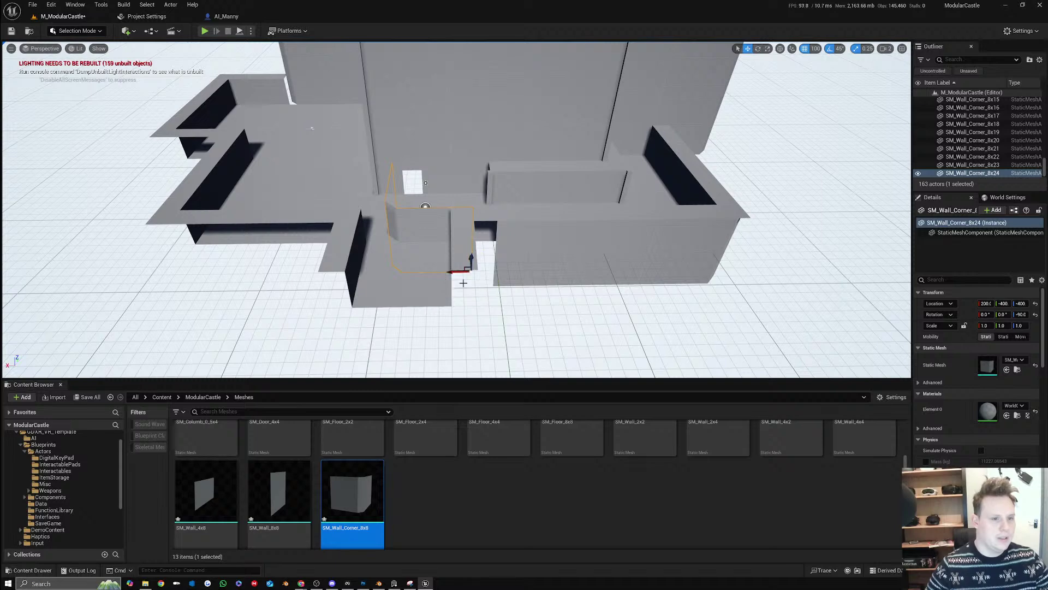
key(d)
right_drag(466, 271, 562, 244)
key(a)
drag(568, 236, 417, 286)
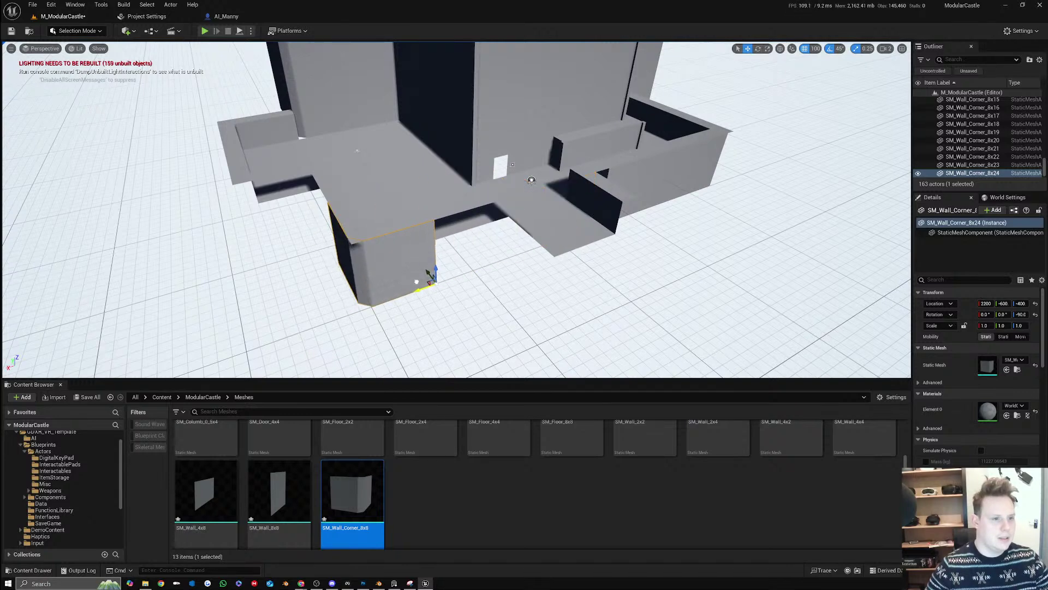
Duplicate low corner wall SM_Wall_Corner_8x24 and place the copy under the next low section's corner at 3000, 1000, -400
right_drag(417, 286, 494, 261)
key(a)
key(s)
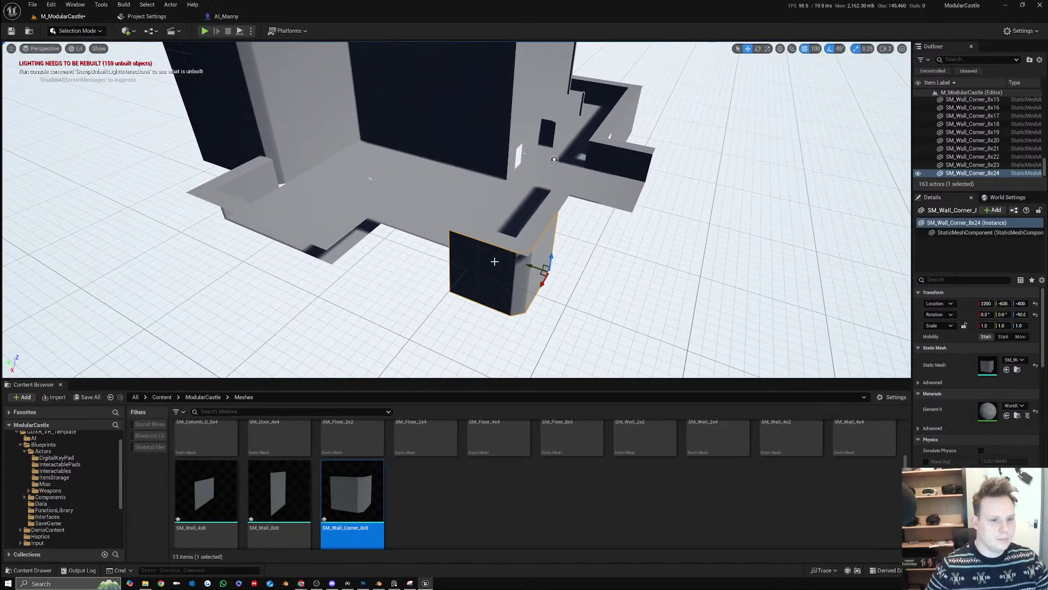
alt+drag(541, 274, 381, 267)
key(d)
right_drag(384, 268, 436, 266)
key(a)
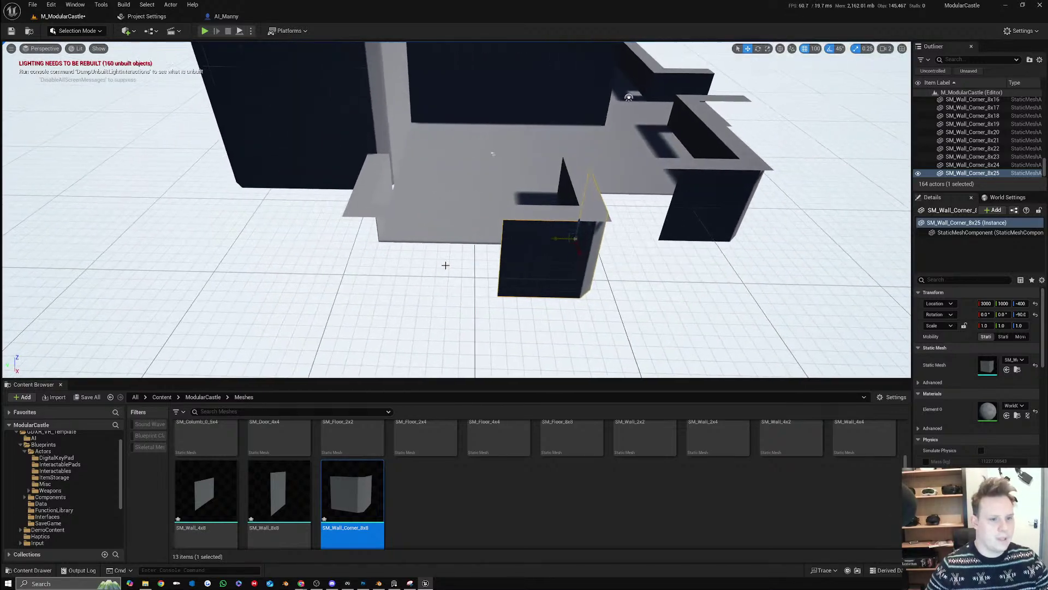
Duplicate corner wall SM_Wall_Corner_8x25, turn the copy 90 degrees and align it under the low corner nearest the tower at 3800, 2200, -400
key(e)
alt+drag(571, 253, 414, 285)
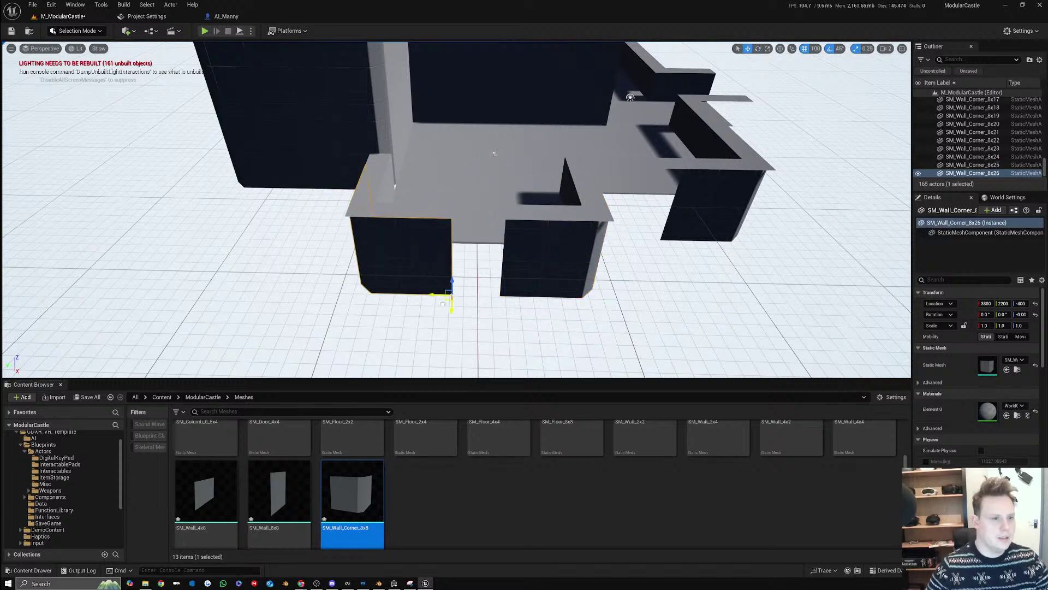
right_drag(494, 153, 329, 223)
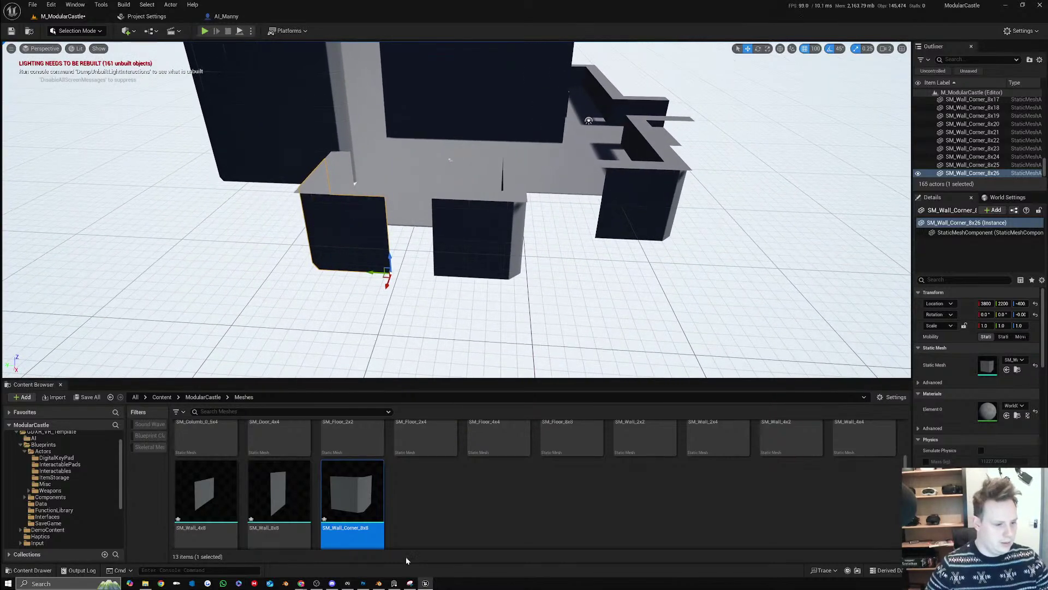
Add an SM_Wall_4x8 panel beside corner wall SM_Wall_Corner_8x26, aligning it at 3800, 2000, 0 to extend the low outer wall
drag(208, 493, 445, 242)
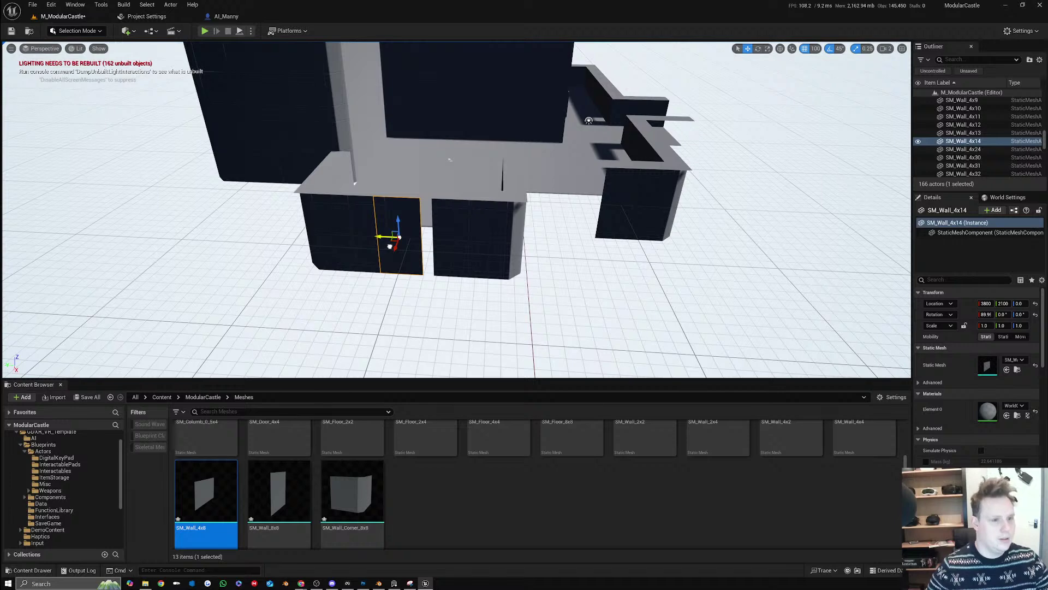
key(a)
right_drag(399, 245, 445, 228)
key(a)
key(s)
Duplicate the tower's bottom corner walls SM_Wall_Corner_8x15, 8x18 and 8x21, moving the copies straight down to extend the tower's base
click(425, 219)
ctrl+click(349, 231)
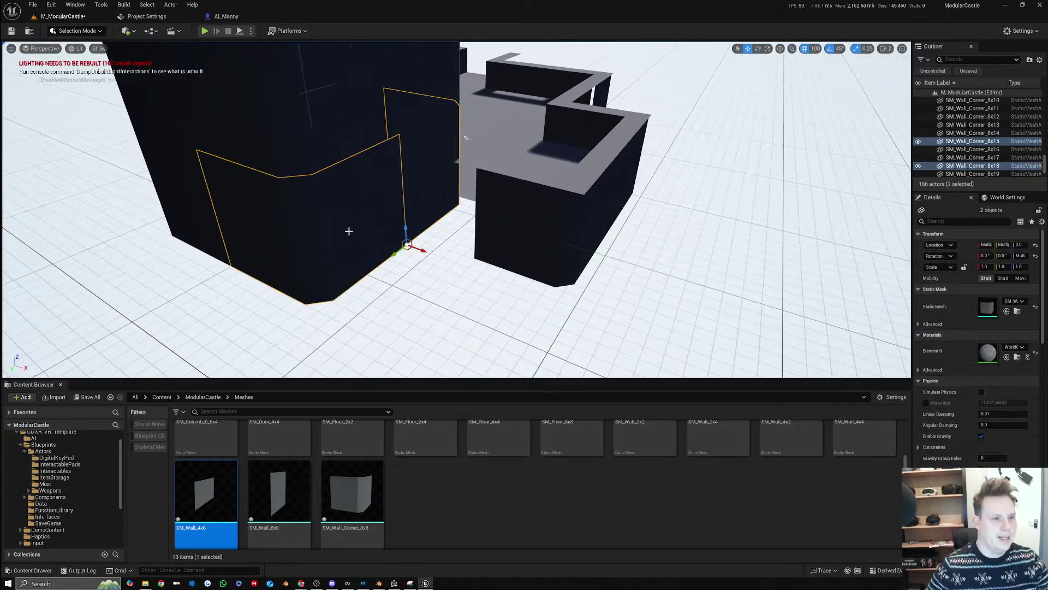
ctrl+click(179, 193)
key(a)
right_drag(181, 194, 289, 194)
right_drag(151, 146, 182, 196)
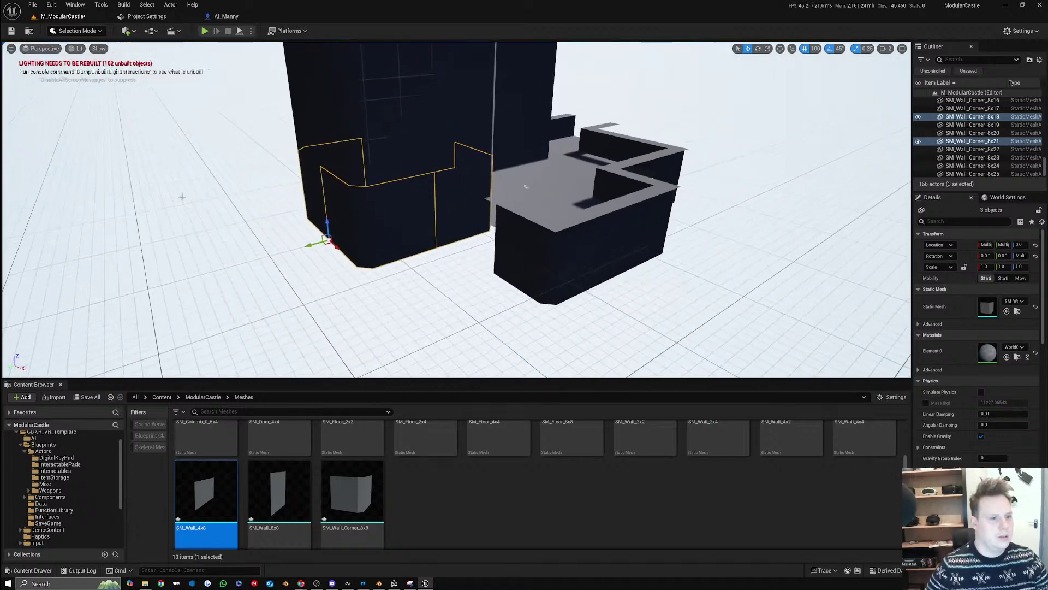
alt+drag(331, 224, 329, 230)
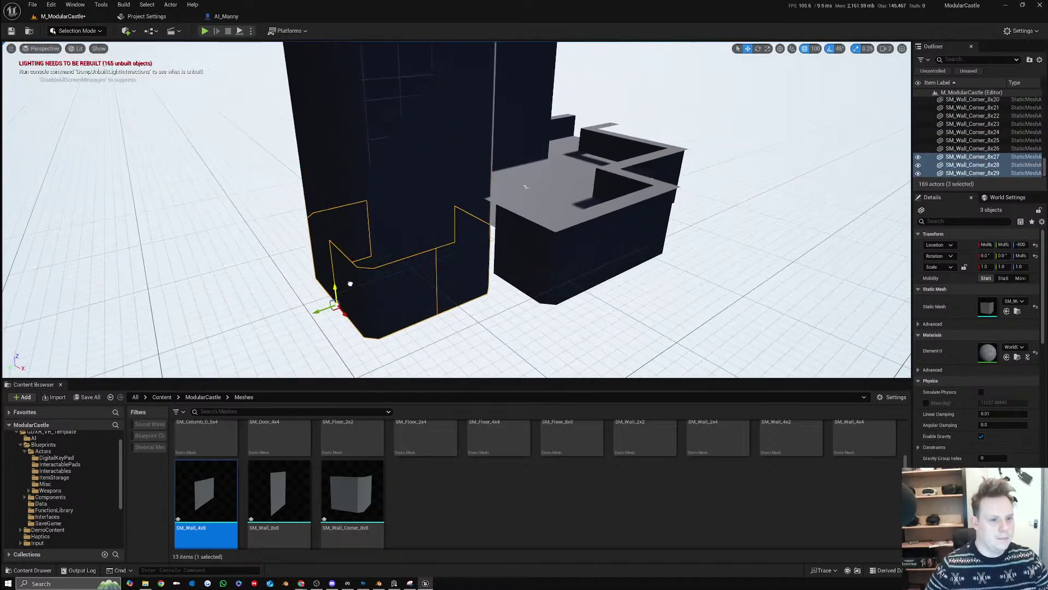
key(w)
Duplicate panel SM_Wall_4x14, turn the copy 90 degrees and place it across the gap between the low parapet and the tower's bevelled corner
right_drag(502, 255, 508, 207)
click(519, 211)
mouse_move(601, 185)
right_down()
mouse_move(614, 179)
mouse_move(601, 207)
right_up()
click(614, 179)
click(600, 206)
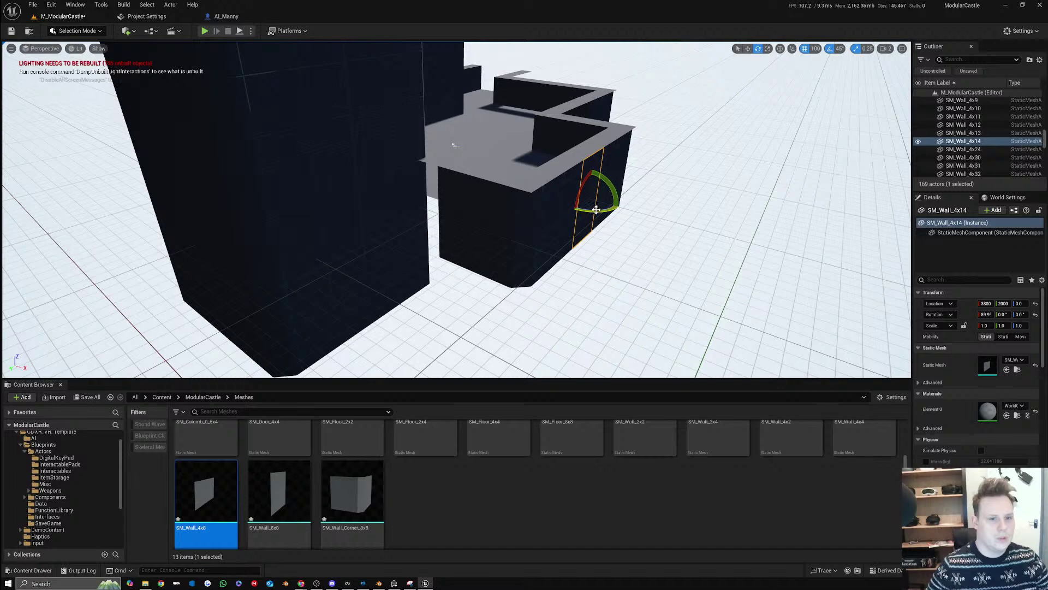
alt+drag(596, 209, 412, 206)
right_drag(420, 211, 282, 212)
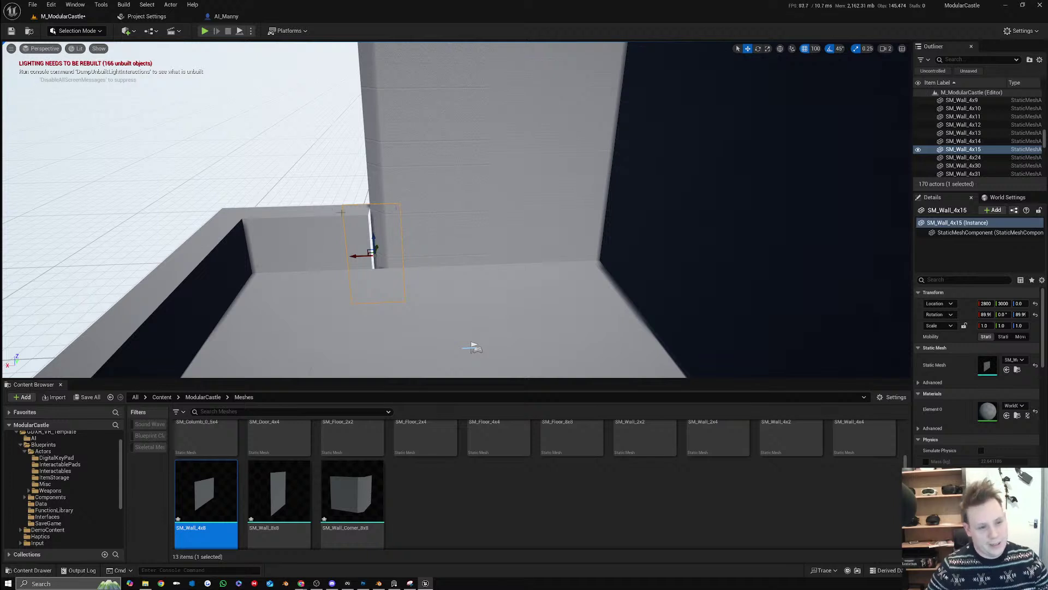
ctrl+click(364, 229)
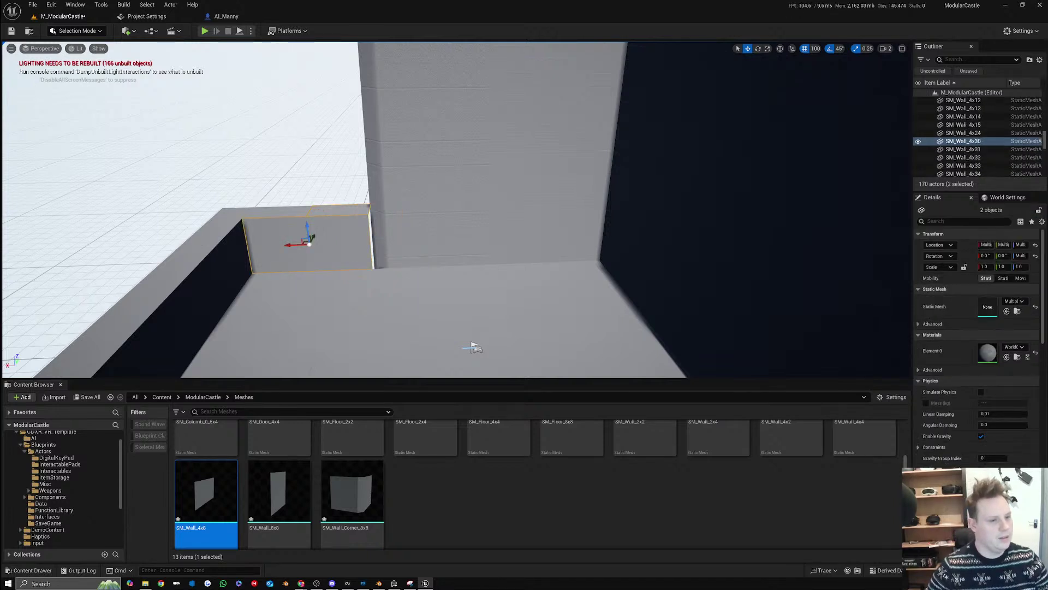
click(356, 211)
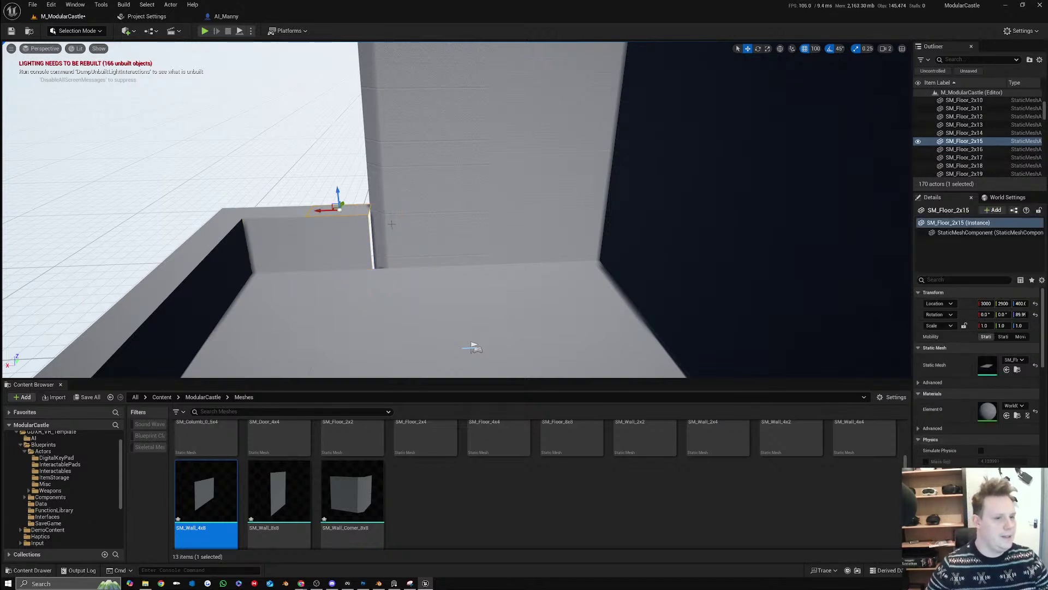
right_drag(436, 231, 490, 223)
key(Delete)
click(435, 229)
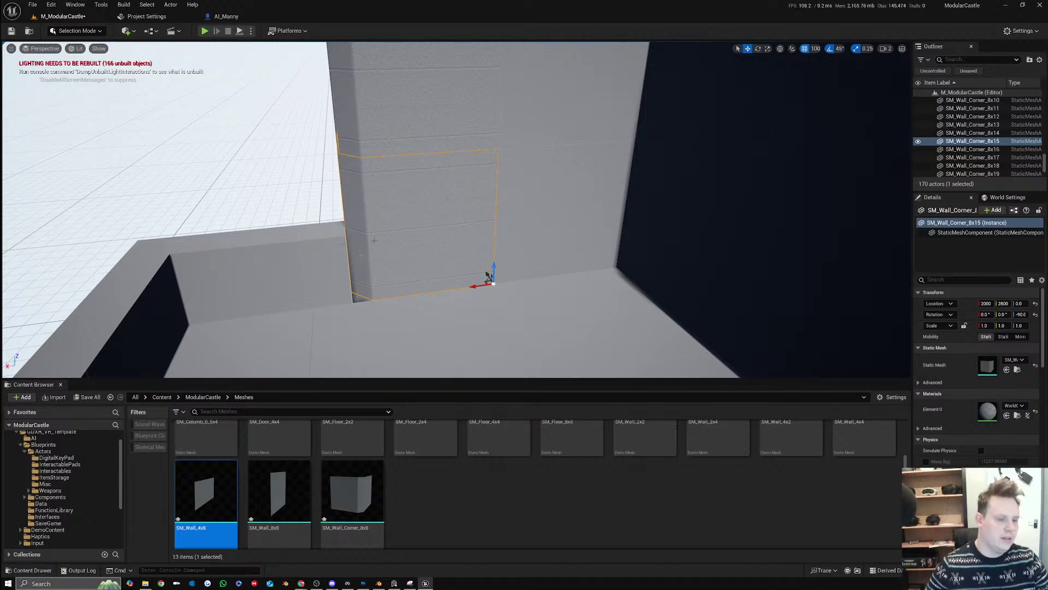
Delete the stacked SM_Columb_0_5 columns along both vertical edges of the main keep's front wall
mouse_move(389, 249)
right_down()
mouse_move(439, 266)
mouse_move(403, 263)
mouse_move(481, 261)
mouse_move(391, 261)
right_up()
click(416, 266)
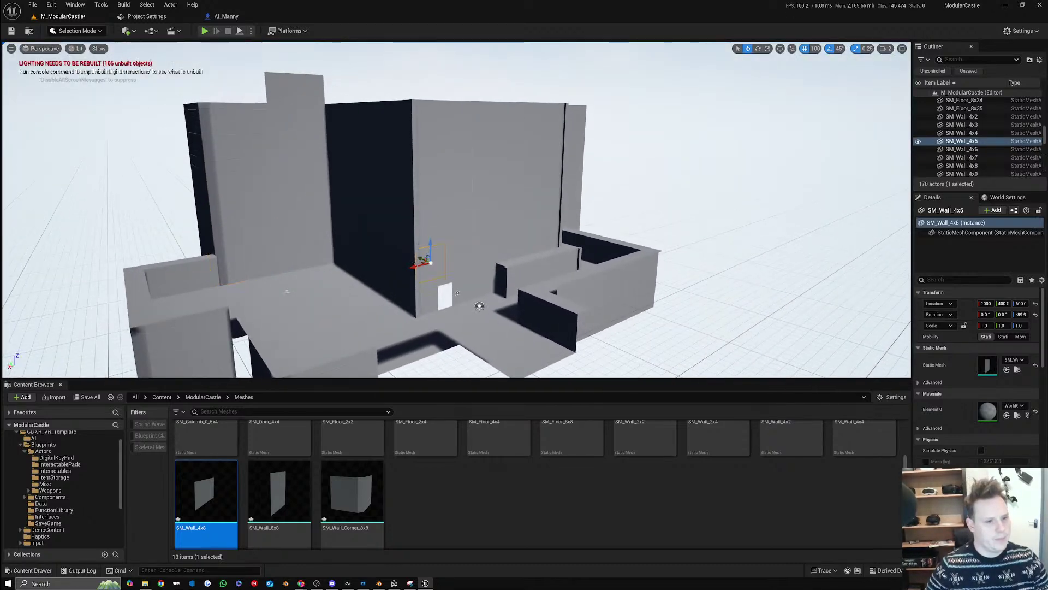
ctrl+click(417, 295)
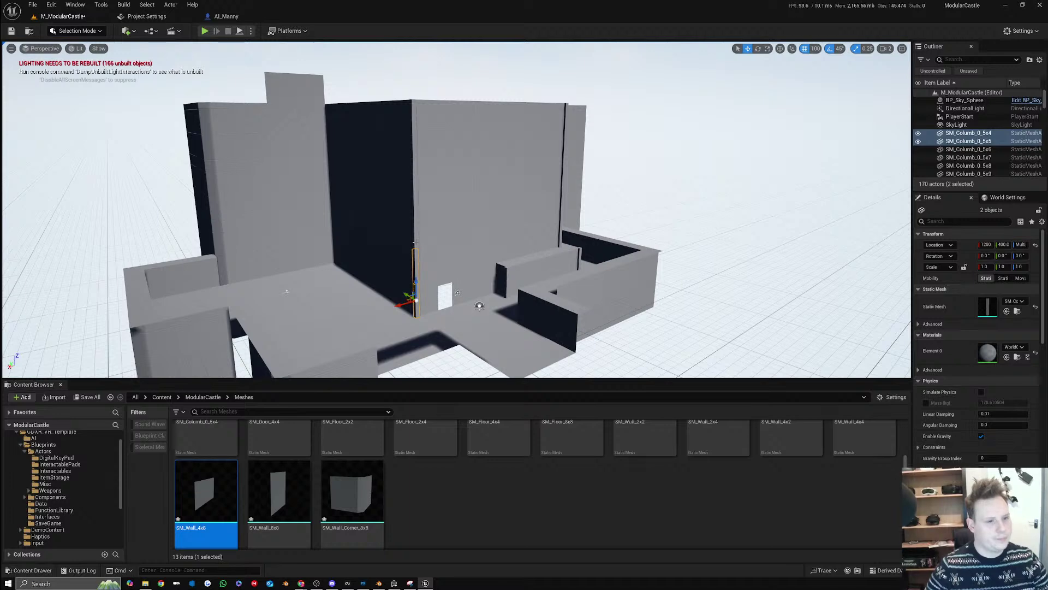
shift+click(415, 171)
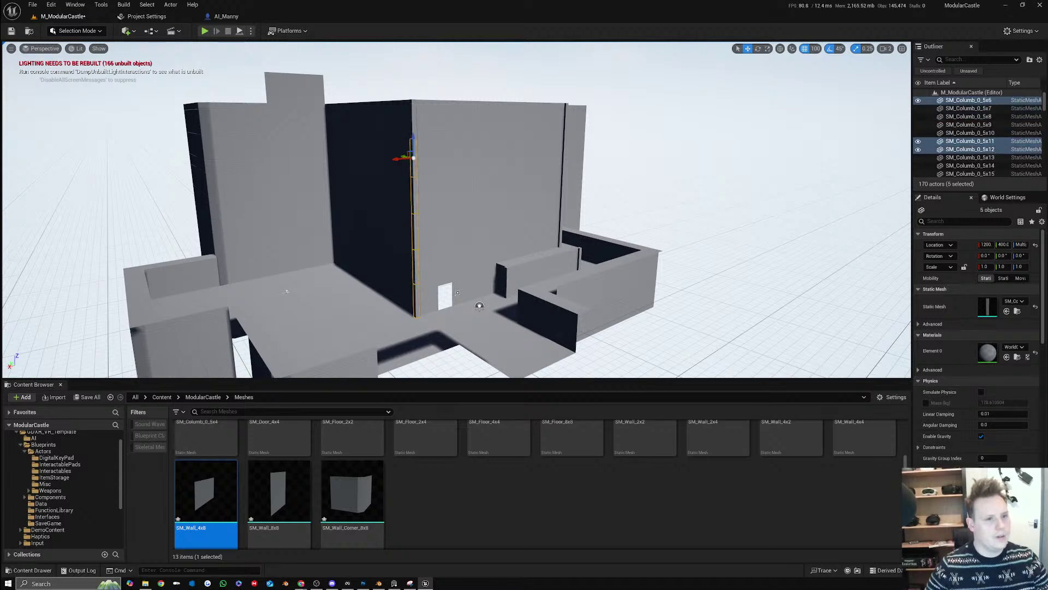
shift+click(413, 127)
key(d)
right_drag(553, 144, 532, 167)
shift+click(531, 169)
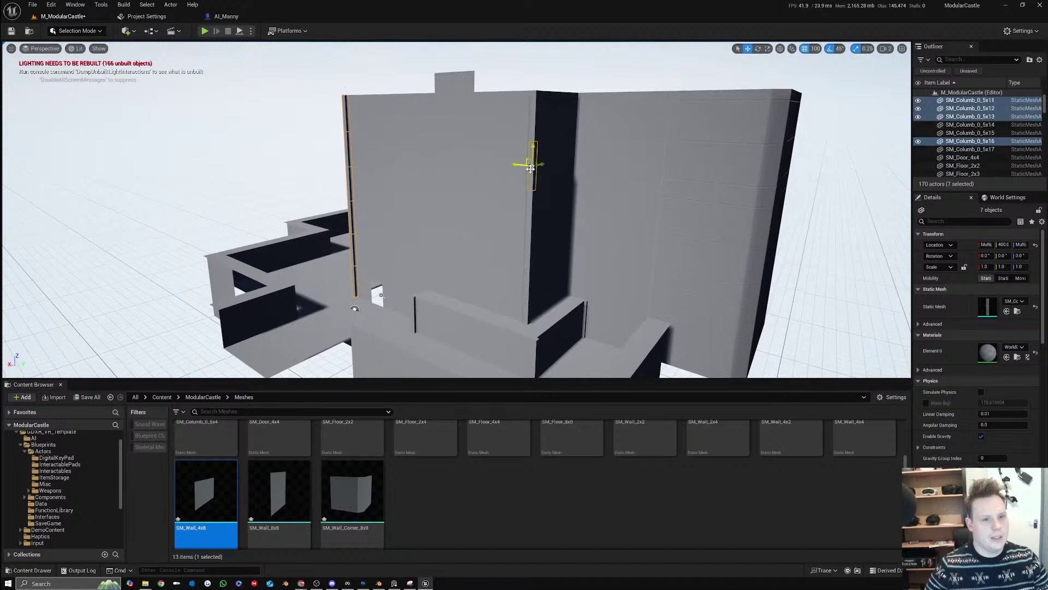
shift+click(531, 217)
shift+click(527, 263)
shift+click(529, 272)
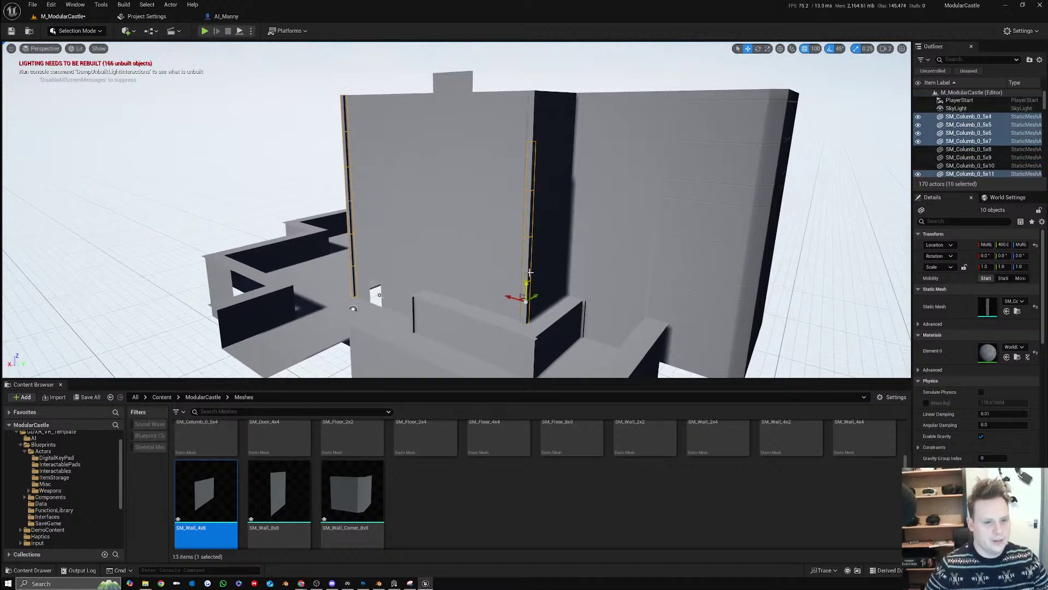
shift+click(534, 133)
key(Delete)
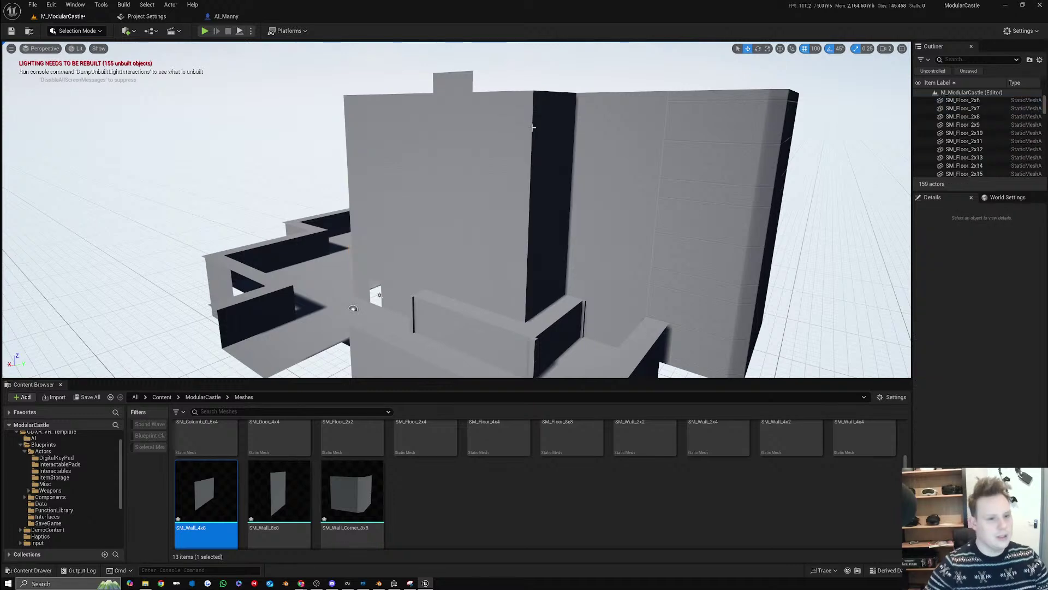
Delete the six stacked straight 8 m walls, including SM_Wall_8x16 and SM_Wall_8x20, around the keep's front corner beside the tower
right_drag(516, 146, 557, 139)
click(575, 270)
shift+click(581, 227)
shift+click(572, 137)
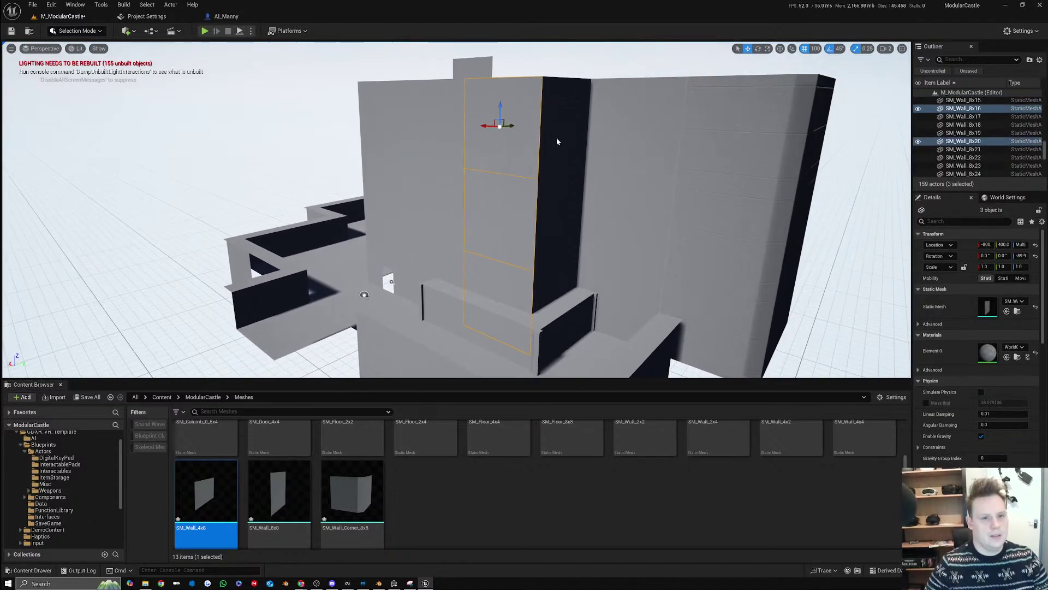
shift+click(556, 138)
shift+click(560, 207)
shift+click(550, 286)
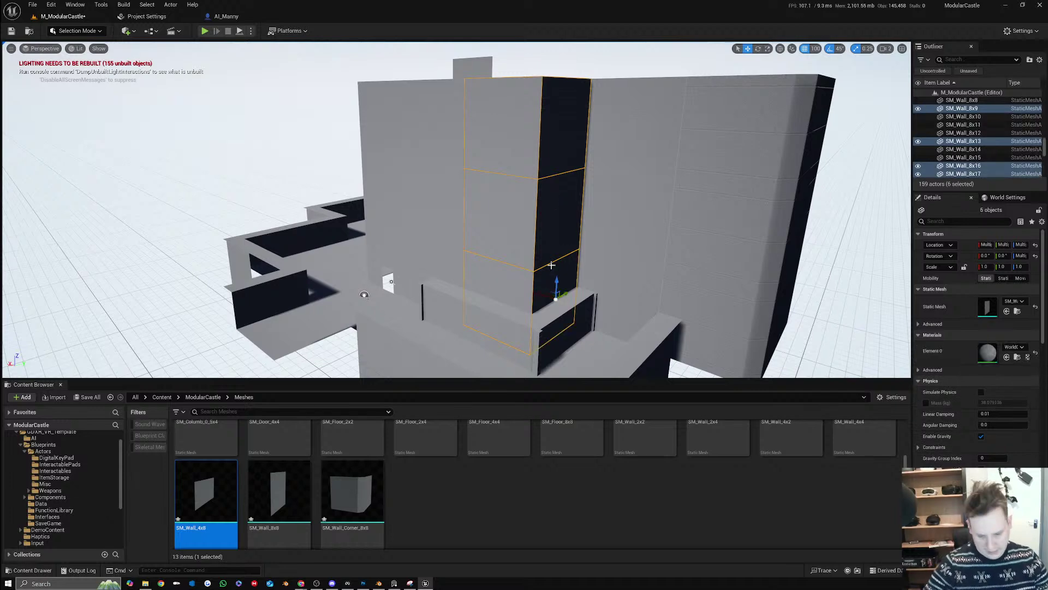
key(Delete)
Duplicate the stacked corner walls SM_Wall_Corner_8x8, 8x9 and 8x10 and place the copies at the keep's open front corner
click(718, 324)
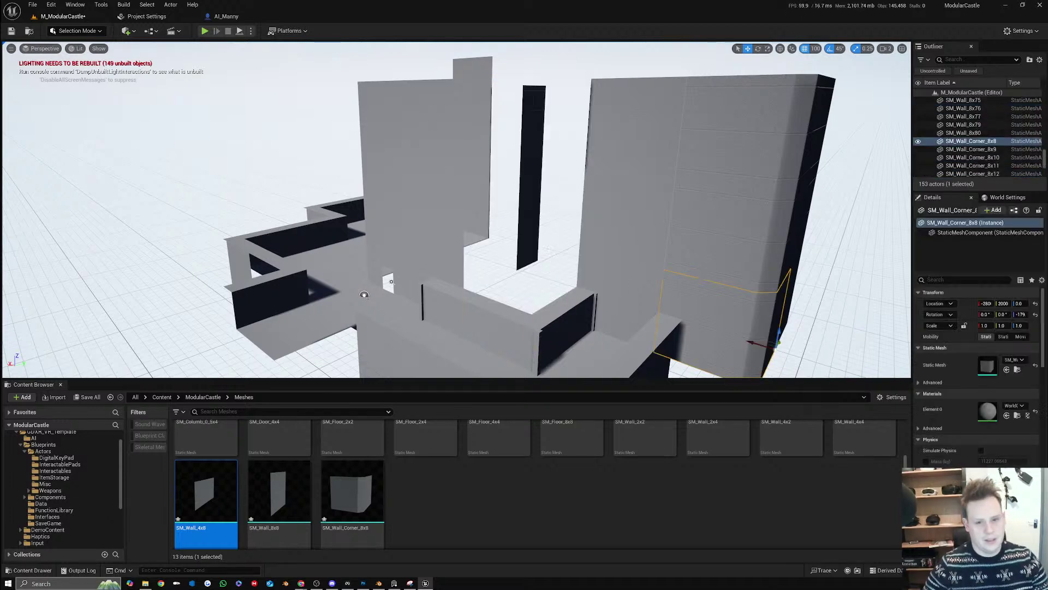
shift+click(763, 252)
shift+click(745, 169)
mouse_move(744, 170)
right_down()
mouse_move(744, 210)
mouse_move(743, 170)
right_up()
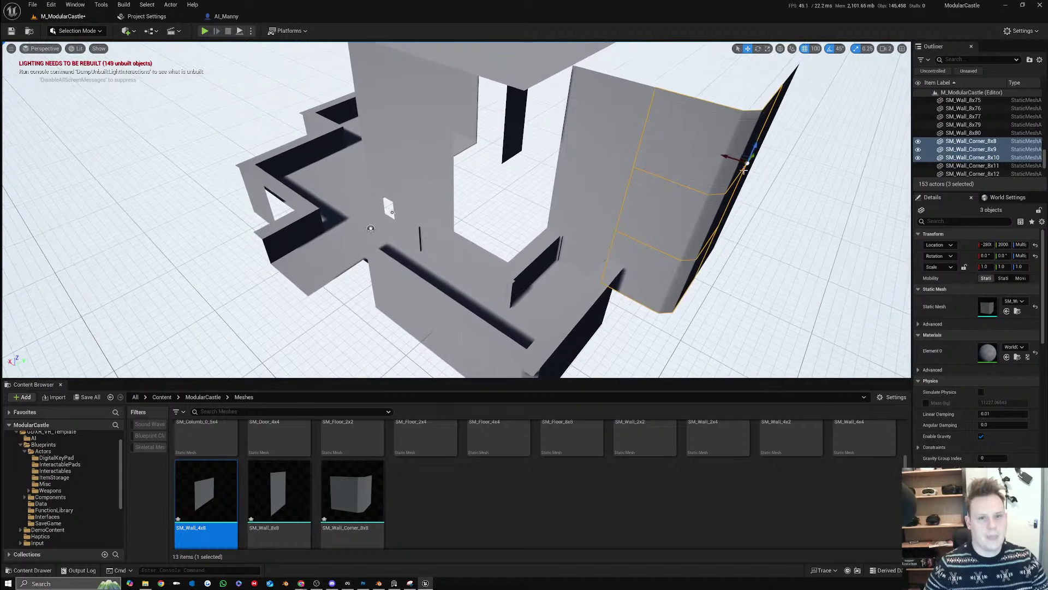
alt+drag(743, 159, 558, 138)
right_drag(551, 146, 652, 141)
Delete the five straight 8 m walls around the keep's corner by the doorway, including SM_Wall_8x23, 8x24, 8x25 and 8x11
click(389, 146)
shift+click(406, 236)
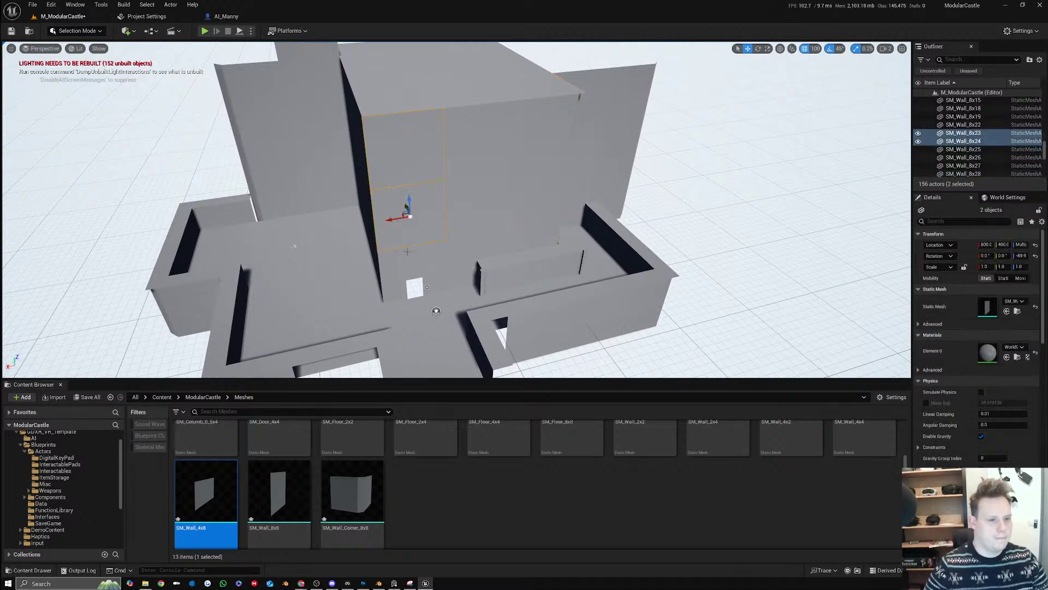
right_drag(407, 251, 451, 254)
shift+click(437, 199)
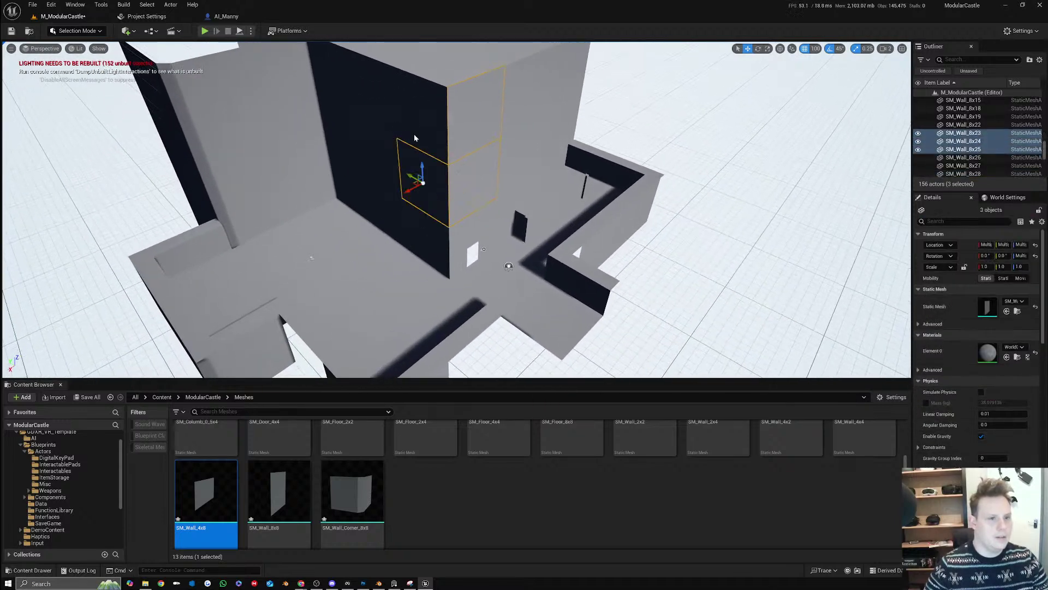
shift+click(414, 137)
shift+click(428, 260)
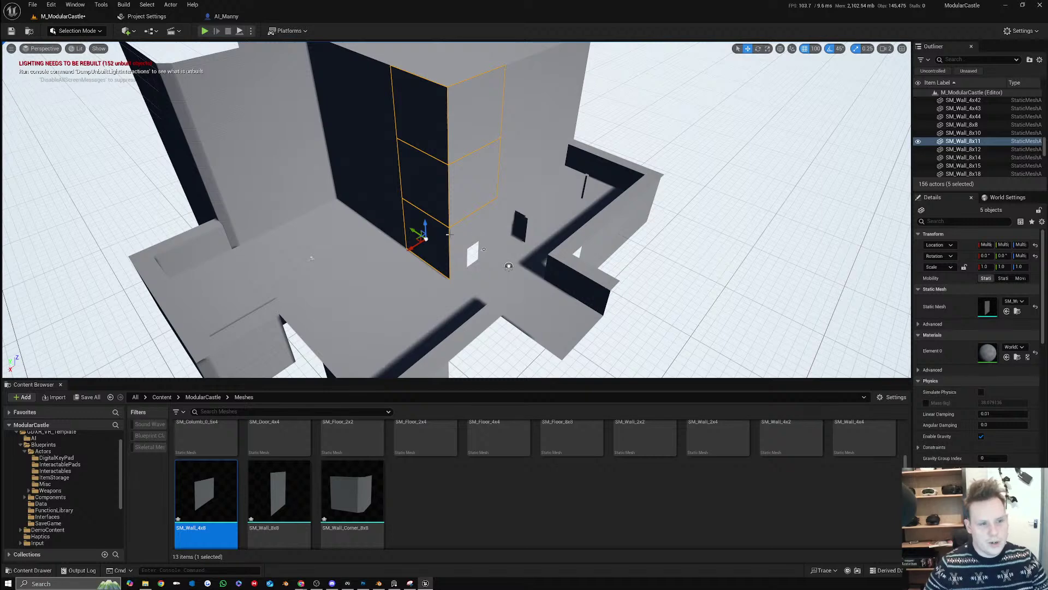
right_drag(451, 153, 471, 188)
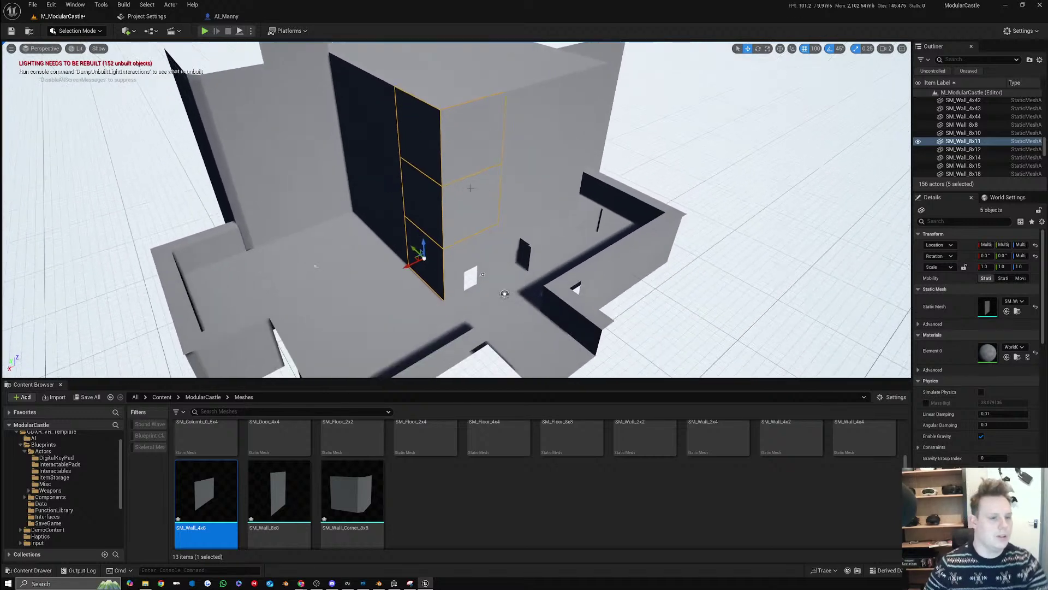
key(Delete)
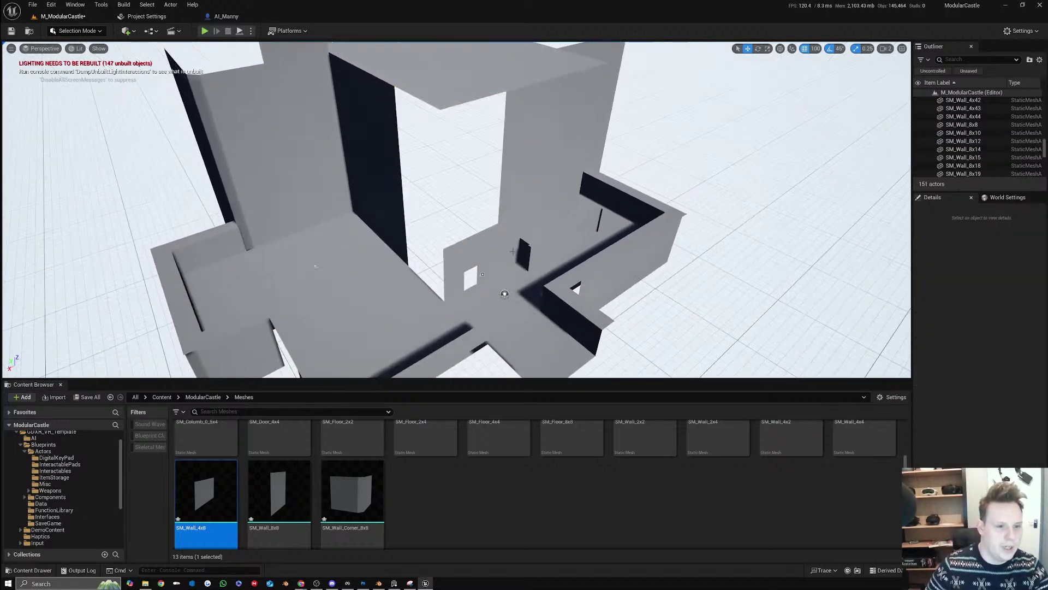
Delete the narrow panels SM_Wall_4x2 and SM_Wall_4x3 beside the keep's doorway and shift SM_Door_4x4 along X to 600
click(493, 262)
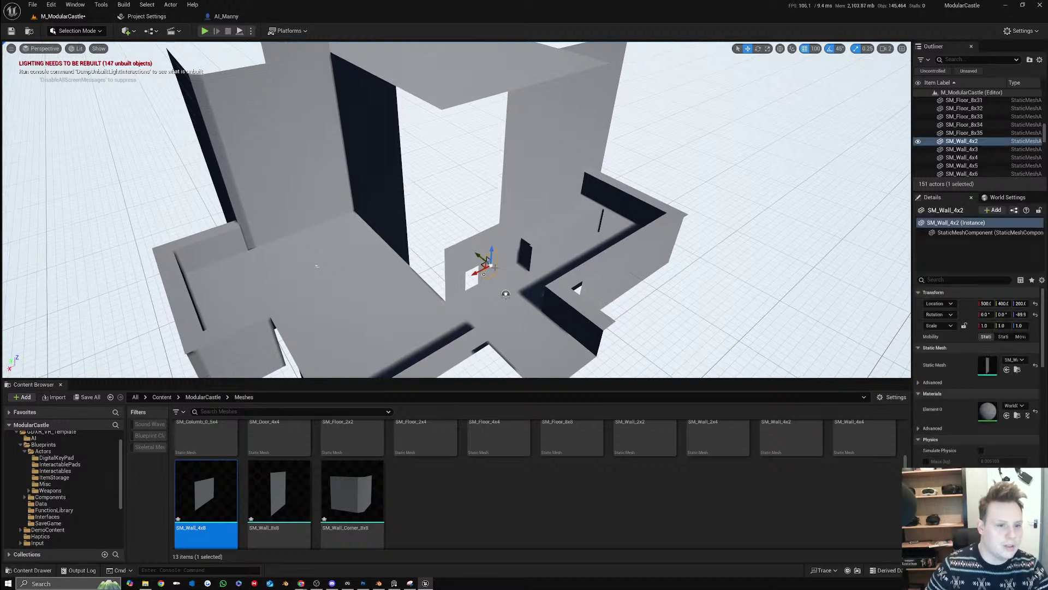
key(Delete)
click(484, 273)
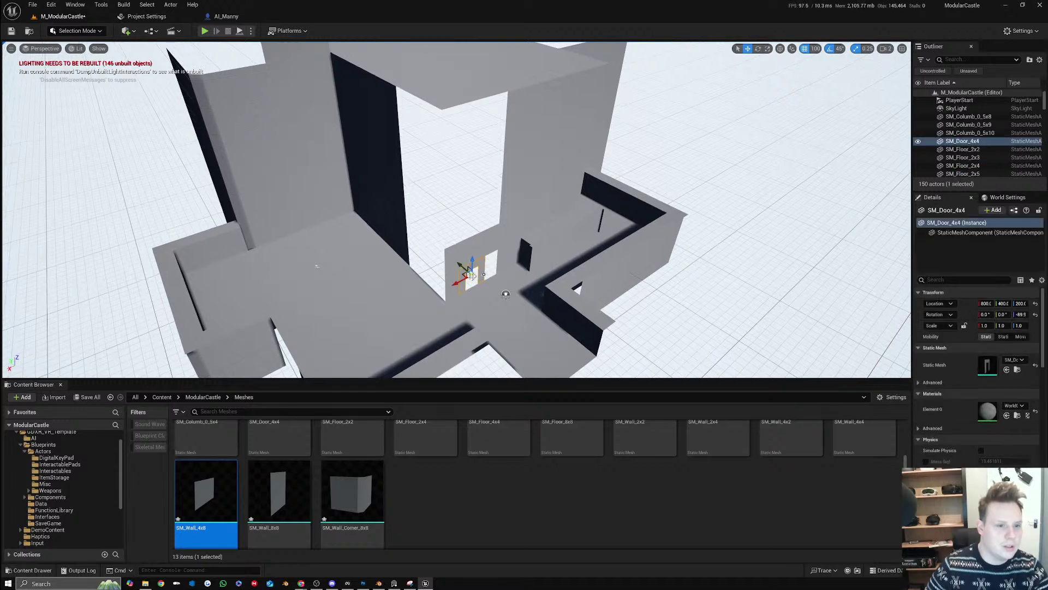
drag(464, 281, 475, 278)
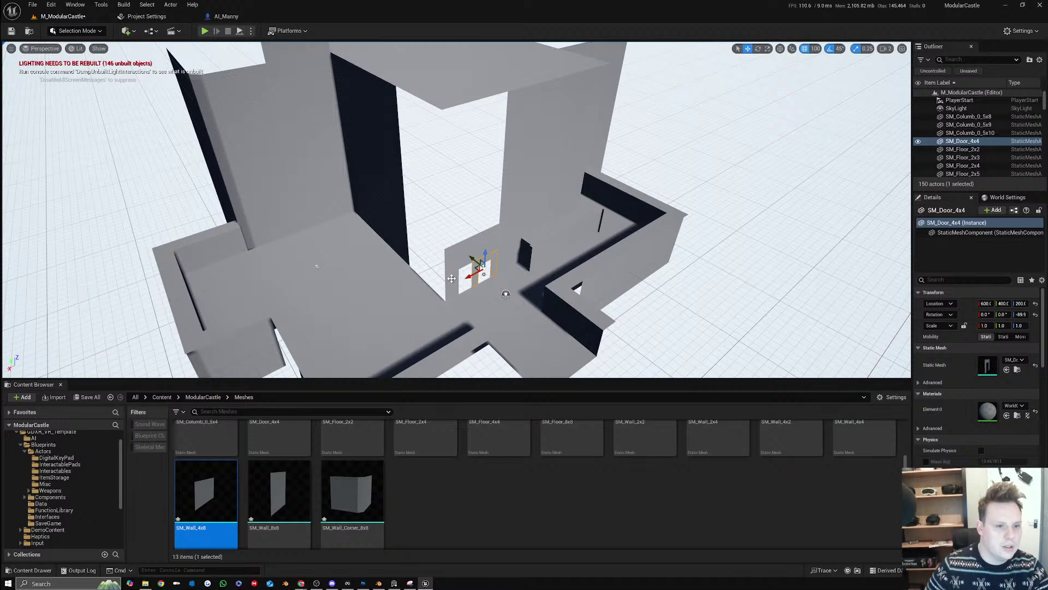
key(Delete)
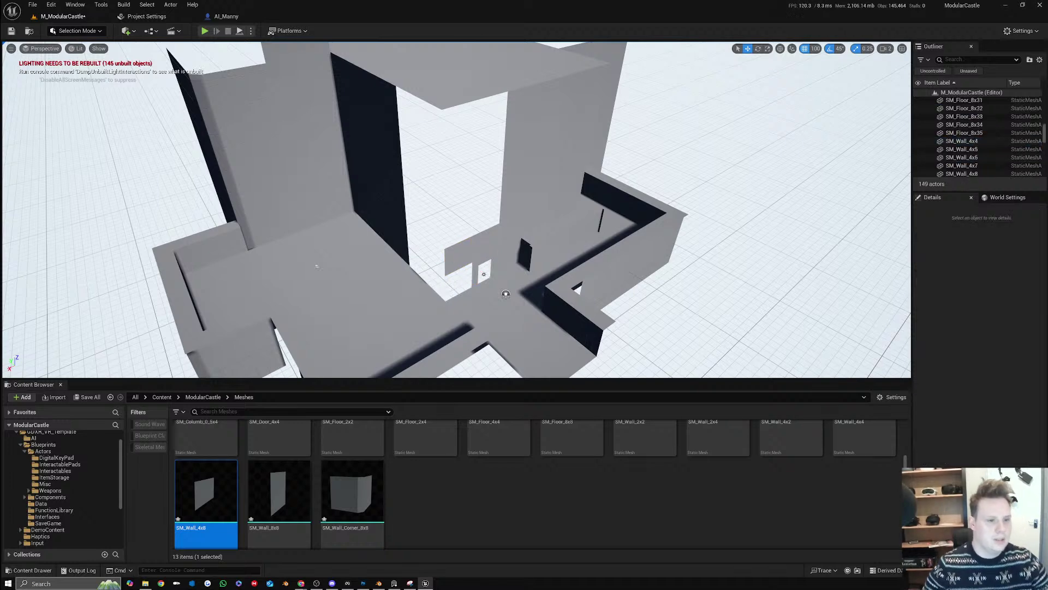
click(454, 263)
Duplicate the two upper bevelled corner walls, turn the copies 90 degrees and place them at the keep's open corner above the doorway
right_drag(513, 255, 458, 223)
click(620, 207)
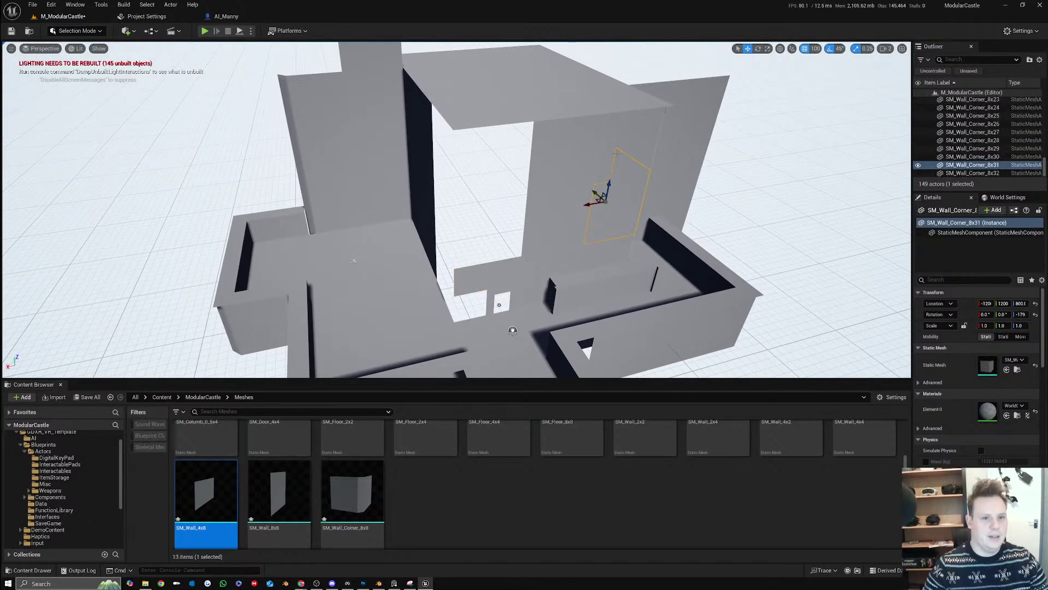
ctrl+click(627, 180)
key(e)
alt+drag(622, 159, 519, 193)
key(w)
right_drag(524, 188, 546, 174)
key(q)
key(s)
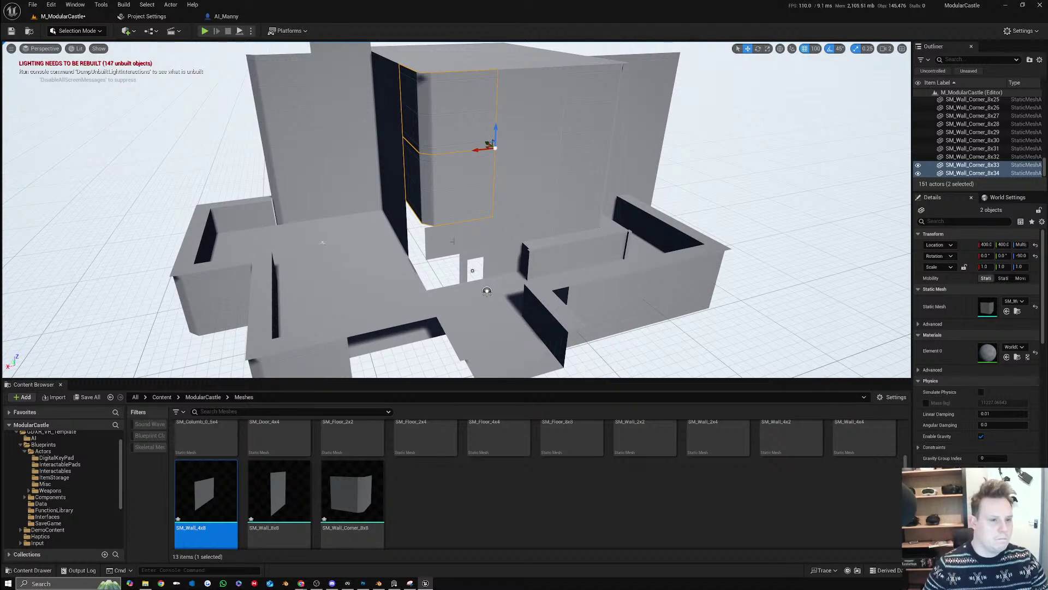
key(w)
right_drag(453, 240, 457, 239)
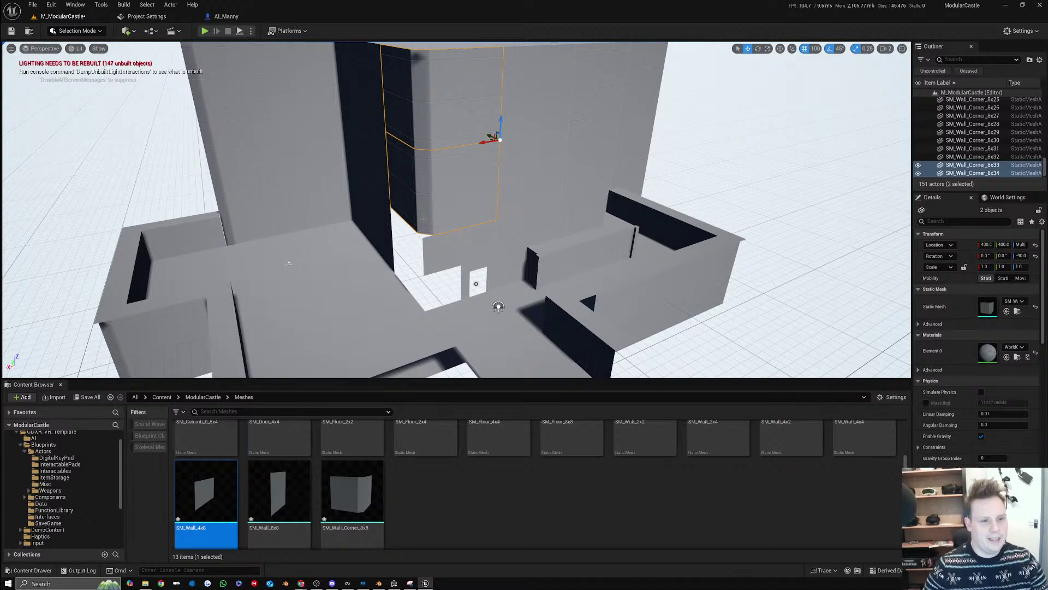
key(a)
right_drag(430, 249, 457, 244)
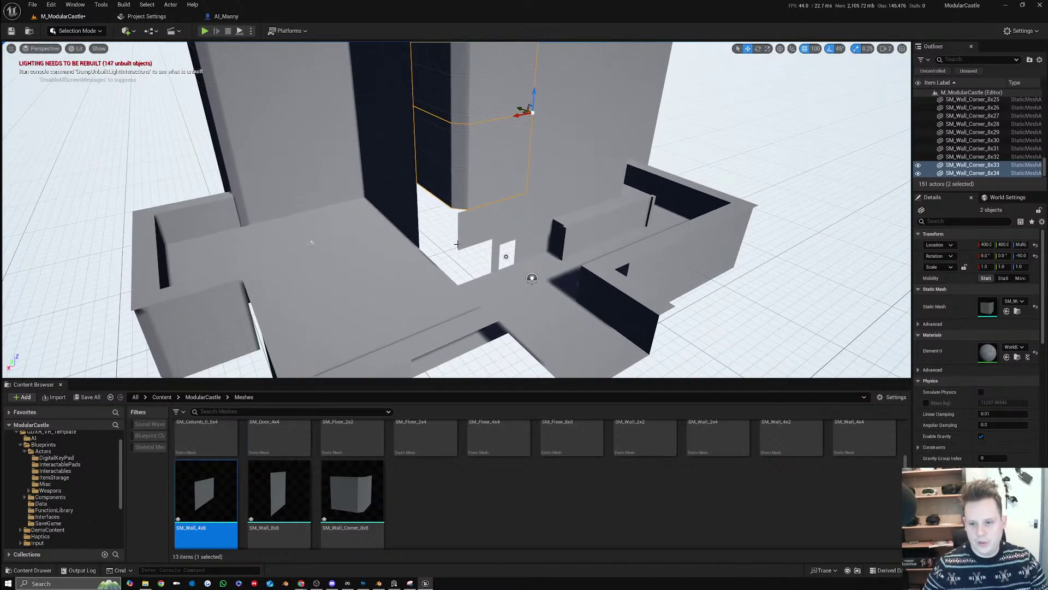
Duplicate SM_Wall_8x10 and slide the copy along the keep's side wall to Y 800 to close the gap below the bevelled corner
click(403, 212)
key(a)
right_drag(403, 212, 429, 211)
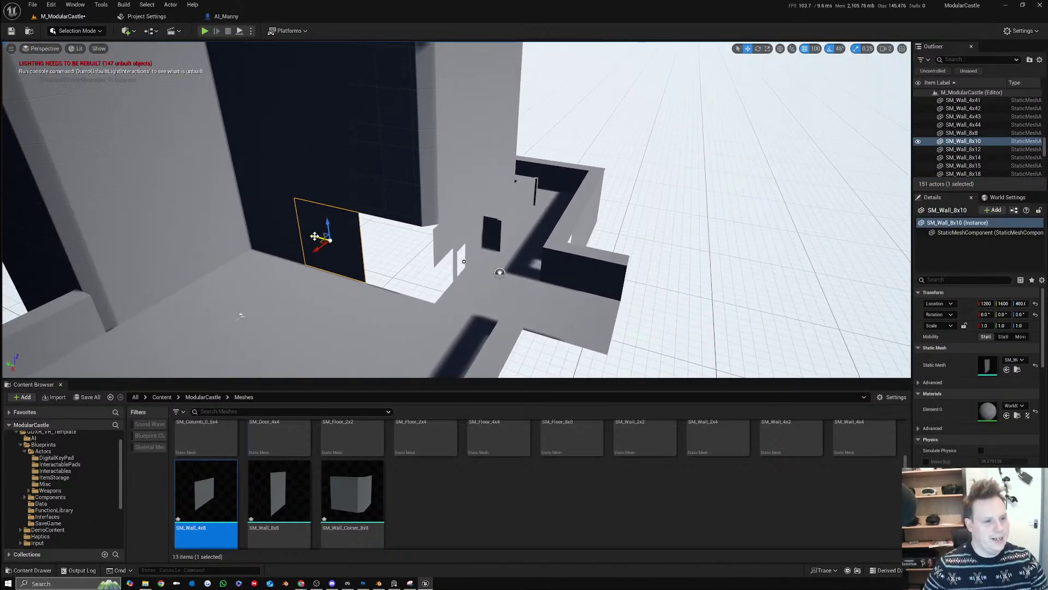
alt+drag(315, 234, 378, 246)
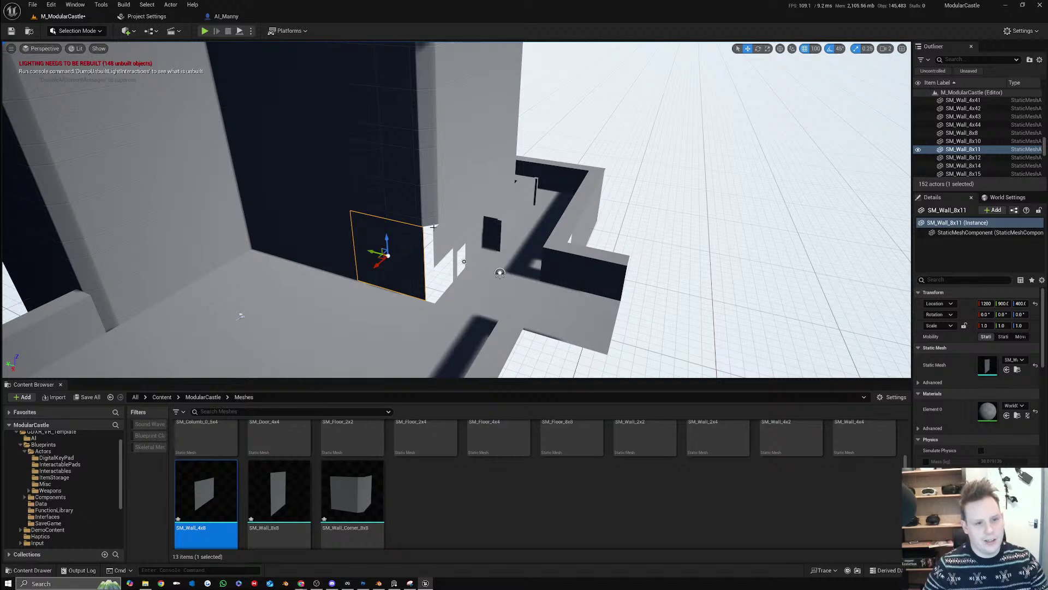
key(d)
right_drag(439, 253, 463, 251)
key(a)
mouse_move(384, 259)
right_down()
mouse_move(349, 267)
mouse_move(365, 273)
mouse_move(384, 259)
right_up()
key(d)
key(a)
drag(384, 259, 398, 253)
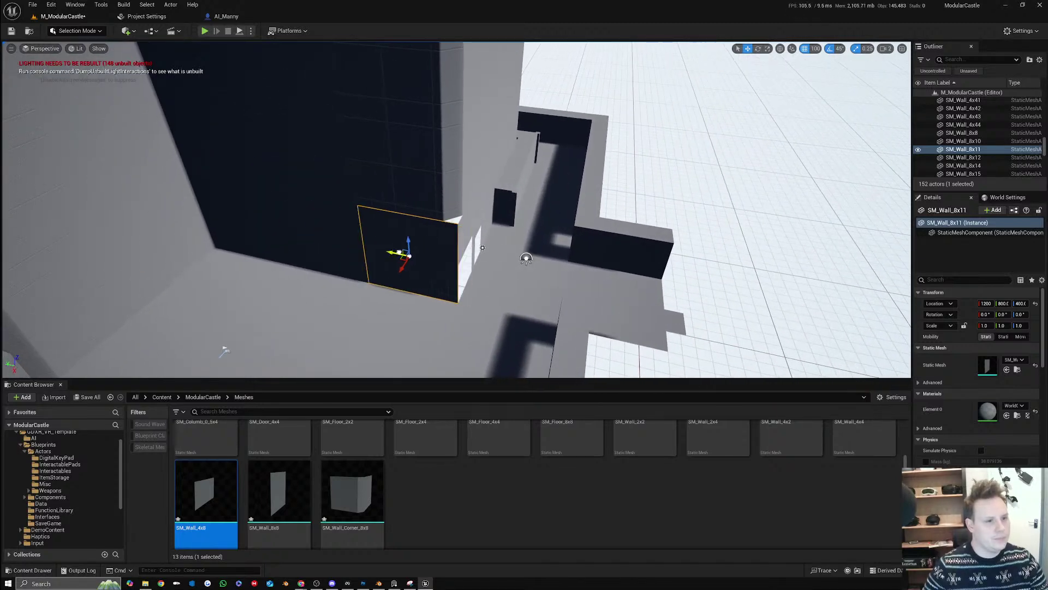
Replace the small panel SM_Wall_4x5 beside the keep's doorway with an SM_Wall_4x8 piece turned 90 degrees to fill the opening
key(d)
right_drag(401, 251, 344, 246)
click(462, 197)
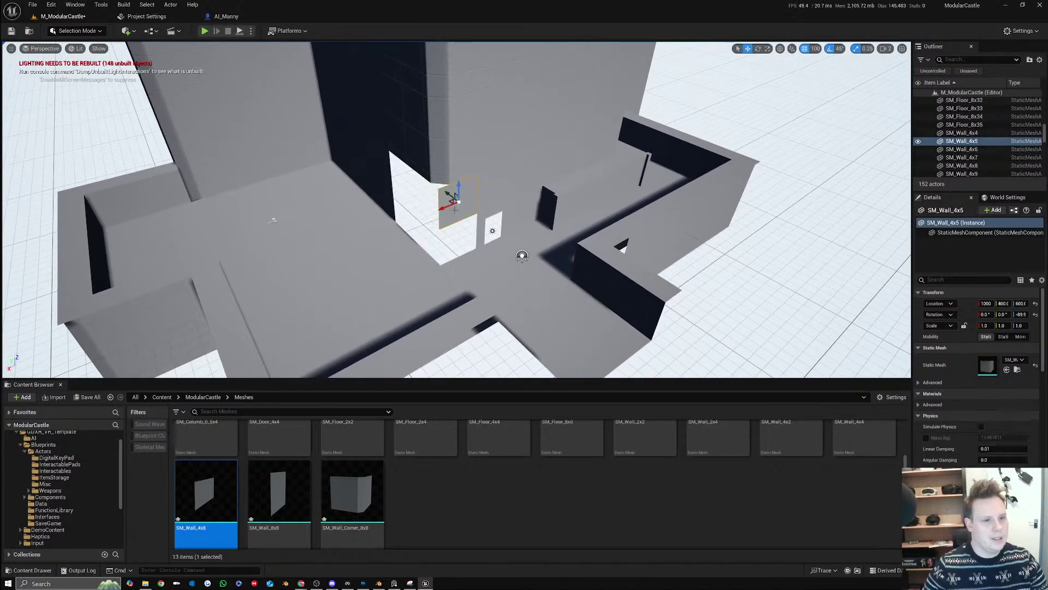
key(a)
right_drag(461, 190, 421, 208)
key(w)
key(d)
key(s)
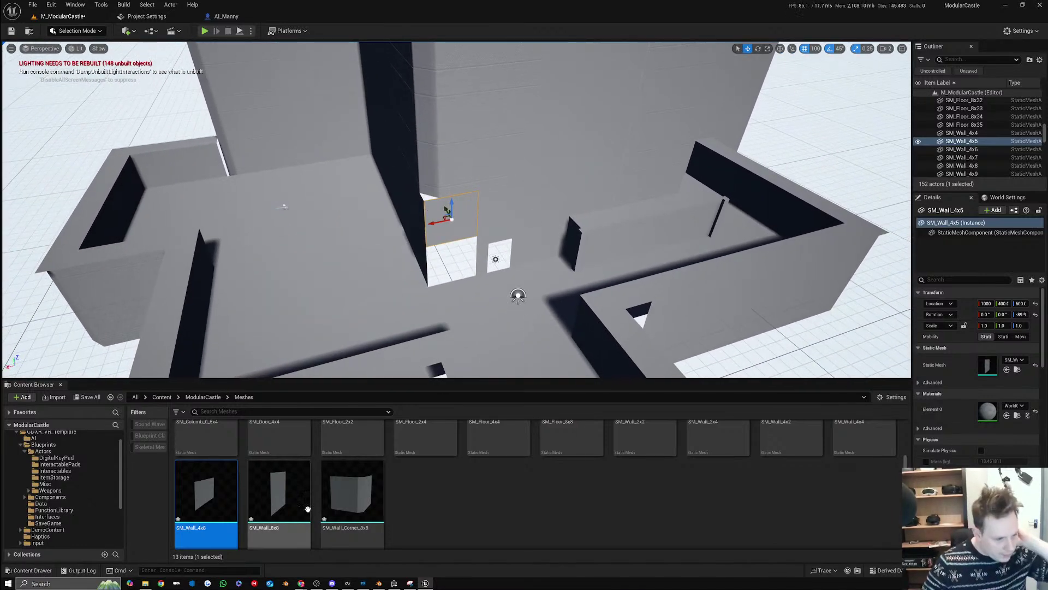
scroll(477, 508, up, 2)
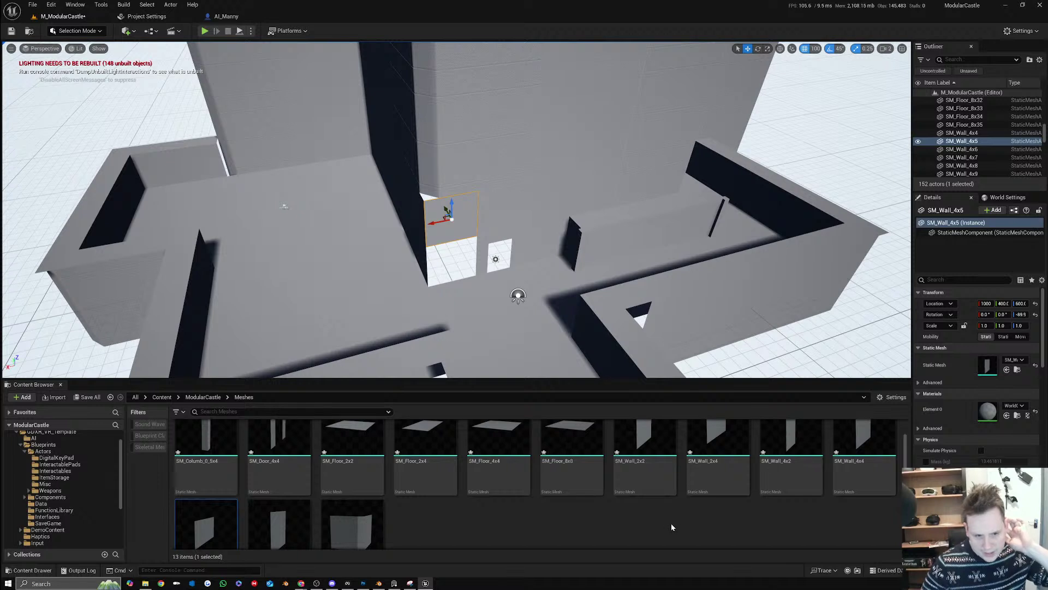
scroll(671, 525, down, 2)
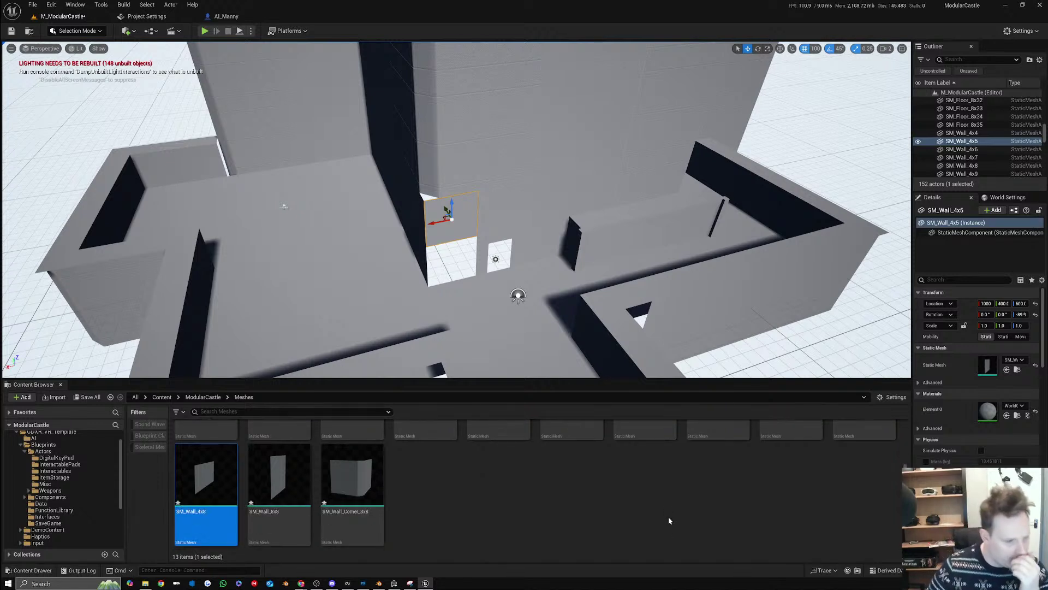
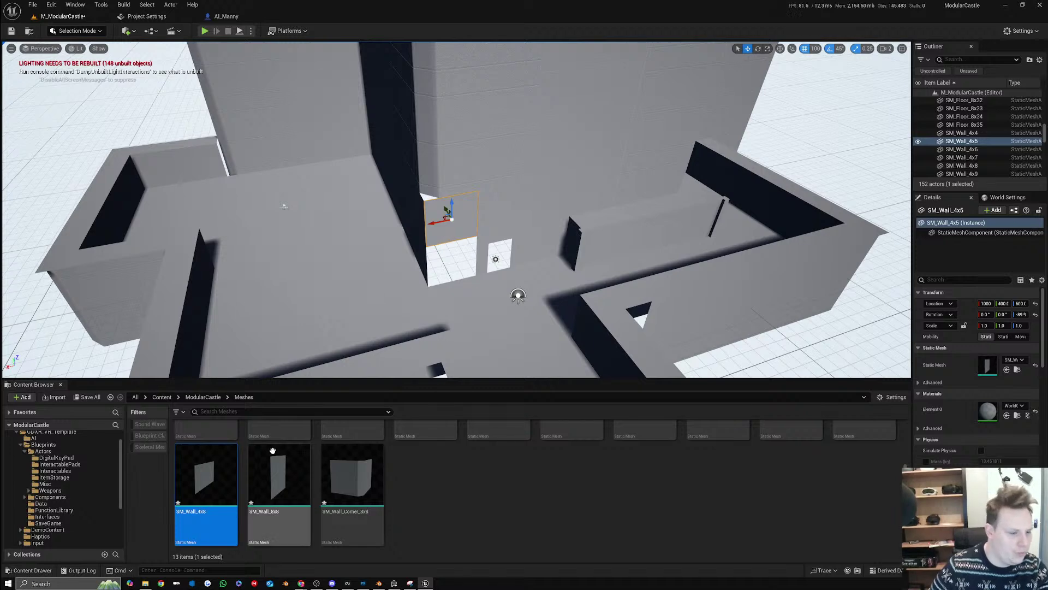
drag(206, 475, 517, 295)
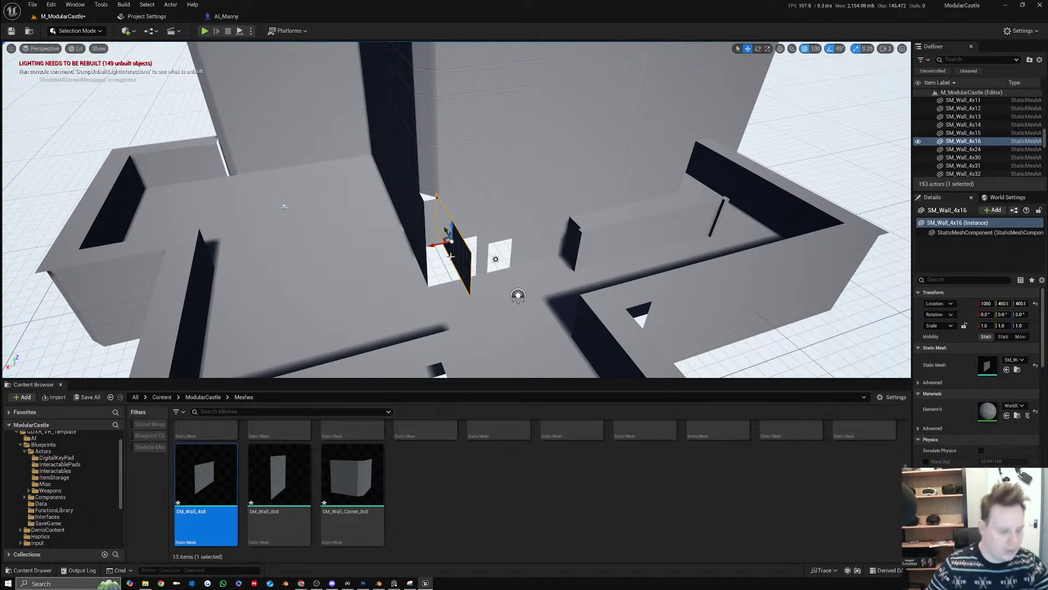
key(e)
mouse_move(445, 257)
mouse_down()
mouse_move(440, 230)
mouse_move(456, 257)
mouse_up()
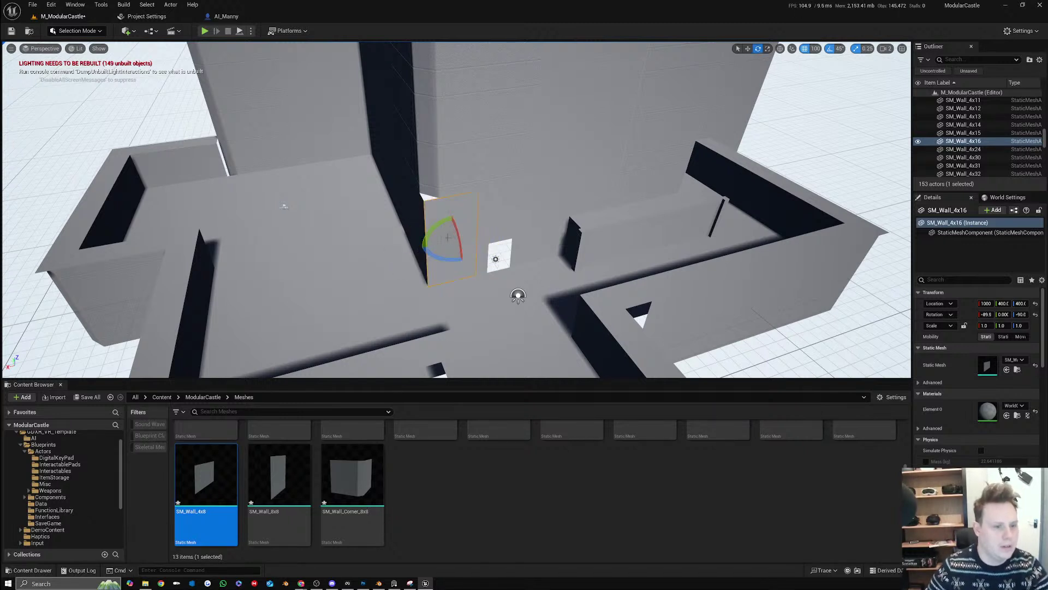
key(w)
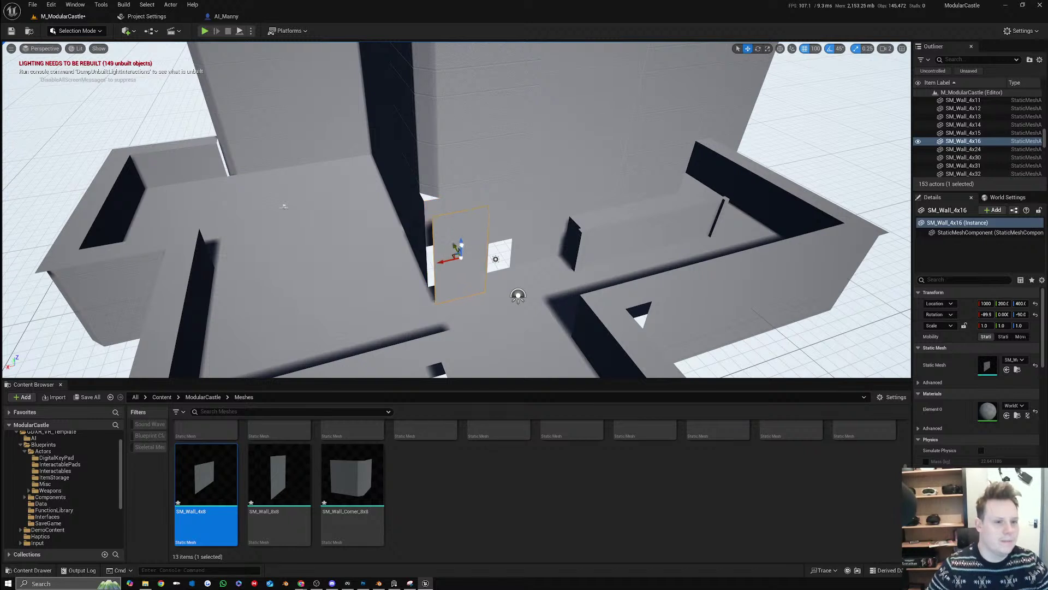
key(Delete)
key(ctrl+z)
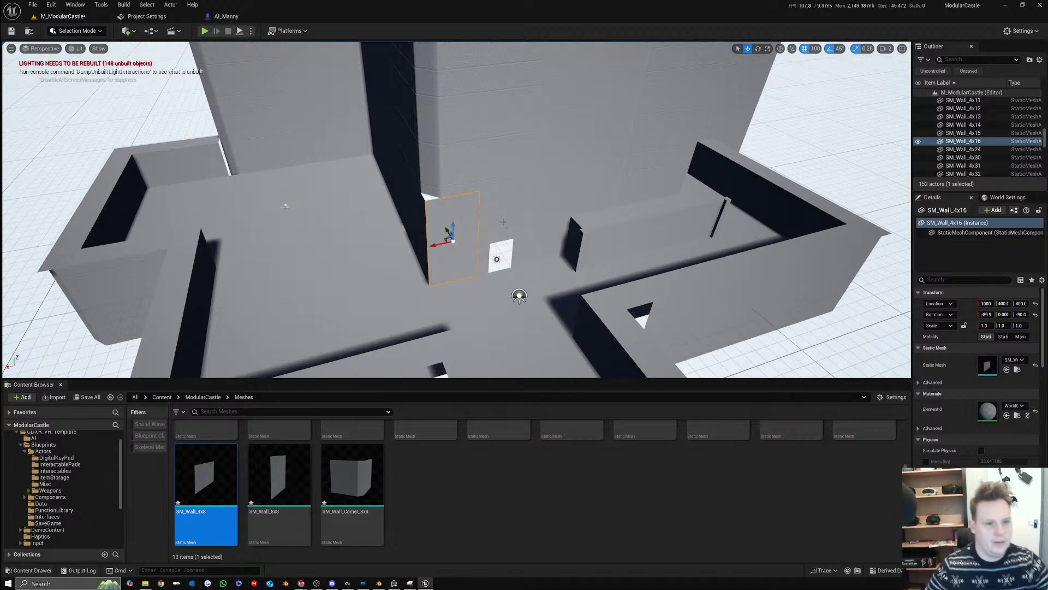
Enlarge the Outliner and filter the level's actors by "light"
right_drag(457, 218, 483, 203)
drag(973, 190, 974, 349)
click(955, 59)
text(light)
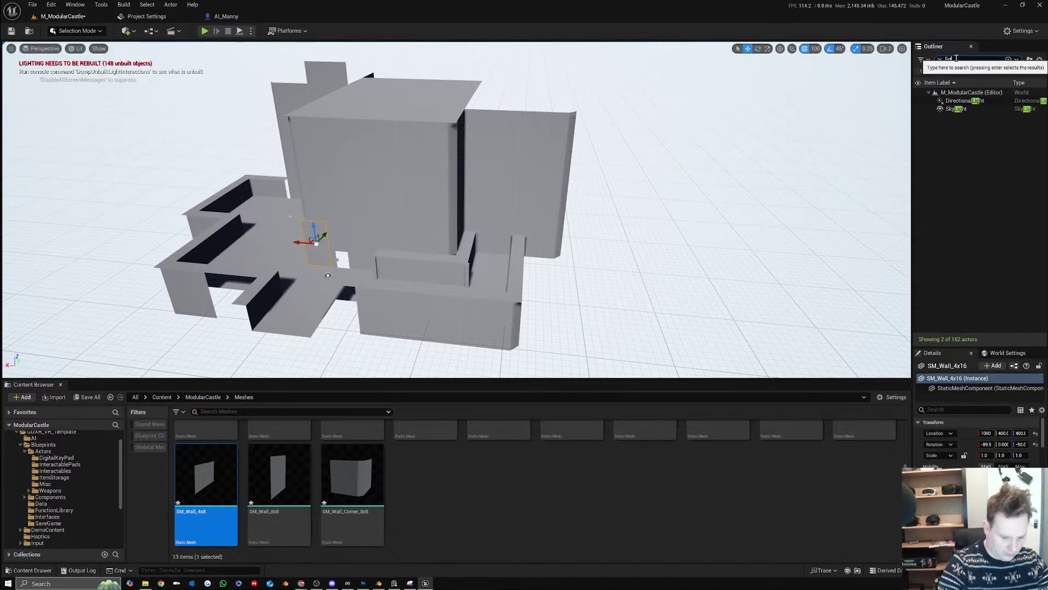
Rotate the DirectionalLight so that sunlight falls on the castle's front walls
click(963, 102)
key(a)
right_drag(435, 271, 516, 280)
key(e)
drag(398, 266, 419, 264)
right_drag(411, 230, 399, 229)
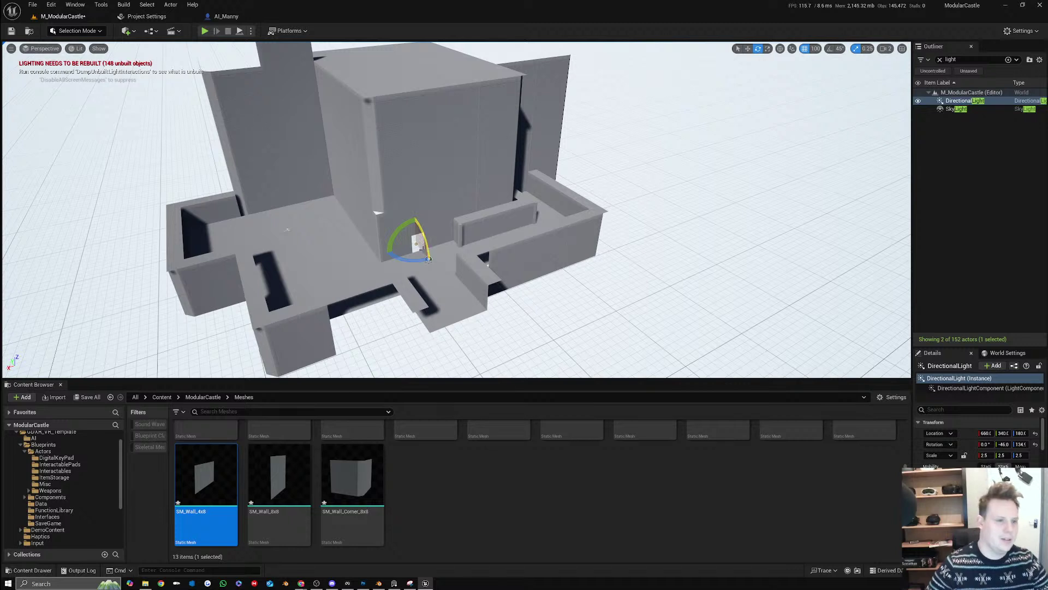
drag(428, 259, 428, 258)
Set the SkyLight's source type to SLS Specified Cubemap, assign DaylightAmbientCubemap, and enlarge the Details area
click(970, 109)
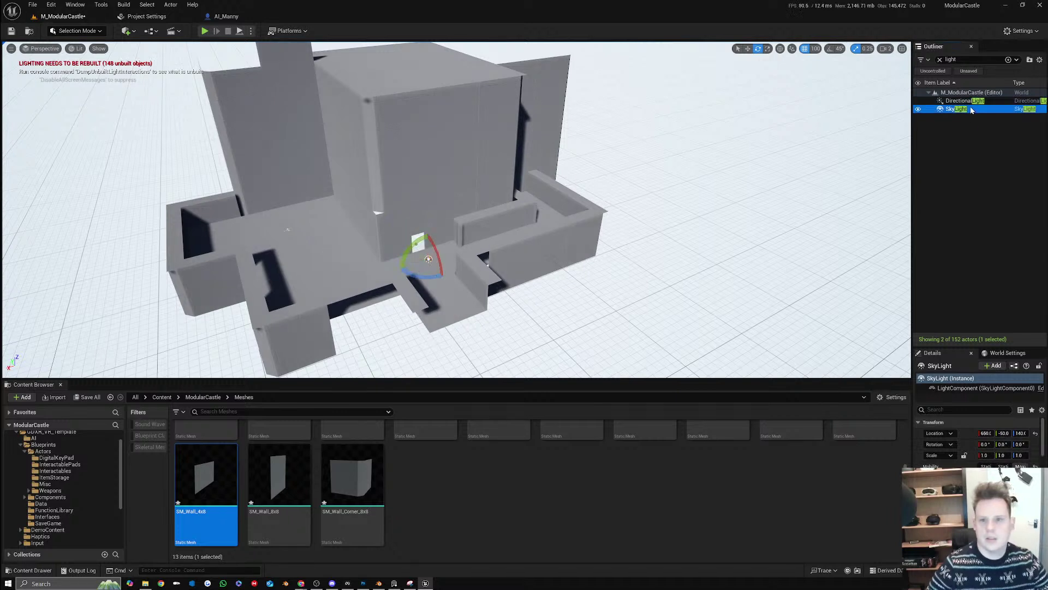
scroll(1009, 448, down, 5)
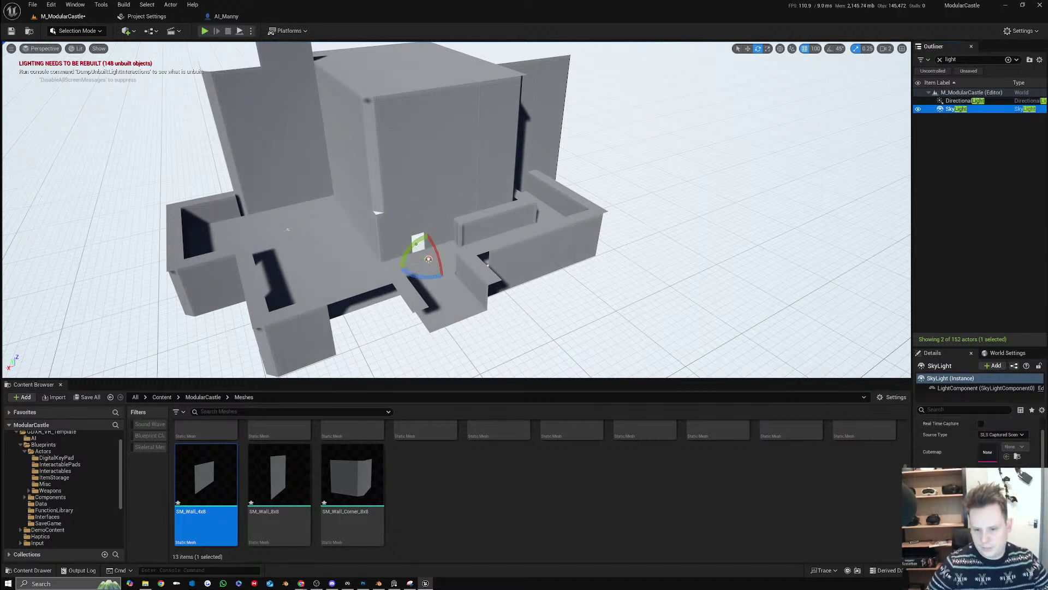
click(981, 423)
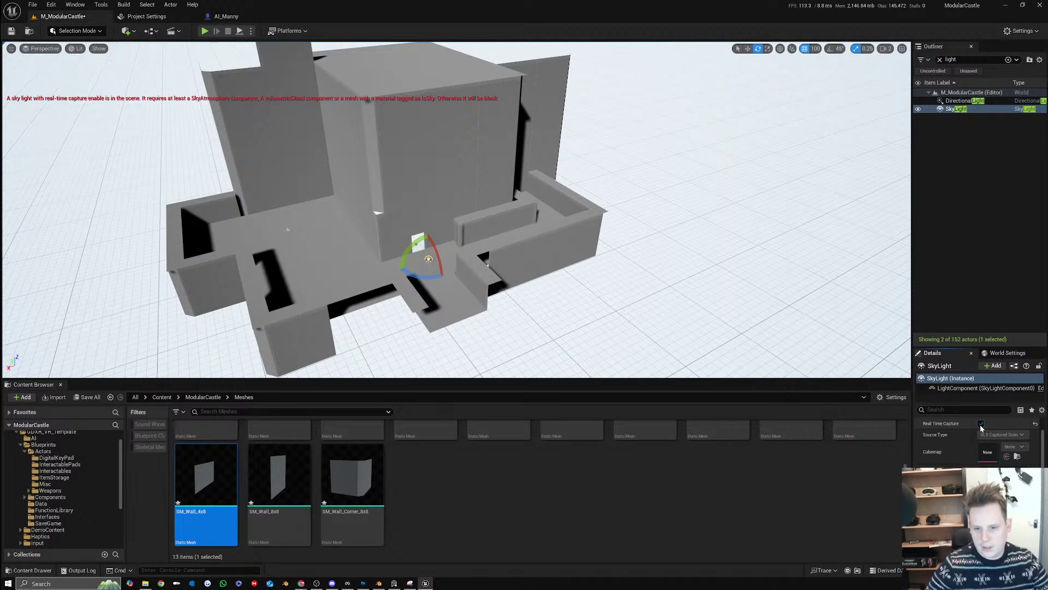
click(981, 423)
click(1004, 435)
click(1008, 449)
click(1011, 448)
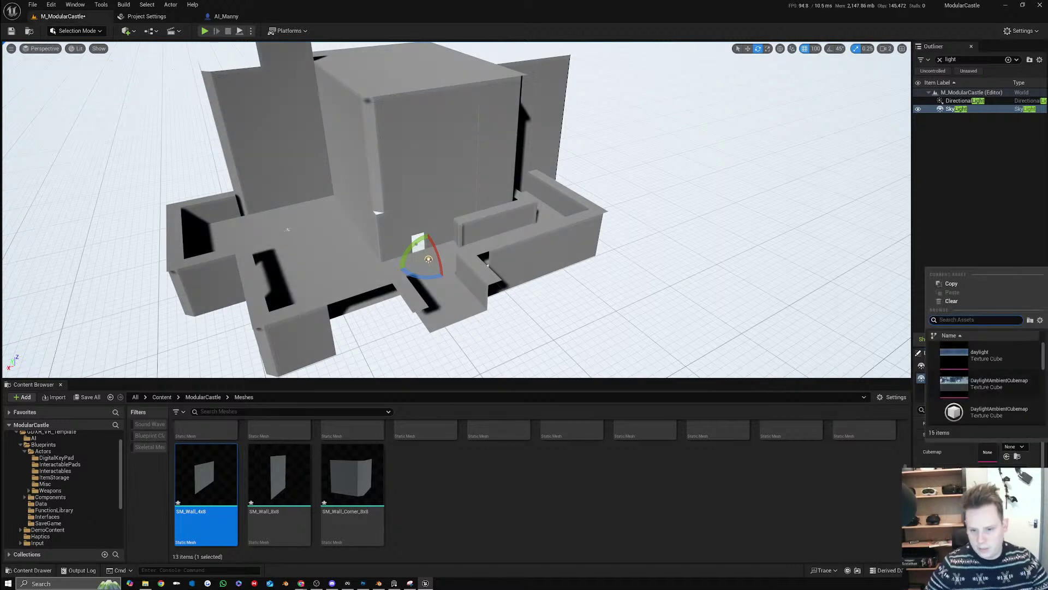
click(996, 391)
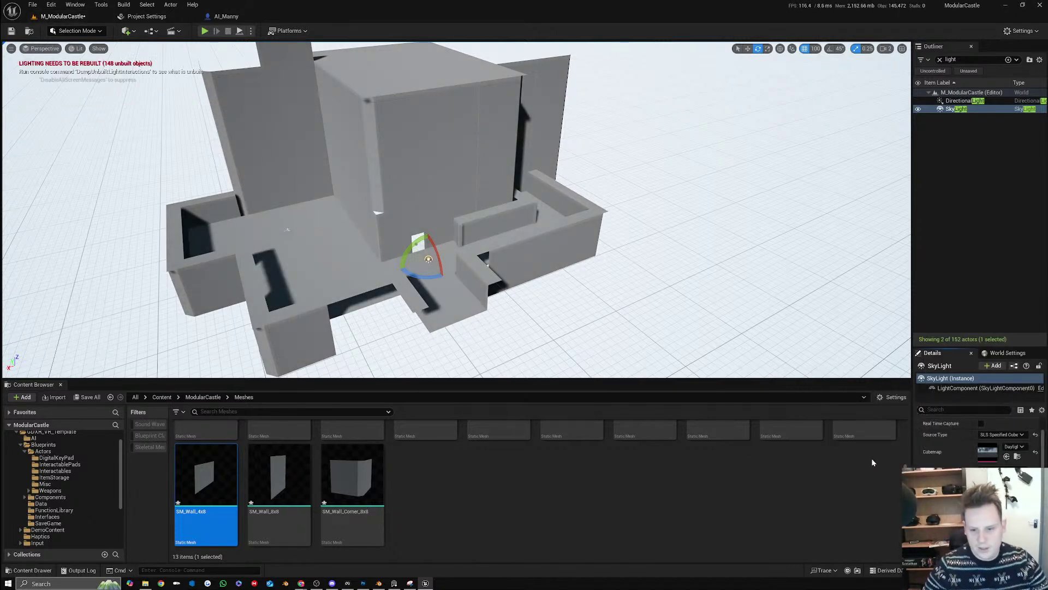
drag(940, 348, 939, 213)
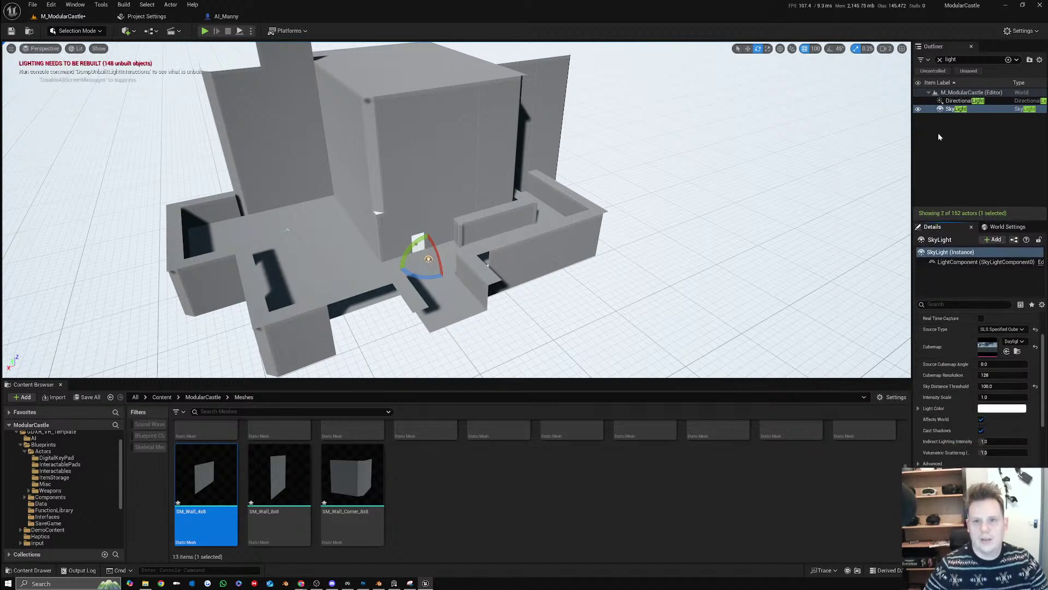
Clear the Outliner's light filter and examine the castle's corner towers, floor pieces and the small wall panel above the rear tower
click(938, 60)
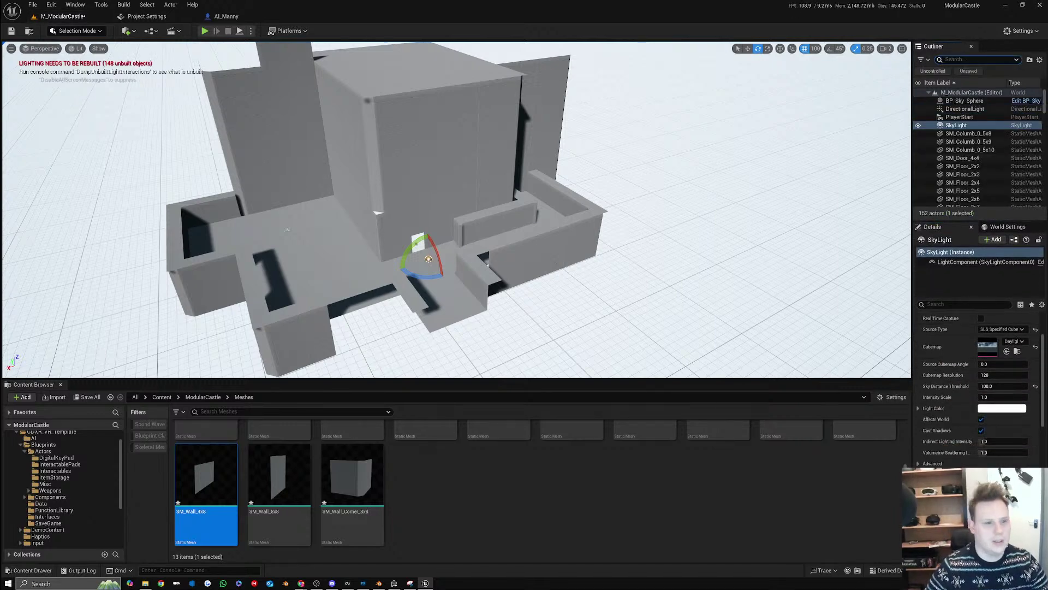
right_drag(456, 219, 405, 197)
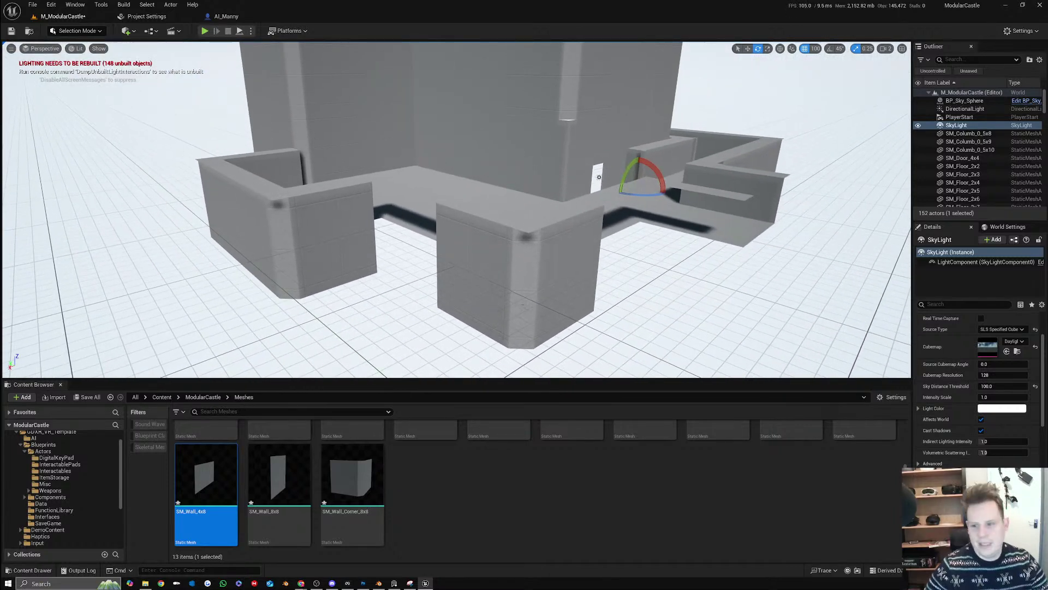
click(528, 225)
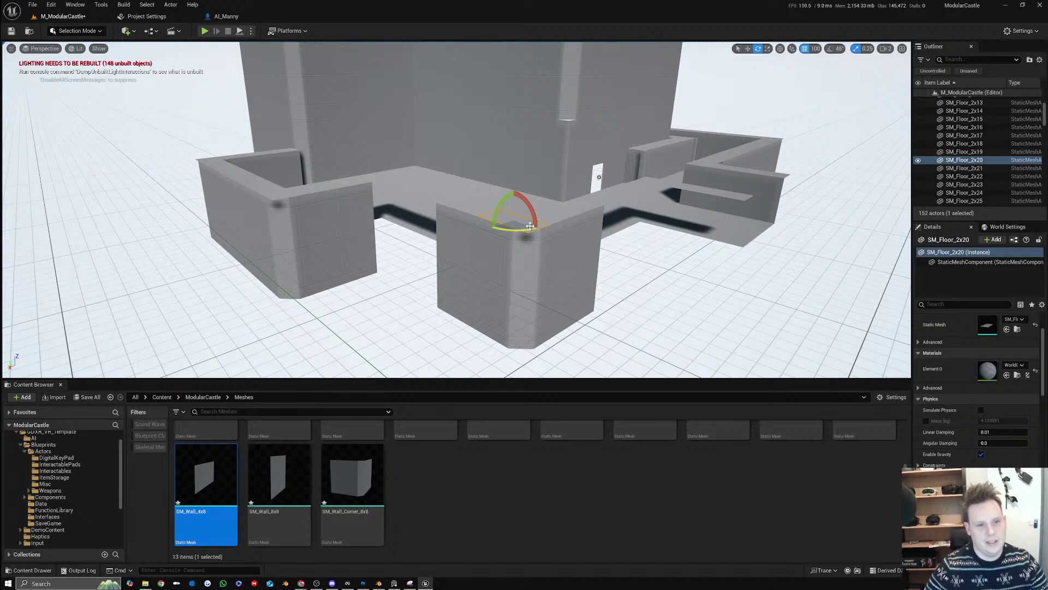
right_drag(530, 225, 508, 216)
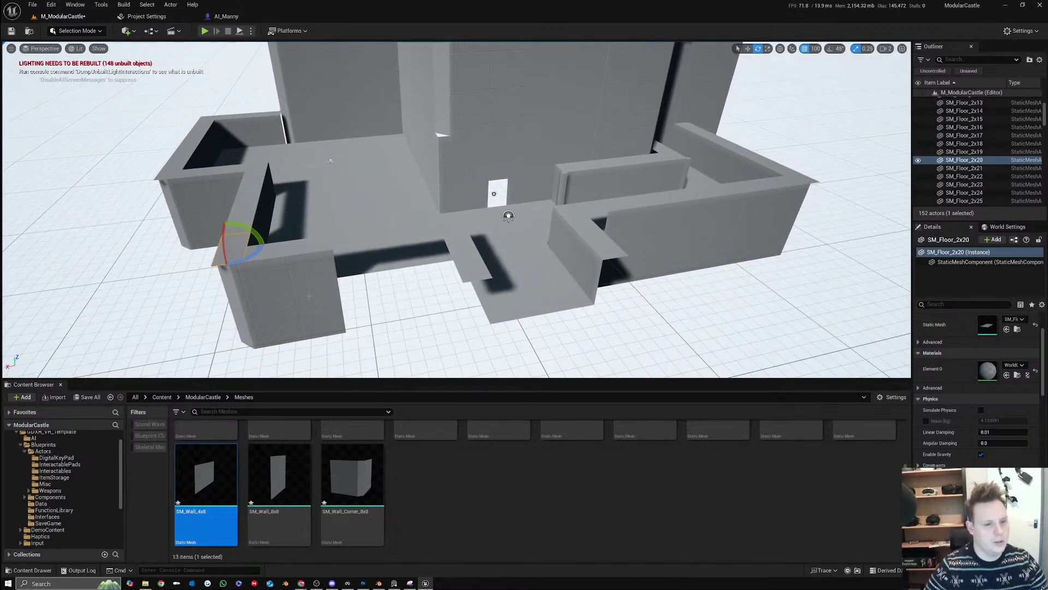
click(309, 297)
click(537, 279)
right_drag(537, 280, 532, 278)
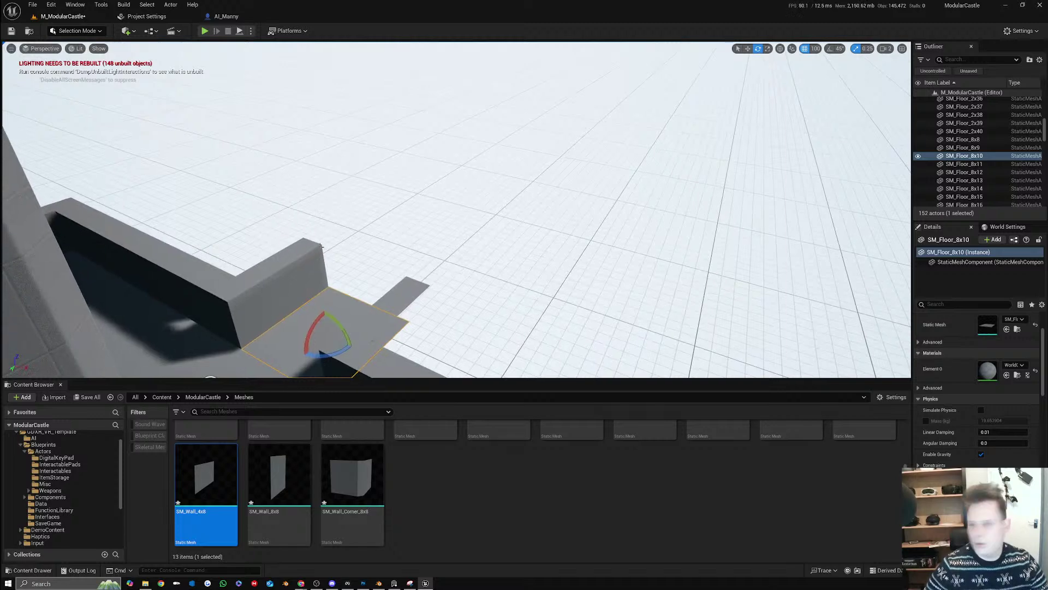
right_drag(405, 228, 377, 243)
click(445, 221)
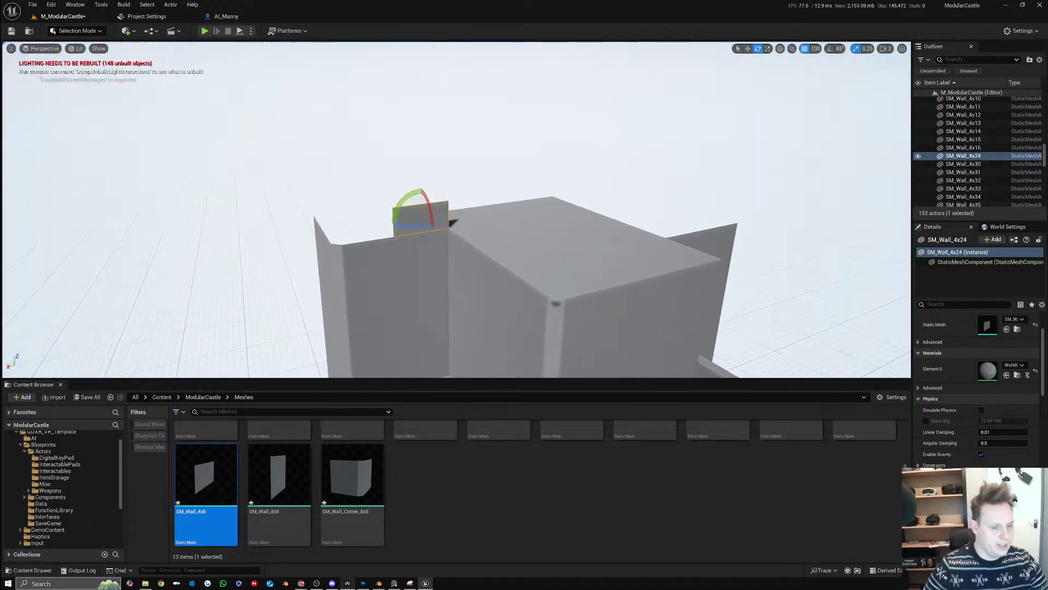
Switch to Blender, duplicate the SM_Wall_Corner_8x8 wall, and move the copy along Y to -29 m
click(380, 583)
middle_drag(295, 357, 429, 264)
click(493, 238)
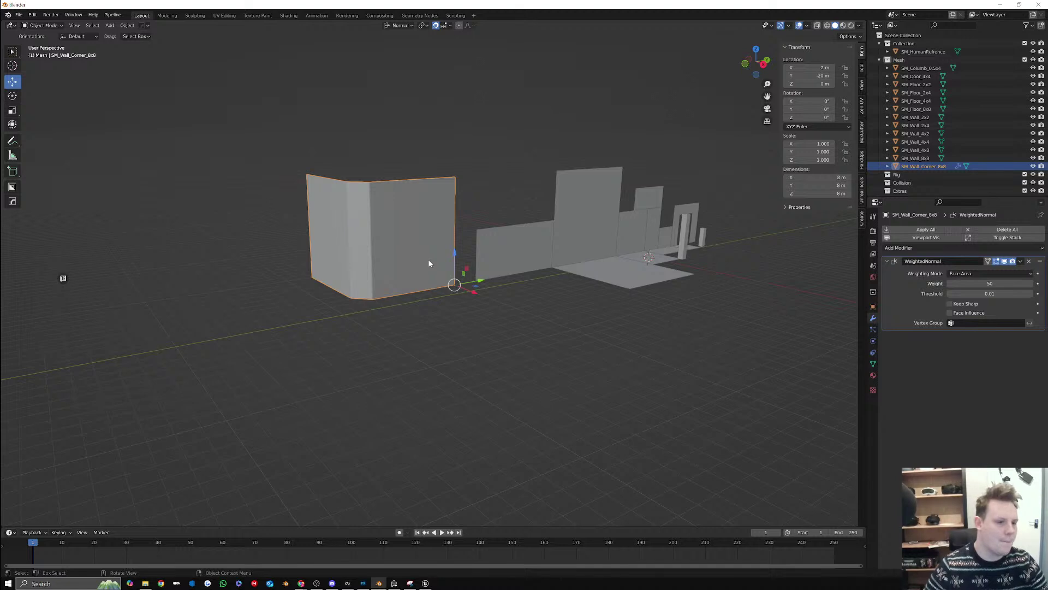
key(shift+d)
right_click(457, 292)
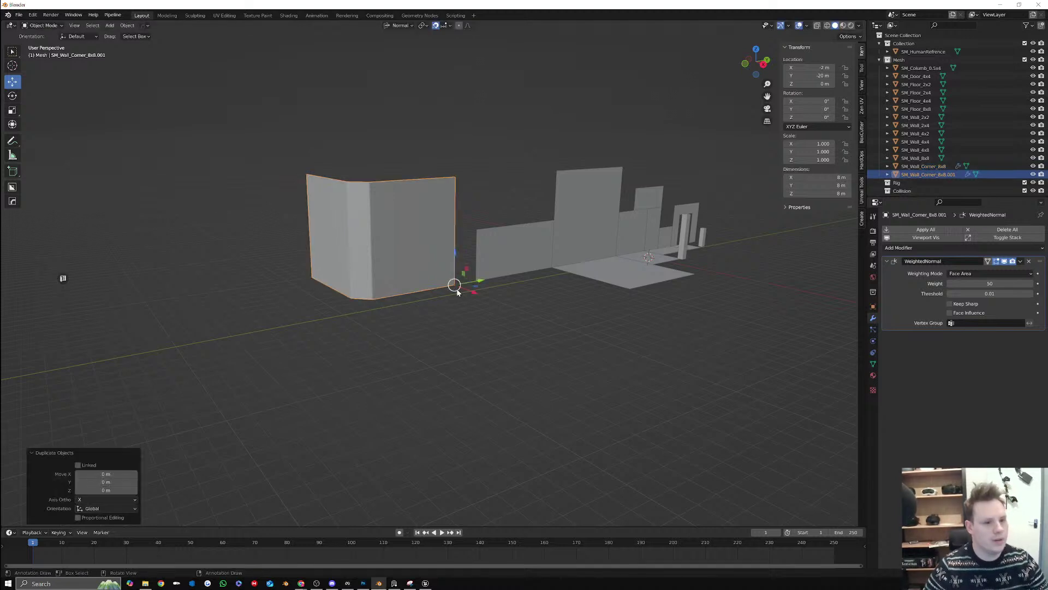
drag(479, 282, 367, 301)
middle_drag(394, 298, 409, 292)
shift+middle_drag(408, 292, 452, 323)
Cut the copied corner wall horizontally at mid-height with one edge loop and delete its upper faces, leaving it 4 m tall
key(Tab)
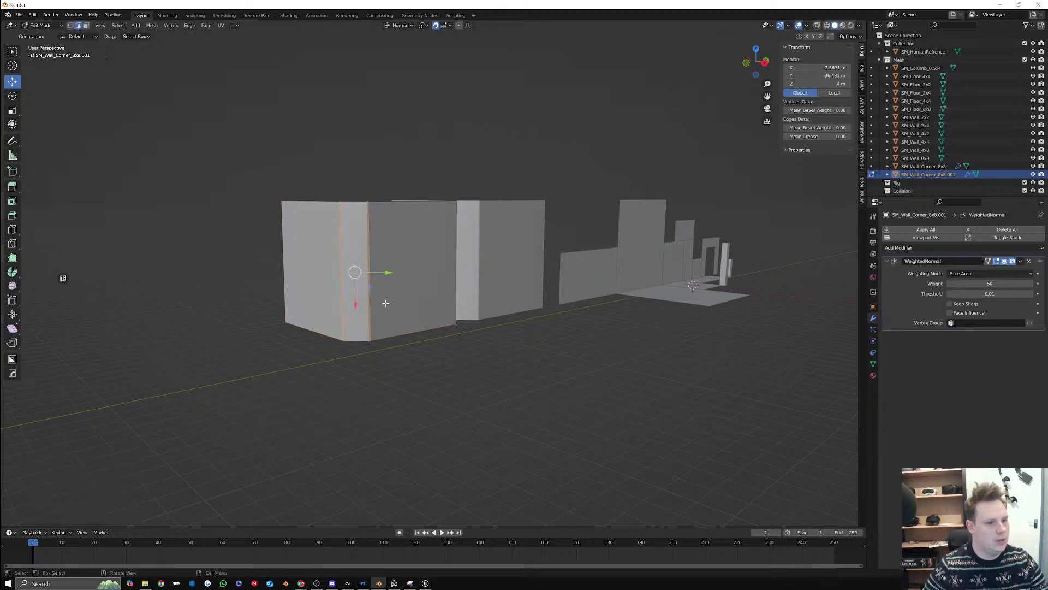
click(13, 229)
click(355, 268)
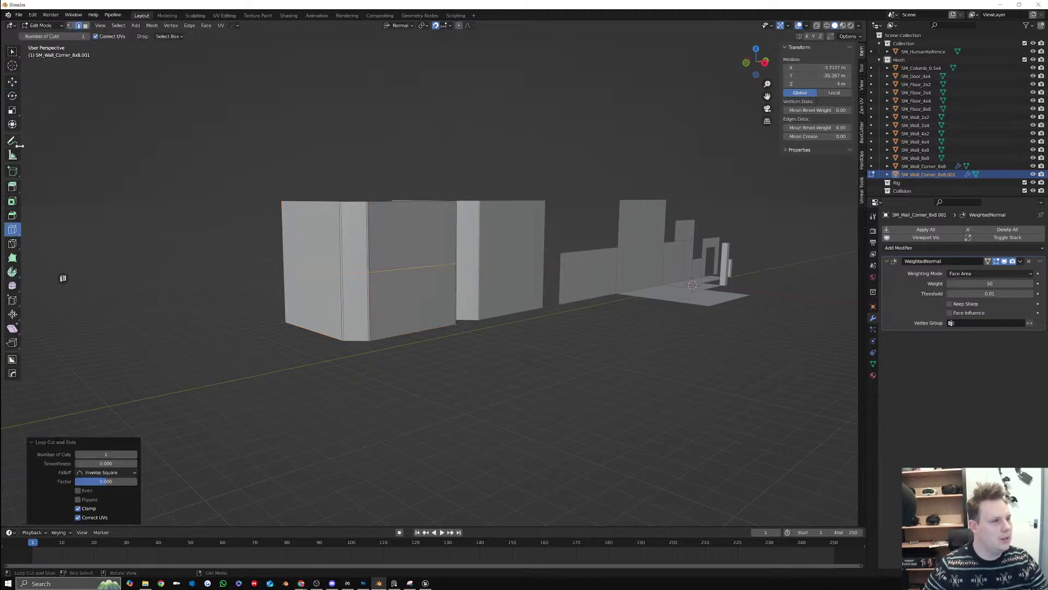
click(12, 80)
click(86, 25)
drag(223, 134, 390, 230)
key(x)
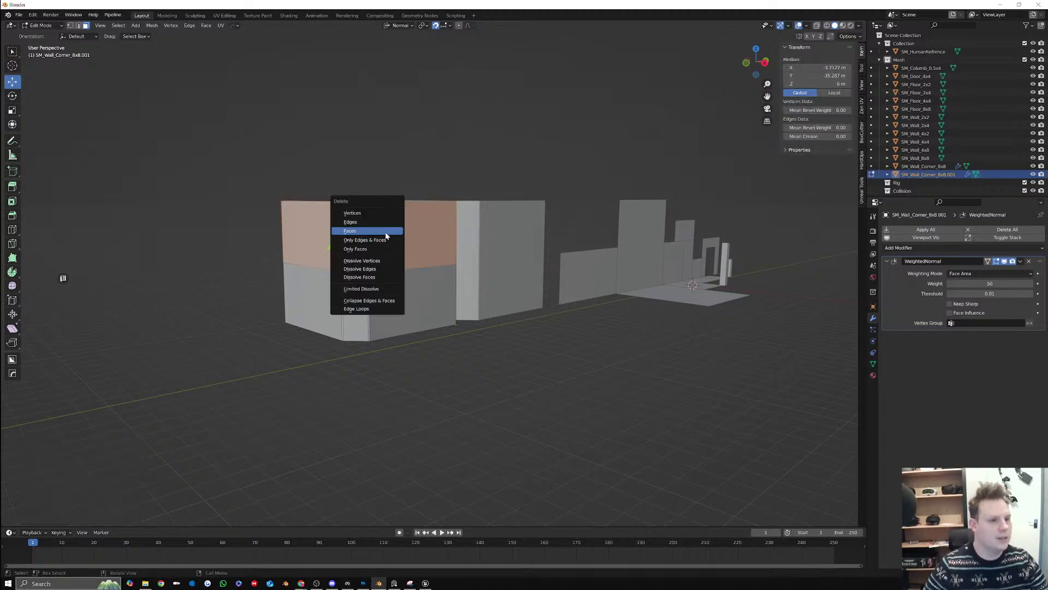
click(388, 232)
middle_drag(388, 235, 445, 271)
key(Tab)
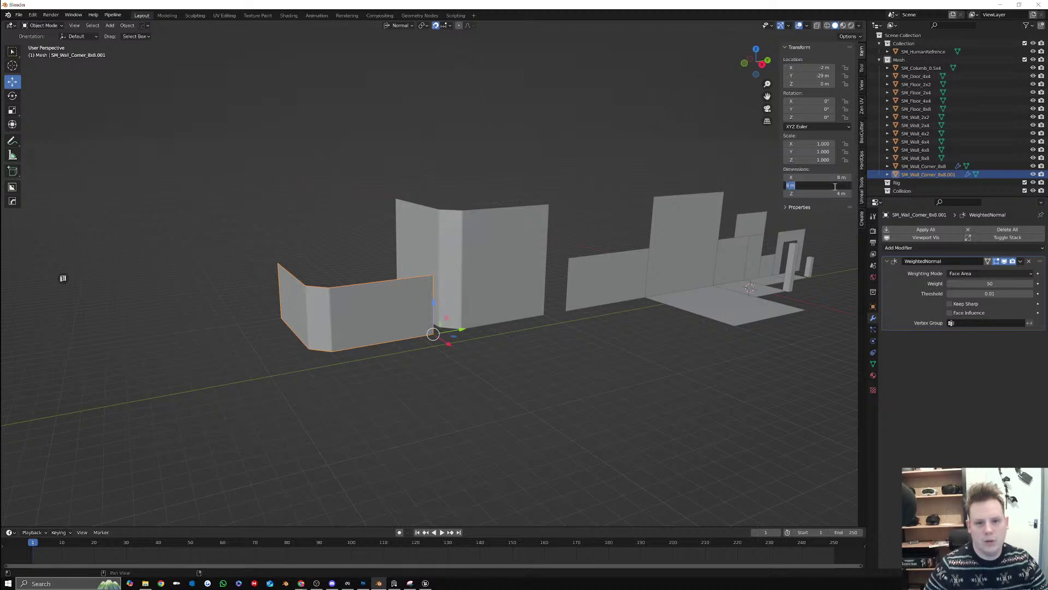
Rename the half-height corner wall as SM_Wall_Corner_8x4
click(938, 175)
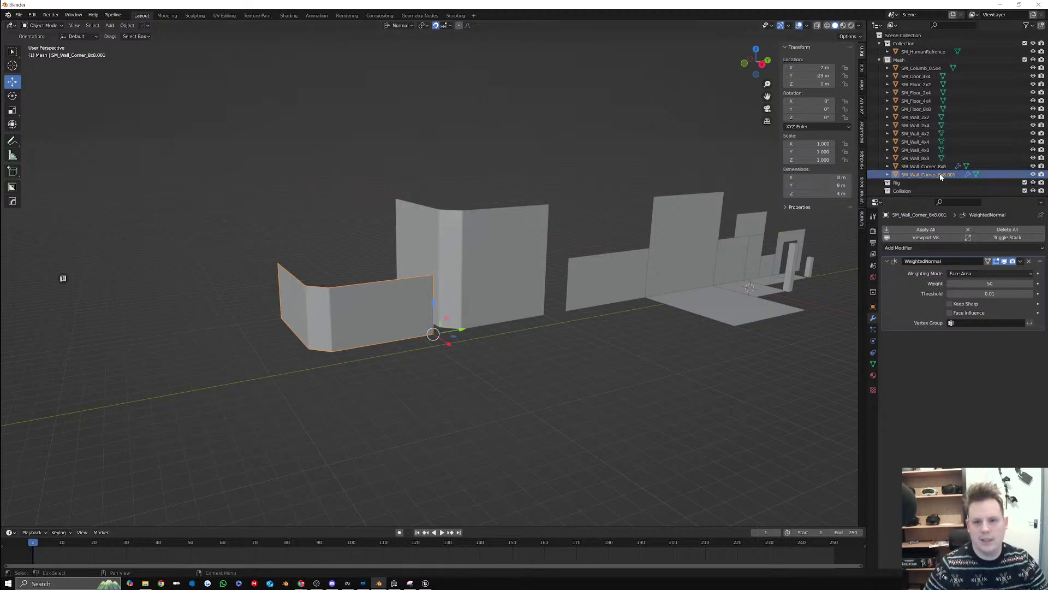
scroll(940, 176, down, 1)
double_click(941, 170)
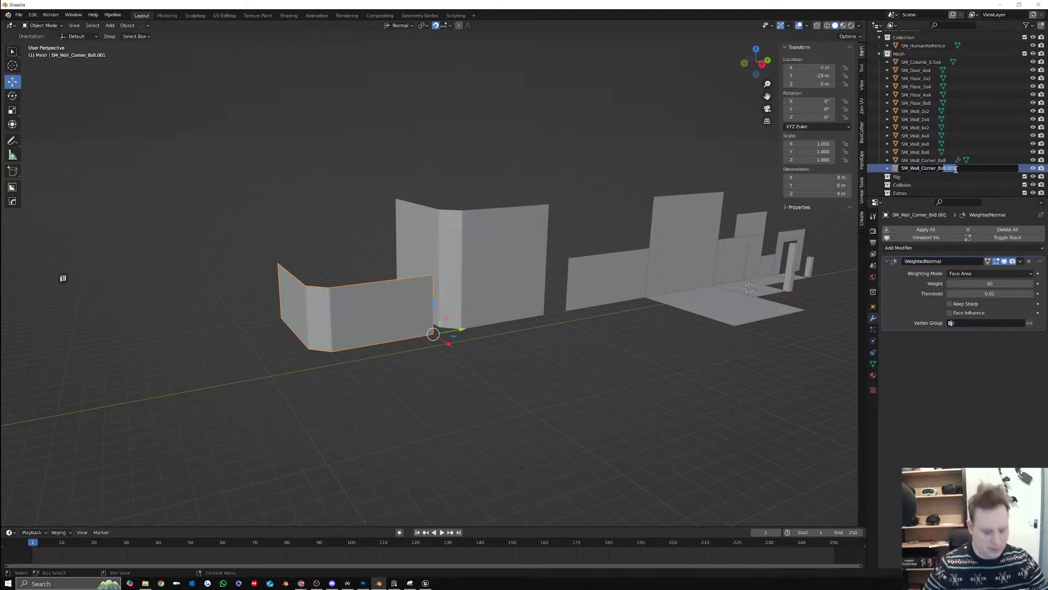
key(Return)
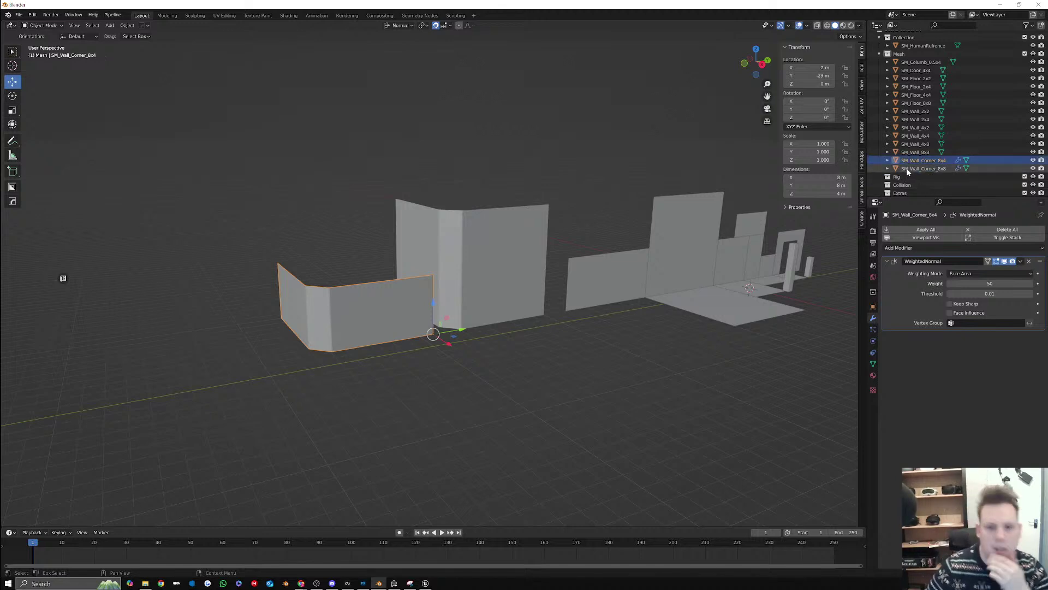
Create a new collection named CastleMeshes inside the existing Collection
click(107, 17)
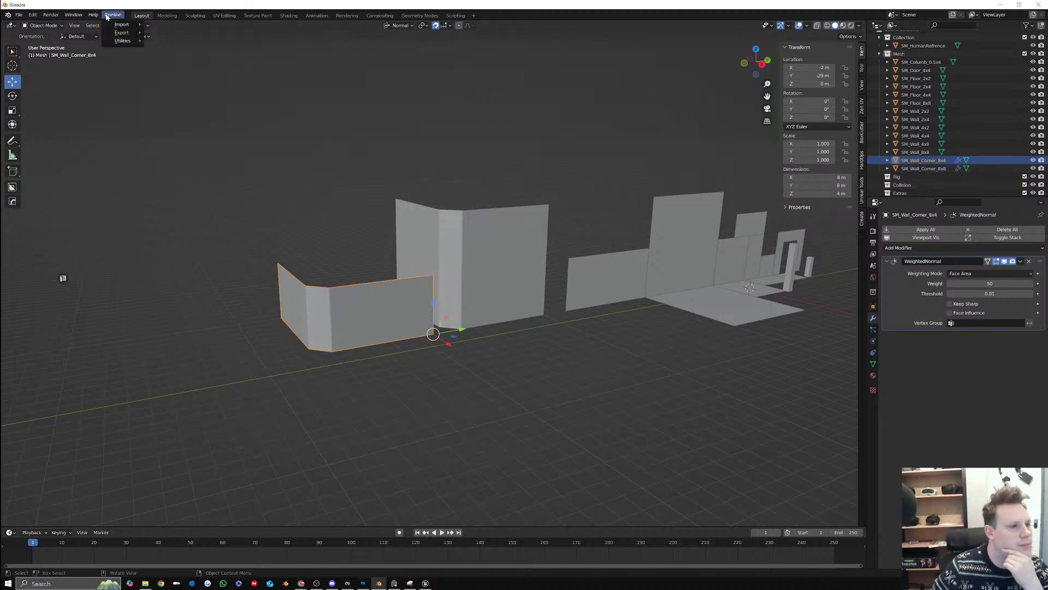
shift+click(919, 64)
scroll(938, 159, up, 1)
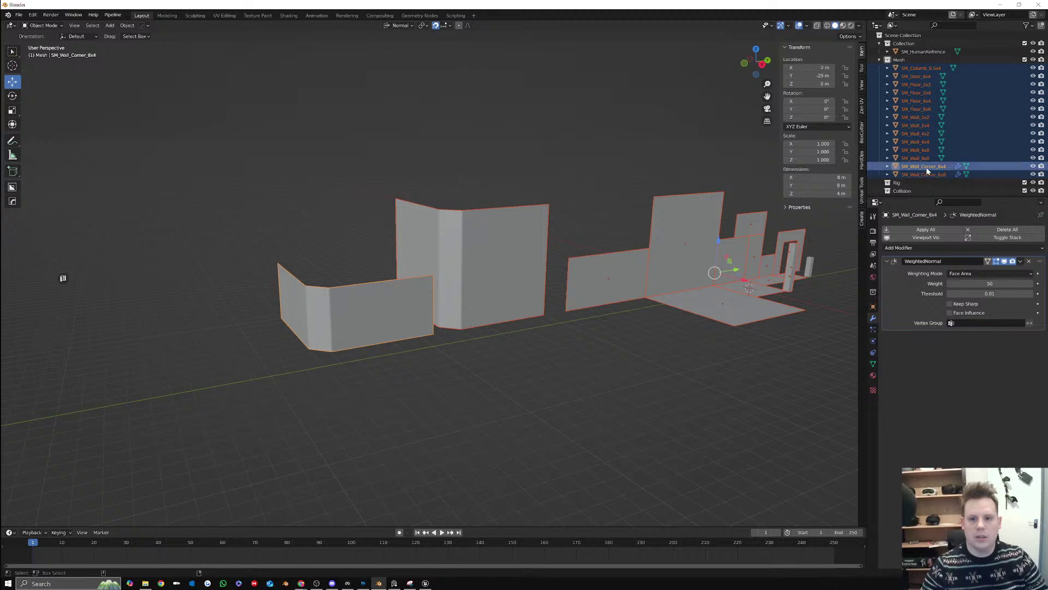
ctrl+click(927, 167)
right_click(909, 46)
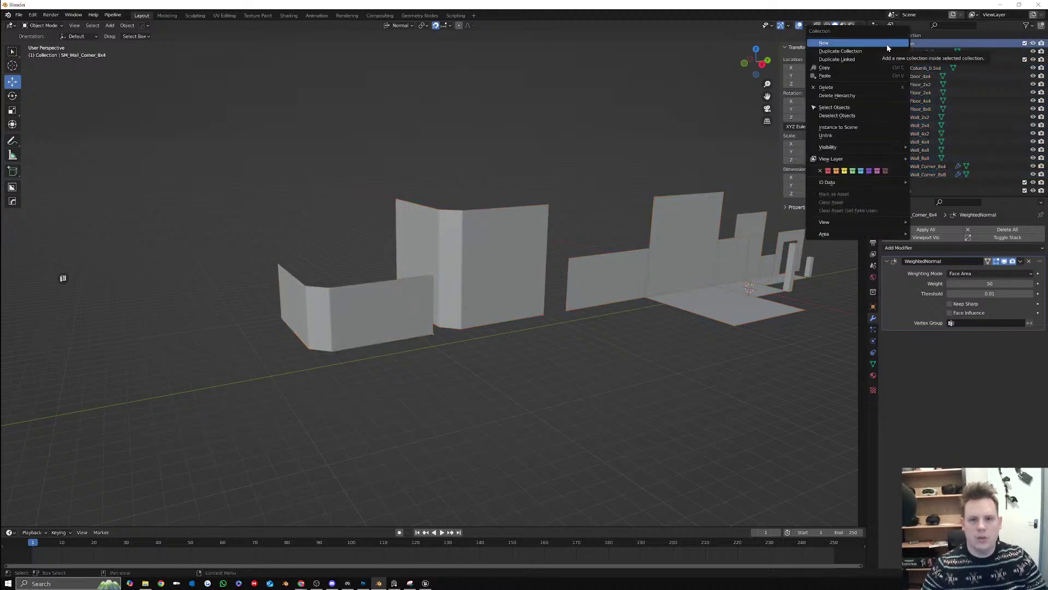
click(887, 47)
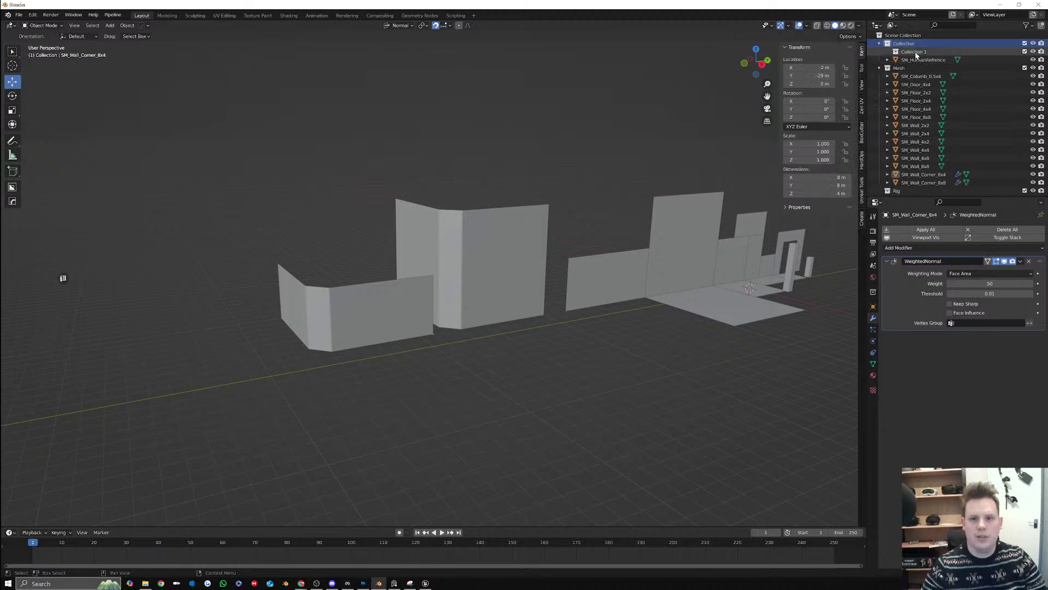
double_click(915, 52)
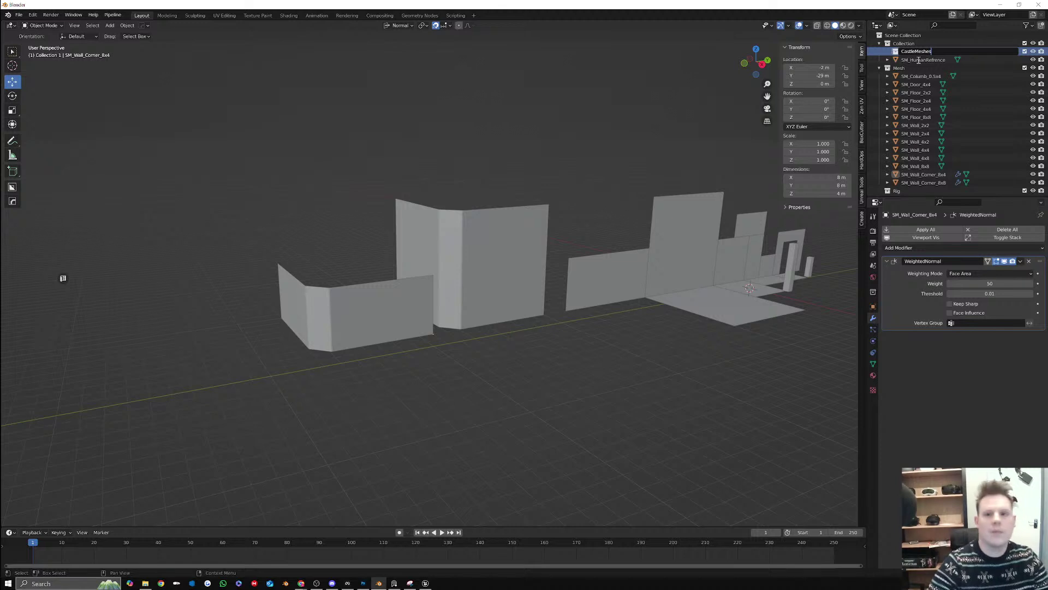
key(Return)
Move all kit pieces from the Mesh collection into CastleMeshes, keeping only SM_Wall_Corner_8x4 in Mesh
click(921, 76)
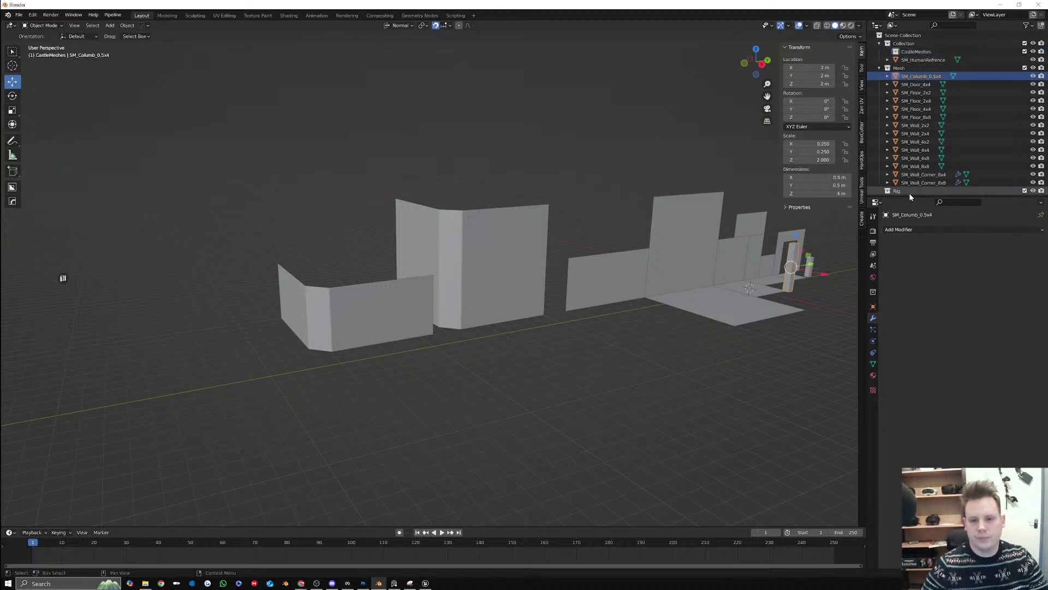
shift+click(922, 183)
drag(918, 76, 919, 50)
click(939, 158)
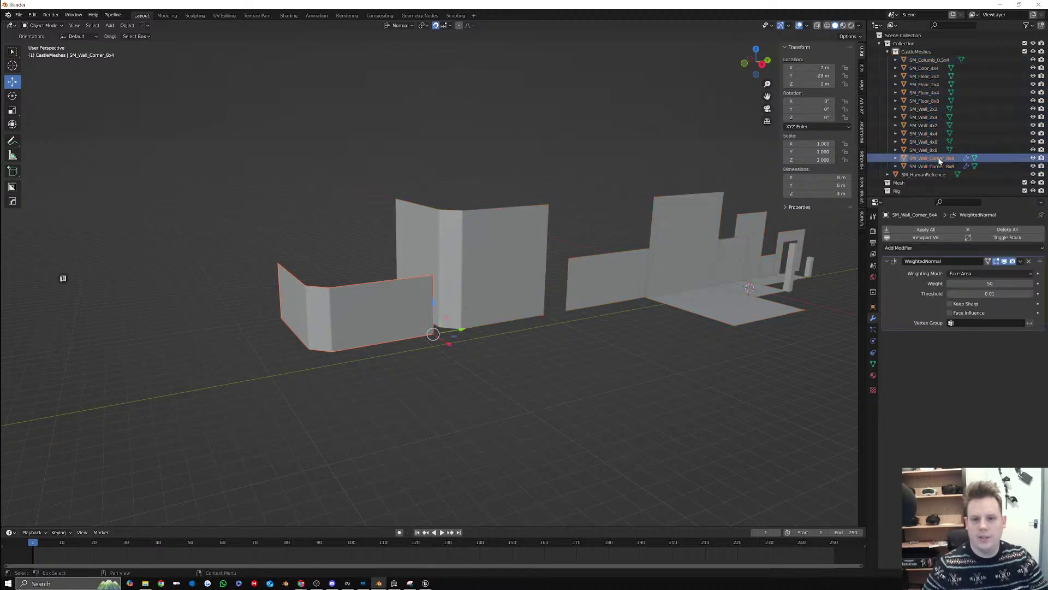
drag(936, 160, 912, 183)
Export SM_Wall_Corner_8x4 with Send to Unreal and switch to the Unreal editor
click(112, 15)
mouse_move(135, 35)
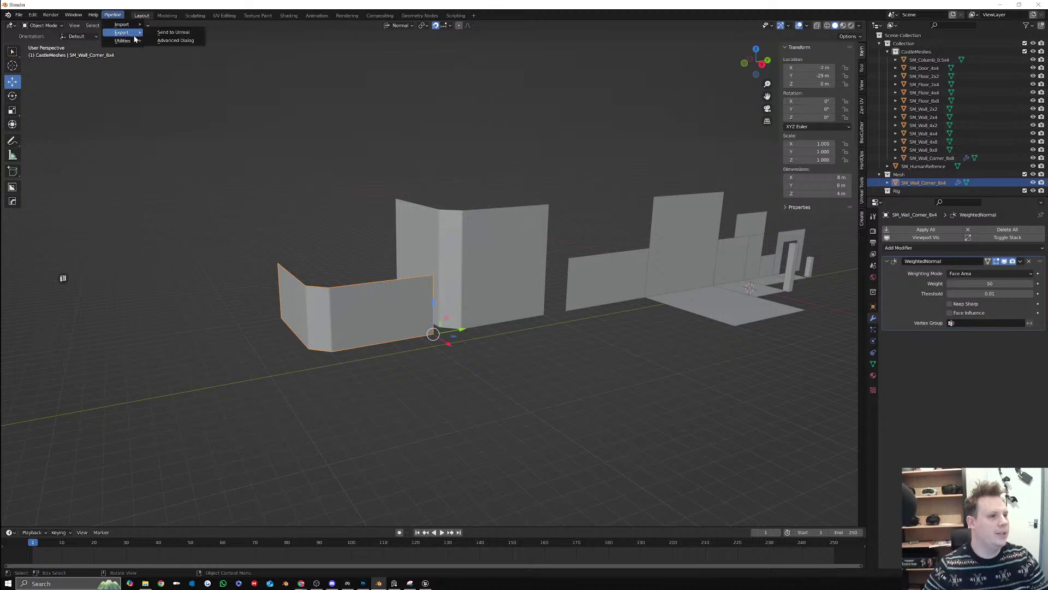
click(425, 583)
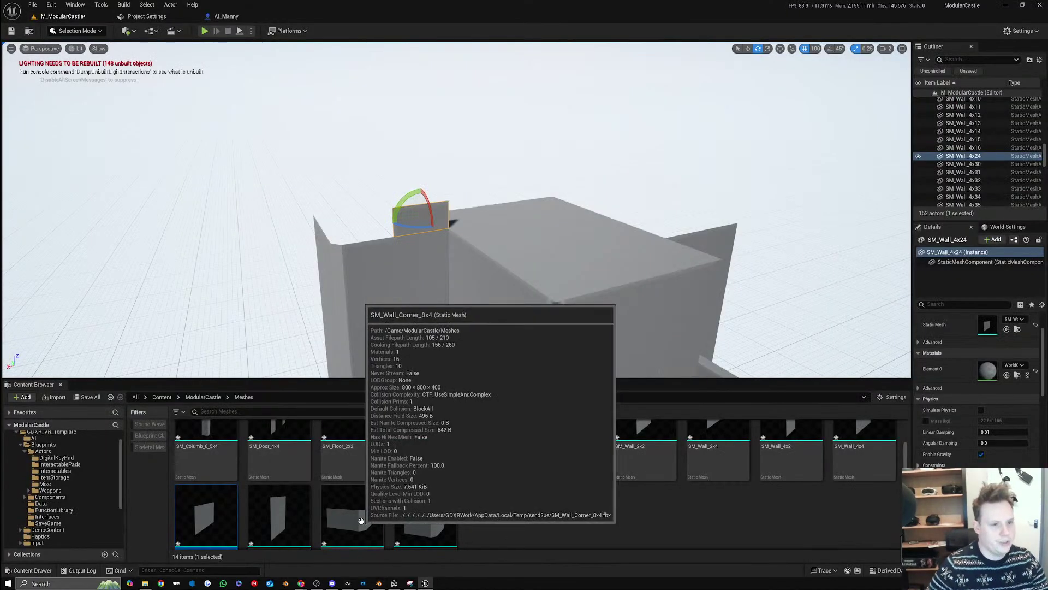
Delete the small wall panel above the rear tower and place SM_Wall_Corner_8x4 on the tower's top corner at height 2400
key(Delete)
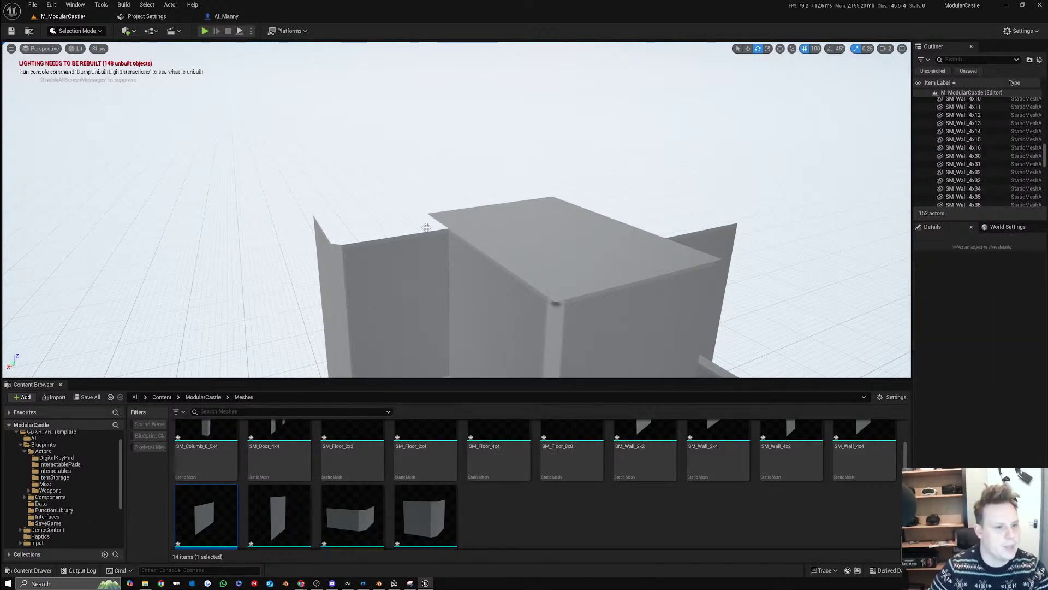
drag(347, 524, 339, 245)
right_drag(339, 246, 545, 268)
key(a)
key(w)
drag(578, 220, 484, 216)
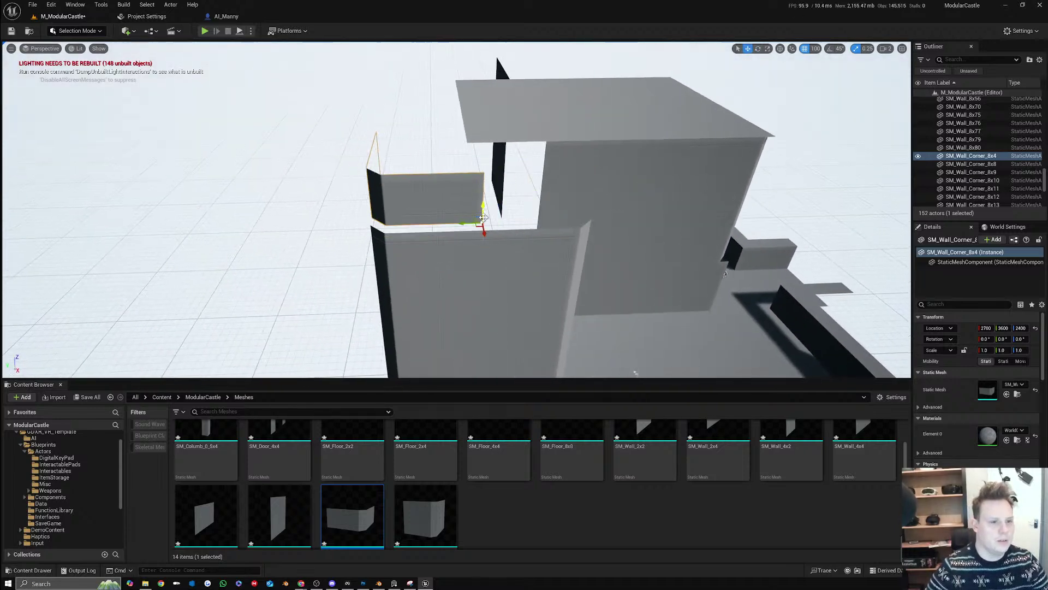
right_drag(478, 224, 486, 227)
Duplicate the 8x4 corner piece, set its Z rotation to -90 degrees, and move it onto the tower's adjacent top corner
drag(473, 229, 695, 148)
key(e)
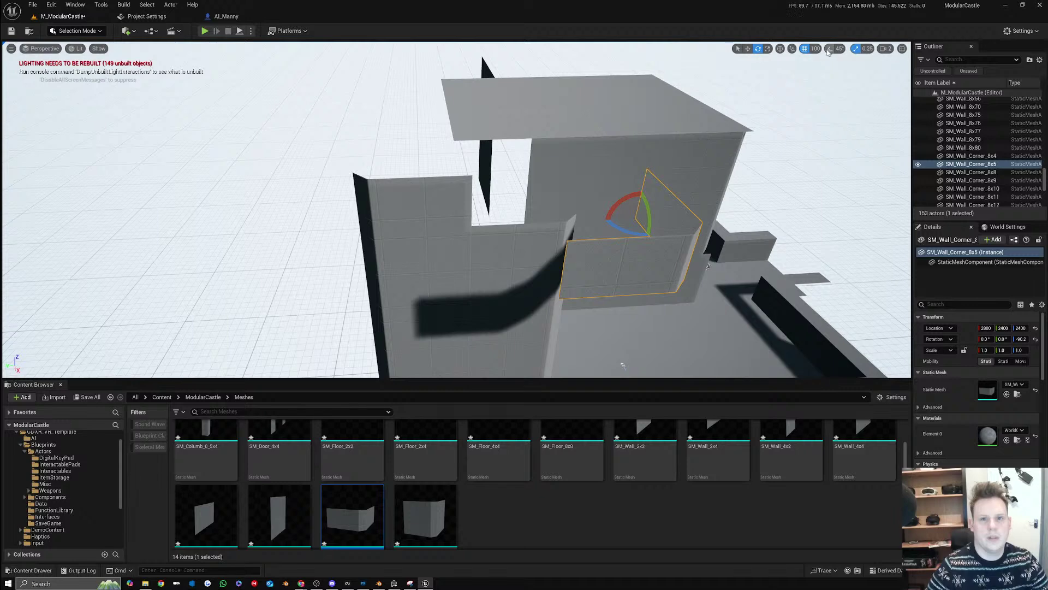
click(1025, 339)
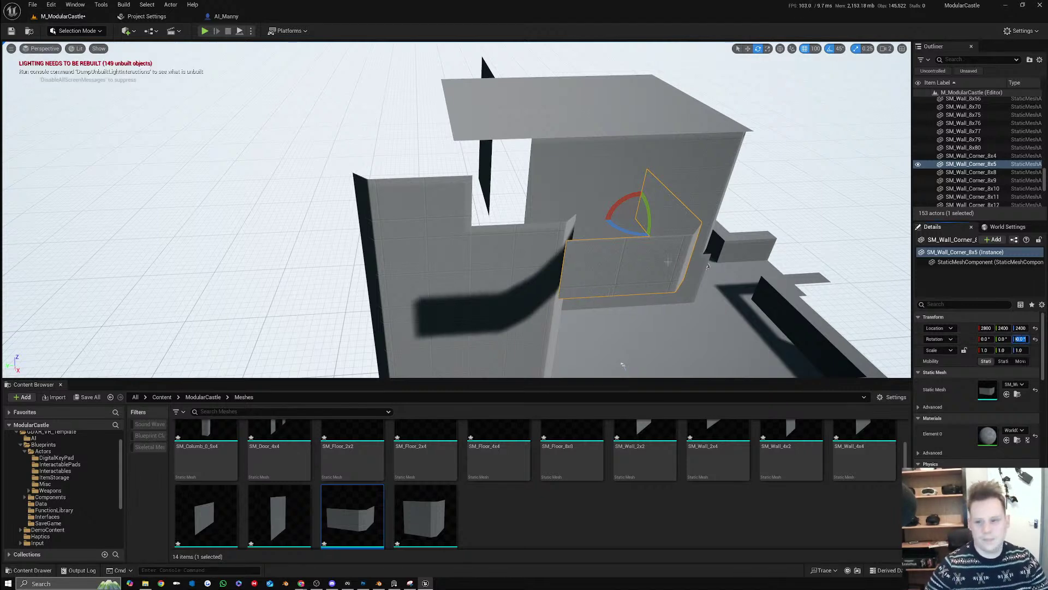
right_drag(725, 306, 557, 352)
key(w)
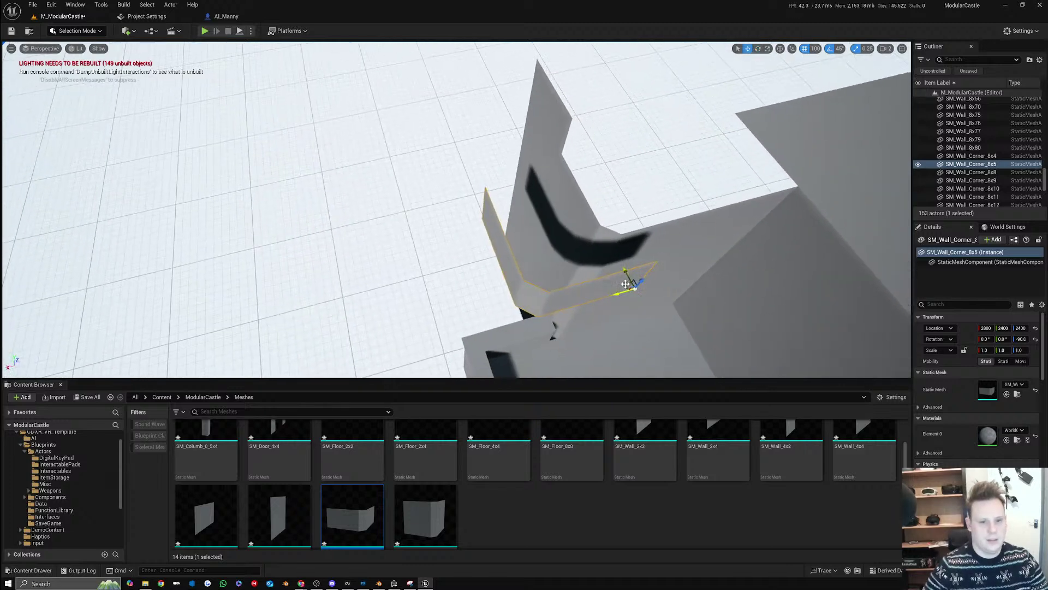
drag(625, 284, 693, 201)
Add two more copies of the 8x4 corner, each turned a further 90 degrees, to close the parapet around the tower top
right_drag(693, 201, 628, 199)
key(e)
alt+drag(394, 233, 444, 178)
key(w)
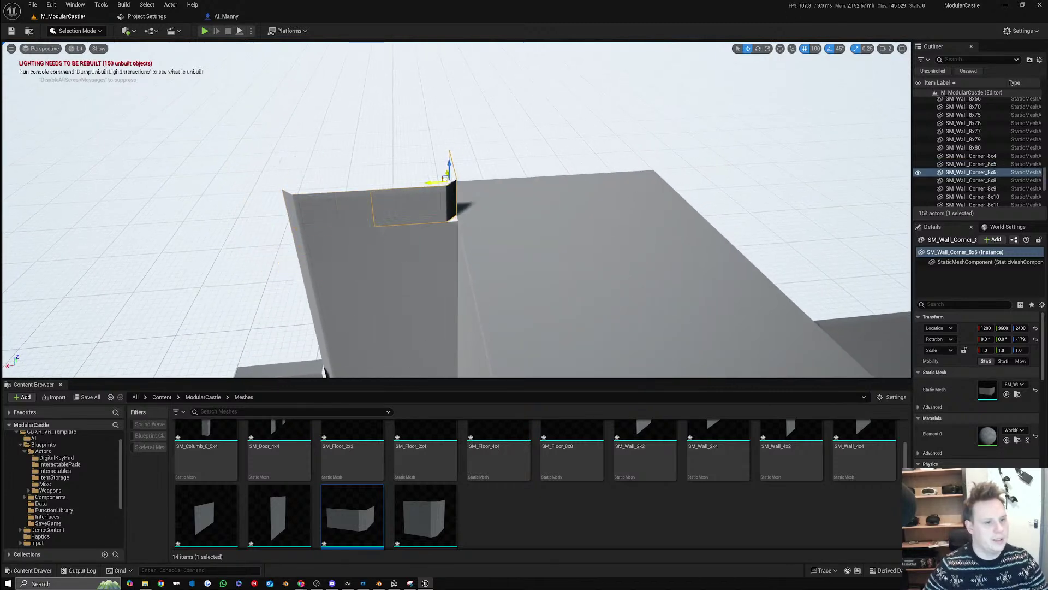
right_drag(443, 177, 486, 182)
key(e)
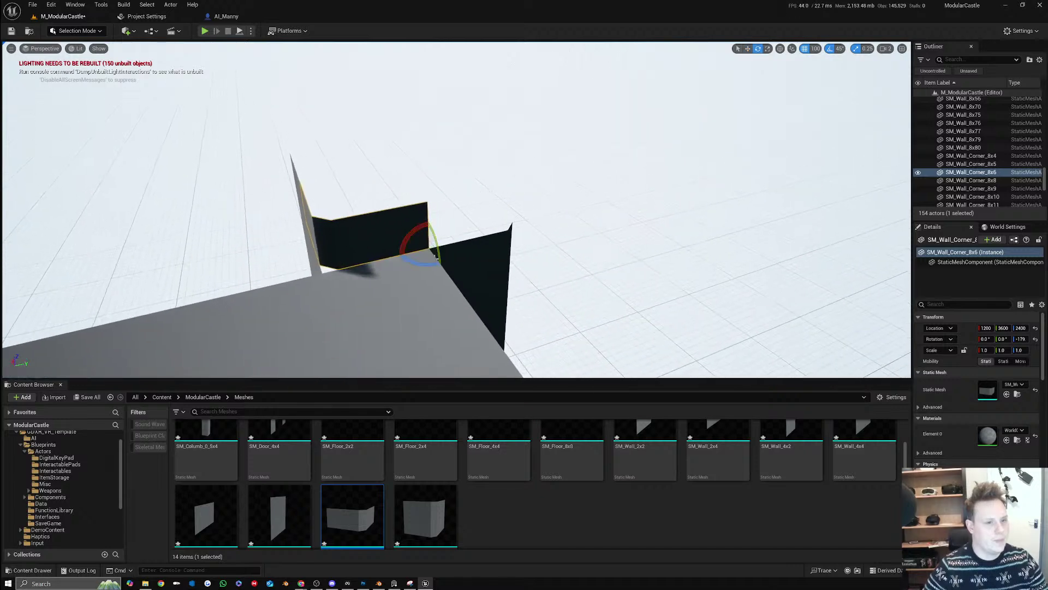
alt+drag(420, 262, 476, 183)
key(w)
Select the four 8x4 parapet corners and duplicate them onto the top of the tower on the keep's other side
right_drag(473, 186, 263, 165)
key(a)
key(d)
ctrl+click(273, 175)
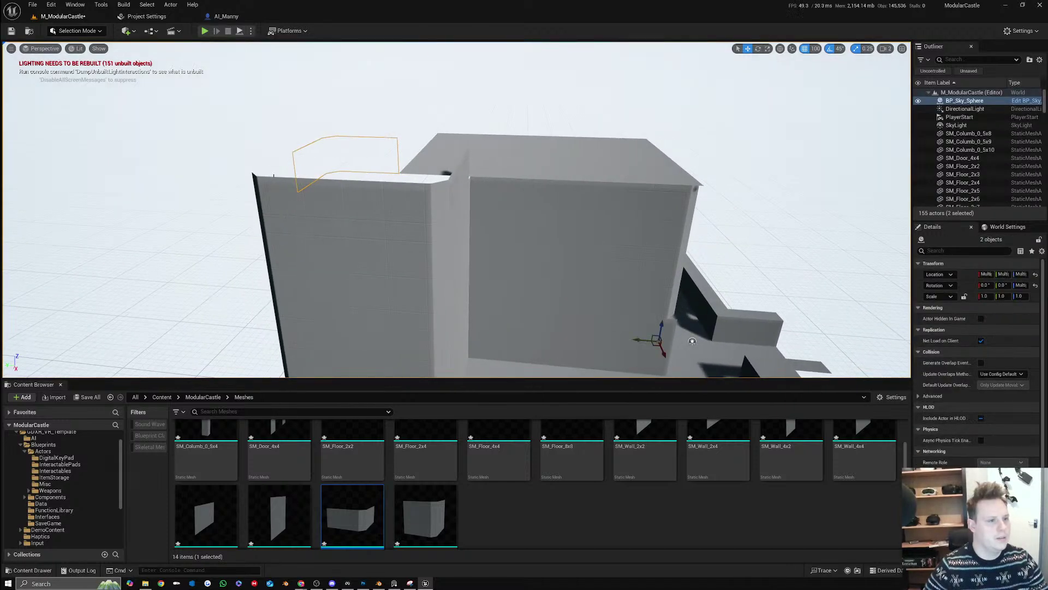
ctrl+click(274, 184)
ctrl+click(355, 196)
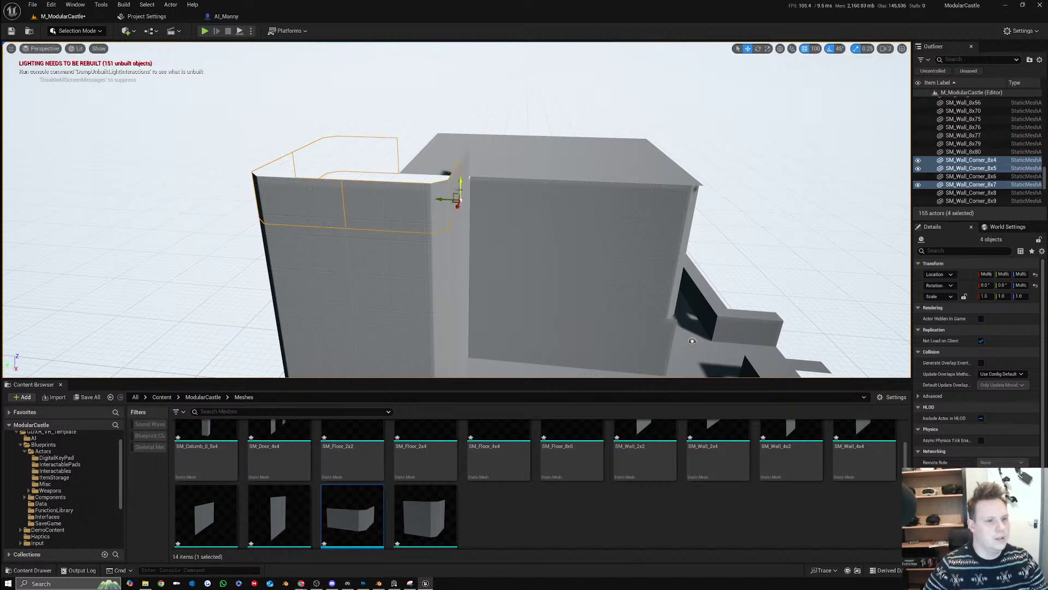
ctrl+click(464, 174)
key(d)
right_drag(464, 173, 374, 175)
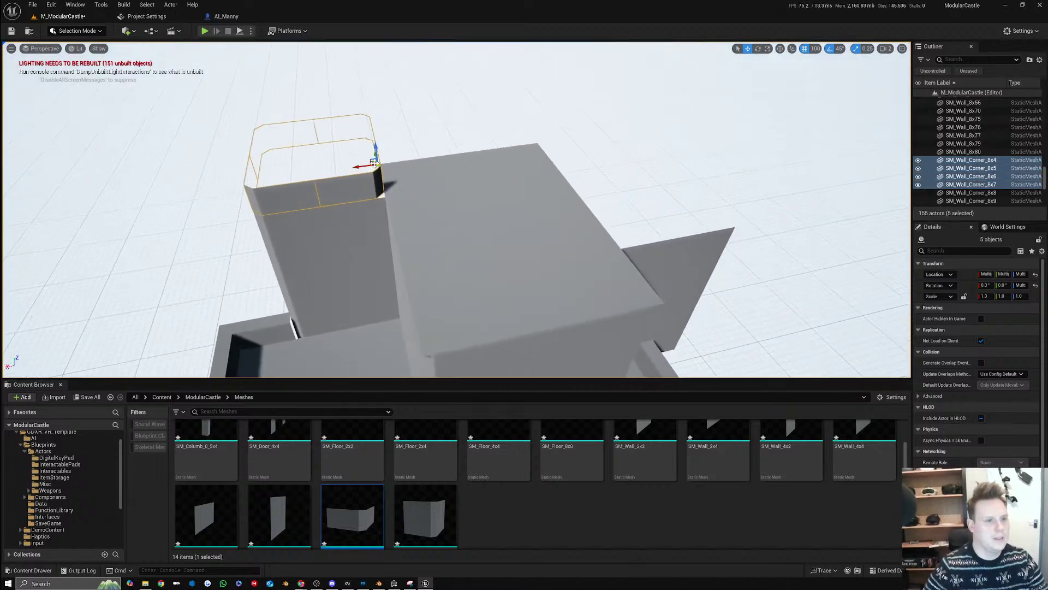
alt+drag(374, 161, 608, 157)
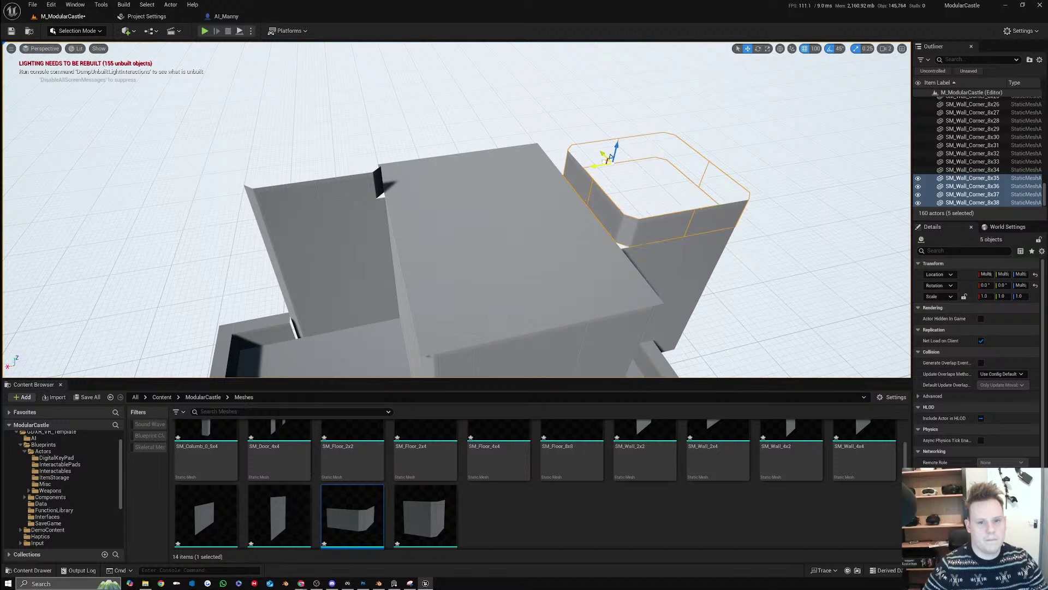
key(d)
mouse_move(652, 175)
right_down()
mouse_move(612, 173)
mouse_move(592, 150)
mouse_move(584, 167)
mouse_move(562, 156)
mouse_move(623, 183)
mouse_move(657, 178)
right_up()
key(a)
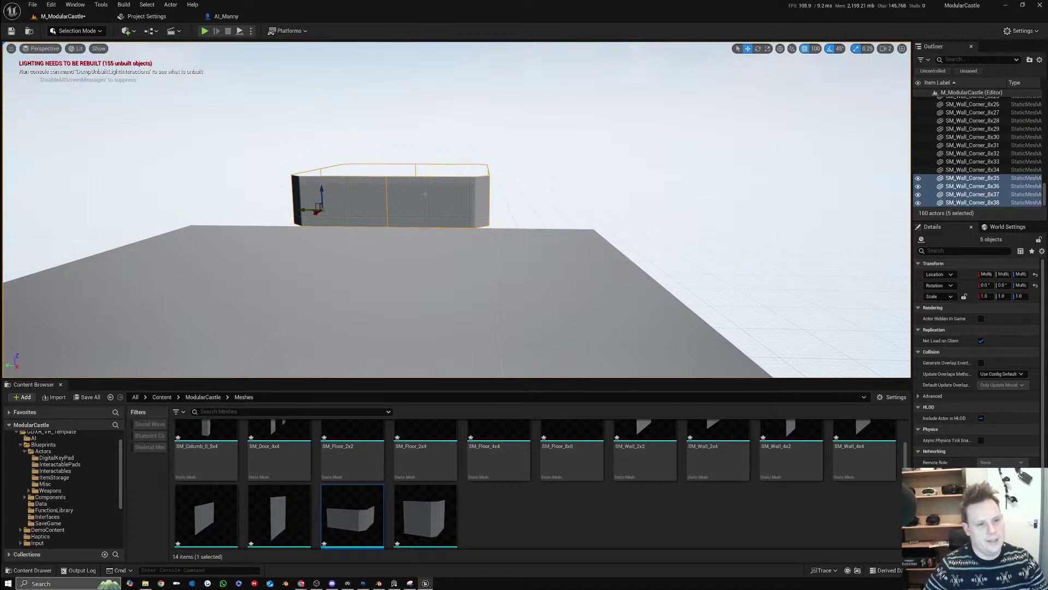
click(424, 194)
key(d)
right_drag(424, 194, 320, 202)
key(a)
key(d)
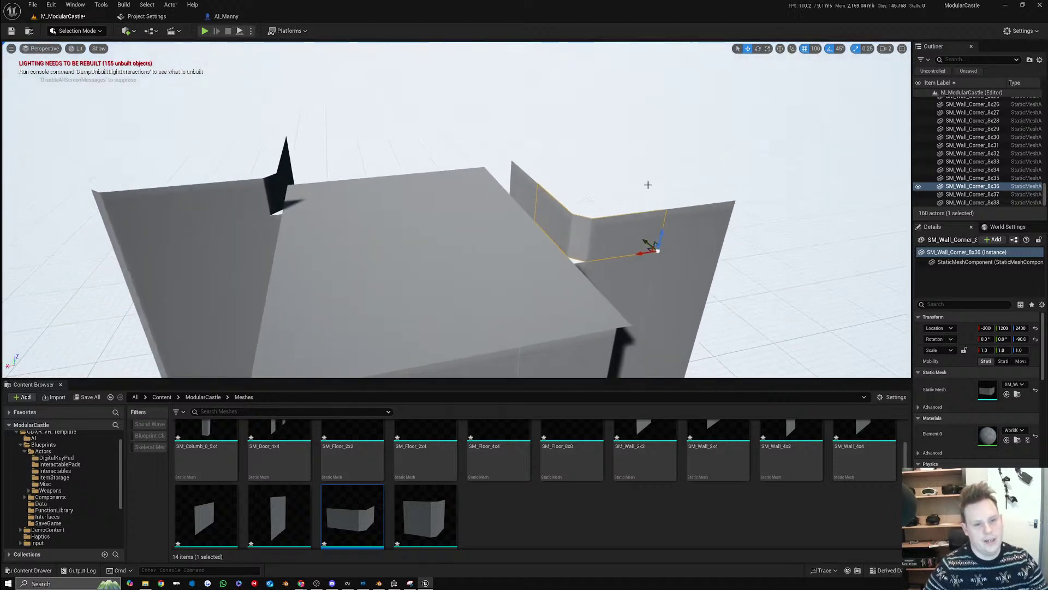
Select the three floor tiles along the keep roof's rear edge and duplicate them outward to add another row
key(d)
right_drag(317, 200, 265, 203)
click(397, 204)
shift+click(464, 223)
shift+click(523, 235)
key(d)
right_drag(523, 235, 470, 235)
alt+drag(507, 235, 570, 214)
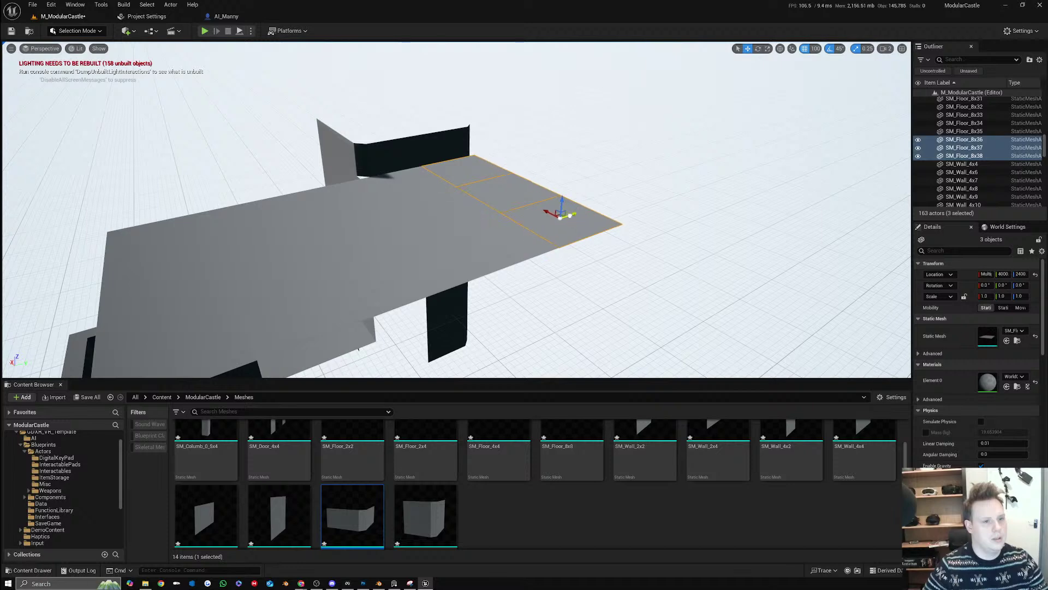
Select the four 8x4 parapet corners on the rear tower and duplicate them onto the keep's roof
key(a)
right_drag(487, 204, 533, 202)
key(a)
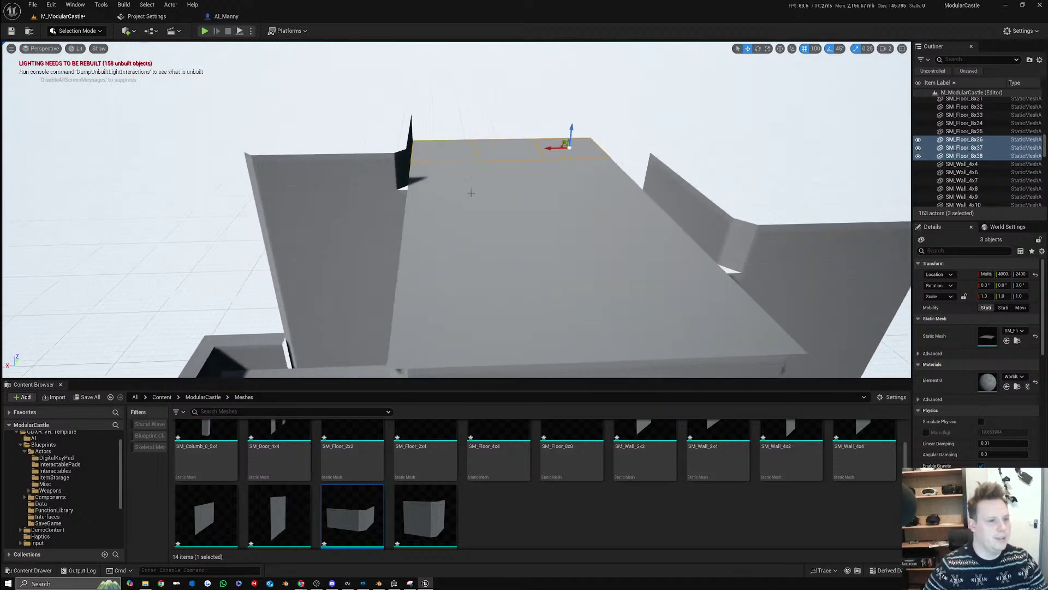
click(377, 174)
shift+click(313, 170)
key(d)
right_drag(313, 171, 285, 172)
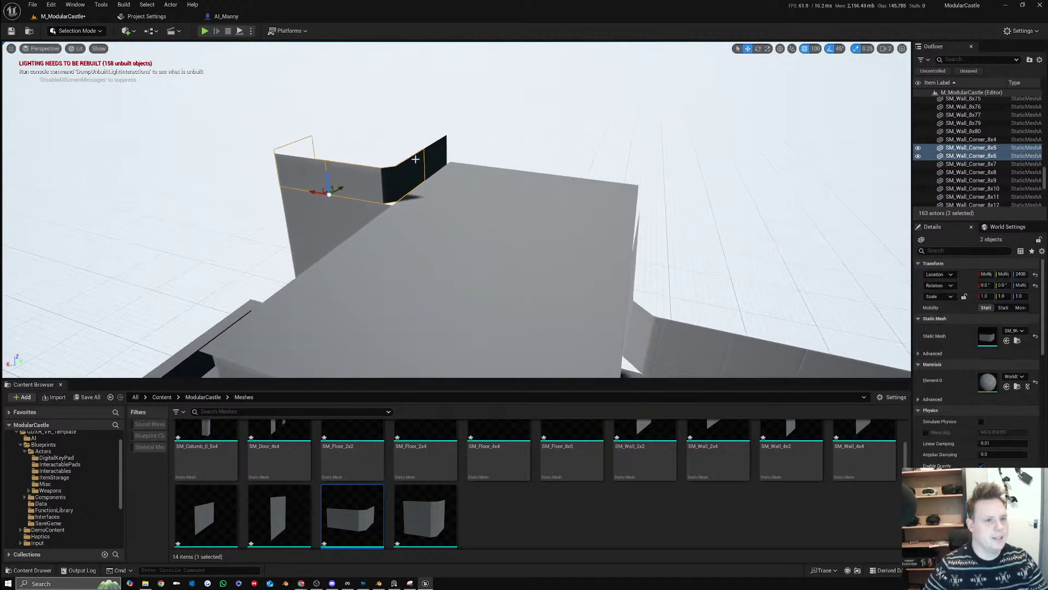
shift+click(422, 161)
right_drag(422, 161, 391, 175)
key(a)
shift+click(409, 169)
key(d)
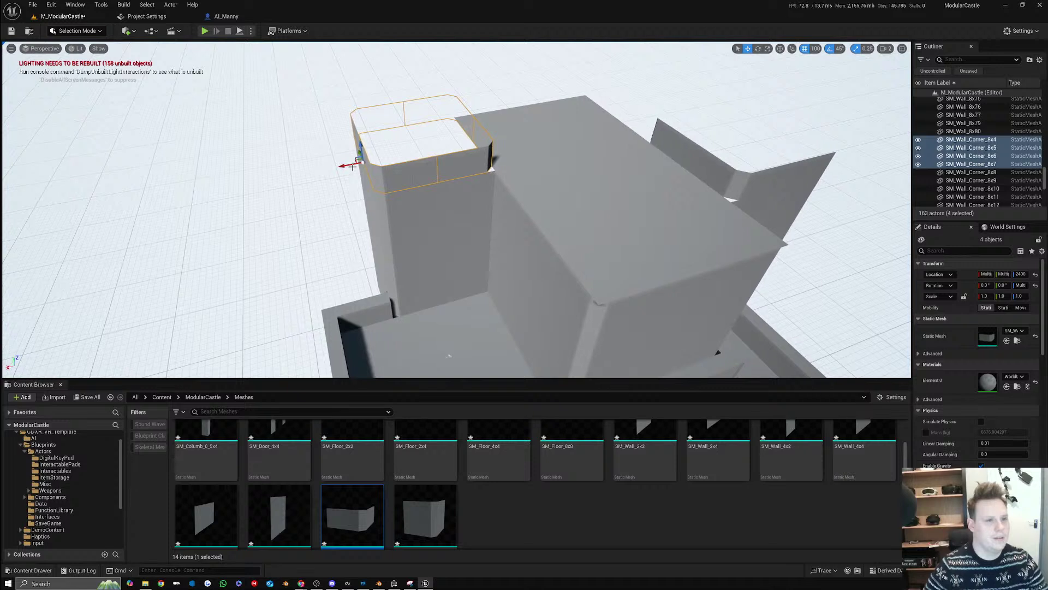
alt+drag(348, 166, 491, 146)
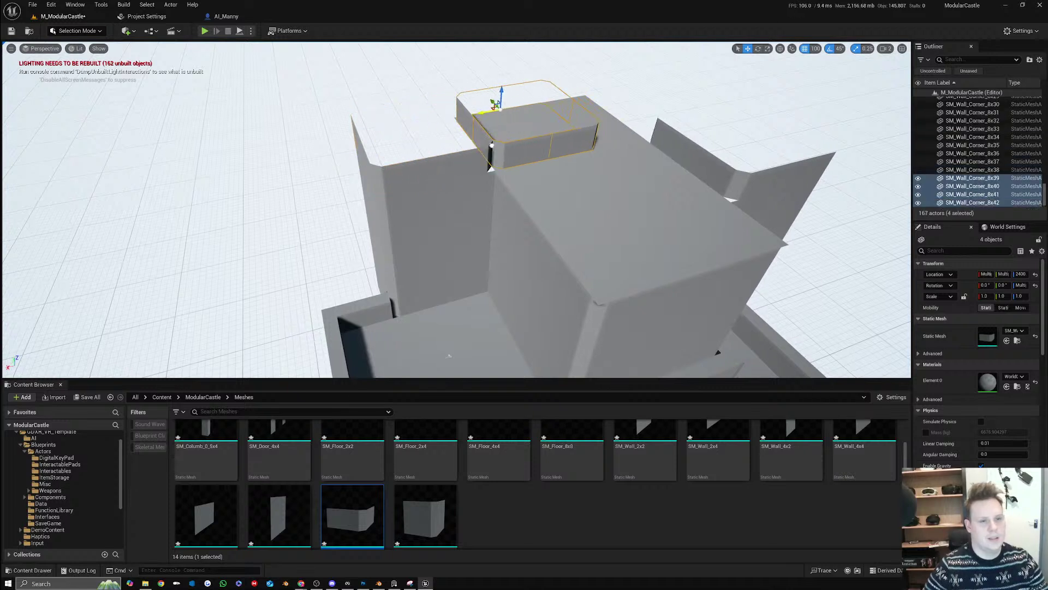
alt+drag(493, 102, 509, 124)
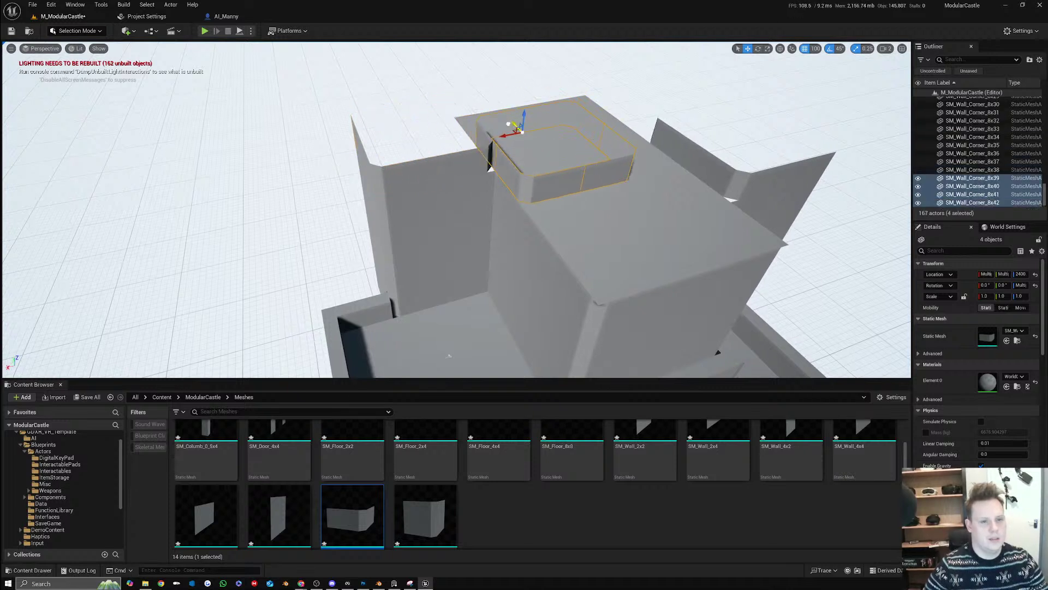
Widen the copied parapet ring on the keep's roof by moving its two outer corner pieces further across
click(580, 161)
key(d)
right_drag(577, 174, 497, 193)
ctrl+click(574, 178)
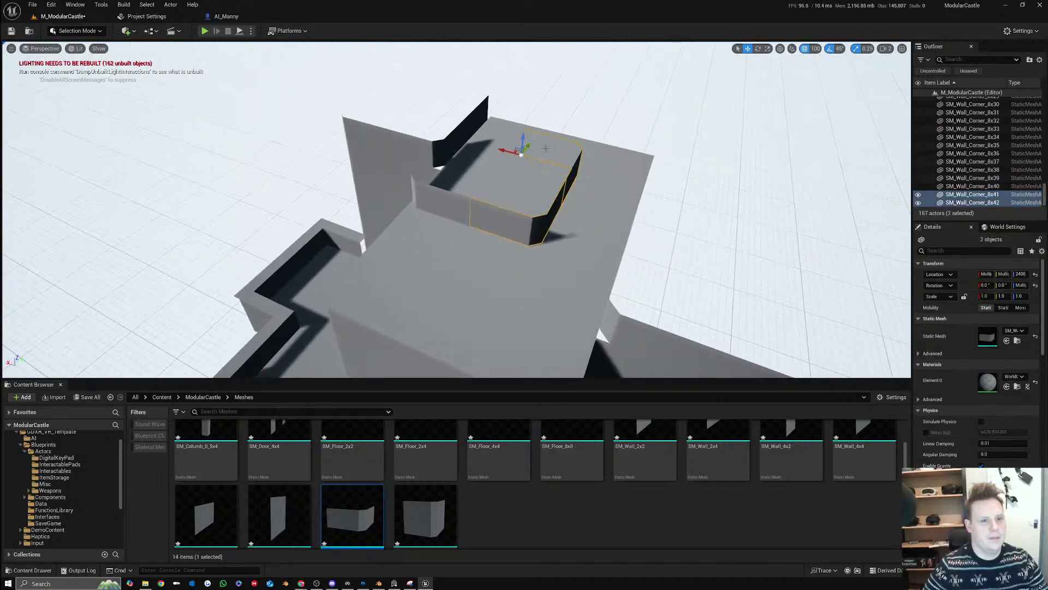
key(d)
mouse_move(546, 148)
right_down()
mouse_move(557, 155)
mouse_move(546, 162)
right_up()
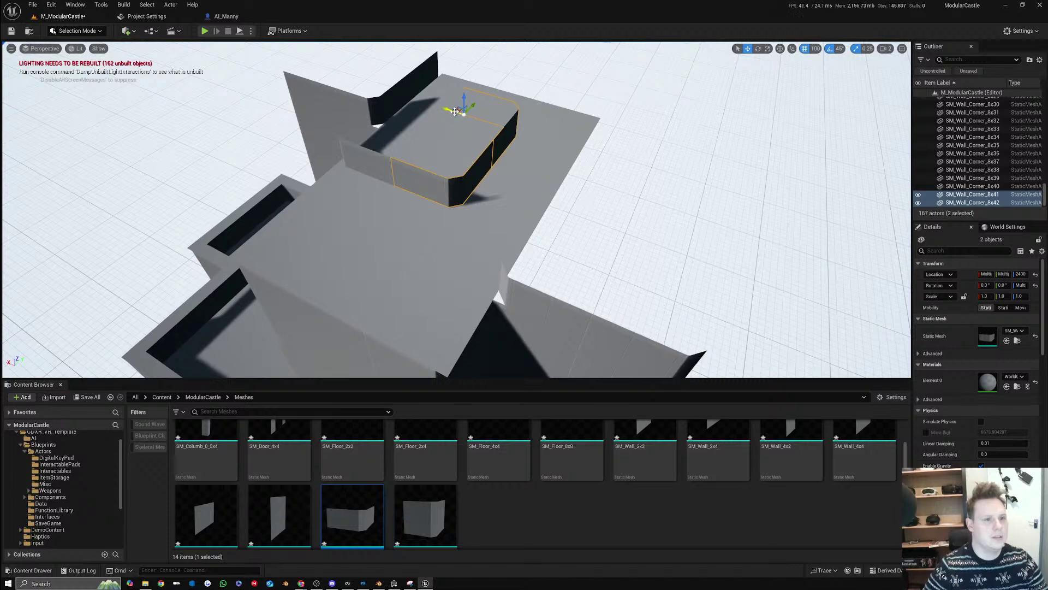
drag(455, 111, 515, 127)
Duplicate two stacked wall panels from the keep's front face and place them upright on its roof at Y 2000
key(d)
right_drag(513, 157, 505, 191)
click(444, 170)
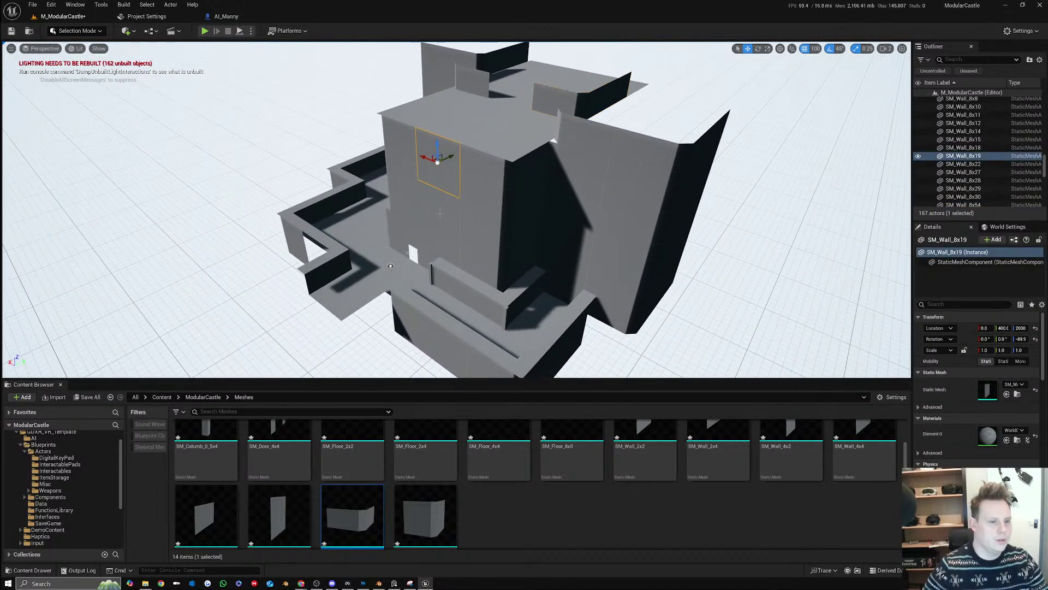
shift+click(448, 205)
alt+drag(444, 203, 486, 49)
right_drag(486, 49, 492, 33)
right_drag(521, 122, 530, 105)
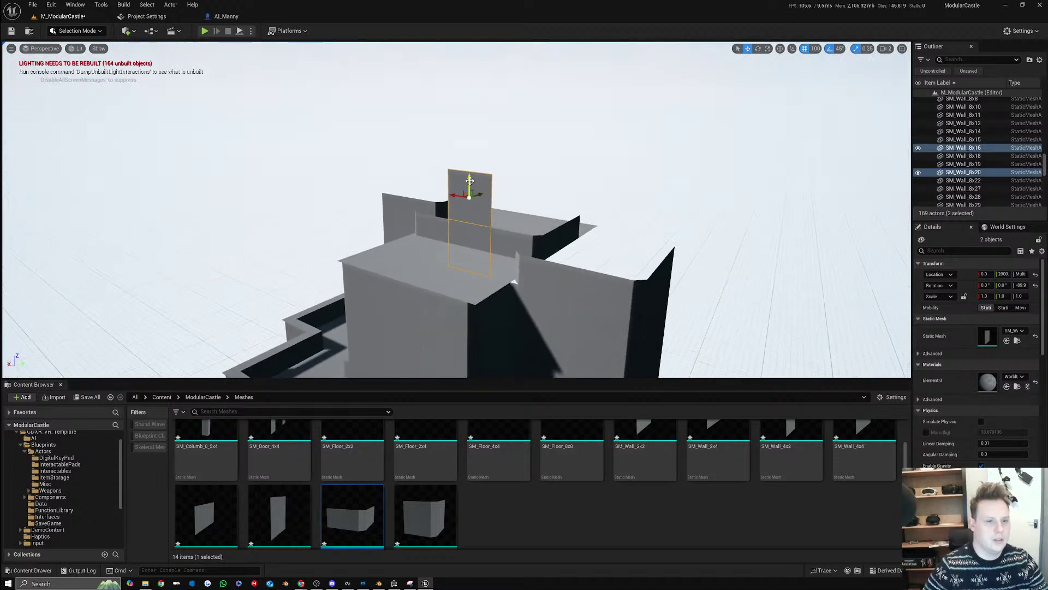
drag(469, 180, 479, 154)
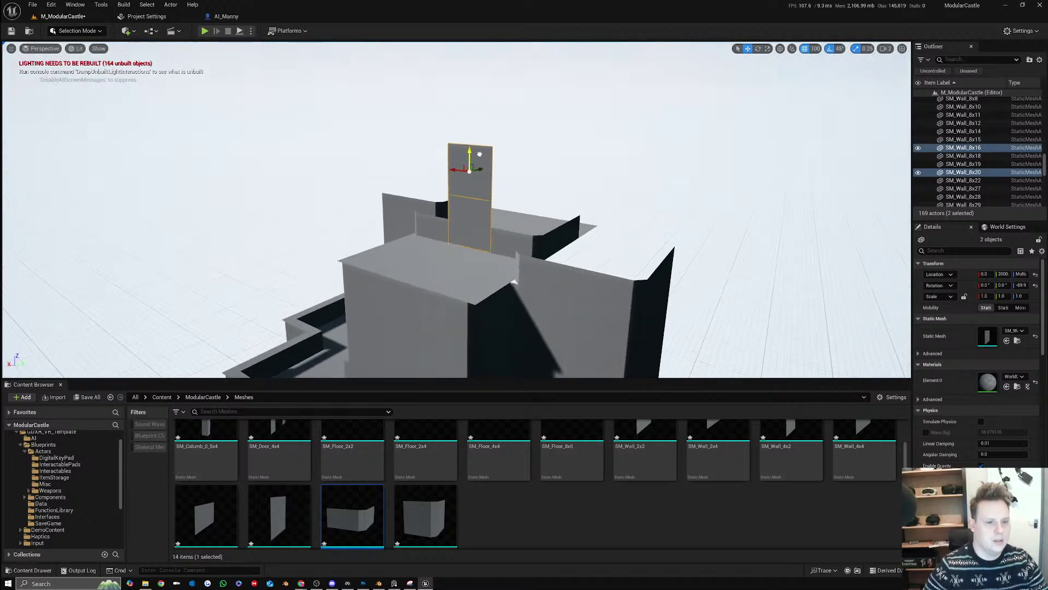
Select the four copied parapet corners on the keep's roof and delete them
click(507, 241)
mouse_move(488, 218)
right_down()
mouse_move(524, 246)
mouse_move(488, 218)
right_up()
ctrl+click(361, 182)
right_drag(360, 182, 267, 185)
ctrl+click(616, 193)
right_drag(616, 194, 609, 202)
right_drag(692, 182, 690, 185)
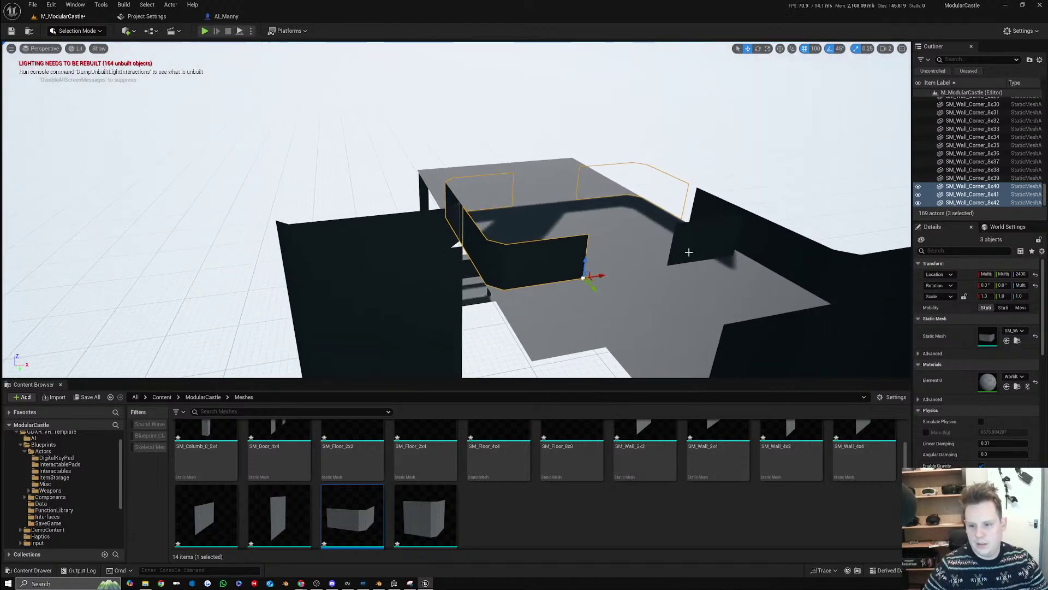
ctrl+click(703, 239)
key(Delete)
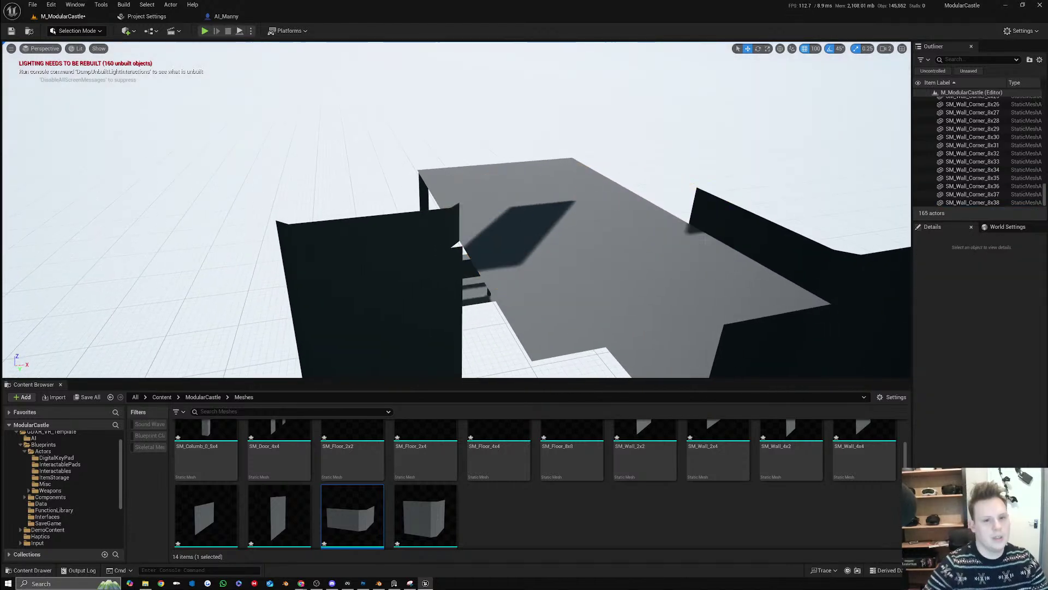
Examine the castle image on the reference board, focusing on the tall central tower's placement and proportions
right_drag(527, 217, 527, 217)
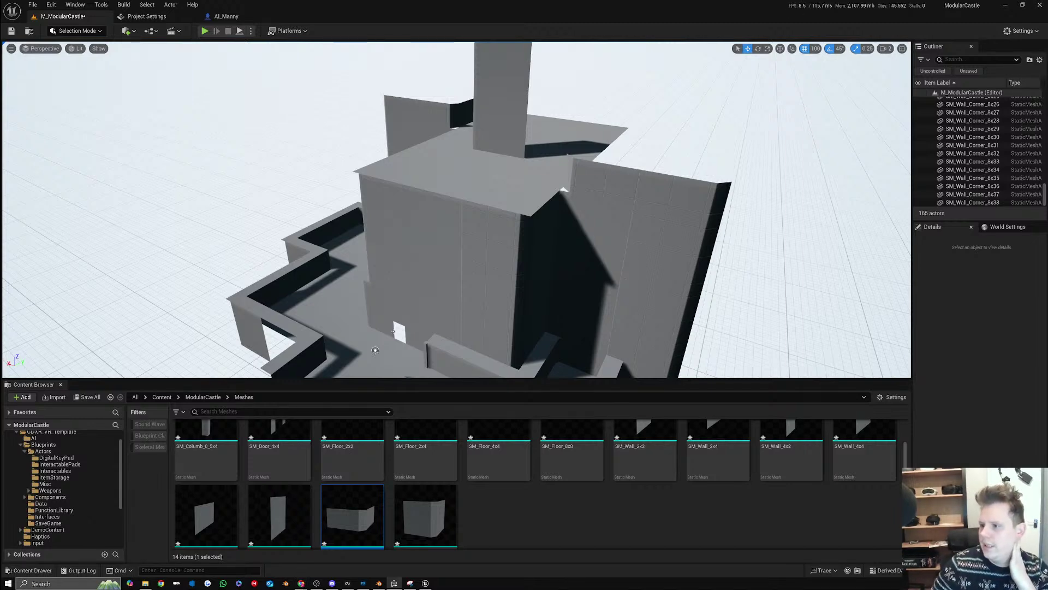
right_drag(1047, 162, 558, 145)
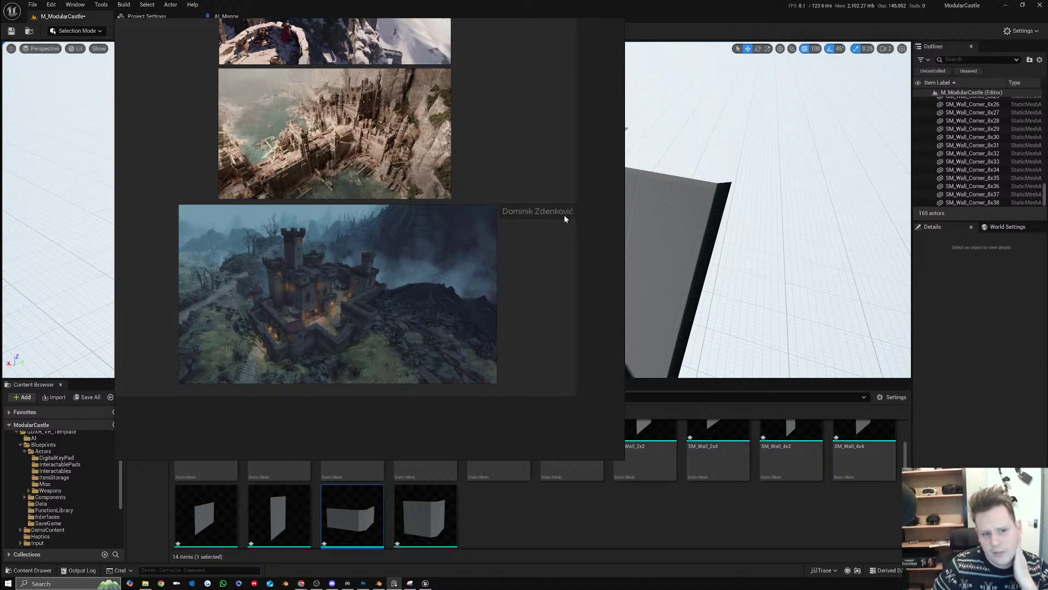
scroll(352, 291, up, 5)
middle_drag(349, 292, 392, 295)
scroll(392, 298, up, 3)
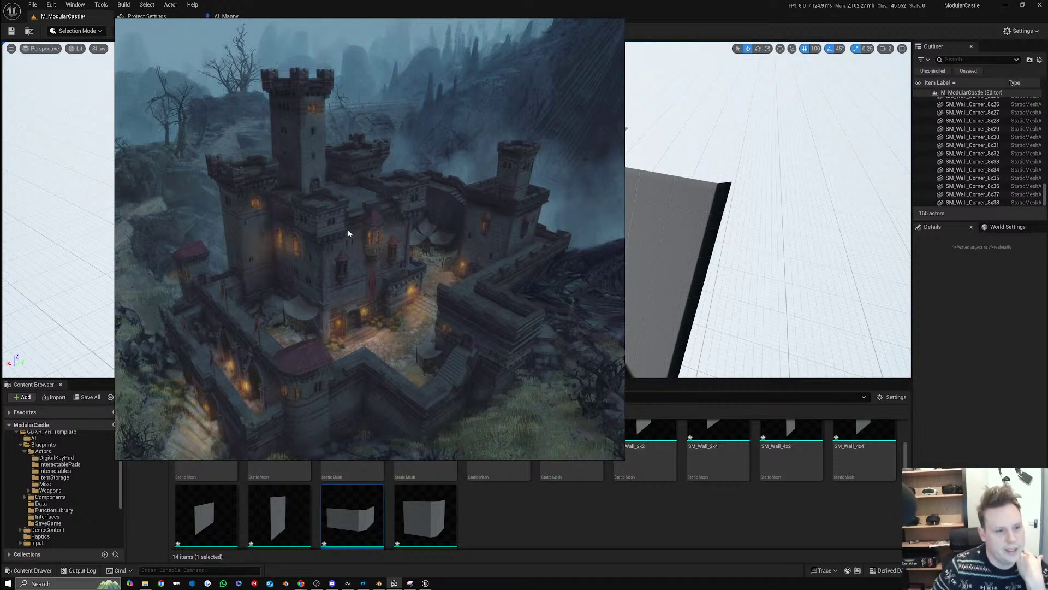
drag(428, 206, 593, 229)
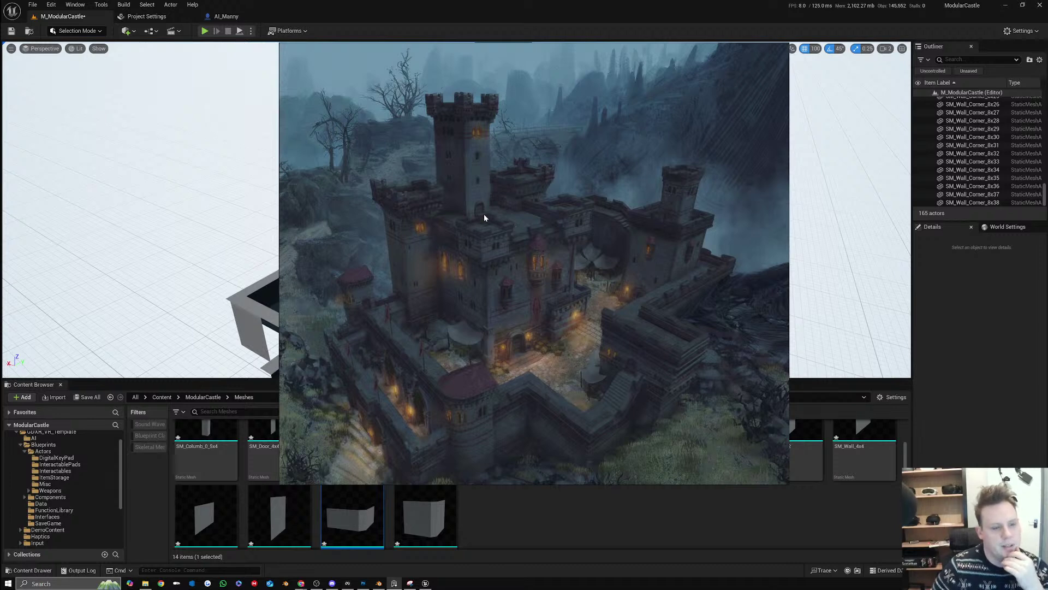
drag(458, 304, 1047, 262)
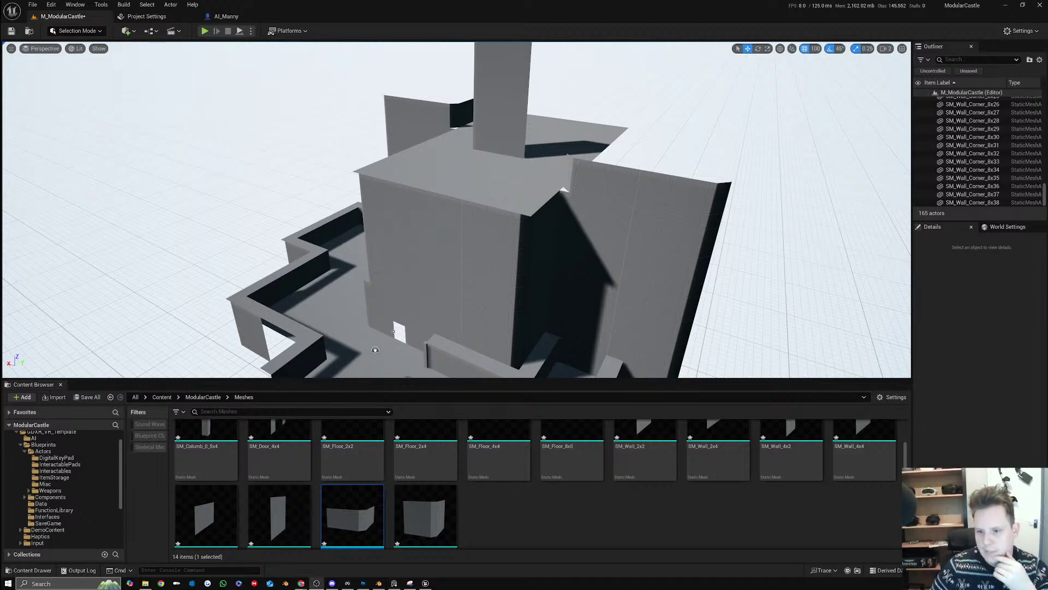
Duplicate two stacked 8x8 corner walls from the side tower onto the keep's roof, beside the two upright panels
right_drag(499, 288, 764, 293)
click(491, 284)
right_drag(491, 284, 480, 333)
ctrl+click(505, 340)
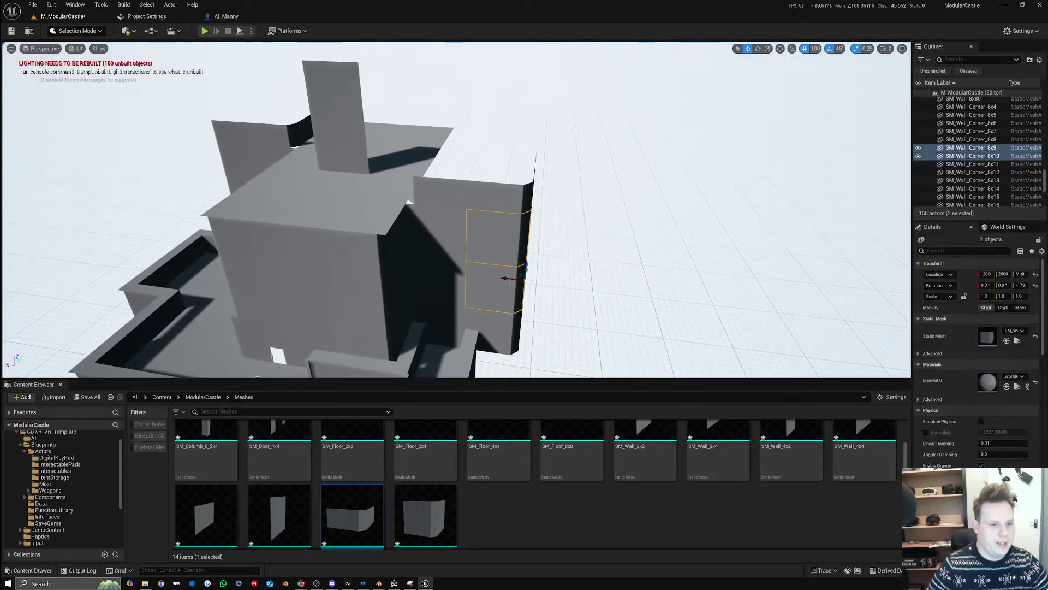
alt+drag(510, 279, 410, 261)
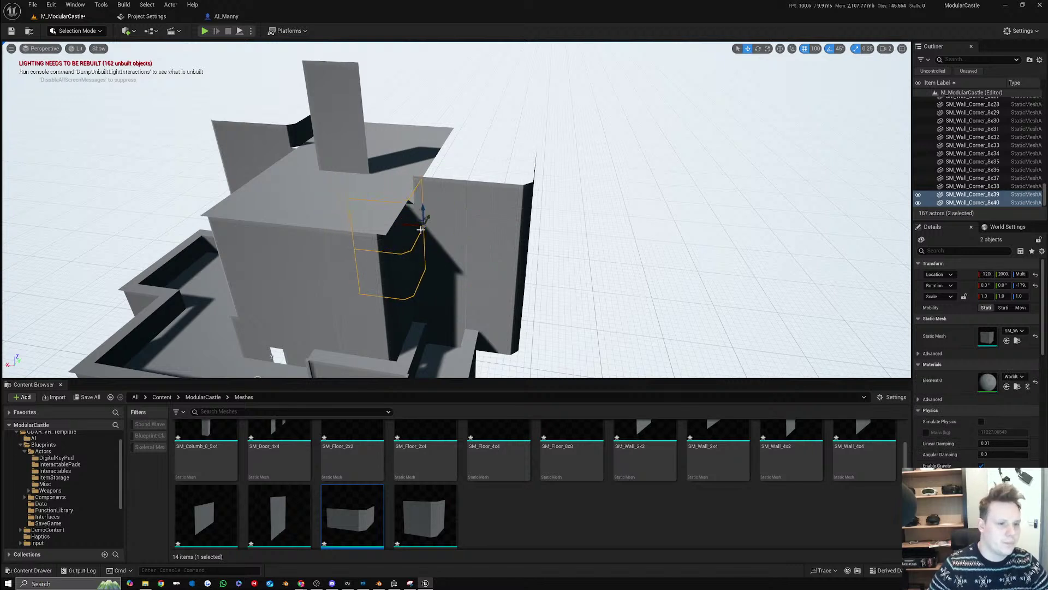
drag(431, 215, 438, 92)
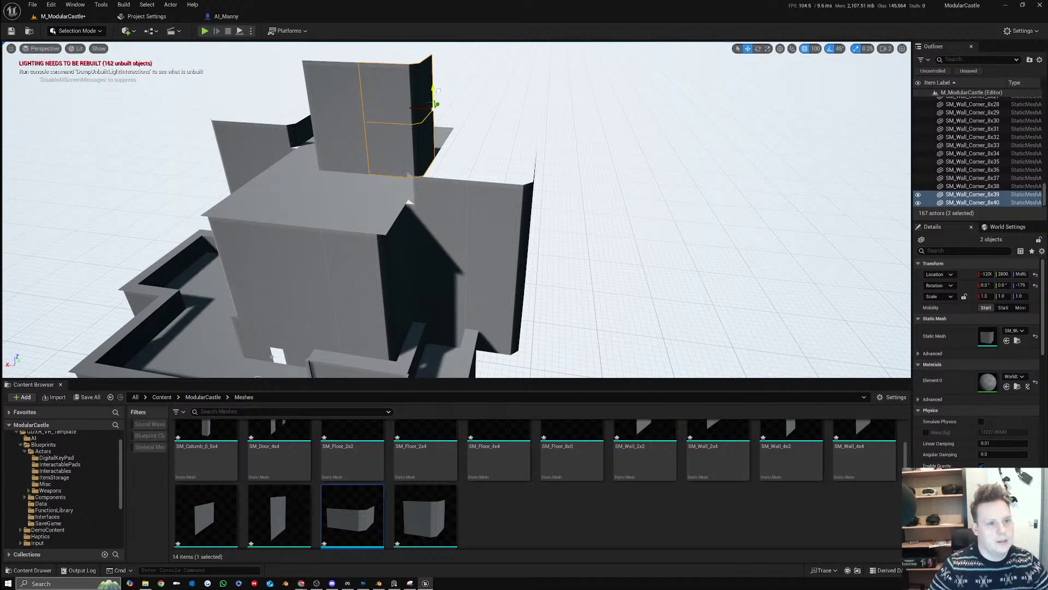
Duplicate the stacked corner pair, rotate the copies to -90 degrees in Z, and place them at the panels' other end
key(a)
right_drag(448, 159, 512, 156)
key(e)
alt+drag(494, 159, 419, 194)
key(w)
right_drag(420, 195, 474, 197)
key(a)
key(a)
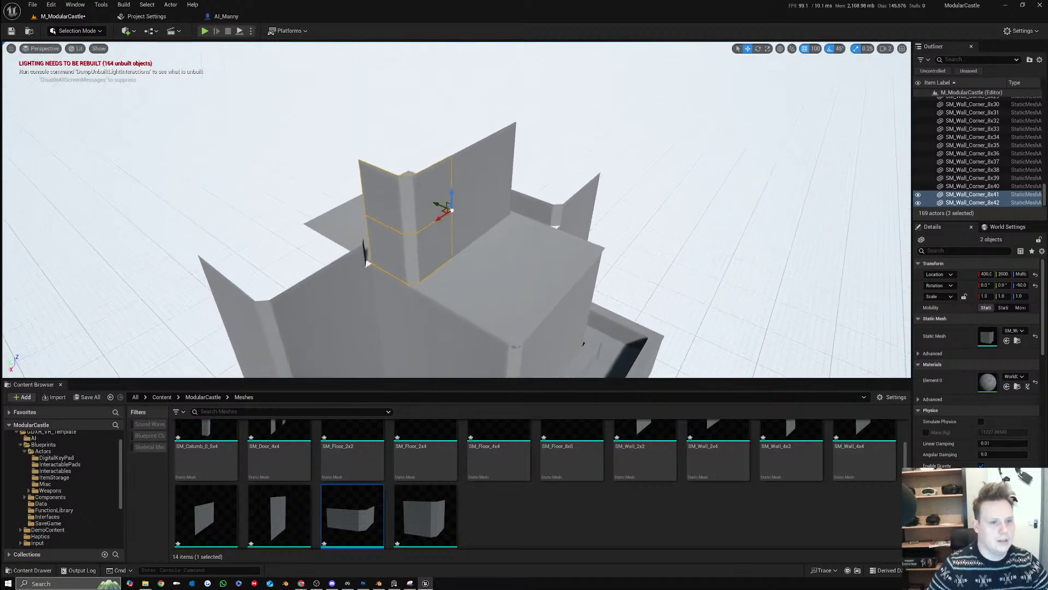
Select the six wall and corner pieces of the new tower front and duplicate them upward to double its height
click(473, 183)
ctrl+click(421, 206)
ctrl+click(426, 240)
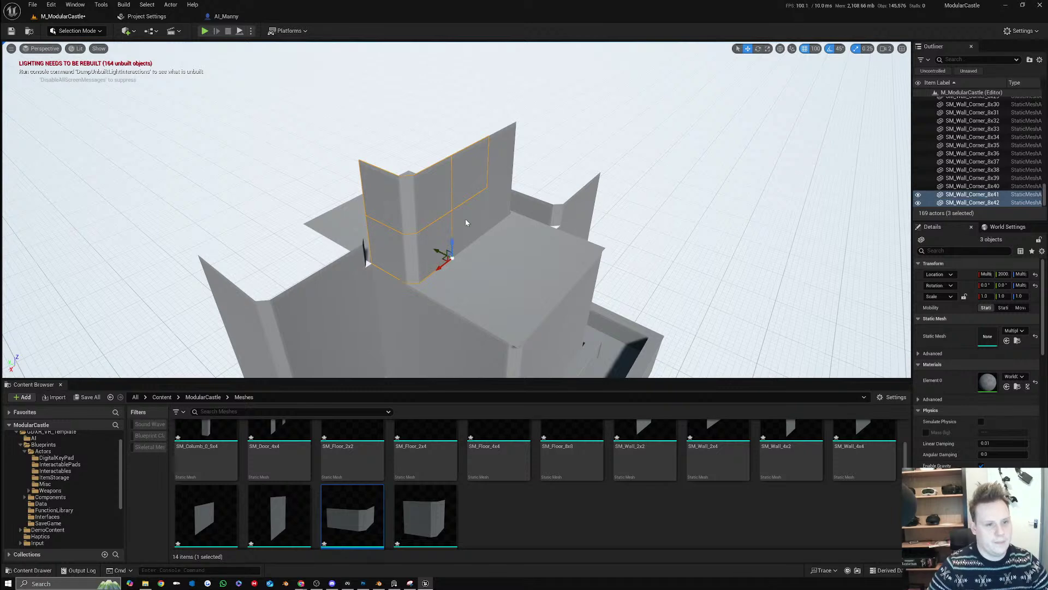
ctrl+click(466, 222)
ctrl+click(499, 206)
ctrl+click(500, 162)
right_drag(557, 164, 508, 177)
alt+drag(512, 194, 518, 104)
right_drag(518, 104, 518, 67)
drag(387, 191, 388, 155)
right_drag(517, 197, 531, 239)
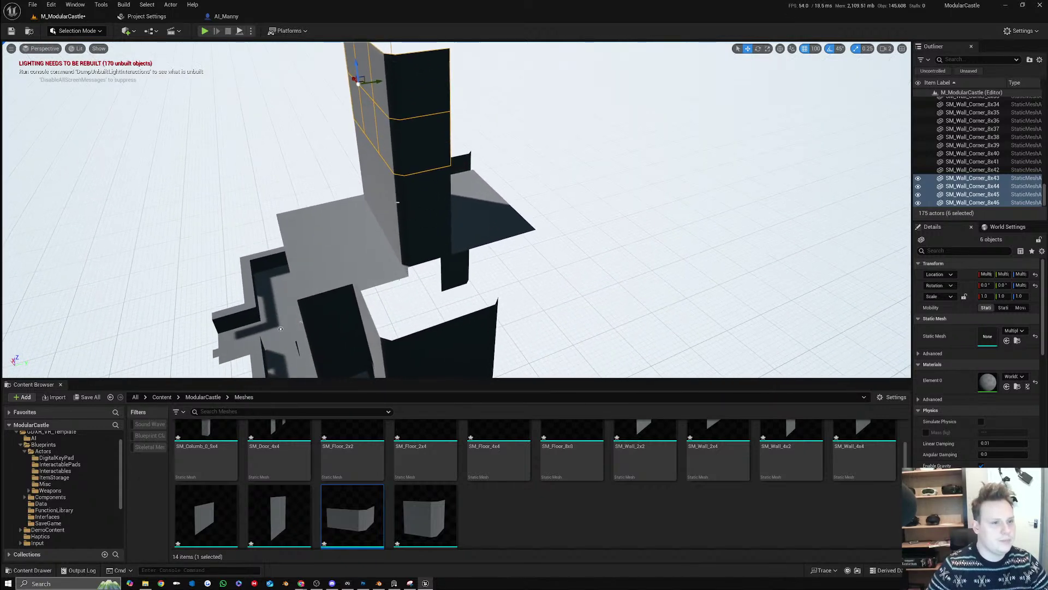
Select all twelve pieces of the roof tower's front side and duplicate them toward the back of the keep
click(381, 202)
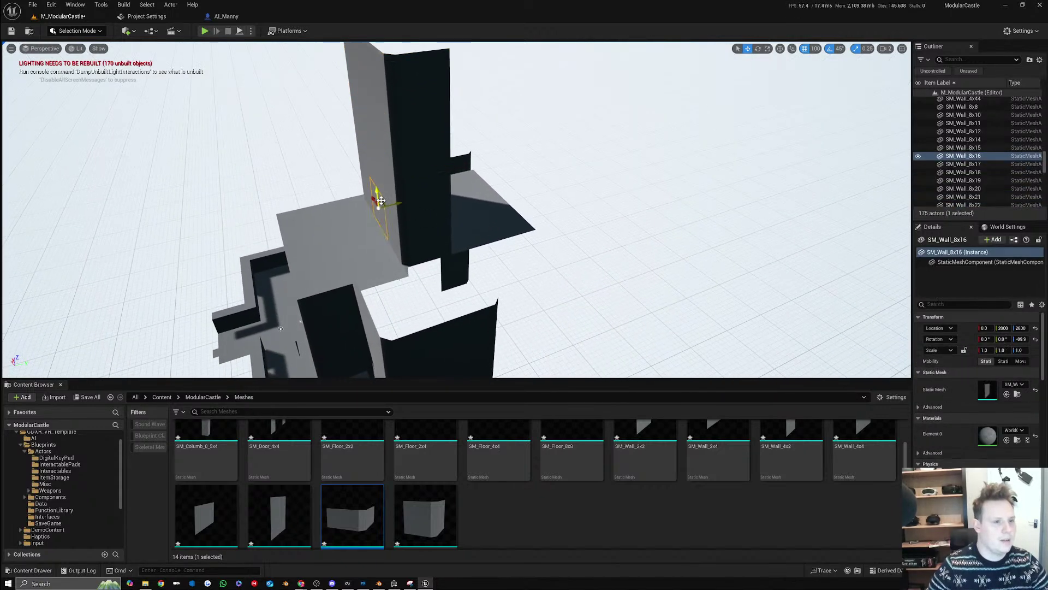
click(403, 227)
right_drag(403, 227, 464, 219)
ctrl+click(423, 240)
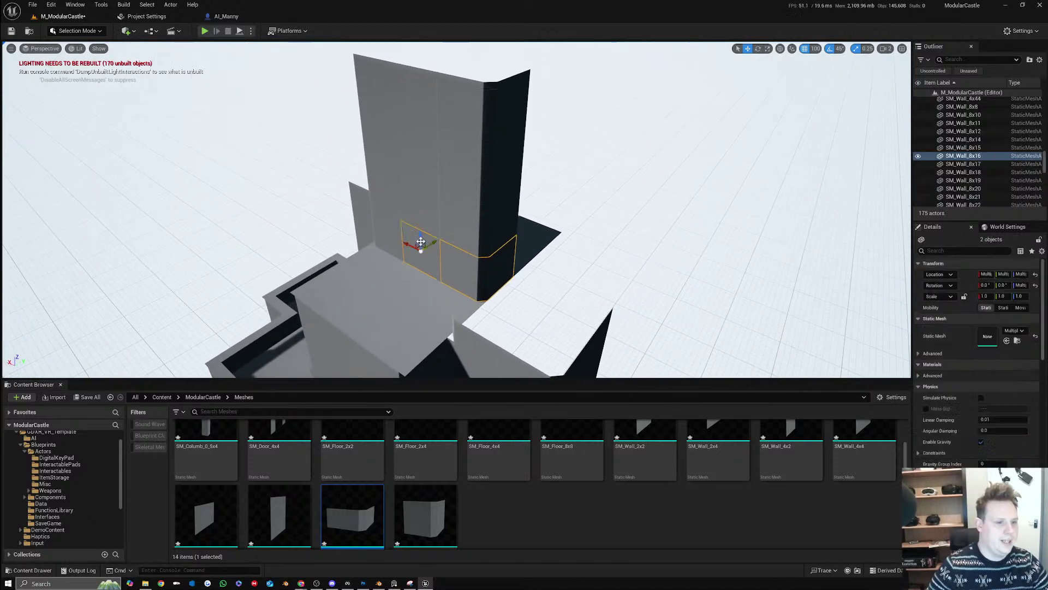
ctrl+click(389, 213)
ctrl+click(386, 185)
ctrl+click(384, 143)
ctrl+click(380, 95)
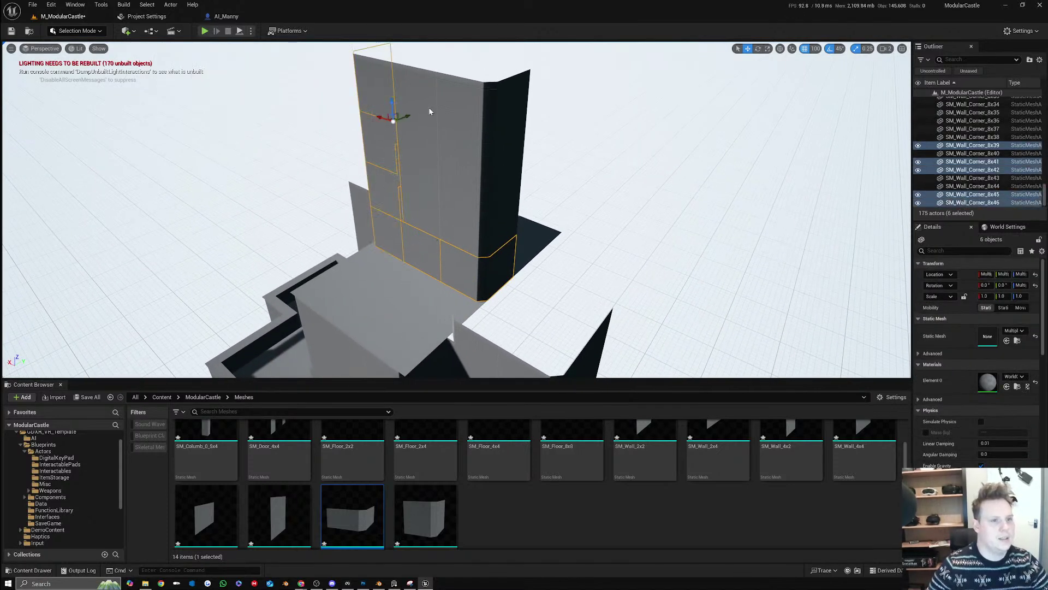
ctrl+click(427, 107)
ctrl+click(419, 199)
ctrl+click(458, 223)
ctrl+click(460, 173)
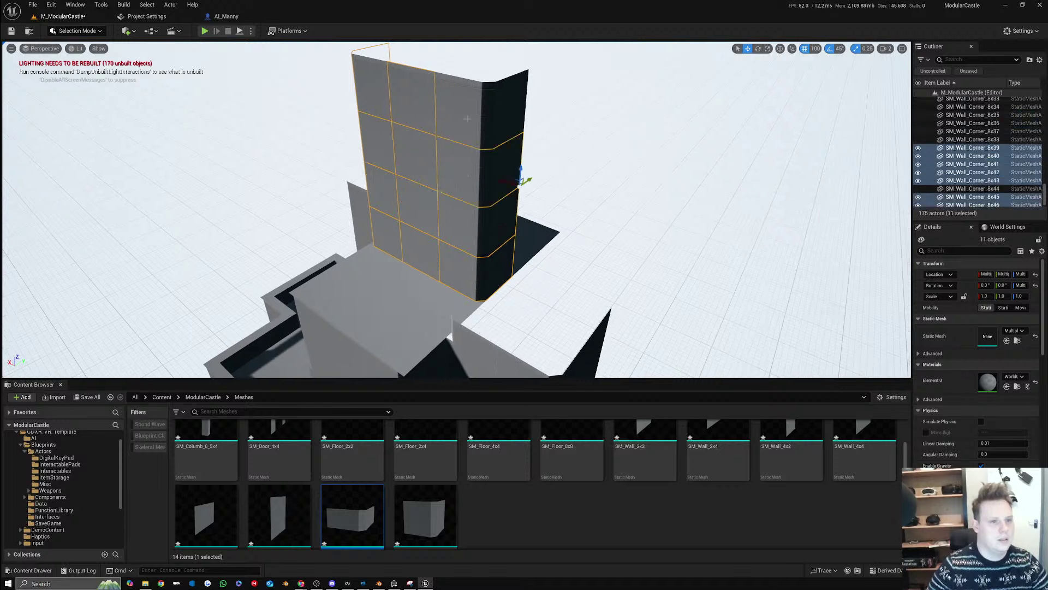
ctrl+click(460, 121)
right_drag(460, 121, 437, 126)
alt+drag(494, 158, 546, 157)
Try mirroring the twelve copied tower pieces along the X axis, and undo it
right_click(546, 157)
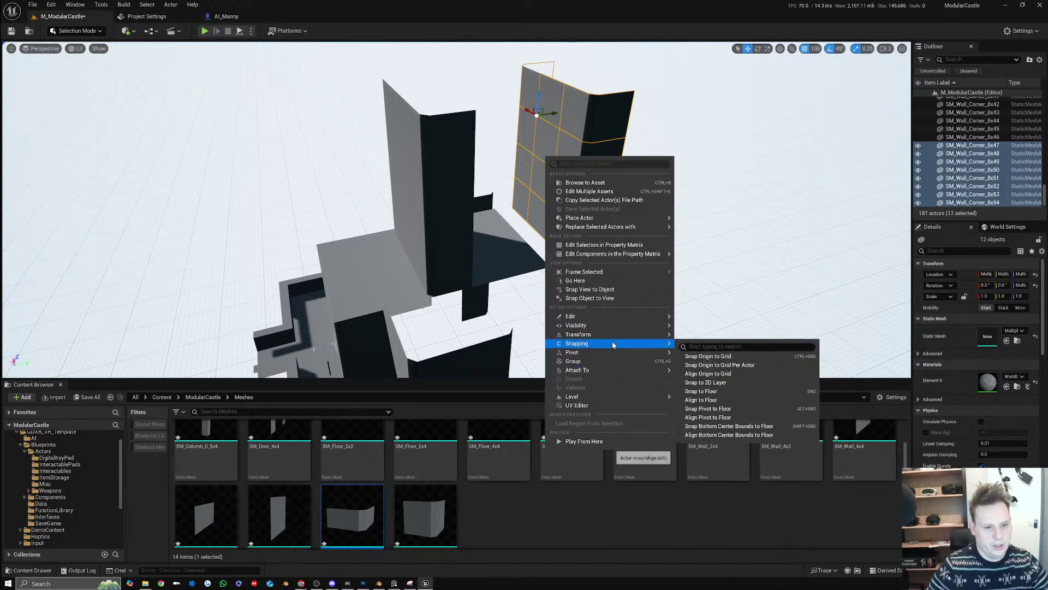
mouse_move(617, 333)
click(708, 350)
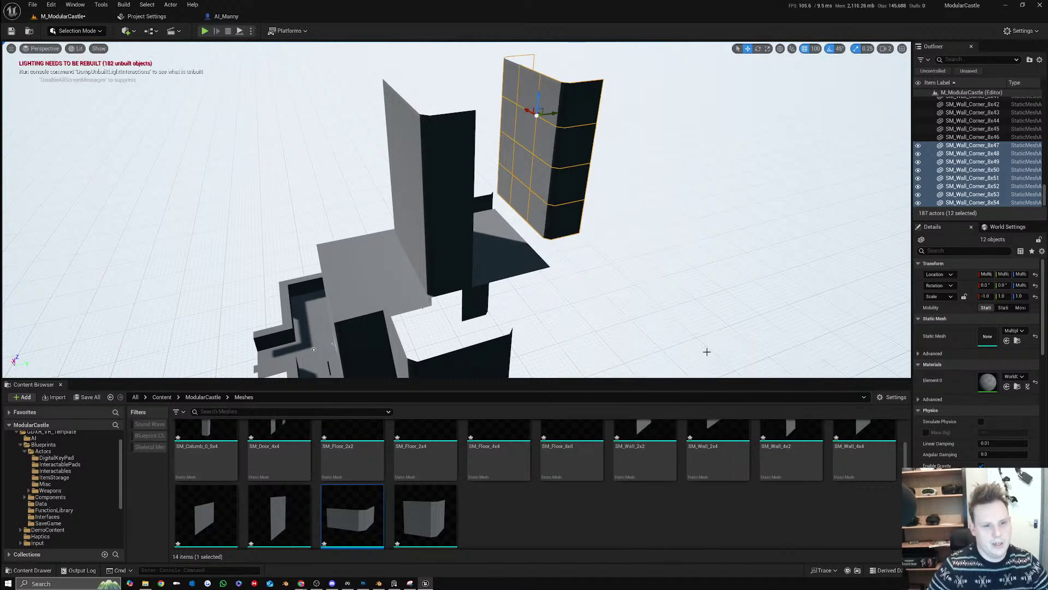
key(ctrl+z)
Mirror the twelve copied tower pieces along the Y axis to form the tower's rear side
right_click(557, 165)
mouse_move(635, 335)
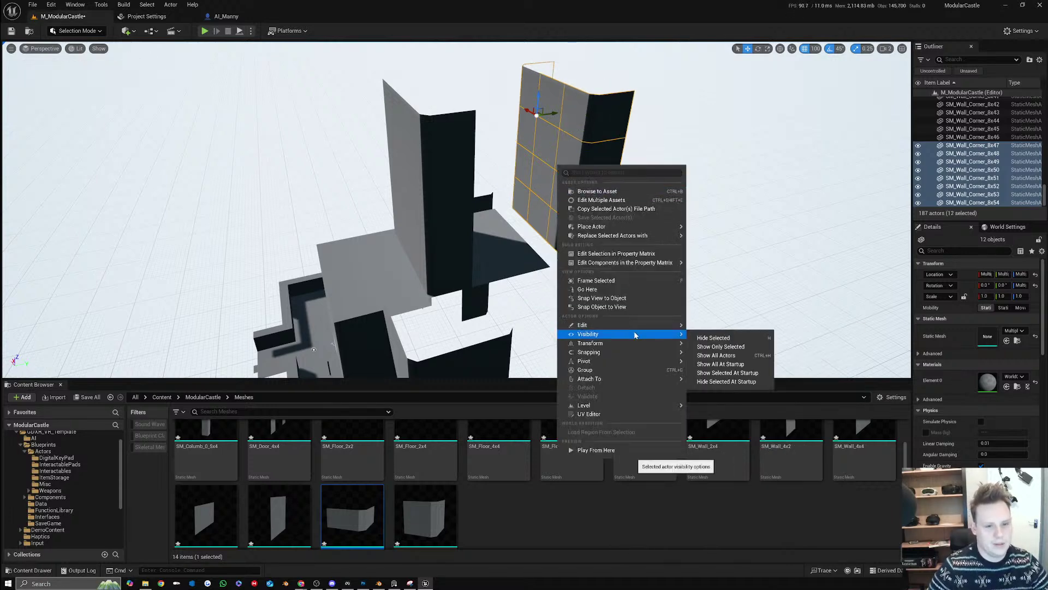
click(712, 365)
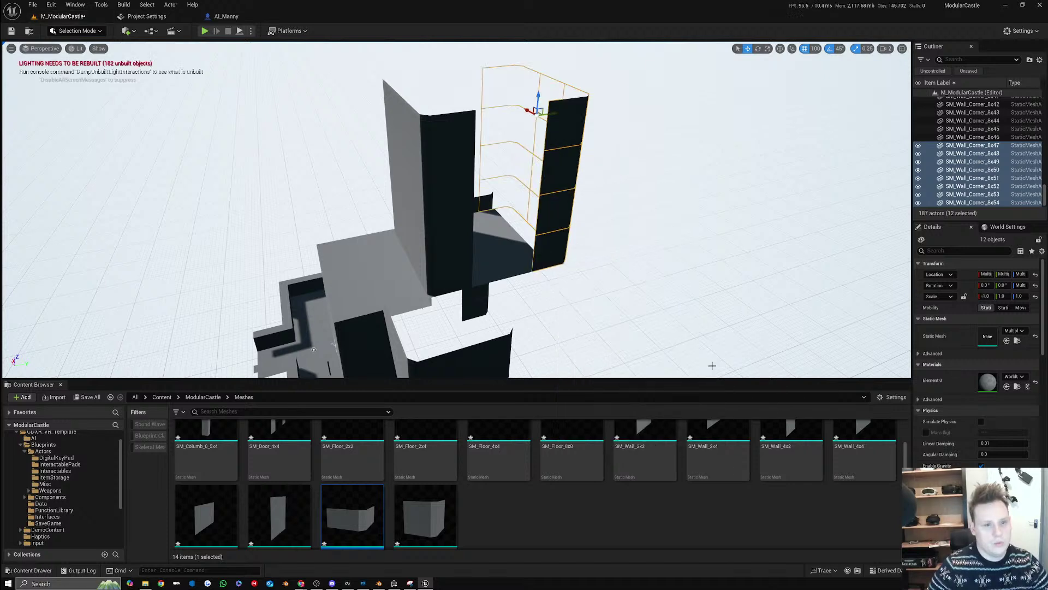
right_drag(479, 65, 425, 65)
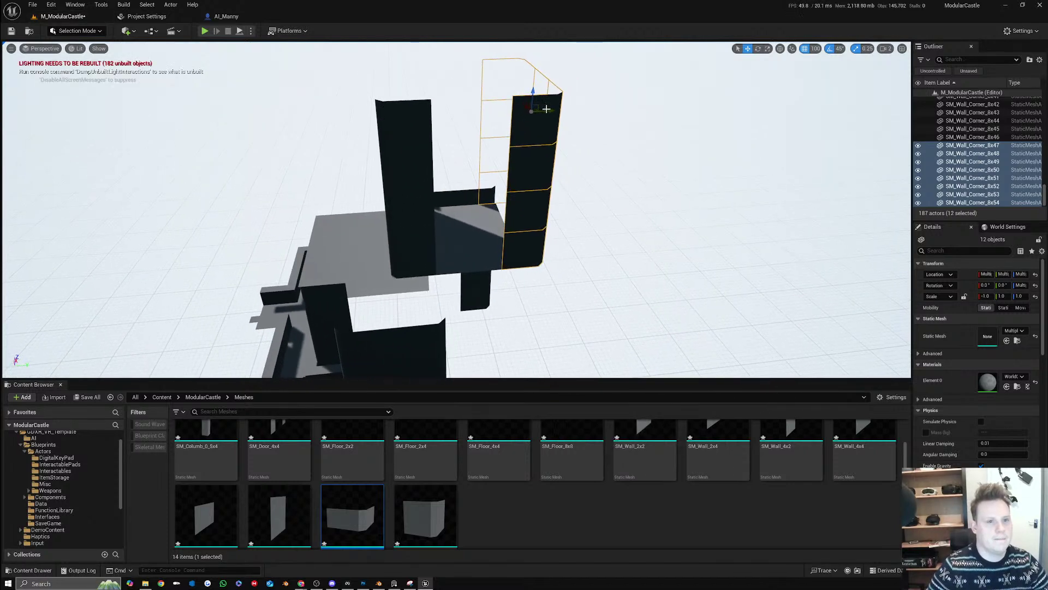
Shift the twelve mirrored rear tower pieces inward to line up with the back edge of the keep
drag(552, 113, 528, 114)
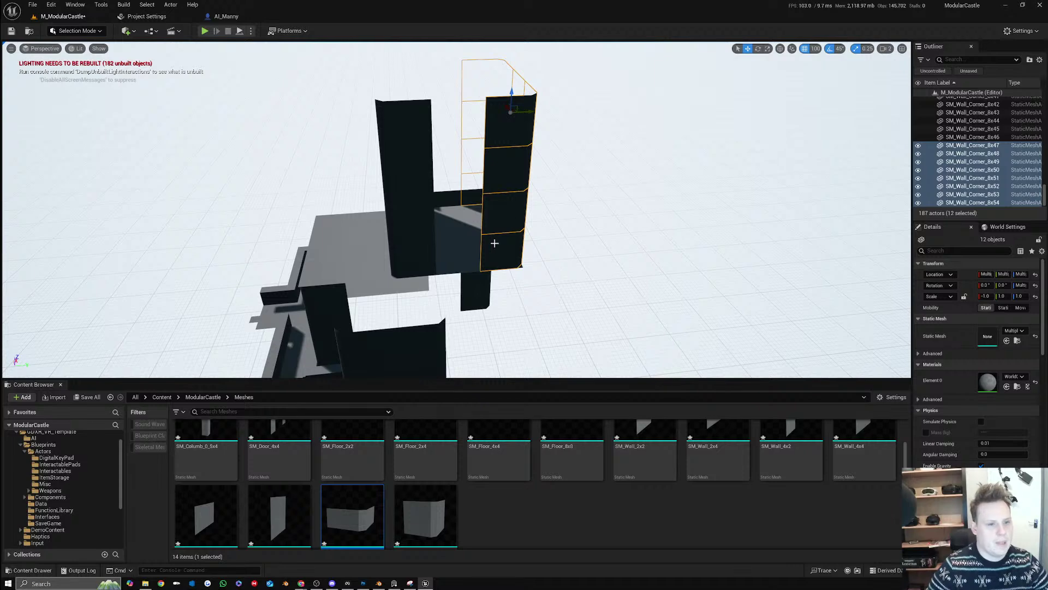
key(a)
right_drag(439, 223, 500, 224)
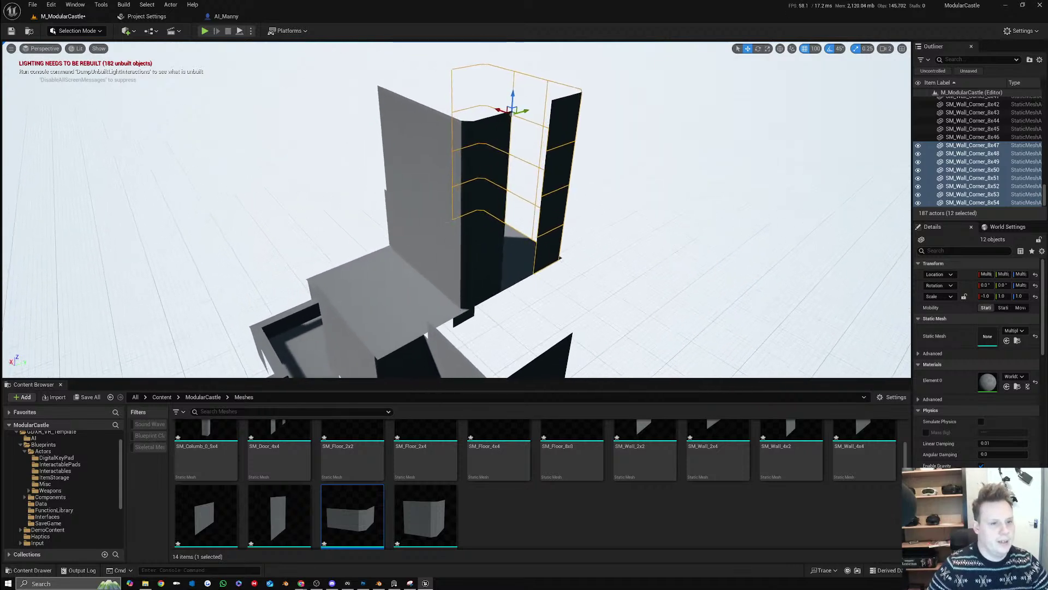
Select the four stacked wall pieces in the middle of the tower's front and duplicate them rotated 90 degrees
click(419, 206)
shift+click(419, 161)
shift+click(417, 123)
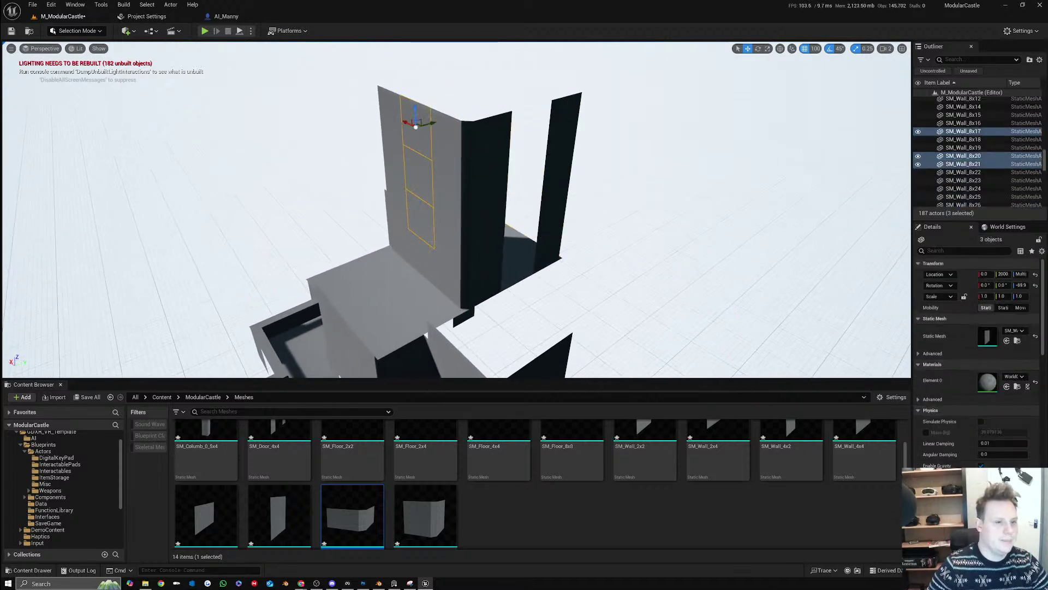
shift+click(422, 257)
alt+drag(426, 273, 473, 274)
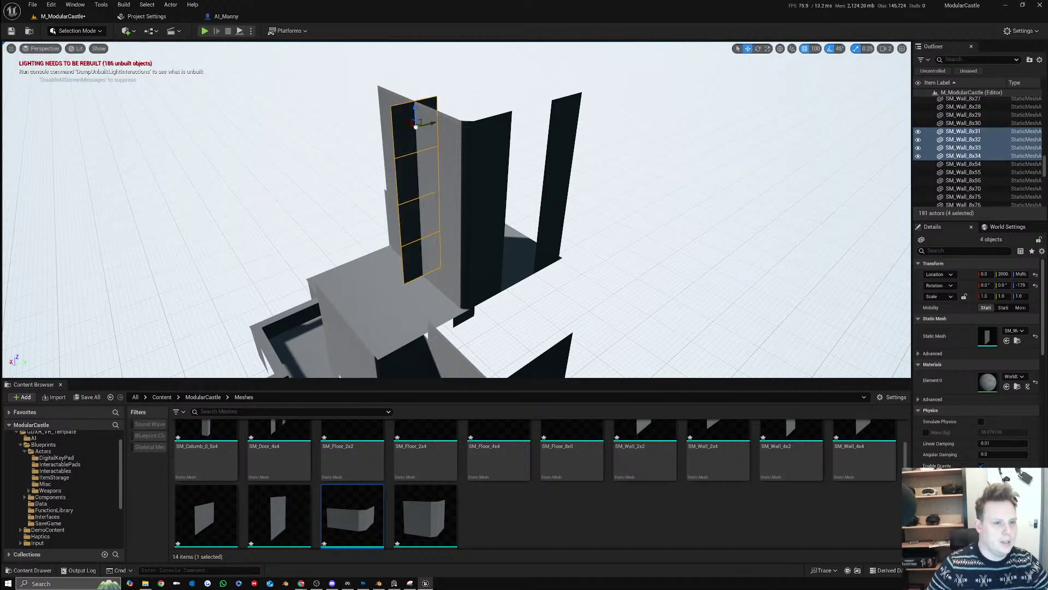
Move the four rotated wall copies into one side gap of the tower and duplicate them across to the opposite side
drag(418, 126, 530, 130)
key(a)
right_drag(530, 136, 640, 140)
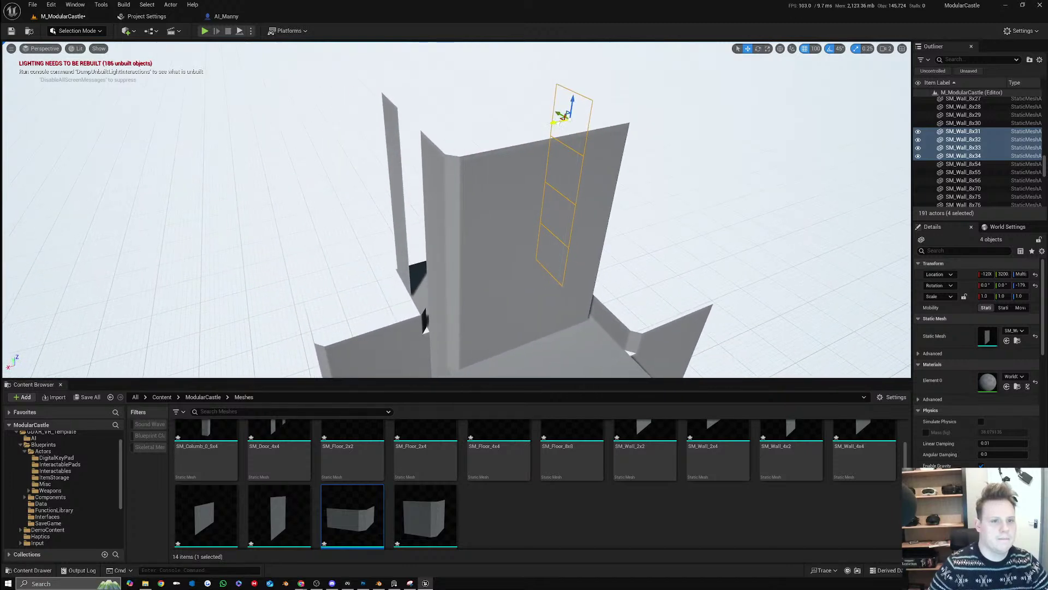
alt+drag(556, 121, 396, 156)
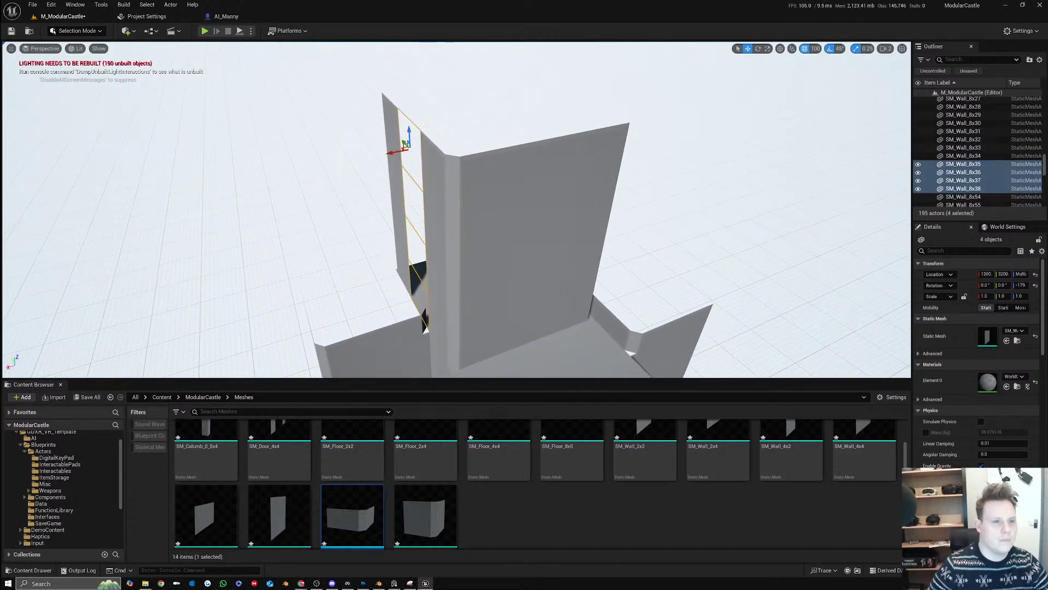
Select the four copied wall pieces on the tower's side and mirror them along the Y and X axes to face outward
right_click(417, 155)
key(d)
right_drag(414, 155, 262, 183)
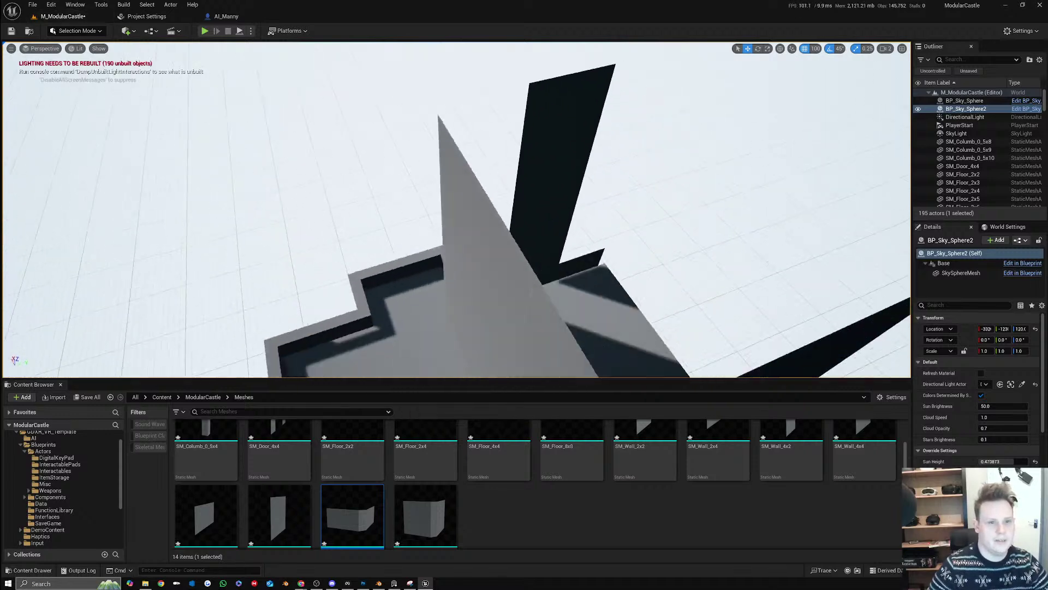
right_drag(469, 172, 510, 178)
click(473, 243)
ctrl+click(473, 223)
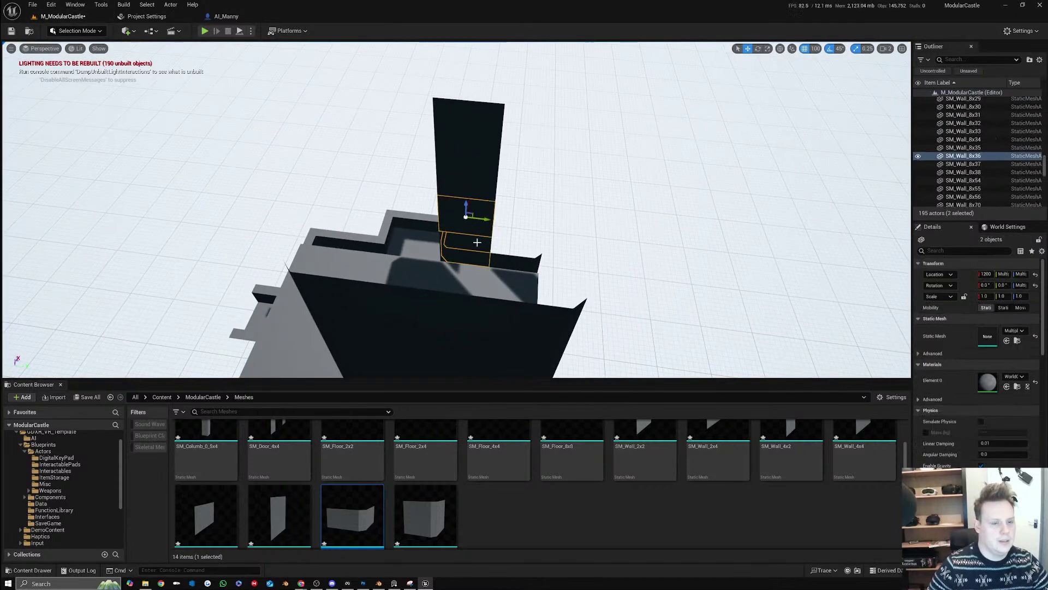
click(477, 242)
ctrl+click(477, 220)
ctrl+click(471, 186)
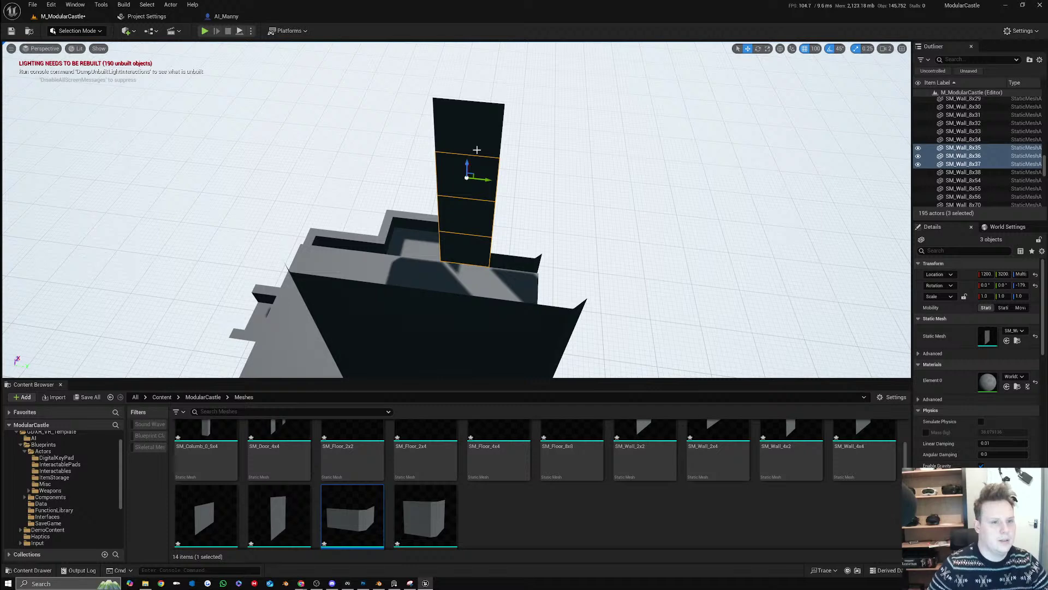
ctrl+click(477, 146)
right_click(477, 150)
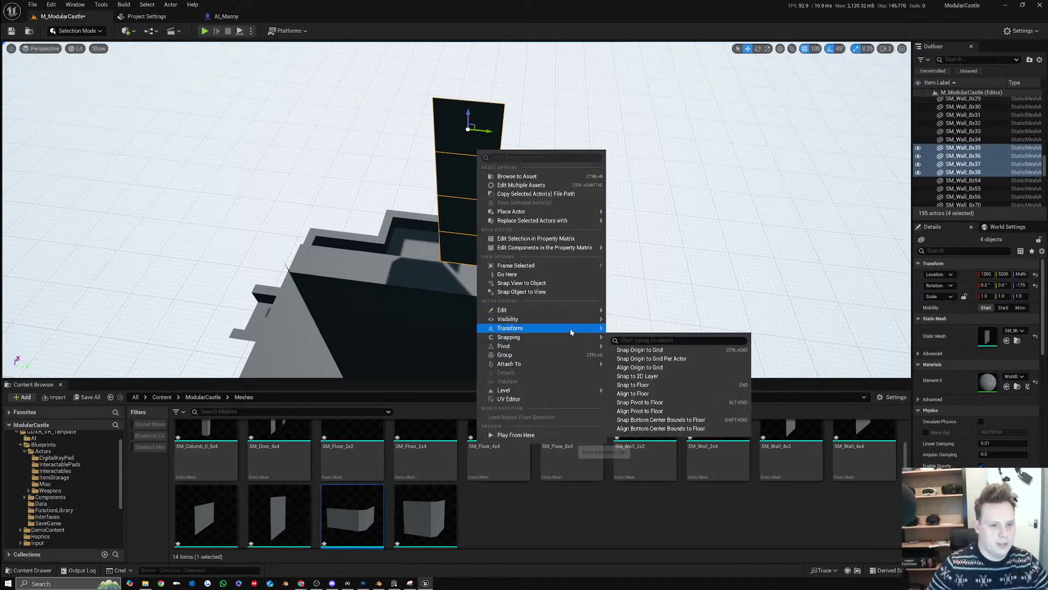
mouse_move(570, 329)
click(636, 352)
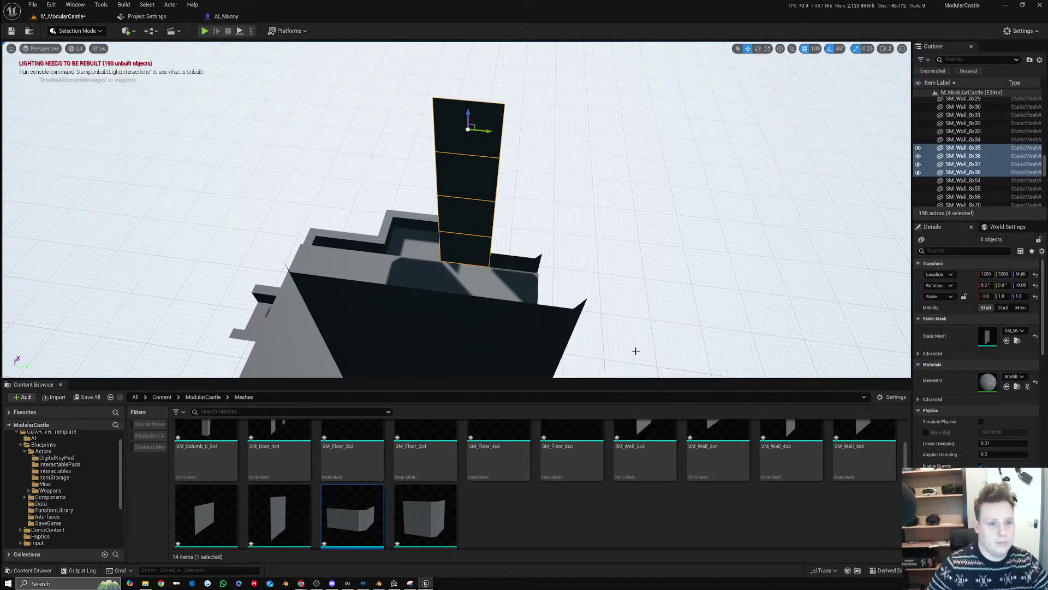
right_click(464, 167)
mouse_move(565, 349)
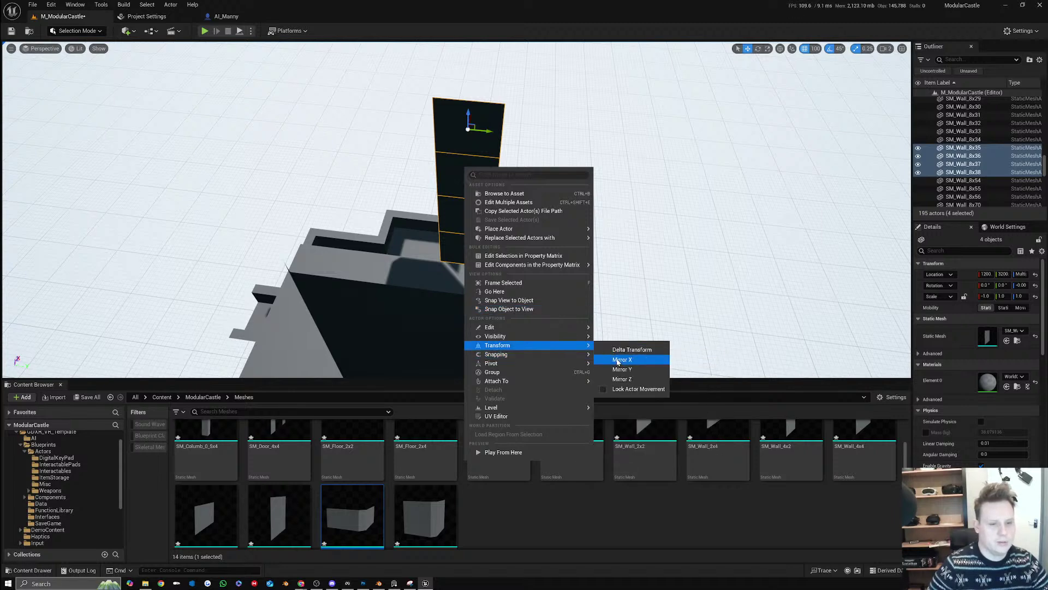
click(617, 362)
Examine the lower walls and bastions around the keep for remaining openings
right_drag(617, 354, 709, 393)
scroll(737, 338, up, 3)
key(s)
key(w)
key(w)
key(d)
key(w)
key(a)
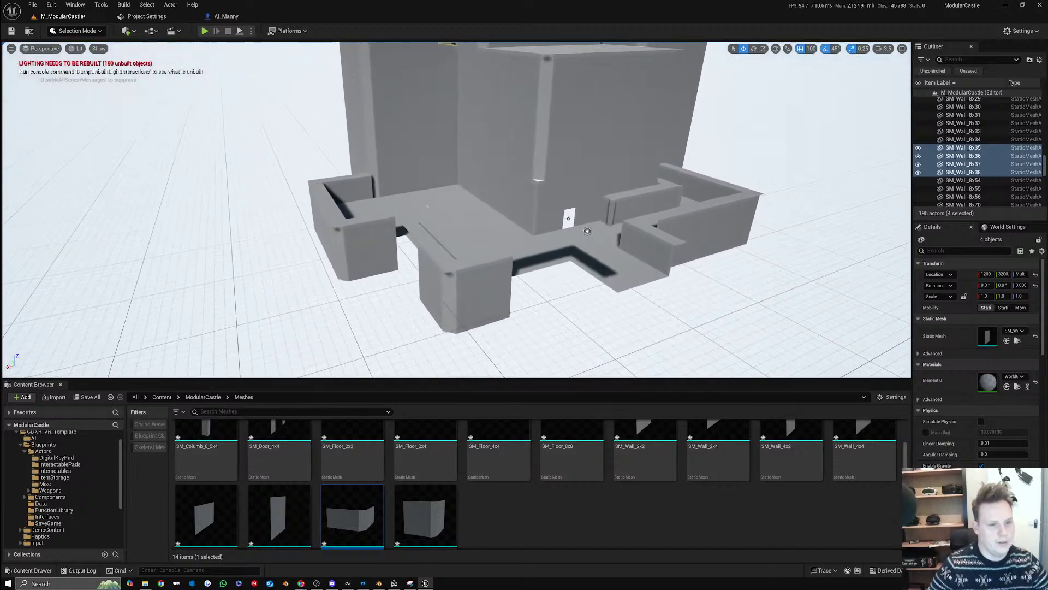
key(a)
right_drag(523, 287, 580, 289)
Duplicate the 8x8 wall piece at the keep's base into the gap between the two front bastions at ground level
click(268, 229)
key(d)
right_drag(268, 229, 232, 217)
click(385, 190)
key(a)
right_drag(385, 190, 432, 191)
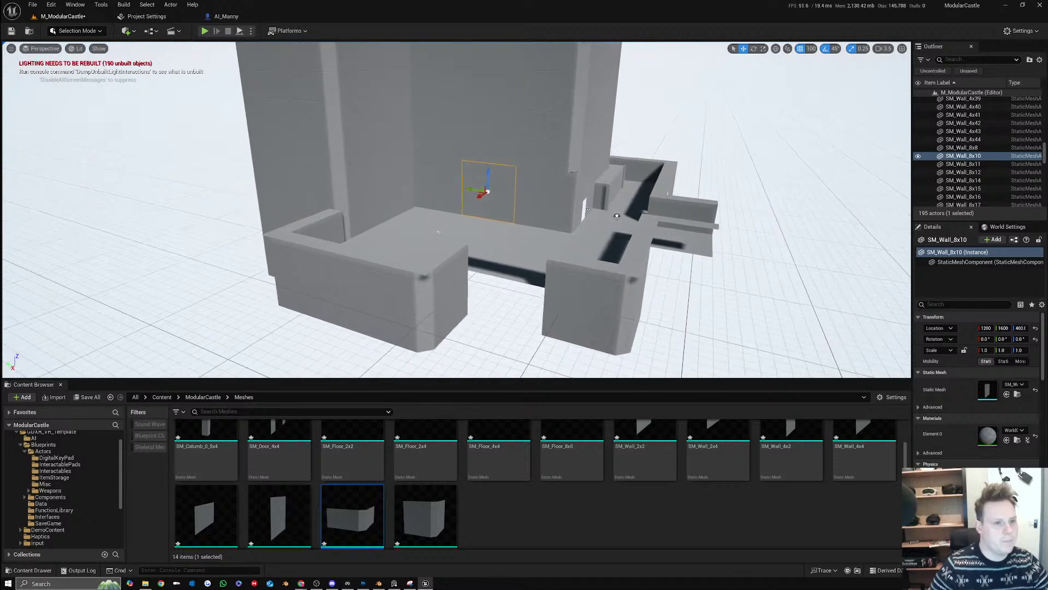
alt+drag(488, 176, 495, 331)
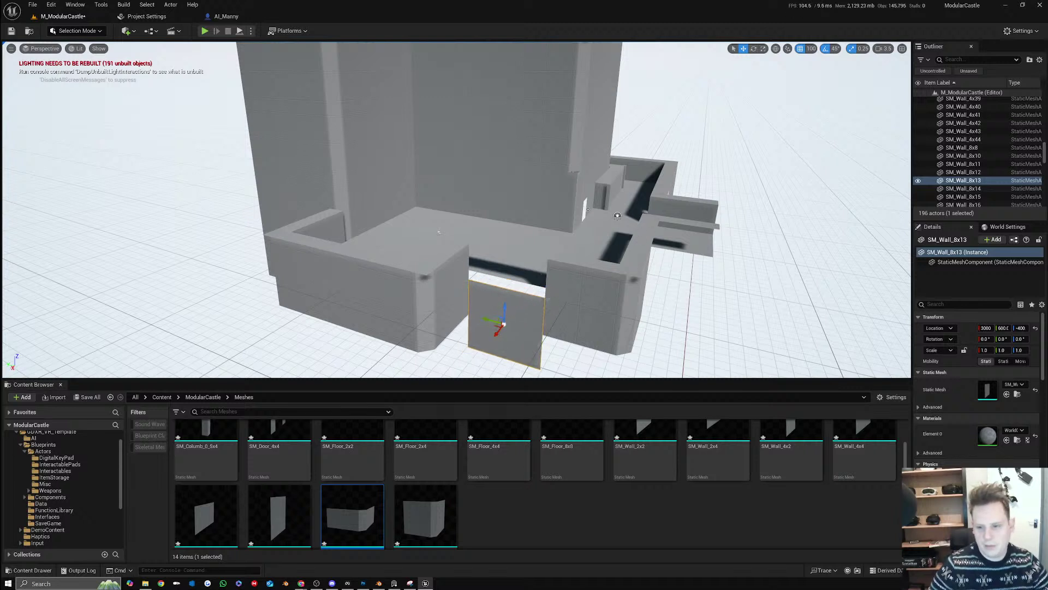
drag(505, 307, 508, 272)
Try rotating the new front wall piece, and undo it
key(d)
right_drag(508, 272, 410, 269)
key(e)
key(e)
right_drag(509, 272, 548, 295)
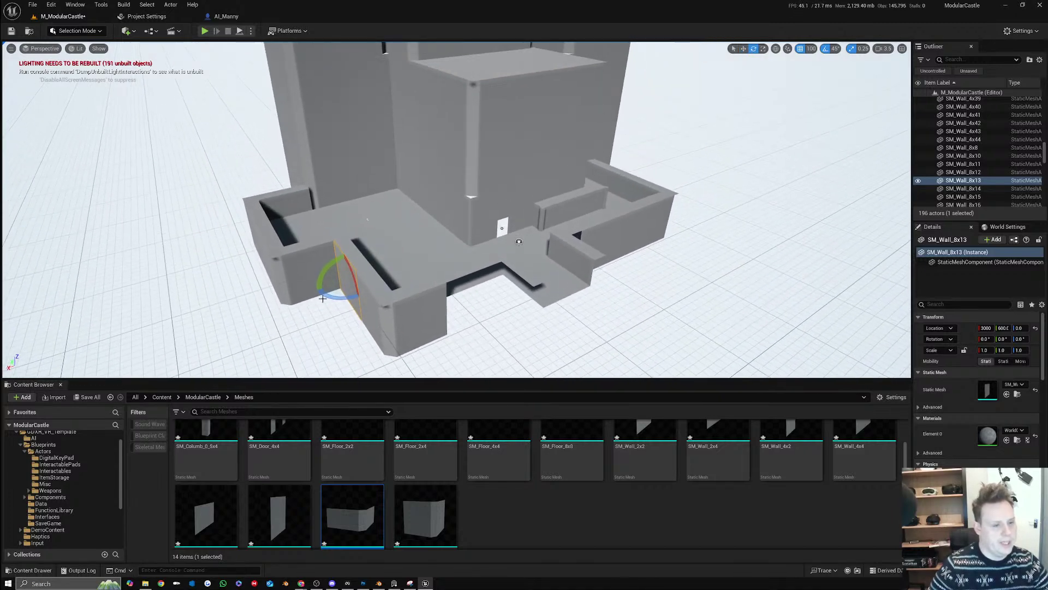
drag(317, 290, 465, 297)
key(a)
right_drag(465, 296, 483, 296)
key(ctrl+z)
key(ctrl+z)
Duplicate the front wall piece around the corner bastion, rotated 90 degrees, to extend the adjacent side wall at X 1800
key(d)
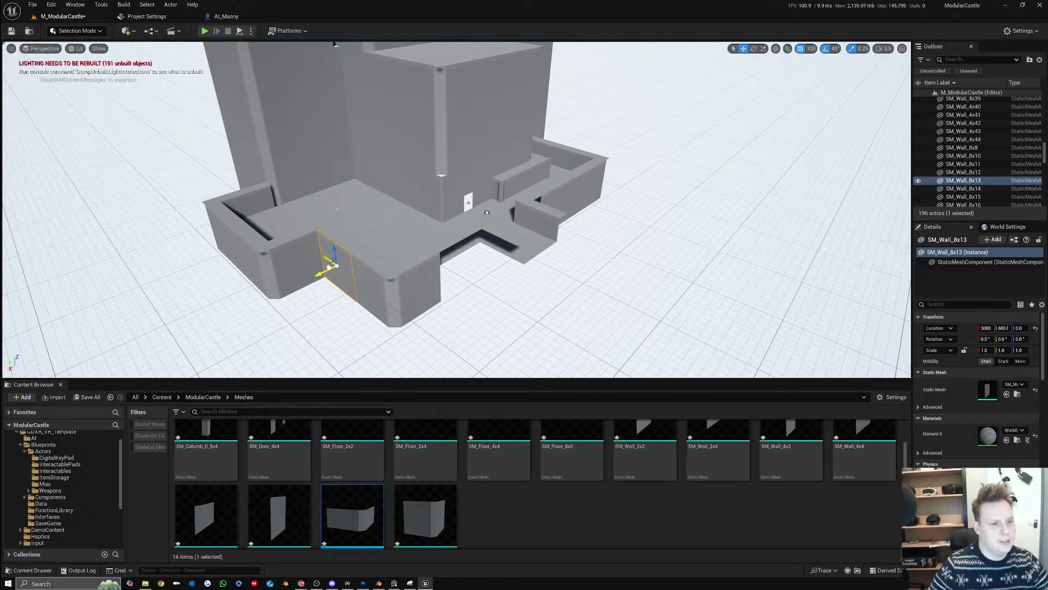
alt+drag(331, 266, 445, 267)
key(e)
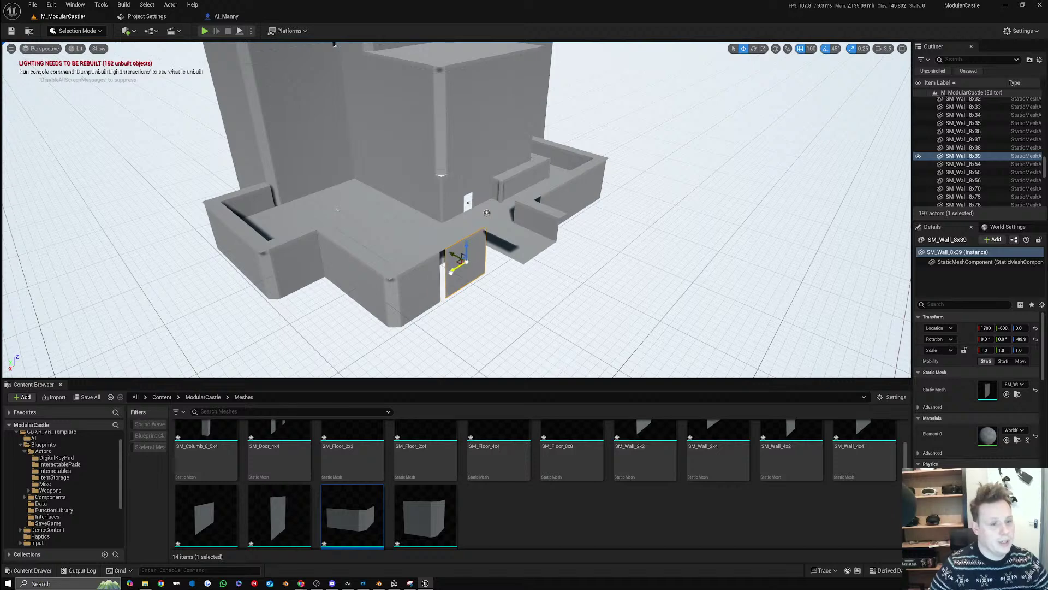
scroll(486, 212, up, 5)
Try a copy of the side wall piece turned 90 degrees beside the entrance floor, and delete it
key(e)
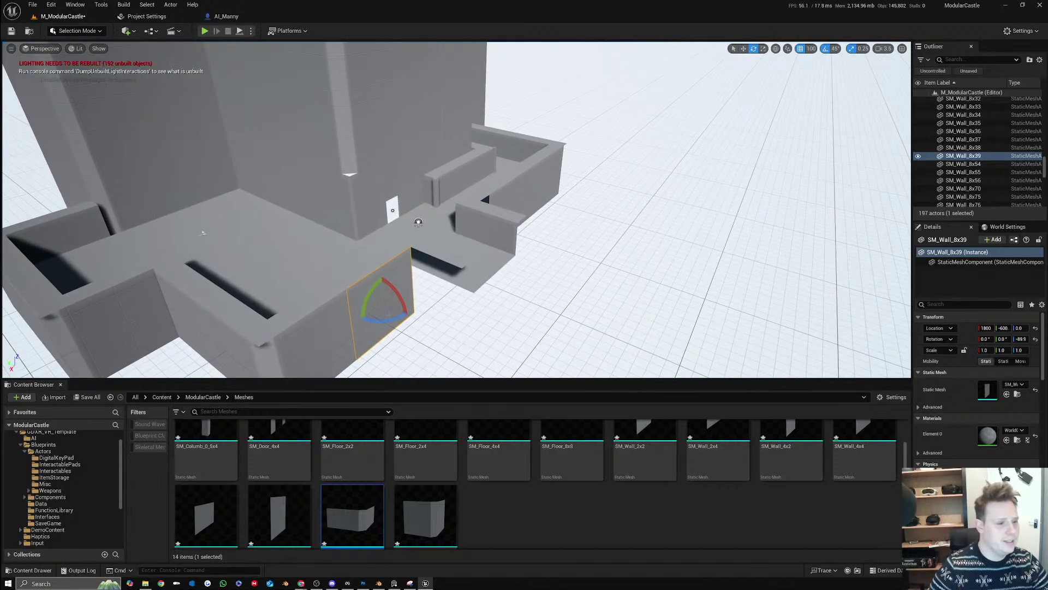
alt+drag(360, 319, 434, 293)
right_drag(464, 268, 524, 267)
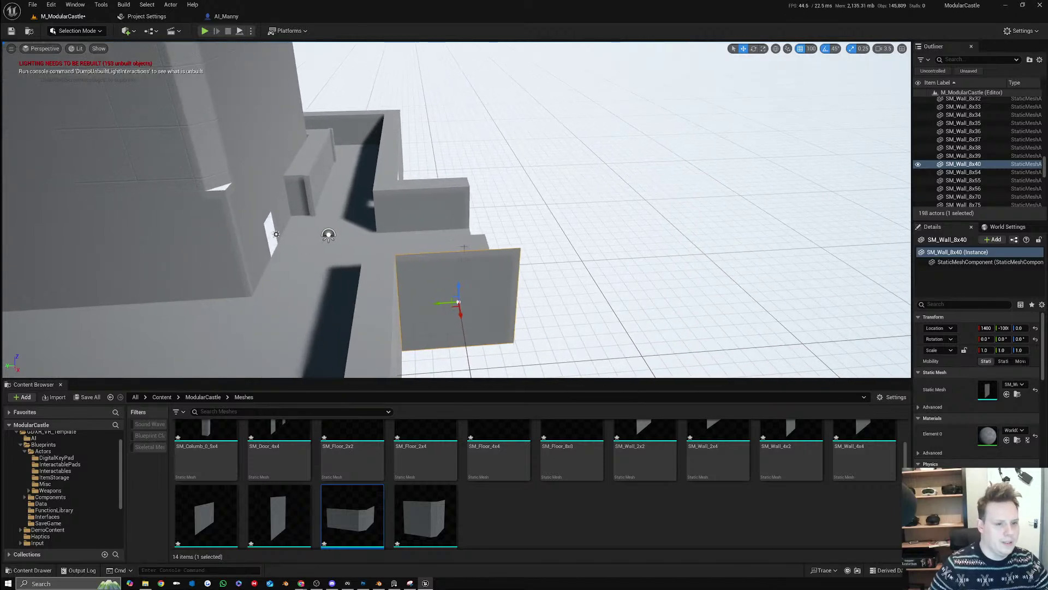
scroll(347, 492, down, 1)
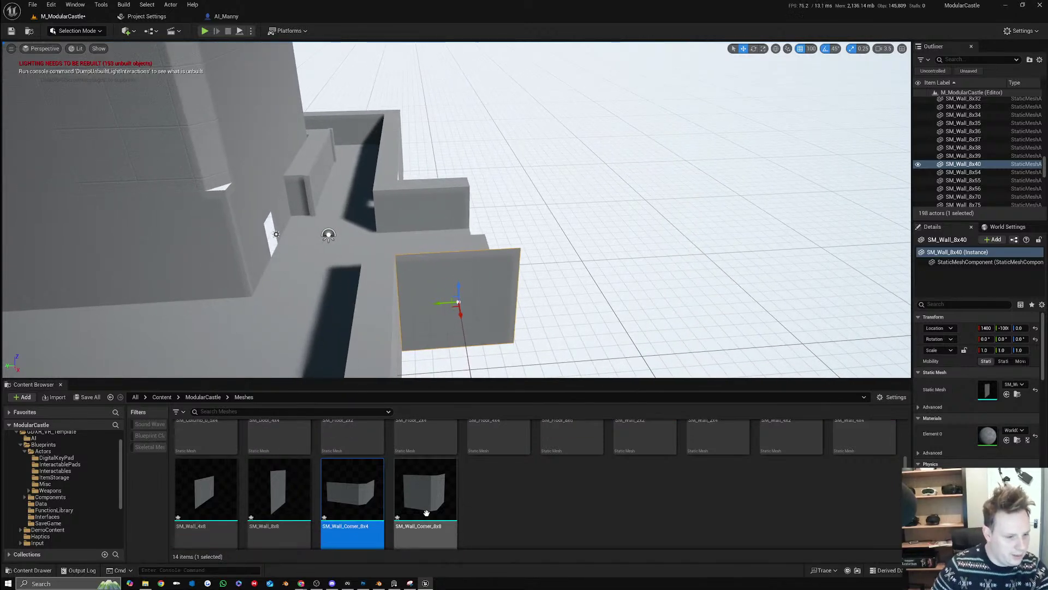
key(Delete)
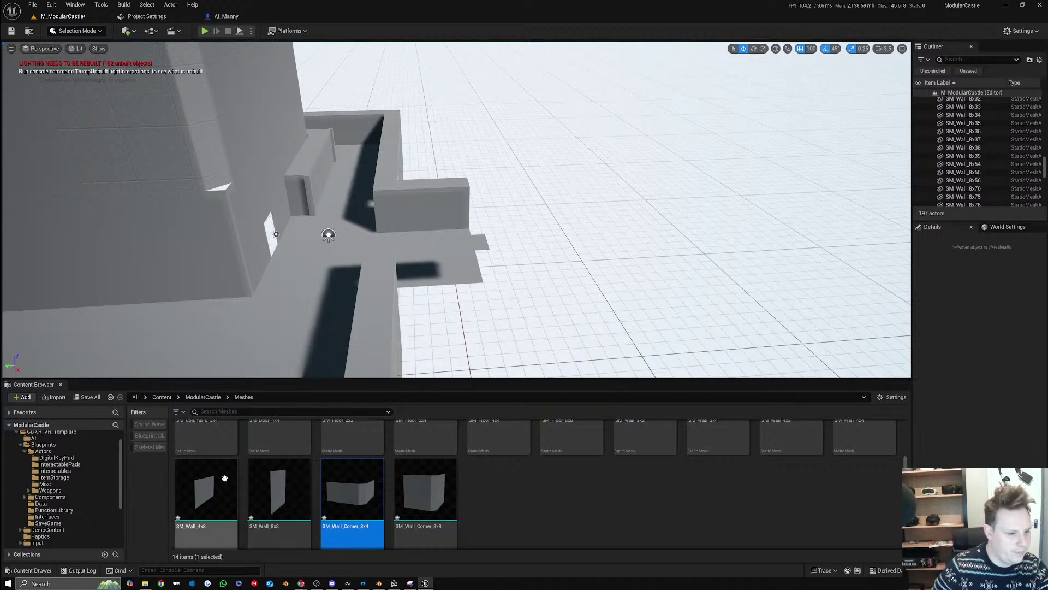
Place an SM_Wall_4x8 piece at the side of the entrance, just beyond the end of the side wall
drag(222, 481, 458, 300)
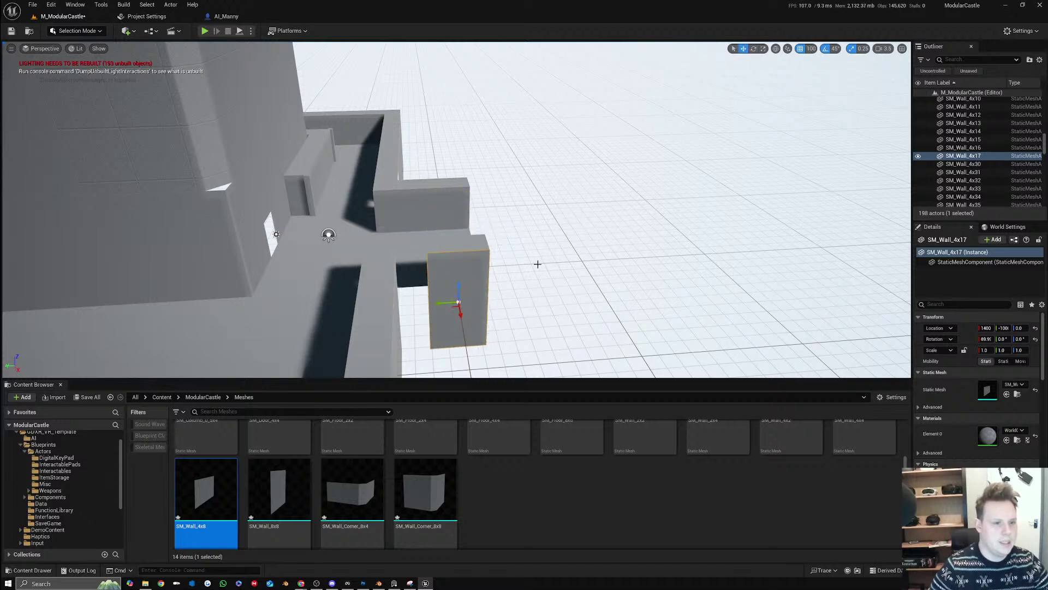
right_drag(538, 264, 516, 261)
Delete the two narrow floor pieces capping the outer ends of the parapets on either side of the entrance
click(506, 220)
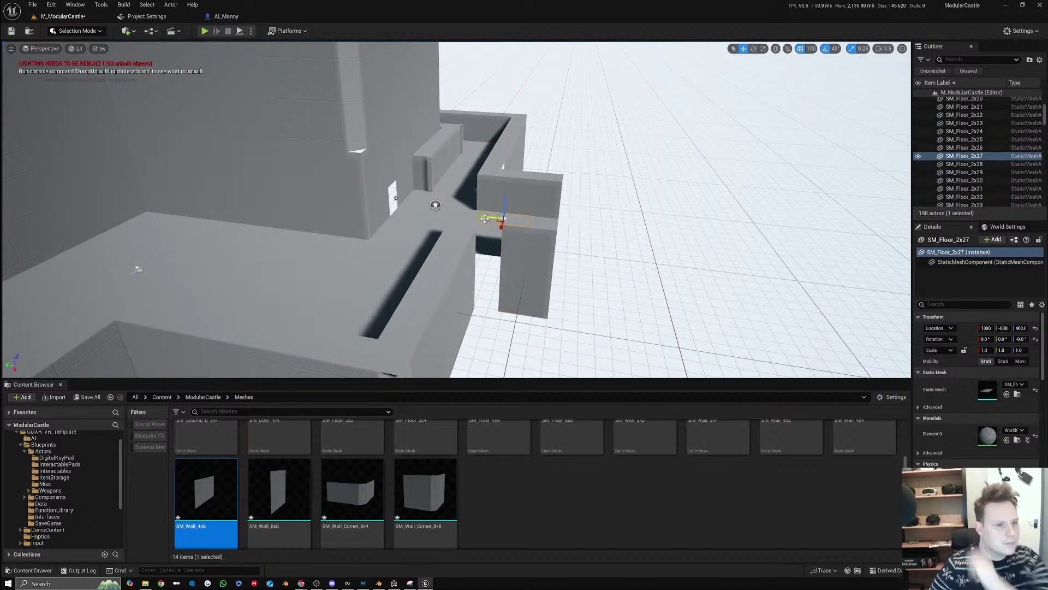
click(471, 216)
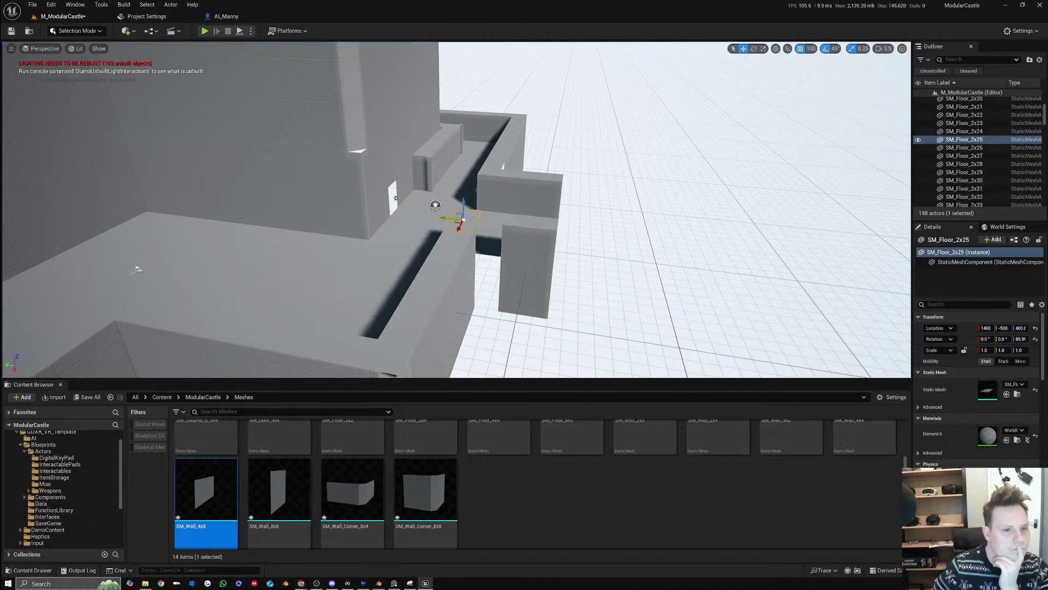
click(546, 221)
key(Delete)
click(546, 176)
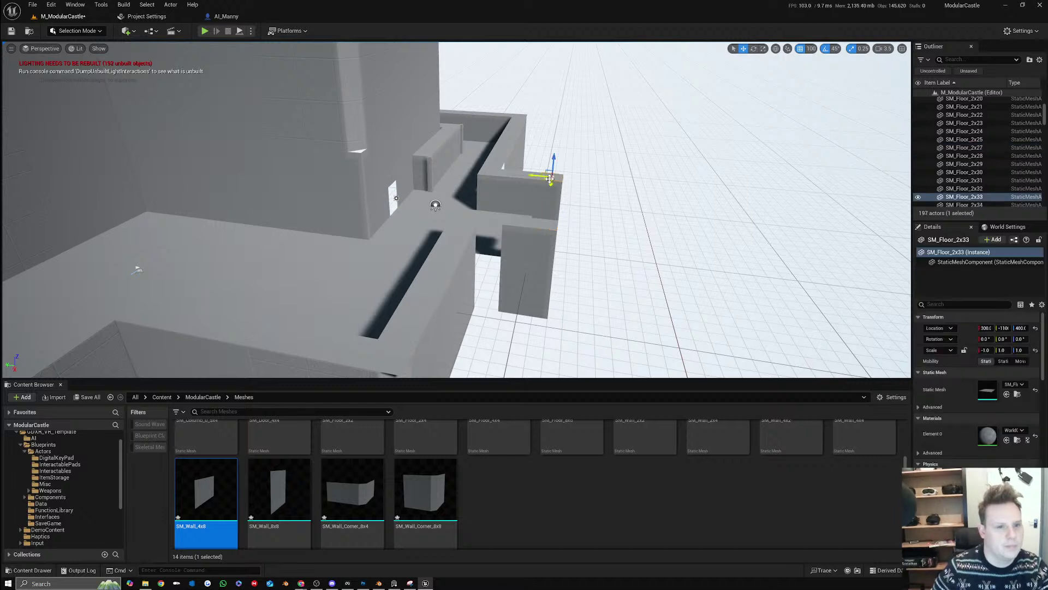
key(Delete)
Move the SM_Wall_4x8 piece against the end of the side wall and delete the old low wall beside the entrance
click(508, 272)
drag(508, 272, 489, 271)
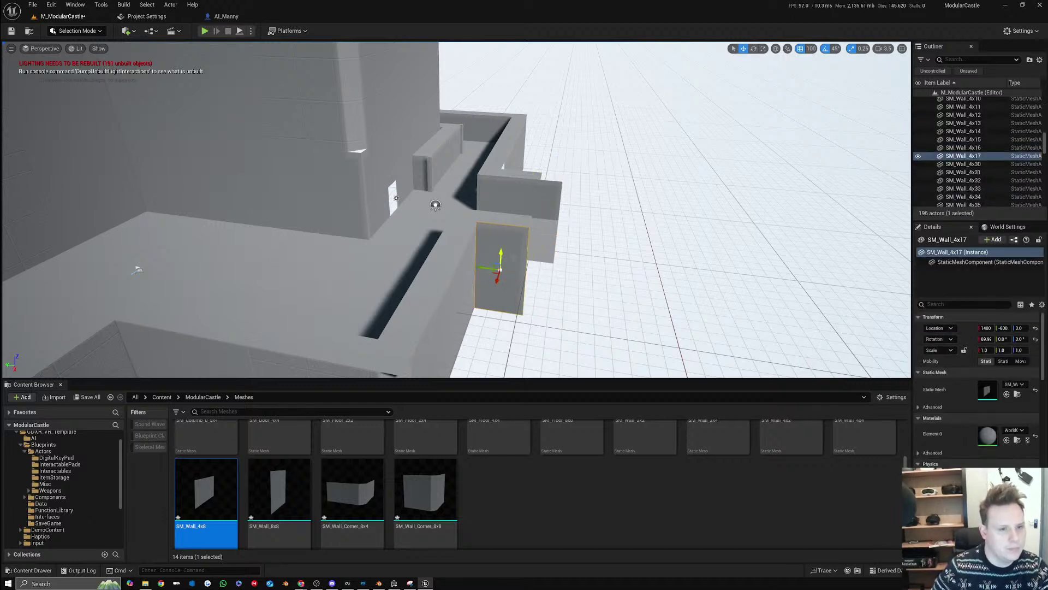
right_drag(539, 246, 547, 247)
click(297, 250)
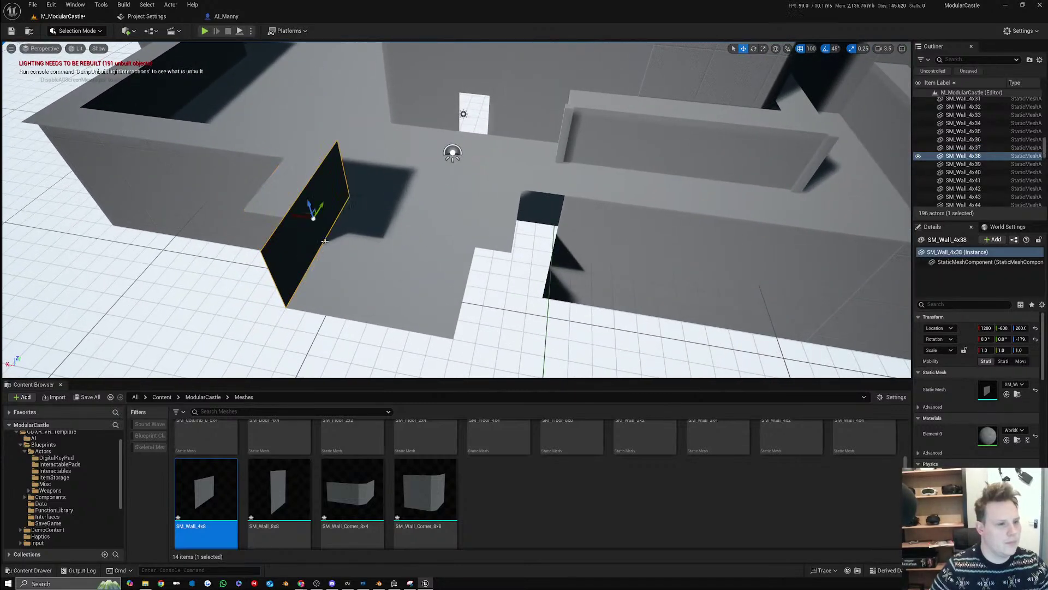
key(Delete)
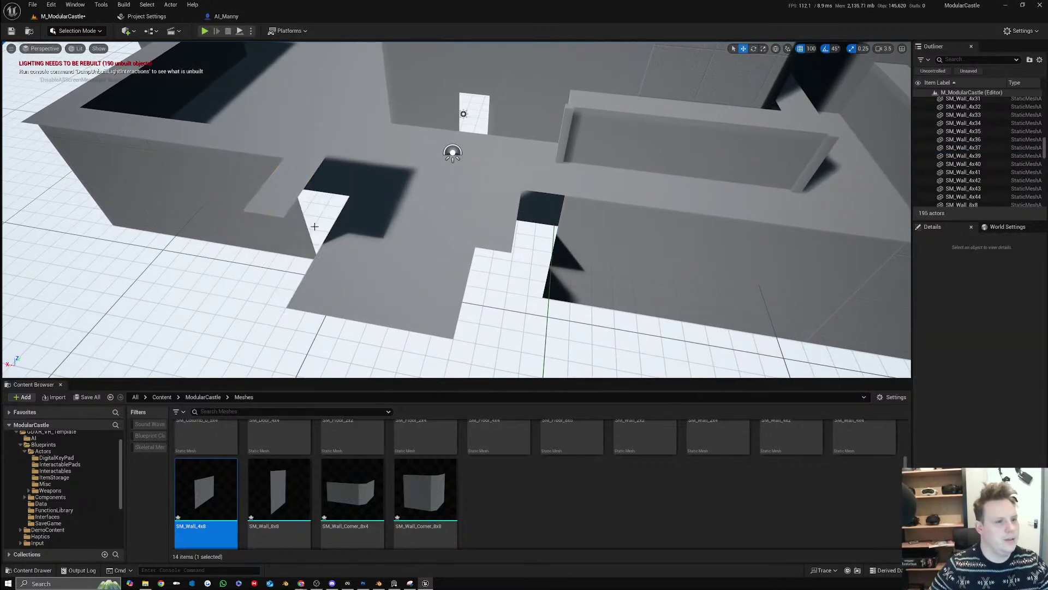
Duplicate the SM_Wall_4x8 piece to the opposite side of the entrance and turn it 180 degrees
right_drag(314, 226, 320, 227)
click(324, 228)
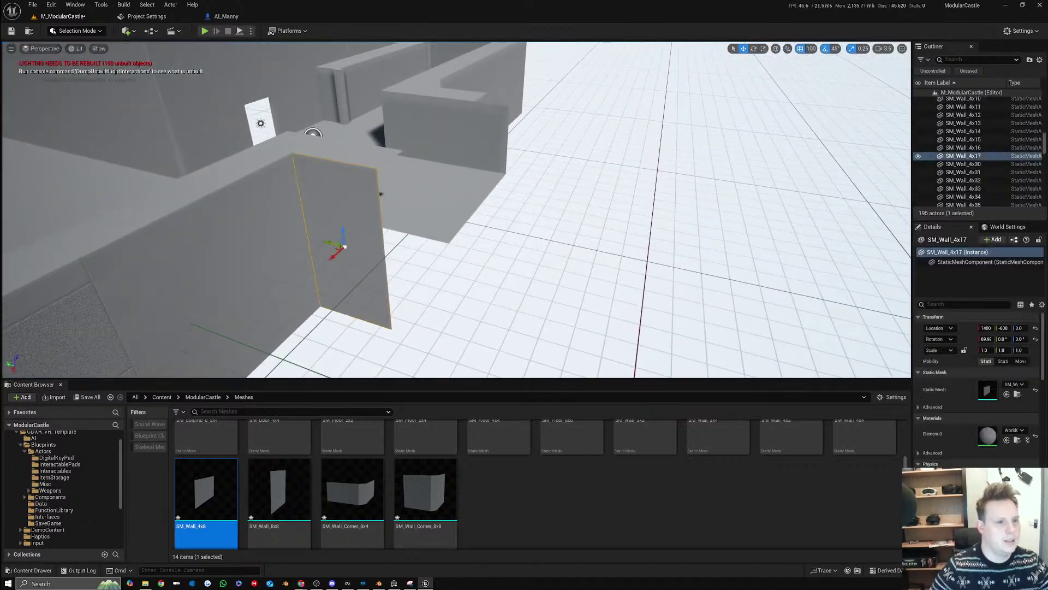
scroll(367, 164, down, 5)
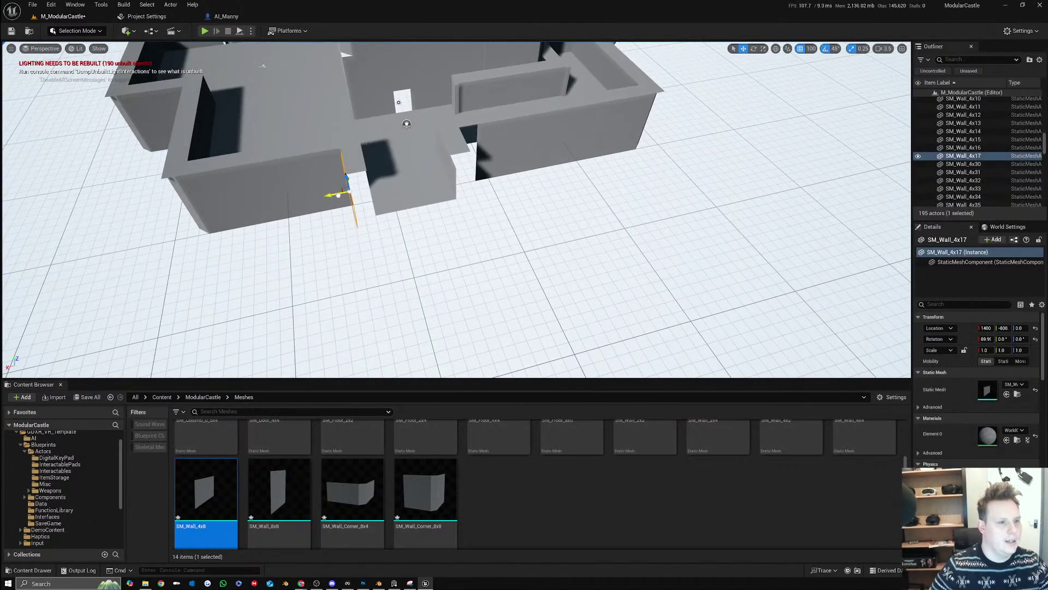
alt+drag(339, 195, 508, 185)
right_drag(453, 183, 552, 180)
right_drag(471, 107, 465, 109)
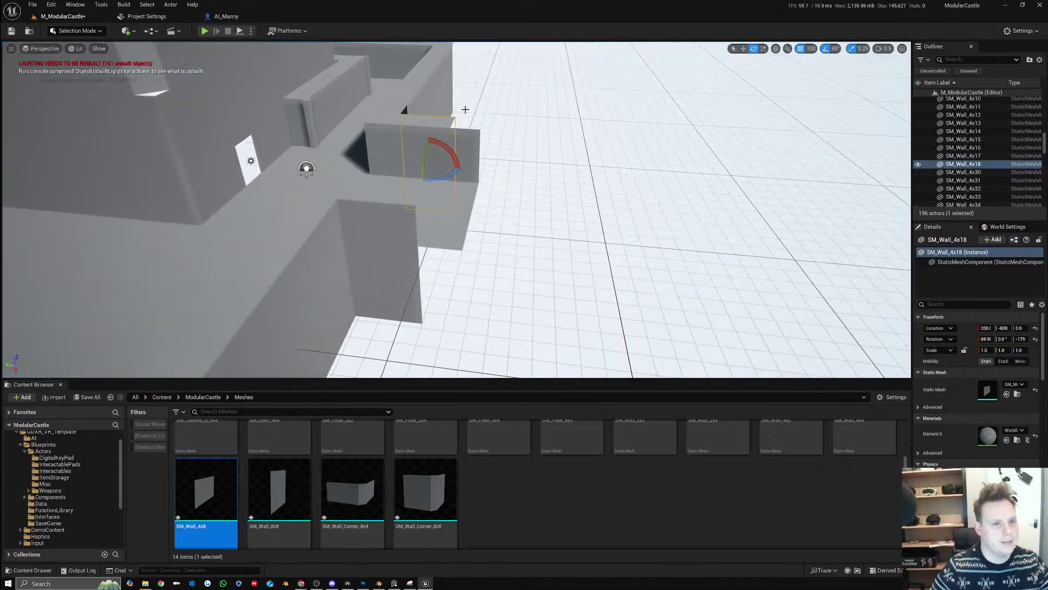
Duplicate the upright SM_Wall_4x8 piece lining one side of the entrance passage across to its other side, at X 1200
click(465, 148)
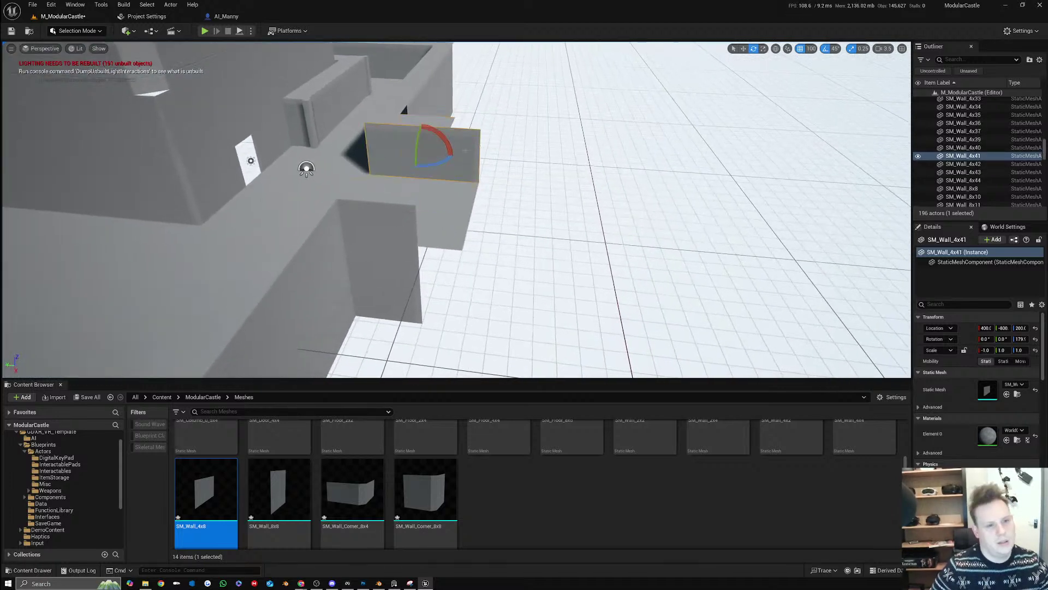
right_drag(452, 152, 649, 151)
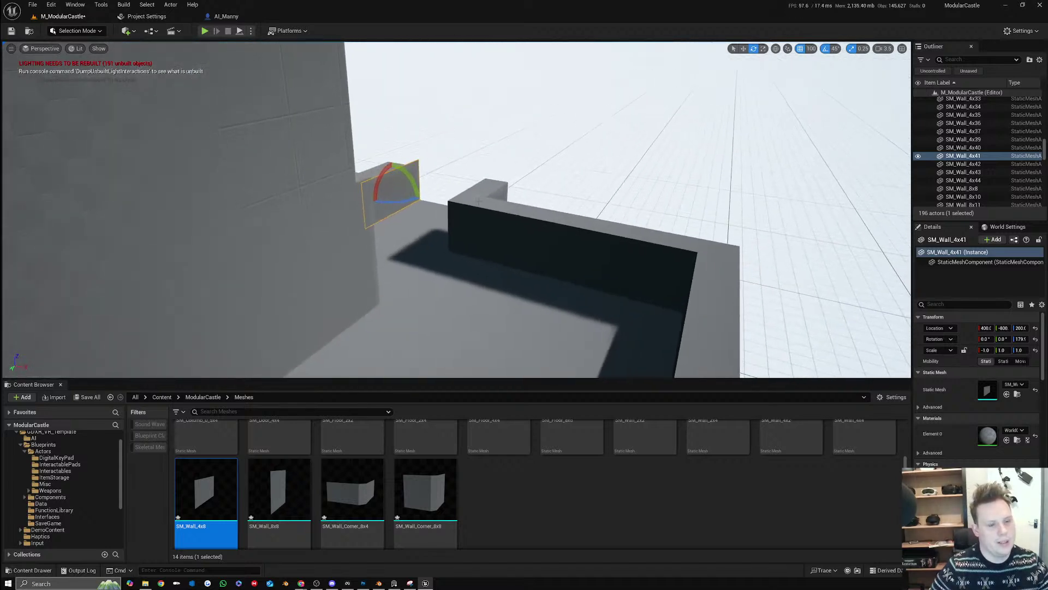
right_drag(537, 139, 371, 153)
click(536, 164)
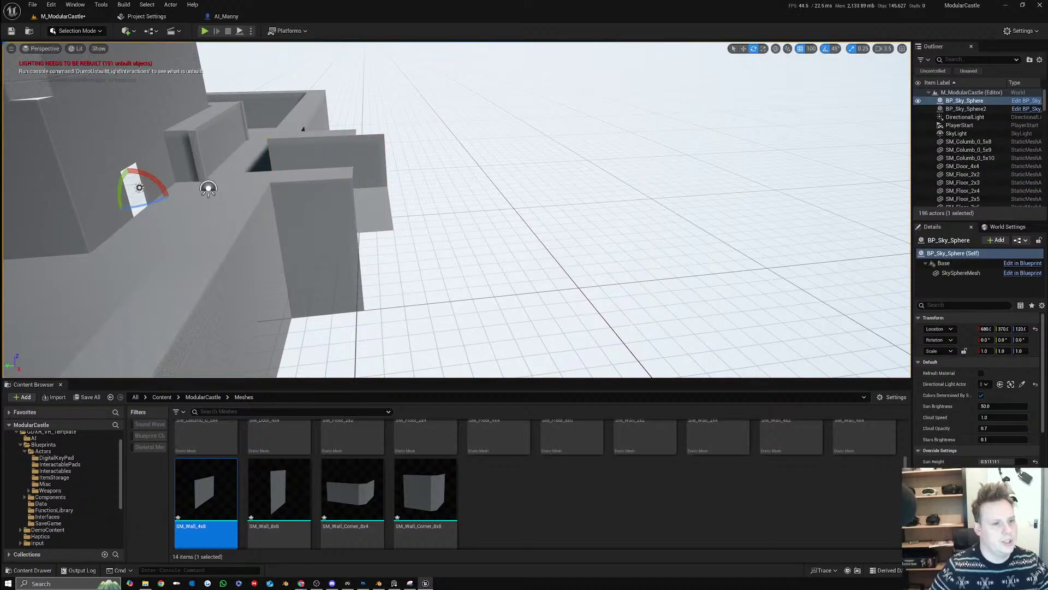
right_drag(536, 164, 657, 188)
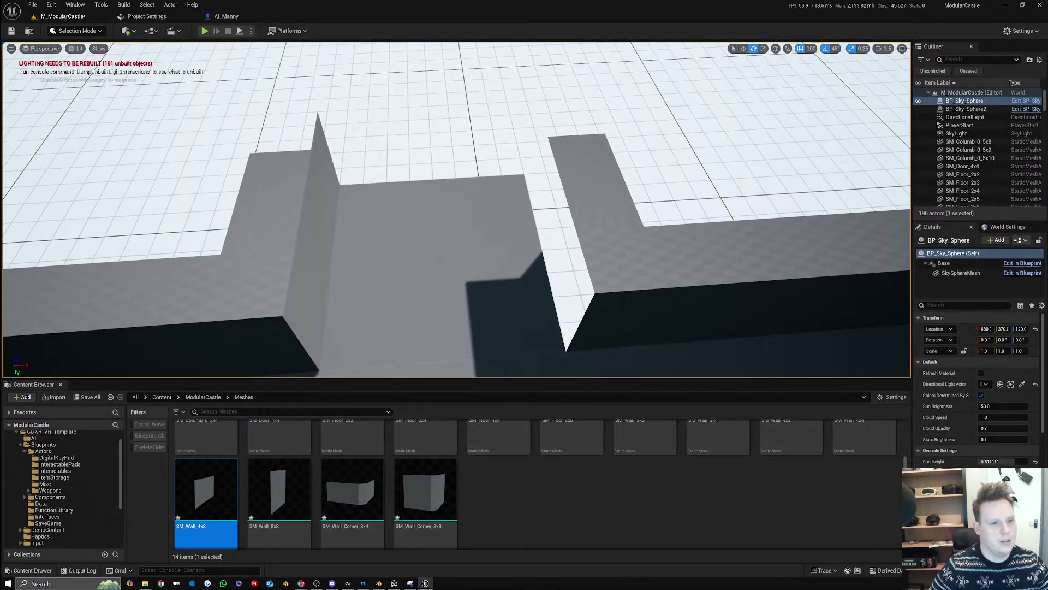
click(319, 234)
right_drag(320, 235, 372, 227)
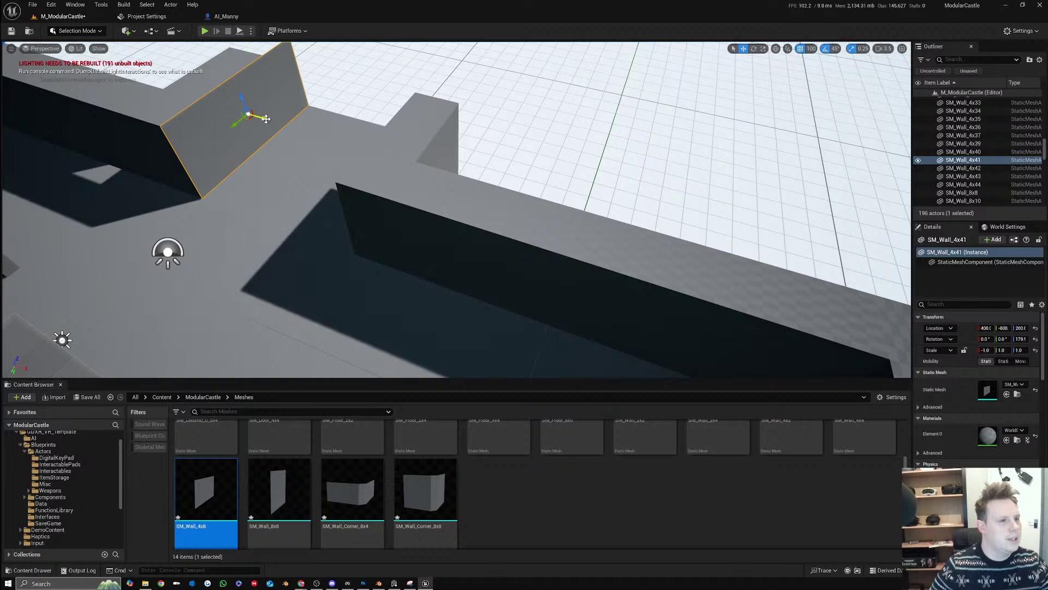
alt+drag(265, 119, 416, 157)
Mirror the duplicated entrance wall along Y and also along X so it faces into the passage
right_click(409, 156)
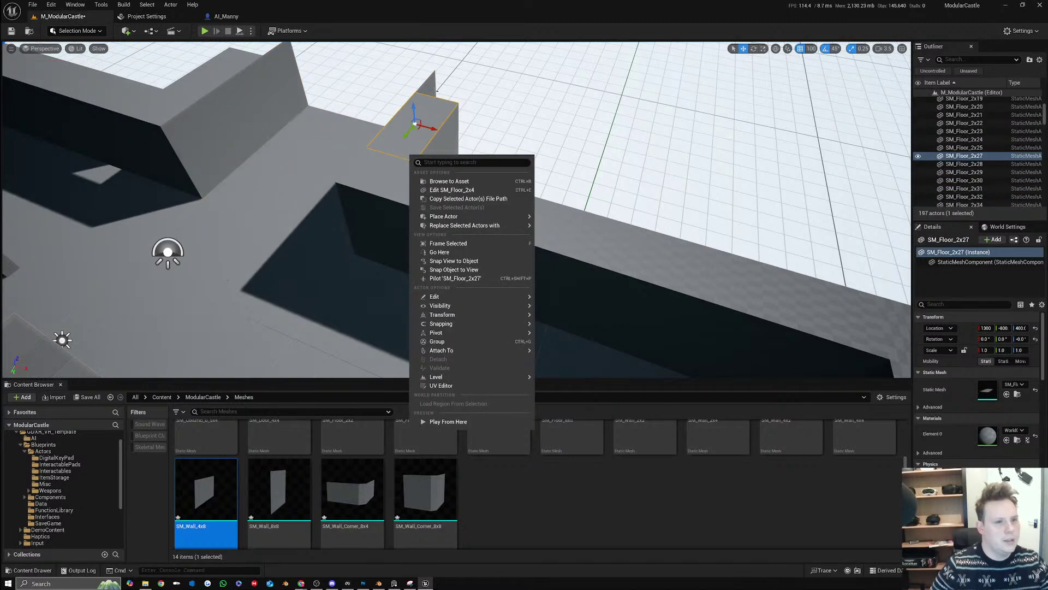
right_click(435, 85)
mouse_move(519, 249)
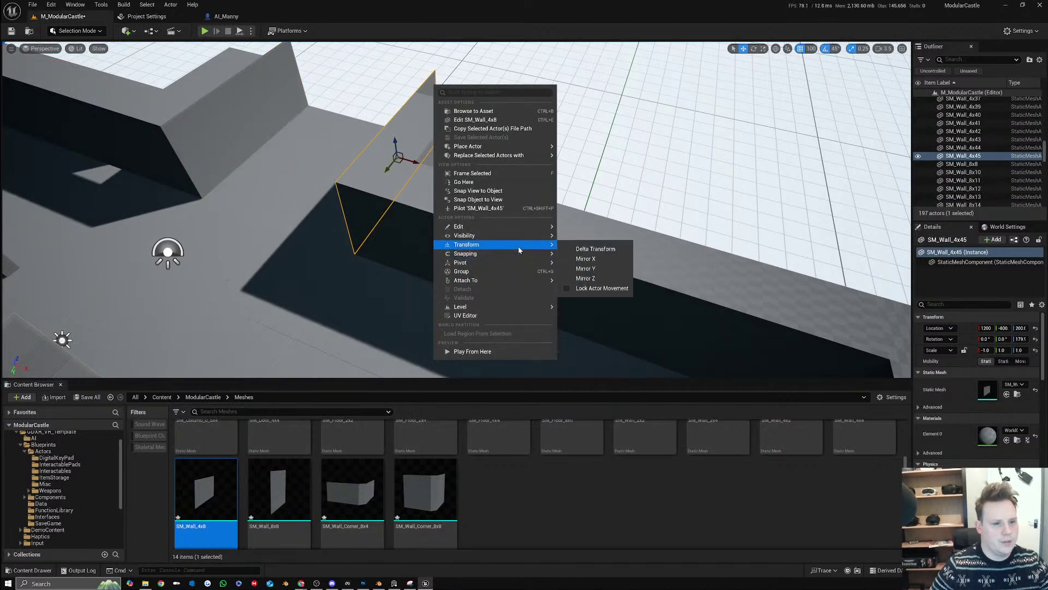
click(577, 268)
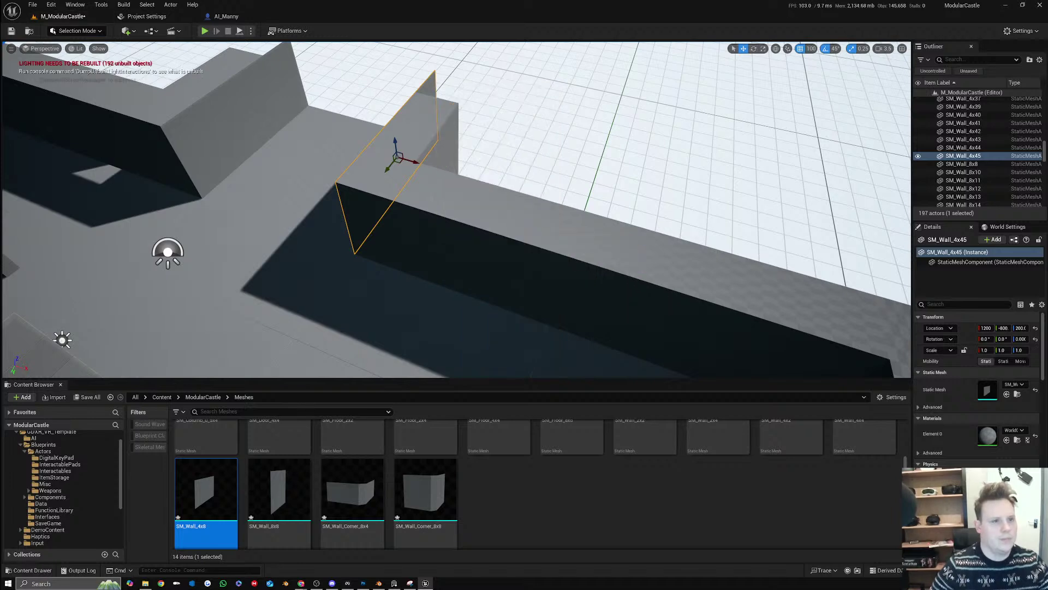
right_click(431, 91)
mouse_move(519, 258)
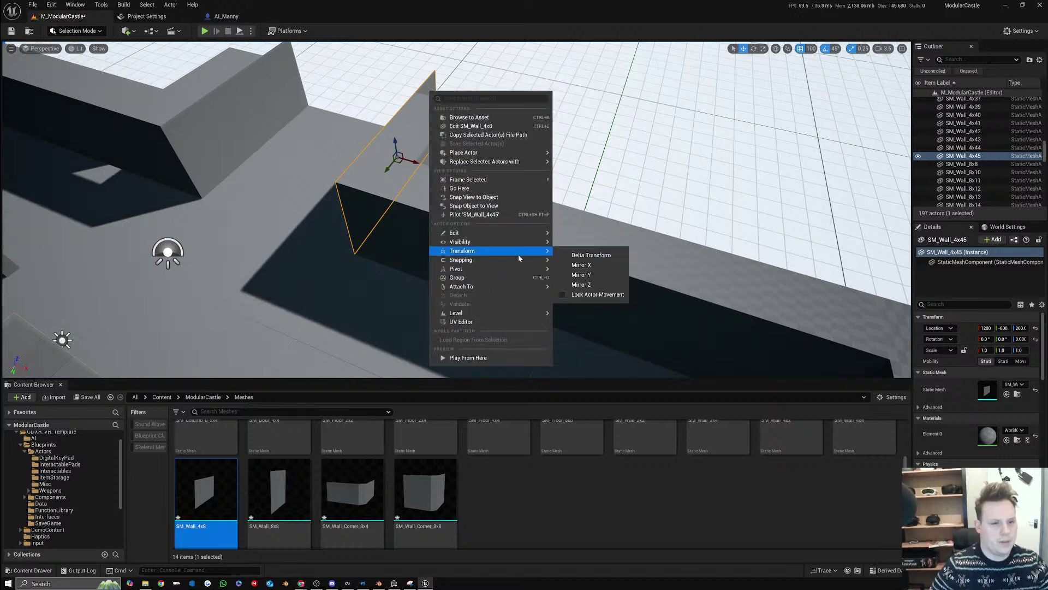
click(580, 266)
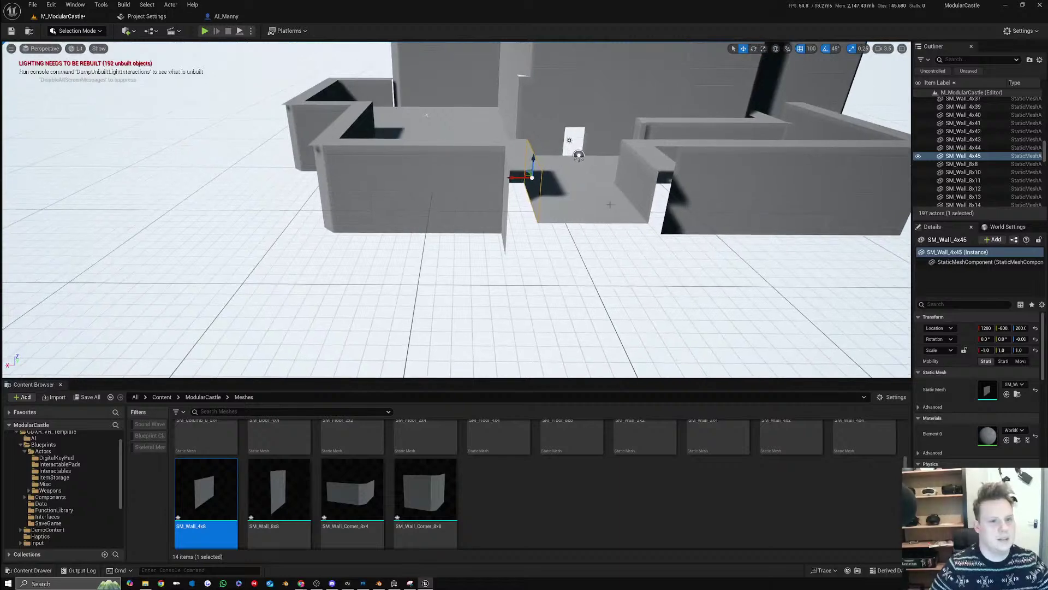
click(637, 235)
right_drag(634, 229, 581, 259)
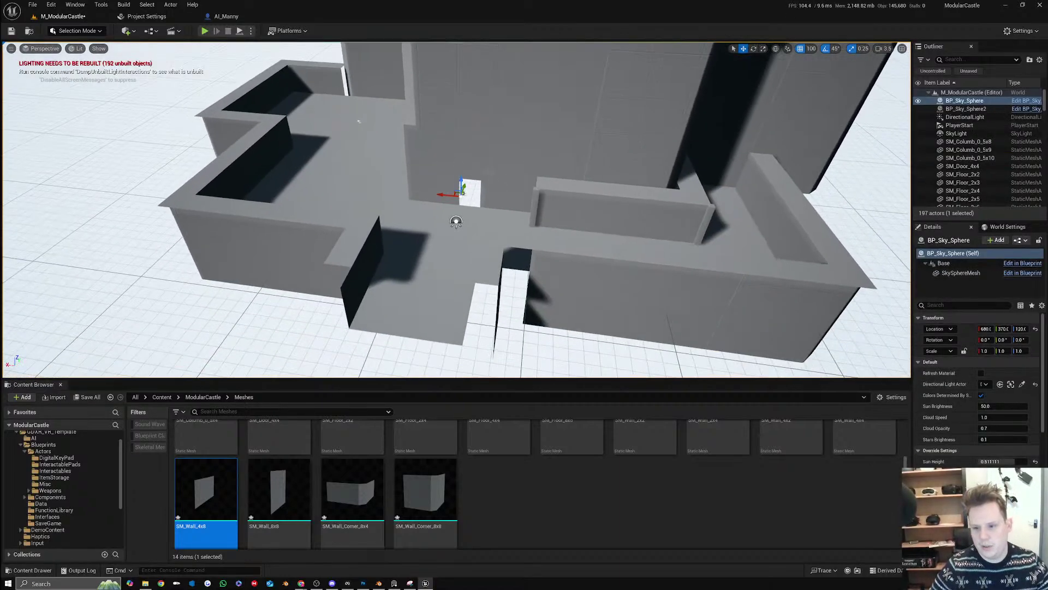
right_drag(456, 221, 600, 327)
scroll(559, 322, down, 4)
right_drag(499, 262, 421, 242)
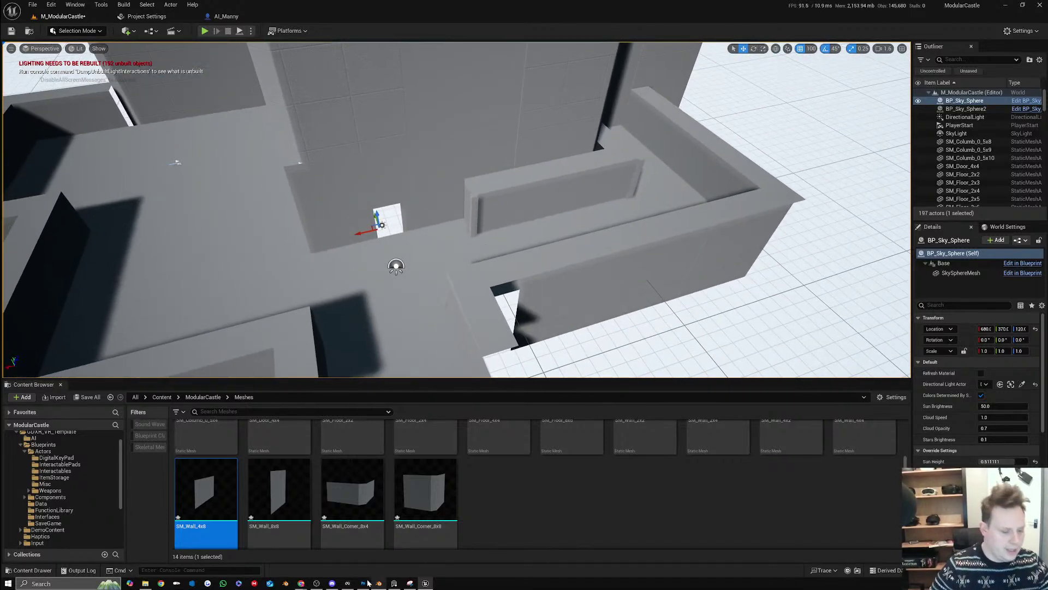
Switch to Blender and add a cube with a size of 2 m
click(380, 583)
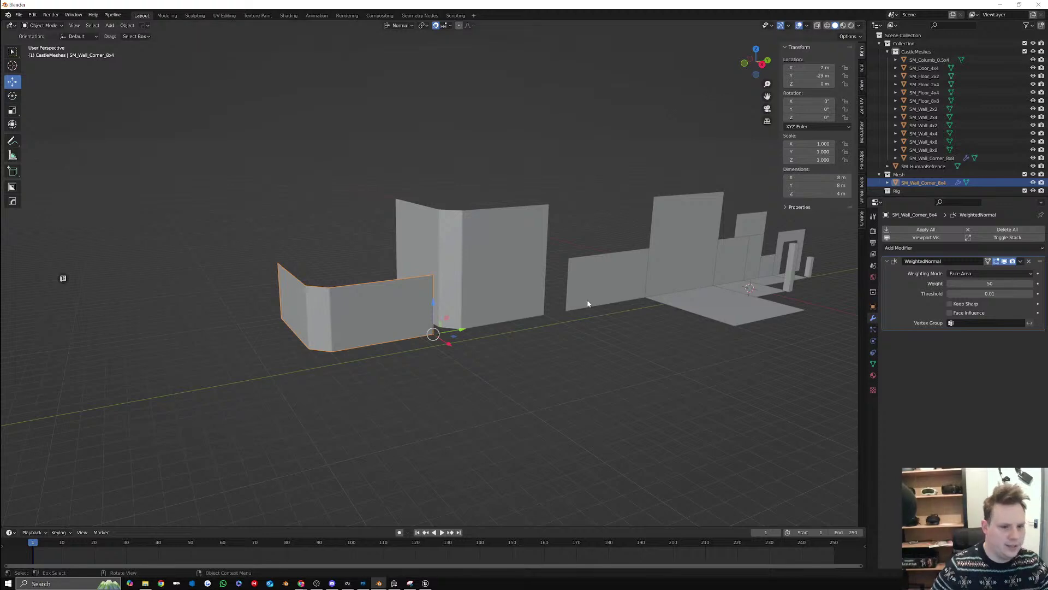
middle_drag(587, 299, 559, 322)
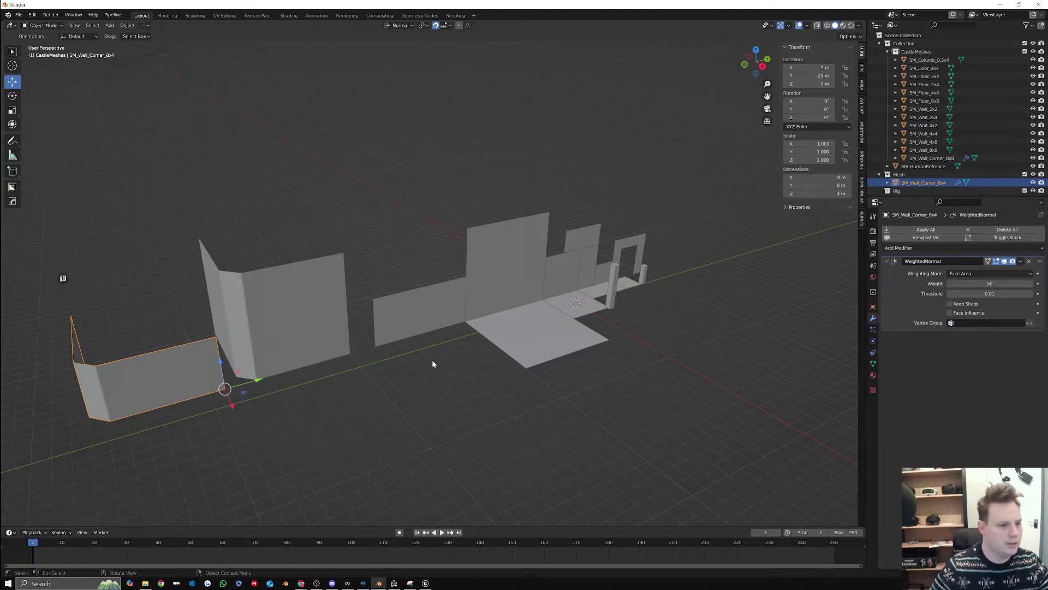
key(F3)
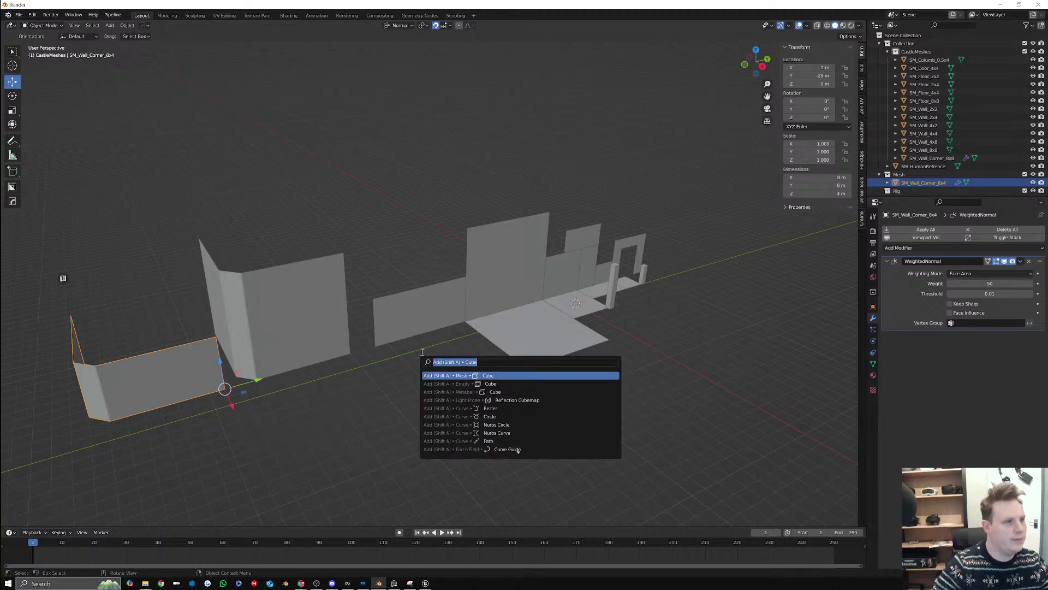
key(Return)
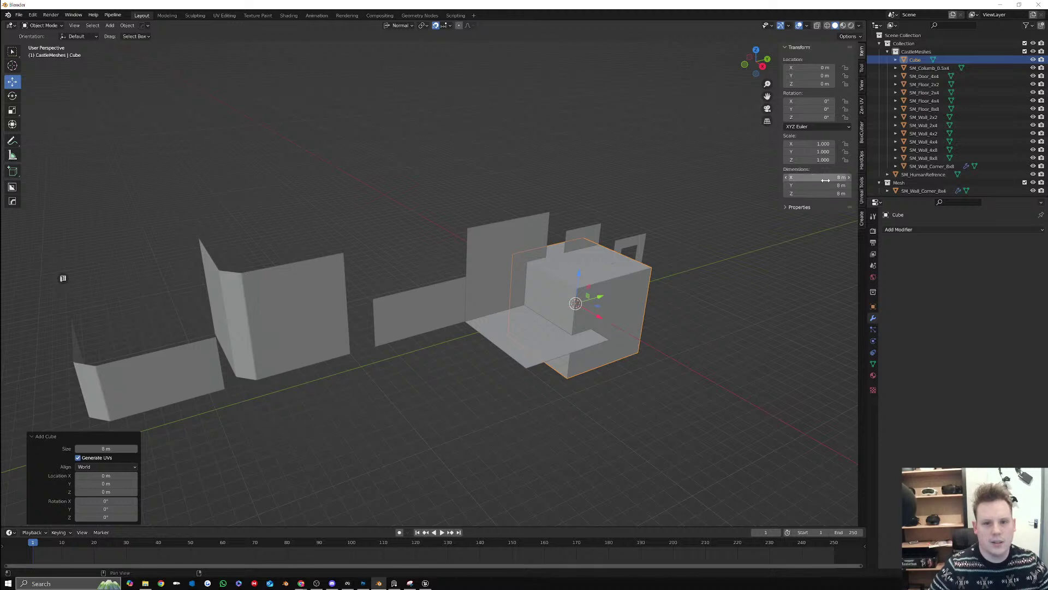
click(114, 447)
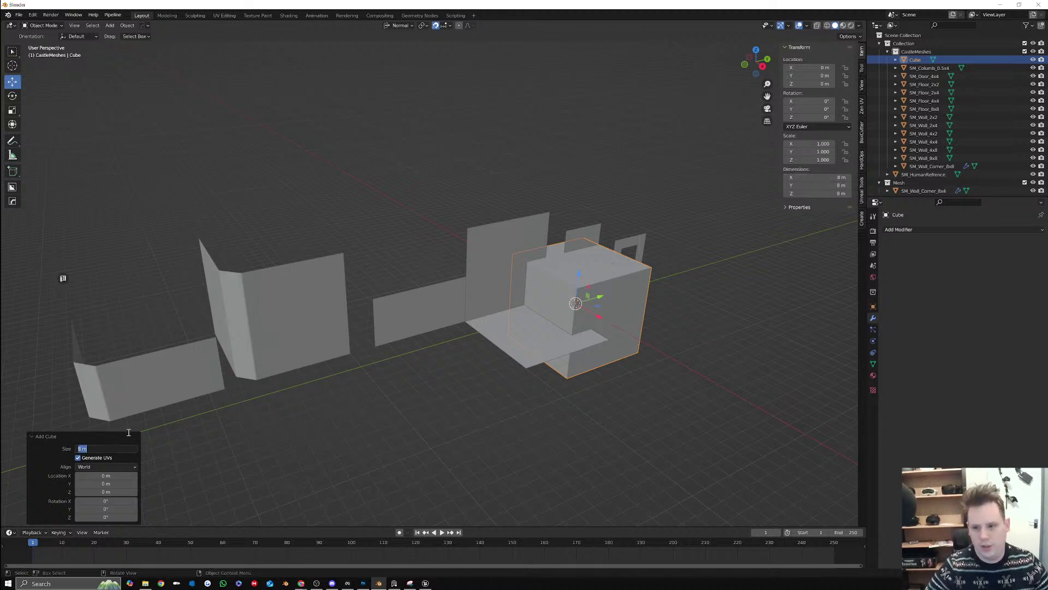
text(4)
key(Return)
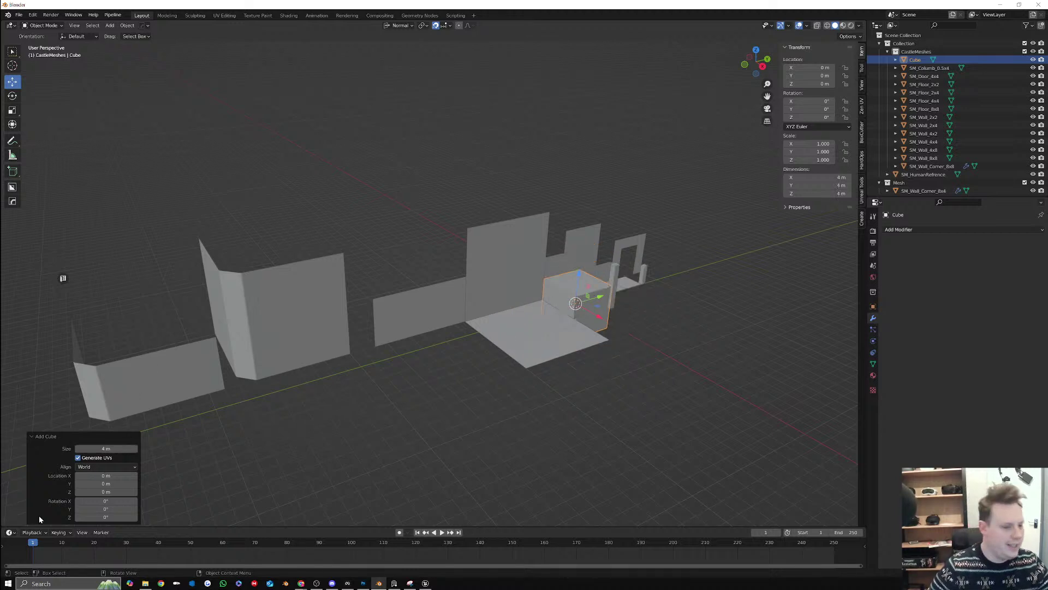
click(107, 448)
text(2)
key(Return)
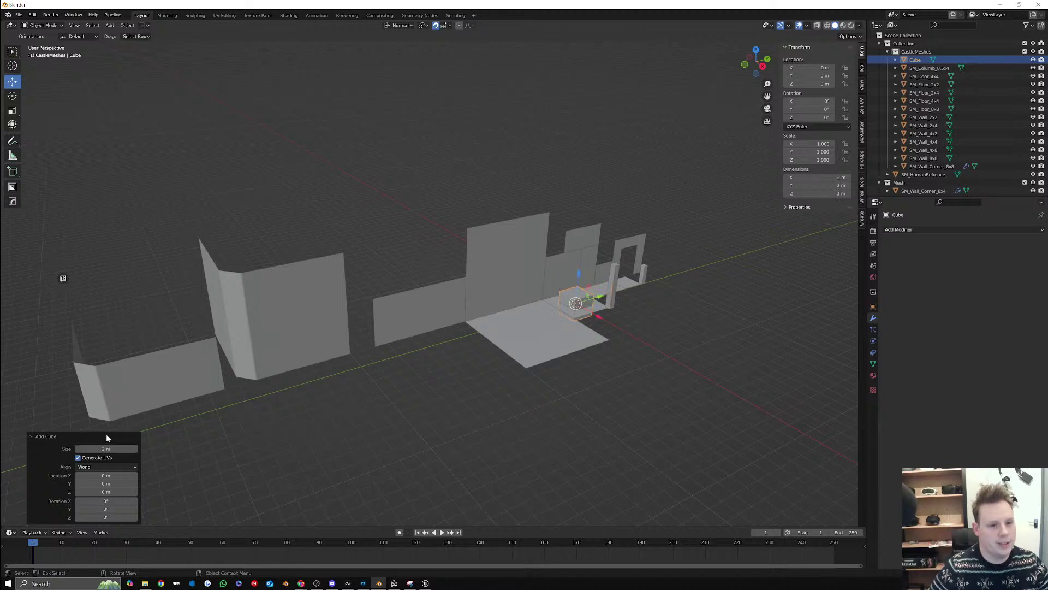
Move the cube to the upper corner of the SM_Wall_8x8 mesh, level with one end of that wall
drag(586, 297, 486, 223)
scroll(479, 219, up, 3)
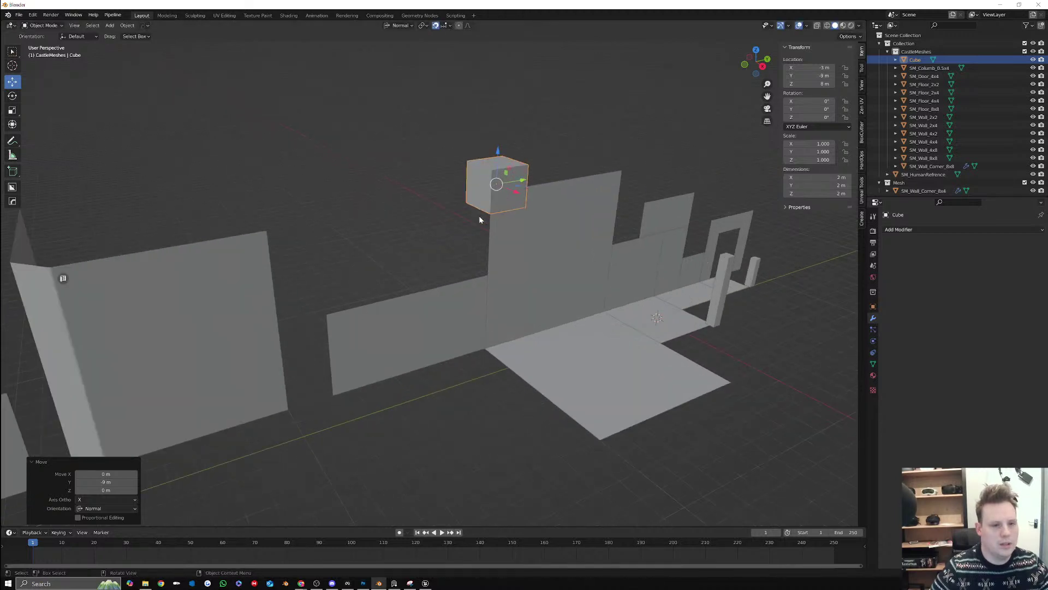
middle_drag(480, 219, 427, 252)
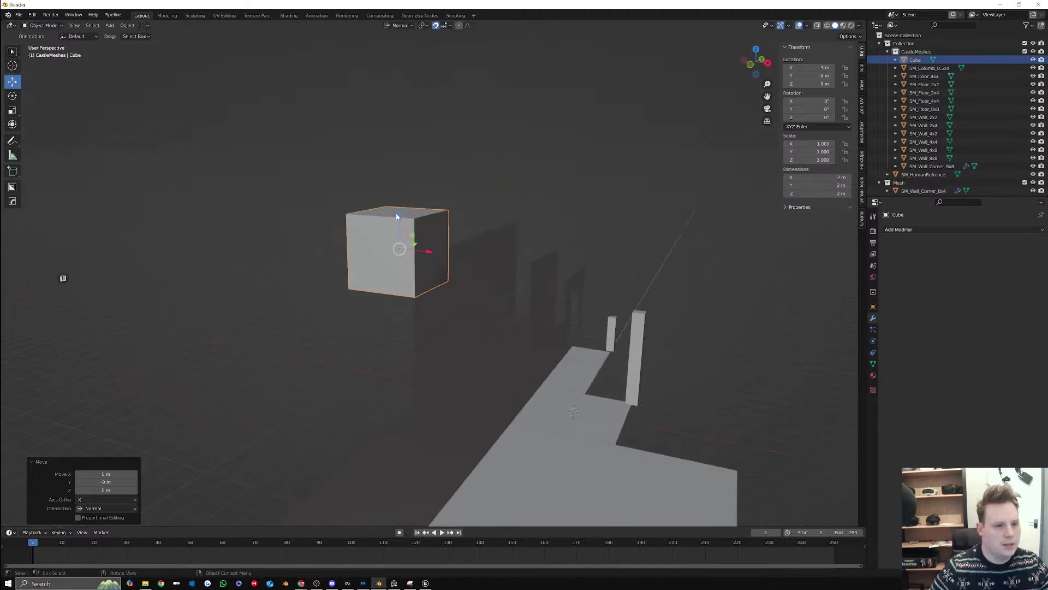
drag(397, 217, 400, 220)
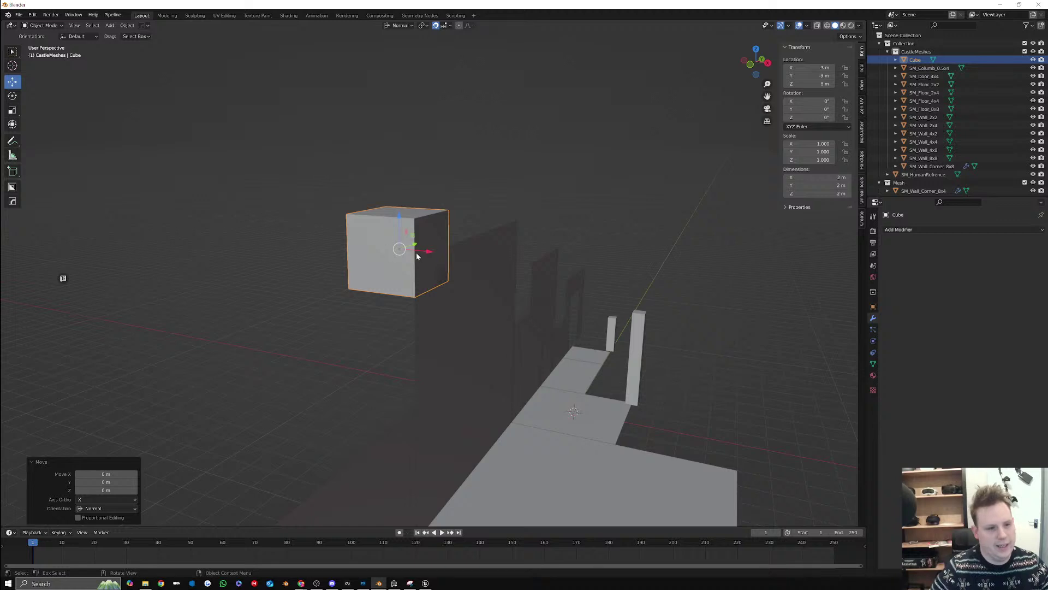
drag(416, 255, 448, 253)
middle_drag(480, 237, 360, 229)
In Edit Mode, move the cube's end face along the wall's top edge to make the block 8 m long
key(Tab)
click(378, 229)
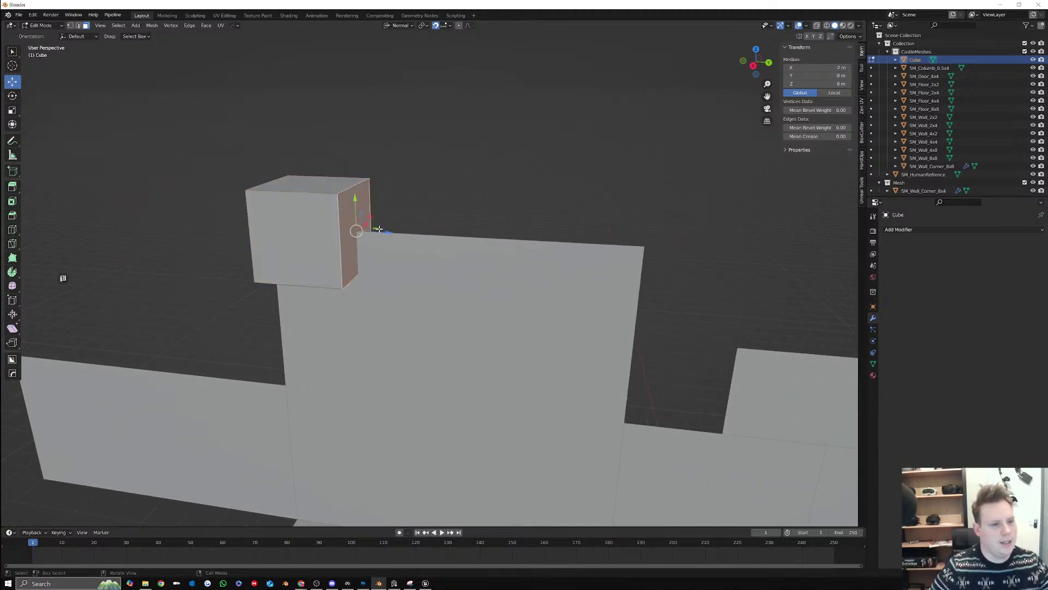
drag(381, 233, 662, 236)
middle_drag(663, 236, 517, 242)
Lower the block's top face by 1 m so it lines up with the wall's upper edge
click(516, 242)
click(460, 238)
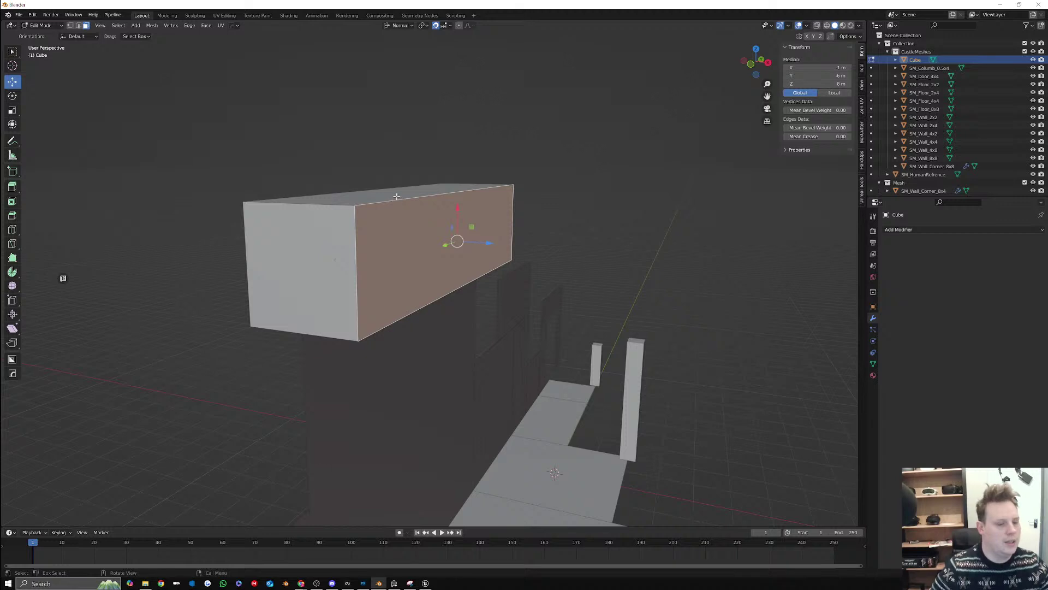
click(397, 197)
drag(409, 169, 429, 218)
Move the block's rear long face forward to the wall plane, reducing the block's depth to 1 m
click(474, 268)
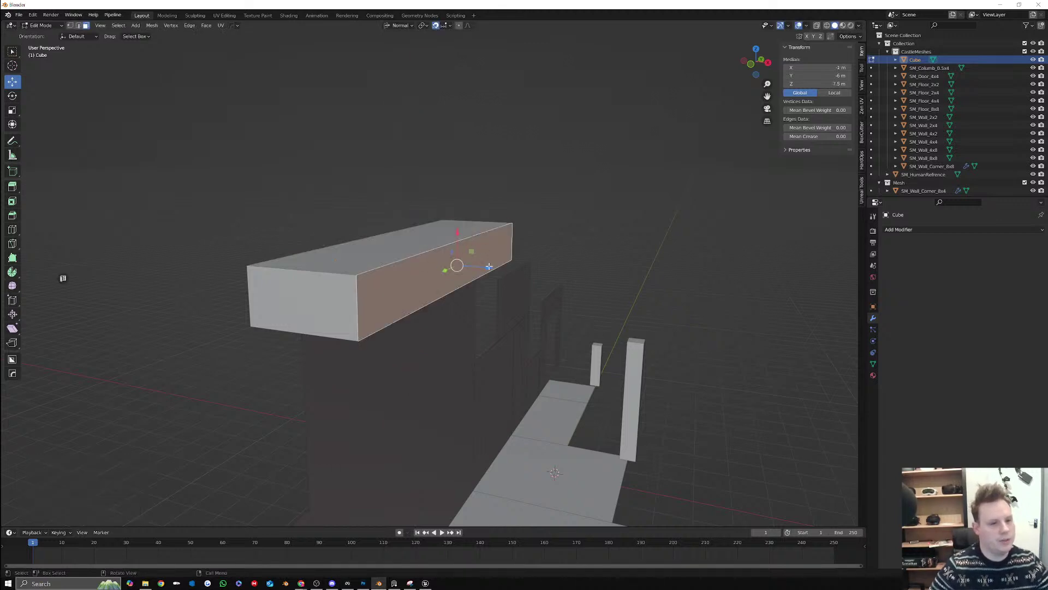
drag(490, 267, 476, 270)
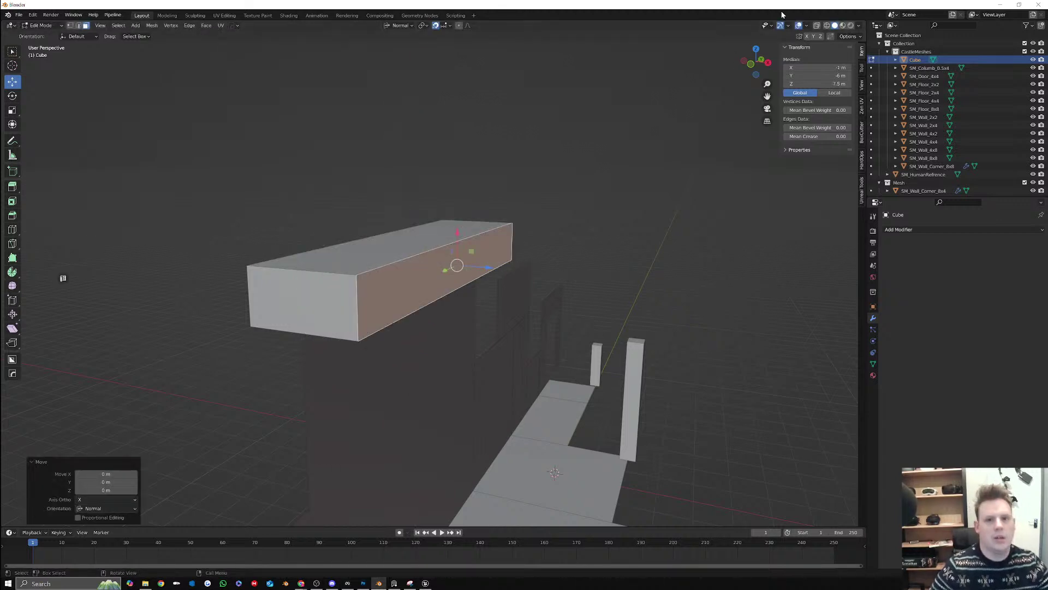
middle_drag(382, 230, 431, 268)
click(395, 260)
drag(343, 267, 387, 260)
middle_drag(551, 306, 516, 286)
click(401, 282)
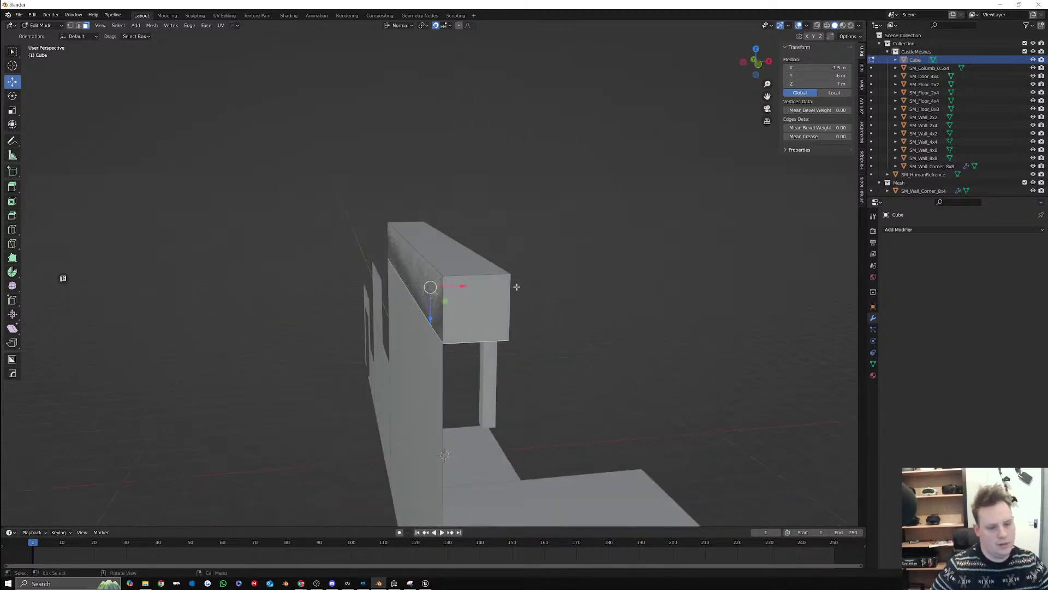
key(a)
drag(429, 233, 430, 189)
middle_drag(437, 295, 474, 293)
drag(430, 208, 431, 230)
middle_drag(522, 262, 459, 244)
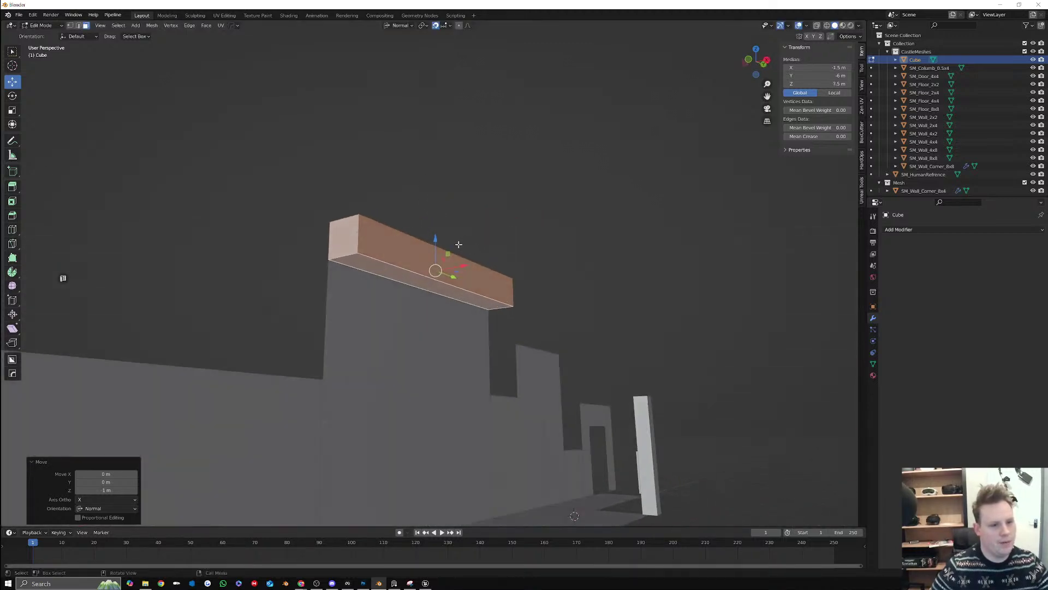
Select the block's underside face and set the viewport grid scale to 0.5
click(434, 289)
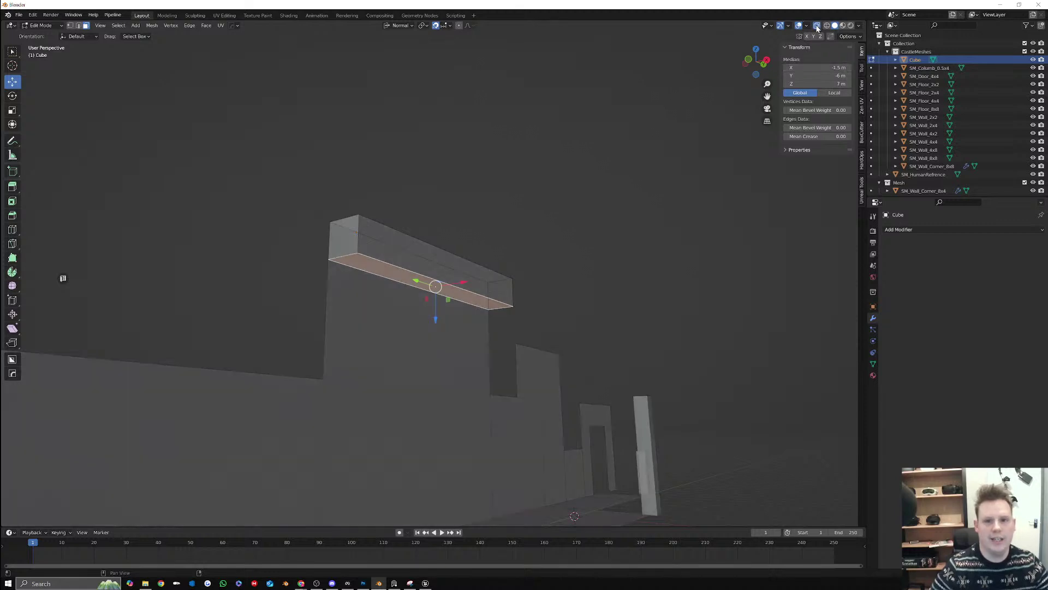
click(807, 25)
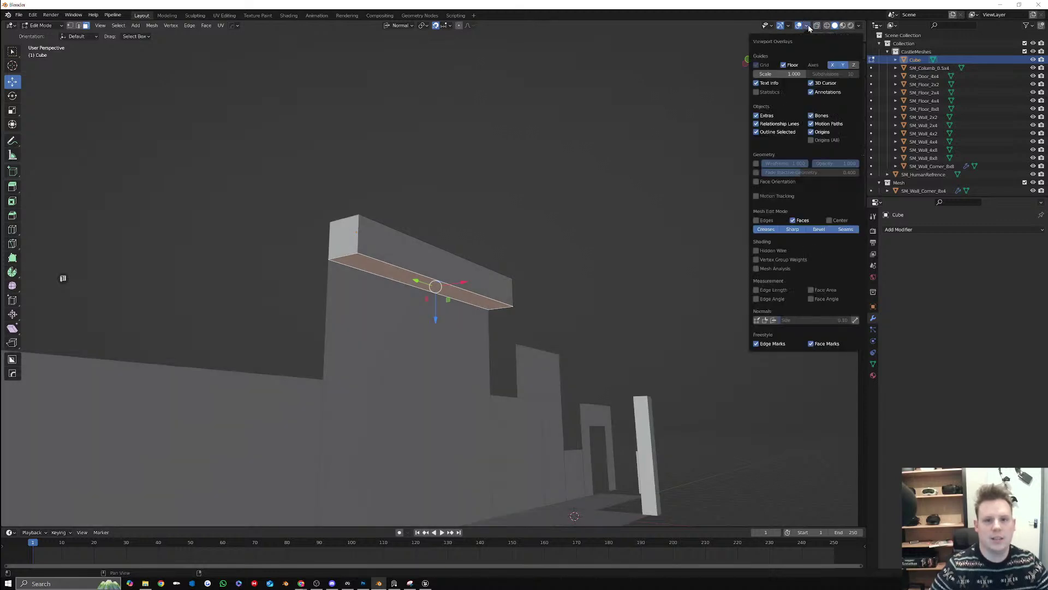
click(791, 75)
text(.5)
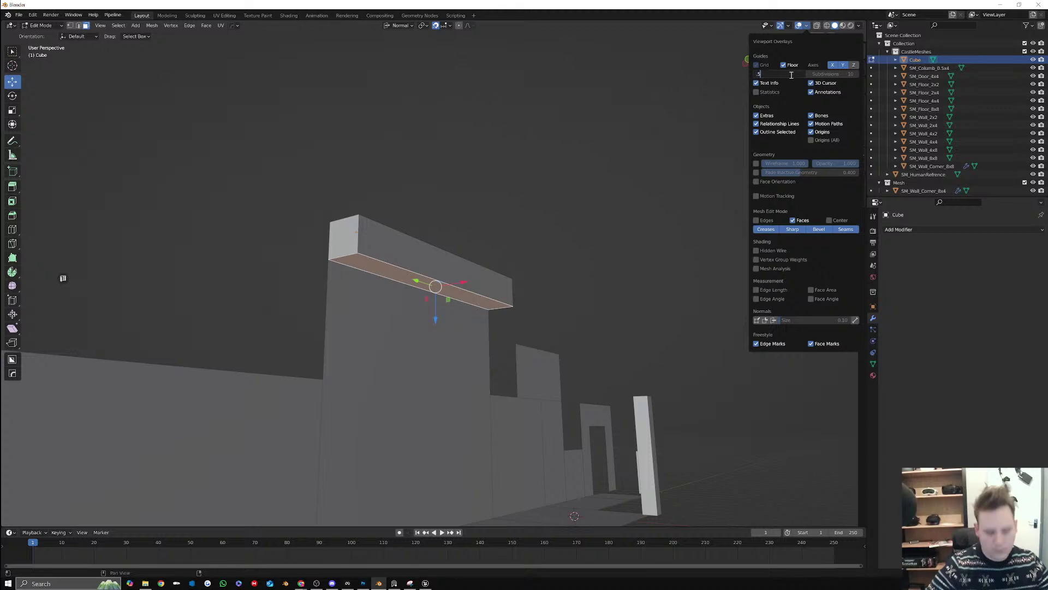
key(Return)
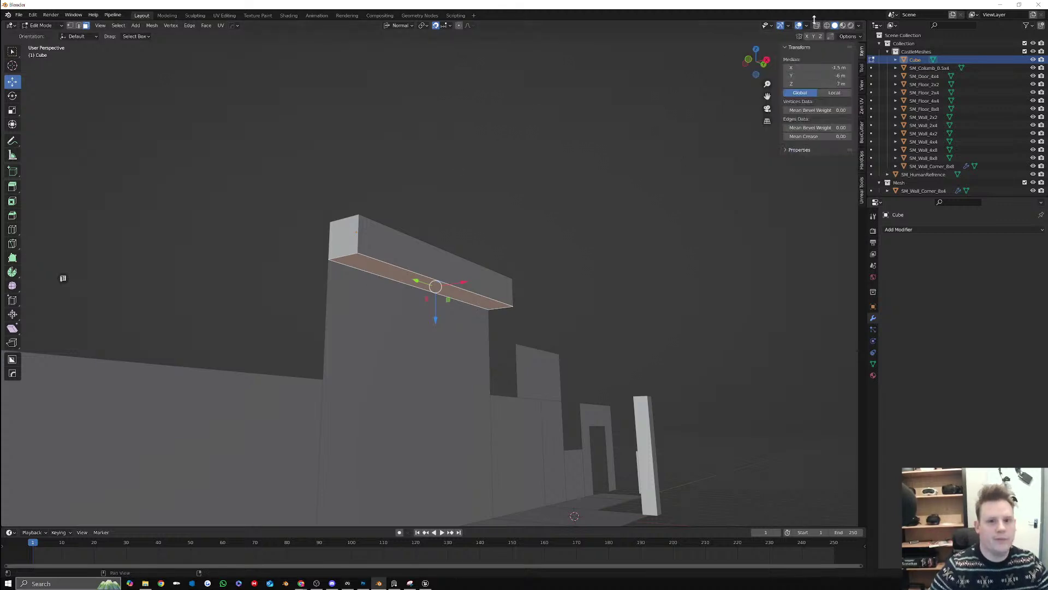
In front view, try to move the block's underside face vertically along Z
click(753, 61)
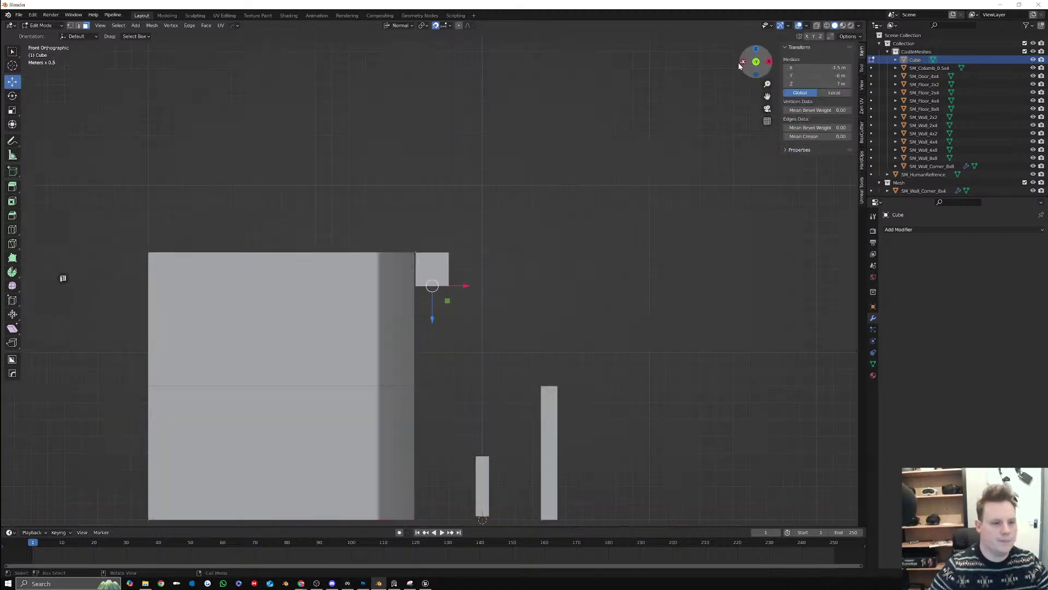
key(g)
key(z)
click(434, 296)
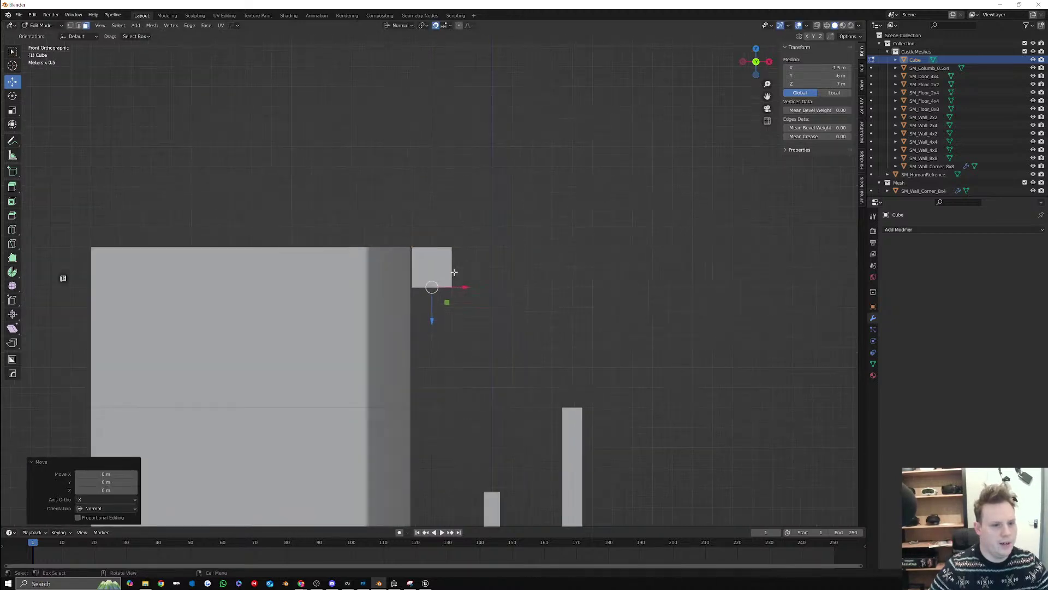
mouse_move(441, 292)
middle_down()
mouse_move(460, 288)
mouse_move(447, 298)
middle_up()
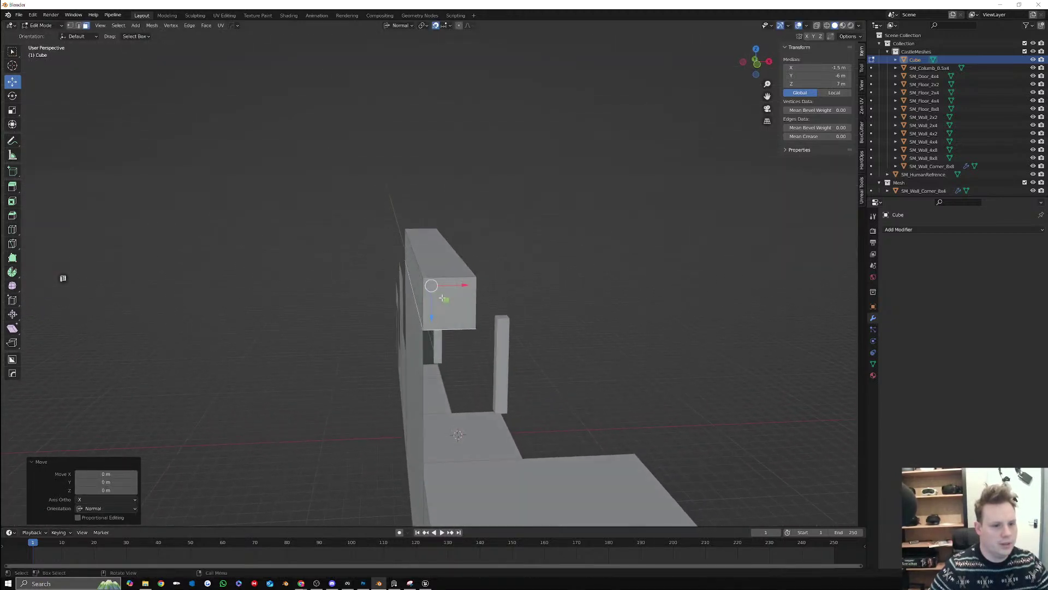
Shift the block up by 0.5 m and pull its front long face back by 0.5 m, making the block 0.5 m deep
click(445, 303)
drag(432, 235, 432, 220)
middle_drag(436, 246, 498, 250)
click(454, 251)
drag(483, 246, 468, 245)
middle_drag(469, 246, 451, 266)
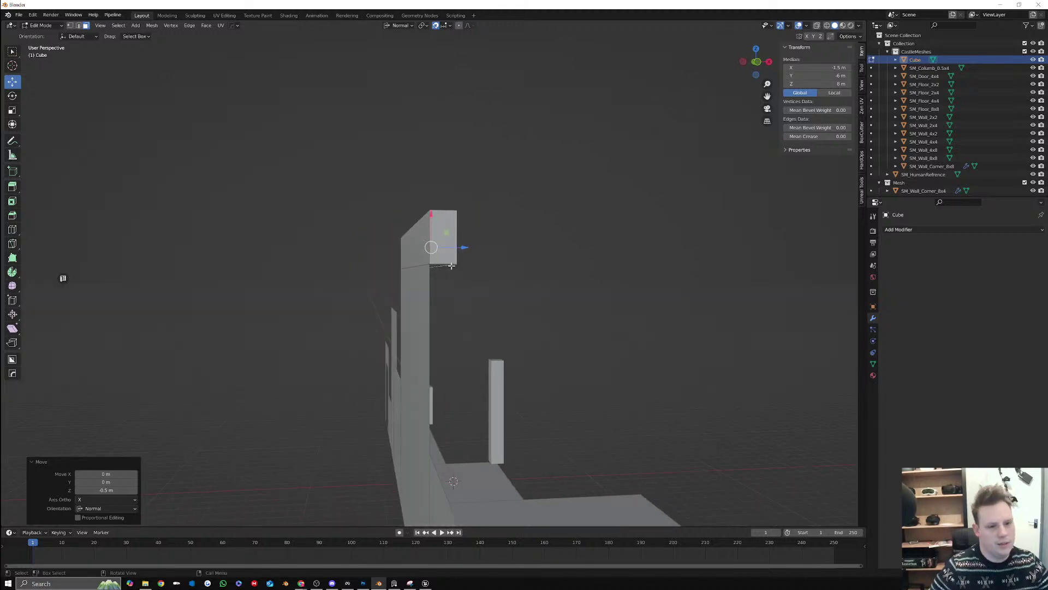
middle_drag(505, 242, 445, 229)
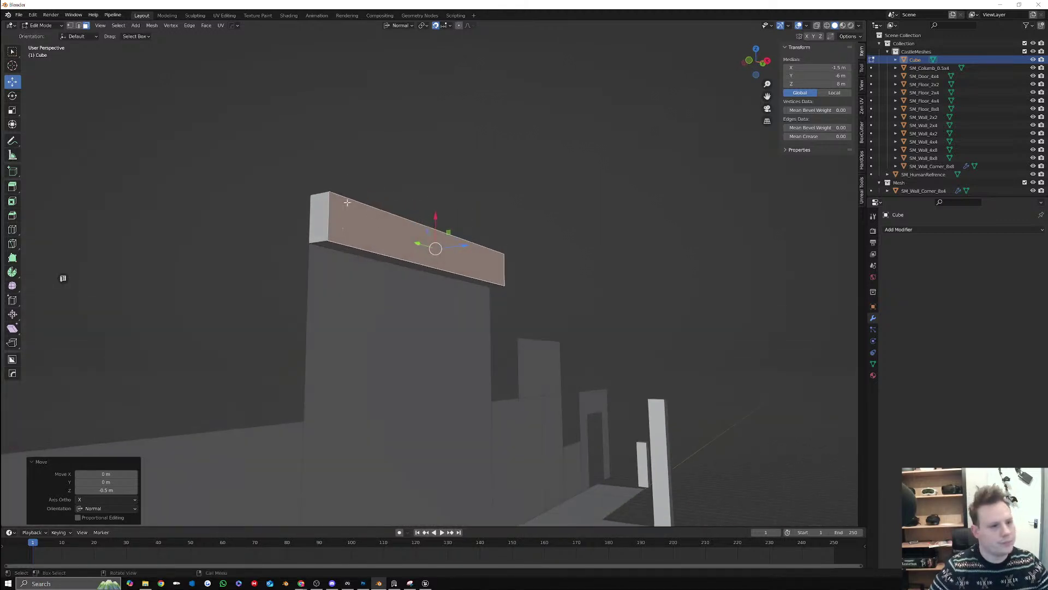
Bevel the block's lower front edge with a single flat chamfer about 0.295 m wide
click(78, 26)
click(366, 254)
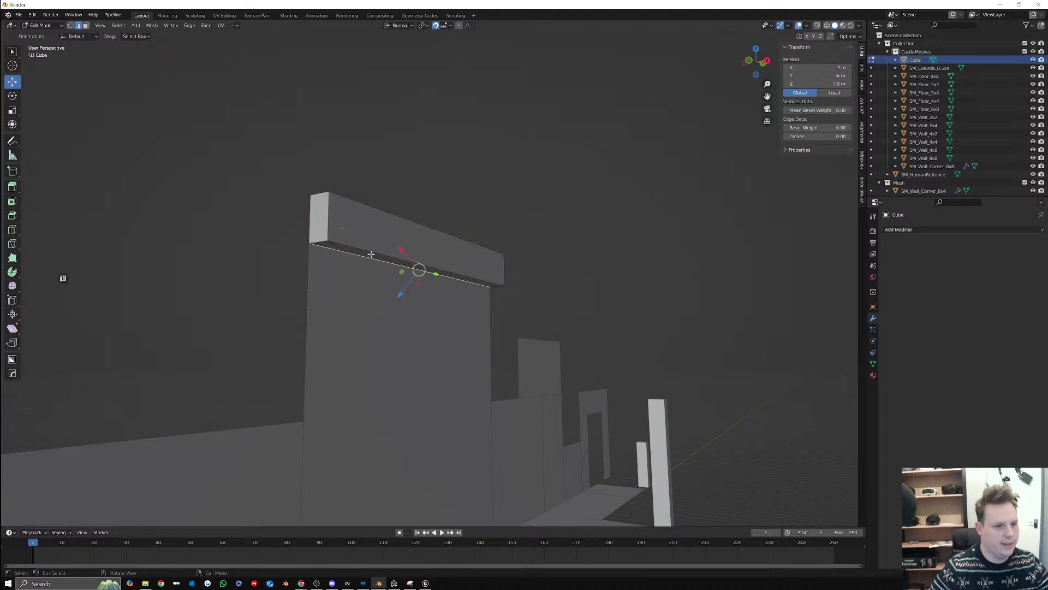
key(ctrl+b)
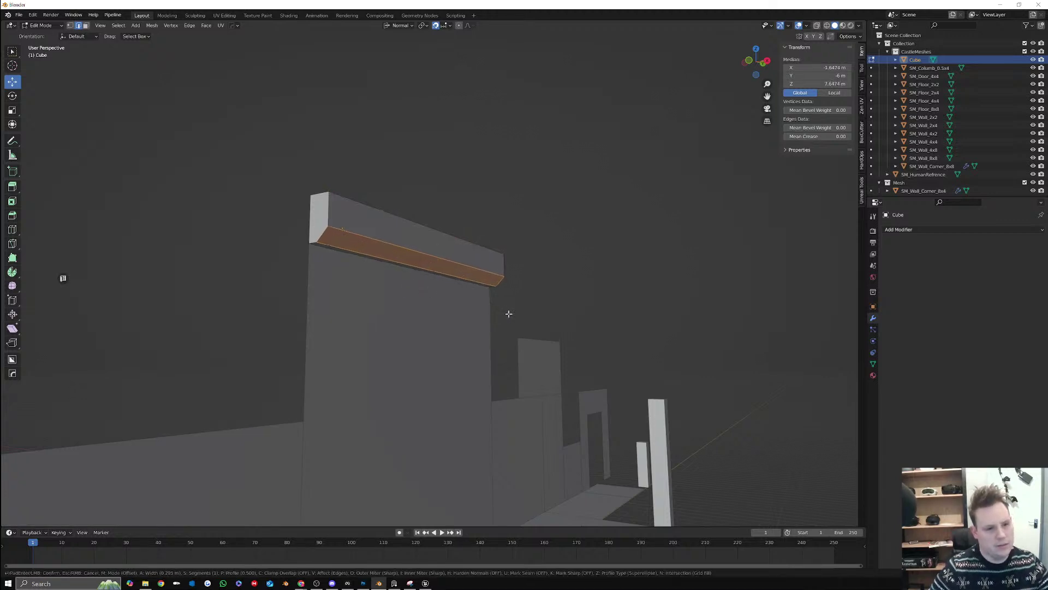
click(509, 314)
Check the castle in Unreal Editor, return to Blender and delete both end faces of the ledge block
click(323, 210)
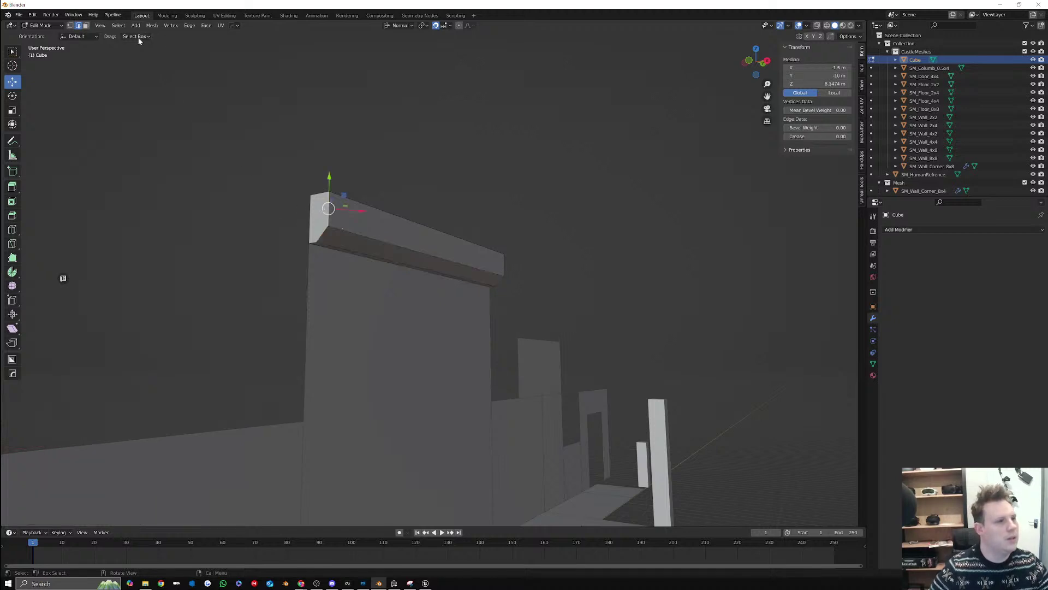
click(85, 26)
click(319, 217)
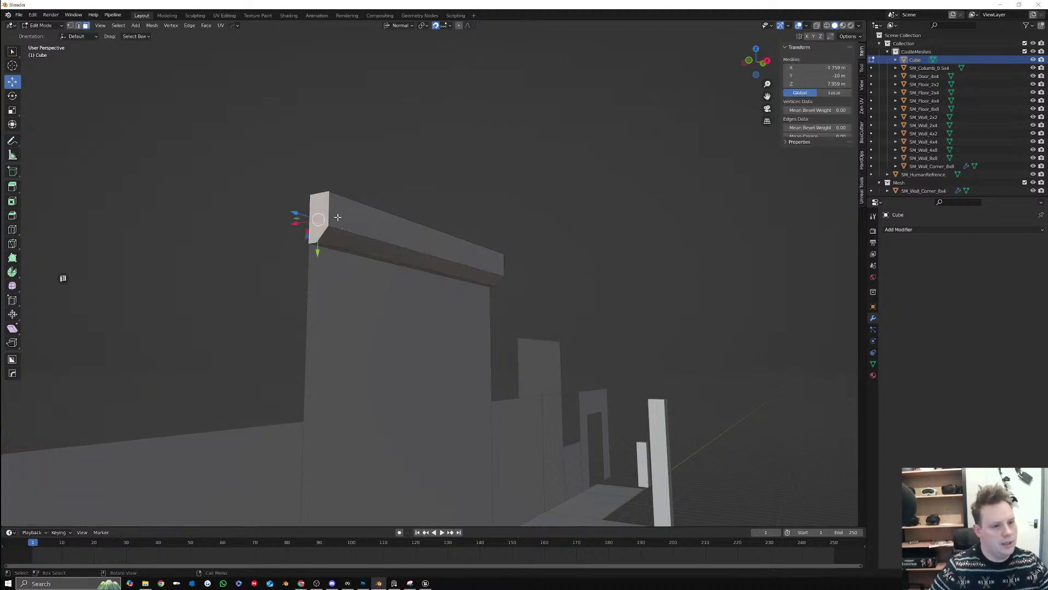
middle_drag(595, 264, 437, 257)
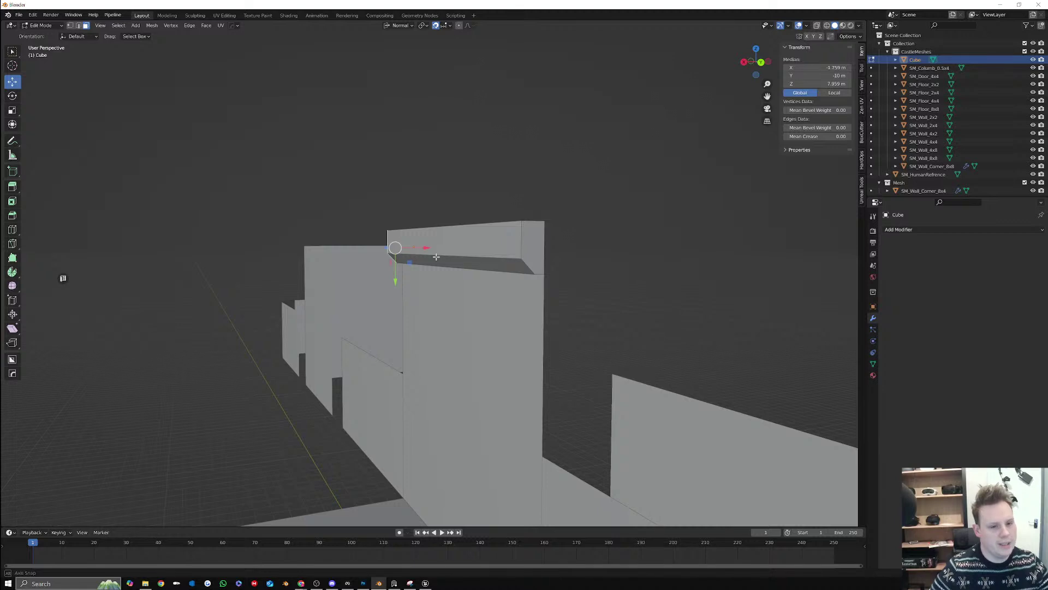
click(424, 583)
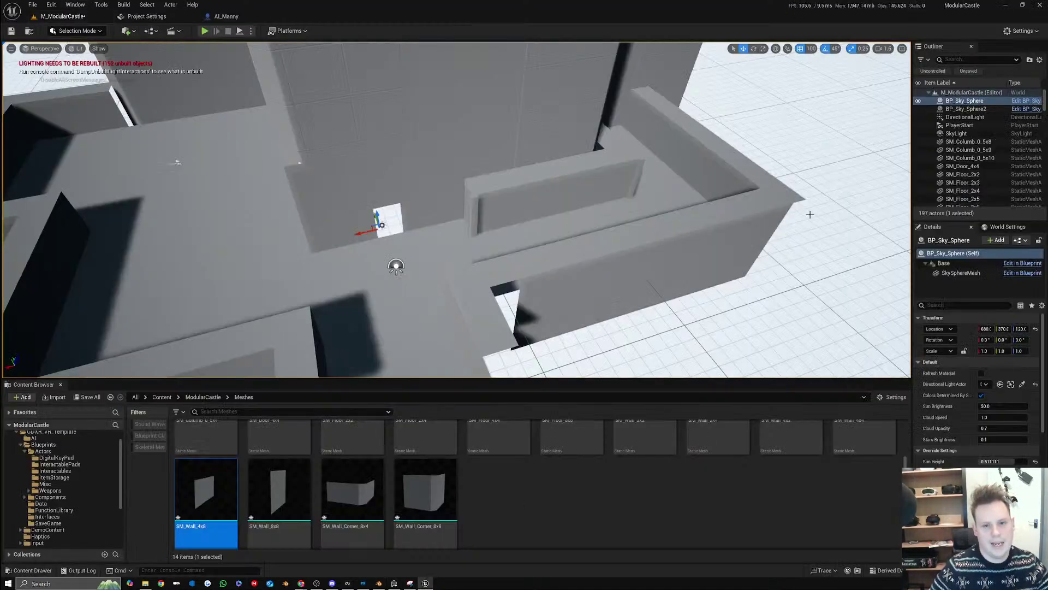
mouse_move(379, 582)
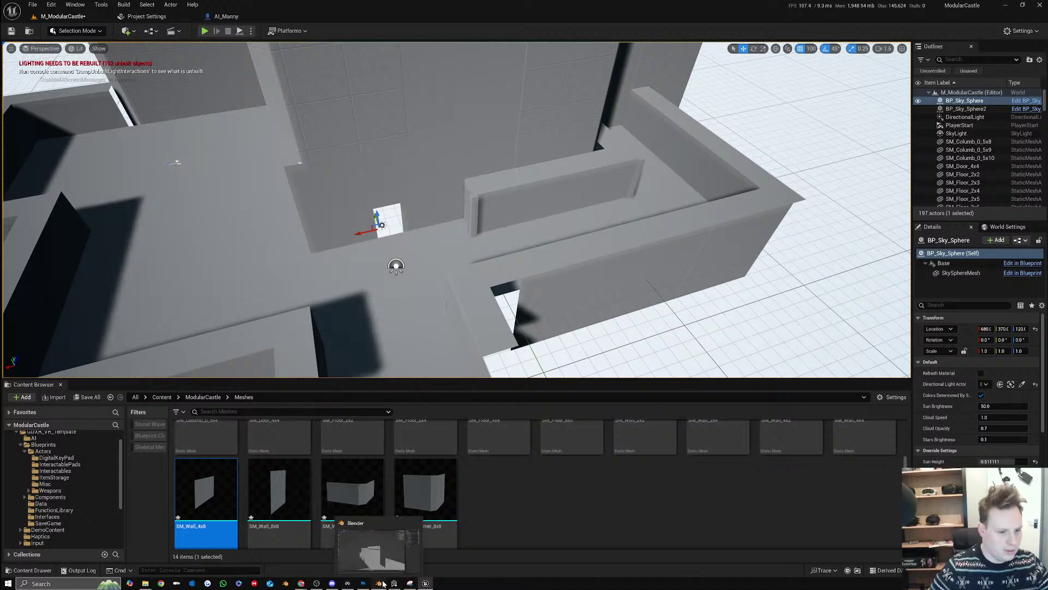
click(407, 548)
middle_drag(562, 257, 591, 304)
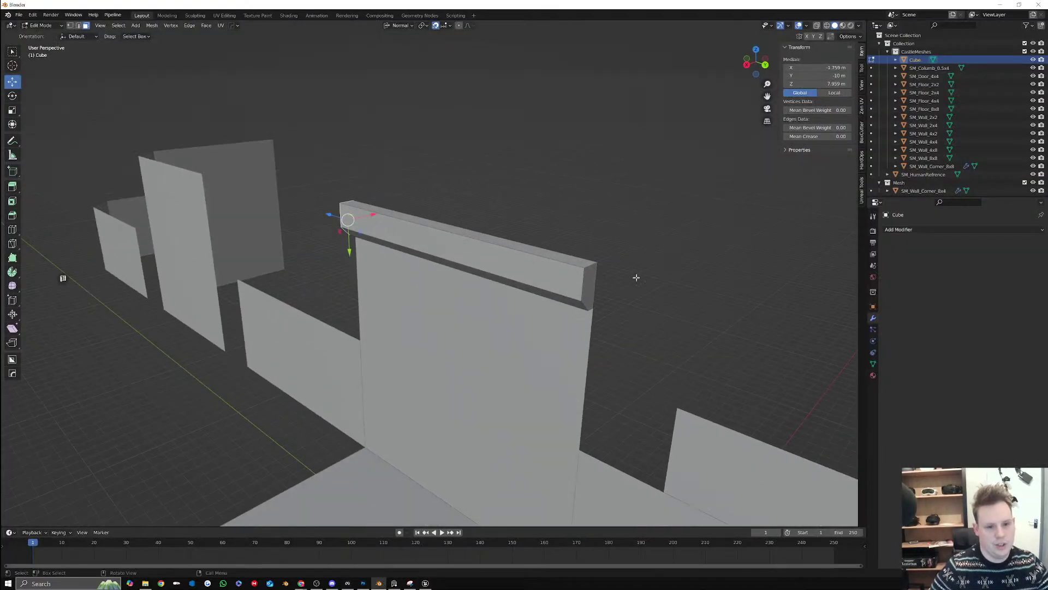
middle_drag(430, 258, 485, 257)
key(x)
click(505, 247)
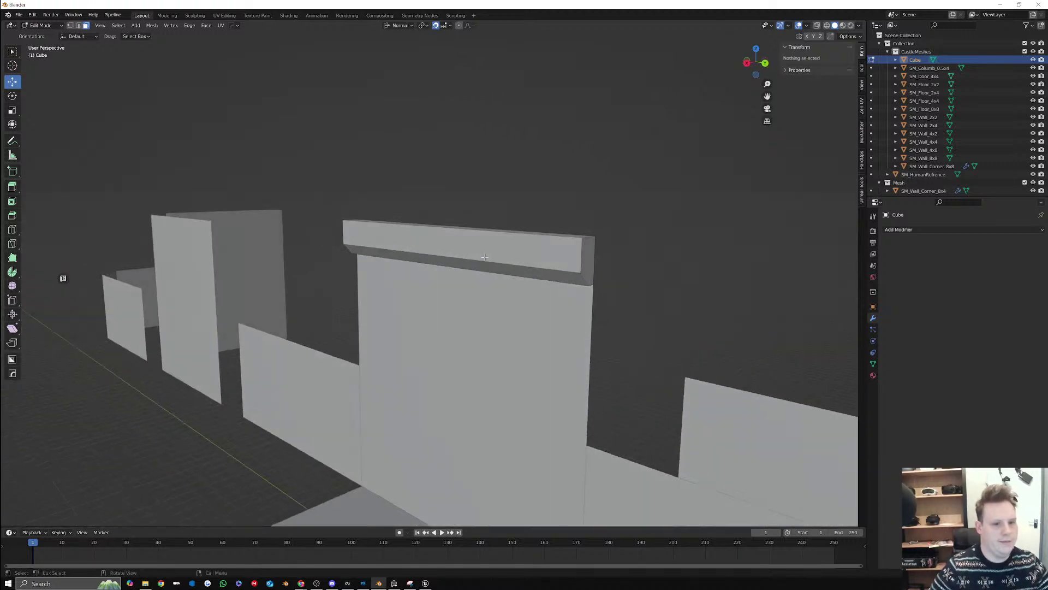
click(582, 259)
key(x)
click(582, 258)
middle_drag(583, 258, 453, 256)
click(454, 257)
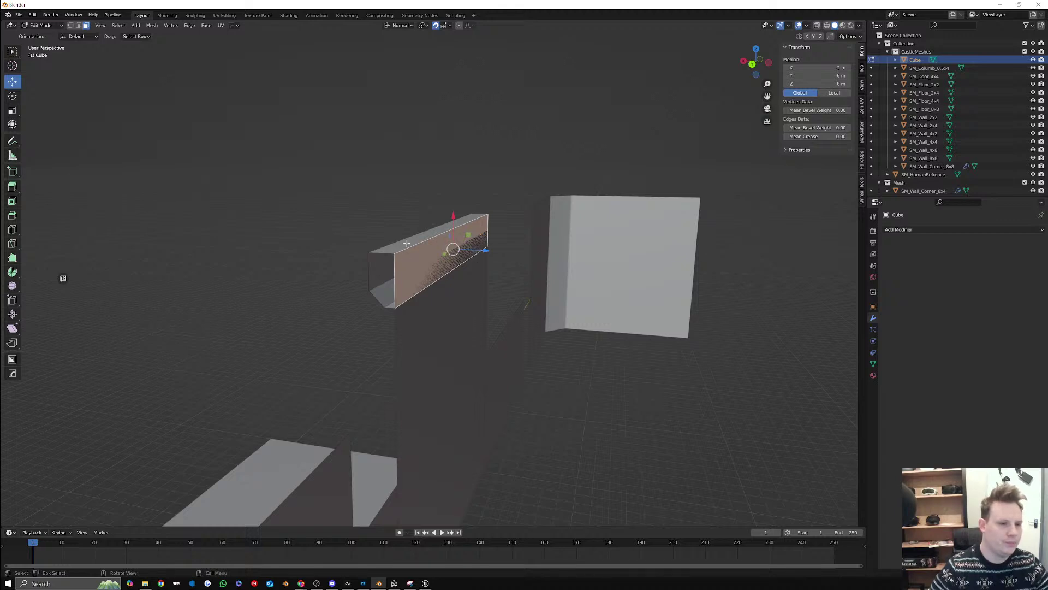
click(430, 233)
middle_drag(427, 252, 554, 262)
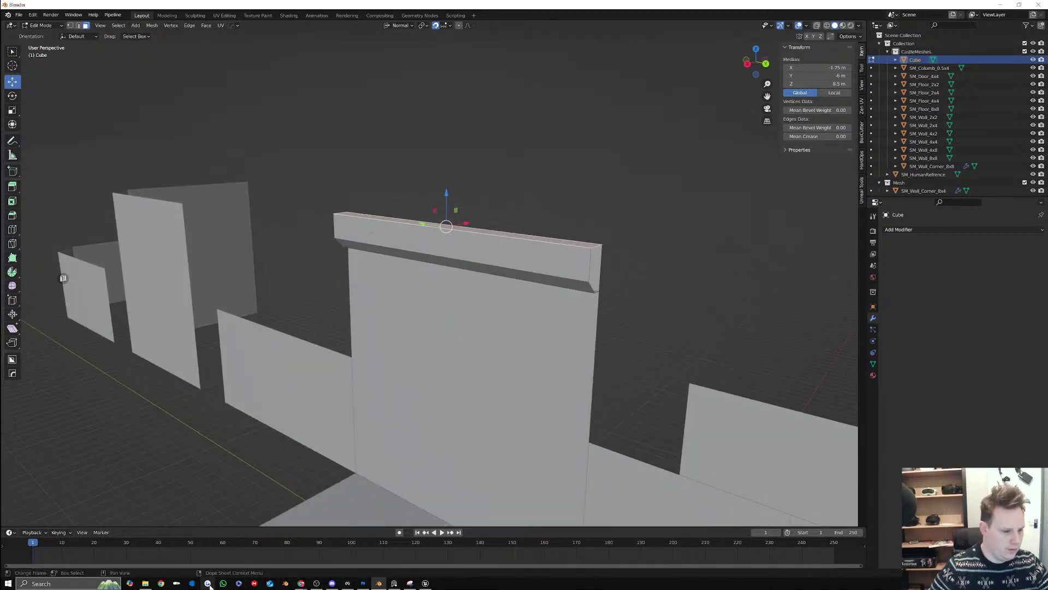
middle_drag(445, 262, 503, 264)
key(Tab)
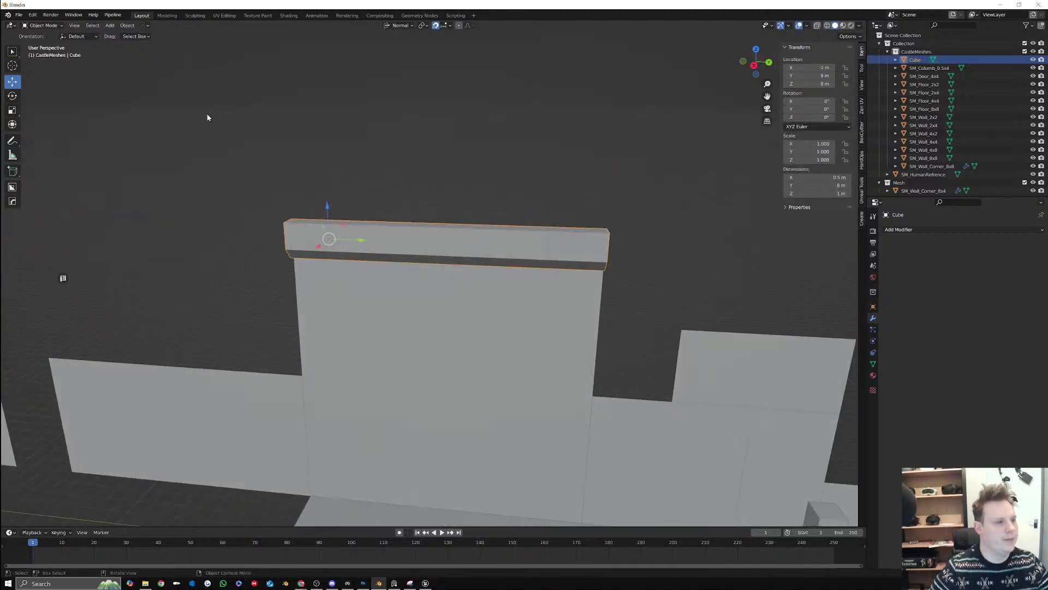
key(Tab)
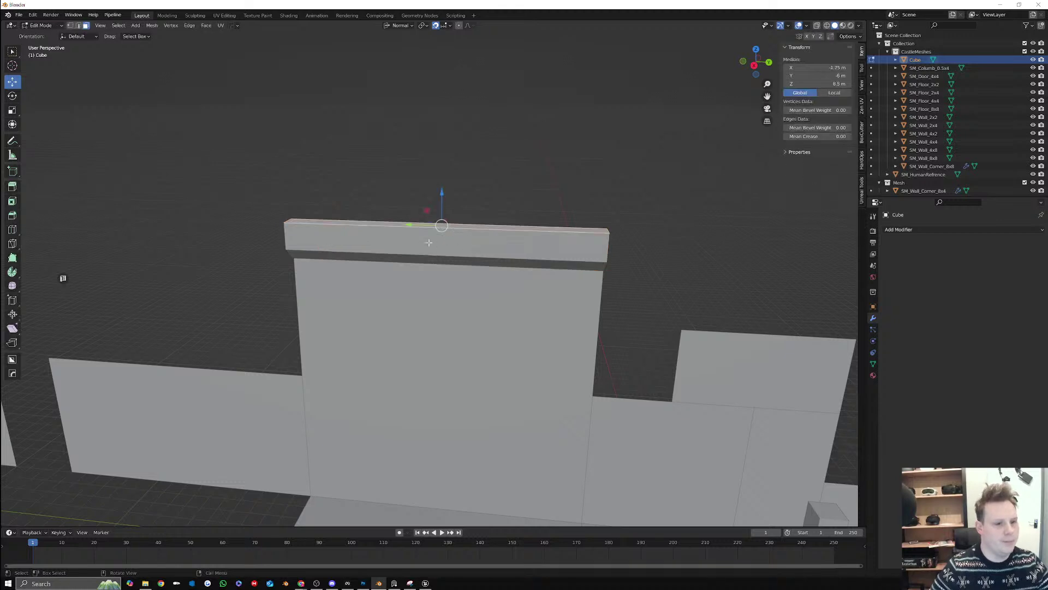
Add 9 evenly spaced loop cuts across the length of the ledge block
click(12, 229)
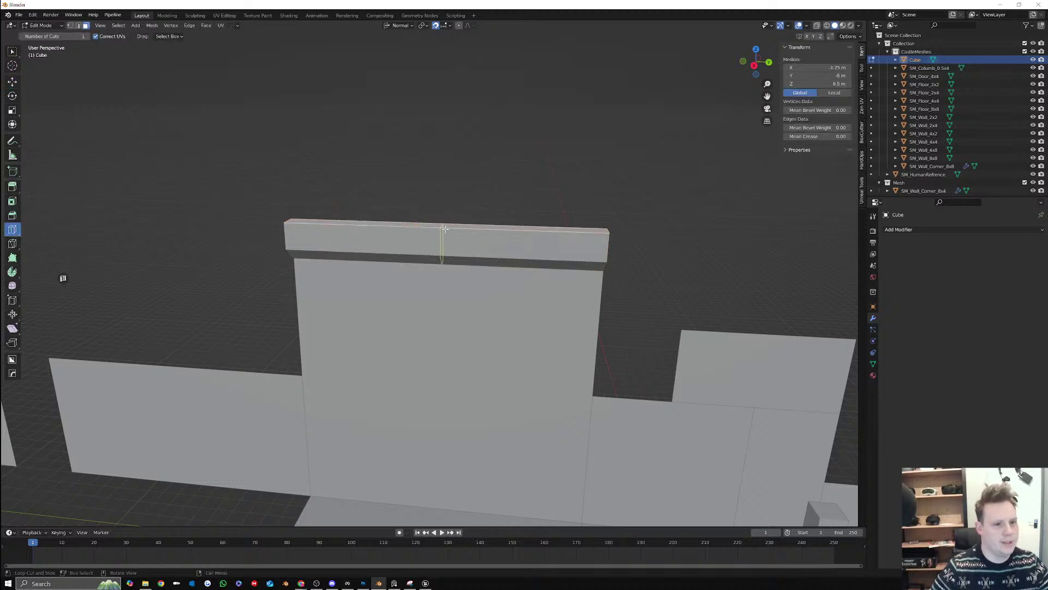
click(445, 229)
scroll(511, 250, up, 2)
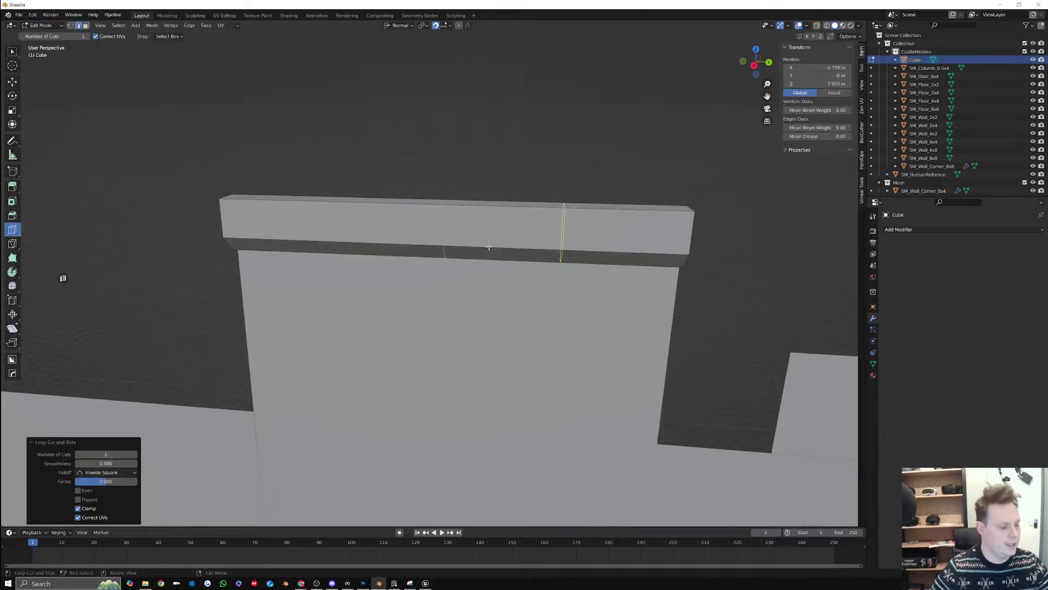
click(135, 455)
click(134, 454)
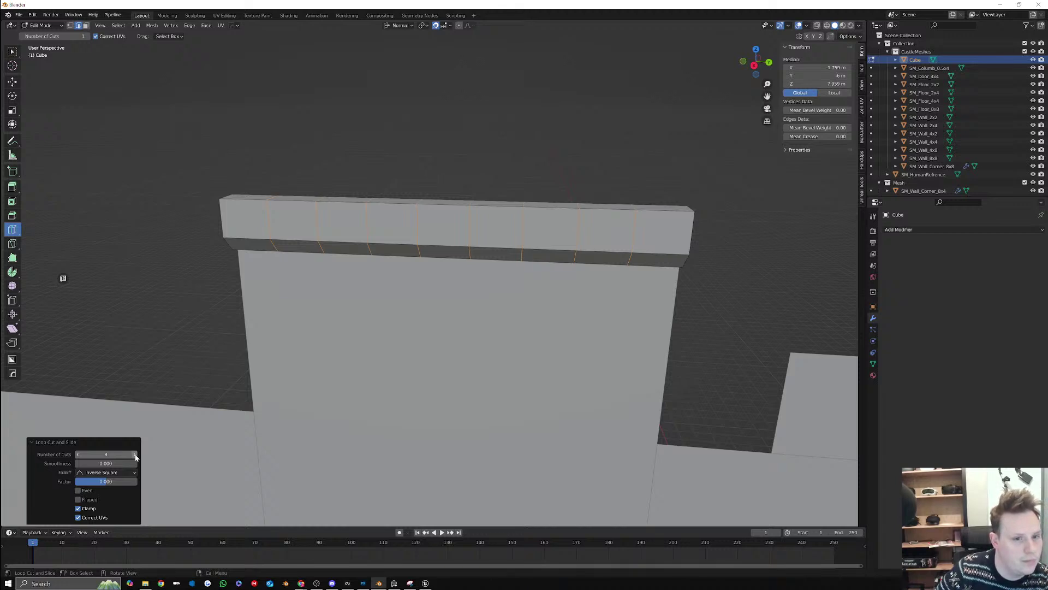
click(134, 455)
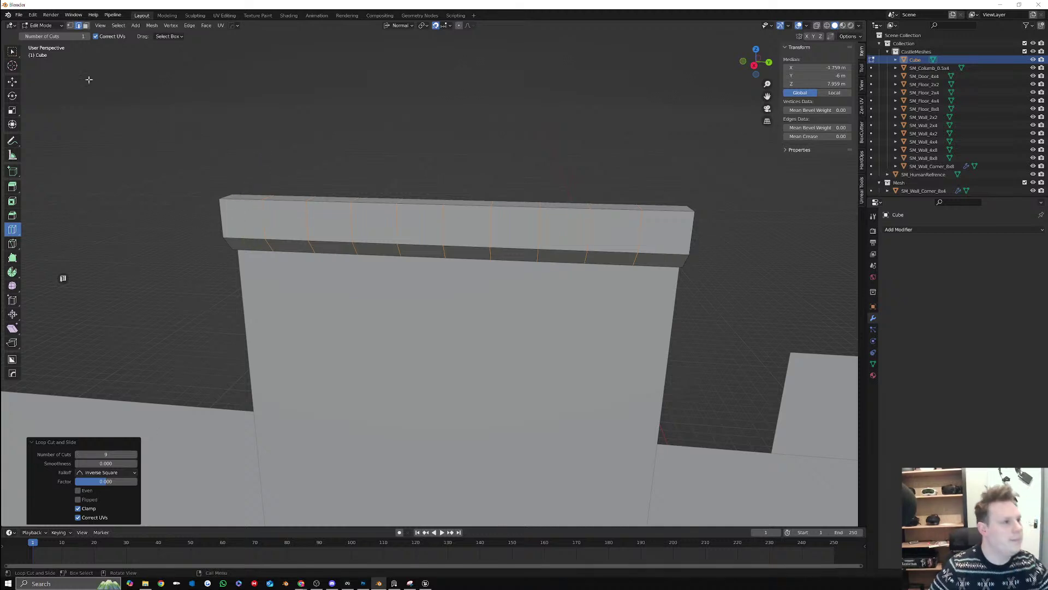
Select every other top face of the ledge, starting at one end, and extrude the five faces 0.5 m upward as battlements
click(86, 25)
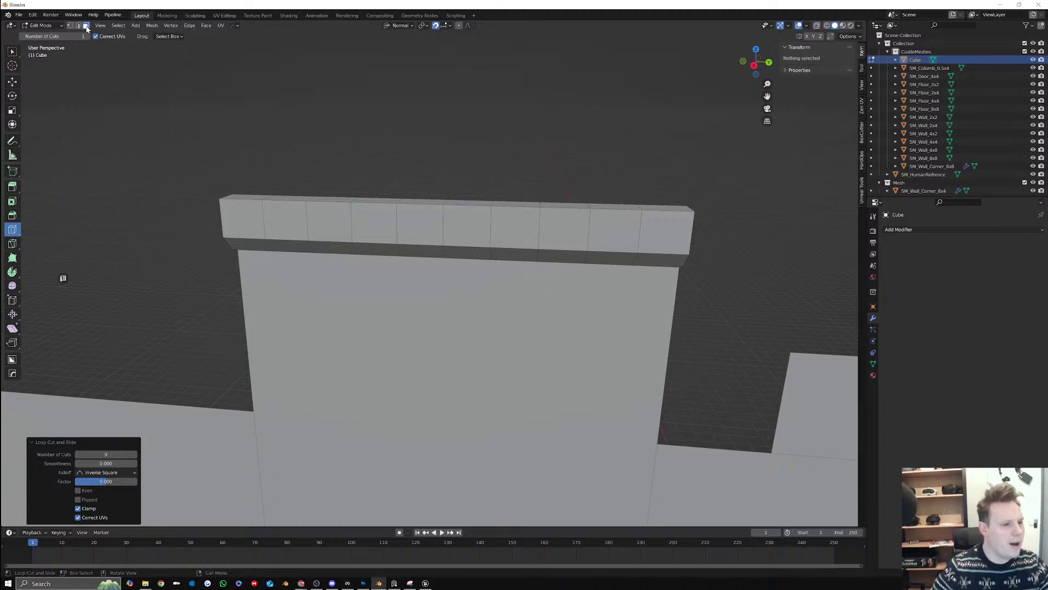
click(12, 82)
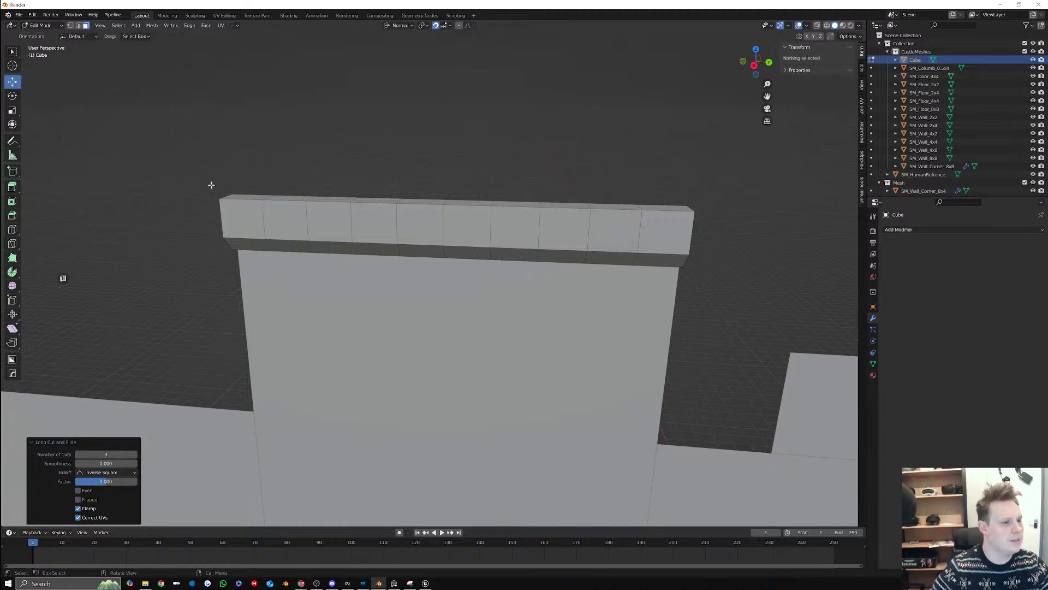
click(247, 198)
shift+click(331, 199)
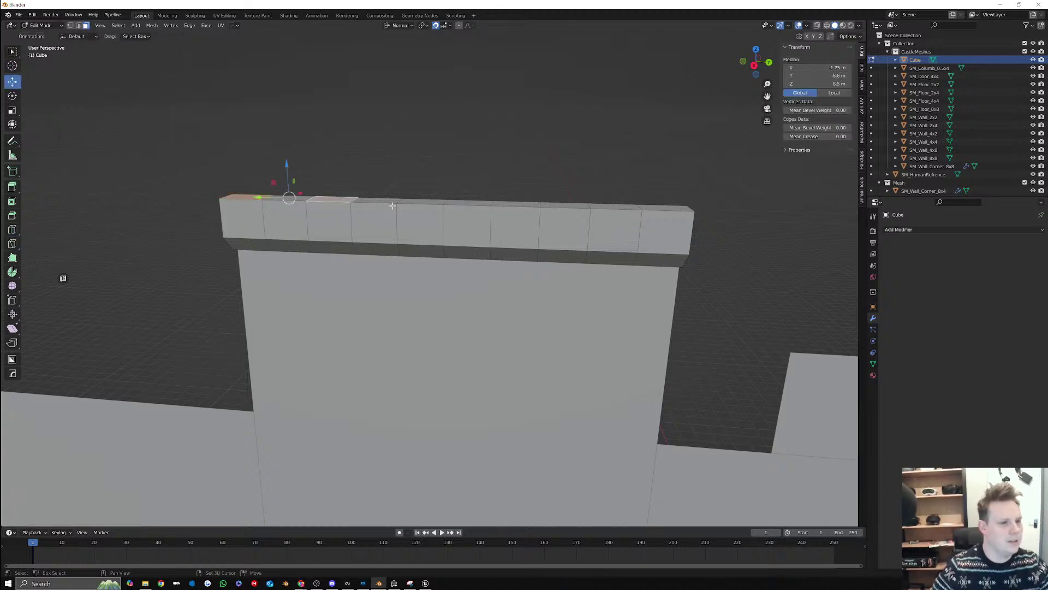
shift+click(426, 205)
shift+click(526, 206)
shift+click(613, 206)
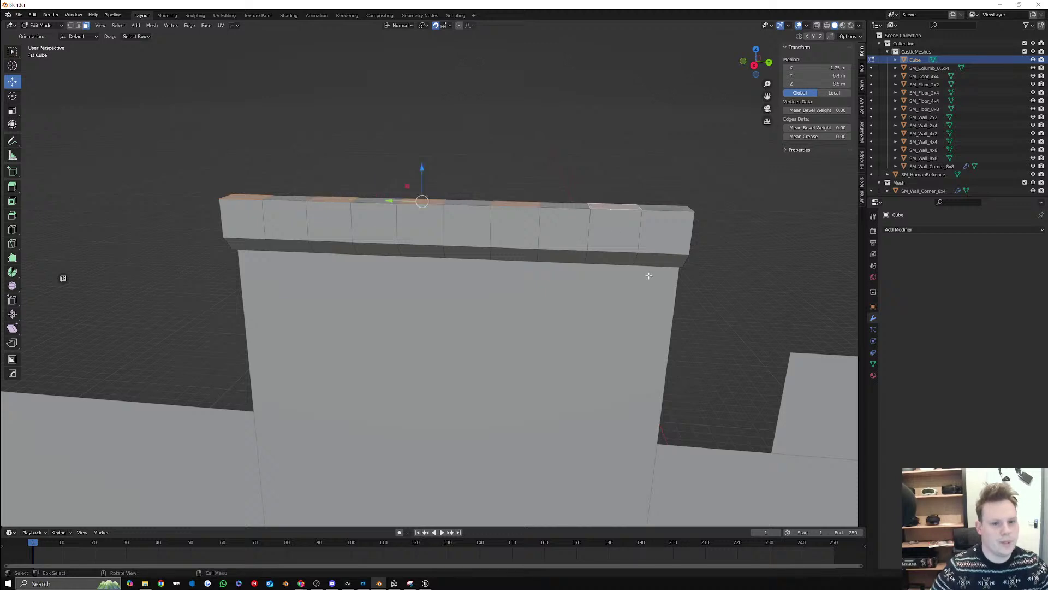
key(e)
click(652, 238)
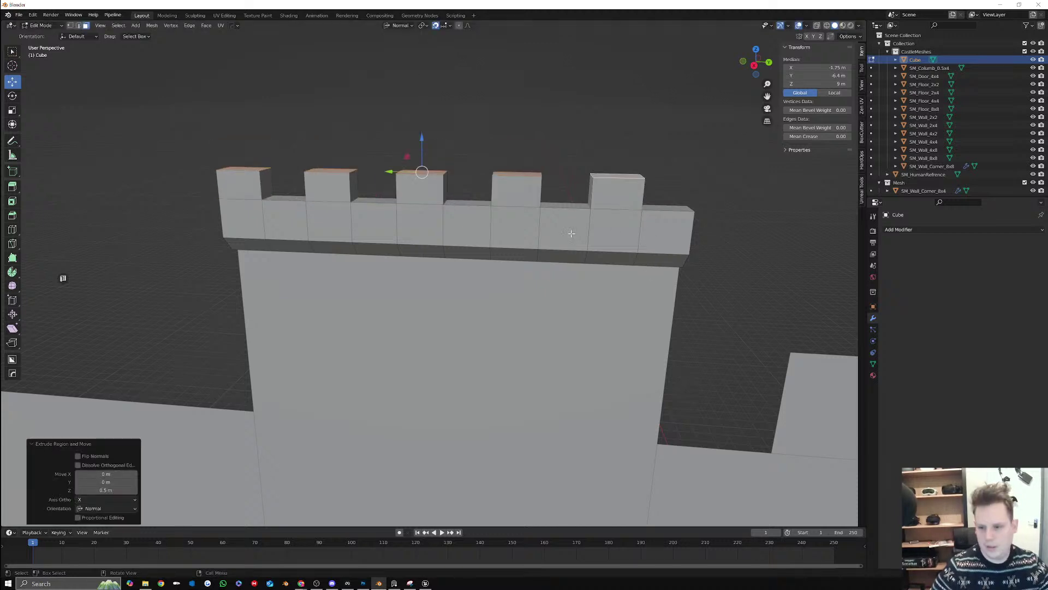
Examine the battlements' end faces, the ledge's chamfered underside and its front from several angles
middle_drag(551, 236, 617, 229)
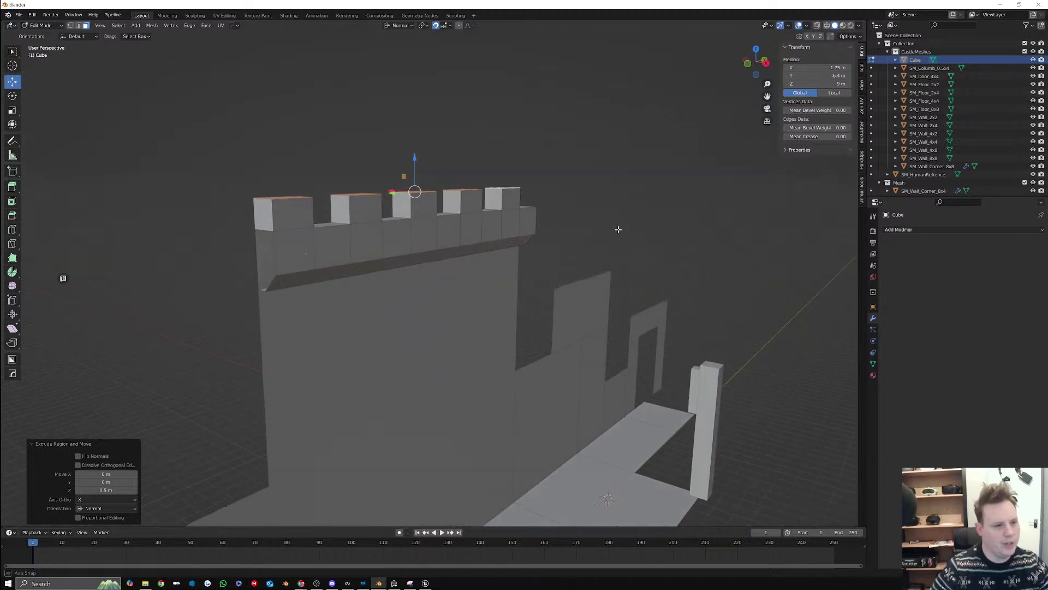
click(250, 218)
click(264, 217)
middle_drag(458, 217, 444, 227)
middle_drag(310, 248, 259, 217)
click(12, 229)
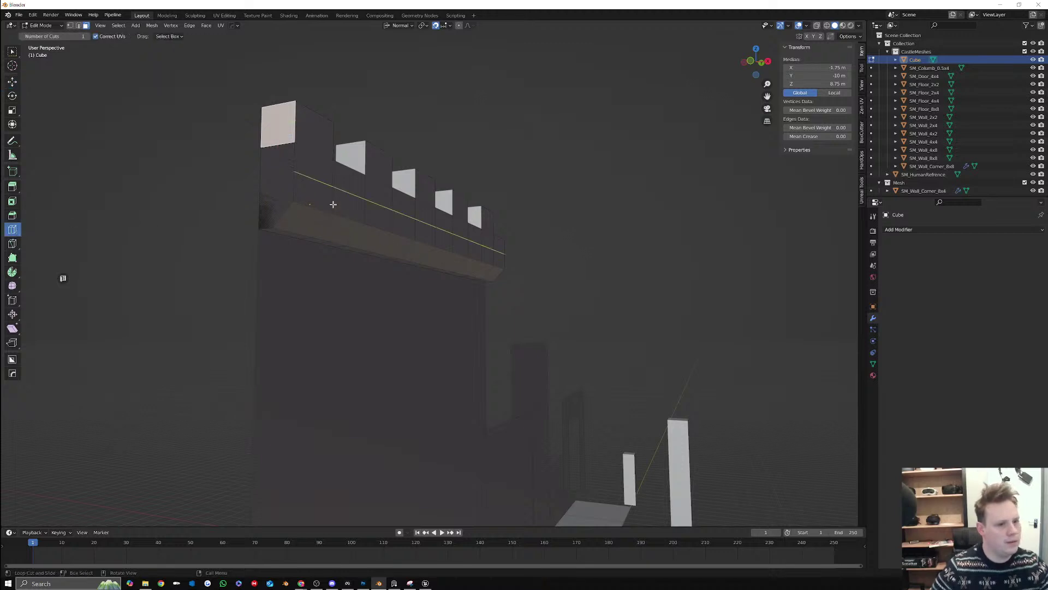
middle_drag(334, 214, 367, 206)
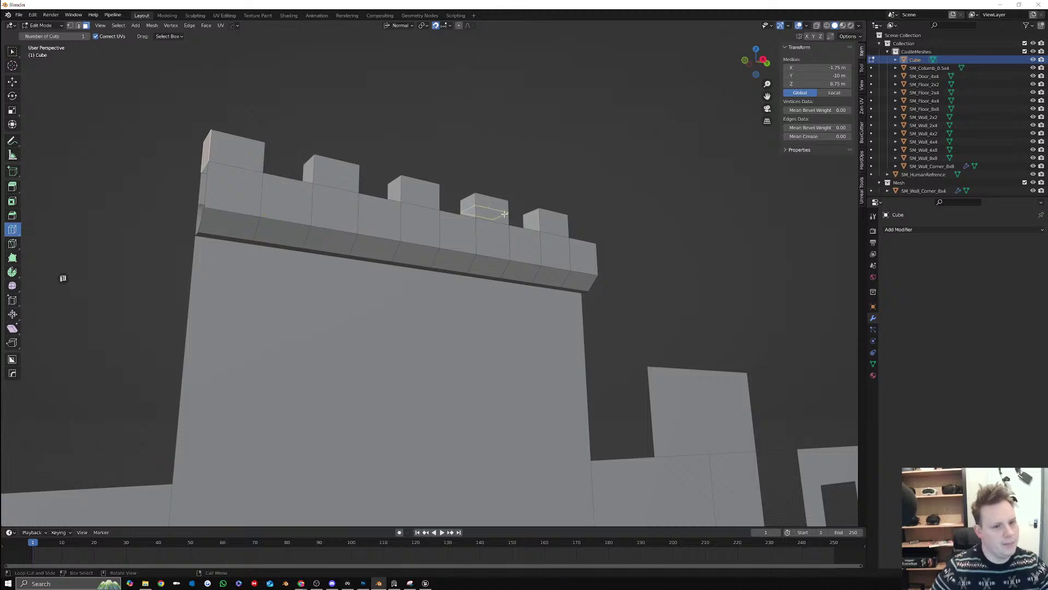
middle_drag(480, 215, 732, 236)
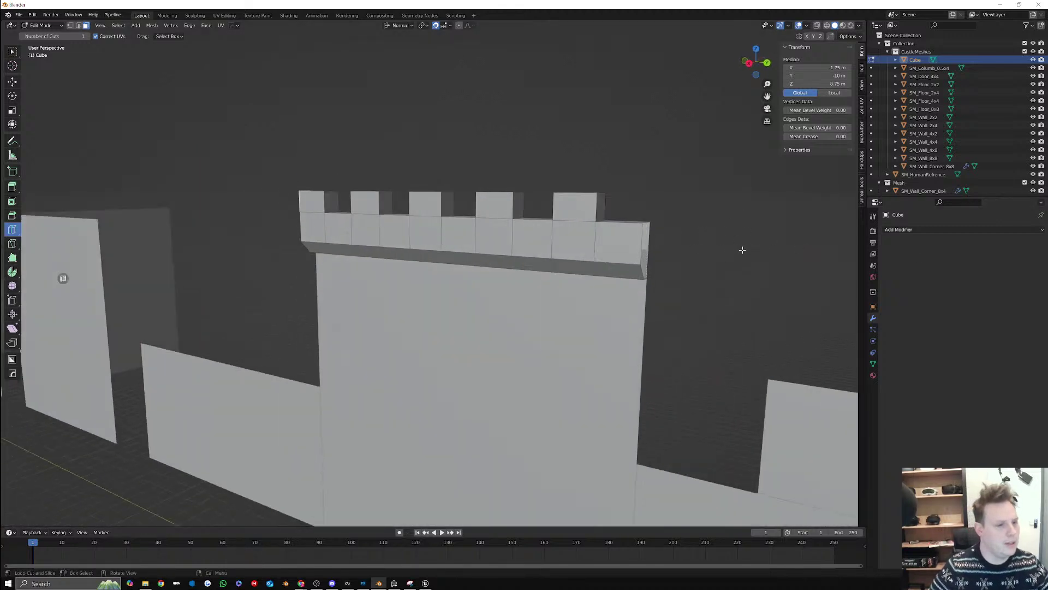
middle_drag(622, 240, 566, 253)
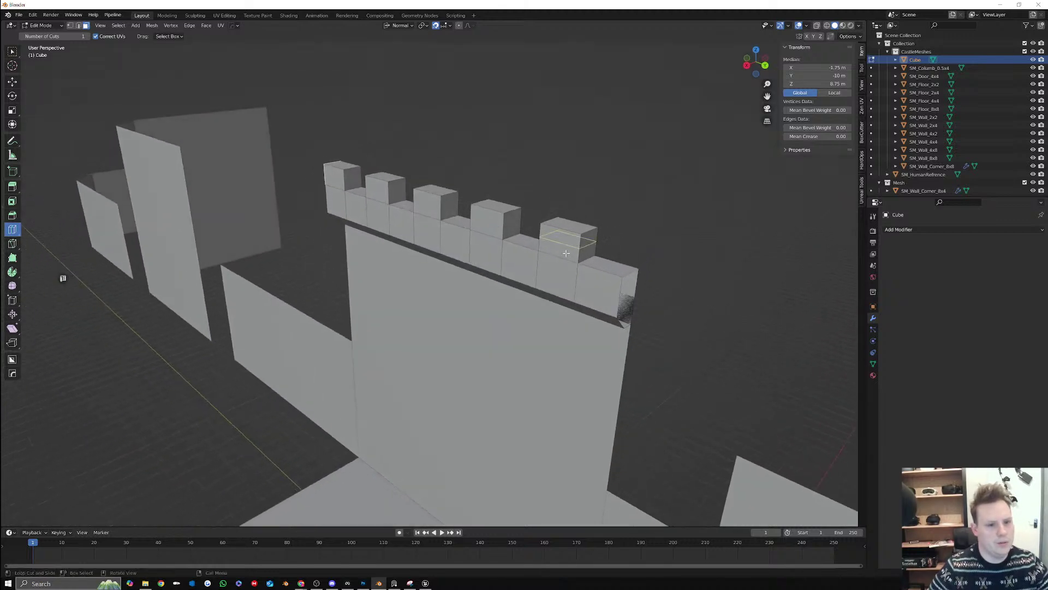
Select the front and back top edges of all five battlements and try bevelling them
click(12, 81)
click(78, 25)
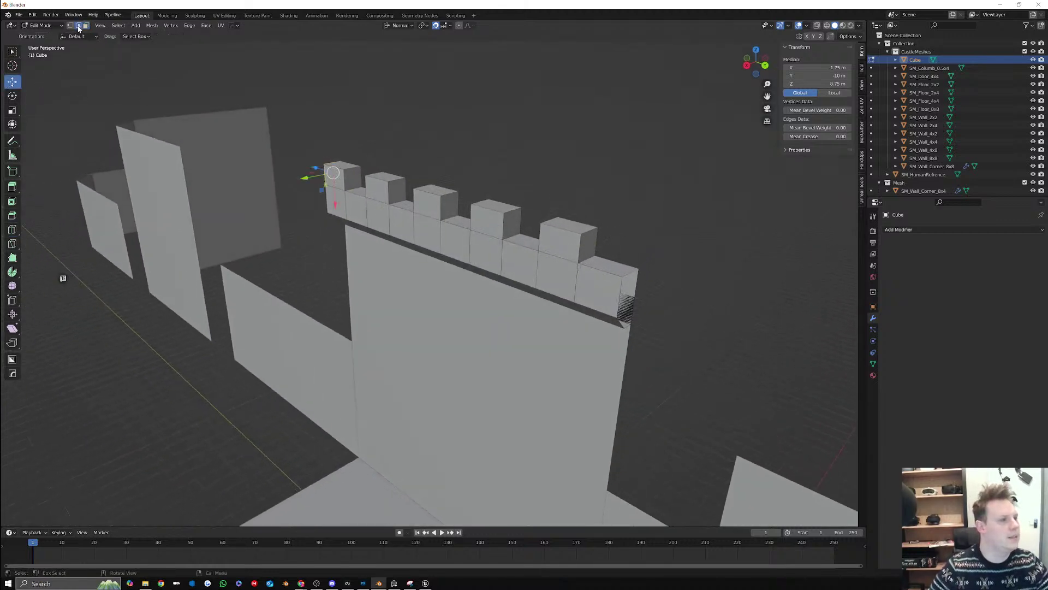
click(354, 174)
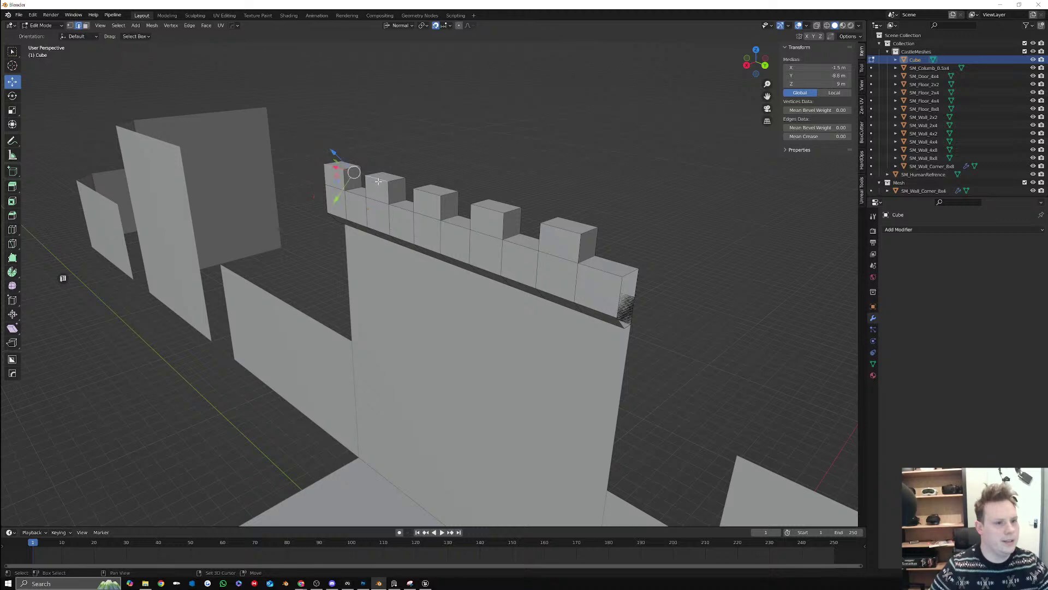
shift+click(434, 194)
shift+click(488, 210)
shift+click(562, 229)
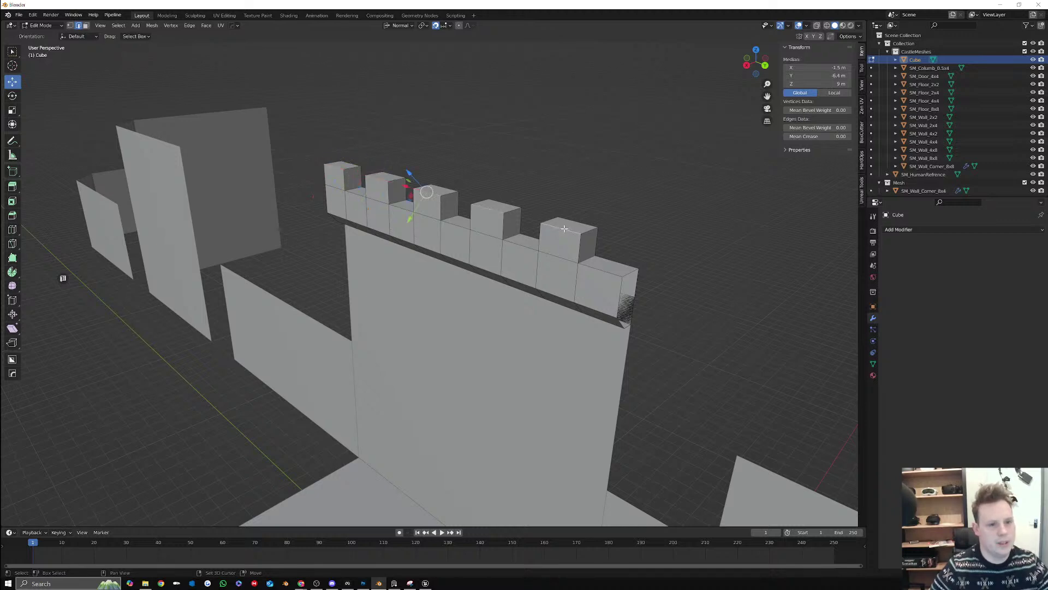
shift+click(575, 224)
shift+click(503, 205)
shift+click(438, 188)
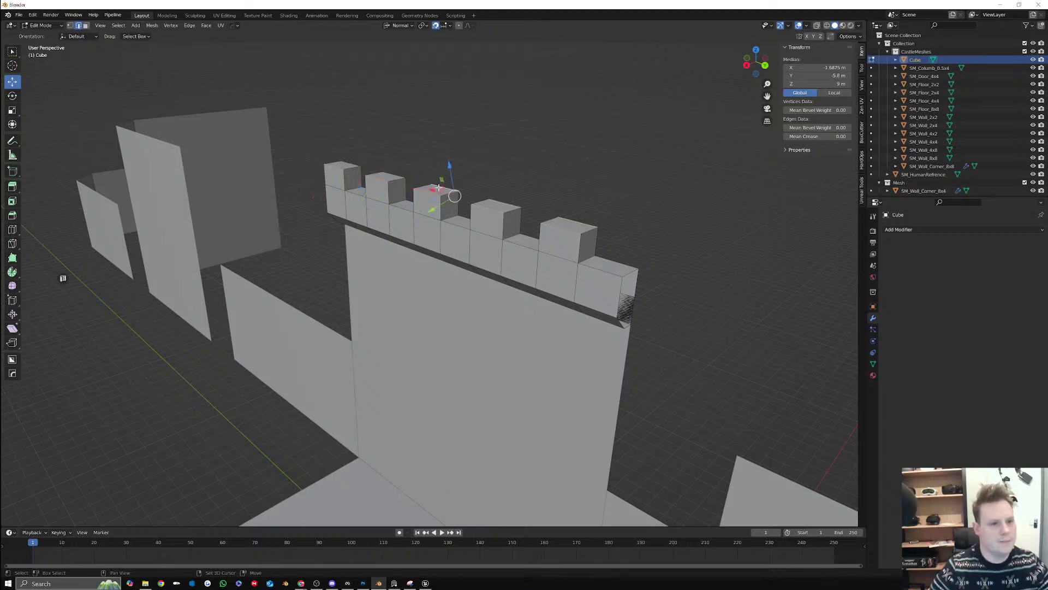
shift+click(394, 174)
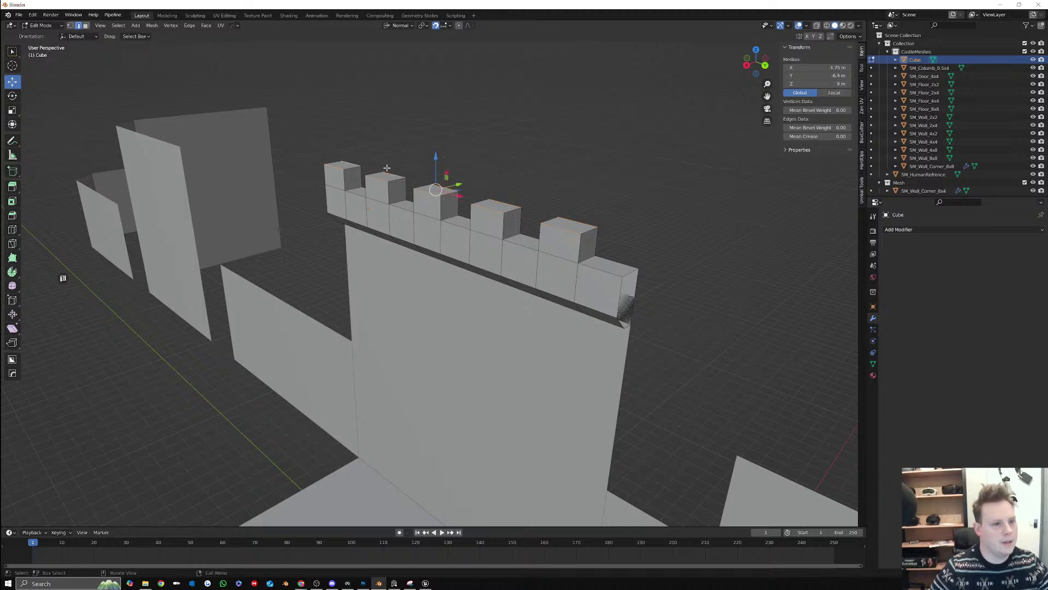
key(ctrl+b)
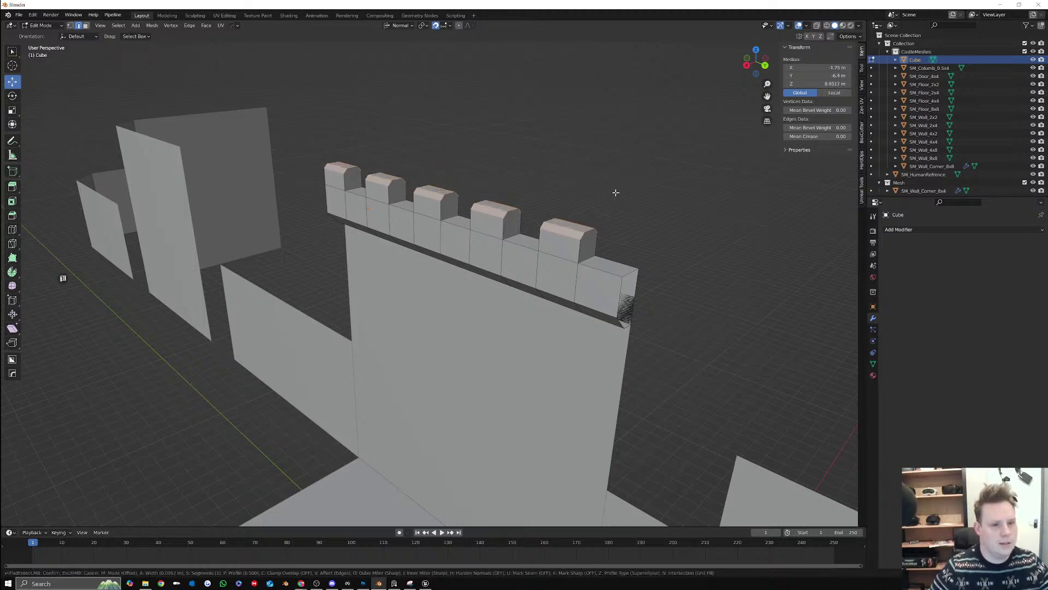
right_click(616, 192)
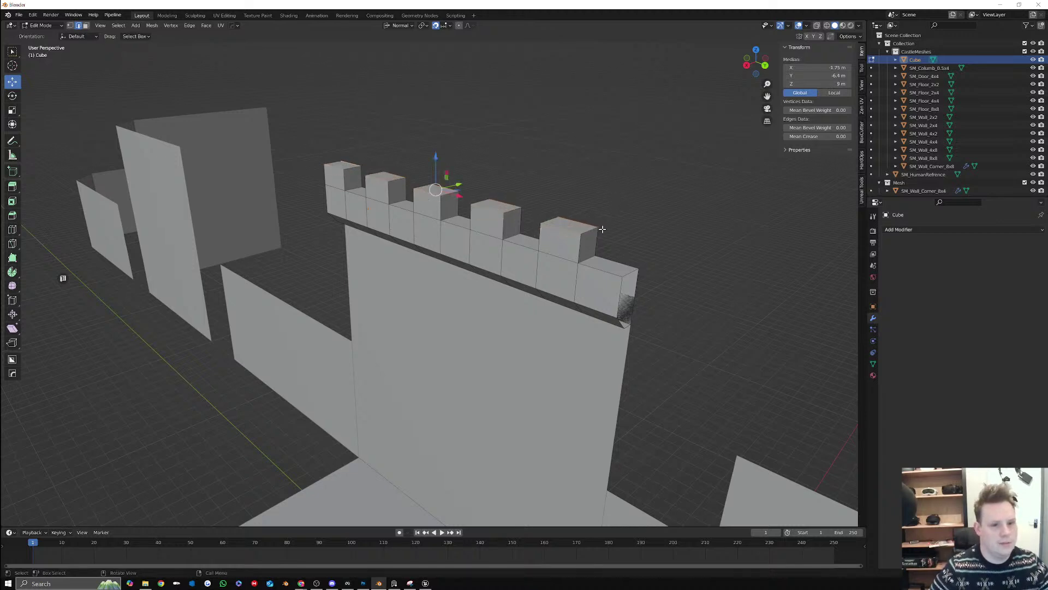
Add the short end edges of the battlement tops to the selection and bevel all the rims by 0.0625 m
shift+click(545, 219)
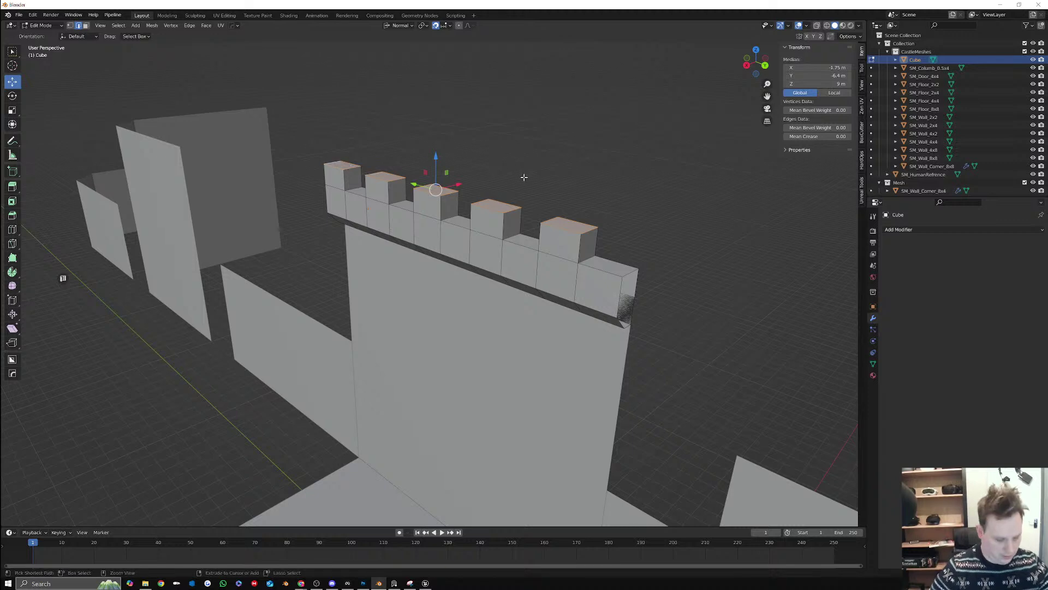
key(ctrl+b)
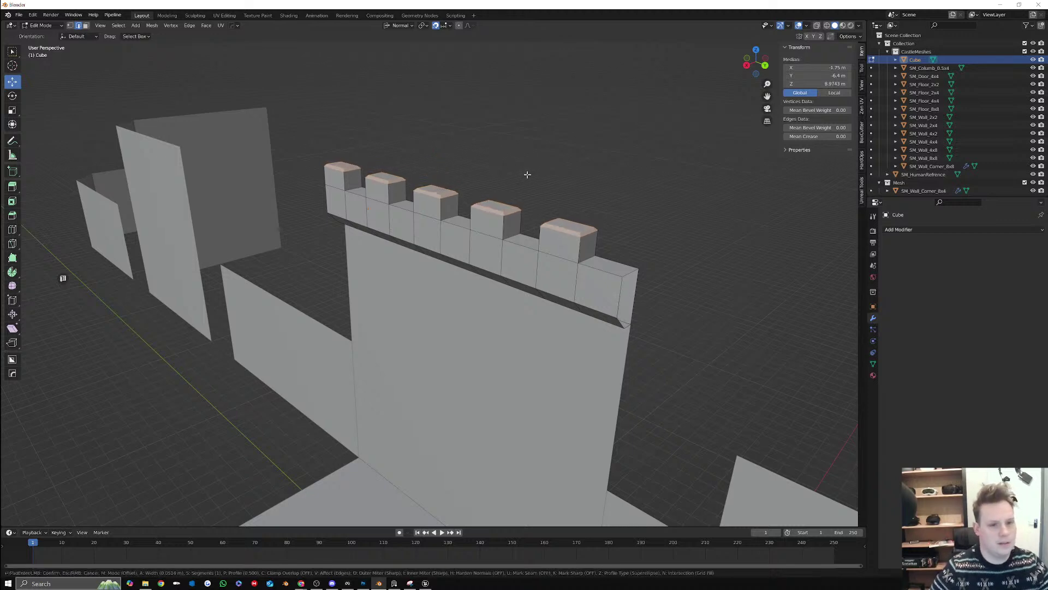
click(528, 174)
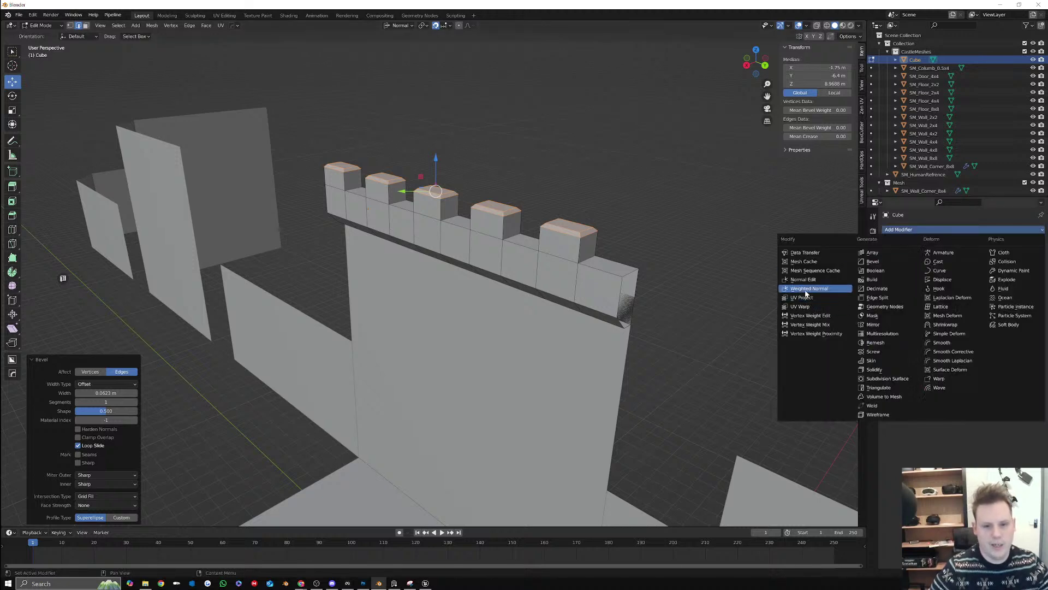
Add a Weighted Normal modifier to the ledge, enable Auto Smooth and check the shading
click(808, 293)
middle_drag(630, 258, 631, 241)
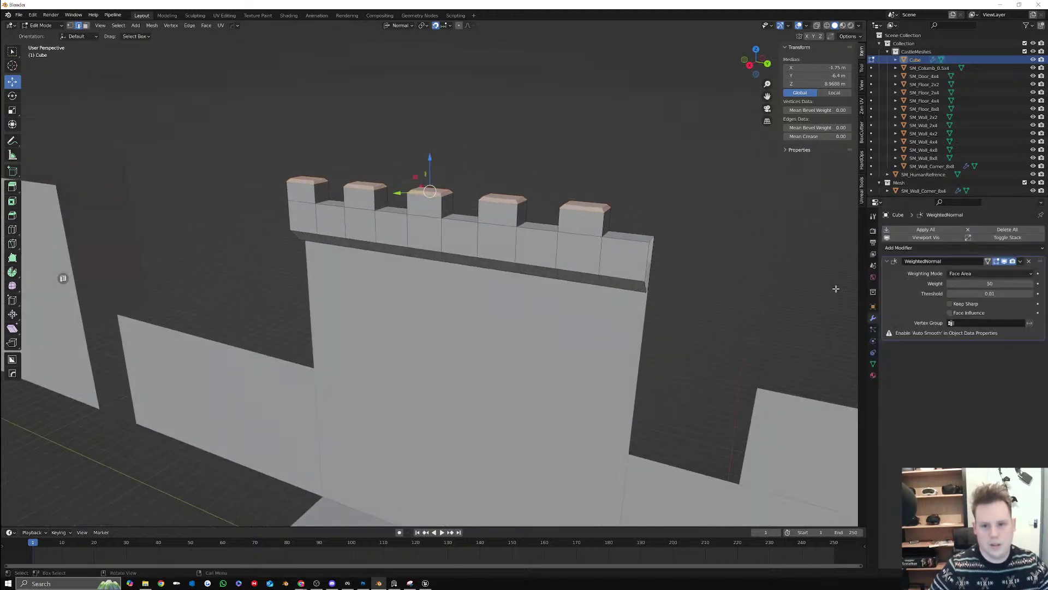
click(873, 363)
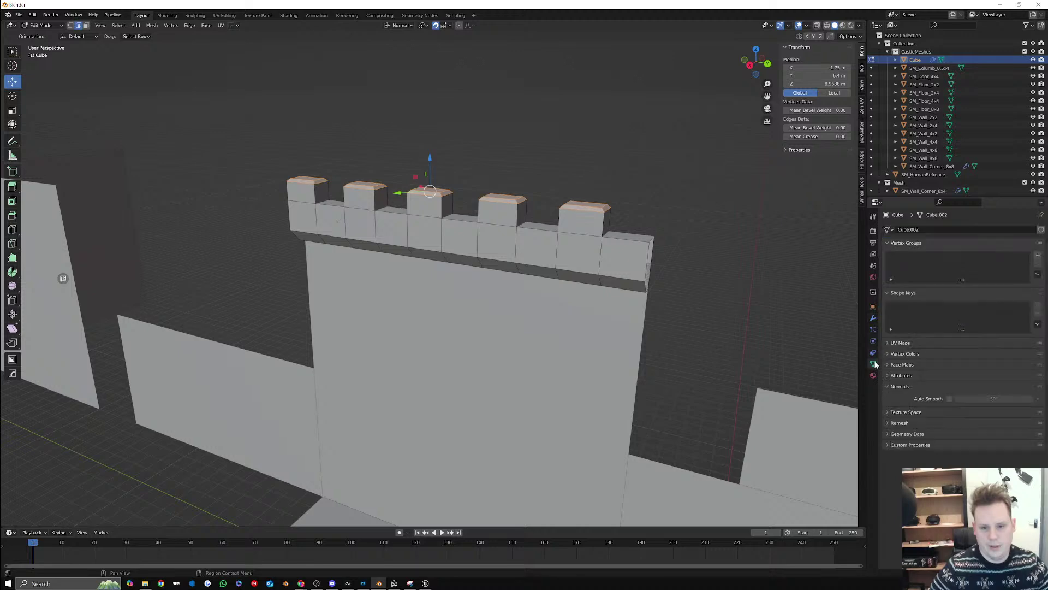
click(950, 399)
scroll(600, 208, up, 5)
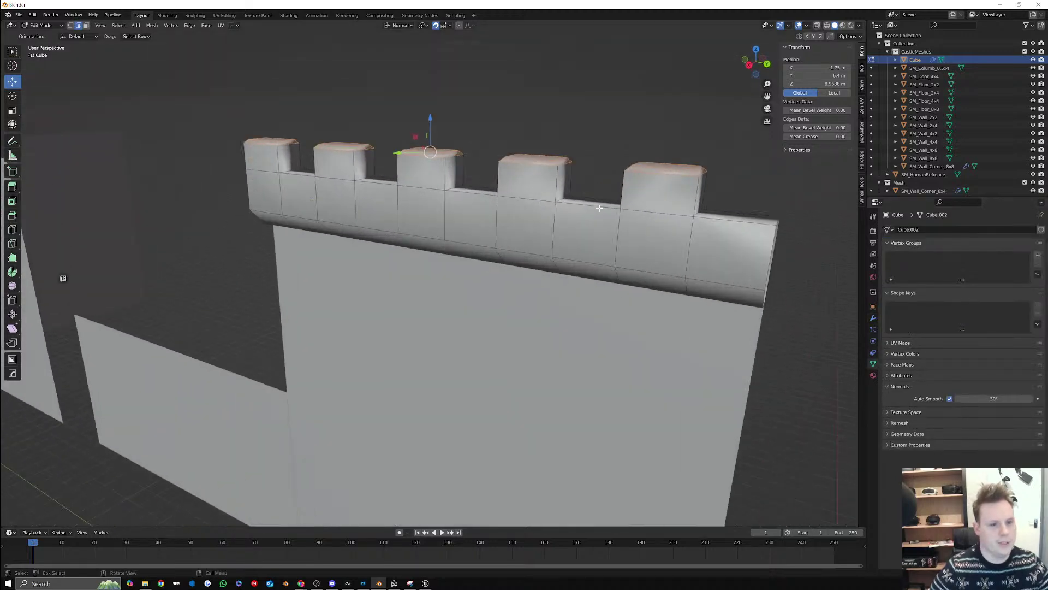
scroll(600, 208, down, 2)
middle_drag(600, 208, 641, 234)
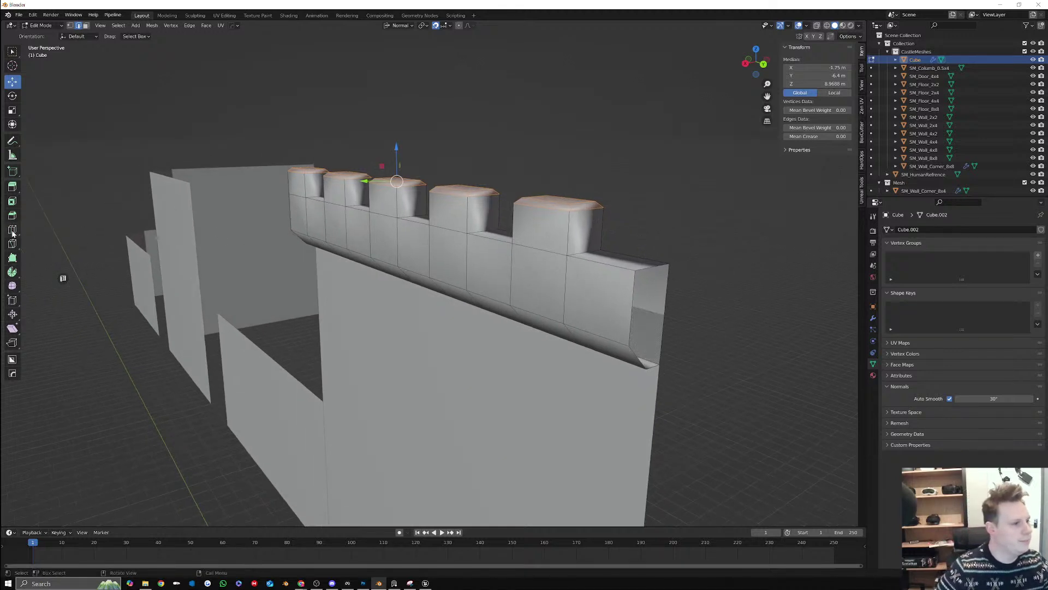
Add support loop cuts along the ledge's length beside the edges of its lower chamfer
click(12, 230)
mouse_move(552, 279)
middle_down()
mouse_move(535, 279)
mouse_move(553, 271)
middle_up()
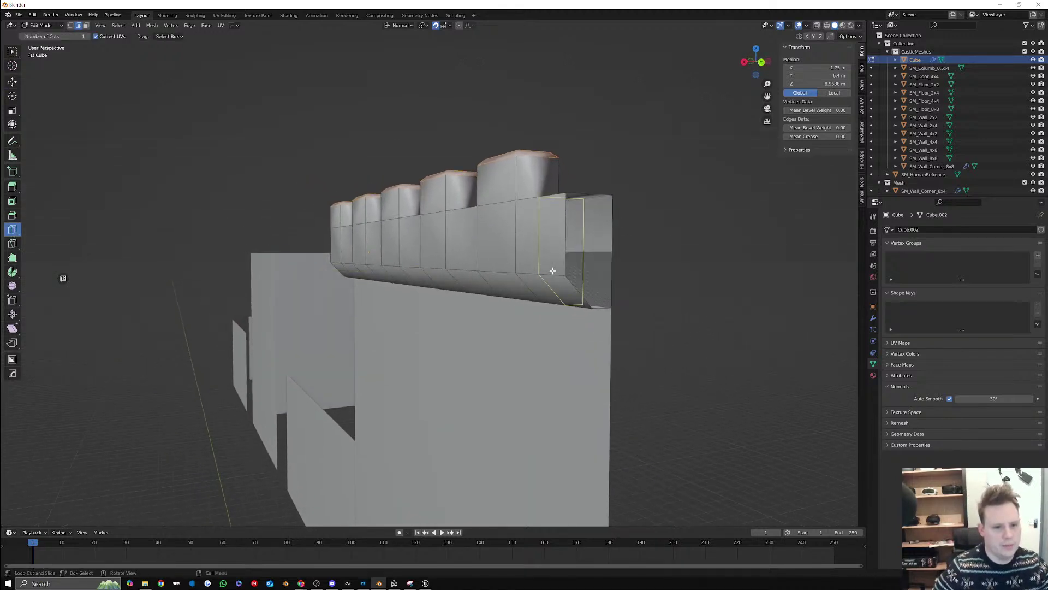
mouse_move(563, 263)
mouse_down()
mouse_move(567, 297)
mouse_move(570, 276)
mouse_up()
mouse_move(570, 275)
middle_down()
mouse_move(561, 283)
mouse_move(566, 266)
mouse_move(556, 276)
middle_up()
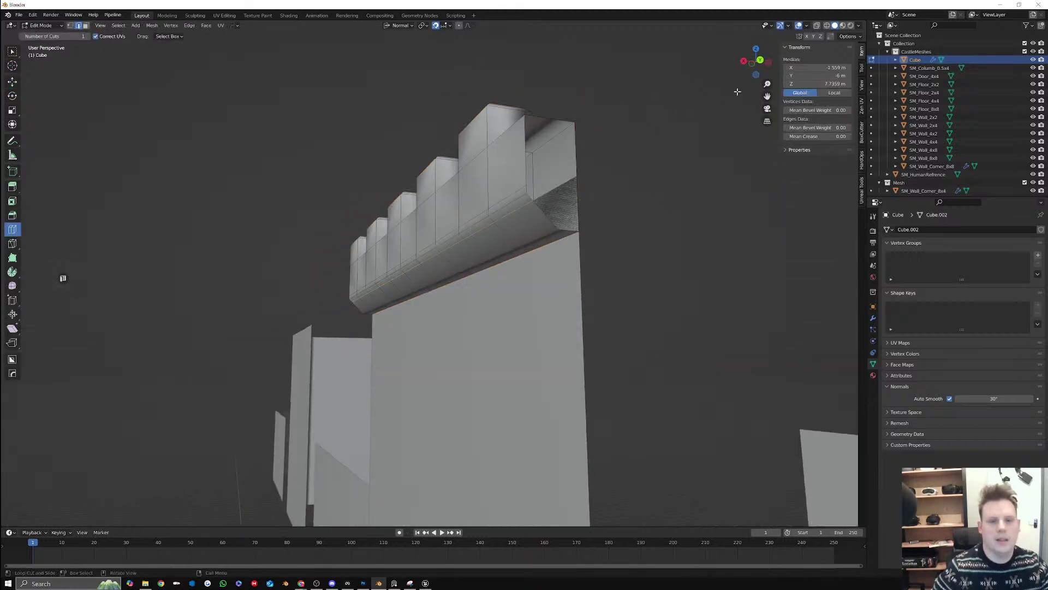
Try to move the support loop on the chamfer and examine the ledge's shading with the overlays hidden
click(13, 81)
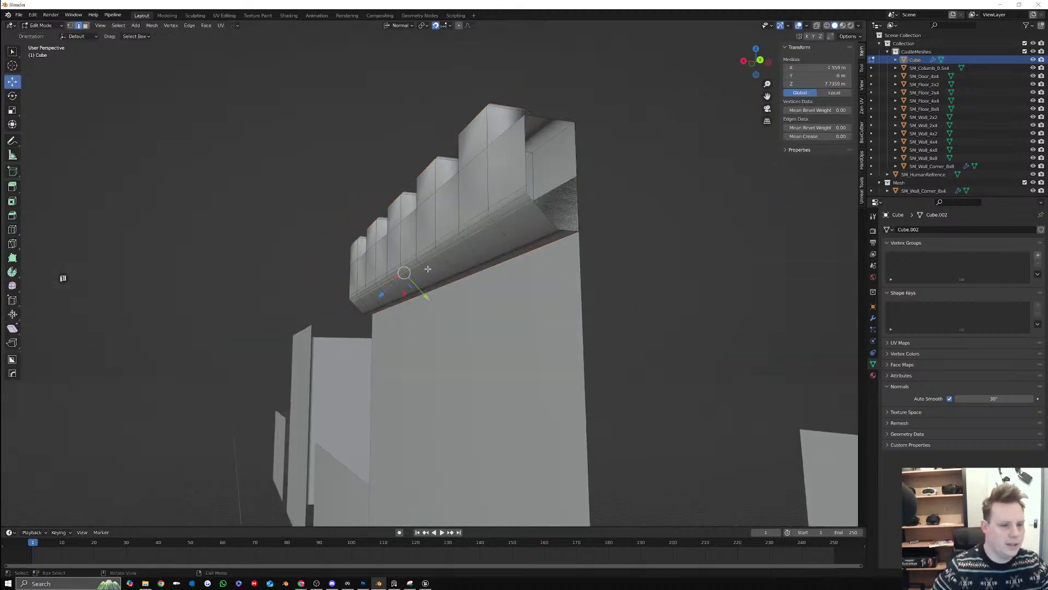
drag(426, 294, 425, 293)
click(797, 26)
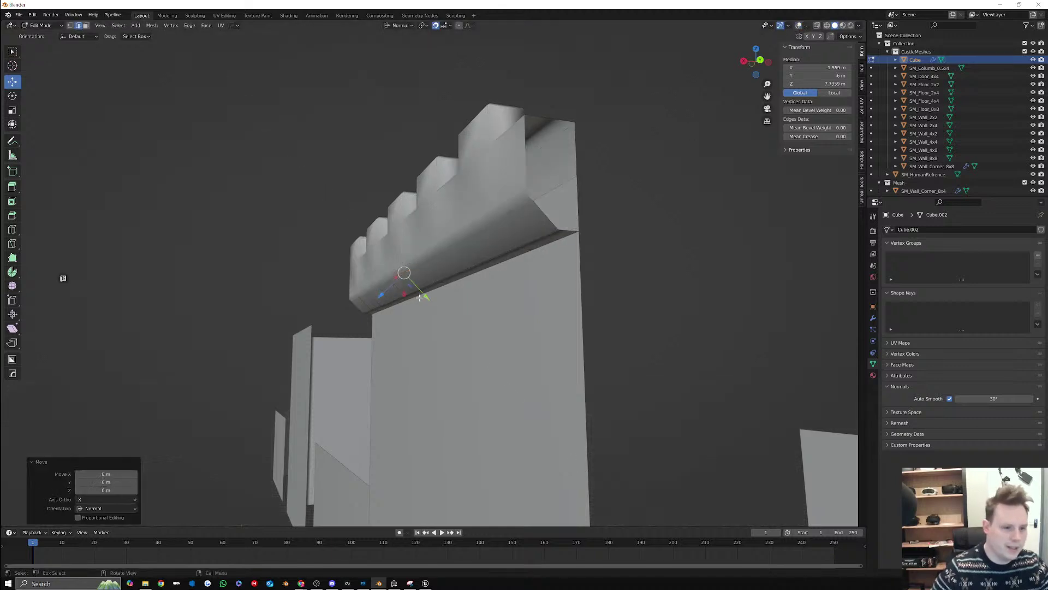
key(Tab)
key(Tab)
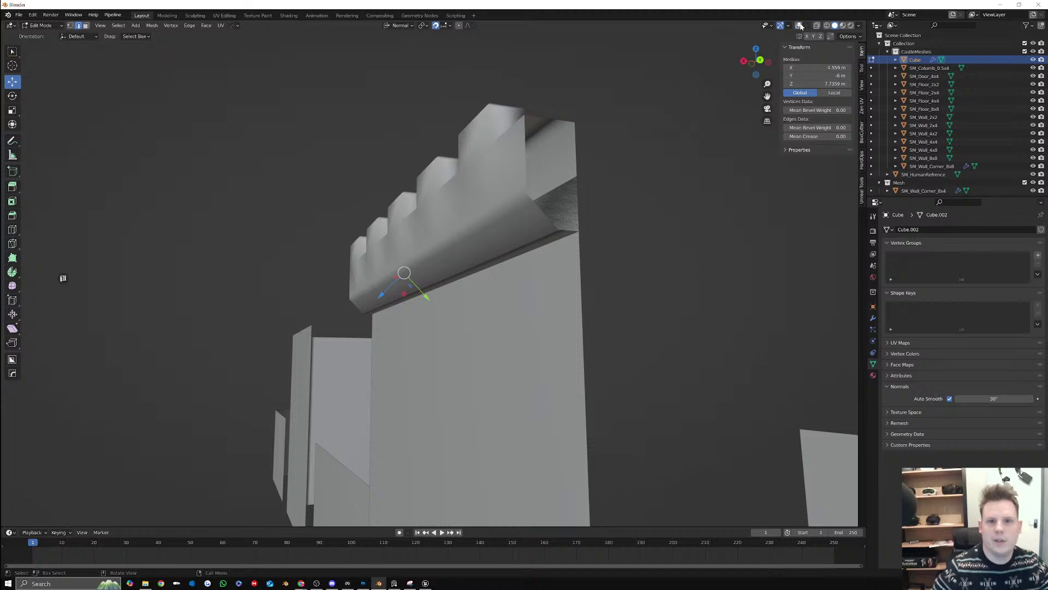
click(799, 26)
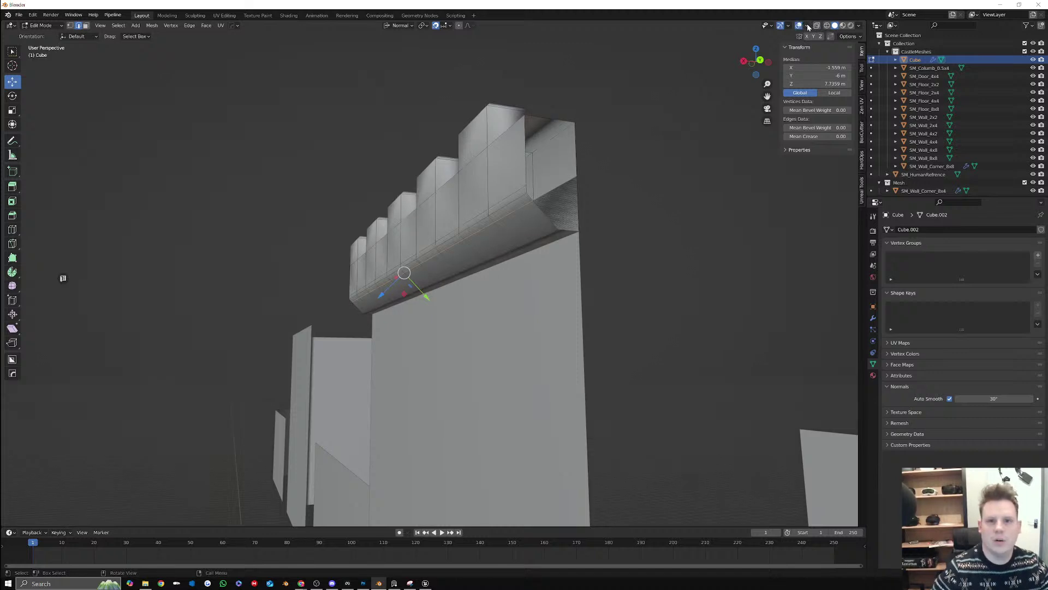
click(808, 26)
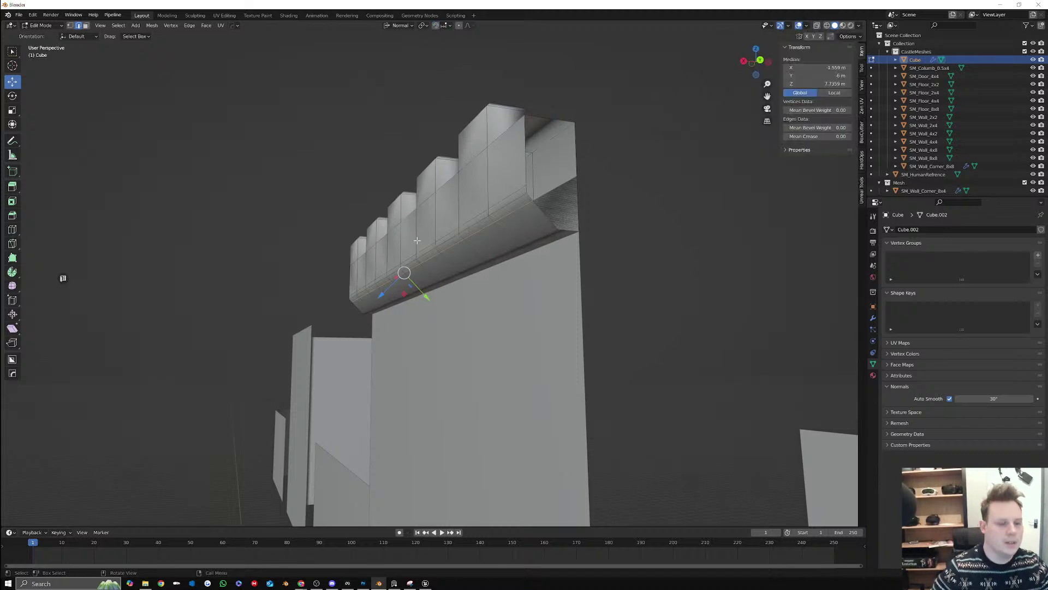
With snapping off, move the support loops by the lower chamfer closer to its edges, the last one by about 0.028 m
drag(425, 297, 401, 297)
click(513, 194)
middle_drag(462, 213, 473, 234)
middle_drag(734, 203, 719, 213)
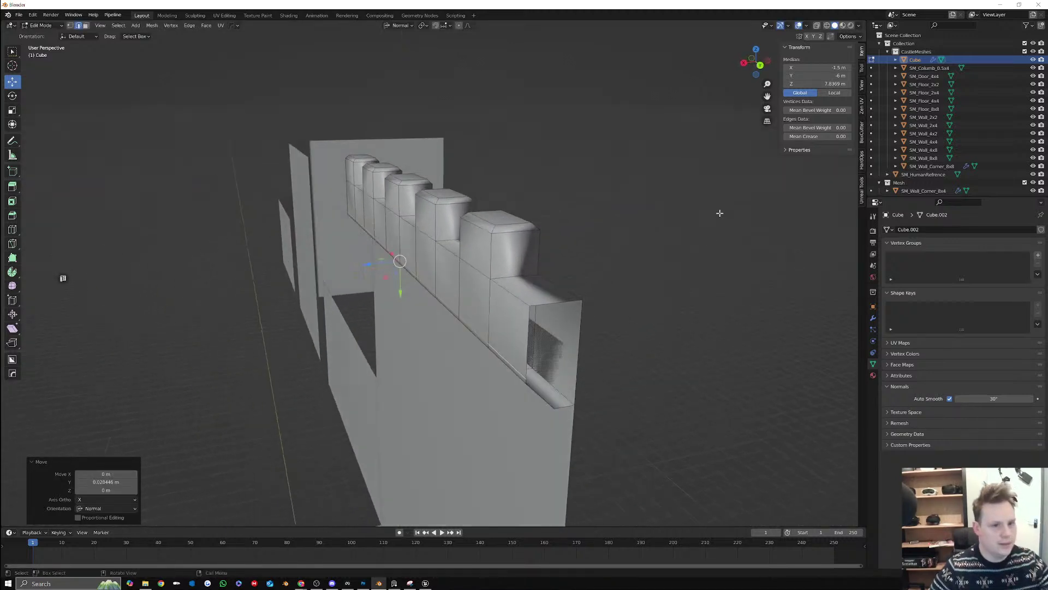
Add lengthwise loop cuts close to the ledge's upper long edges, on the side face and across the battlement tops
click(12, 230)
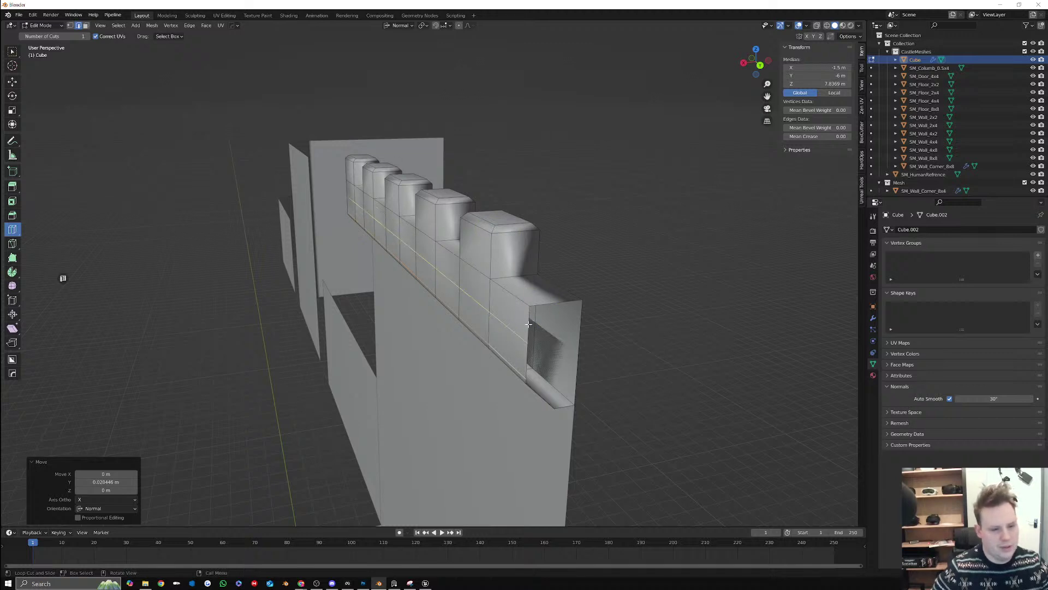
drag(527, 332, 537, 299)
middle_drag(537, 284, 515, 276)
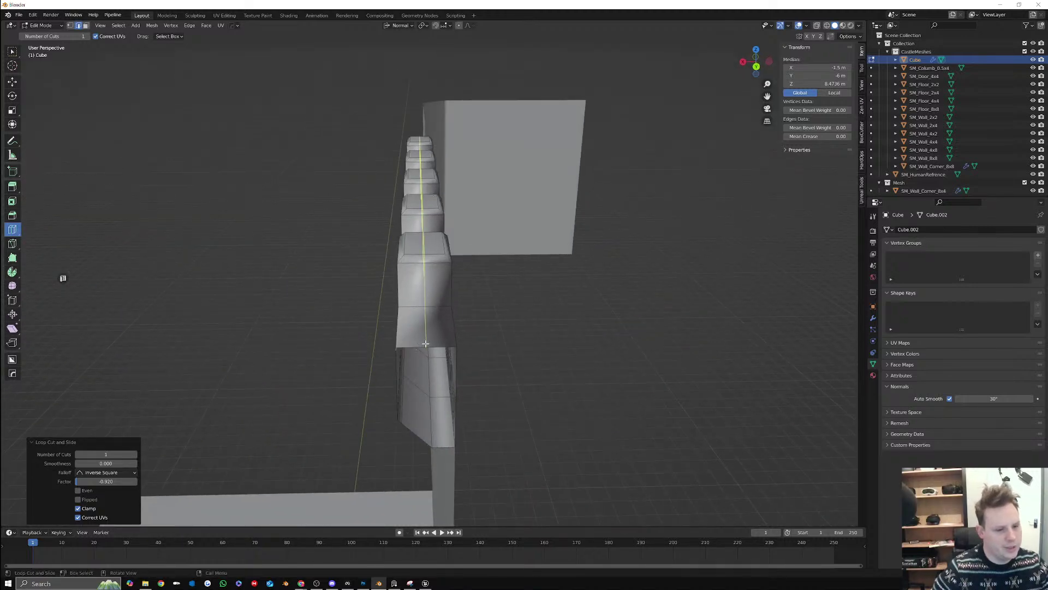
drag(425, 342, 449, 337)
middle_drag(438, 335, 463, 307)
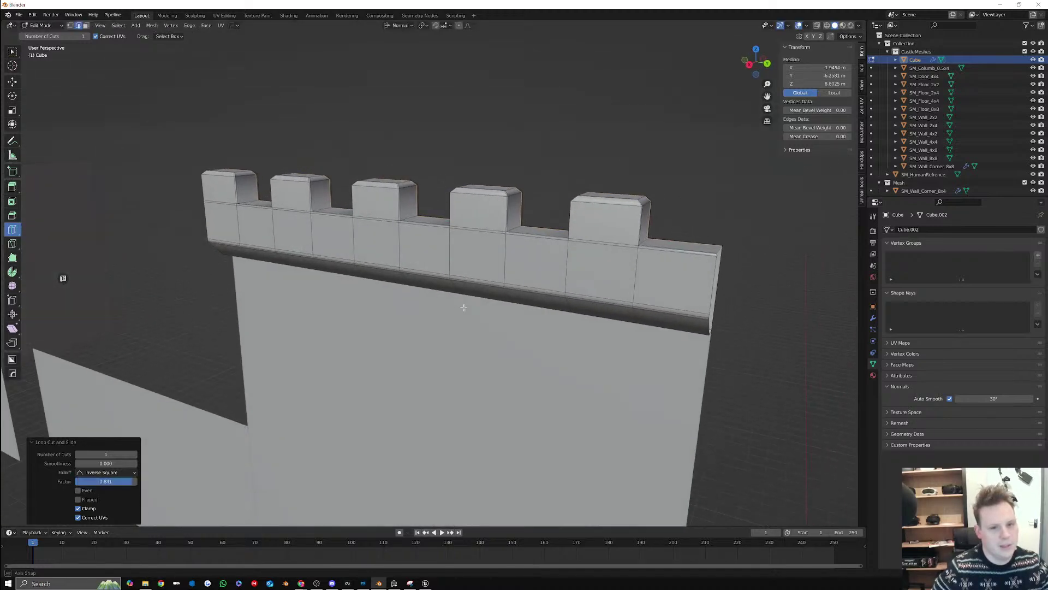
Add vertical loop cuts through the middle of the end battlement and close to both sides of the first two battlements
middle_drag(667, 235, 597, 300)
click(581, 262)
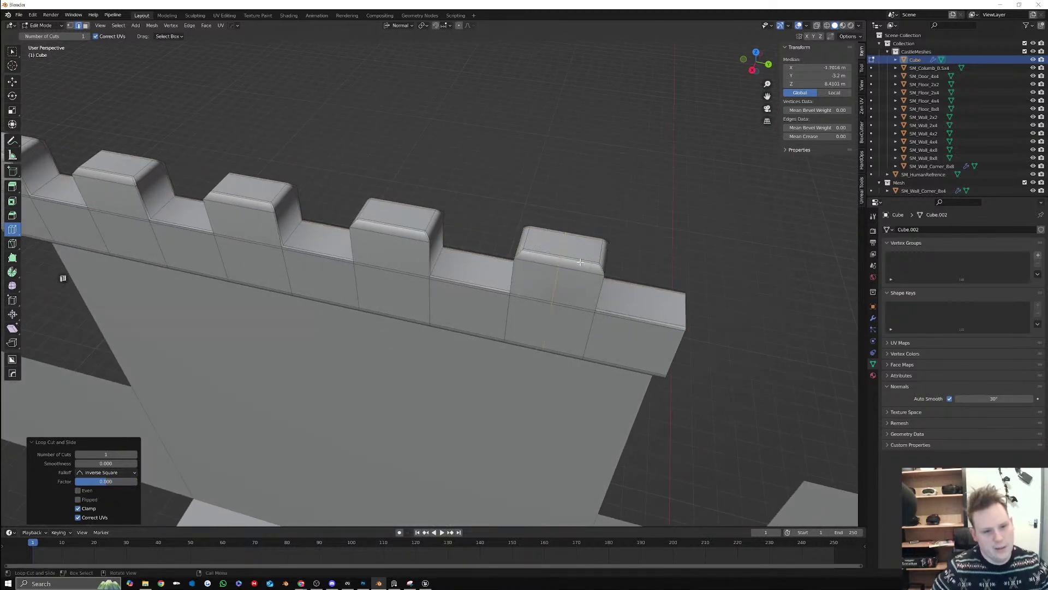
drag(583, 267, 594, 268)
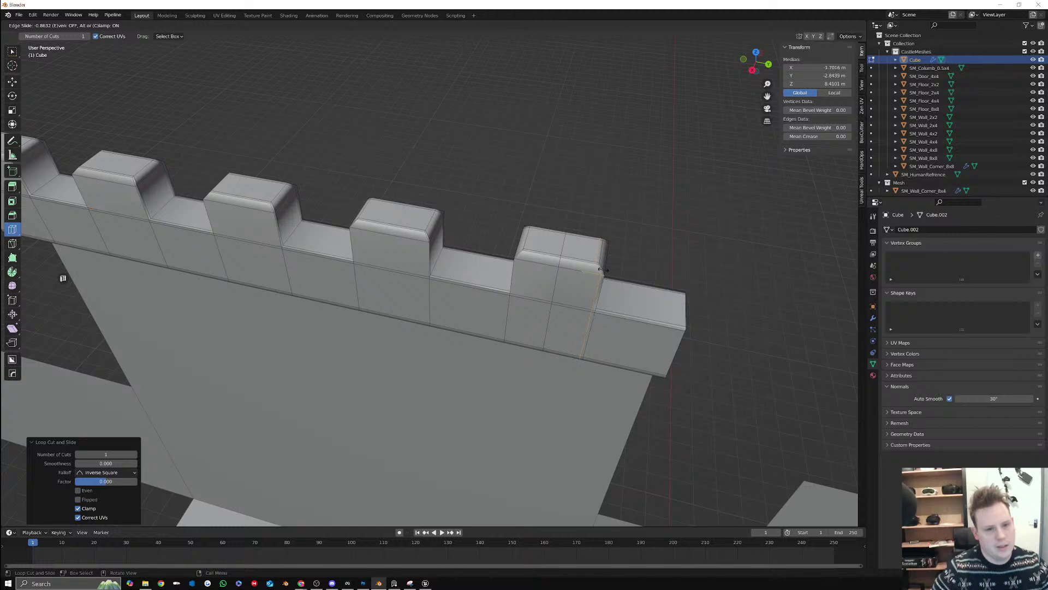
drag(603, 271, 603, 271)
drag(539, 264, 520, 262)
drag(421, 238, 457, 246)
drag(389, 240, 366, 239)
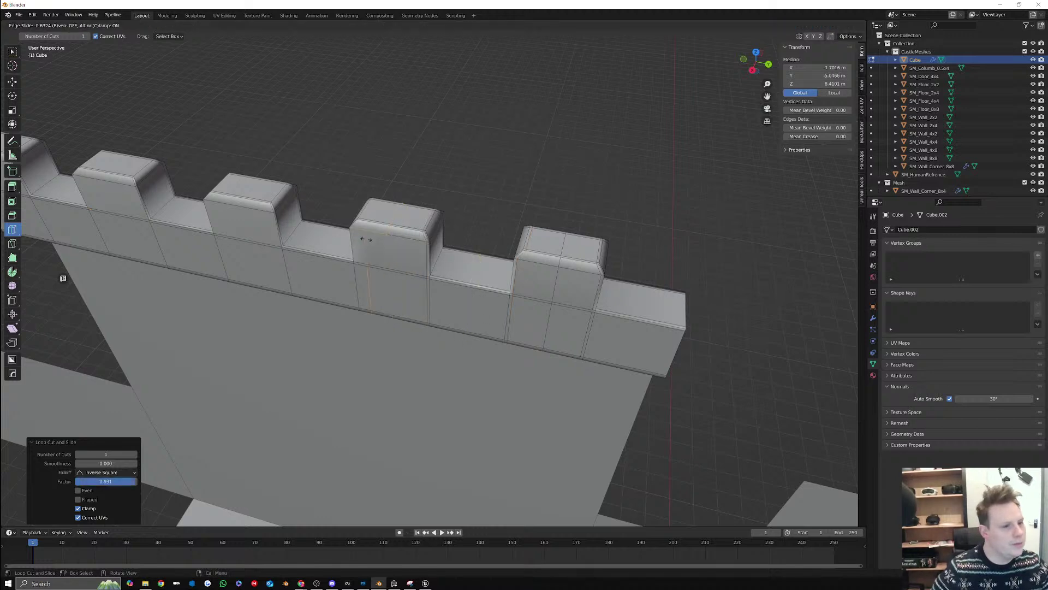
click(356, 237)
Add vertical loop cuts close to the sides of the remaining three battlements
middle_drag(356, 236, 386, 224)
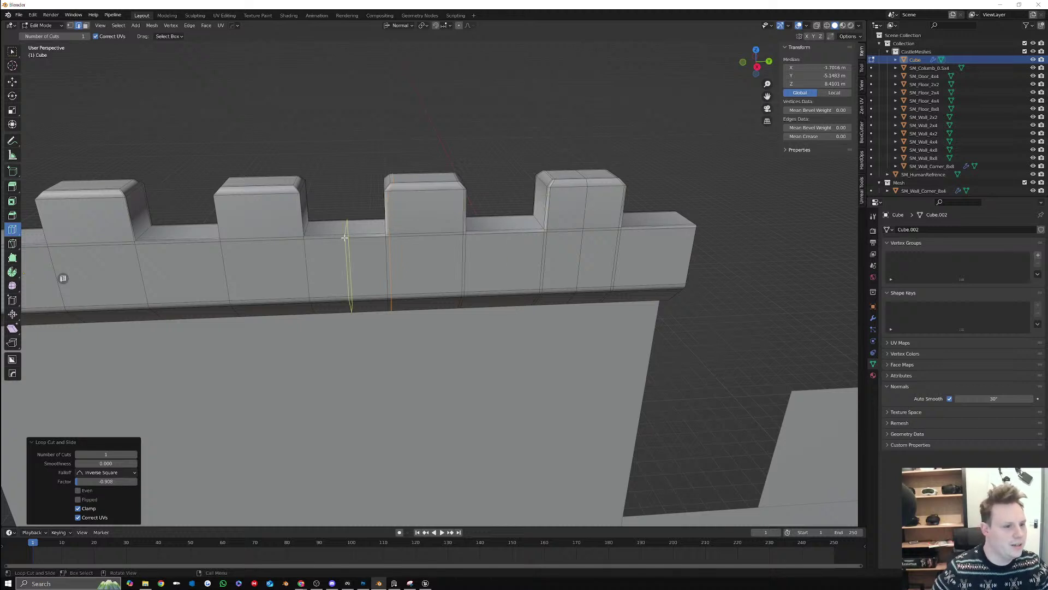
shift+middle_drag(345, 238, 458, 271)
drag(402, 232, 436, 236)
drag(401, 231, 400, 231)
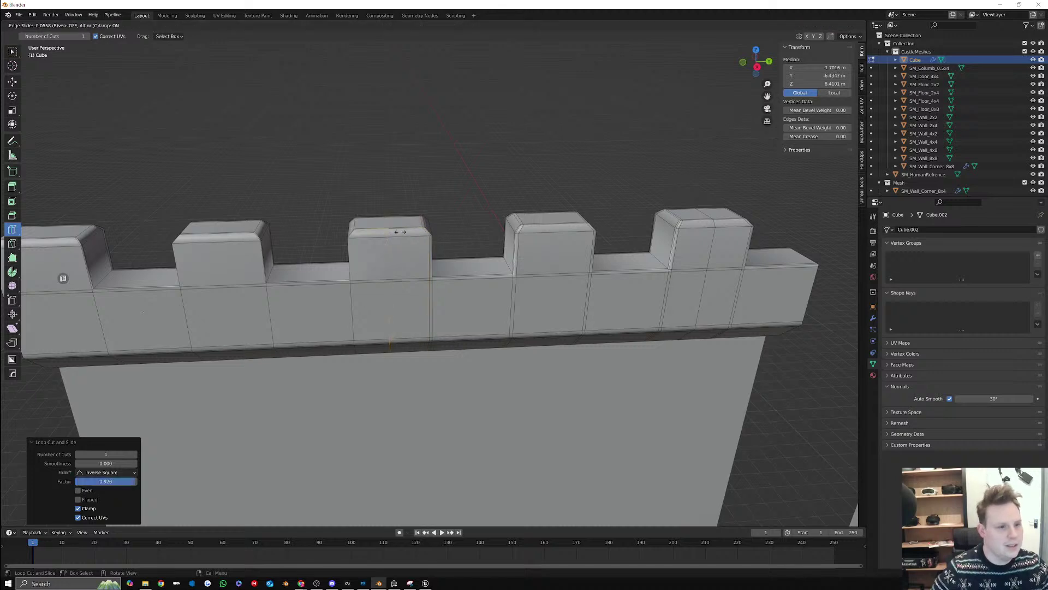
click(370, 236)
drag(236, 234, 193, 239)
shift+middle_drag(197, 241, 415, 244)
drag(298, 249, 240, 256)
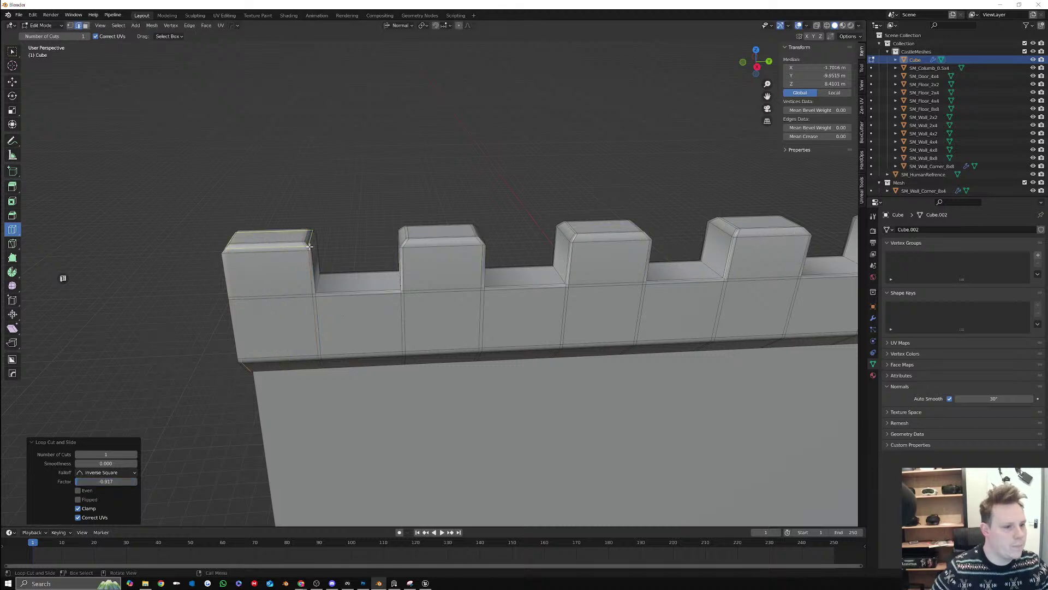
Add a loop around the top chamfer of each of the first three battlements and bevel each one about 0.03 m wide
key(ctrl+b)
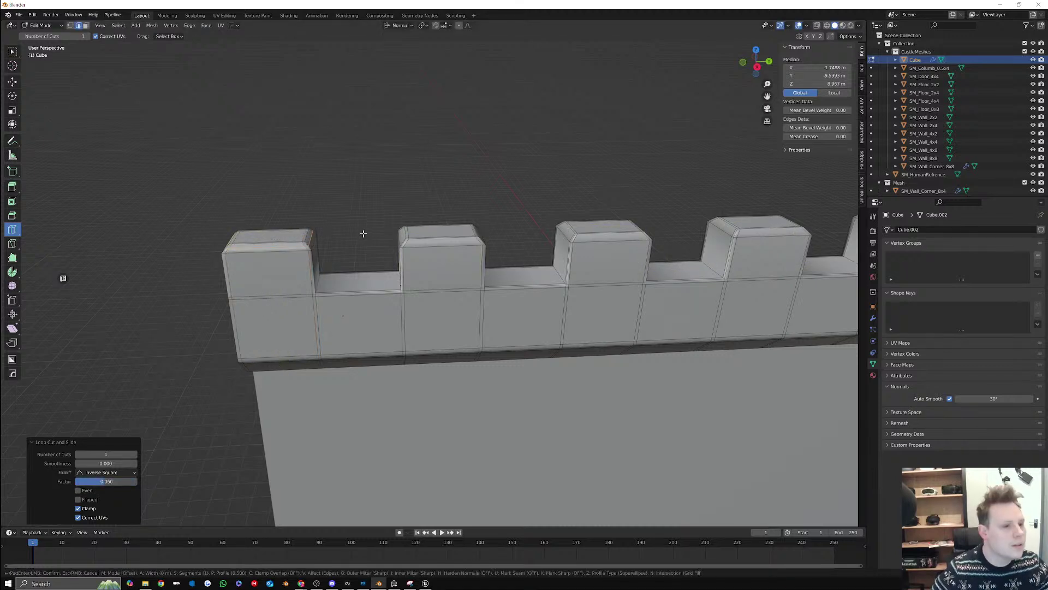
click(368, 236)
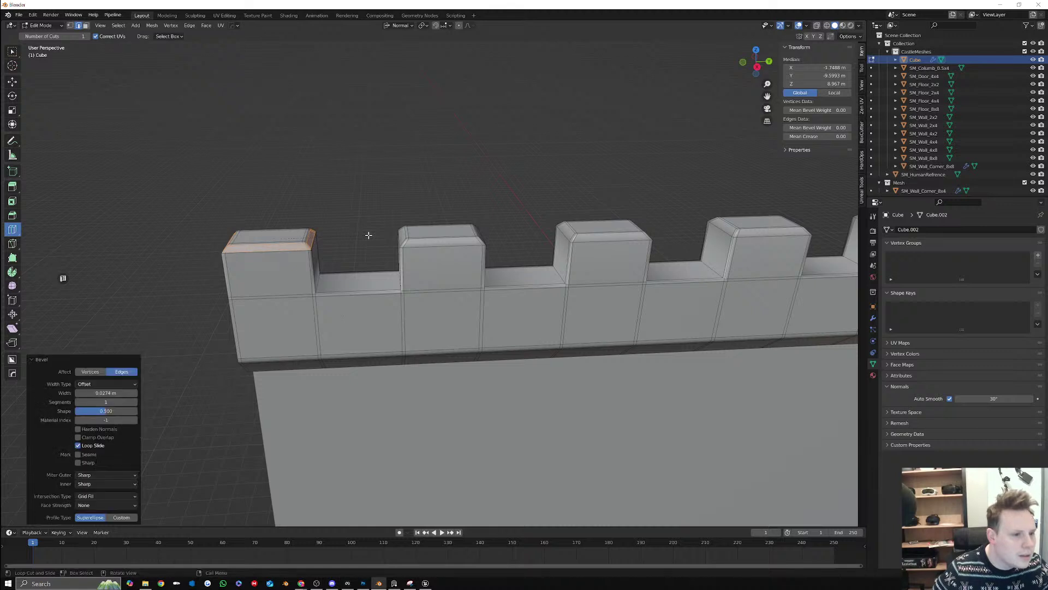
click(406, 242)
key(ctrl+b)
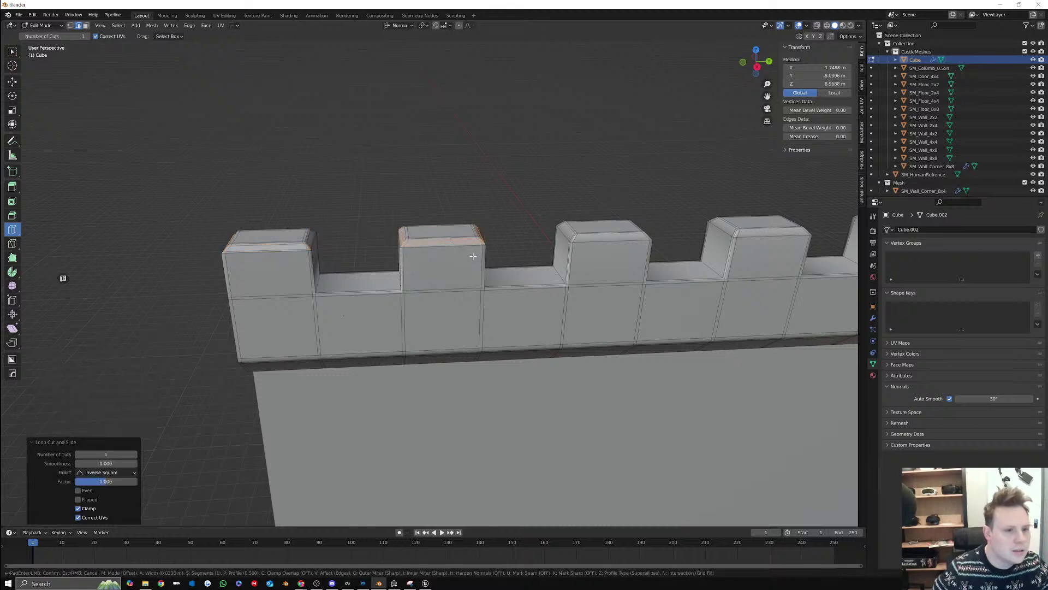
click(473, 256)
click(585, 246)
key(ctrl+b)
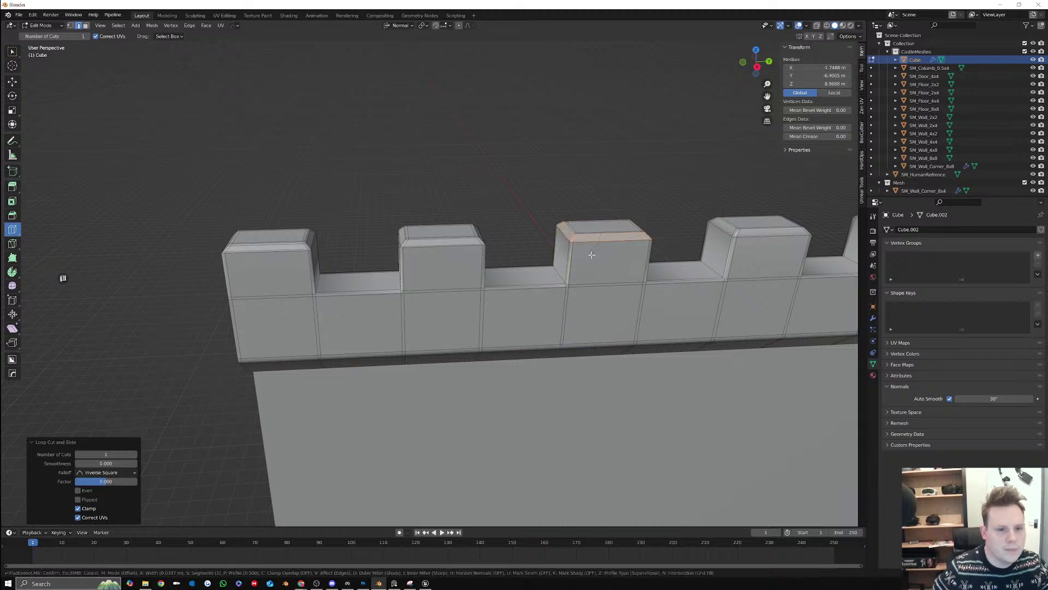
click(592, 255)
Add loops around the top chamfers of the last two battlements and bevel the end battlement's loop about 0.036 m wide
shift+middle_drag(592, 255, 286, 257)
scroll(415, 223, up, 3)
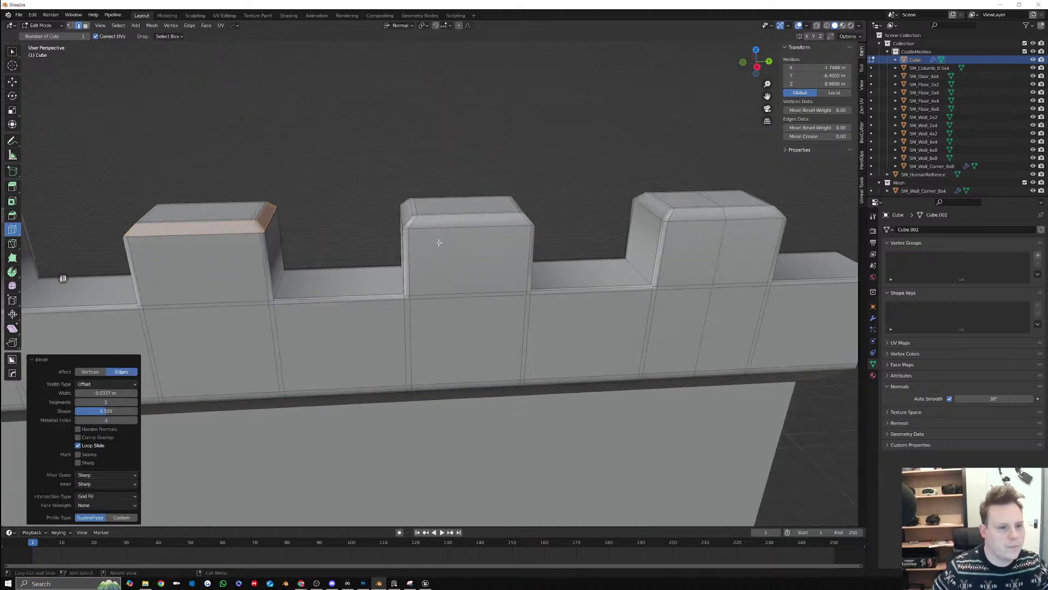
click(415, 223)
key(ctrl+b)
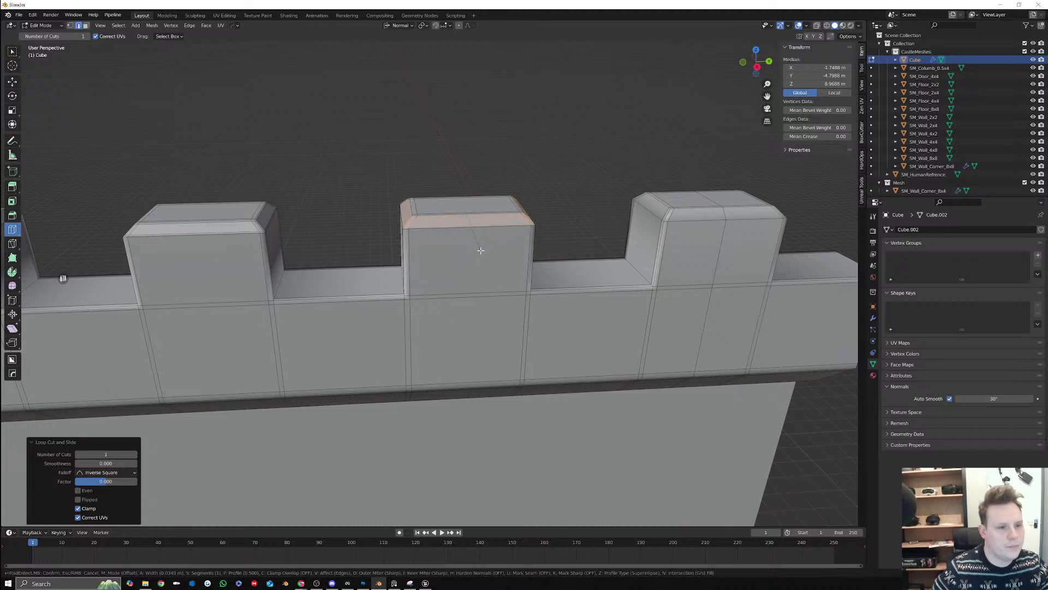
key(Escape)
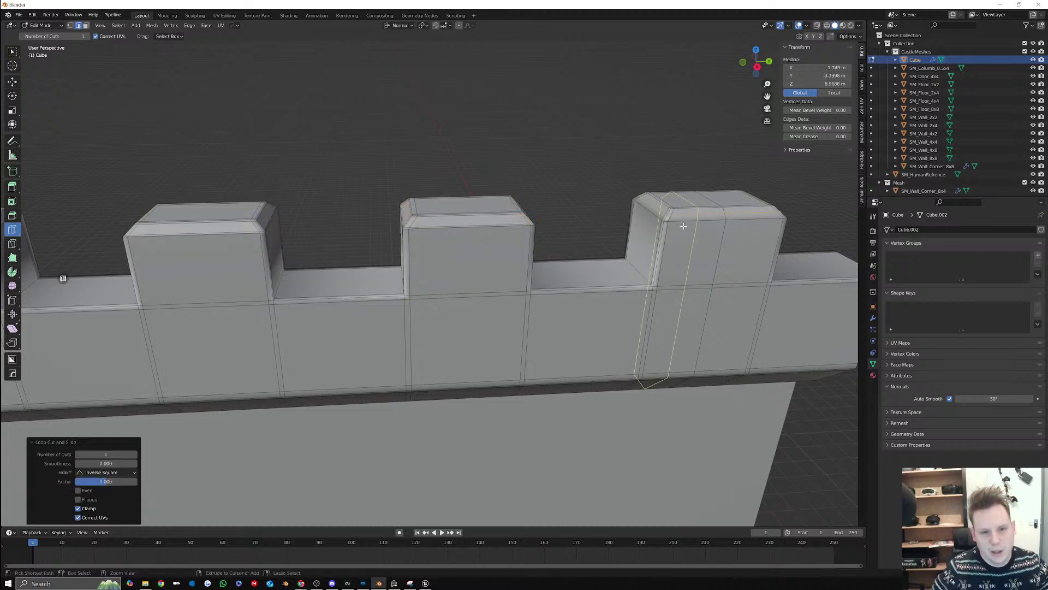
click(683, 225)
key(ctrl+b)
click(689, 238)
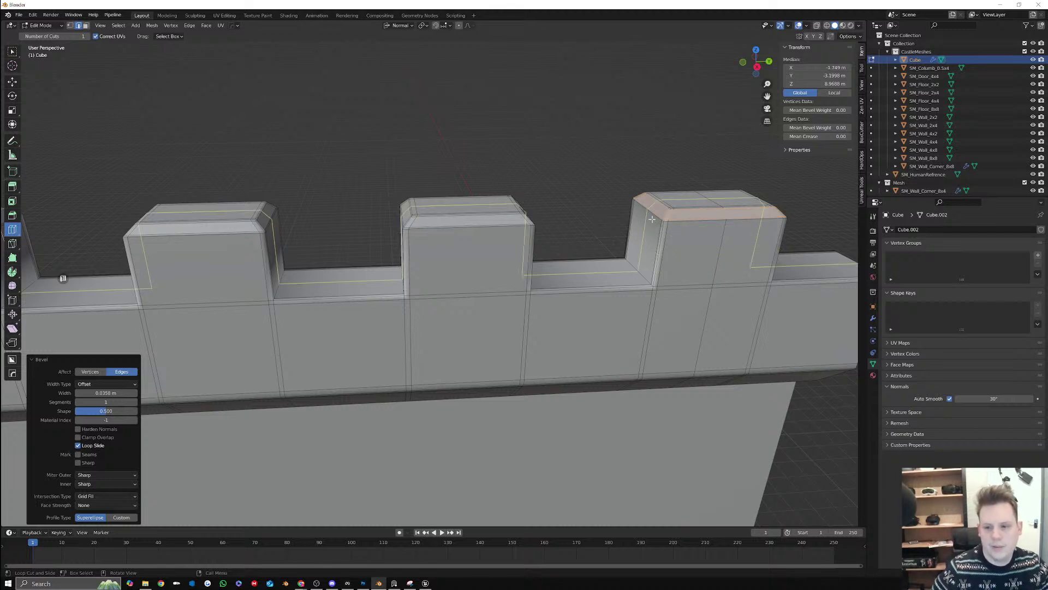
Add a horizontal loop cut around the middle of each battlement's sides, below the top chamfer
scroll(669, 237, down, 1)
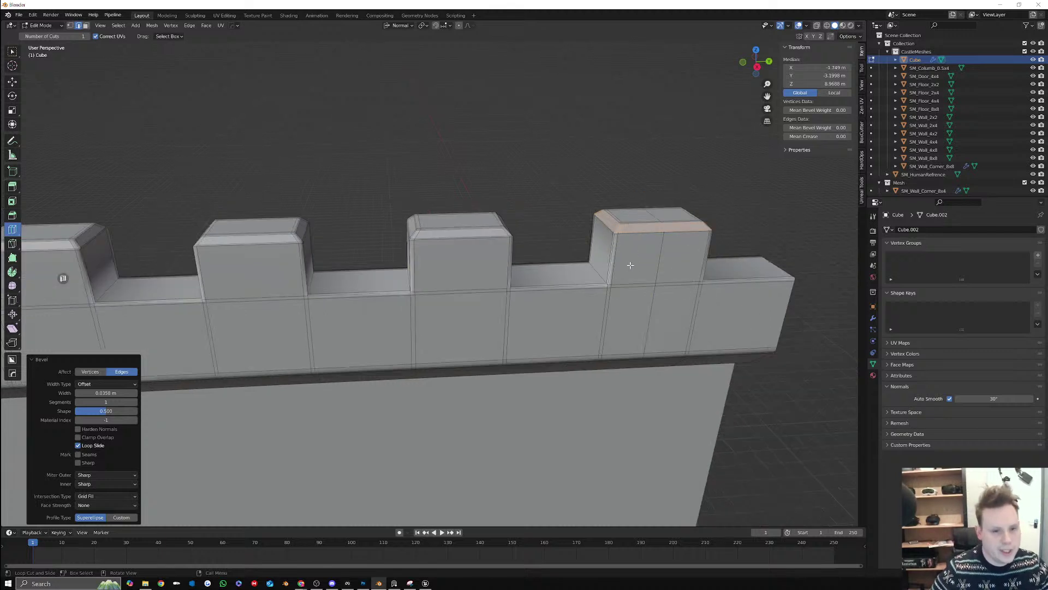
click(617, 256)
click(617, 256)
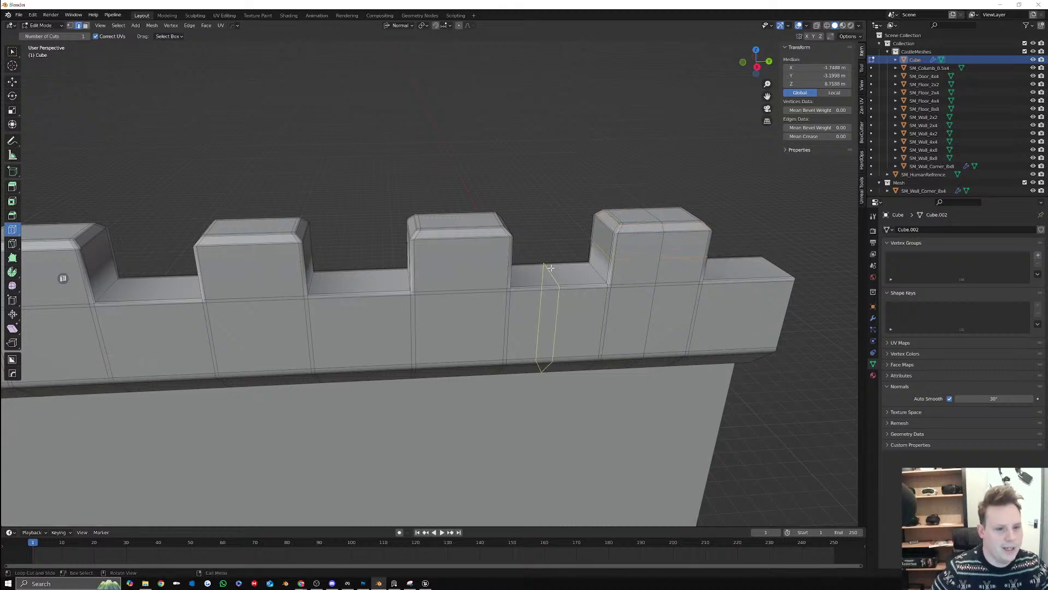
middle_drag(508, 262, 490, 236)
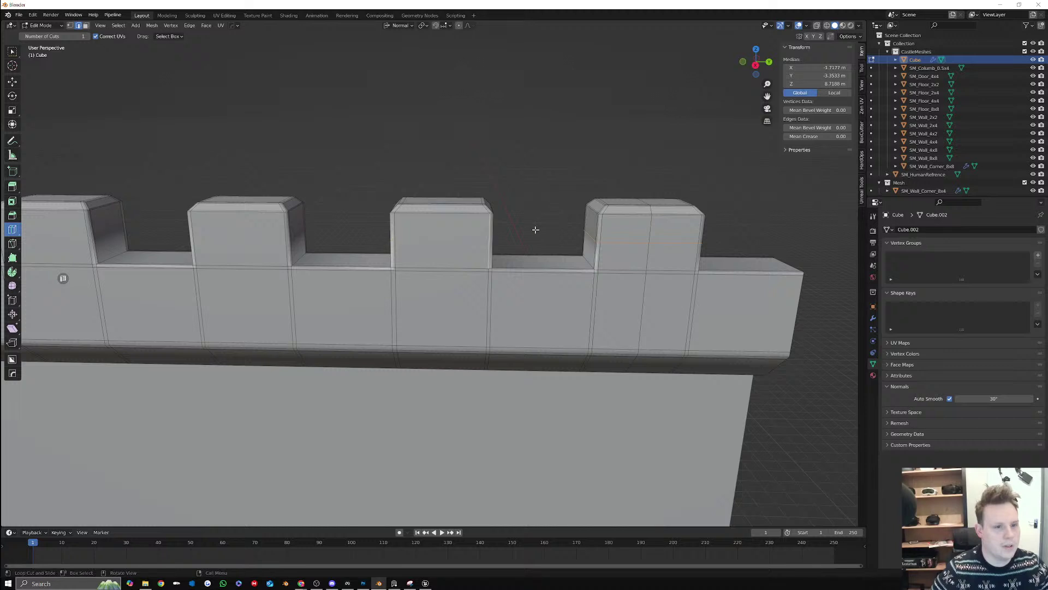
click(491, 236)
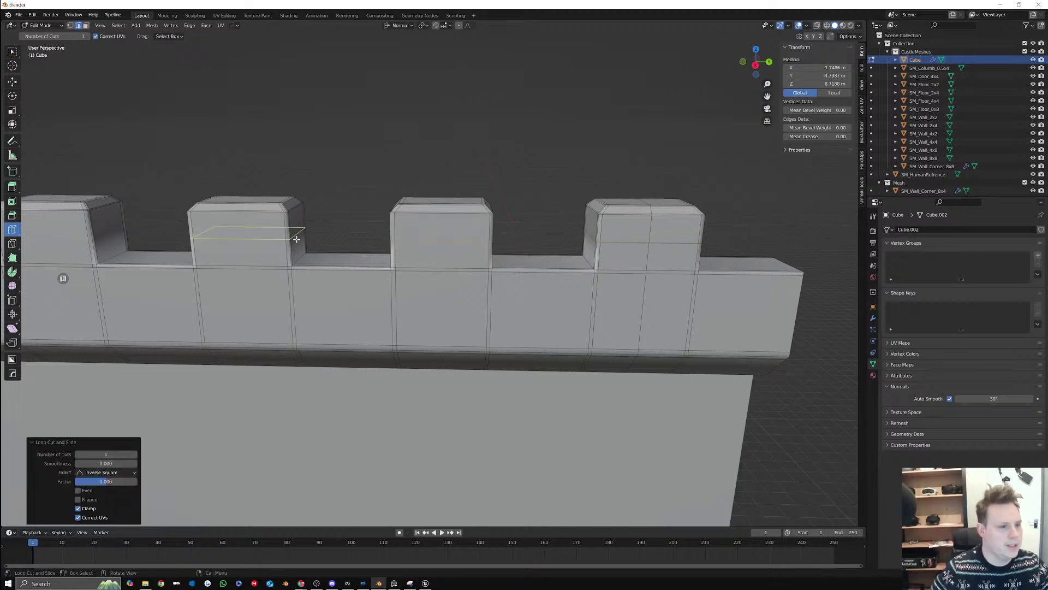
click(245, 238)
shift+middle_drag(149, 234, 353, 218)
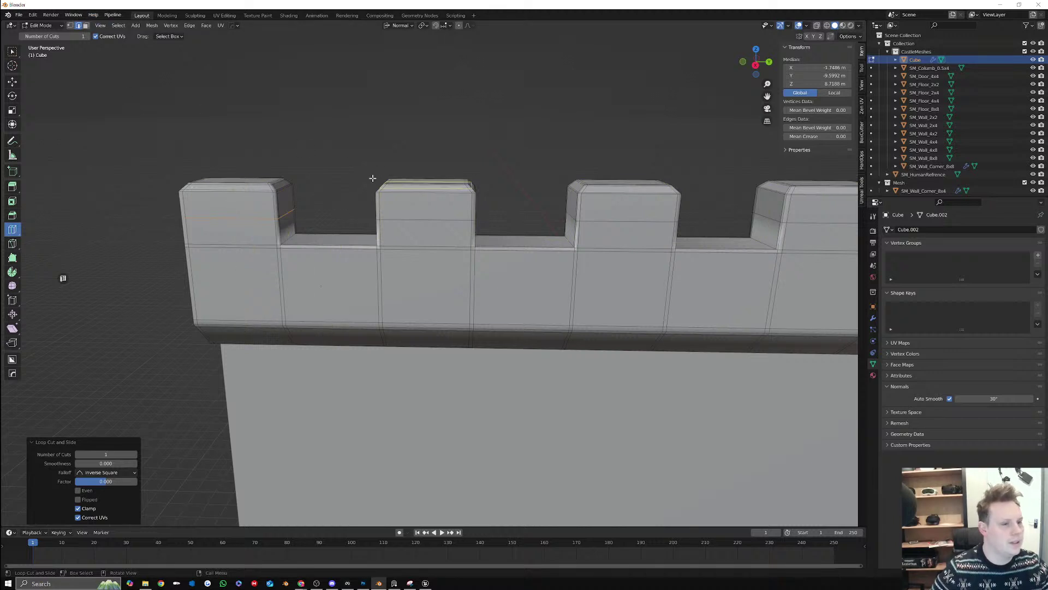
Select the horizontal middle loops of all five battlements, bevel them wide towards the blocks' upper and lower edges, and check the shading in Object Mode
click(13, 82)
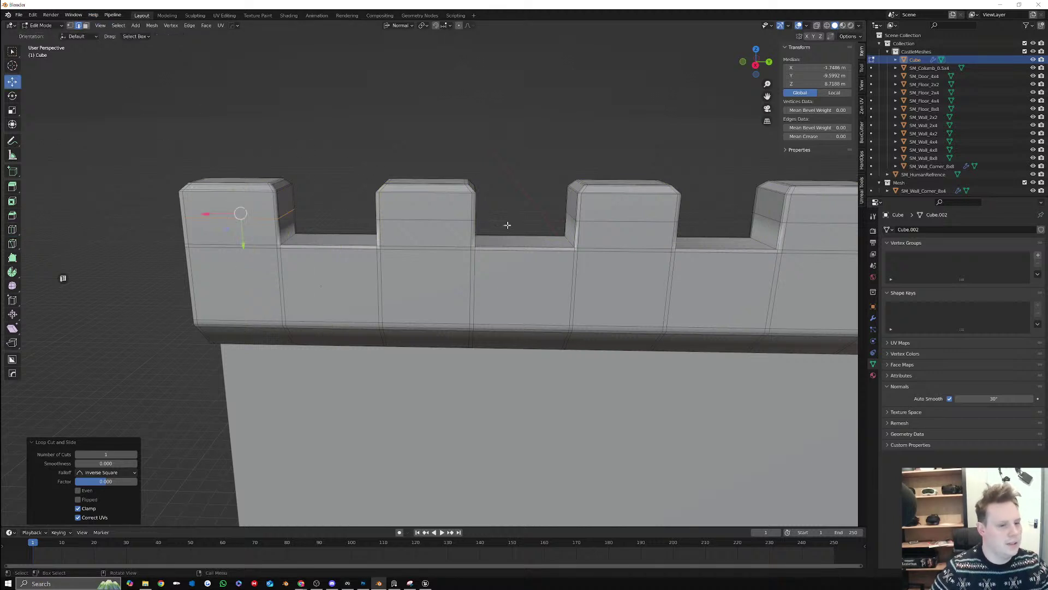
alt+click(449, 220)
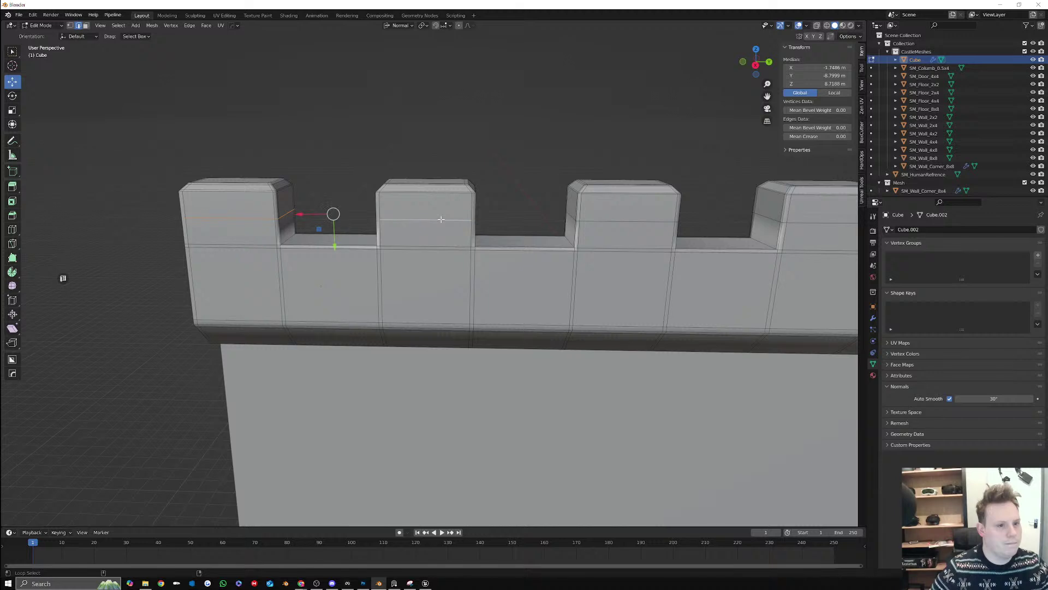
alt+shift+click(610, 217)
alt+shift+click(817, 219)
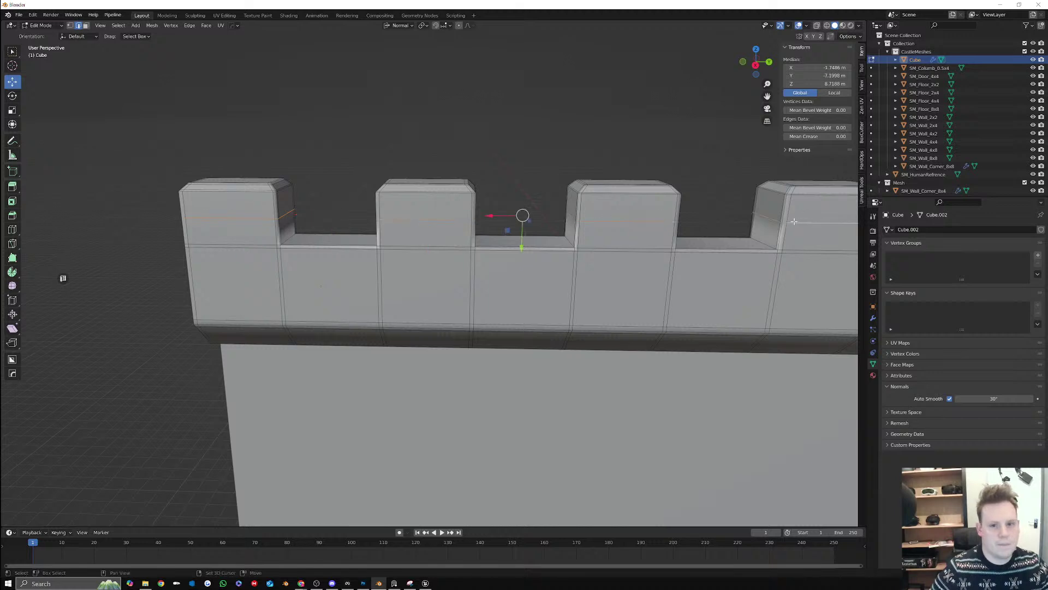
shift+middle_drag(817, 218, 657, 220)
alt+shift+click(666, 224)
scroll(665, 223, down, 3)
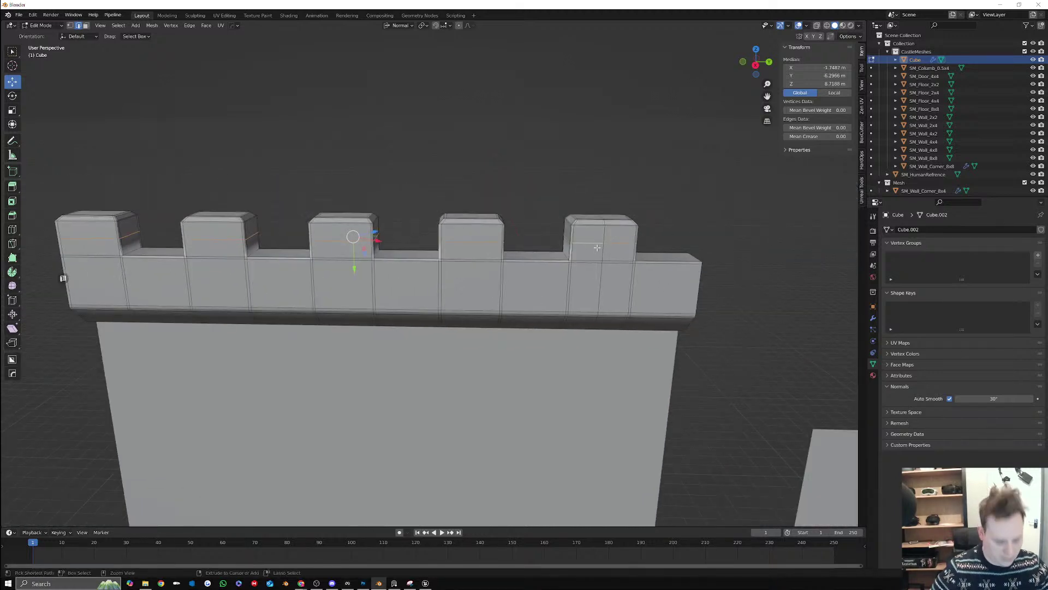
key(ctrl+b)
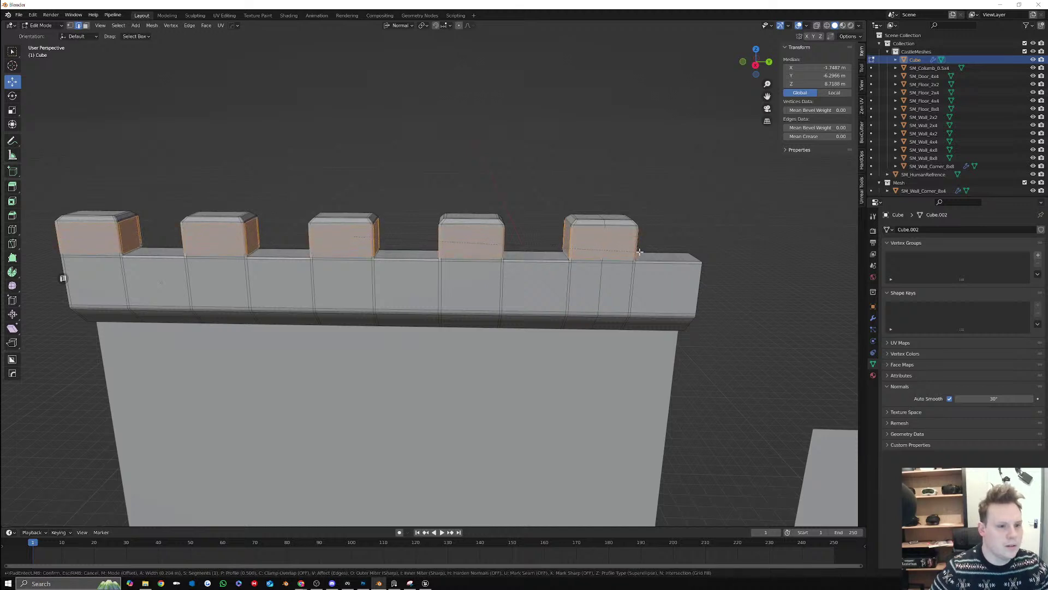
click(639, 252)
key(Tab)
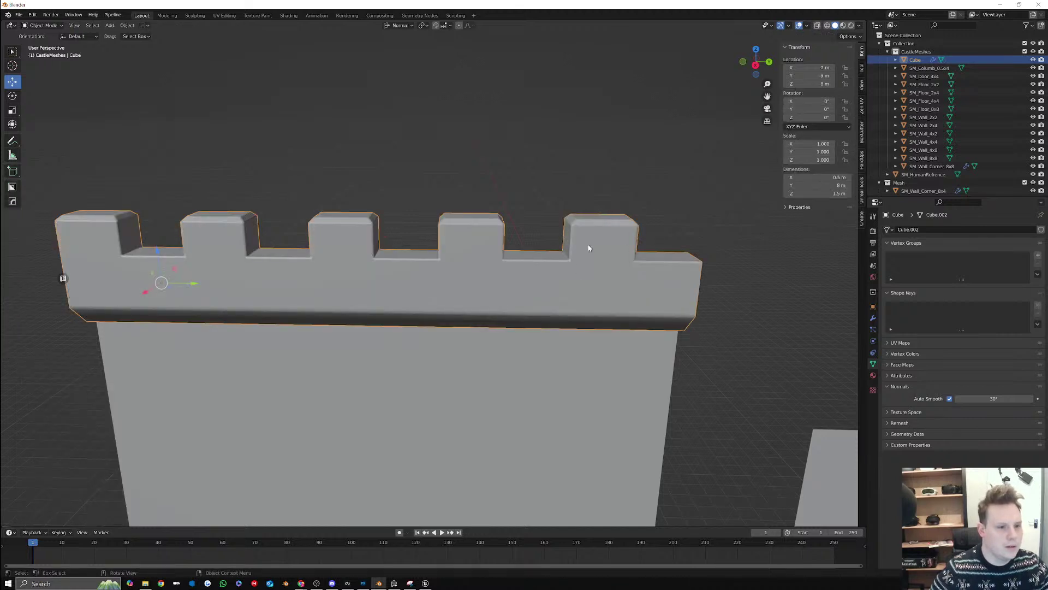
middle_drag(589, 248, 549, 242)
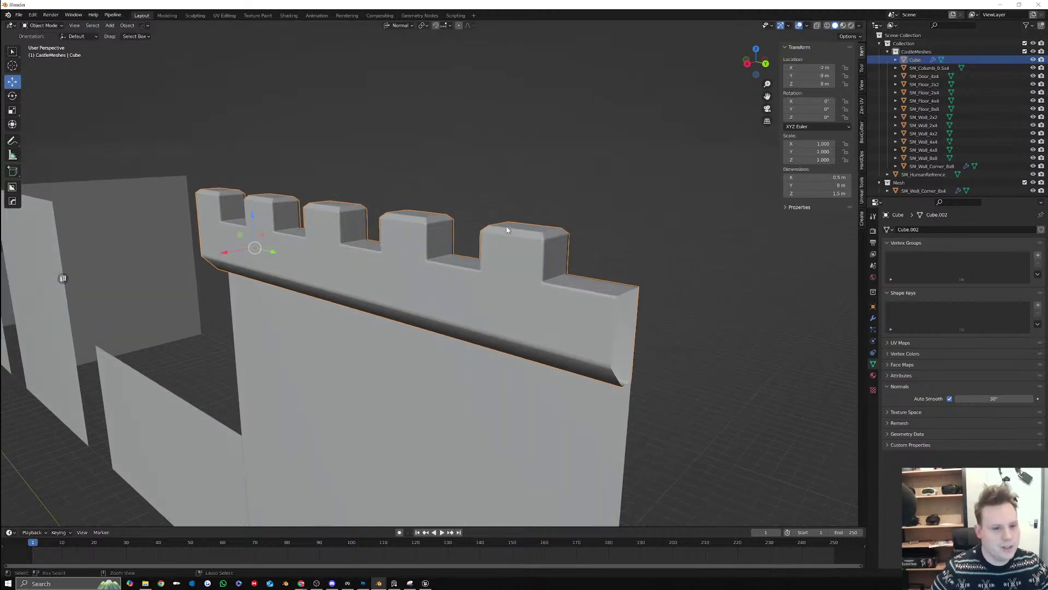
Undo the horizontal loop cuts and bevels on the battlements, back to the vertical loops beside them
key(ctrl+z)
key(ctrl+z)
key(ctrl+z)
key(ctrl+z)
key(ctrl+z)
key(ctrl+z)
key(ctrl+z)
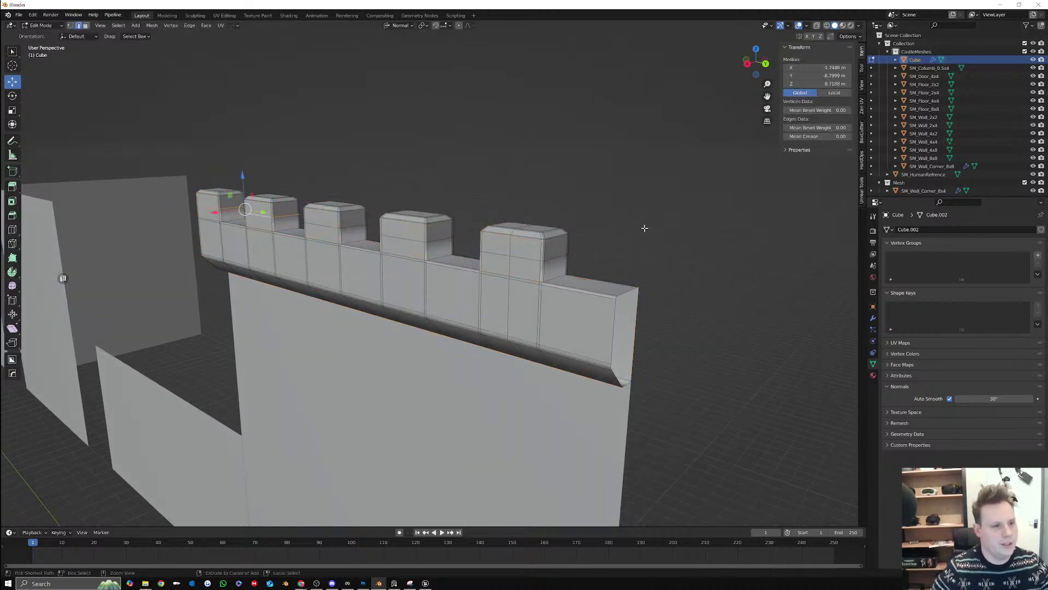
key(ctrl+z)
key(ctrl+z)
key(ctrl+z)
key(ctrl+z)
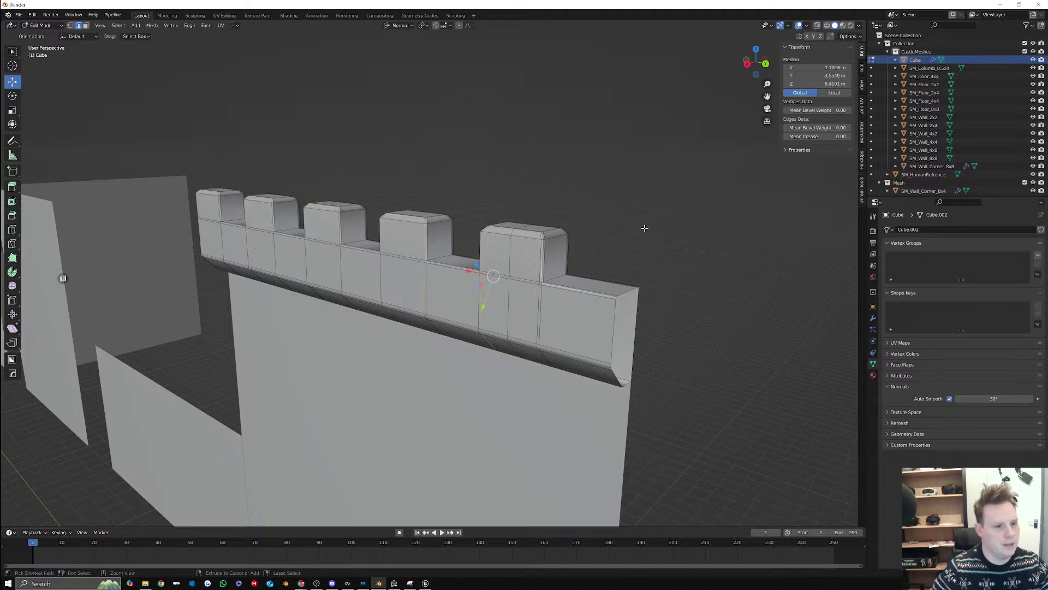
Dissolve the vertical support loops close to both sides of the end battlement
middle_drag(645, 229, 636, 300)
right_click(575, 288)
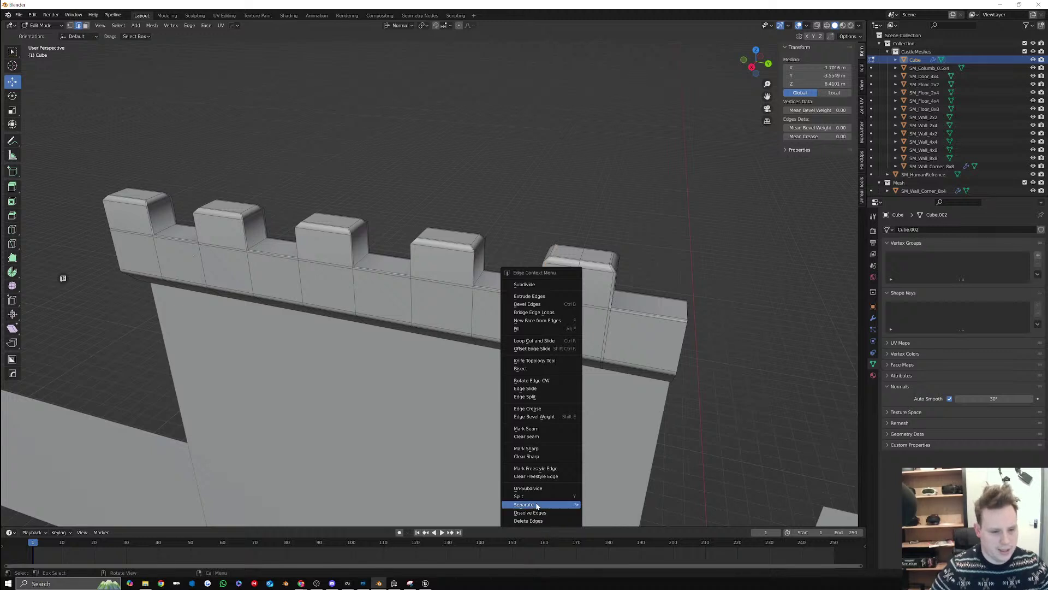
click(555, 512)
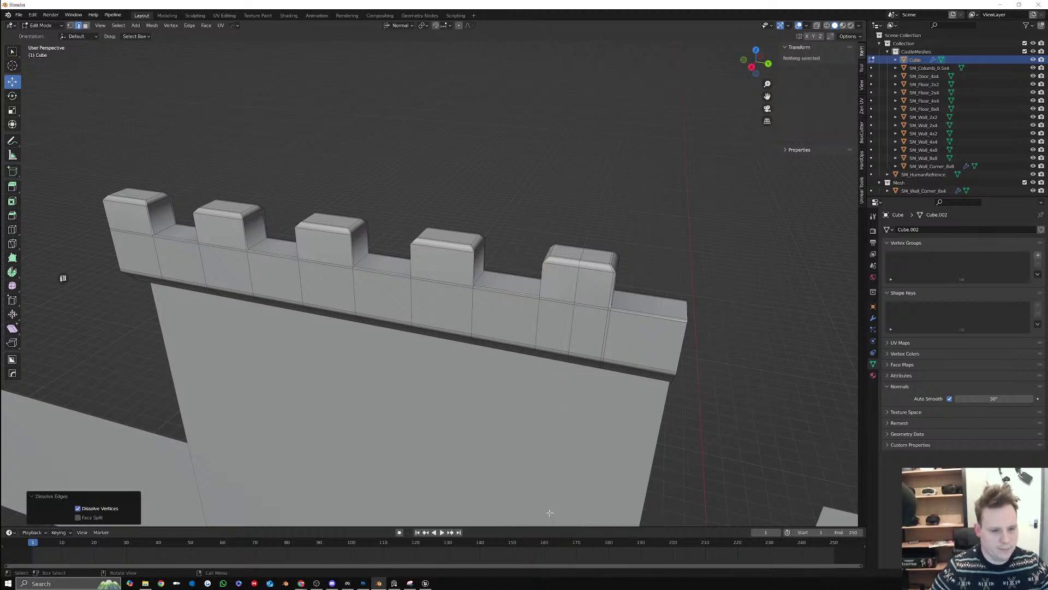
click(608, 314)
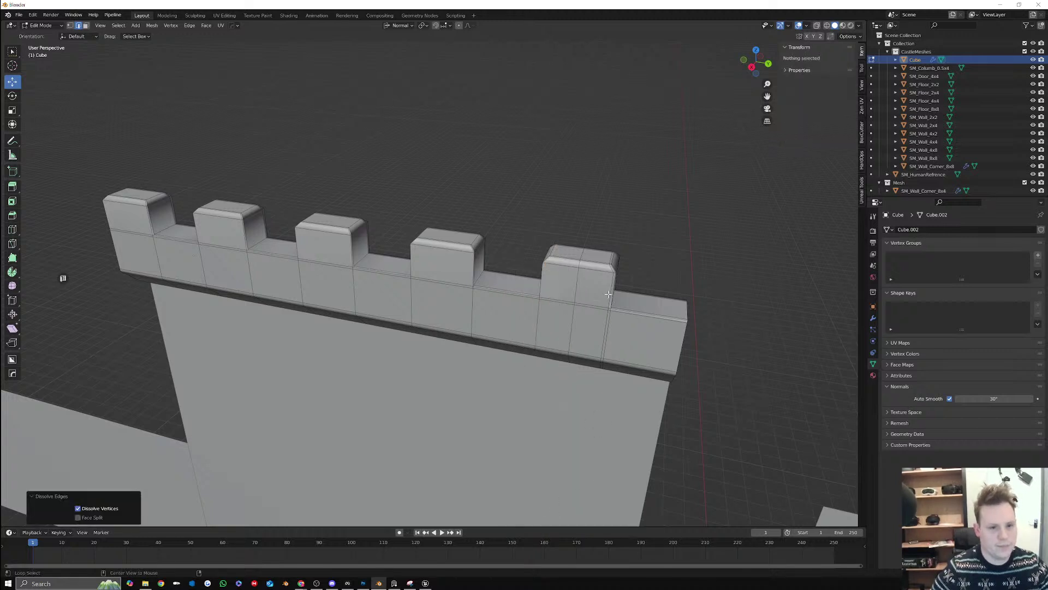
right_click(609, 295)
click(609, 295)
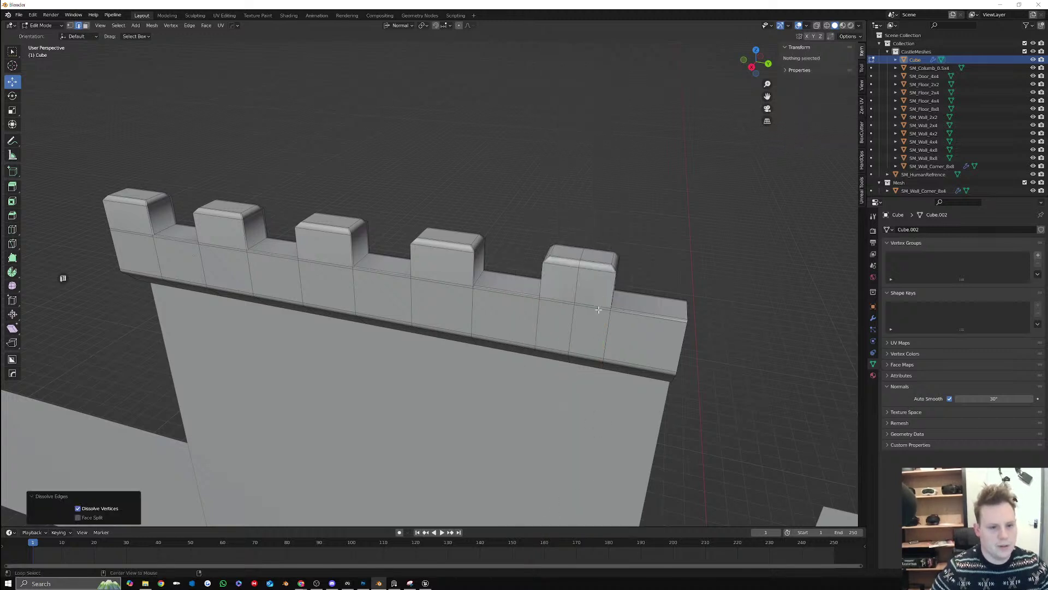
Dissolve the lengthwise support loops close to the ledge's upper long edge on the front side
alt+click(598, 310)
right_click(598, 310)
click(597, 310)
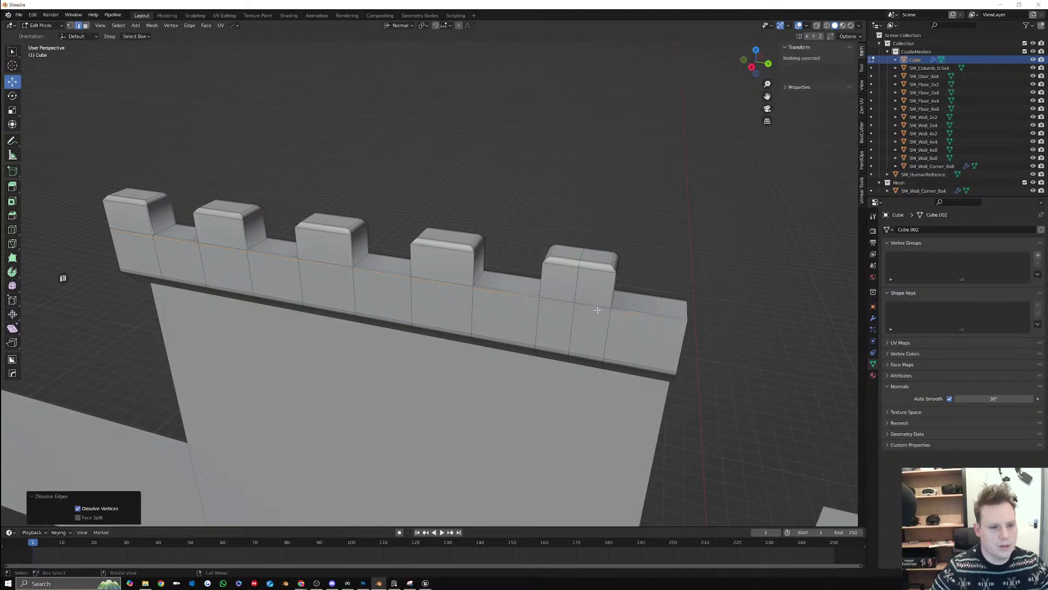
alt+click(520, 291)
right_click(521, 295)
click(520, 293)
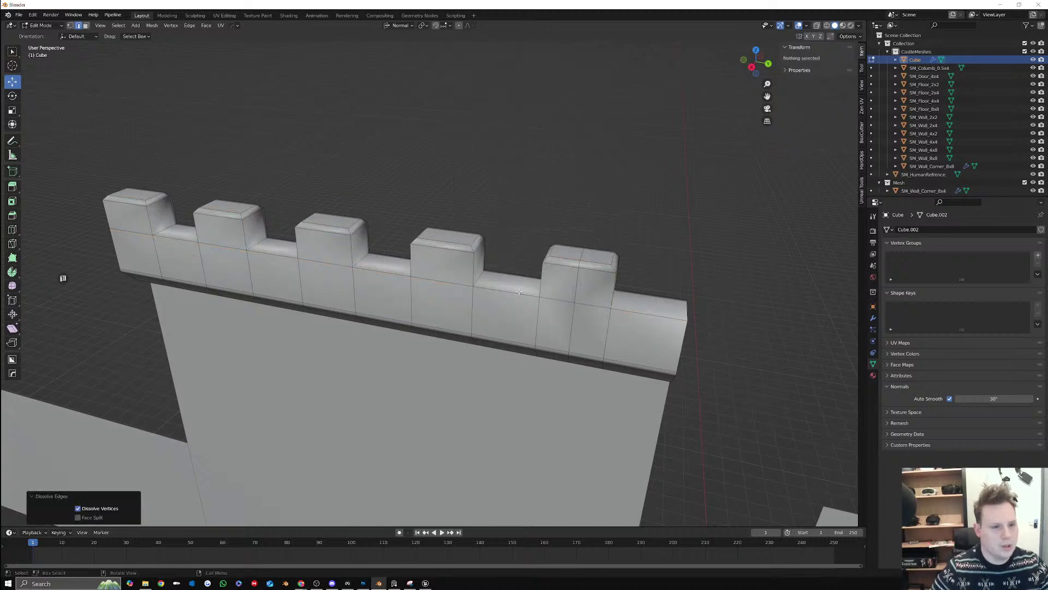
Dissolve the lengthwise loop along the ledge's far side and the vertical loop through the middle of the end battlement
middle_drag(536, 282, 484, 279)
alt+click(422, 259)
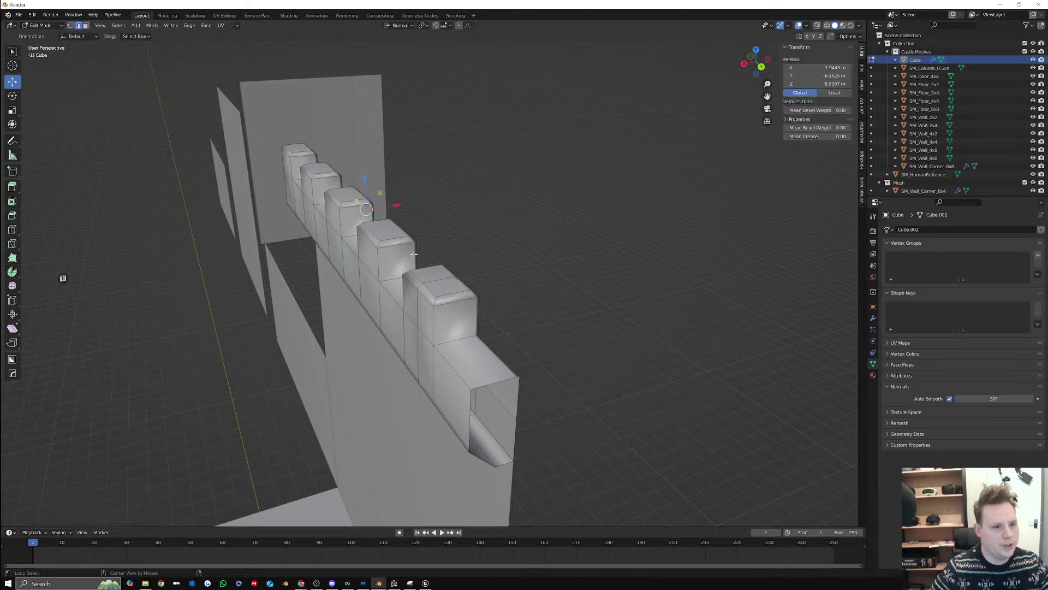
right_click(414, 259)
click(414, 260)
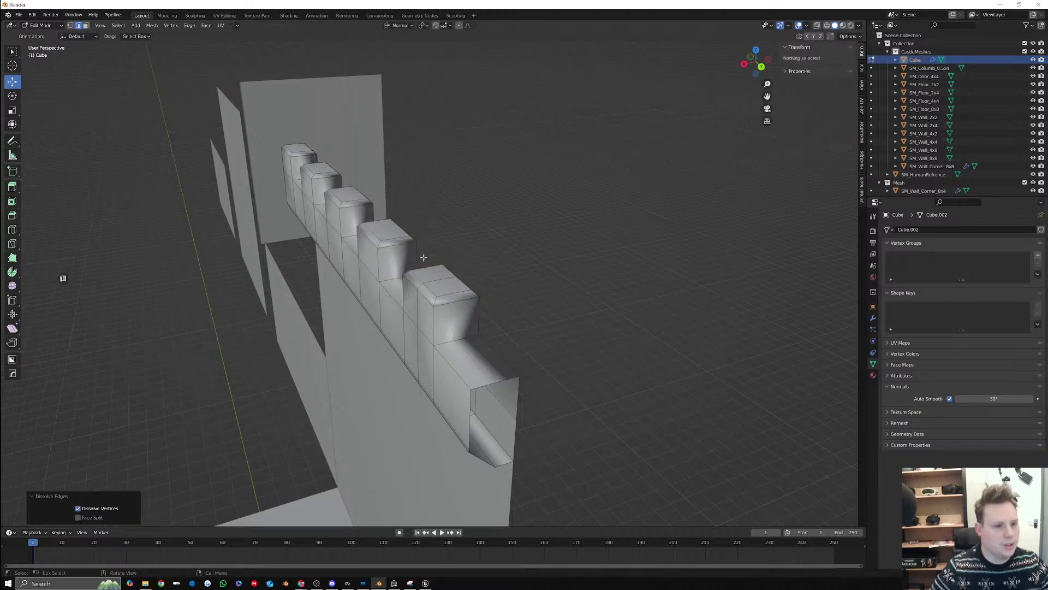
middle_drag(534, 330, 563, 314)
alt+click(502, 275)
right_click(502, 275)
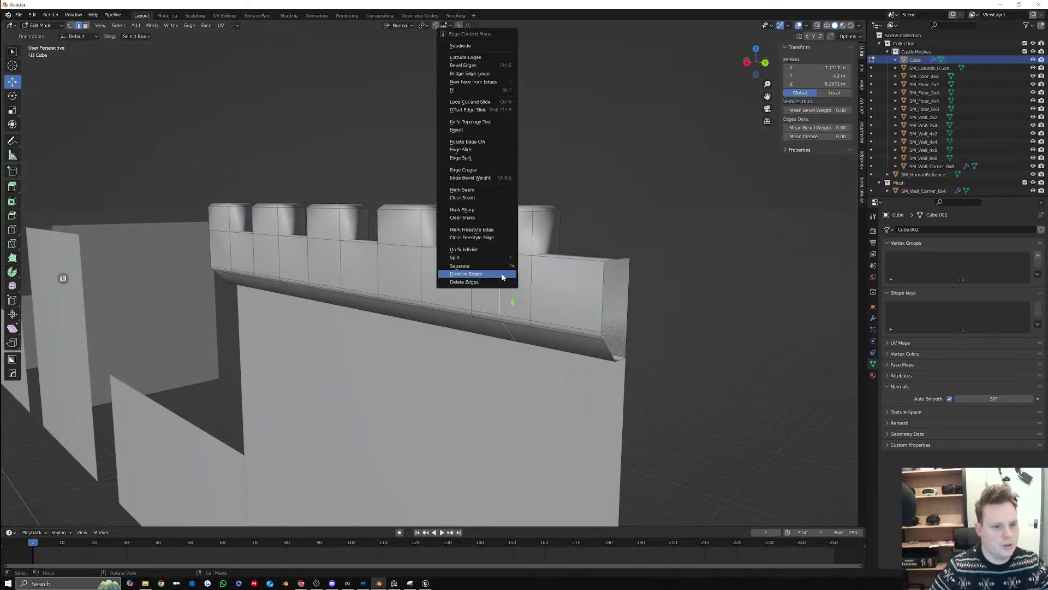
click(502, 275)
Add a Bevel modifier to the ledge below its Weighted Normal modifier and inspect the edges
click(872, 318)
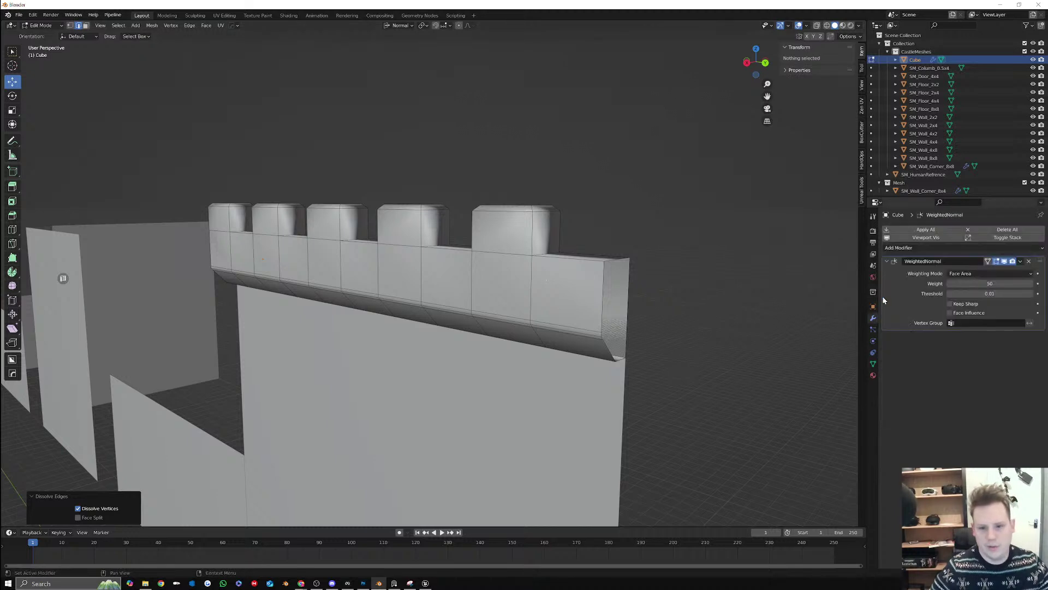
click(931, 248)
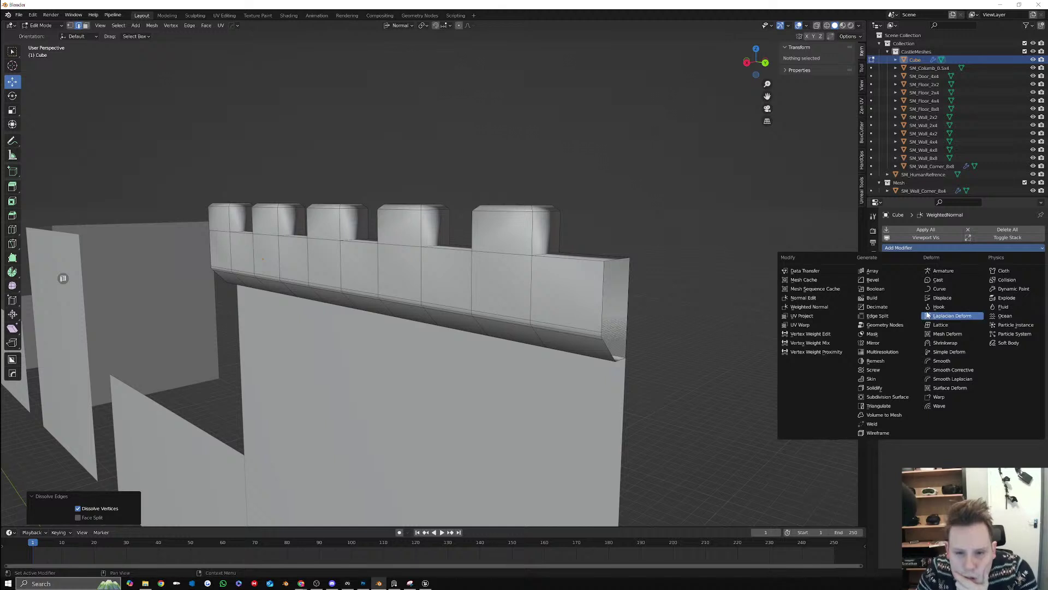
click(874, 279)
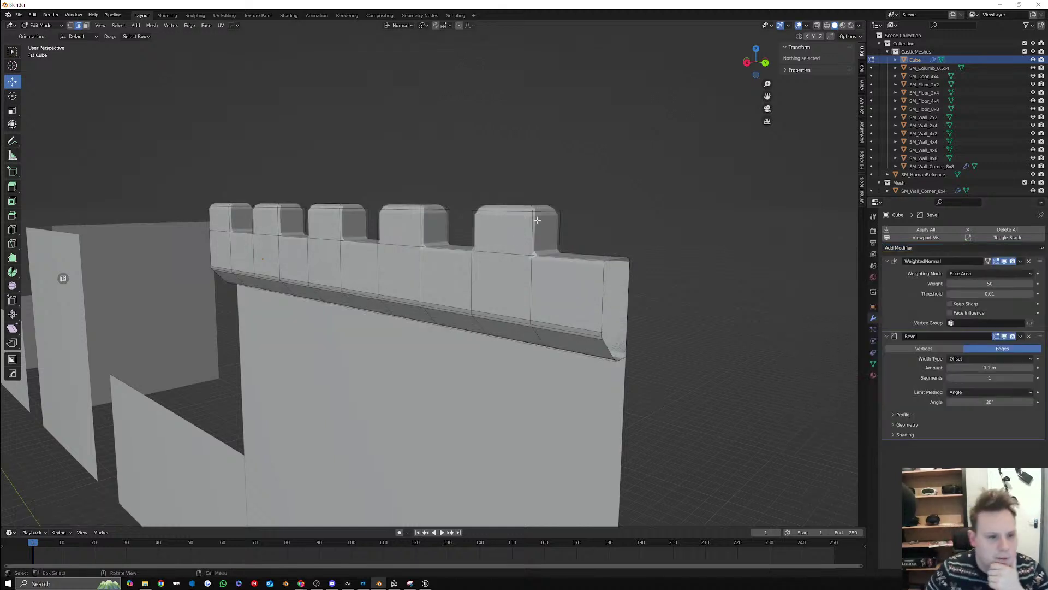
middle_drag(537, 220, 697, 274)
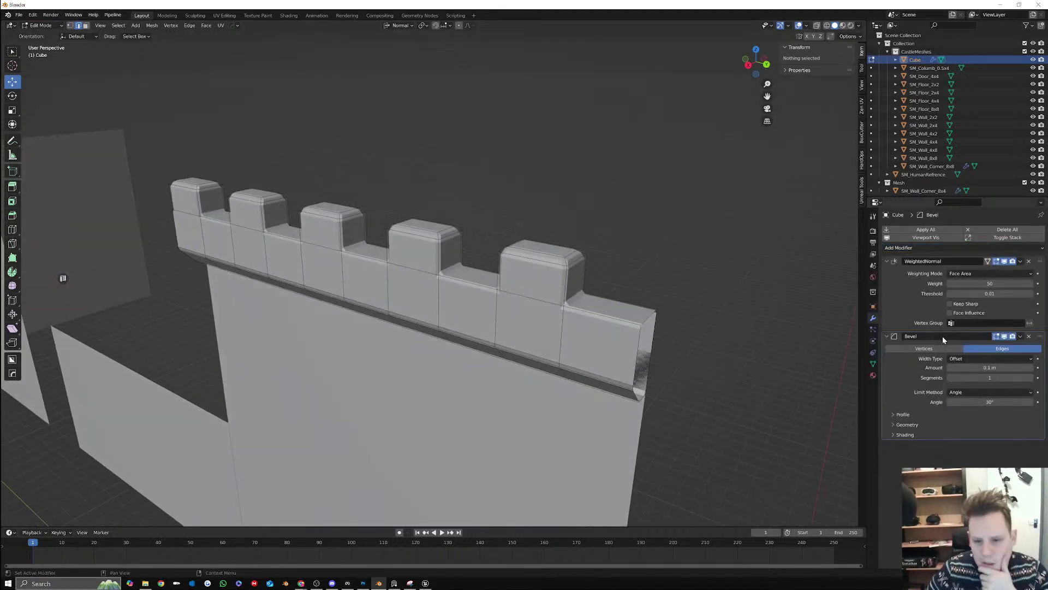
Reduce the Bevel modifier's amount to 0.02 m and keep its limit method on Angle
drag(989, 367, 959, 368)
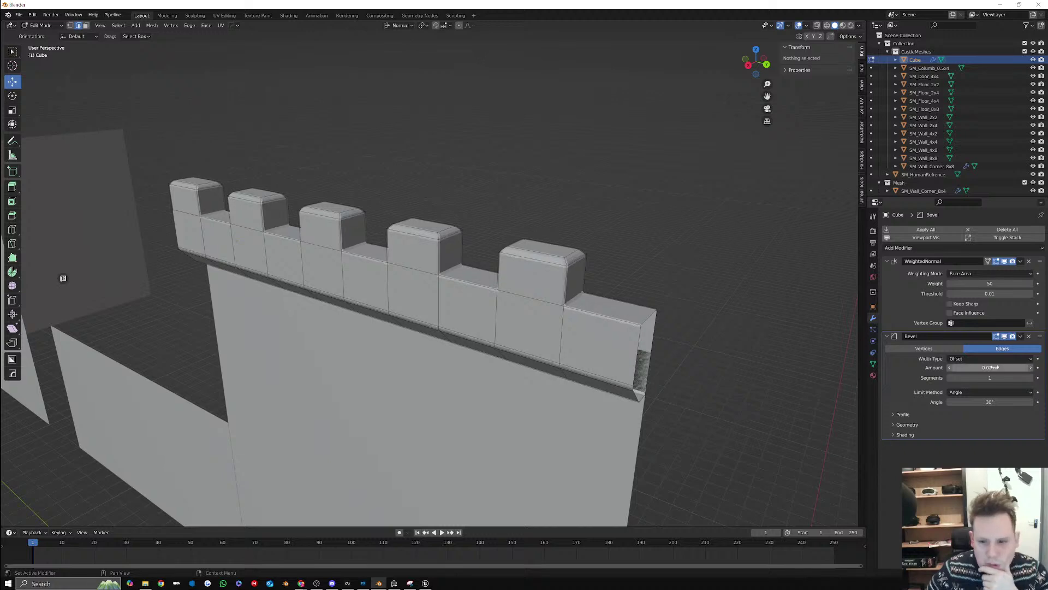
middle_drag(835, 404, 808, 391)
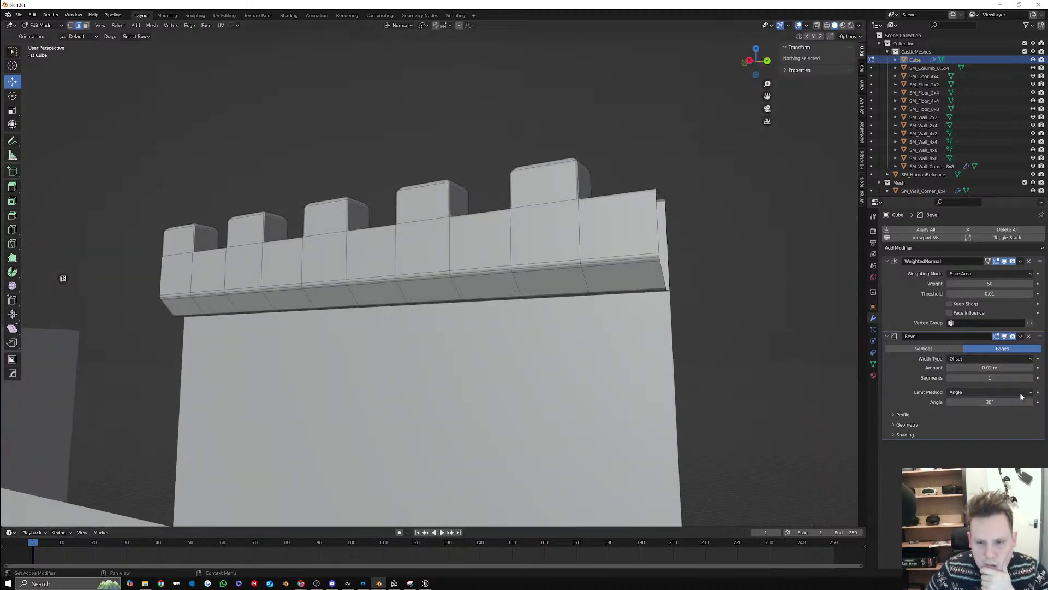
click(1020, 393)
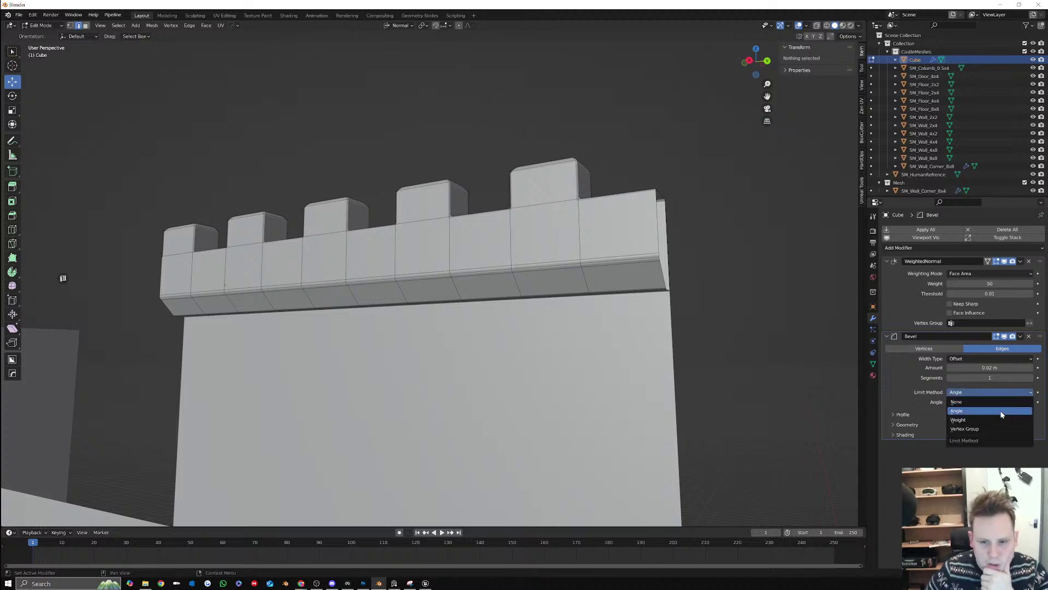
click(1000, 410)
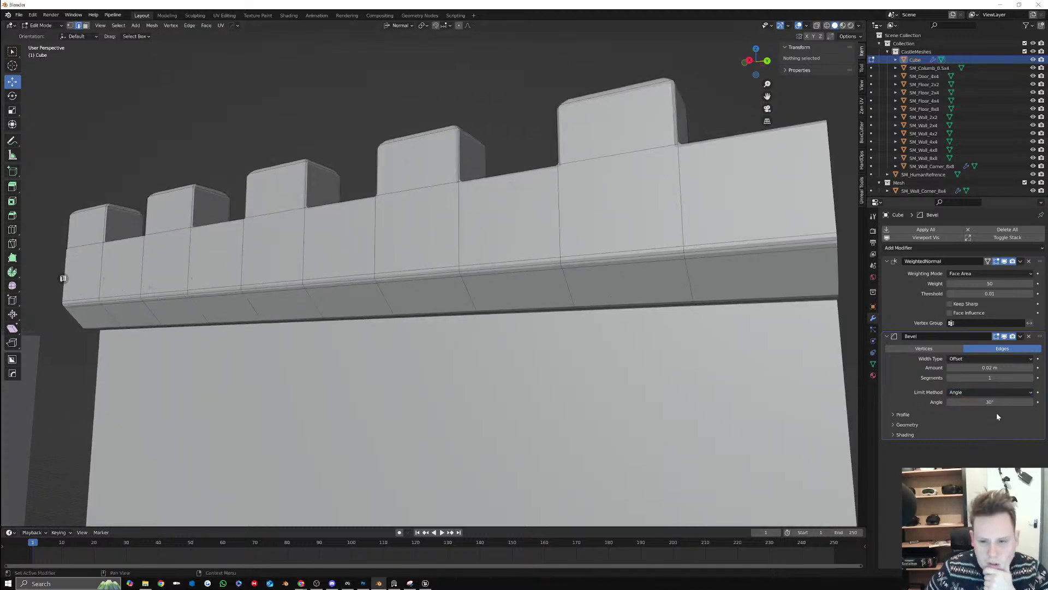
Set the Bevel modifier's limit method to Weight, with an amount of 1.81 m and 2 segments
click(990, 402)
click(988, 391)
click(989, 391)
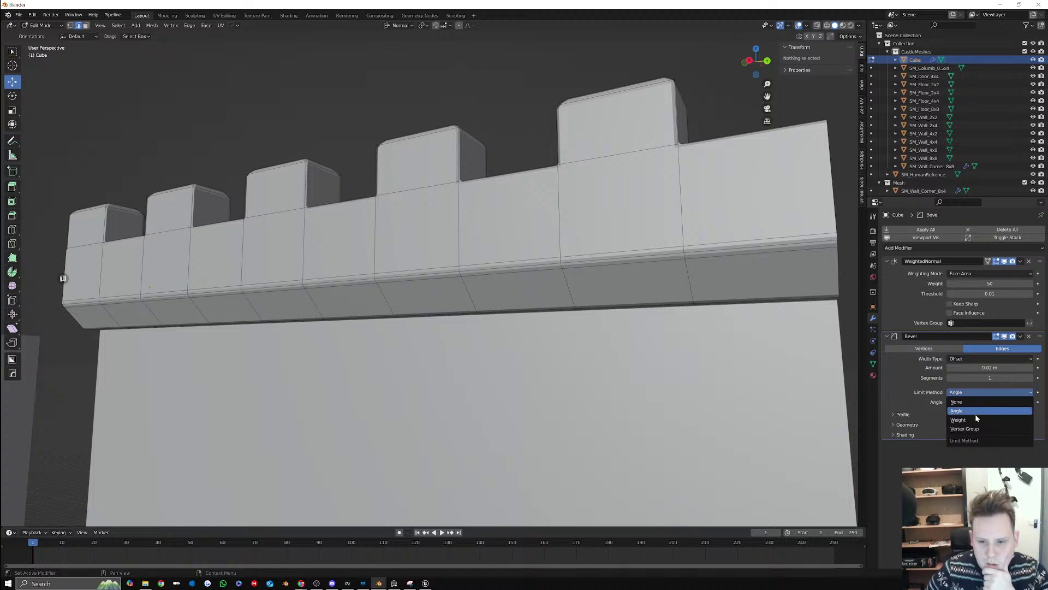
click(976, 419)
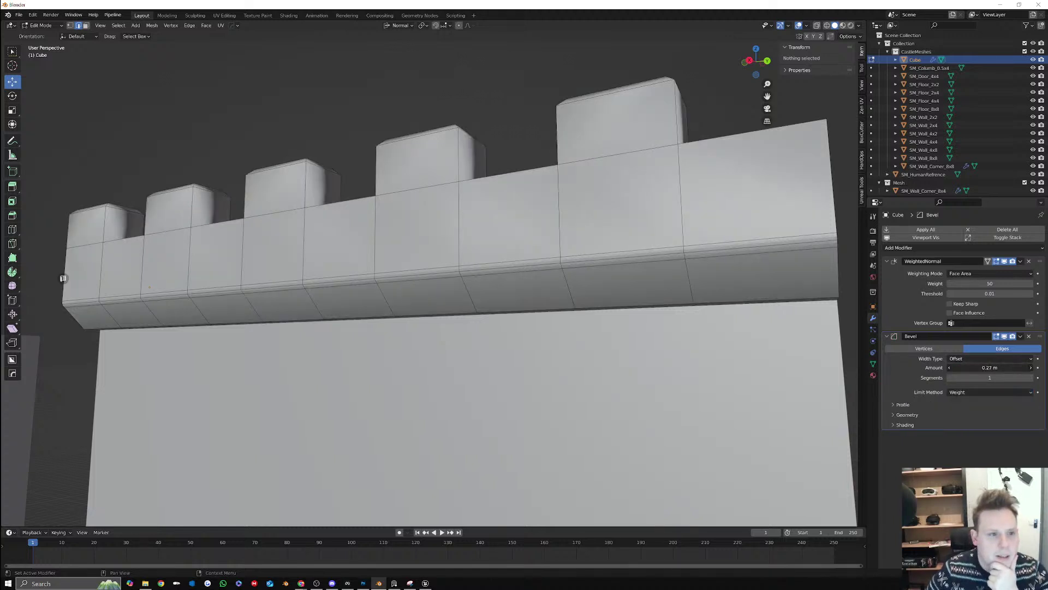
drag(989, 367, 1011, 378)
click(992, 392)
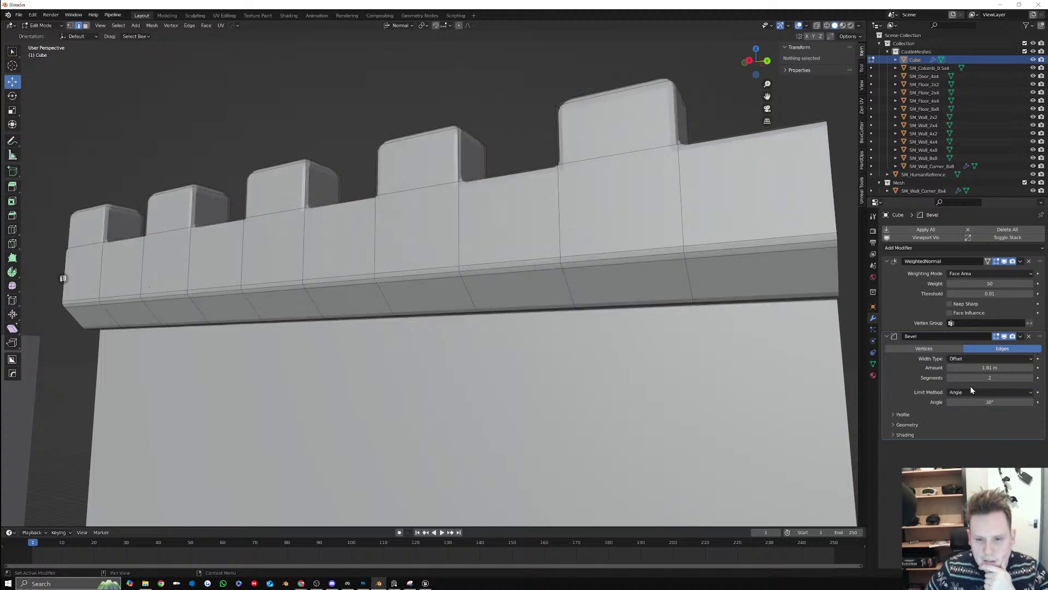
click(973, 392)
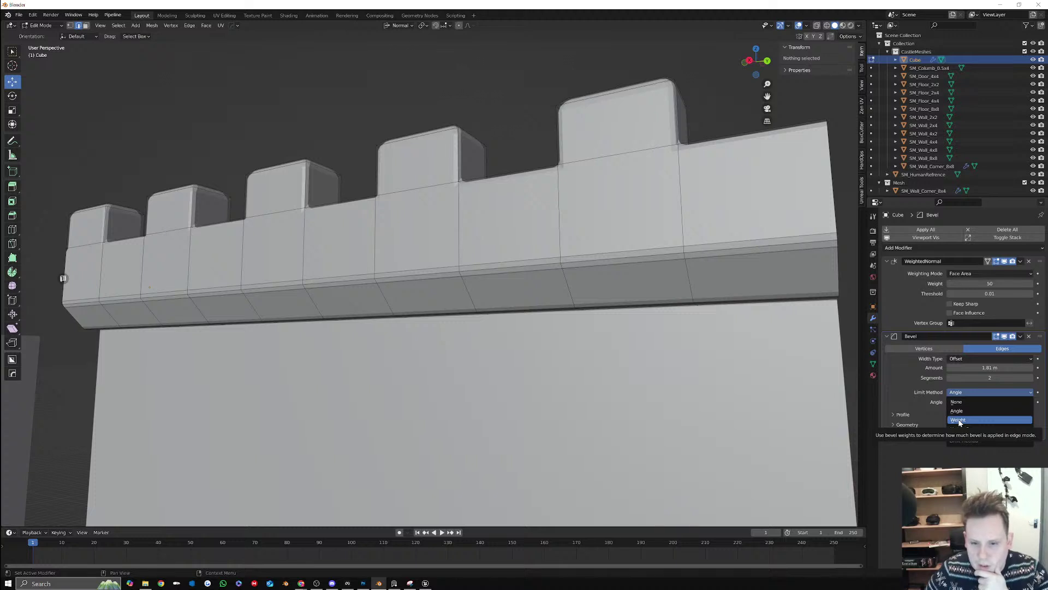
click(960, 421)
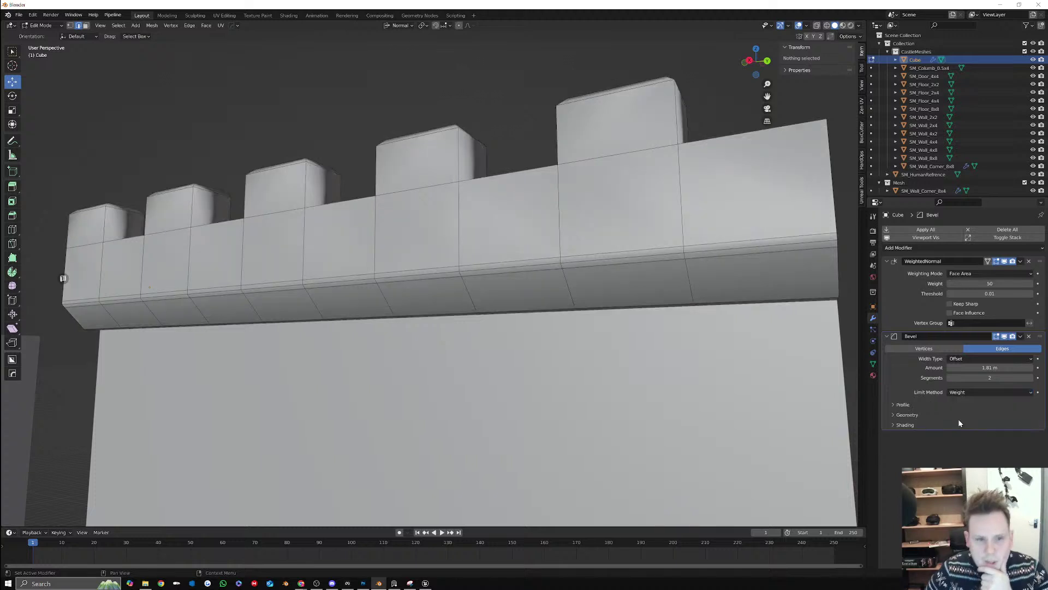
Dissolve the two surplus edge loops beside the battlement's lower front edge, leaving a single sharp edge loop
alt+click(811, 248)
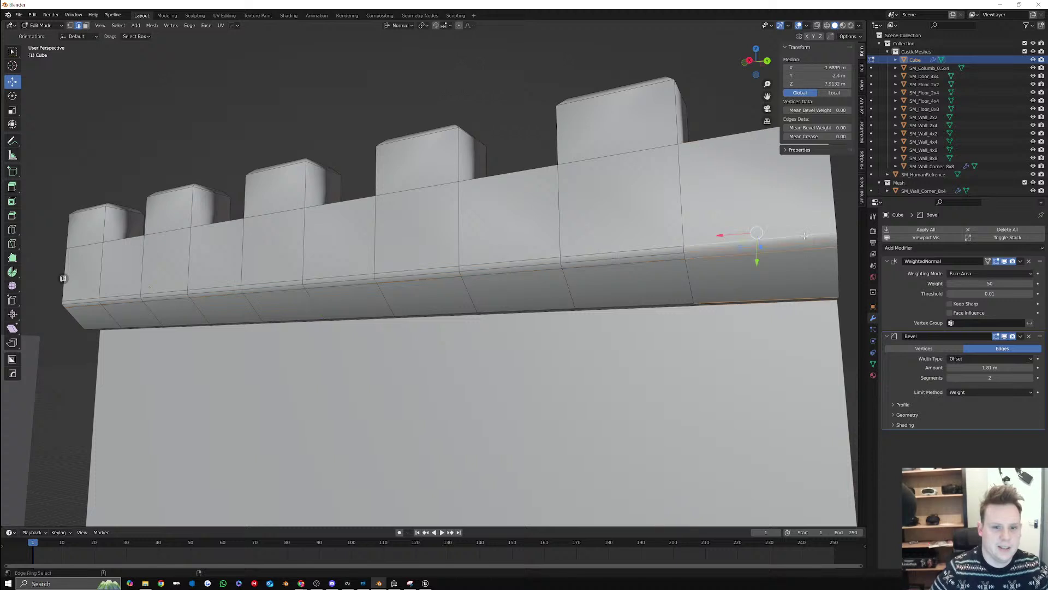
right_click(806, 254)
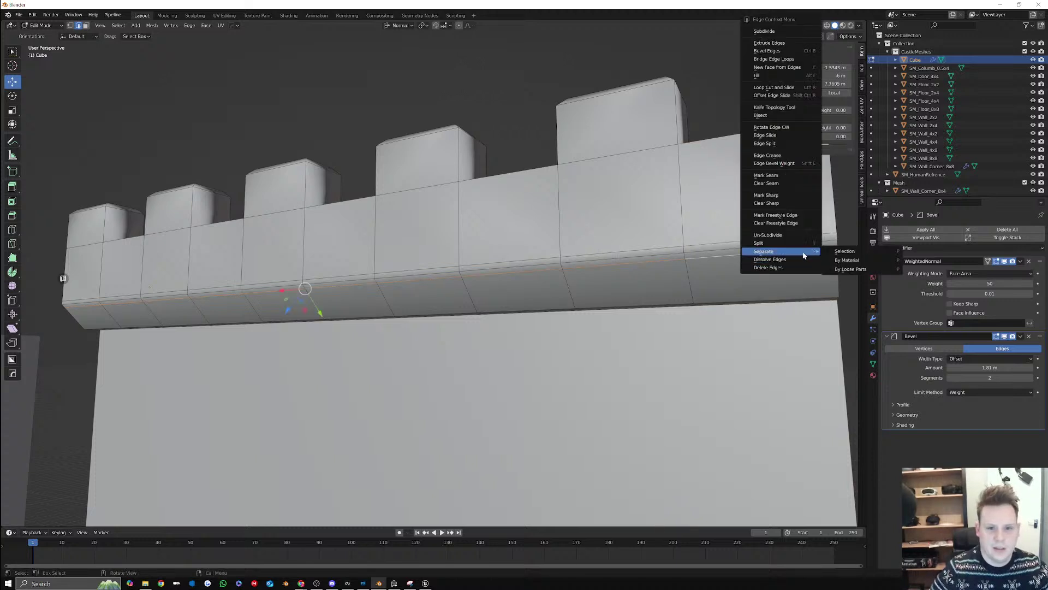
click(803, 260)
alt+click(789, 240)
right_click(789, 238)
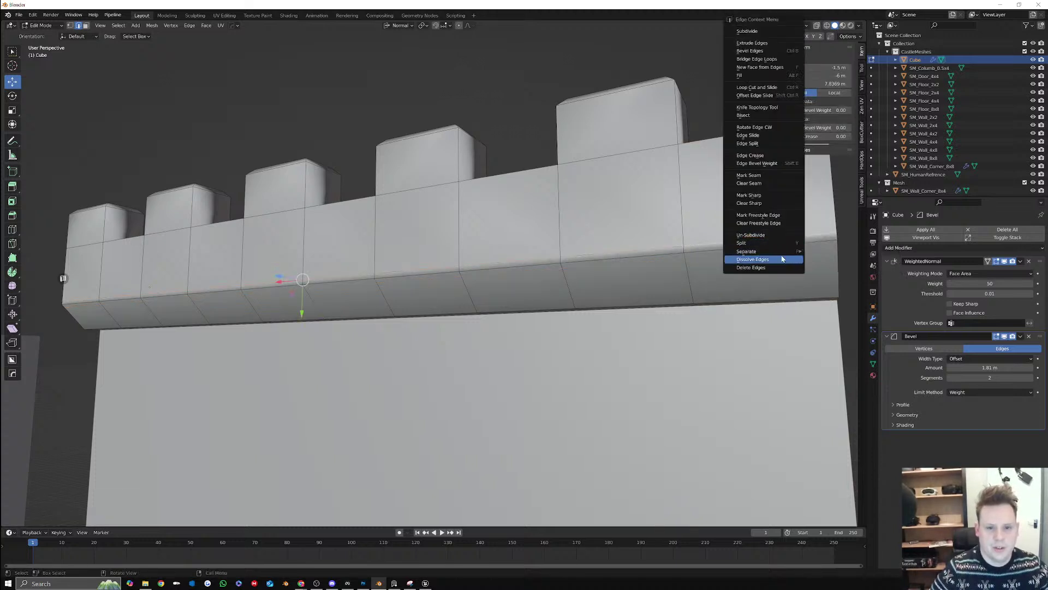
click(781, 259)
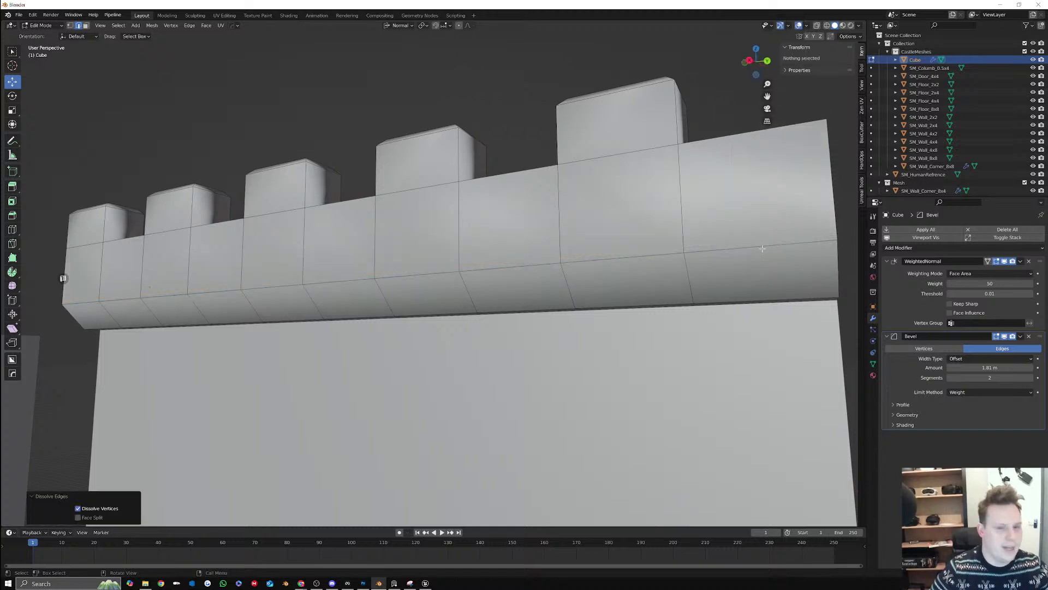
Select the remaining lower front edge loop and set its mean bevel weight to 0.55 for vertices and 0.02 for edges
alt+click(763, 247)
drag(820, 111, 830, 128)
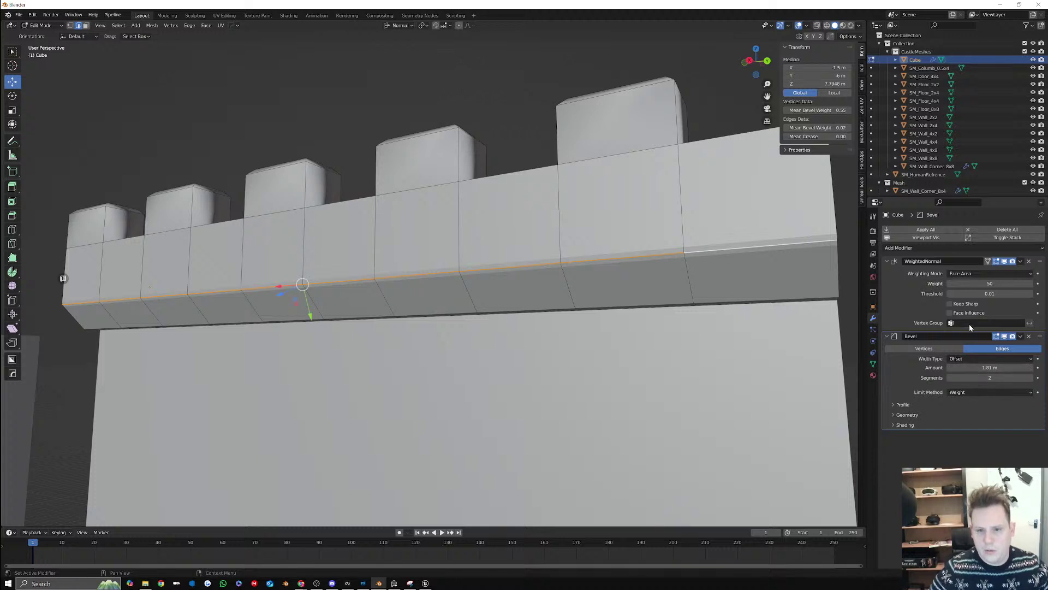
Try Corner Angle as the WeightedNormal modifier's weighting mode and restore Face Area
click(962, 274)
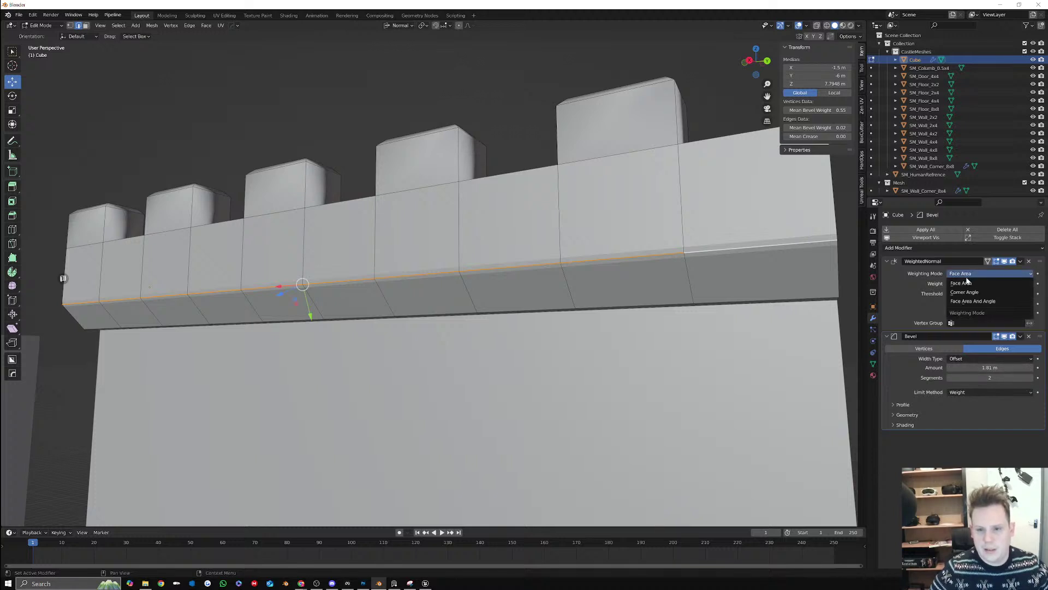
click(971, 293)
click(968, 279)
click(969, 276)
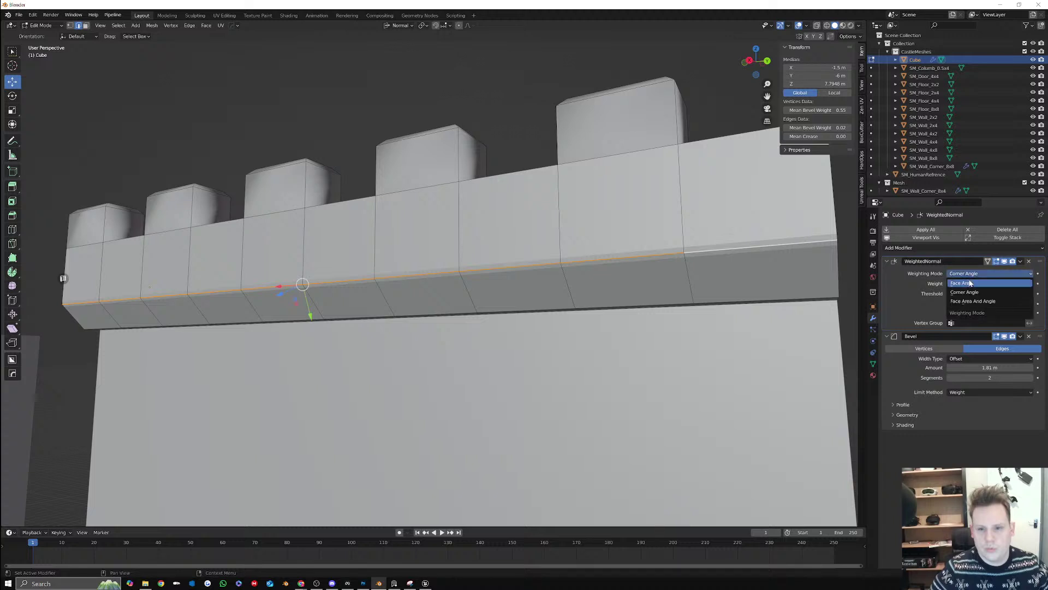
click(970, 282)
Set the lower front loop's mean bevel weight to 0.22 for vertices and 0.01 for edges
middle_drag(795, 212, 760, 211)
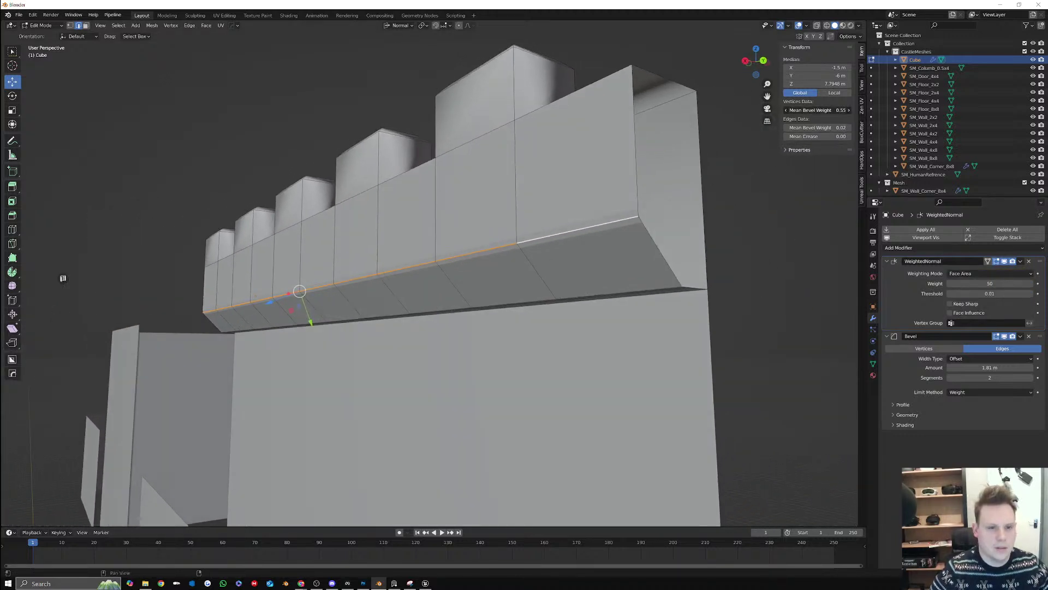
drag(817, 111, 807, 128)
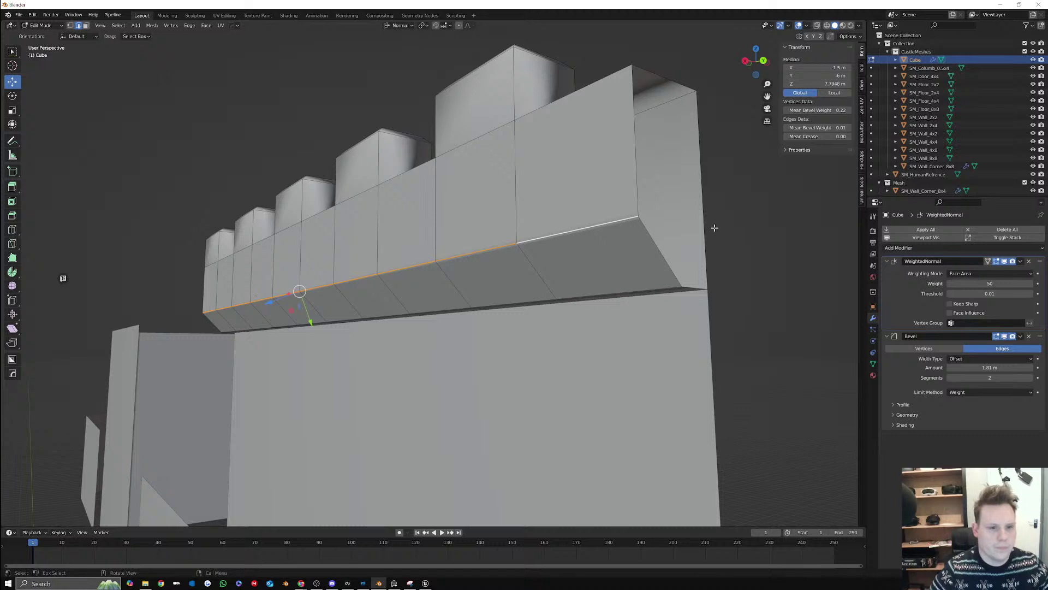
Apply smooth shading to the whole battlement object and return to mesh editing
right_click(630, 244)
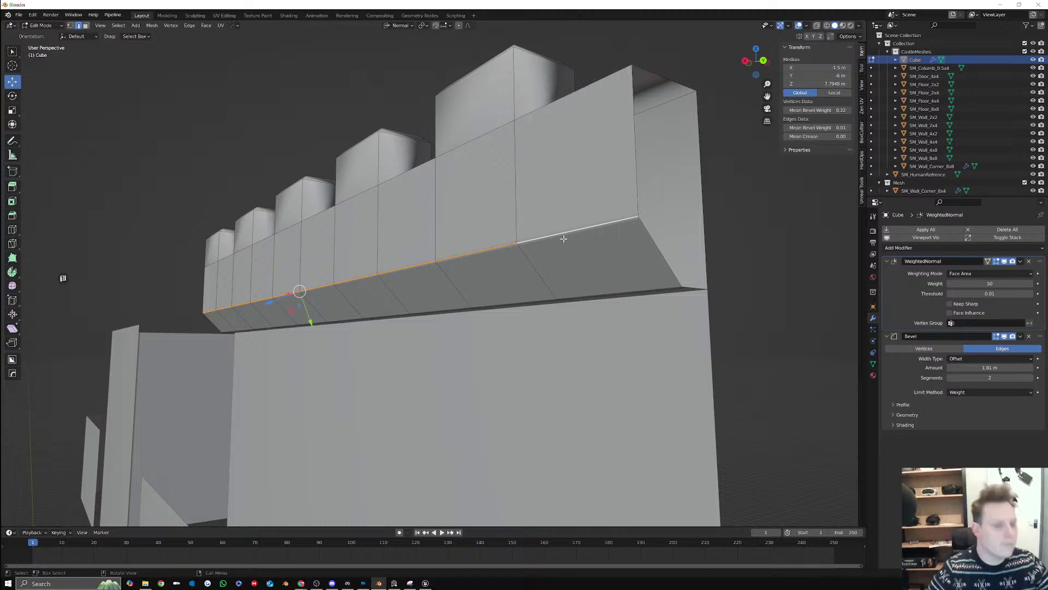
key(Tab)
right_click(548, 226)
click(549, 226)
key(Tab)
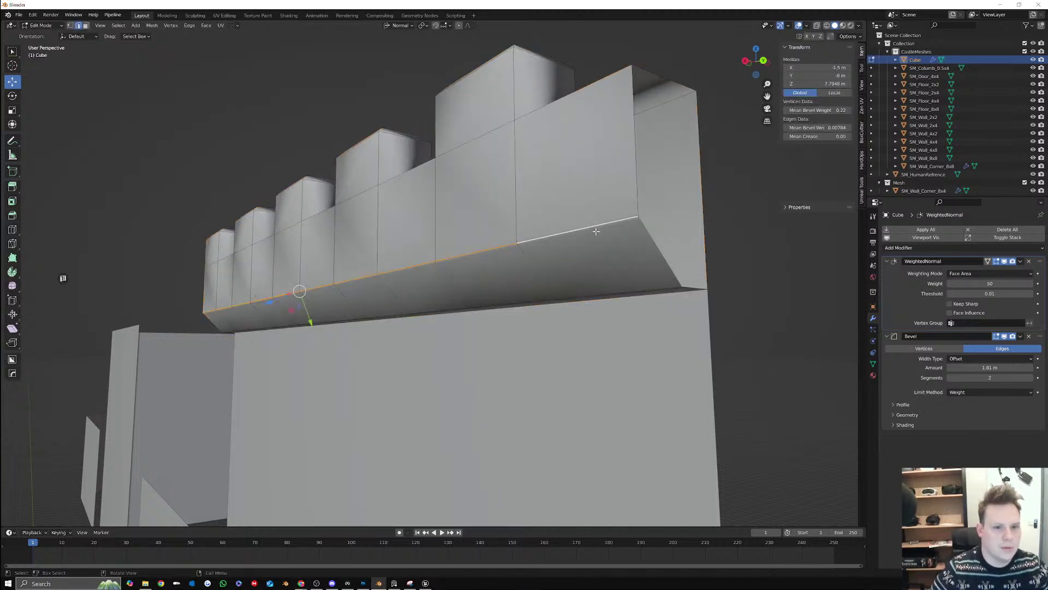
Select the merlons' top edges one after another and raise the edge bevel weight on the farthest merlon's top edges
middle_drag(605, 189, 611, 231)
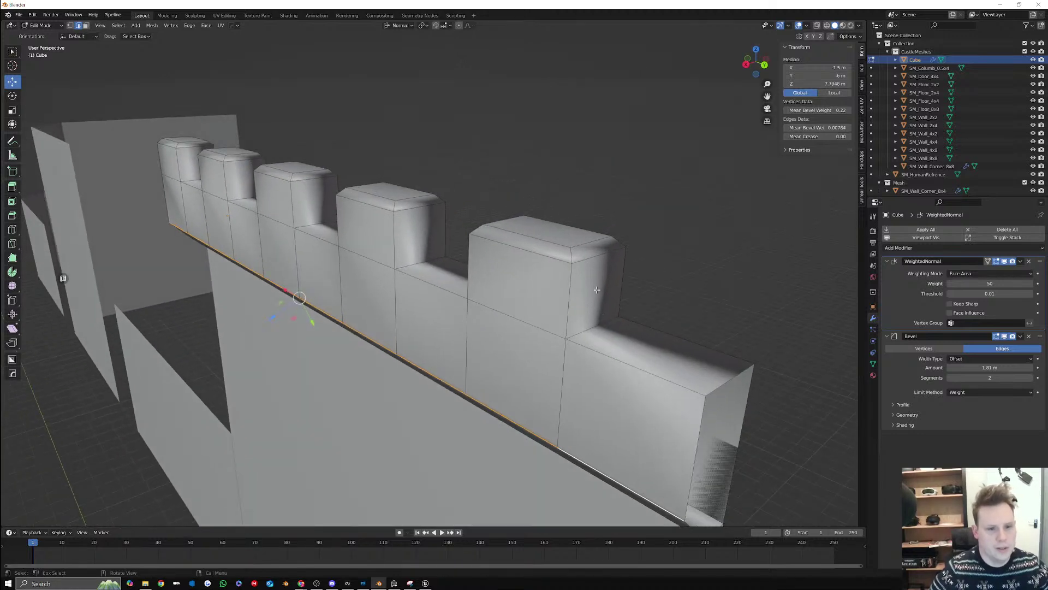
alt+click(588, 258)
alt+shift+click(584, 244)
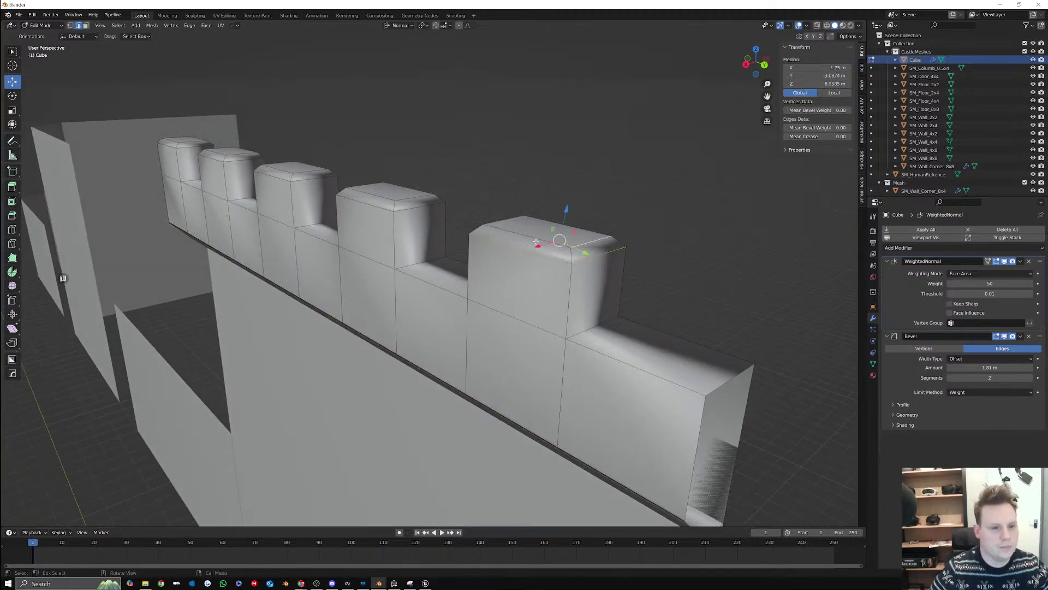
alt+click(582, 241)
alt+click(580, 261)
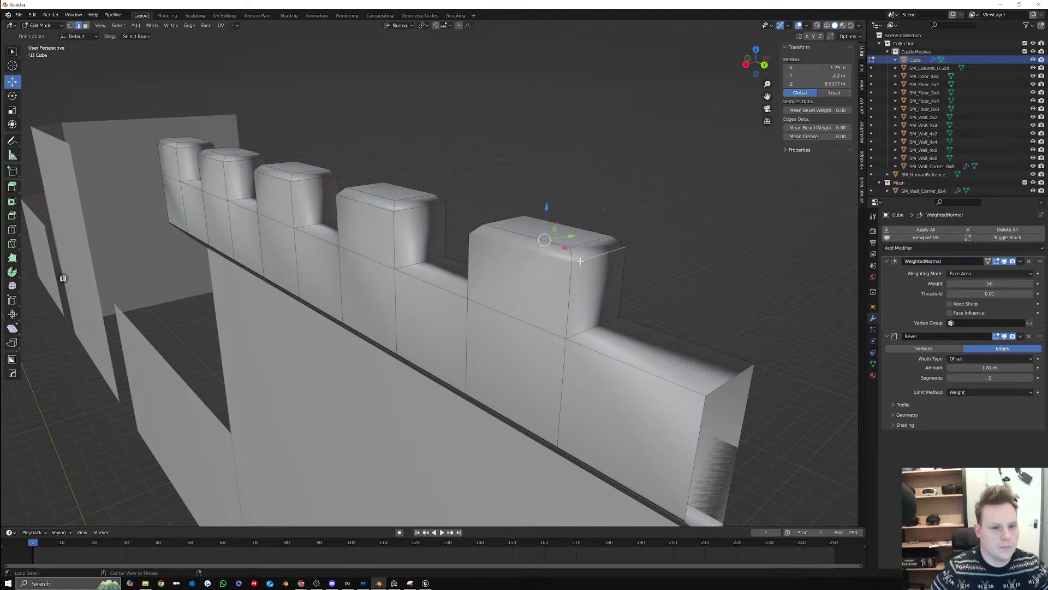
alt+click(393, 206)
alt+click(276, 170)
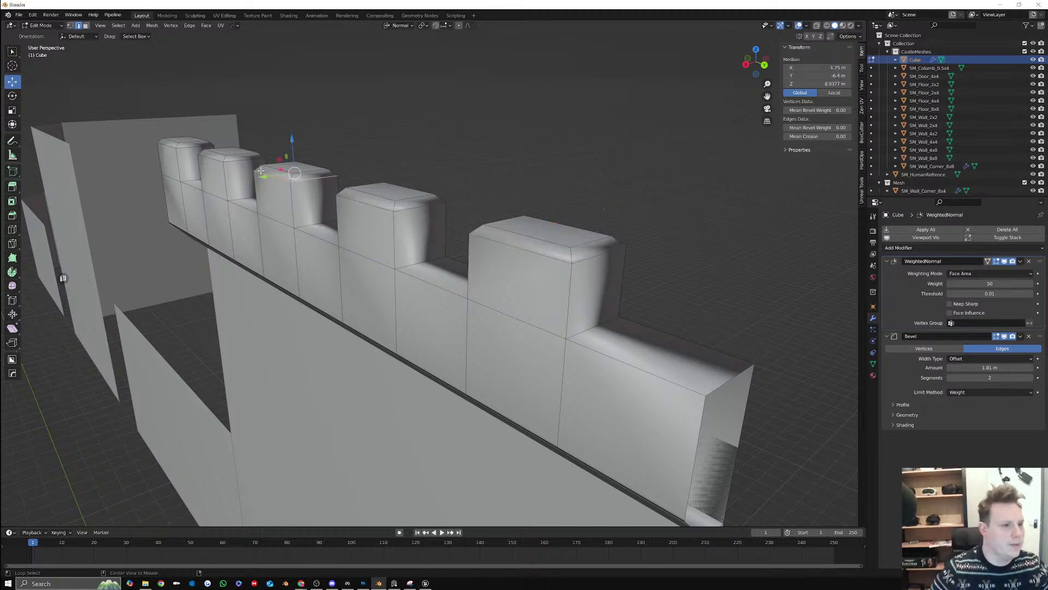
alt+click(238, 160)
alt+click(190, 146)
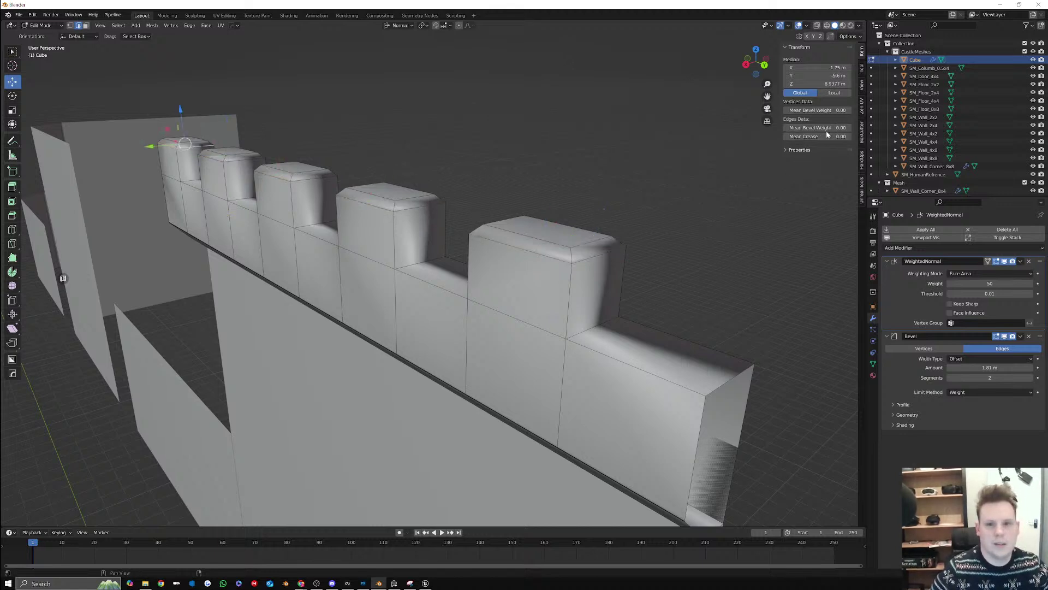
drag(817, 127, 838, 127)
Select the nearest merlon's top edges and set their mean vertex bevel weight to 0.69
alt+click(591, 441)
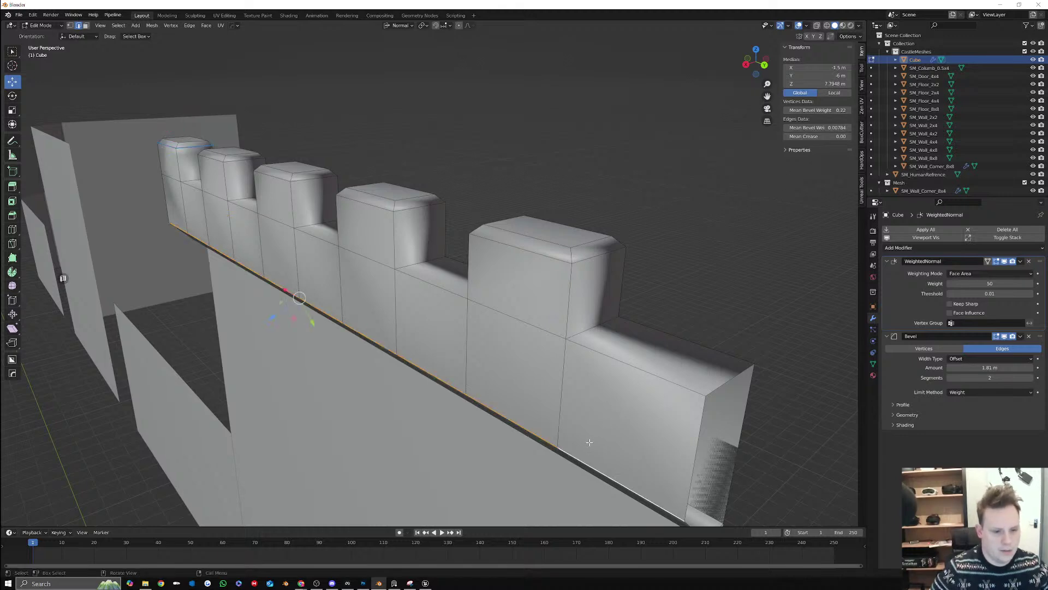
middle_drag(590, 441, 593, 421)
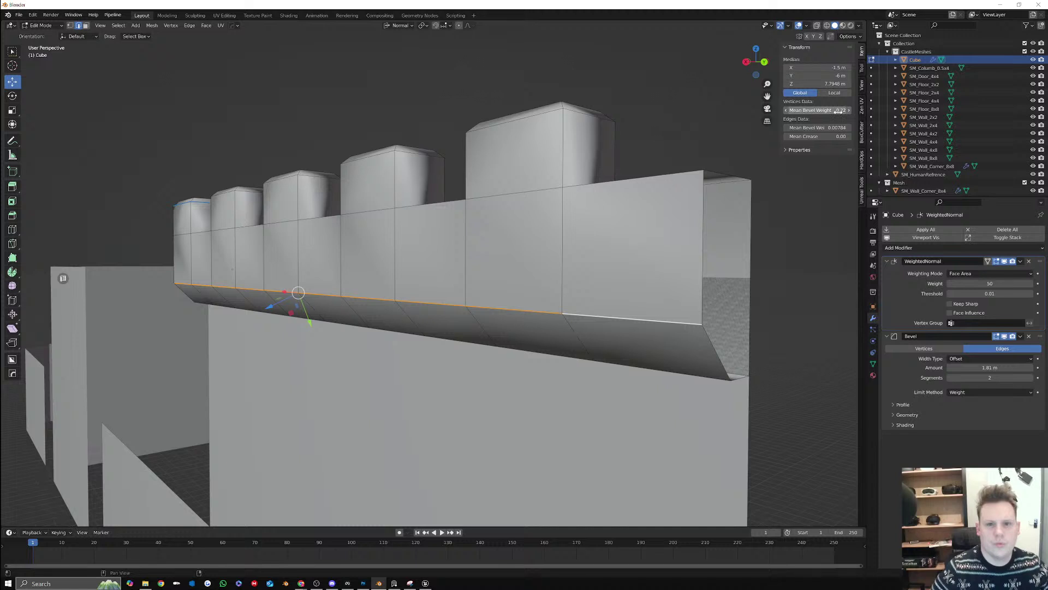
alt+click(593, 116)
drag(819, 110, 824, 109)
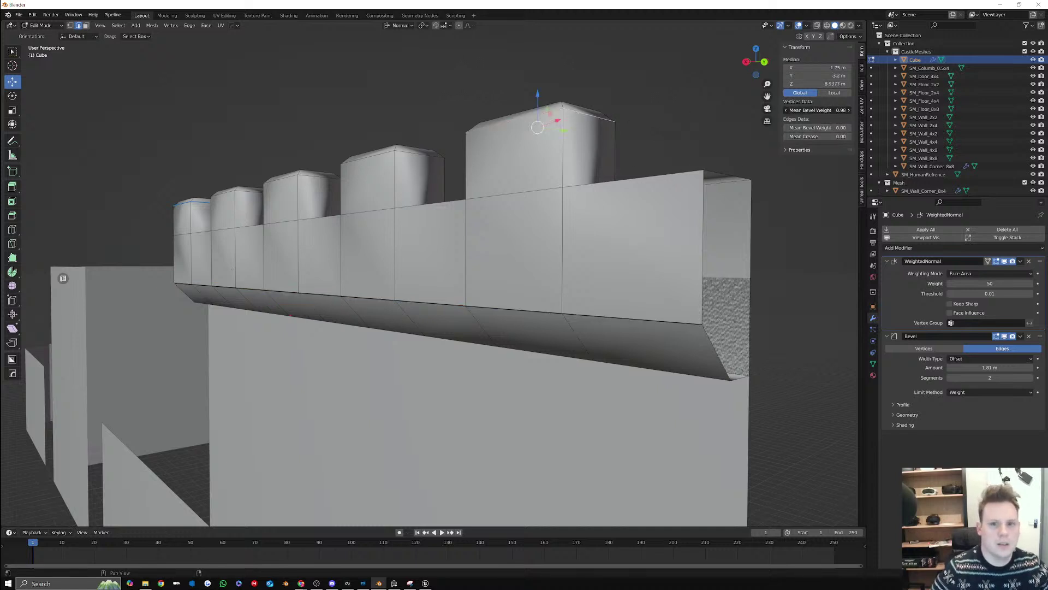
drag(819, 110, 820, 109)
middle_drag(599, 162, 608, 195)
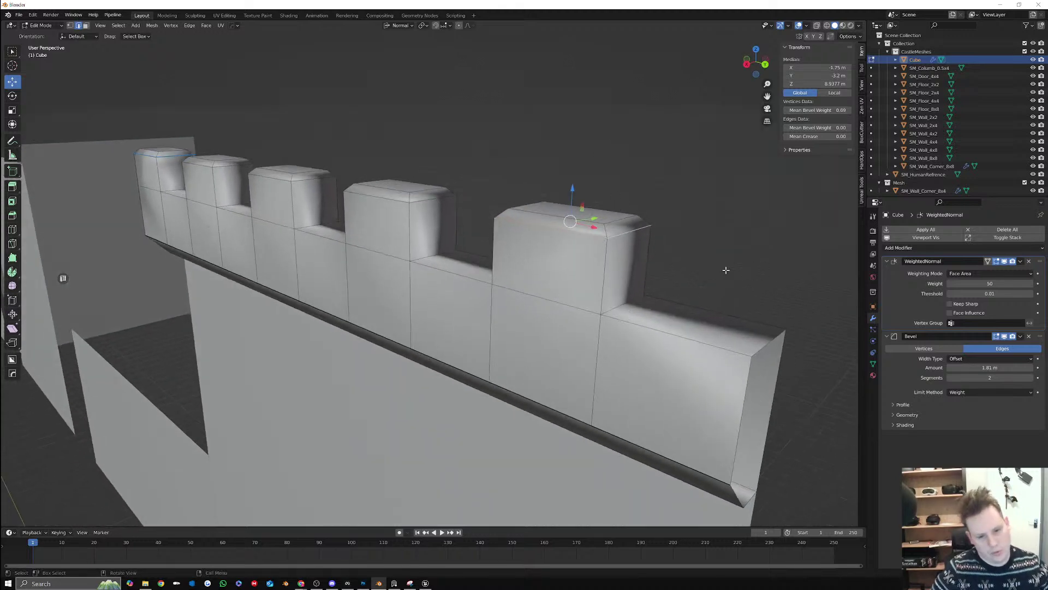
Examine the battlement's shading and underside in Object Mode from below
key(Tab)
middle_drag(725, 269, 678, 273)
scroll(568, 221, up, 2)
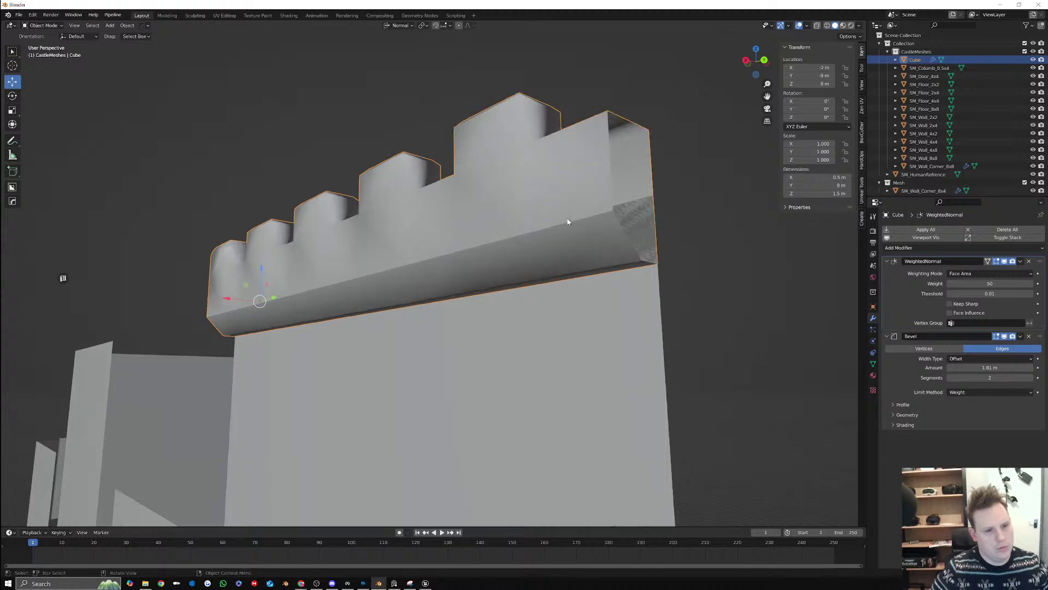
scroll(567, 218, up, 2)
scroll(567, 218, down, 5)
middle_drag(567, 218, 550, 225)
scroll(550, 224, up, 2)
key(Tab)
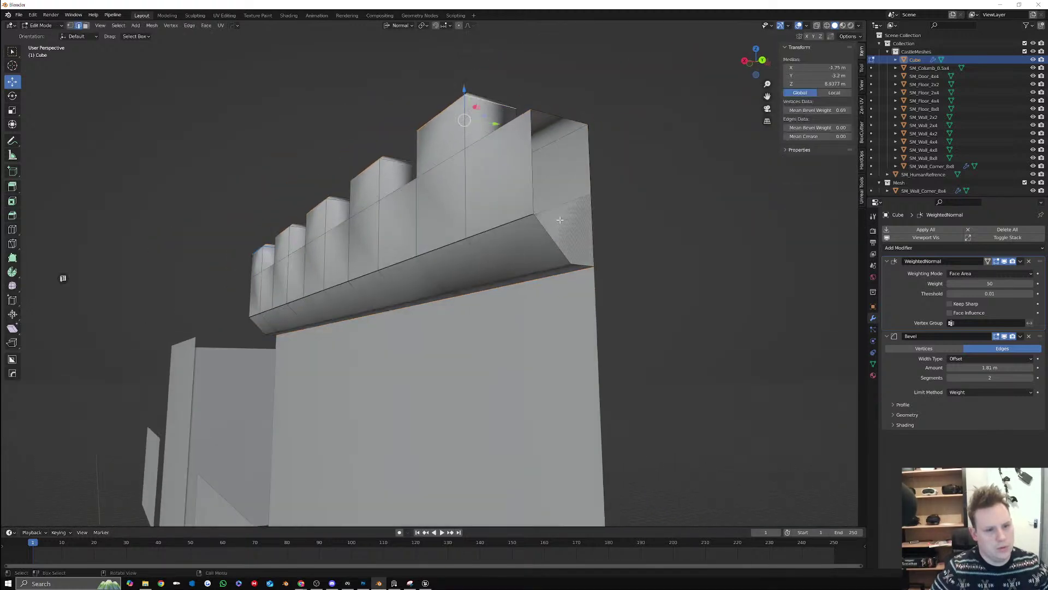
Undo the recent bevel weight changes on the merlons' top edges
scroll(520, 225, up, 3)
key(ctrl+z)
key(ctrl+z)
key(ctrl+z)
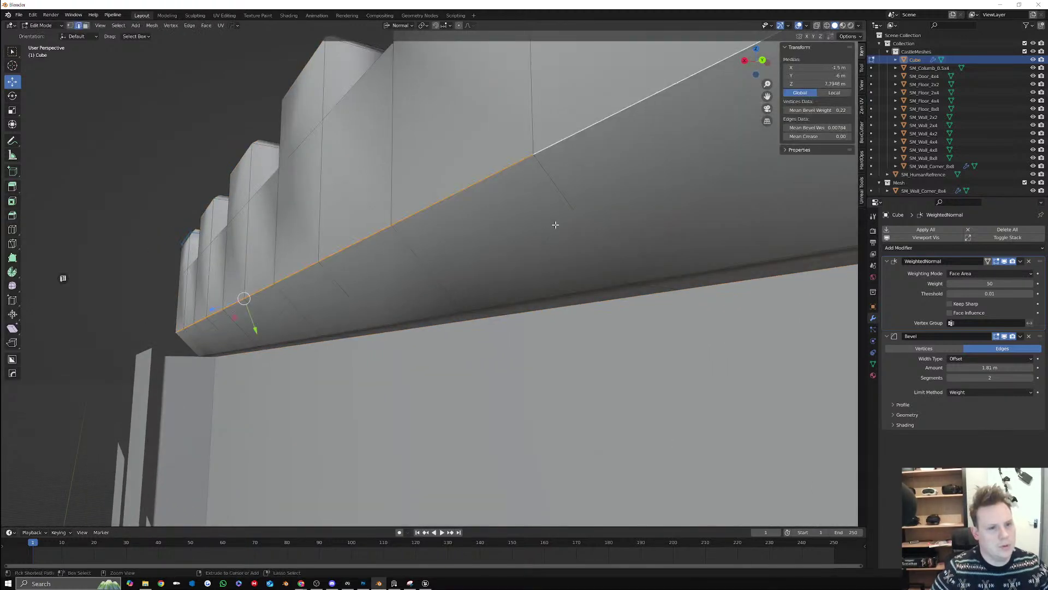
key(ctrl+z)
key(ctrl+z)
key(ctrl+z)
key(ctrl+z)
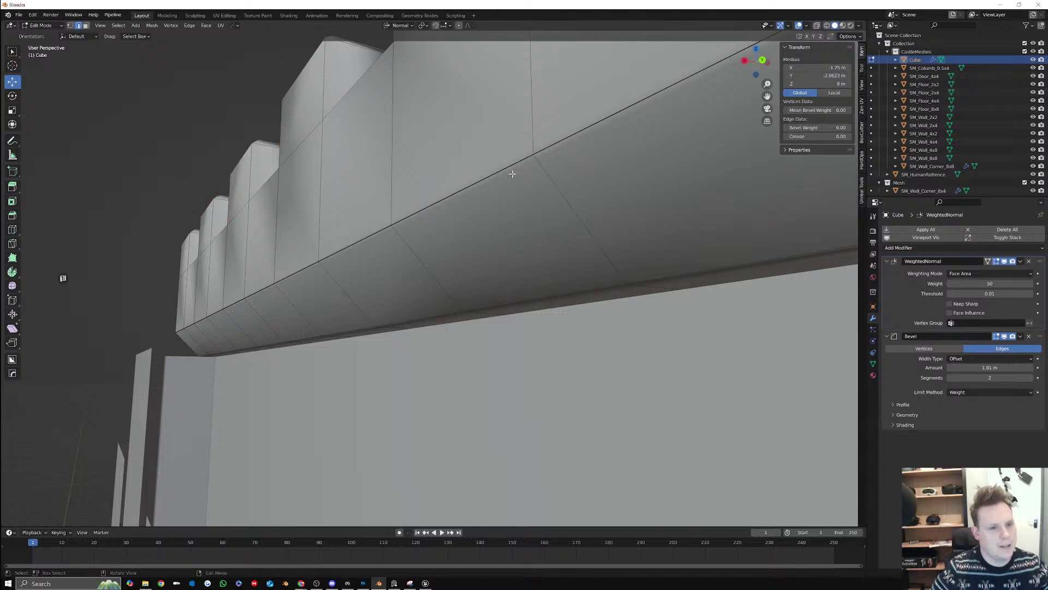
Select the edge loop along the battlement's lower outer edge
click(511, 174)
drag(458, 217, 459, 208)
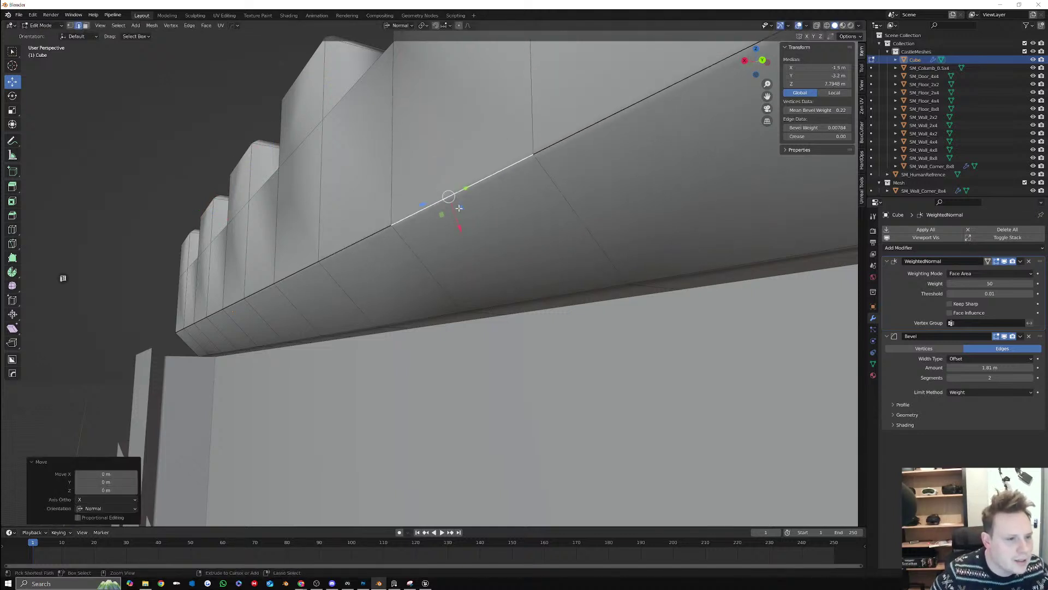
alt+click(486, 177)
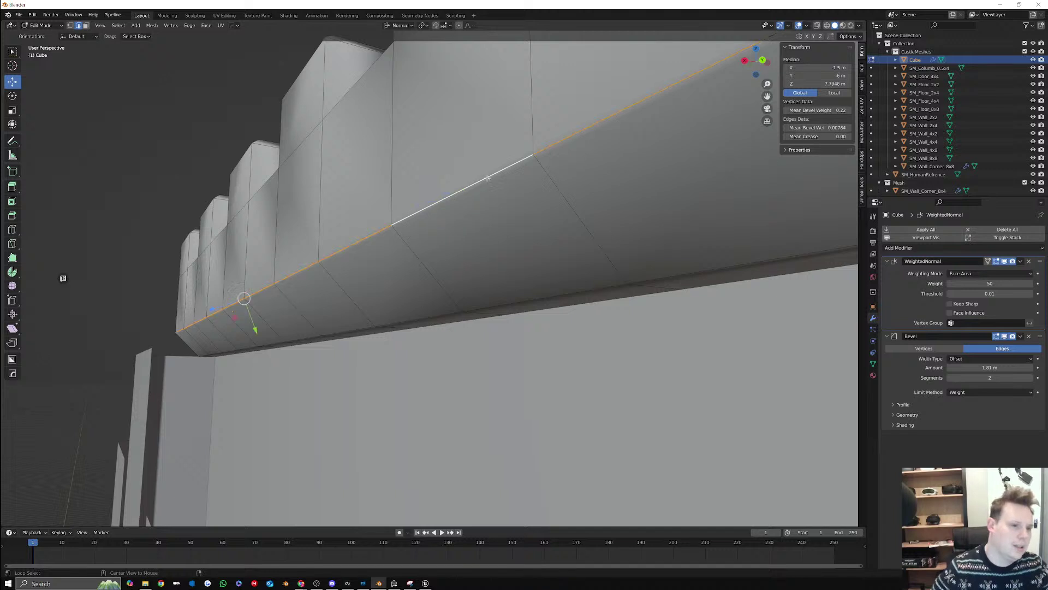
scroll(487, 177, down, 6)
middle_drag(486, 177, 664, 285)
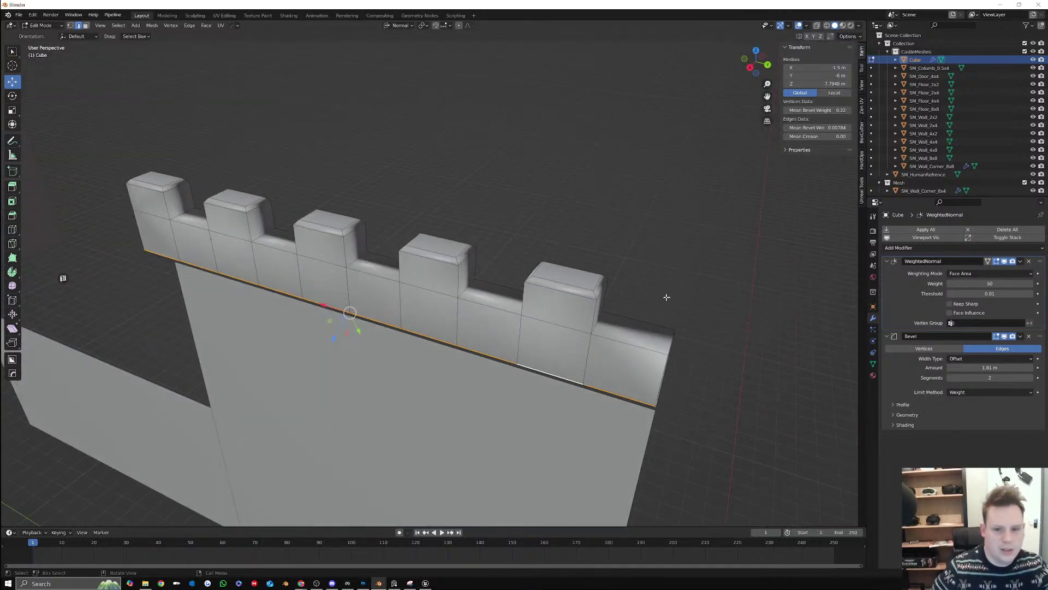
Remove the Bevel and Weighted Normal modifiers from the battlement and return to Object Mode
click(1029, 337)
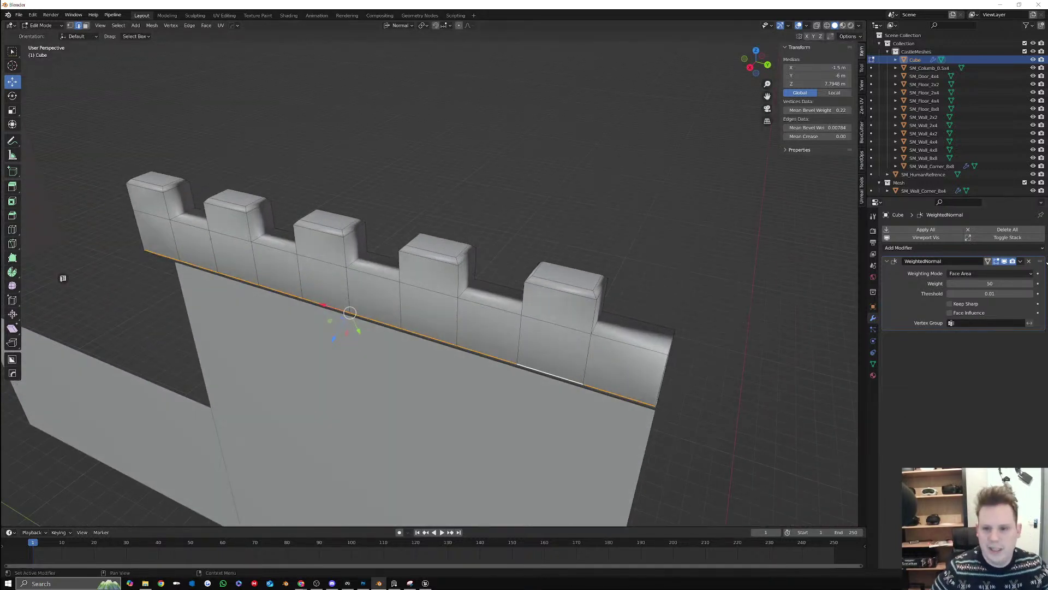
click(1028, 261)
middle_drag(524, 351, 562, 326)
key(Tab)
scroll(409, 335, down, 3)
middle_drag(409, 334, 448, 330)
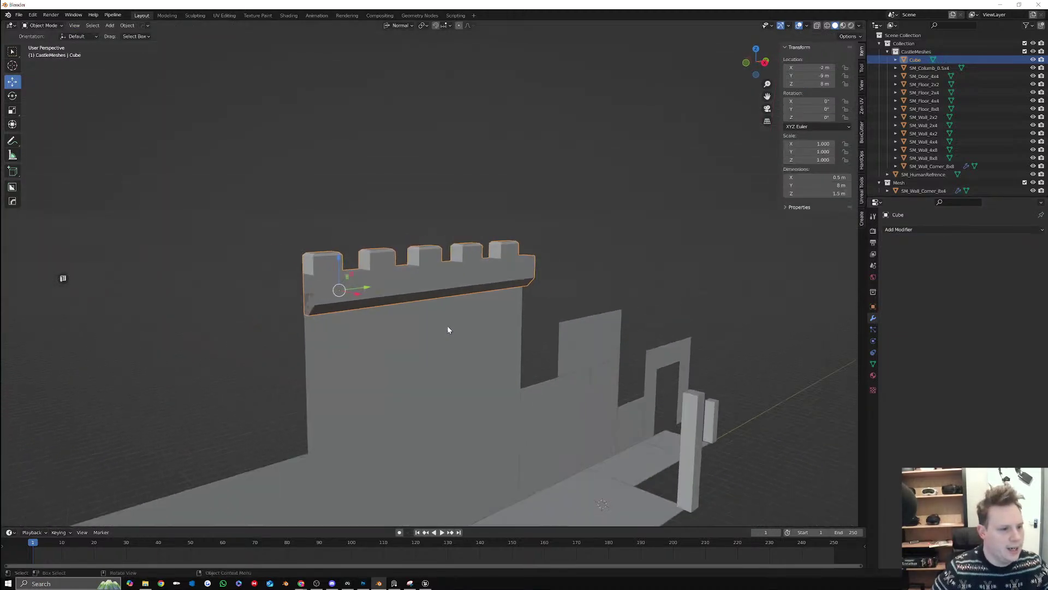
middle_drag(350, 278, 469, 214)
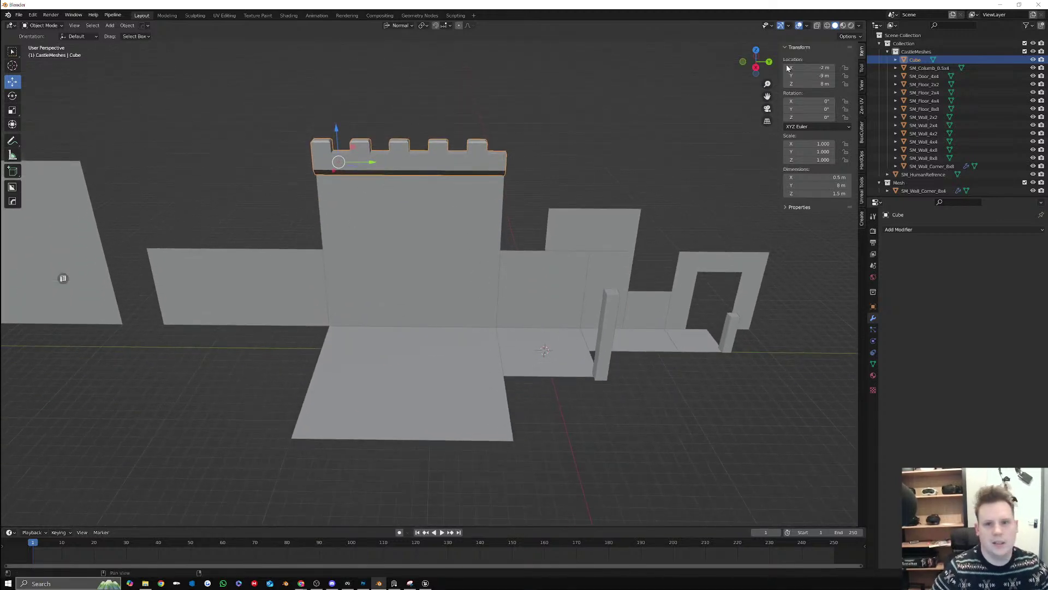
Set the battlement's X, Y and Z location to 0 m
click(819, 68)
text(0)
key(Tab)
text(0)
key(Tab)
text(0)
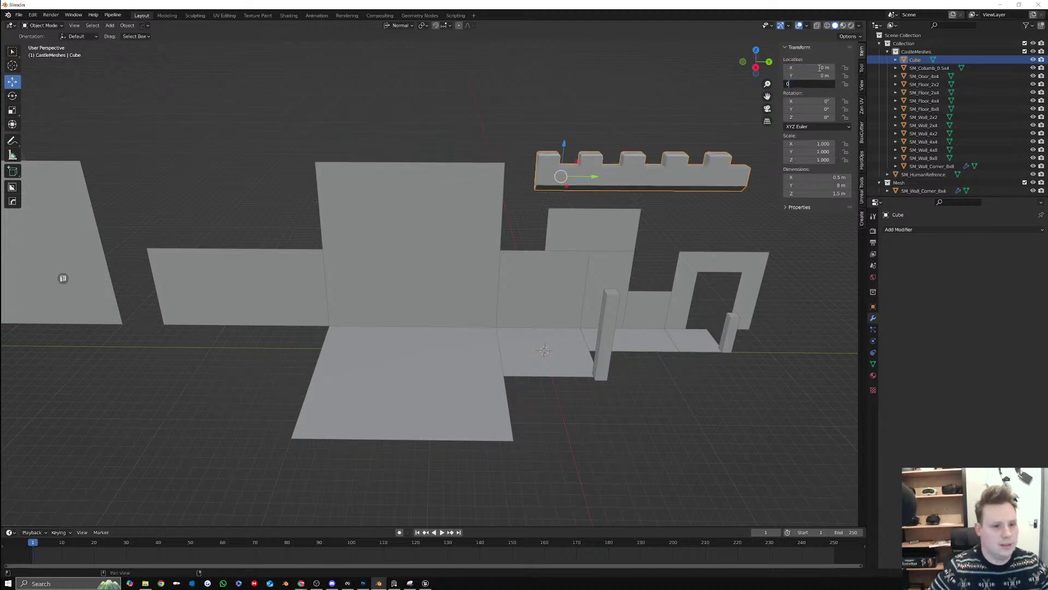
key(Tab)
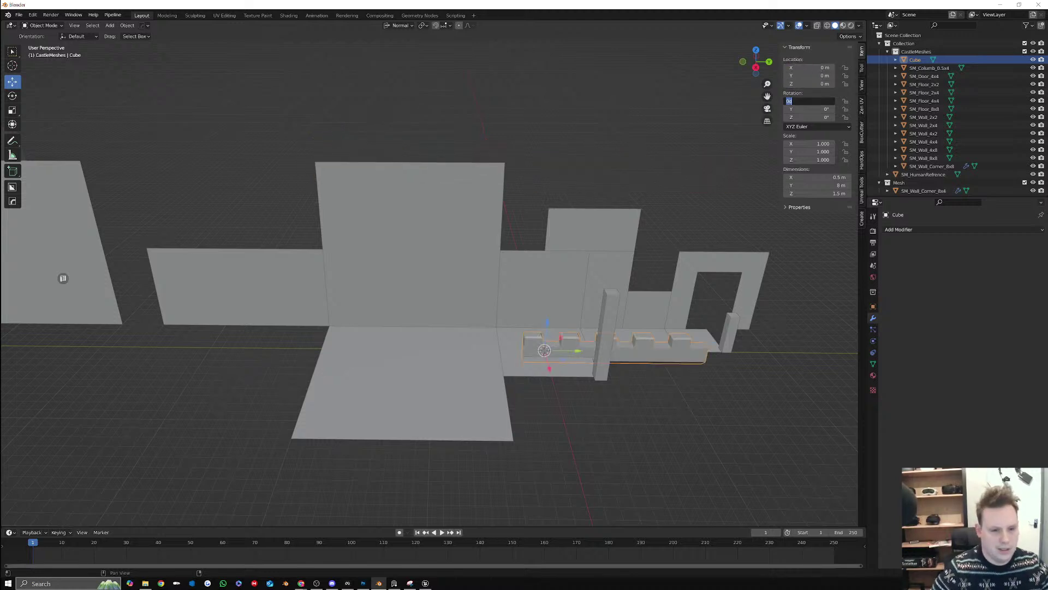
Enable snapping and move the battlement 1 m along Y and 0.5 m up in Z to align its corner with the world origin
click(437, 26)
drag(568, 352, 589, 352)
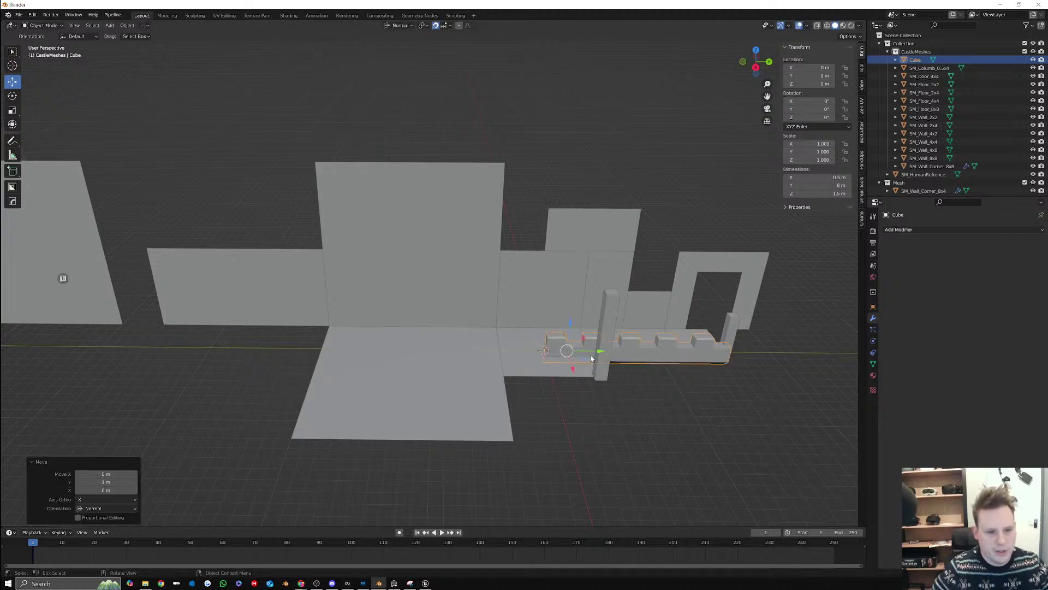
click(758, 69)
scroll(600, 404, up, 6)
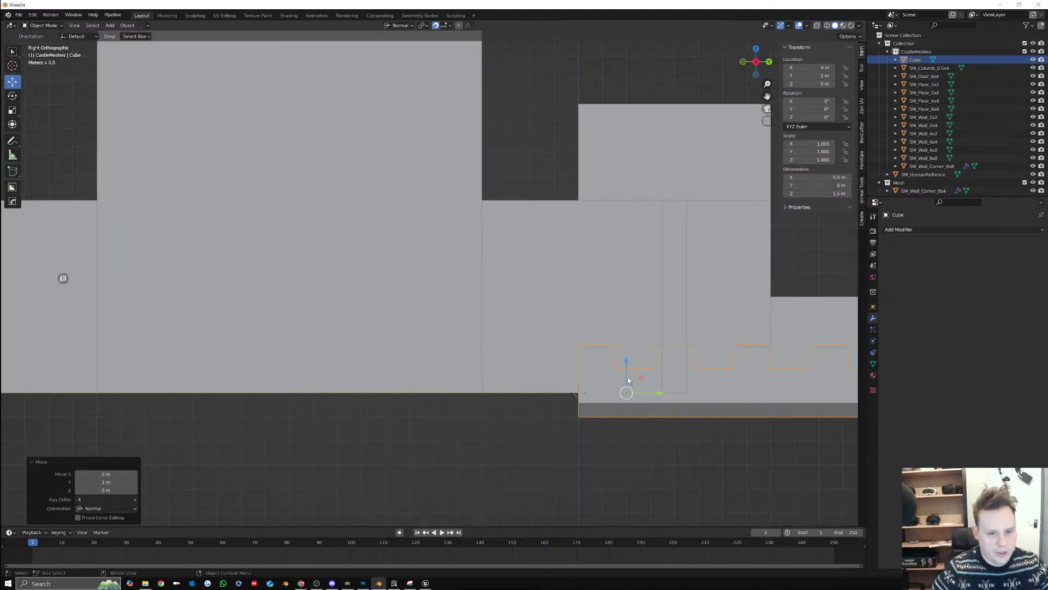
drag(628, 380, 628, 365)
Set the battlement's origin to the 3D cursor
right_click(627, 365)
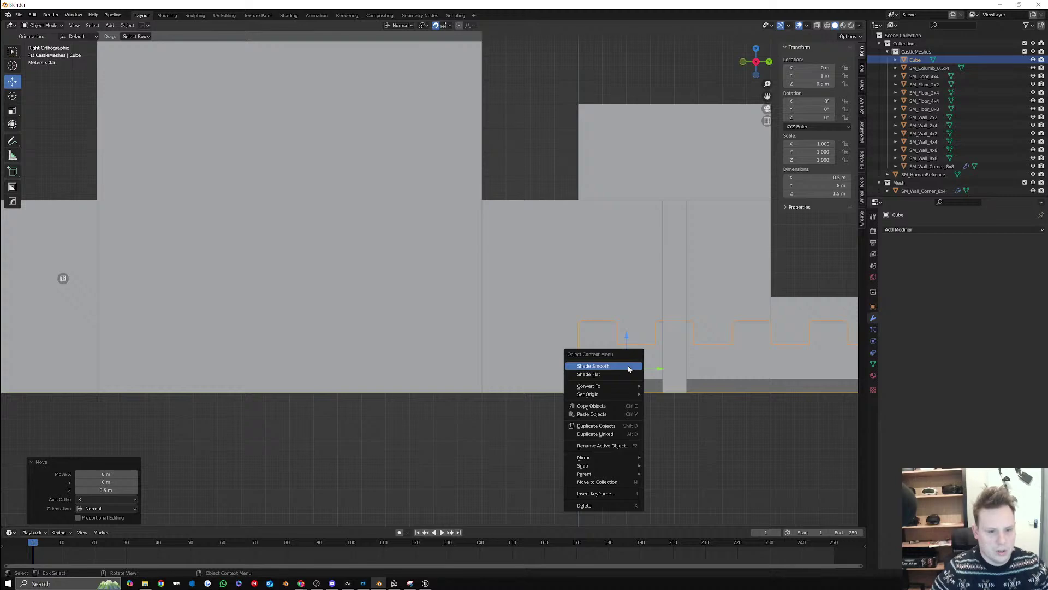
mouse_move(618, 396)
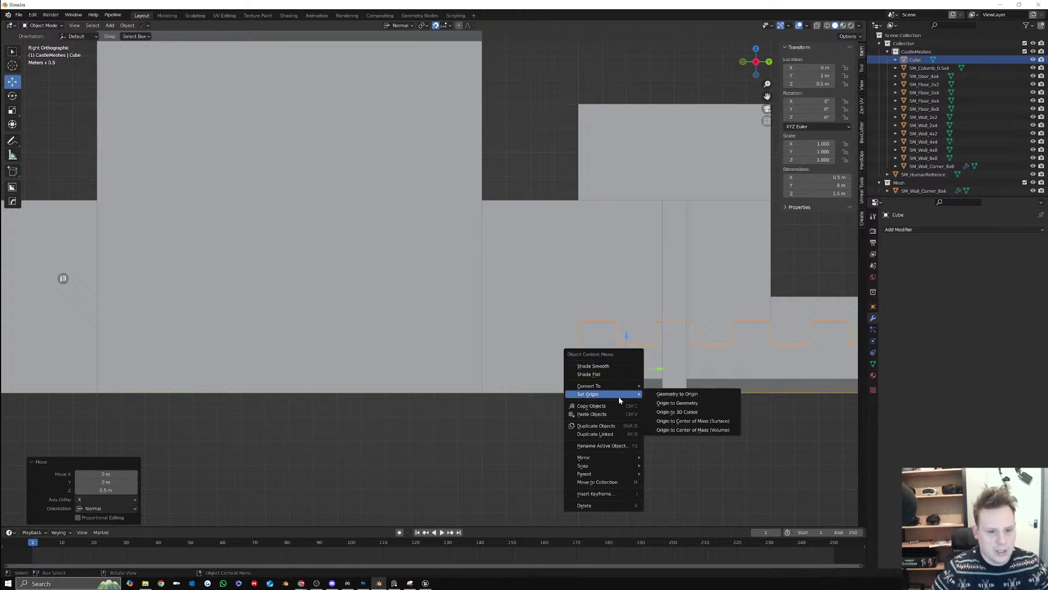
click(697, 412)
scroll(596, 354, down, 3)
middle_drag(597, 354, 615, 375)
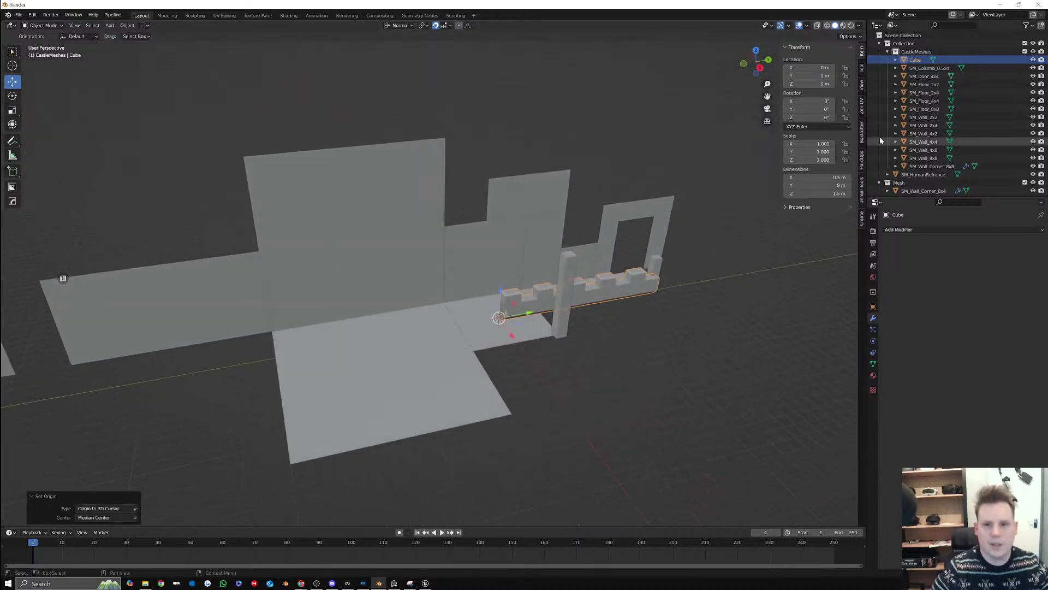
Rename the battlement as SM_Wall_Cap_8.1.5 and place it inside the Mesh collection
double_click(915, 60)
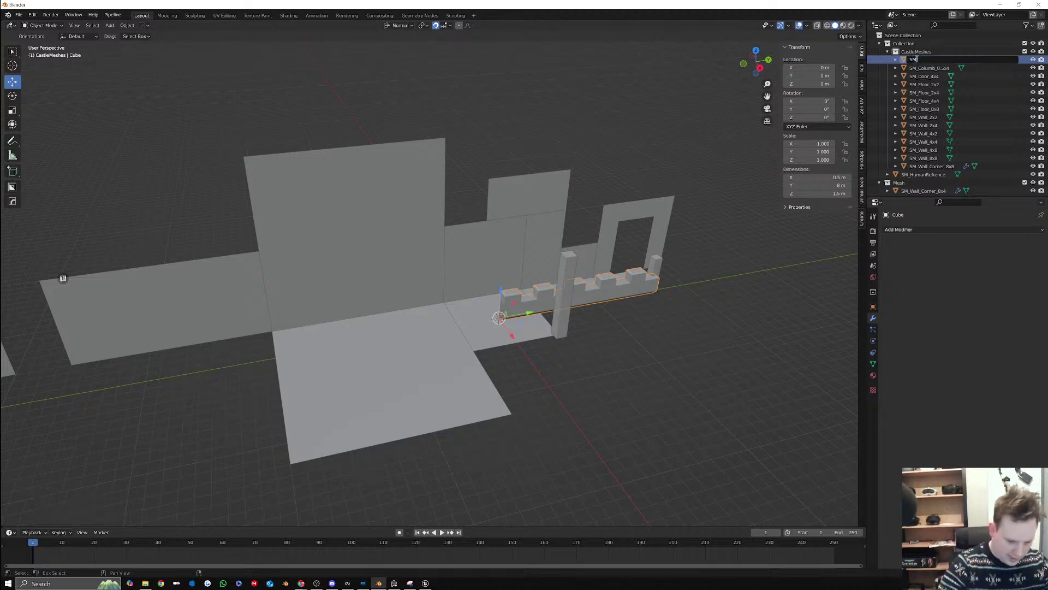
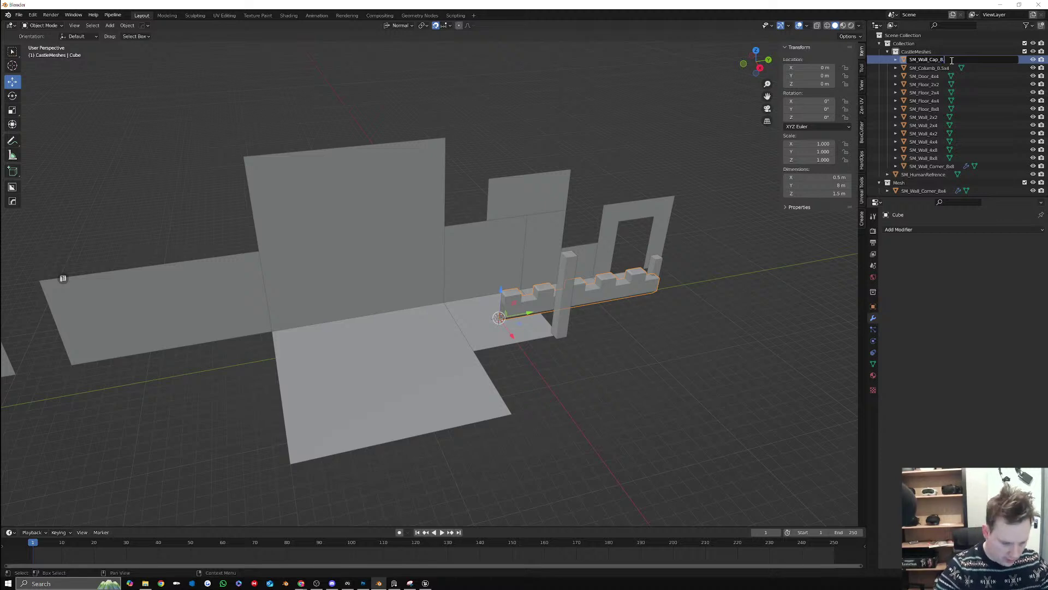
key(Return)
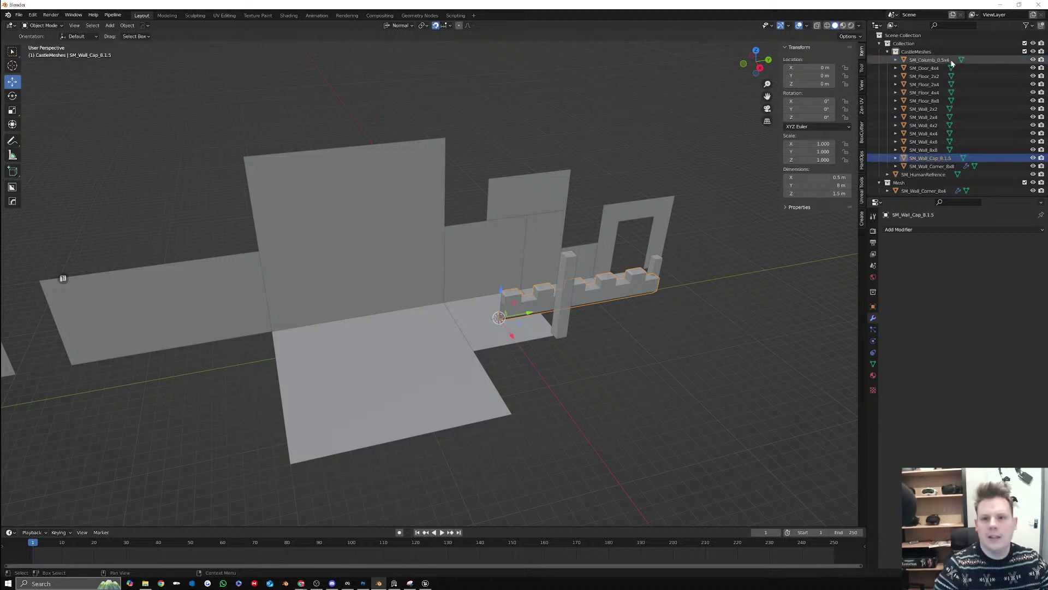
drag(928, 158, 900, 174)
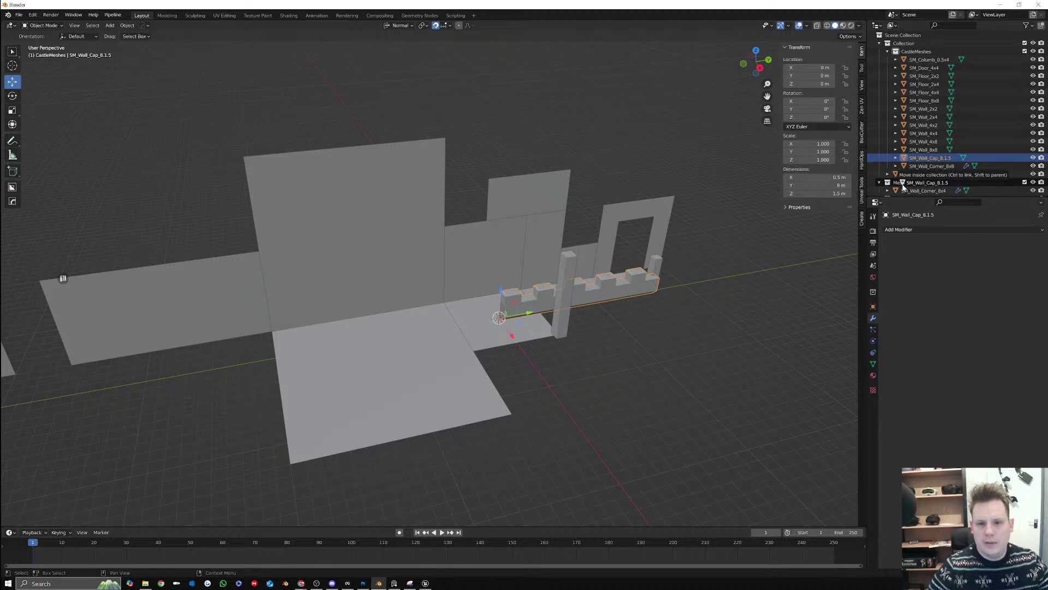
Send the wall cap mesh to Unreal and switch to the Unreal Editor
click(113, 15)
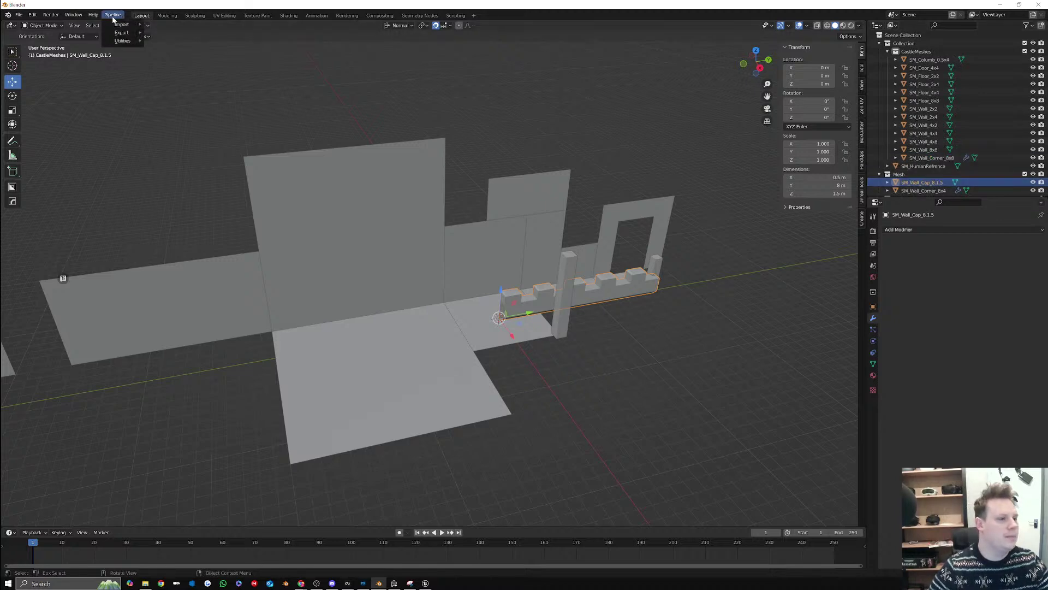
mouse_move(139, 35)
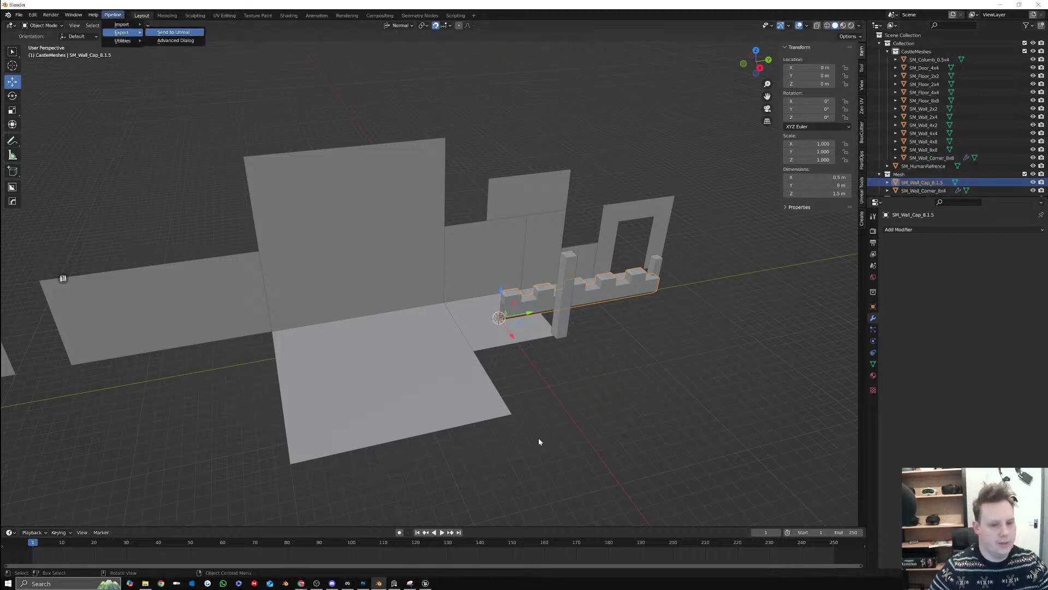
click(426, 583)
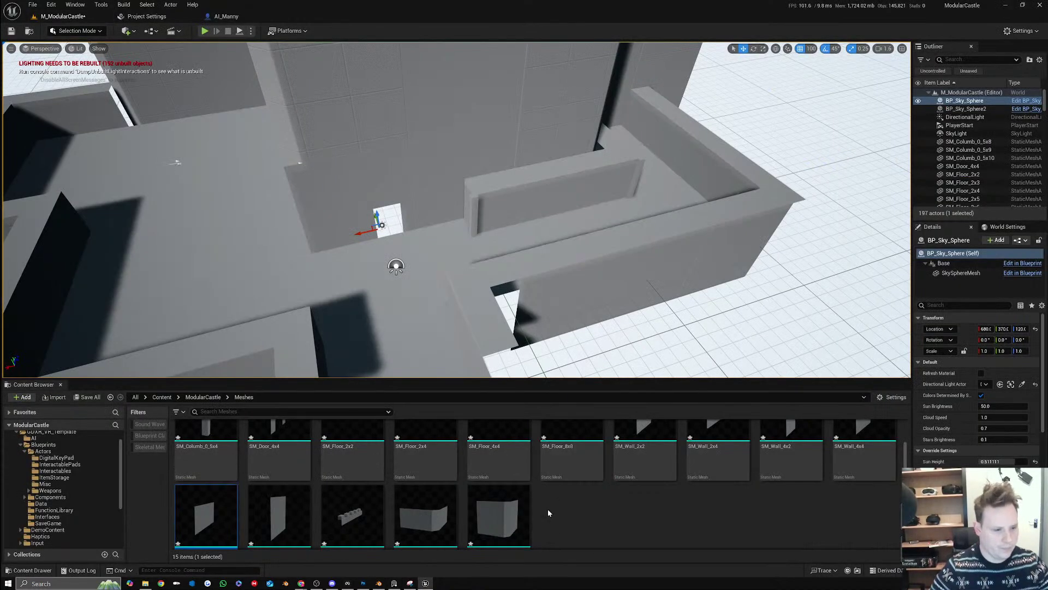
Place the imported wall cap mesh in the level on the upper edge of the castle's flat-roofed block
right_drag(436, 273, 420, 235)
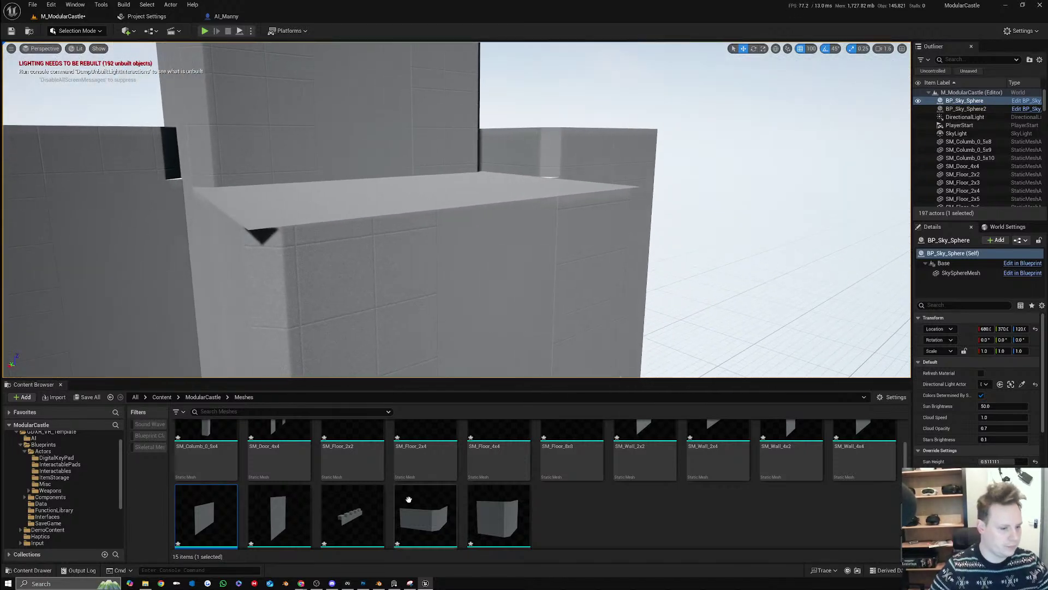
drag(352, 516, 435, 208)
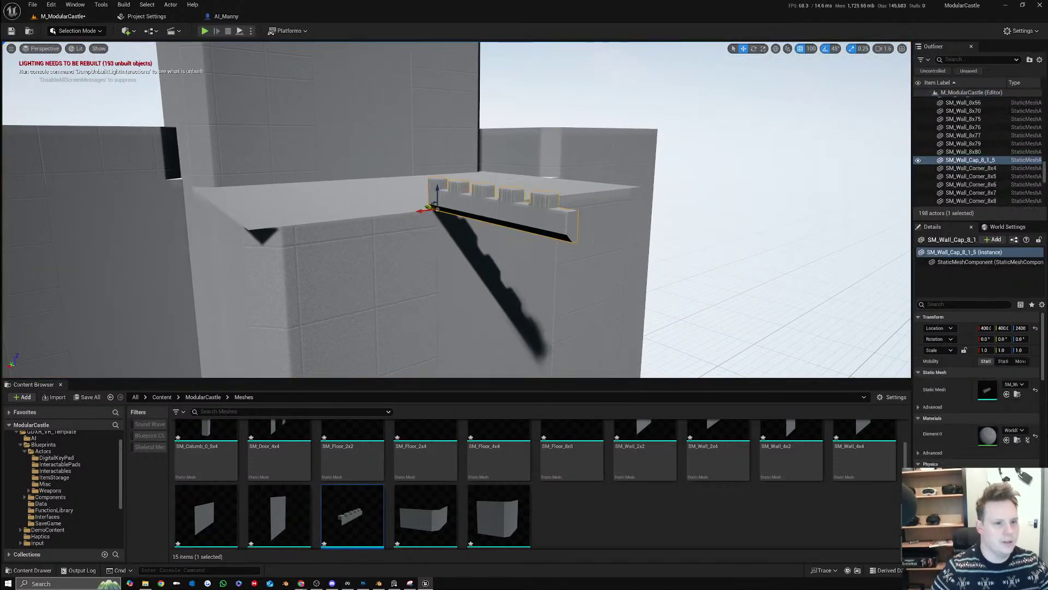
right_drag(769, 92, 767, 182)
Rotate the wall cap a quarter turn to follow the roof edge and align its height at Z 2400
key(e)
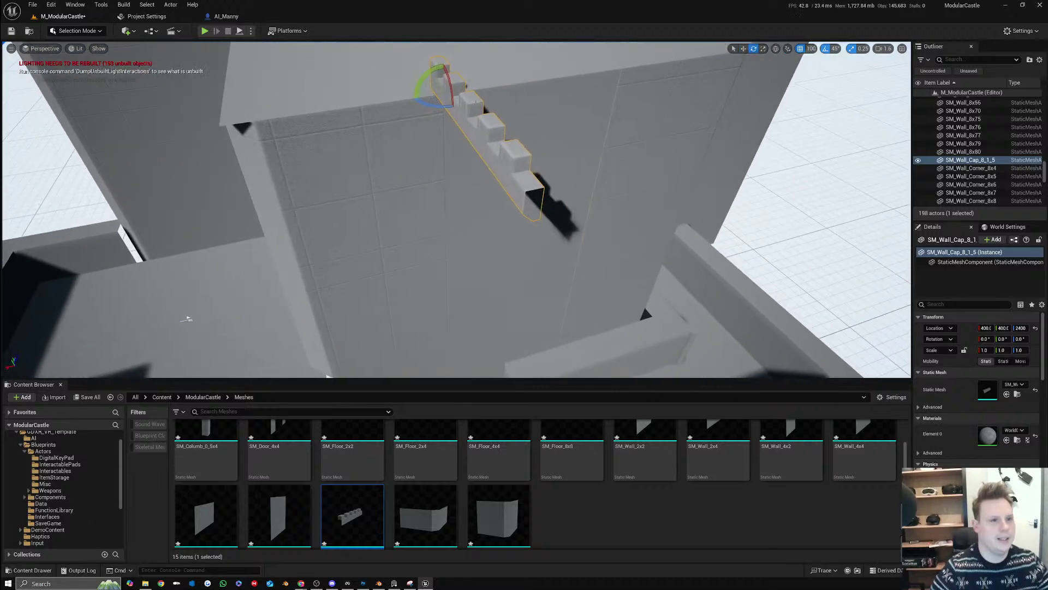
drag(428, 106, 437, 109)
right_drag(437, 109, 406, 148)
key(w)
drag(355, 175, 356, 207)
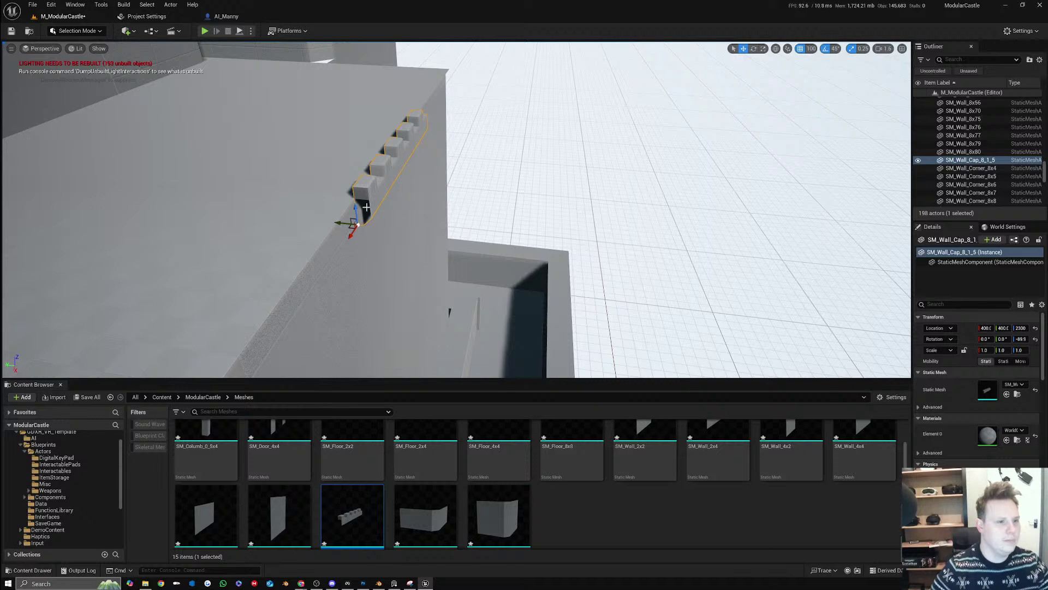
right_drag(366, 207, 398, 296)
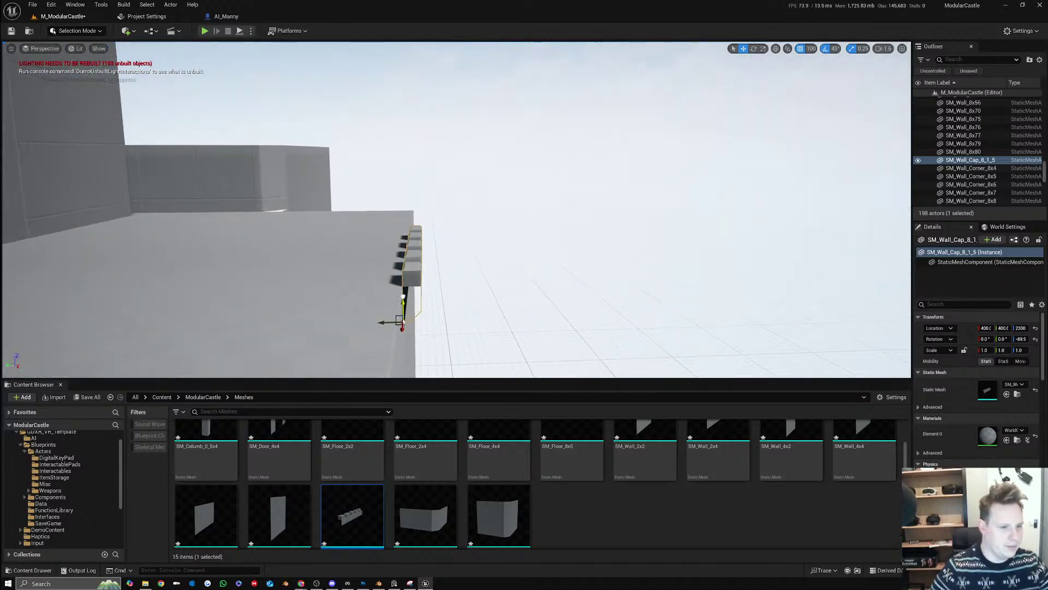
drag(403, 296, 403, 262)
Duplicate the wall cap along the same roof edge in both directions, placing copies at X -400 and X 1200
right_drag(403, 262, 295, 262)
alt+drag(364, 245, 523, 225)
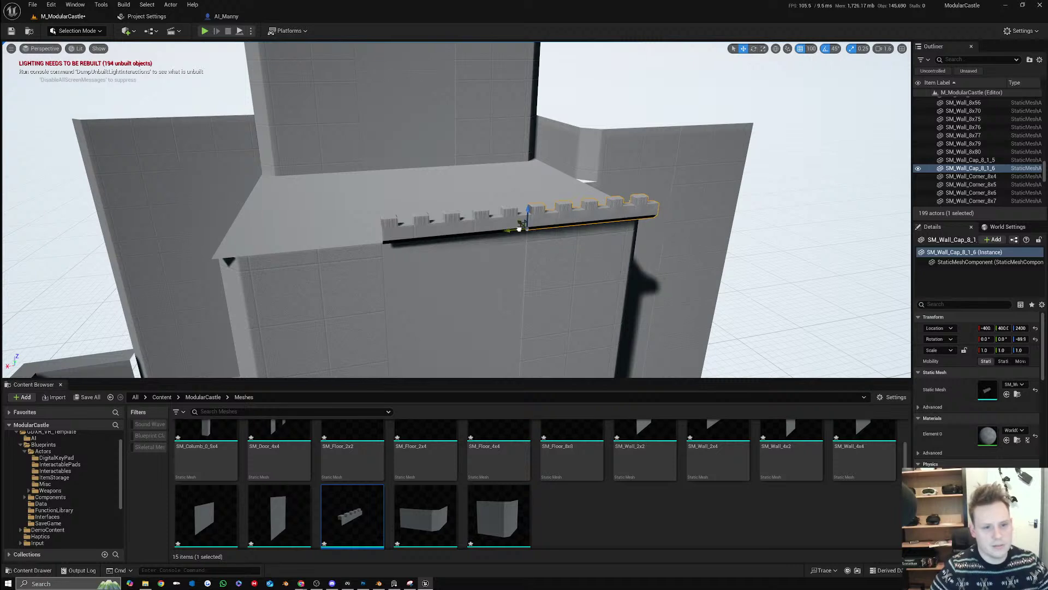
right_drag(542, 227, 507, 240)
click(508, 245)
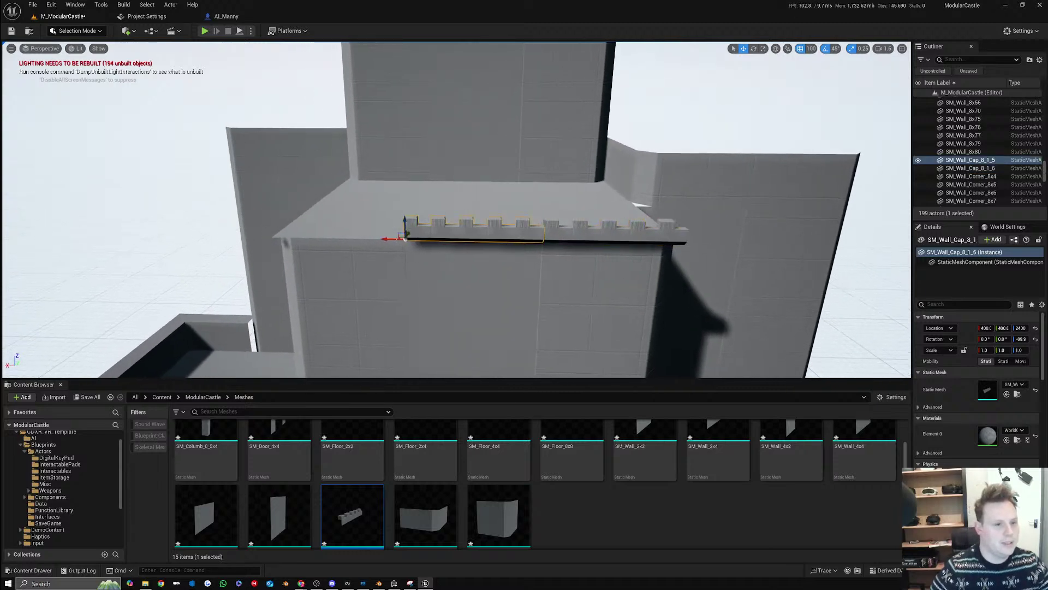
alt+drag(392, 239, 257, 236)
Duplicate the end cap with a quarter turn onto the adjoining roof edge and add another copy farther along at Y 2000
mouse_move(257, 236)
right_down()
mouse_move(289, 224)
mouse_move(272, 227)
right_up()
key(e)
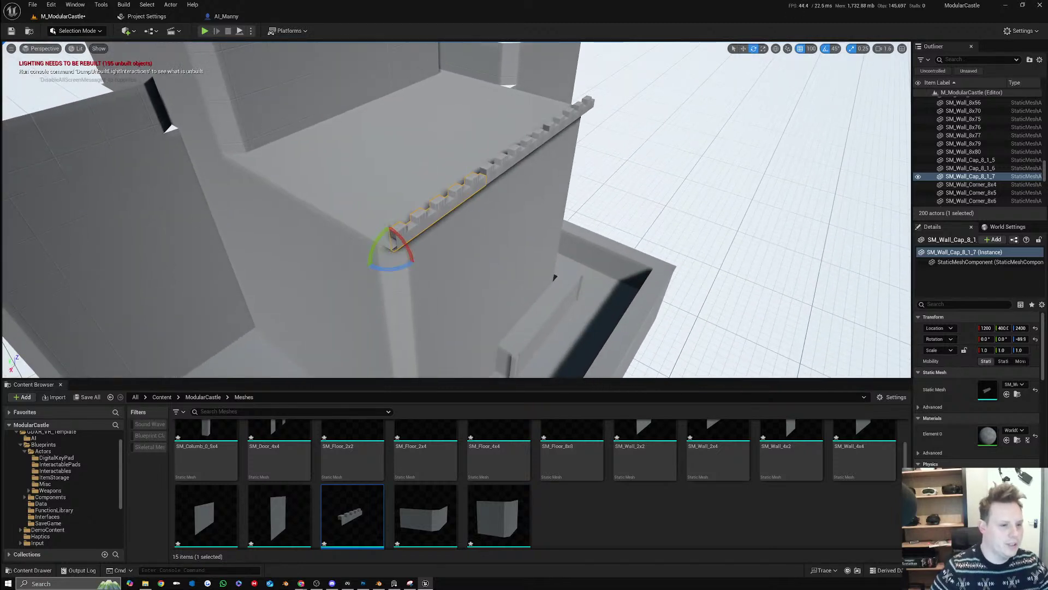
alt+drag(405, 258, 297, 215)
key(w)
right_drag(297, 215, 367, 219)
alt+drag(363, 226, 221, 213)
right_drag(221, 213, 246, 218)
right_drag(171, 196, 182, 213)
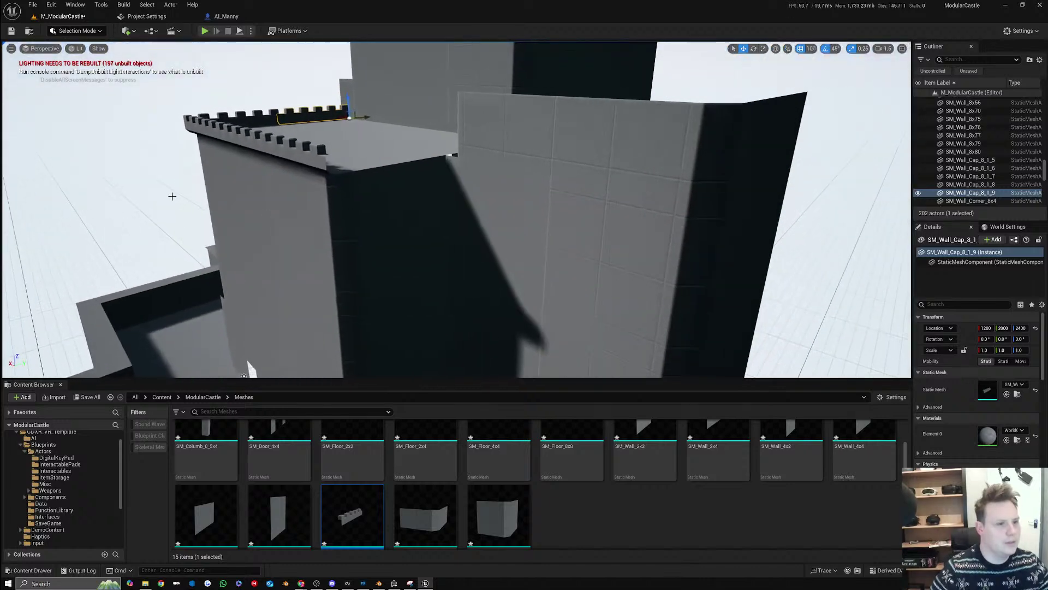
Duplicate the cap at the row's opposite end with a quarter turn and place it along the short roof edge at X -1200
click(280, 153)
right_drag(278, 164, 306, 219)
key(e)
alt+drag(191, 143, 263, 160)
key(w)
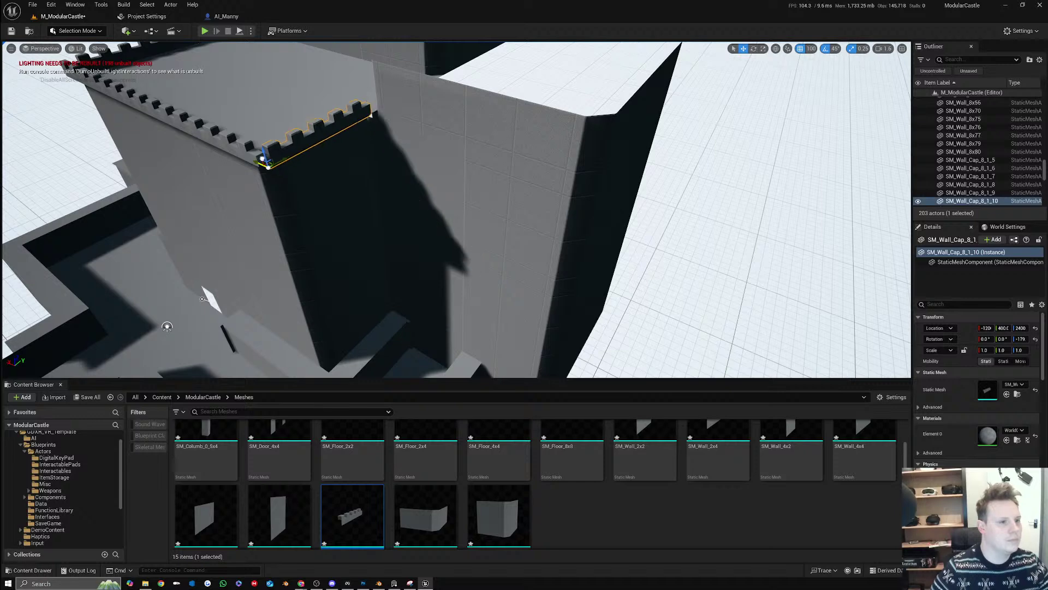
right_drag(261, 157, 327, 161)
Duplicate the short edge's cap with a quarter turn, raise it onto the taller adjoining wall and add a copy beside it
right_drag(337, 319, 330, 238)
key(e)
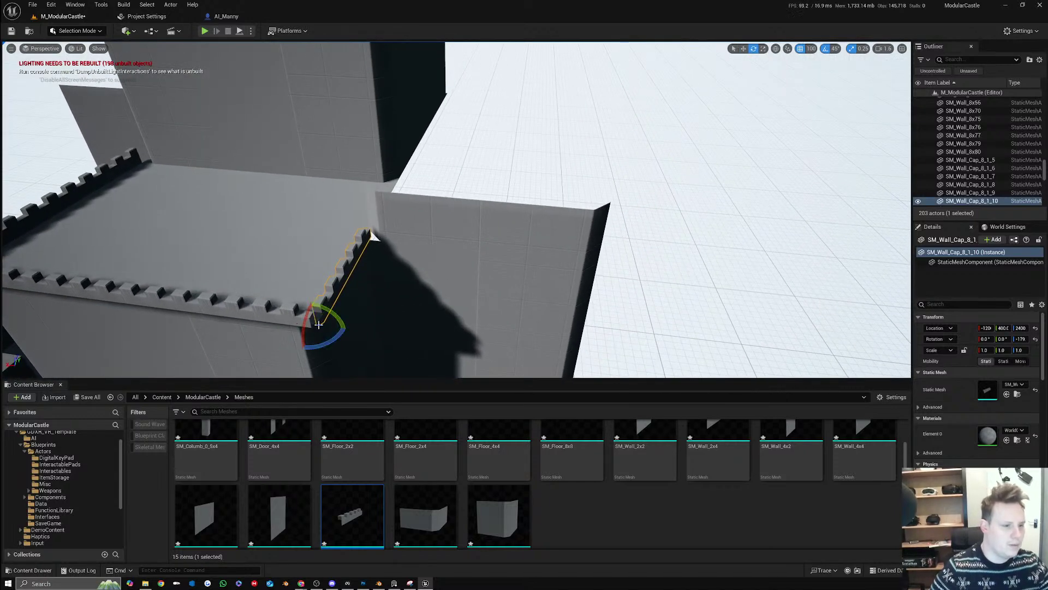
alt+drag(335, 333, 365, 238)
key(w)
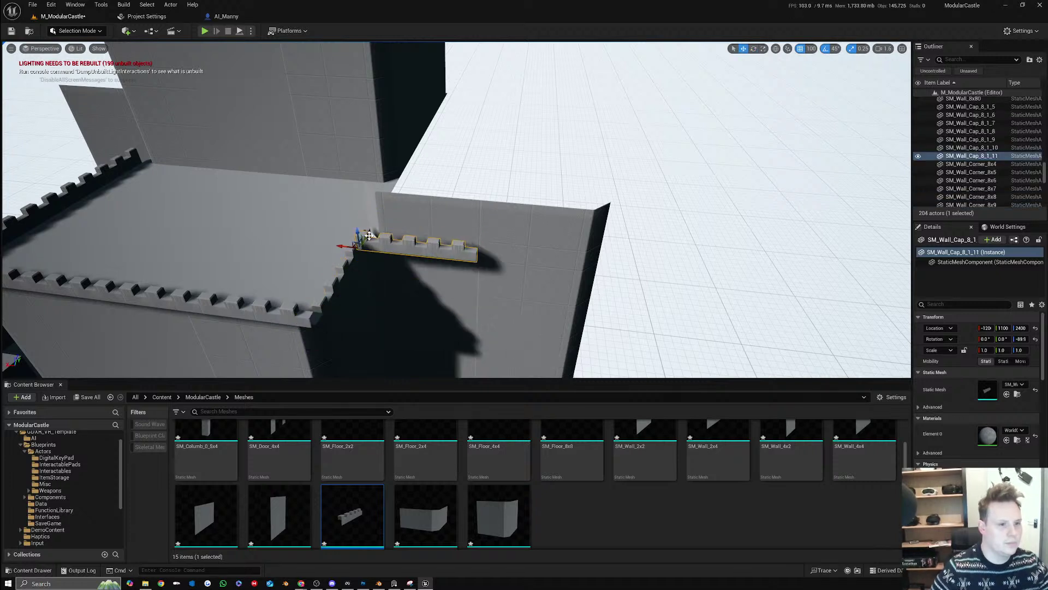
right_drag(370, 236, 378, 233)
drag(357, 236, 464, 199)
right_drag(464, 198, 381, 225)
Duplicate the taller wall's two caps with quarter turns and place the pairs along the side tower's remaining outer edges
key(e)
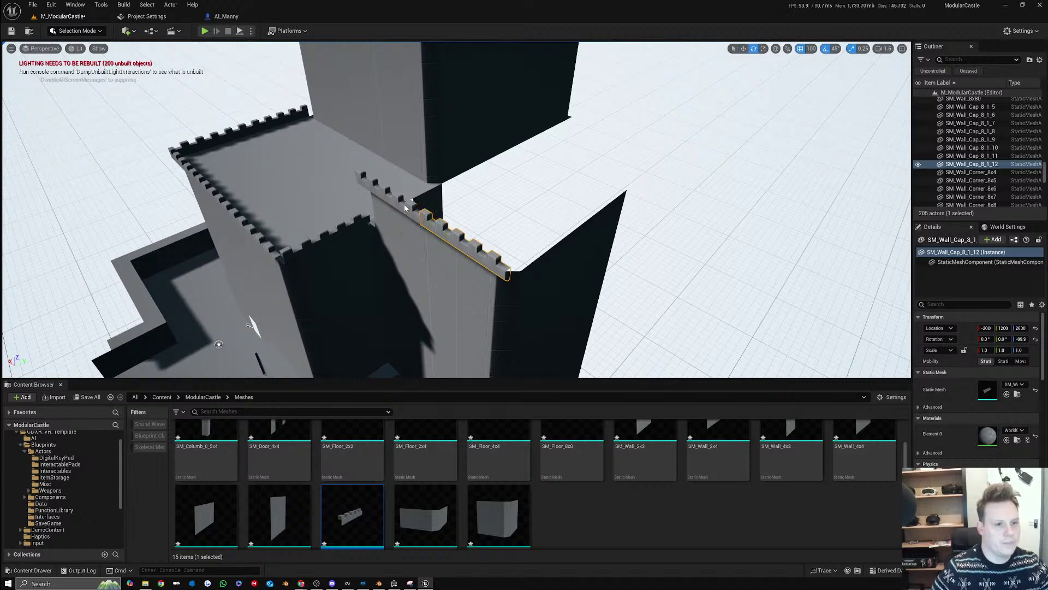
shift+click(394, 198)
alt+drag(358, 203, 547, 152)
key(w)
key(e)
key(w)
right_drag(546, 152, 627, 131)
key(a)
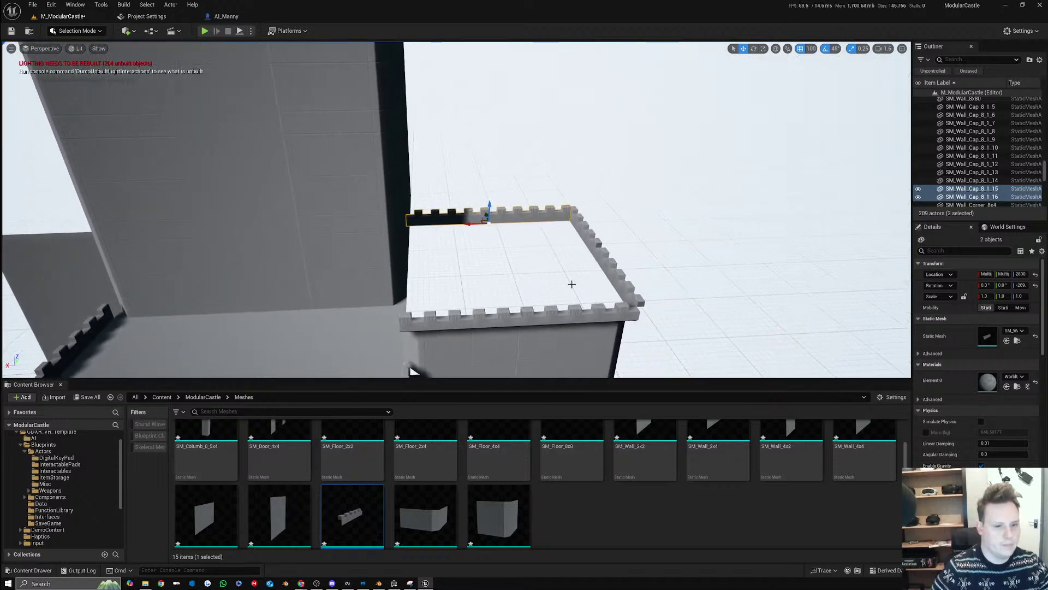
Duplicate the side tower's six wall caps across to the tower on the opposite side of the keep
click(420, 322)
key(a)
right_drag(415, 306, 374, 271)
key(d)
shift+click(730, 254)
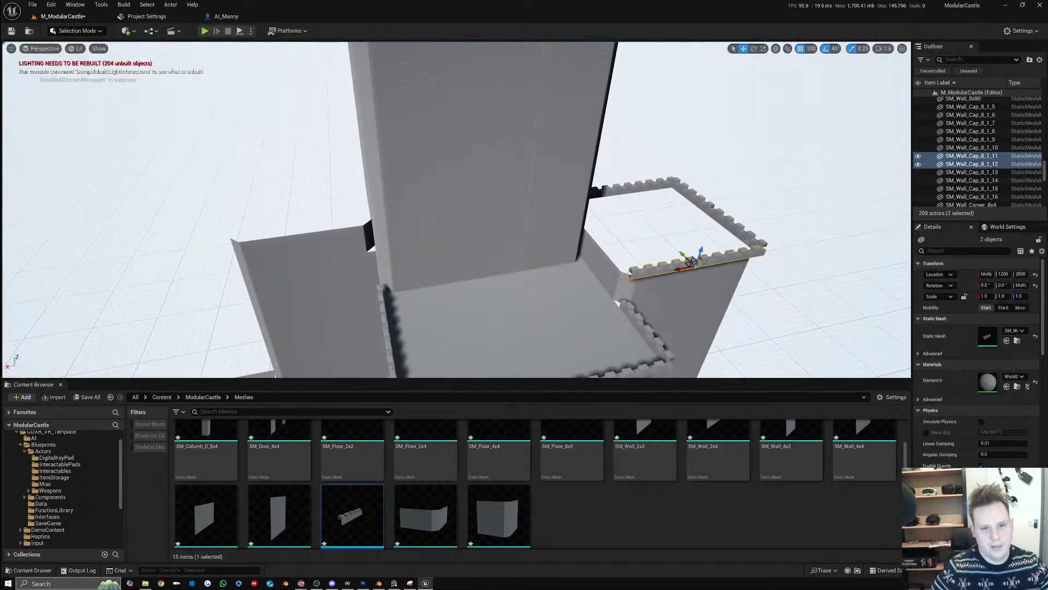
shift+click(738, 227)
shift+click(689, 192)
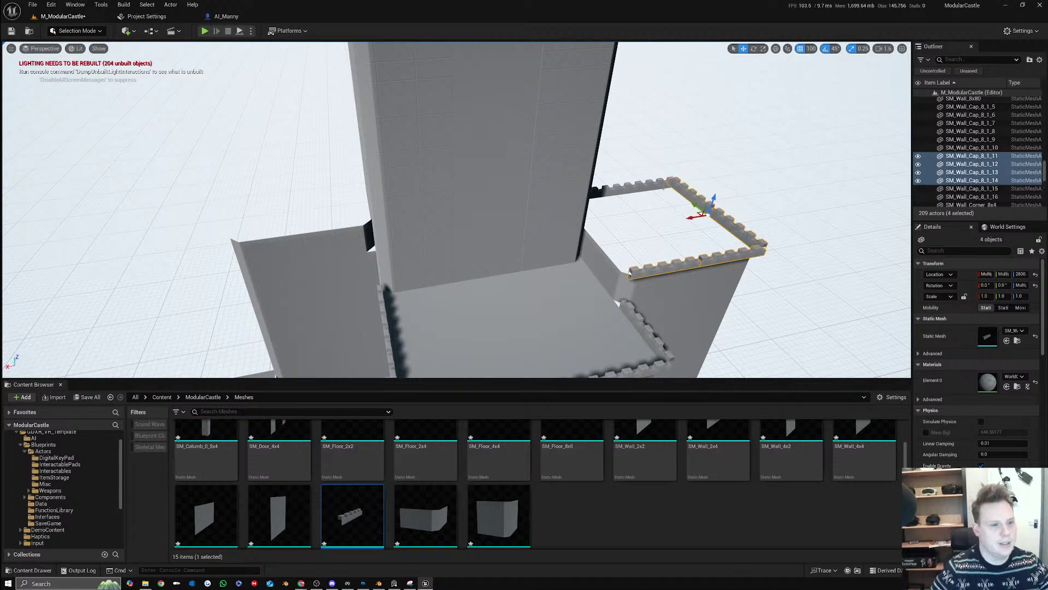
shift+click(662, 187)
shift+click(619, 200)
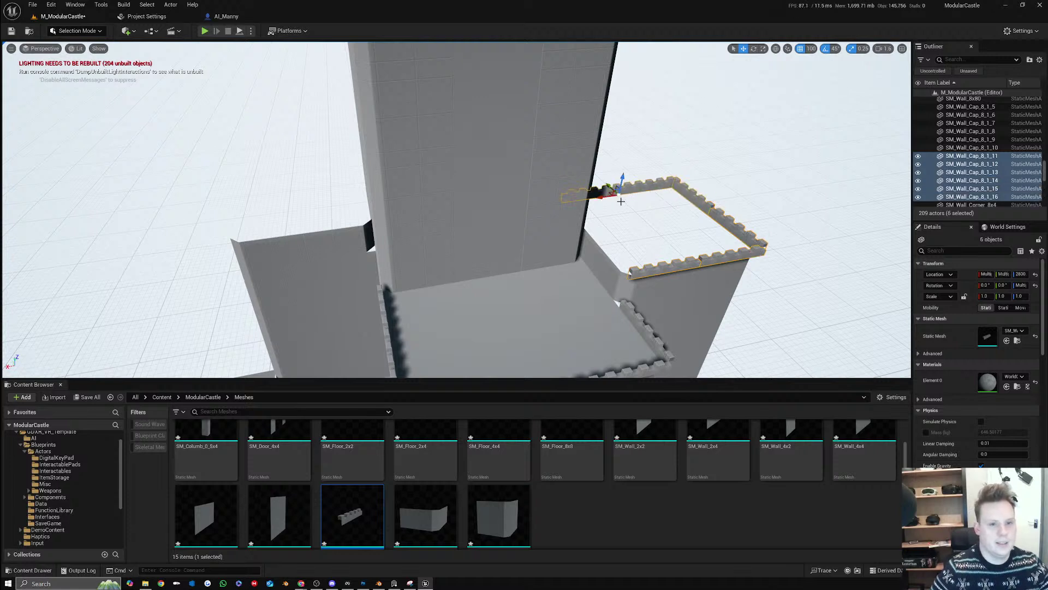
alt+drag(599, 200, 280, 267)
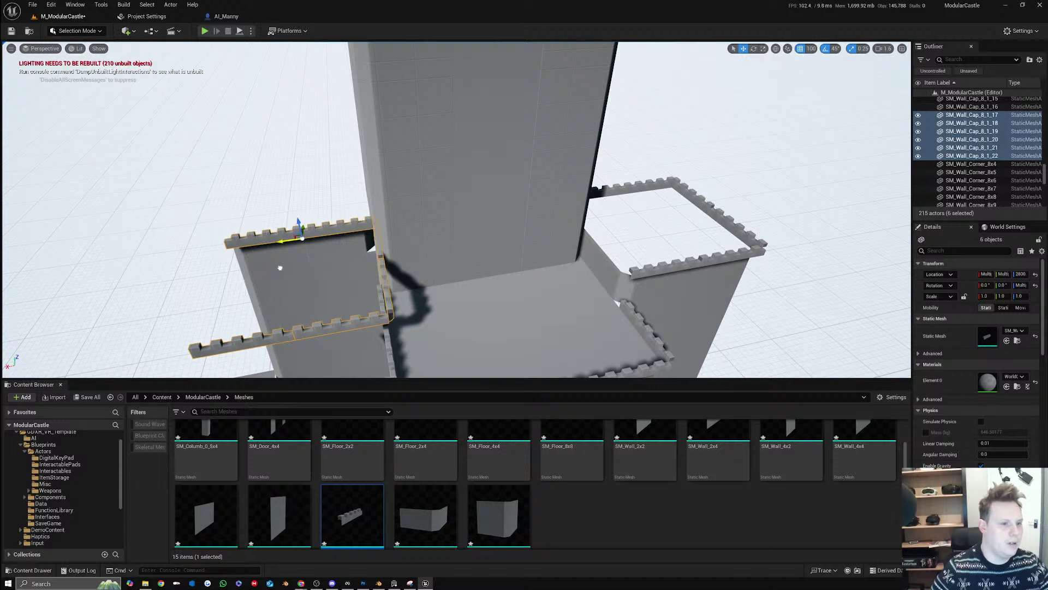
right_click(296, 234)
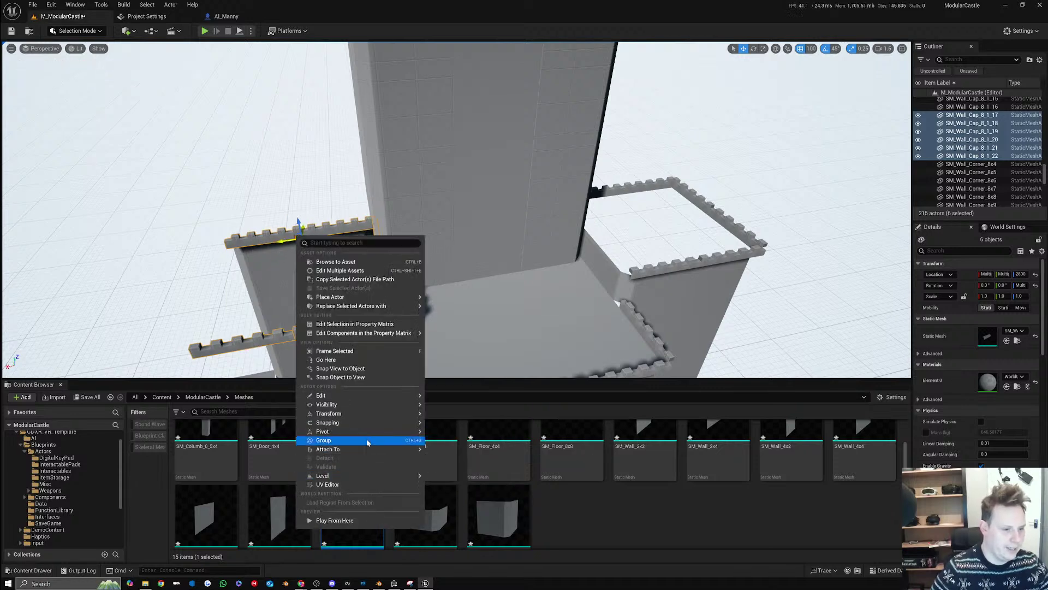
mouse_move(352, 414)
click(468, 439)
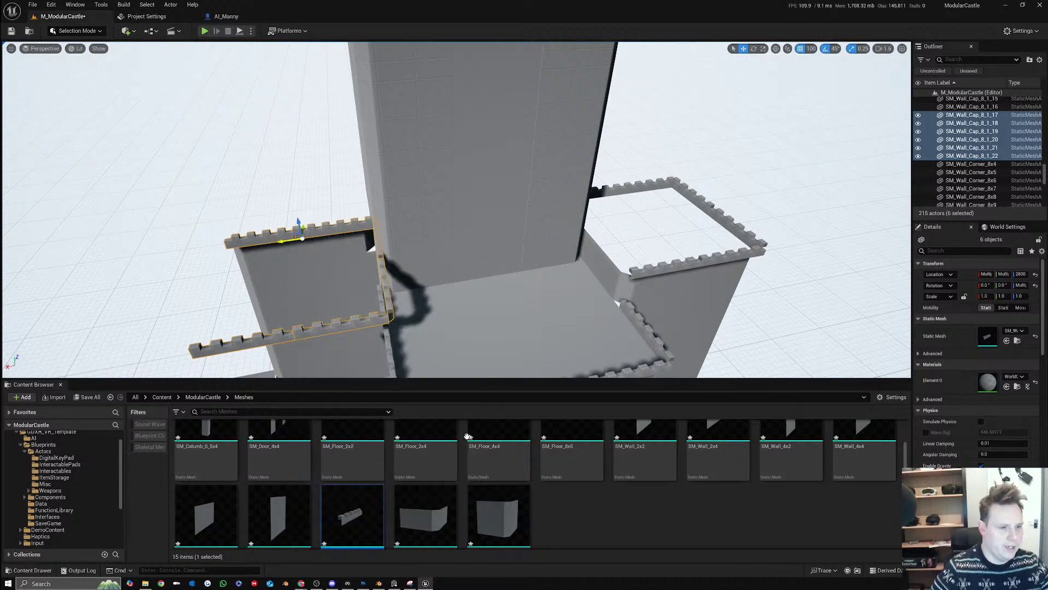
right_drag(449, 306, 492, 312)
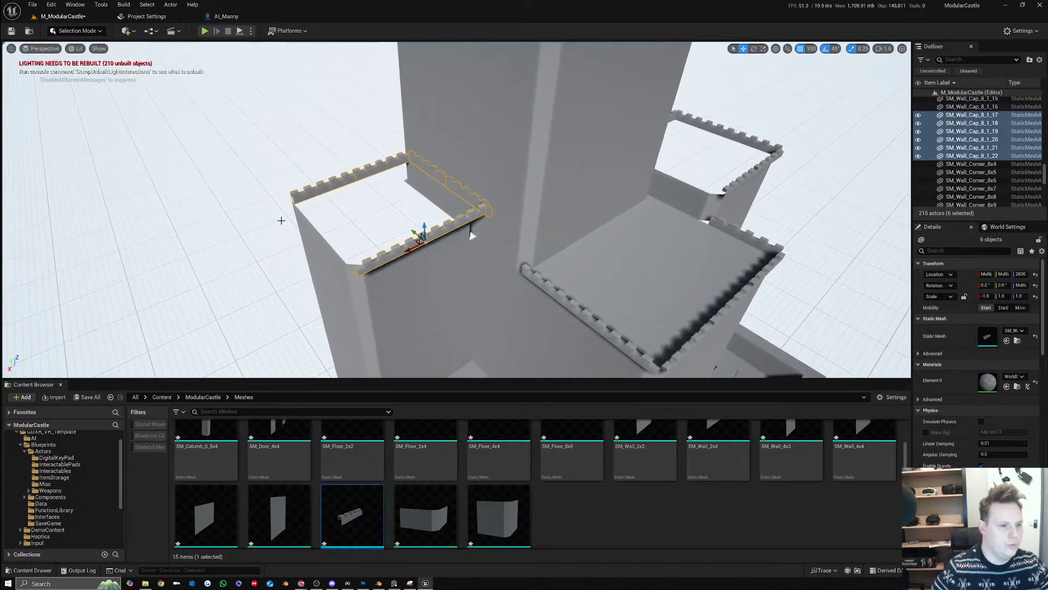
key(ctrl+z)
Mirror the six copied caps so the open side faces the keep and place them along the tower's outer top edges
right_click(423, 240)
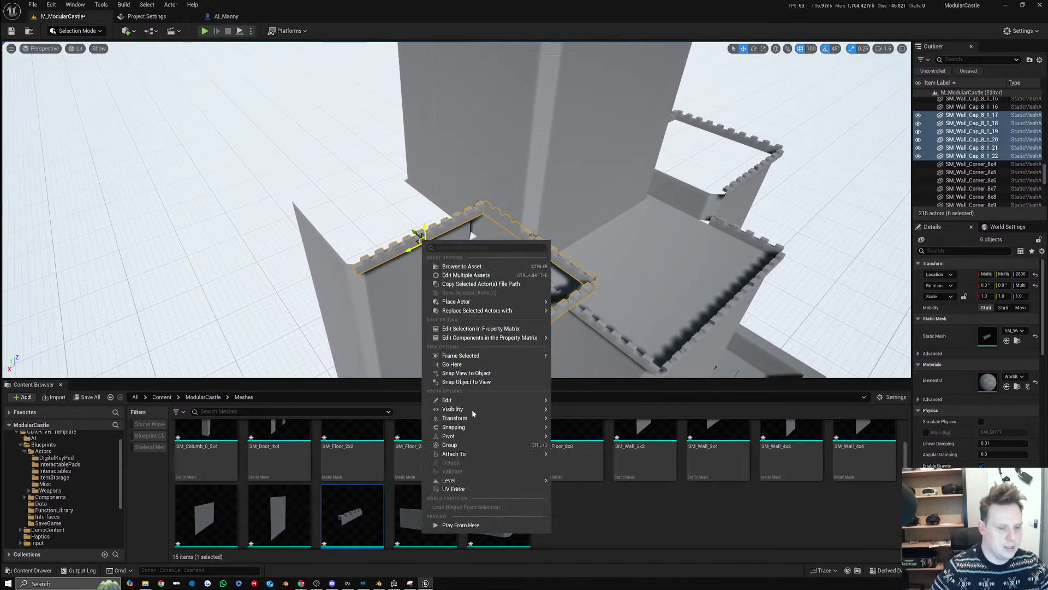
mouse_move(498, 418)
click(581, 432)
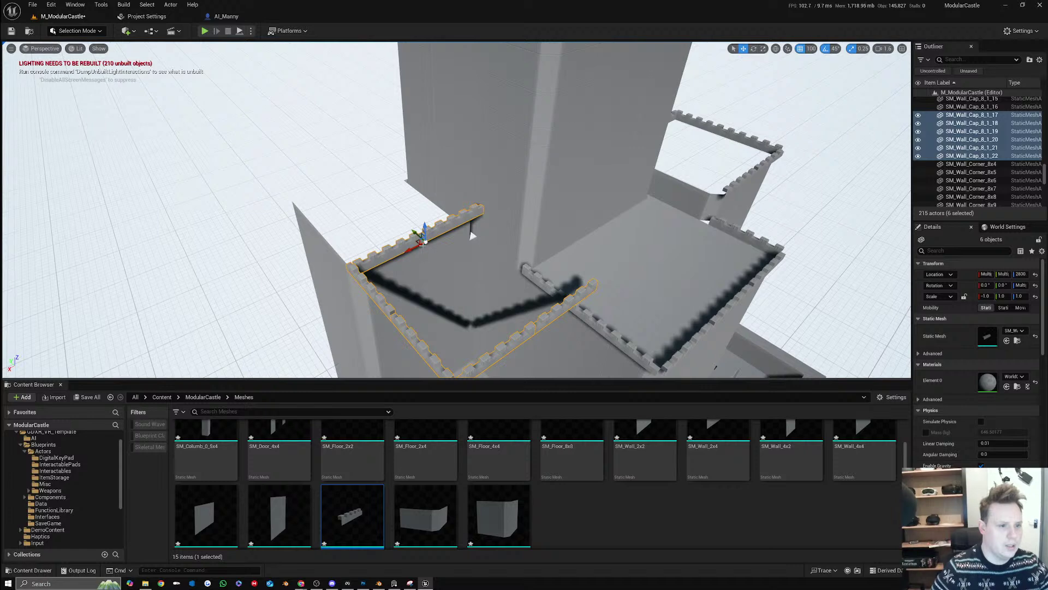
drag(416, 233, 344, 170)
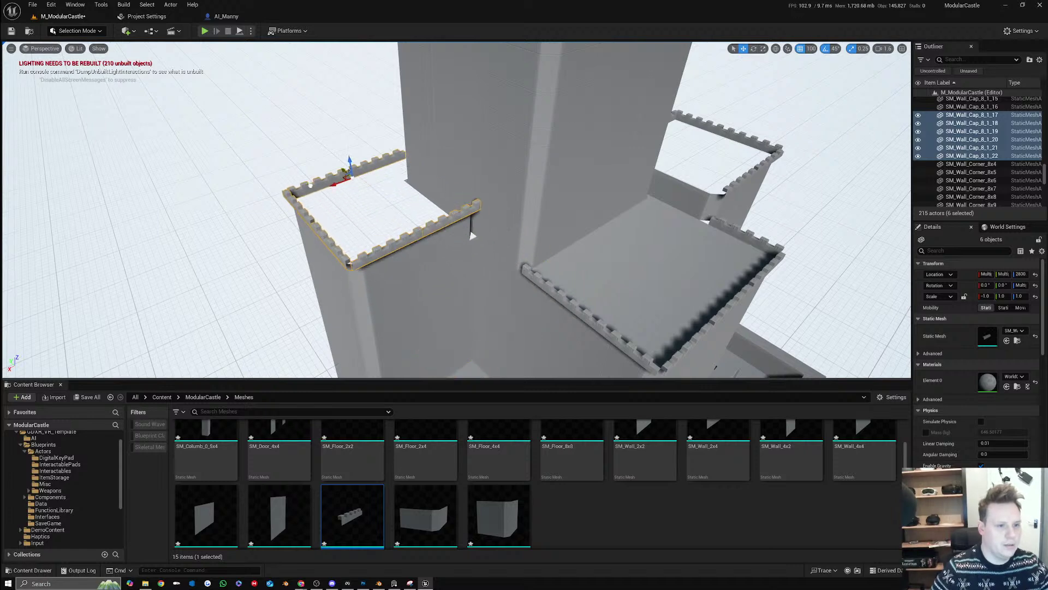
right_drag(344, 172, 347, 137)
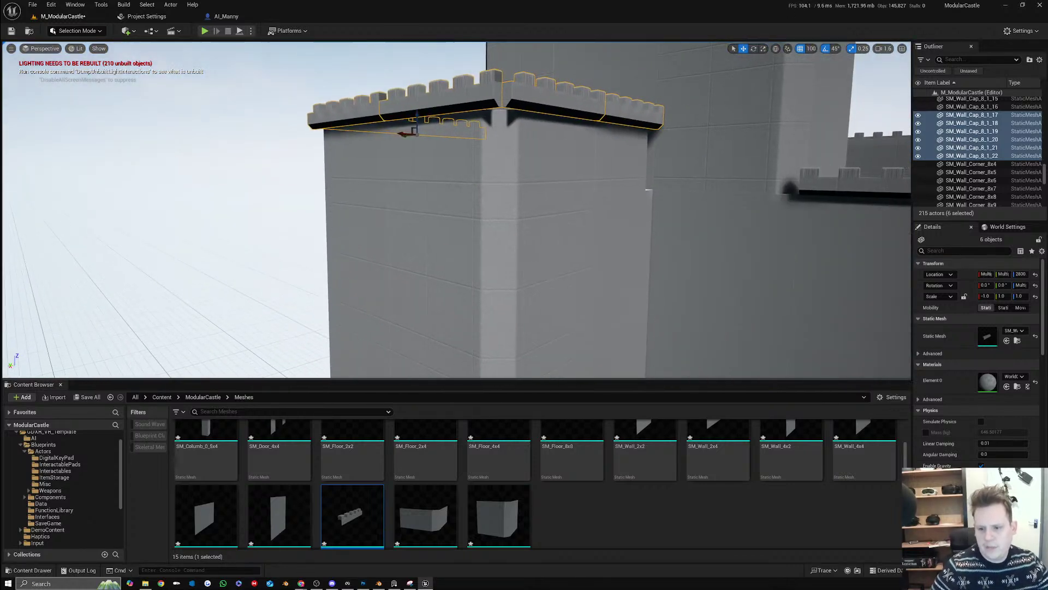
right_drag(347, 137, 393, 198)
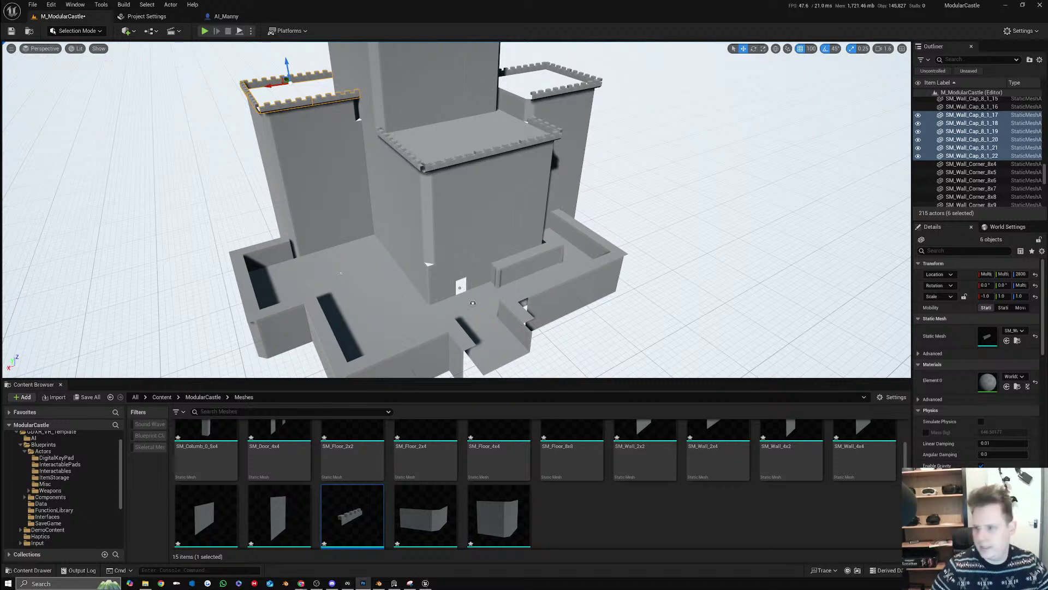
Switch to Photoshop, examine the battlements on the whole castle concept image, and move its window off the Unreal level
click(363, 583)
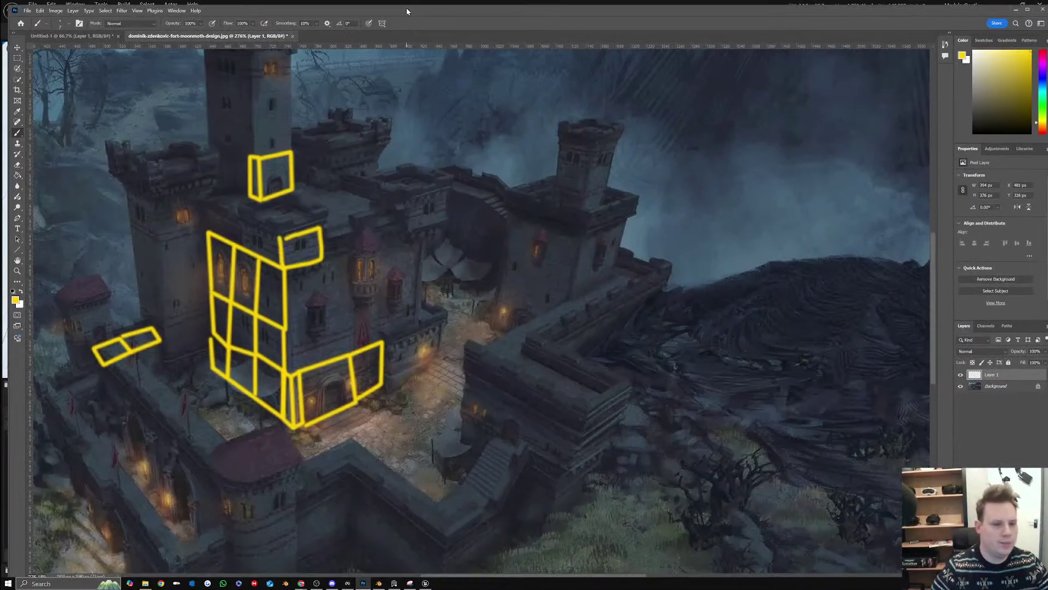
alt+scroll(480, 293, down, 3)
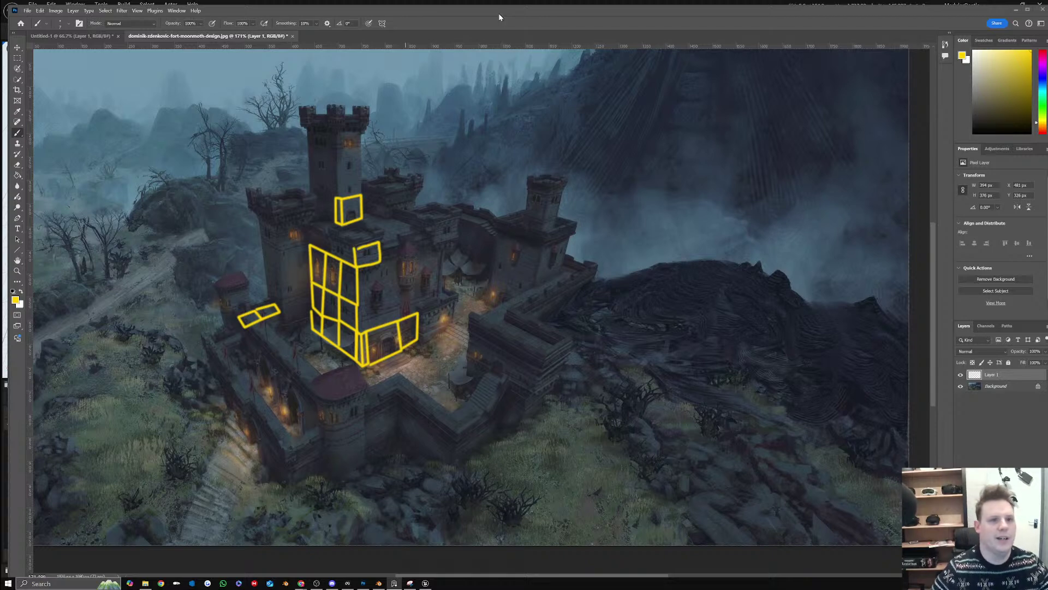
drag(499, 13, 1047, 153)
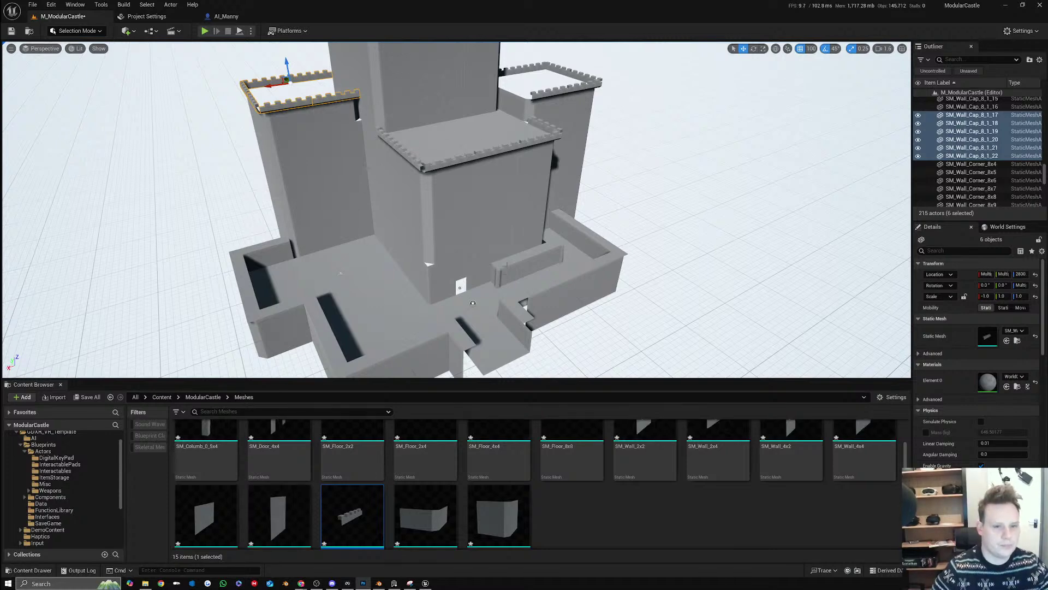
Duplicate the three caps on the keep's front roof edge and place them along the low outer front wall at Y -600, Z 300
click(464, 163)
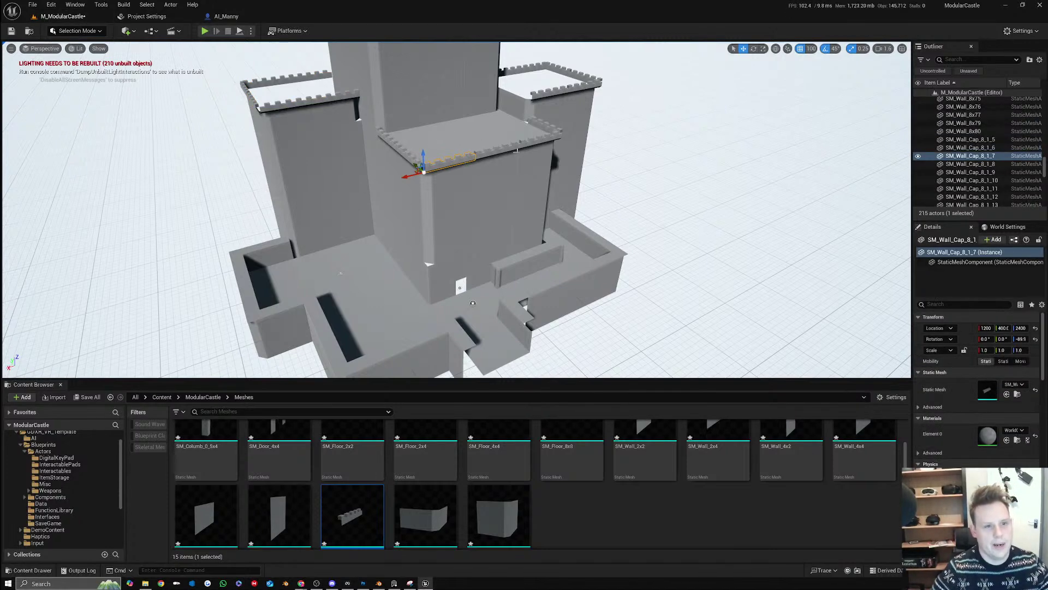
ctrl+click(499, 150)
ctrl+click(535, 141)
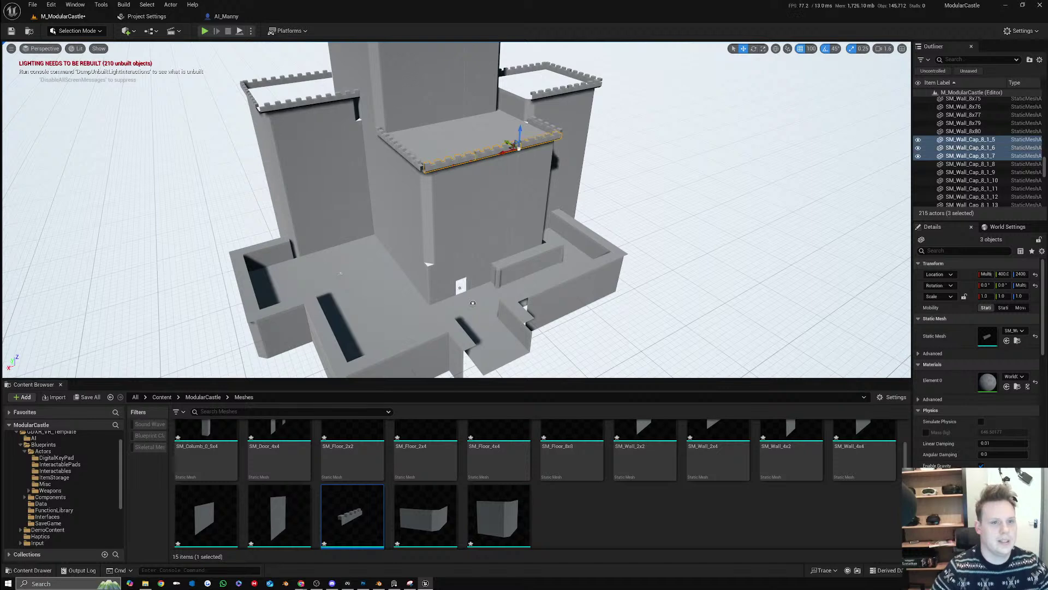
alt+drag(515, 142, 517, 300)
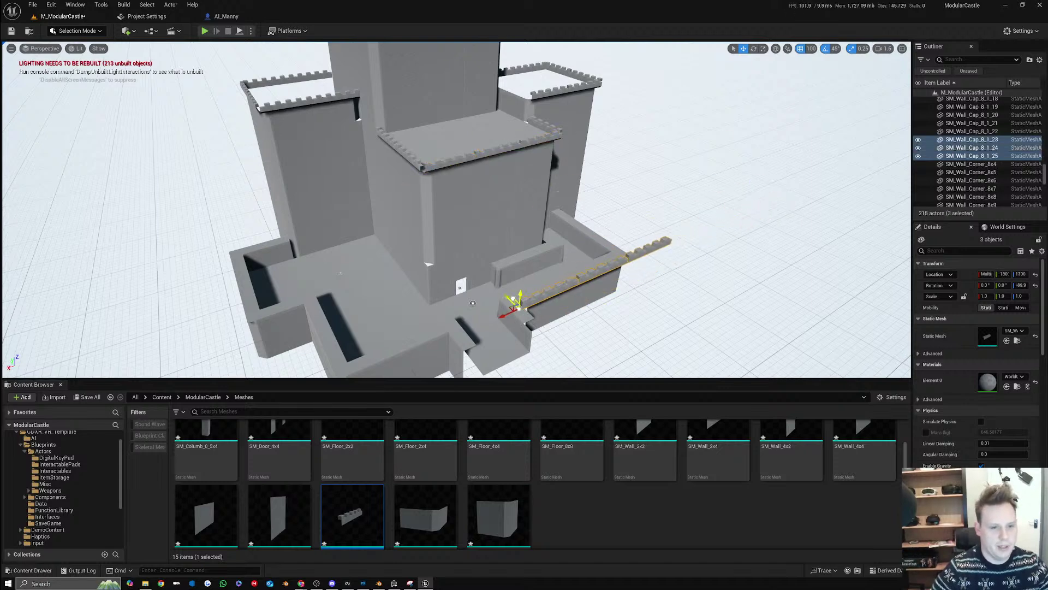
mouse_move(518, 237)
right_down()
mouse_move(532, 234)
mouse_move(517, 236)
right_up()
drag(498, 232, 401, 323)
right_drag(401, 323, 418, 315)
drag(358, 224, 465, 248)
mouse_move(466, 248)
right_down()
mouse_move(606, 267)
mouse_move(639, 254)
mouse_move(453, 257)
right_up()
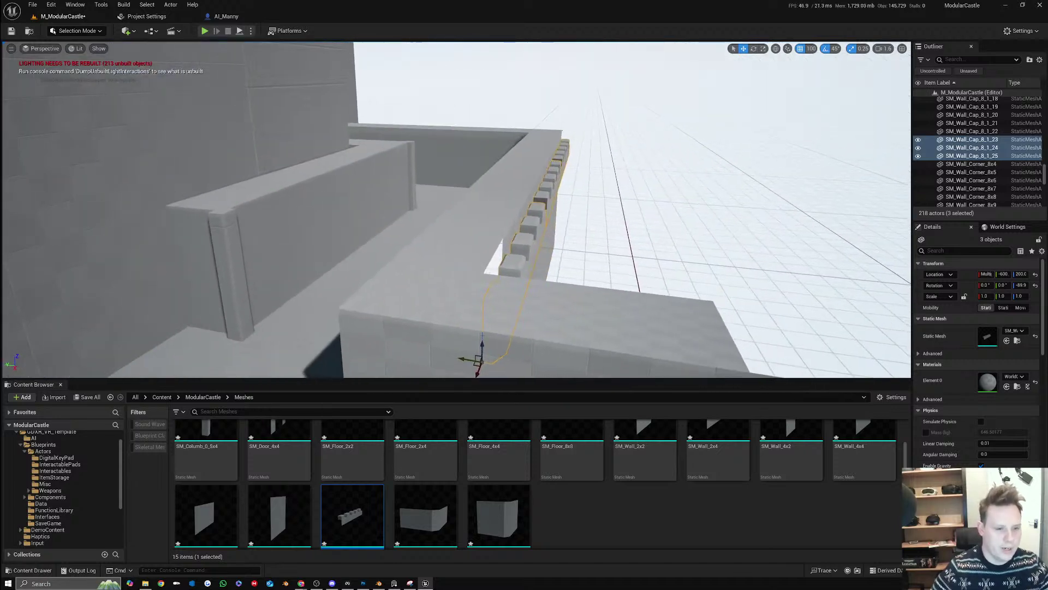
drag(483, 345, 496, 284)
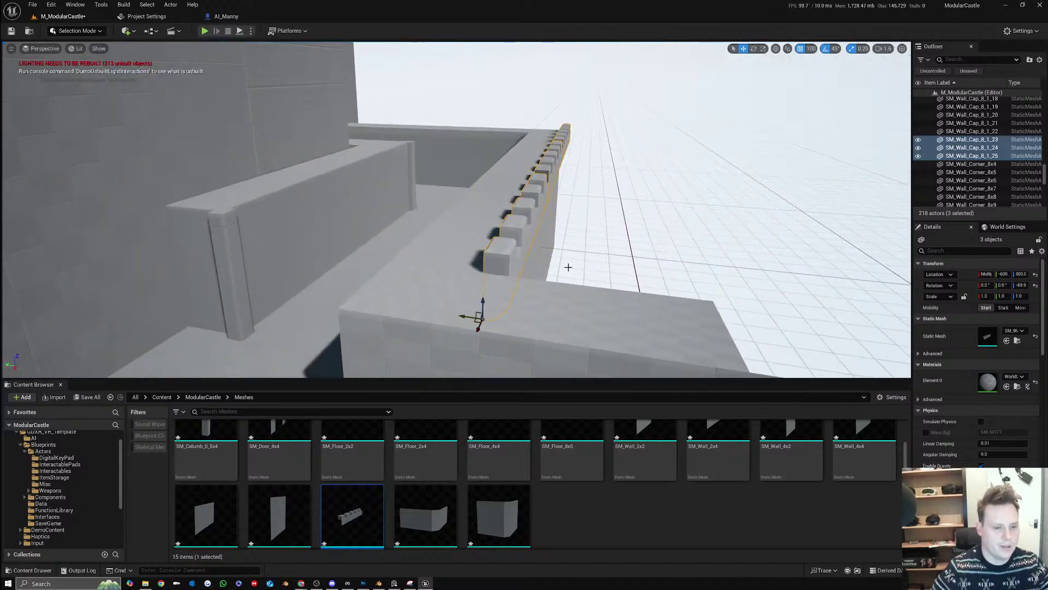
Duplicate the low wall's end cap with a quarter turn onto the adjoining short wall and add another copy beside it at Y 200
right_drag(568, 267, 240, 172)
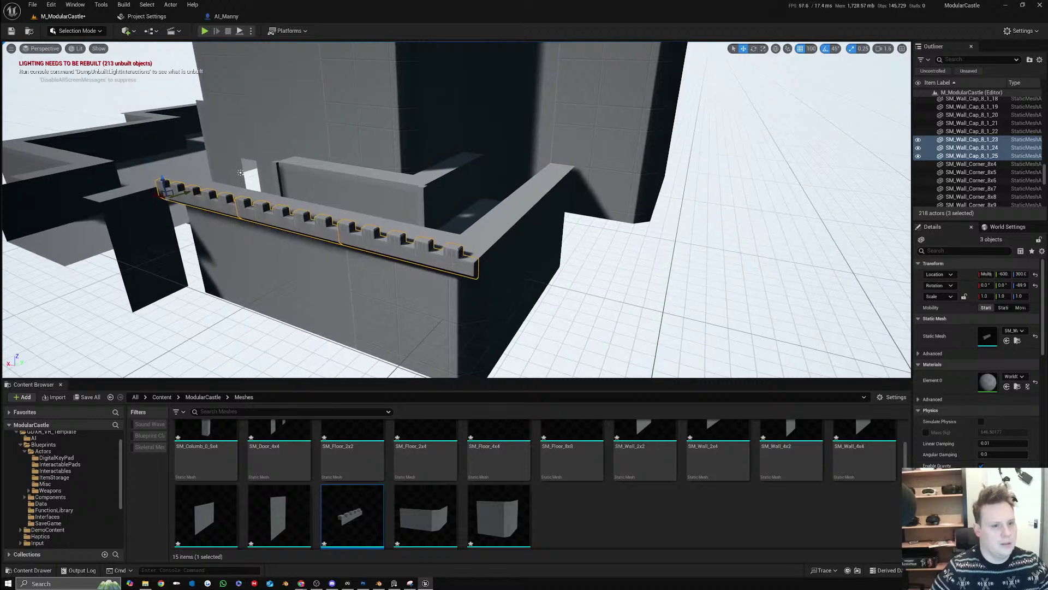
click(350, 232)
key(e)
alt+drag(367, 249, 478, 270)
key(w)
right_drag(525, 246, 438, 260)
alt+drag(407, 264, 544, 240)
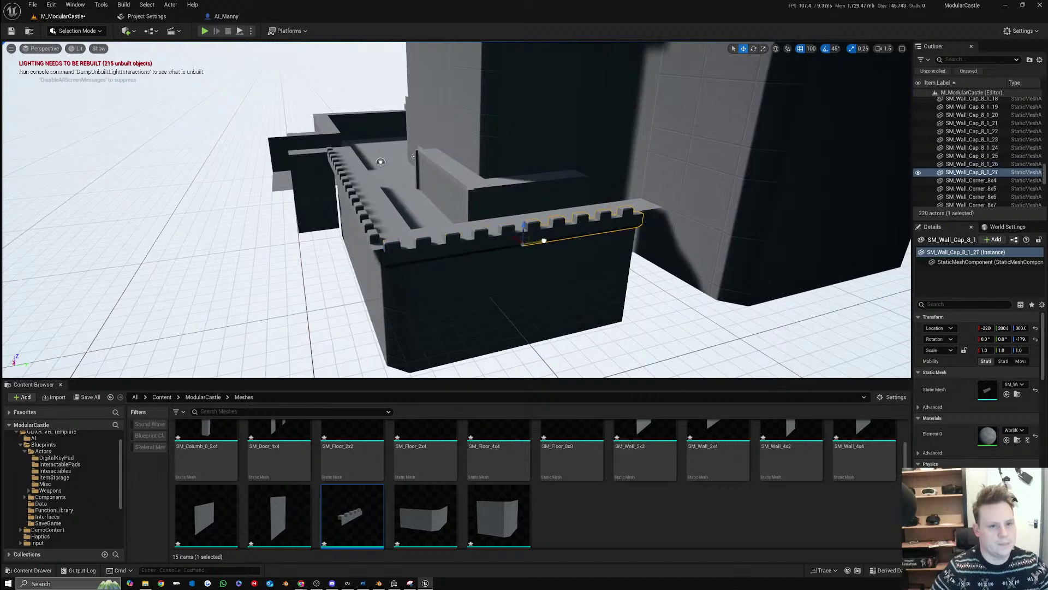
Duplicate the low front wall's three caps and move the copies across the entrance gap onto the opposite front wall
right_drag(567, 233, 671, 221)
click(440, 228)
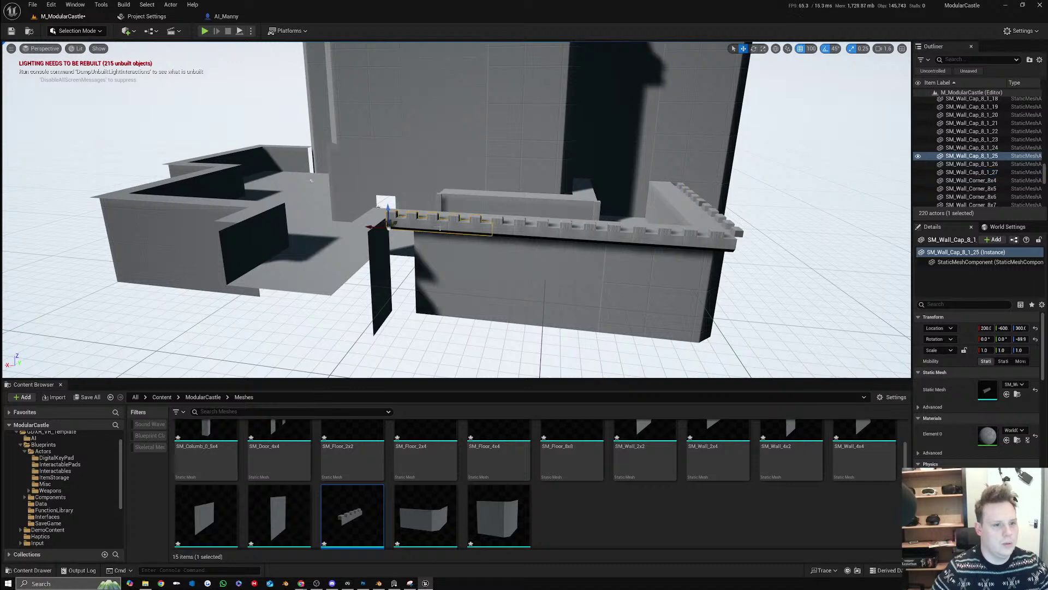
ctrl+click(541, 228)
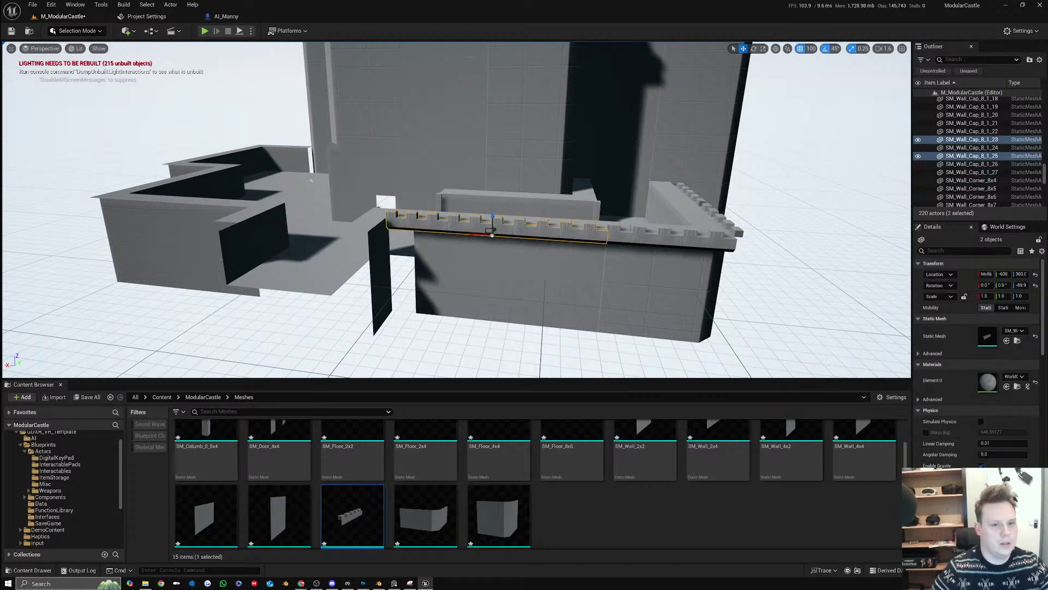
ctrl+click(605, 241)
alt+shift+drag(588, 241, 103, 209)
mouse_move(23, 241)
alt+mouse_down()
mouse_move(41, 240)
mouse_move(22, 240)
alt+mouse_up()
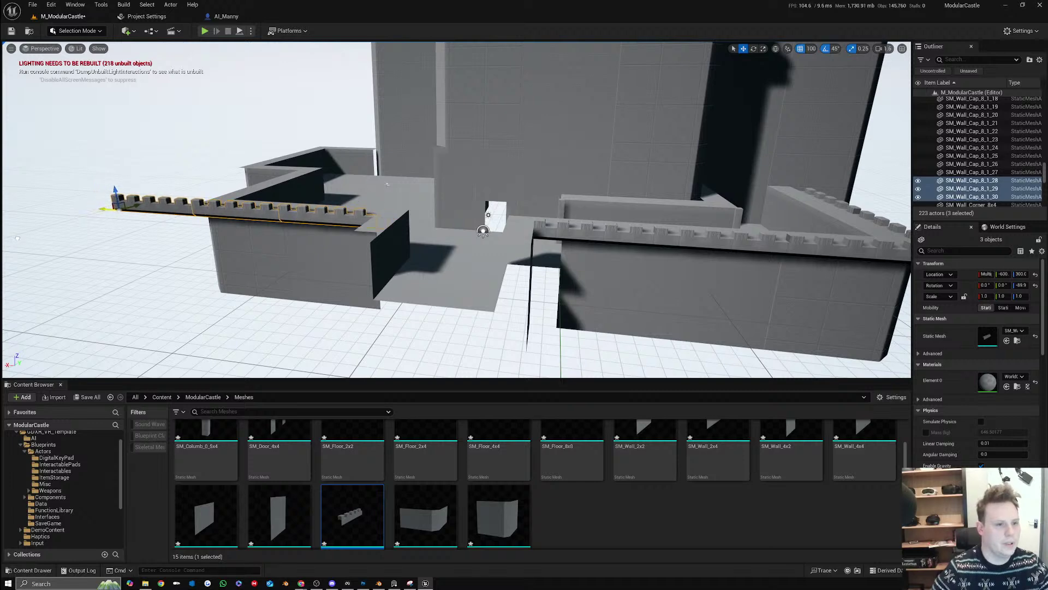
Turn the overhanging end cap a quarter turn, place it along the adjoining side wall and add a copy at X 3000, Y 1000
key(a)
right_drag(22, 241, 131, 240)
right_drag(213, 259, 217, 260)
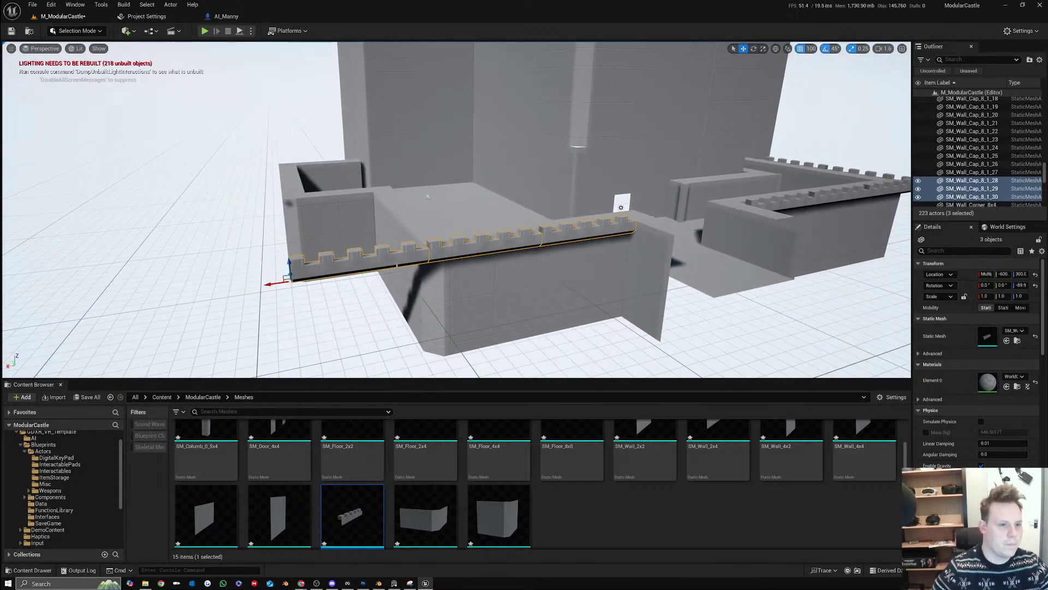
click(323, 270)
key(e)
drag(281, 294, 240, 288)
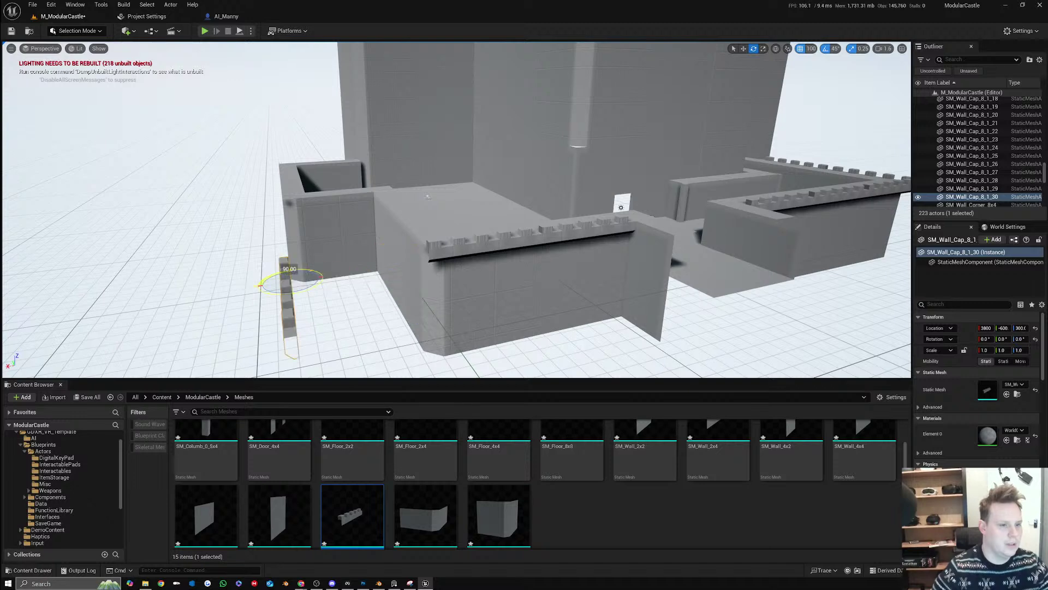
key(a)
right_drag(240, 288, 354, 305)
key(w)
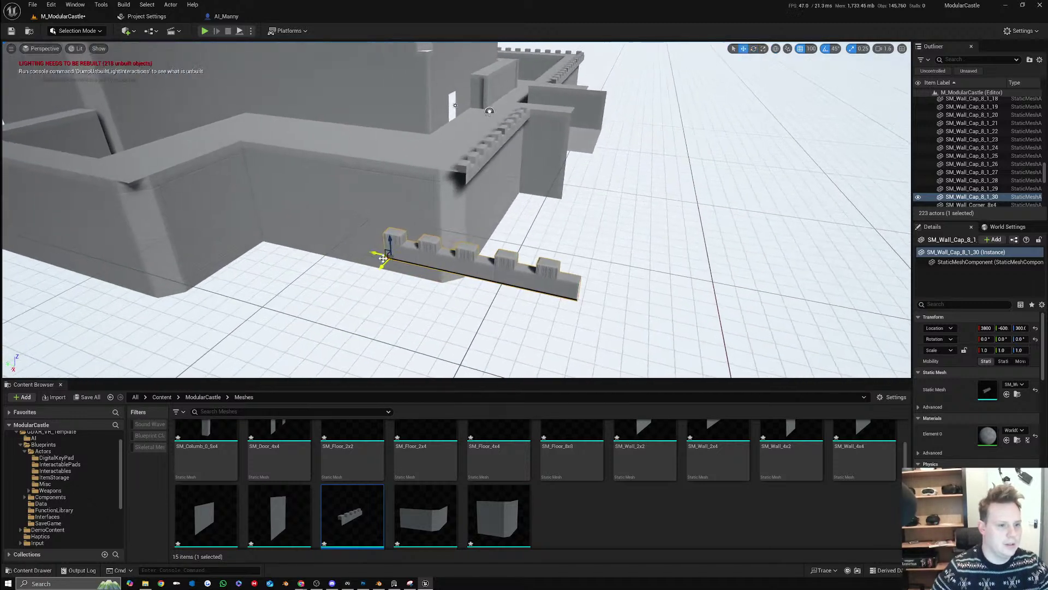
drag(381, 258, 232, 152)
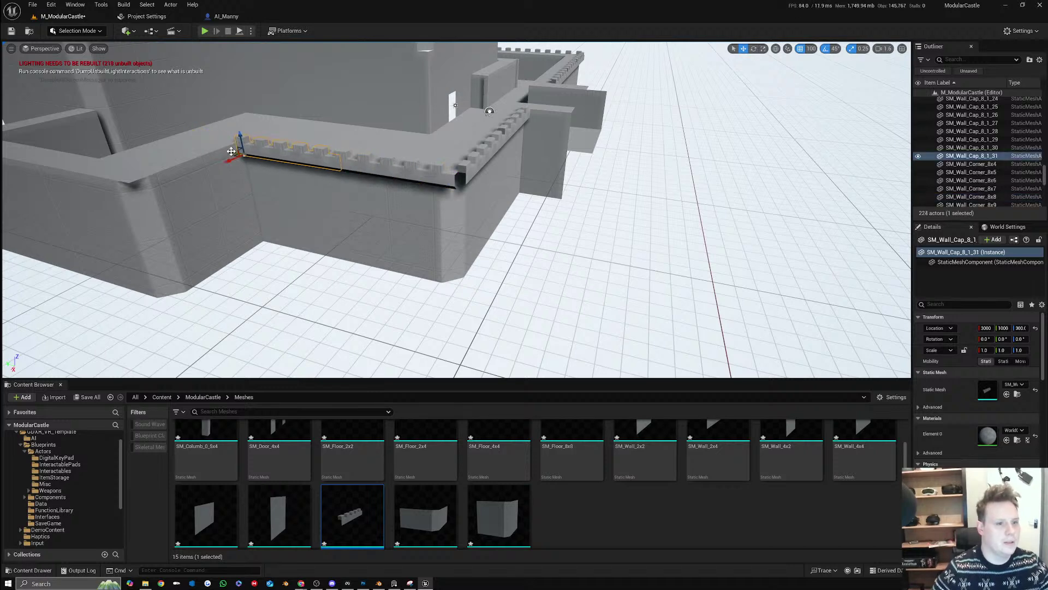
Duplicate the last side wall cap with a quarter turn and place it past the inner corner at X 3800, Y 1000
key(w)
mouse_move(367, 240)
right_down()
mouse_move(355, 238)
mouse_move(368, 241)
right_up()
key(d)
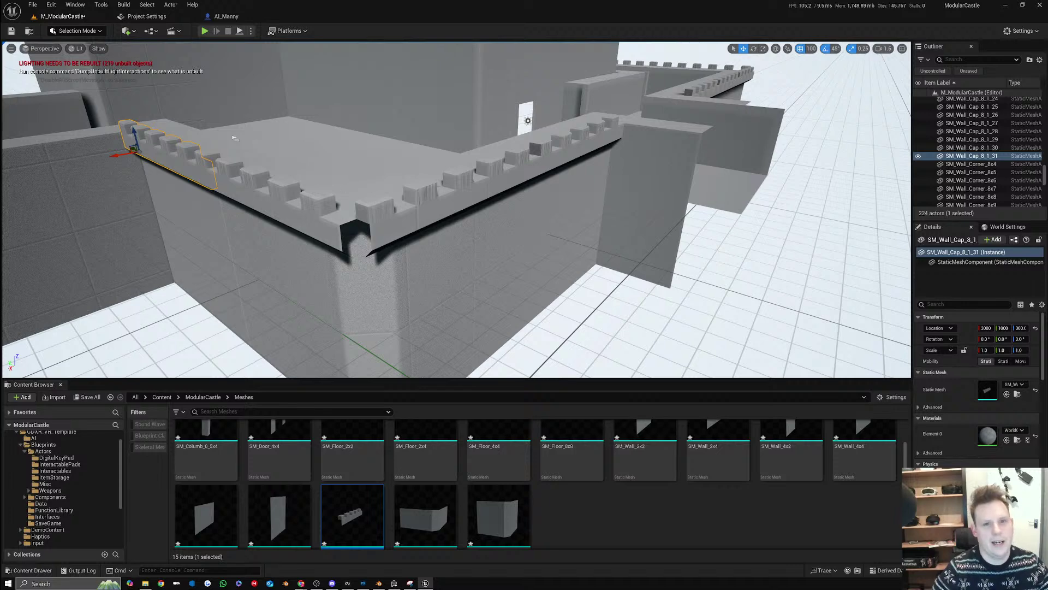
mouse_move(368, 241)
right_down()
mouse_move(383, 228)
mouse_move(358, 233)
mouse_move(377, 238)
right_up()
key(a)
key(a)
key(a)
key(e)
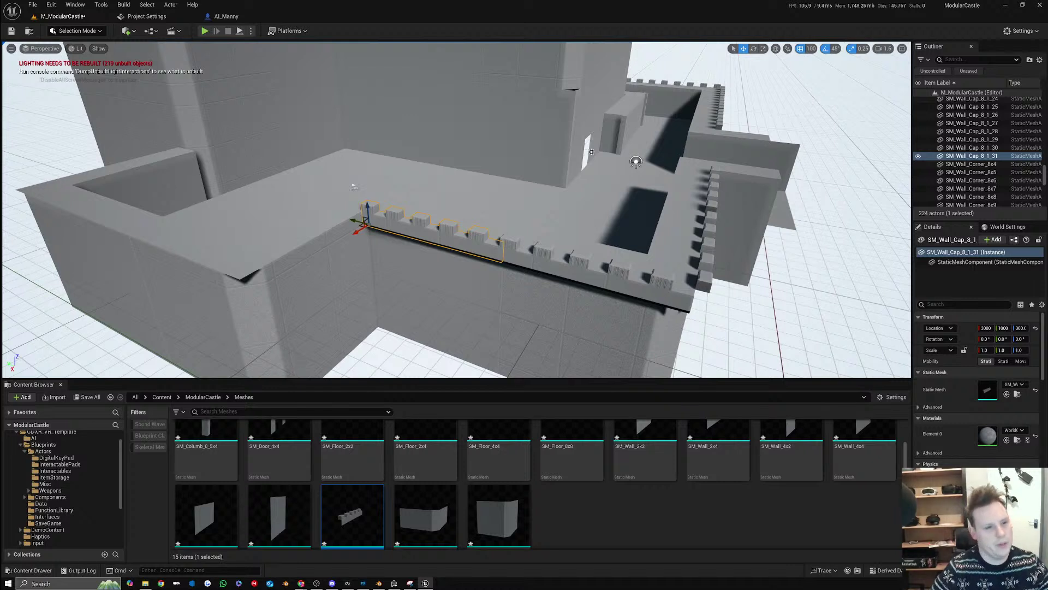
key(e)
alt+drag(371, 236, 234, 303)
key(w)
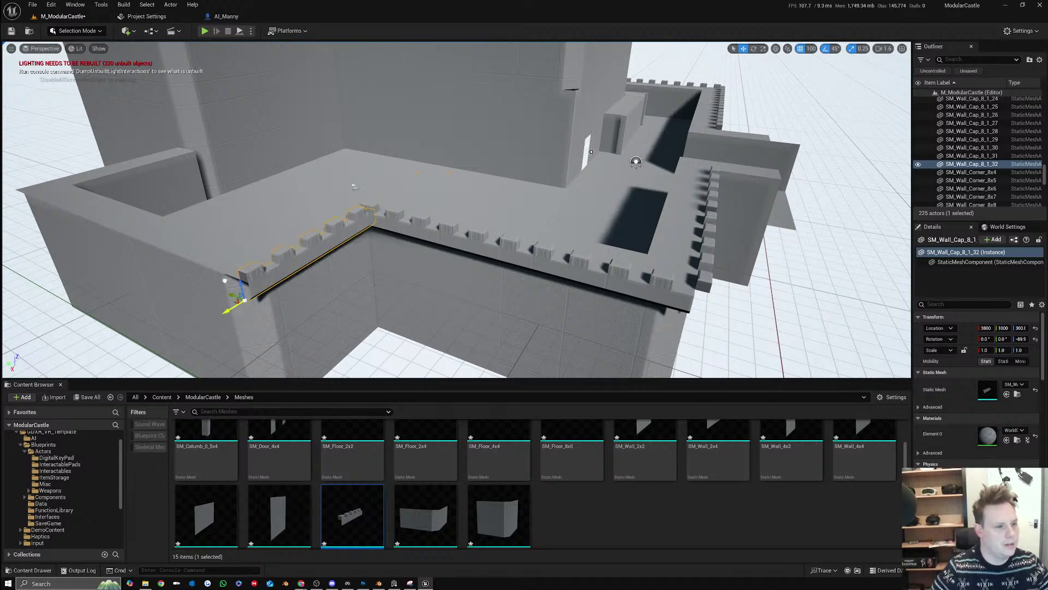
Duplicate that cap with a quarter turn and place it around the outer corner, along the long outer wall at X 3800
right_drag(233, 304, 148, 309)
right_drag(431, 232, 499, 220)
key(e)
alt+drag(397, 275, 279, 249)
key(w)
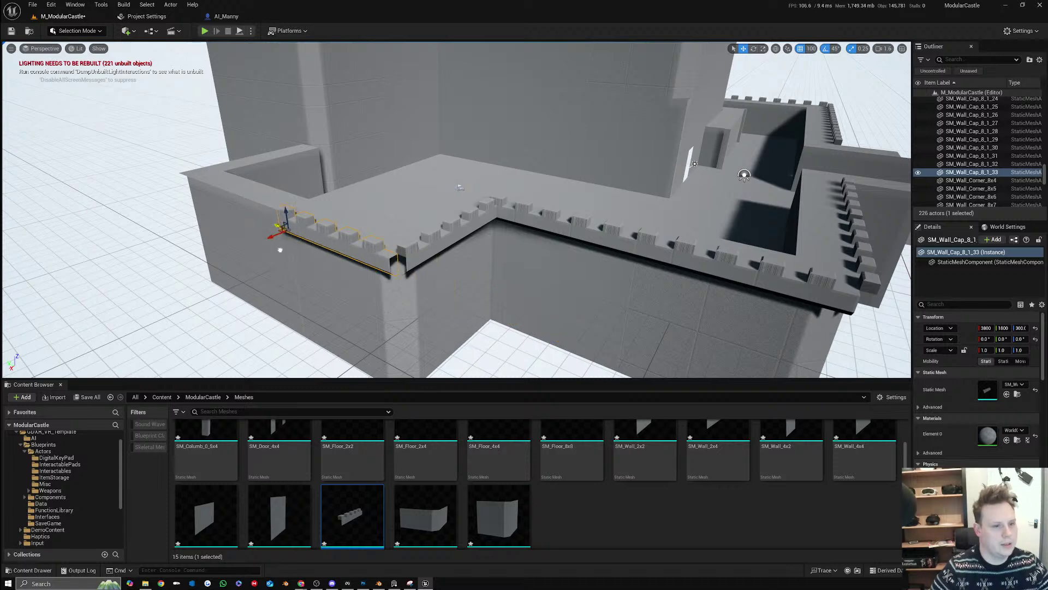
Add a cap copy at the long outer wall's far end and duplicate it with a quarter turn onto the short return wall
right_drag(280, 250, 377, 247)
alt+drag(560, 248, 331, 243)
right_drag(331, 243, 386, 236)
key(e)
alt+drag(467, 255, 385, 214)
key(w)
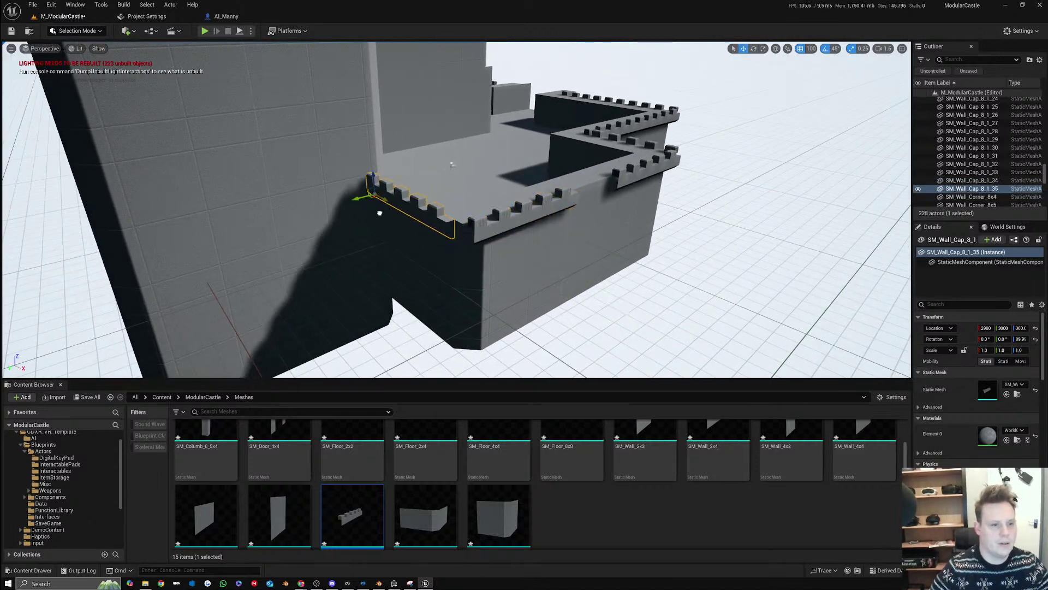
Duplicate the long outer wall's far cap and move the copy into the remaining gap at X 3800, Y 2200
click(512, 221)
right_drag(512, 221, 458, 224)
alt+drag(381, 239, 534, 228)
key(d)
key(w)
right_drag(533, 228, 542, 229)
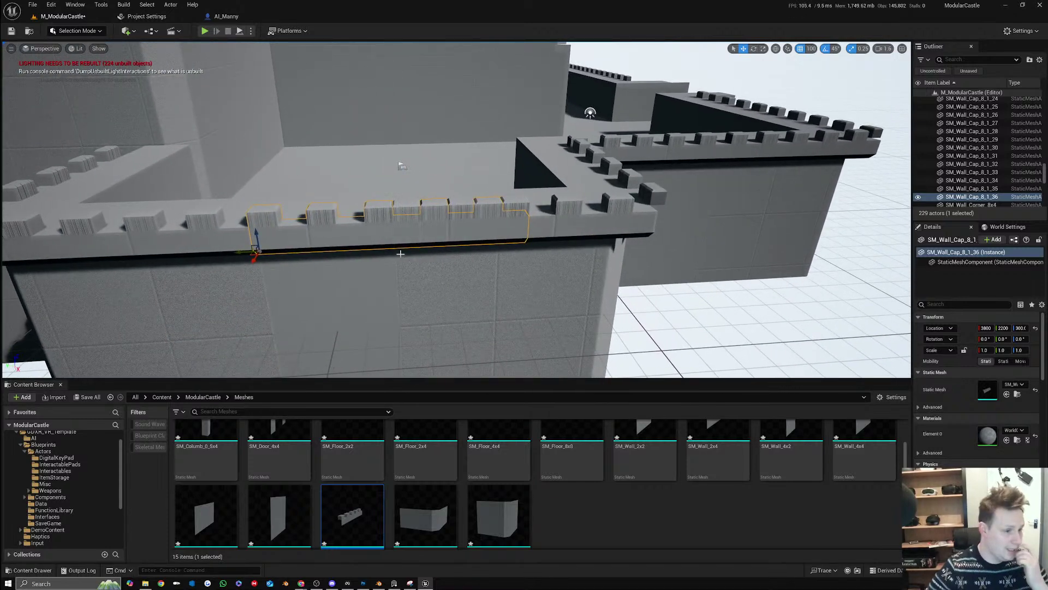
Delete the overlapping cap copy at the gap in the long outer wall, at X 3800, Y 2200
key(Delete)
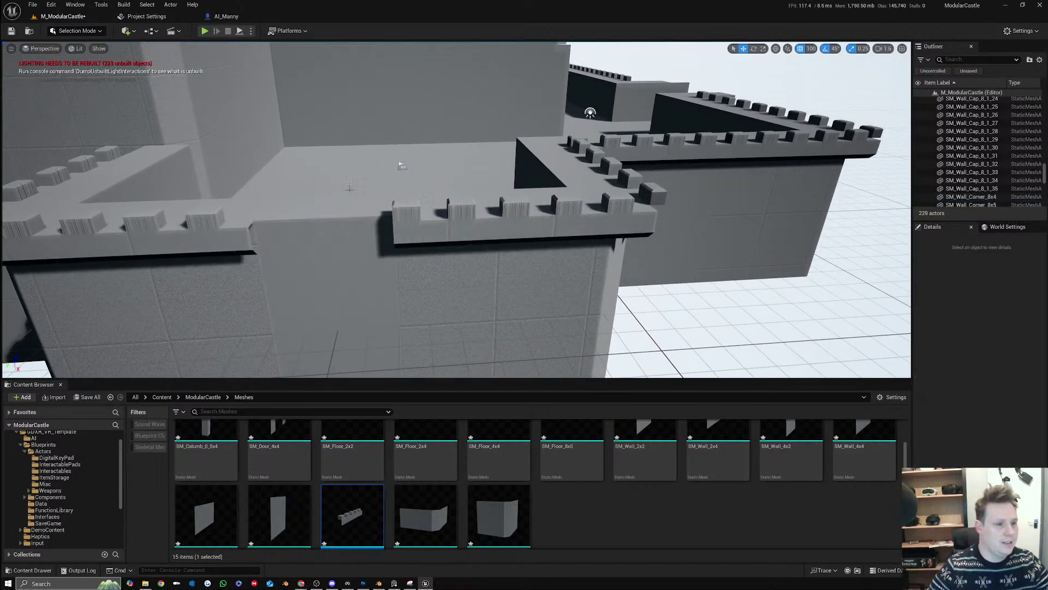
key(s)
right_drag(541, 230, 581, 232)
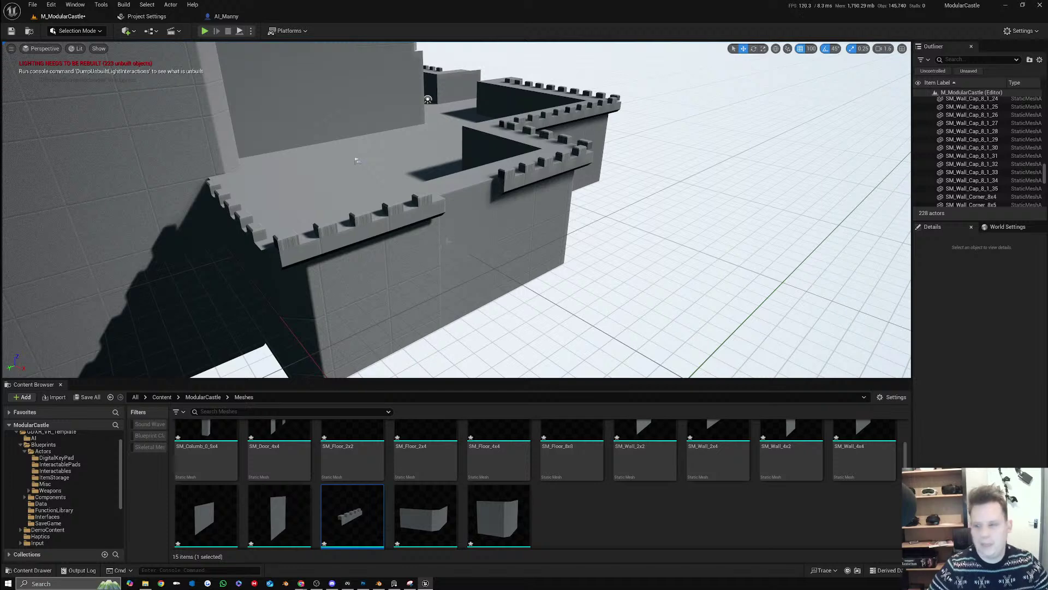
key(a)
right_drag(493, 229, 579, 229)
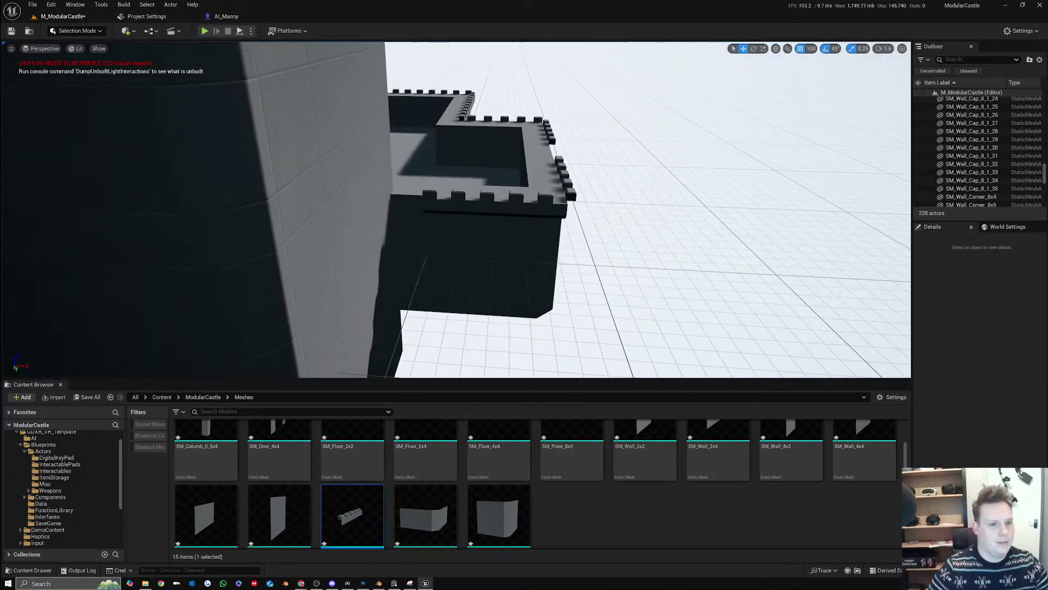
Duplicate the front wall's cap nearest the entrance and place the copy on the inner wall at X 0, Y 200
click(494, 210)
right_drag(494, 210, 352, 218)
key(d)
key(w)
right_drag(549, 225, 548, 225)
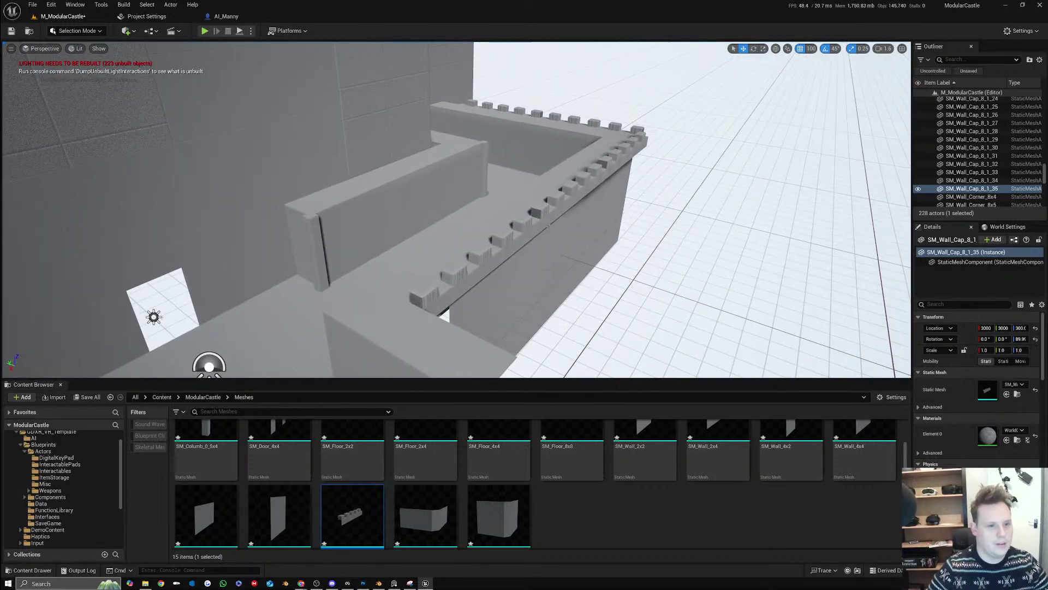
click(513, 240)
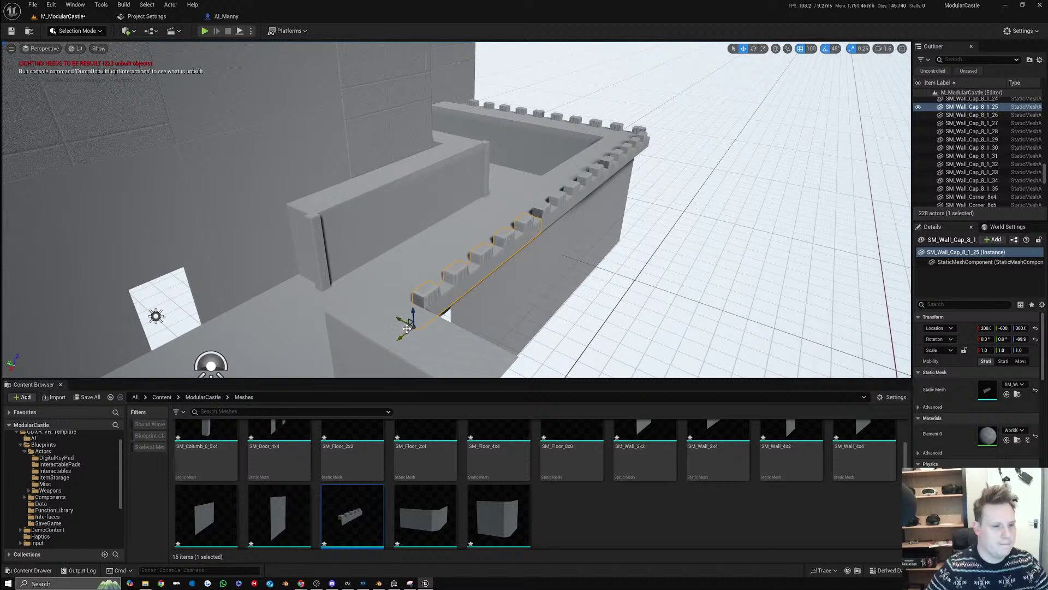
alt+drag(404, 328, 308, 233)
right_drag(387, 201, 387, 201)
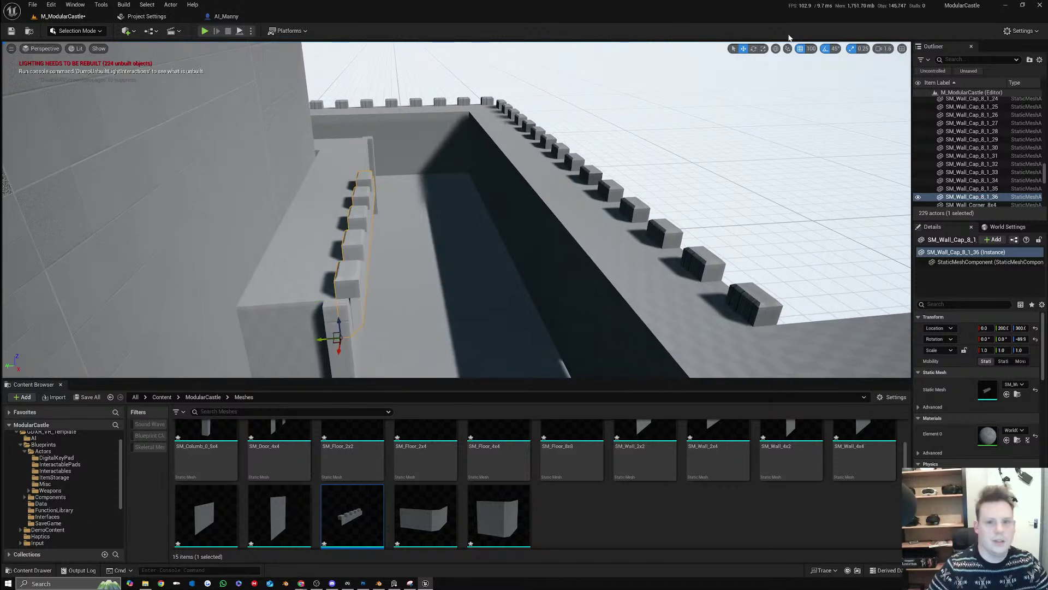
Set the position snap to 50 and raise the inner wall's cap by 50 units
click(807, 49)
click(817, 98)
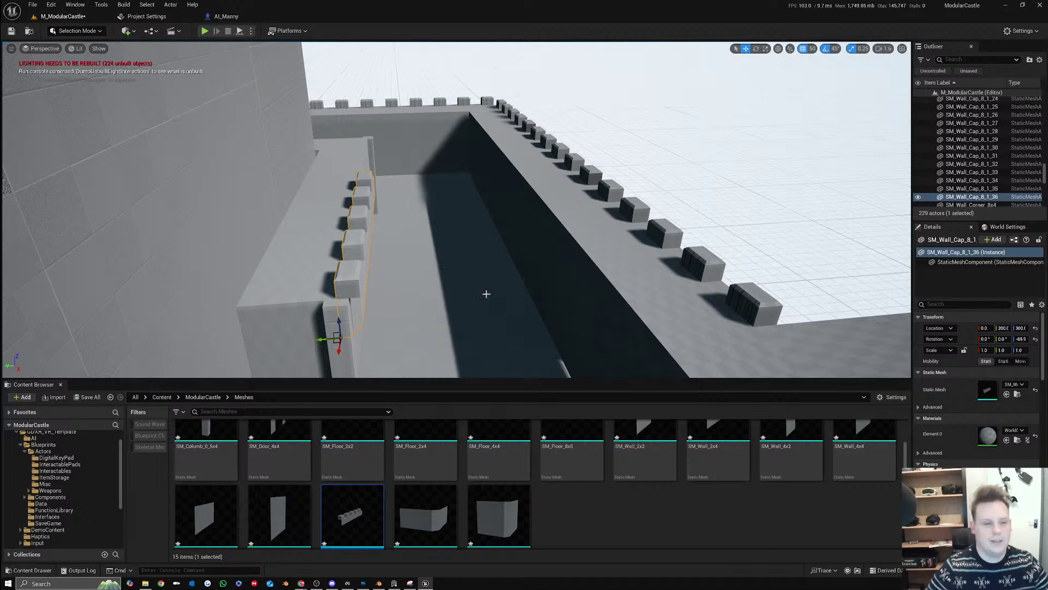
drag(339, 322, 337, 307)
right_drag(335, 258, 335, 259)
alt+drag(334, 267, 561, 235)
right_drag(653, 224, 655, 224)
key(Delete)
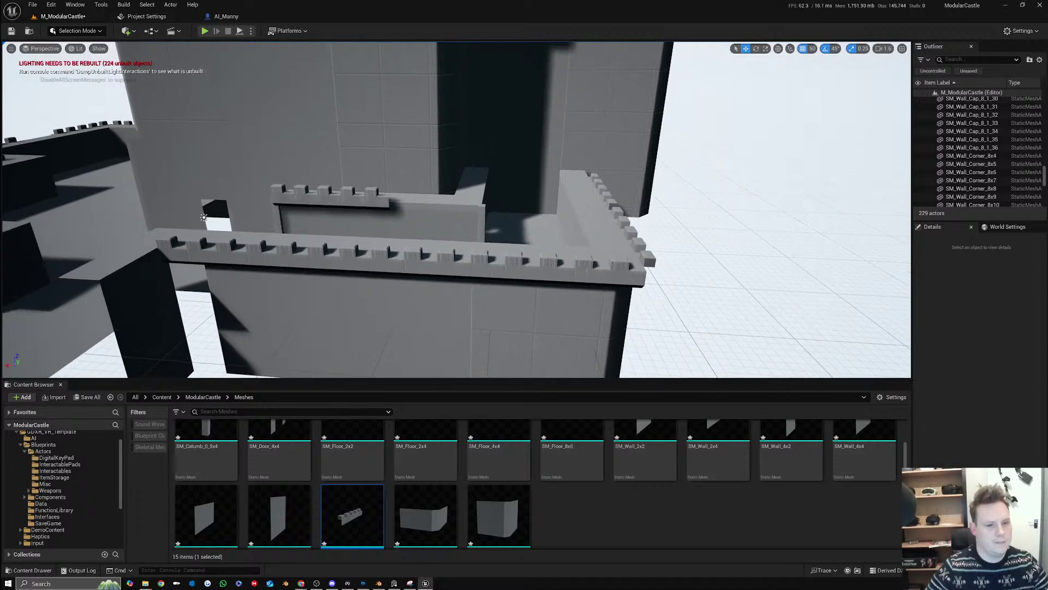
Select the five caps along the front wall and its side wall beside the inner wall and raise them by 50 units
click(629, 254)
ctrl+click(645, 263)
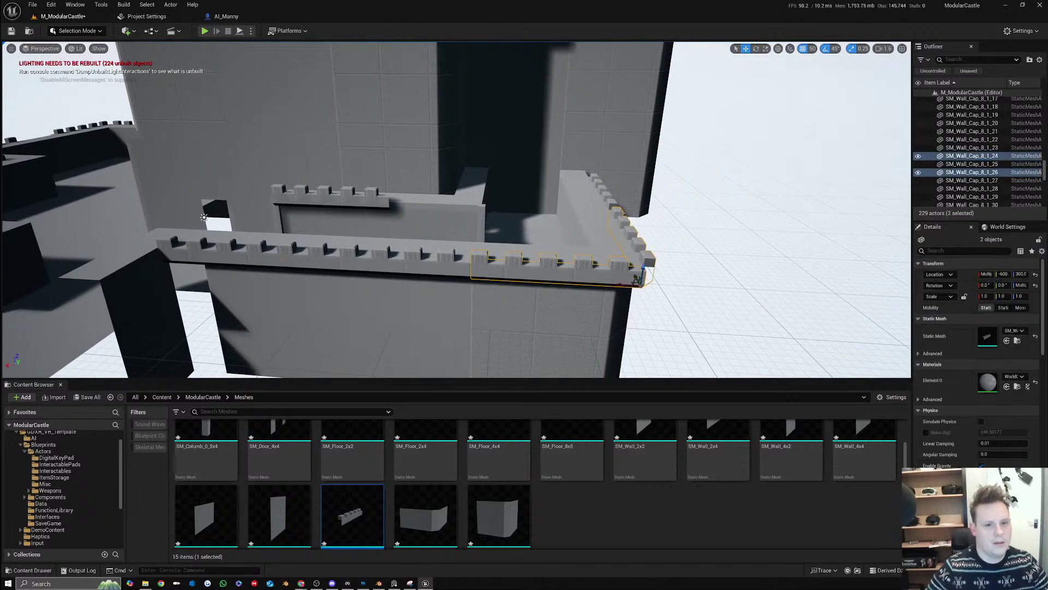
ctrl+click(612, 205)
ctrl+click(451, 264)
ctrl+click(294, 249)
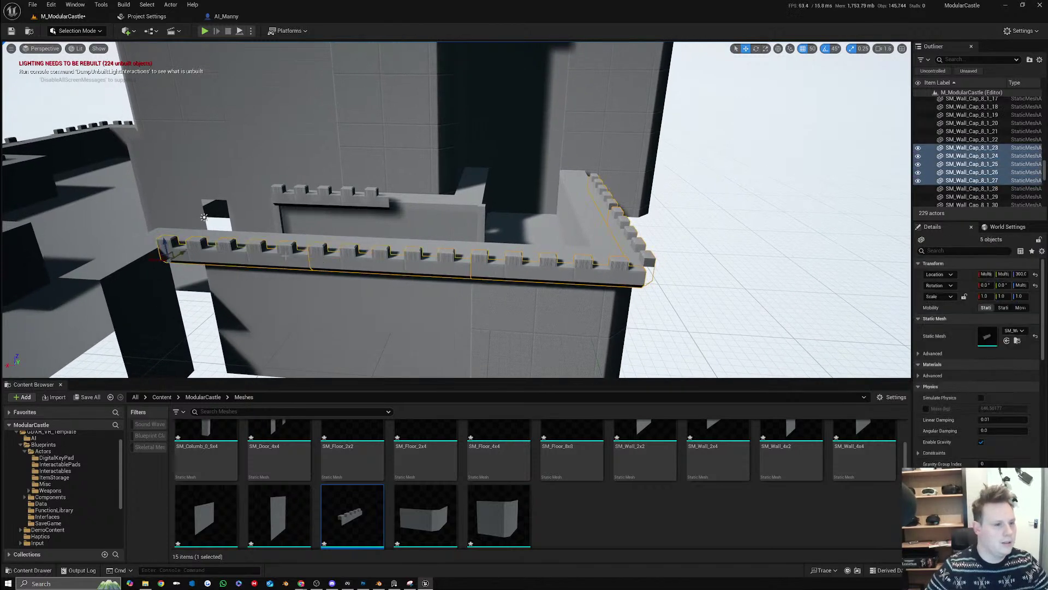
drag(166, 240, 166, 228)
Select all eight caps on the low outer walls across the entrance and raise them together by 50 units
right_drag(167, 234, 65, 225)
key(a)
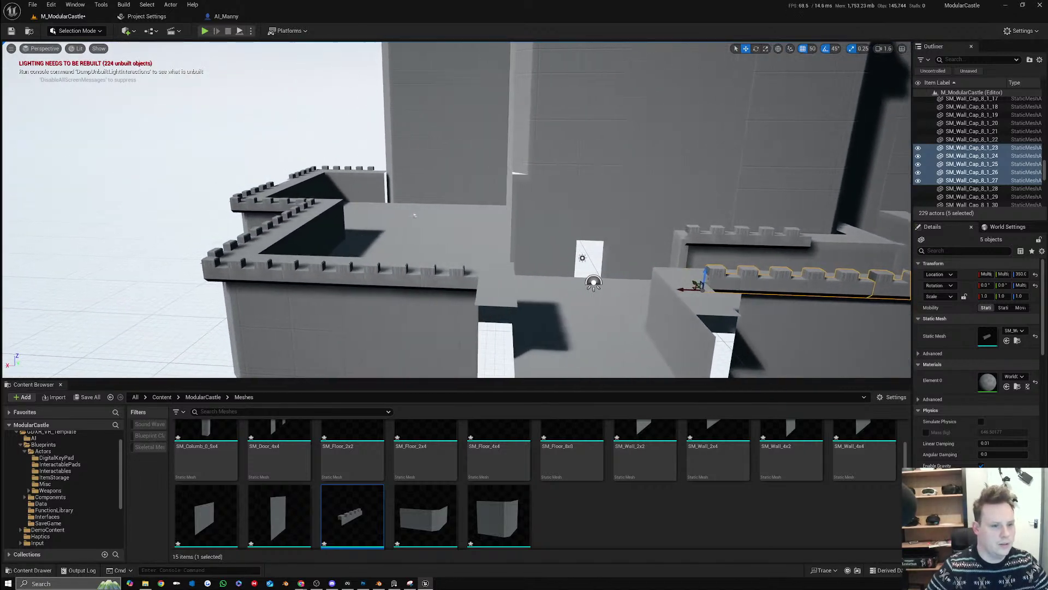
click(377, 277)
ctrl+click(316, 273)
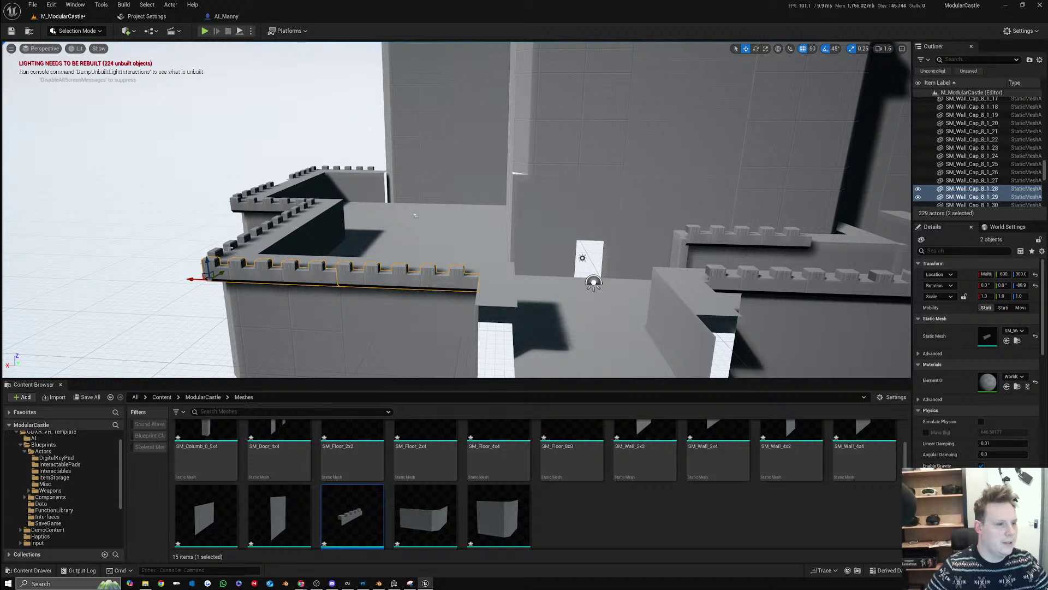
ctrl+click(229, 248)
key(a)
right_drag(235, 243, 360, 258)
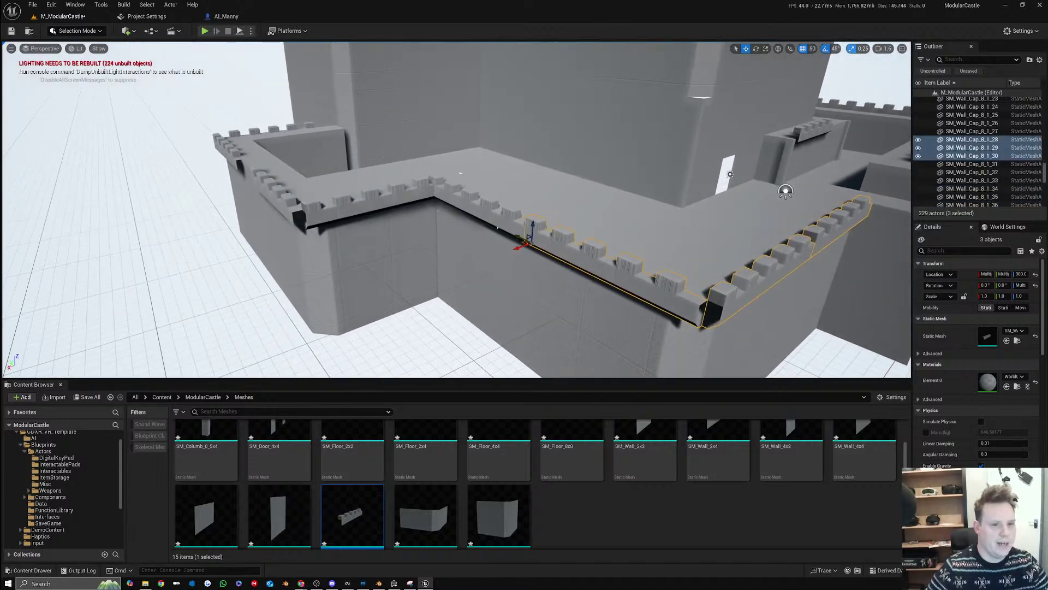
ctrl+click(460, 174)
ctrl+click(387, 209)
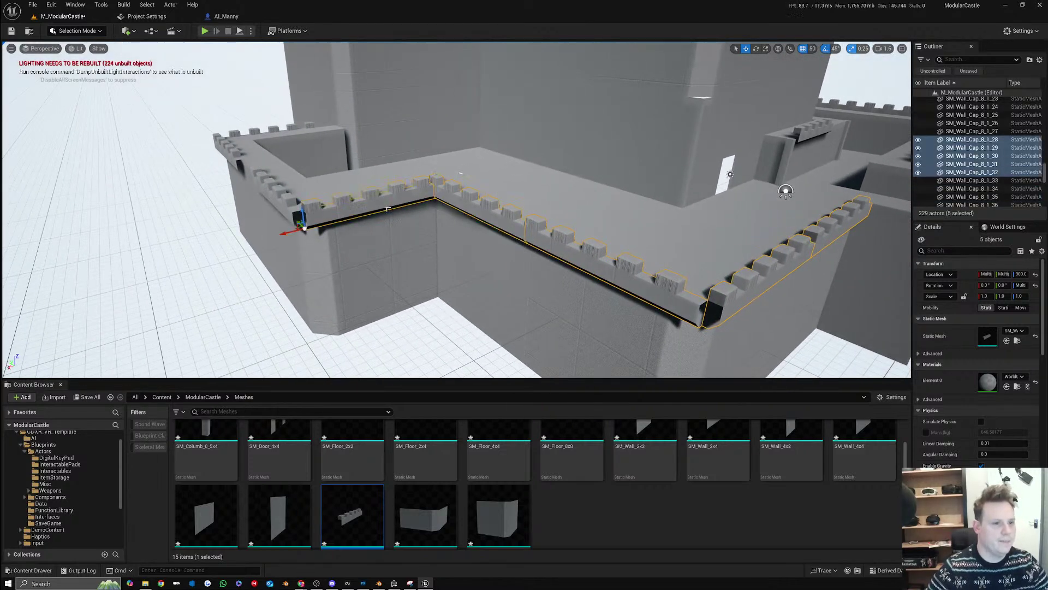
ctrl+click(292, 207)
key(a)
right_drag(292, 206, 382, 214)
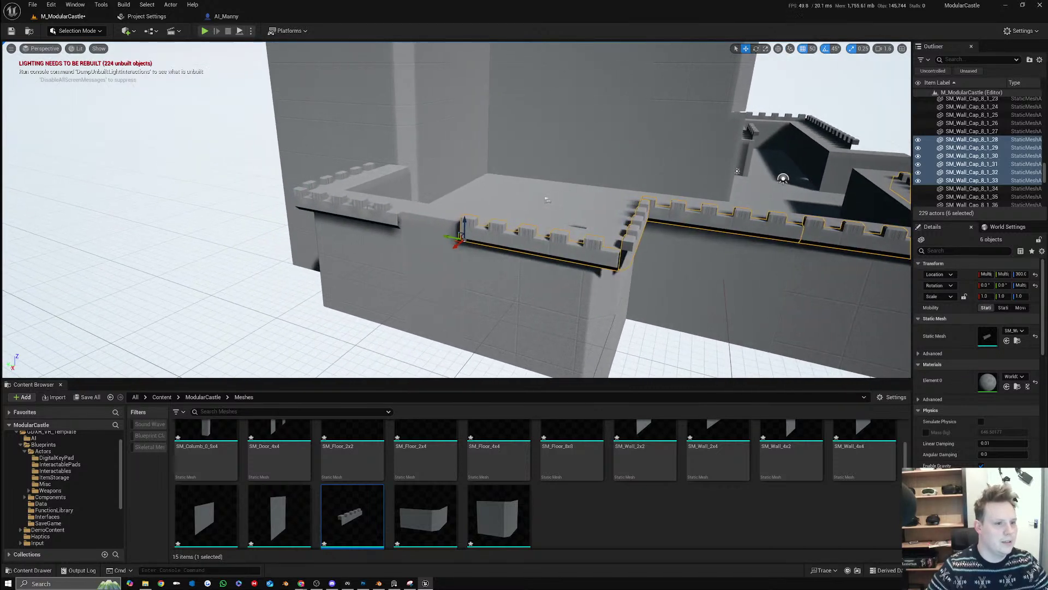
ctrl+click(340, 187)
ctrl+click(341, 173)
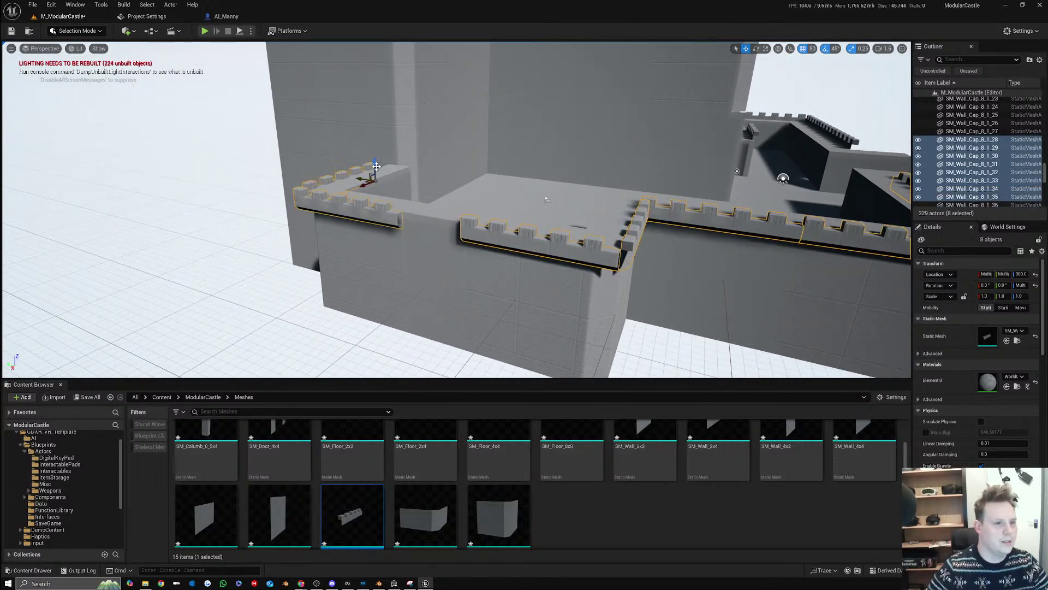
drag(377, 165, 374, 157)
Select the six caps around the front tower's top and duplicate them up to the tallest tower's top at Z 5550
right_drag(548, 200, 450, 330)
click(507, 227)
ctrl+click(538, 217)
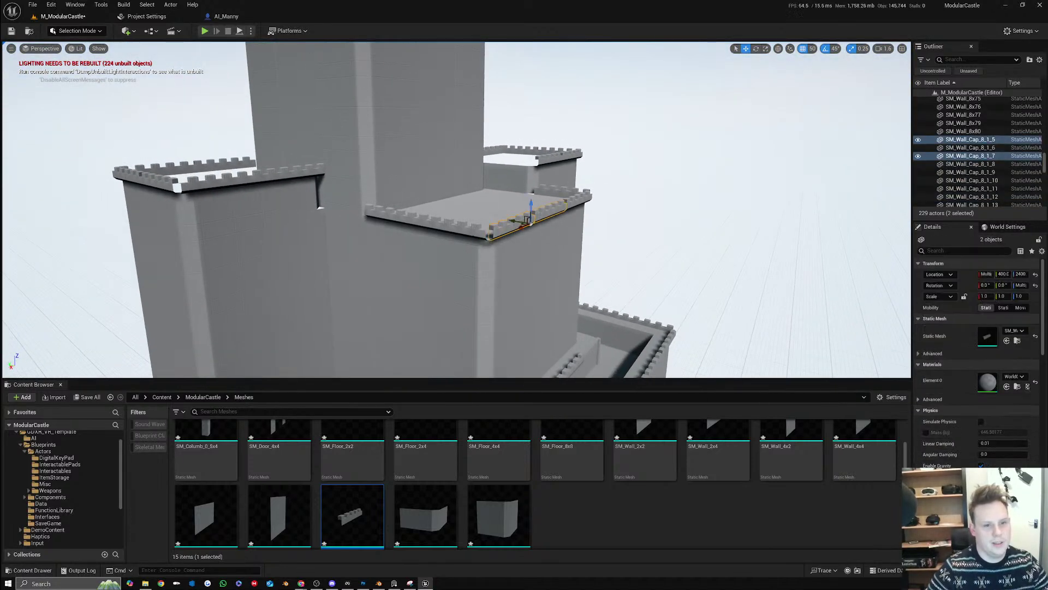
ctrl+click(565, 203)
ctrl+click(469, 234)
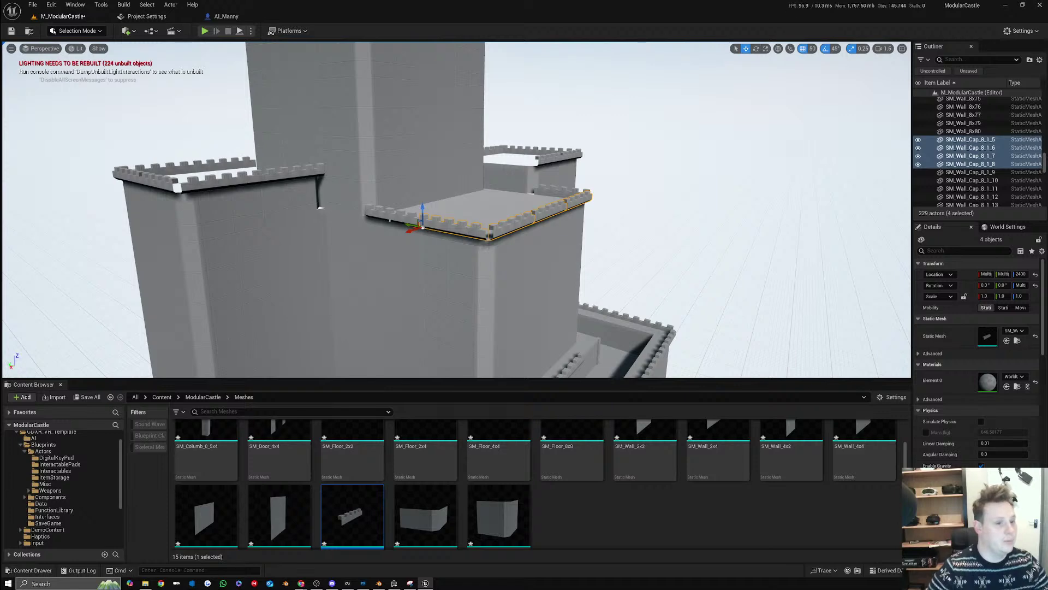
ctrl+click(394, 221)
right_drag(393, 221, 229, 335)
ctrl+click(474, 282)
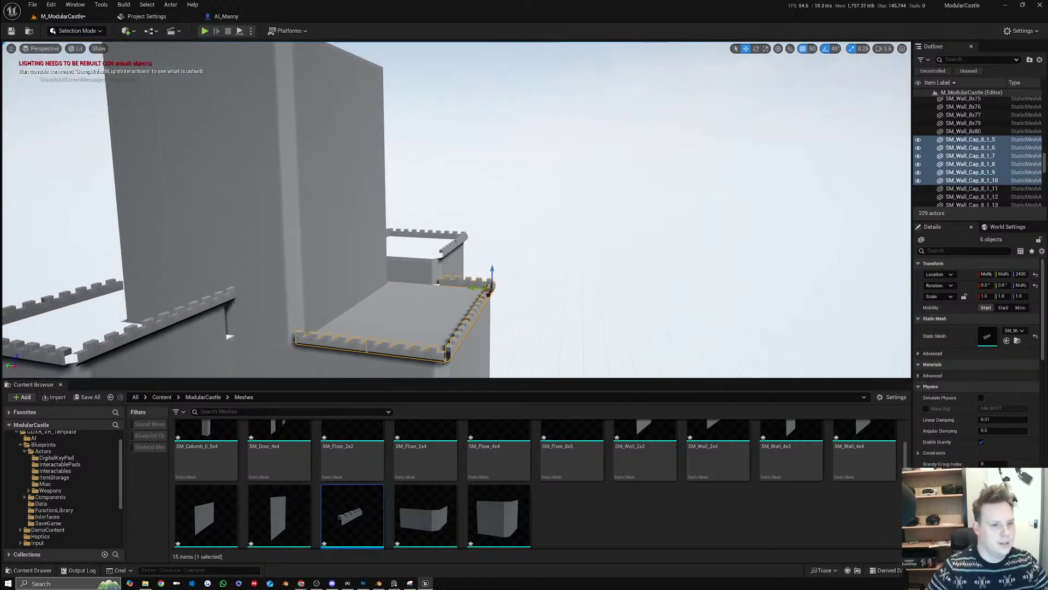
alt+drag(485, 277, 386, 33)
mouse_move(483, 318)
right_down()
mouse_move(496, 341)
mouse_move(487, 361)
mouse_move(489, 337)
right_up()
key(q)
mouse_move(534, 173)
right_down()
mouse_move(546, 181)
mouse_move(534, 174)
right_up()
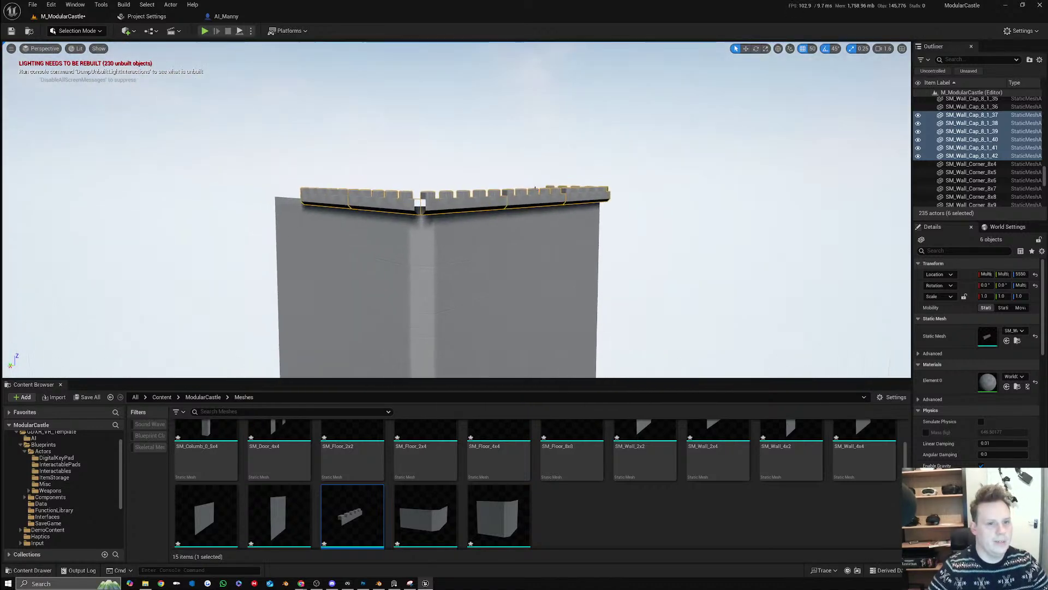
Reselect the six caps on the tallest tower's top and lower them to Z 5500
click(536, 200)
shift+click(584, 196)
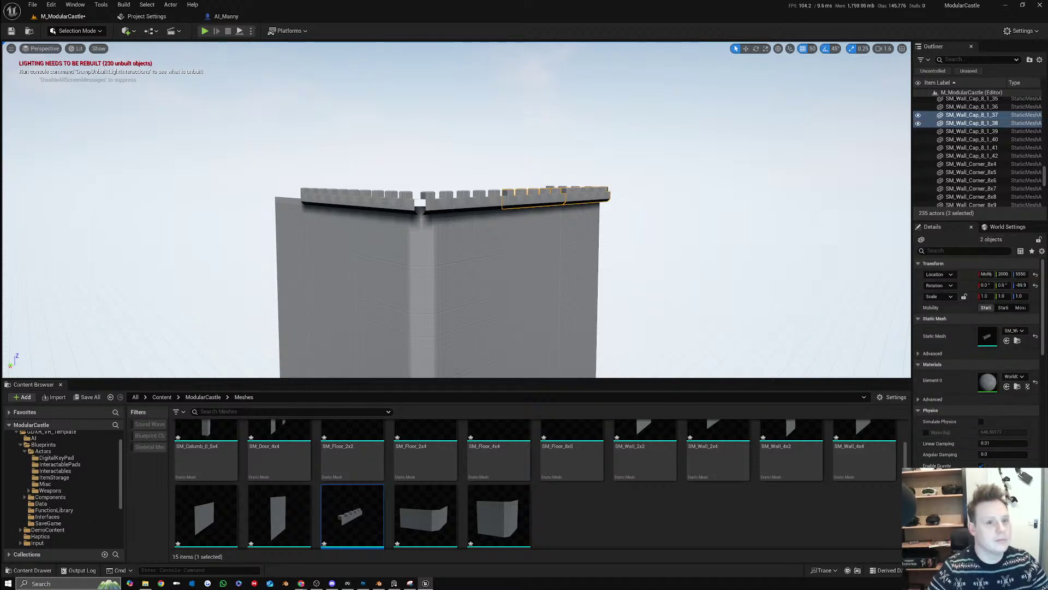
mouse_move(584, 196)
right_down()
mouse_move(586, 257)
mouse_move(586, 191)
mouse_move(575, 181)
right_up()
key(w)
shift+click(555, 135)
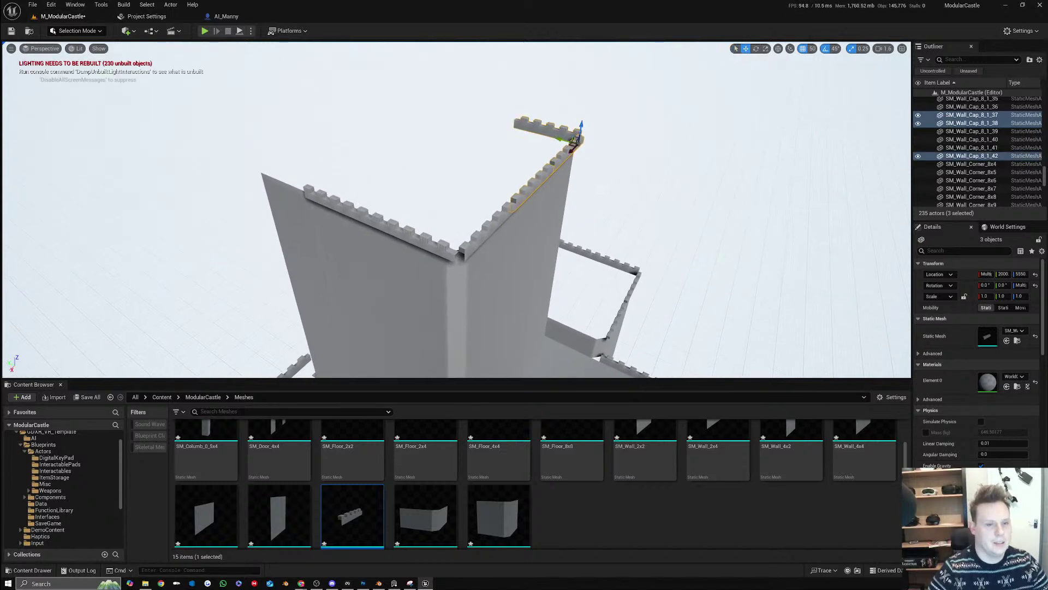
shift+click(485, 231)
shift+click(406, 239)
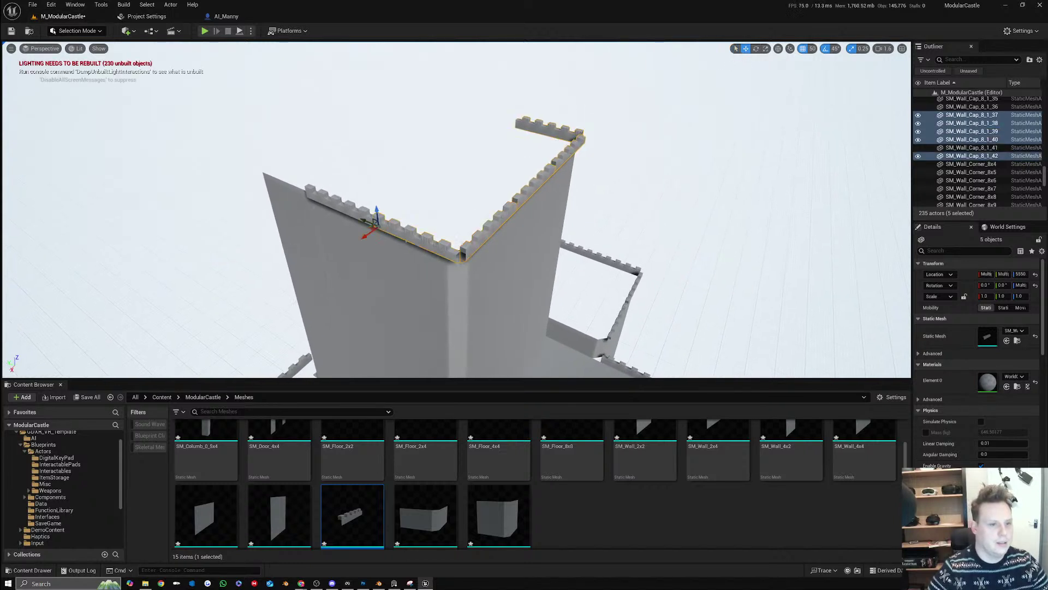
shift+click(357, 216)
right_drag(357, 216, 356, 187)
key(q)
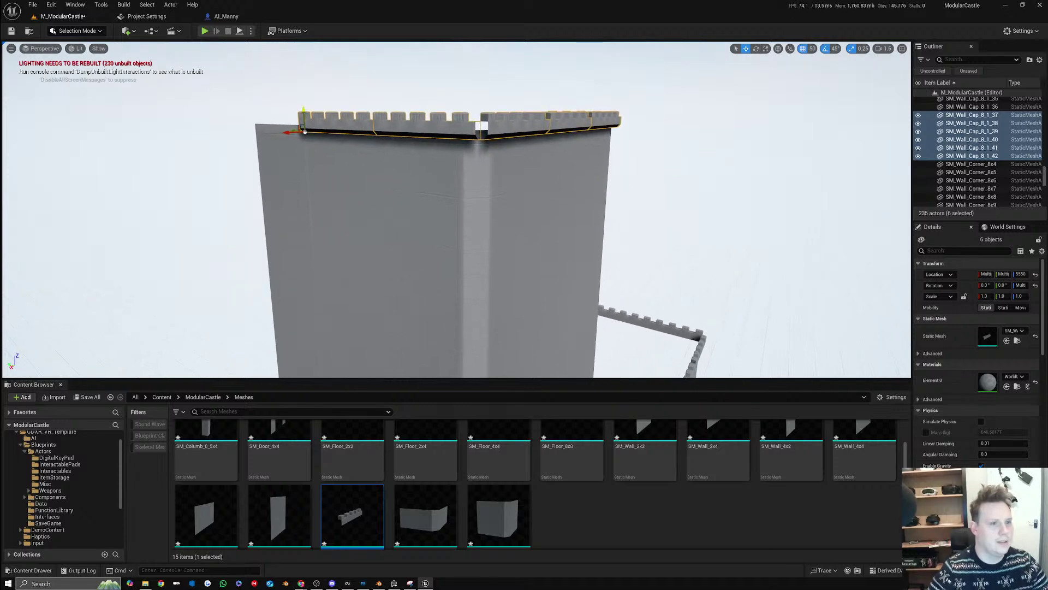
drag(303, 116, 304, 120)
Raise the six caps on the tallest tower's top to Z 5550
right_drag(304, 120, 465, 122)
key(a)
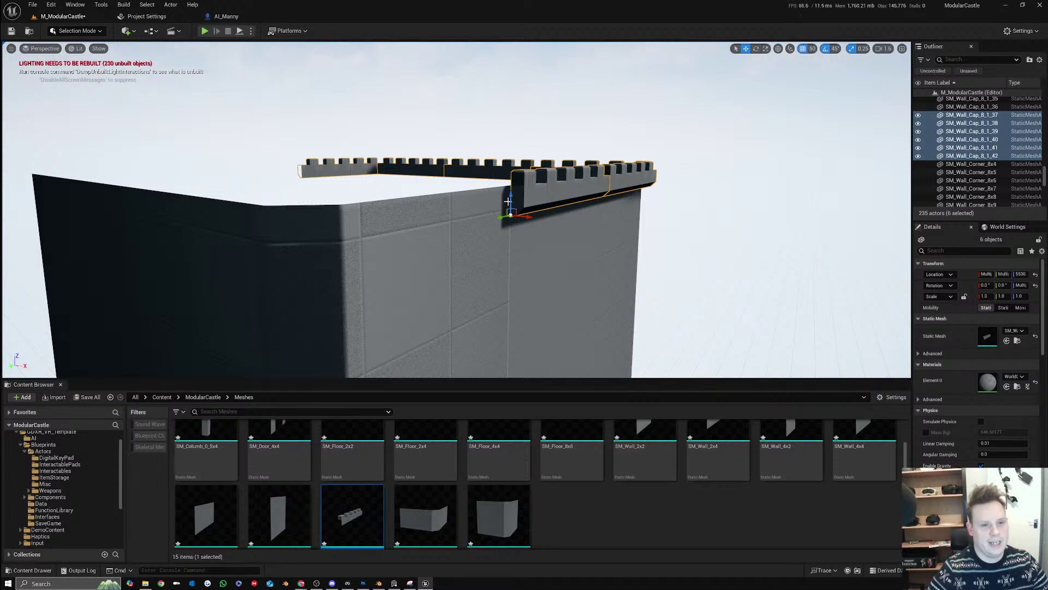
drag(511, 201, 511, 186)
Duplicate the end cap on the tallest tower's side and extend the row to X 1200, Y 4400
key(s)
right_drag(475, 208, 491, 216)
click(441, 167)
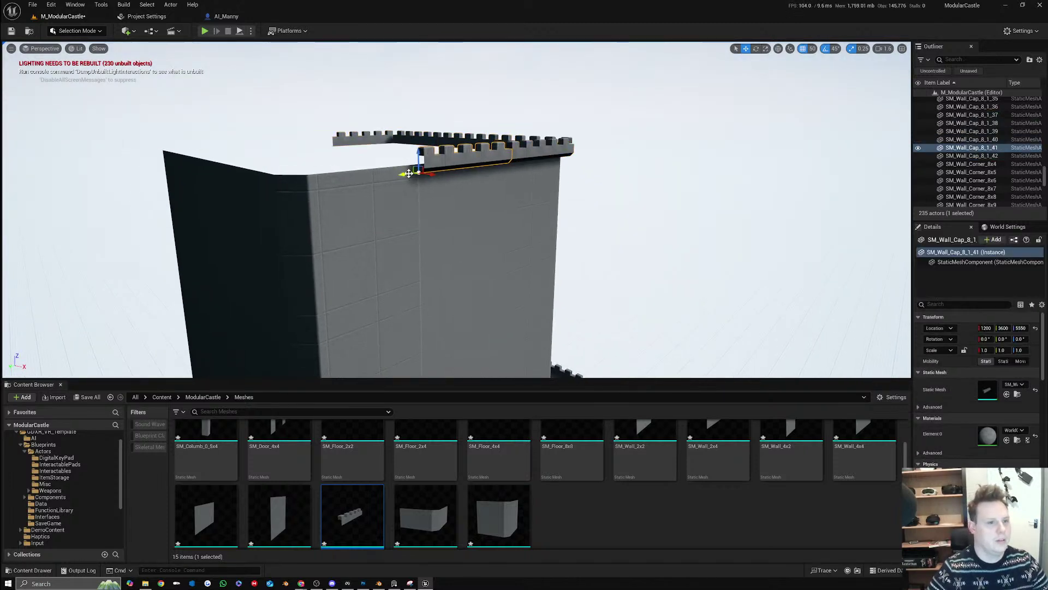
alt+drag(416, 173, 264, 198)
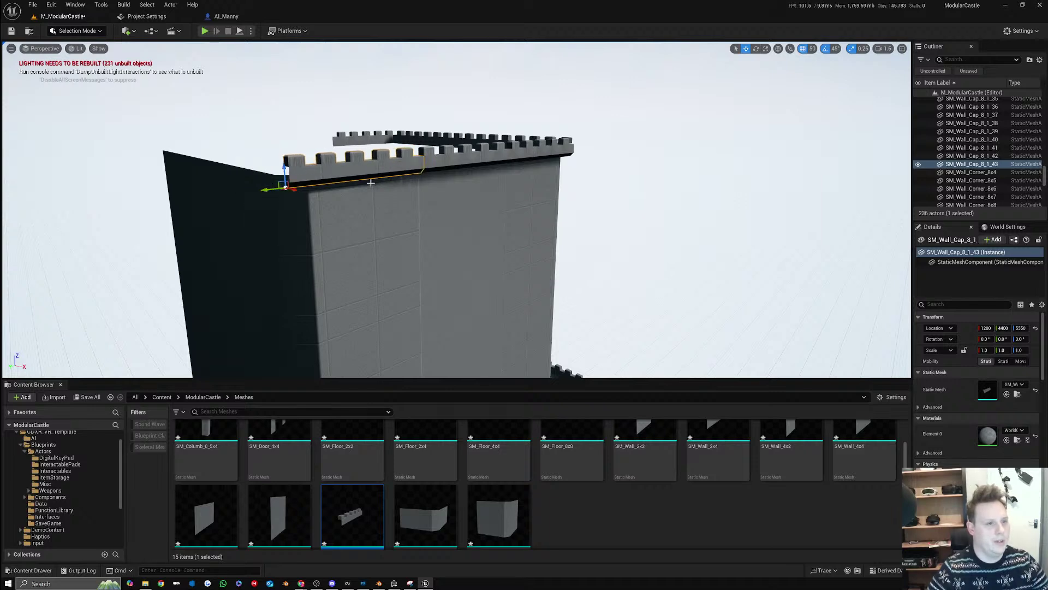
Duplicate the cap on the tallest tower's opposite side and continue the row along the edge to X -1200, Y 3600
right_drag(371, 183, 355, 172)
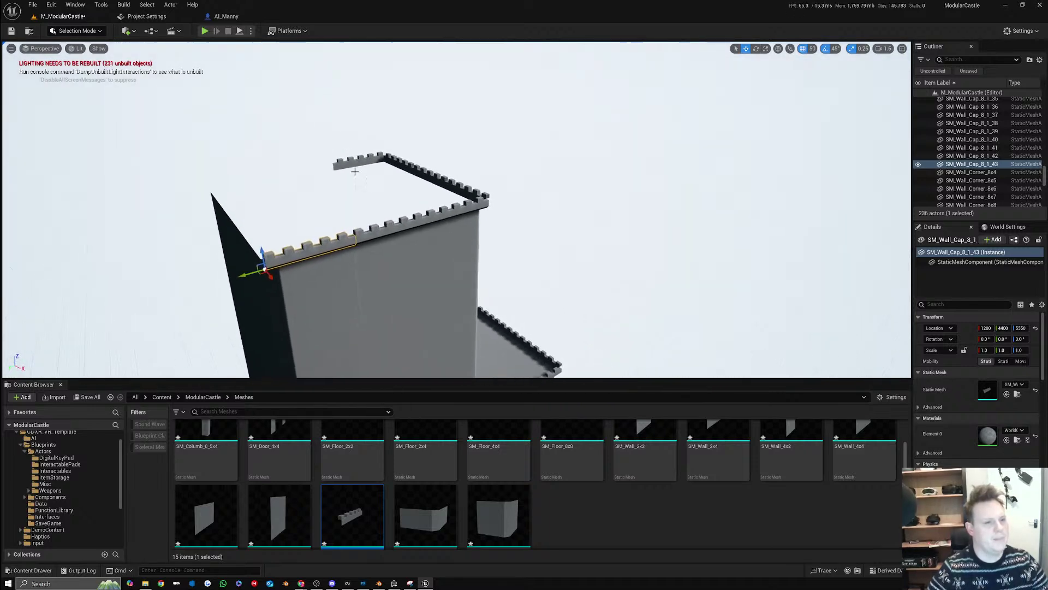
click(347, 170)
alt+drag(371, 165, 255, 187)
right_drag(374, 203, 399, 335)
mouse_move(624, 293)
right_down()
mouse_move(667, 306)
mouse_move(623, 293)
right_up()
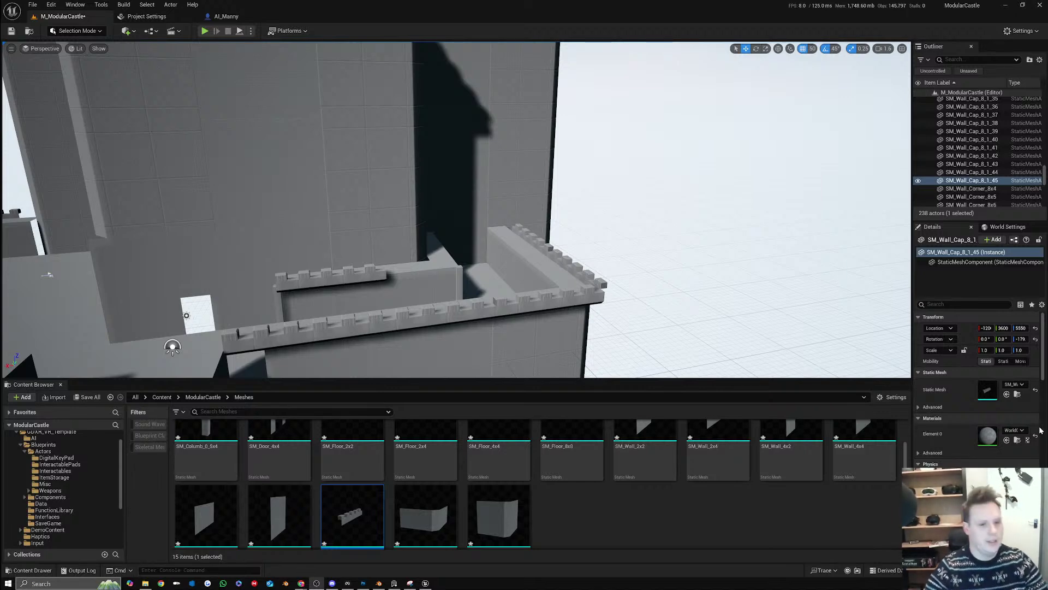
Examine the castle's front walls and open entrance, including the standing wall piece there, and the overall battlements
right_drag(699, 301, 634, 302)
key(s)
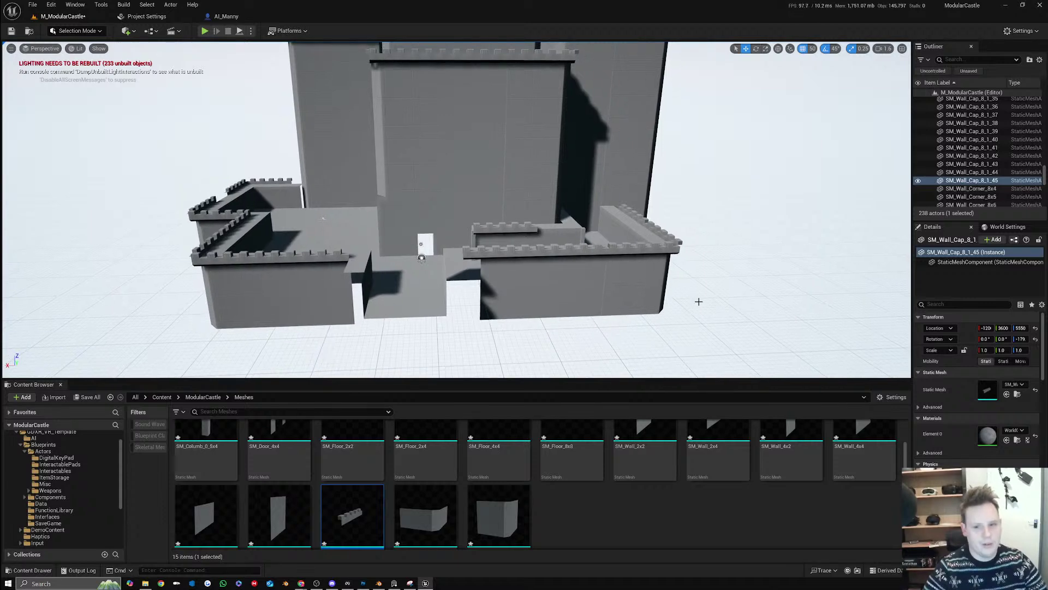
right_click(497, 263)
key(d)
right_drag(691, 270, 625, 281)
click(446, 242)
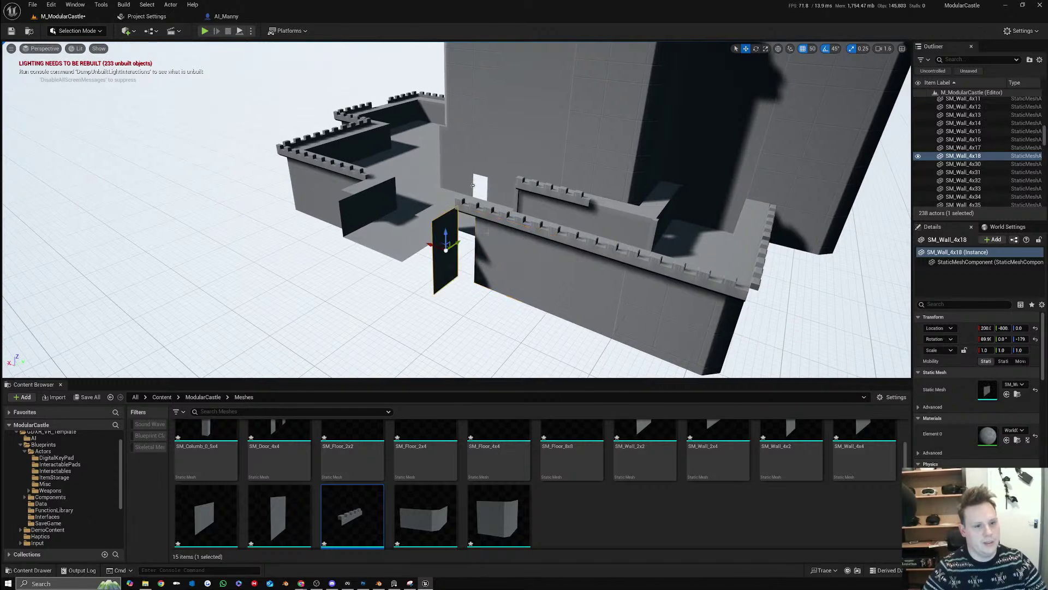
key(a)
right_drag(446, 242, 476, 262)
key(s)
key(w)
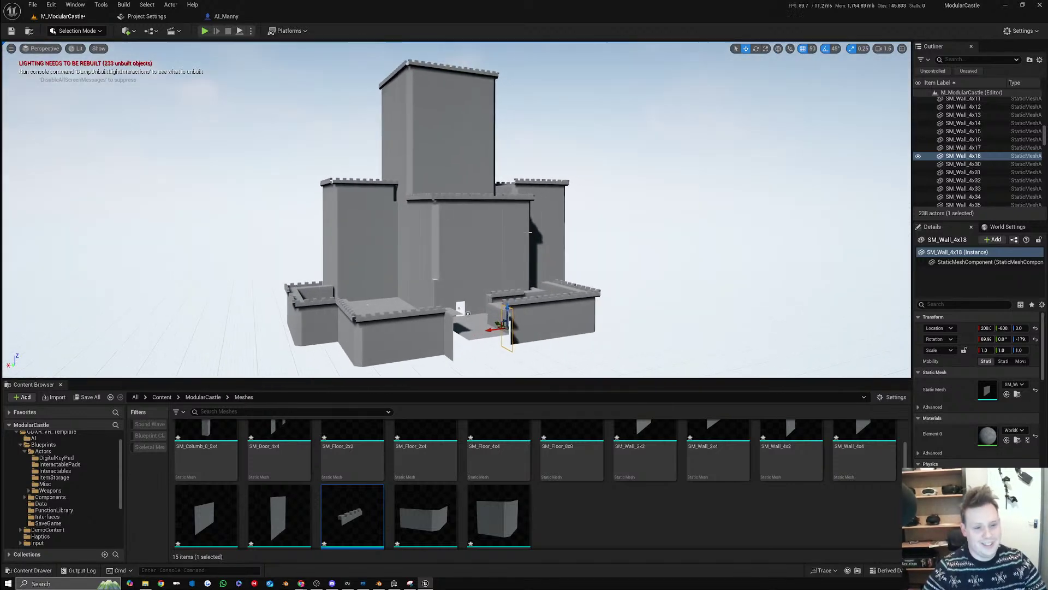
Clear the mesh asset selection and enlarge the Content Browser to show the whole Meshes folder
click(596, 520)
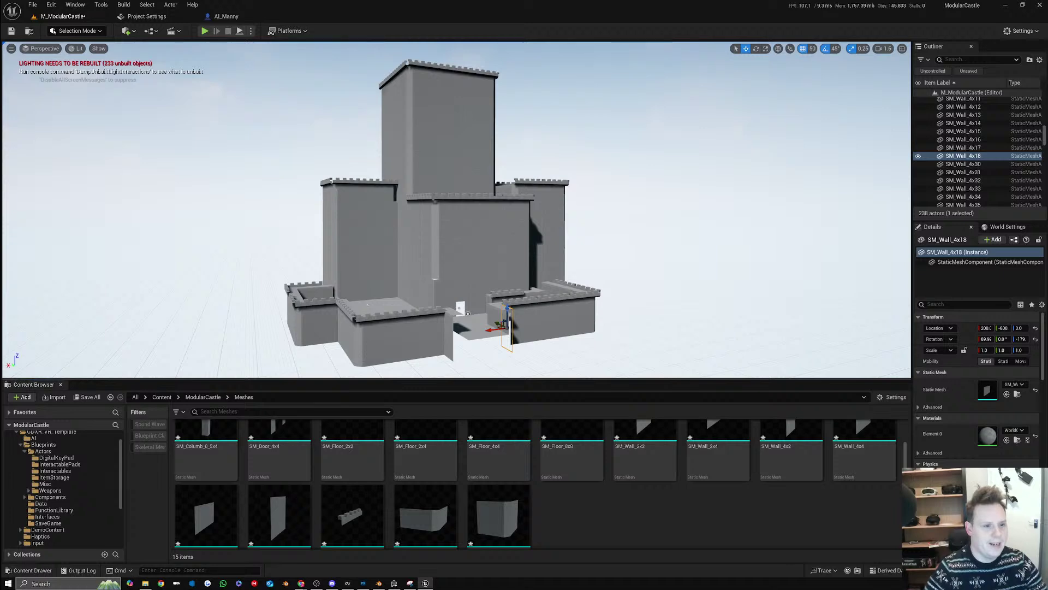
key(w)
right_drag(593, 285, 513, 374)
key(w)
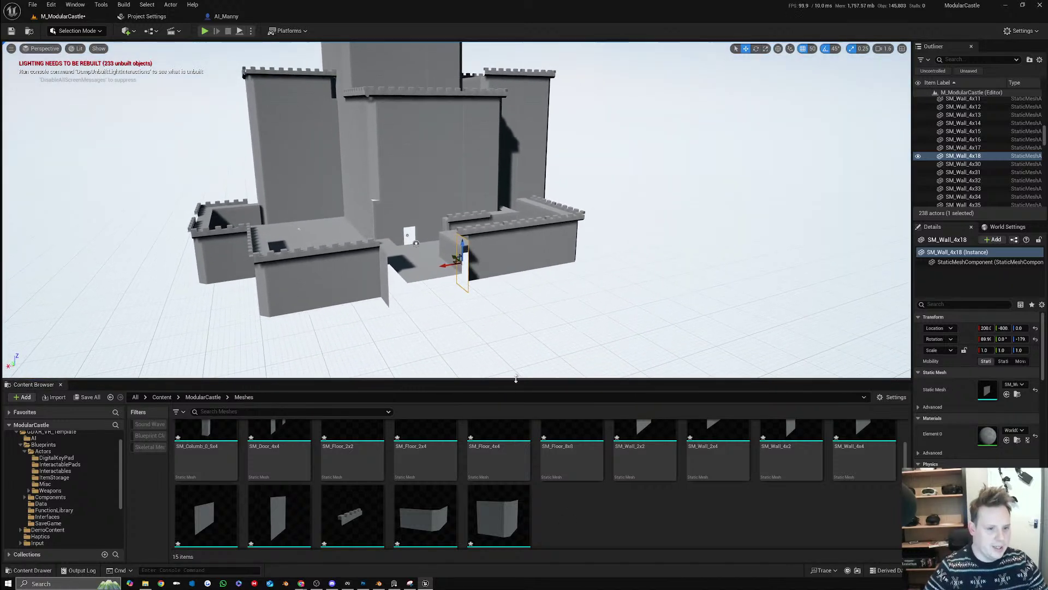
drag(513, 374, 514, 255)
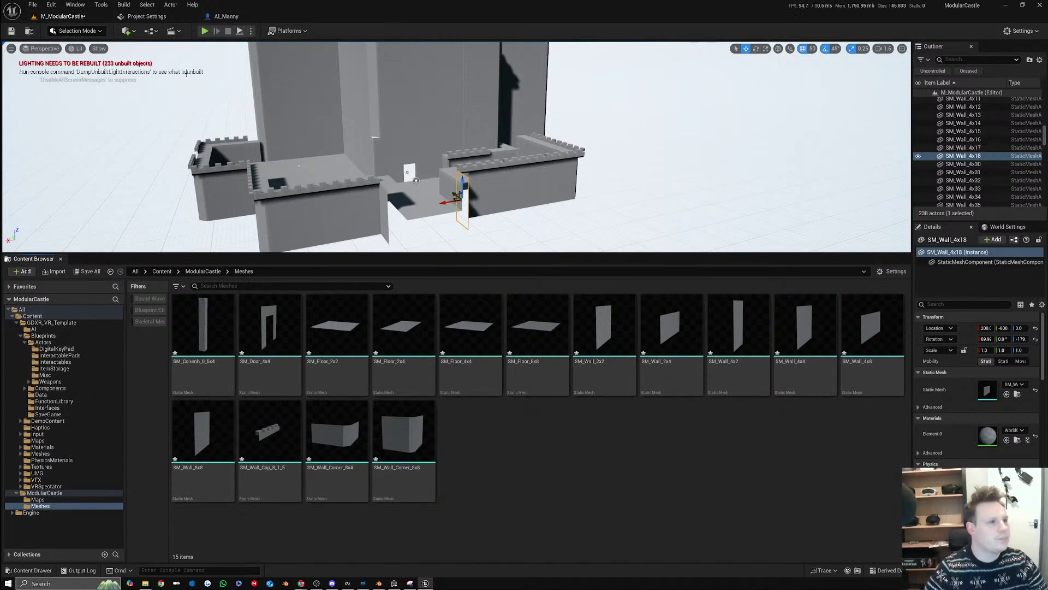
Inspect the castle's collision in the Visibility Collision and Player Collision view modes, and return the viewport to Lit
click(79, 48)
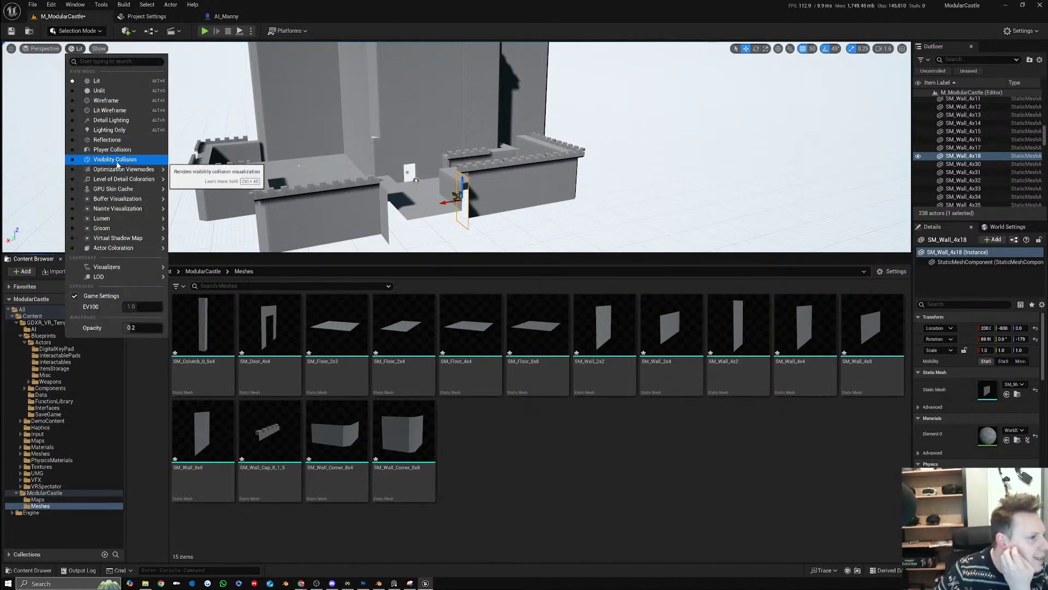
click(116, 163)
click(94, 48)
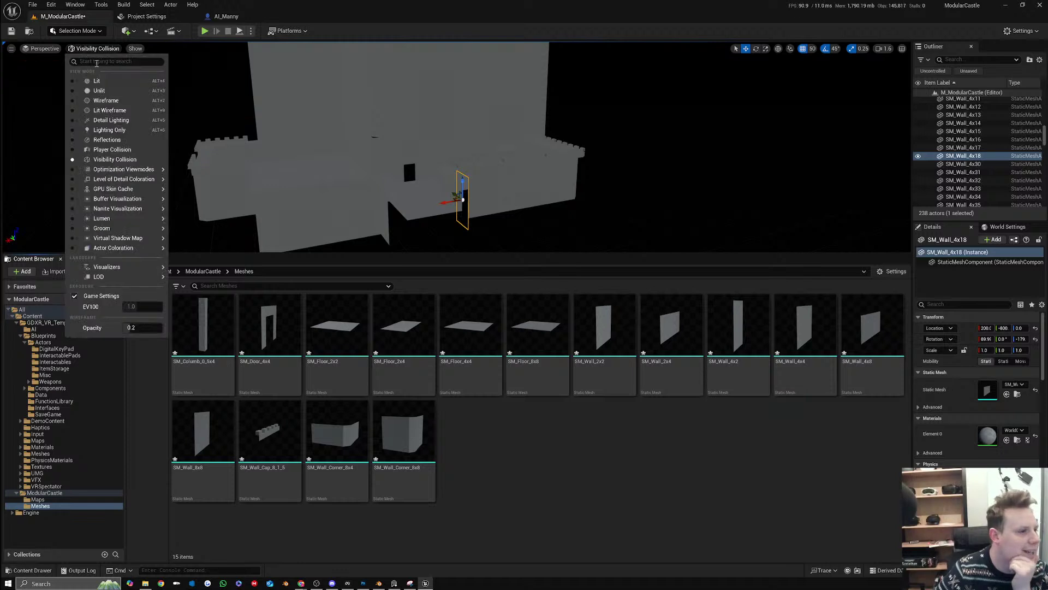
click(112, 149)
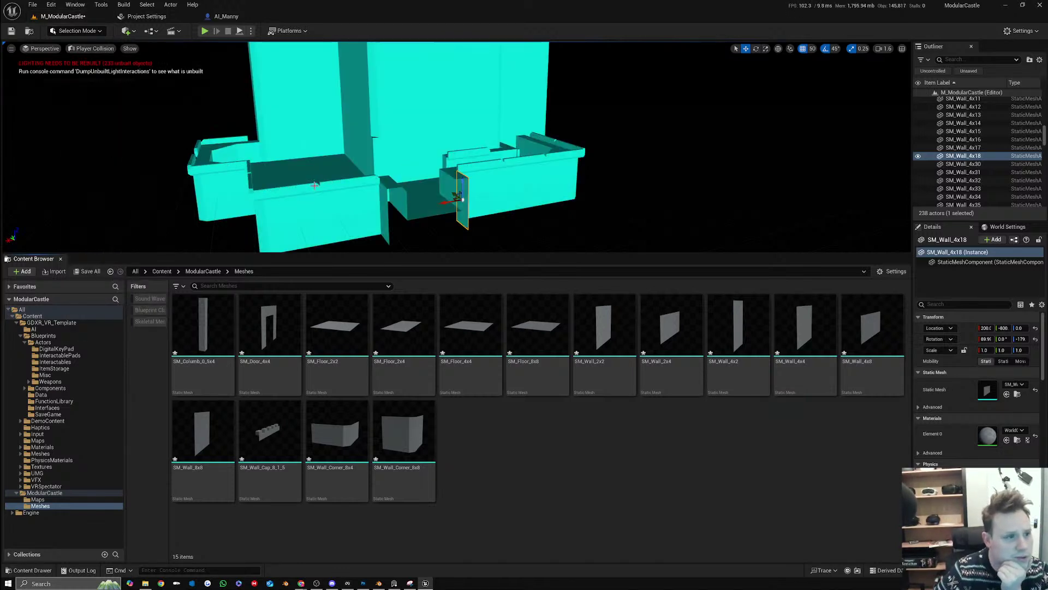
right_drag(315, 186, 314, 185)
click(246, 193)
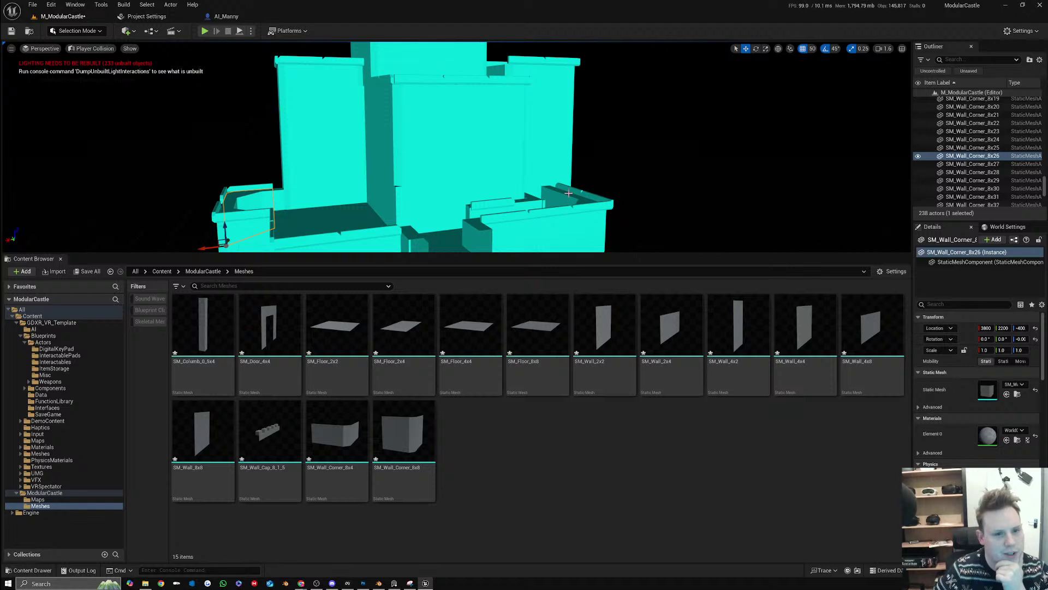
click(92, 48)
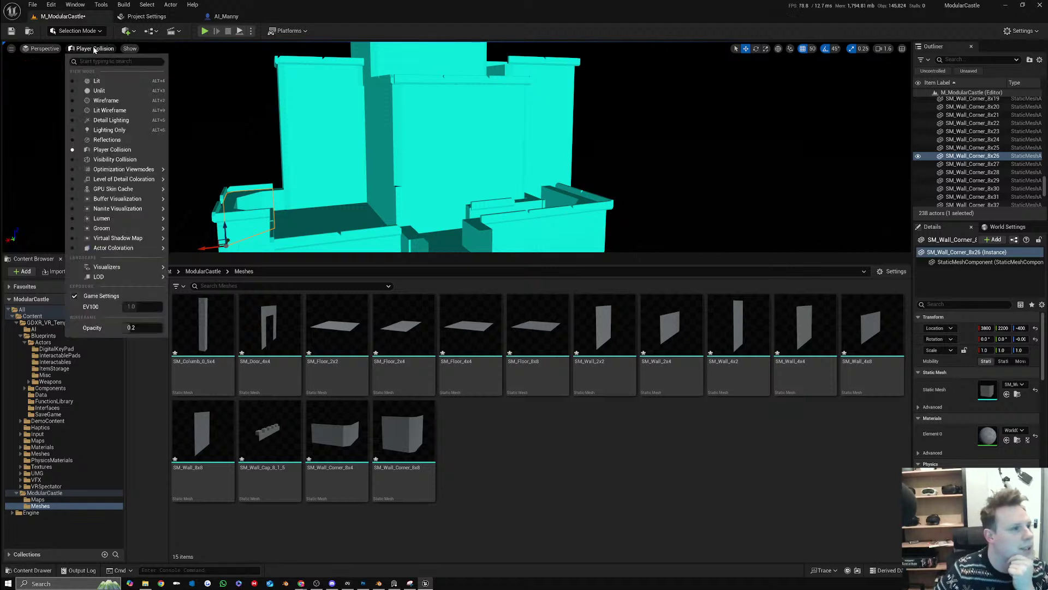
click(81, 81)
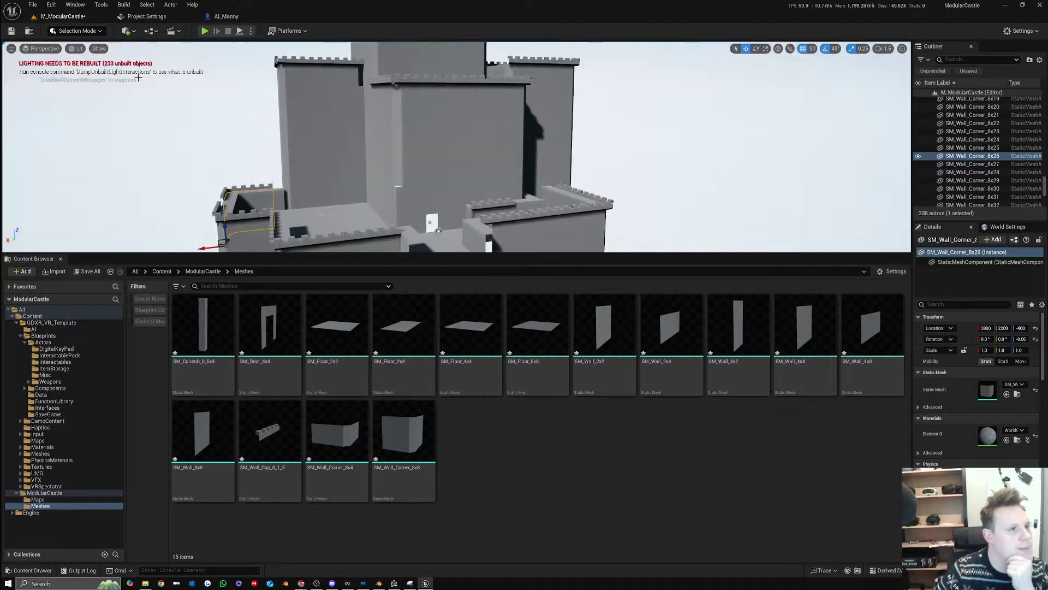
Save the castle level and set its GameMode Override to VR_GameMode in World Settings, with the viewport enlarged
click(33, 4)
click(66, 123)
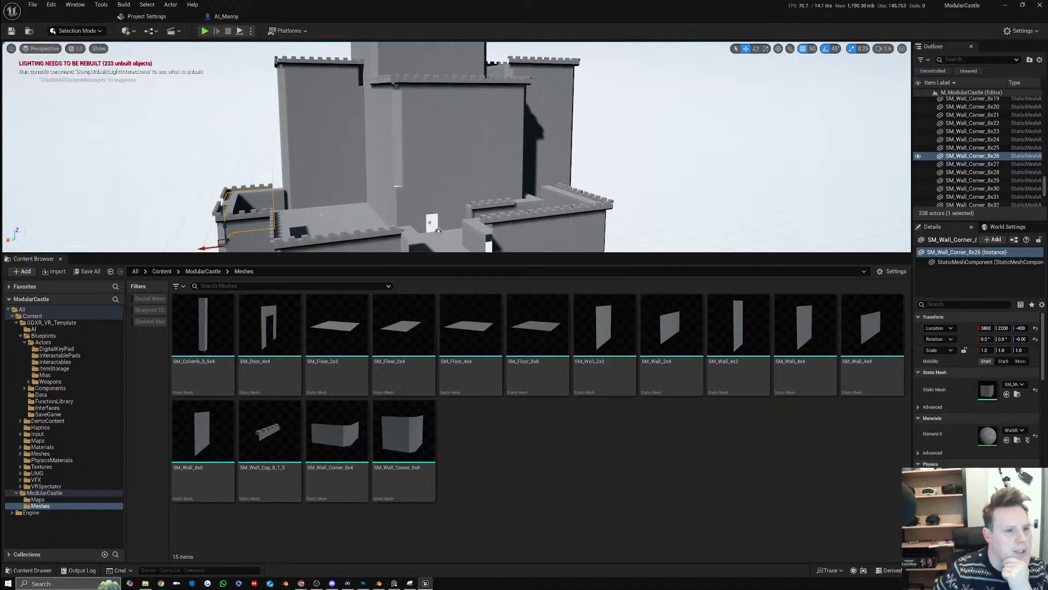
drag(441, 252, 440, 358)
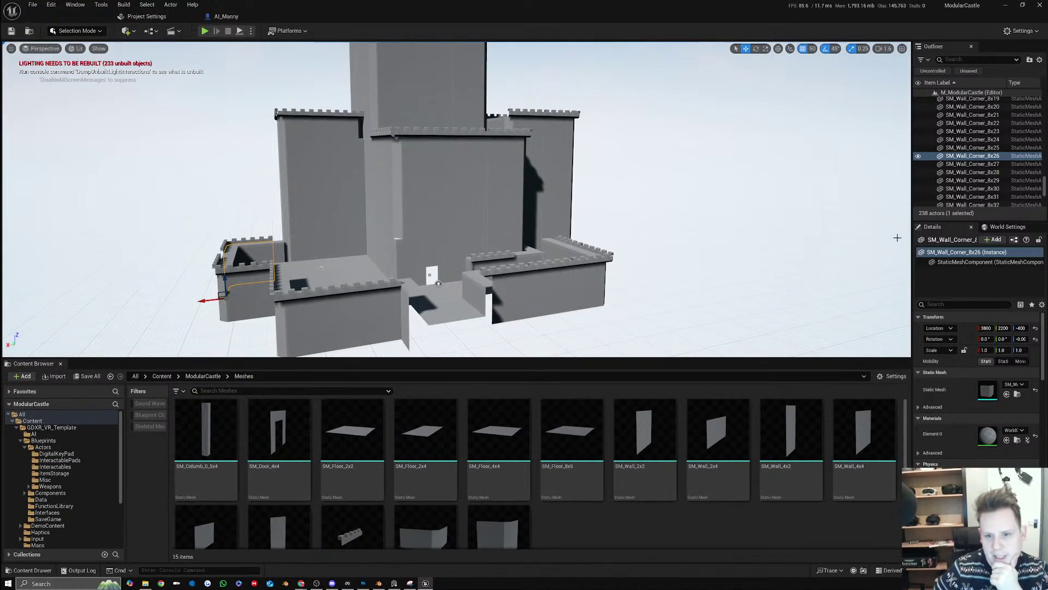
click(1003, 228)
click(1006, 297)
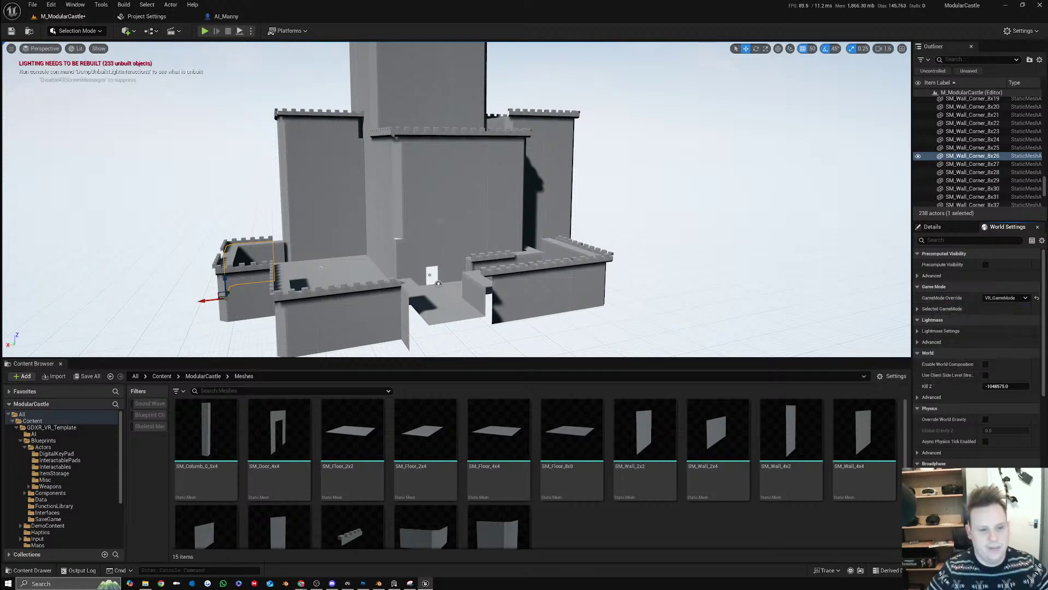
Rotate the PlayerStart on the raised floor behind the front walls about its vertical axis
key(w)
right_drag(546, 219, 401, 225)
key(w)
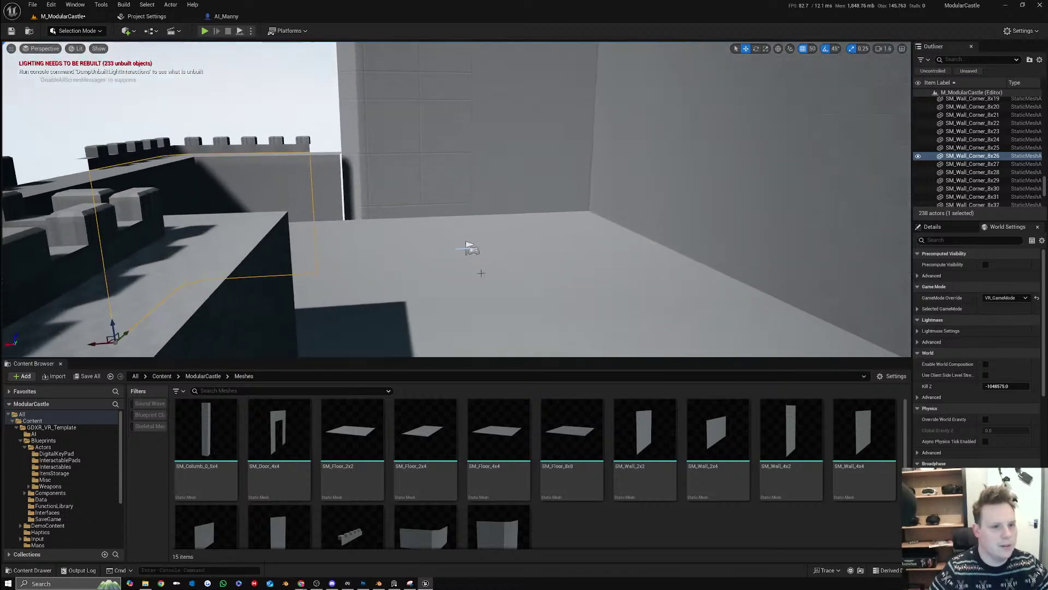
click(474, 249)
key(e)
drag(472, 256, 506, 259)
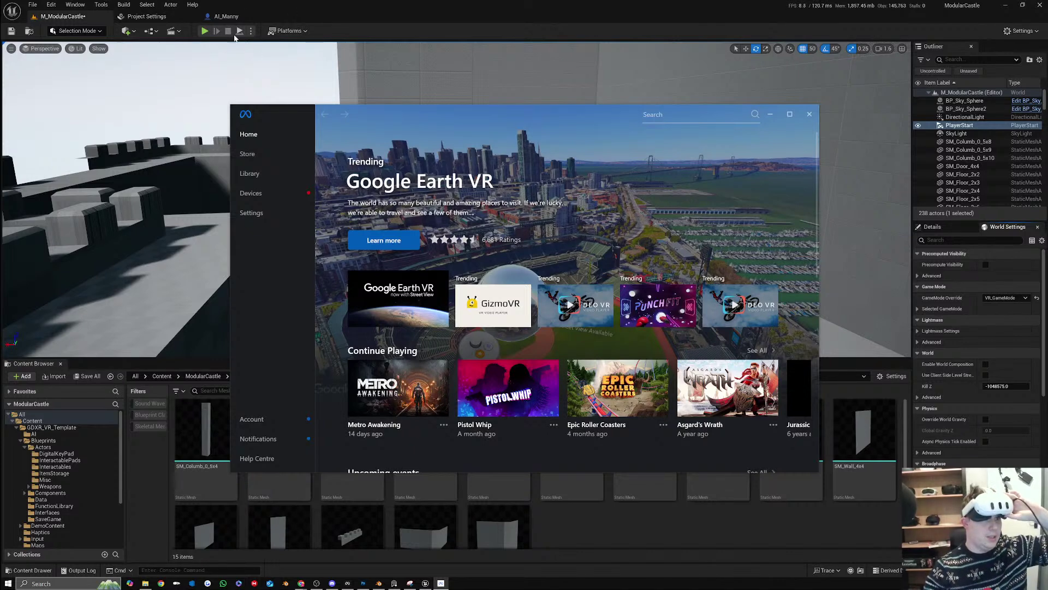
Run a VR Preview of the castle from the rotated PlayerStart, and stop it
click(251, 30)
click(298, 82)
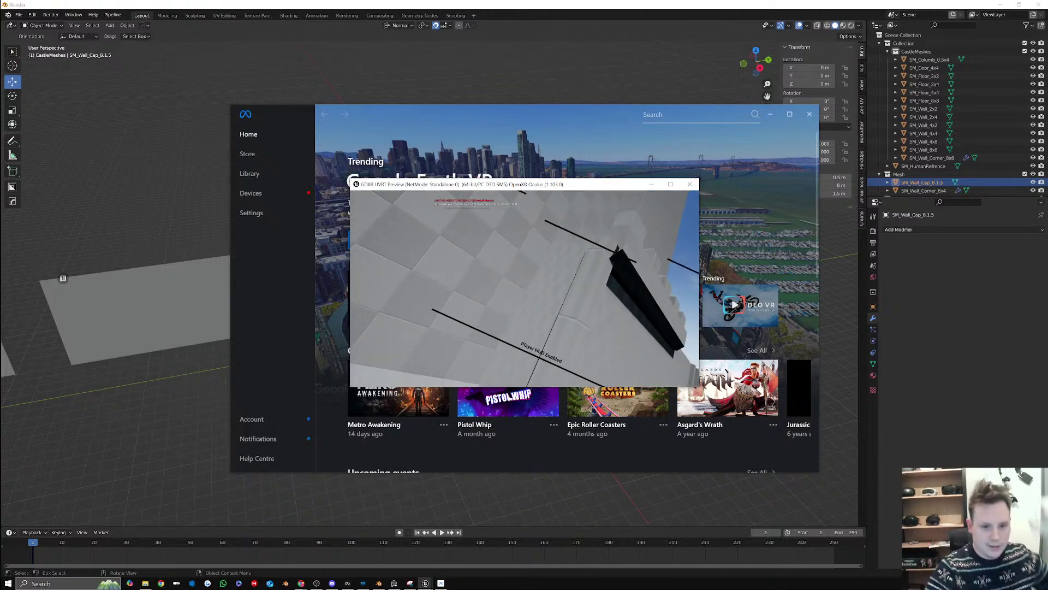
key(Escape)
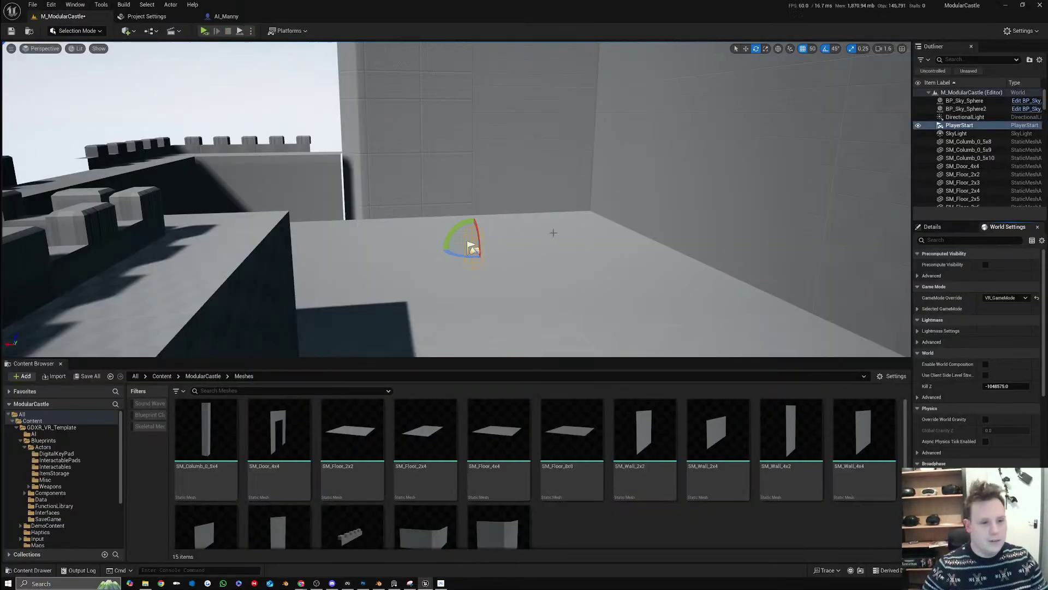
Move the PlayerStart across the raised floor to the battlements on the low outer wall
key(s)
right_drag(474, 246, 391, 240)
key(w)
drag(507, 253, 307, 229)
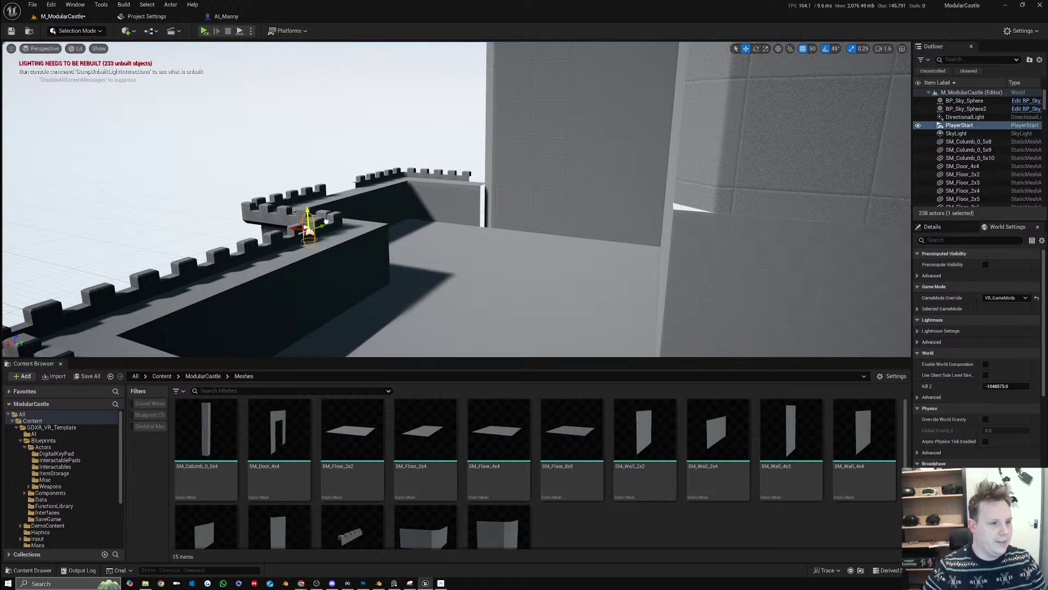
Preview the castle in VR from the new start position on the outer wall, restarting the preview once, and end it
key(s)
right_drag(441, 209, 528, 243)
click(204, 32)
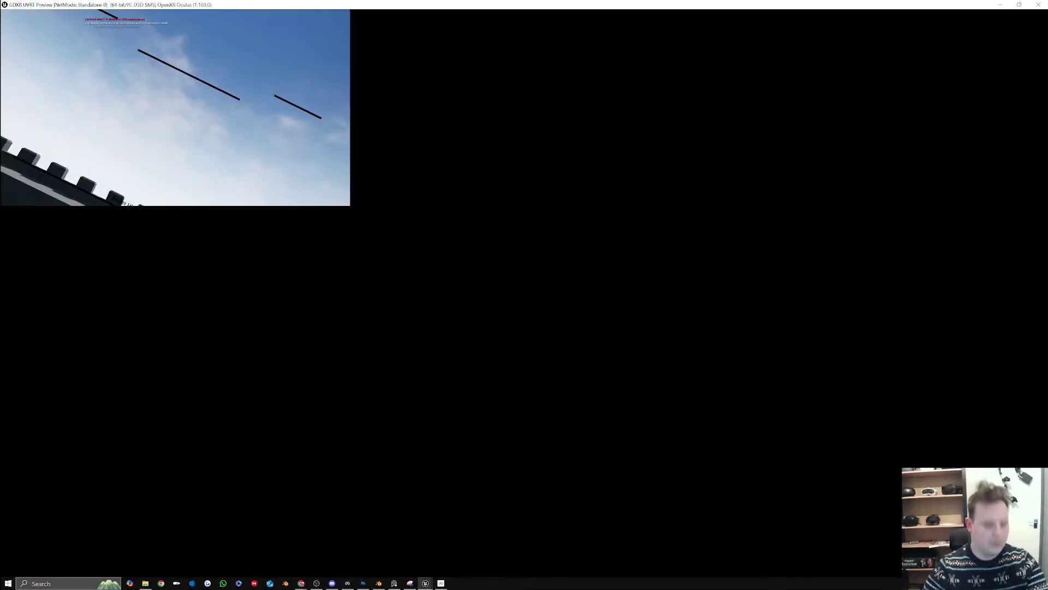
key(Escape)
click(203, 31)
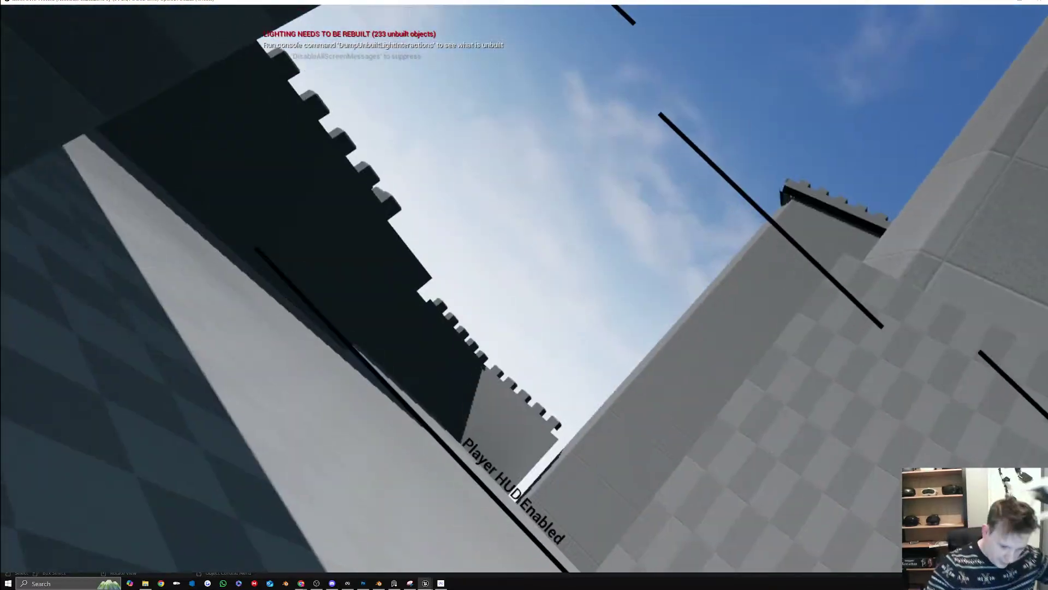
key(Escape)
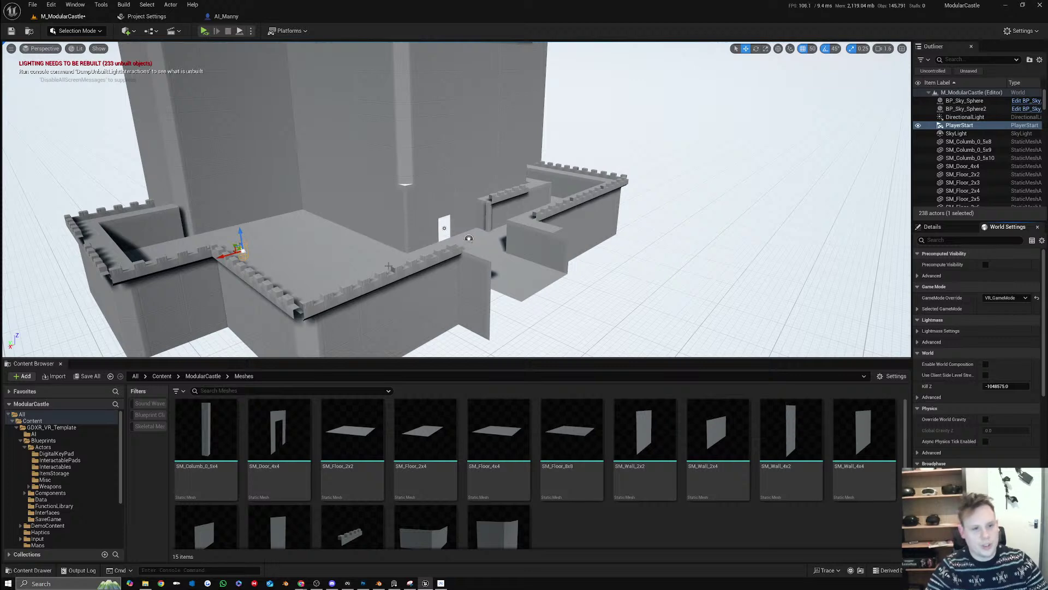
Inspect the open front entrance passage from inside and select its floor tile
key(w)
right_drag(389, 266, 508, 199)
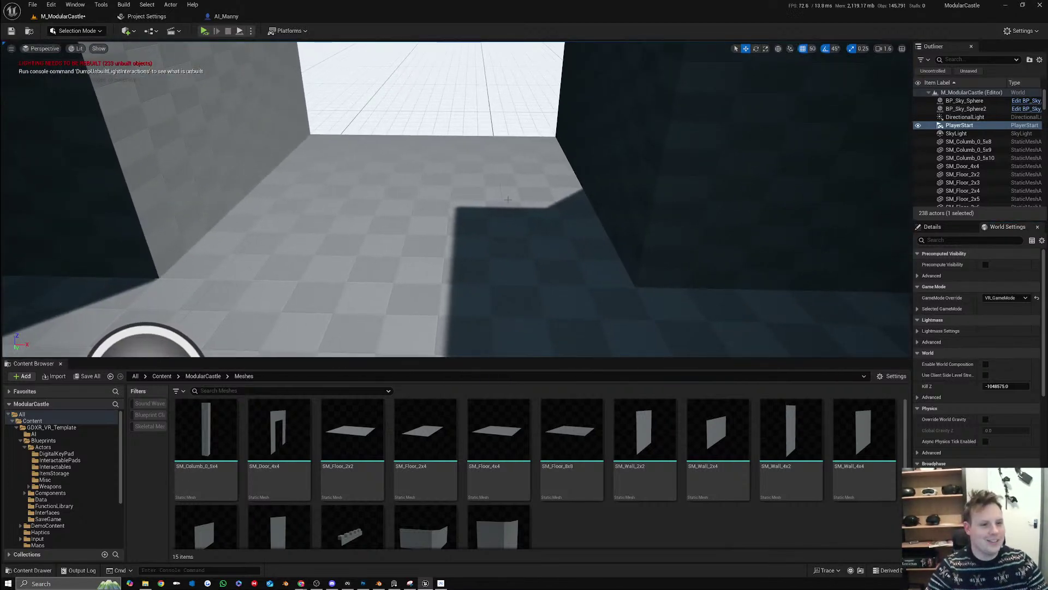
click(508, 199)
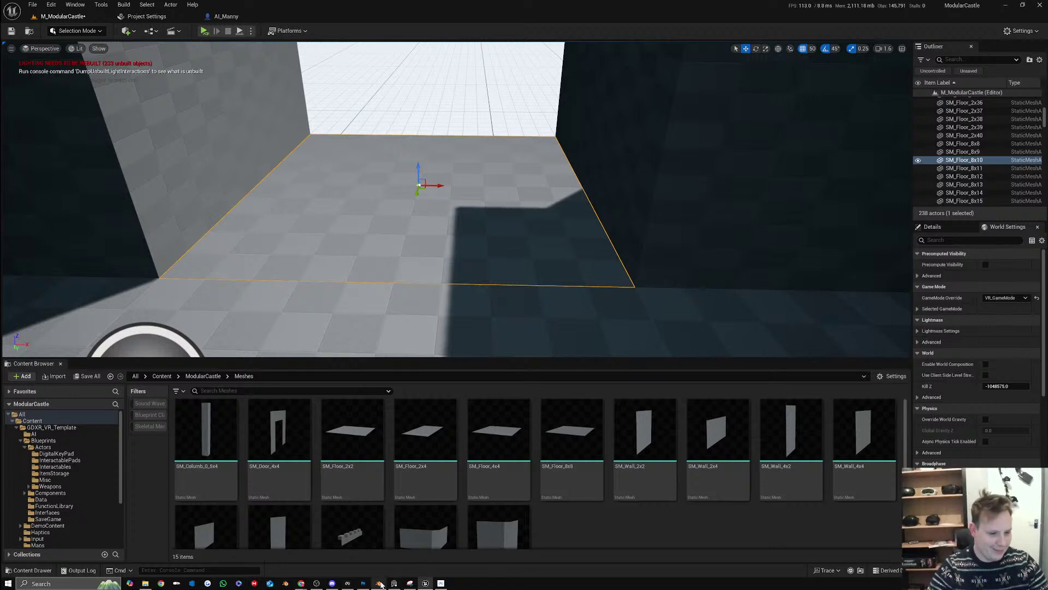
Switch to Blender, duplicate the SM_Wall_8x8 mesh and move the copy clear of the other pieces to X 15 m
mouse_move(380, 584)
click(376, 546)
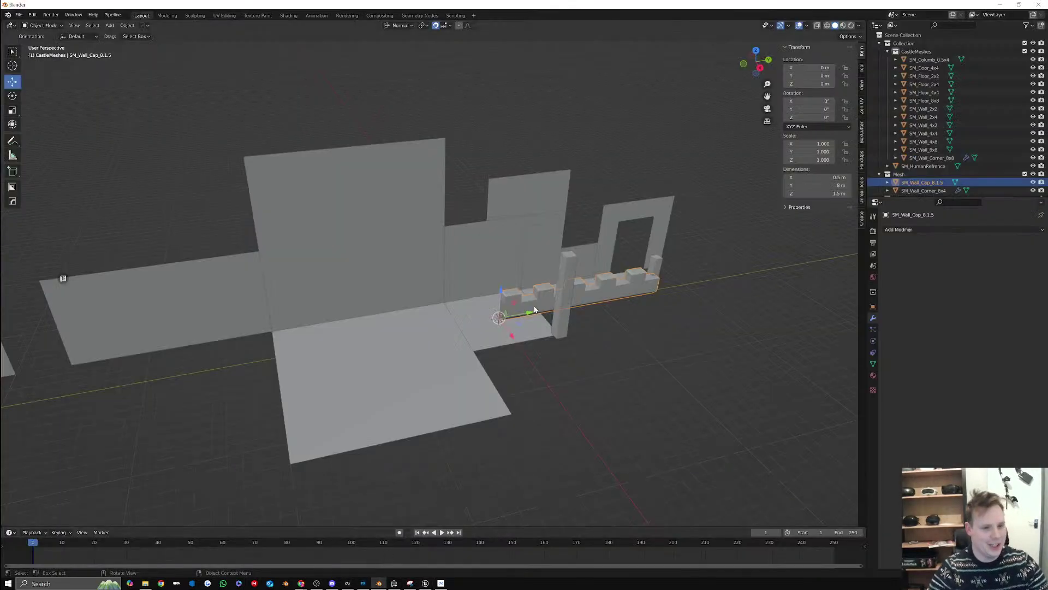
click(411, 292)
middle_drag(428, 275, 450, 278)
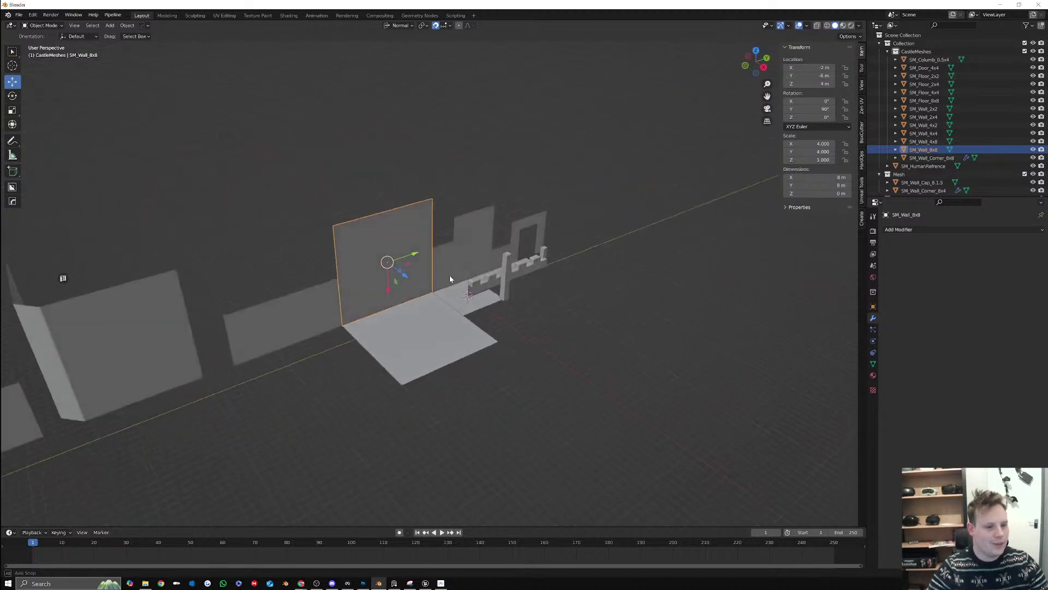
key(shift+d)
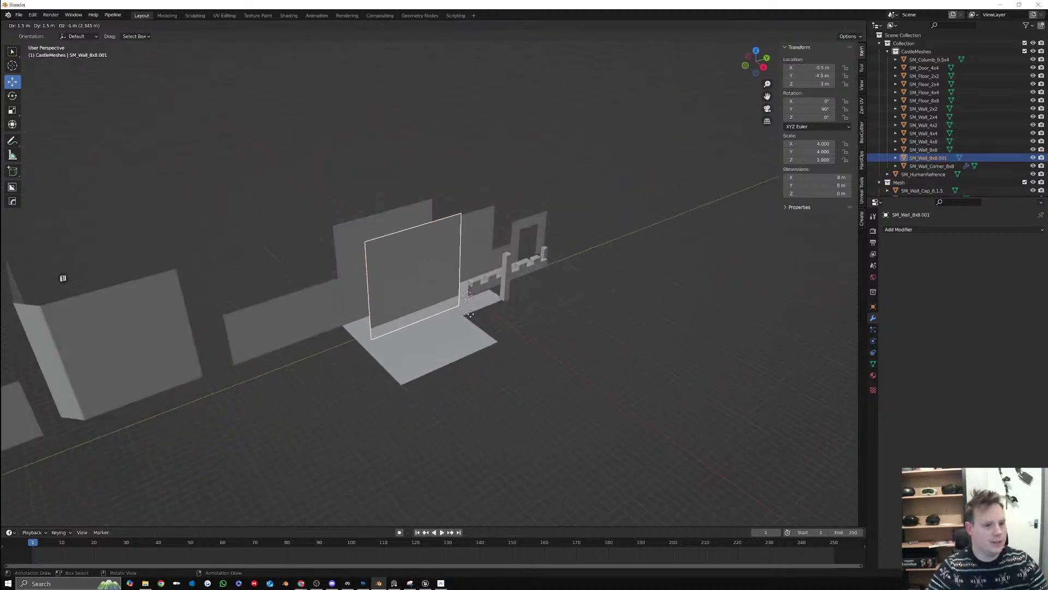
right_click(472, 317)
drag(405, 281, 603, 416)
Add five vertical loop cuts to the wall copy, halving sections out towards both sides, and three horizontal cuts at heights 4, 6 and 7 m
middle_drag(603, 417, 617, 392)
key(Tab)
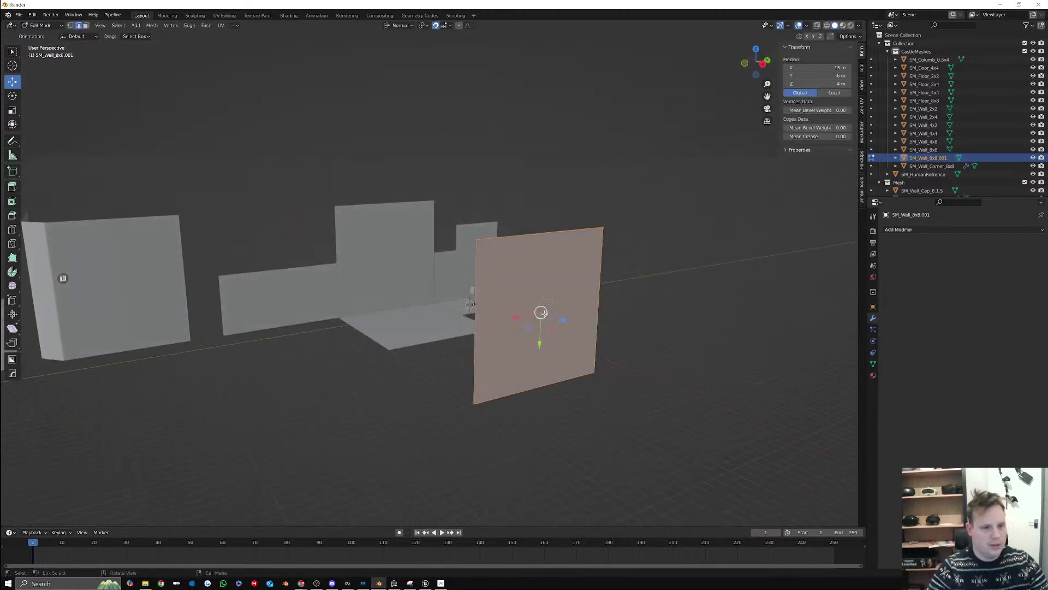
middle_drag(562, 296, 540, 295)
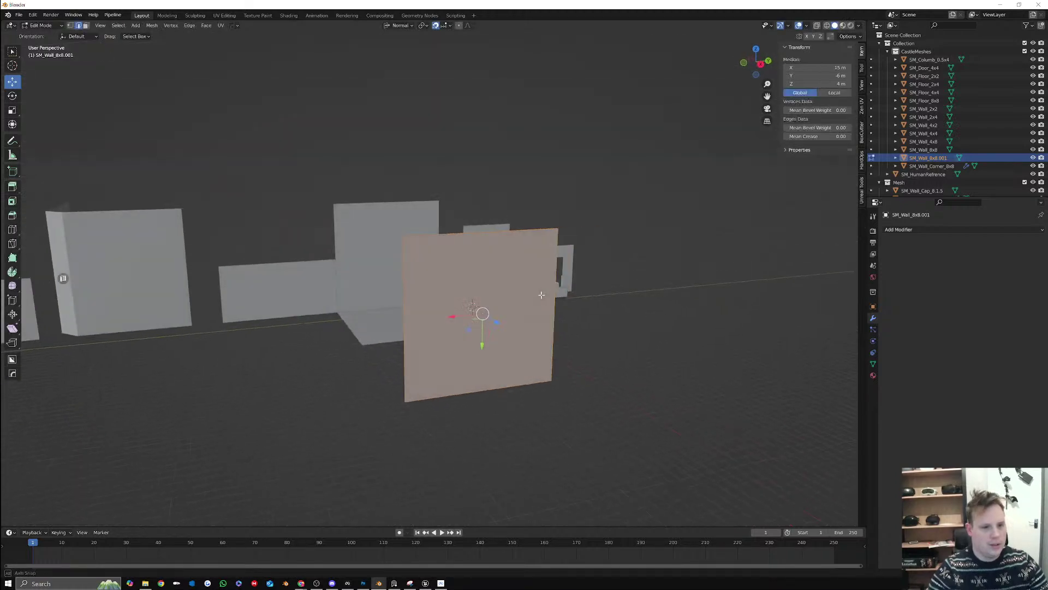
click(12, 230)
click(478, 235)
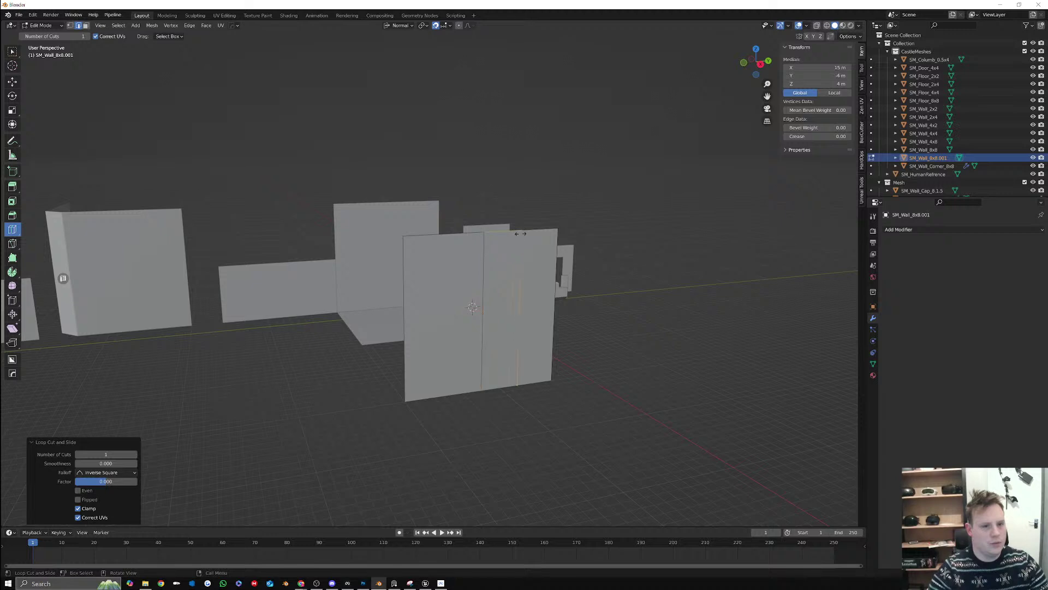
click(448, 236)
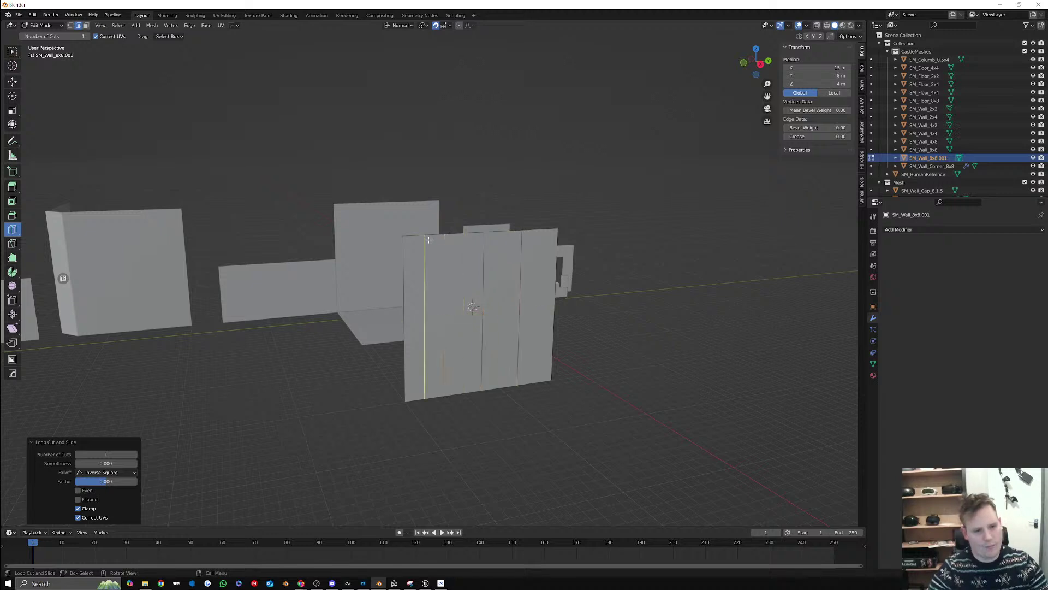
click(429, 239)
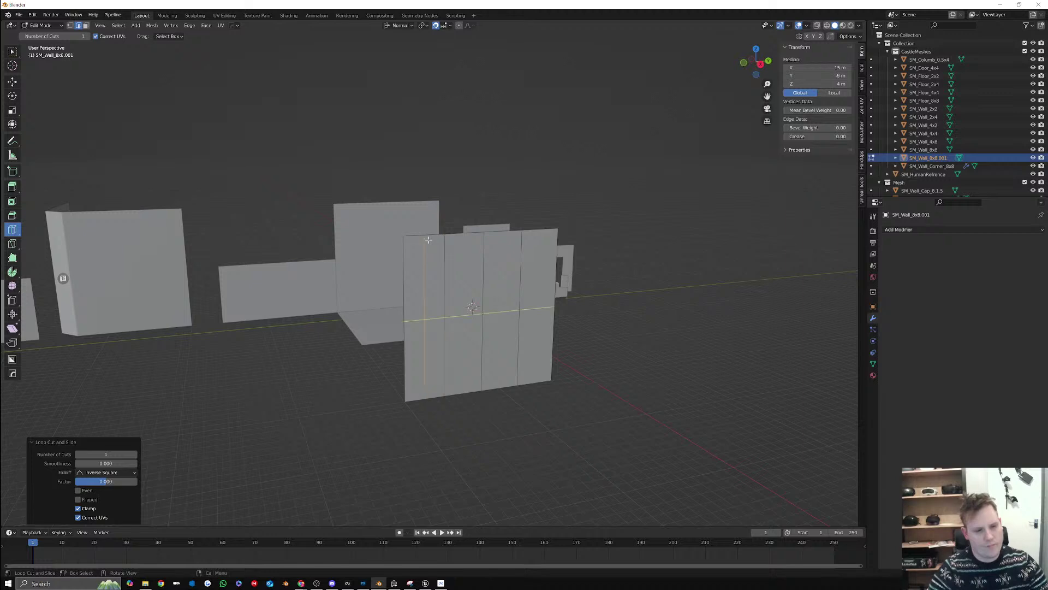
click(538, 236)
click(478, 309)
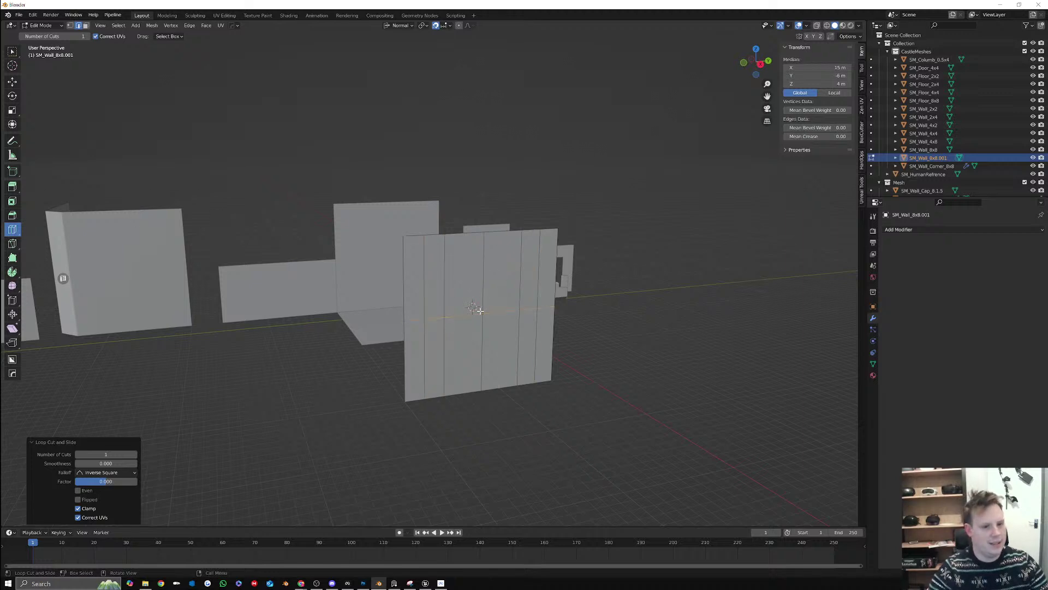
click(485, 255)
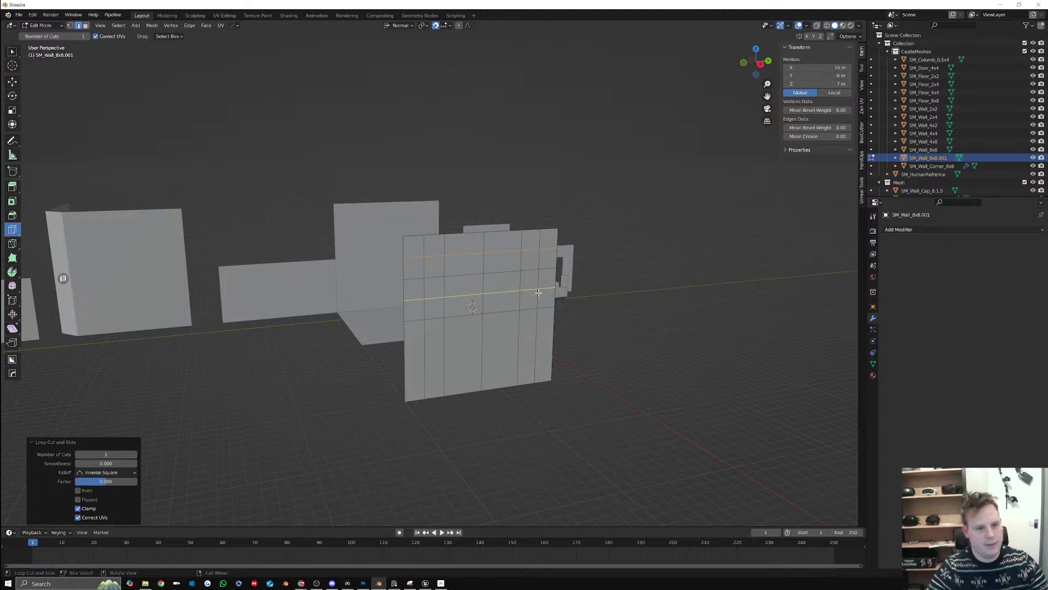
Extrude the wall copy's central faces, up to 7 m high and between the outermost vertical cuts, by -1 m along their normal
click(86, 26)
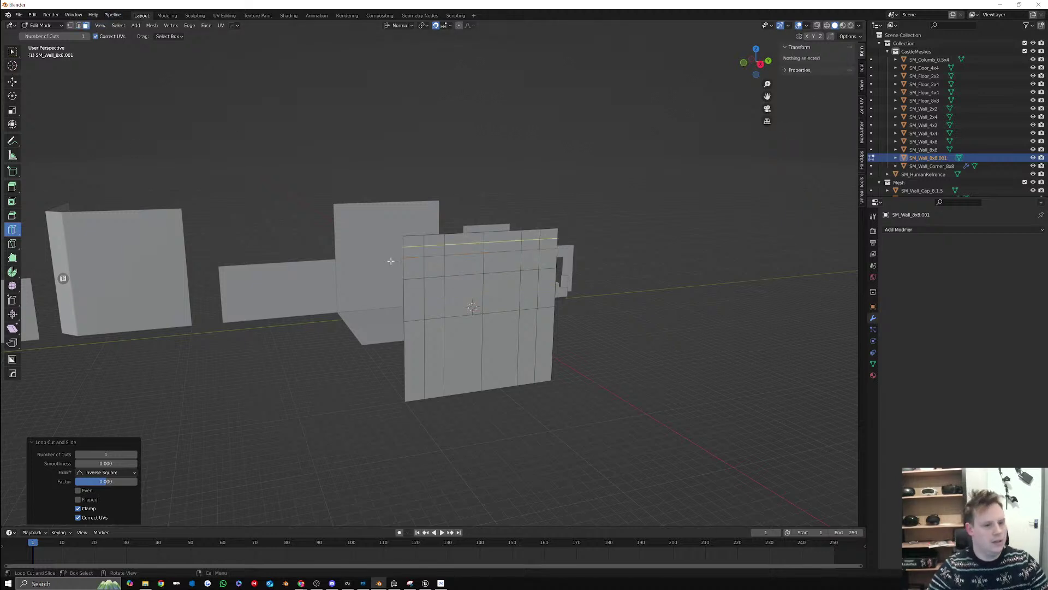
click(12, 81)
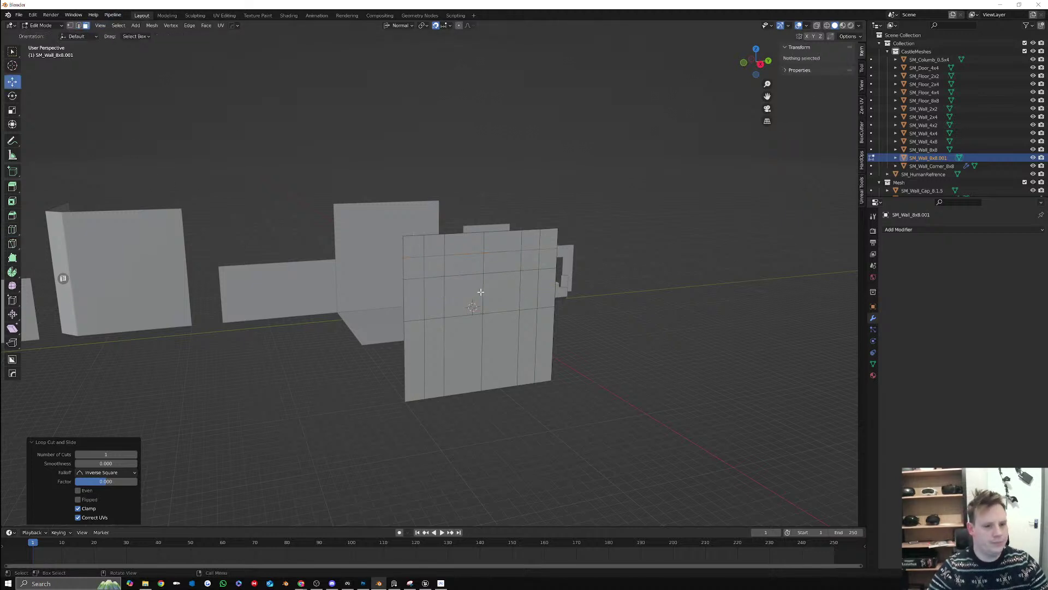
click(432, 267)
shift+click(435, 299)
shift+click(439, 347)
shift+click(466, 335)
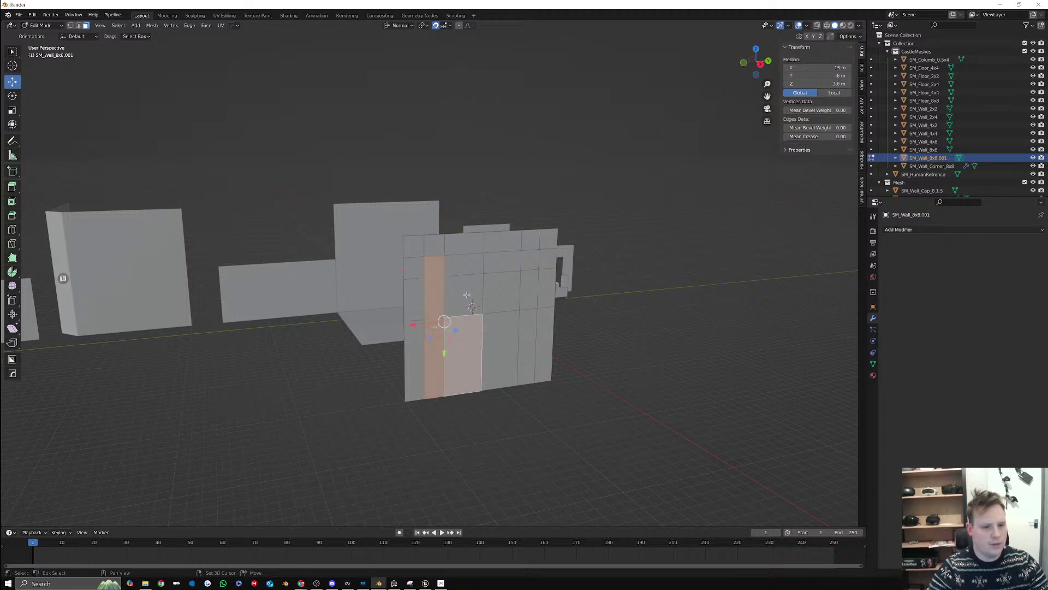
shift+click(463, 289)
shift+click(463, 262)
shift+click(501, 262)
shift+click(501, 289)
shift+click(530, 290)
shift+click(530, 260)
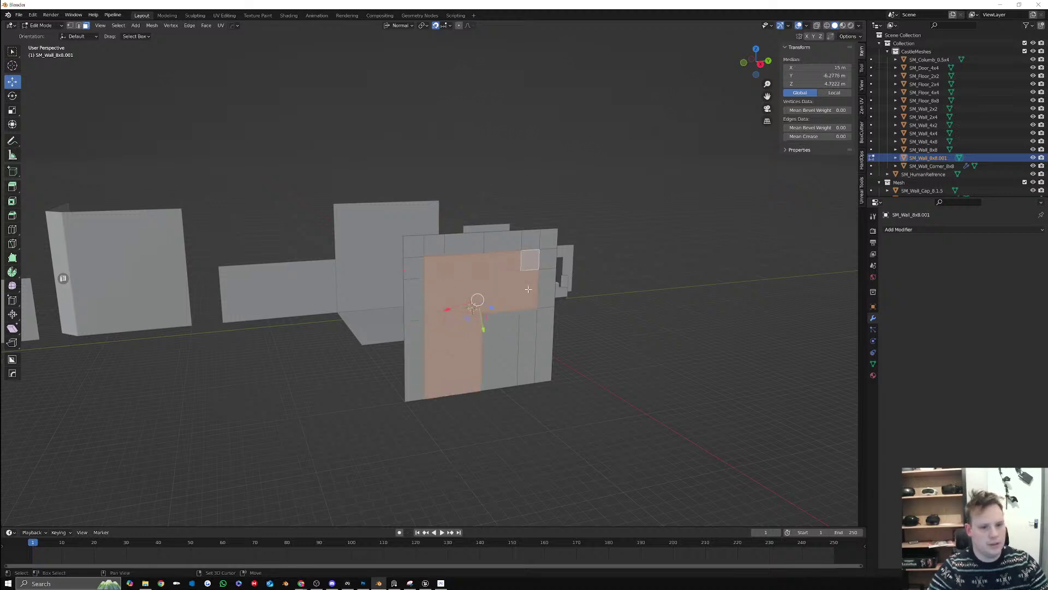
shift+click(527, 350)
shift+click(499, 352)
middle_drag(500, 353, 685, 203)
click(748, 75)
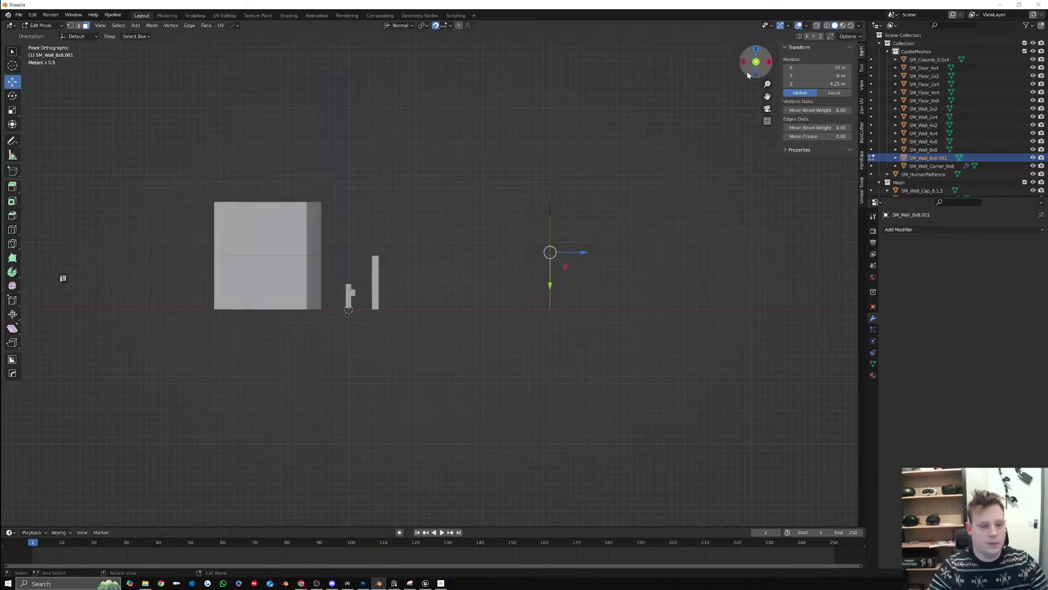
scroll(660, 256, up, 1)
shift+middle_drag(661, 255, 599, 297)
key(e)
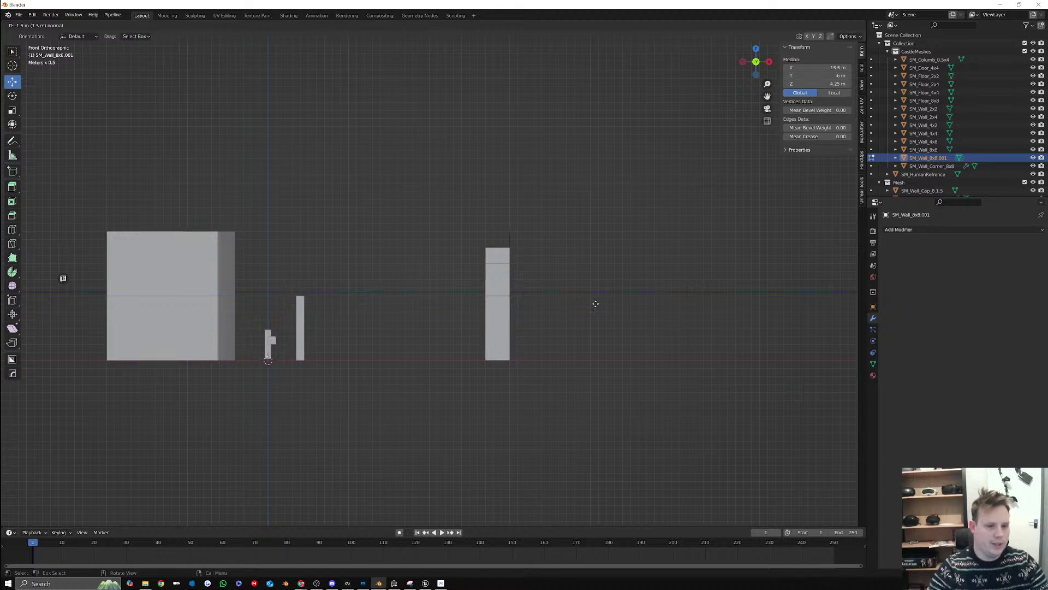
click(598, 304)
middle_drag(598, 304, 558, 280)
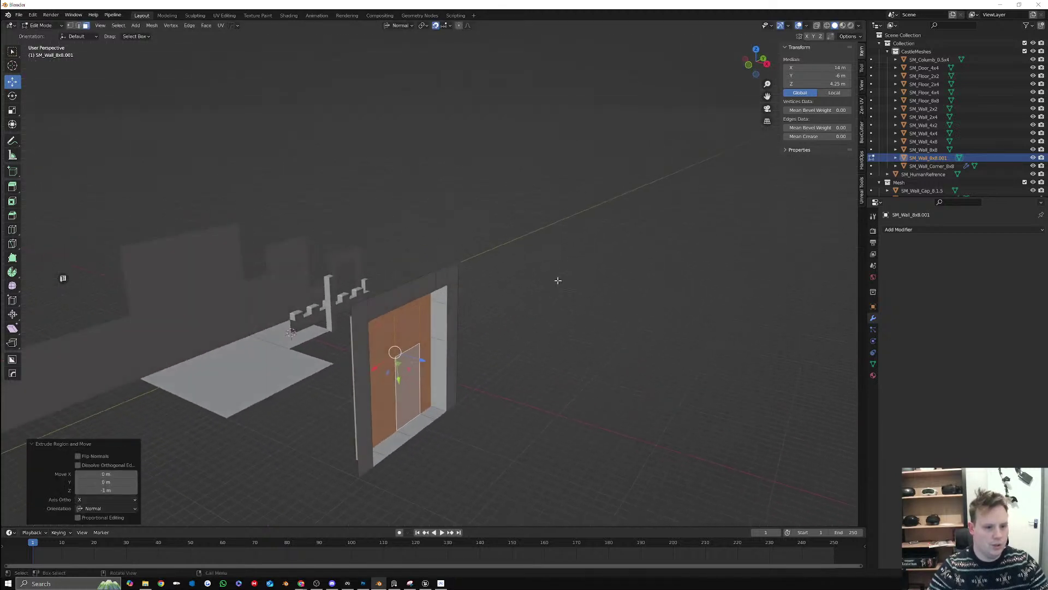
Delete the extruded back faces together with the strip of floor faces to leave an open doorway
scroll(437, 370, up, 1)
shift+middle_drag(437, 371, 476, 323)
click(468, 368)
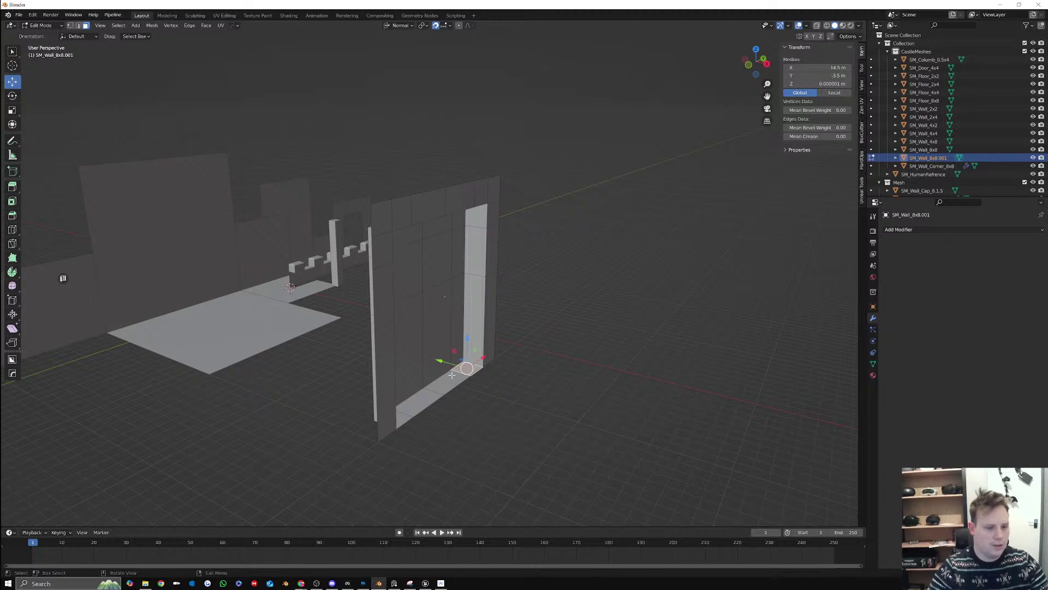
key(ctrl+z)
shift+click(452, 375)
shift+click(466, 369)
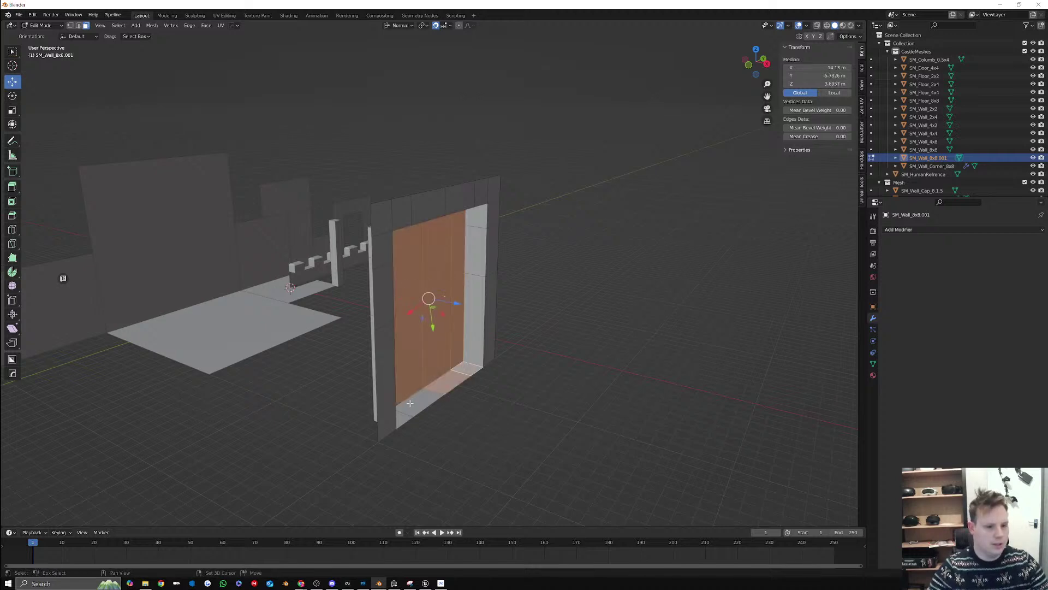
shift+click(418, 401)
shift+click(403, 419)
key(x)
click(403, 421)
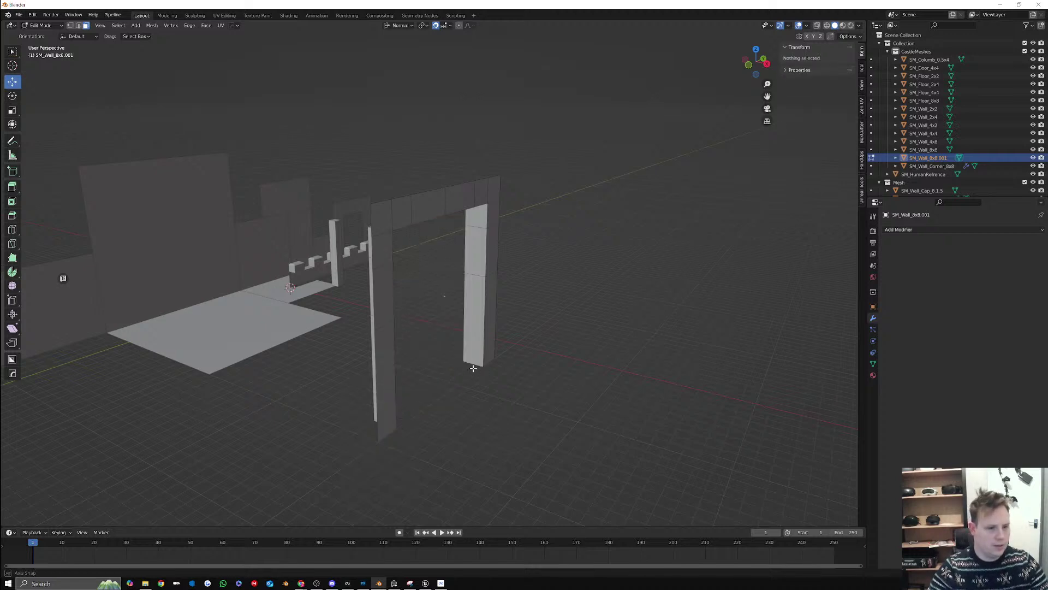
Dissolve the edge loops beside the gateway's upper corners: two across the lintel and the 6 m ones on both side posts
middle_drag(403, 421, 511, 342)
scroll(524, 367, up, 1)
click(78, 26)
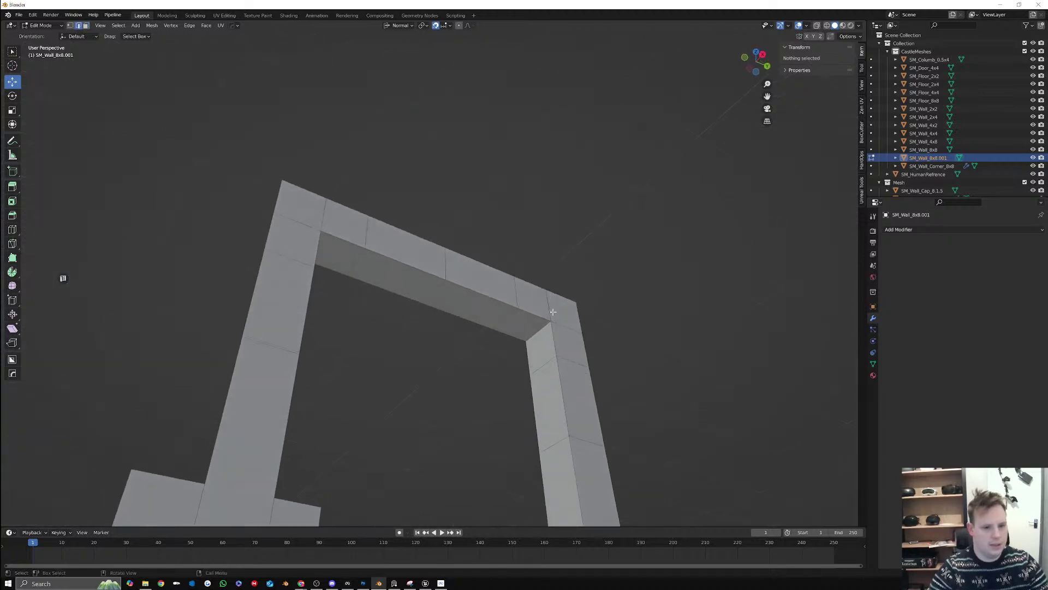
alt+click(569, 359)
alt+shift+click(518, 294)
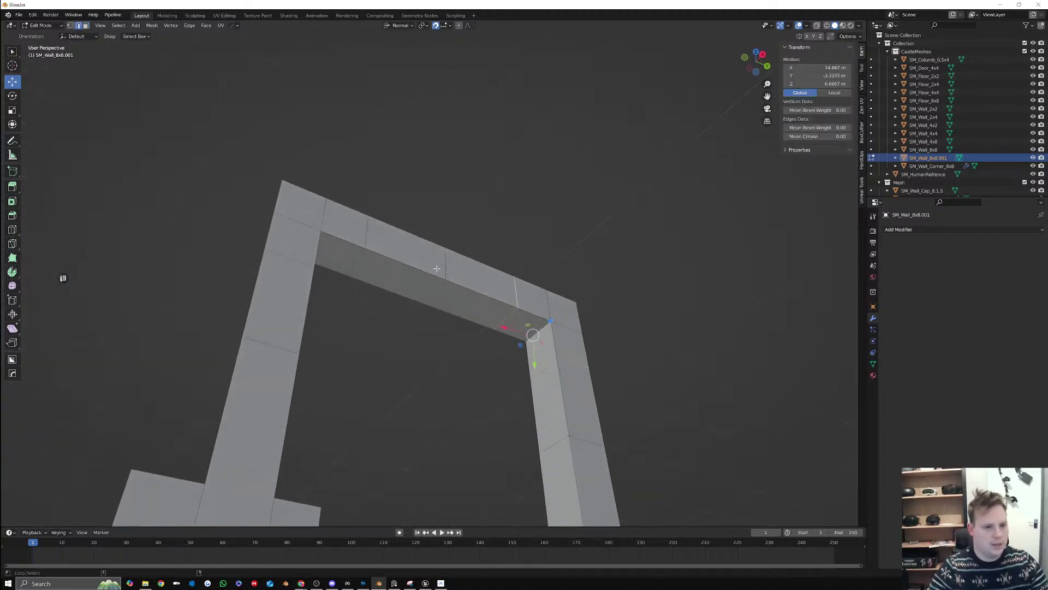
alt+shift+click(367, 235)
alt+shift+click(320, 249)
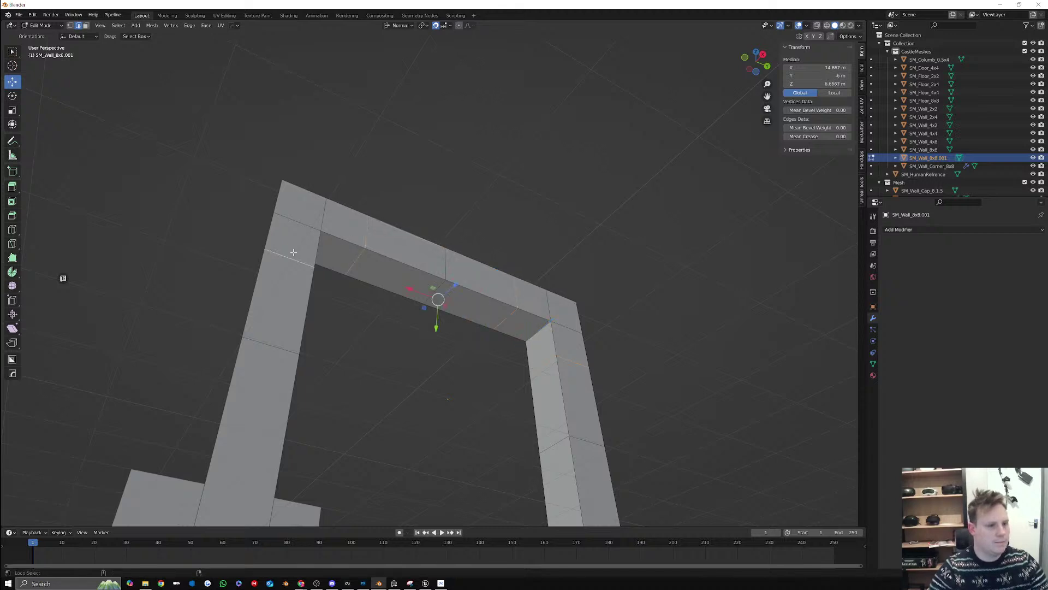
right_click(432, 315)
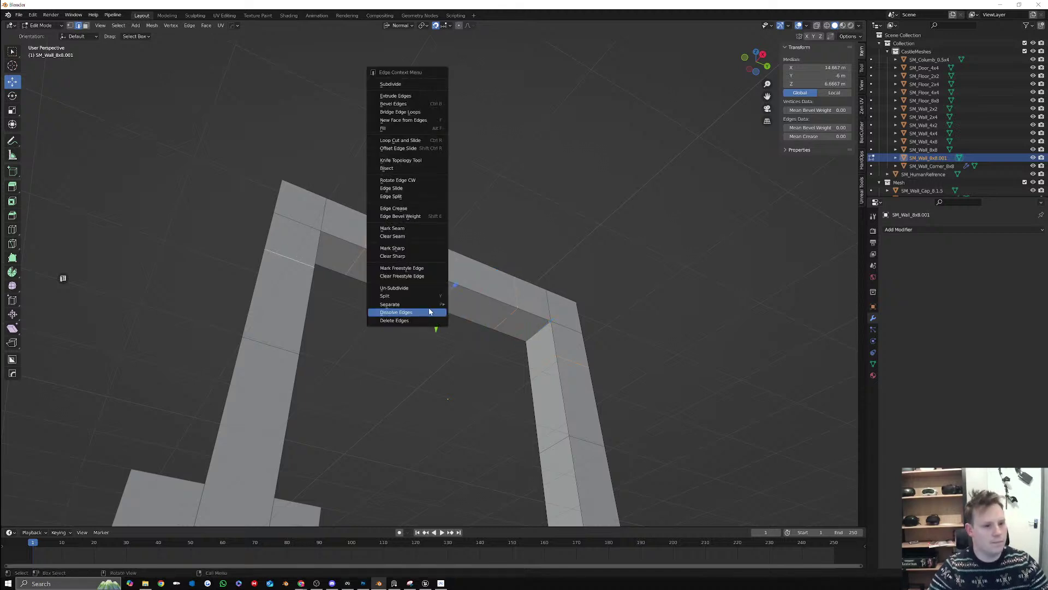
click(432, 312)
Bevel the opening's two upper inner corner edges with 8 segments and a width of about 0.991 m to form a round arch
click(546, 328)
middle_drag(351, 297, 365, 305)
shift+click(190, 337)
key(ctrl+b)
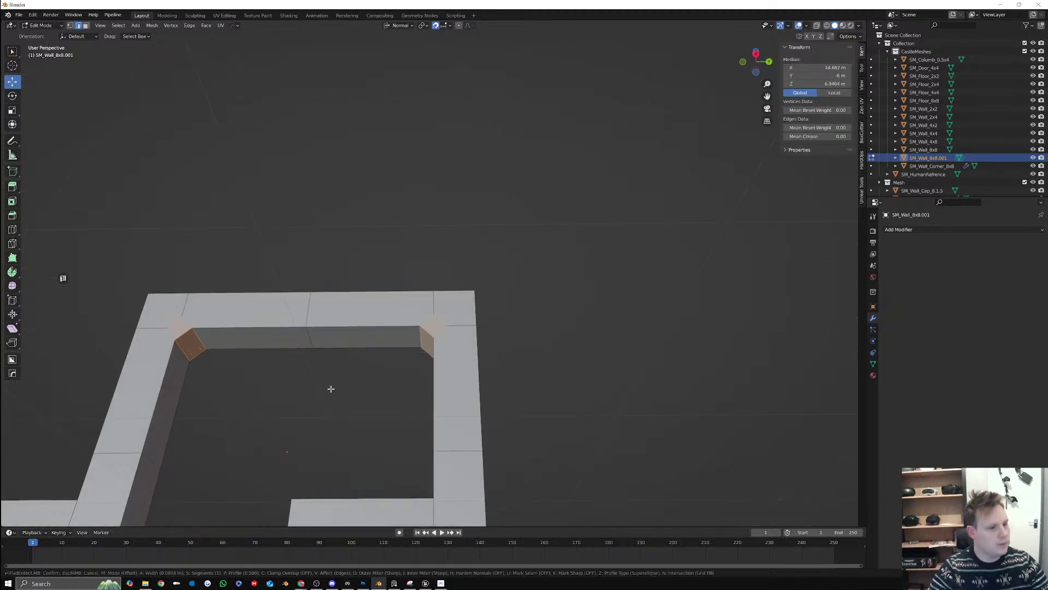
scroll(382, 423, up, 2)
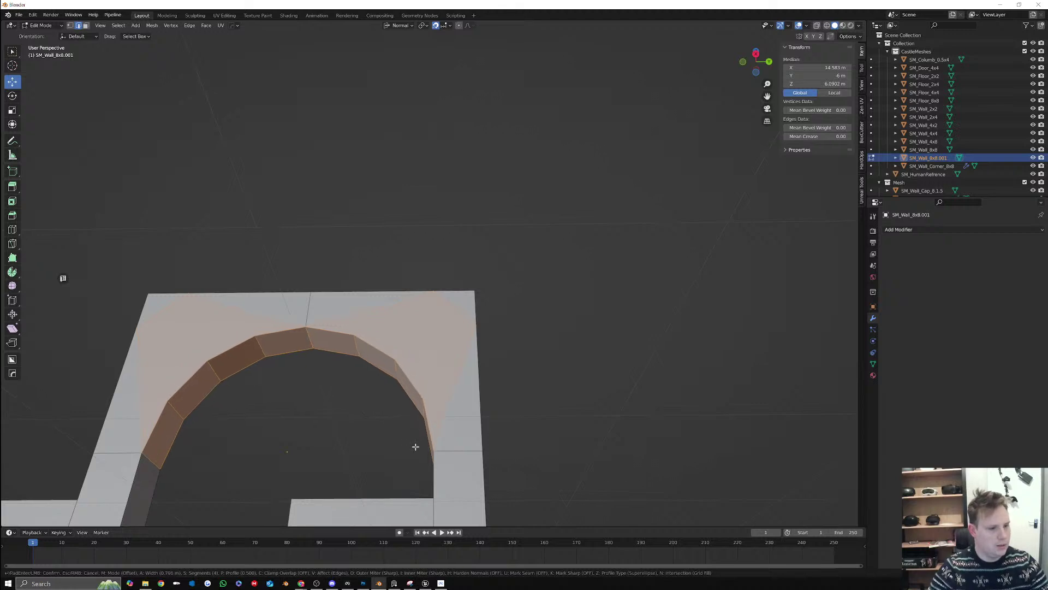
scroll(394, 439, down, 3)
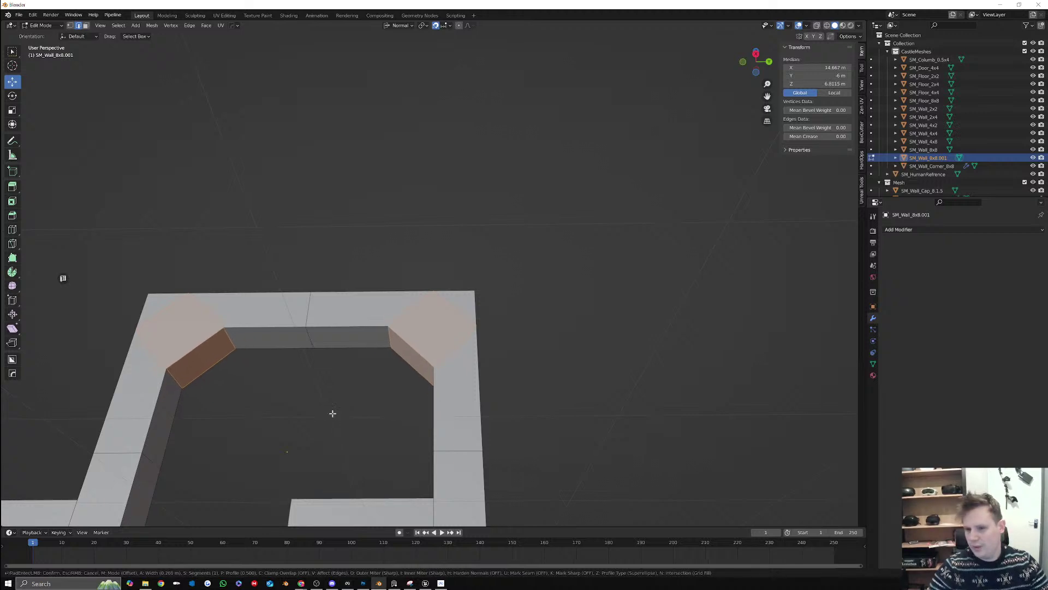
scroll(334, 414, up, 7)
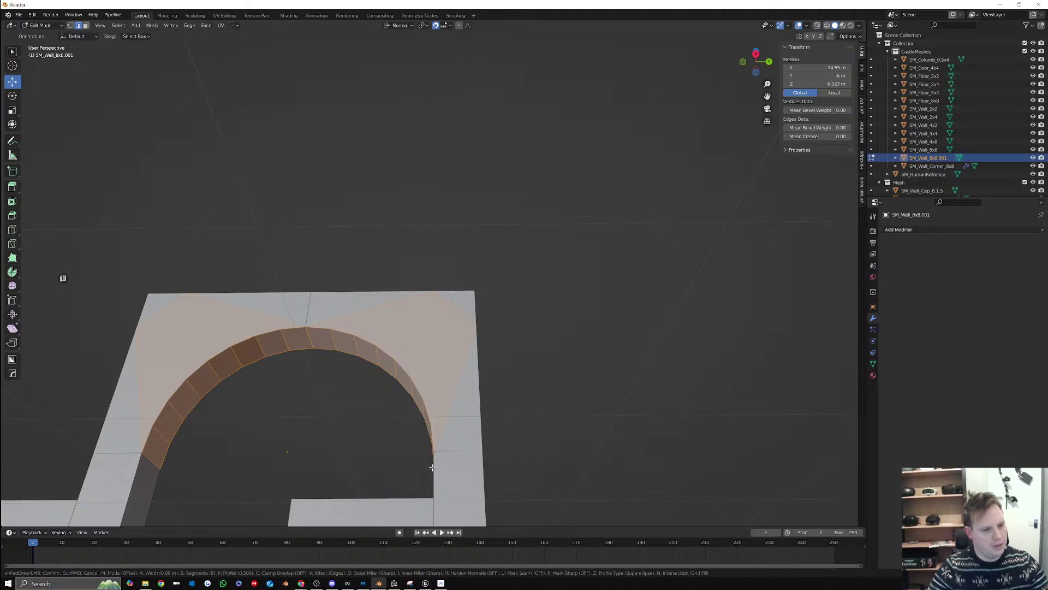
click(432, 468)
scroll(366, 419, down, 3)
middle_drag(366, 419, 384, 329)
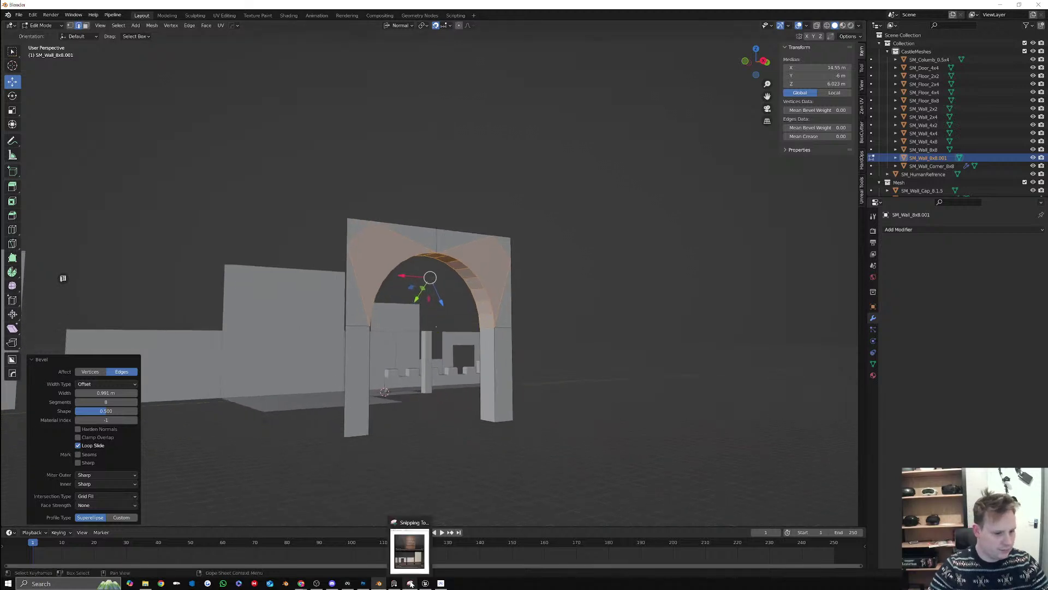
Switch to the browser, examine the gothic castle image results and the Exploring Castles photo for gate reference, and return to Blender
mouse_move(425, 583)
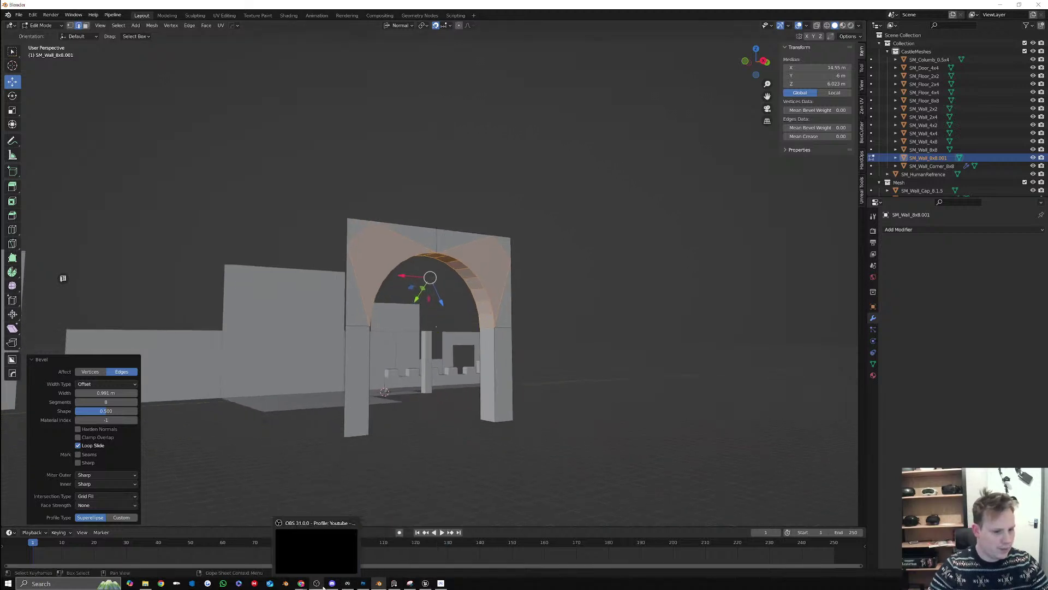
mouse_move(300, 583)
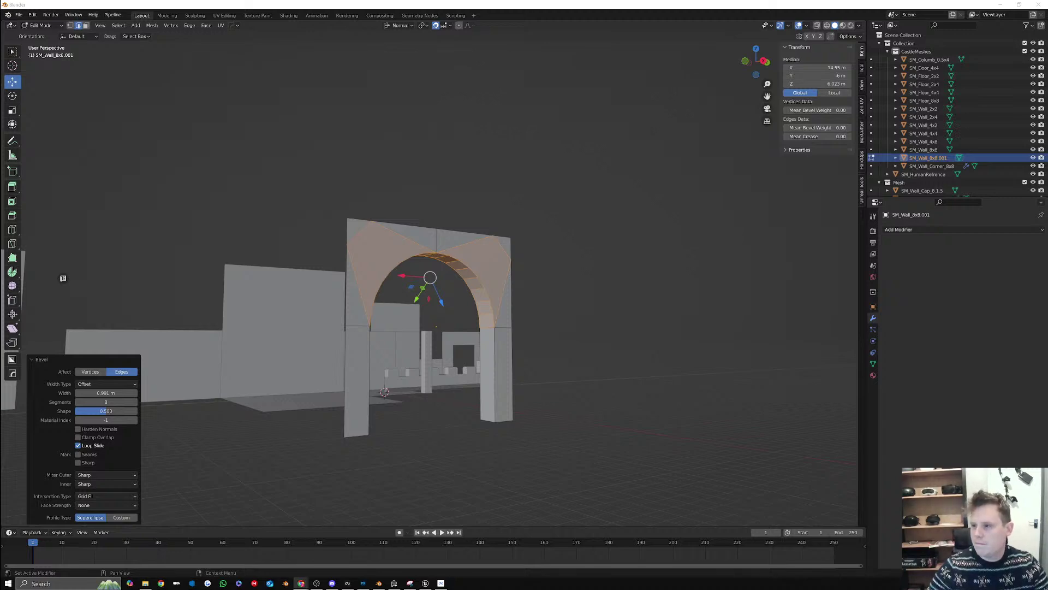
key(alt+Tab)
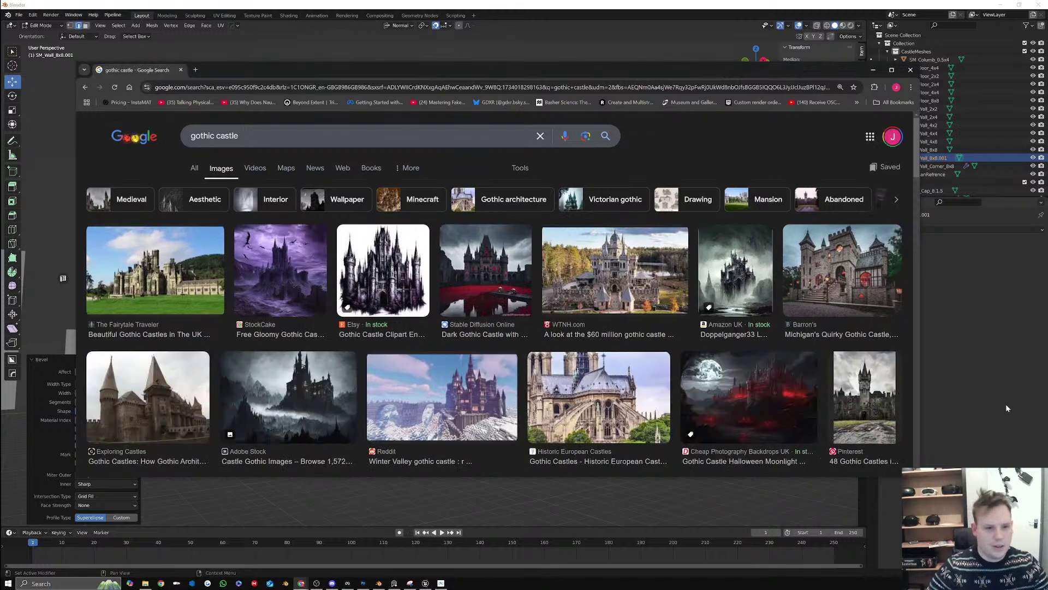
scroll(533, 270, down, 1)
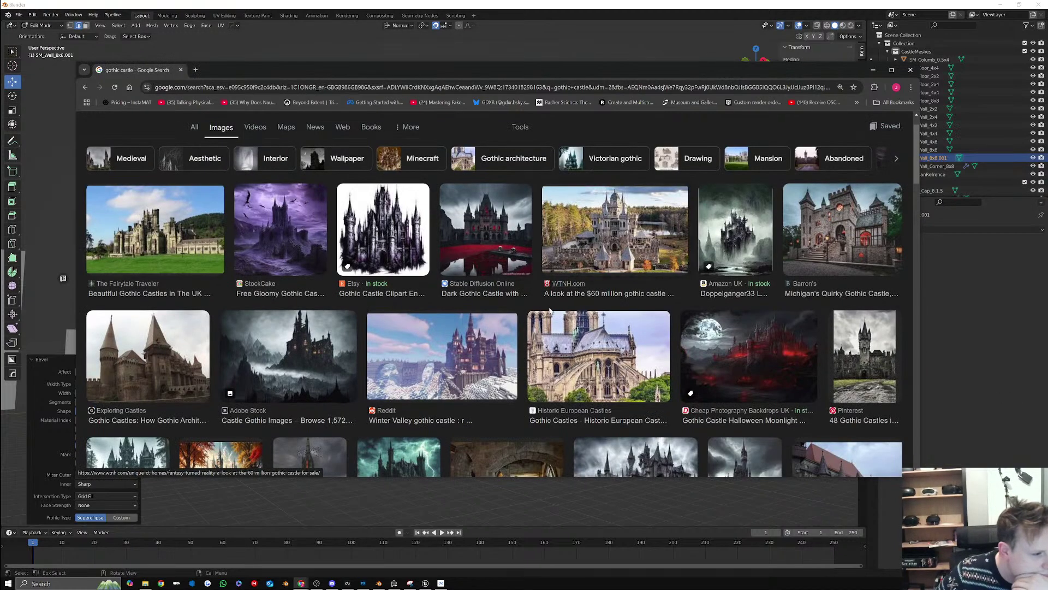
click(178, 370)
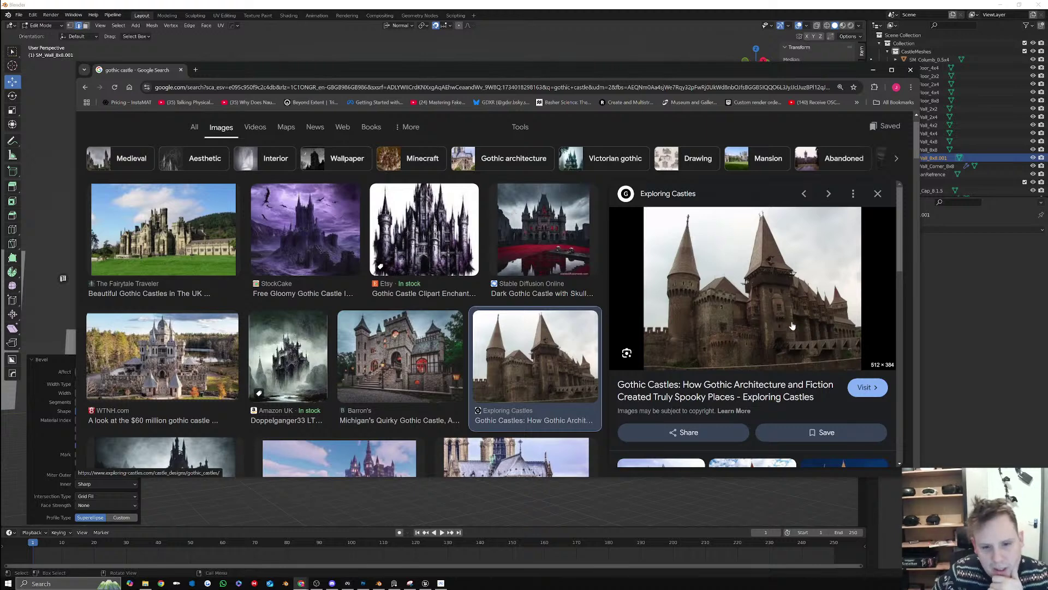
click(425, 583)
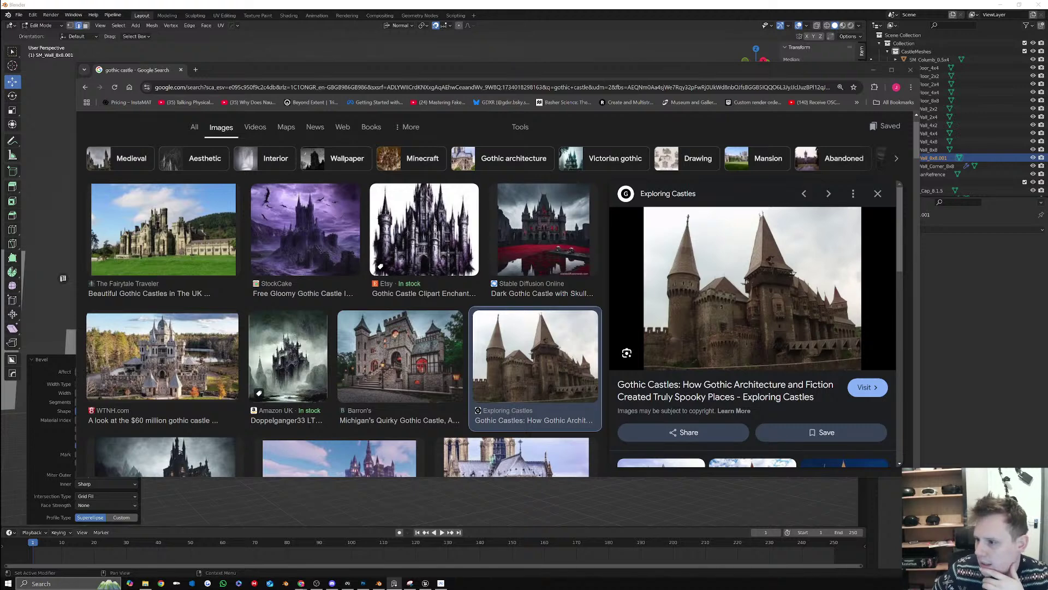
drag(640, 291, 1047, 363)
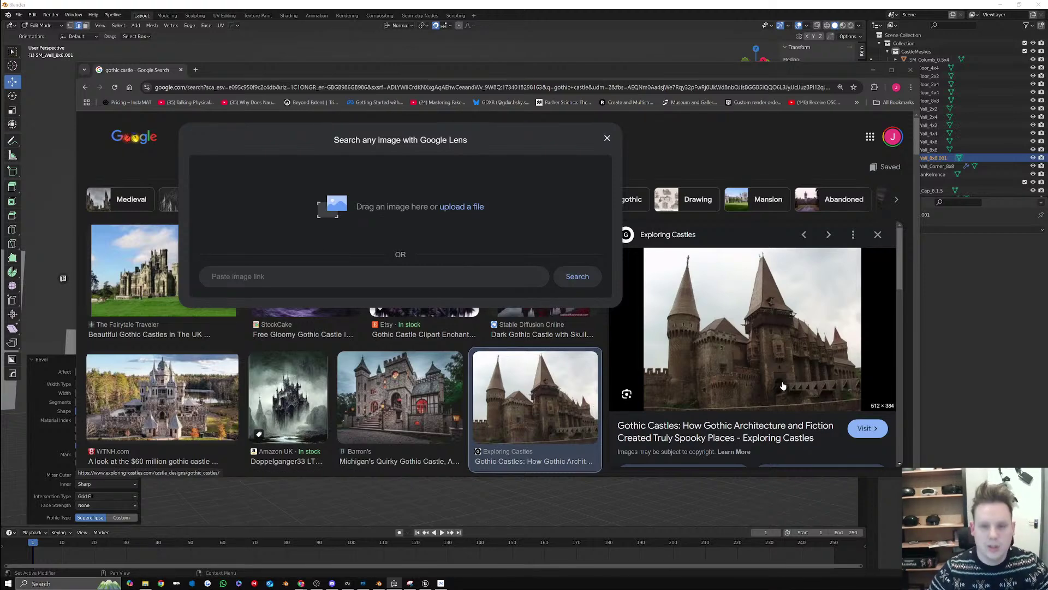
click(871, 69)
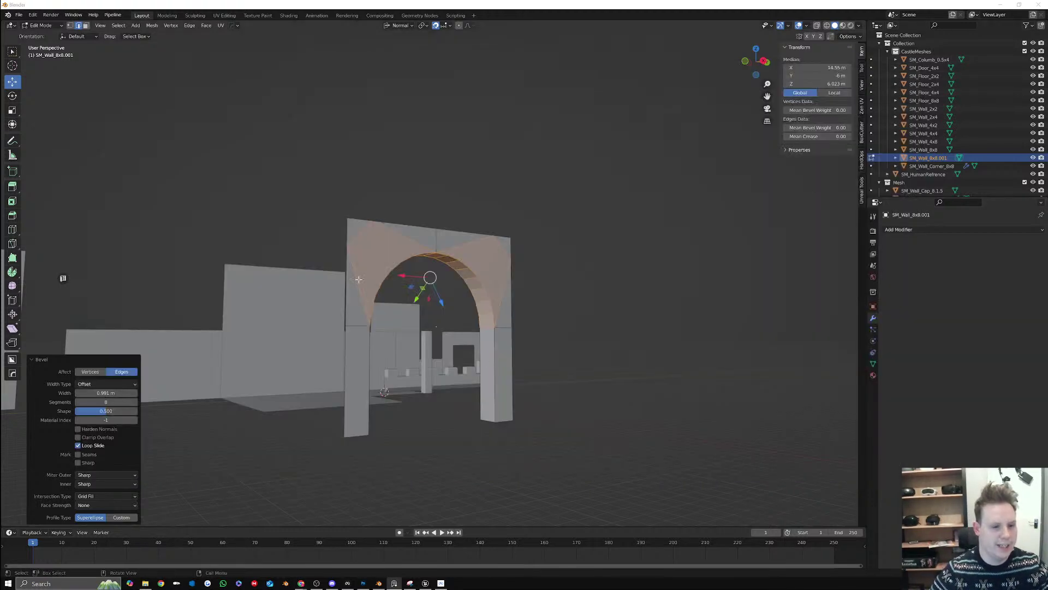
Merge all vertices of the arch mesh by distance and return to Object Mode
middle_drag(429, 245, 464, 247)
click(481, 267)
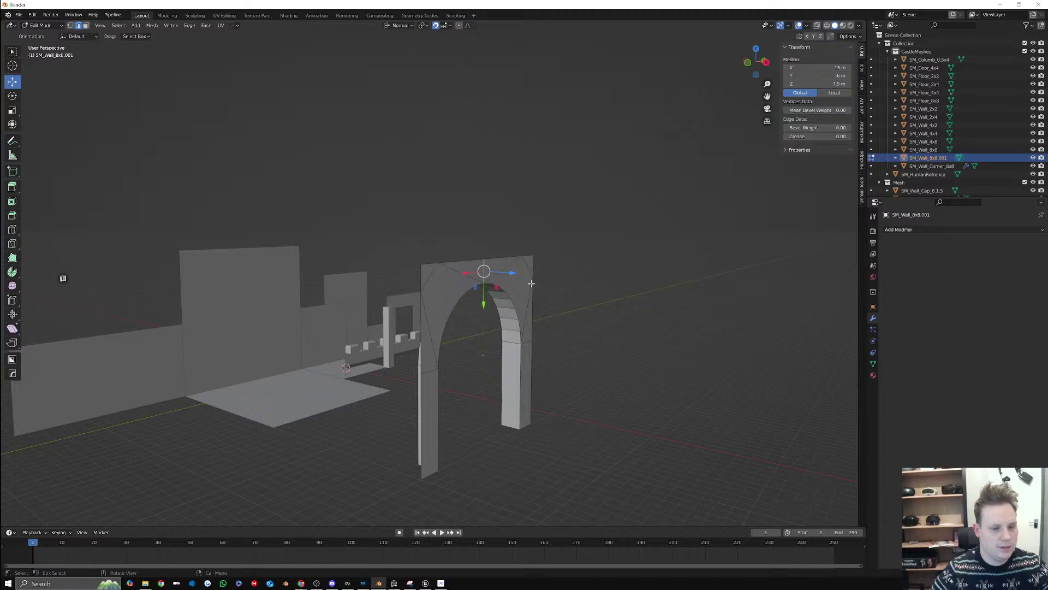
middle_drag(531, 285, 501, 253)
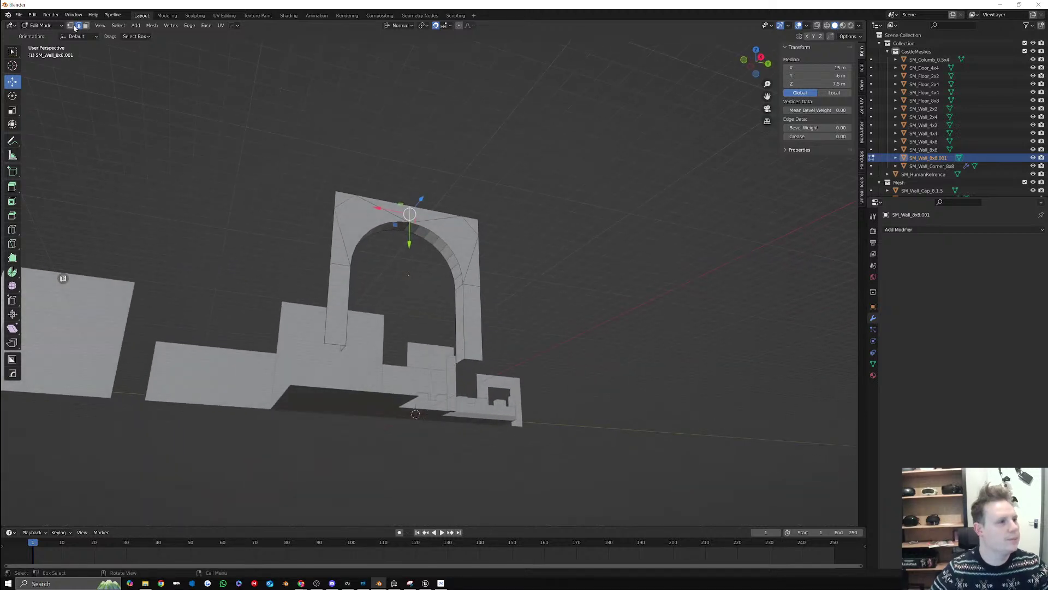
key(a)
right_click(368, 265)
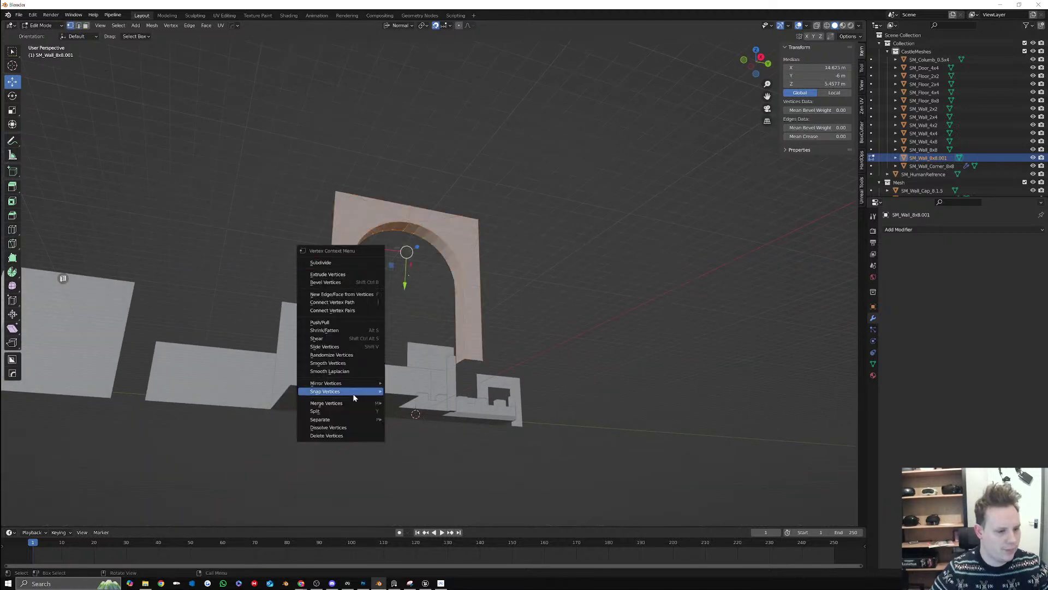
mouse_move(356, 403)
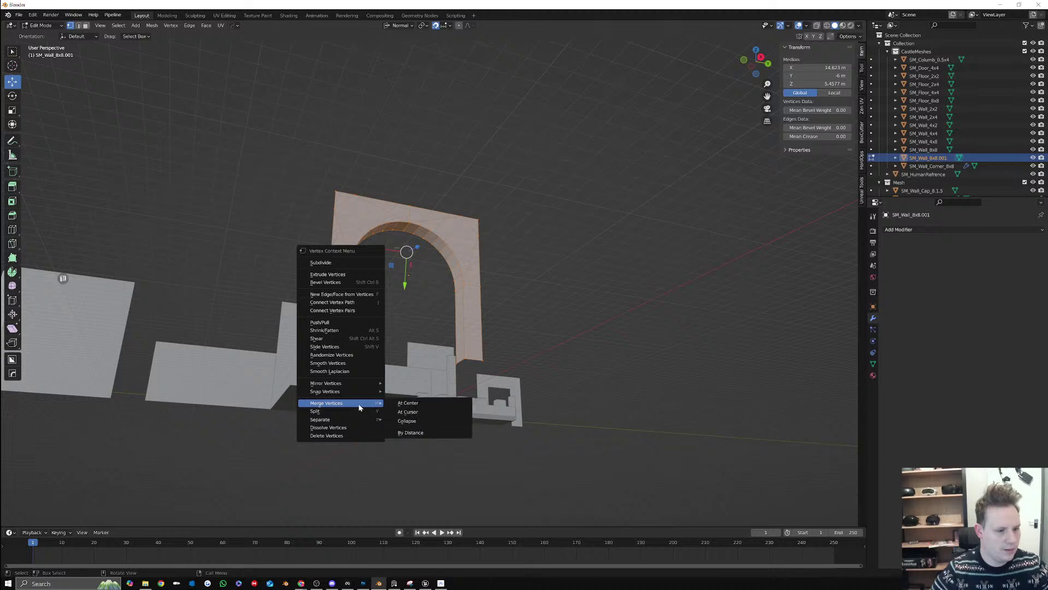
click(424, 433)
key(Tab)
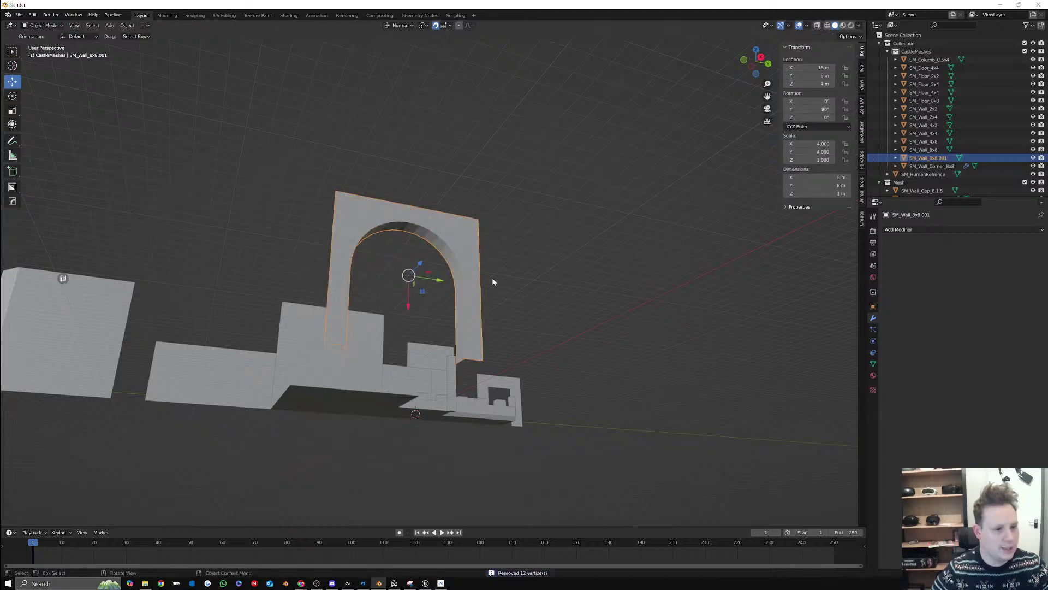
Rename the duplicated arch object SM_Wall_8x8.001 as SM_DoorWay_8x8
middle_drag(493, 278, 445, 268)
scroll(445, 267, up, 3)
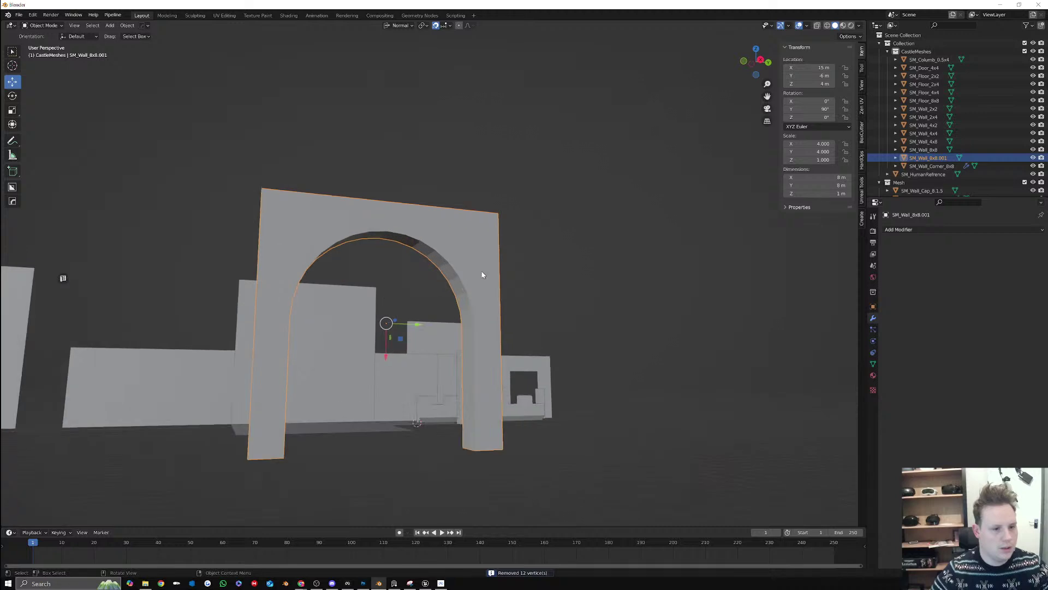
double_click(932, 159)
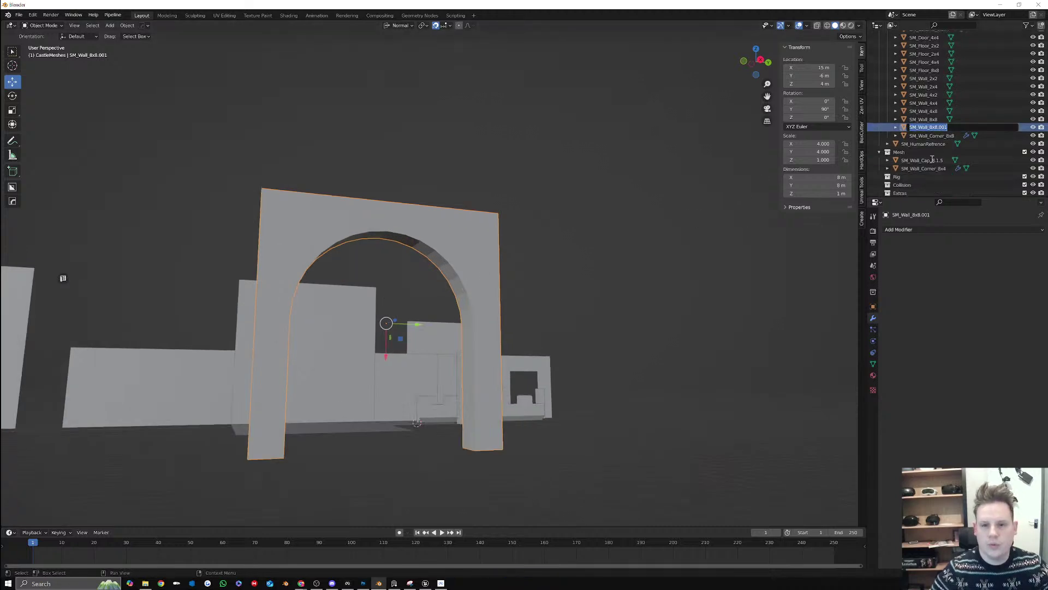
drag(919, 128, 929, 127)
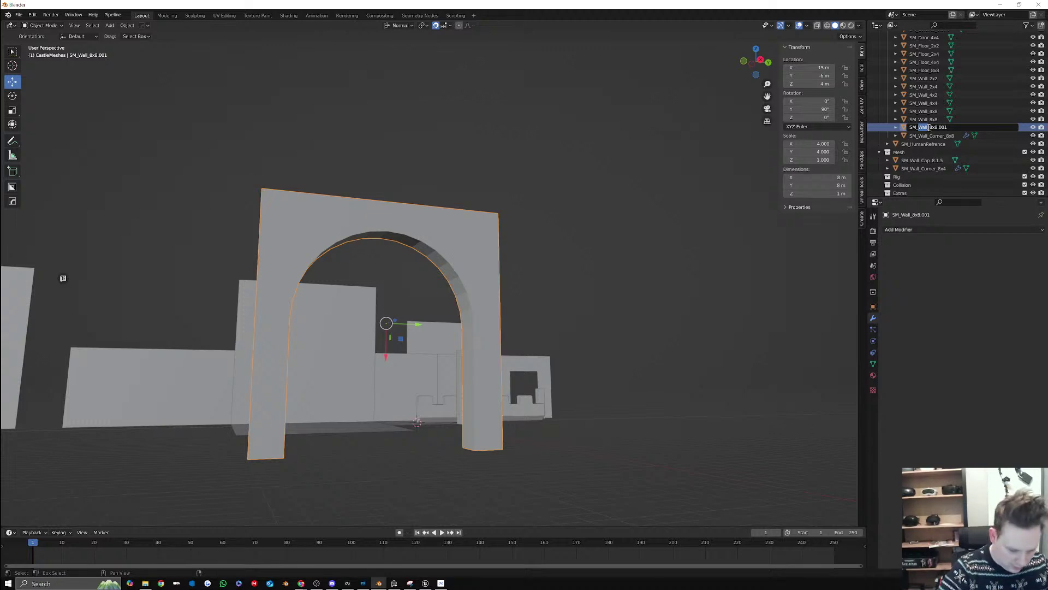
text(DoorWay)
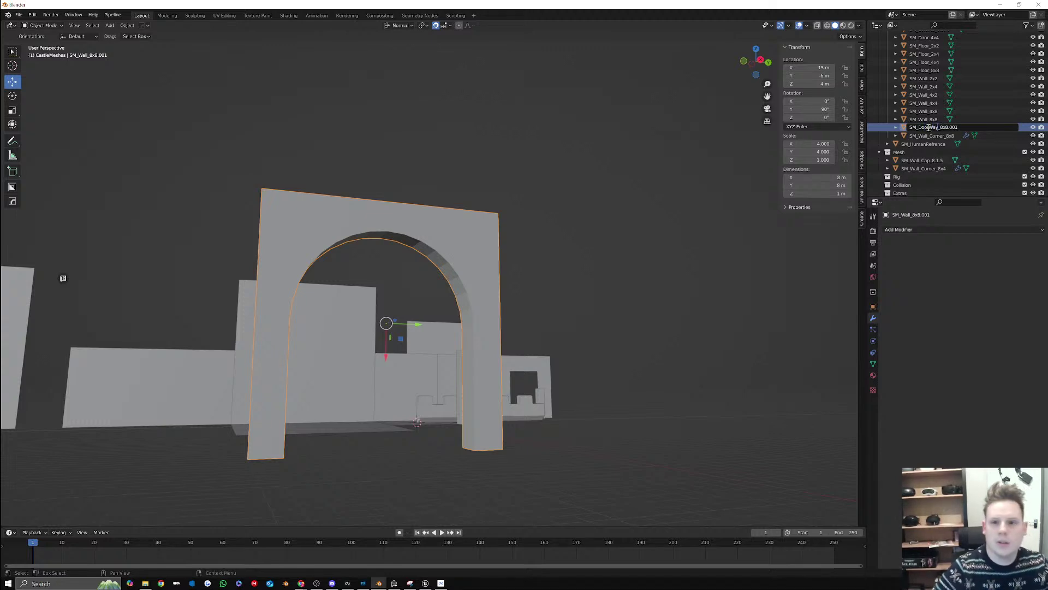
key(Delete)
key(Delete)
key(Return)
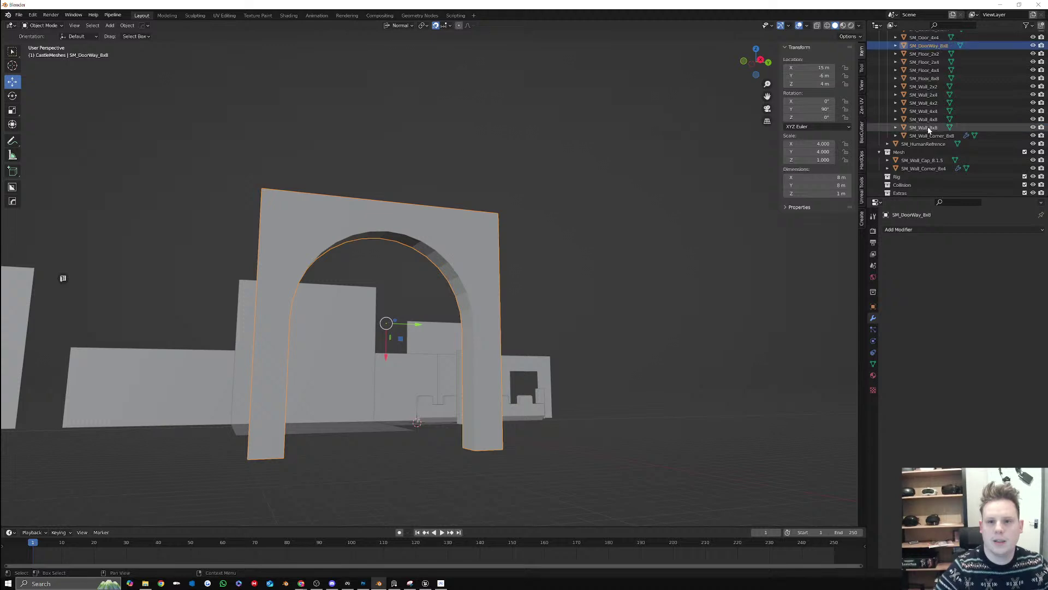
Move SM_DoorWay_8x8 into the Mesh collection, and put the wall cap and SM_Wall_Corner_8x4 back into CastleMeshes
mouse_move(931, 47)
mouse_down()
mouse_move(912, 165)
mouse_move(932, 72)
mouse_move(924, 57)
mouse_up()
click(922, 169)
ctrl+click(922, 177)
scroll(930, 70, up, 1)
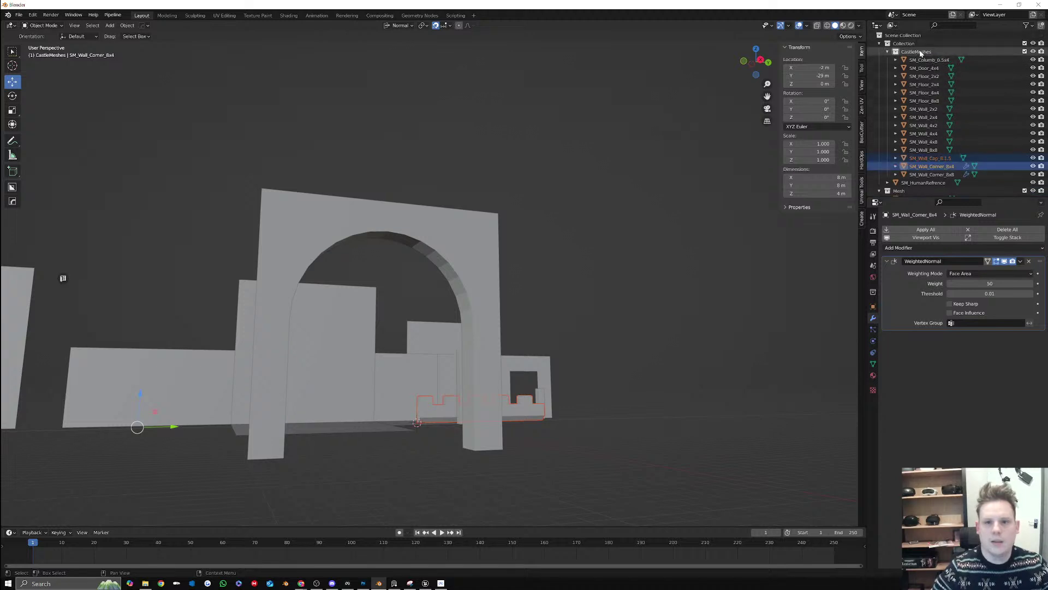
Select the SM_DoorWay_8x8 arch and export it to the Unreal project through the pipeline add-on
click(116, 16)
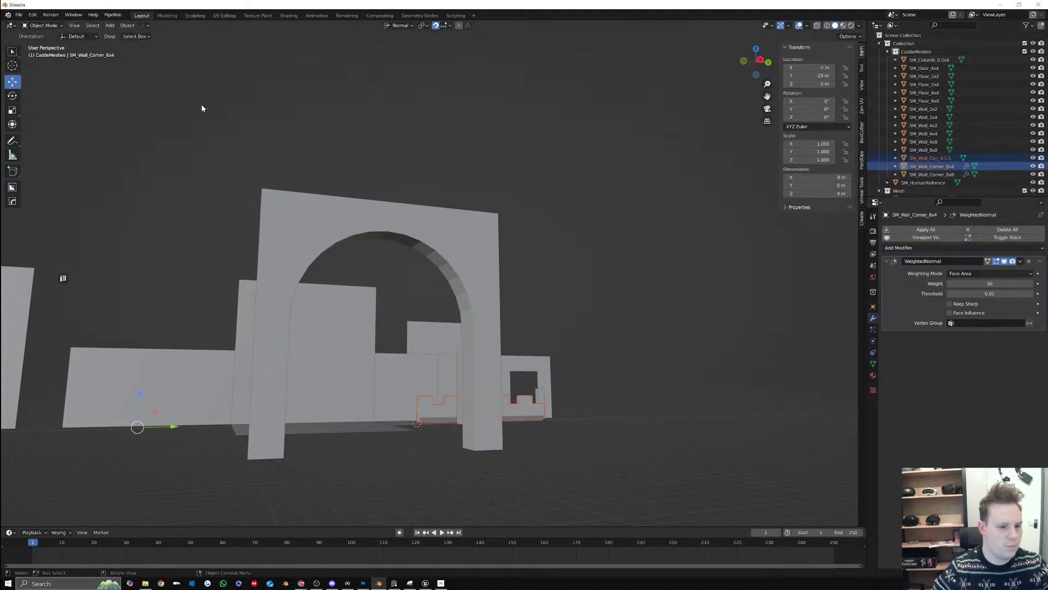
click(493, 266)
middle_drag(493, 259, 519, 283)
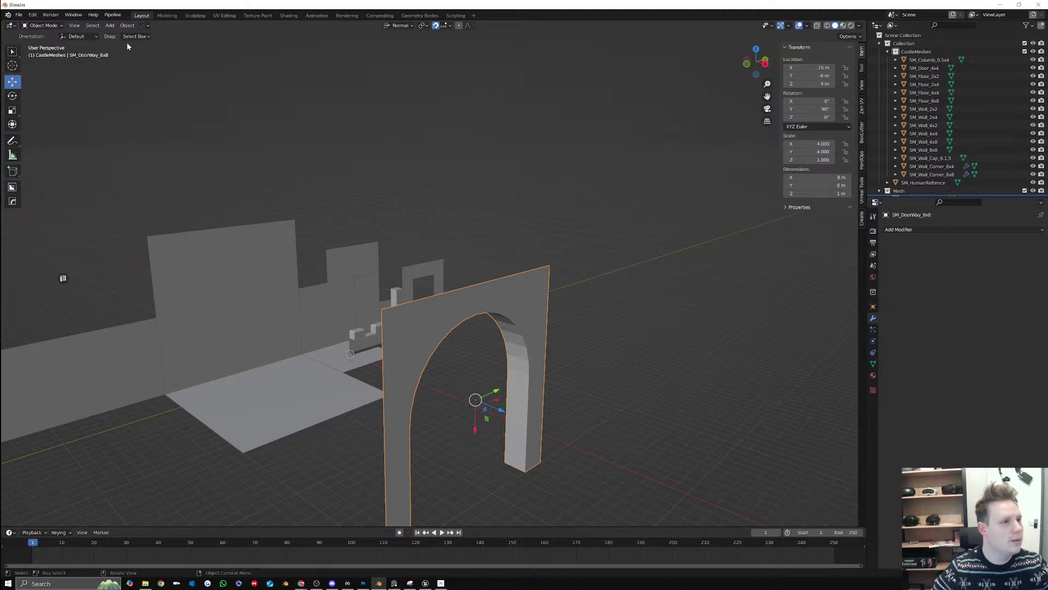
click(116, 15)
mouse_move(127, 44)
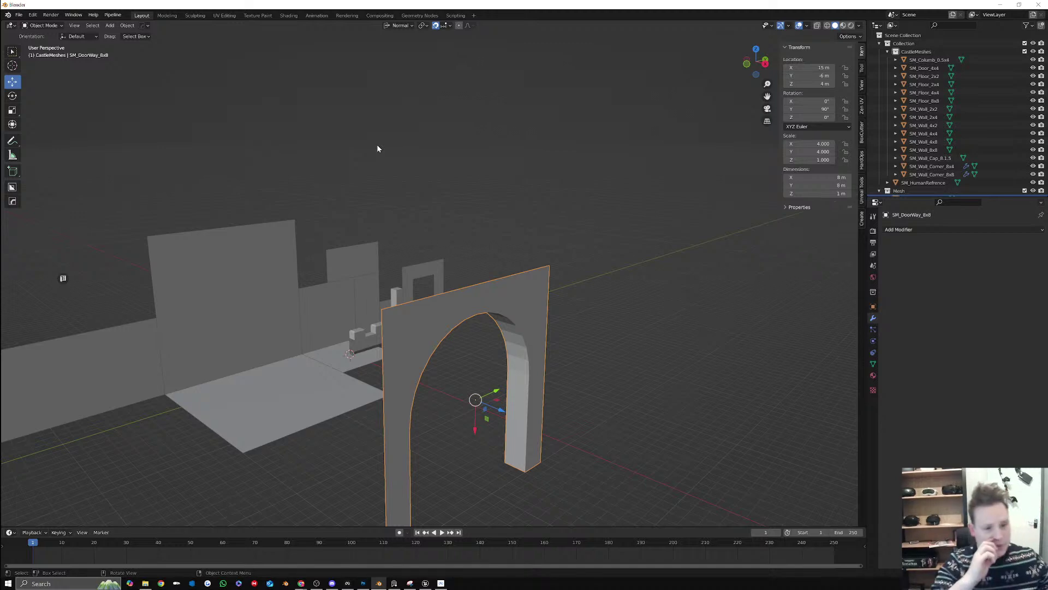
Switch to Unreal and place the SM_DoorWay_8x8 mesh in the castle's open front entrance
click(425, 583)
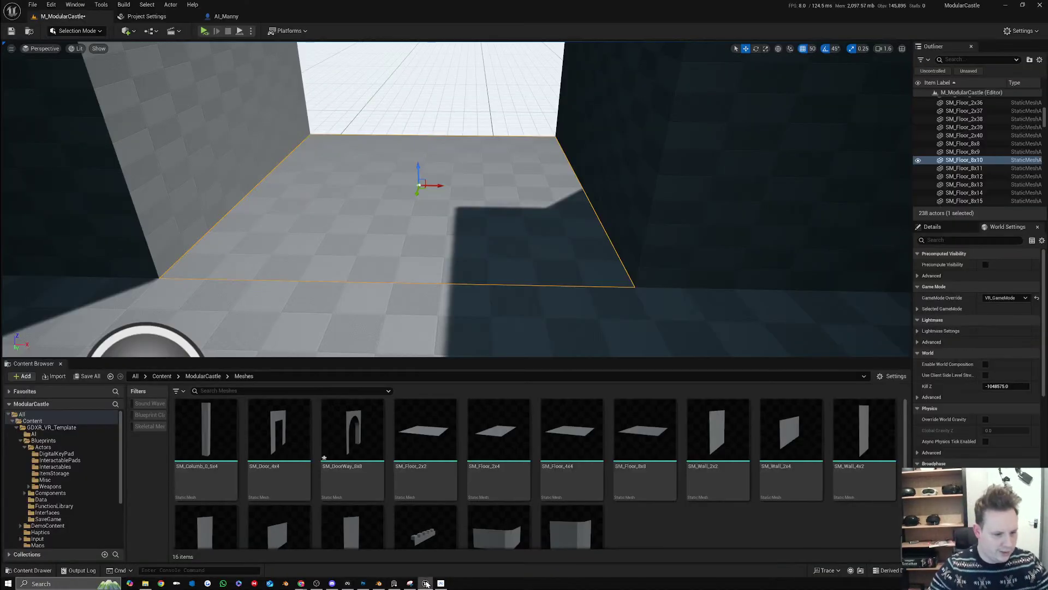
drag(355, 412, 425, 86)
key(e)
key(w)
right_drag(425, 85, 290, 145)
key(e)
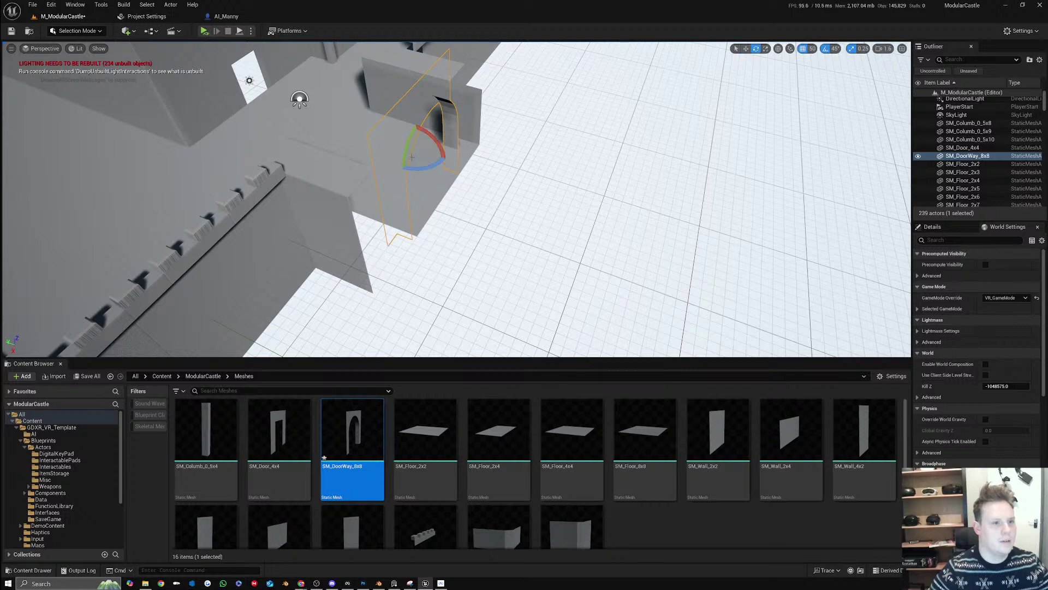
Create a rotated duplicate of the doorway for its opposite face and raise both doorway meshes together to floor level
alt+drag(421, 164, 437, 148)
key(w)
right_drag(436, 149, 411, 213)
scroll(476, 157, down, 2)
ctrl+click(399, 202)
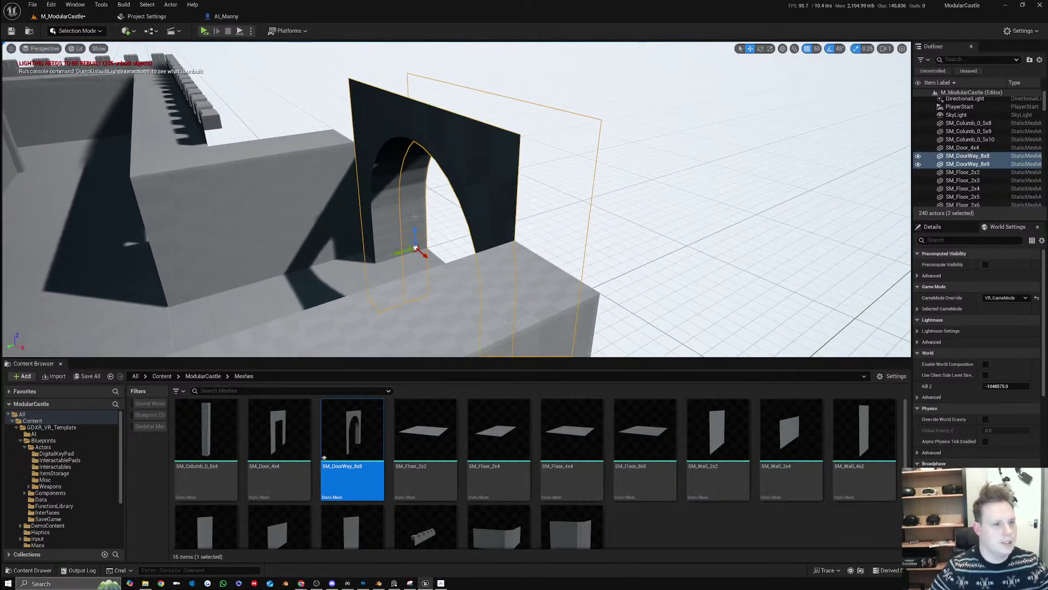
drag(416, 240, 413, 167)
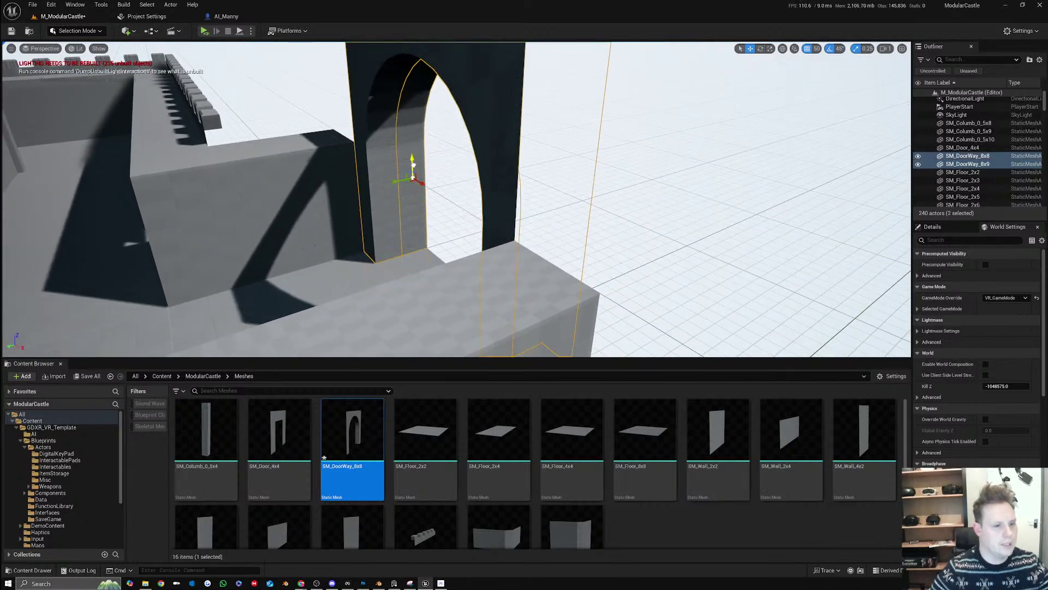
Examine the paired doorway and the surrounding front walls from inside and outside the castle
right_drag(414, 163, 417, 193)
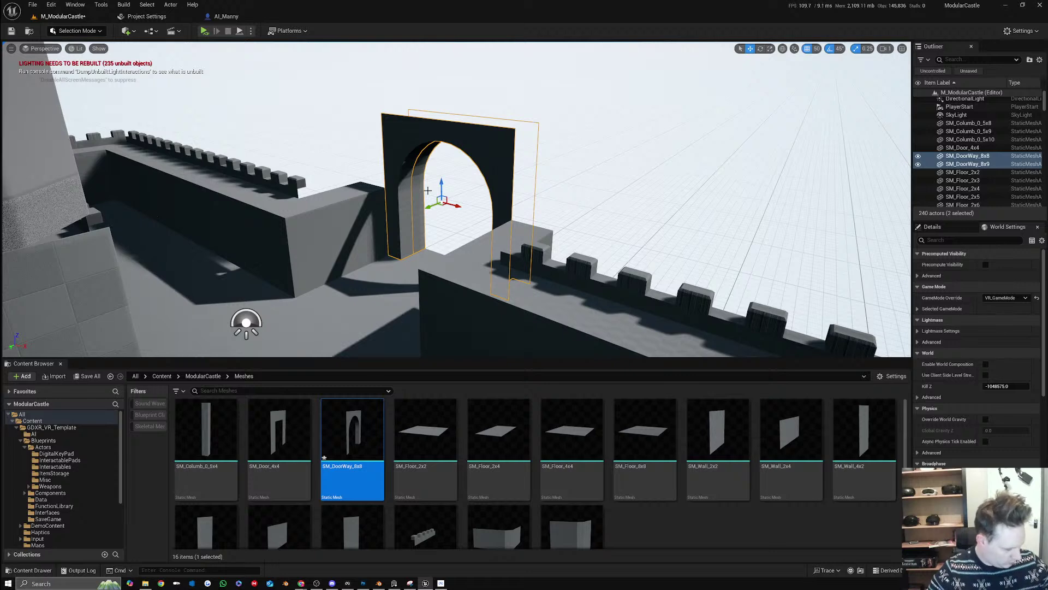
key(d)
right_drag(456, 200, 538, 183)
key(s)
key(a)
right_drag(683, 263, 685, 272)
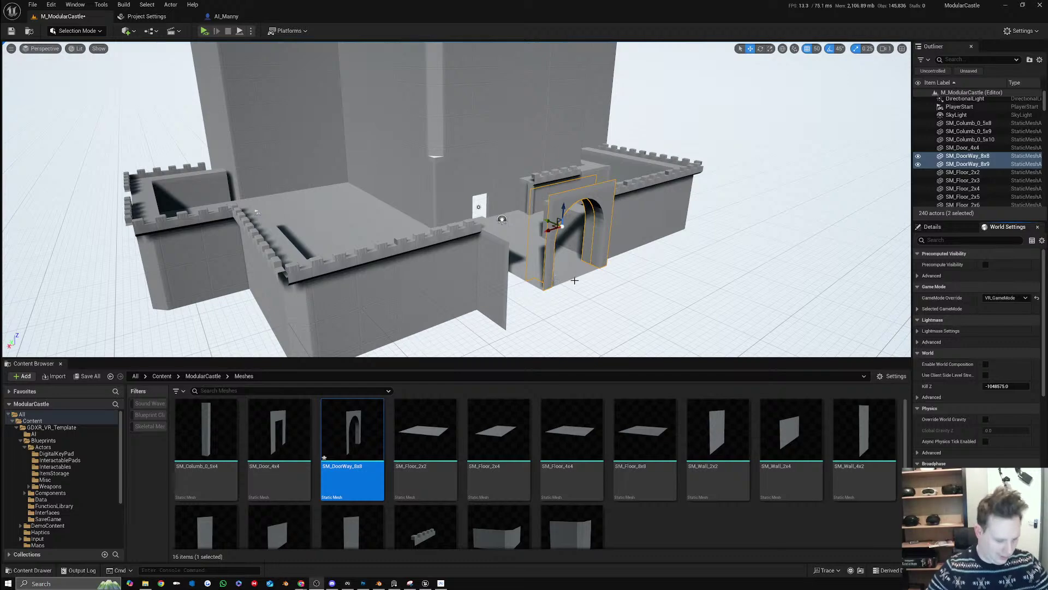
key(f)
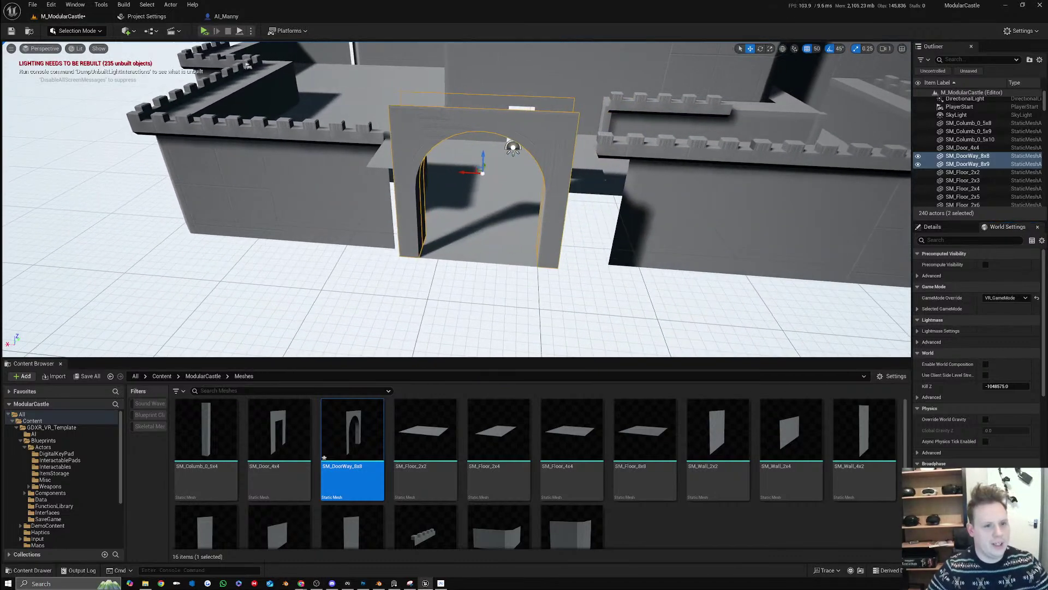
key(d)
mouse_move(507, 309)
right_down()
mouse_move(453, 304)
mouse_move(504, 319)
right_up()
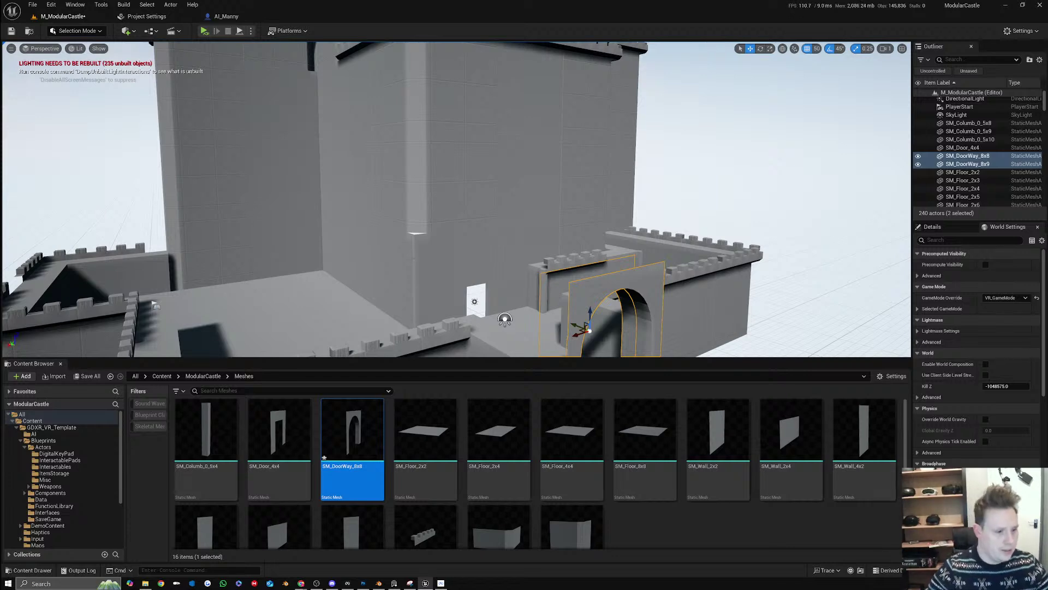
right_drag(470, 328, 470, 339)
click(464, 328)
drag(471, 359, 471, 339)
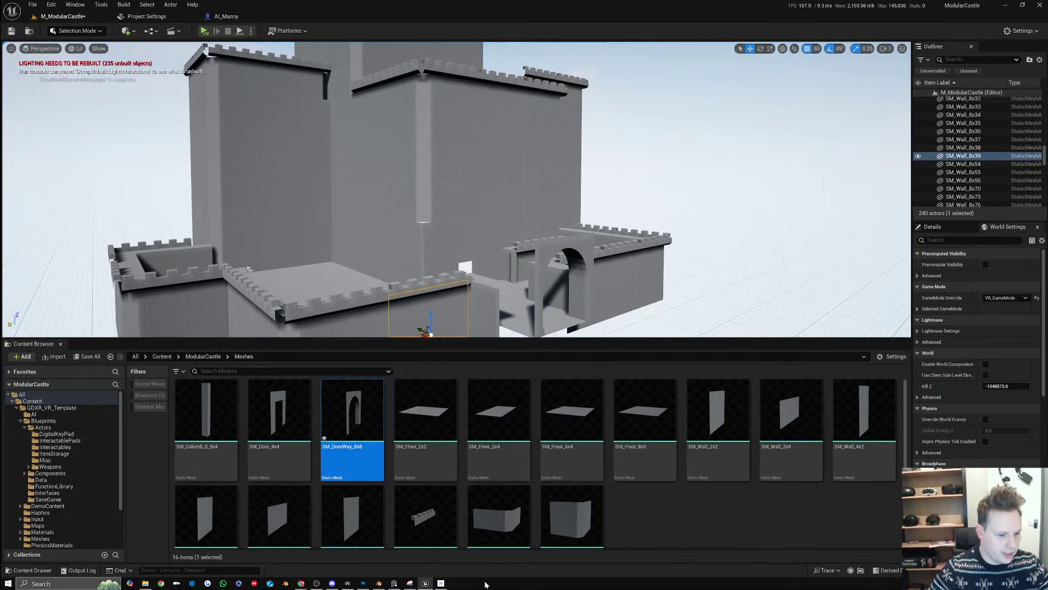
Switch to the browser, dismiss the image search overlay, and search Google for "cgtextures"
mouse_move(321, 585)
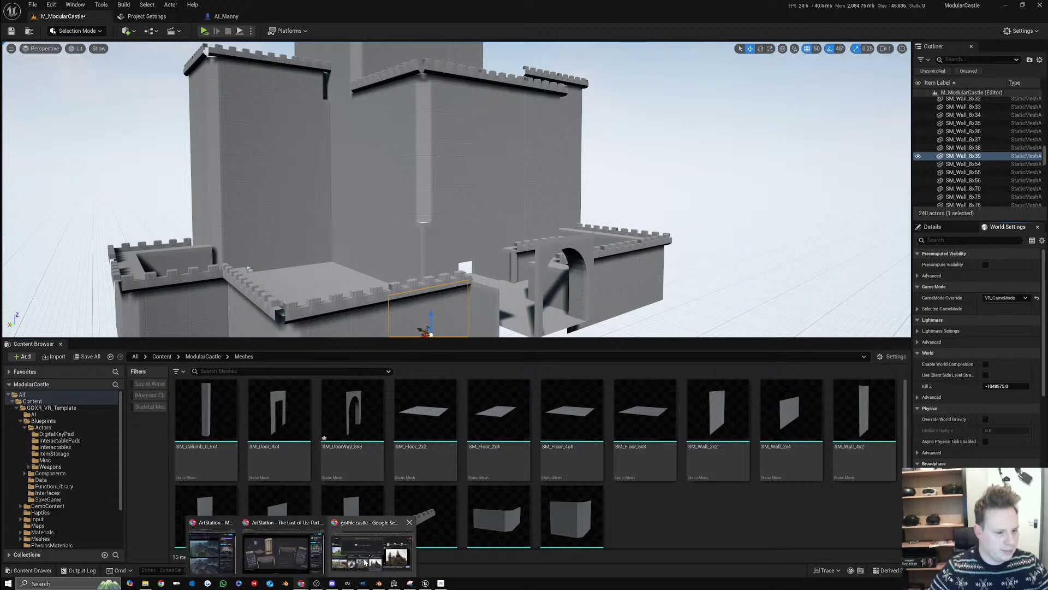
click(371, 546)
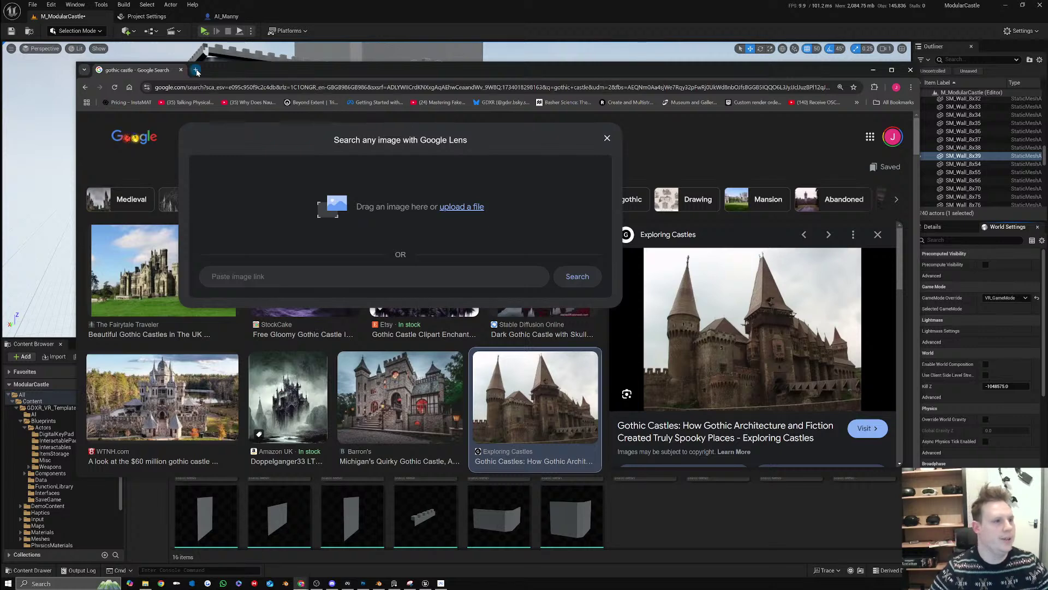
click(607, 138)
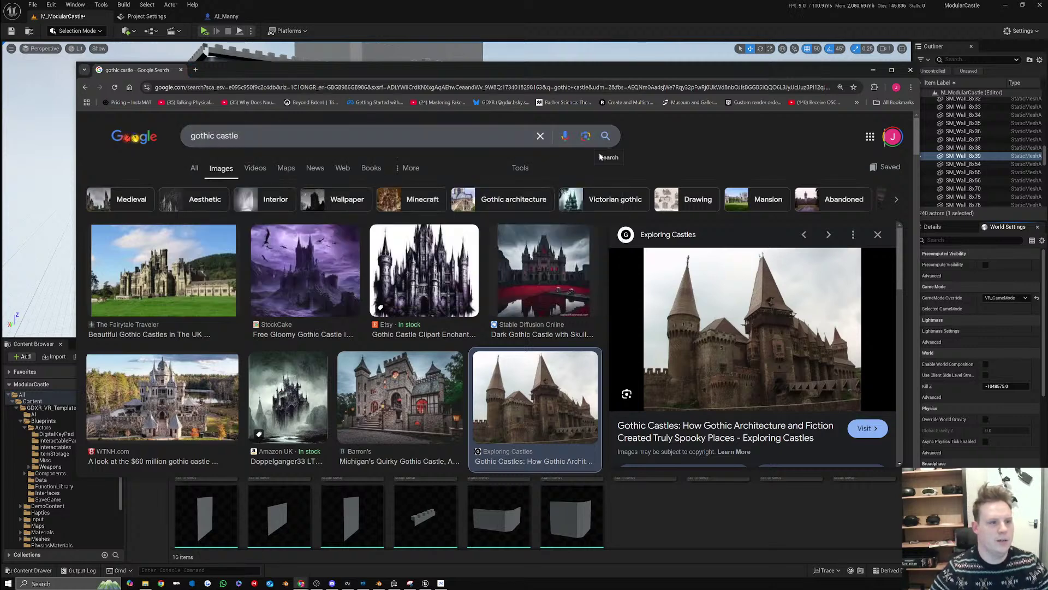
click(304, 136)
key(BackSpace)
key(BackSpace)
key(BackSpace)
key(BackSpace)
key(BackSpace)
key(BackSpace)
key(BackSpace)
key(BackSpace)
key(BackSpace)
key(BackSpace)
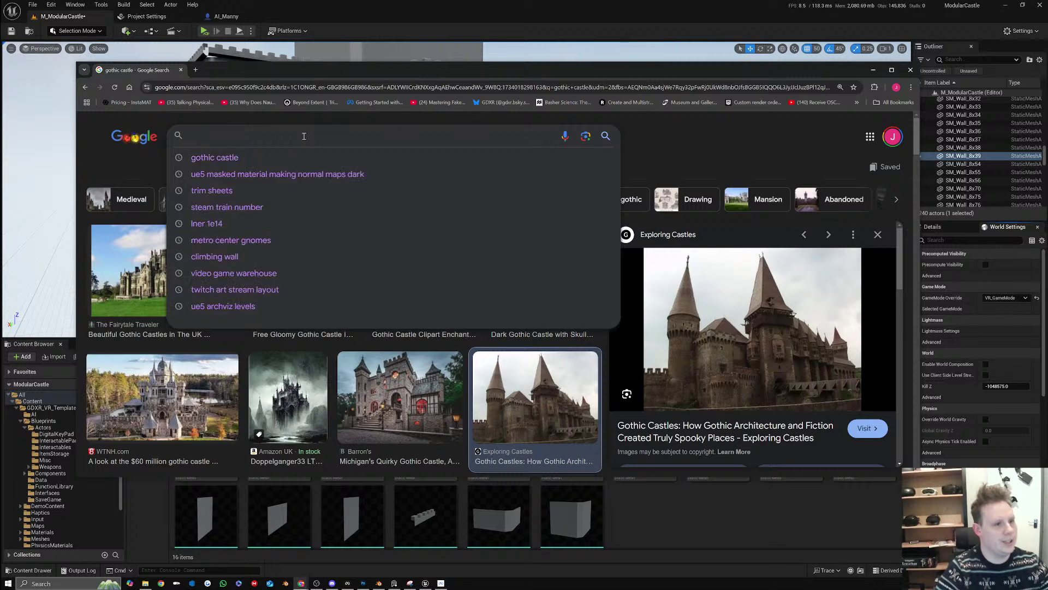
text(cgtext)
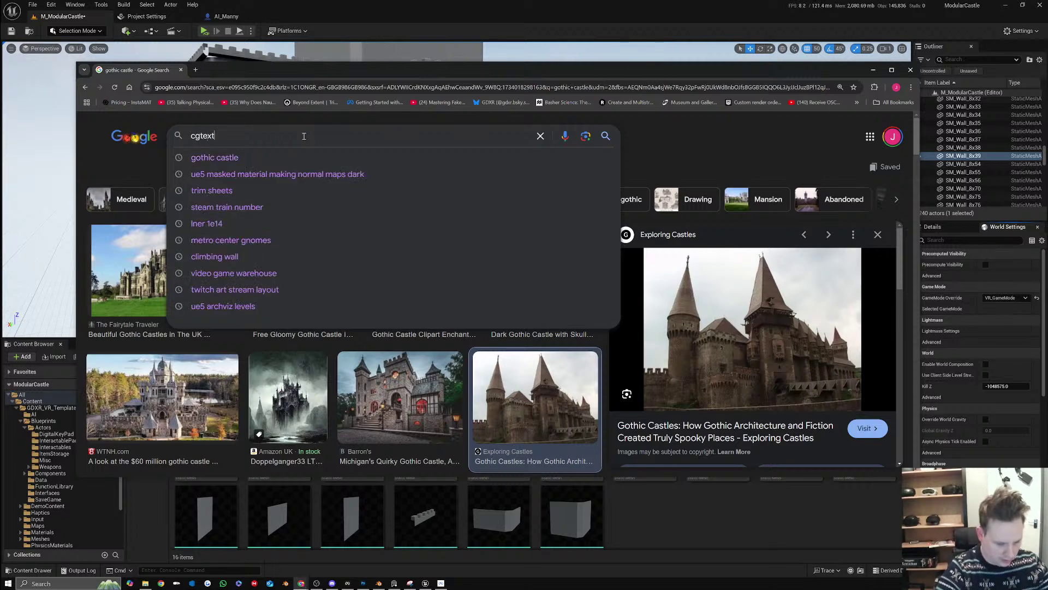
text(ures)
key(Return)
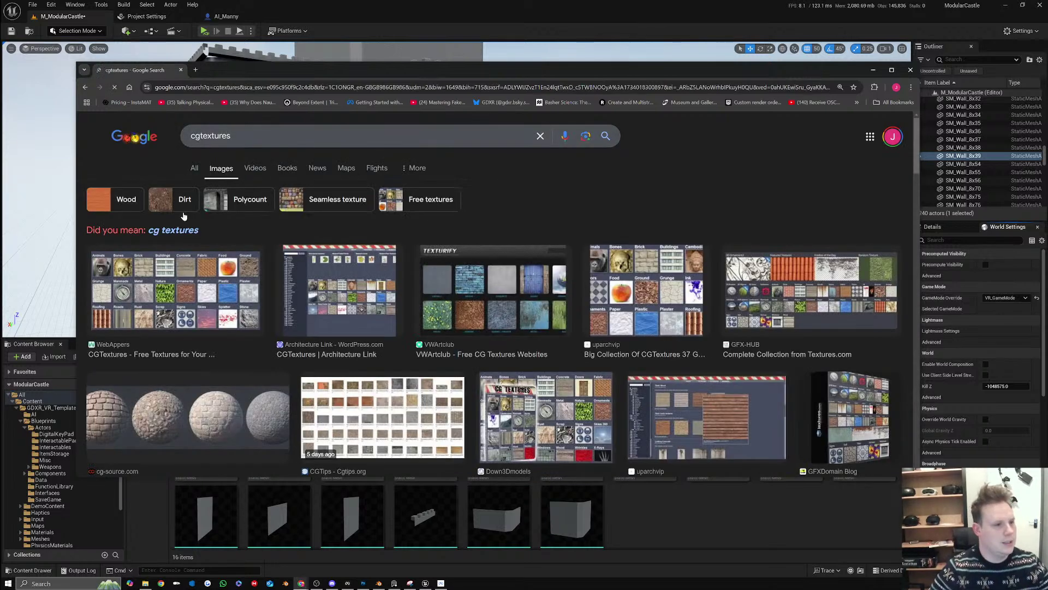
Open the textures.com library from the web results, close the authentication error dialog and log in to the site
click(196, 168)
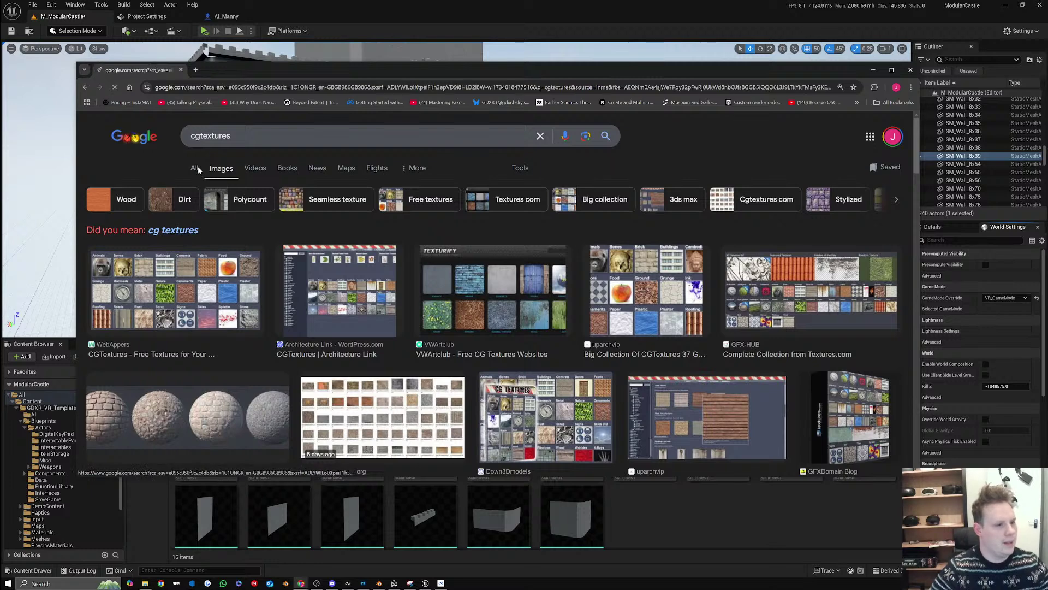
click(280, 243)
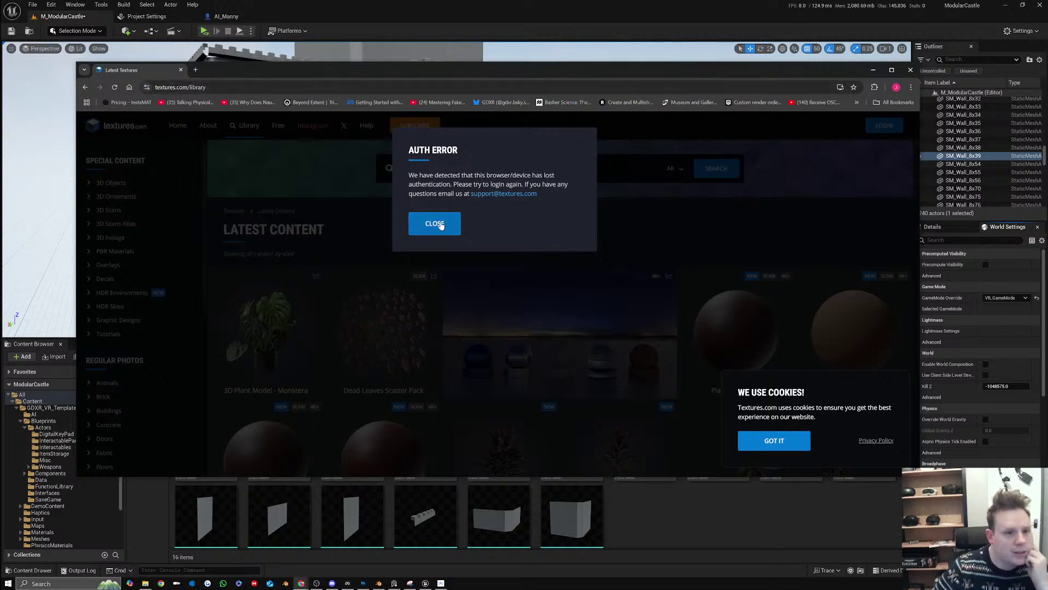
click(435, 224)
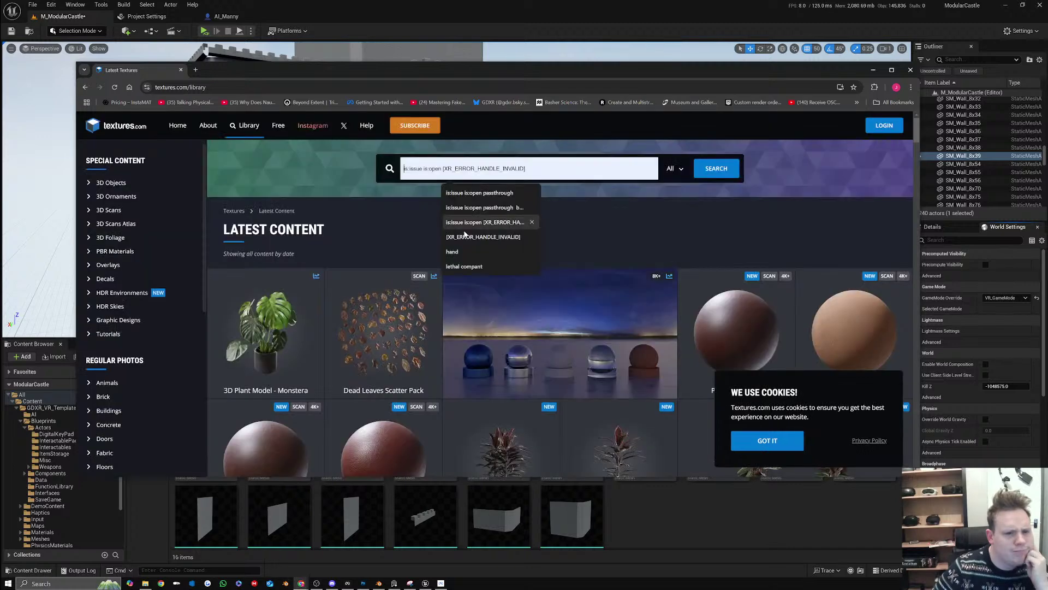
drag(660, 70, 1047, 49)
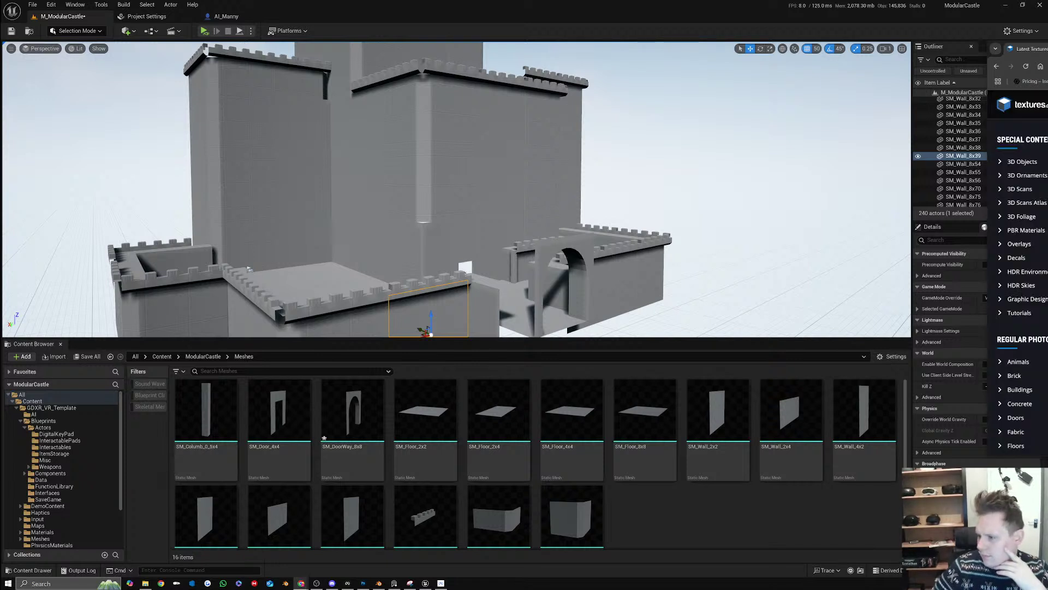
drag(1021, 49, 103, 63)
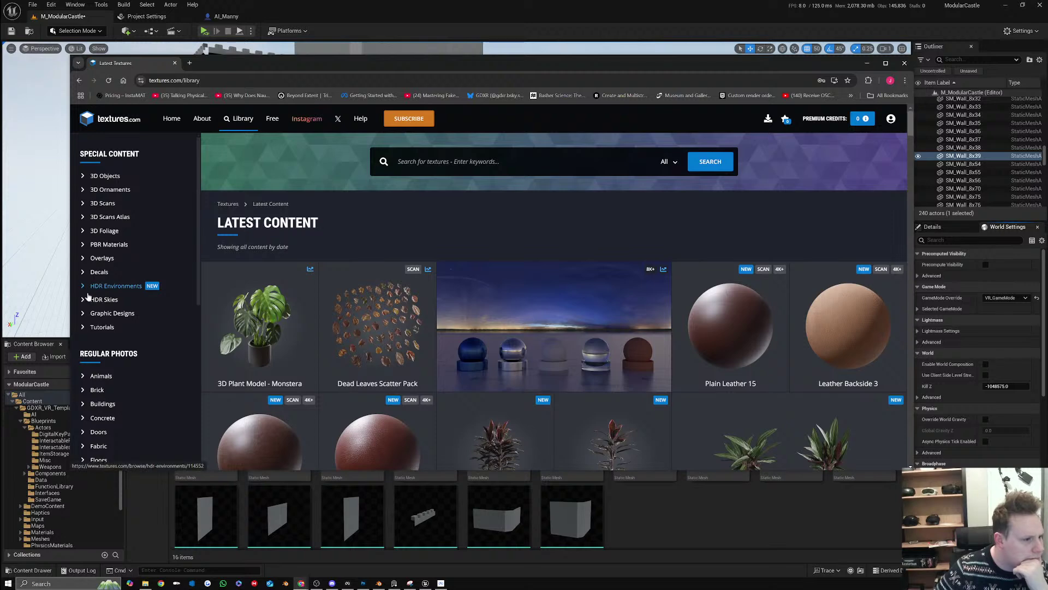
Browse the regular brick photos to the Medieval group, viewing the Blocks category and then the Bricks category
scroll(93, 333, down, 3)
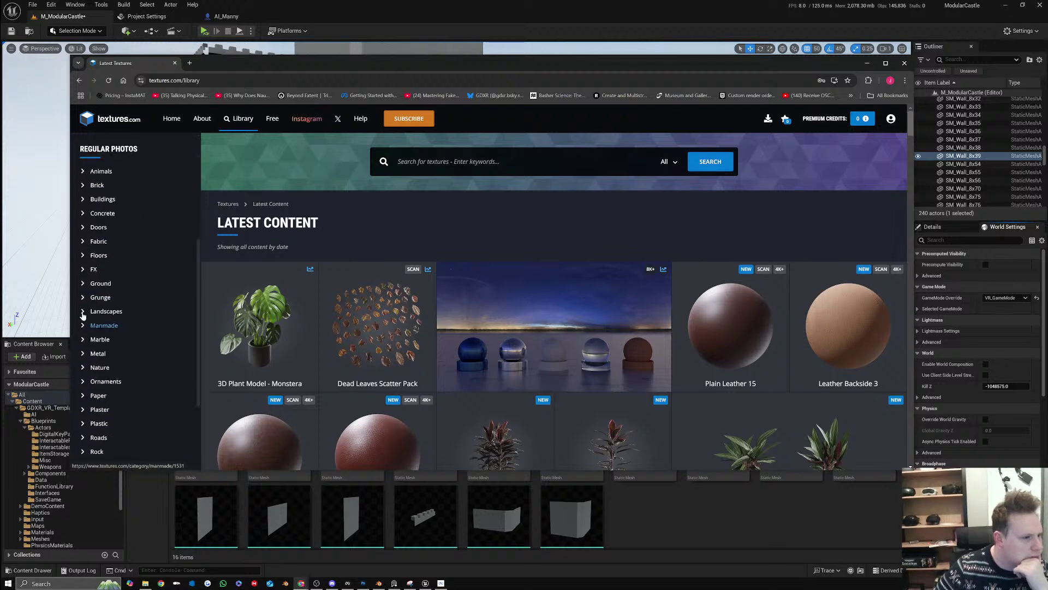
click(83, 187)
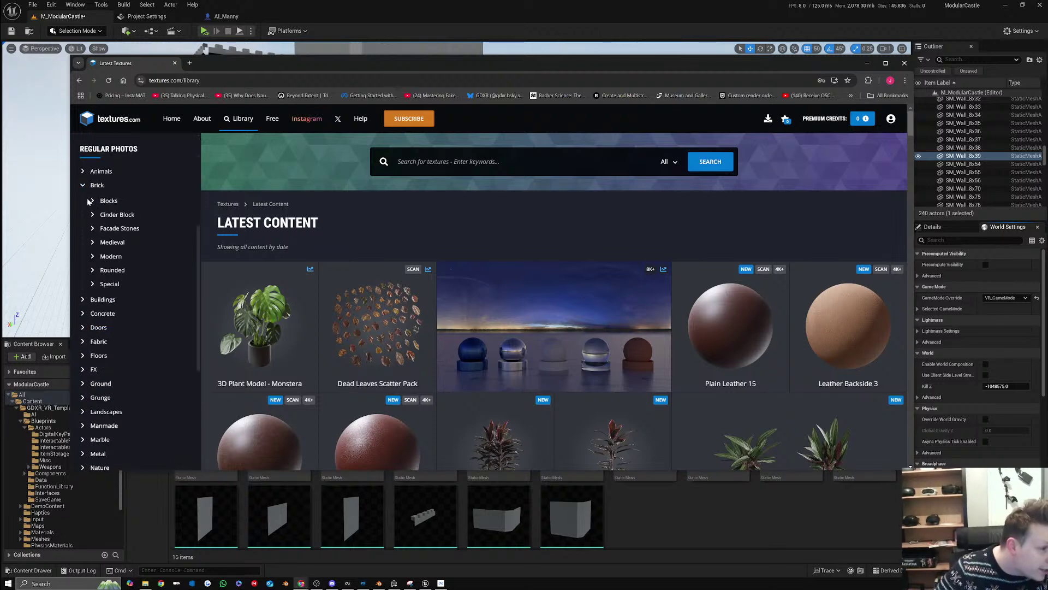
click(92, 242)
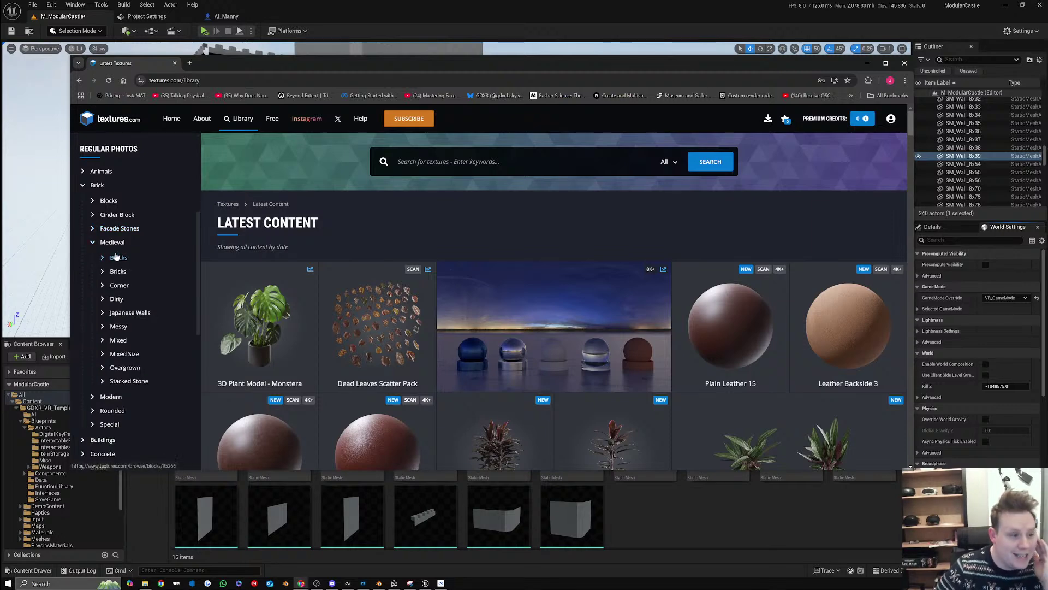
click(117, 257)
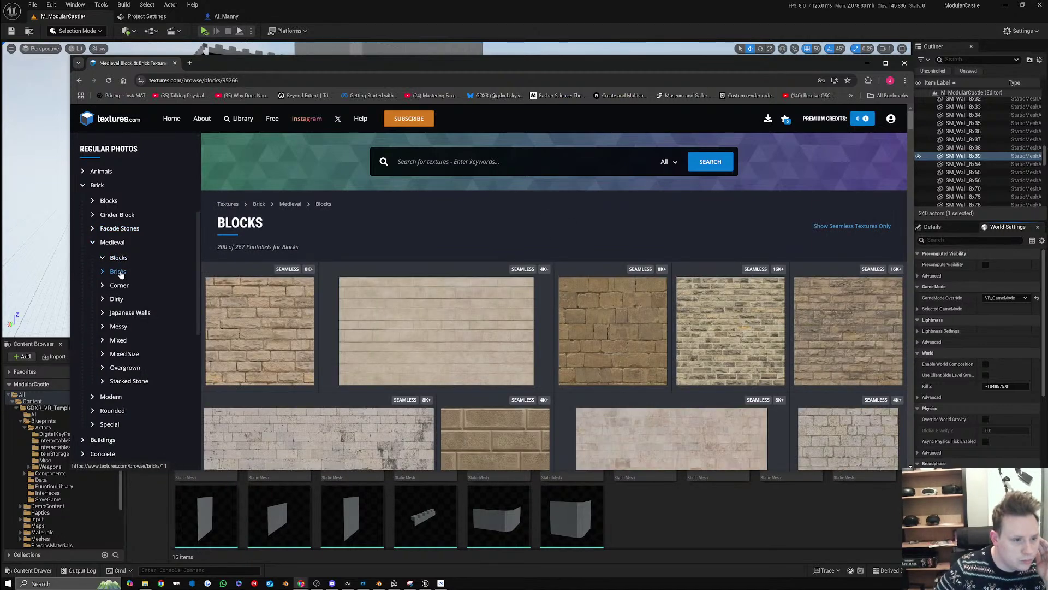
click(121, 274)
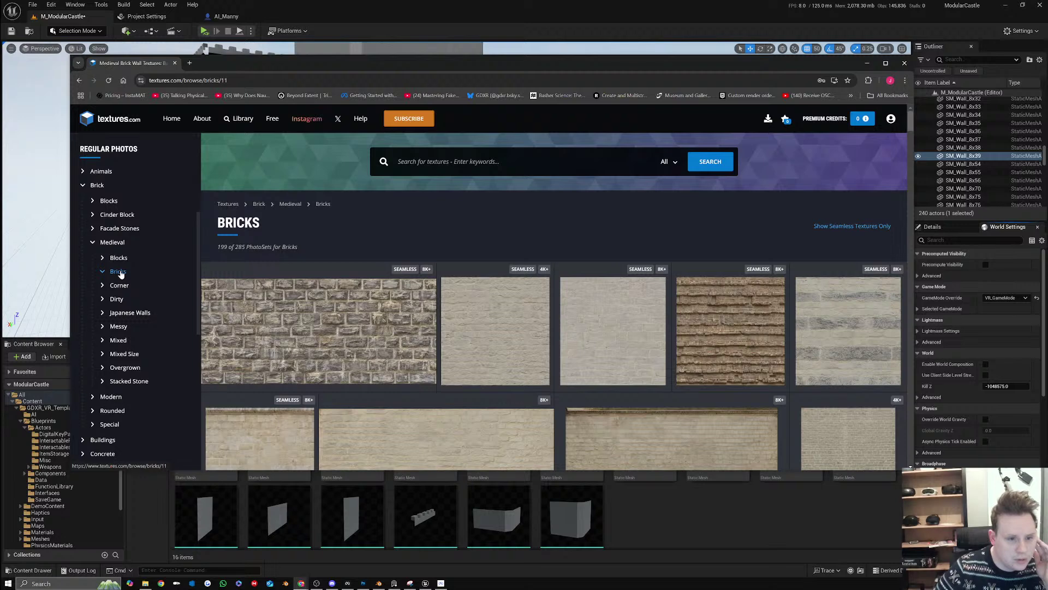
Look through the medieval Bricks thumbnails for a seamless stone texture suited to castle walls
scroll(638, 325, down, 5)
scroll(607, 314, up, 2)
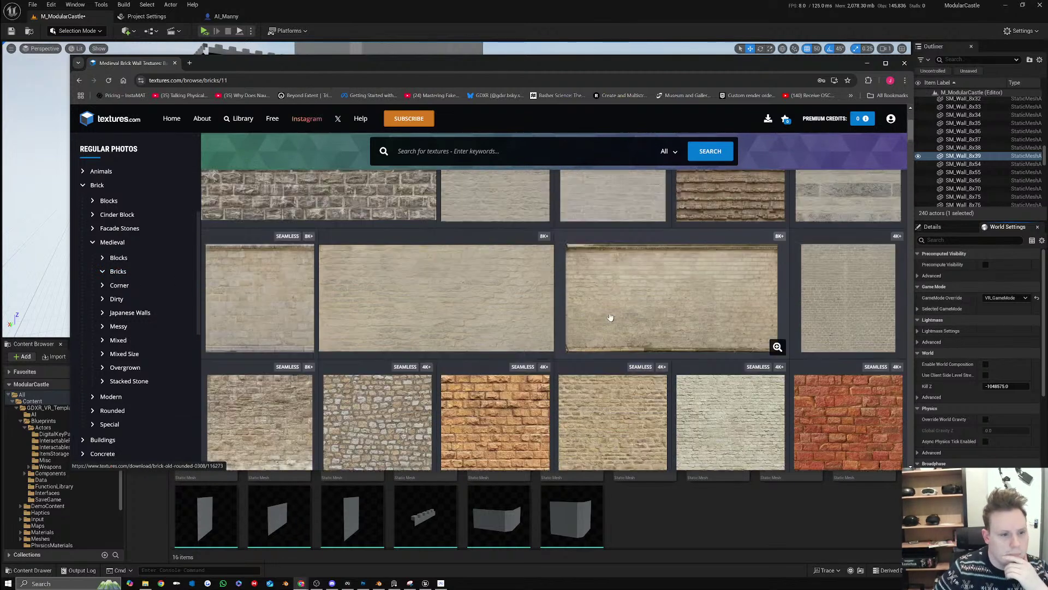
click(393, 583)
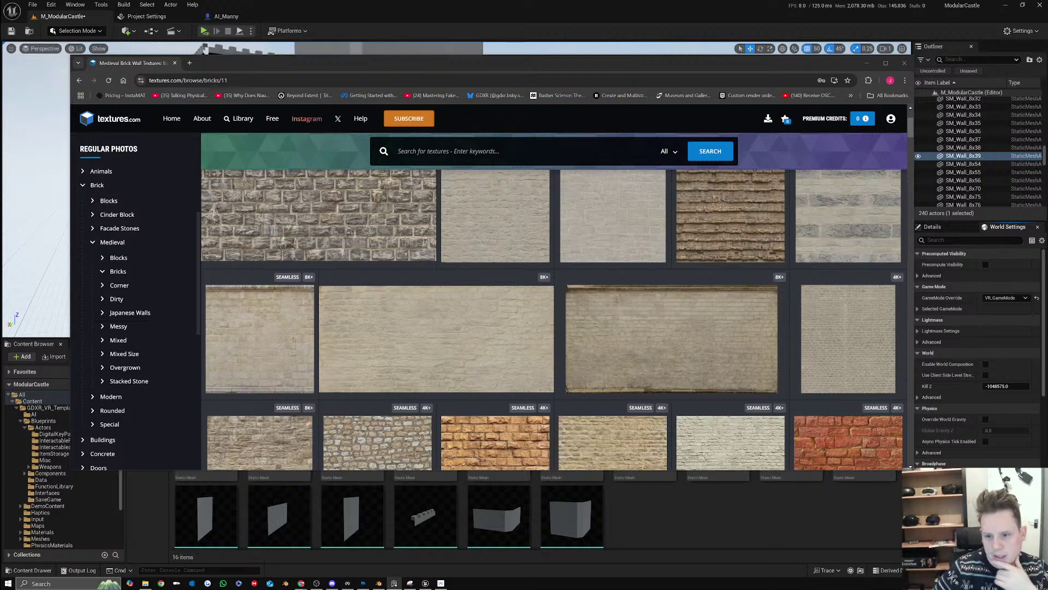
mouse_move(862, 120)
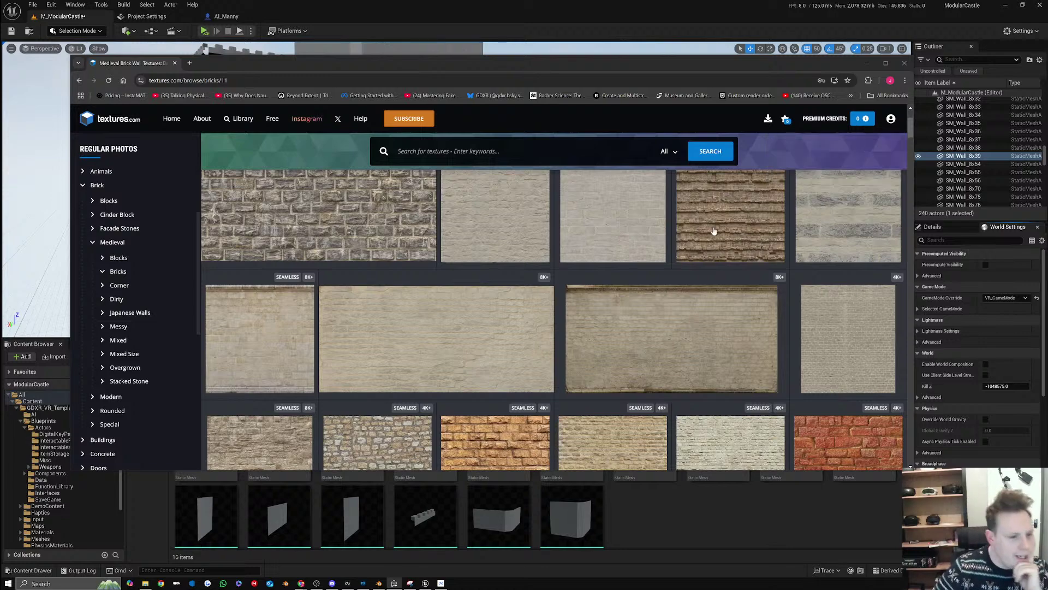
scroll(715, 232, down, 4)
scroll(776, 312, up, 4)
scroll(526, 371, down, 3)
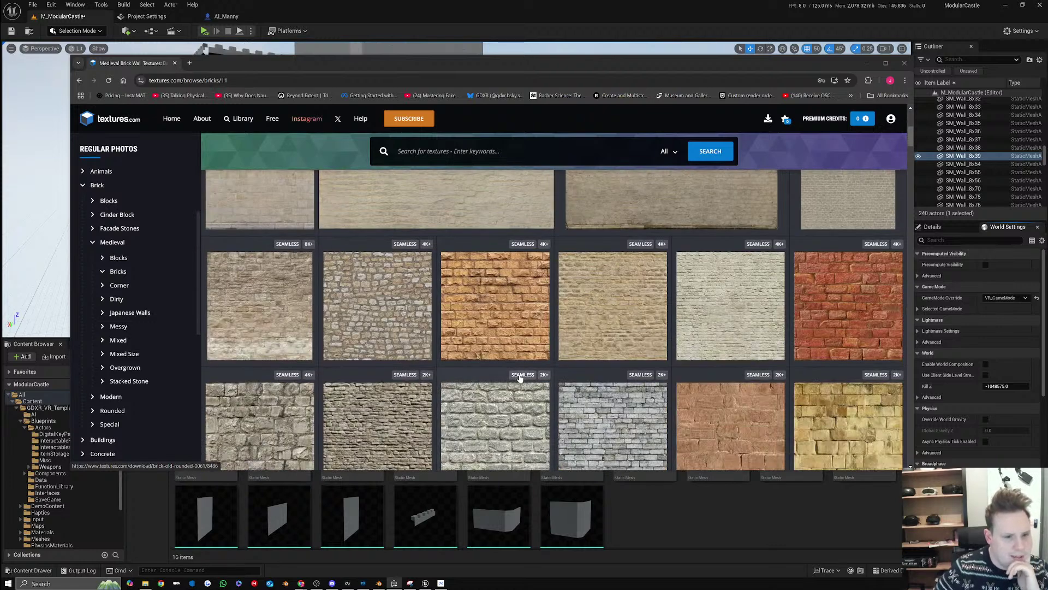
Try to download the 1024x1024 seamless image of BrickOldRounded0062, and close the subscription checkout
click(643, 377)
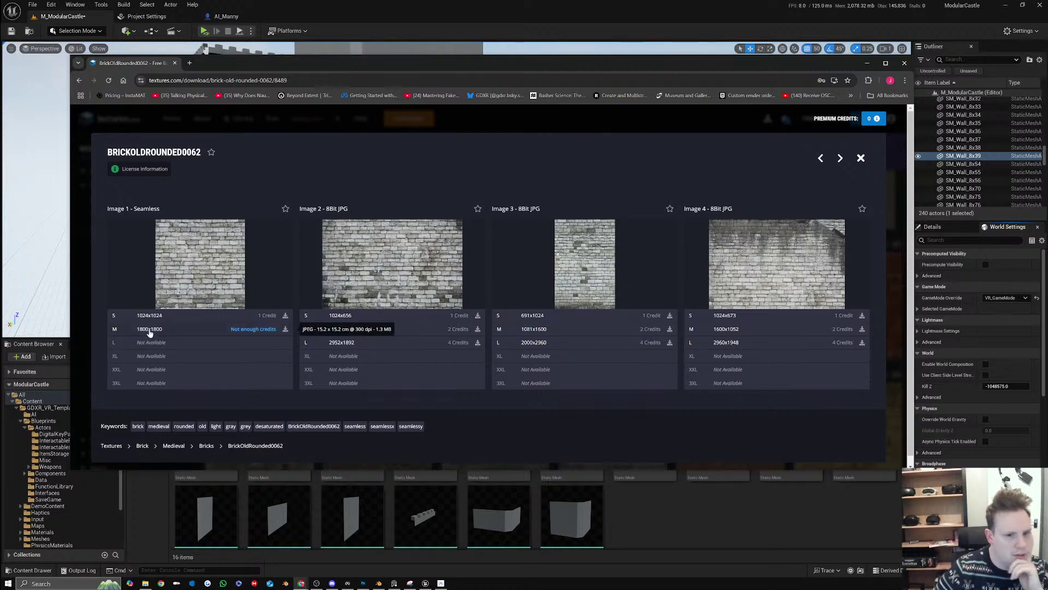
scroll(305, 310, down, 1)
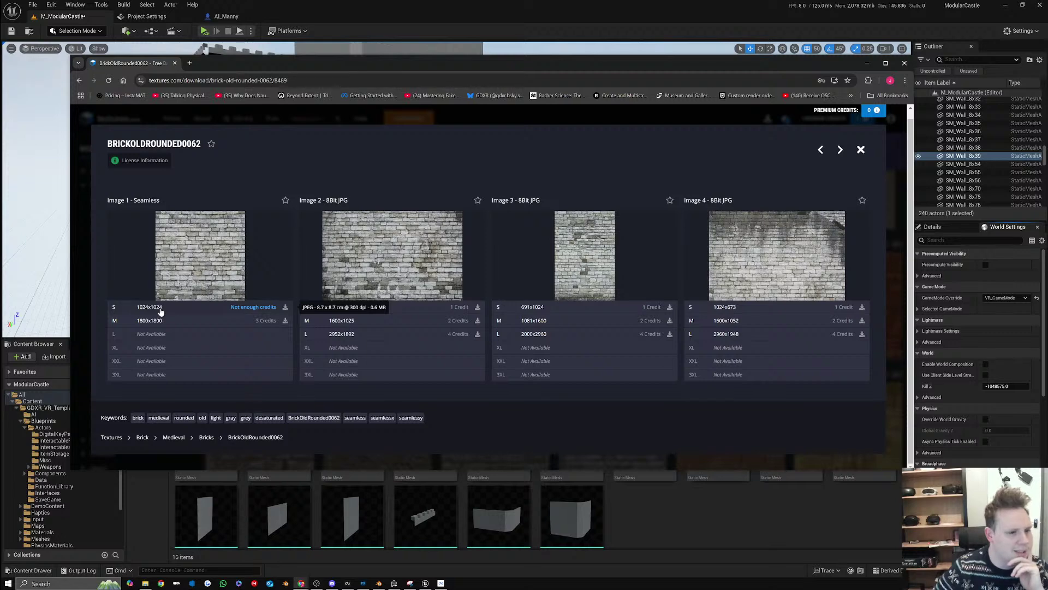
click(225, 308)
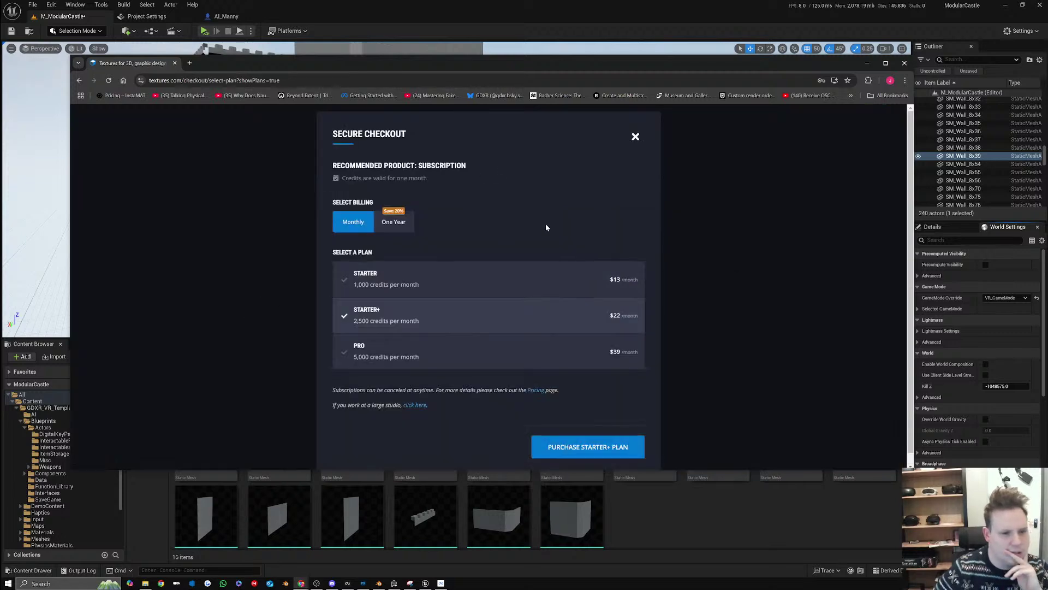
click(635, 137)
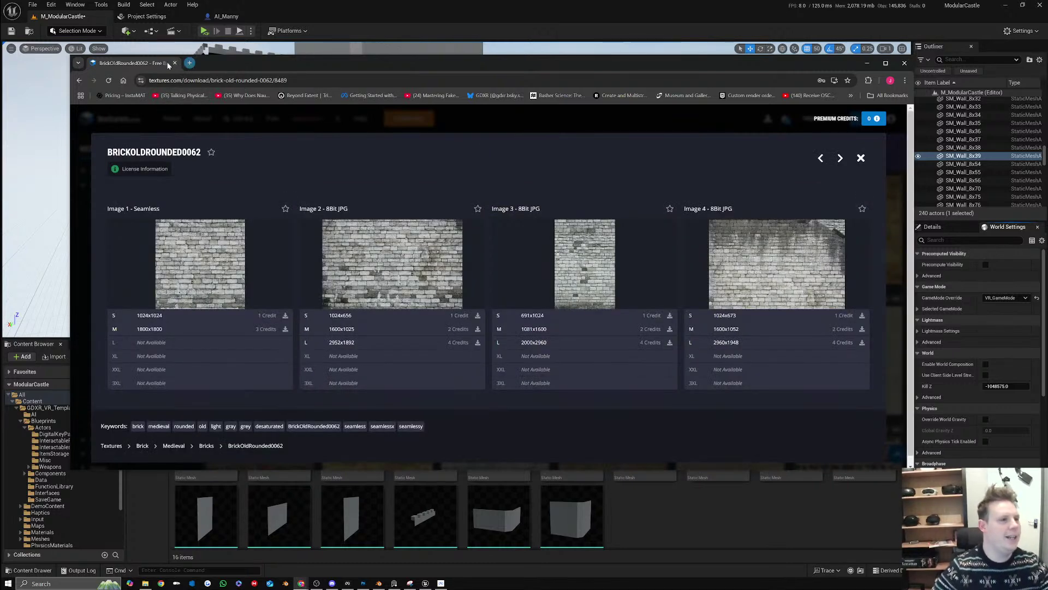
Replace the textures.com tab with a new one, open Quixel's seller page on Fab and reposition the browser window
click(189, 64)
click(173, 63)
text(fab)
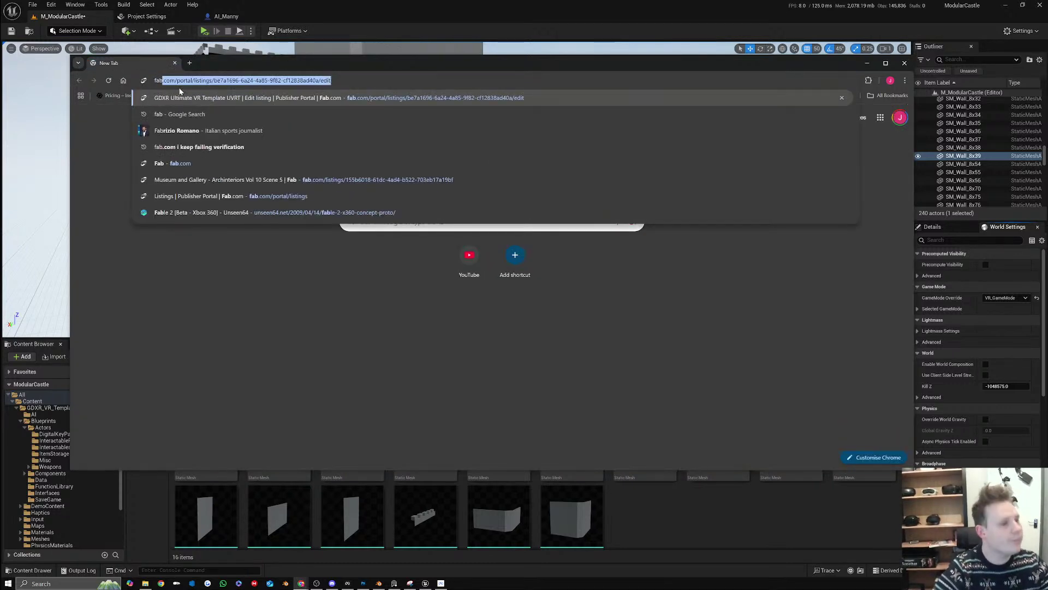
key(Return)
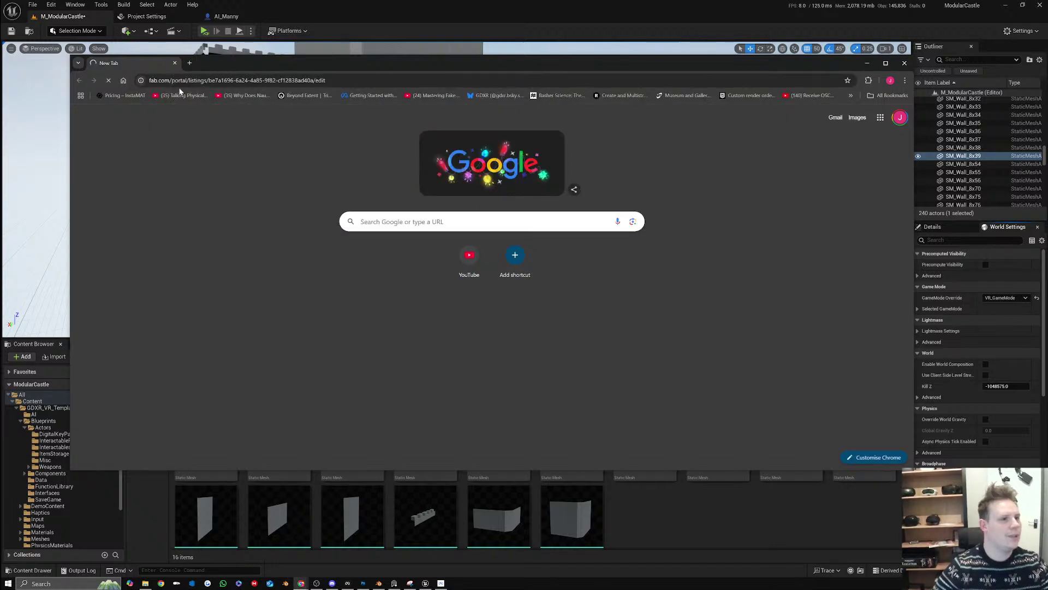
drag(301, 65, 1047, 82)
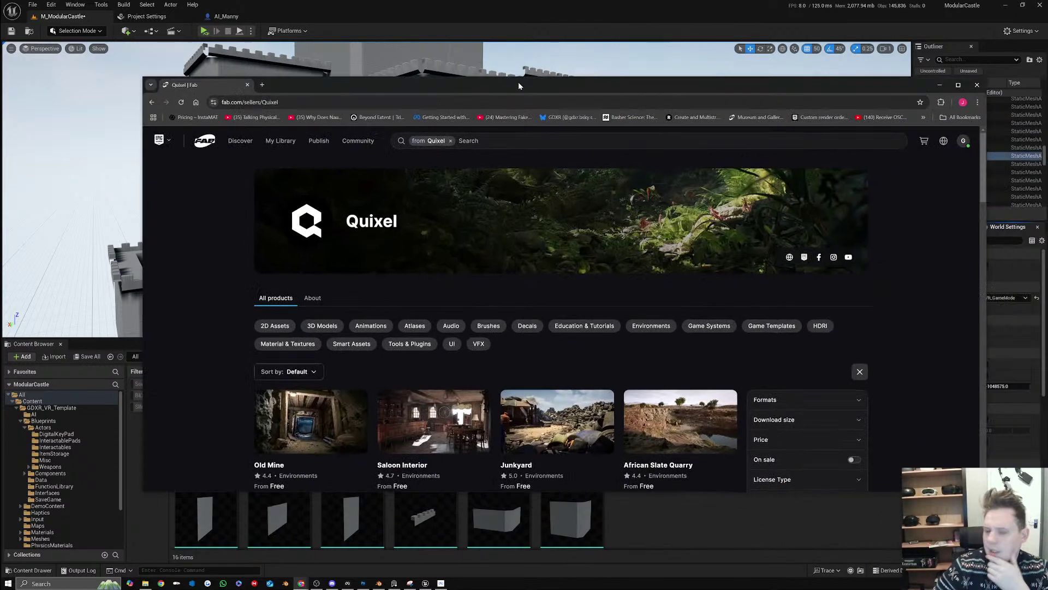
drag(519, 82, 504, 51)
Look through Quixel's full product listing on Fab with the browser window maximized
scroll(637, 288, down, 4)
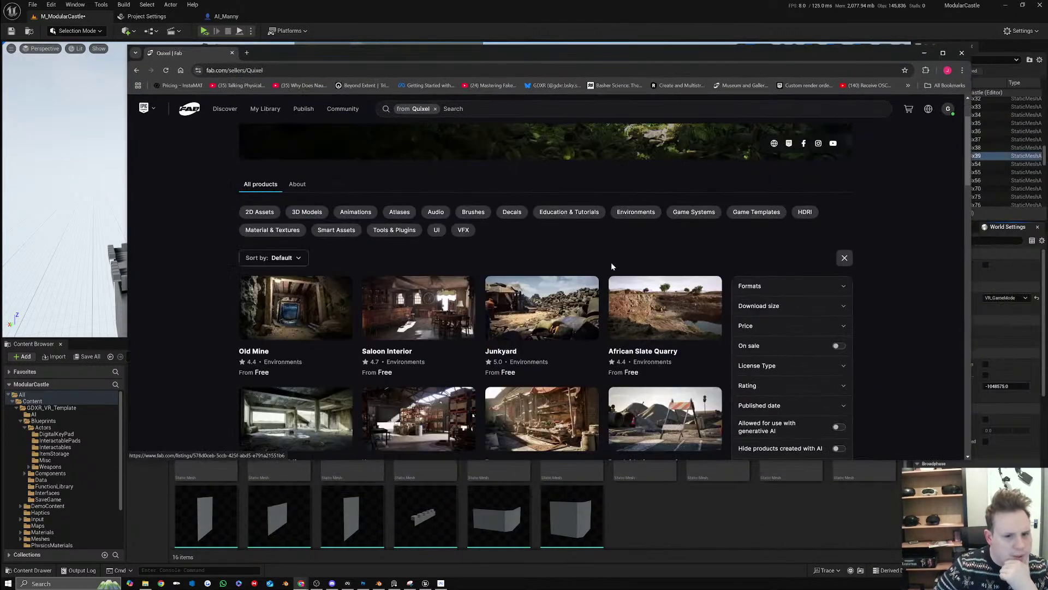
scroll(835, 238, down, 8)
scroll(821, 250, up, 14)
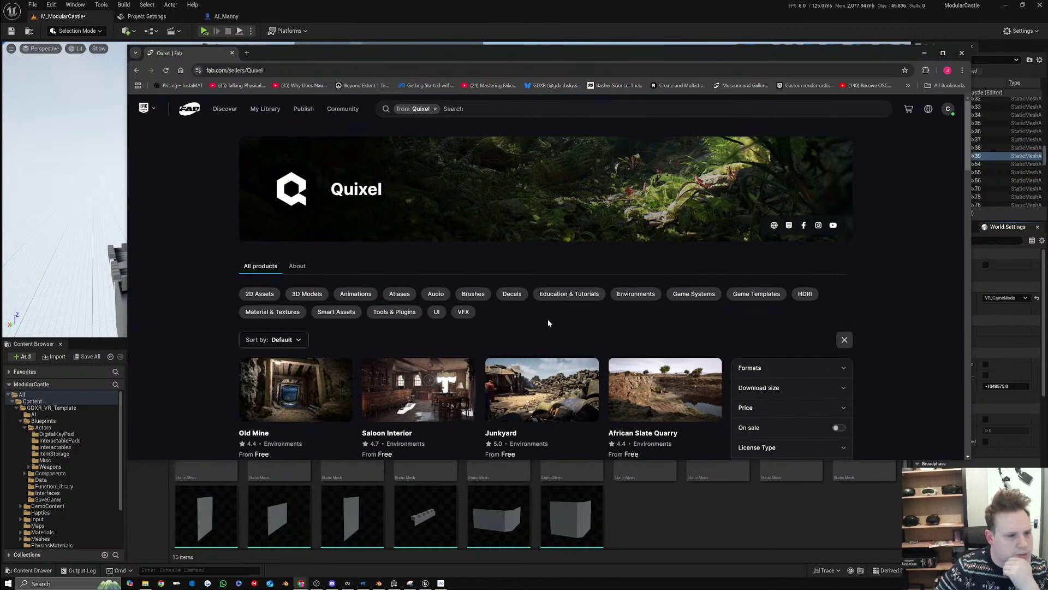
click(942, 53)
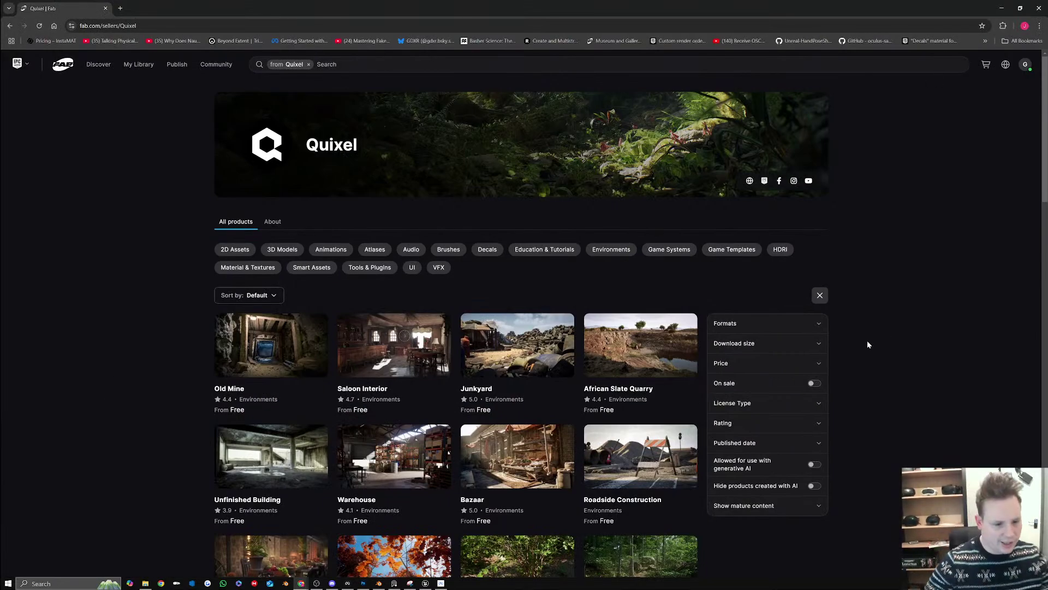
scroll(869, 342, down, 18)
scroll(853, 329, up, 9)
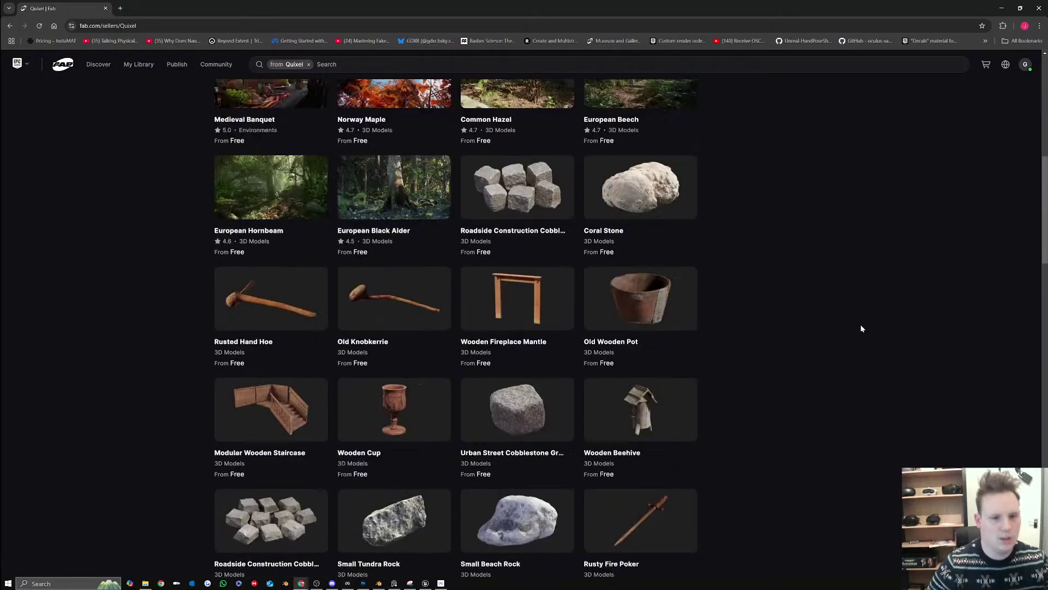
scroll(862, 328, up, 9)
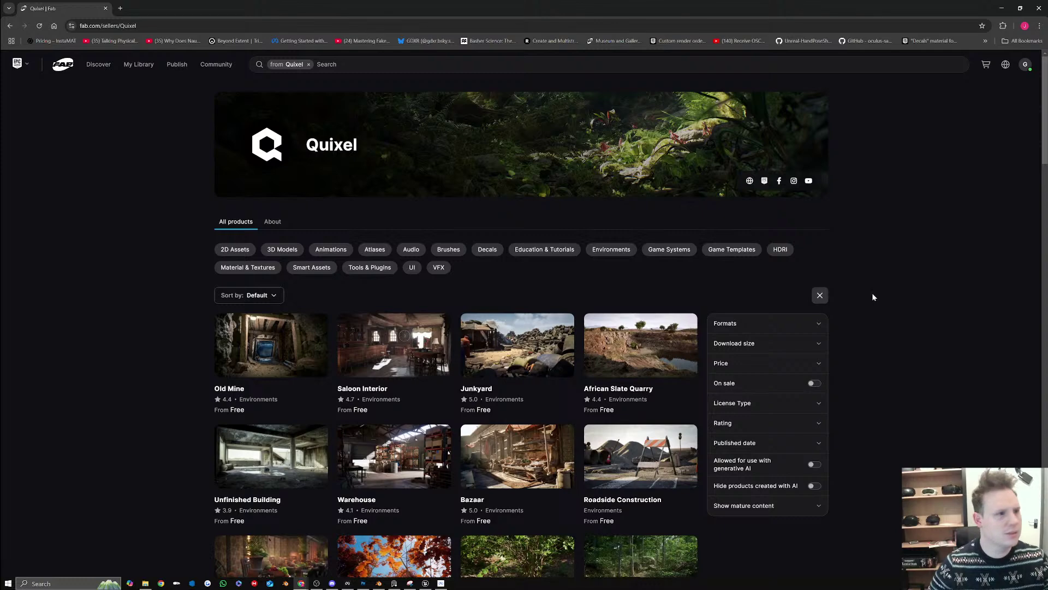
Search Quixel's products for "brick" and limit the results to Material & Textures
click(375, 64)
text(brick)
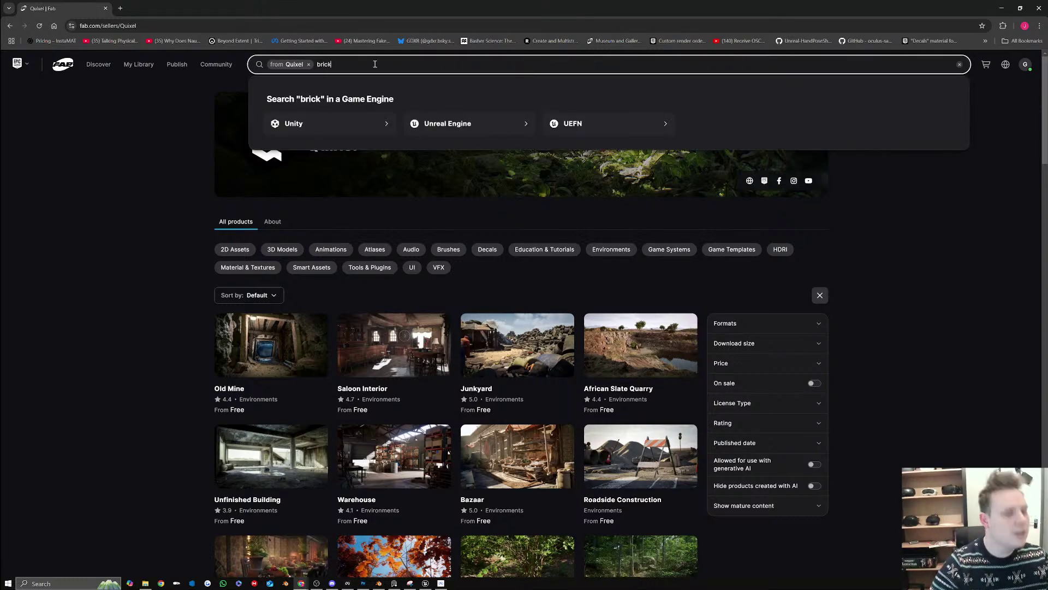
key(Return)
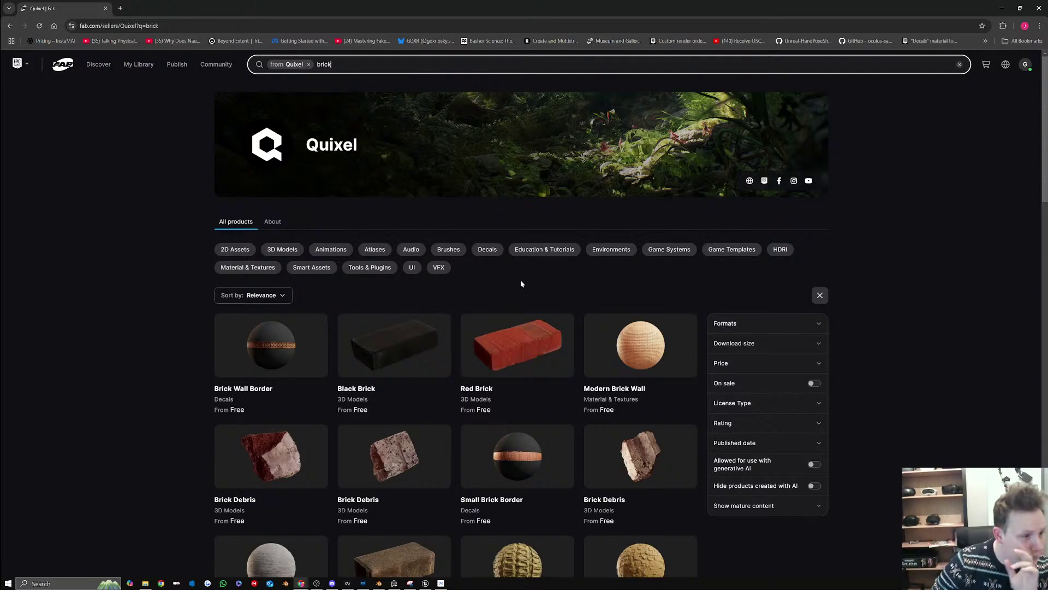
click(236, 267)
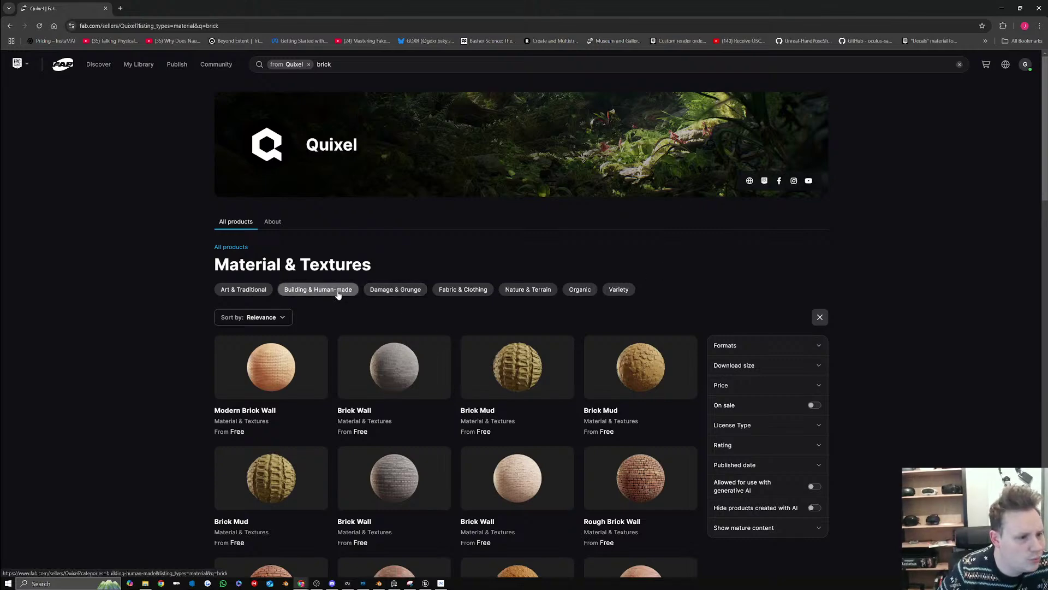
Look through the brick material results for surfaces that would suit medieval castle walls
scroll(911, 281, down, 3)
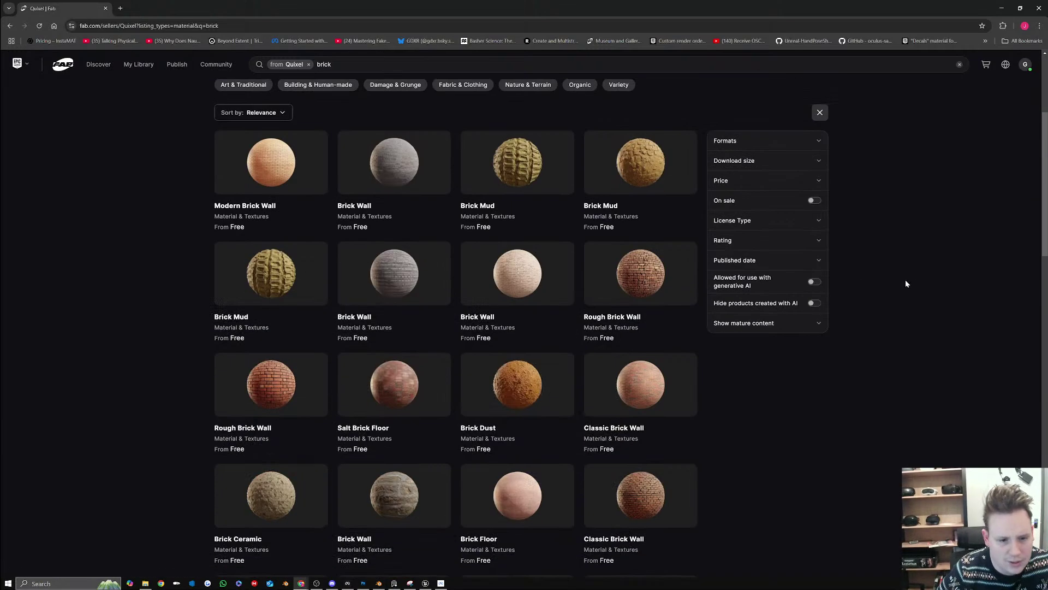
scroll(854, 279, down, 4)
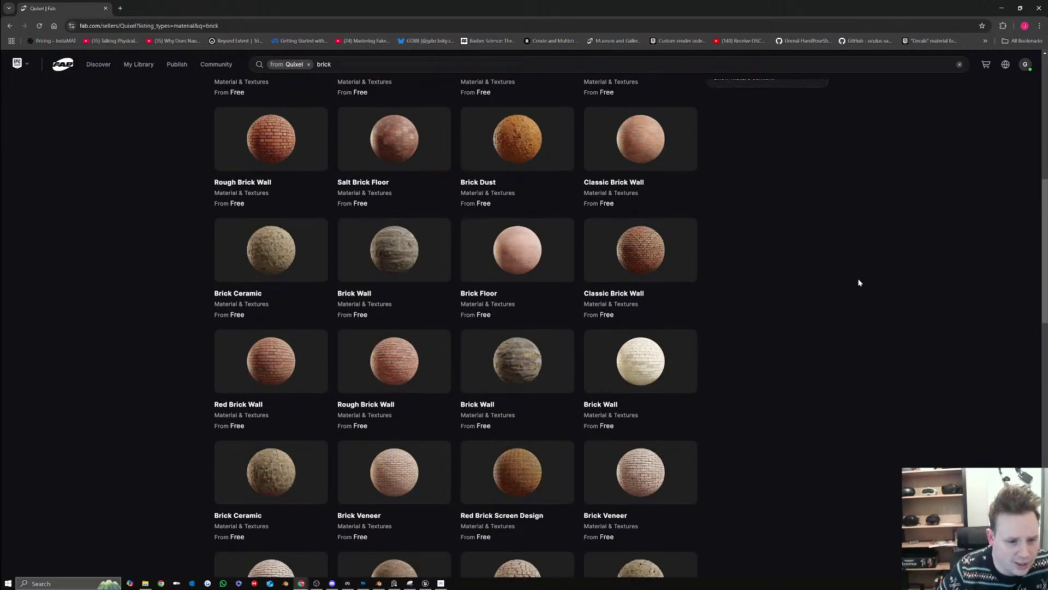
scroll(858, 282, down, 1)
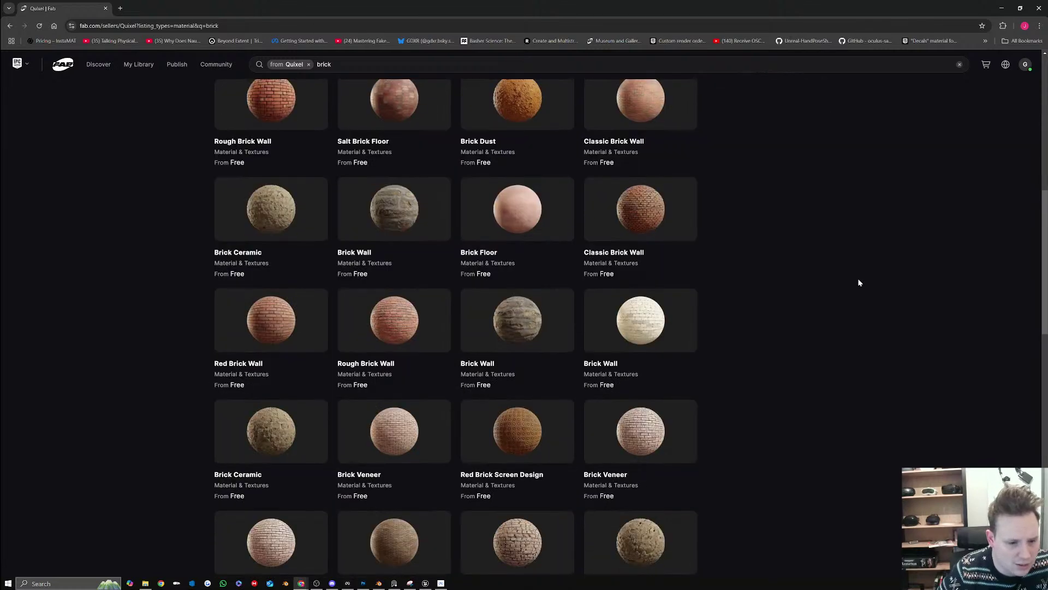
scroll(858, 283, down, 2)
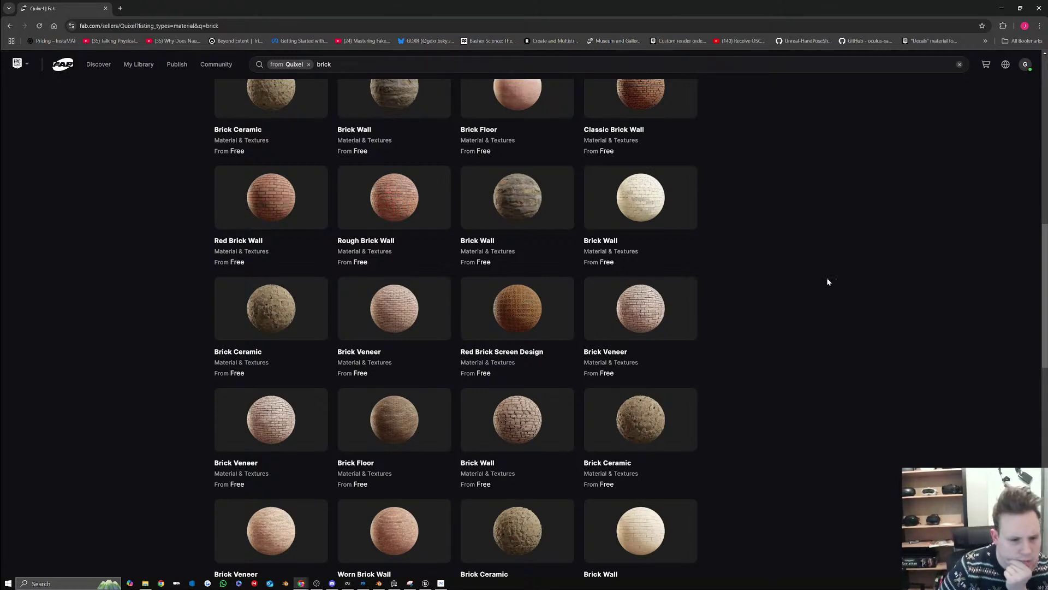
scroll(827, 279, down, 3)
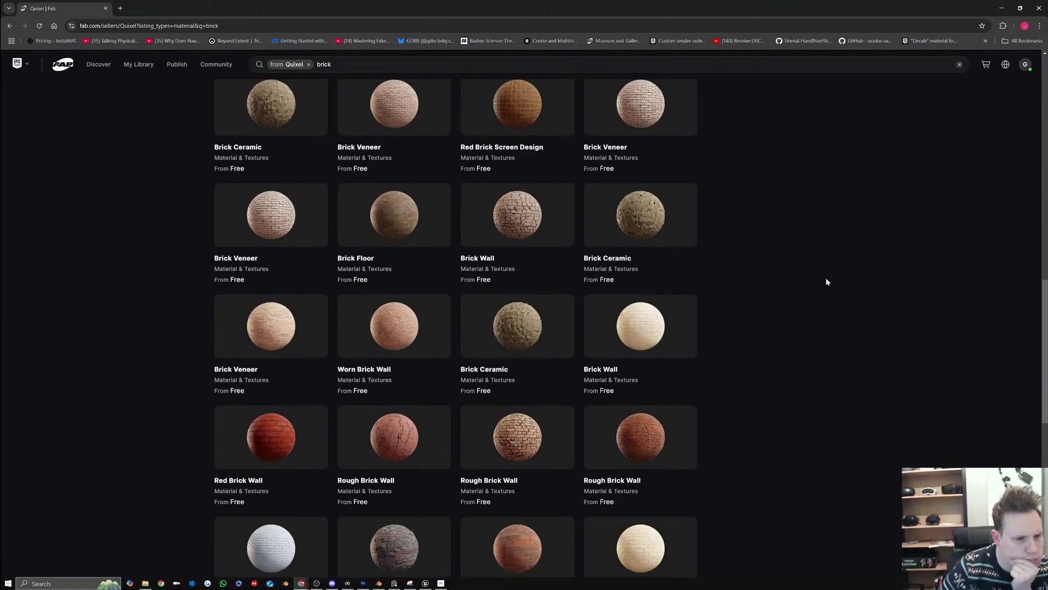
scroll(827, 282, down, 3)
scroll(826, 282, down, 3)
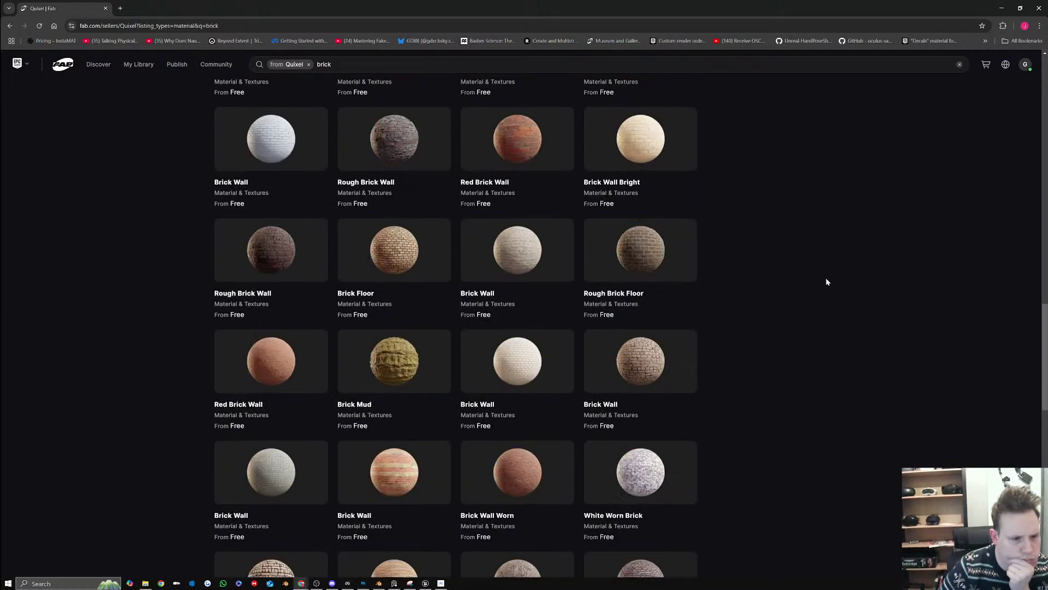
Examine the worn beige Brick Wall and the orange Rough Brick Wall listings, returning to the brick results after each
click(645, 355)
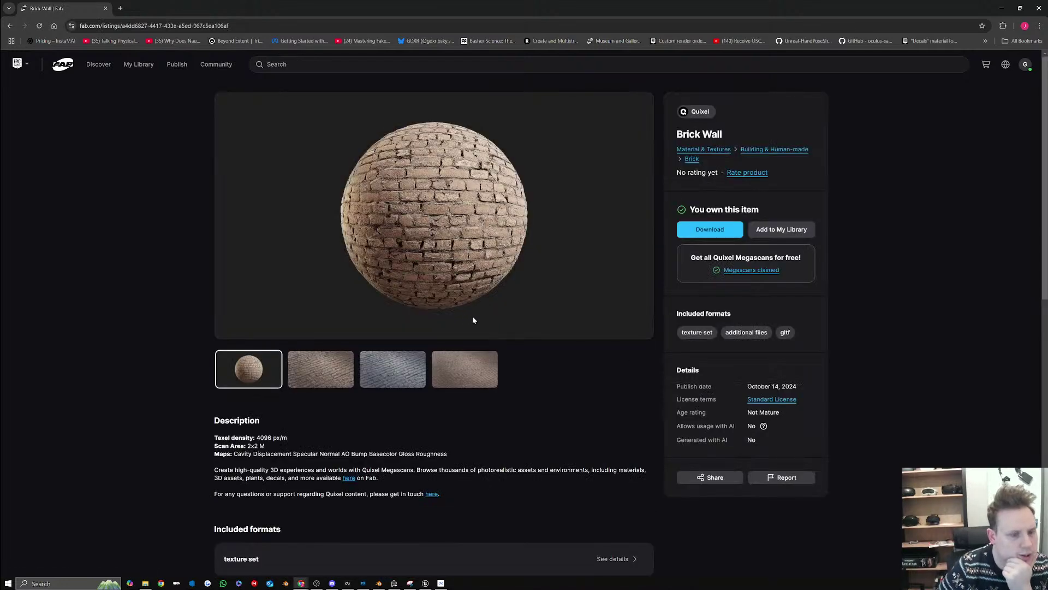
click(10, 26)
scroll(554, 425, down, 5)
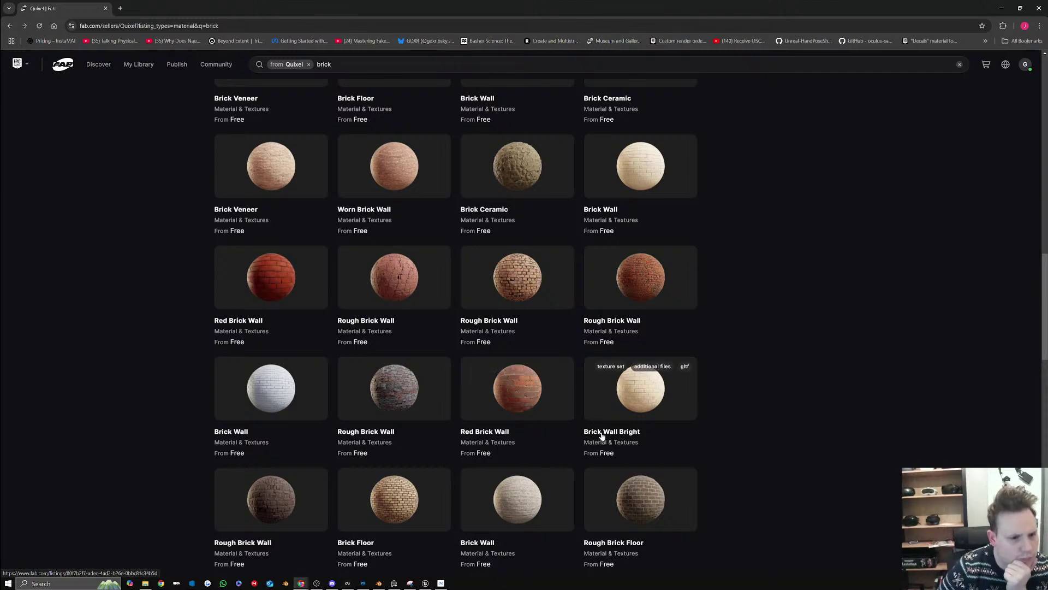
click(520, 290)
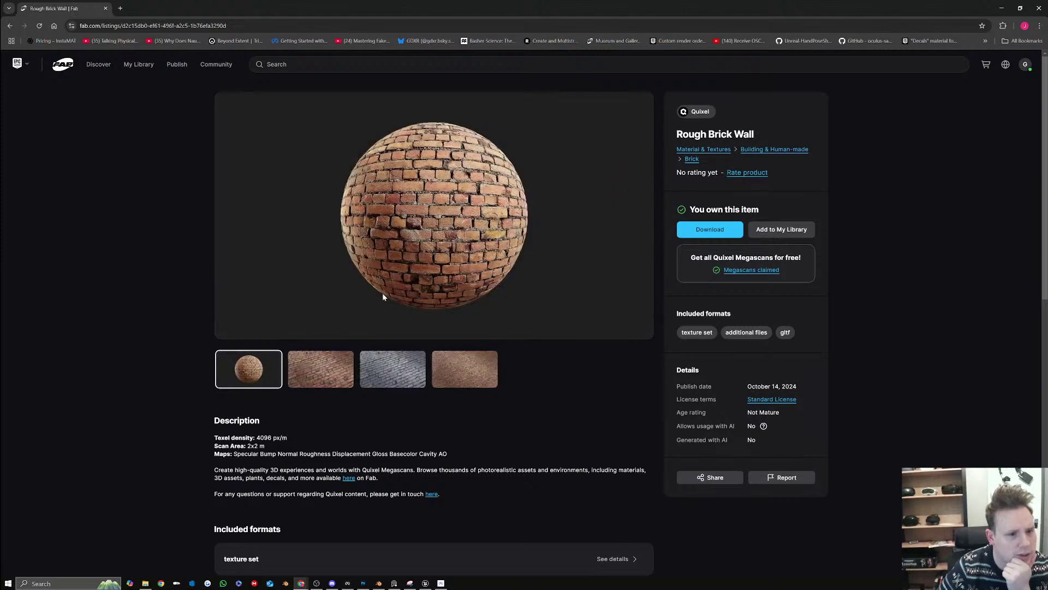
click(22, 64)
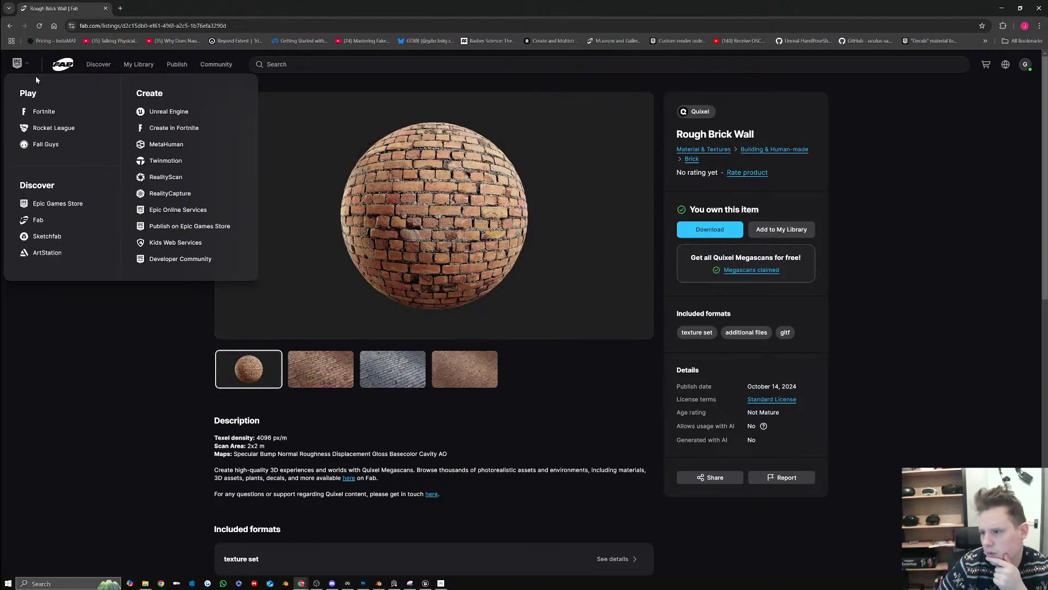
key(alt+Left)
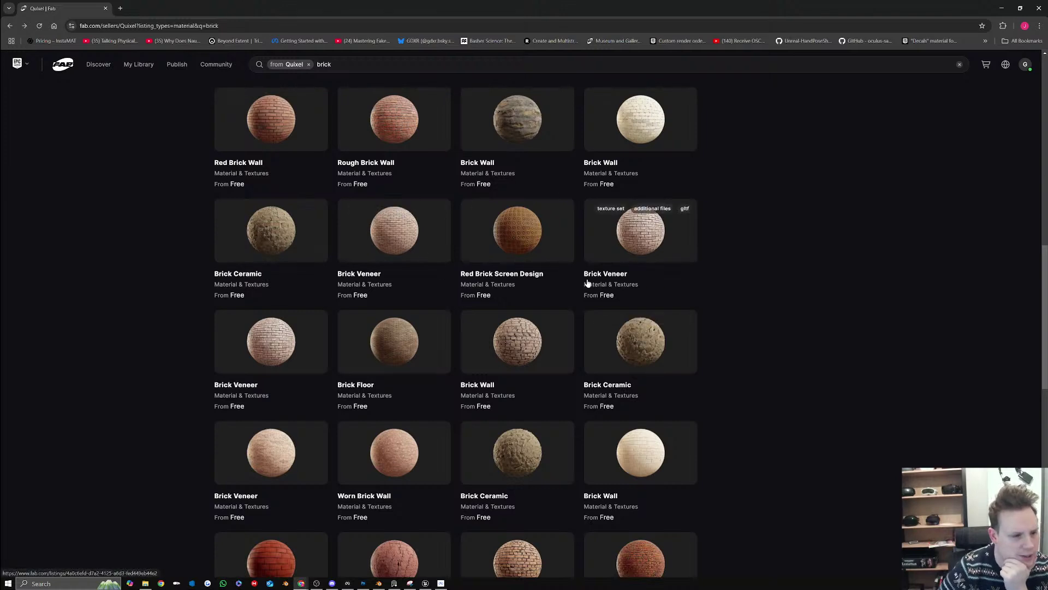
Examine the mud-covered Brick Ceramic, the dark layered Brick Wall and the pale pink Brick Wall listings, returning to the brick results after each
click(657, 344)
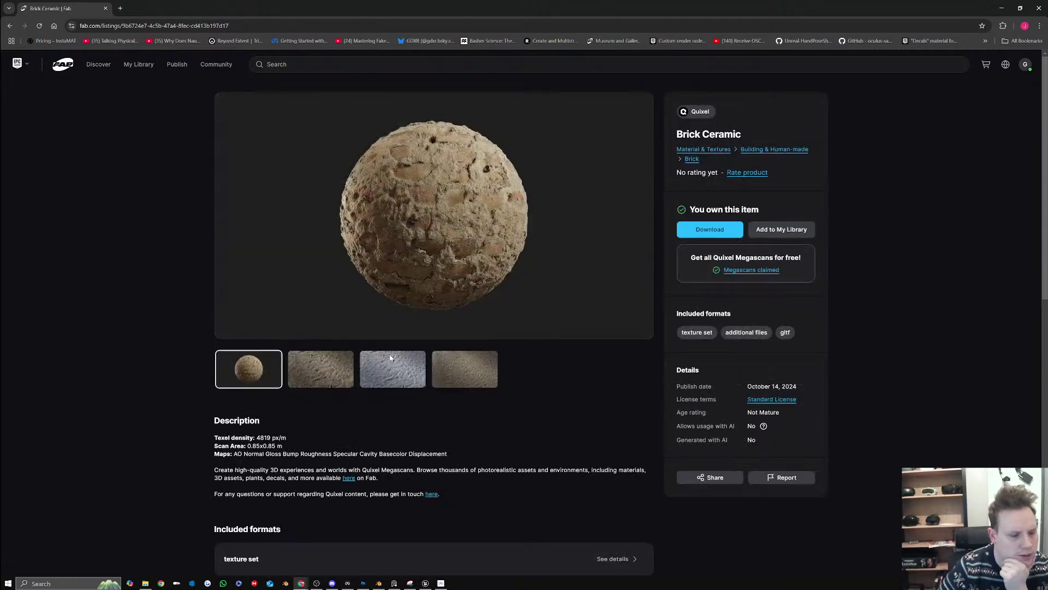
click(10, 25)
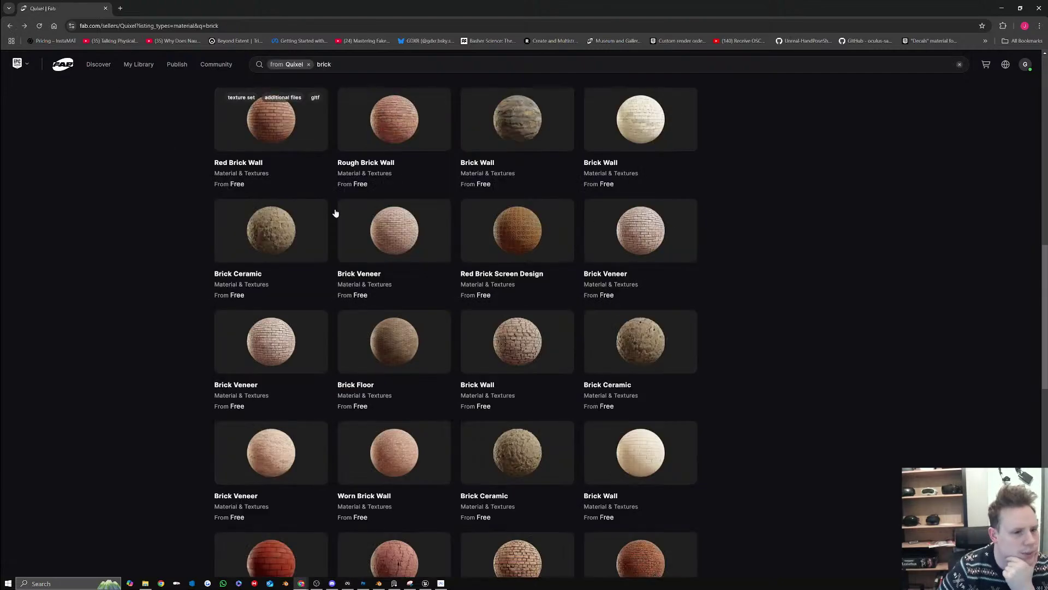
click(399, 177)
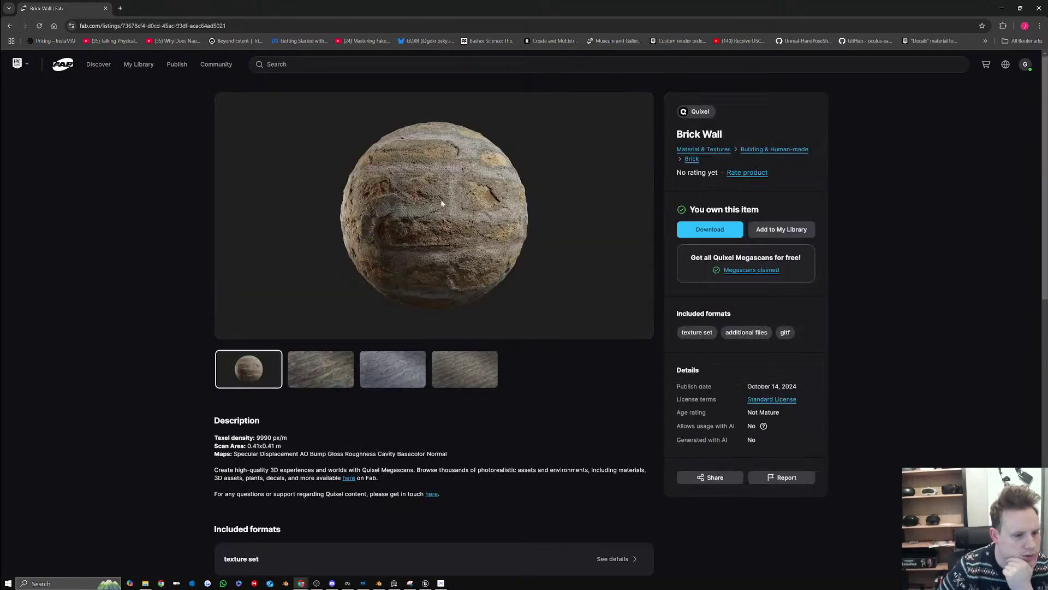
click(10, 26)
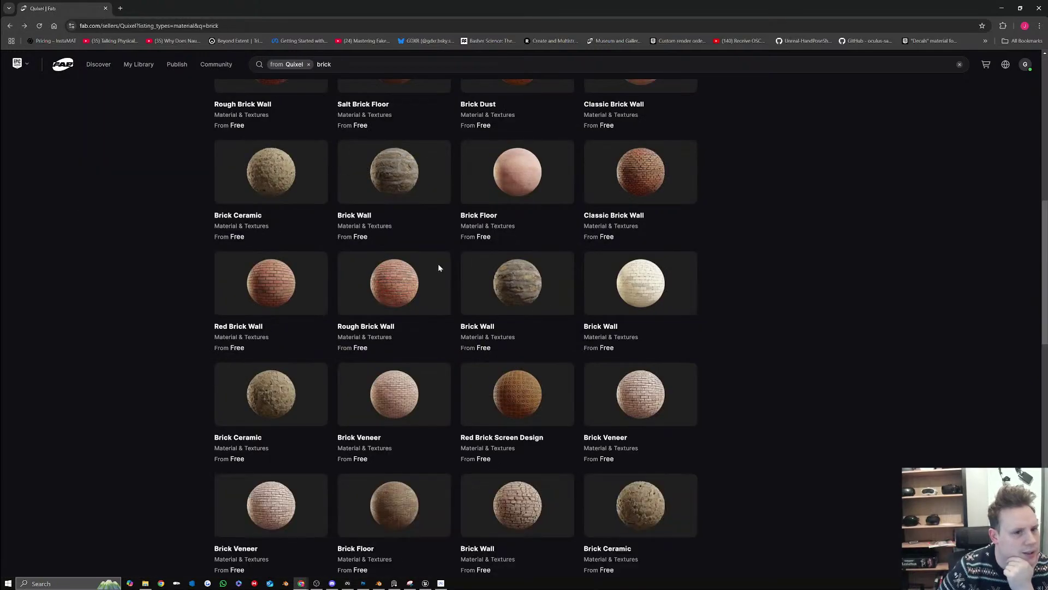
scroll(545, 300, up, 4)
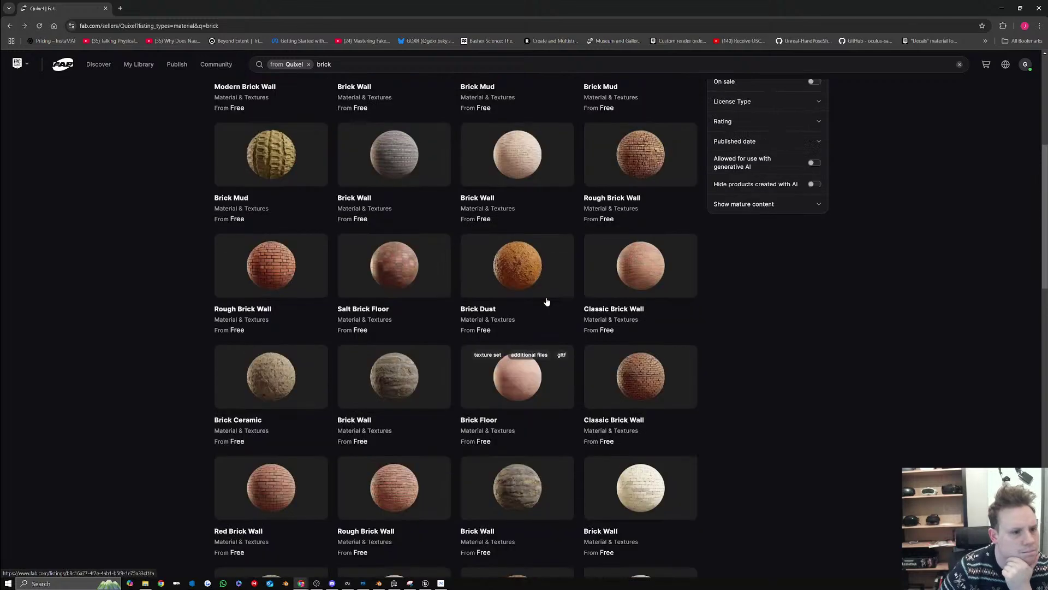
click(520, 162)
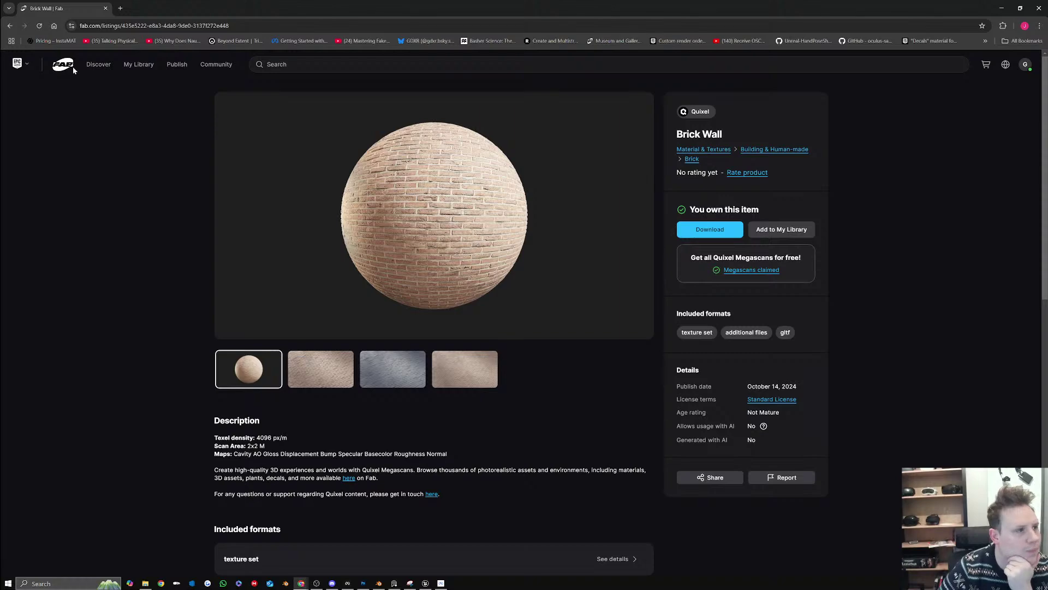
click(10, 26)
Open the rough tan Brick Wall listing further down the results and download its 2K texture set, brick_wall_th0meecdy_2k.zip
scroll(519, 336, down, 2)
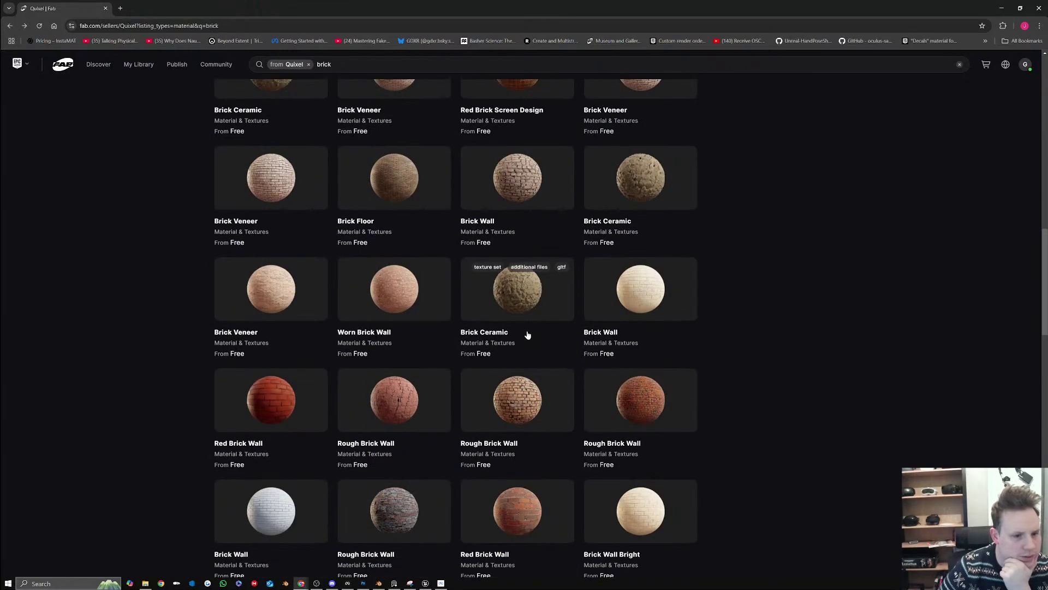
scroll(576, 341, down, 5)
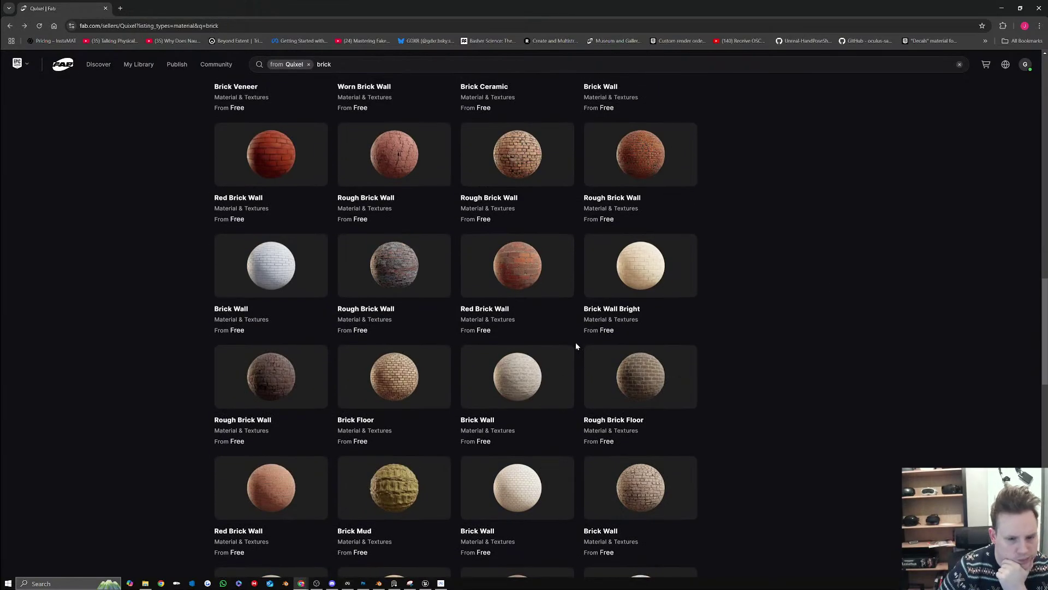
scroll(576, 344, down, 2)
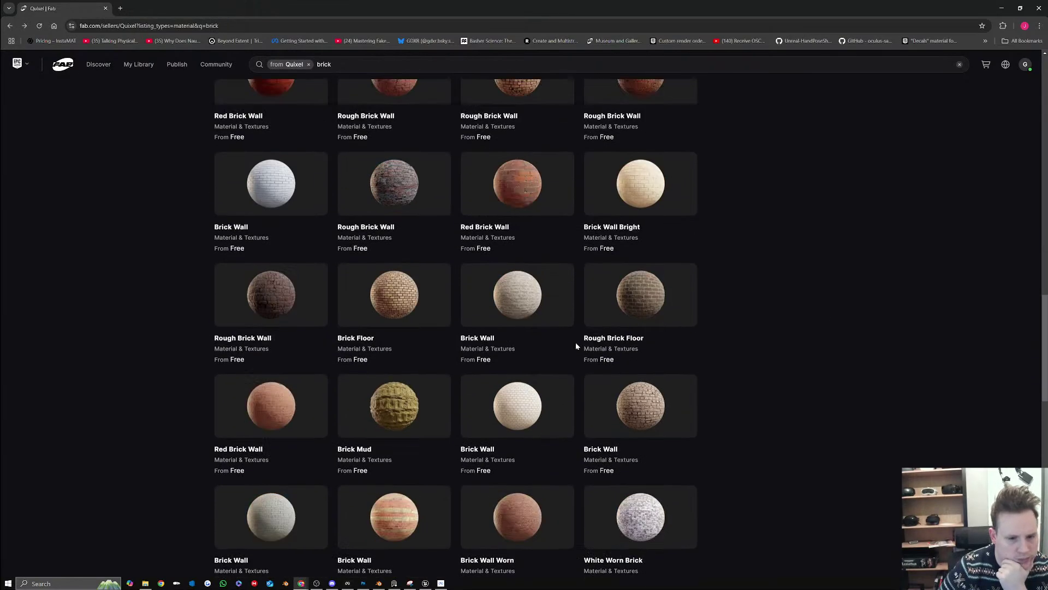
click(644, 417)
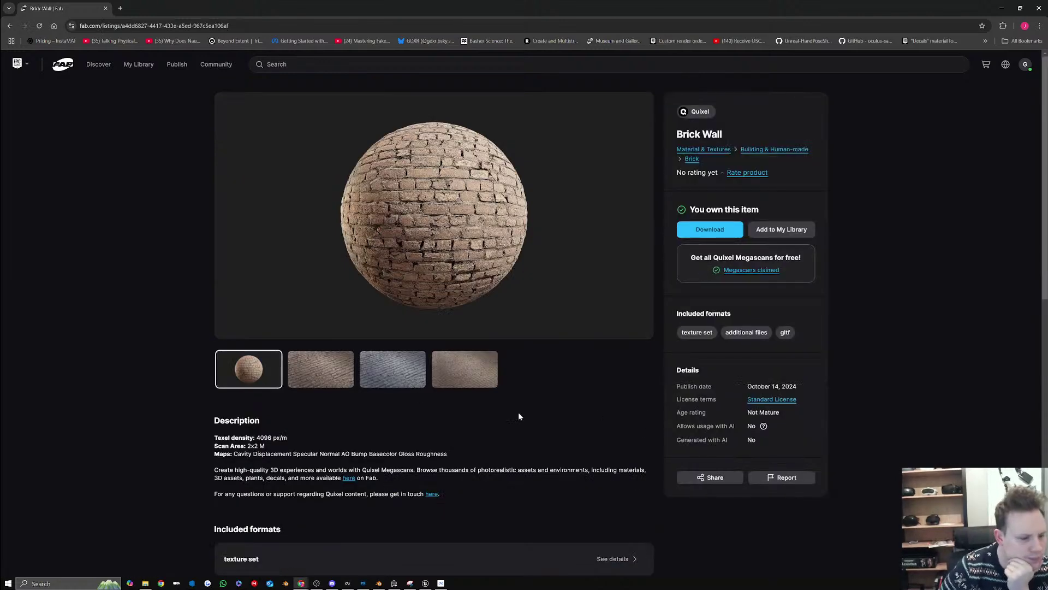
click(725, 235)
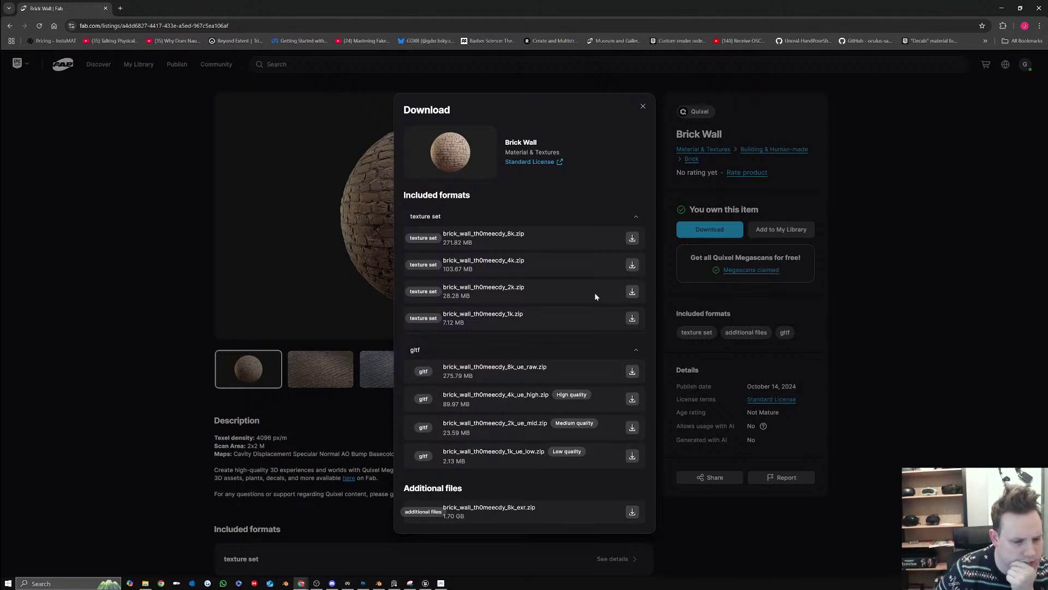
click(632, 292)
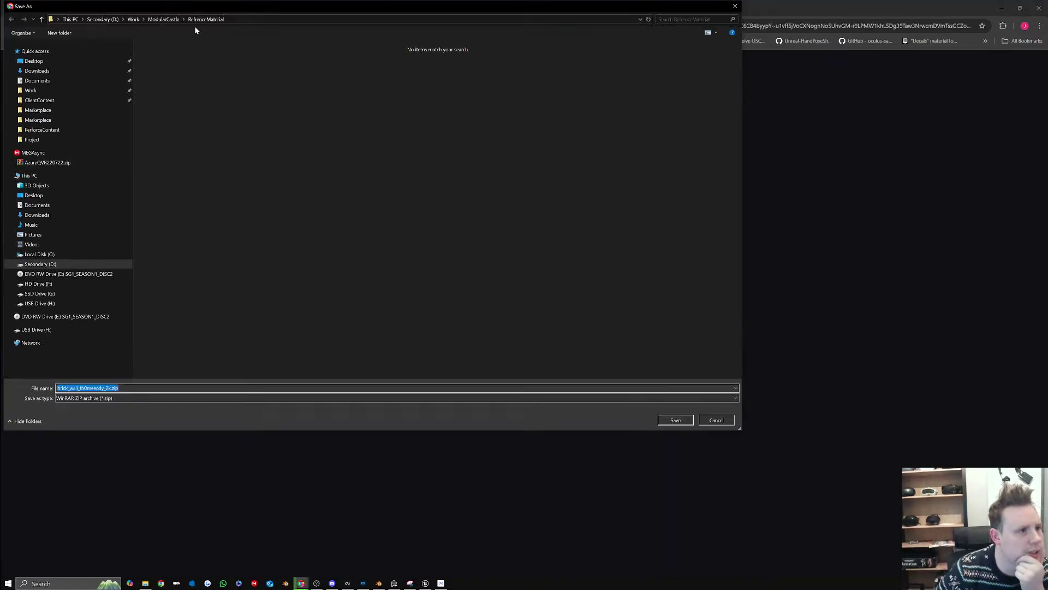
Create a MegaScanMaterials folder inside ModularCastle and save the brick wall archive in it
click(159, 20)
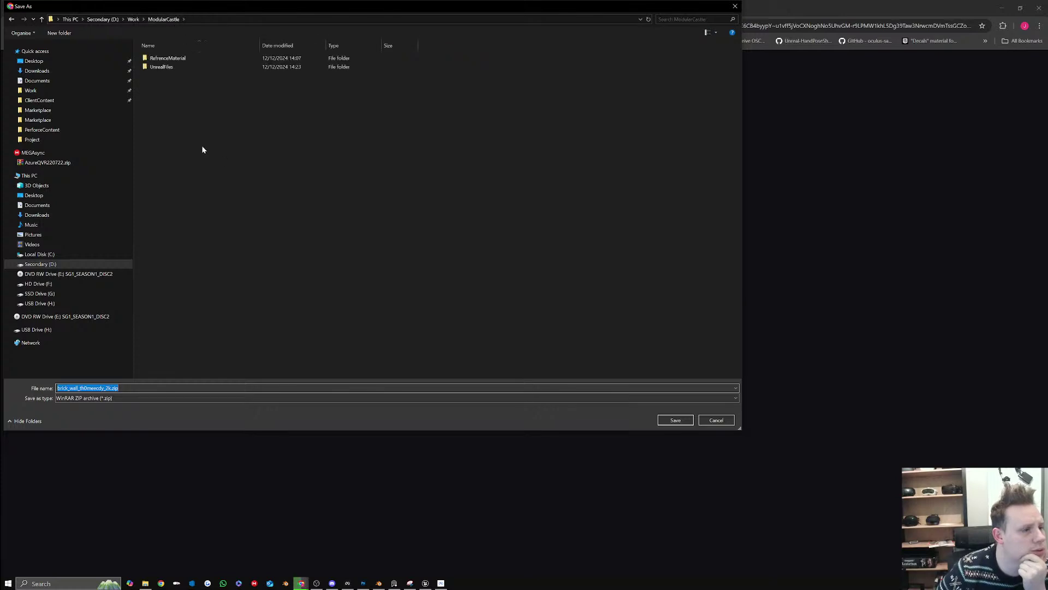
right_click(190, 130)
mouse_move(240, 233)
click(302, 235)
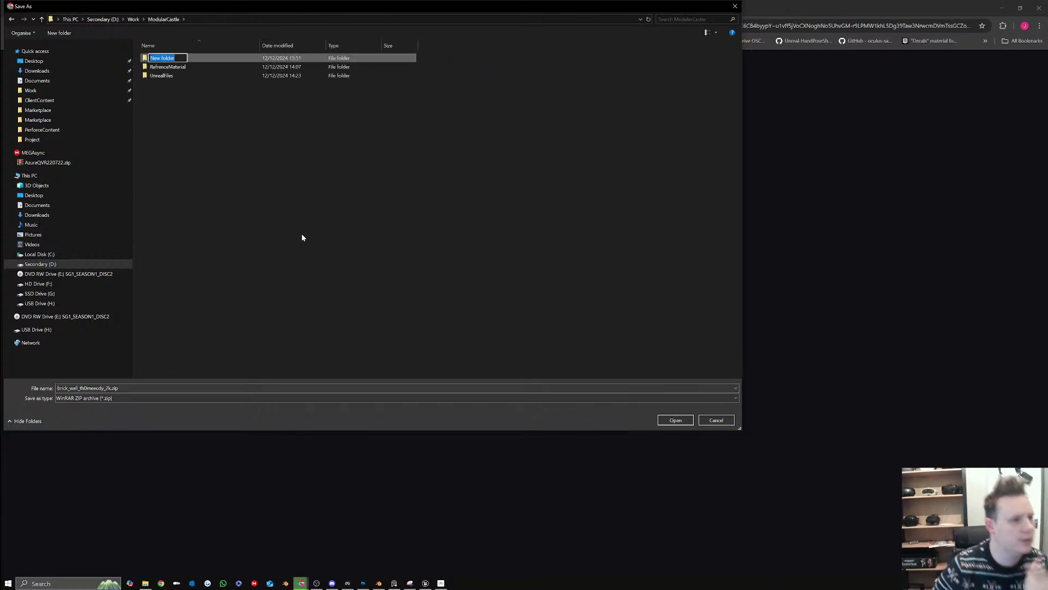
text(MegaS)
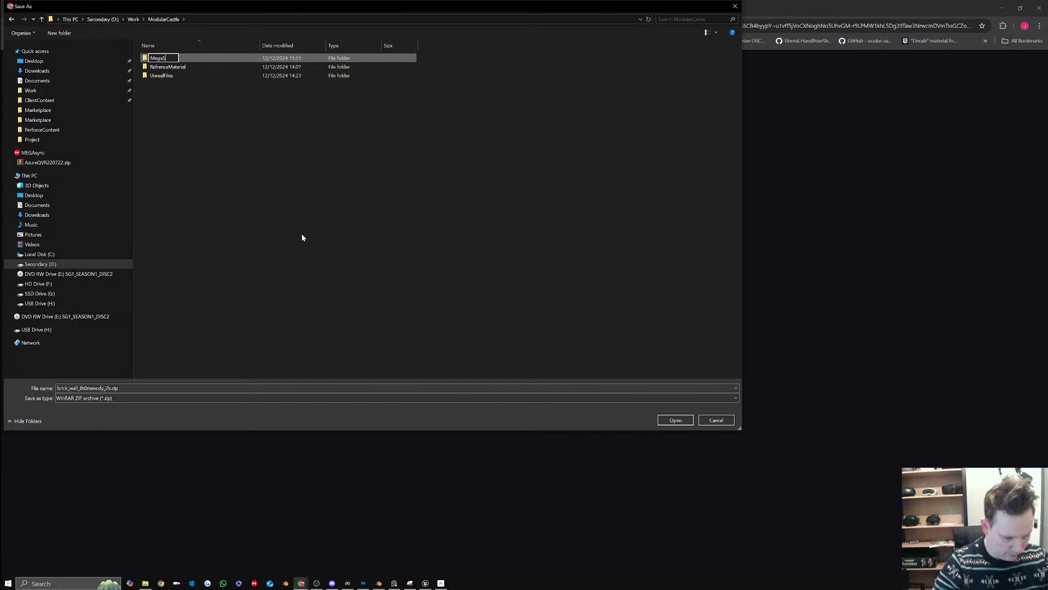
text(canMa)
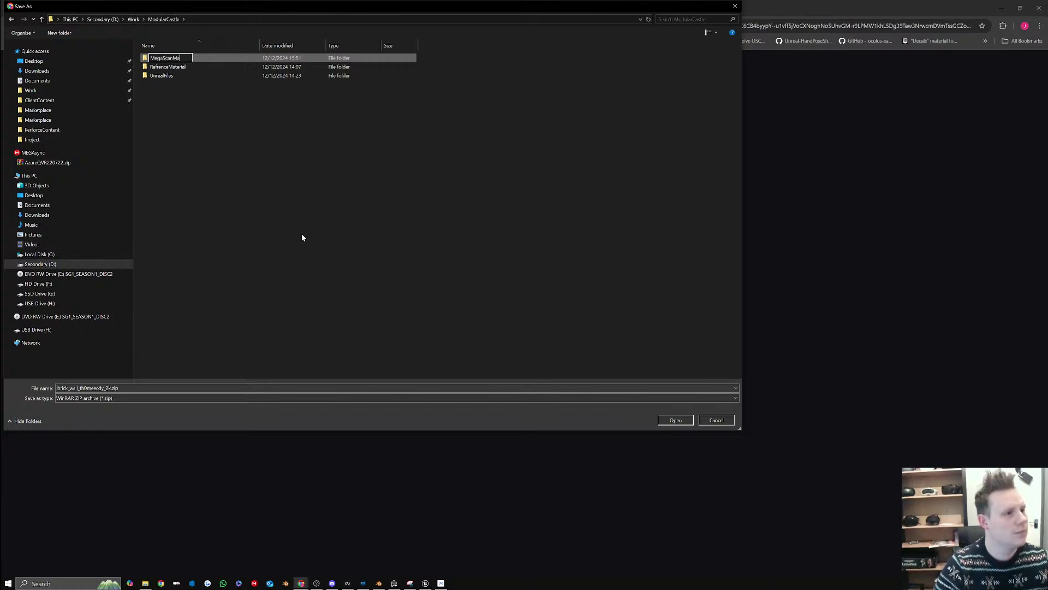
text(terials)
key(Return)
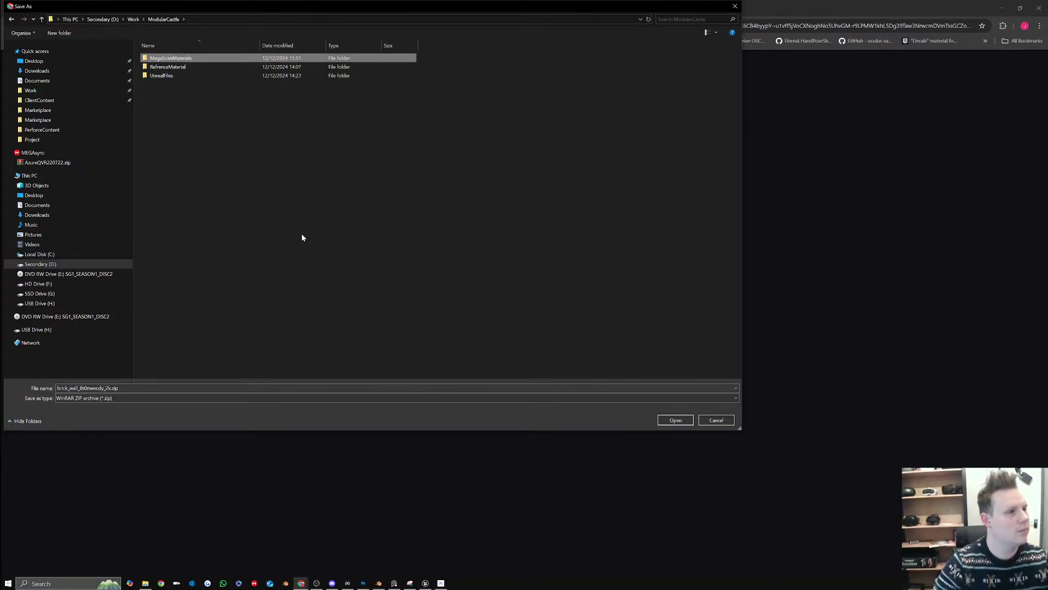
key(Return)
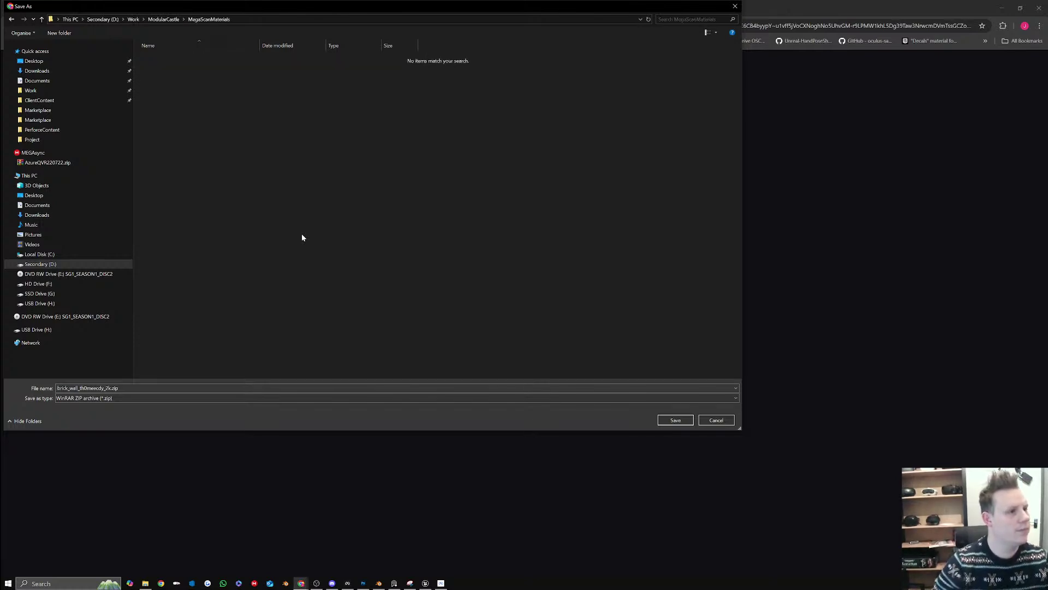
click(675, 420)
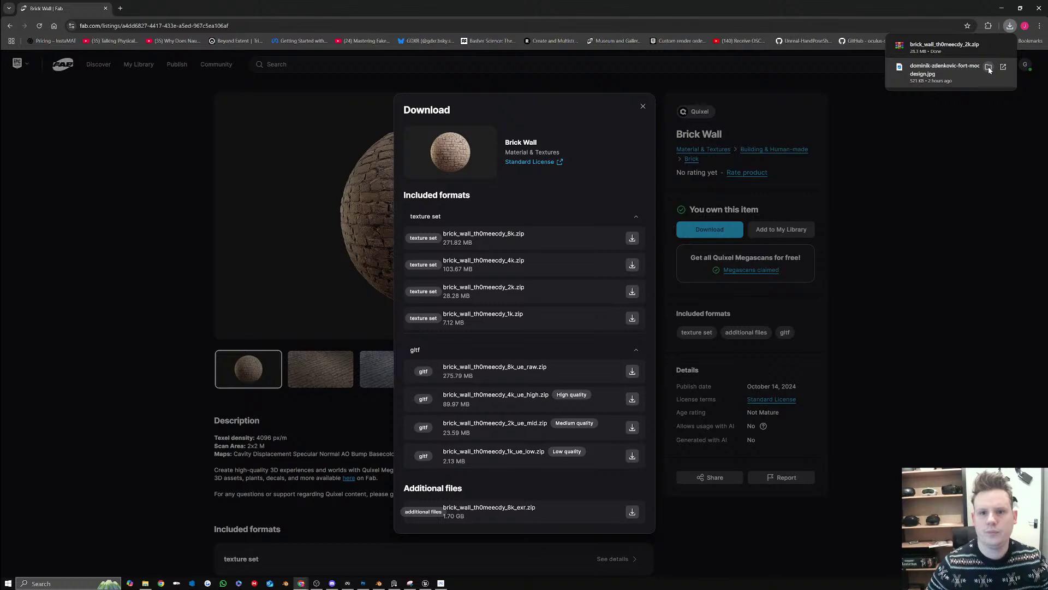
Show the downloaded archive in its folder and create a subfolder named BrickWall_Th0meecdy_2k beside it
click(988, 45)
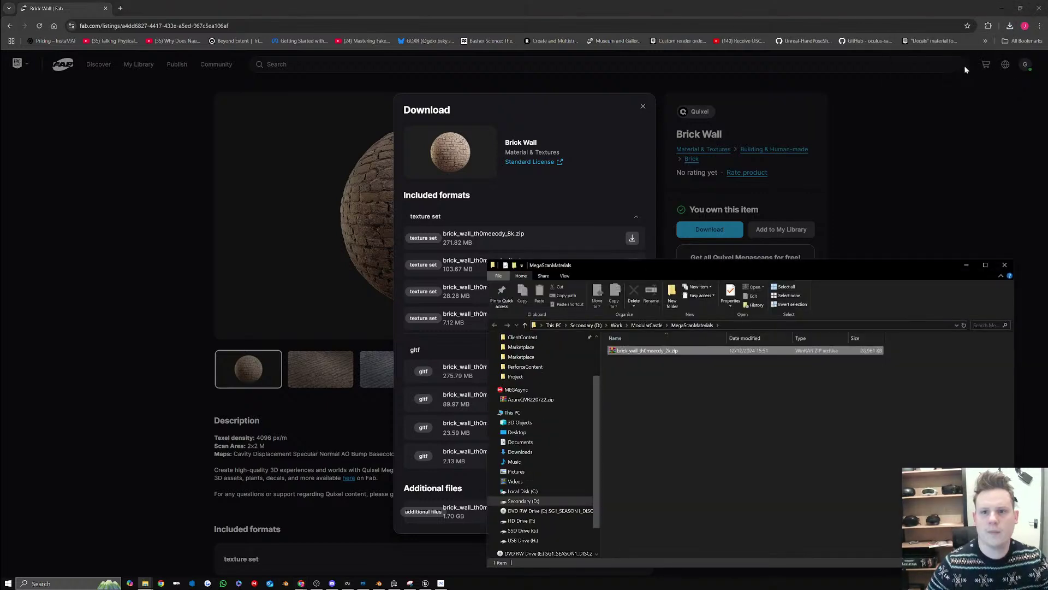
right_click(695, 353)
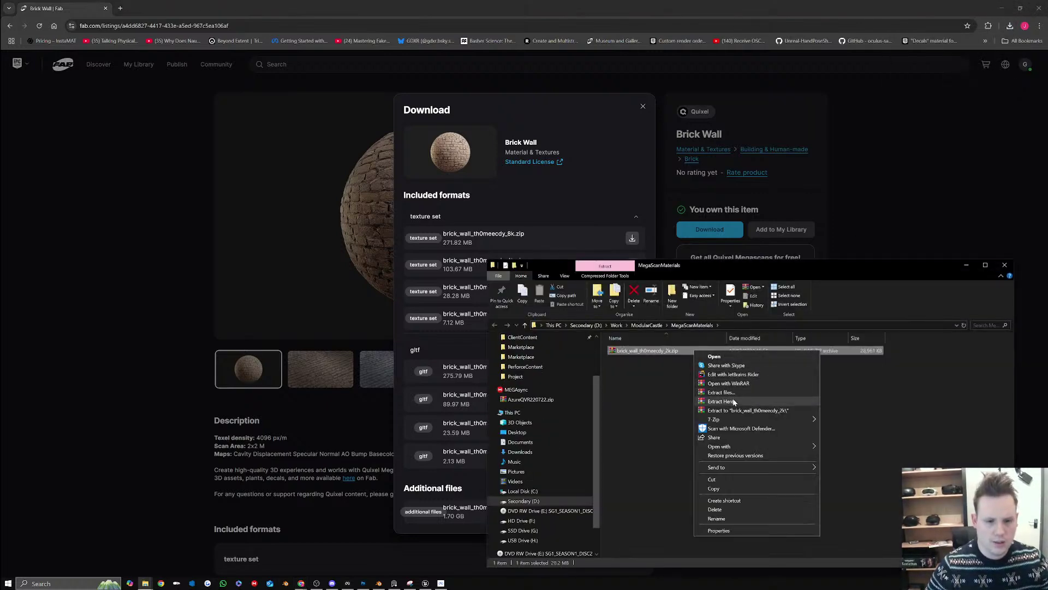
right_click(630, 375)
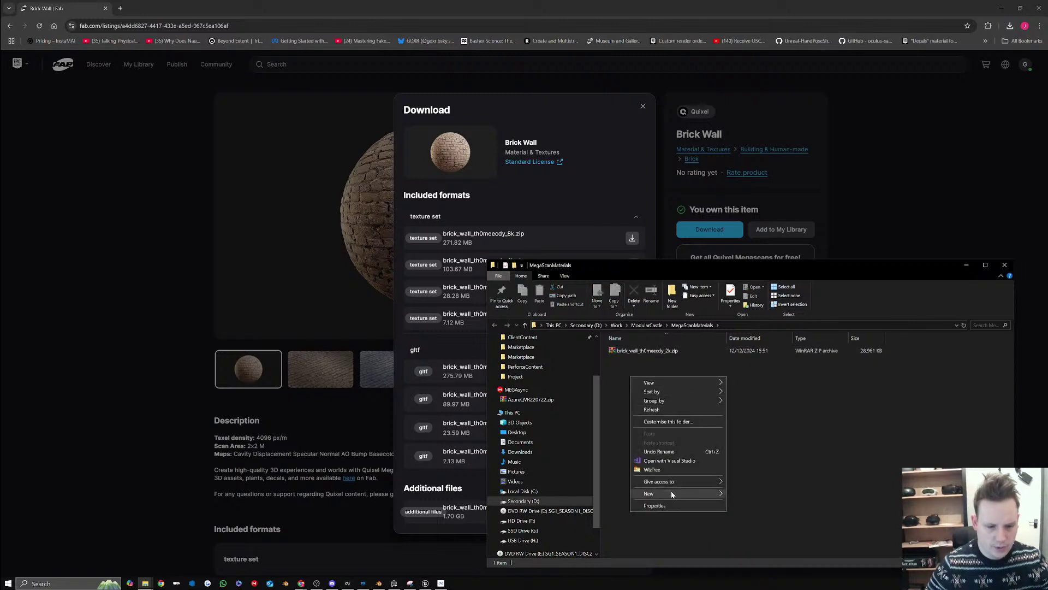
mouse_move(673, 494)
click(746, 496)
text(Bri)
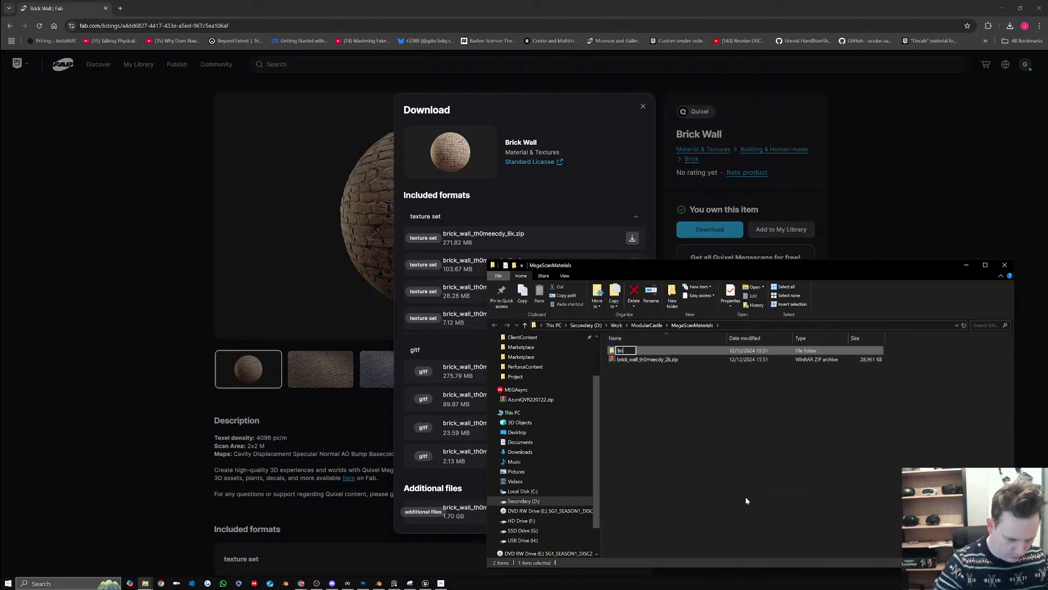
text(ckWall)
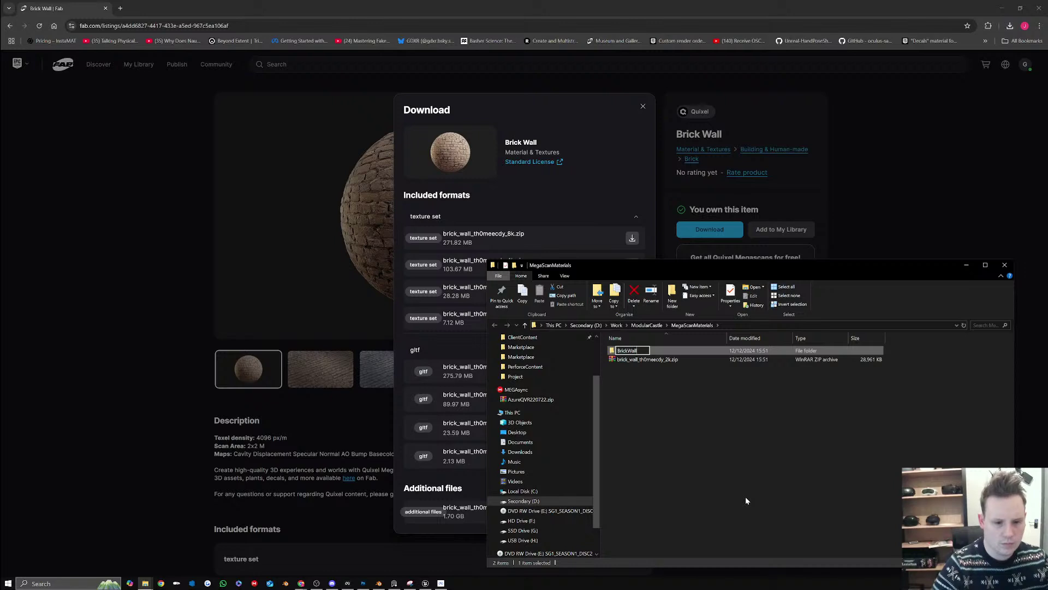
text(_)
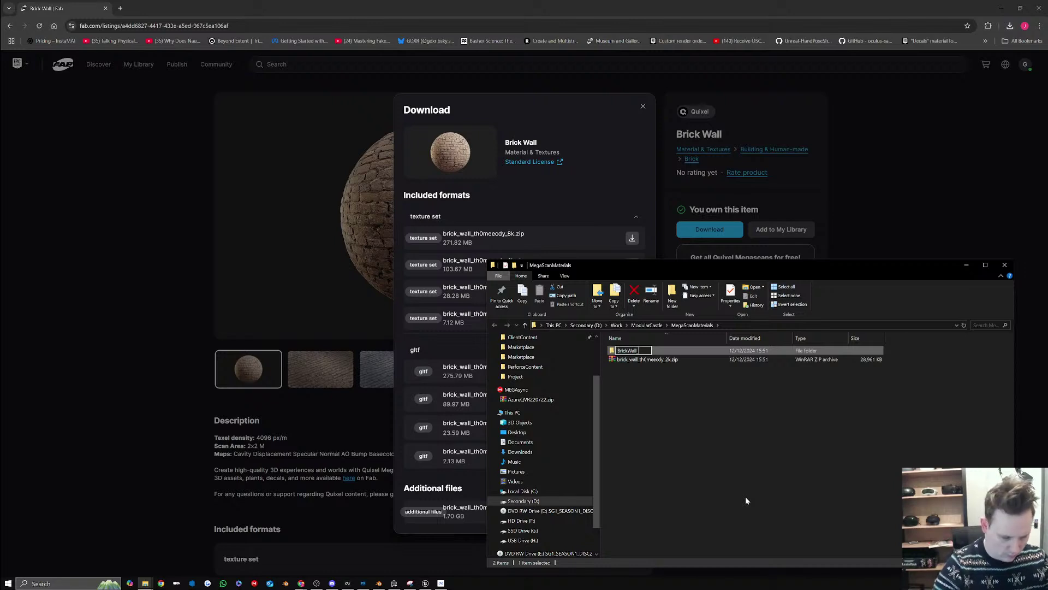
text(The)
key(BackSpace)
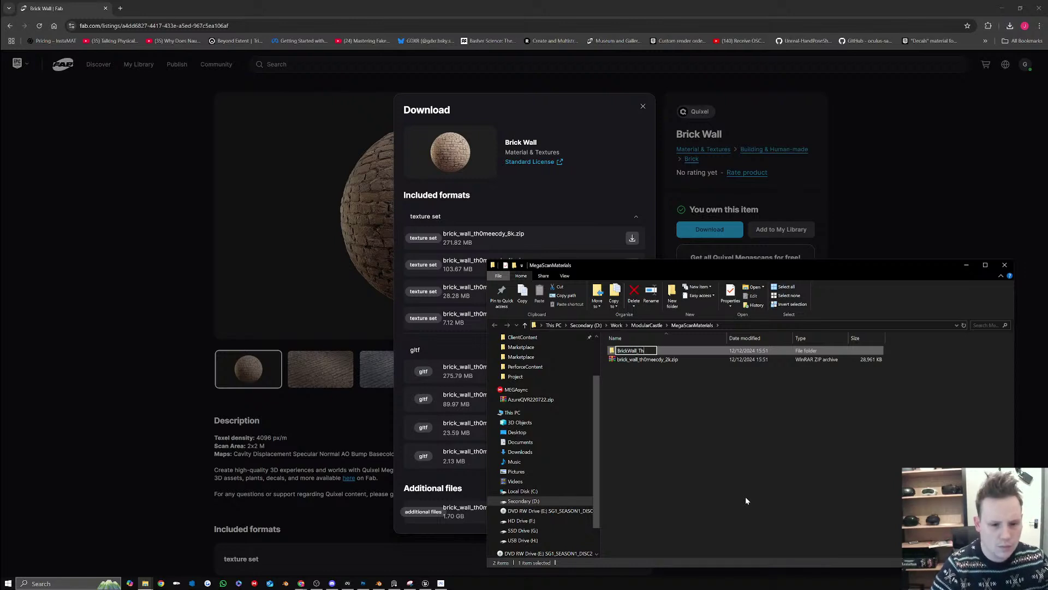
text(0)
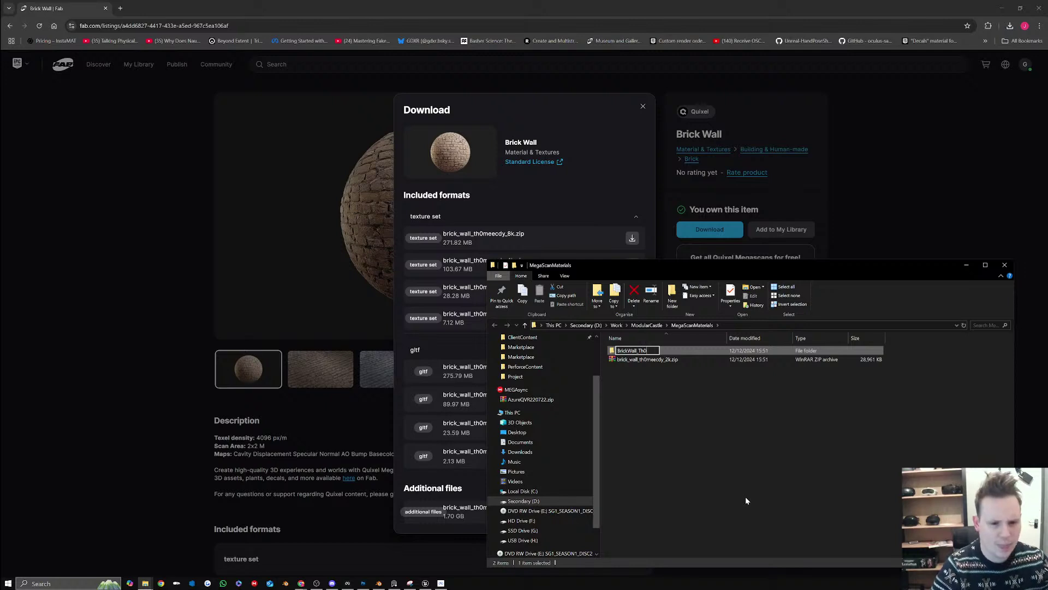
text(meecd)
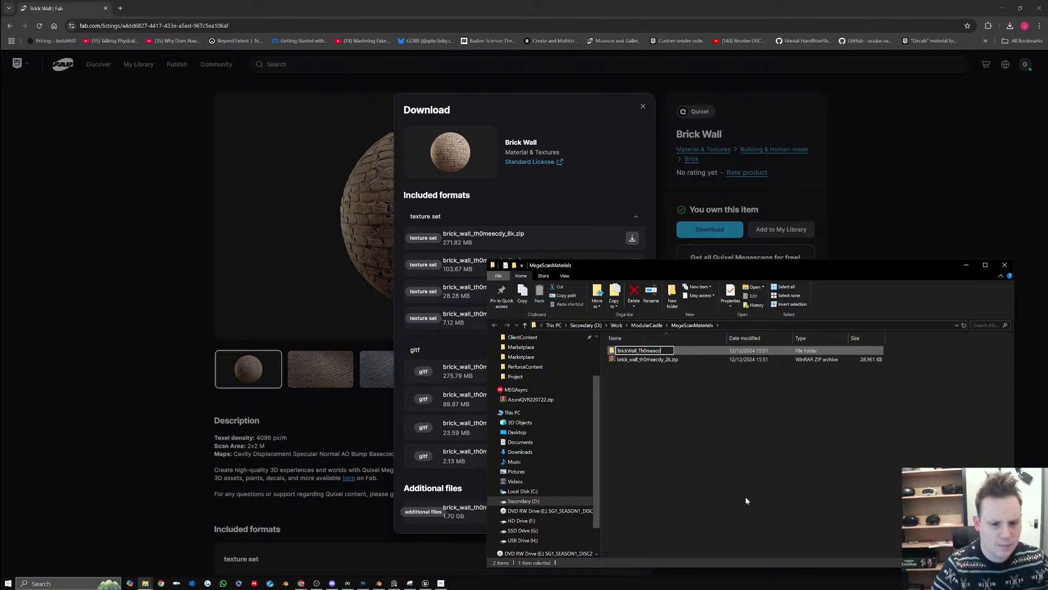
text(y)
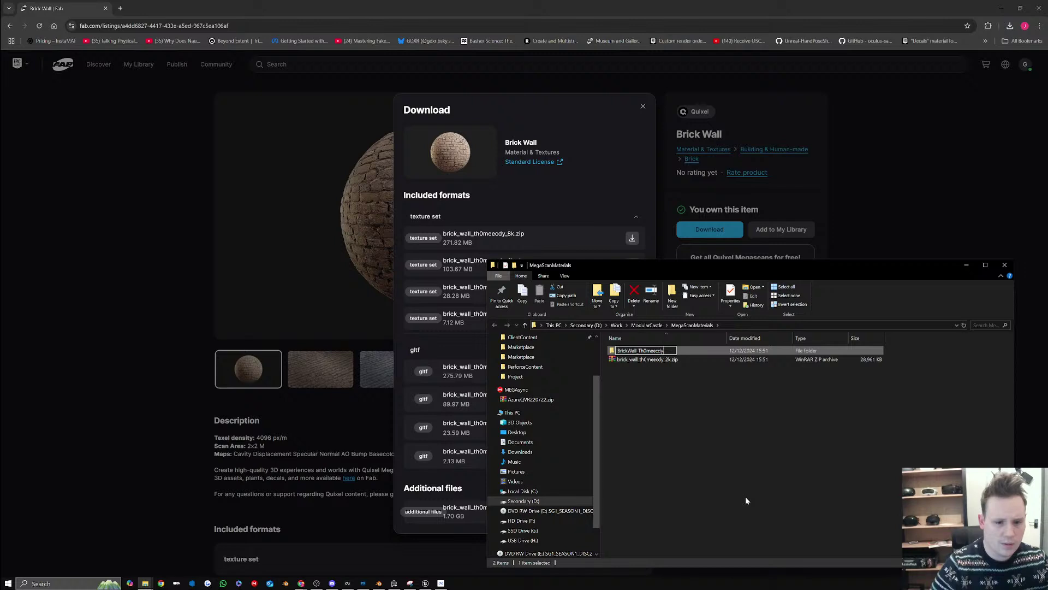
text(_2k)
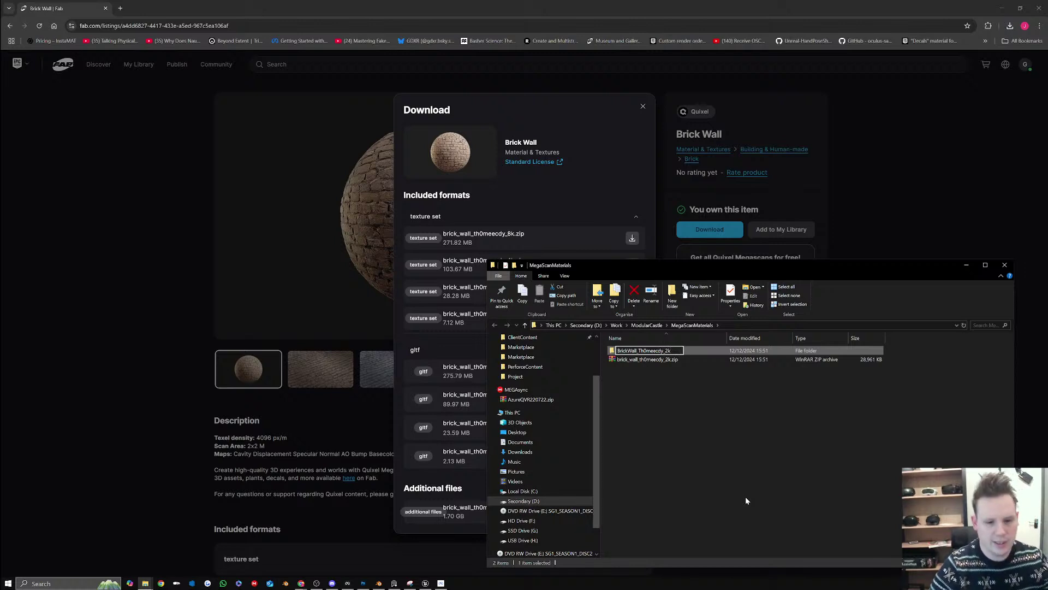
key(Return)
key(Return)
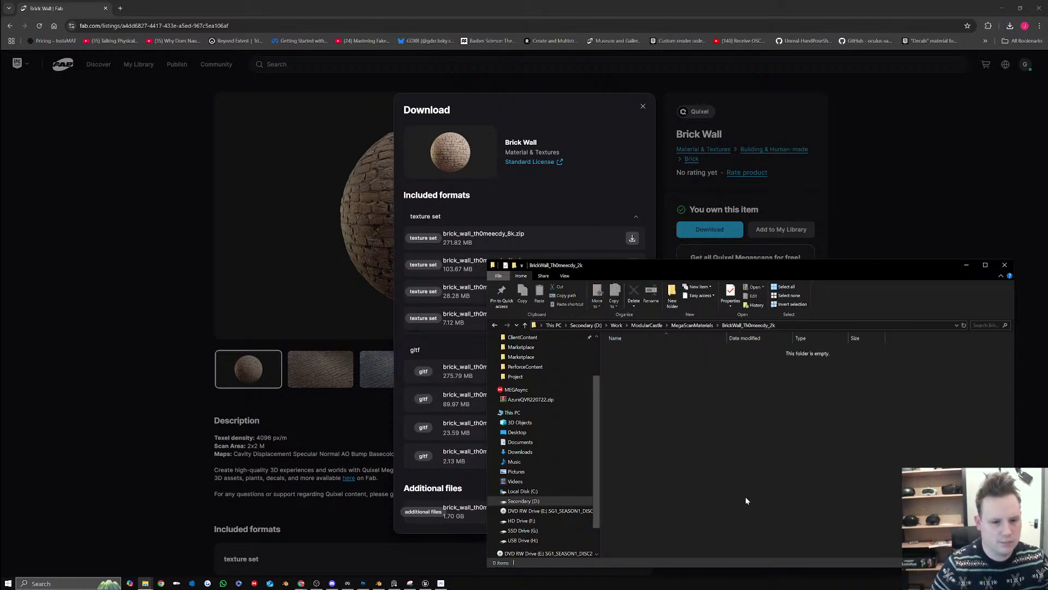
Move brick_wall_th0meecdy_2k.zip into the BrickWall_Th0meecdy_2k folder and extract its contents directly there
click(710, 324)
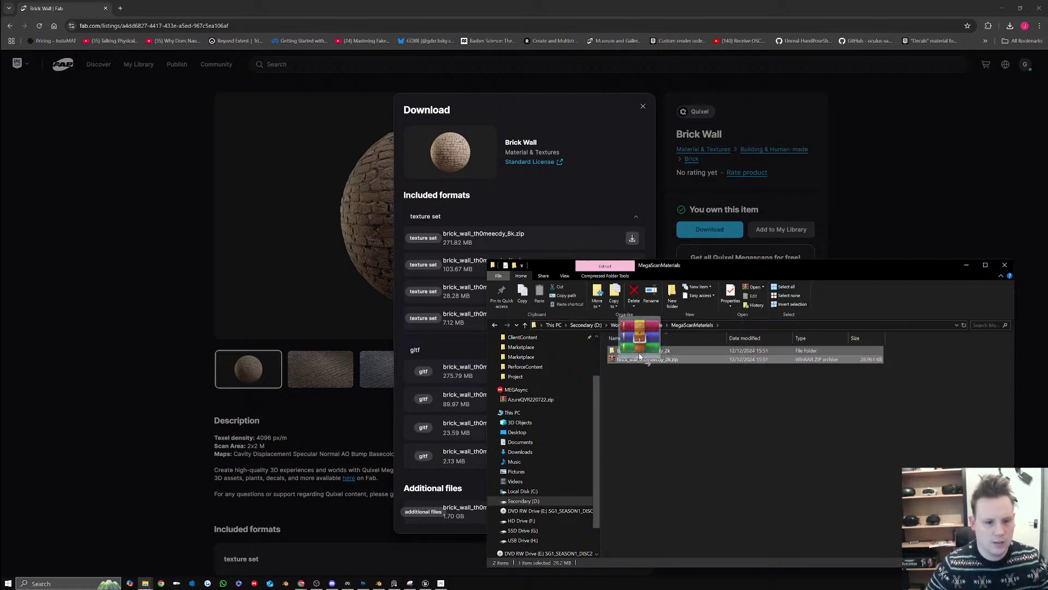
double_click(641, 351)
right_click(638, 351)
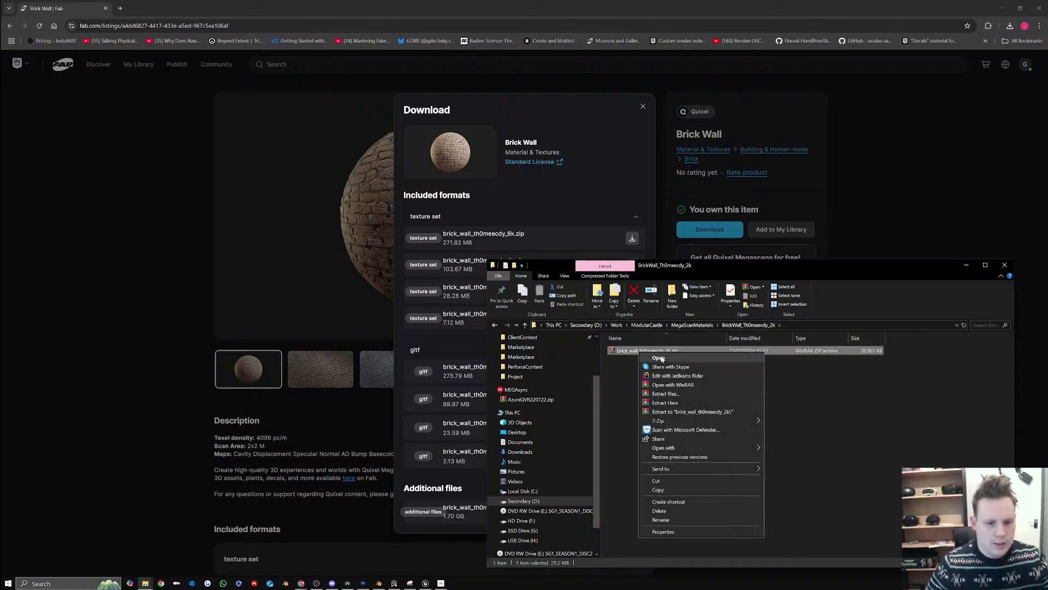
click(677, 403)
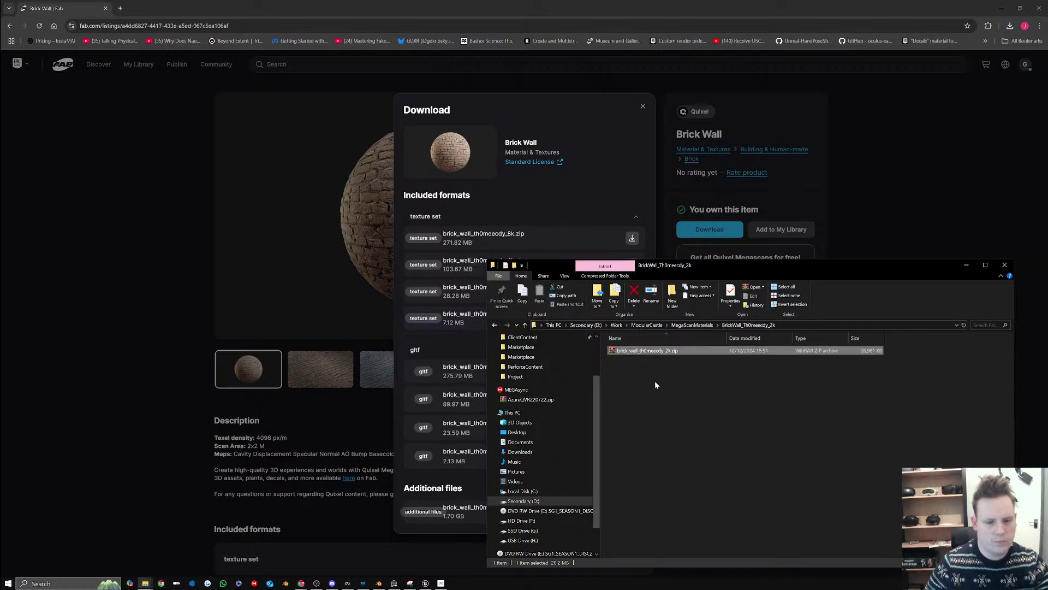
Display the extracted brick texture files as extra large icons and move their folder window off this screen
click(565, 275)
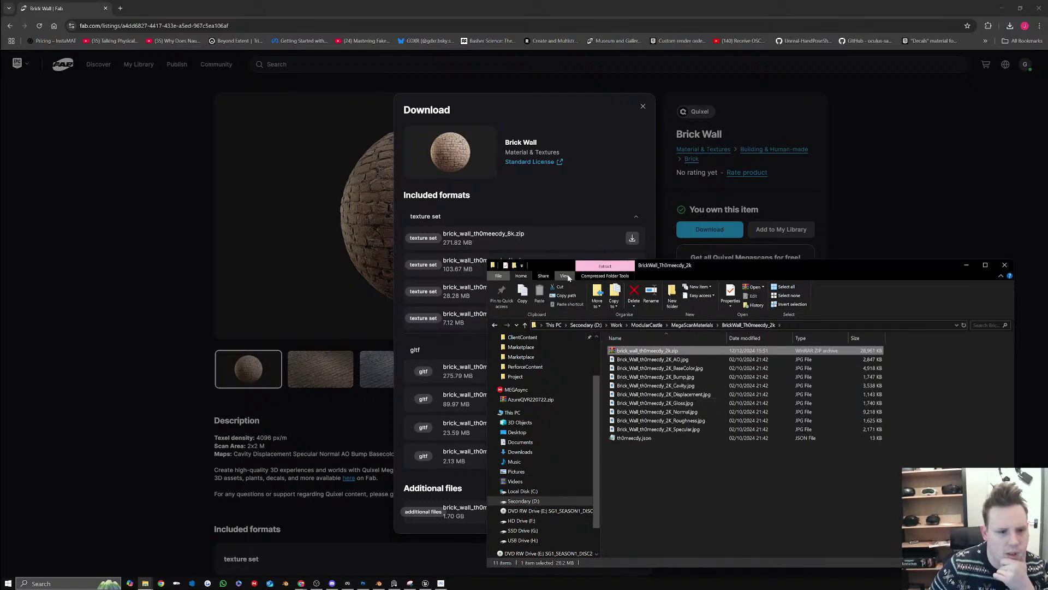
click(574, 288)
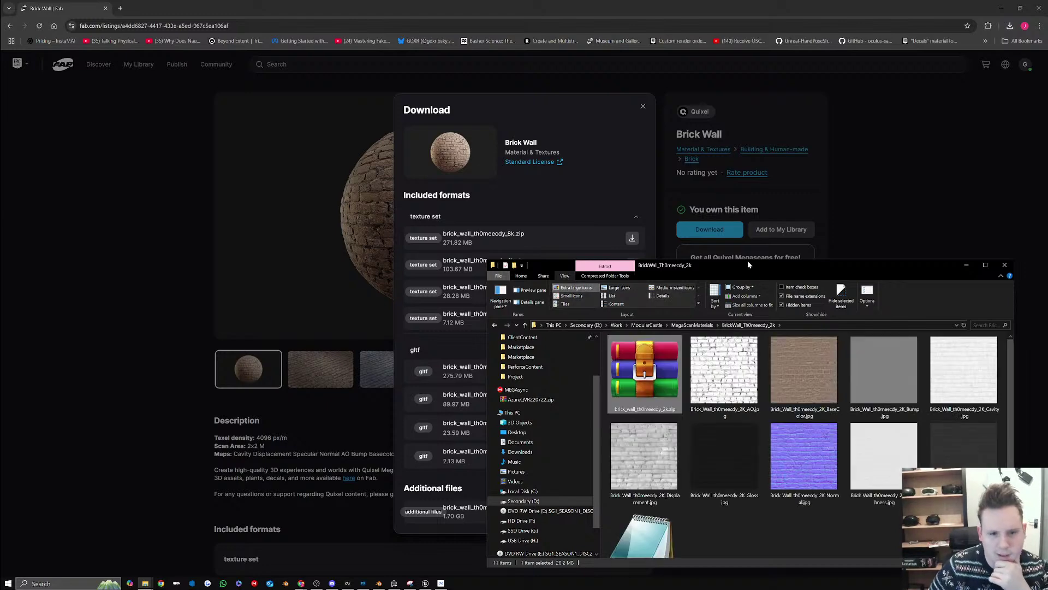
drag(748, 265, 0, 218)
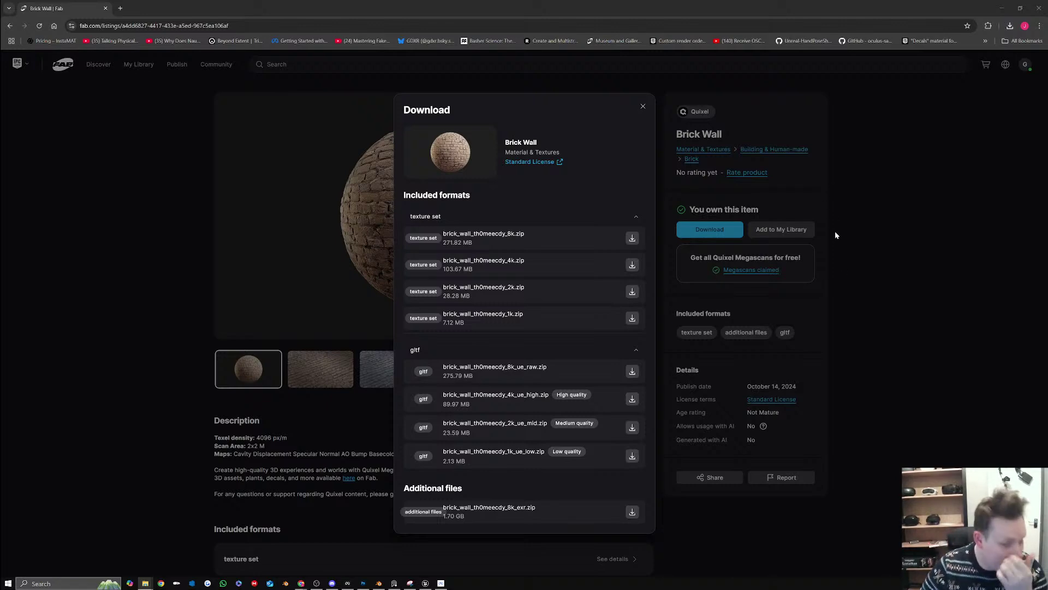
Switch to Unreal Editor and create a Materials folder inside the ModularCastle content folder, opening it
click(1006, 6)
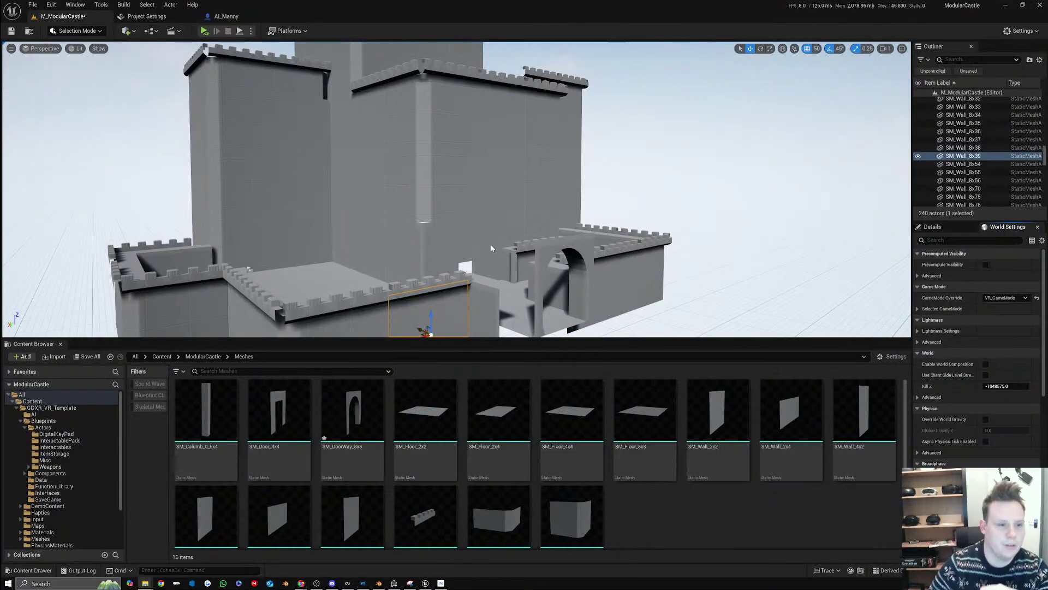
scroll(77, 481, down, 3)
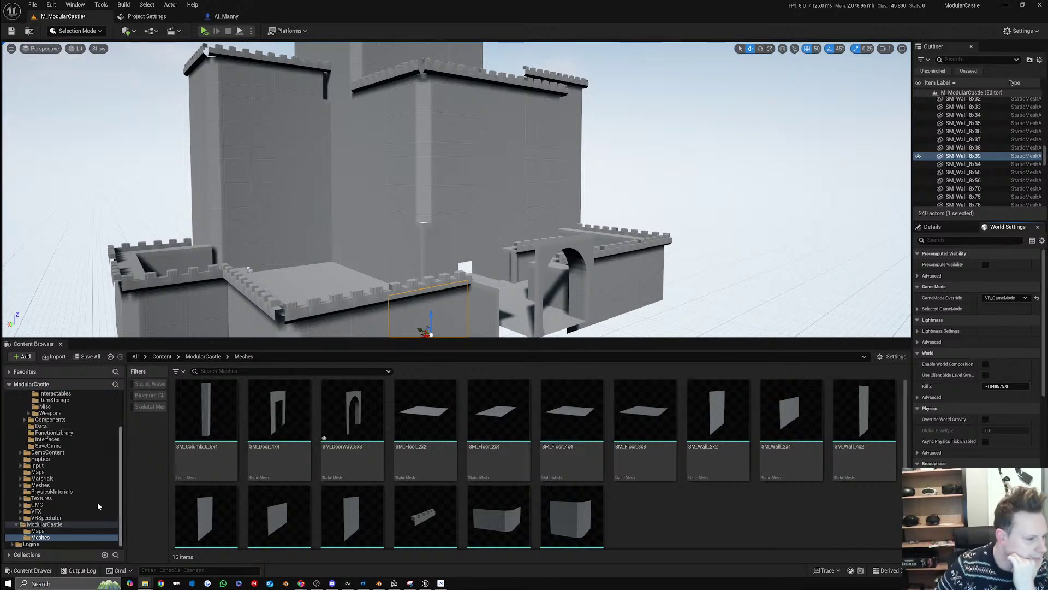
click(42, 478)
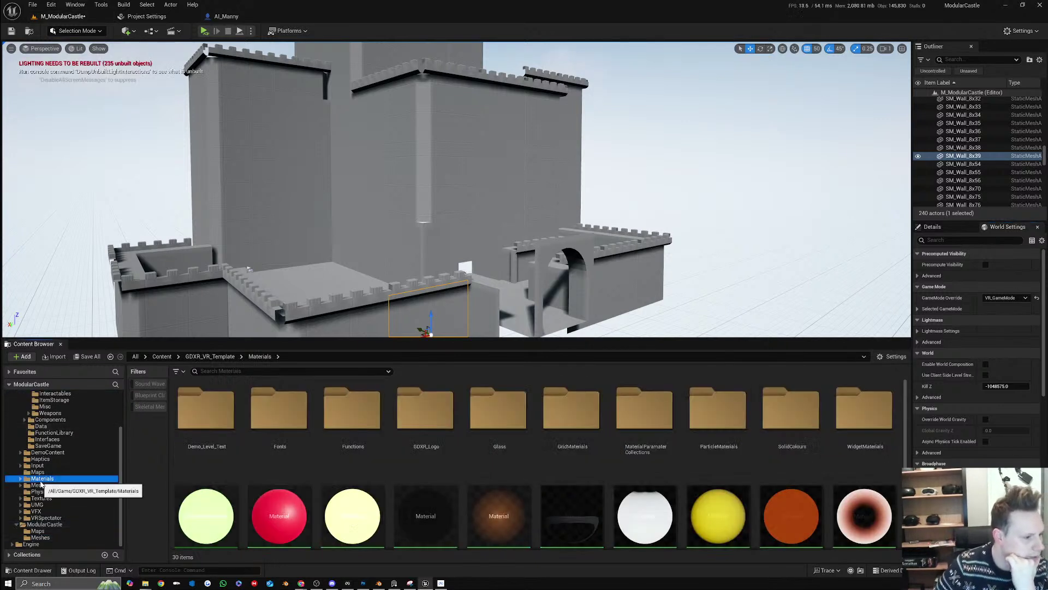
click(48, 526)
right_click(358, 453)
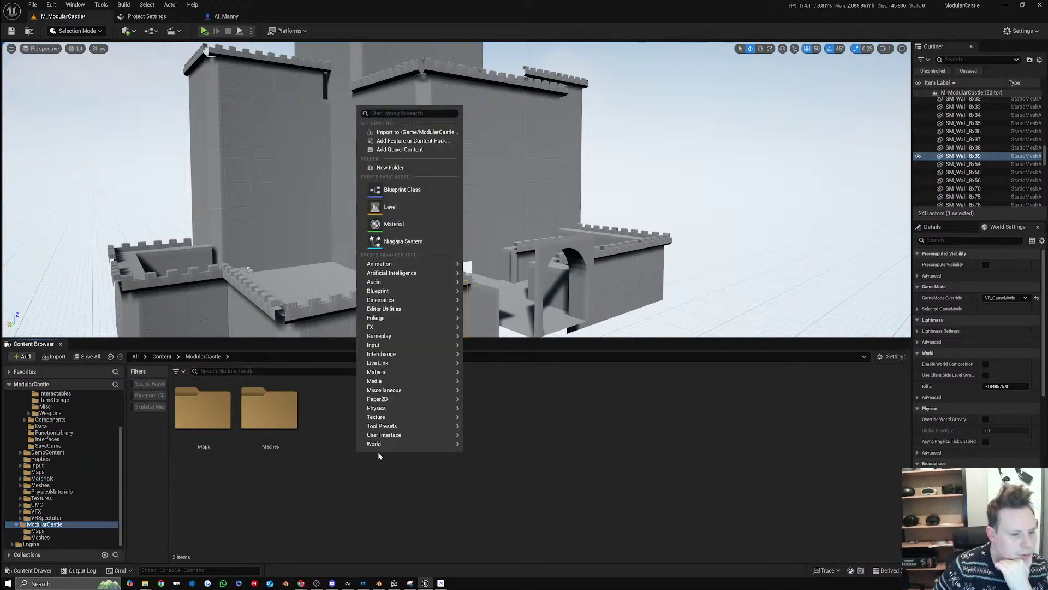
click(400, 168)
text(Mat)
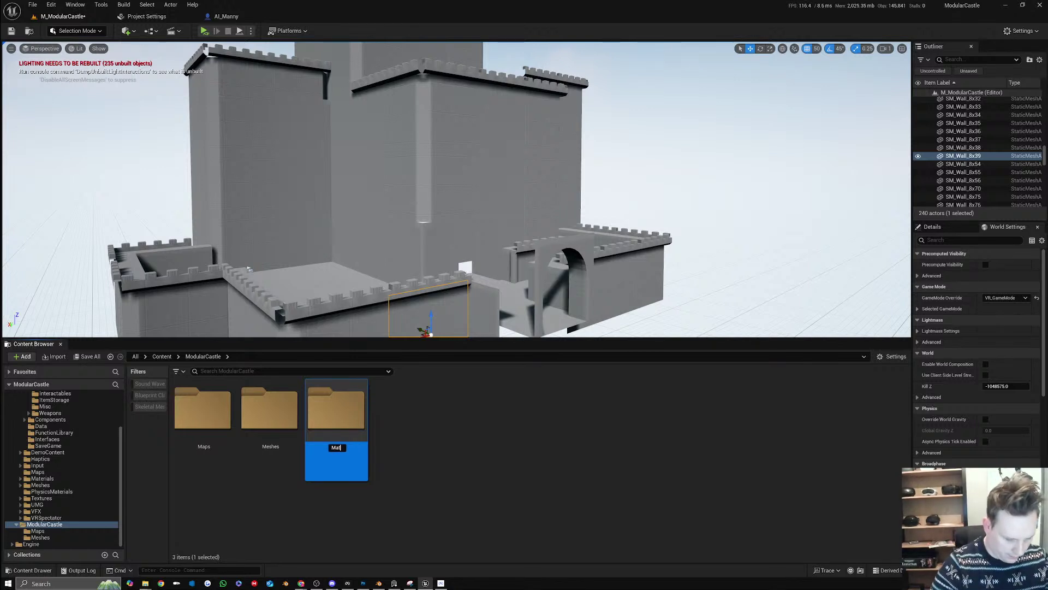
text(erials)
key(Return)
key(Return)
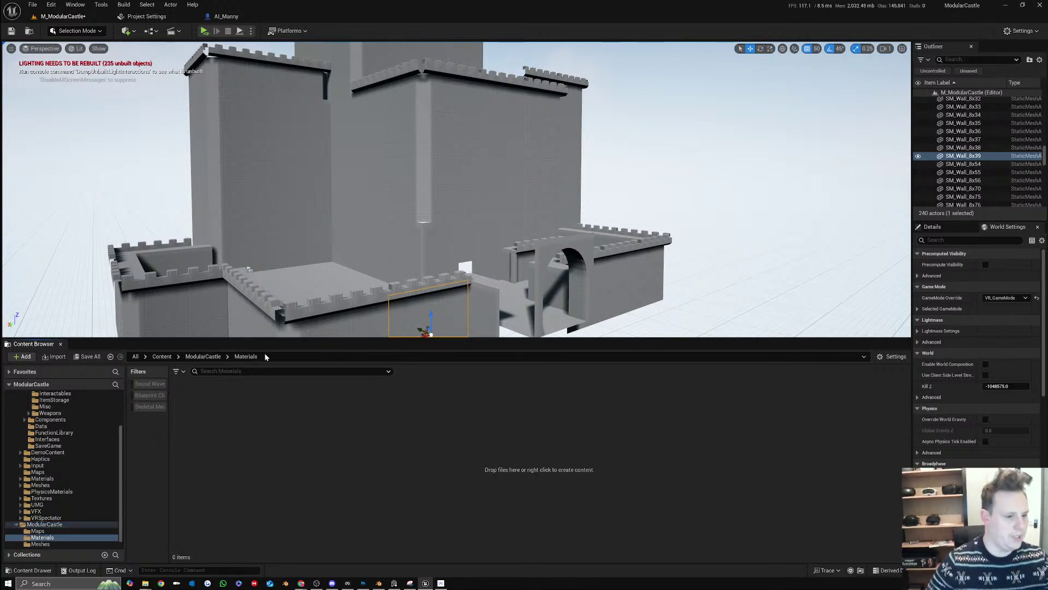
Create and open a Brick_Wall_the0meecdy_2k subfolder in Materials, and import the brick wall's AO, BaseColor and Normal textures into it
right_click(222, 447)
click(257, 162)
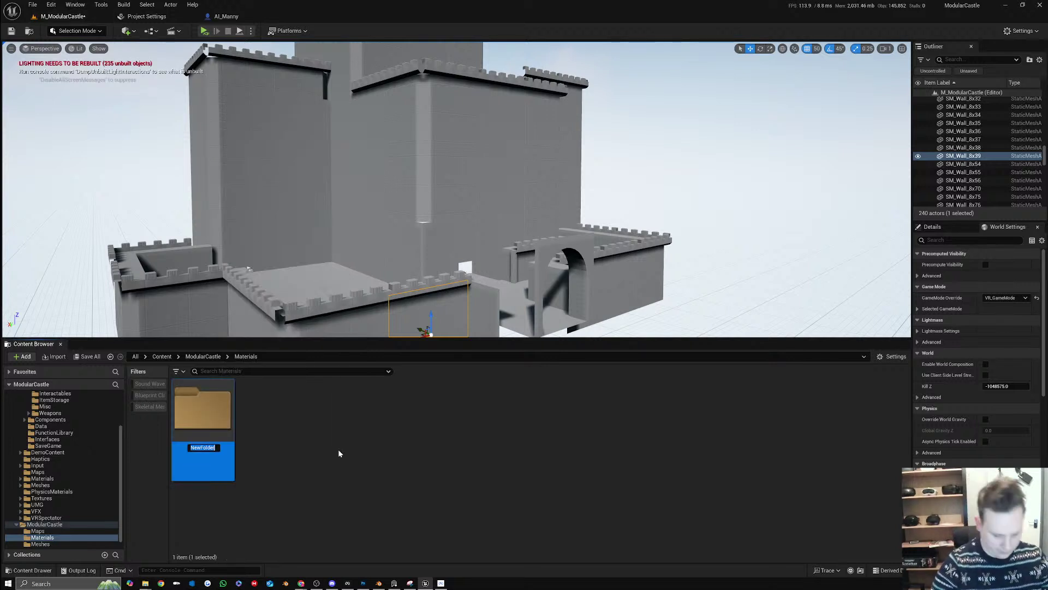
text(BrickWall)
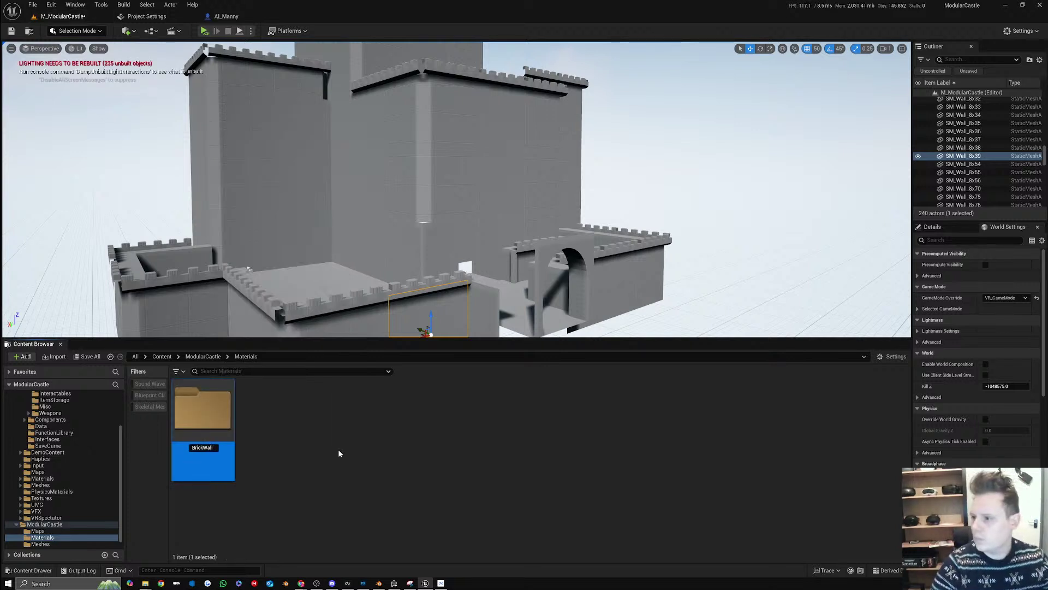
key(BackSpace)
key(BackSpace)
key(BackSpace)
key(BackSpace)
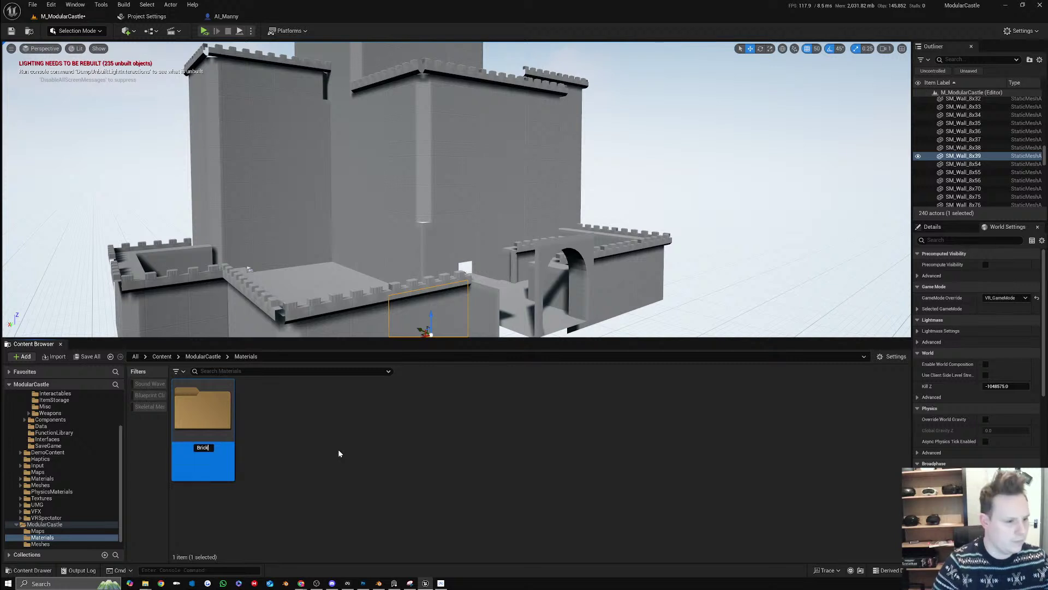
text(_Wall_)
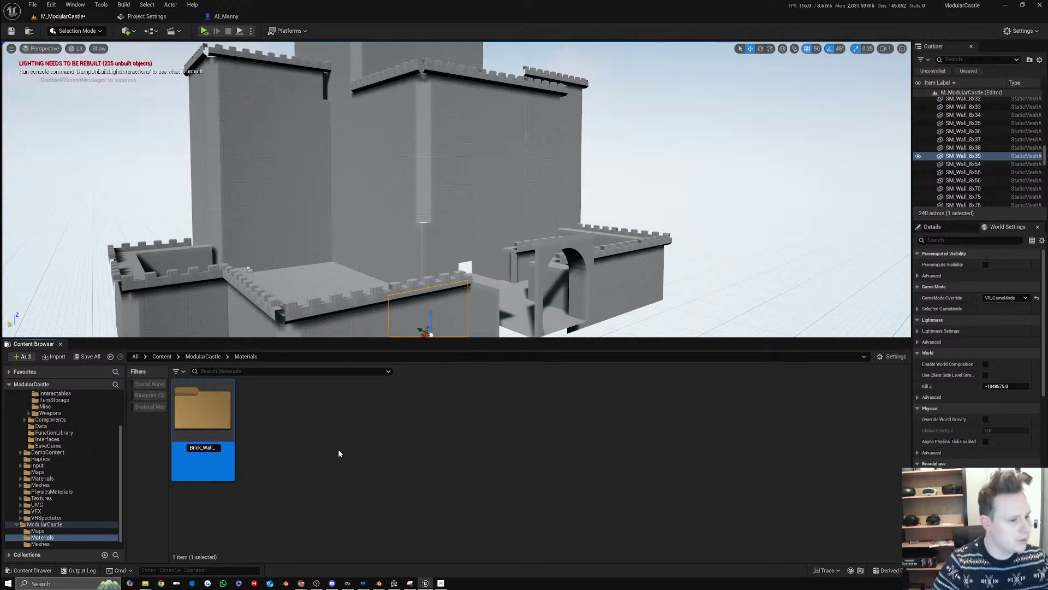
text(the0)
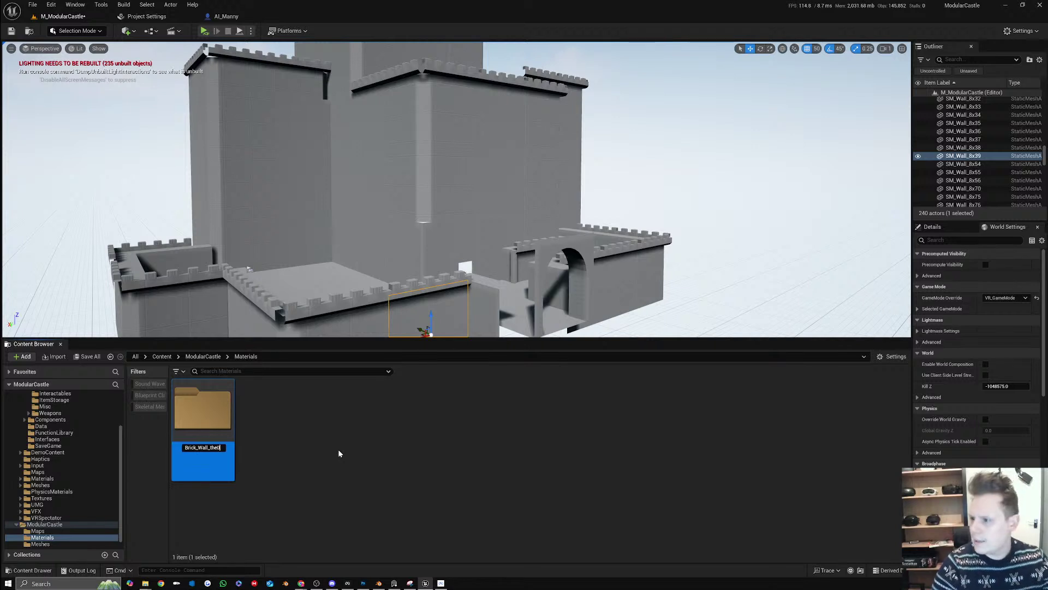
text(meec)
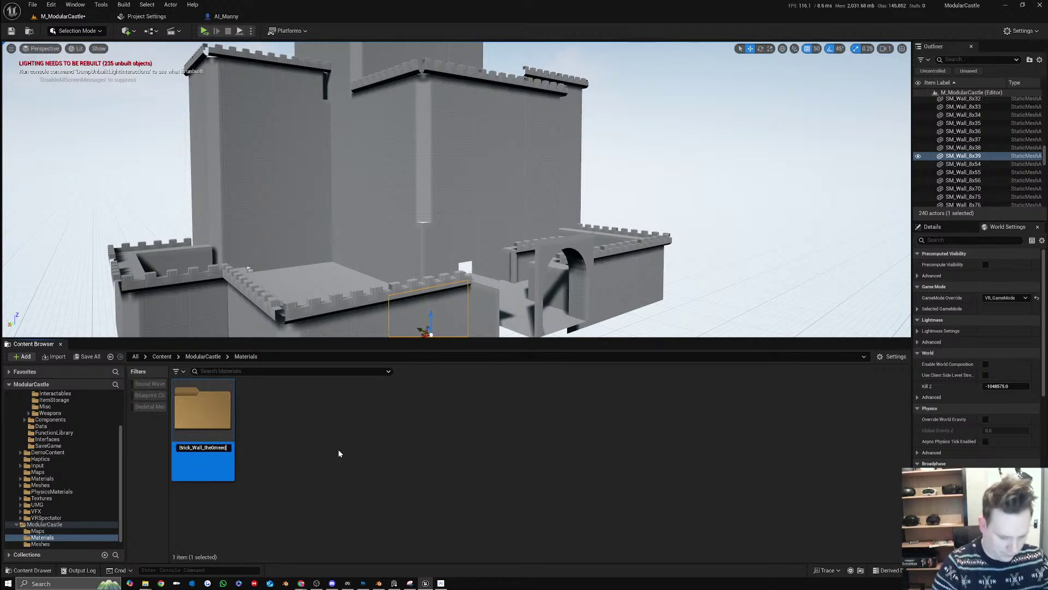
text(dy)
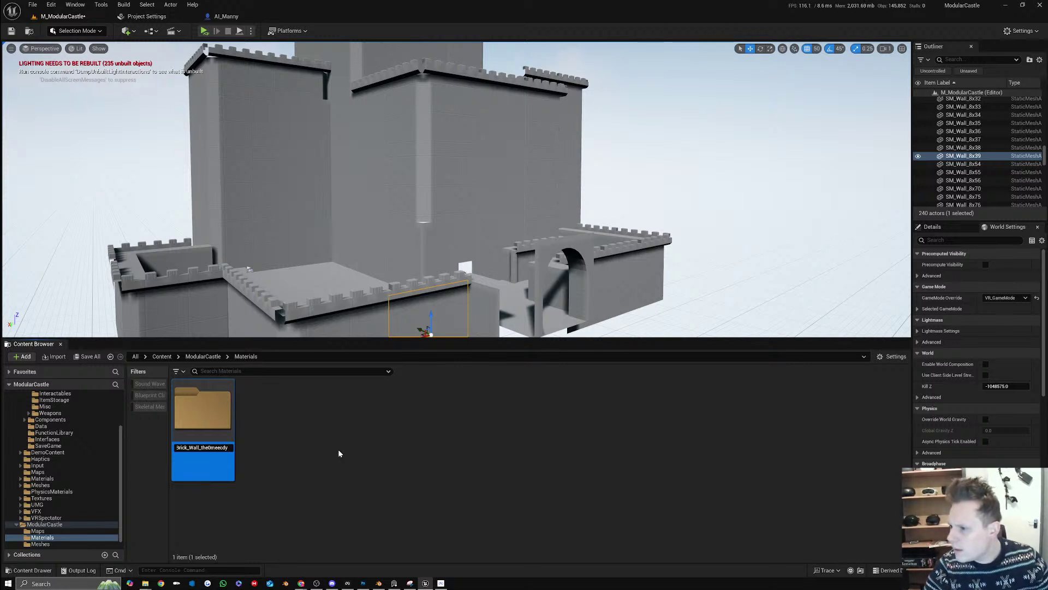
text(_2k)
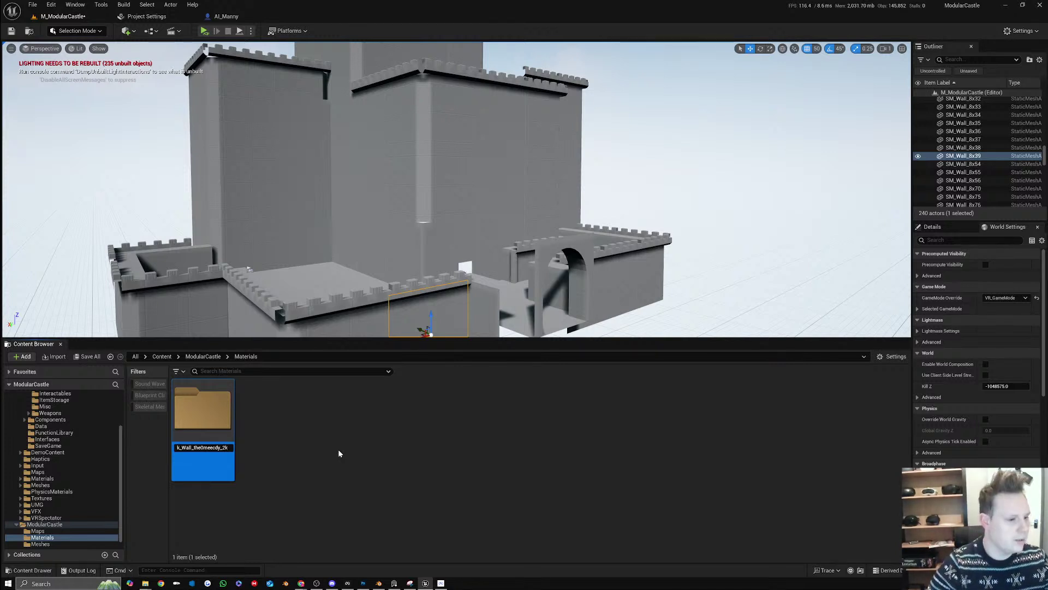
key(Return)
key(Return)
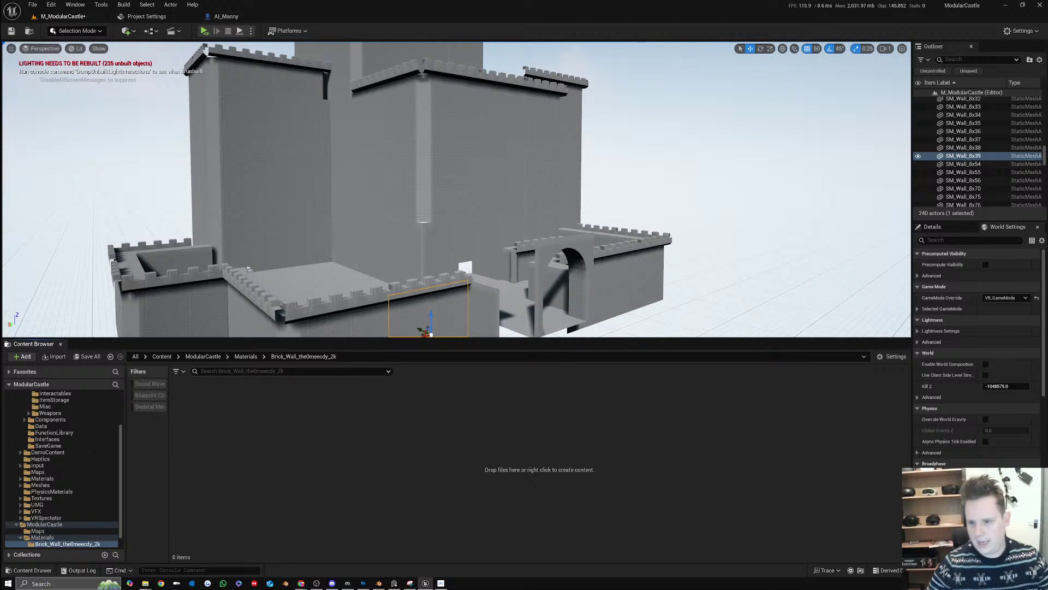
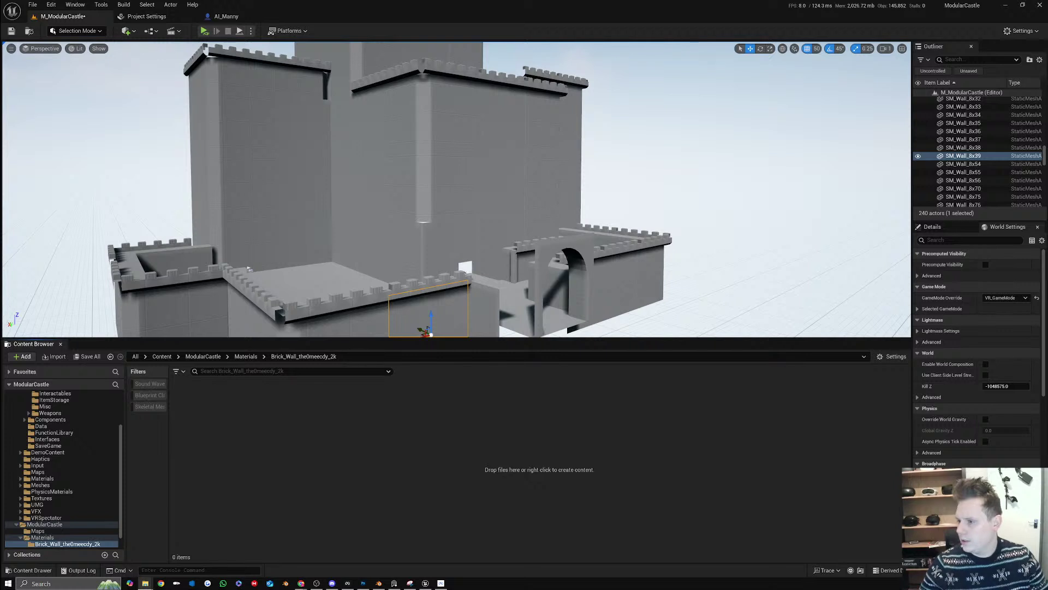
drag(812, 341, 316, 449)
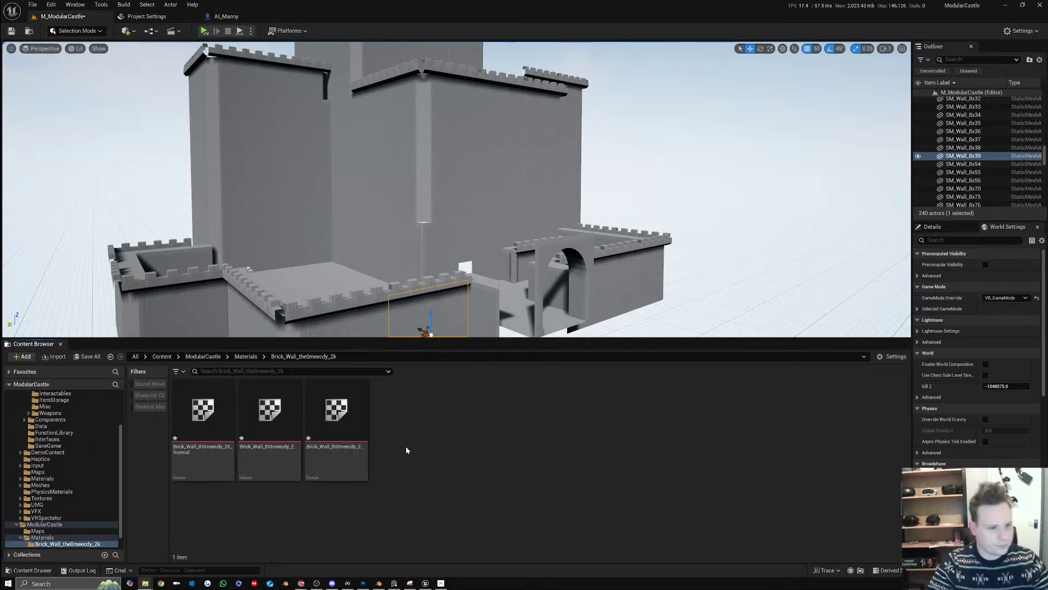
Create a material named M_Brick_Wall_th0meecdy_2k beside the imported textures and open it for editing
right_click(430, 437)
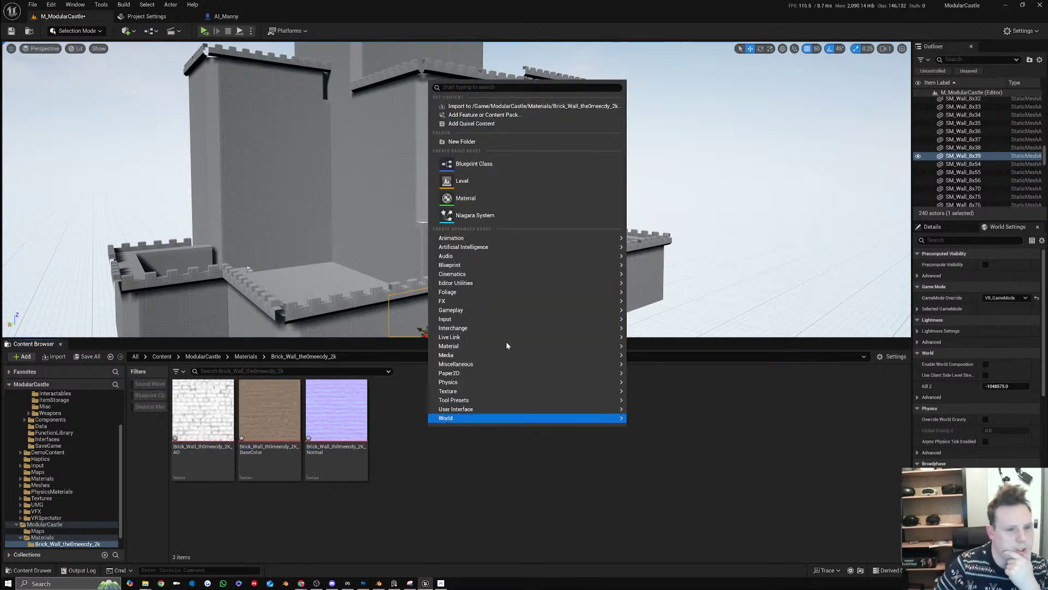
click(496, 197)
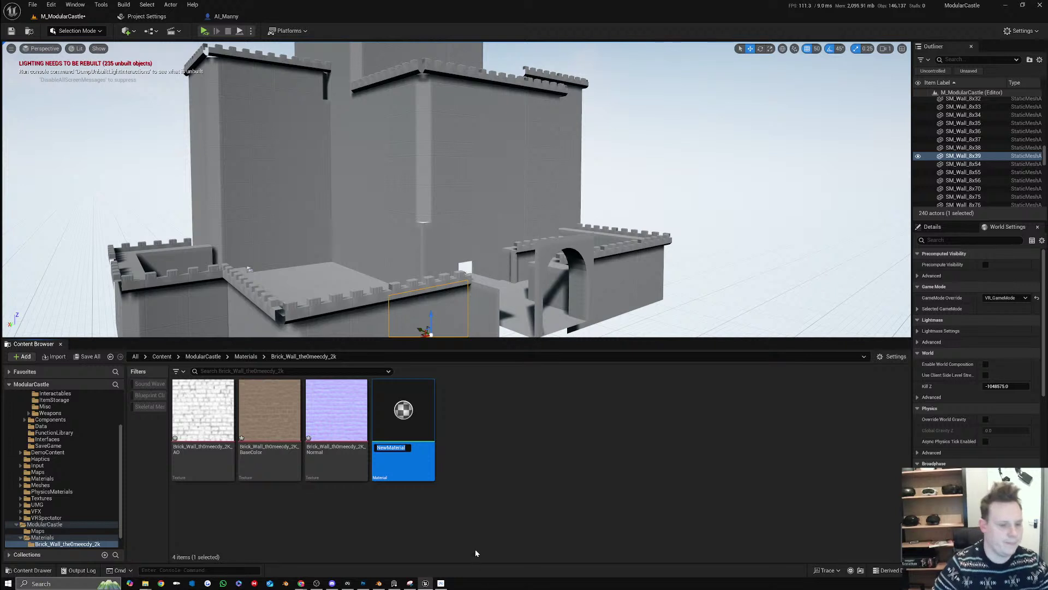
text(M_)
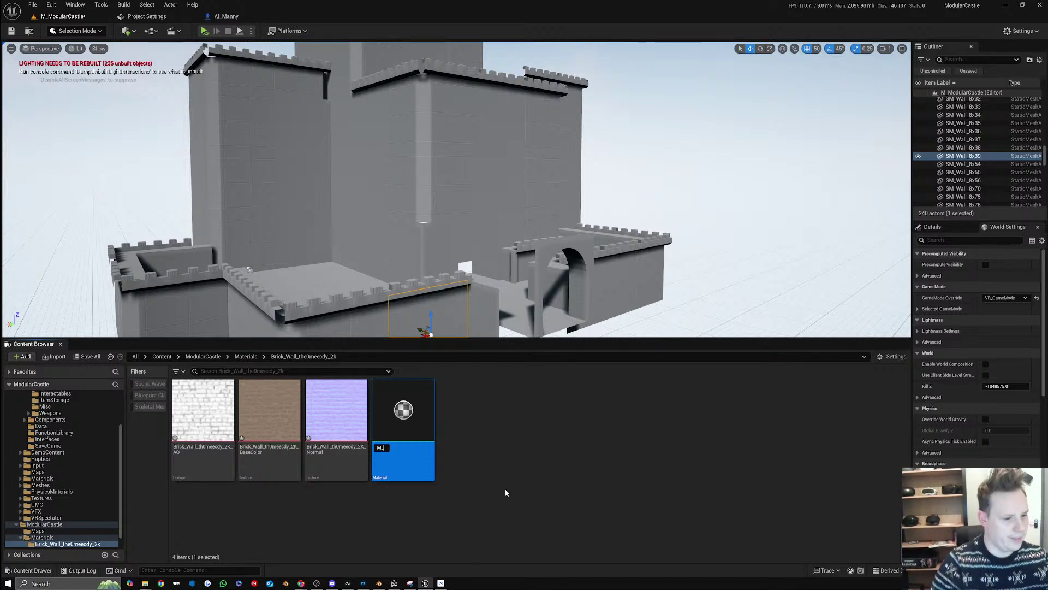
text(Bri)
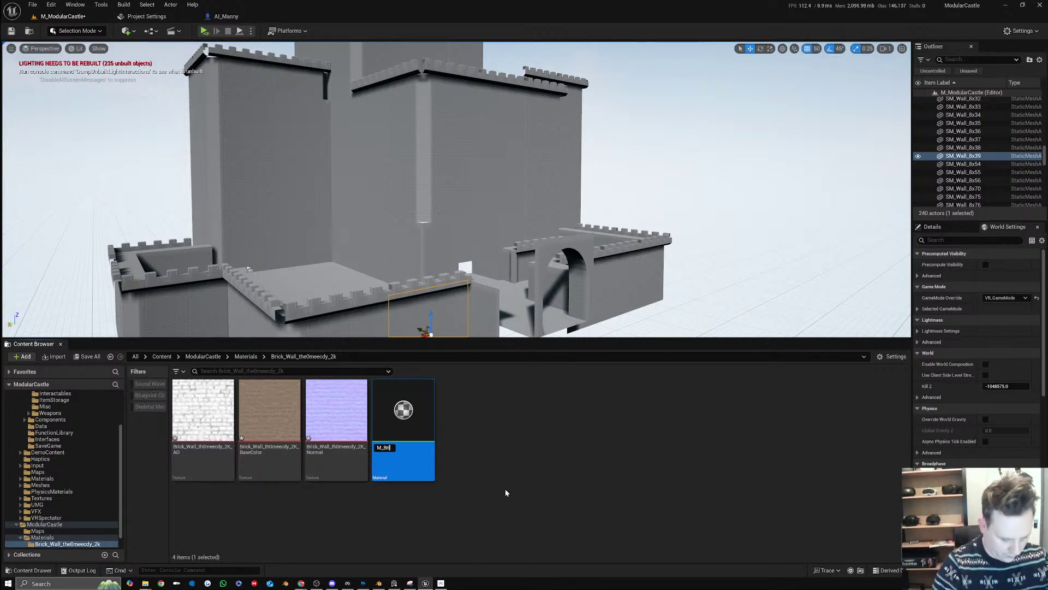
text(ckWall)
key(BackSpace)
key(BackSpace)
key(BackSpace)
key(BackSpace)
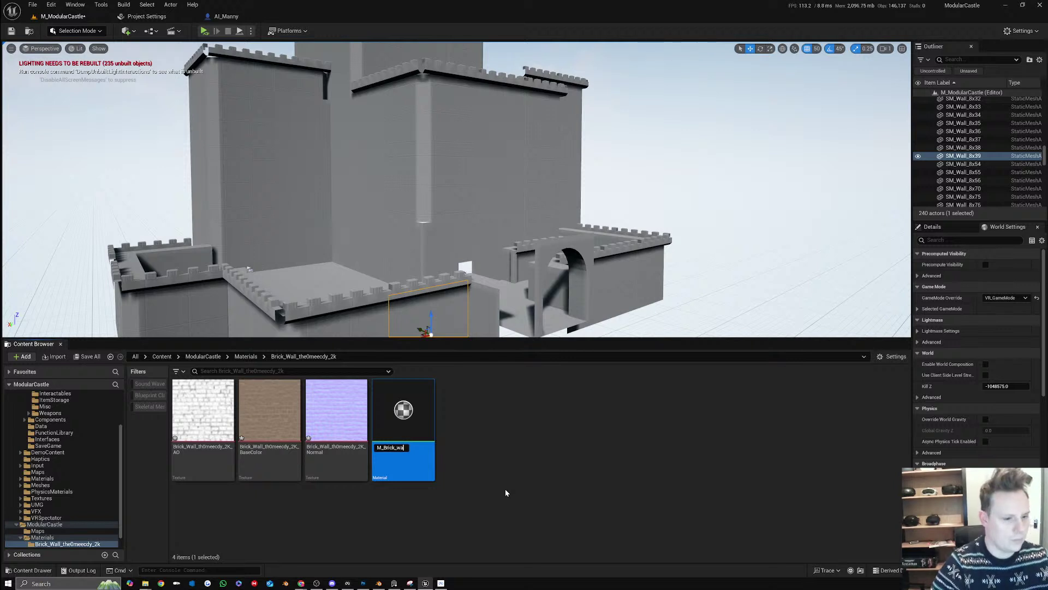
text(_w)
key(BackSpace)
text(Wa)
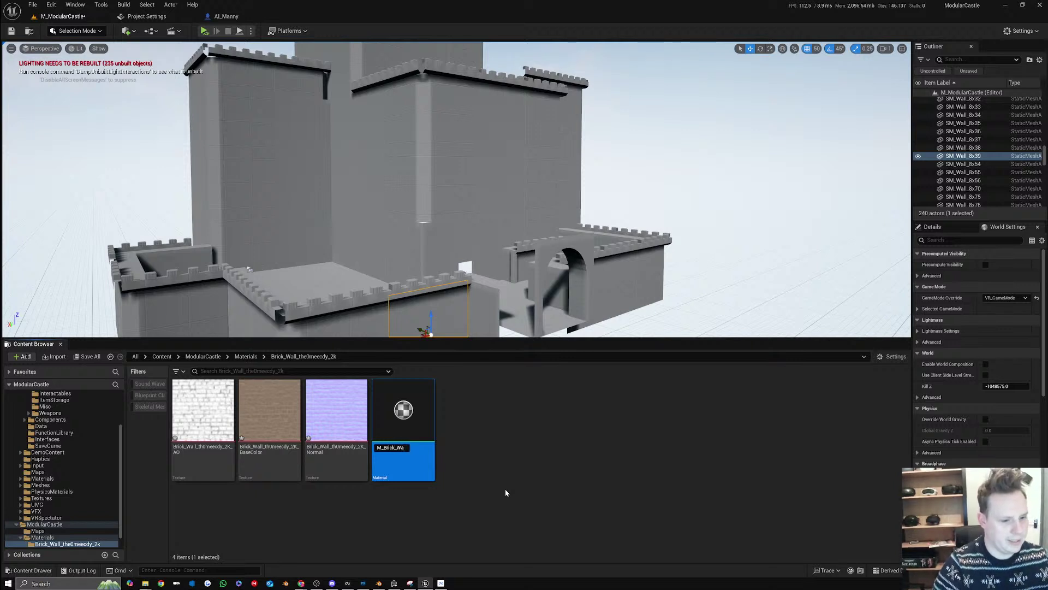
text(ll_t)
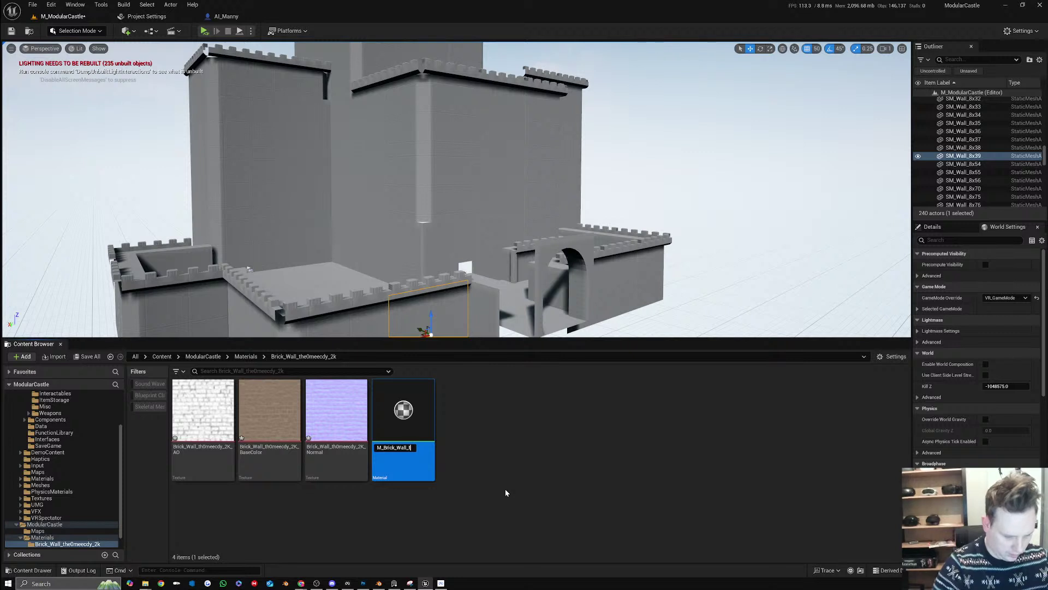
text(h0)
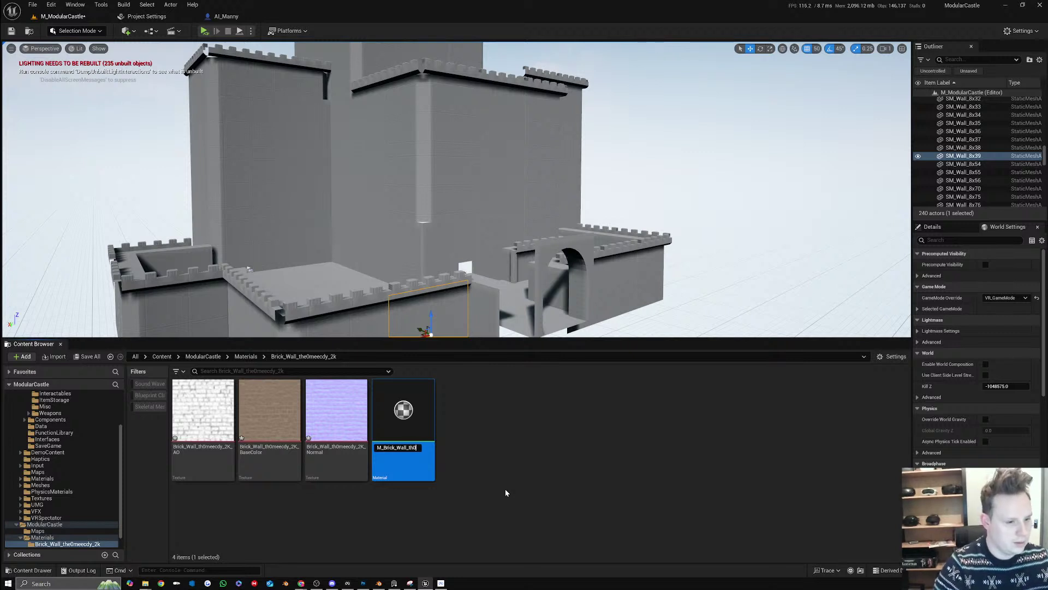
text(meec)
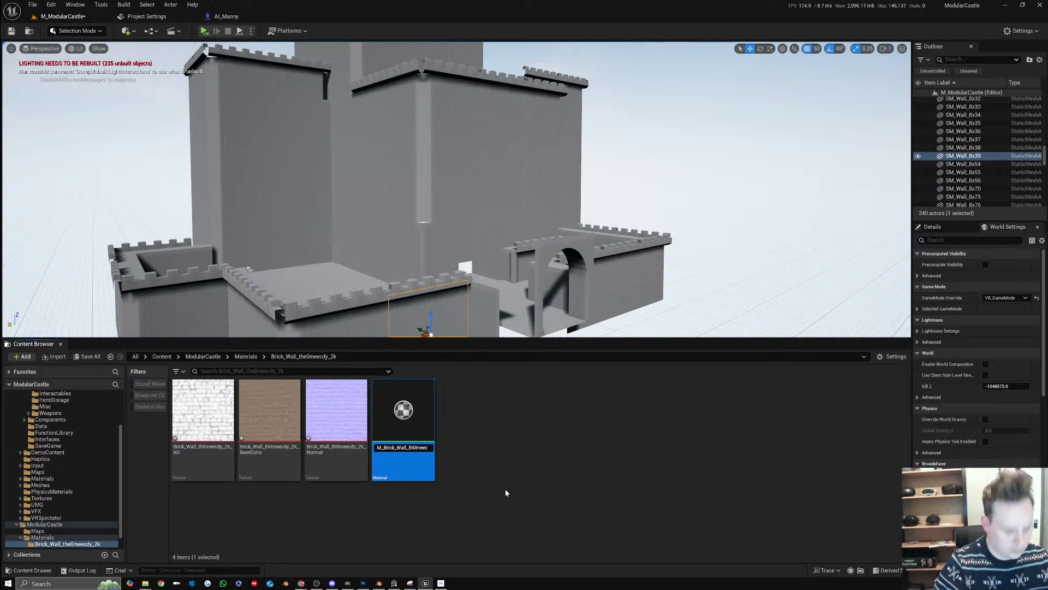
text(dy_2)
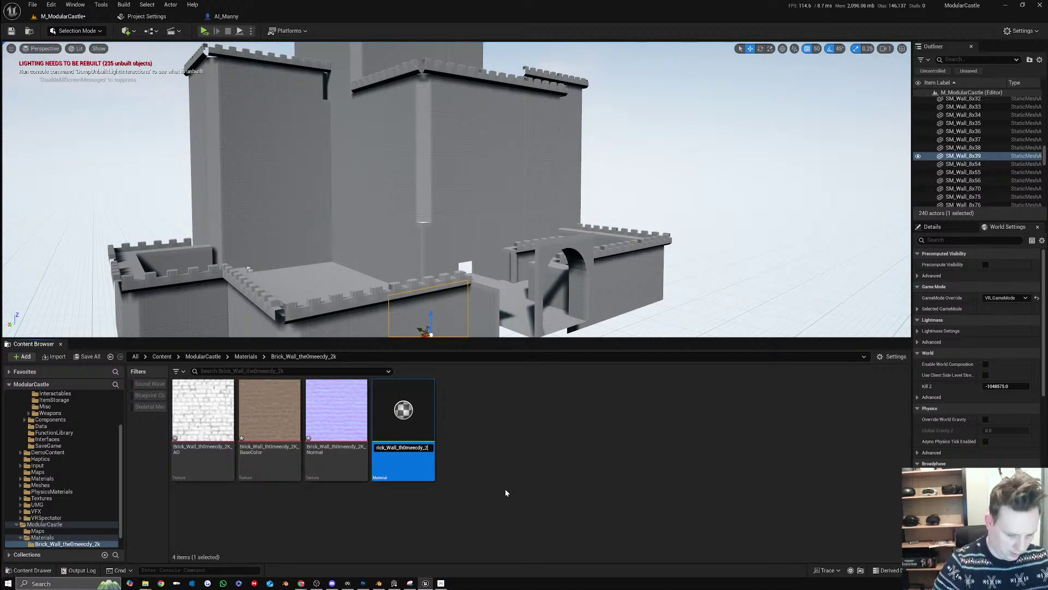
text(k)
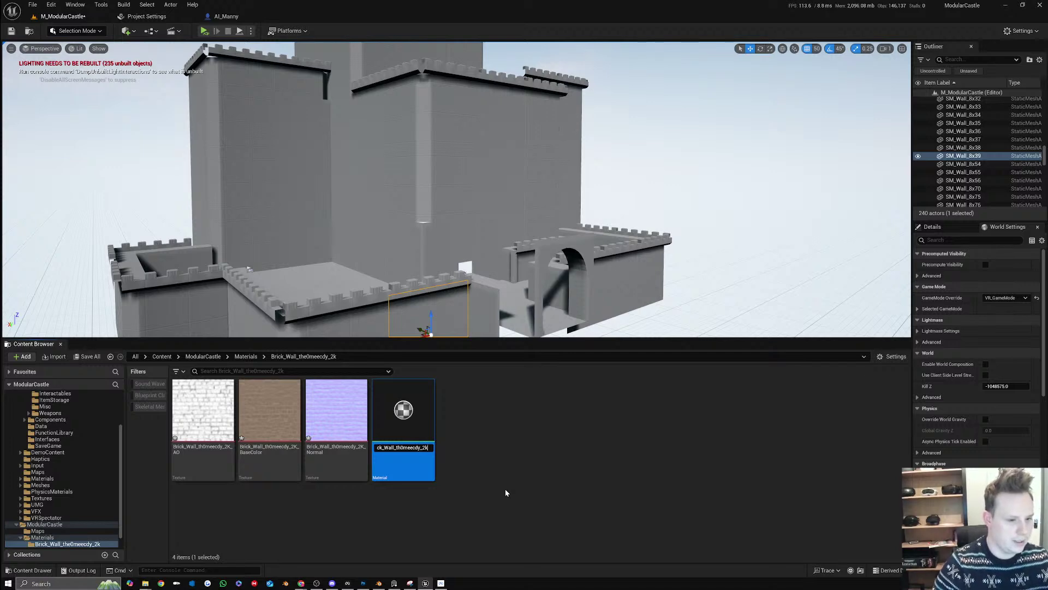
key(Return)
key(Return)
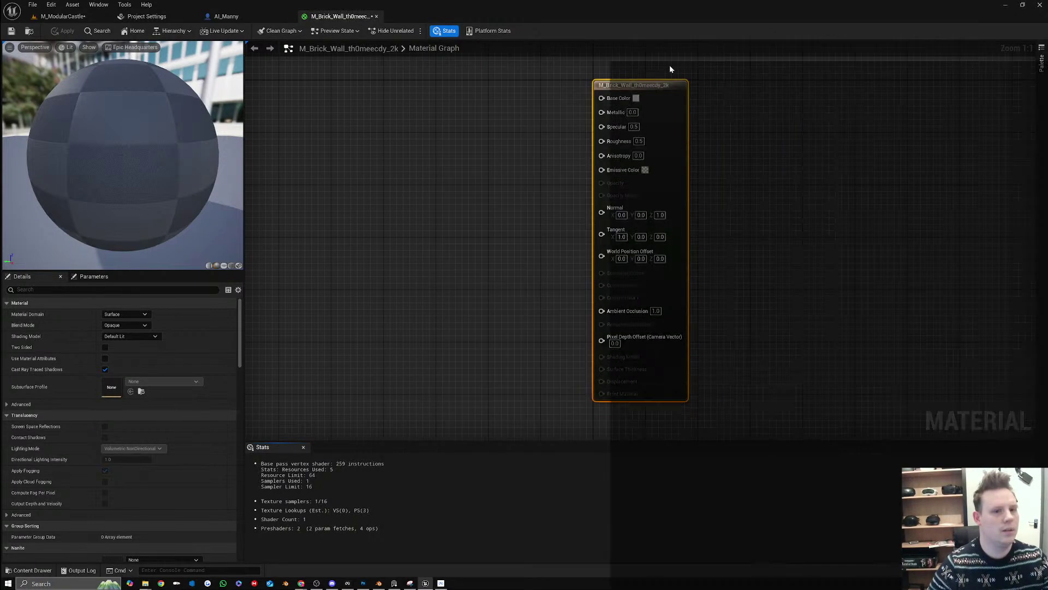
Detach the material editor into its own window and add the AO, BaseColor and Normal textures to its graph
drag(671, 69, 681, 82)
click(69, 16)
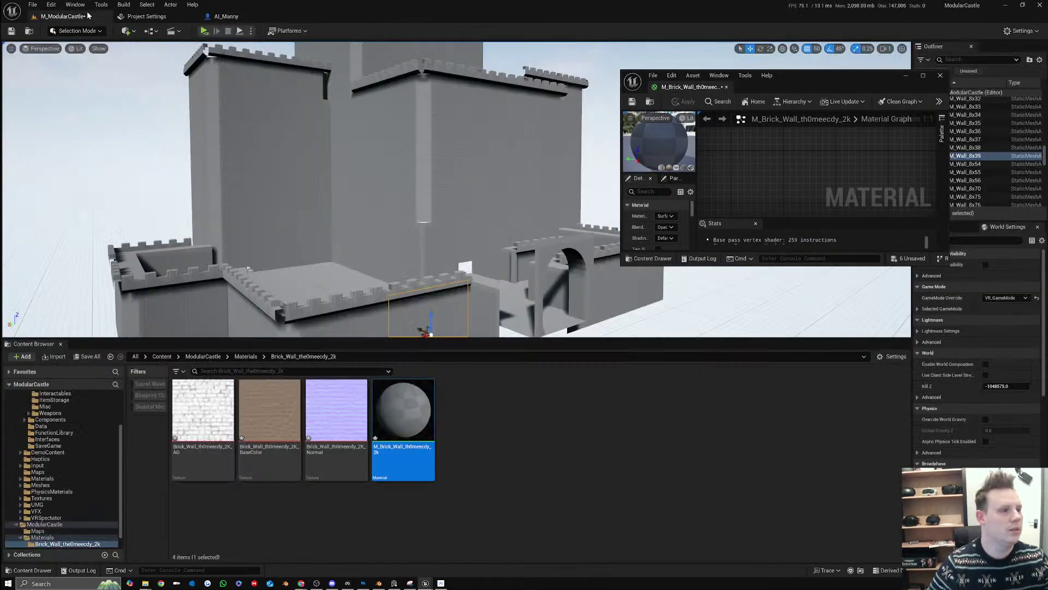
drag(226, 493, 792, 191)
Maximize the material editor and space the texture samples in a column, with AO above BaseColor and Normal
drag(813, 82, 638, 2)
right_drag(517, 185, 630, 199)
drag(548, 163, 533, 282)
drag(527, 145, 526, 167)
Add a WorldAlignedTexture node in the empty graph area beside the texture samples
right_drag(447, 218, 651, 167)
right_click(447, 216)
text(wor)
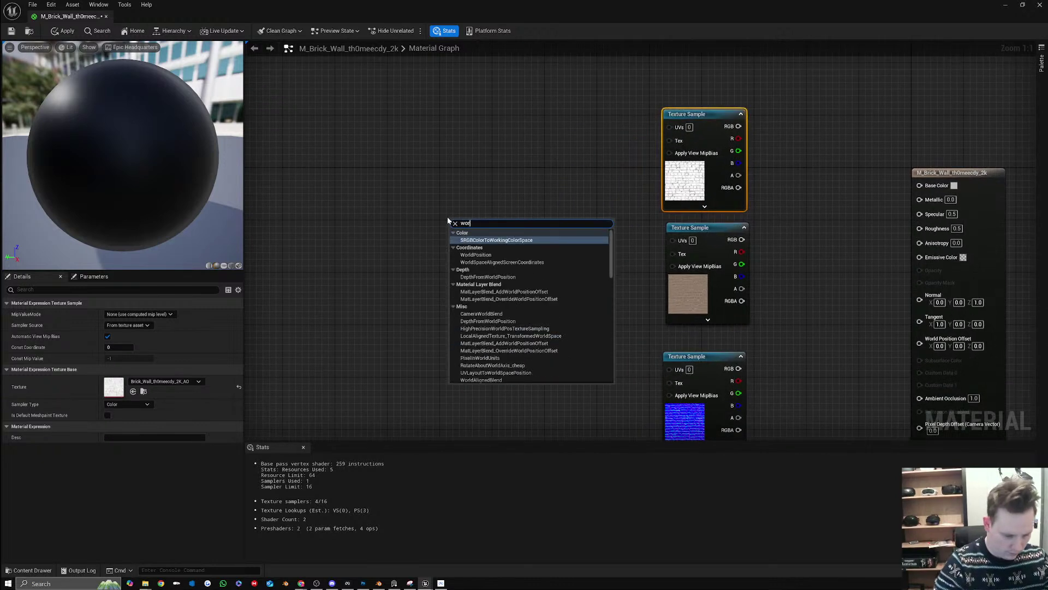
text(ld al)
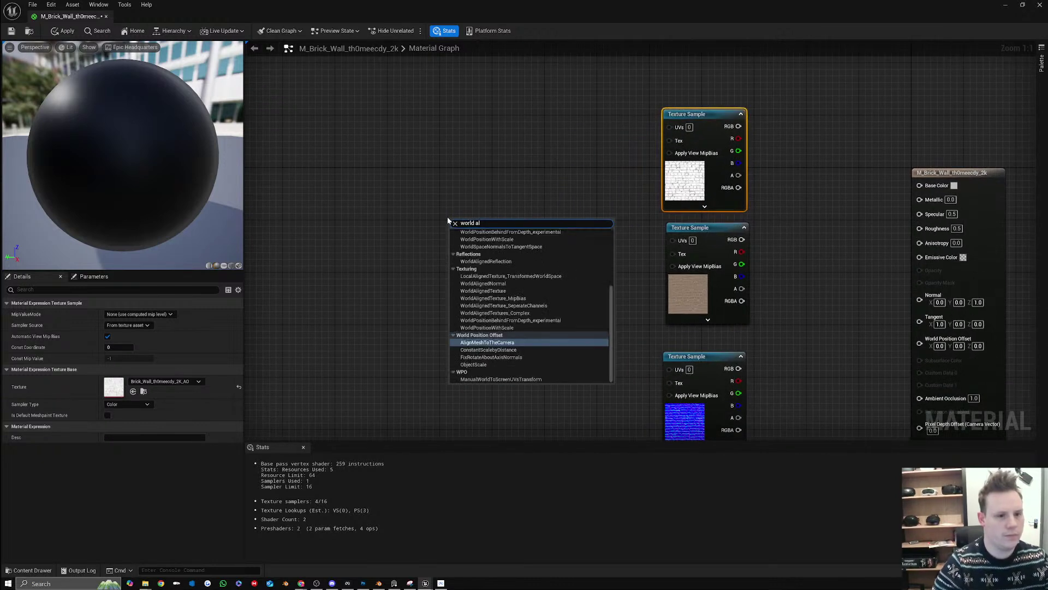
key(Up)
key(Up)
key(Up)
key(Up)
key(Up)
key(Up)
key(Up)
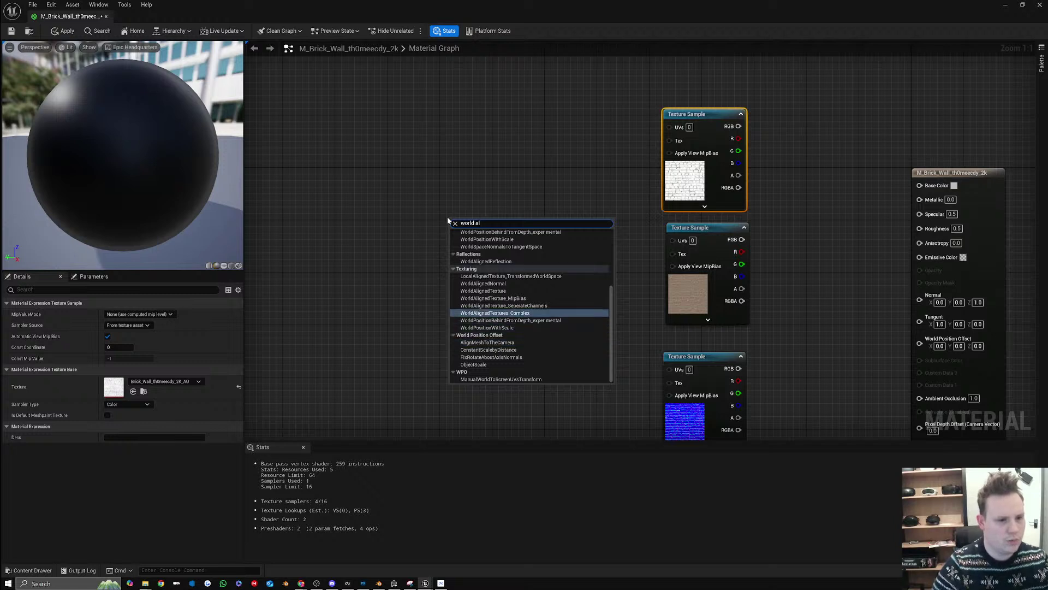
key(Return)
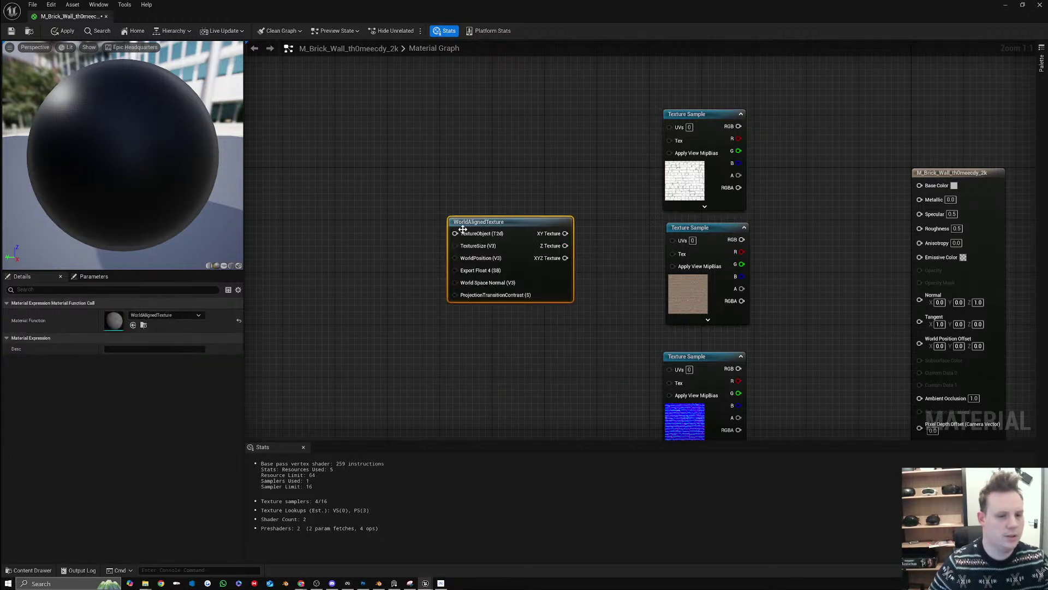
Add a WorldAlignedNormal node below the WorldAlignedTexture node
click(464, 366)
right_click(465, 370)
text(world all)
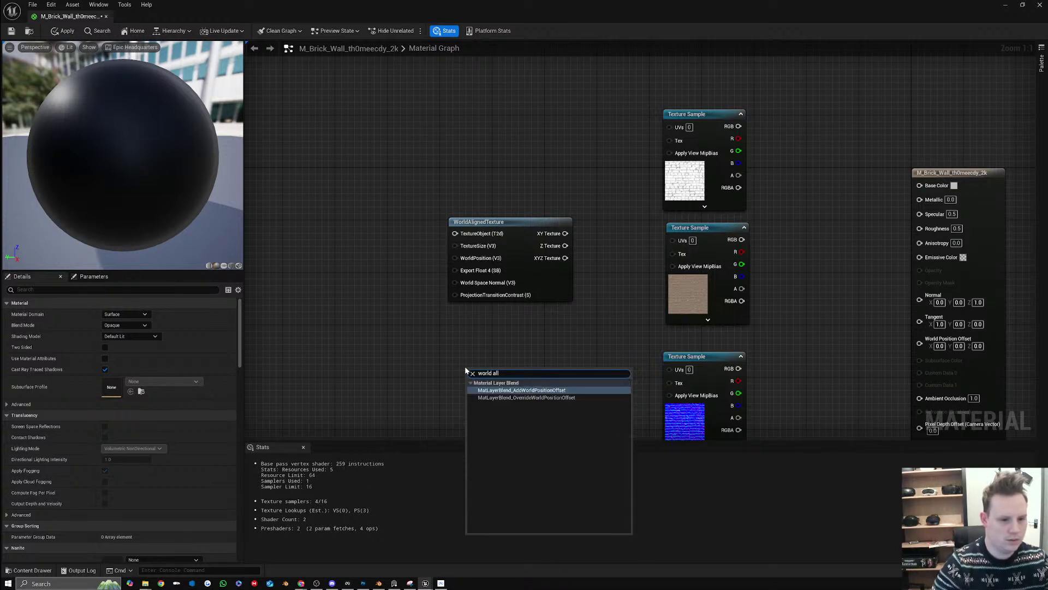
key(BackSpace)
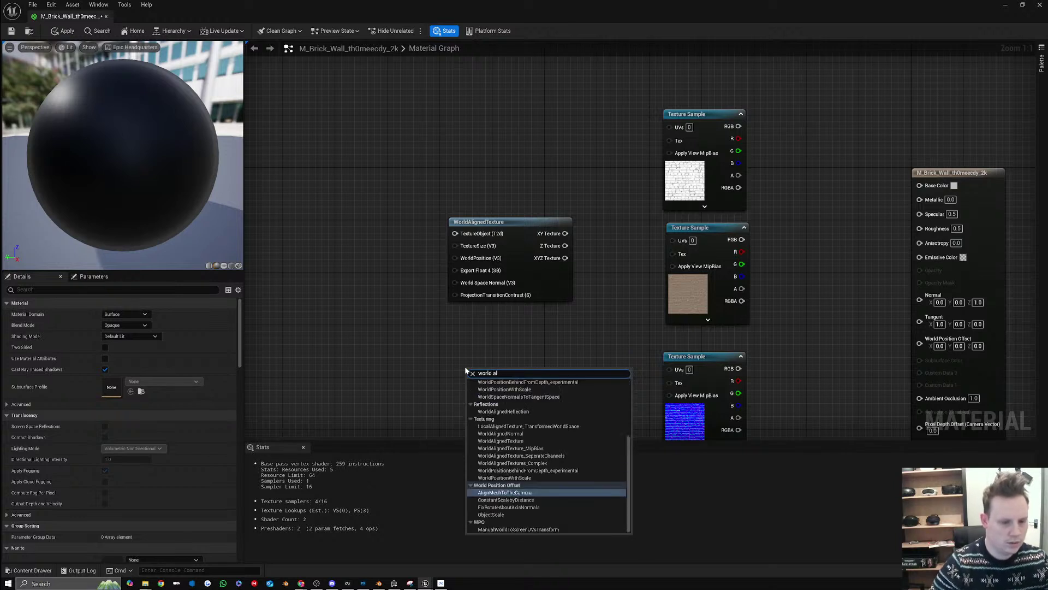
key(Up)
key(Up)
key(Up)
key(Up)
key(Up)
key(Up)
key(Up)
key(Return)
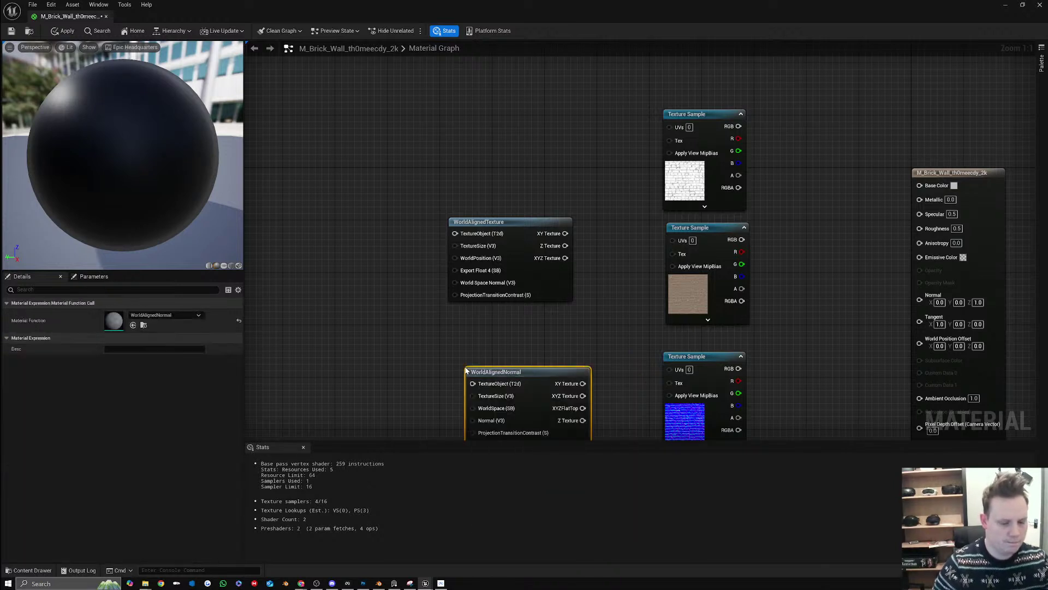
Connect WorldAlignedTexture's XYZ Texture output to Base Color, move the AO sample before it, and try wiring that sample's RGB into TextureObject
drag(560, 278, 927, 190)
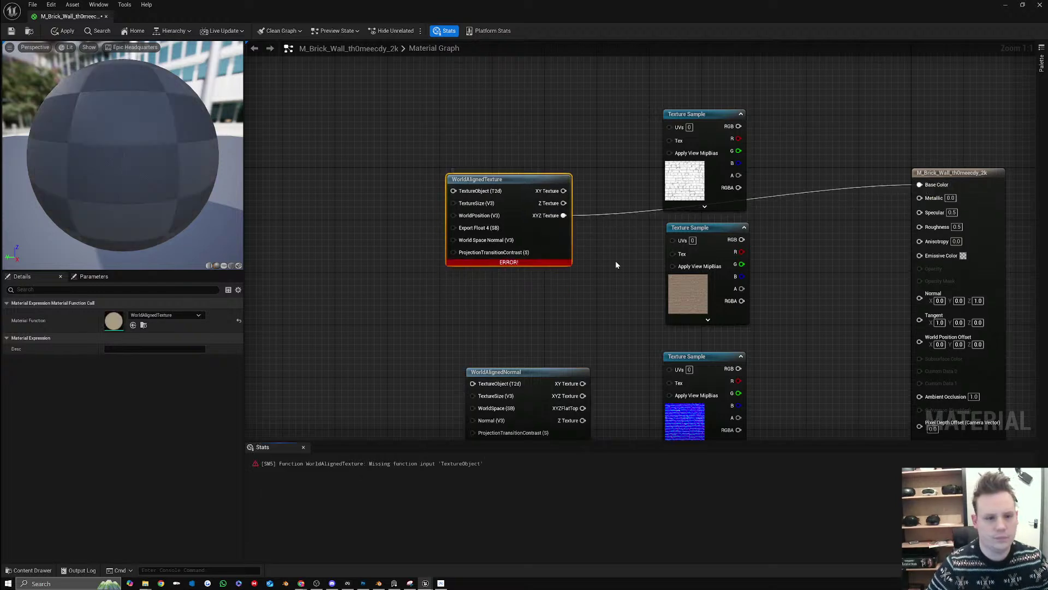
drag(553, 243, 602, 225)
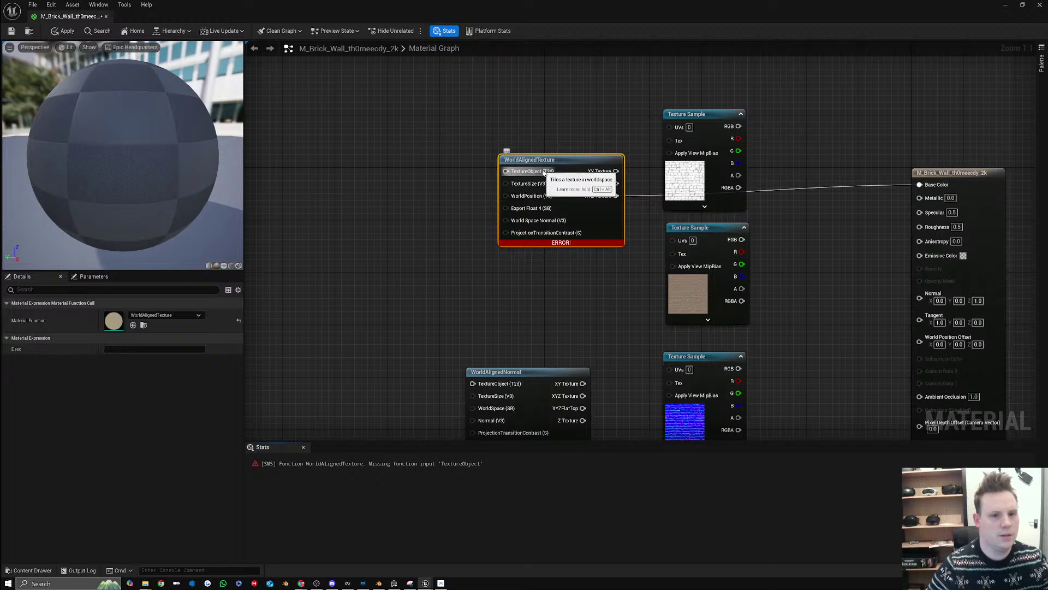
drag(707, 126, 266, 157)
right_drag(266, 158, 439, 181)
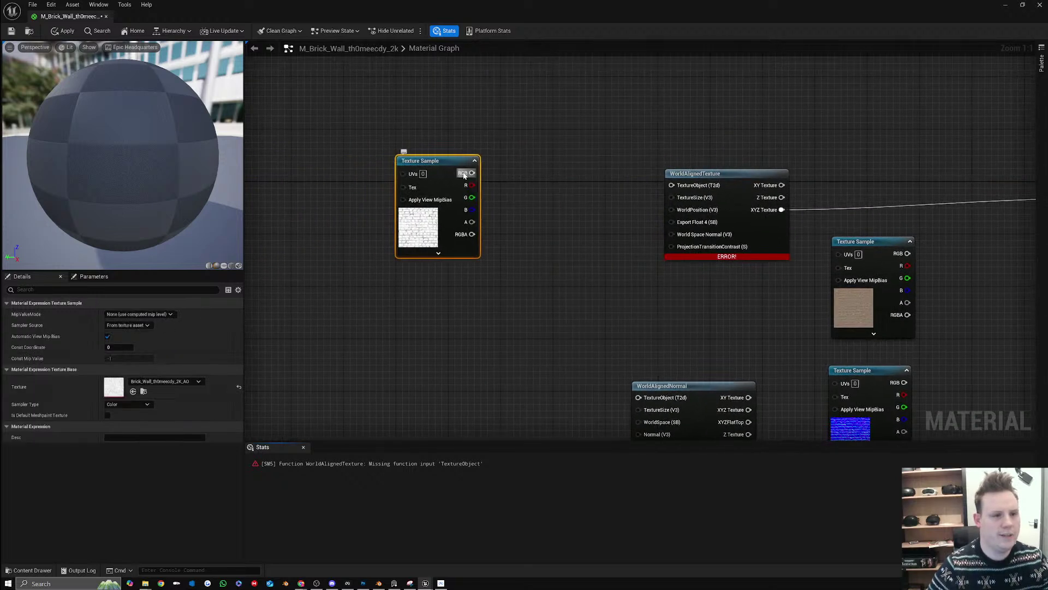
drag(472, 173, 676, 190)
Promote WorldAlignedTexture's TextureObject input to a parameter named Texture Object Diffuse and place it beside the node
right_click(675, 186)
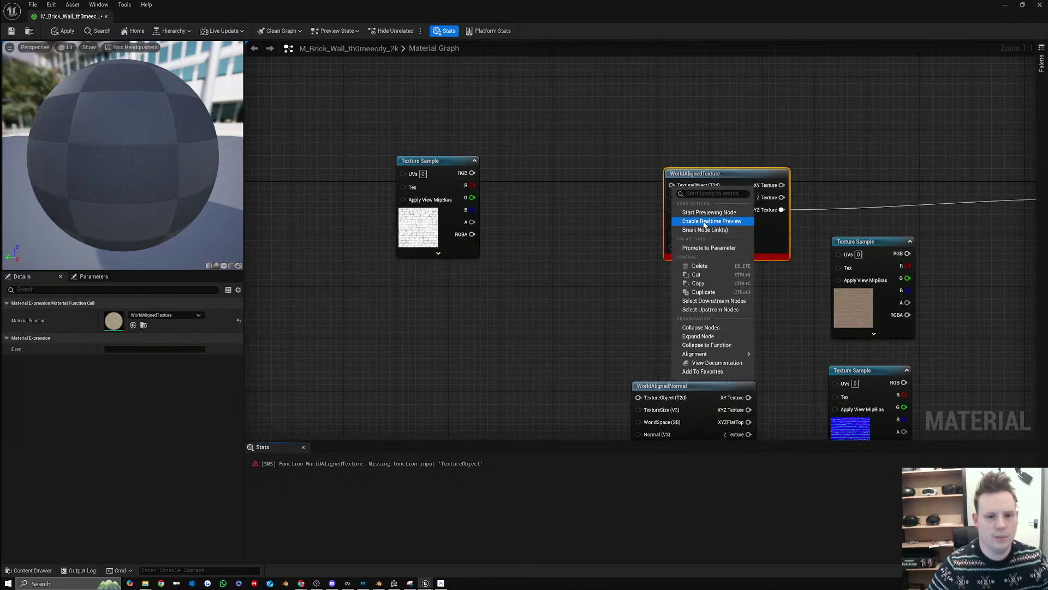
click(709, 248)
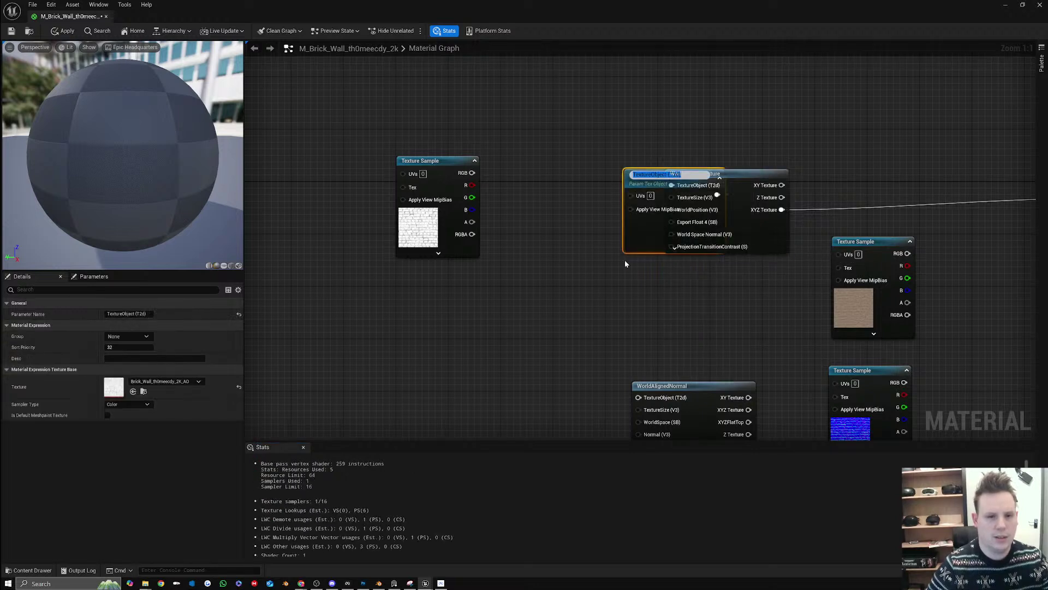
text(Tex)
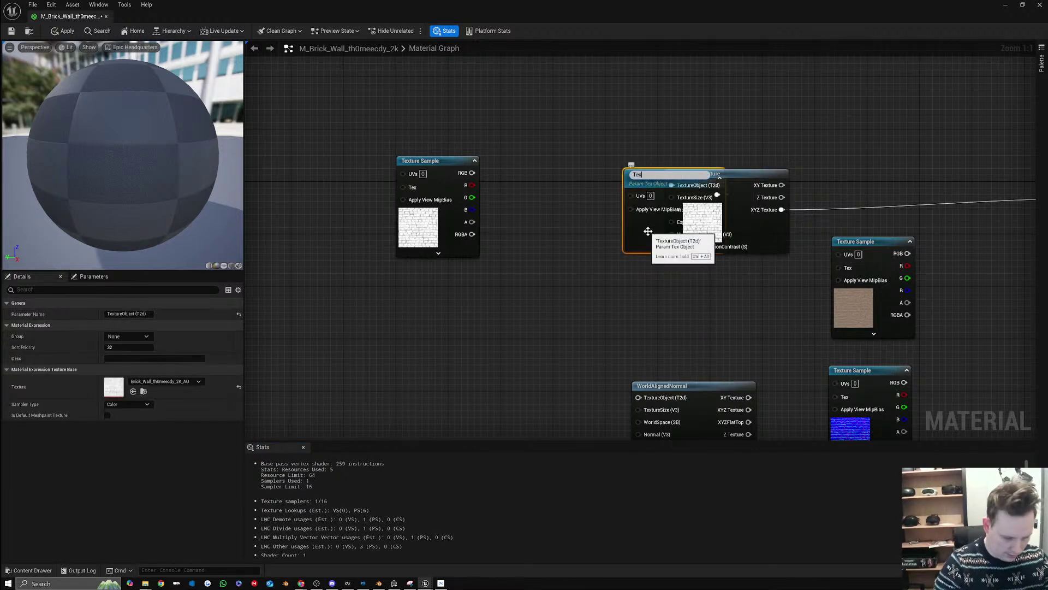
text(ture Object )
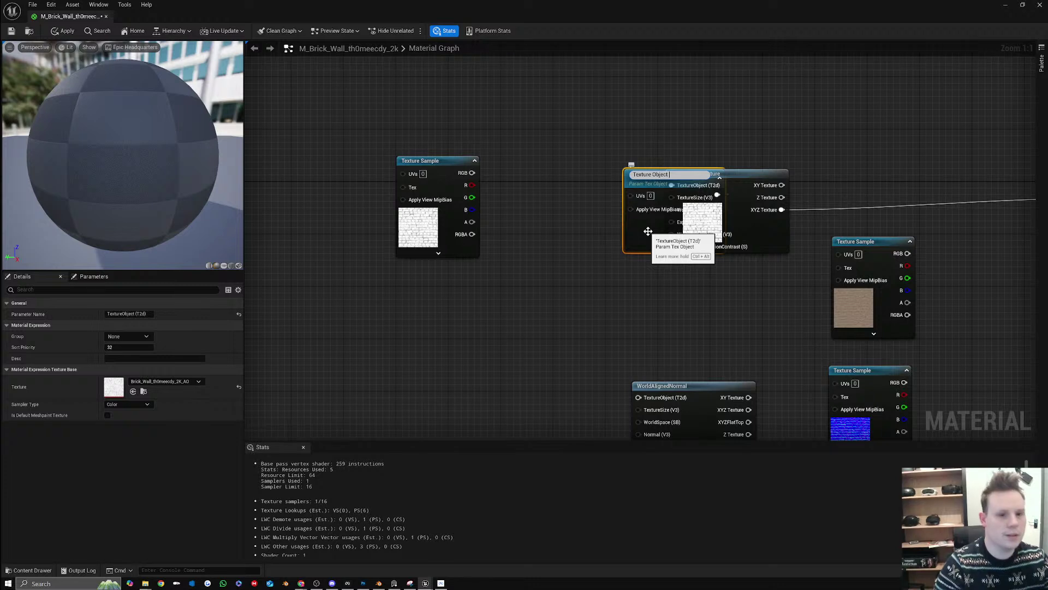
text(Diffuse)
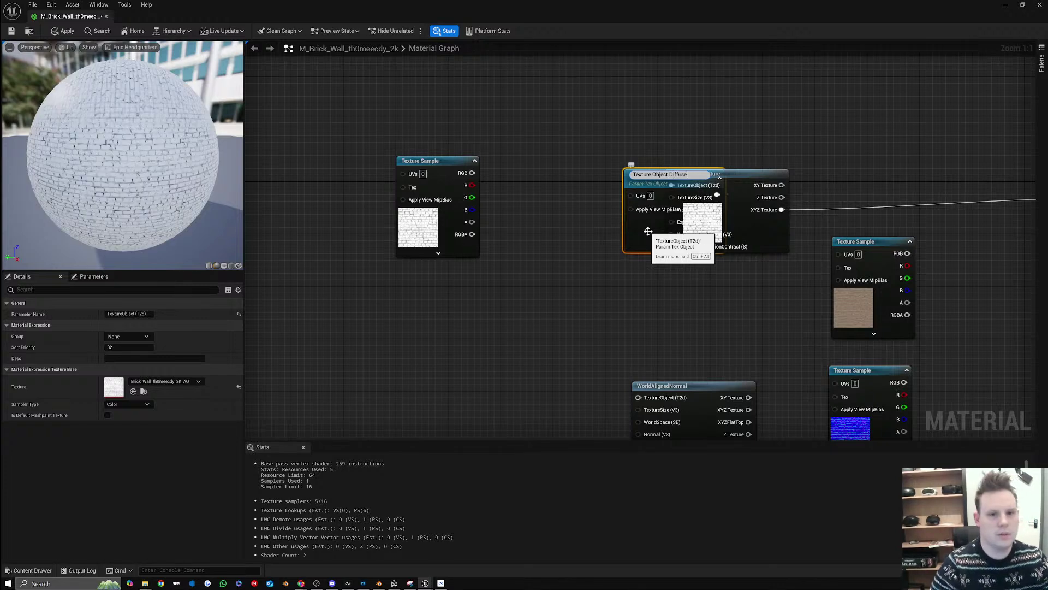
key(Return)
drag(648, 232, 570, 232)
right_drag(618, 271, 549, 208)
Assign the brick wall's BaseColor texture to the Texture Object Diffuse parameter and move the node further from WorldAlignedTexture
click(831, 235)
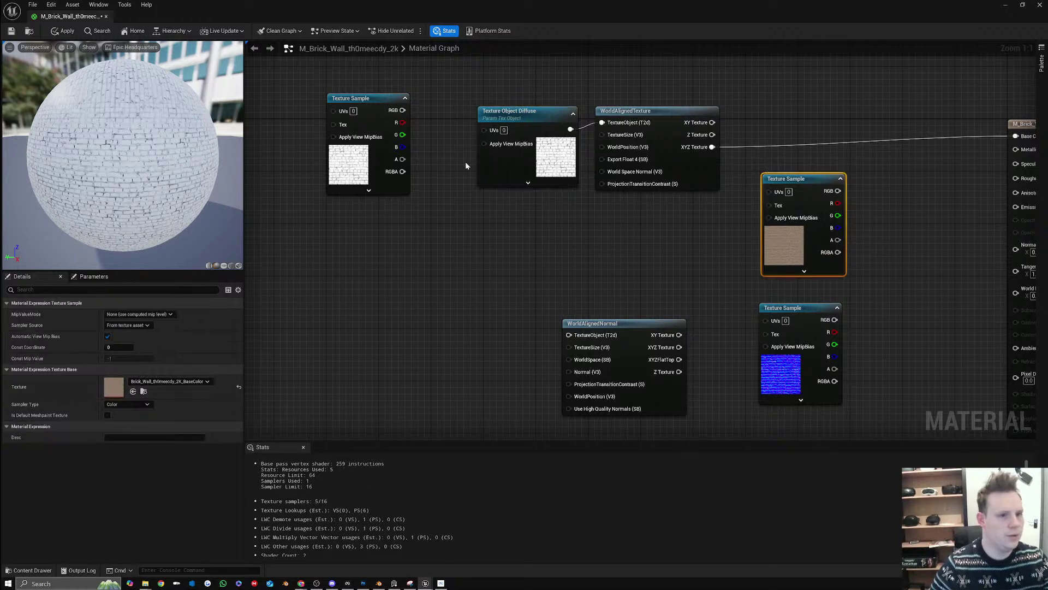
click(546, 164)
click(183, 381)
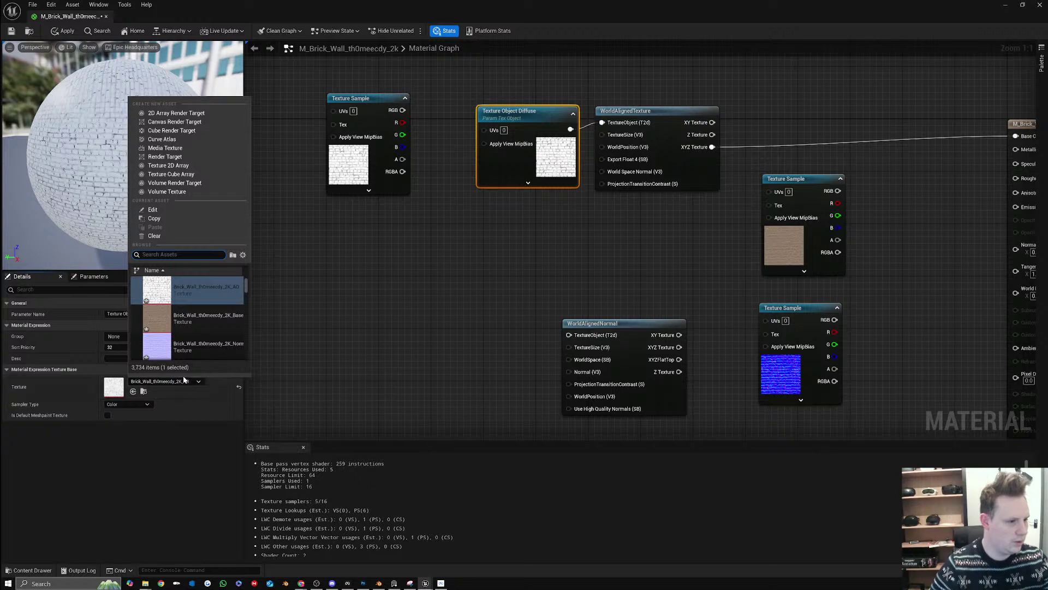
click(208, 318)
drag(141, 144, 235, 141)
drag(516, 188, 476, 181)
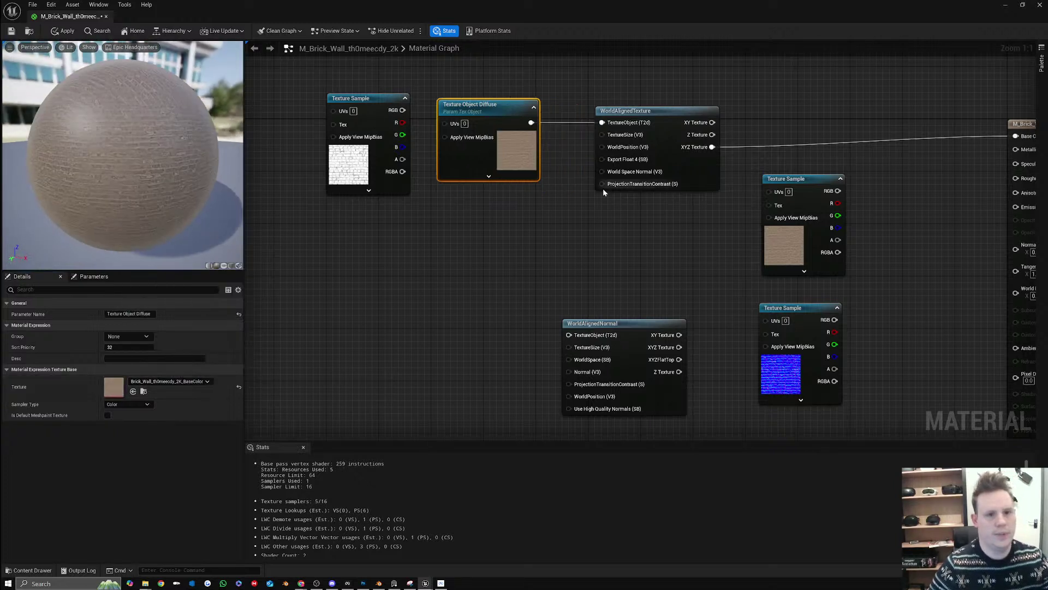
Try a TextureCoordinate node as WorldAlignedTexture's TextureSize input and delete it again
right_click(523, 218)
text(tex)
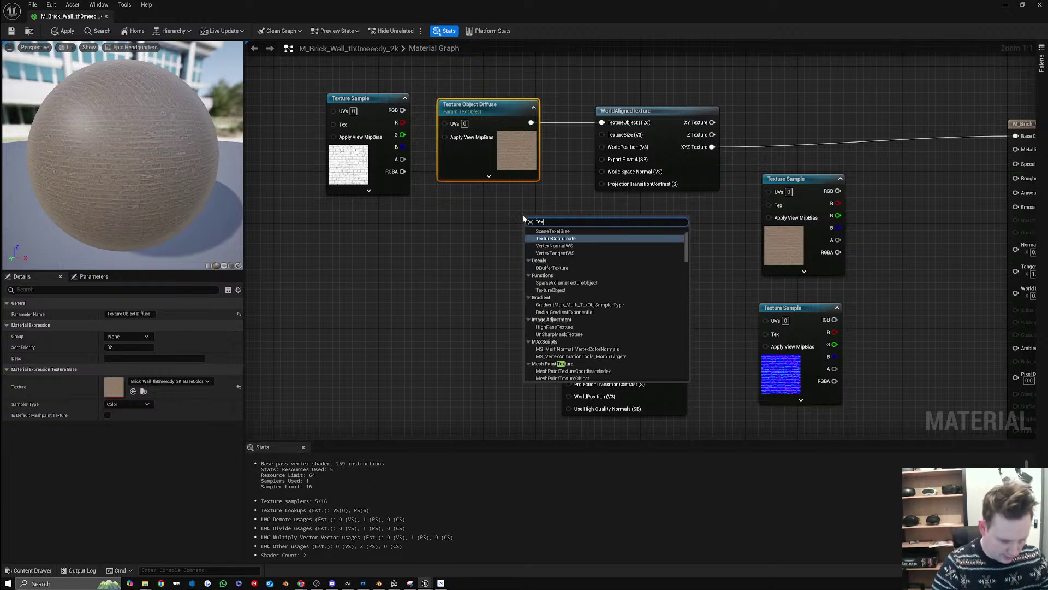
text(ture coo)
key(Return)
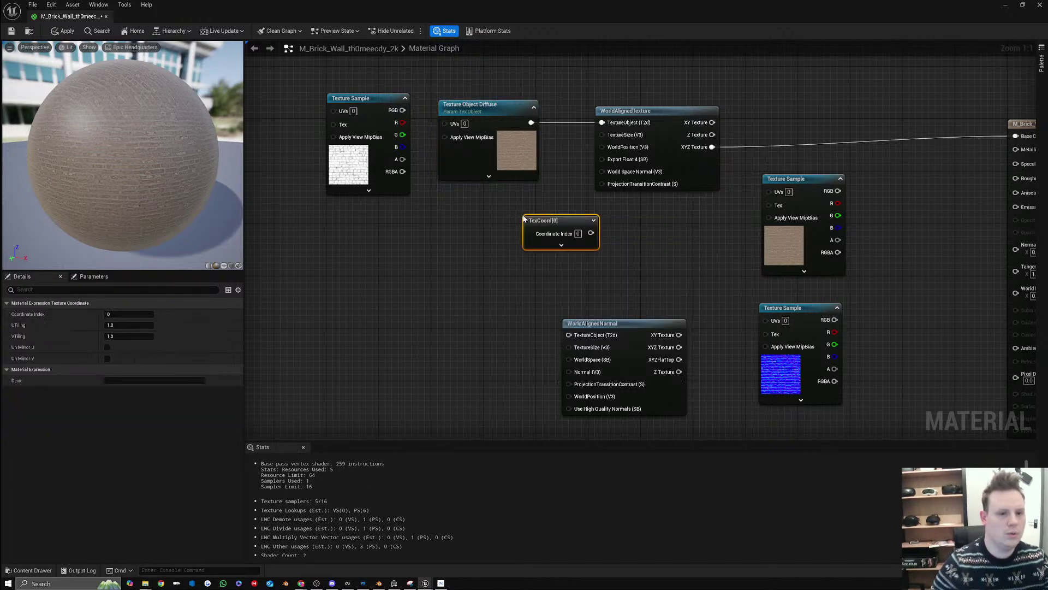
drag(590, 234, 517, 203)
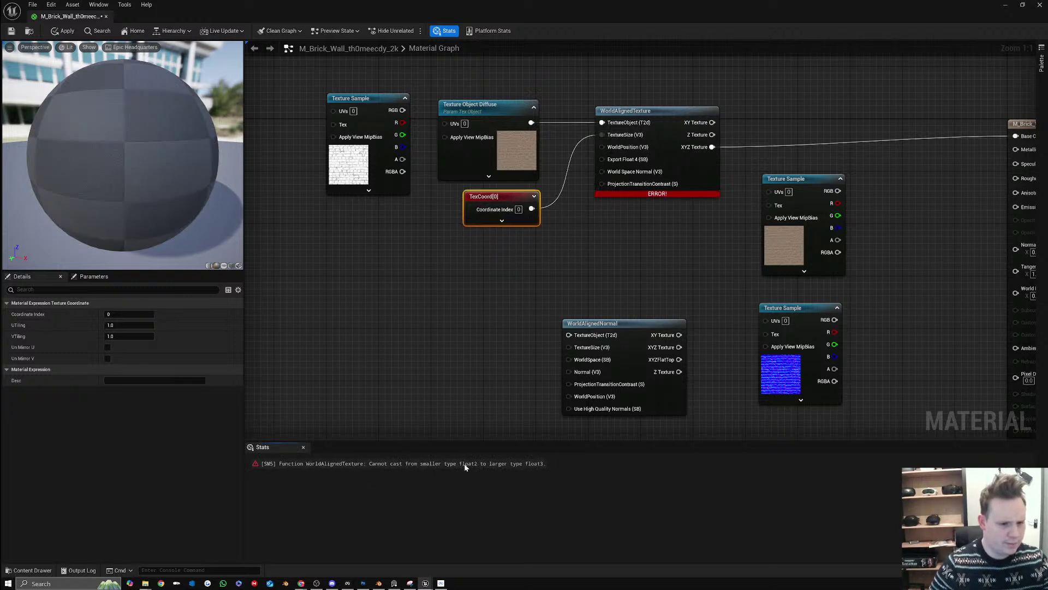
drag(519, 196, 486, 202)
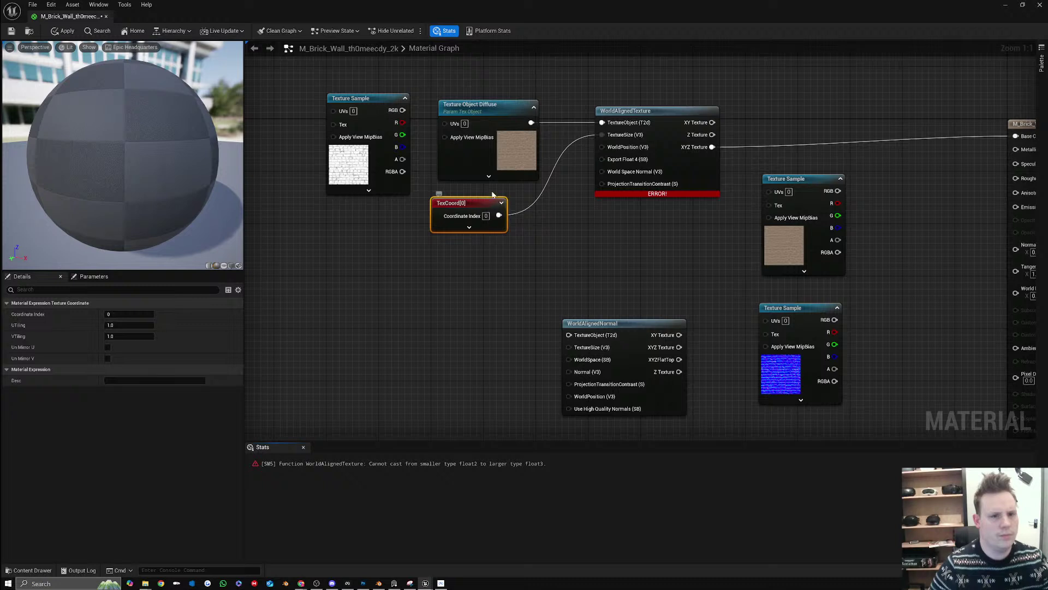
key(Delete)
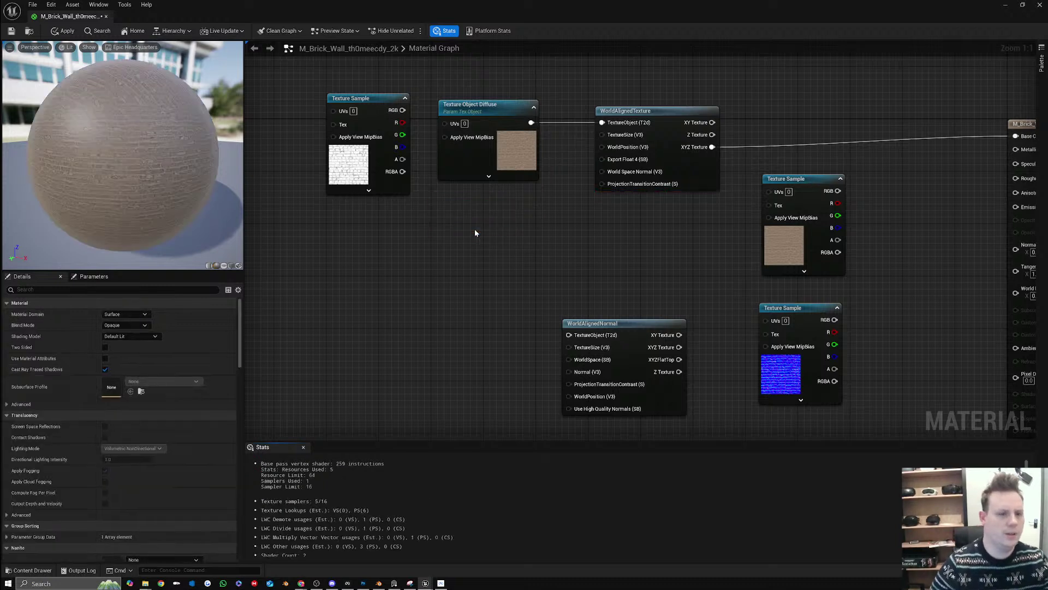
Add a three-component constant vector below Texture Object Diffuse and connect it to WorldAlignedTexture's TextureSize input
click(472, 231)
drag(550, 235, 601, 134)
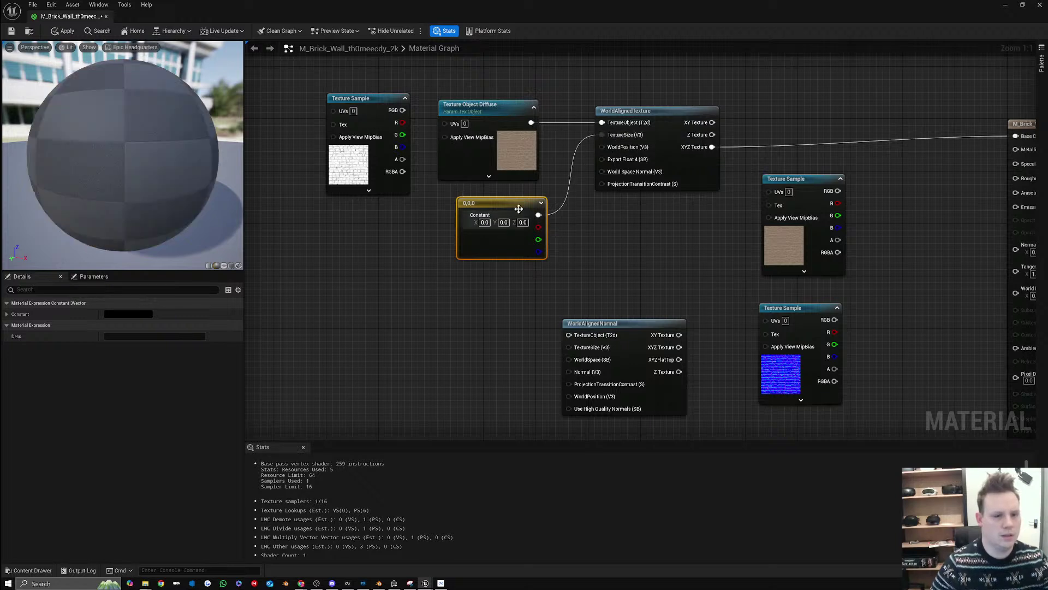
drag(511, 205, 505, 192)
Set the X, Y and Z values of the TextureSize constant to 1
click(478, 209)
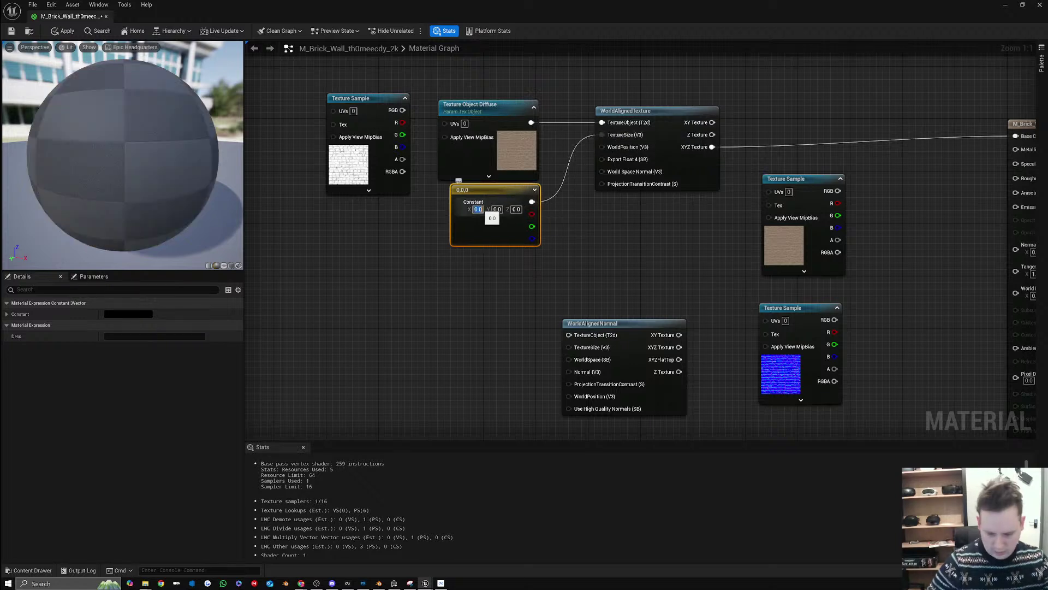
text(1.1)
key(Return)
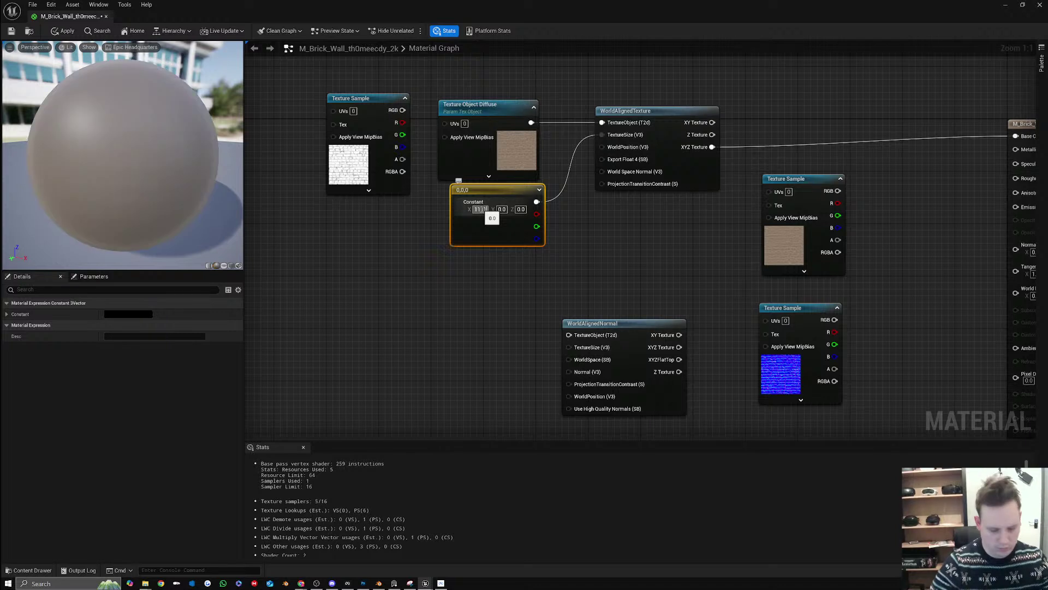
key(Tab)
text(1)
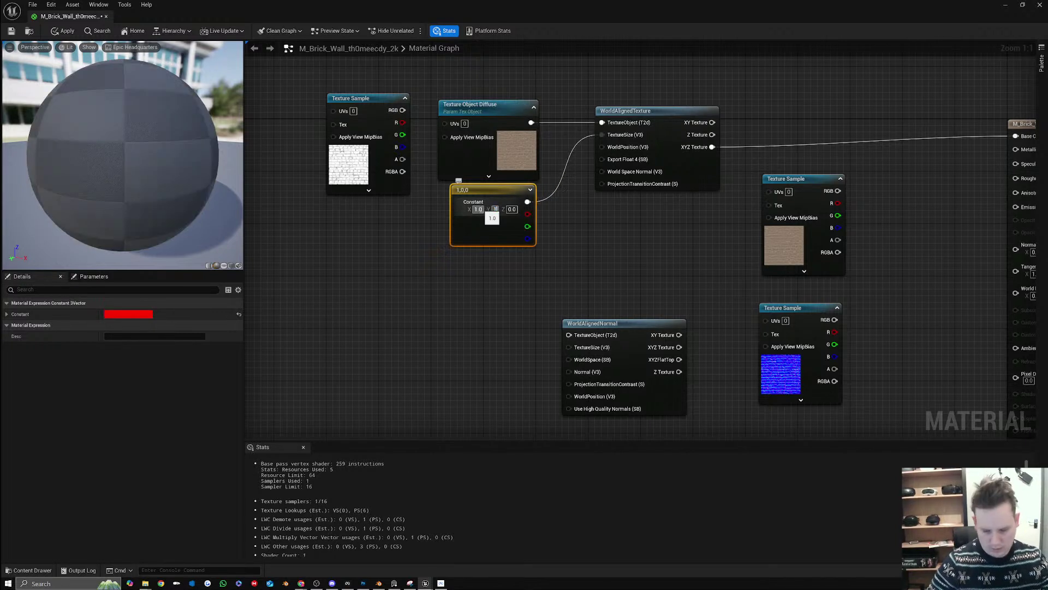
key(Tab)
text(1)
key(Return)
click(635, 233)
Feed an Absolute World Position node into WorldAlignedTexture's WorldPosition input and place it under the constant vector
drag(515, 229, 500, 229)
right_drag(707, 230, 632, 222)
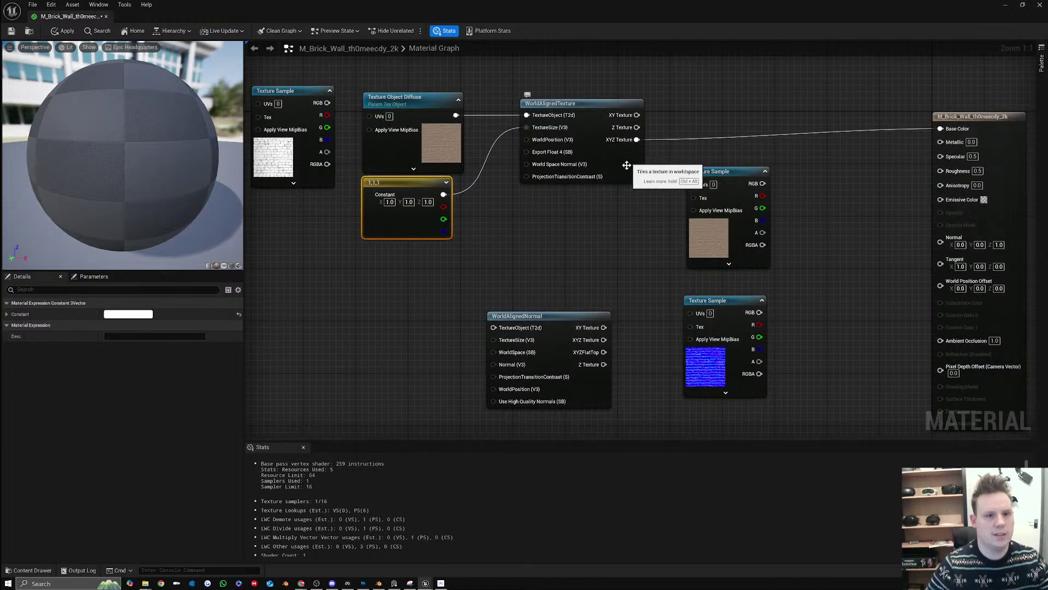
drag(527, 139, 521, 232)
text(world)
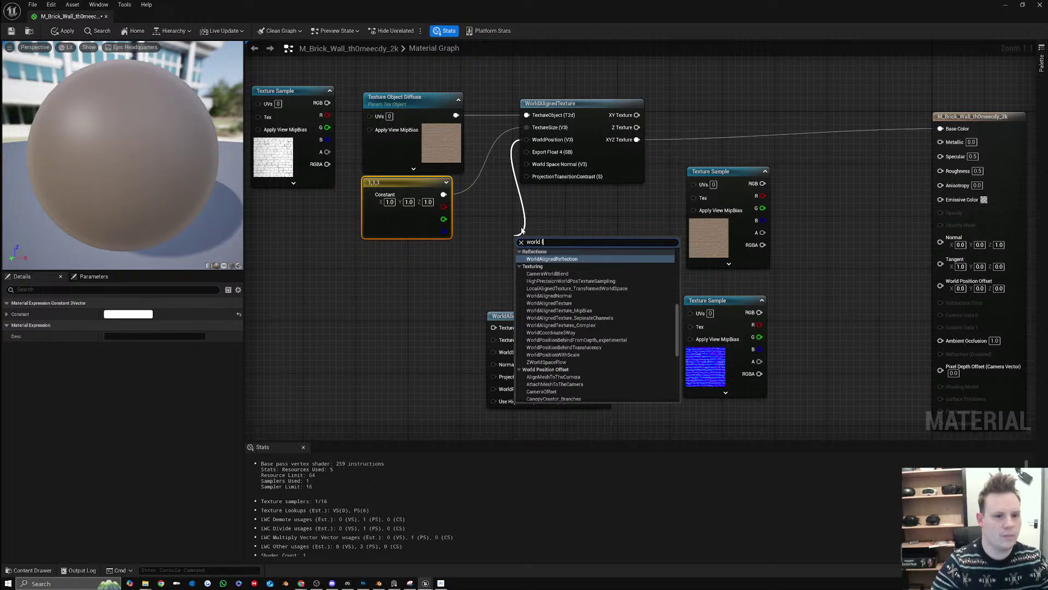
text( pos)
key(Return)
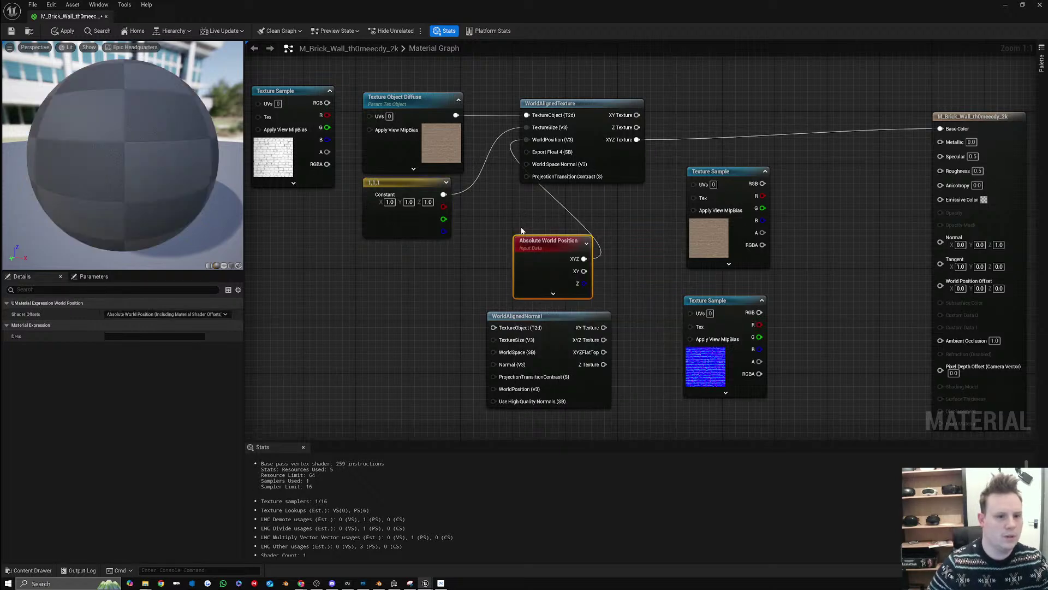
drag(537, 239, 391, 244)
scroll(598, 211, down, 2)
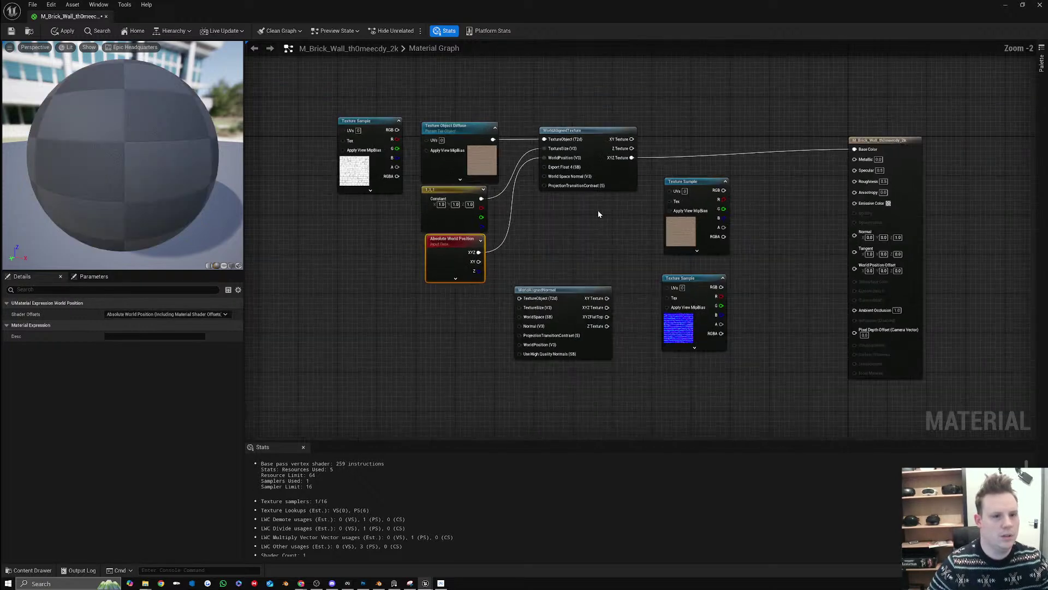
right_drag(598, 210, 565, 209)
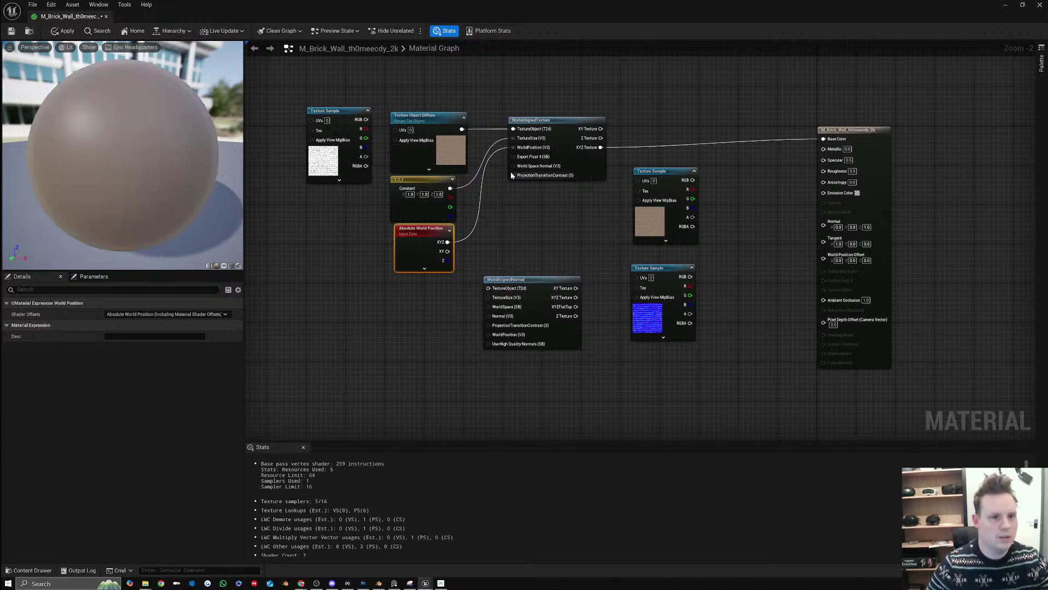
right_drag(711, 240, 642, 213)
drag(675, 182, 464, 289)
drag(178, 123, 367, 149)
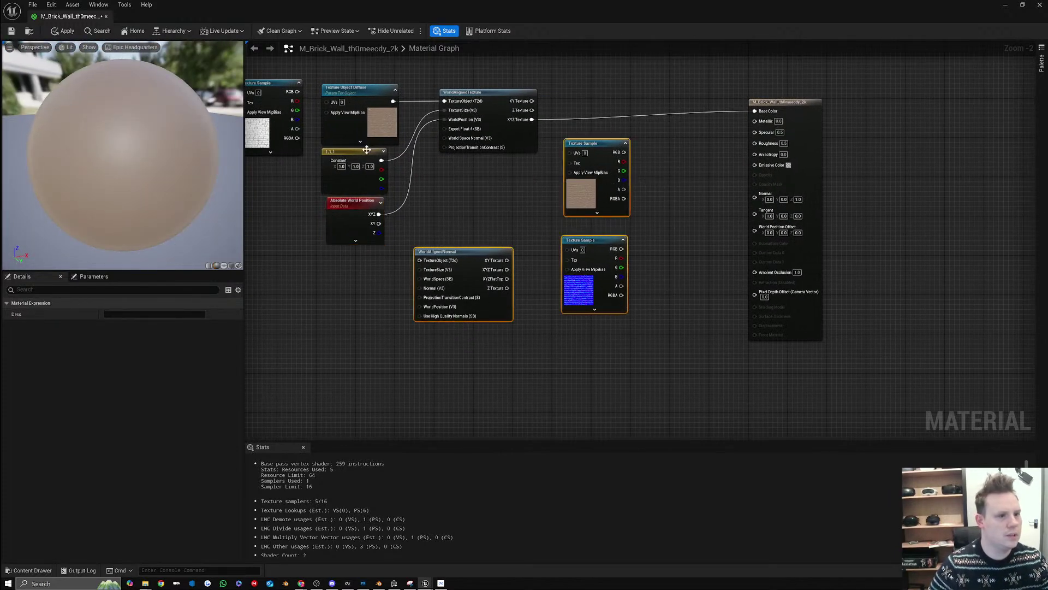
Set the X, Y and Z values of the TextureSize constant to 100
click(352, 180)
click(345, 167)
text(00)
key(Tab)
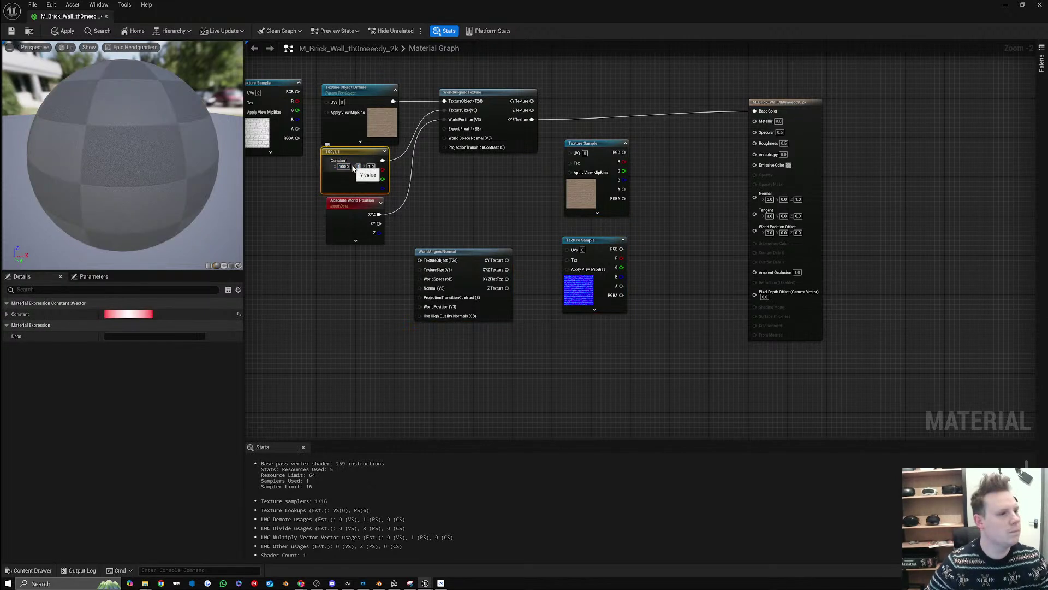
text(100)
key(Tab)
text(100)
key(Return)
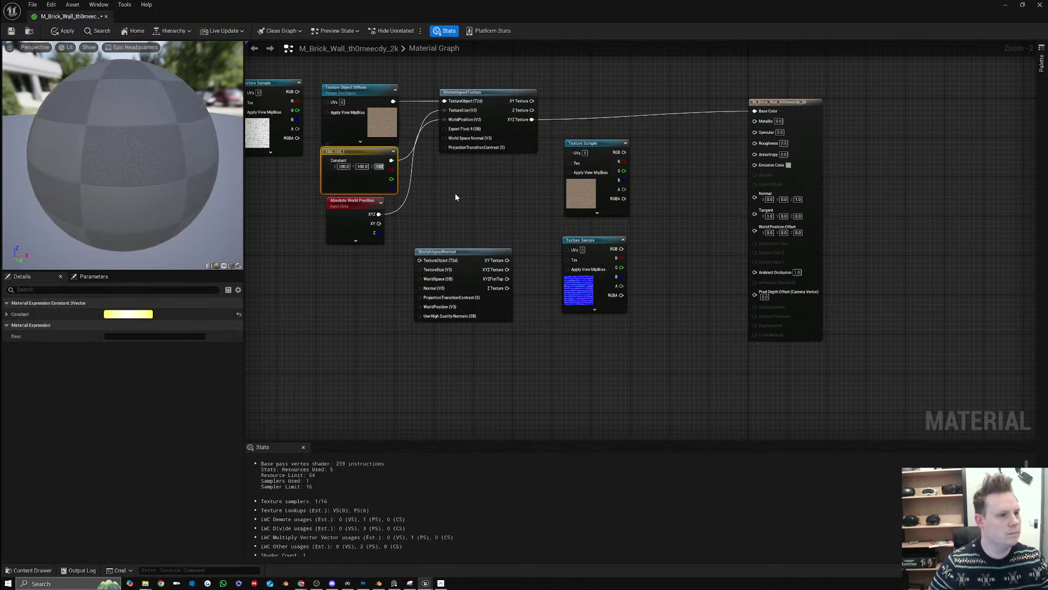
Move the WorldAlignedNormal node up so it sits closer beneath WorldAlignedTexture
click(455, 192)
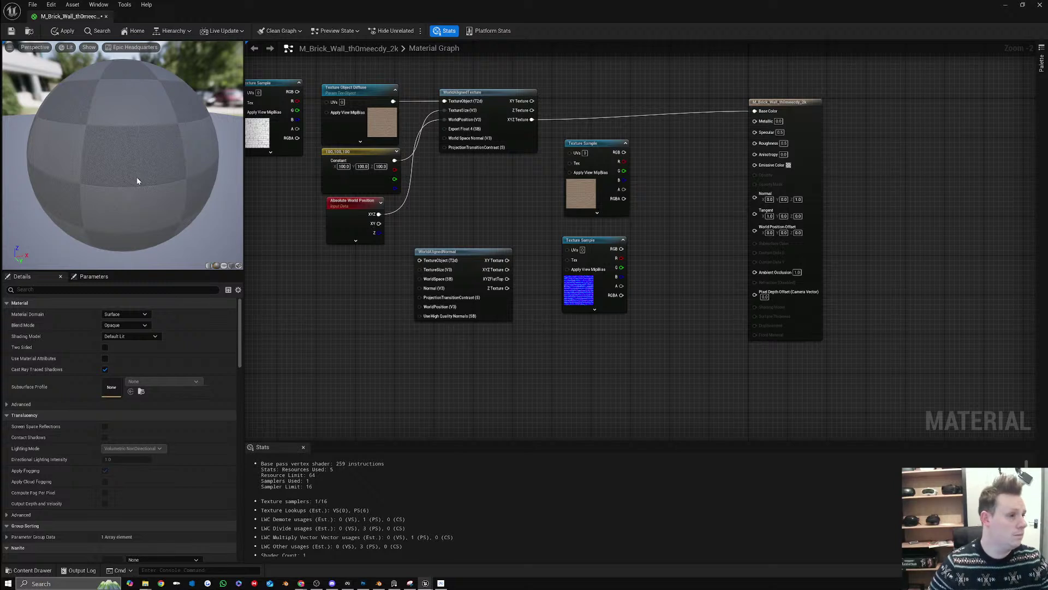
drag(128, 181, 169, 155)
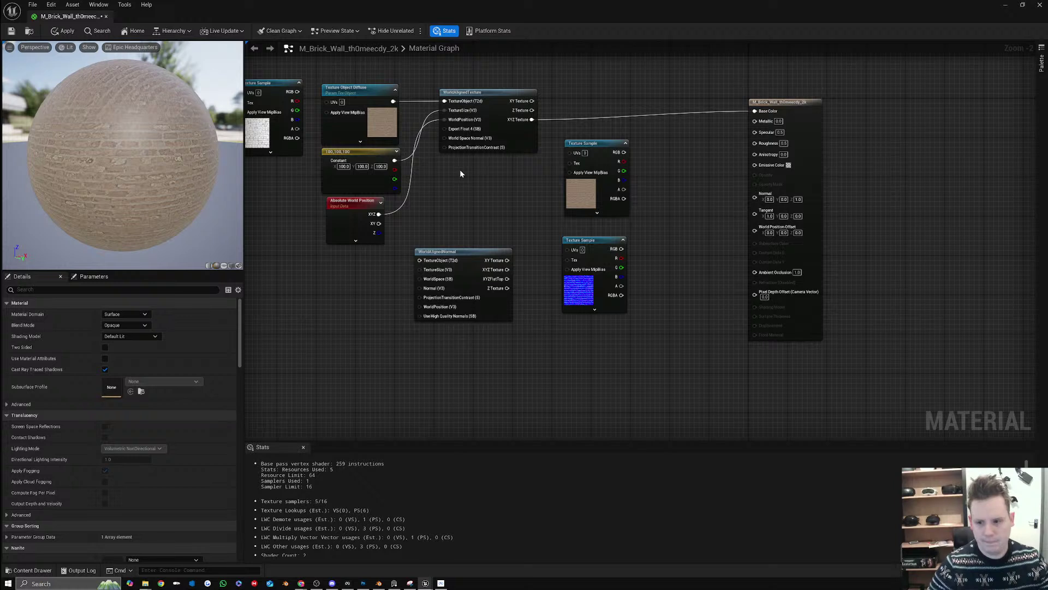
scroll(123, 158, up, 5)
scroll(123, 158, down, 4)
drag(123, 158, 221, 166)
drag(484, 256, 508, 220)
drag(445, 224, 429, 196)
right_drag(447, 175, 517, 153)
Convert the Normal sample to a texture object, wire it with the size and position nodes into WorldAlignedNormal, and connect XY Texture to the material's Normal
right_click(692, 234)
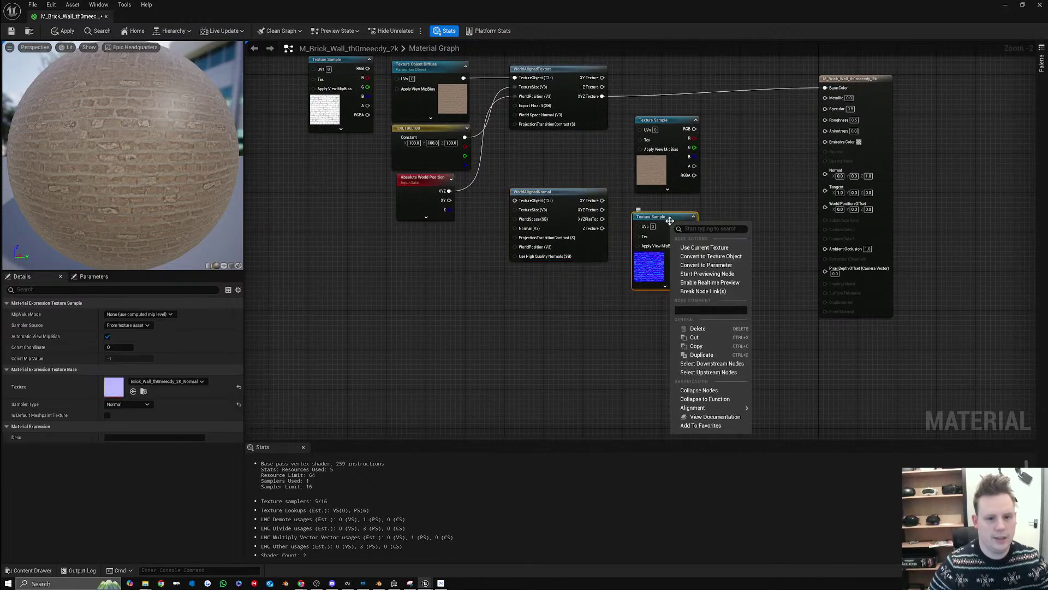
click(717, 256)
drag(656, 220, 464, 137)
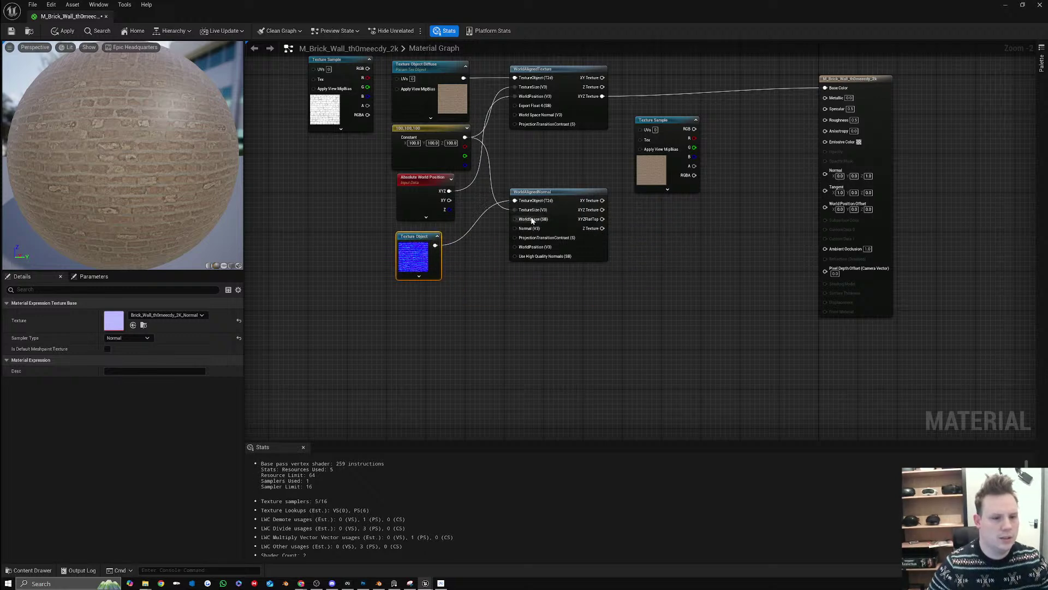
drag(531, 220, 521, 247)
drag(601, 201, 825, 174)
Delete the unused BaseColor texture sample and move WorldAlignedNormal down to leave a gap below WorldAlignedTexture
click(660, 157)
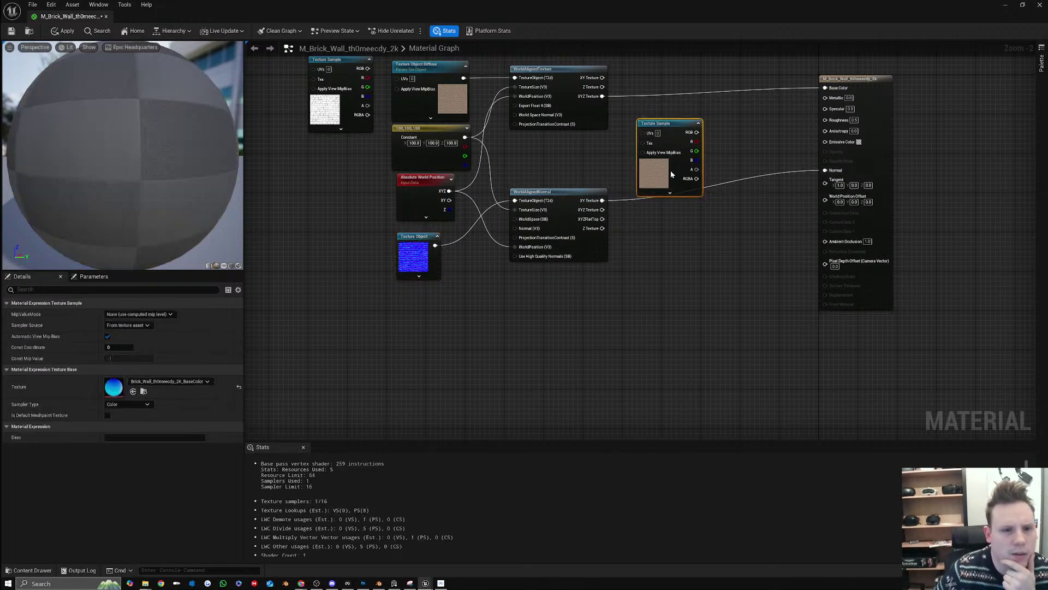
key(Delete)
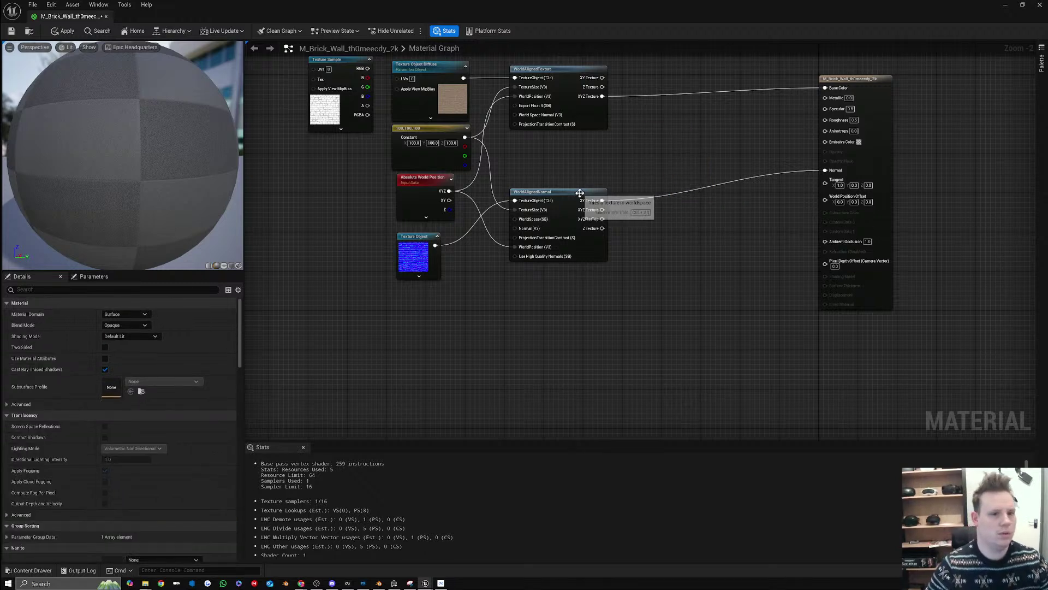
drag(599, 190, 594, 233)
Duplicate the WorldAlignedTexture node and place the copy between the original and WorldAlignedNormal
click(594, 112)
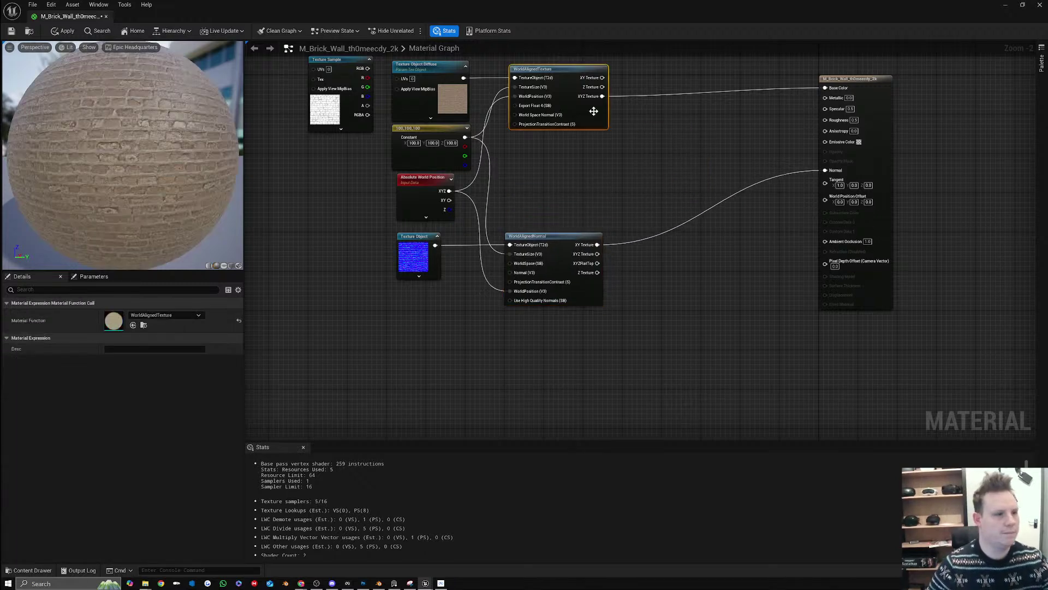
key(ctrl+v)
drag(548, 170, 554, 154)
Convert the AO texture sample to a texture object, feed it into the WorldAlignedTexture copy and place the two side by side
right_click(341, 71)
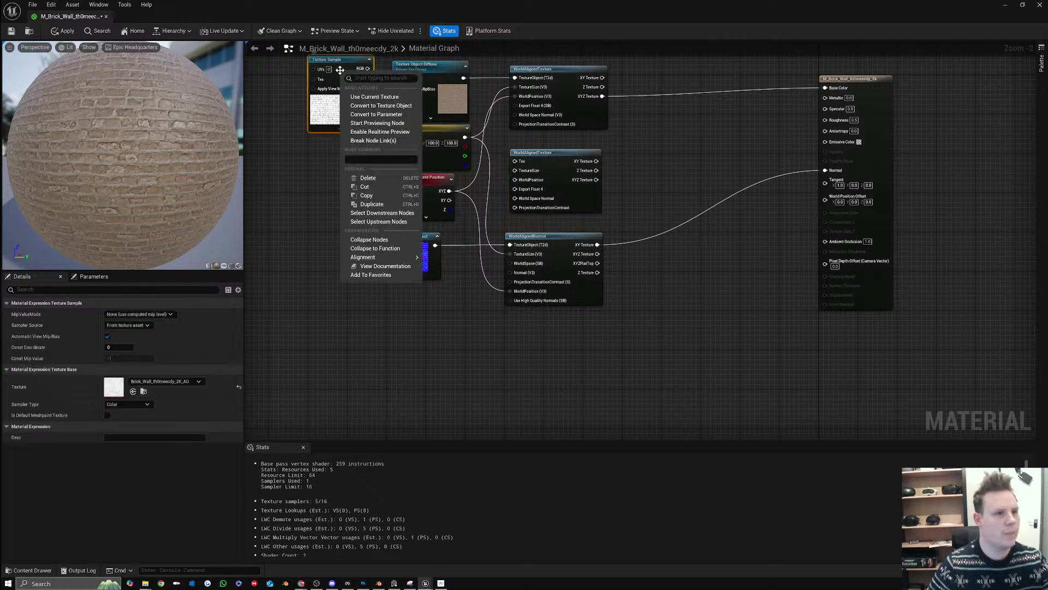
click(382, 106)
drag(346, 69, 515, 161)
scroll(491, 146, down, 1)
right_drag(492, 145, 497, 198)
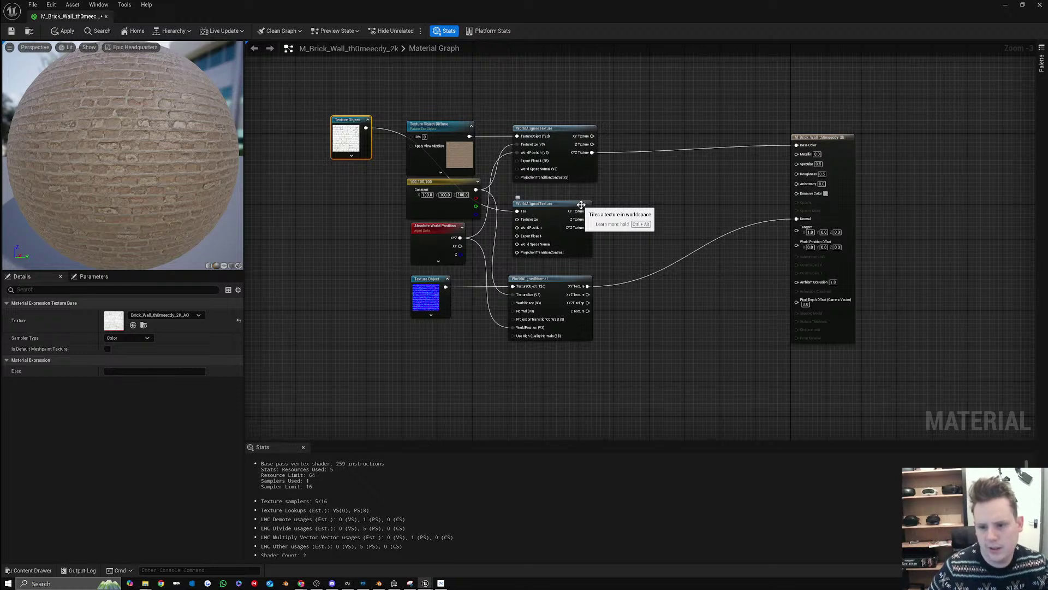
drag(350, 143, 601, 226)
drag(508, 236, 537, 227)
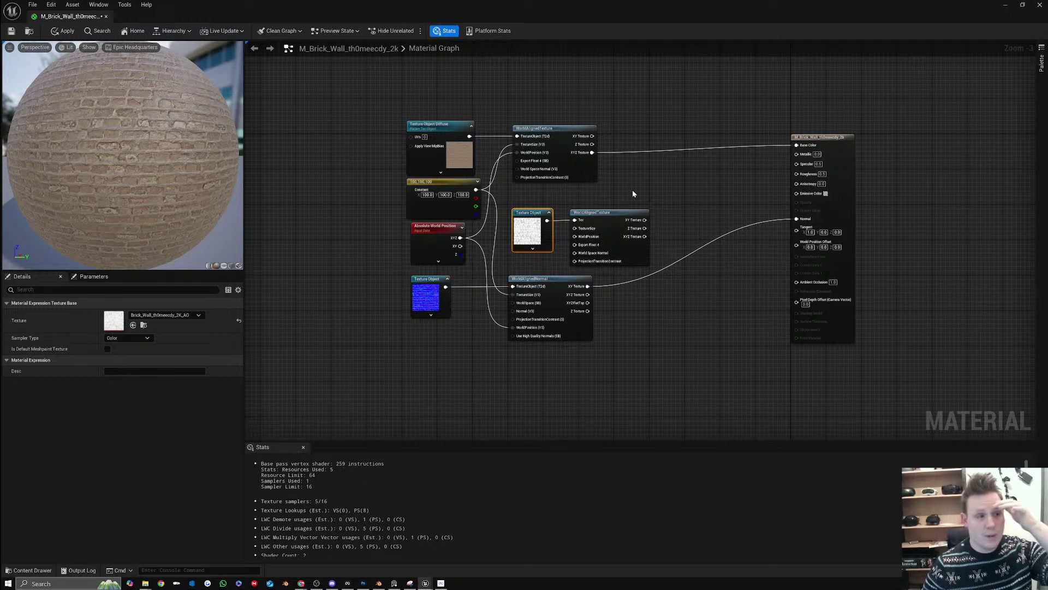
Replace the material's Normal connection with WorldAlignedNormal's XYZ Texture output
scroll(172, 209, up, 5)
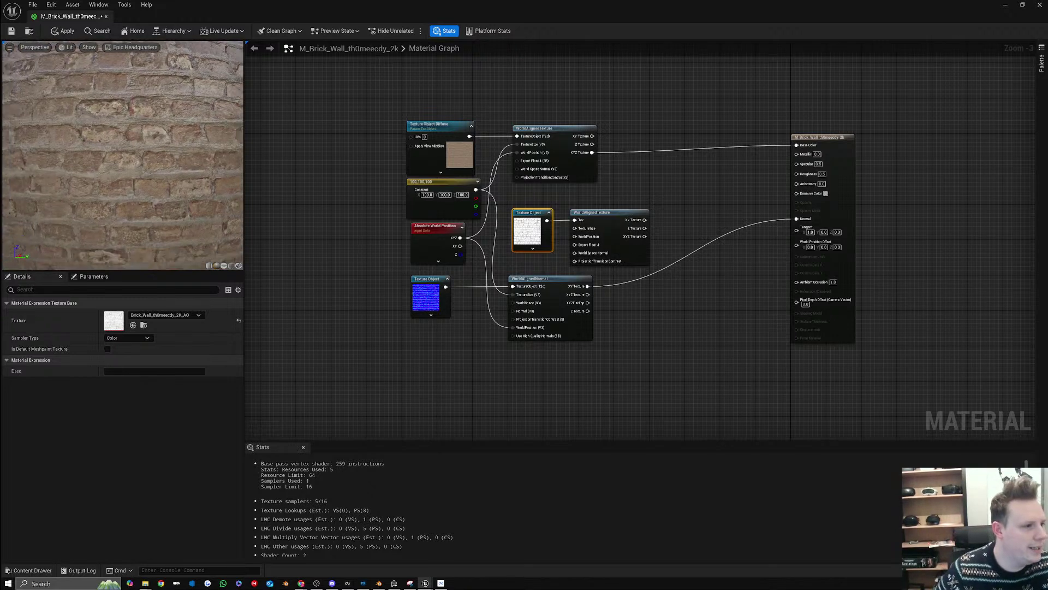
scroll(123, 155, down, 5)
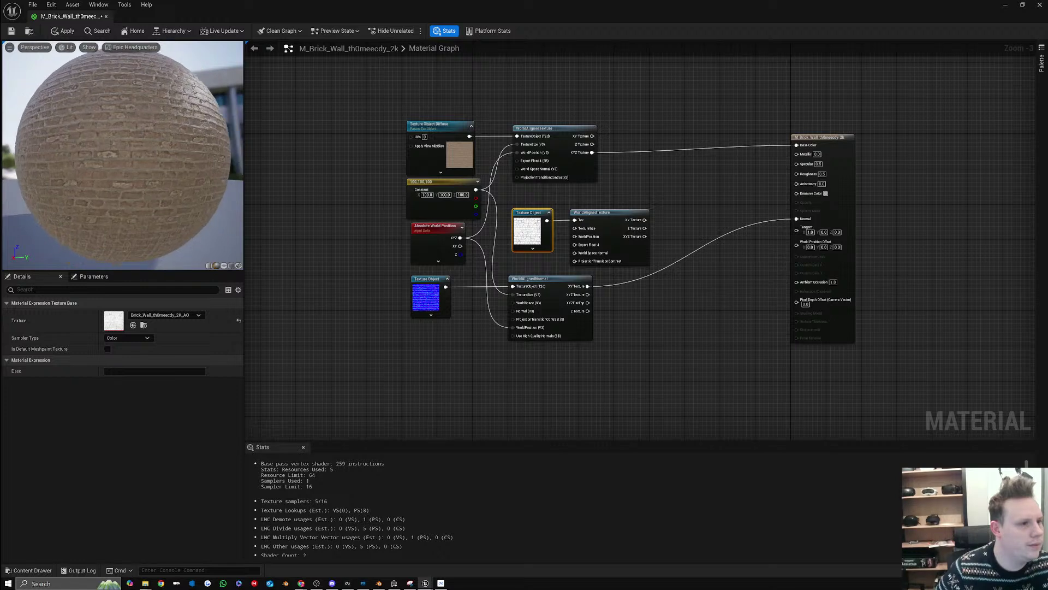
drag(123, 156, 159, 179)
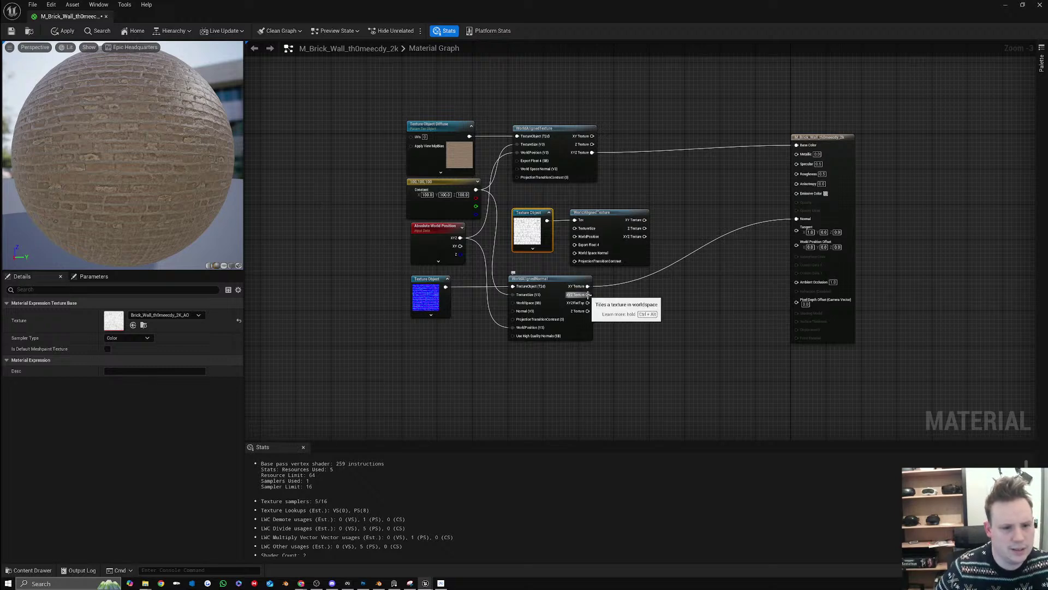
drag(587, 295, 807, 221)
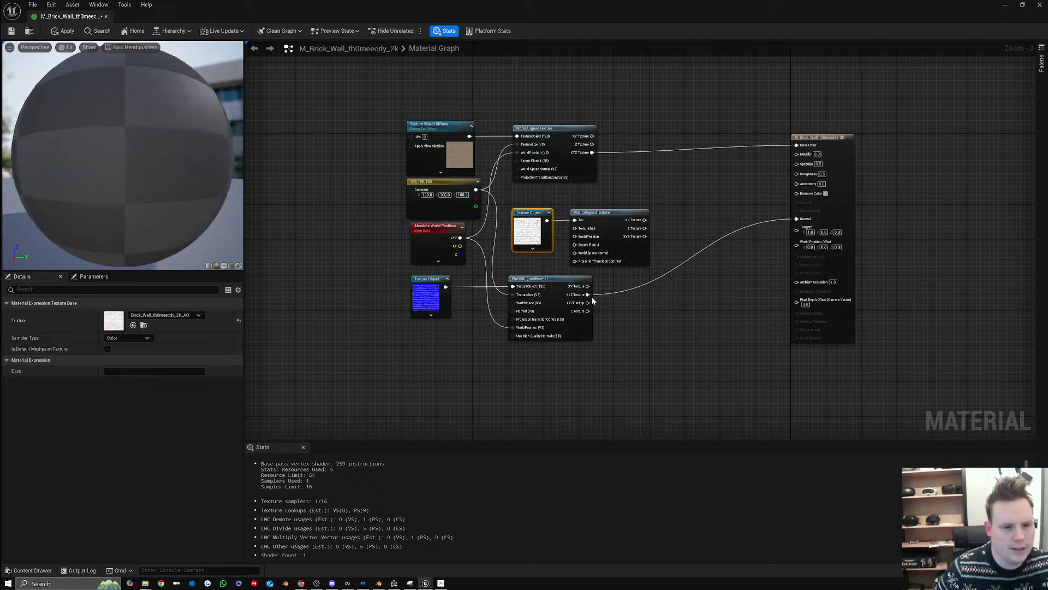
Insert a FlattenNormal node between WorldAlignedNormal's XYZ Texture output and the material's Normal input
drag(592, 299, 631, 308)
text(nNor)
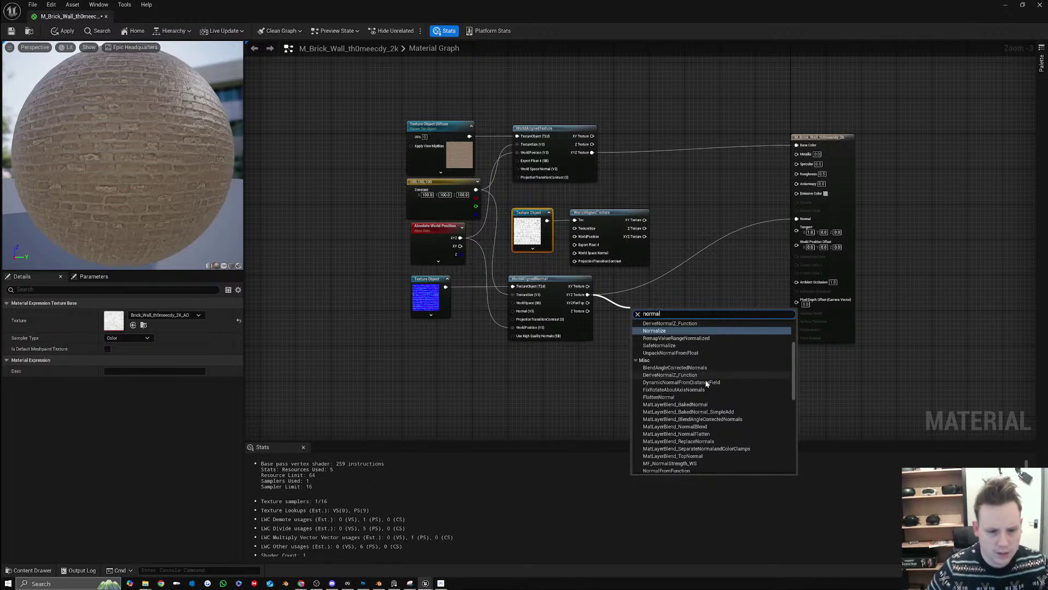
text(mal)
click(691, 396)
drag(671, 318, 672, 286)
Add a constant with value 2 to FlattenNormal's Flatness input and check the bricks on the preview sphere
click(611, 314)
click(612, 314)
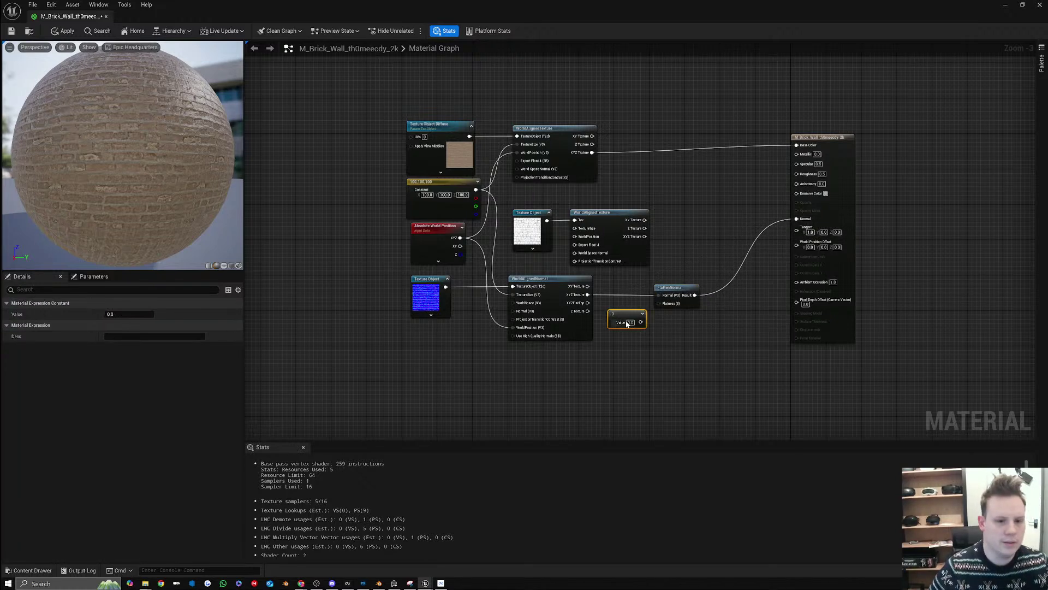
drag(640, 322, 626, 300)
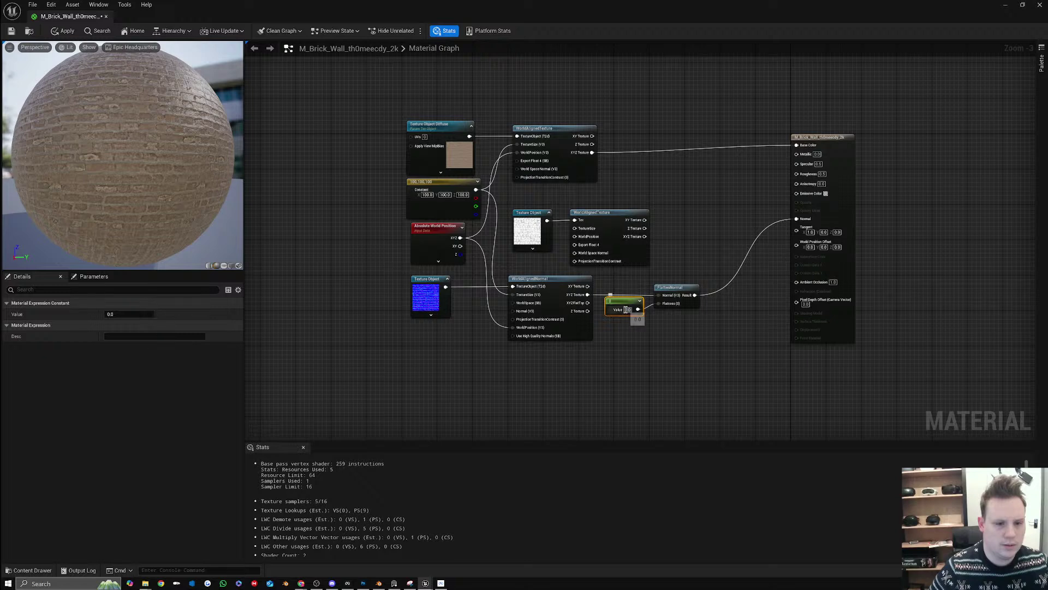
text(2)
key(Return)
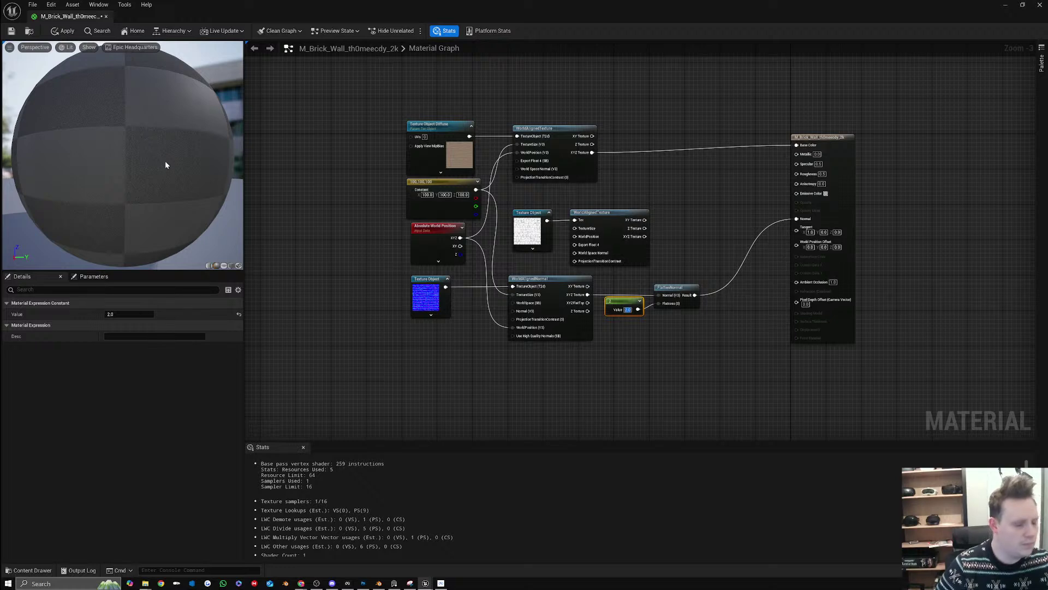
right_drag(166, 151, 165, 170)
drag(166, 169, 189, 184)
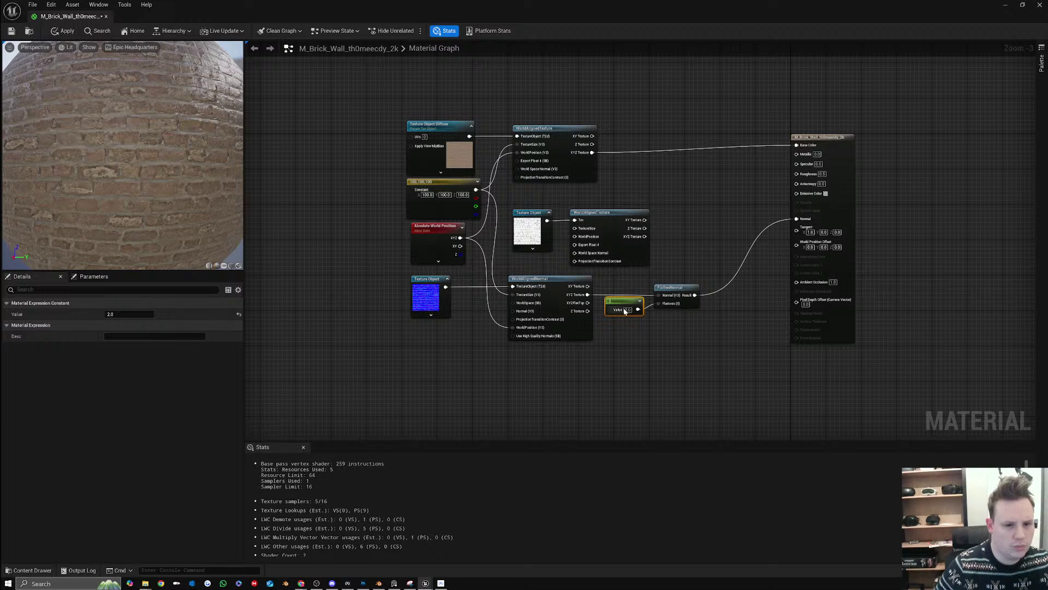
Try Flatness constant values of 1, 0 and 3 and compare the brick relief on the preview sphere
text(1)
key(Return)
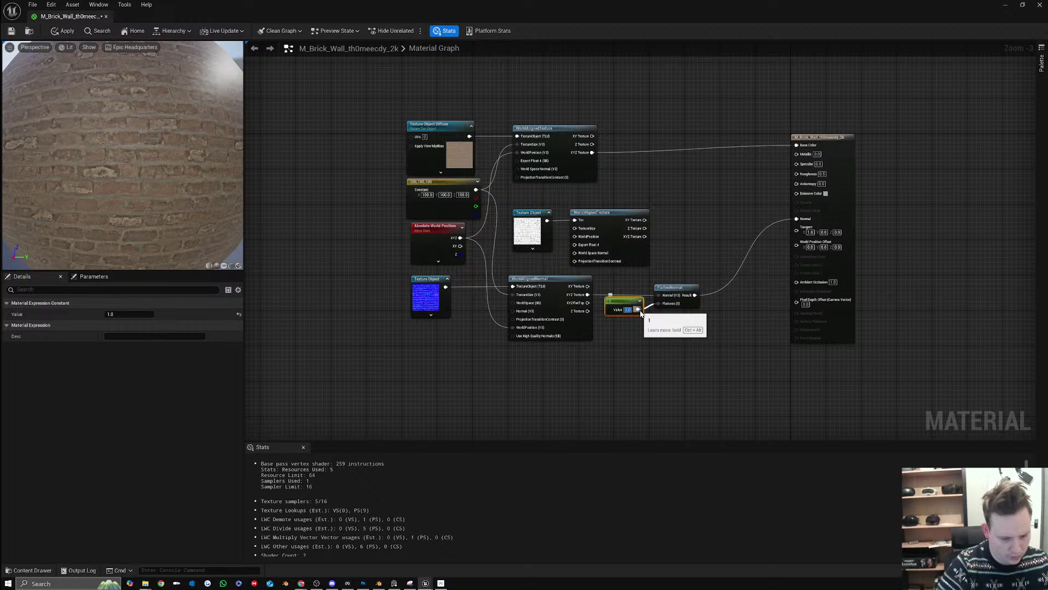
text(0)
key(Return)
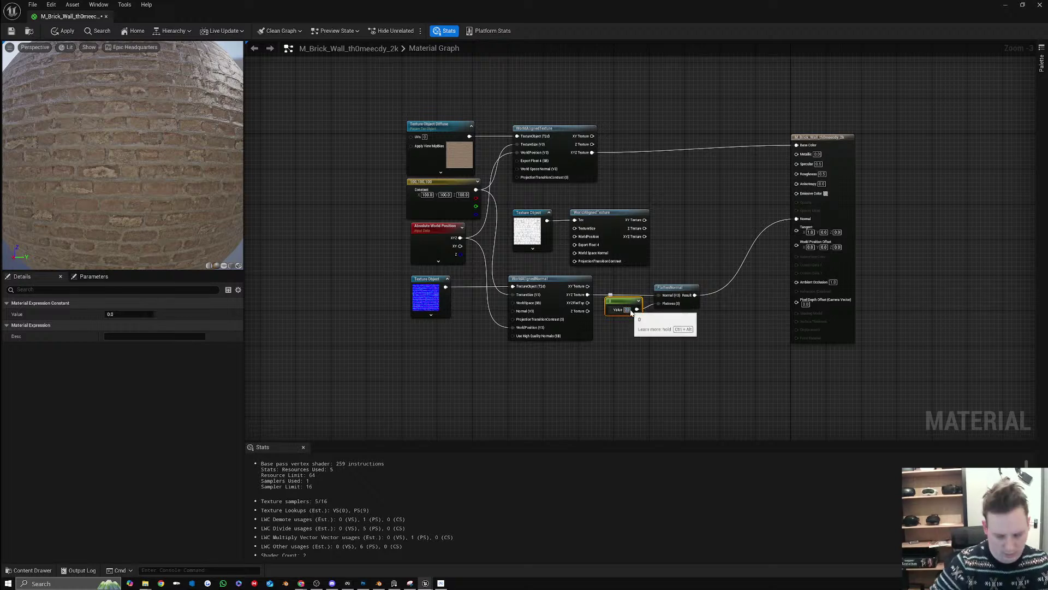
key(BackSpace)
text(3)
key(Return)
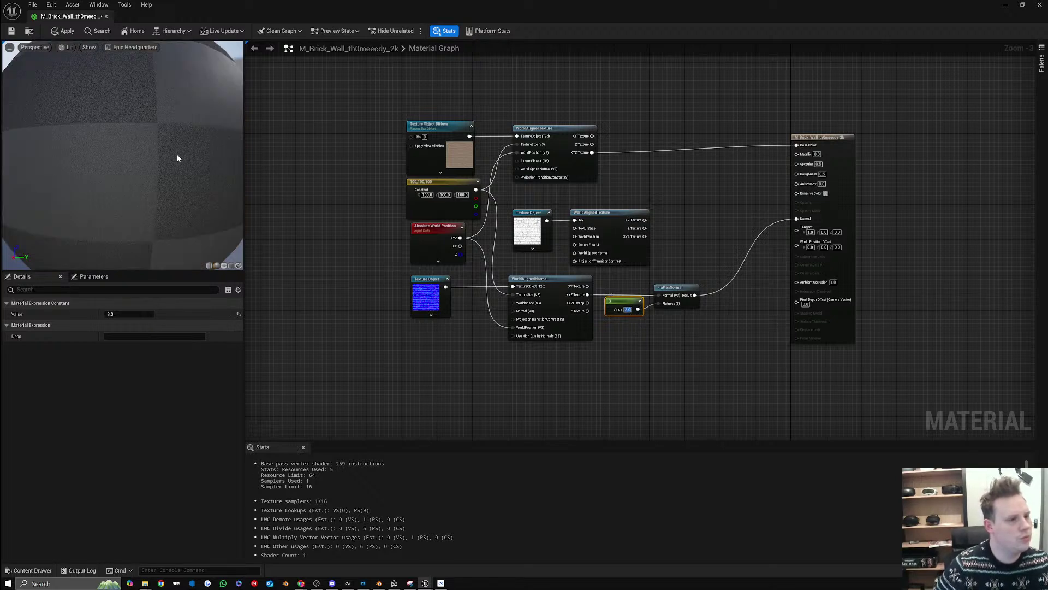
drag(177, 158, 151, 264)
Enable the material's Fully Rough option, found by filtering its properties for "full", and clear the filter
click(150, 289)
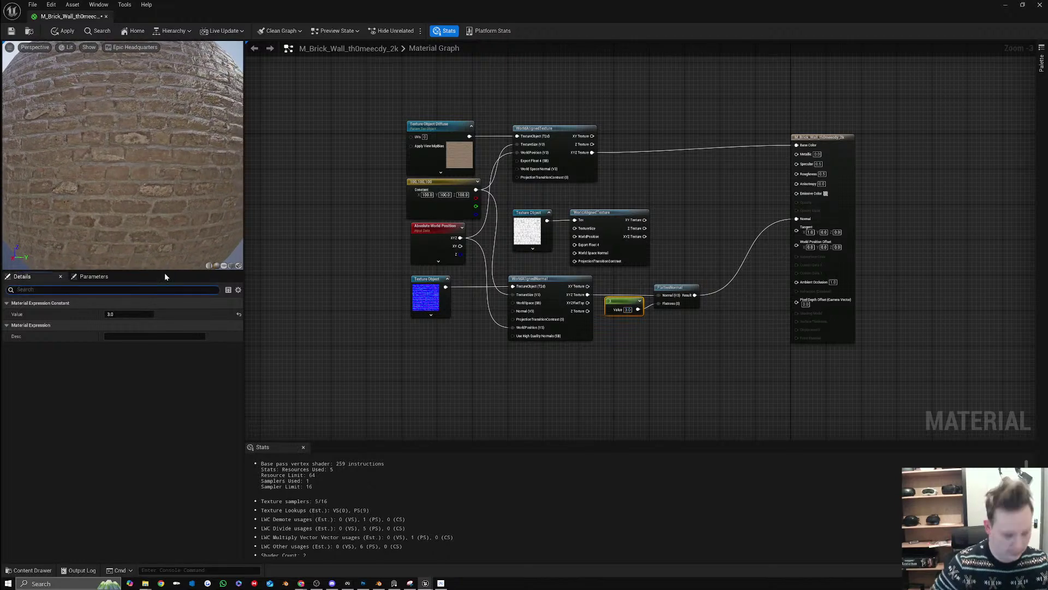
text(full)
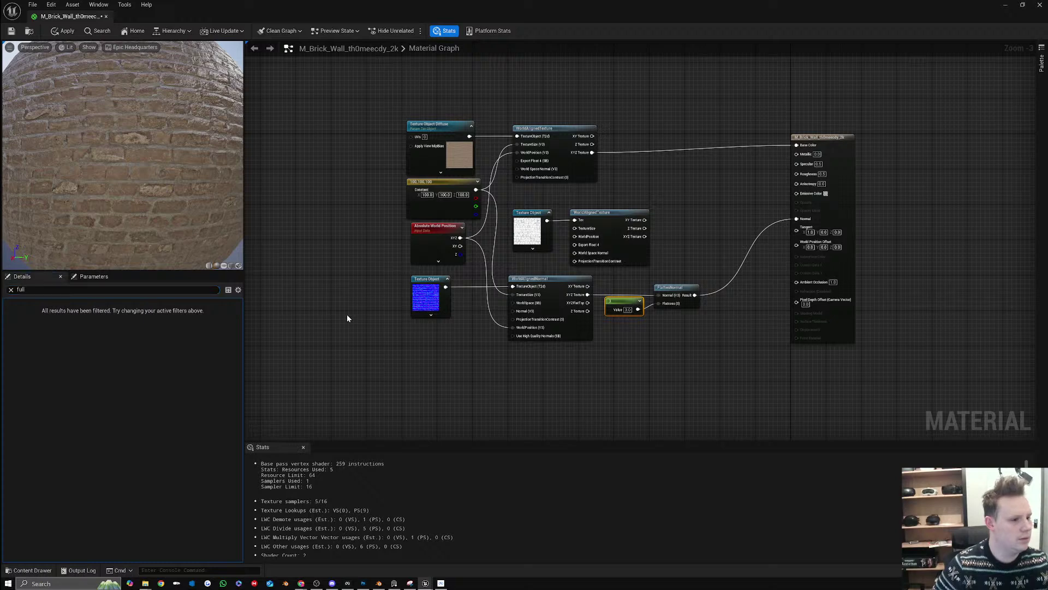
click(348, 319)
click(108, 325)
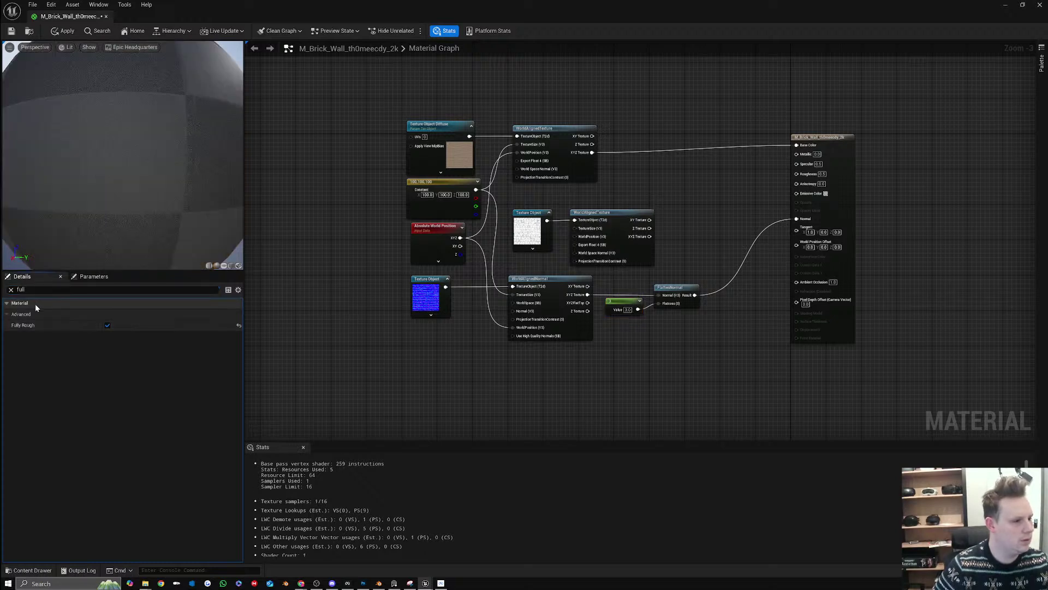
click(11, 290)
Connect WorldAlignedNormal's XYZ Texture straight to the material's Normal and delete FlattenNormal with its constant
drag(587, 294, 796, 219)
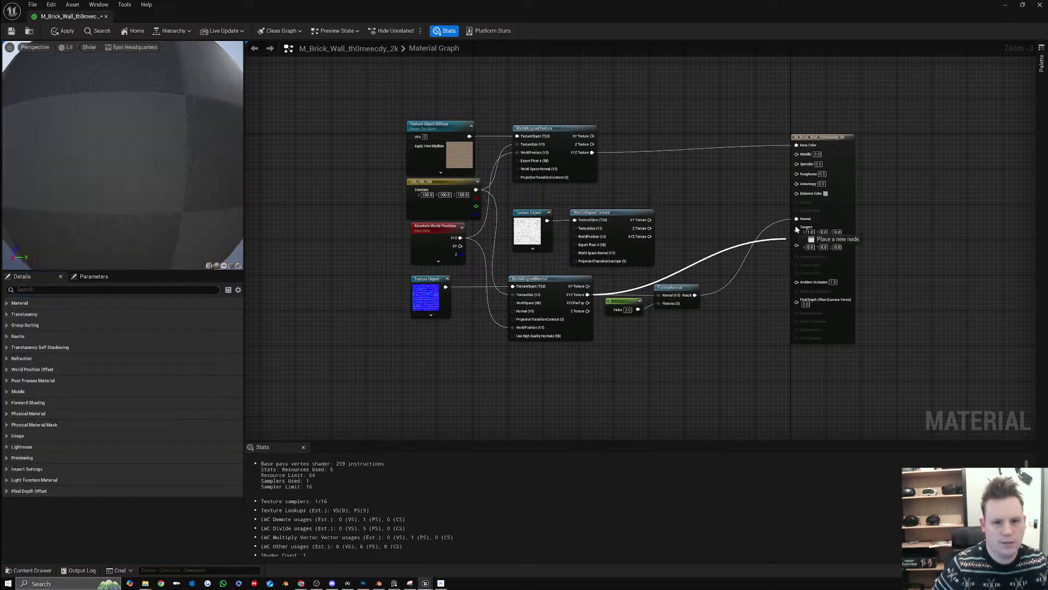
drag(713, 343, 627, 307)
key(Delete)
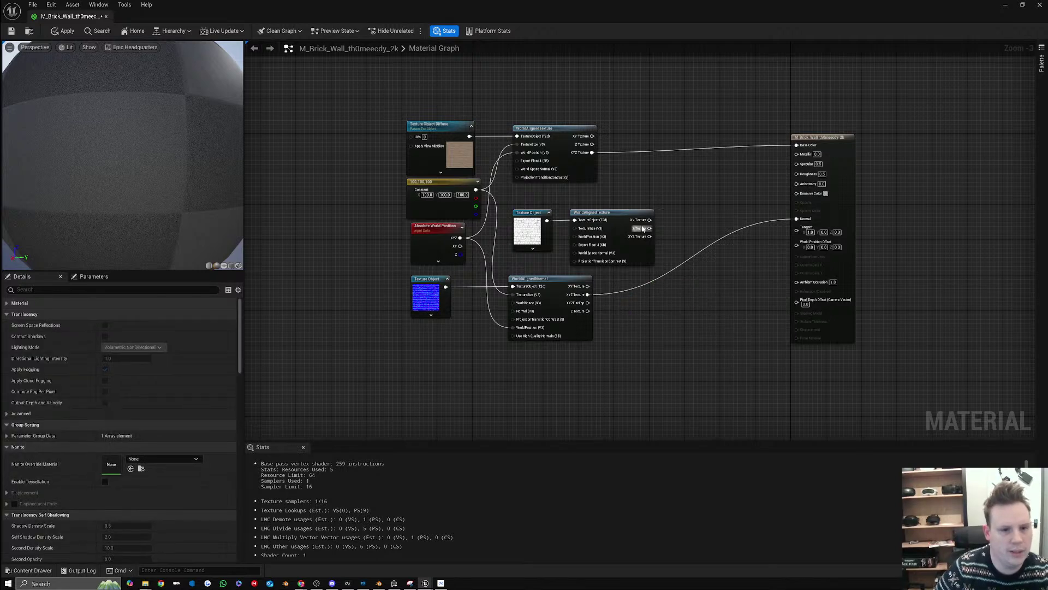
Feed the size constant and Absolute World Position into the AO WorldAlignedTexture's TextureSize and WorldPosition inputs, and nudge the AO nodes sideways
click(586, 219)
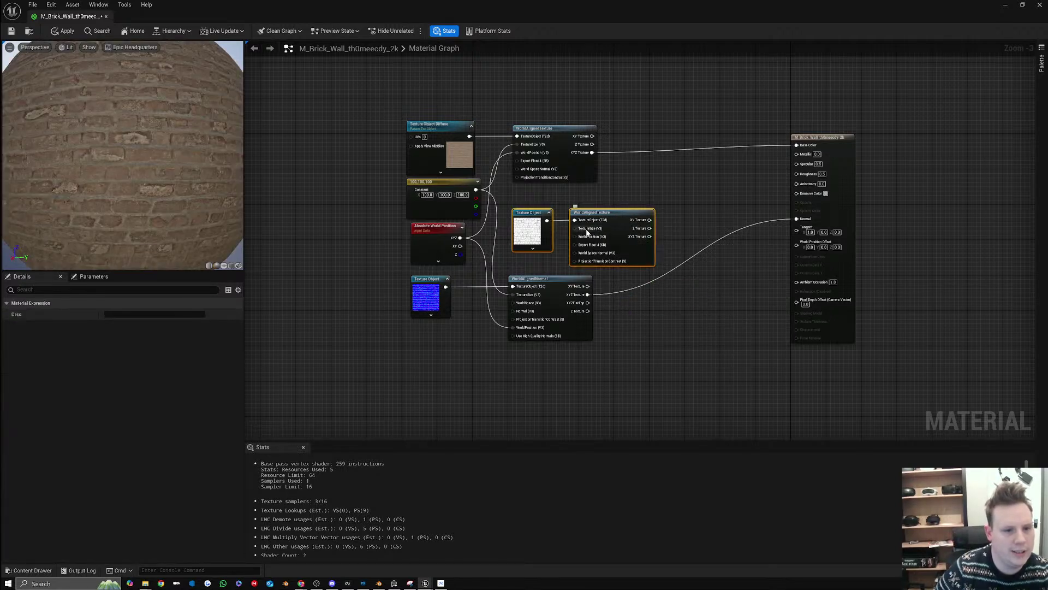
drag(575, 228, 475, 191)
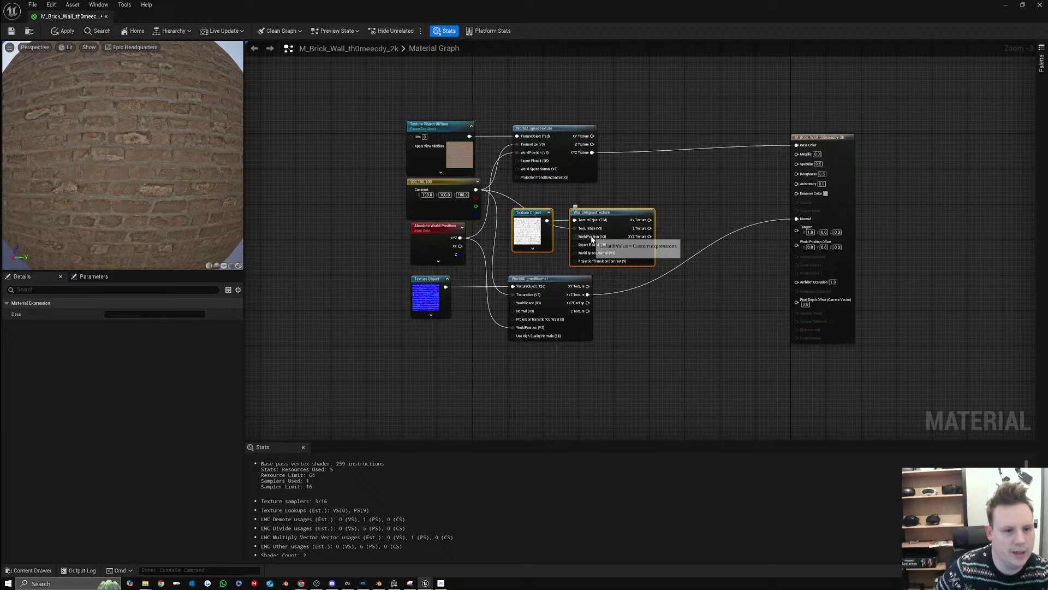
drag(574, 236, 461, 238)
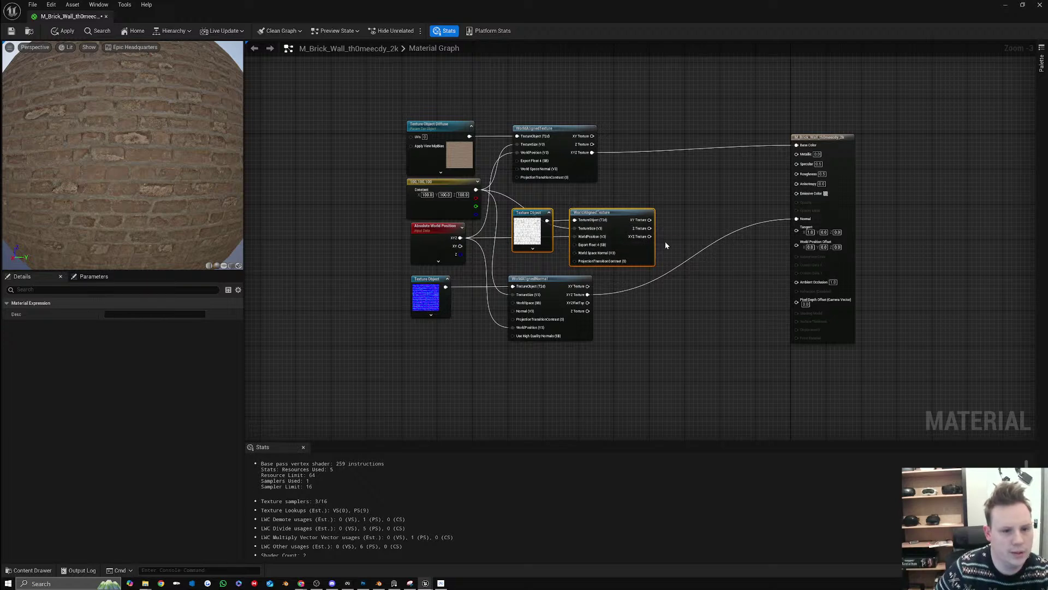
drag(640, 255, 636, 255)
click(673, 194)
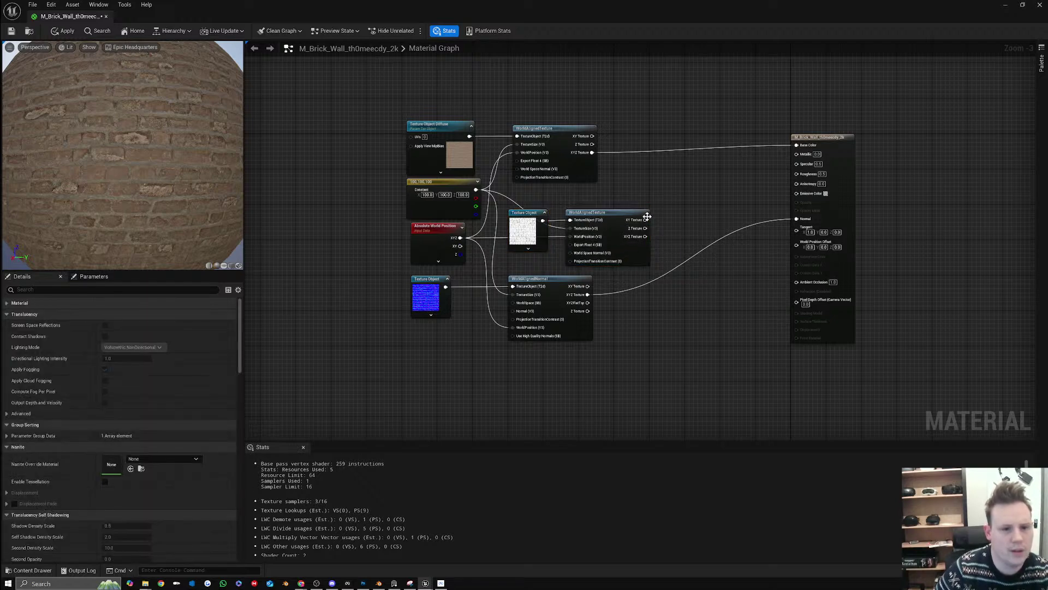
Try combining the XYZ outputs of the diffuse and AO world-aligned textures through an Add node feeding Base Color
right_click(681, 172)
text(add)
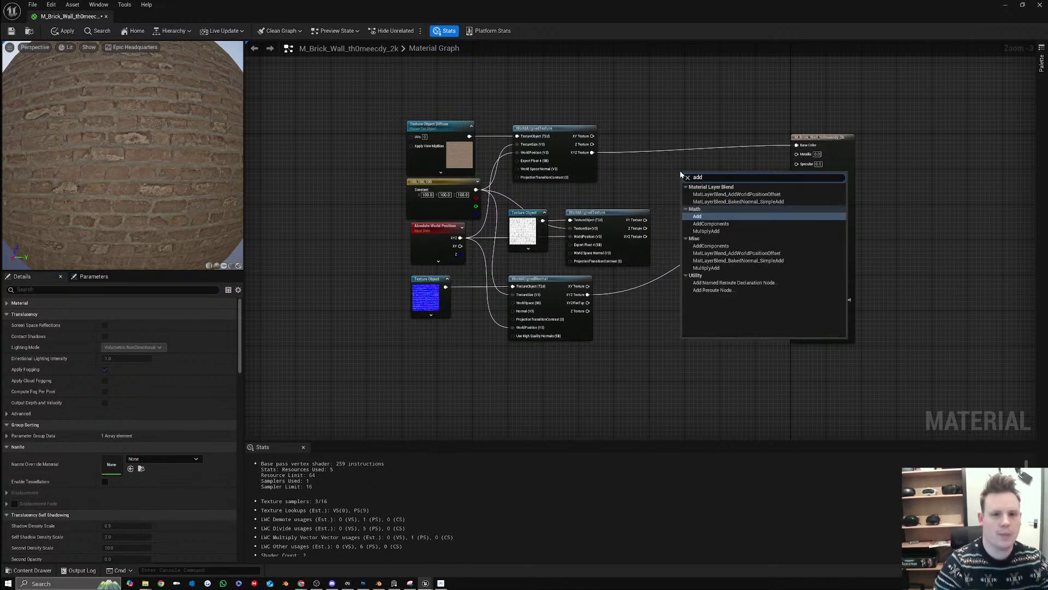
key(Return)
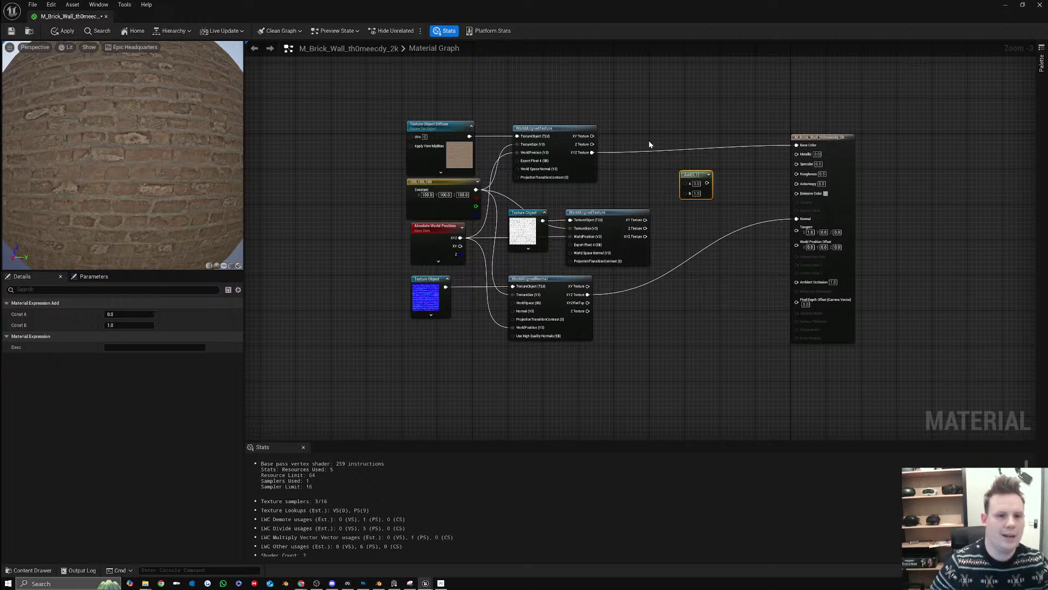
drag(592, 152, 689, 184)
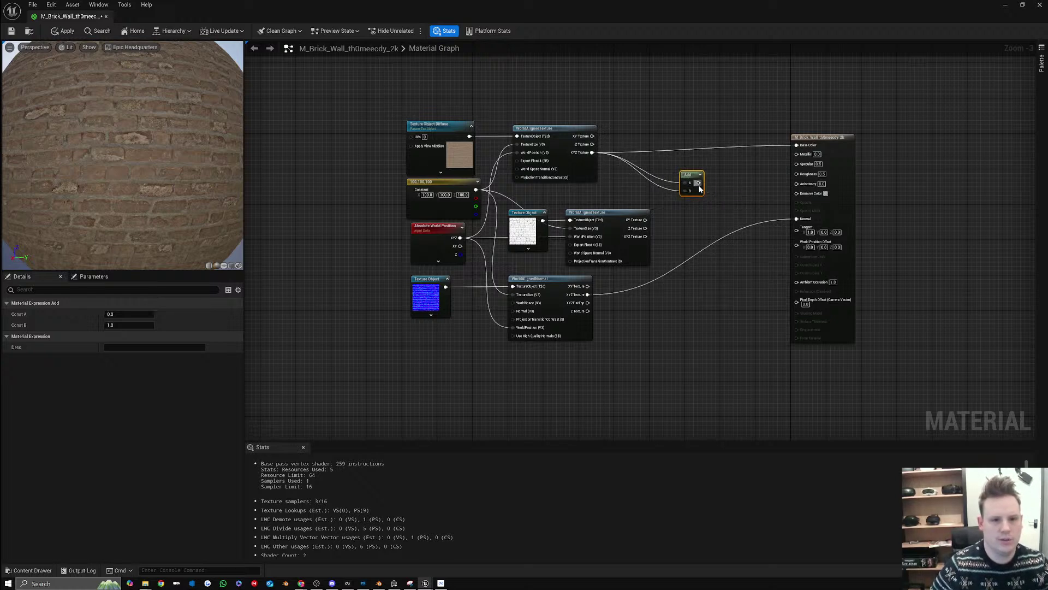
drag(685, 191, 645, 236)
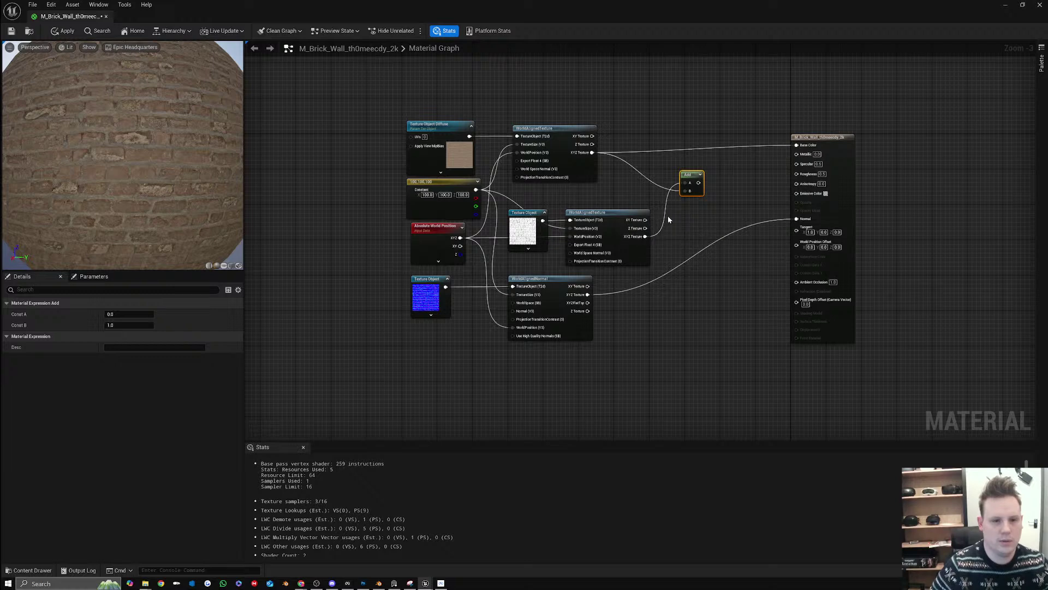
drag(698, 183, 802, 145)
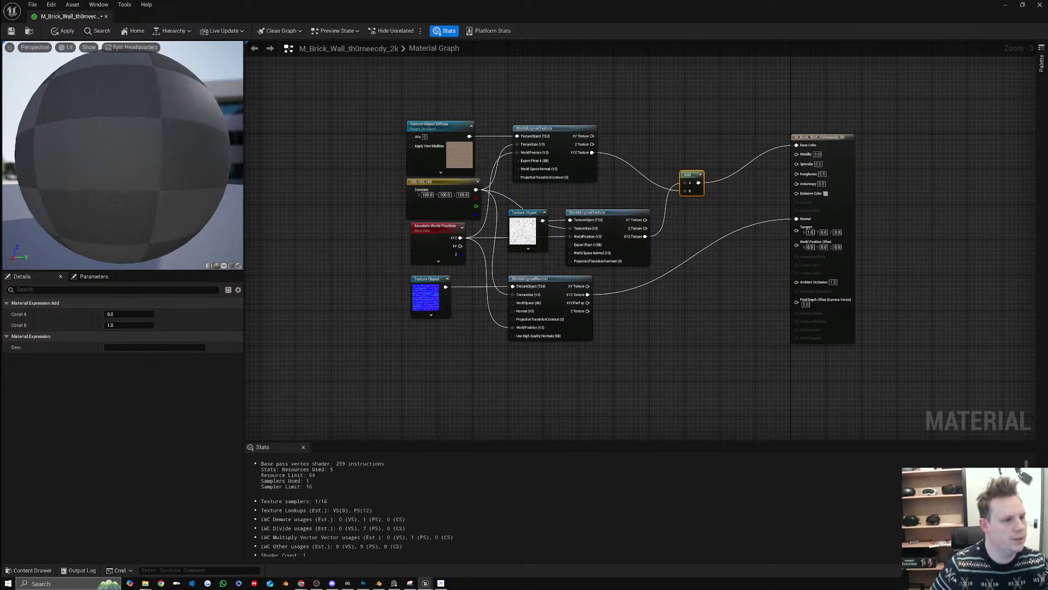
drag(159, 138, 203, 140)
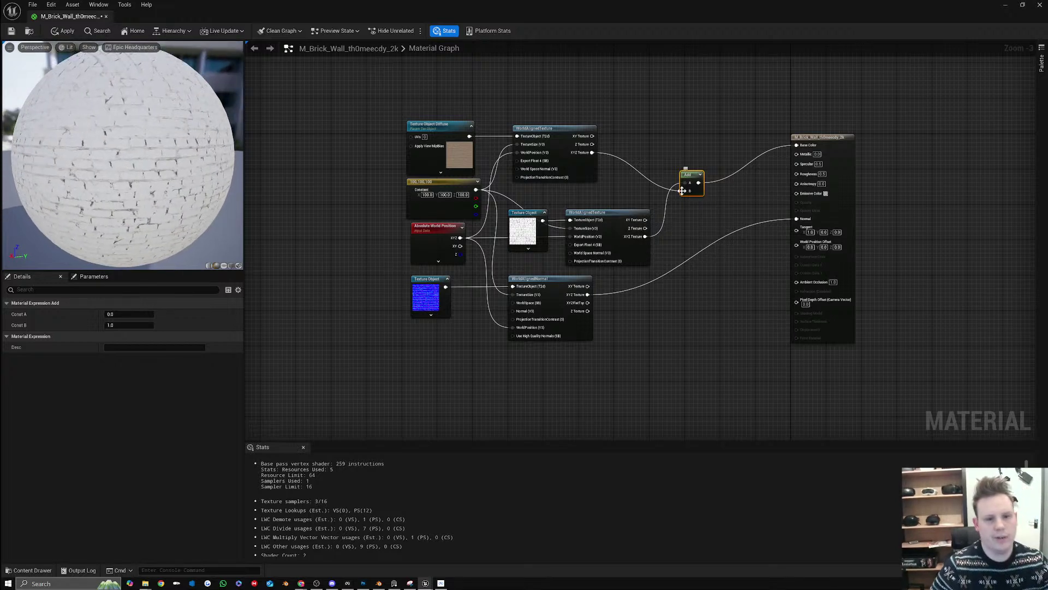
Rewire the Add node with the diffuse texture in A and the AO texture in B, and delete the node
drag(685, 191, 644, 236)
drag(690, 182, 593, 152)
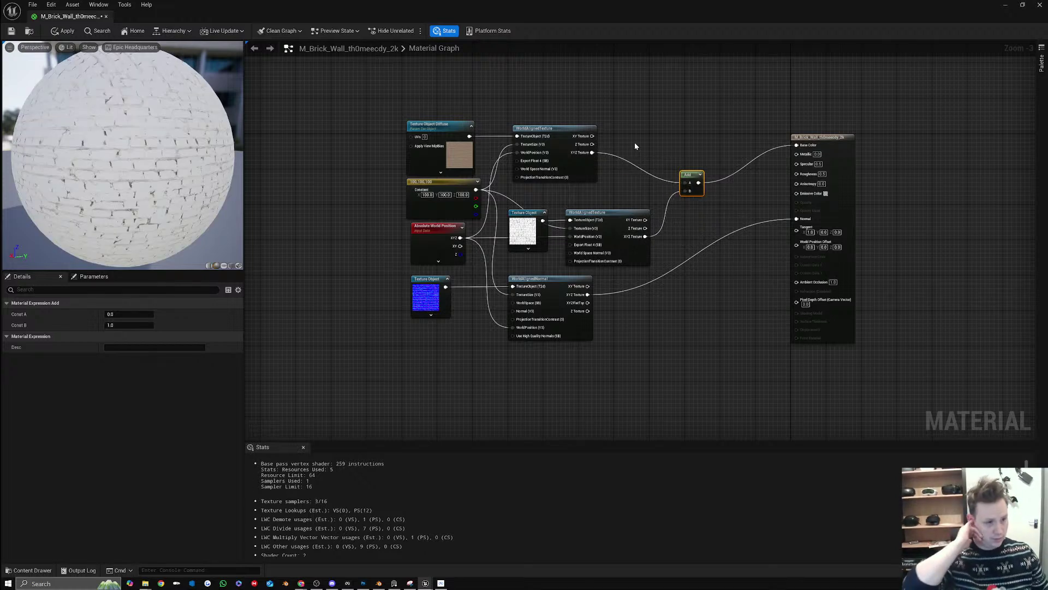
click(657, 191)
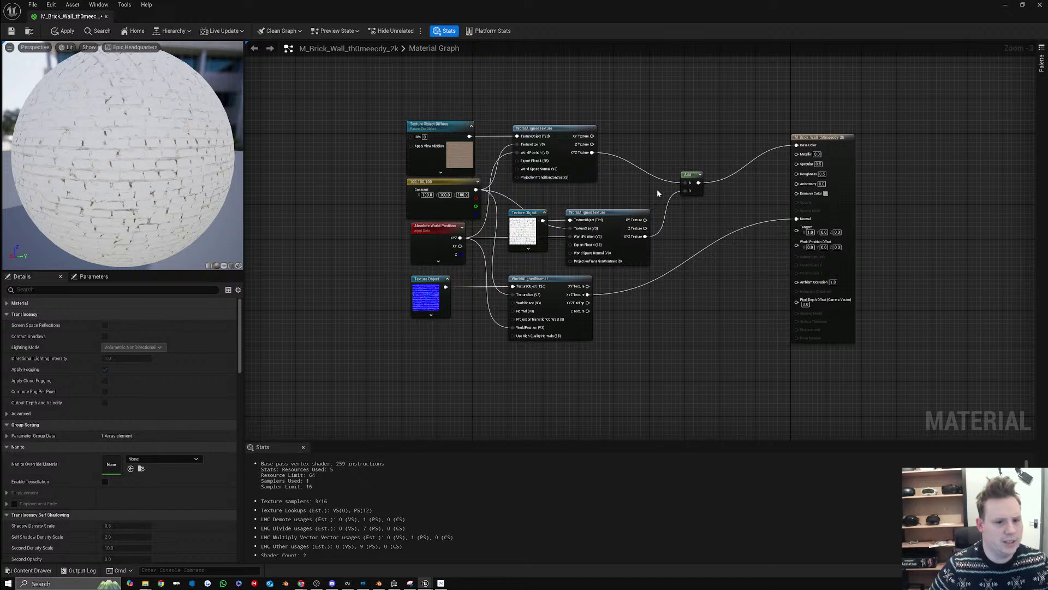
click(691, 173)
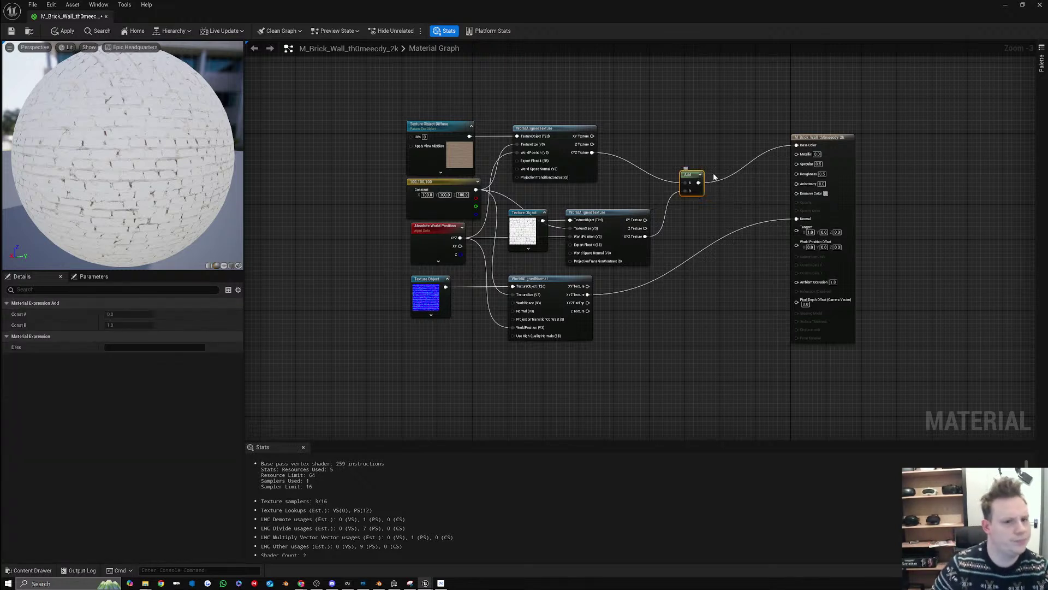
key(Delete)
Create a Multiply node with the diffuse XYZ output in A and the AO XYZ output in B, feeding Base Color
right_click(685, 172)
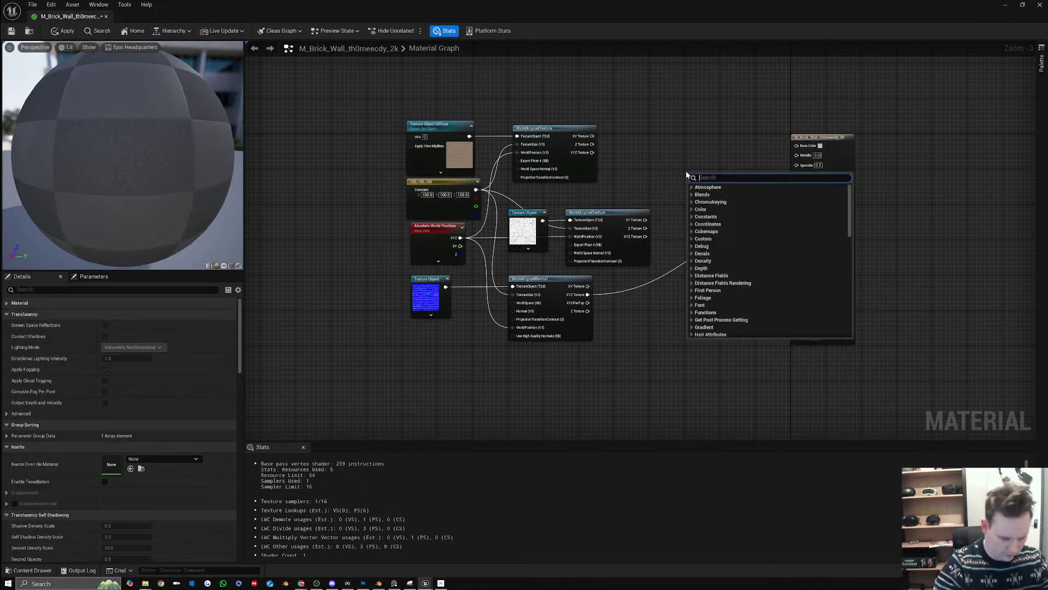
text(multiply)
key(Return)
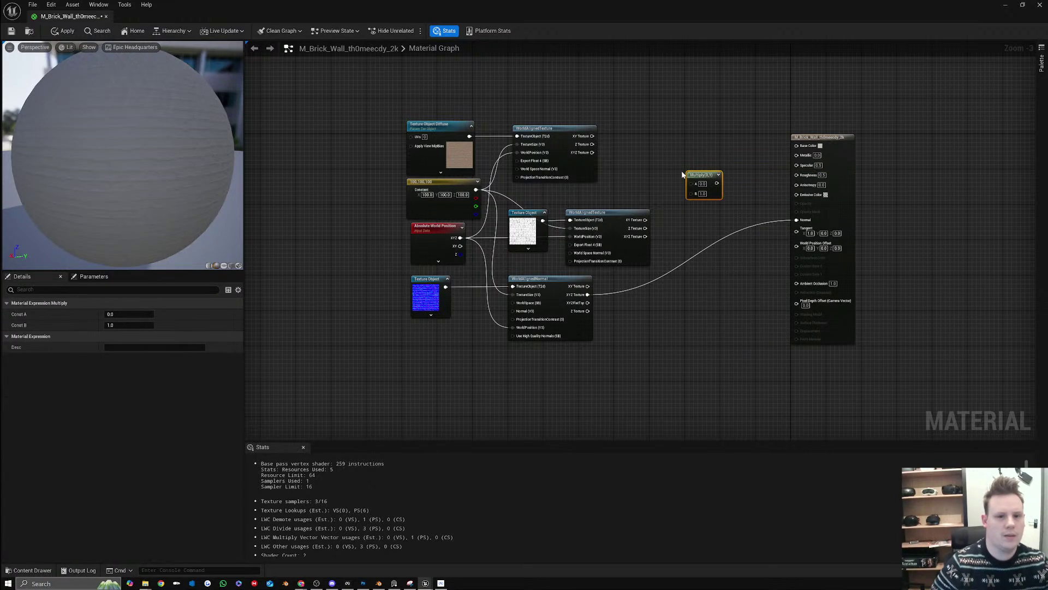
drag(691, 184, 593, 152)
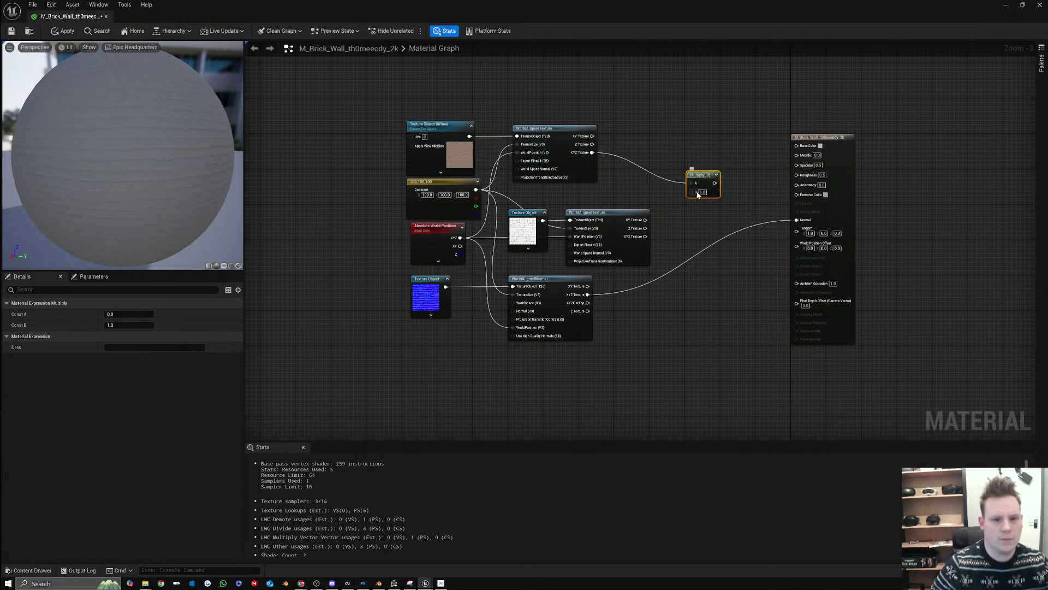
drag(693, 192, 646, 236)
drag(708, 183, 797, 145)
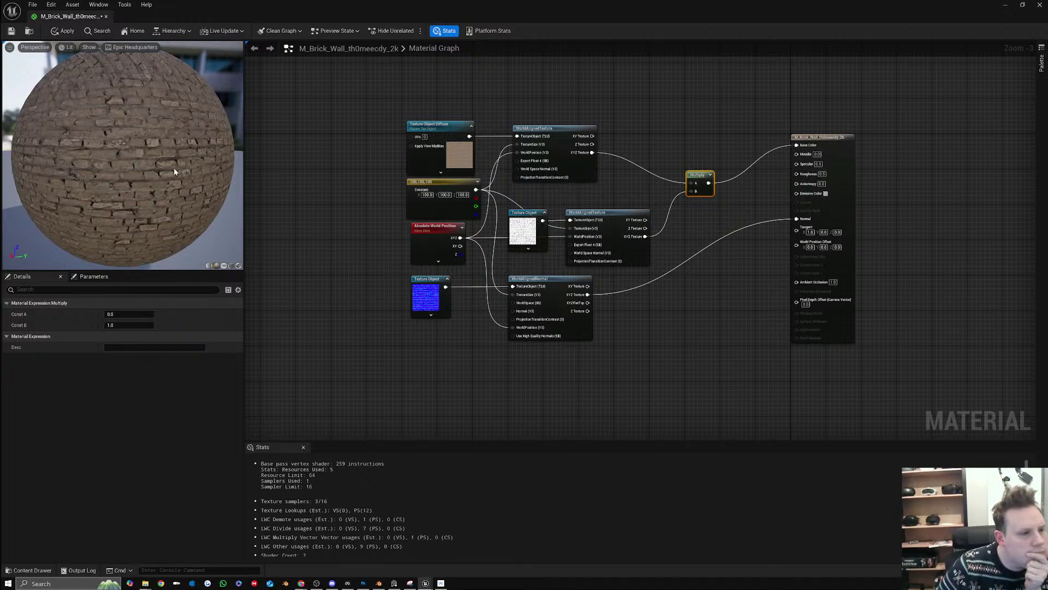
Inspect the preview sphere, line the Multiply node up with the Base Color wire, and apply the material changes
mouse_move(173, 168)
mouse_down()
mouse_move(126, 167)
mouse_move(158, 166)
mouse_up()
mouse_move(158, 166)
right_down()
mouse_move(161, 210)
mouse_move(159, 178)
right_up()
drag(159, 177, 166, 149)
drag(699, 177, 692, 149)
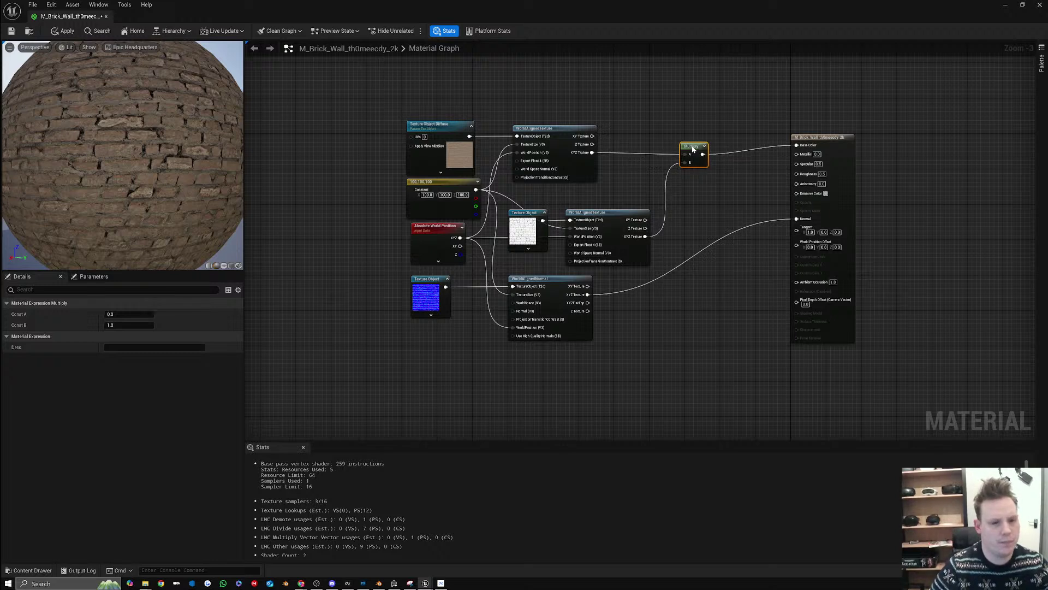
click(64, 31)
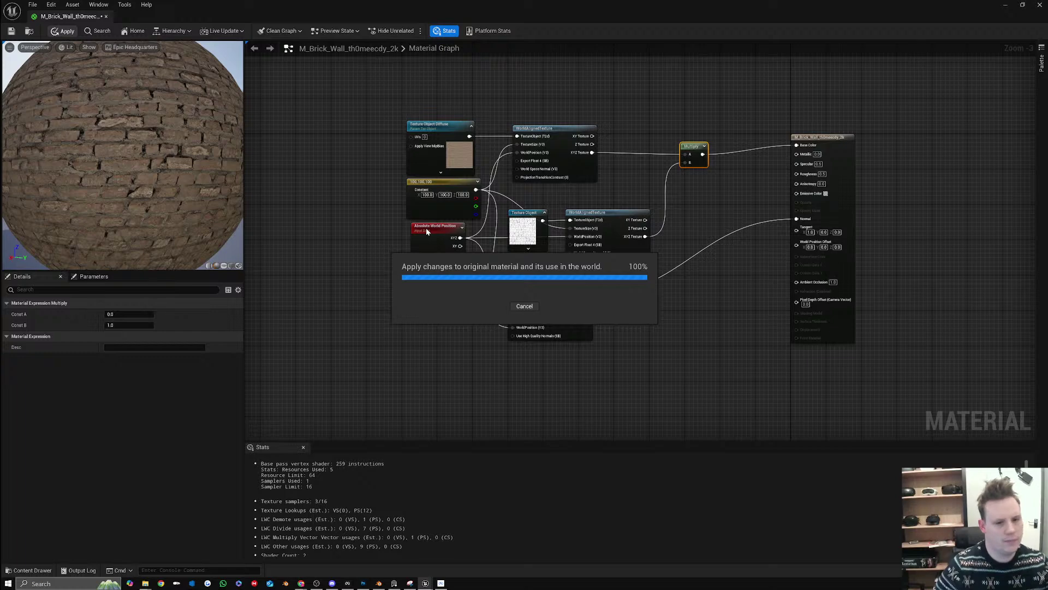
Dock the material editor with the main window's tabs and assign M_Brick_Wall_th0meecdy_2k to the selected wall in the castle level
drag(55, 18, 352, 17)
click(98, 16)
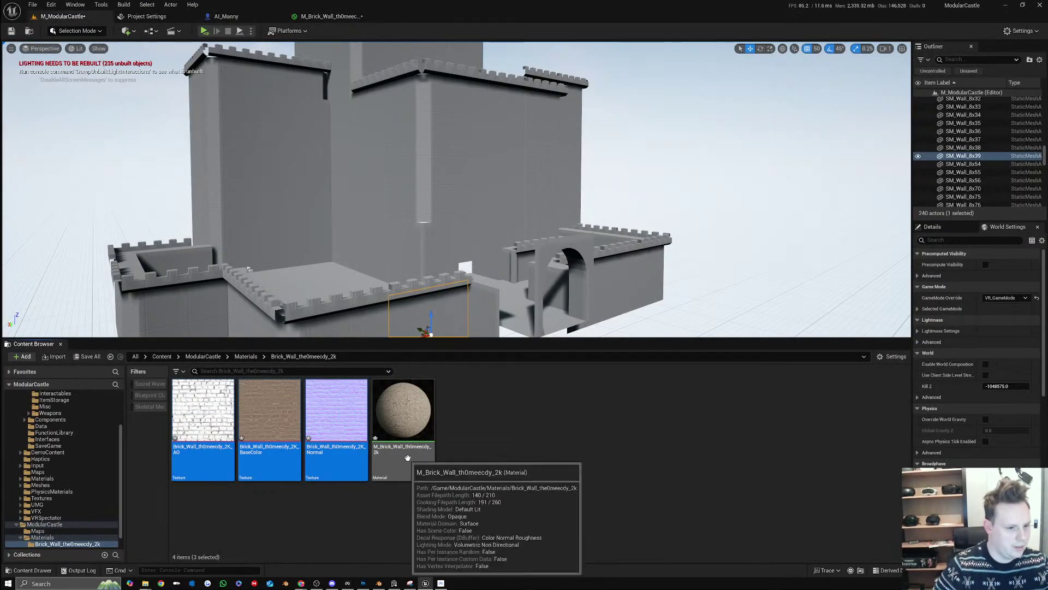
drag(403, 415, 429, 311)
key(w)
right_drag(429, 311, 374, 318)
Set the brick material's texture-size constant to 50, 50, 50 and apply the change
click(322, 16)
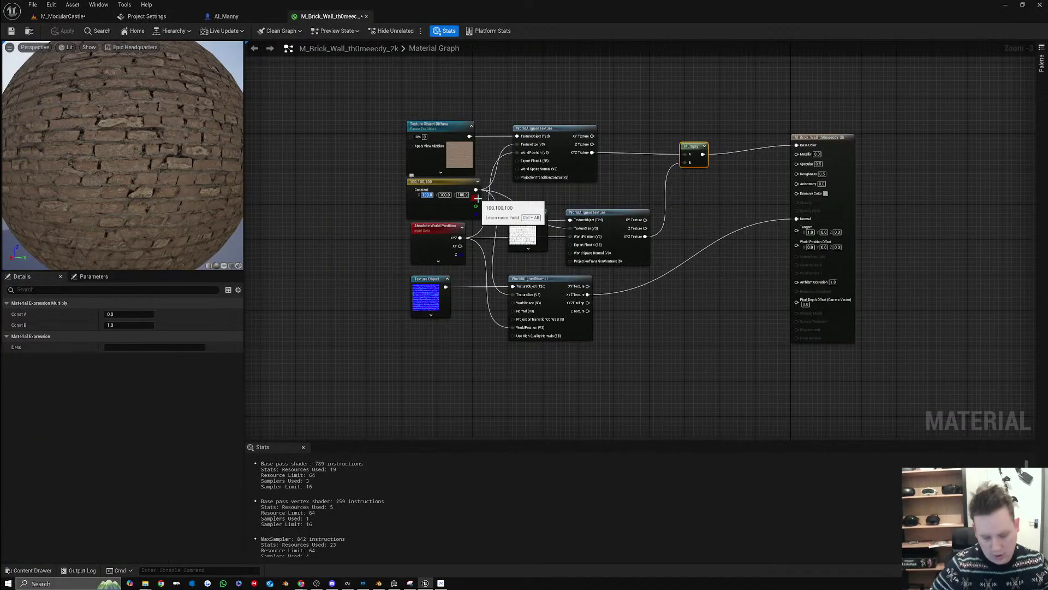
text(50)
key(Tab)
text(50)
key(Tab)
text(50)
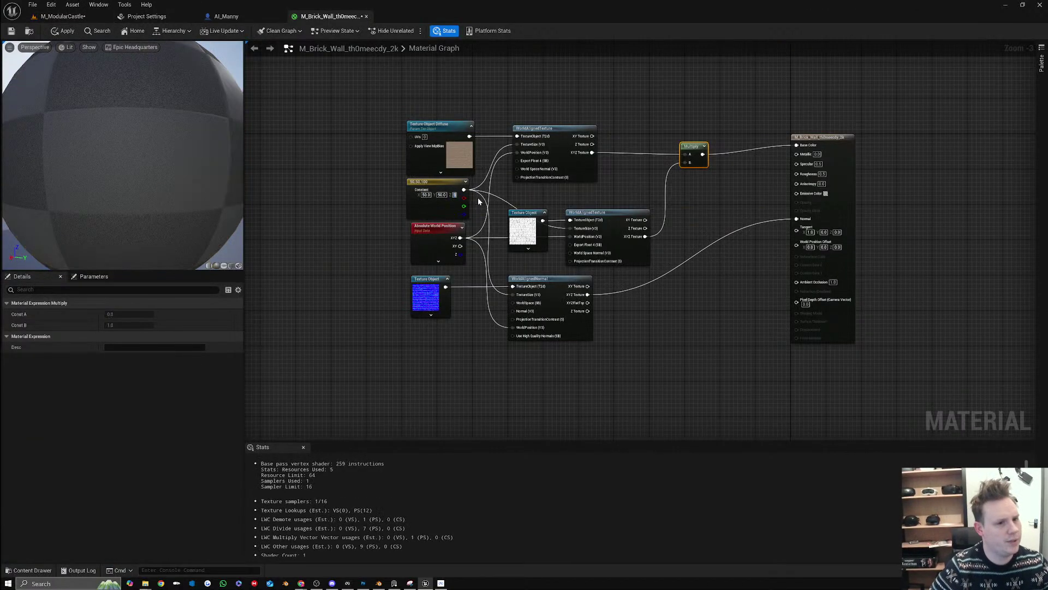
key(Return)
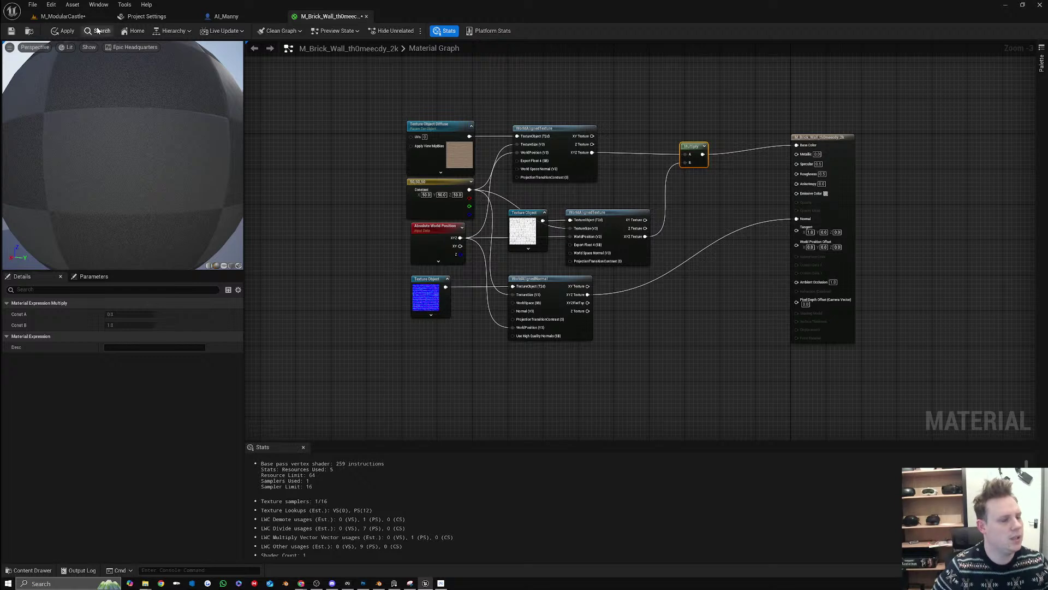
click(67, 31)
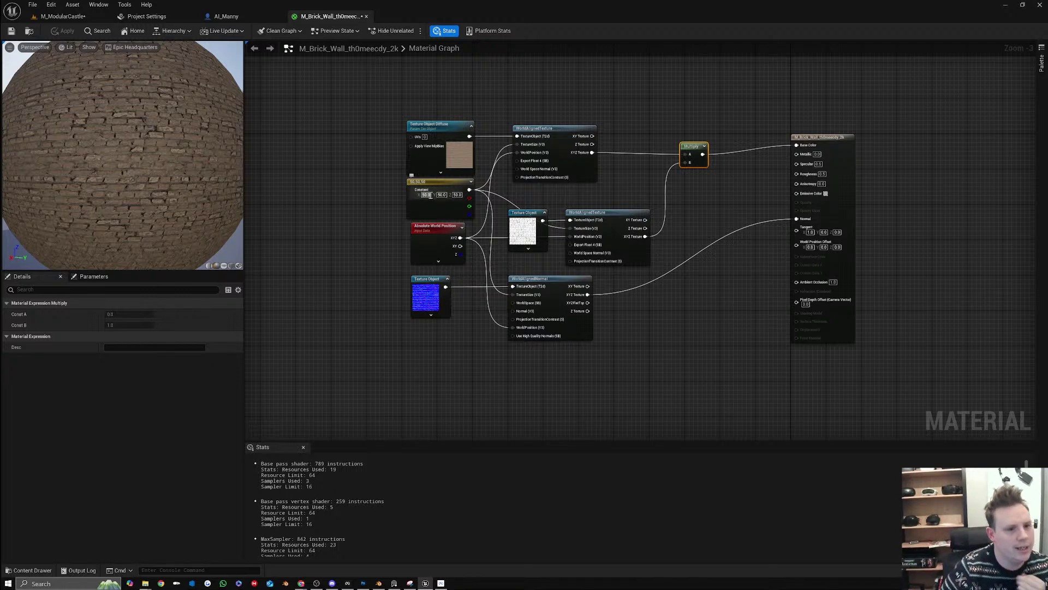
Set the texture-size constant vector to 200, 200, 200 and apply the material
text(200)
key(Tab)
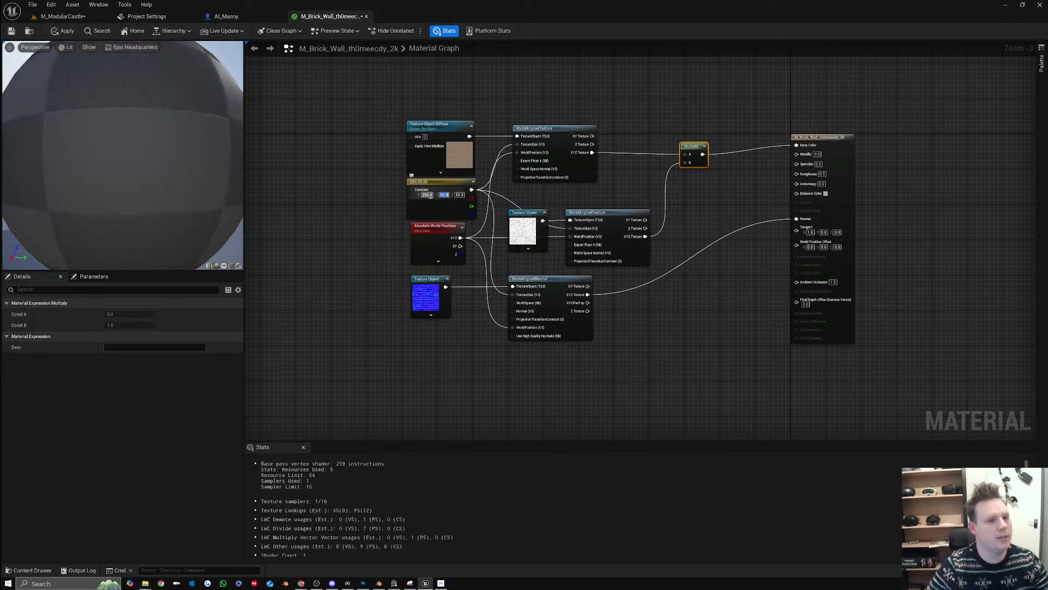
text(200)
key(Tab)
text(200)
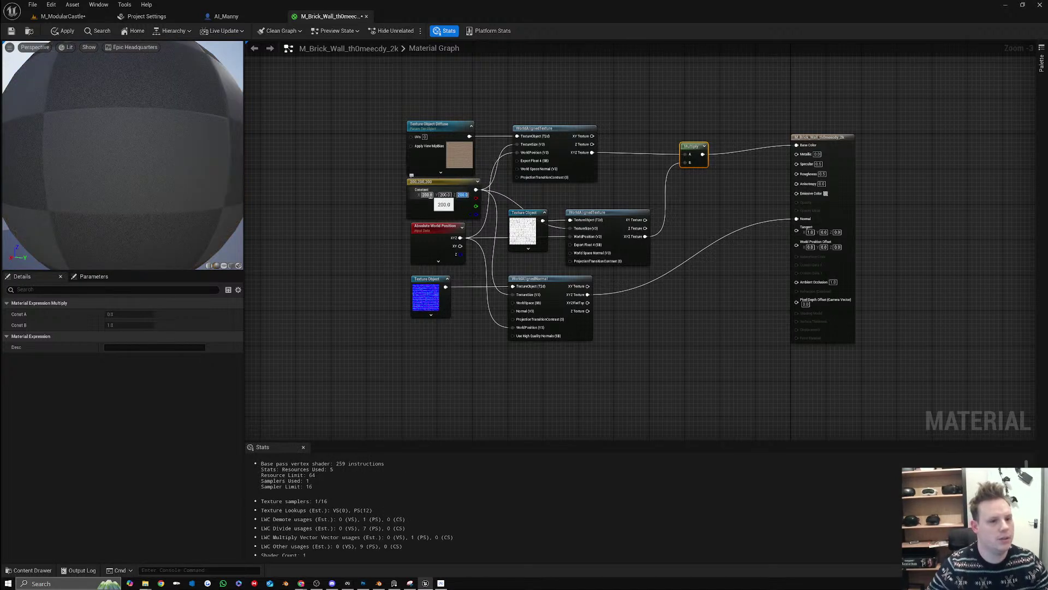
key(Return)
click(65, 31)
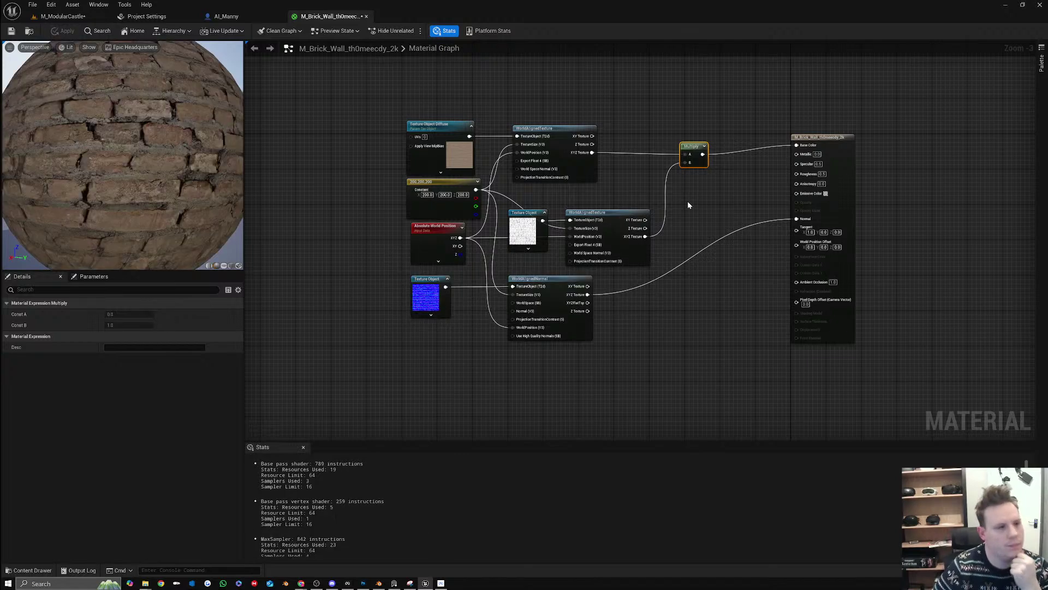
Examine the brick texture's scale on the castle wall in the level, both close up and from a distance
click(61, 16)
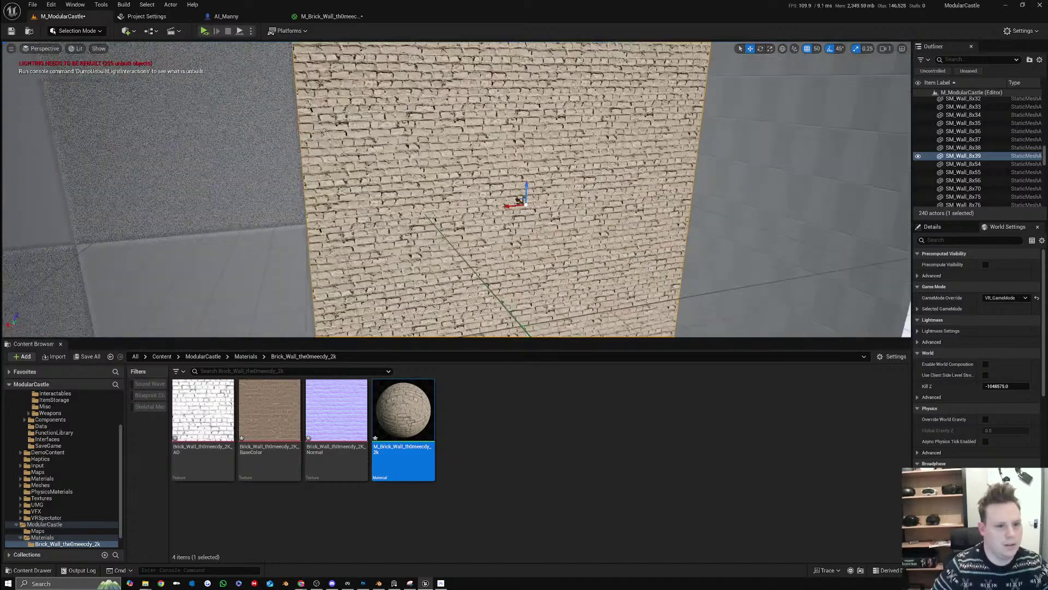
right_drag(456, 190, 379, 166)
key(w)
key(w)
key(s)
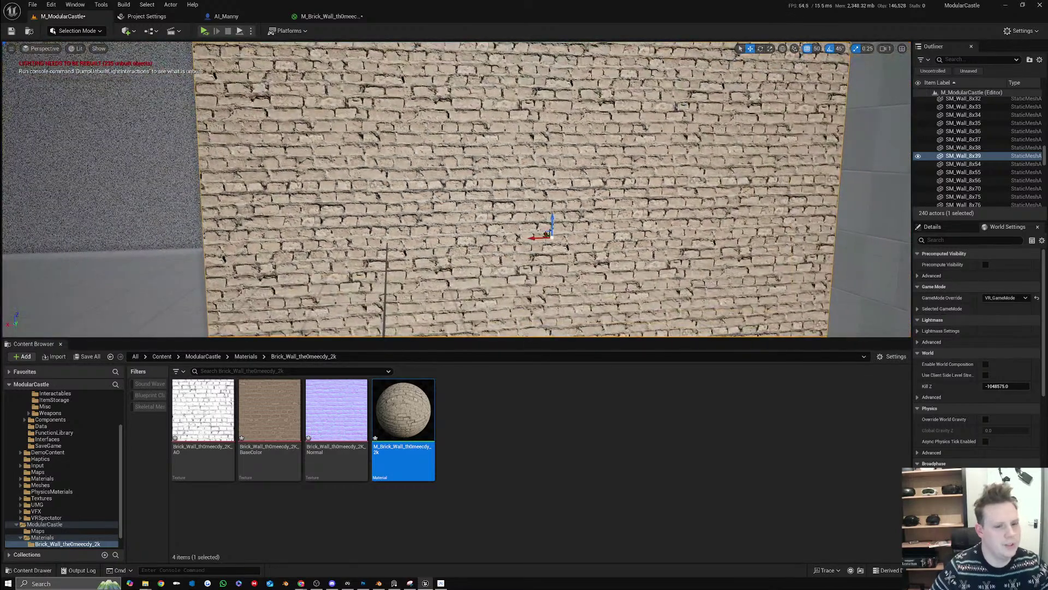
key(e)
drag(532, 215, 501, 247)
key(s)
right_drag(545, 209, 572, 218)
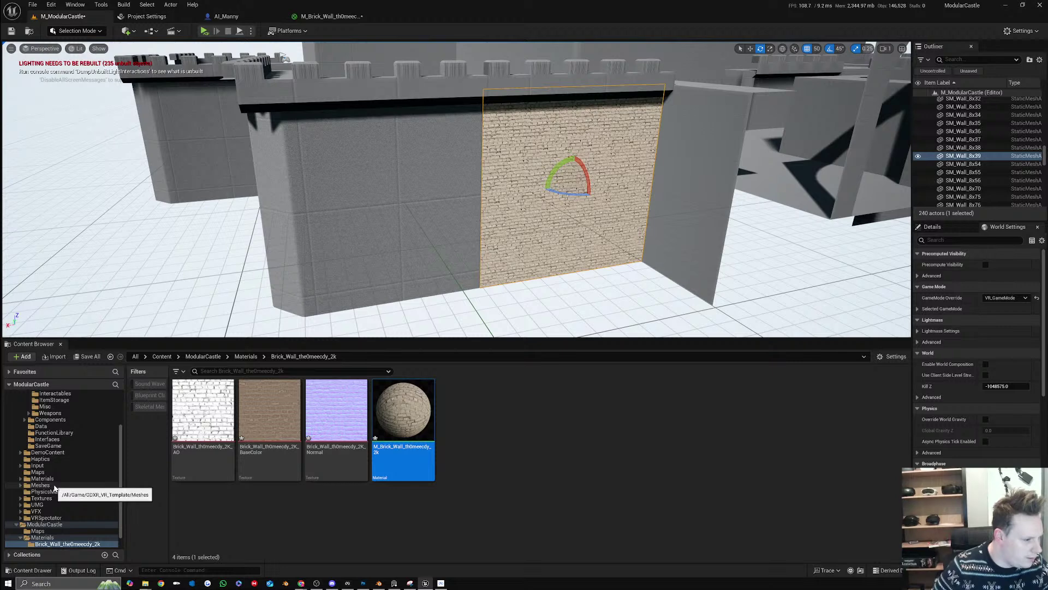
Select all static meshes in the ModularCastle Meshes folder and open them for bulk editing in the Property Matrix
scroll(62, 535, down, 1)
click(61, 538)
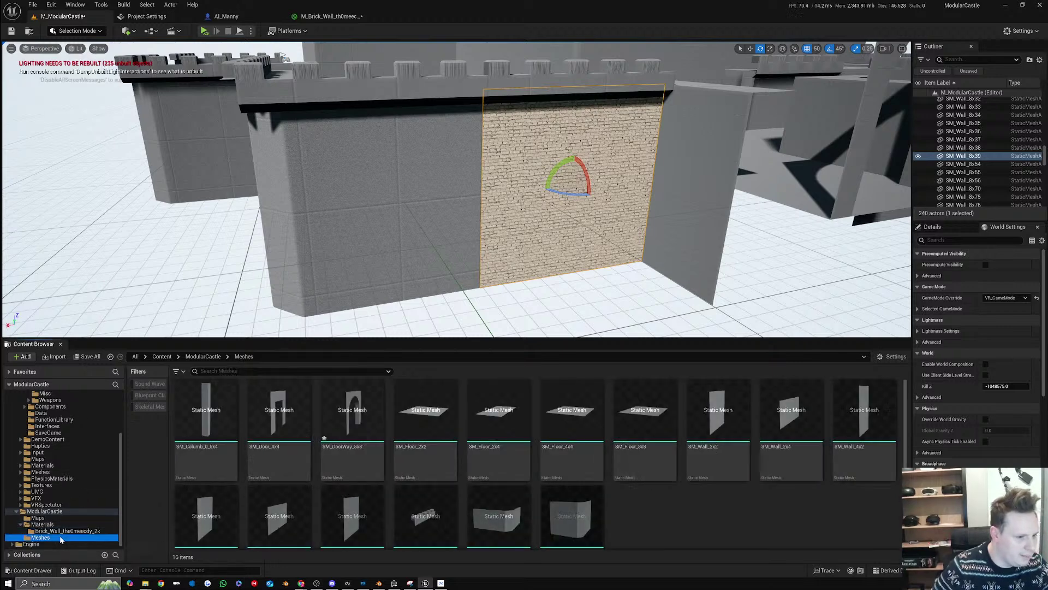
click(207, 438)
shift+click(555, 519)
right_click(582, 512)
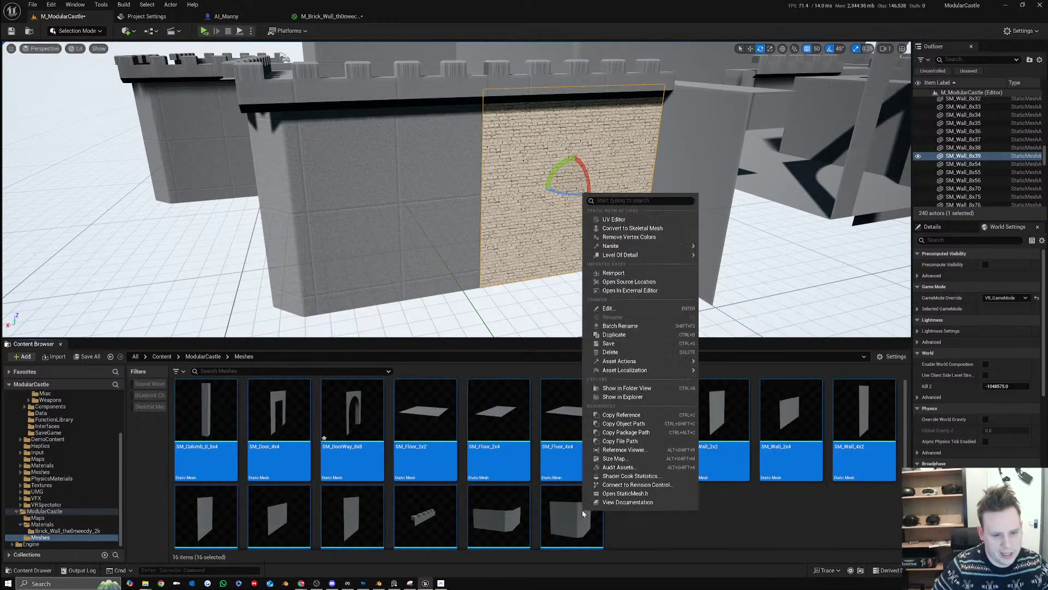
mouse_move(667, 363)
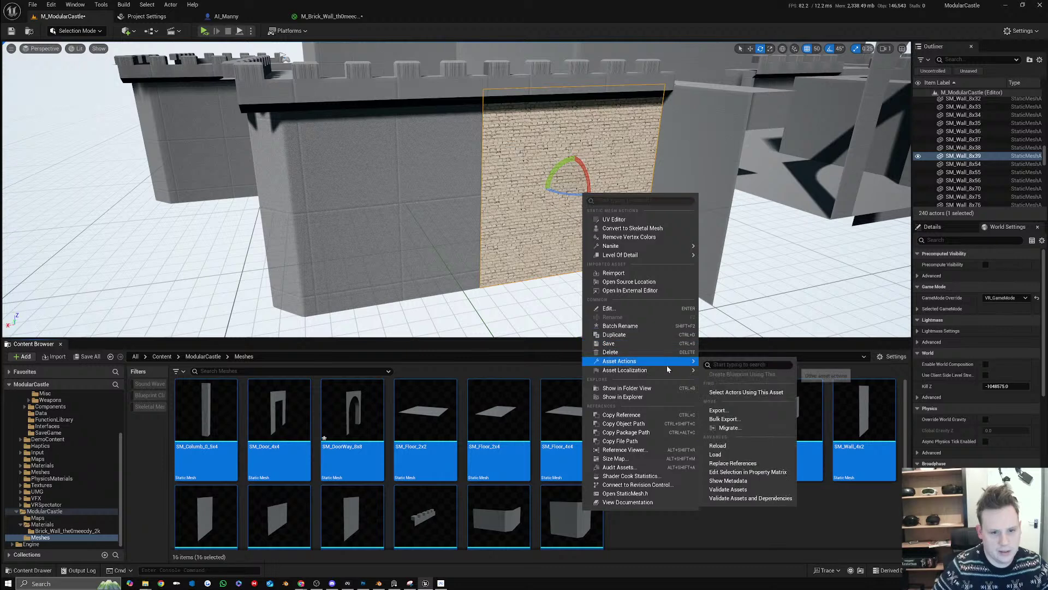
click(749, 472)
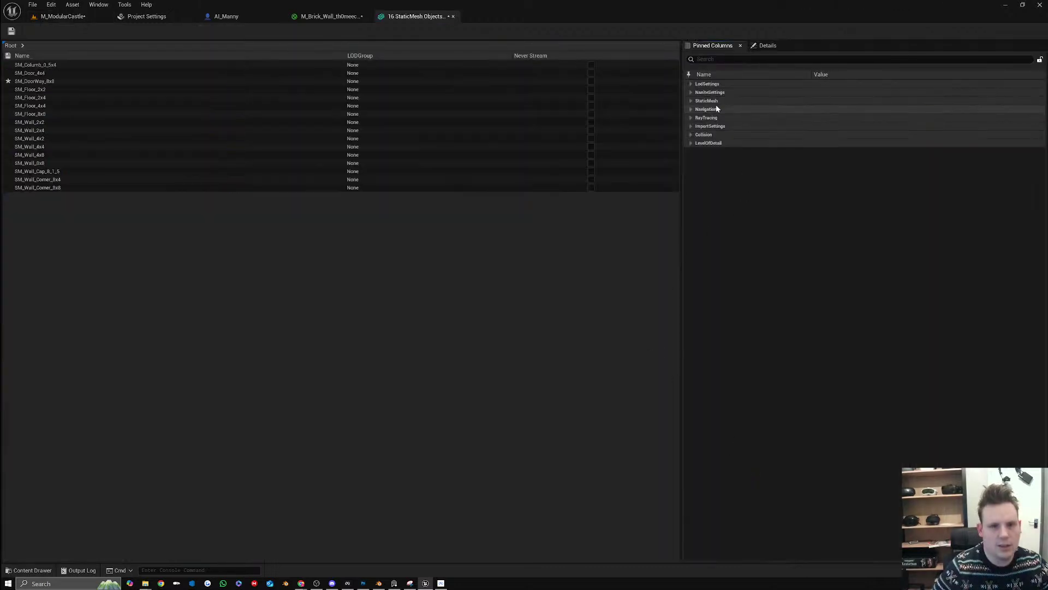
Examine the bulk-edit property categories of the selected static meshes, from LOD and Nanite to collision and import settings, for a material option
click(691, 101)
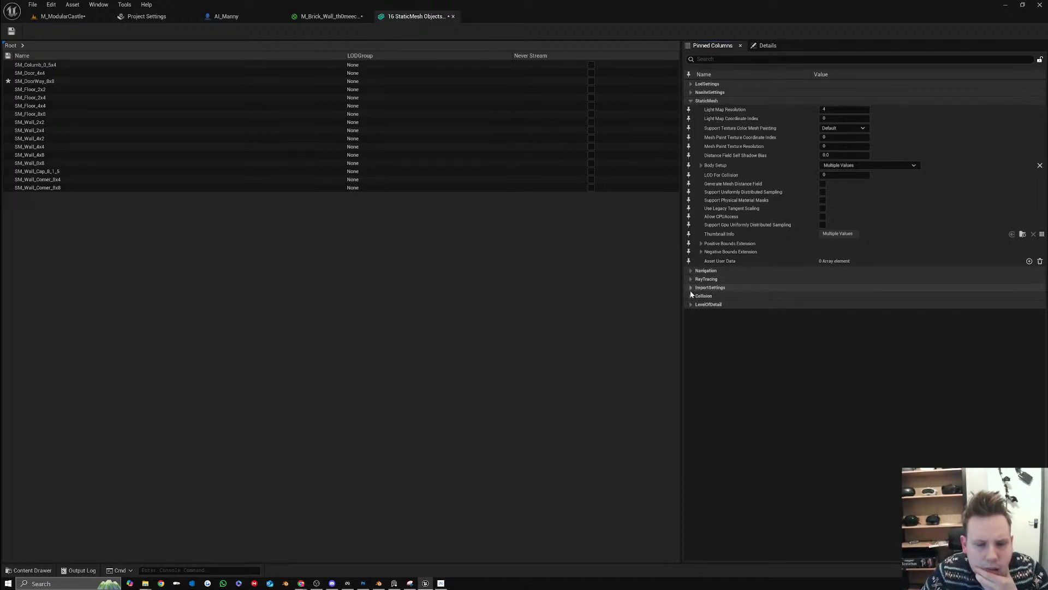
click(691, 93)
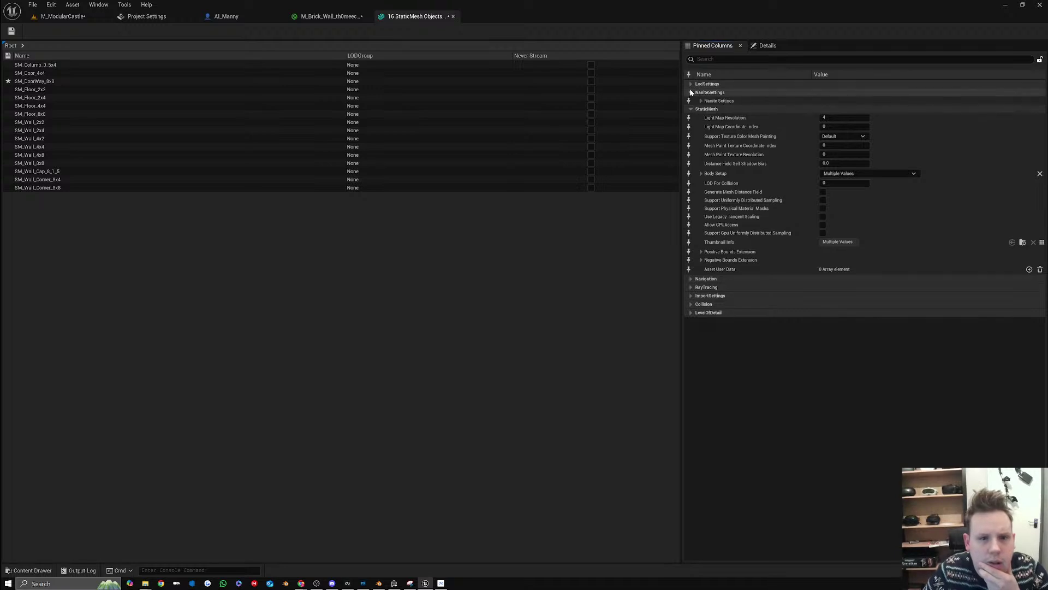
click(691, 85)
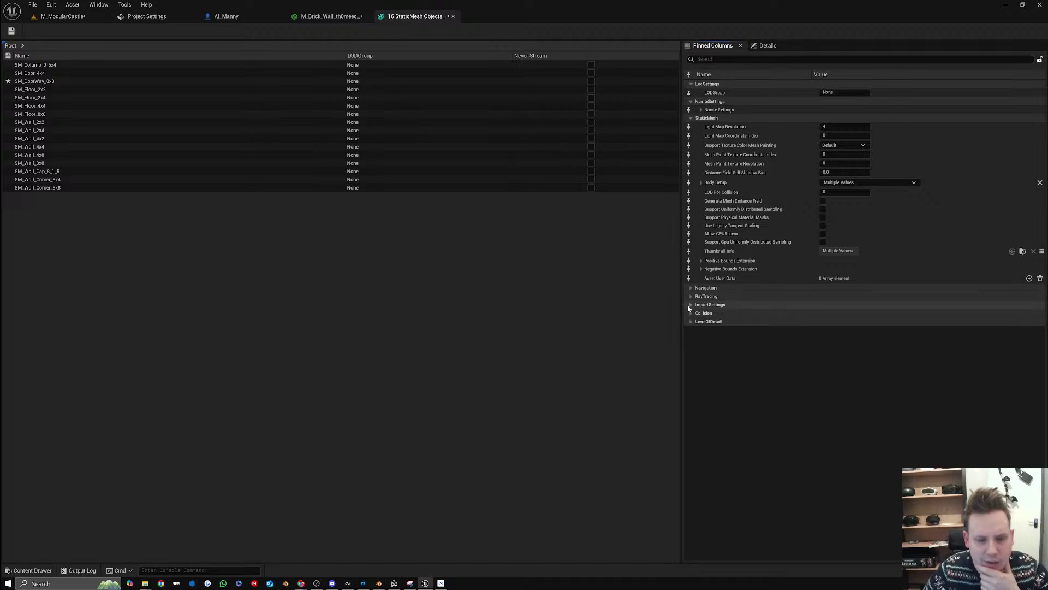
click(691, 322)
click(691, 313)
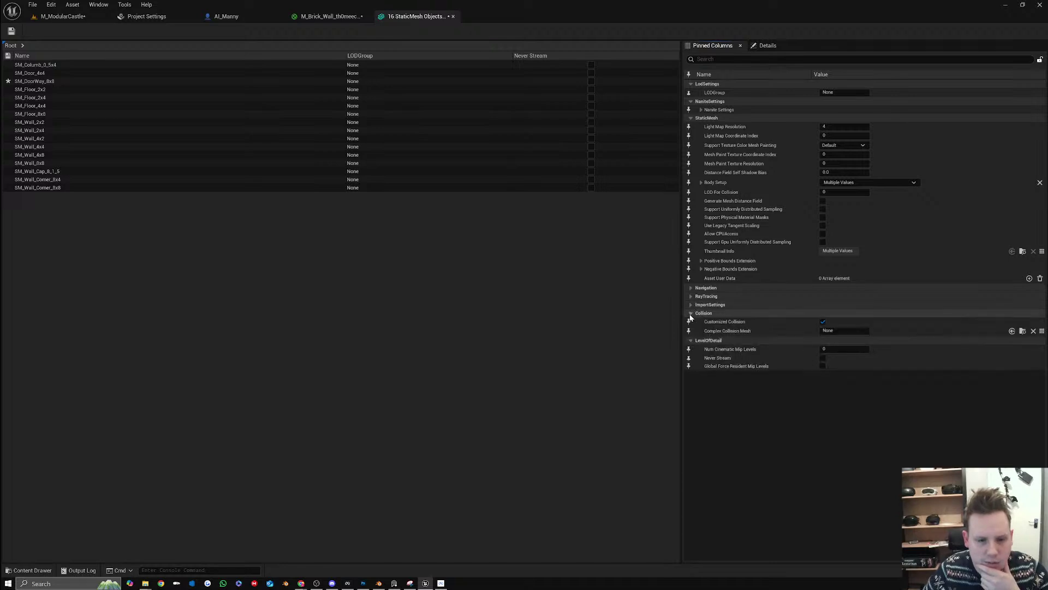
click(691, 305)
click(691, 287)
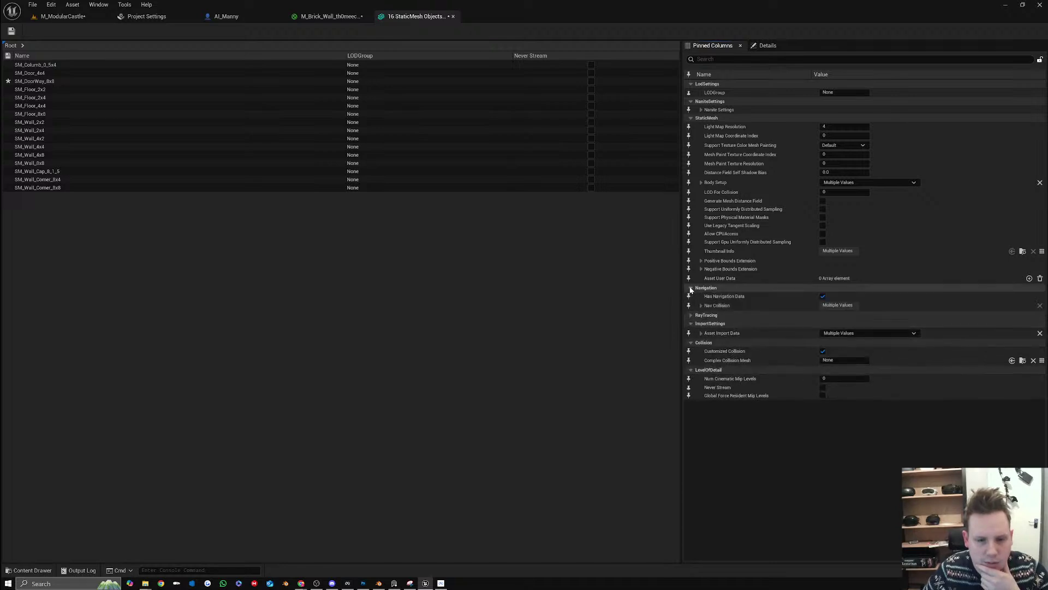
Open the SM_Wall_Corner_8x8 mesh from the castle's Meshes folder, assign M_Brick_Wall_th0meecdy_2k to its material slot and save it
click(59, 16)
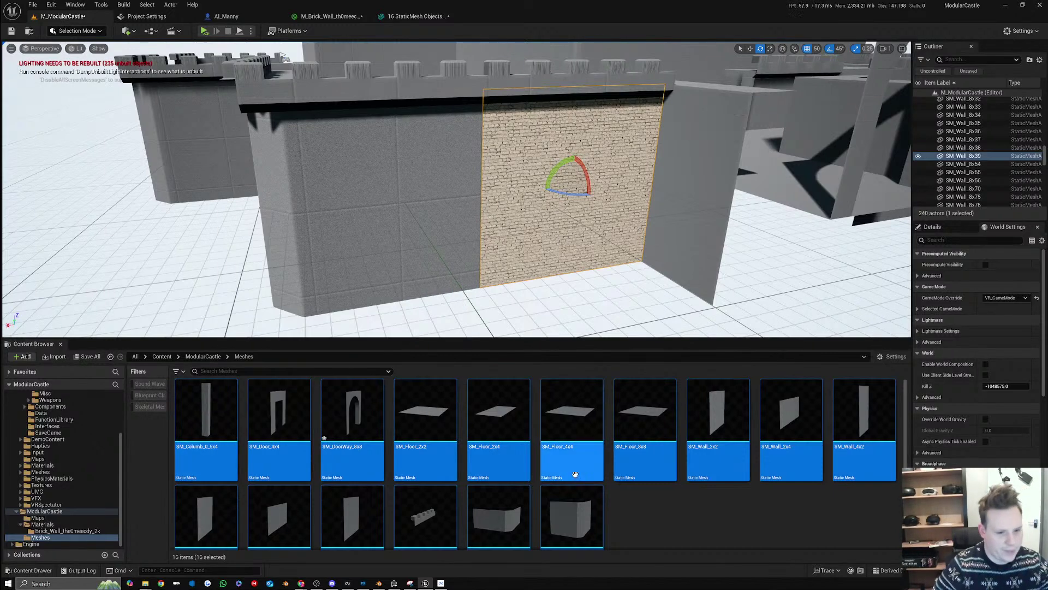
click(655, 498)
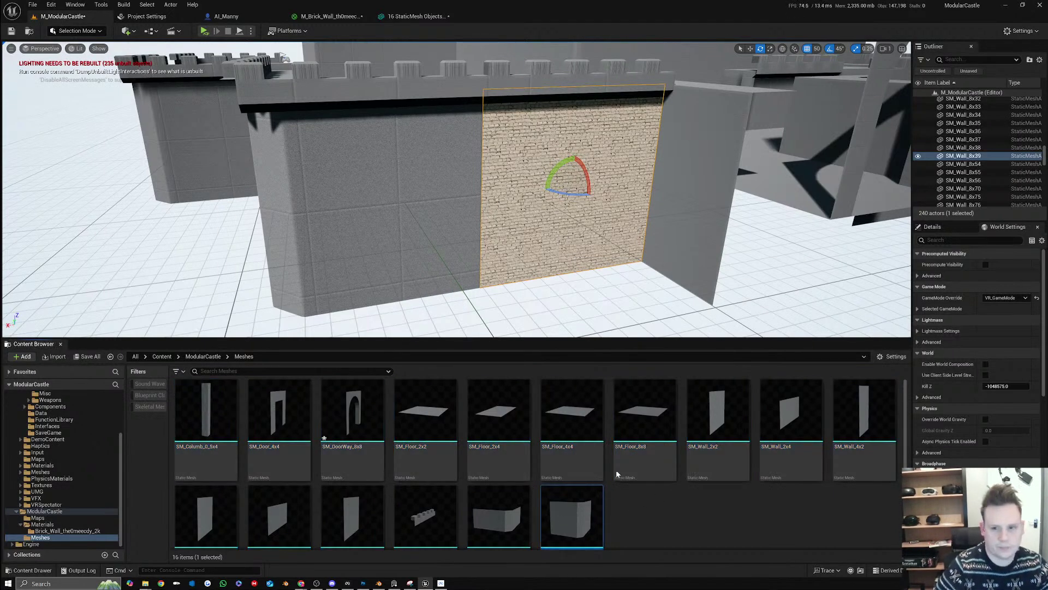
double_click(572, 516)
click(983, 96)
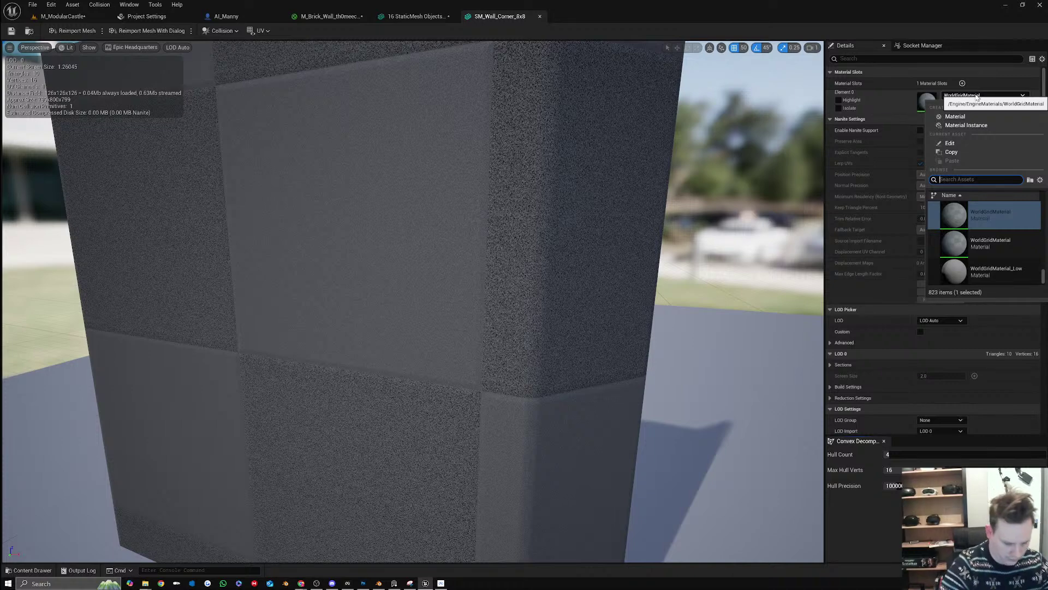
text(brick)
click(1001, 217)
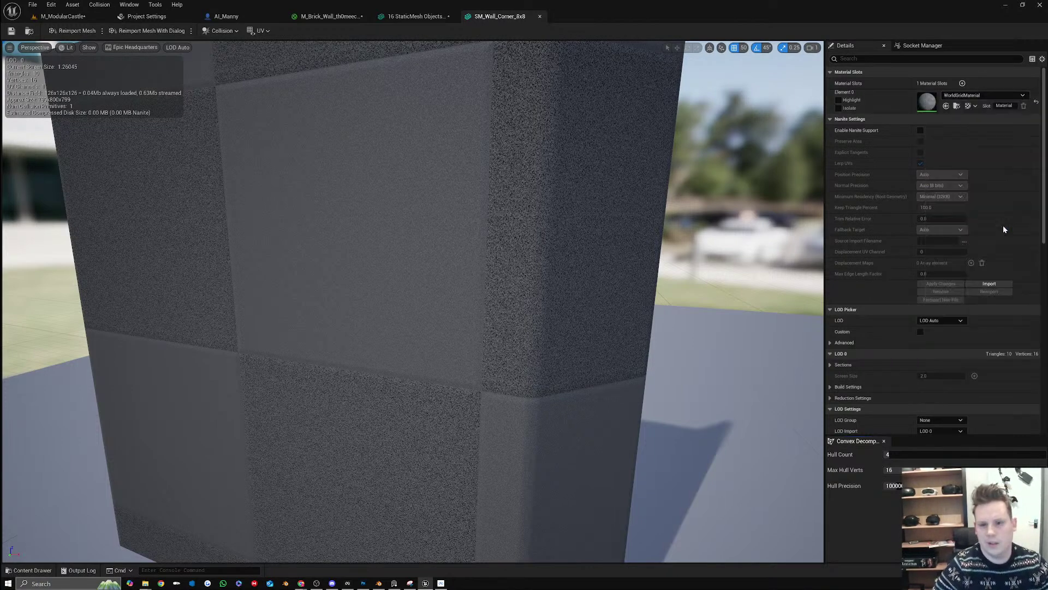
click(11, 31)
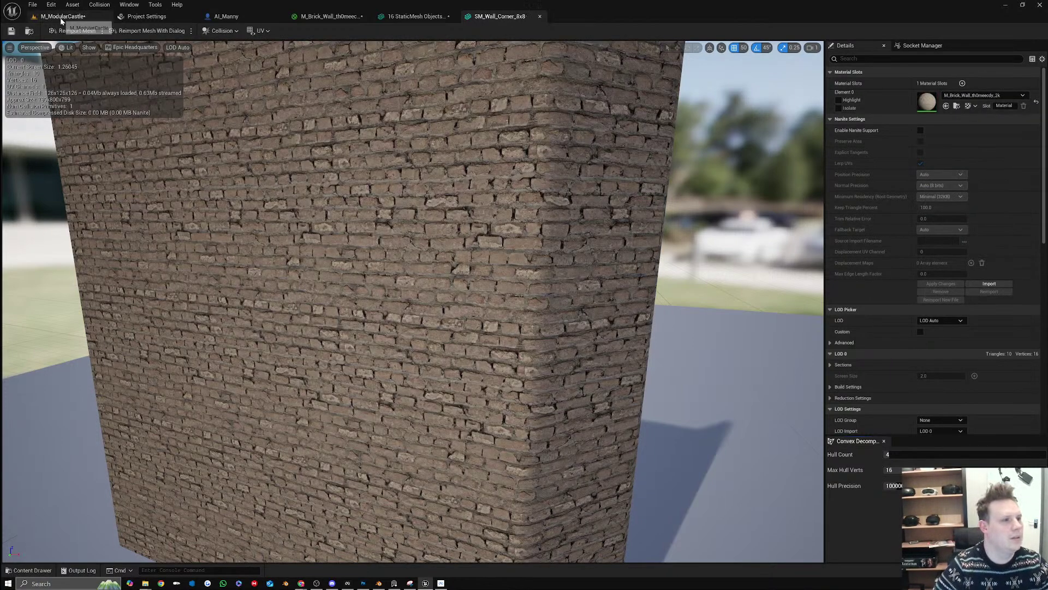
Open the SM_Wall_Corner_8x4 mesh, set its material slot to M_Brick_Wall_th0meecdy_2k and save the mesh
click(60, 16)
double_click(499, 510)
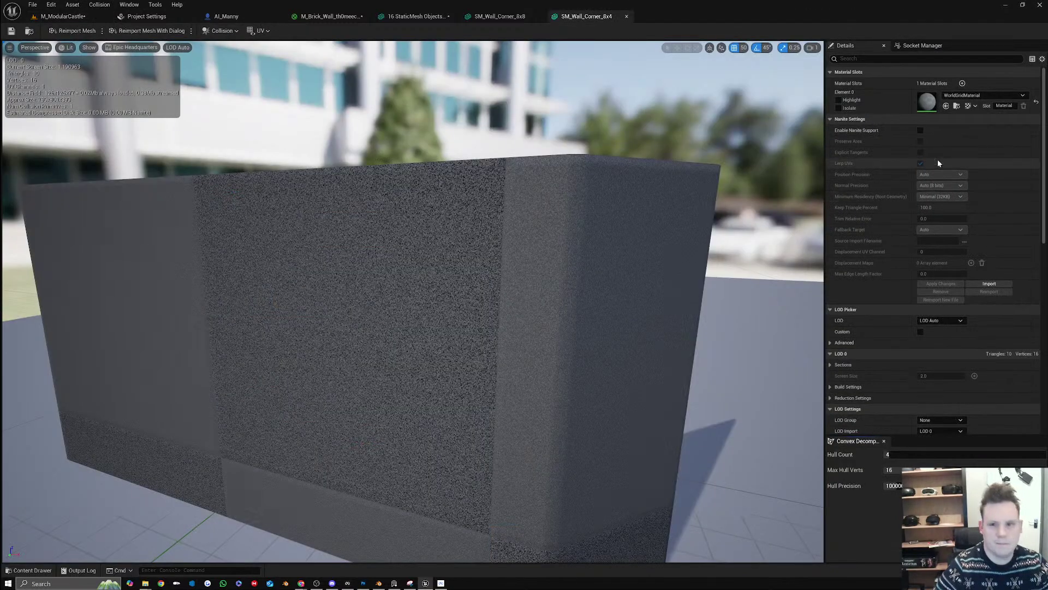
click(983, 93)
text(br)
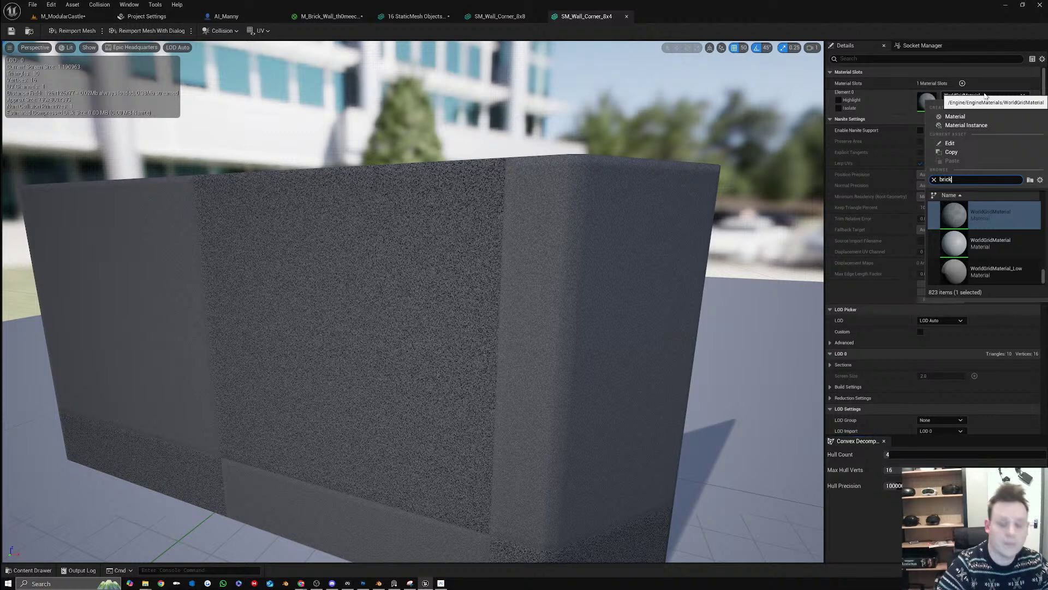
text(ick)
click(1000, 226)
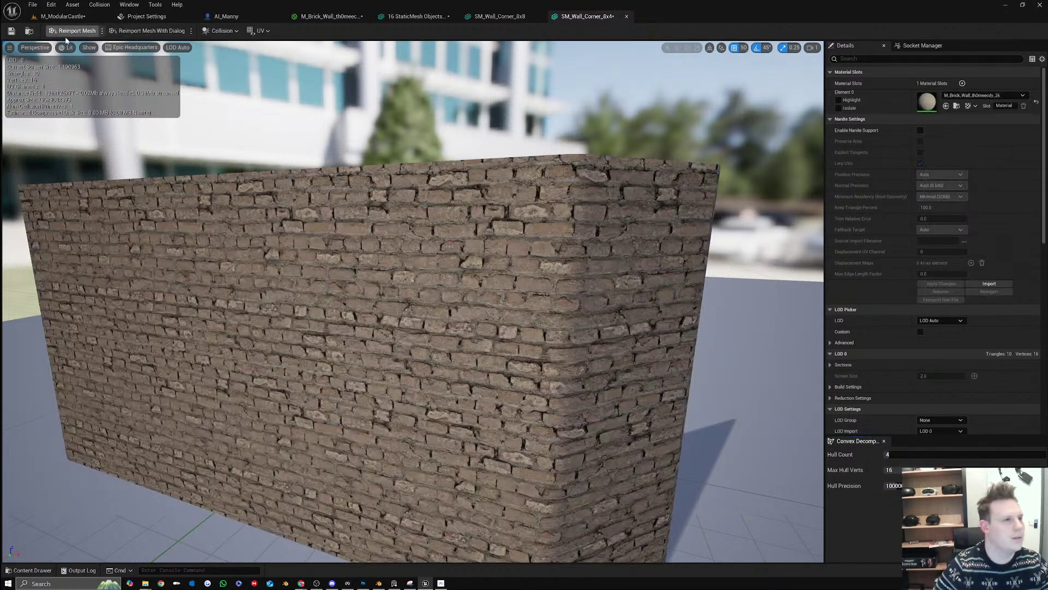
click(11, 31)
Open the SM_Wall_Cap_8_1_5 mesh, replace its grid material with M_Brick_Wall_th0meecdy_2k and save it
click(63, 16)
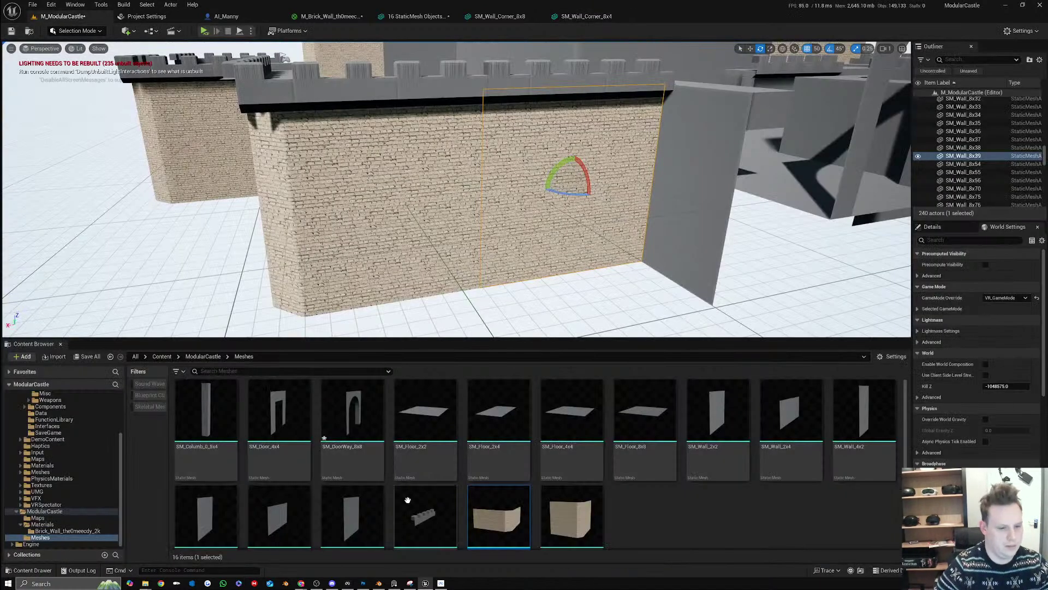
double_click(426, 516)
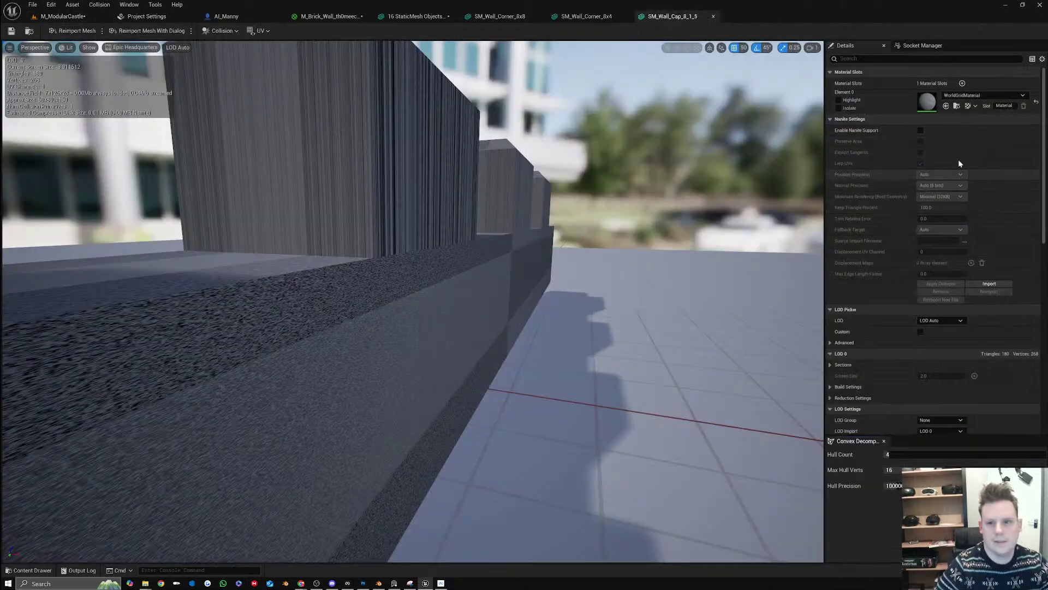
click(971, 96)
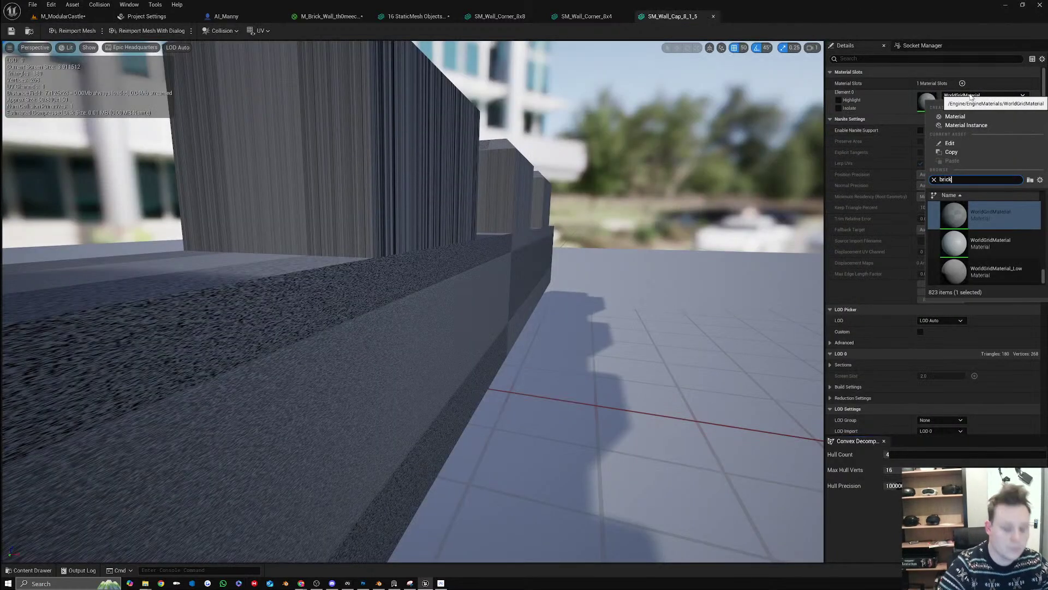
text(brick)
click(982, 215)
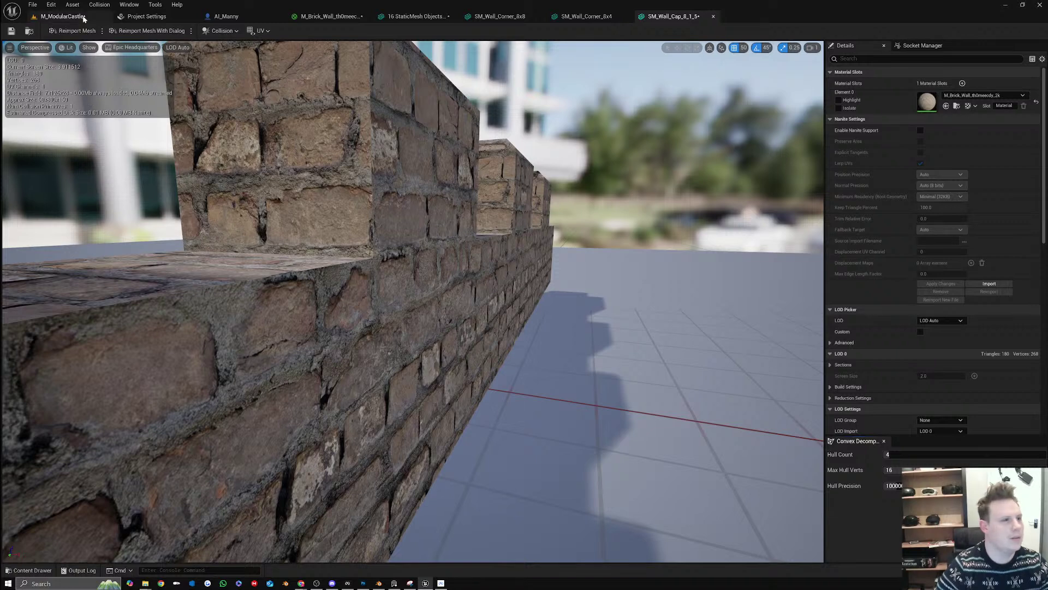
key(ctrl+s)
Open the SM_Wall_8x8 mesh, assign M_Brick_Wall_th0meecdy_2k to its material slot and save it
click(84, 19)
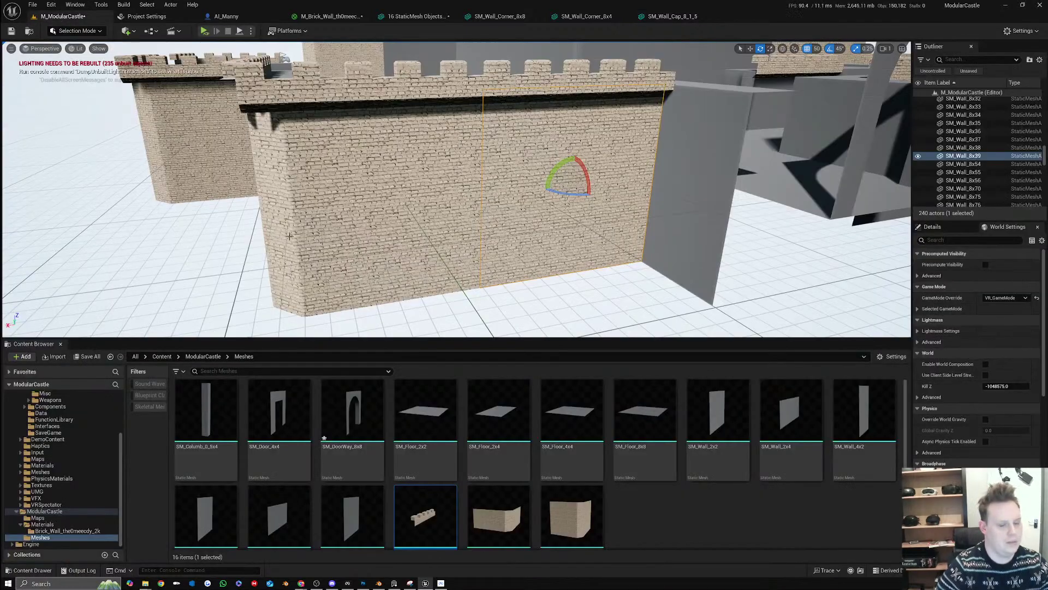
click(364, 498)
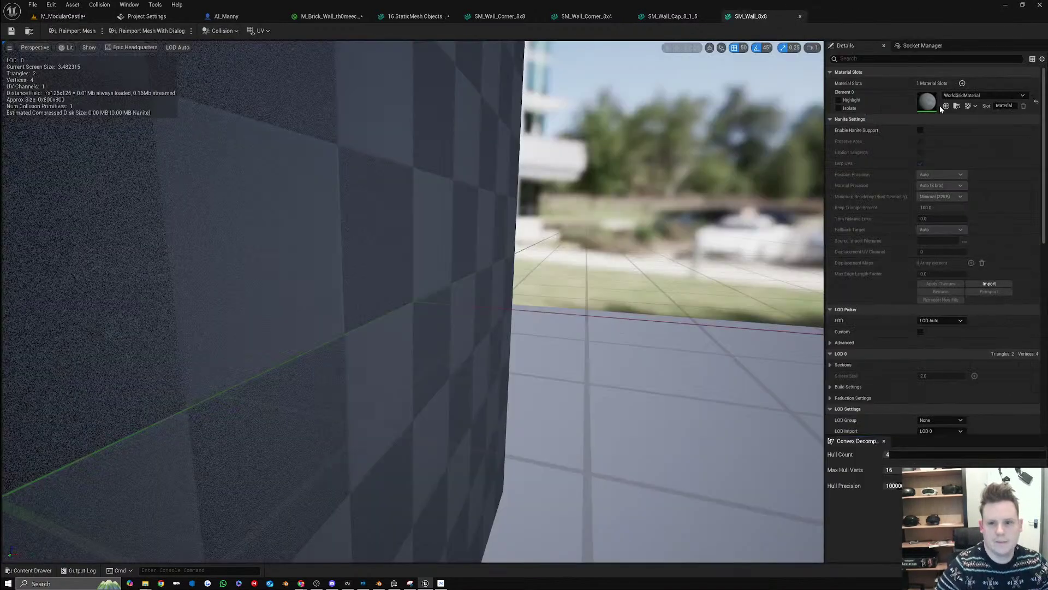
click(972, 95)
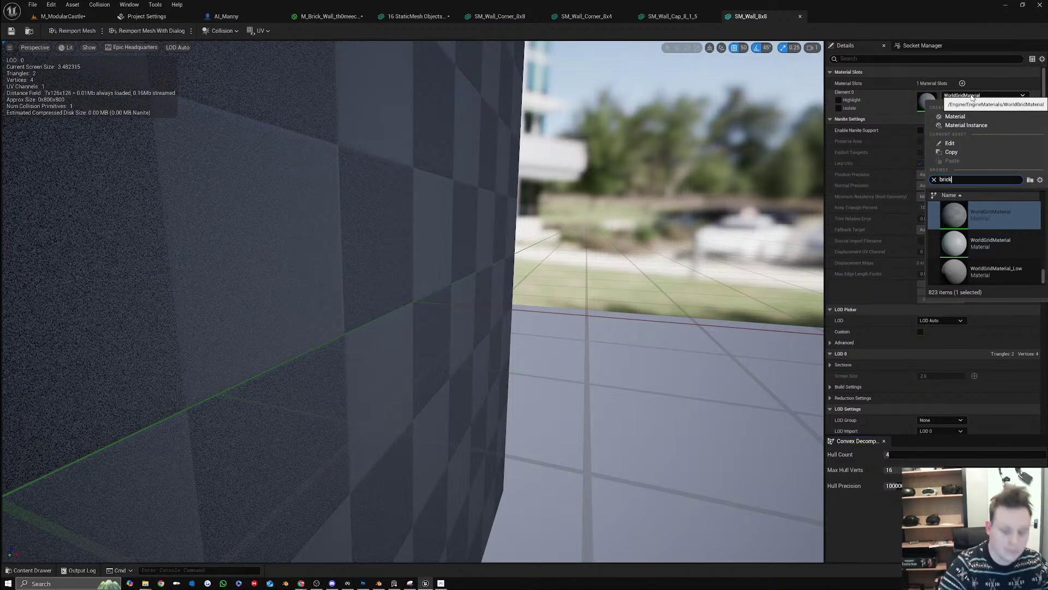
click(983, 213)
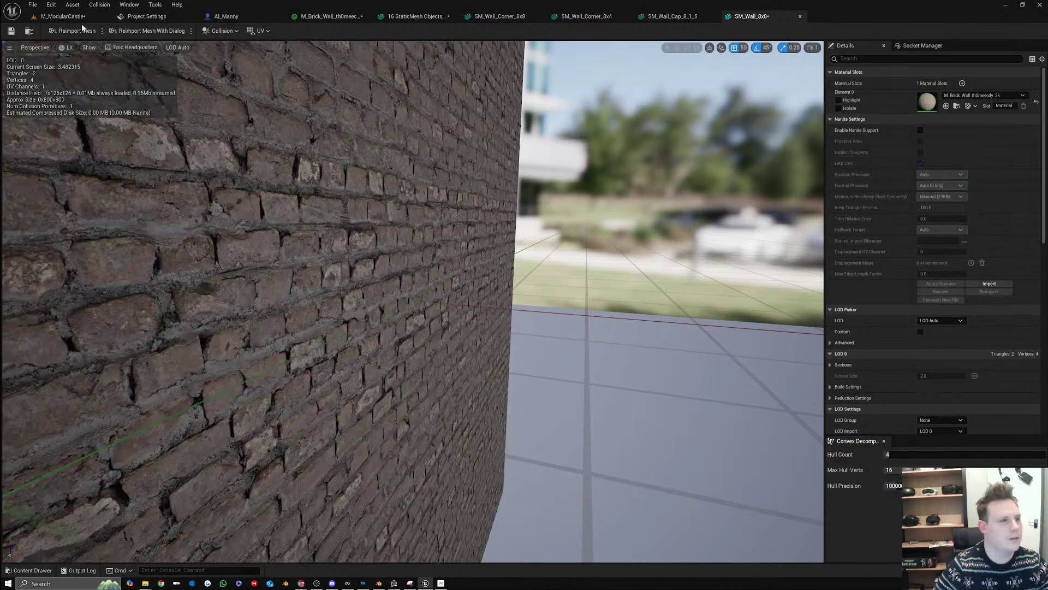
click(11, 31)
Open the SM_Wall_4x8 mesh, assign M_Brick_Wall_th0meecdy_2k to its material slot and save it
click(61, 16)
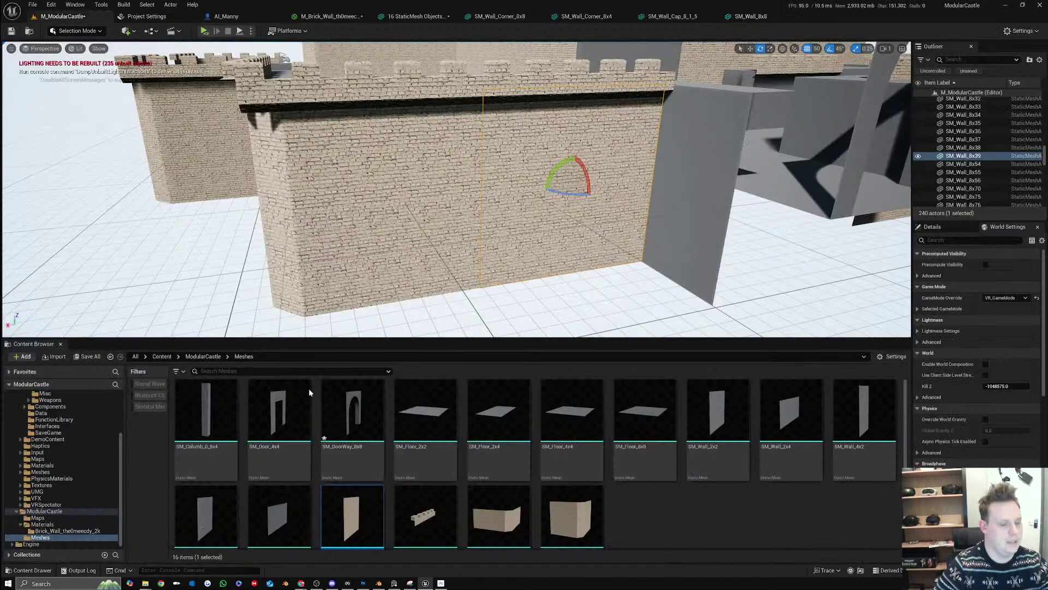
click(310, 499)
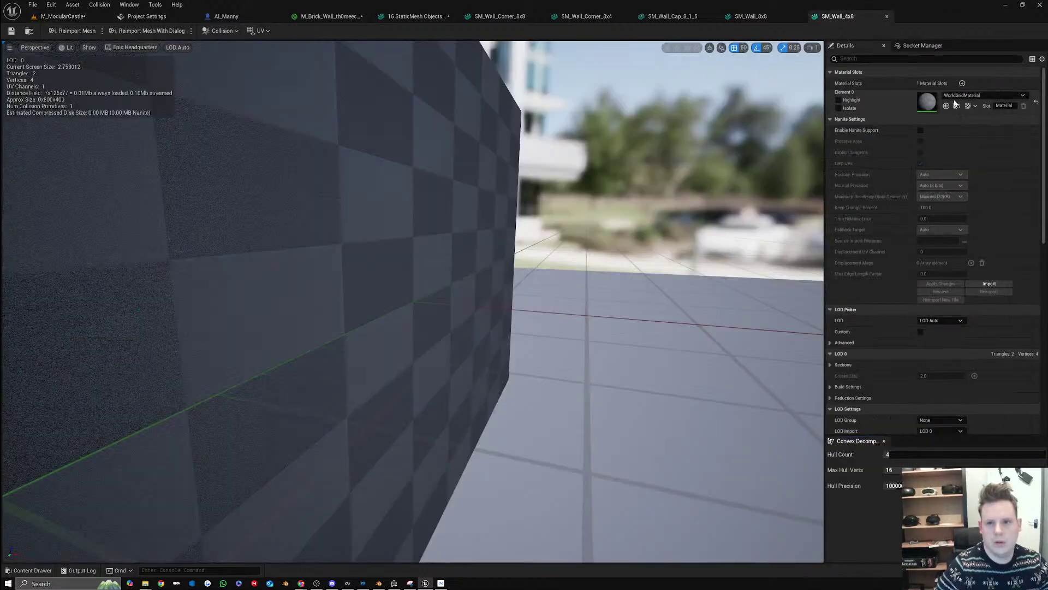
click(967, 97)
text(b)
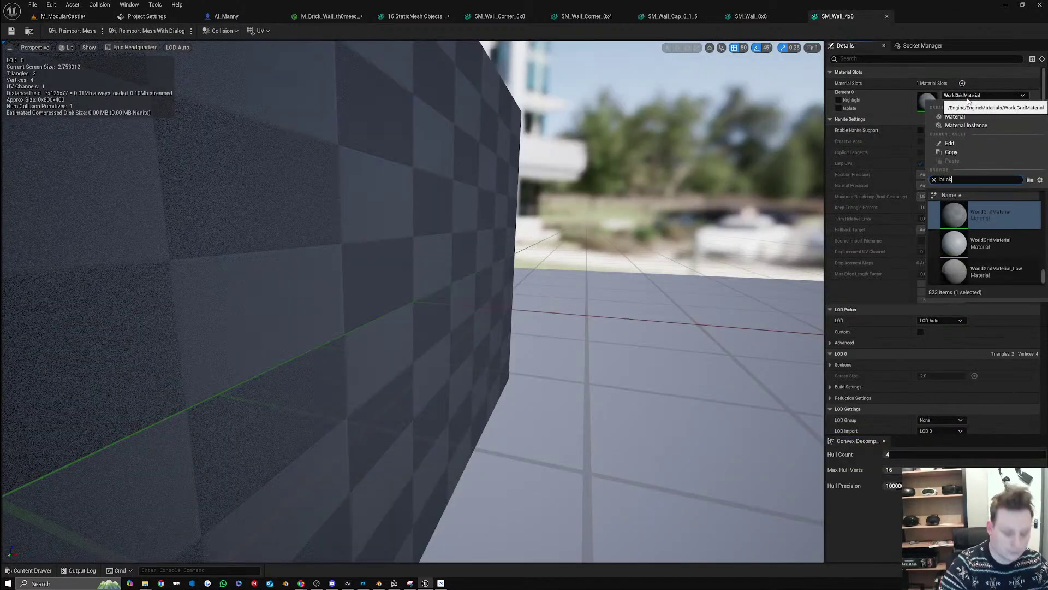
text(rick)
click(977, 215)
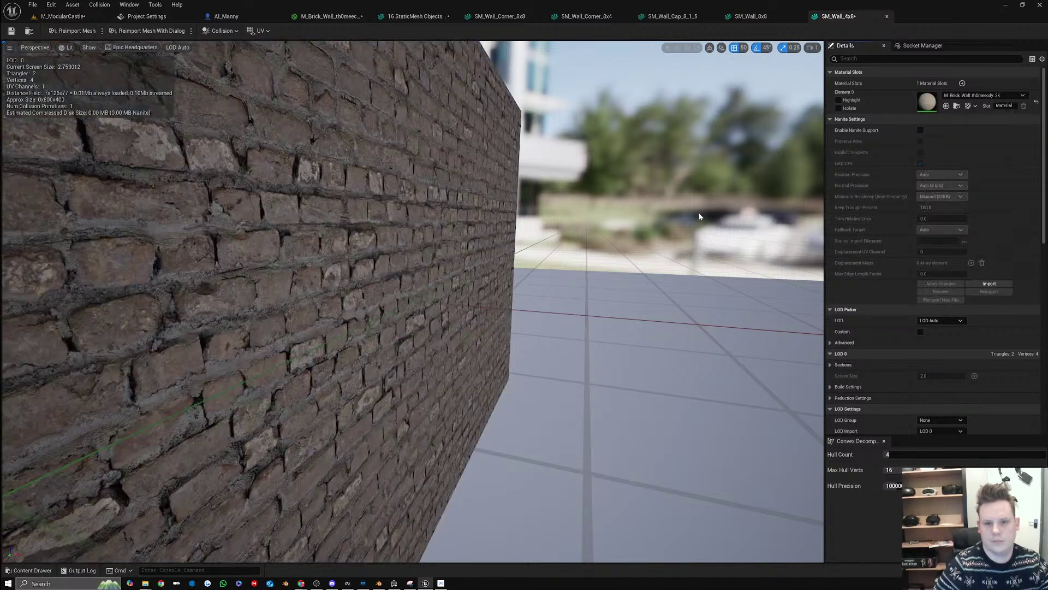
Open the SM_Wall_4x4 mesh, assign M_Brick_Wall_th0meecdy_2k to its material slot and save it
click(81, 19)
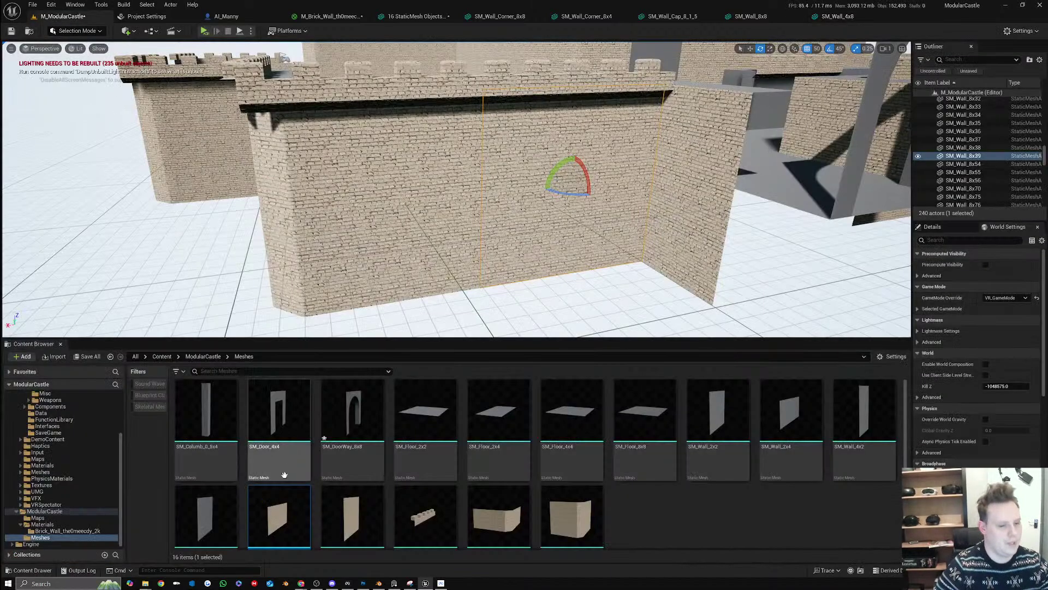
double_click(207, 513)
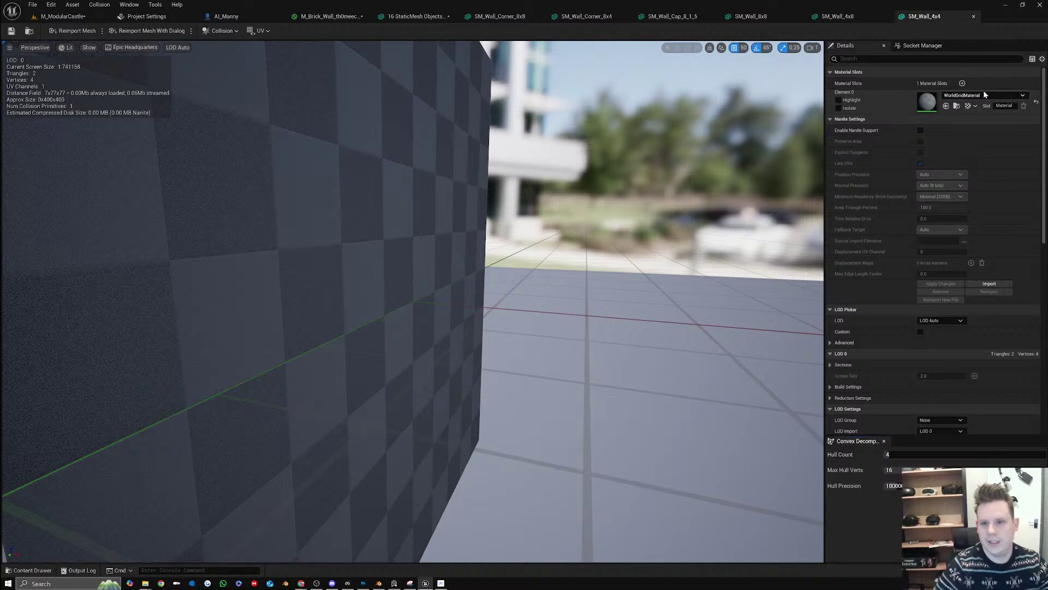
click(981, 95)
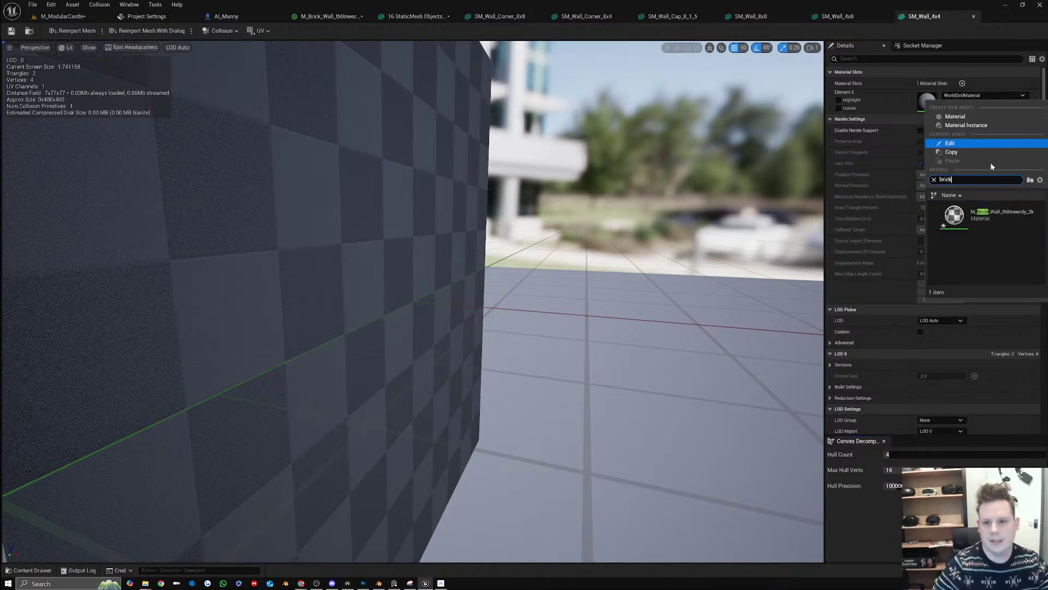
click(994, 210)
click(11, 31)
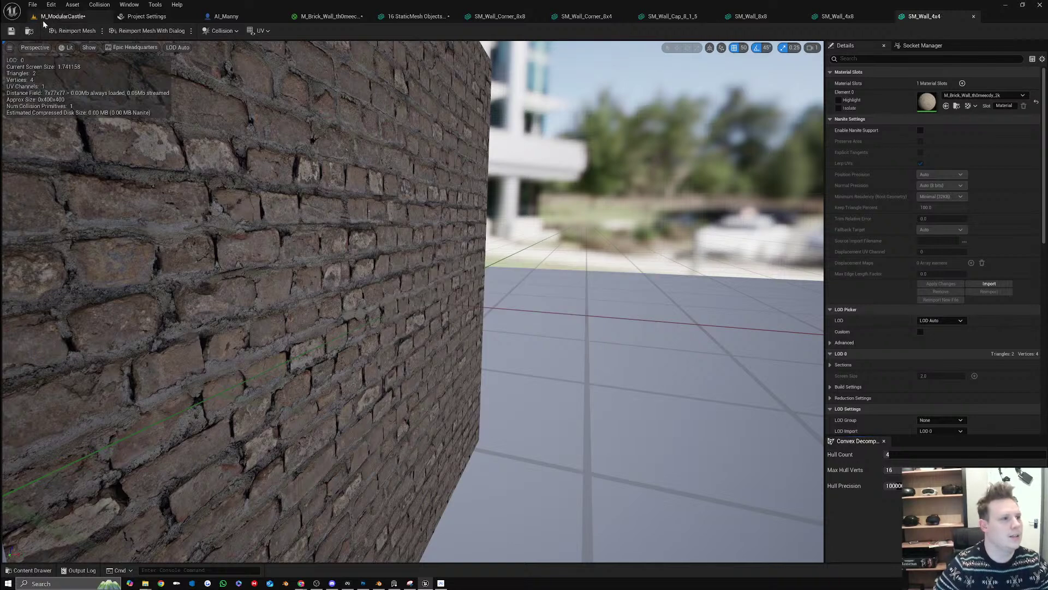
Open the SM_Wall_4x2 mesh, assign M_Brick_Wall_th0meecdy_2k to its material slot and save it
click(62, 16)
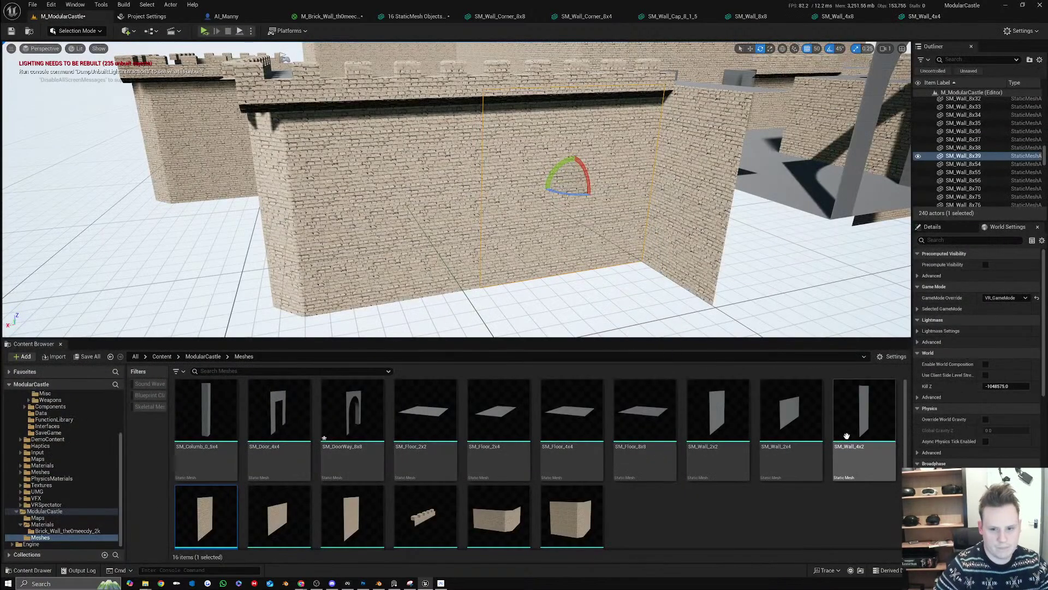
click(846, 435)
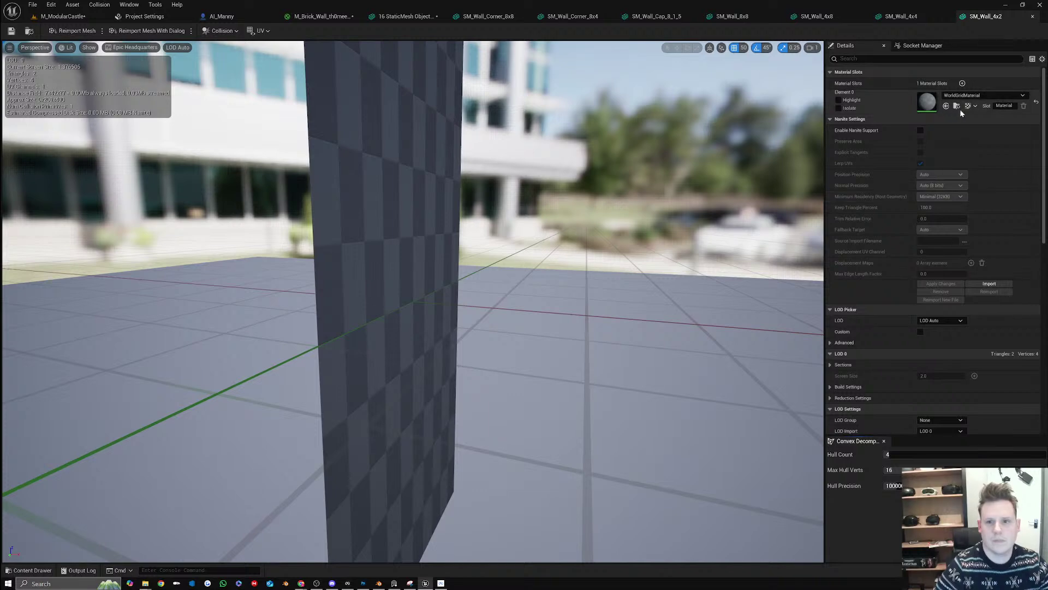
click(976, 96)
text(brick)
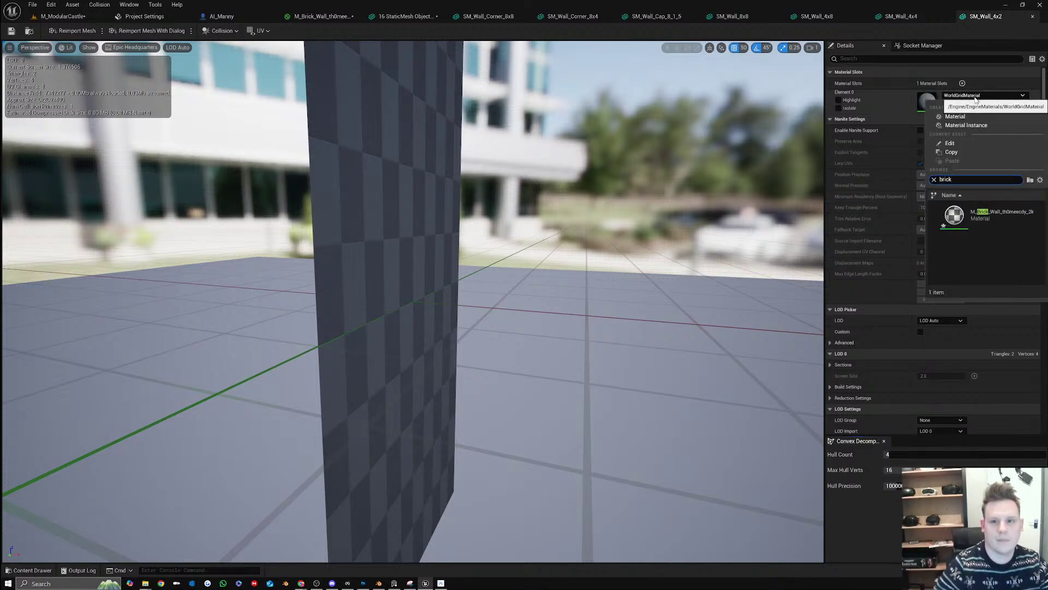
click(995, 210)
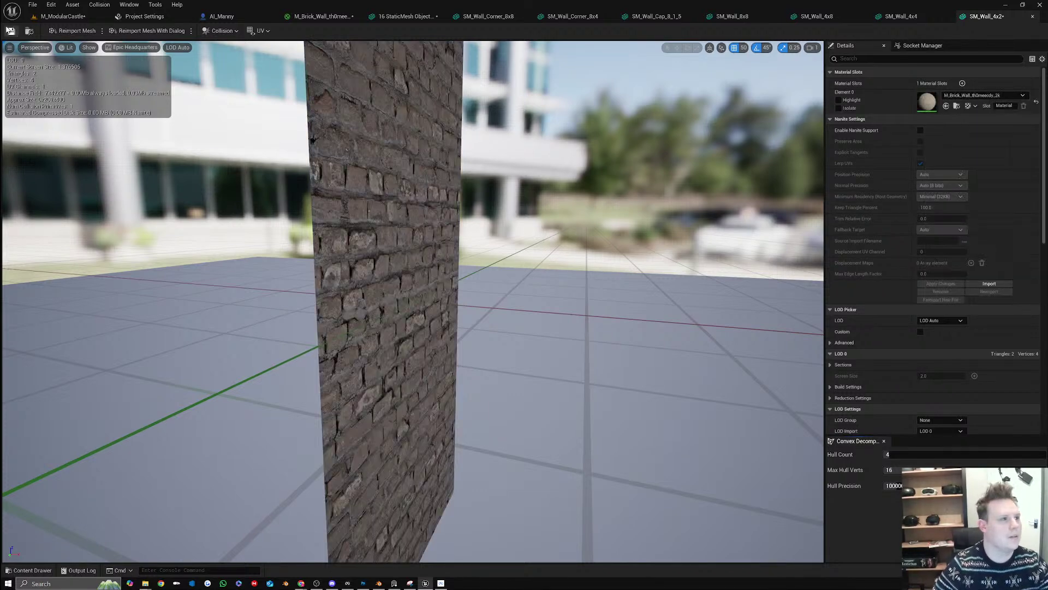
click(10, 30)
Open the SM_Wall_2x4 mesh, assign M_Brick_Wall_th0meecdy_2k to its material slot and save it
click(62, 16)
click(783, 420)
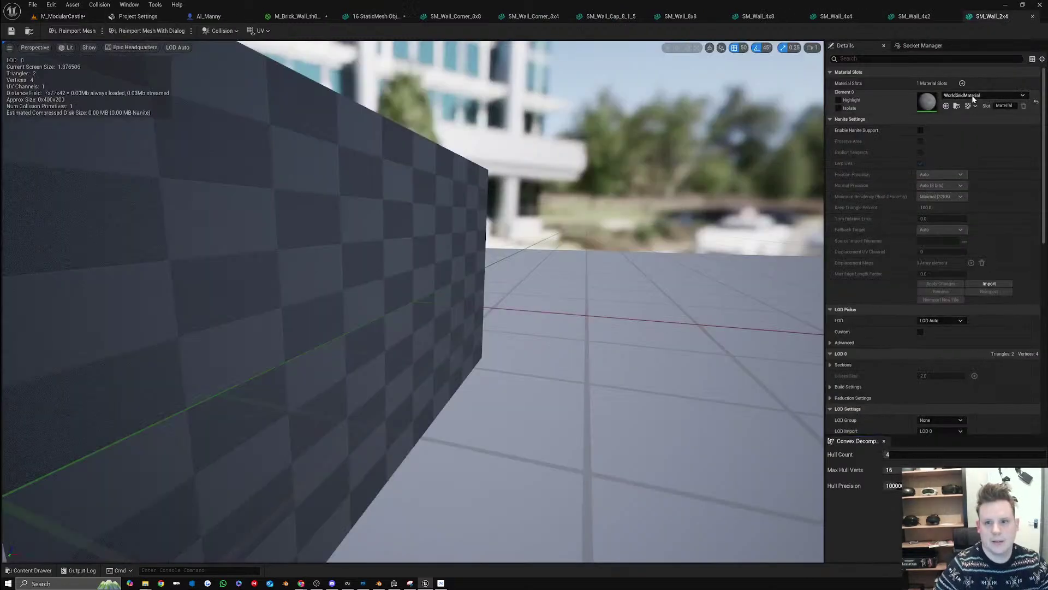
click(976, 96)
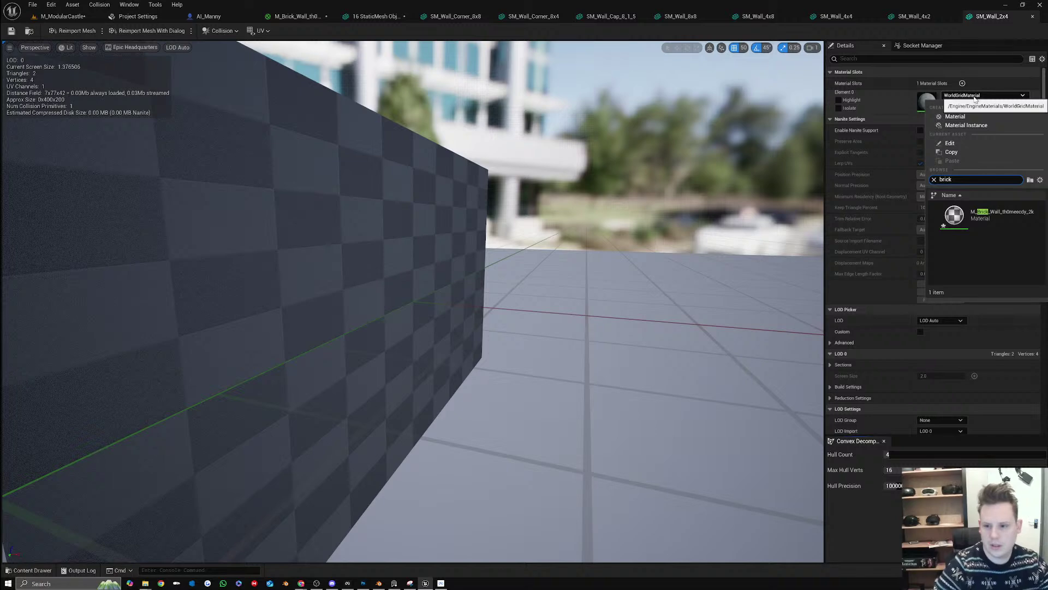
click(982, 214)
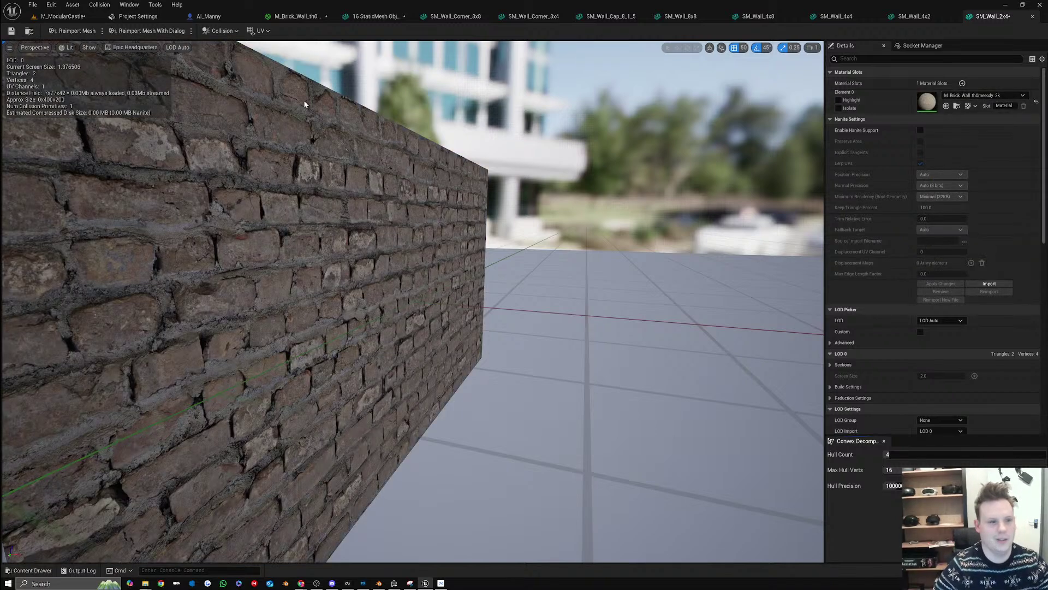
click(12, 30)
Open the SM_Wall_2x2 mesh, assign M_Brick_Wall_th0meecdy_2k to its material slot and save it
click(61, 16)
click(732, 420)
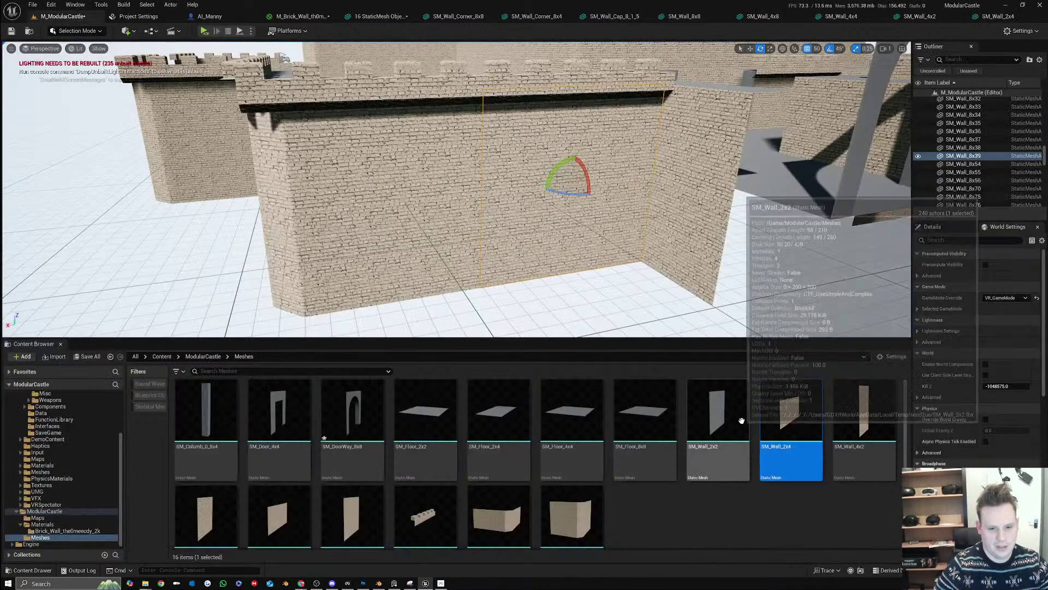
double_click(732, 413)
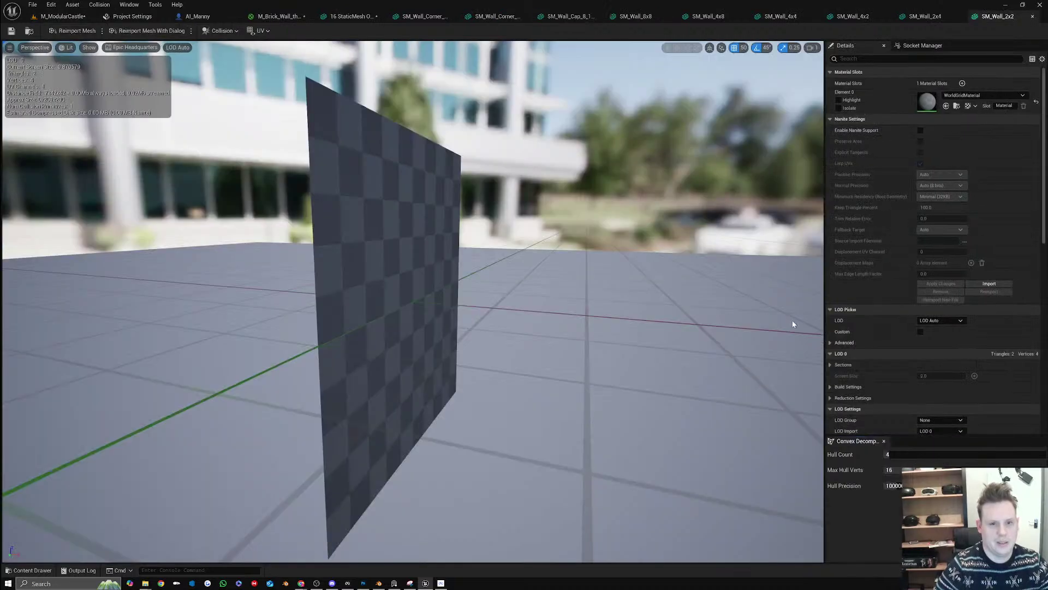
click(977, 96)
text(bric)
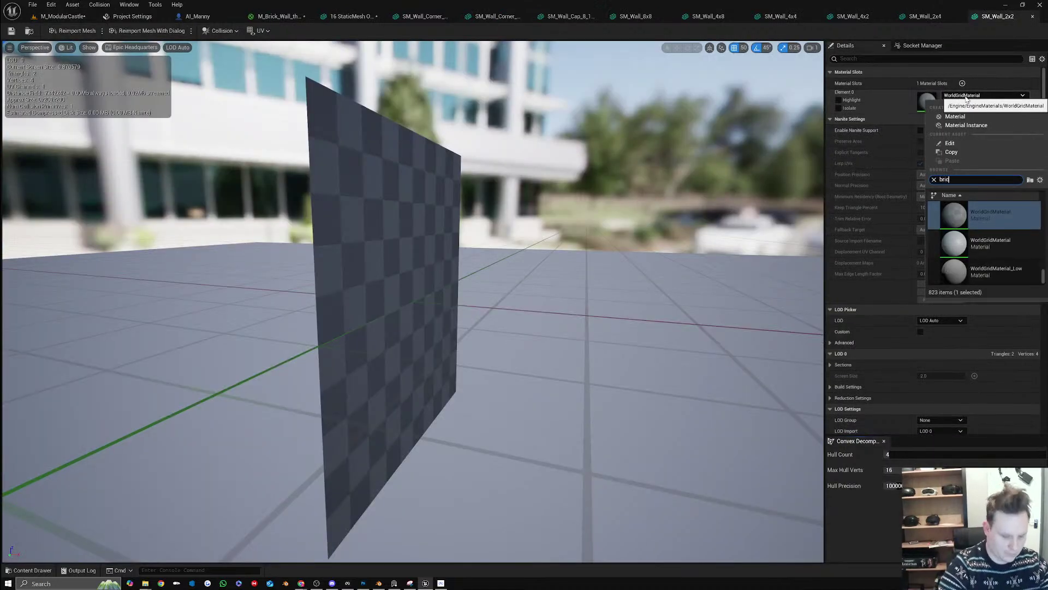
text(k)
click(983, 215)
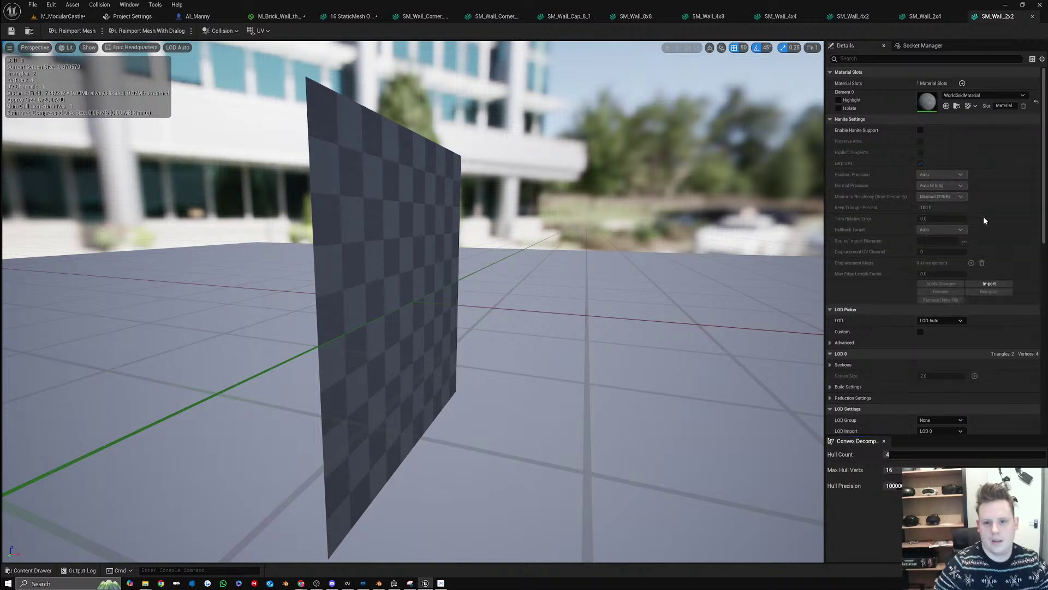
click(15, 30)
Try M_Brick_Wall_th0meecdy_2k on the SM_Floor_8x8 mesh, reset its material slot and close the mesh
click(62, 16)
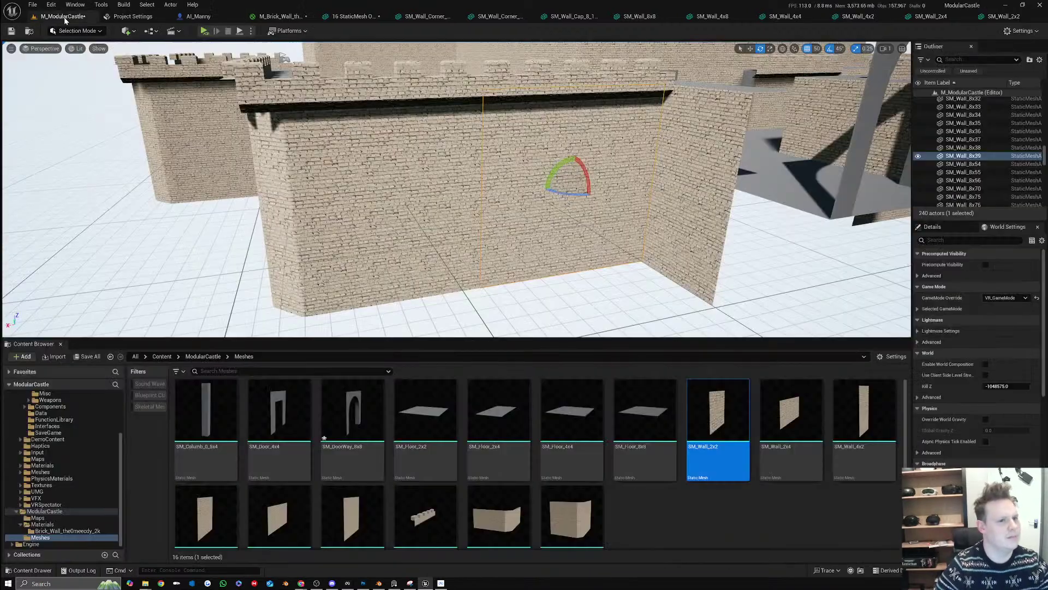
click(630, 447)
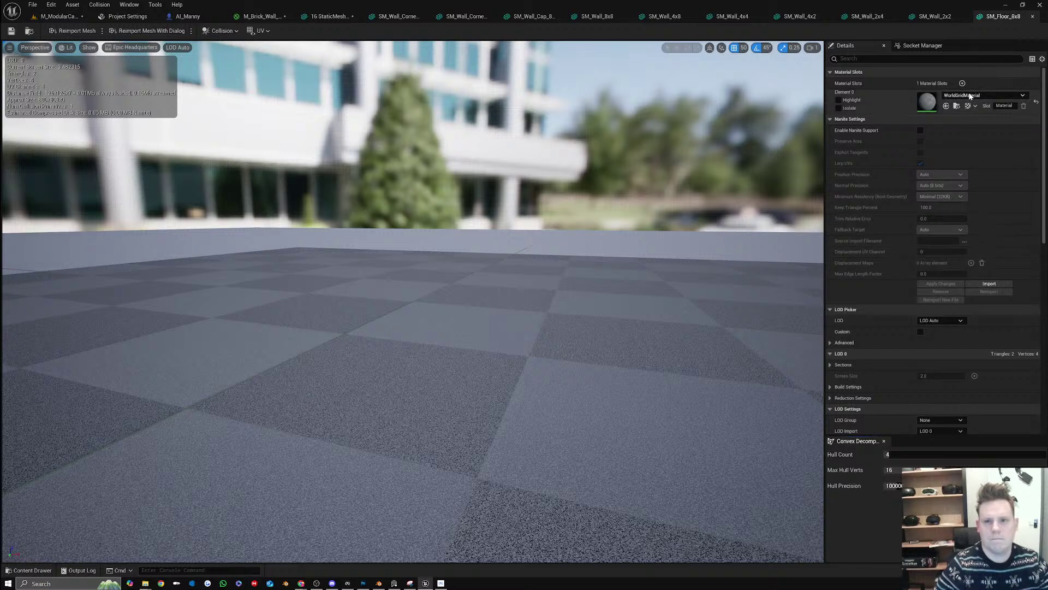
click(972, 96)
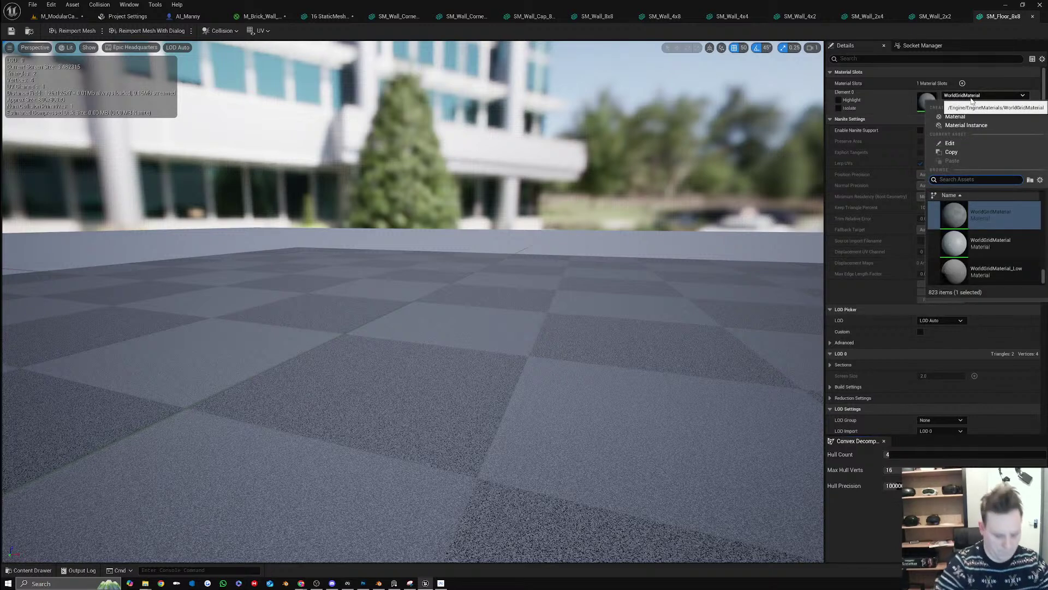
text(brick)
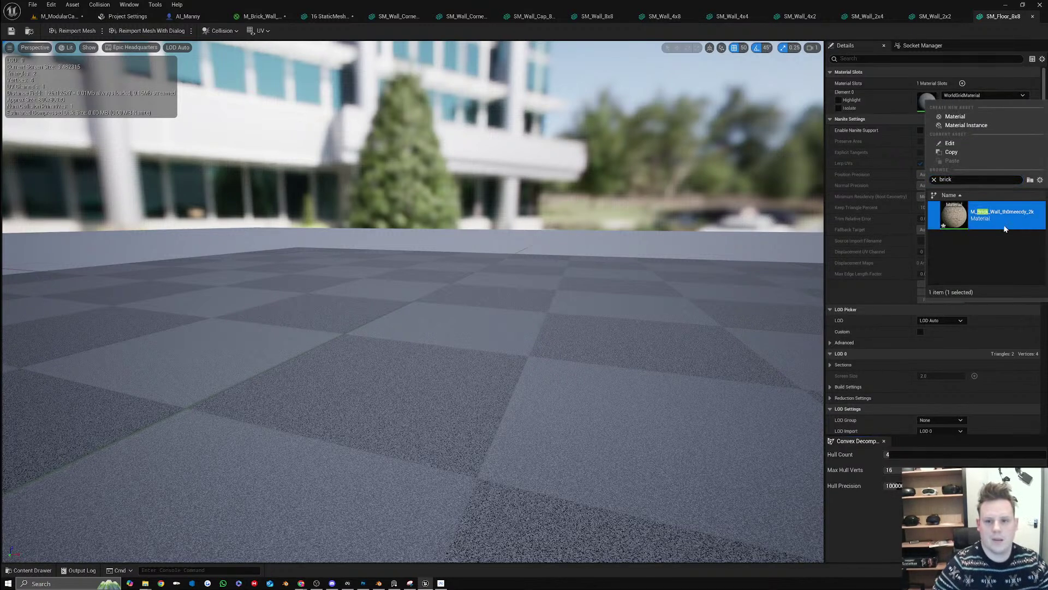
click(1005, 229)
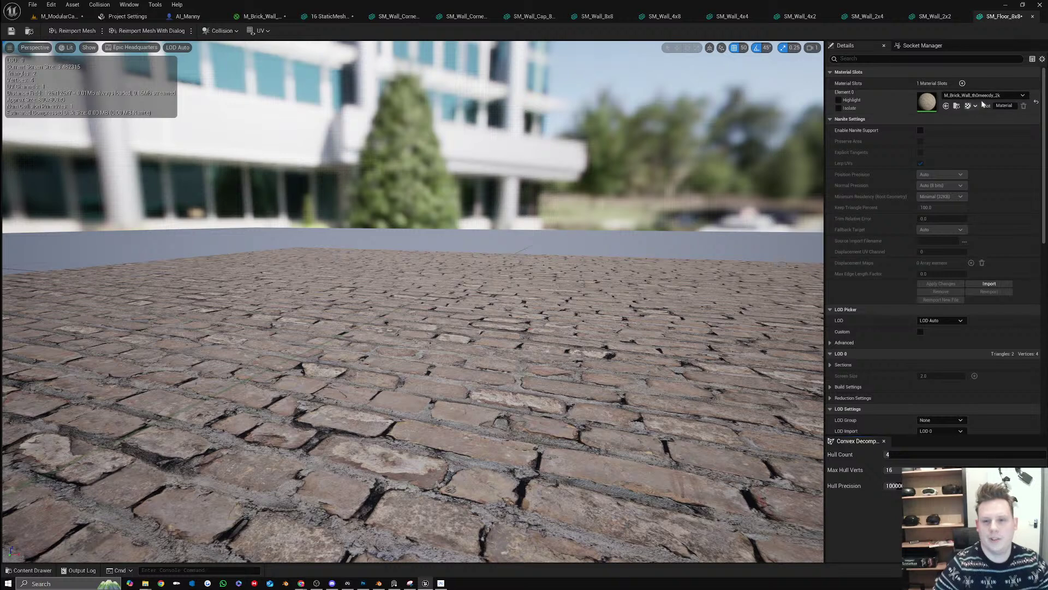
click(1037, 103)
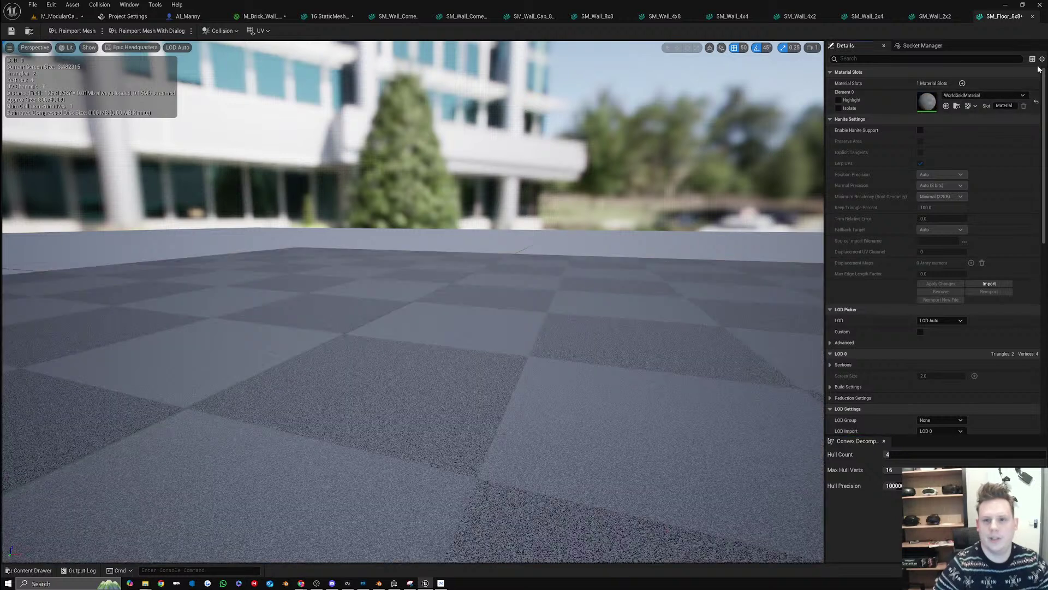
click(1033, 17)
Open the SM_DoorWay_8x8 mesh, assign M_Brick_Wall_th0meecdy_2k to its material slot and save it
click(61, 18)
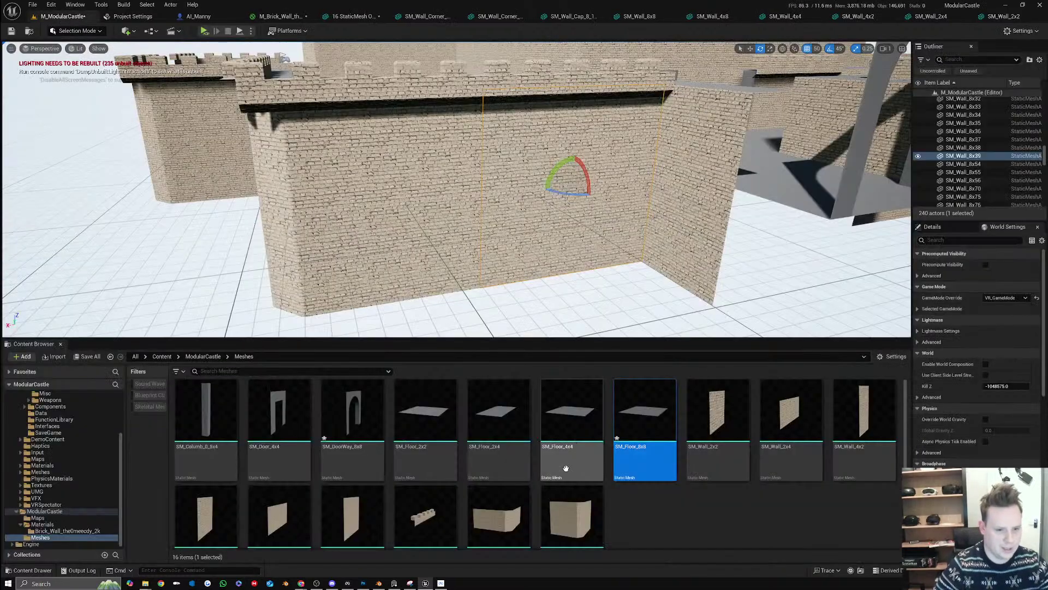
click(339, 419)
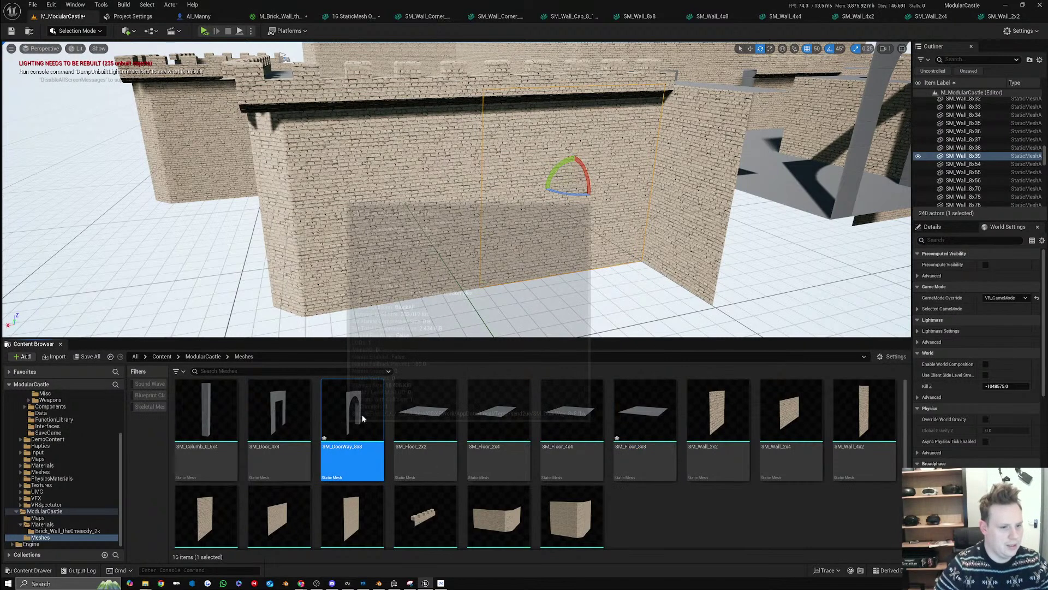
double_click(361, 418)
click(979, 97)
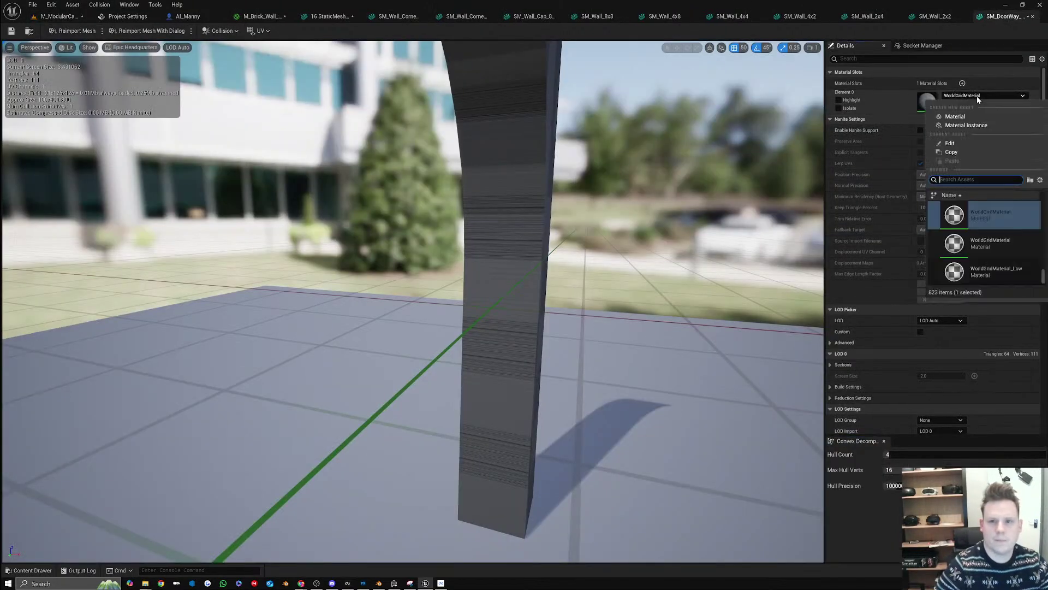
text(brick)
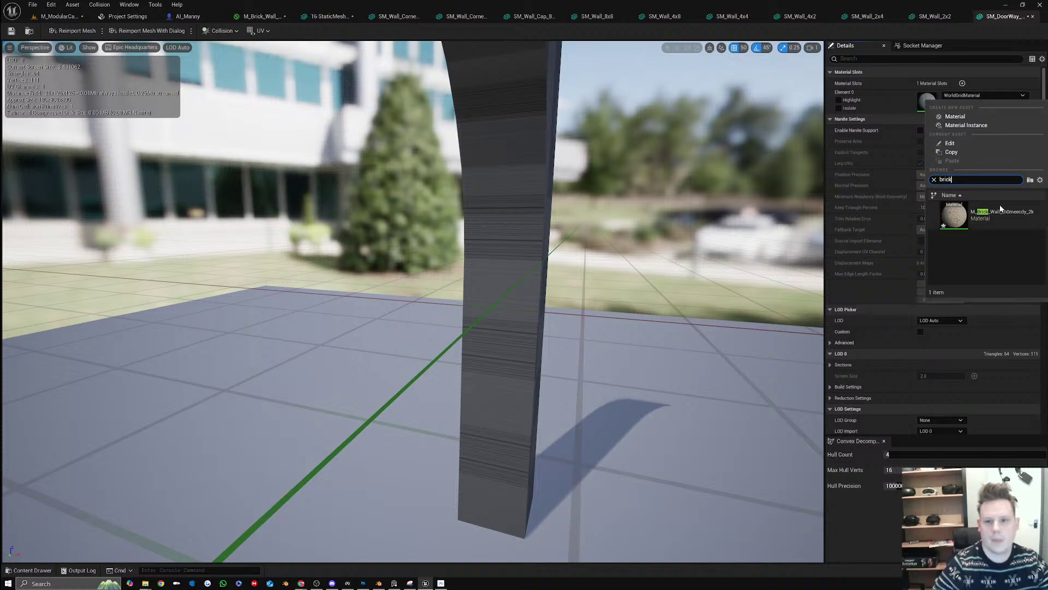
click(1001, 212)
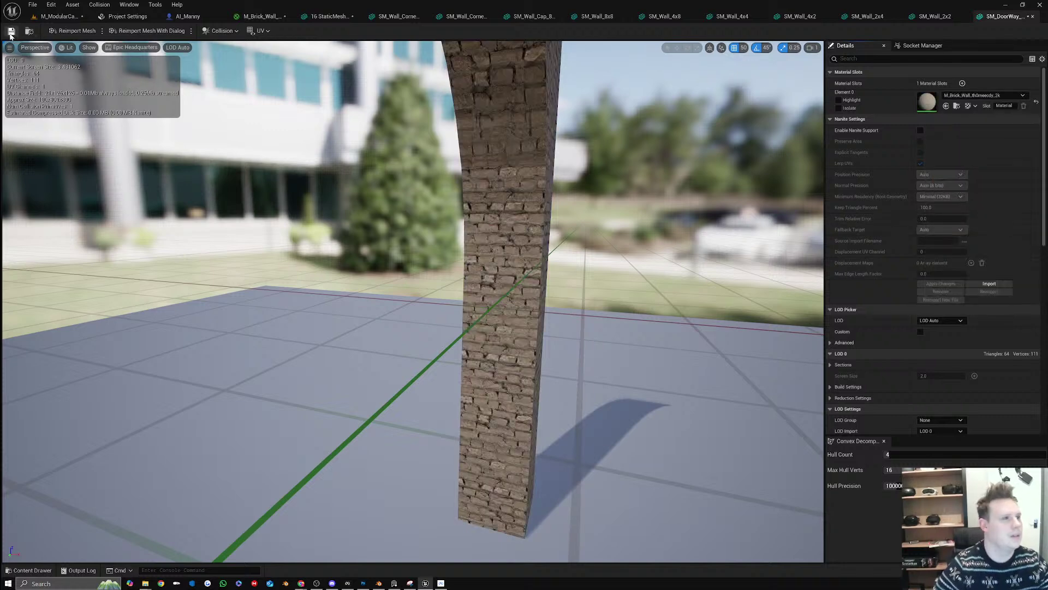
Open the SM_Door_4x4 mesh, assign M_Brick_Wall_th0meecdy_2k to its material slot and save it
click(60, 16)
click(279, 414)
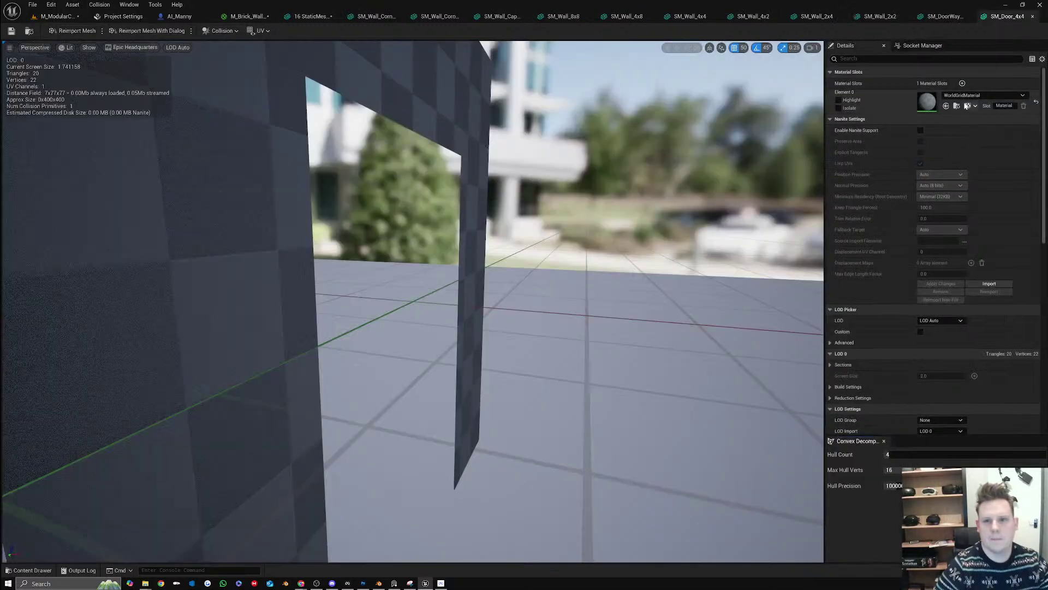
click(982, 95)
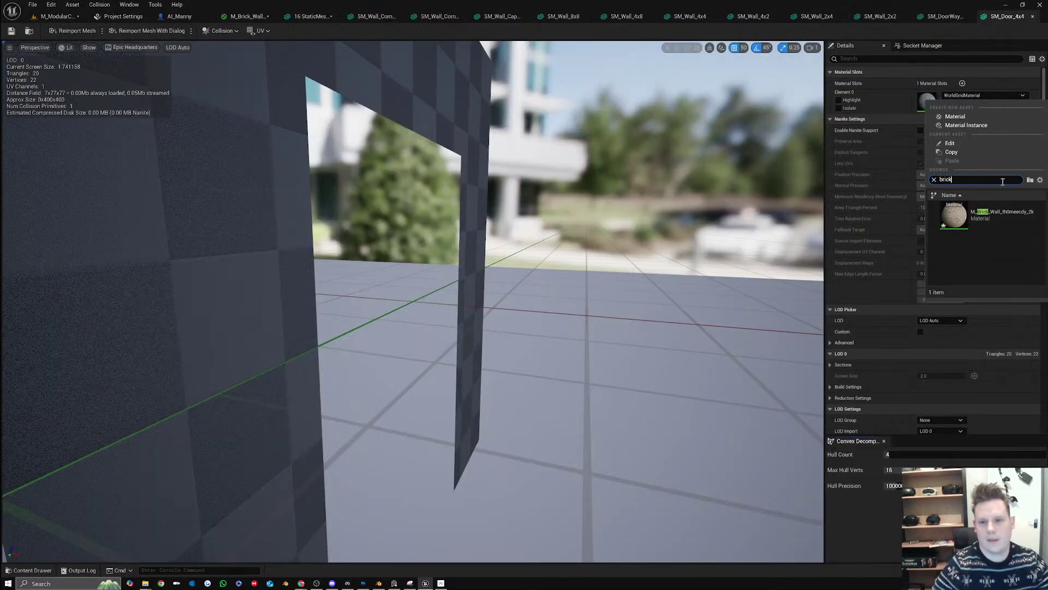
click(961, 214)
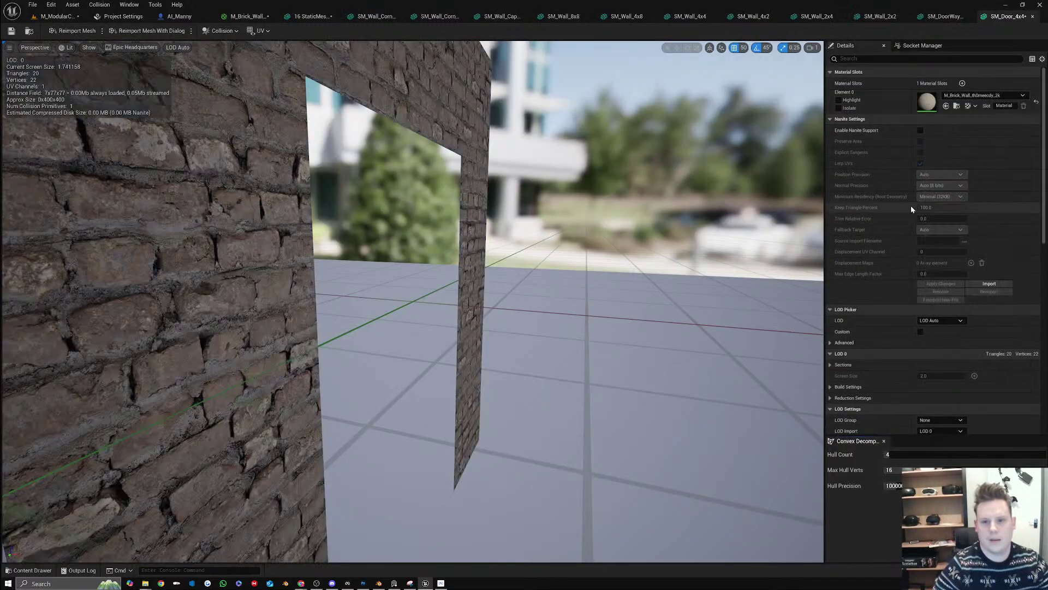
click(11, 32)
Return to the M_ModularCastle level and save all modified assets together with the level
click(39, 19)
click(33, 5)
click(76, 124)
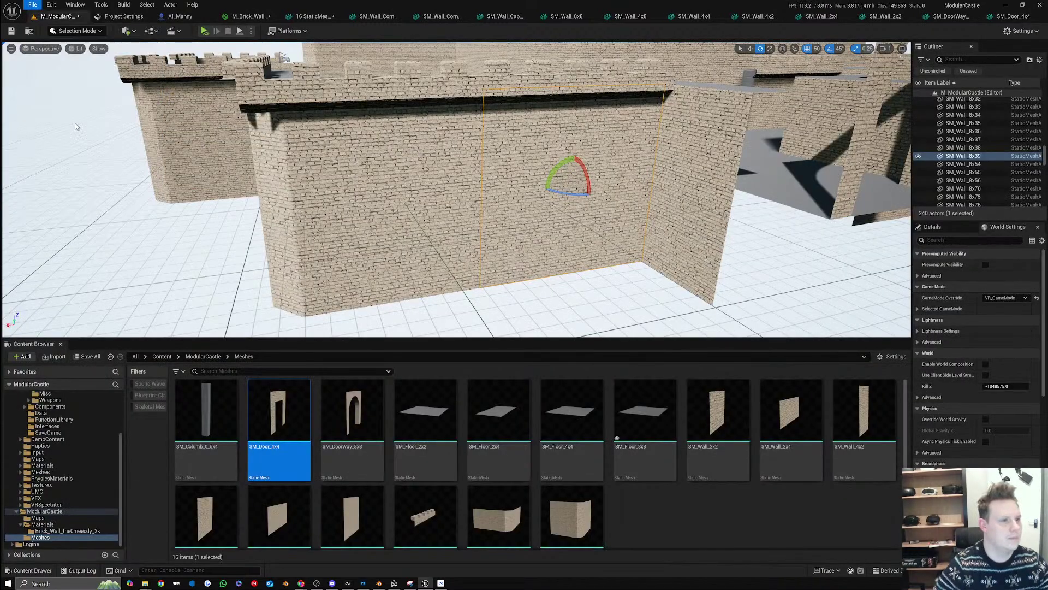
Examine the brick texture on the castle walls up close and from a distance, enlarging the level viewport slightly
mouse_move(557, 175)
right_down()
mouse_move(644, 177)
mouse_move(647, 109)
mouse_move(639, 169)
mouse_move(576, 191)
mouse_move(518, 183)
mouse_move(546, 165)
mouse_move(554, 173)
right_up()
key(w)
key(s)
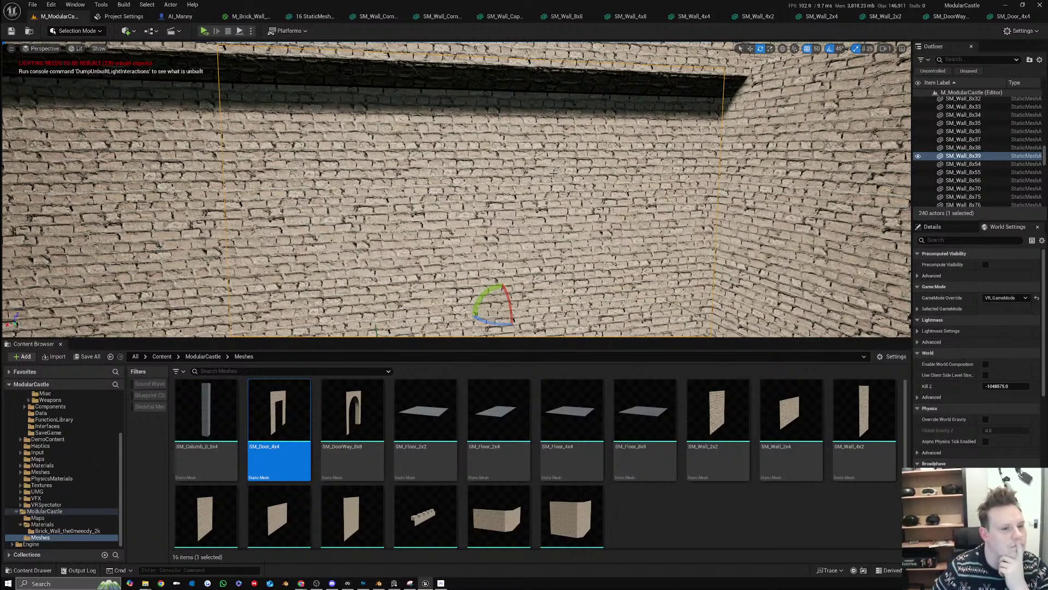
key(s)
scroll(456, 188, up, 4)
right_drag(457, 188, 491, 191)
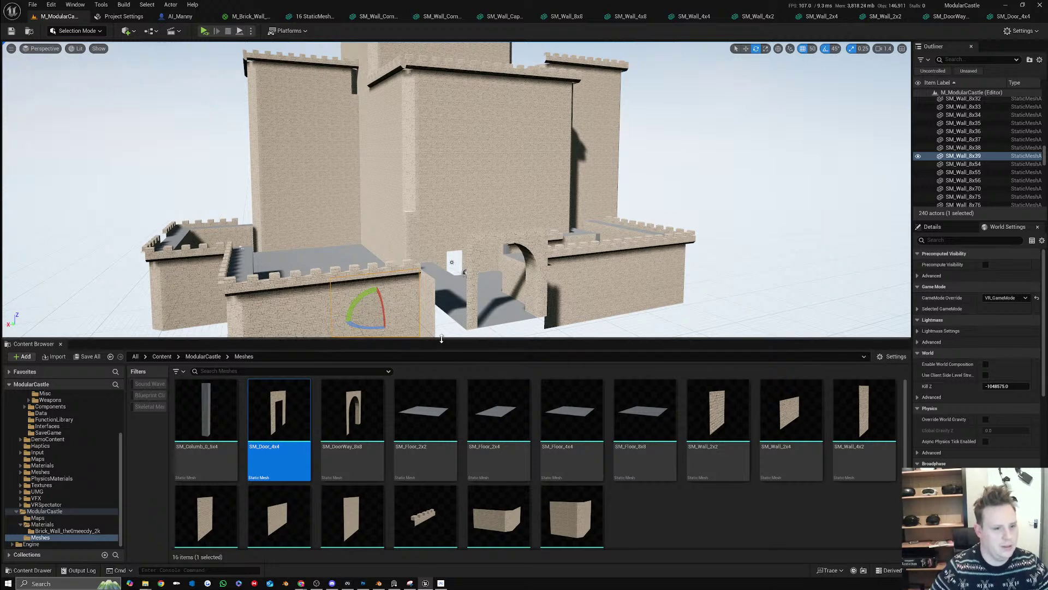
mouse_move(440, 338)
mouse_down()
mouse_move(444, 290)
mouse_move(438, 353)
mouse_up()
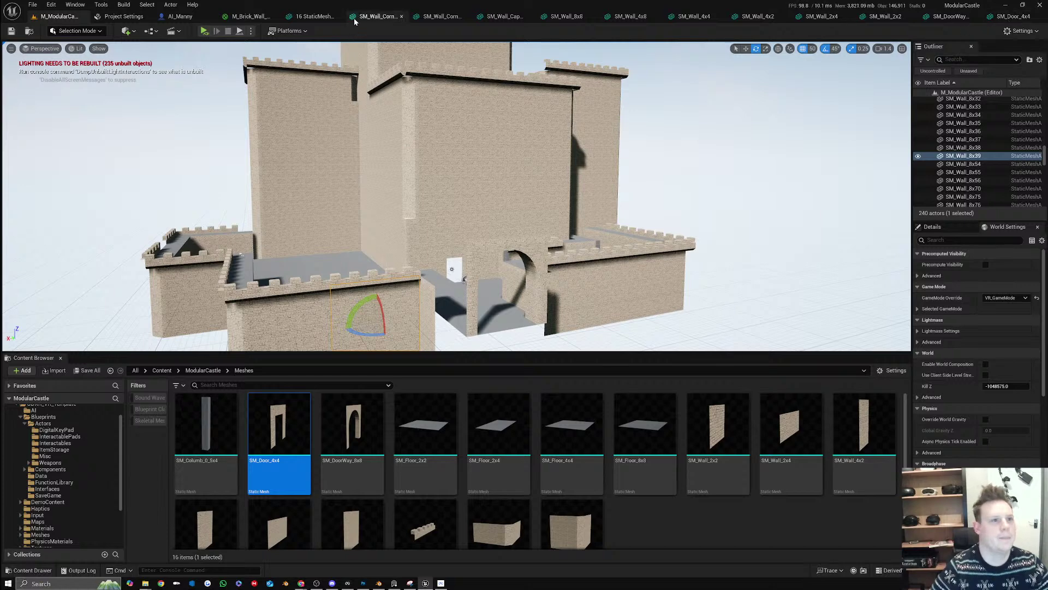
Close all the open static mesh editors and the bulk mesh property editor, leaving the M_Brick_Wall_th0meecdy_2k material open
click(338, 17)
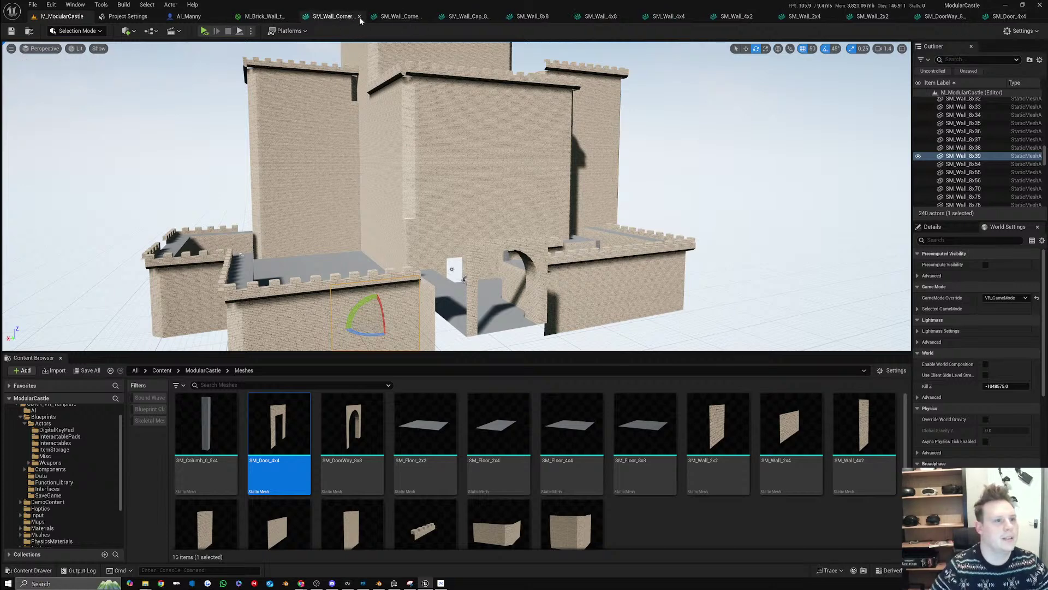
click(358, 17)
click(382, 17)
click(411, 16)
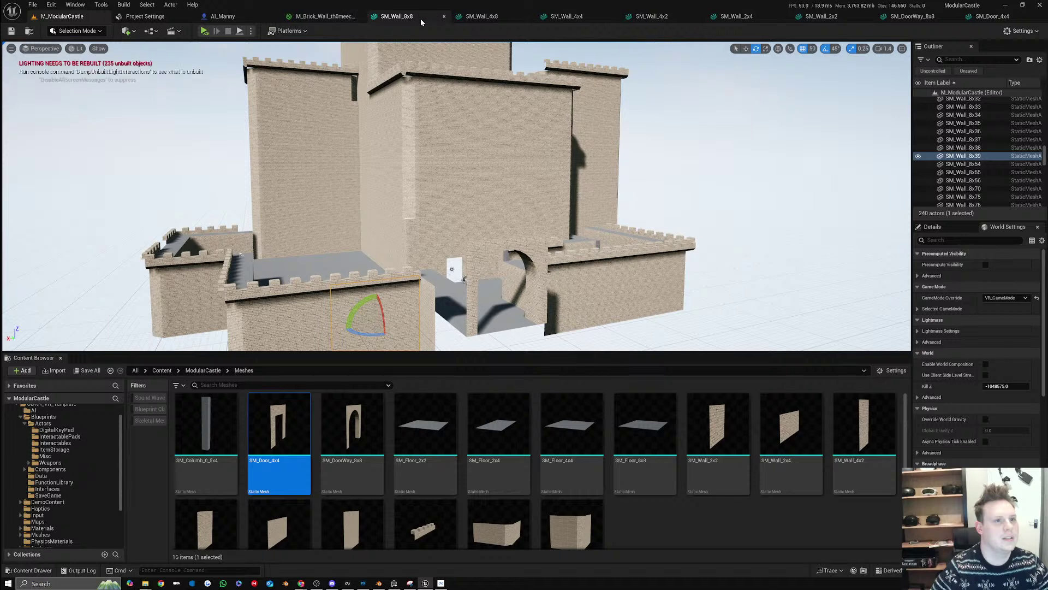
click(444, 16)
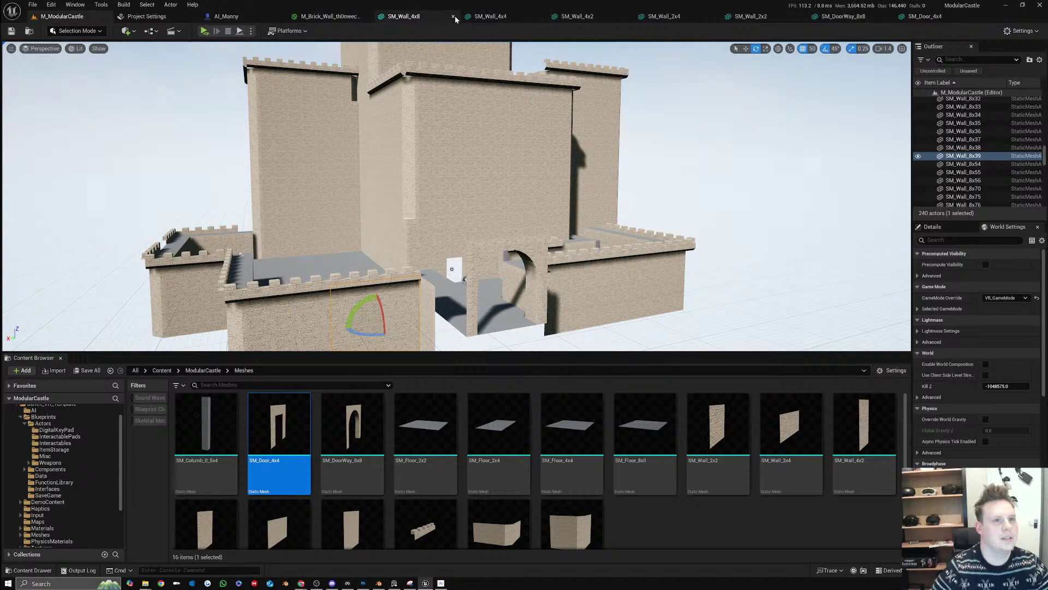
click(454, 17)
click(455, 17)
click(454, 17)
click(454, 17)
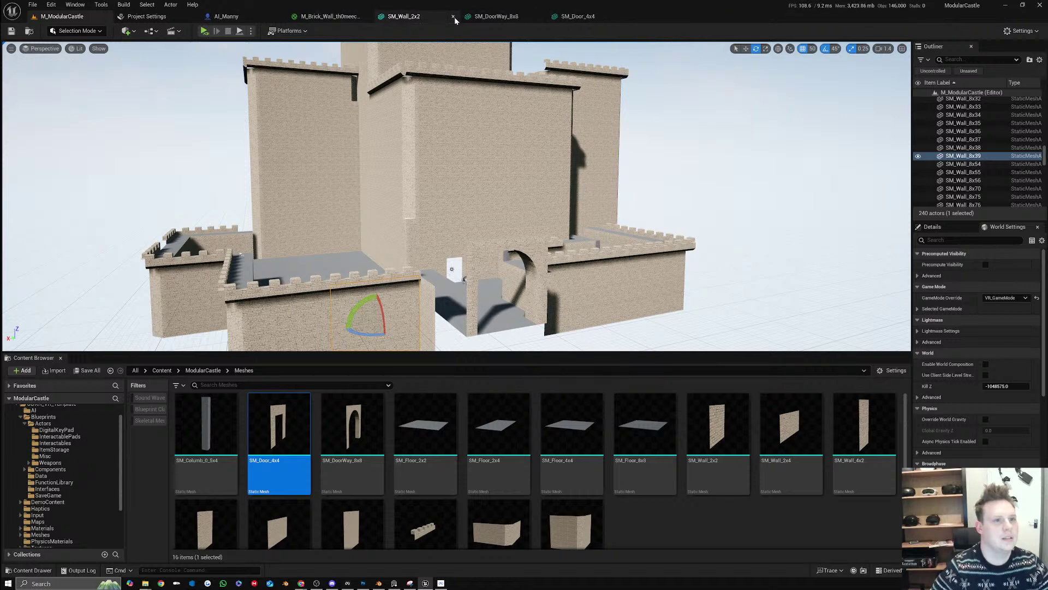
click(454, 17)
click(454, 17)
click(453, 17)
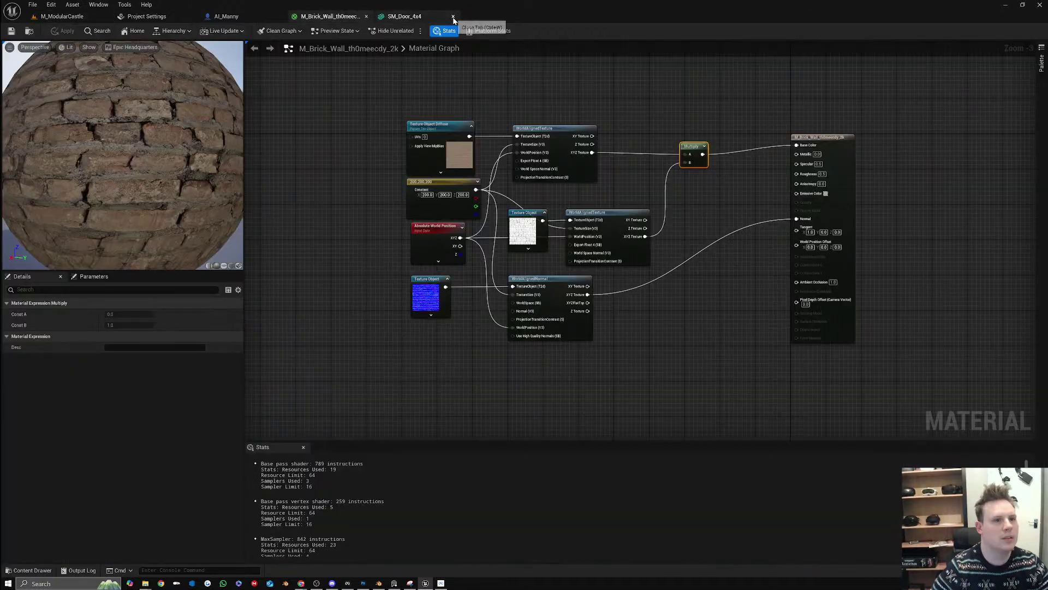
click(452, 17)
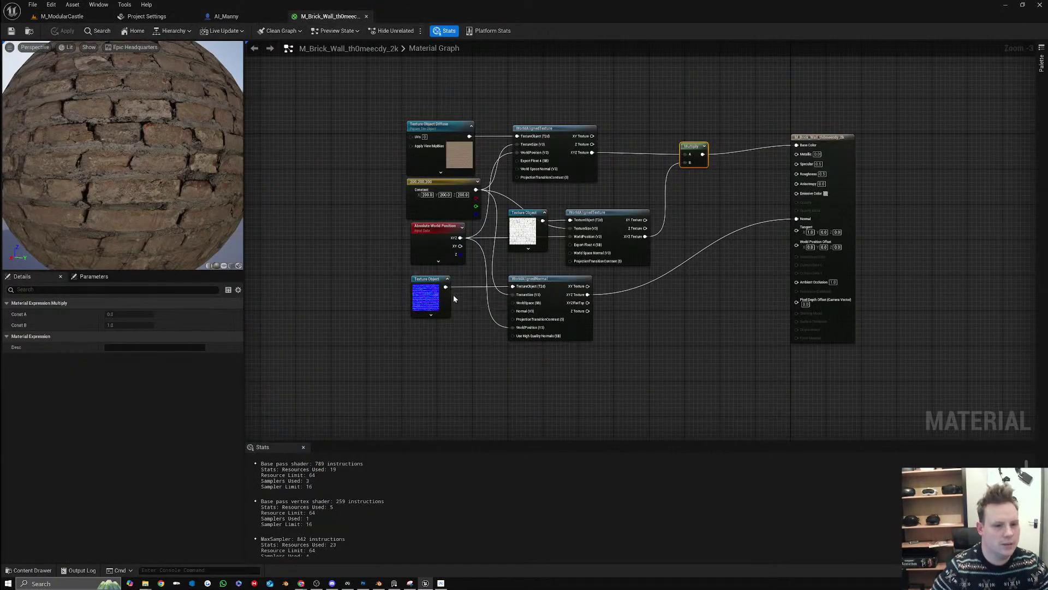
Add a Rotator node to the M_Brick_Wall_th0meecdy_2k material graph, in the free space beside the Absolute World Position node
scroll(502, 246, up, 3)
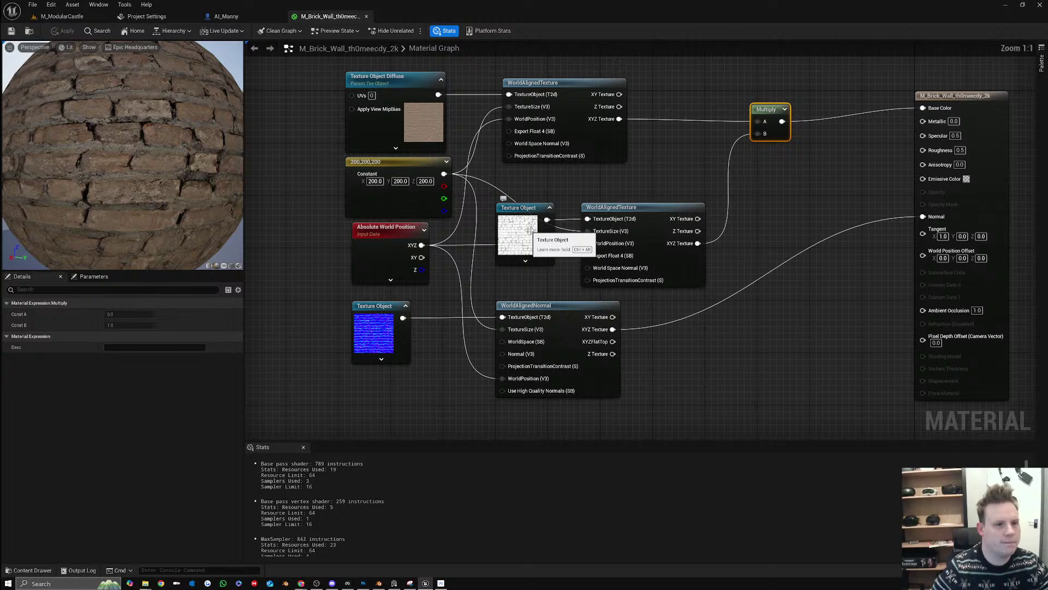
click(581, 185)
right_drag(528, 183, 709, 186)
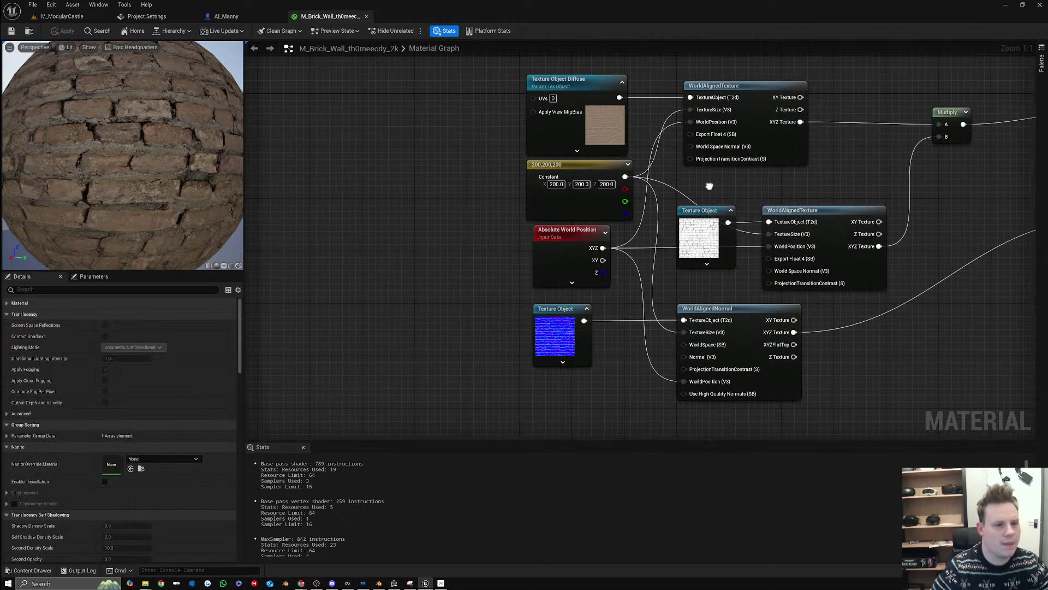
right_click(372, 236)
text(rotat)
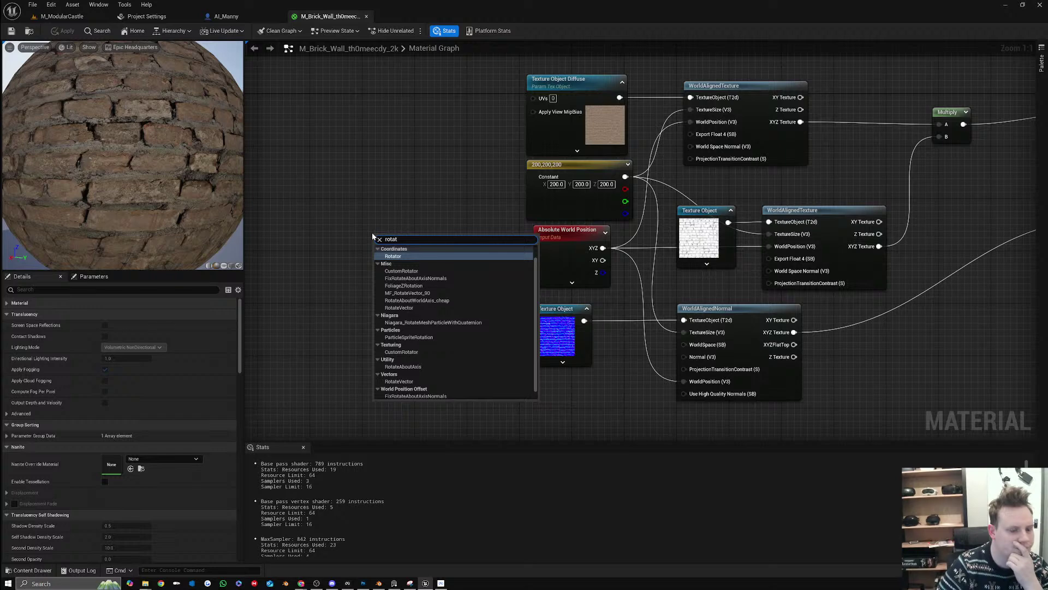
key(Return)
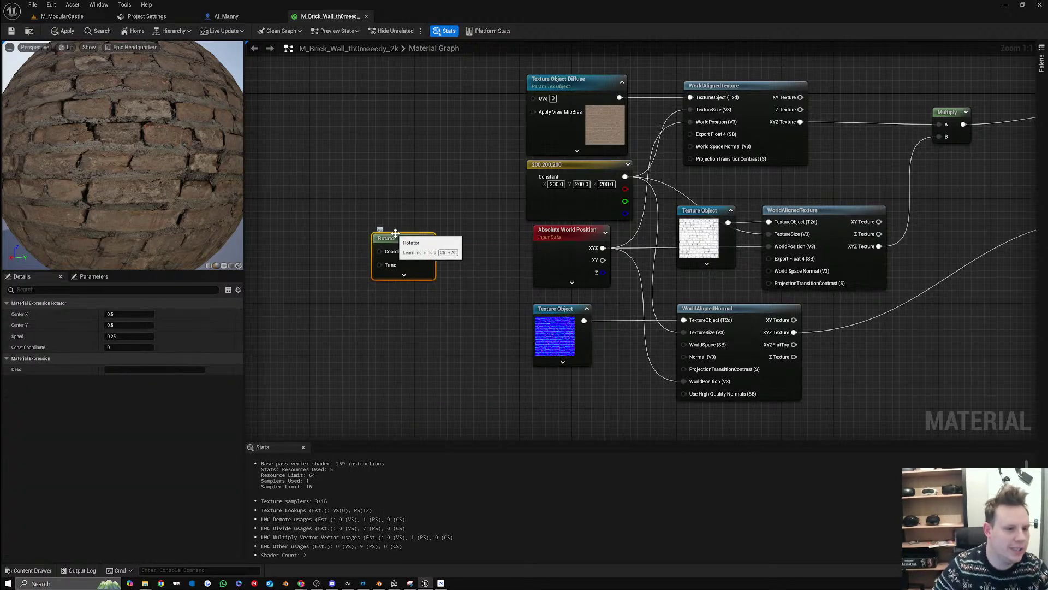
Replace the Rotator node with a CustomRotator node in the same free spot beside the Absolute World Position node
key(Delete)
right_drag(385, 246, 387, 246)
text(c)
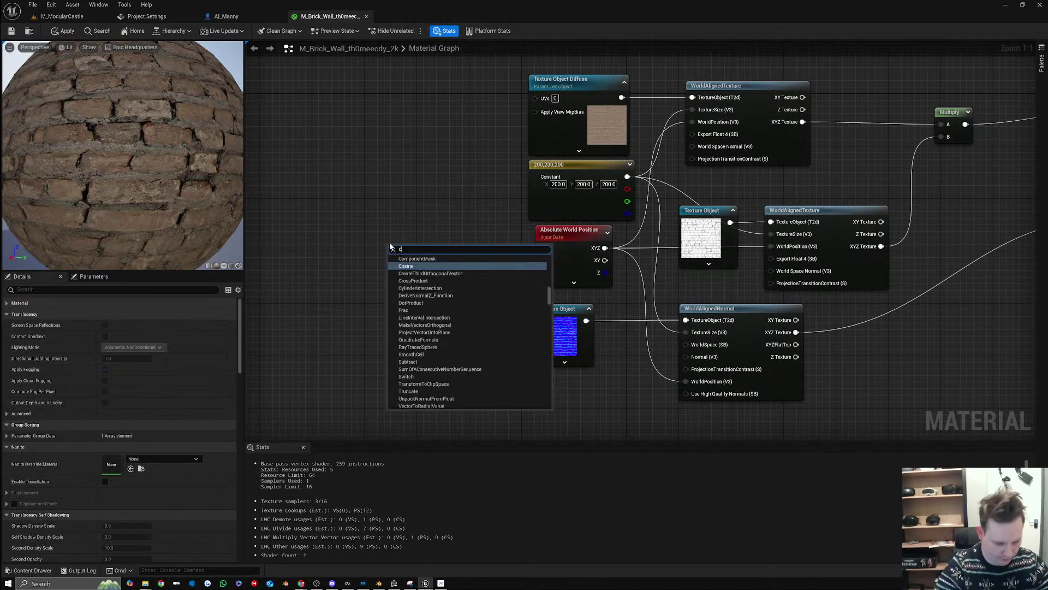
text(ustom)
key(Down)
key(Down)
key(Down)
key(Down)
key(Down)
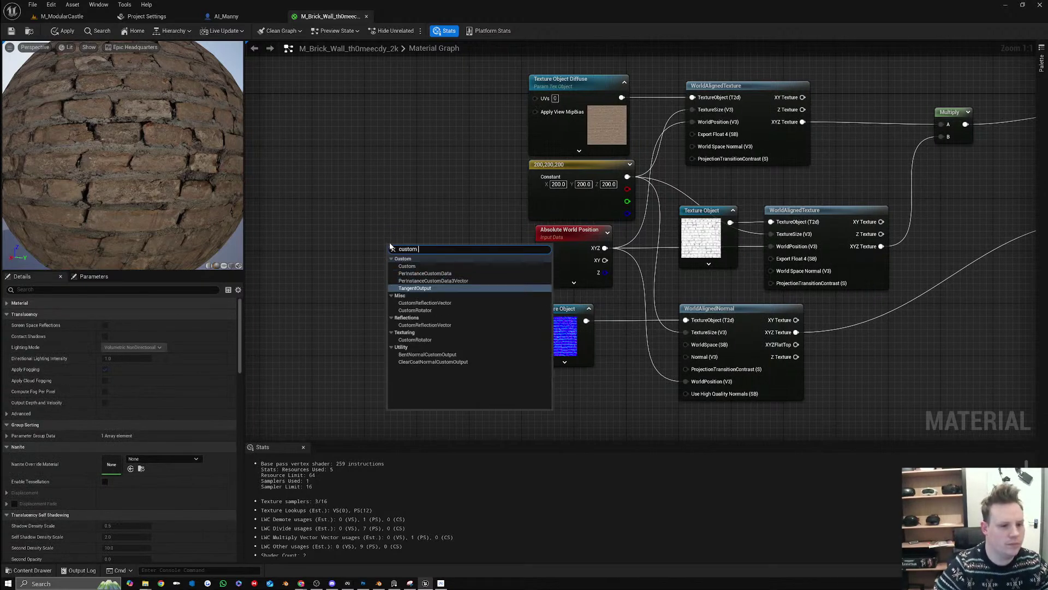
key(Return)
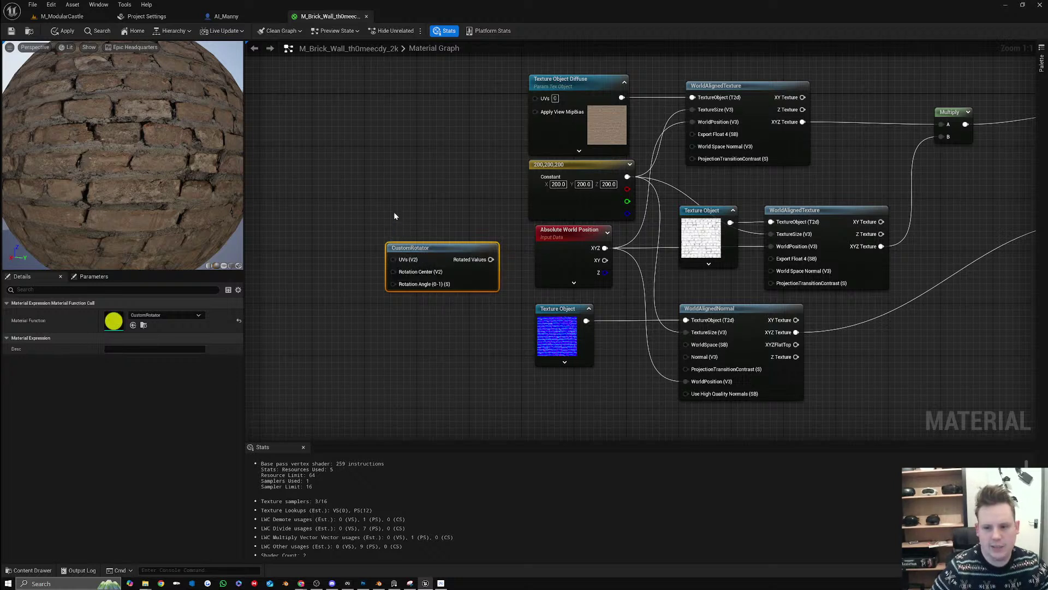
Convert the normal map's texture object to a parameter and feed the CustomRotator's Rotated Values into both the diffuse and normal texture UVs
drag(468, 276, 543, 102)
scroll(512, 168, down, 1)
right_drag(509, 232, 493, 215)
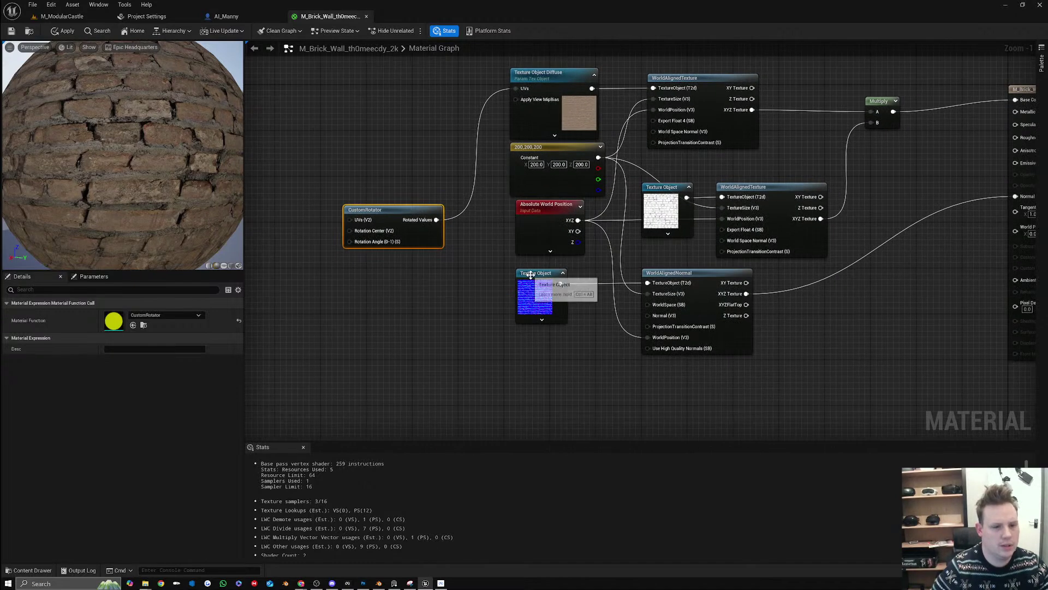
right_click(531, 274)
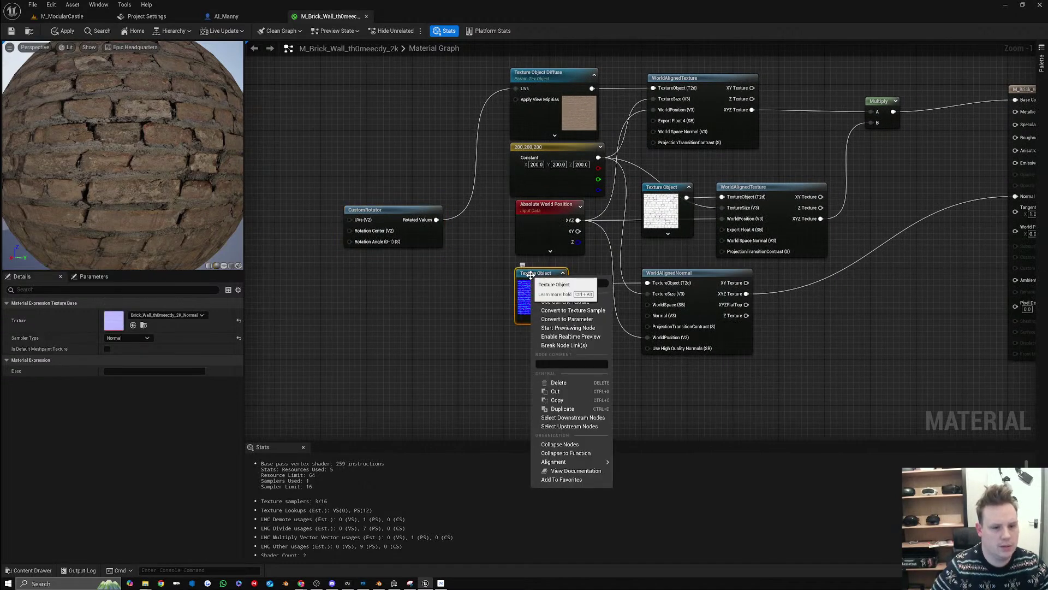
click(578, 319)
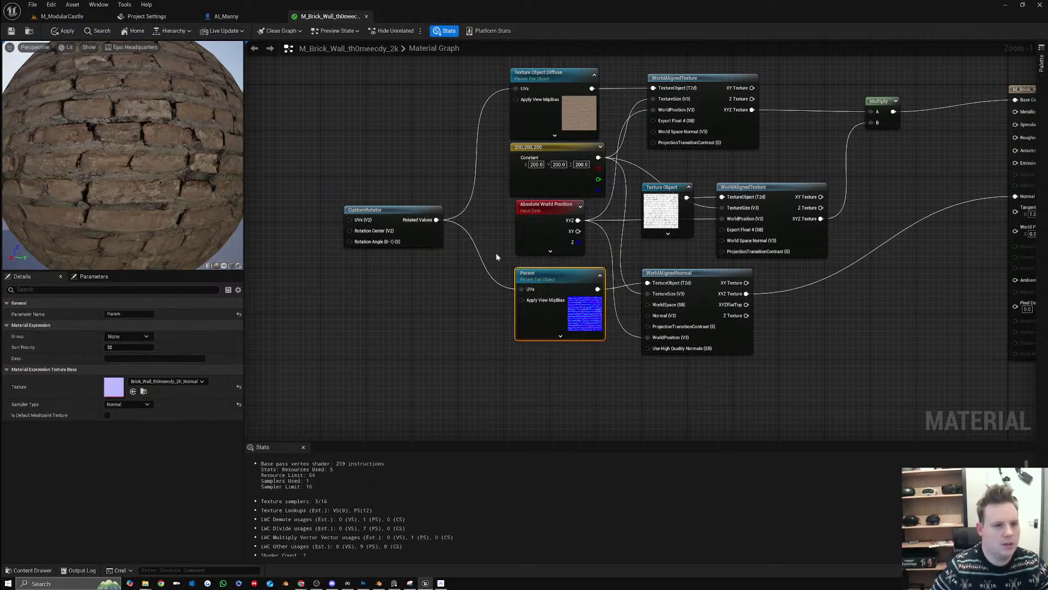
Try converting the AO texture object to a Texture Sample and saving the material, and undo the conversion
right_click(673, 194)
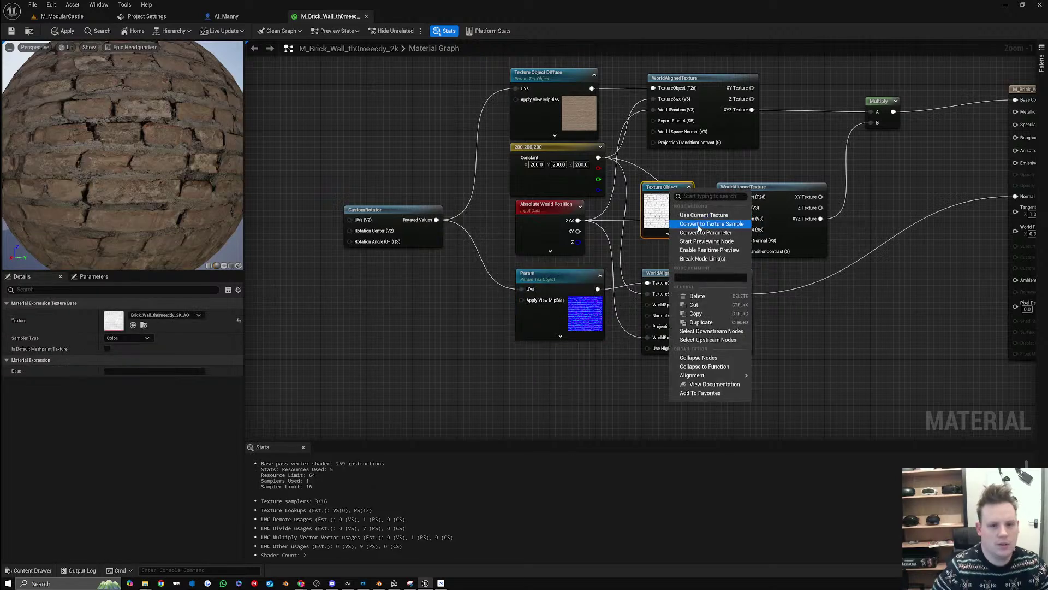
click(699, 224)
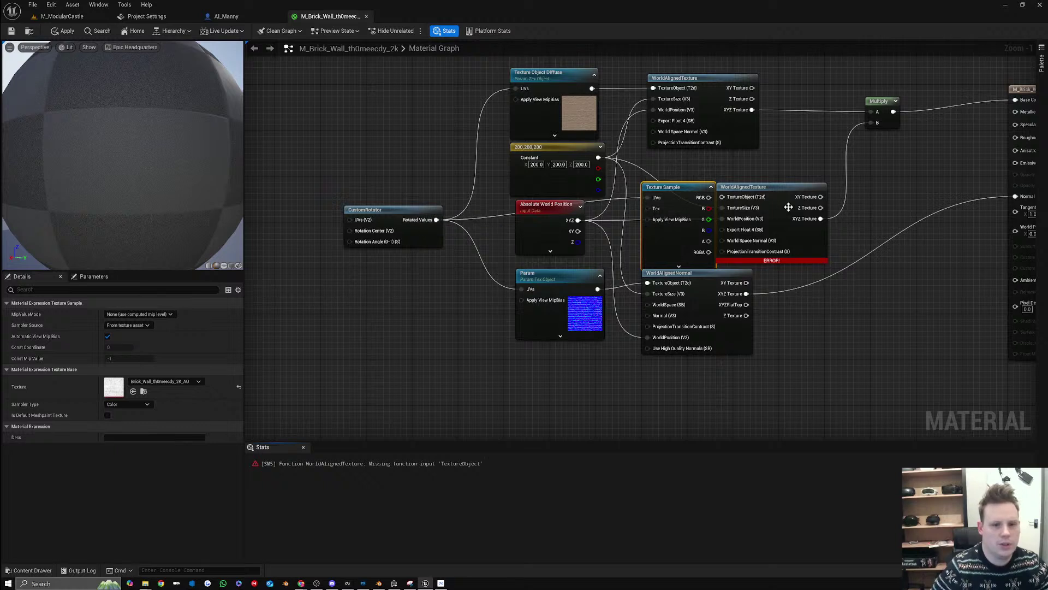
key(ctrl+s)
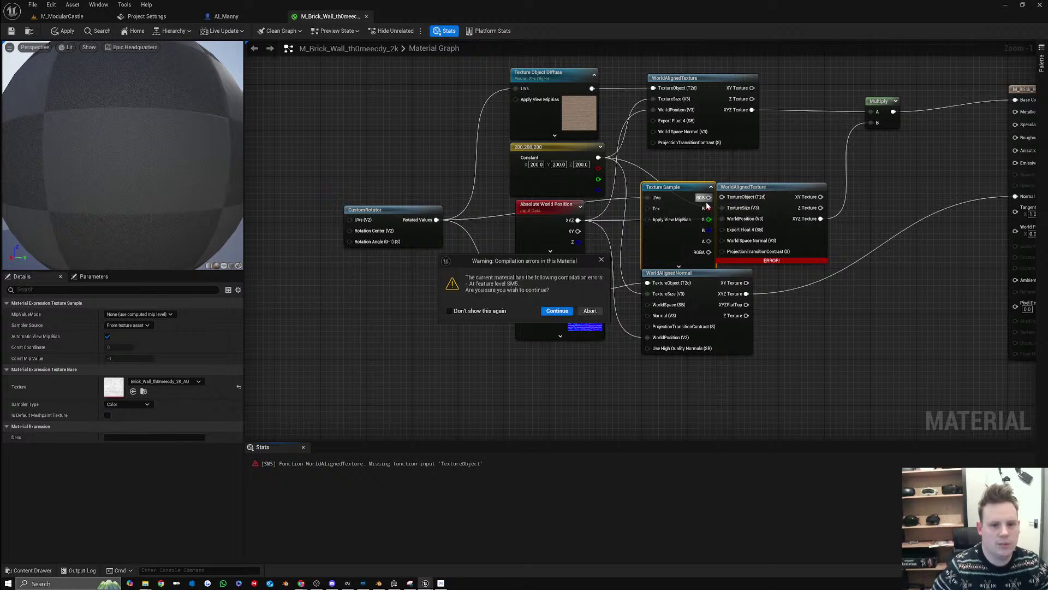
click(557, 311)
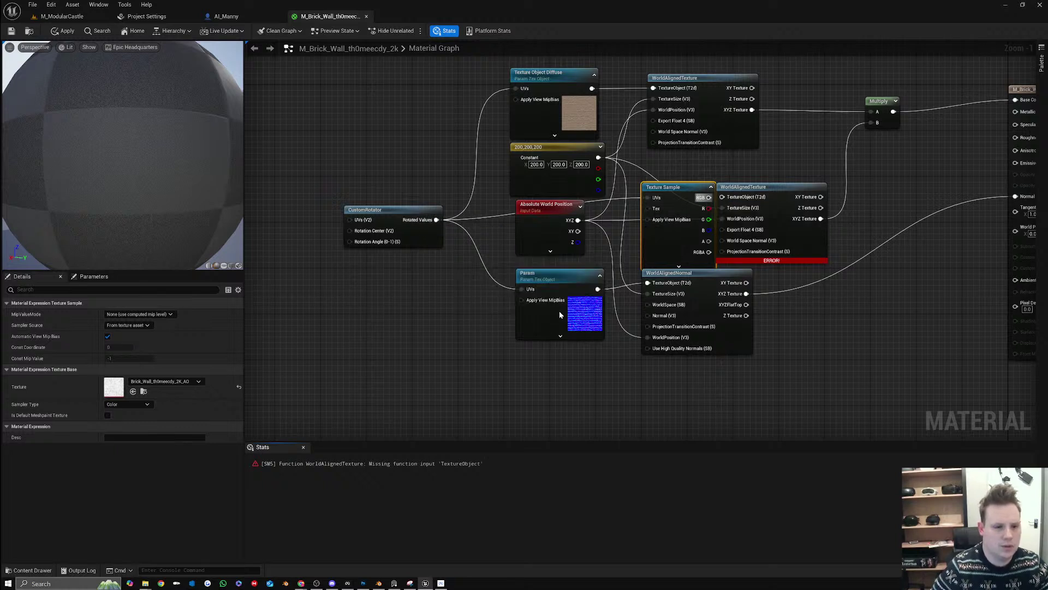
key(ctrl+z)
Convert the AO texture object to a parameter, link its UVs to the CustomRotator's Rotated Values, and move its WorldAlignedTexture node clear of it
right_click(667, 206)
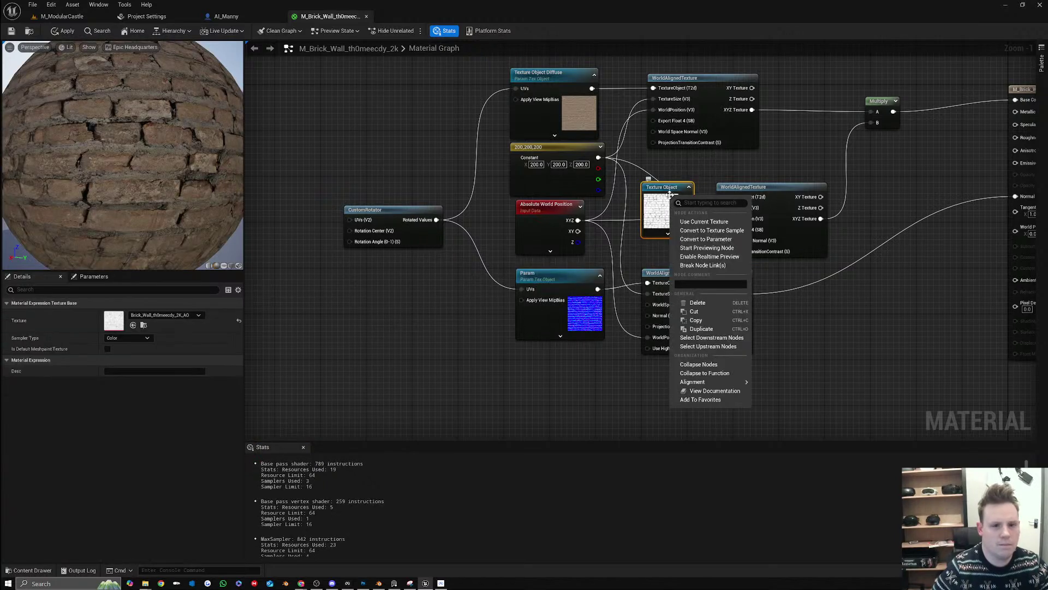
click(705, 238)
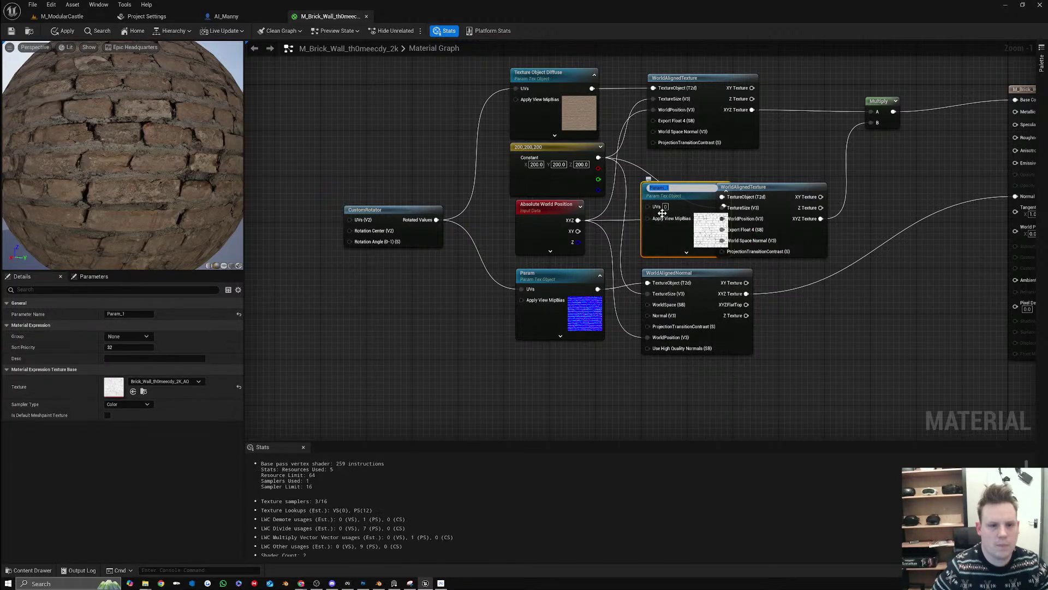
drag(649, 203, 436, 219)
drag(798, 185, 872, 185)
drag(717, 211, 721, 204)
Add a Constant node, feed it into the CustomRotator's Rotation Angle, and set its value first to 0.5, finally to 0.25
right_drag(320, 225, 476, 249)
scroll(479, 245, up, 1)
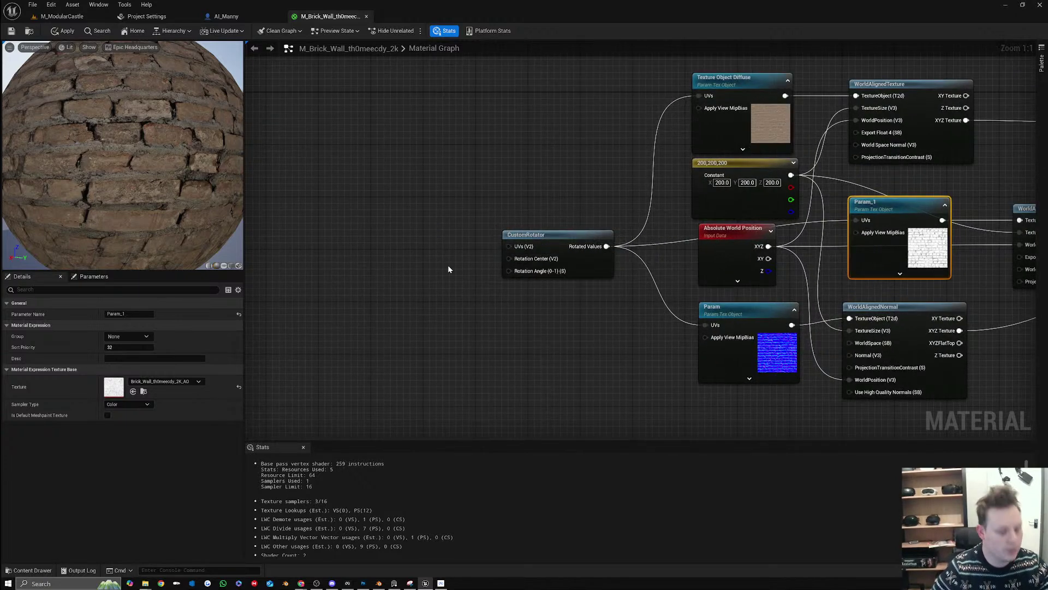
click(468, 282)
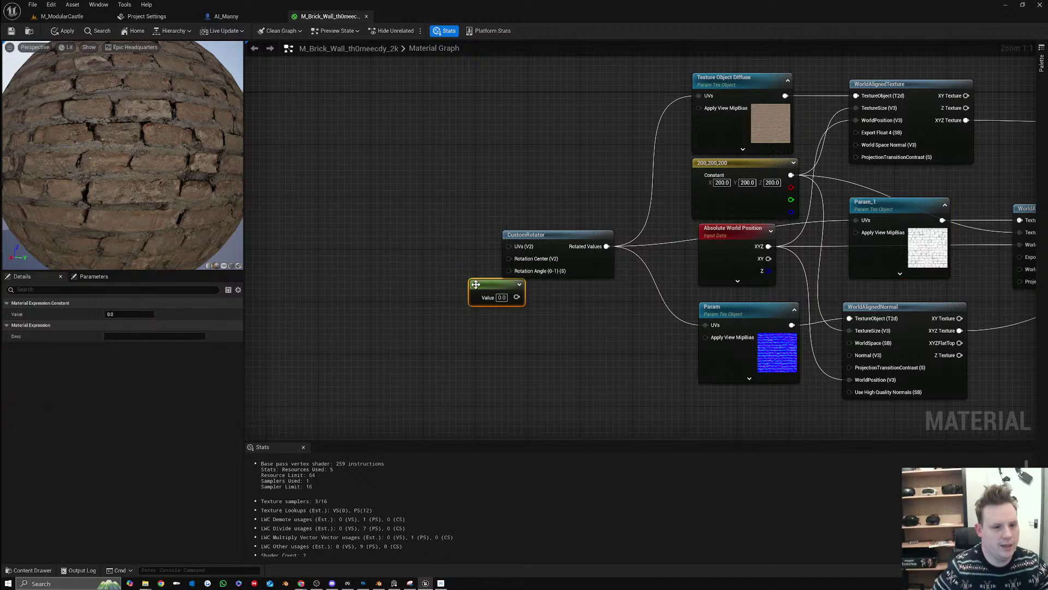
drag(474, 286, 517, 273)
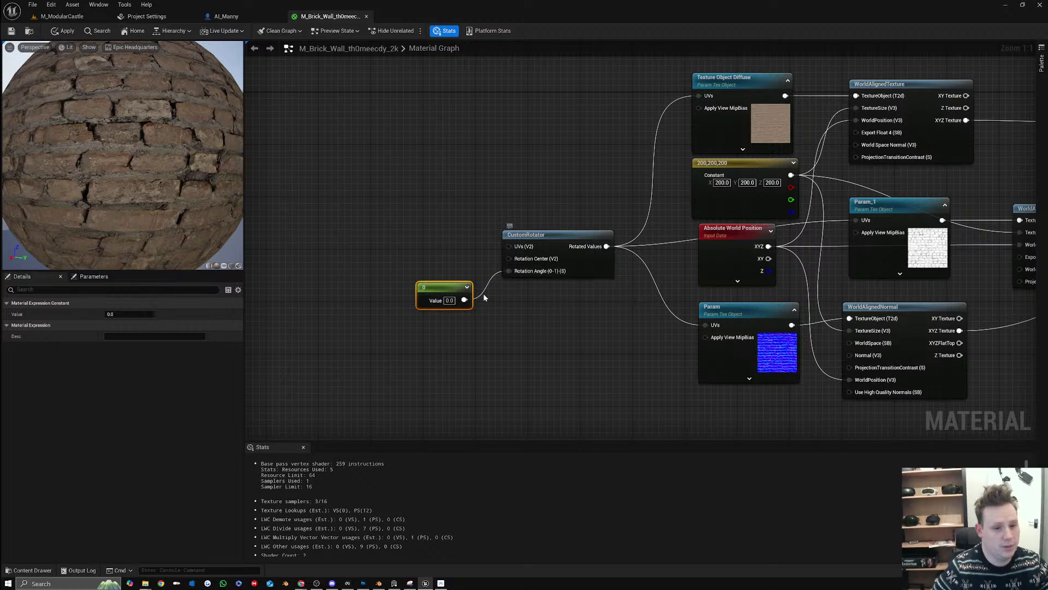
click(449, 300)
text(0.5)
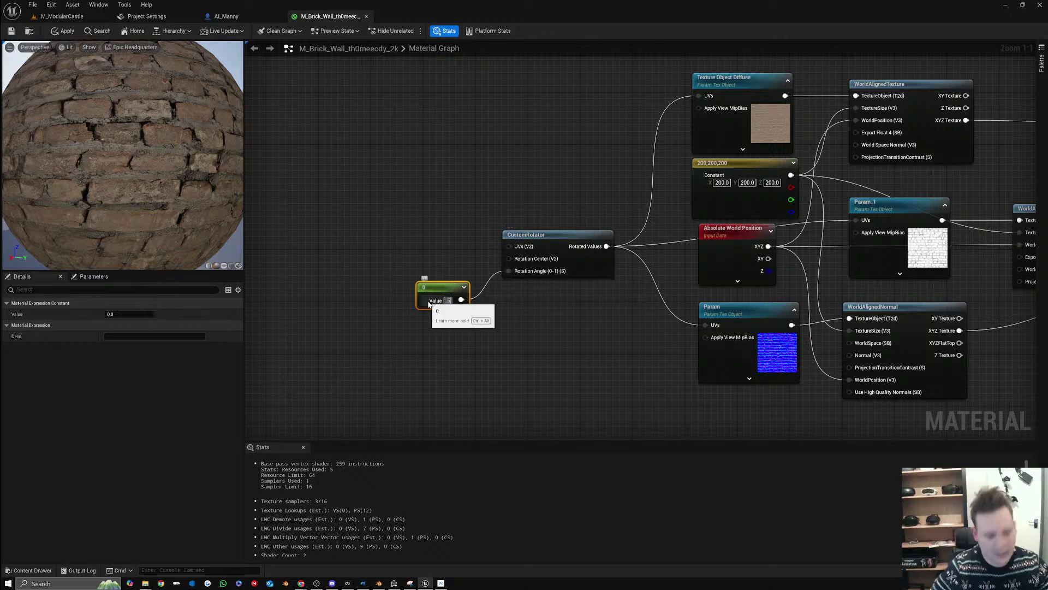
key(Return)
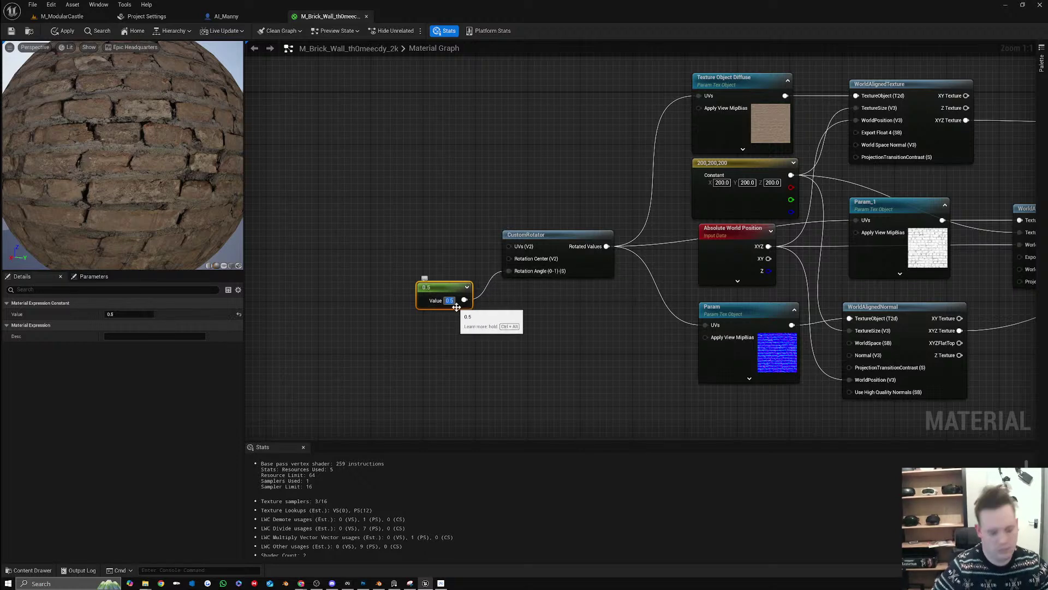
text(25)
key(Return)
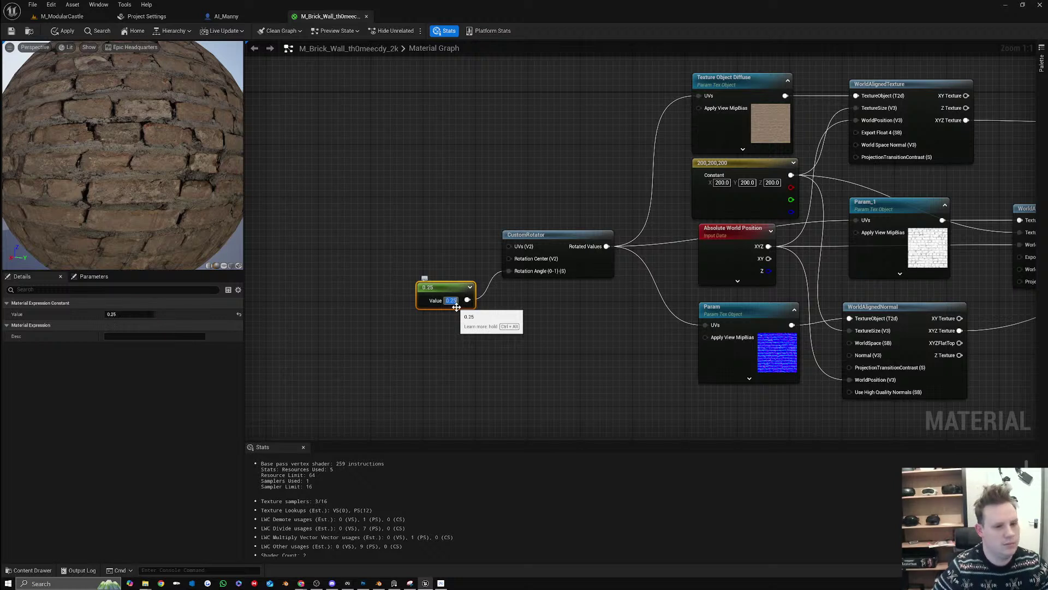
click(516, 301)
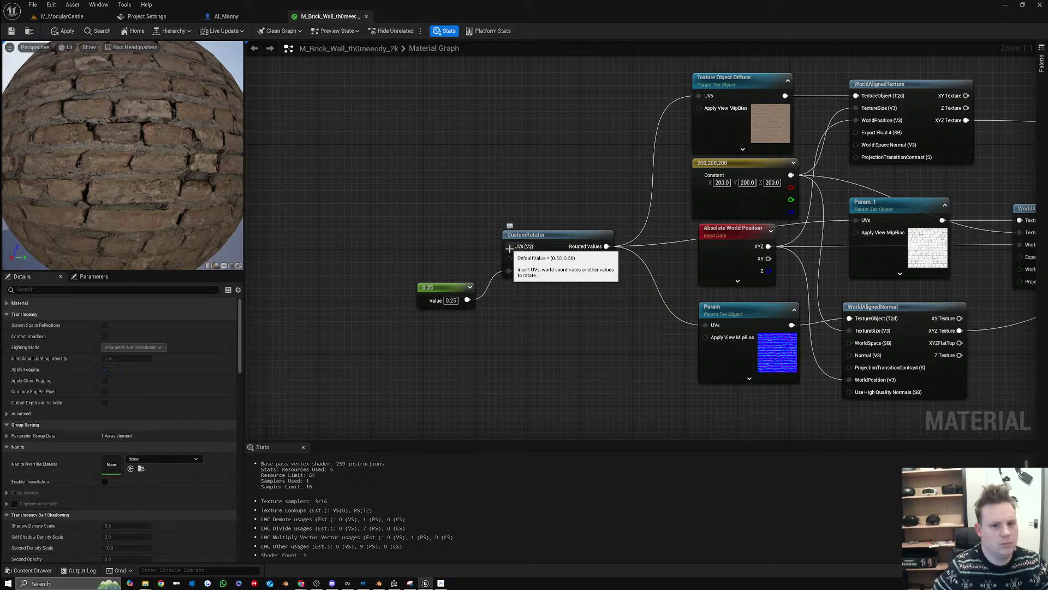
Add a TextureCoordinate node feeding the CustomRotator's UVs, place it clear of the rotator, and apply the material changes
mouse_move(718, 256)
mouse_down()
mouse_move(625, 308)
mouse_move(738, 255)
mouse_move(708, 254)
mouse_up()
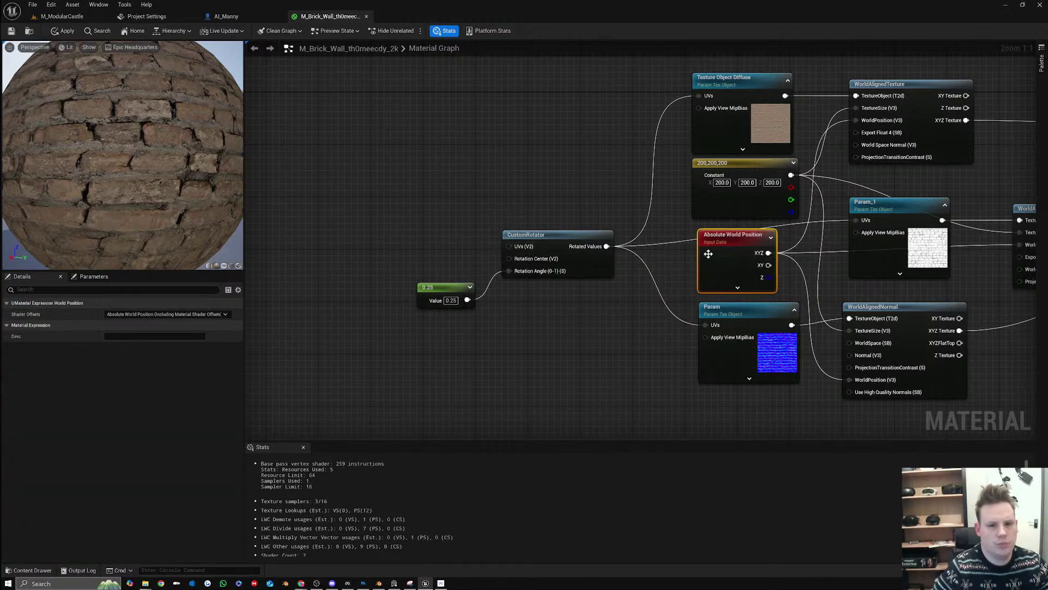
drag(519, 247, 441, 235)
text(text)
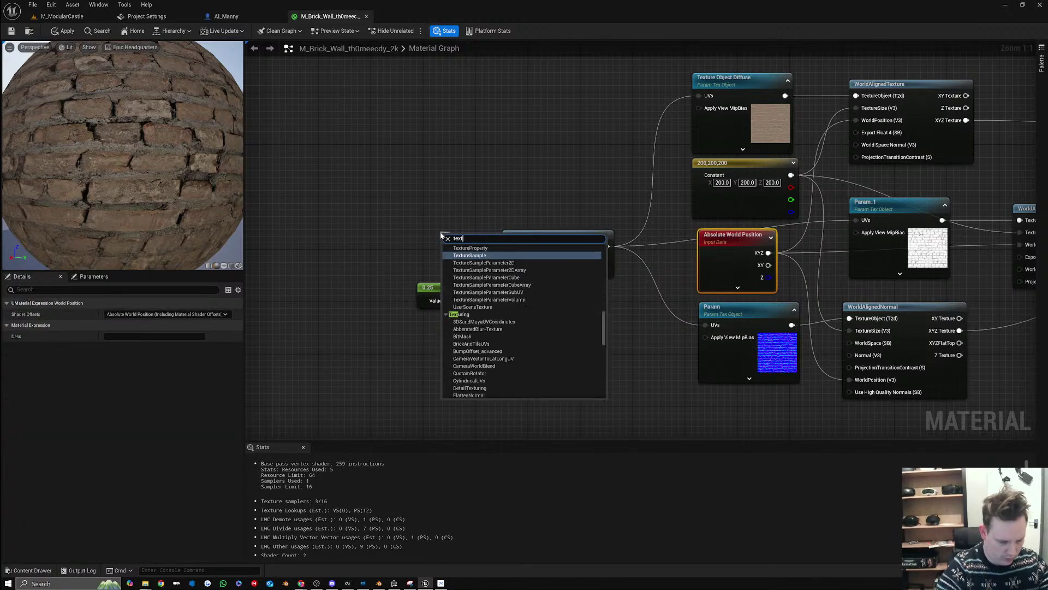
text(ure coo)
key(Return)
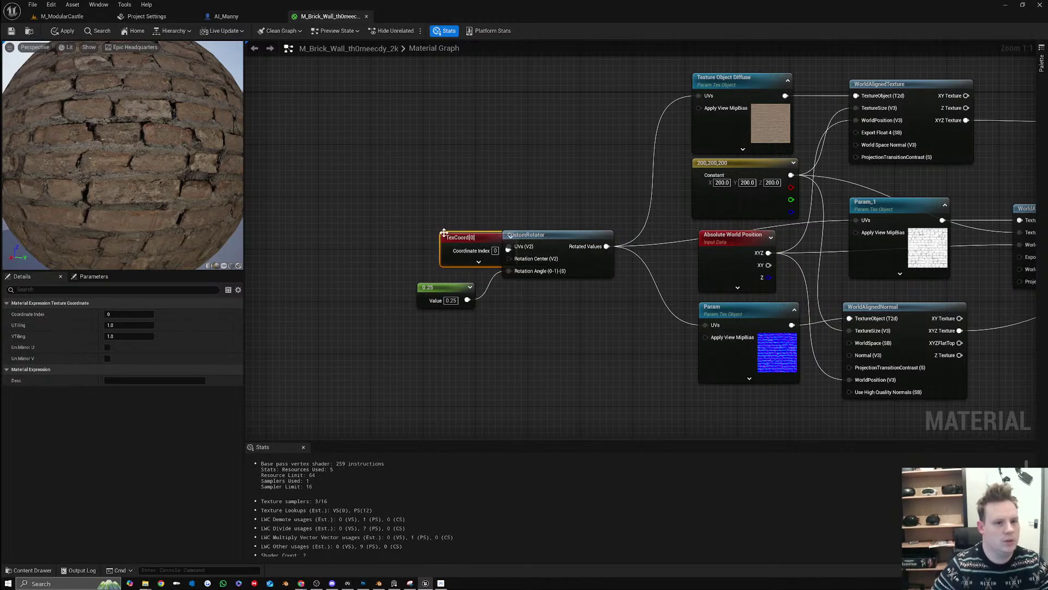
drag(459, 239, 397, 226)
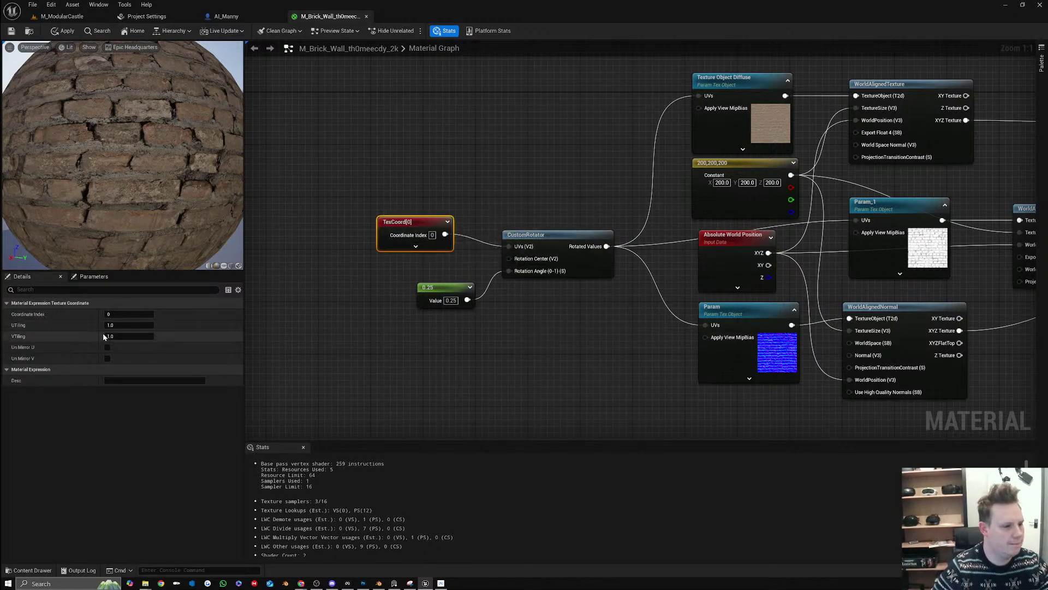
click(55, 32)
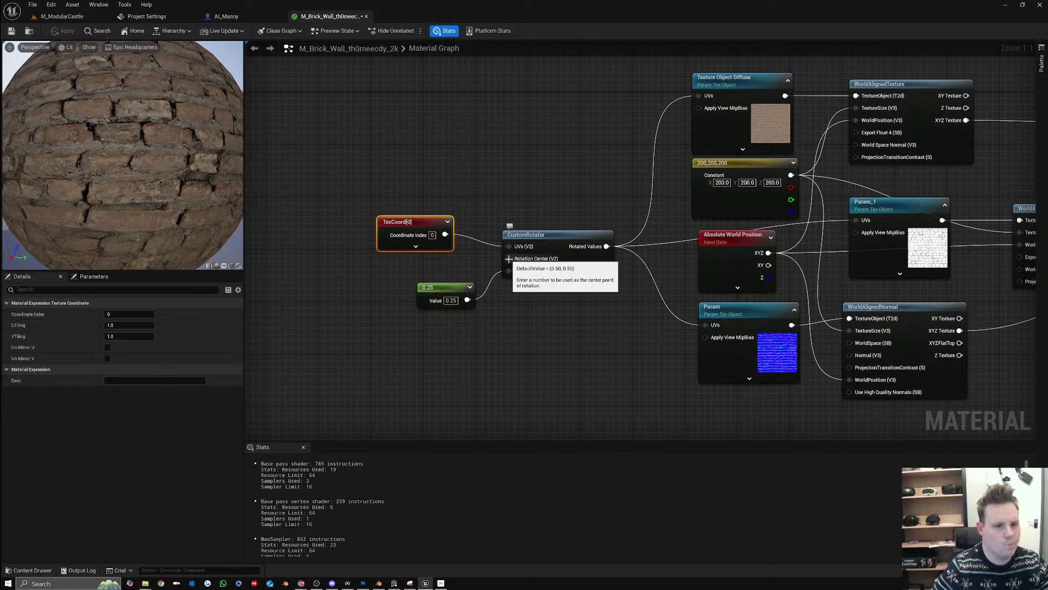
Try several values for the constant driving the Rotation Angle, ending with 5
click(449, 301)
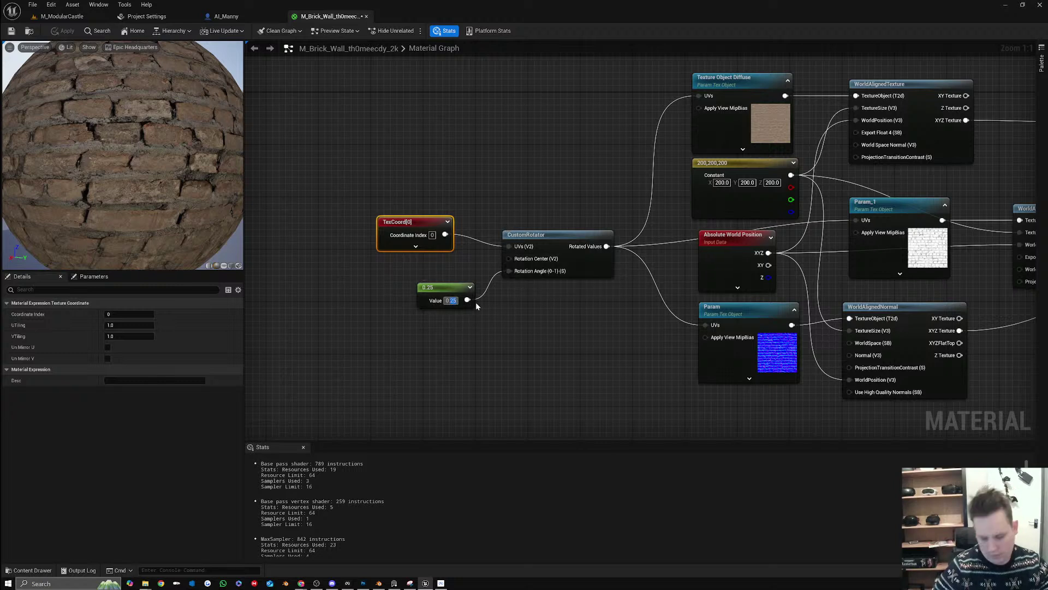
key(Return)
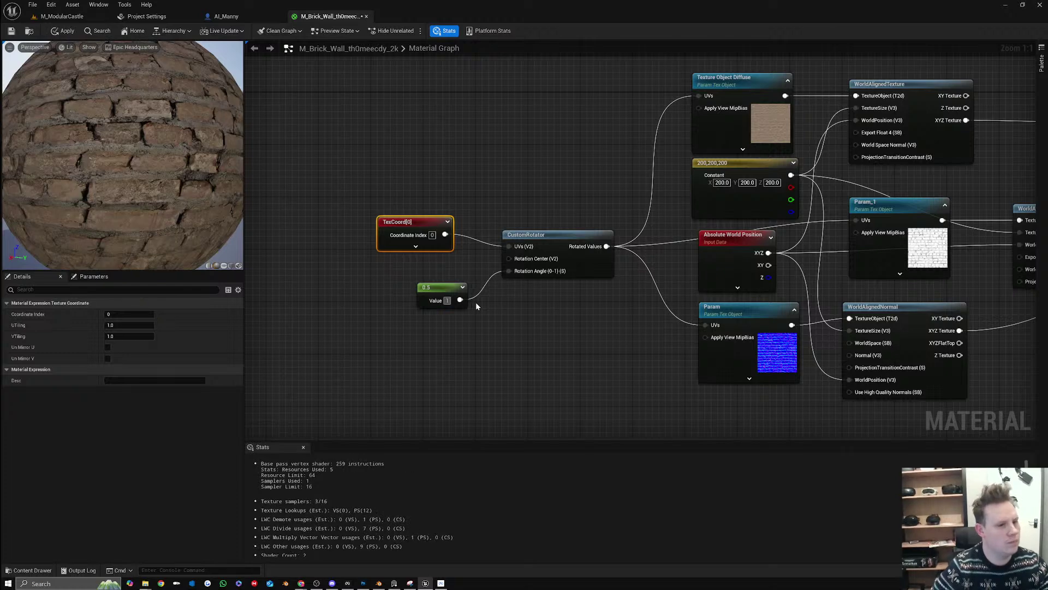
text(1)
key(Return)
text(2)
key(Return)
text(3)
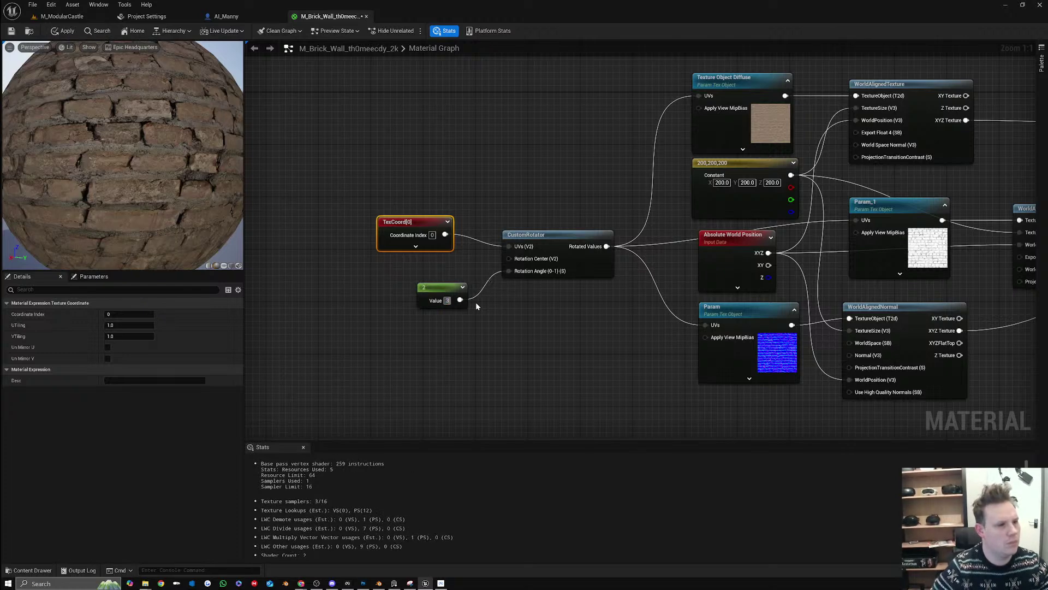
text(5)
key(Return)
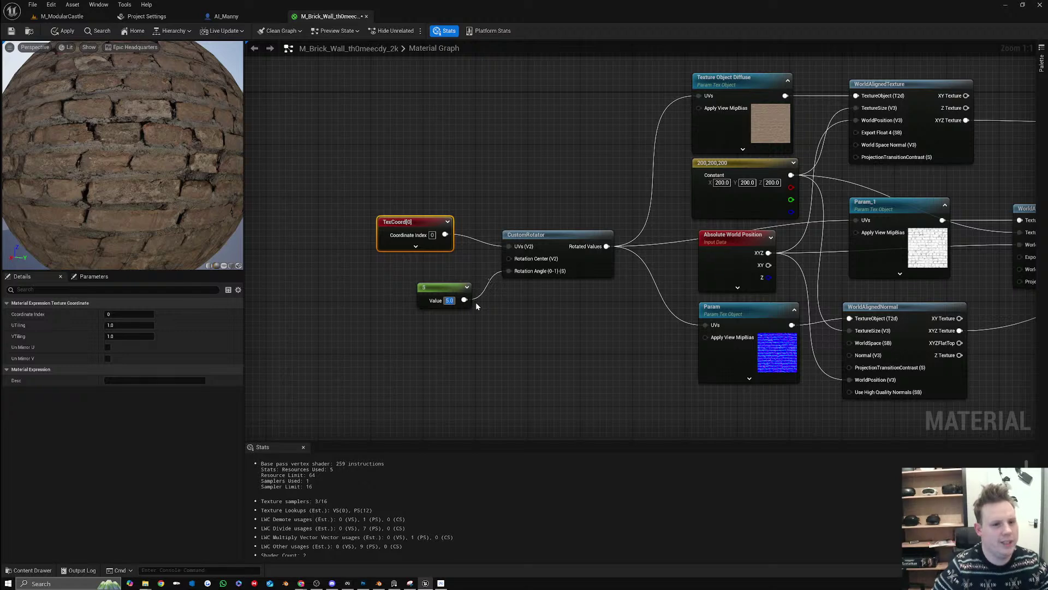
click(526, 322)
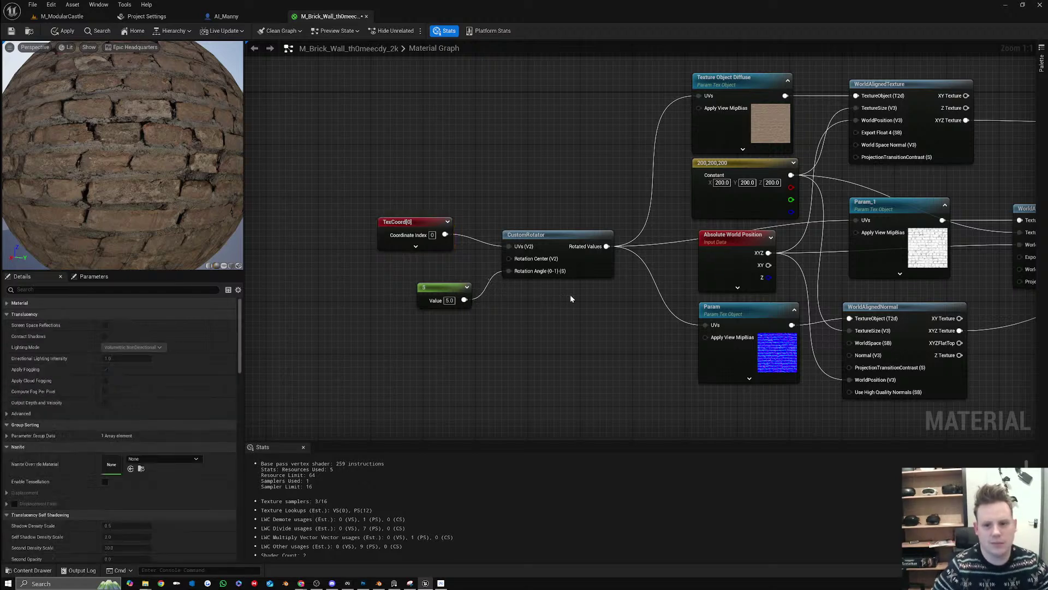
right_drag(571, 298, 400, 295)
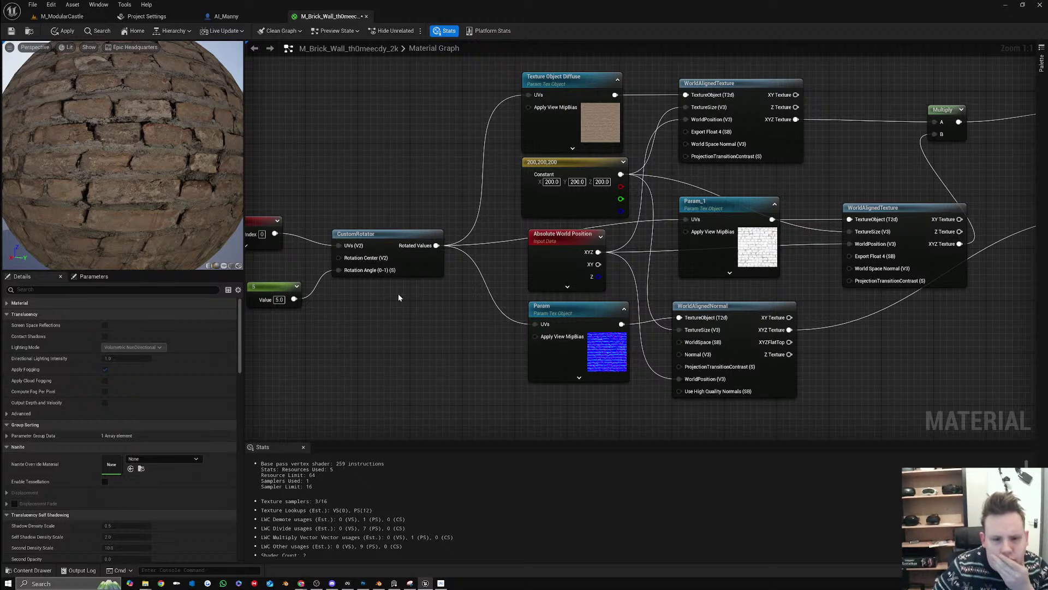
right_drag(393, 331, 440, 329)
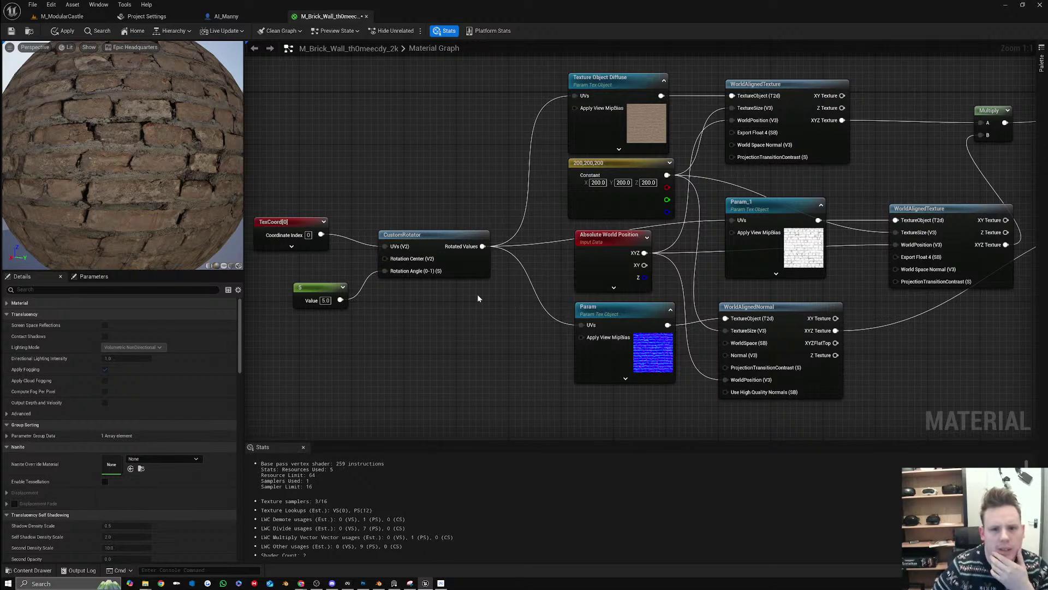
right_drag(477, 298, 578, 276)
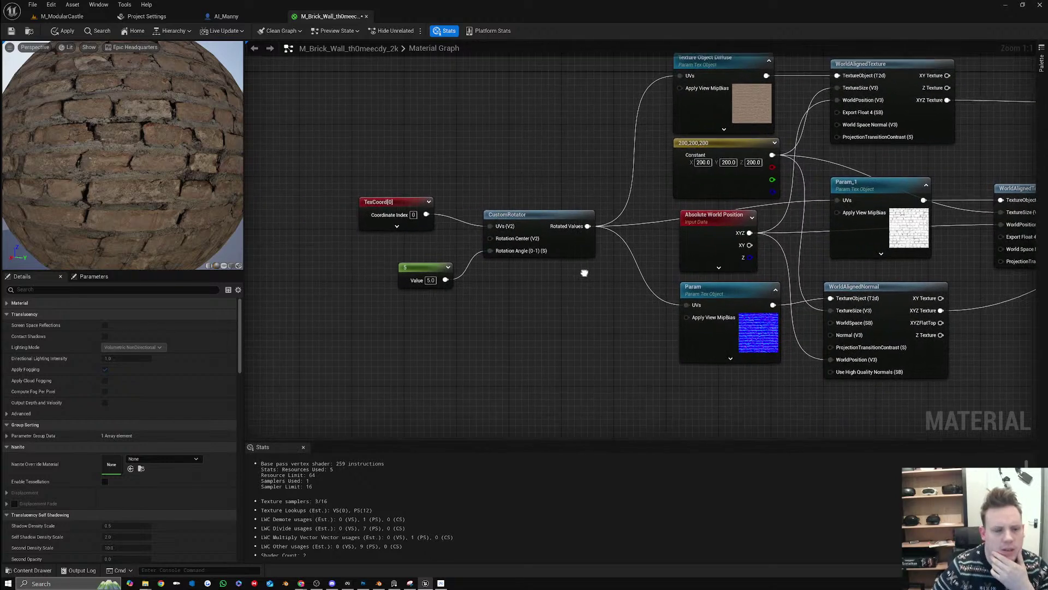
right_click(518, 310)
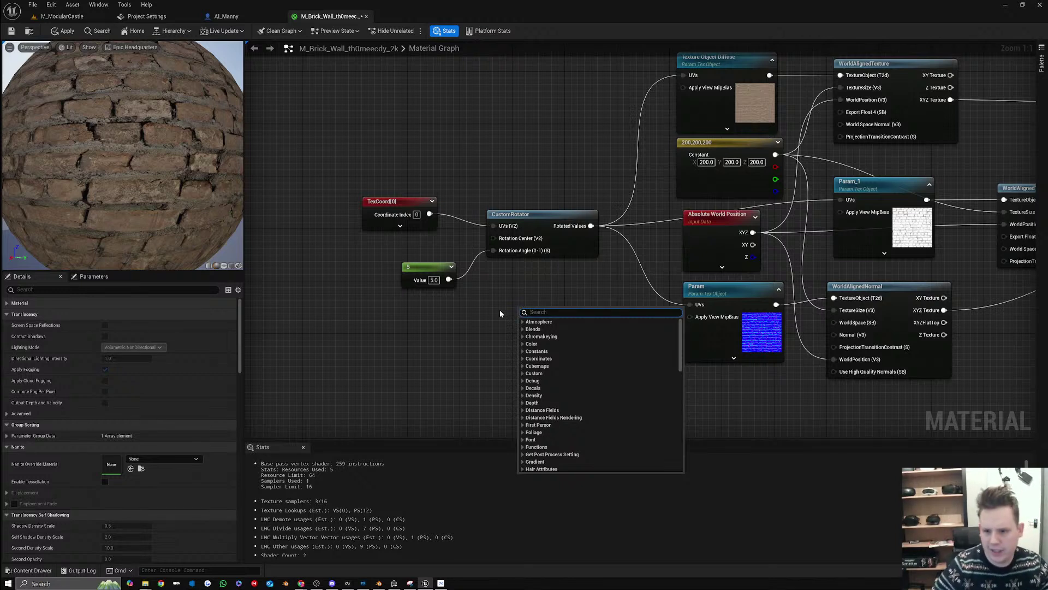
click(497, 313)
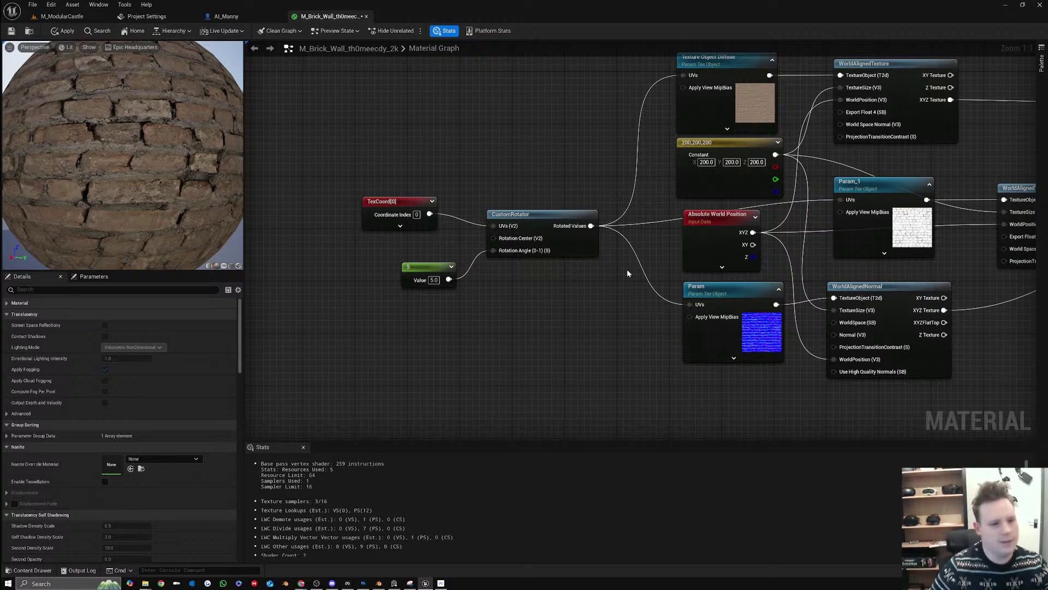
Move the TexCoord node closer to the CustomRotator, level with its UVs input
drag(388, 207, 407, 219)
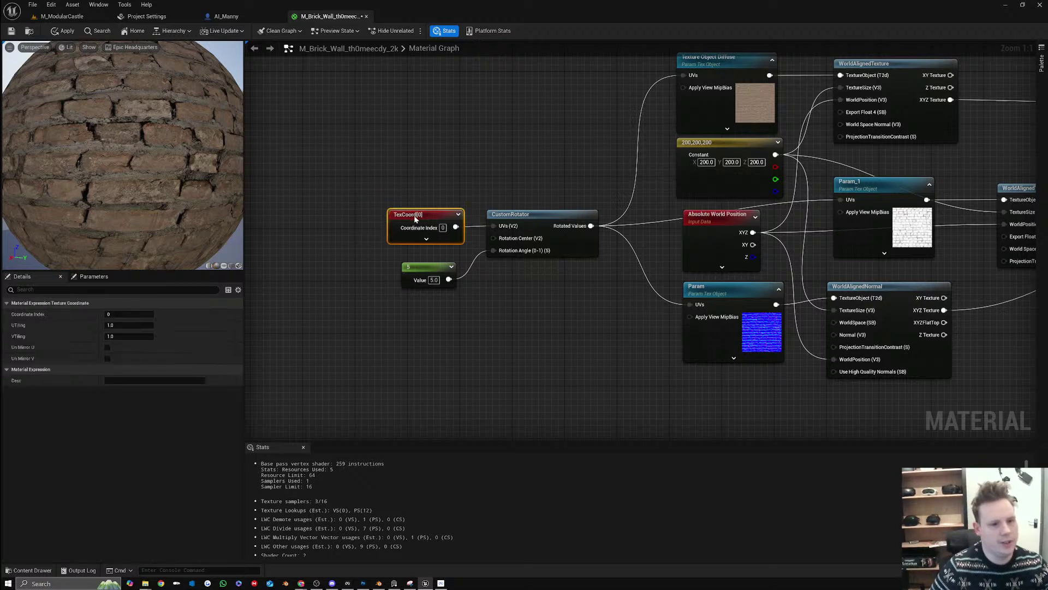
Expand the TexCoord node to expose its UTiling, VTiling and Un Mirror settings
click(547, 183)
click(432, 264)
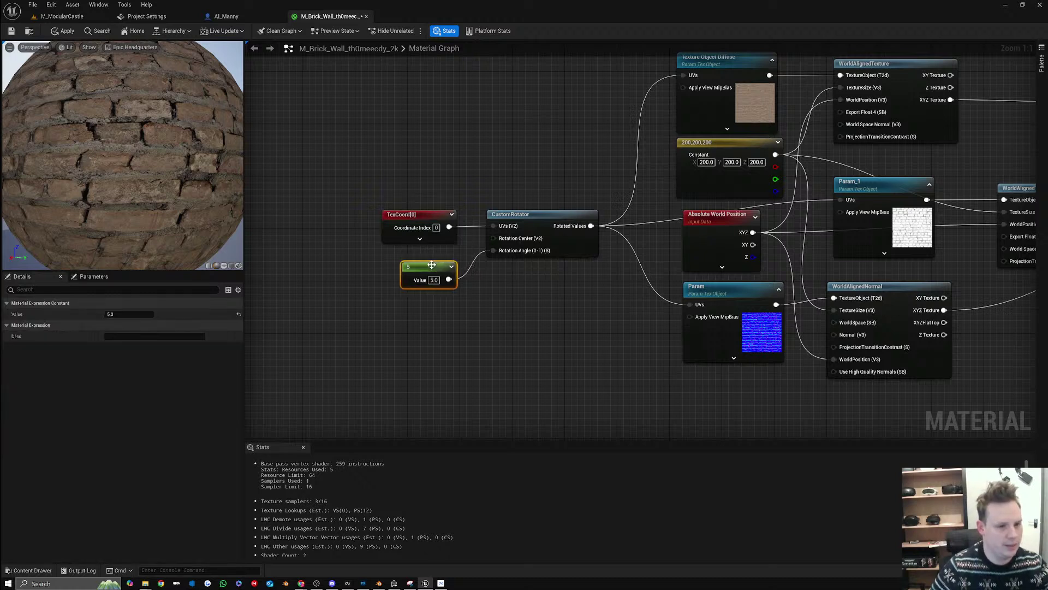
click(440, 163)
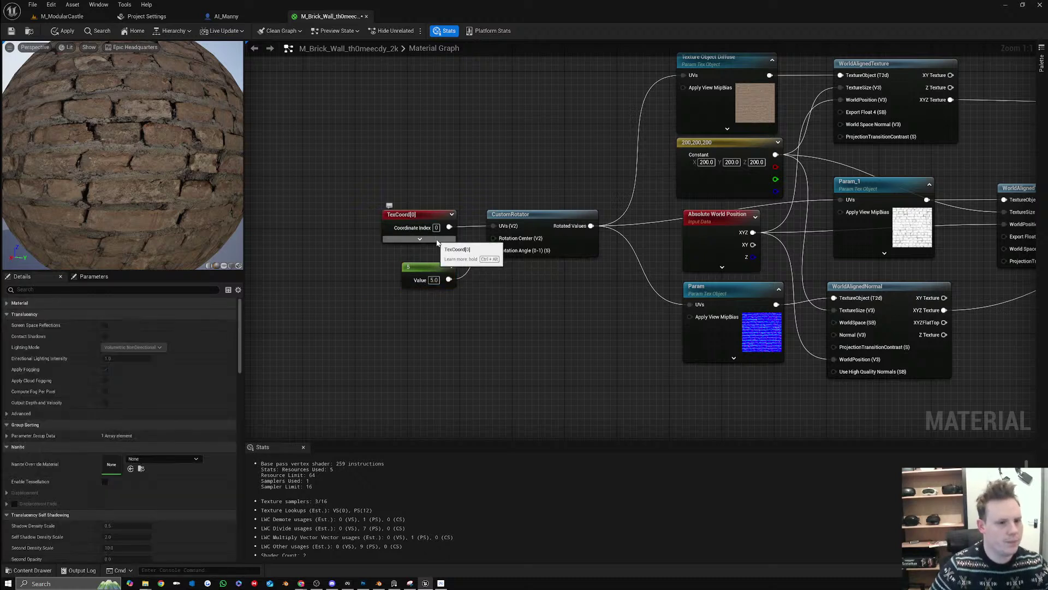
click(441, 239)
drag(450, 250, 447, 208)
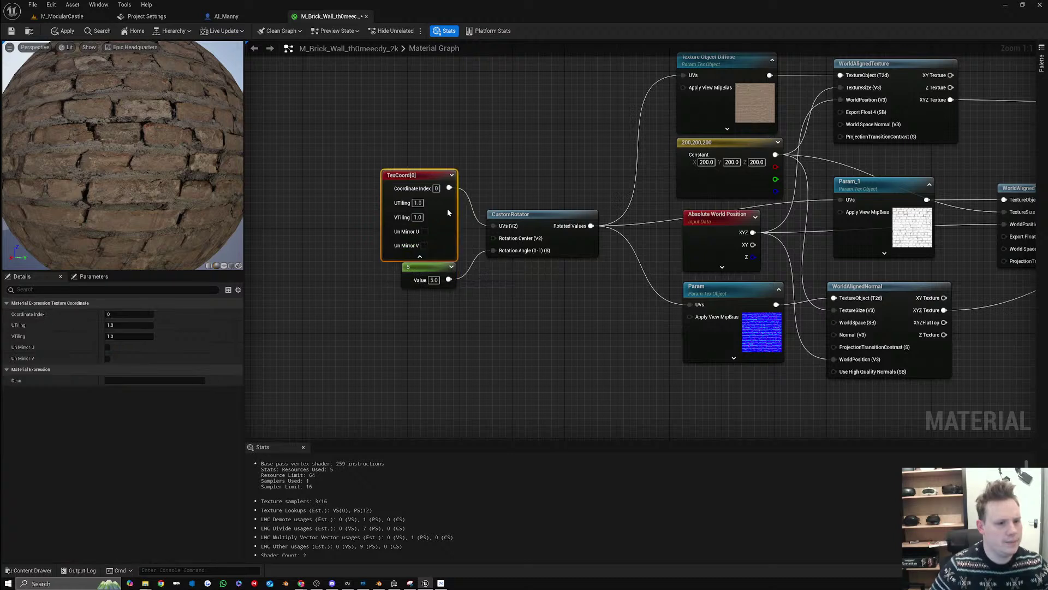
click(424, 232)
click(424, 232)
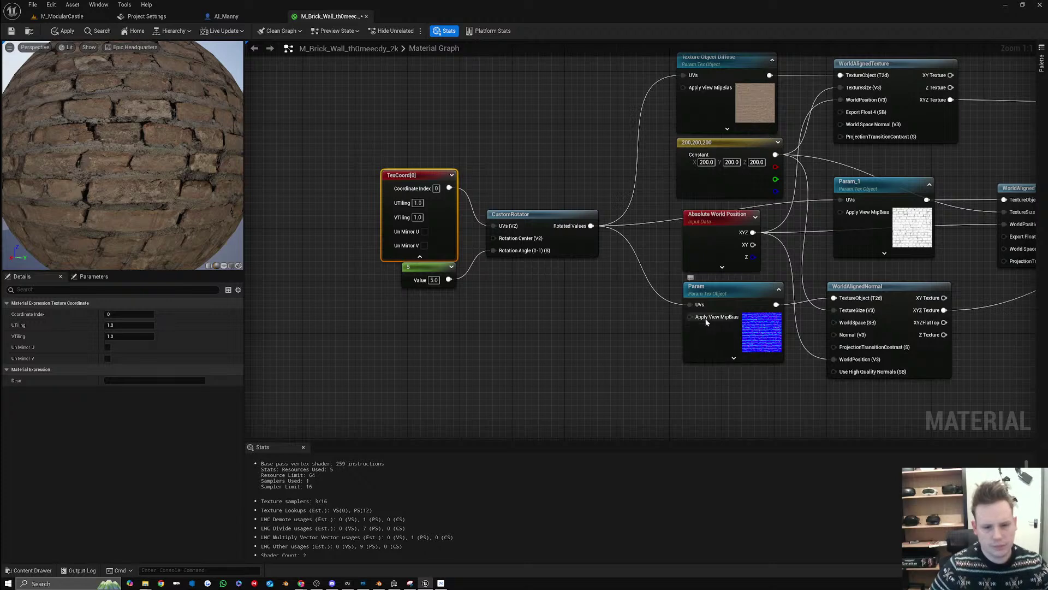
Break the link between Texture Object Diffuse and the WorldAlignedTexture's TextureObject input and reconnect the two
click(722, 290)
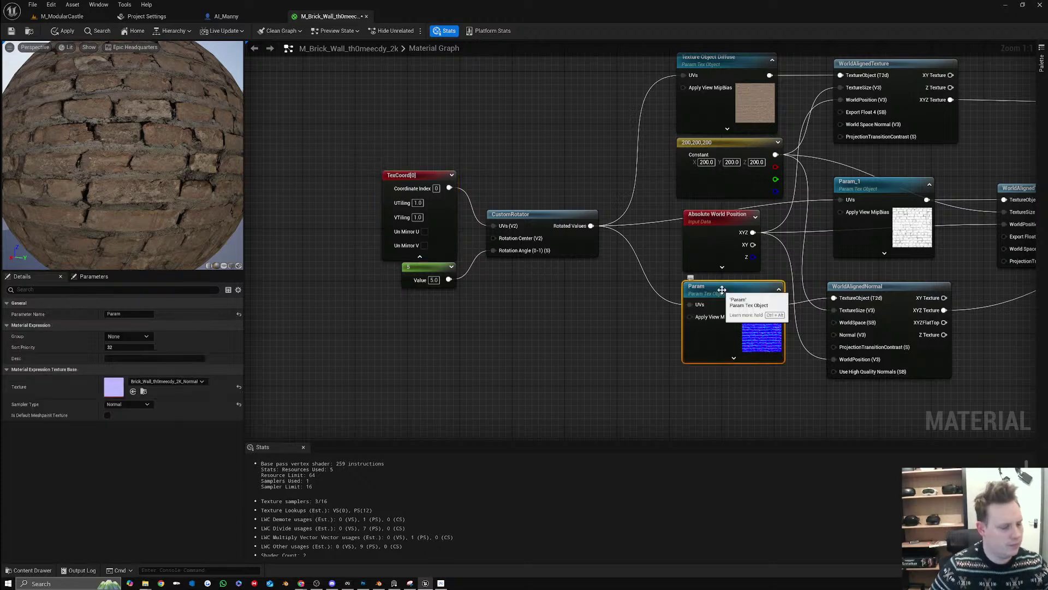
scroll(545, 286, down, 2)
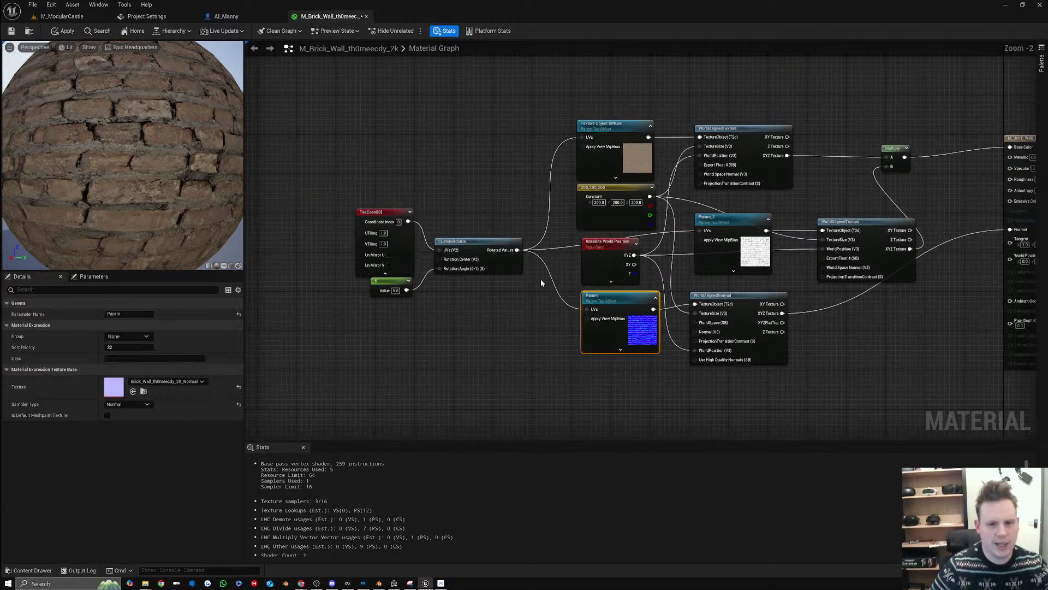
click(630, 124)
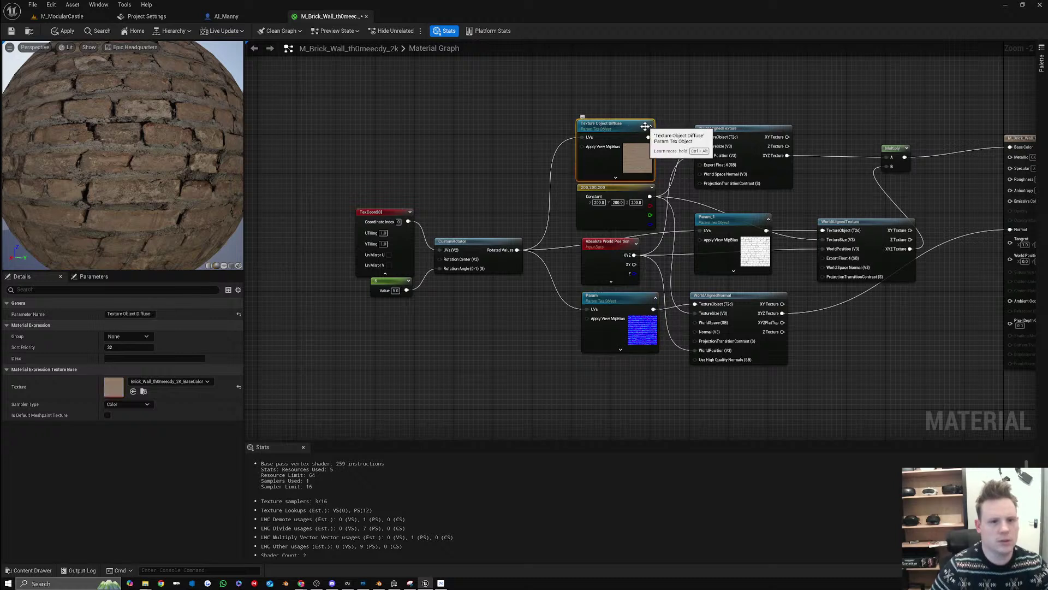
right_click(637, 127)
click(678, 121)
alt+click(676, 137)
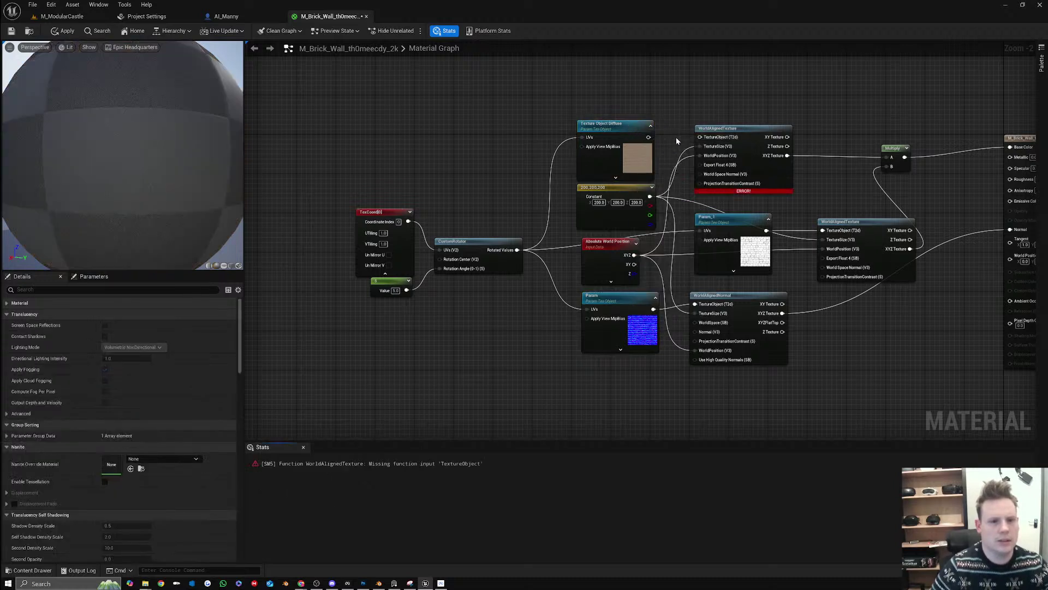
right_click(624, 126)
click(668, 121)
drag(649, 137, 700, 137)
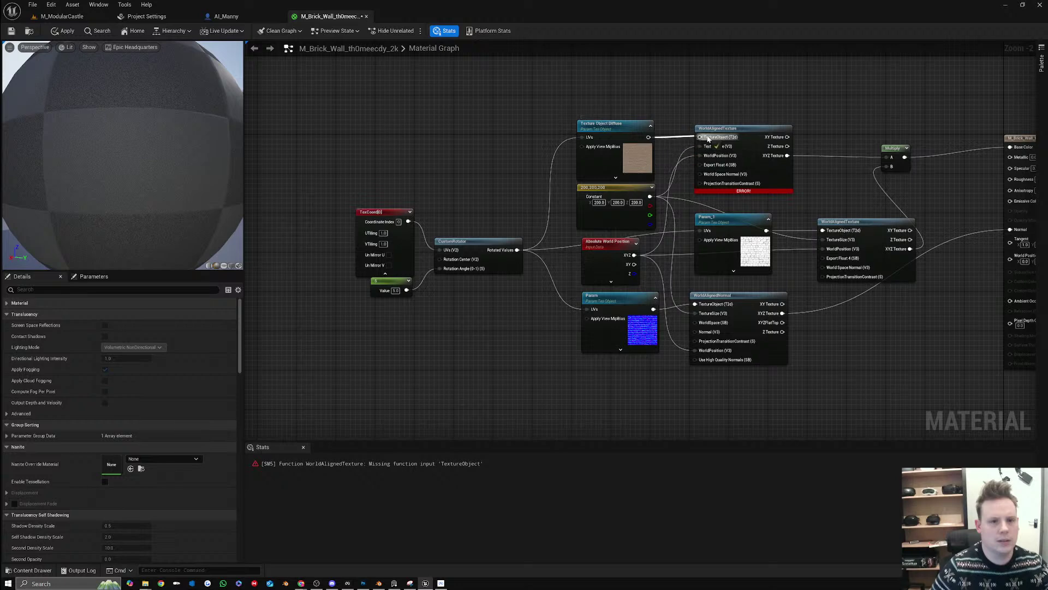
Move the expanded TexCoord node slightly upward, clear of the rotation angle constant below it
right_drag(817, 205, 670, 209)
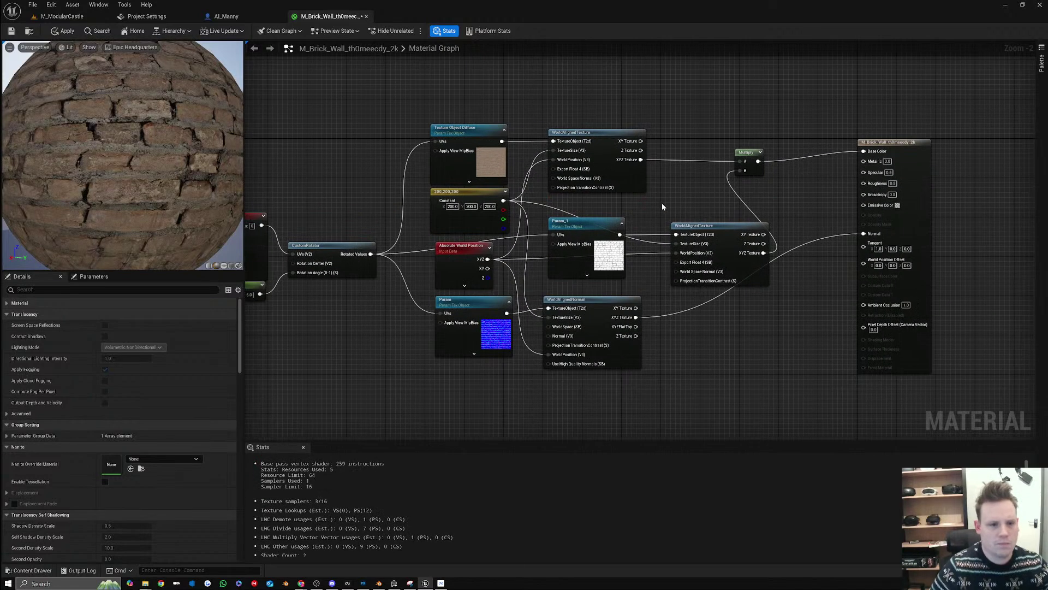
right_drag(333, 298, 490, 295)
drag(422, 254, 423, 243)
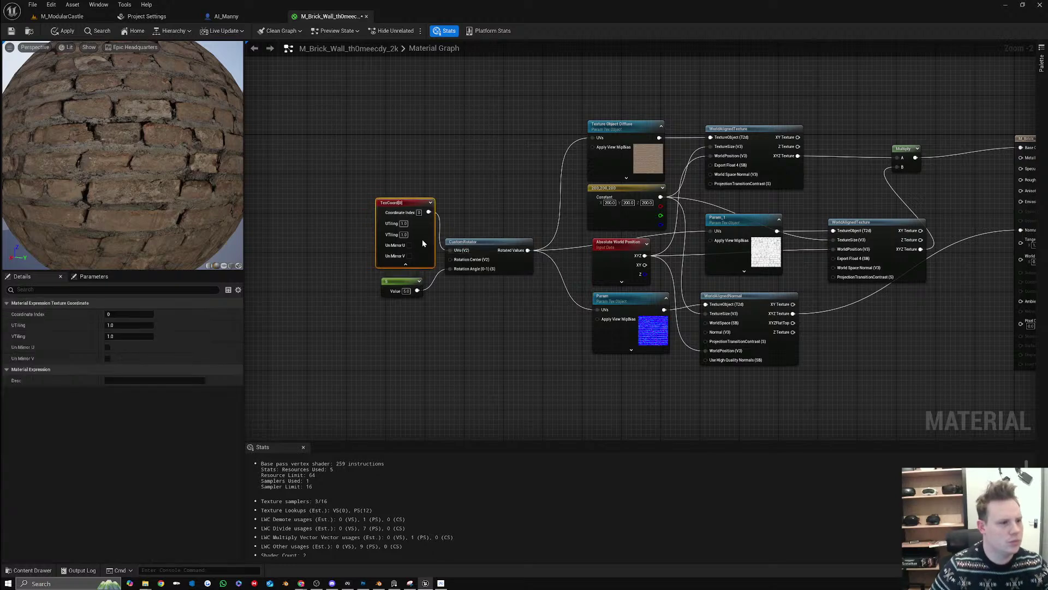
Examine the brick pattern on the preview sphere from several angles and under different lighting, close up and from afar
drag(92, 137, 169, 141)
right_drag(92, 137, 93, 180)
drag(93, 137, 120, 136)
mouse_move(120, 136)
right_down()
mouse_move(120, 99)
mouse_move(120, 128)
right_up()
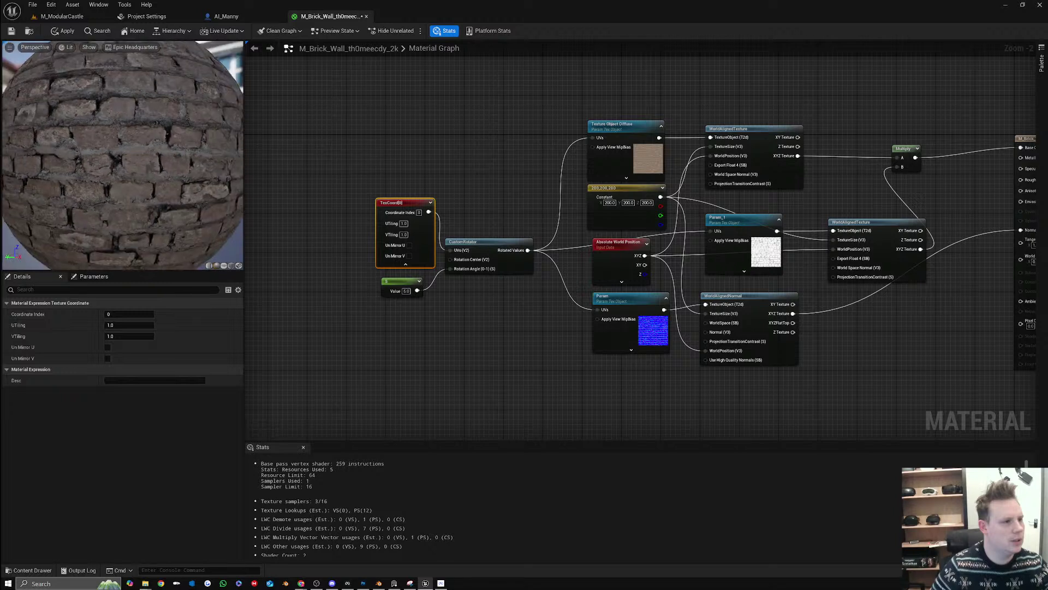
drag(120, 128, 22, 214)
scroll(102, 153, up, 5)
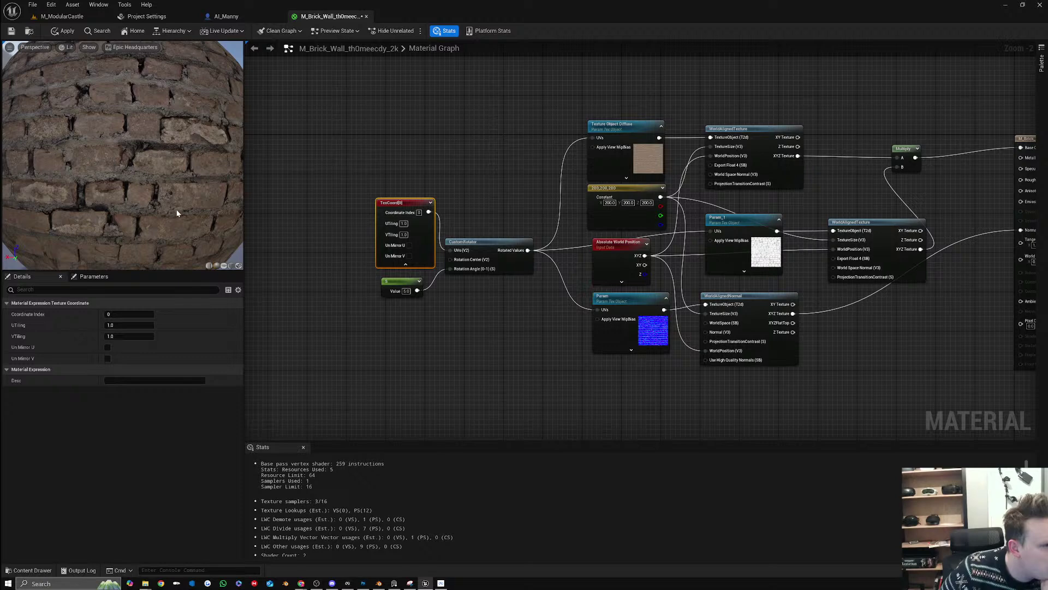
scroll(170, 140, down, 6)
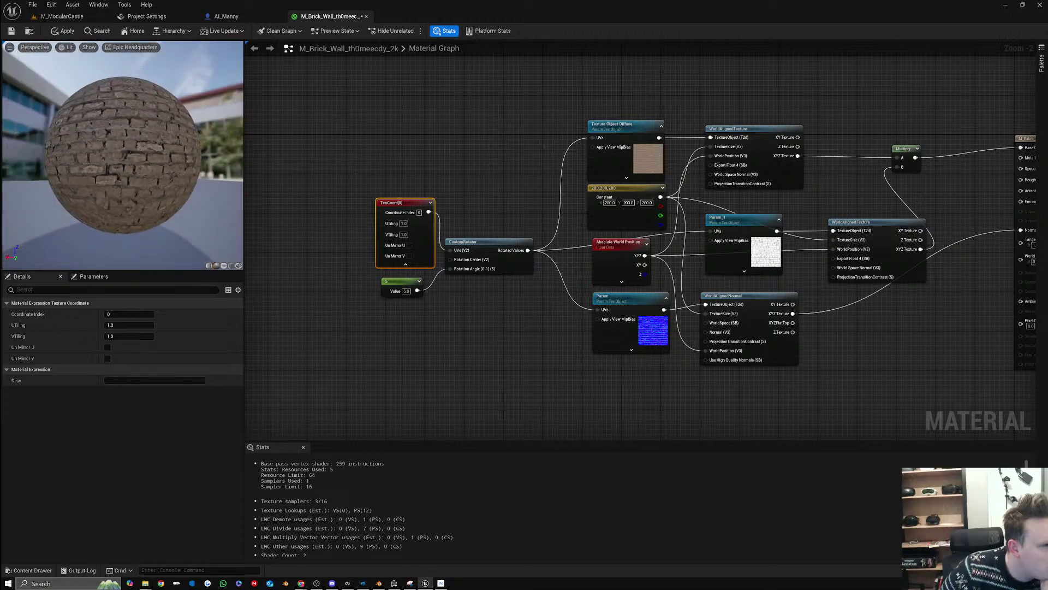
Apply the material changes and inspect the brick wall beside the doorway in the M_ModularCastle level
click(65, 31)
click(61, 17)
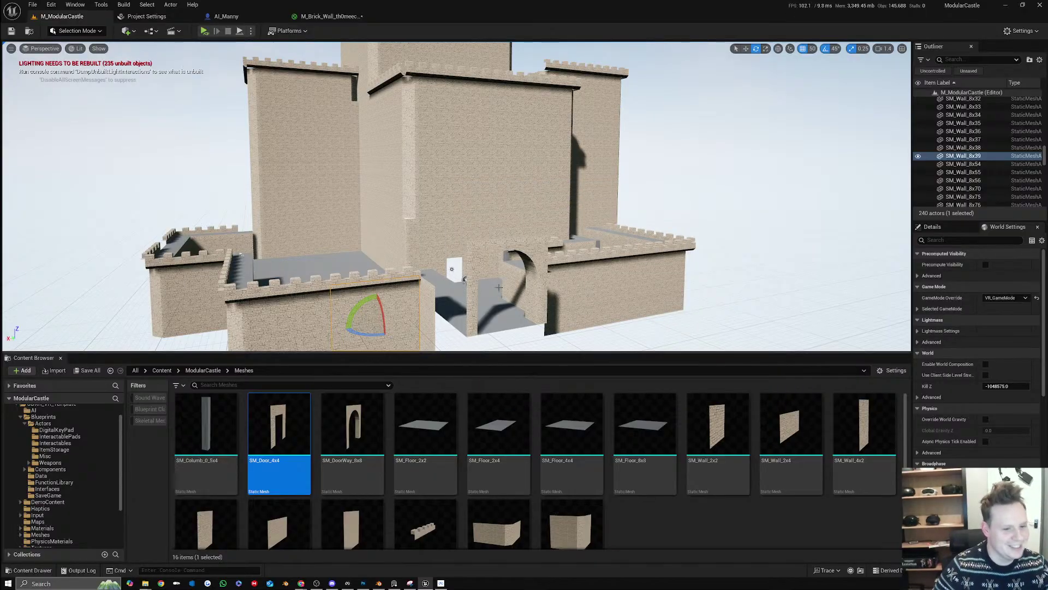
right_drag(500, 296, 262, 297)
key(w)
key(w)
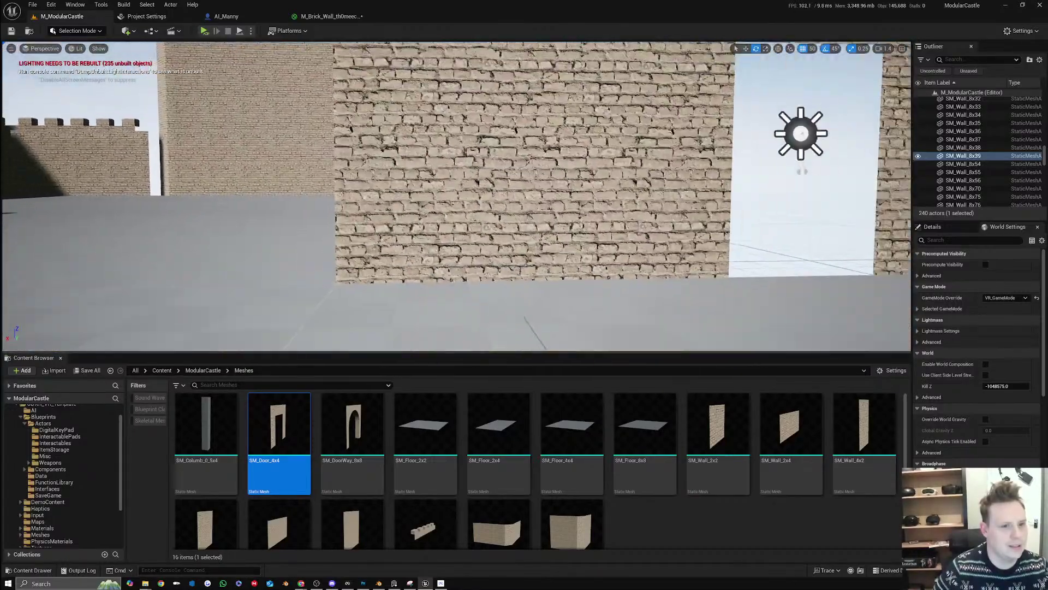
Set the texture size constant in M_Brick_Wall to 400, 400, 400 and apply the material
click(226, 16)
click(334, 16)
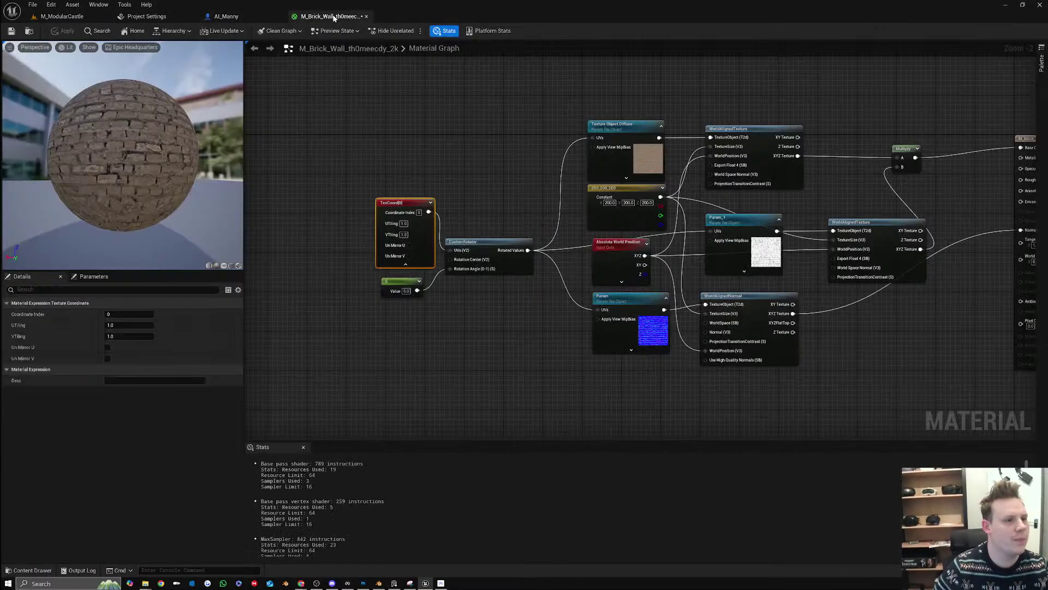
click(610, 203)
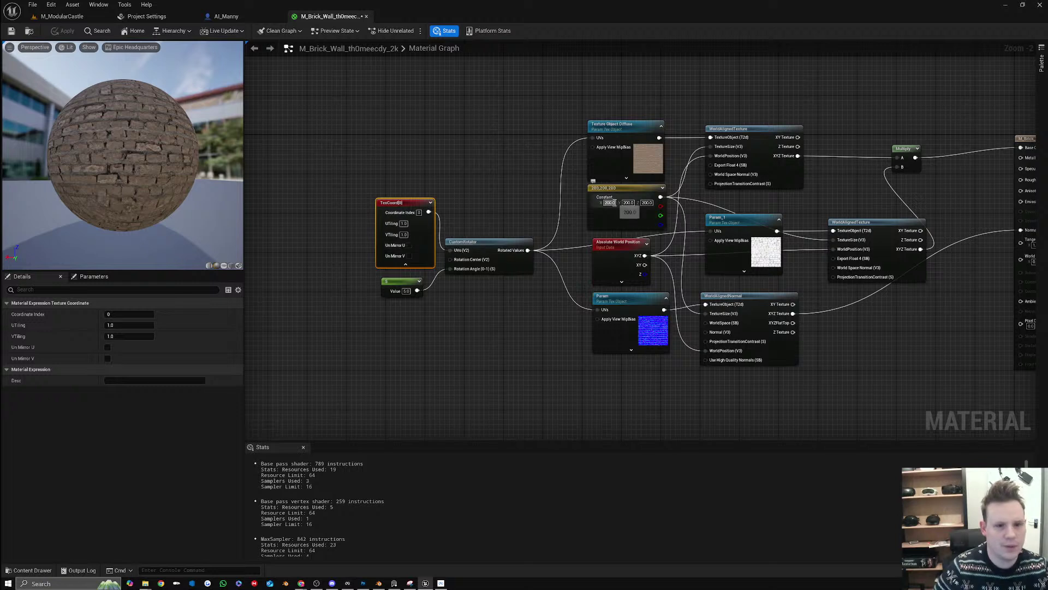
text(400)
key(Tab)
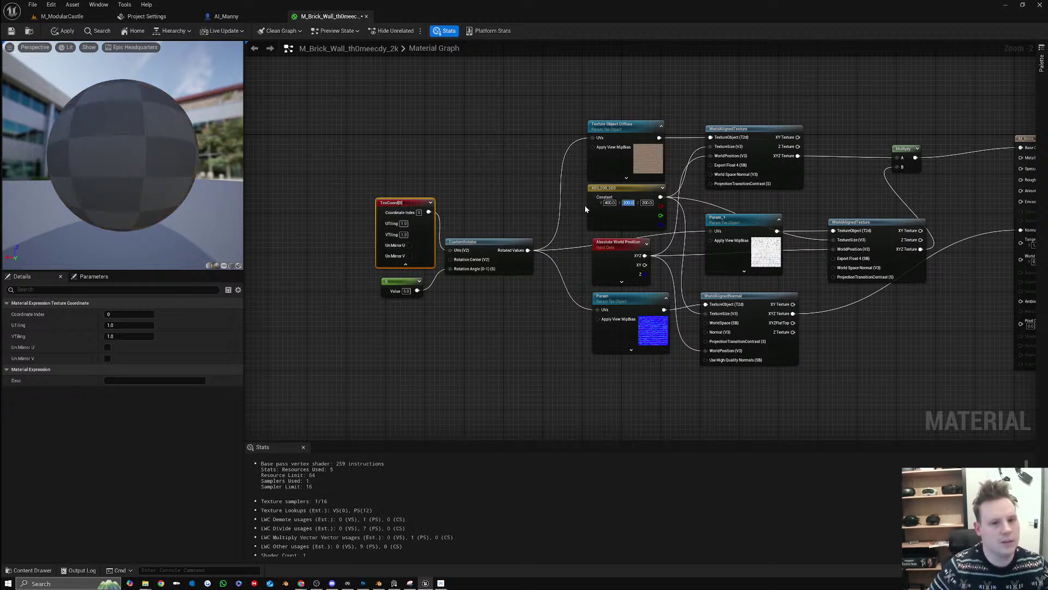
text(400)
key(Tab)
text(400)
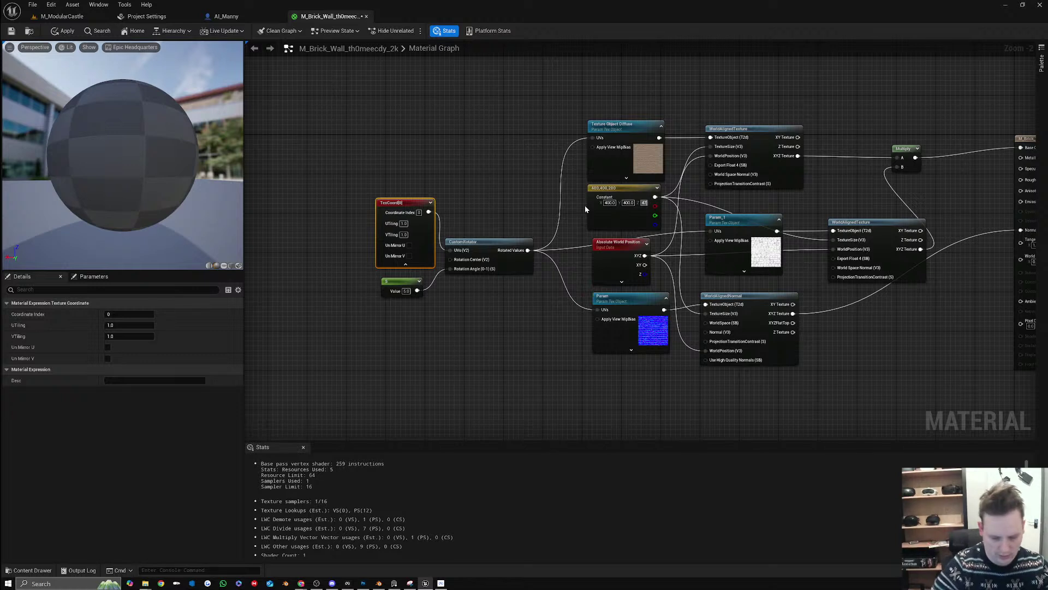
key(Return)
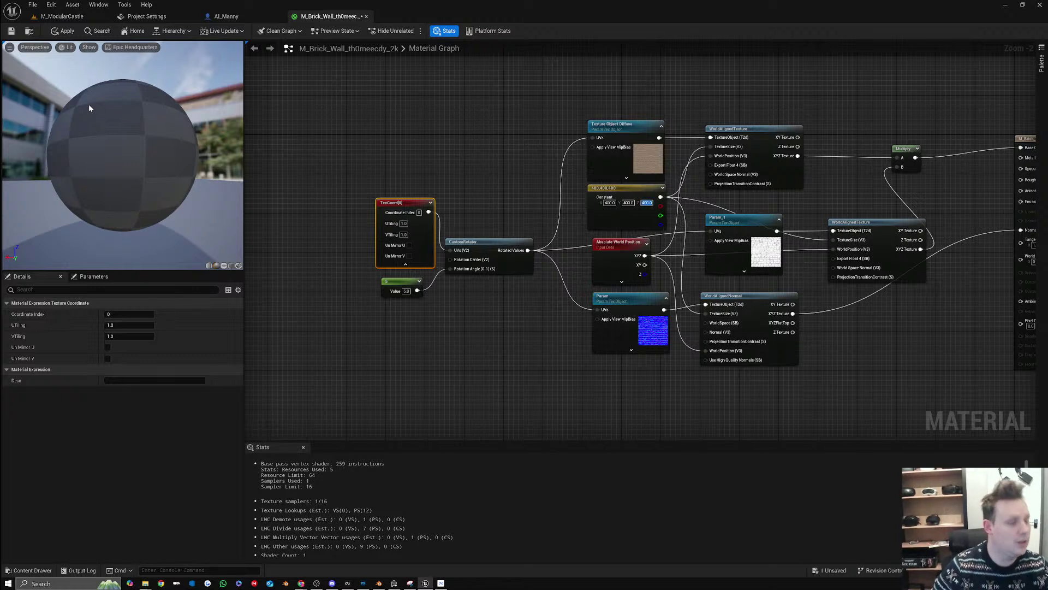
click(65, 31)
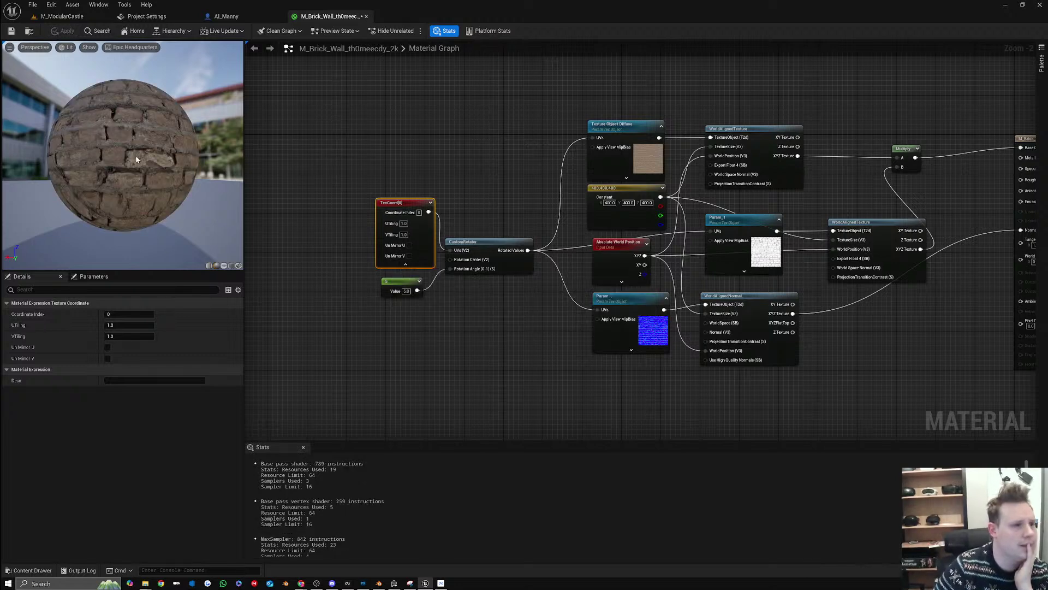
Inspect the rescaled bricks on the preview sphere and on the castle walls in the level
drag(136, 158, 240, 170)
click(63, 15)
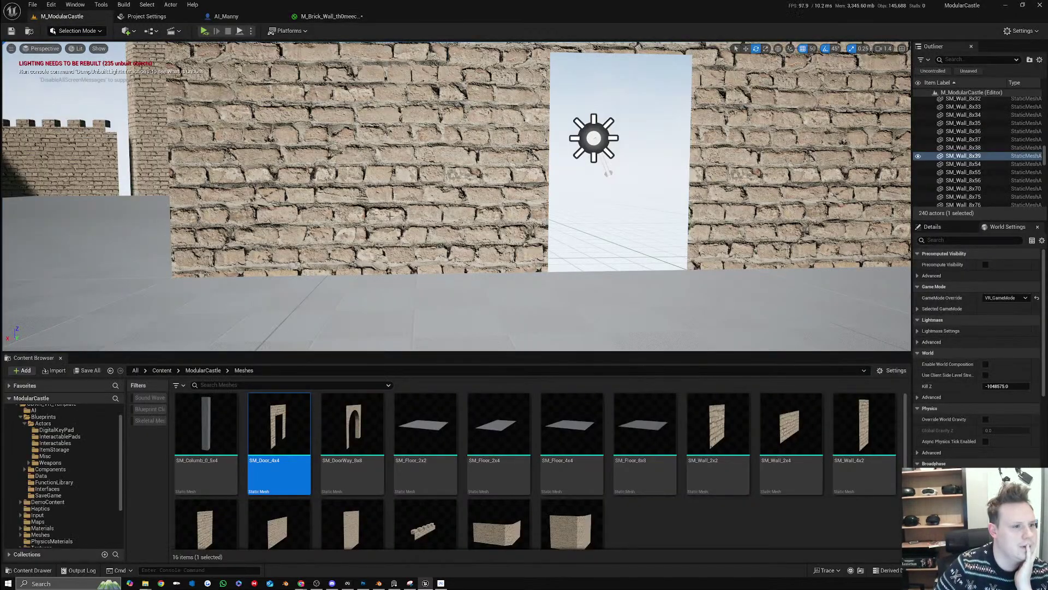
mouse_move(349, 186)
right_down()
mouse_move(320, 157)
mouse_move(27, 182)
right_up()
right_drag(273, 181, 231, 147)
Return to the brick material and try to add a contrast node from the Texture Object Diffuse output
click(327, 16)
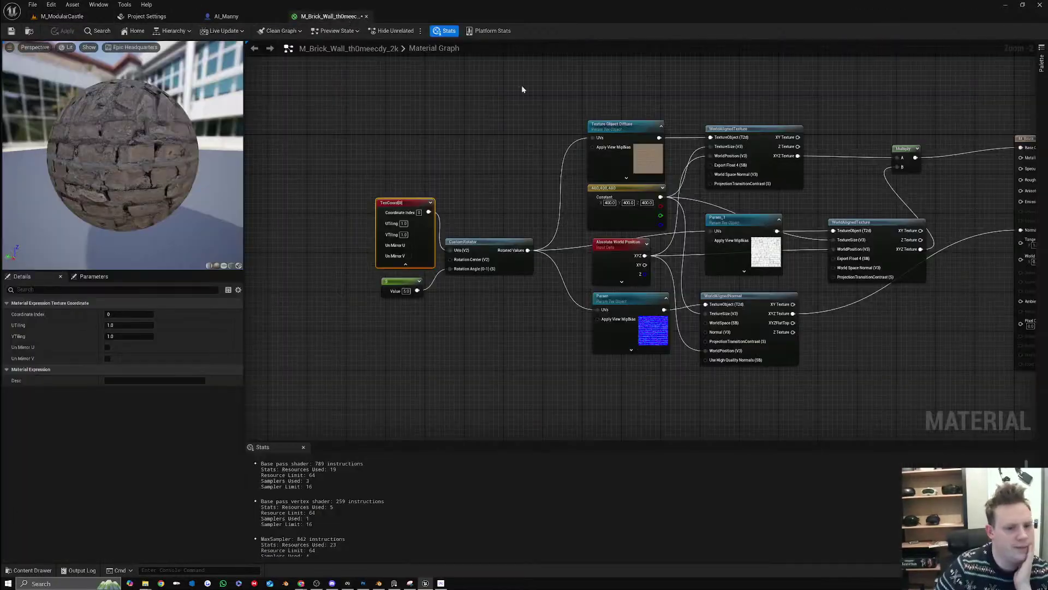
click(557, 398)
scroll(744, 306, down, 2)
right_drag(795, 293, 608, 311)
scroll(554, 231, up, 3)
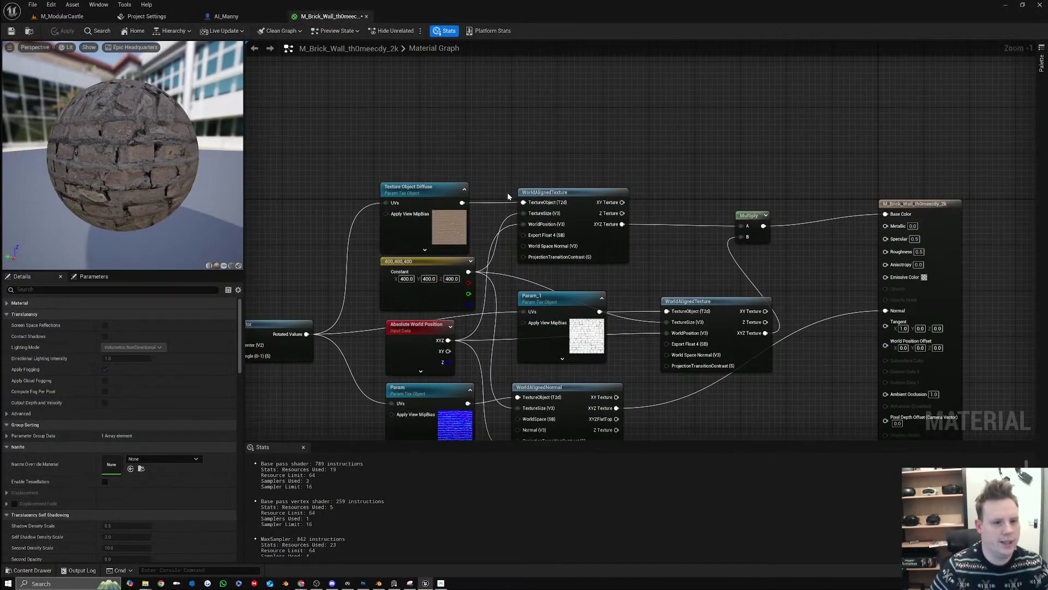
drag(565, 191, 576, 190)
drag(461, 202, 474, 161)
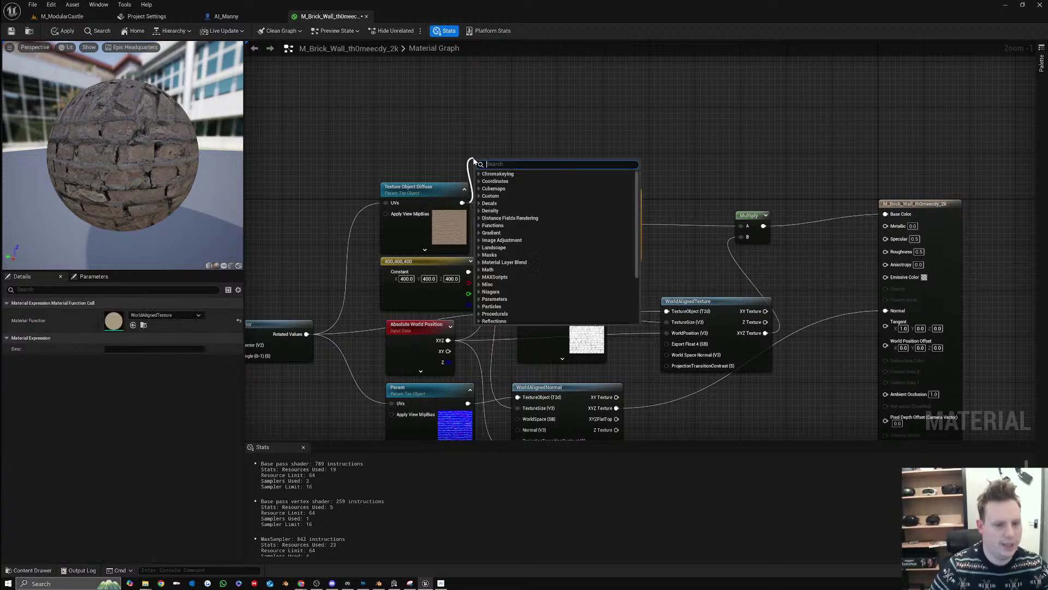
text(contras)
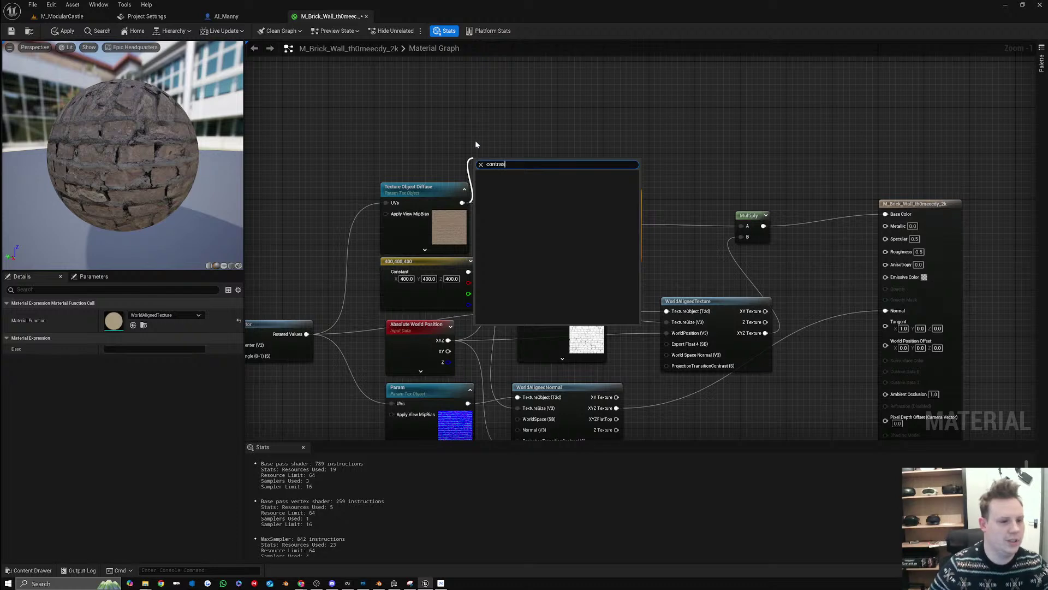
click(488, 143)
Add a Noise node in the empty graph area above the texture nodes
right_drag(679, 231, 607, 246)
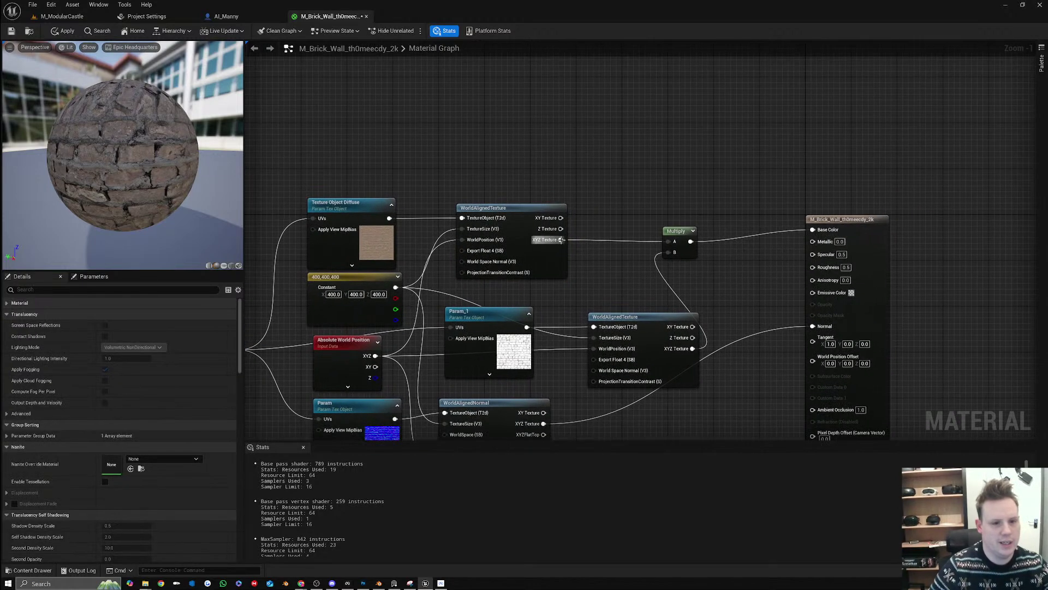
scroll(565, 143, down, 3)
right_click(538, 185)
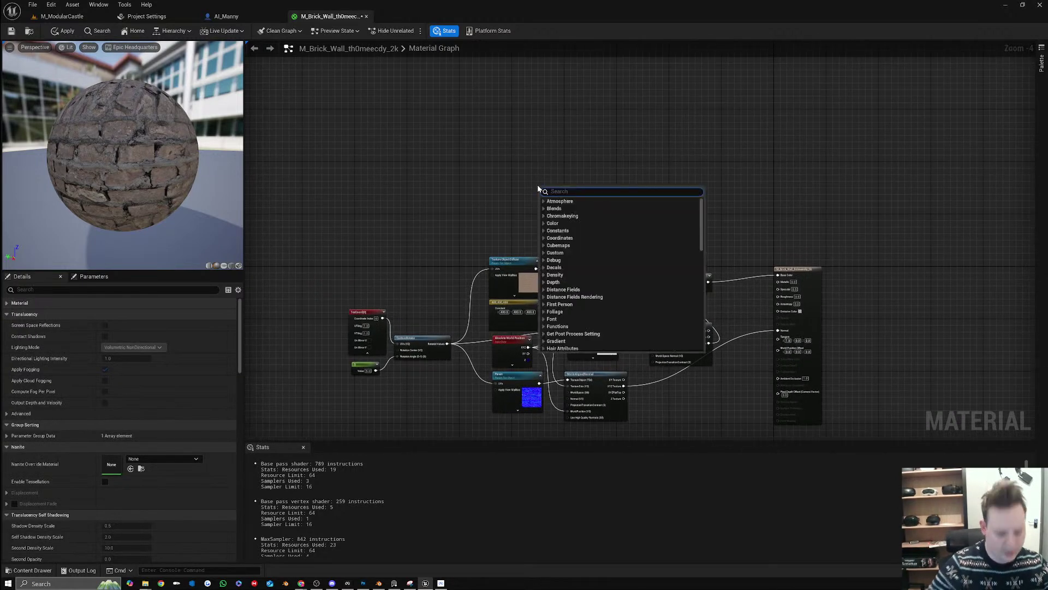
text(perlin)
key(BackSpace)
key(BackSpace)
key(BackSpace)
key(BackSpace)
key(BackSpace)
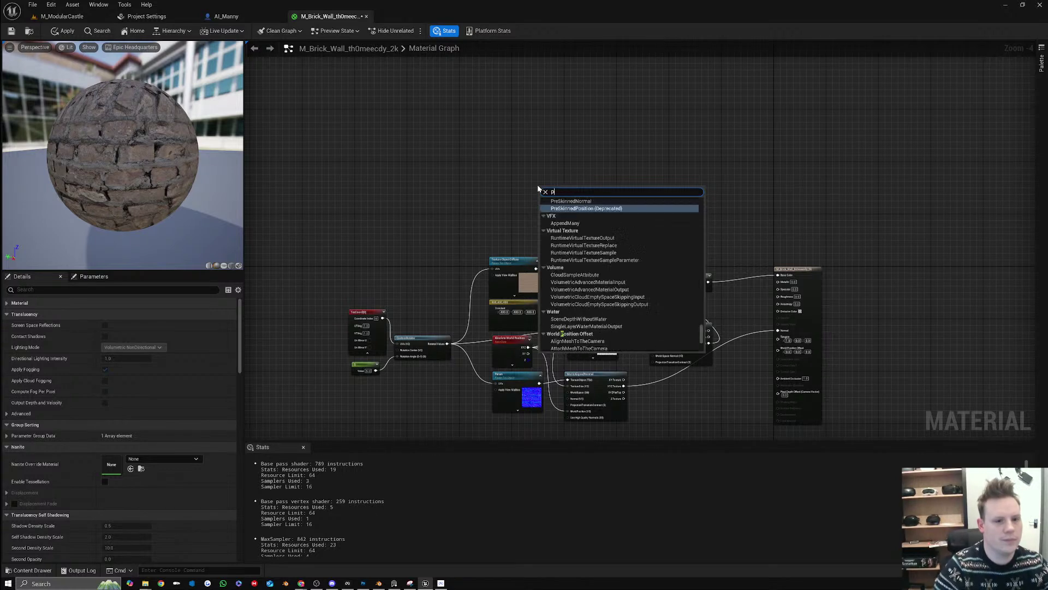
text(noise)
key(Return)
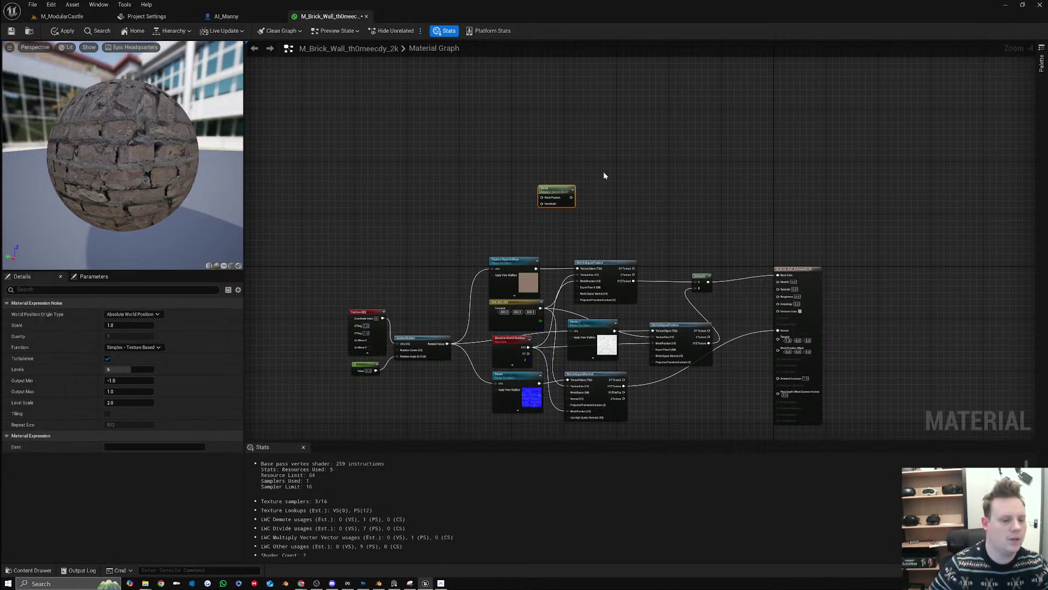
Feed Absolute World Position's XYZ output into the Noise node's World Position and place the node above Texture Object Diffuse
scroll(604, 175, up, 3)
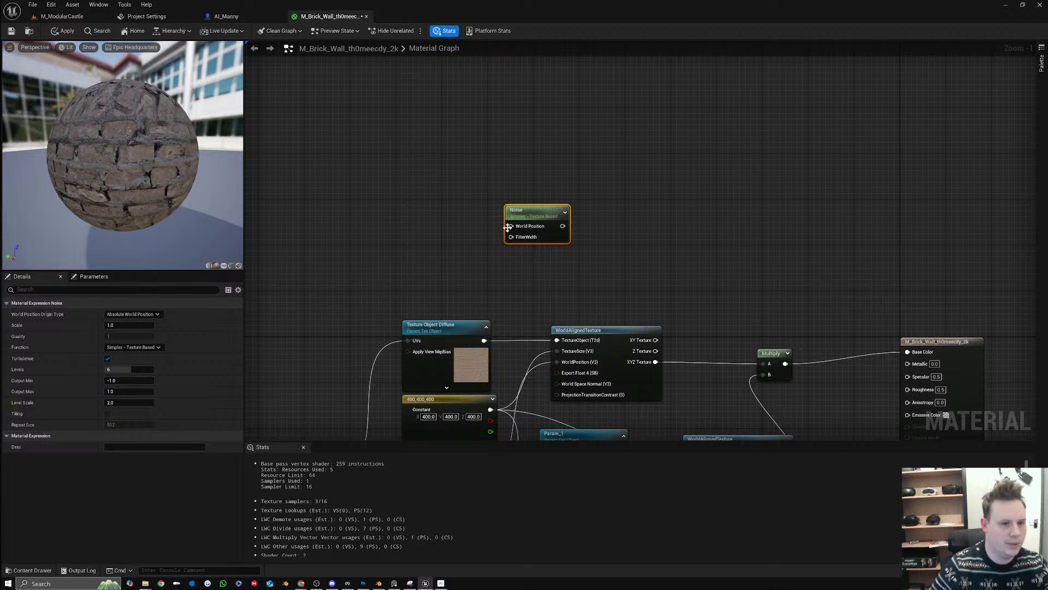
right_drag(508, 227, 650, 144)
drag(651, 143, 610, 395)
drag(679, 136, 605, 142)
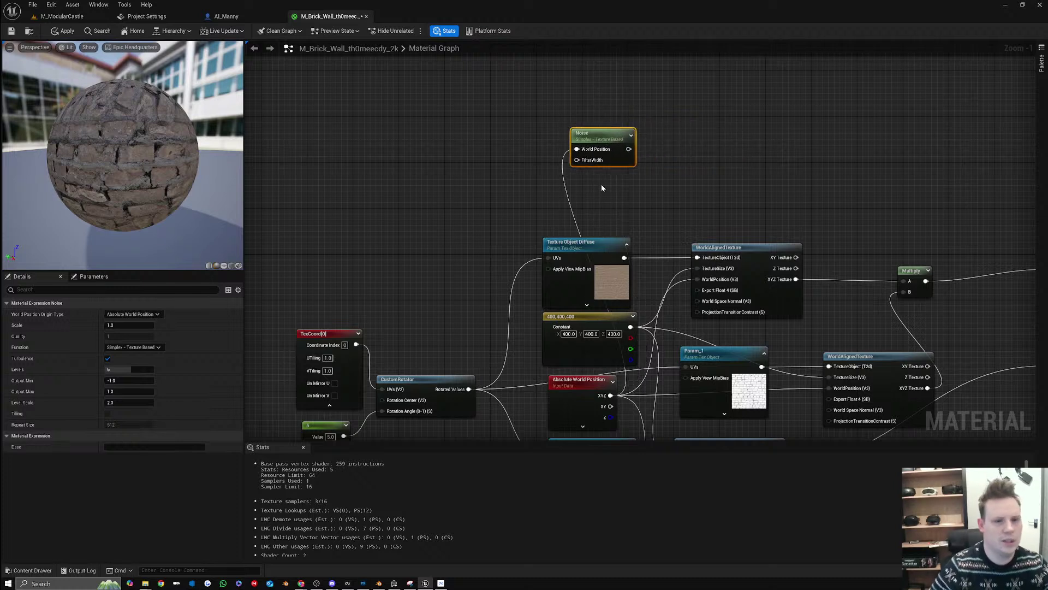
Set the Noise node's Scale to about 3.38 and preview that node on the plane preview mesh
drag(124, 327, 149, 326)
click(224, 266)
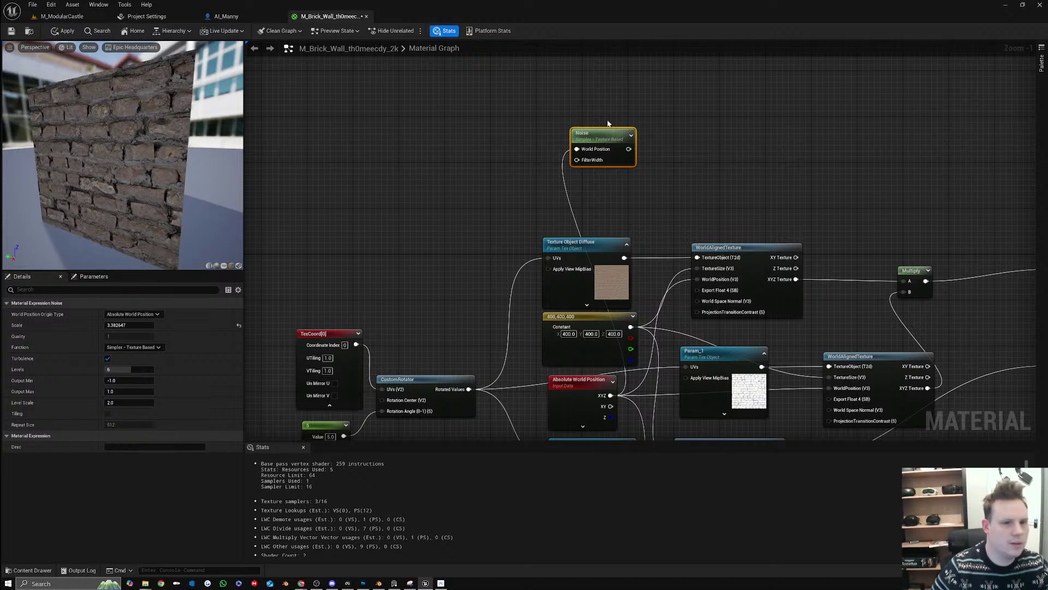
right_click(610, 131)
click(650, 159)
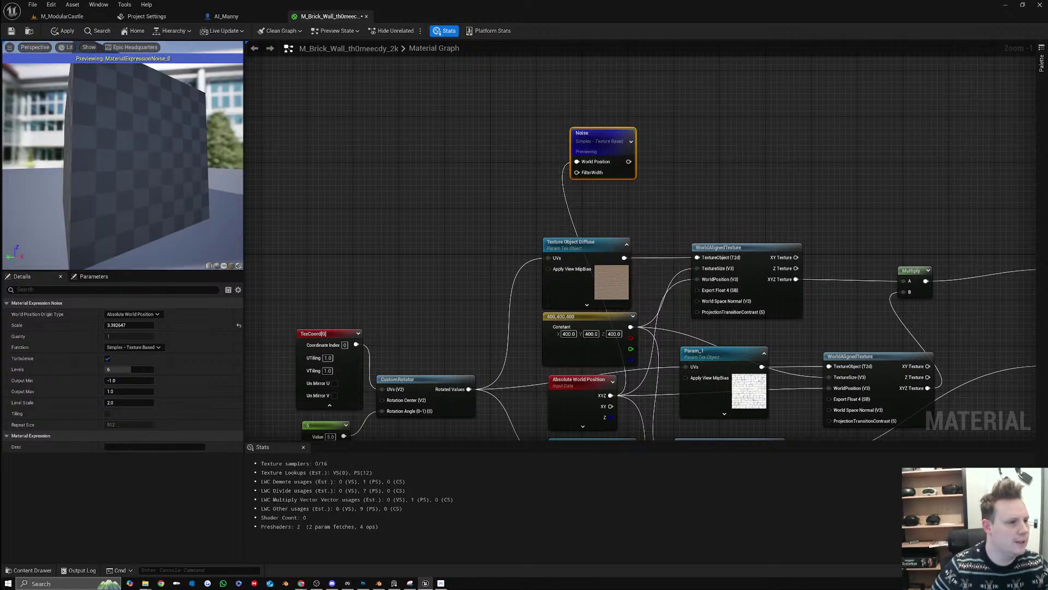
Reduce the Noise node's Scale to 0.01, starting from a straight-on view of the preview plane
drag(113, 201, 76, 203)
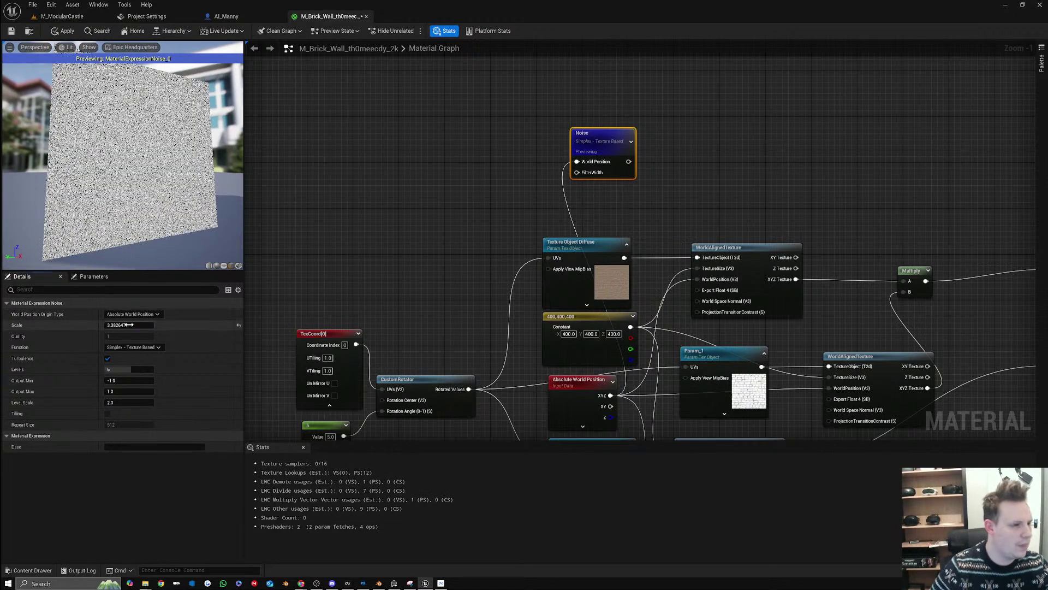
drag(129, 325, 129, 325)
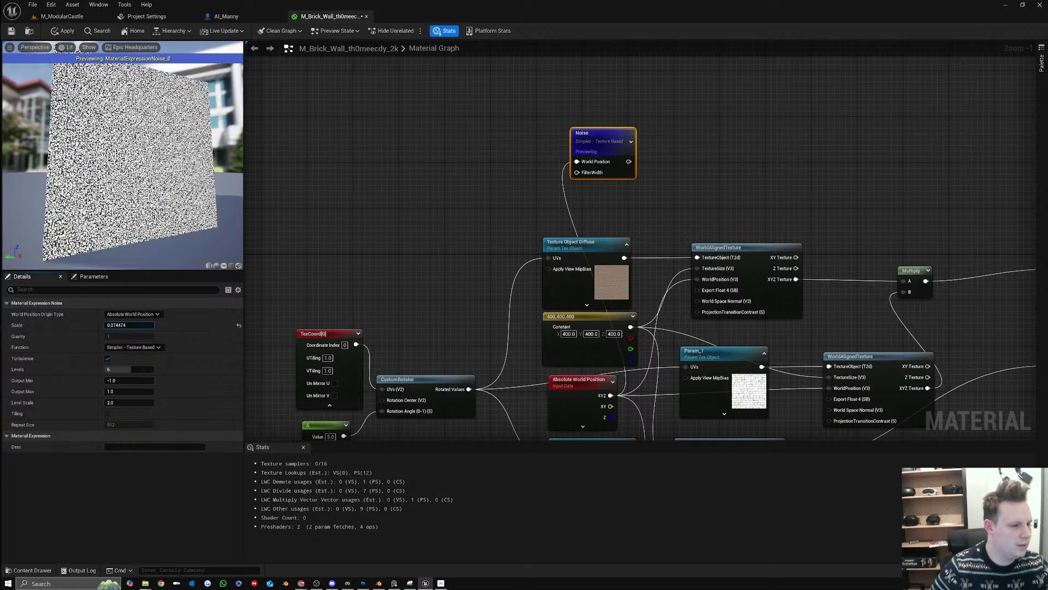
drag(129, 325, 127, 325)
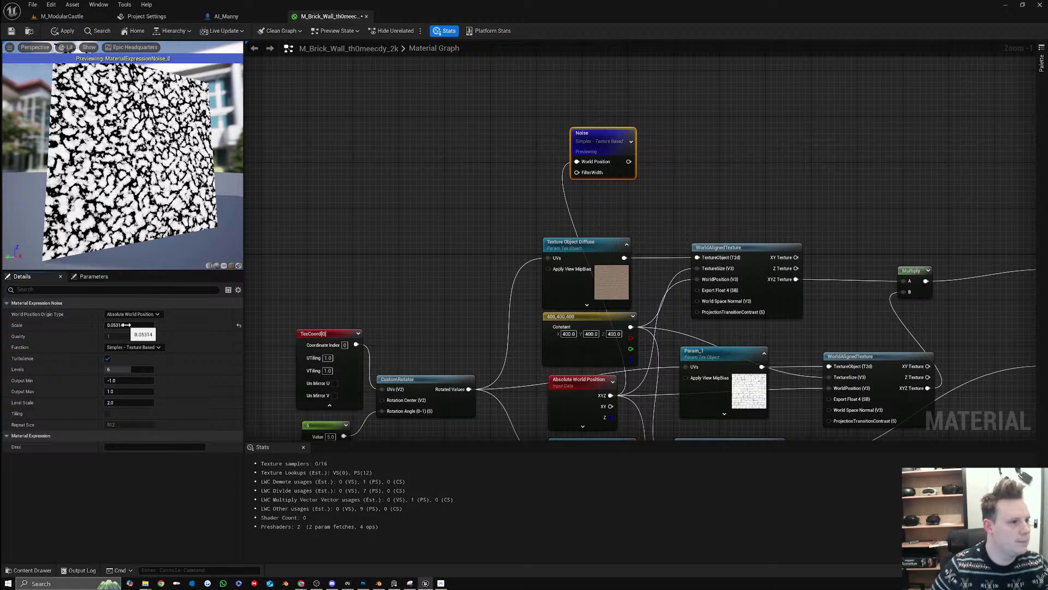
click(126, 325)
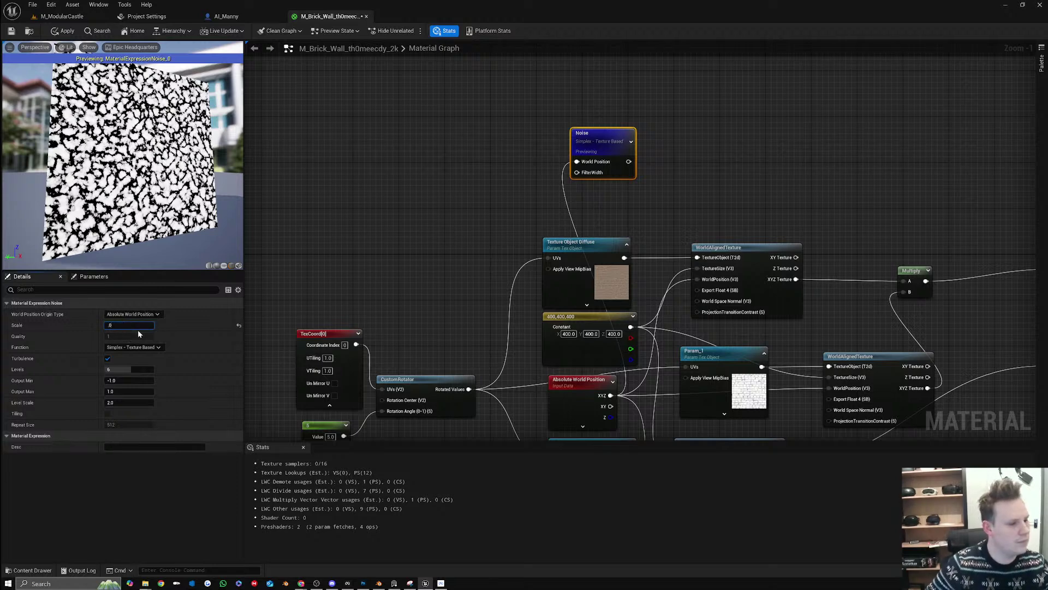
text(.01)
key(Return)
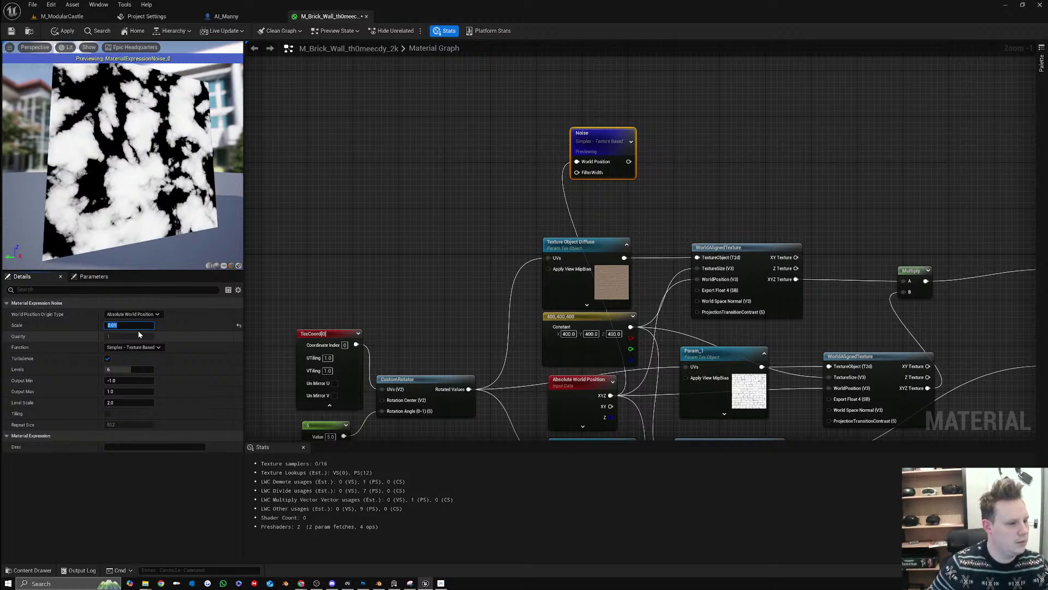
Try a Scale of 0.005 on the Noise node and inspect the pattern on the preview plane
text(.00)
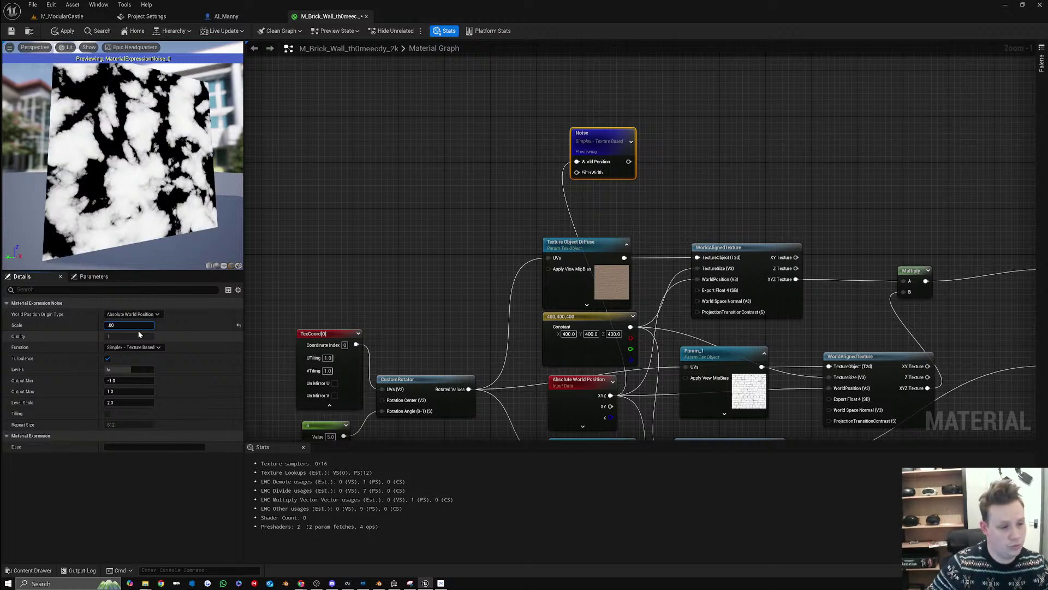
text(5)
key(Return)
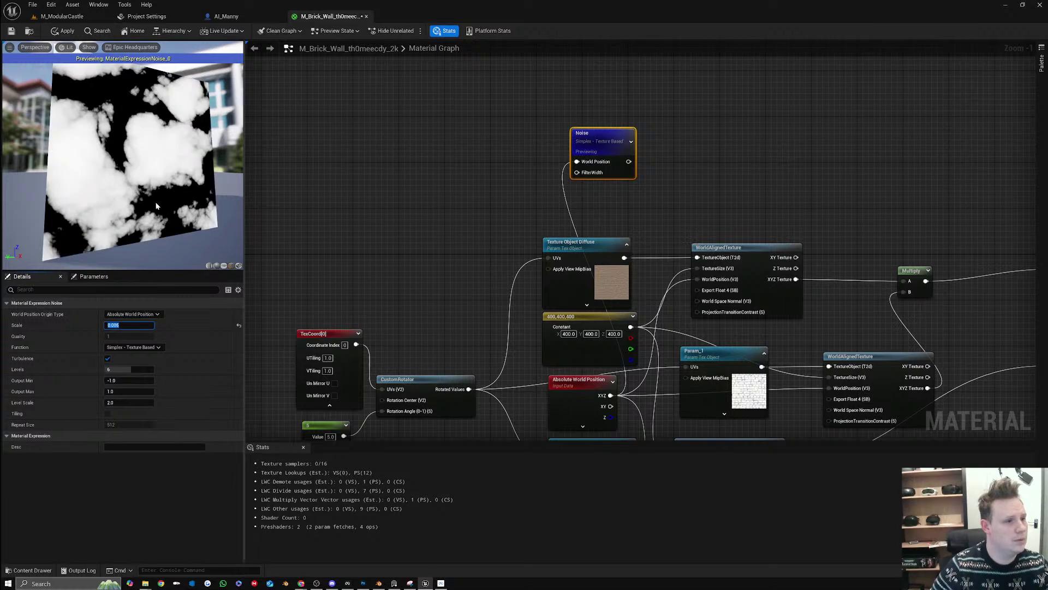
drag(156, 206, 164, 210)
mouse_move(164, 211)
right_down()
mouse_move(164, 164)
mouse_move(163, 204)
right_up()
drag(164, 205, 159, 210)
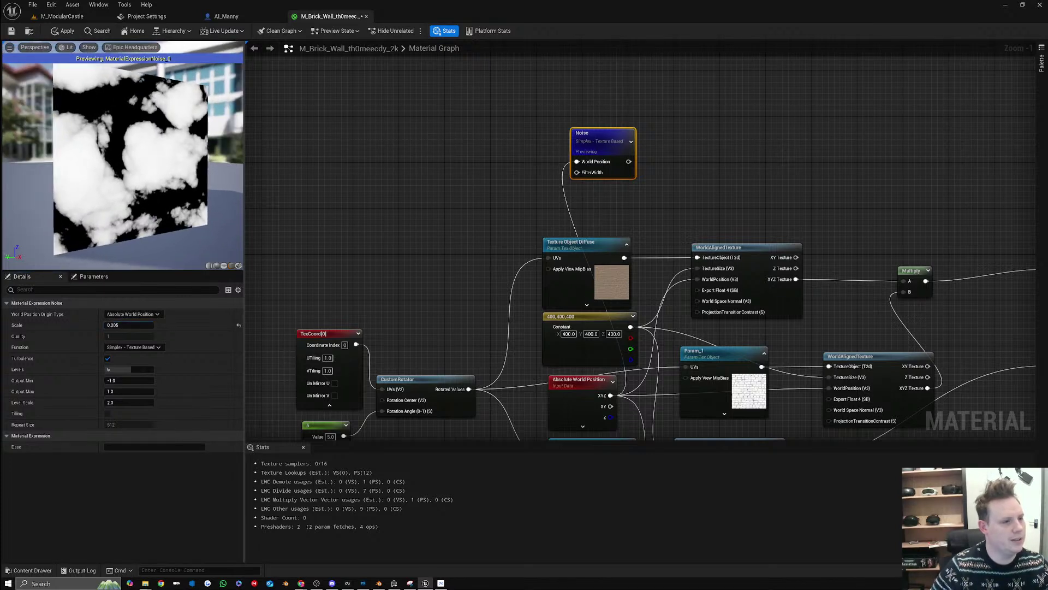
Try a Noise Scale of 0.001, and settle on 0.002
click(115, 324)
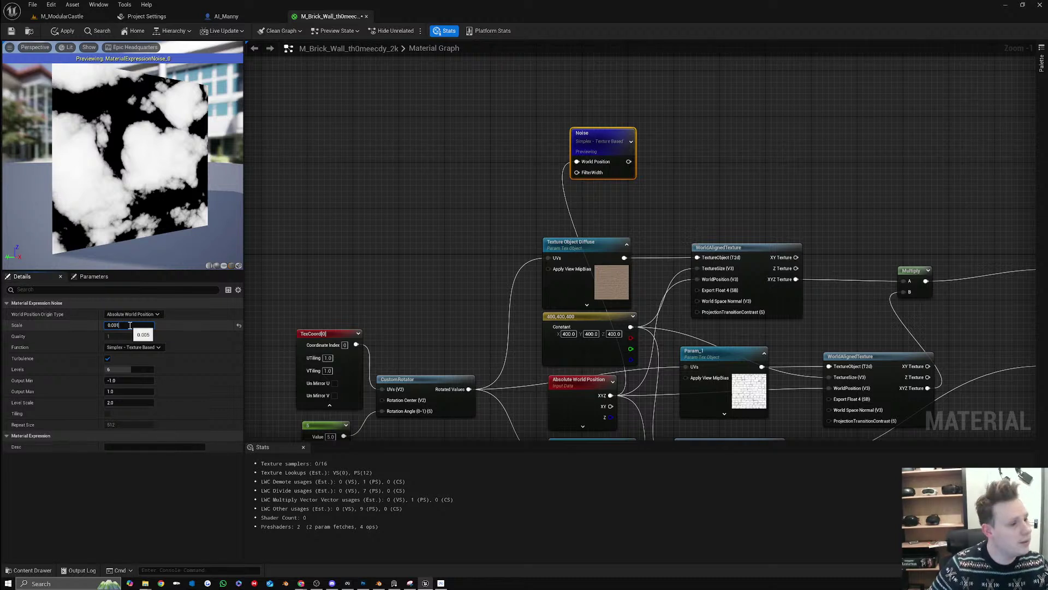
text(0.001)
key(Return)
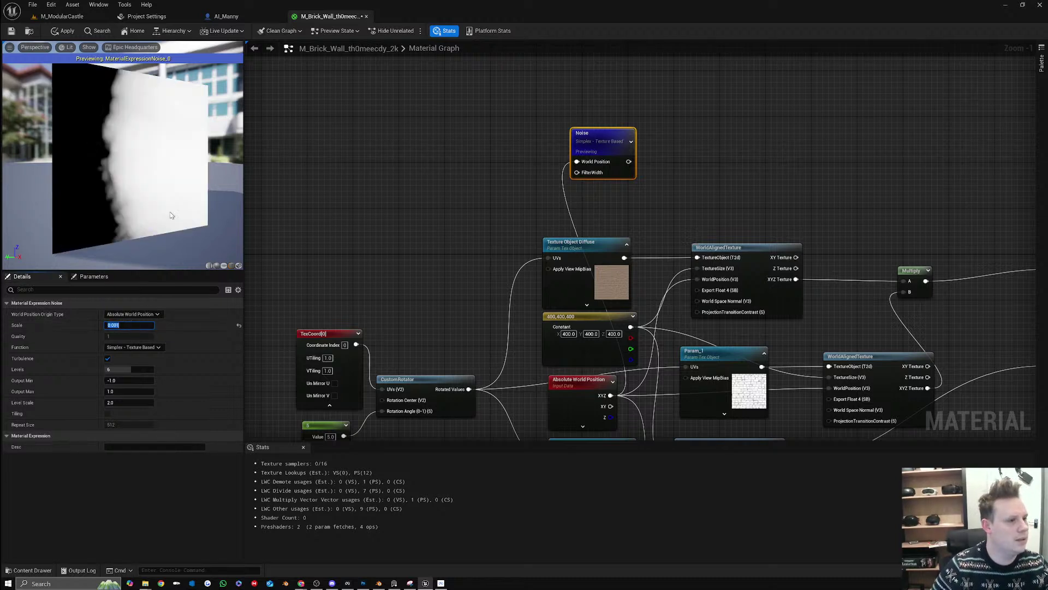
click(123, 324)
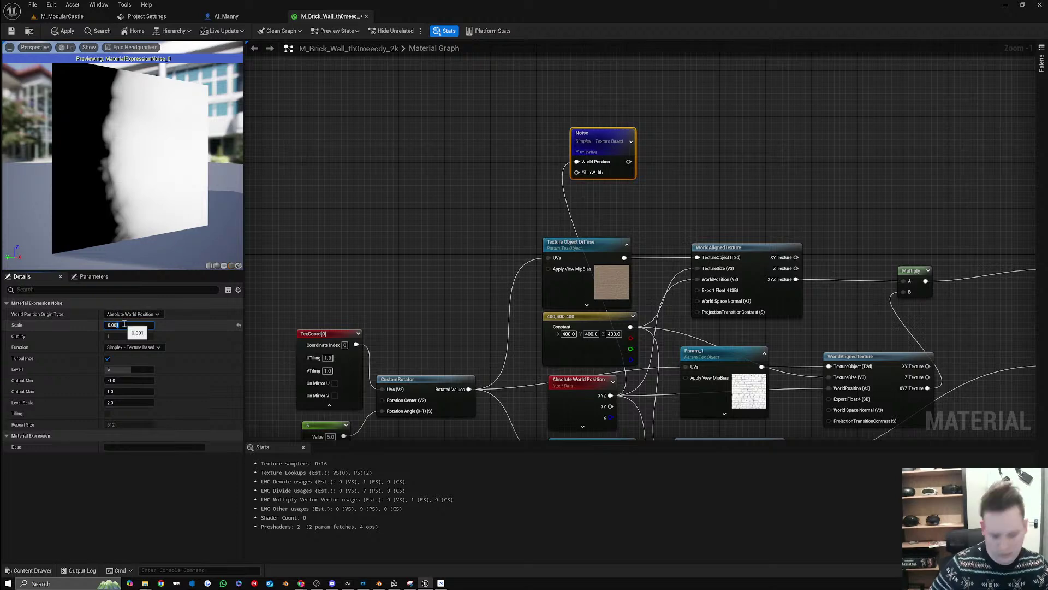
text(2)
key(Return)
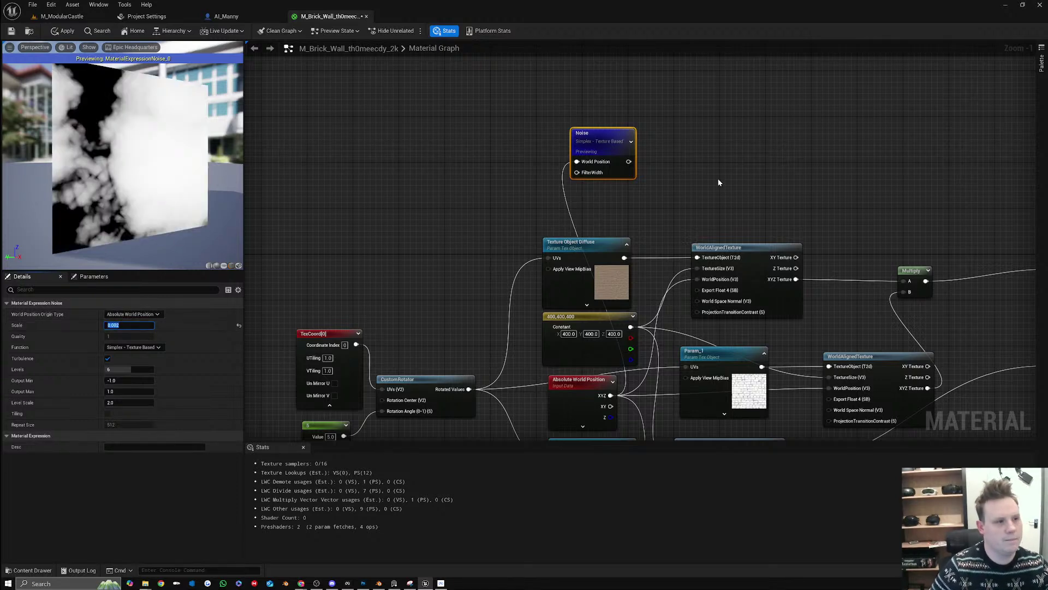
Add a Lerp node, feed the Noise output into its Alpha and connect its output to the material's Base Color
click(751, 182)
right_drag(788, 183, 684, 188)
right_click(750, 207)
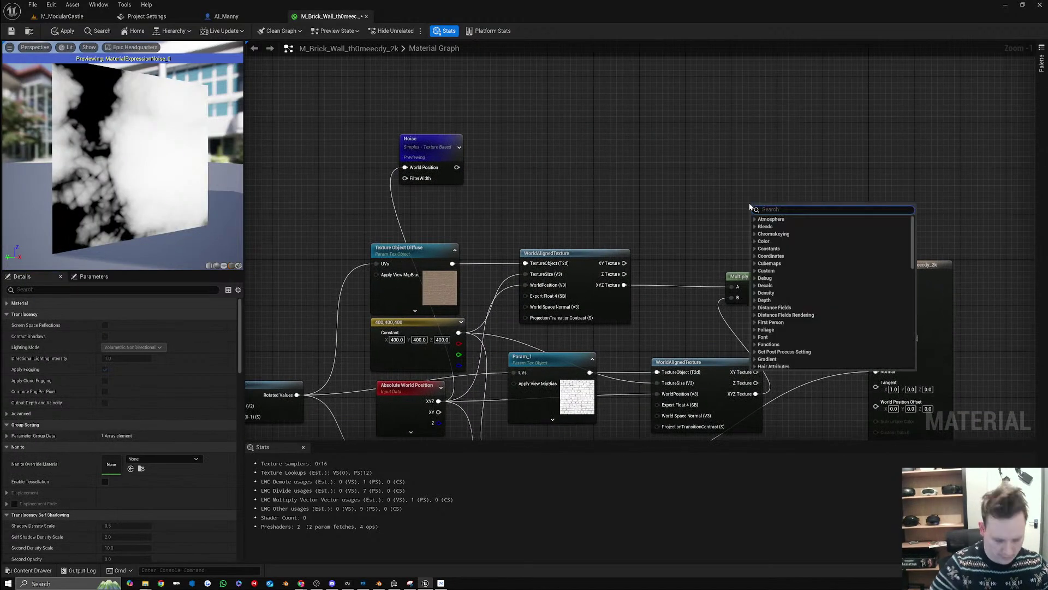
text(lerp)
key(Return)
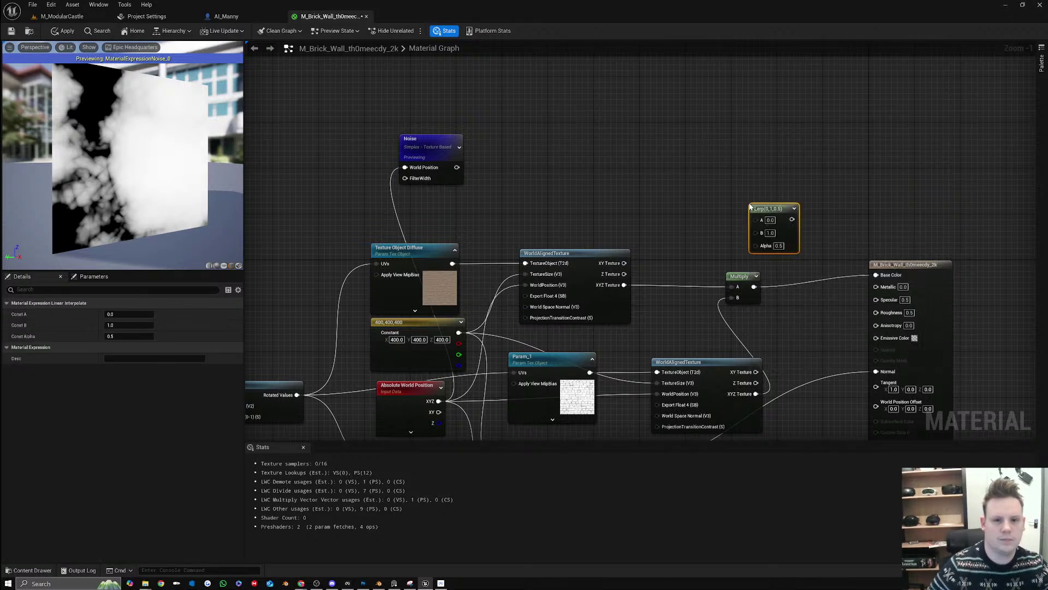
drag(754, 246, 457, 170)
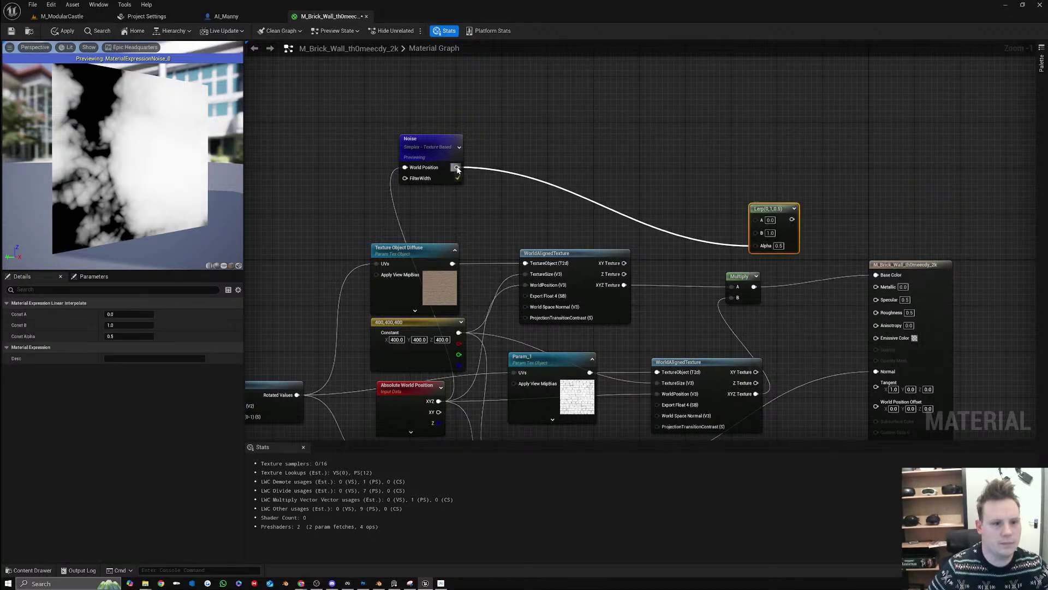
drag(784, 219, 883, 277)
Feed the Multiply result into the Lerp's B input, tidy the surrounding nodes and apply the material changes
drag(693, 363, 653, 363)
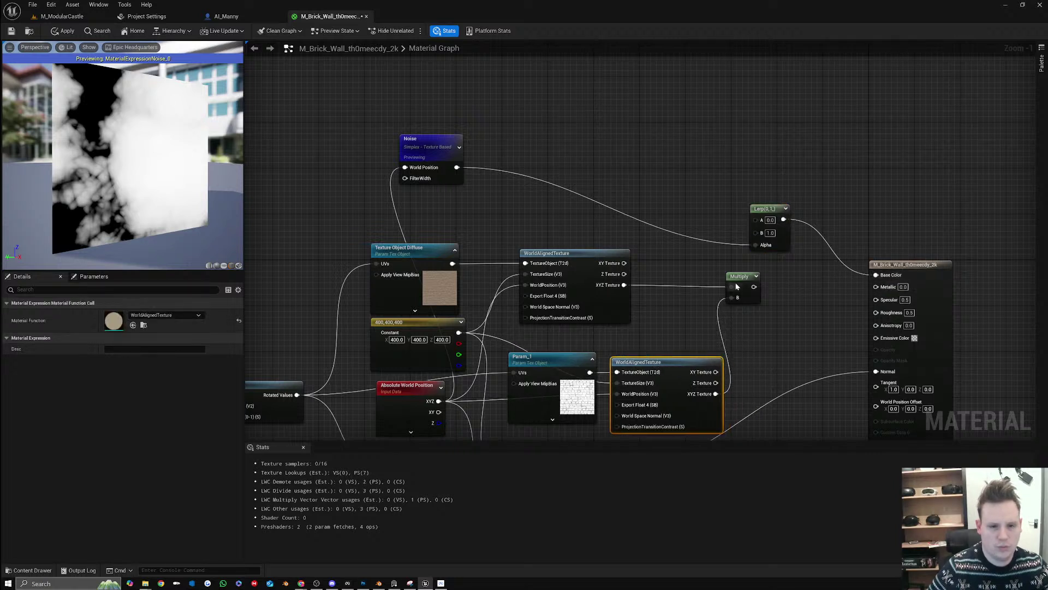
drag(747, 277, 833, 244)
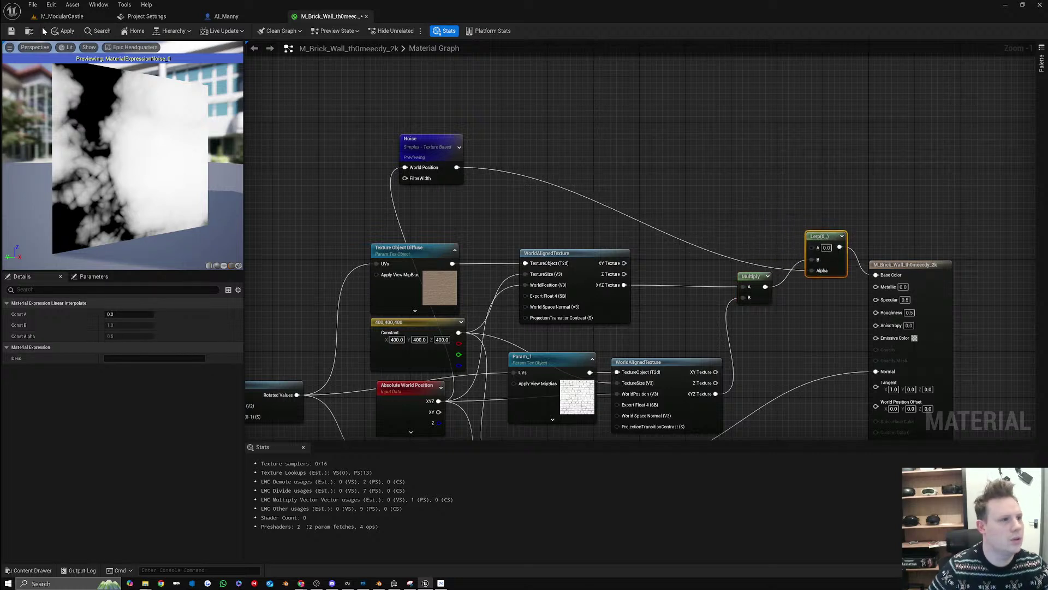
click(63, 32)
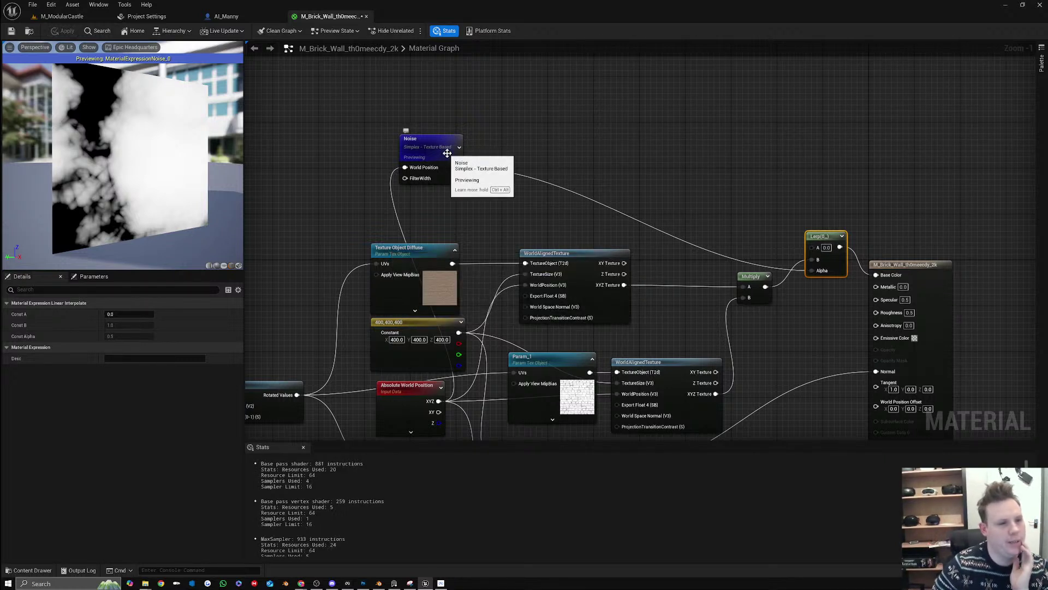
Move the Noise node above the first WorldAlignedTexture, stop previewing it and apply the material
drag(437, 141, 608, 175)
right_click(601, 185)
click(633, 210)
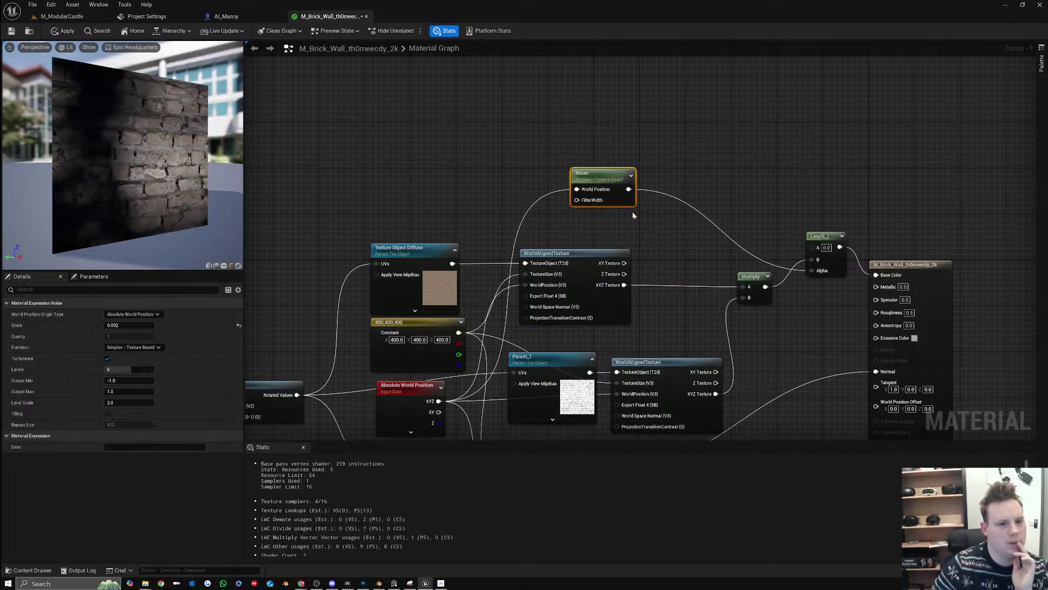
click(65, 30)
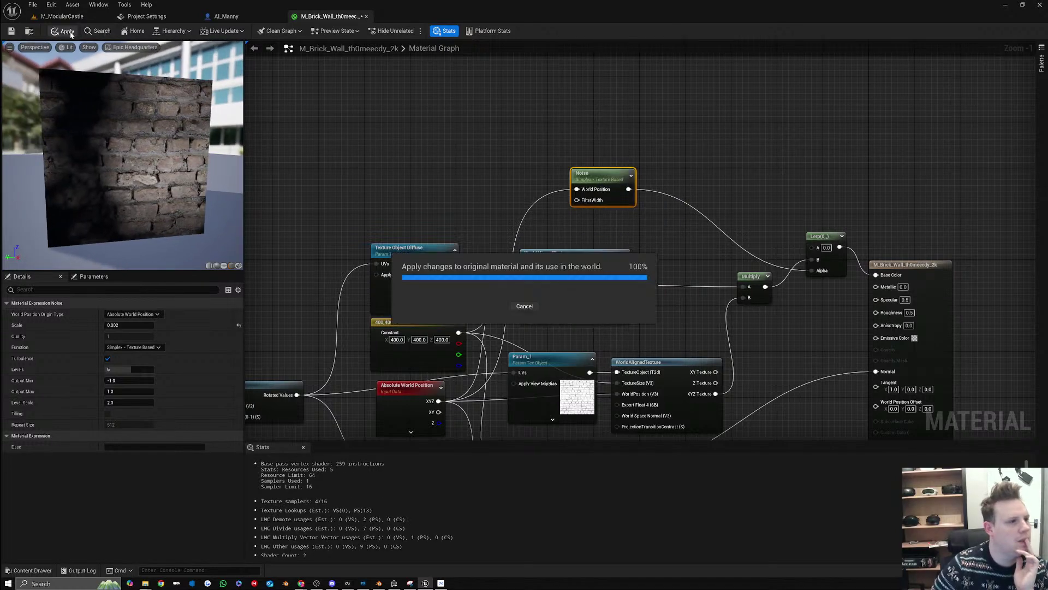
Inspect the brick walls in the M_ModularCastle level and return to the brick wall material
click(62, 17)
right_drag(457, 196, 480, 236)
key(s)
click(328, 16)
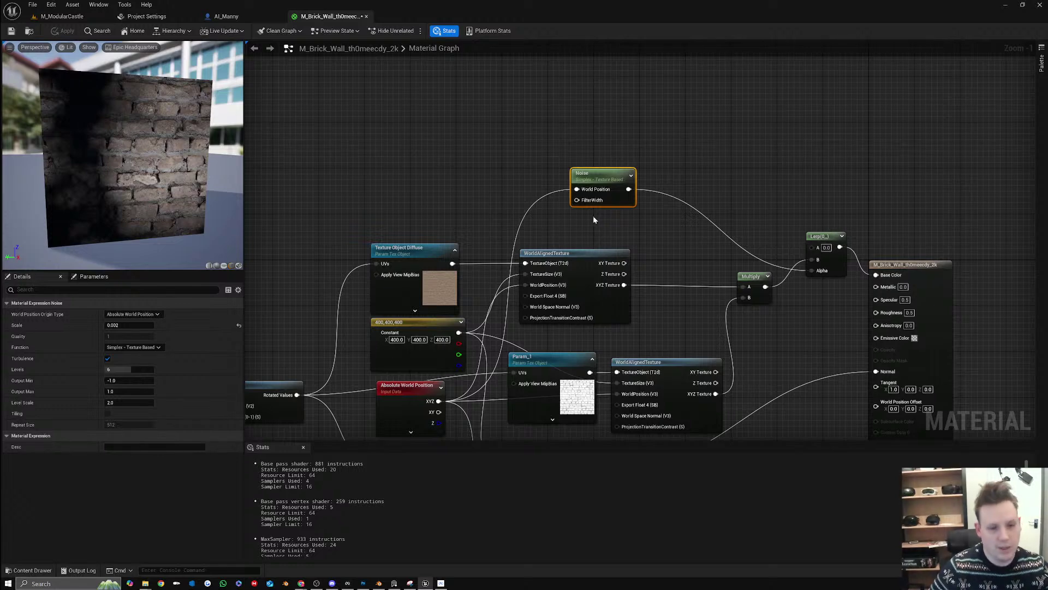
Move the Noise node closer to the Lerp node, clear of the first WorldAlignedTexture
drag(612, 174, 674, 168)
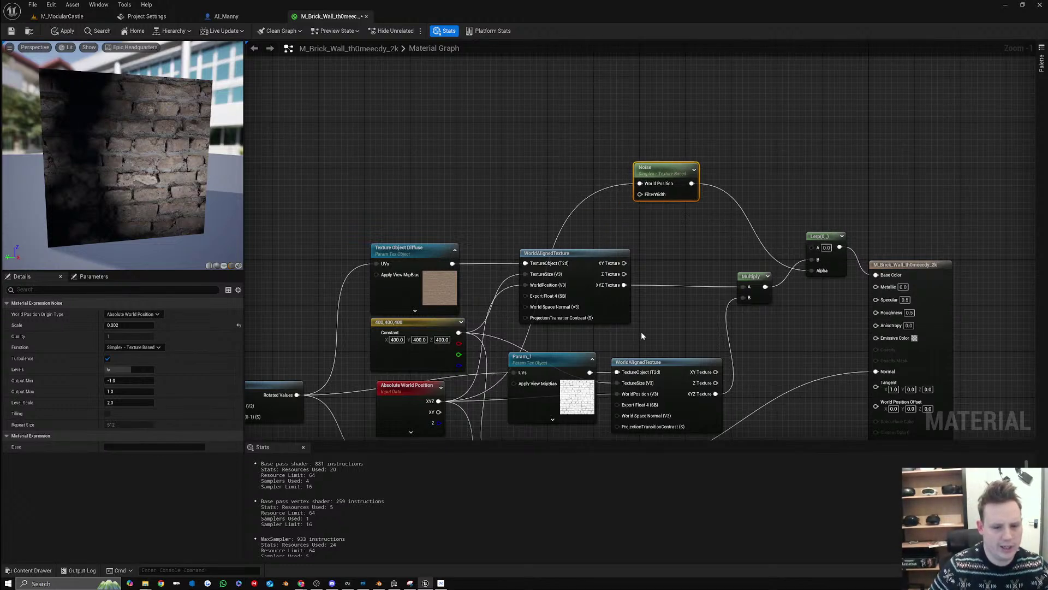
right_drag(642, 336, 654, 290)
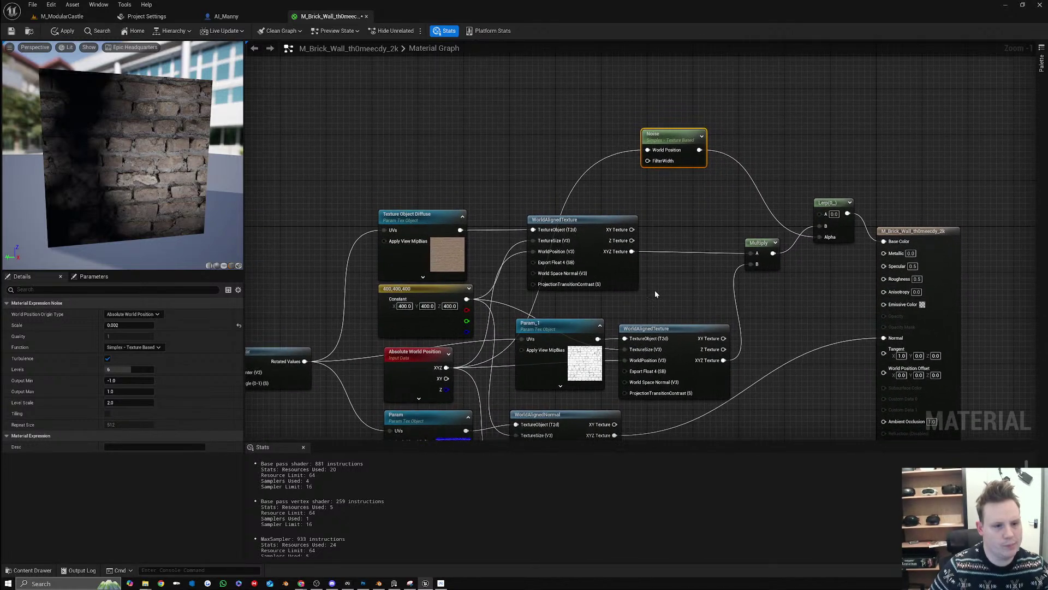
click(435, 218)
drag(461, 230, 482, 181)
click(509, 145)
Add a CheapContrast node fed by the diffuse WorldAlignedTexture's XYZ Texture output and place it just below the Noise node
drag(632, 252, 655, 227)
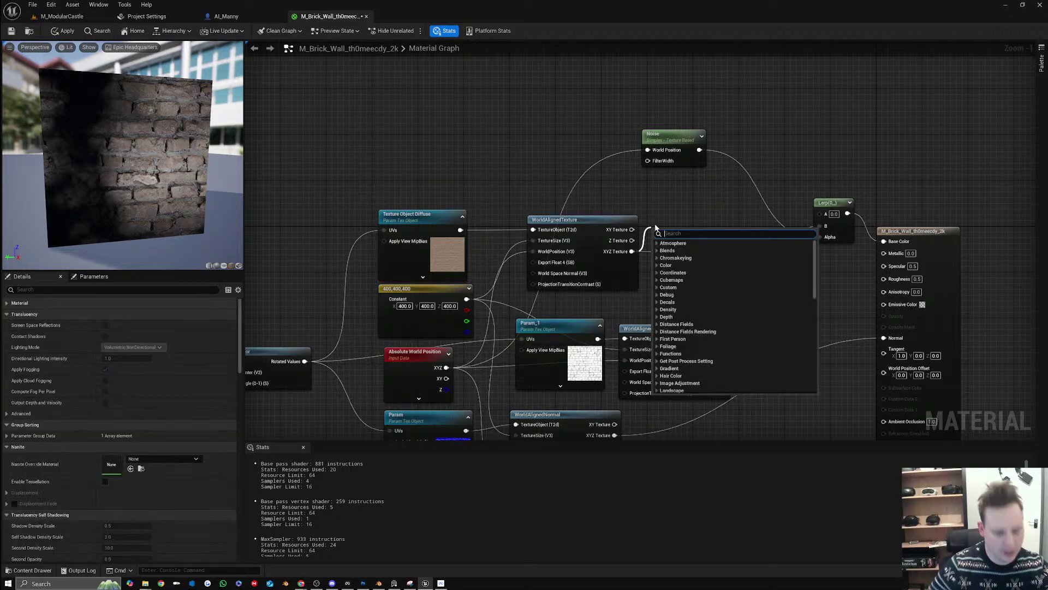
text(cons)
key(BackSpace)
text(t)
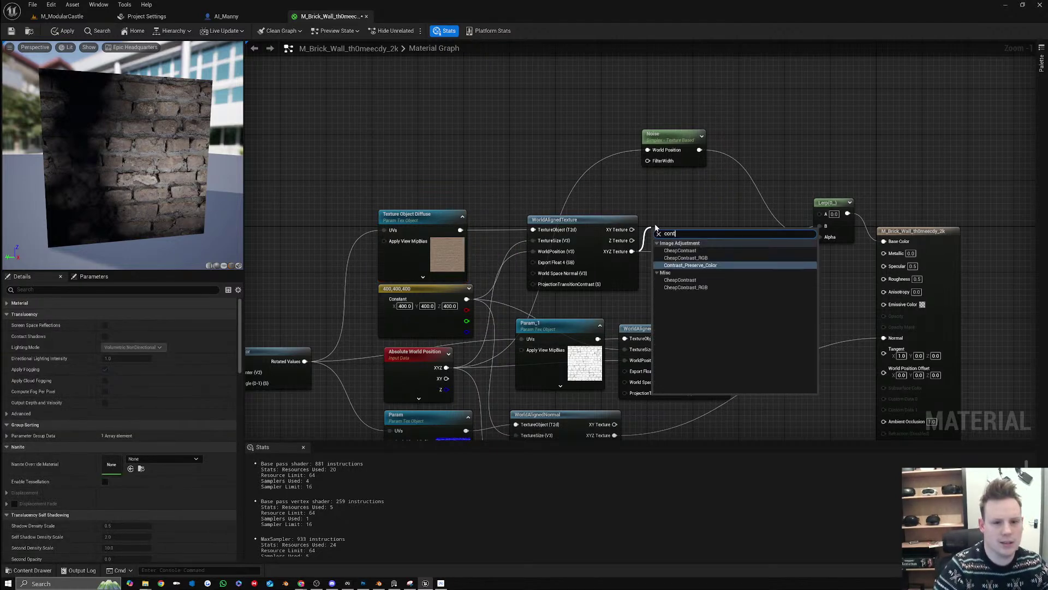
key(Up)
key(Up)
key(Return)
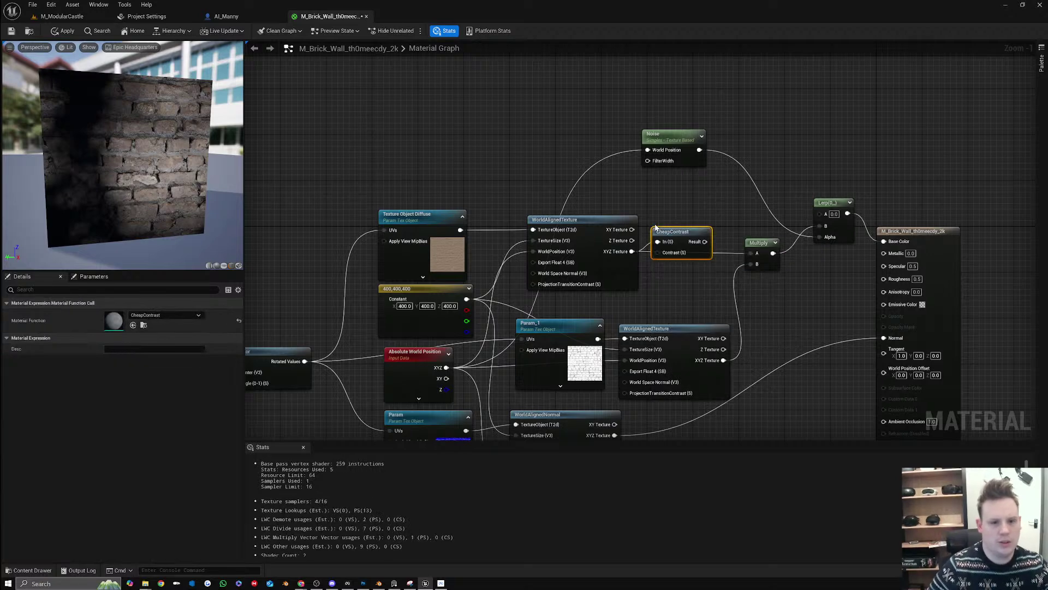
drag(676, 226, 676, 180)
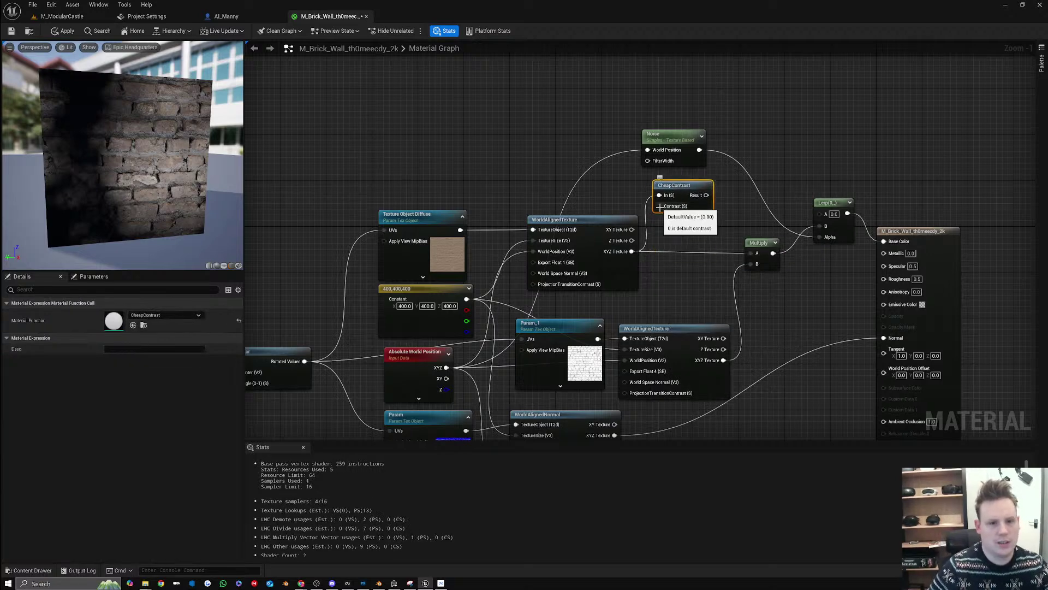
Add a Constant node, connect it to CheapContrast's Contrast input and preview the CheapContrast node
click(595, 201)
click(592, 192)
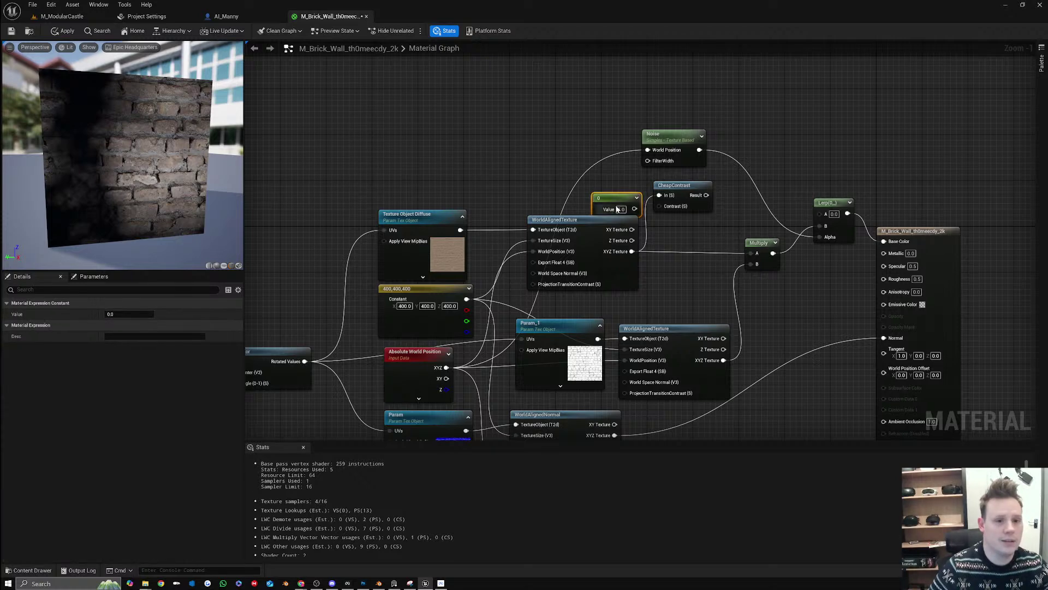
drag(627, 202, 663, 206)
right_click(663, 205)
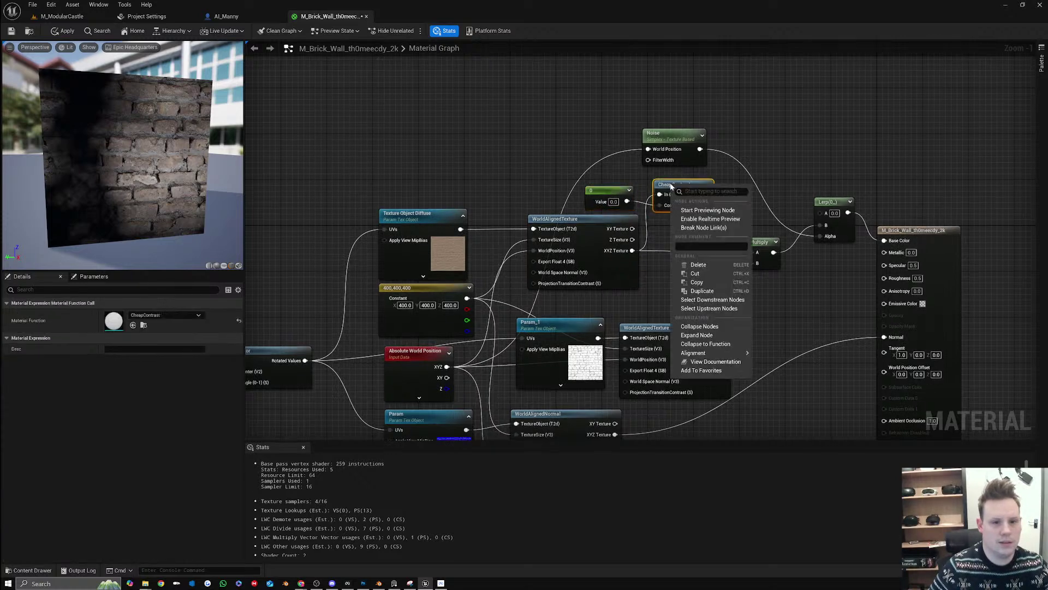
click(688, 210)
Try contrast values of 2, 1 and 0 in the Constant node feeding CheapContrast
drag(616, 203, 595, 205)
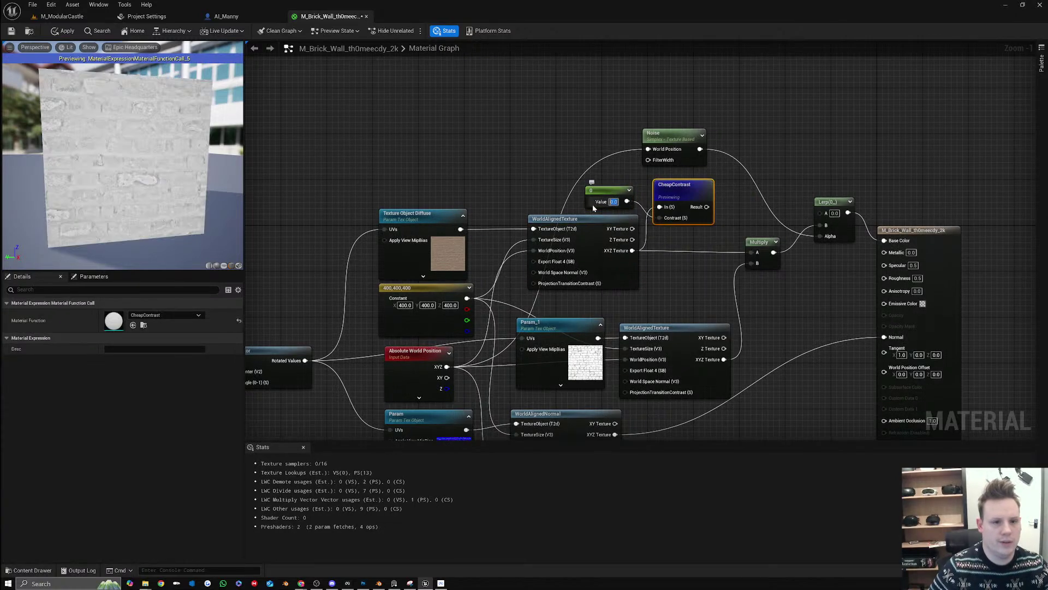
text(2)
key(Return)
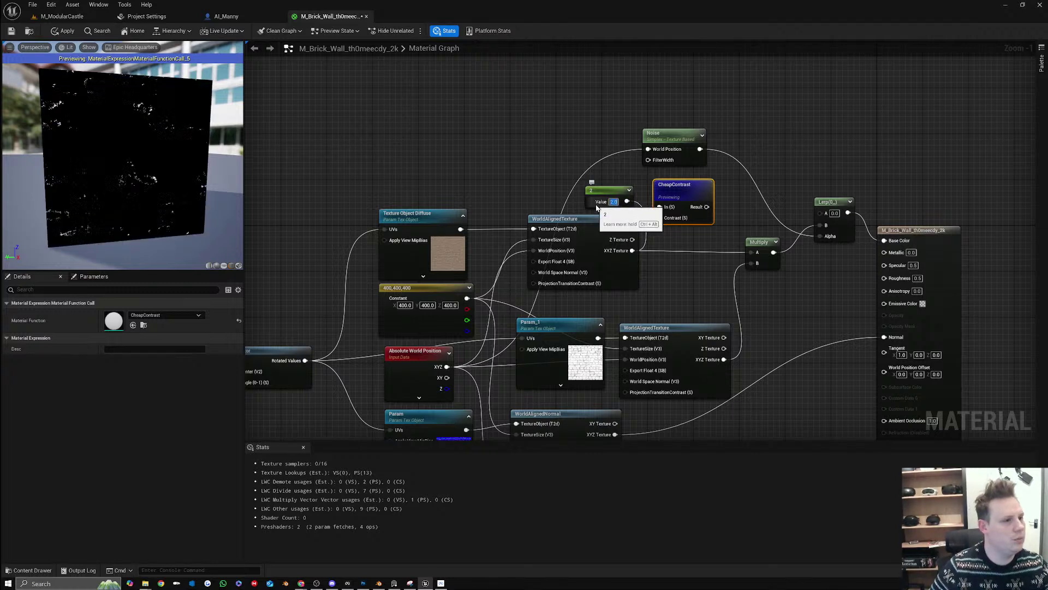
text(1)
key(Return)
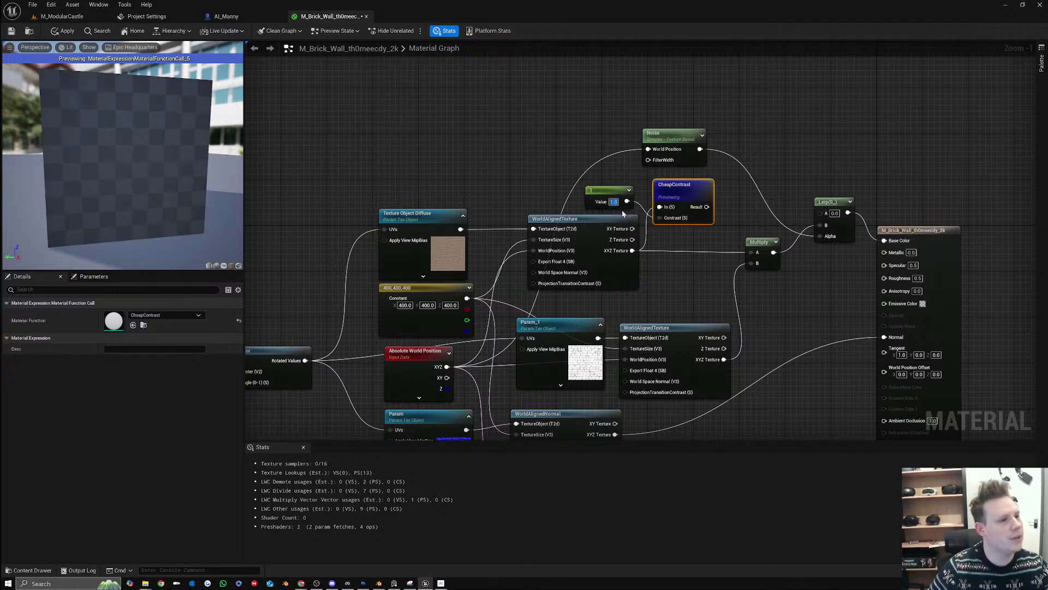
text(0)
key(Return)
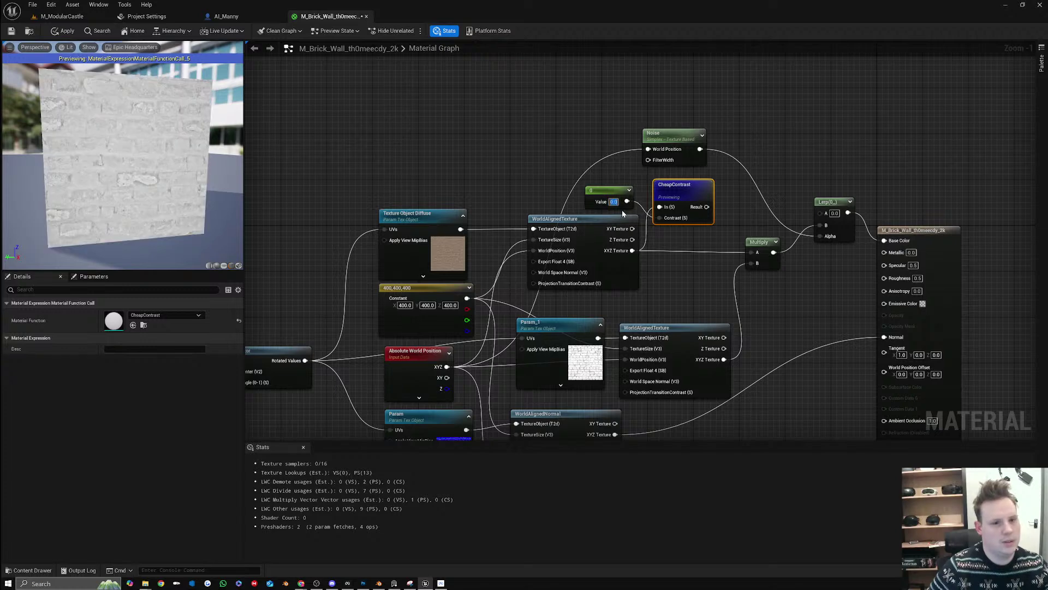
Try a contrast constant of 0.1, and raise it to 0.2
text(0.1)
key(Return)
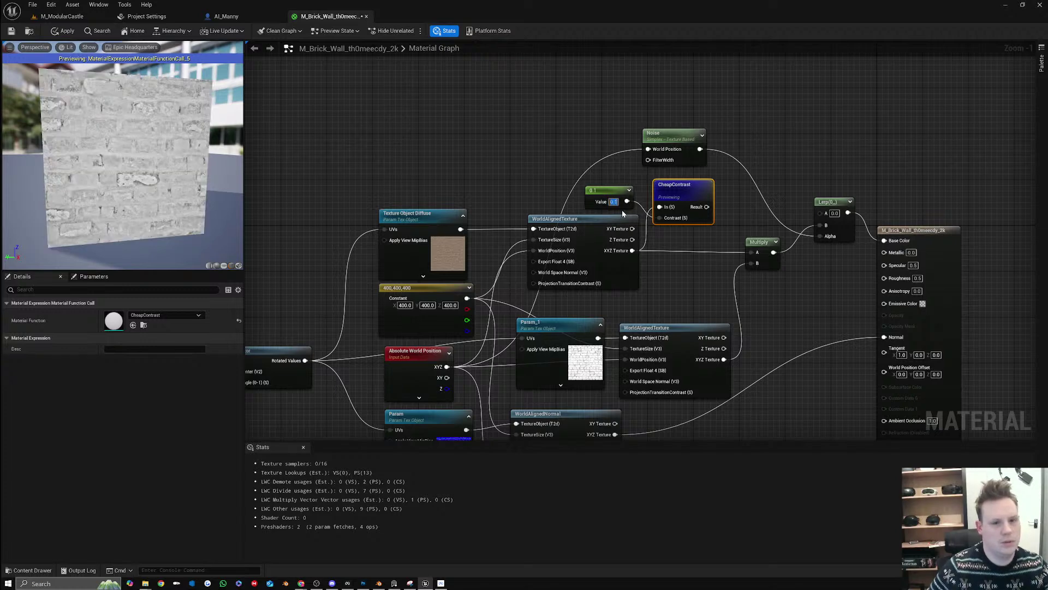
text(0.2)
key(Return)
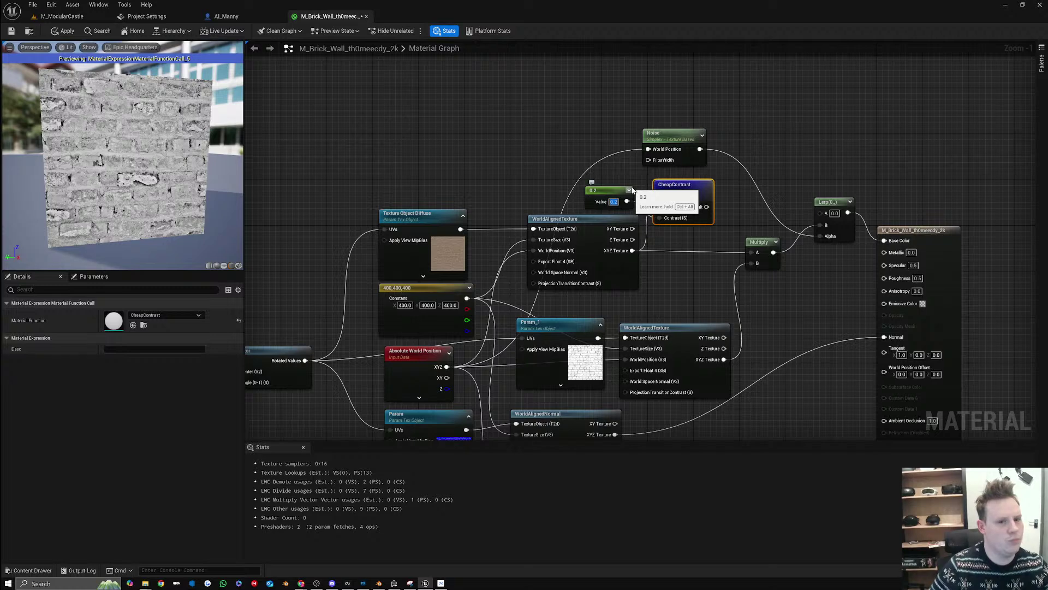
Duplicate the Multiply node beside CheapContrast, feed it the diffuse XYZ Texture as A and CheapContrast's Result as B, and preview it
click(732, 199)
click(756, 243)
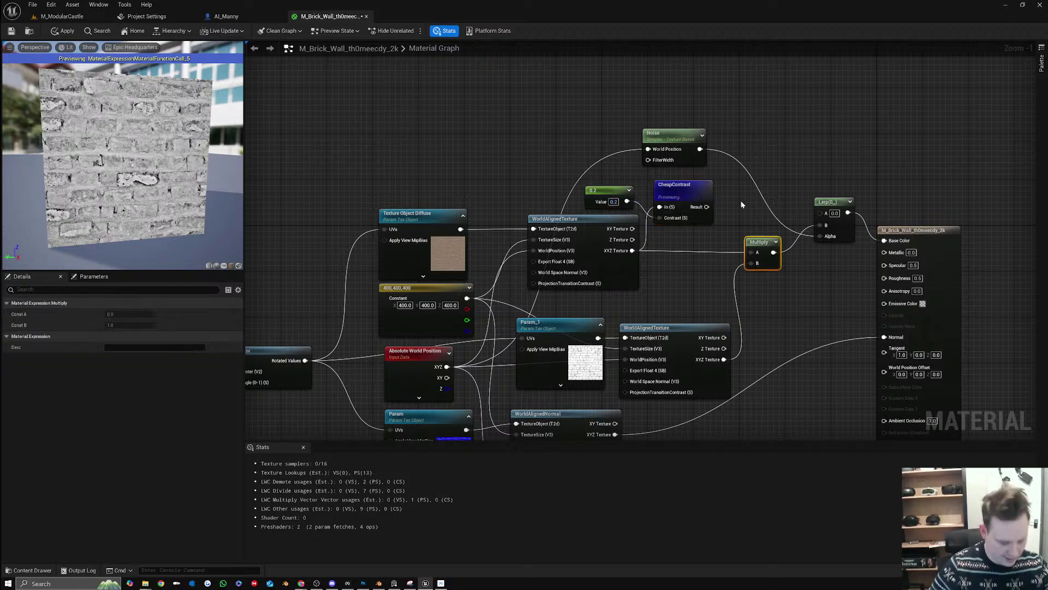
key(ctrl+d)
drag(745, 202, 724, 360)
drag(745, 190, 632, 250)
click(699, 238)
right_click(769, 190)
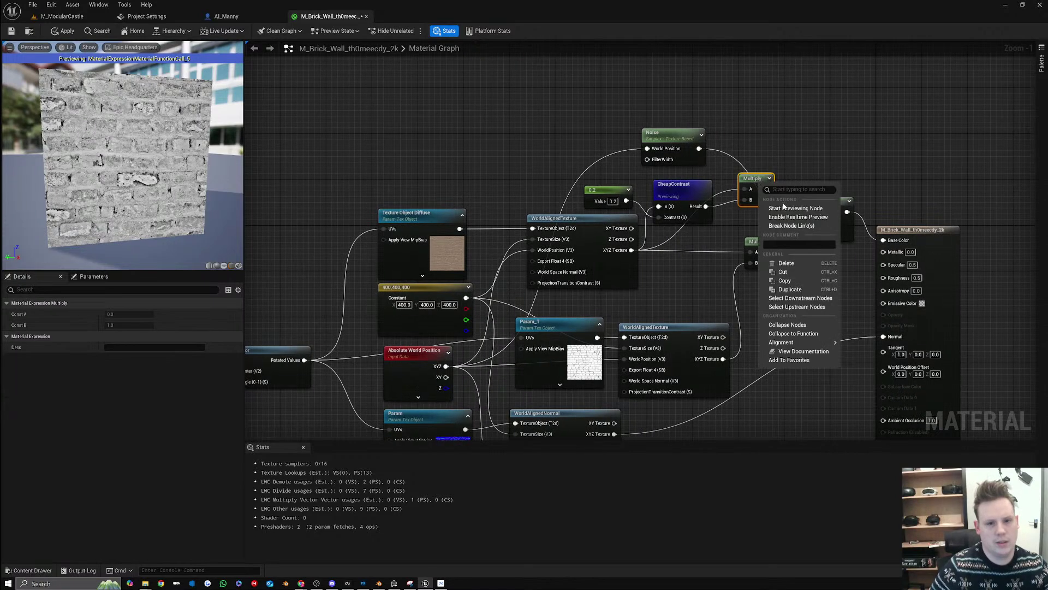
click(791, 210)
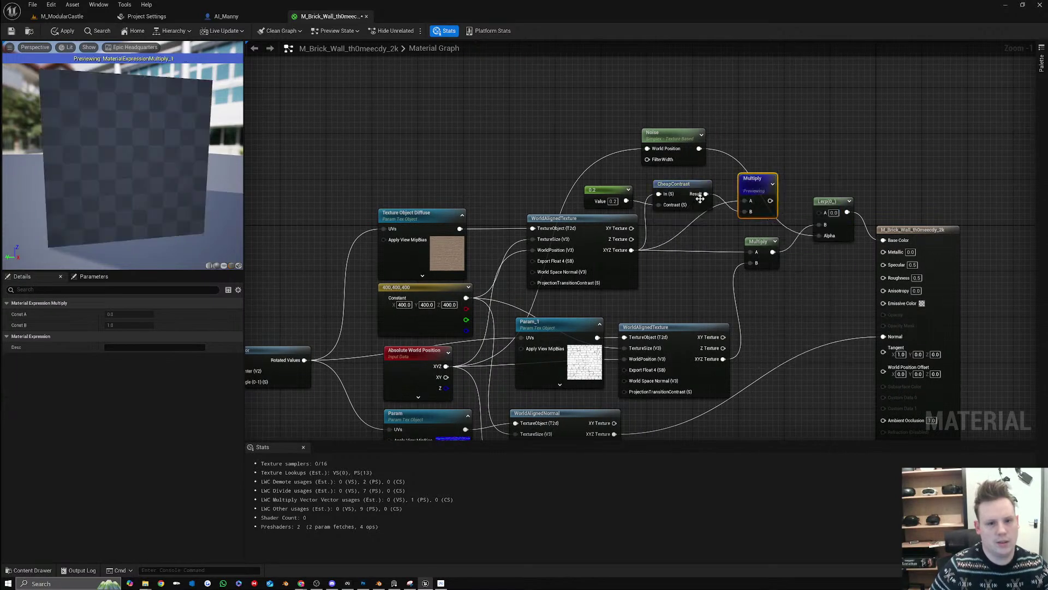
Try a contrast constant of 0.1 for CheapContrast, and lower it to 0.01
click(605, 189)
click(614, 202)
text(0.1)
key(Return)
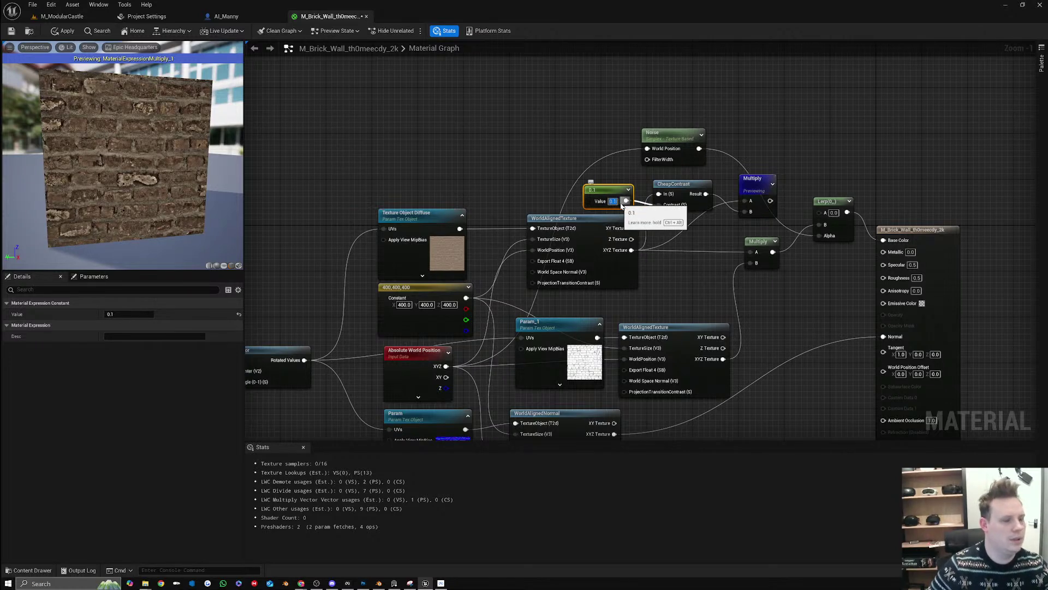
key(BackSpace)
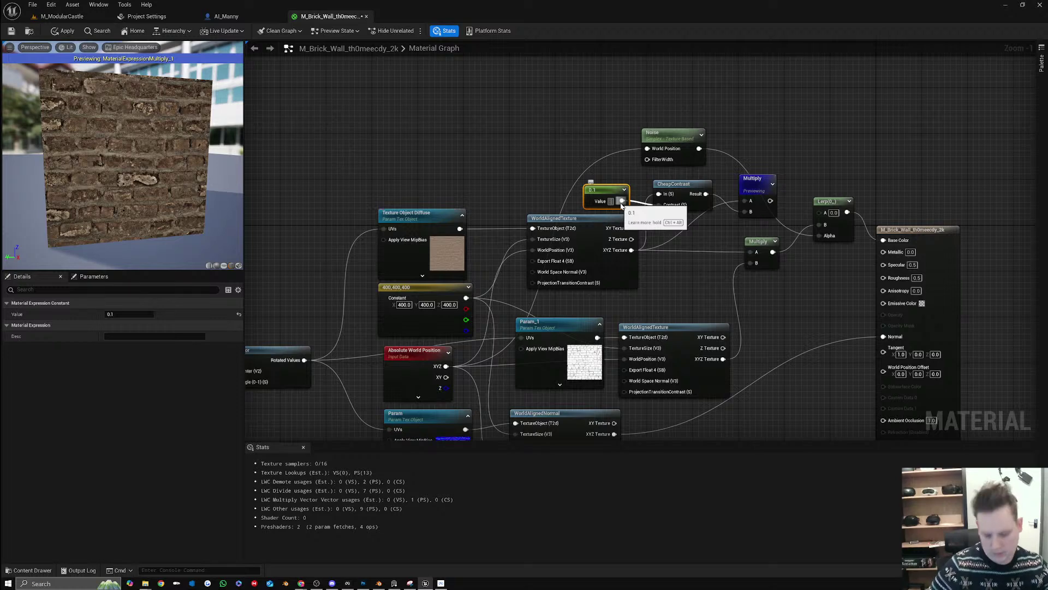
text(0.01)
key(Return)
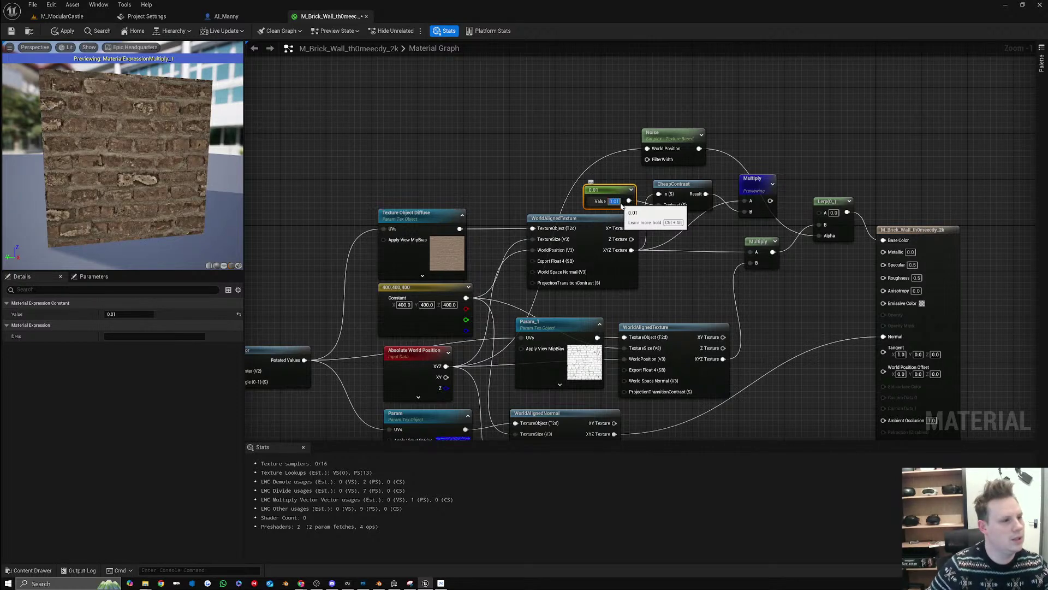
Connect the CheapContrast Multiply's output to the Lerp's A input and preview the Lerp node
drag(771, 200, 819, 213)
right_click(819, 210)
click(862, 229)
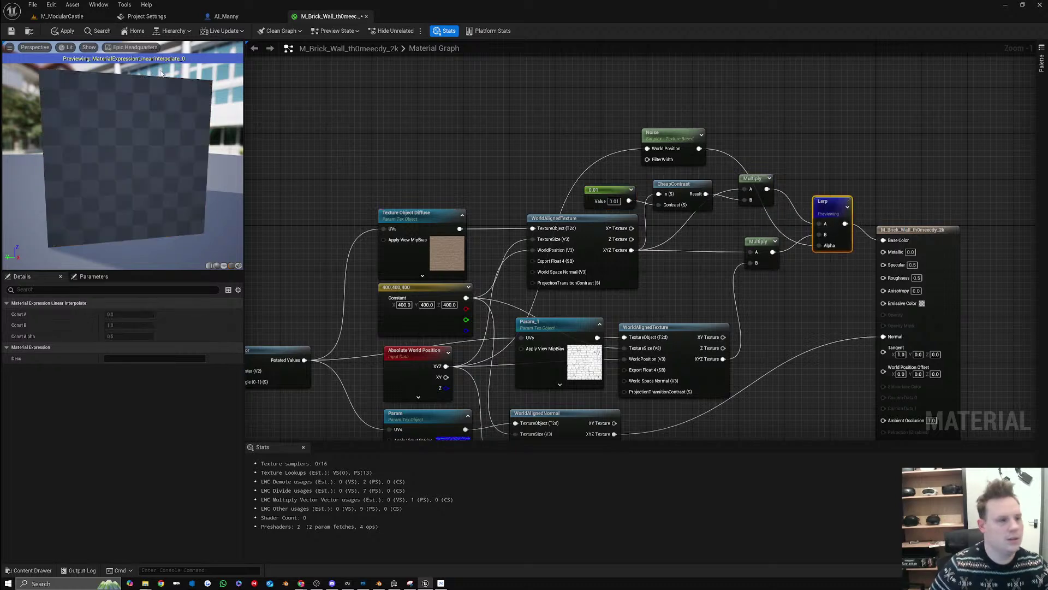
Apply the contrast changes to the material and inspect the brick pattern on the castle walls in the M_ModularCastle level
click(66, 31)
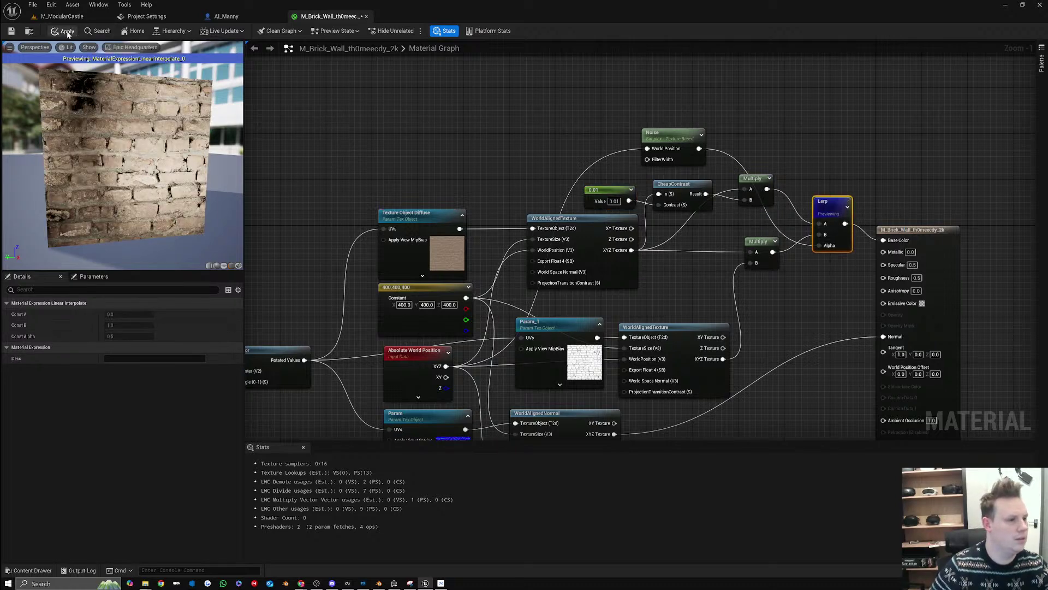
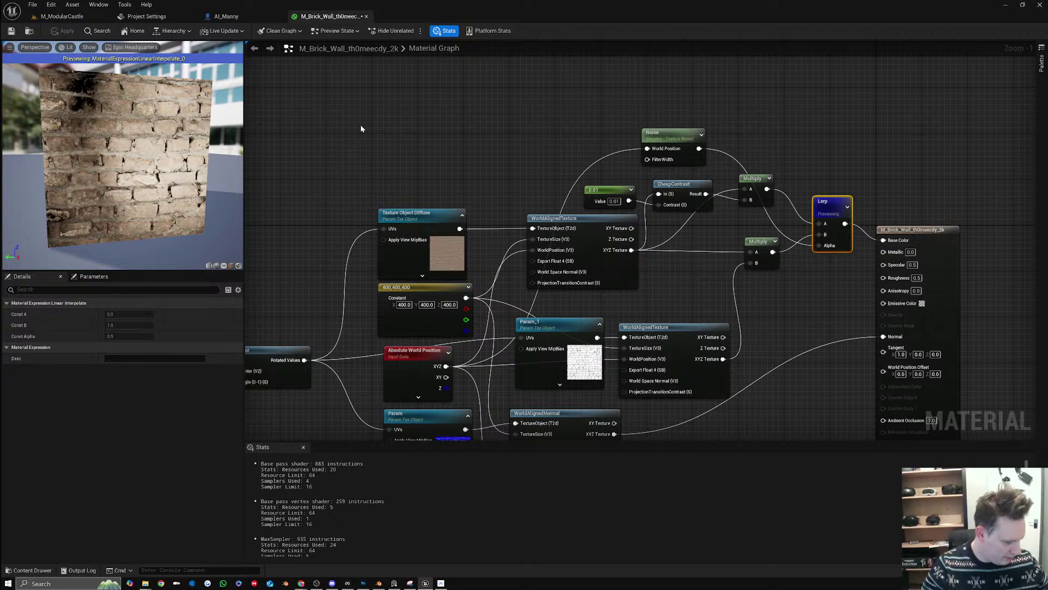
click(60, 15)
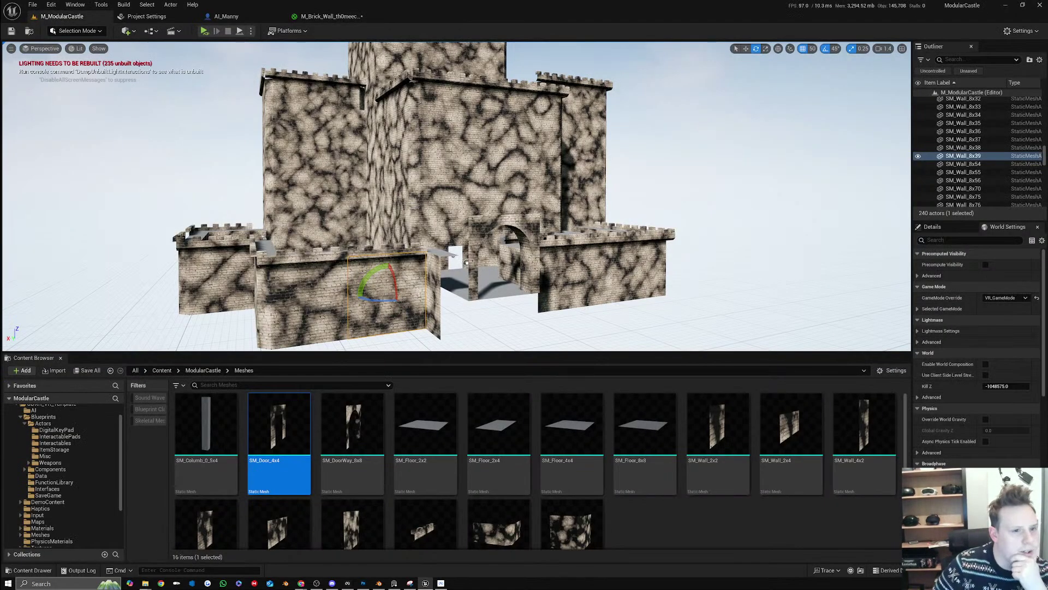
key(w)
right_drag(456, 197, 449, 153)
key(w)
key(w)
key(w)
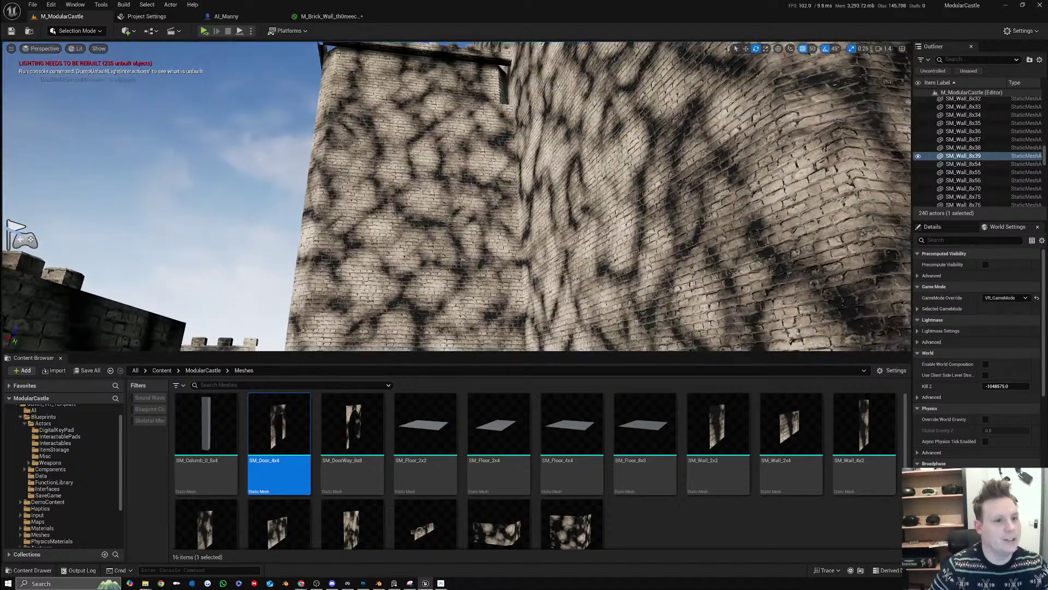
In the brick material, add a HueShift node with its Texture input fed by the diffuse WorldAlignedTexture's XYZ Texture output
click(330, 16)
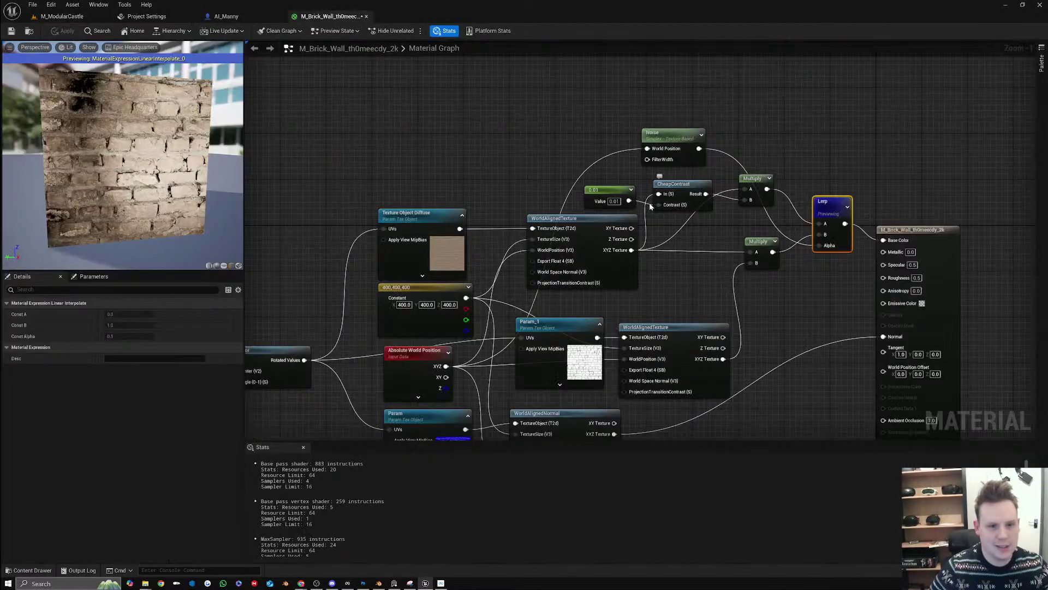
drag(631, 250, 660, 269)
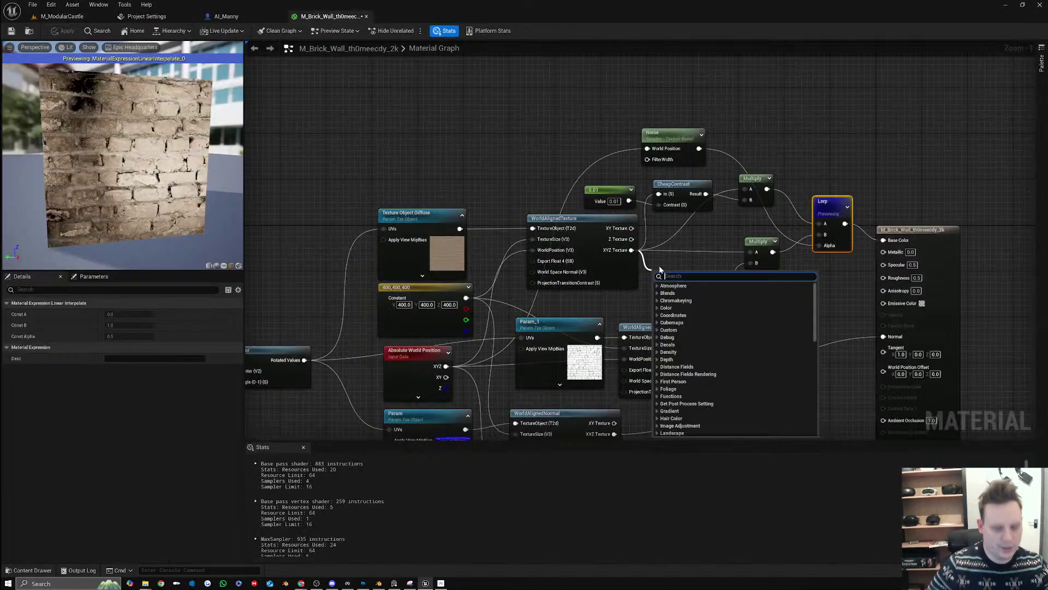
text(hue)
key(Up)
key(Return)
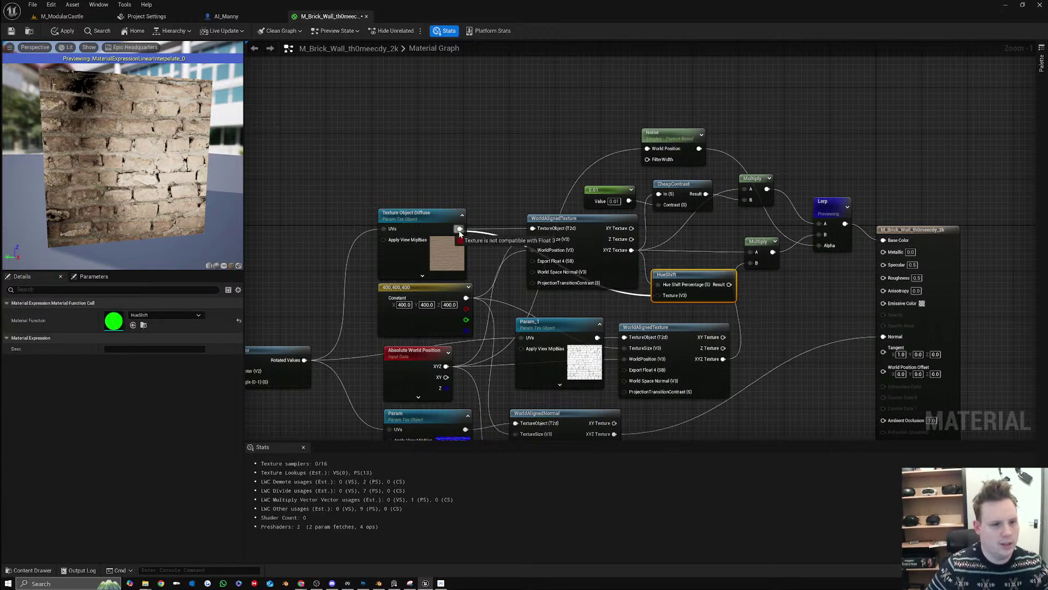
alt+click(659, 285)
drag(659, 295, 623, 251)
Add a Constant node feeding Hue Shift Percentage, place it beside HueShift and preview the HueShift node
click(596, 300)
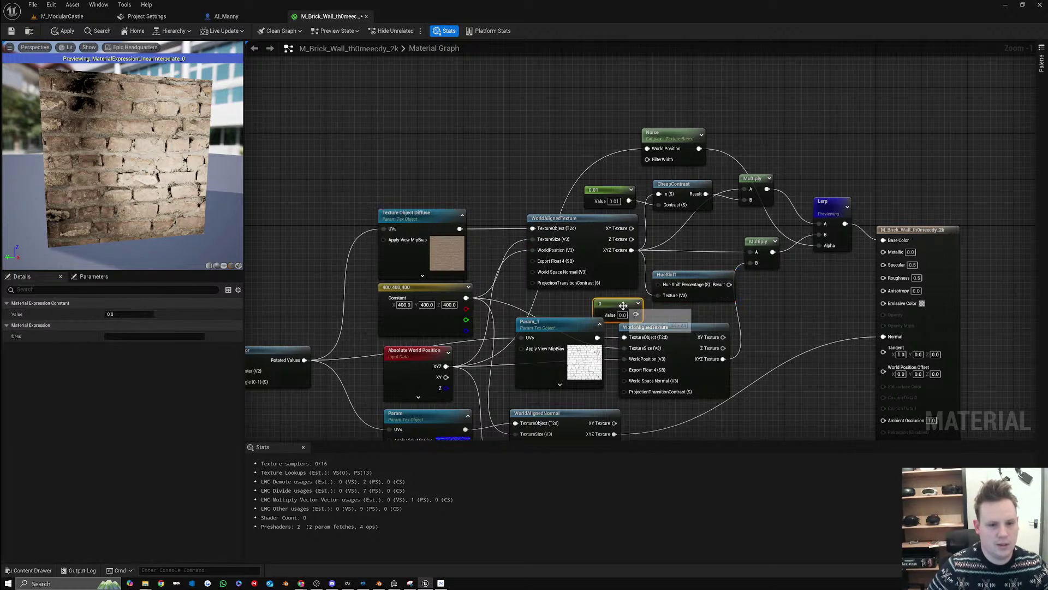
drag(630, 303, 631, 298)
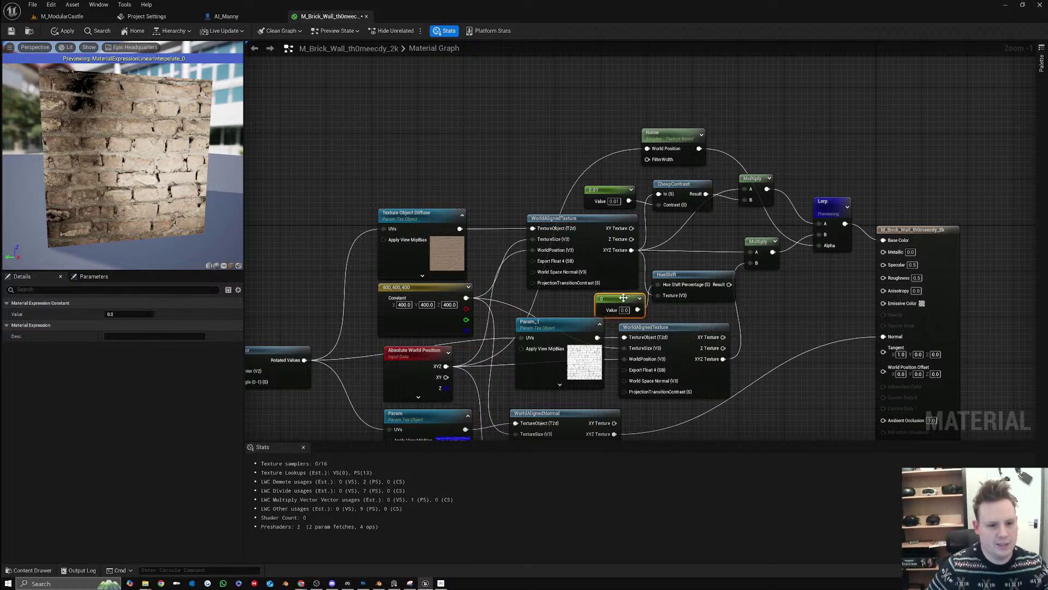
right_click(684, 278)
click(716, 301)
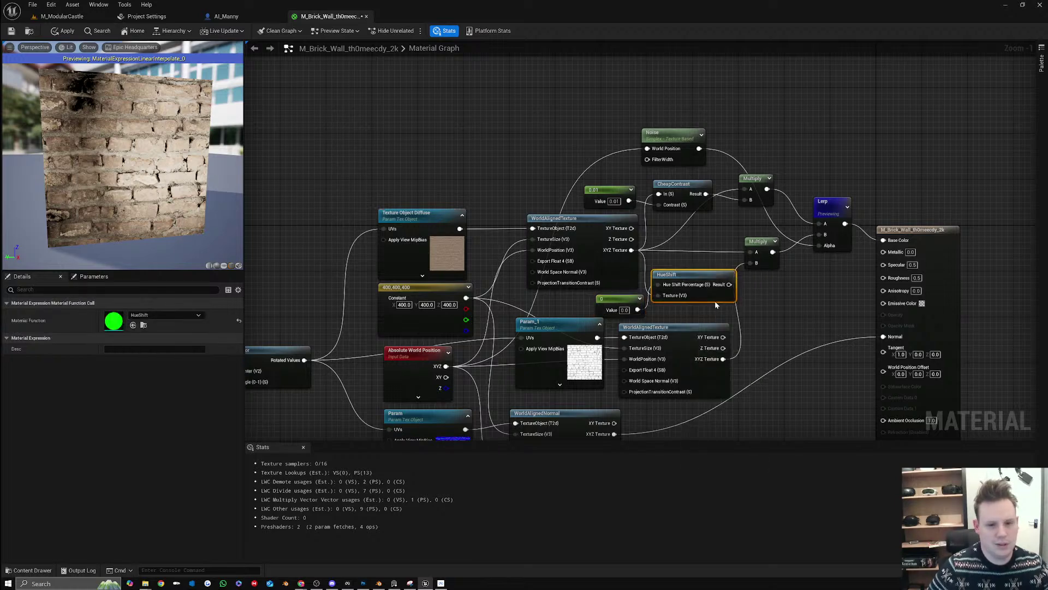
Try values of 1, 2, 5 and -1 in the Constant node feeding HueShift
drag(628, 310, 605, 303)
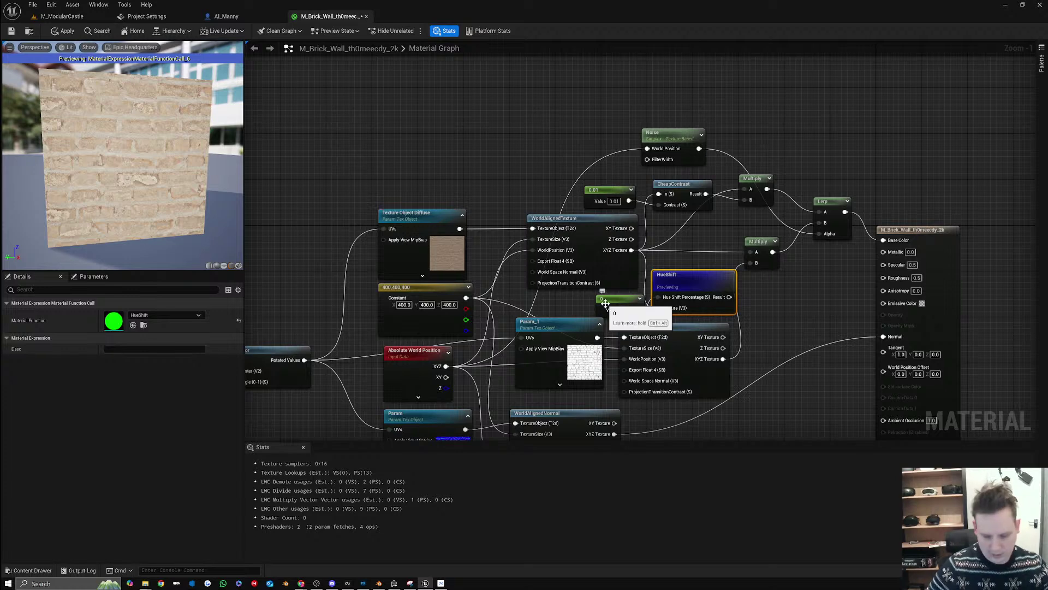
text(1)
key(Return)
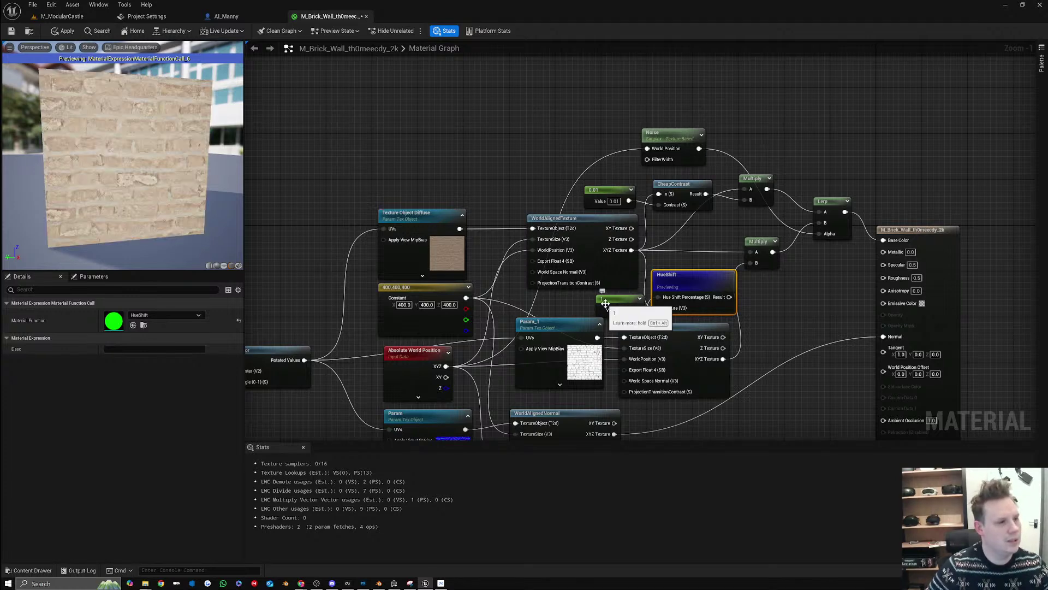
text(2)
key(Return)
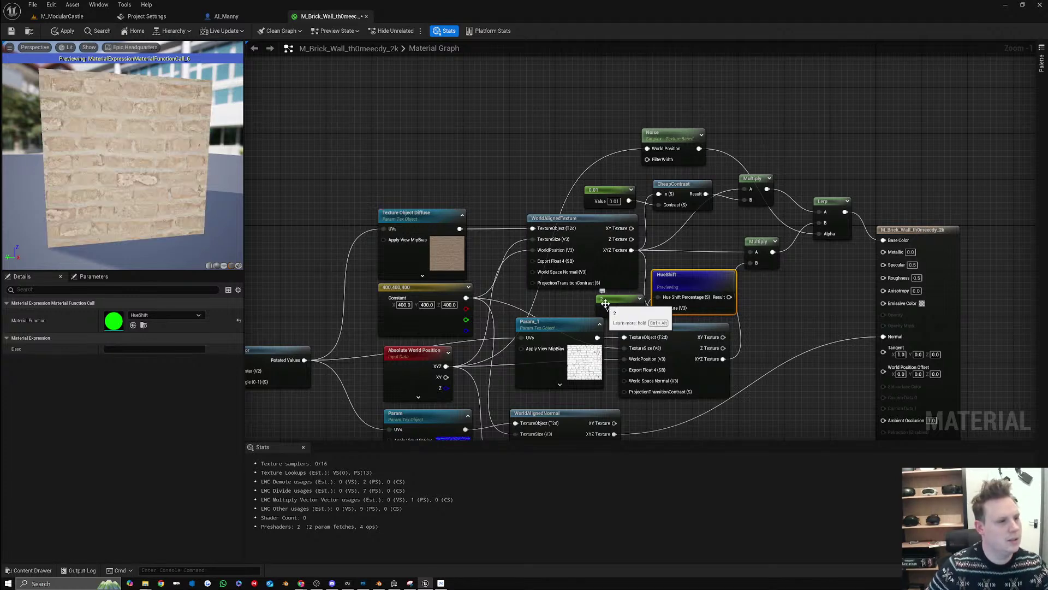
text(5)
key(Return)
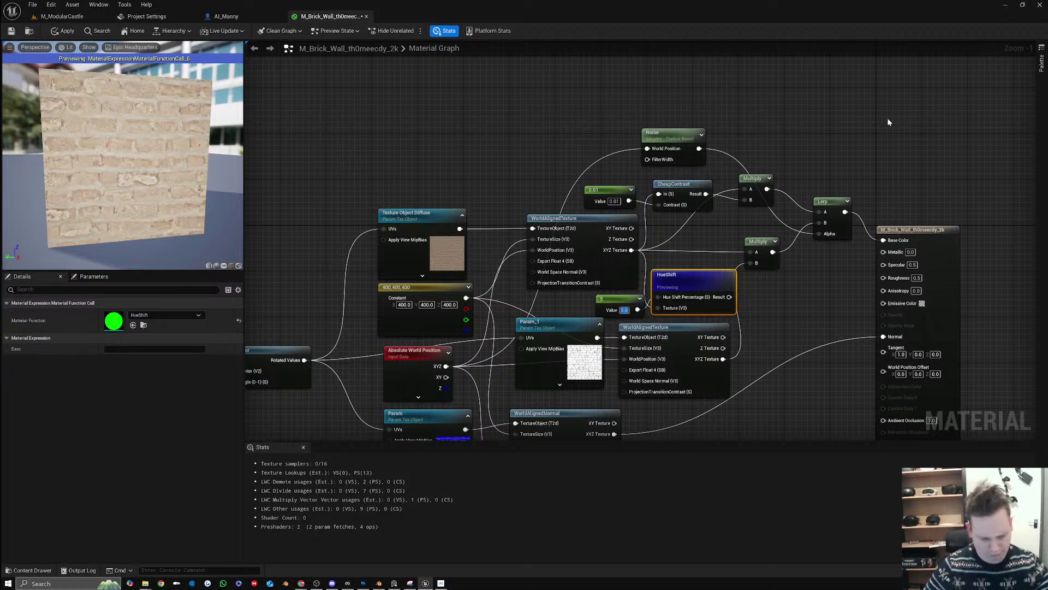
text(-1)
key(Return)
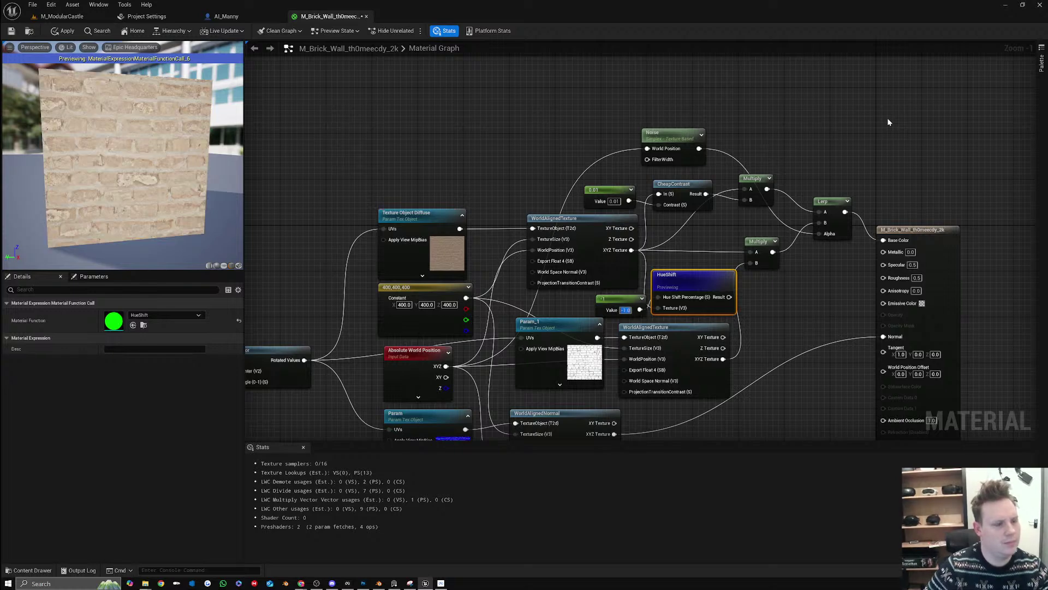
Try hue shift constants of 0.1, 0.8 and 0.5, followed by 0.1 and 0.2
text(0.1)
key(Return)
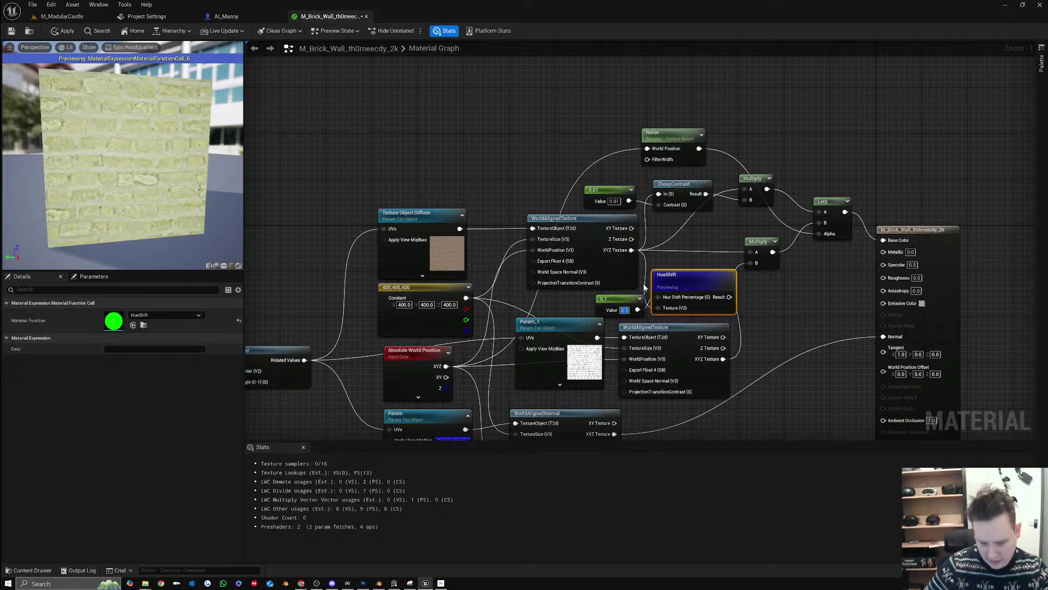
key(BackSpace)
text(0.8)
key(Return)
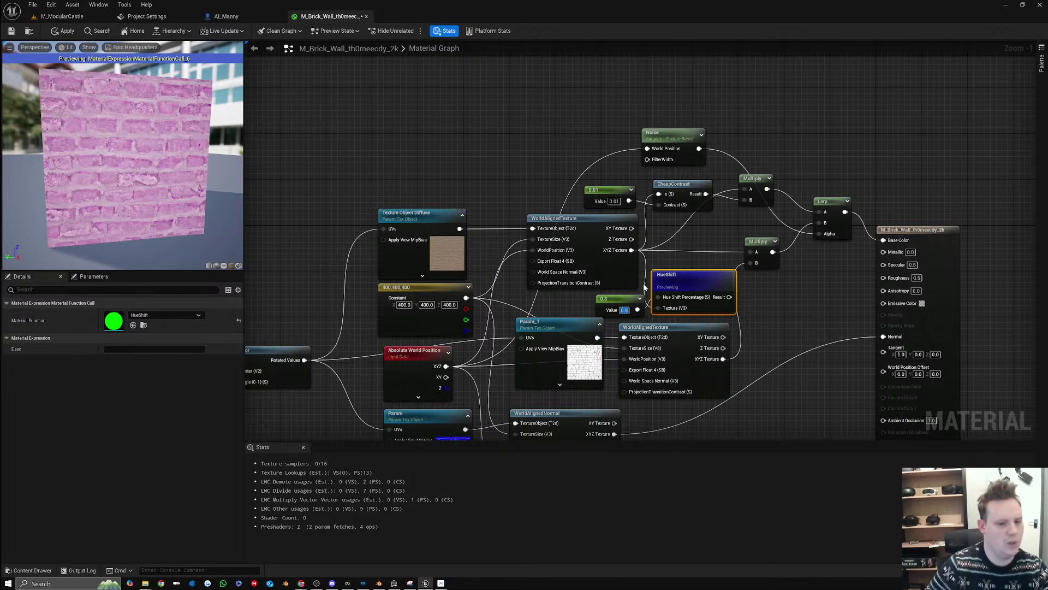
text(0.5)
key(Return)
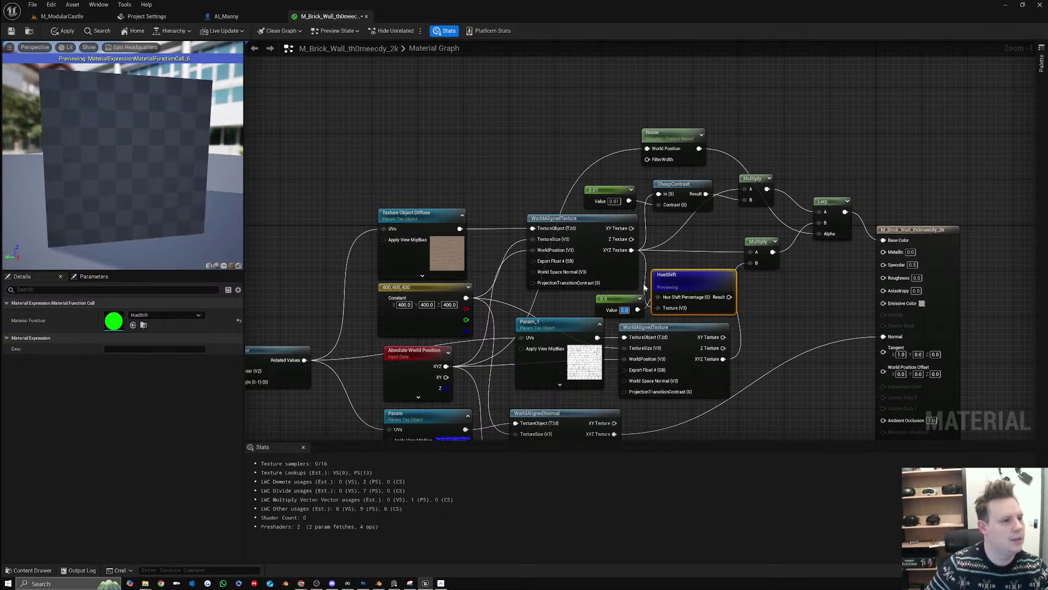
key(BackSpace)
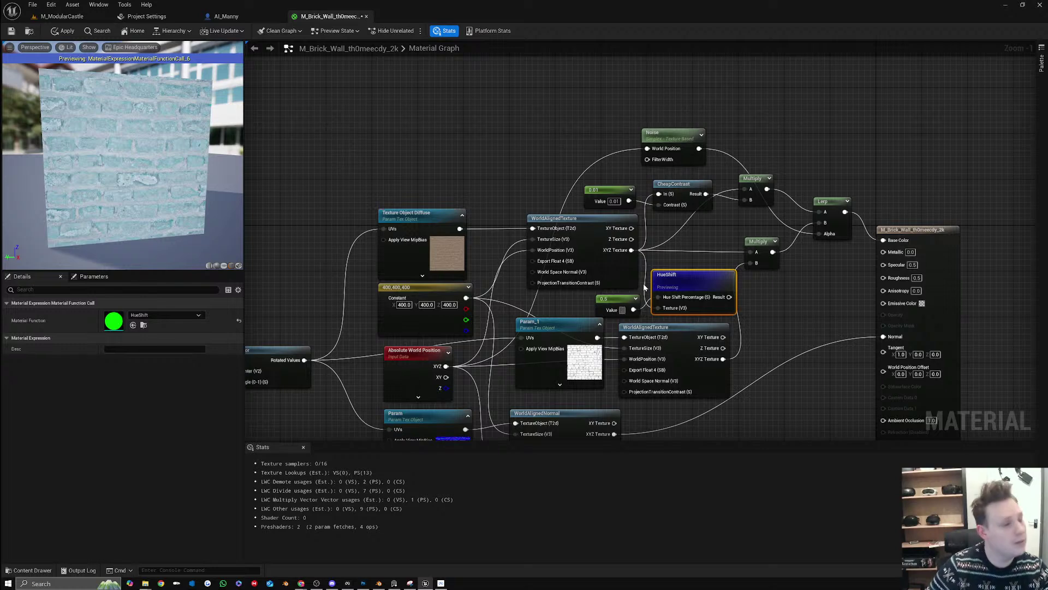
text(0.1)
key(Return)
text(0.2)
key(Return)
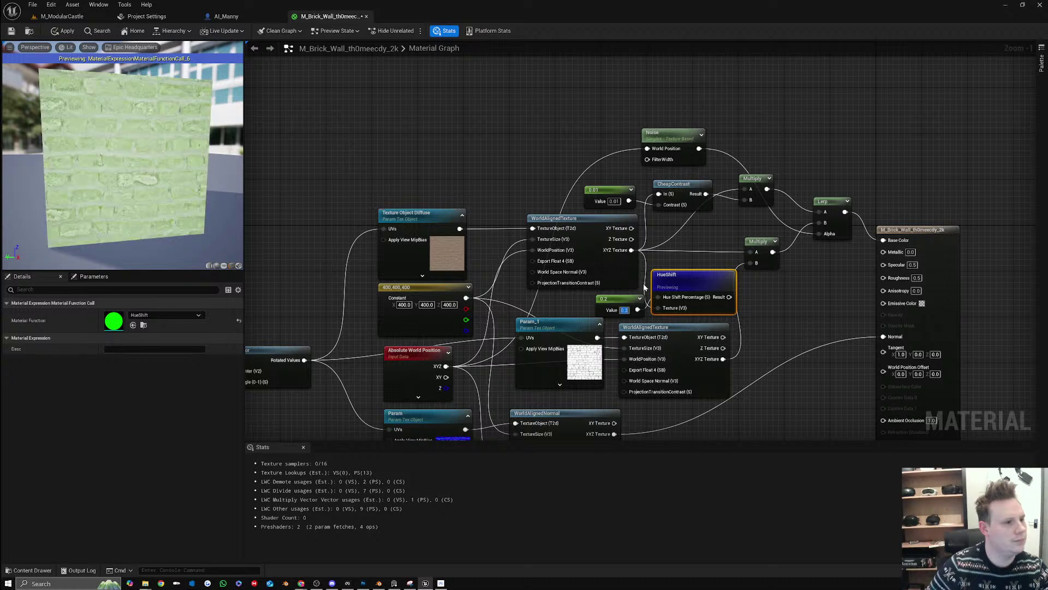
Try hue shift constants of 0.05 and 0.01, and set the value to 0.015
key(BackSpace)
text(0.05)
key(Return)
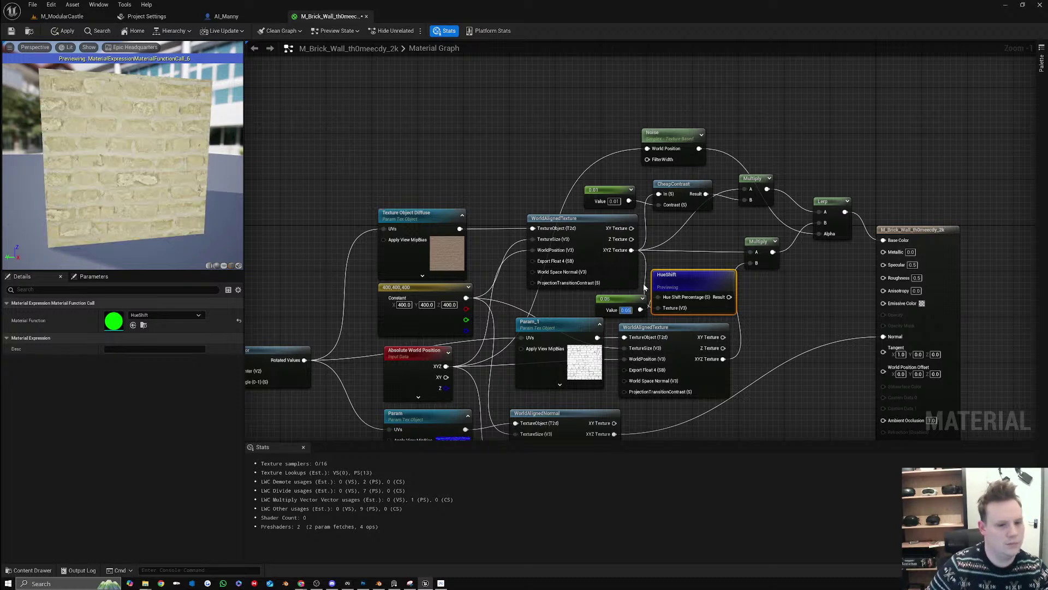
text(0.01)
key(Return)
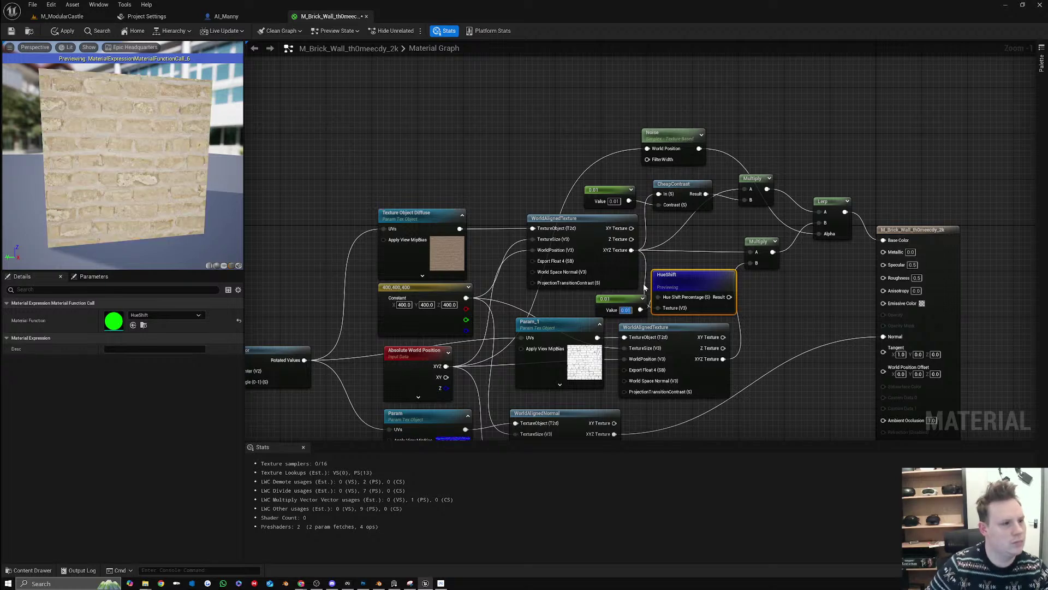
text(.015)
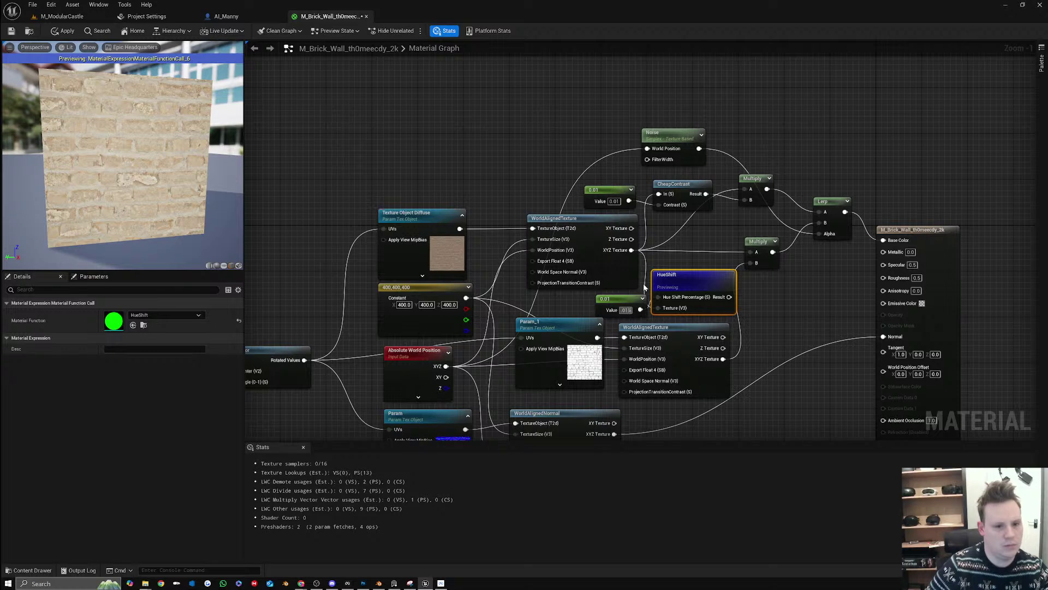
key(Return)
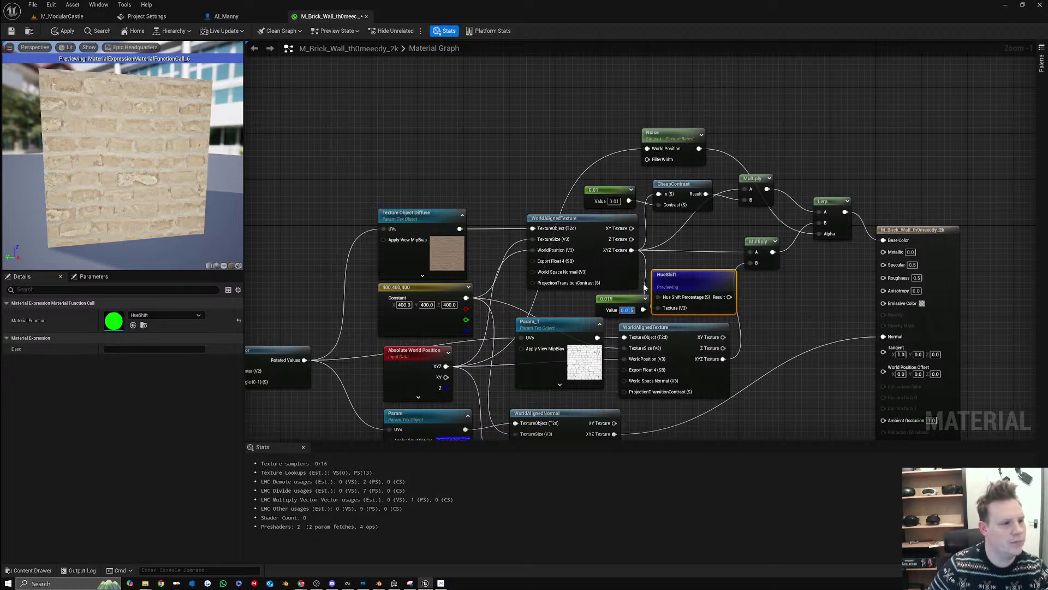
Replace the A input of the CheapContrast Multiply with HueShift's Result and preview that Multiply node
drag(729, 297, 746, 188)
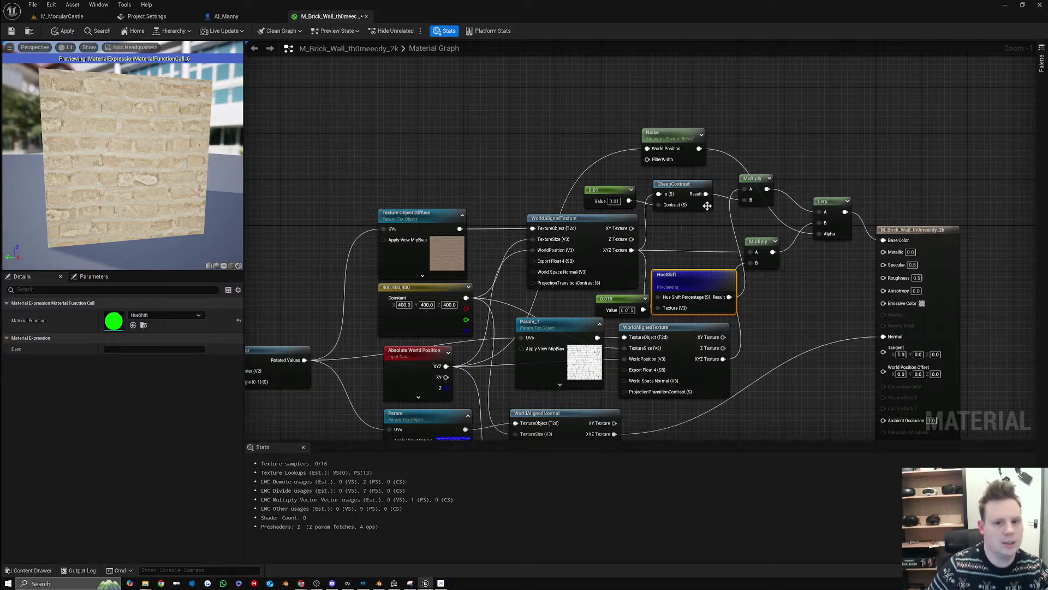
right_click(746, 178)
click(785, 204)
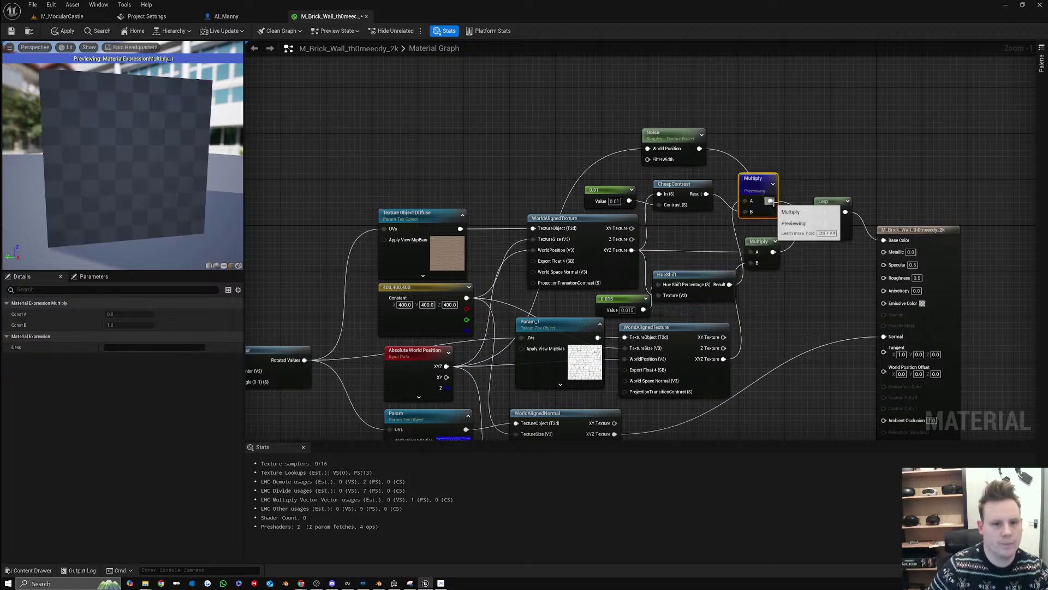
drag(202, 153, 191, 131)
Apply the hue-shifted material and check it on the castle walls in the M_ModularCastle level
click(62, 32)
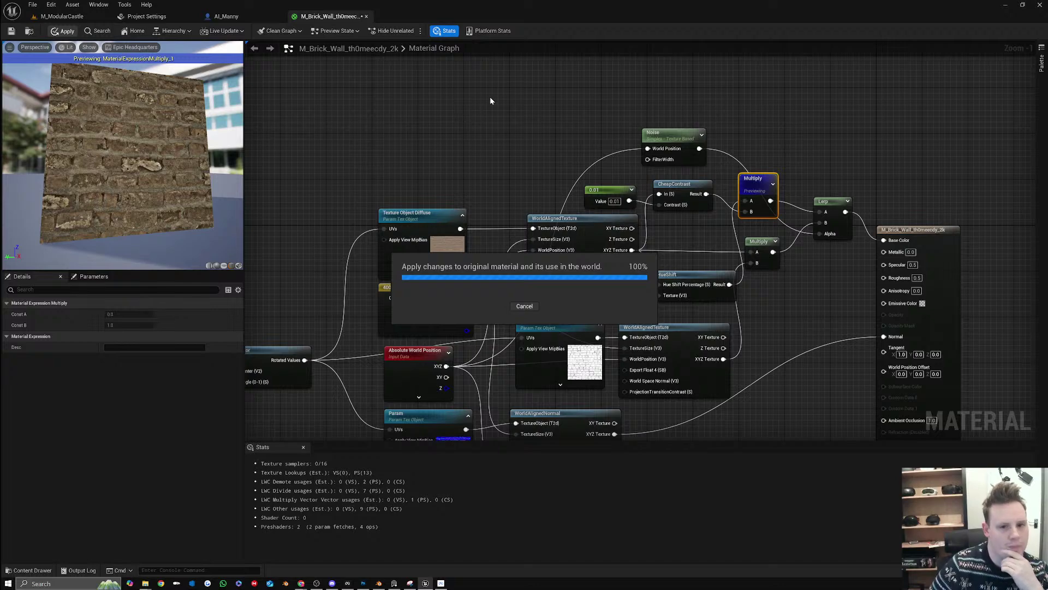
click(62, 16)
right_drag(461, 170, 552, 259)
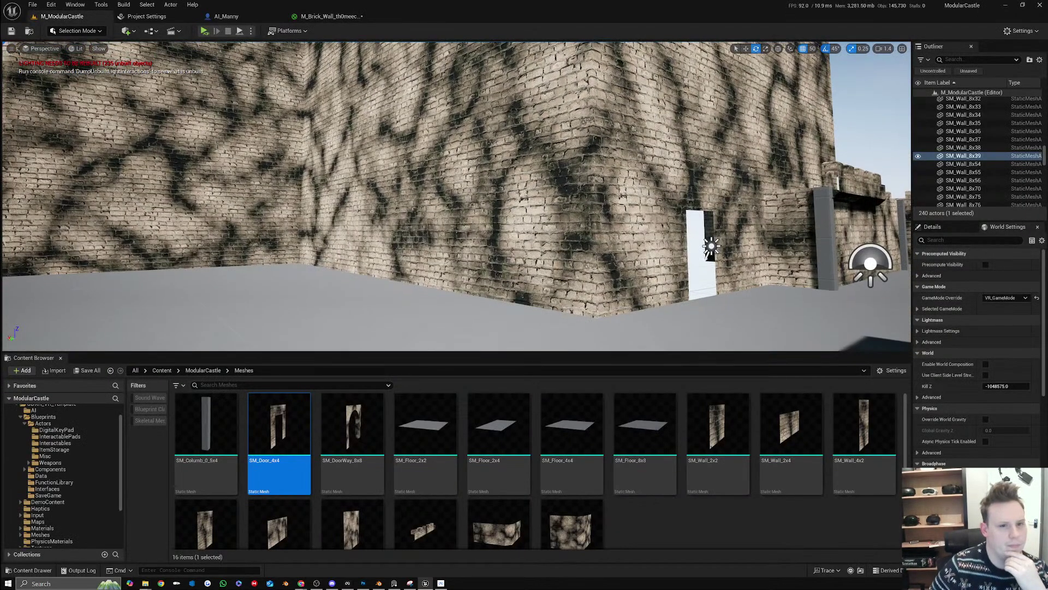
Add a Multiply node to the Noise output in the brick wall material and use its result as the Lerp's Alpha
click(318, 14)
drag(689, 136, 665, 105)
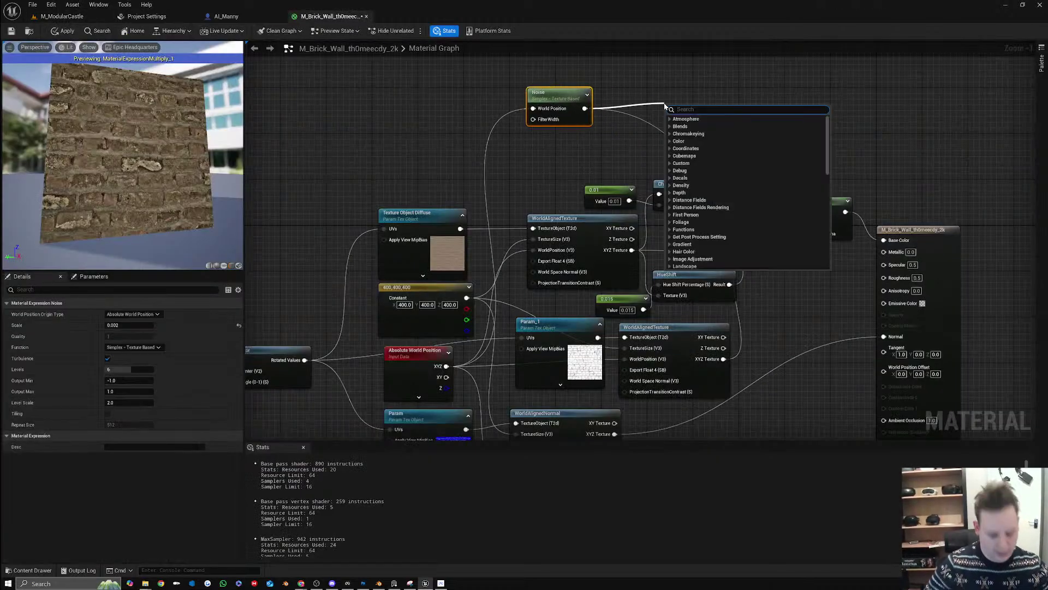
text(multipl)
key(Return)
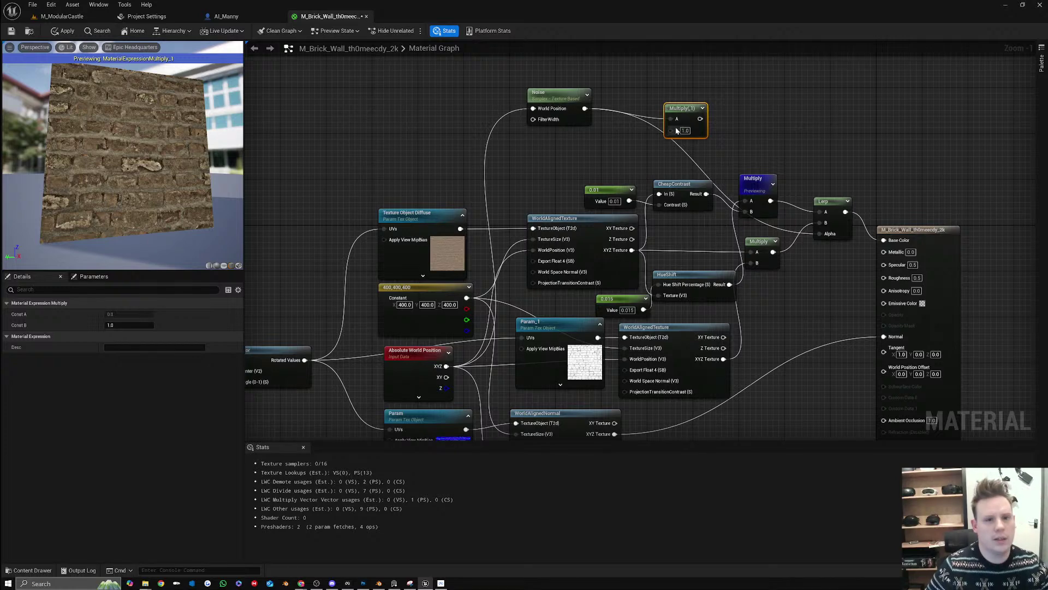
drag(701, 120, 749, 211)
Preview the new noise Multiply node and set its B value to 0.1
right_click(677, 112)
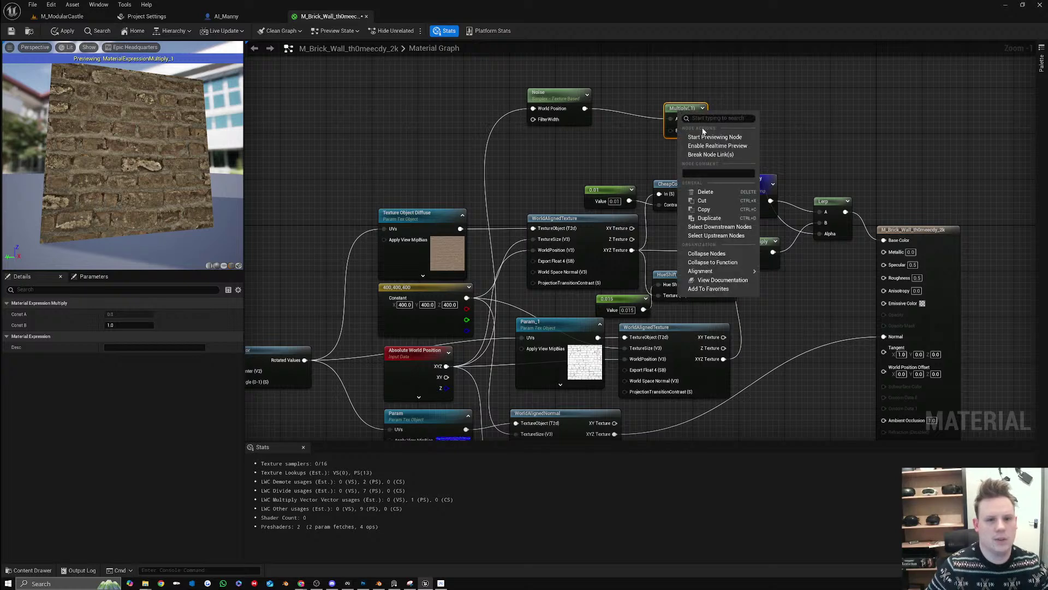
click(710, 137)
click(685, 142)
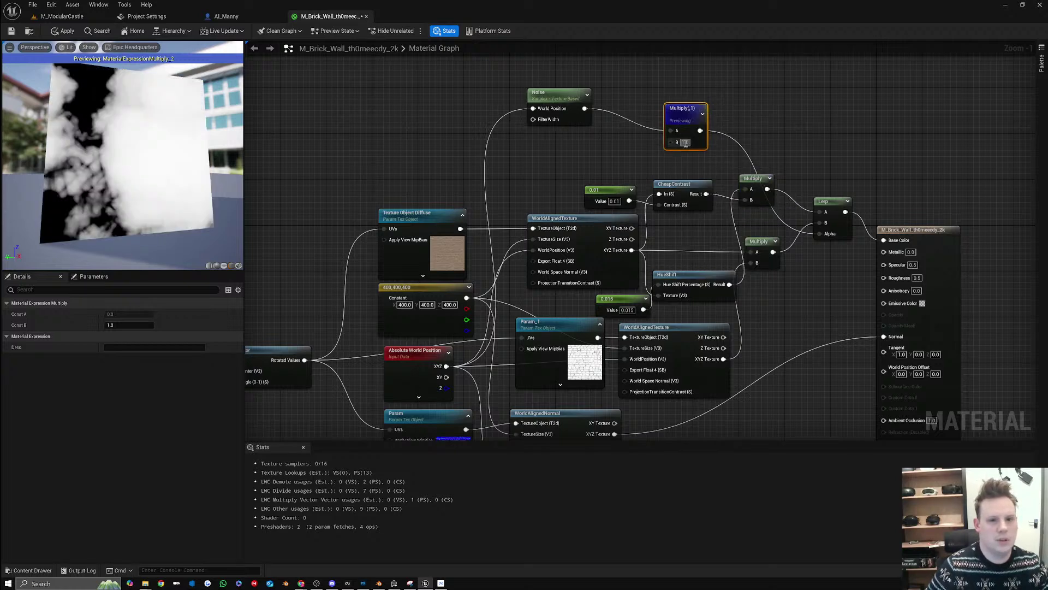
text(0.1)
key(Return)
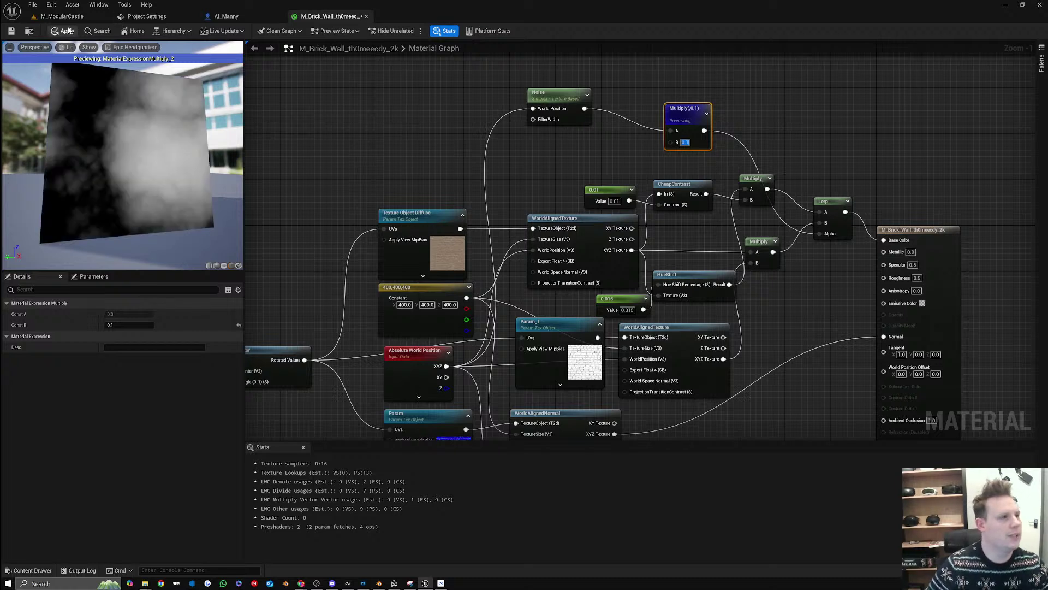
Apply the material with the reduced noise strength and check the castle walls in the M_ModularCastle level
click(65, 31)
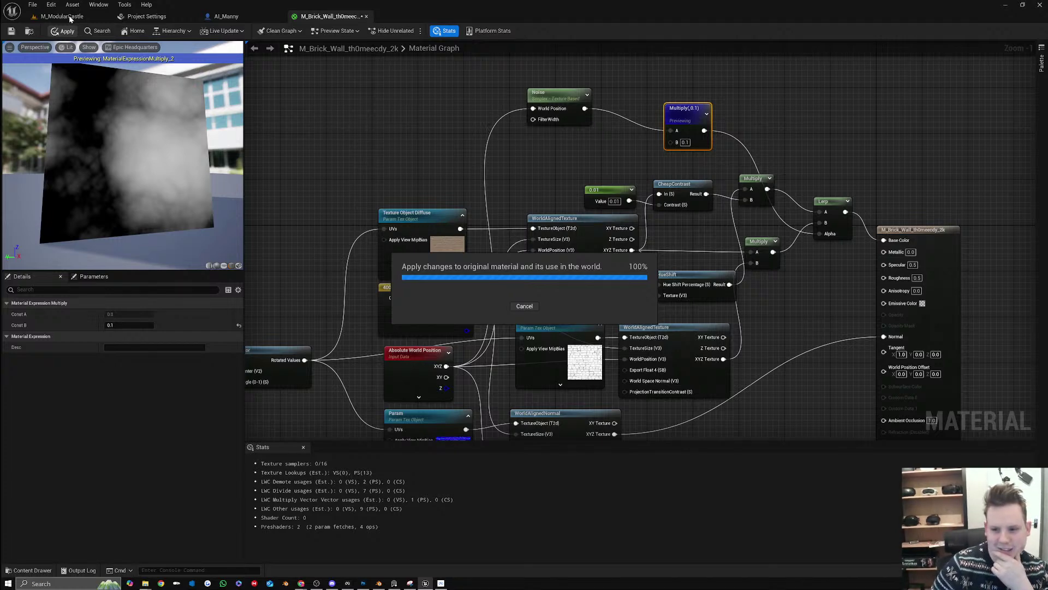
click(61, 16)
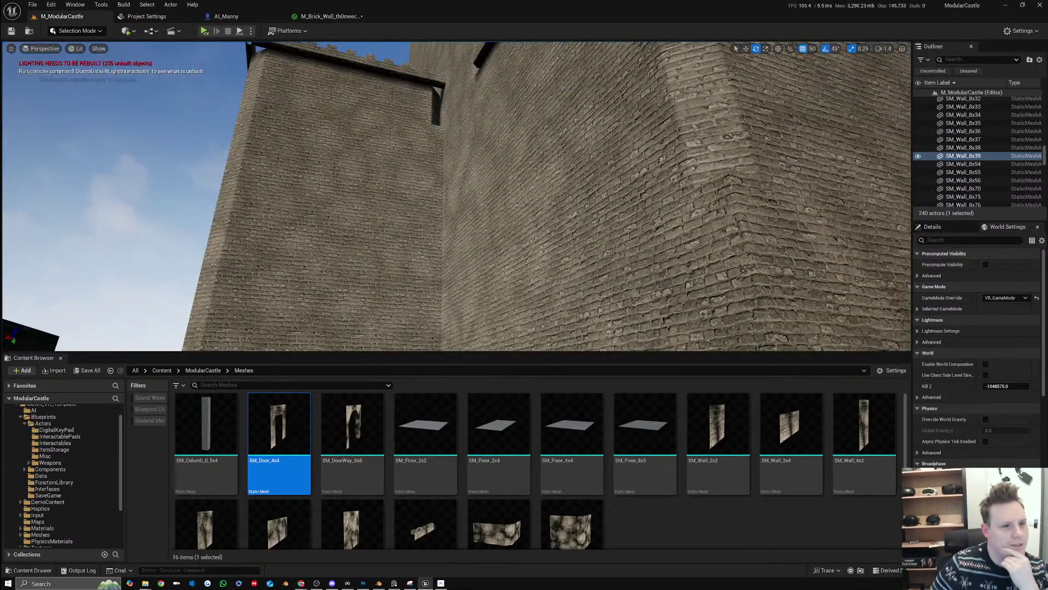
right_drag(456, 197, 507, 196)
key(w)
key(s)
key(w)
Set the Noise node's scale to 0.001 and its levels to 5 in the brick wall material
click(327, 16)
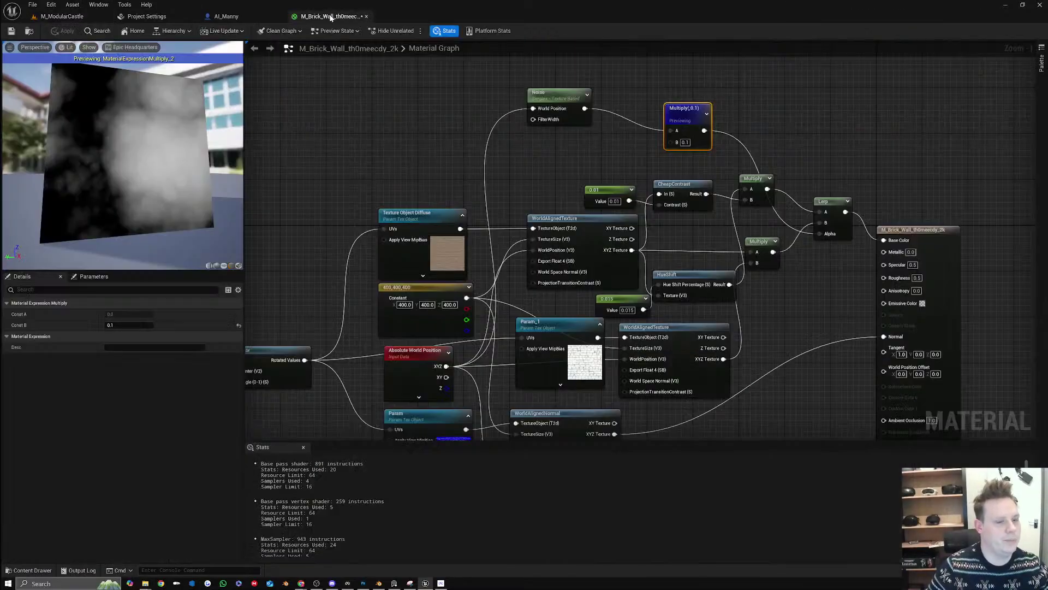
click(538, 92)
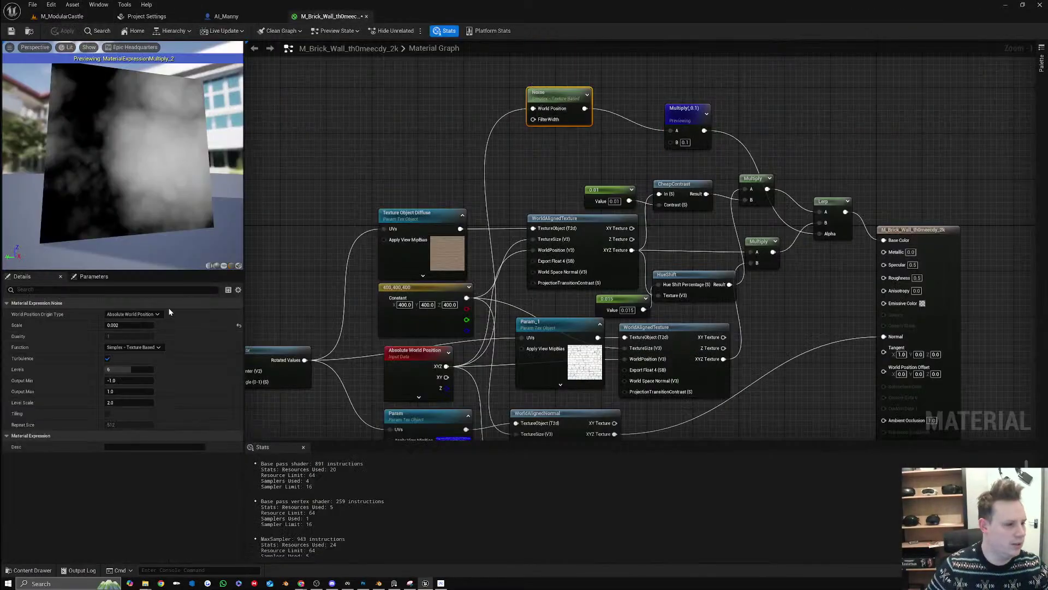
click(115, 325)
text(0.001)
key(Return)
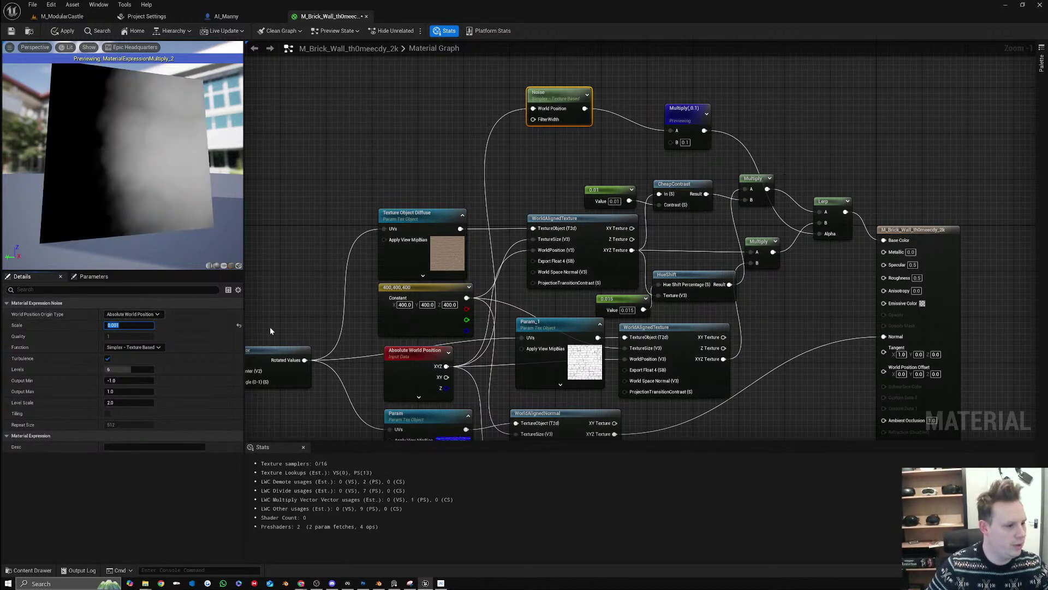
click(144, 369)
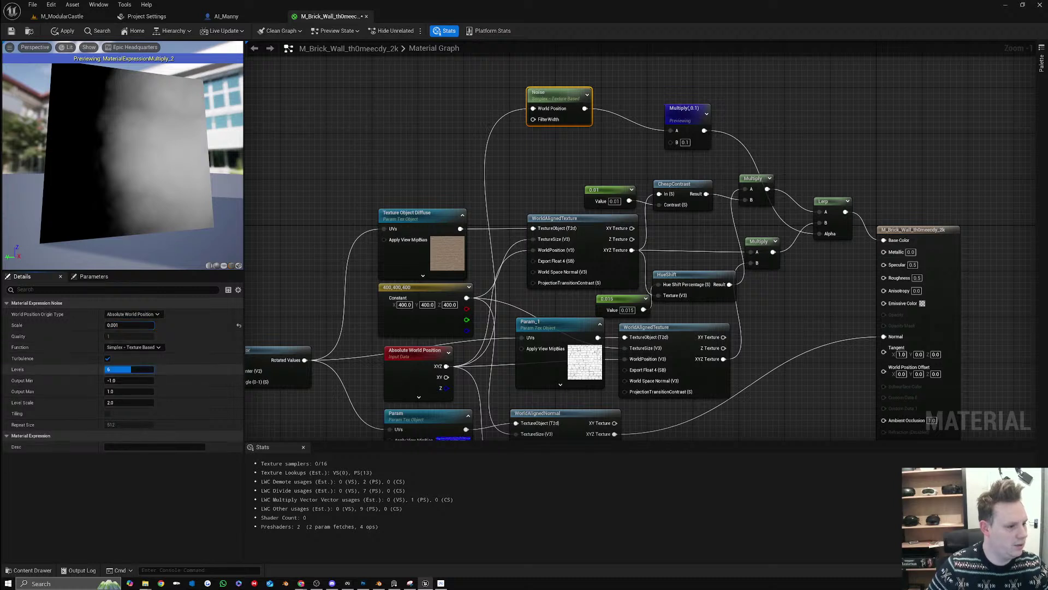
drag(144, 369, 144, 369)
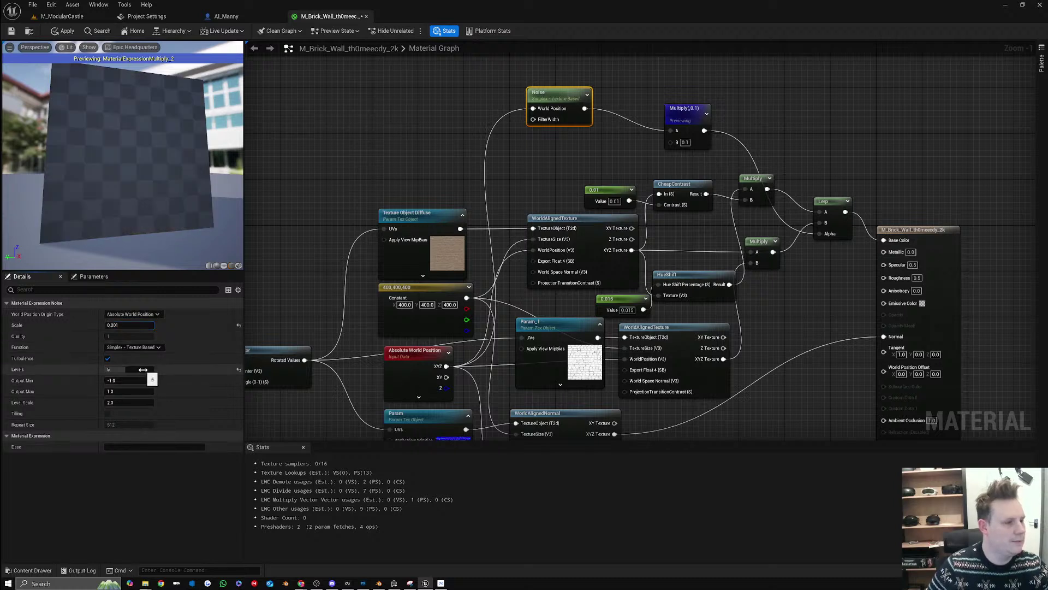
Set the B value of the noise Multiply node to 0.05
click(685, 142)
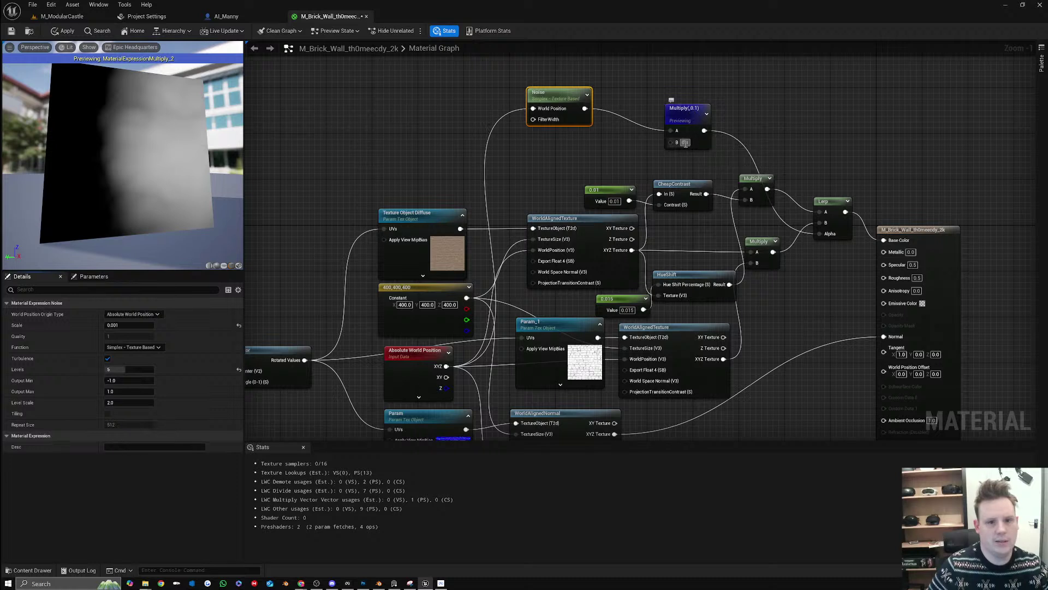
text(0.01)
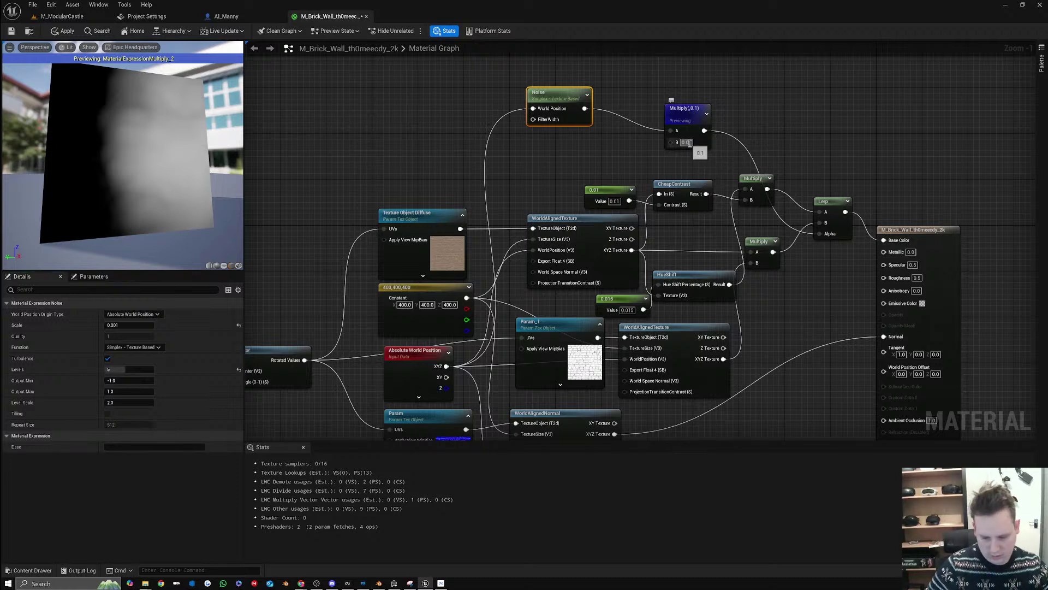
text(5)
key(Return)
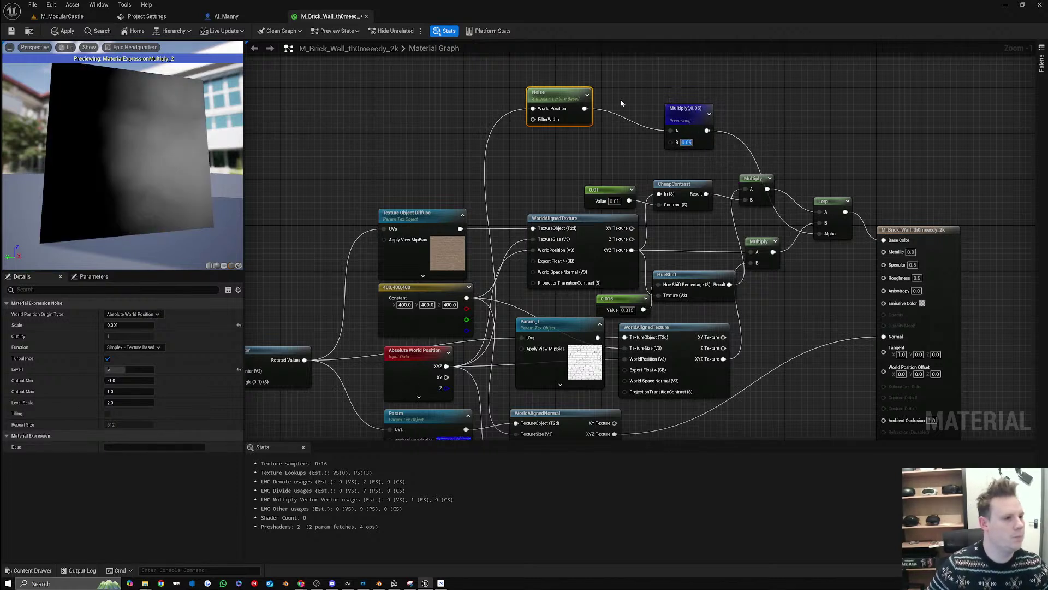
Apply the material with the larger, weaker noise and inspect the whole castle from outside in the M_ModularCastle level
click(67, 31)
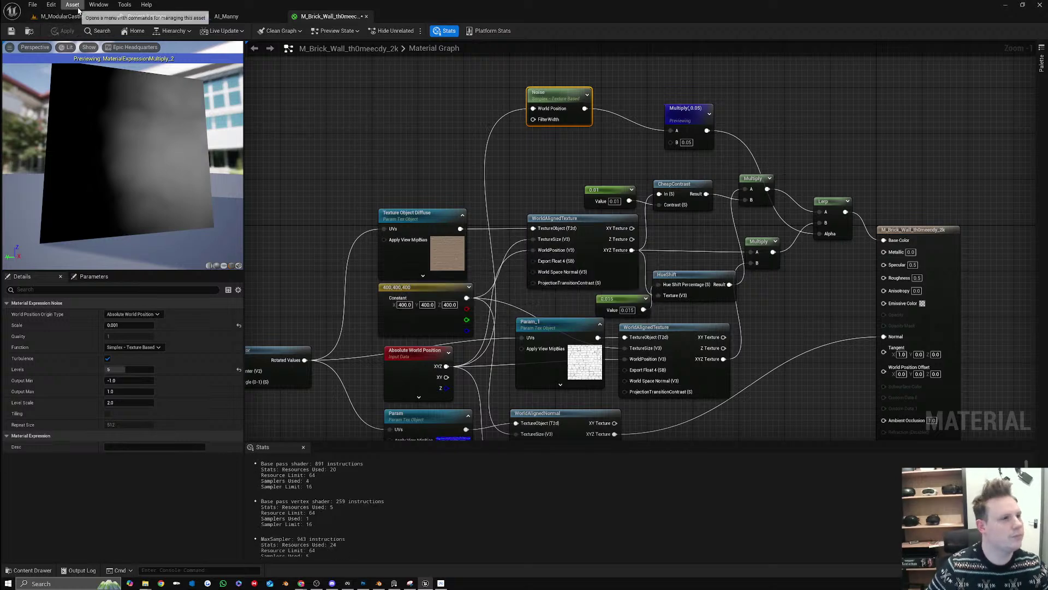
click(81, 17)
mouse_move(414, 186)
right_down()
mouse_move(423, 132)
mouse_move(417, 219)
mouse_move(432, 224)
mouse_move(422, 164)
mouse_move(420, 188)
right_up()
key(w)
key(w)
key(s)
key(s)
right_drag(551, 177, 563, 223)
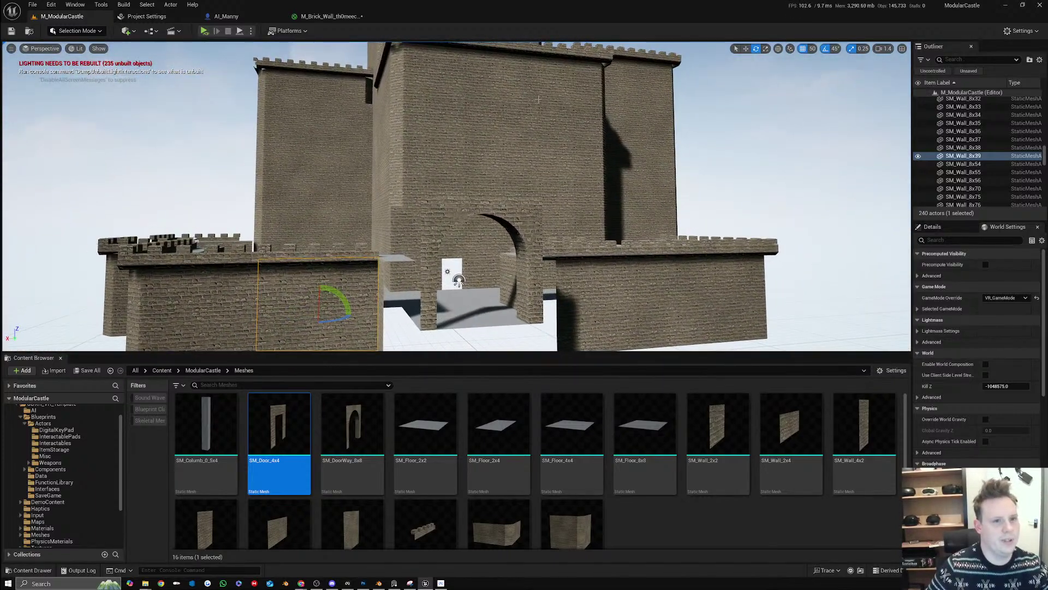
Preview the CheapContrast node in the brick wall material and try contrast constants of 0.02, 5, 1 and 0.5
click(324, 16)
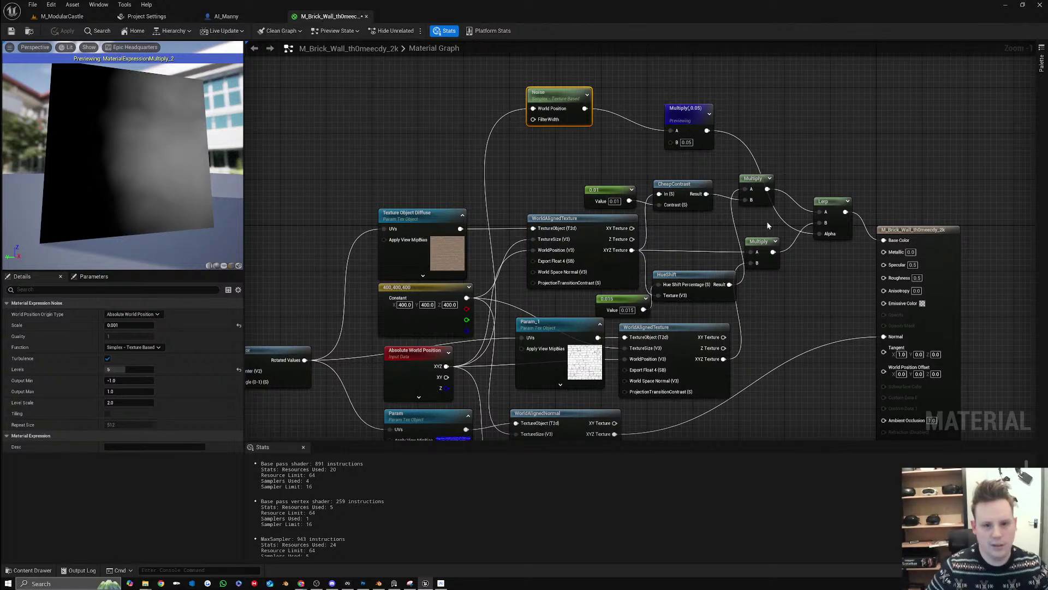
right_click(689, 182)
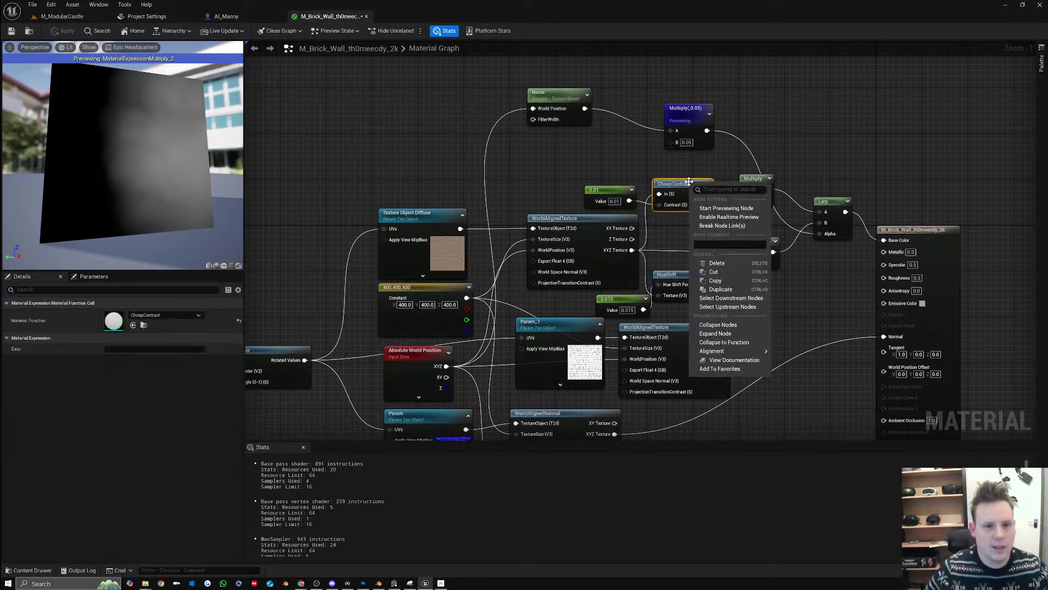
click(726, 208)
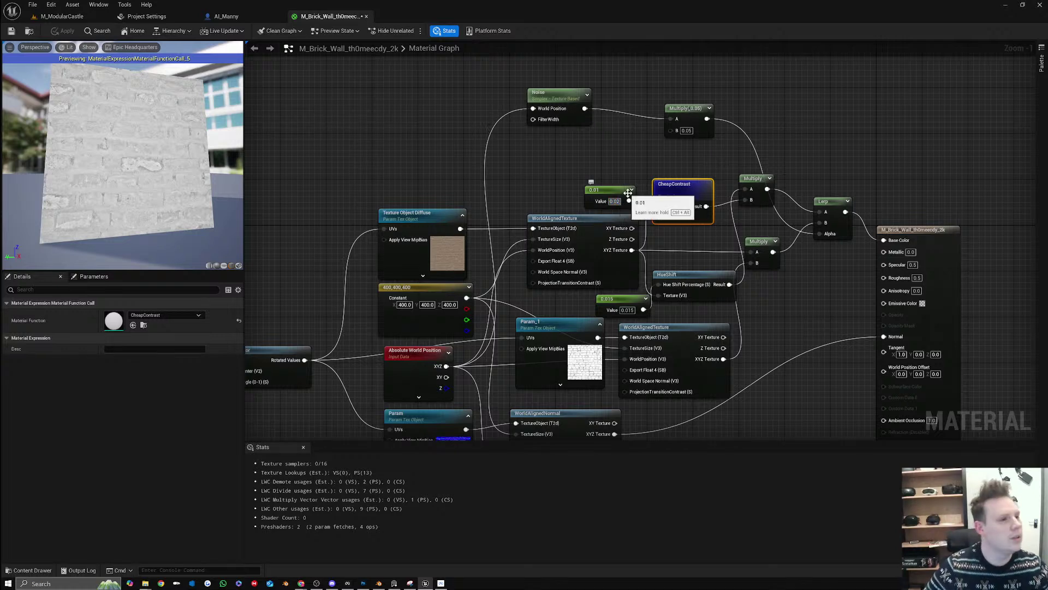
key(Return)
text(5)
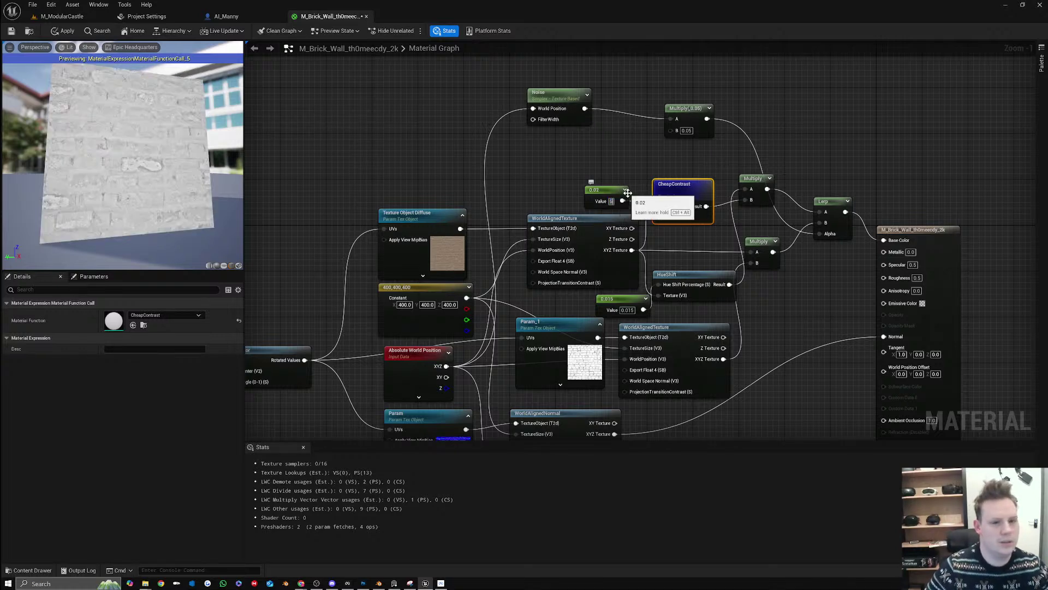
key(Return)
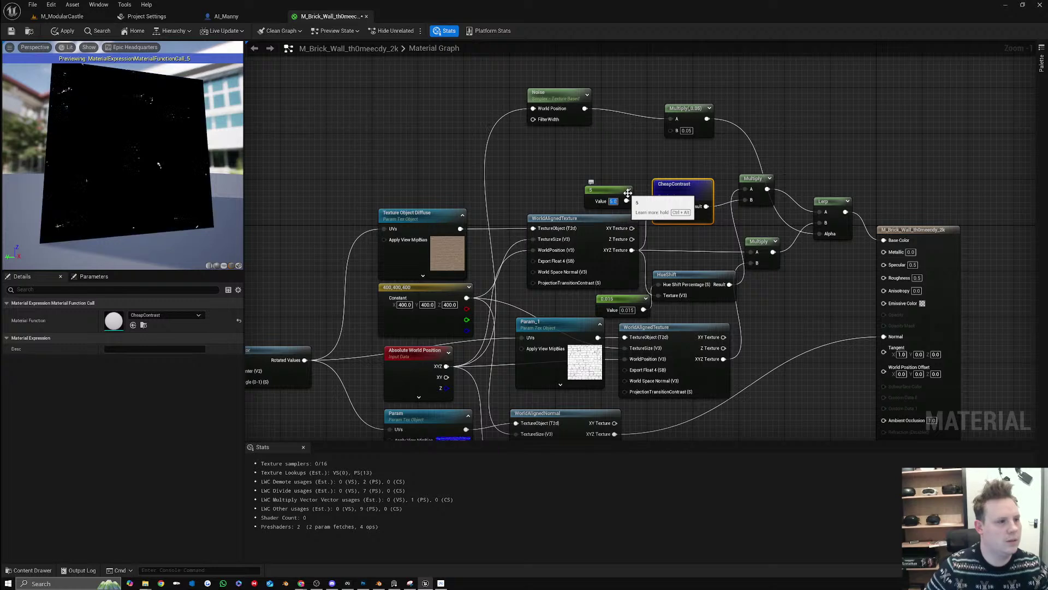
text(1)
key(Return)
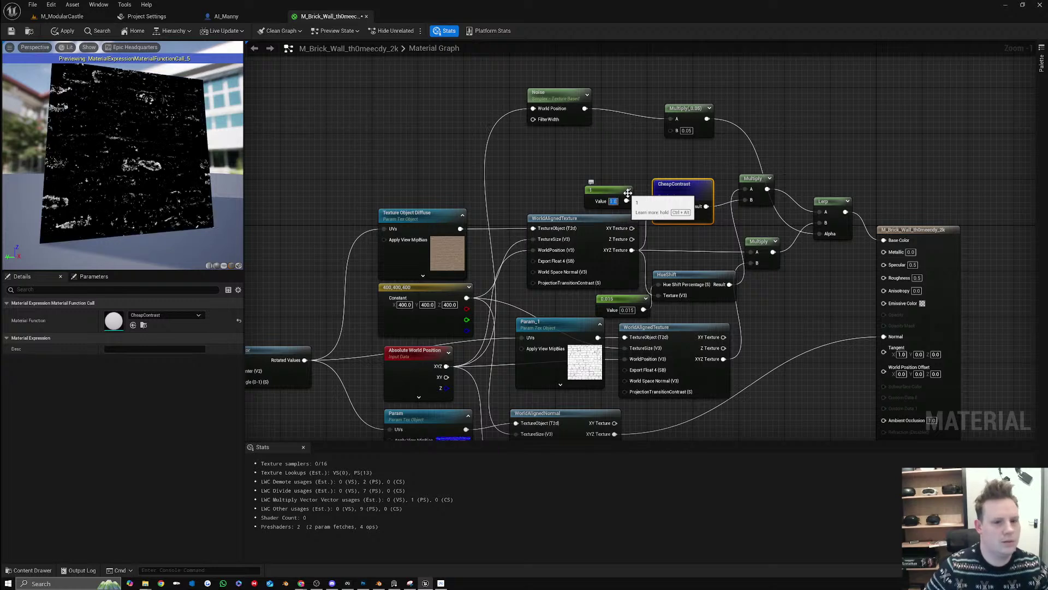
text(0.5)
key(Return)
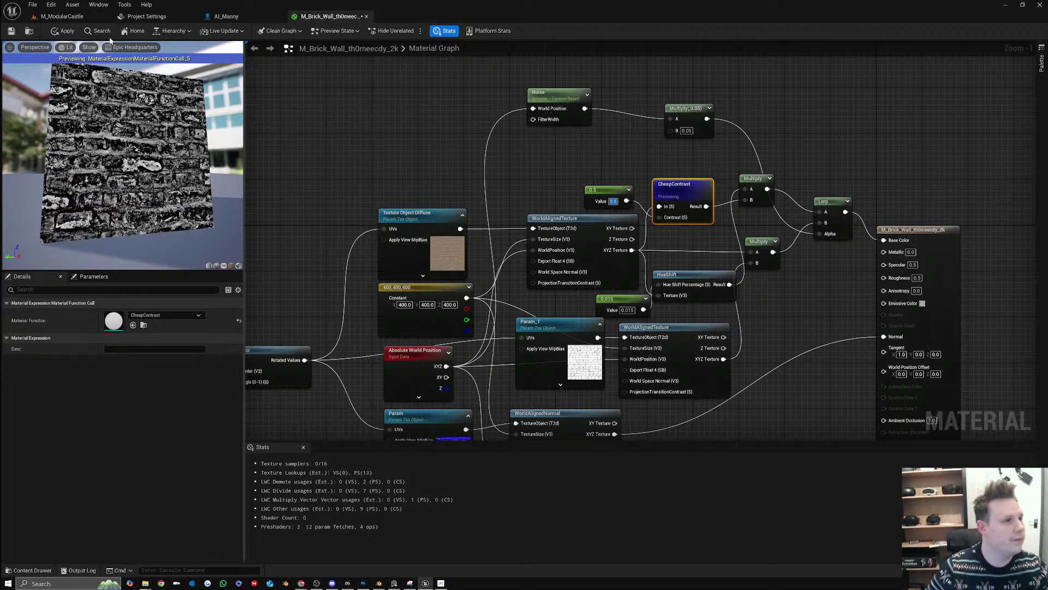
Apply the stronger brick contrast and inspect the castle walls from several distances and angles in the level
click(71, 31)
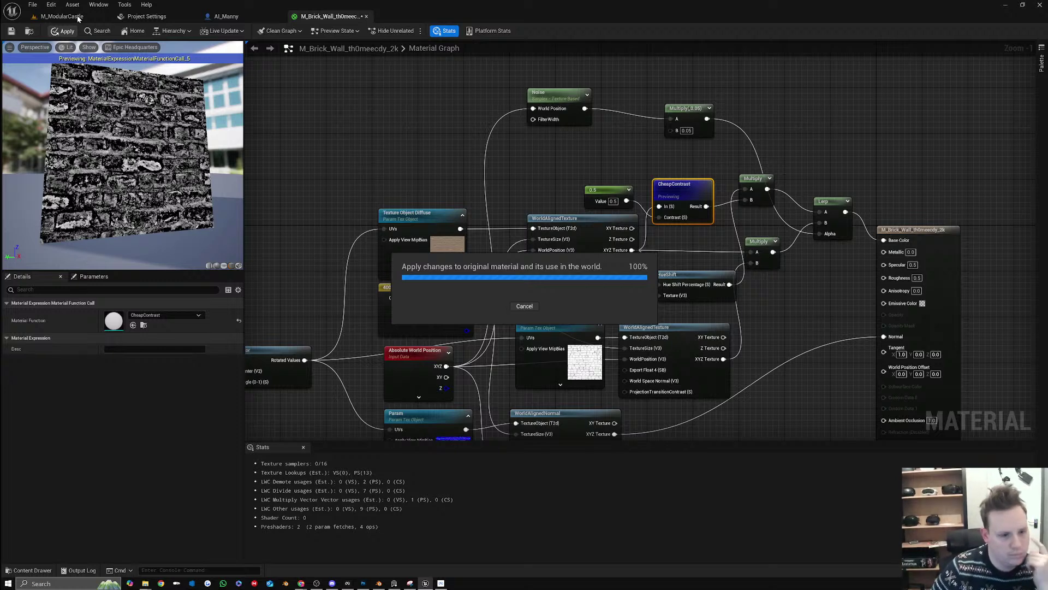
click(77, 15)
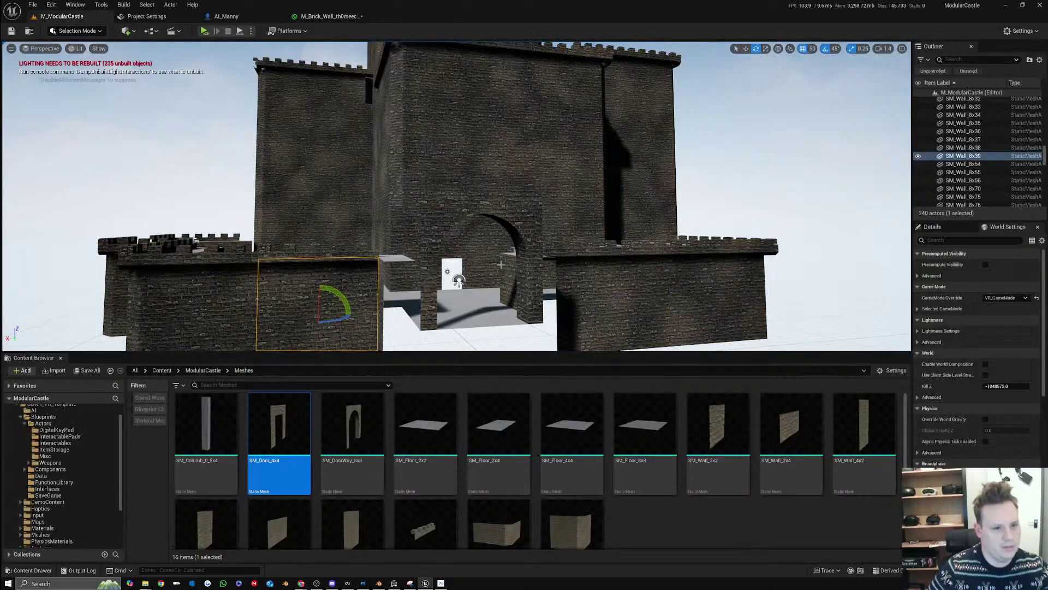
mouse_move(499, 263)
right_down()
mouse_move(463, 301)
mouse_move(455, 282)
mouse_move(468, 261)
mouse_move(454, 262)
mouse_move(600, 272)
mouse_move(614, 213)
mouse_move(494, 317)
mouse_move(501, 267)
right_up()
key(w)
key(s)
key(w)
key(s)
key(s)
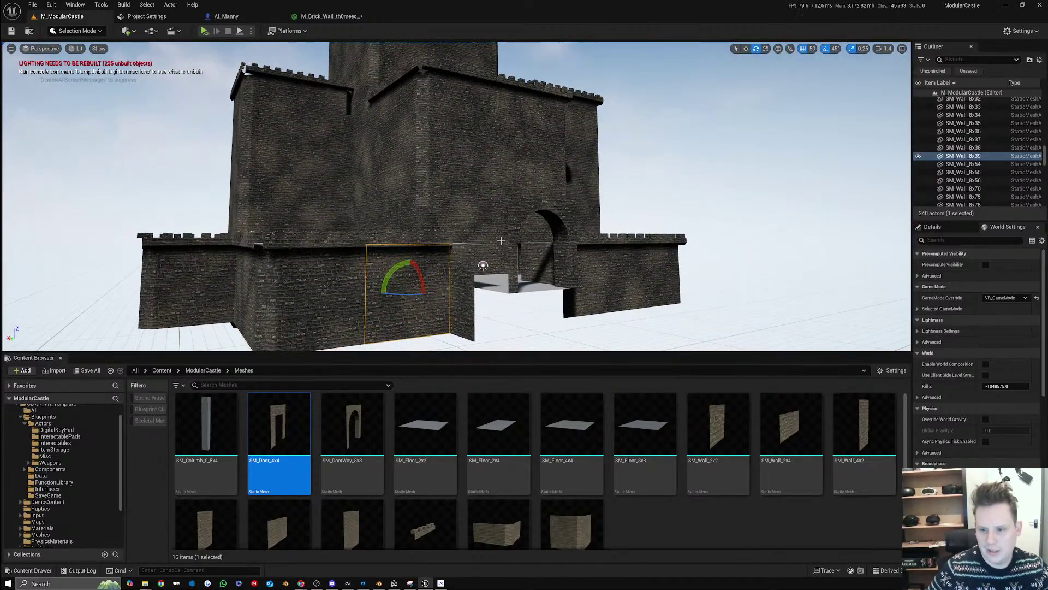
key(w)
right_drag(525, 223, 494, 178)
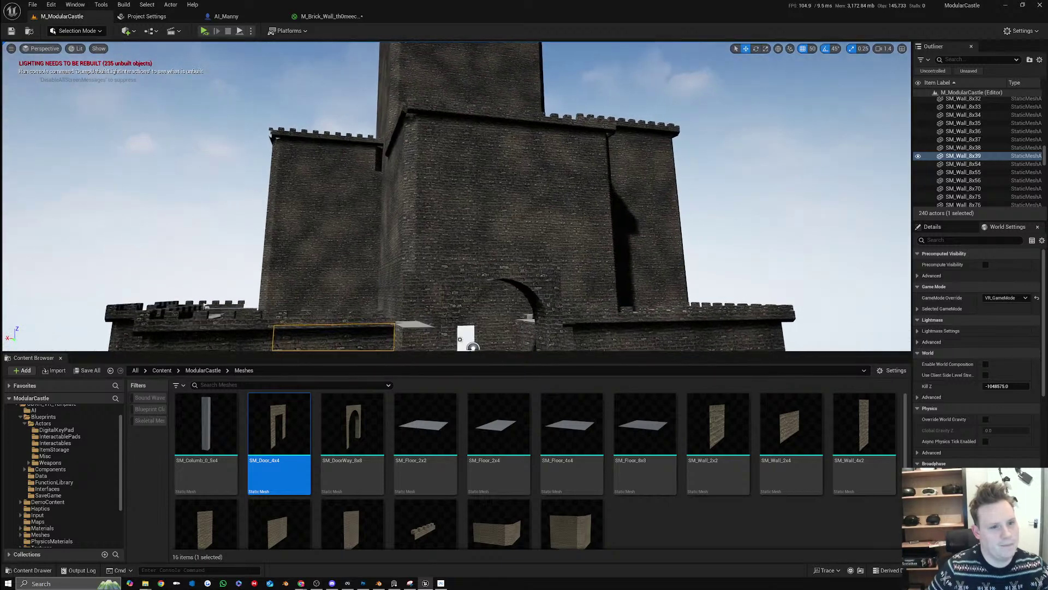
Set the CheapContrast constant to 0.2 and preview the Multiply node it feeds
click(329, 16)
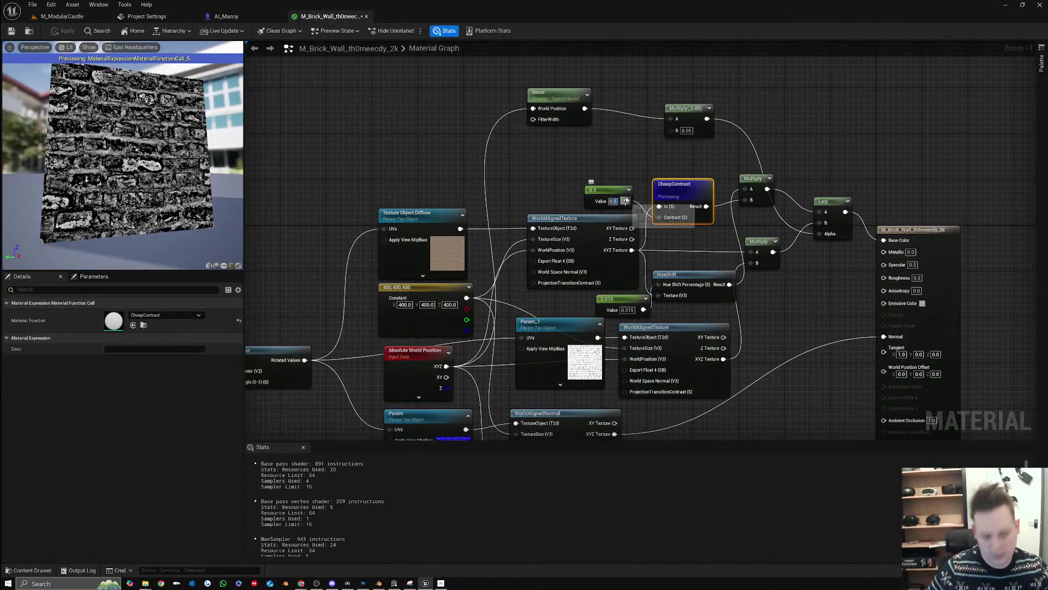
text(0.2)
key(Return)
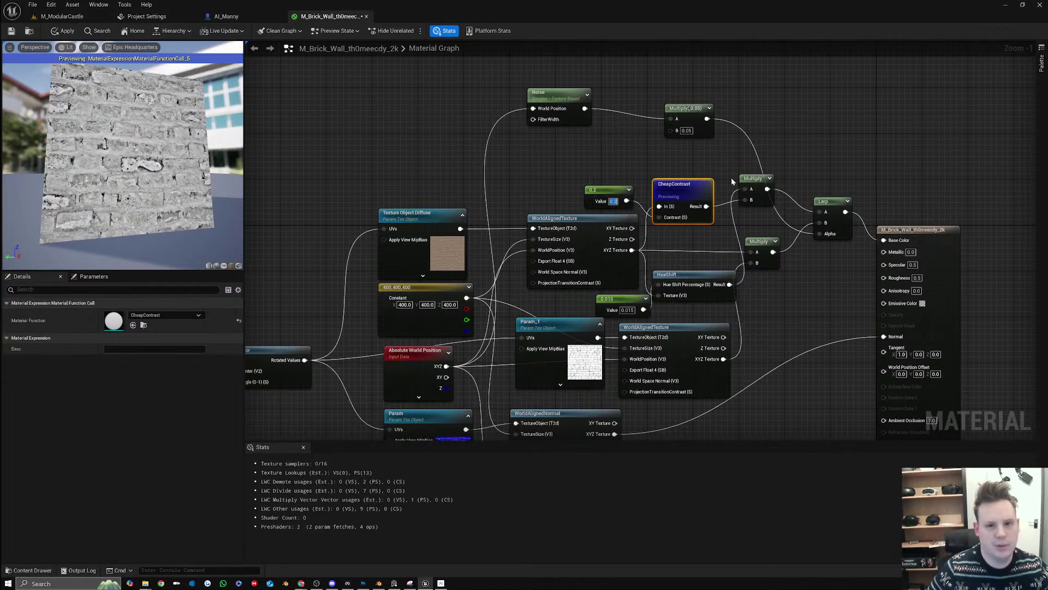
right_click(755, 181)
click(784, 209)
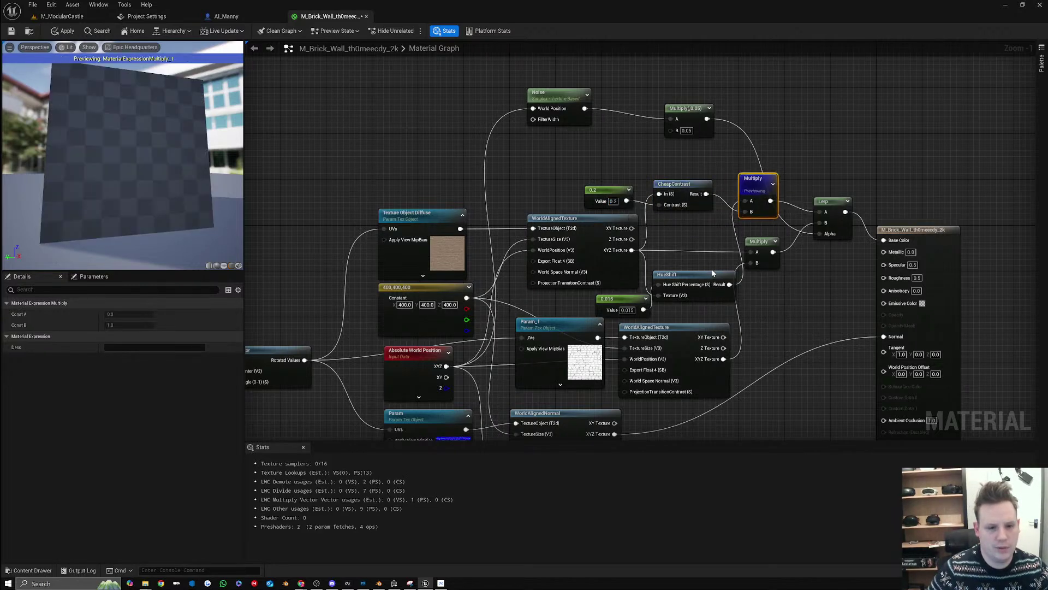
Move the HueShift node up clear of its constant, set that constant to 0.03 and preview the Lerp node
drag(713, 274, 714, 259)
click(629, 310)
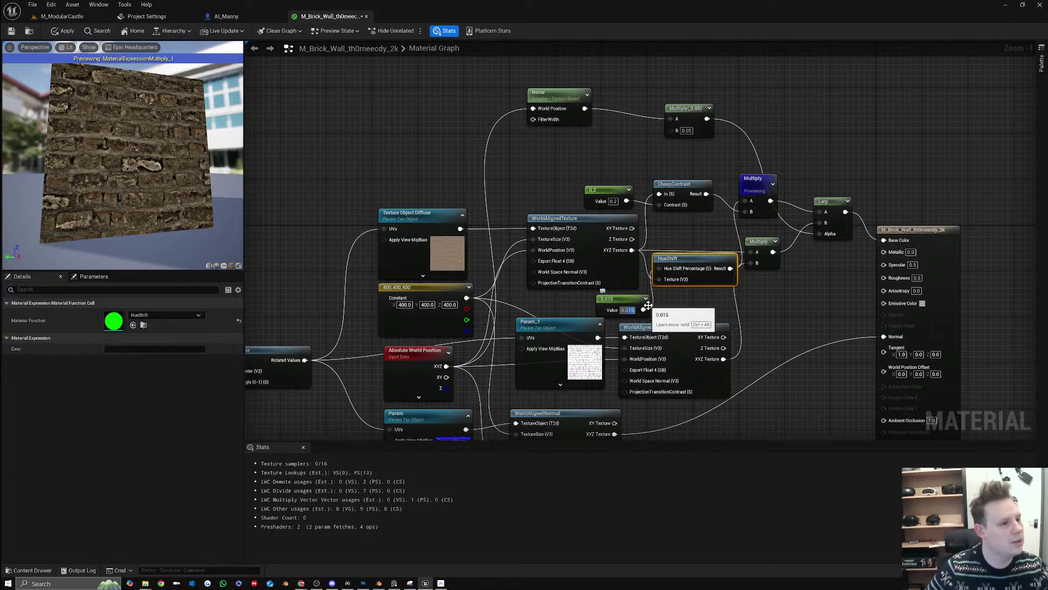
text(0.03)
key(Return)
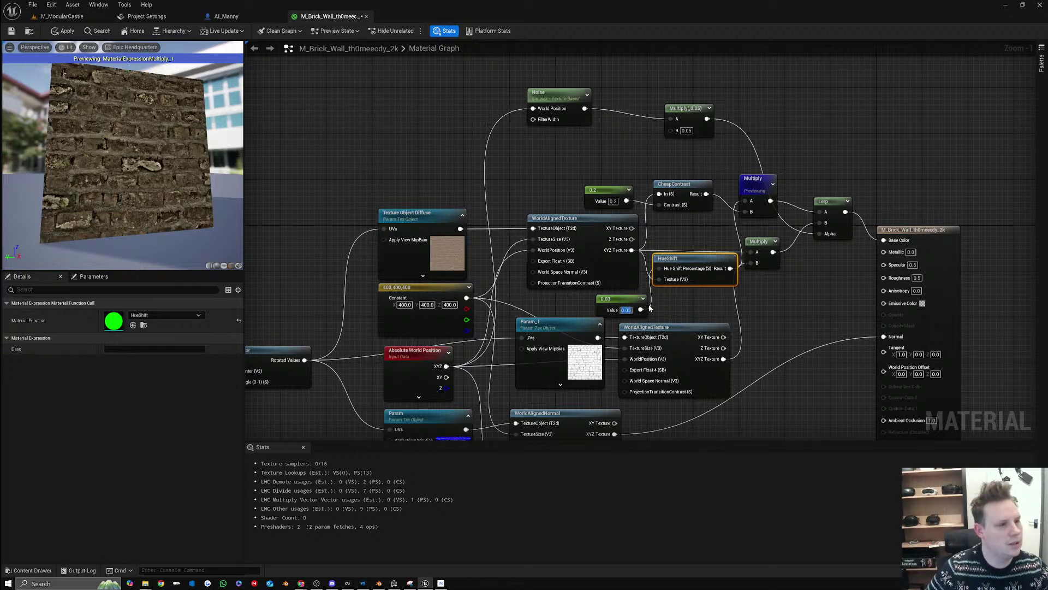
right_click(816, 202)
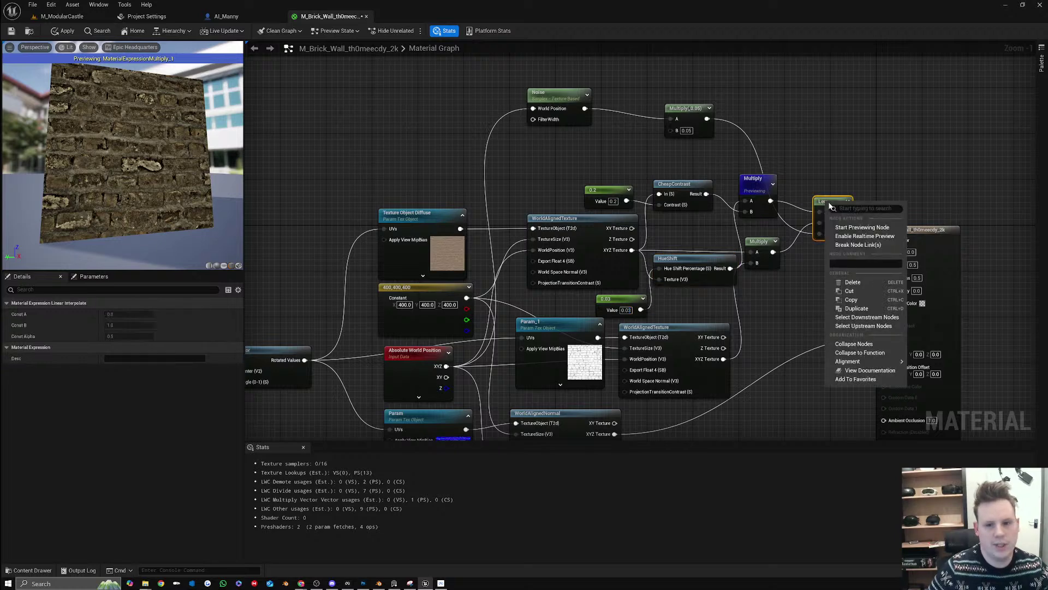
click(852, 229)
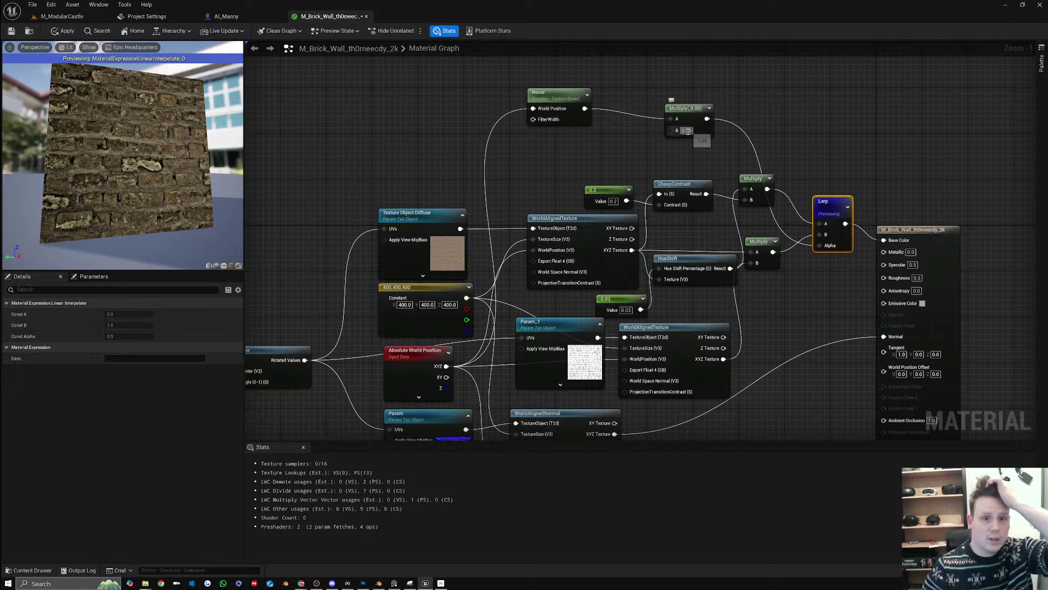
Set the B value of the Multiply node fed by Noise to 0.1 and apply the material changes
click(686, 131)
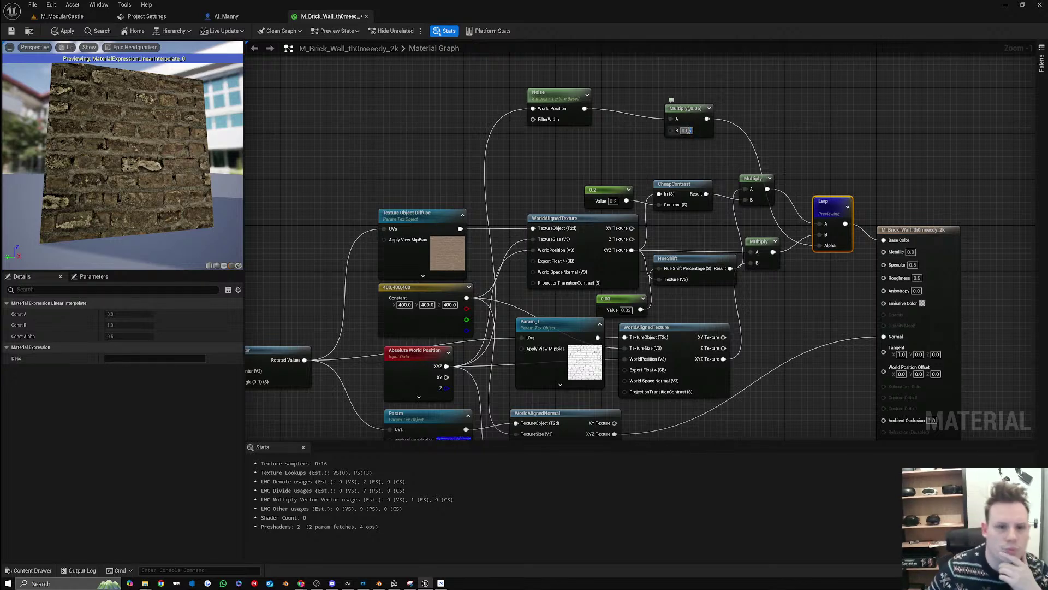
text(0.1)
key(Return)
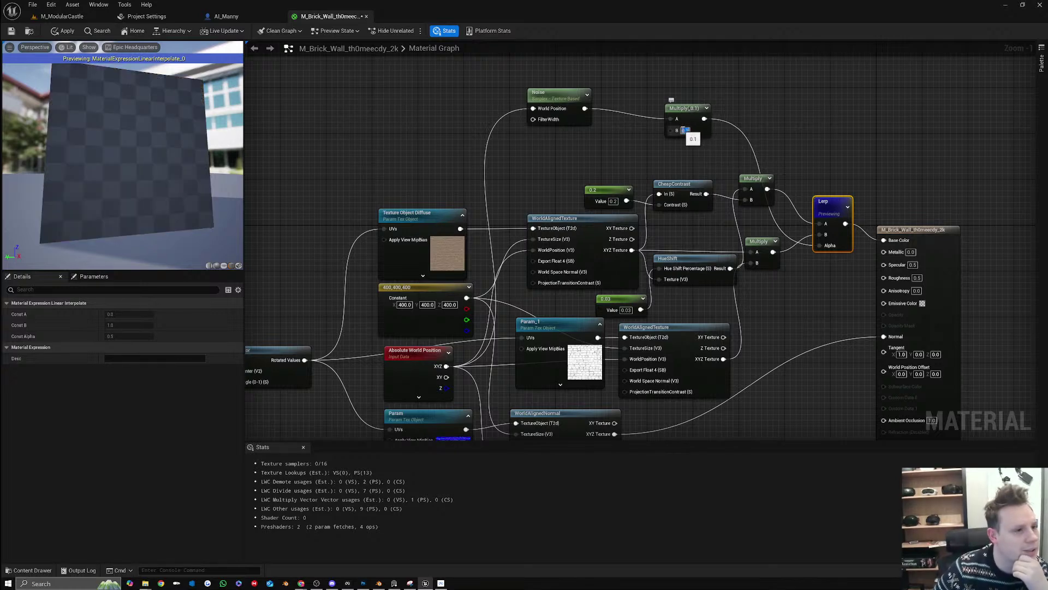
click(65, 31)
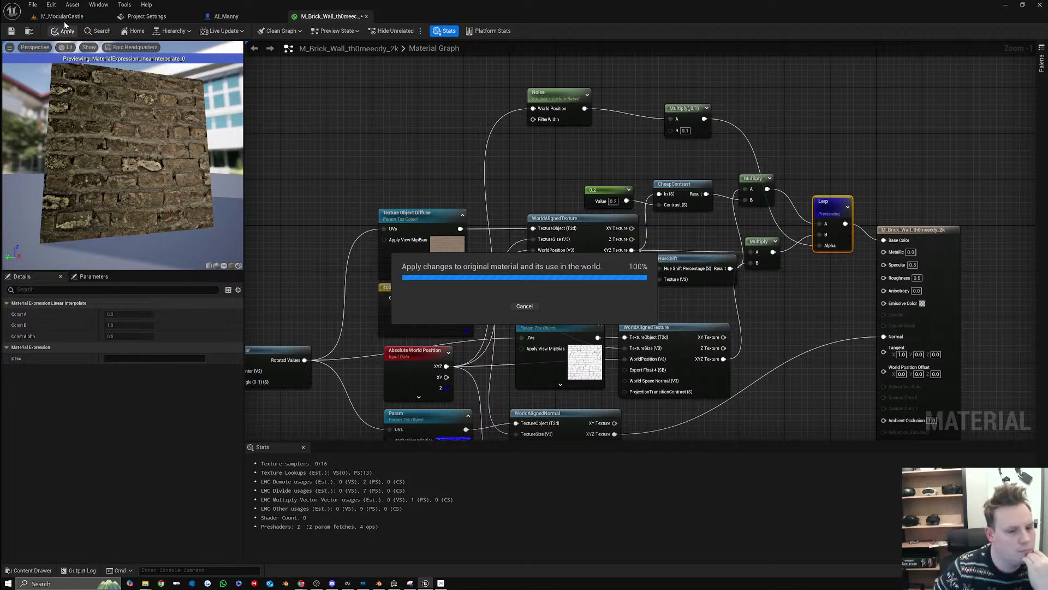
Inspect the brick variation on the castle walls up close in the level
click(64, 21)
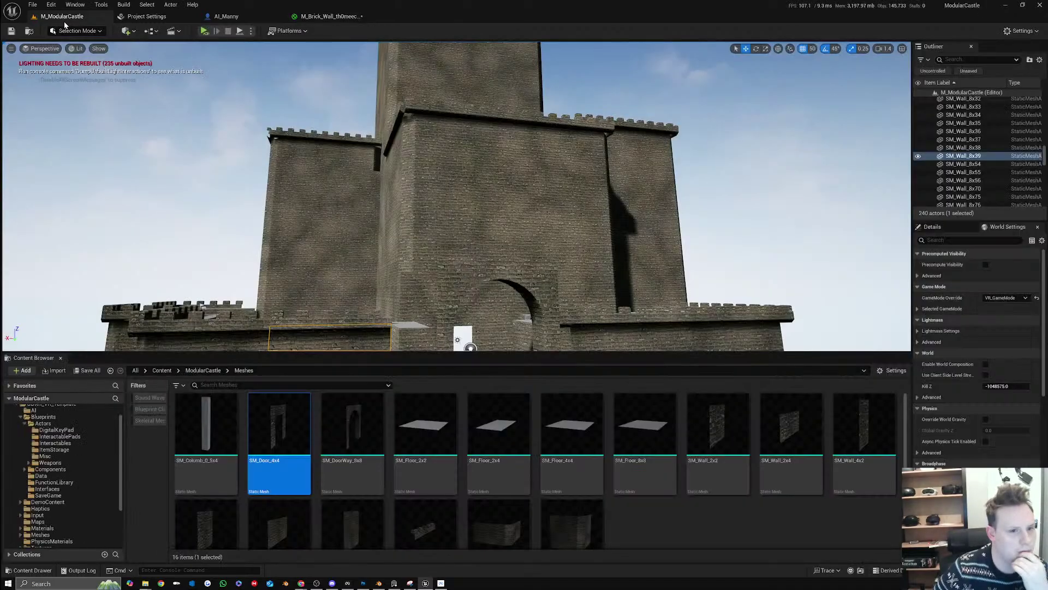
right_drag(452, 209, 651, 194)
key(w)
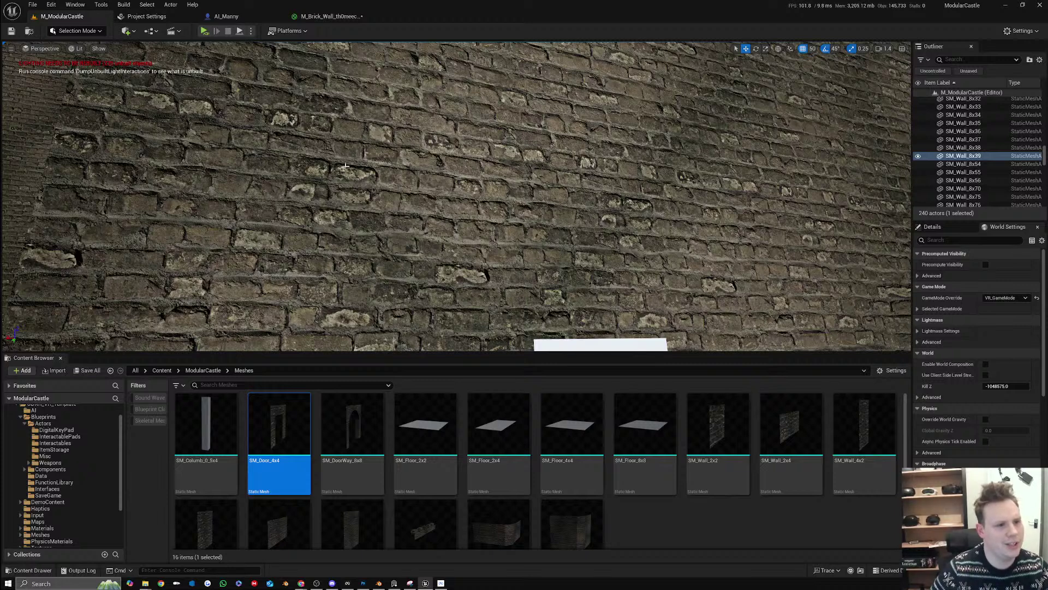
Return to the material graph, try -400 for the texture size constant's Z component and restore it to 400
click(330, 16)
right_drag(646, 300, 918, 223)
scroll(515, 387, up, 1)
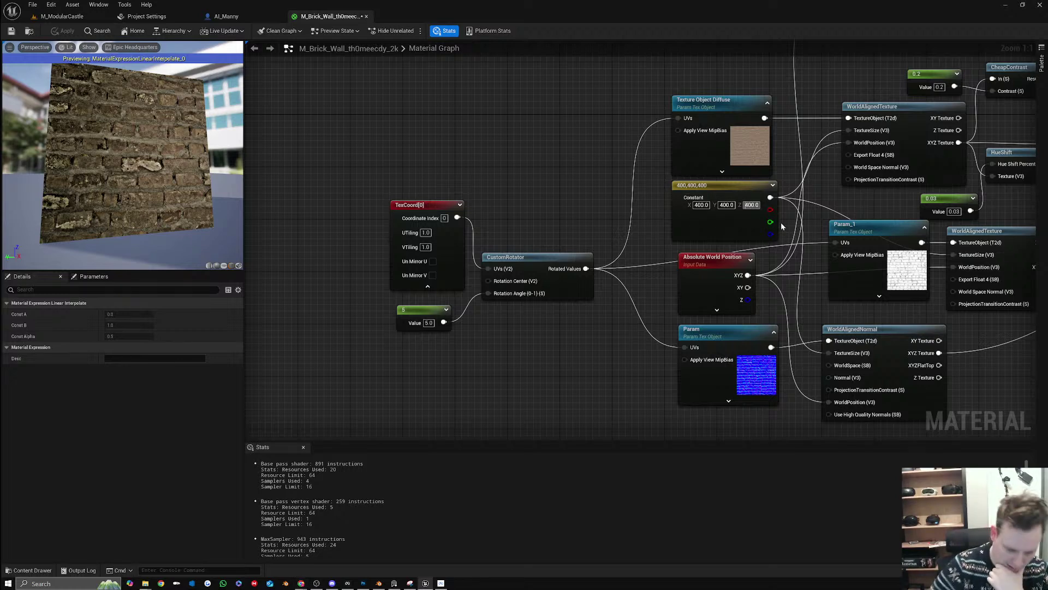
text(-400)
key(Return)
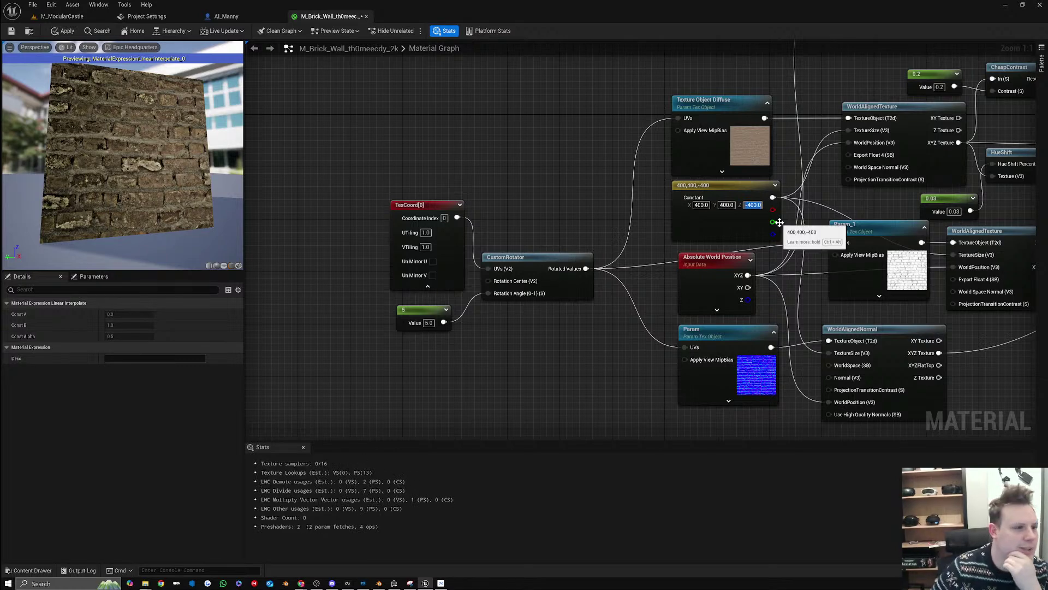
text(4)
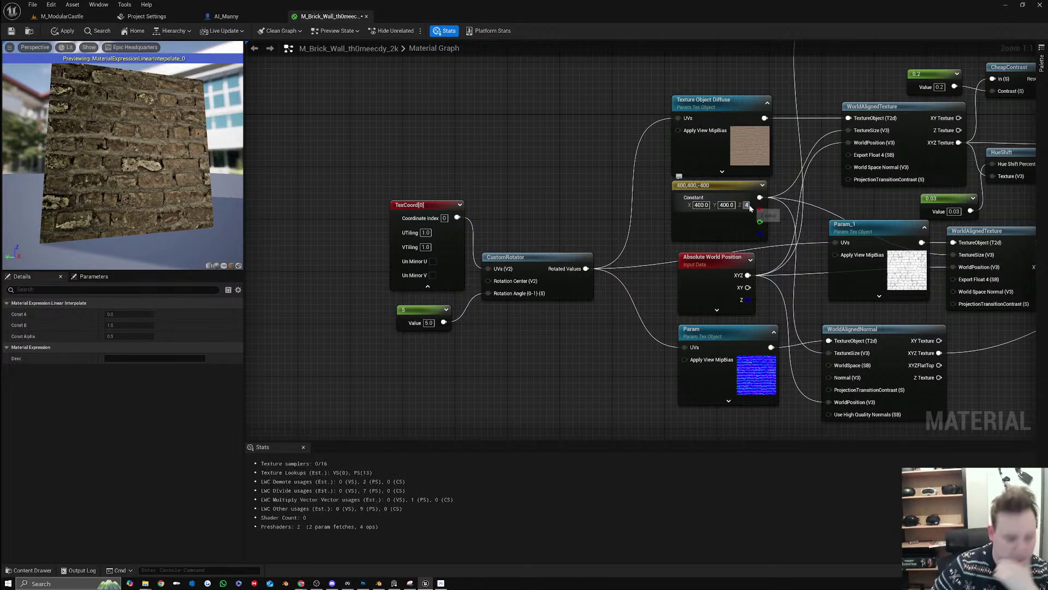
text(00)
key(Return)
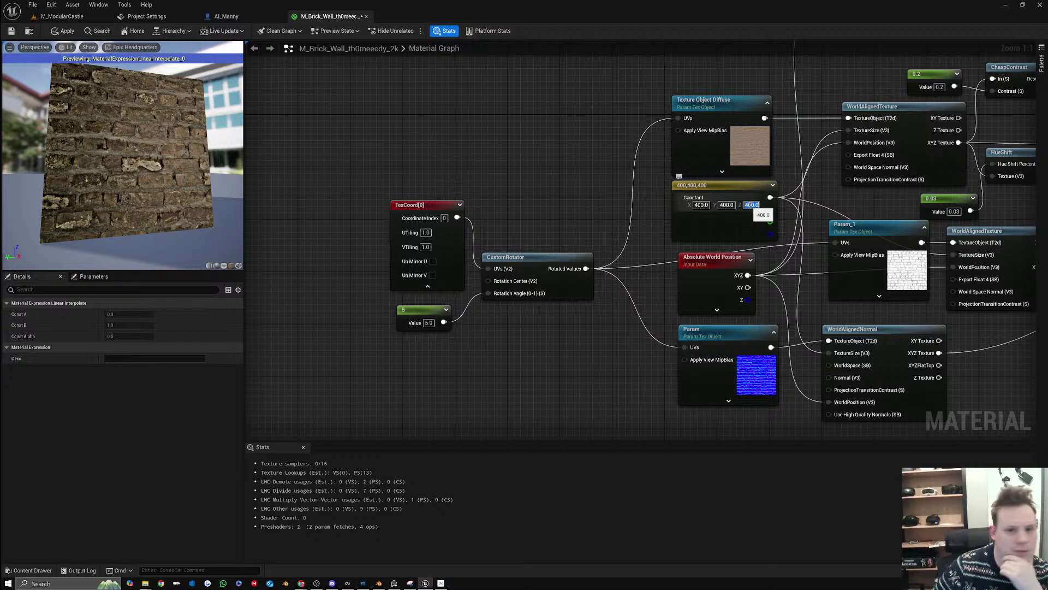
Set the X, Y and Z components of the texture size constant to -400
click(701, 205)
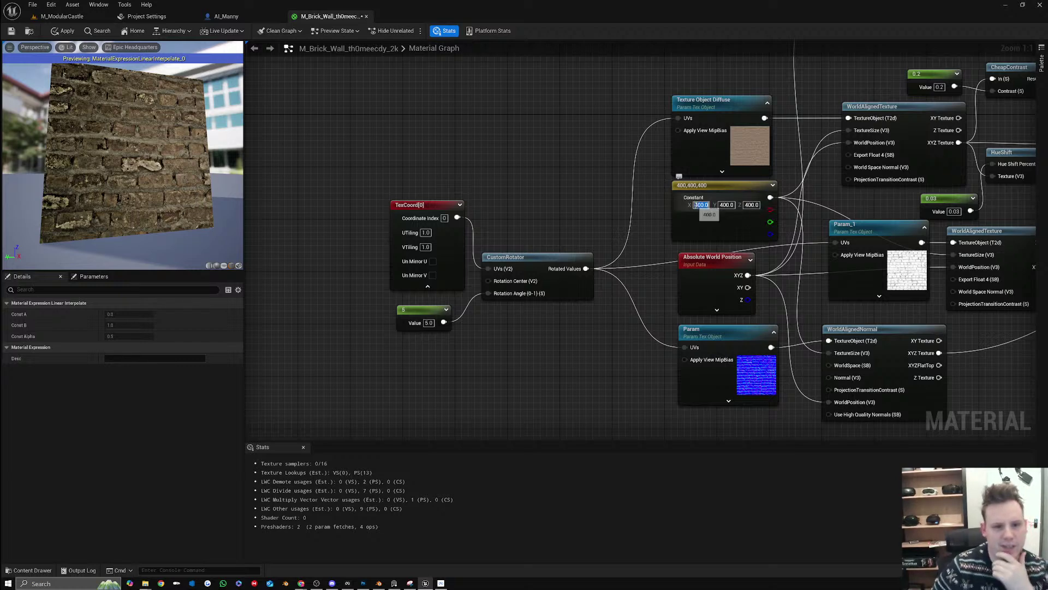
click(696, 205)
text(-)
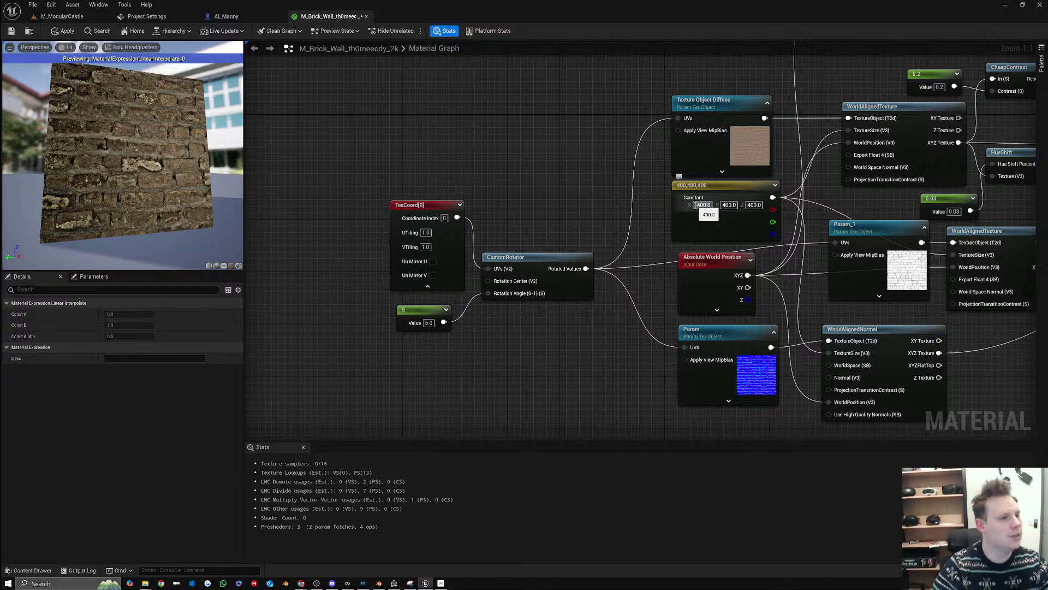
key(Return)
click(726, 204)
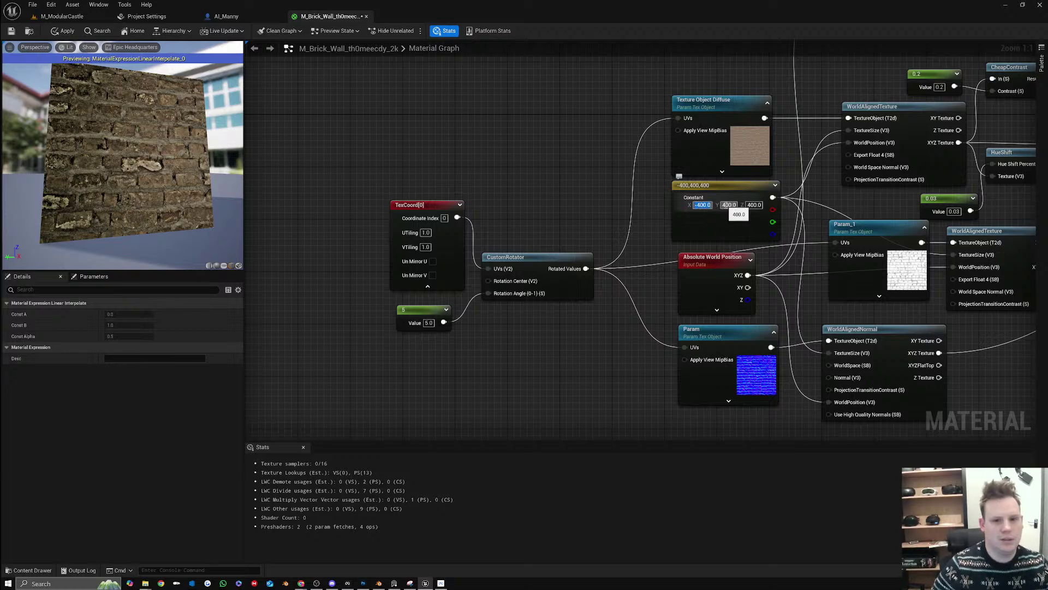
text(-)
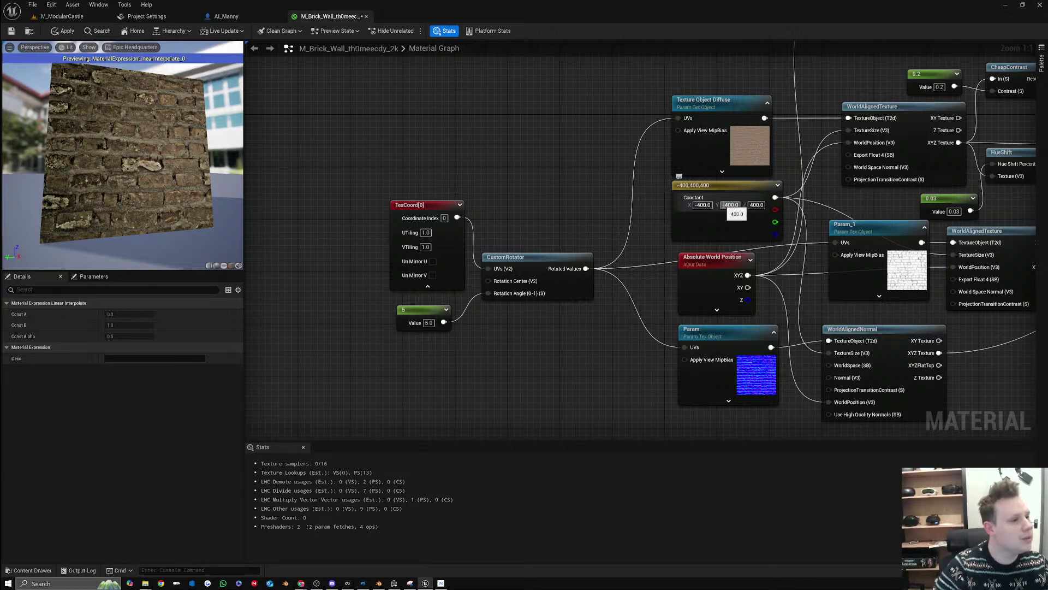
key(Return)
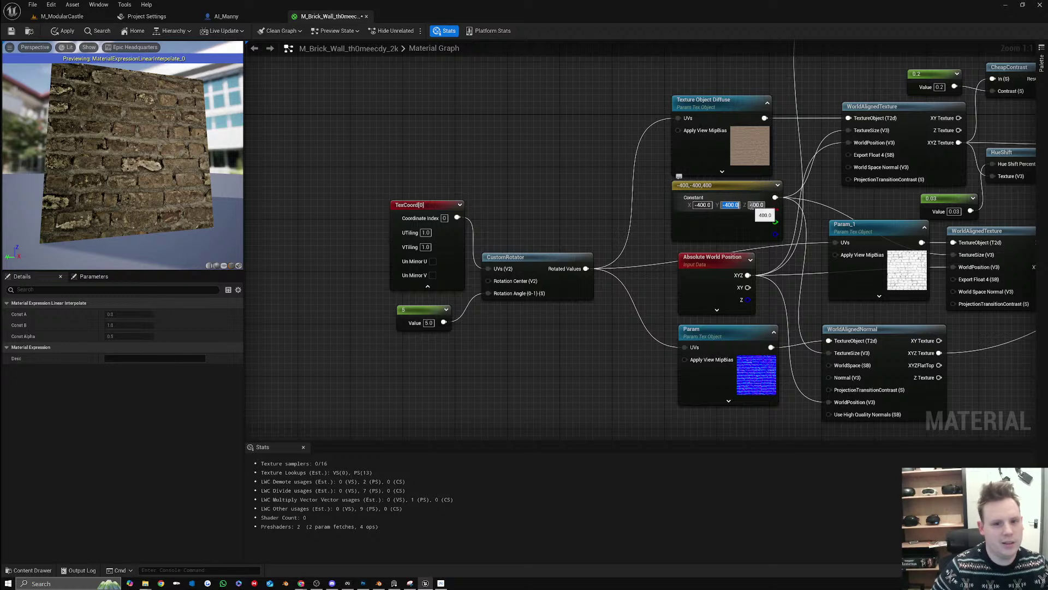
click(754, 204)
text(-)
key(Return)
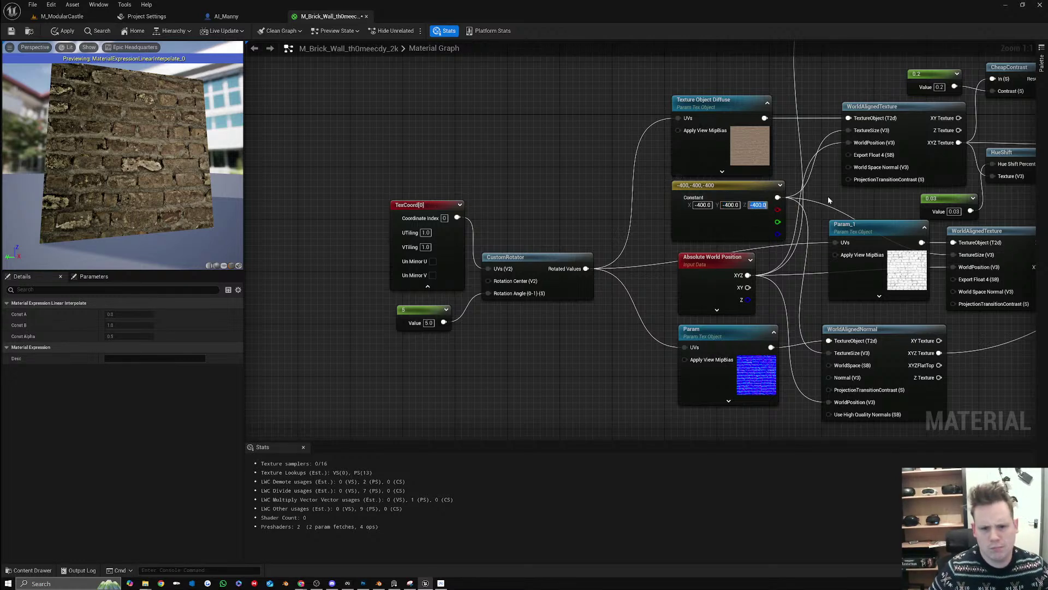
Shift the texture size constant node slightly left and set its X, Y and Z components to 400
drag(741, 224, 719, 228)
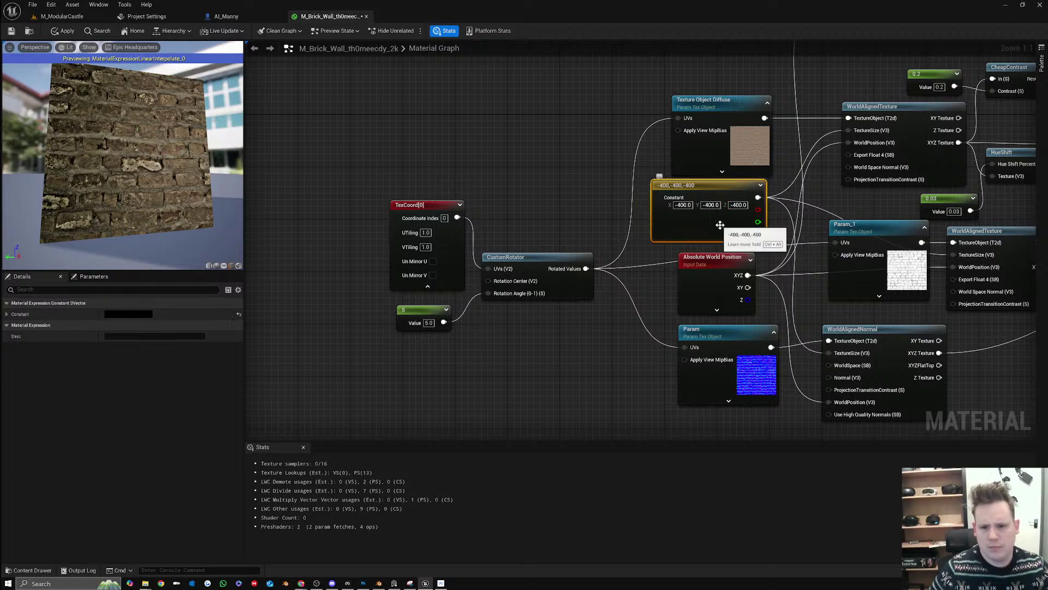
click(686, 206)
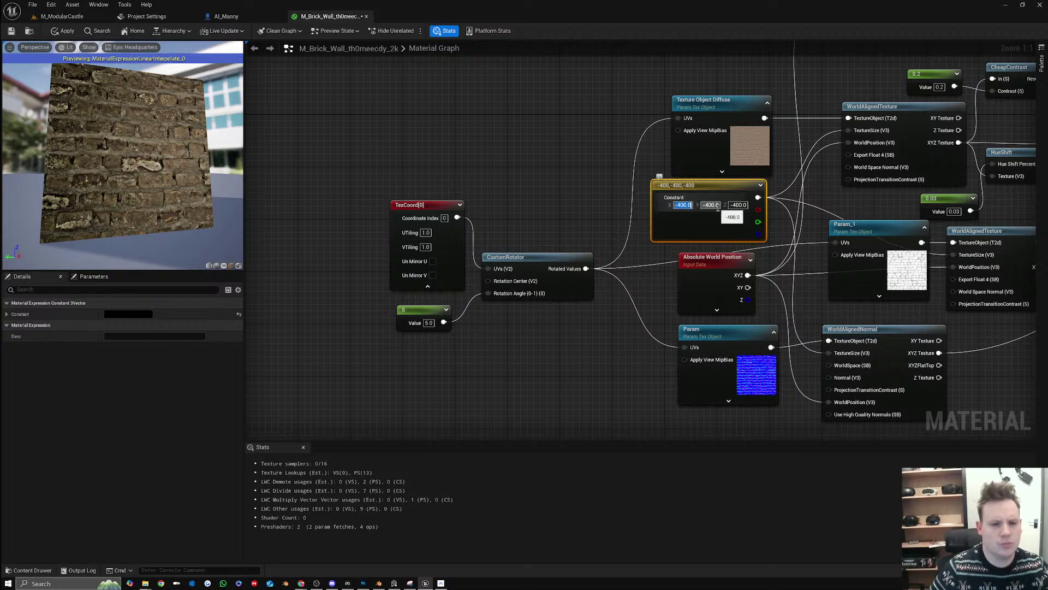
text(400)
key(Tab)
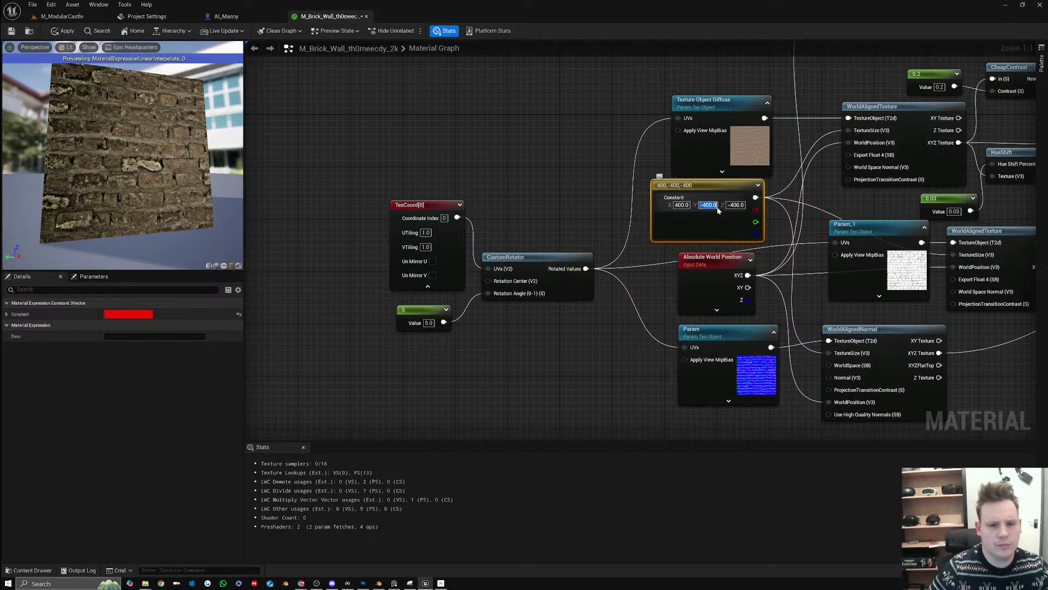
text(400)
key(Tab)
text(400)
key(Return)
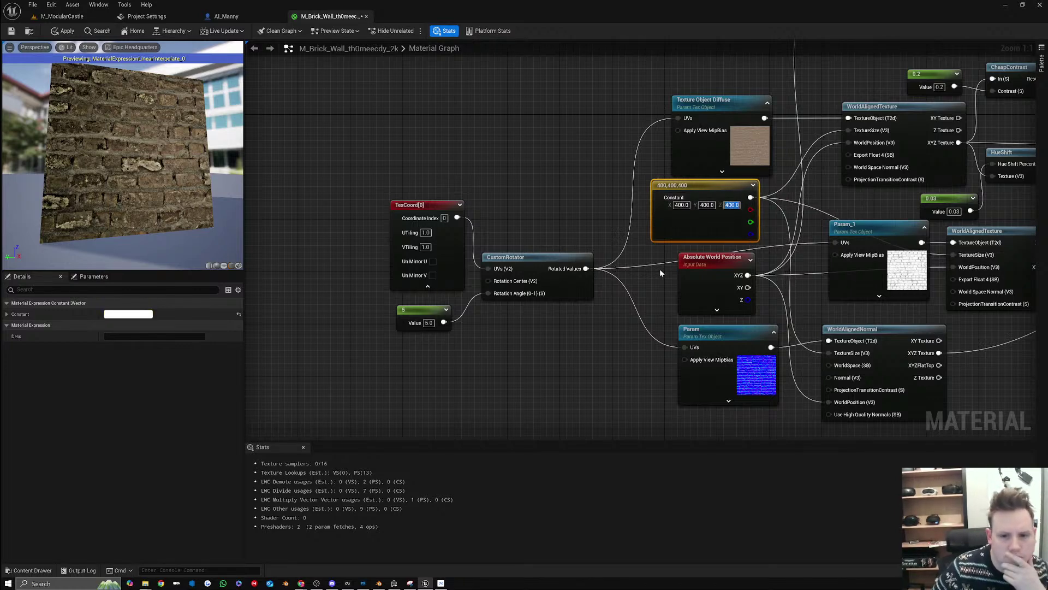
Try a V tiling of -1 on the TexCoord node and set it back to 1
click(424, 248)
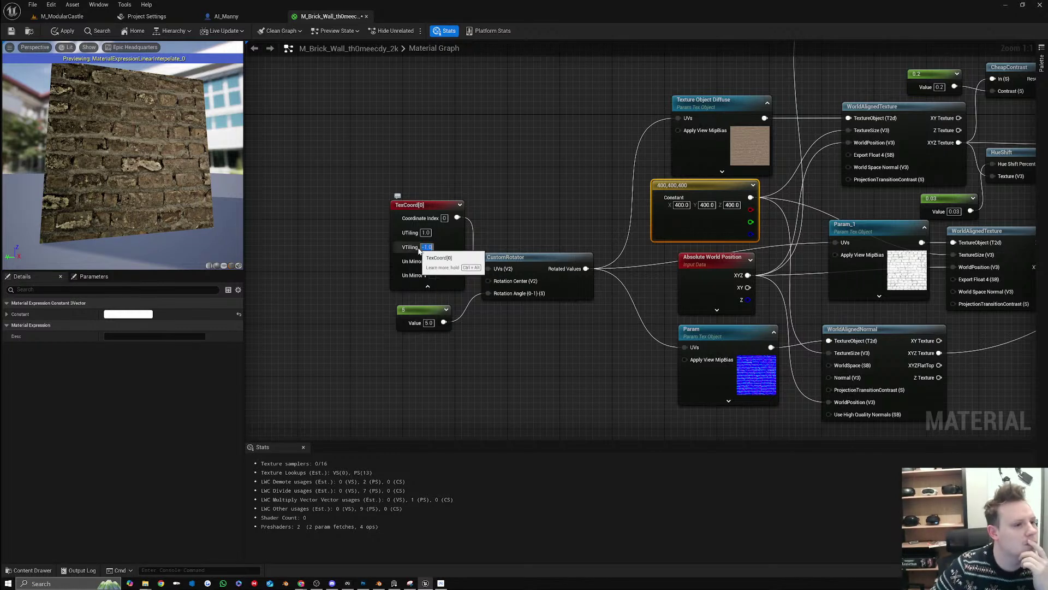
text(1)
key(Return)
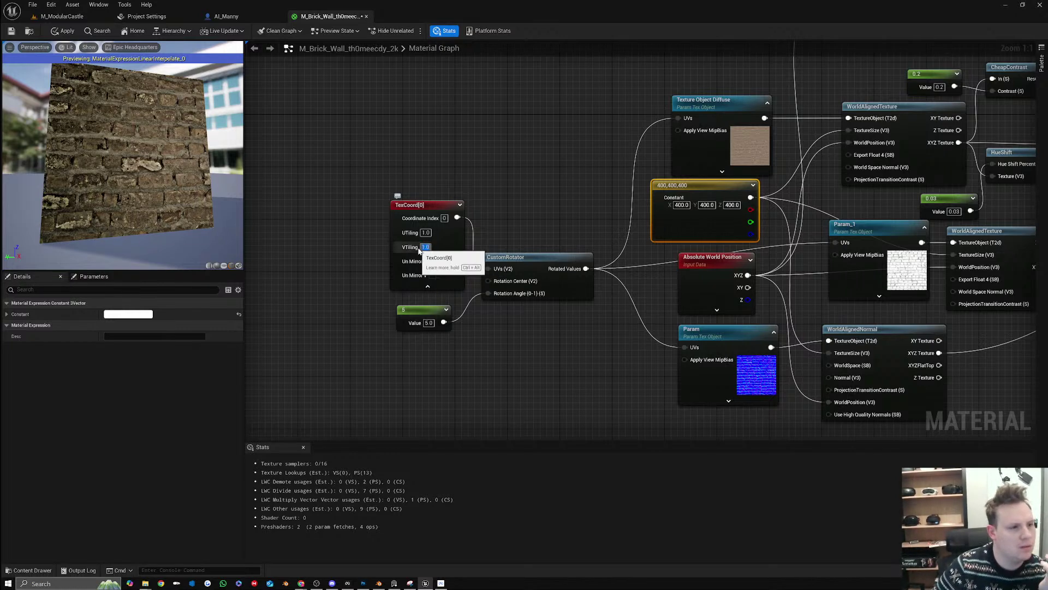
Move the Absolute World Position node below the CustomRotator and set its shader offsets to Absolute World Position (Excluding Material Shader Offsets)
right_drag(846, 234, 652, 238)
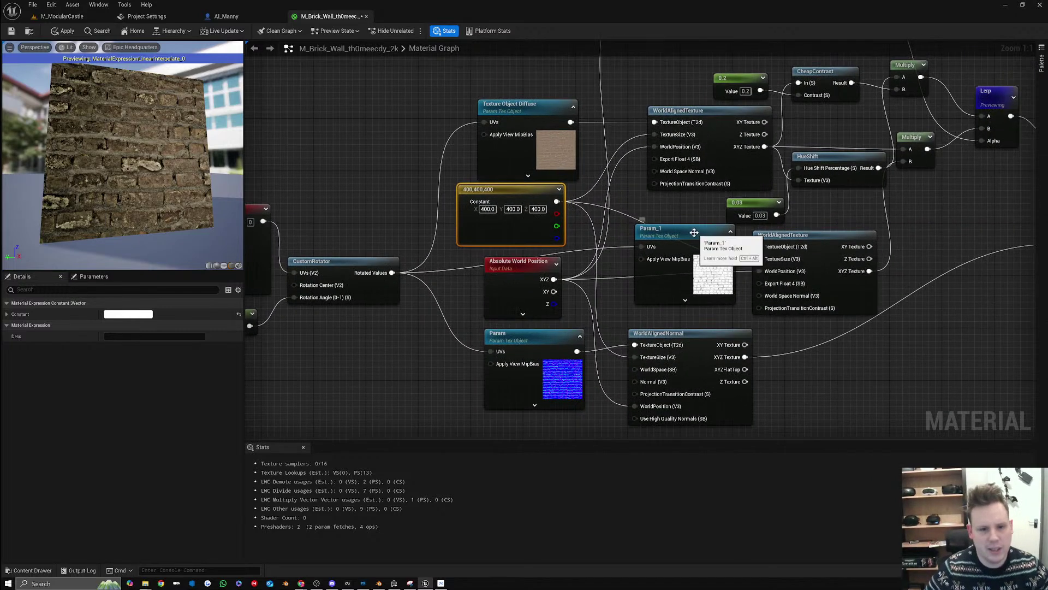
click(808, 240)
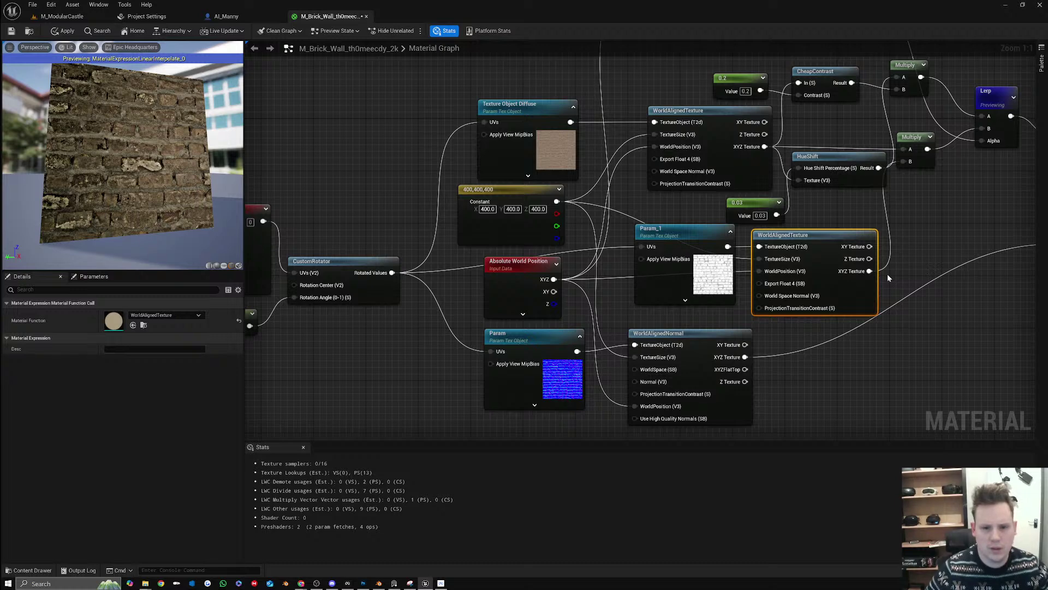
right_drag(554, 271, 661, 263)
drag(642, 259, 482, 309)
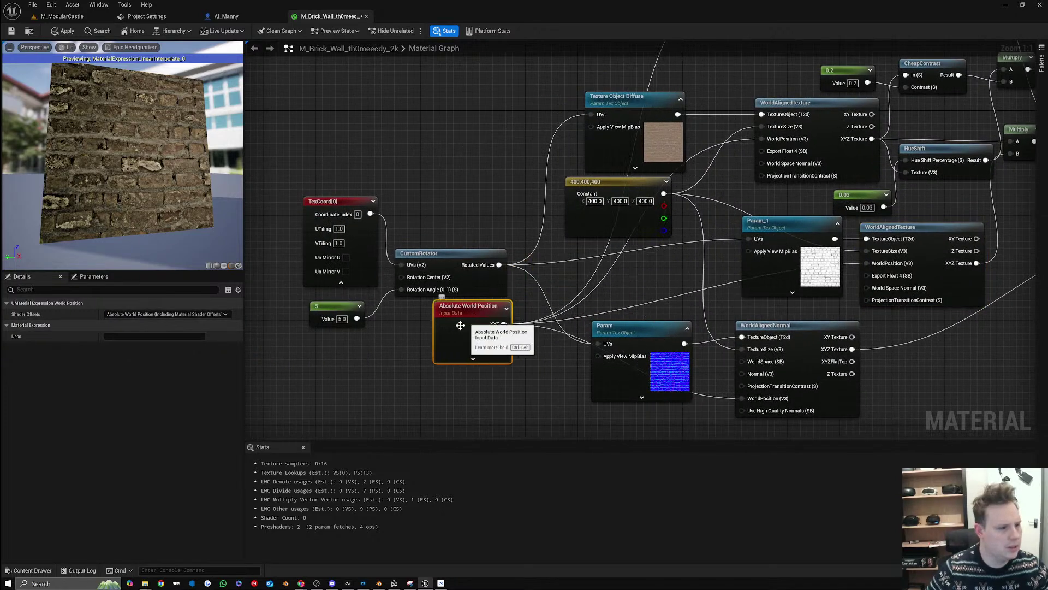
click(166, 314)
click(208, 331)
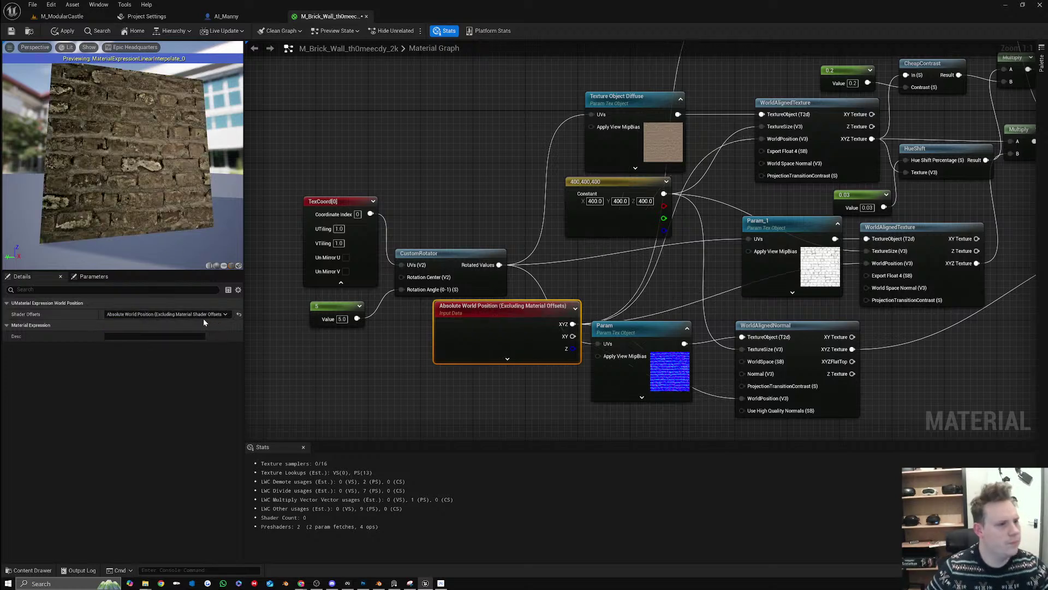
click(203, 317)
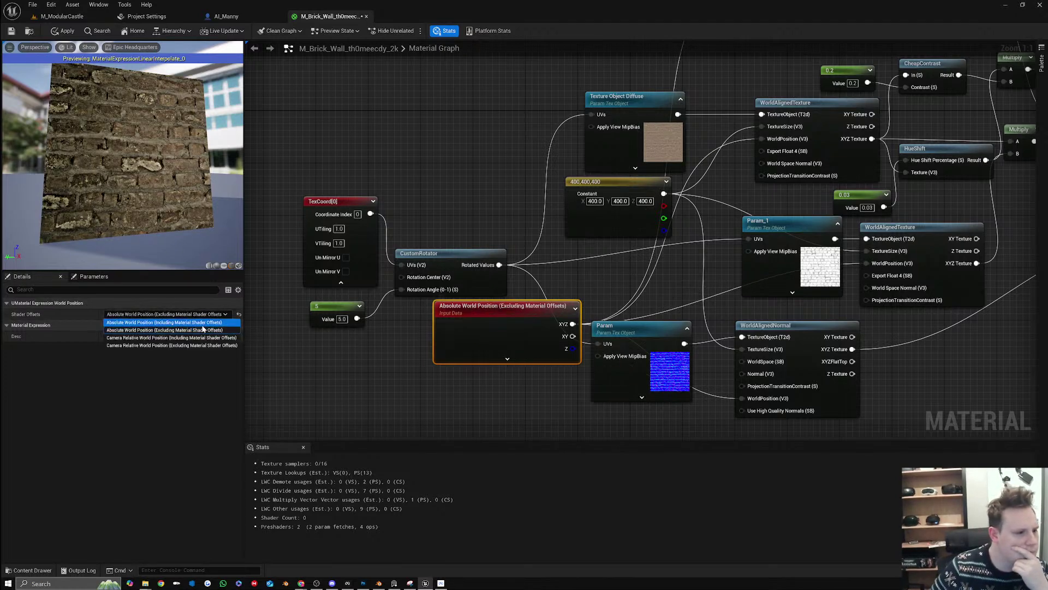
click(459, 282)
Set the CustomRotator's rotation angle constant to 0.5 and the TexCoord node's V tiling to -1
click(459, 281)
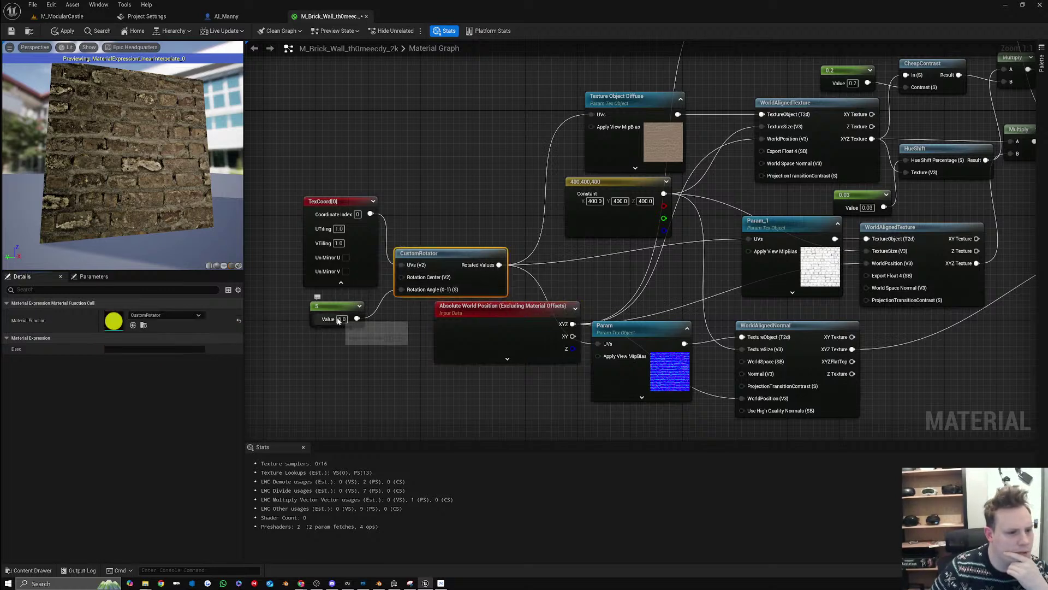
click(341, 319)
text(.)
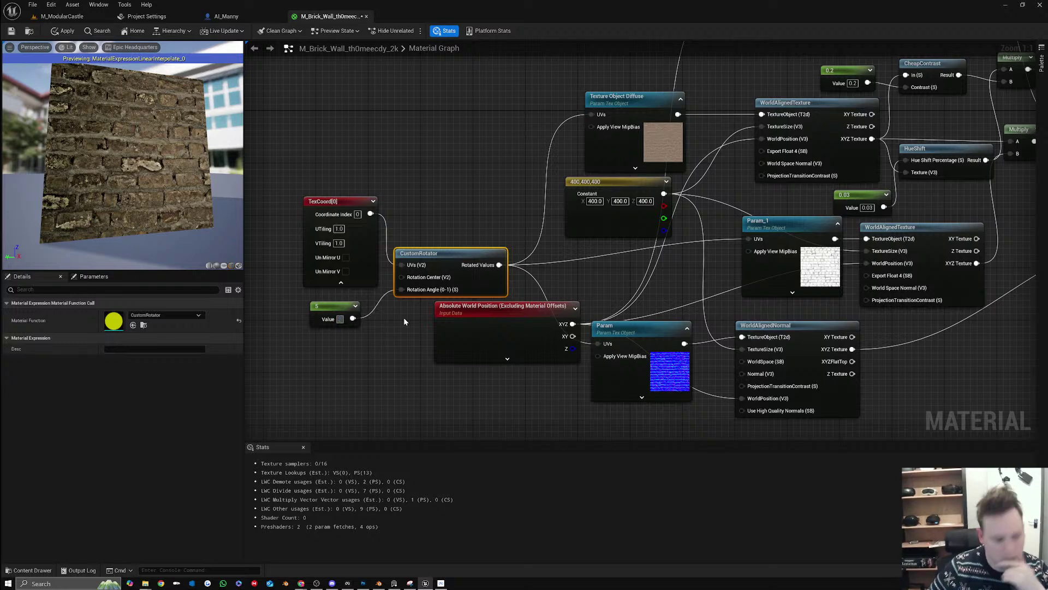
text(5)
key(Return)
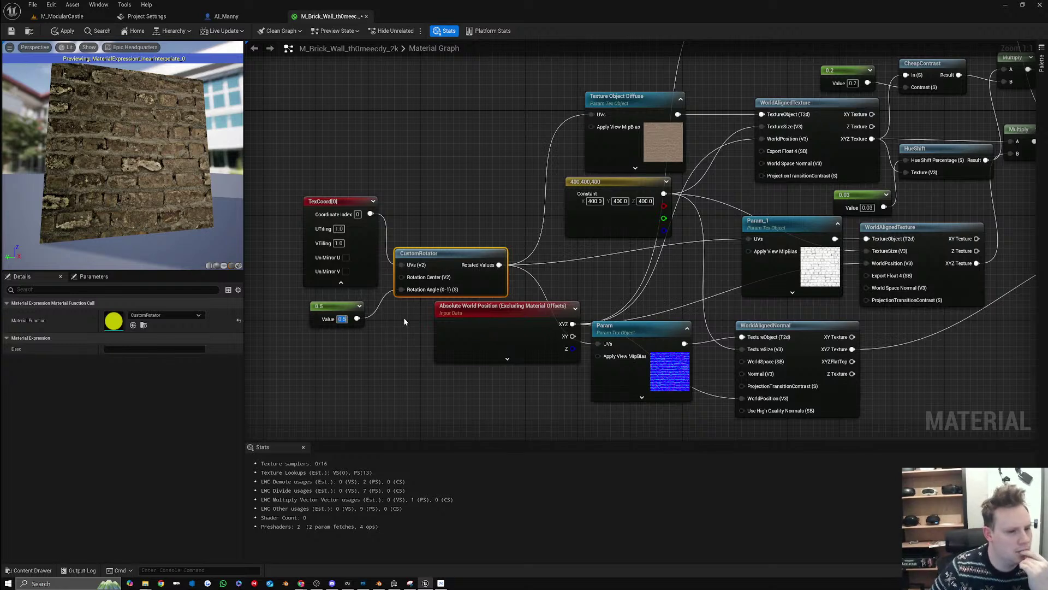
click(337, 243)
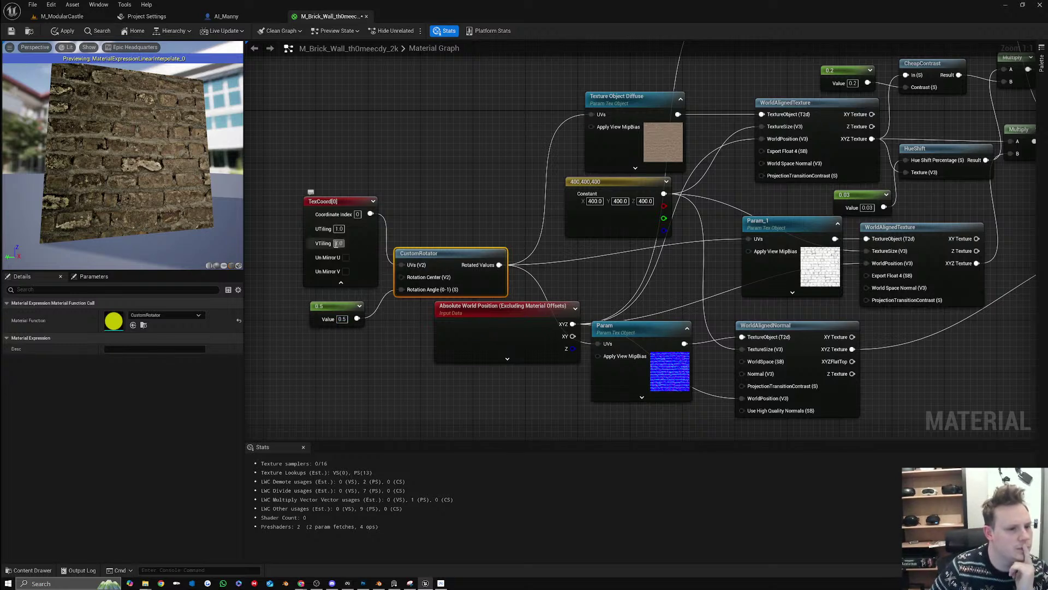
text(-1)
key(Return)
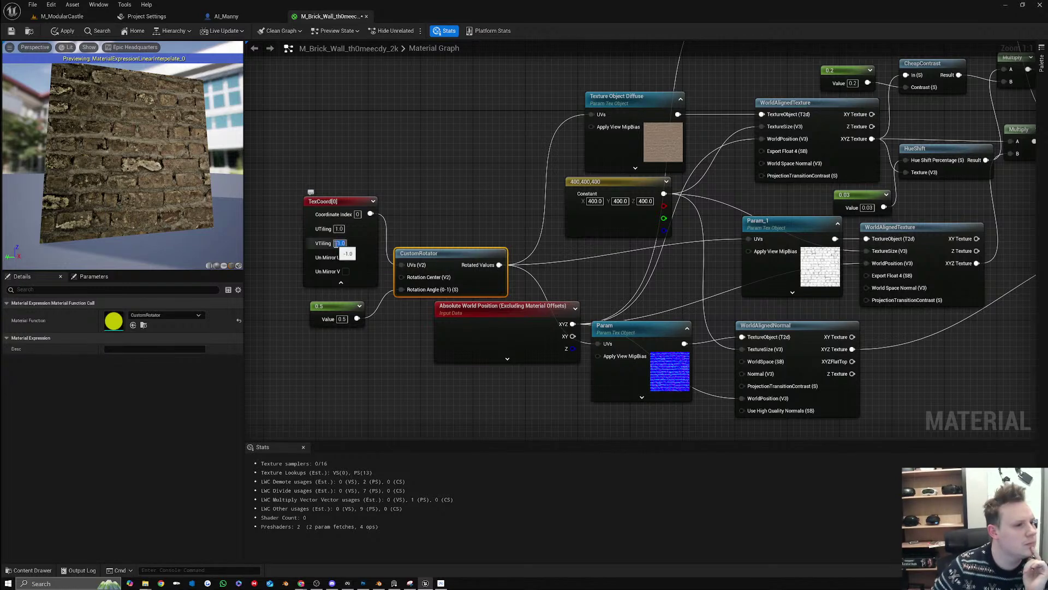
Delete the TexCoord, CustomRotator and rotation angle constant nodes
drag(372, 153, 397, 359)
drag(326, 150, 433, 341)
key(Delete)
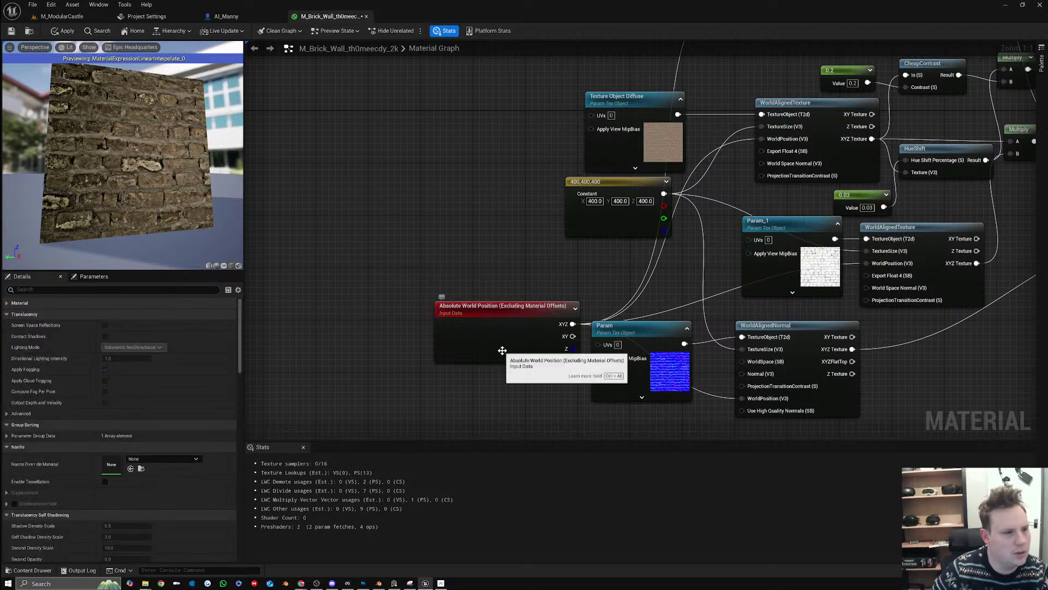
Move the Absolute World Position node beneath the texture size constant and shift the Noise node in line with its Multiply node
drag(502, 350, 606, 291)
right_drag(705, 212, 584, 232)
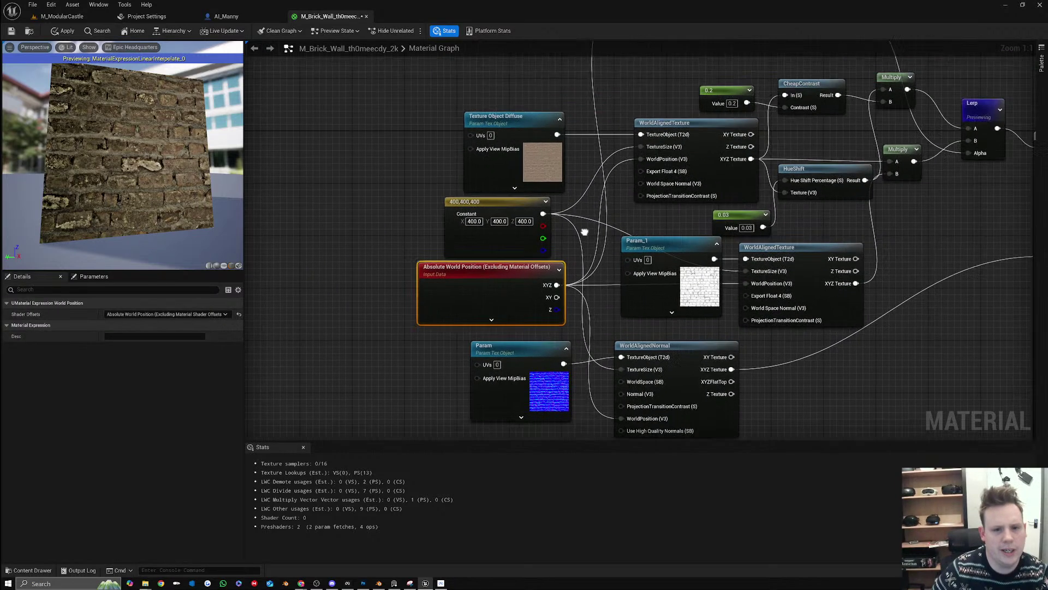
scroll(516, 244, down, 2)
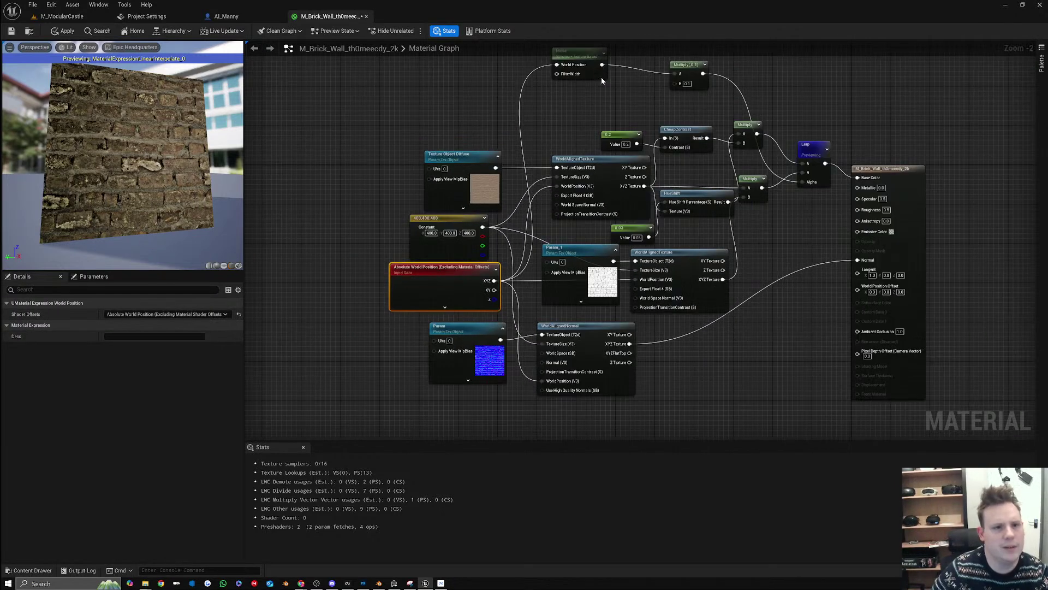
drag(602, 81, 617, 91)
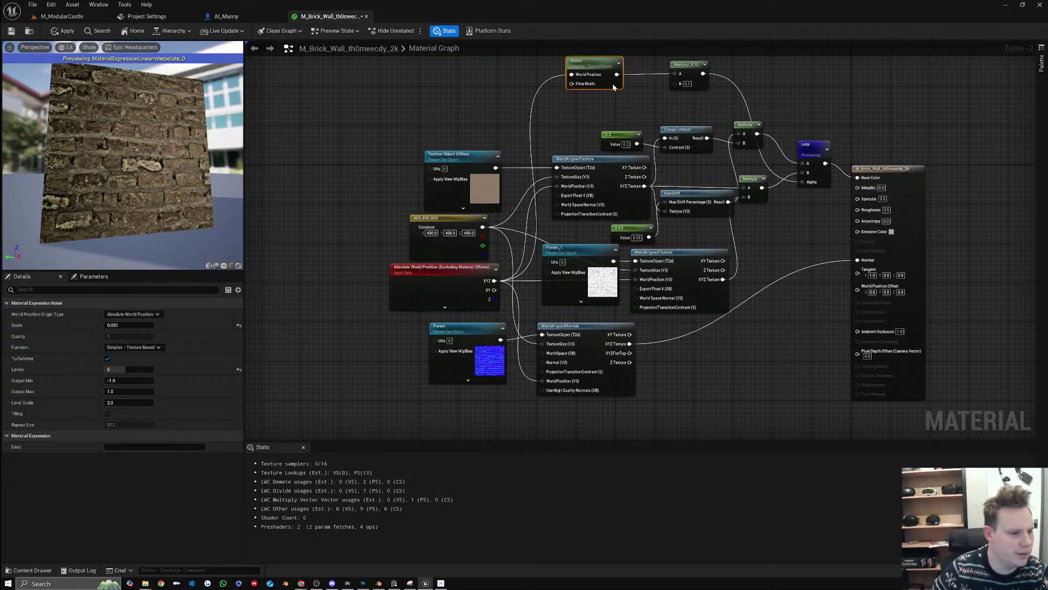
Apply the current changes to the brick wall material
click(62, 31)
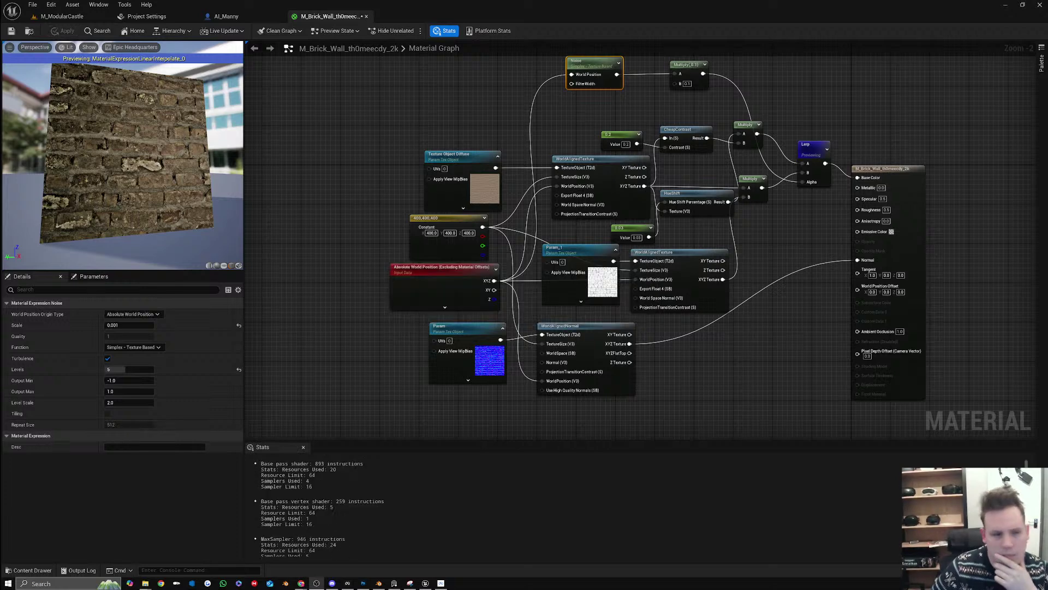
Add a TransformVector node in the empty area beside the Absolute World Position node
right_drag(345, 233, 392, 232)
right_click(322, 305)
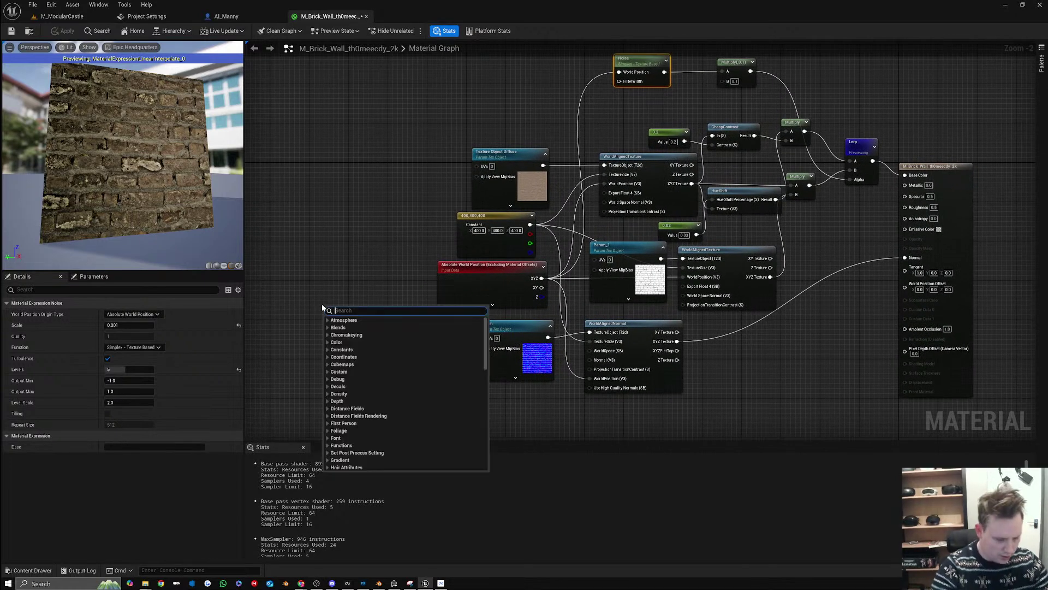
text(text)
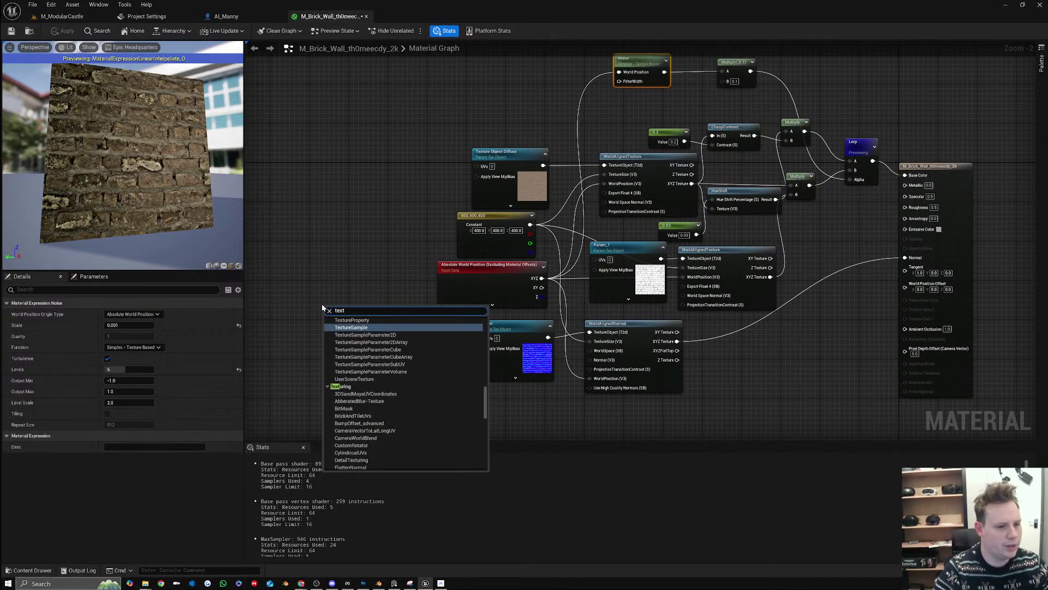
key(BackSpace)
key(BackSpace)
key(BackSpace)
text(ra)
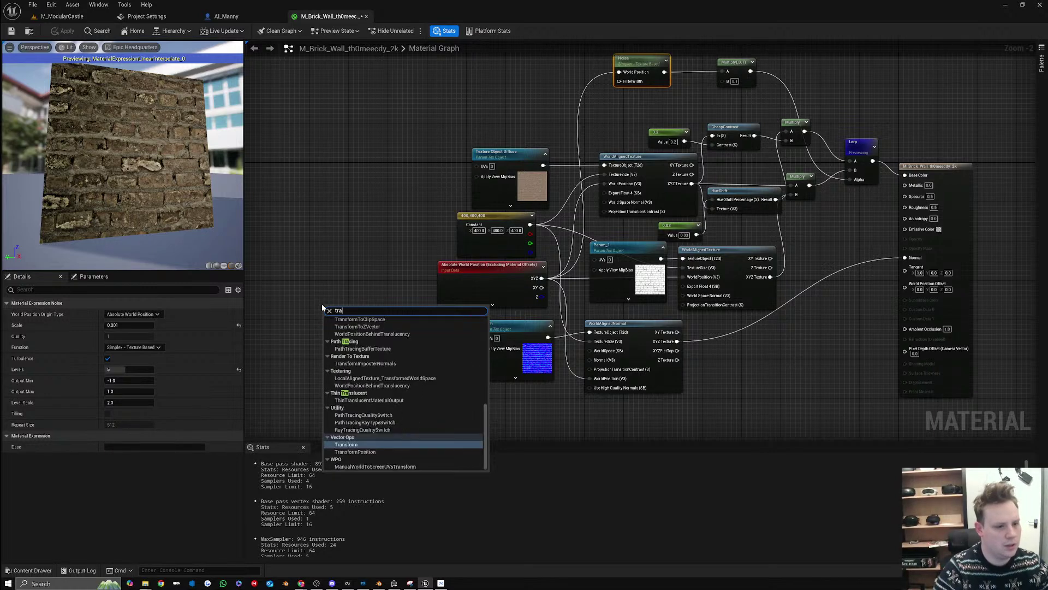
text(nsform)
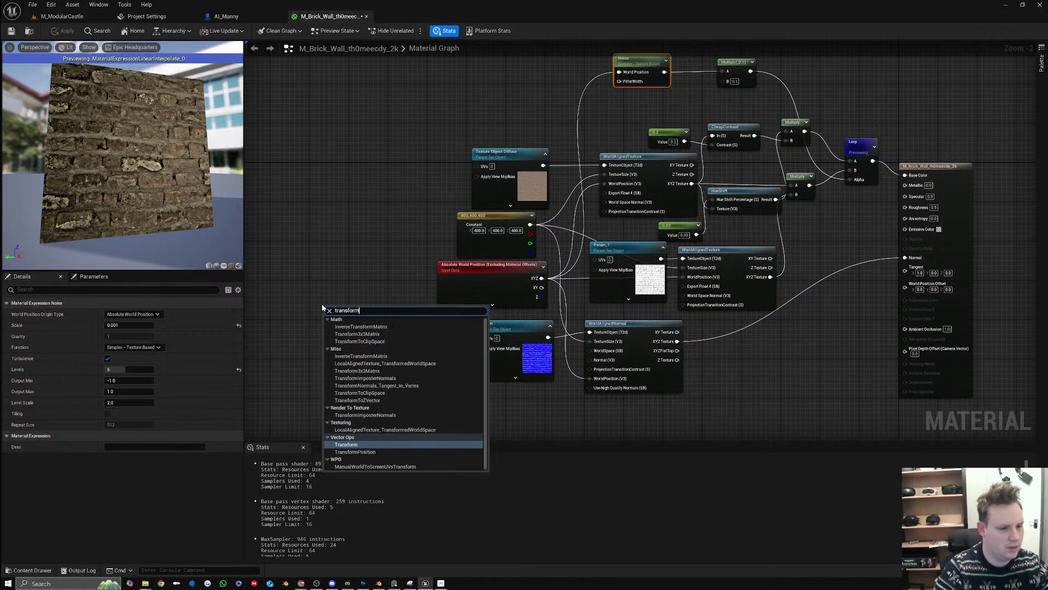
key(Return)
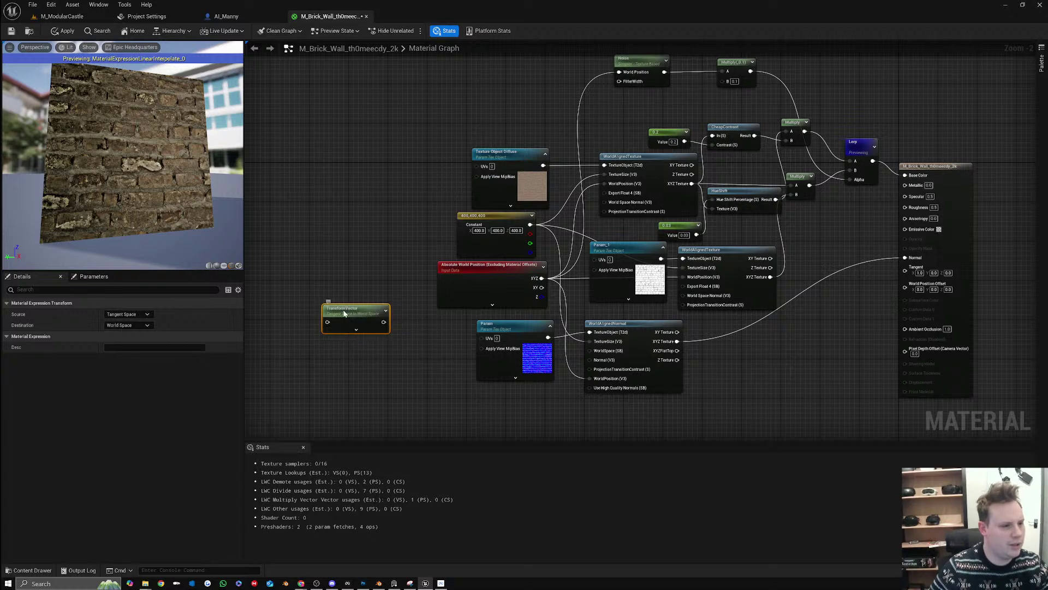
drag(343, 313, 346, 299)
Connect the TransformVector output to the UVs inputs of the Texture Object Diffuse, Param_1 and Param nodes
click(134, 315)
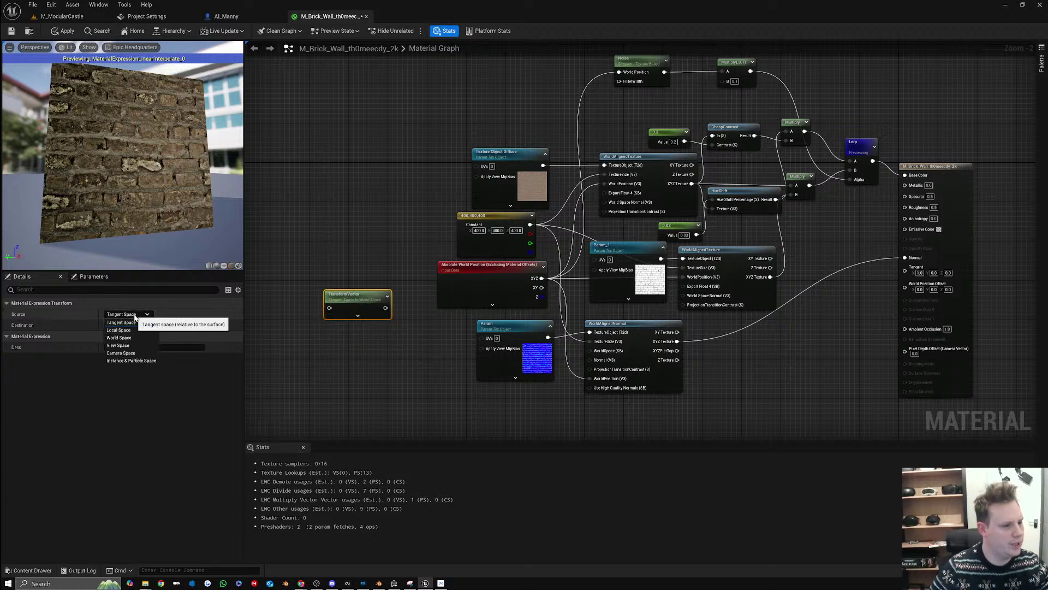
click(135, 317)
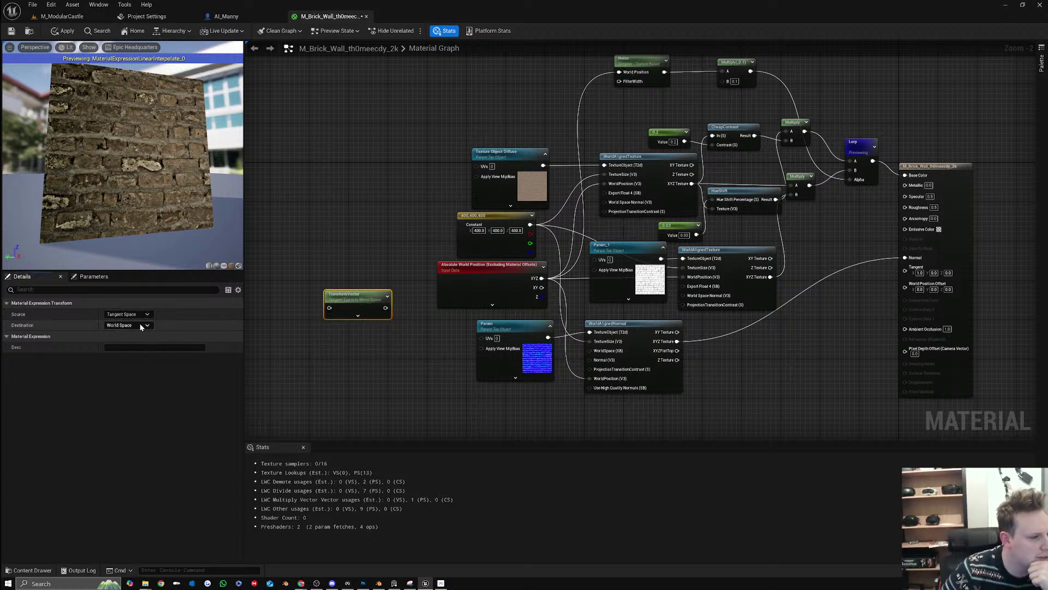
click(142, 325)
click(173, 324)
drag(386, 308, 594, 259)
drag(477, 166, 358, 278)
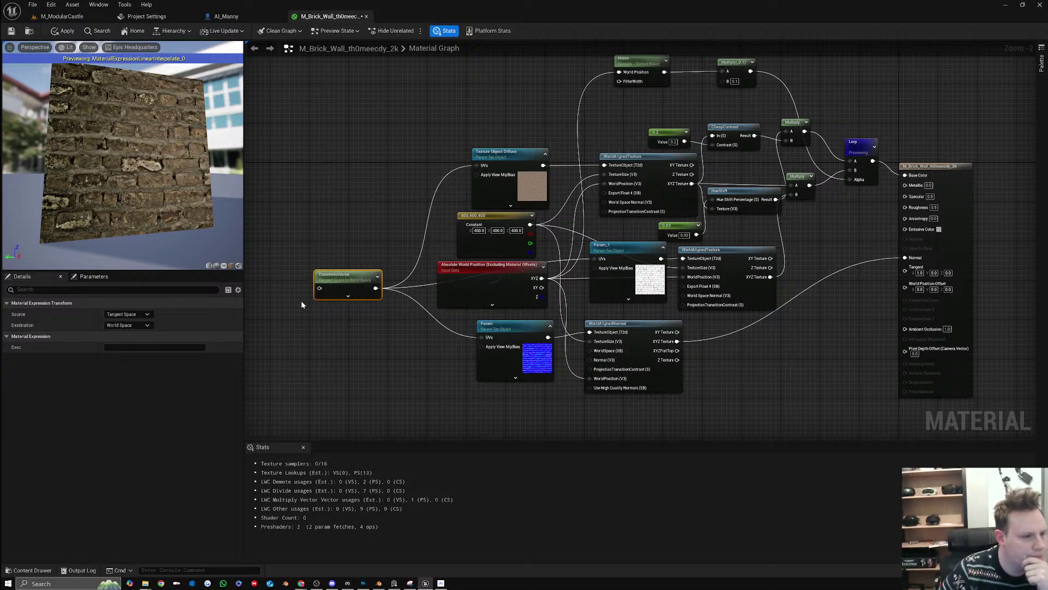
Try Local Space and World Space as the TransformVector's source, reset it to default and delete the node
right_drag(289, 298, 359, 293)
click(137, 313)
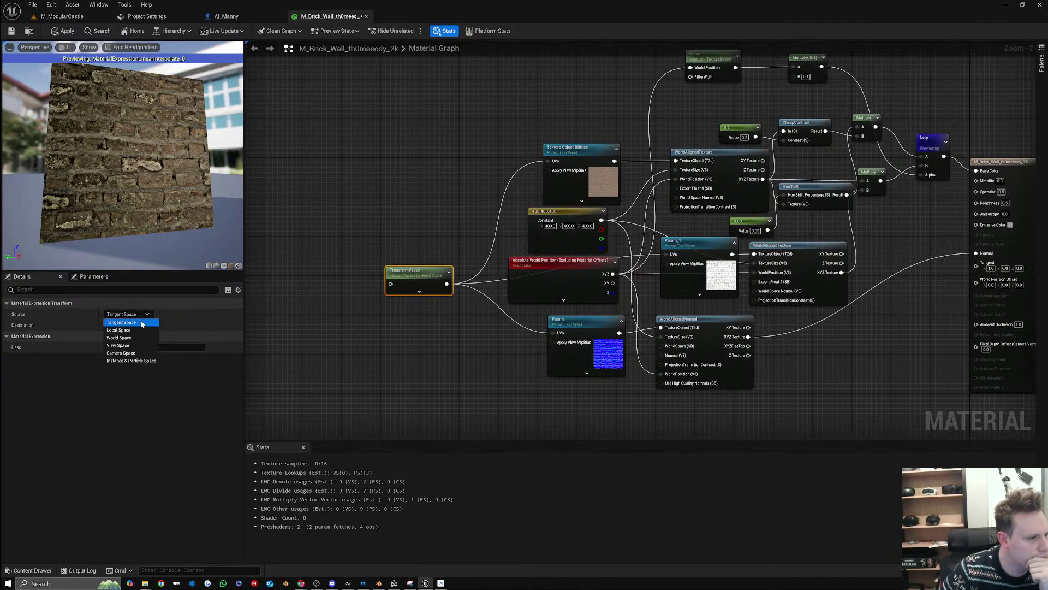
click(141, 330)
click(137, 314)
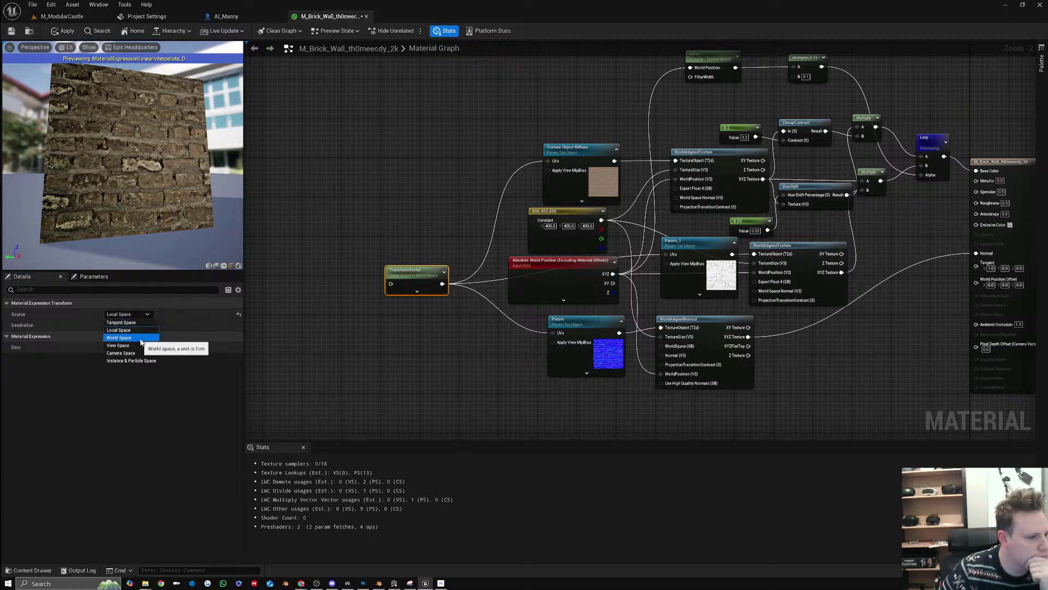
click(141, 339)
click(137, 314)
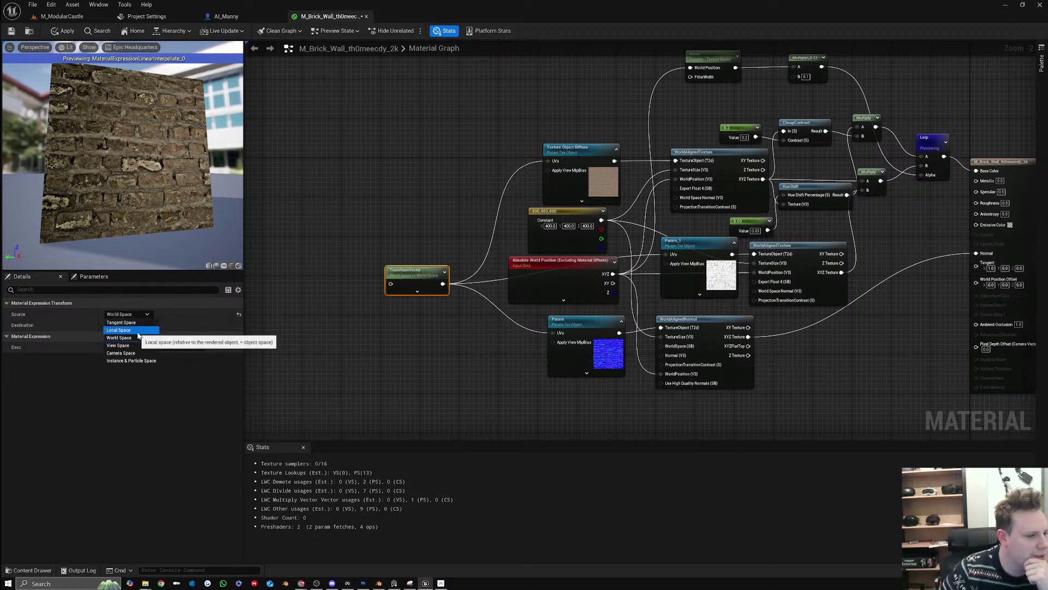
click(141, 331)
click(239, 315)
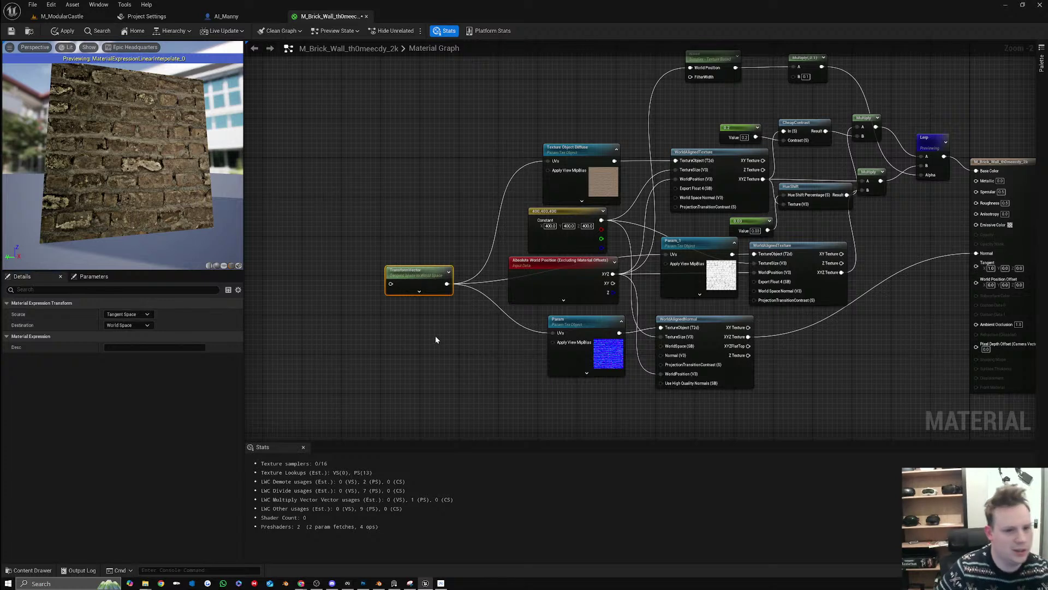
key(Delete)
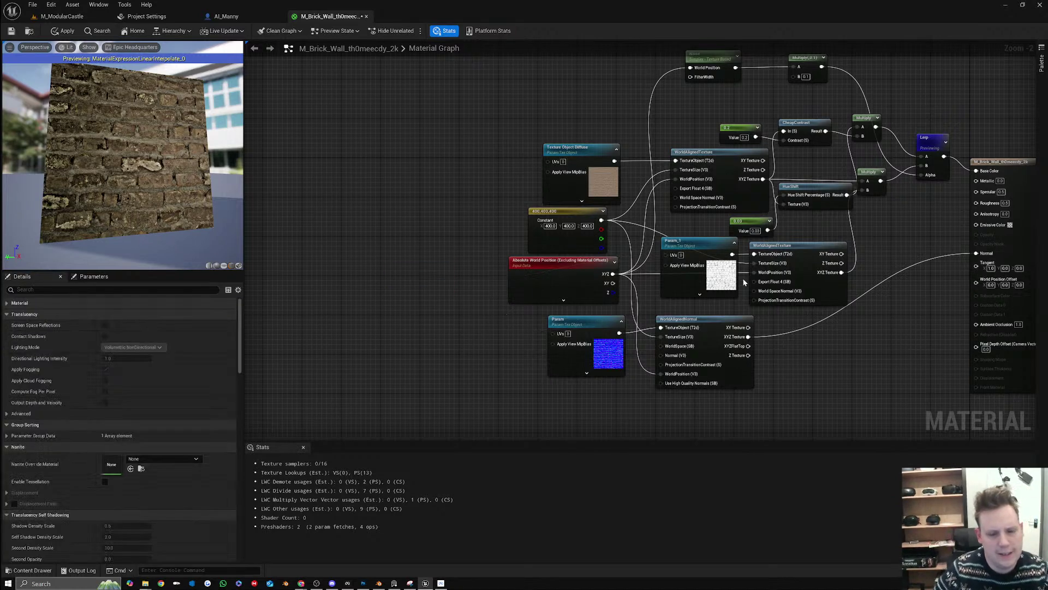
Nudge the Param_1 texture node and its WorldAlignedTexture node slightly apart to tidy the graph
click(704, 248)
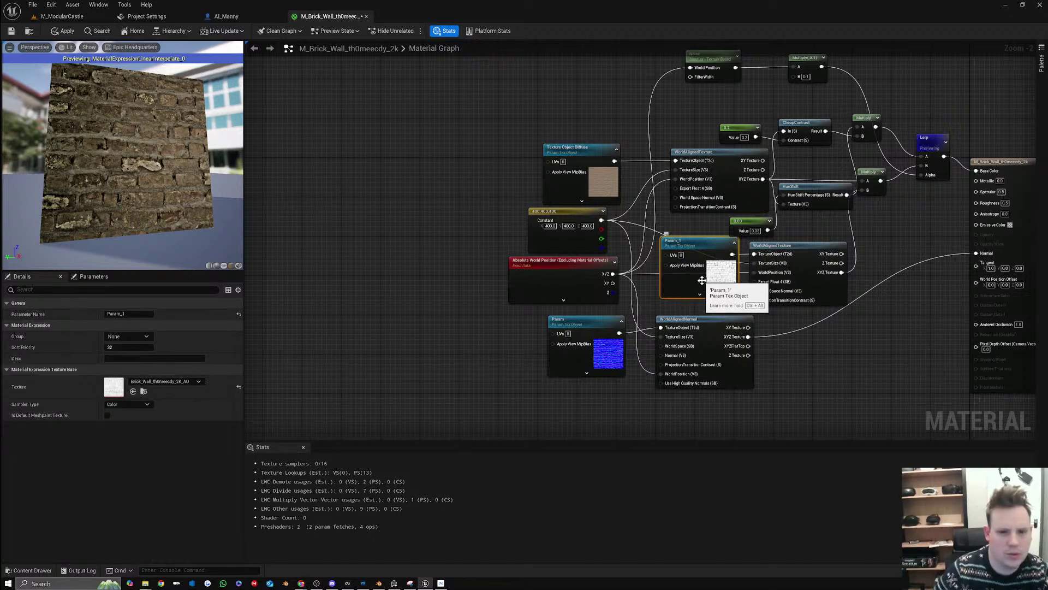
drag(698, 278, 694, 278)
drag(833, 282, 846, 286)
right_drag(856, 218, 734, 241)
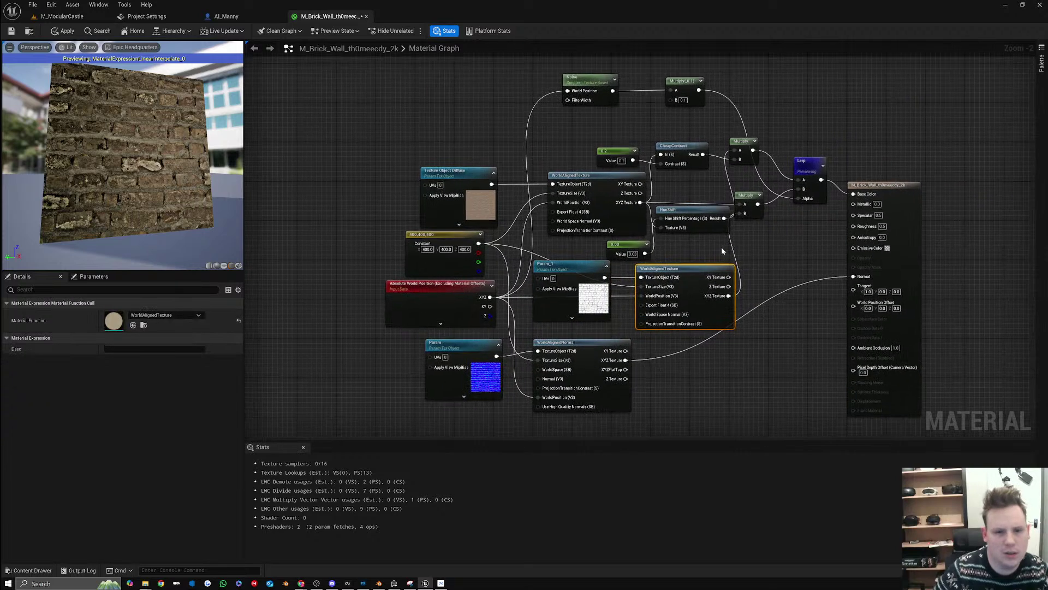
Examine the brick material on the walls in the M_ModularCastle level and return to the material graph
click(87, 17)
right_drag(431, 193, 477, 290)
key(s)
key(s)
click(328, 17)
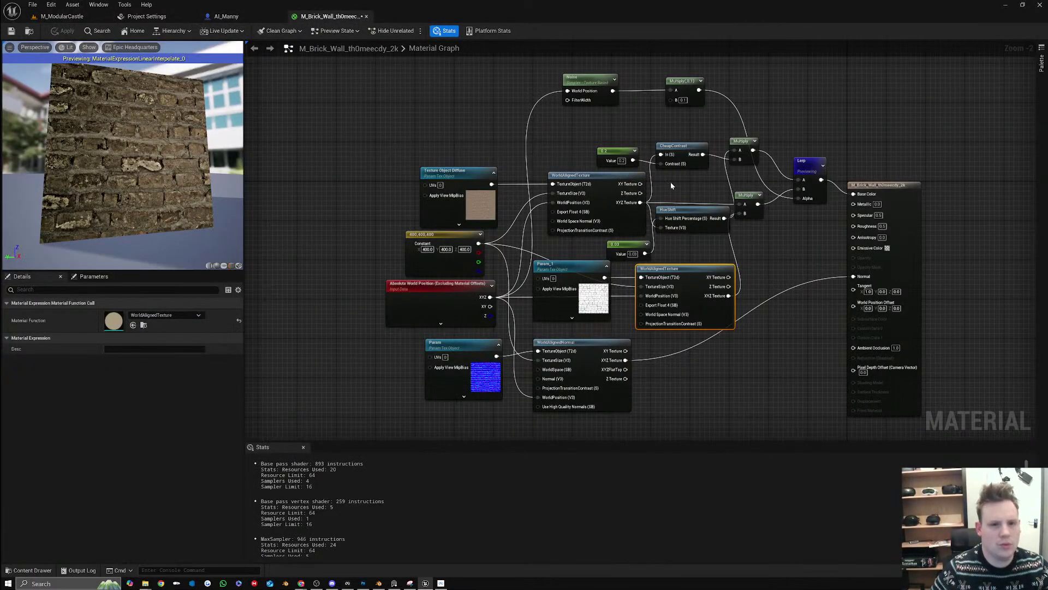
Set the Noise node's scale to 0.0001 and apply the change to the material
click(592, 79)
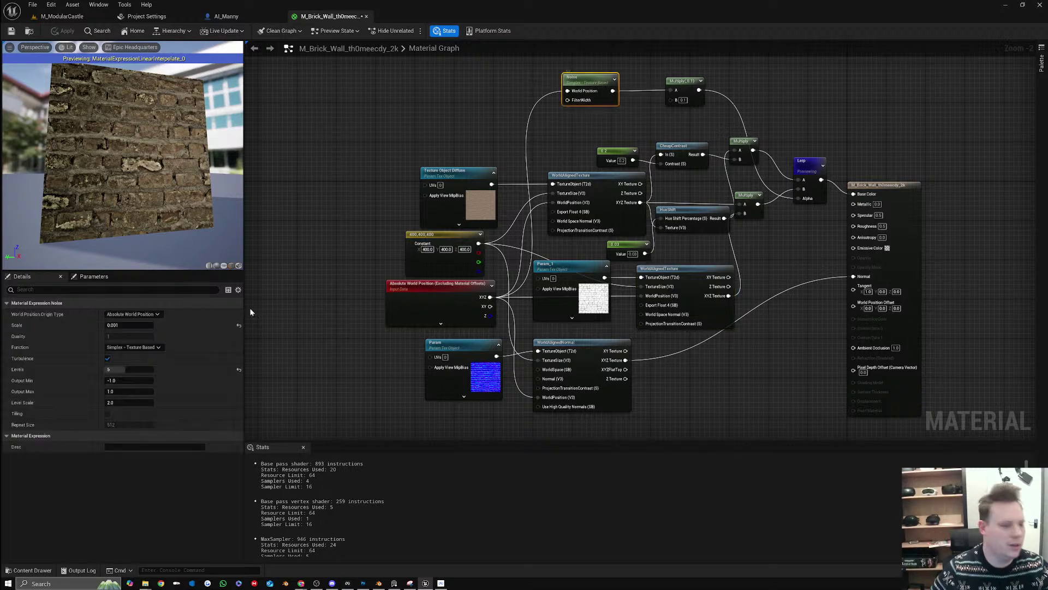
click(118, 325)
click(130, 326)
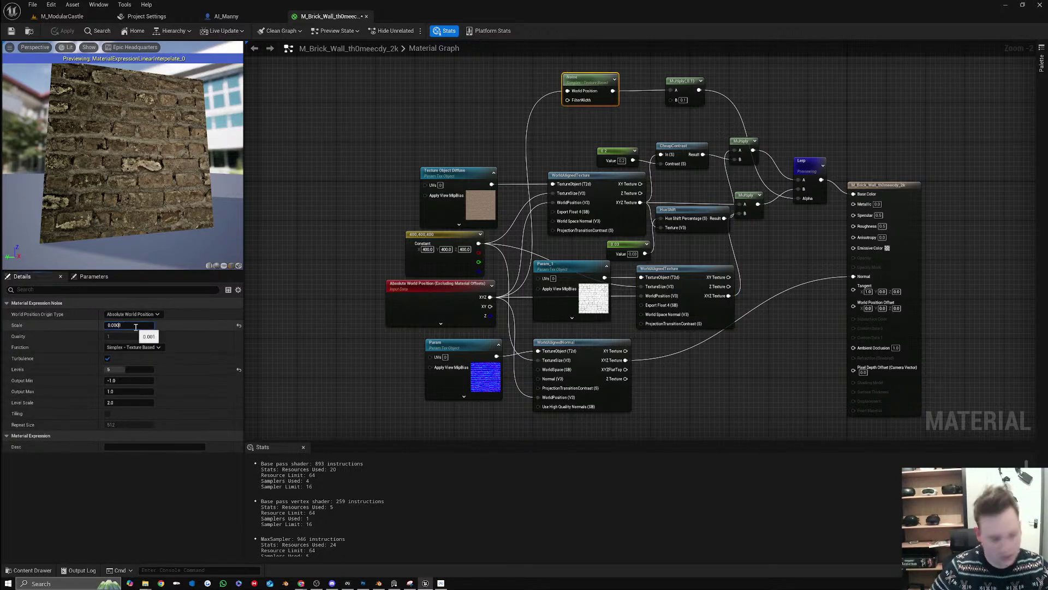
key(Return)
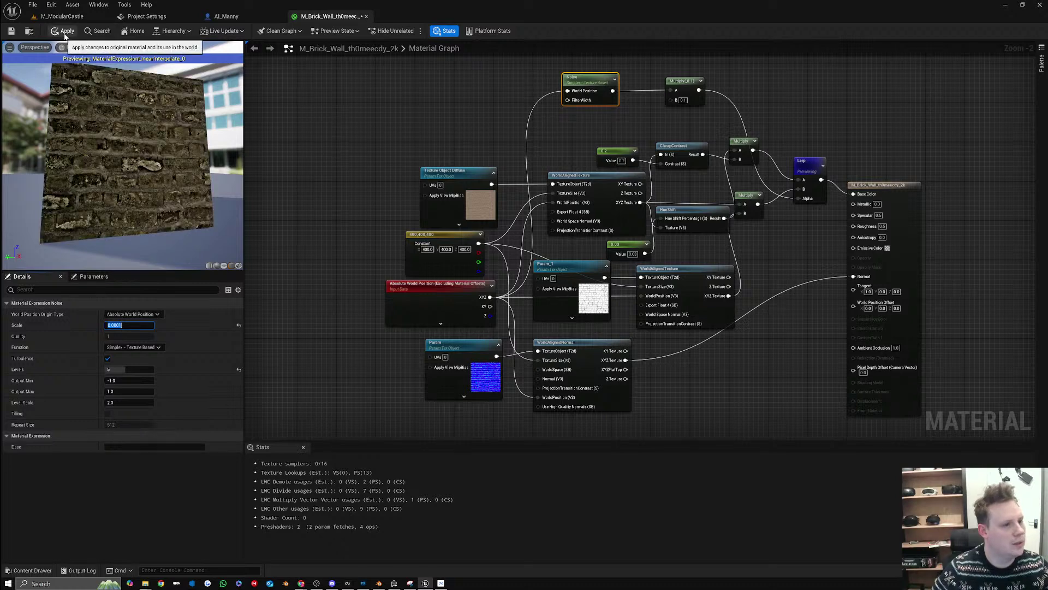
click(65, 32)
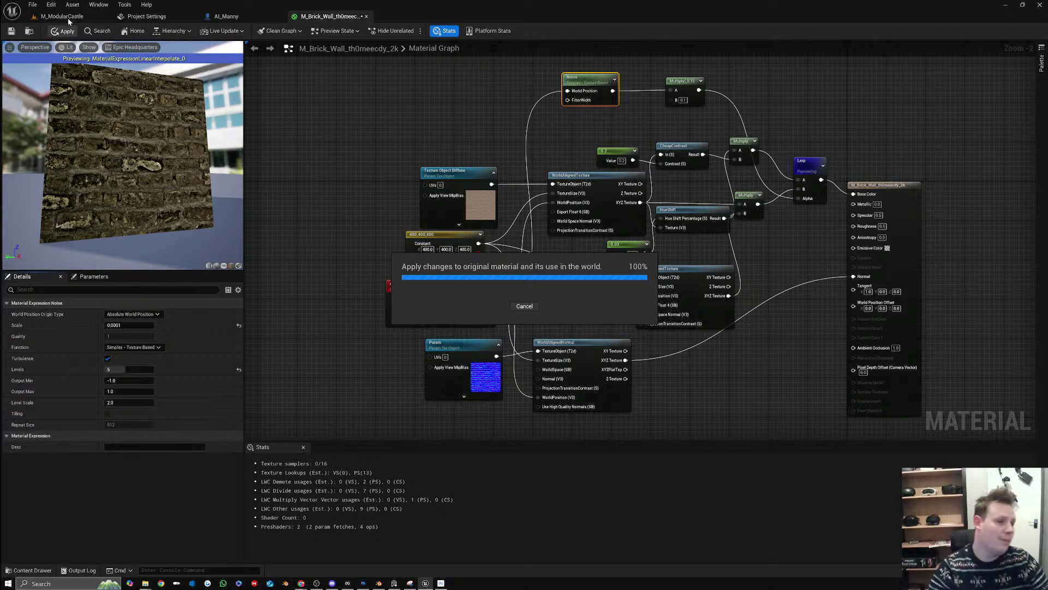
Inspect the castle tower and brick walls up close to judge the color variation with the new noise scale
click(68, 20)
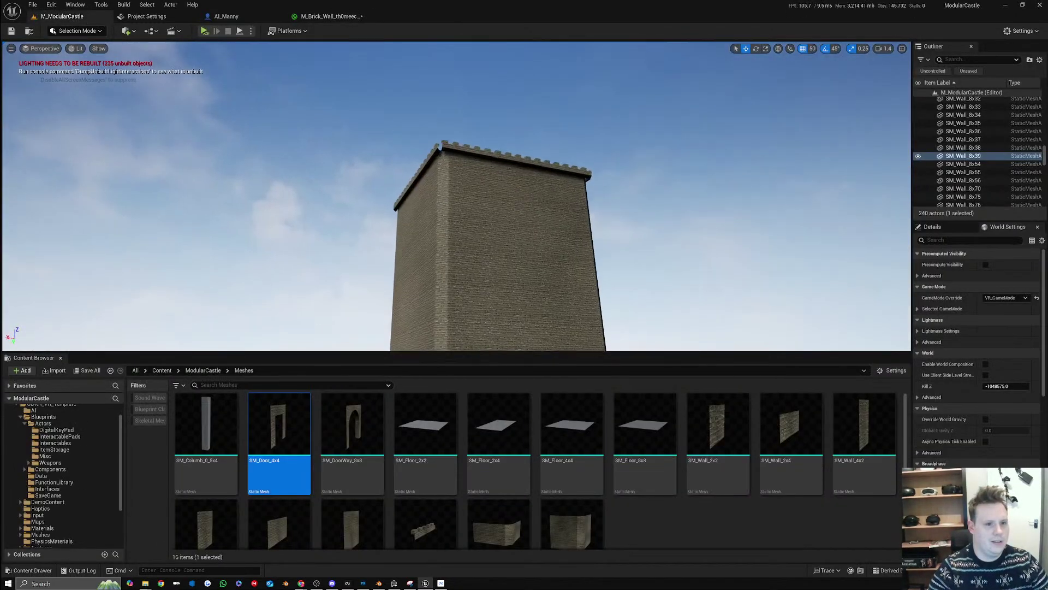
right_drag(456, 196, 403, 237)
right_drag(480, 161, 481, 160)
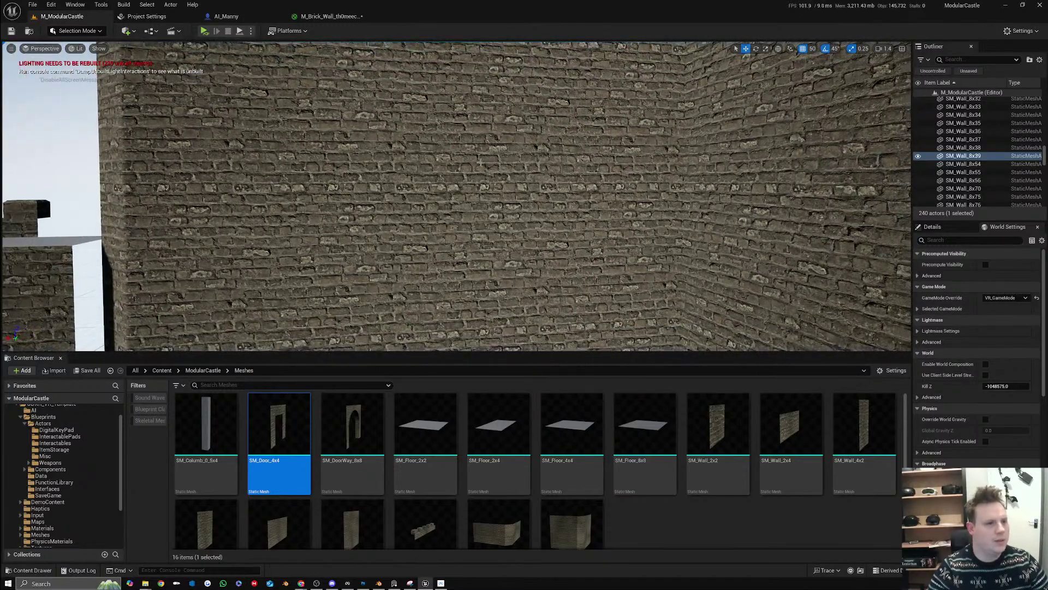
click(327, 16)
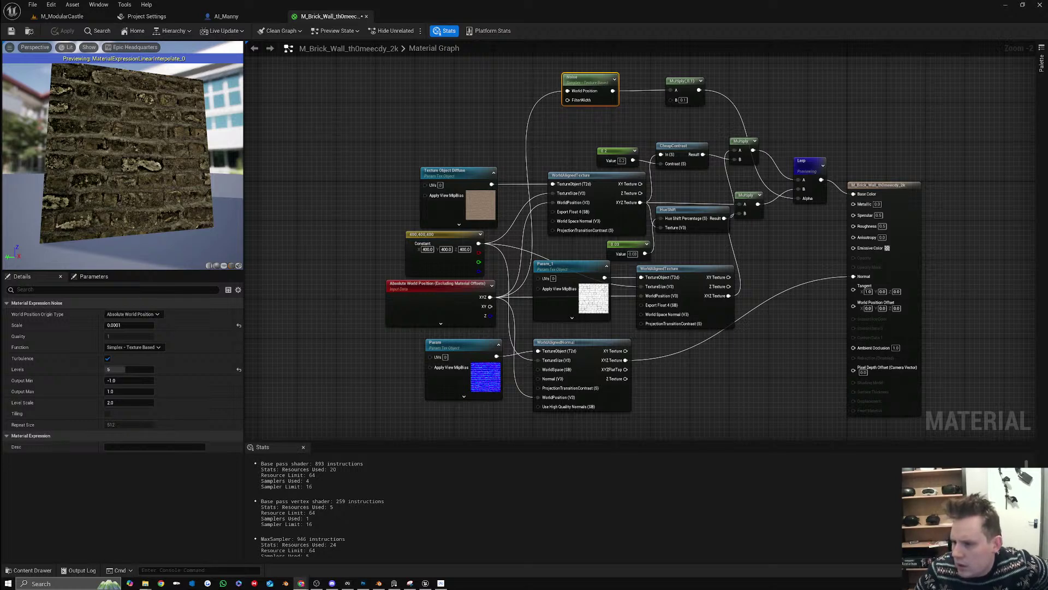
Add a CustomRotator node and place it below the WorldAlignedTexture node fed by Param_1
right_drag(458, 300, 692, 291)
right_click(451, 277)
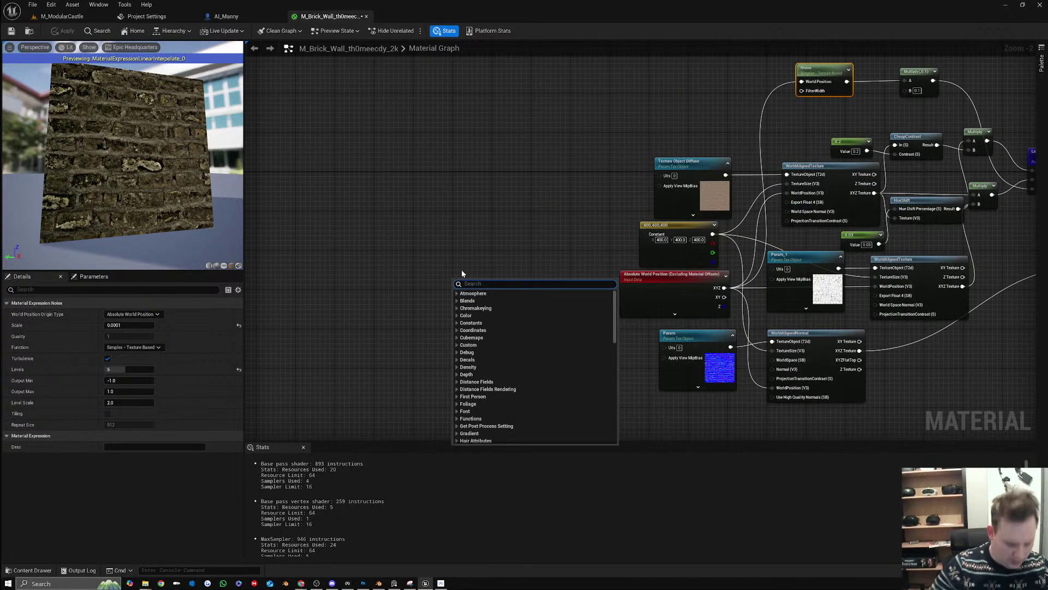
text(texture r)
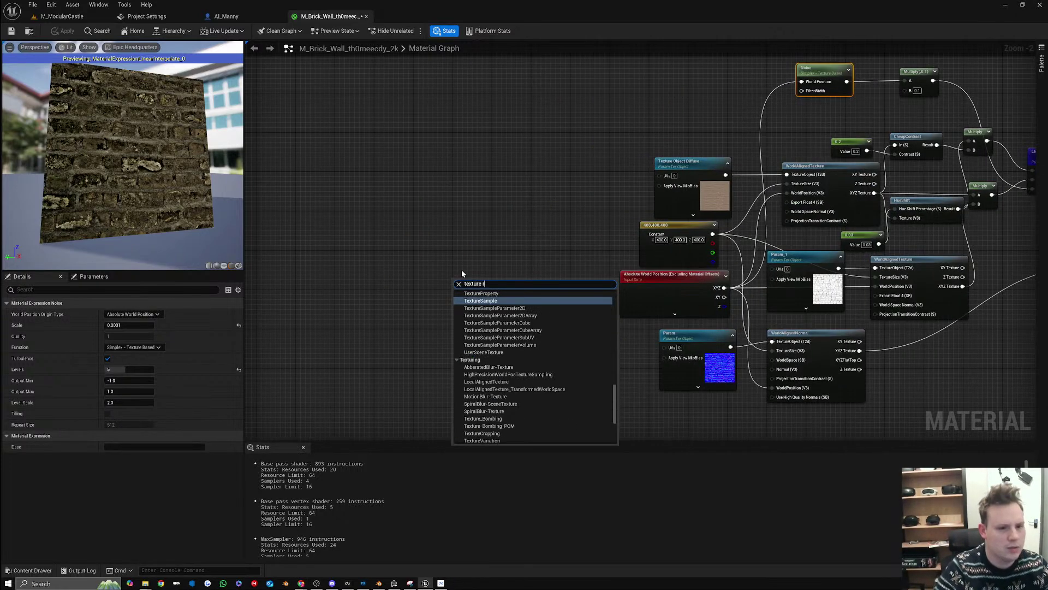
text(or)
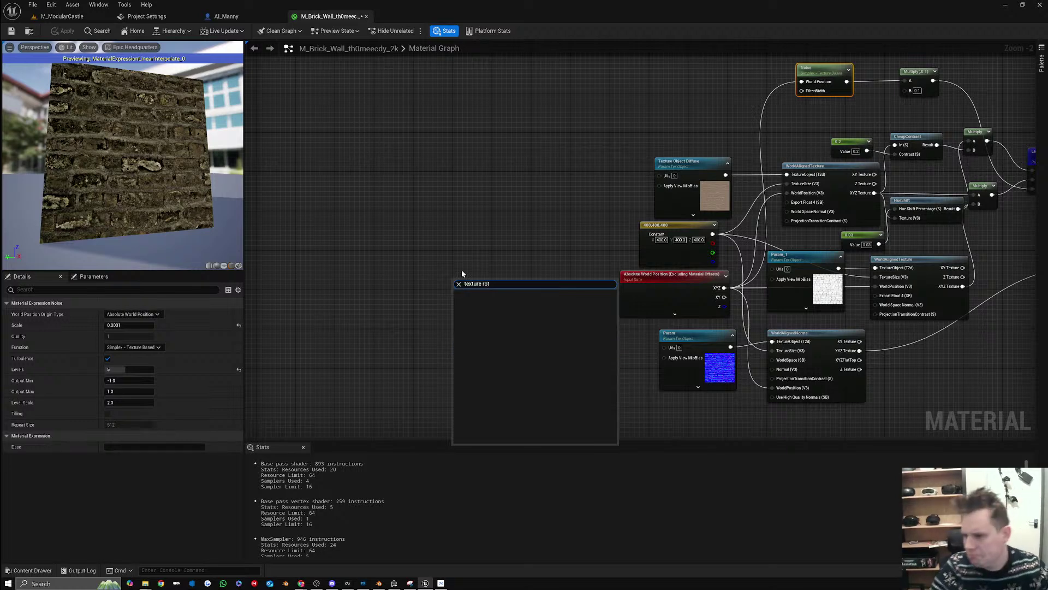
key(ctrl+a)
key(BackSpace)
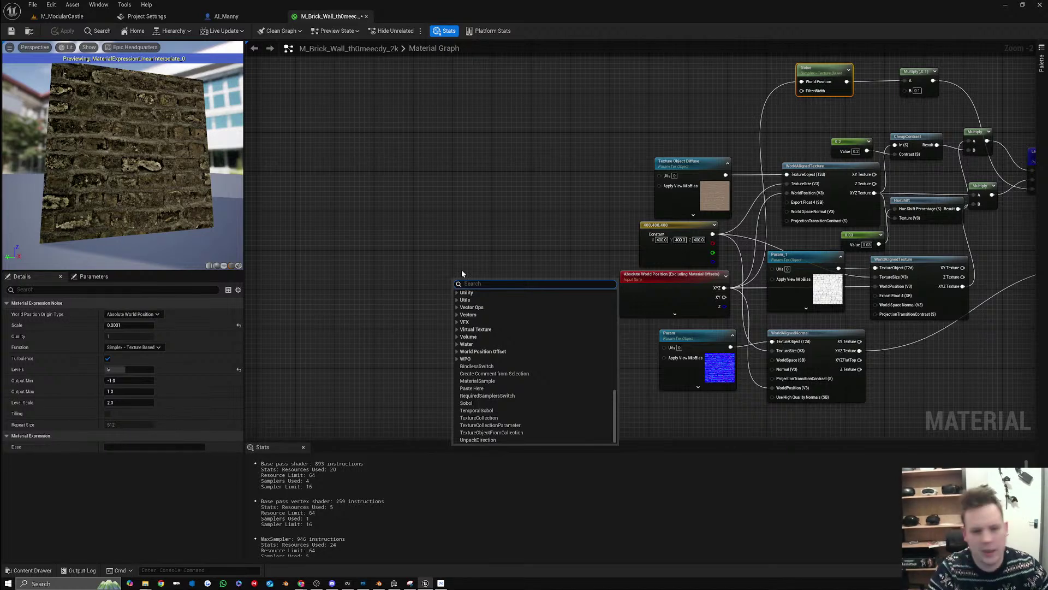
text(cus)
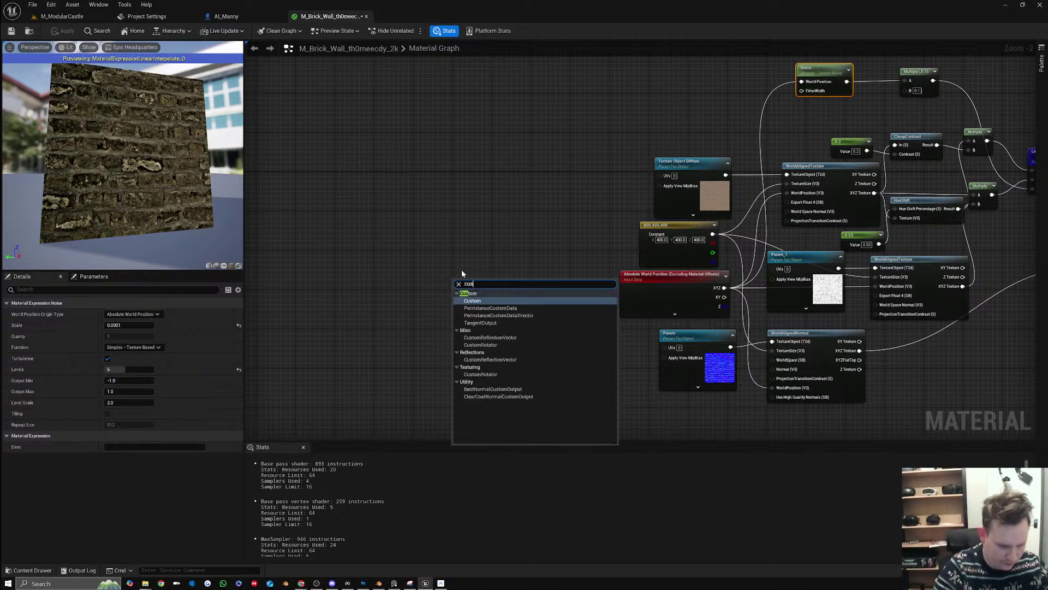
text(tom rot)
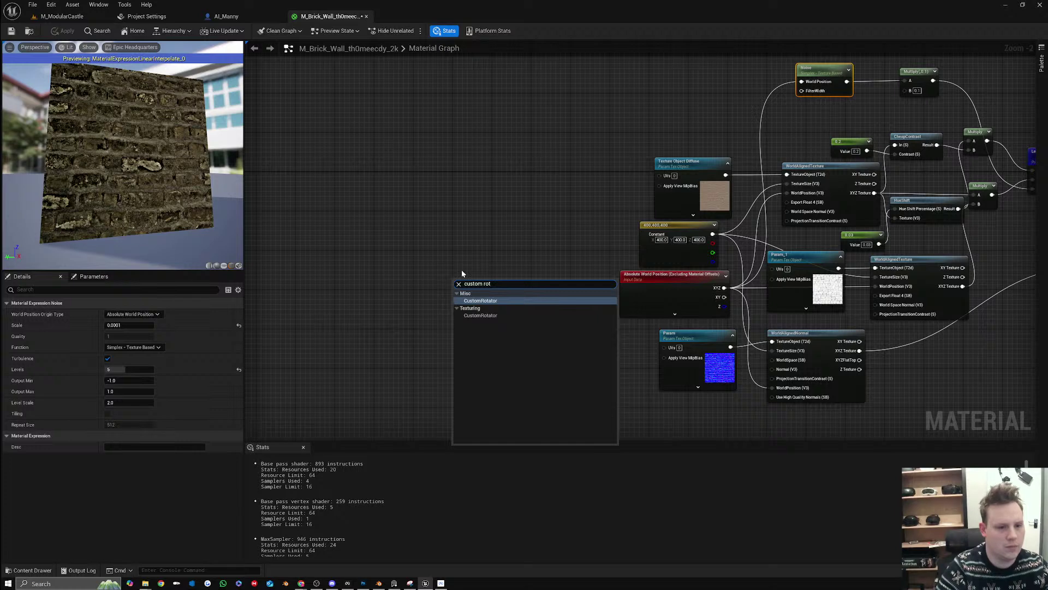
key(Return)
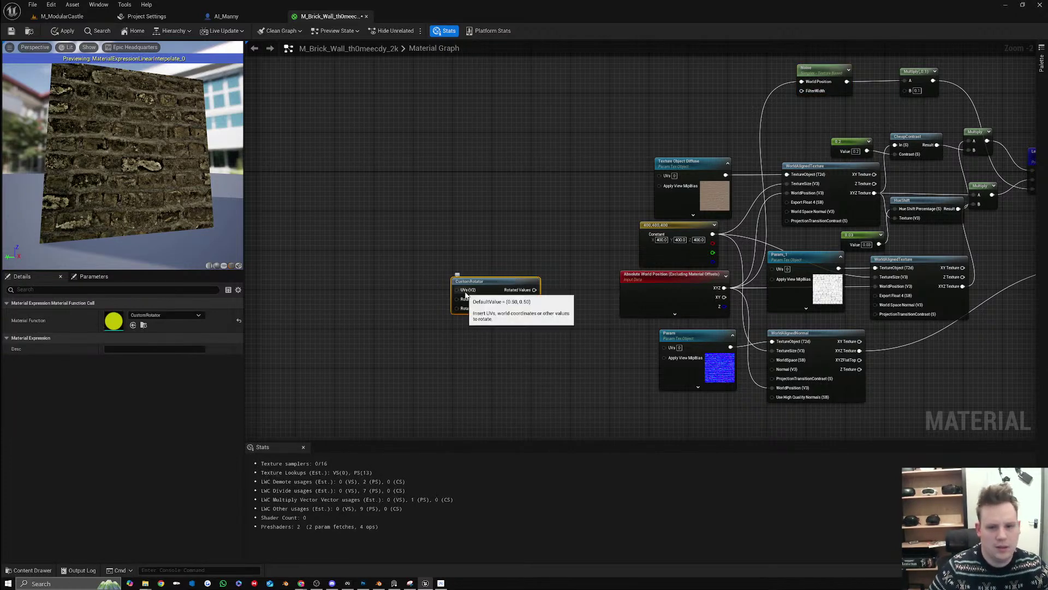
right_drag(480, 283, 437, 274)
drag(438, 274, 897, 349)
right_drag(897, 350, 760, 353)
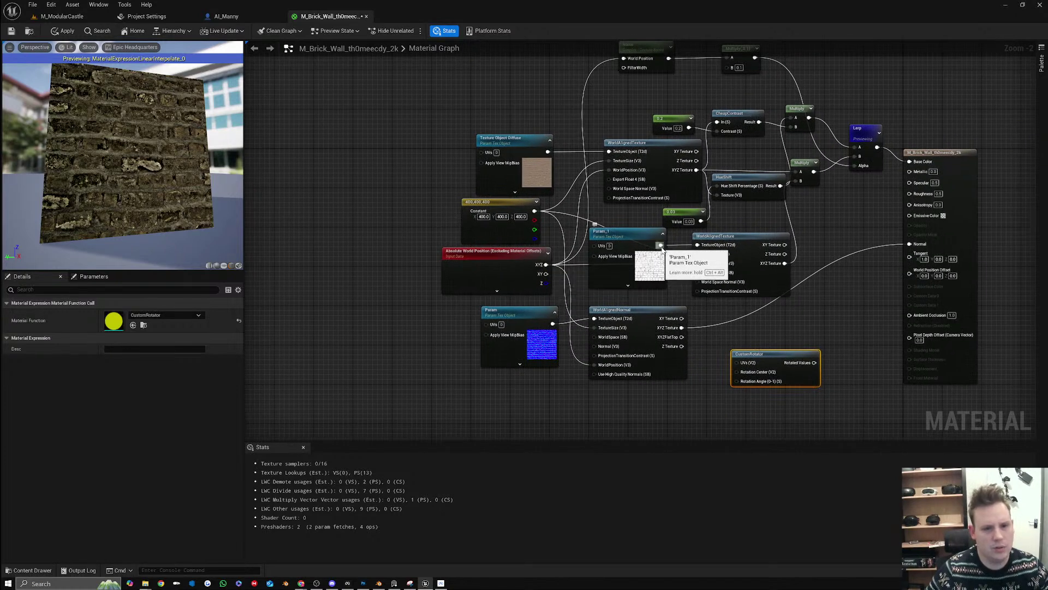
Try to connect Param_1 to the CustomRotator's UVs, and move all Absolute World Position XYZ connections to its Rotated Values output
drag(661, 245, 740, 363)
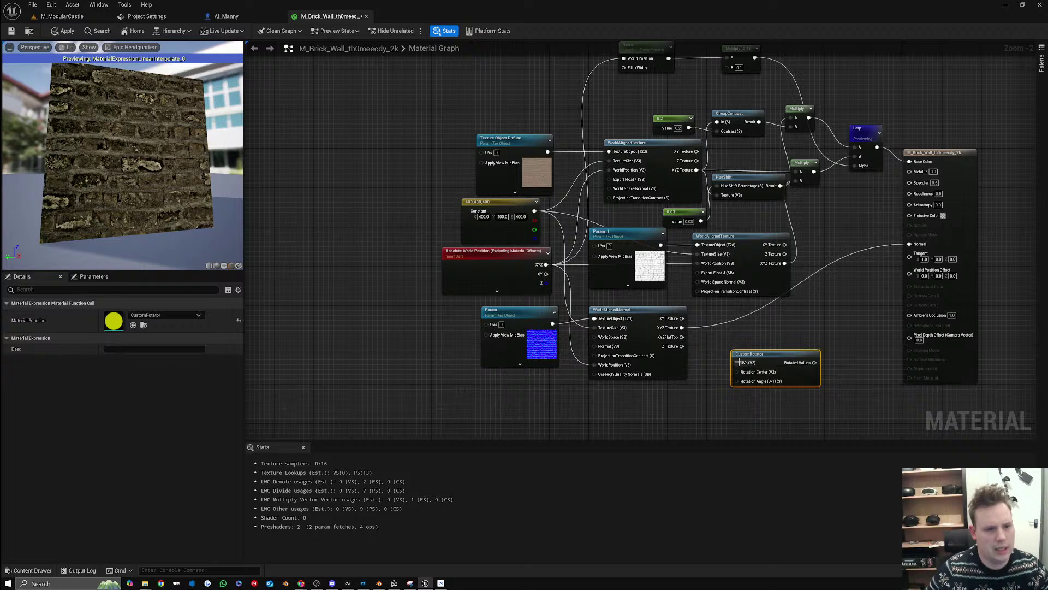
click(514, 256)
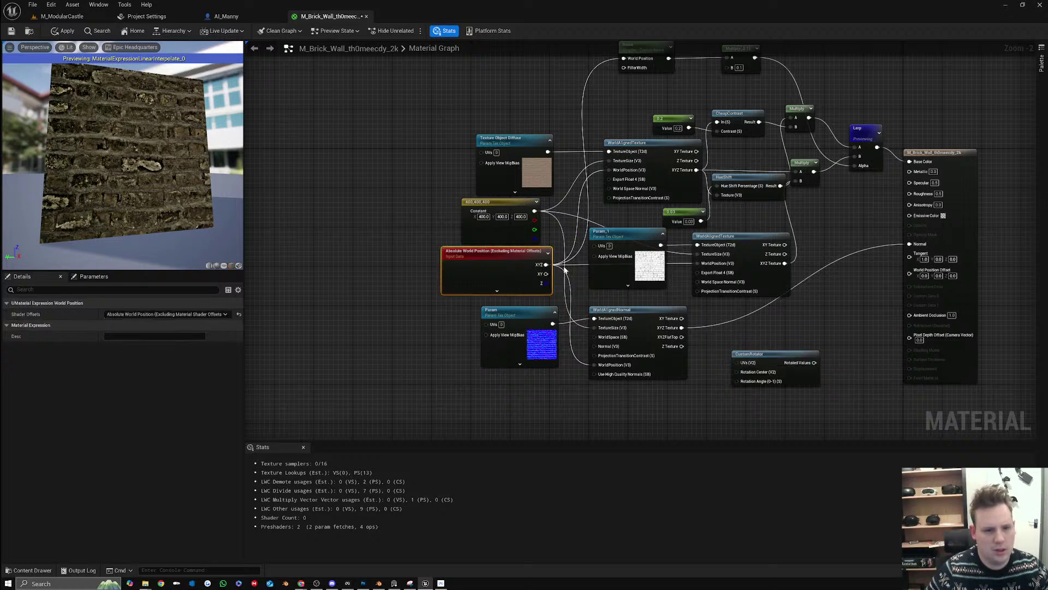
ctrl+drag(546, 265, 810, 365)
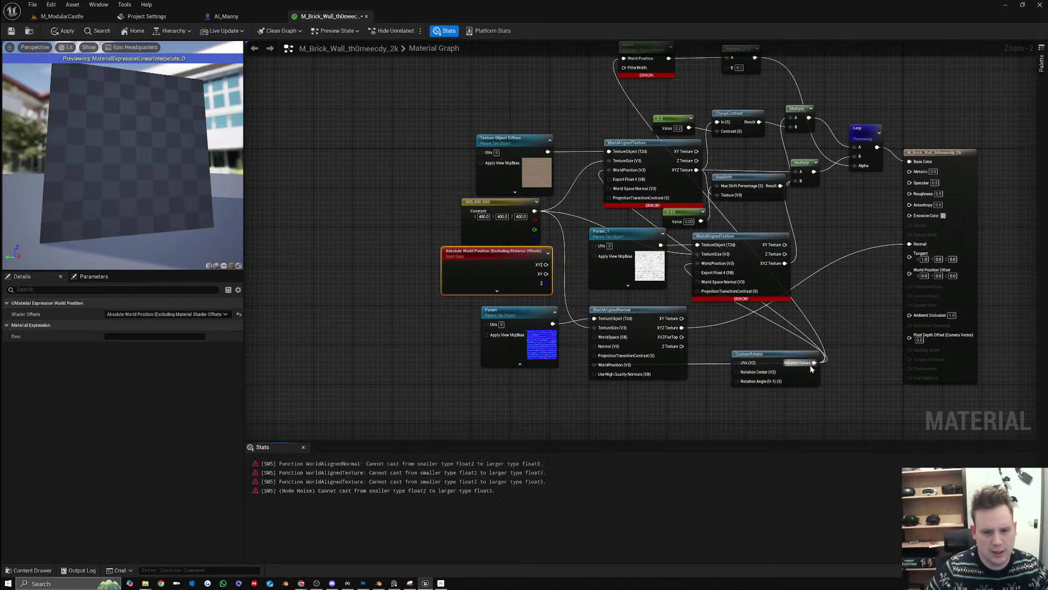
Move the Absolute World Position and CustomRotator nodes ahead of the textures, feed XYZ into the rotator's UVs, and try to apply the material
drag(546, 264, 291, 245)
drag(778, 353, 461, 250)
right_drag(483, 258, 588, 254)
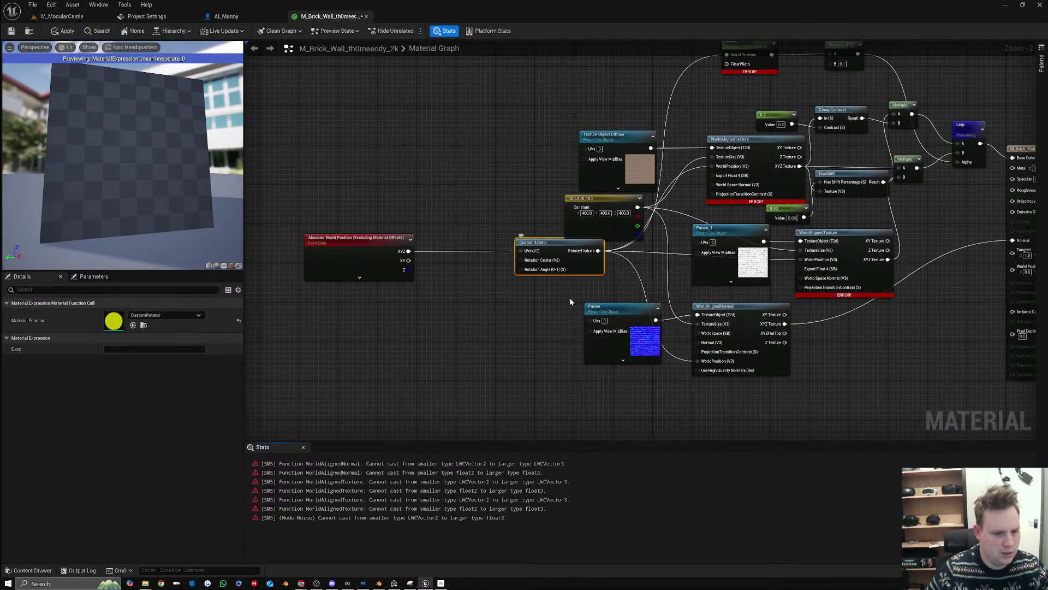
click(63, 30)
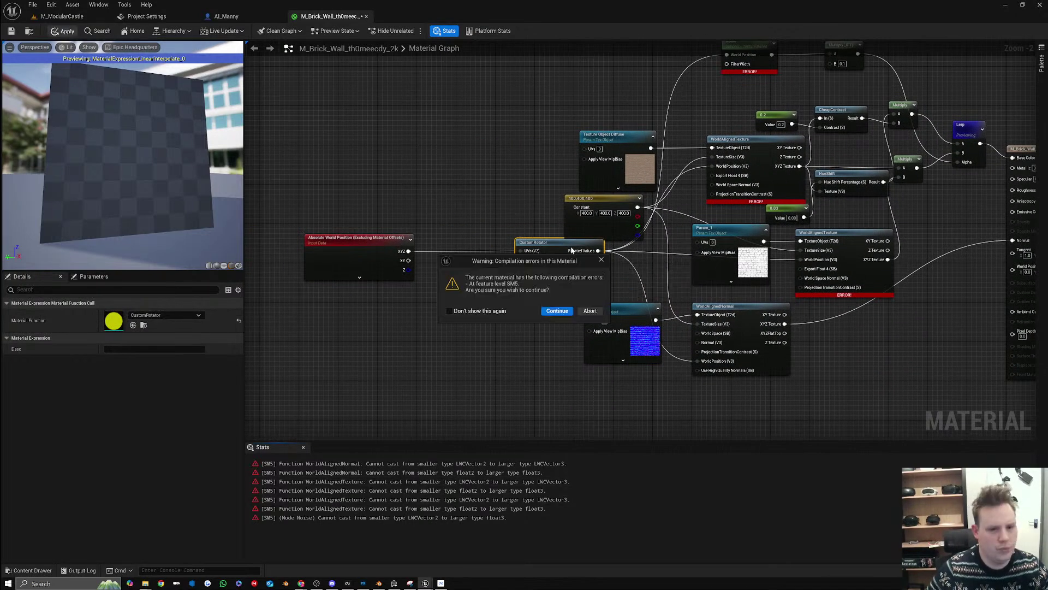
click(566, 314)
Try adding a BreakOutFloat3Components node from the CustomRotator's Rotated Values, and delete it again
mouse_move(590, 258)
mouse_down()
mouse_move(551, 256)
mouse_move(580, 266)
mouse_up()
text(brea)
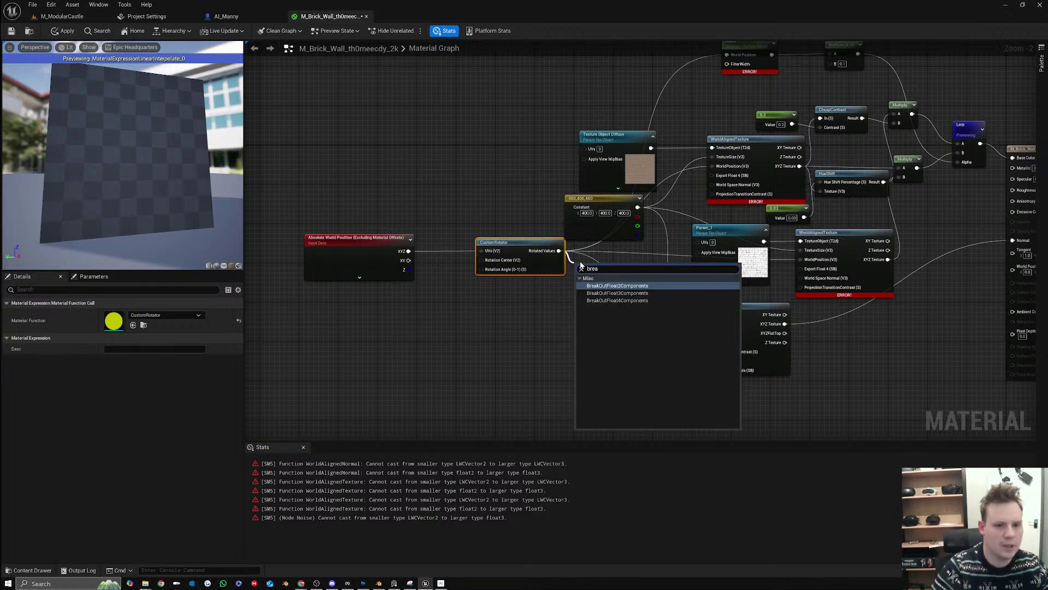
key(Down)
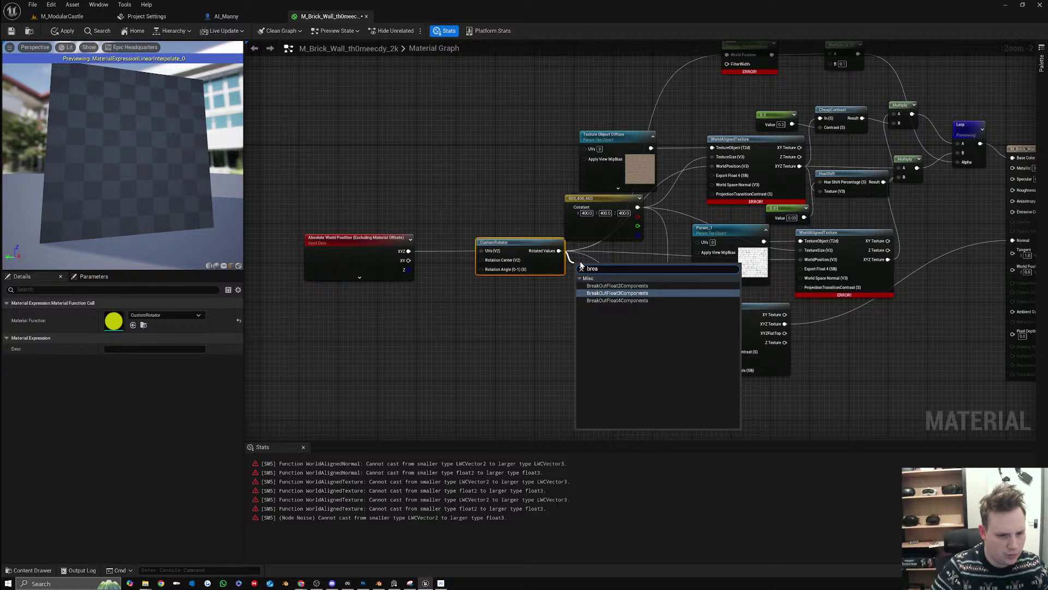
text(a)
key(Return)
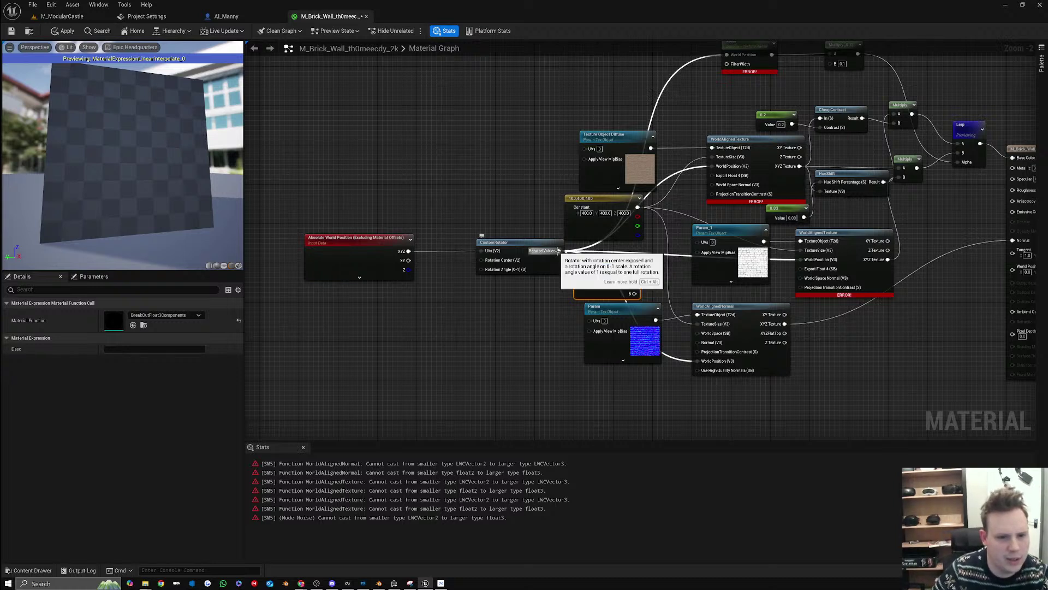
key(Delete)
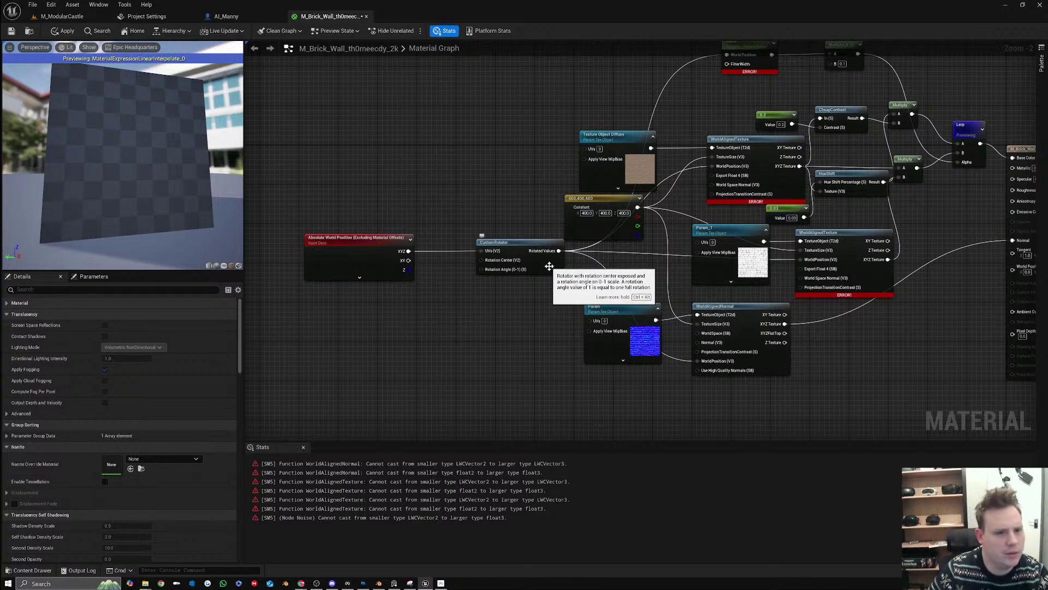
Add a Constant node with value 0.5 and connect it to the CustomRotator's Rotation Angle
drag(550, 269, 543, 269)
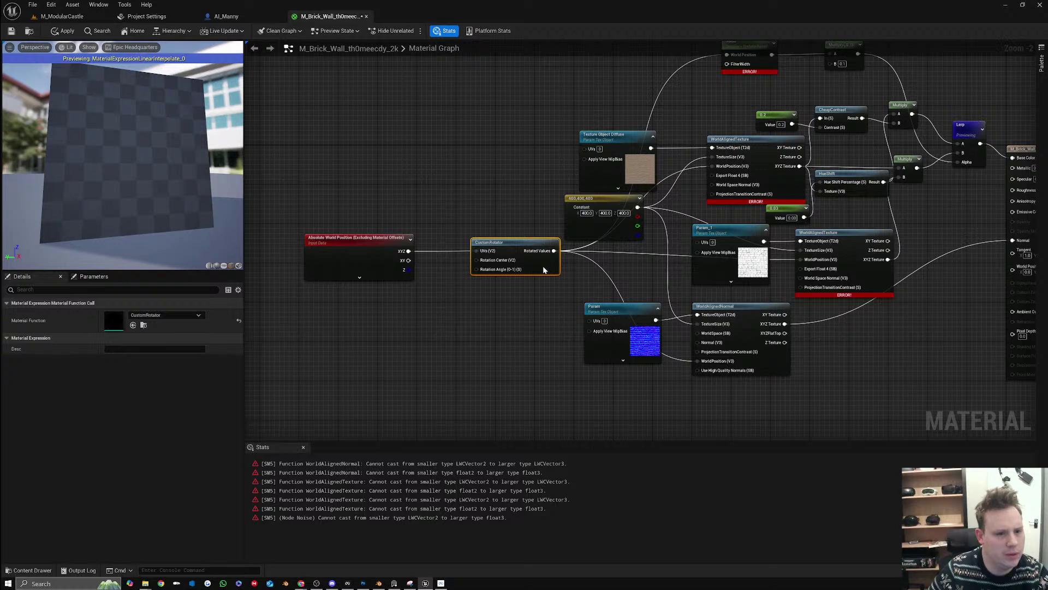
click(439, 292)
drag(475, 303, 455, 289)
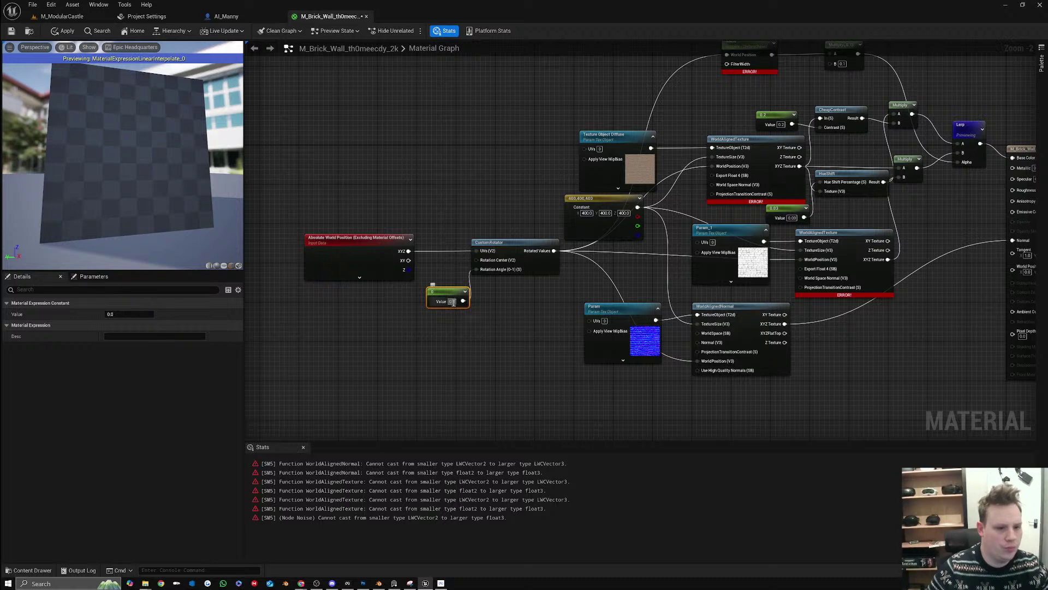
click(508, 302)
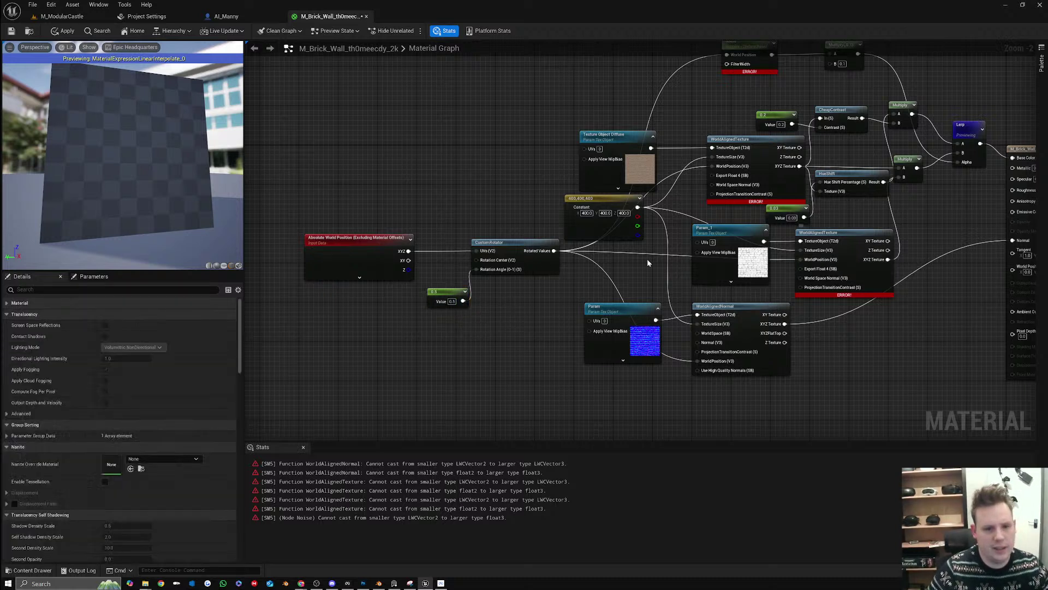
Add a MakeFloat3 node fed by Rotated Values on X, and route its Result to all the World Position inputs
drag(554, 251, 574, 274)
text(make)
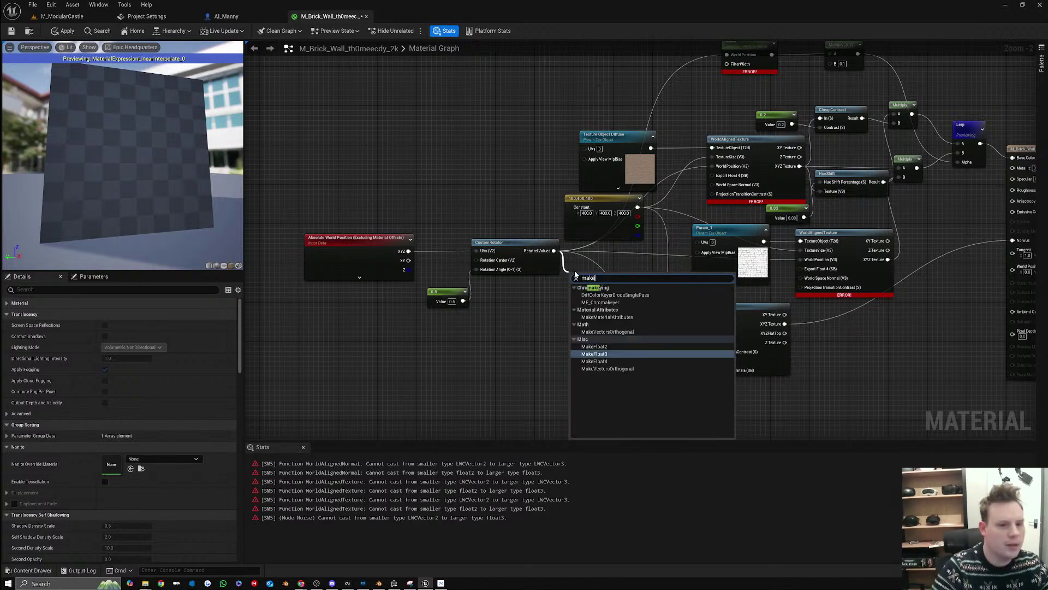
key(Return)
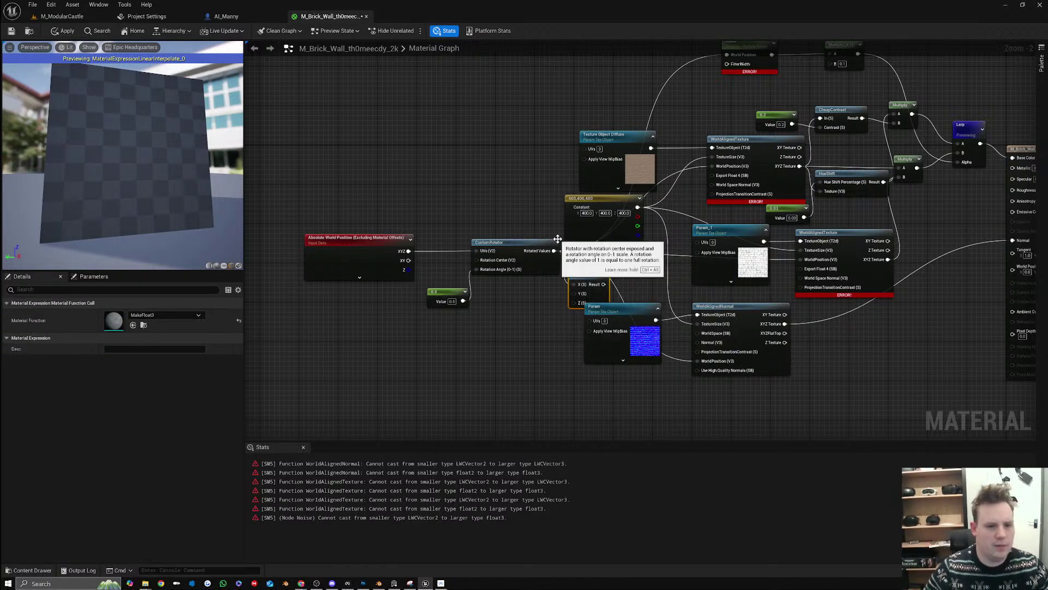
mouse_move(553, 252)
ctrl+mouse_down()
mouse_move(593, 267)
mouse_move(604, 284)
mouse_move(599, 253)
mouse_move(554, 251)
ctrl+mouse_up()
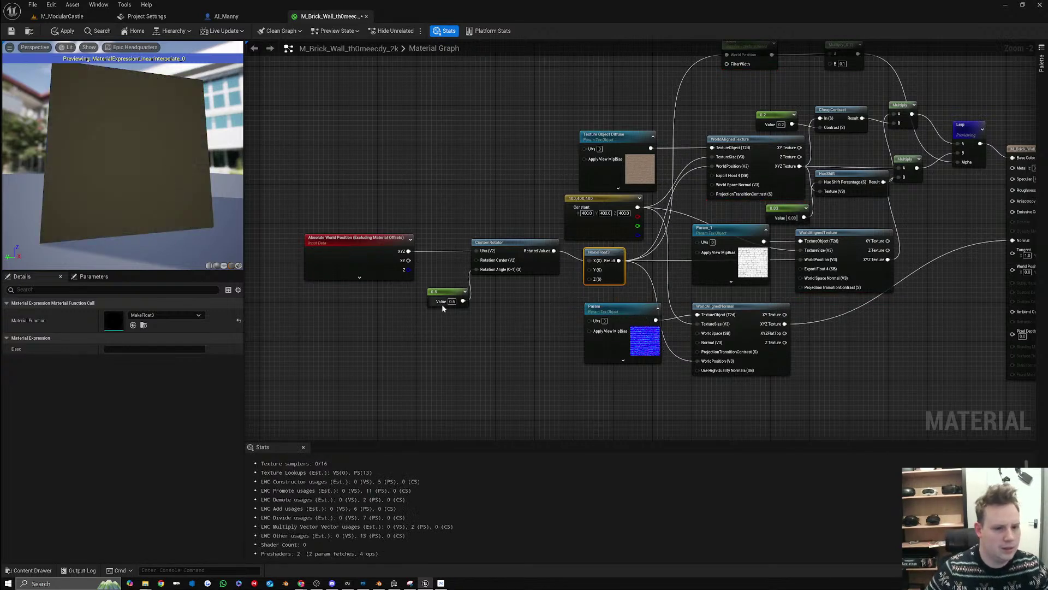
drag(454, 295, 438, 309)
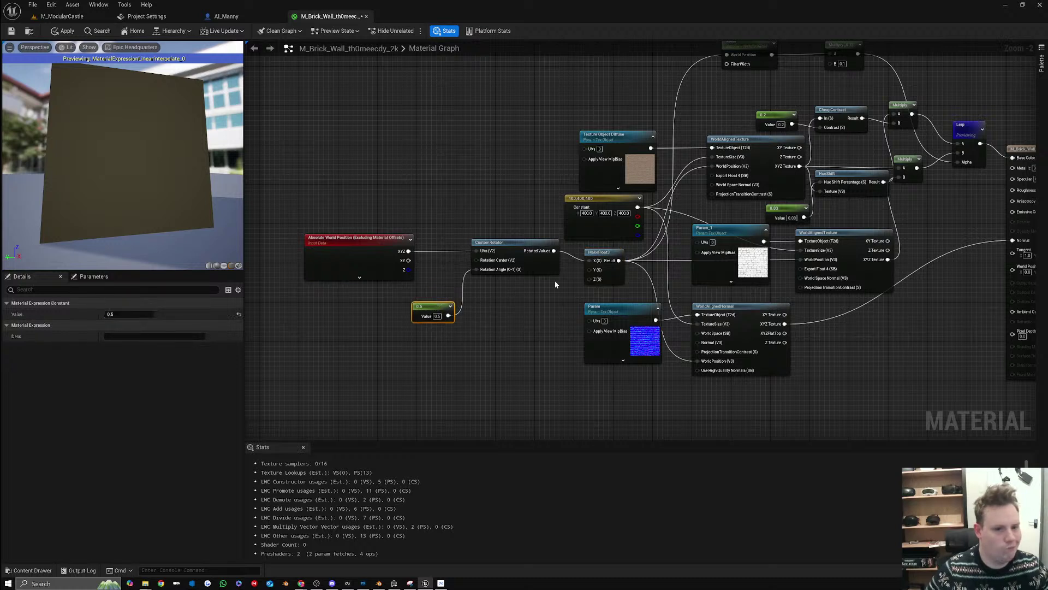
Try feeding Rotated Values into the X, Y and Z inputs of MakeFloat3, and disconnect them again
drag(591, 271, 553, 251)
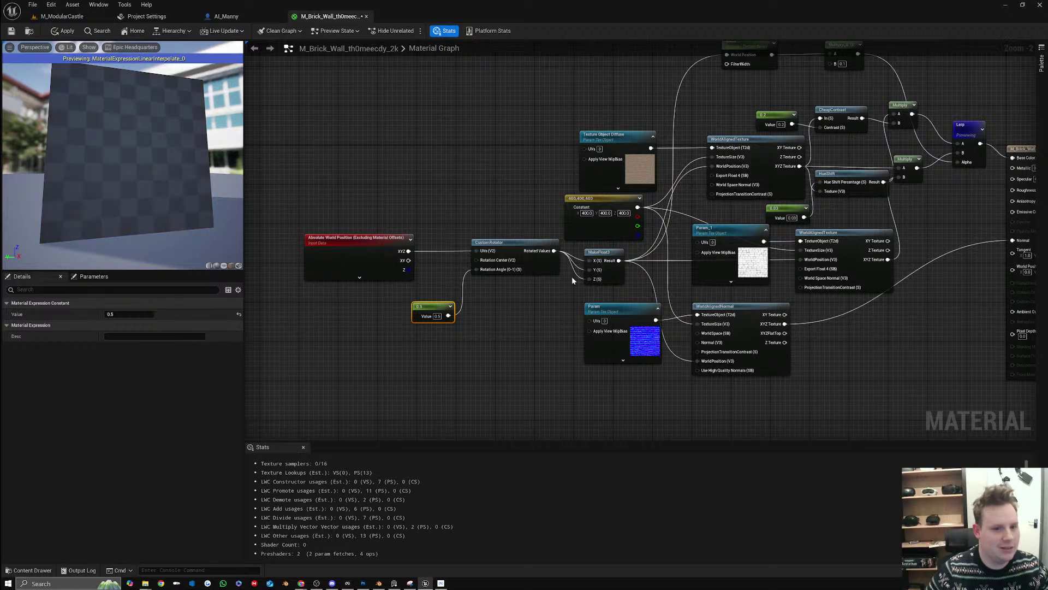
alt+click(577, 261)
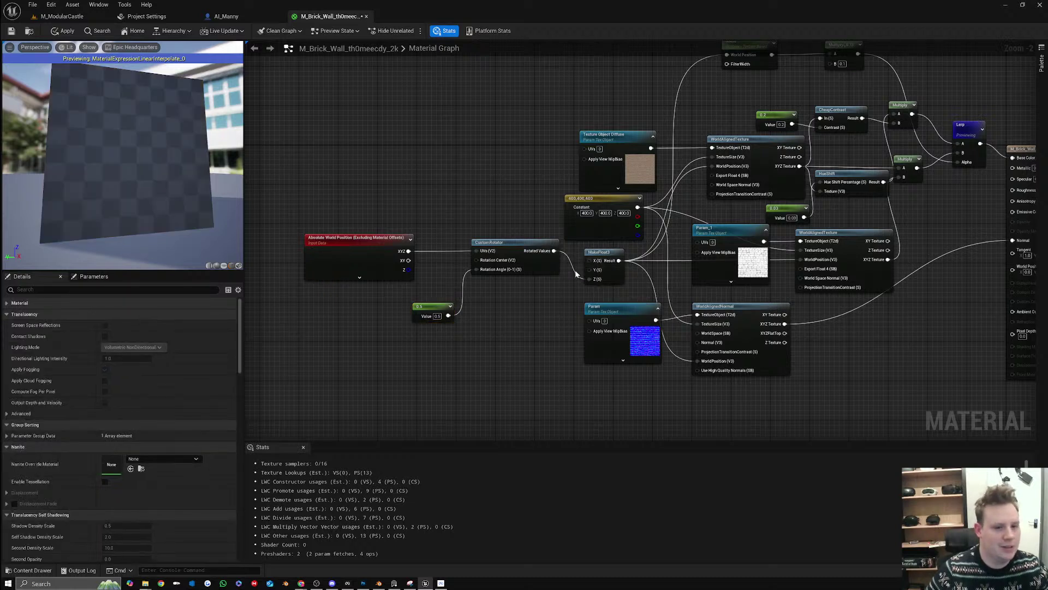
alt+click(575, 272)
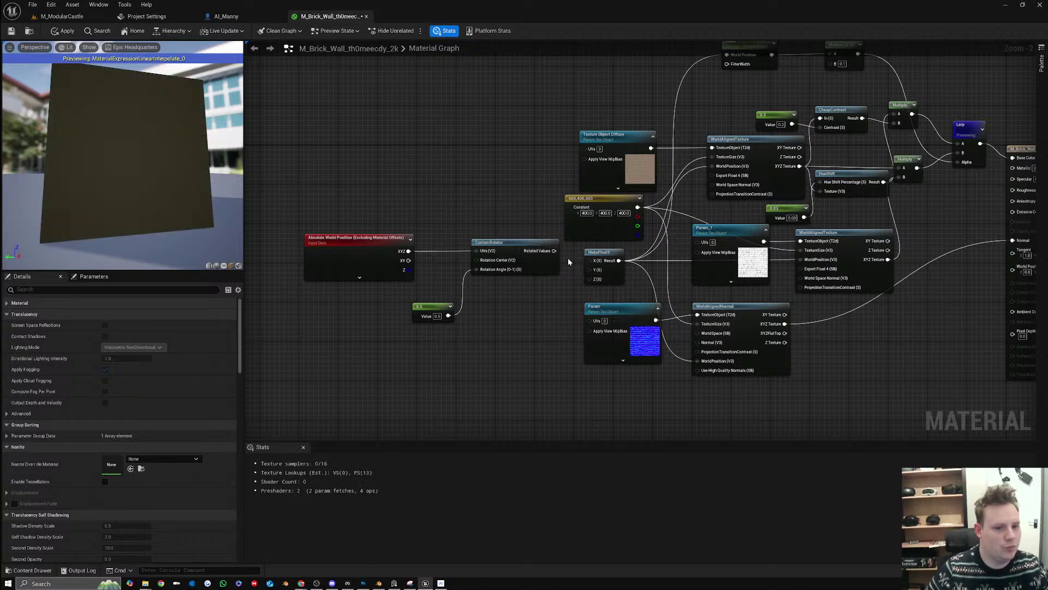
Move the World Position connections from MakeFloat3's Result back to the Absolute World Position XYZ output
drag(553, 251, 552, 253)
ctrl+drag(619, 261, 554, 251)
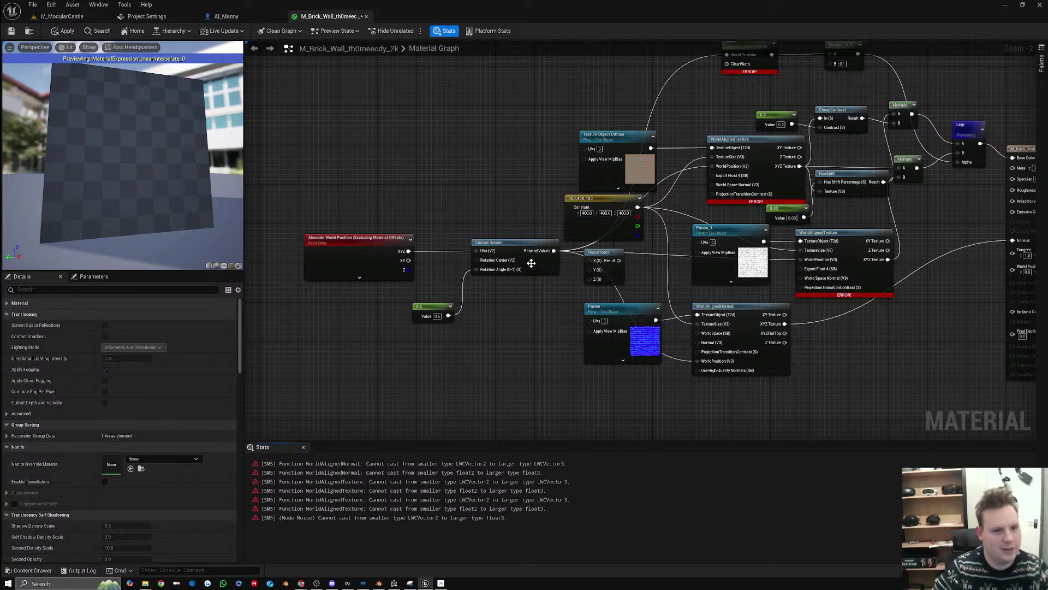
ctrl+drag(553, 251, 409, 255)
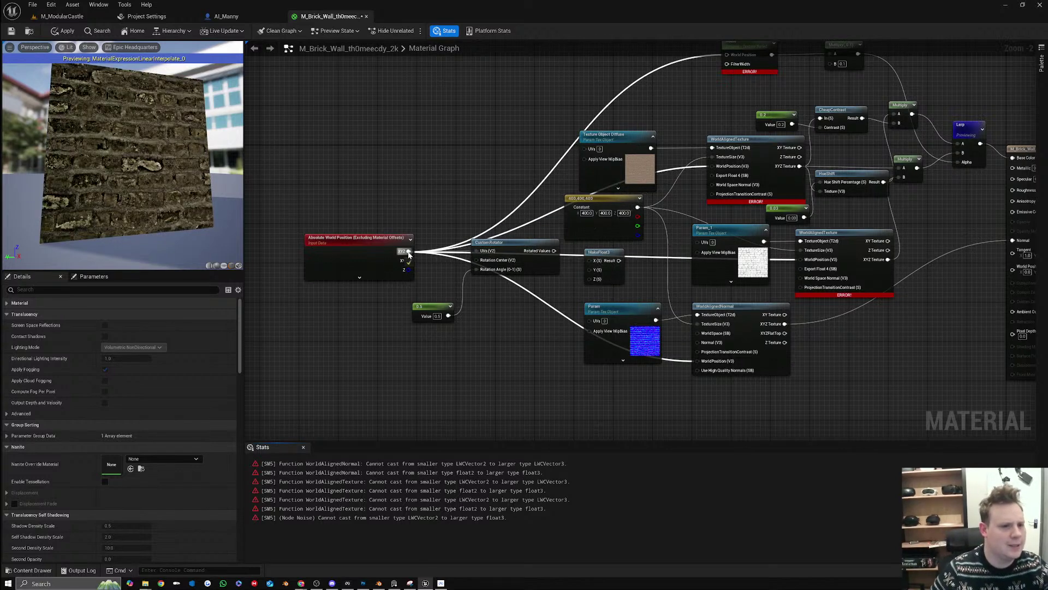
click(388, 277)
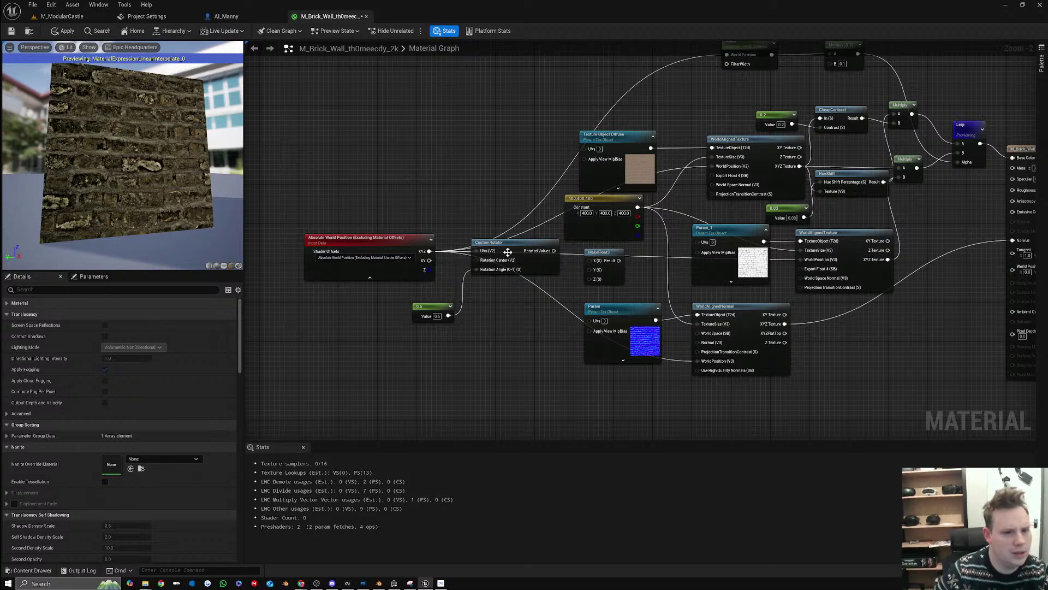
Route Absolute World Position through the CustomRotator into the Texture Object Diffuse UVs, and test rotation angles of 0.1, 5, 1 and 0
drag(508, 252, 478, 149)
drag(434, 306, 371, 186)
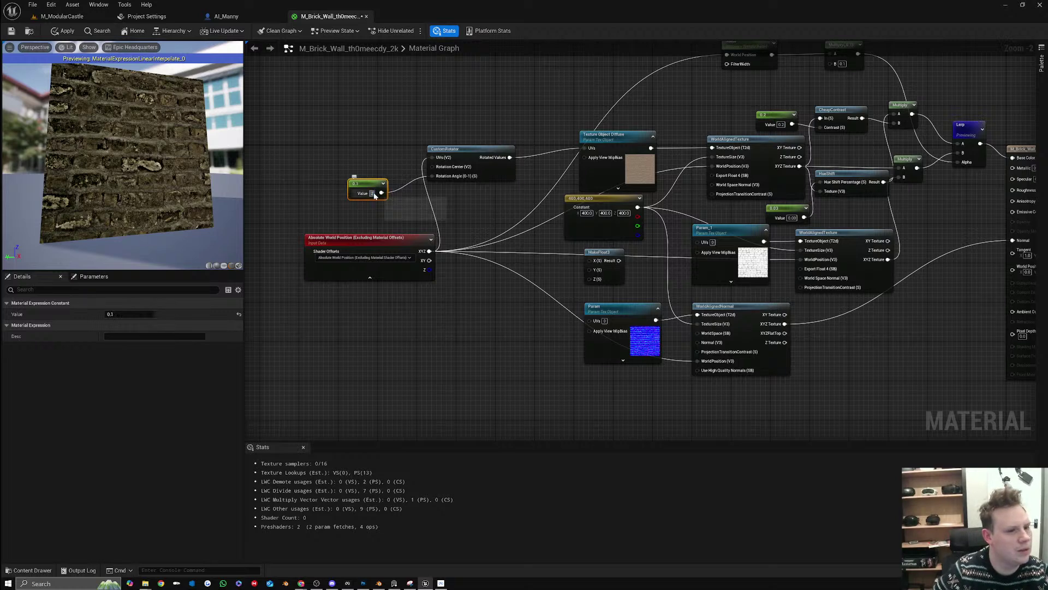
text(5)
key(Return)
text(1)
key(Return)
text(0)
key(Return)
Delete the CustomRotator, its constant, the MakeFloat3 and the Absolute World Position nodes, and apply the material
drag(389, 143, 459, 200)
key(Delete)
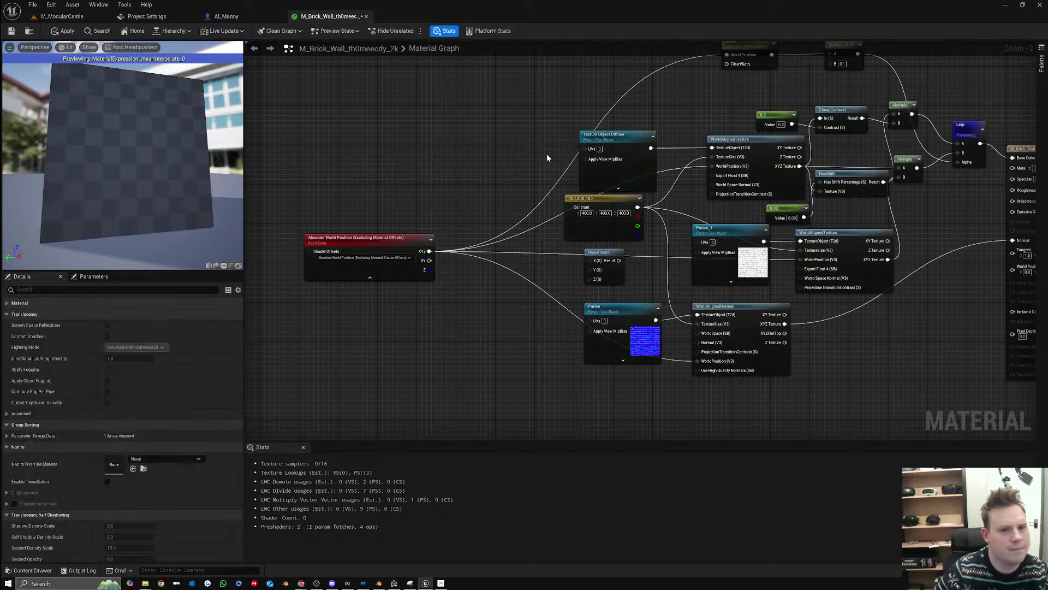
drag(585, 149, 430, 251)
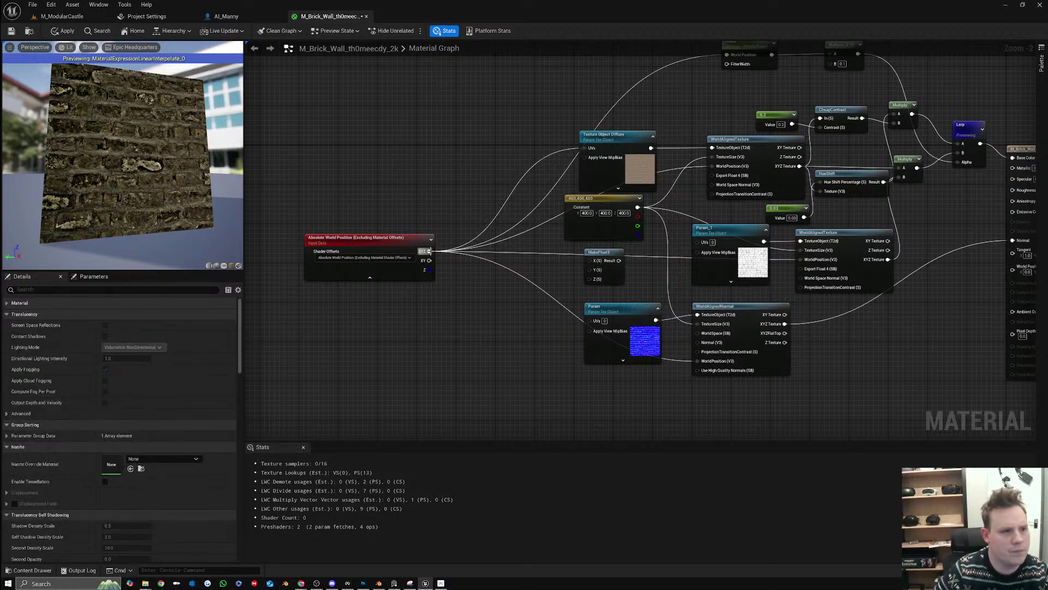
click(616, 251)
key(Delete)
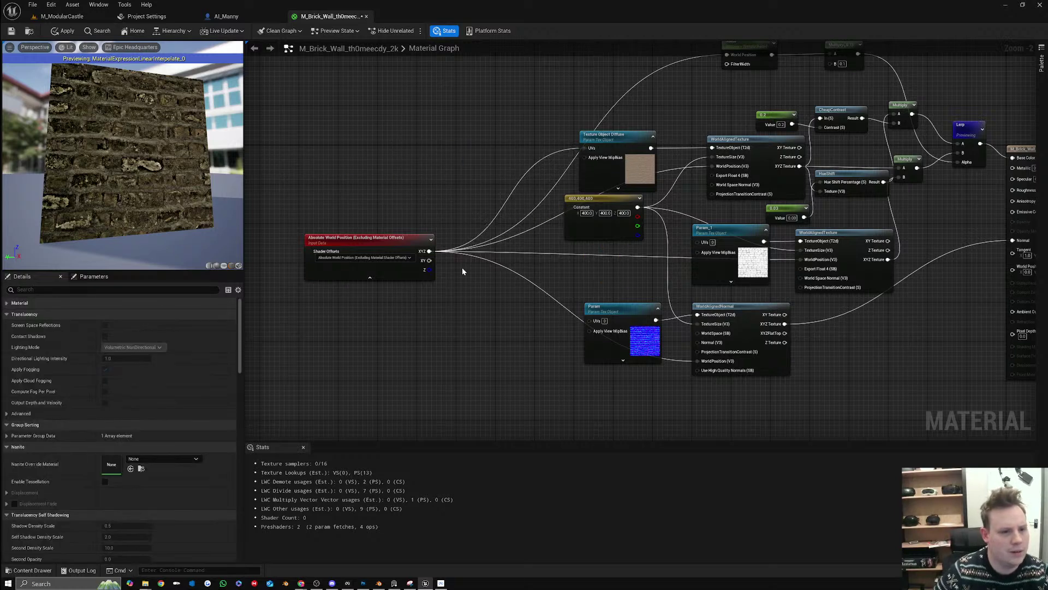
drag(465, 201, 401, 286)
key(Delete)
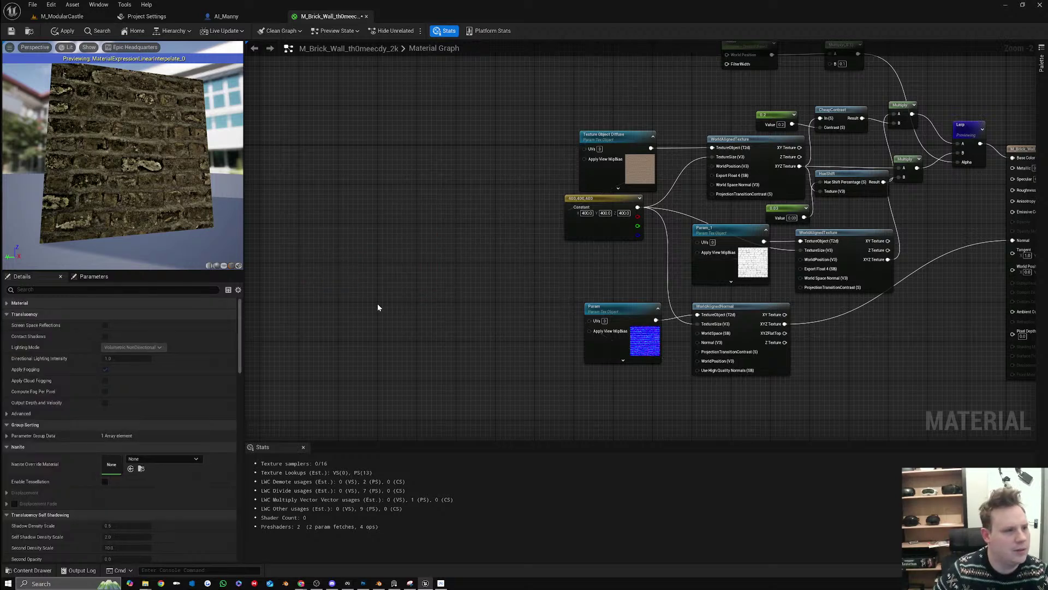
click(64, 30)
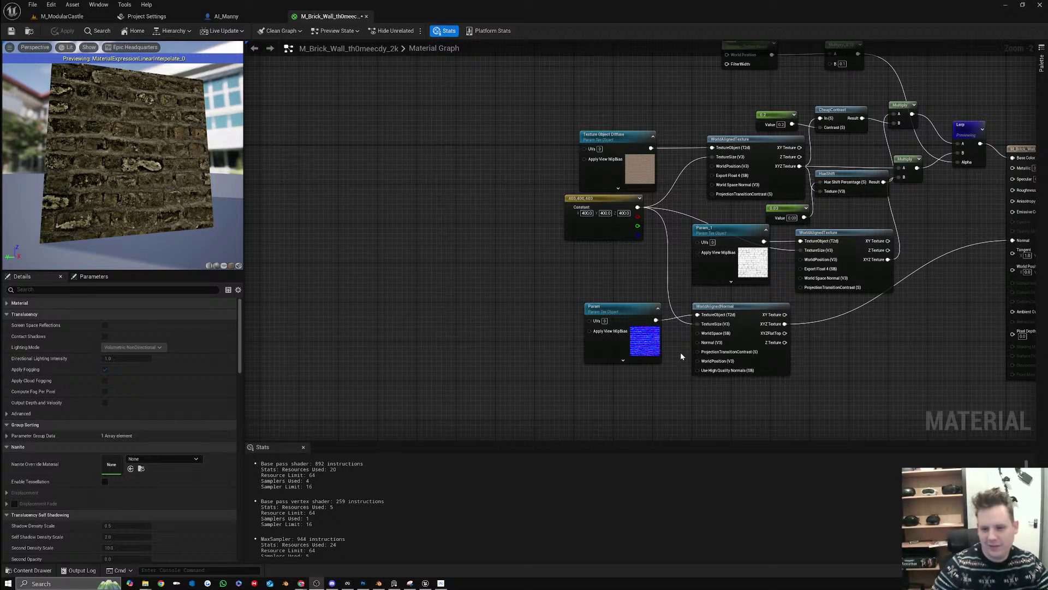
Shift the 400,400,400 constant node down beside Param_1 and nudge Param_1 to tidy the graph
drag(599, 220, 604, 259)
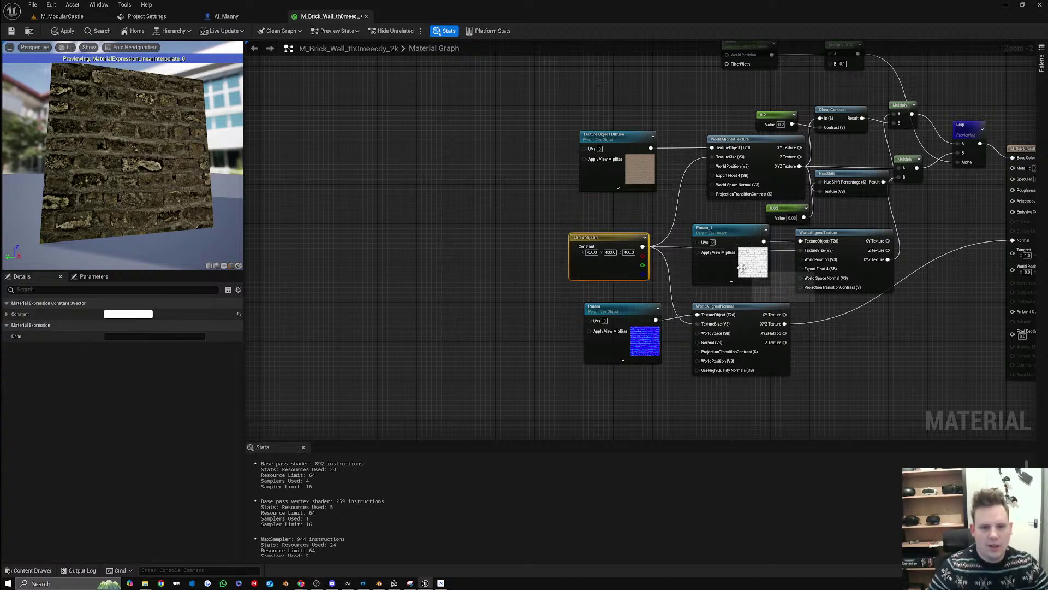
drag(722, 271, 726, 275)
click(458, 243)
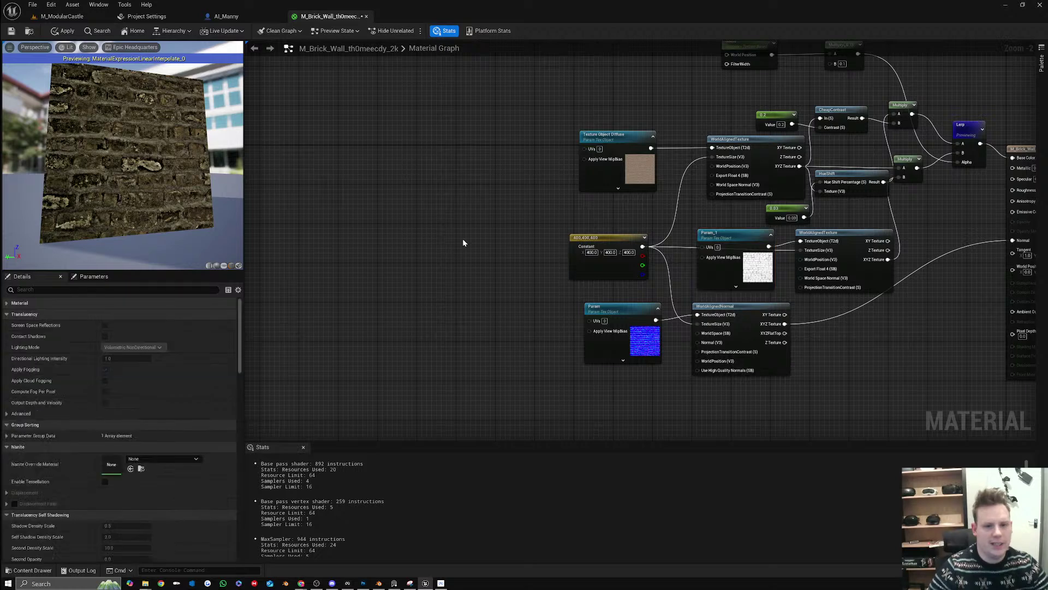
Add a CustomRotator node and connect its Rotated Values to the UVs of Texture Object Diffuse, Param_1 and Param
right_click(452, 222)
text(rotator)
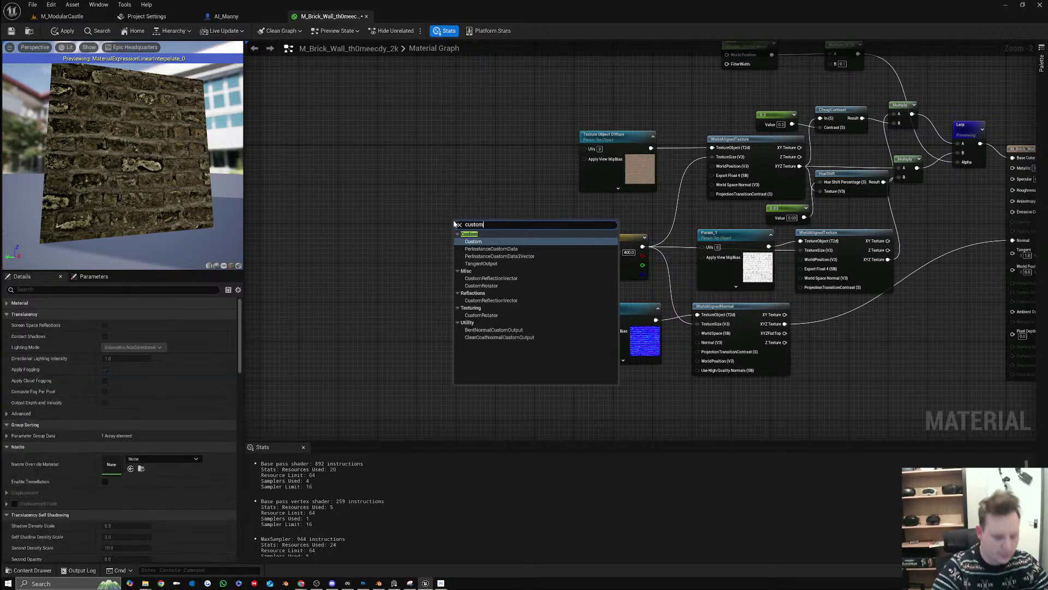
key(Return)
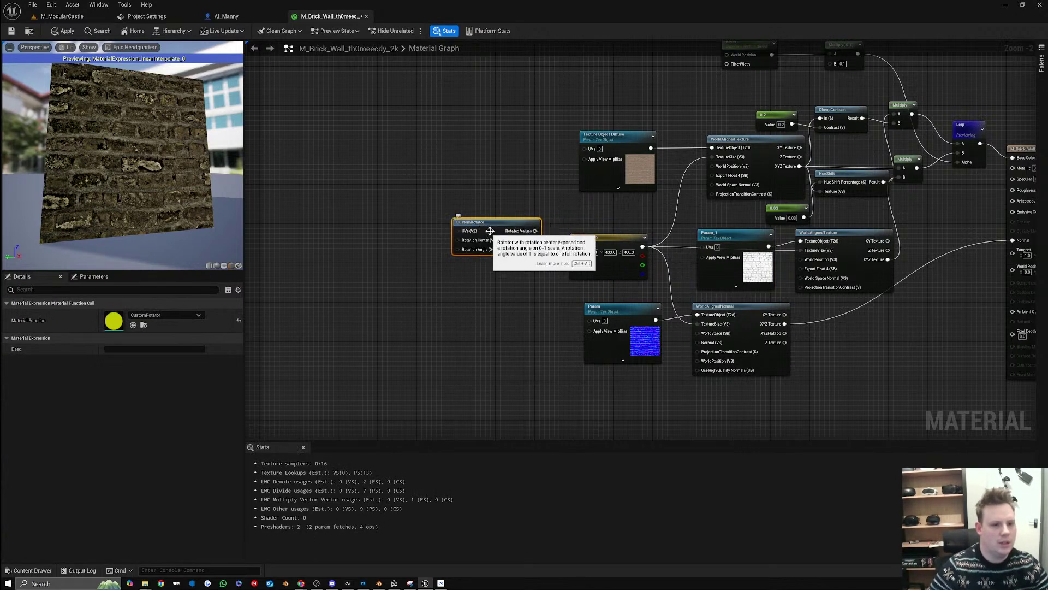
drag(520, 231, 587, 148)
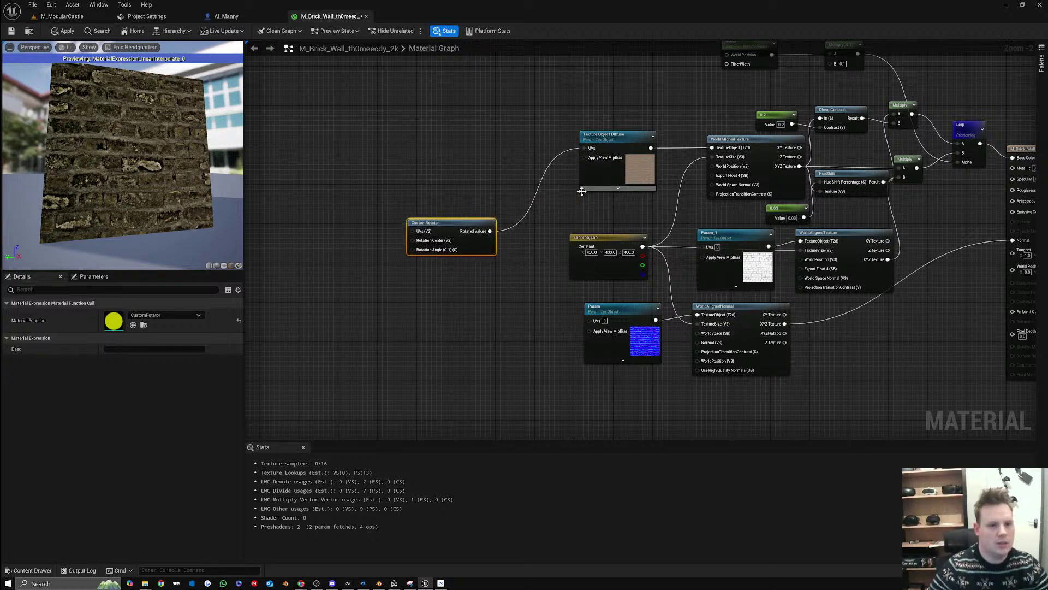
drag(702, 246, 588, 321)
Add a Constant node and connect it to the CustomRotator's Rotation Angle input
right_drag(355, 259, 447, 232)
right_click(417, 239)
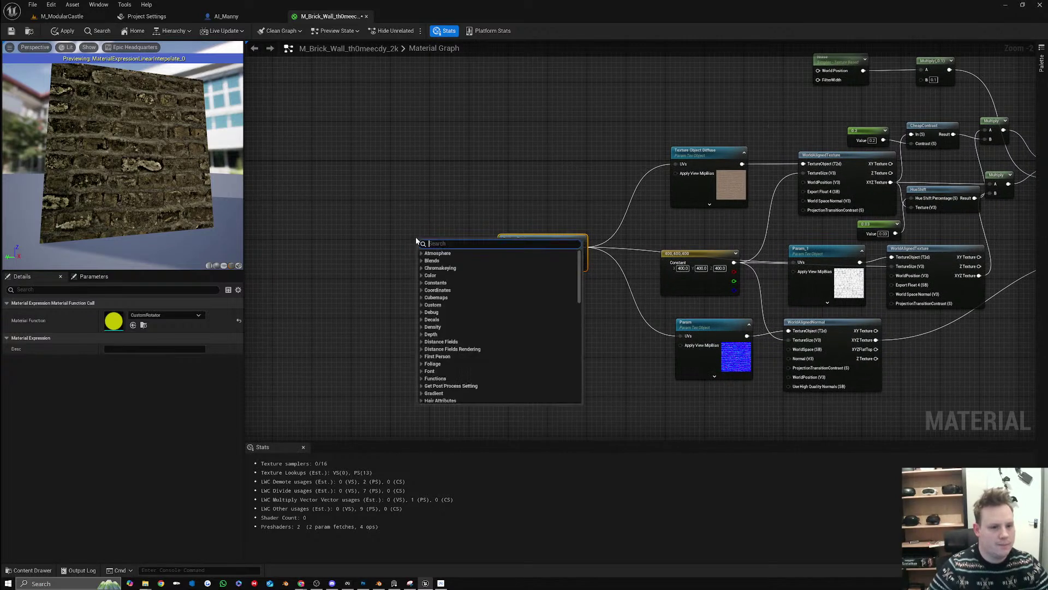
click(367, 223)
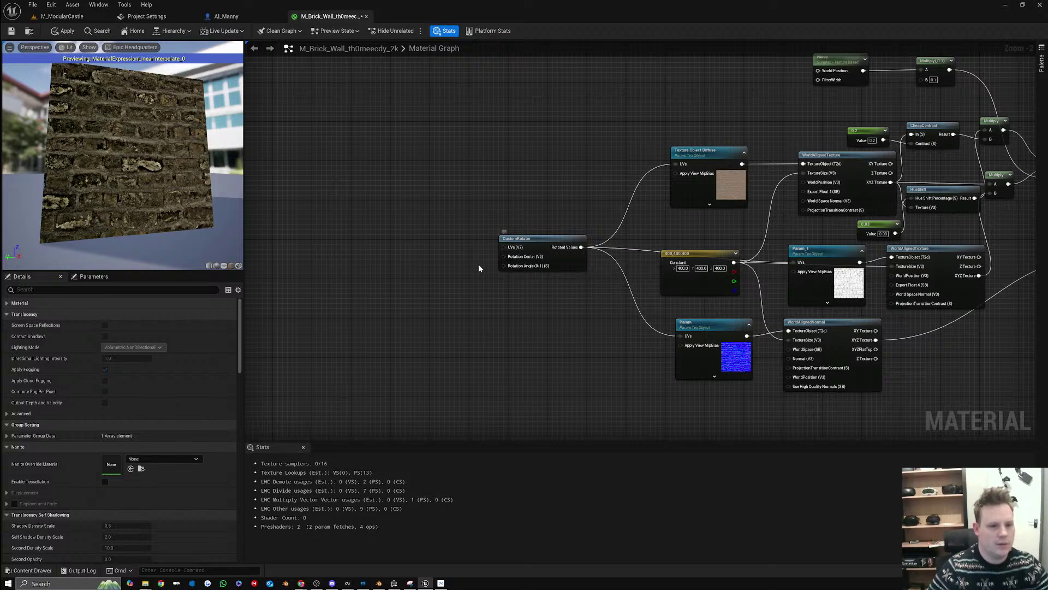
click(442, 266)
drag(478, 278, 504, 266)
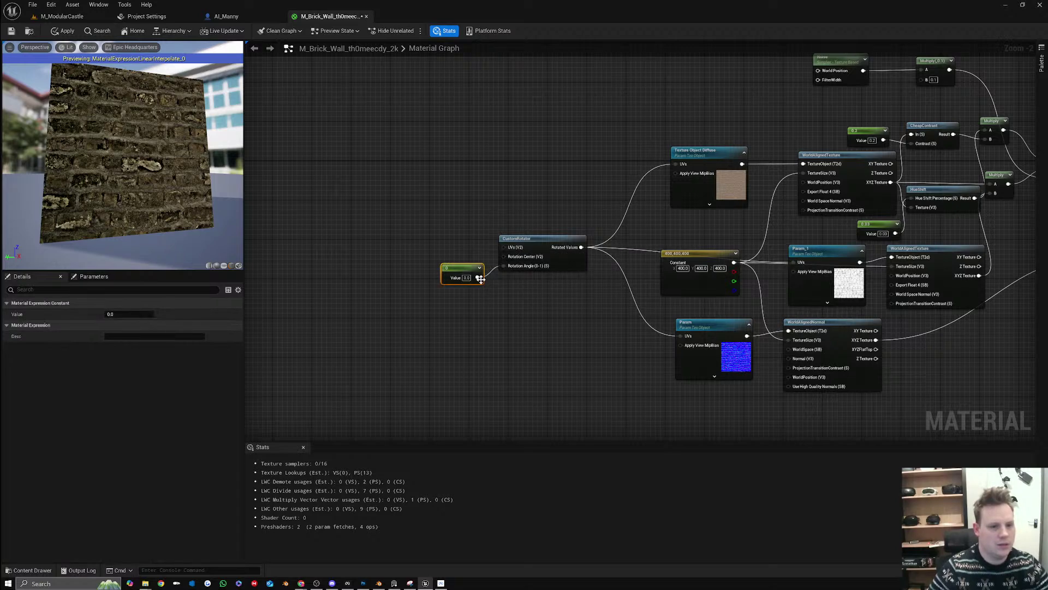
Test rotation angle values of 1, 2 and 0.5 in the constant feeding the CustomRotator
text(1)
key(Return)
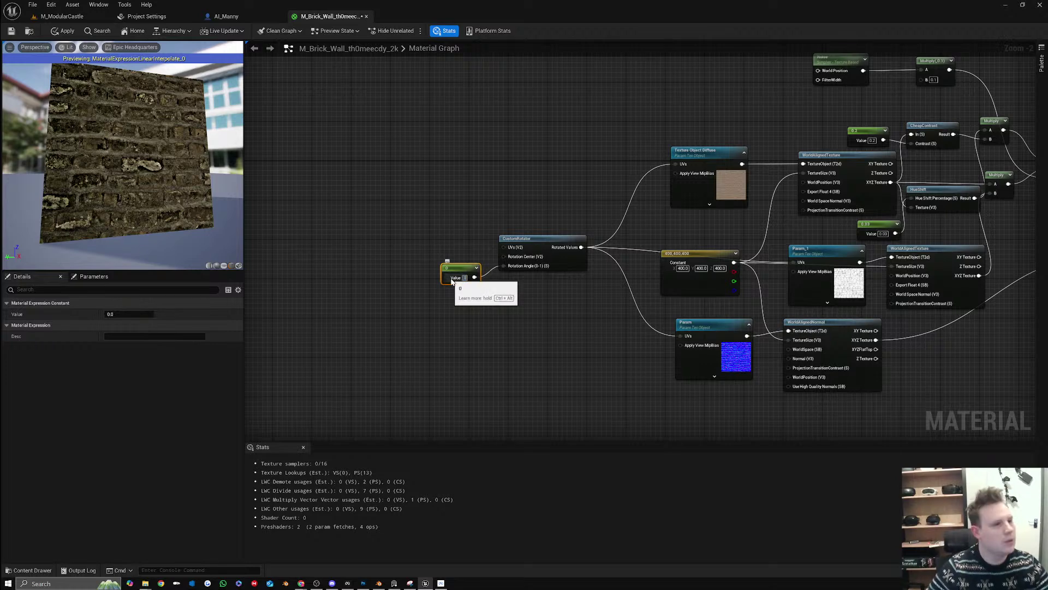
text(2)
key(Return)
text(0.5)
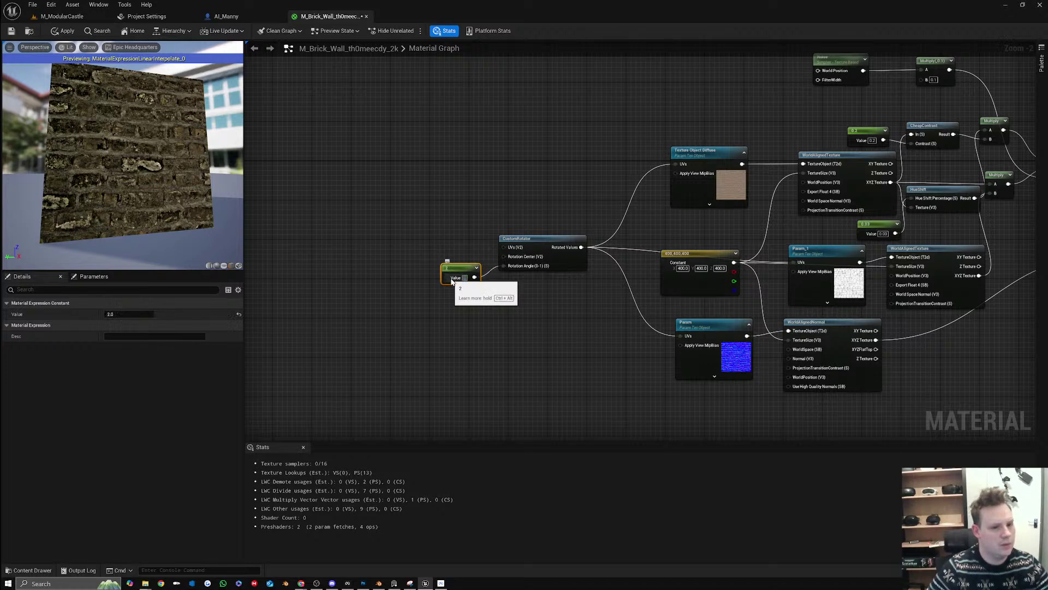
key(Return)
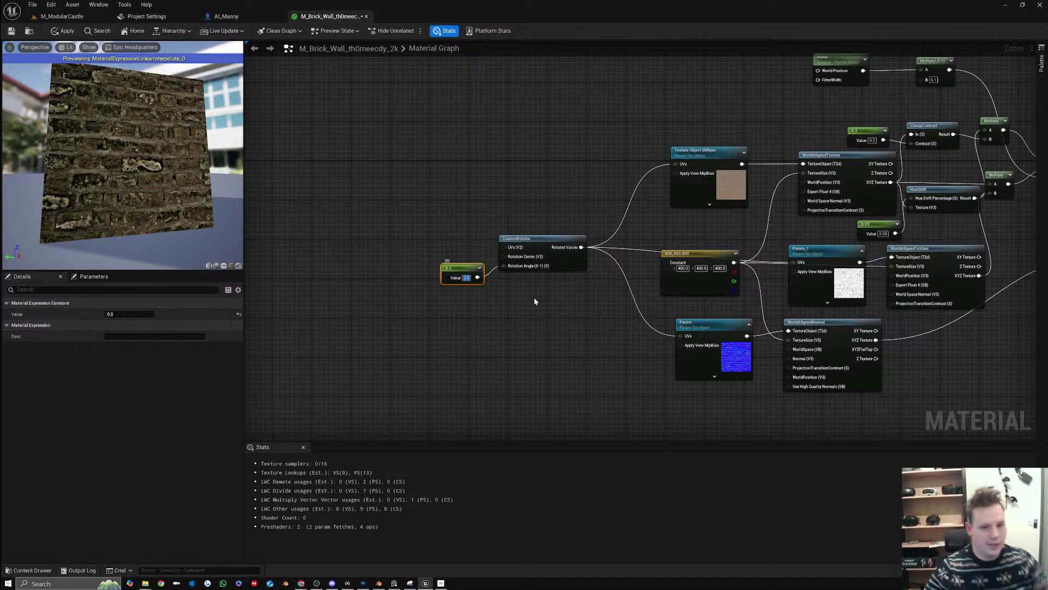
click(595, 309)
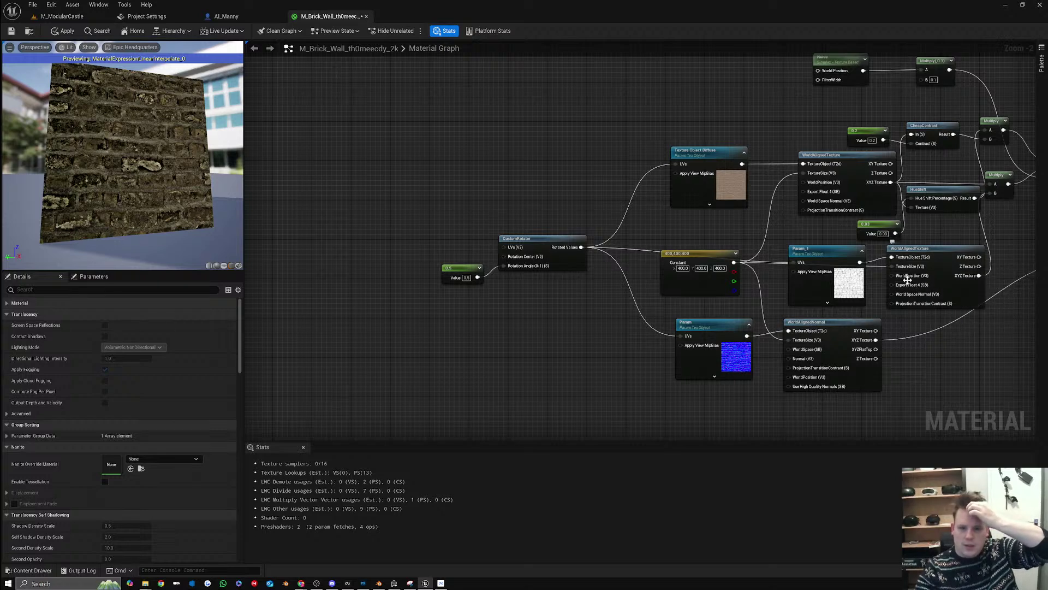
Try feeding the CustomRotator's Rotated Values into the WorldPosition of Param_1's WorldAlignedTexture, then break that link and the one to Param_1's UVs
drag(902, 278, 576, 247)
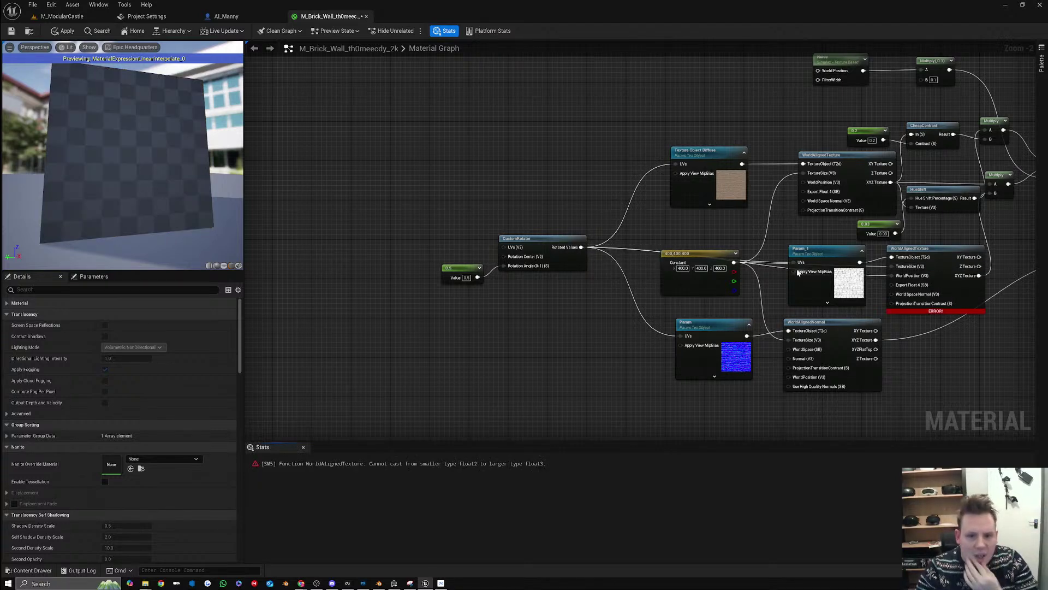
alt+click(780, 263)
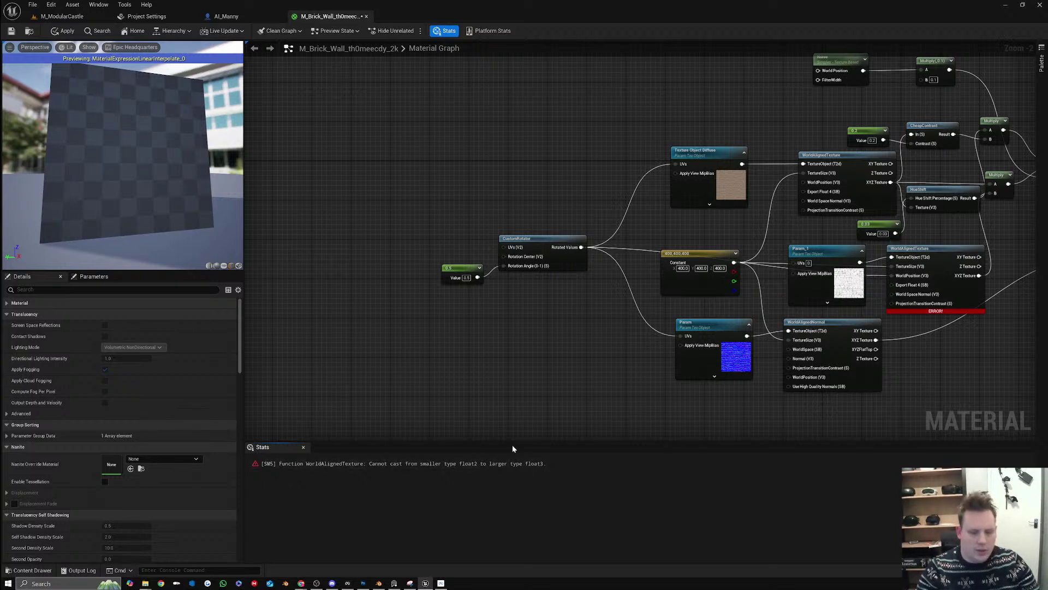
alt+click(882, 279)
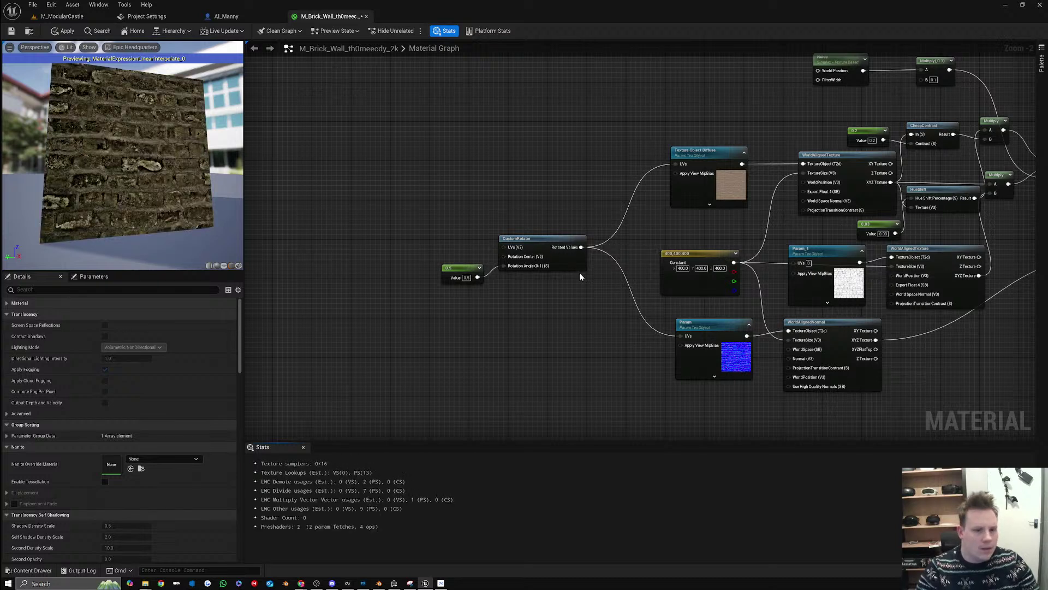
Nudge Param_1's WorldAlignedTexture node down slightly and delete the CustomRotator together with its angle constant
drag(934, 256, 934, 262)
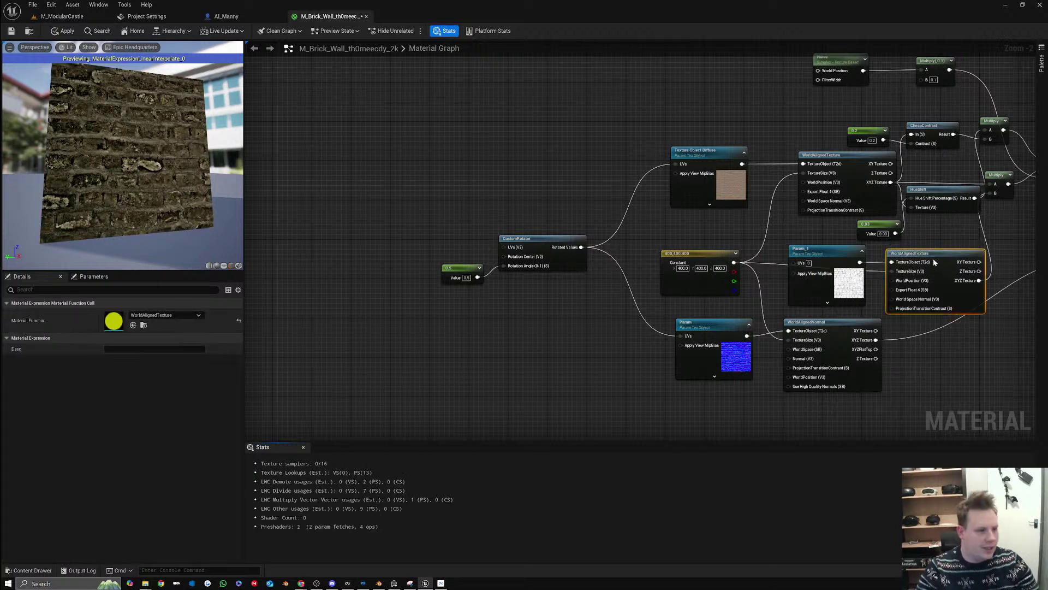
drag(522, 306, 414, 248)
key(Delete)
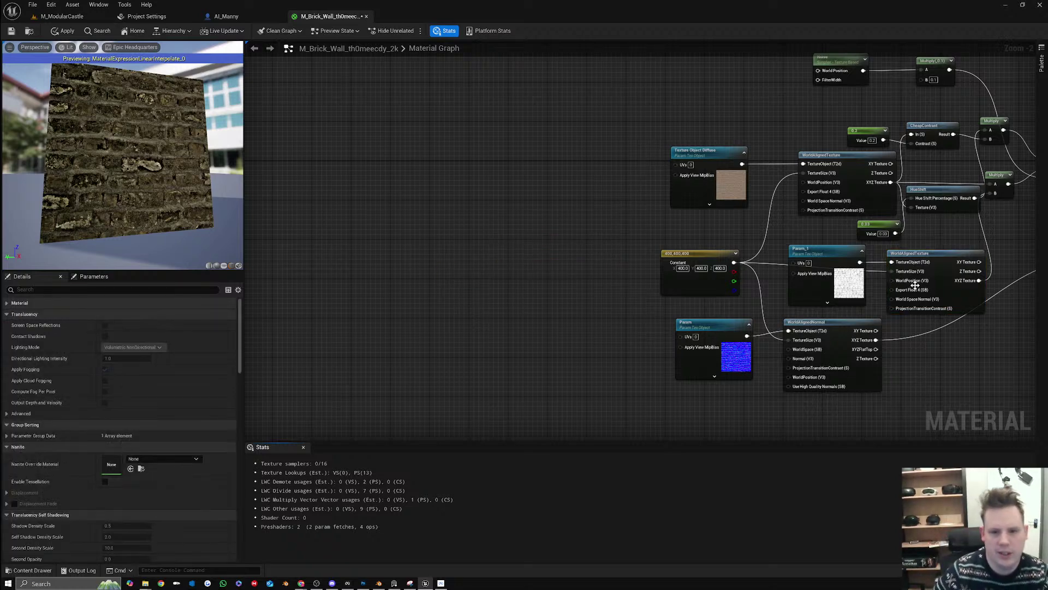
Expand Param_1 to check its sampler options, move it slightly up and left, and collapse it again
click(808, 295)
click(827, 301)
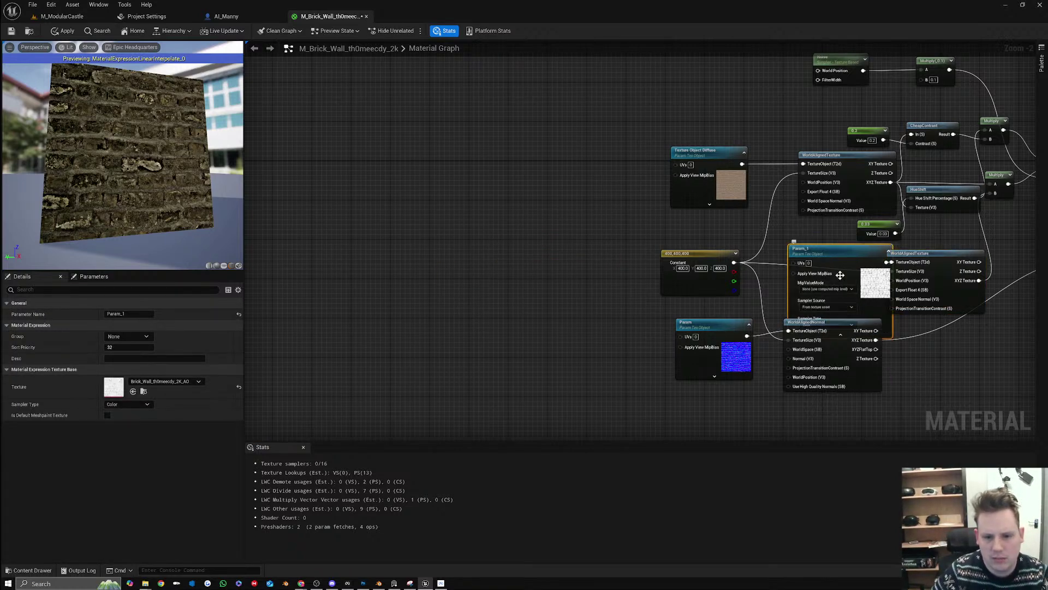
drag(840, 275, 807, 280)
click(823, 306)
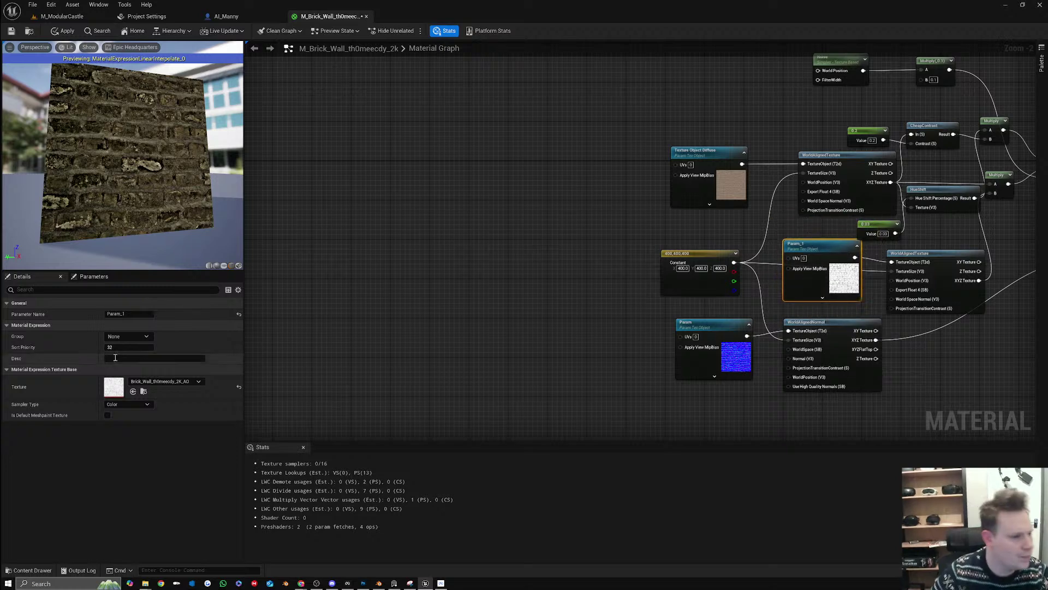
Locate Param_1's AO texture in the project content, inspect the brick walls in the level, and return to the material graph
click(144, 392)
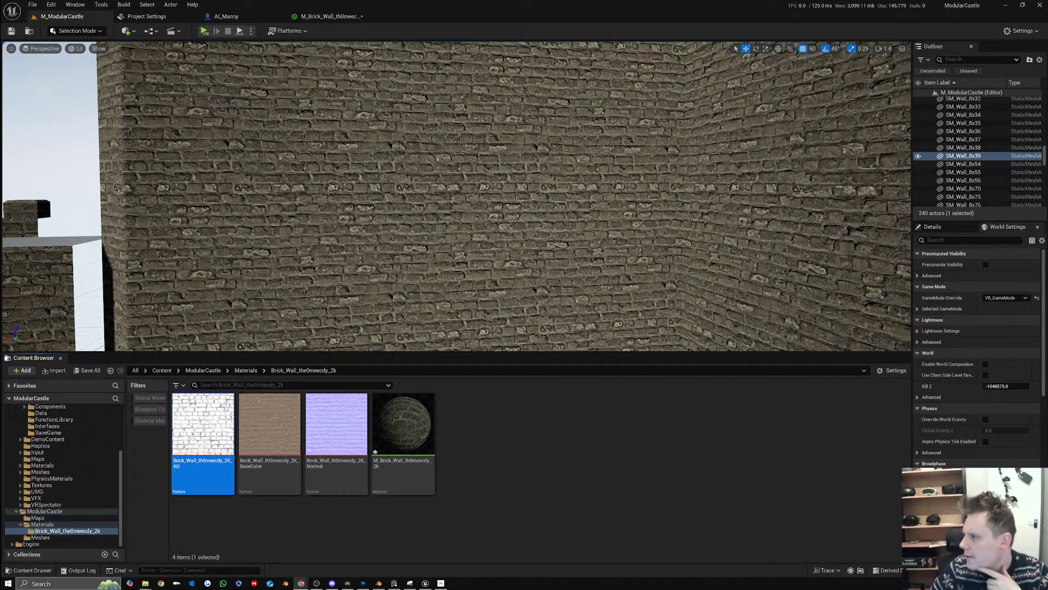
key(s)
right_drag(471, 261, 691, 219)
key(s)
key(d)
click(330, 16)
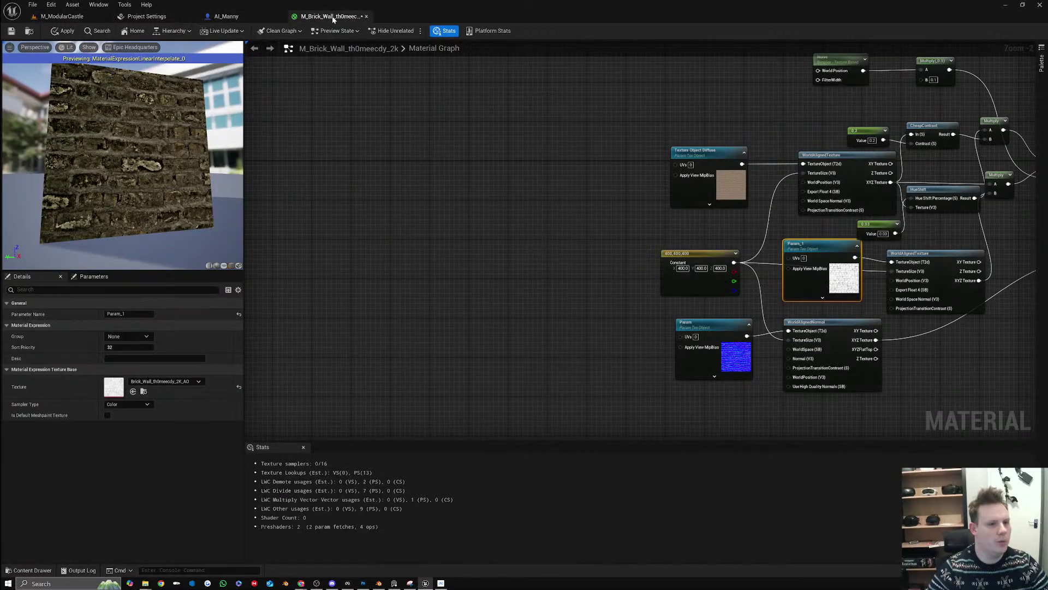
Set the Noise node's Scale to 0.001
right_drag(675, 244, 581, 244)
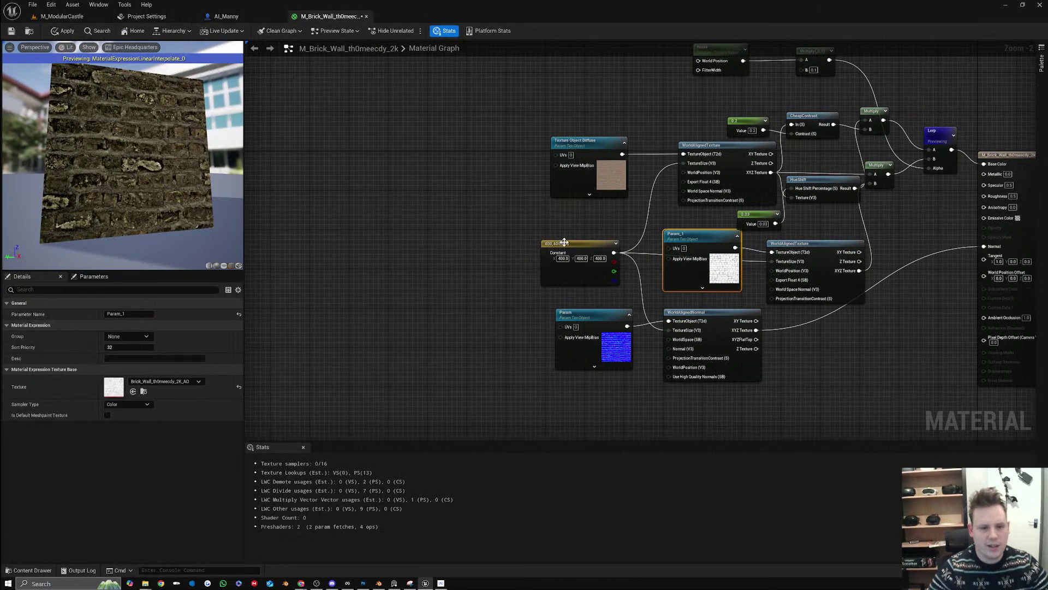
click(580, 245)
right_drag(709, 120, 661, 124)
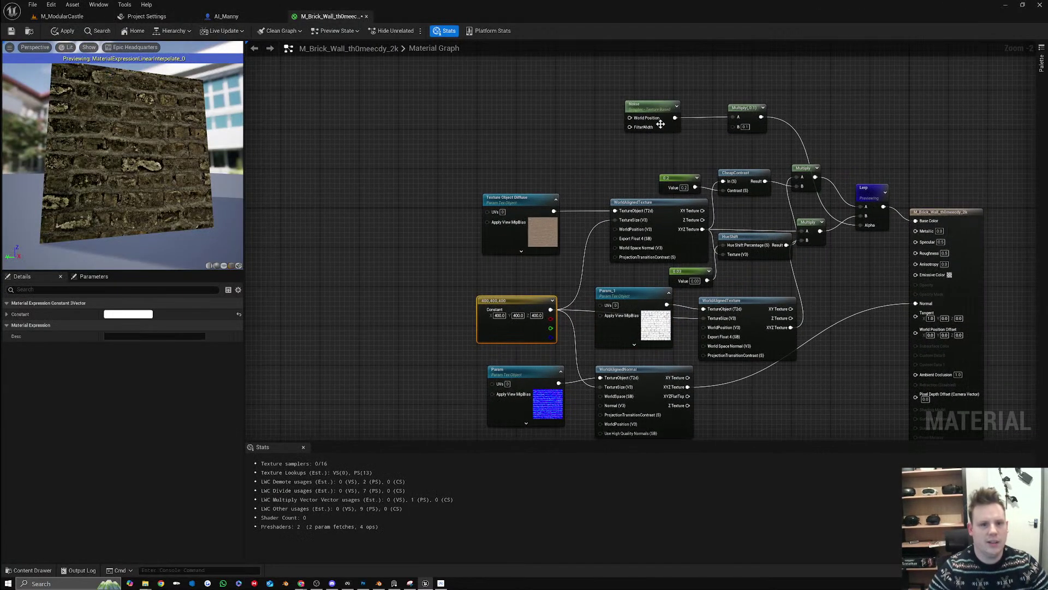
click(650, 115)
click(126, 325)
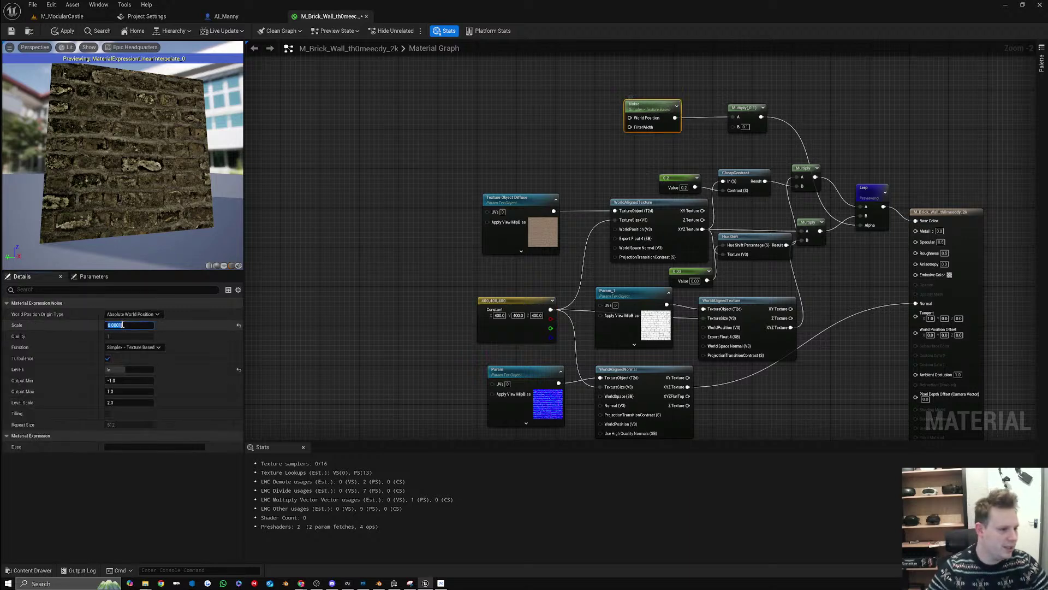
text(1)
key(Return)
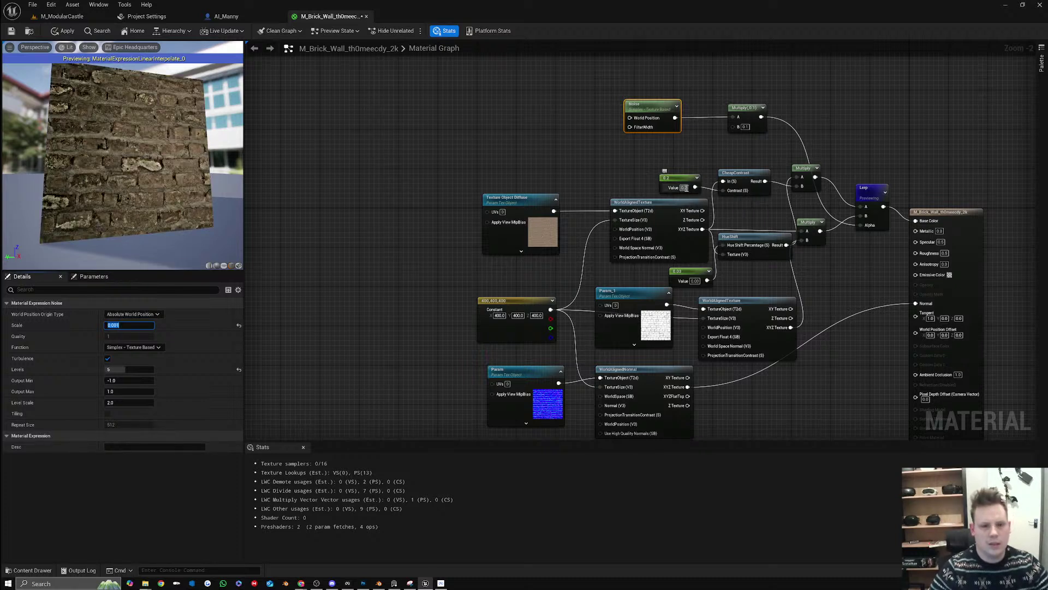
Nudge the Multiply node after Noise to the right and set its B value to 0.2
click(688, 188)
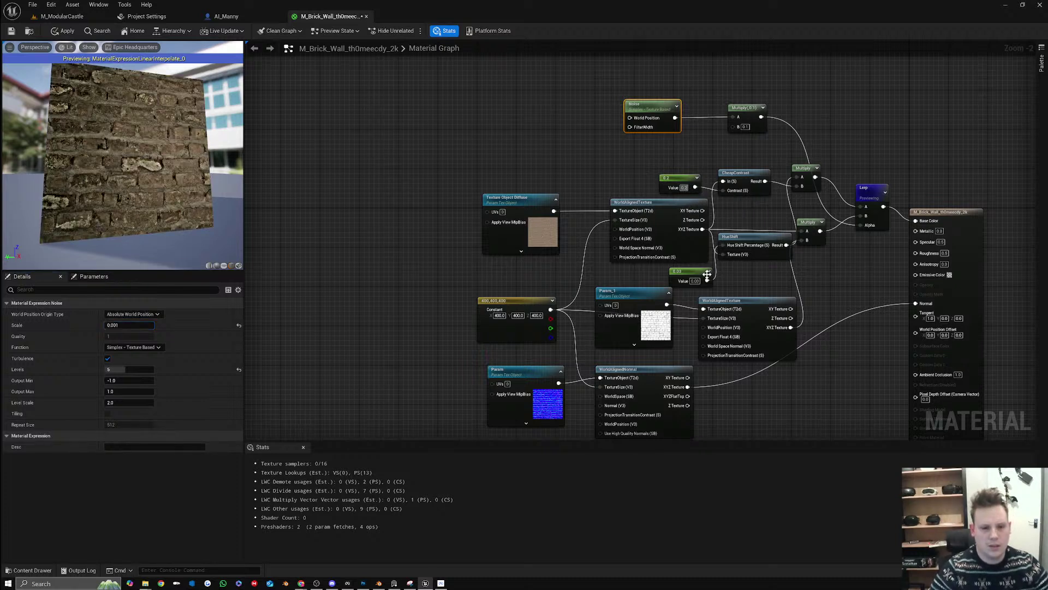
drag(754, 131, 758, 135)
click(751, 129)
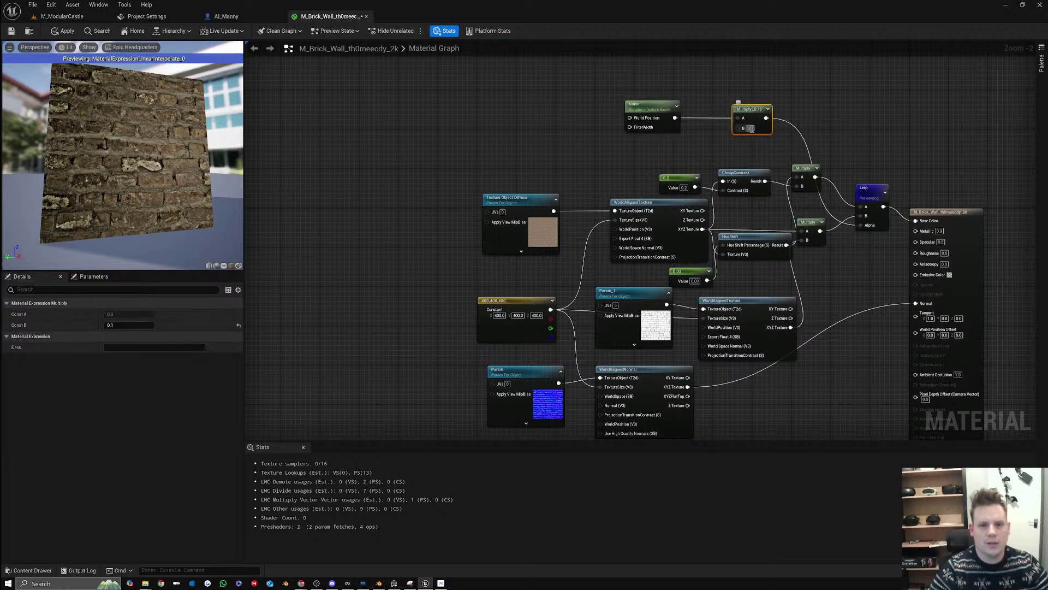
text(0.2)
key(Return)
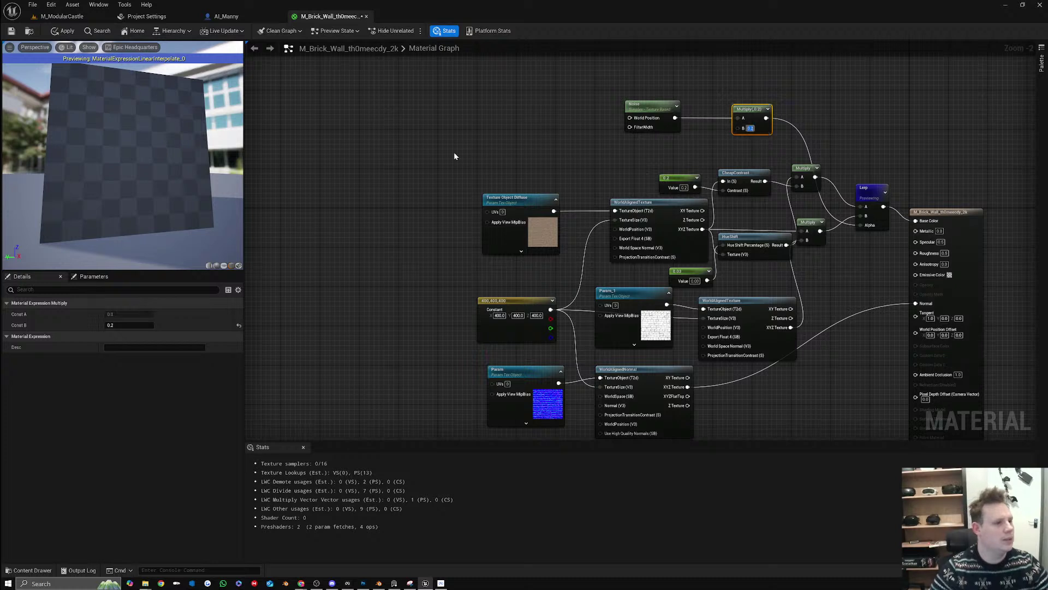
Apply the brick wall material changes and inspect the whole castle in the M_ModularCastle level
click(65, 31)
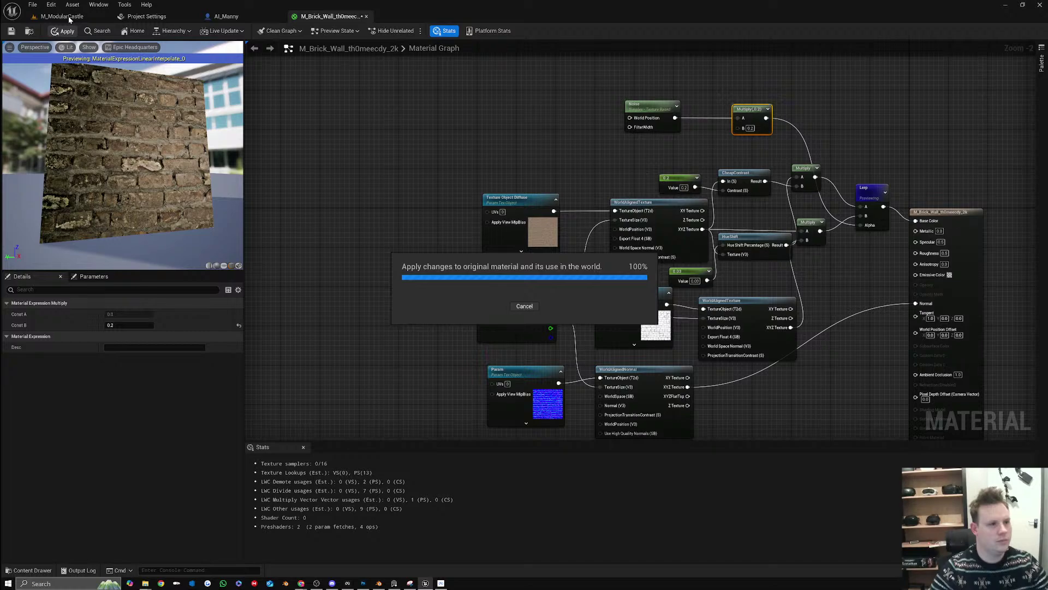
click(70, 19)
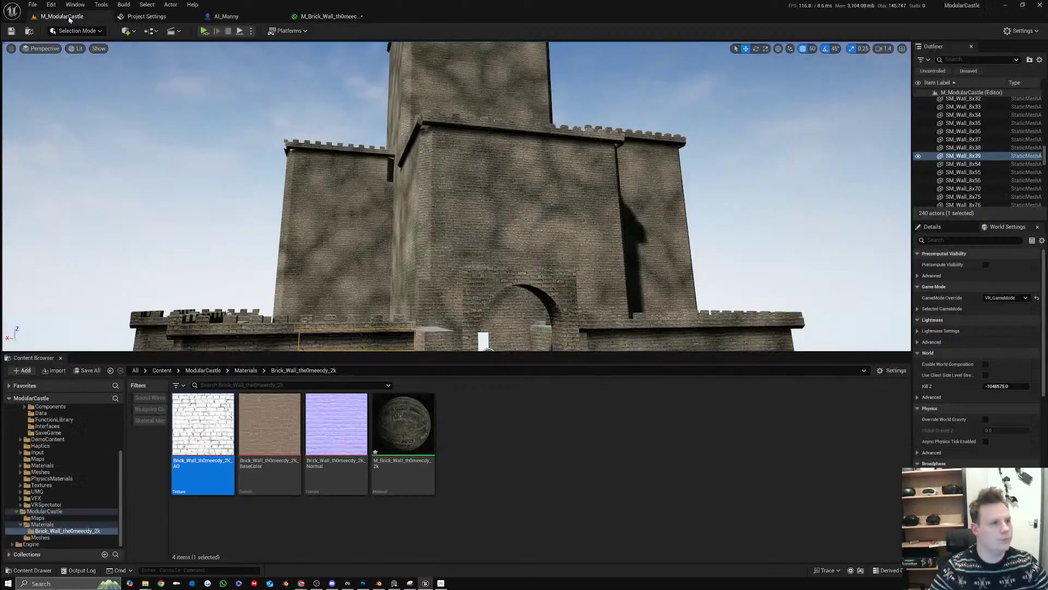
right_drag(465, 176, 488, 177)
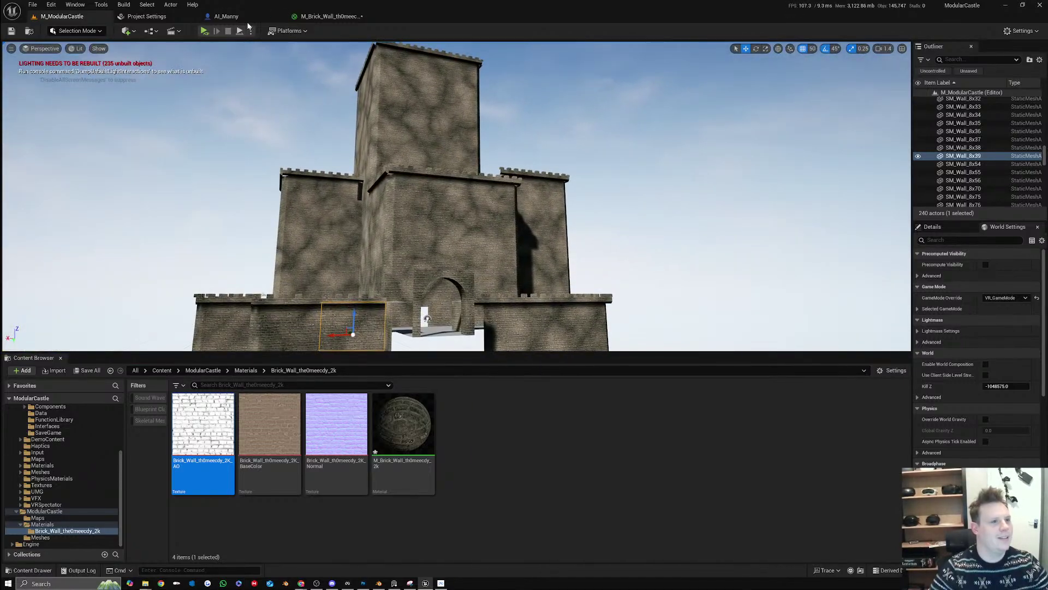
Set the noise Multiply node's B value to 0.15 and the CheapContrast constant to 0.1
click(332, 16)
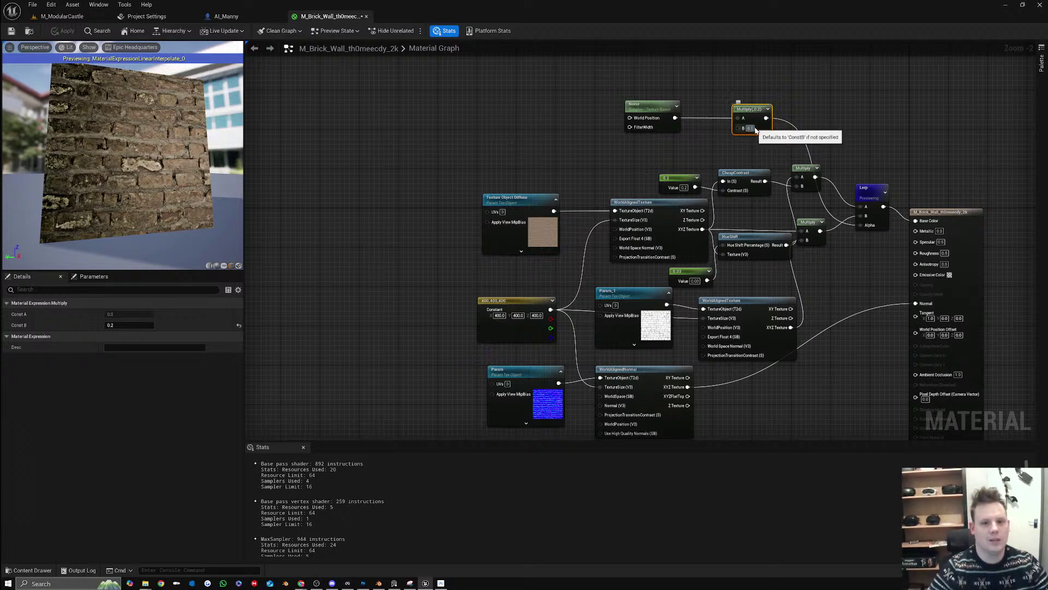
text(5)
key(Return)
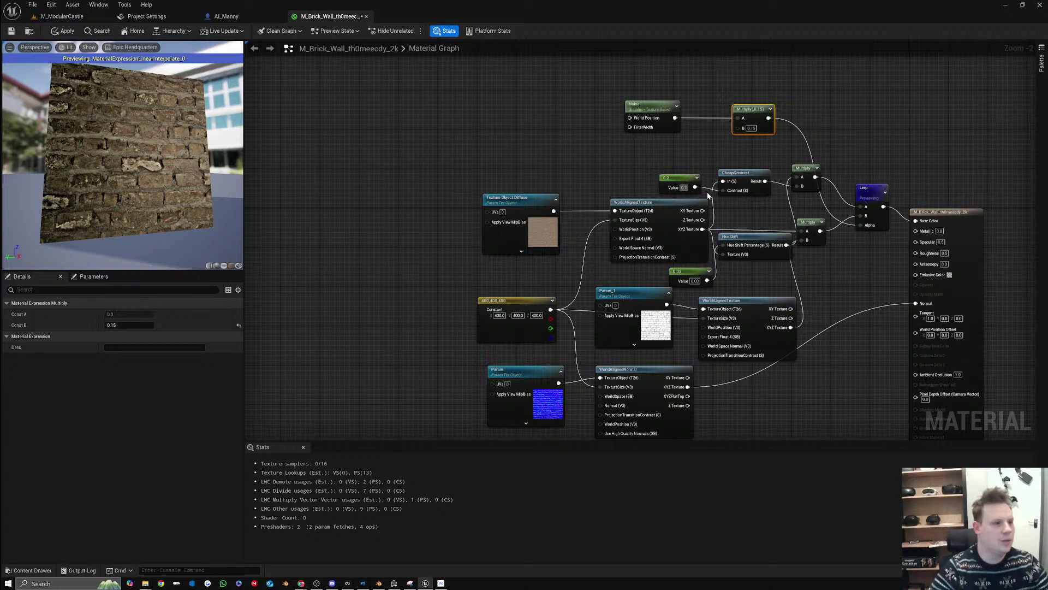
key(Return)
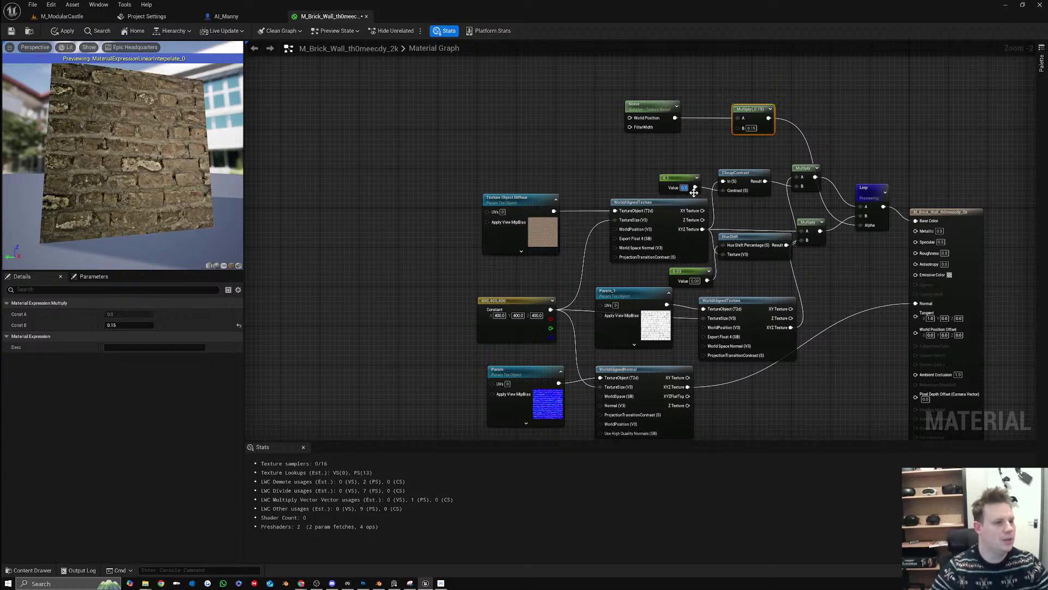
Apply the material with the reduced noise and contrast and check the castle walls in the level
click(70, 34)
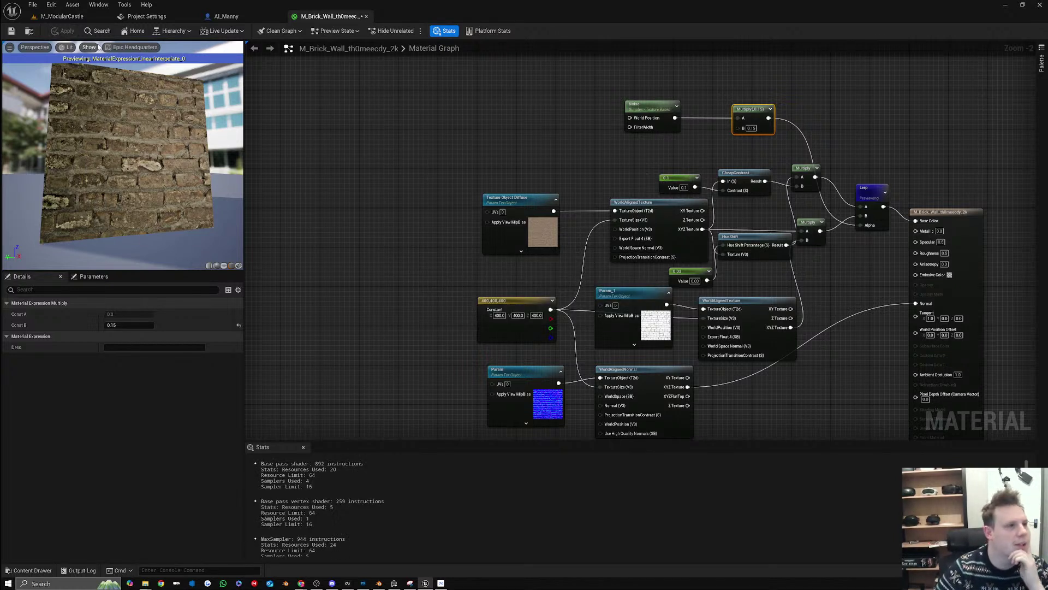
click(64, 17)
scroll(457, 214, down, 3)
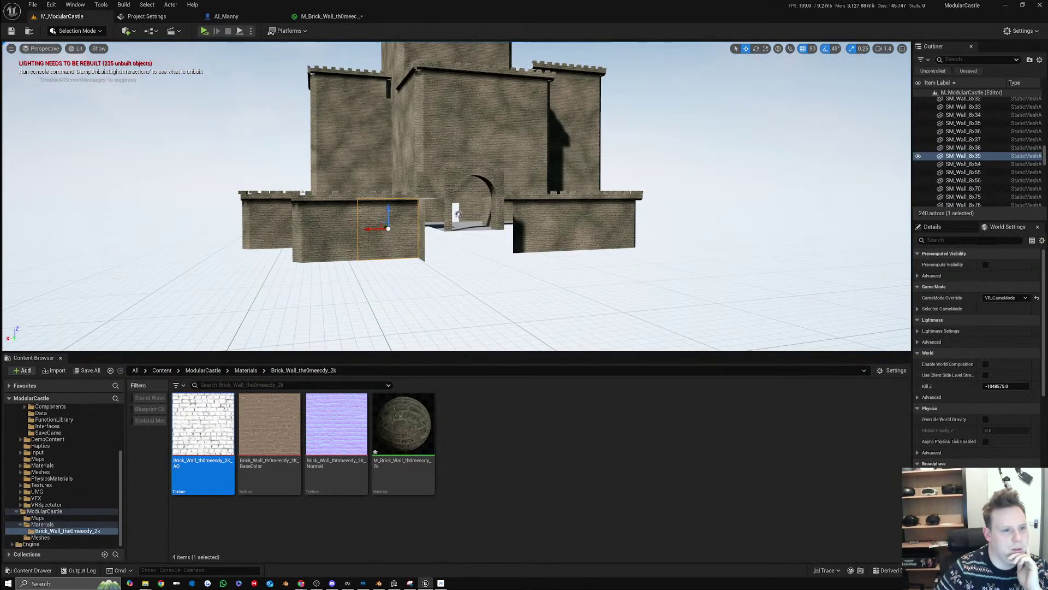
Set the B value of the Multiply node following the Noise node to 0.1 in the brick material
click(331, 17)
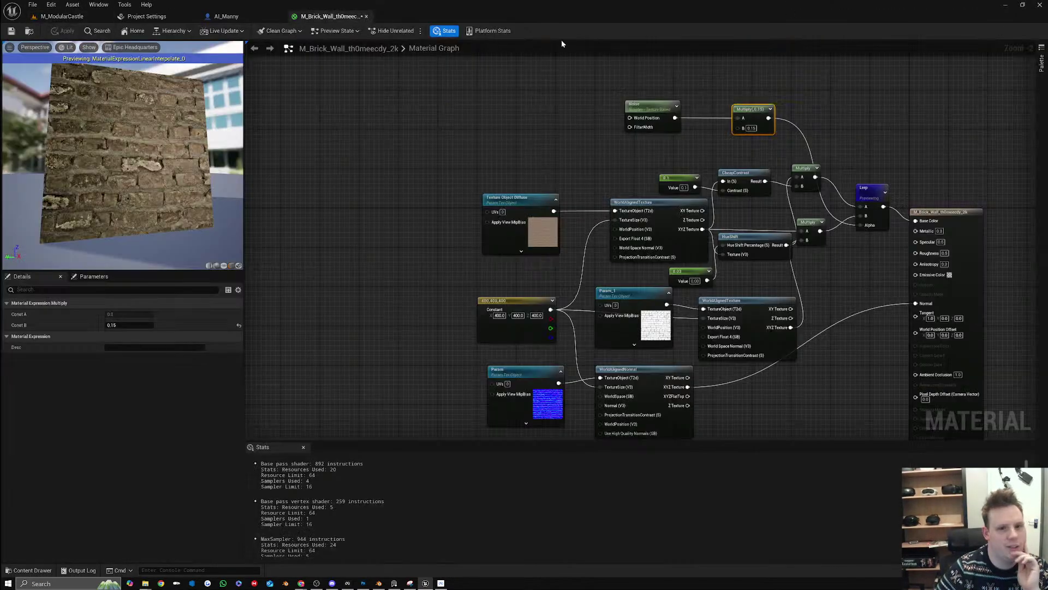
click(752, 128)
text(0.1)
key(Return)
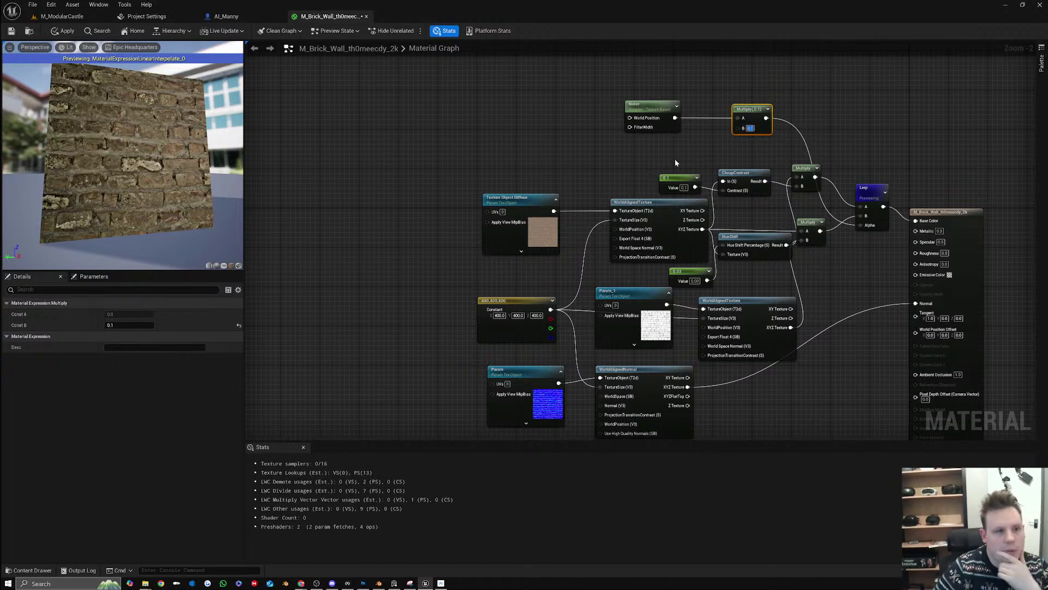
Check the Noise node's settings and preview the CheapContrast node's output on the preview mesh
click(661, 109)
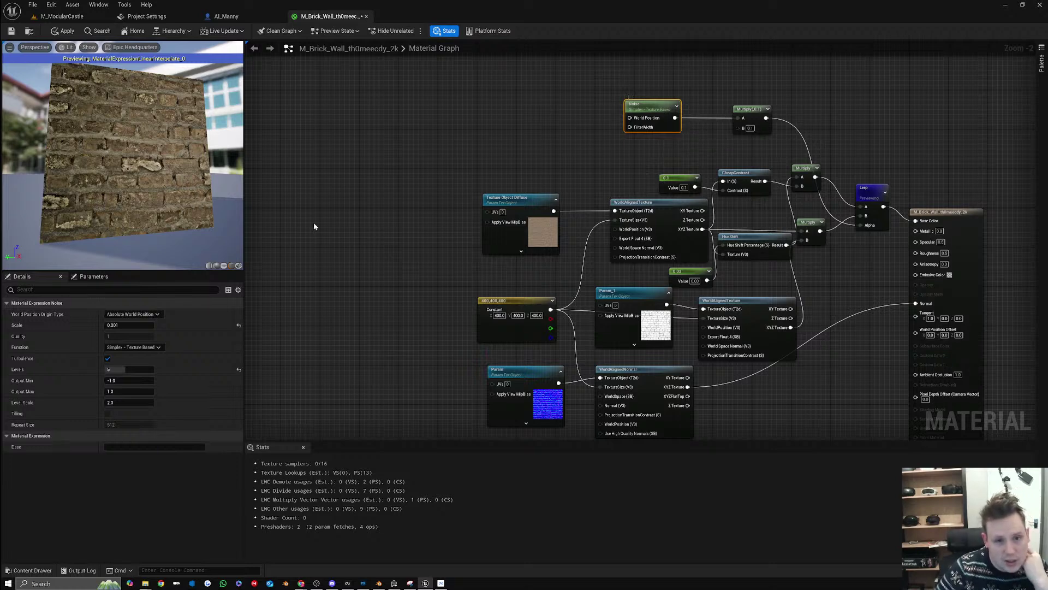
right_click(737, 180)
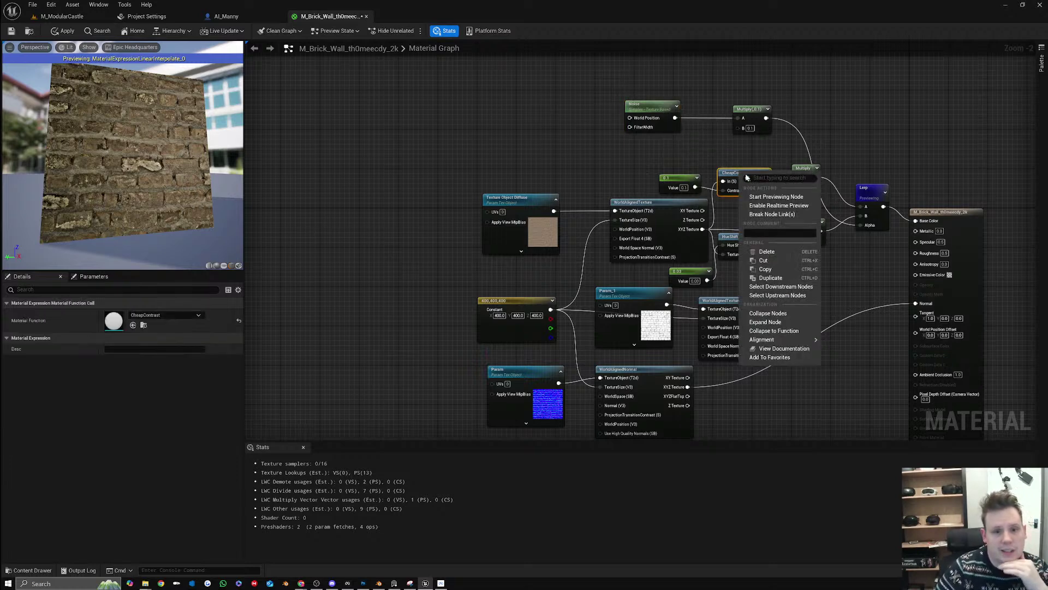
click(773, 196)
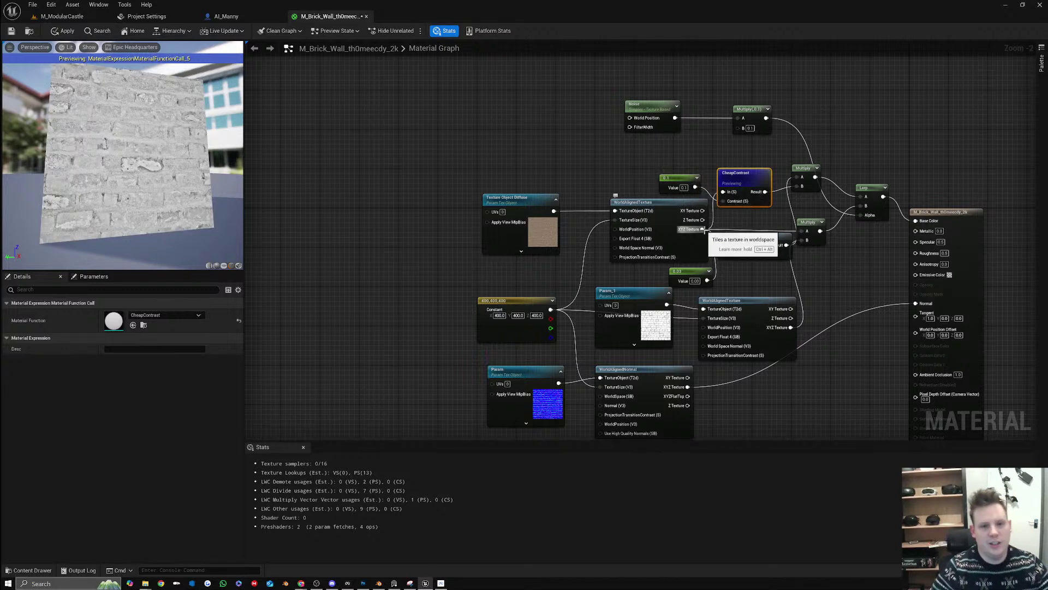
Add a Multiply node above CheapContrast and connect the diffuse WorldAlignedTexture's XYZ Texture output to its A input
drag(702, 229, 707, 152)
click(756, 145)
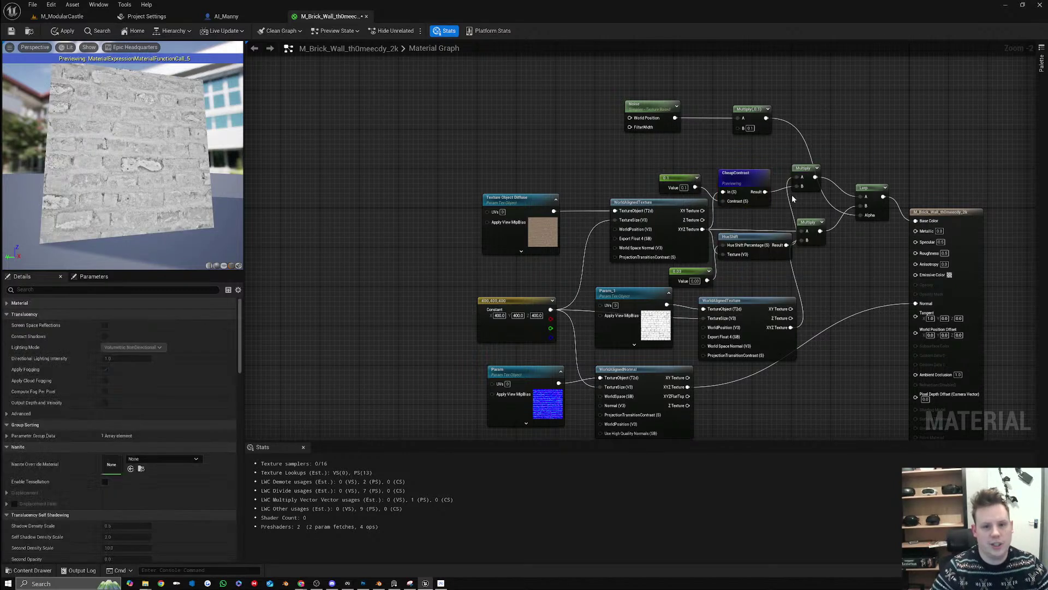
drag(795, 187, 752, 218)
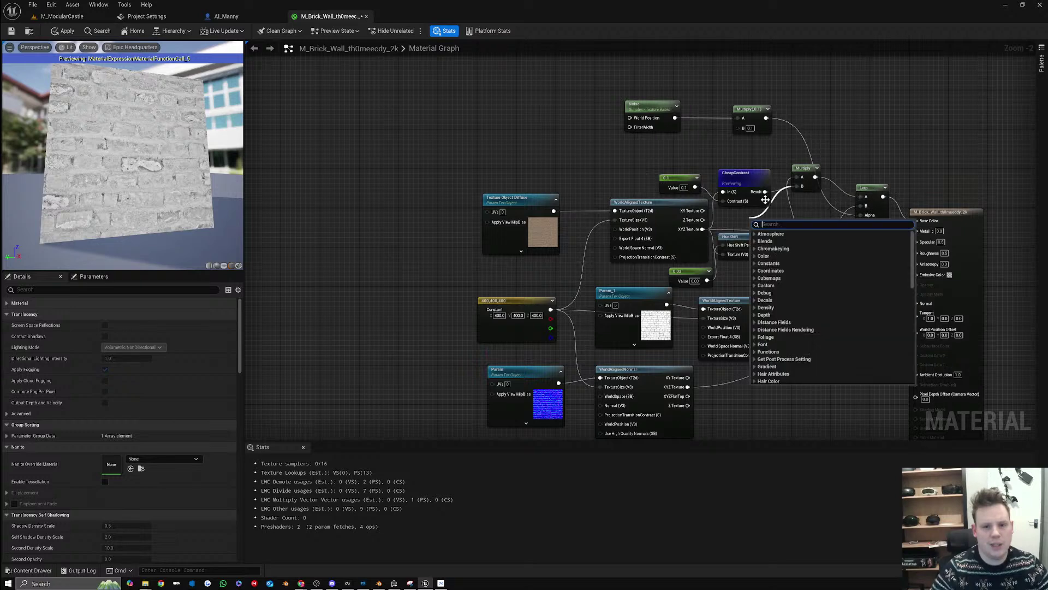
right_click(753, 151)
text(multiply)
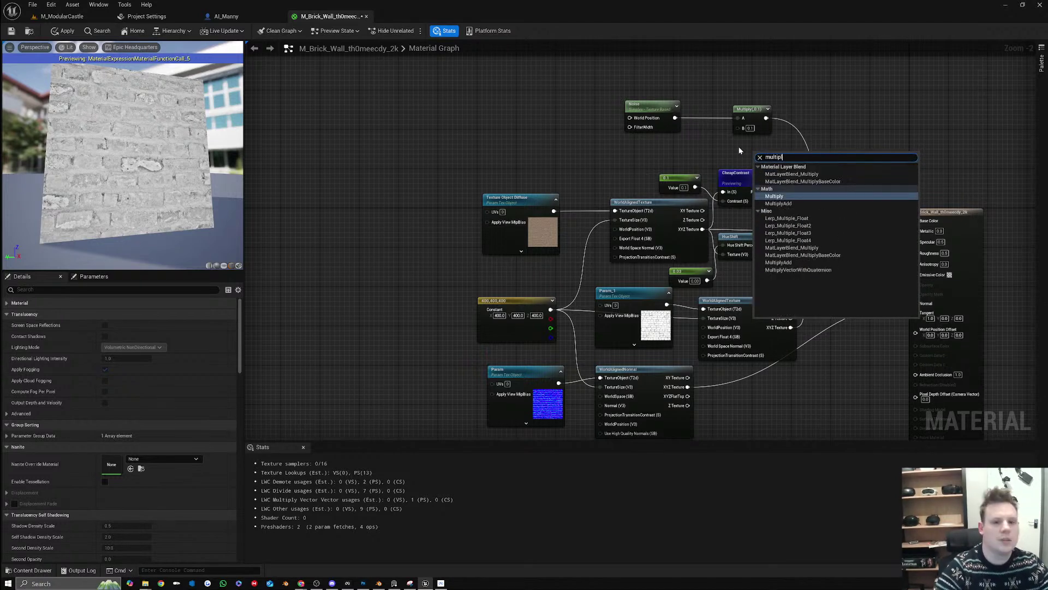
key(Return)
drag(765, 156, 703, 229)
Preview the new Multiply node and set its B value to 2
right_click(759, 143)
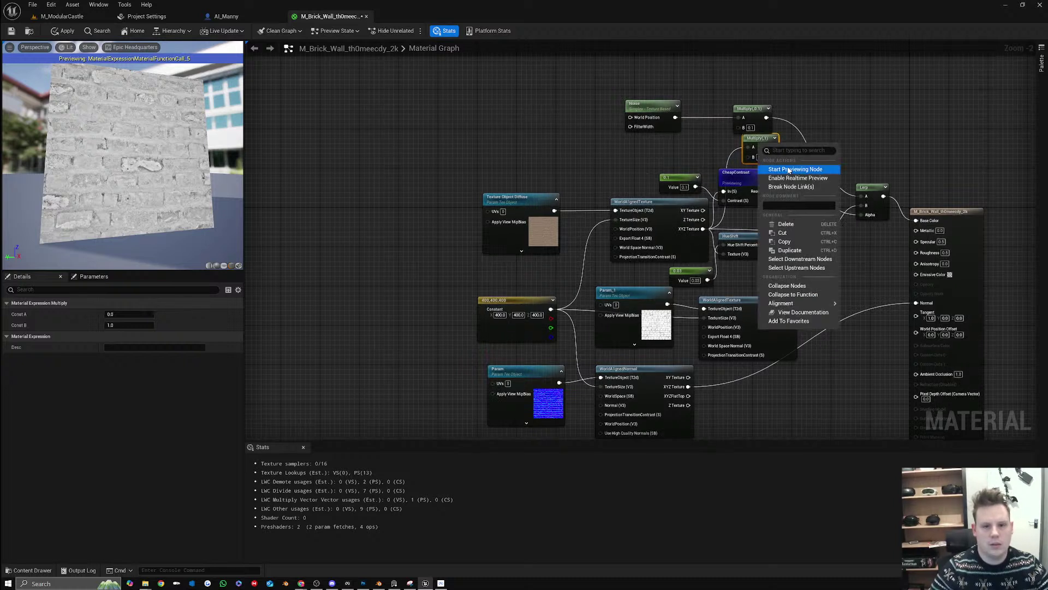
click(775, 169)
drag(764, 158, 765, 149)
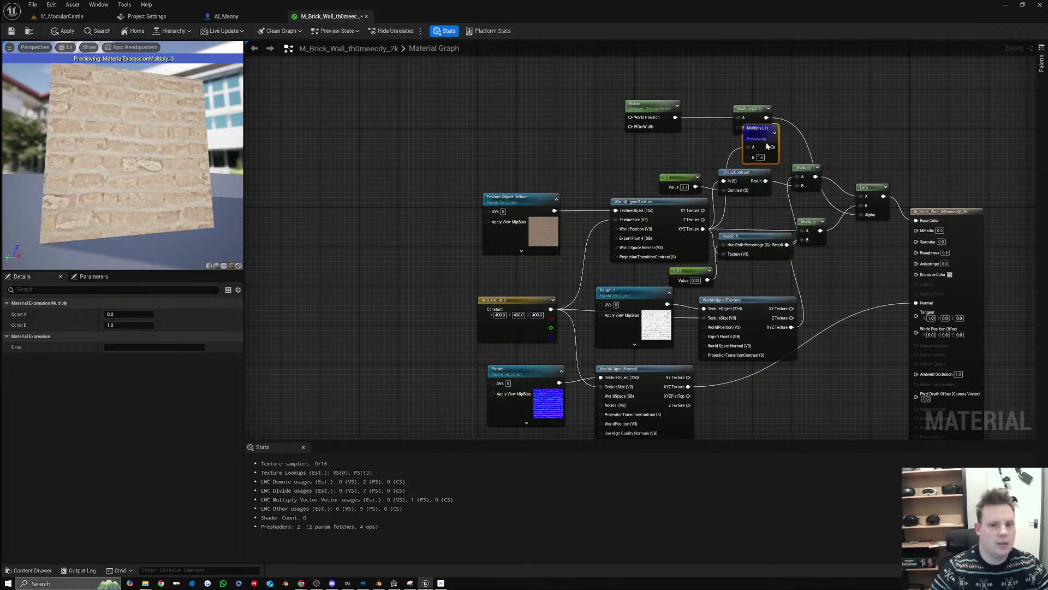
click(762, 157)
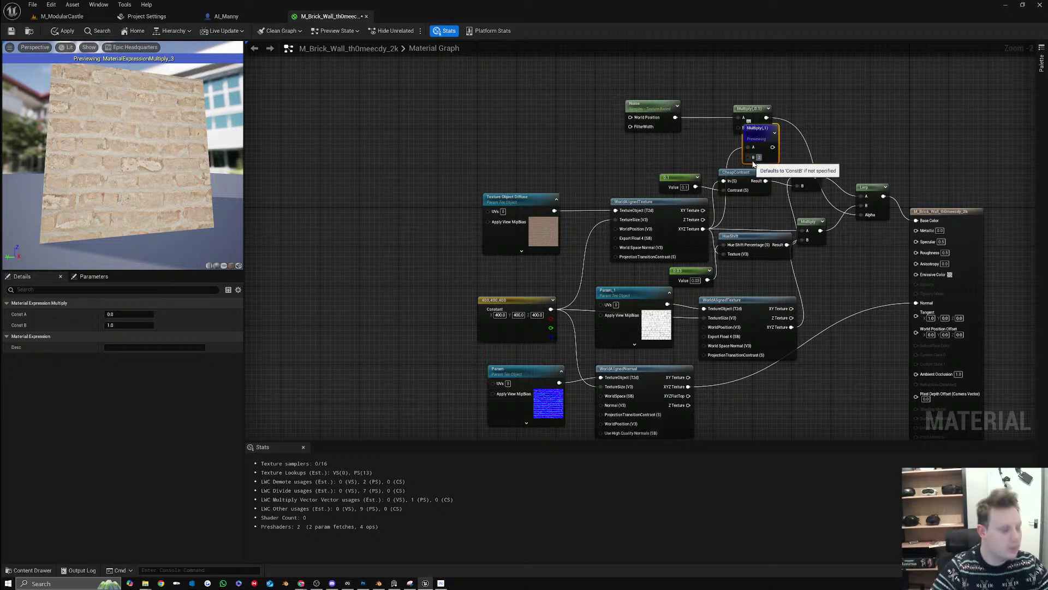
text(2)
key(Return)
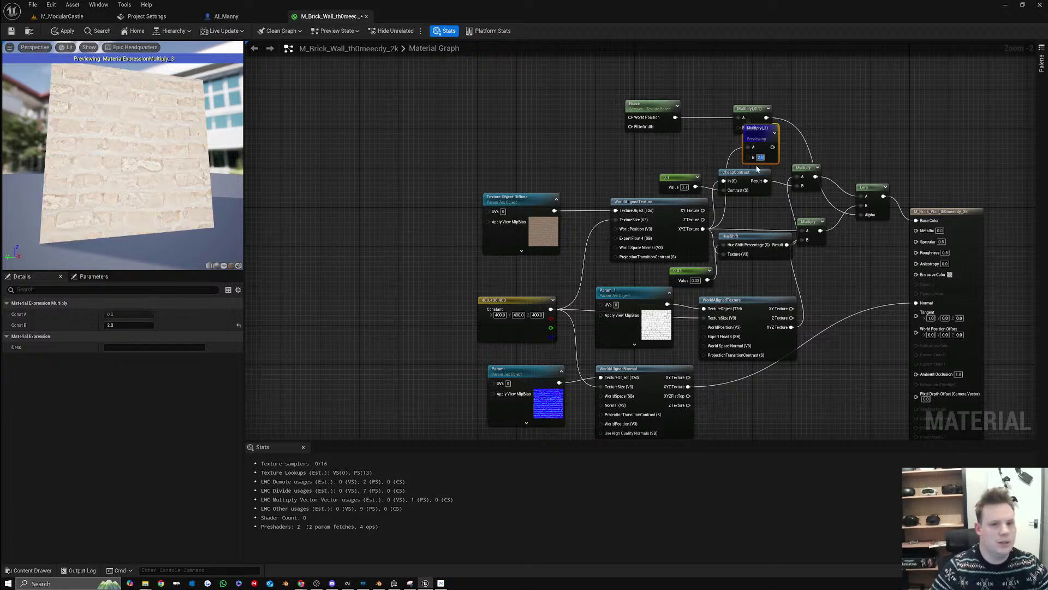
Connect the new Multiply node to the downstream Multiply's B input in place of CheapContrast, and apply the material to inspect the castle walls
drag(772, 148, 797, 187)
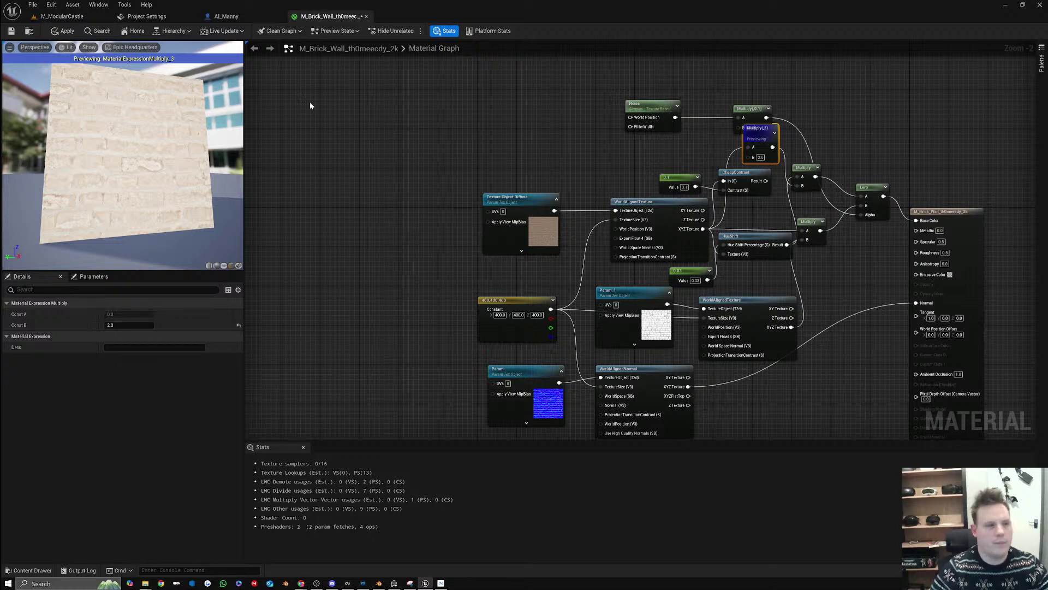
click(66, 30)
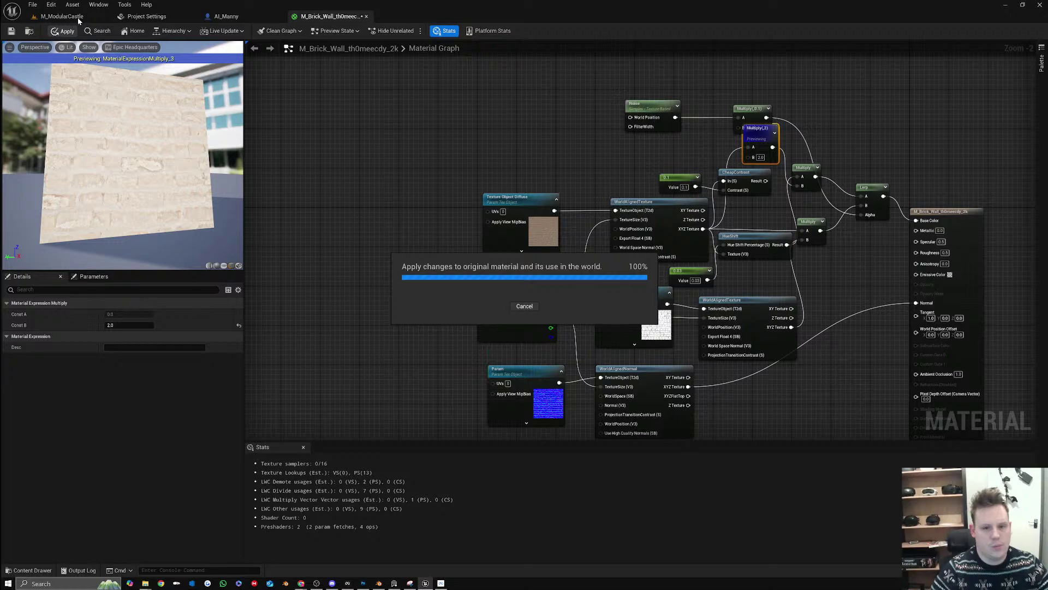
click(78, 17)
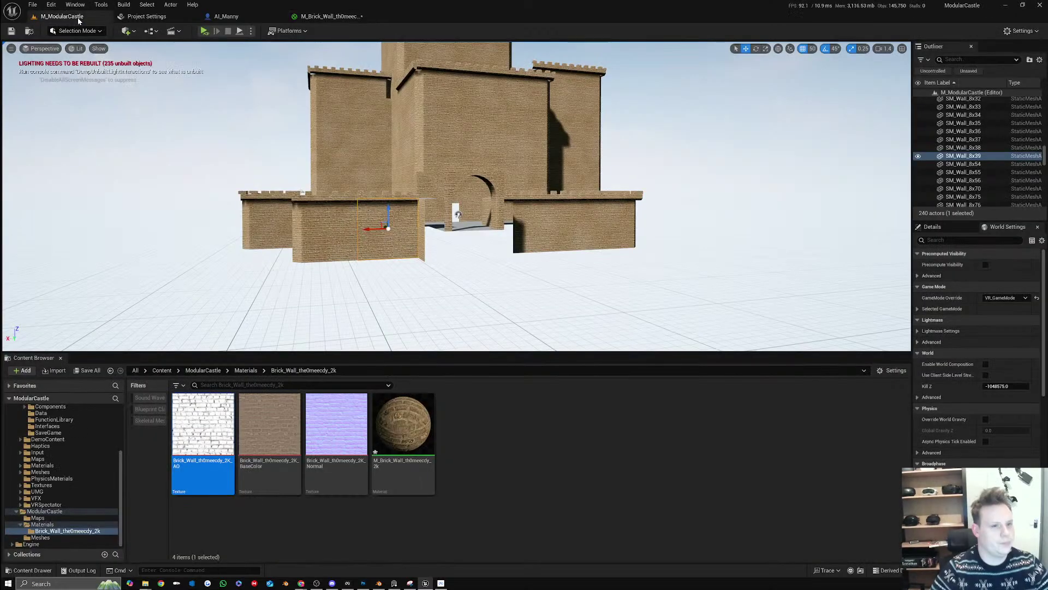
key(w)
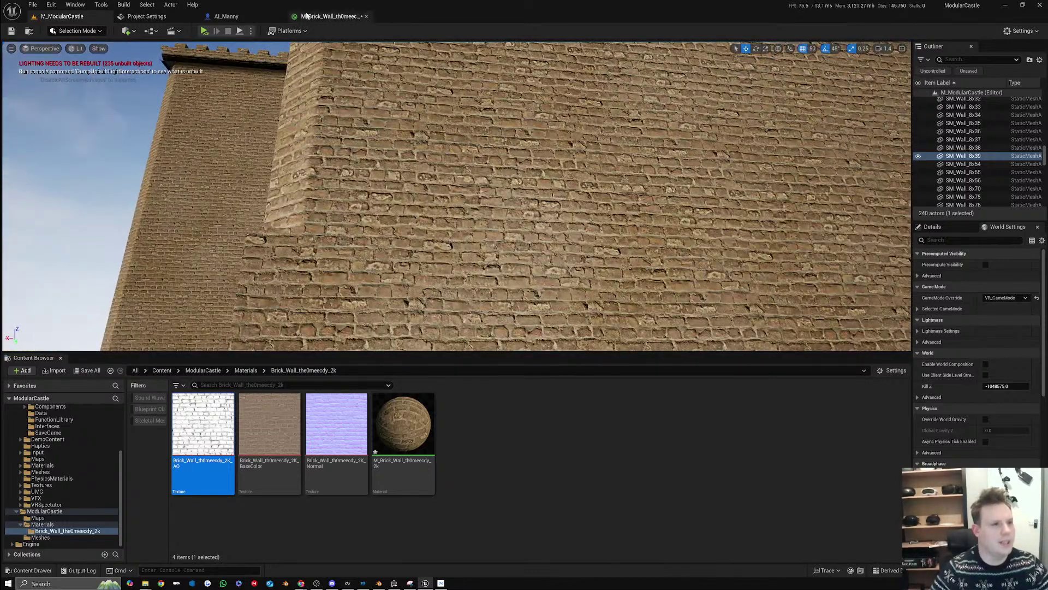
Rewire the graph so the diffuse XYZ Texture feeds Lerp B and the Lerp result passes through the AO Multiply into Base Color
click(330, 16)
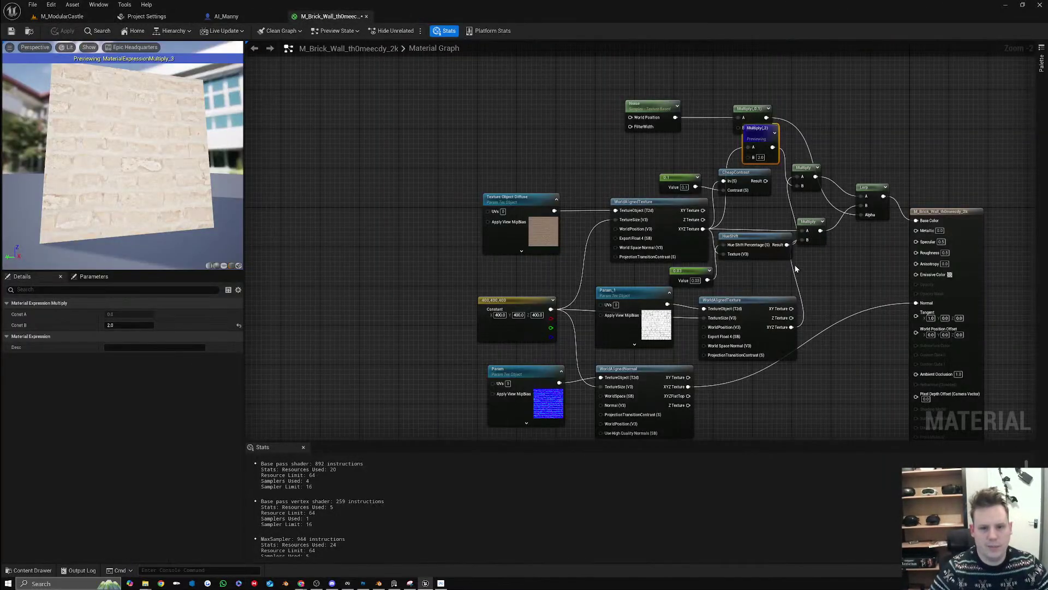
drag(808, 240, 823, 246)
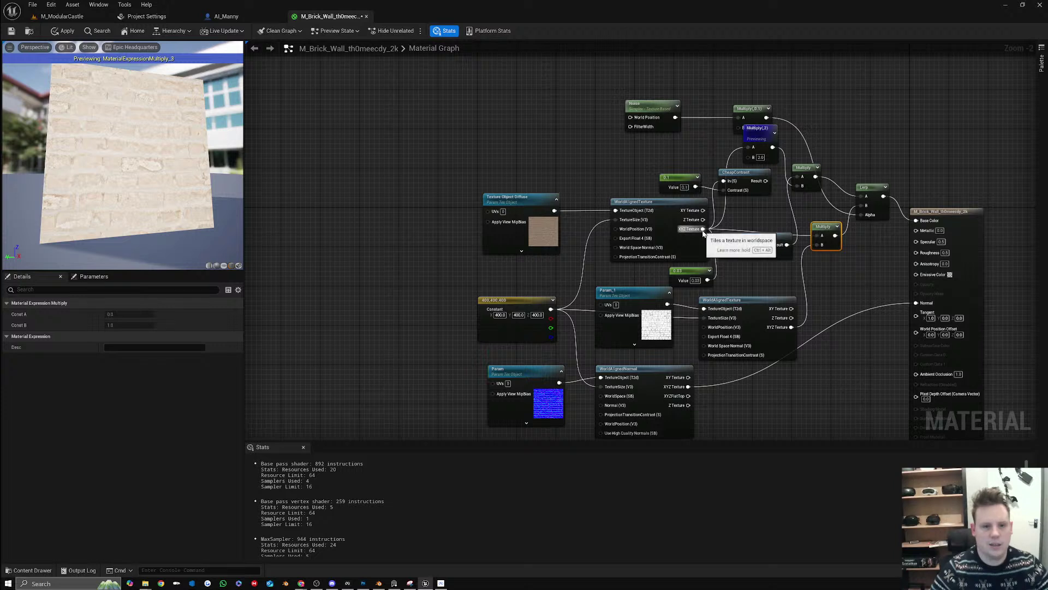
drag(703, 229, 908, 224)
drag(869, 187, 836, 187)
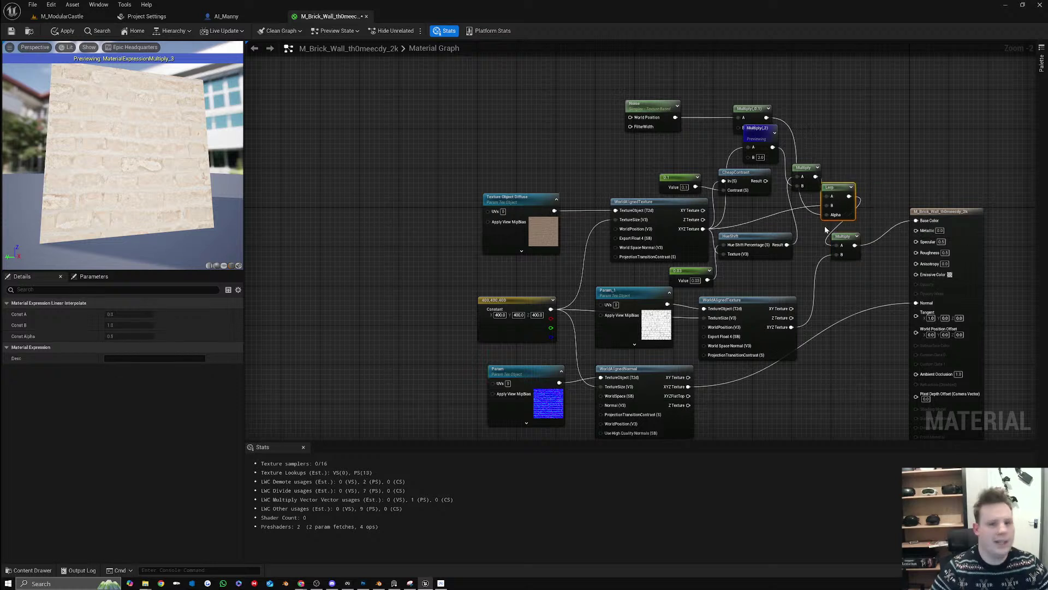
Preview the final AO Multiply node and examine the brick surface on the preview mesh
right_click(841, 237)
click(873, 267)
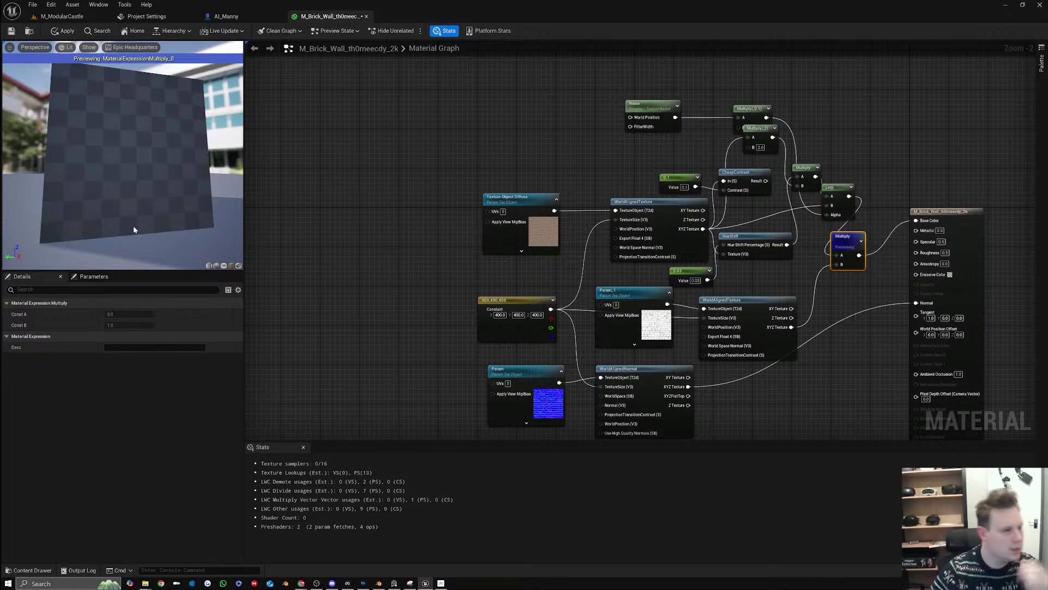
drag(188, 237, 221, 247)
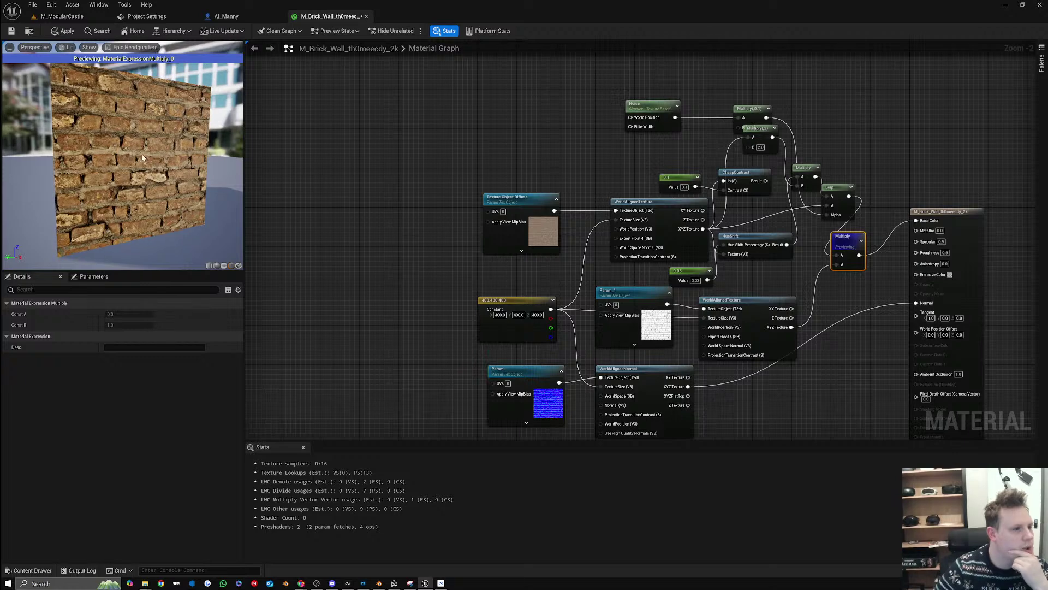
Apply the rewired brick material and examine the courtyard walls around the doorway in the level
click(66, 32)
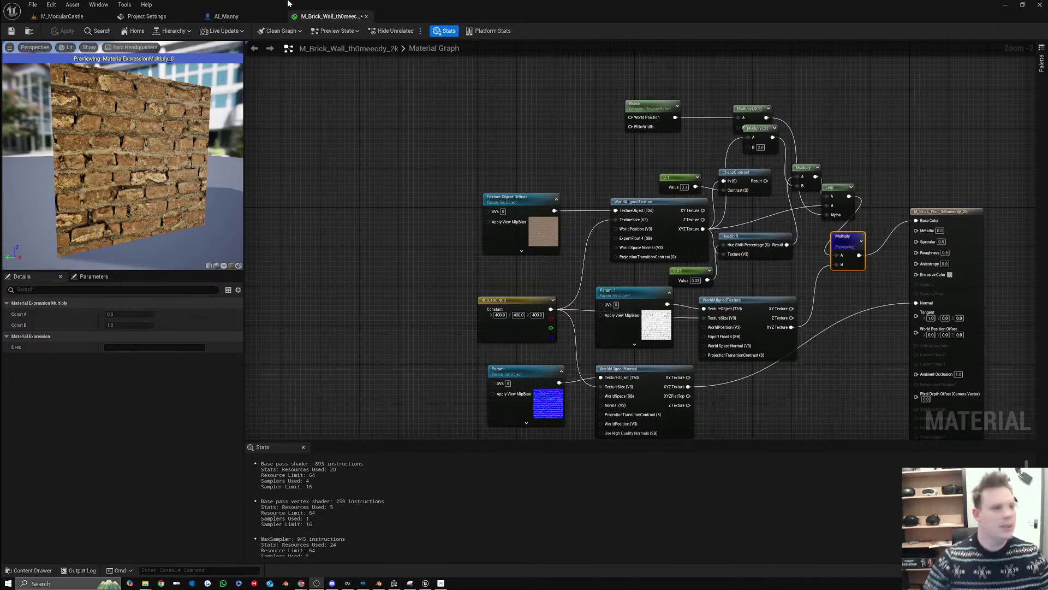
click(61, 16)
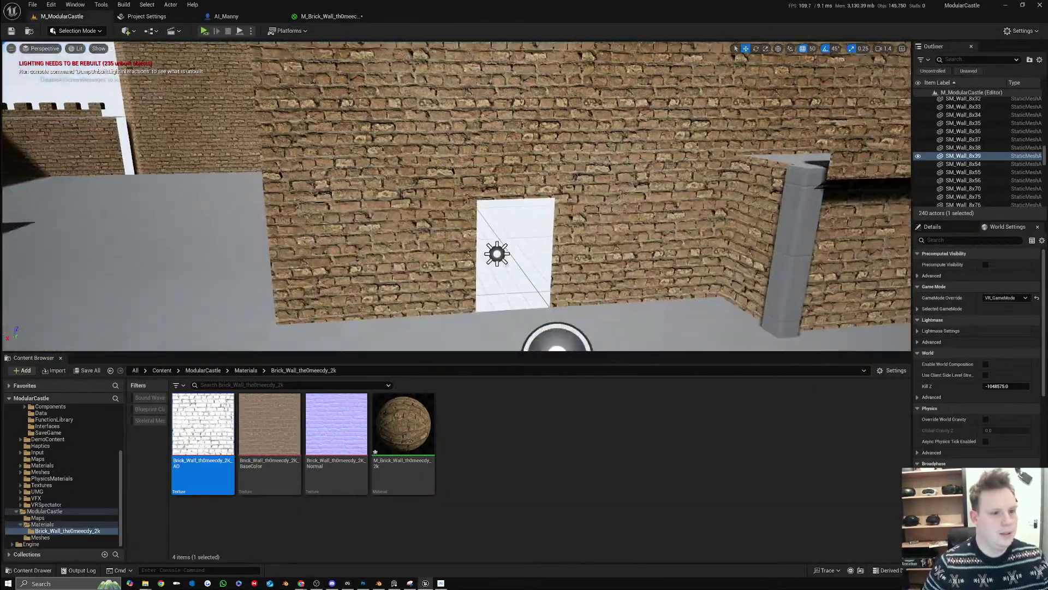
key(s)
right_drag(456, 219, 556, 268)
key(w)
key(a)
key(w)
Assign the M_Brick_Wall material to the grey pillar at the wall corner and play-test the level
drag(403, 425, 589, 229)
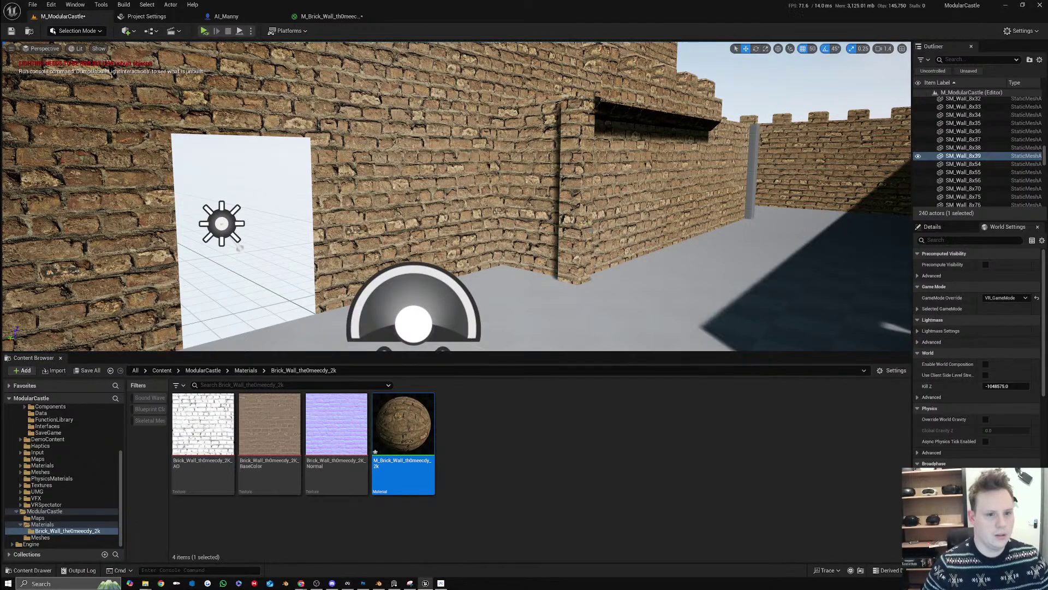
right_drag(588, 229, 398, 225)
key(w)
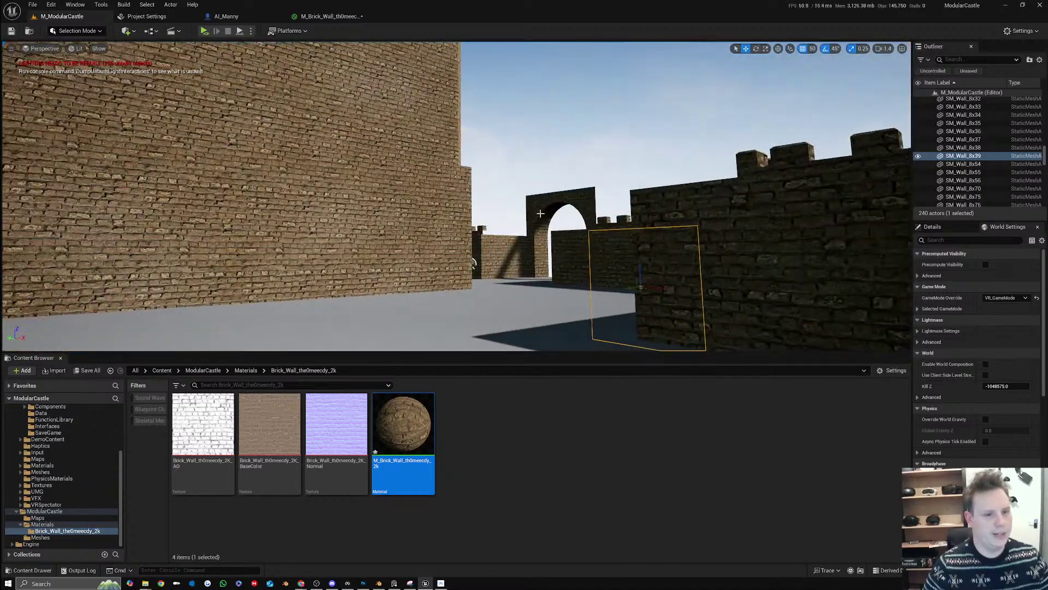
click(205, 31)
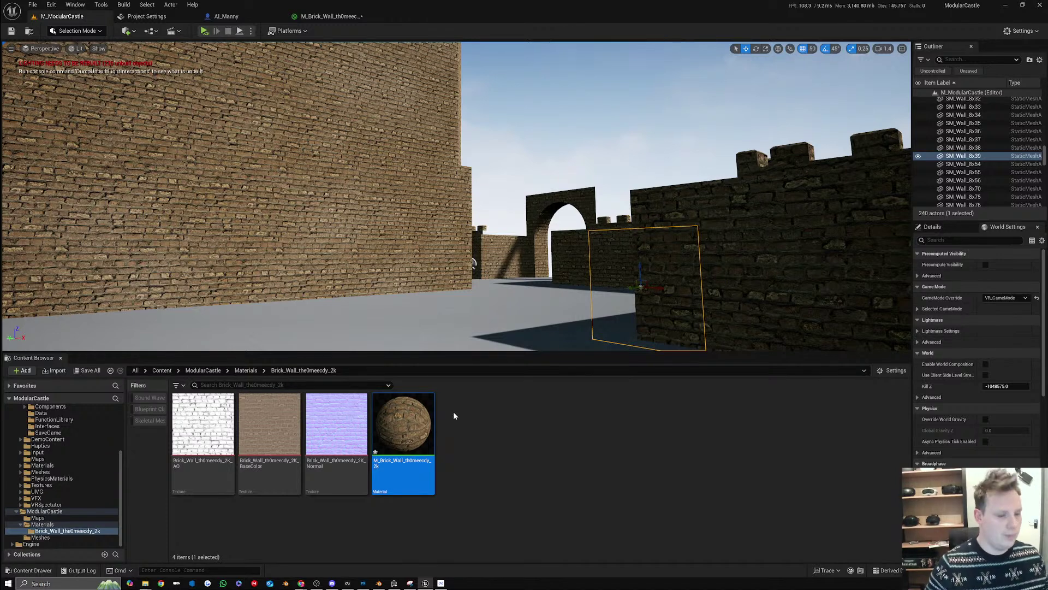
Open the M_Brick_Wall material, set its world-aligned texture size constant to 200 on all three components, and apply the change
double_click(421, 424)
click(499, 315)
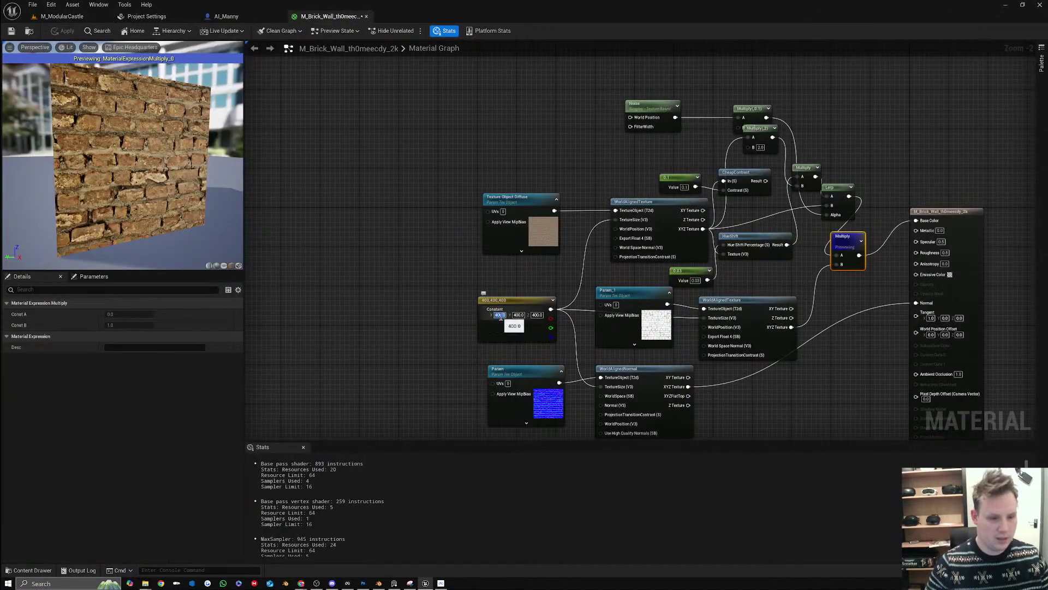
text(200)
key(Return)
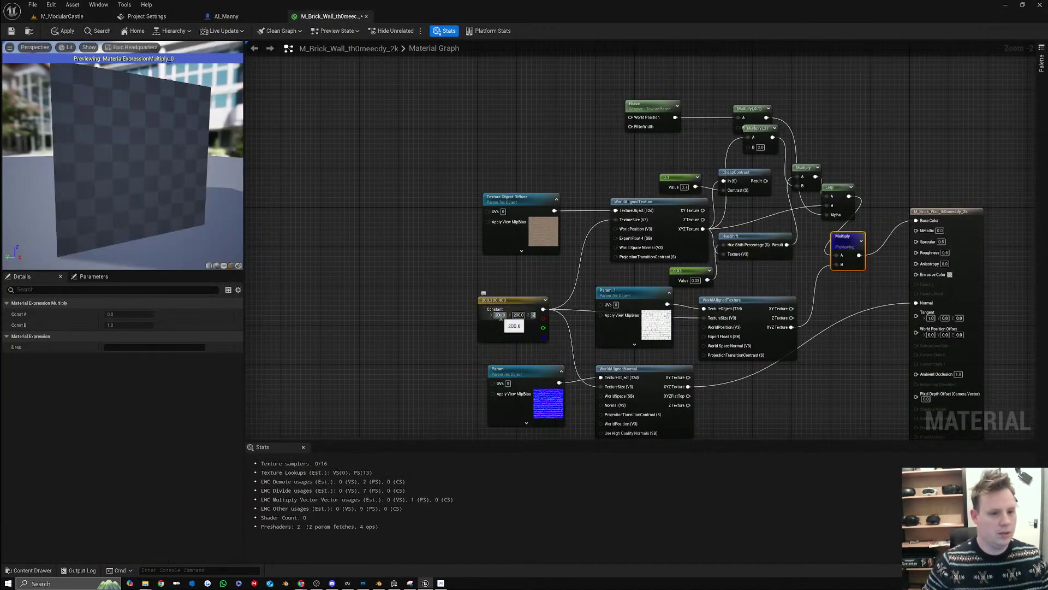
click(66, 32)
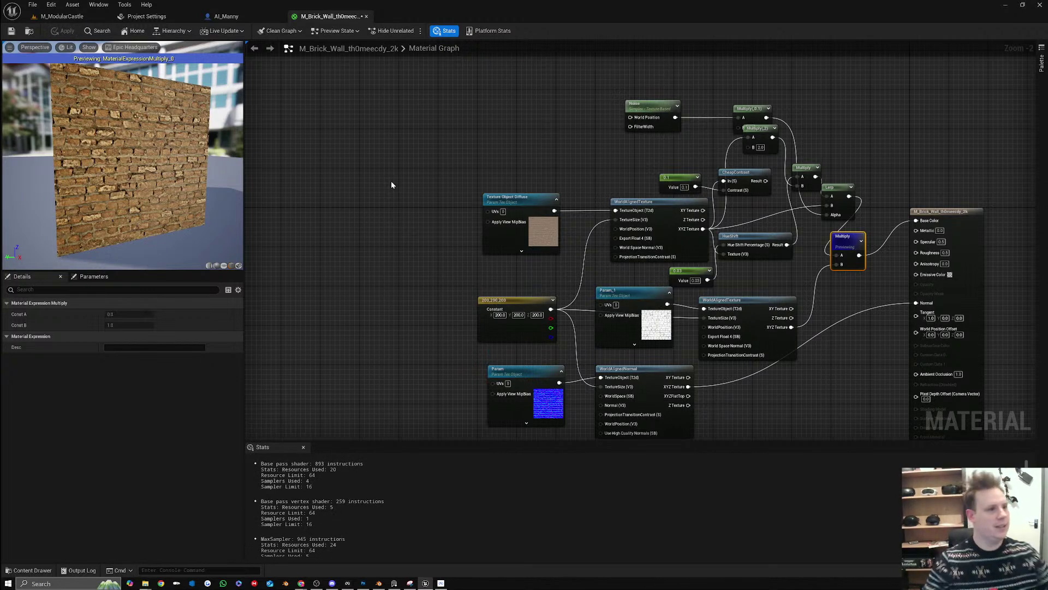
Play-test the castle level to examine the rescaled bricks on the walls, and end the play session
click(59, 16)
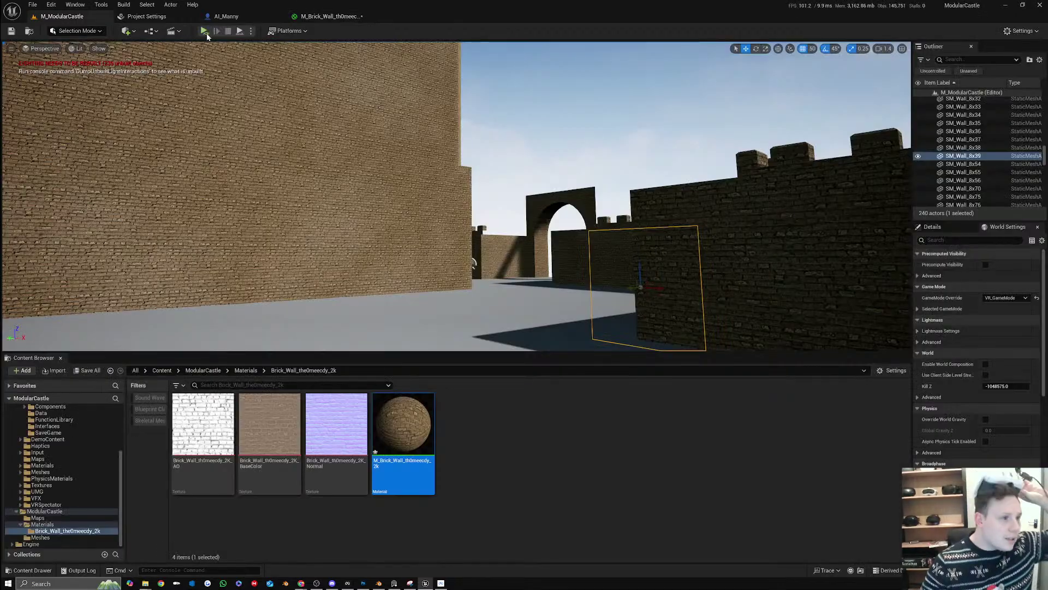
click(205, 32)
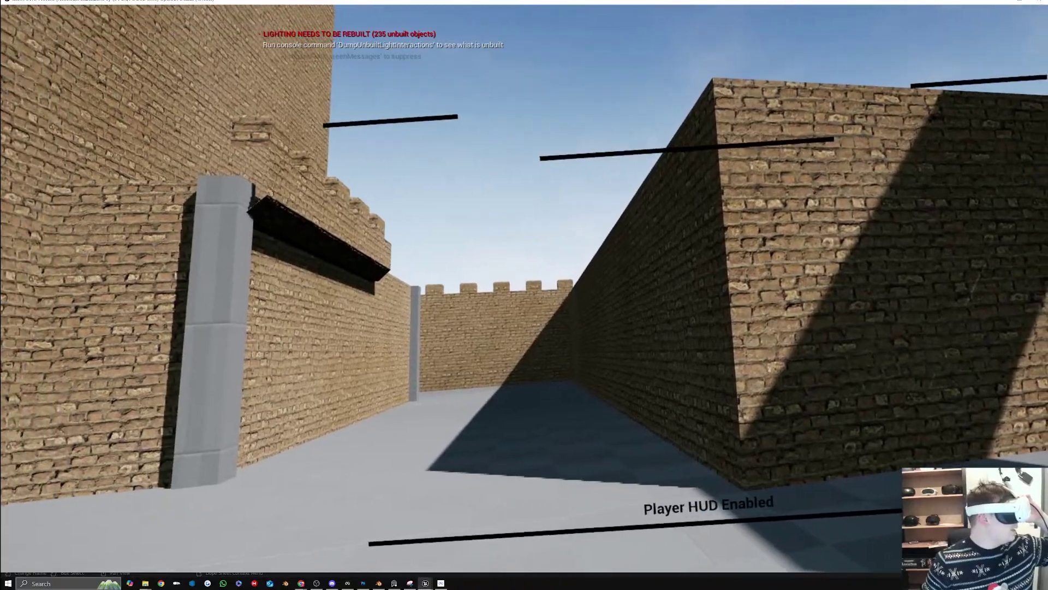
key(Escape)
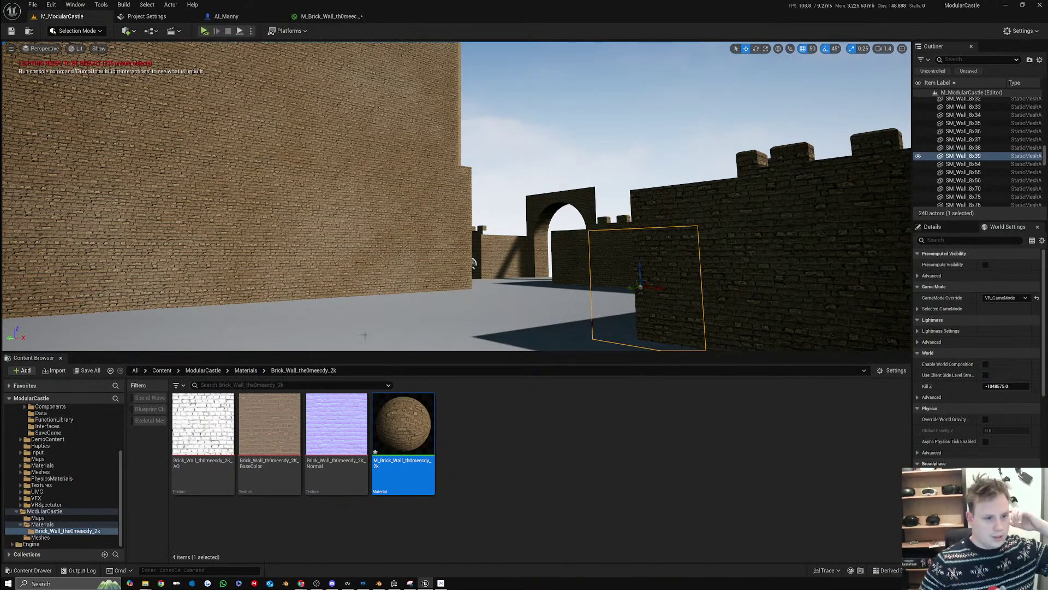
click(495, 499)
Switch to Blender and add a cube mesh to the CastleMeshes collection
click(379, 582)
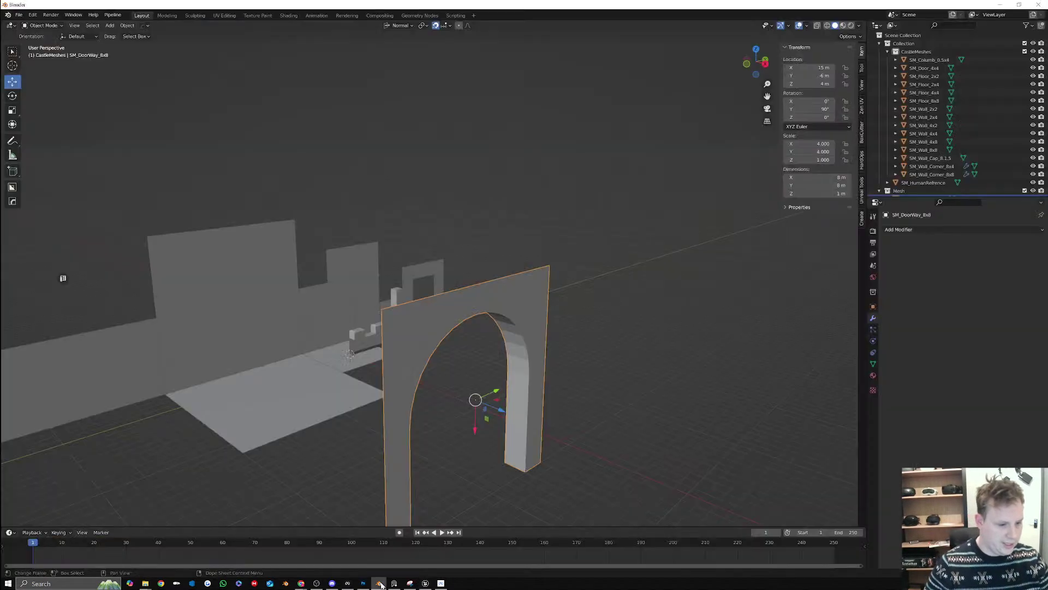
middle_drag(365, 305, 534, 378)
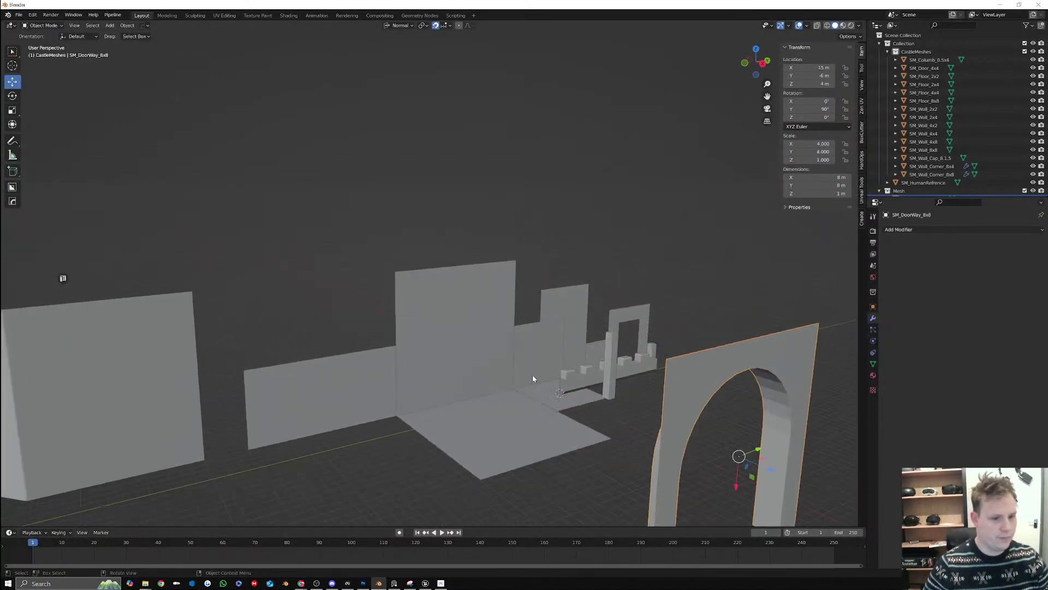
click(606, 393)
middle_drag(644, 421, 635, 411)
key(F3)
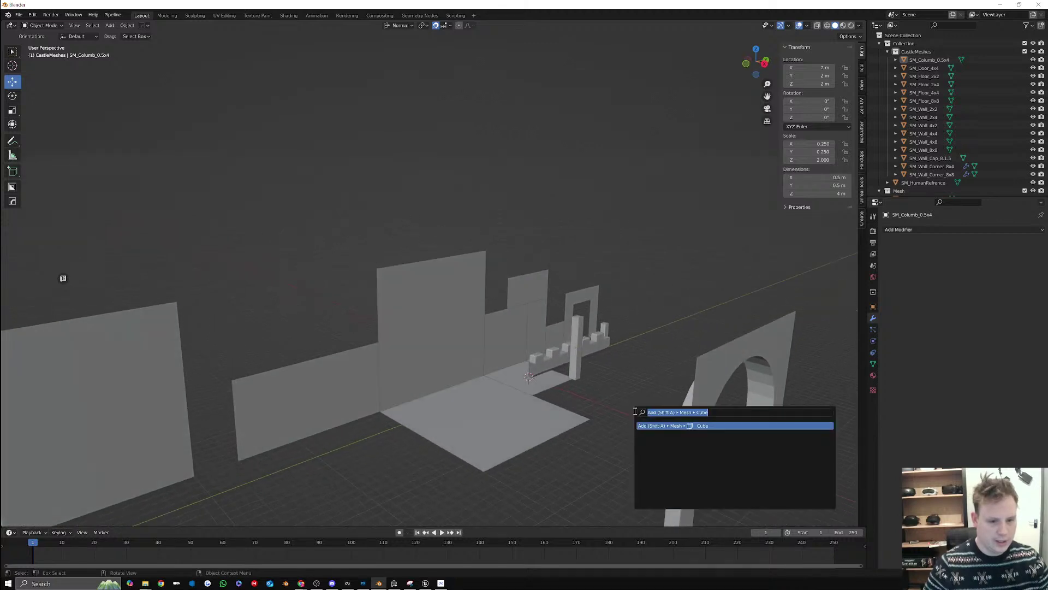
key(Return)
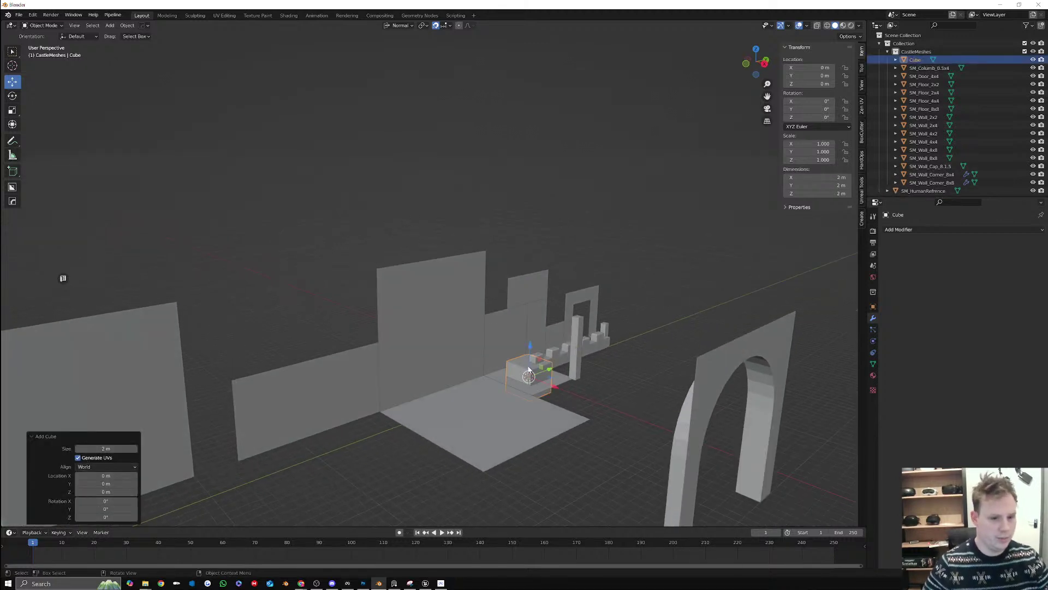
Move the cube against the tall castle wall, to X -1 m, Y -6 m and Z 5.5 m
drag(548, 378, 454, 288)
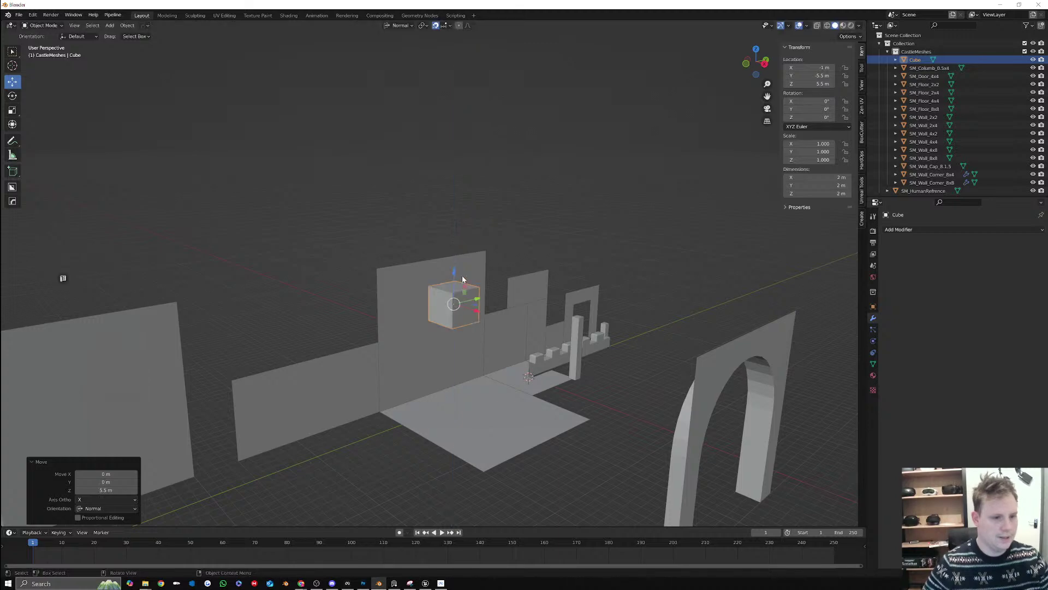
middle_drag(453, 288, 507, 308)
drag(582, 328, 568, 327)
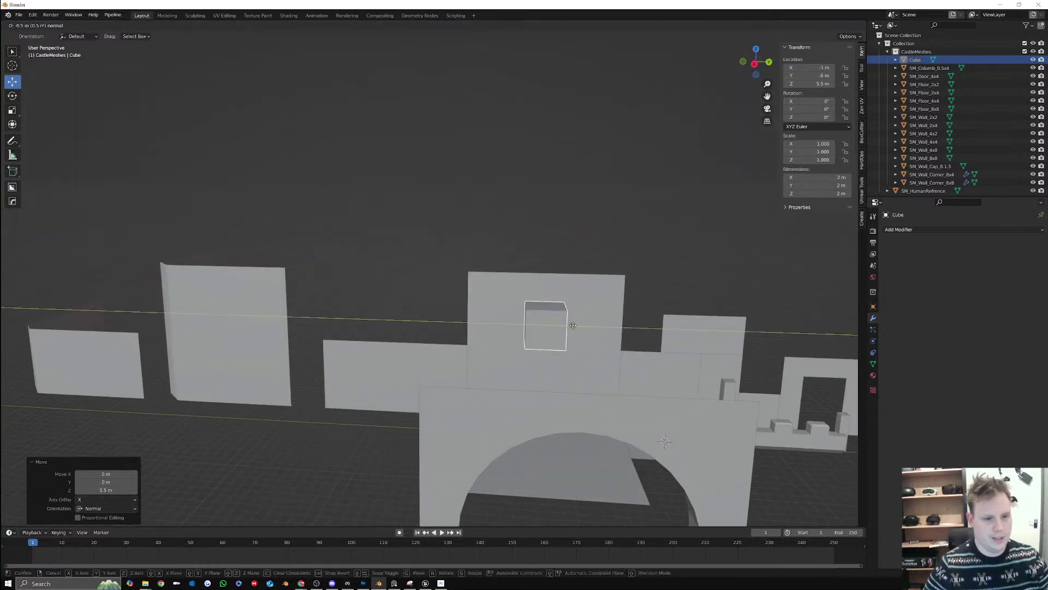
middle_drag(568, 327, 663, 258)
Turn off snapping and thin the cube in Edit Mode by moving its outer face toward the castle wall
key(Tab)
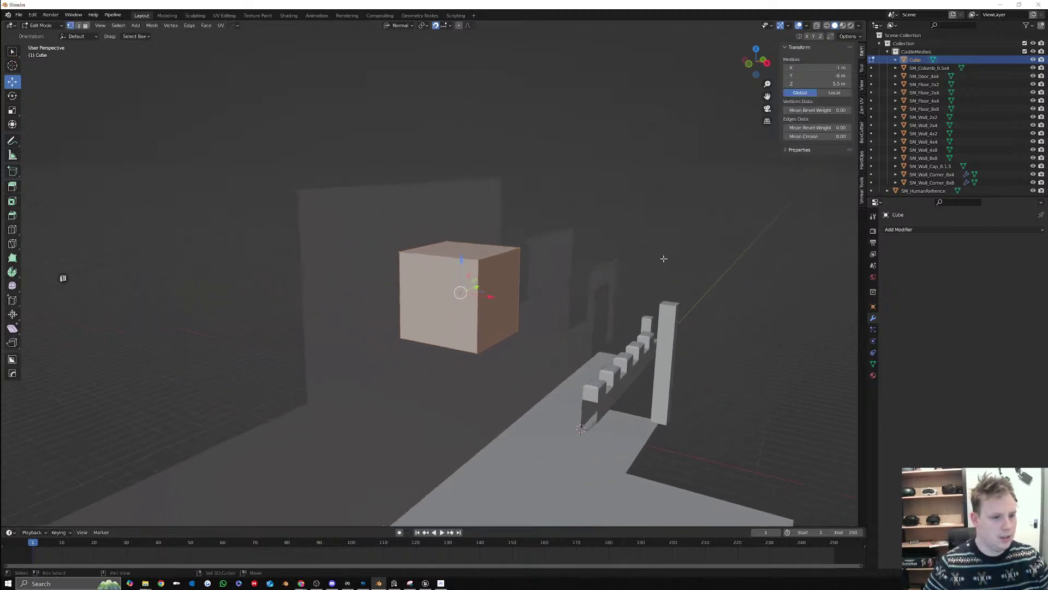
click(495, 295)
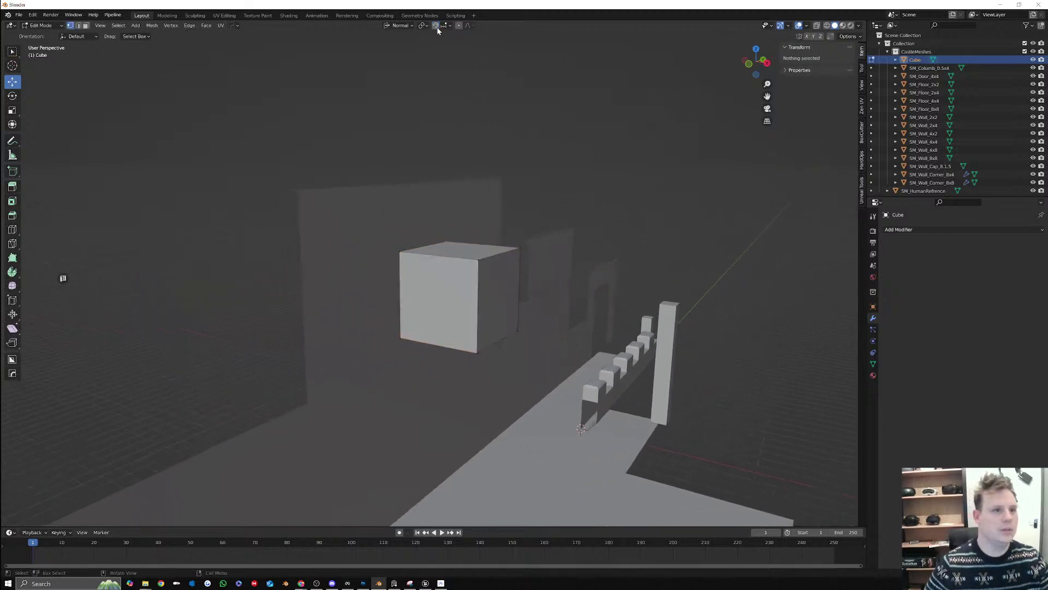
click(518, 330)
click(86, 26)
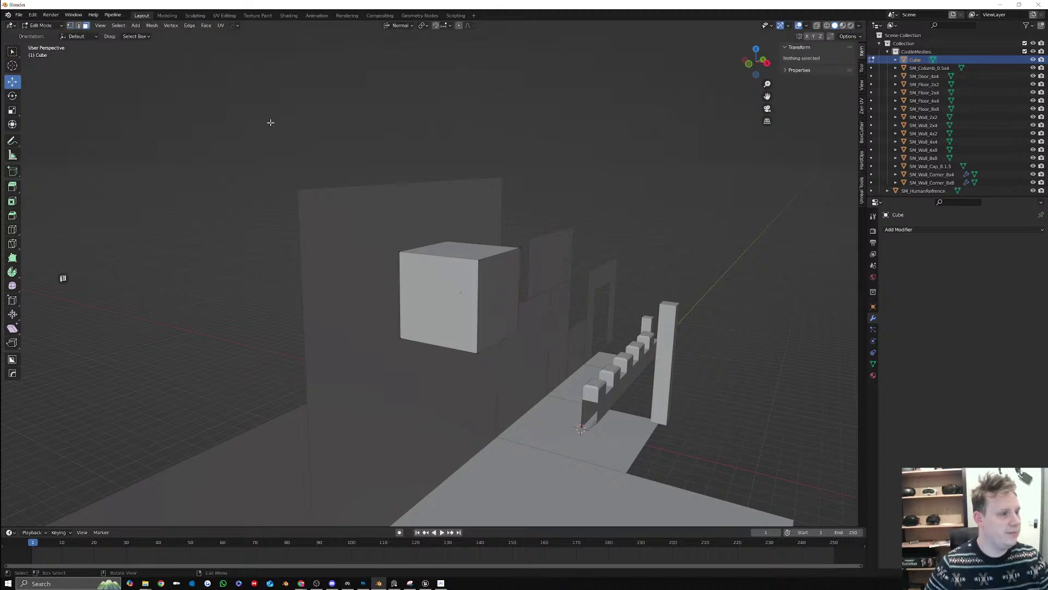
click(493, 300)
drag(526, 304, 470, 295)
Lengthen the block by moving its bottom face down about 0.62 m
middle_drag(470, 363, 396, 317)
click(454, 266)
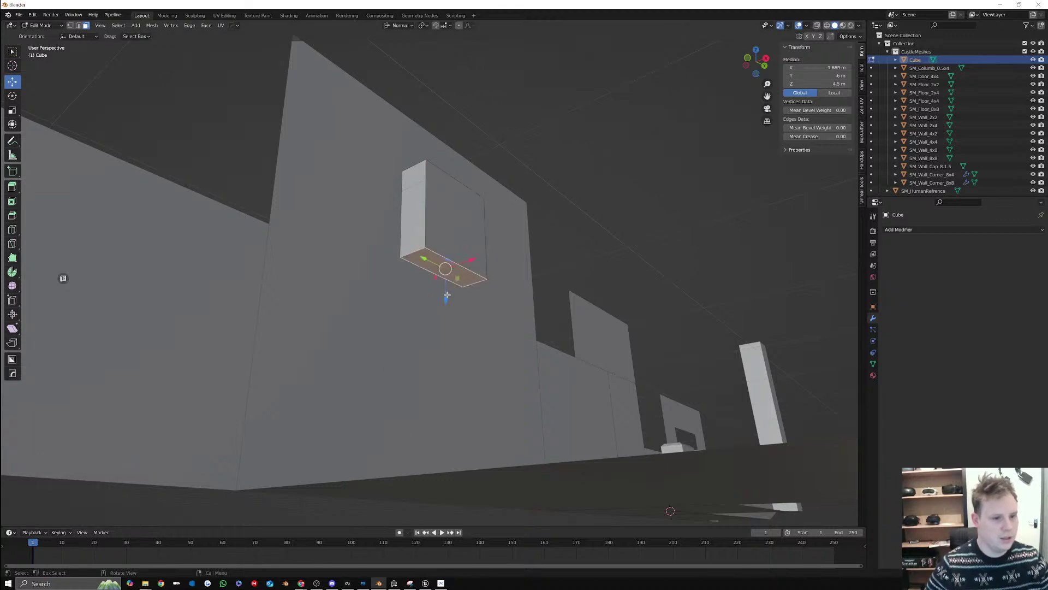
drag(447, 295, 446, 324)
middle_drag(466, 332, 463, 313)
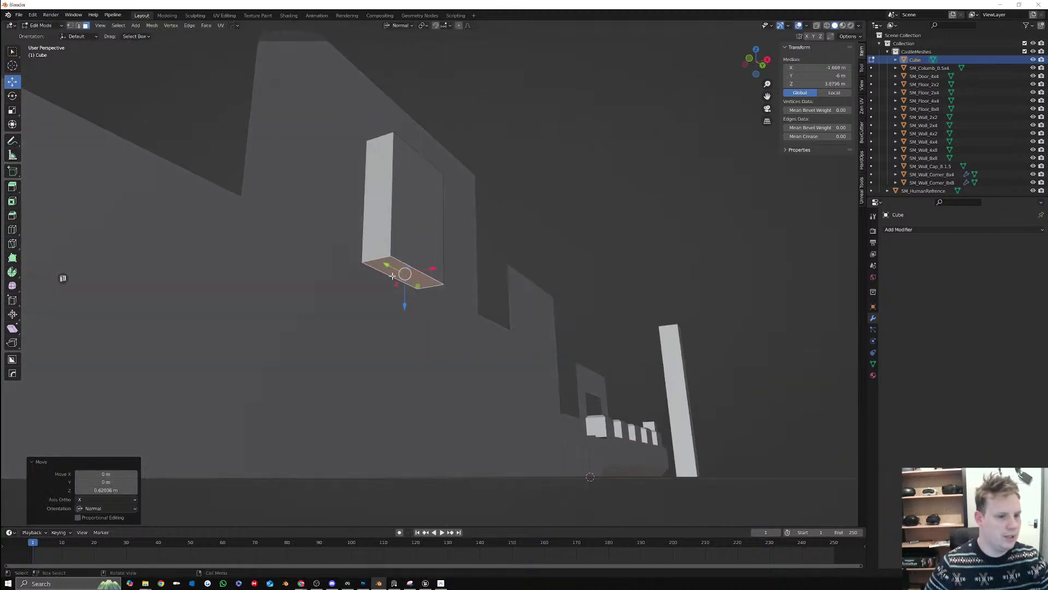
Try to slope the block's underside by moving its wall-side bottom edge along the normal axis
shift+click(78, 26)
click(392, 278)
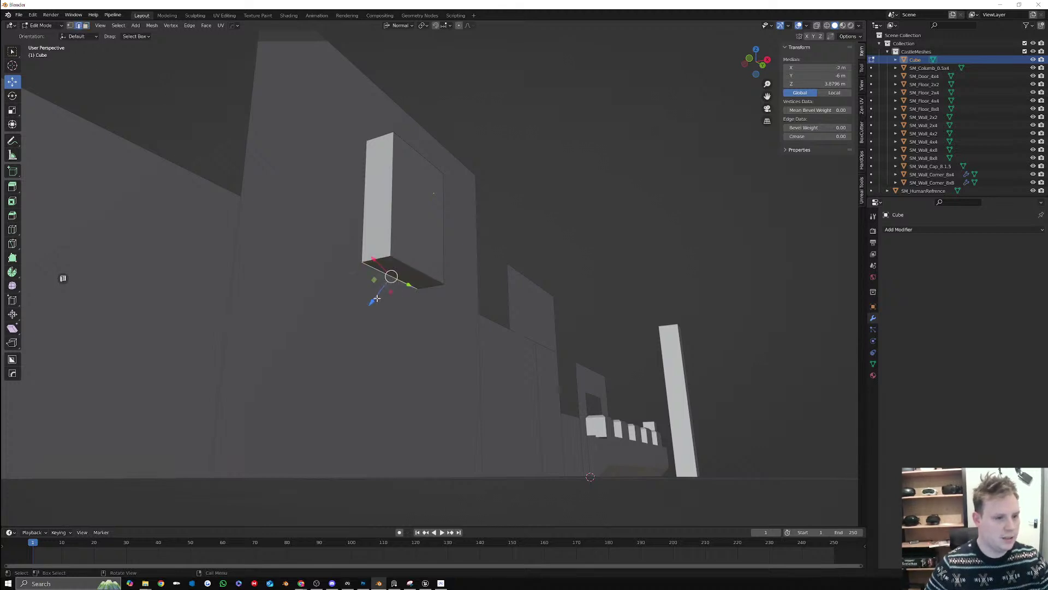
drag(376, 298, 402, 436)
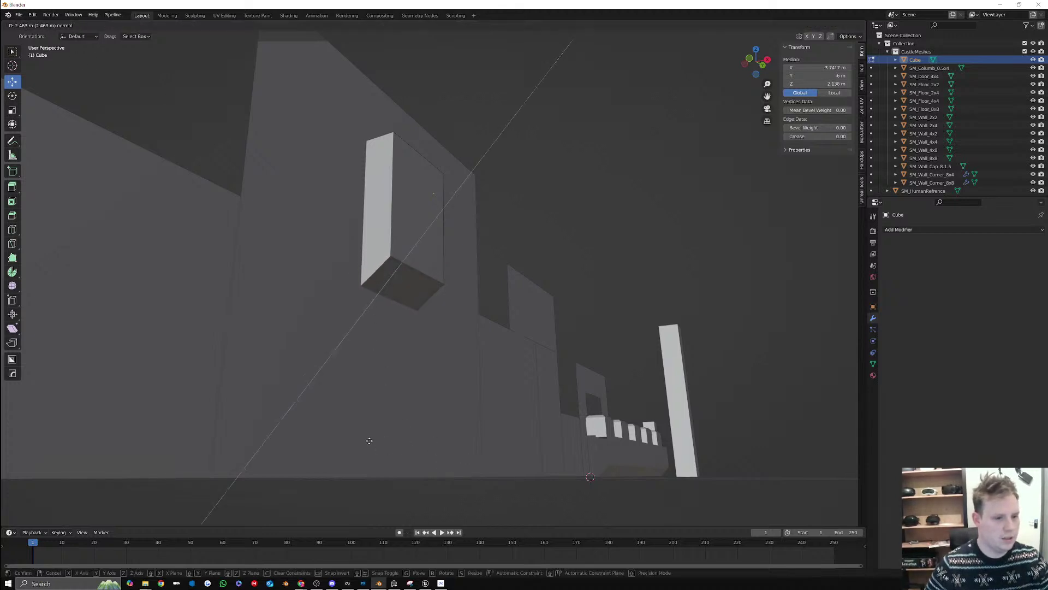
drag(330, 412, 361, 313)
middle_drag(361, 313, 489, 327)
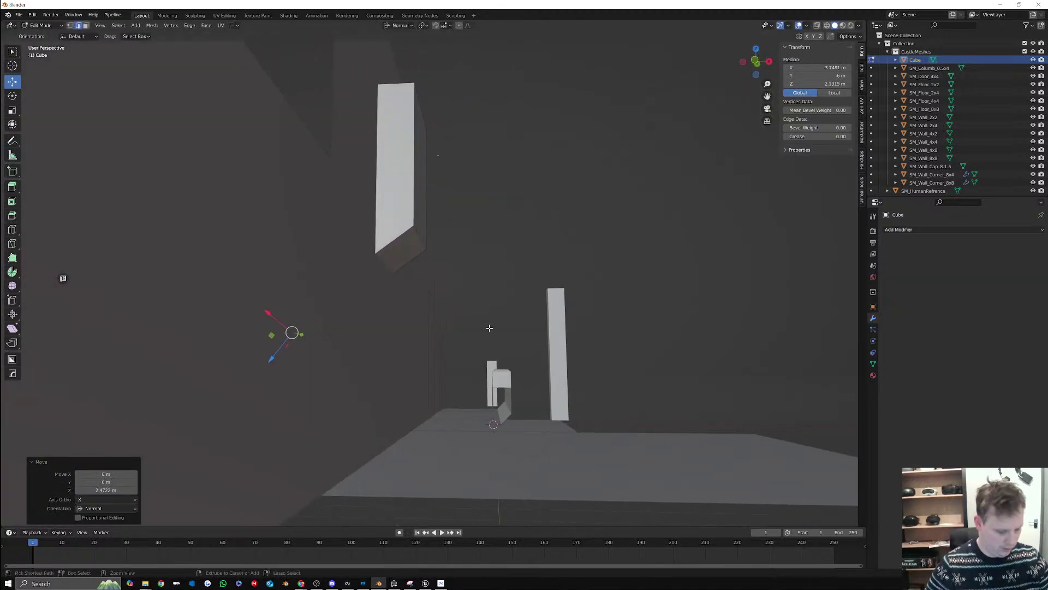
key(ctrl+z)
Set the transform orientation to Global and try lowering the wall-side bottom edge by about 0.94 m, undoing the edge move
click(401, 26)
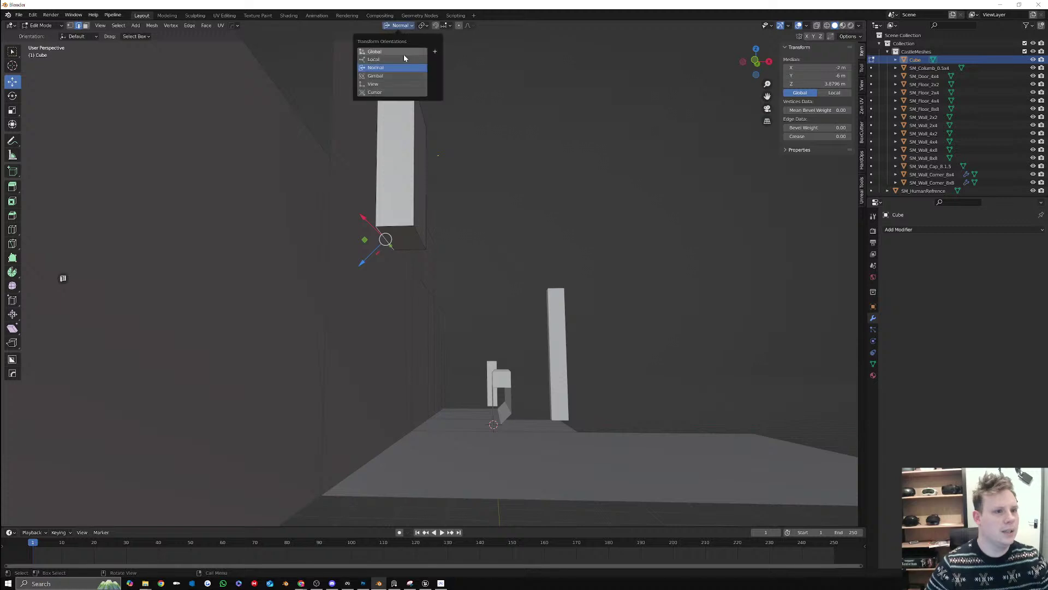
click(404, 52)
drag(386, 217, 389, 257)
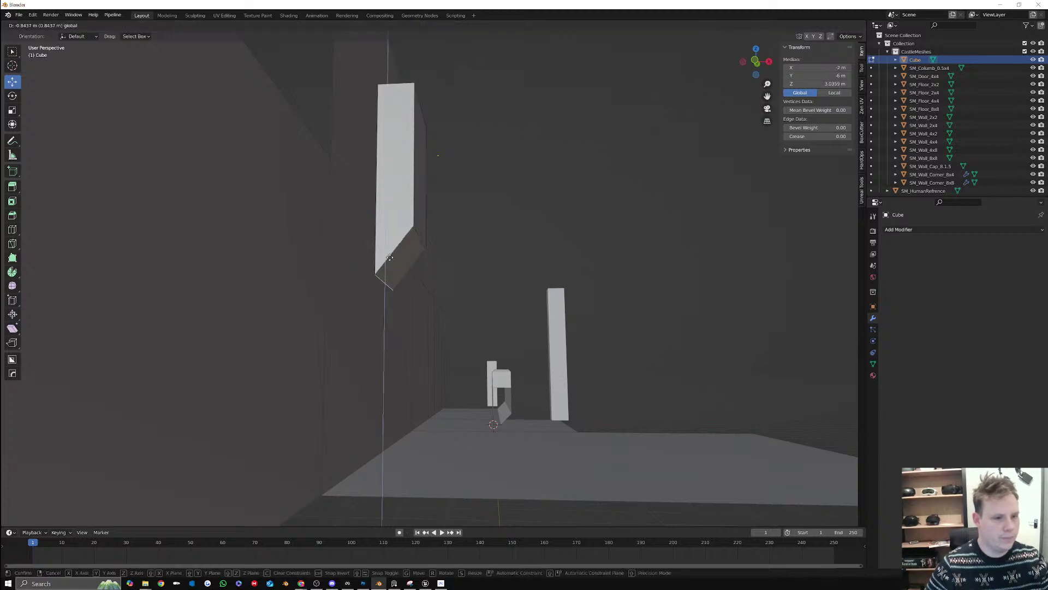
click(391, 262)
key(KP_Decimal)
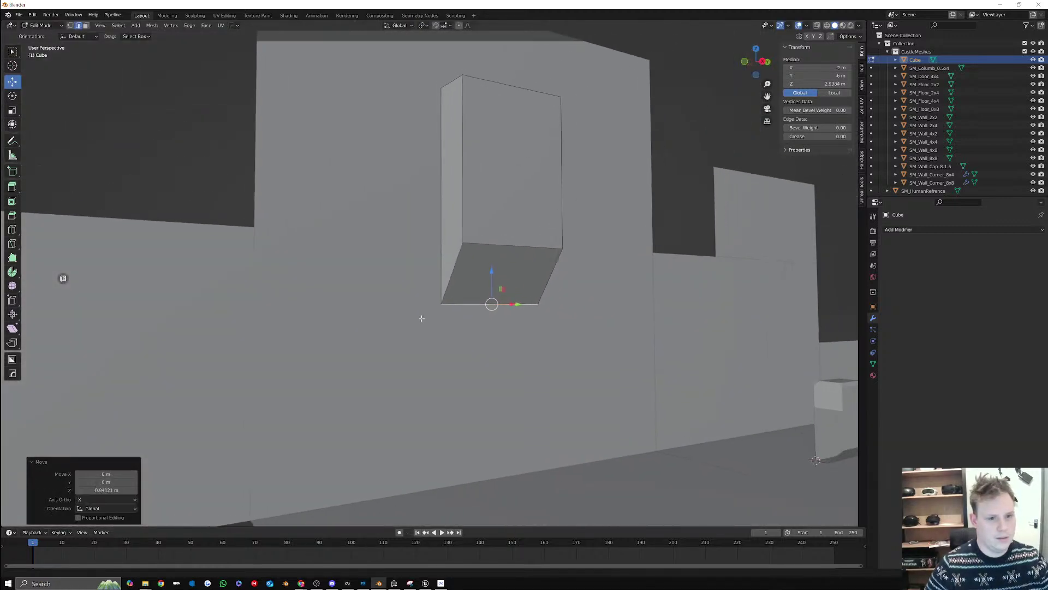
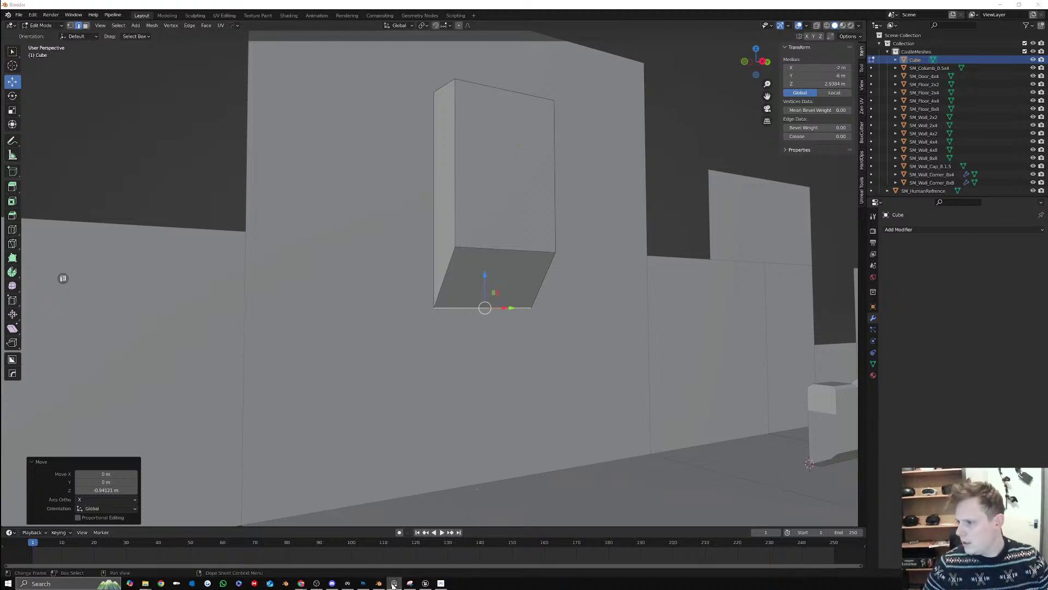
middle_drag(442, 332, 182, 93)
key(ctrl+z)
Extrude the block's bottom face down about 0.08 m, and extrude it once more to form a second thin band
key(alt+a)
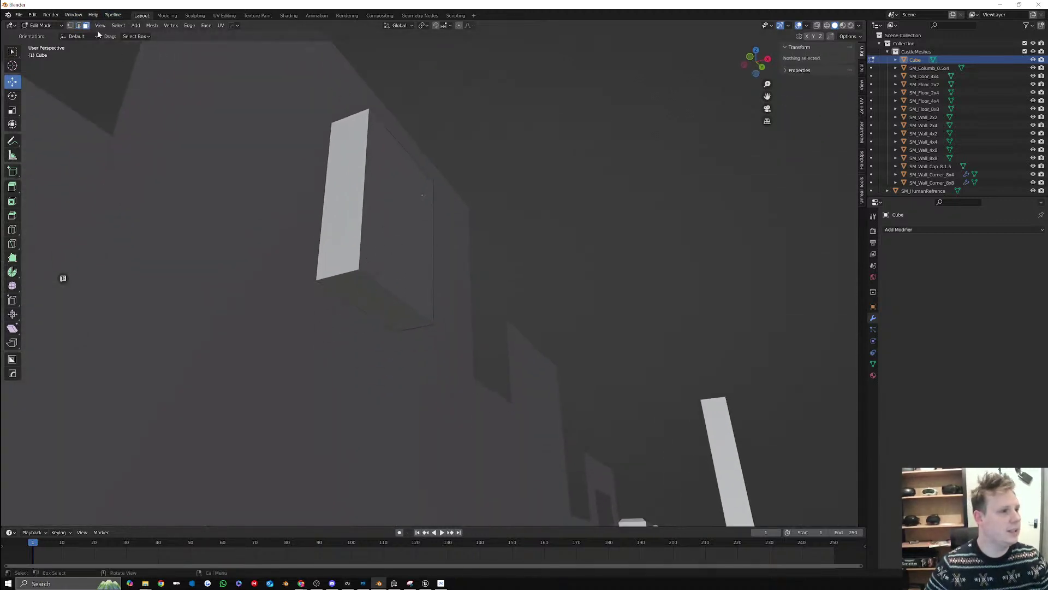
click(361, 295)
key(e)
click(431, 316)
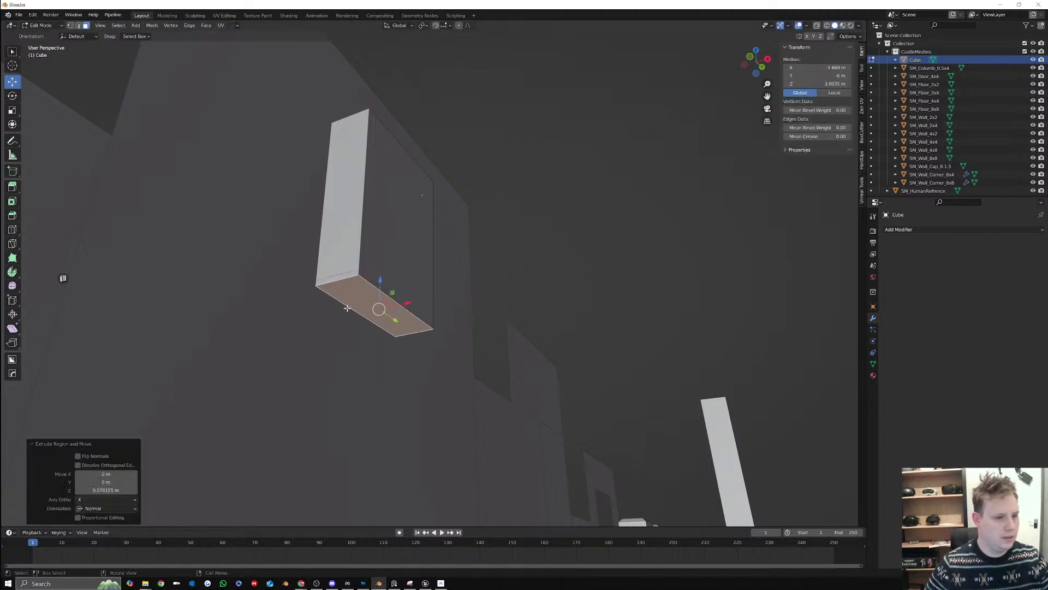
key(g)
key(z)
key(Escape)
key(ctrl+z)
key(ctrl+z)
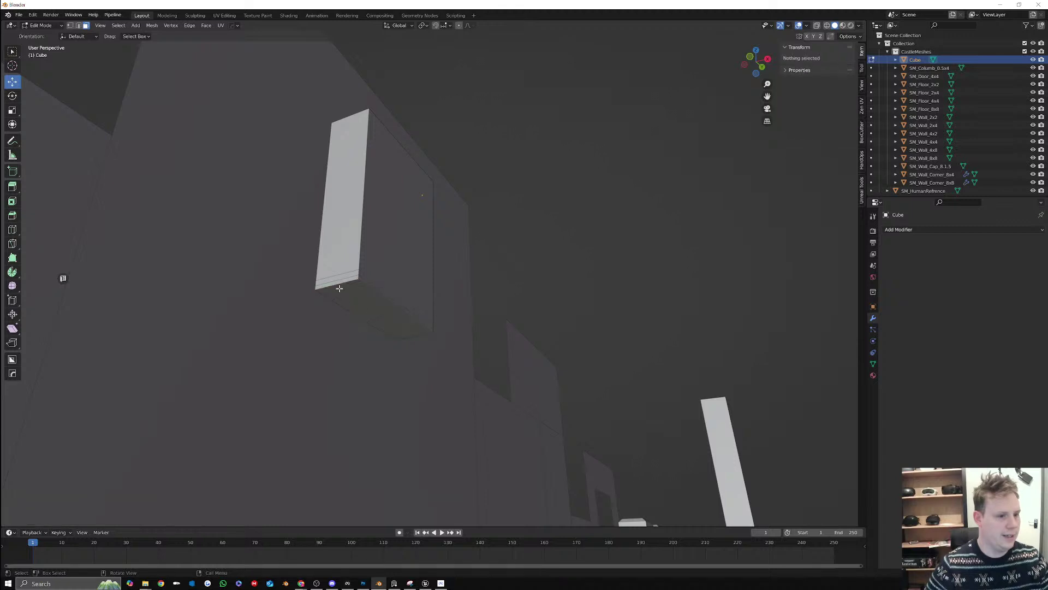
Lower the wall-side bottom edge along Z by about 0.54 m to slope the block's underside
click(374, 324)
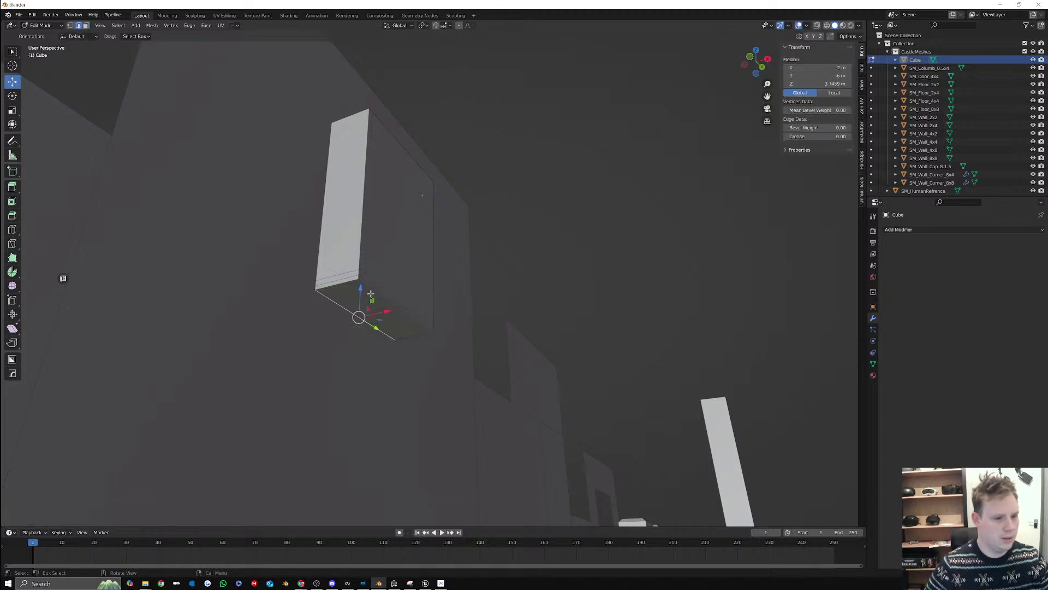
key(g)
click(361, 326)
key(ctrl+z)
key(g)
key(z)
click(362, 332)
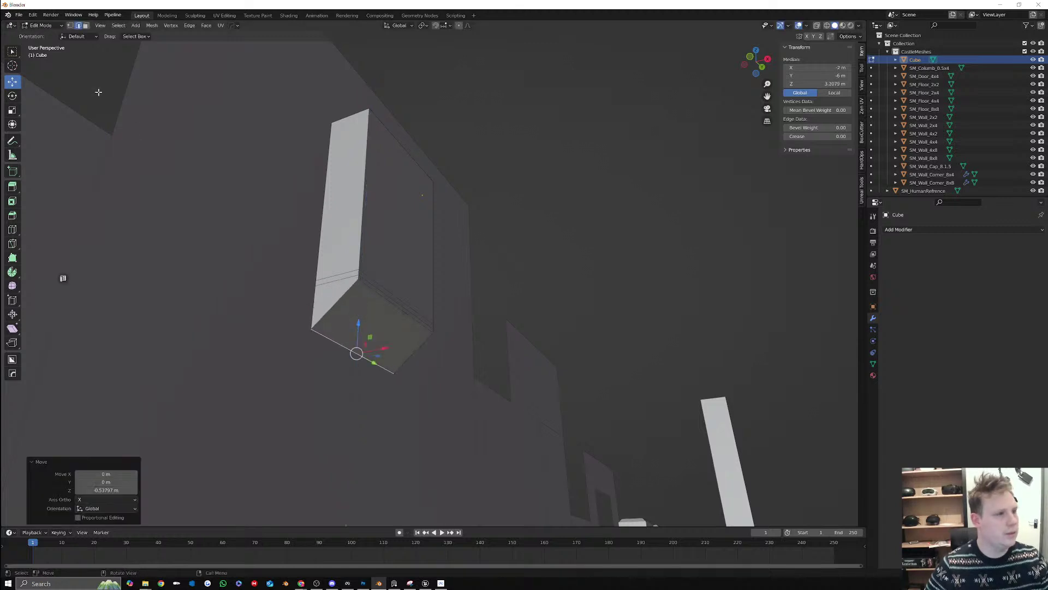
Select the upper thin band of faces around the exposed sides of the block
click(87, 25)
click(343, 276)
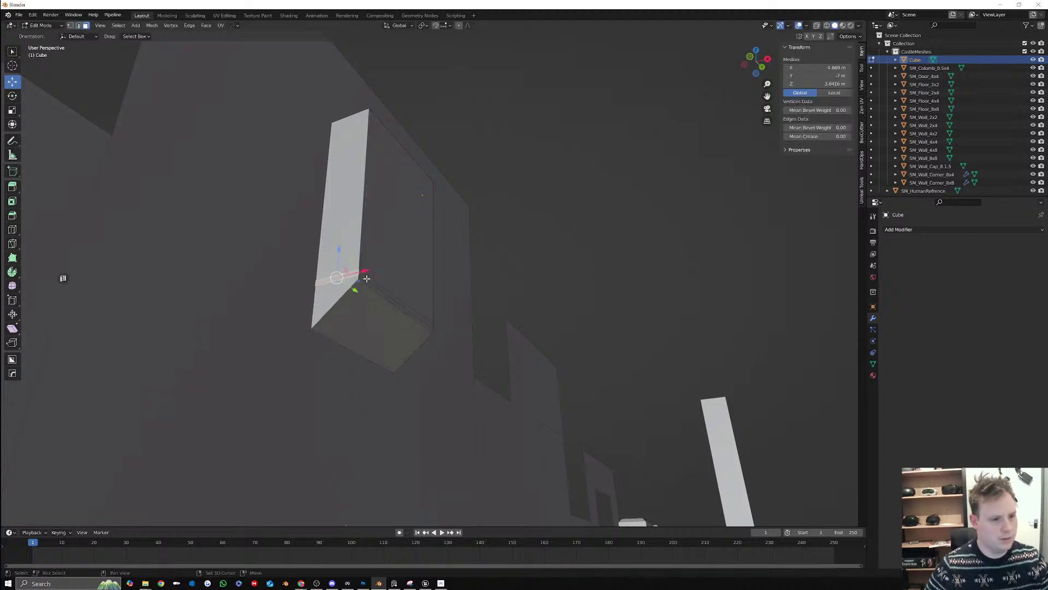
shift+click(396, 299)
middle_drag(585, 333, 456, 351)
middle_drag(578, 365, 547, 369)
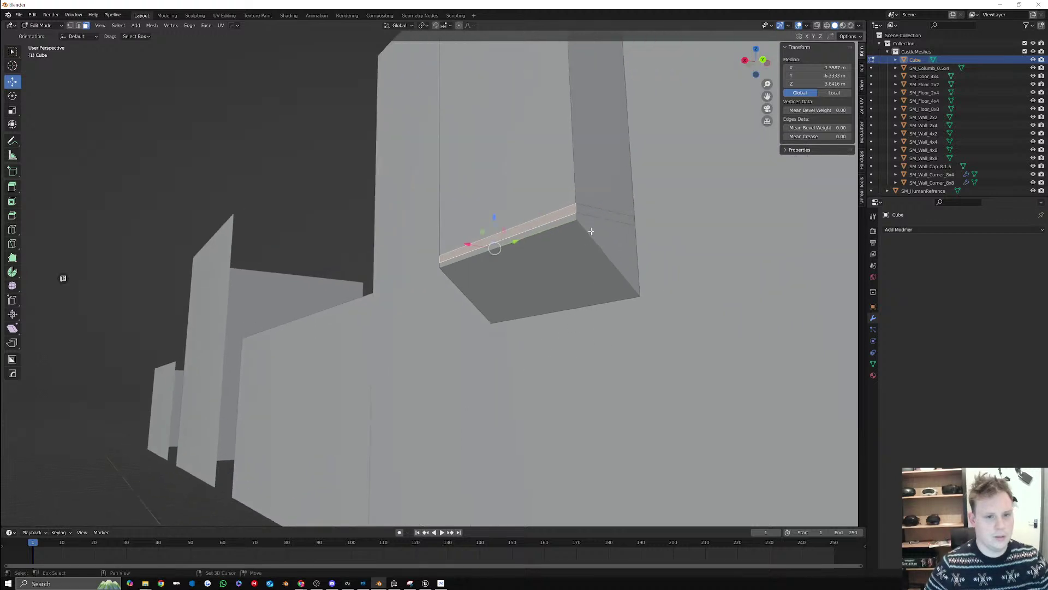
shift+click(526, 240)
middle_drag(526, 240, 592, 273)
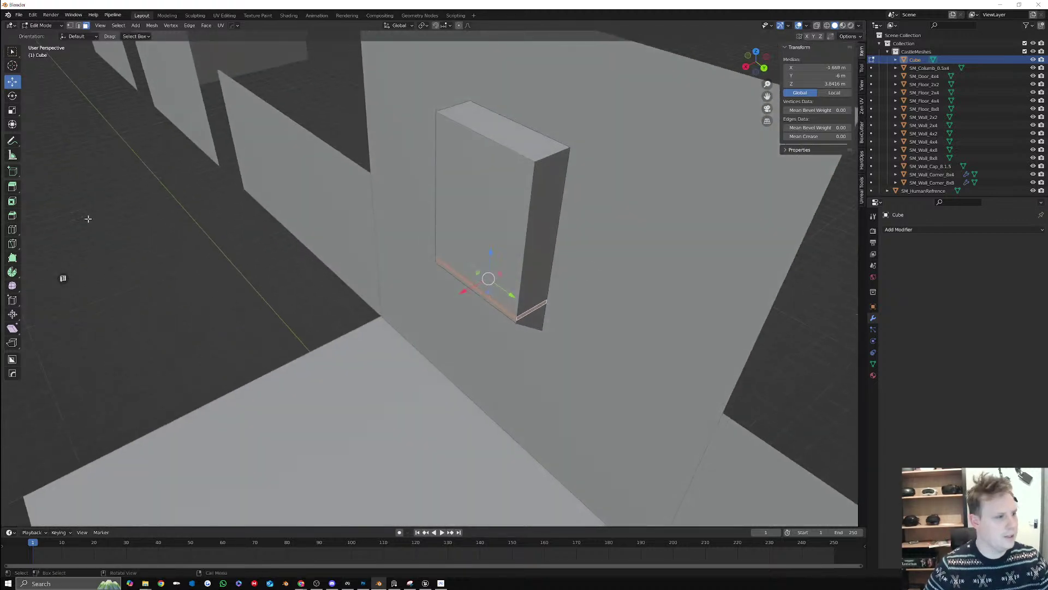
Try to extrude the selected band outward with Extrude Region, and undo the extrusion
click(12, 187)
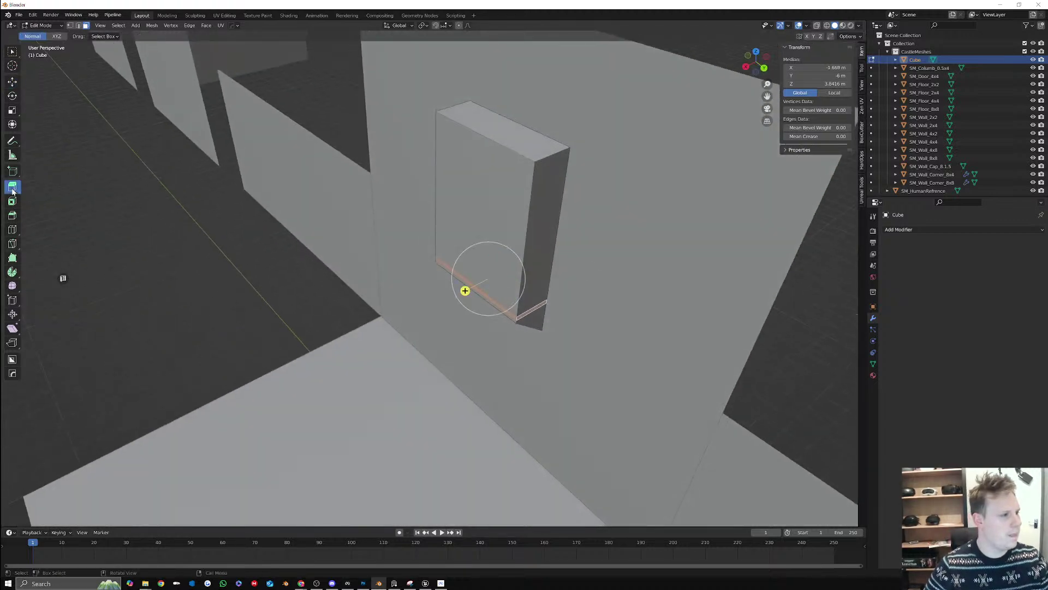
drag(464, 291, 453, 292)
key(ctrl+z)
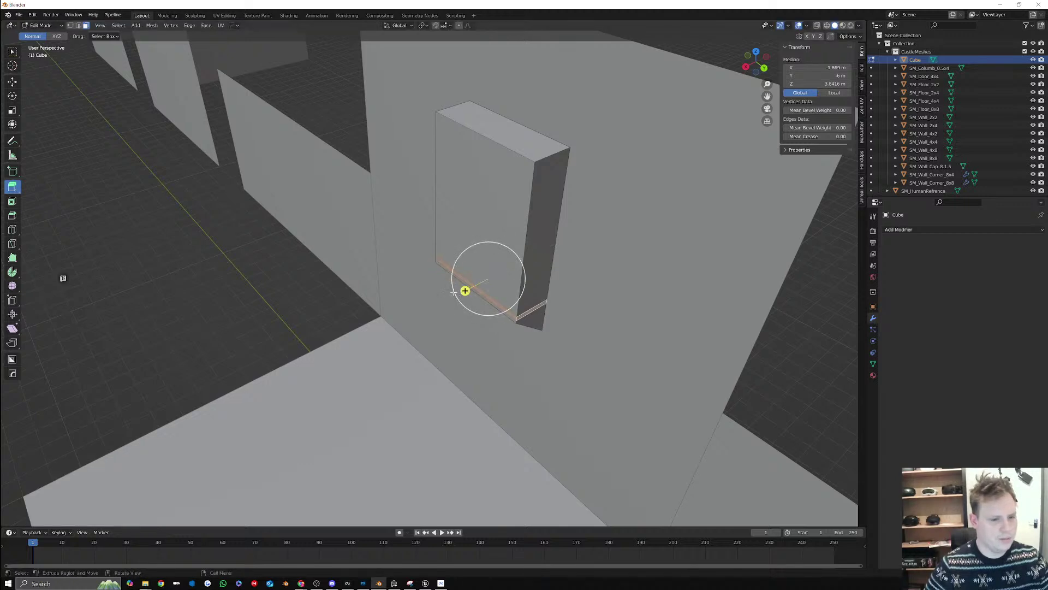
Extrude the selected thin band outward along its normals by about 0.1 m with Extrude Along Normals
drag(15, 188, 59, 224)
drag(453, 294, 455, 295)
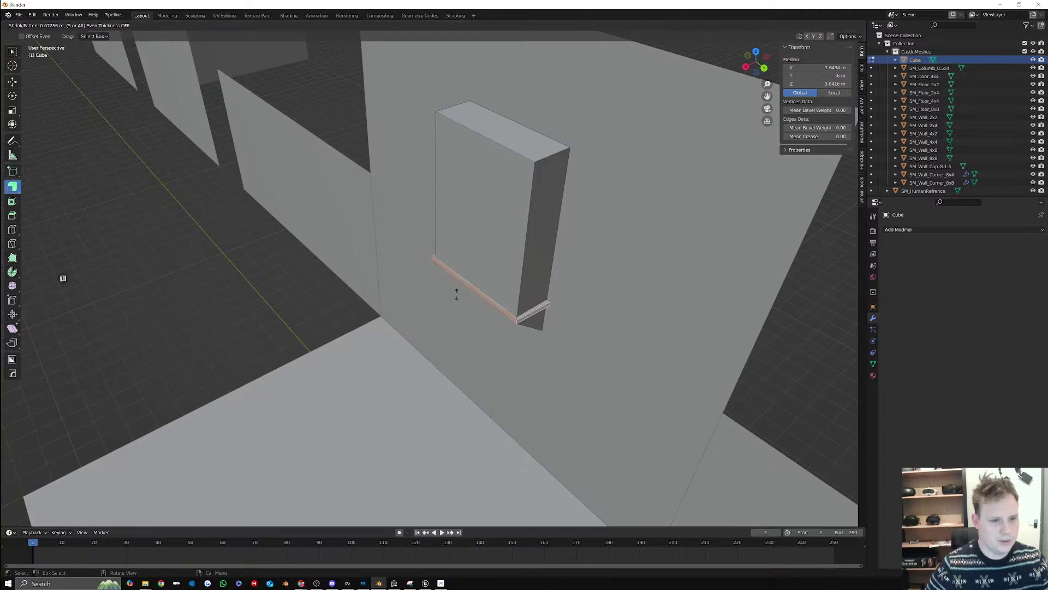
drag(457, 293, 458, 294)
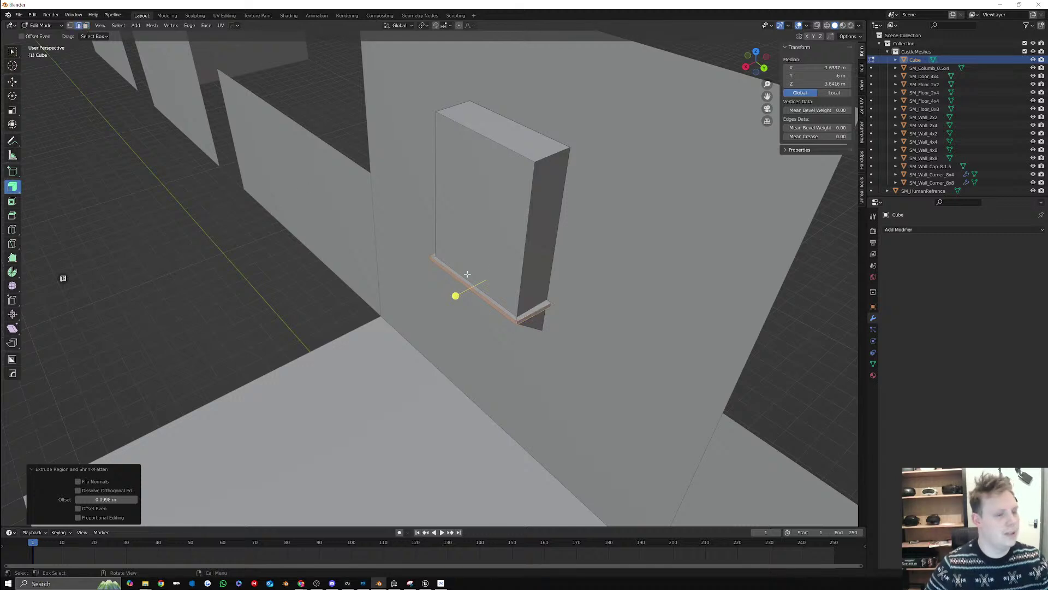
Select the lower trim's two wall-side end edges and scale them to 0.966 along Y
click(551, 305)
middle_drag(520, 314, 613, 299)
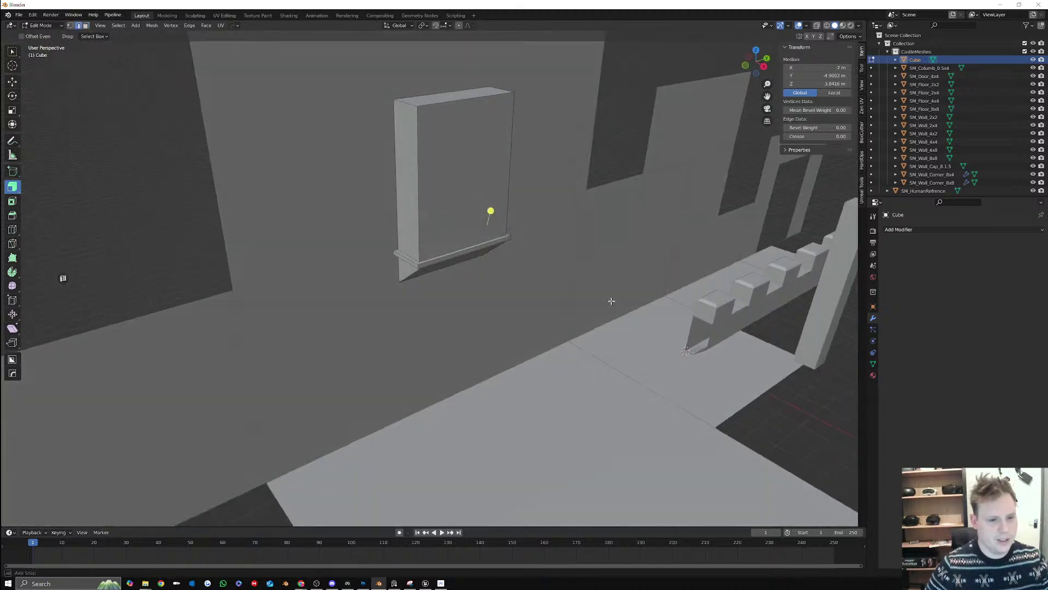
shift+click(392, 253)
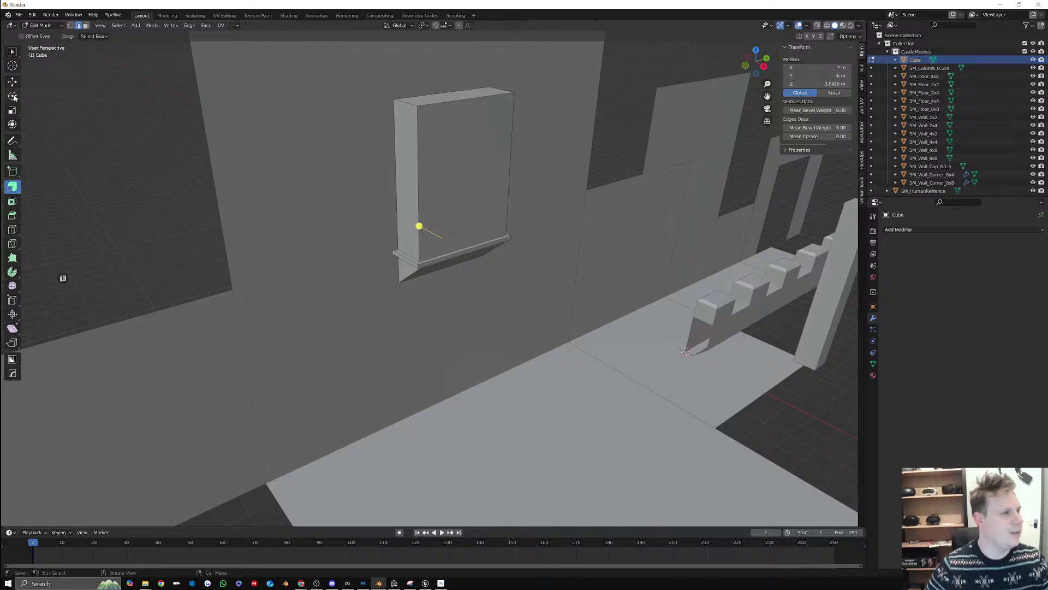
click(12, 110)
scroll(519, 228, up, 3)
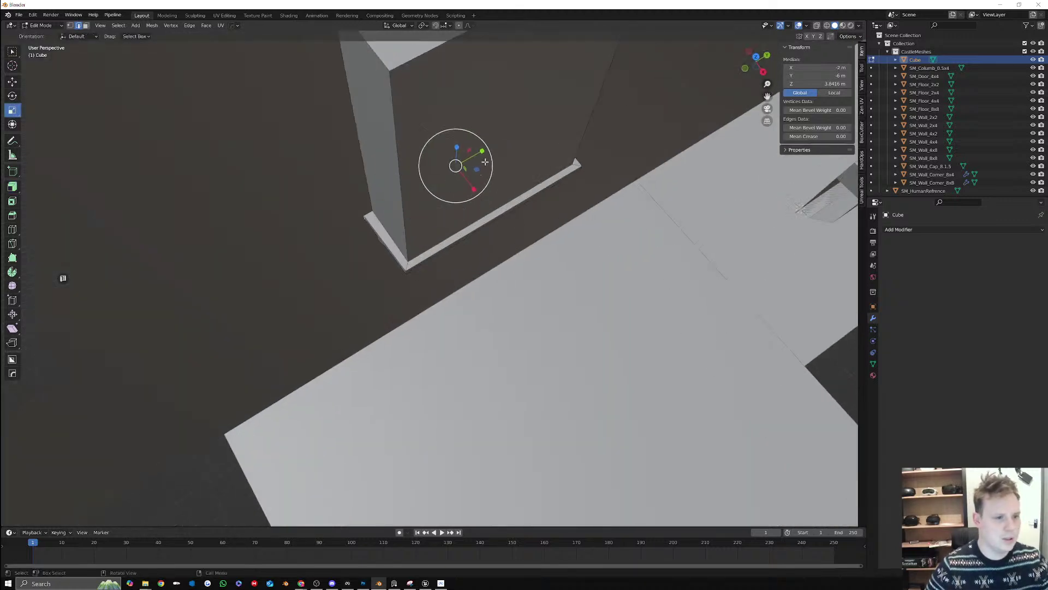
drag(482, 152, 481, 153)
scroll(468, 207, down, 2)
middle_drag(467, 211, 475, 243)
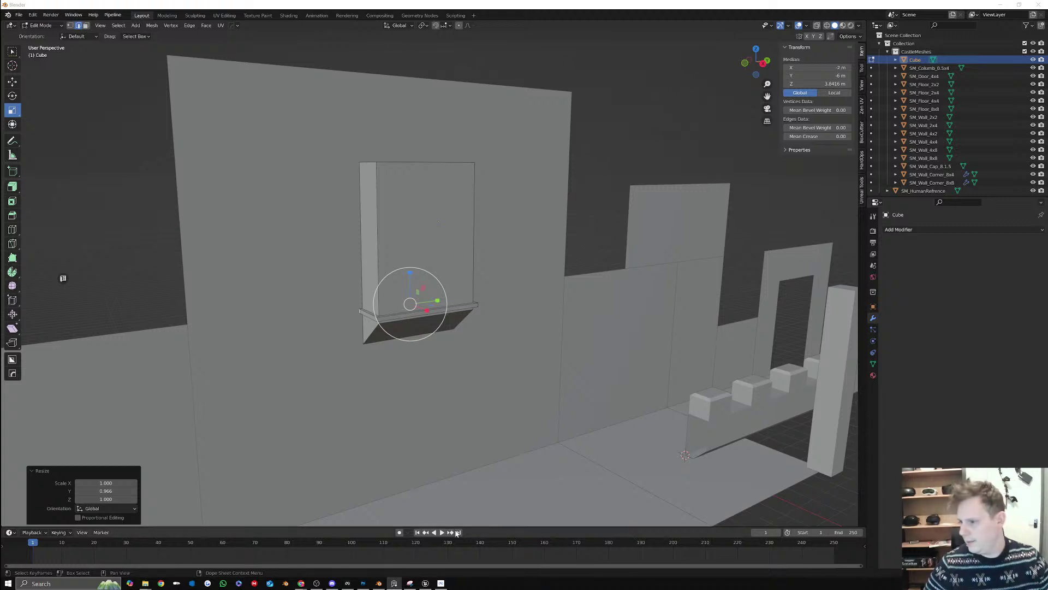
Add one horizontal loop cut around the block and slide it close to the top edge, factor -0.924
click(359, 170)
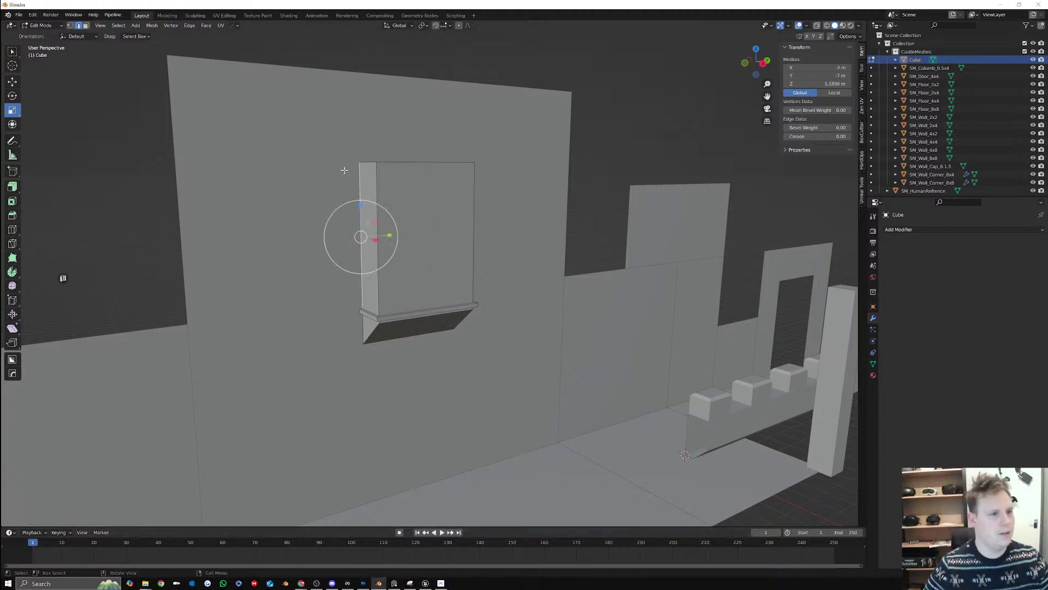
click(12, 229)
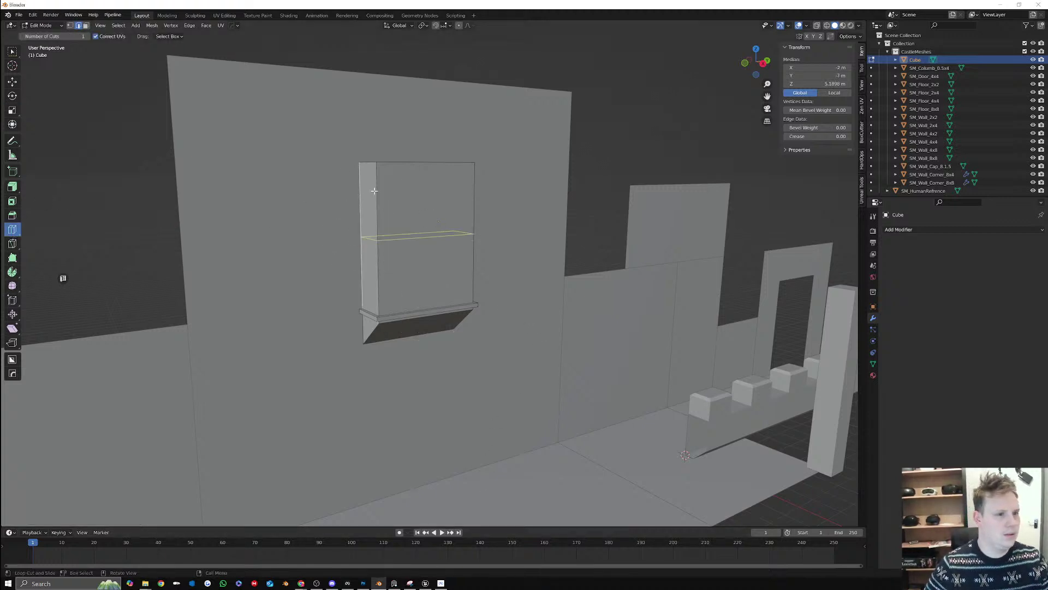
drag(371, 232, 381, 123)
middle_drag(384, 126, 398, 147)
Select the top band's faces on the three exposed sides and extrude them outward along their normals by 0.372 m
click(87, 26)
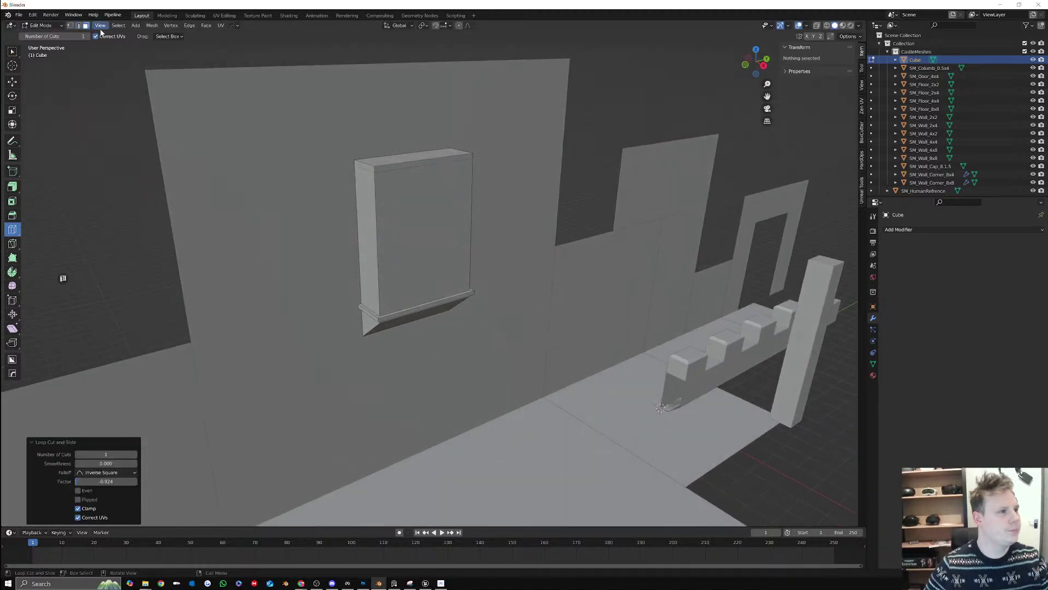
click(12, 81)
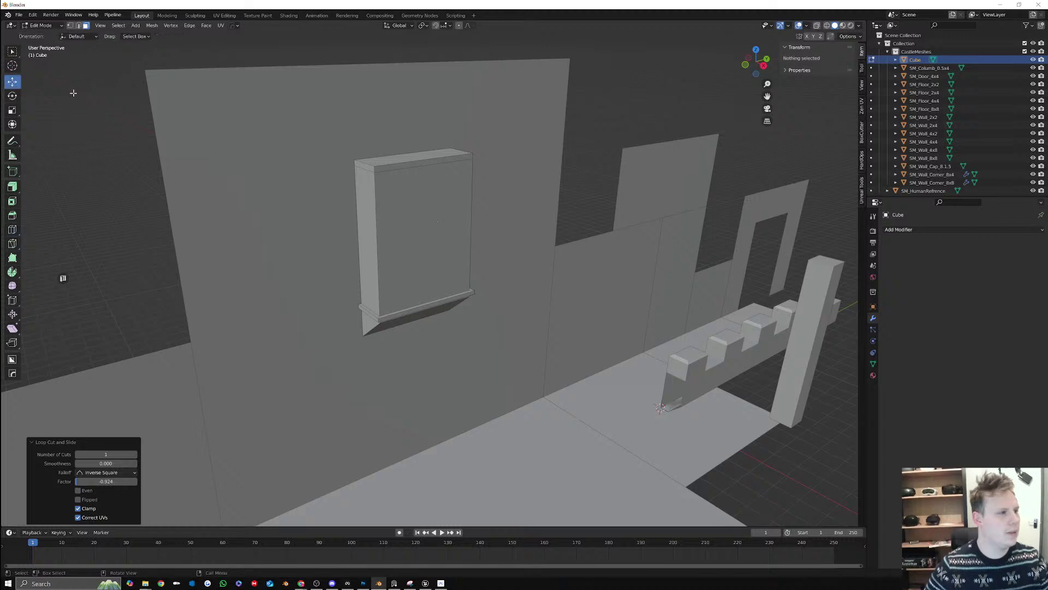
click(366, 167)
shift+click(406, 165)
middle_drag(545, 162, 446, 166)
shift+click(508, 182)
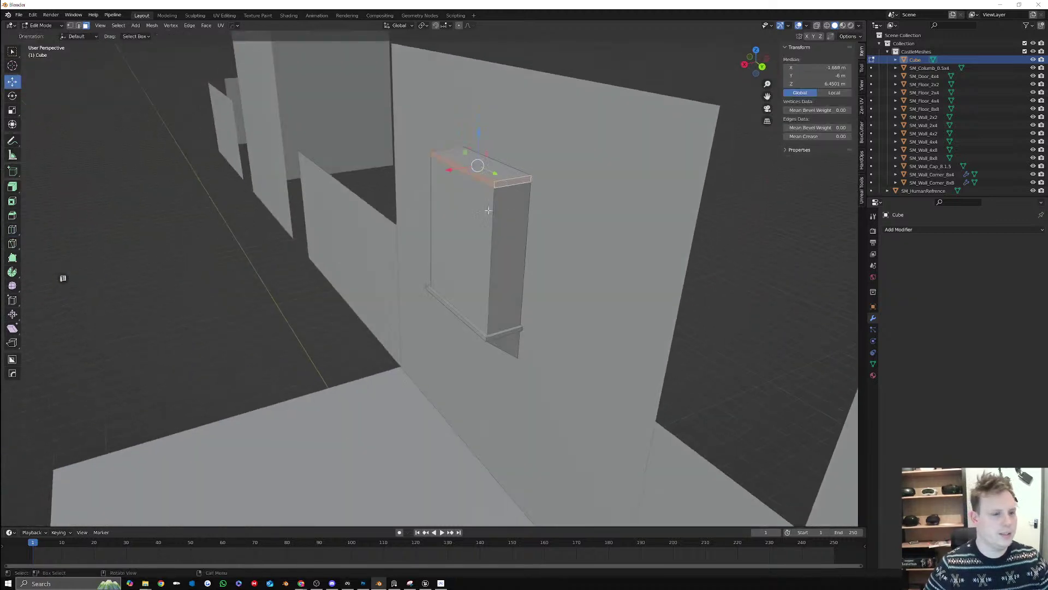
click(18, 188)
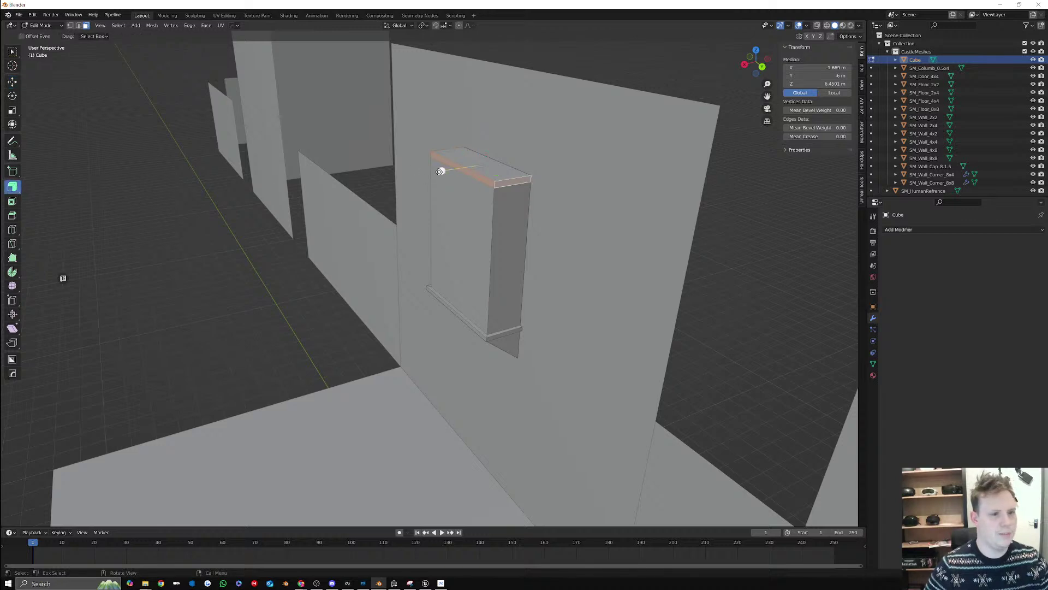
drag(440, 172, 456, 160)
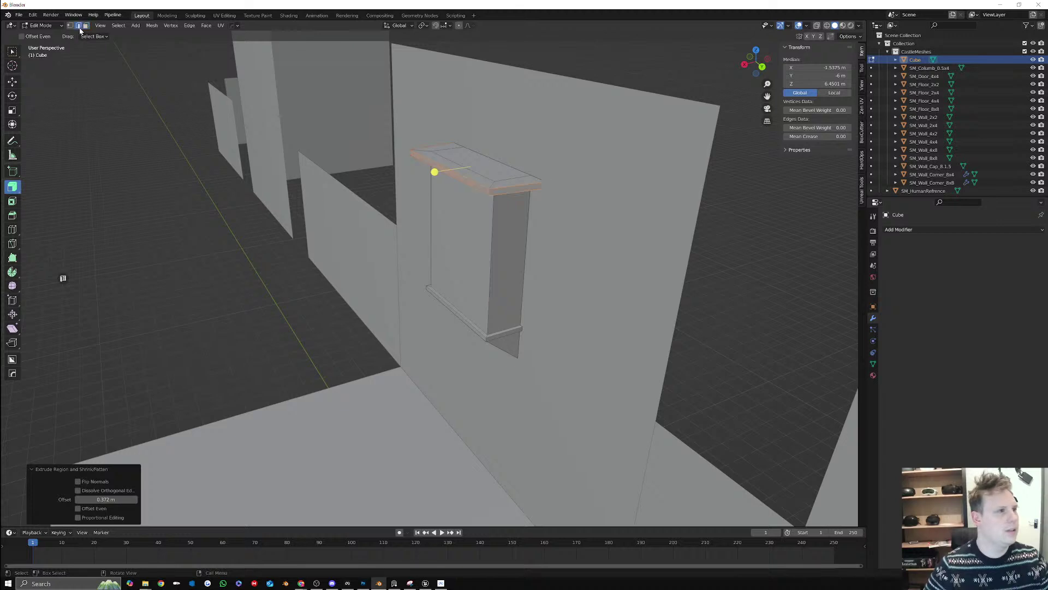
Select the upper cap's two wall-side end edges and scale them to 0.904 along Y
click(544, 187)
middle_drag(545, 186, 676, 185)
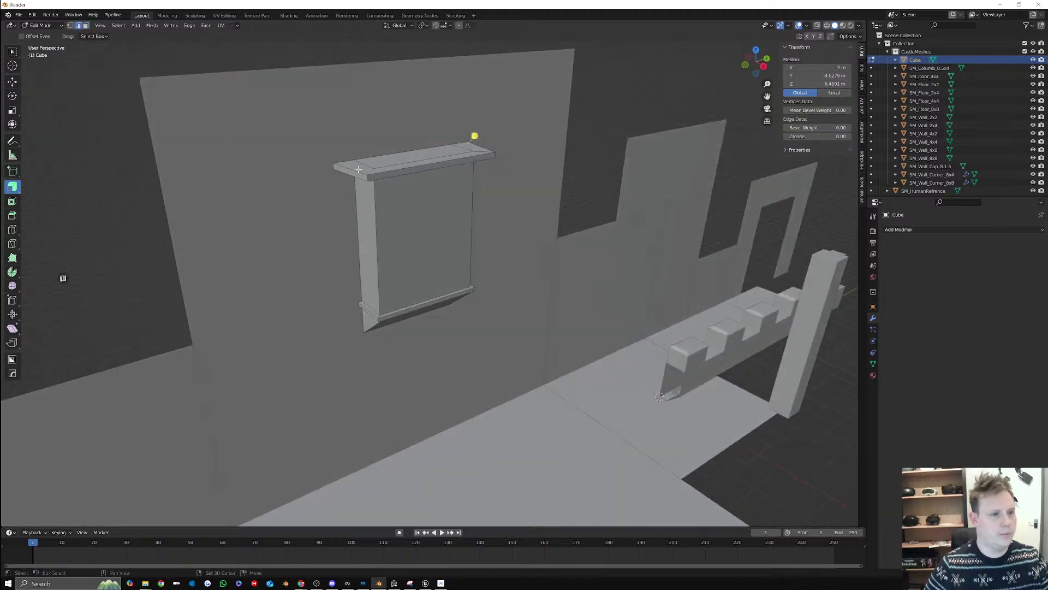
shift+click(335, 166)
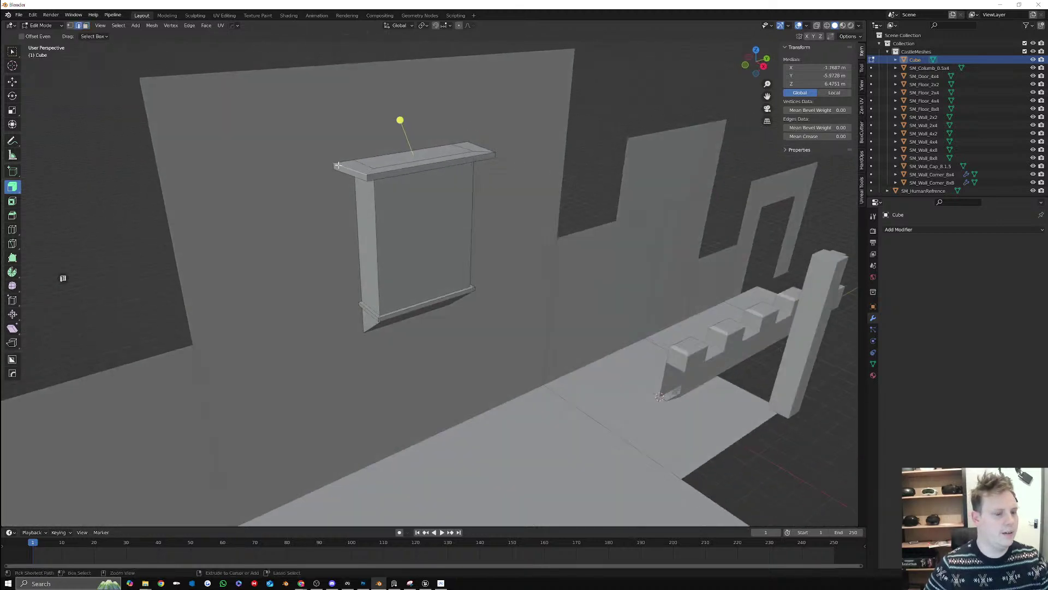
key(ctrl+z)
shift+click(334, 168)
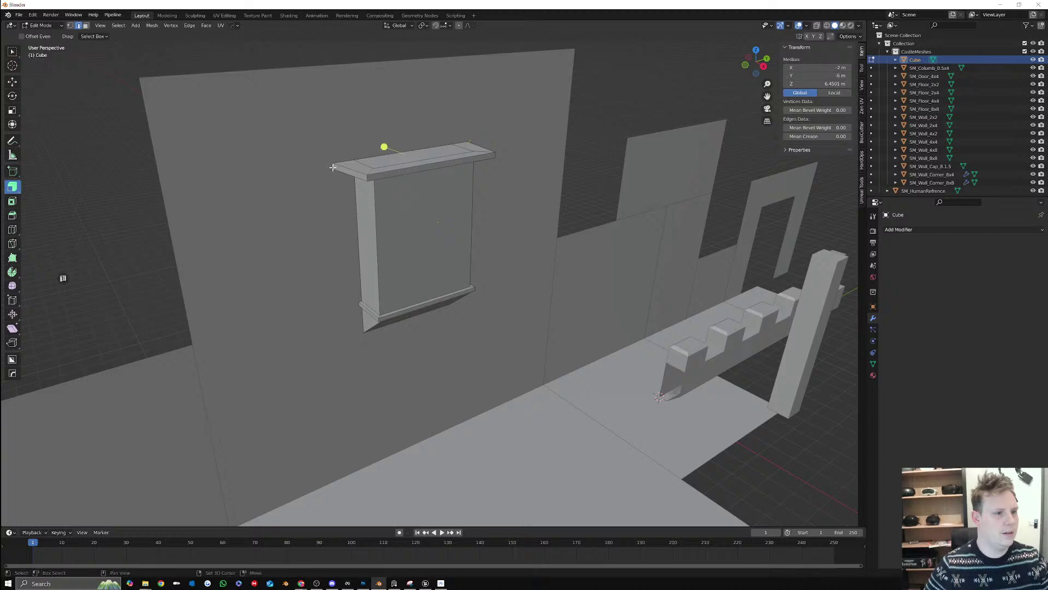
click(12, 110)
middle_drag(451, 122, 441, 153)
drag(444, 144, 441, 144)
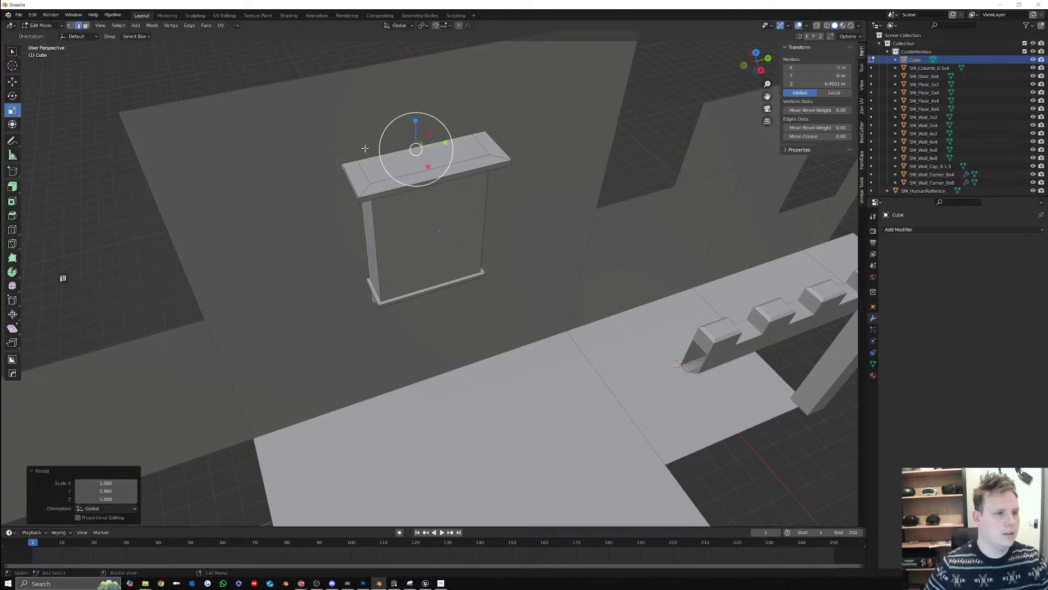
Try to extrude the cap's inner top face down about 0.07 m, and undo the extrusion
click(12, 81)
click(85, 26)
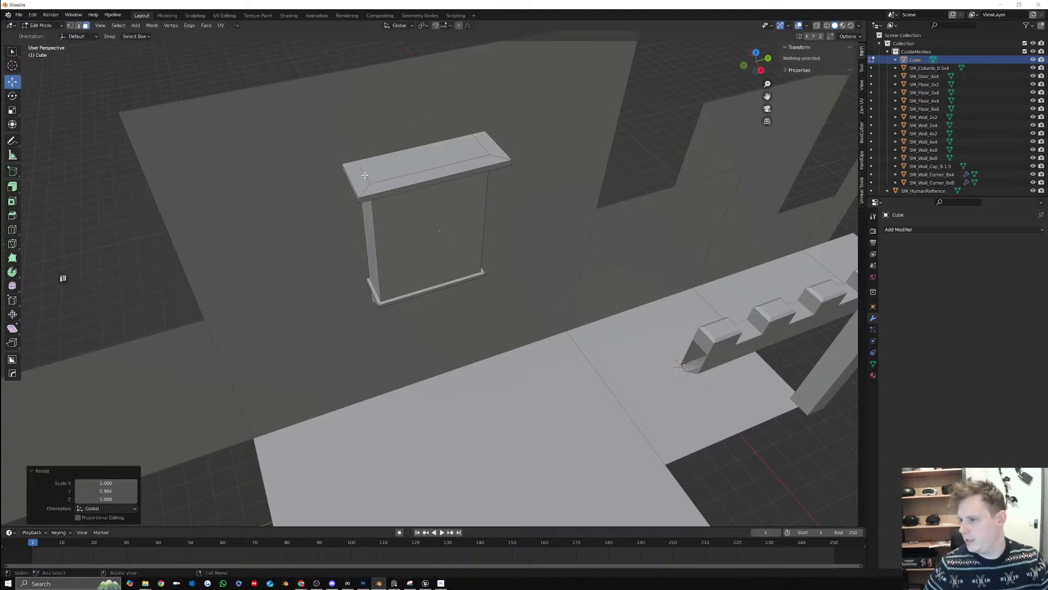
click(412, 148)
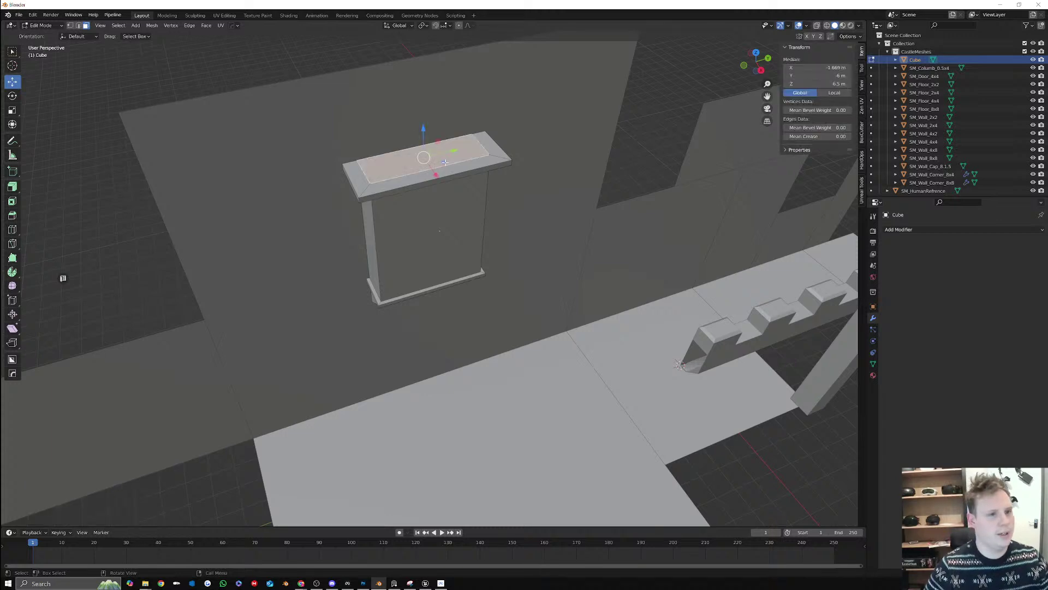
key(e)
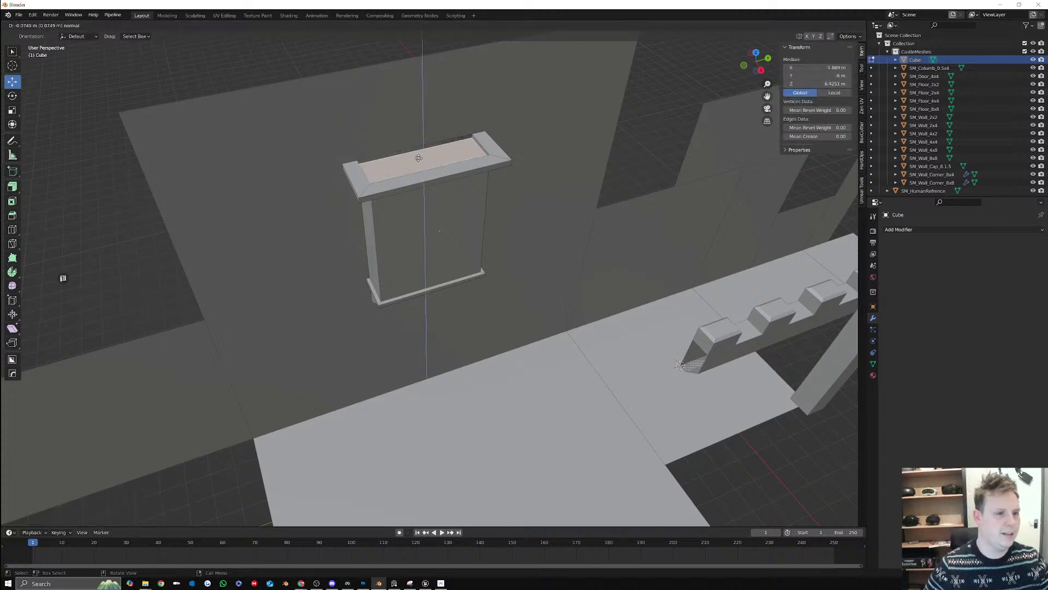
key(r)
right_click(416, 154)
key(ctrl+z)
key(ctrl+z)
Widen the cap's inner top face by scaling it to 1.106 along Y
click(430, 160)
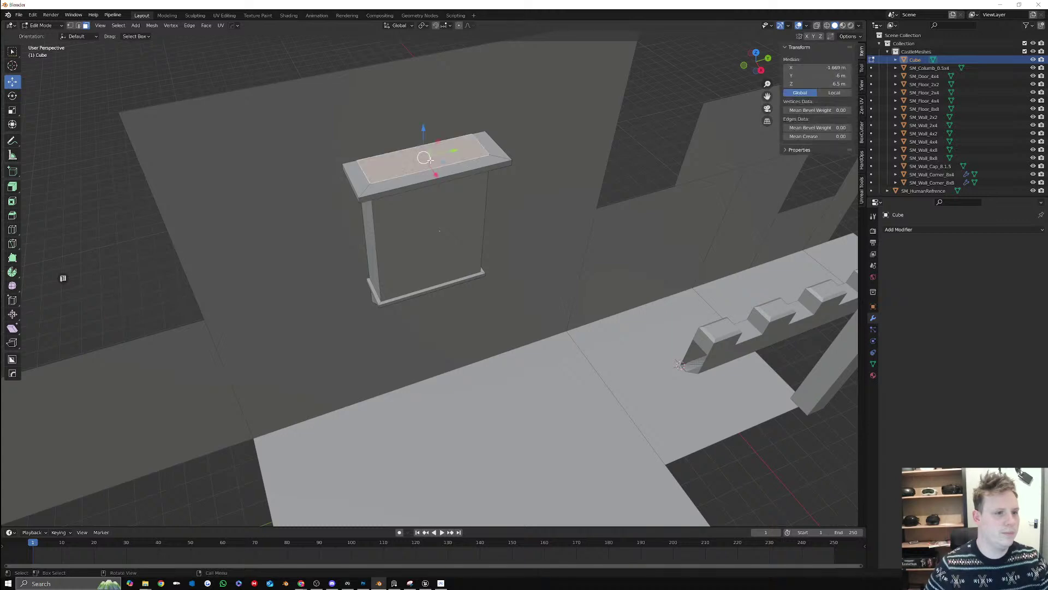
click(12, 109)
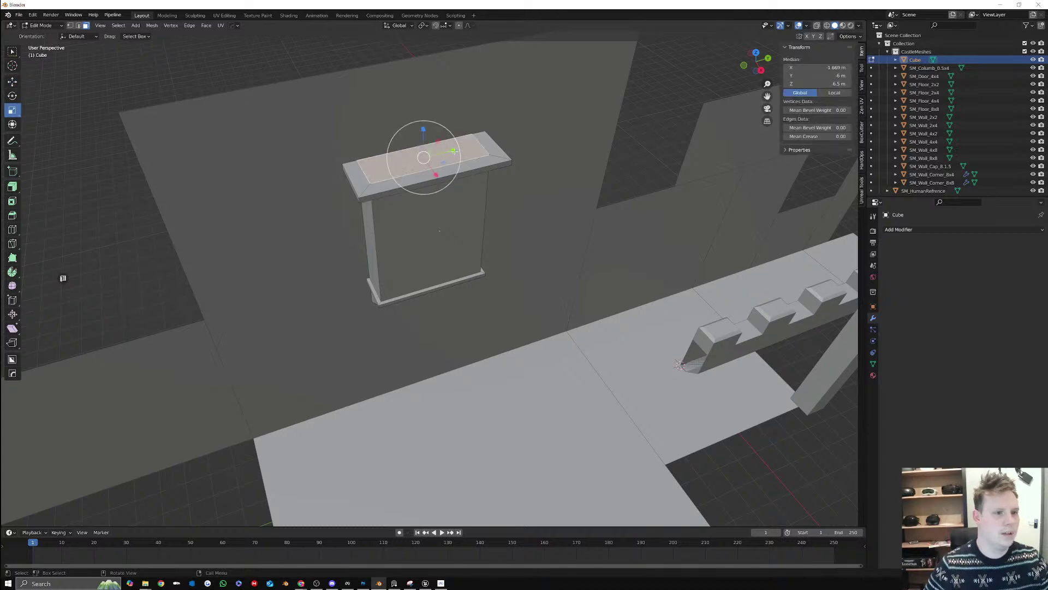
drag(454, 151, 458, 150)
right_click(439, 174)
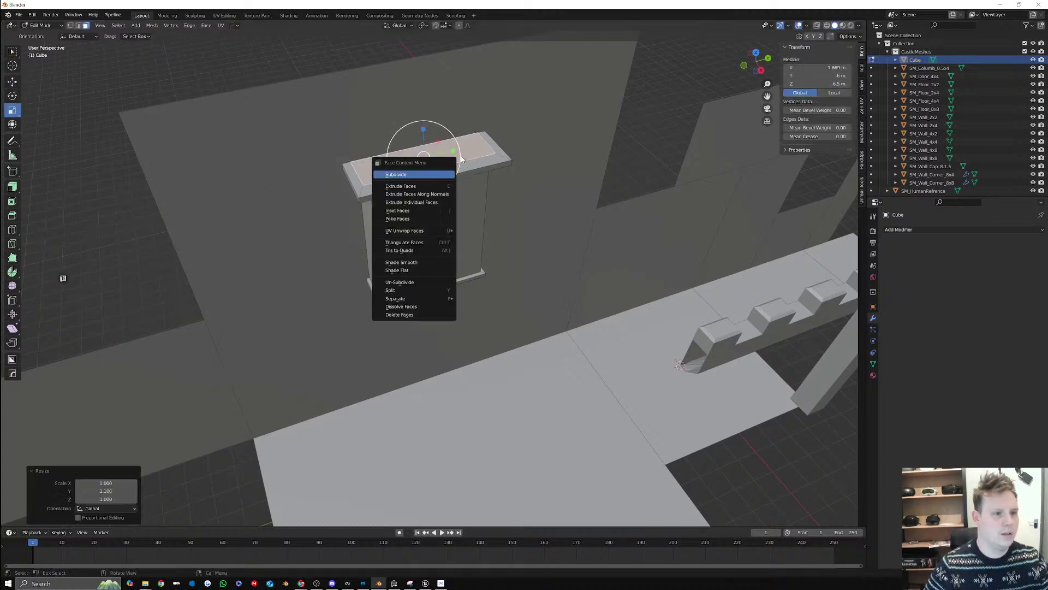
Move the inner top face's front edge outward along X, closer to the cap's rim
middle_drag(46, 101, 108, 103)
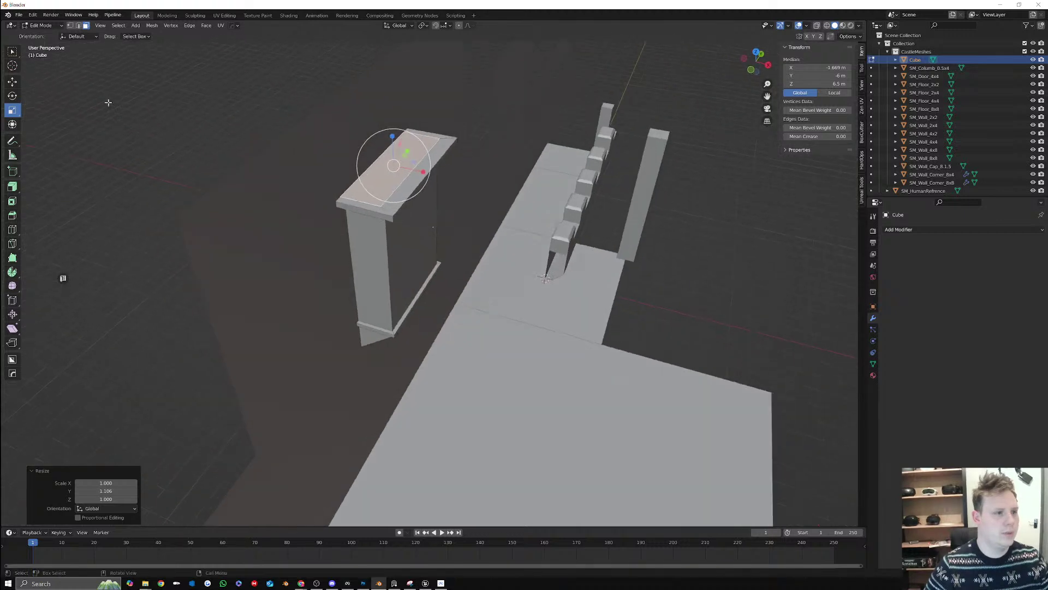
click(12, 81)
click(78, 26)
click(431, 157)
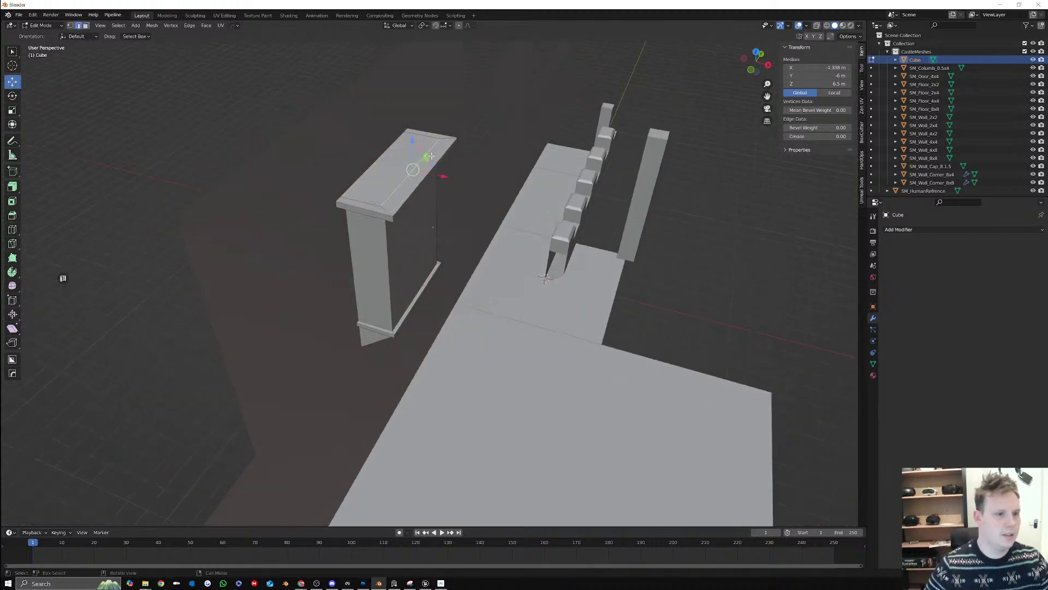
drag(442, 175, 452, 176)
Raise the cap's inner top face about 0.124 m along Z and extrude it upward by about 0.788 m
click(87, 27)
click(411, 156)
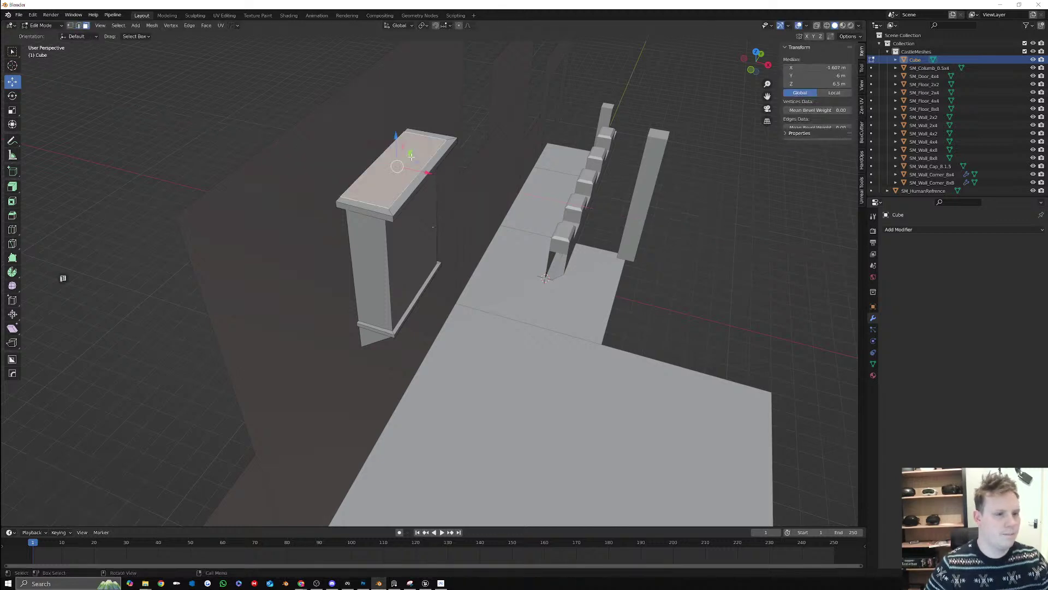
drag(397, 144, 397, 136)
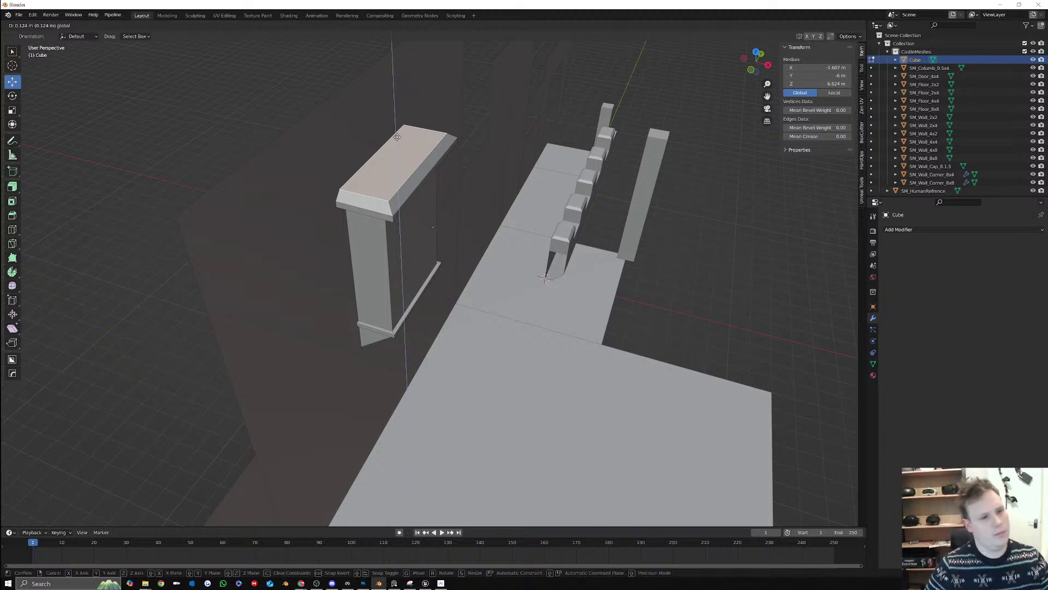
drag(397, 136, 397, 137)
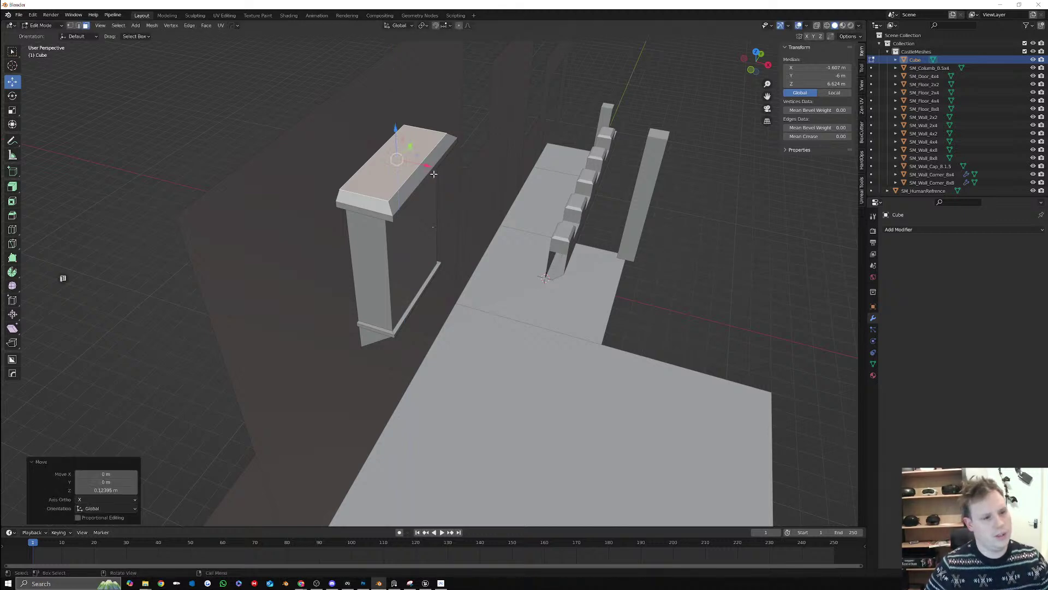
key(e)
click(446, 134)
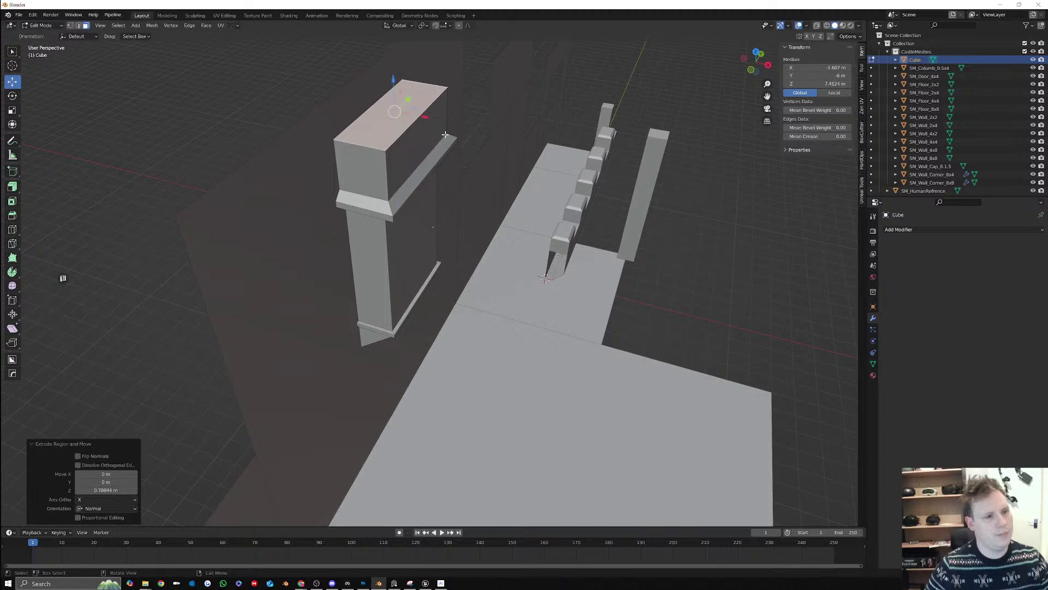
Move the extruded block's front top edge about 0.6 m toward the wall along X to form a sloped roof
click(77, 25)
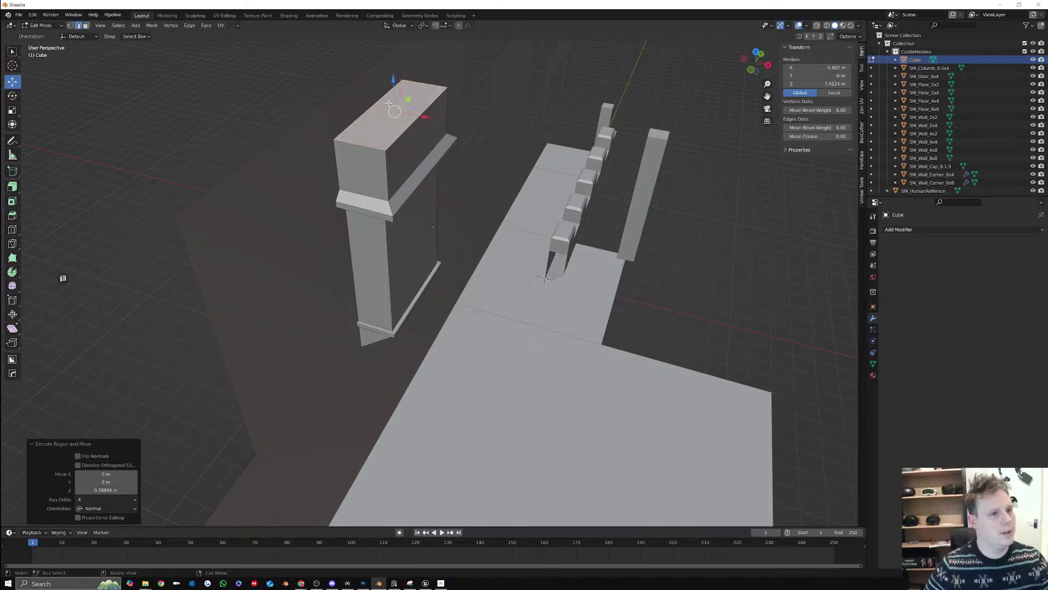
click(419, 119)
key(g)
key(x)
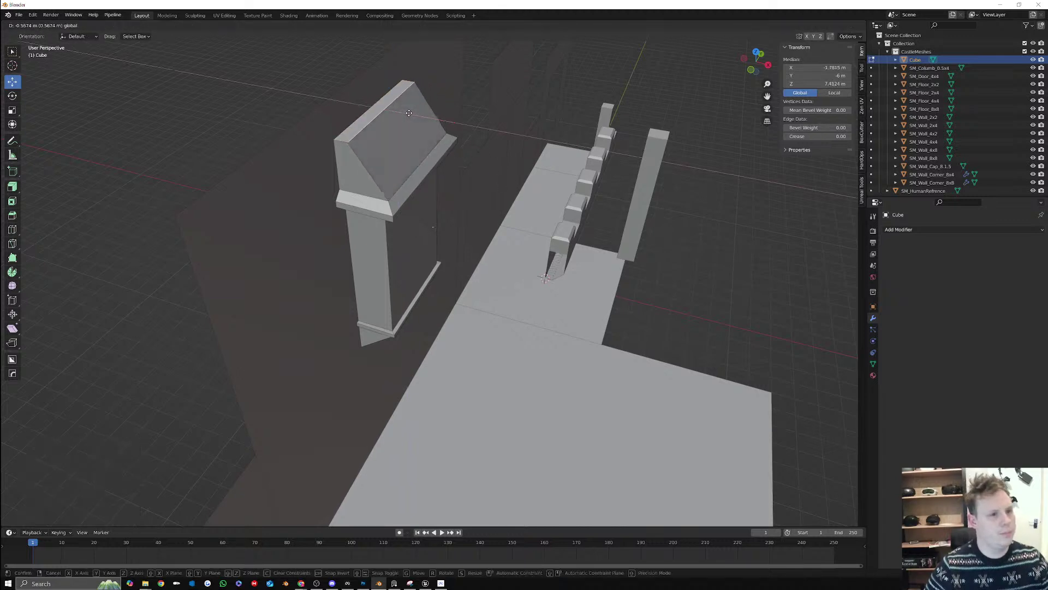
click(346, 143)
Select the two short end edges at the roof's top and scale them to 0.454 along Y to taper the sides
click(340, 140)
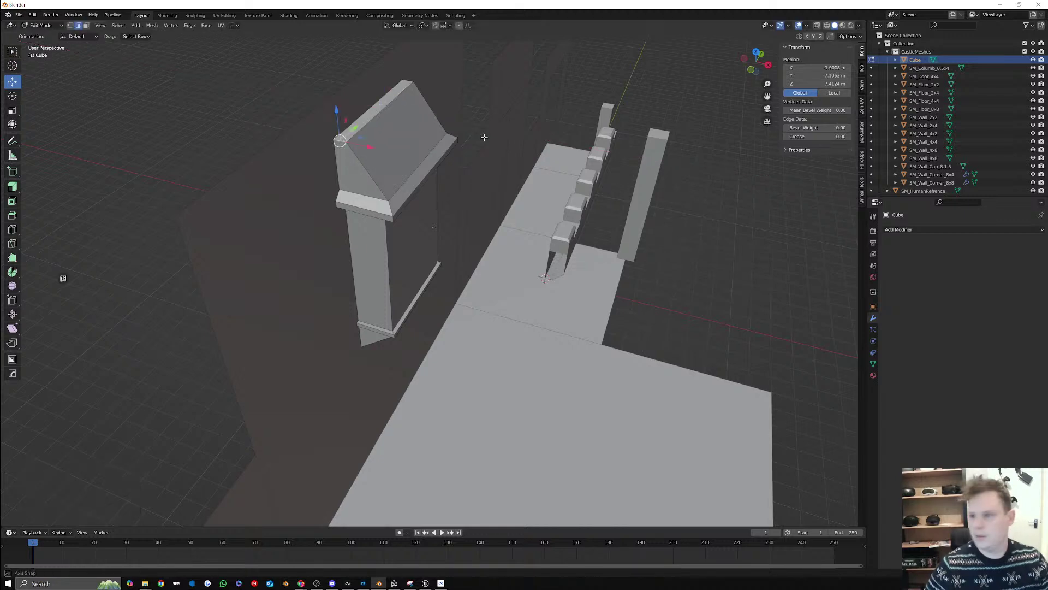
middle_drag(485, 136, 437, 143)
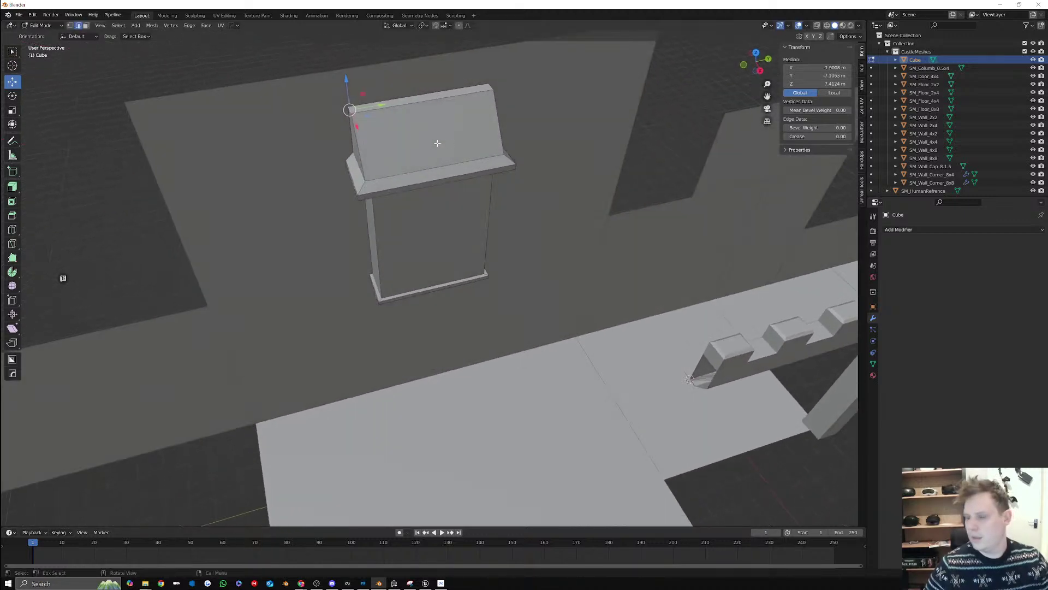
shift+click(491, 86)
click(12, 110)
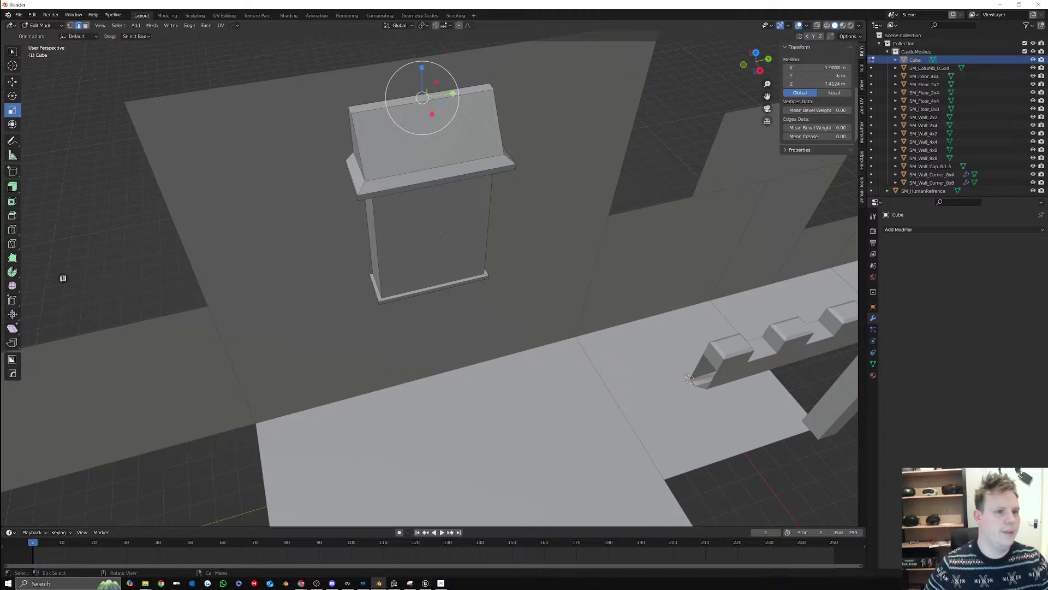
drag(453, 94, 436, 96)
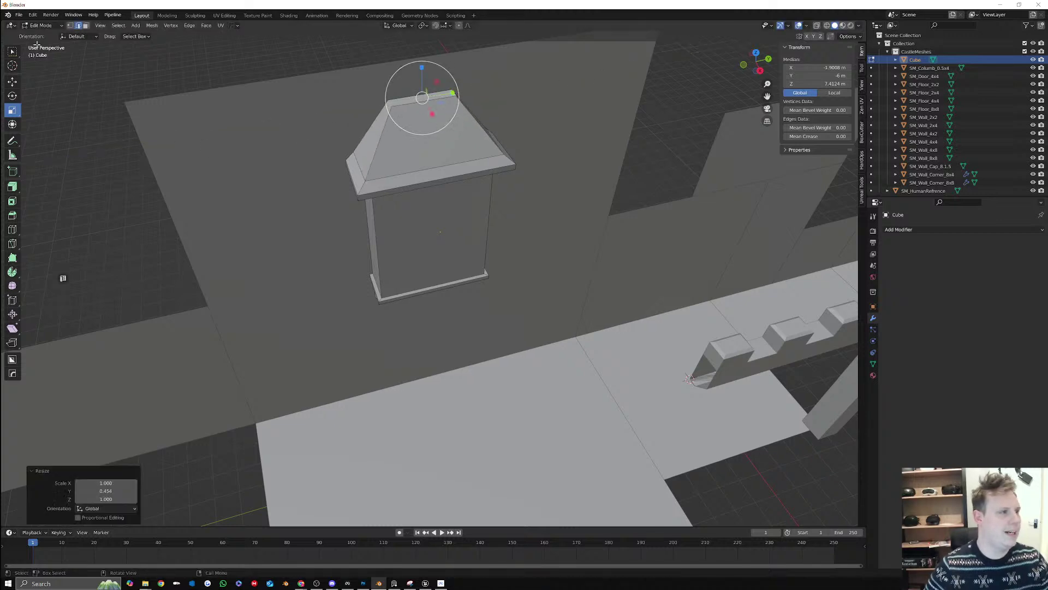
Raise the base edges of the sloped roof about 0.31 m along Z and scale them to 0.689 along Y
click(393, 176)
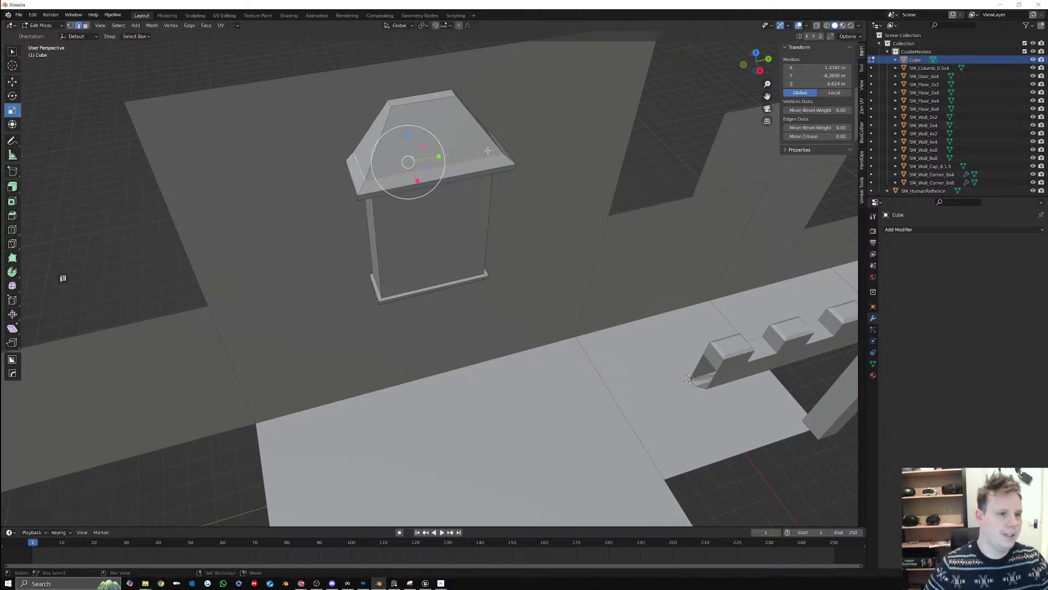
middle_drag(393, 176, 518, 156)
shift+click(517, 156)
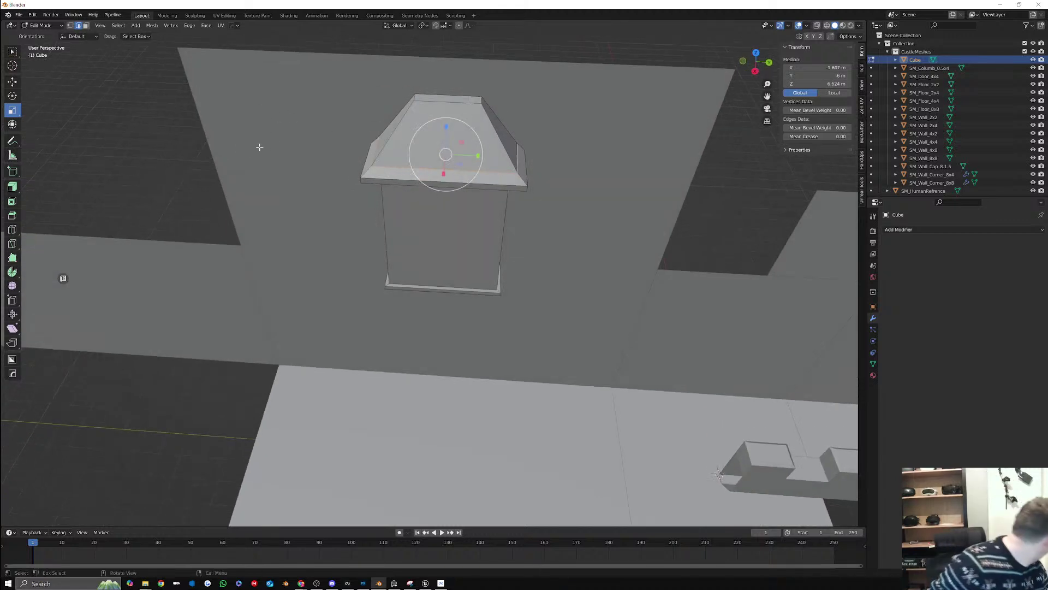
click(14, 82)
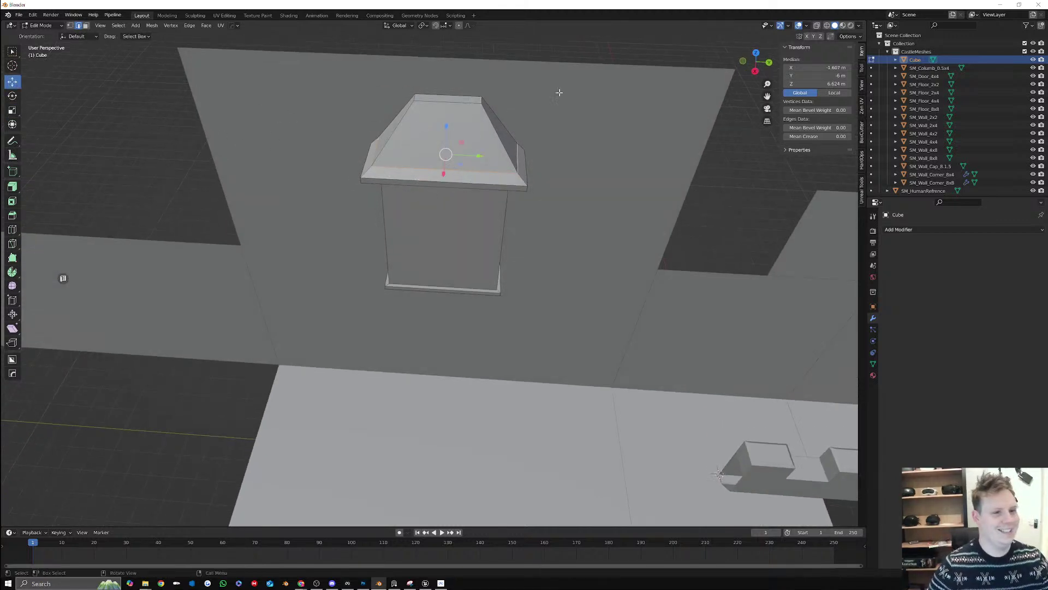
drag(444, 134, 467, 140)
click(12, 111)
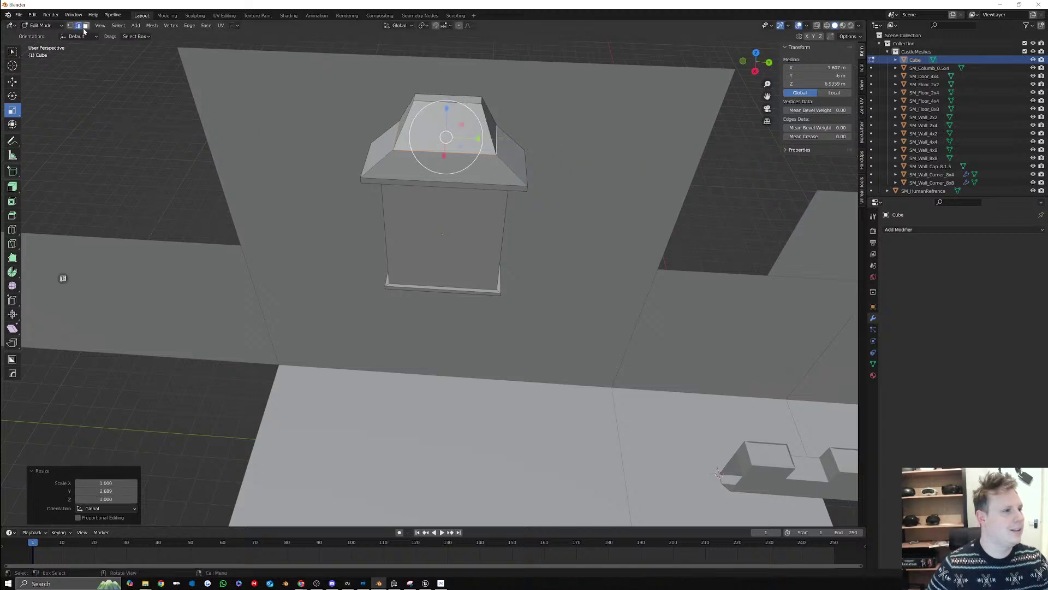
Move the front edge of the roof's new middle ring toward the wall along X
middle_drag(468, 140, 492, 123)
click(415, 136)
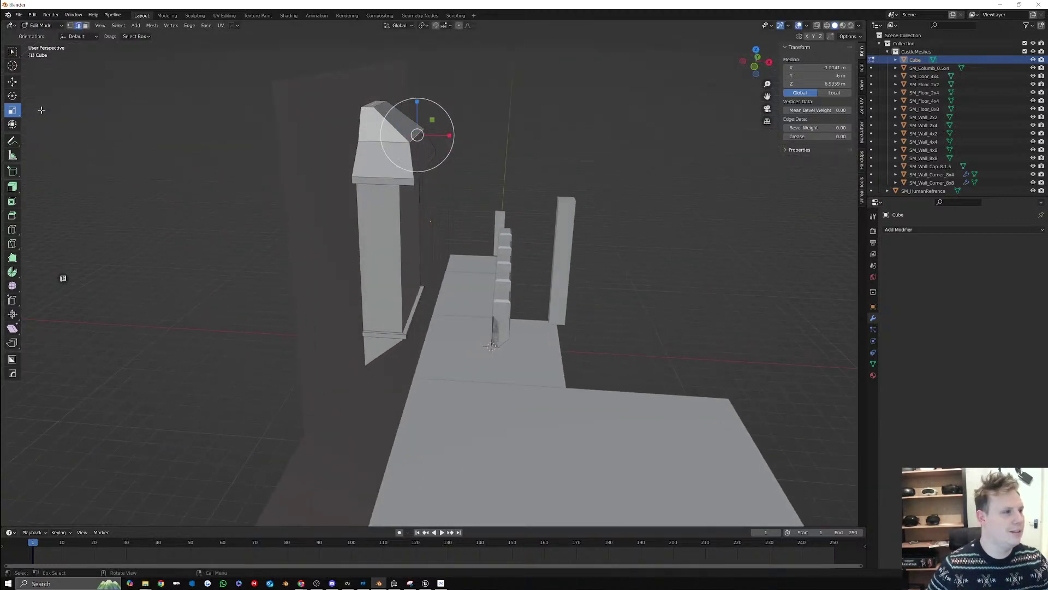
click(7, 82)
drag(449, 136, 431, 136)
Bevel the roof's middle ring edges with 3 segments and a width of about 0.386 m to curve the slope
shift+click(367, 144)
middle_drag(366, 145, 192, 159)
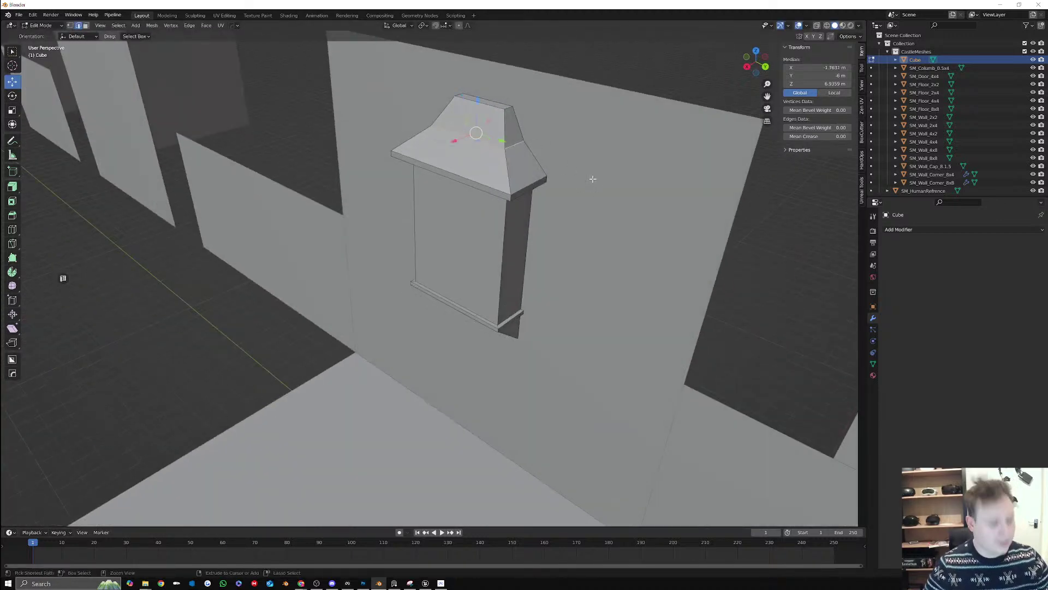
key(ctrl+b)
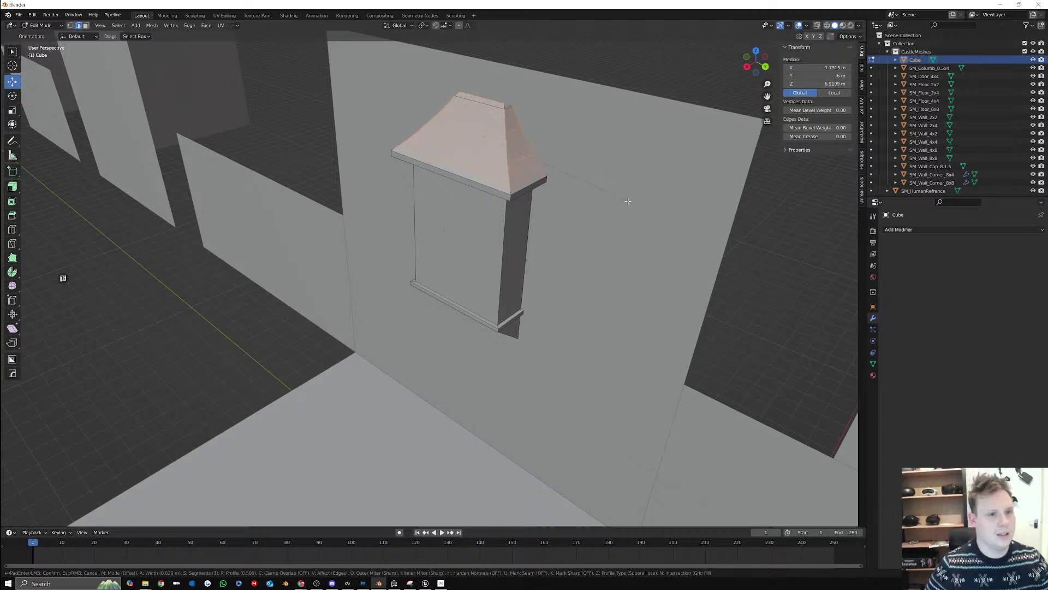
scroll(621, 196, up, 3)
click(613, 193)
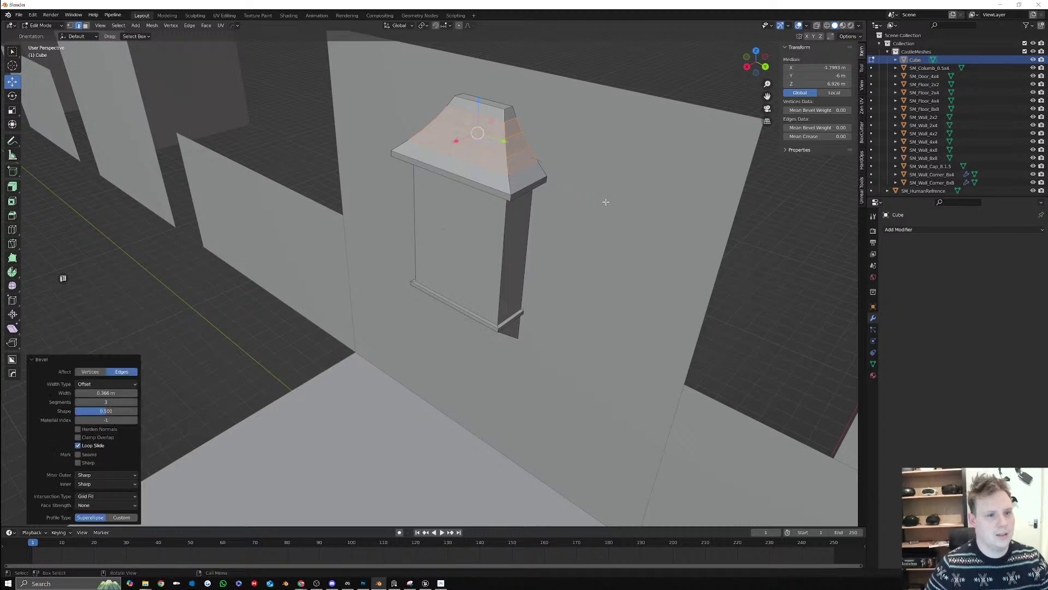
click(604, 198)
middle_drag(603, 198, 609, 174)
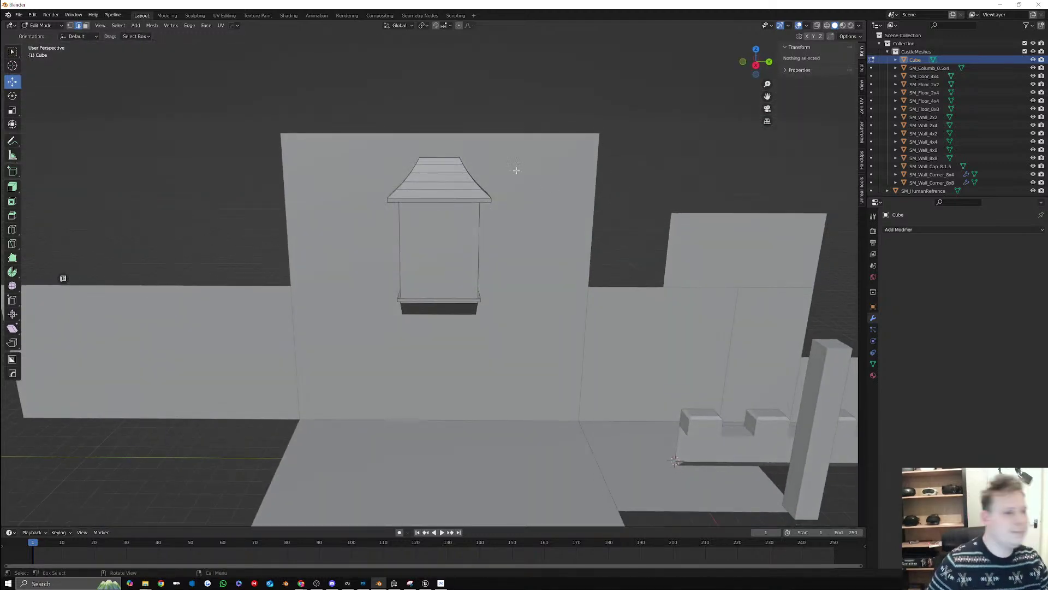
Select the five stacked front faces of the curved roof and apply Shade Flat to them
key(Tab)
scroll(481, 176, up, 3)
key(Tab)
mouse_move(464, 183)
middle_down()
mouse_move(495, 172)
mouse_move(464, 186)
middle_up()
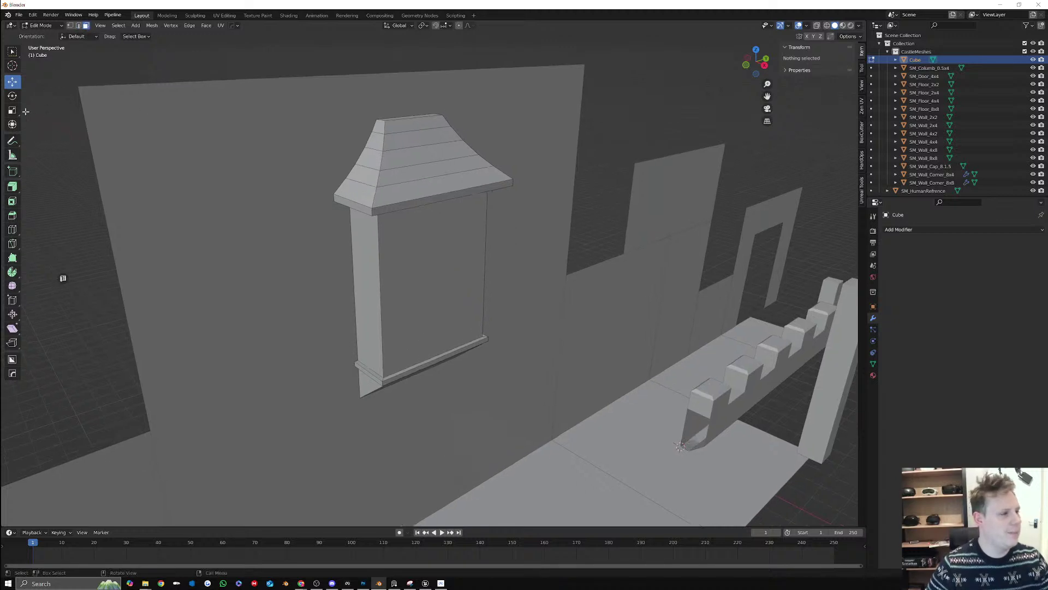
click(403, 125)
shift+click(405, 139)
shift+click(407, 155)
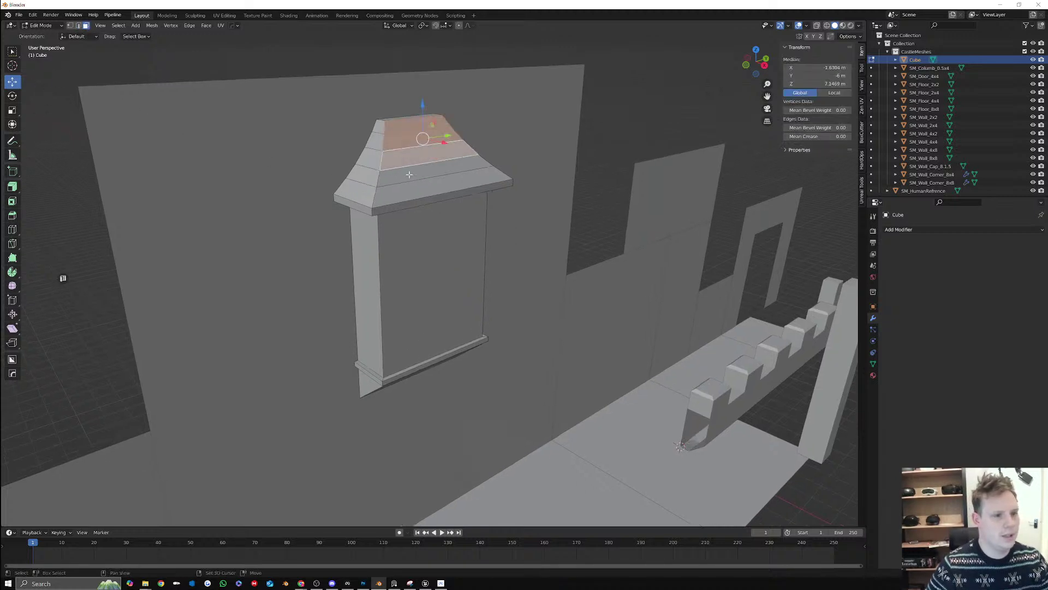
shift+click(409, 174)
shift+click(419, 187)
right_click(418, 186)
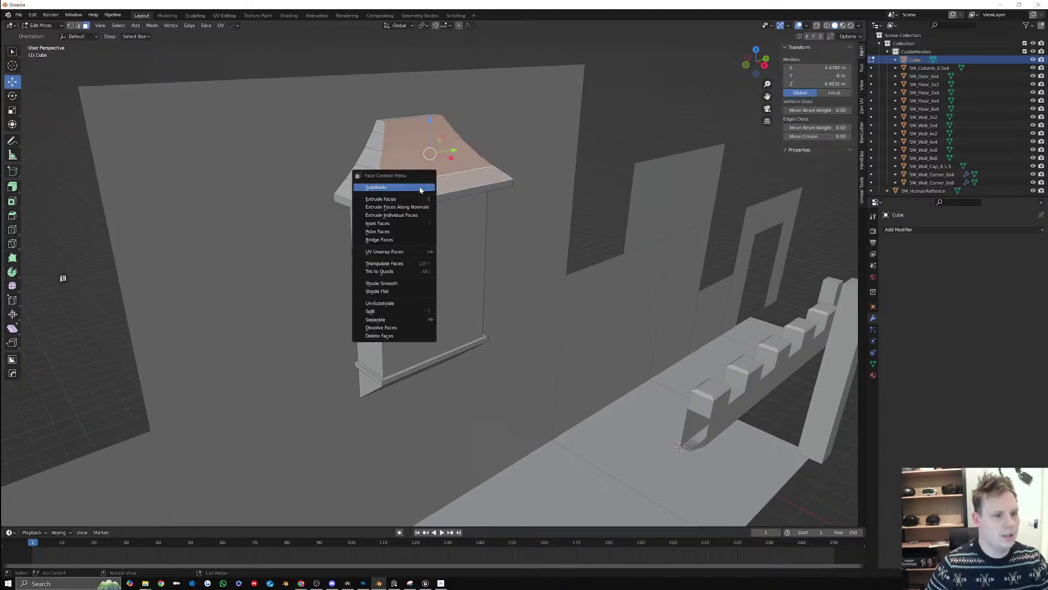
click(399, 292)
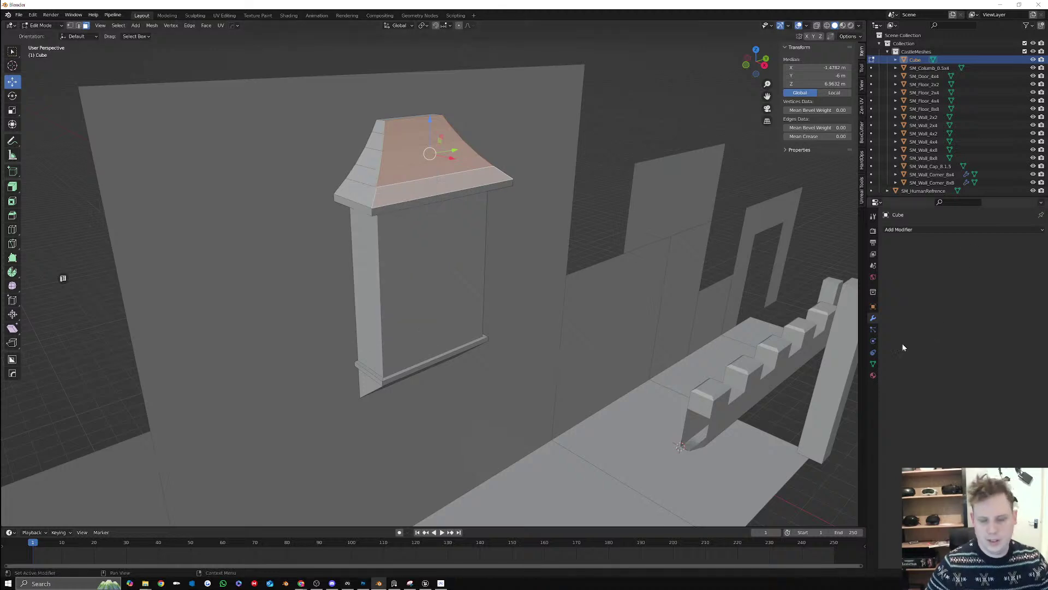
Select the whole mesh and enable Auto Smooth for its normals
click(875, 363)
click(949, 399)
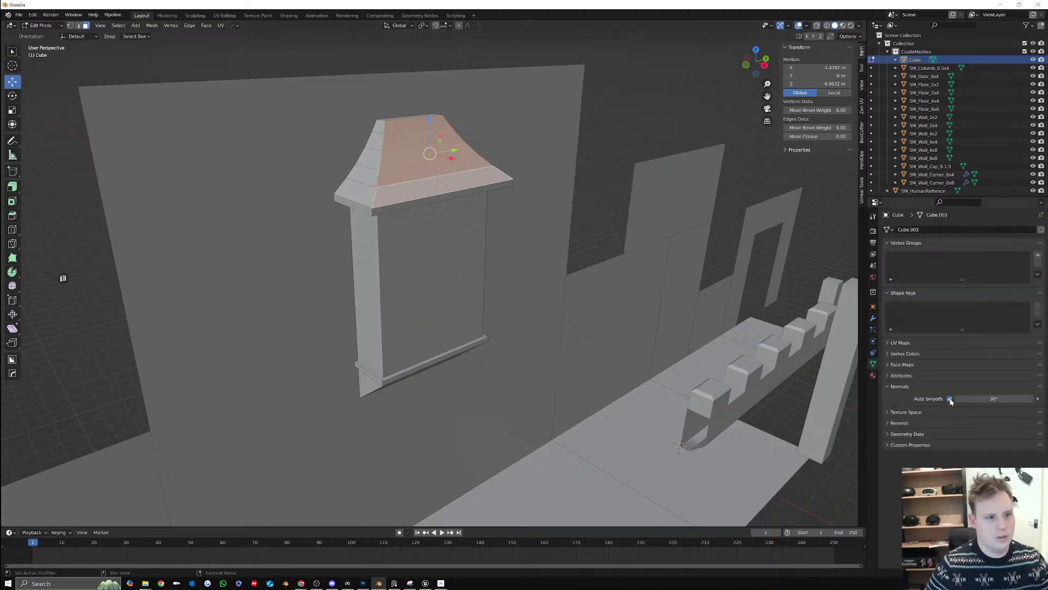
key(a)
click(950, 399)
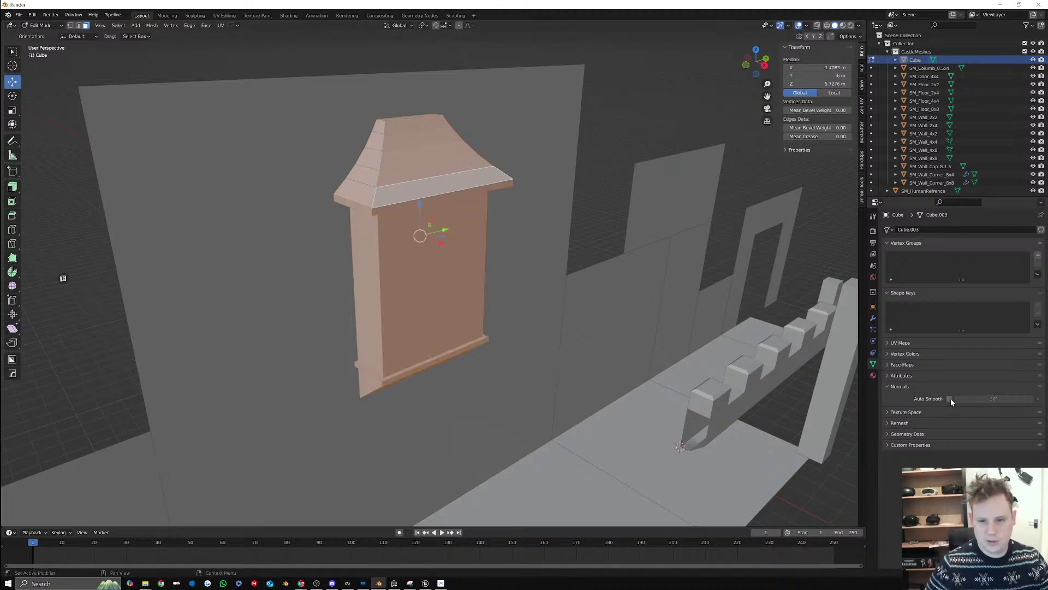
click(949, 399)
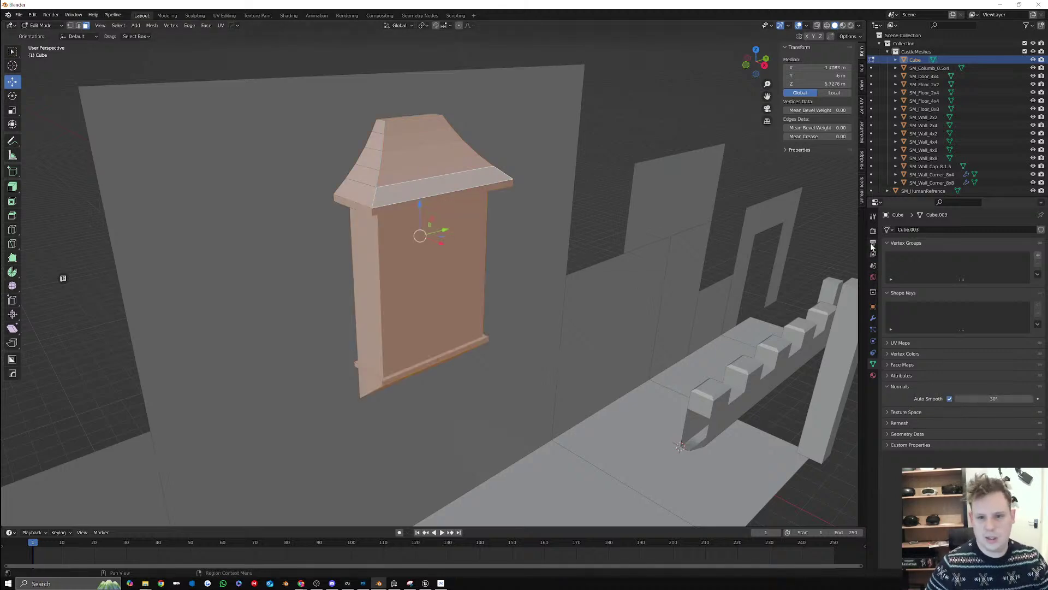
Try a Weighted Normal modifier on the projection with Keep Sharp on and off, and remove the modifier
click(873, 267)
click(873, 278)
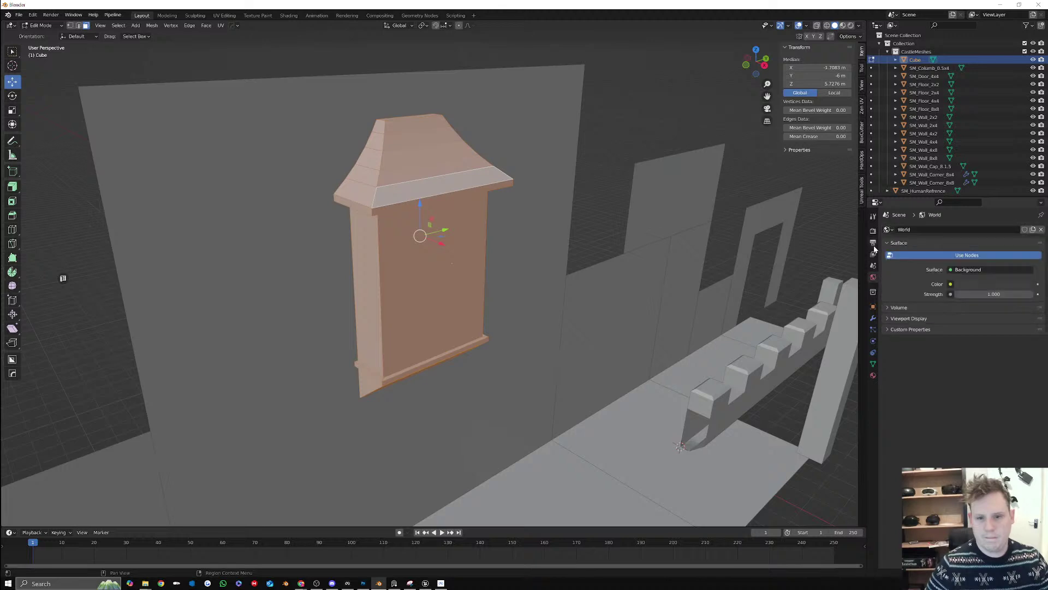
click(873, 318)
click(922, 230)
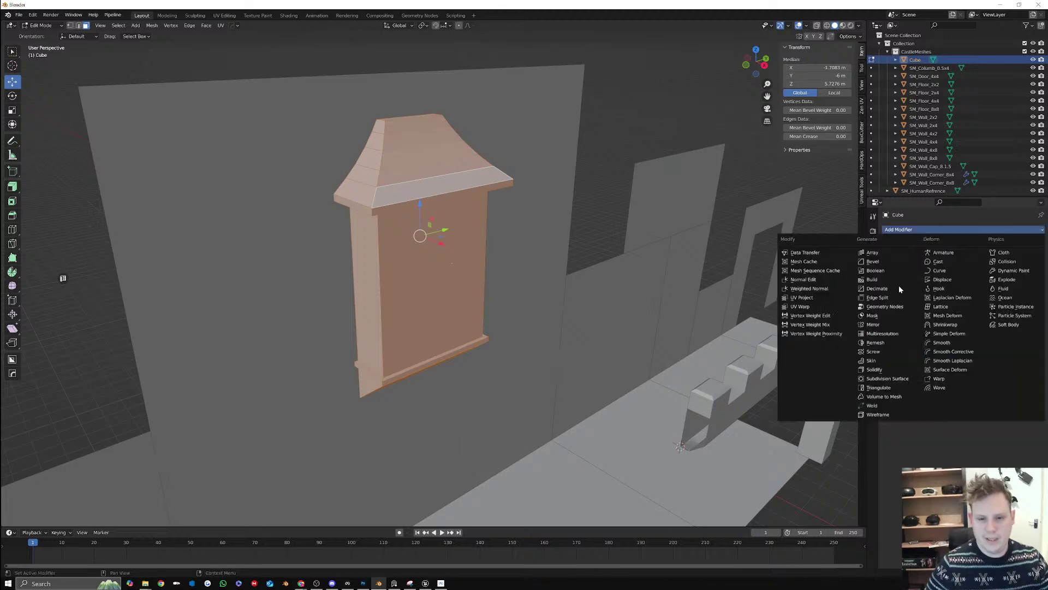
click(820, 290)
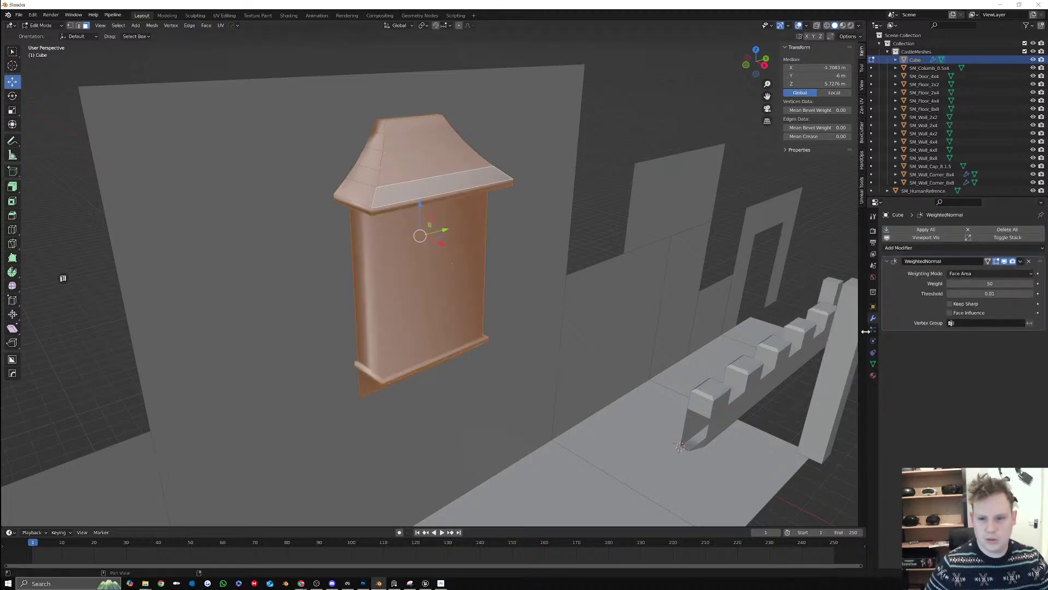
click(950, 304)
key(Tab)
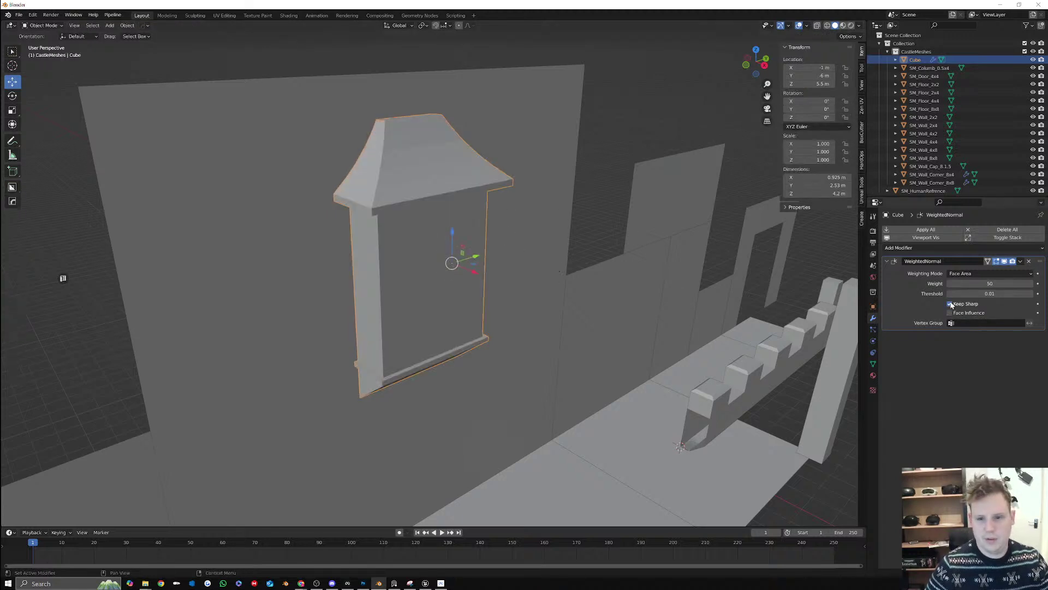
click(949, 304)
mouse_move(611, 272)
middle_down()
mouse_move(627, 248)
mouse_move(763, 254)
middle_up()
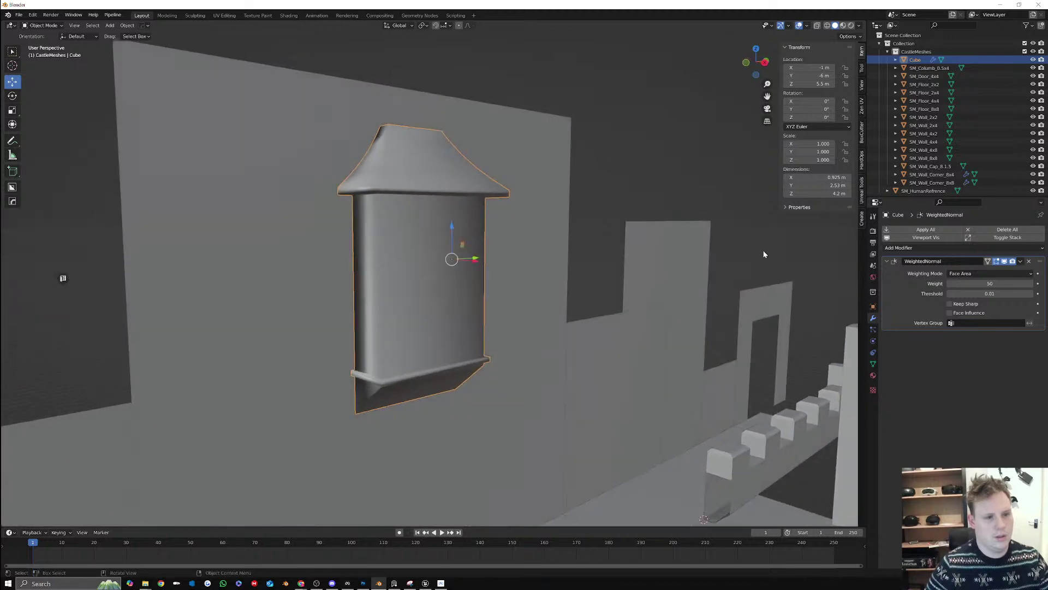
click(1029, 261)
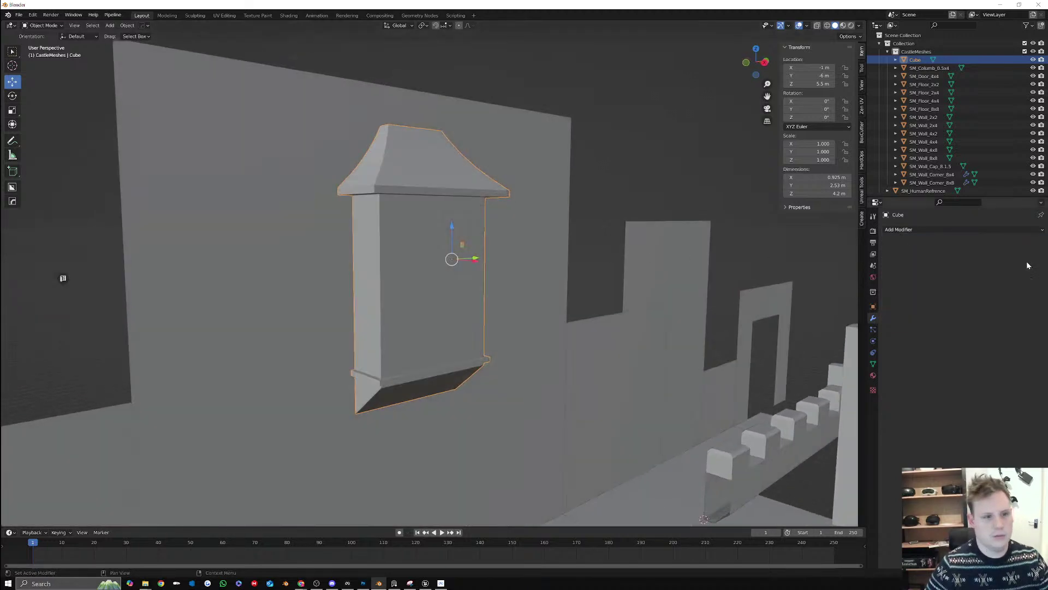
Inset the projection's large front face by about 0.379 m to outline a window
scroll(507, 262, down, 5)
middle_drag(507, 262, 461, 284)
key(Tab)
scroll(491, 290, up, 3)
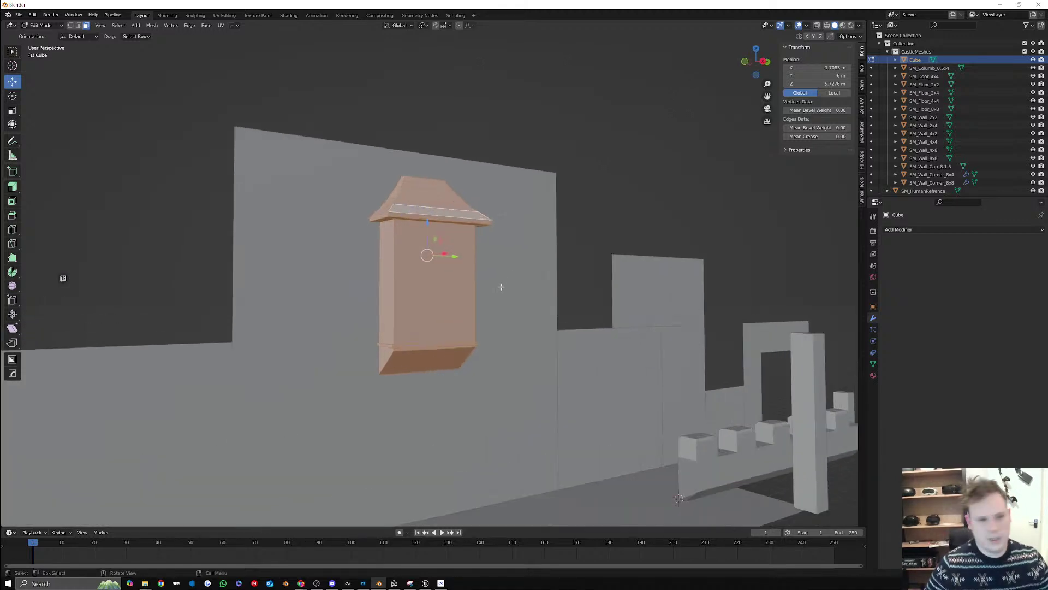
click(417, 279)
key(i)
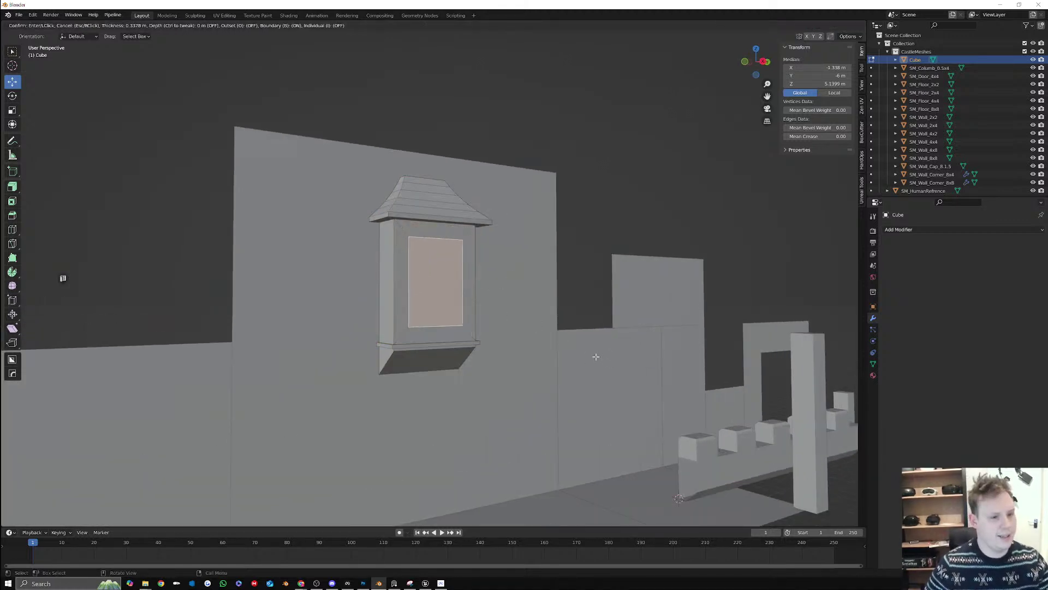
click(594, 355)
Extrude the inset window face about 0.107 m inward to recess it
middle_drag(522, 323, 546, 328)
key(e)
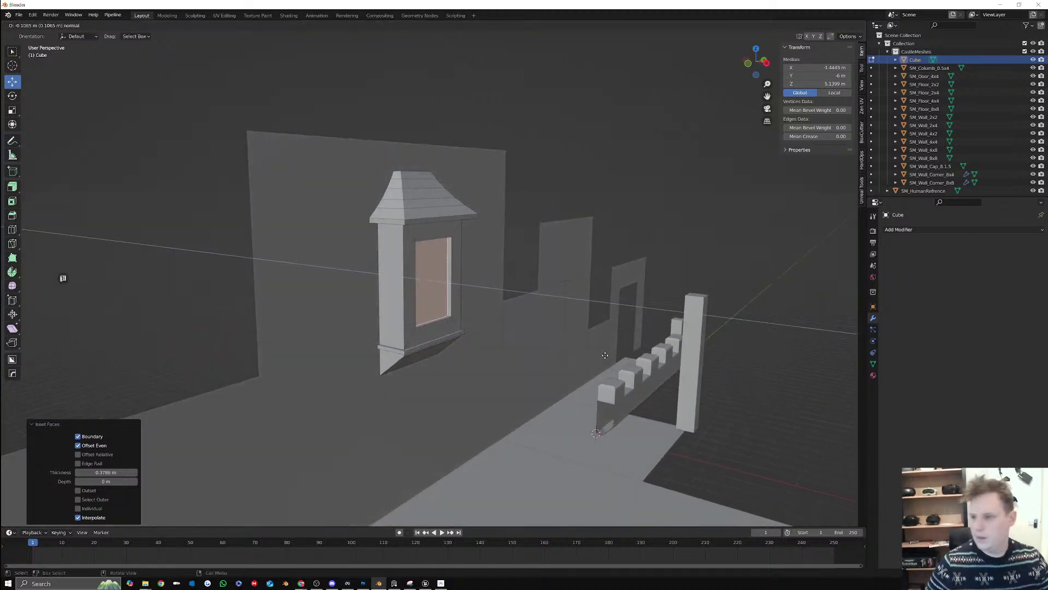
click(605, 355)
middle_drag(507, 253, 420, 274)
scroll(462, 274, up, 6)
scroll(461, 274, down, 2)
scroll(450, 262, down, 3)
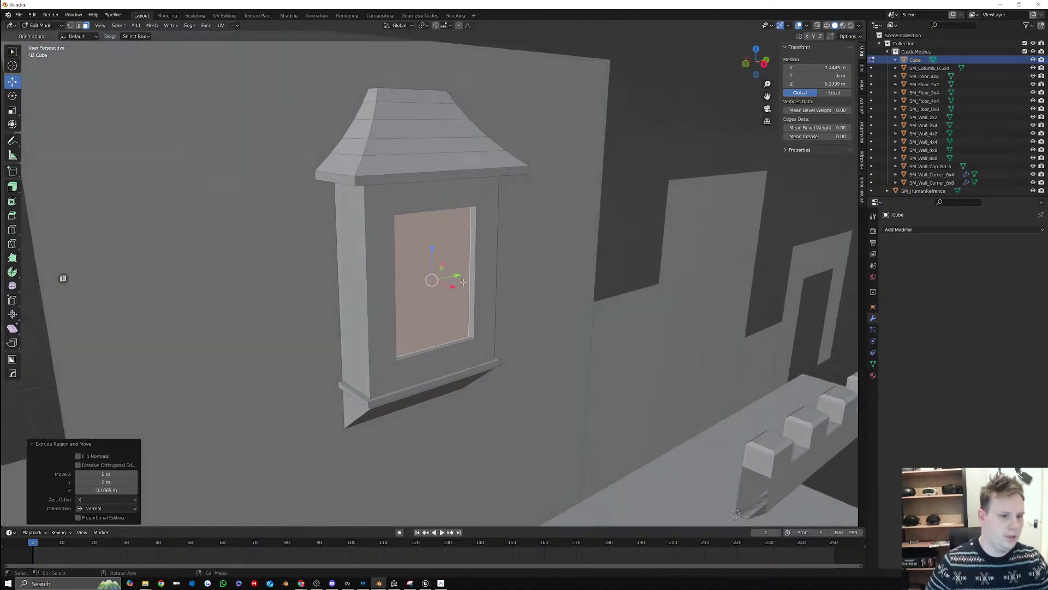
Separate the selected recessed window face into its own object
right_click(418, 274)
mouse_move(430, 398)
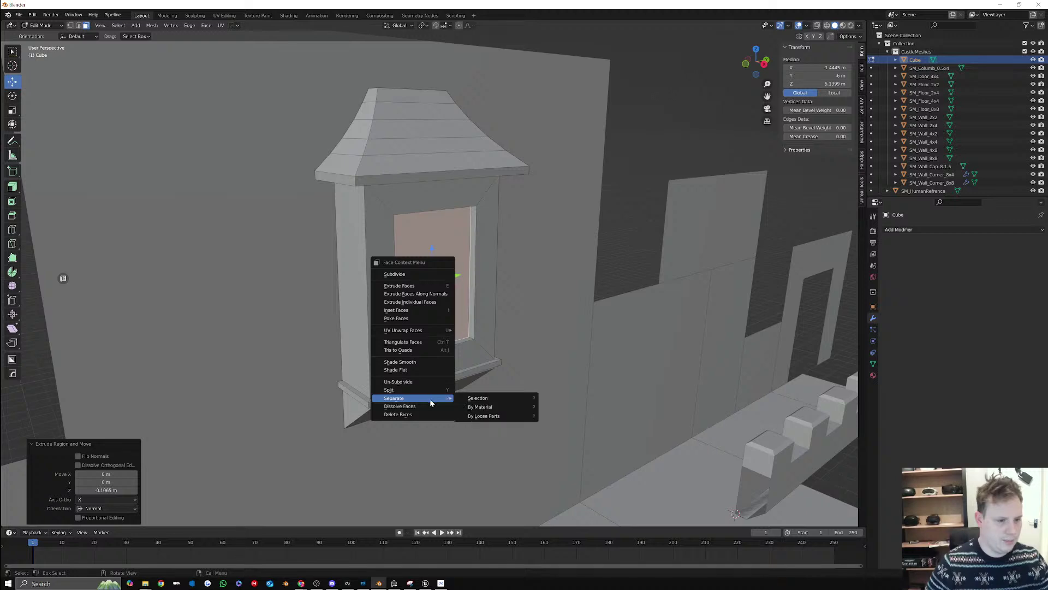
click(481, 398)
Open the separated window pane for editing and add one horizontal and one vertical loop cut through its centre
click(12, 229)
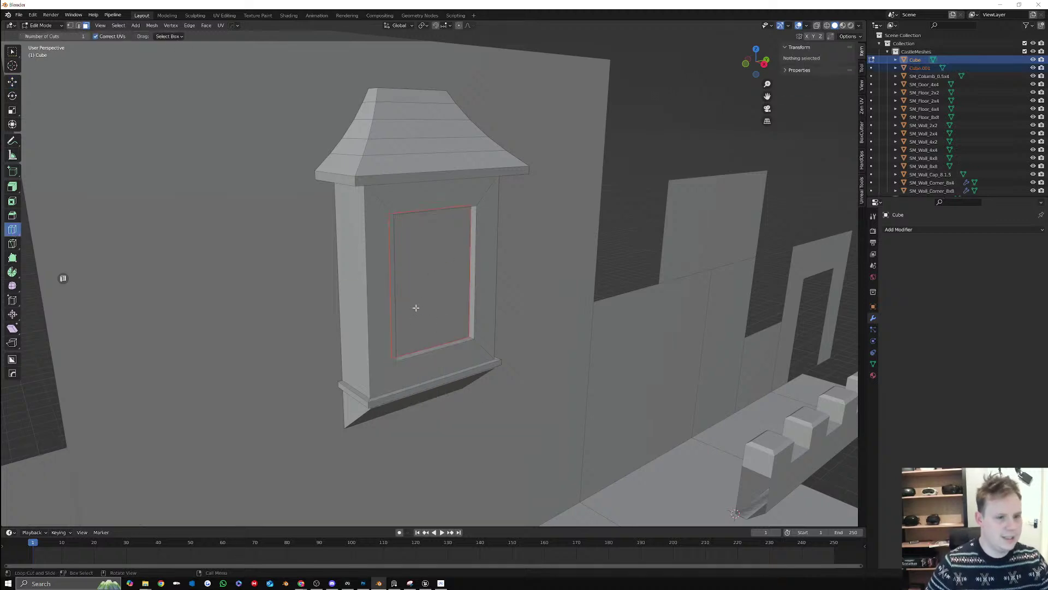
key(Tab)
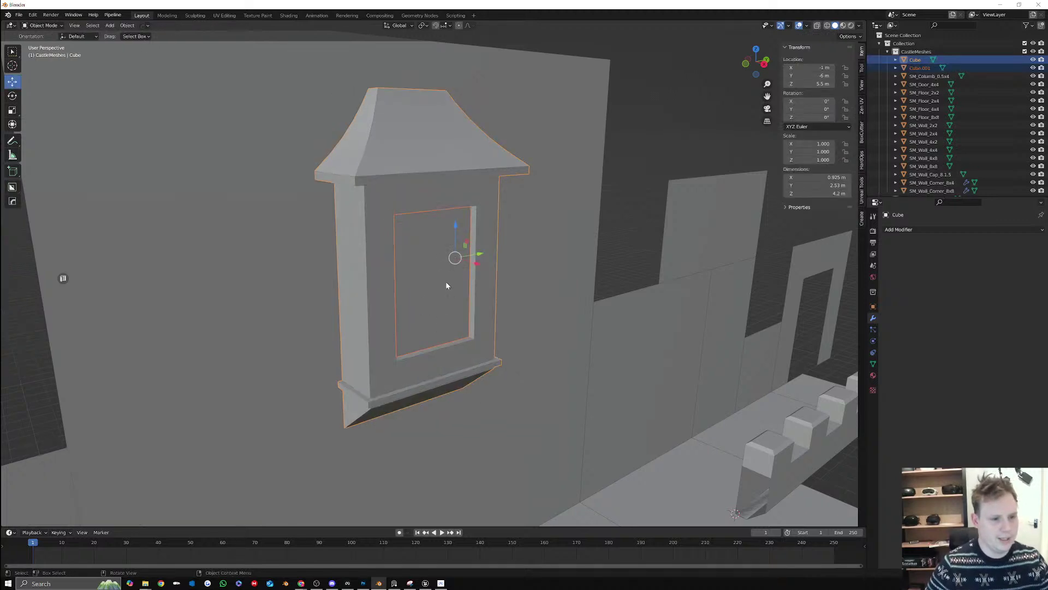
click(446, 281)
key(Tab)
click(462, 265)
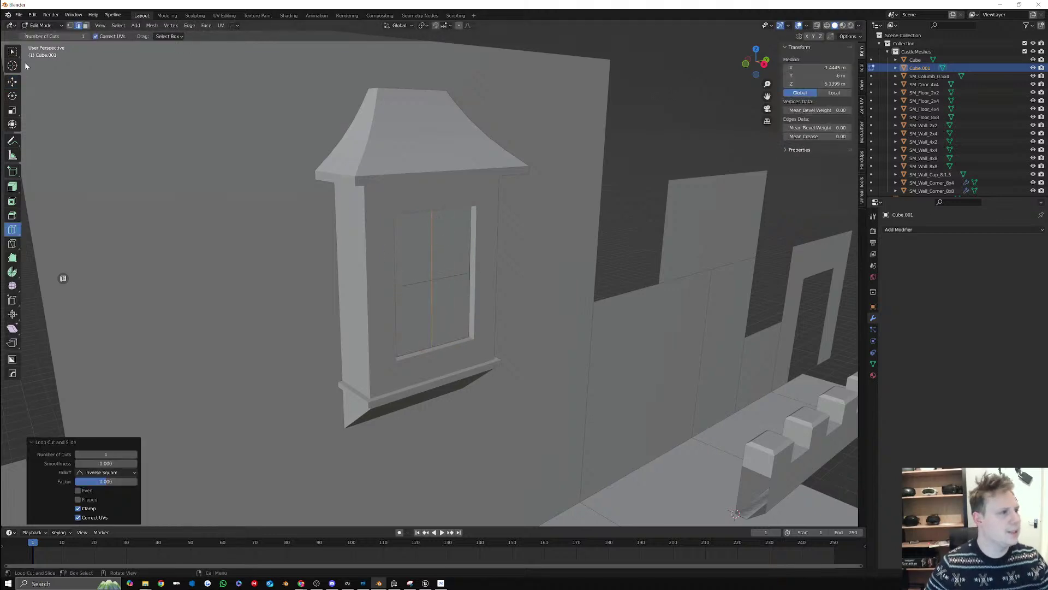
click(13, 82)
middle_drag(433, 219, 395, 192)
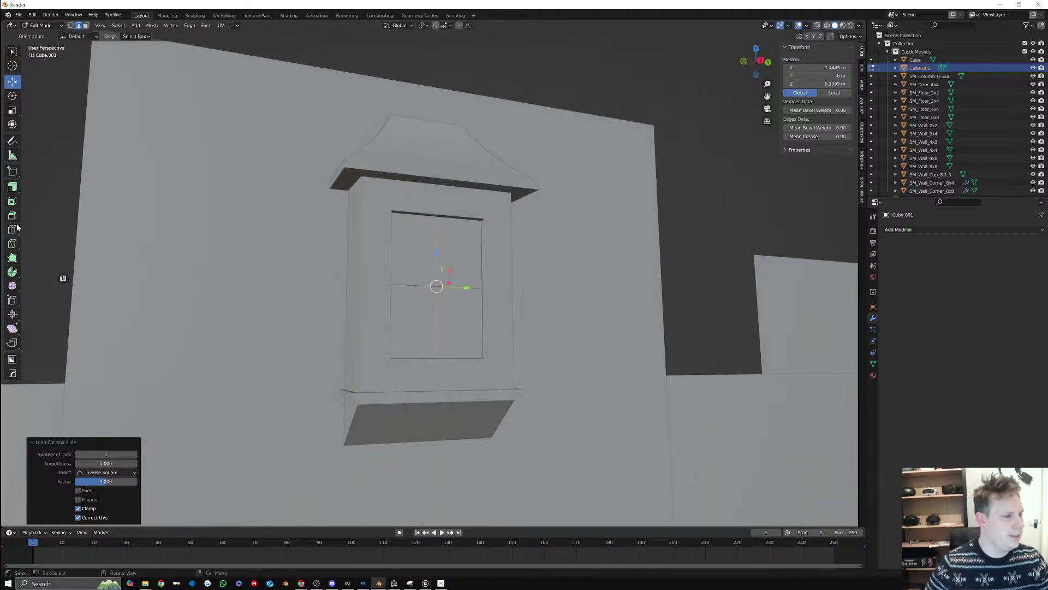
click(16, 231)
click(12, 83)
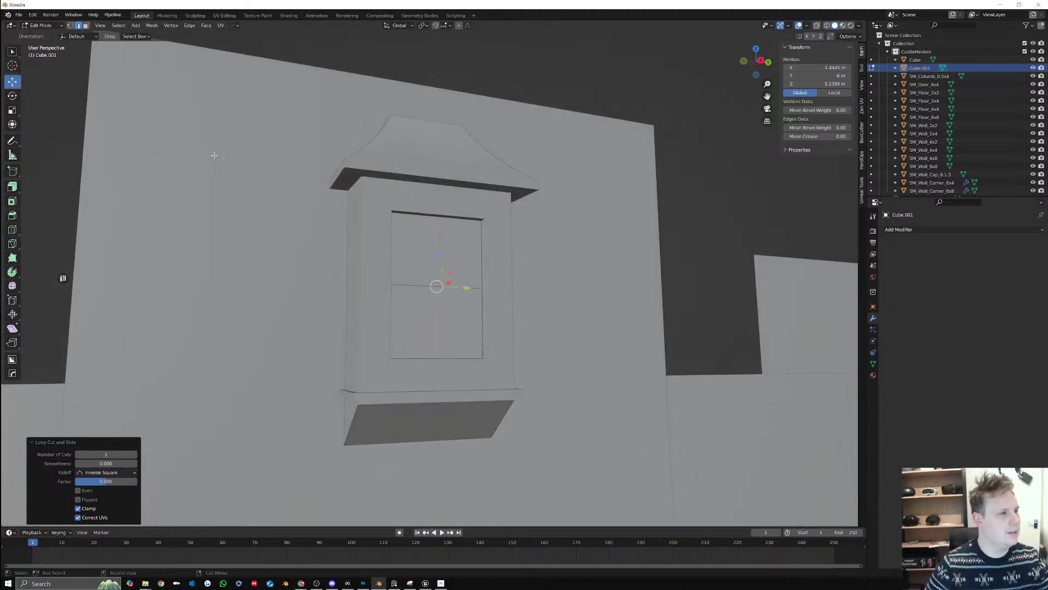
middle_drag(453, 256, 440, 268)
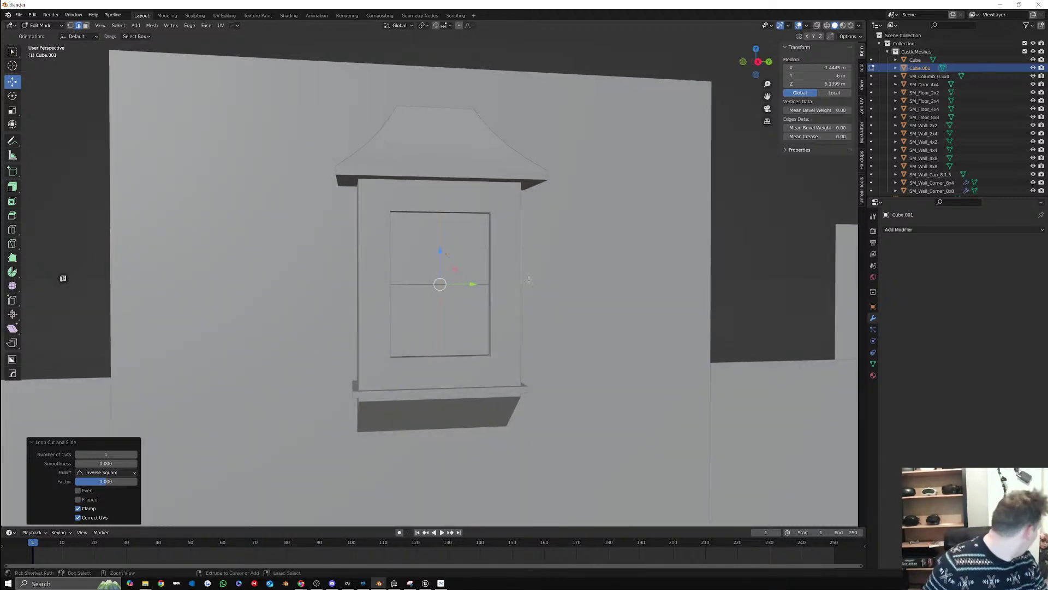
Bevel the pane's vertical centre cut wide enough to place two vertical edges near the pane's sides
key(ctrl+b)
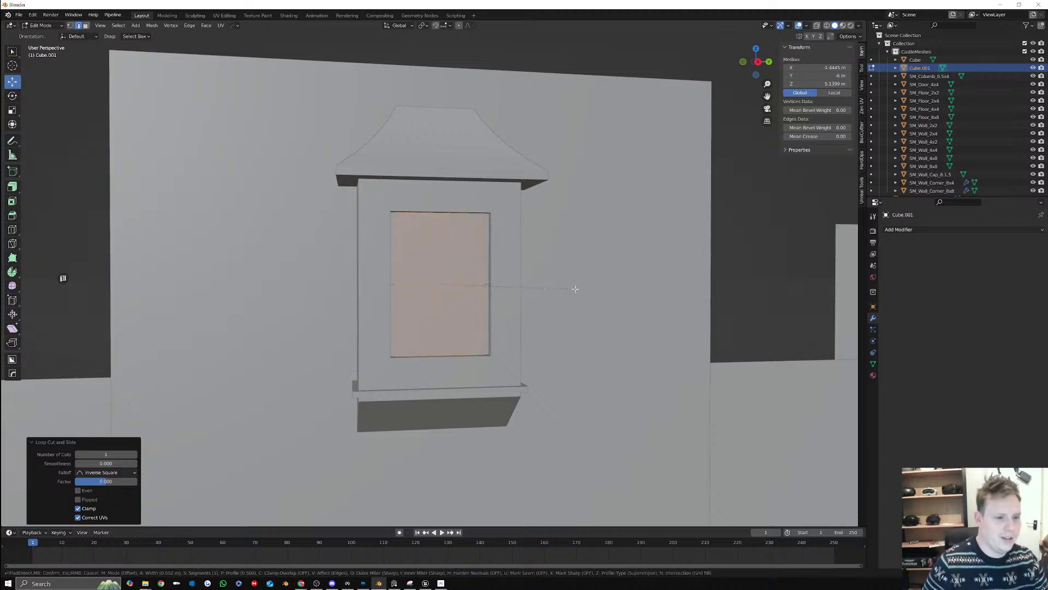
click(573, 288)
key(ctrl+z)
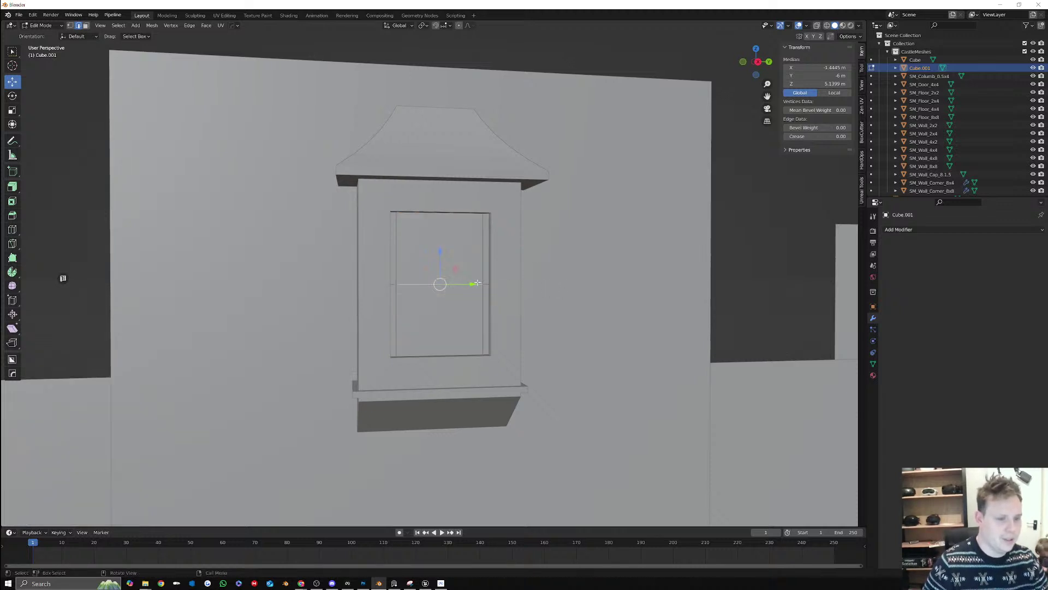
Bevel the pane's horizontal centre cut about 0.825 m wide to place two horizontal edges near its upper and lower borders
key(ctrl+b)
key(Escape)
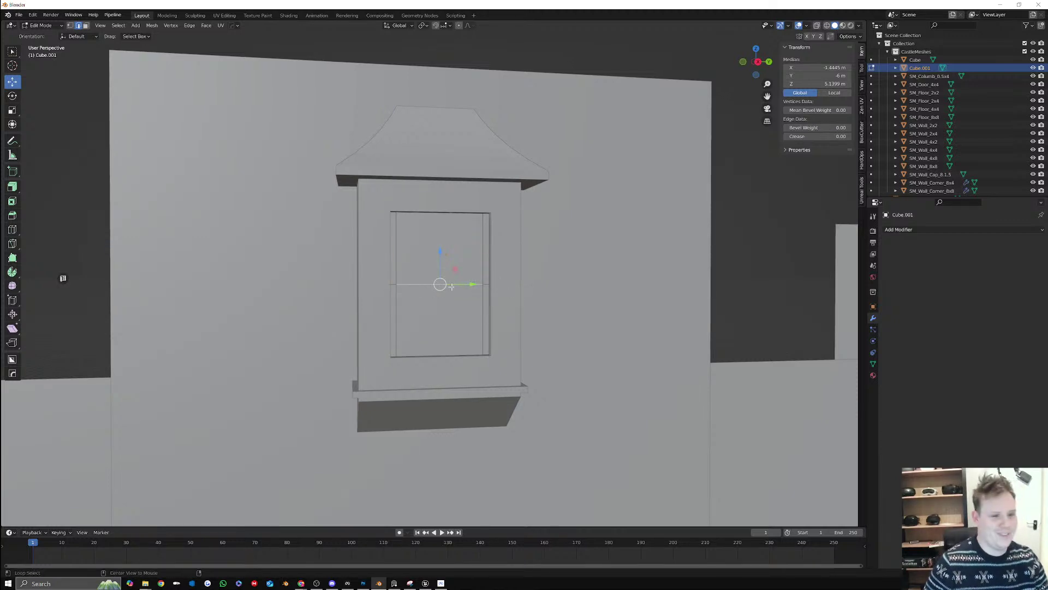
alt+click(479, 284)
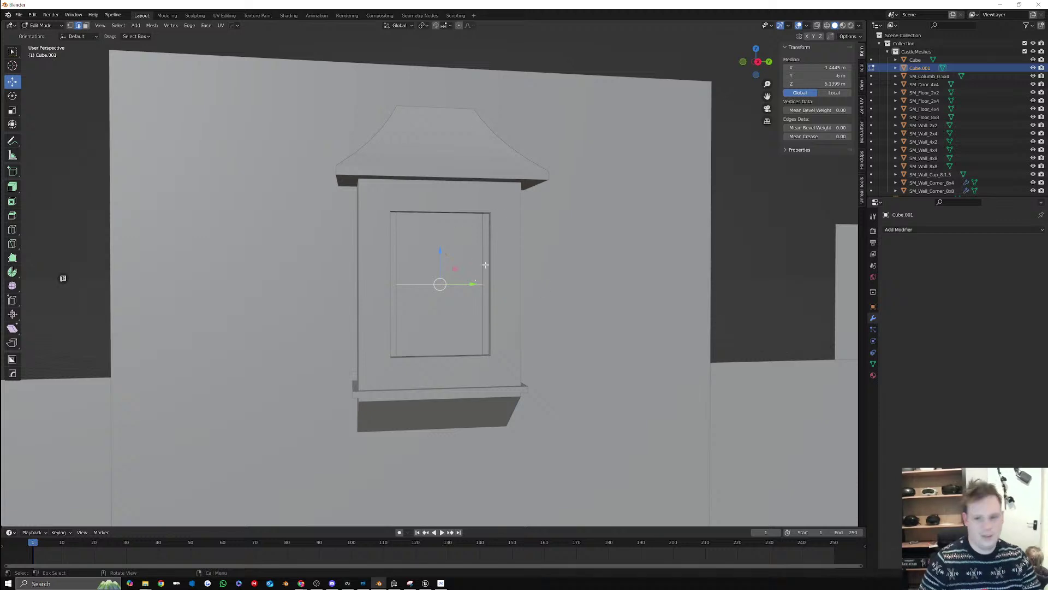
key(ctrl+b)
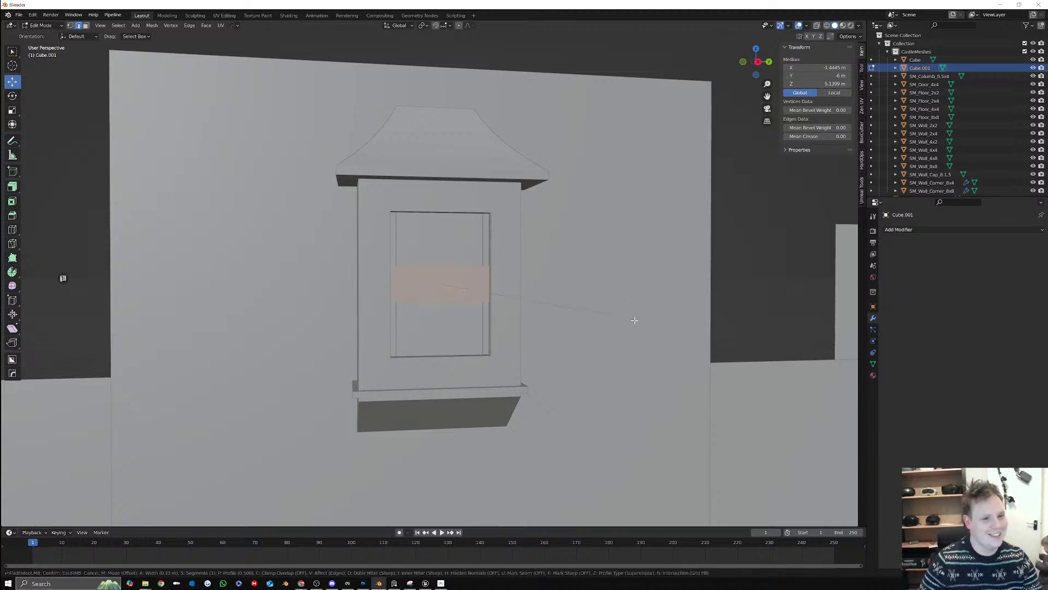
click(672, 361)
Add one vertical and one horizontal loop cut through the centre of the window pane
click(12, 229)
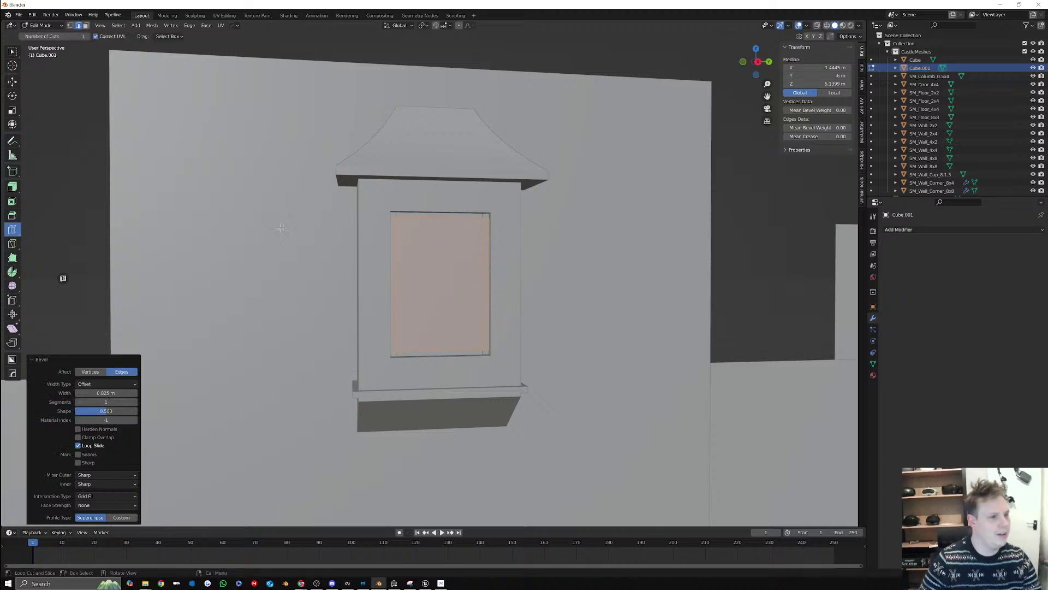
click(453, 213)
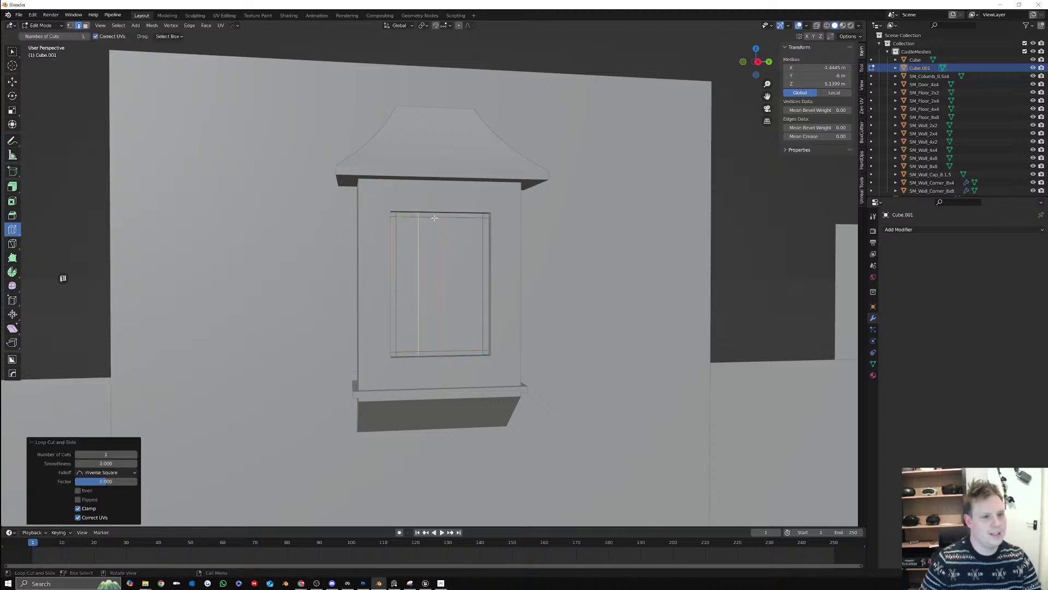
click(491, 278)
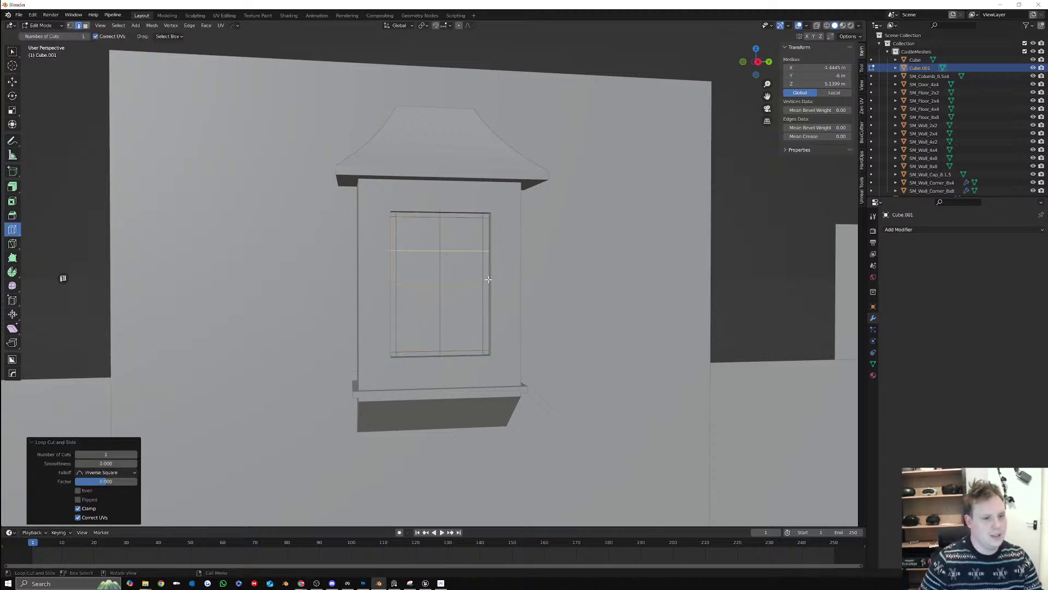
Raise the horizontal centre cut about 0.25 m and bevel it about 0.034 m to form a crossbar
click(12, 81)
drag(440, 265, 445, 245)
key(ctrl+b)
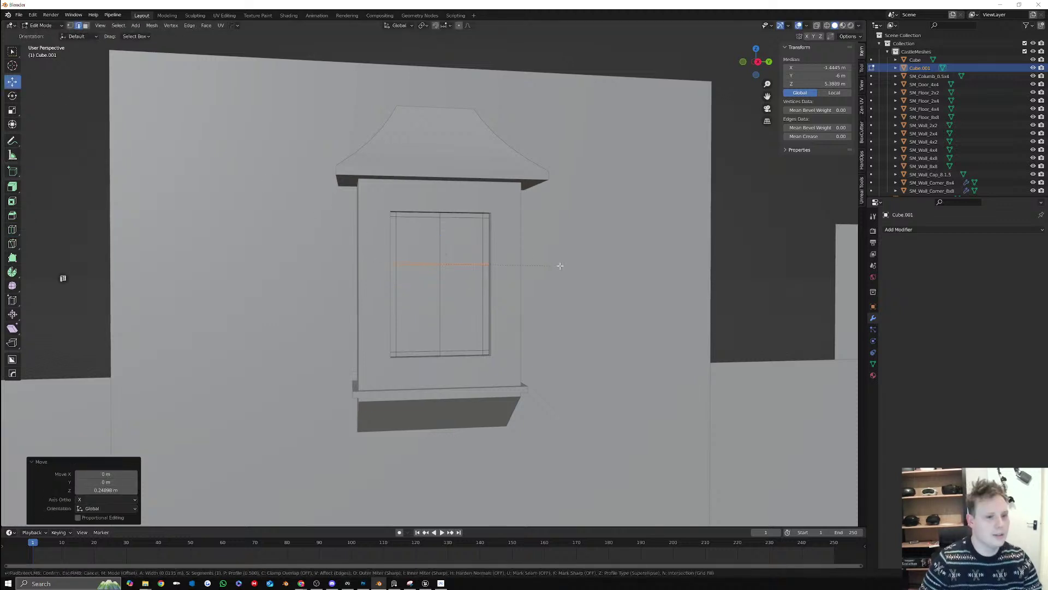
click(561, 266)
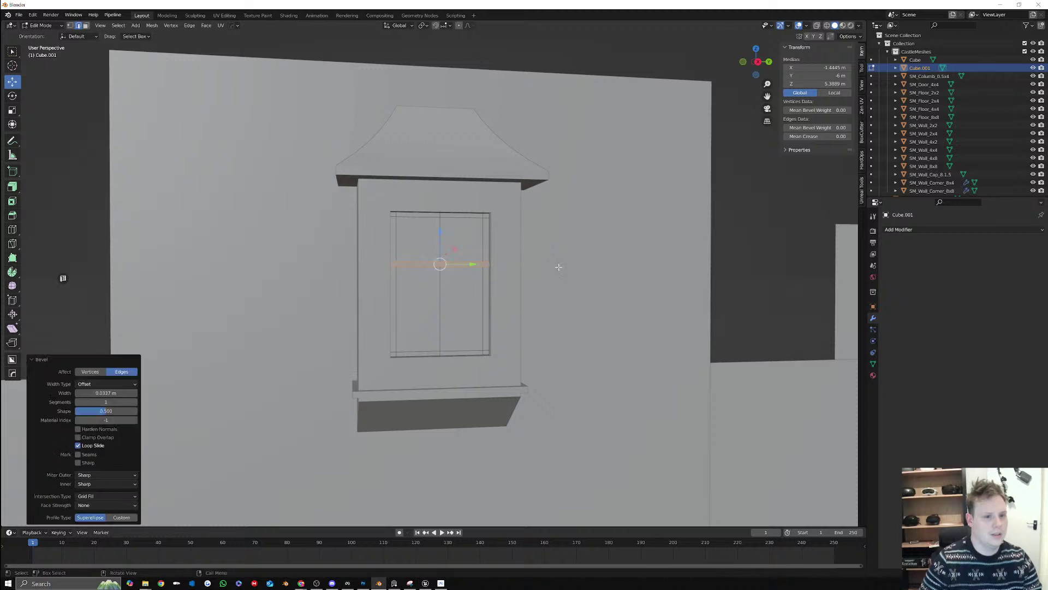
Bevel the pane's vertical centre cut about 0.038 m to form the upright window bar
alt+click(440, 238)
key(ctrl+b)
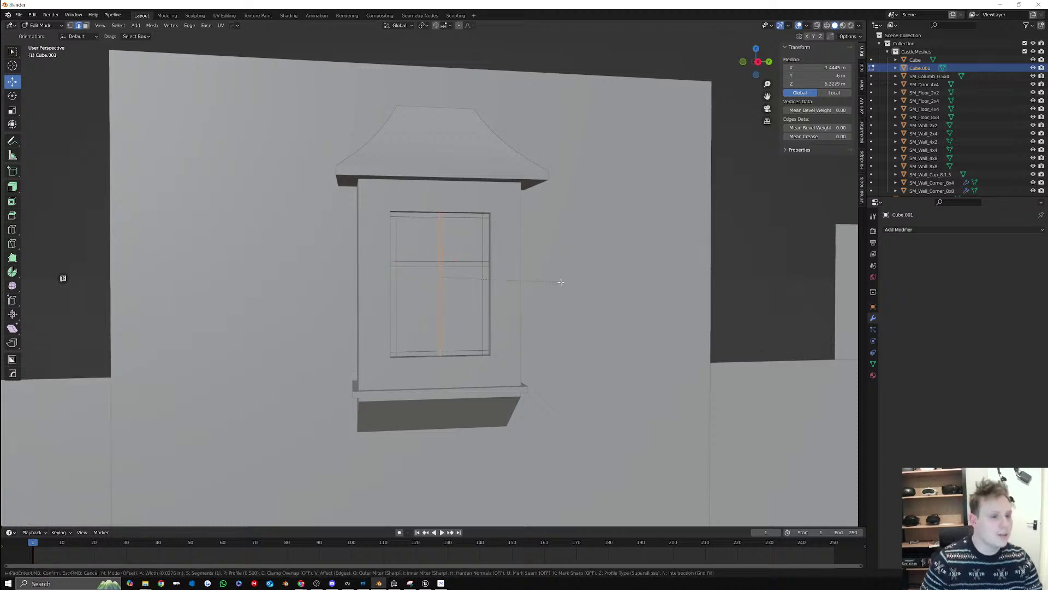
click(559, 282)
scroll(475, 274, up, 3)
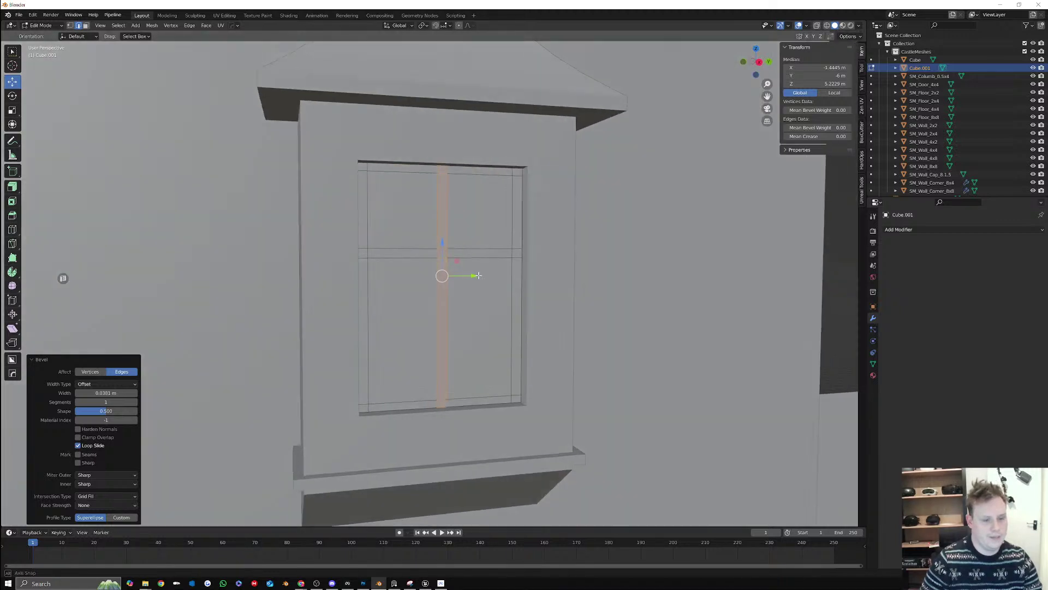
middle_drag(478, 275, 485, 309)
click(482, 307)
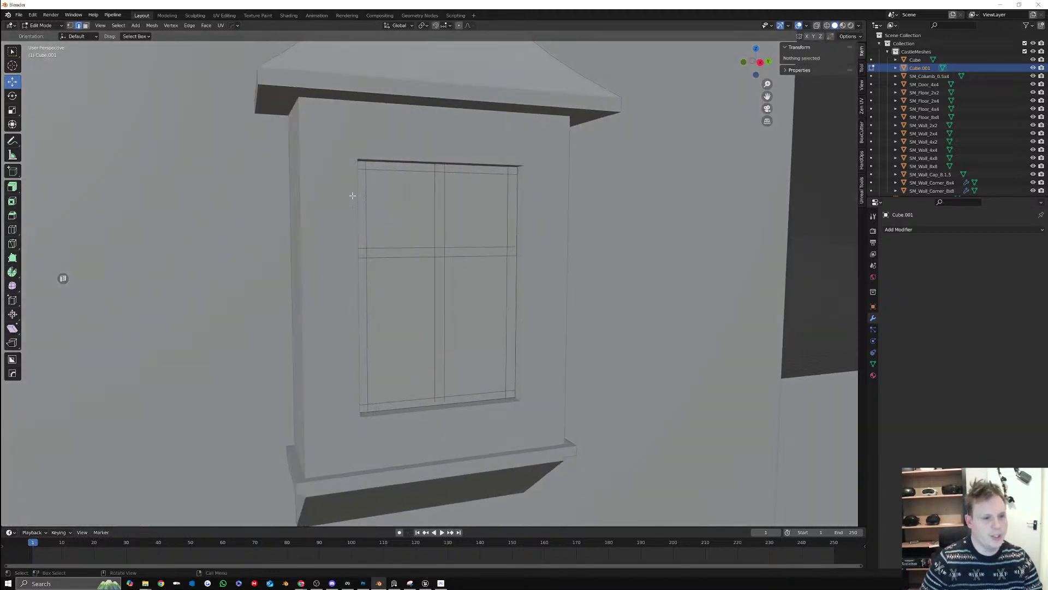
Select the four glass faces between the window bars and extrude them about 0.068 m inward
click(95, 26)
click(87, 26)
click(424, 206)
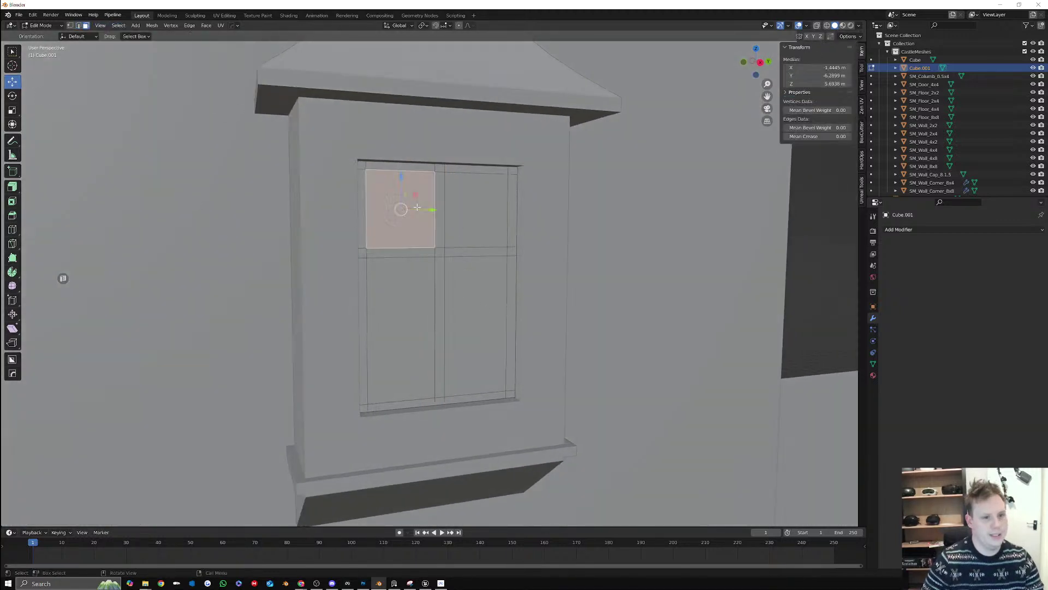
shift+click(473, 213)
shift+click(468, 274)
shift+click(429, 280)
middle_drag(493, 279, 562, 310)
key(e)
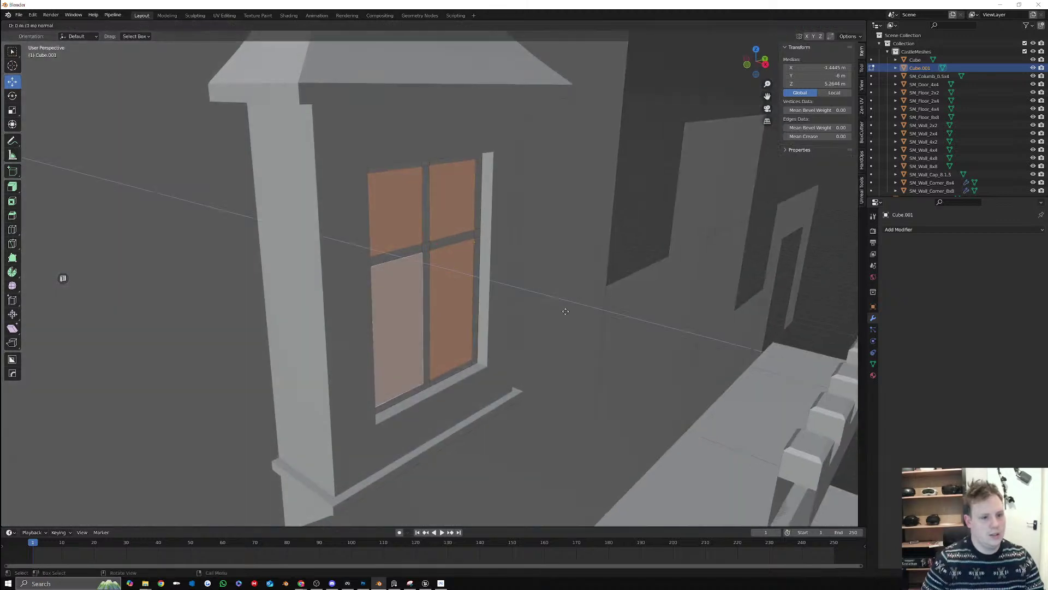
click(559, 309)
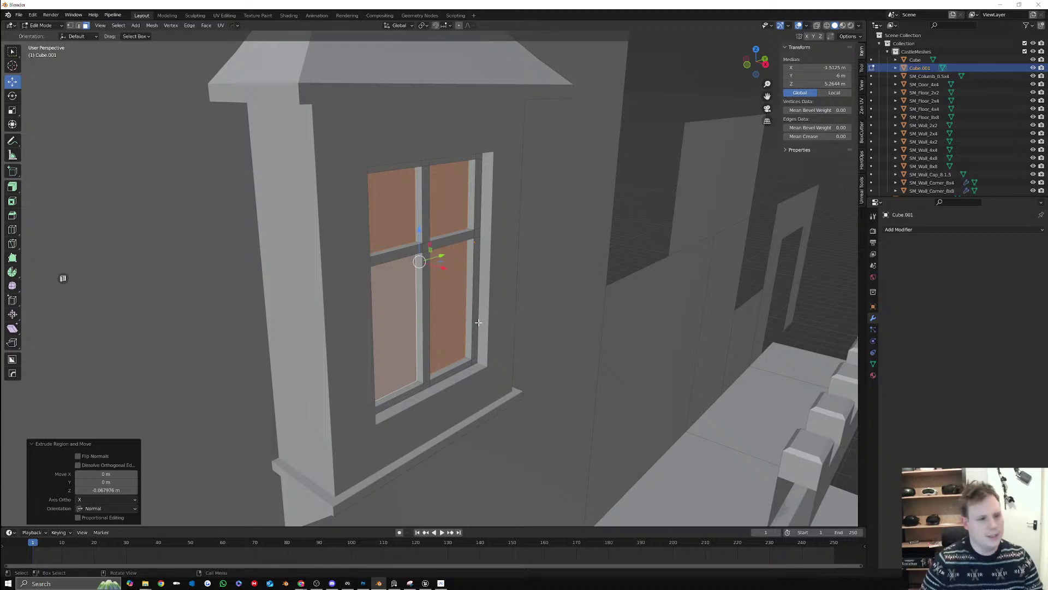
middle_drag(478, 322, 499, 292)
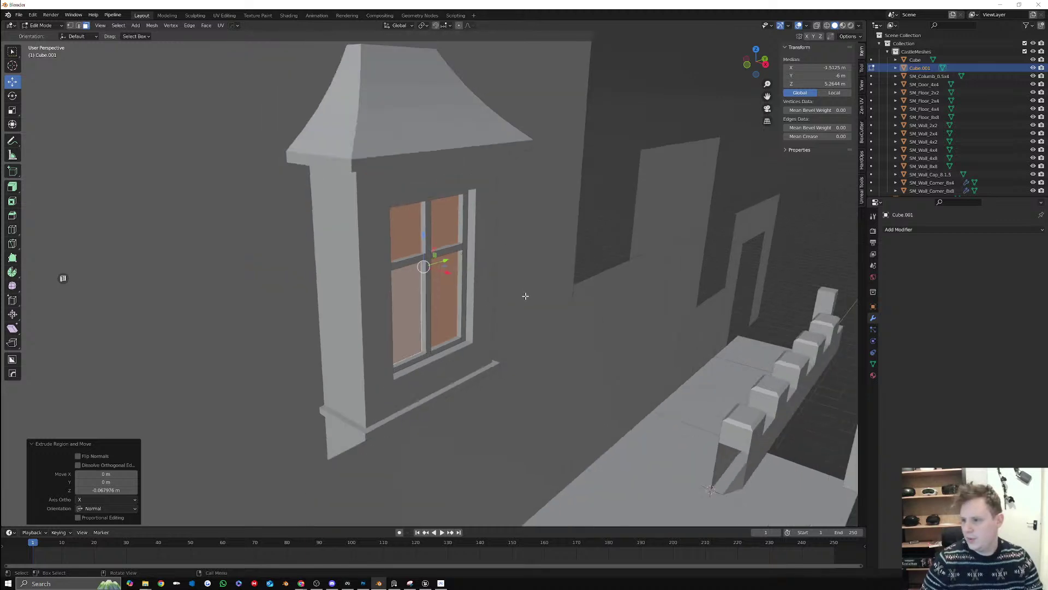
Leave mesh editing and join the window pane object with the castle projection body
key(Tab)
scroll(505, 320, down, 2)
middle_drag(505, 320, 486, 306)
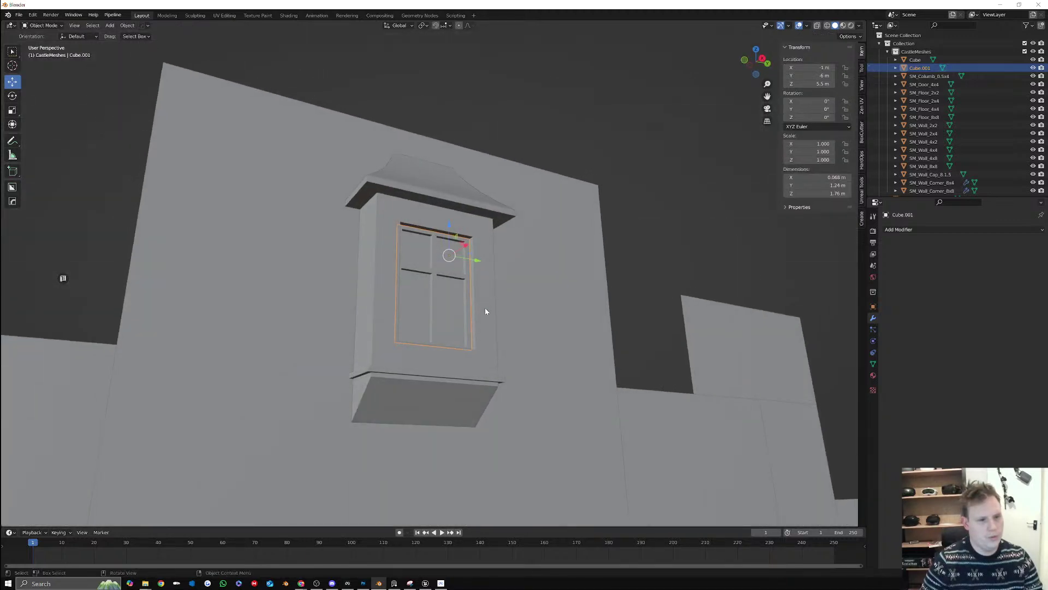
shift+click(485, 310)
right_click(485, 309)
click(476, 292)
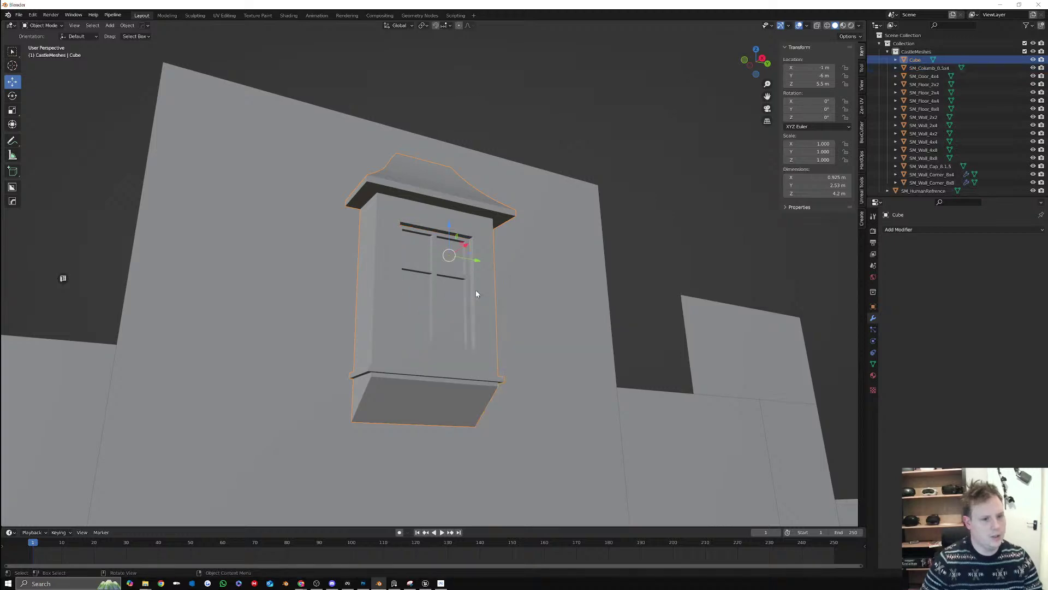
click(488, 290)
middle_drag(488, 292, 517, 277)
click(468, 309)
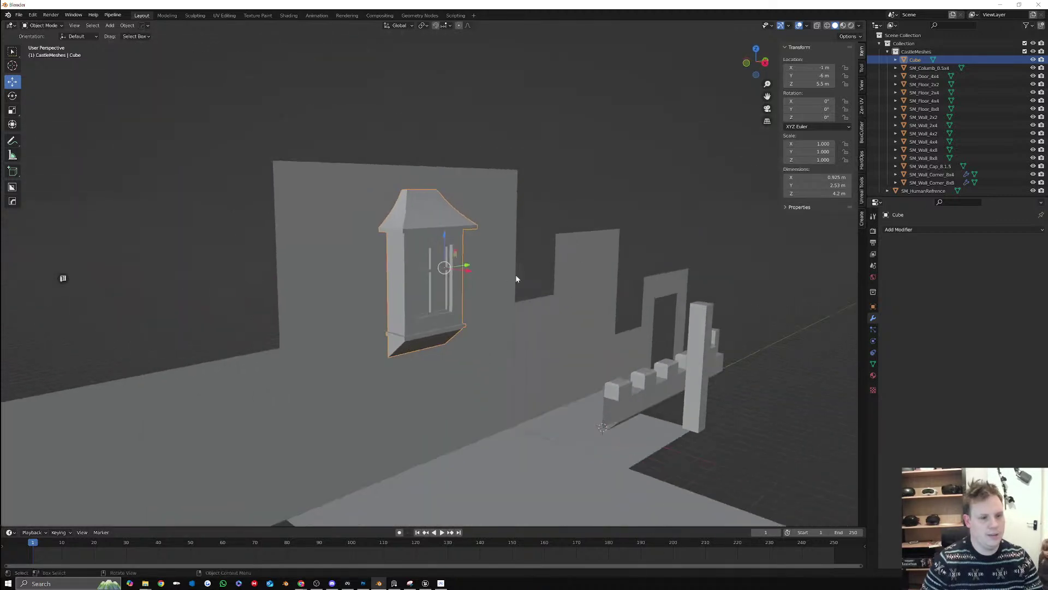
Turn on snapping and move the joined window by 2 m in X, 6 m in Y and -5.5 m in Z
click(765, 64)
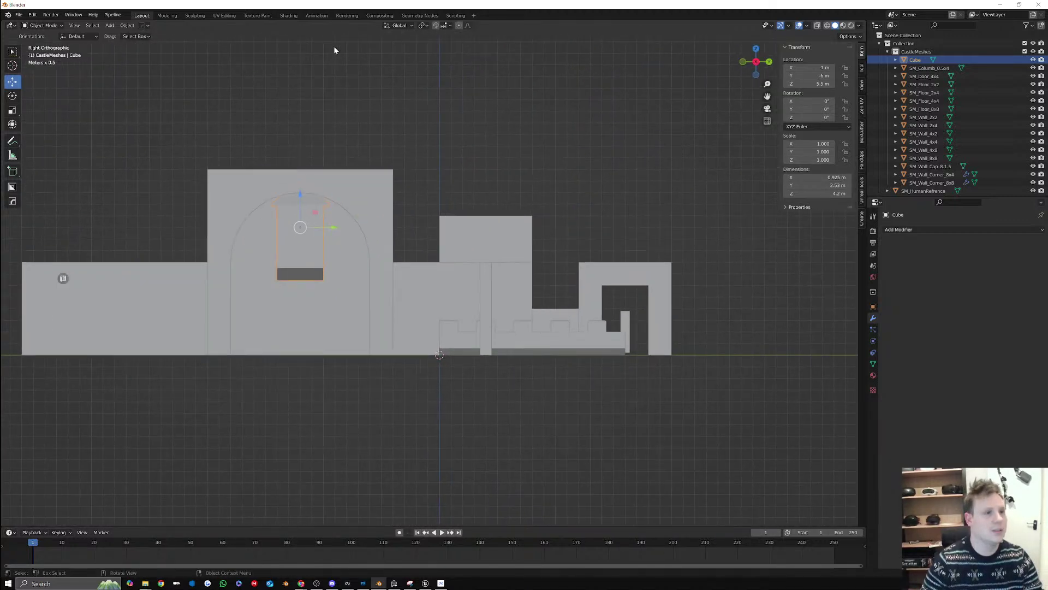
click(424, 27)
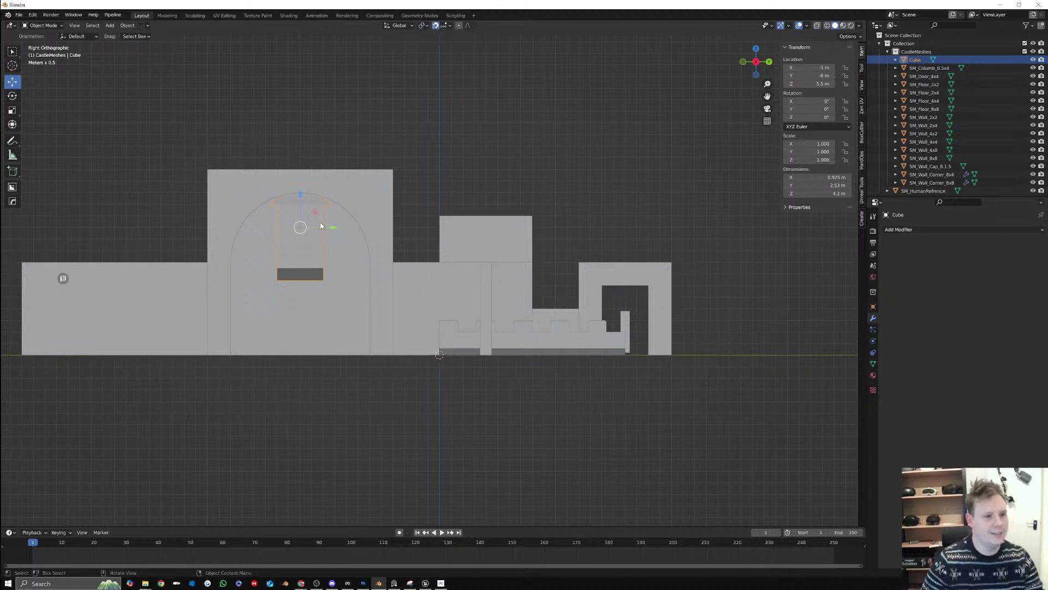
drag(315, 213, 457, 339)
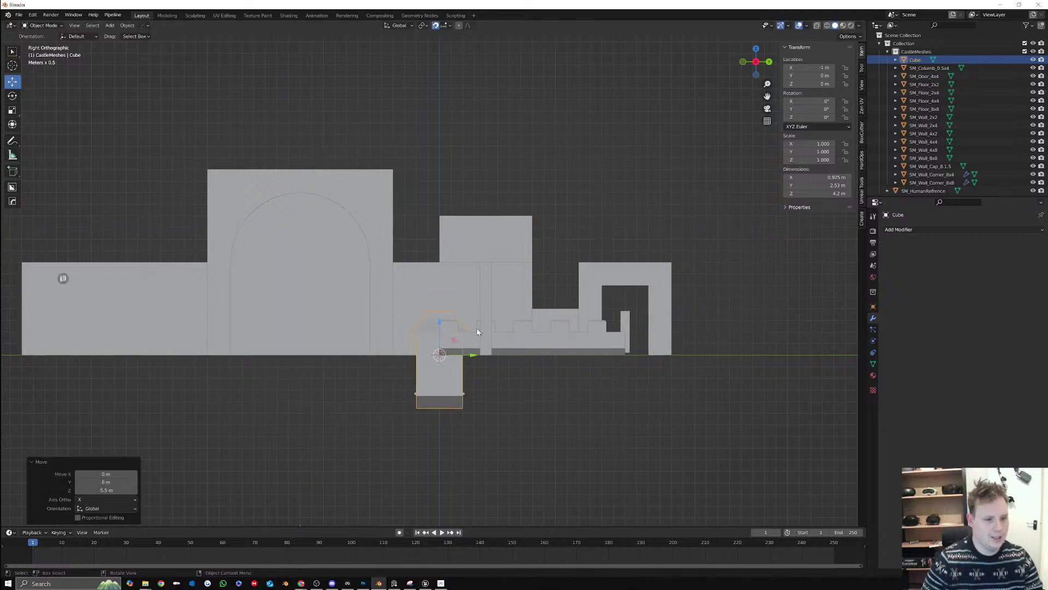
middle_drag(479, 332, 489, 262)
scroll(508, 364, up, 4)
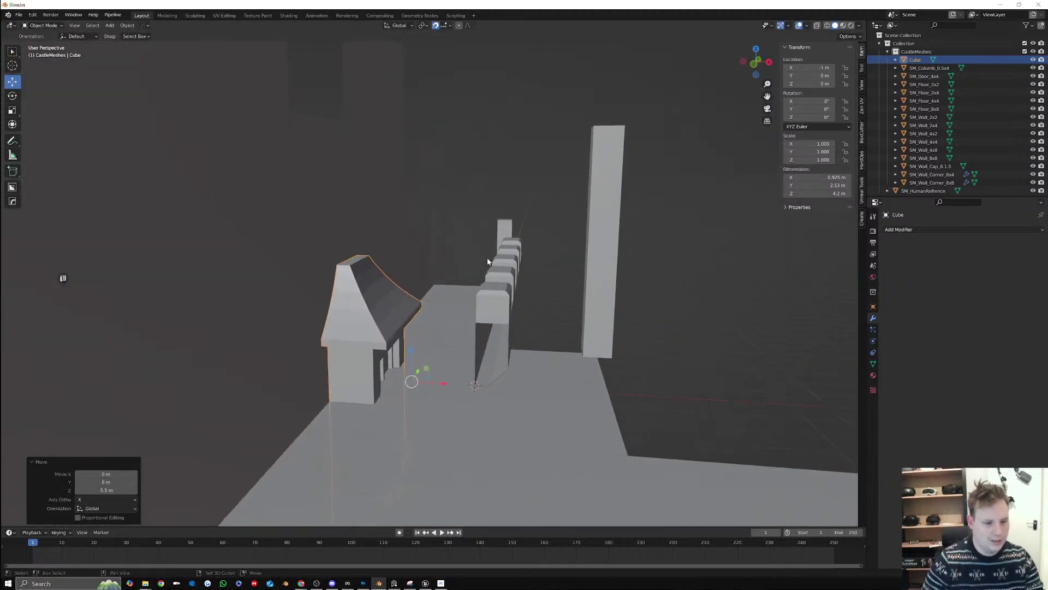
drag(449, 382, 575, 389)
middle_drag(575, 389, 552, 382)
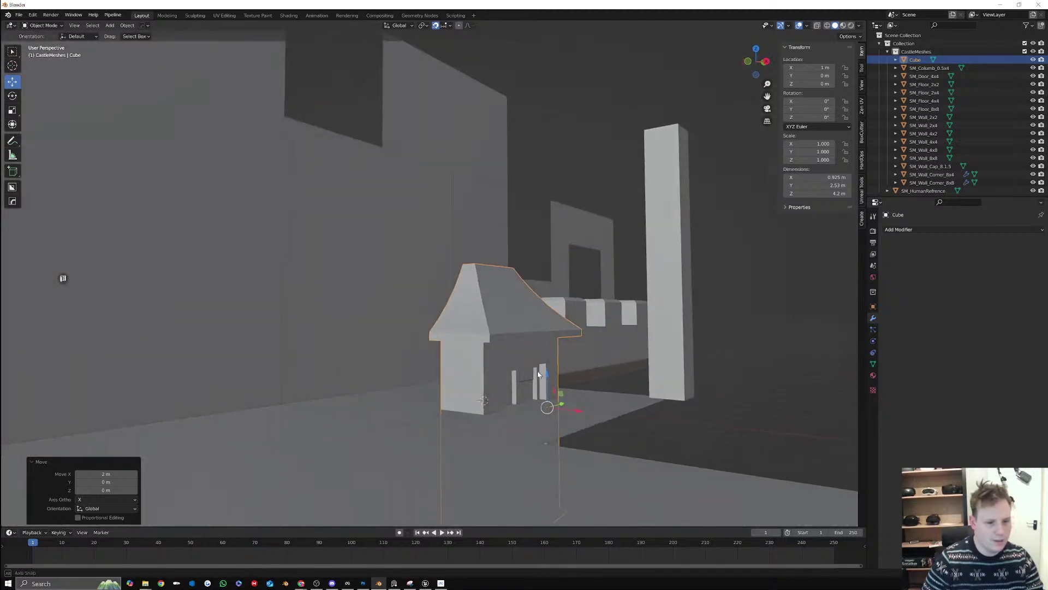
Set the window object's origin to the 3D cursor at the world centre
right_click(507, 363)
mouse_move(513, 389)
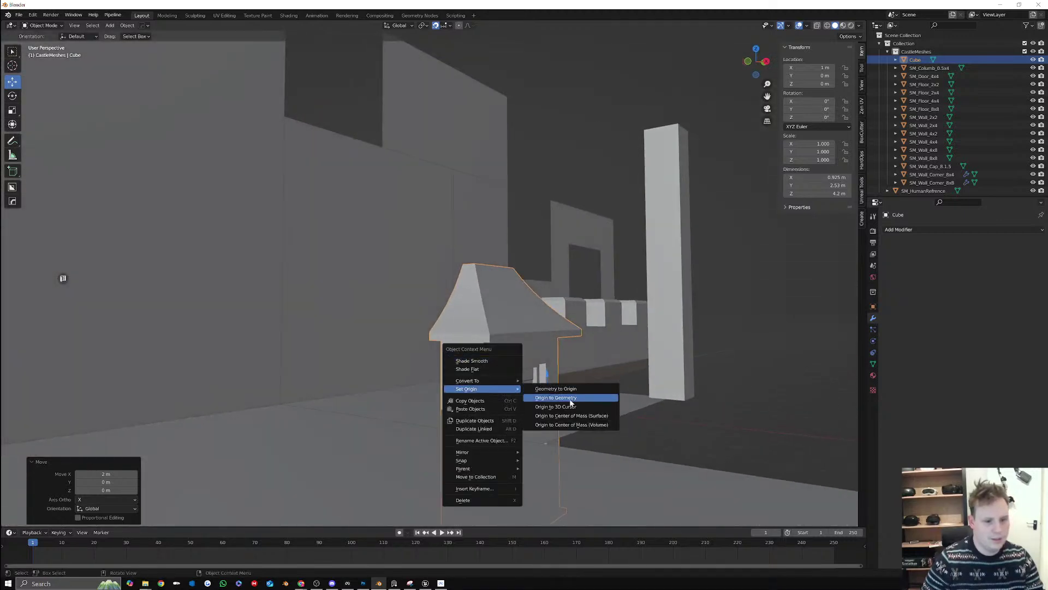
click(567, 406)
middle_drag(568, 376, 518, 345)
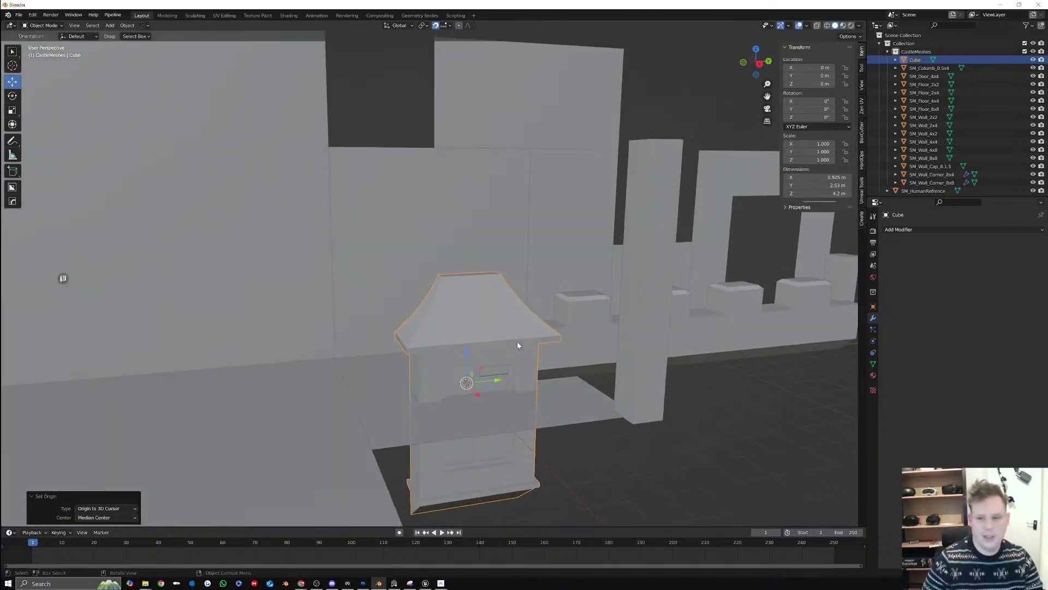
Rename the window object as SM_Window_01
double_click(940, 61)
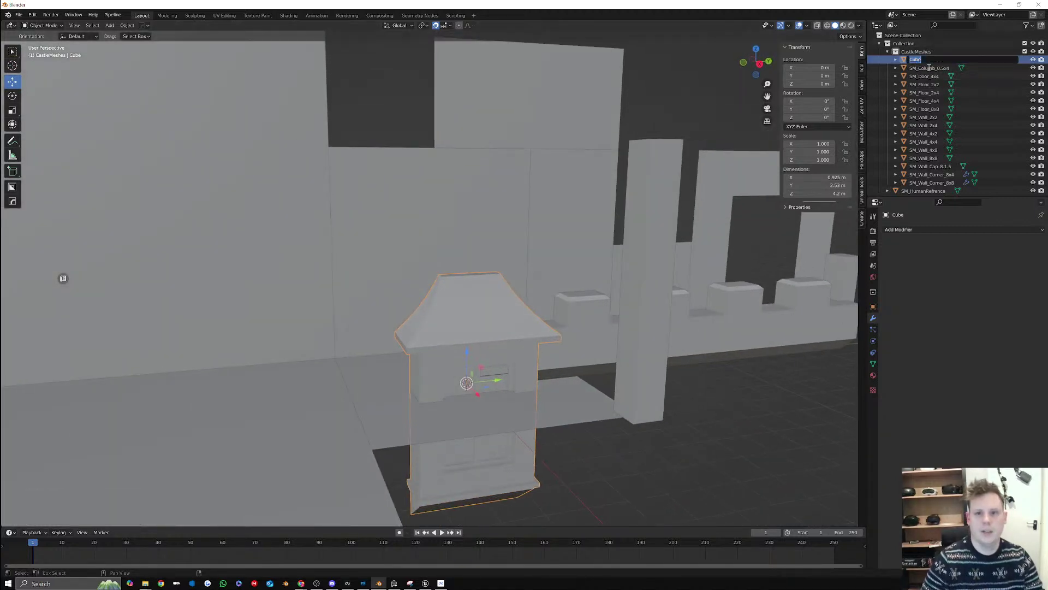
text(SM_Win)
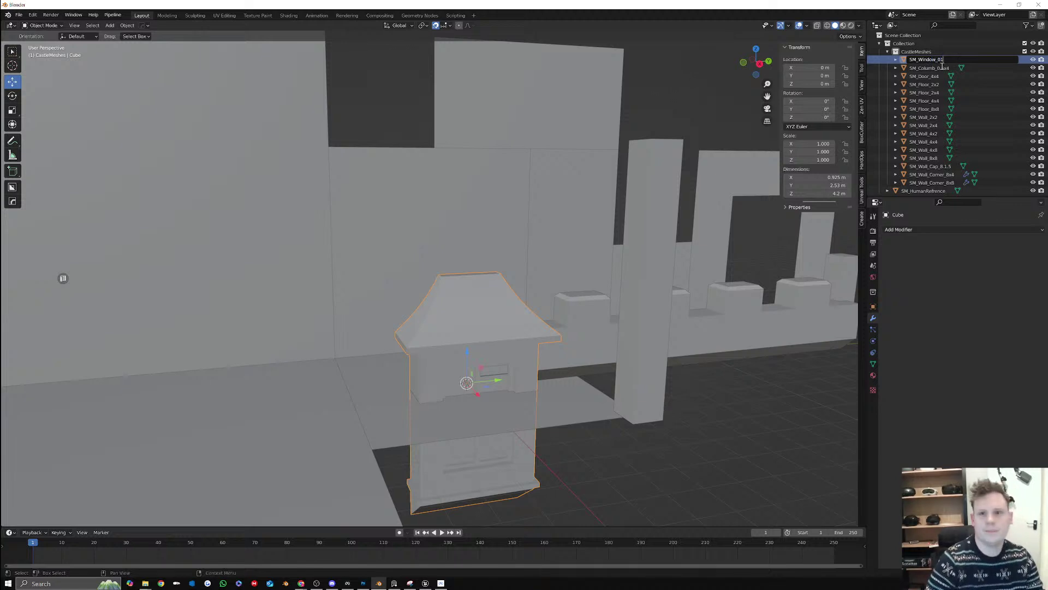
text(dow_01)
key(Return)
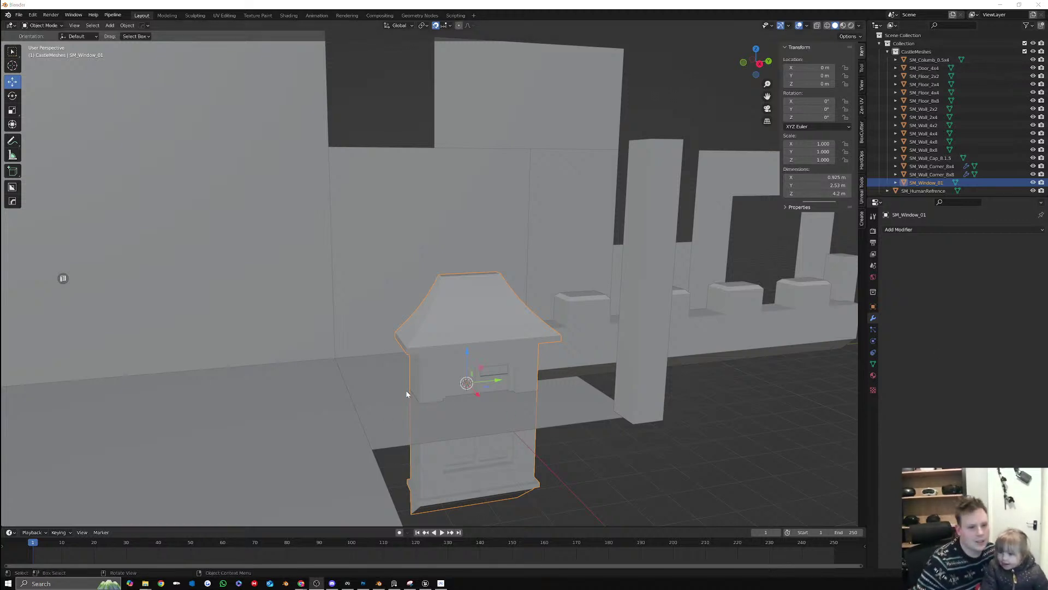
Put SM_Window_01 in the Mesh collection and move SM_DoorWay_8x8 from there into CastleMeshes
middle_drag(492, 371, 524, 357)
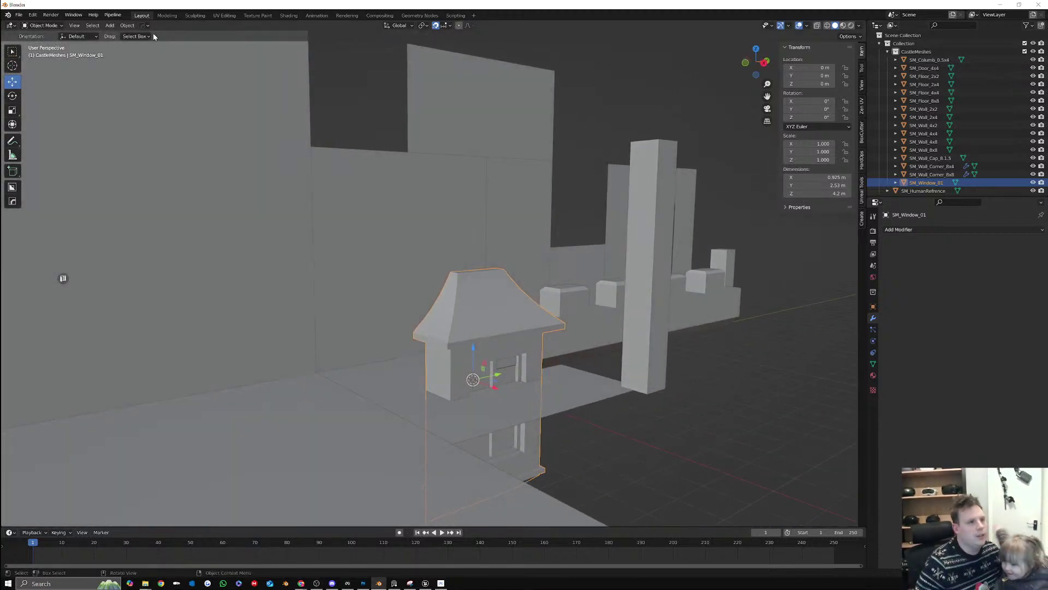
scroll(921, 166, down, 2)
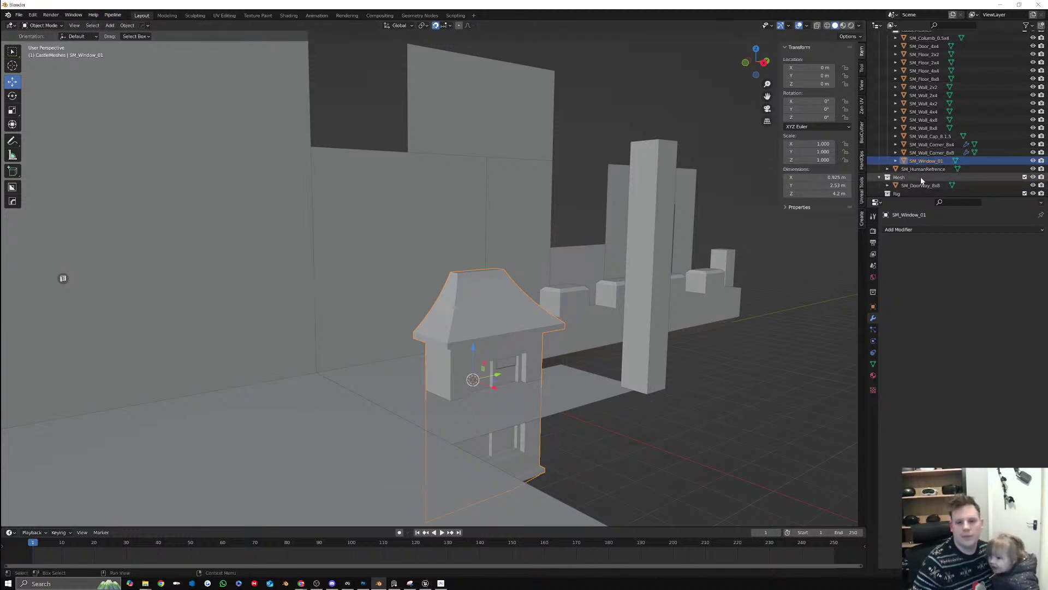
click(920, 185)
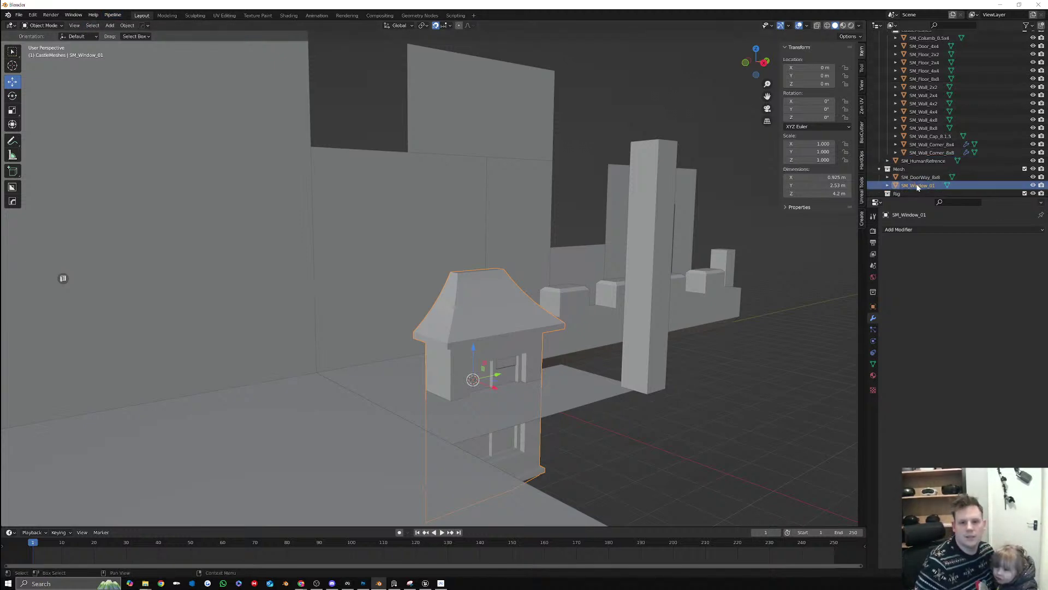
drag(921, 185, 916, 51)
Export the Mesh collection with Send to Unreal and switch to the Unreal Editor
click(111, 15)
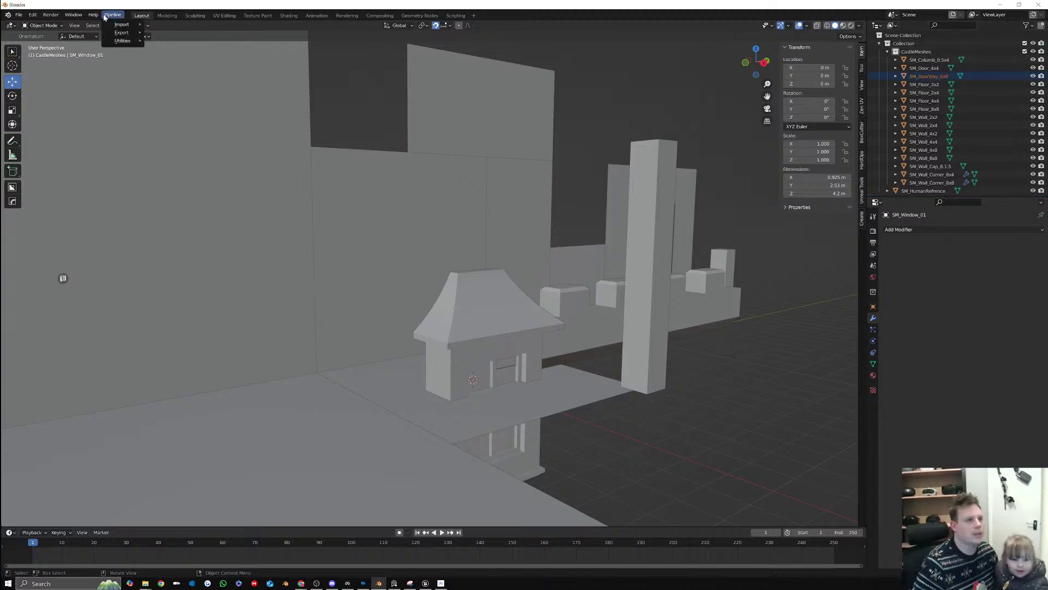
mouse_move(127, 33)
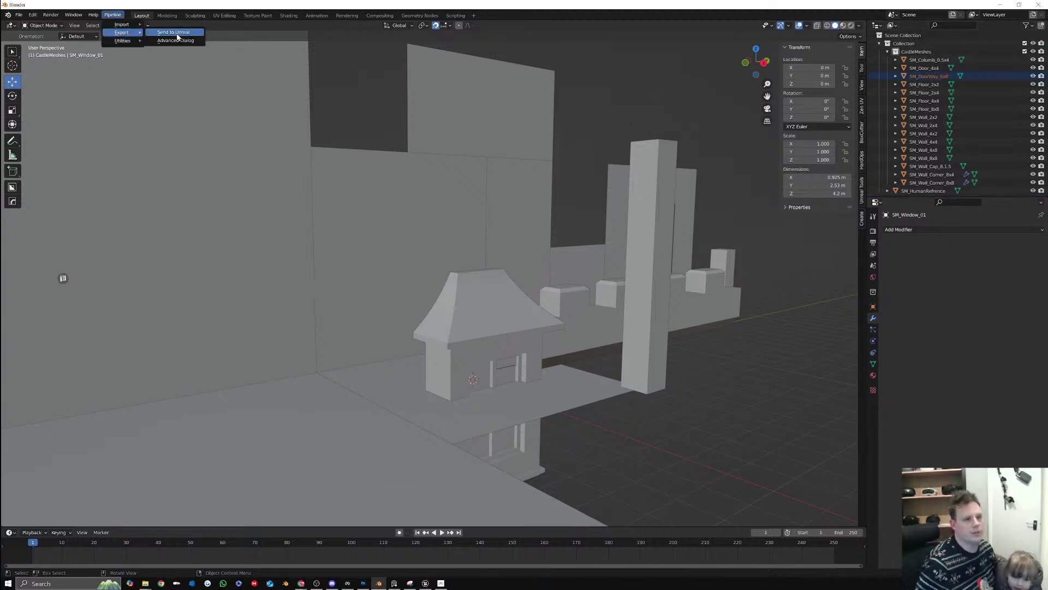
click(202, 32)
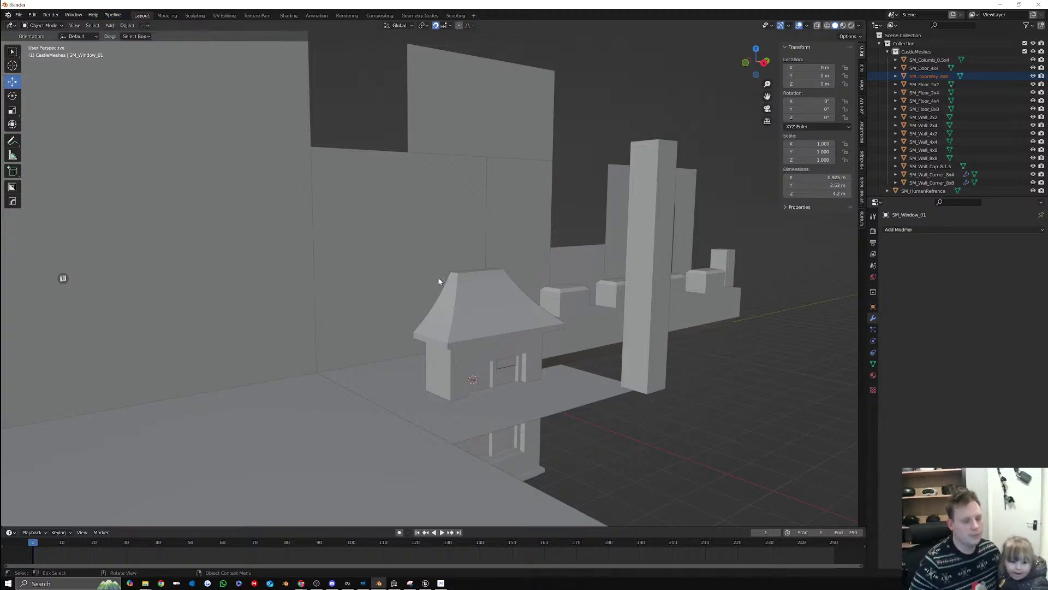
click(425, 583)
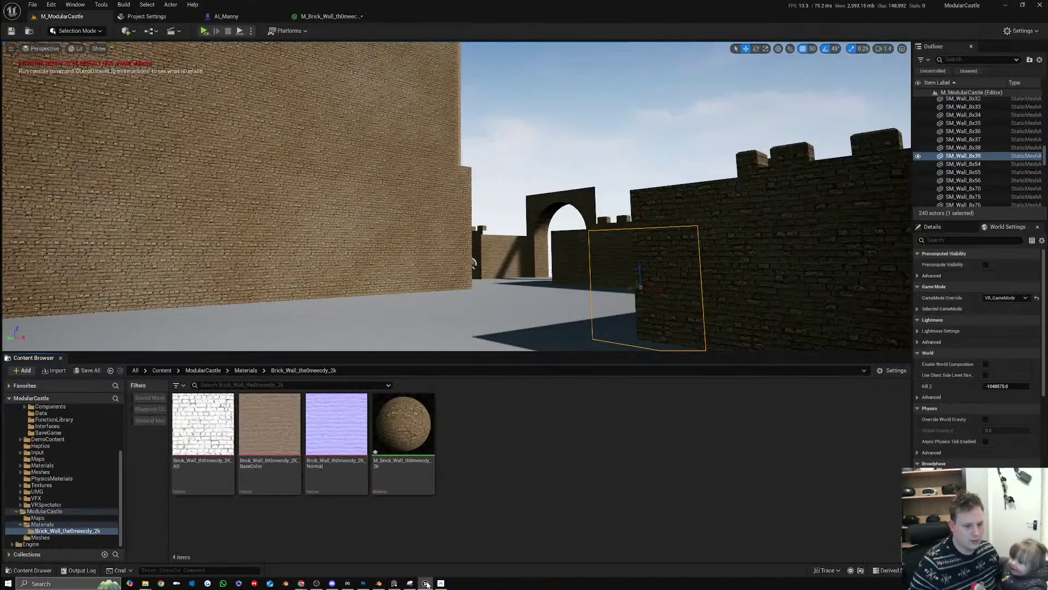
Place SM_Window_01 from the ModularCastle Meshes folder on the keep's wall beside the inner corner, and open its mesh for editing
right_drag(588, 286, 507, 262)
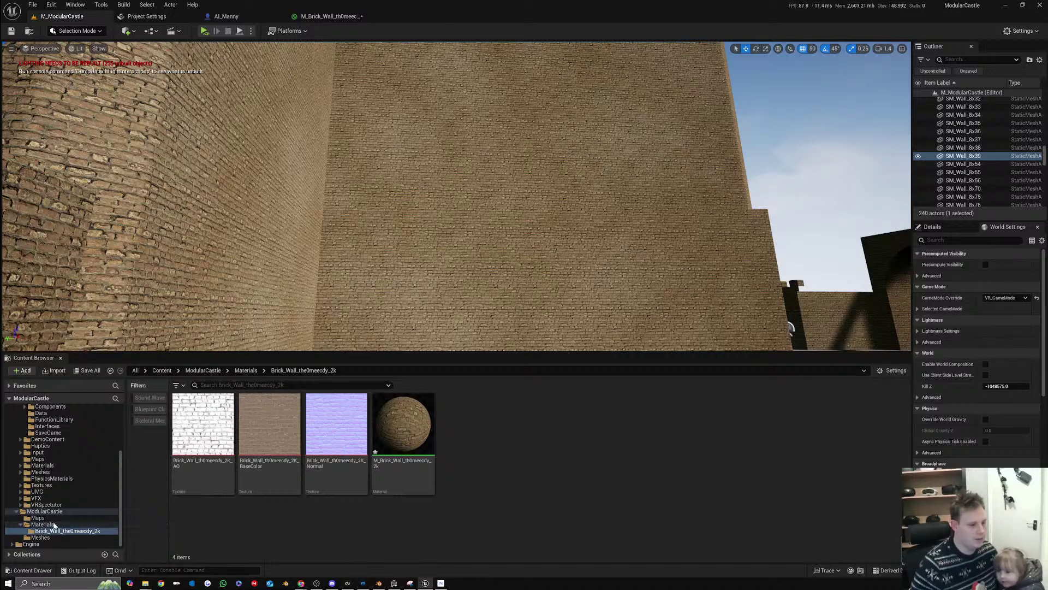
click(41, 538)
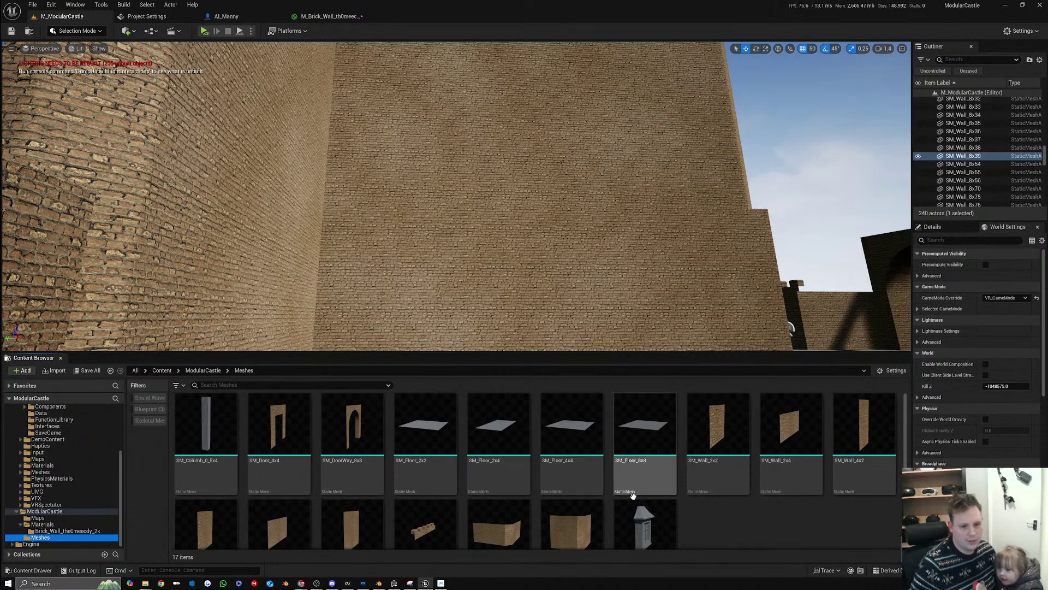
drag(644, 524, 407, 222)
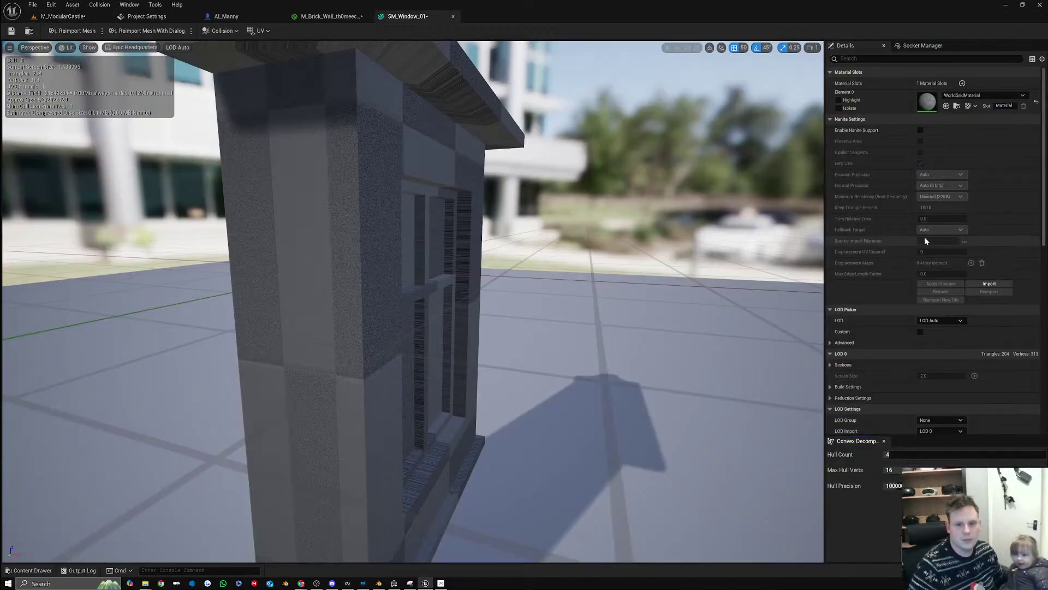
Assign M_Brick_Wall_th0meecdy_2k to the SM_Window_01 mesh's material slot, save the mesh and return to the M_ModularCastle level
click(975, 96)
text(bric)
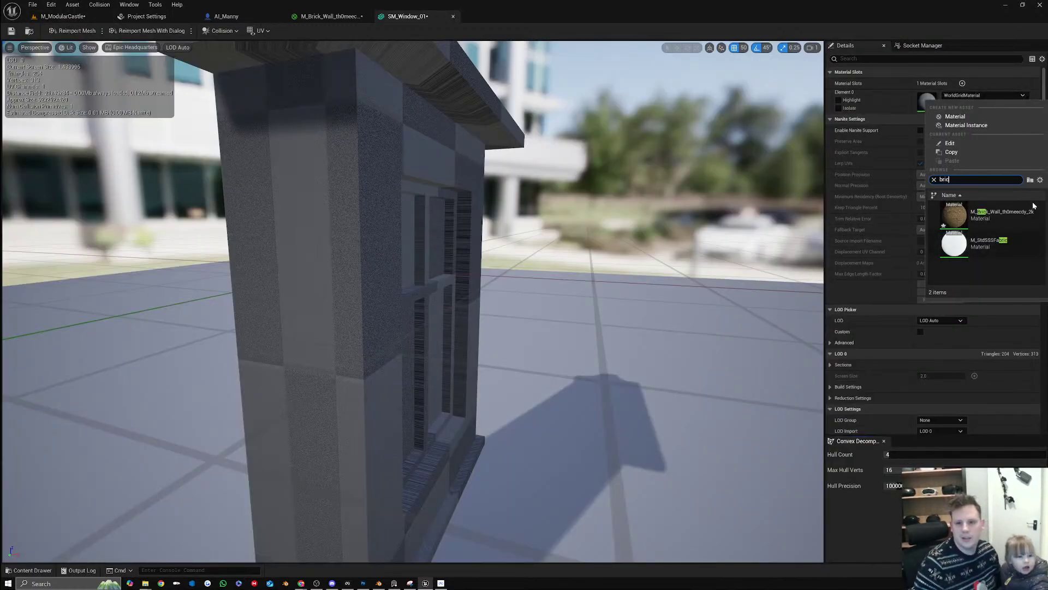
click(983, 214)
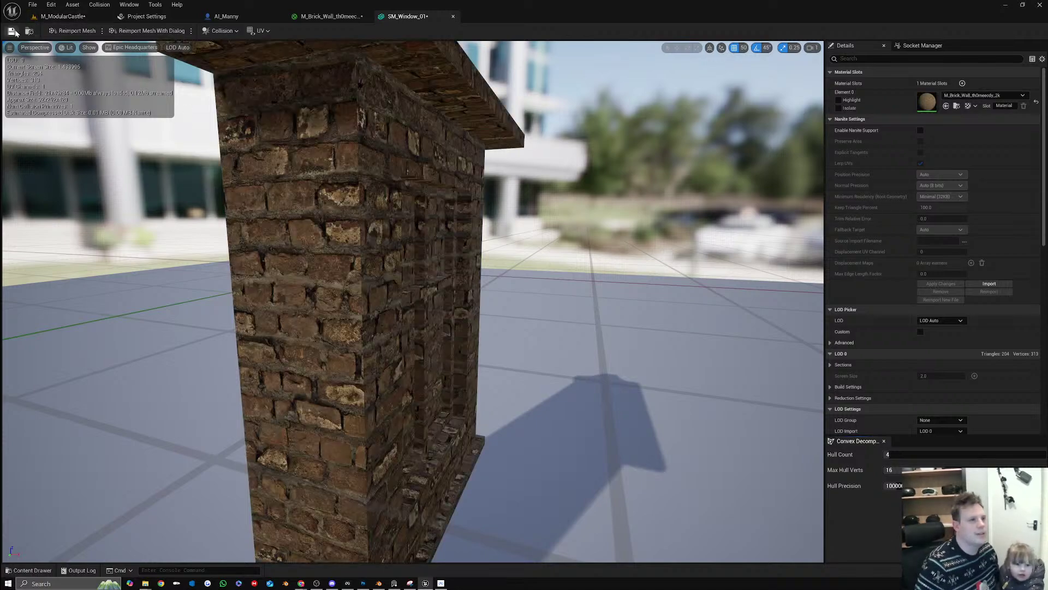
click(62, 16)
Move the placed window higher up the keep's wall, in line with its wall panel
mouse_move(423, 224)
right_down()
mouse_move(430, 265)
mouse_move(426, 205)
mouse_move(430, 212)
right_up()
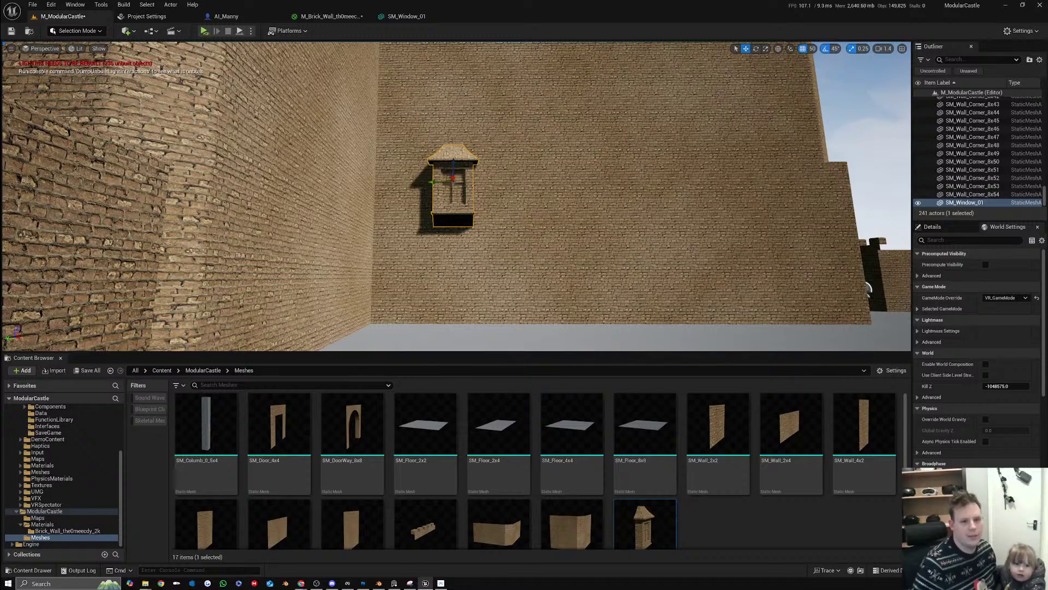
click(533, 213)
click(468, 124)
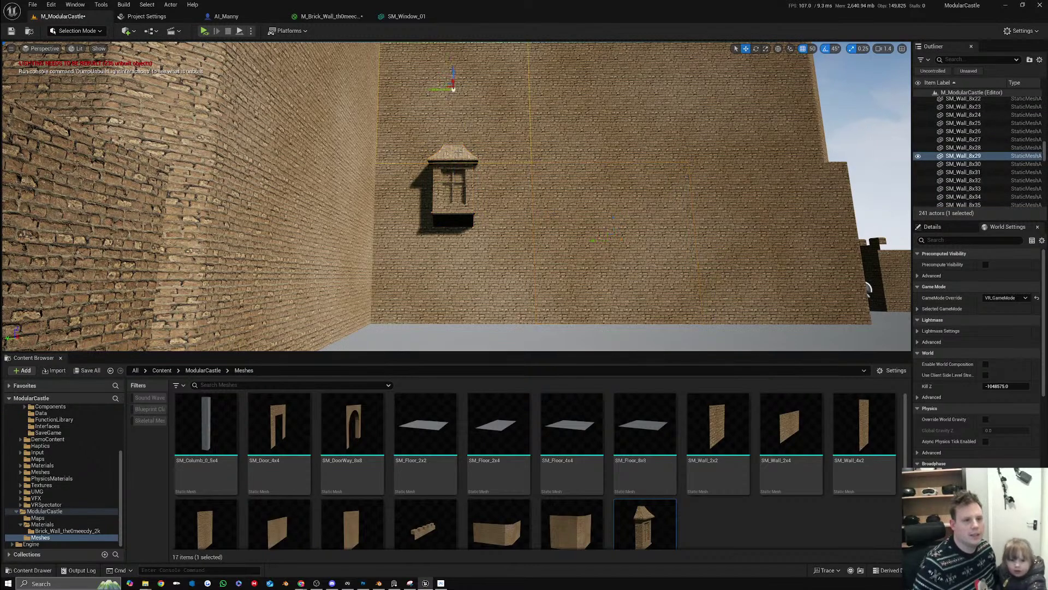
click(458, 153)
mouse_move(461, 172)
right_down()
mouse_move(450, 173)
mouse_move(463, 176)
right_up()
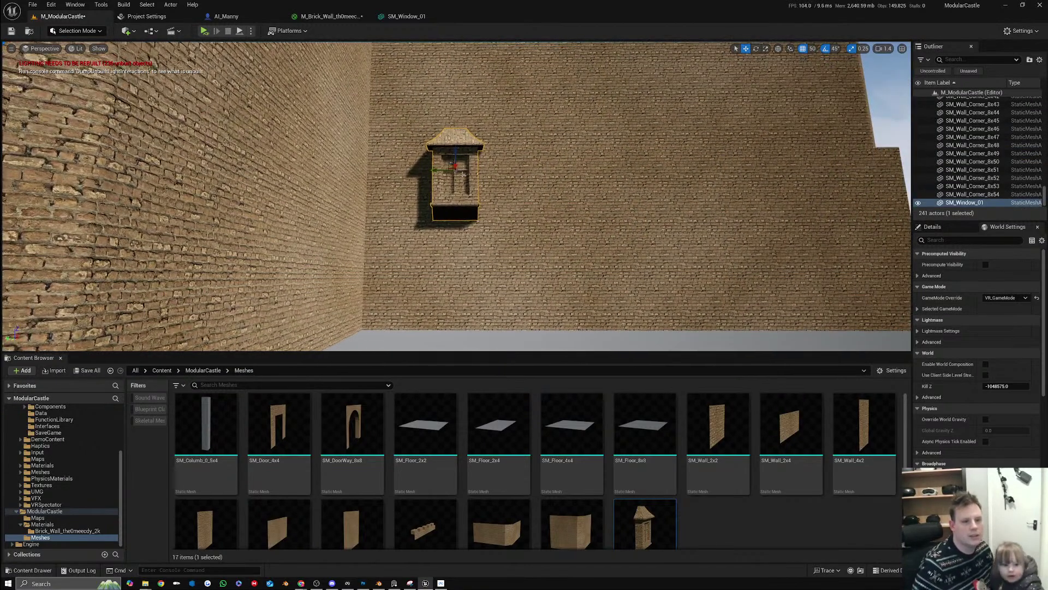
drag(456, 150, 460, 50)
right_drag(459, 50, 447, 19)
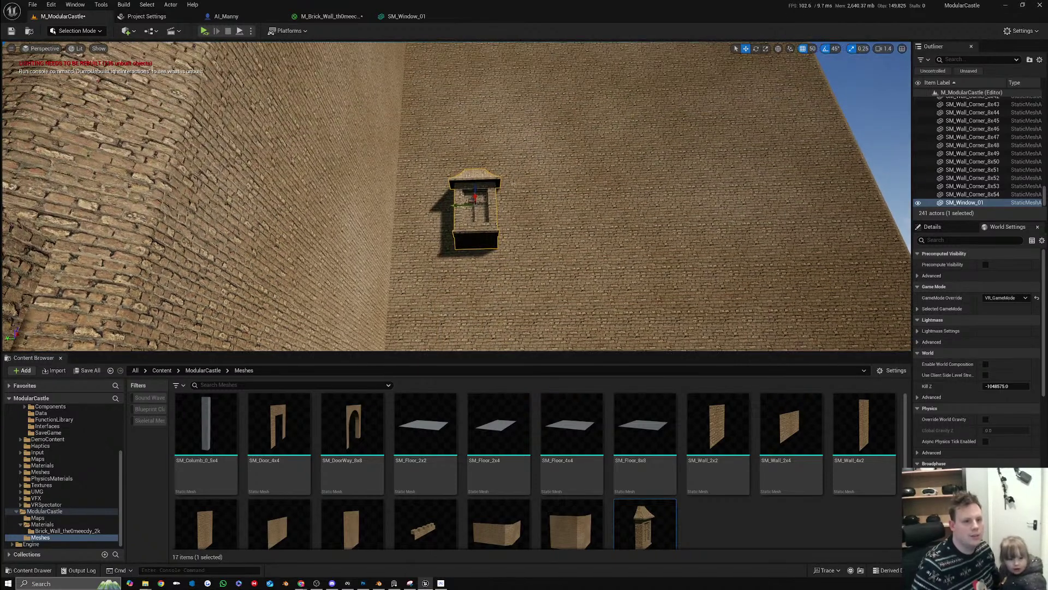
Duplicate the window horizontally onto the neighbouring wall panel and adjust the copy's sideways position
click(518, 197)
click(473, 203)
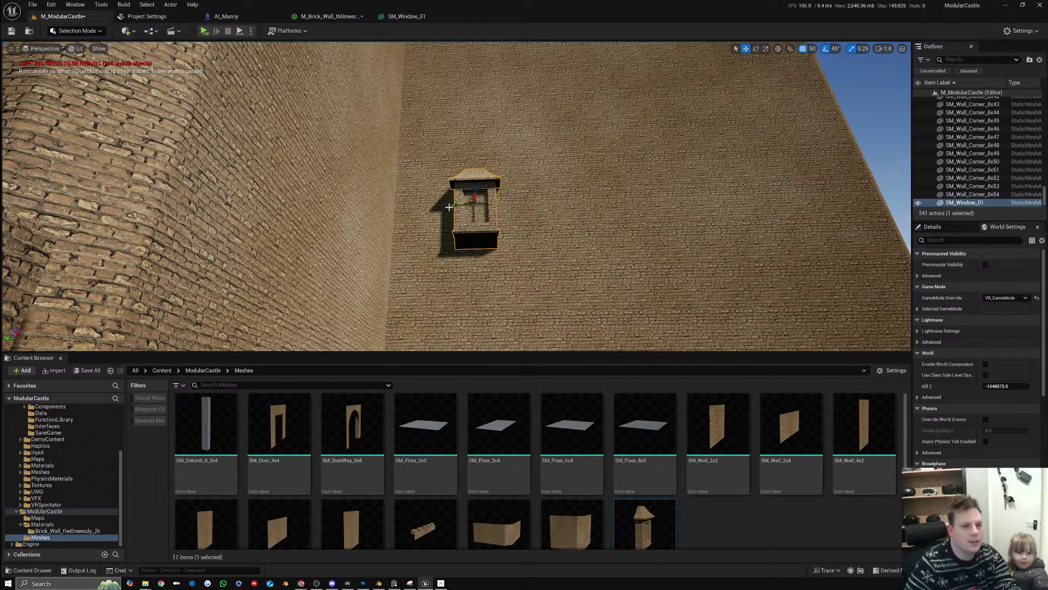
alt+drag(448, 207, 598, 203)
click(587, 210)
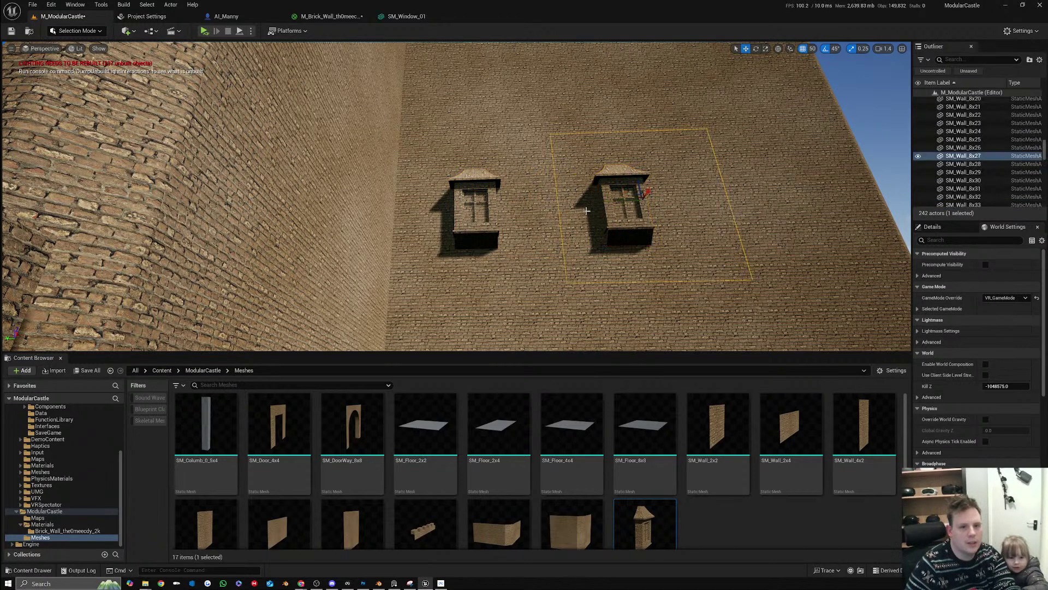
click(620, 204)
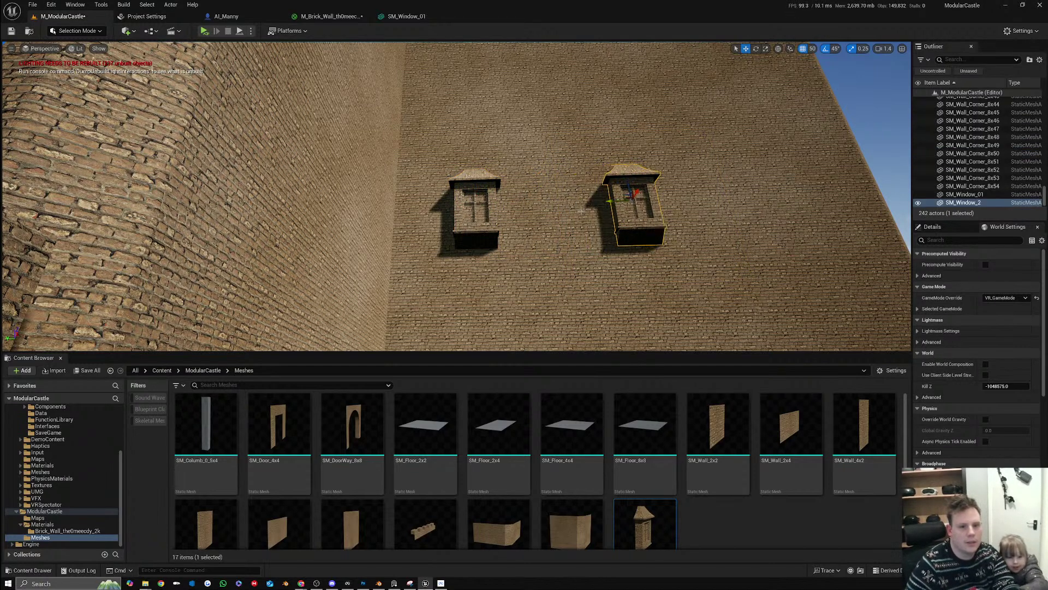
click(583, 212)
Examine the windows and wall panels in Wireframe, Detail Lighting and Player Collision view modes, and return to Lit
right_drag(583, 211, 647, 285)
click(438, 147)
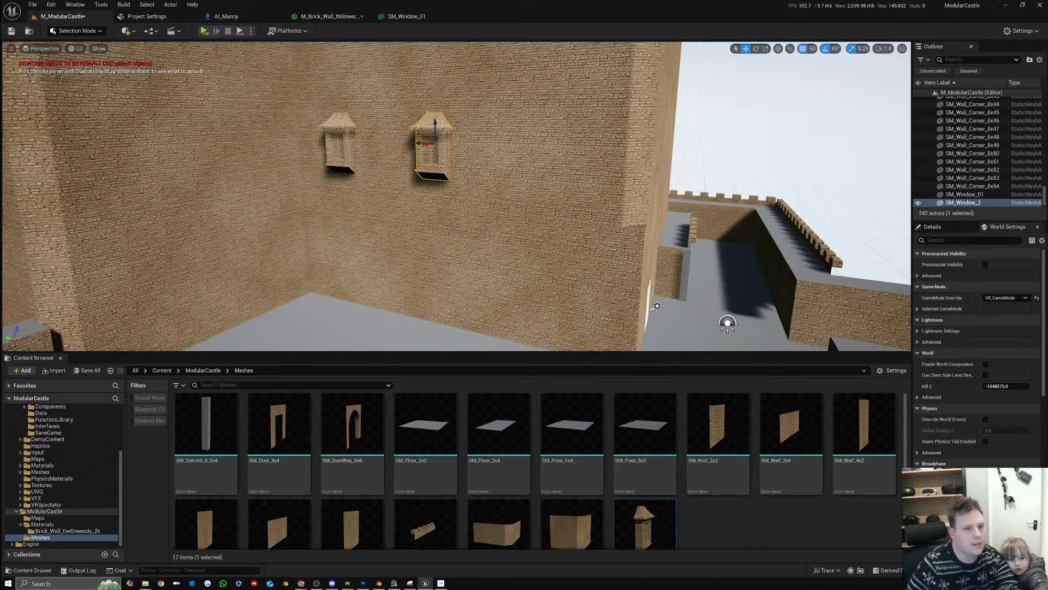
click(579, 147)
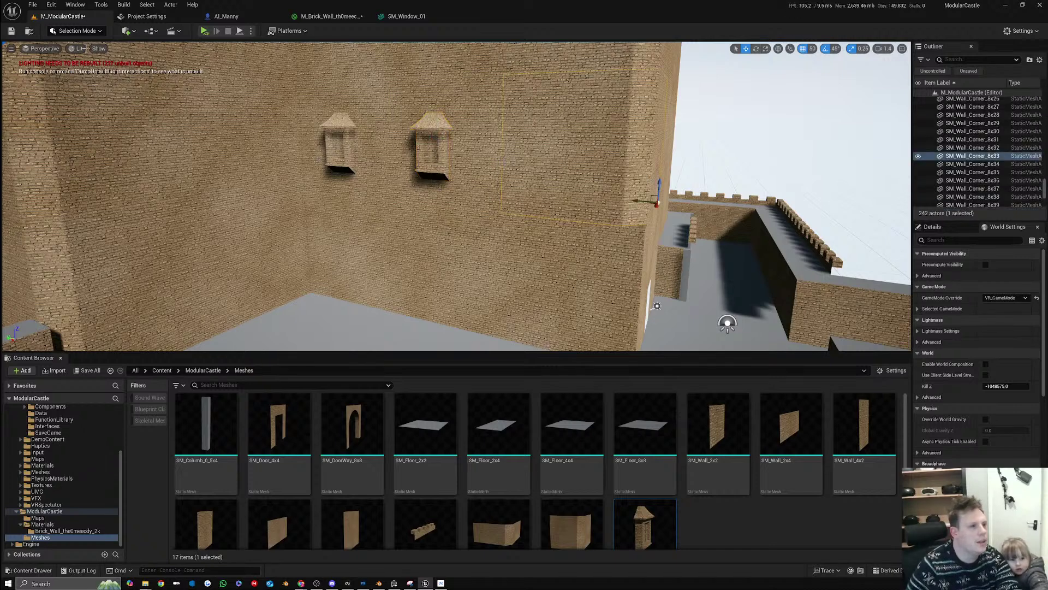
click(81, 48)
click(109, 101)
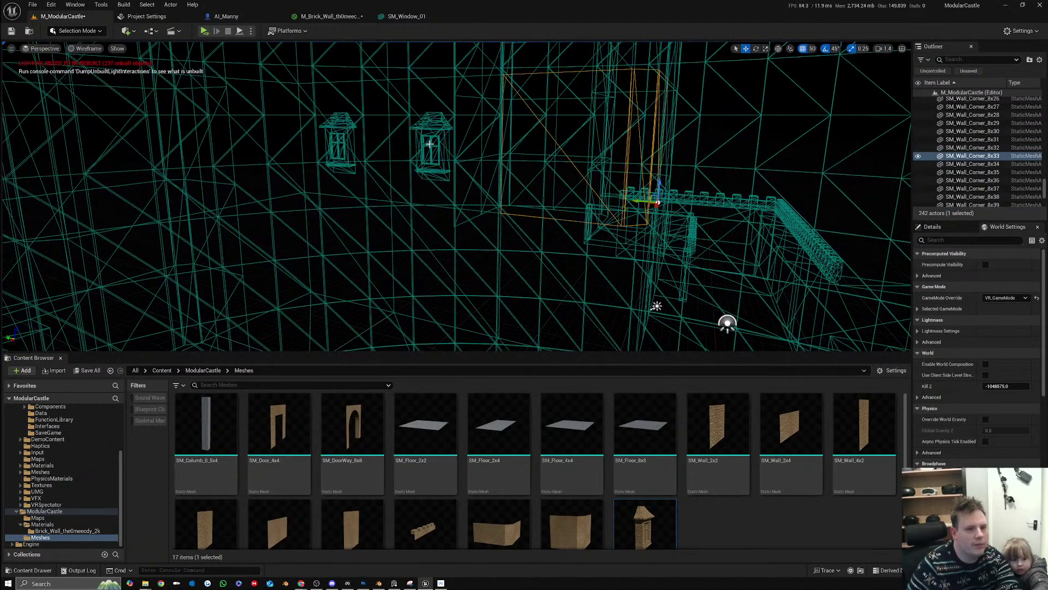
click(87, 48)
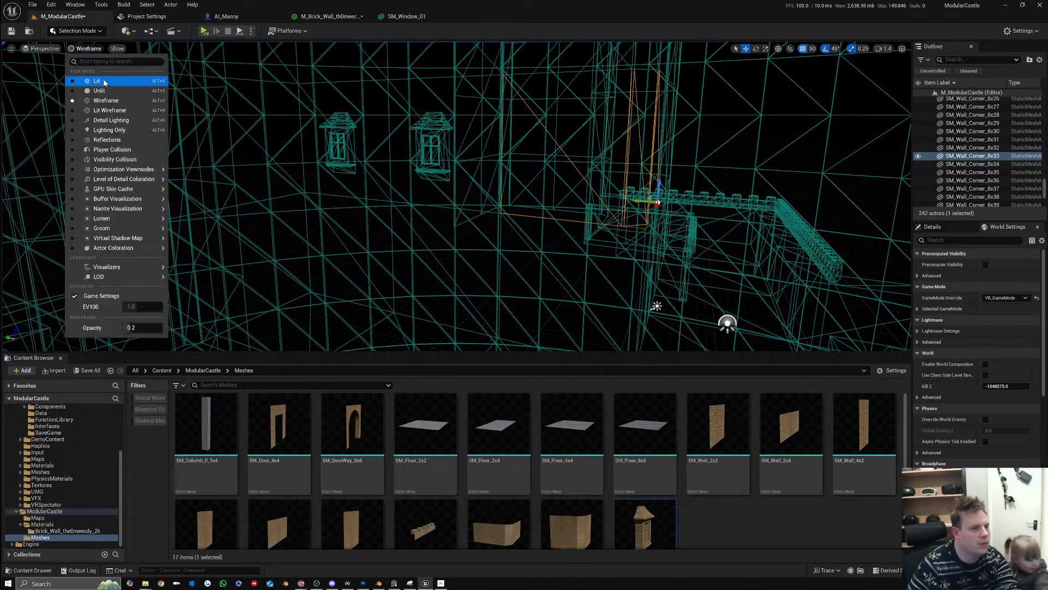
click(119, 120)
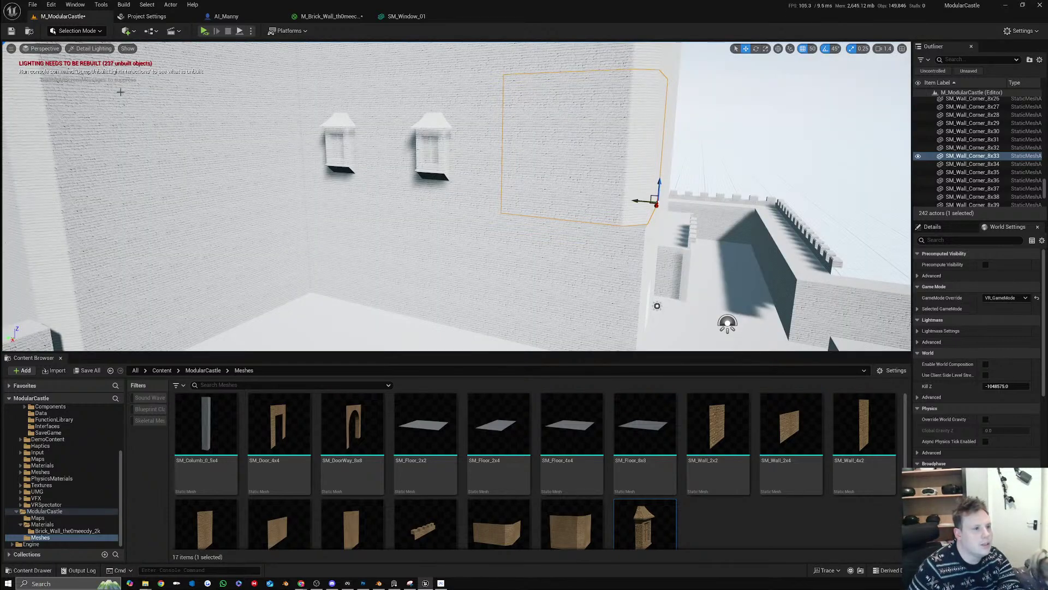
click(91, 48)
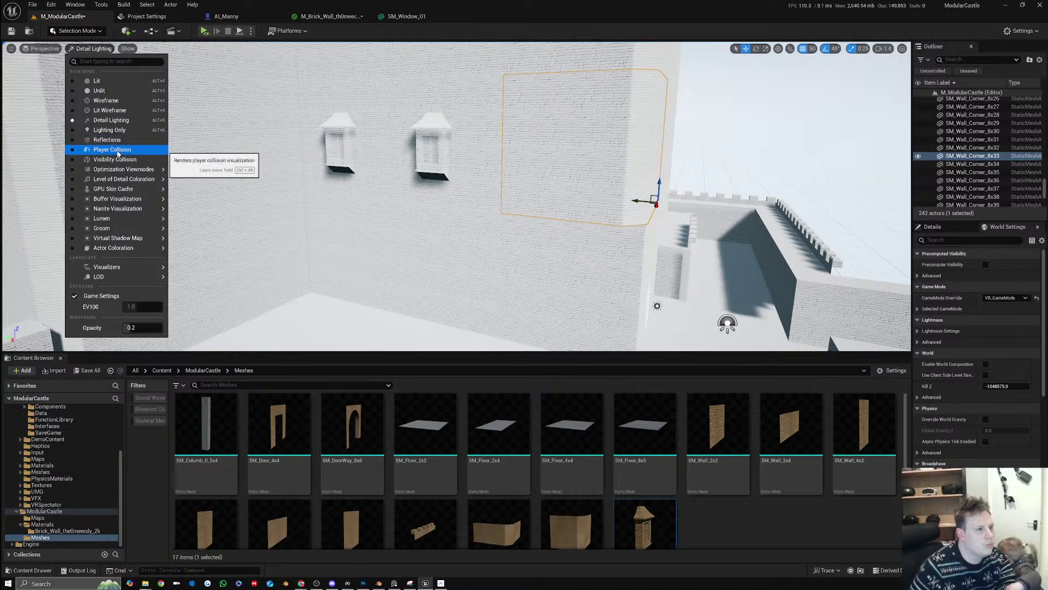
click(117, 151)
click(91, 48)
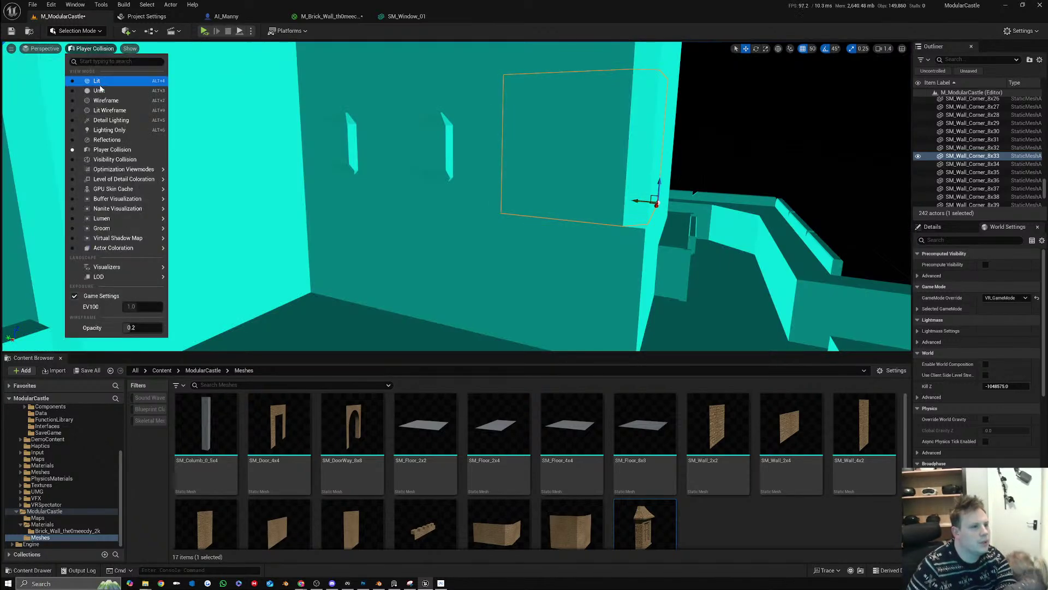
click(87, 79)
Duplicate the second window along the same wall onto the panel nearest the outer corner, making a third window
click(446, 160)
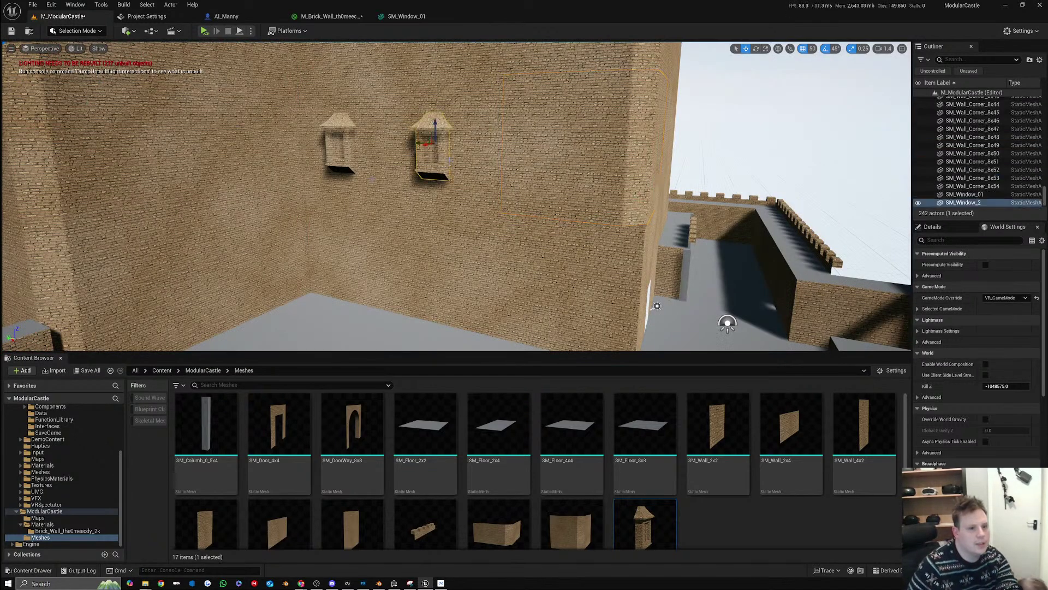
alt+drag(416, 142, 537, 148)
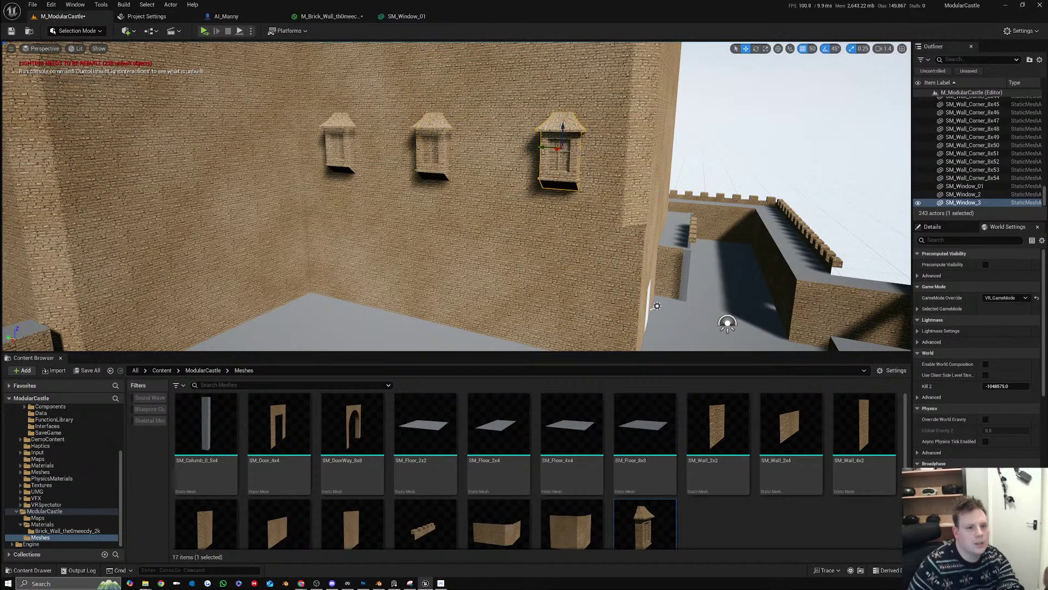
click(587, 155)
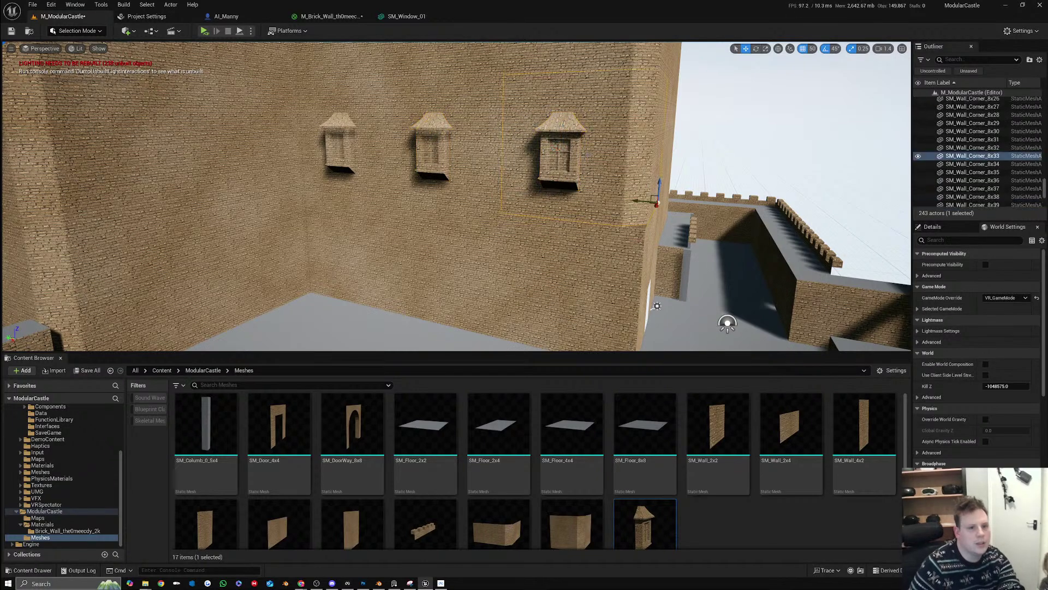
click(558, 148)
key(f)
key(a)
right_drag(558, 148, 522, 129)
key(s)
Duplicate the row of three windows straight up the wall to form a second row below the battlements
click(397, 201)
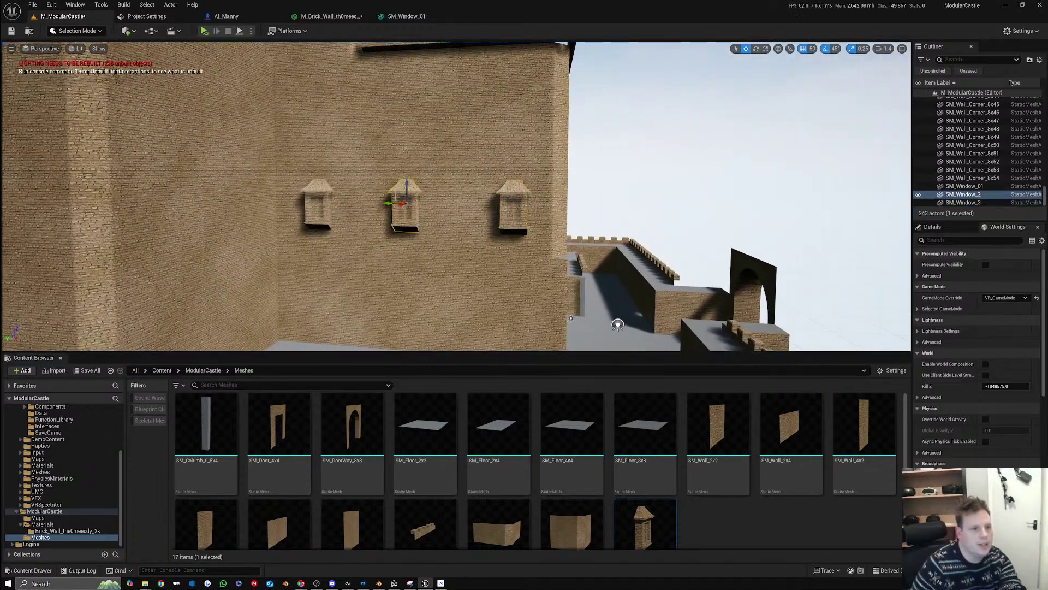
ctrl+click(330, 204)
ctrl+click(505, 194)
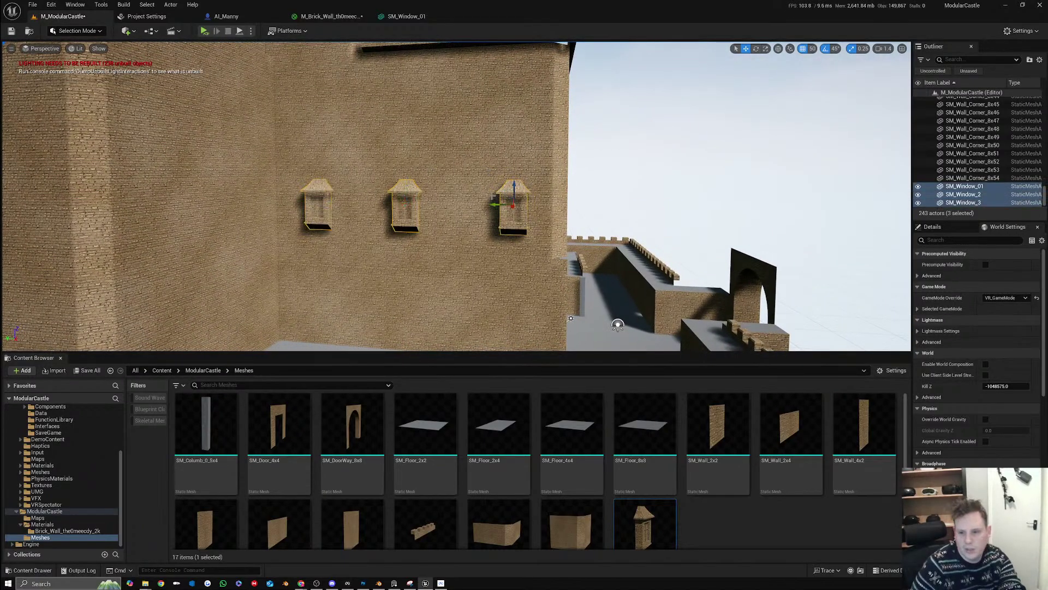
alt+drag(515, 188, 514, 83)
key(s)
right_drag(512, 86, 459, 98)
key(d)
key(w)
key(s)
Shift the middle window of both rows sideways to line up with the centre of its wall panel
shift+click(498, 173)
shift+click(425, 154)
key(a)
key(s)
click(502, 156)
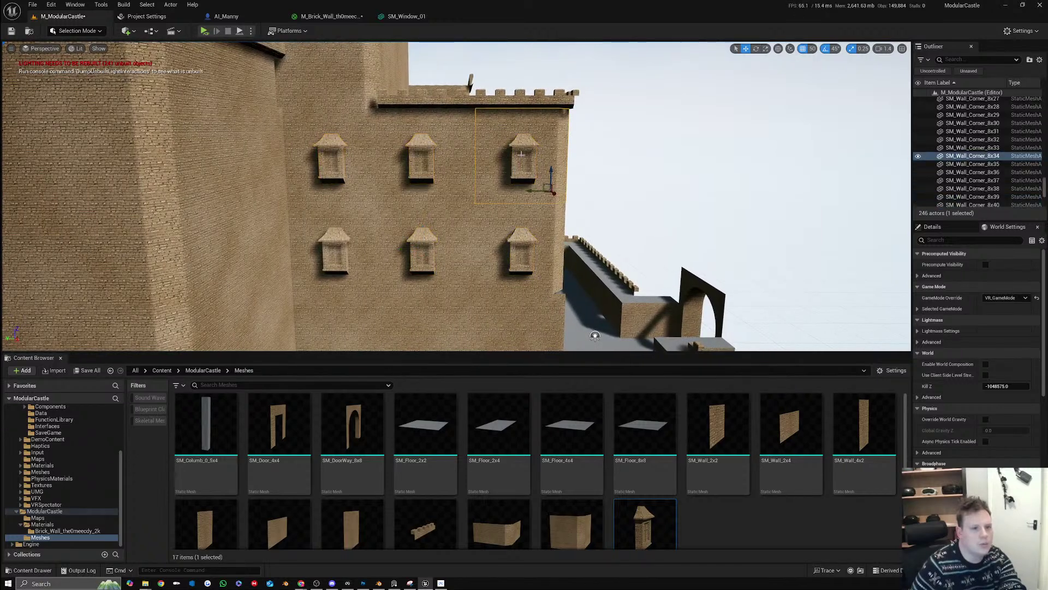
click(453, 164)
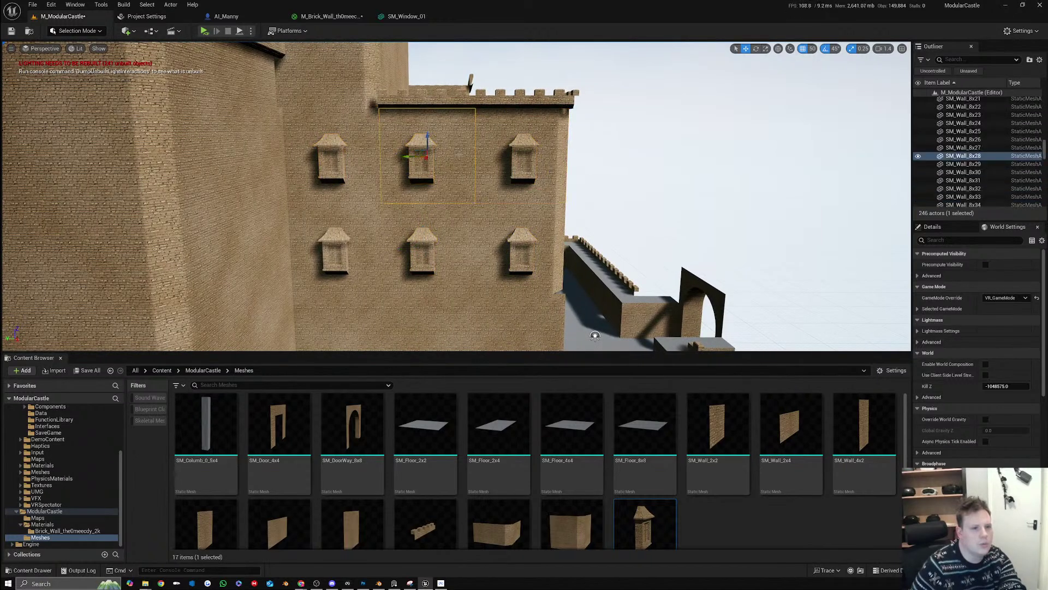
click(425, 165)
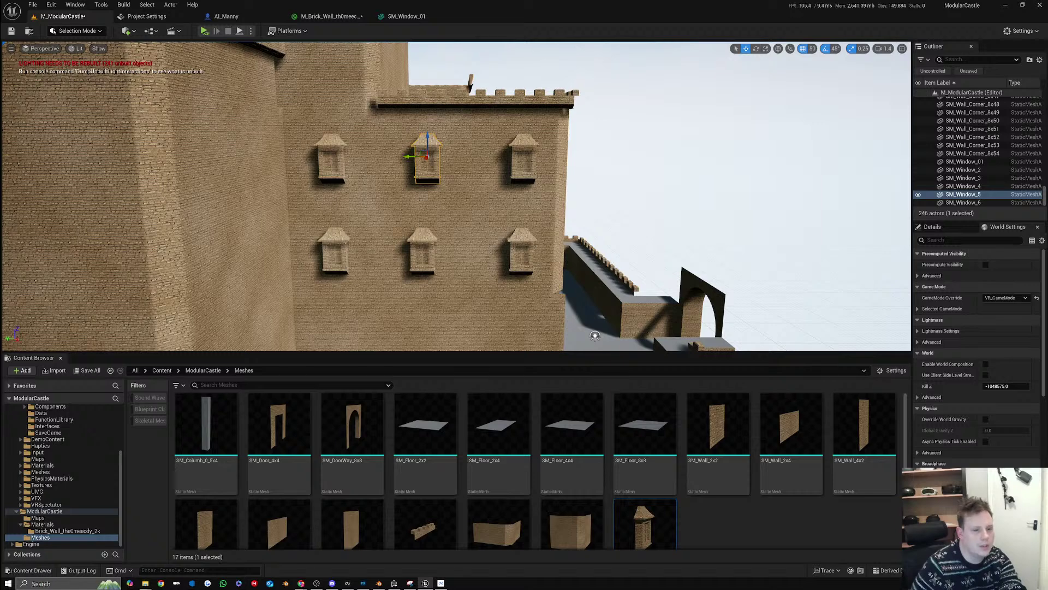
click(418, 252)
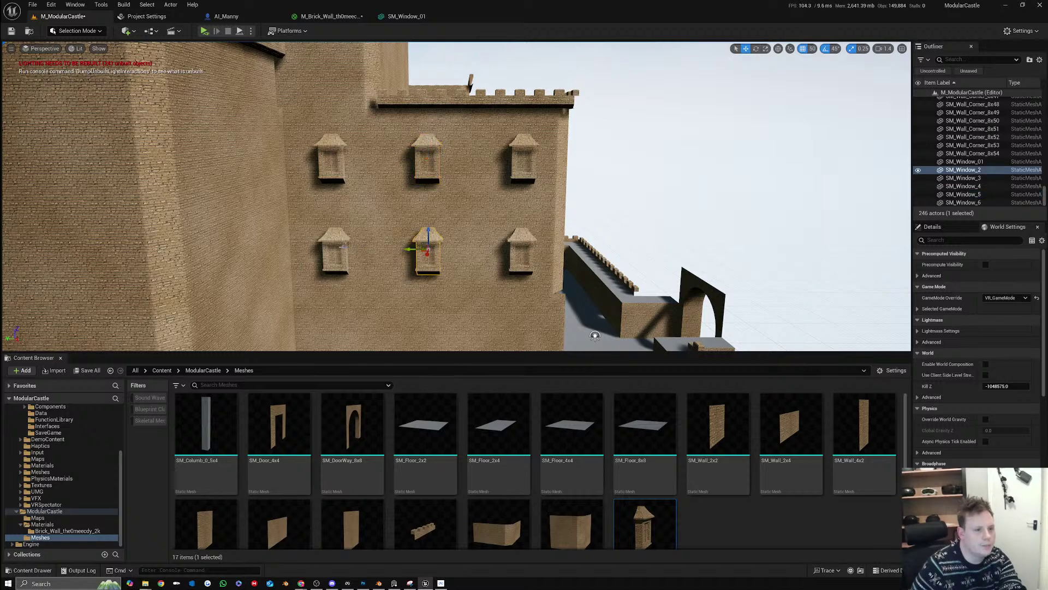
Duplicate all six windows as a group and rotate the copies to face outward from the adjacent keep wall
ctrl+click(344, 249)
ctrl+click(327, 185)
ctrl+click(427, 164)
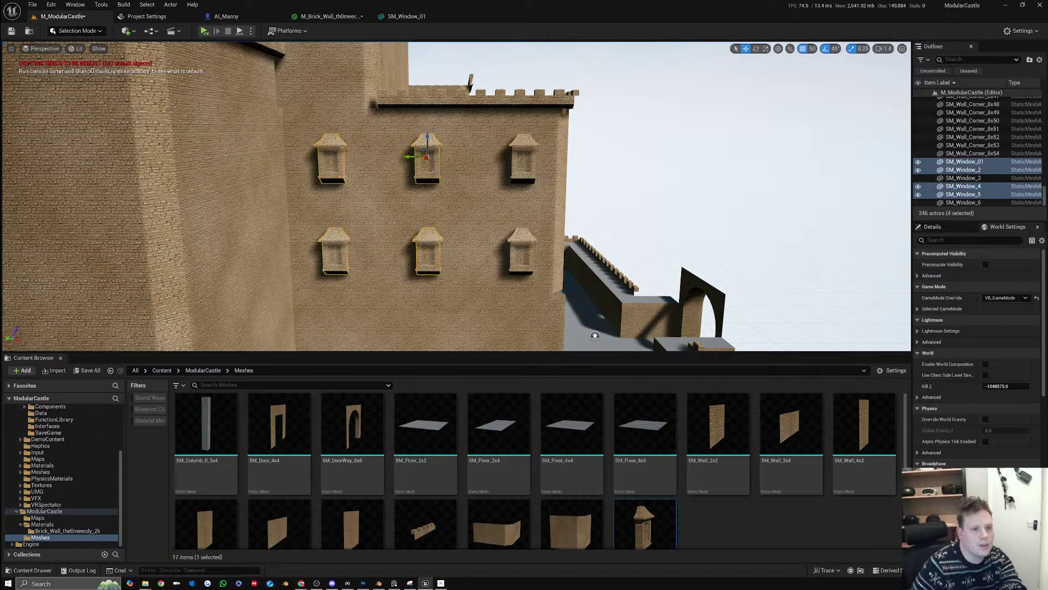
ctrl+click(513, 172)
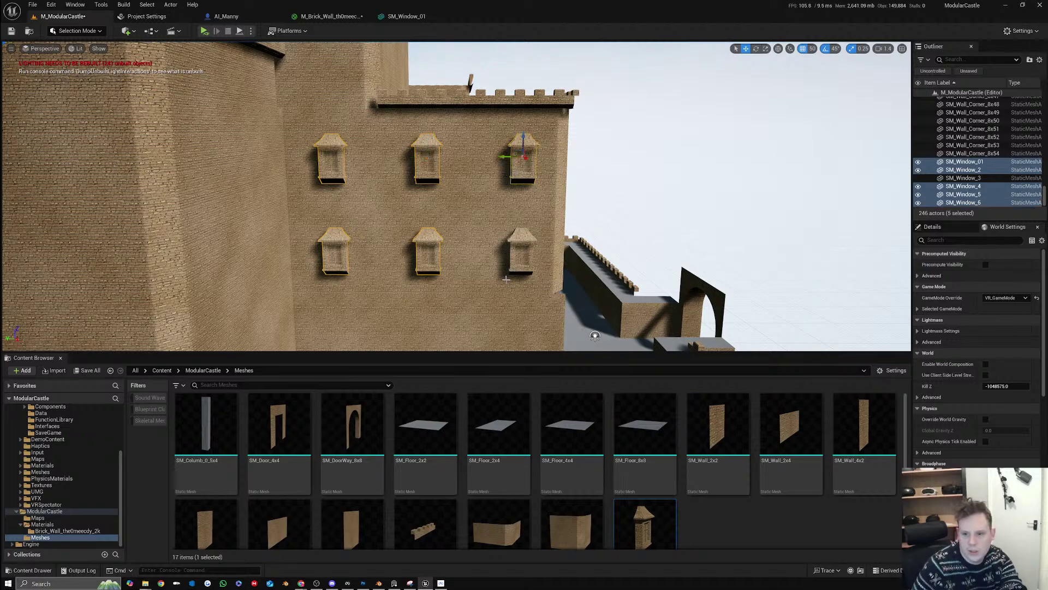
ctrl+click(519, 257)
key(d)
right_drag(520, 256, 372, 226)
key(e)
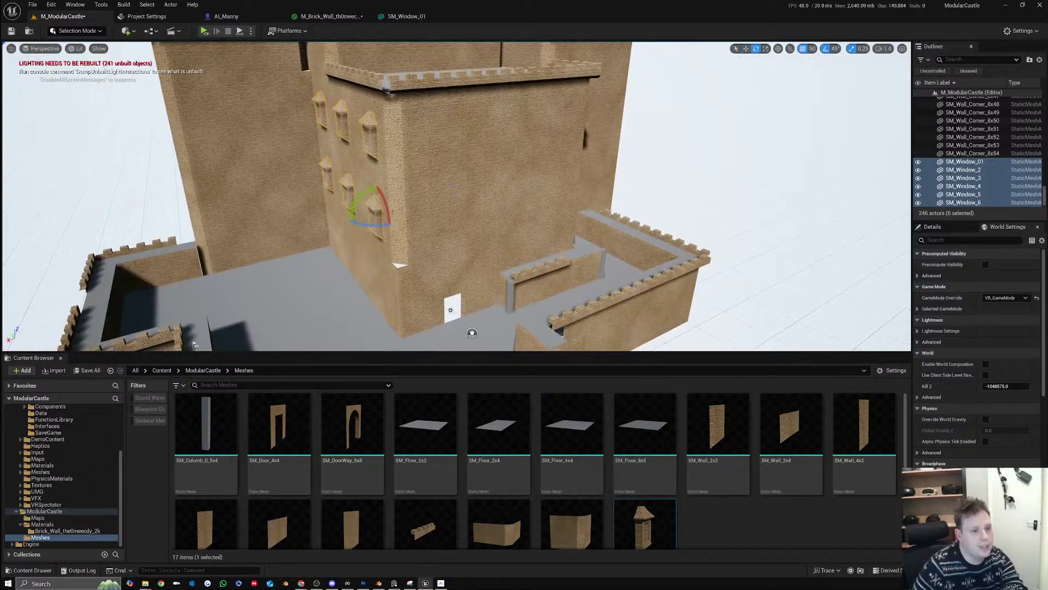
alt+drag(370, 226, 428, 226)
key(w)
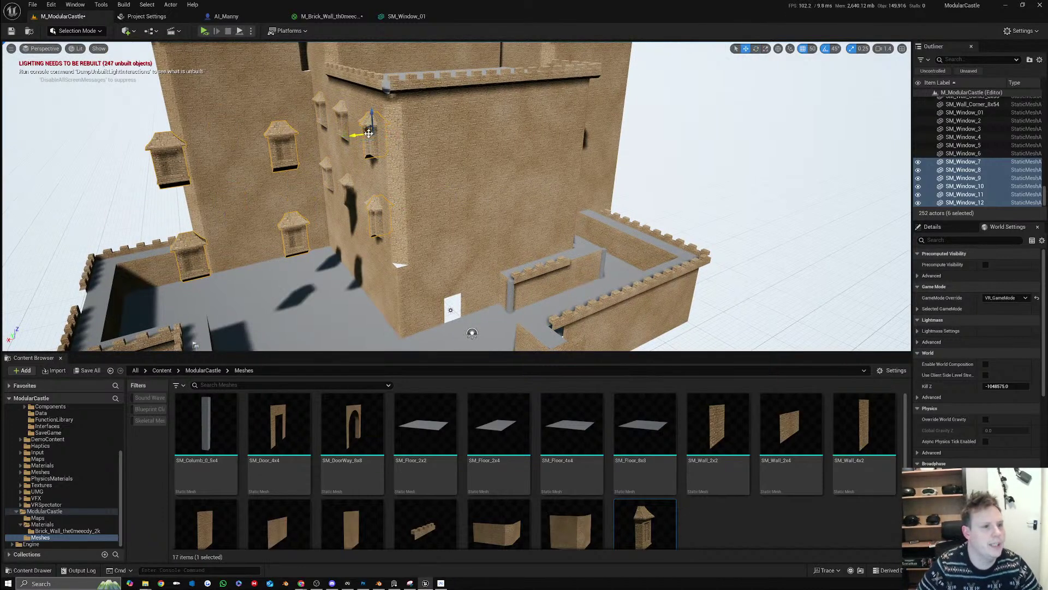
Move the six rotated window copies onto the adjacent keep wall and space them evenly across its face
key(a)
right_drag(363, 134, 436, 138)
drag(354, 143, 509, 124)
key(d)
right_drag(508, 124, 377, 127)
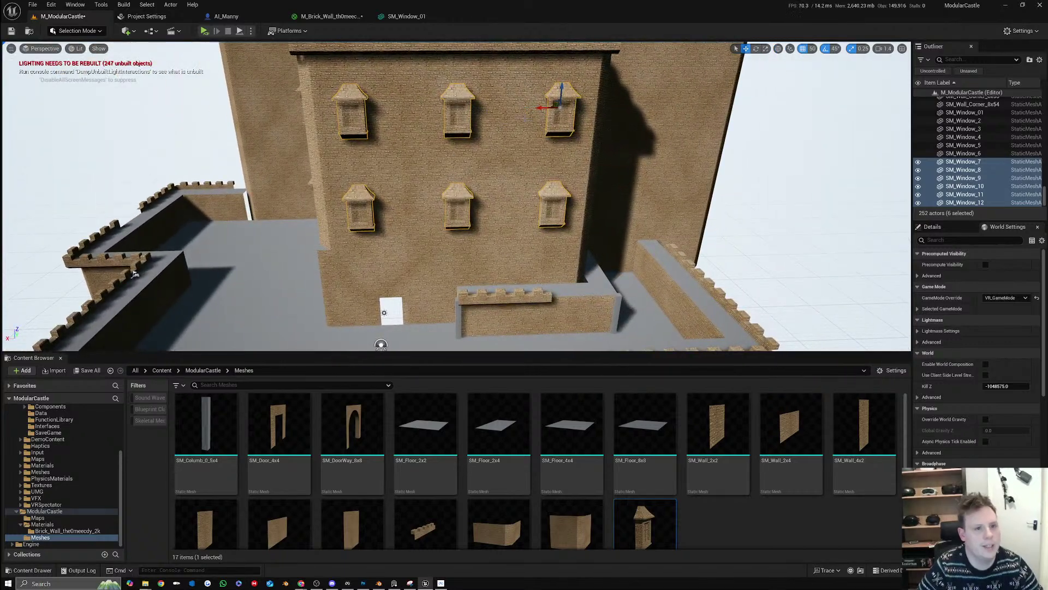
drag(541, 109, 544, 108)
Rotate the end column's two windows to face the shadowed side of the front block and seat them on that wall
right_drag(545, 117, 587, 114)
right_drag(449, 145, 451, 145)
click(418, 150)
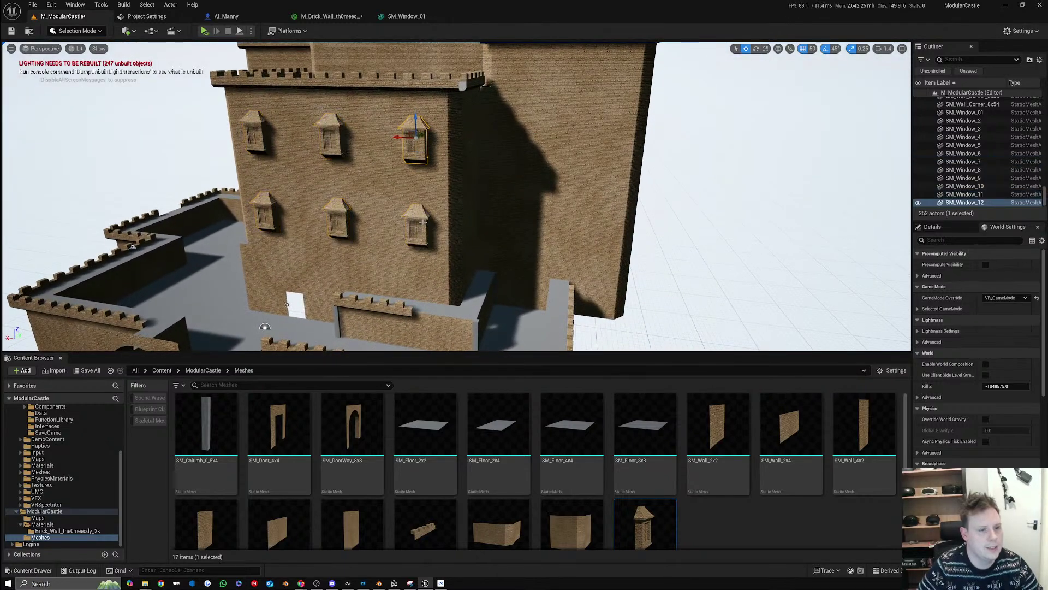
ctrl+click(421, 221)
mouse_move(415, 214)
right_down()
mouse_move(385, 234)
mouse_move(416, 214)
right_up()
key(e)
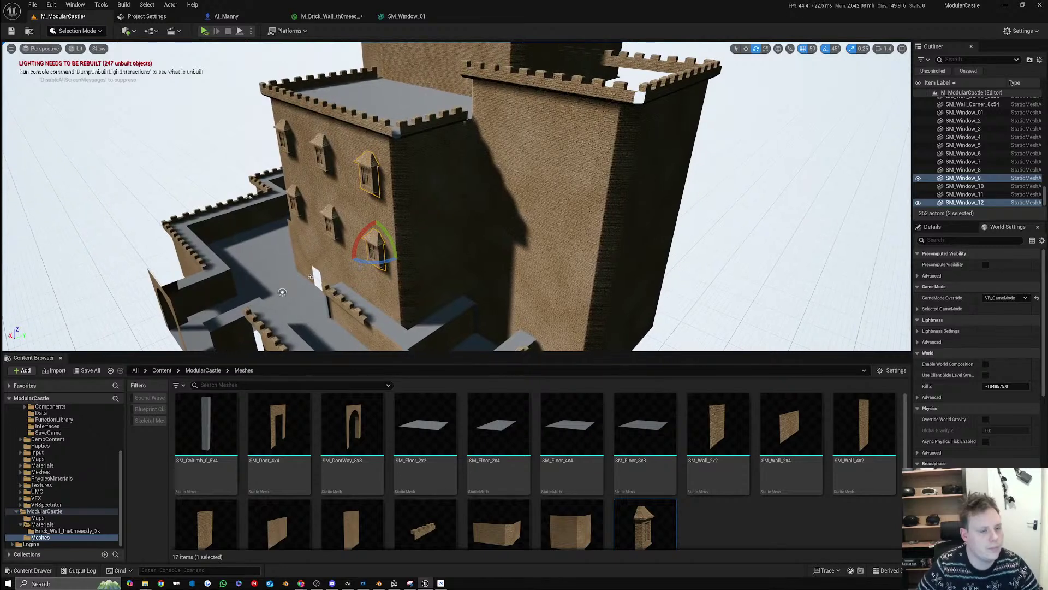
drag(375, 262, 440, 238)
right_drag(440, 238, 392, 317)
key(w)
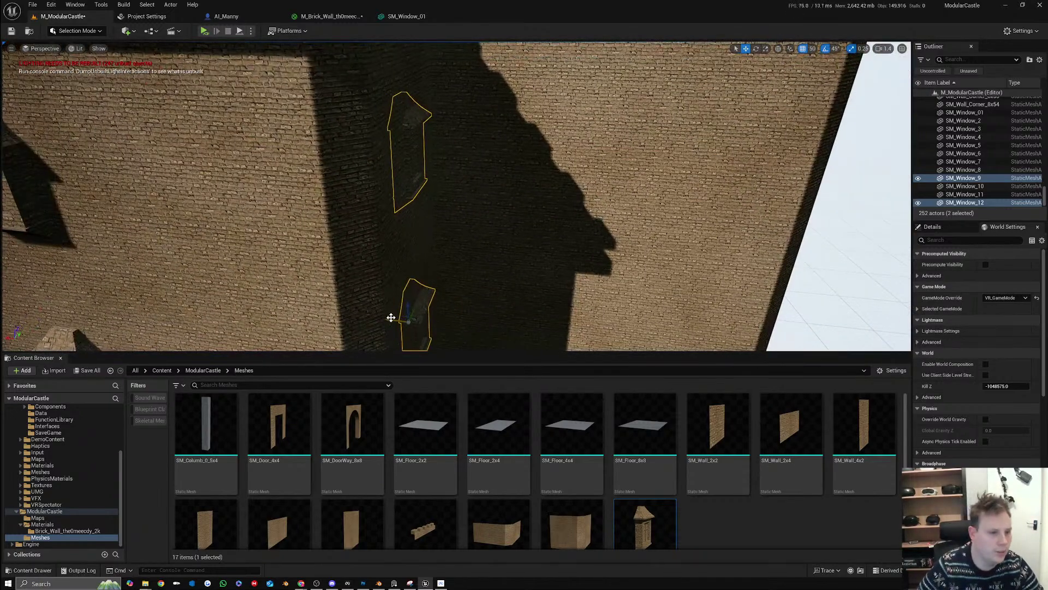
drag(391, 317, 401, 318)
Duplicate the middle column's two windows sideways to fill the vacated end column of the front wall
mouse_move(400, 315)
right_down()
mouse_move(394, 305)
mouse_move(407, 307)
mouse_move(391, 314)
mouse_move(417, 313)
mouse_move(393, 307)
right_up()
key(s)
key(a)
click(316, 269)
shift+click(307, 182)
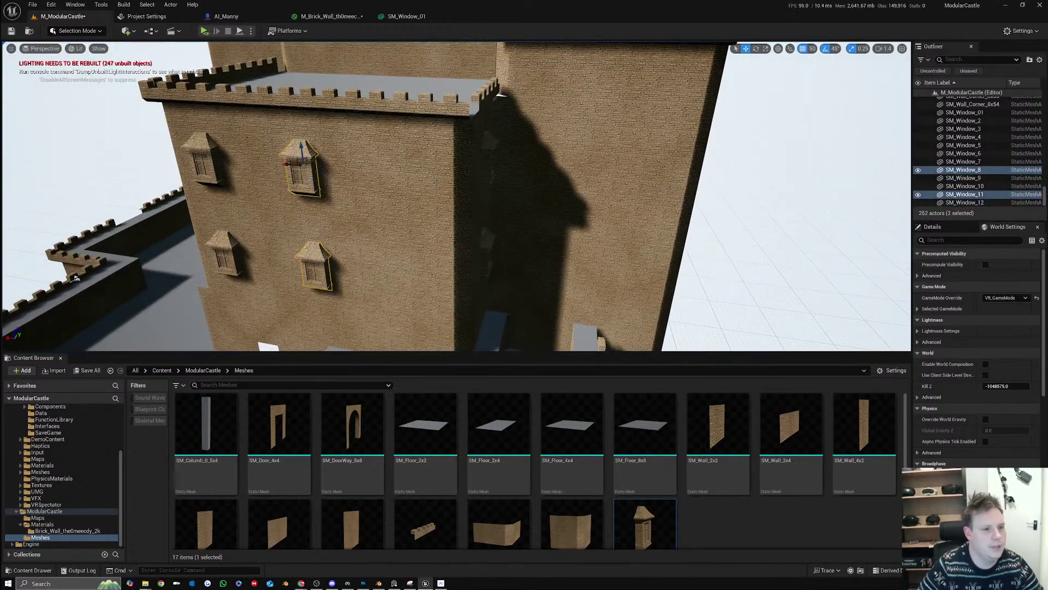
alt+drag(291, 166, 378, 174)
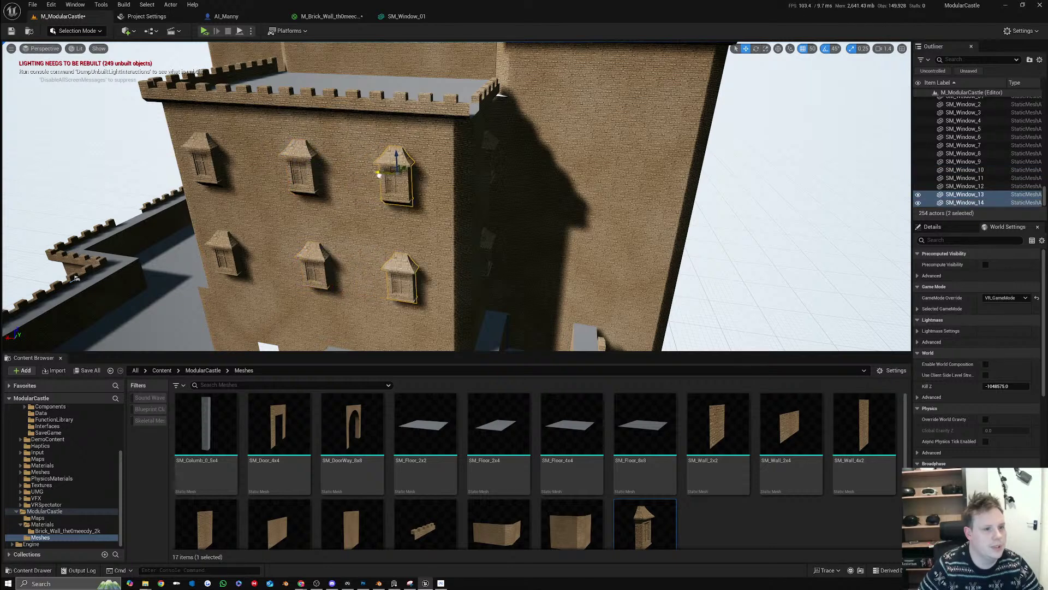
click(416, 191)
click(399, 178)
mouse_move(400, 178)
right_down()
mouse_move(429, 176)
mouse_move(376, 180)
mouse_move(389, 210)
mouse_move(402, 204)
mouse_move(385, 222)
mouse_move(376, 201)
mouse_move(391, 175)
right_up()
click(355, 175)
click(393, 188)
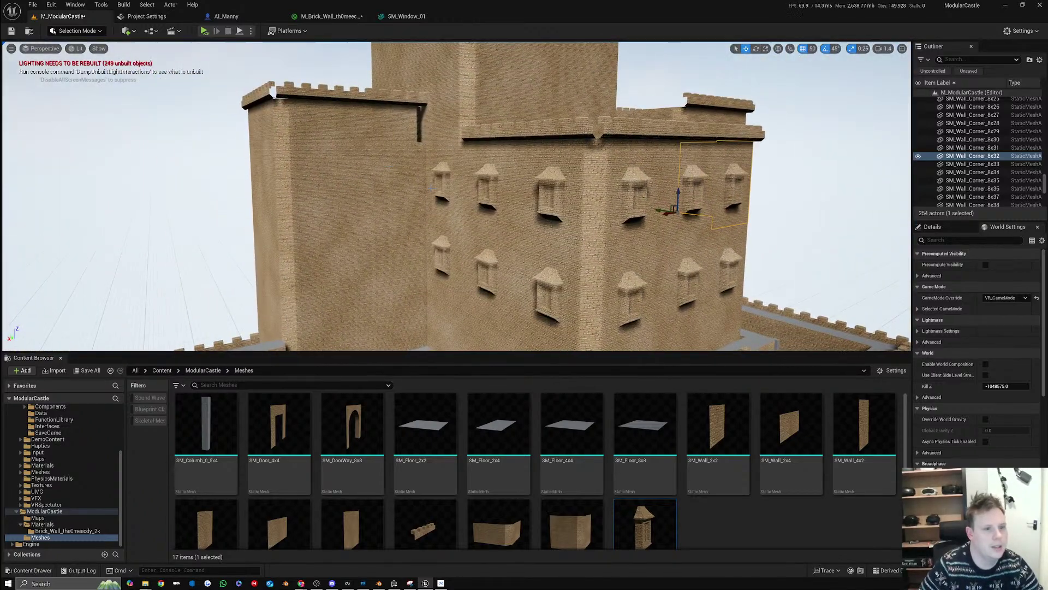
click(440, 184)
ctrl+click(494, 193)
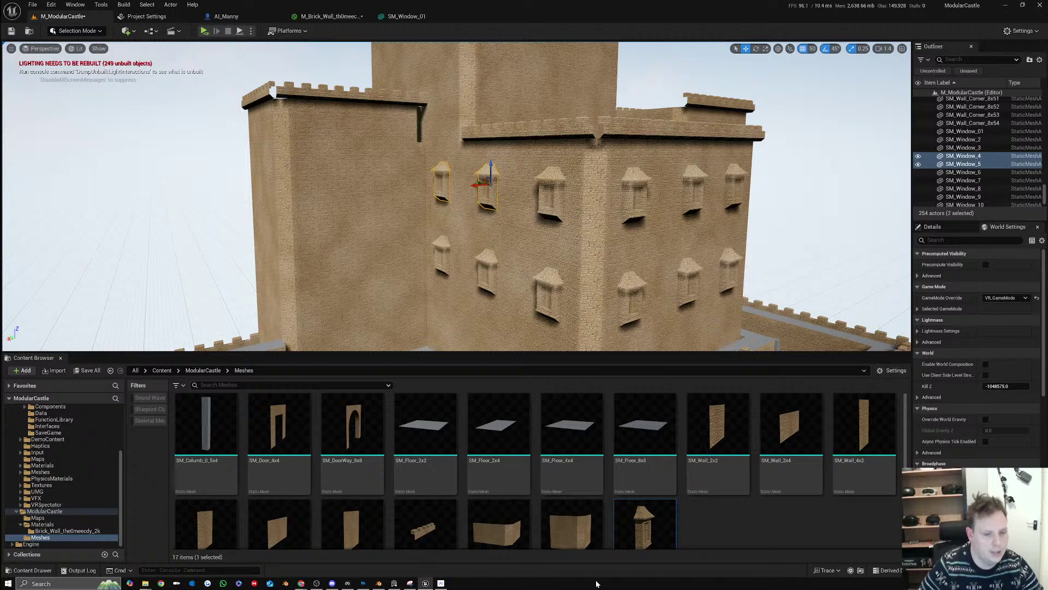
Reset the material slot of the SM_Window_01 mesh to its default, save the asset and return to the castle level
double_click(672, 526)
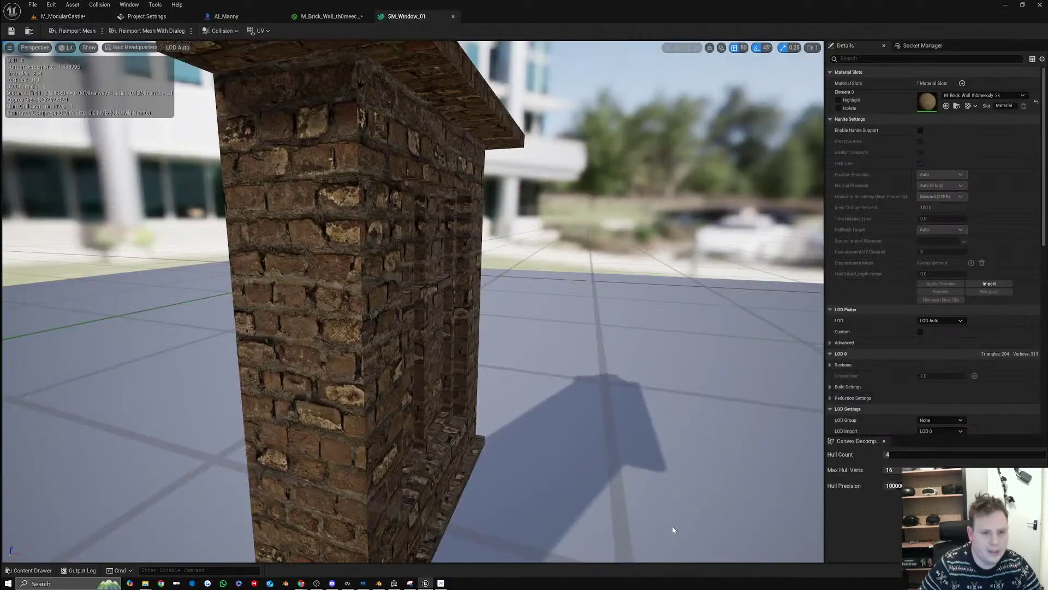
click(1037, 103)
click(11, 32)
click(56, 18)
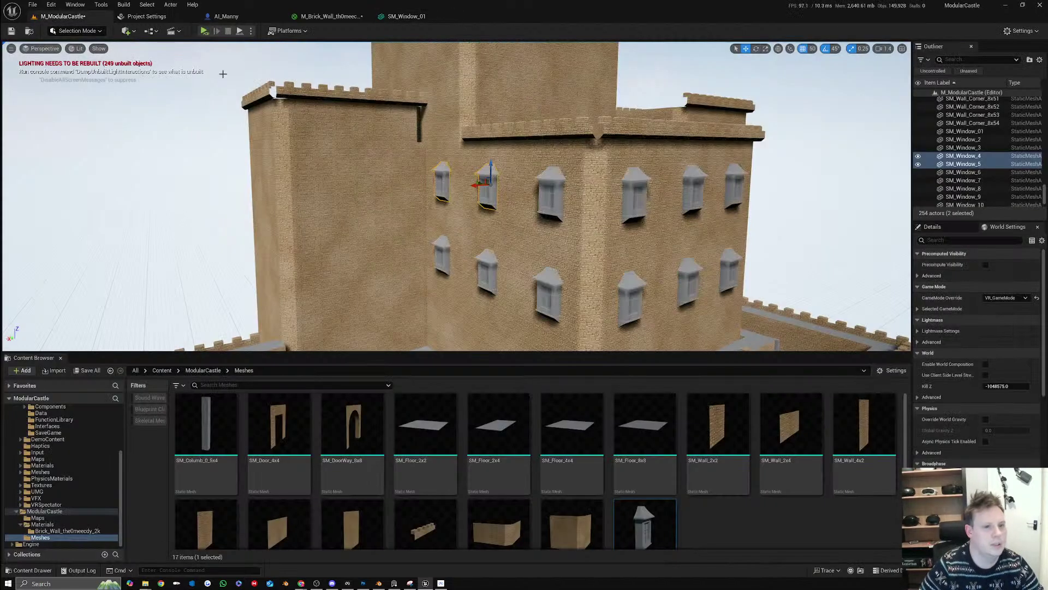
Duplicate an upper and lower window pair and rotate the copies onto the adjoining tower wall beside the inner corner
right_drag(222, 73, 202, 96)
right_drag(540, 126, 541, 154)
ctrl+click(537, 156)
click(538, 155)
ctrl+click(539, 82)
right_drag(539, 82, 434, 102)
key(e)
alt+drag(568, 115, 497, 104)
key(w)
click(465, 110)
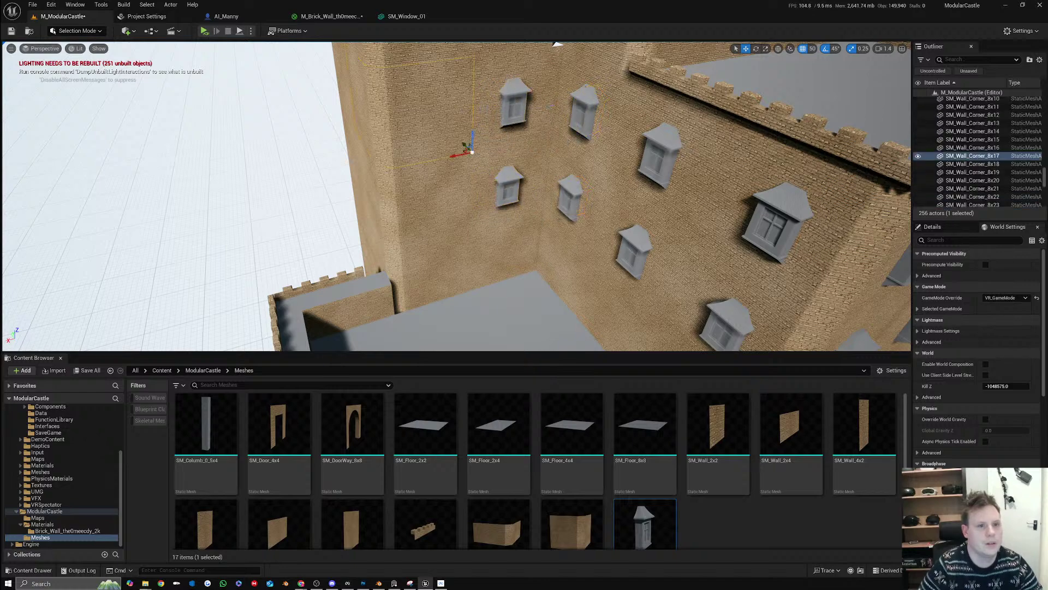
Duplicate the tower wall's window pair sideways toward the tower's outer edge to form a second column
click(514, 105)
key(w)
right_drag(513, 104, 528, 72)
key(s)
shift+click(483, 248)
drag(474, 251, 384, 257)
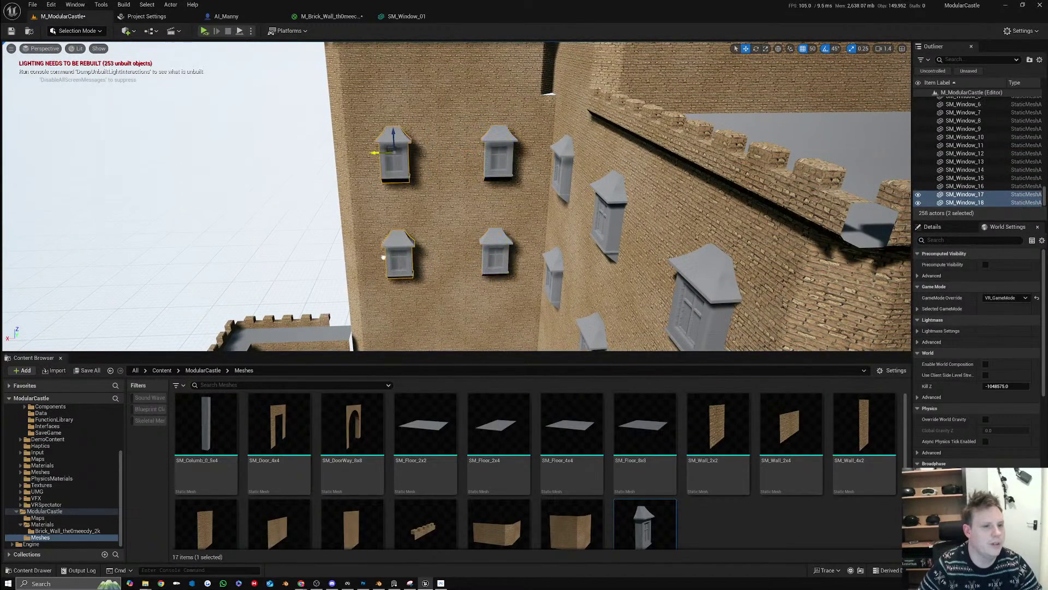
Duplicate all four windows on the tower wall and rotate the copies 90 degrees to face outward from its adjacent side
key(s)
right_drag(397, 199, 440, 213)
key(a)
ctrl+click(463, 134)
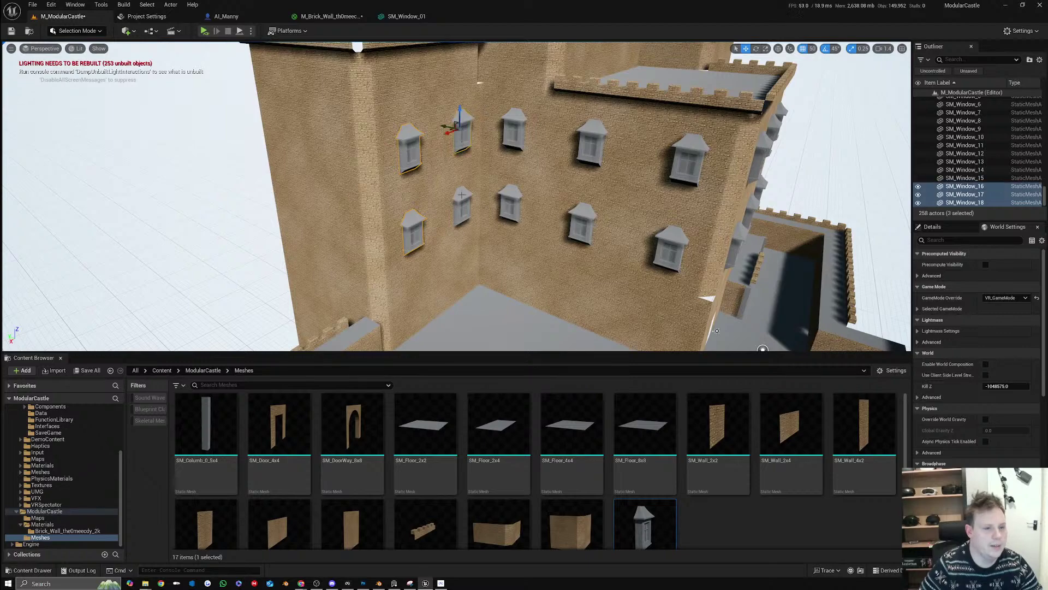
ctrl+click(461, 207)
alt+drag(464, 217, 420, 216)
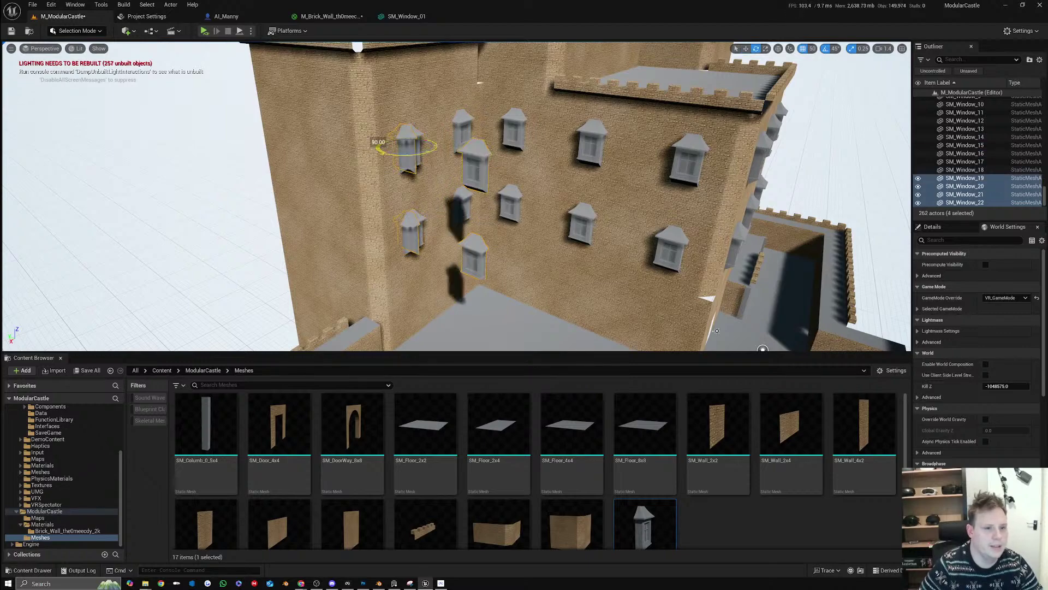
Move the four rotated copies onto the tower's adjacent outer wall, forming two columns across its face
mouse_move(404, 142)
right_down()
mouse_move(380, 142)
mouse_move(401, 141)
right_up()
drag(409, 144, 341, 147)
right_drag(341, 147, 469, 148)
drag(470, 149, 361, 150)
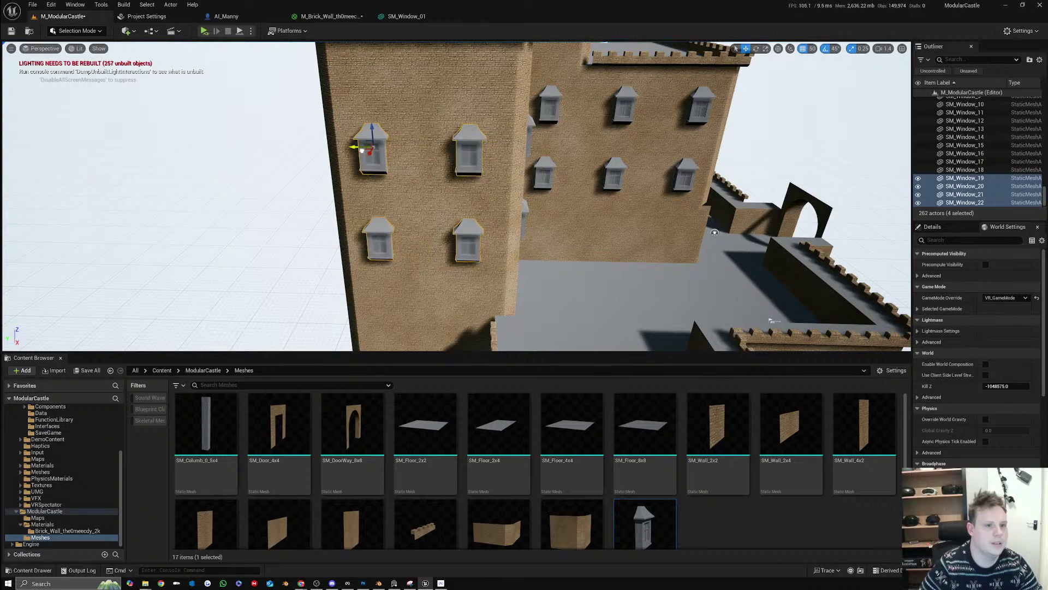
Shift the four windows on the tower's outer wall slightly sideways as a group to even out their spacing
click(407, 152)
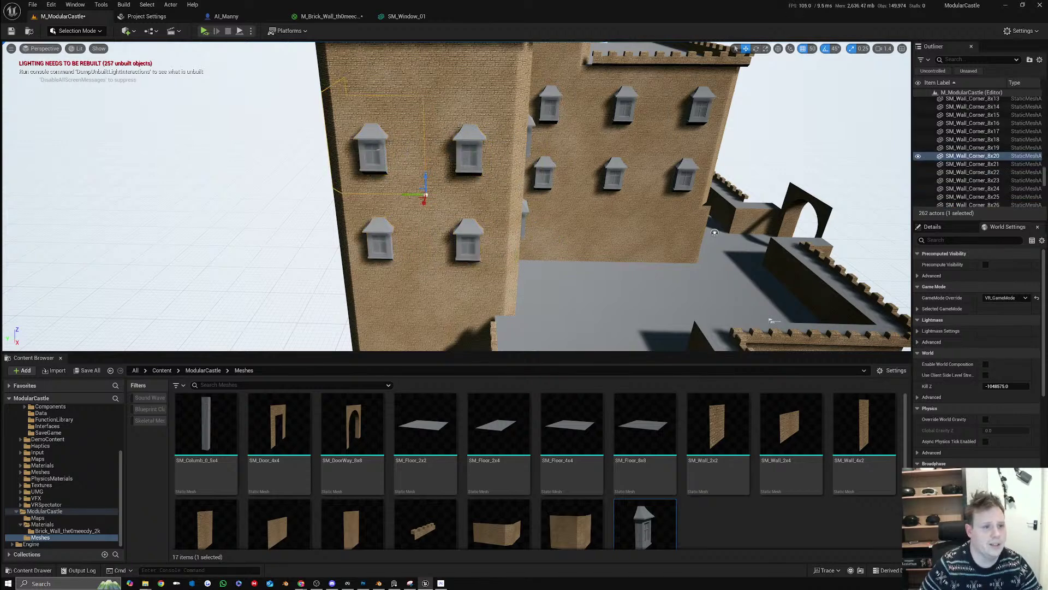
click(376, 148)
ctrl+click(464, 151)
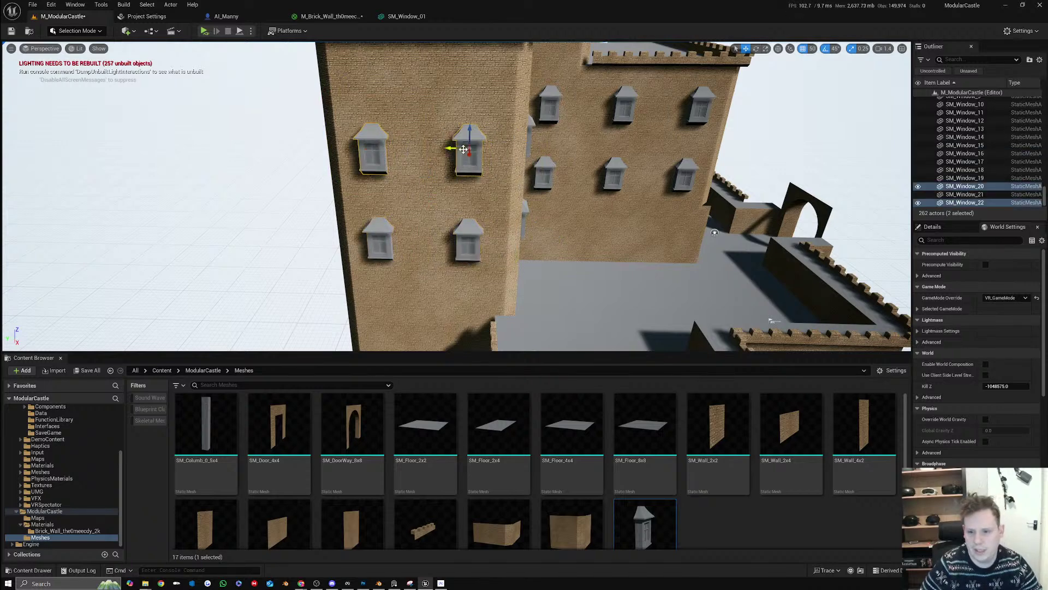
ctrl+click(379, 240)
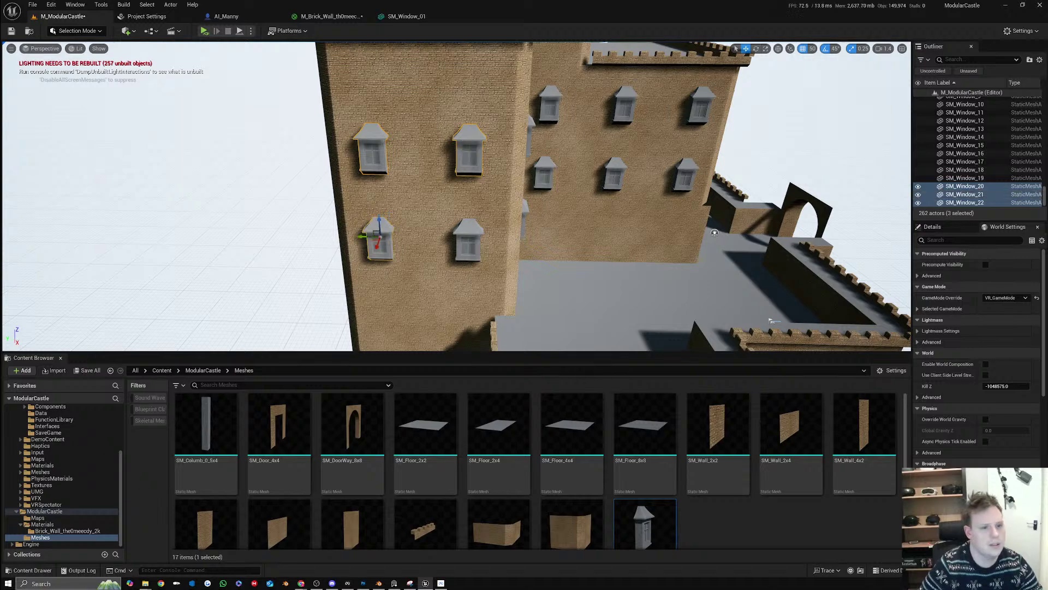
ctrl+click(470, 229)
drag(451, 238, 455, 238)
mouse_move(454, 236)
right_down()
mouse_move(456, 191)
mouse_move(451, 223)
mouse_move(423, 246)
mouse_move(441, 245)
mouse_move(447, 231)
mouse_move(452, 238)
right_up()
Duplicate the lower window of the tower wall's outer column straight down to start a third level
click(402, 194)
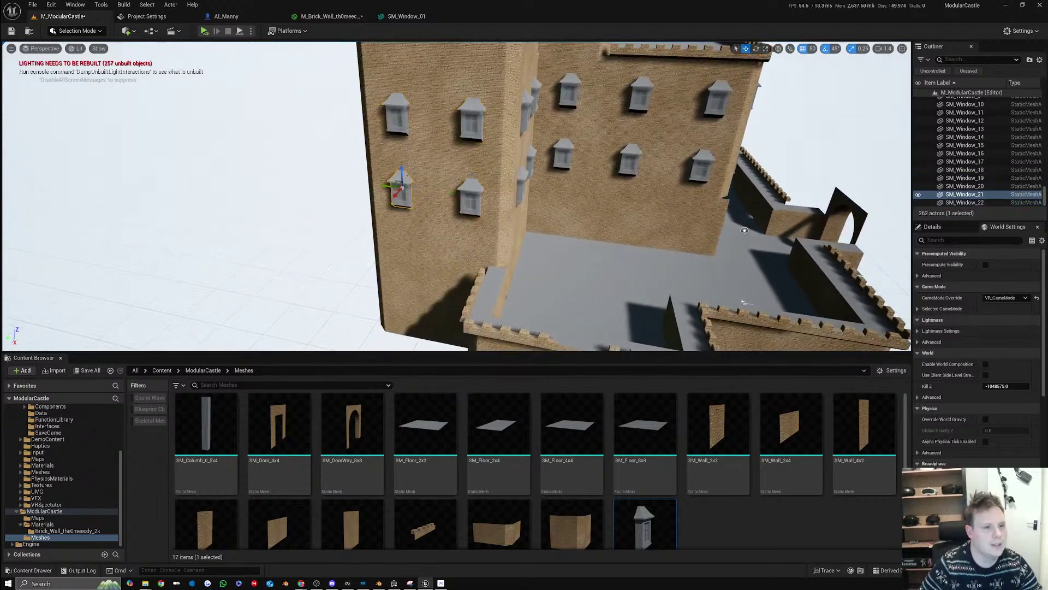
ctrl+click(404, 126)
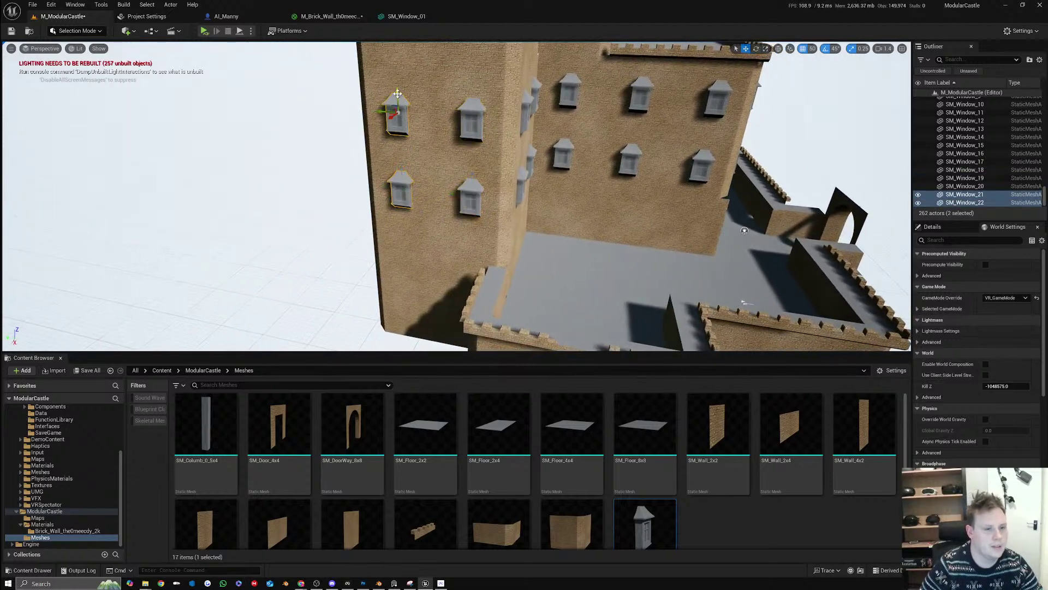
click(400, 187)
alt+drag(402, 173, 404, 229)
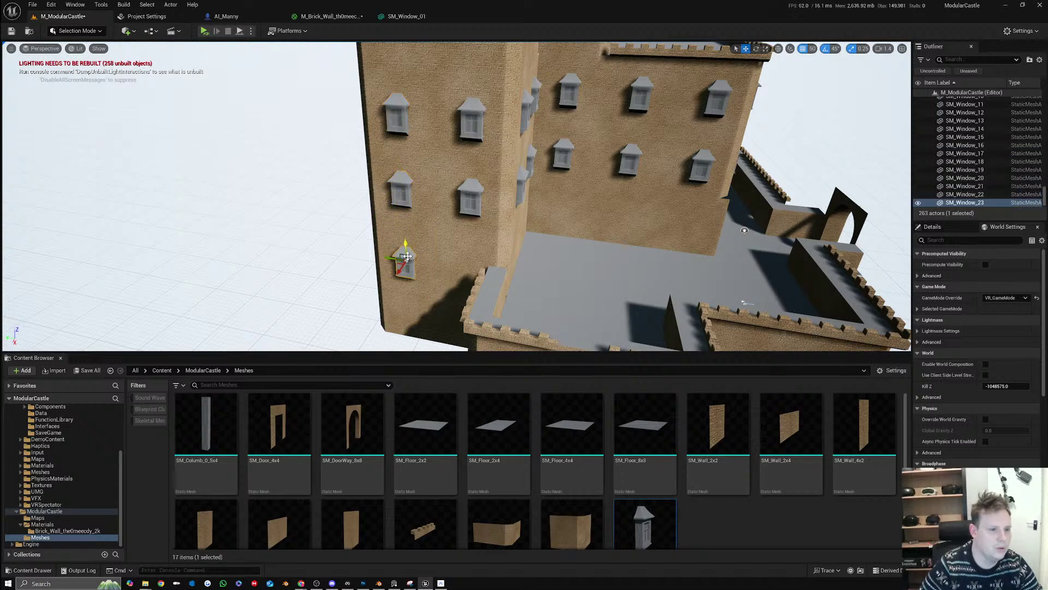
Duplicate the four windows of the far tower's front-facing wall sideways across to the tower on the opposite side of the keep
right_drag(409, 240, 556, 152)
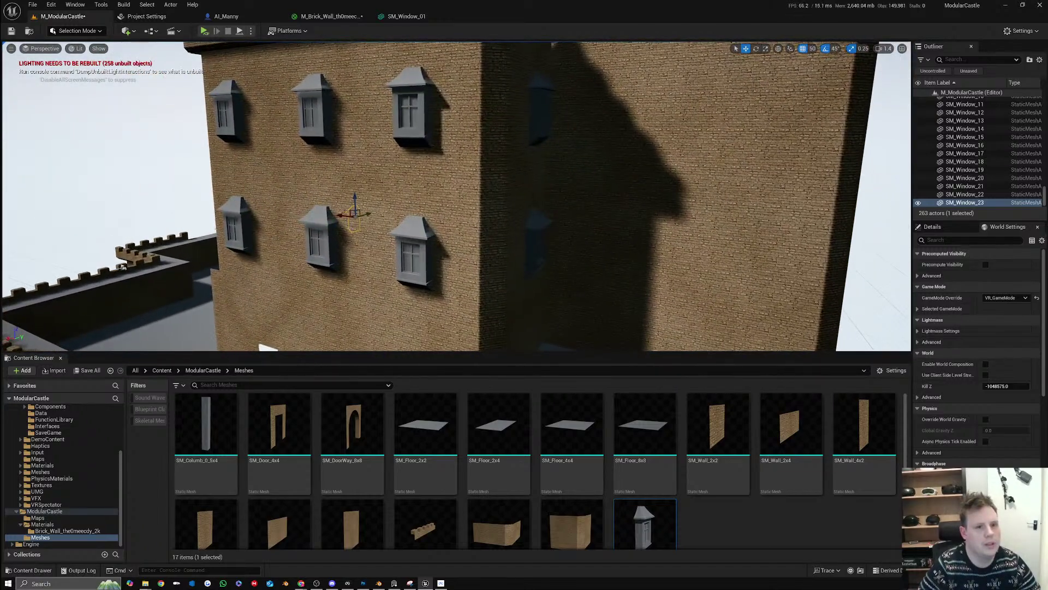
click(542, 119)
ctrl+click(539, 242)
right_drag(539, 242, 582, 249)
scroll(577, 246, up, 1)
click(328, 163)
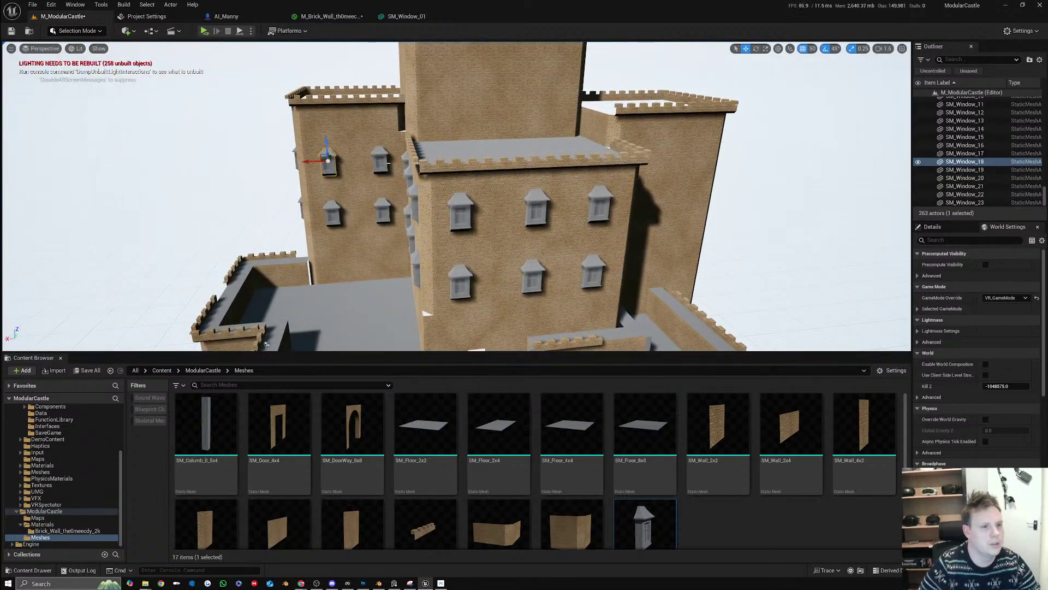
ctrl+click(382, 165)
ctrl+click(384, 210)
ctrl+click(333, 210)
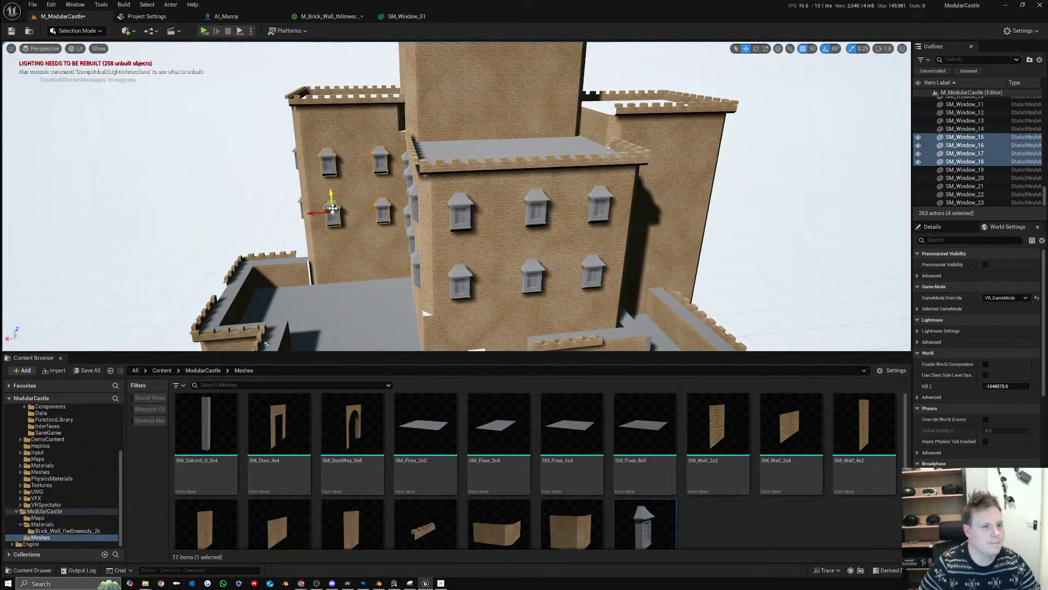
alt+drag(328, 210, 416, 241)
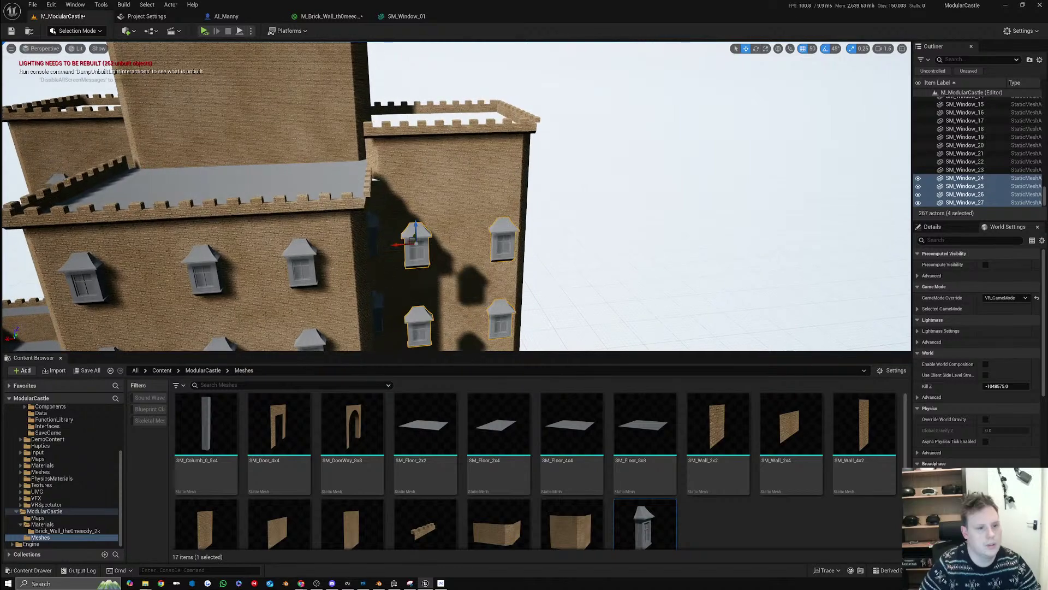
Push the four duplicated windows back until they sit against the face of the opposite tower
right_drag(416, 241, 322, 245)
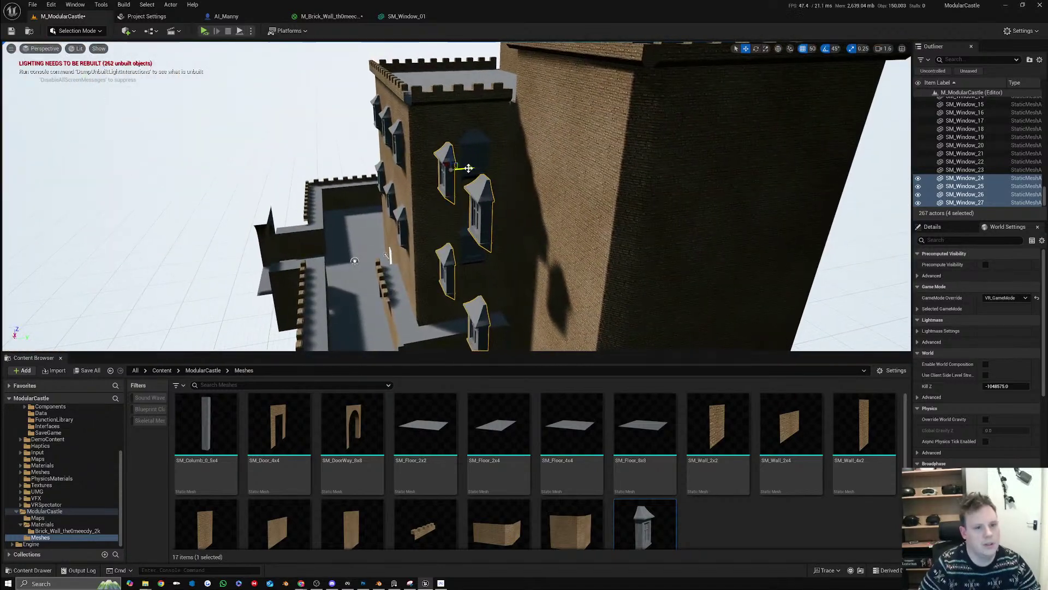
drag(469, 168, 545, 160)
right_drag(545, 160, 628, 141)
right_drag(507, 196, 507, 196)
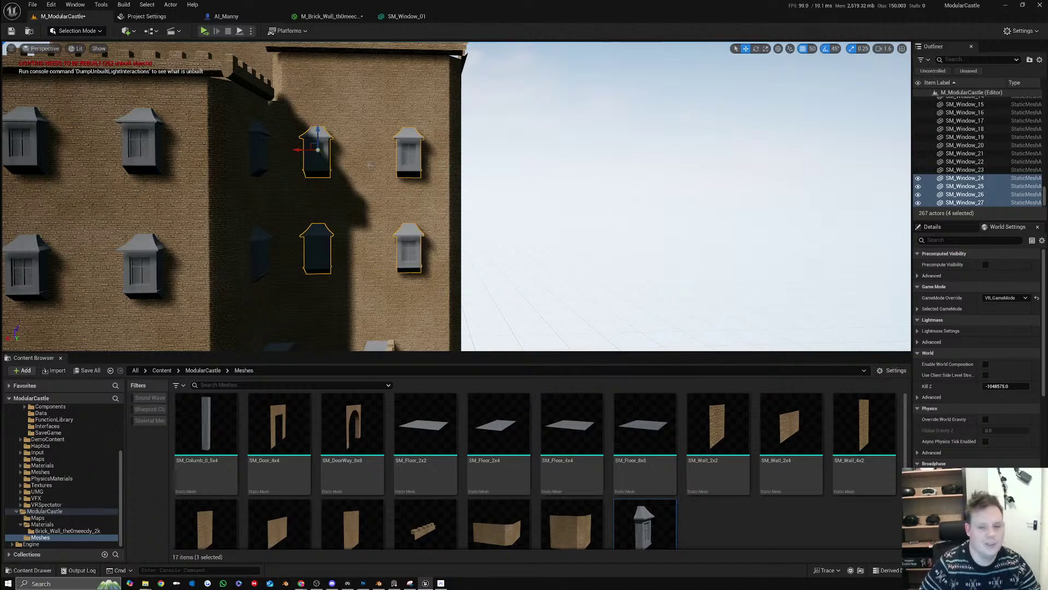
mouse_move(449, 191)
right_down()
mouse_move(445, 237)
mouse_move(444, 202)
right_up()
key(w)
right_drag(349, 212, 380, 212)
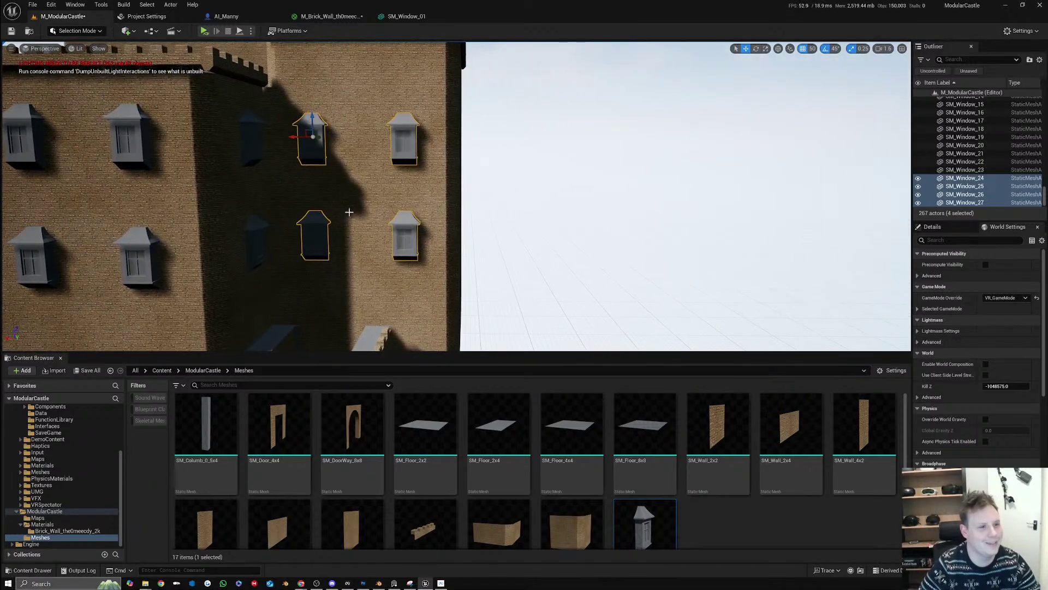
Delete the two windows on the shadowed side wall between the front block and the tower
click(254, 240)
ctrl+click(245, 150)
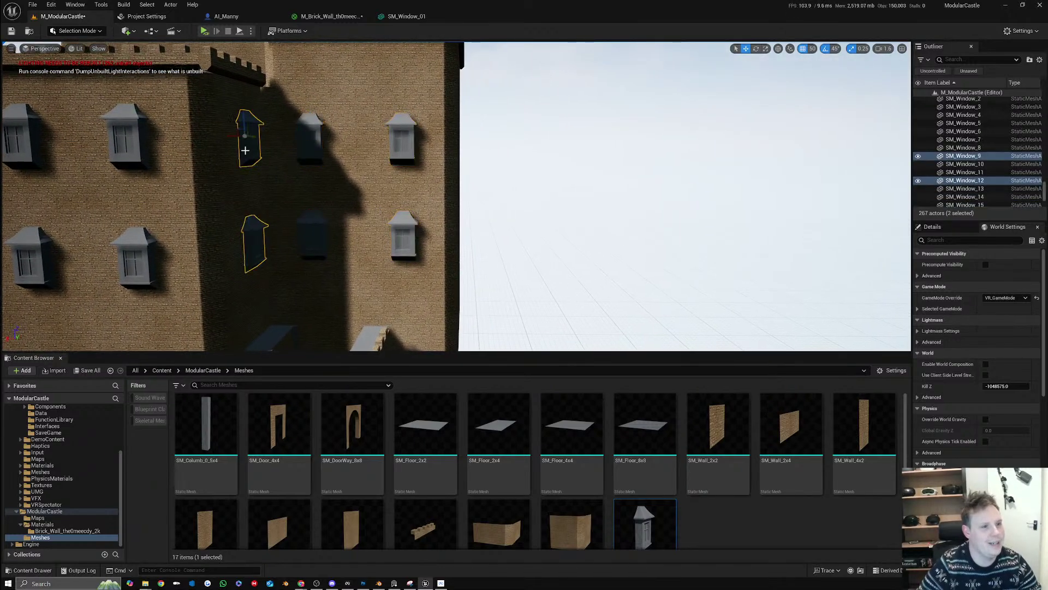
key(Delete)
key(s)
right_drag(245, 164, 292, 156)
key(a)
key(a)
key(w)
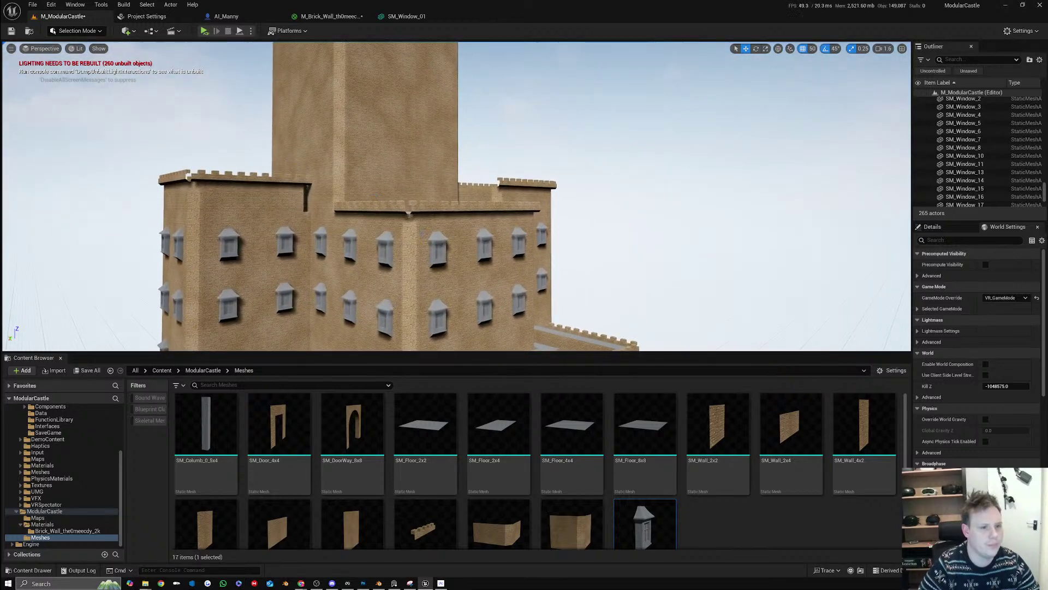
Duplicate the twelve windows on the front block's two adjoining walls straight up onto the central tower, placing both rows near its top
click(385, 249)
ctrl+click(349, 245)
ctrl+click(349, 303)
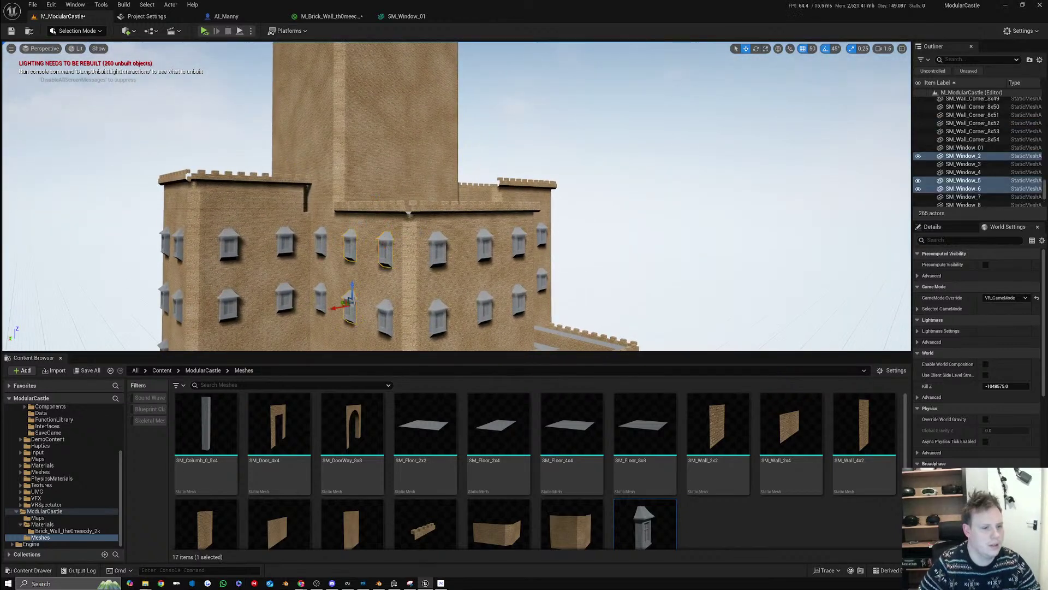
ctrl+click(386, 310)
ctrl+click(439, 312)
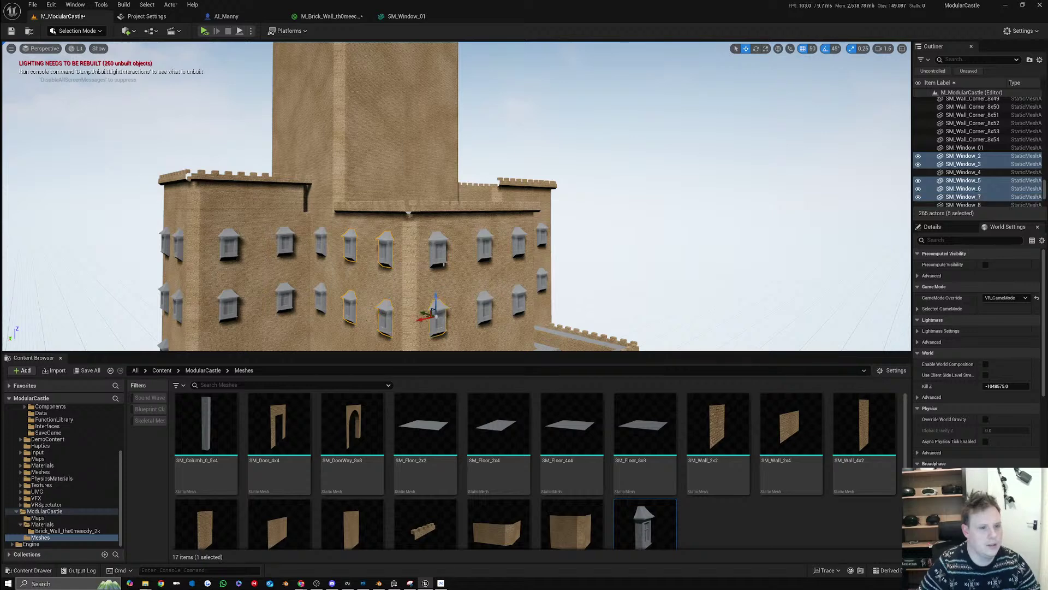
ctrl+click(441, 258)
ctrl+click(486, 252)
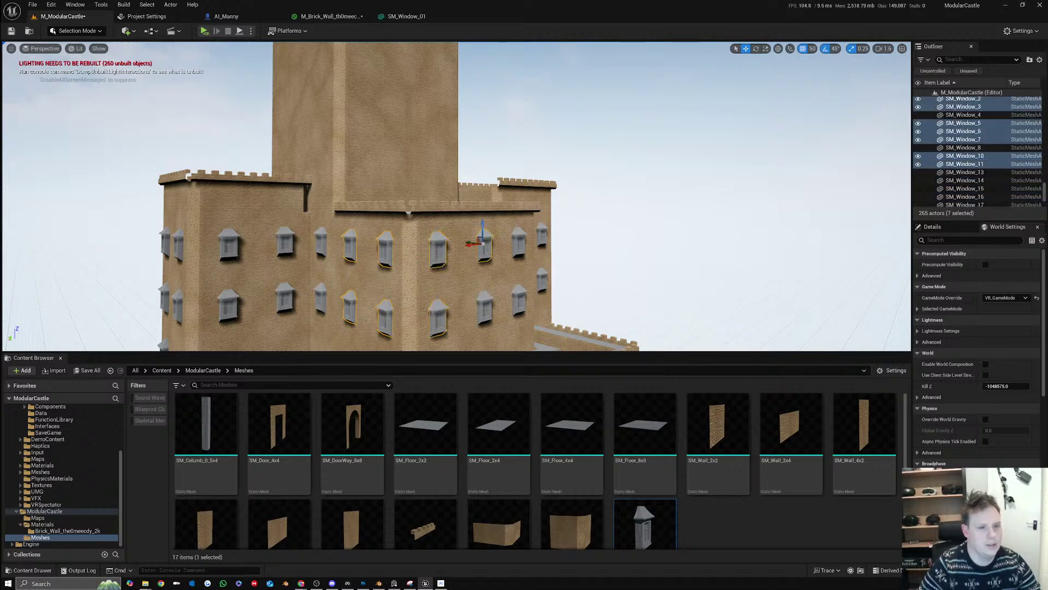
ctrl+click(519, 248)
ctrl+click(518, 307)
ctrl+click(486, 302)
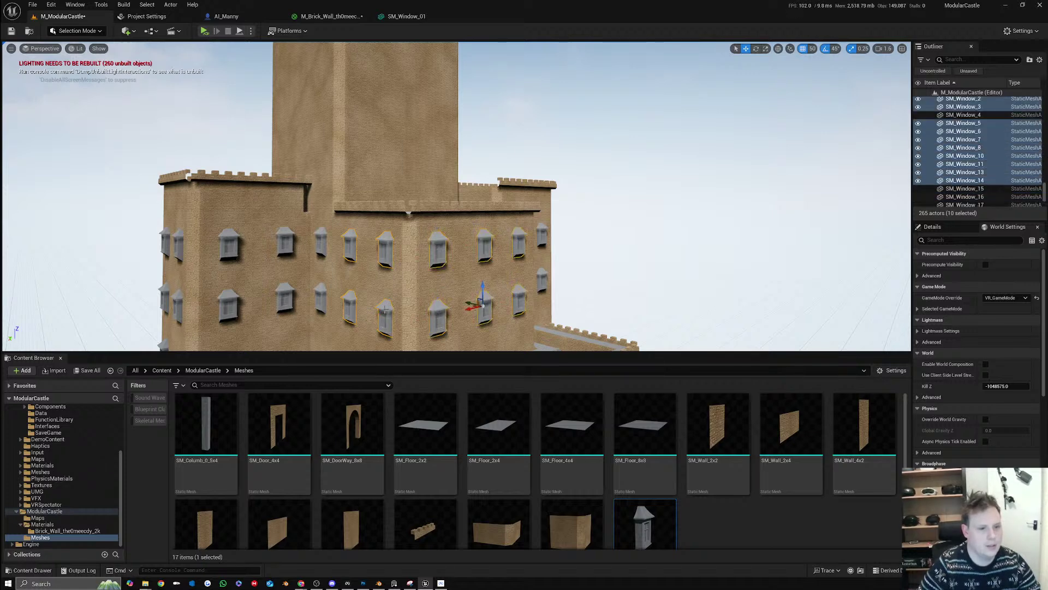
ctrl+click(320, 293)
ctrl+click(321, 243)
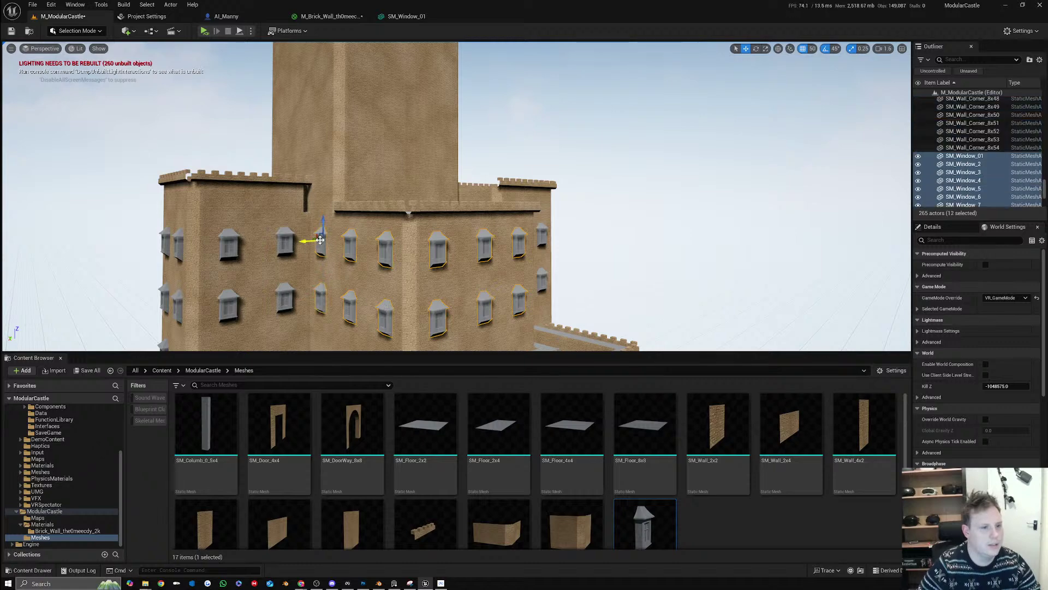
right_drag(320, 243, 349, 240)
right_drag(480, 197, 276, 208)
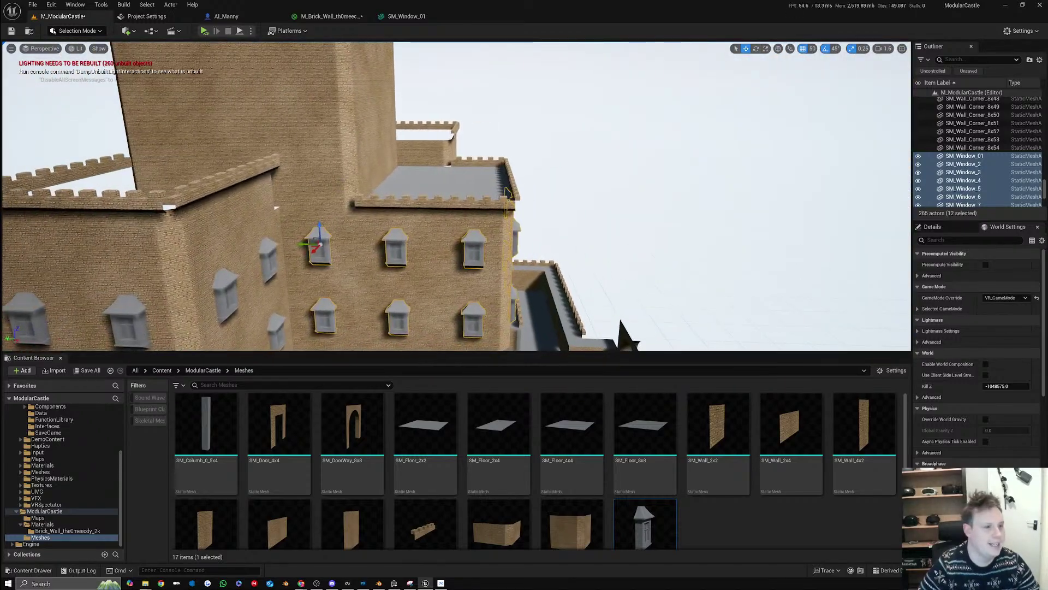
alt+drag(313, 238, 382, 53)
key(s)
right_drag(382, 54, 355, 49)
right_drag(411, 133, 419, 133)
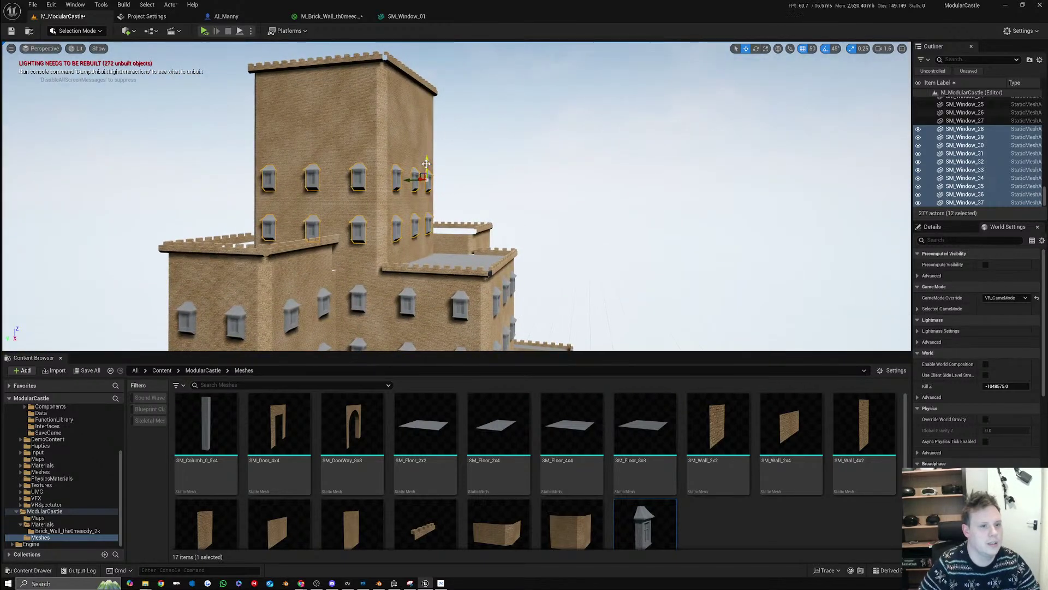
drag(426, 163, 425, 100)
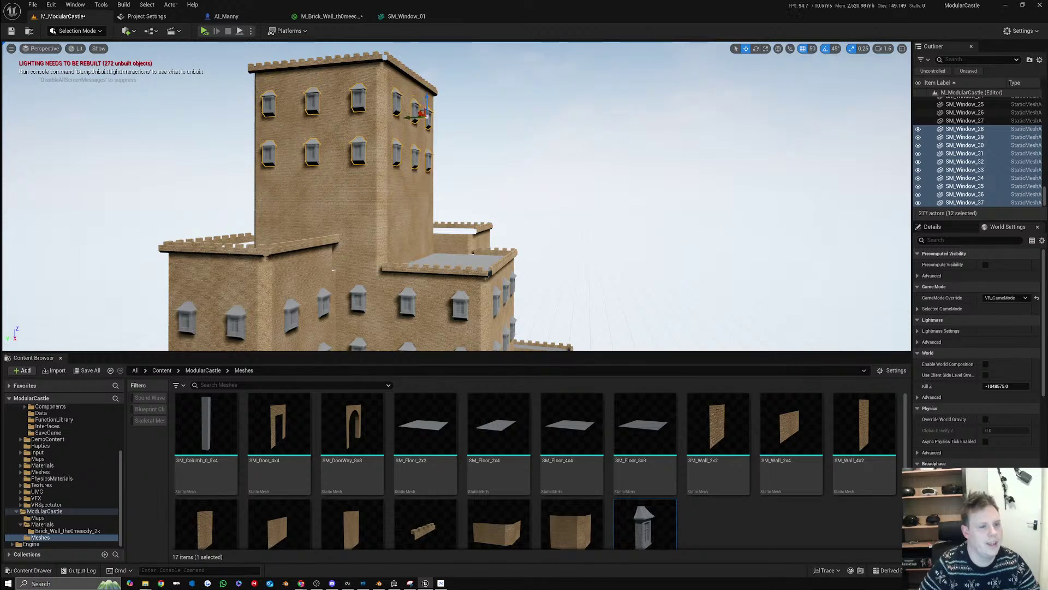
Try to duplicate the central tower's lower row of six windows downward as a third row
click(415, 157)
ctrl+click(398, 148)
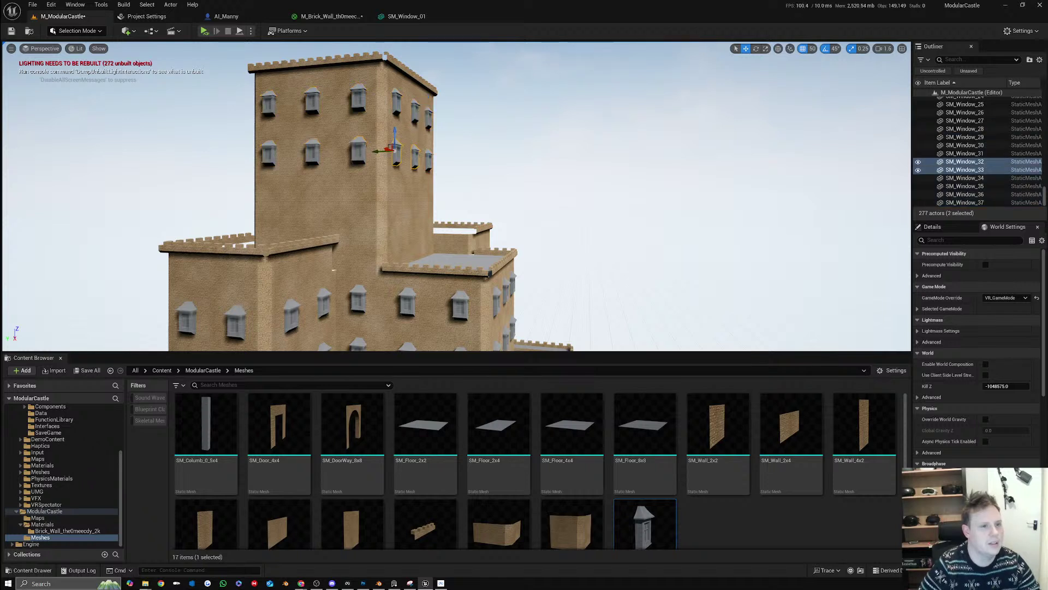
ctrl+click(357, 146)
ctrl+click(309, 148)
ctrl+click(270, 151)
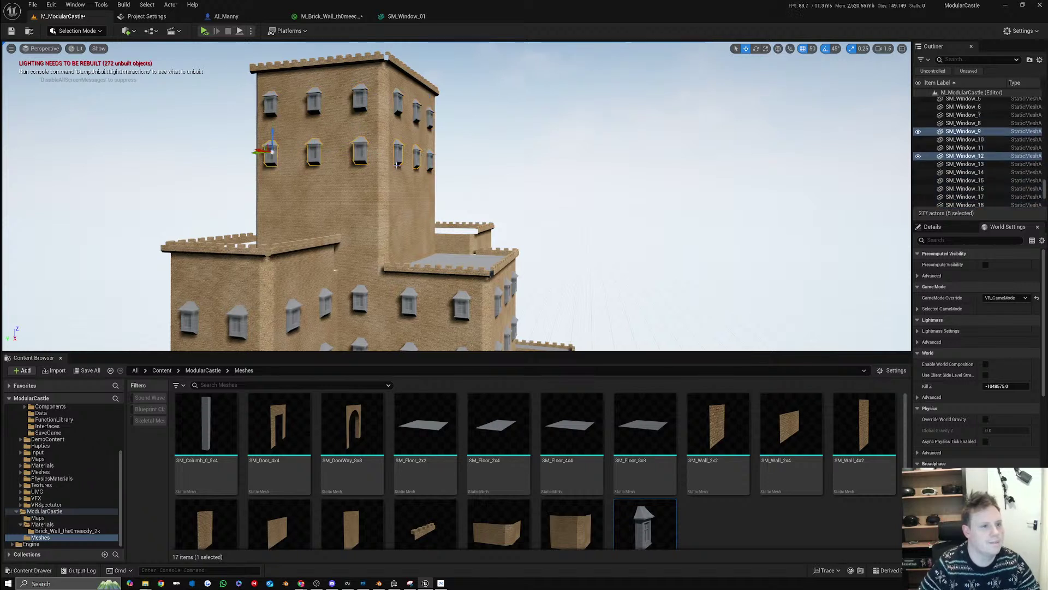
ctrl+click(430, 163)
alt+drag(428, 145, 430, 185)
key(d)
key(s)
right_drag(467, 196, 448, 183)
key(w)
key(a)
key(Delete)
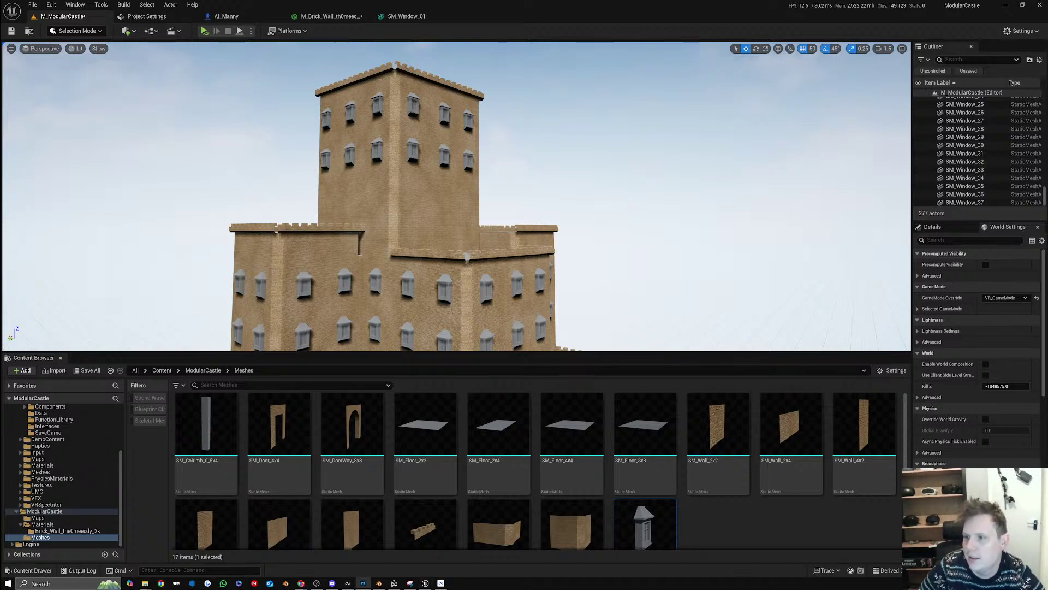
Delete the central tower's lower-middle and upper corner-side windows on the left face, and upper-middle, lower corner-side and lower outer windows on the right face
click(350, 157)
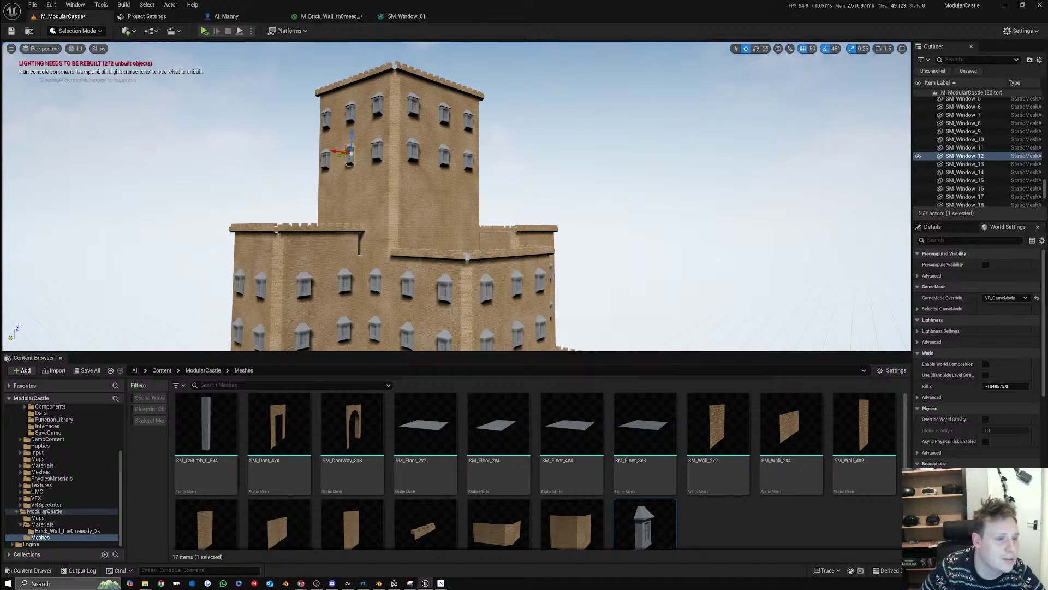
key(Delete)
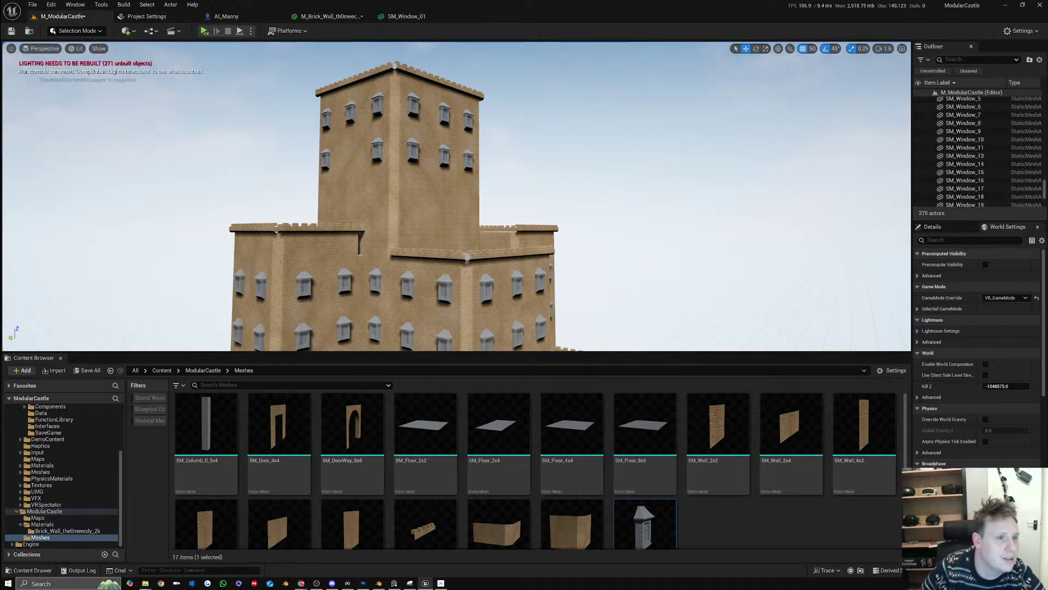
click(378, 104)
key(Delete)
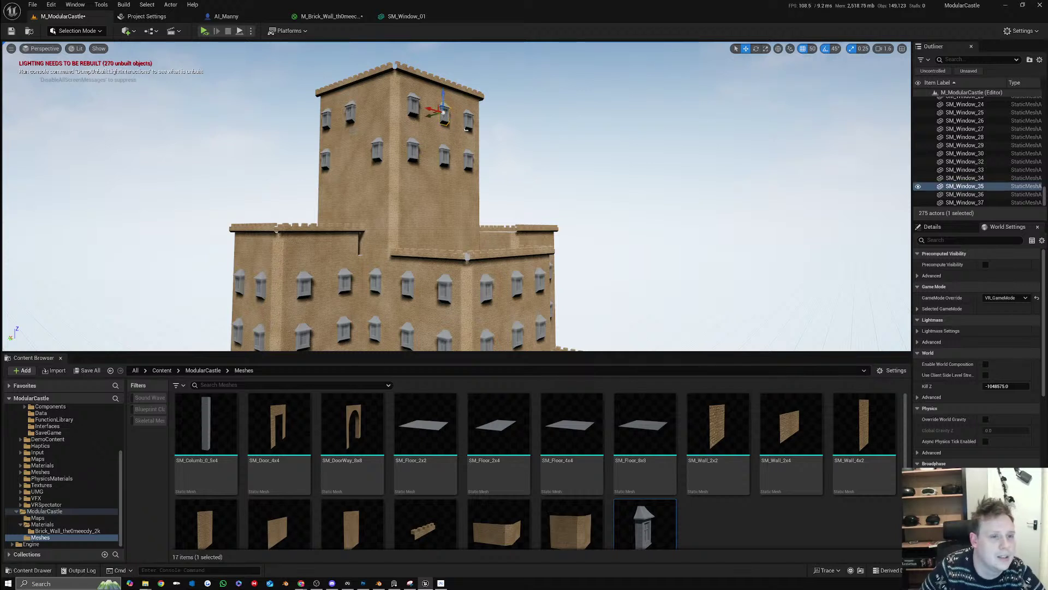
key(Delete)
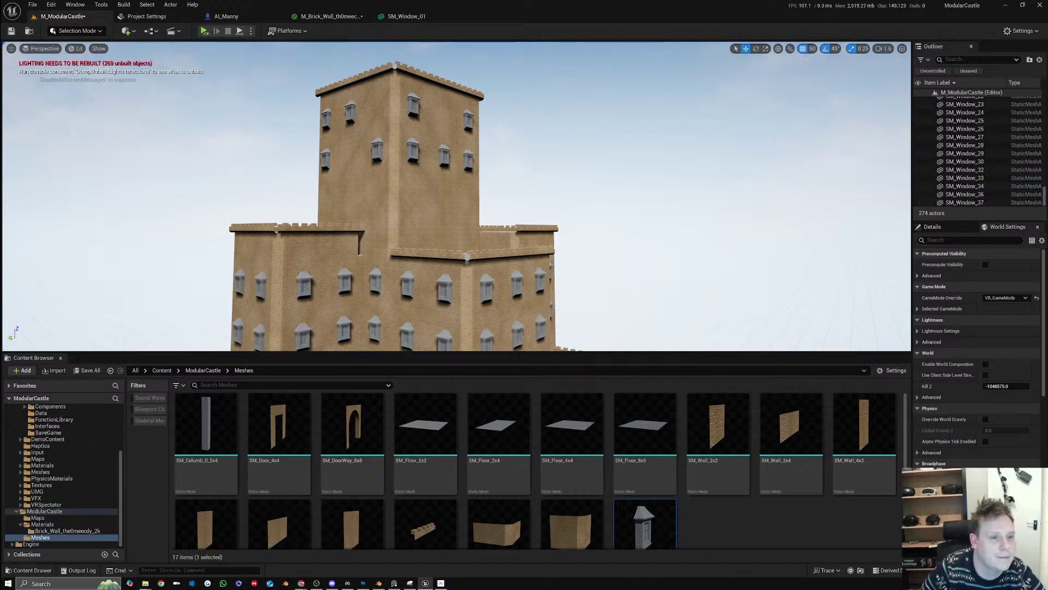
click(414, 151)
key(Delete)
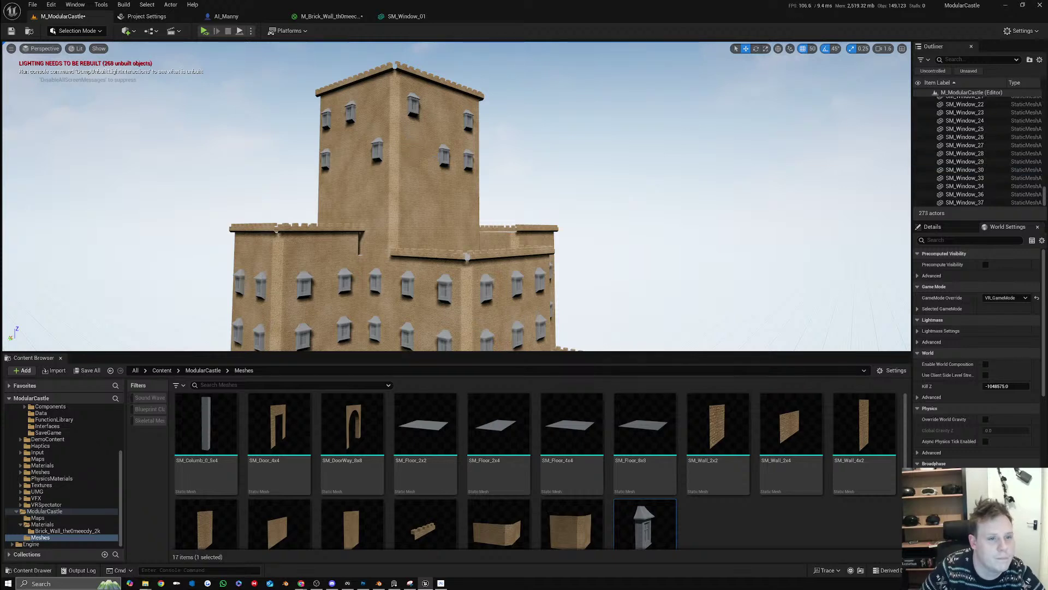
click(468, 160)
key(Delete)
Delete the upper middle and lower innermost windows on the front block's wall facing away from the doorway
right_drag(467, 206, 472, 241)
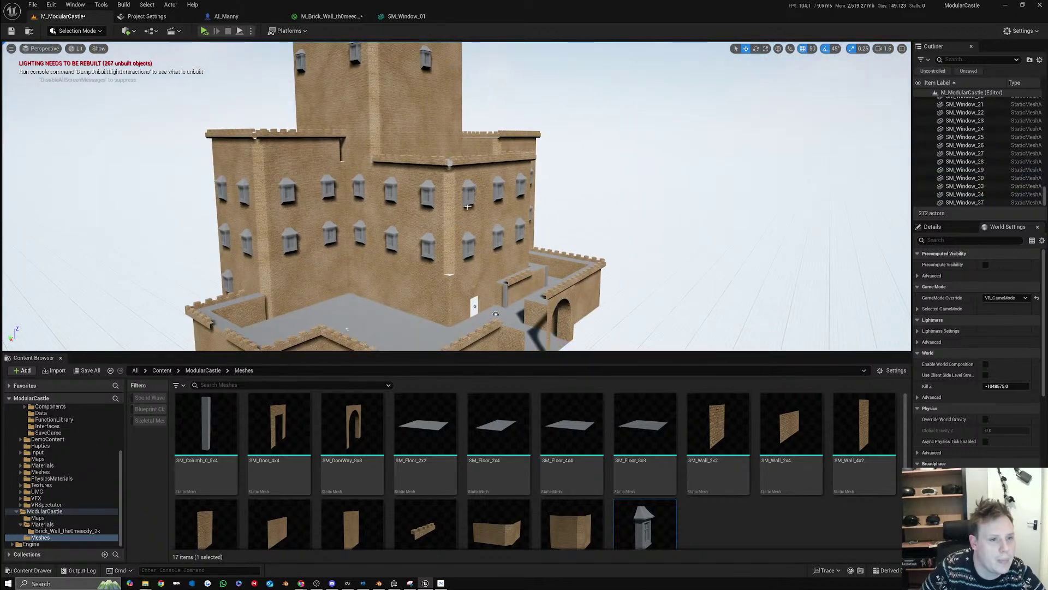
click(391, 190)
key(Delete)
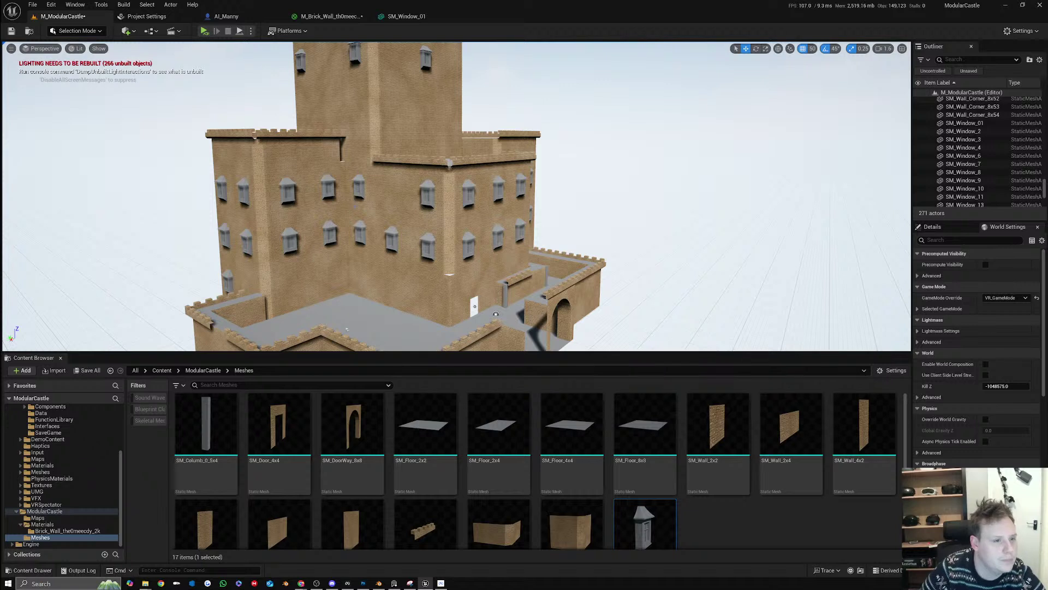
click(360, 230)
key(Delete)
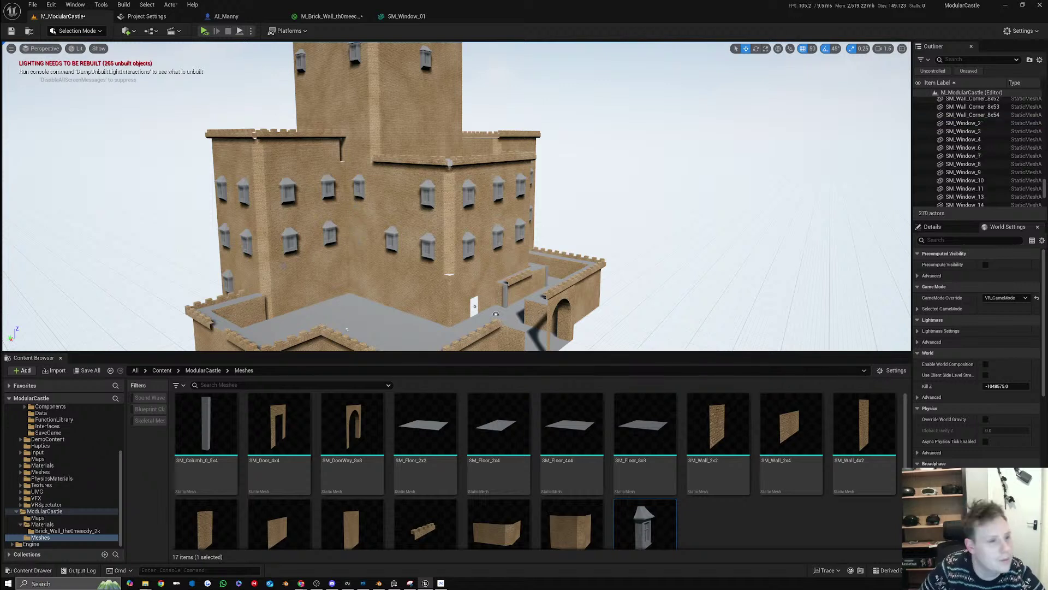
Delete five windows from the side tower: the highest and lowest outer-face ones, plus the front-facing wall's two lower ones and upper outer one
click(221, 189)
key(Delete)
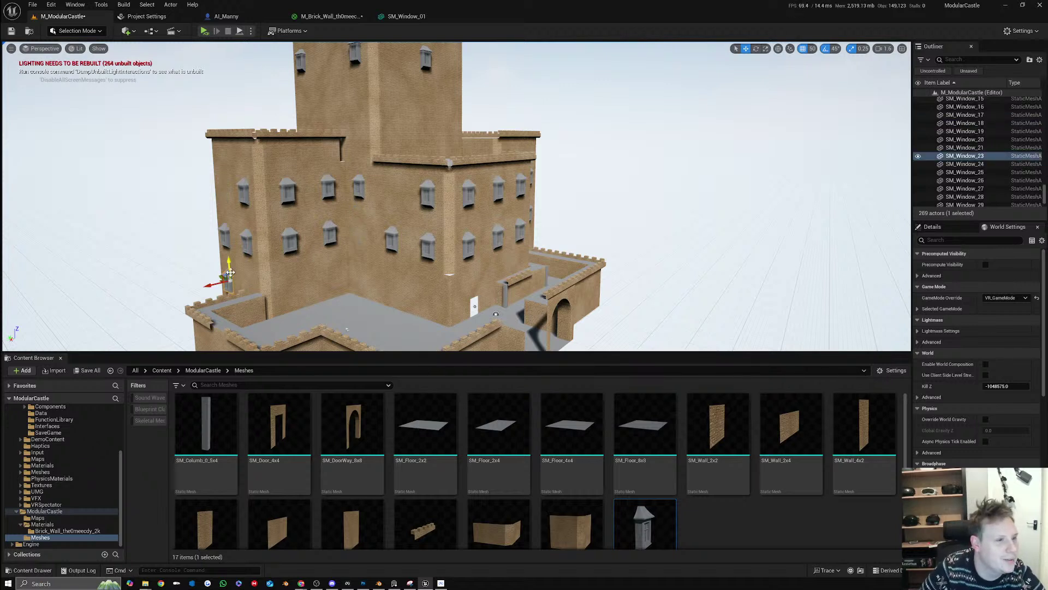
click(227, 280)
key(Delete)
click(288, 190)
key(Delete)
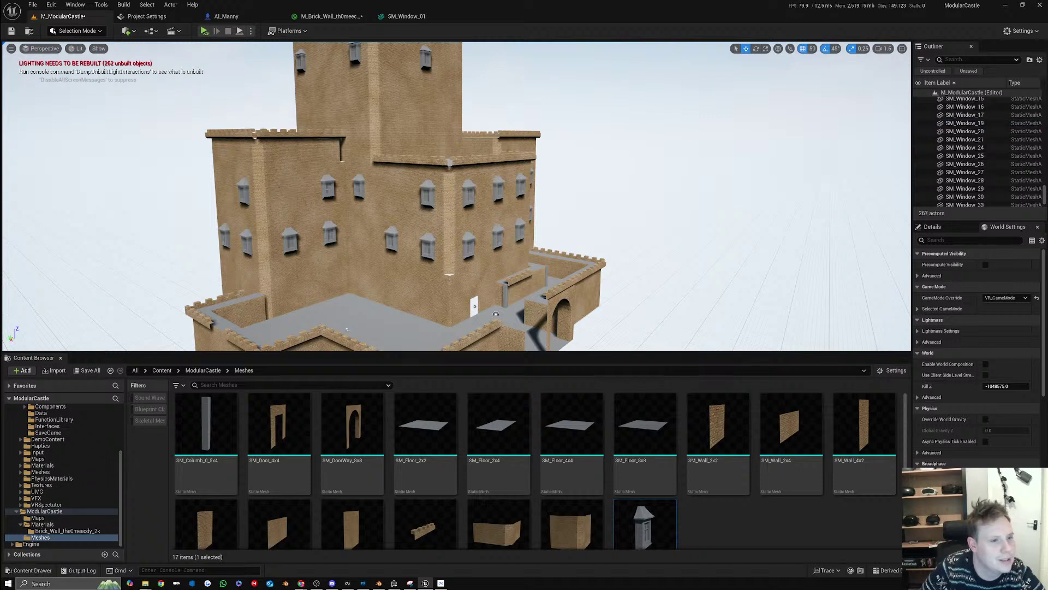
click(290, 239)
key(Delete)
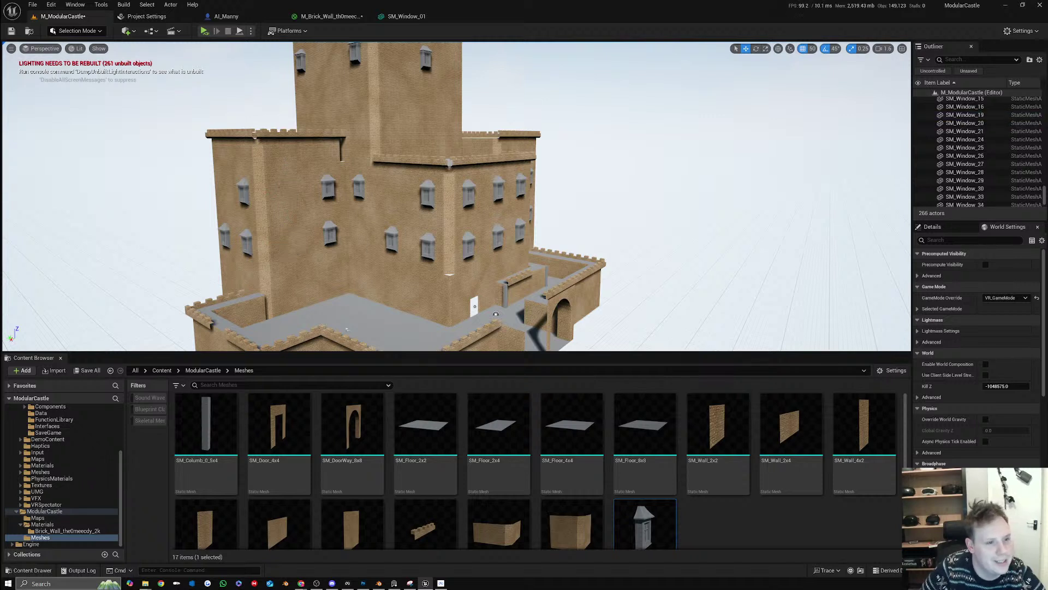
click(330, 234)
key(Delete)
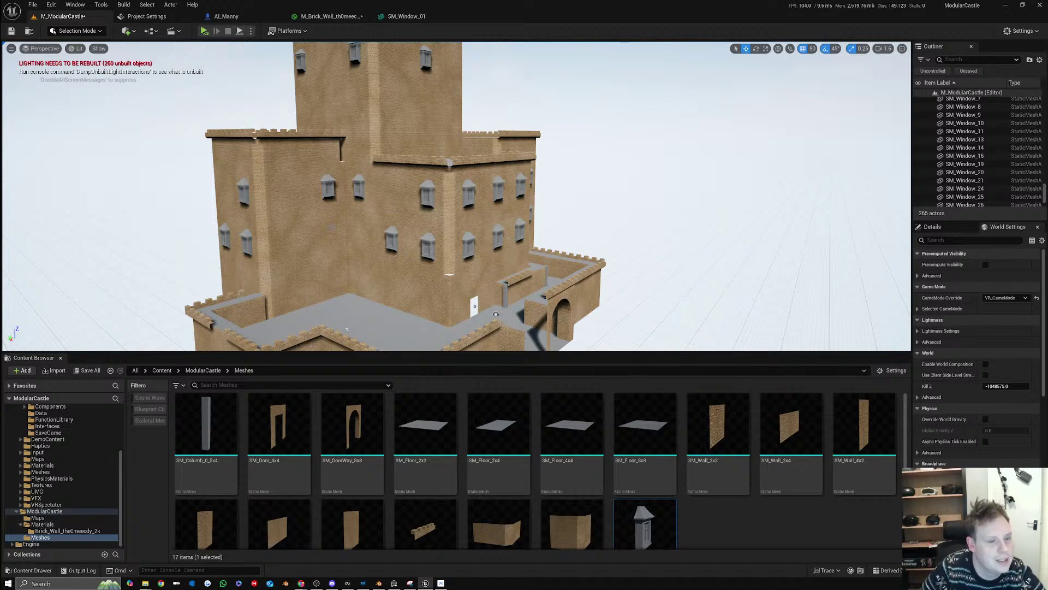
Delete the front block's lower corner window beside the doorway wall, plus the doorway wall's three lower windows and upper middle one
click(428, 246)
key(Delete)
click(498, 233)
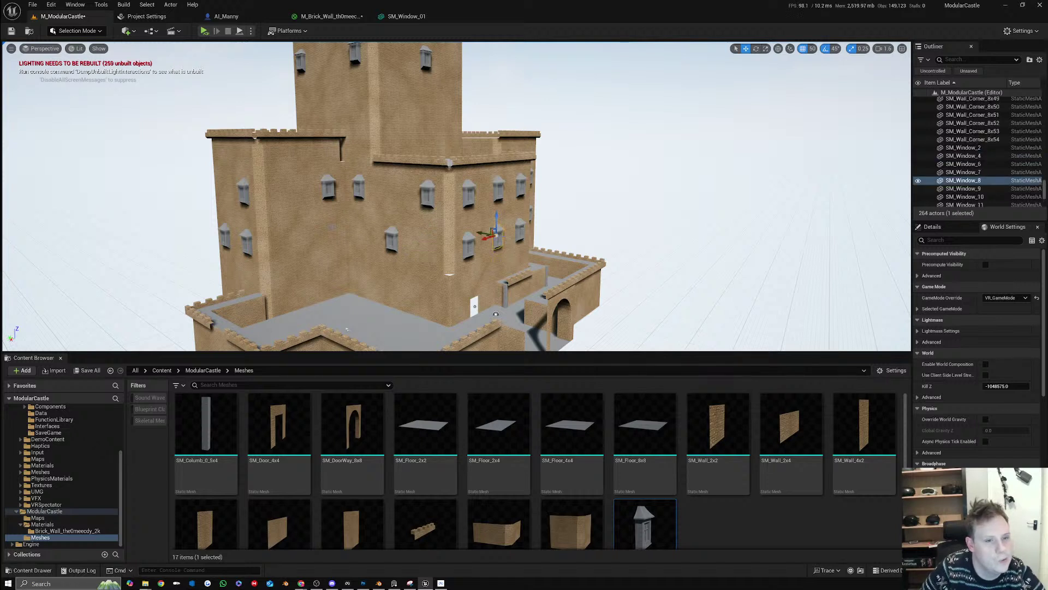
key(Delete)
click(521, 229)
key(Delete)
click(498, 188)
key(Delete)
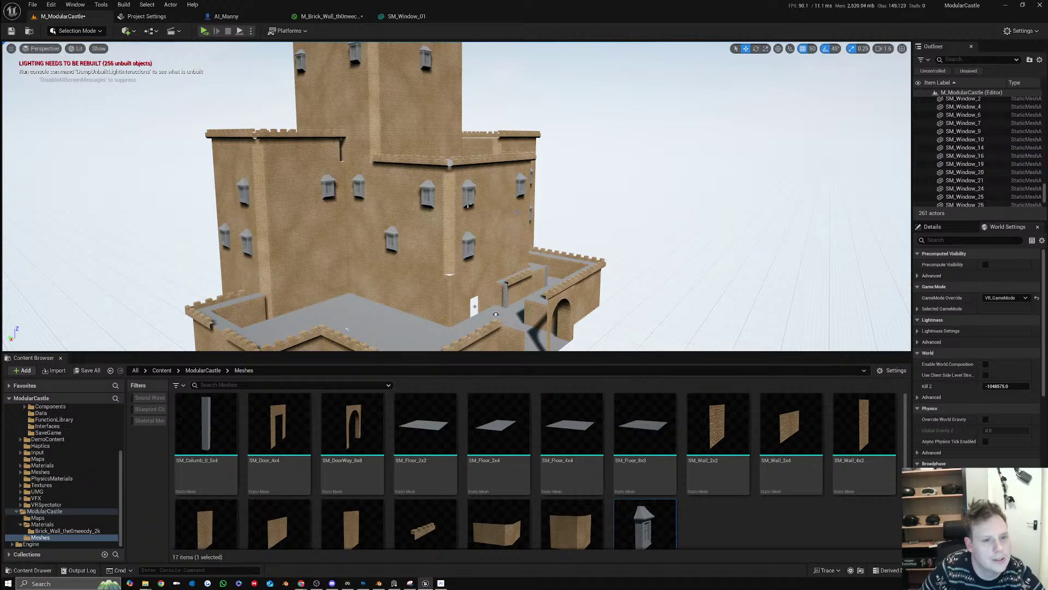
click(469, 192)
key(d)
right_drag(469, 192, 401, 202)
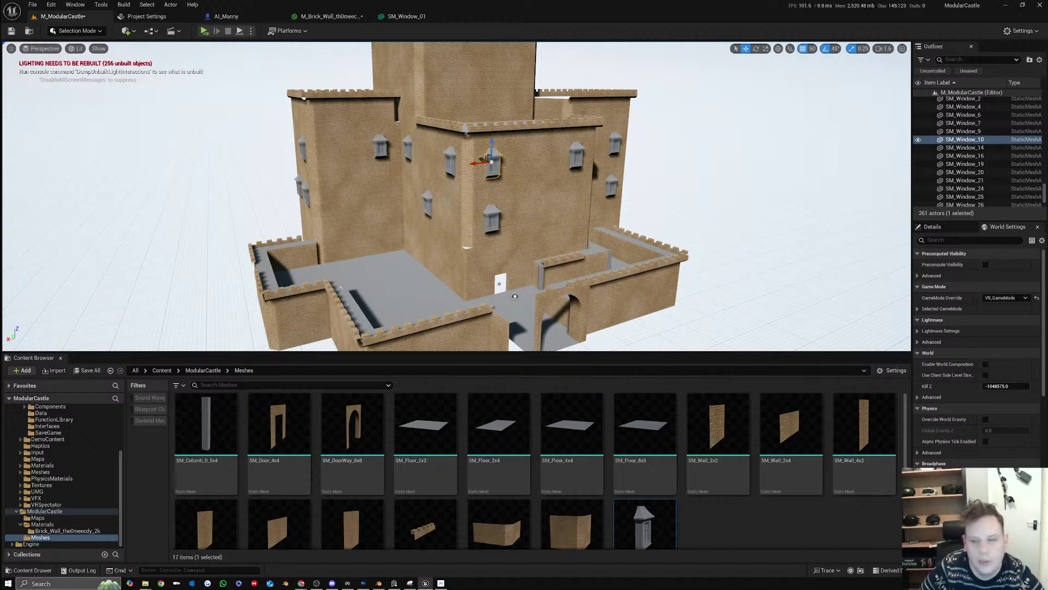
key(Delete)
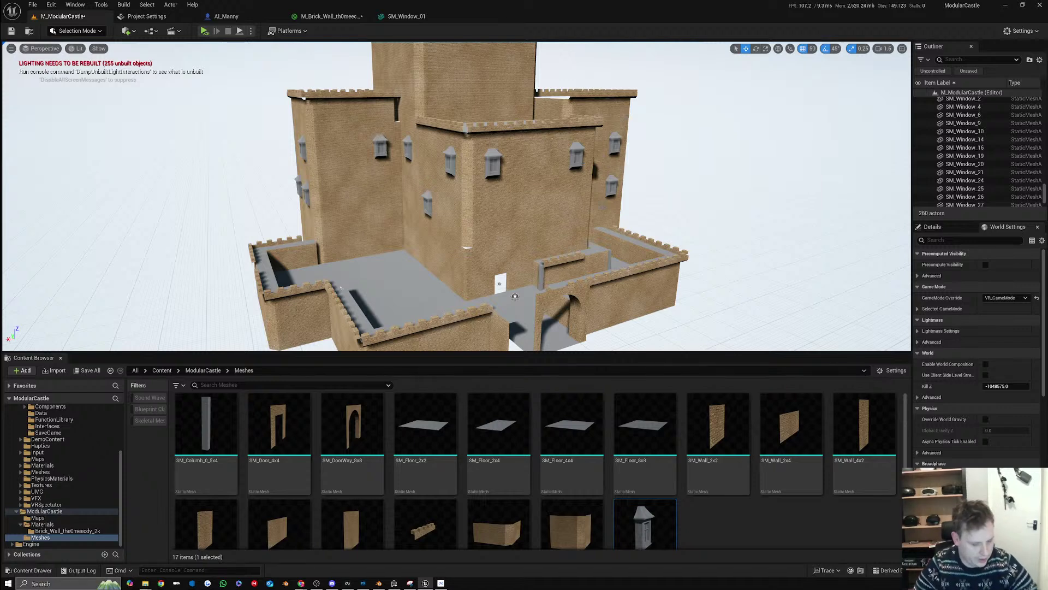
Delete the shaded lower window and the upper outer window on the front-facing wall of the tower beyond the doorway wall
key(d)
right_drag(544, 201, 455, 203)
click(543, 201)
ctrl+click(607, 158)
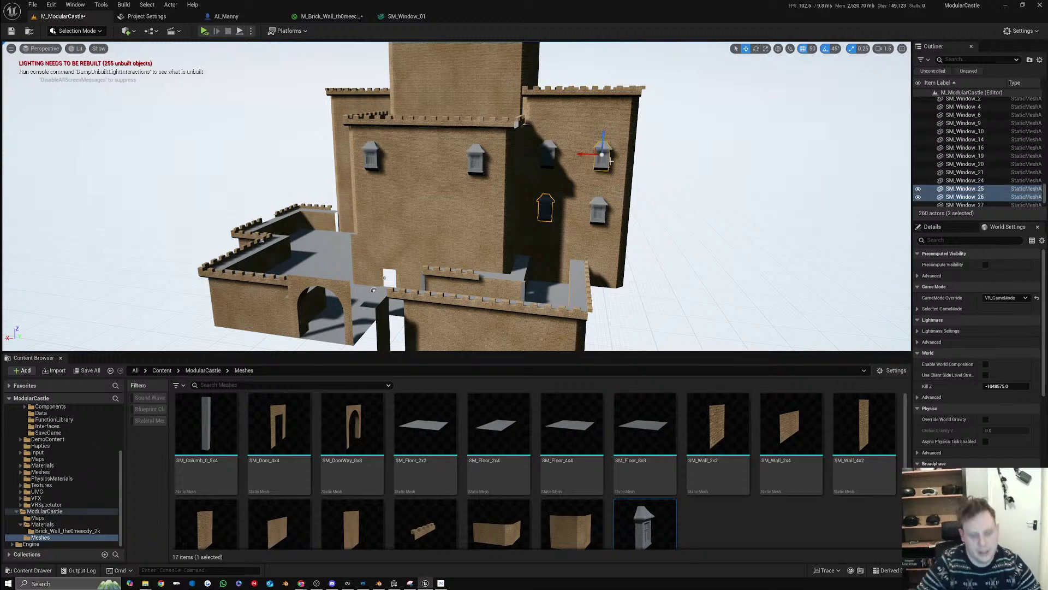
key(Delete)
Delete the outermost window in the upper row of the central tower's left face
key(a)
right_drag(611, 161, 697, 158)
key(s)
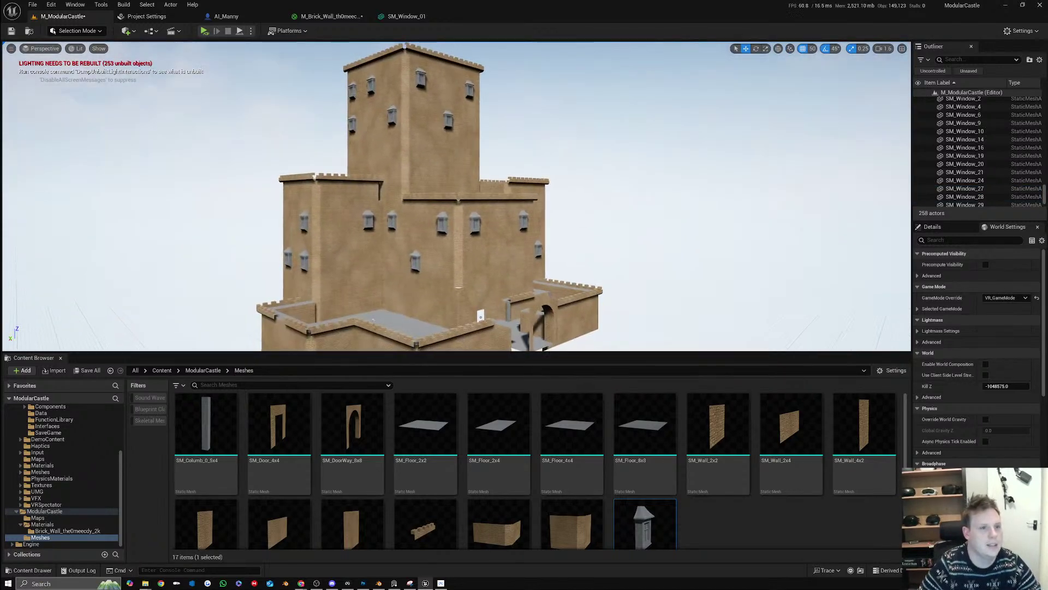
click(354, 90)
key(Delete)
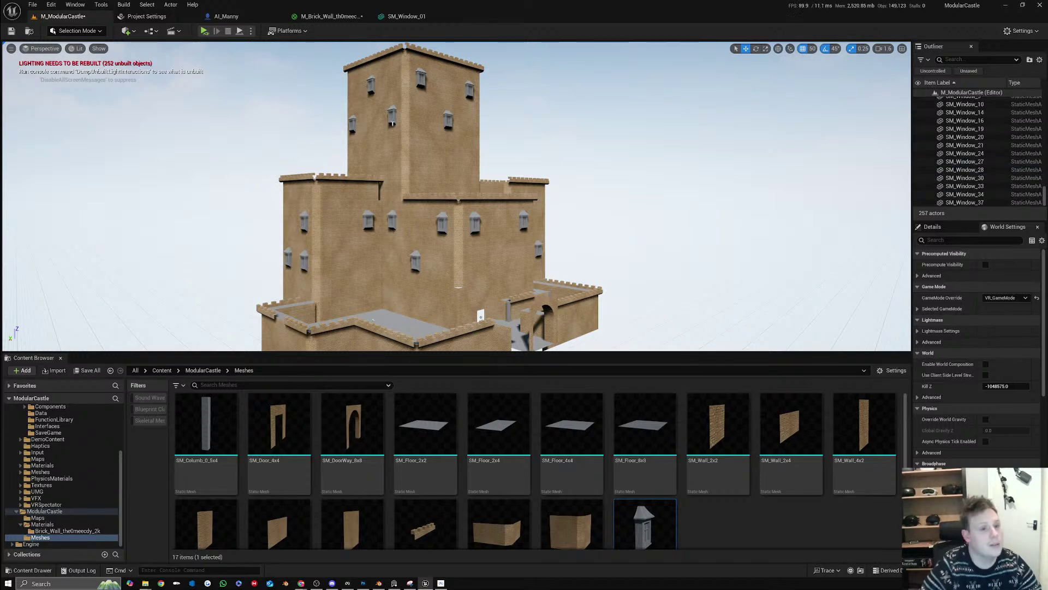
Assign M_MS_SurfaceBlend_Material to the SM_Window_01 mesh, save the mesh and return to the M_ModularCastle level
mouse_move(452, 160)
right_down()
mouse_move(444, 183)
mouse_move(453, 175)
right_up()
key(w)
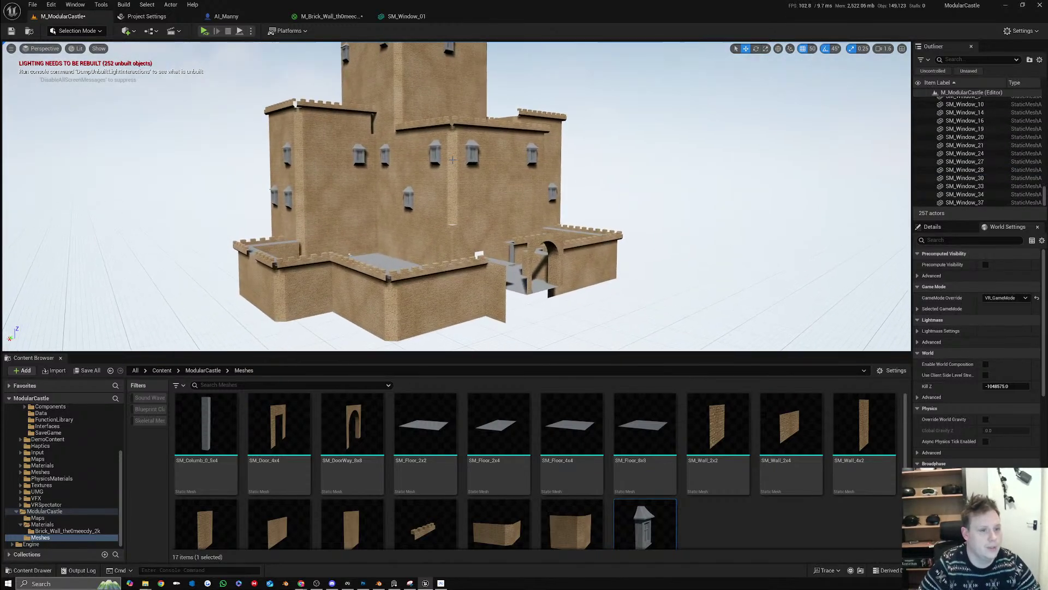
double_click(644, 524)
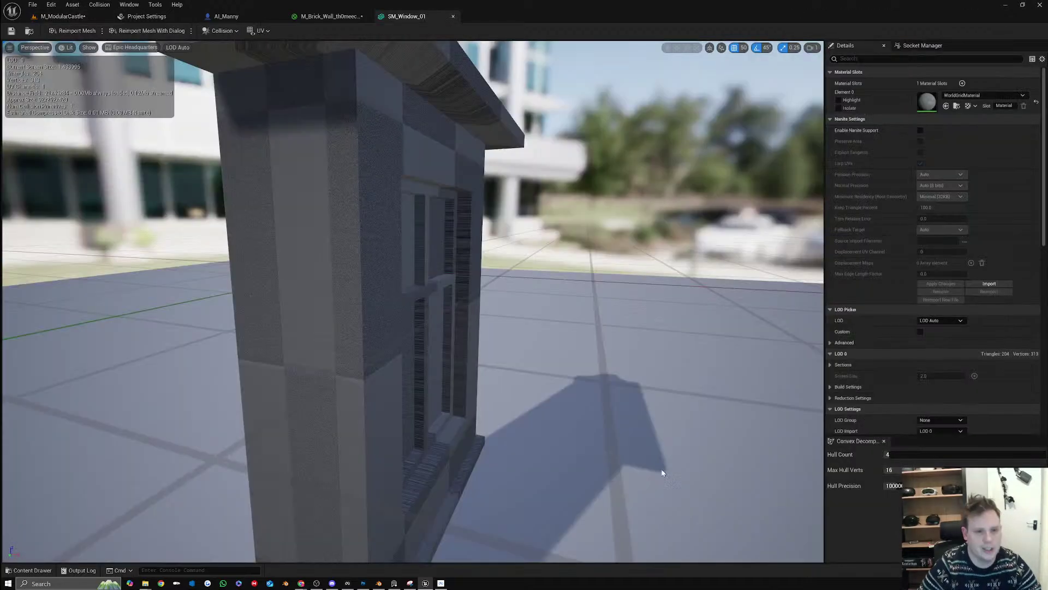
click(984, 95)
text(bri)
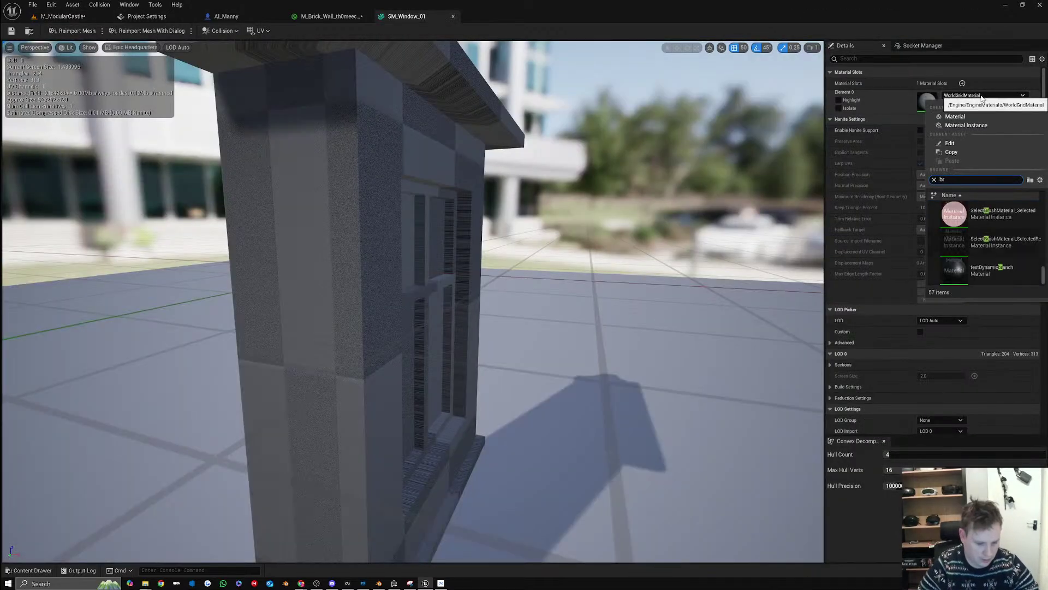
click(988, 204)
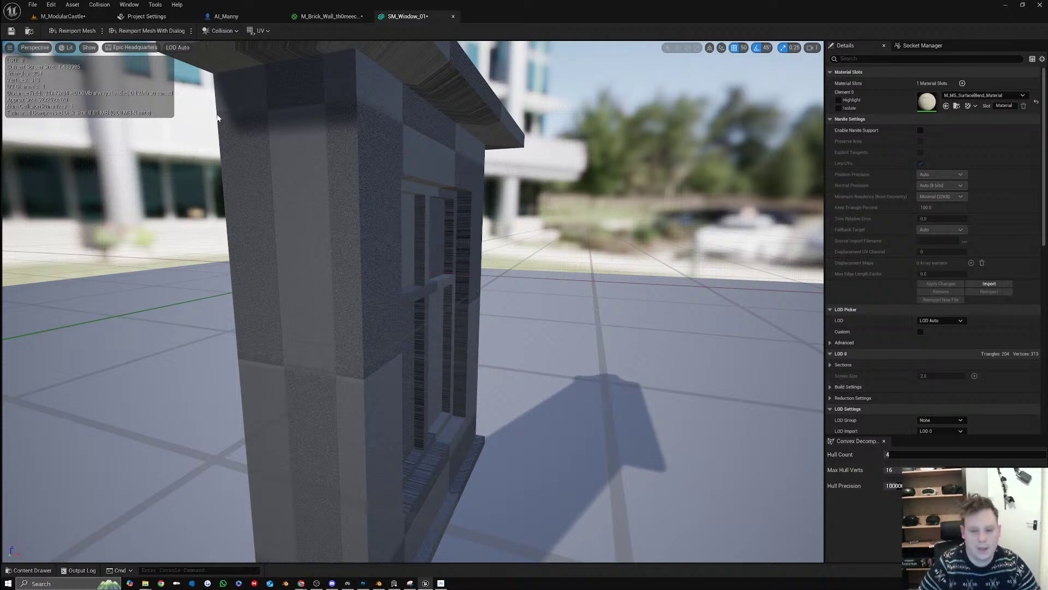
click(11, 31)
click(63, 16)
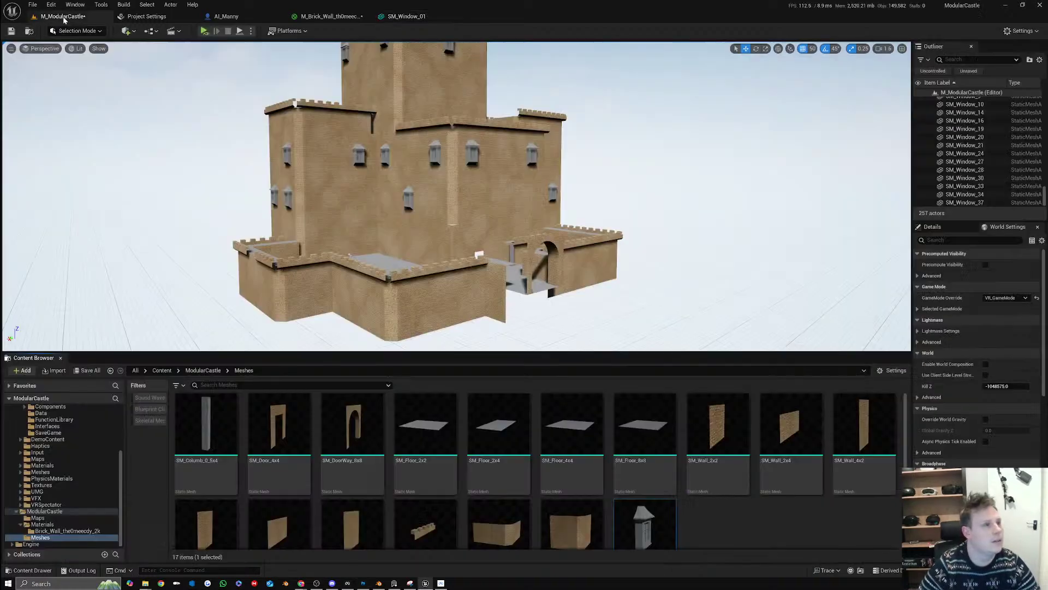
Save all modified assets and replace the SM_Window_01 mesh's material with M_Brick_Wall_th0meecdy_2k
click(33, 4)
click(79, 126)
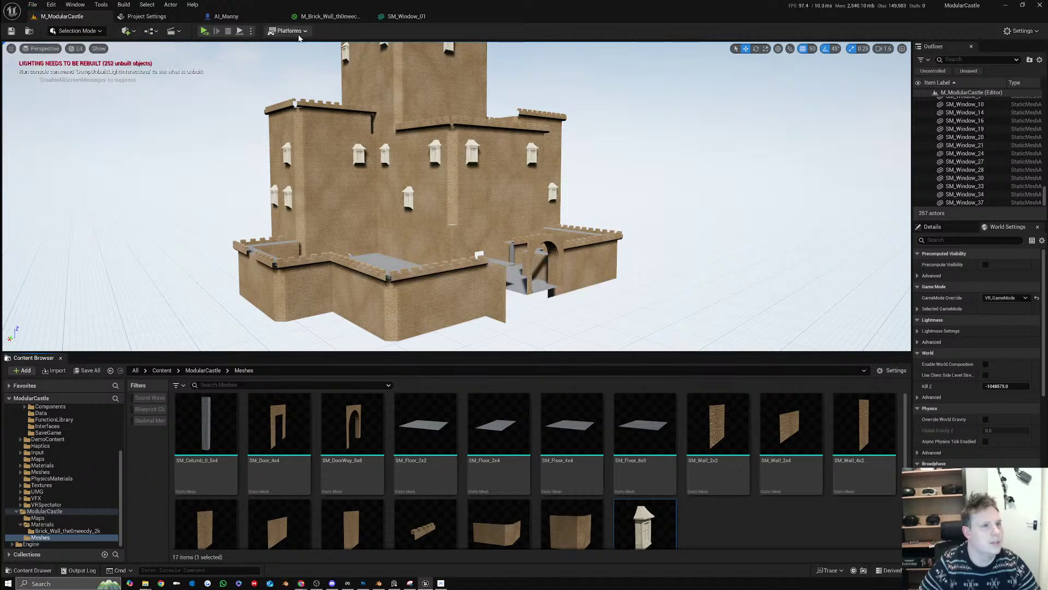
click(407, 17)
click(970, 98)
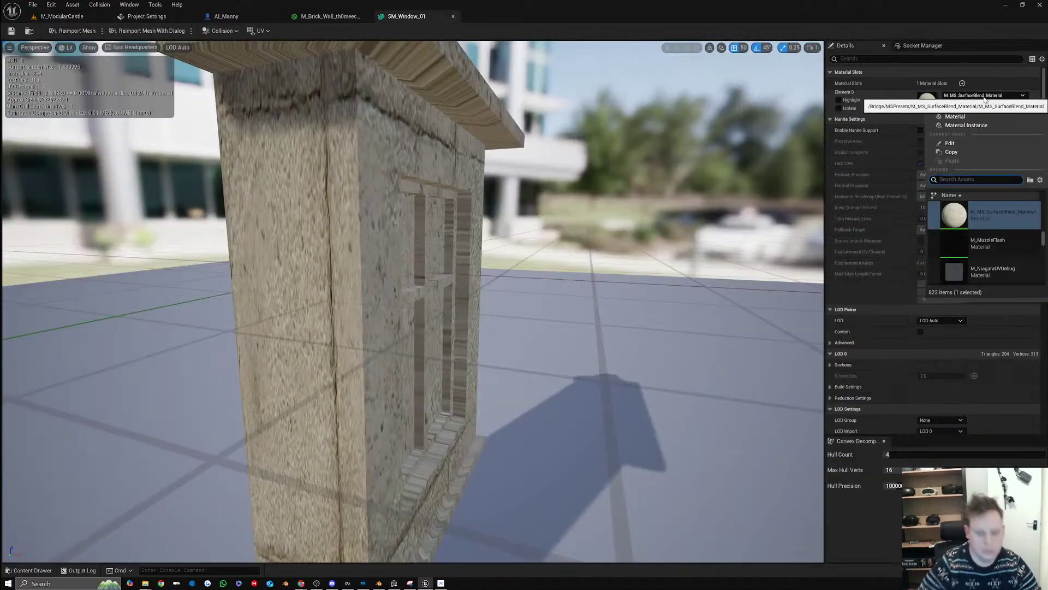
text(brick)
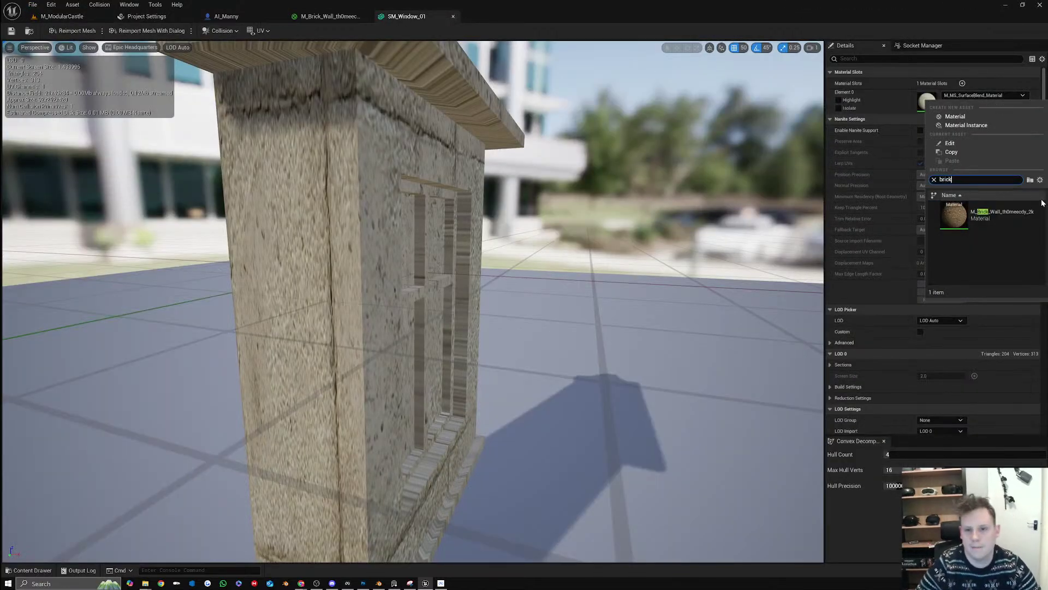
click(1001, 214)
Save all assets with the brick window material and return to the M_ModularCastle level to view the gateway side
click(17, 33)
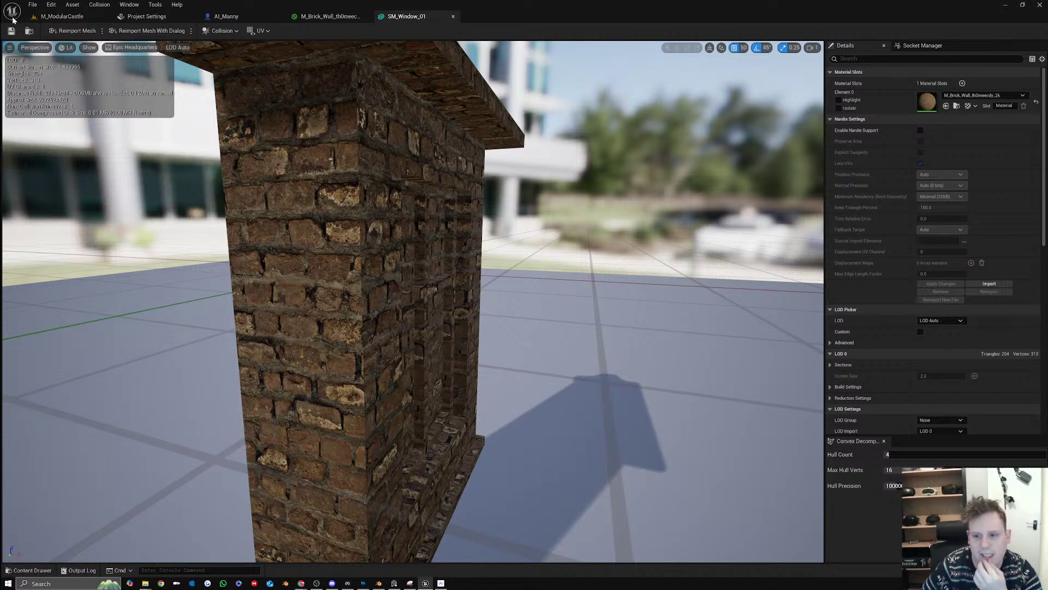
click(32, 5)
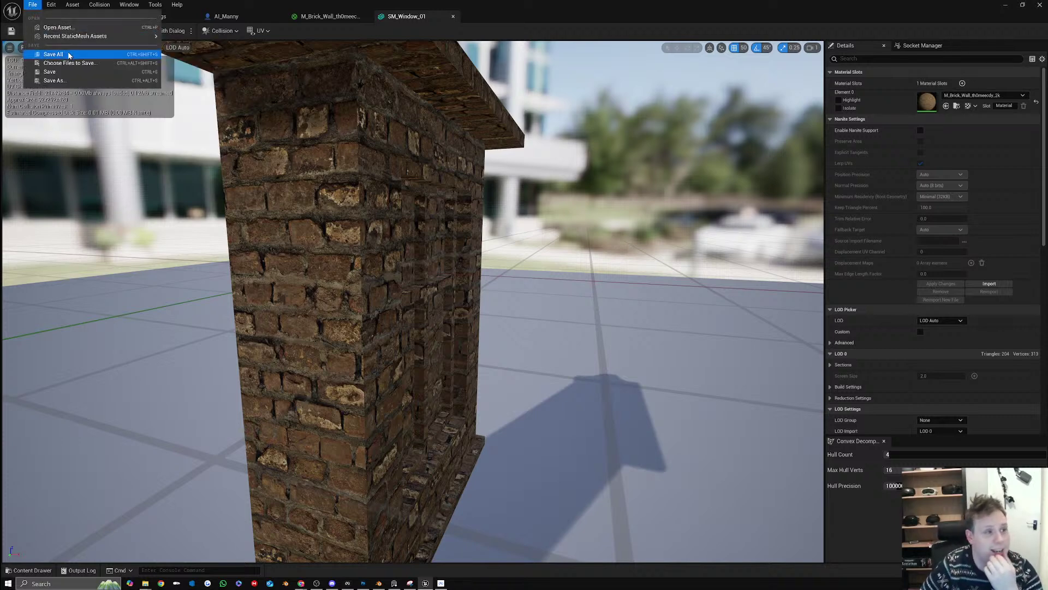
click(66, 54)
click(62, 17)
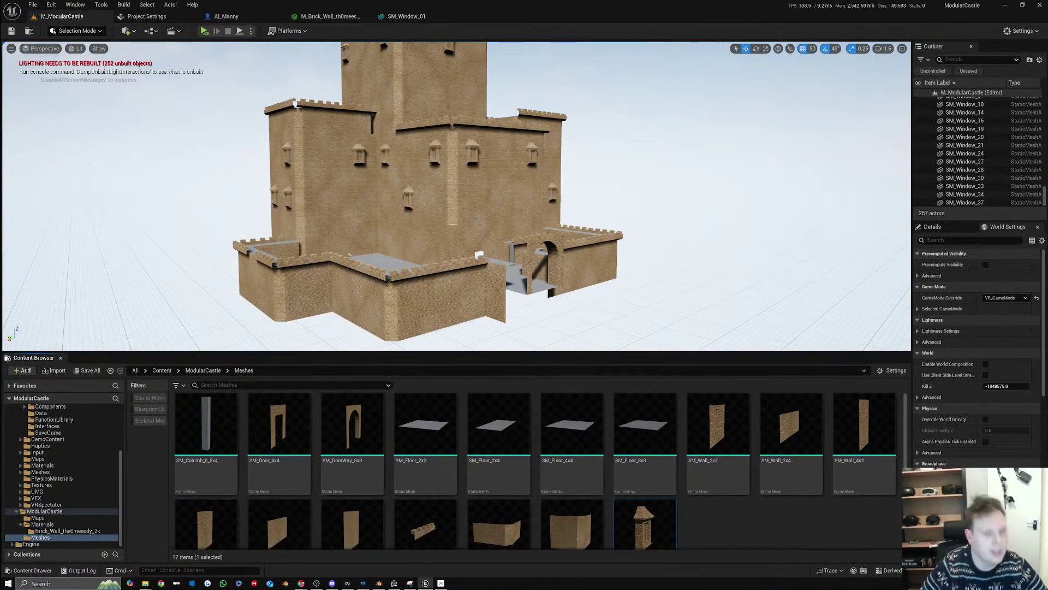
right_drag(474, 219, 494, 246)
key(w)
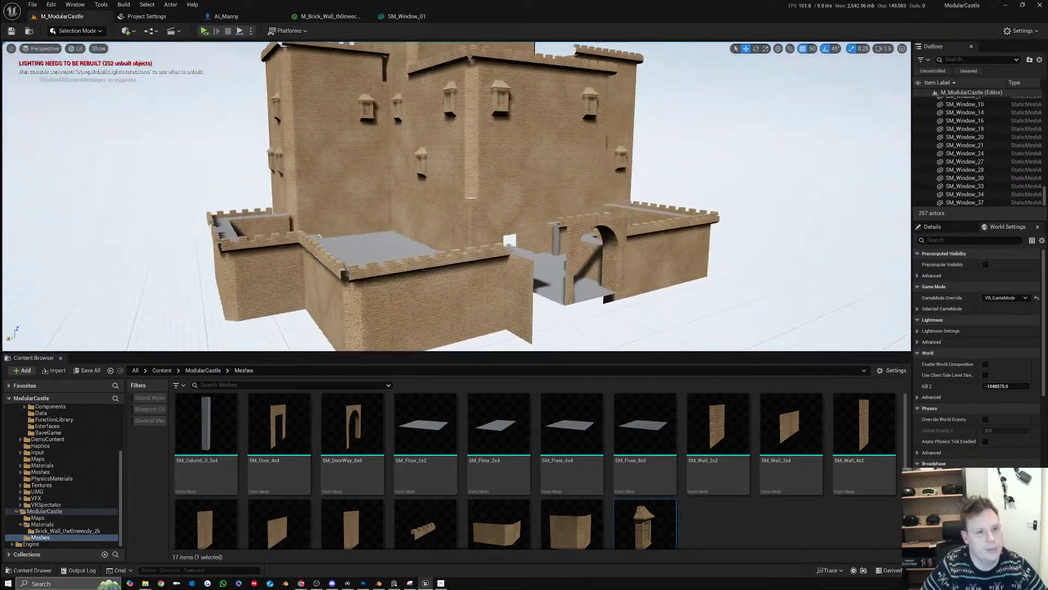
key(d)
In Photoshop, paint a yellow arch over the right wing's inner wall and an arched doorway on the keep's lower panel, then return to Unreal
key(alt+Tab)
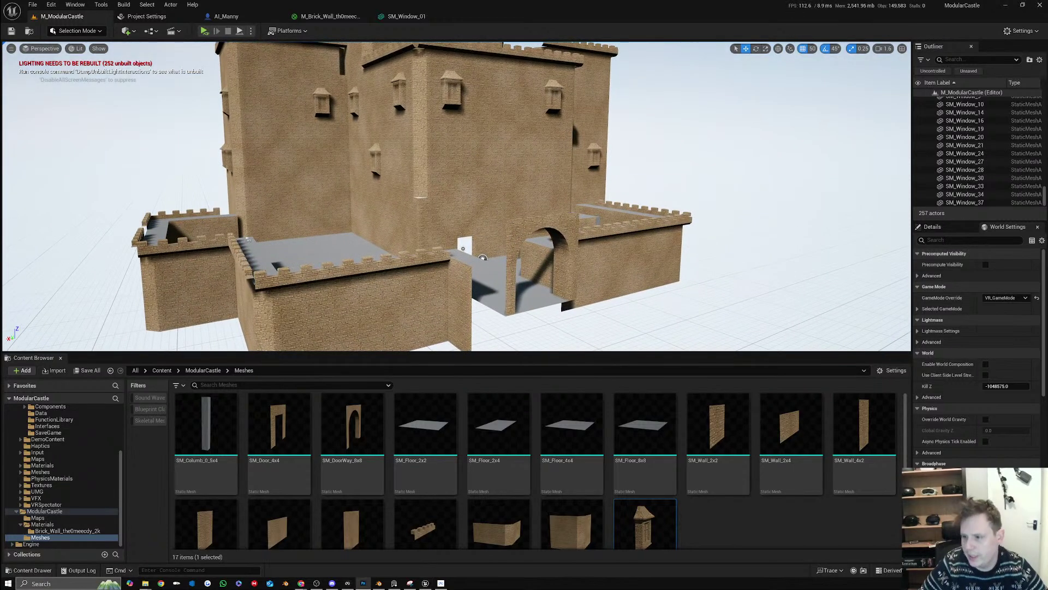
mouse_move(448, 1)
mouse_down()
mouse_move(448, 77)
mouse_move(448, 10)
mouse_up()
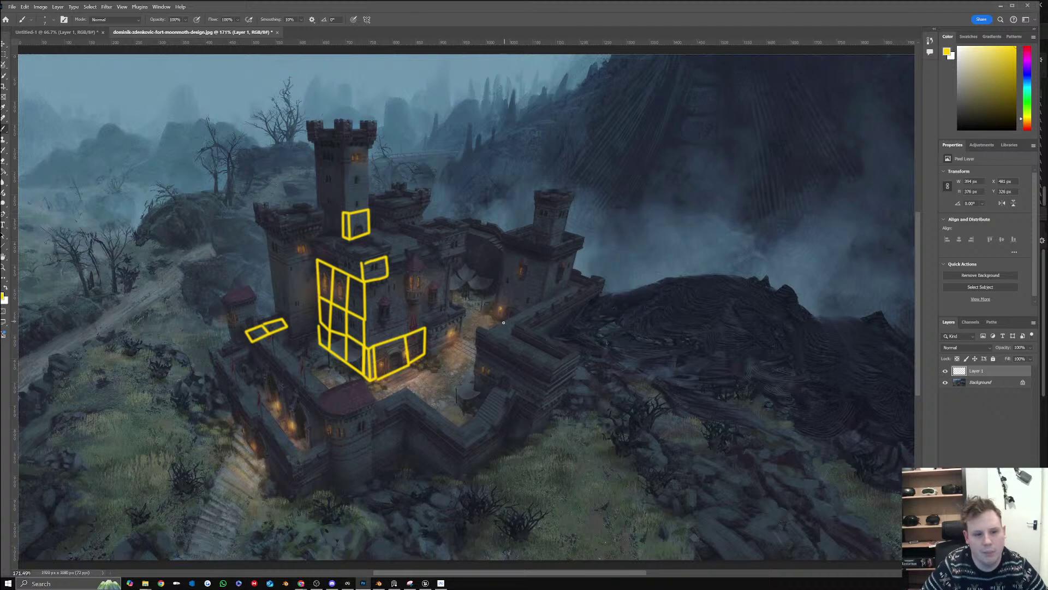
mouse_move(521, 311)
mouse_down()
mouse_move(506, 306)
mouse_move(500, 322)
mouse_up()
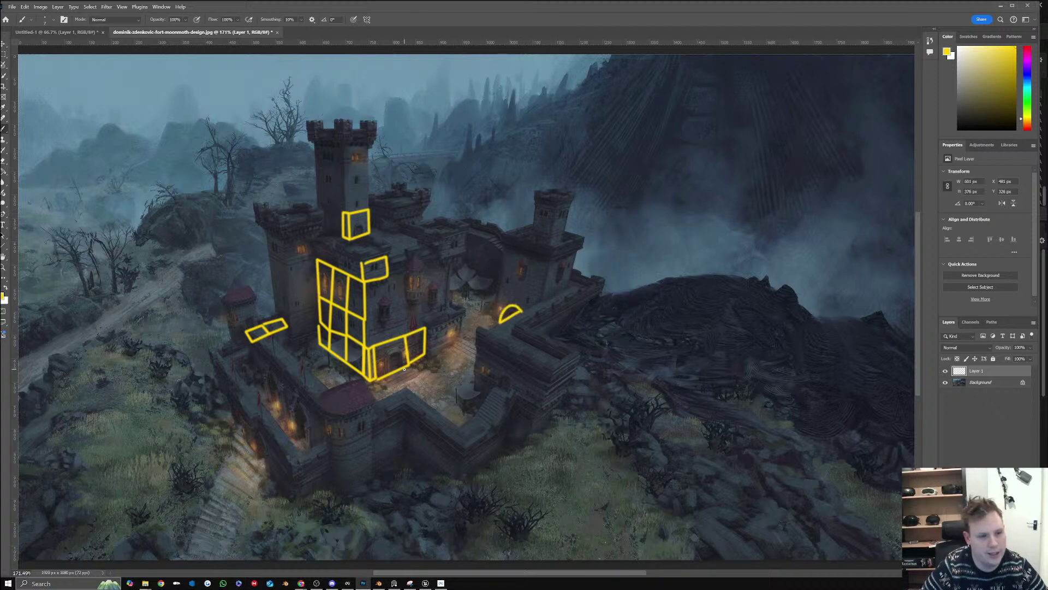
mouse_move(404, 369)
mouse_down()
mouse_move(395, 344)
mouse_move(388, 367)
mouse_move(373, 364)
mouse_up()
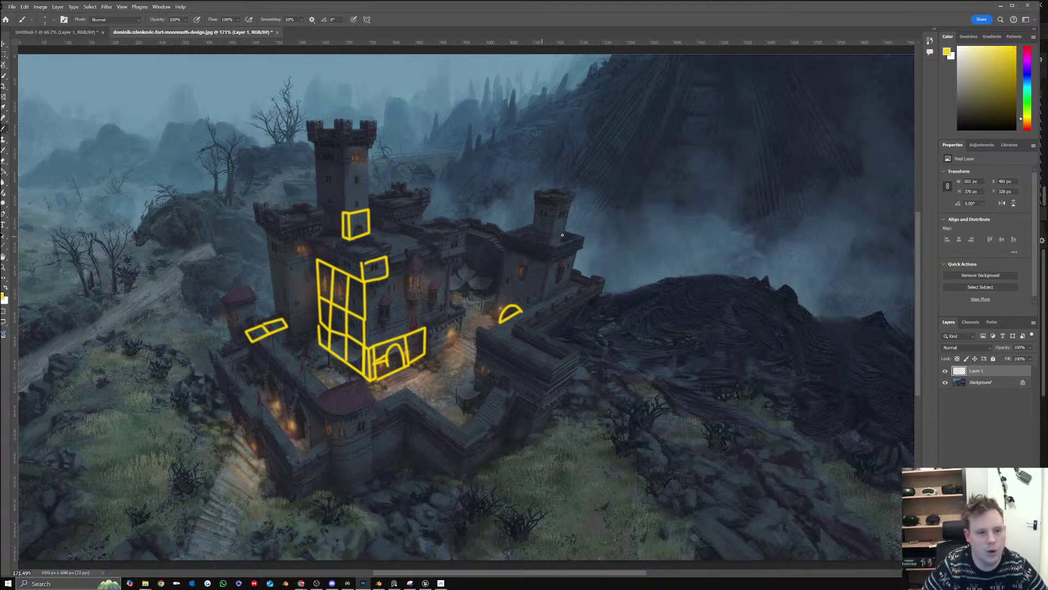
click(1000, 5)
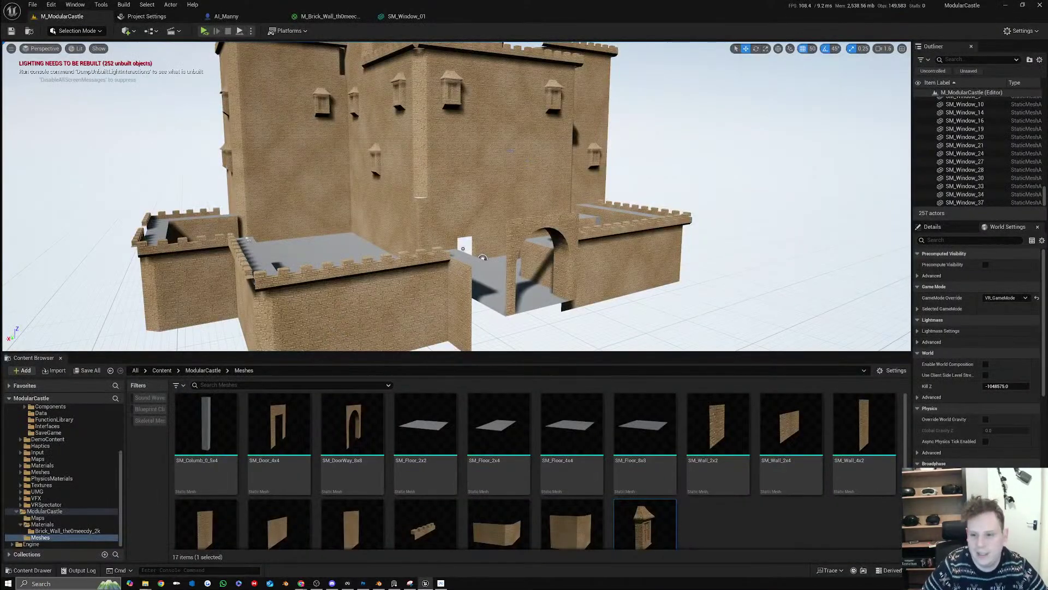
Run the level in VR to inspect the brick windows on the castle walls, and end the session
right_drag(459, 196, 467, 157)
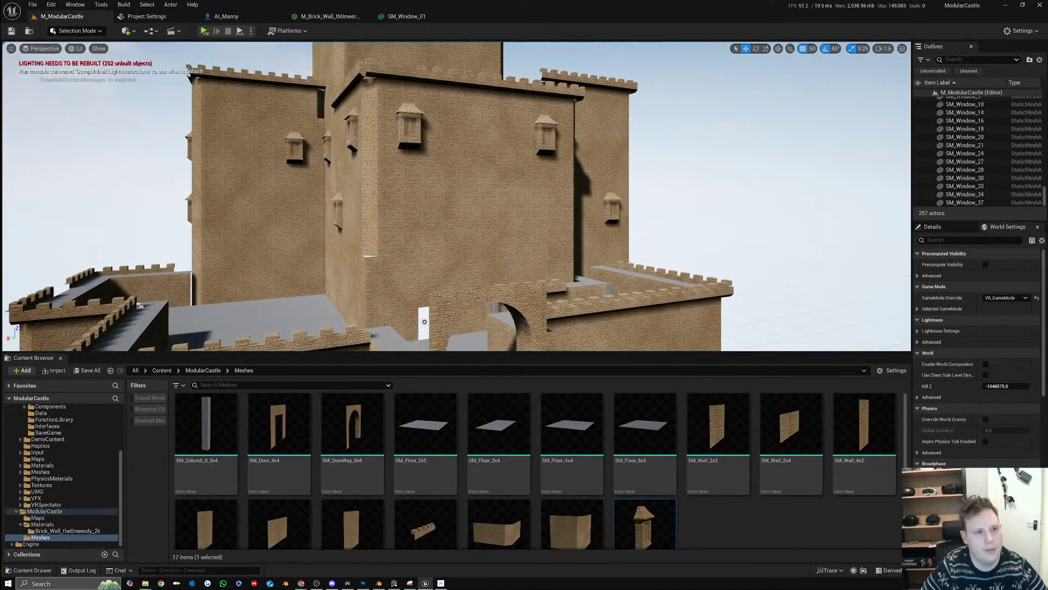
click(204, 31)
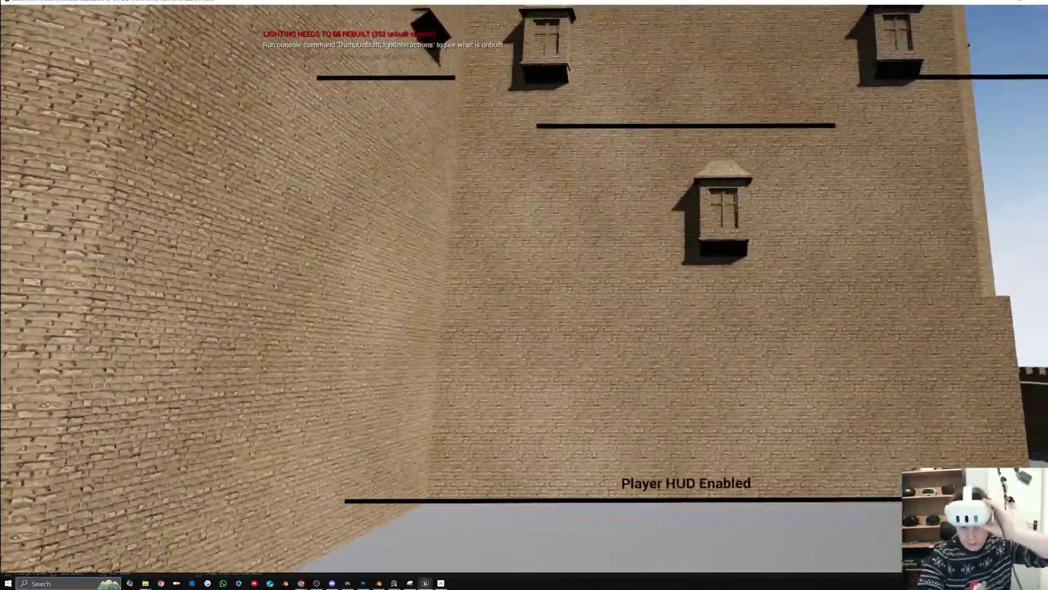
key(Escape)
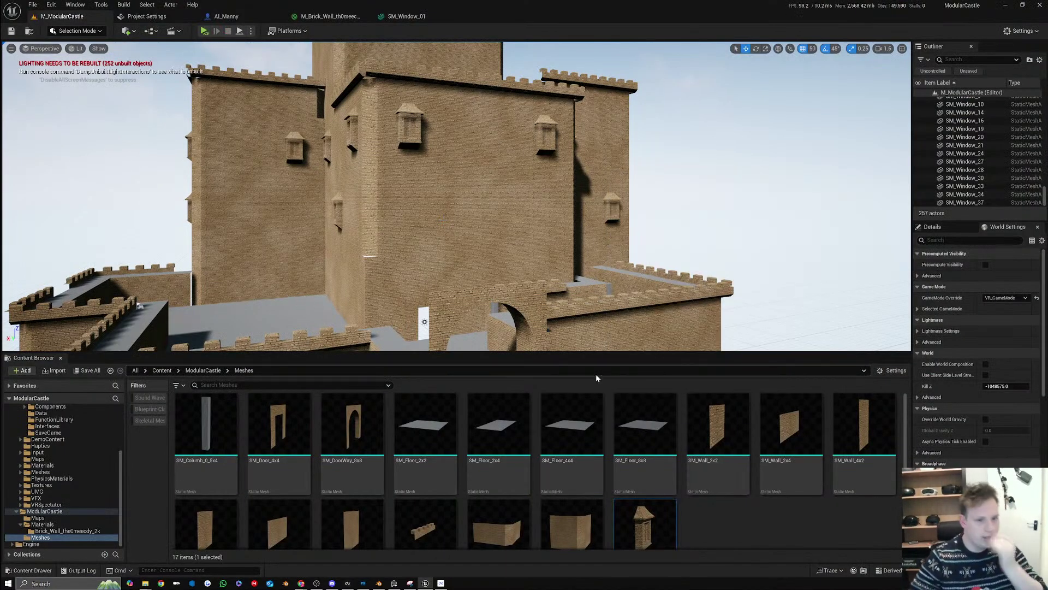
Compare the whole castle exterior with the turreted castle photo and the dark hilltop fort painting on the reference board
click(696, 524)
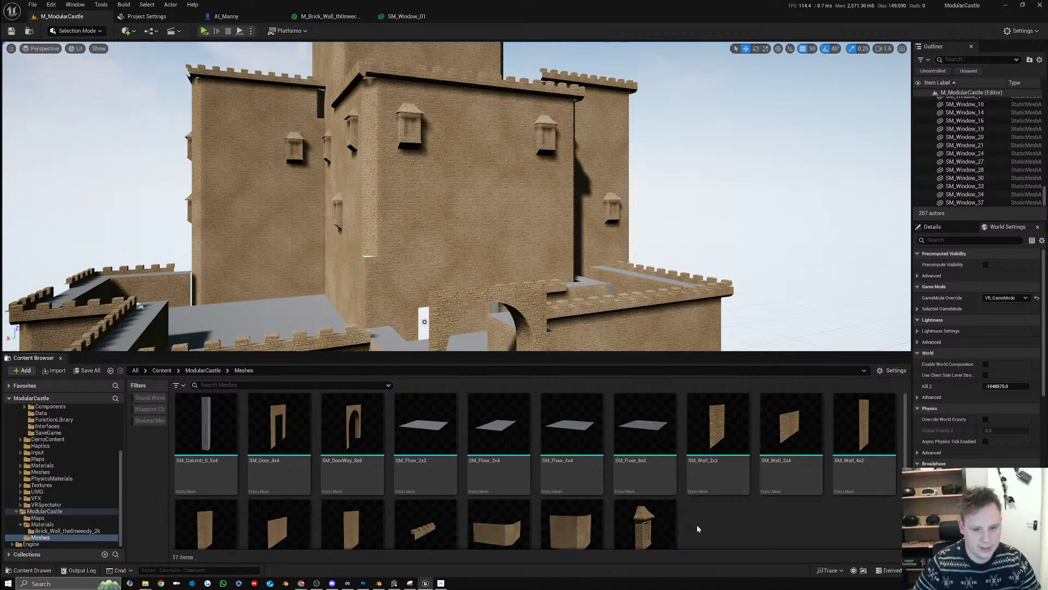
mouse_move(631, 258)
right_down()
mouse_move(627, 300)
mouse_move(633, 258)
right_up()
key(w)
key(s)
right_drag(409, 330, 408, 329)
right_drag(631, 232, 633, 229)
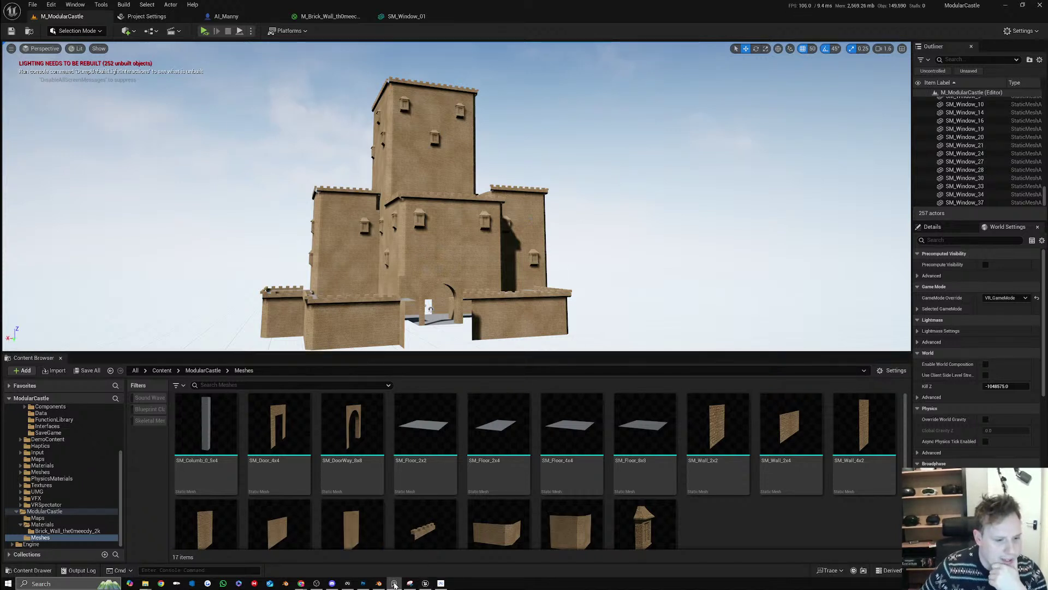
right_drag(1047, 289, 527, 270)
scroll(506, 261, down, 5)
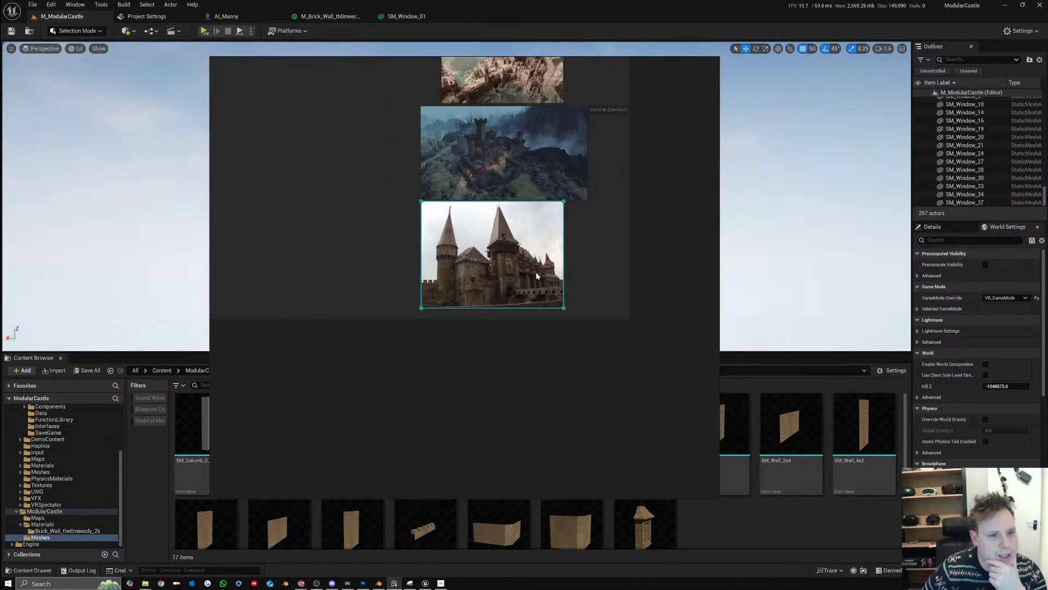
scroll(536, 248, up, 2)
scroll(536, 248, up, 1)
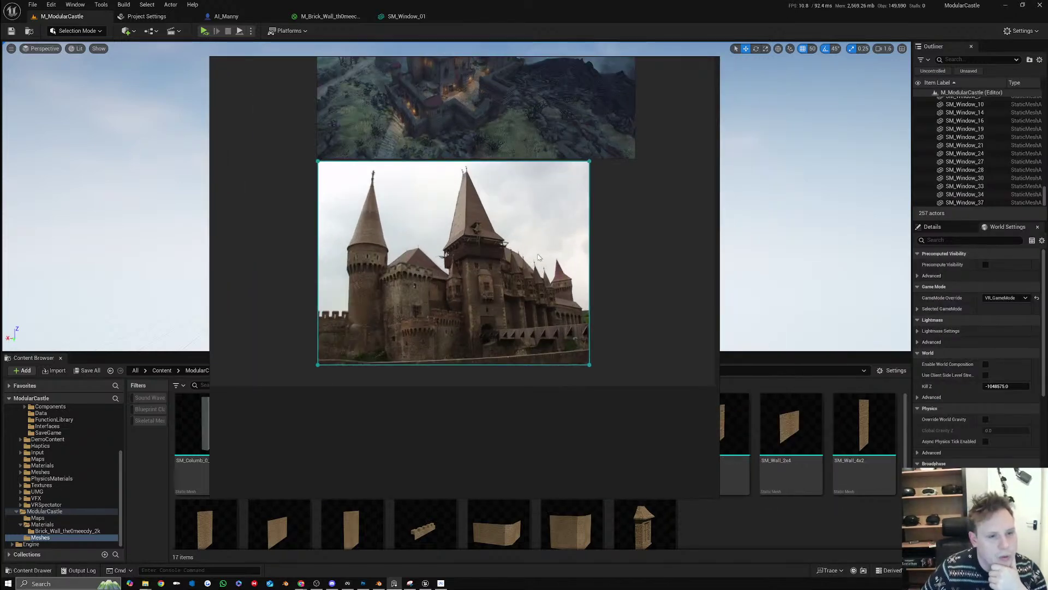
middle_drag(538, 255, 564, 352)
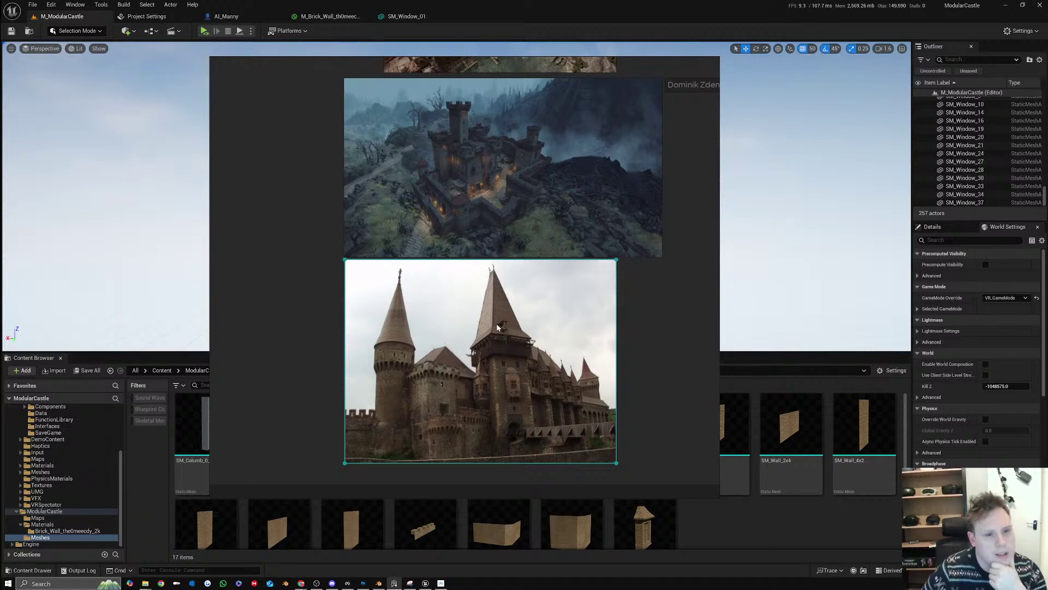
right_drag(529, 408, 567, 440)
right_drag(537, 379, 533, 373)
scroll(552, 394, up, 2)
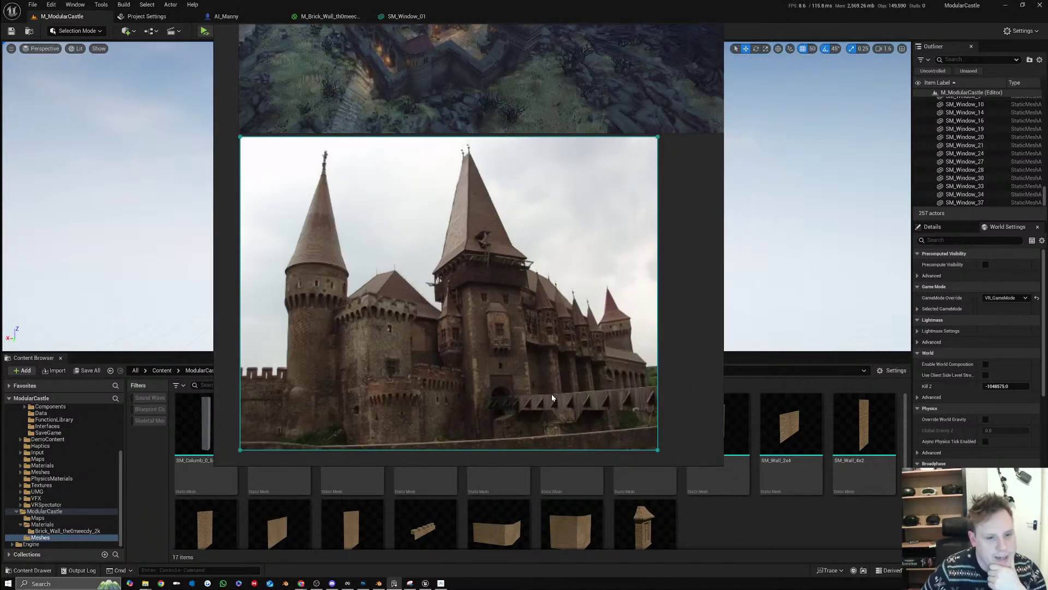
scroll(551, 395, down, 1)
middle_drag(633, 137, 663, 314)
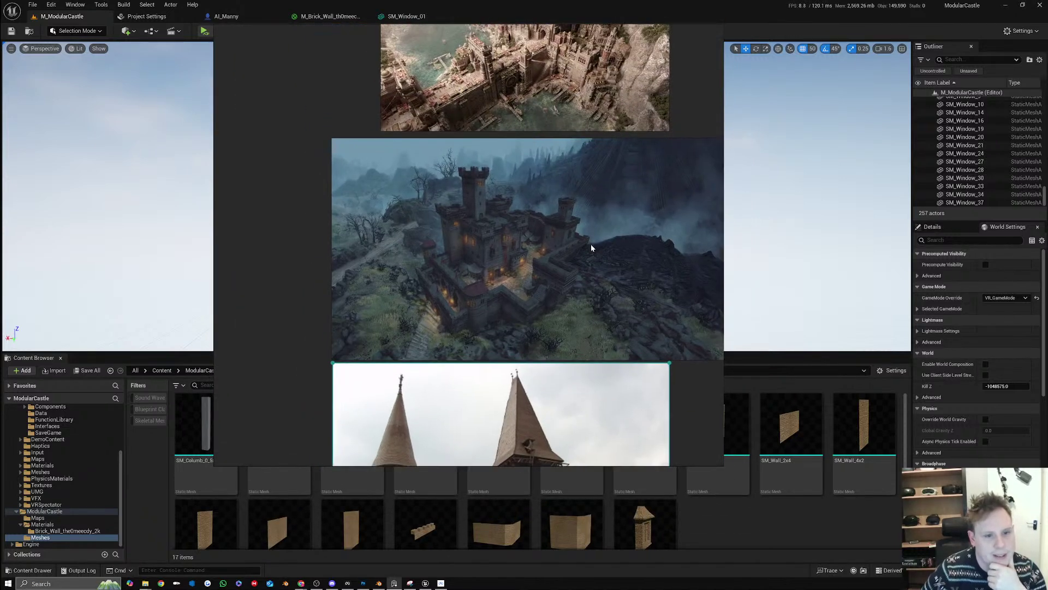
scroll(503, 227, up, 2)
scroll(503, 226, down, 2)
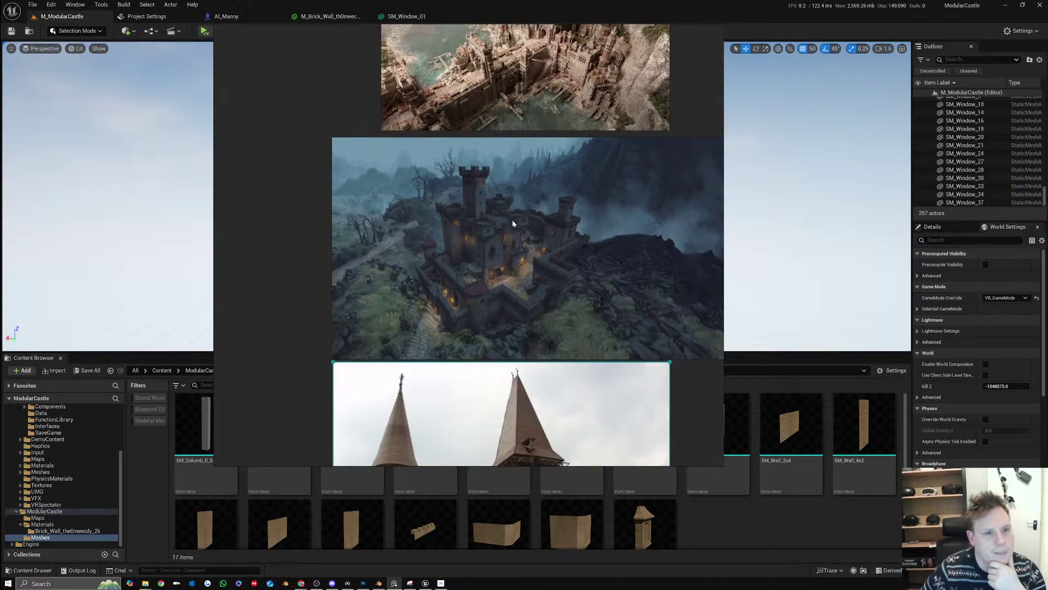
Examine the harbour city painting and the snowy mountain fortress's balconies and openings on the reference board
middle_drag(544, 146, 548, 330)
scroll(563, 228, up, 2)
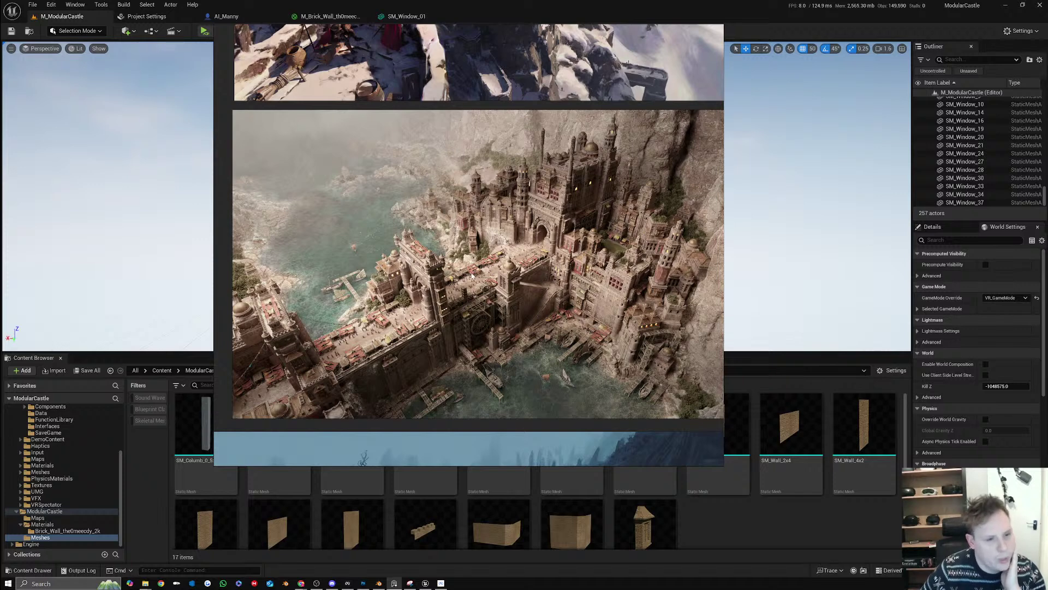
middle_drag(502, 261, 479, 323)
scroll(481, 322, down, 2)
scroll(506, 264, up, 1)
middle_drag(514, 267, 532, 444)
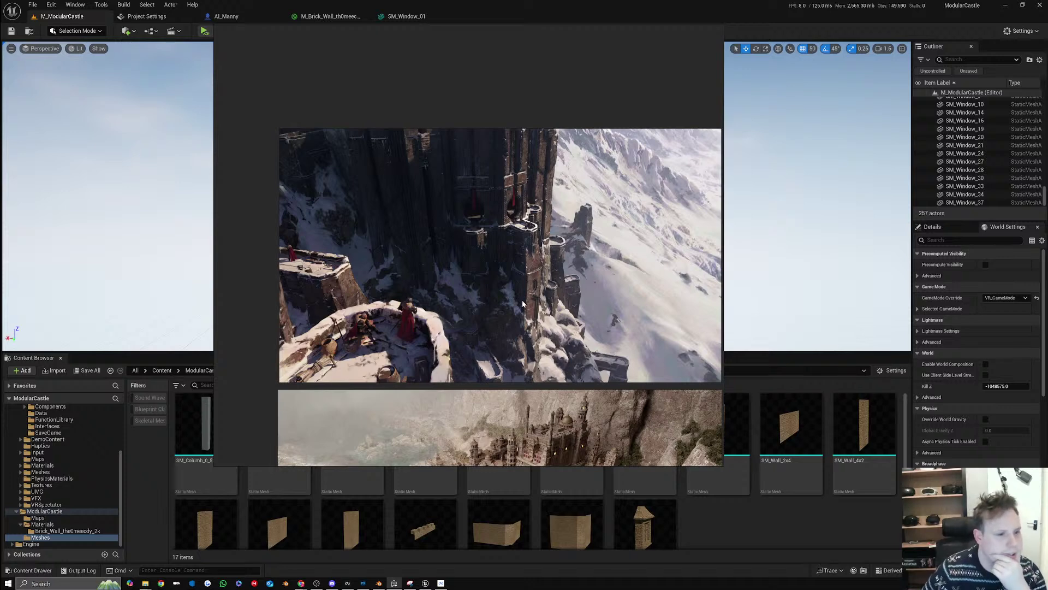
scroll(545, 295, down, 1)
middle_drag(550, 302, 522, 312)
scroll(520, 278, up, 2)
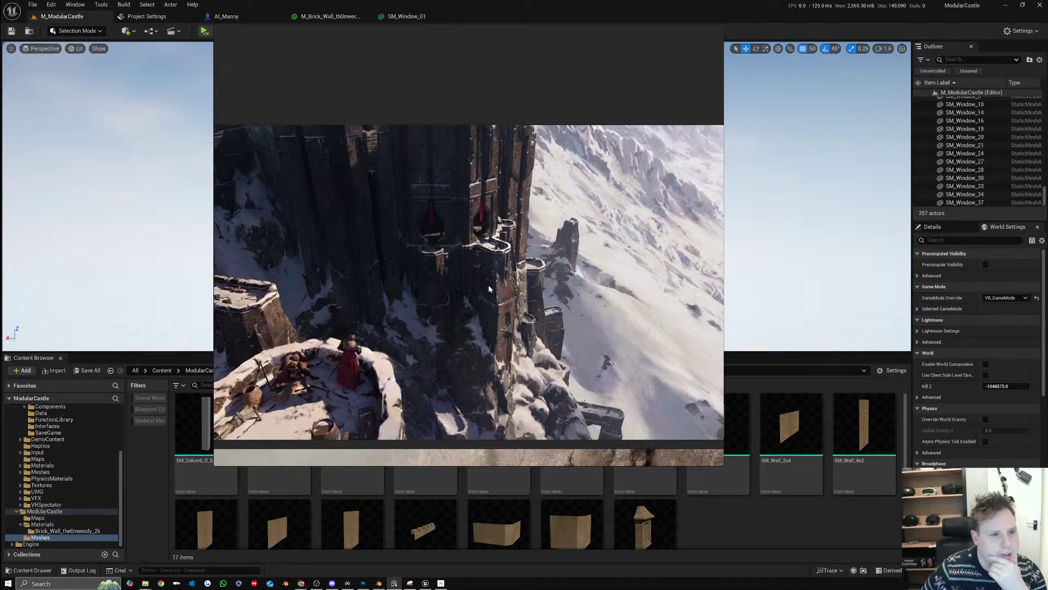
scroll(493, 229, up, 2)
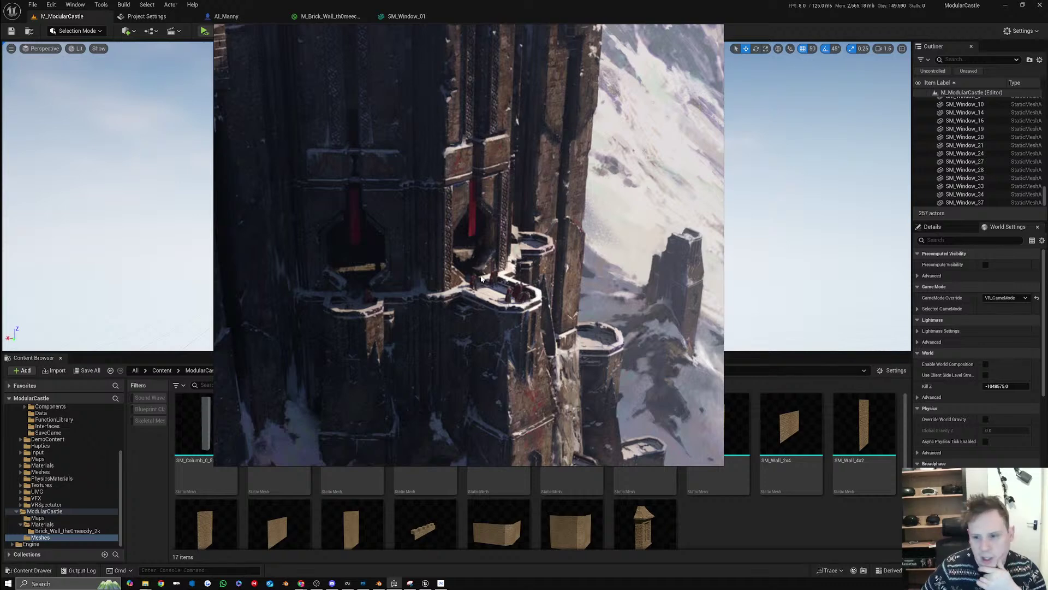
scroll(484, 267, down, 2)
scroll(491, 267, down, 3)
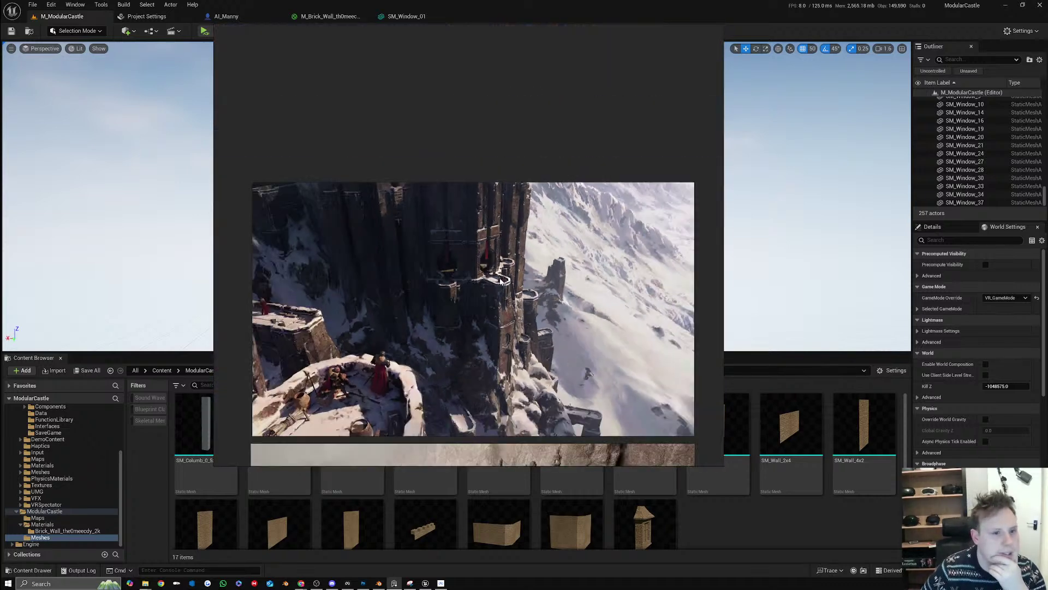
Review the overall reference board again, focusing on the turreted castle photo and its roofs and projecting windows
scroll(498, 268, down, 5)
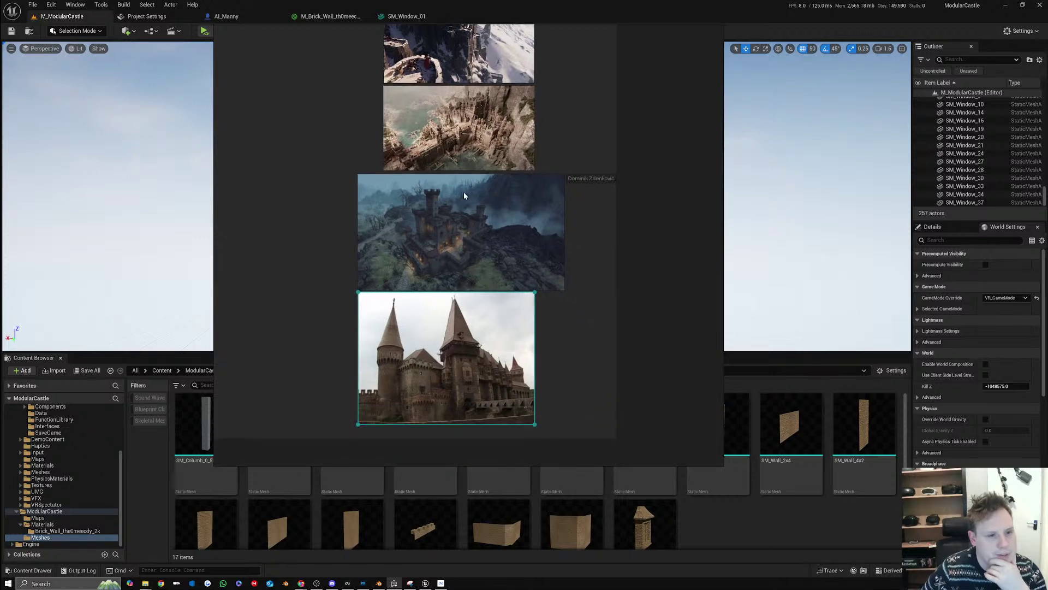
scroll(454, 270, up, 3)
scroll(496, 141, down, 3)
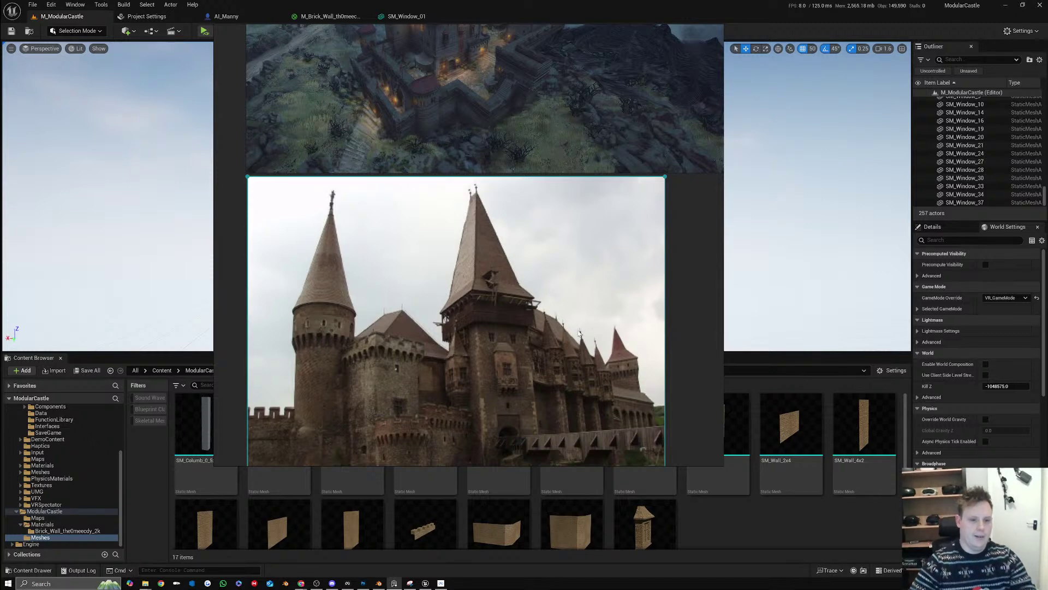
scroll(578, 330, down, 2)
scroll(604, 434, up, 3)
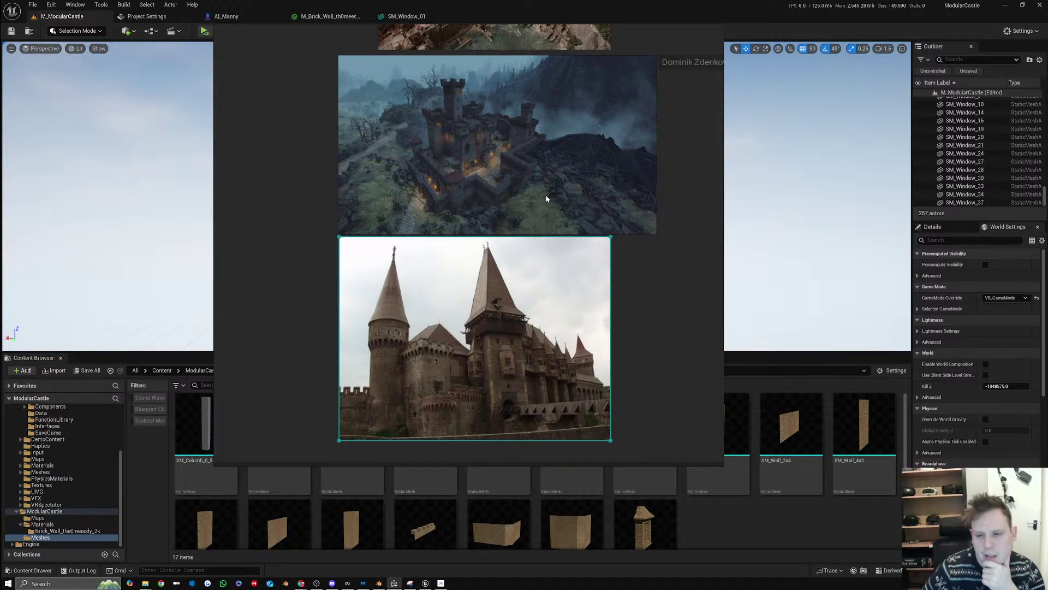
Return to the castle level, run it in VR again to inspect the walls and battlements, and end the session
right_drag(758, 249, 752, 270)
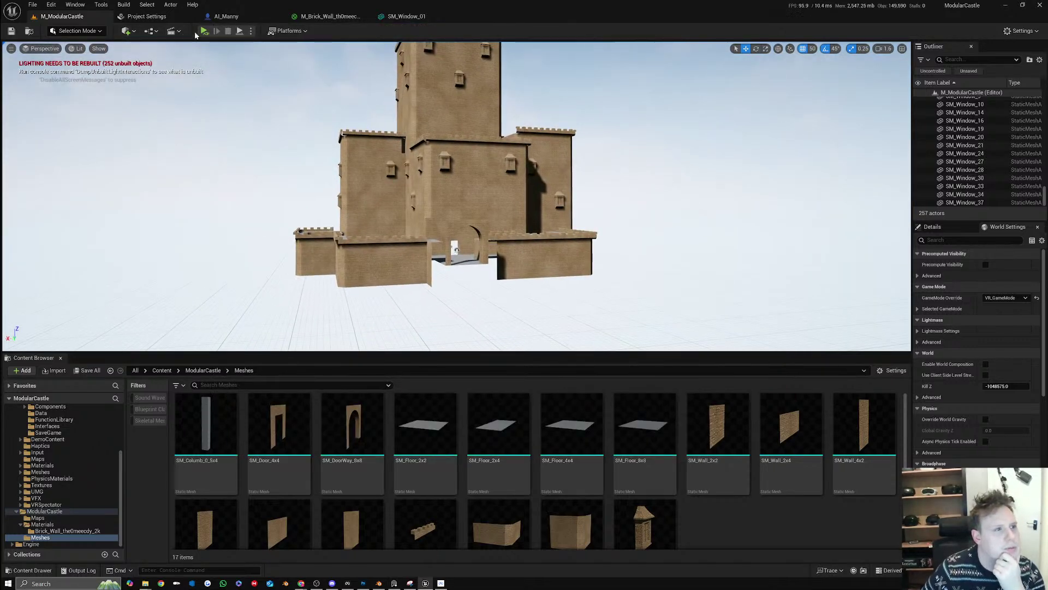
click(204, 31)
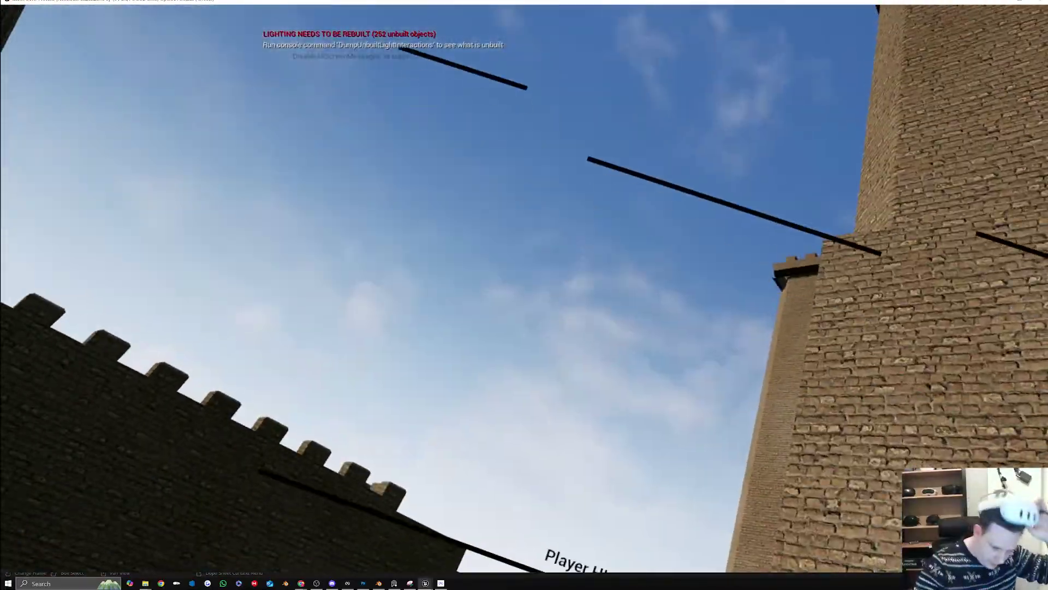
key(Escape)
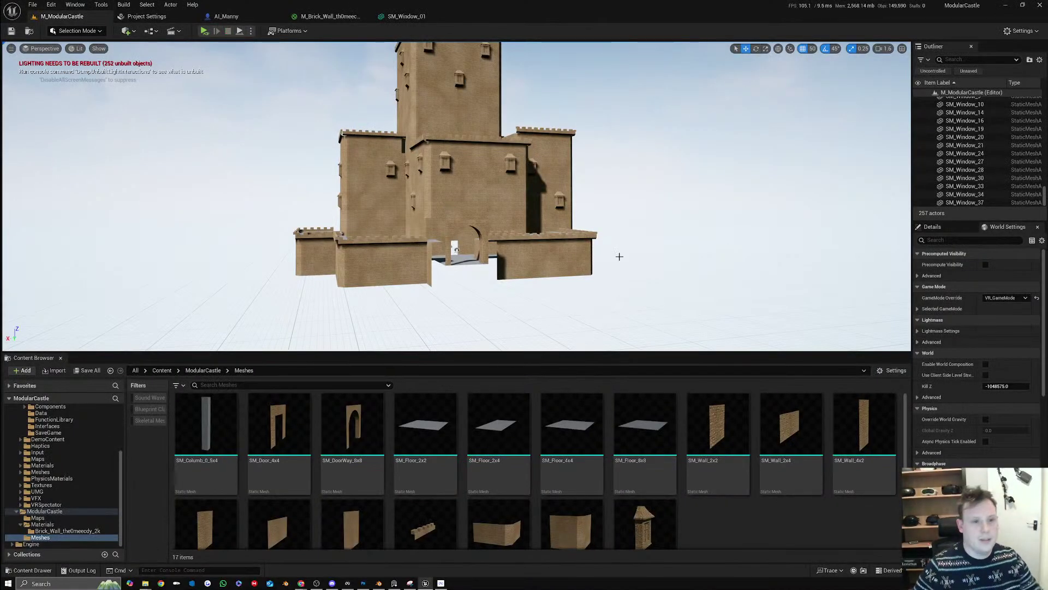
Look through the level's actors in the Outliner and add a basic cube shape to the castle level
drag(978, 220, 978, 468)
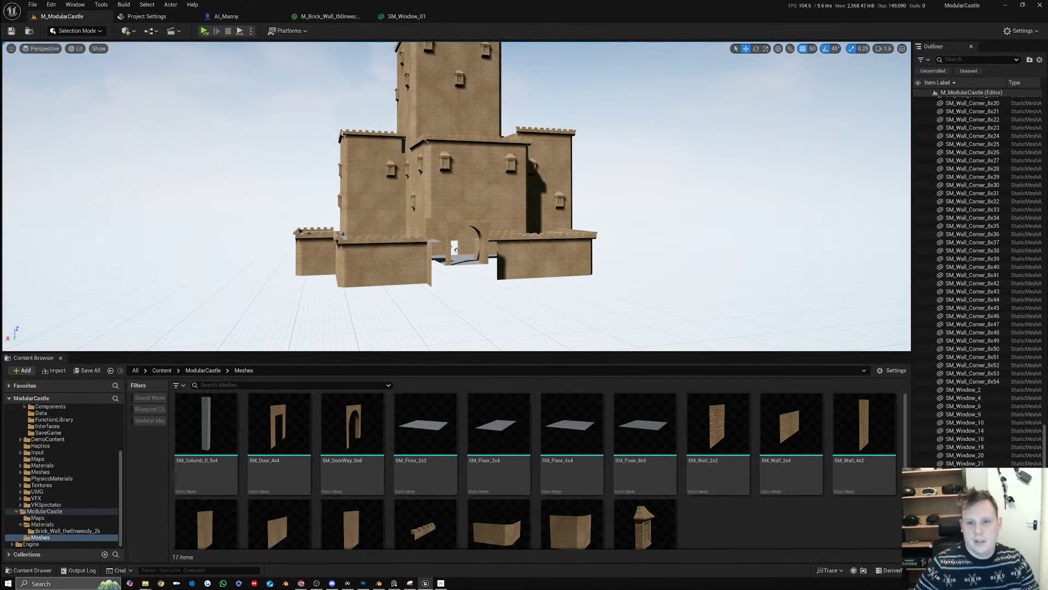
scroll(1025, 152, up, 10)
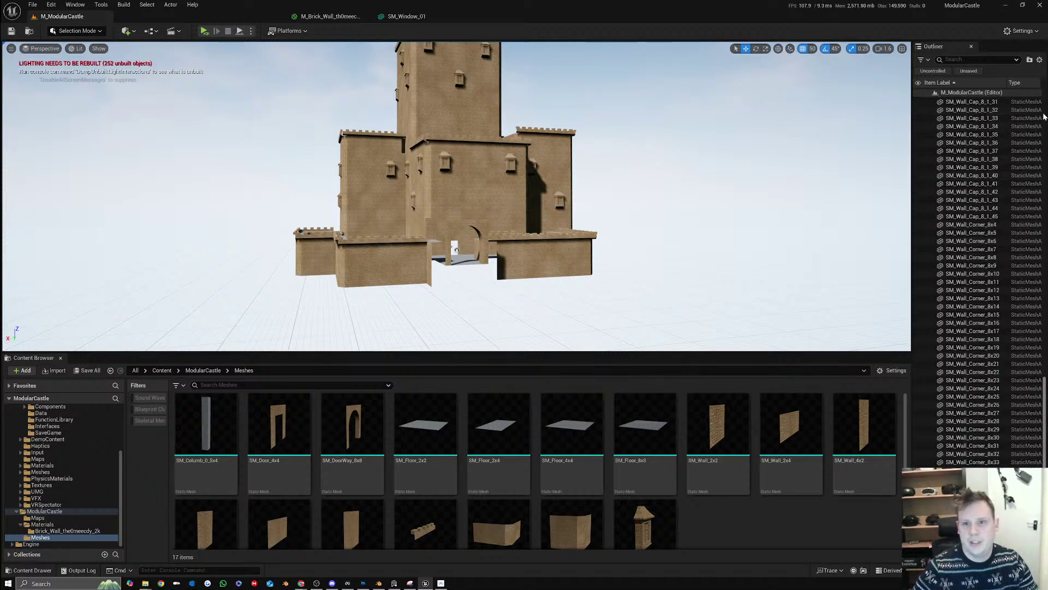
scroll(983, 143, up, 15)
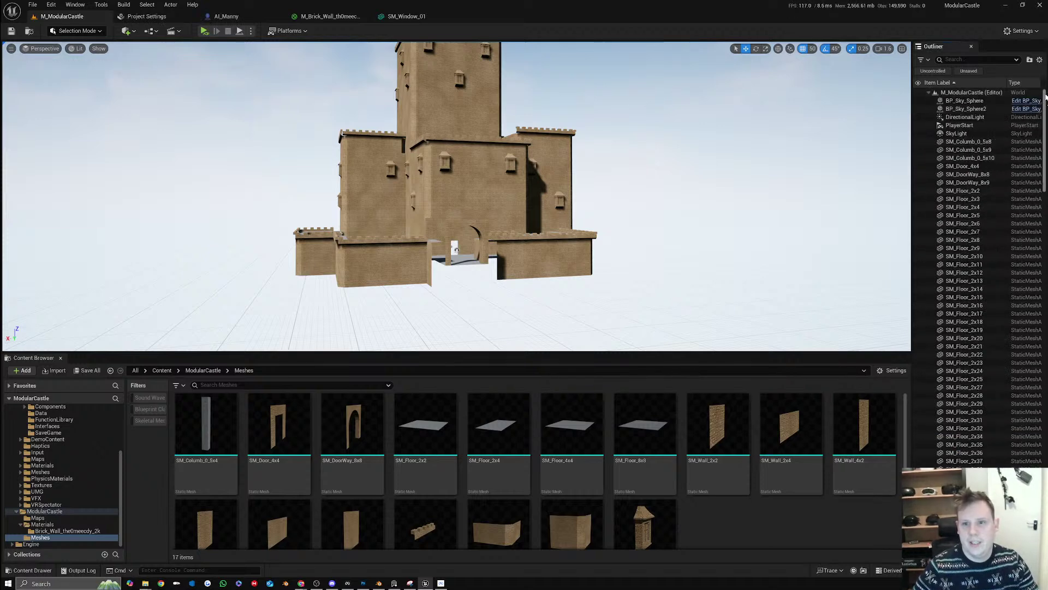
click(978, 142)
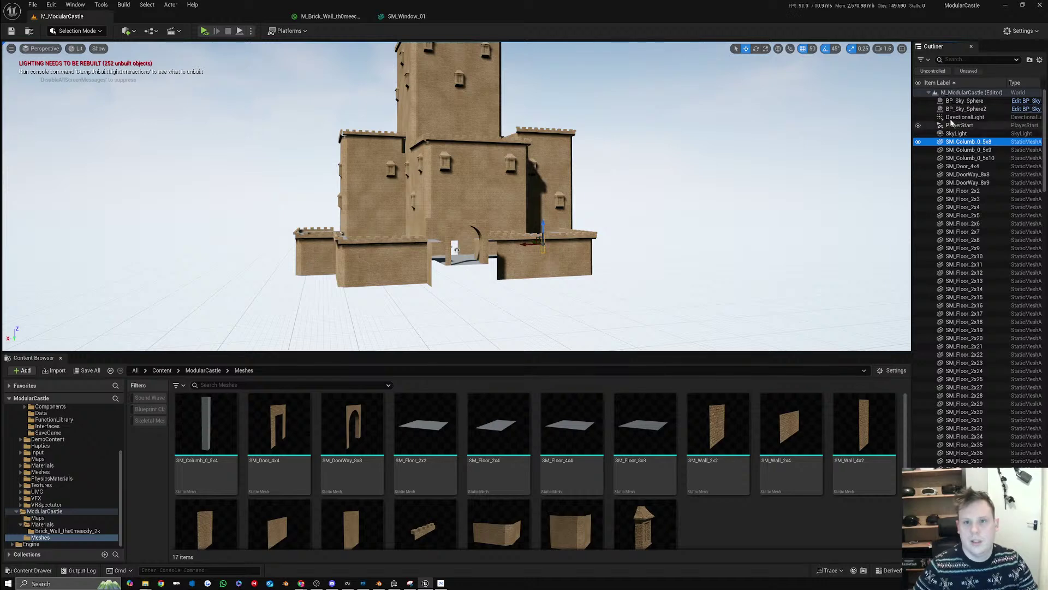
click(125, 31)
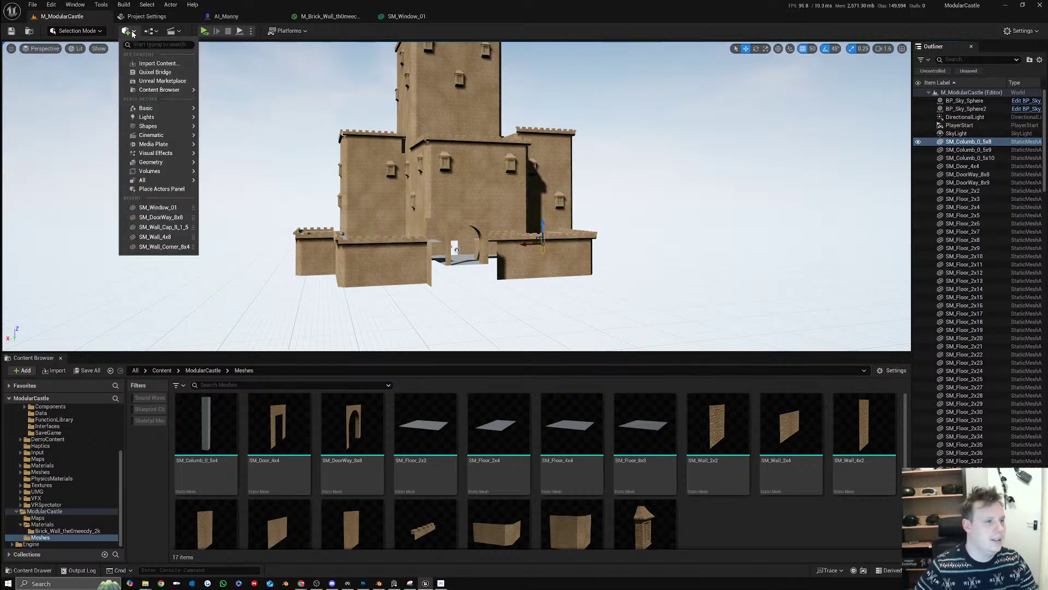
mouse_move(158, 126)
click(209, 128)
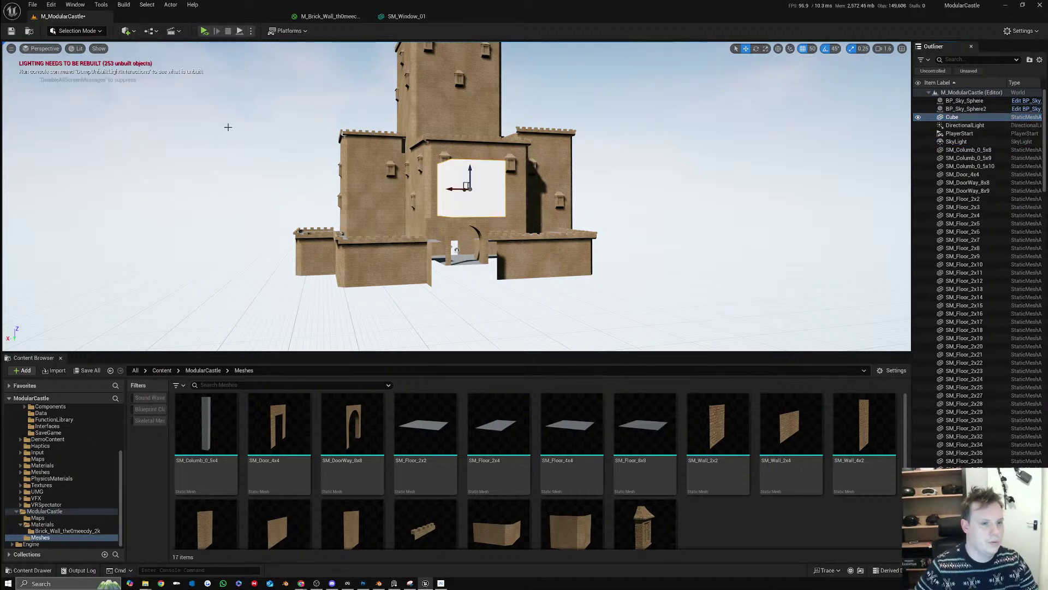
Set the cube's location to 0, 0, 0 on all three axes
drag(955, 554, 954, 270)
click(940, 276)
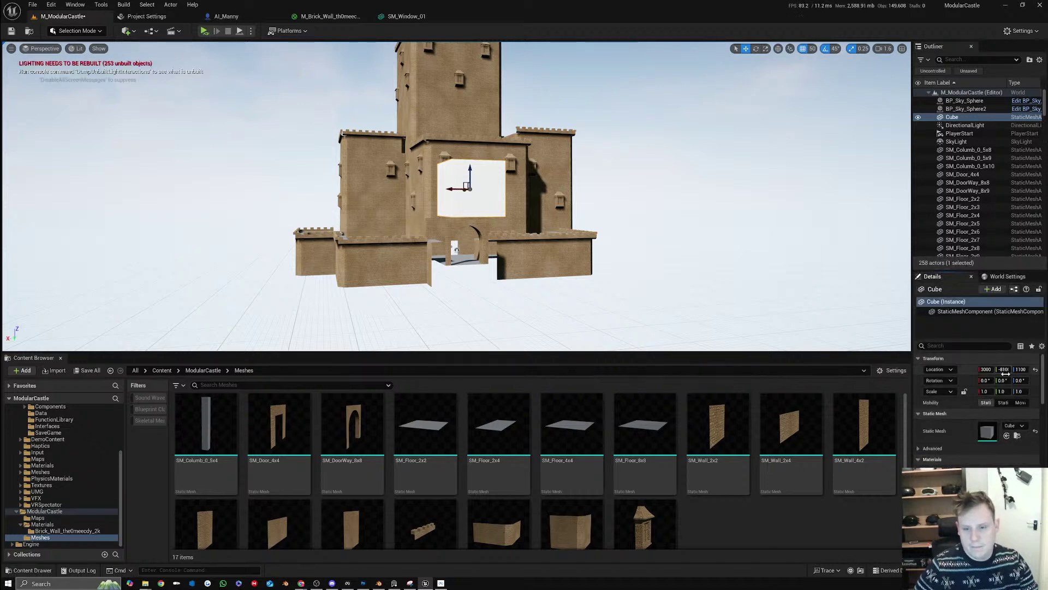
click(984, 391)
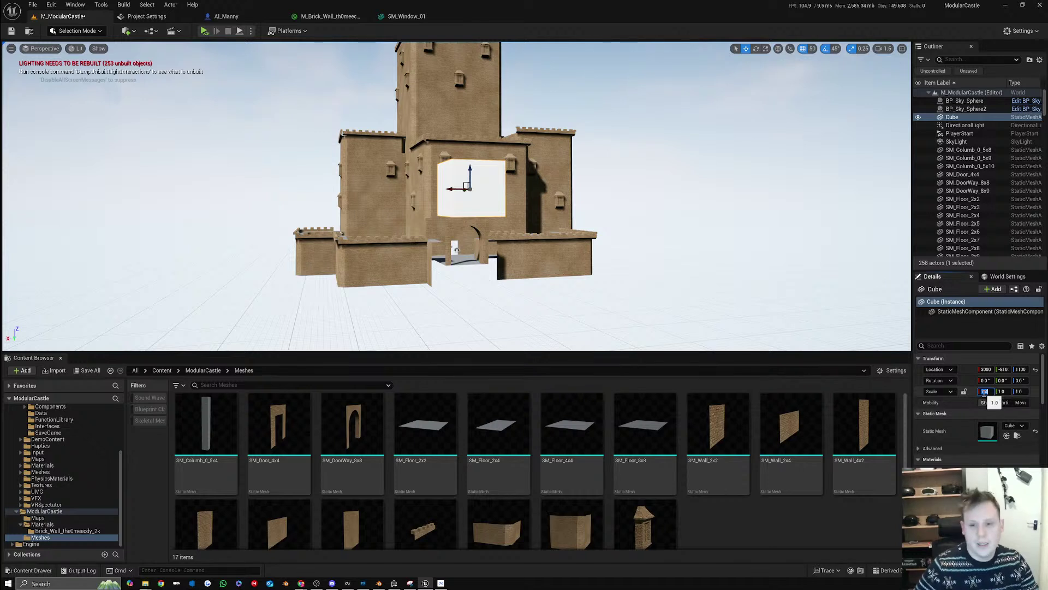
click(985, 370)
text(0)
key(Tab)
text(0)
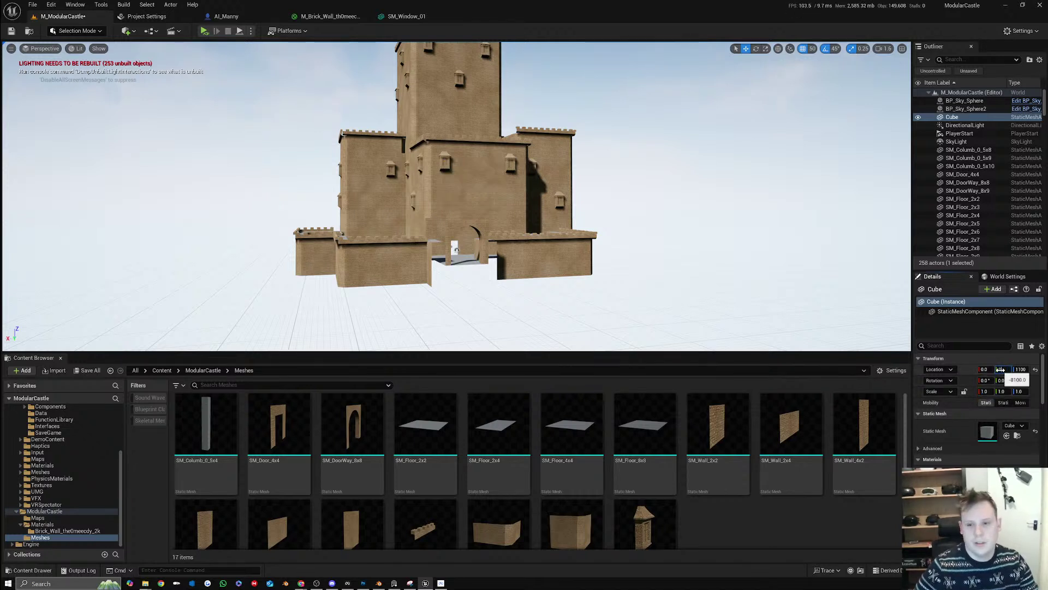
key(Tab)
text(0)
key(Tab)
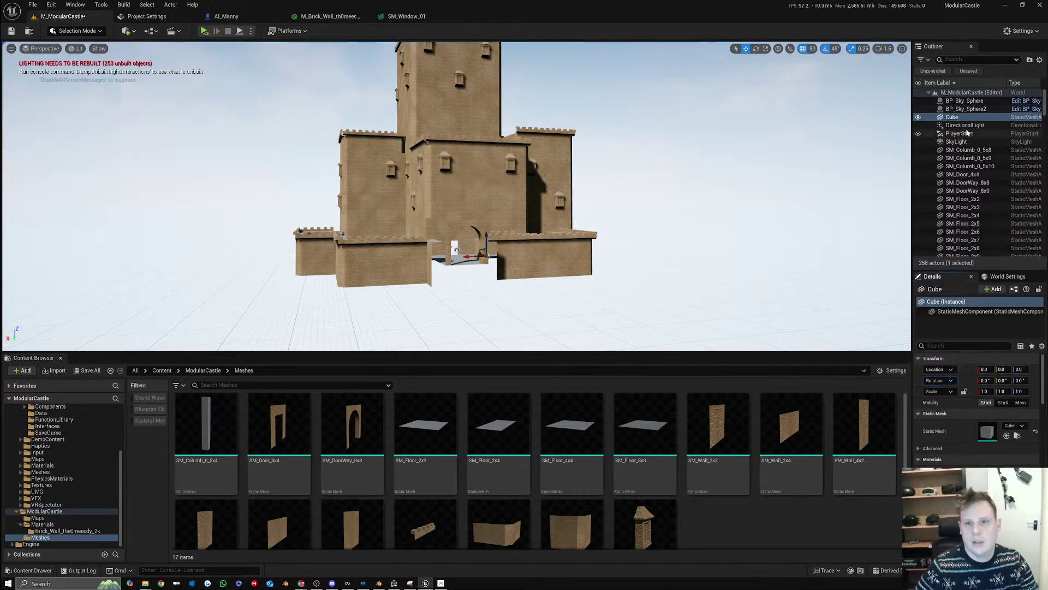
Parent all the castle's SM_ static mesh actors, from SM_Columb_0_5x8 through the last SM_Window, to the cube
click(984, 151)
drag(1045, 105, 1045, 153)
shift+click(965, 252)
scroll(969, 153, up, 15)
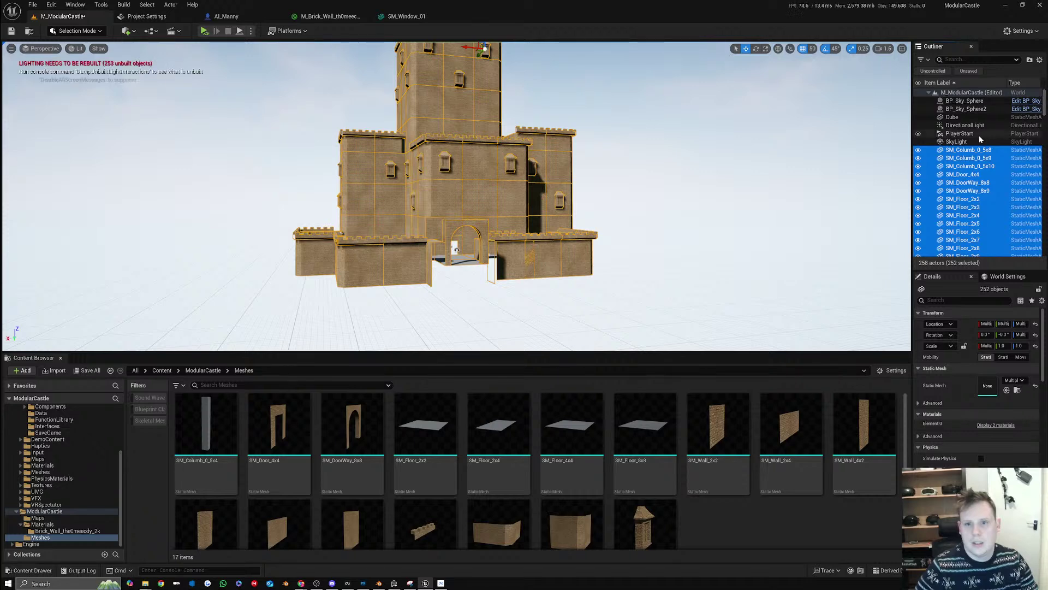
drag(969, 154, 953, 118)
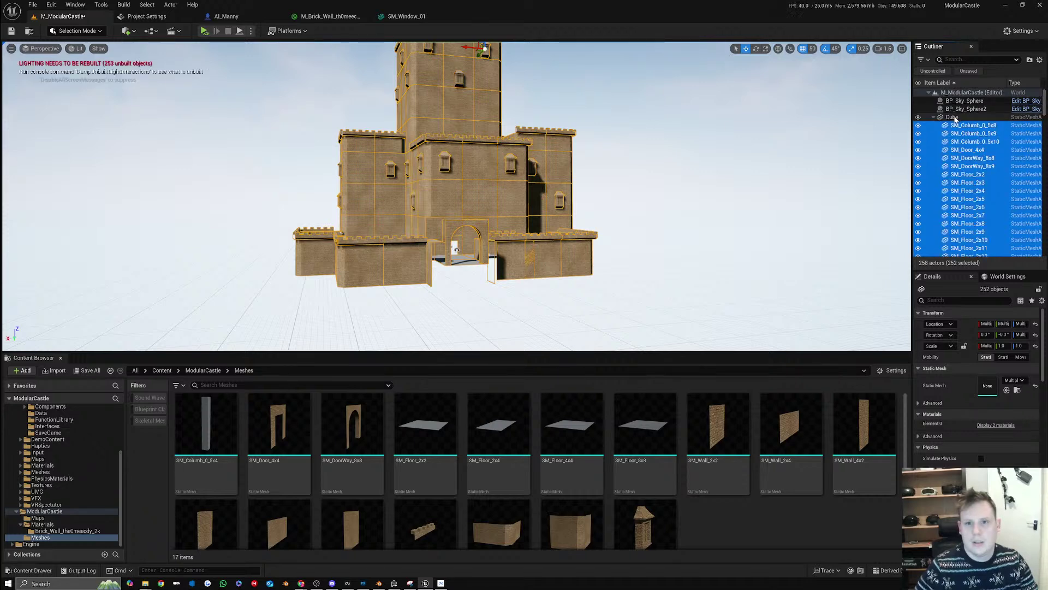
Scale the parent cube, and the whole castle with it, uniformly to 0.5
click(953, 118)
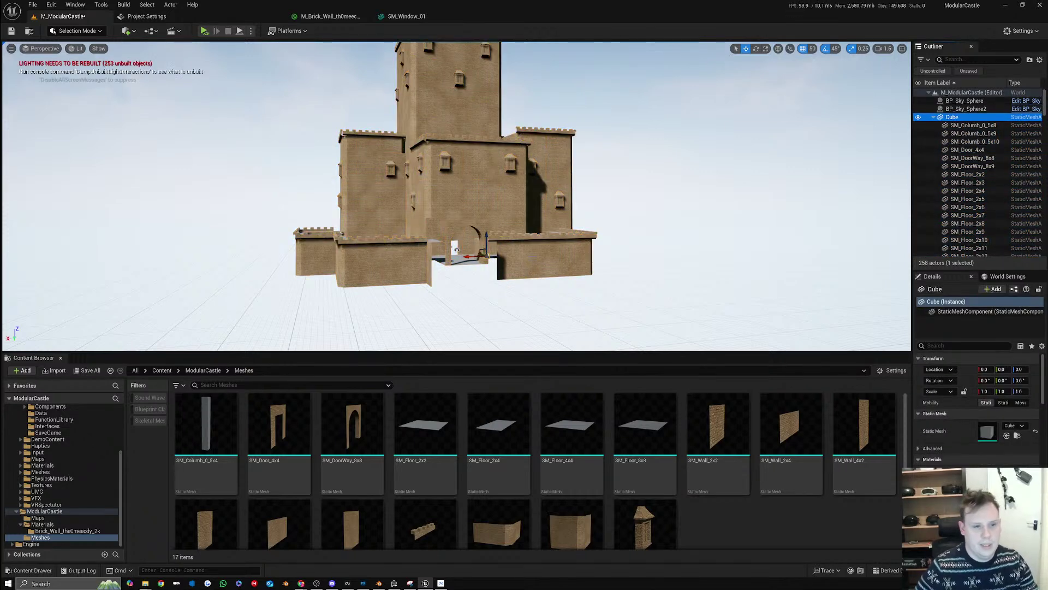
mouse_move(487, 239)
mouse_down()
mouse_move(487, 203)
mouse_move(487, 225)
mouse_up()
key(ctrl+z)
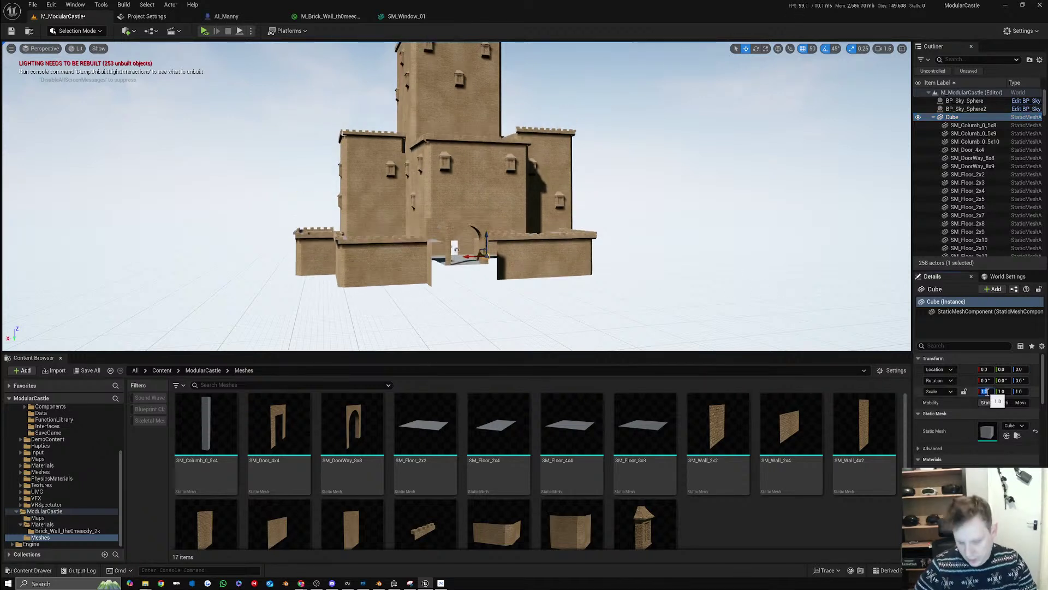
drag(987, 391, 950, 391)
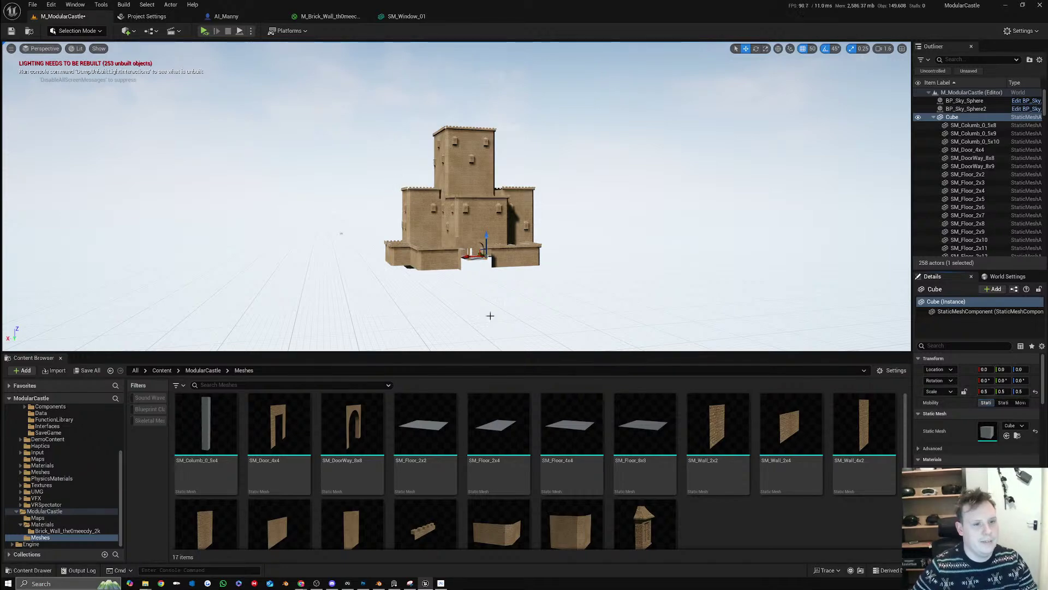
Move the PlayerStart from outside the castle down onto the courtyard floor, at about X 1000 and Z 92
key(w)
right_drag(456, 197, 437, 187)
key(s)
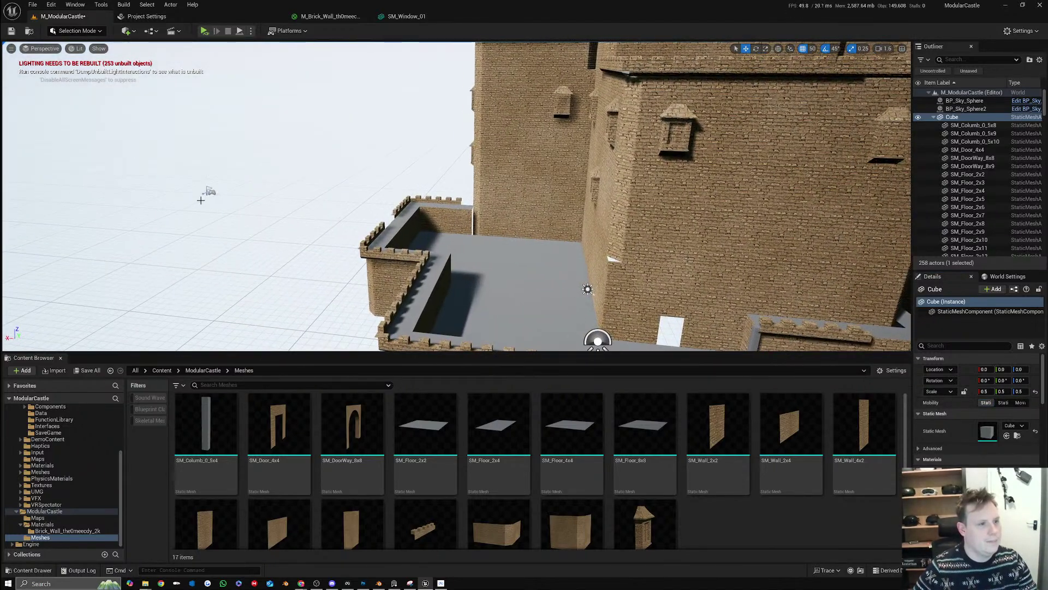
click(211, 192)
drag(199, 193, 431, 210)
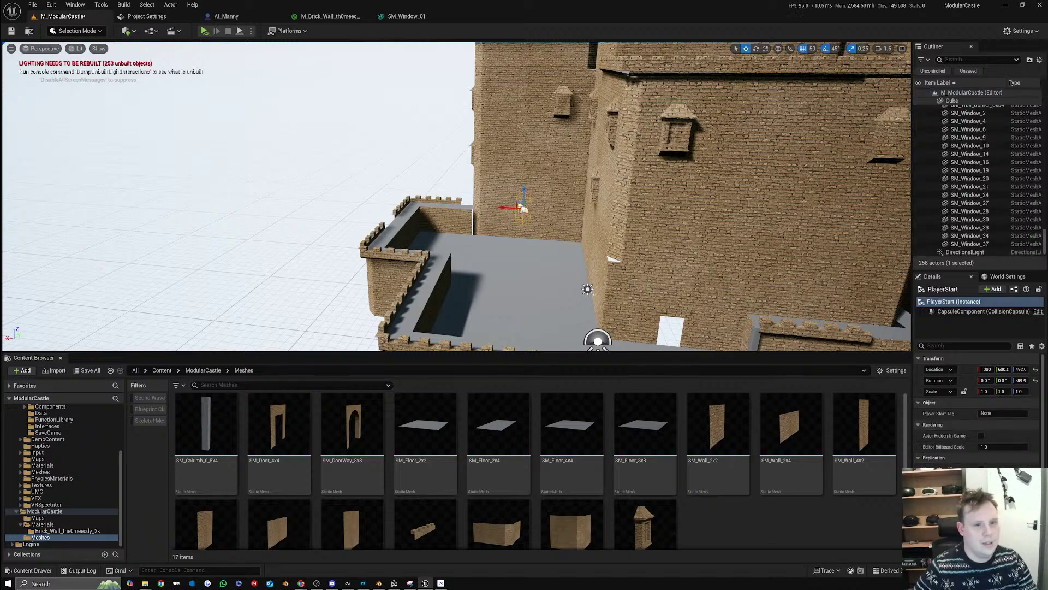
drag(523, 217, 511, 269)
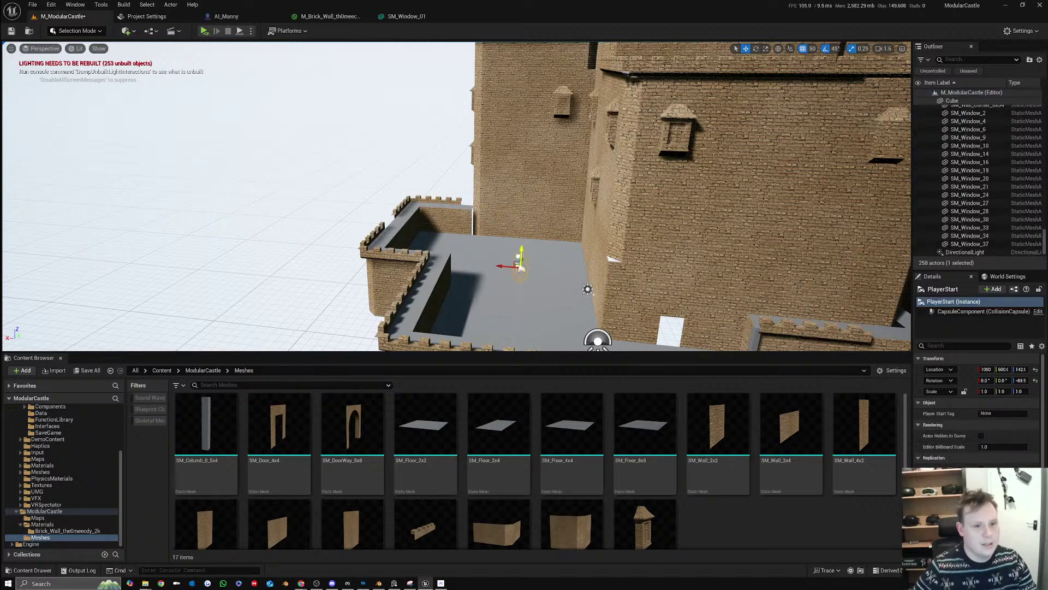
Run the half-scale castle in VR to inspect its walls and windows from the courtyard, and end the session
click(204, 31)
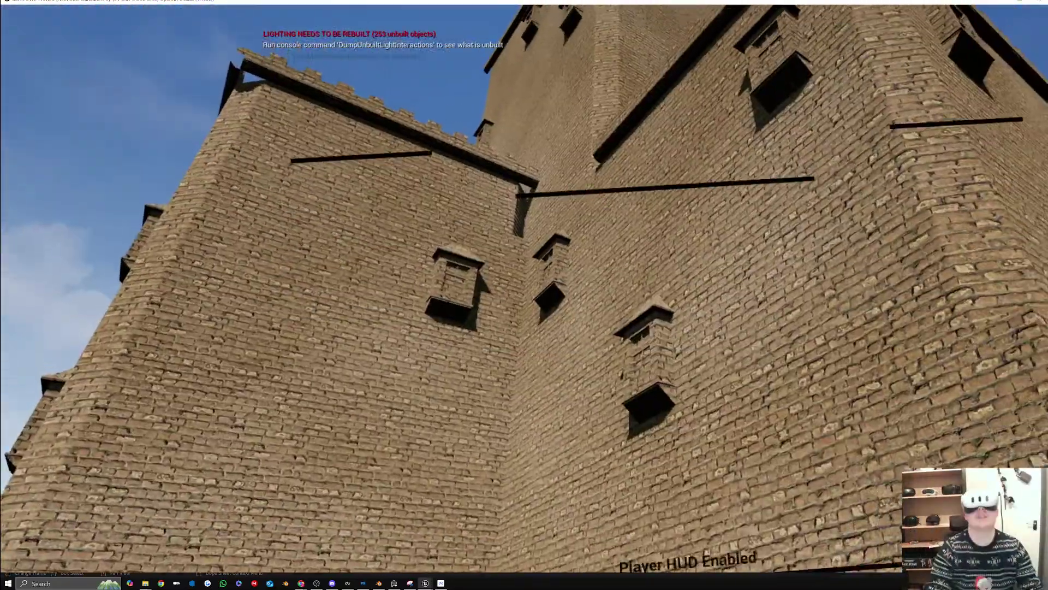
key(Escape)
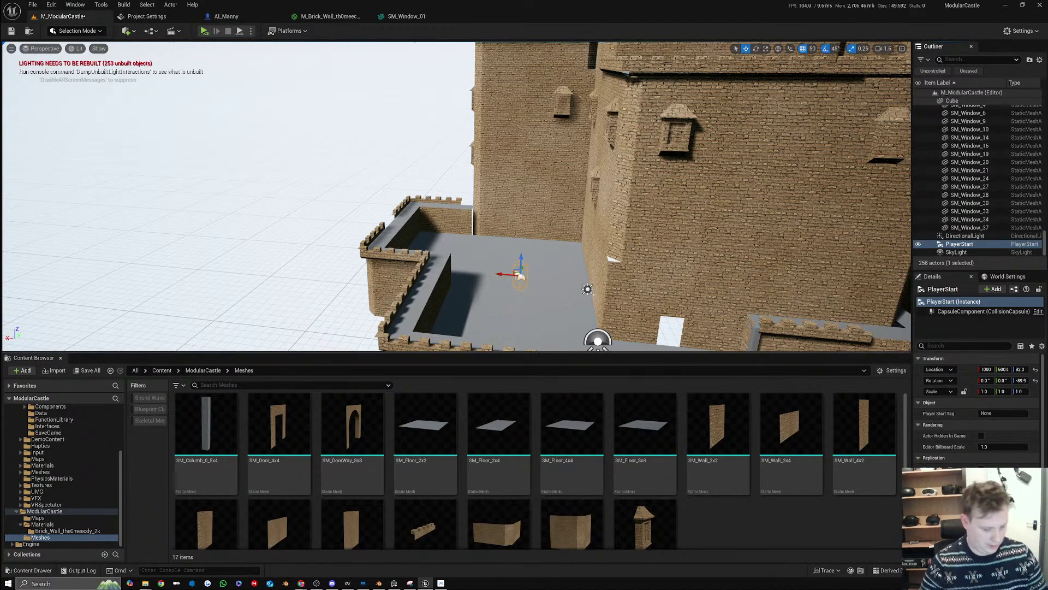
Undo the PlayerStart moves, castle scaling and parenting, and delete the cube from the level
key(ctrl+z)
key(ctrl+z)
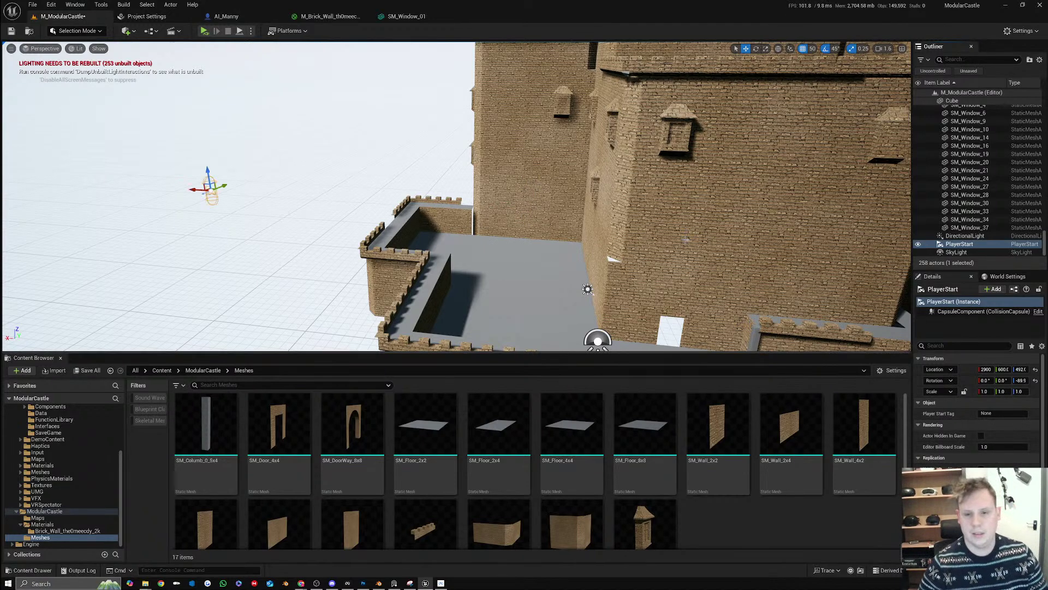
key(ctrl+z)
key(ctrl+z)
key(ctrl+z)
key(ctrl+z)
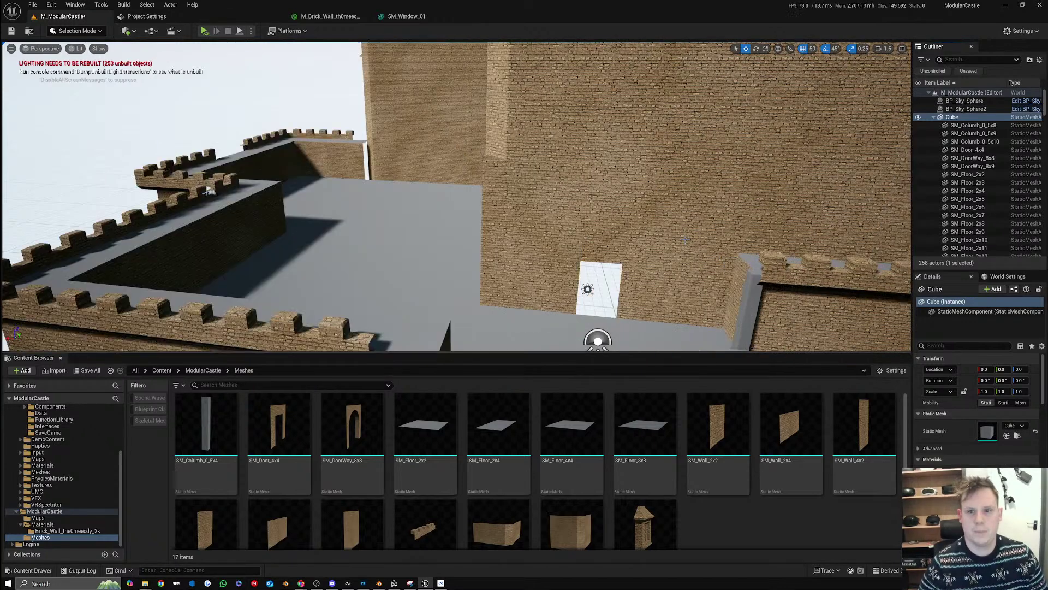
key(ctrl+z)
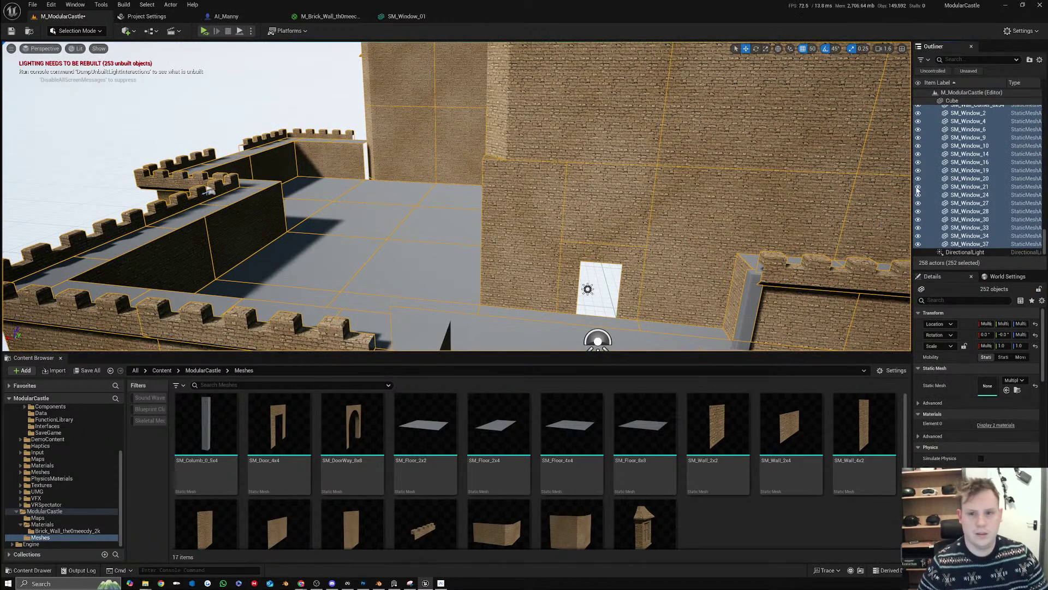
drag(1044, 242, 1045, 103)
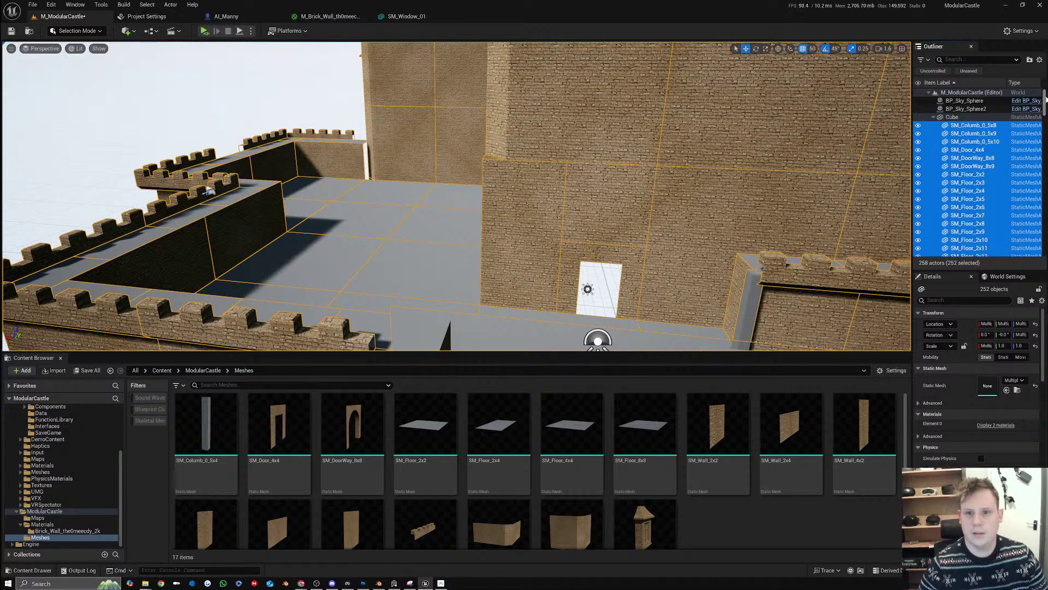
key(ctrl+z)
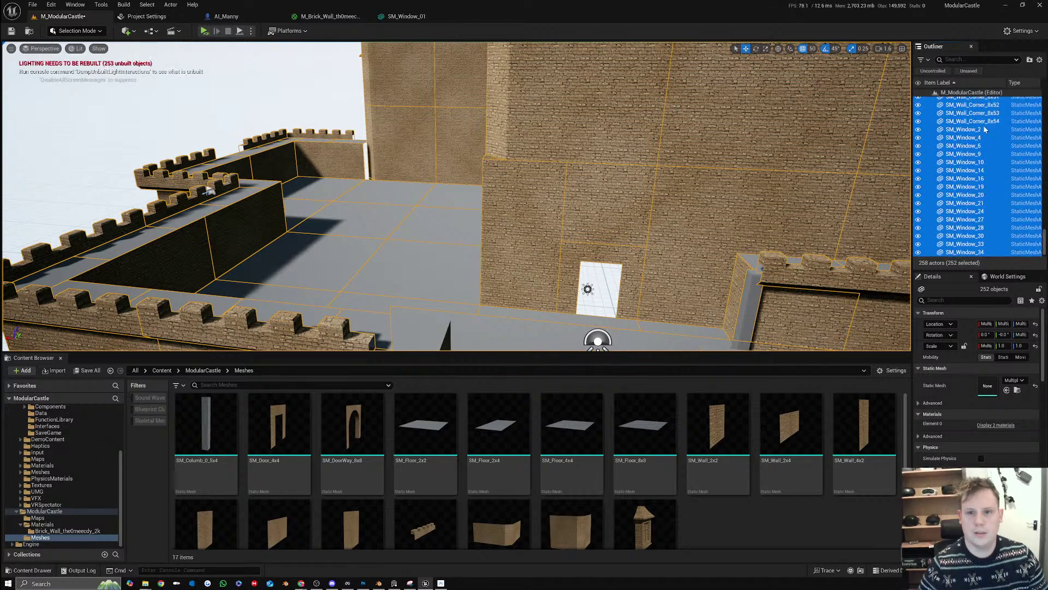
key(ctrl+z)
click(955, 117)
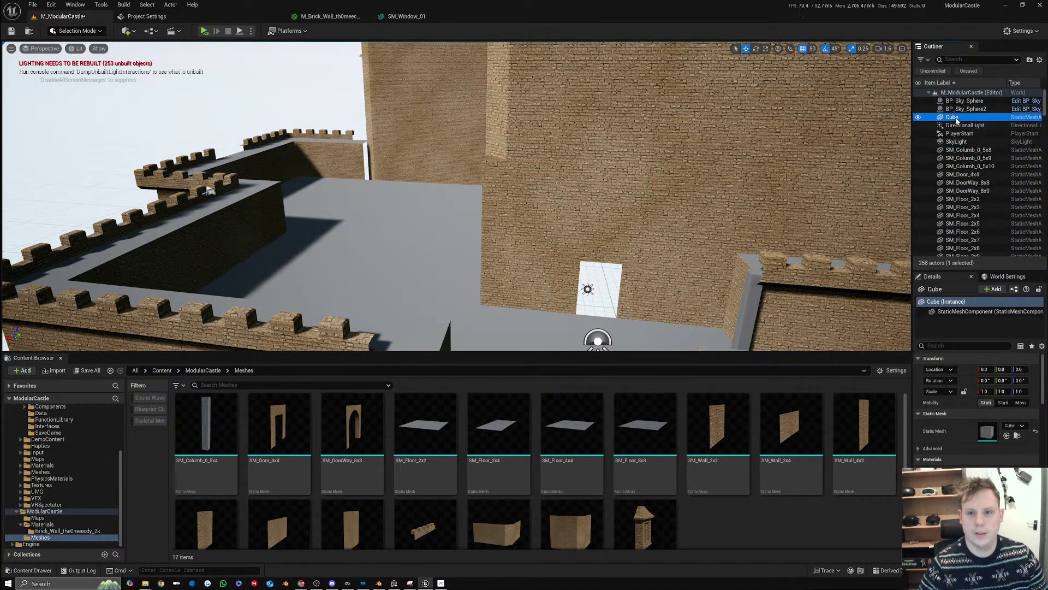
key(Delete)
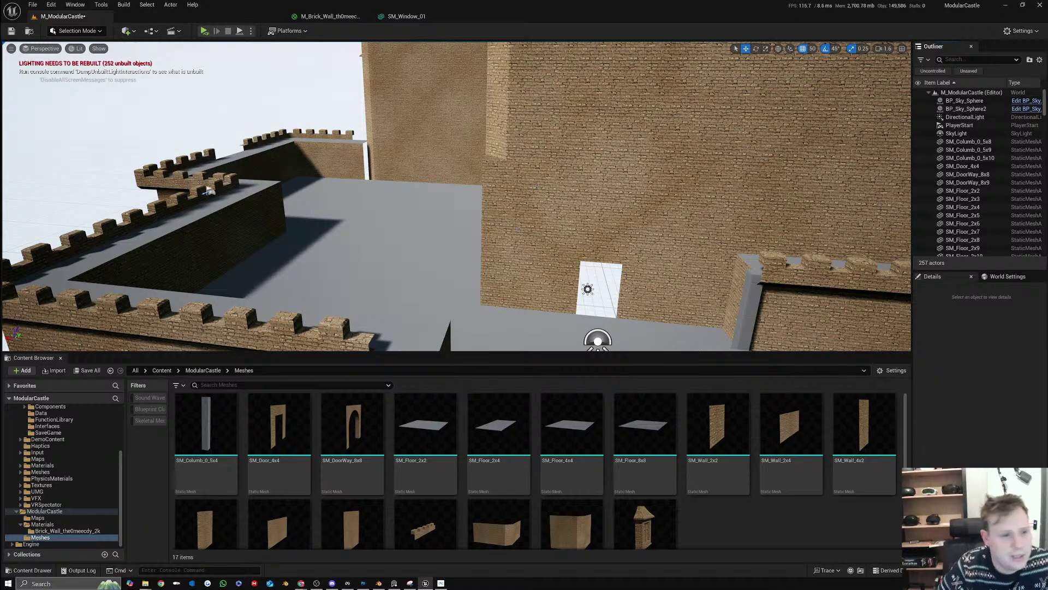
Examine the castle's exterior from the gate side, from above and from a distance, checking its overall silhouette and proportions
key(s)
right_drag(573, 197, 494, 197)
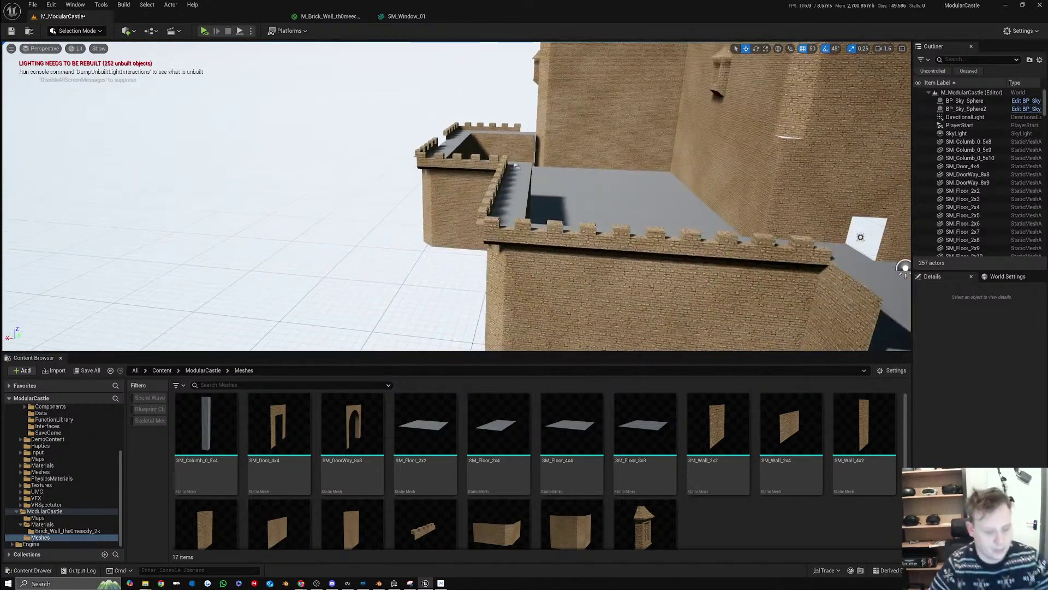
key(s)
right_drag(568, 249, 656, 243)
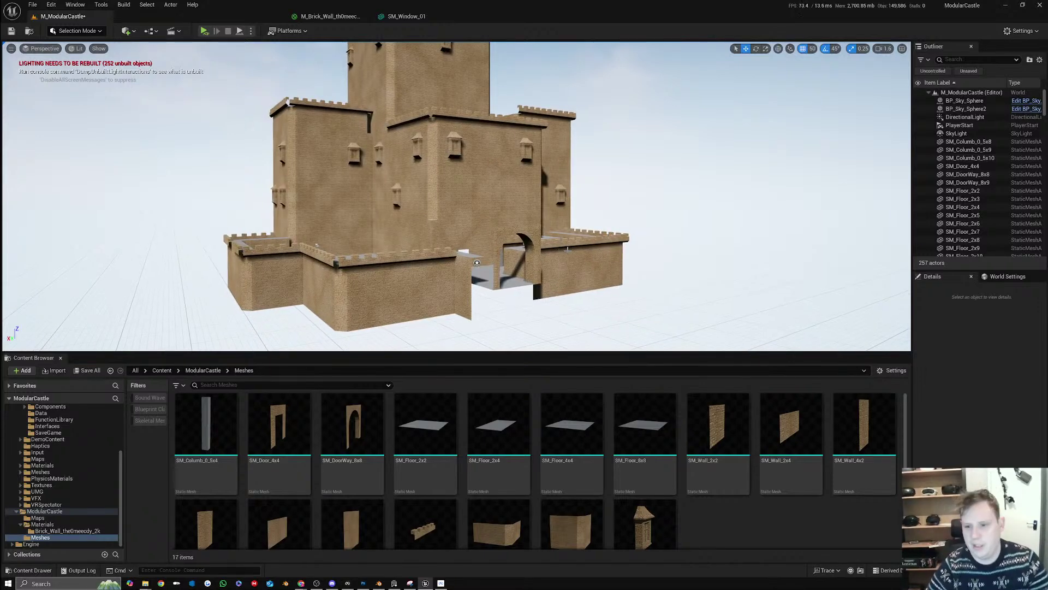
mouse_move(571, 232)
right_down()
mouse_move(561, 214)
mouse_move(557, 225)
right_up()
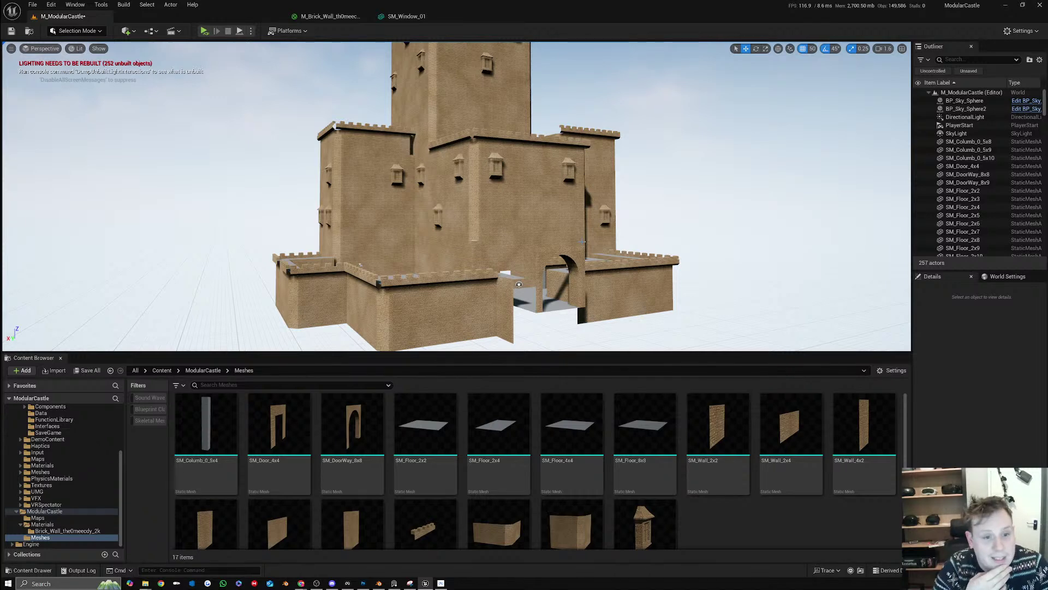
right_drag(436, 303, 394, 155)
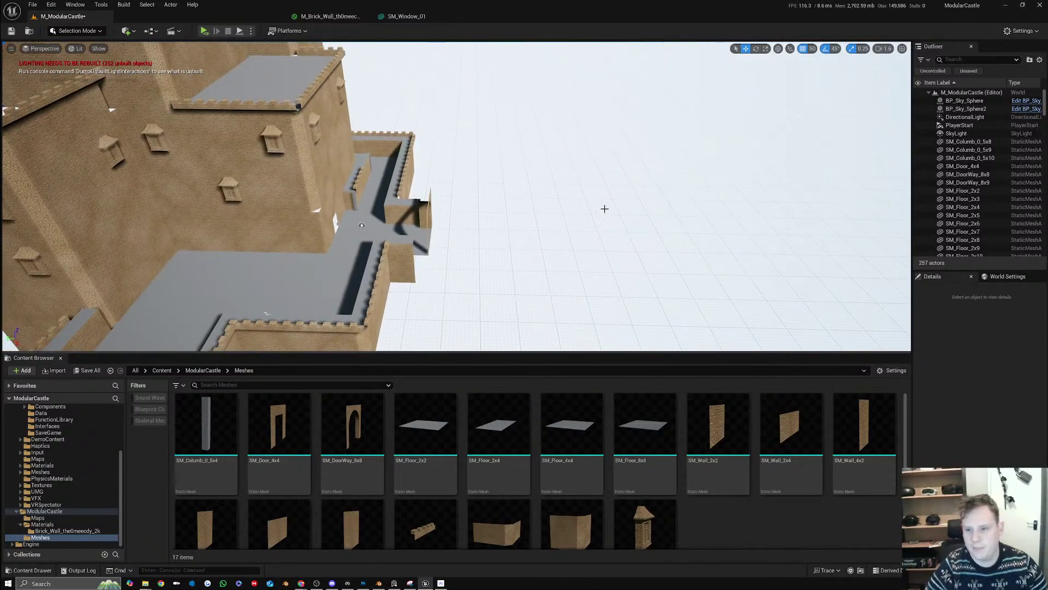
key(s)
right_drag(663, 208, 538, 206)
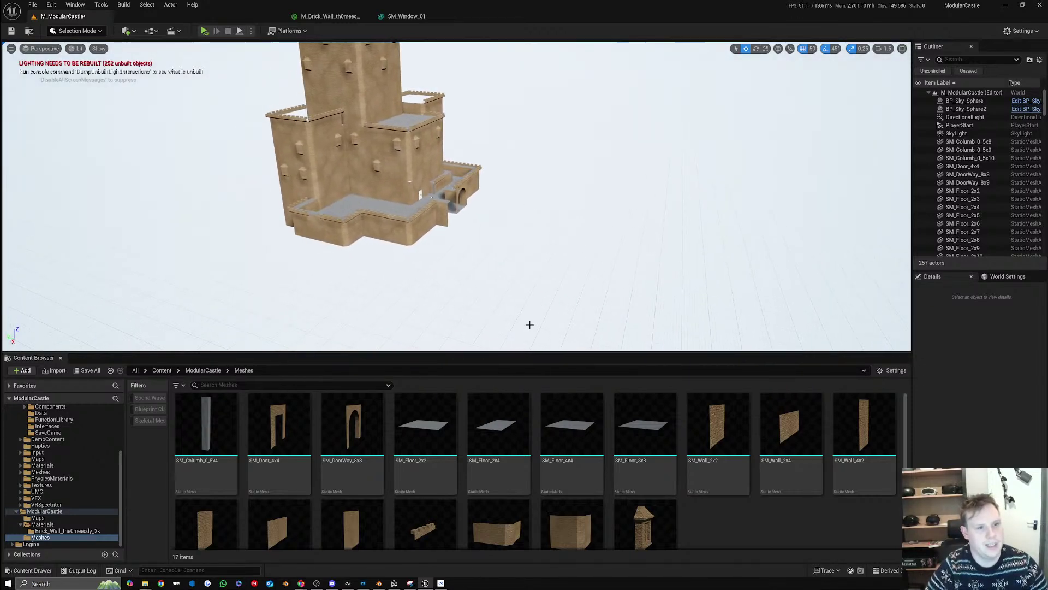
key(w)
right_drag(662, 220, 624, 233)
key(s)
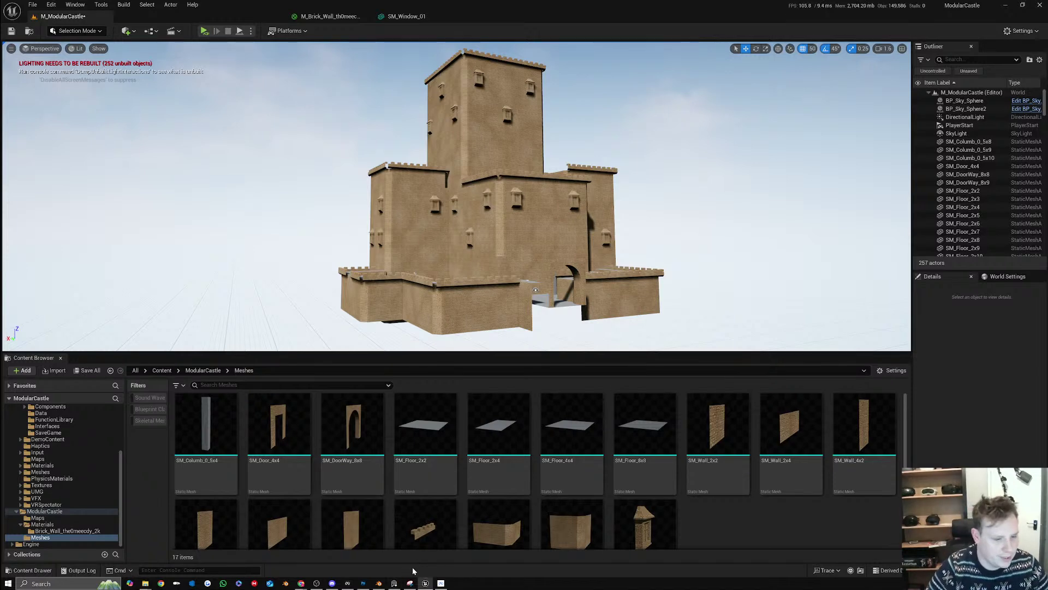
Switch to the reference board and examine the dark hilltop fort painting up close
click(394, 581)
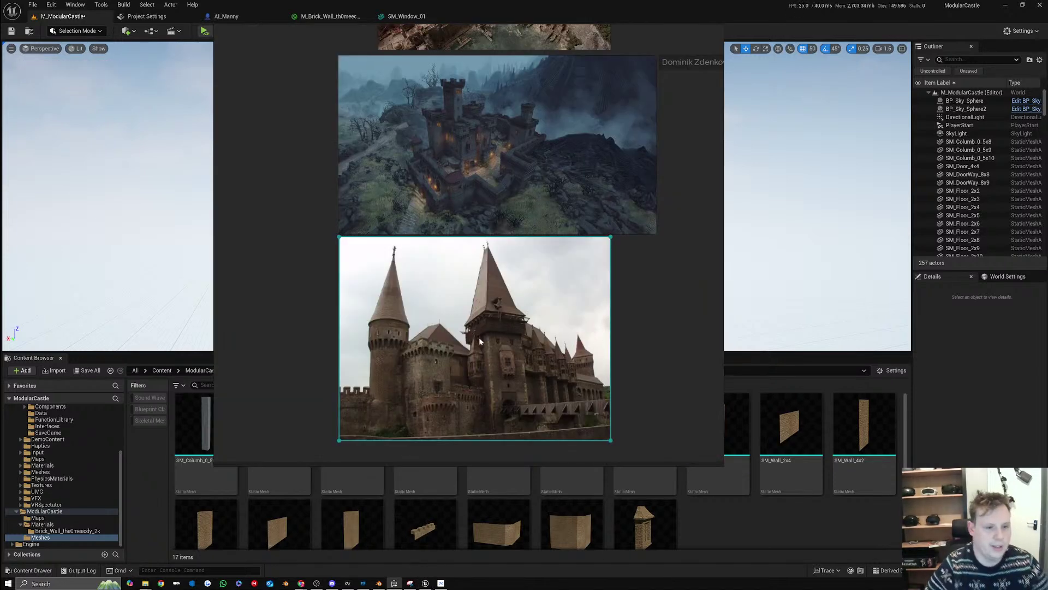
scroll(515, 170, up, 5)
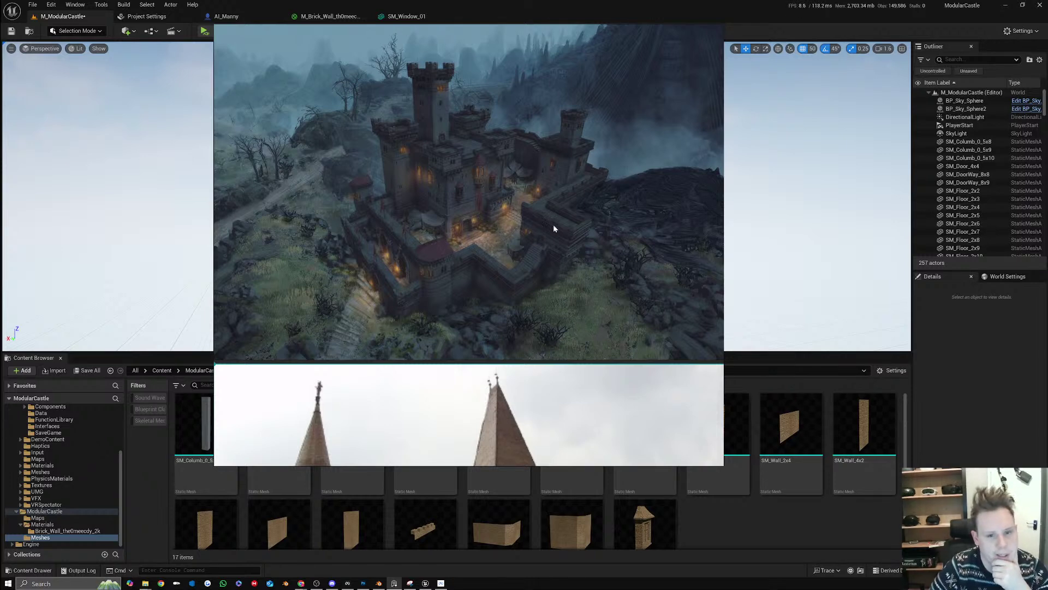
Compare the dark hilltop fort painting with the harbour fortress, snowy tower and spired castle images on the reference board
scroll(521, 225, down, 5)
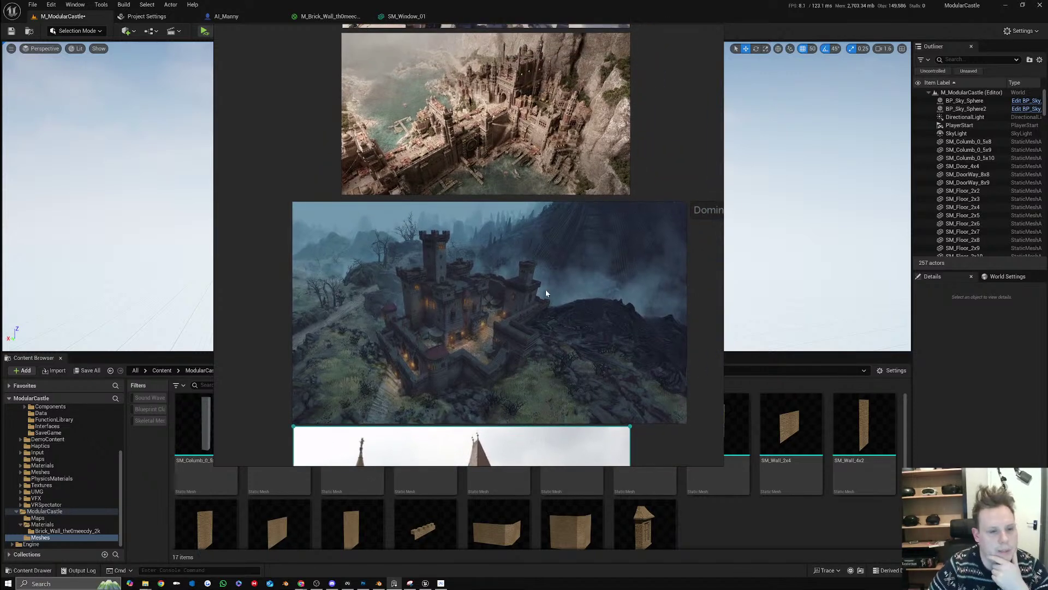
scroll(467, 207, up, 3)
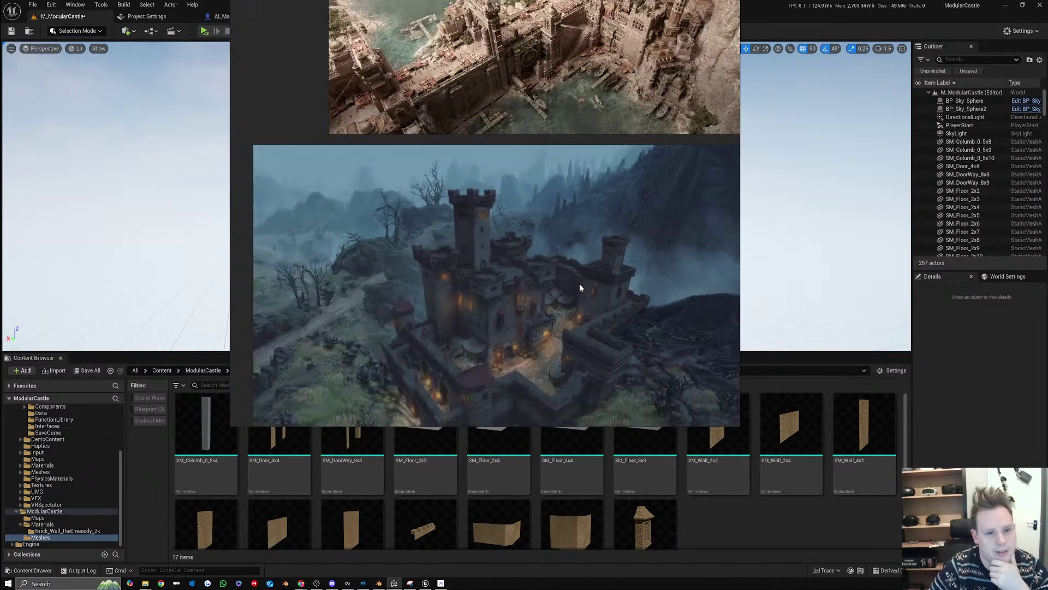
scroll(580, 288, down, 5)
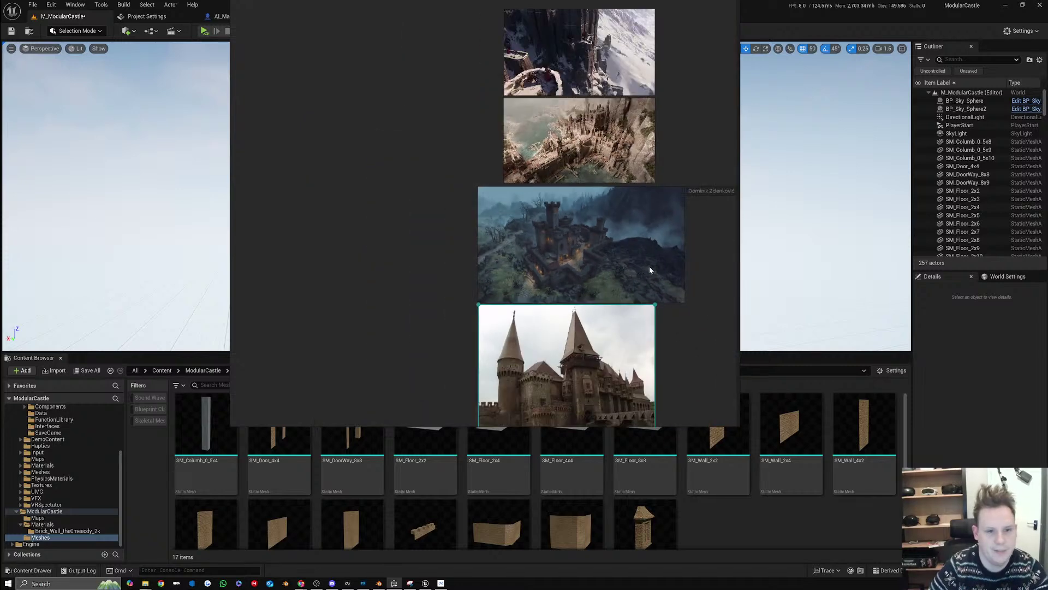
scroll(570, 312, up, 5)
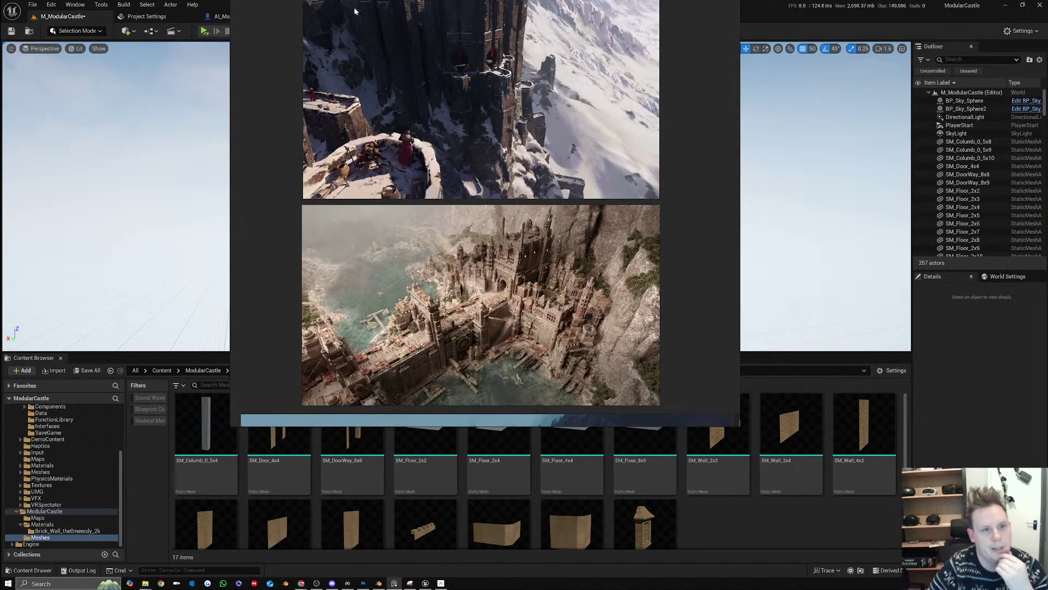
Return to the Unreal level, enlarge the viewport, and examine the whole castle from the gate side
click(751, 28)
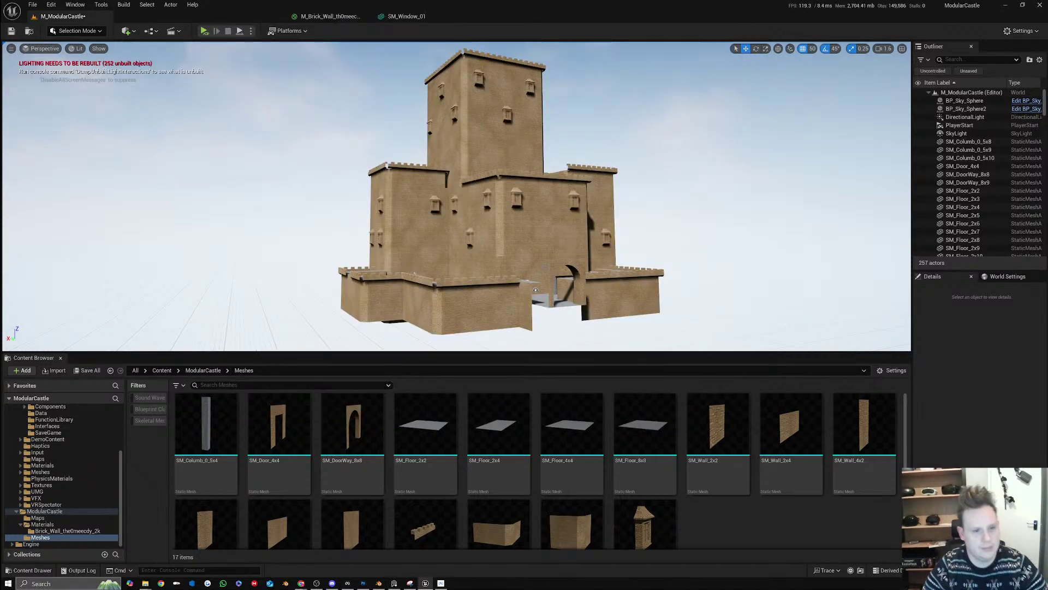
right_drag(581, 255, 589, 294)
right_drag(502, 228, 544, 317)
drag(584, 353, 567, 446)
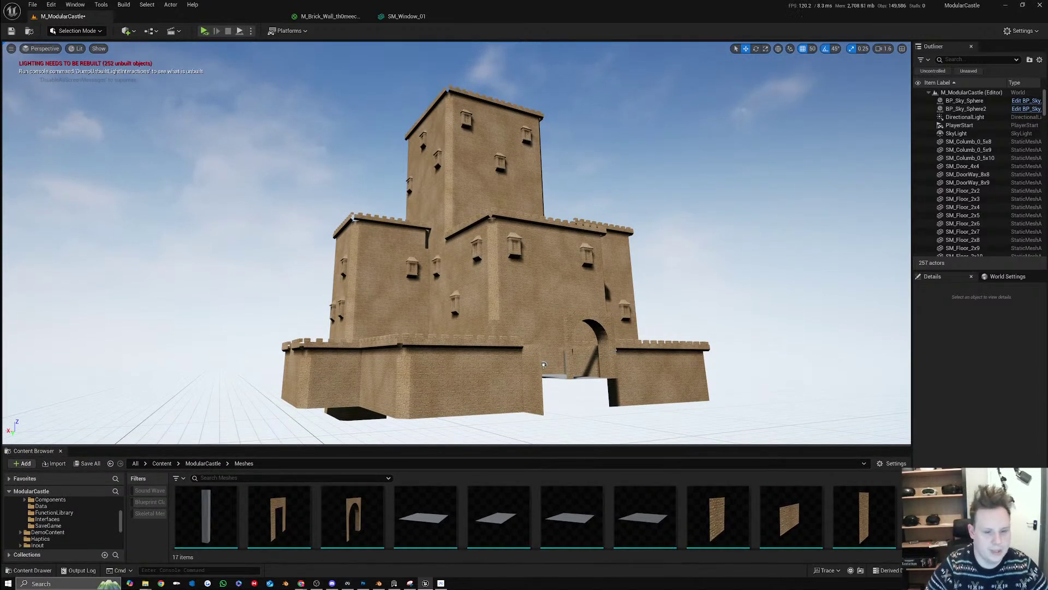
mouse_move(644, 286)
right_down()
mouse_move(644, 300)
mouse_move(644, 289)
right_up()
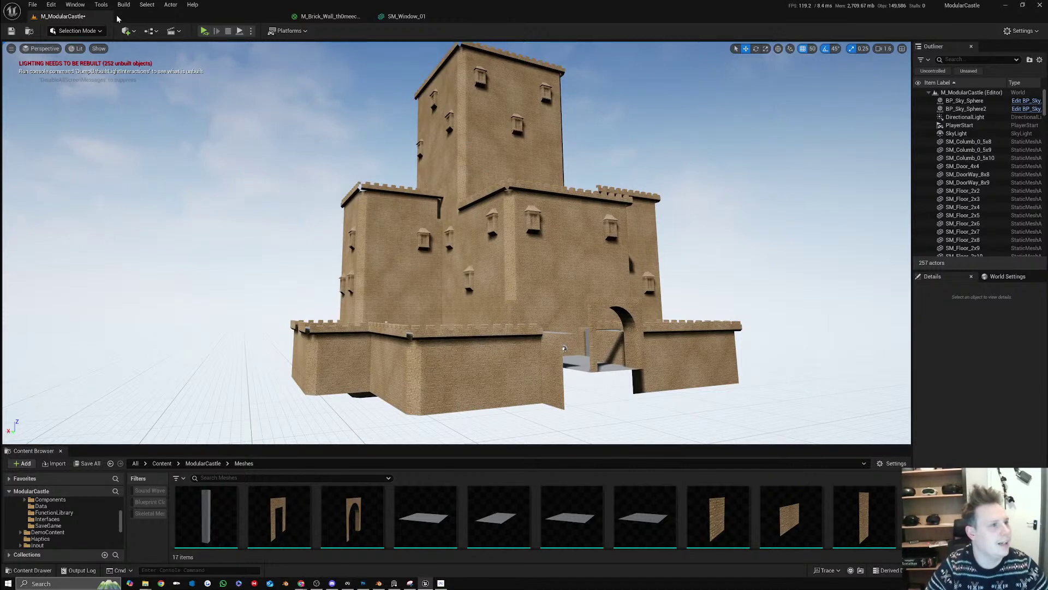
Override the lightmap resolution of all castle static meshes, from the first column to the last window, with 256
click(966, 142)
scroll(982, 229, down, 4)
scroll(988, 230, down, 15)
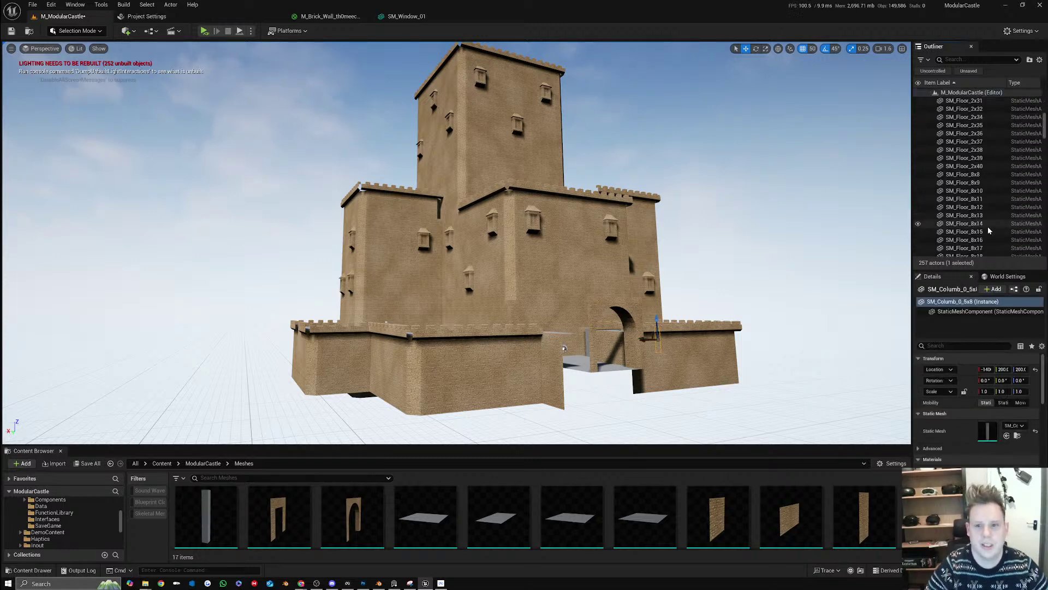
scroll(987, 226, down, 15)
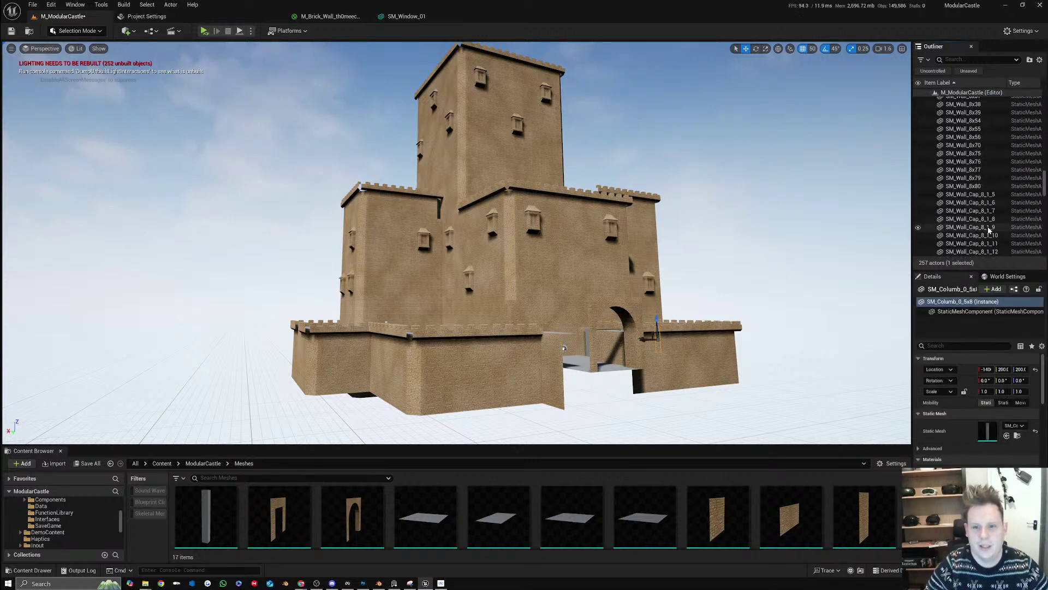
scroll(1039, 250, down, 2)
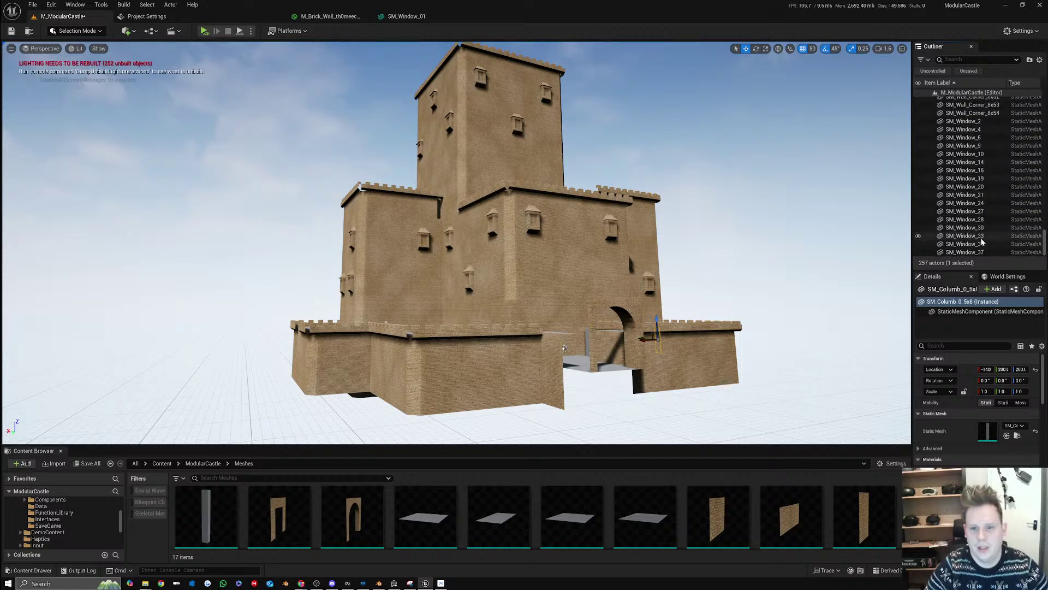
shift+click(972, 252)
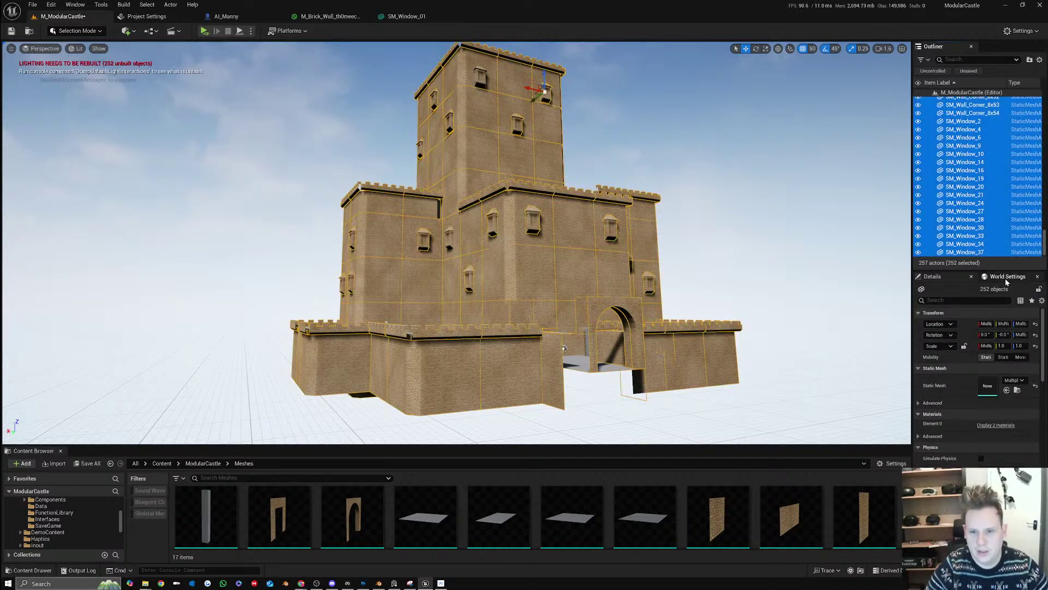
scroll(975, 433, down, 10)
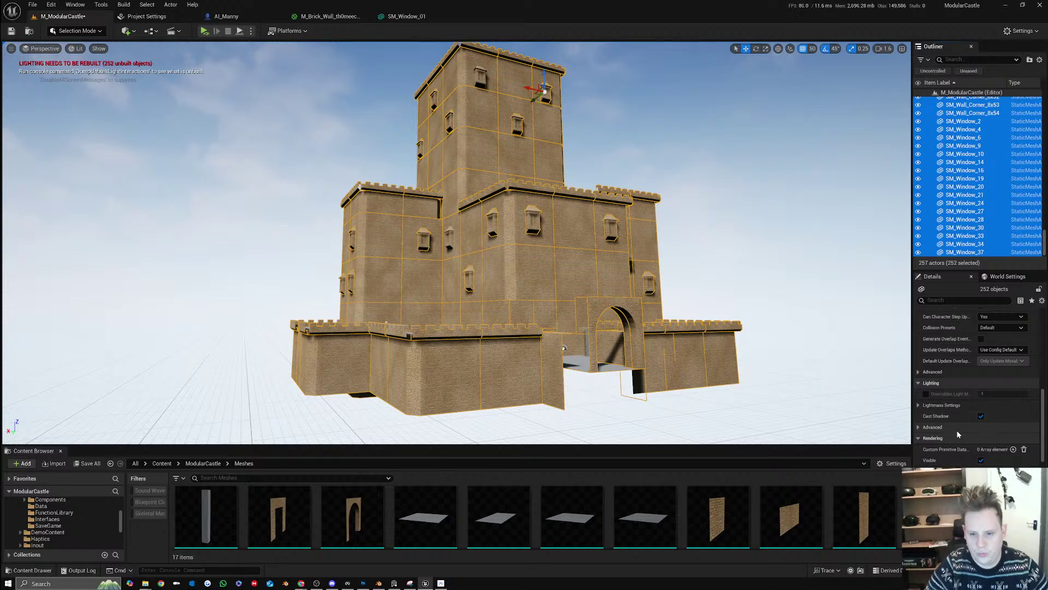
click(926, 394)
click(991, 393)
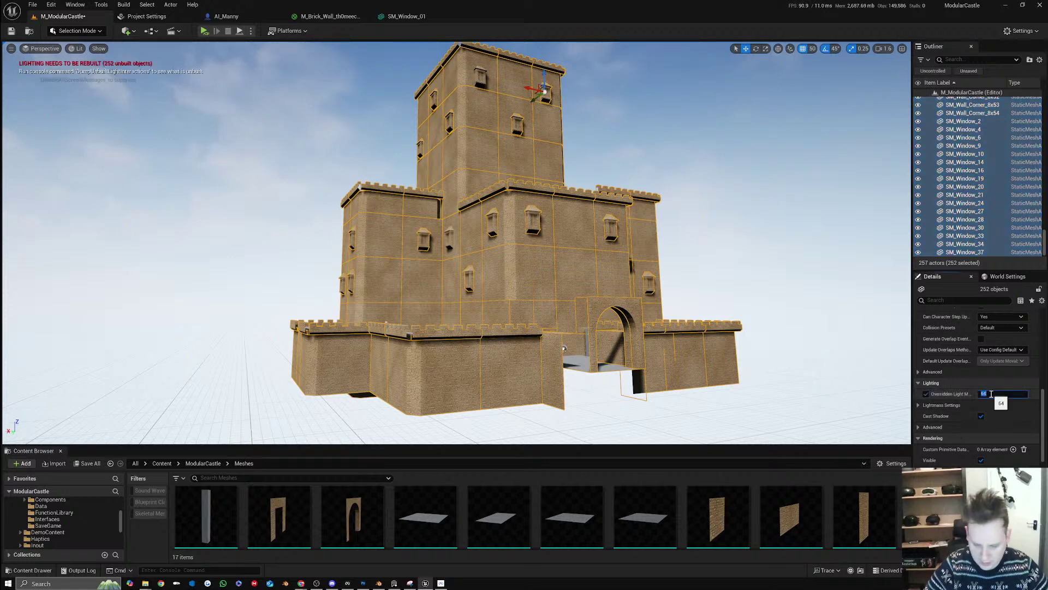
text(256)
key(Return)
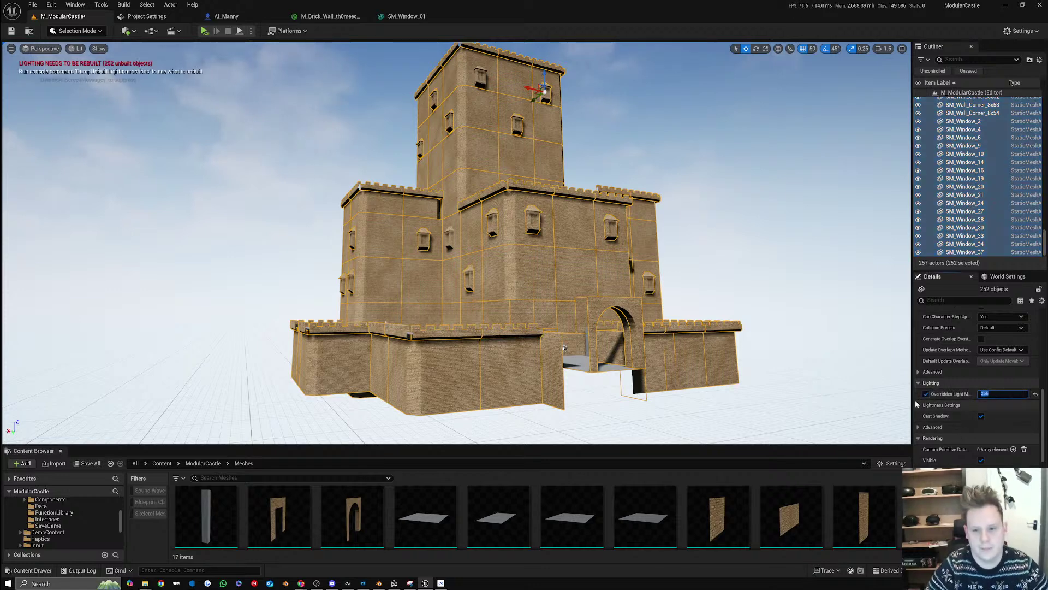
Try to build the level's lighting, and close the crash report without sending it
right_drag(756, 213, 764, 214)
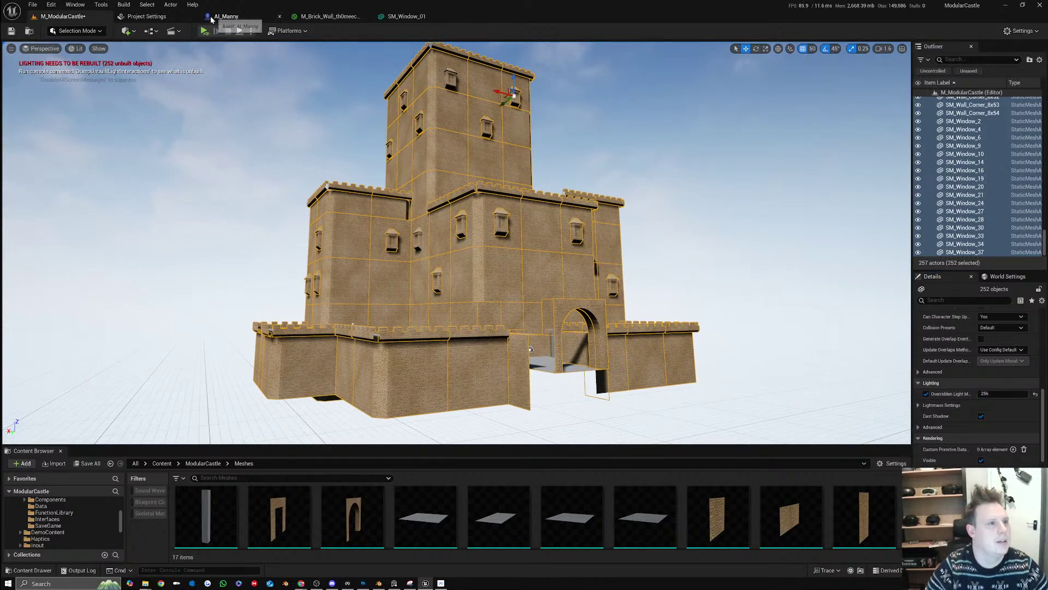
click(123, 4)
click(158, 60)
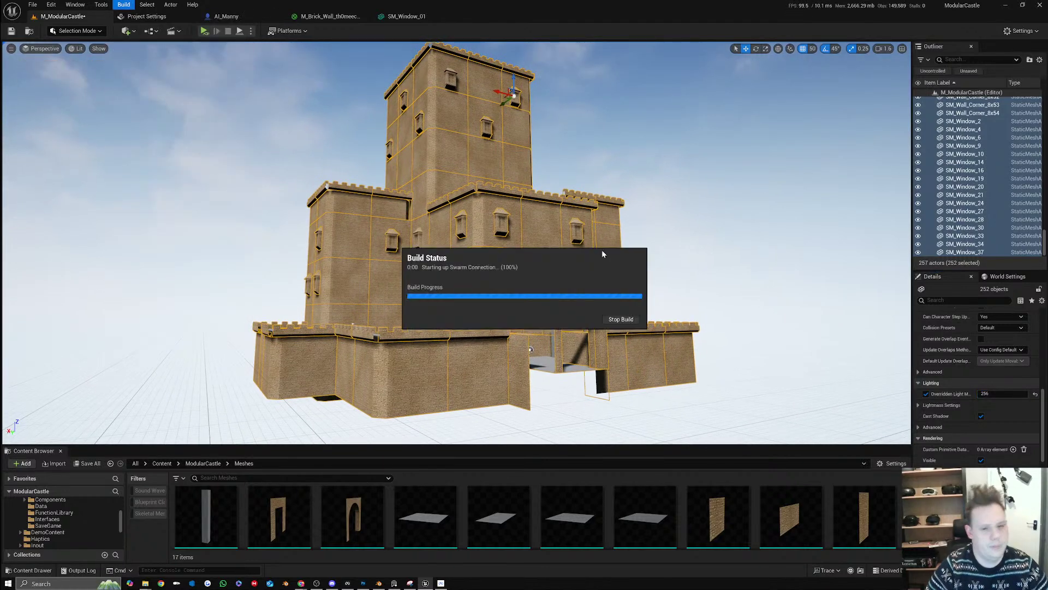
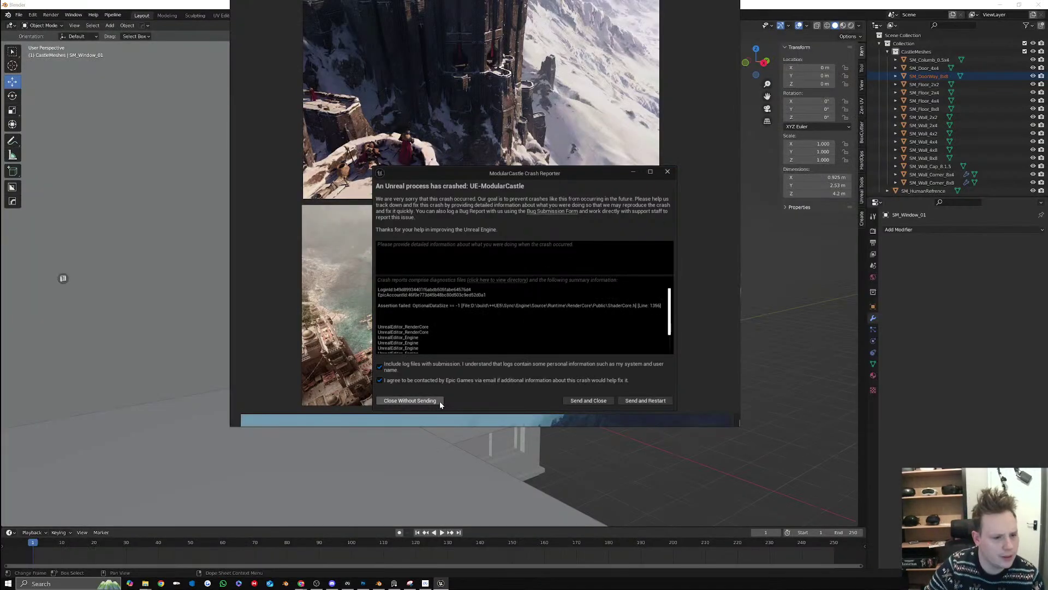
click(436, 402)
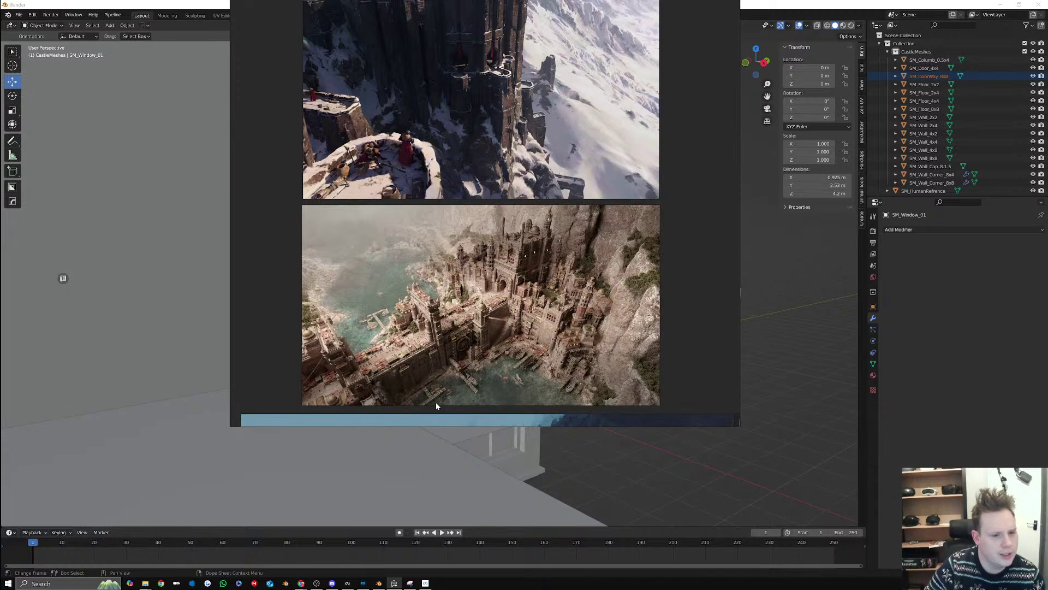
Move the reference board off Blender and, while saving the file, create a BlenderFiles folder in D:\Work\ModularCastle
right_drag(683, 159, 1047, 251)
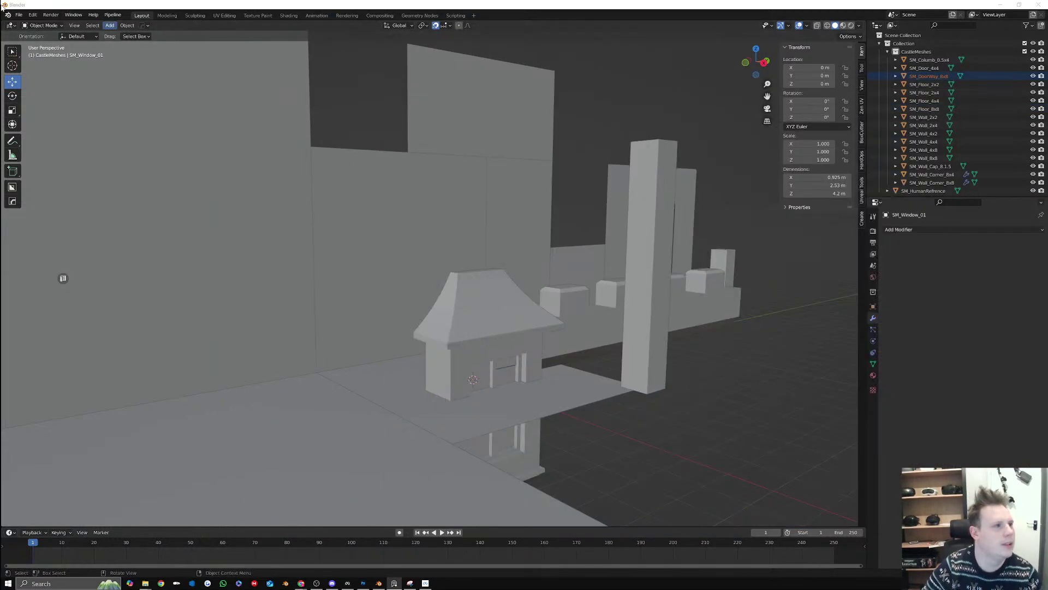
click(19, 15)
click(41, 77)
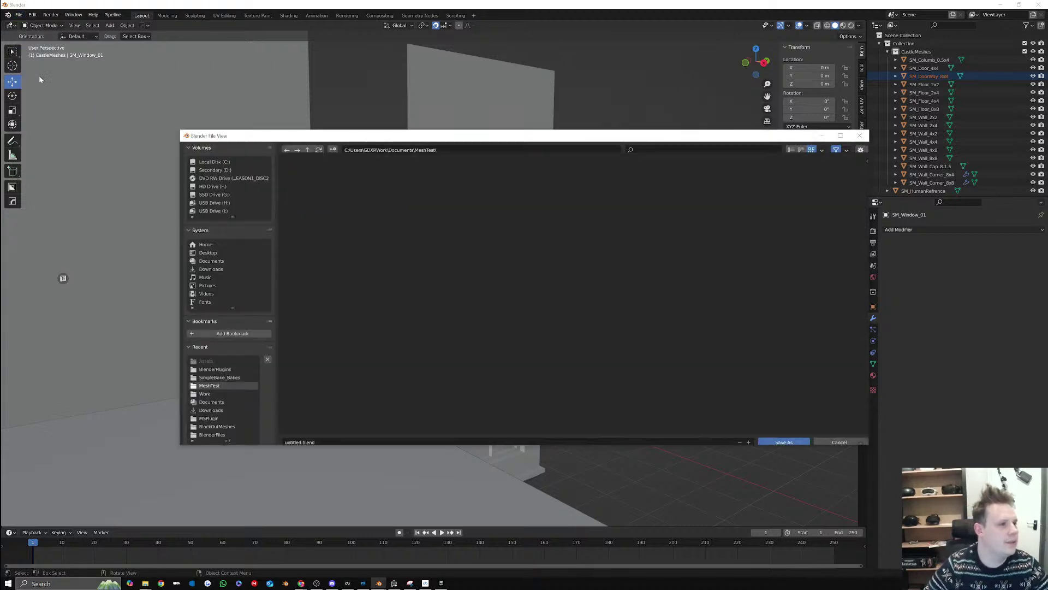
click(309, 151)
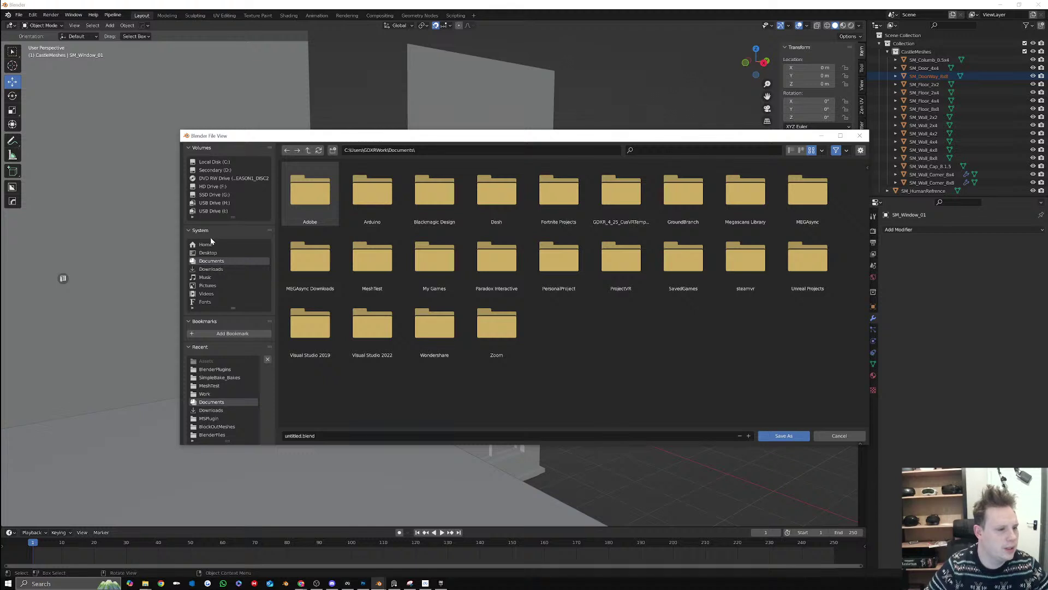
click(217, 169)
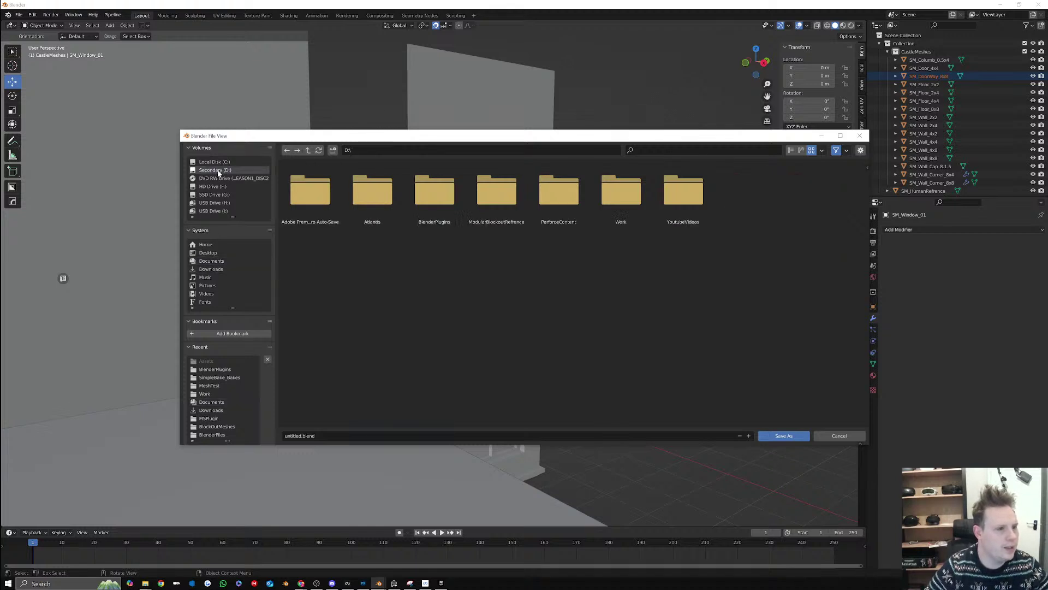
double_click(606, 191)
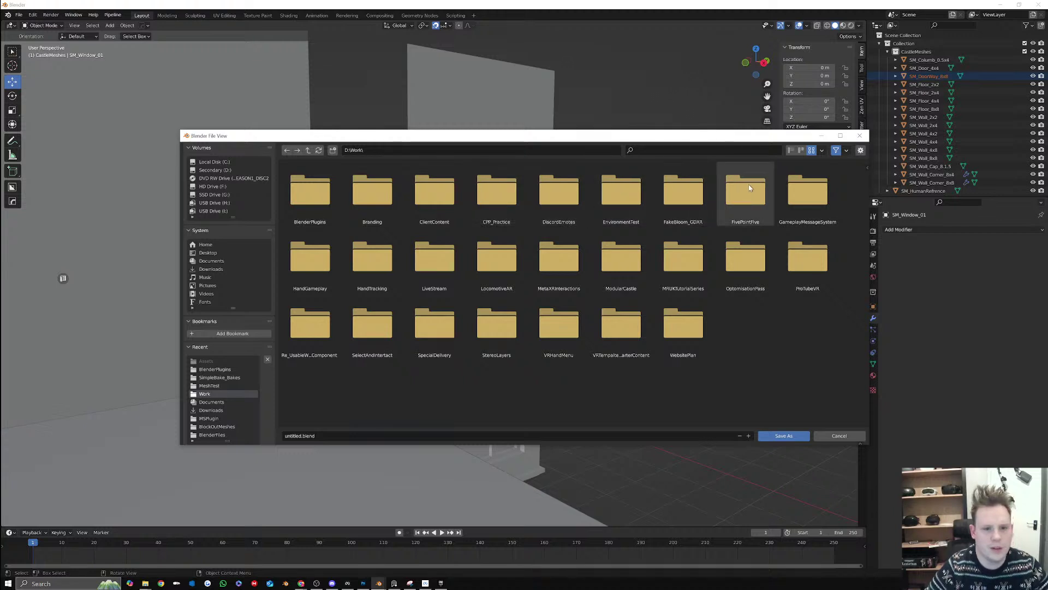
double_click(618, 256)
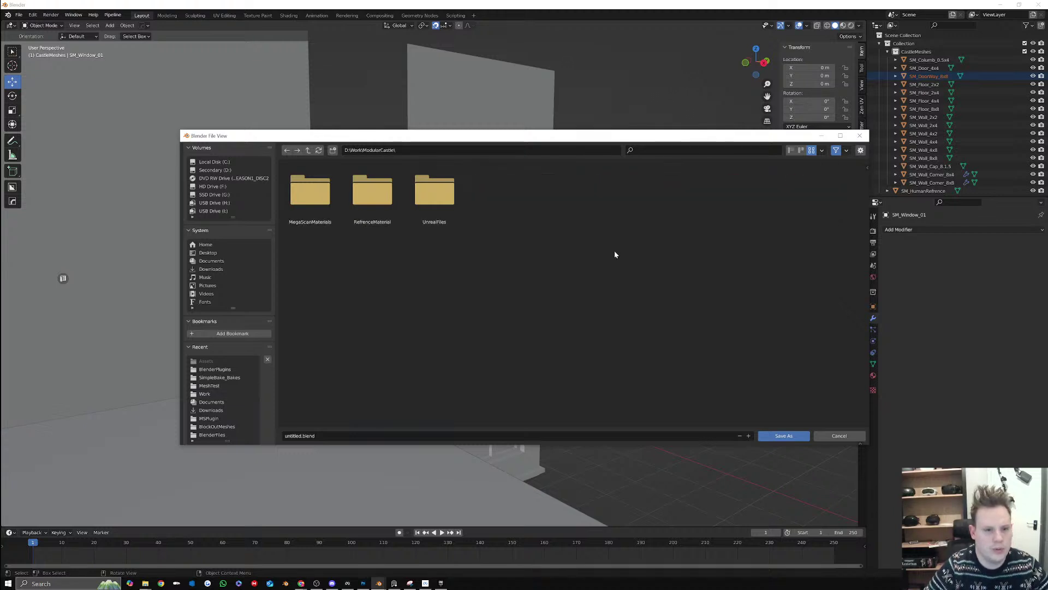
right_click(519, 206)
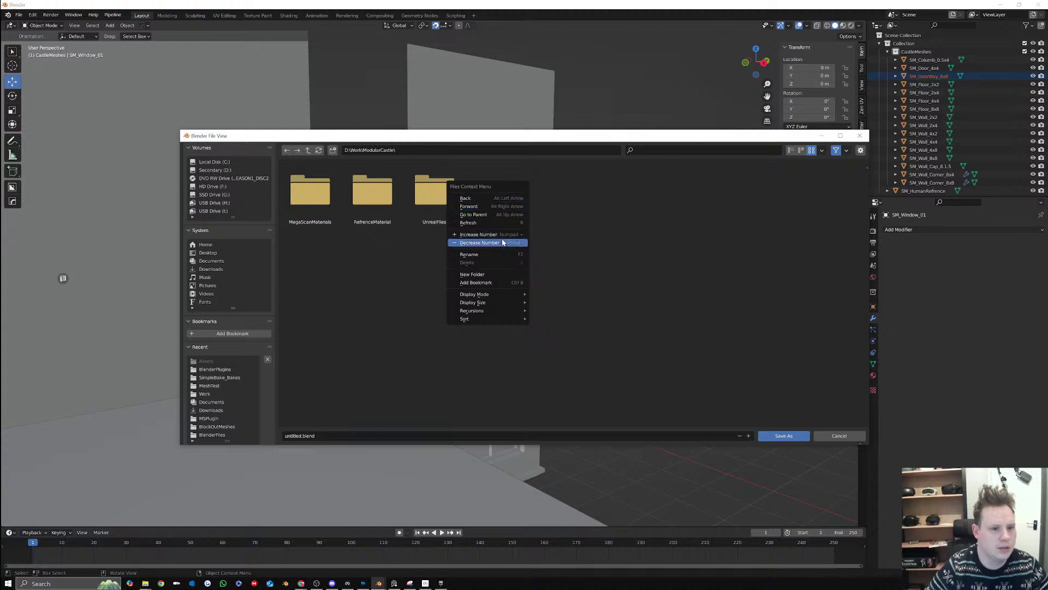
click(500, 277)
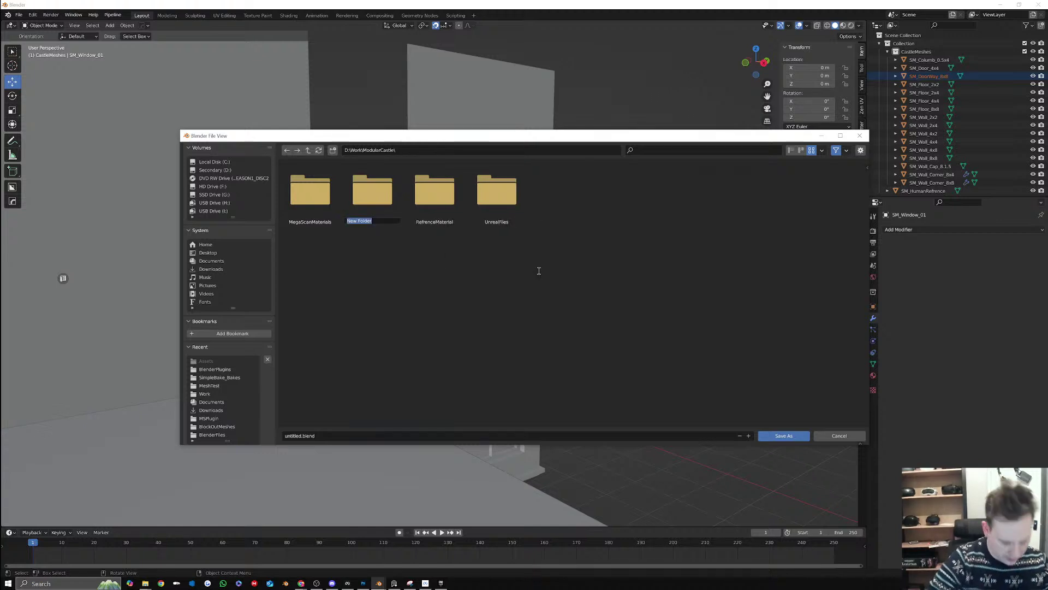
text(BlenderF)
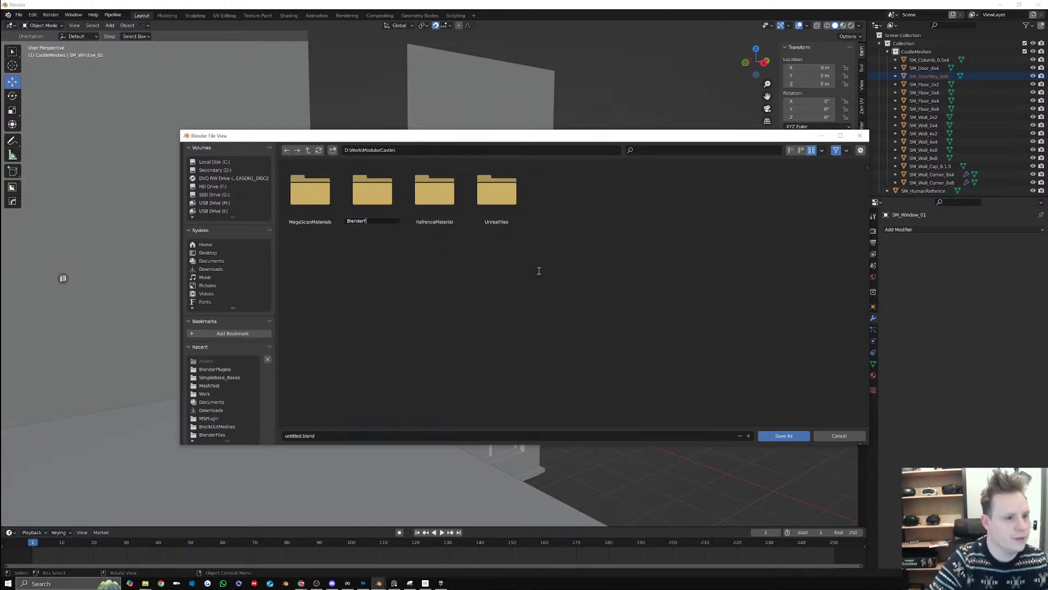
text(iles)
key(Return)
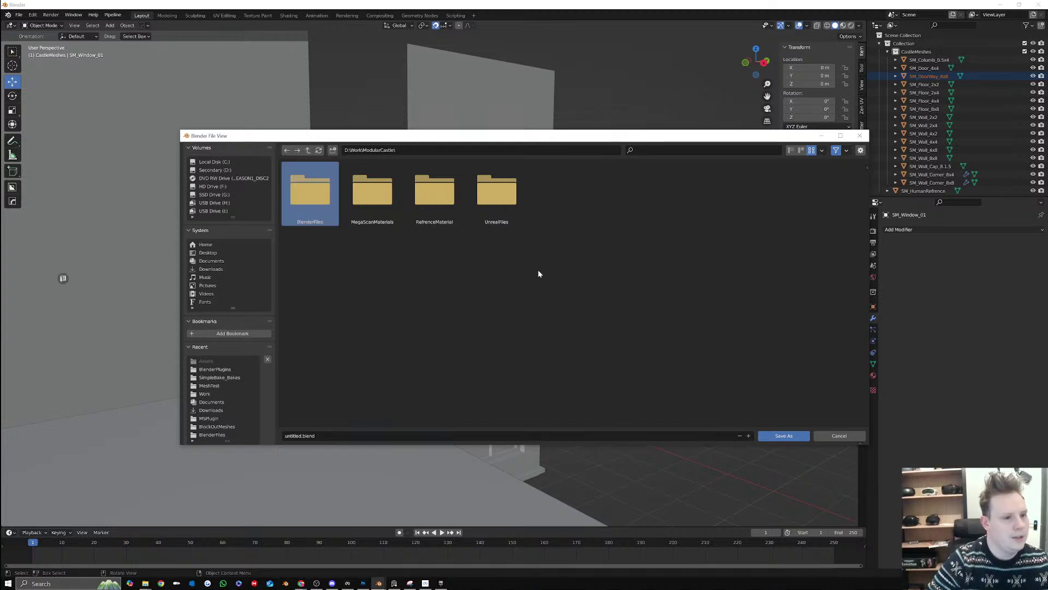
Save the Blender file inside the BlenderFiles folder as CastleBlockout.blend
key(Return)
click(326, 436)
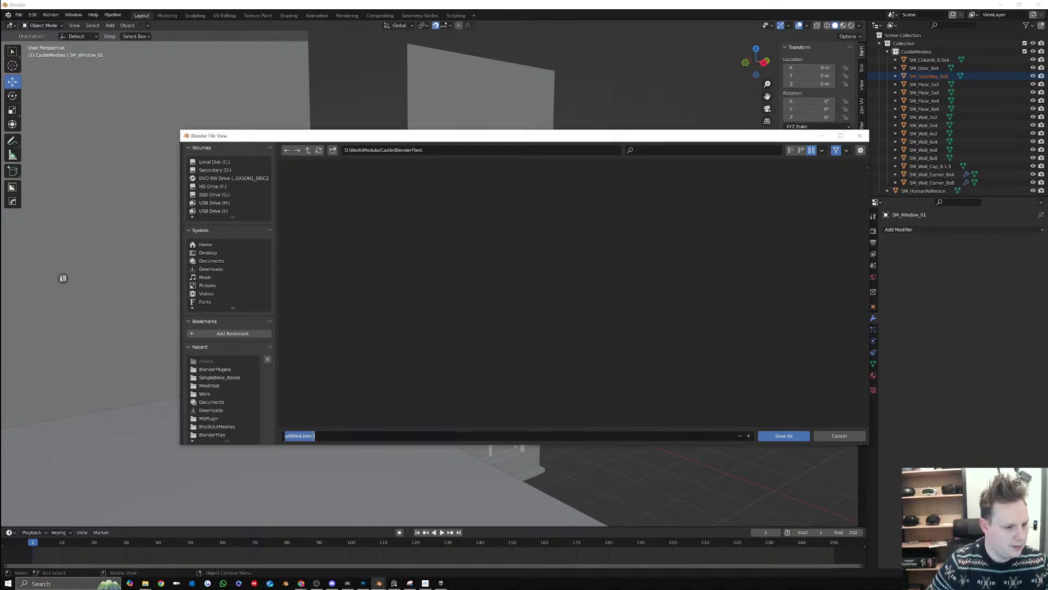
drag(301, 434, 262, 435)
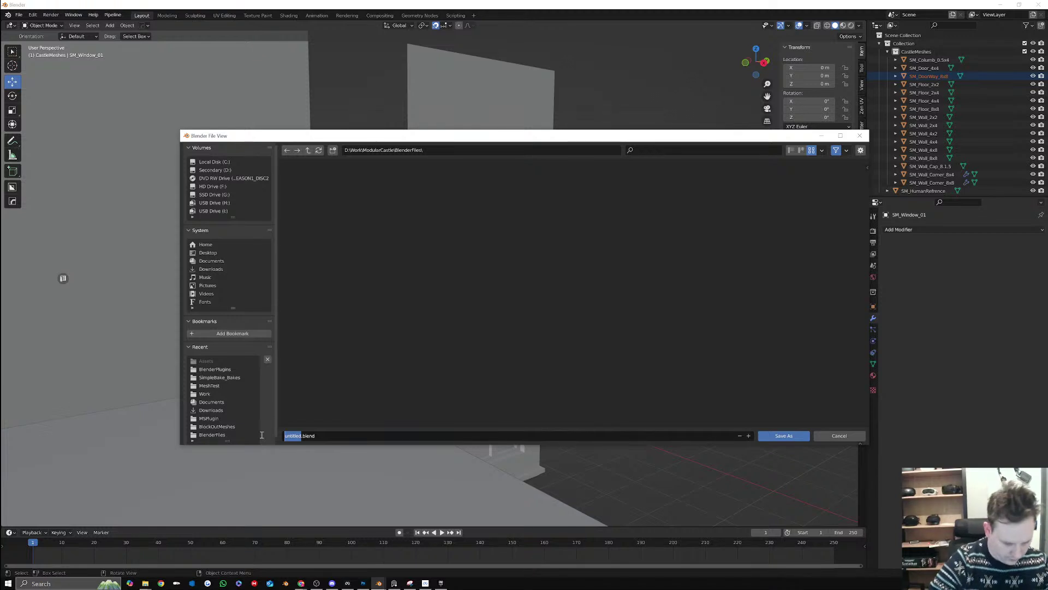
text(ca)
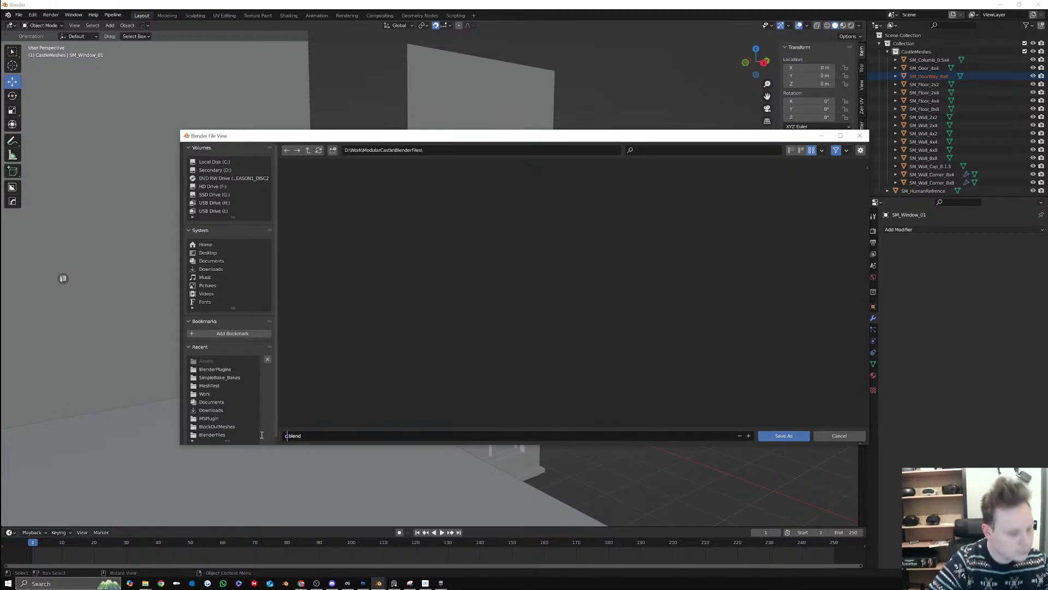
text(stleBlock)
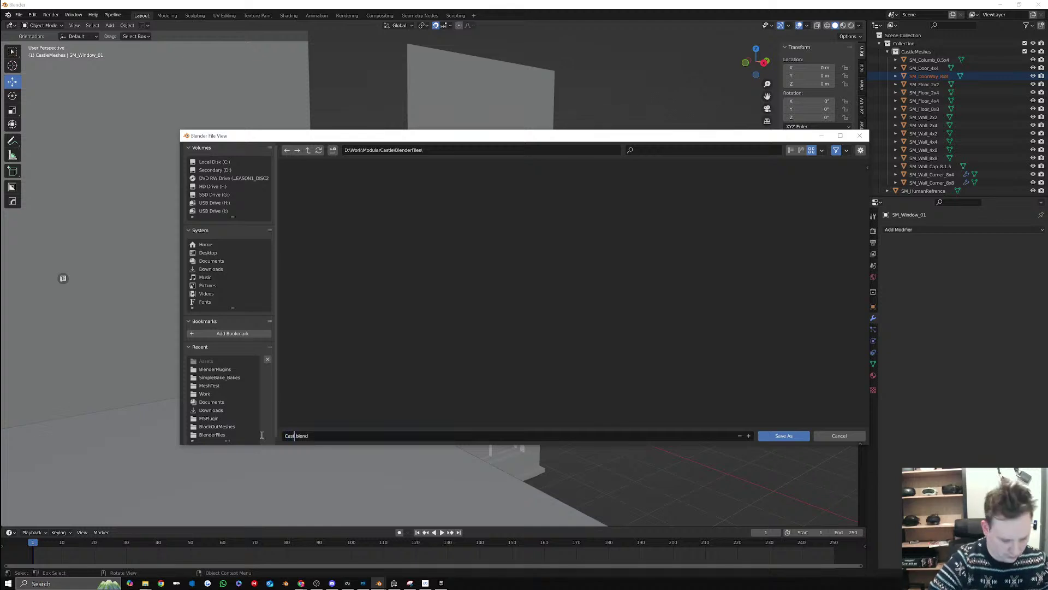
text(out)
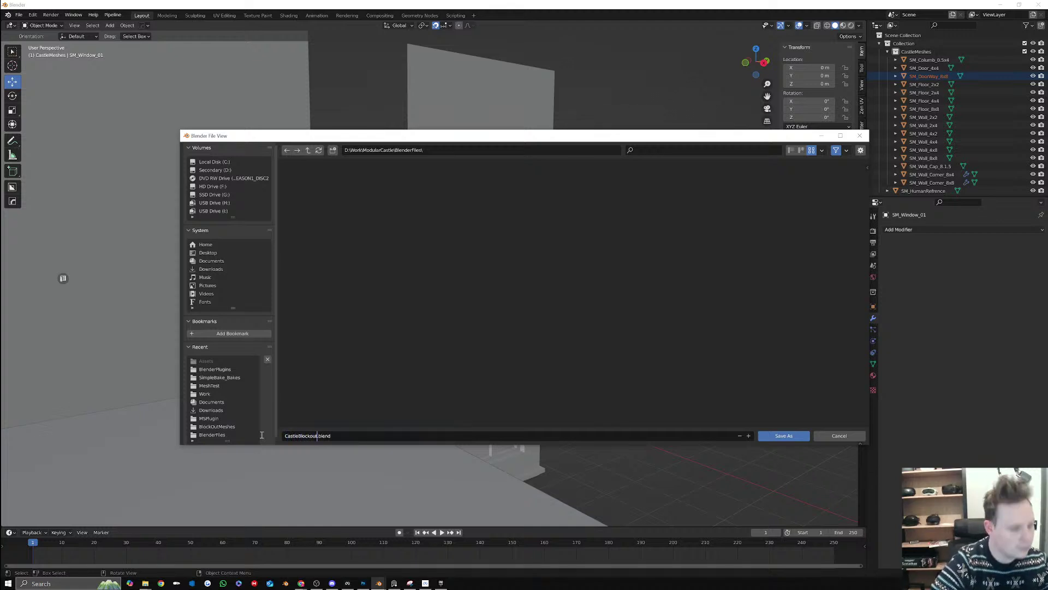
click(795, 436)
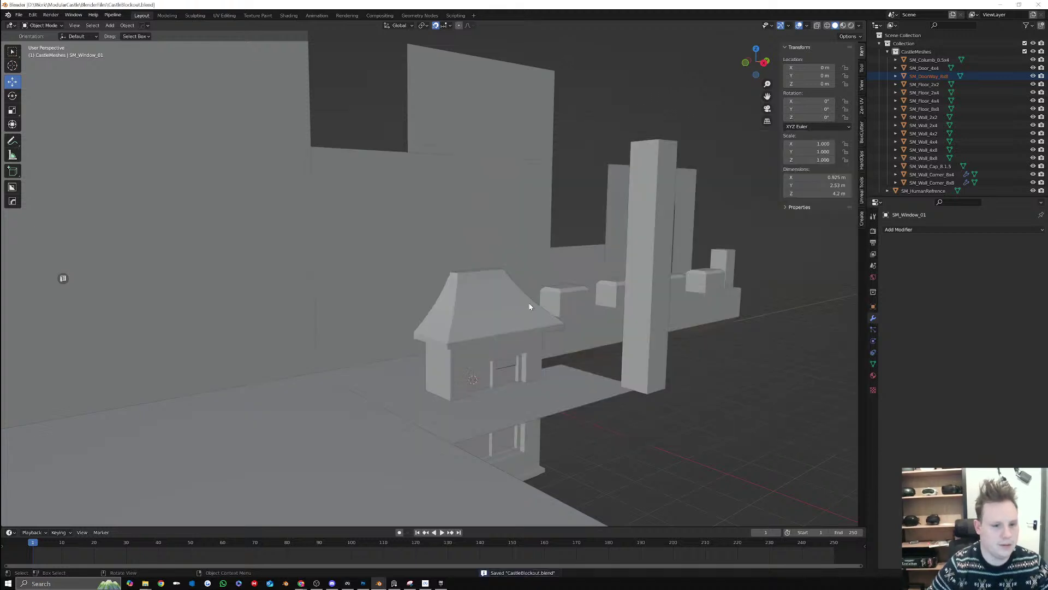
scroll(519, 304, down, 9)
middle_drag(530, 298, 677, 314)
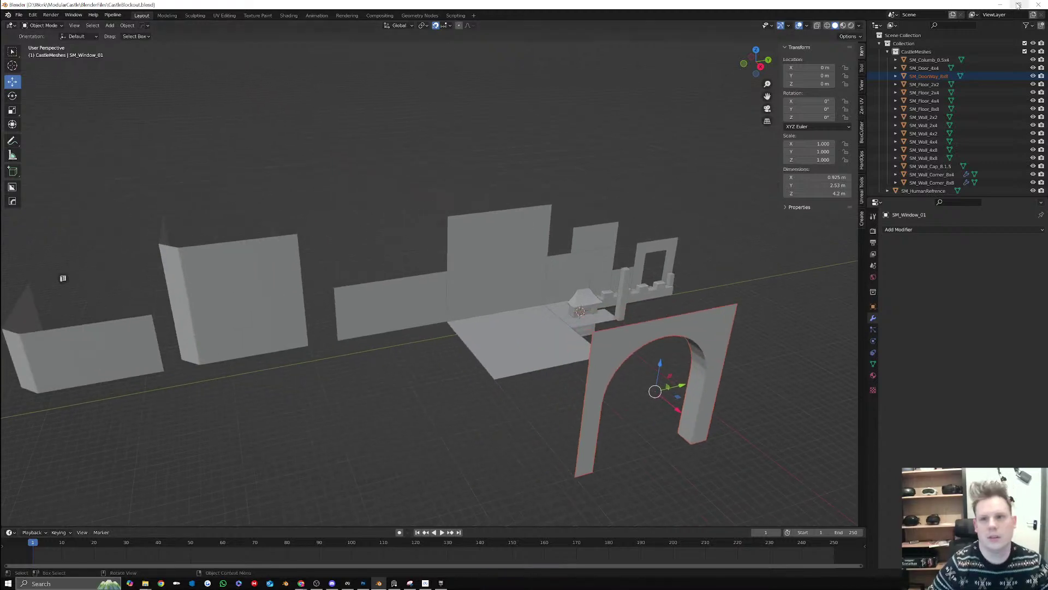
Leave Blender, bring the PureRef reference board into view and start saving its scene to a new file
click(1001, 4)
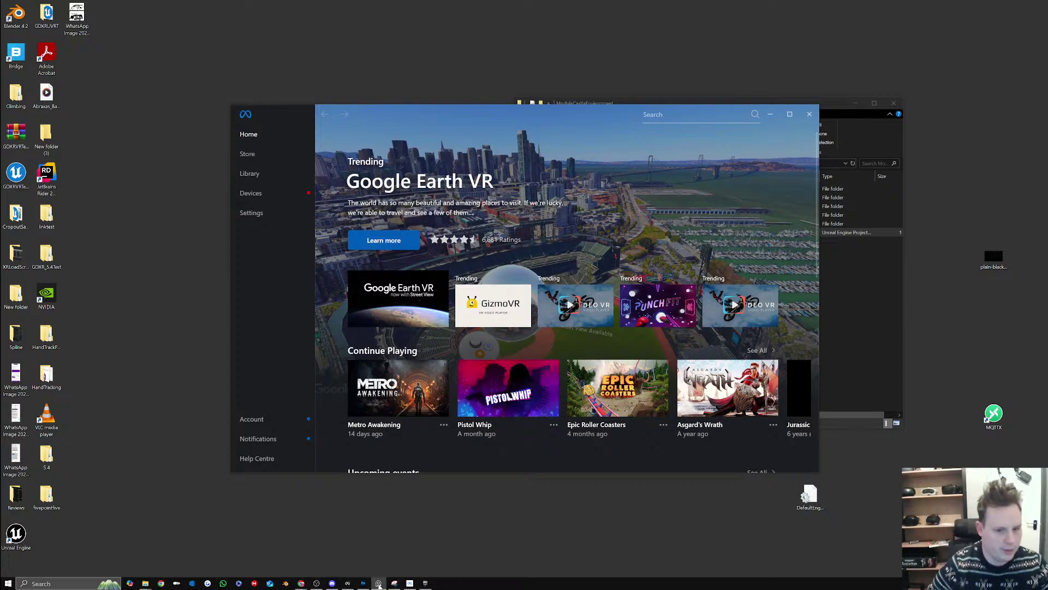
right_drag(492, 589, 796, 241)
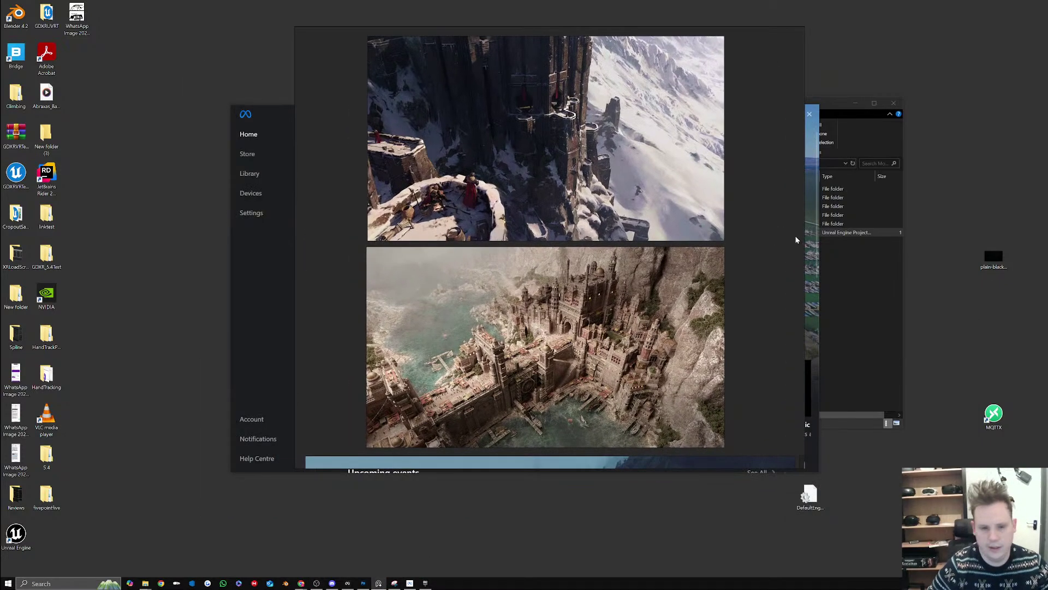
right_click(748, 267)
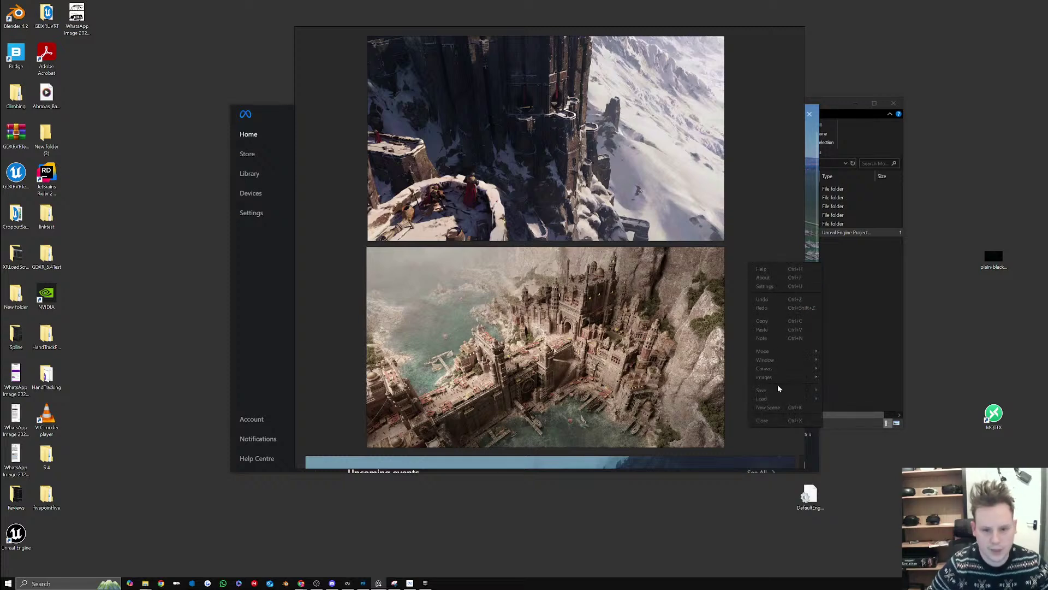
mouse_move(781, 393)
click(837, 398)
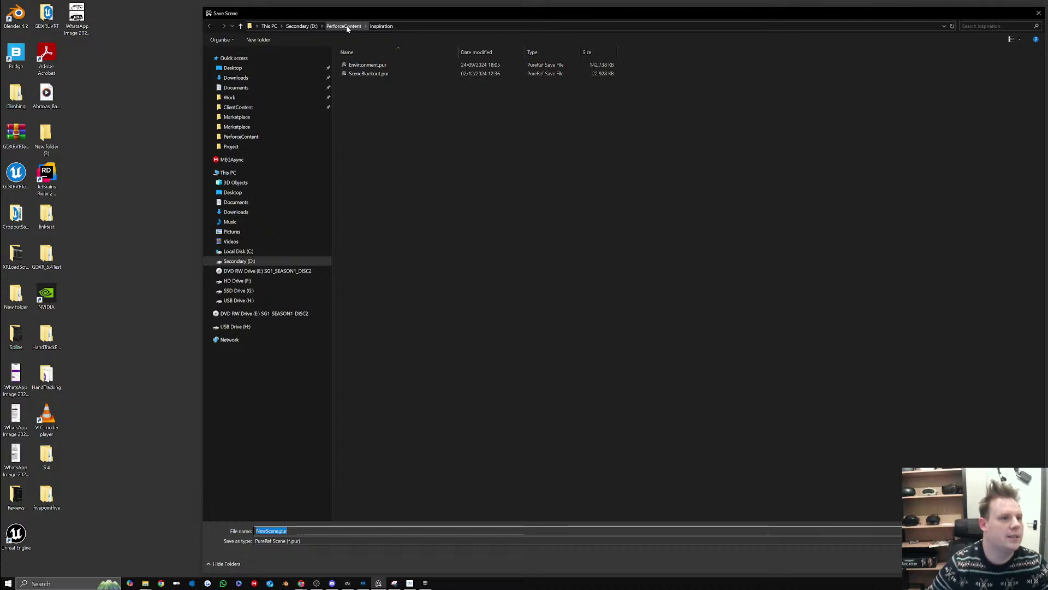
Choose D:\Work\ModularCastle\RefrenceMaterial as the destination folder for the reference scene
click(303, 27)
double_click(382, 117)
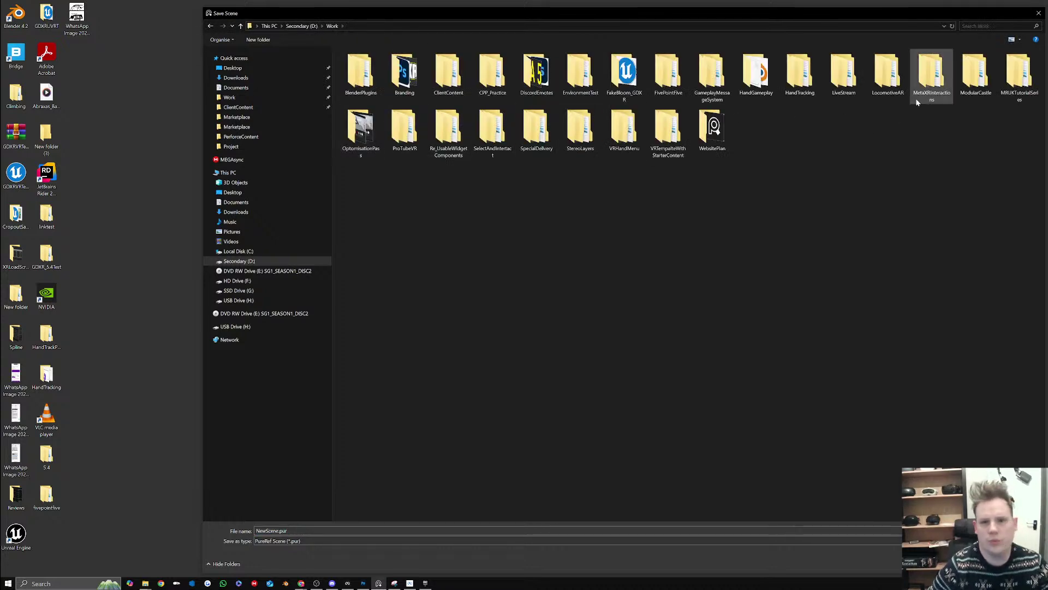
double_click(975, 81)
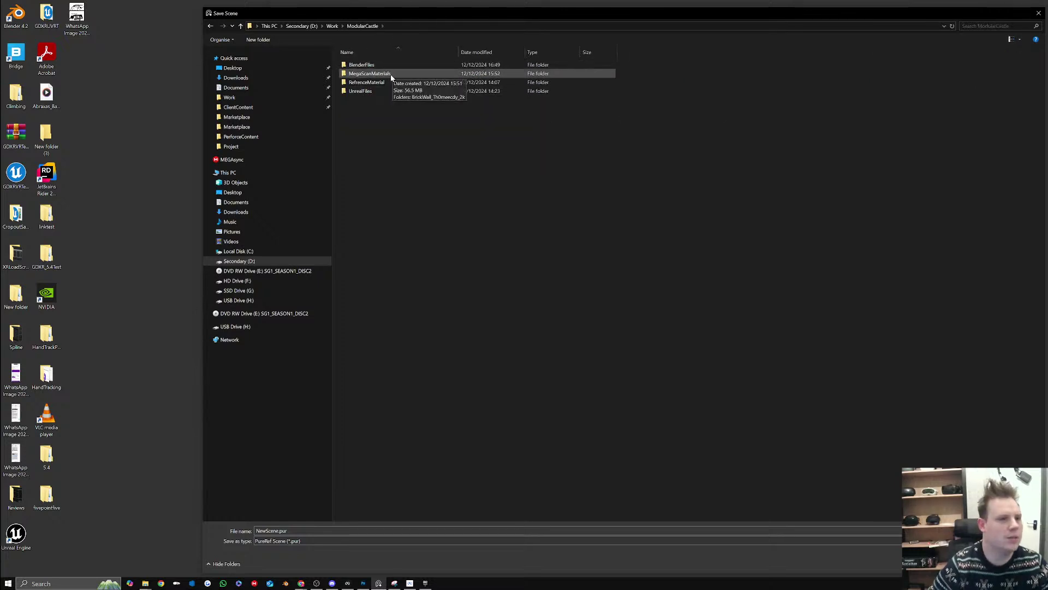
double_click(377, 83)
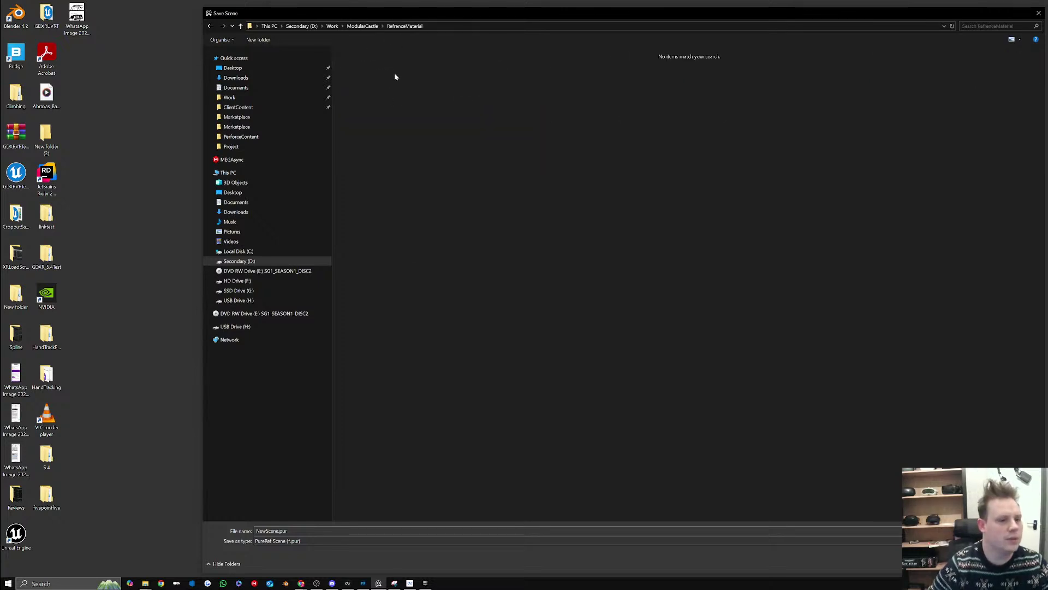
Name the PureRef scene CastleRefrenceBoard.pur and save it
double_click(278, 530)
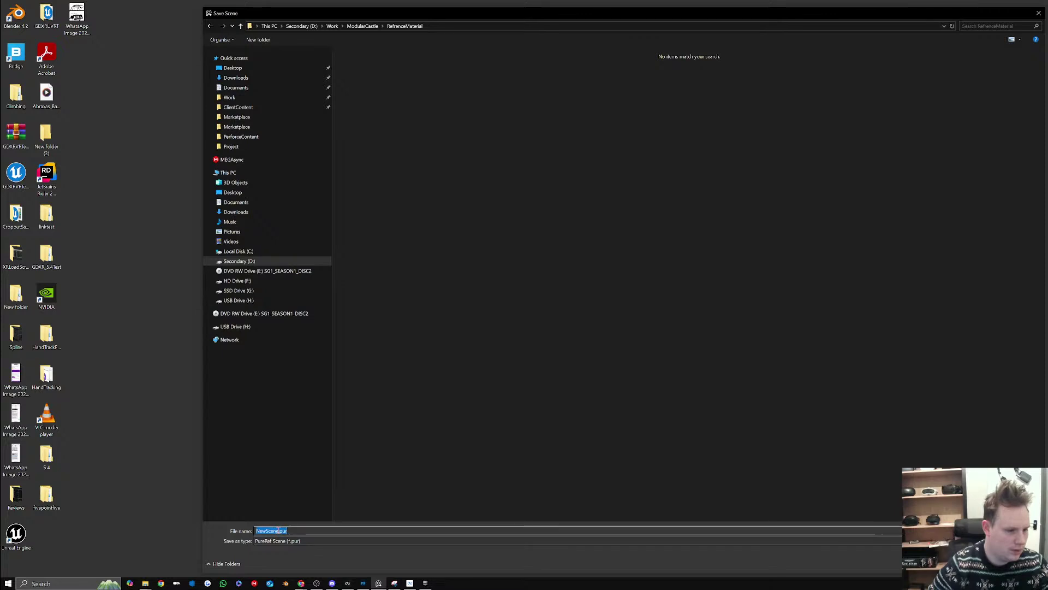
text(Ref.pur)
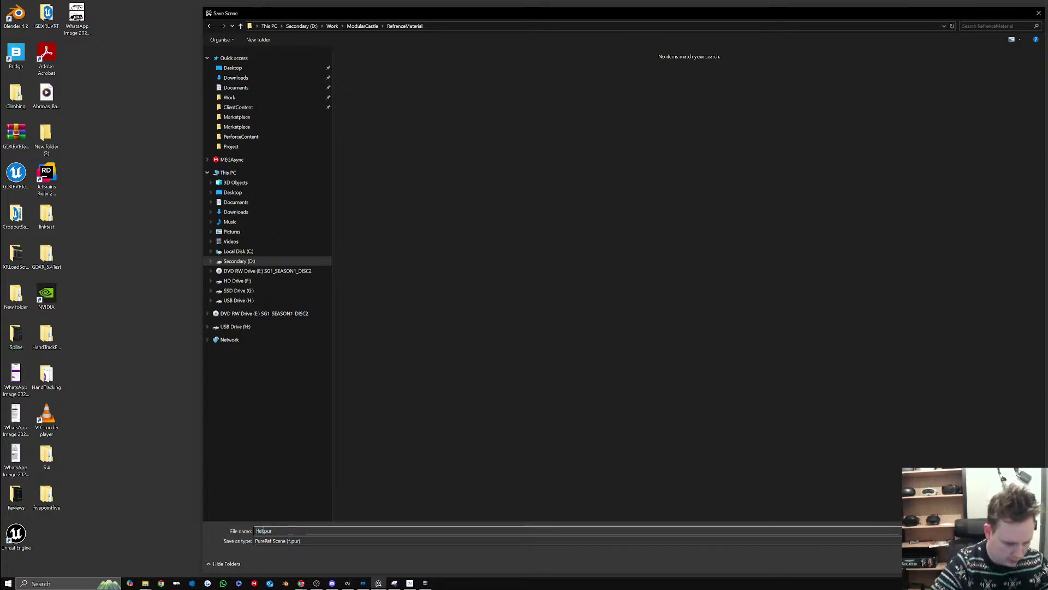
text(ence)
key(BackSpace)
key(BackSpace)
key(BackSpace)
key(BackSpace)
key(BackSpace)
key(BackSpace)
key(BackSpace)
key(BackSpace)
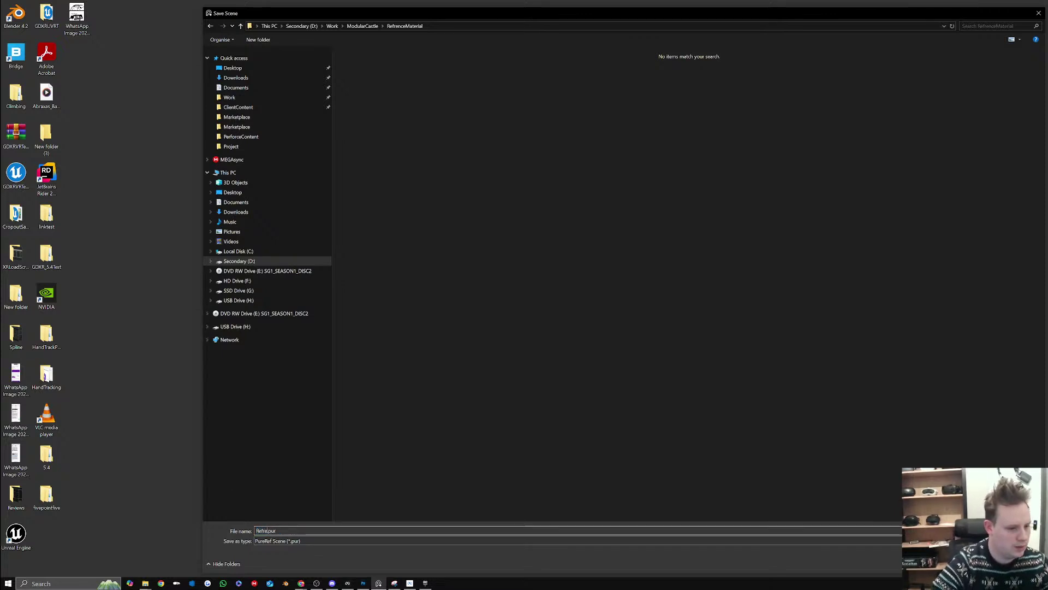
text(Castle)
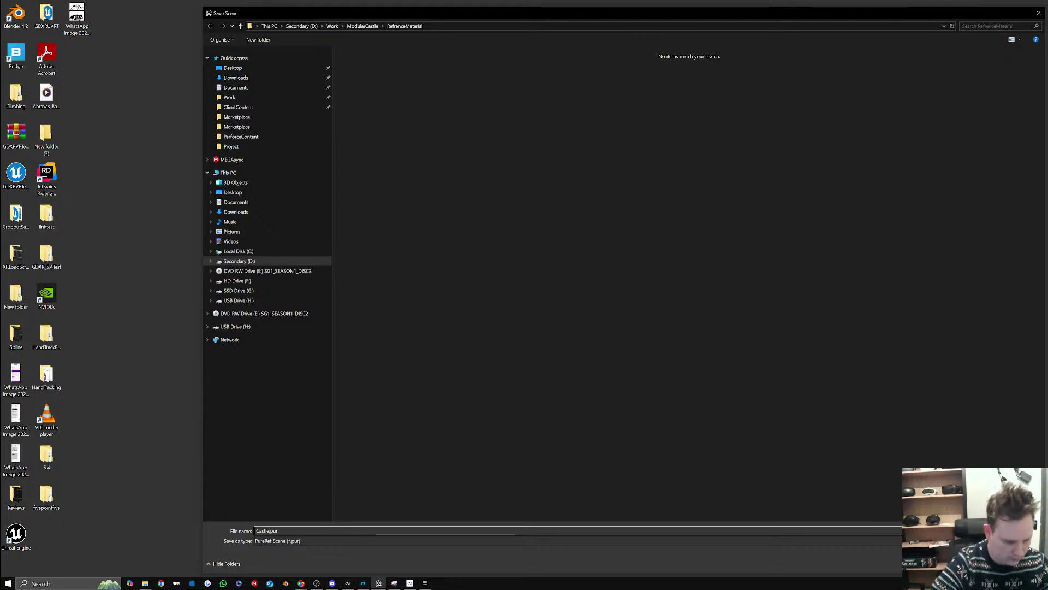
text(Refrenc)
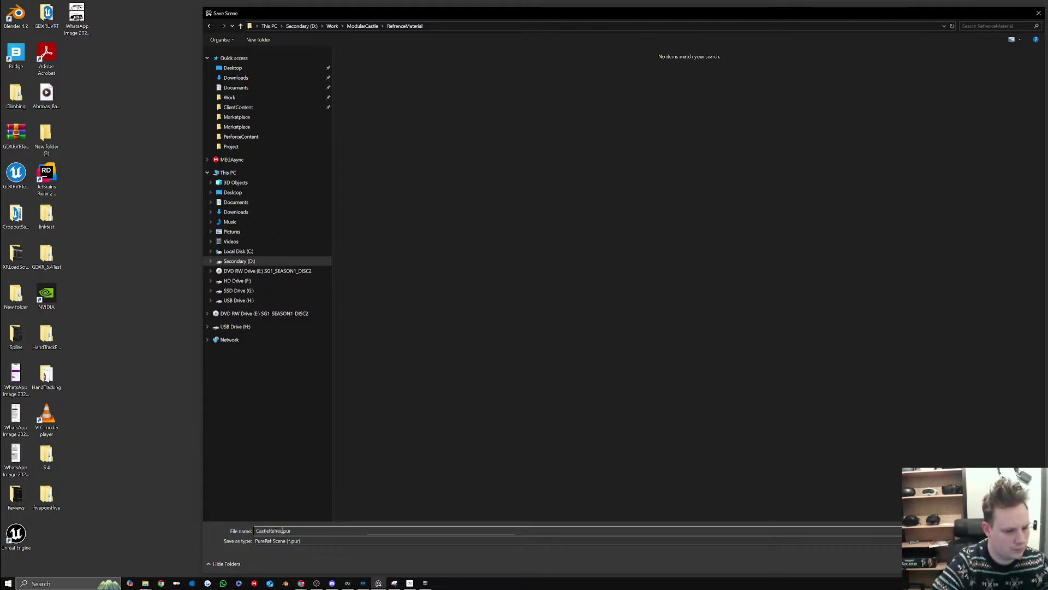
text(nceBoard)
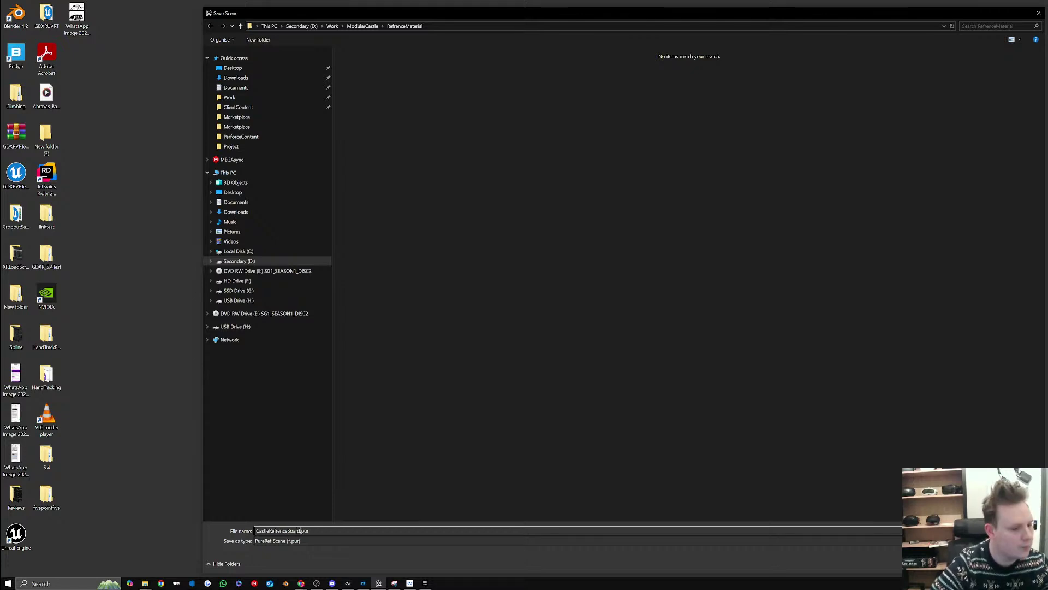
key(Return)
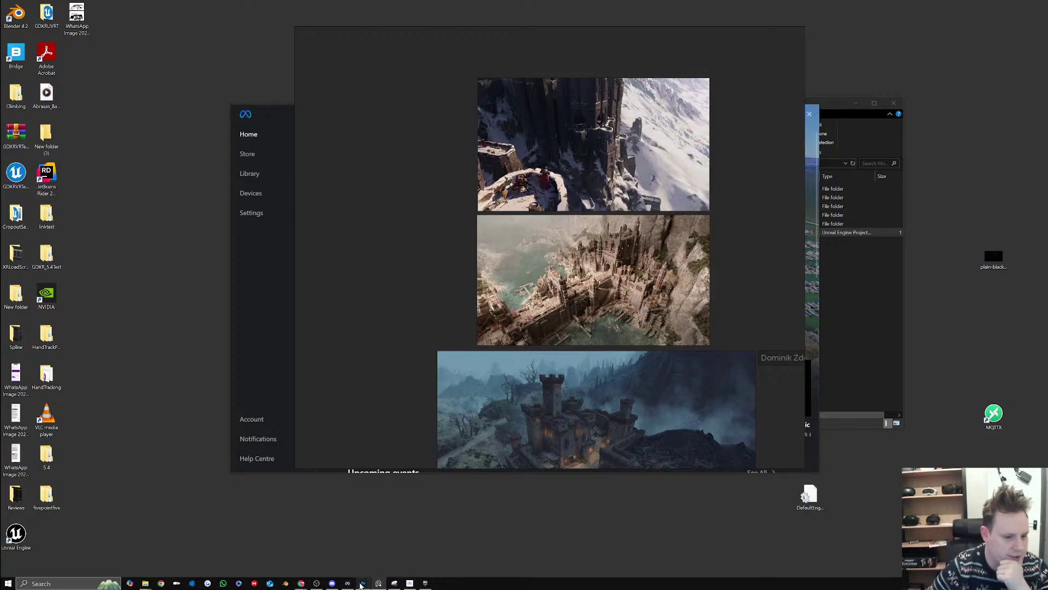
Switch to Discord, look through the GDXR server's 3d-modeling and texturing channels, and put Discord away
click(331, 583)
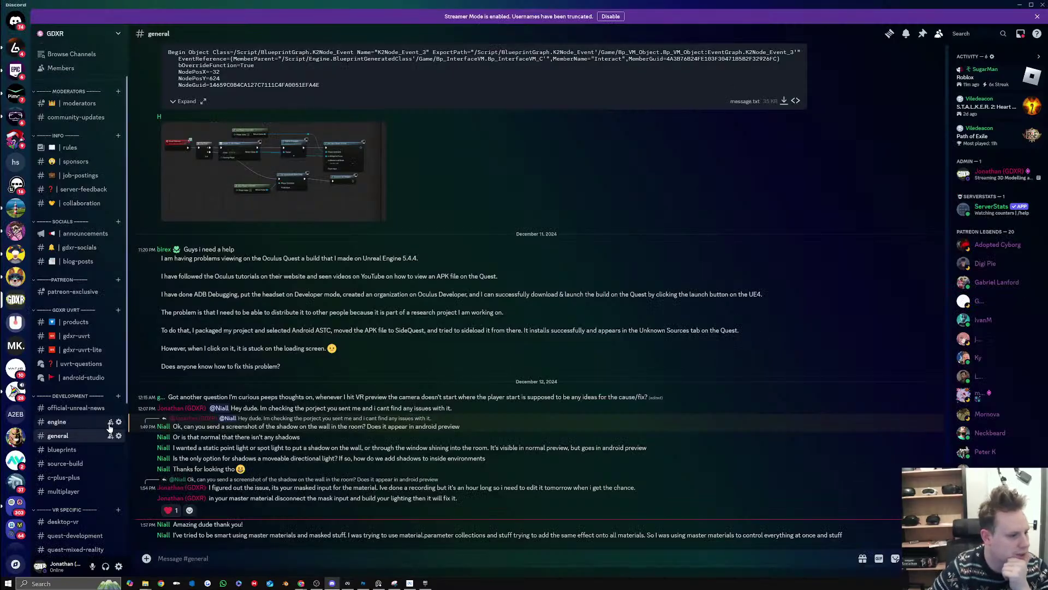
scroll(77, 423, down, 5)
click(75, 415)
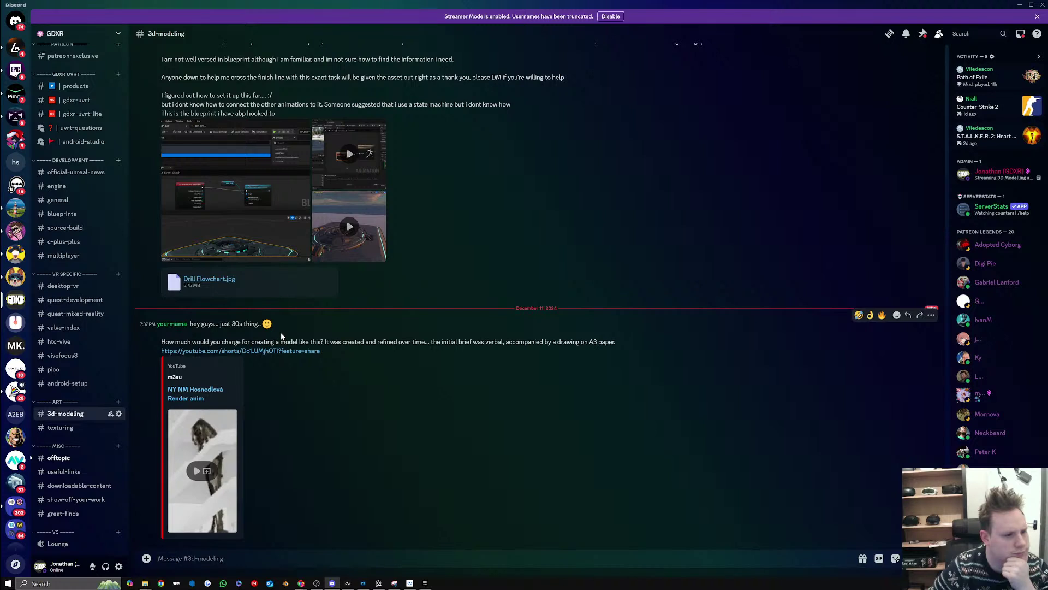
click(78, 429)
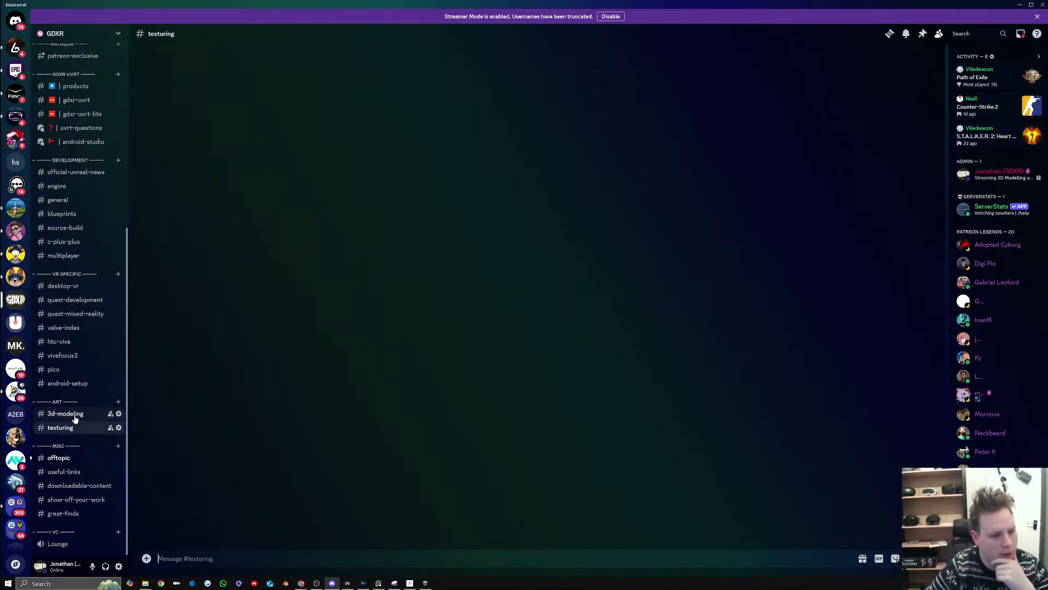
click(74, 416)
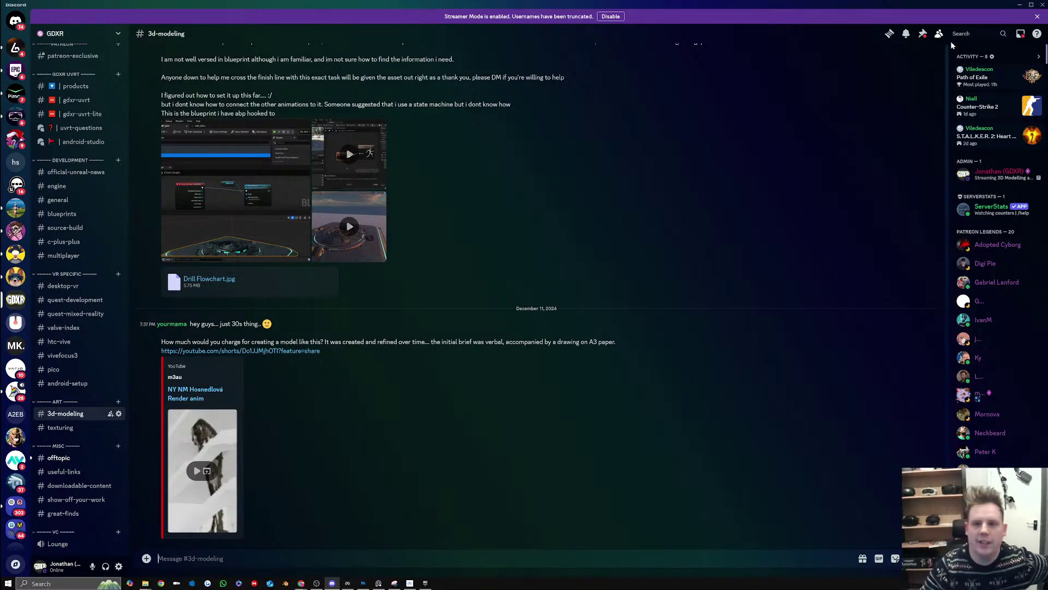
click(1020, 5)
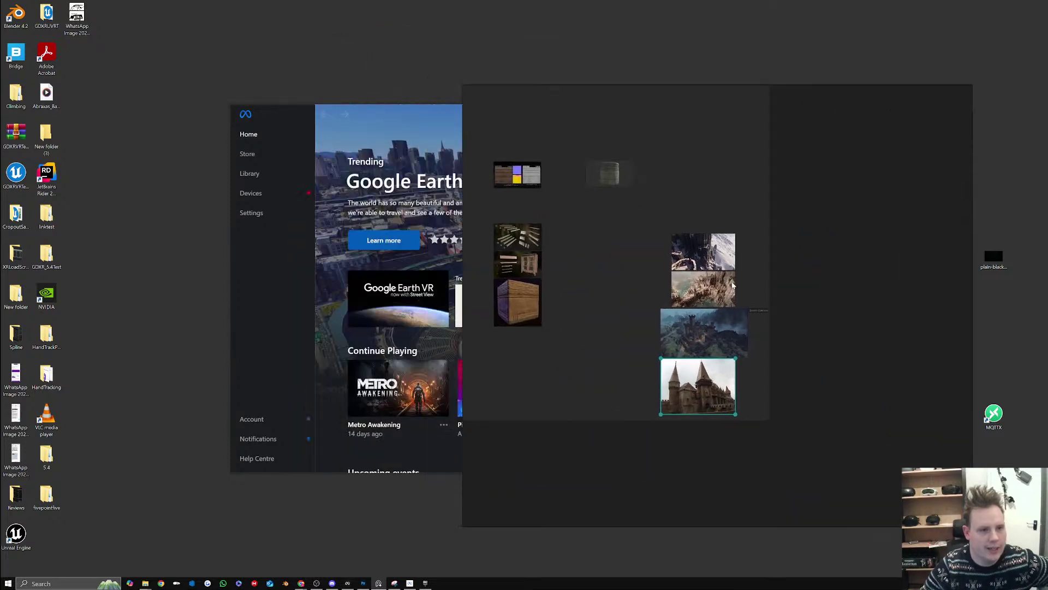
Close the PureRef reference board and clear the Meta app window off the desktop
right_drag(732, 285, 529, 287)
right_click(650, 235)
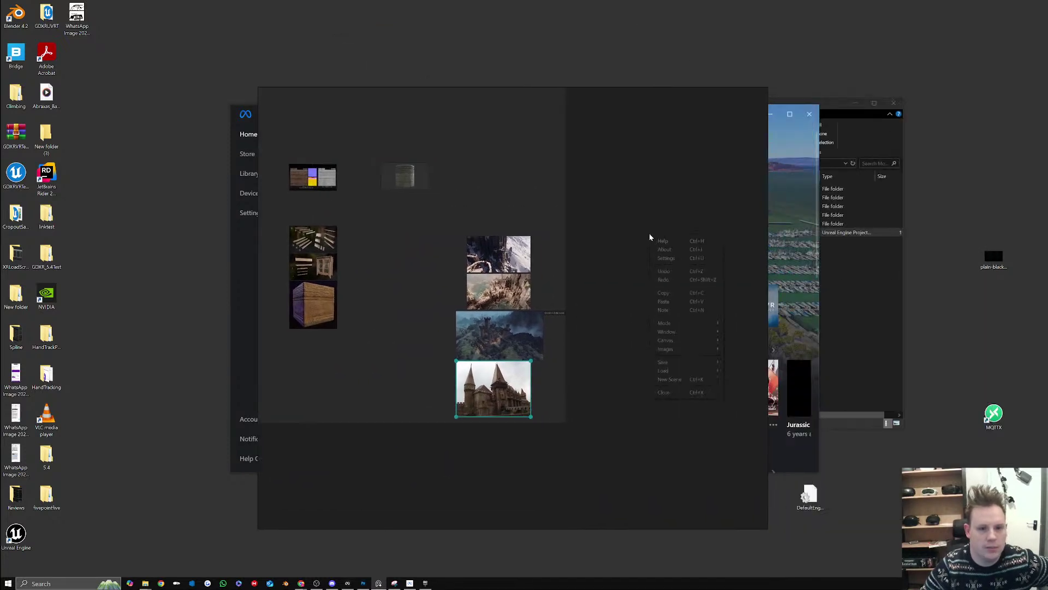
click(677, 392)
click(769, 115)
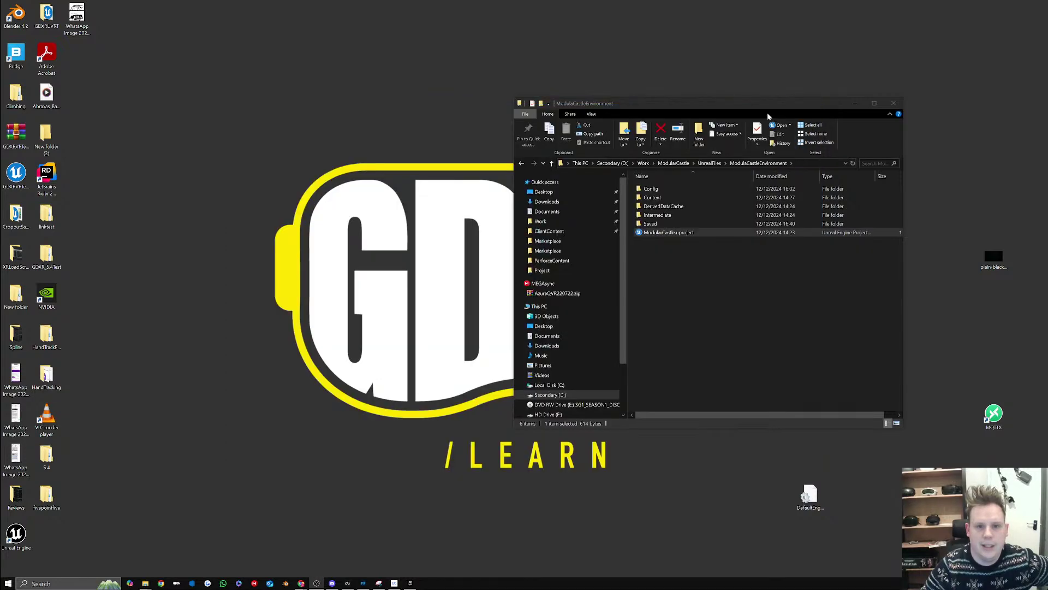